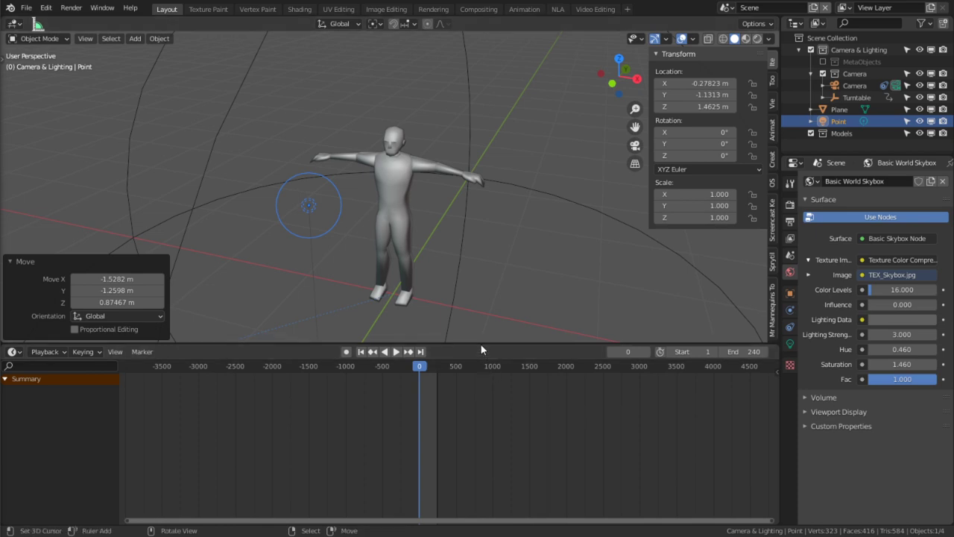
Step: Enlarge the 3D viewport by shrinking the timeline, and magnify the timeline around its frame range
left_click_drag(481, 344, 522, 447)
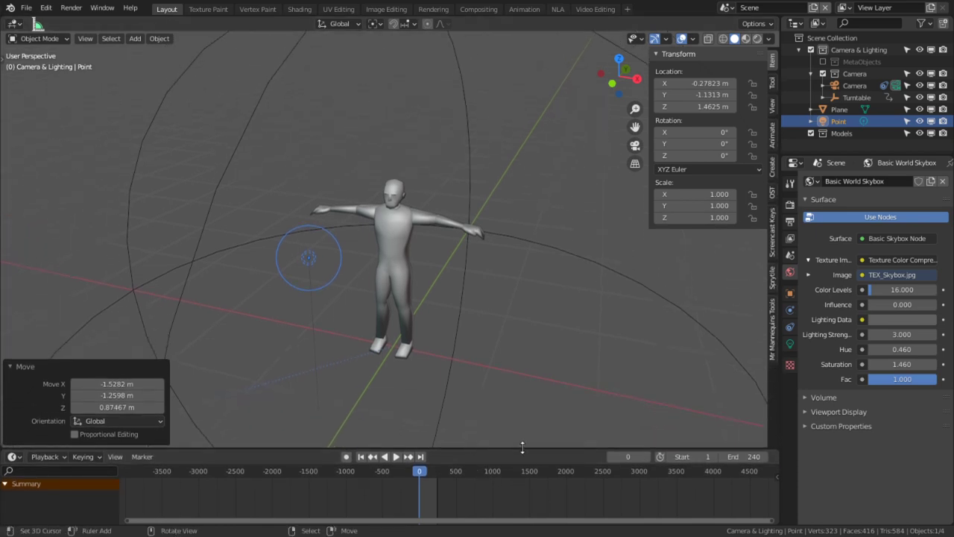
scroll(461, 483, "up", 6)
scroll(388, 483, "up", 2)
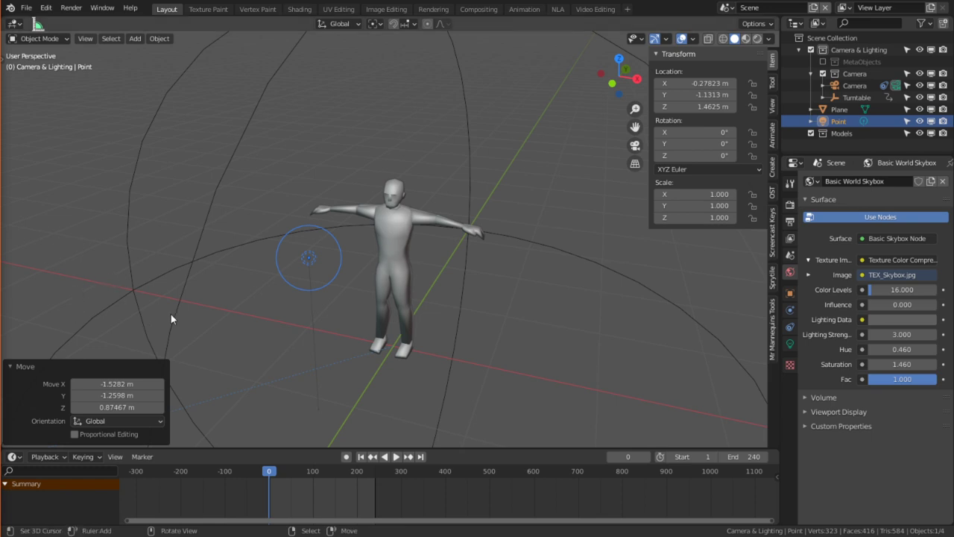
scroll(346, 316, "up", 2)
Step: Open the Compositing workspace and reposition the Render Layers and Image Dither nodes, leaving room on the link between them
left_click(478, 9)
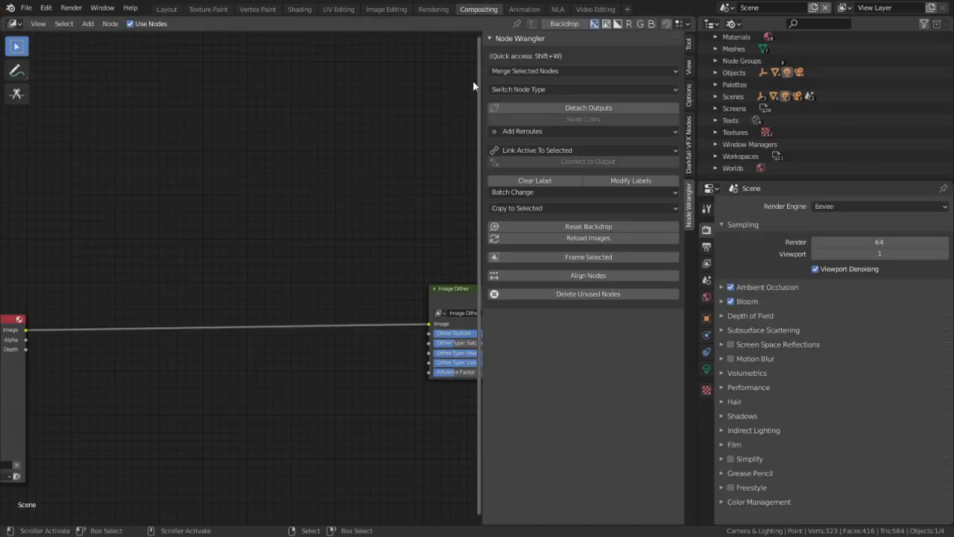
scroll(470, 325, "down", 1)
left_click_drag(448, 289, 332, 277)
scroll(290, 316, "down", 4)
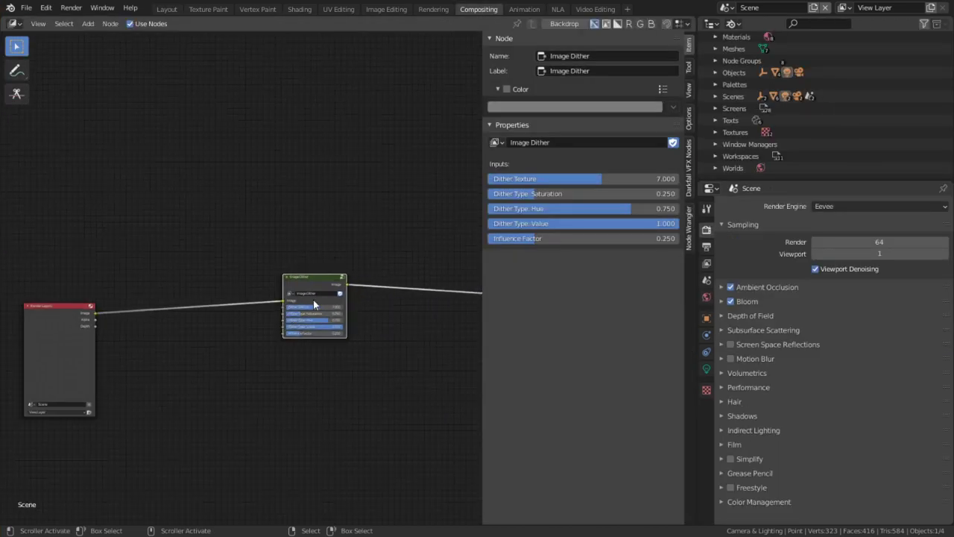
middle_click_drag(334, 300, 258, 292)
left_click_drag(254, 266, 416, 281)
middle_click_drag(351, 294, 419, 300)
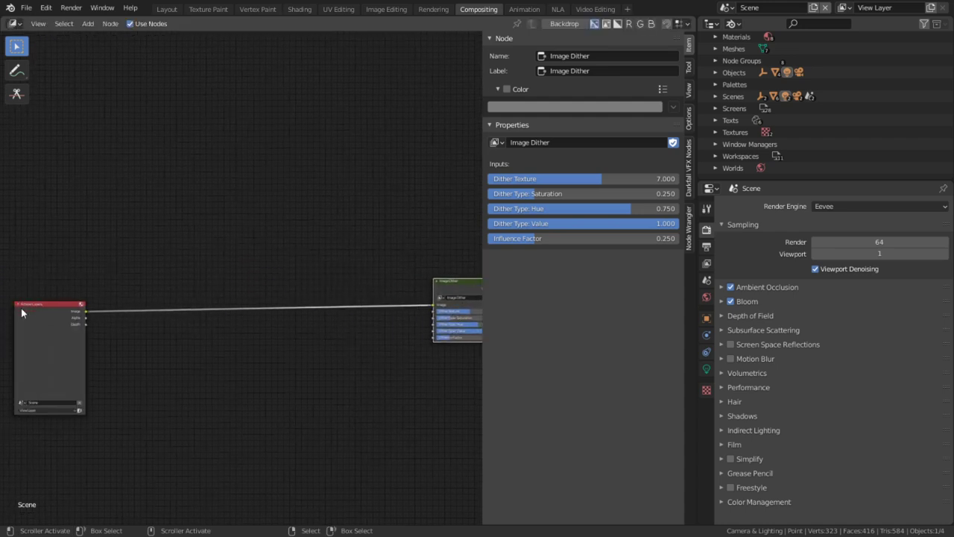
left_click_drag(21, 313, 157, 304)
middle_click_drag(340, 308, 145, 298)
scroll(144, 298, "up", 3)
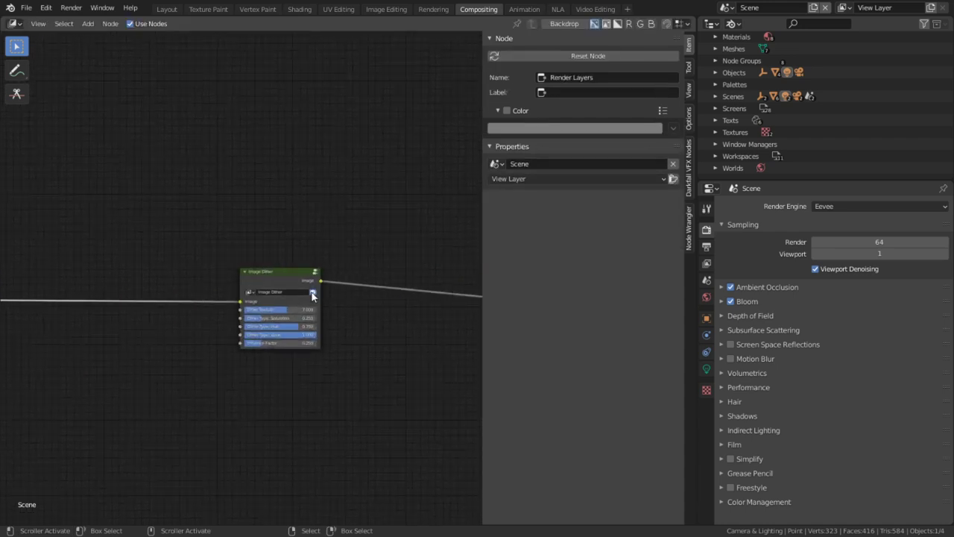
left_click_drag(263, 270, 338, 271)
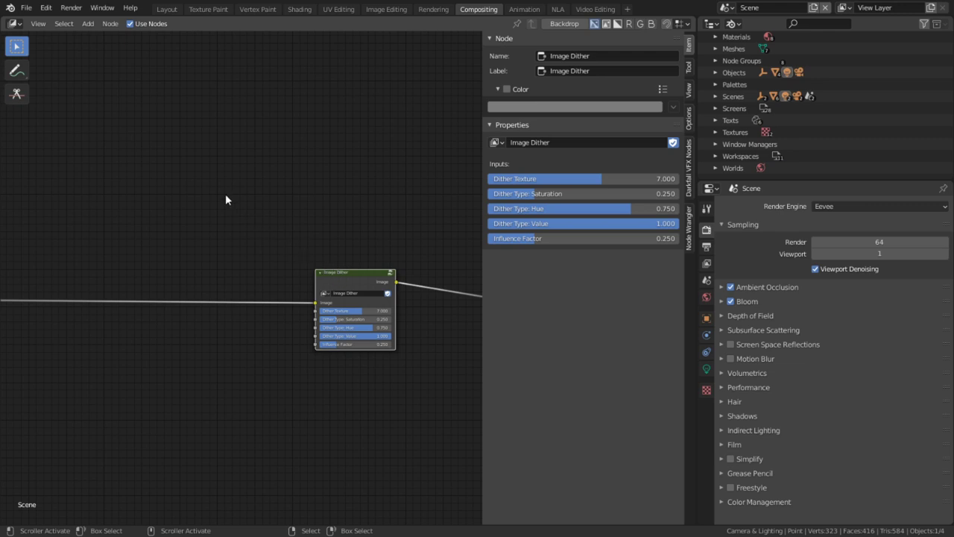
Step: Insert a Color Level Compressor group node between Render Layers and Image Dither, and remove it again with the link reconnected
key("shift+a")
type("c")
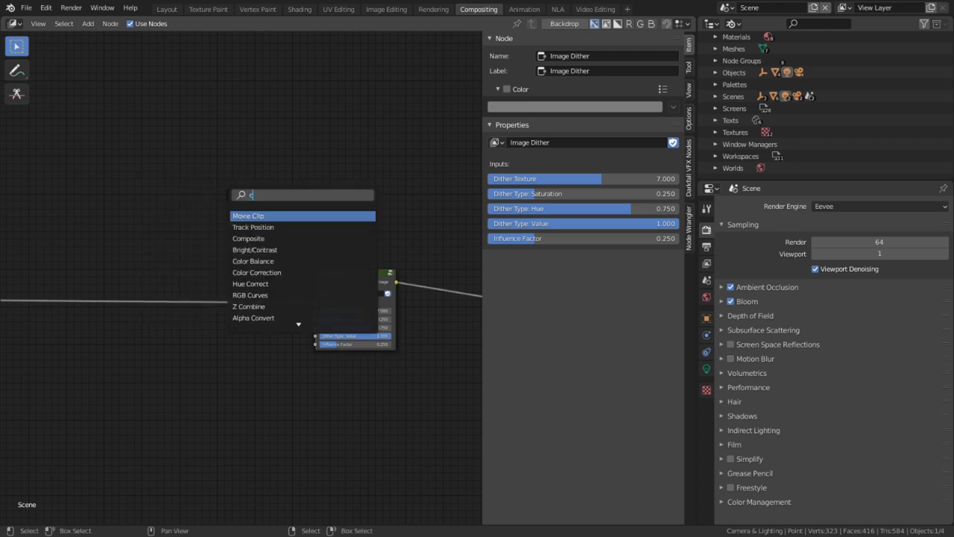
type("ol")
left_click(299, 272)
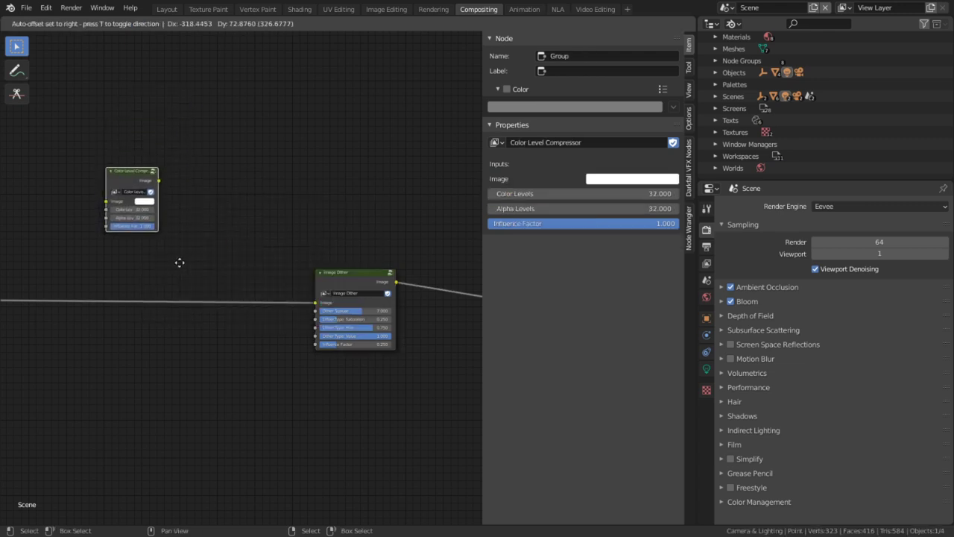
left_click(217, 375)
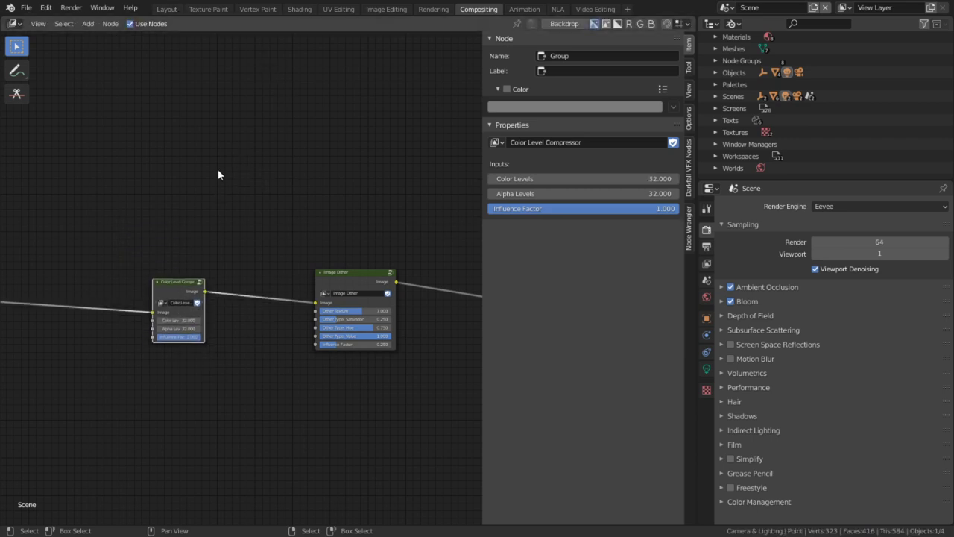
scroll(221, 347, "up", 2)
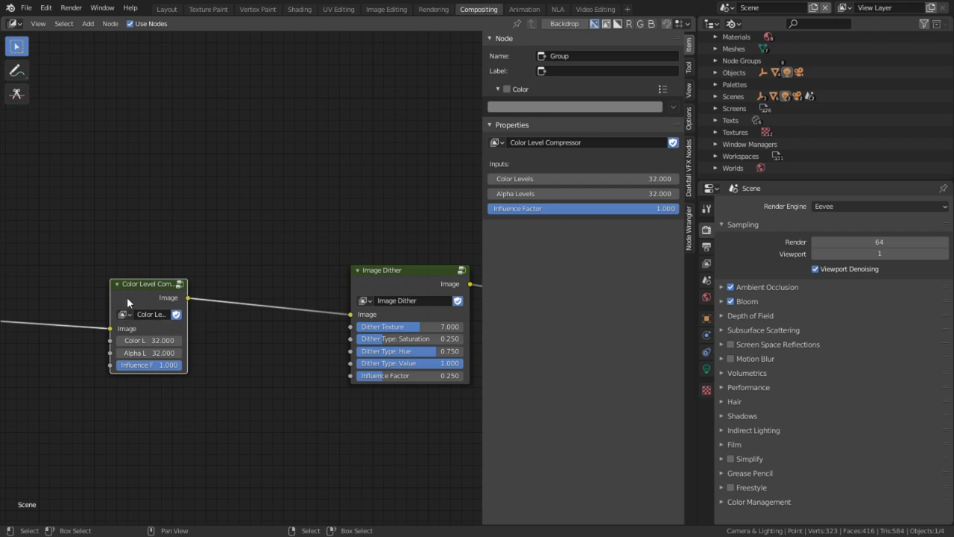
scroll(127, 296, "up", 1)
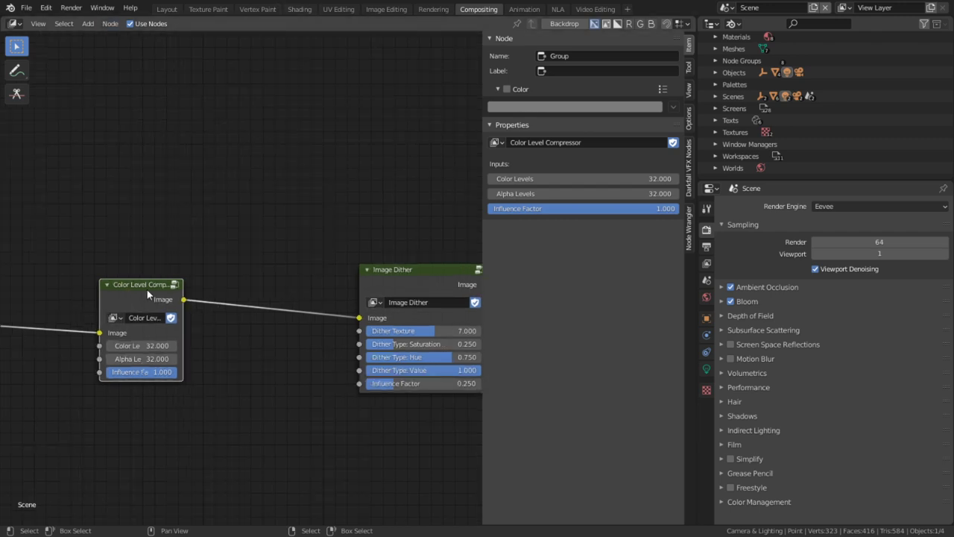
key("ctrl+x")
Step: Return to the Layout workspace and display the mannequin scene in rendered shading, seen from the front
left_click(176, 10)
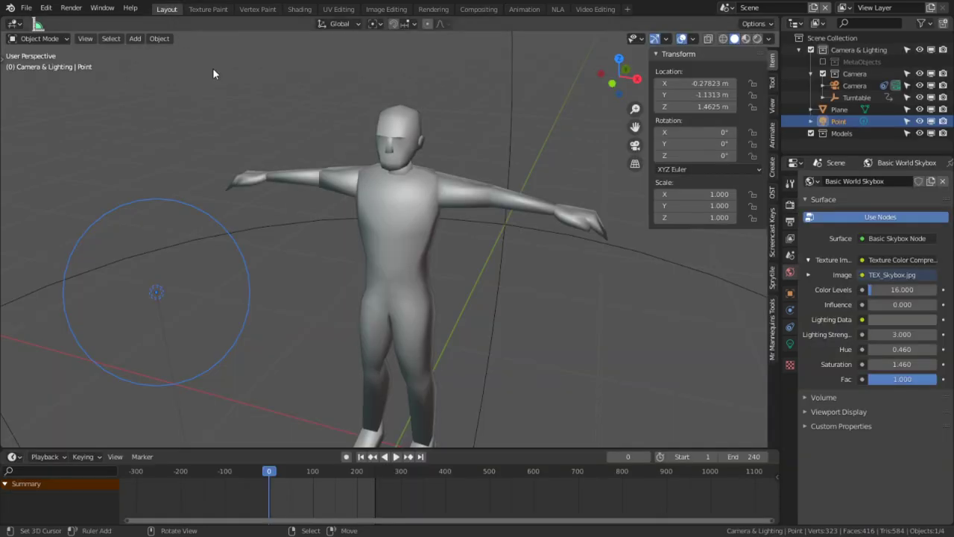
left_click(757, 39)
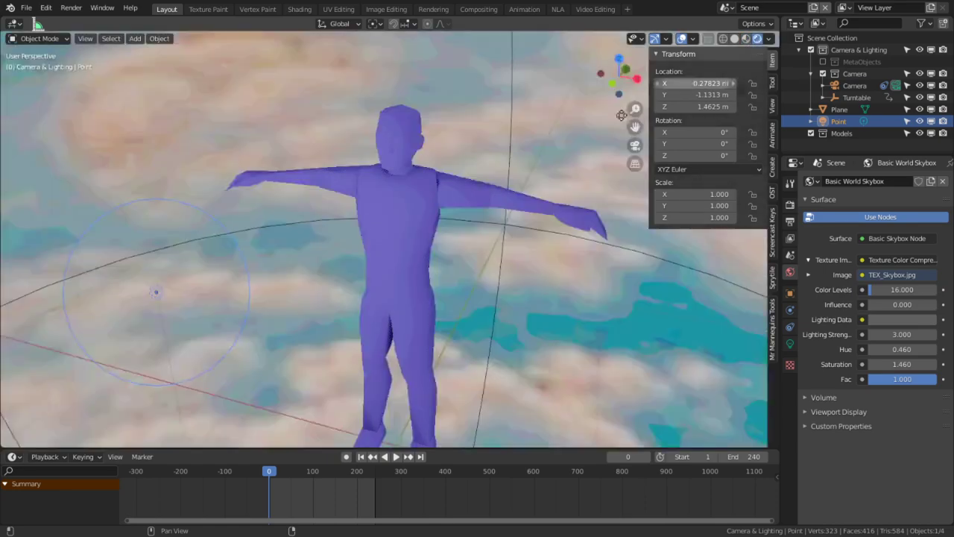
middle_click_drag(391, 216, 382, 188)
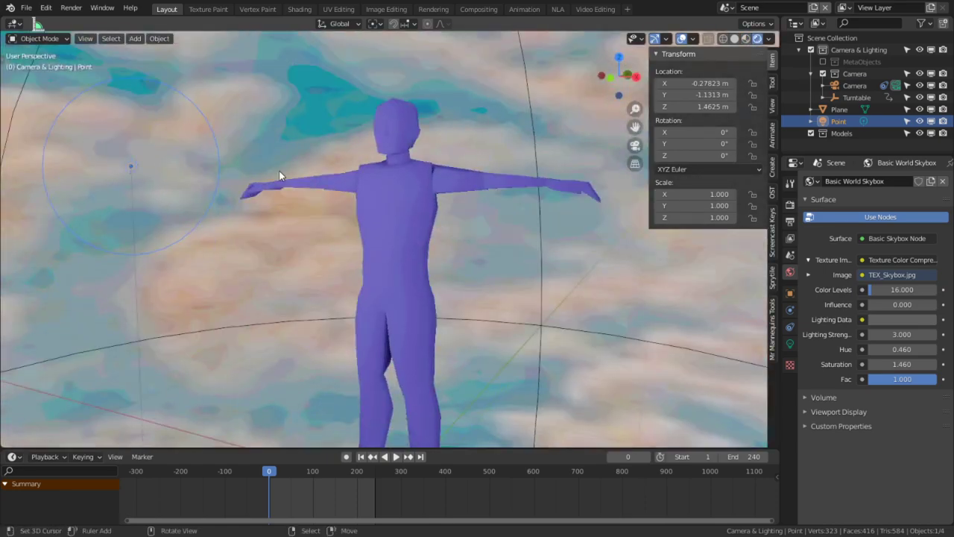
middle_click_drag(280, 176, 378, 187)
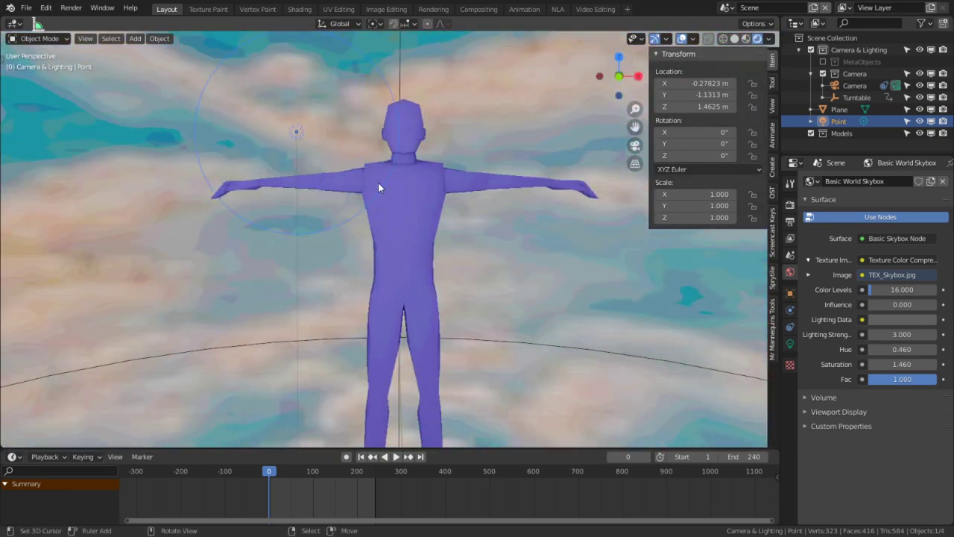
Step: Select the mannequin and set its material's Color Levels to 8
left_click(390, 187)
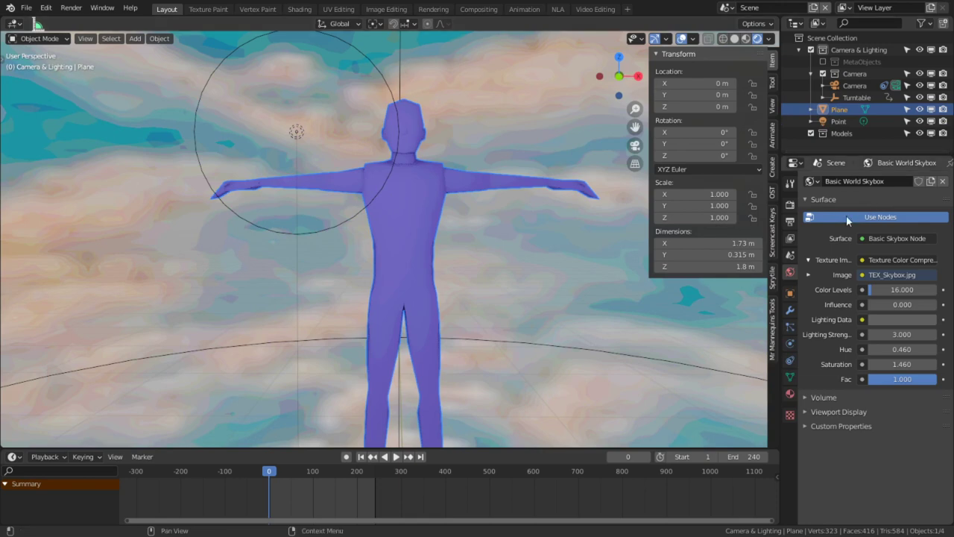
left_click(790, 394)
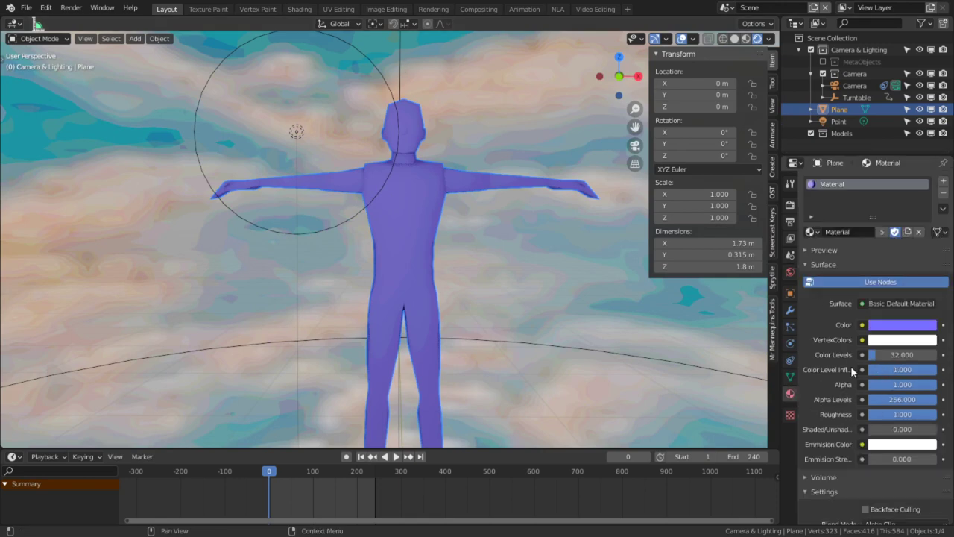
middle_click_drag(549, 271, 497, 278)
scroll(498, 276, "up", 2)
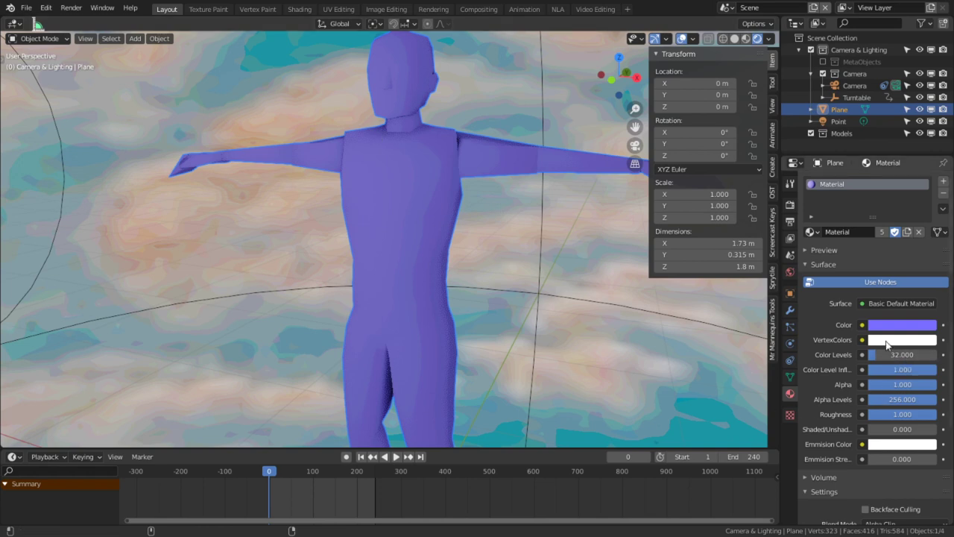
left_click_drag(904, 355, 869, 355)
Step: Try moving the point light closer to the mannequin's chest
middle_click_drag(482, 279, 380, 263)
left_click(198, 186)
key("g")
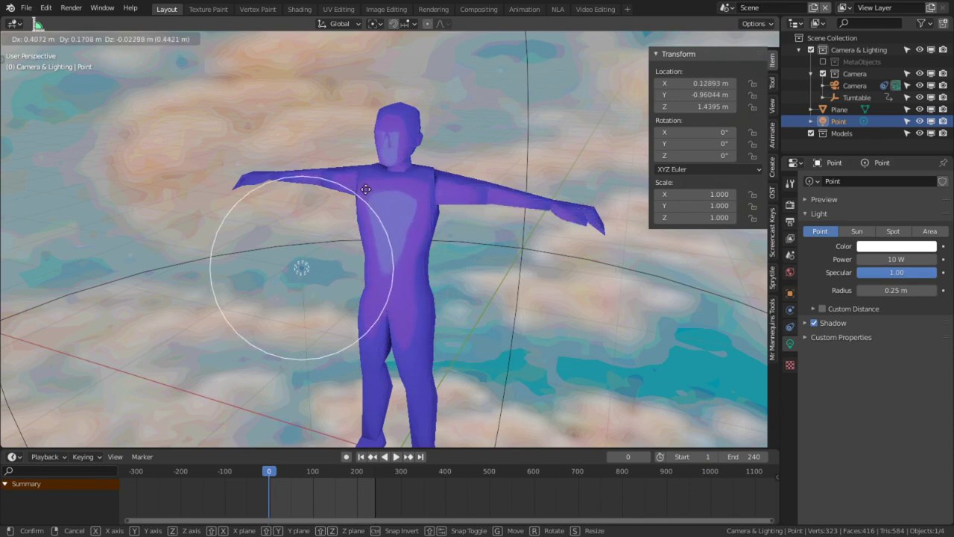
left_click(216, 184)
Step: Set the world skybox texture's Color Levels to 256
left_click(790, 272)
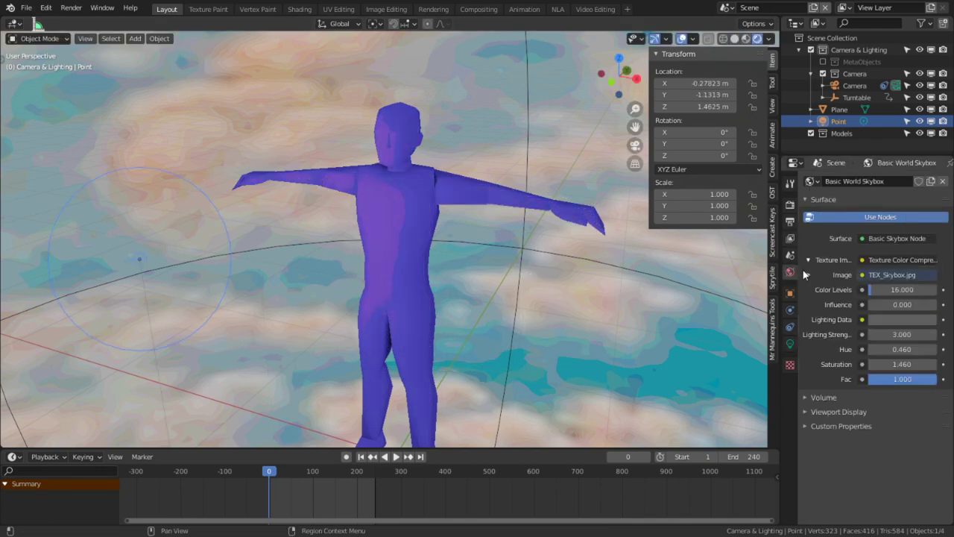
middle_click_drag(330, 283, 285, 221)
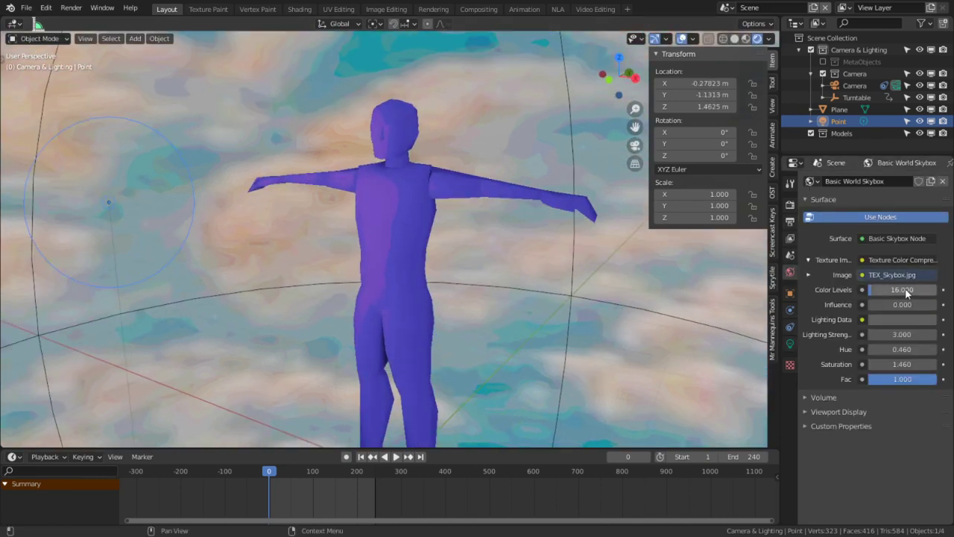
left_click_drag(898, 291, 936, 291)
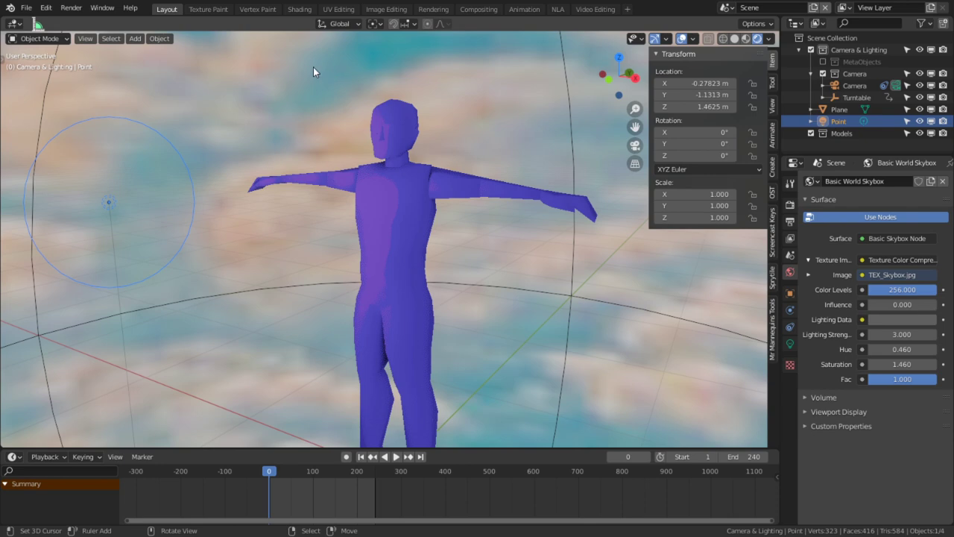
Step: Try different Color Levels on the mannequin's material, finishing with the value at 8
middle_click_drag(317, 156, 426, 236)
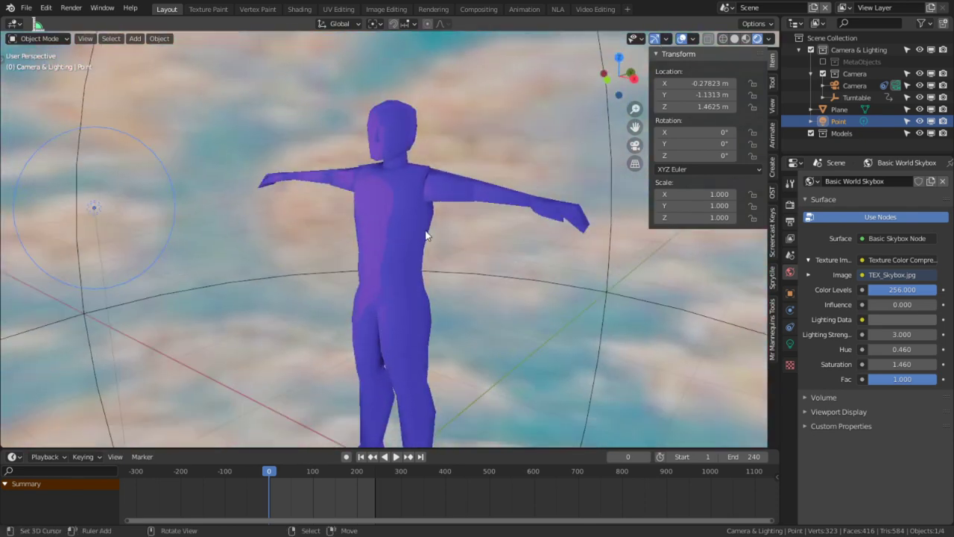
left_click(425, 195)
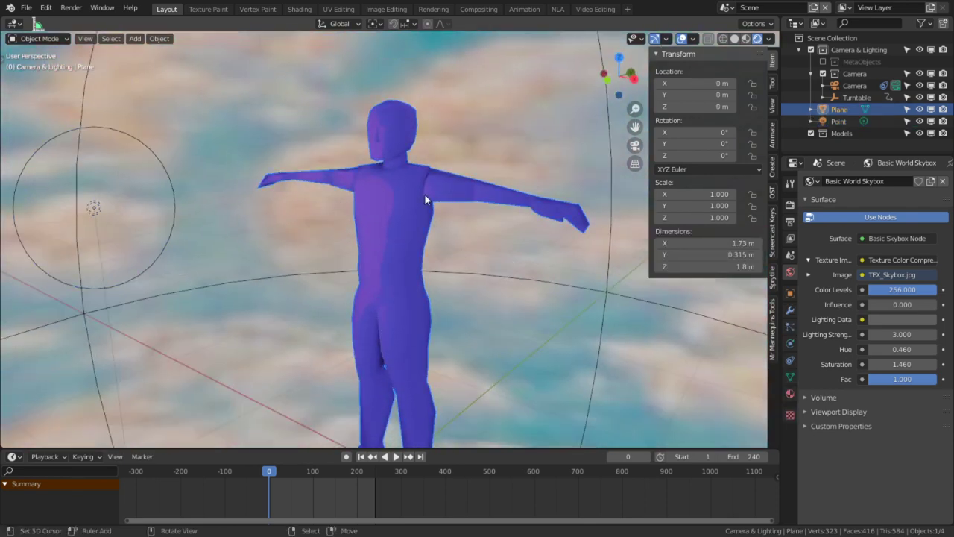
middle_click_drag(467, 280, 573, 258)
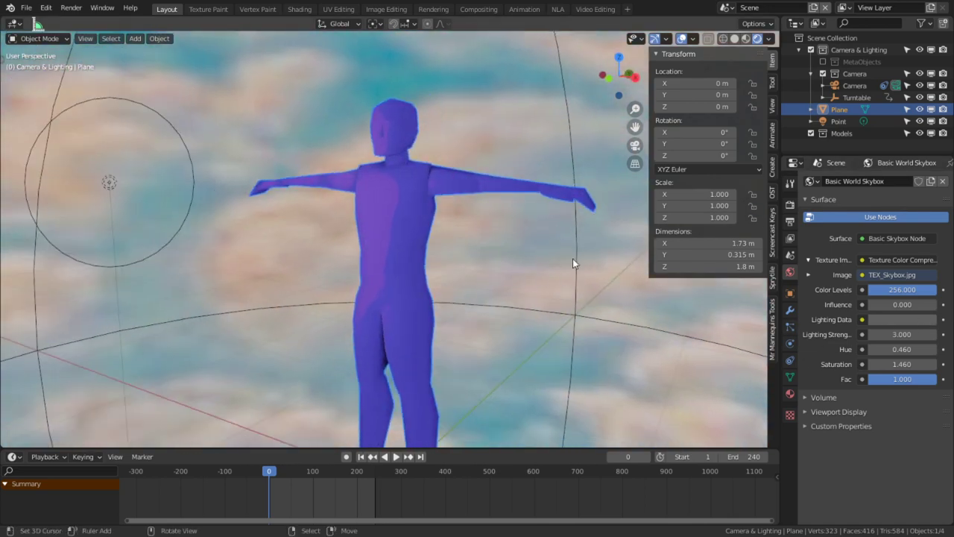
left_click(791, 394)
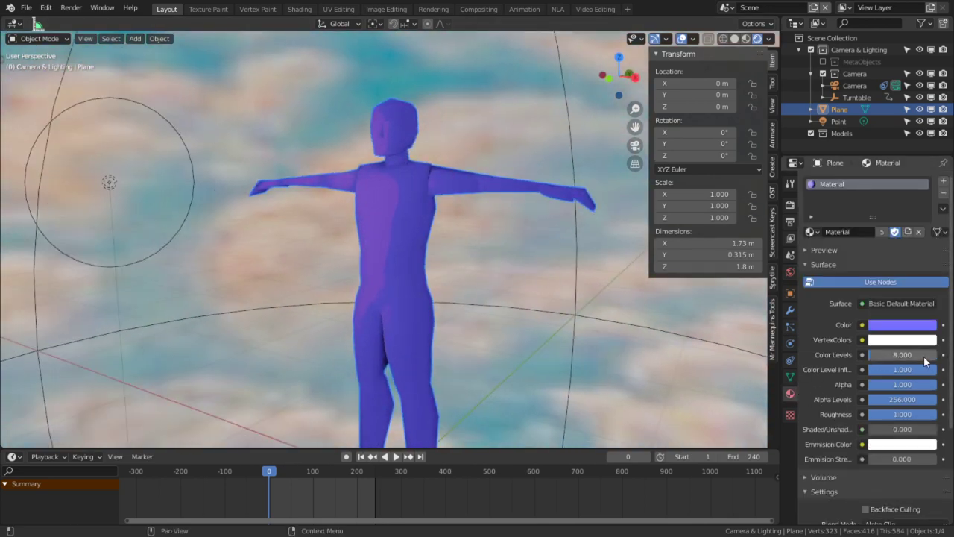
mouse_move(923, 355)
left_mouse_down()
mouse_move(946, 356)
mouse_move(873, 356)
left_mouse_up()
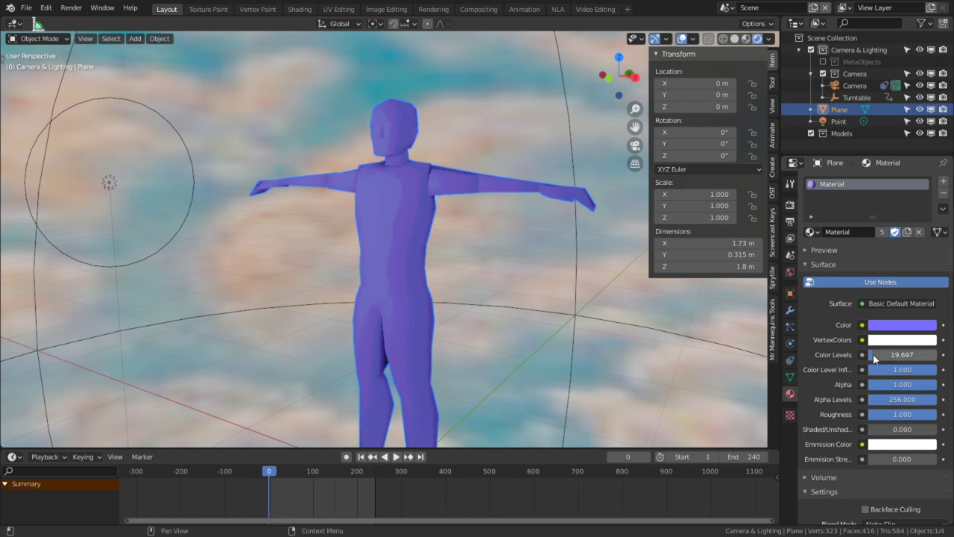
left_click(886, 357)
type("8")
key("Return")
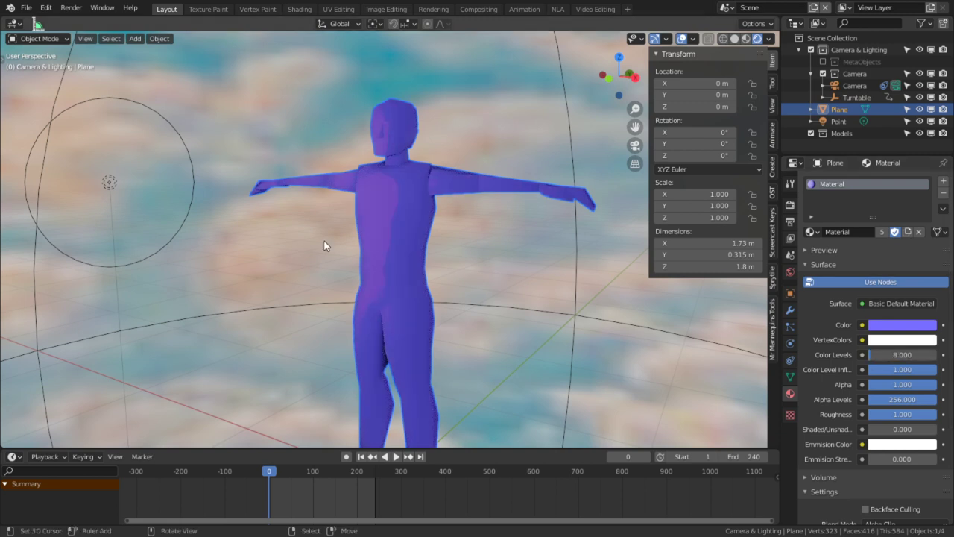
Step: Move the point light about 0.34 m in X, 0.14 m in Y and -0.43 m in Z, and inspect the mannequin's shading bands up close
left_click(182, 122)
key("g")
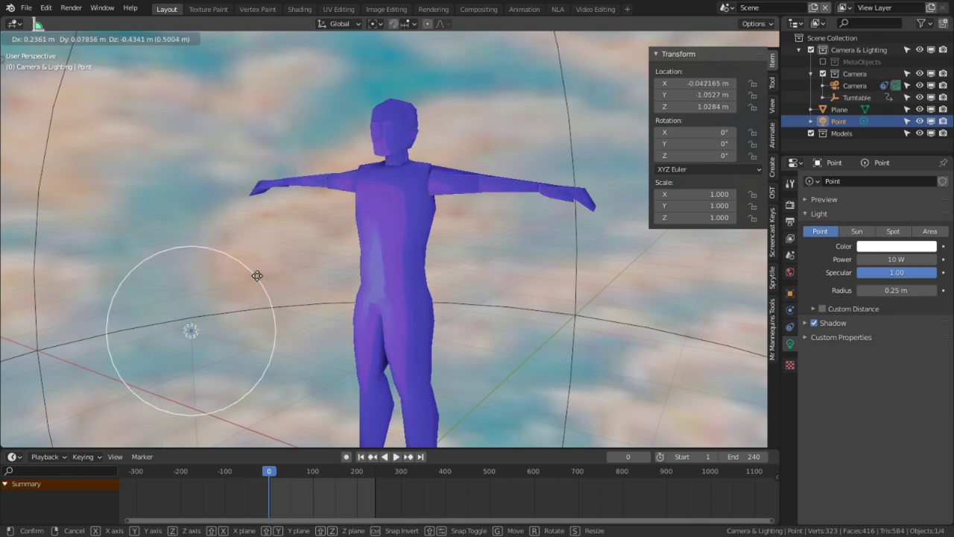
left_click(299, 274)
scroll(370, 316, "up", 8)
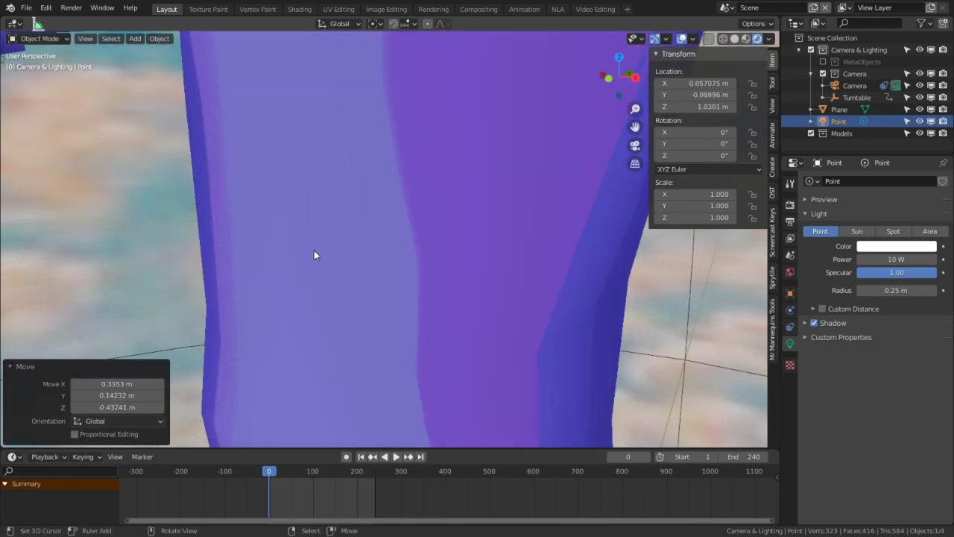
scroll(313, 251, "down", 1)
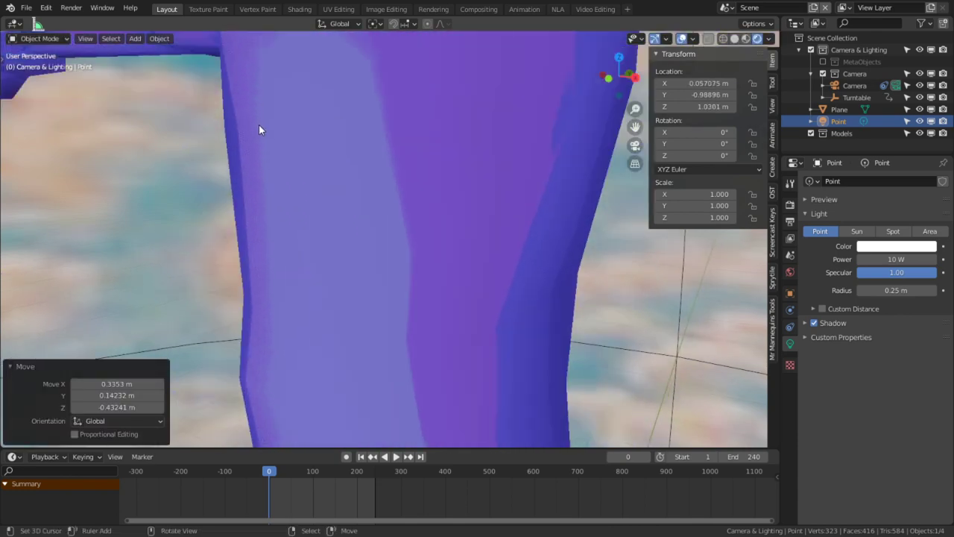
middle_click_drag(257, 169, 351, 172)
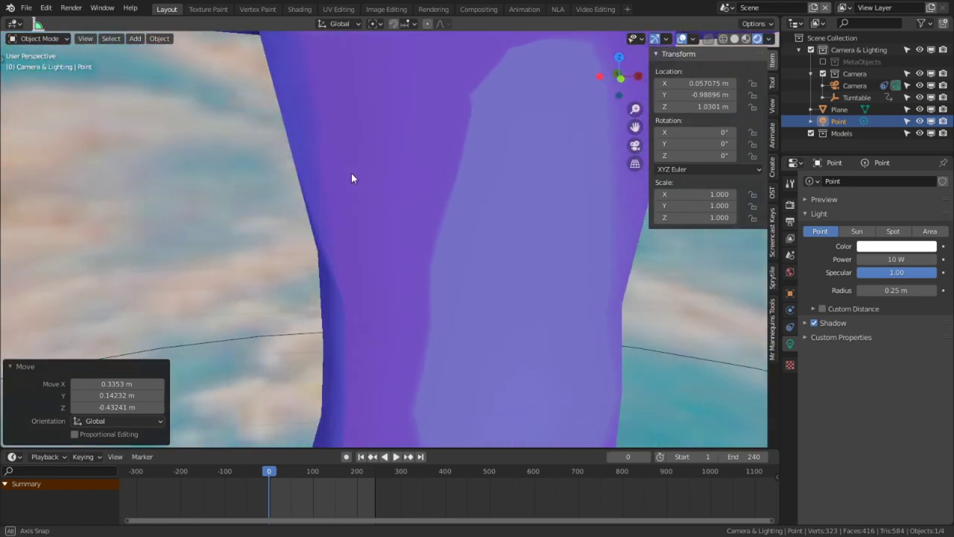
middle_click_drag(498, 242, 566, 257)
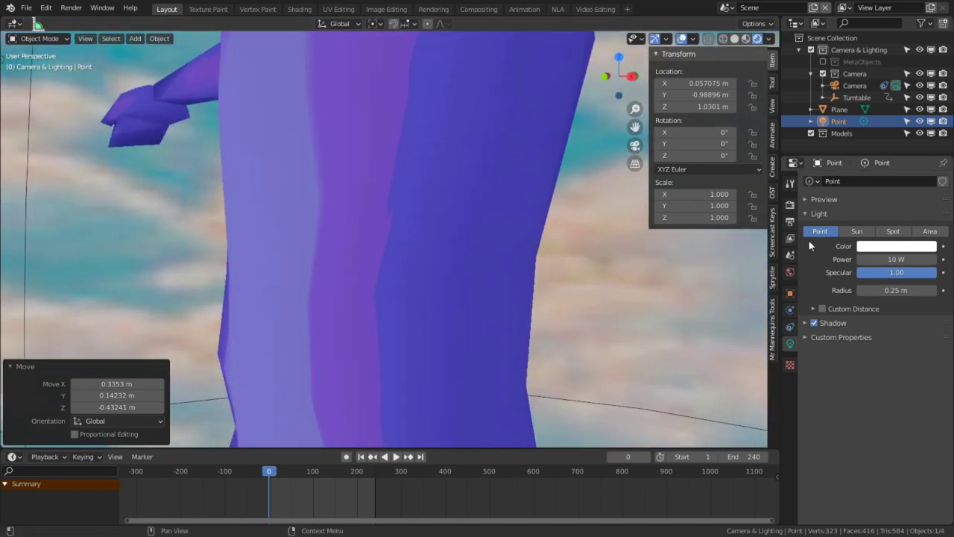
Step: Try 64 viewport samples on the mannequin's shading from another angle, and restore the viewport samples to 1
left_click(790, 205)
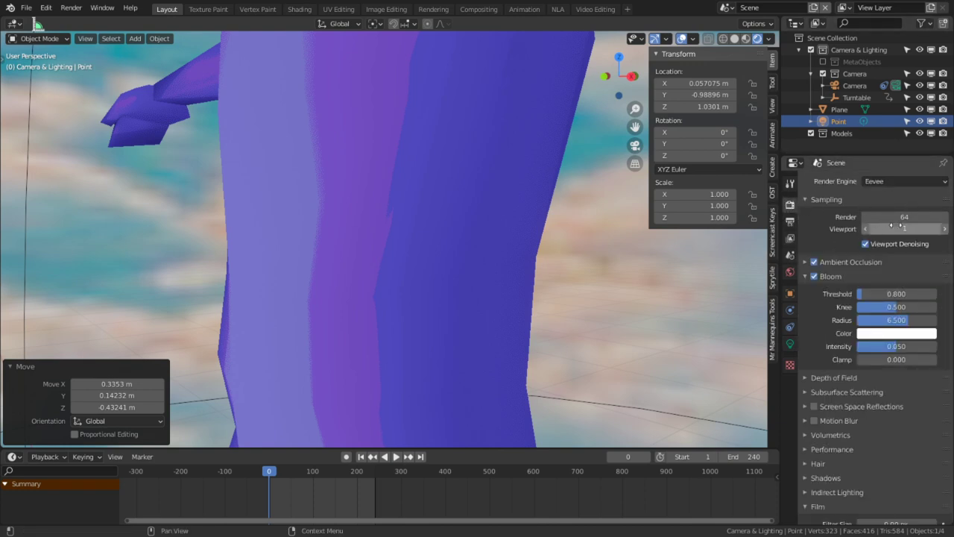
middle_click_drag(646, 212, 563, 221)
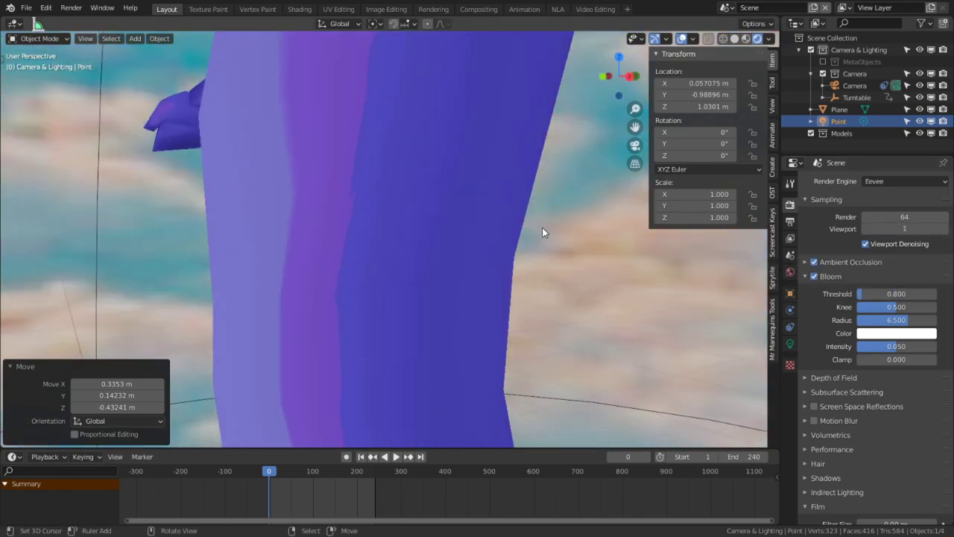
left_click(904, 228)
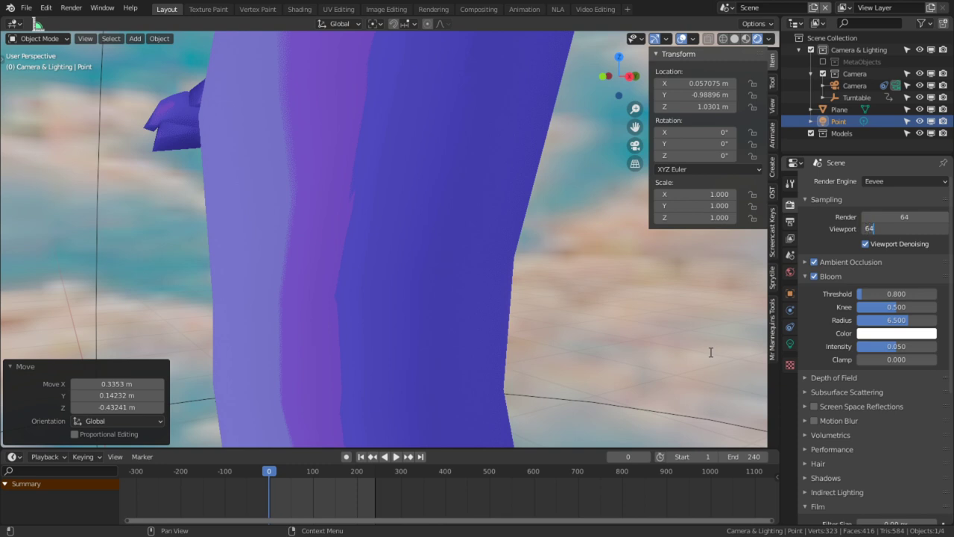
key("Return")
middle_click_drag(245, 227, 312, 232)
left_click(899, 229)
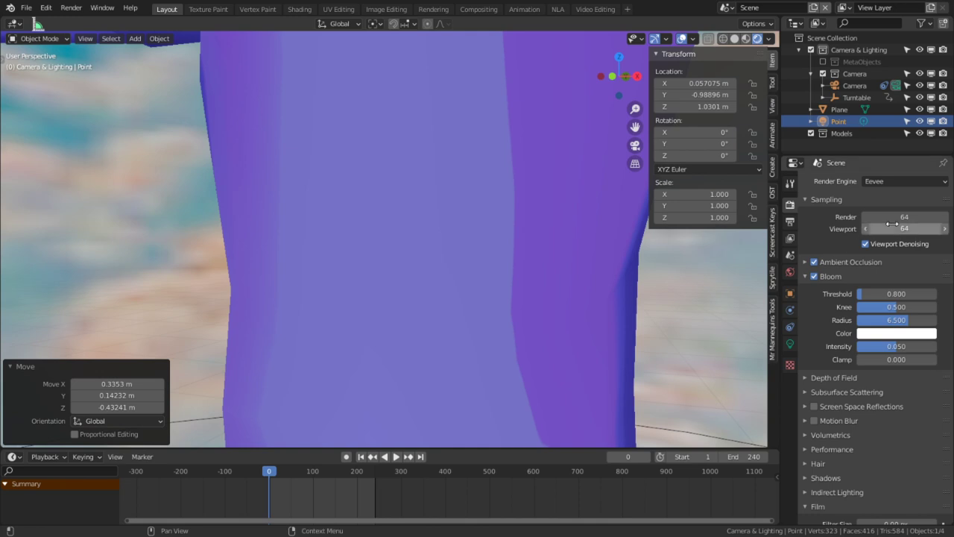
type("1")
key("Return")
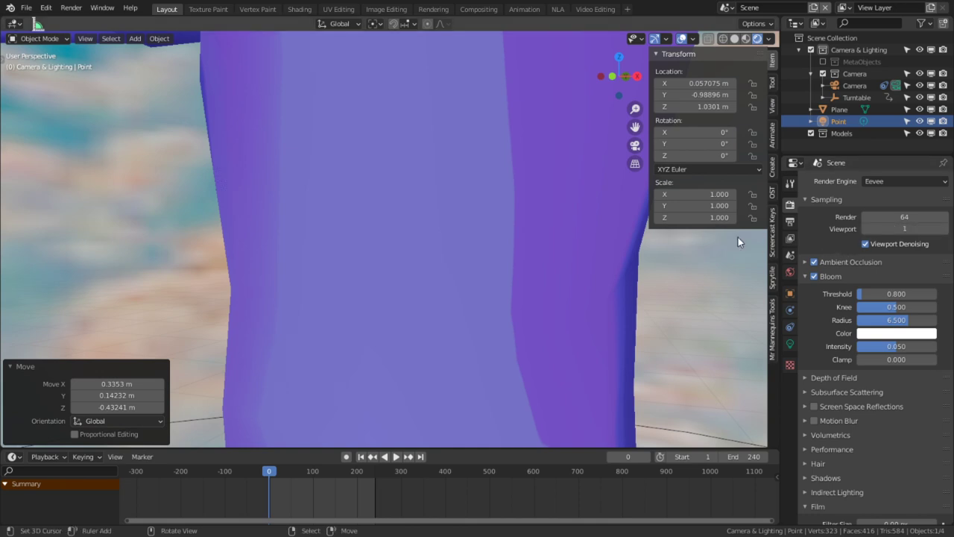
Step: Delete the mannequin from the scene
scroll(454, 293, "down", 6)
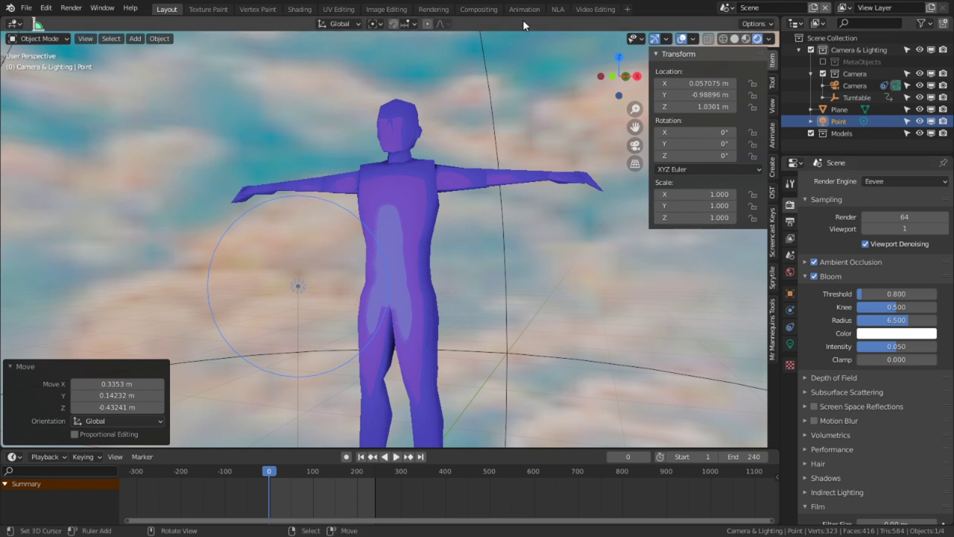
left_click(390, 202)
scroll(411, 205, "down", 3)
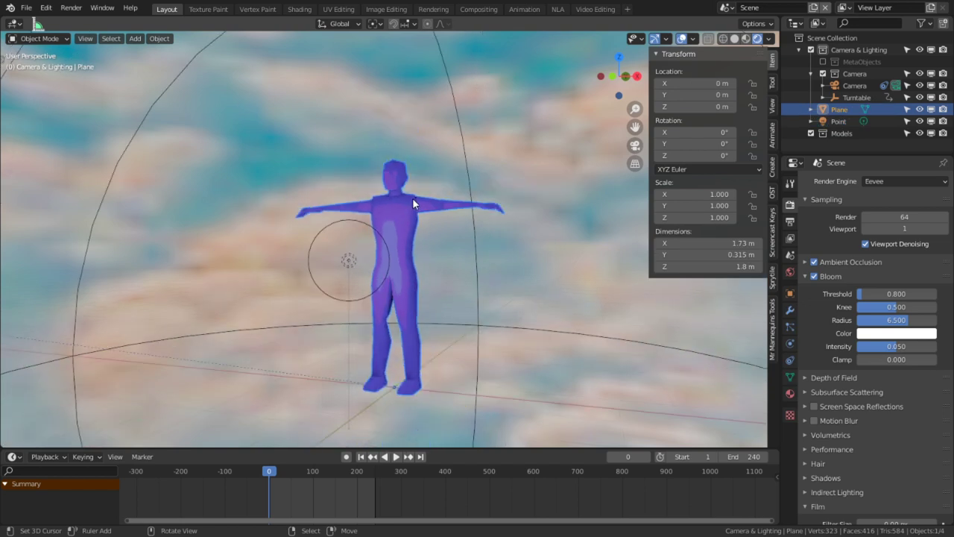
key("x")
left_click(412, 198)
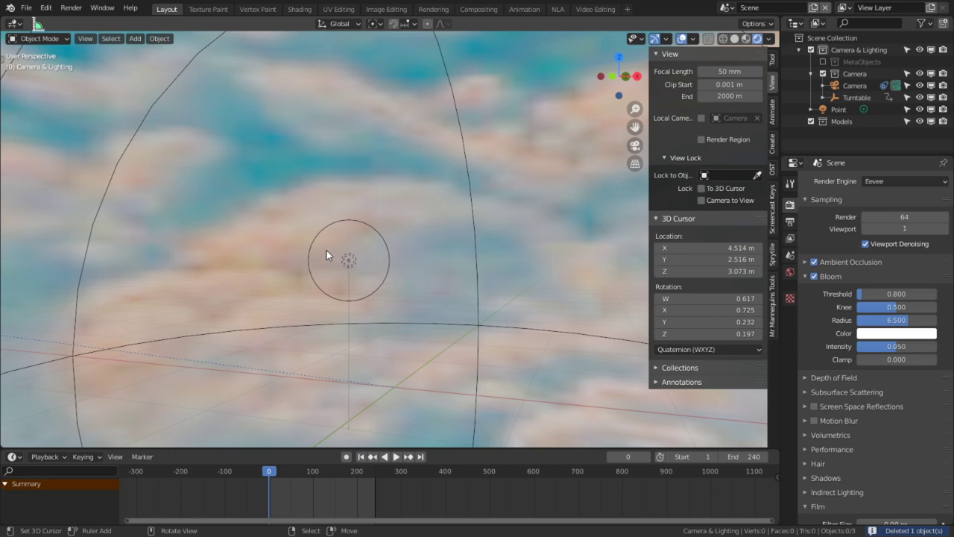
Step: Disconnect the TEX_Skybox.jpg image from the world skybox's texture color compressor
middle_click_drag(360, 252, 309, 260)
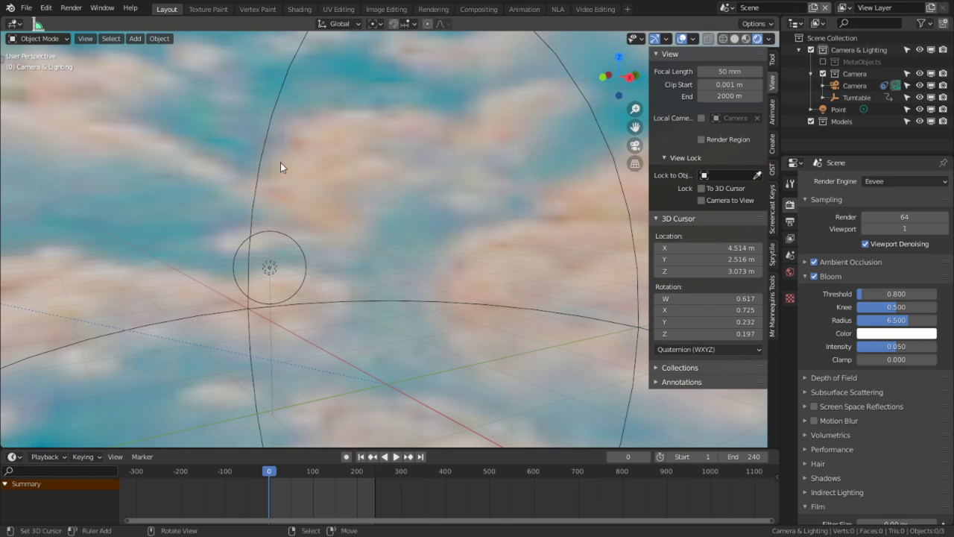
left_click(259, 152)
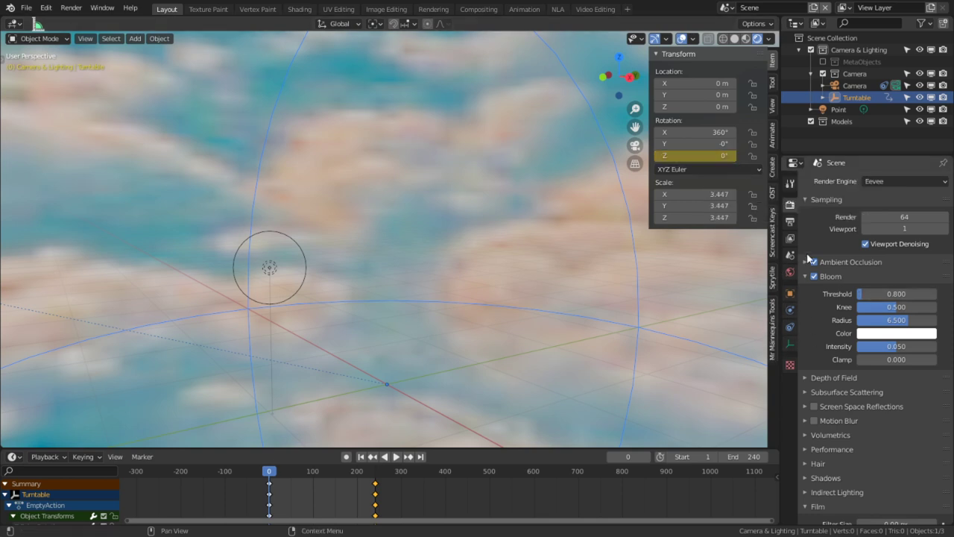
middle_click_drag(492, 274, 560, 286)
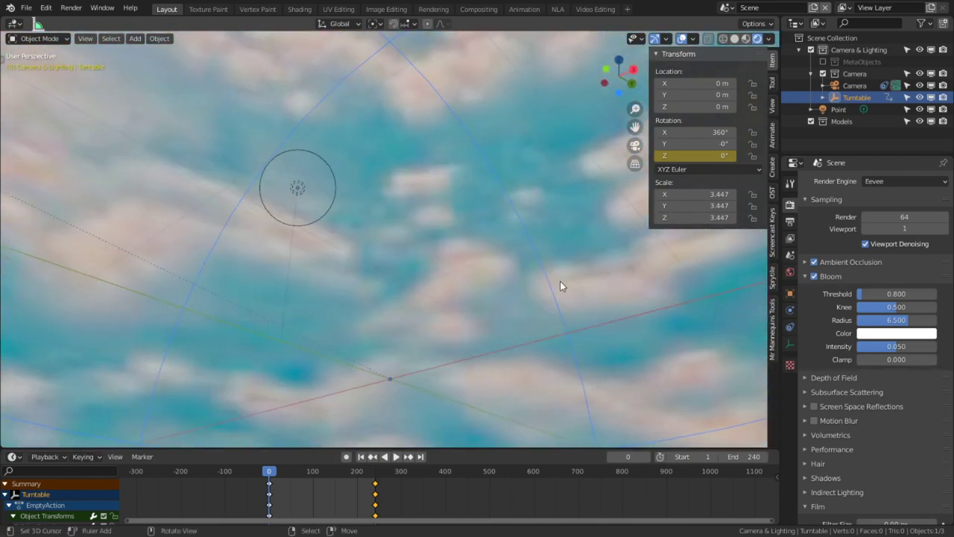
left_click(790, 272)
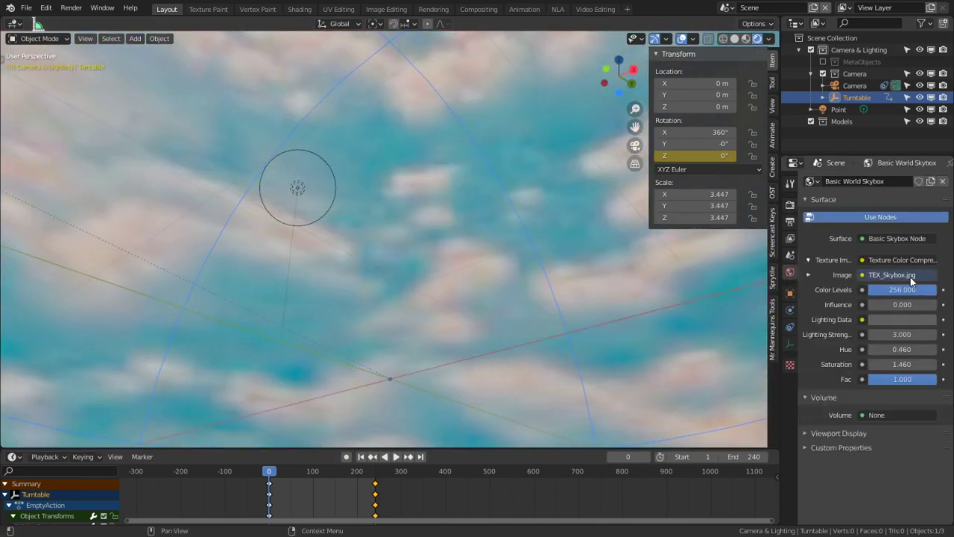
left_click(893, 276)
left_click(775, 302)
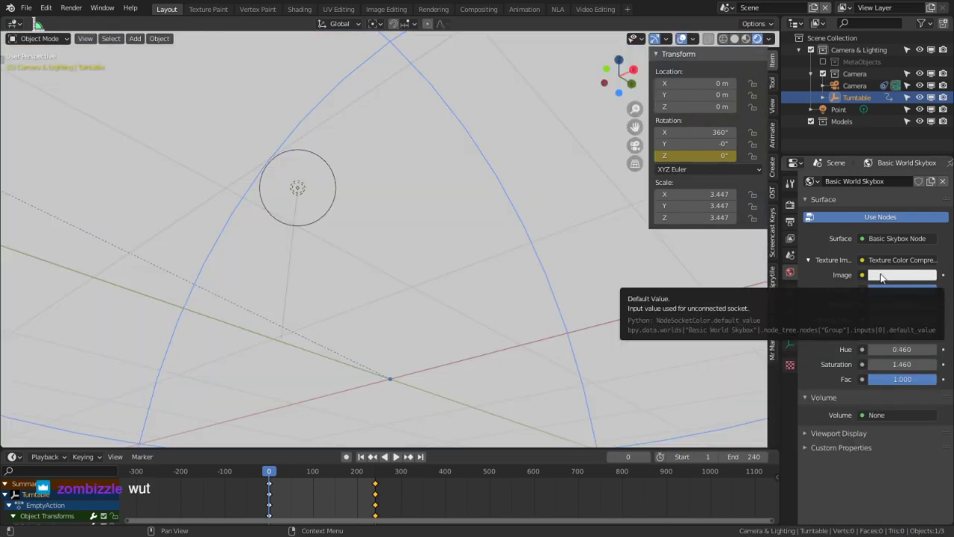
Step: Set the skybox's unconnected image colour to dark green and look around the resulting background
left_click(881, 276)
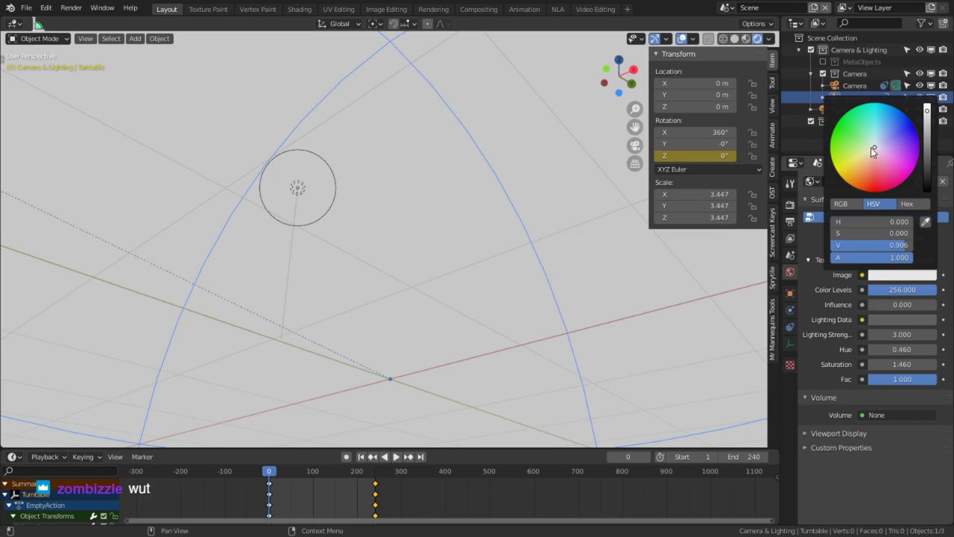
mouse_move(871, 148)
left_mouse_down()
mouse_move(845, 130)
mouse_move(869, 141)
mouse_move(861, 138)
left_mouse_up()
left_click_drag(927, 137, 928, 159)
middle_click_drag(418, 216, 430, 176)
middle_click_drag(430, 294, 425, 319)
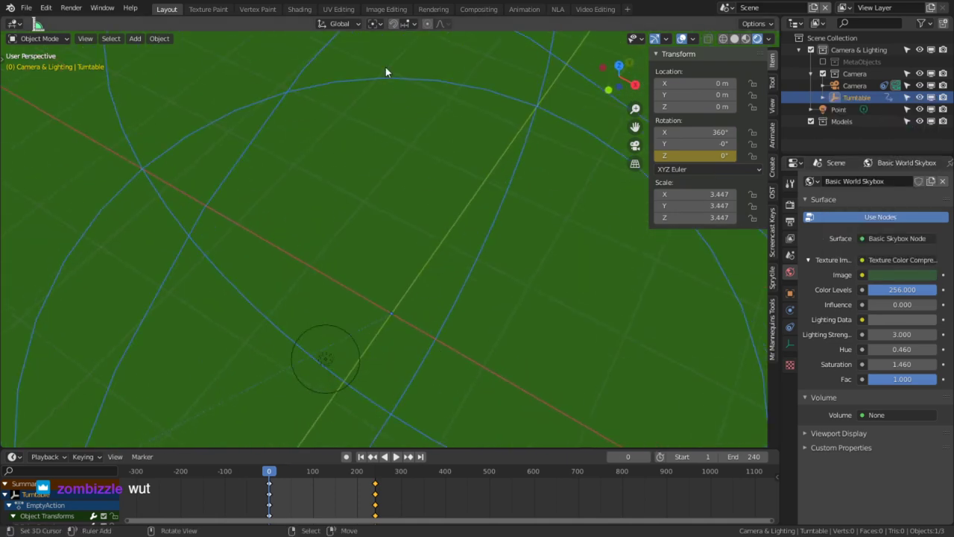
Step: Switch to the Shading workspace with a rendered viewport and the World shader nodes displayed
left_click(299, 8)
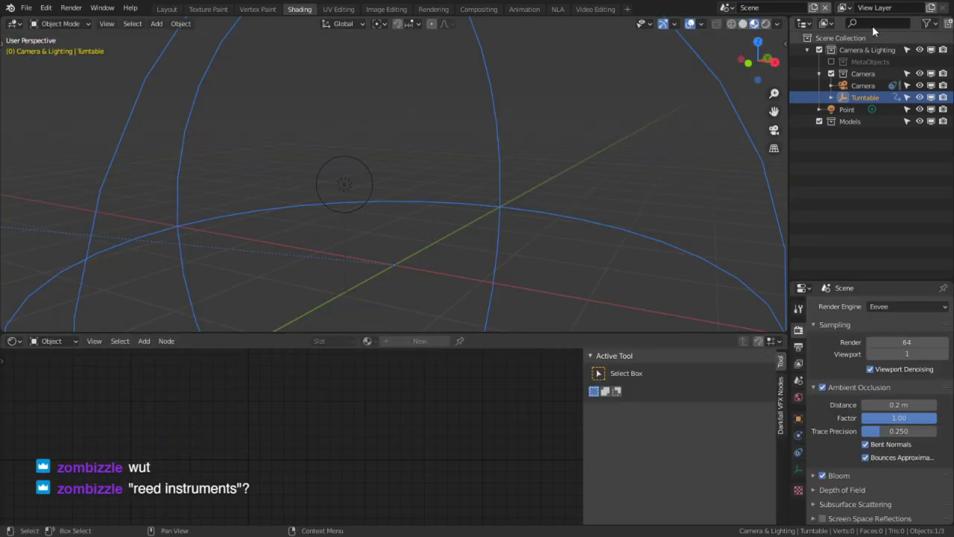
left_click(765, 23)
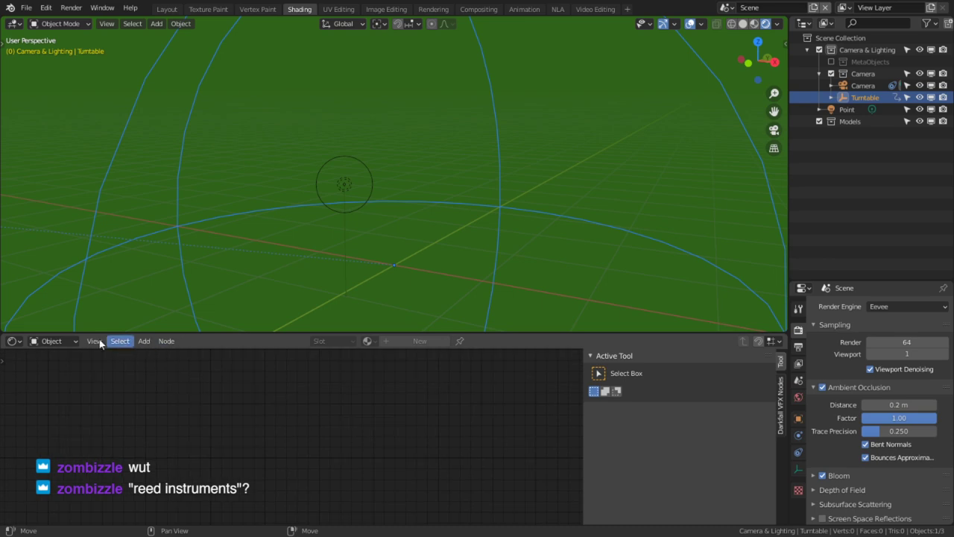
left_click(52, 341)
left_click(62, 367)
middle_click_drag(256, 431, 368, 478)
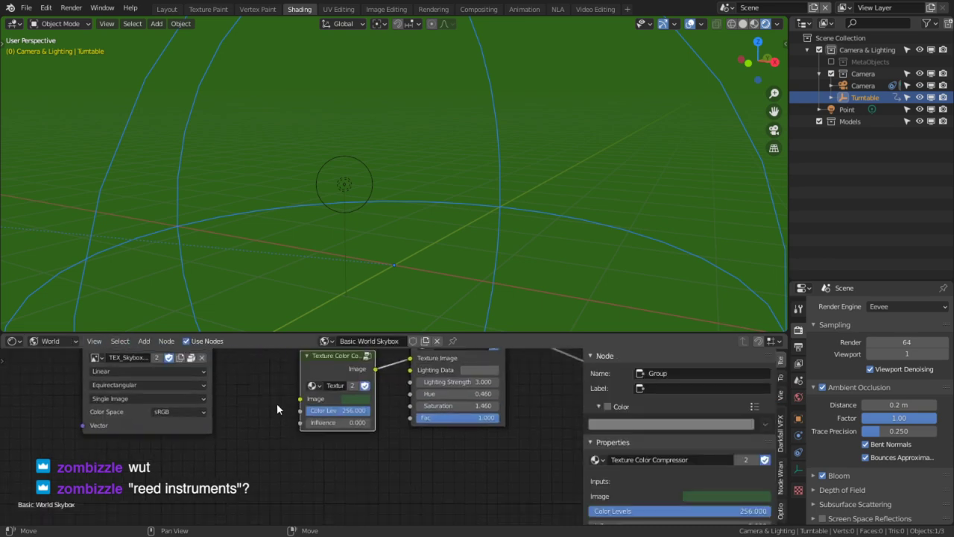
Step: Delete the TEX_Skybox environment texture node and move the Texture Color Compressor node away from the Basic Skybox Node
middle_click_drag(277, 404, 279, 450)
left_click(140, 374)
key("x")
left_click_drag(321, 405, 190, 387)
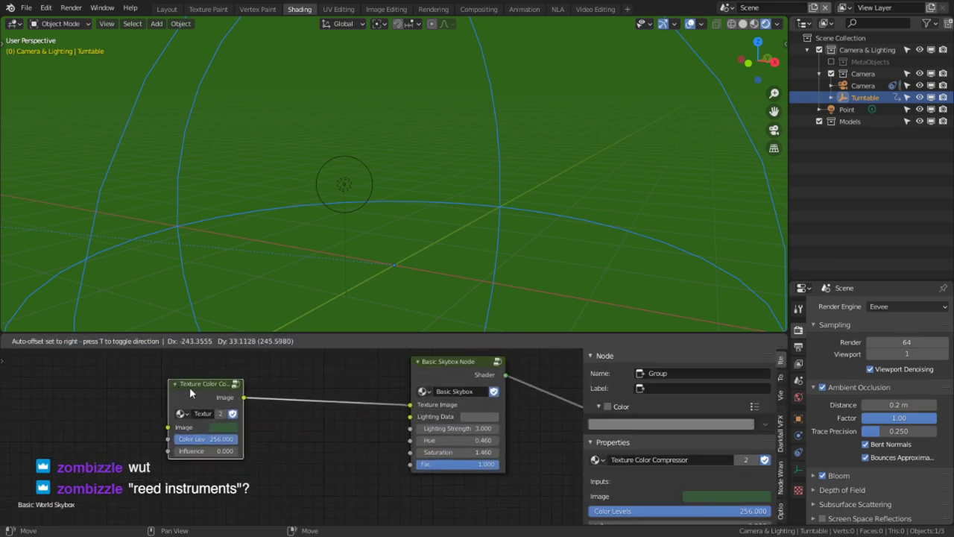
Step: Insert a Gradient Texture node between the Texture Color Compressor and the Basic Skybox Node
left_click_drag(243, 398, 369, 402)
type("grad")
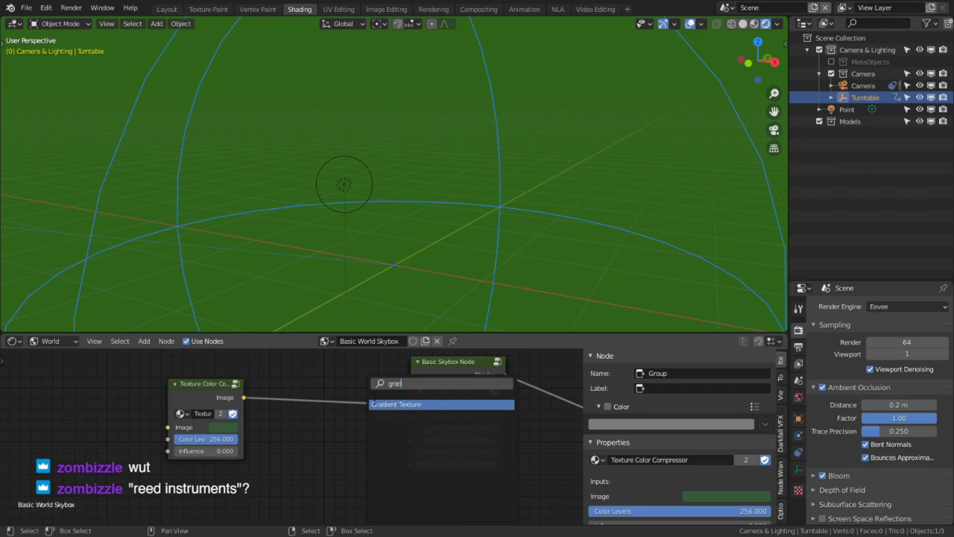
key("Return")
left_click(292, 405)
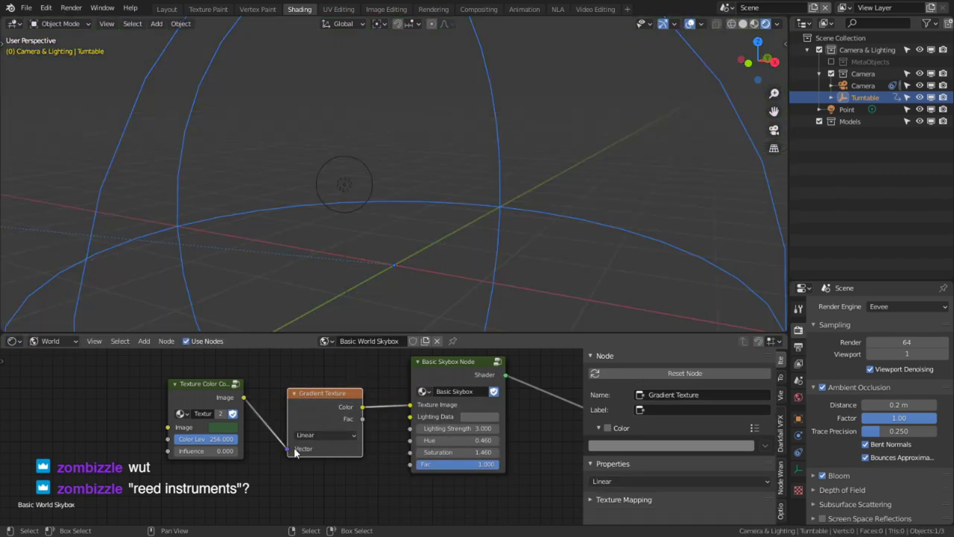
Step: Disconnect the Texture Color Compressor from the gradient's Vector input, move it aside and inspect the gradient background
left_click_drag(289, 449, 256, 441)
left_click_drag(203, 389, 163, 390)
middle_click_drag(562, 211, 545, 218)
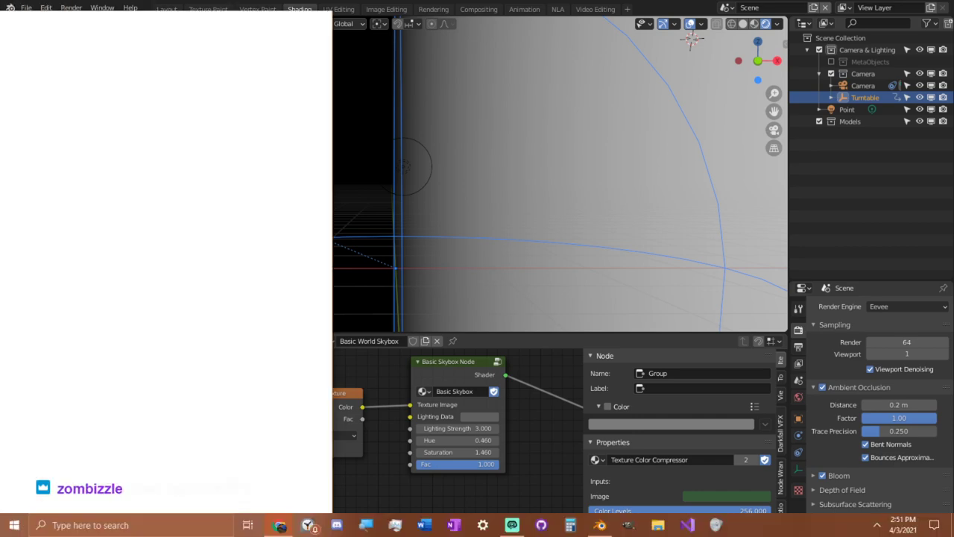
left_click_drag(0, 38, 202, 144)
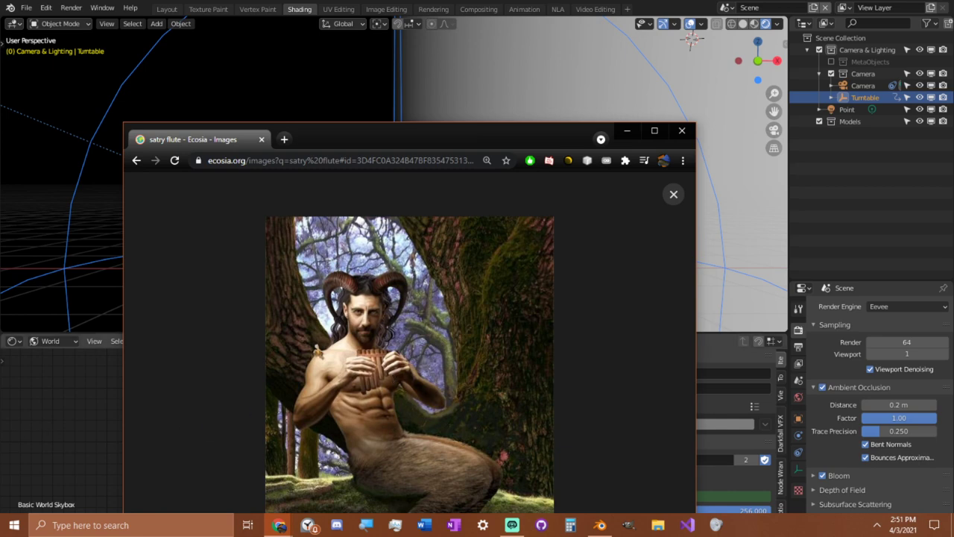
left_click(682, 130)
Step: Delete the Gradient Texture node from the world shader
scroll(385, 224, "down", 5)
middle_click_drag(385, 224, 305, 189)
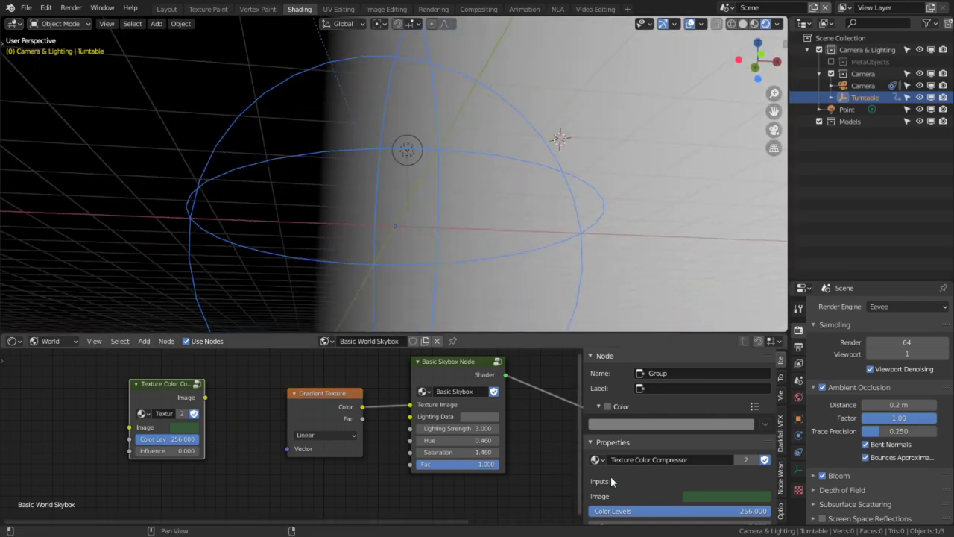
middle_click_drag(373, 416, 346, 428)
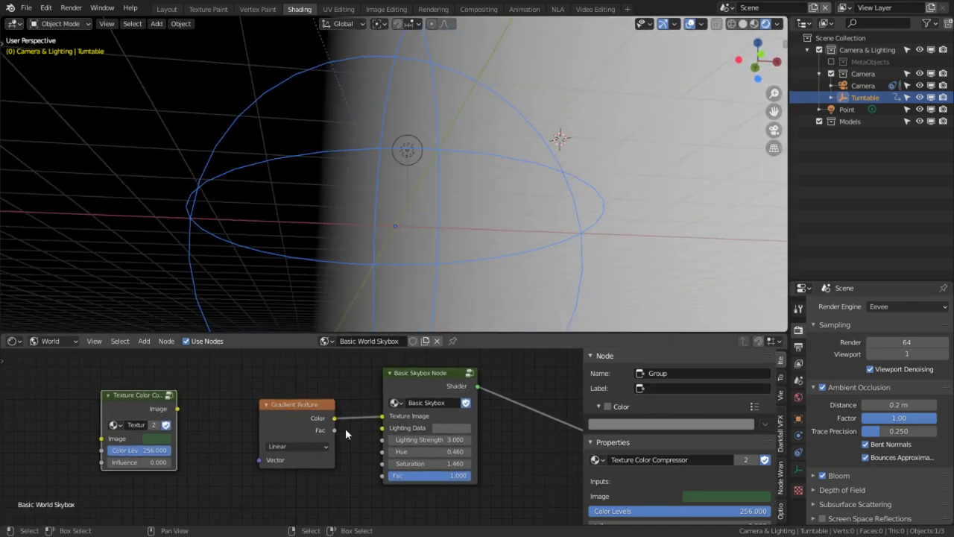
left_click(294, 402)
key("x")
middle_click_drag(373, 313, 477, 299)
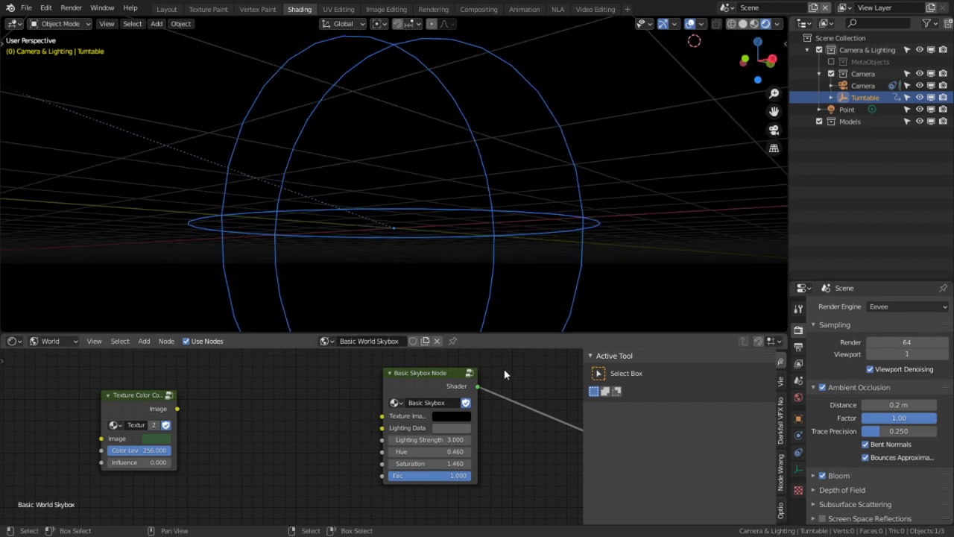
Step: Set the Basic Skybox Node's Texture Image colour to a dark grey with a brightness value of about 0.165
left_click(452, 414)
left_click_drag(526, 332, 526, 327)
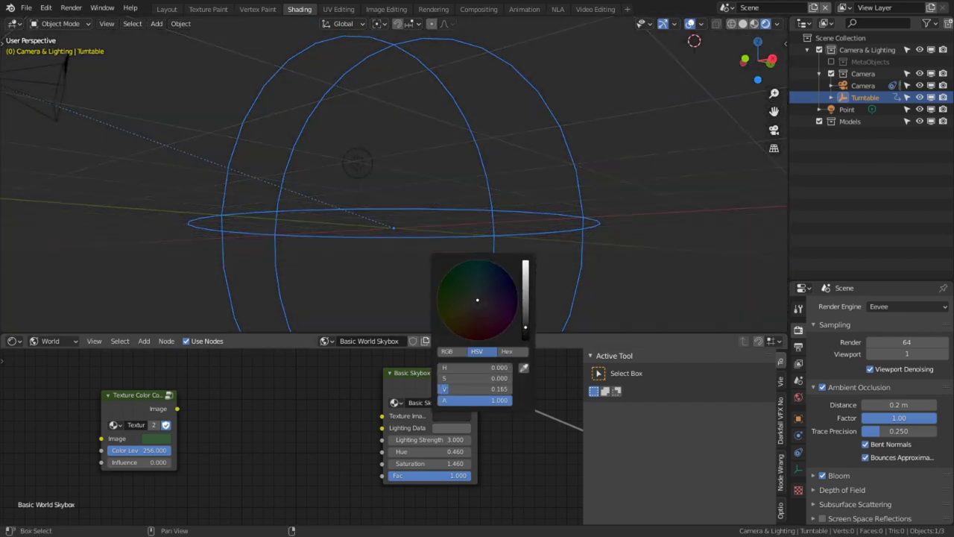
middle_click_drag(228, 147, 332, 185)
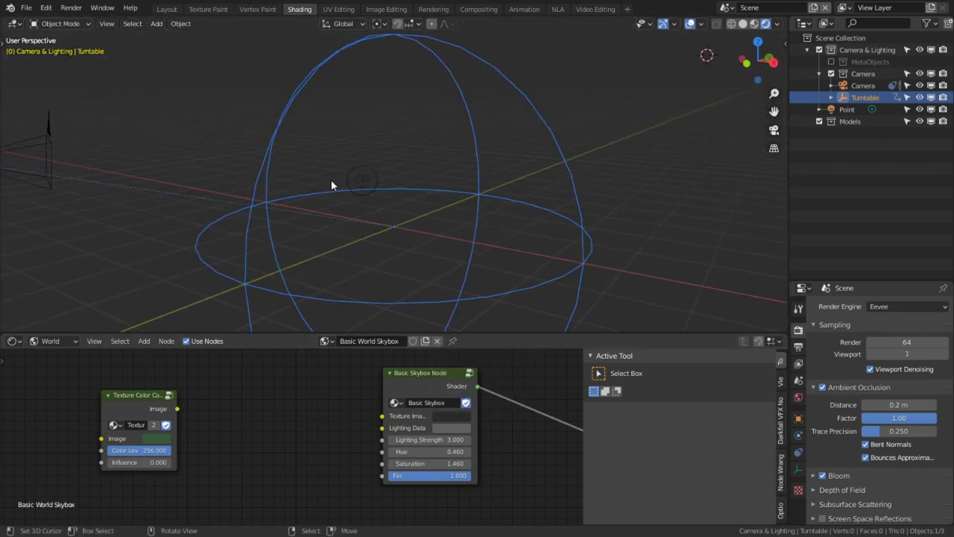
Step: Add a mesh plane while looking through the camera, and clear its location to the world origin
key("KP_0")
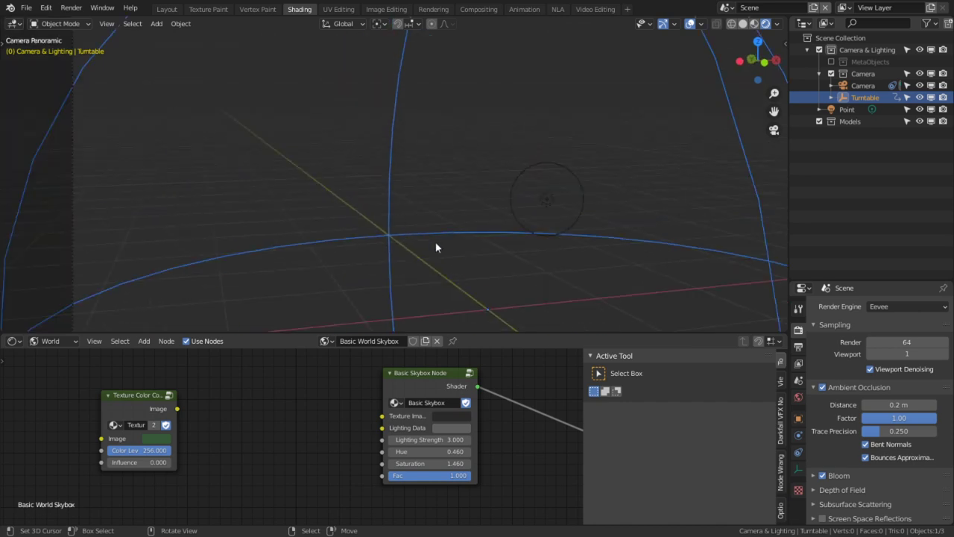
key("shift+a")
mouse_move(408, 267)
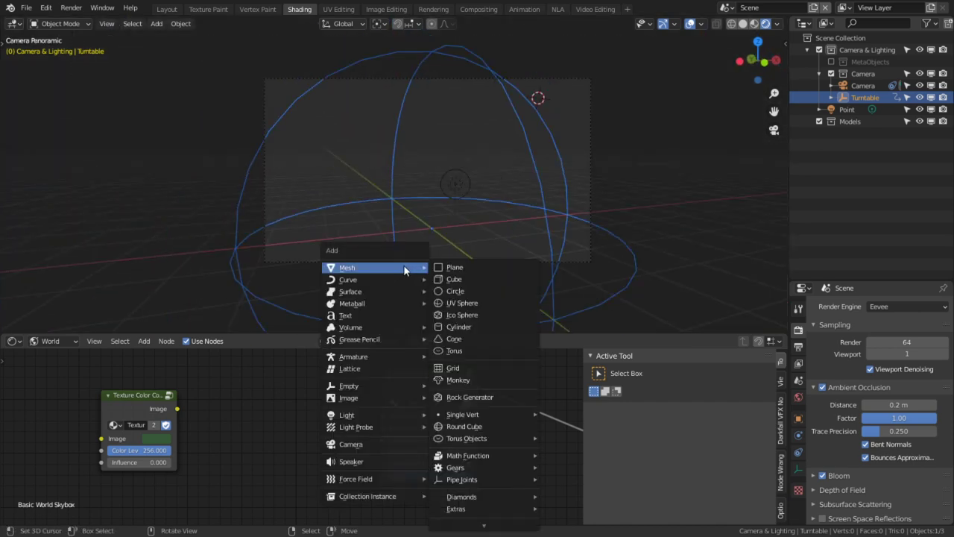
left_click(462, 266)
key("alt+g")
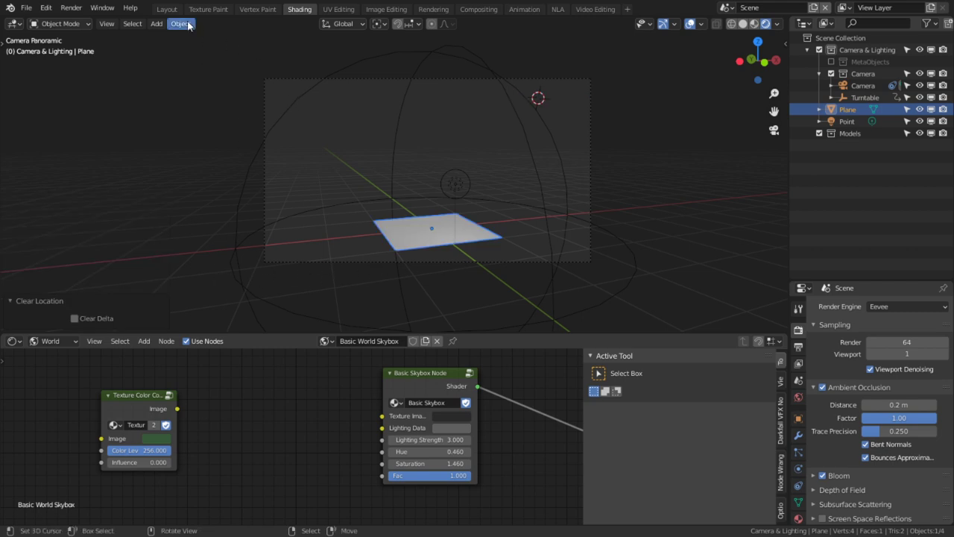
Step: Return to the Layout workspace and frame the plane in the camera view
left_click(328, 10)
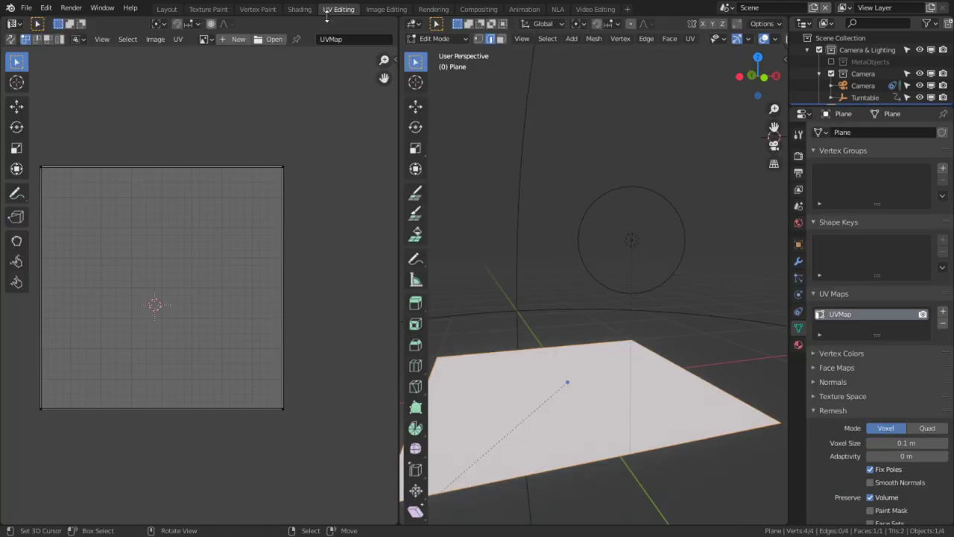
left_click(167, 8)
key("KP_0")
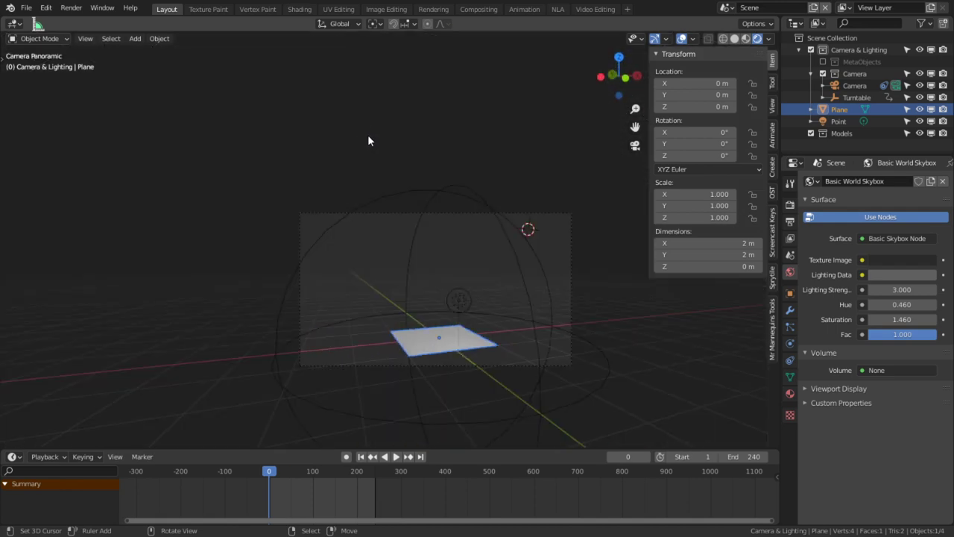
scroll(463, 201, "up", 3)
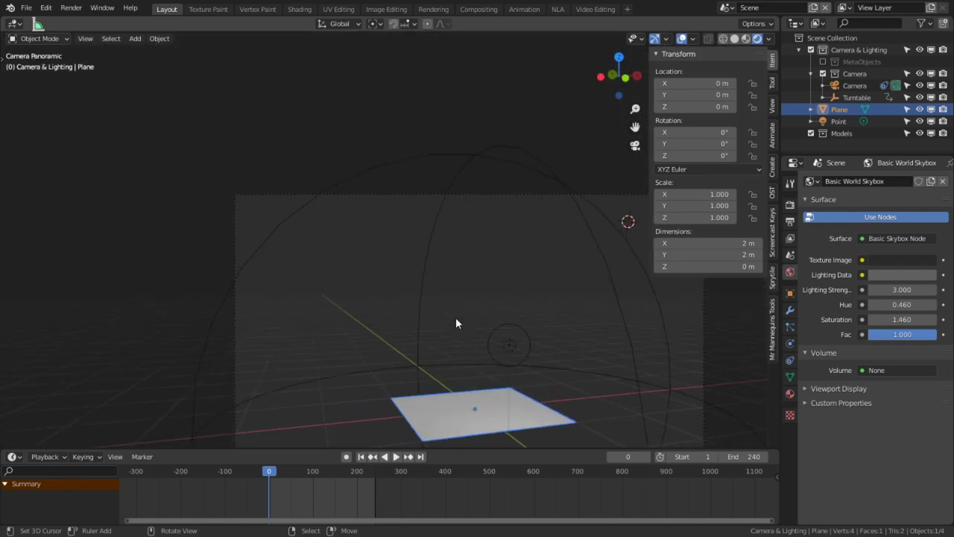
middle_click_drag(456, 323, 437, 266, "shift")
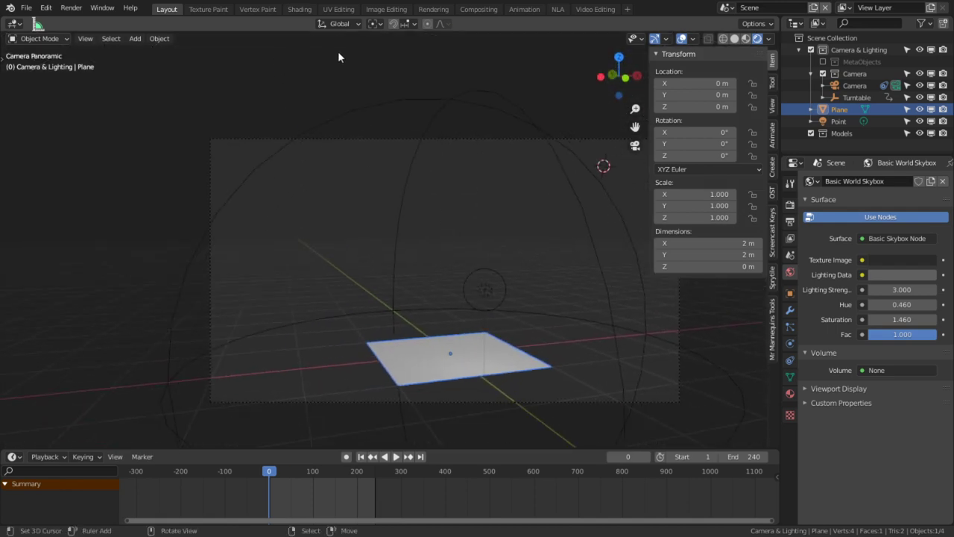
Step: Select the camera and set the influence of its Child Of constraint to 0
left_click(350, 23)
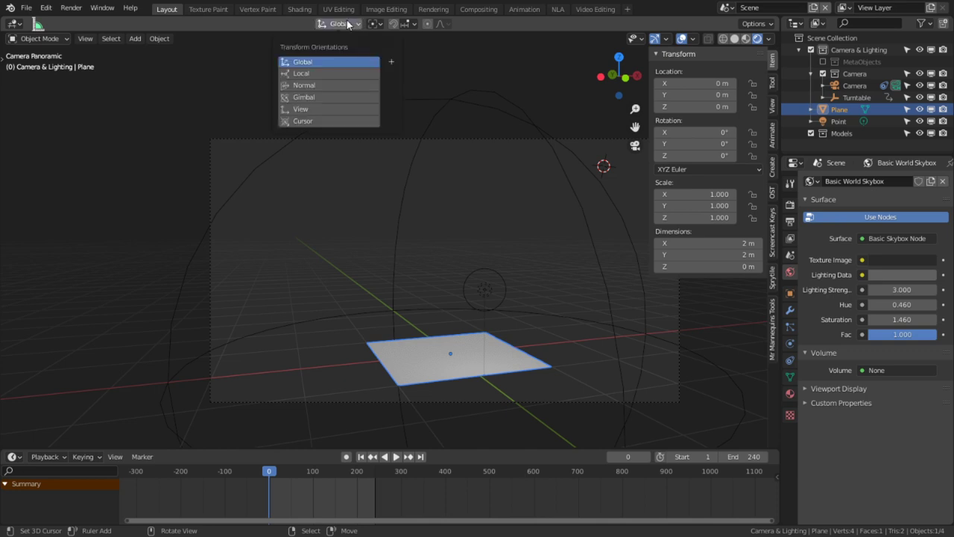
left_click(484, 140)
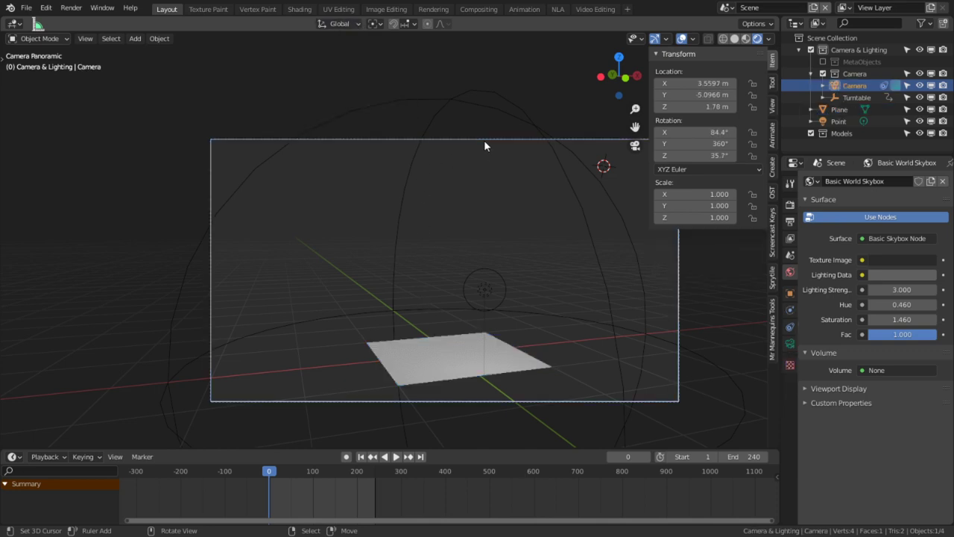
left_click(791, 322)
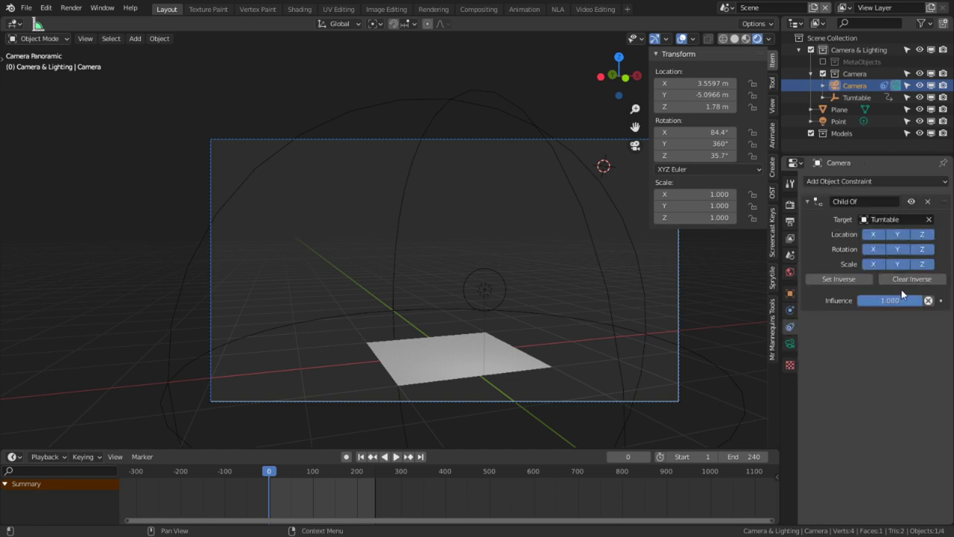
left_click_drag(901, 300, 835, 301)
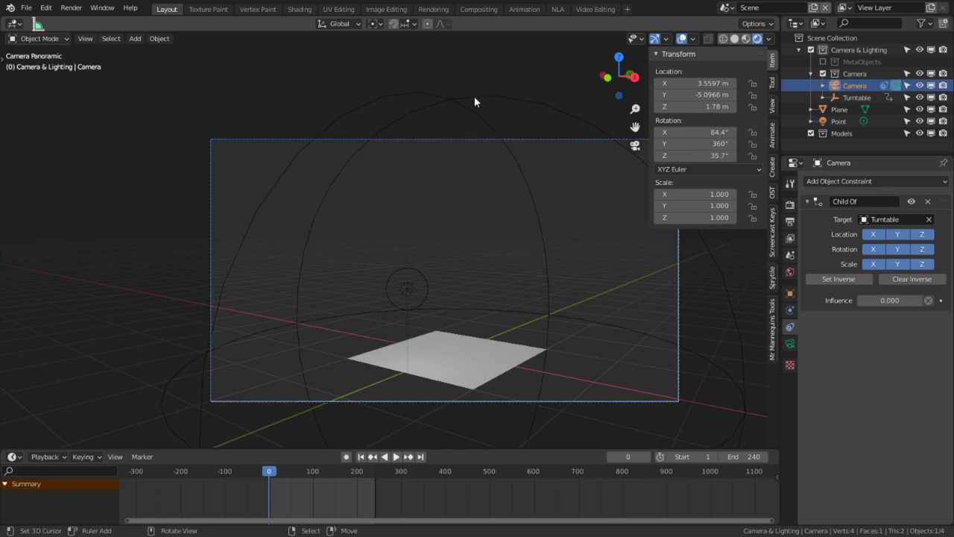
Step: Set the transform orientation to View and align the plane to that orientation so it faces the camera
left_click(457, 345)
left_click(346, 23)
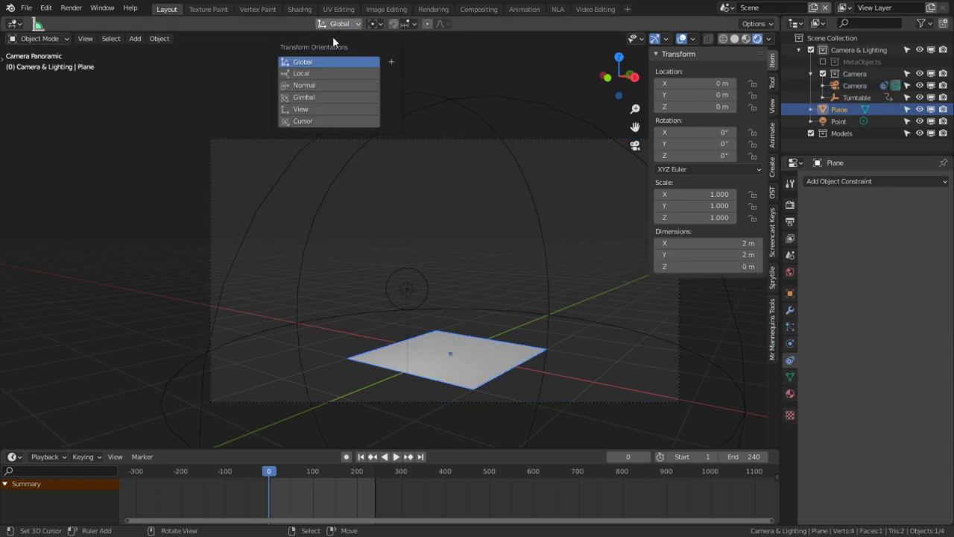
left_click(311, 110)
left_click(159, 38)
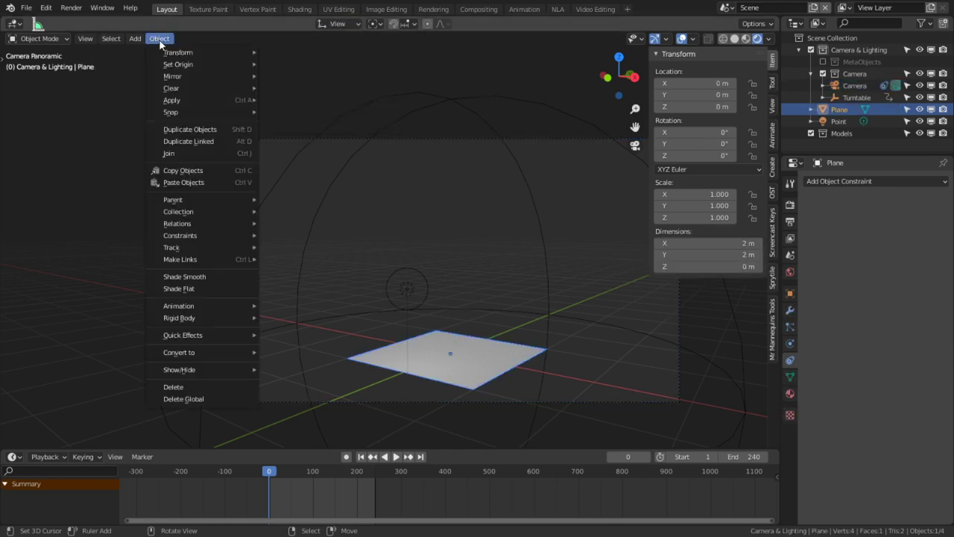
mouse_move(192, 52)
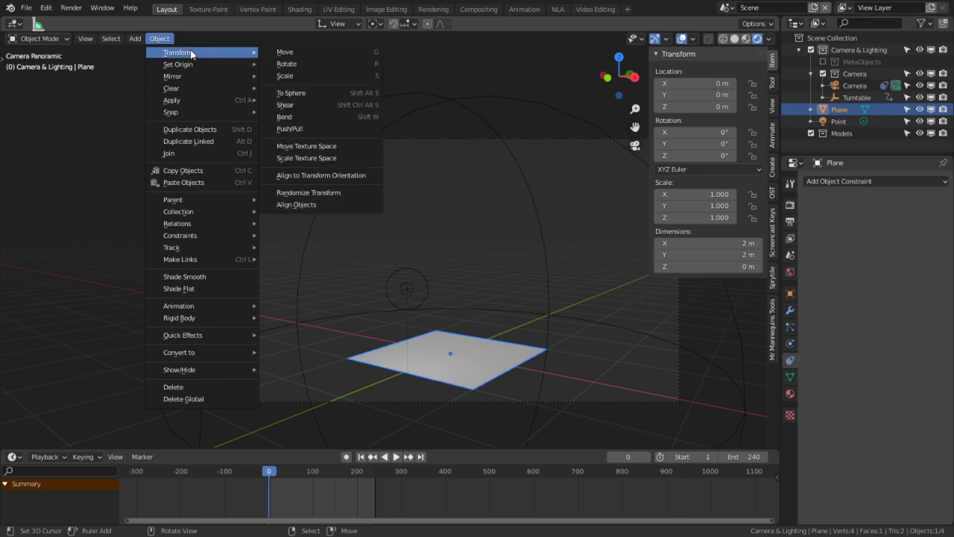
left_click(336, 178)
Step: Move the camera-facing plane into the upper-left corner of the camera frame, slightly overlapping the frame's top edge
key("g")
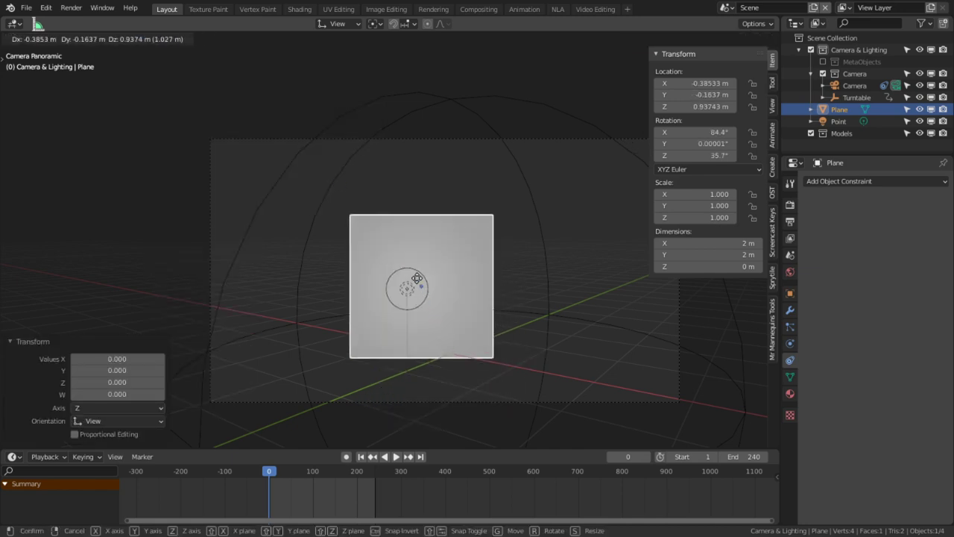
left_click(277, 208)
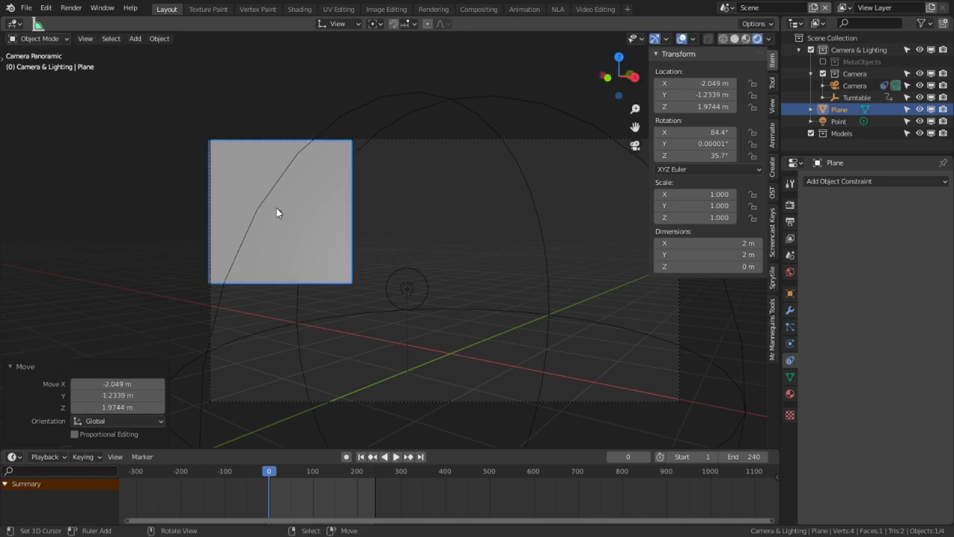
left_click(276, 207)
key("g")
left_click(276, 166)
Step: In Edit Mode, extend the plane's right edge along the view X axis to the camera frame's right border, about 6.6 m wide
key("Tab")
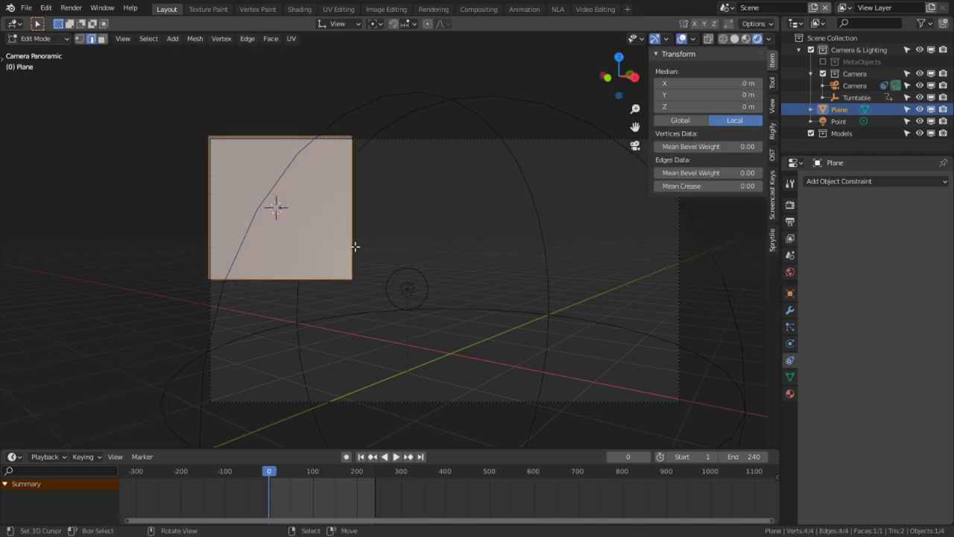
left_click(354, 246)
key("g")
key("x")
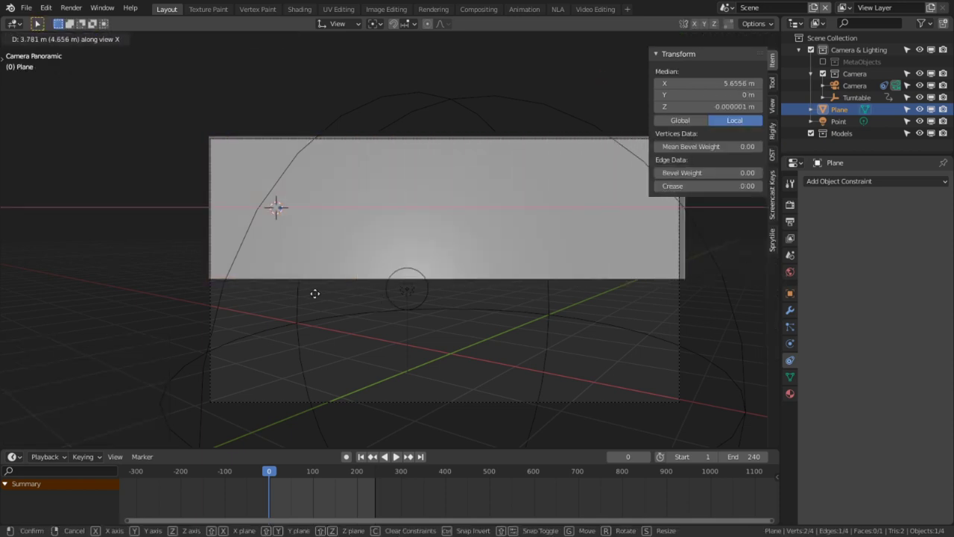
left_click(309, 294)
Step: Extend the plane's bottom edge along the view Y axis to the camera frame's lower border, about 3.73 m tall, and return to Object Mode
left_click(415, 278)
key("g")
key("y")
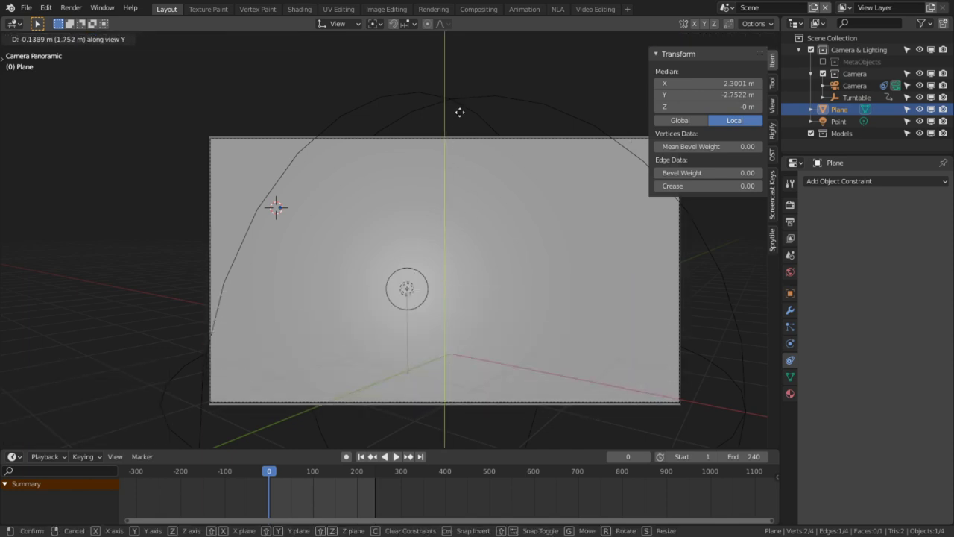
left_click(460, 96)
key("Tab")
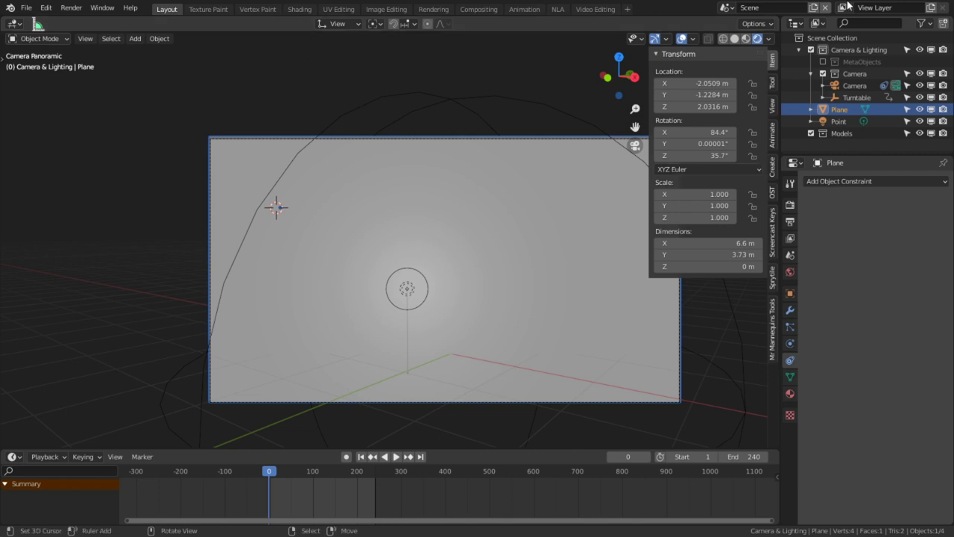
Step: Show the viewport in Material Preview shading and give the plane a new material named "baqckground"
left_click(746, 38)
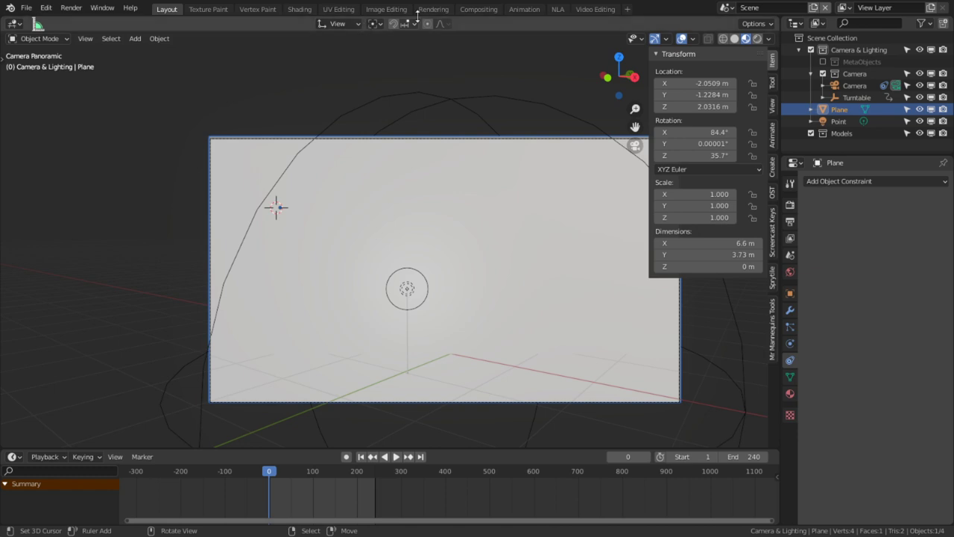
left_click(791, 393)
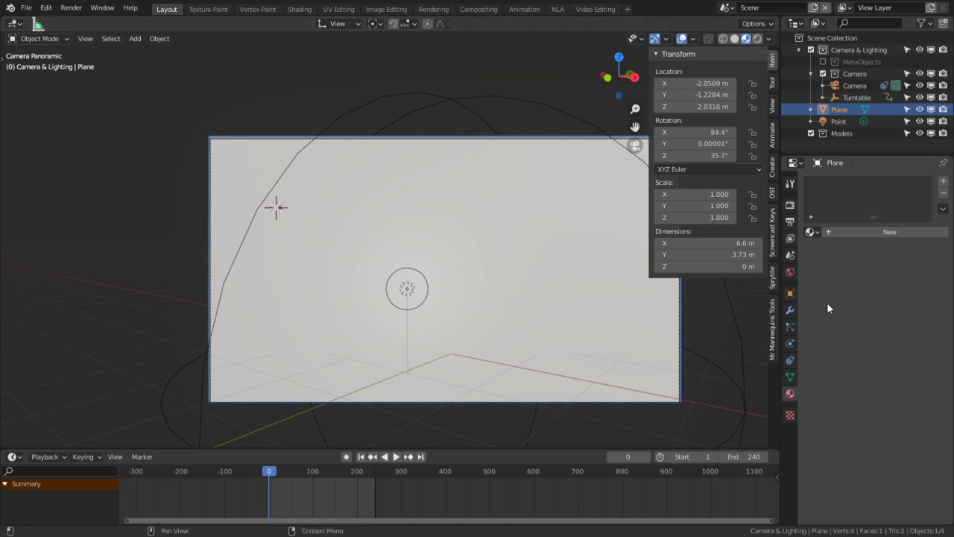
left_click(867, 232)
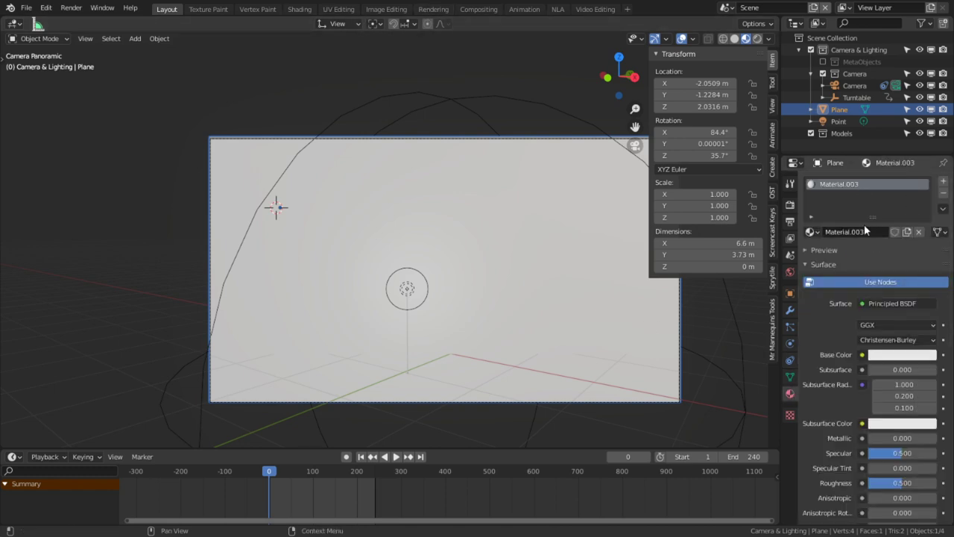
double_click(838, 186)
type("ti")
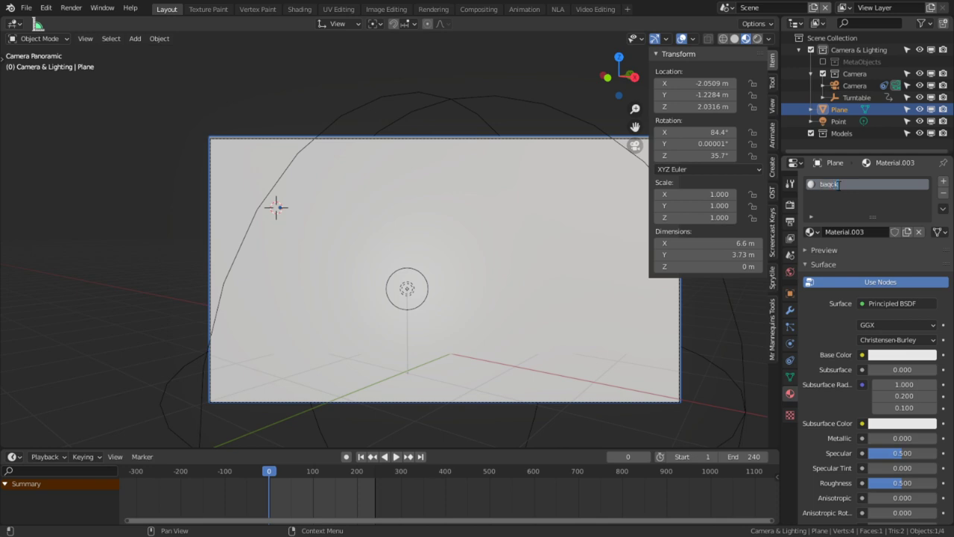
key("Return")
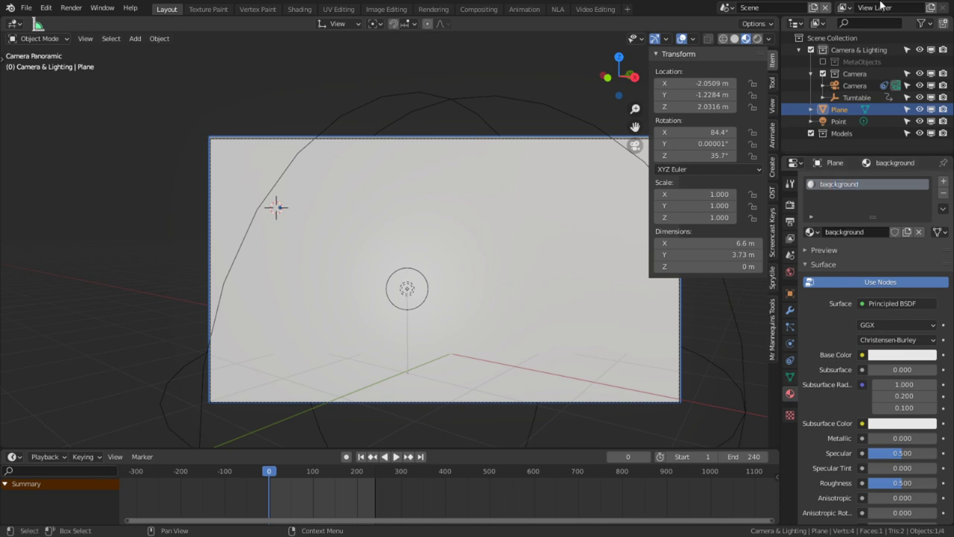
Step: Create a collection named Background directly under Camera & Lighting and move the plane into it
right_click(854, 58)
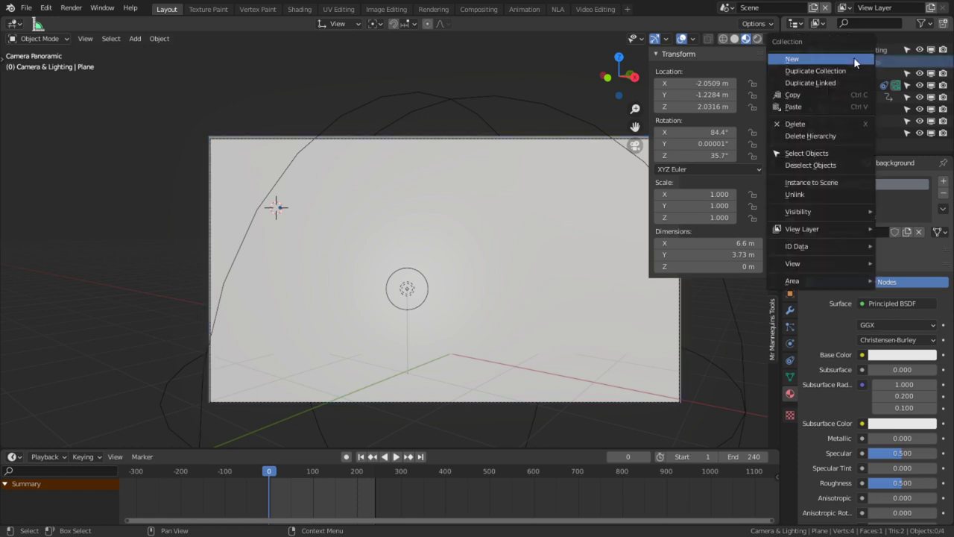
left_click(847, 60)
left_click_drag(869, 72, 856, 49)
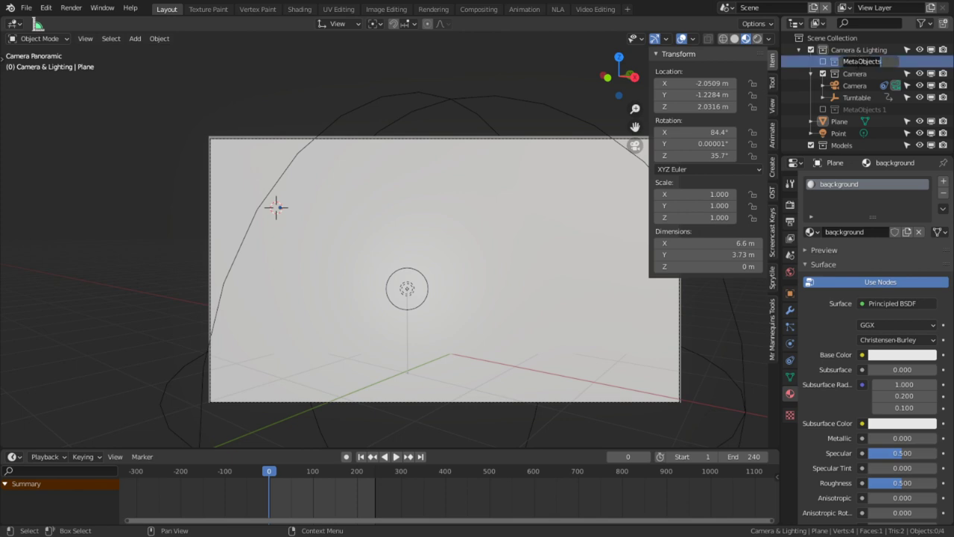
left_click(868, 110)
double_click(868, 109)
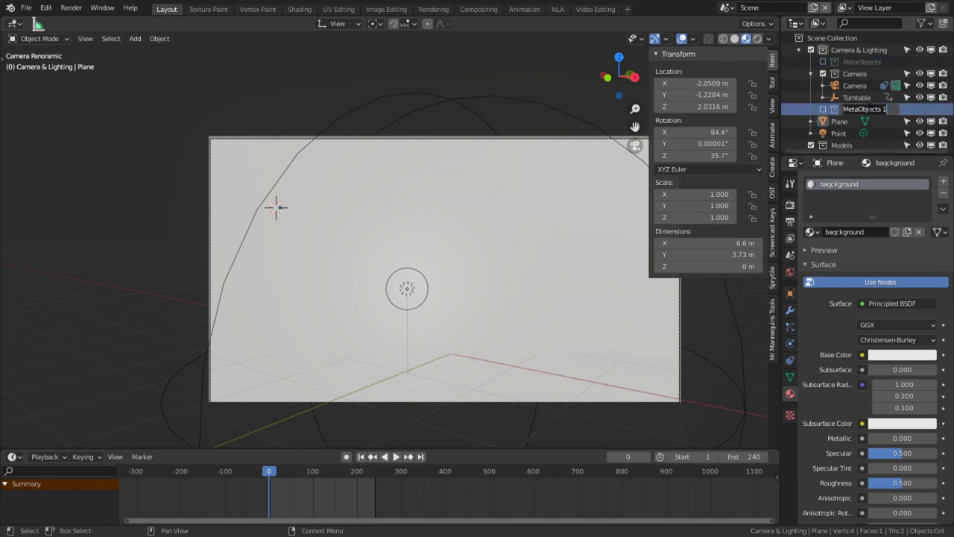
type("Background")
key("Return")
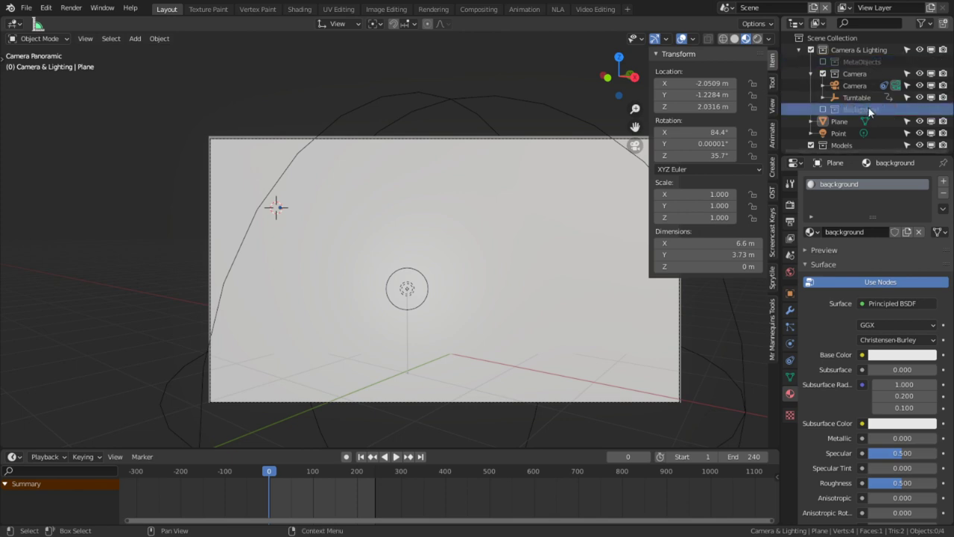
left_click(438, 196)
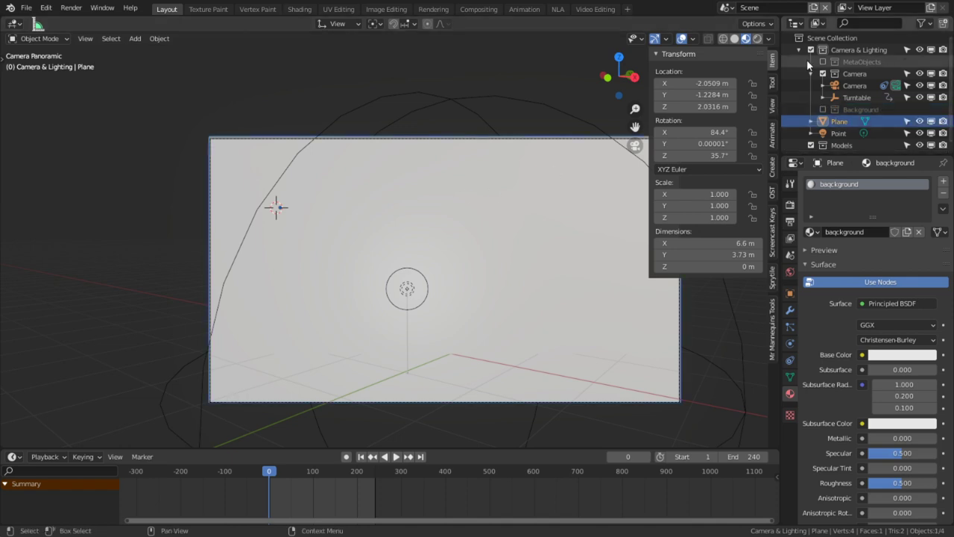
left_click_drag(838, 122, 862, 109)
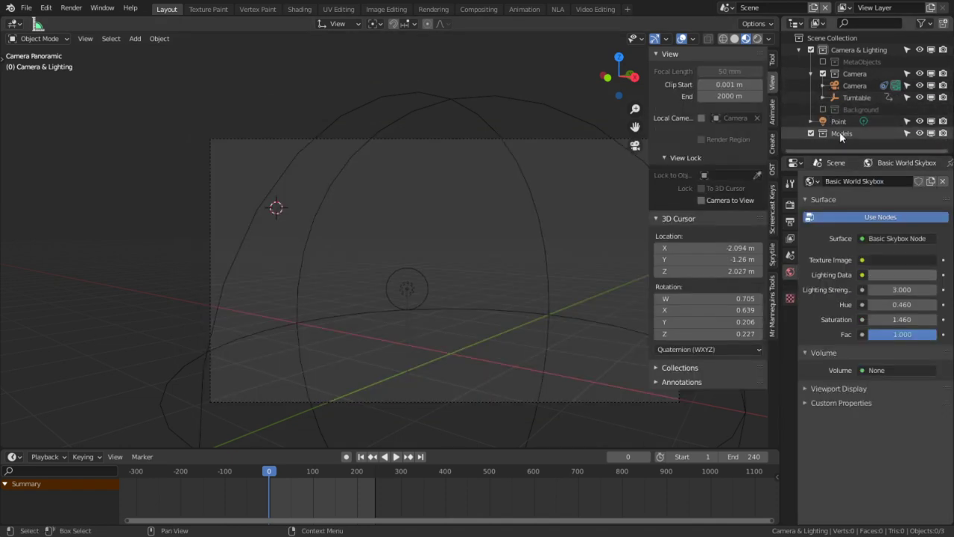
Step: Add a new view layer named Background and exclude the Models collection from it
left_click(930, 9)
left_click(868, 30)
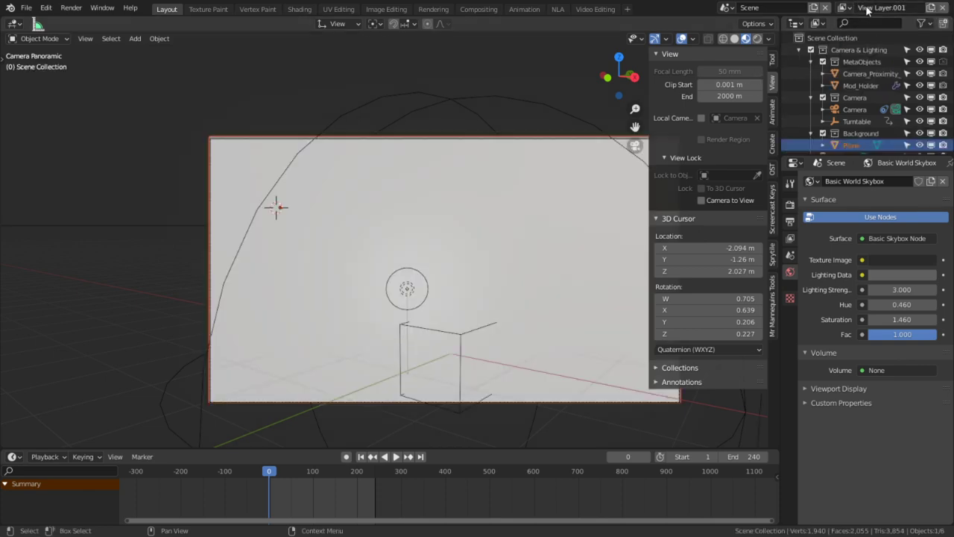
left_click(890, 9)
type("B")
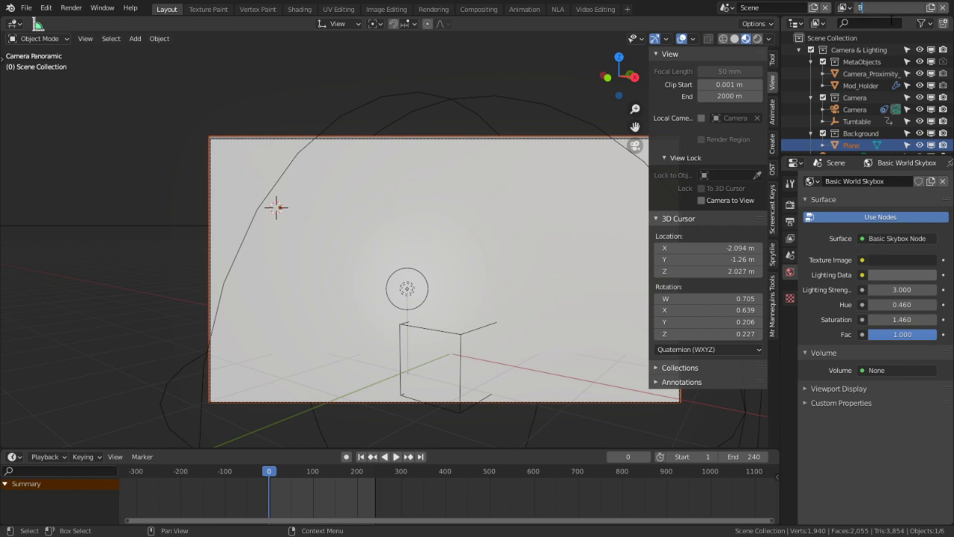
type("ackground")
key("Return")
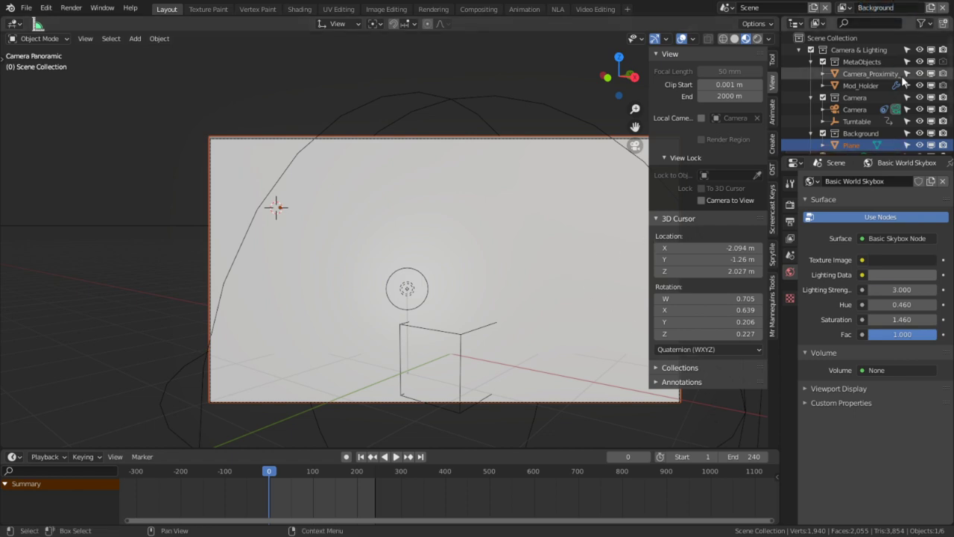
scroll(901, 75, "down", 2)
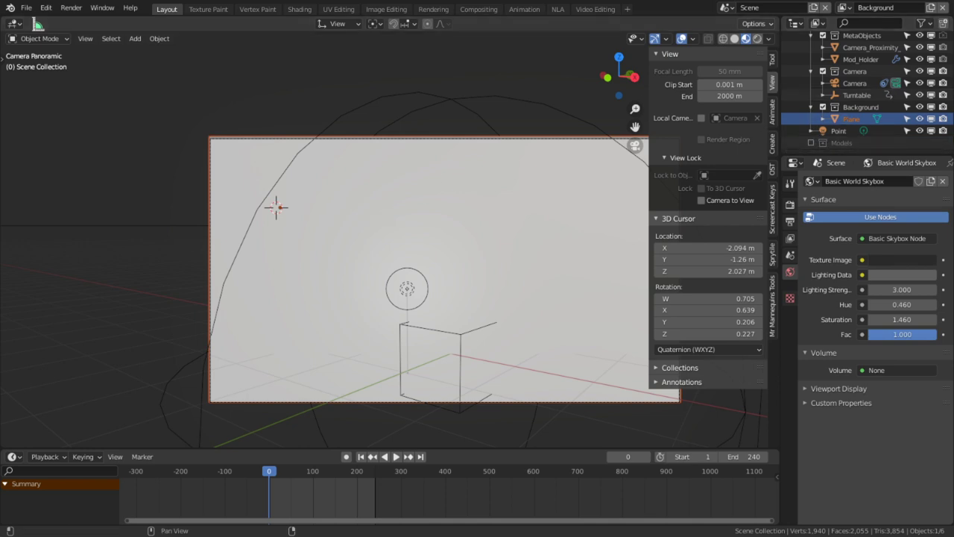
Step: Switch back to the original View Layer and enable the Transparent film option in the render settings
left_click(843, 7)
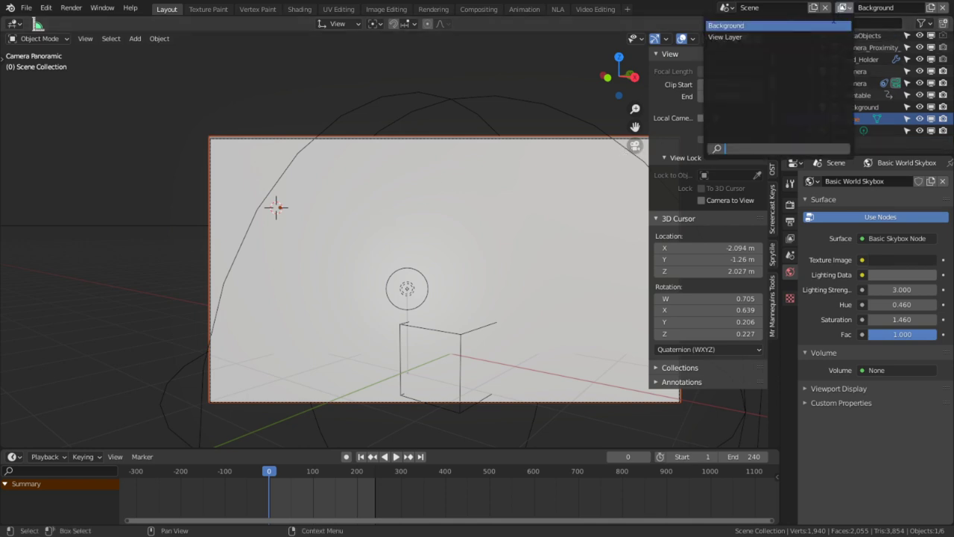
left_click(747, 36)
left_click(791, 205)
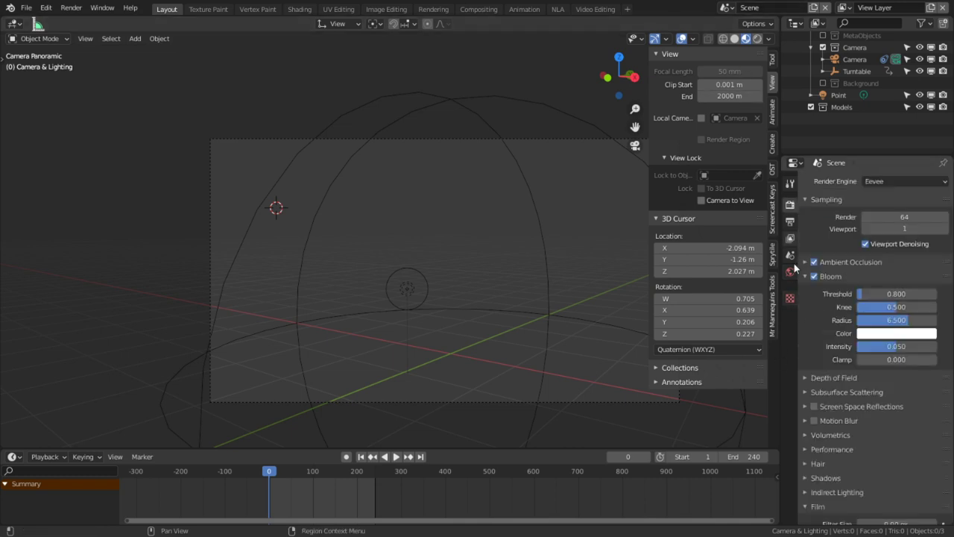
scroll(817, 504, "down", 2)
left_click(838, 459)
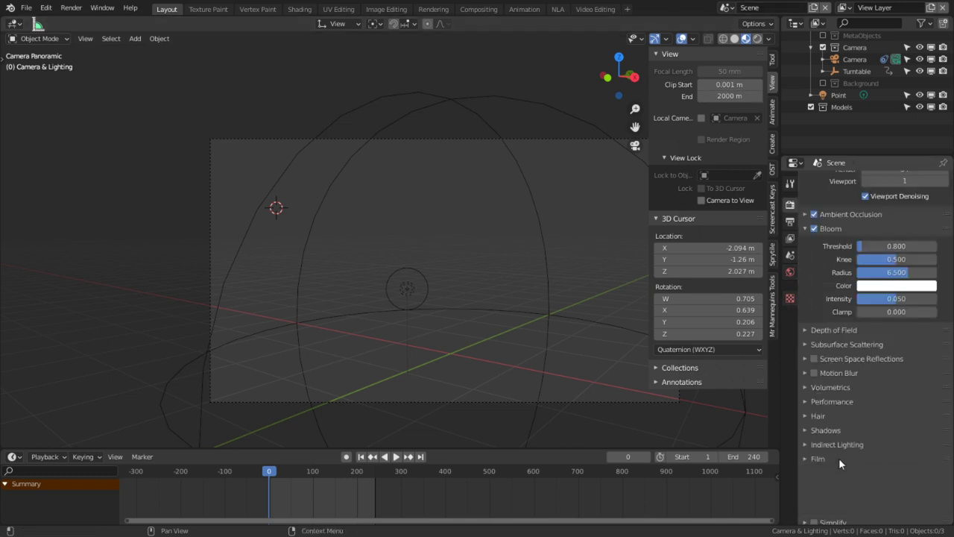
left_click(826, 453)
left_click(861, 490)
scroll(857, 82, "up", 2)
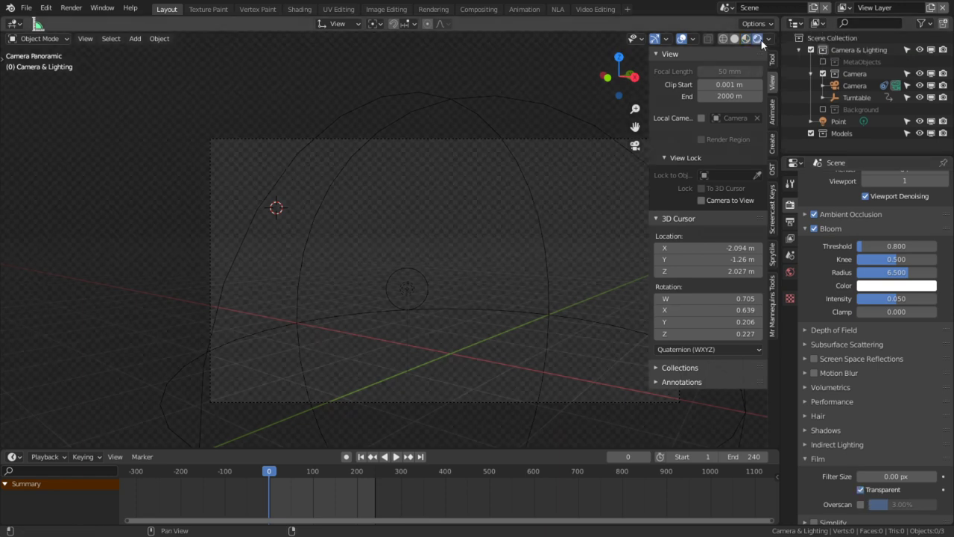
Step: Place the 3D cursor near the camera view's centre, add a 2 m cube there, and move it down about 1.5 m
right_click(471, 272, "shift")
key("shift+a")
mouse_move(469, 267)
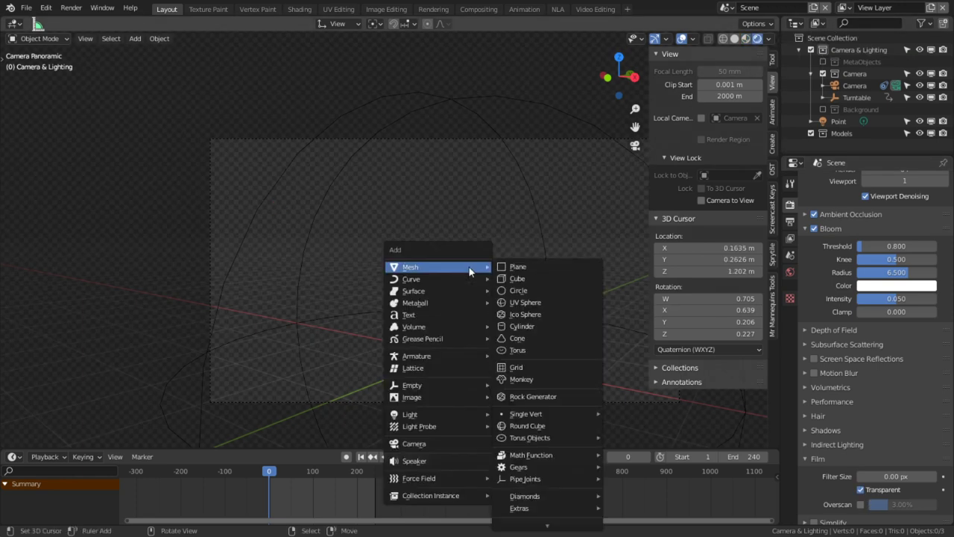
left_click(517, 278)
middle_click_drag(538, 281, 502, 221)
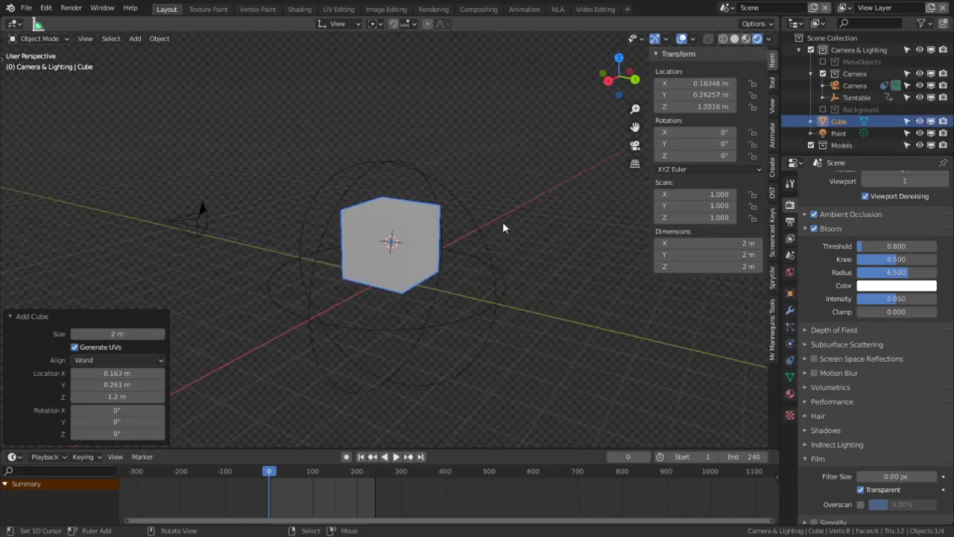
key("g")
left_click(504, 257)
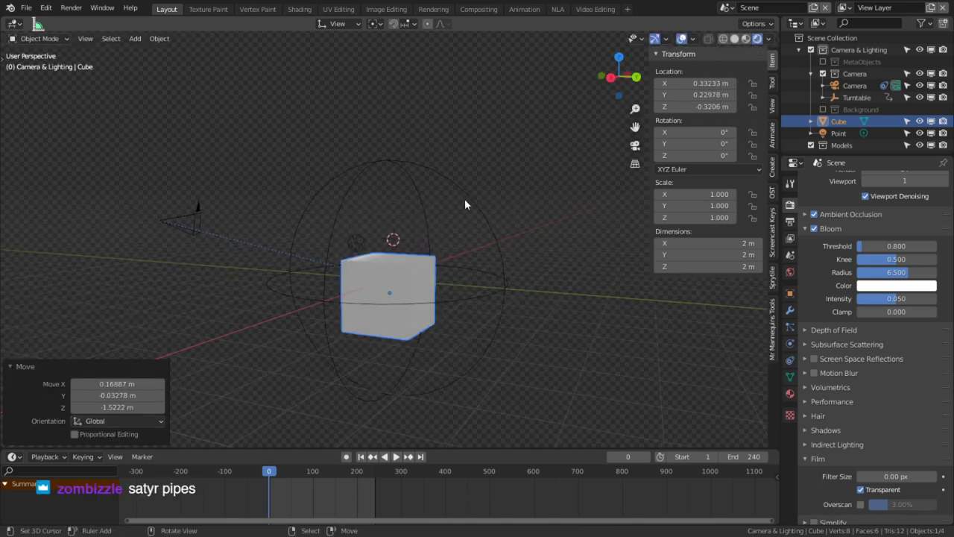
Step: From the camera view, move the cube by about -1.2 m in X, -0.78 m in Y and 0.7 m in Z
key("KP_0")
key("g")
left_click(552, 316)
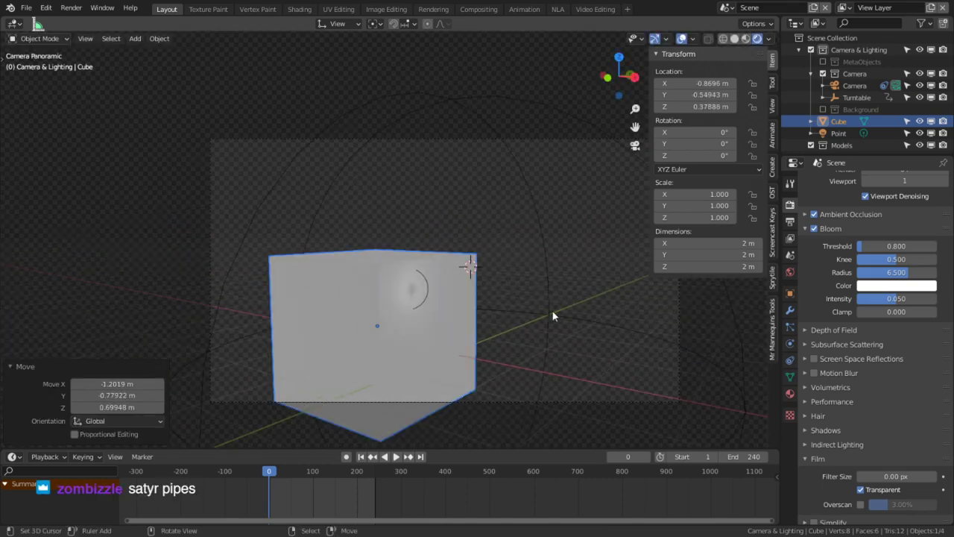
Step: In the maximized Compositing node editor, duplicate the Render Layers node above the original and set the copy to the Background view layer
left_click(478, 9)
key("ctrl+space")
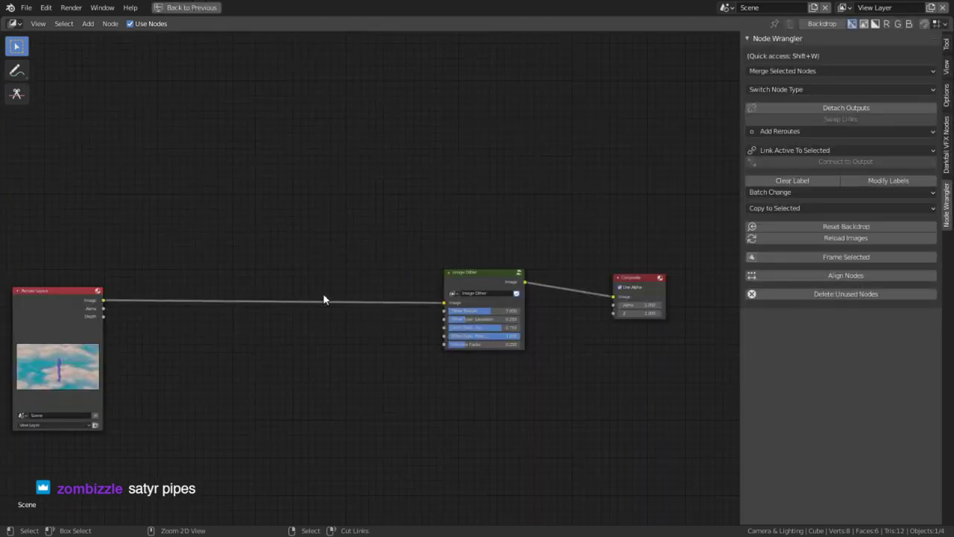
middle_click_drag(323, 298, 415, 285)
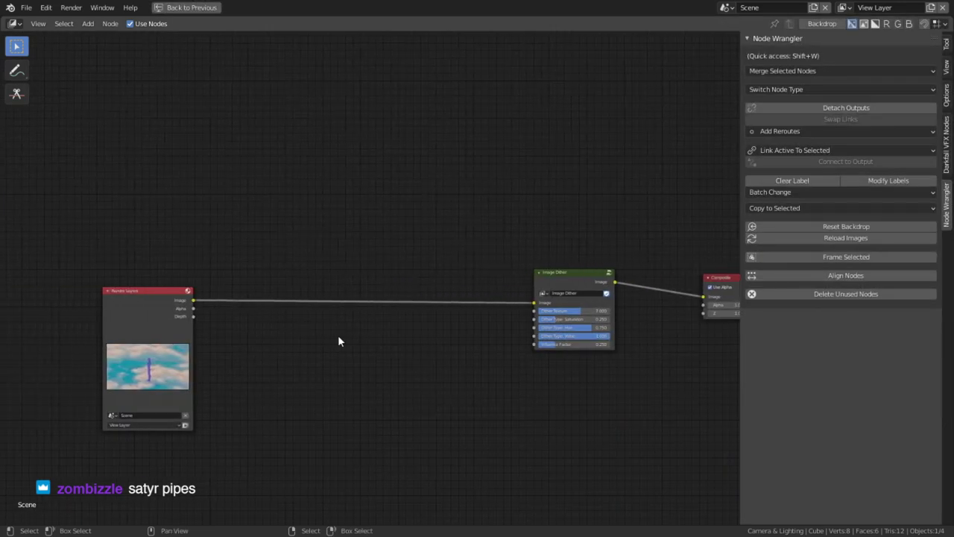
middle_click_drag(339, 336, 339, 291)
left_click(177, 258)
key("shift+d")
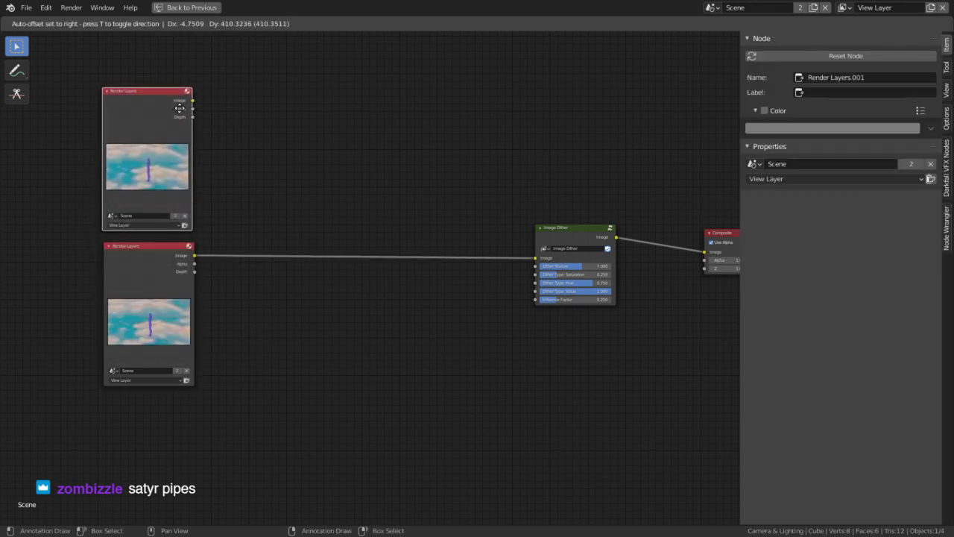
left_click(176, 104)
middle_click_drag(264, 216, 358, 311)
scroll(357, 311, "up", 4)
left_click(176, 337)
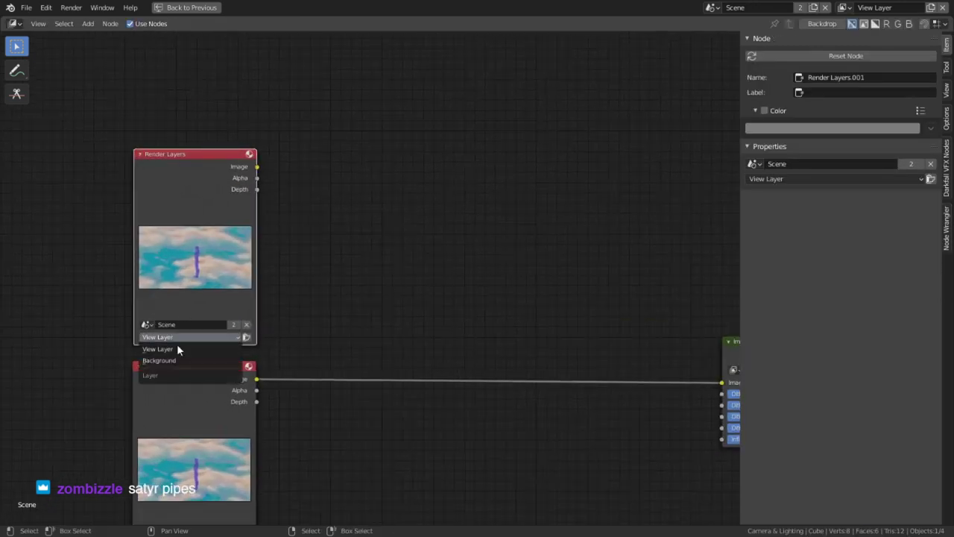
left_click(177, 358)
Step: Detach the render layer link from the Image Dither node and add a Mix node between the Render Layers nodes and Image Dither
middle_click_drag(466, 393, 463, 323)
middle_click_drag(284, 359, 193, 383)
left_click(291, 257)
key("shift+a")
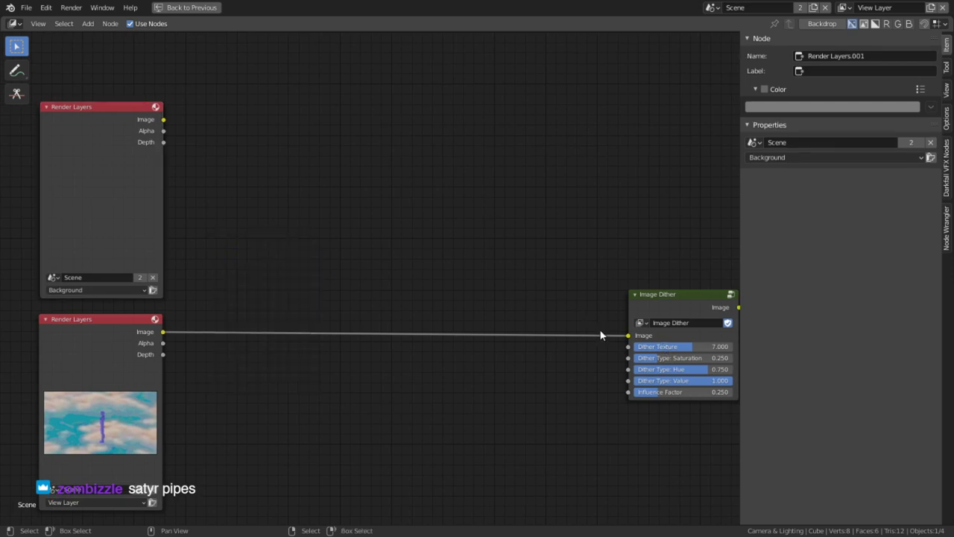
left_click_drag(624, 336, 522, 339)
key("shift+a")
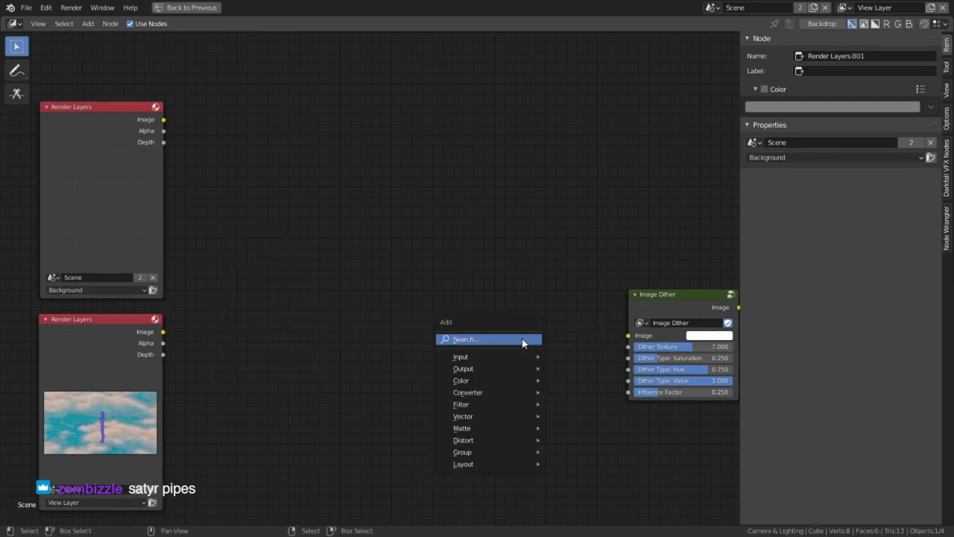
left_click(522, 339)
type("mi")
left_click(566, 359)
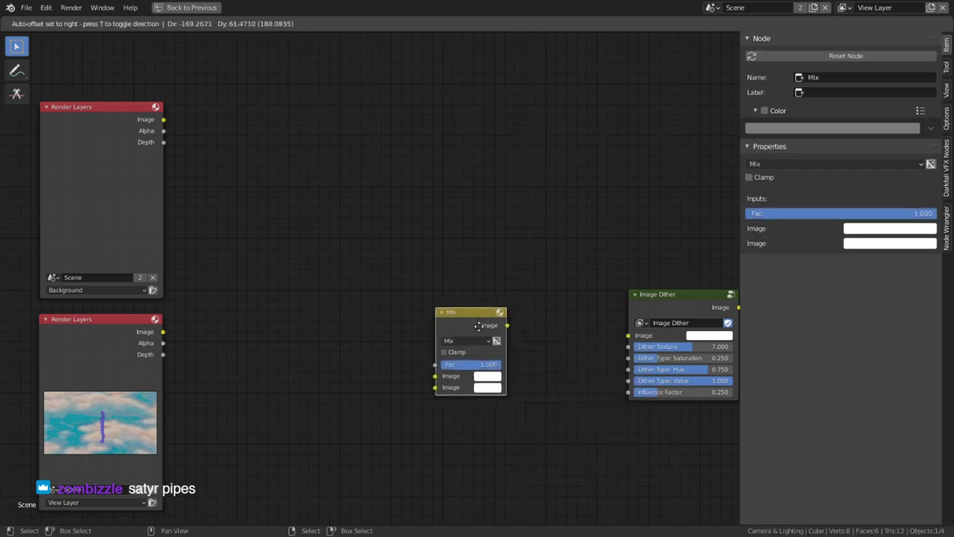
left_click(462, 269)
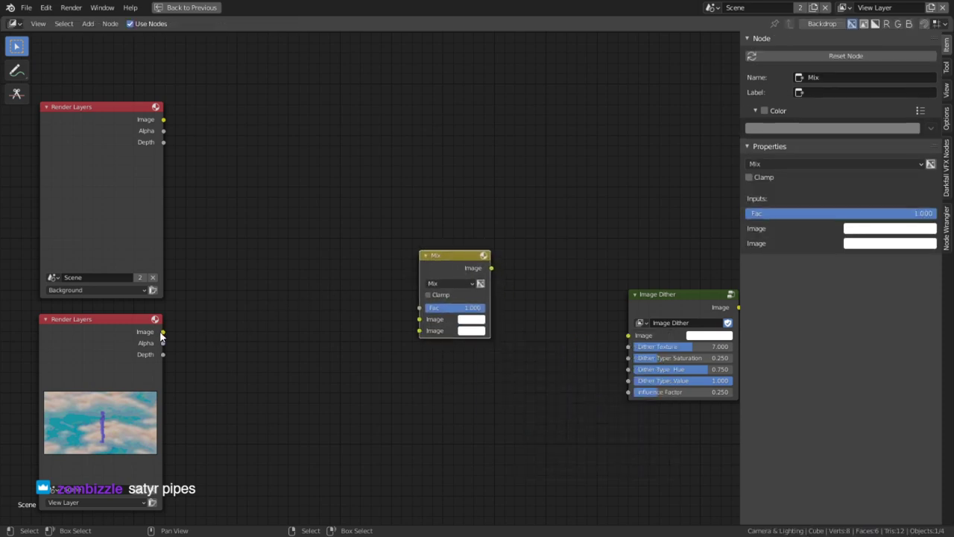
Step: Link View Layer's image and alpha to Mix's first image input and Fac, Background's image to its second, and Mix's output to Image Dither
left_click_drag(163, 331, 419, 320)
left_click_drag(162, 119, 432, 326)
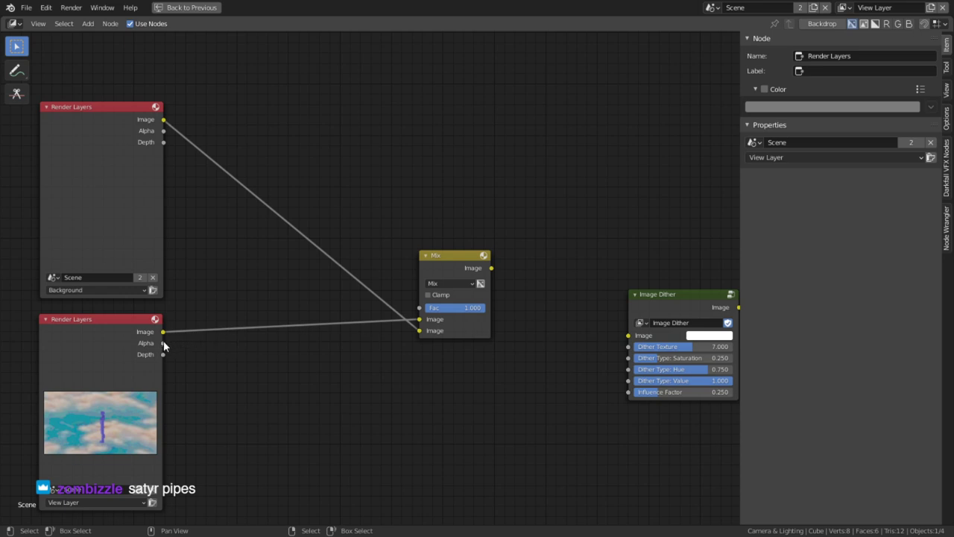
left_click_drag(164, 341, 421, 308)
left_click_drag(488, 268, 631, 335)
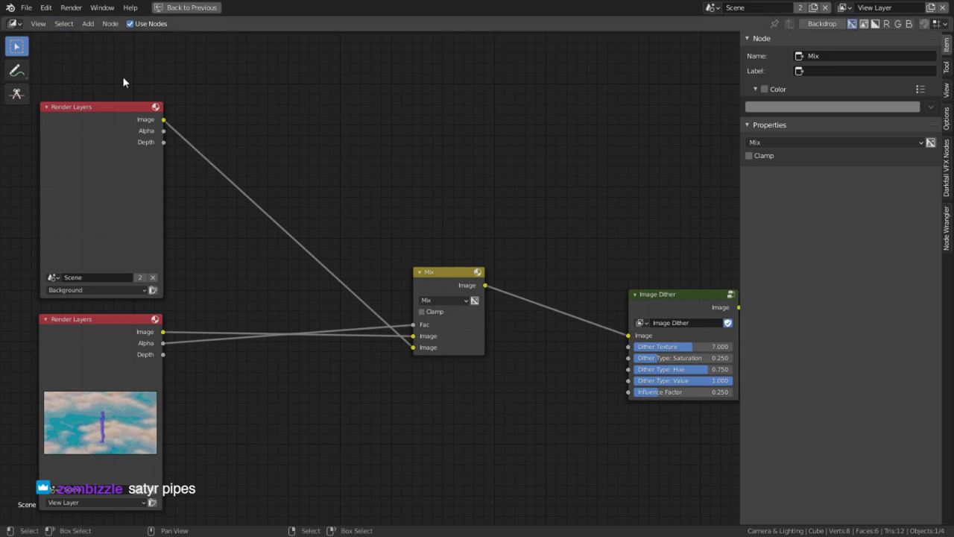
Step: Restore the workspace layout and extend the node editor over the outliner and properties areas
key("ctrl+space")
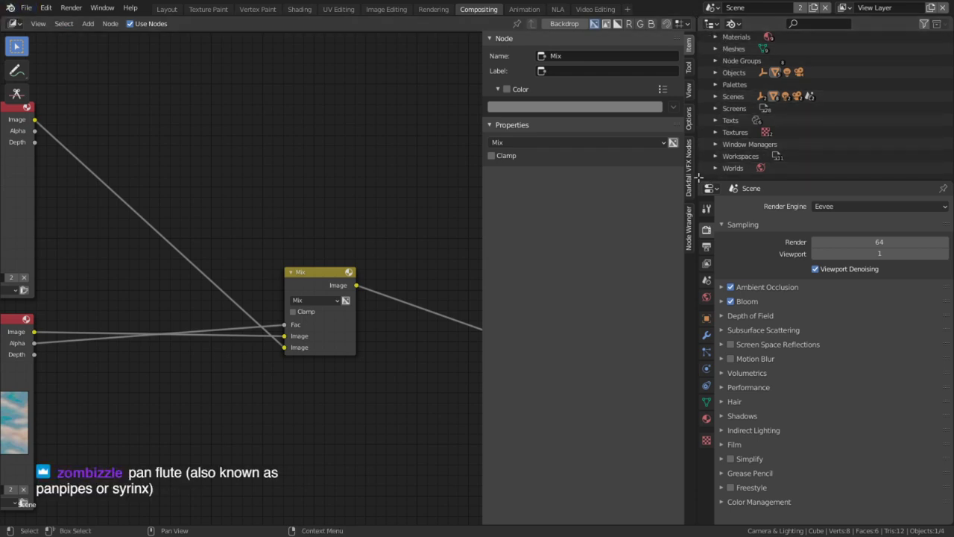
left_click_drag(699, 178, 712, 106)
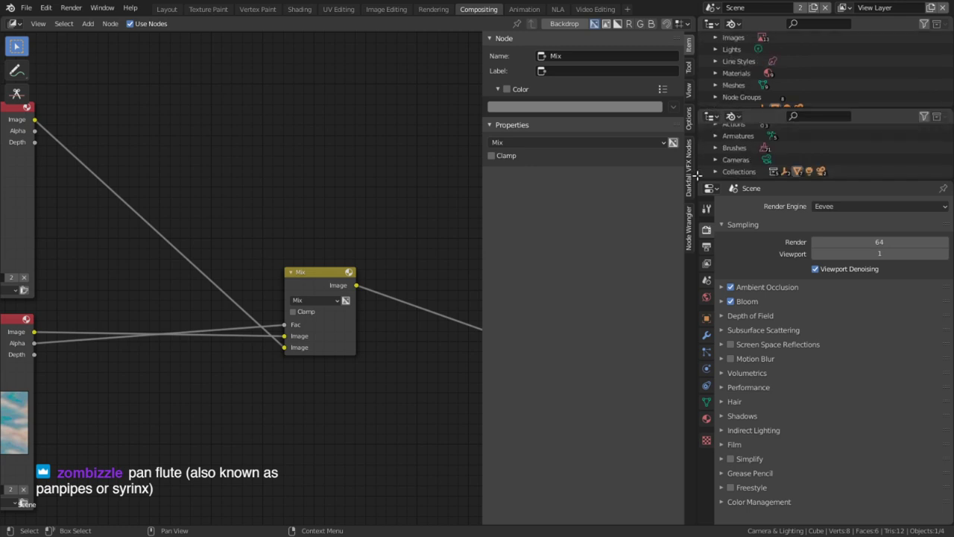
left_click_drag(697, 175, 708, 265)
left_click_drag(705, 119, 249, 24)
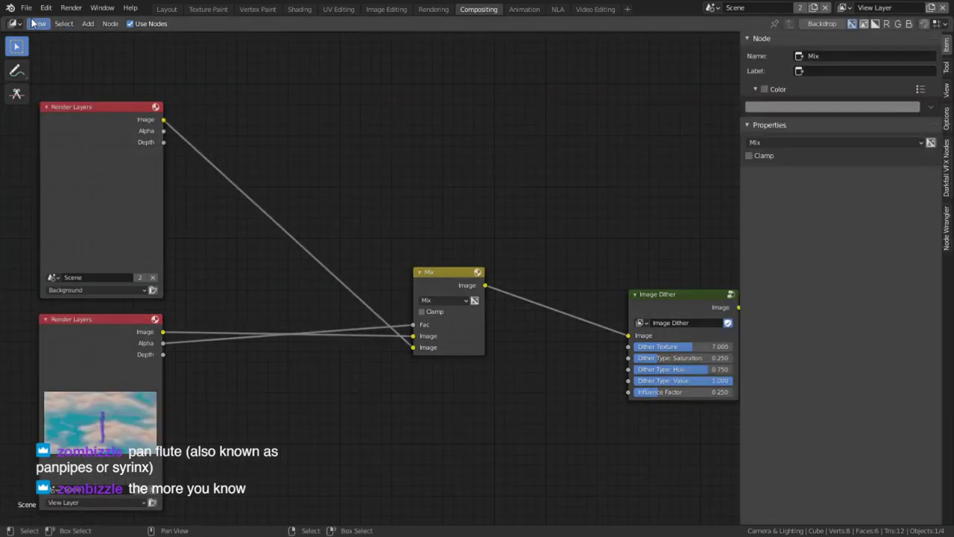
Step: Split the node editor horizontally and make the upper area an Image Editor showing the Render Result
left_click_drag(5, 17, 3, 137)
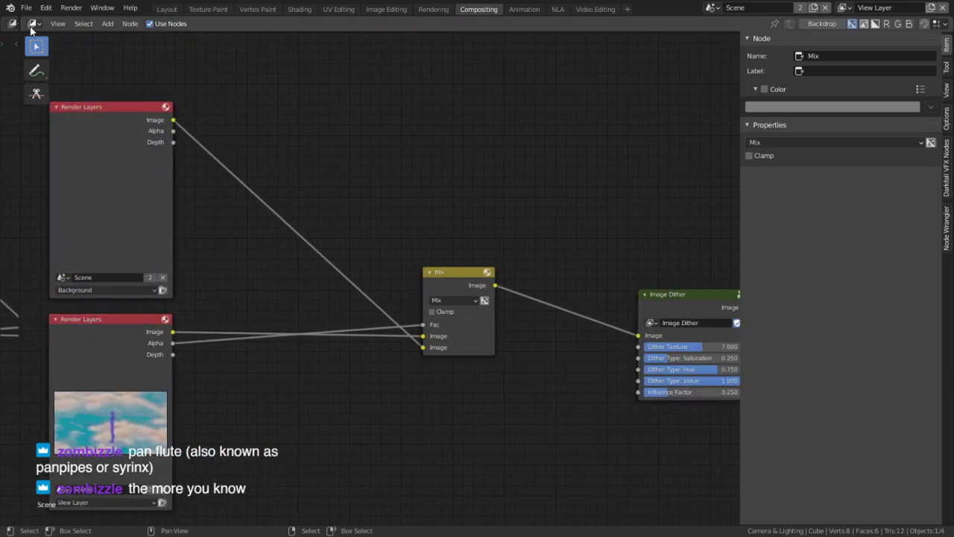
left_click_drag(22, 16, 9, 17)
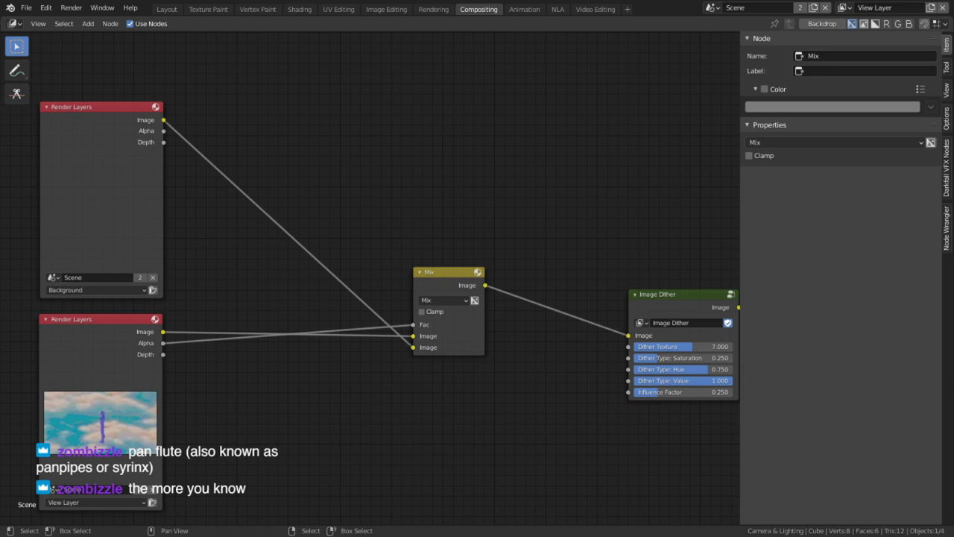
left_click_drag(6, 20, 30, 326)
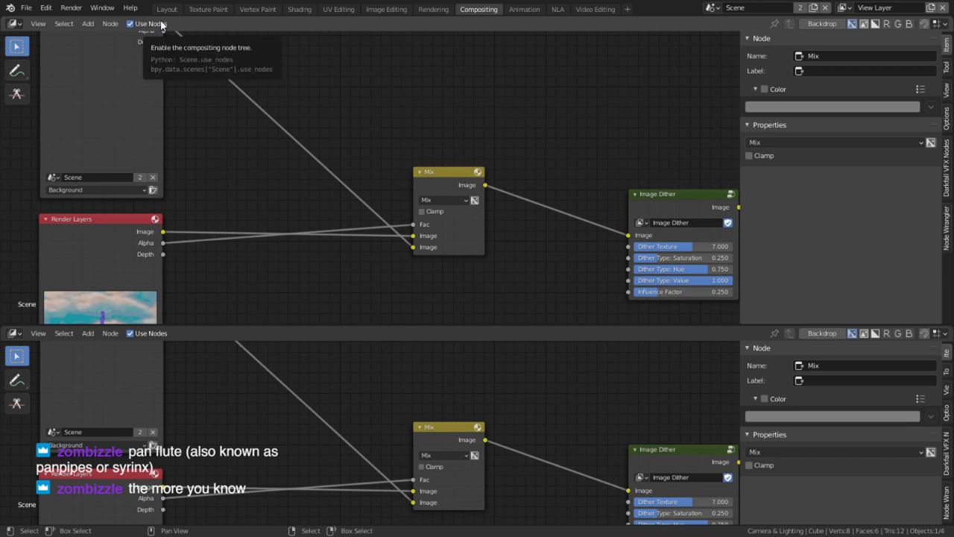
left_click(13, 26)
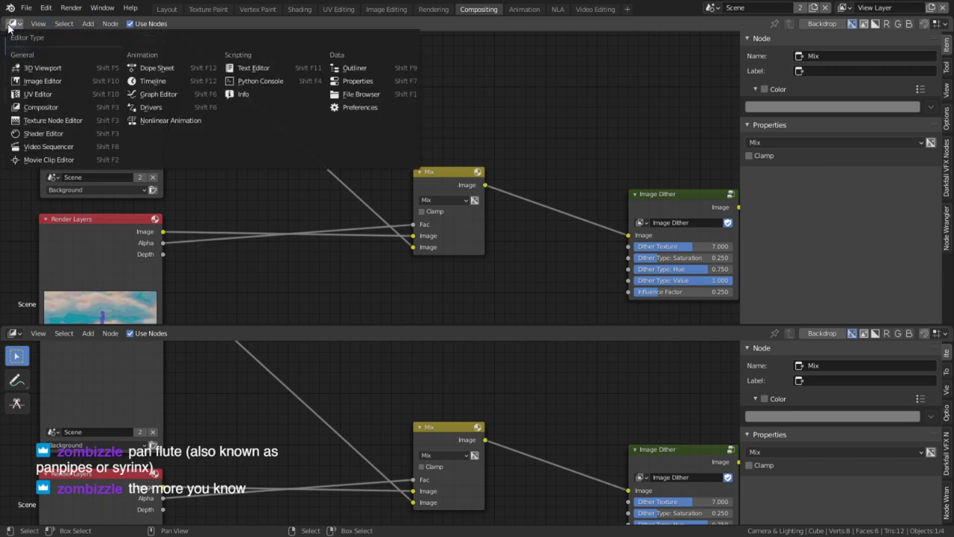
left_click(41, 49)
left_click(424, 25)
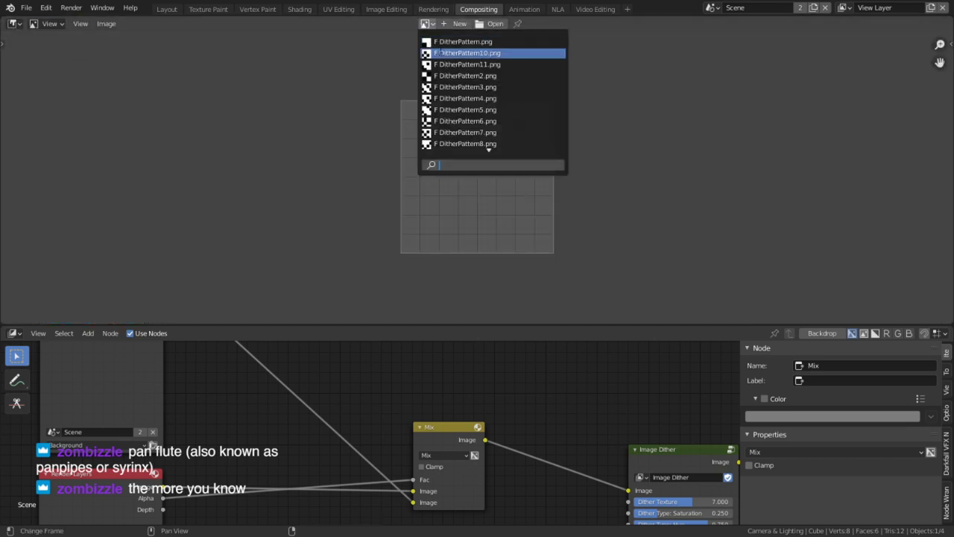
scroll(452, 144, "down", 3)
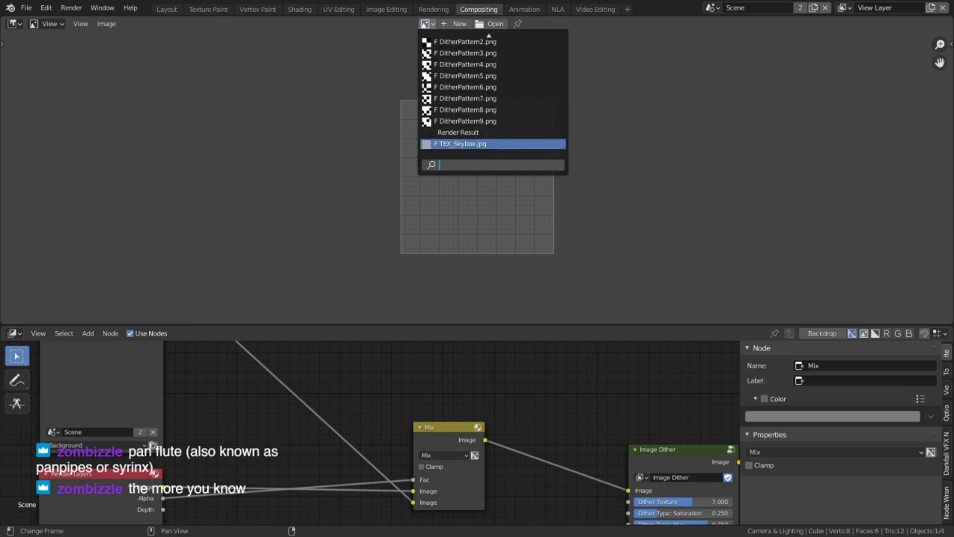
left_click(457, 132)
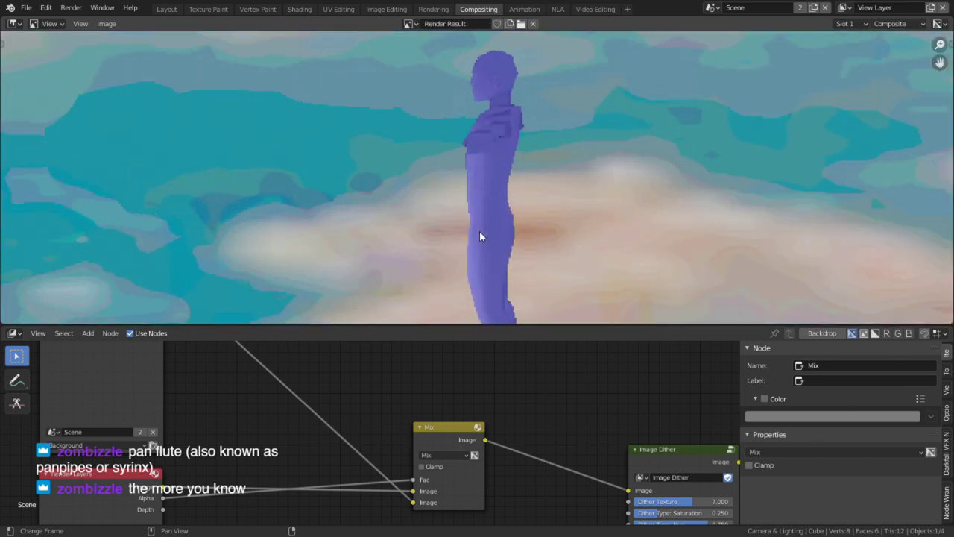
Step: Render the current frame and close the separate render window
middle_click_drag(459, 458, 490, 396)
key("F12")
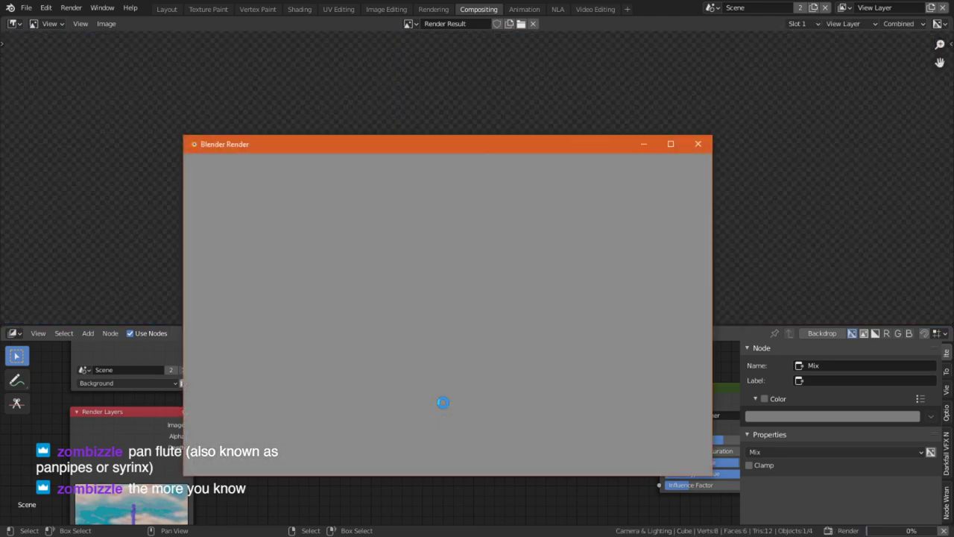
left_click(698, 143)
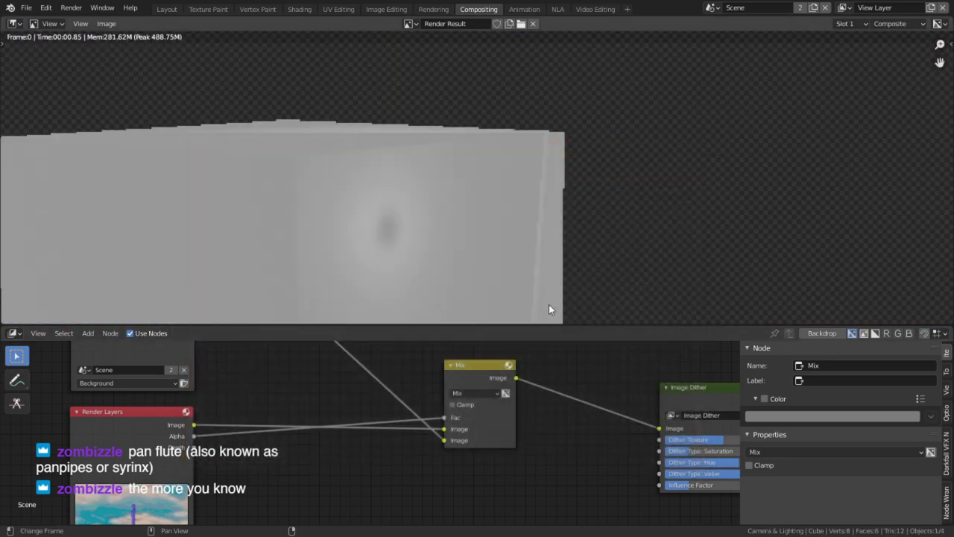
Step: Swap the Mix node's image inputs so Background feeds the first and View Layer feeds the second
key("Home")
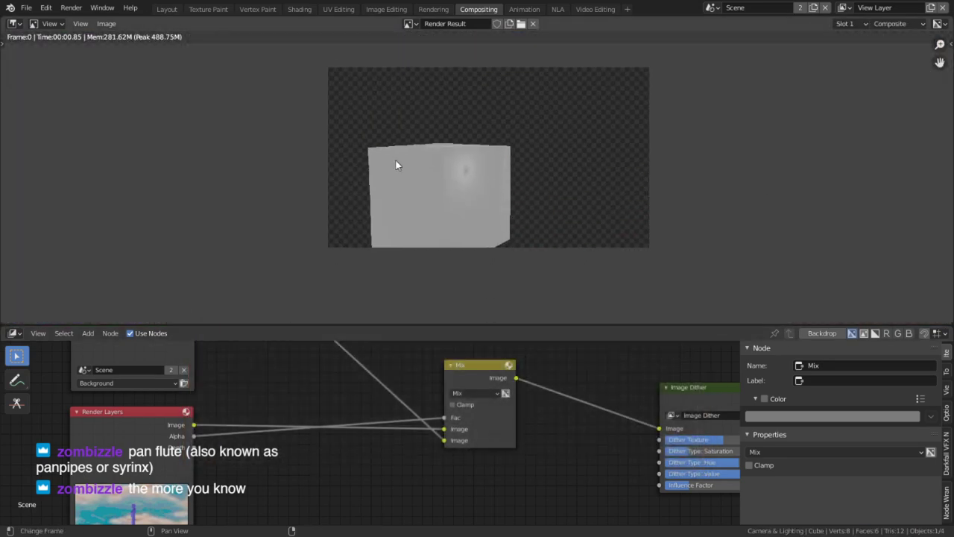
scroll(431, 168, "up", 2)
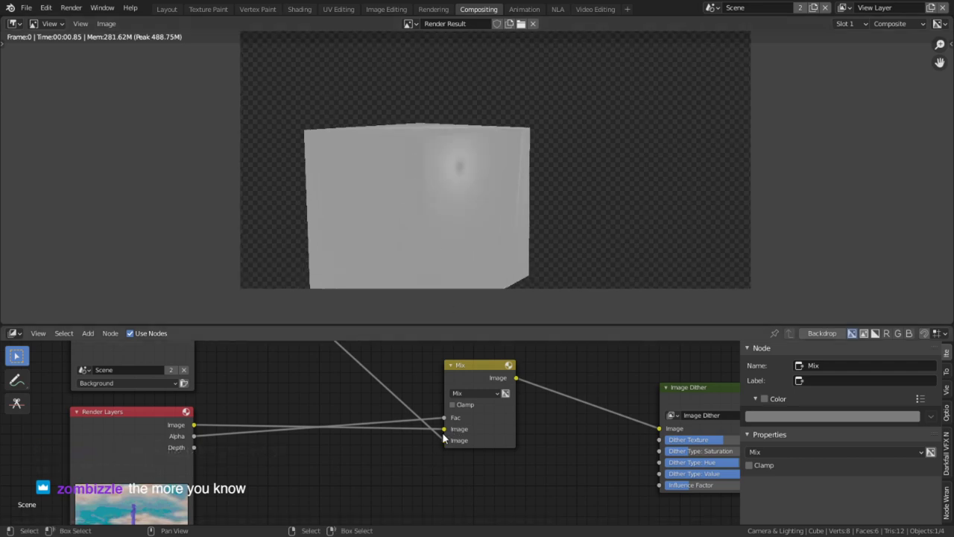
left_click_drag(444, 428, 443, 440)
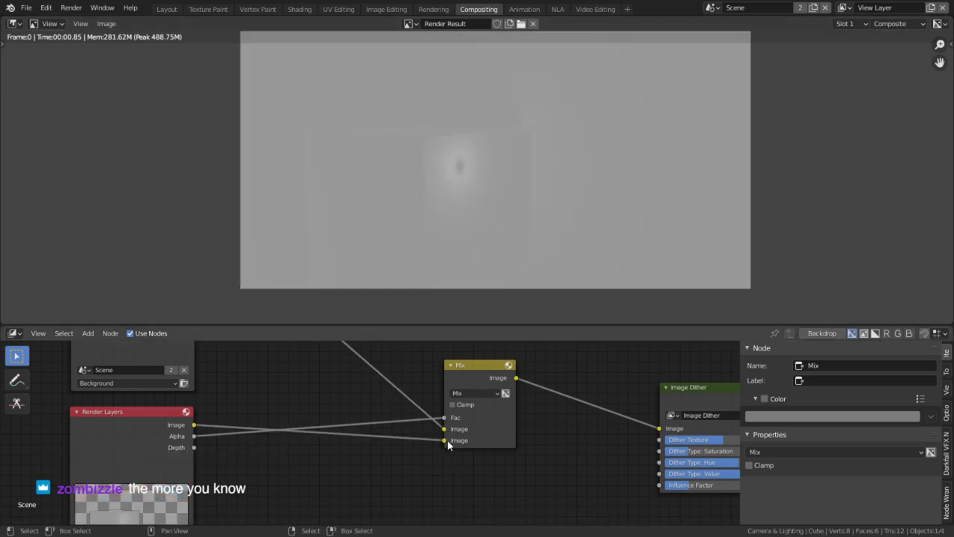
Step: Return to the Layout workspace and make Background the active view layer
left_click(166, 9)
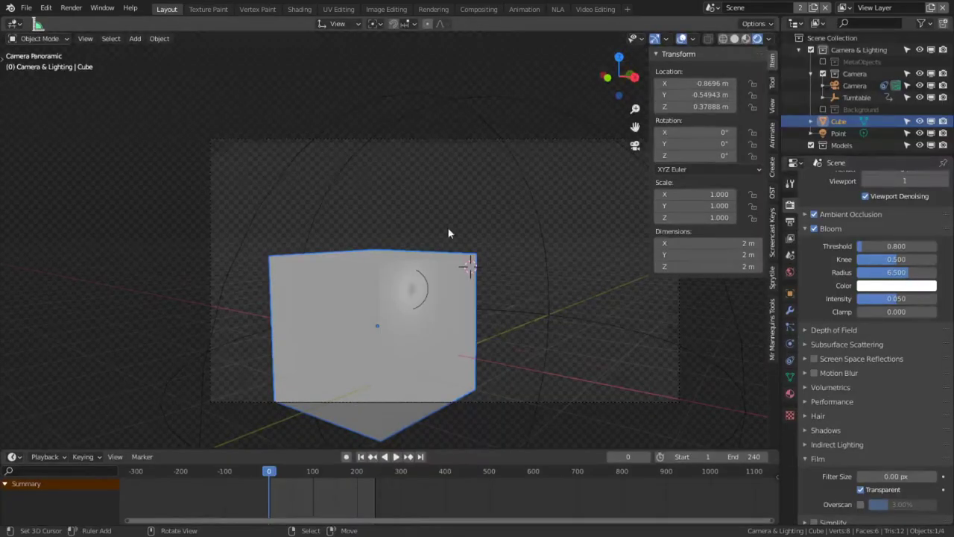
scroll(448, 233, "down", 1)
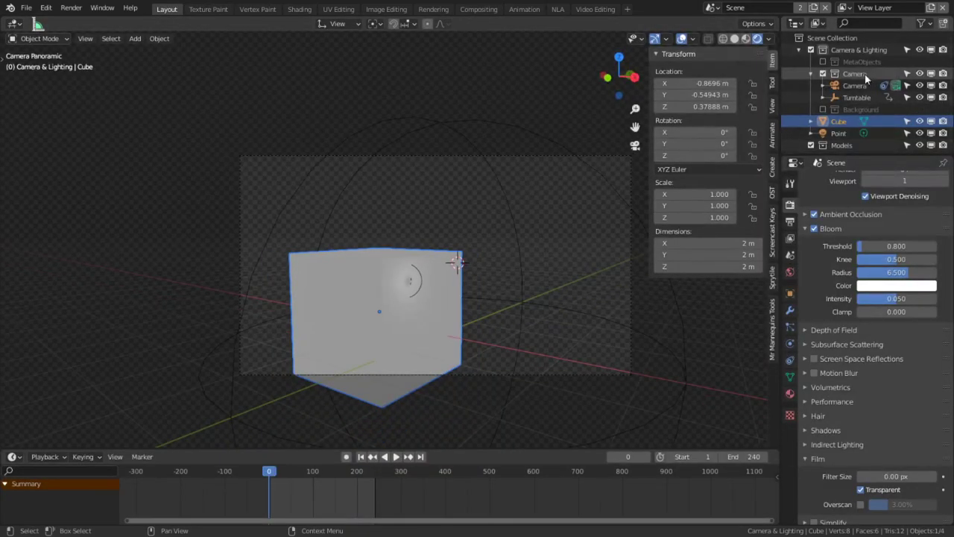
left_click(843, 7)
left_click(745, 27)
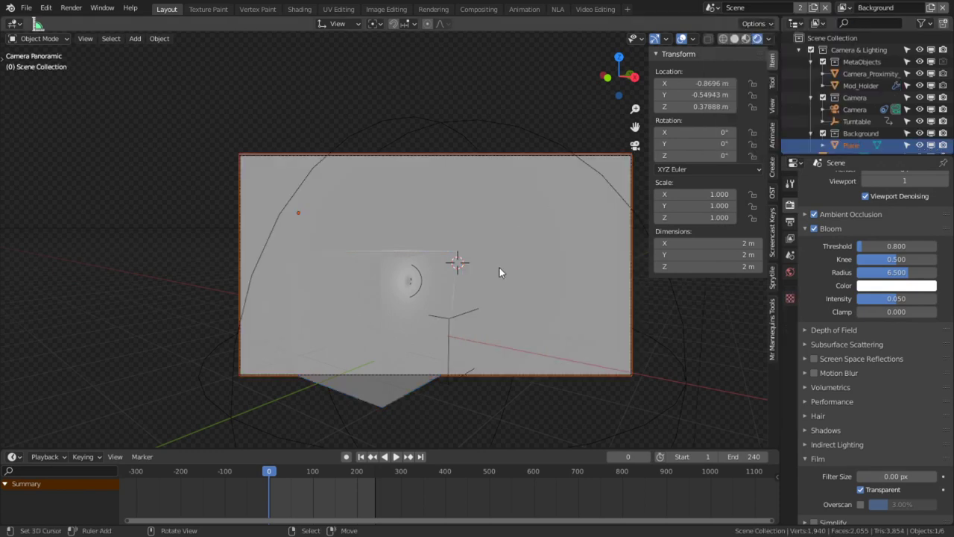
Step: Try moving the plane out of the Background collection into Models, and undo the last move
scroll(841, 105, "down", 2)
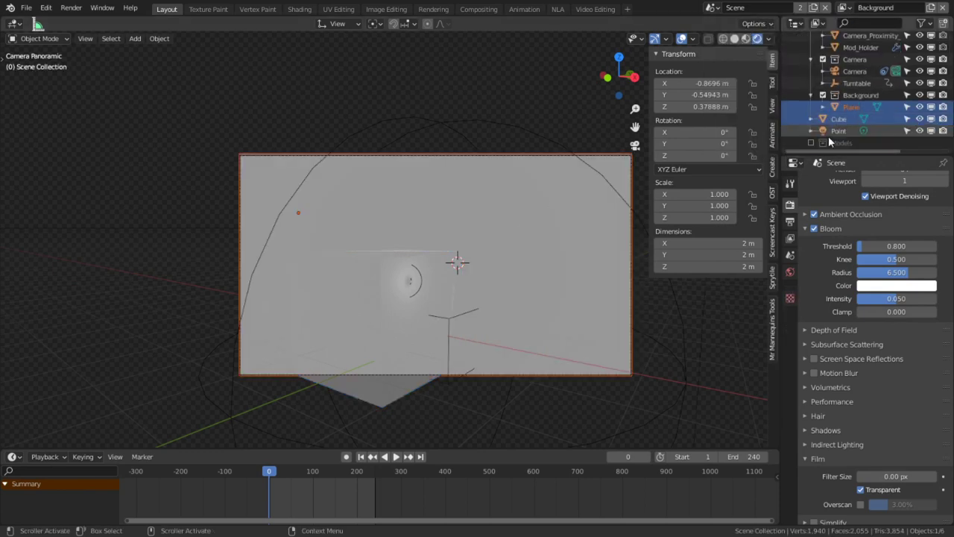
left_click(857, 94)
left_click(396, 318)
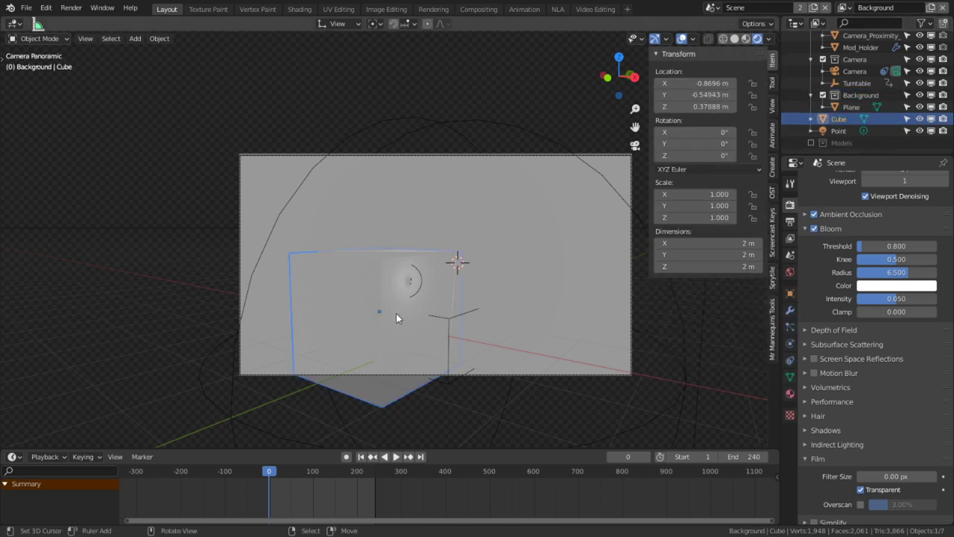
left_click_drag(831, 111, 838, 142)
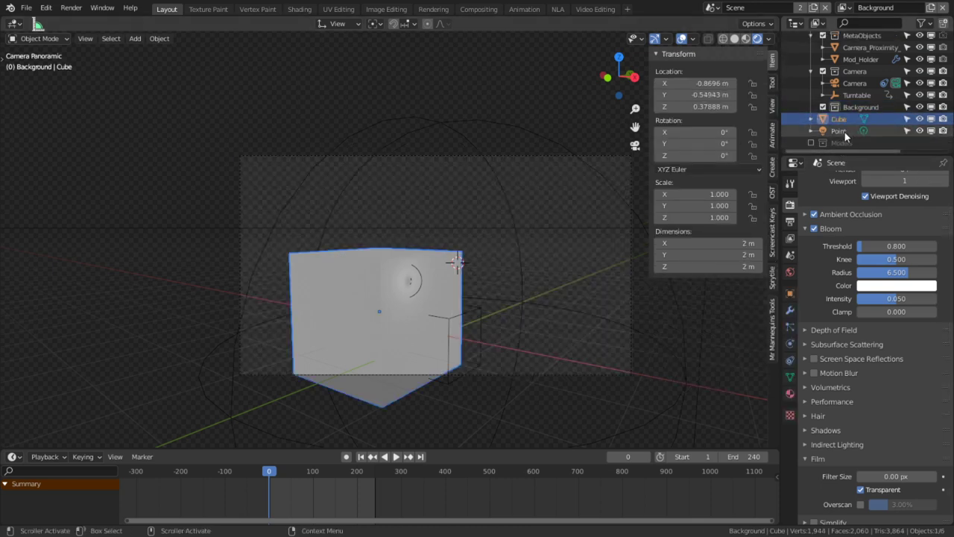
key("ctrl+z")
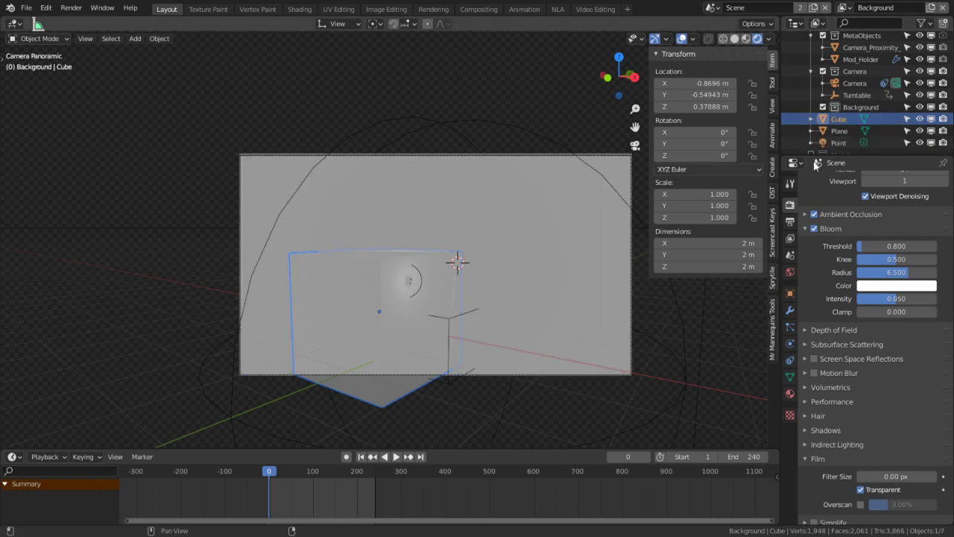
Step: Move the cube from Camera & Lighting into the Models collection
scroll(877, 136, "down", 1)
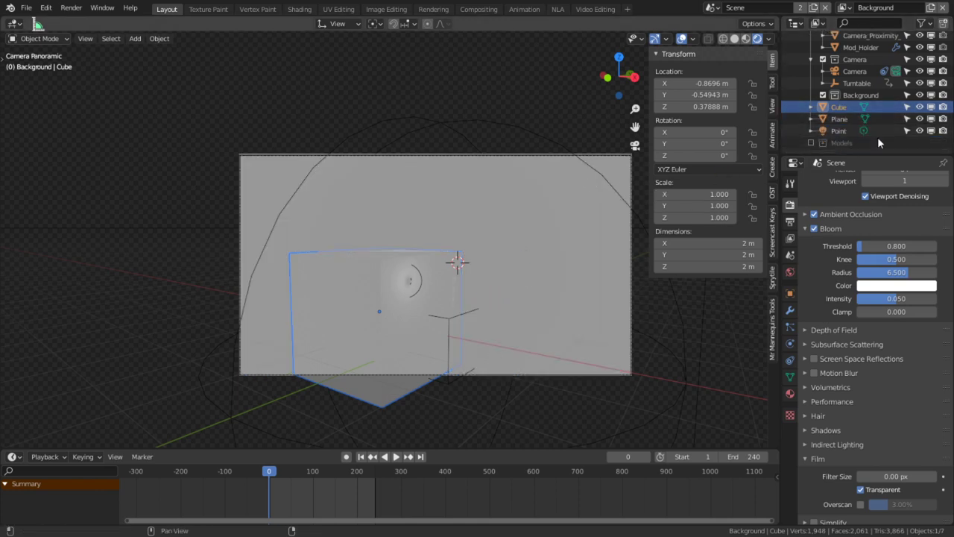
left_click_drag(839, 107, 830, 139)
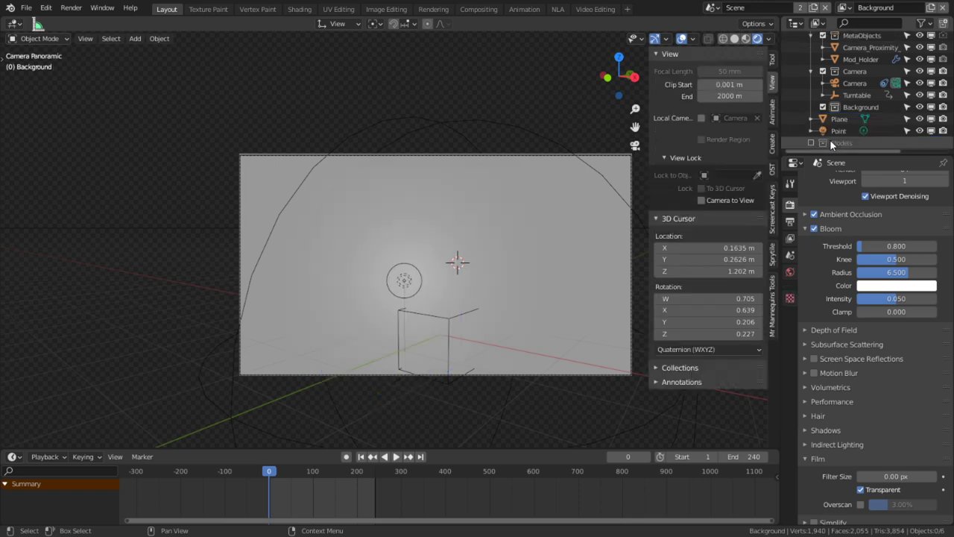
Step: Collapse the MetaObjects, Camera and Camera & Lighting collections in the outliner
scroll(503, 242, "down", 2)
mouse_move(503, 242)
middle_mouse_down()
mouse_move(392, 256)
mouse_move(385, 239)
mouse_move(509, 277)
mouse_move(492, 245)
middle_mouse_up()
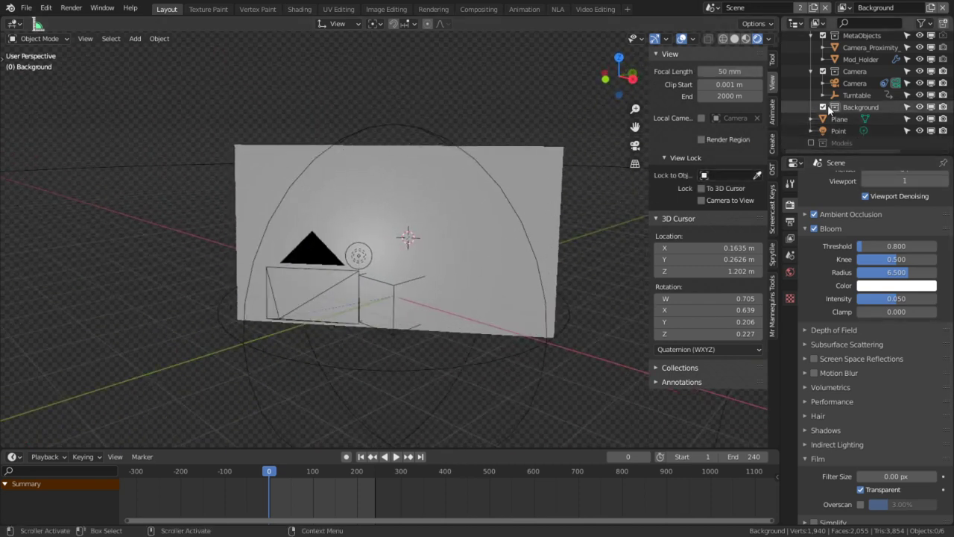
scroll(824, 70, "up", 2)
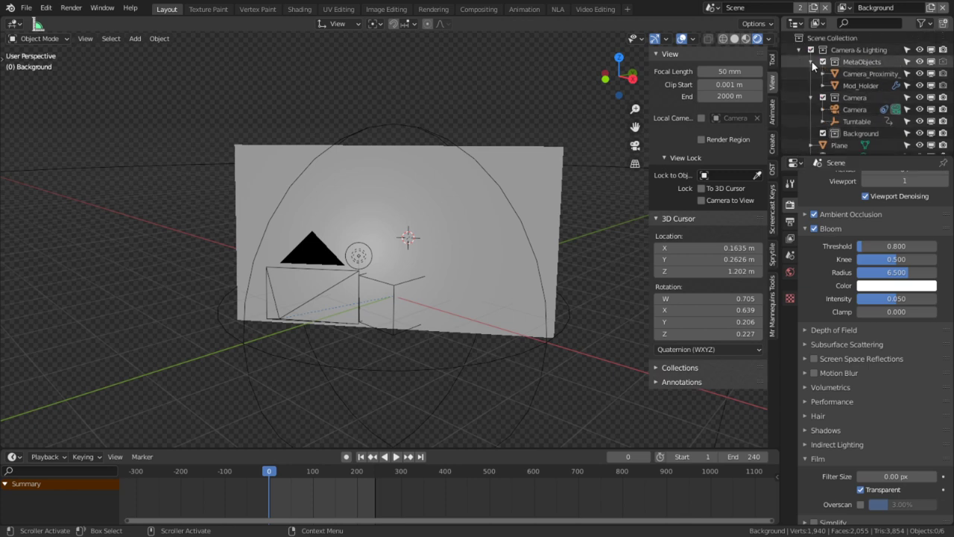
left_click(813, 62)
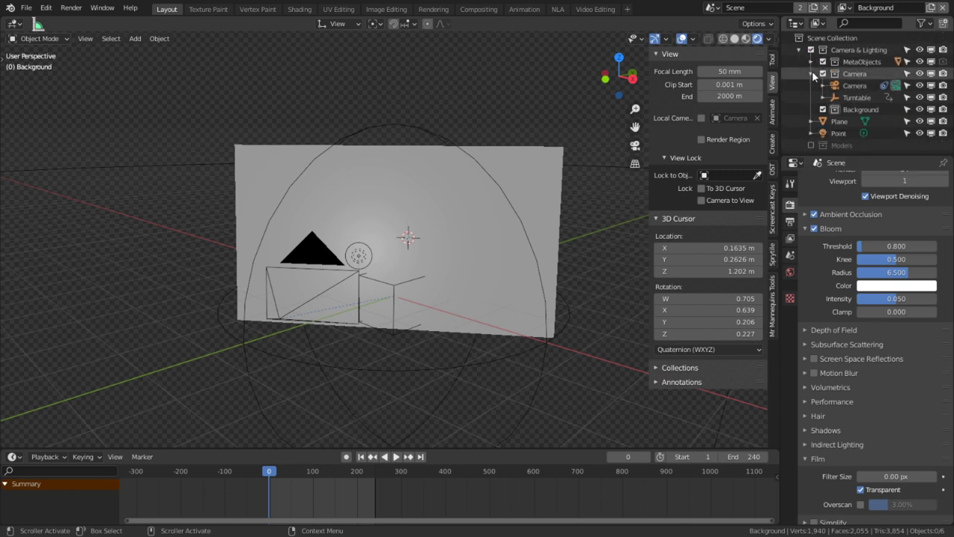
left_click(813, 73)
left_click(800, 49)
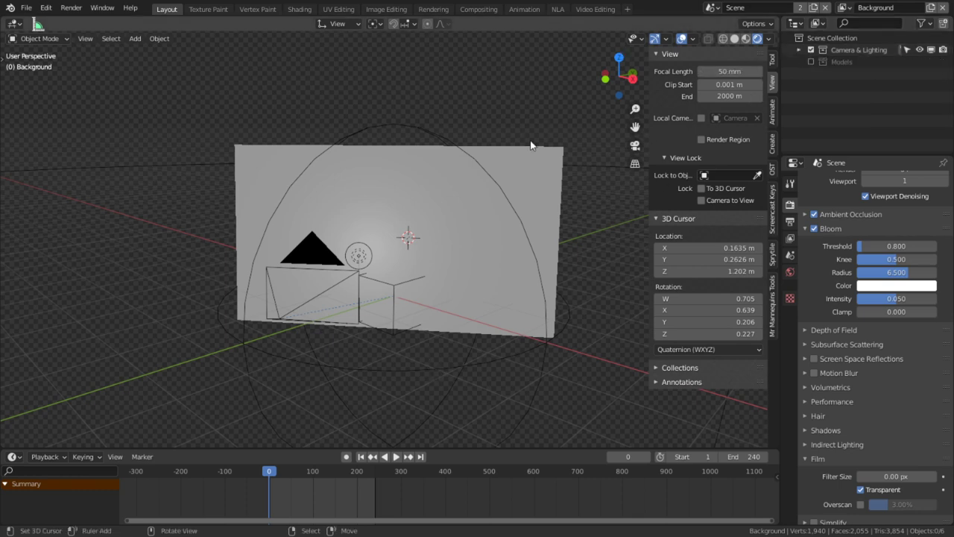
Step: Set the Shadow Mode of the background plane's material to None
left_click(531, 170)
left_click(791, 394)
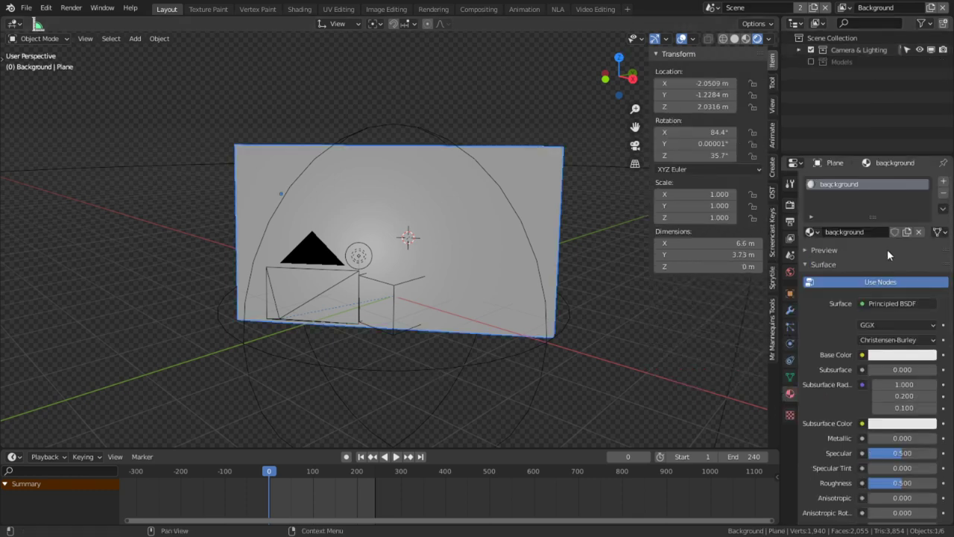
scroll(886, 233, "down", 10)
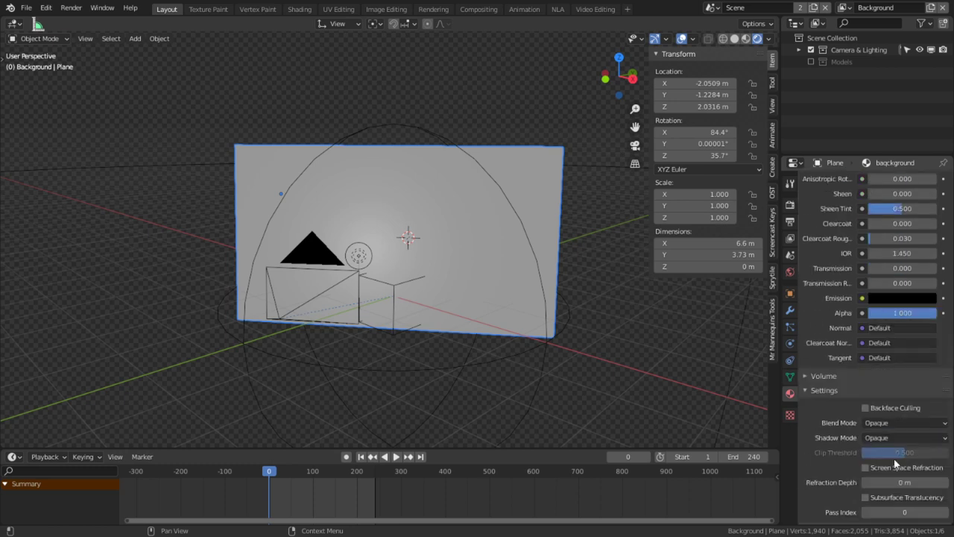
left_click(873, 435)
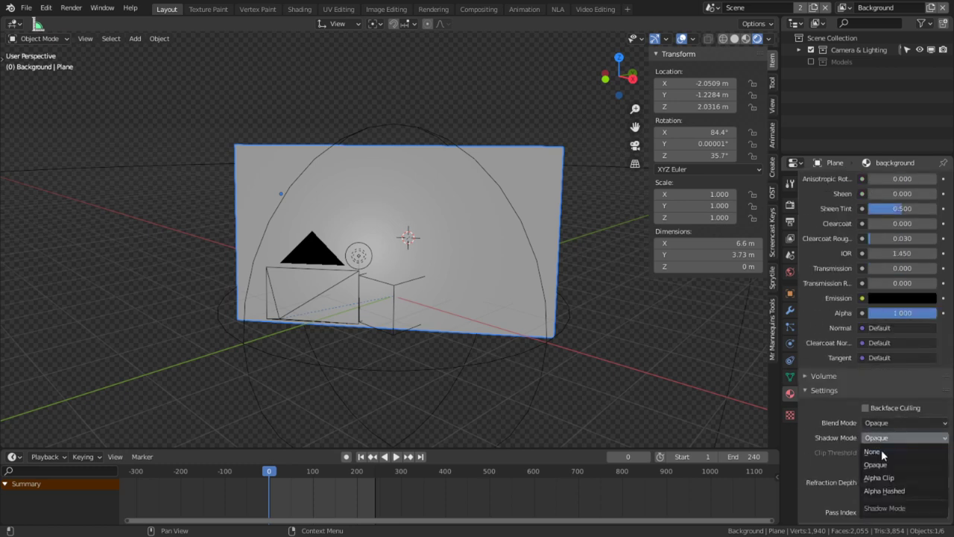
left_click(875, 451)
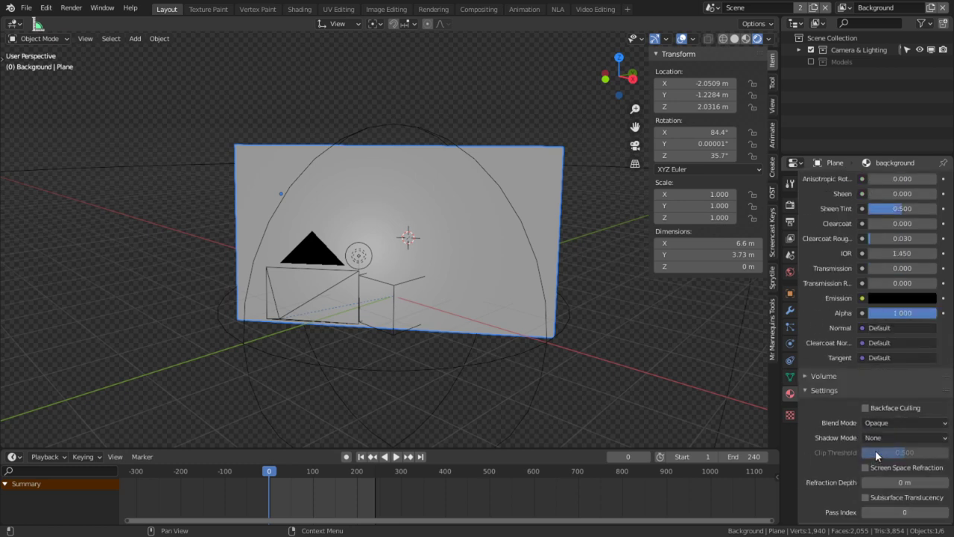
Step: Switch to the Shading workspace and display the plane's object material nodes instead of the world nodes
left_click(299, 9)
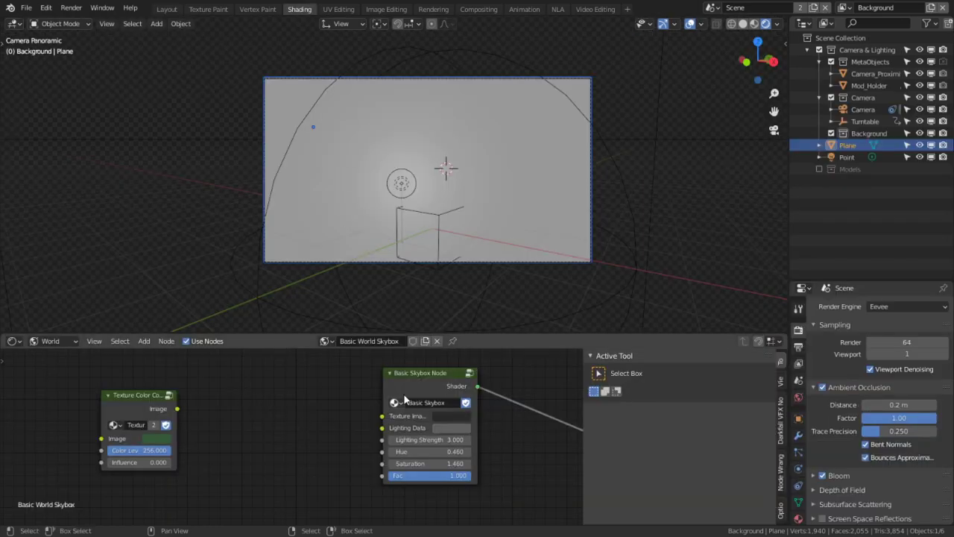
middle_click_drag(353, 428, 283, 425)
left_click(71, 341)
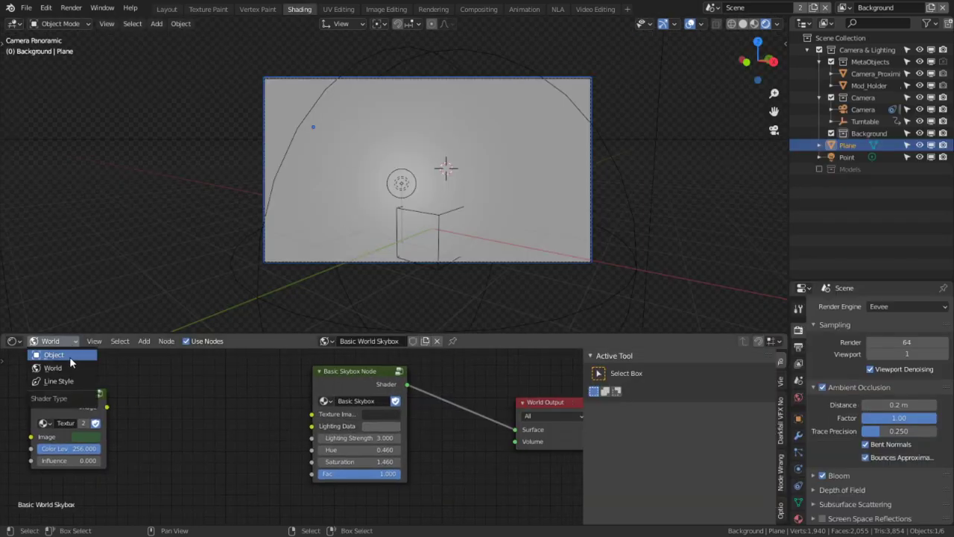
left_click(66, 356)
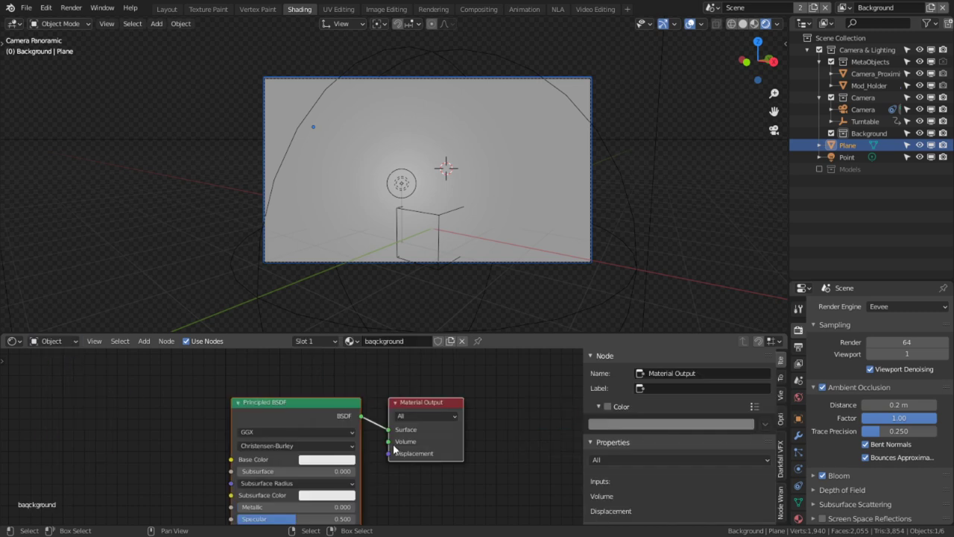
Step: Add a Gradient Texture node and connect its Color output to the Principled BSDF's Base Color
middle_click_drag(142, 436, 233, 428)
key("shift+a")
left_click(201, 396)
type("grad")
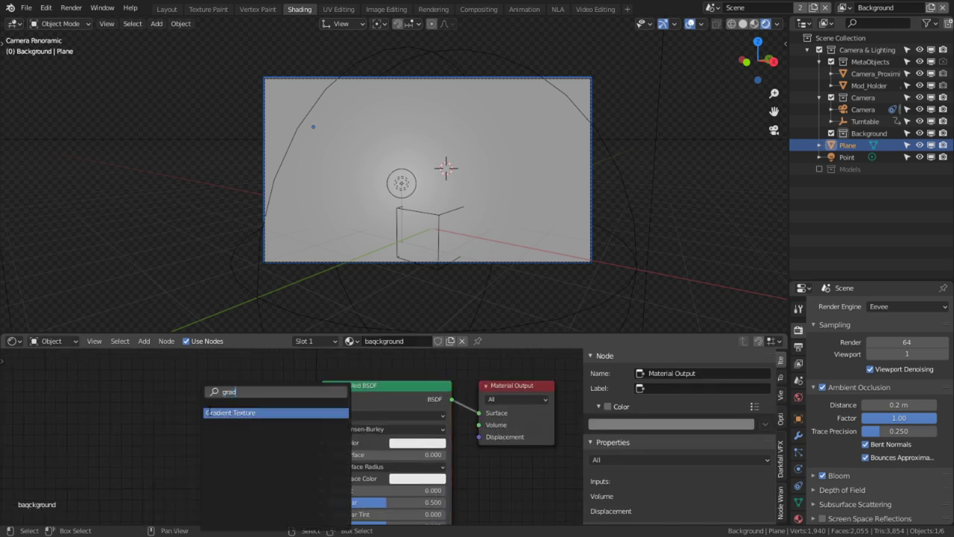
key("Return")
left_click_drag(221, 418, 328, 452)
left_click_drag(221, 418, 322, 443)
middle_click_drag(290, 403, 400, 381)
left_click_drag(310, 399, 227, 426)
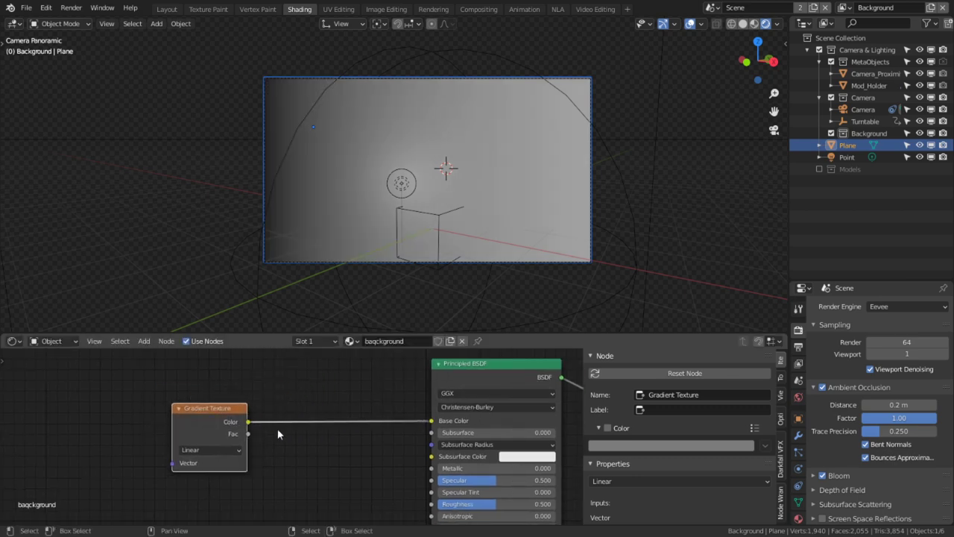
key("shift+a")
left_click(324, 388)
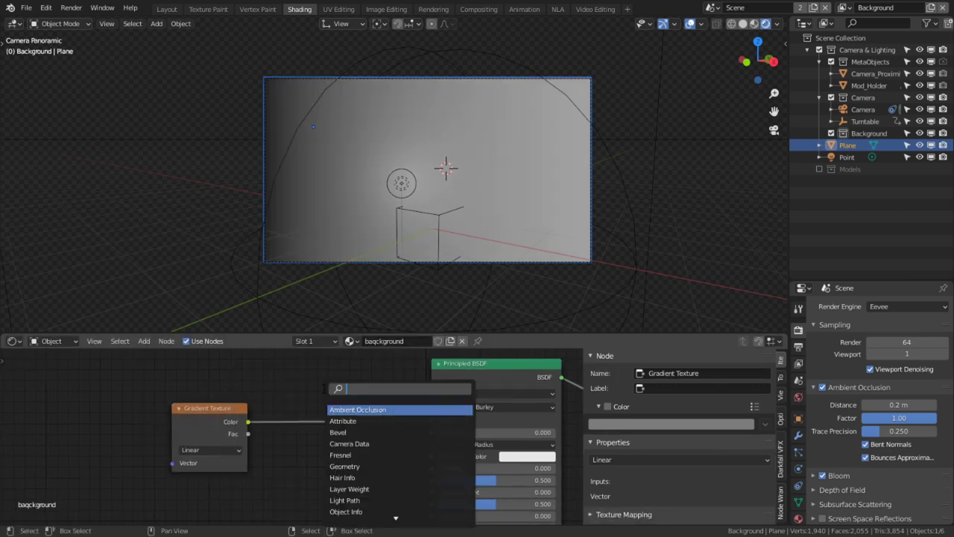
left_click(314, 398)
Step: Replace the Principled BSDF with a Basic Default Material group, linking the gradient to its Color and its Shader to the material output's Surface
middle_click_drag(326, 402, 303, 392)
left_click(476, 370)
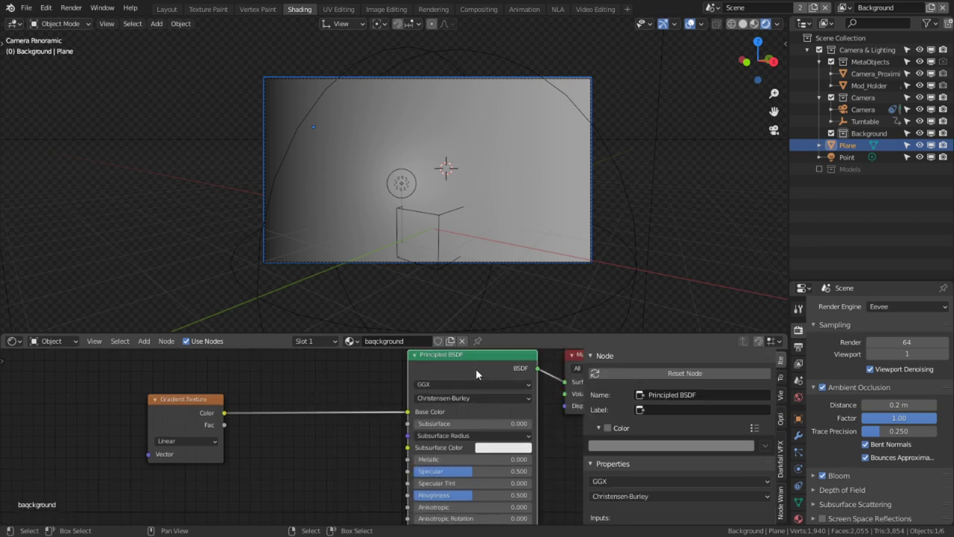
key("ctrl+x")
key("shift+a")
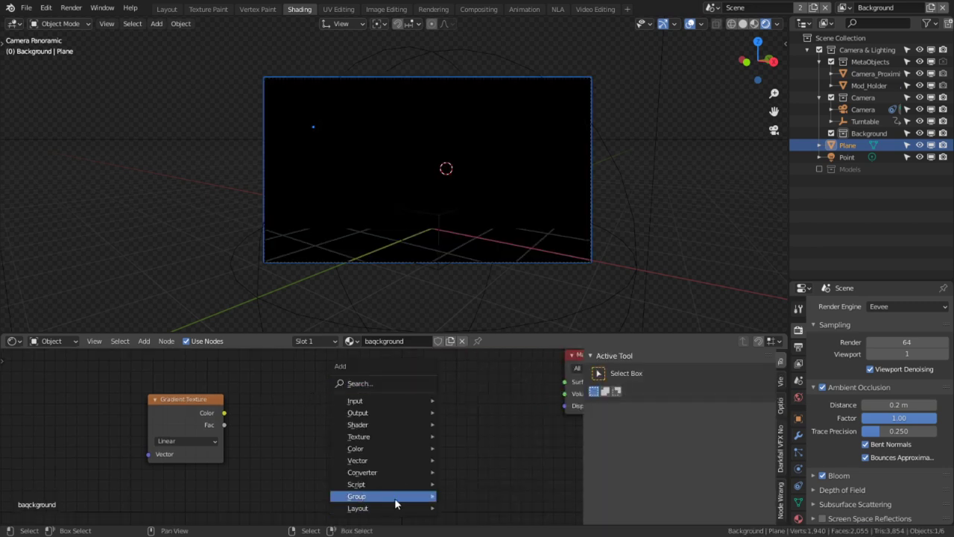
mouse_move(418, 496)
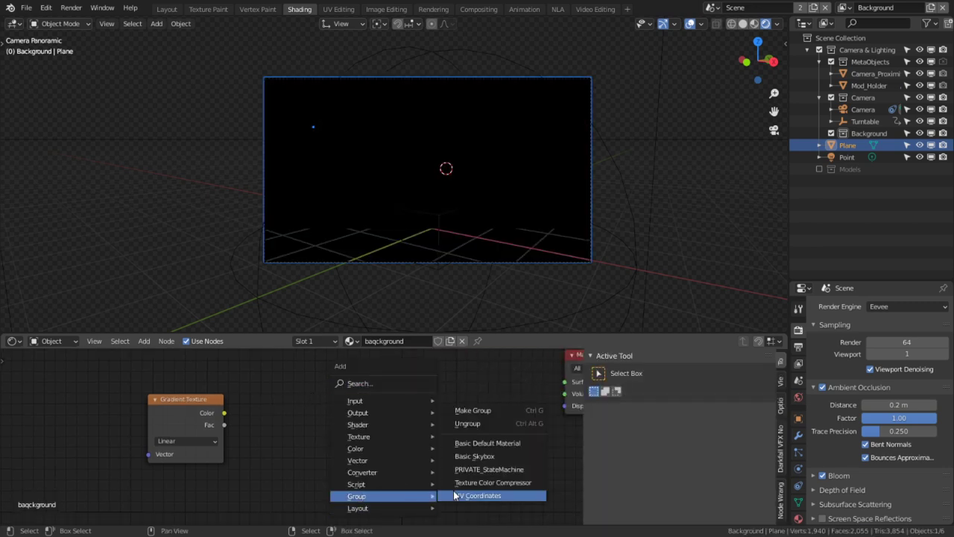
left_click(480, 443)
left_click(403, 409)
left_click_drag(237, 412, 415, 423)
key("Home")
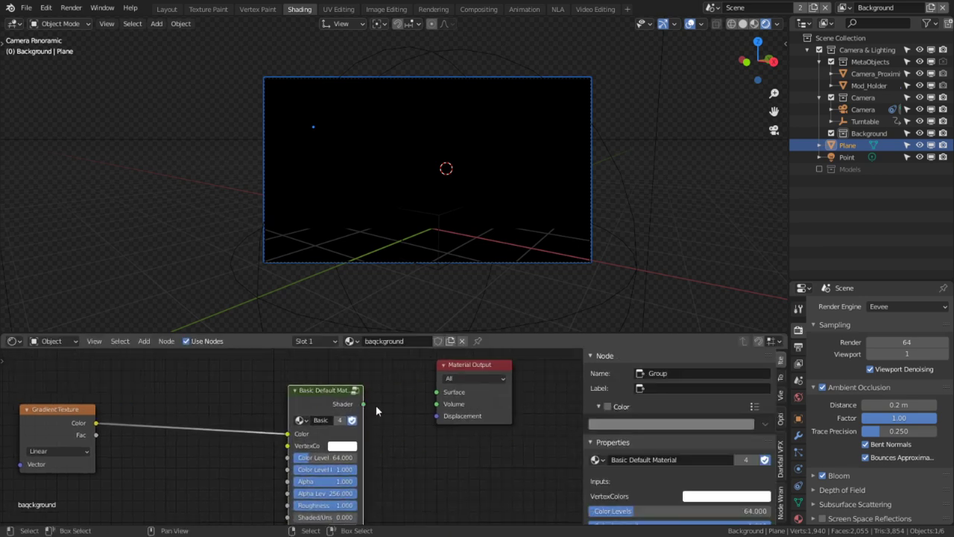
left_click_drag(363, 404, 436, 392)
Step: Set the Shaded/Unshaded value of the Basic Default Material node to 1.000
middle_click_drag(421, 447, 481, 452)
scroll(481, 275, "up", 3)
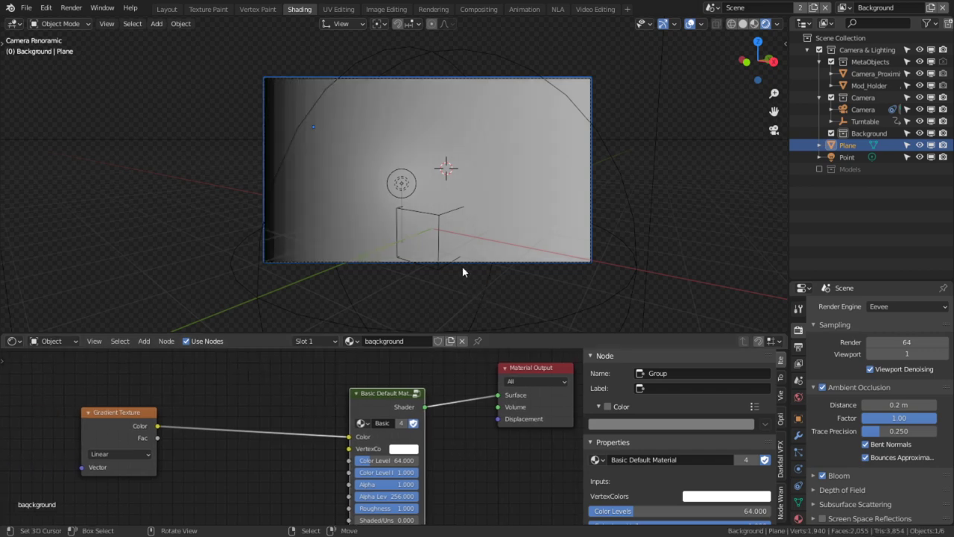
middle_click_drag(318, 228, 402, 224)
middle_click_drag(409, 472, 416, 432)
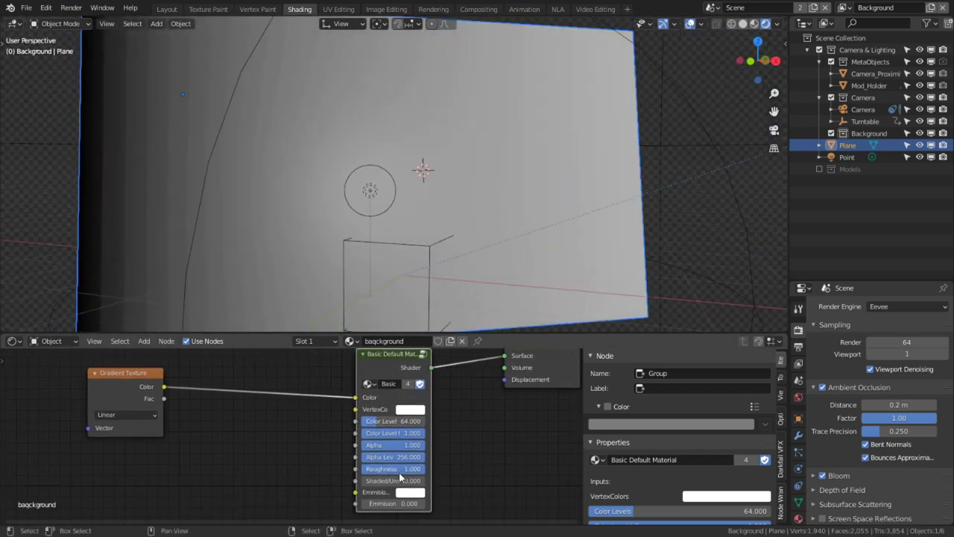
left_click_drag(400, 480, 464, 480)
mouse_move(266, 196)
middle_mouse_down()
mouse_move(230, 184)
mouse_move(273, 126)
mouse_move(418, 134)
mouse_move(336, 182)
mouse_move(350, 196)
mouse_move(300, 239)
mouse_move(264, 53)
mouse_move(211, 162)
mouse_move(228, 53)
mouse_move(228, 85)
middle_mouse_up()
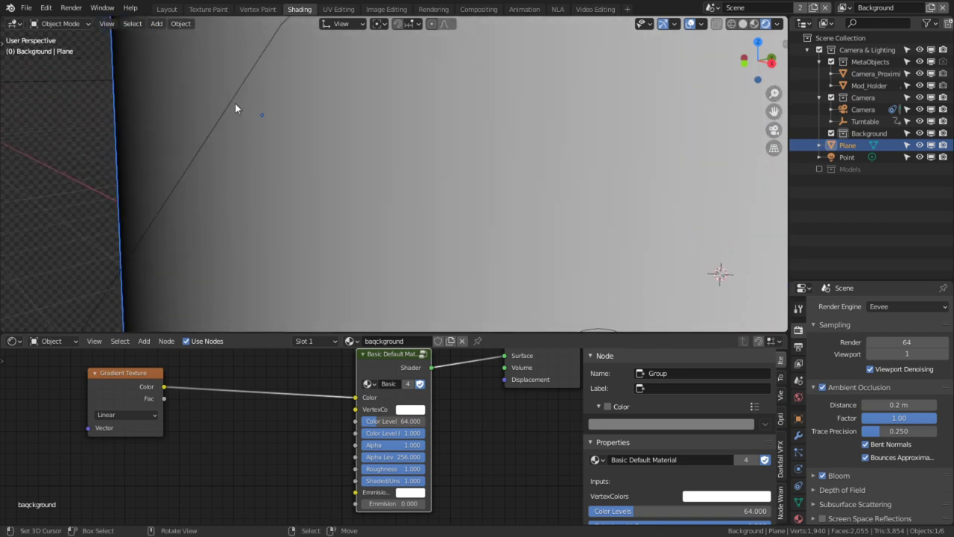
Step: Add a UV Coordinates group node and connect its Texture Coordinate output to the Gradient Texture's Vector input
middle_click_drag(180, 405, 415, 439)
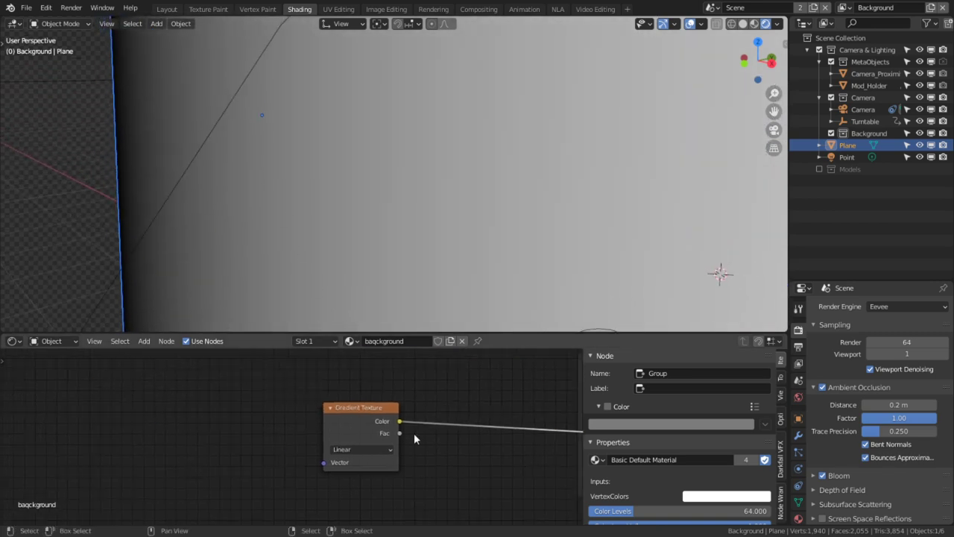
key("shift+a")
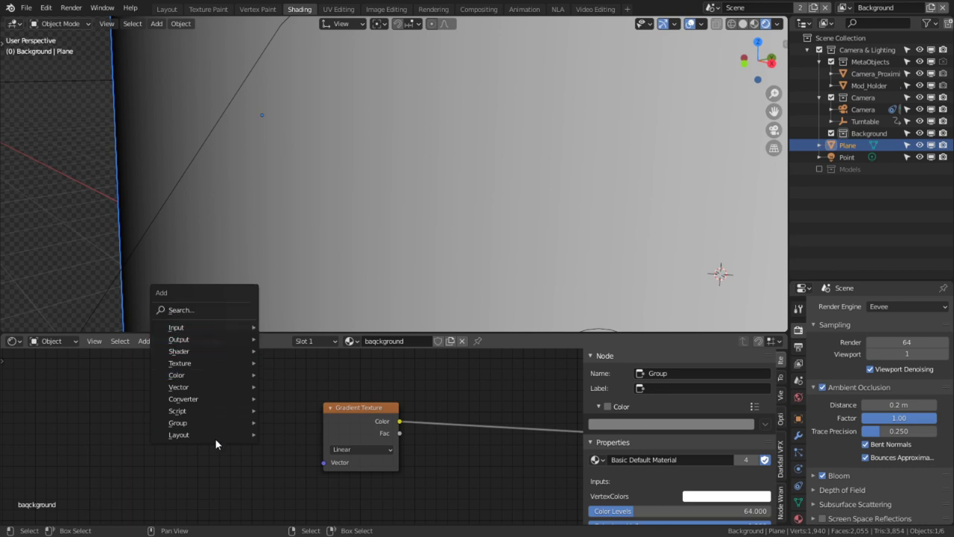
mouse_move(246, 426)
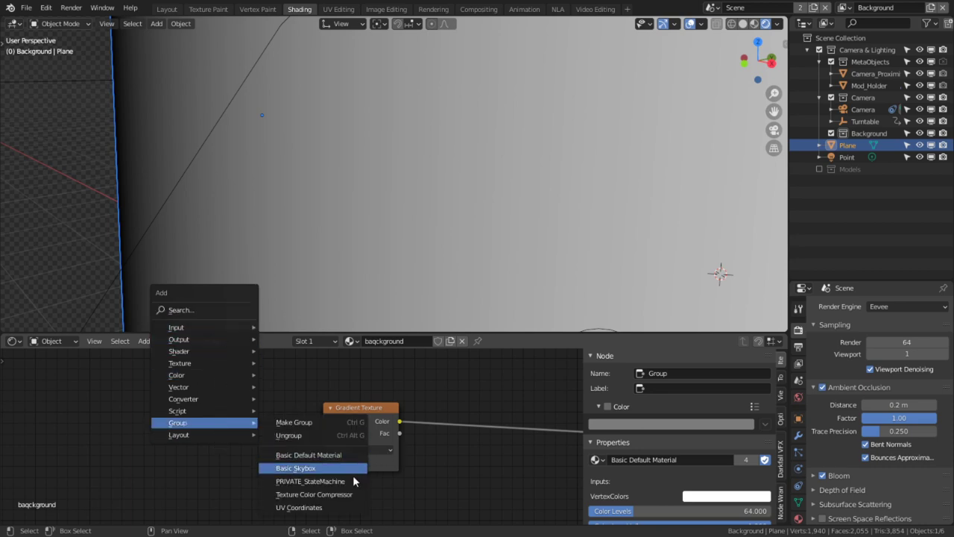
left_click(331, 509)
left_click(211, 400)
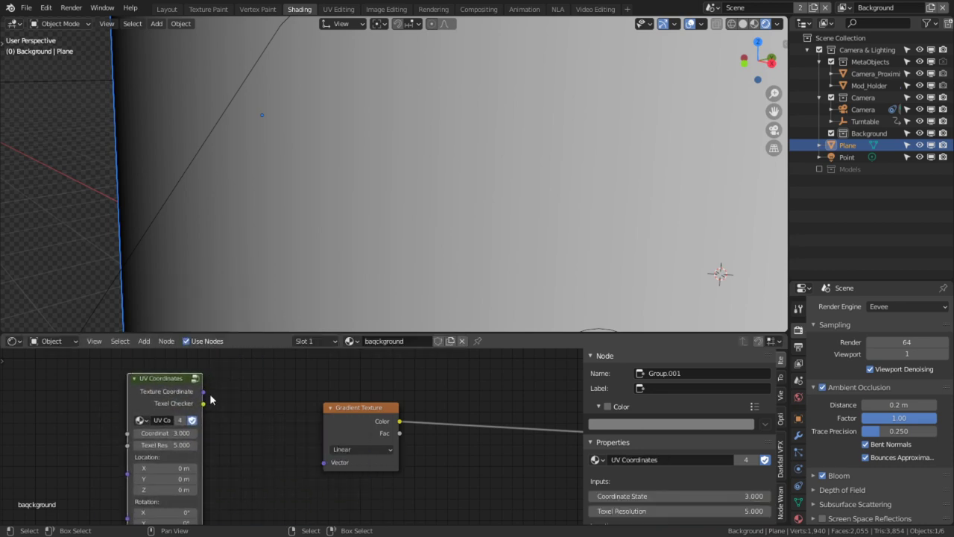
mouse_move(203, 391)
left_mouse_down()
mouse_move(305, 476)
mouse_move(328, 465)
left_mouse_up()
scroll(415, 181, "down", 5)
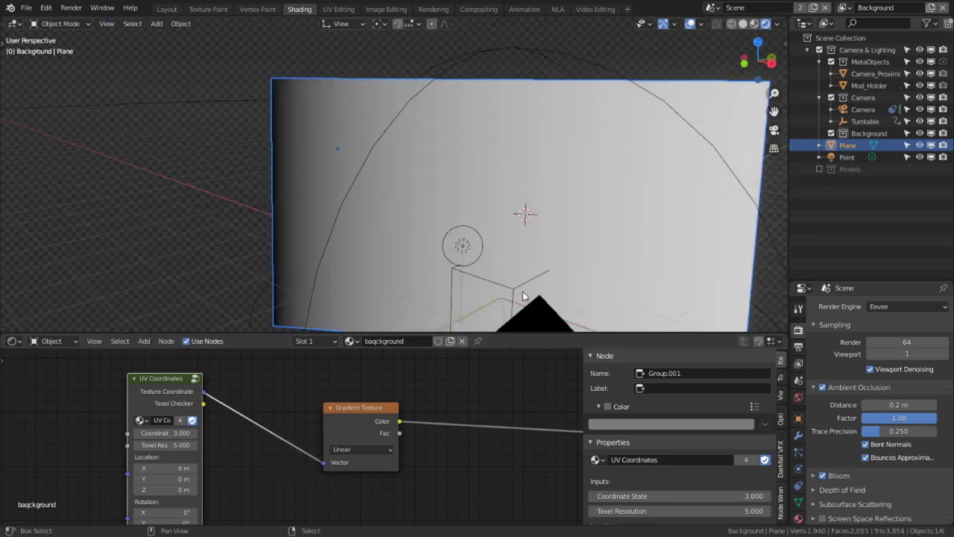
middle_click_drag(415, 181, 495, 203)
scroll(494, 204, "down", 3)
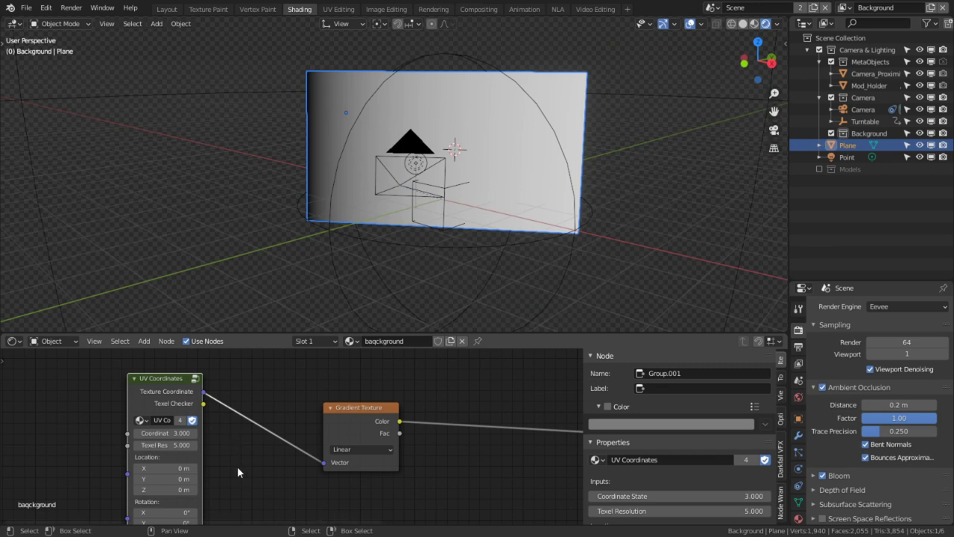
Step: In the UV Editing workspace, rotate all of the plane's UVs by 90 degrees so the gradient runs vertically
left_click(335, 10)
middle_click_drag(575, 220, 615, 191)
key("a")
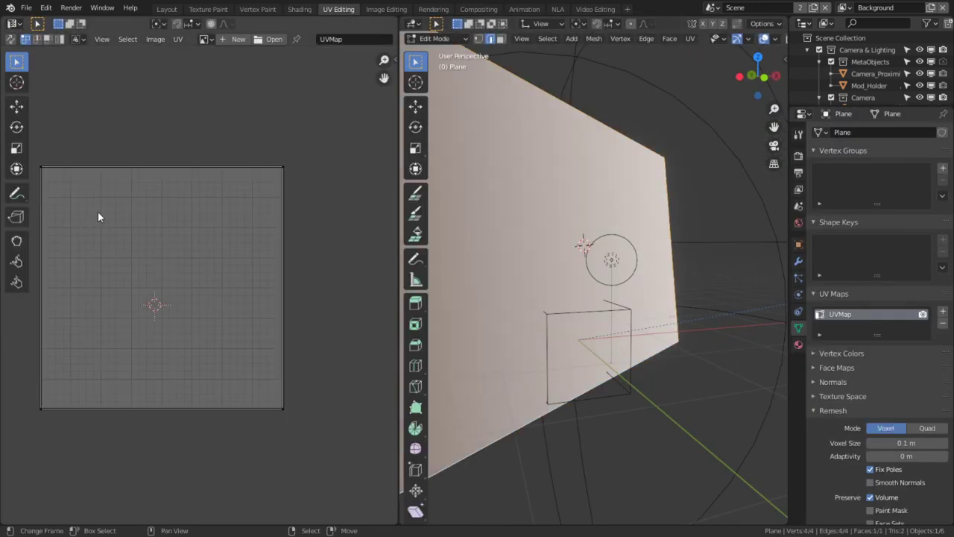
type("ar90")
key("Return")
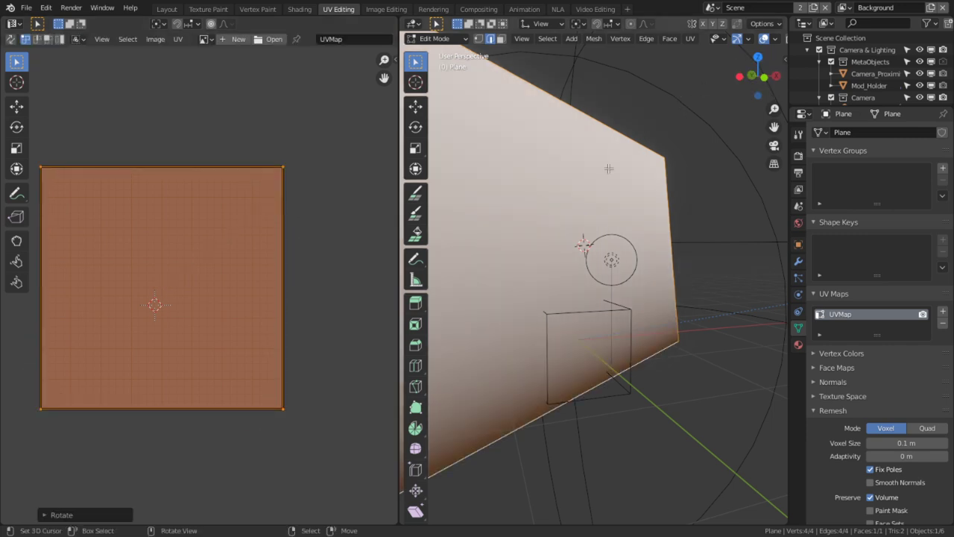
key("Tab")
middle_click_drag(580, 208, 523, 205)
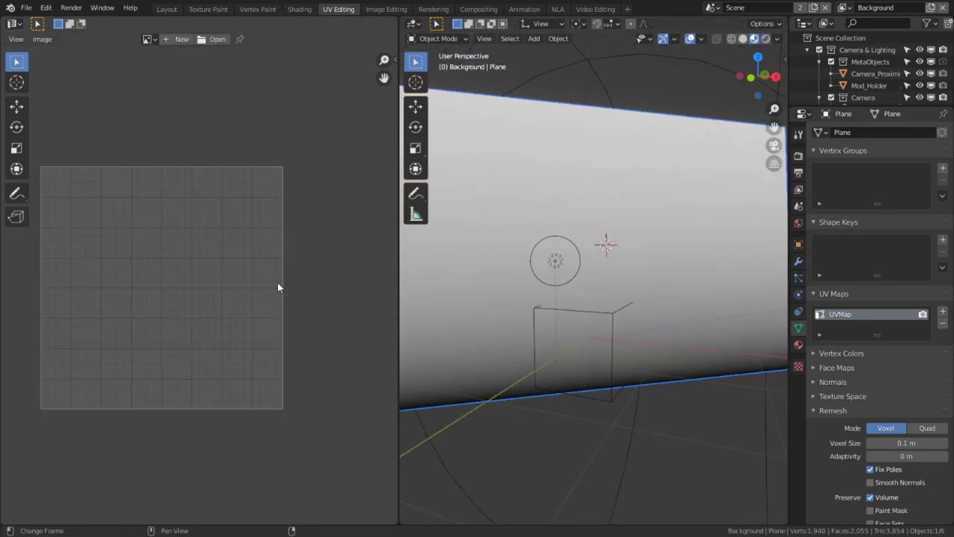
Step: Try moving the lower edge of the plane's UV square upward along the Y axis
key("Tab")
left_click(207, 408)
key("g")
key("x")
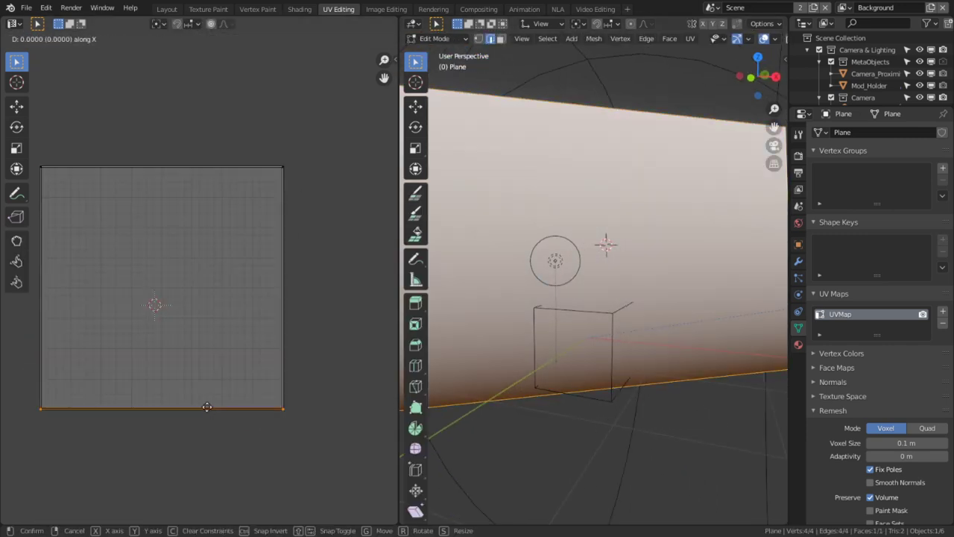
key("y")
left_click(281, 506)
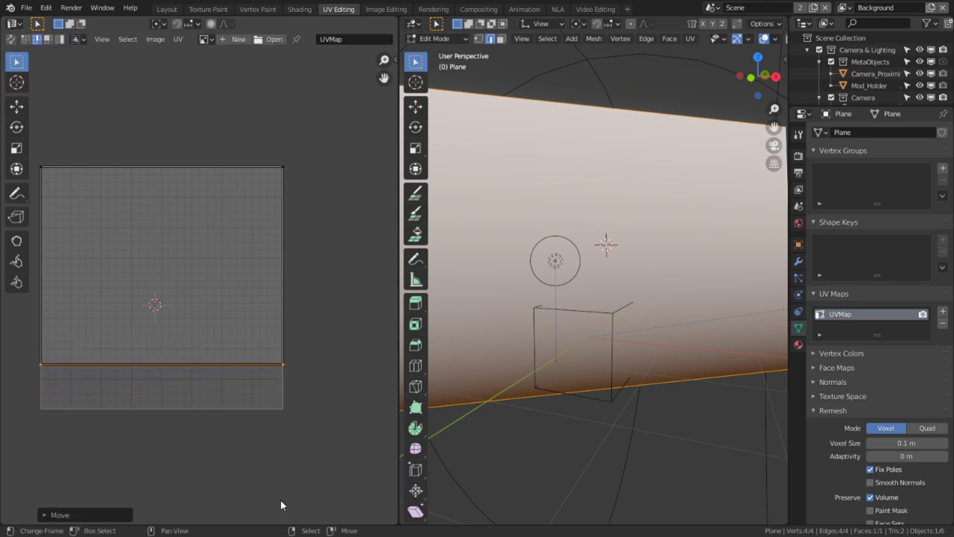
Step: Try moving the whole UV face, cancel it, and undo the lower edge's move
key("a")
key("g")
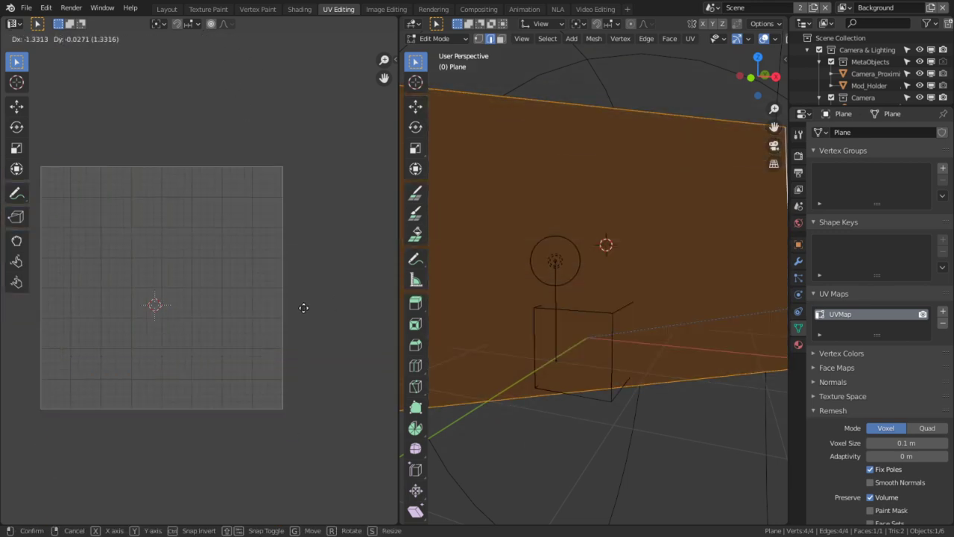
right_click(54, 339)
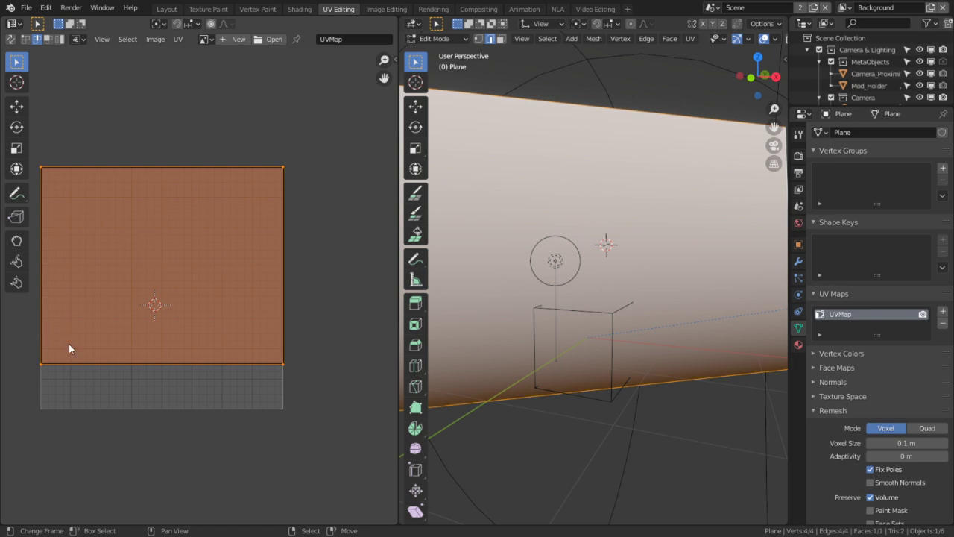
key("ctrl+z")
key("ctrl+z")
Step: Try moving the left edge of the plane's UV square outward along the X axis
left_click(43, 317)
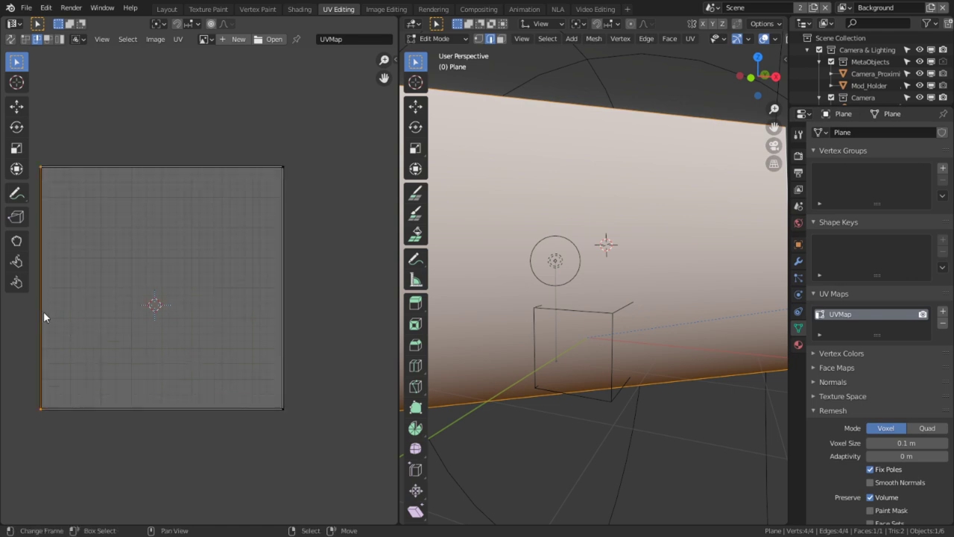
key("g")
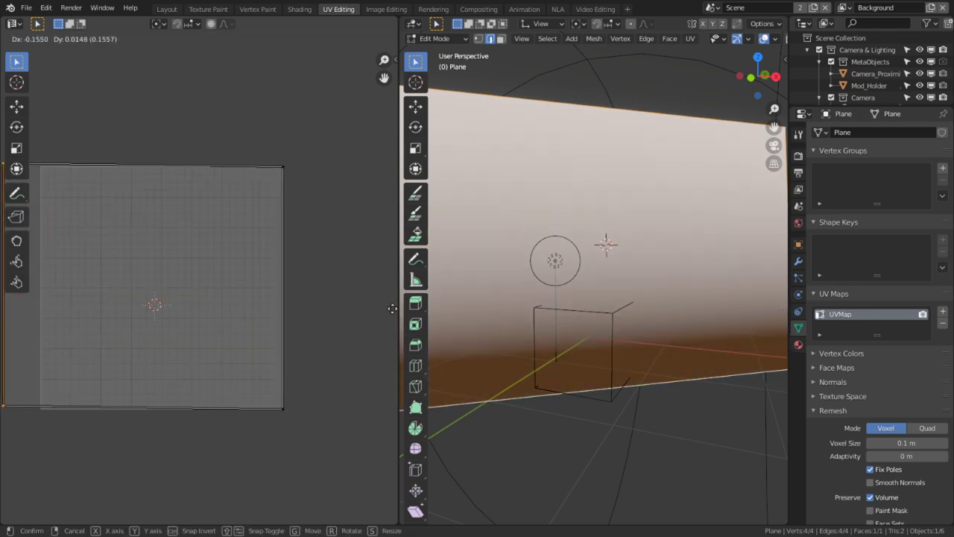
key("y")
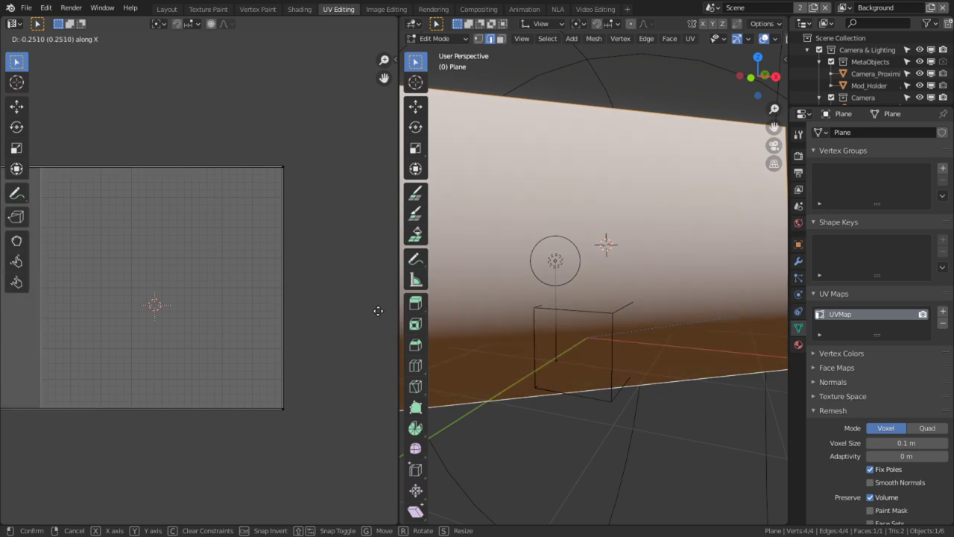
Step: Return to Object Mode and, in the Shading workspace, insert a ColorRamp node on the link leaving the Gradient Texture's Color output
key("Tab")
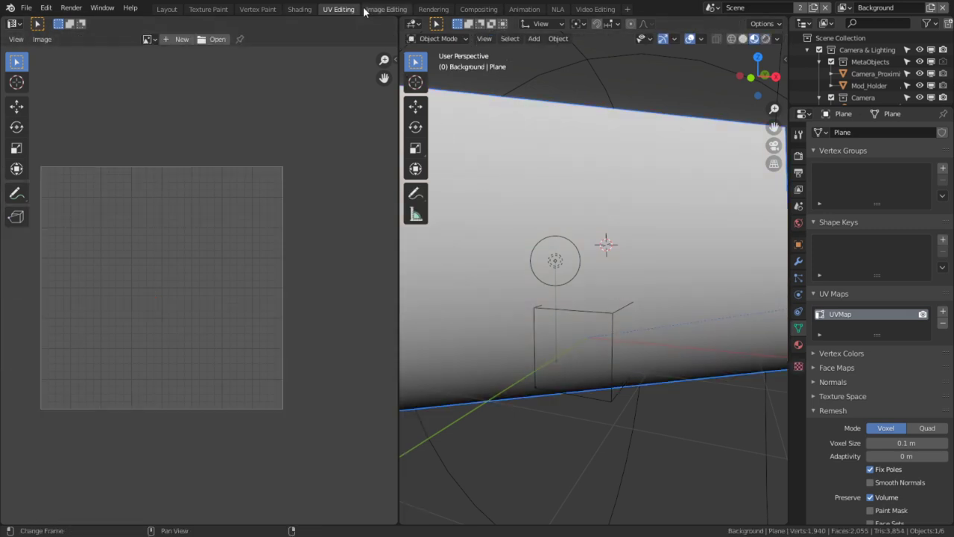
left_click(300, 9)
key("shift+a")
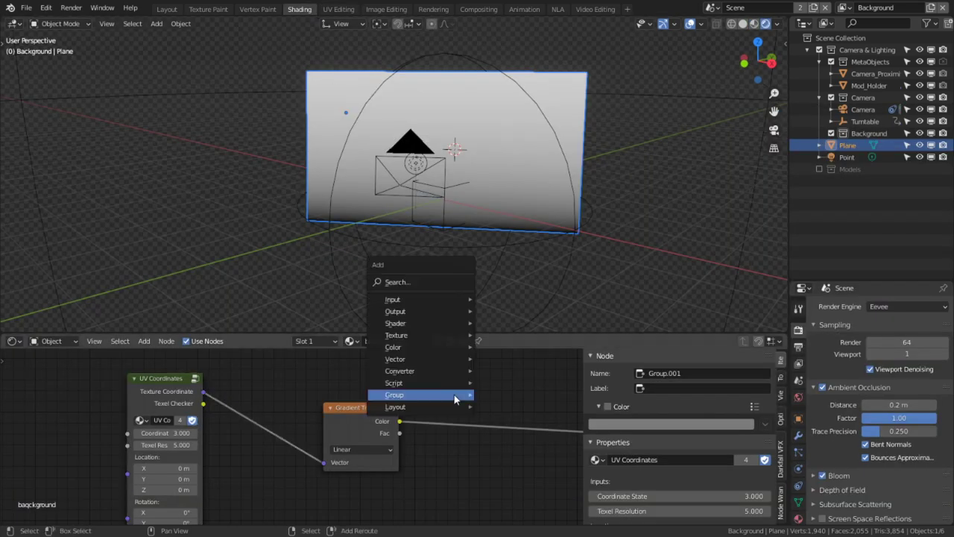
left_click(420, 279)
type("color")
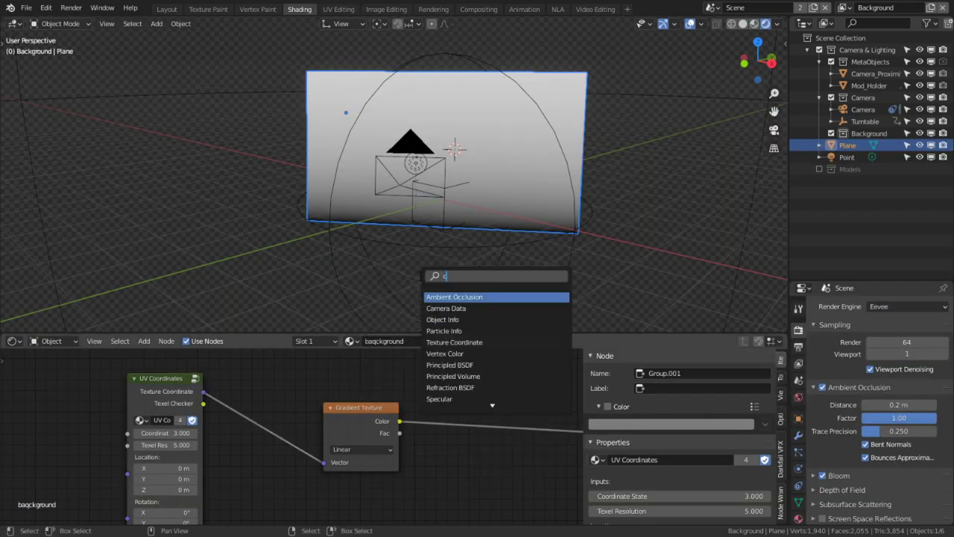
key("Return")
left_click(452, 402)
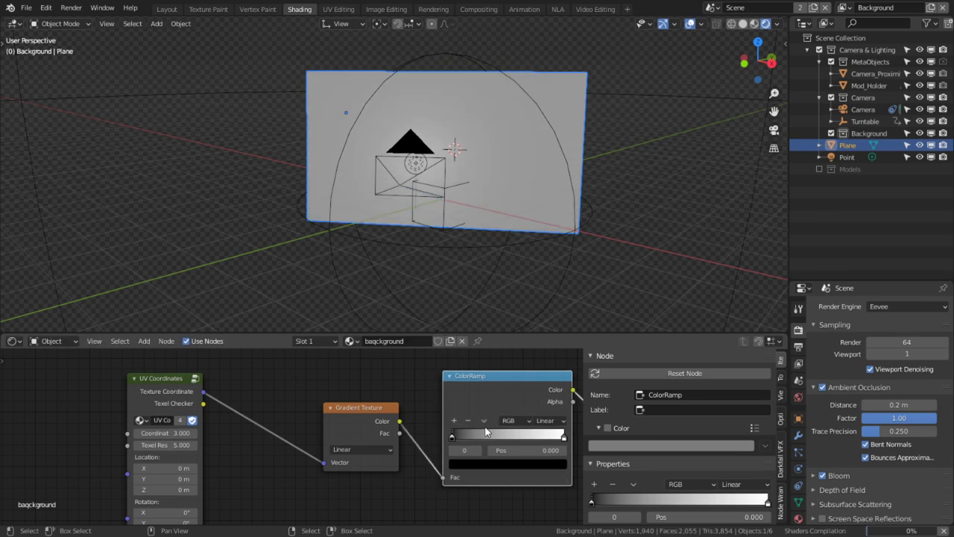
Step: Set the ColorRamp's end stop to light green (H 0.313, S 0.436, V 1.000)
middle_click_drag(485, 428, 388, 433)
scroll(498, 303, "up", 3)
scroll(499, 303, "up", 2)
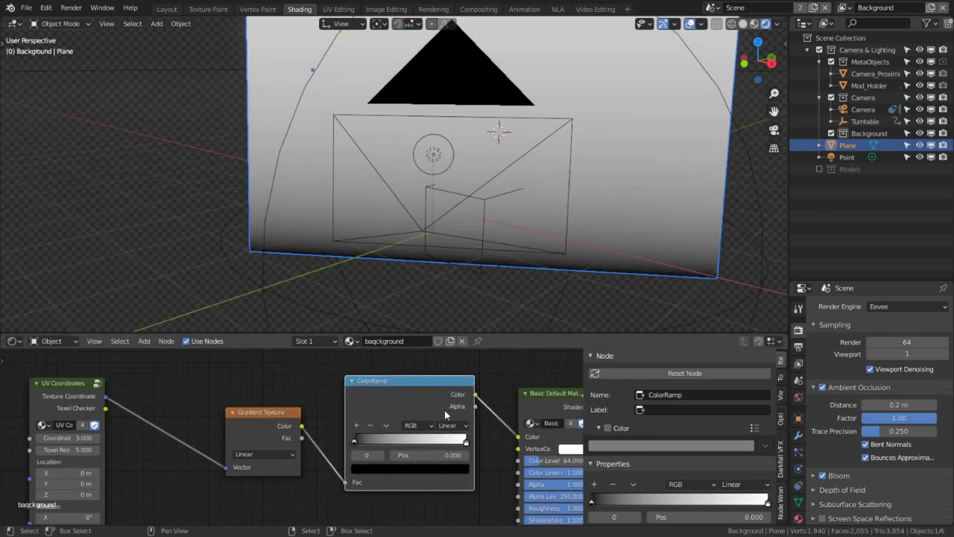
left_click(467, 442)
left_click(421, 470)
left_click(380, 346)
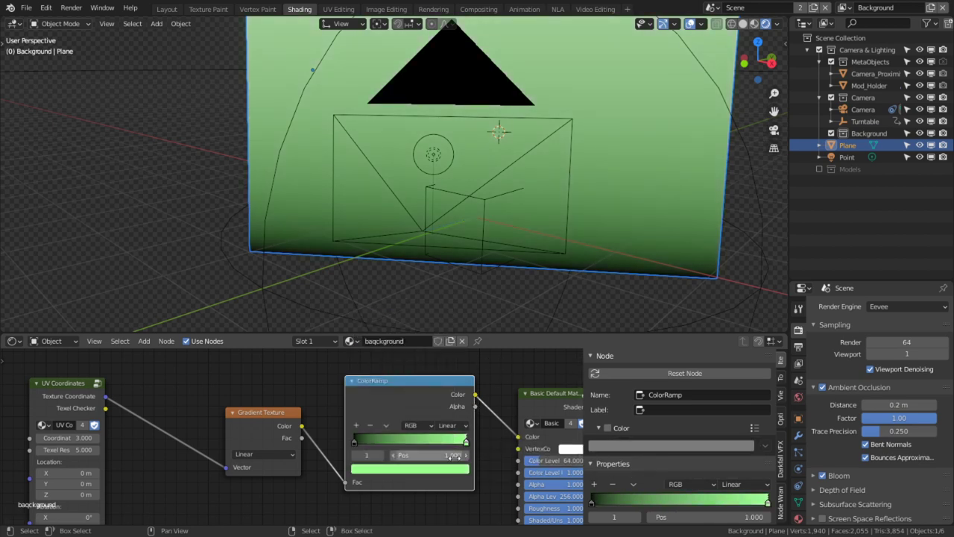
Step: Render the scene to check the green gradient behind the cube
middle_click_drag(436, 228, 506, 346)
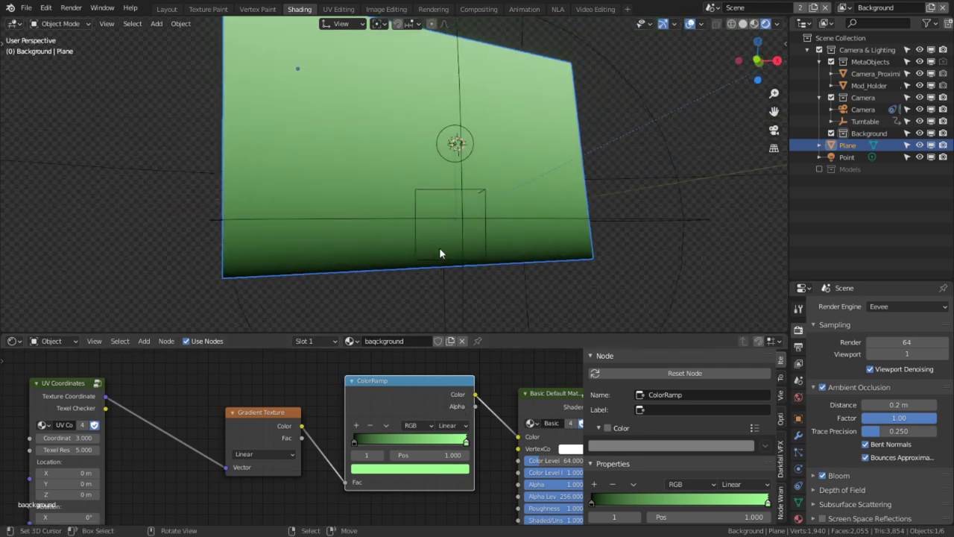
key("F12")
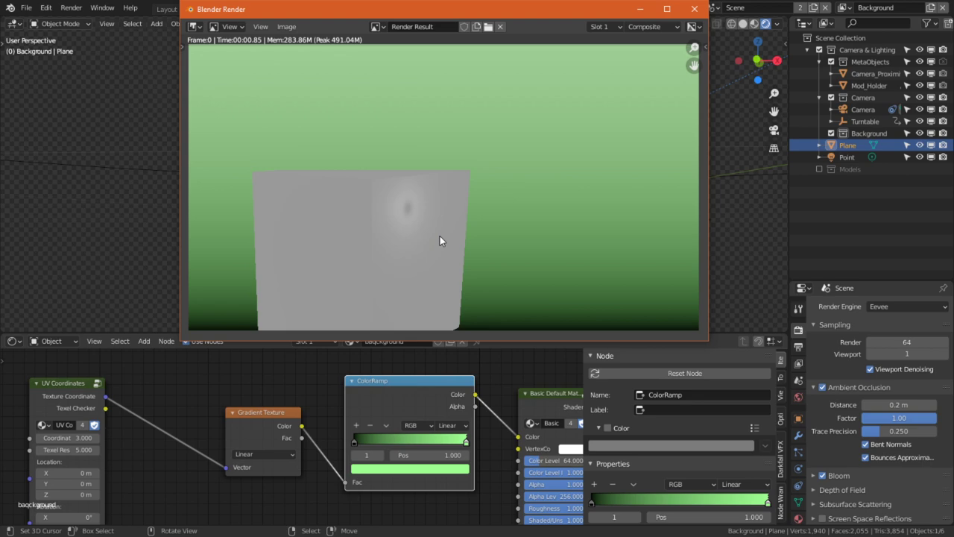
key("Escape")
middle_click_drag(537, 241, 453, 208)
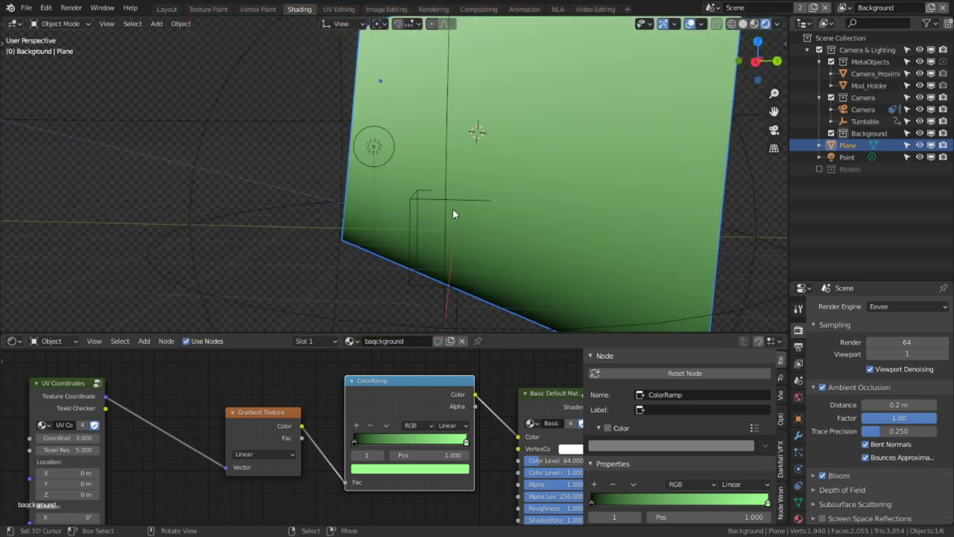
Step: Switch to the layer named View Layer and move the plane into the Background collection
left_click(841, 8)
left_click(806, 37)
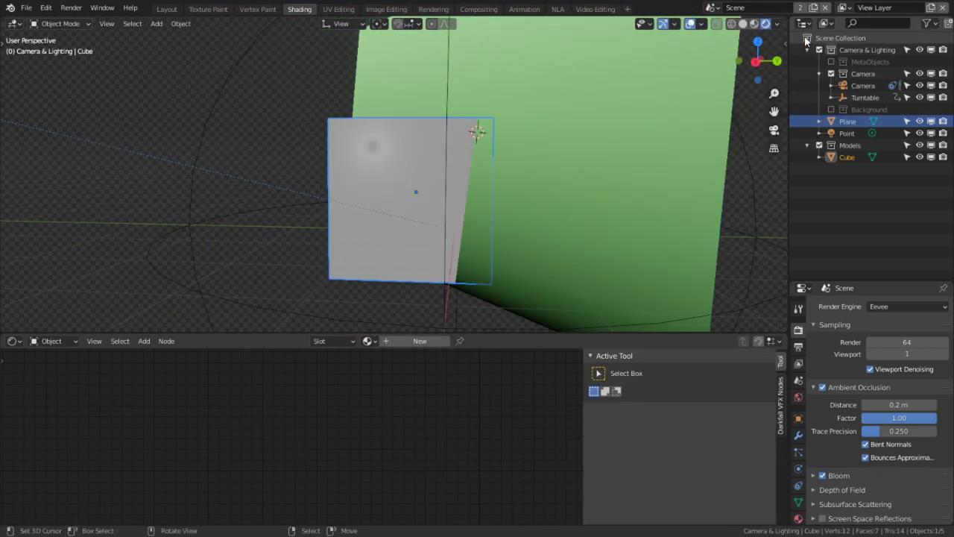
left_click(838, 122)
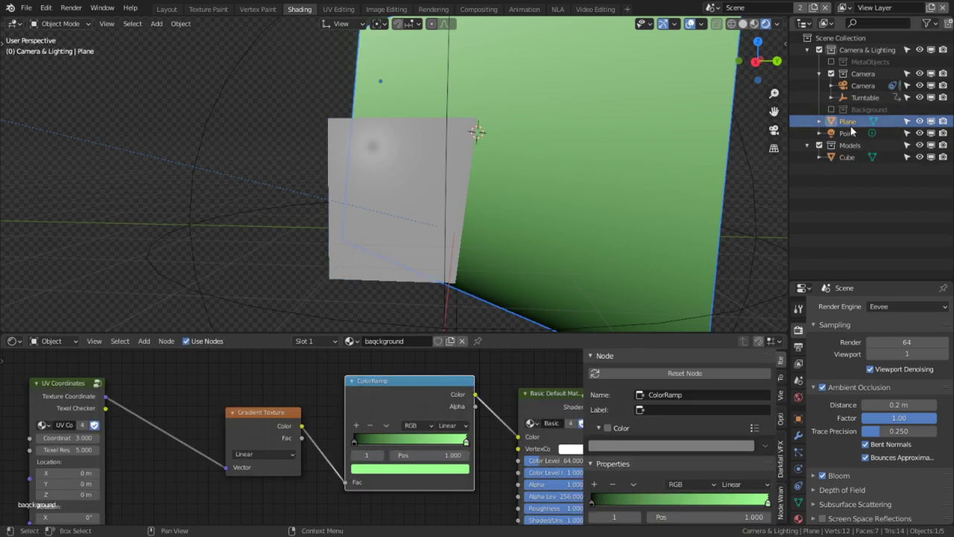
key("Delete")
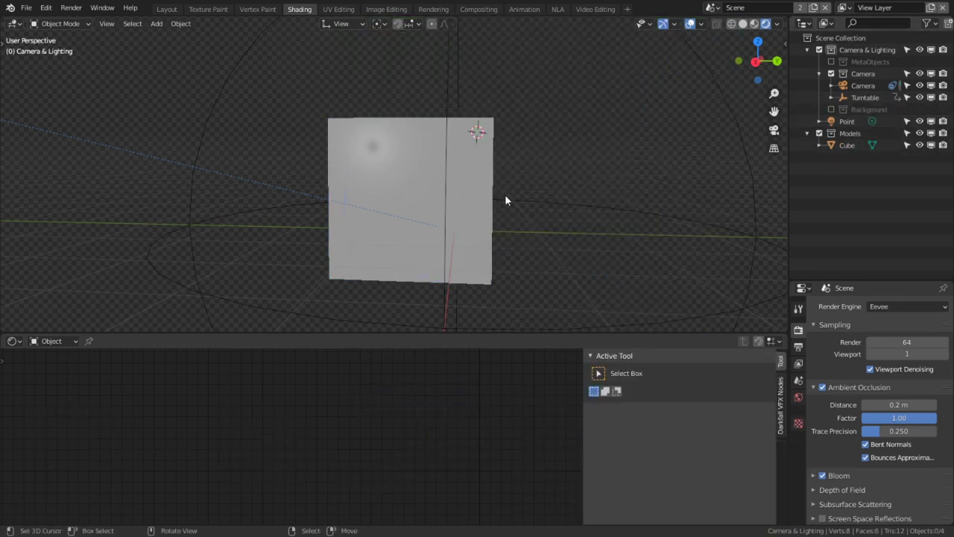
Step: Render the scene again and examine how the cube composites over the gradient background
key("F12")
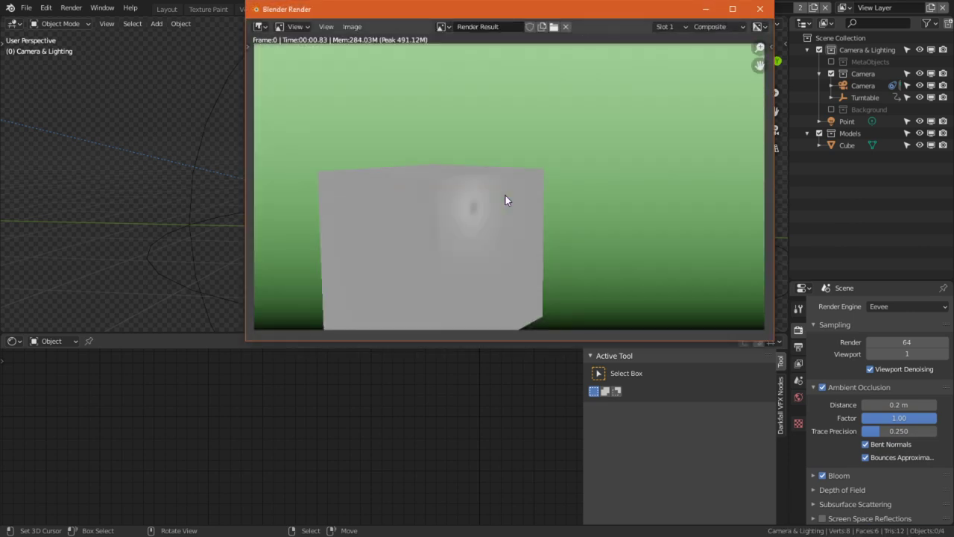
scroll(505, 195, "down", 2)
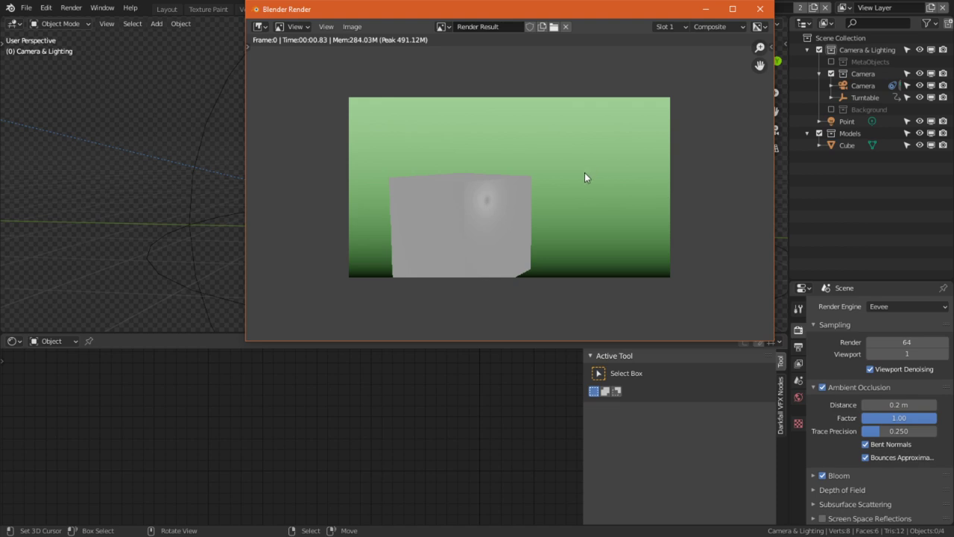
scroll(566, 176, "up", 2)
key("Escape")
Step: Move the cube by about -9.94 m in X, 7.17 m in Y and -1.55 m in Z
middle_click_drag(336, 218, 555, 207)
right_click(384, 150)
key("g")
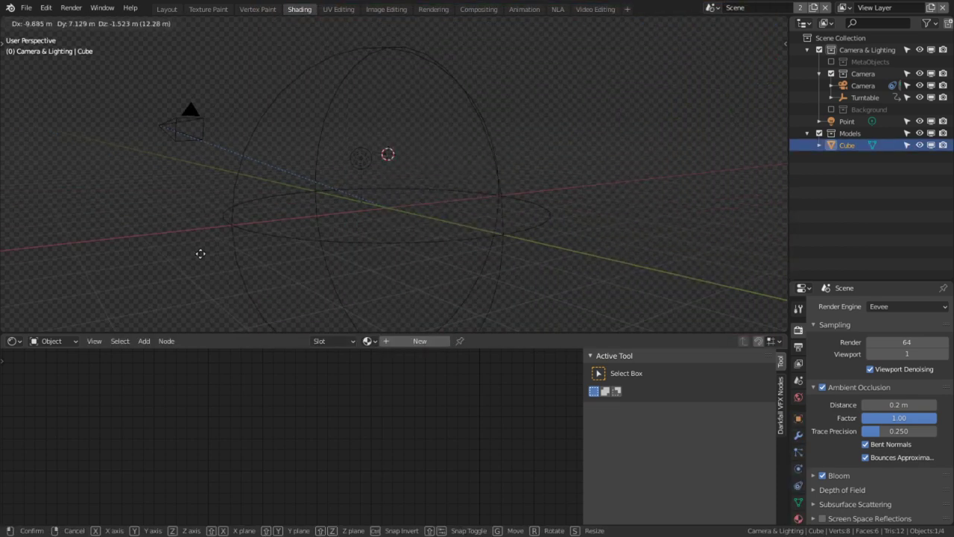
left_click(201, 254)
Step: Render the moved cube and inspect the colour banding across the green background
scroll(246, 265, "down", 3)
key("F12")
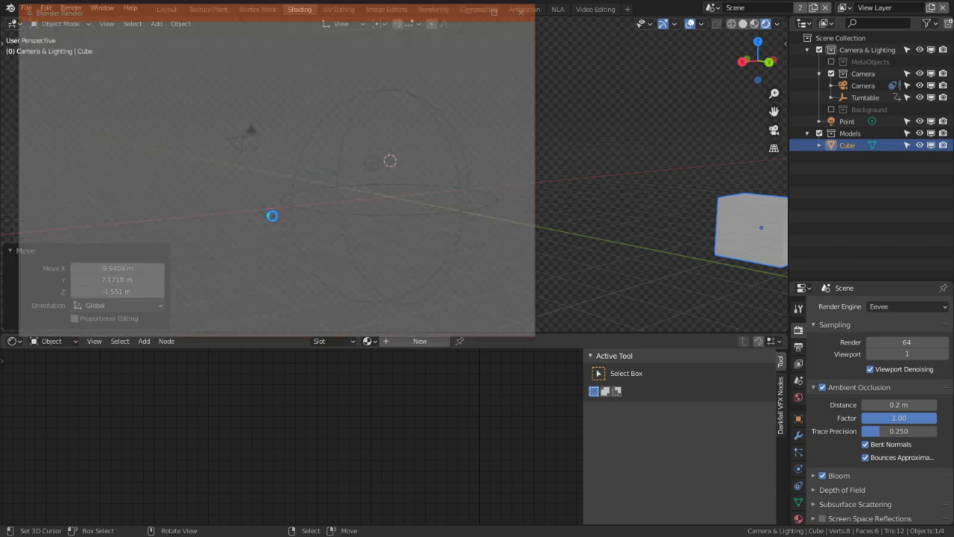
scroll(223, 220, "up", 2)
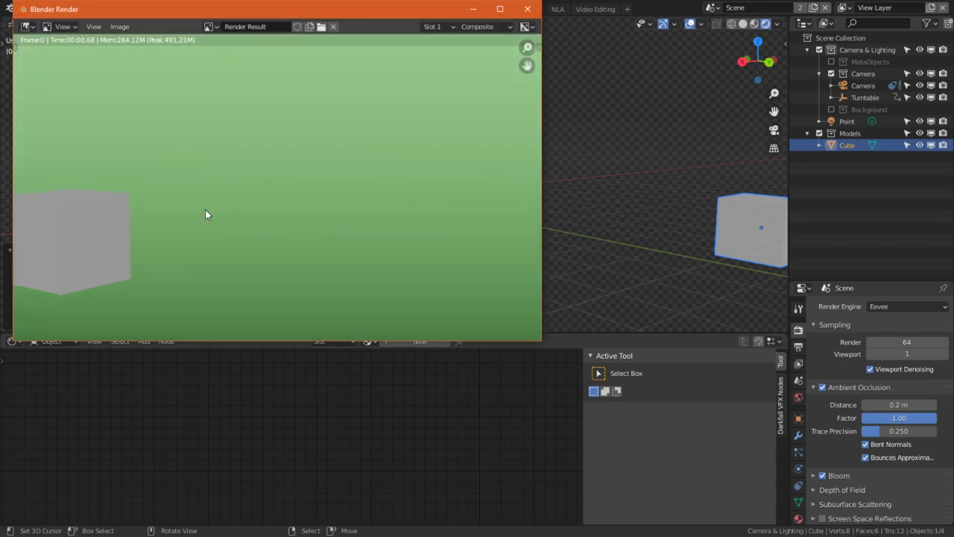
middle_click_drag(232, 225, 372, 169)
key("Escape")
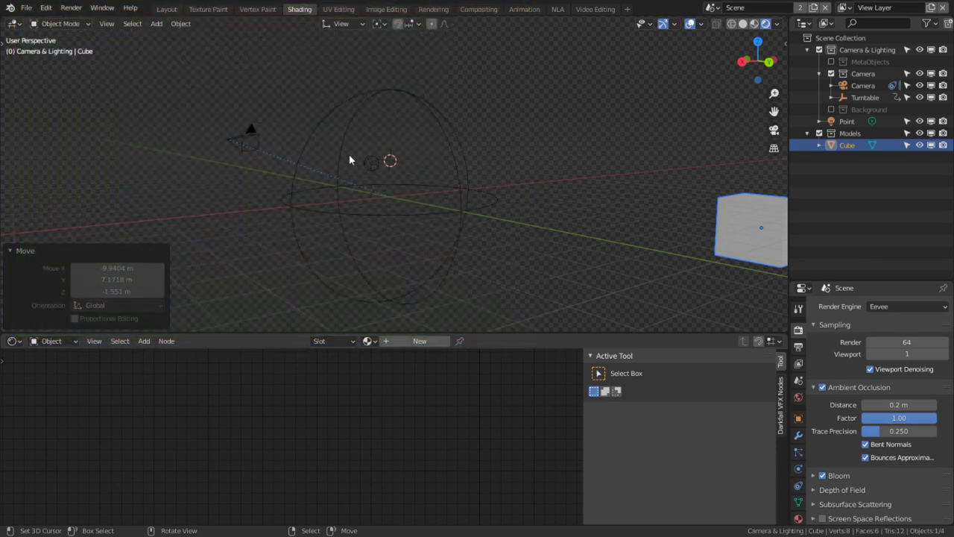
Step: In the Background view layer, lower the brightness of the ColorRamp's end stop to a dark green and test-render the result
left_click(847, 8)
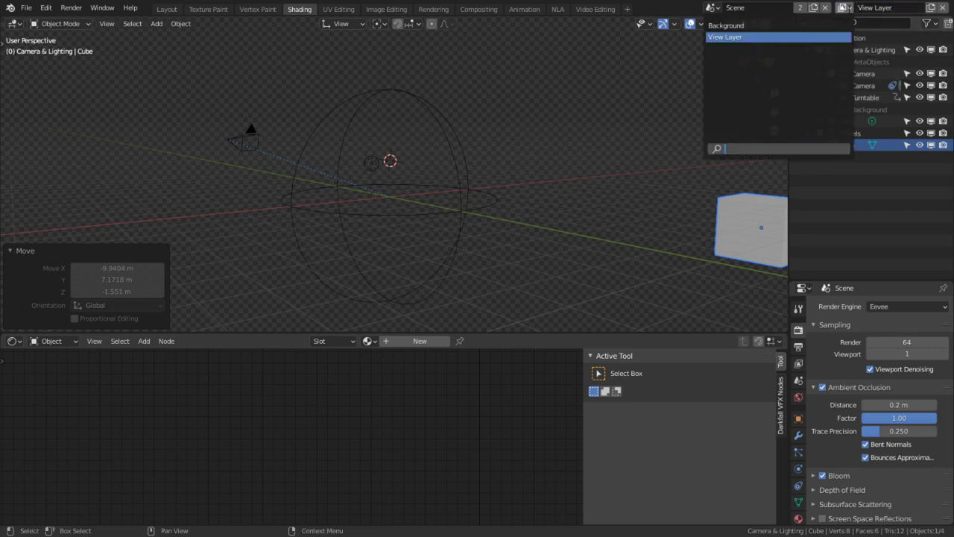
left_click(779, 23)
middle_click_drag(539, 128, 462, 138)
scroll(520, 468, "up", 3)
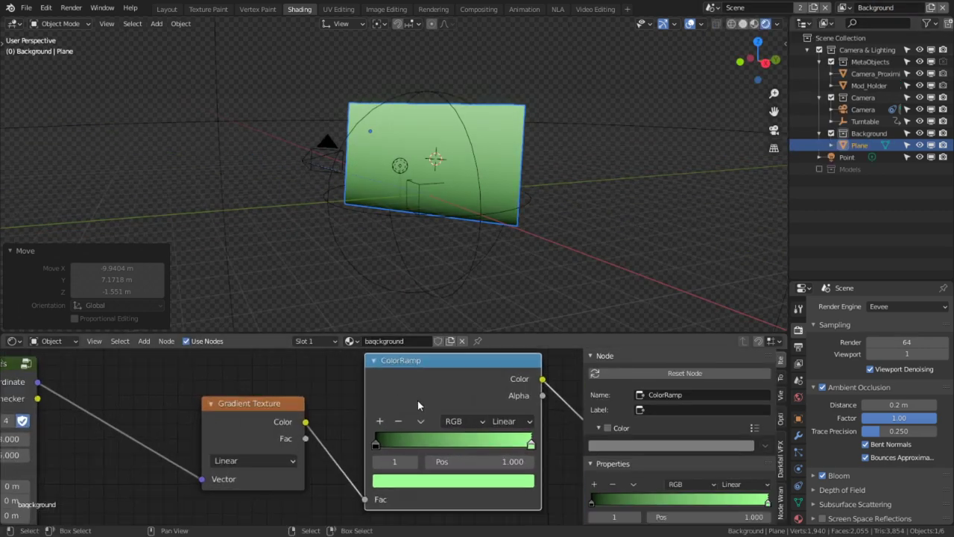
left_click(511, 488)
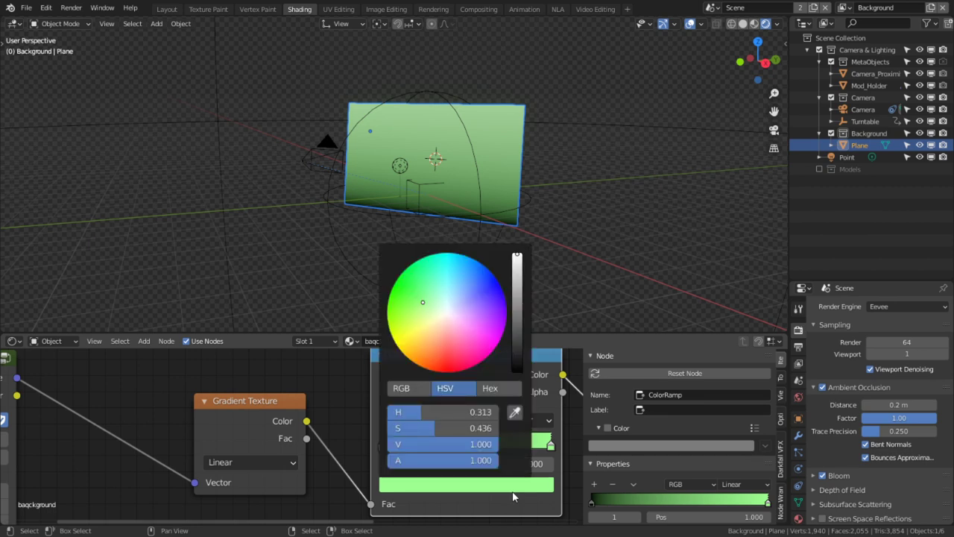
left_click_drag(484, 443, 420, 443)
left_click_drag(518, 323, 517, 328)
key("F12")
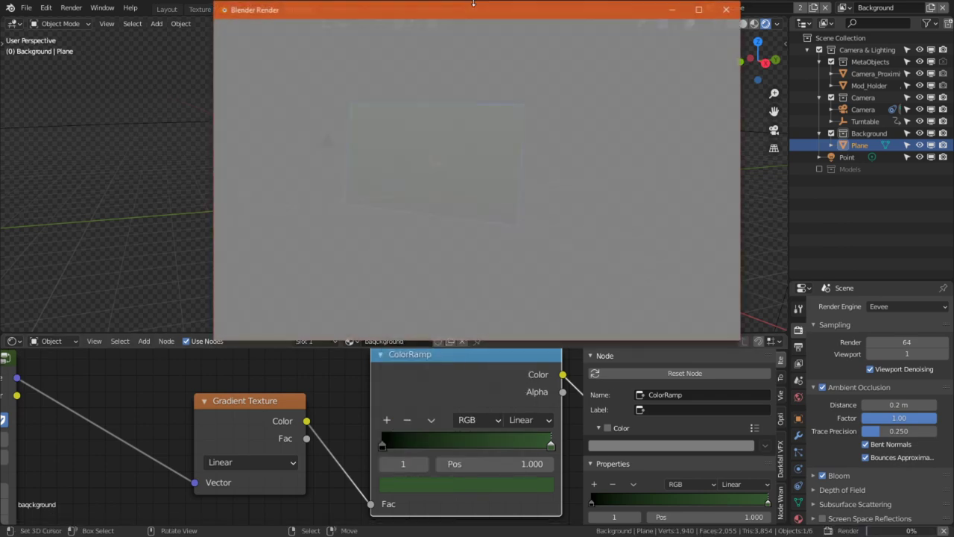
key("Escape")
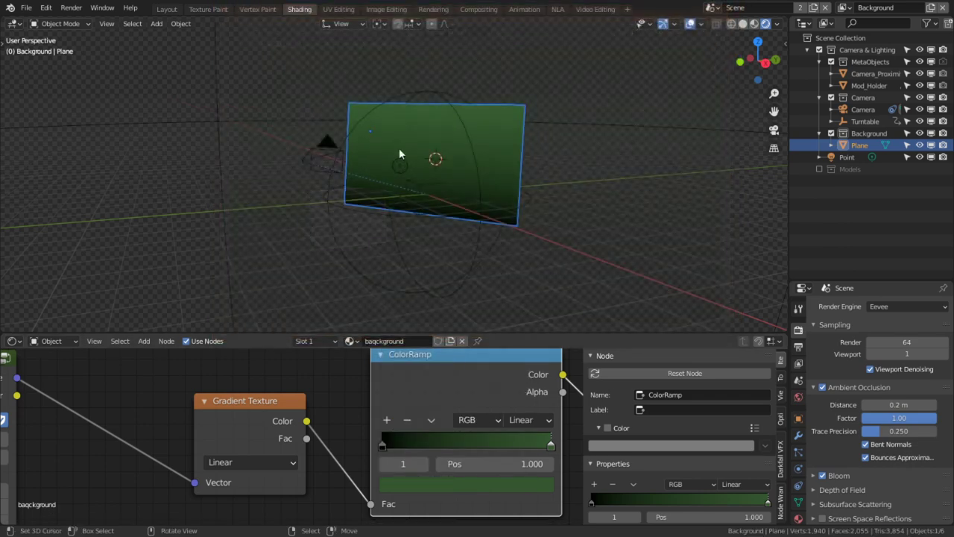
Step: Switch back to the layer named View Layer and delete the cube
left_click(843, 7)
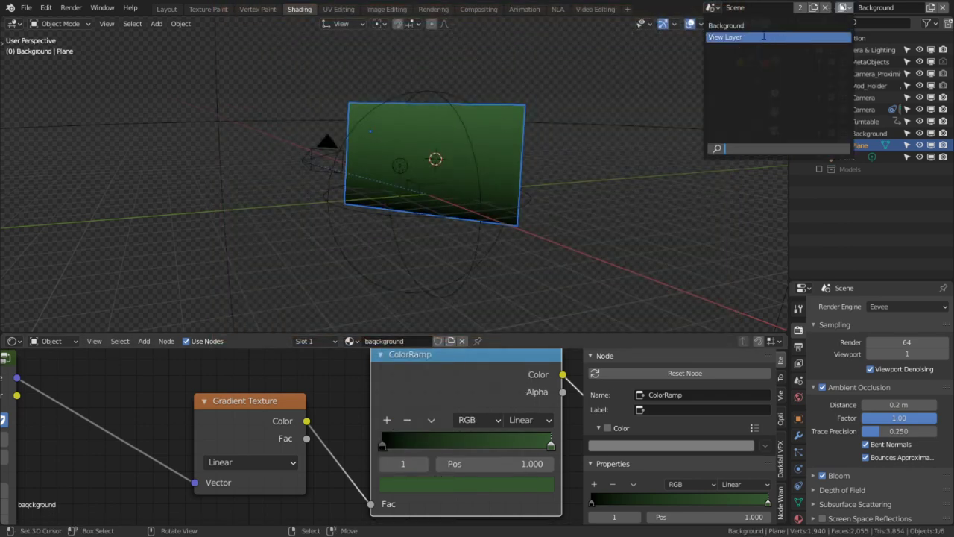
left_click(753, 37)
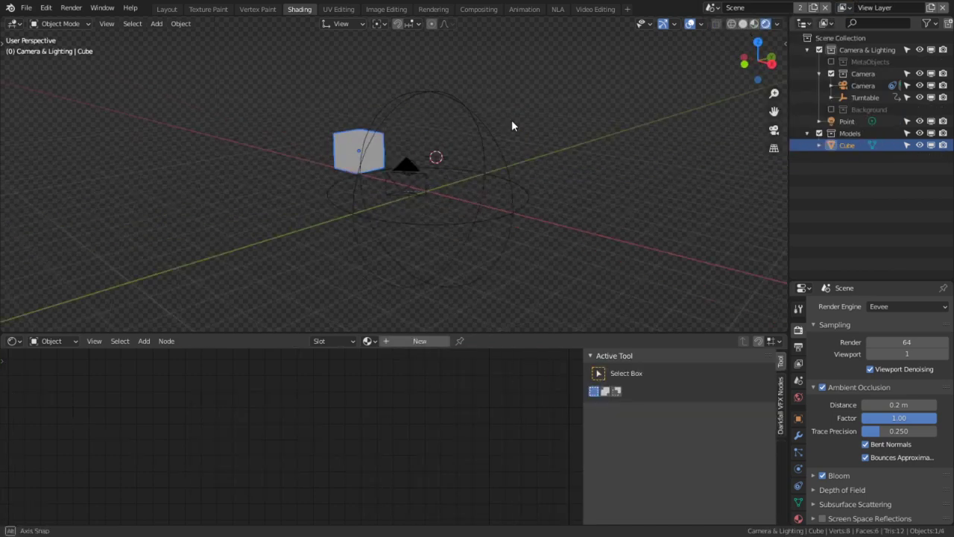
key("alt+a")
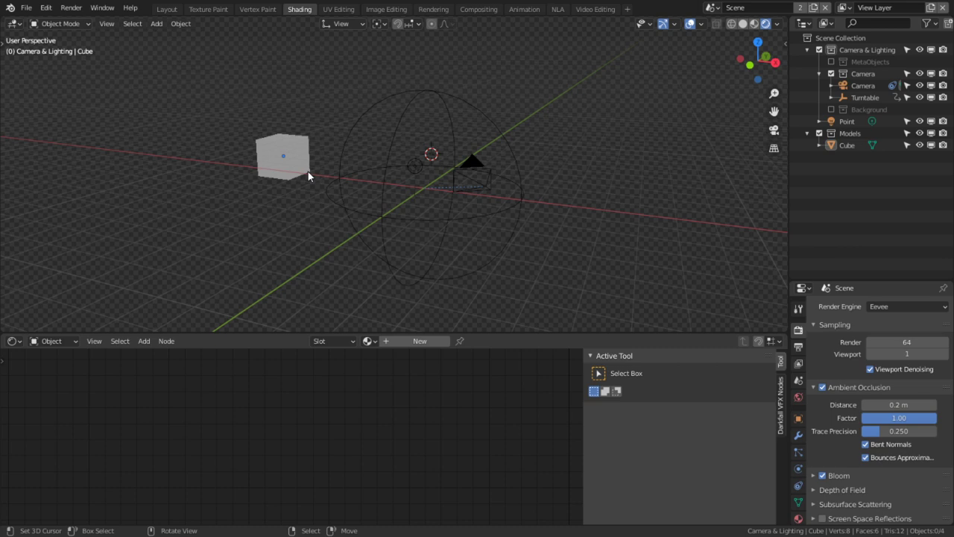
key("alt")
key("x")
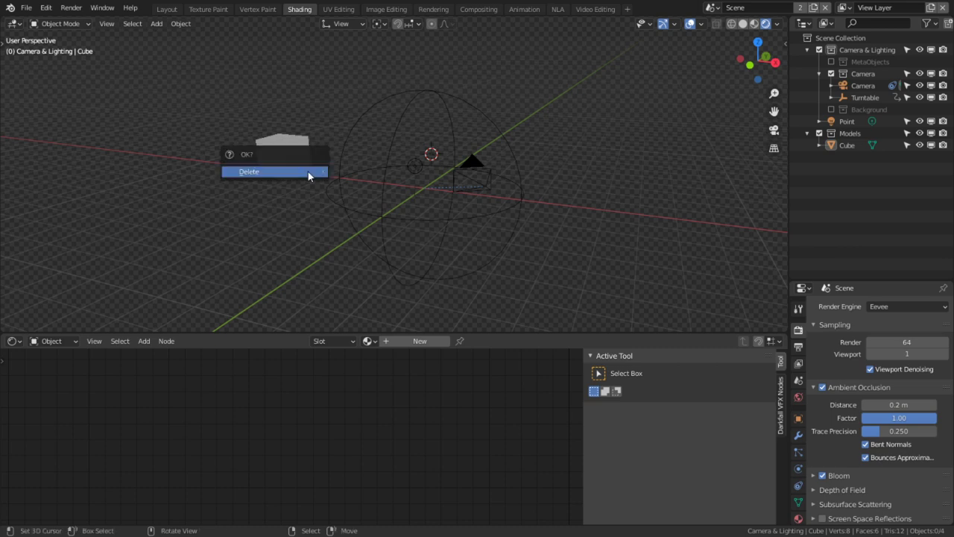
left_click(308, 172)
right_click(282, 151)
key("x")
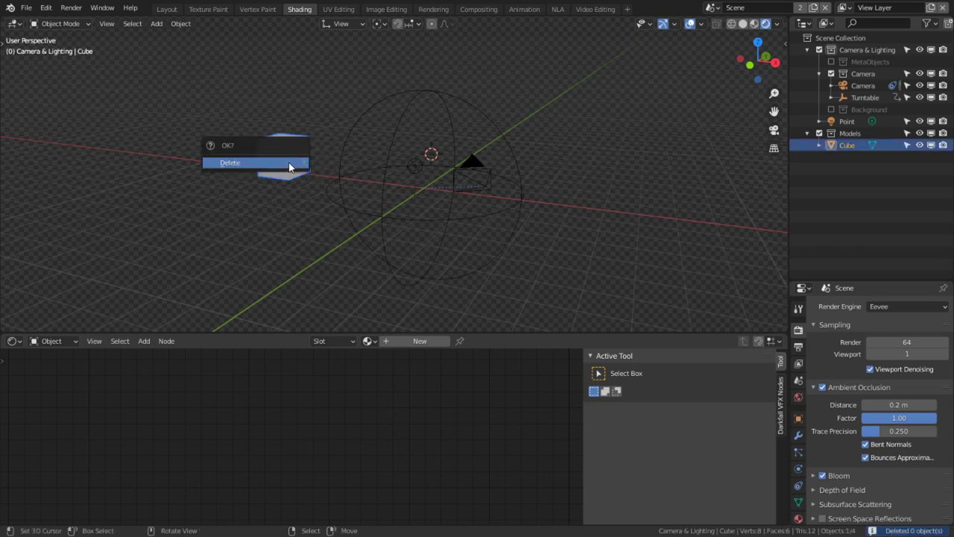
left_click(288, 164)
Step: Add a cylinder mesh with 6 vertices at the 3D cursor and display the viewport in solid shading
key("shift+a")
mouse_move(418, 253)
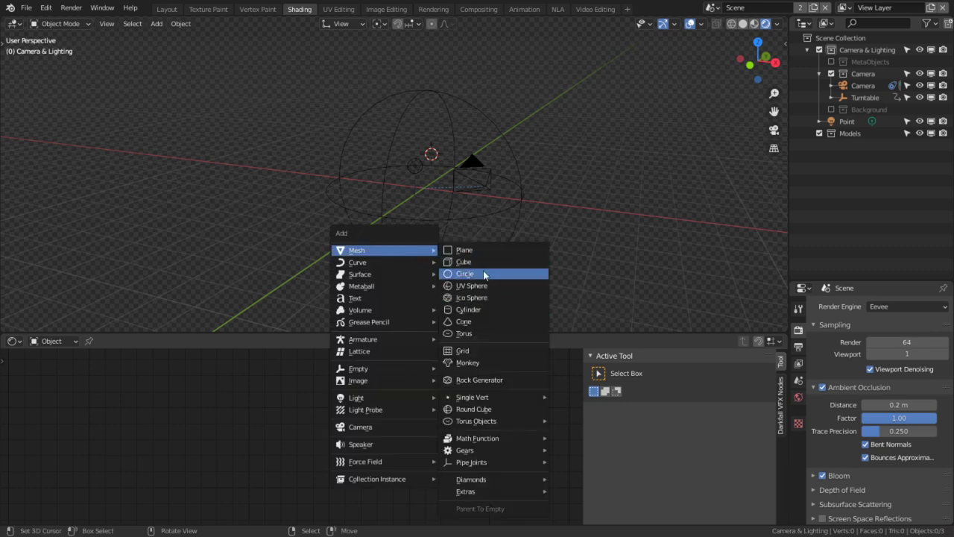
left_click(474, 309)
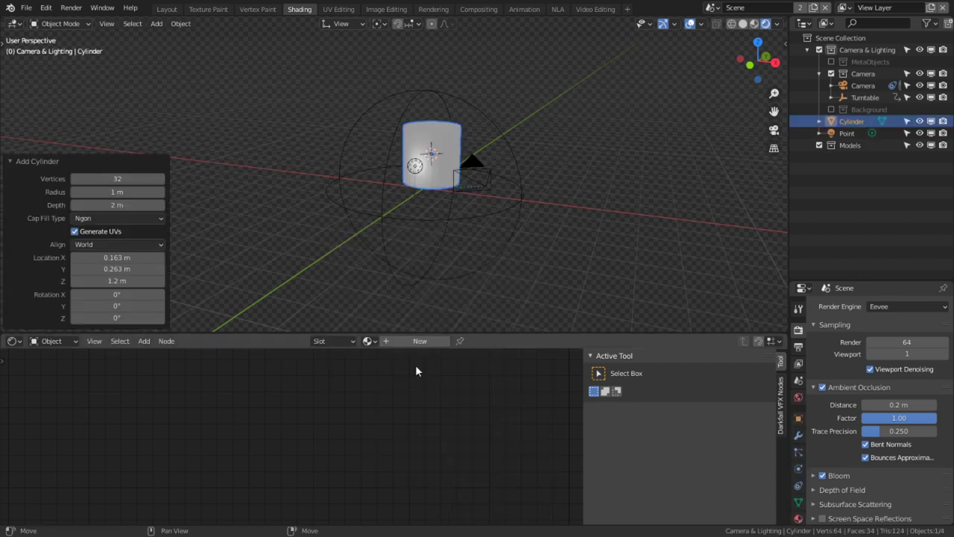
left_click(119, 179)
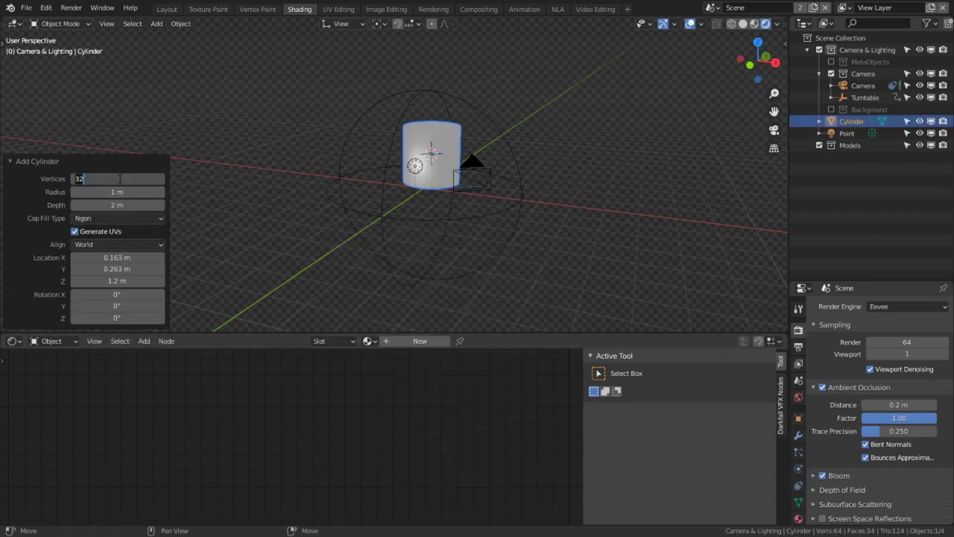
type("6")
key("Return")
mouse_move(464, 137)
middle_mouse_down()
mouse_move(445, 217)
mouse_move(521, 190)
middle_mouse_up()
left_click(743, 23)
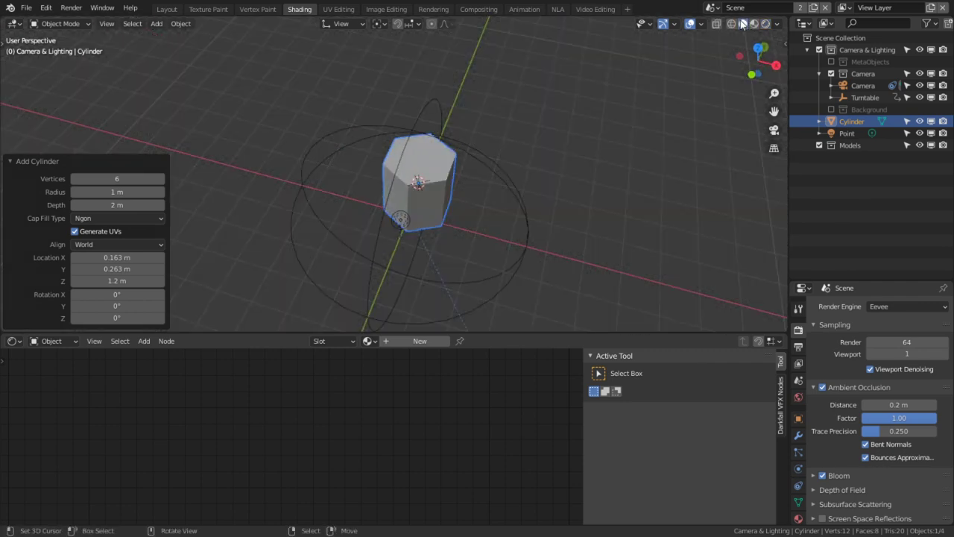
Step: Isolate the cylinder in a maximized 3D viewport and reset its location to the world origin
key("ctrl+space")
key("a")
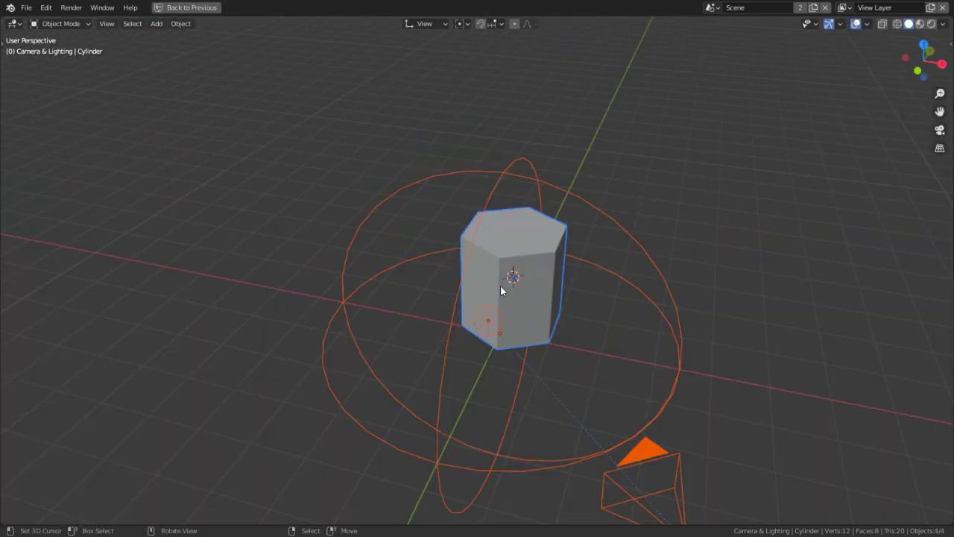
left_click(500, 290)
key("KP_Divide")
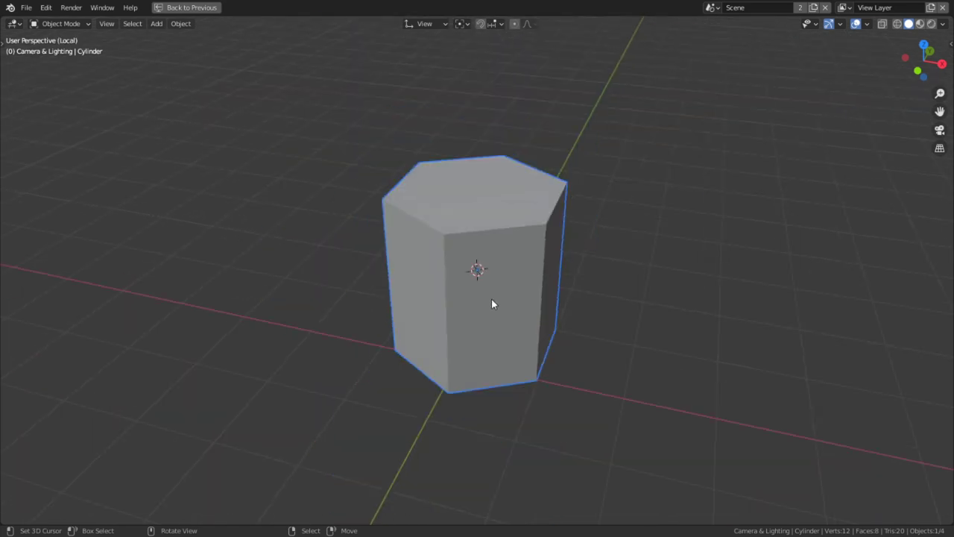
key("alt+g")
Step: Shade all faces of the six-sided cylinder smooth in Edit Mode
key("Tab")
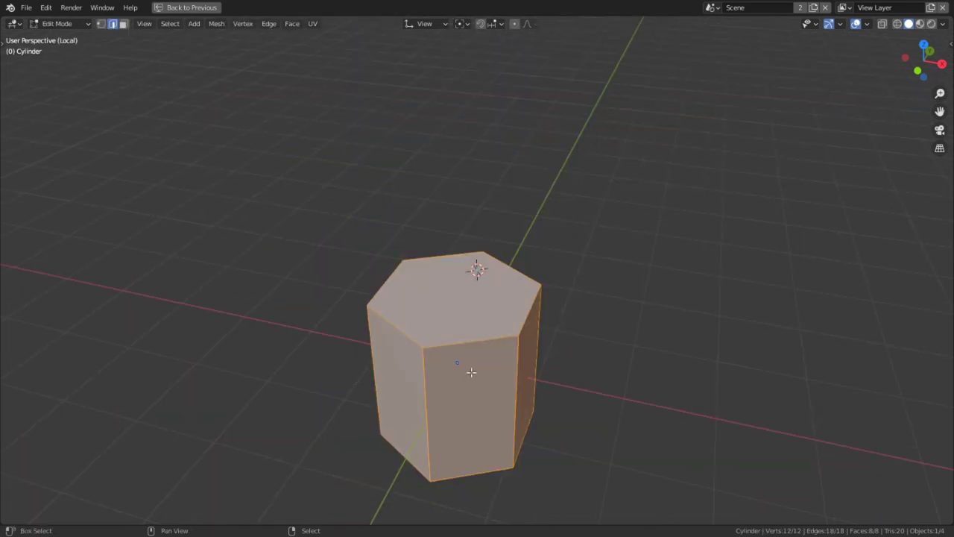
middle_click_drag(471, 372, 487, 287, "shift")
key("ctrl+r")
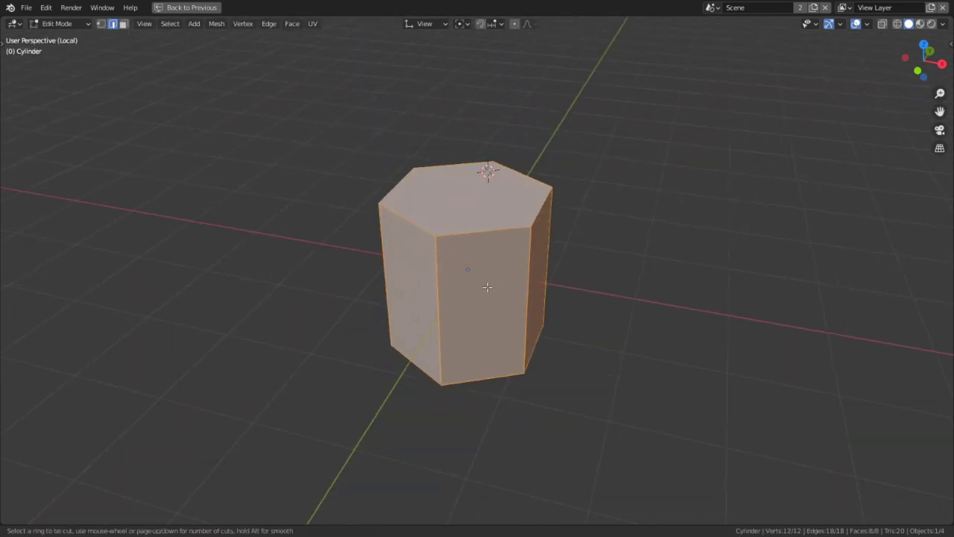
key("Escape")
key("q")
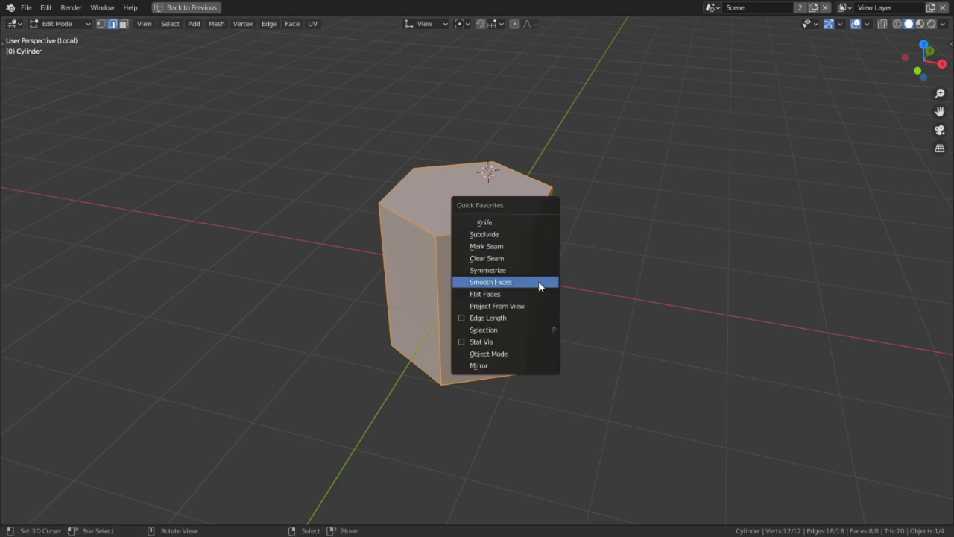
left_click(538, 281)
Step: Try to delete one side face of the cylinder, and undo the deletion
mouse_move(538, 282)
middle_mouse_down()
mouse_move(595, 246)
mouse_move(554, 251)
mouse_move(488, 295)
middle_mouse_up()
key("3")
left_click(472, 307)
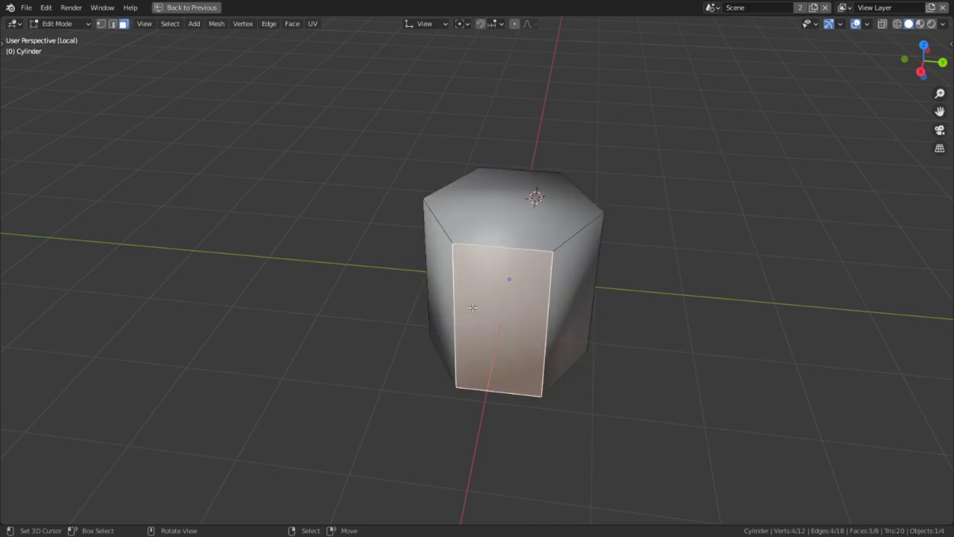
key("x")
left_click(453, 335)
middle_click_drag(573, 306, 646, 302)
key("l")
key("ctrl+z")
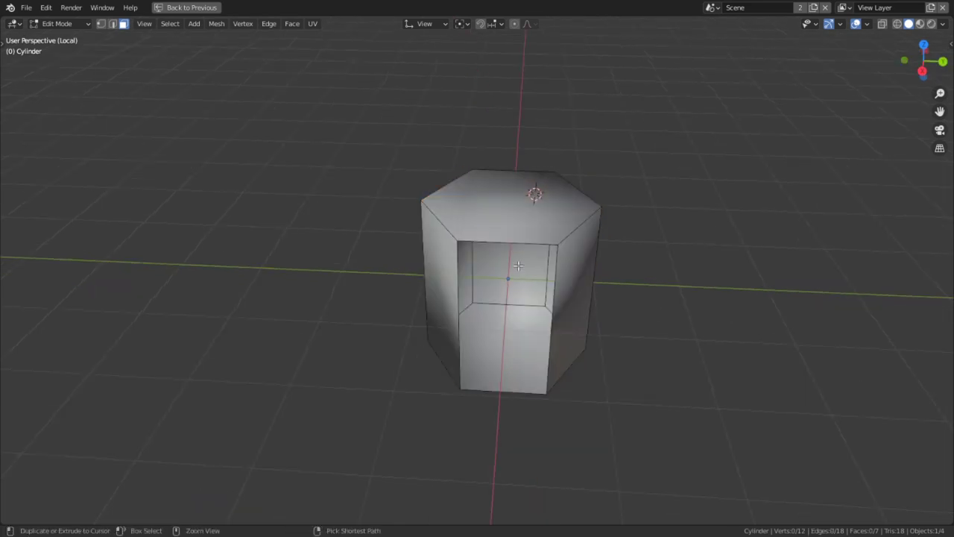
key("ctrl+z")
Step: Select the whole cylinder mesh, set the transform orientation to Global and enable snapping to vertices
left_click(630, 304)
key("l")
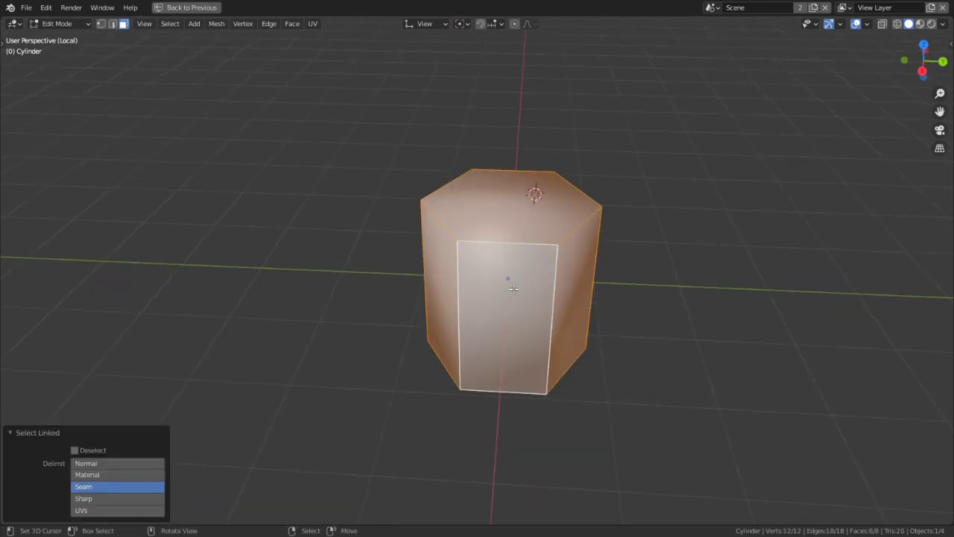
middle_click_drag(513, 288, 555, 287)
left_click(443, 27)
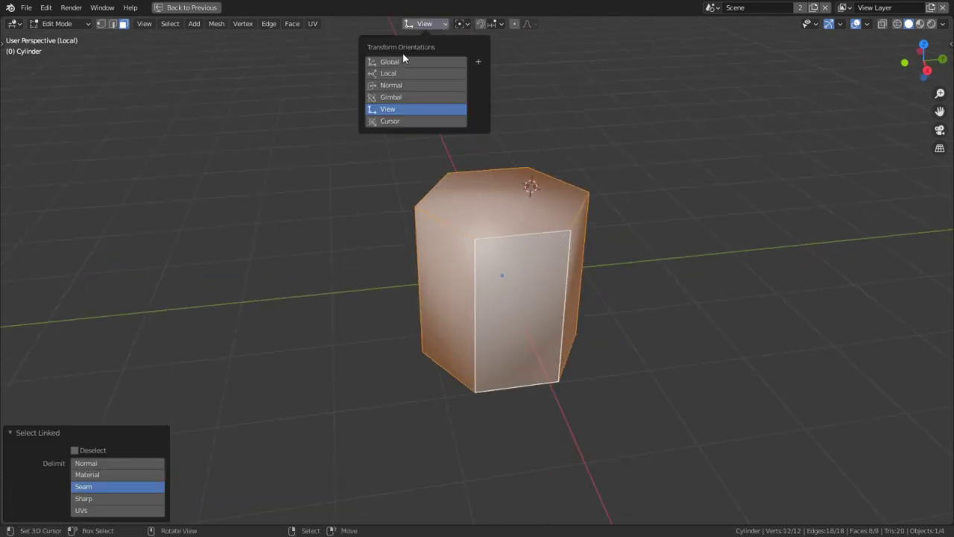
left_click(407, 64)
left_click(481, 24)
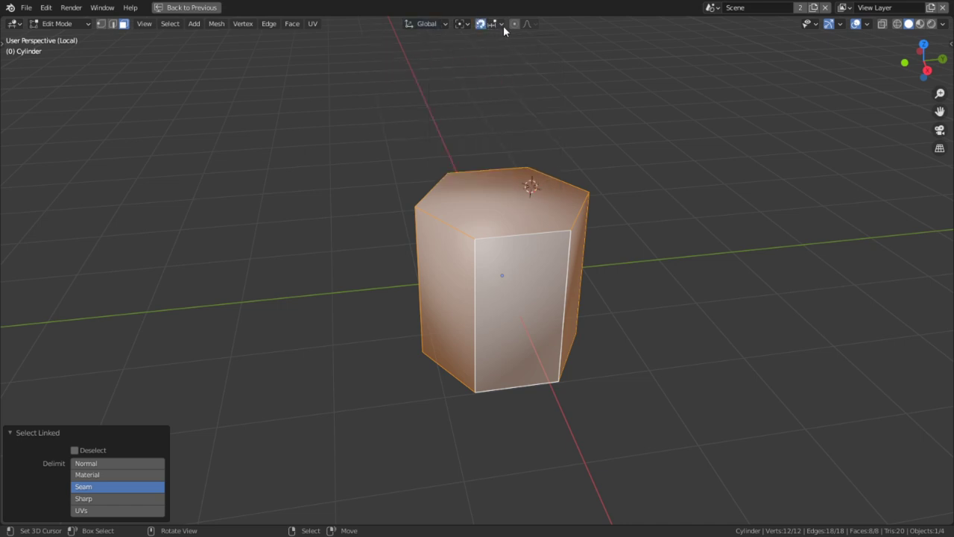
left_click(500, 24)
left_click(456, 72)
middle_click_drag(510, 332, 545, 342)
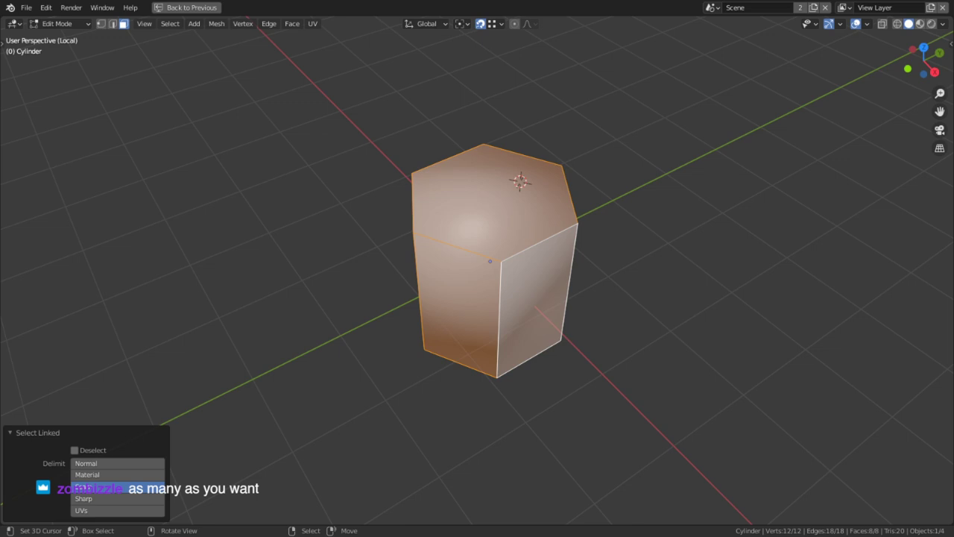
middle_click_drag(546, 381, 633, 321)
left_click(633, 320)
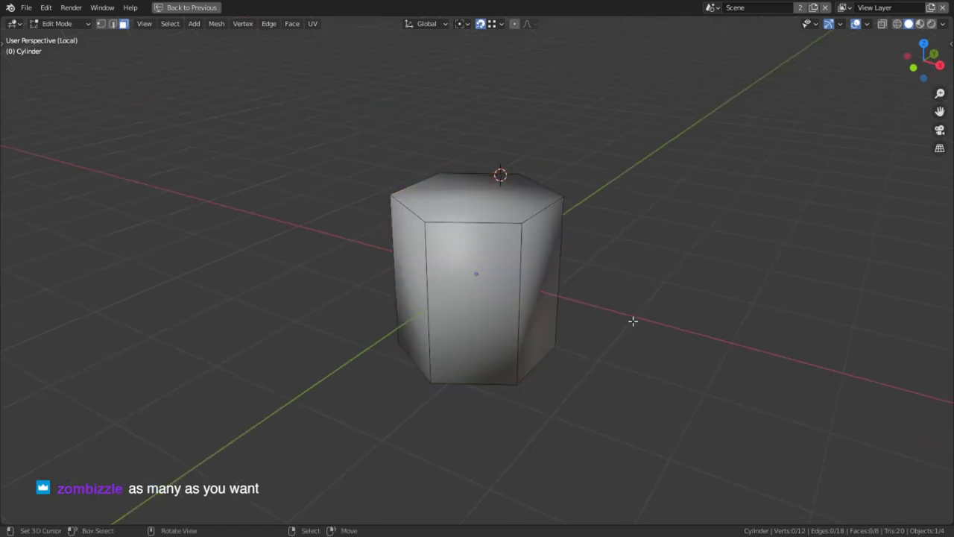
key("l")
middle_click_drag(499, 274, 402, 279)
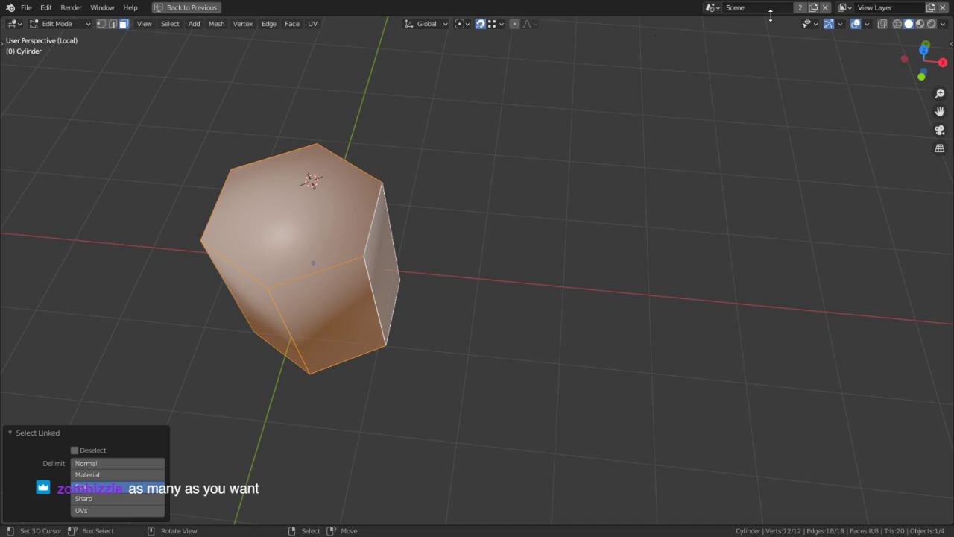
right_click(658, 11)
left_click(643, 30)
right_click(631, 19)
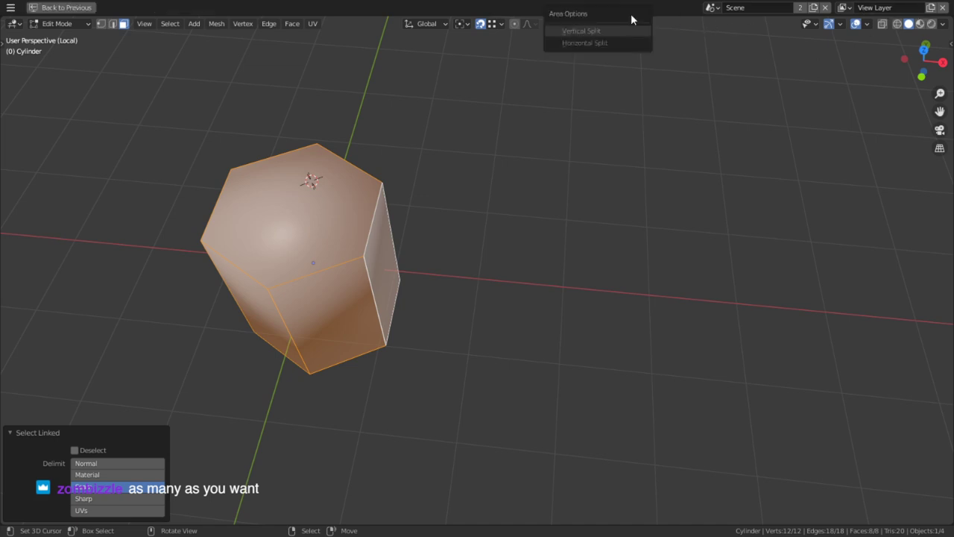
right_click(509, 14)
left_click(485, 30)
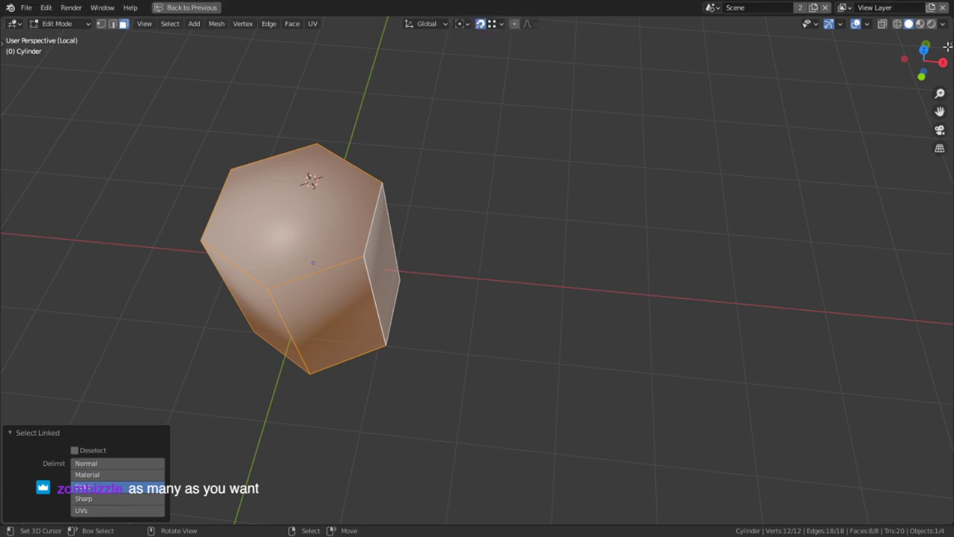
Step: Switch to the Layout workspace and maximize its 3D viewport around the cylinder
key("ctrl+space")
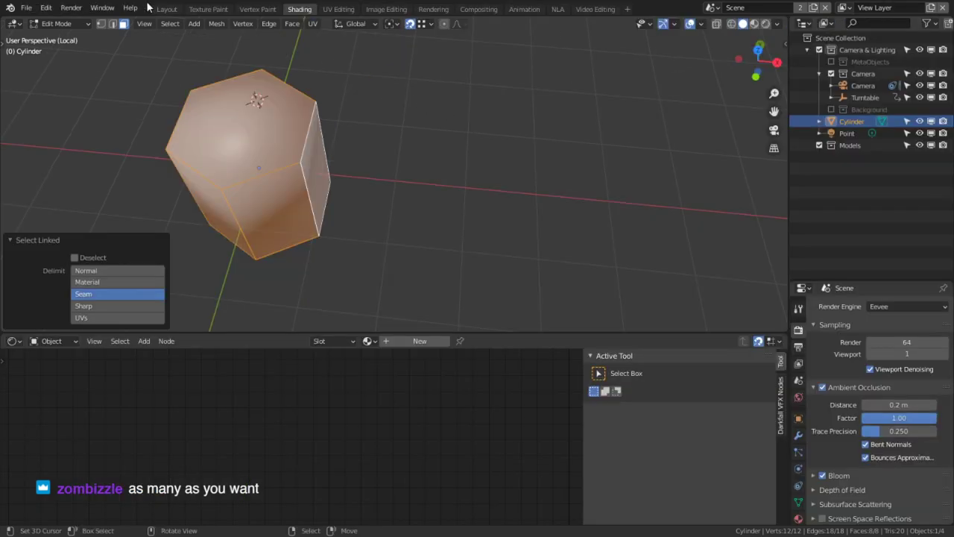
left_click(168, 9)
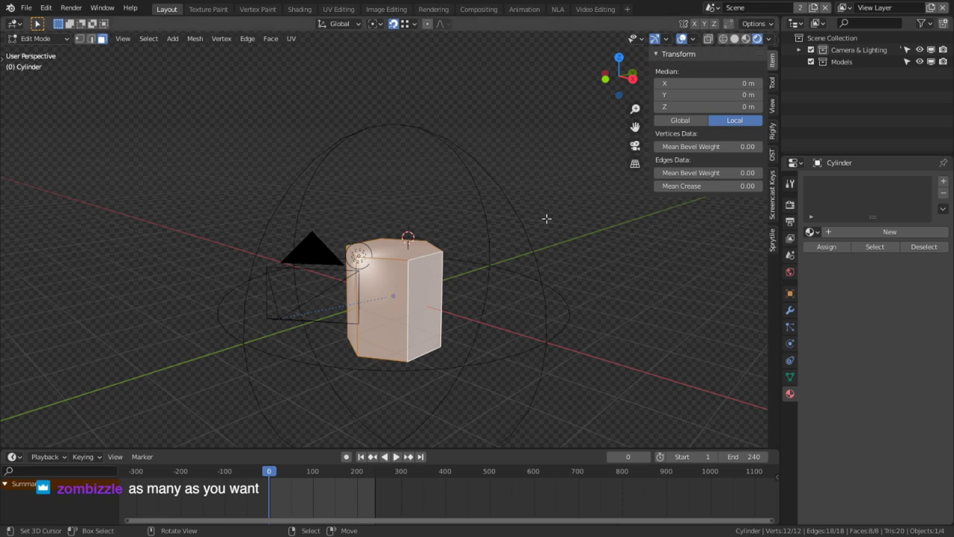
key("ctrl+space")
middle_click_drag(518, 259, 457, 257)
Step: In Object Mode, move the point light away from the cylinder by about -0.84 m in X, -1.81 m in Y and 0.58 m in Z
key("Tab")
right_click(299, 173)
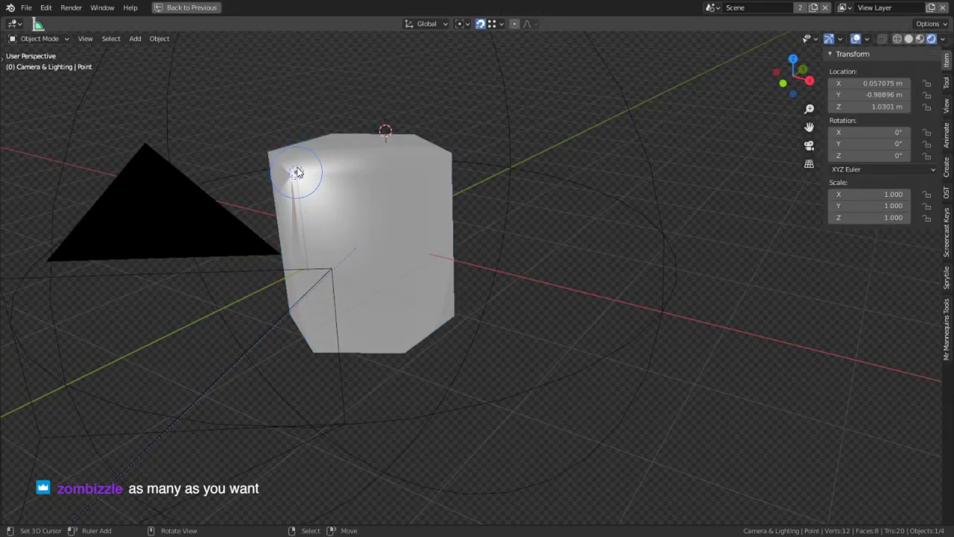
middle_click_drag(300, 173, 252, 173)
key("g")
left_click(75, 112)
middle_click_drag(187, 145, 333, 144)
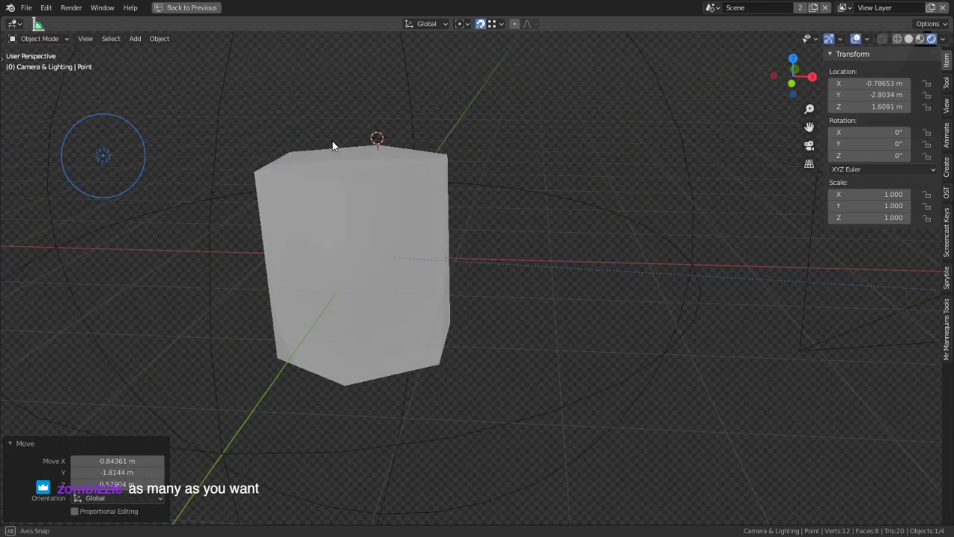
Step: Display the viewport in solid shading and open the cylinder in Edit Mode
left_click(908, 38)
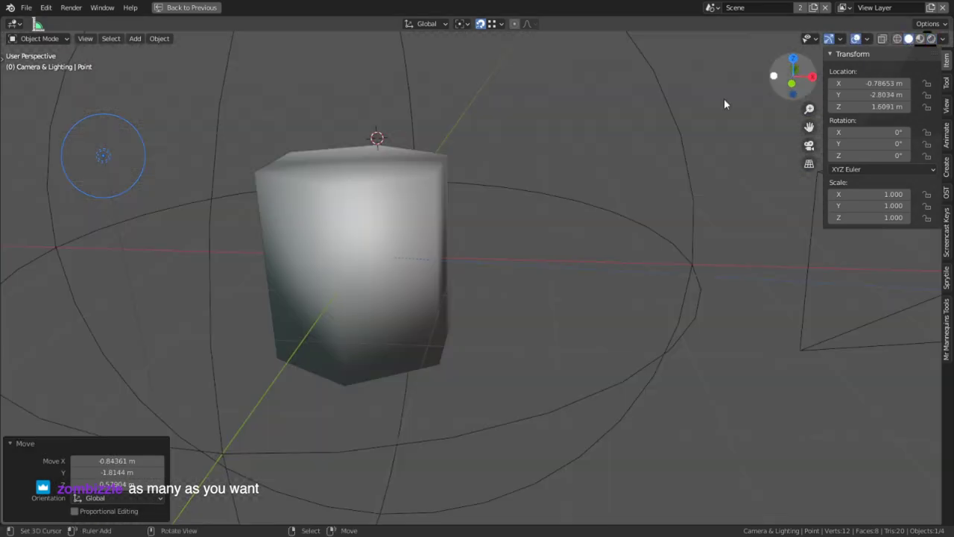
right_click(438, 218)
key("Tab")
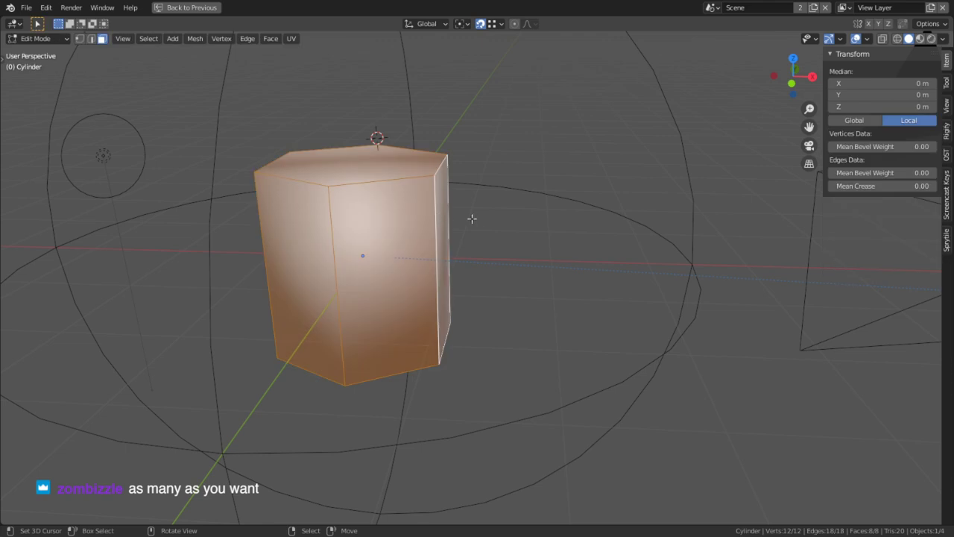
middle_click_drag(481, 210, 458, 213)
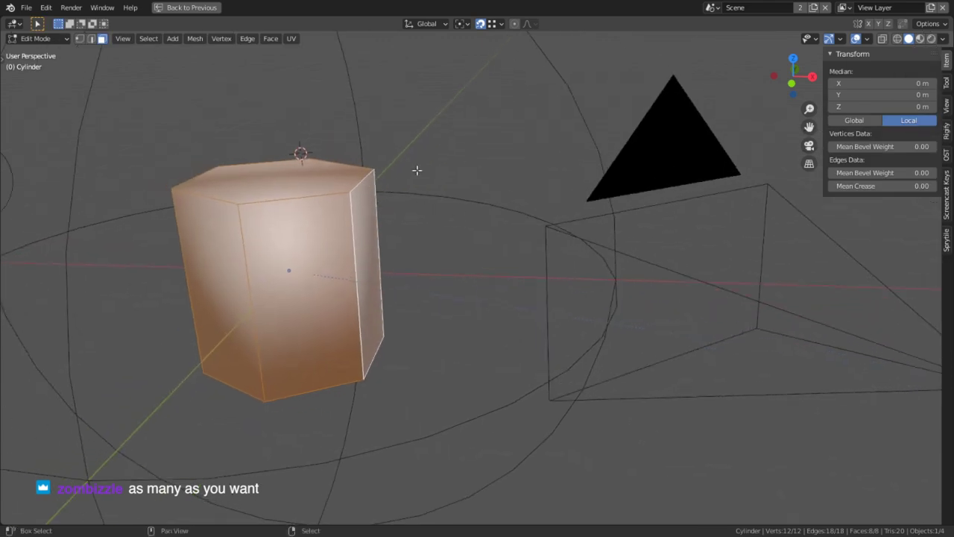
Step: Duplicate the hexagonal prism and snap the copy against the original's side along the X axis
key("shift+d")
left_click(624, 156)
key("g")
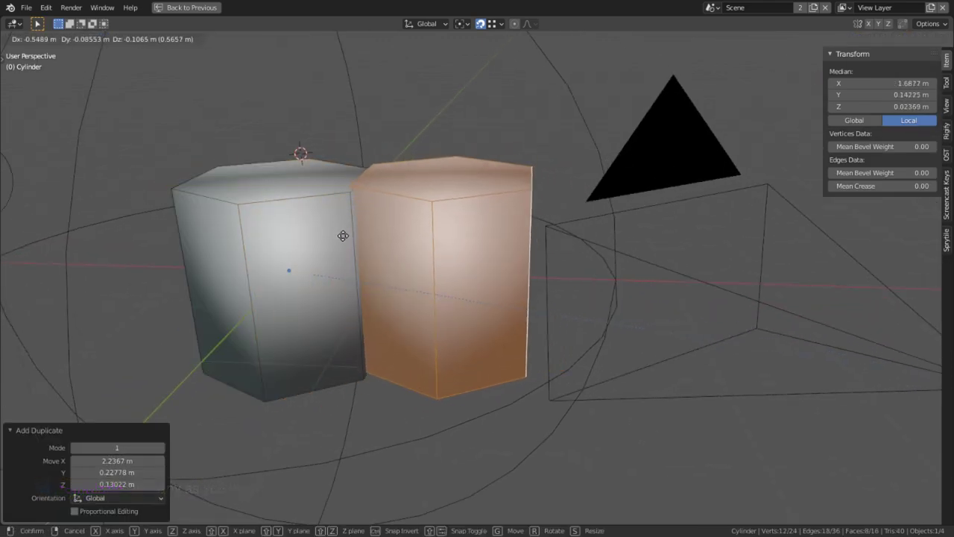
left_click(343, 192)
Step: Duplicate the second prism, enable automatic merging of vertices and snap the third prism onto the end of the row
middle_click_drag(343, 191, 411, 258)
key("shift+d")
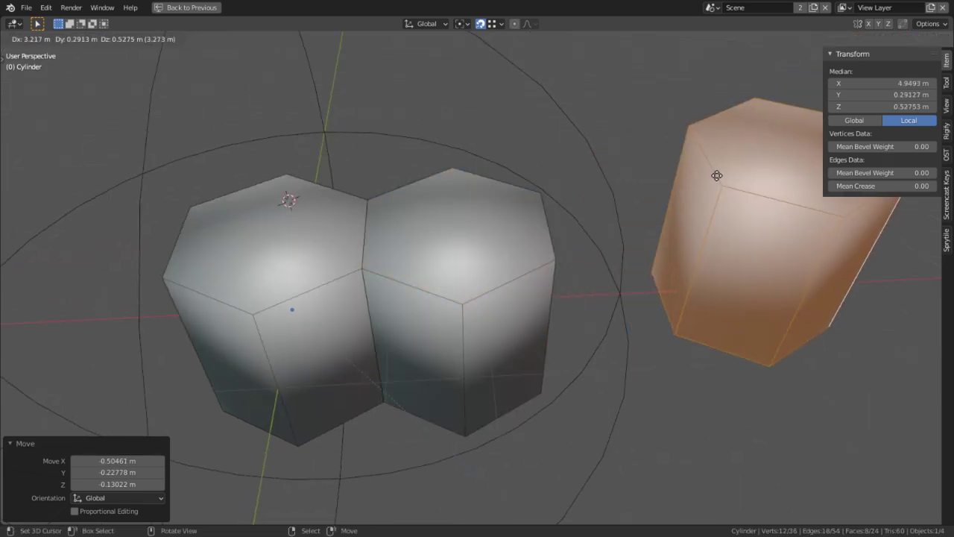
left_click(711, 182)
middle_click_drag(708, 183, 637, 182, "shift")
left_click(903, 24)
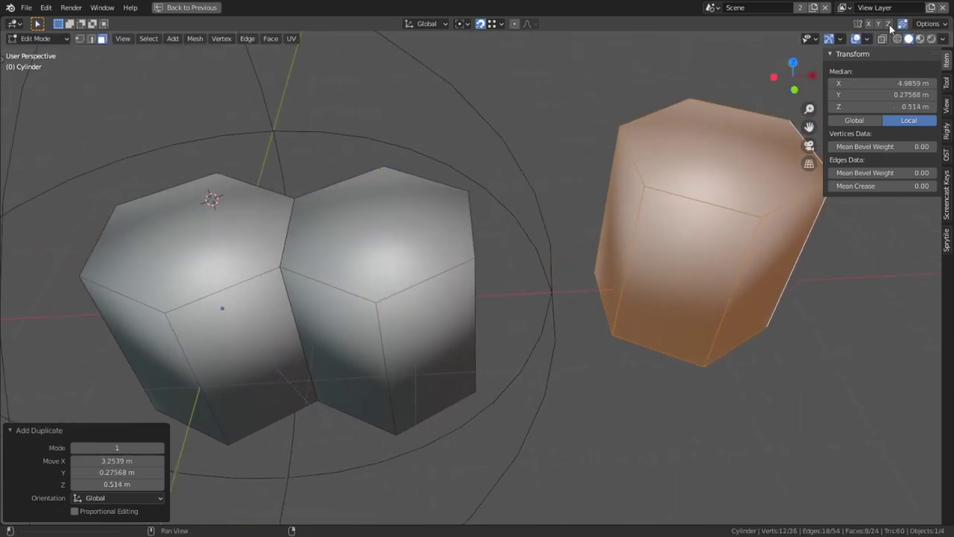
key("g")
left_click(468, 257)
Step: Add a fourth and a fifth prism to the row by duplicating the last one and snapping each copy to its end
key("shift+d")
middle_click_drag(680, 262, 517, 256, "shift")
left_click(529, 232)
scroll(518, 256, "down", 2)
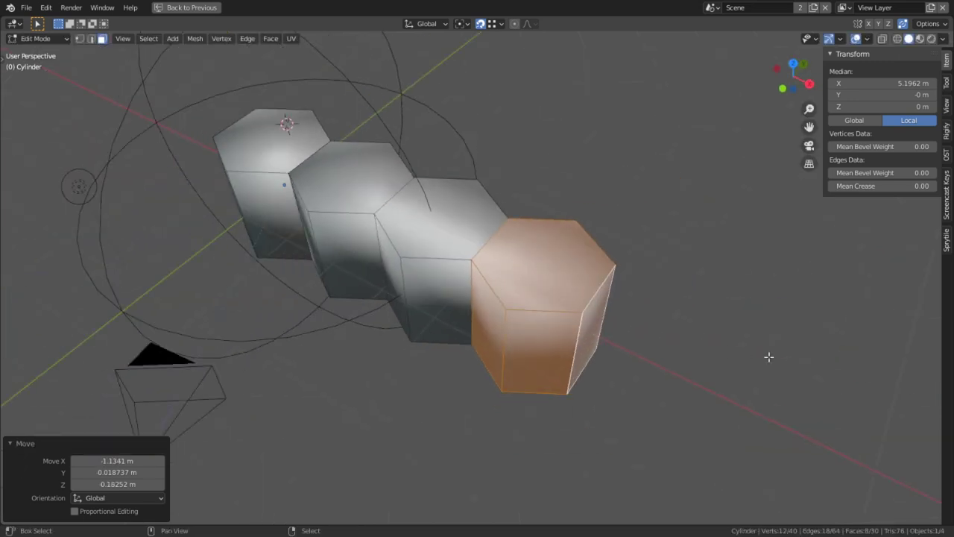
key("shift+d")
left_click(630, 344)
scroll(630, 344, "down", 4)
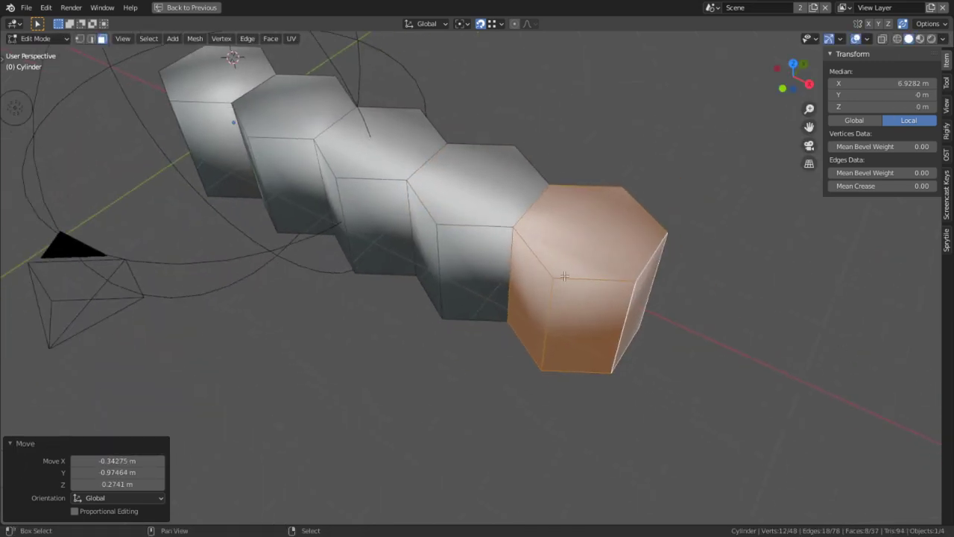
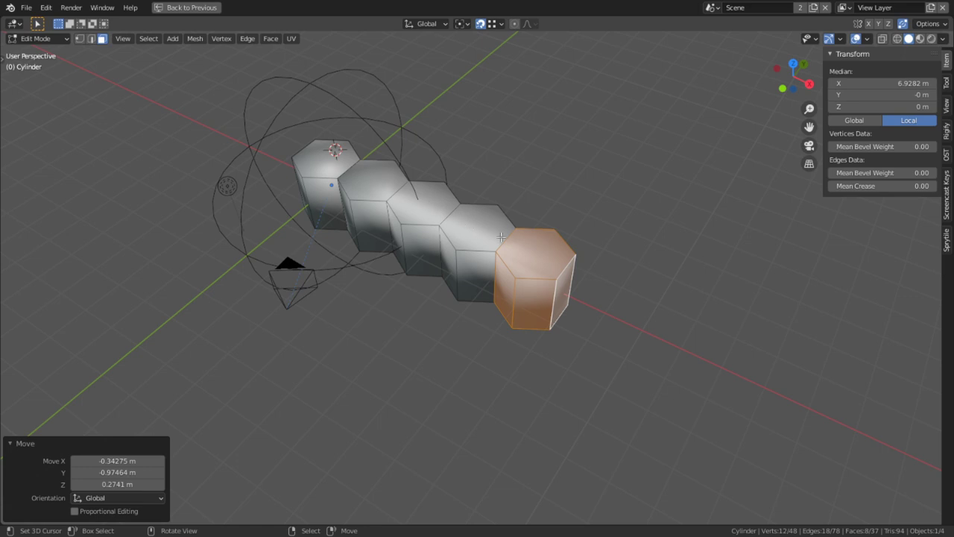
Step: Duplicate the last prism twice, placing both copies loosely beyond the end of the row
middle_click_drag(594, 289, 481, 240, "shift")
key("shift+d")
left_click(680, 246)
key("shift+d")
left_click(762, 245)
Step: Snap the two loose prisms one after the other onto the end of the row along the X axis
right_click(593, 230)
key("l")
key("g")
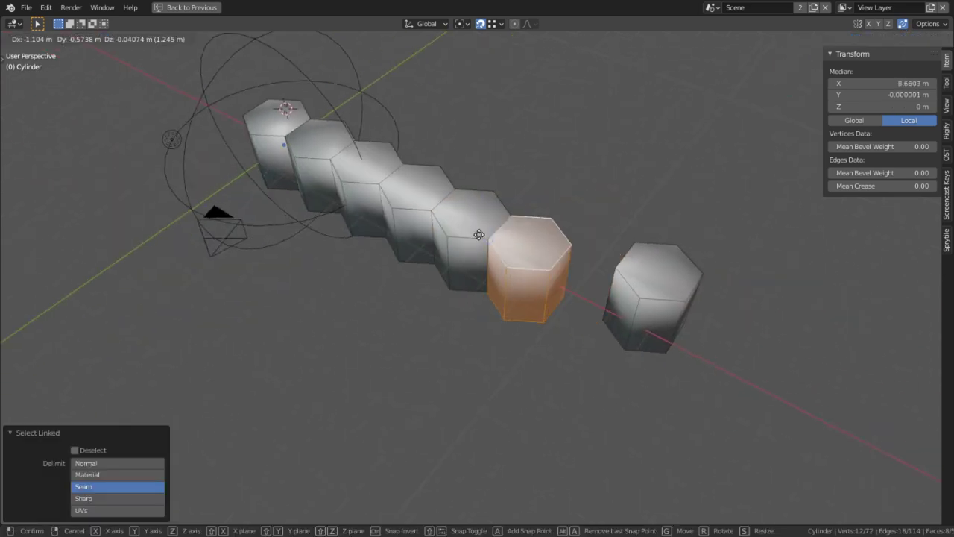
left_click(479, 235)
right_click(638, 305)
key("l")
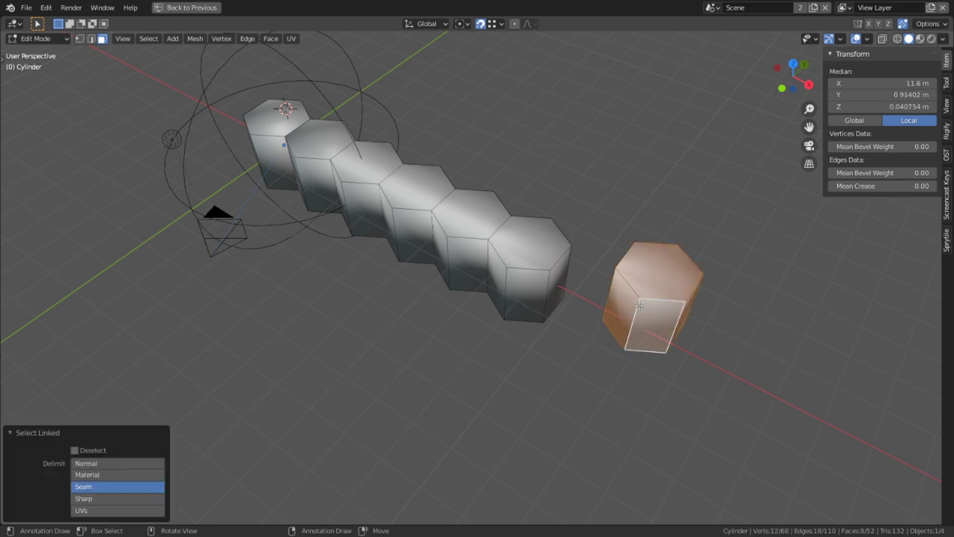
key("g")
left_click(541, 274)
Step: Merge the overlapping vertices of the entire row by distance
middle_click_drag(448, 379, 396, 298)
key("a")
key("alt+m")
left_click(384, 344)
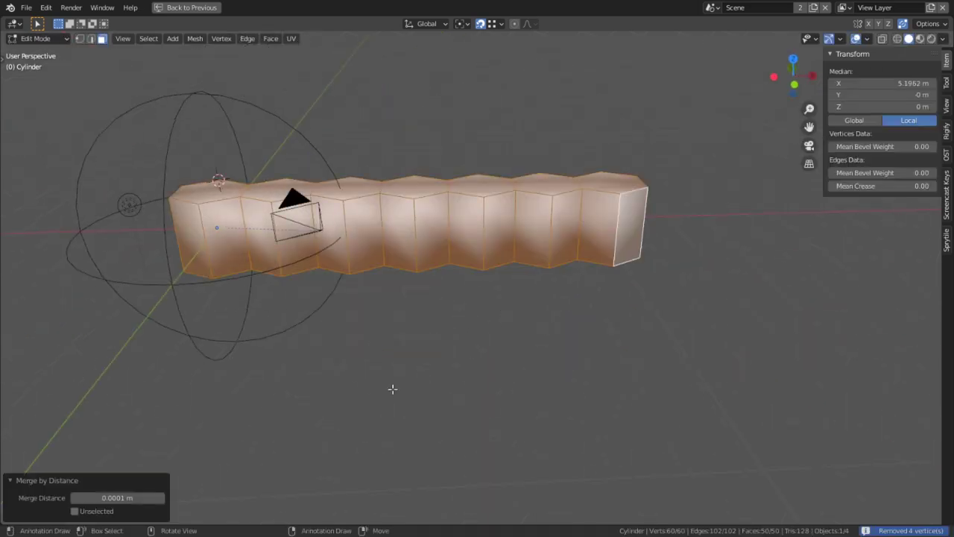
Step: Select all interior faces between the joined prisms by trait and delete them
key("alt+a")
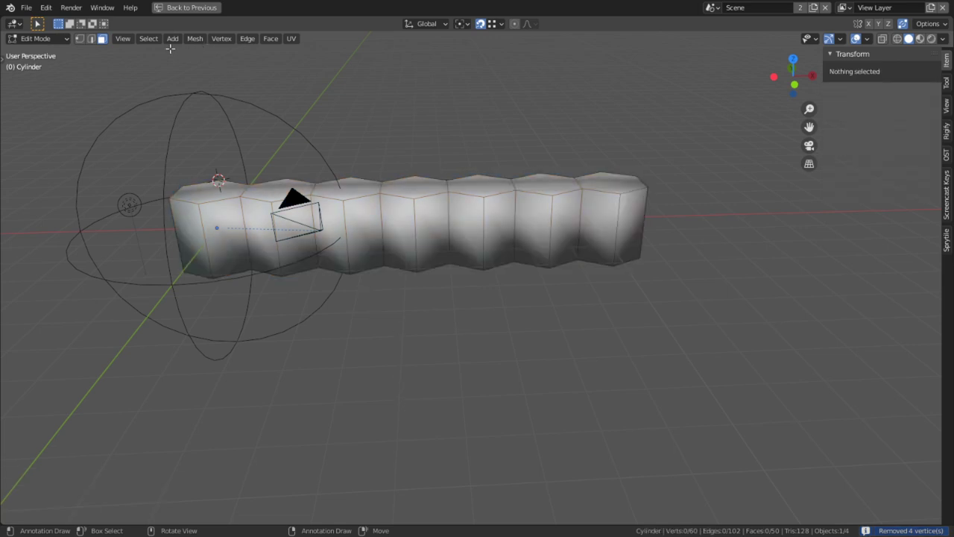
left_click(151, 39)
mouse_move(196, 172)
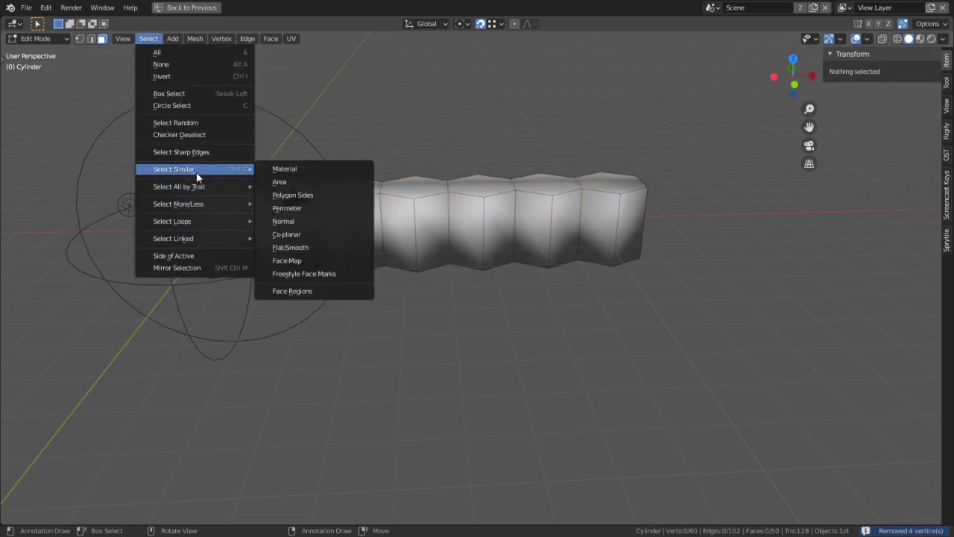
mouse_move(217, 186)
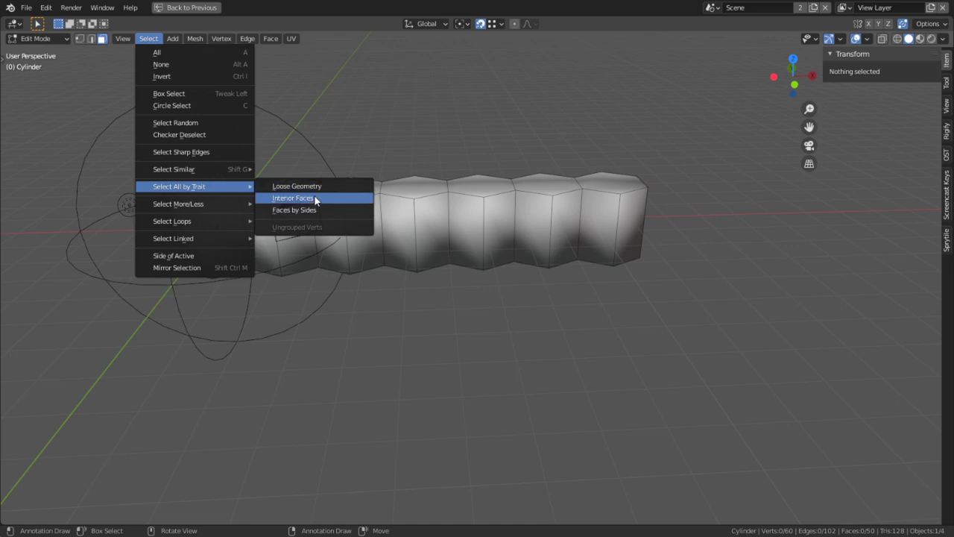
left_click(314, 196)
middle_click_drag(340, 325, 452, 312)
scroll(452, 296, "up", 3)
scroll(452, 312, "up", 4)
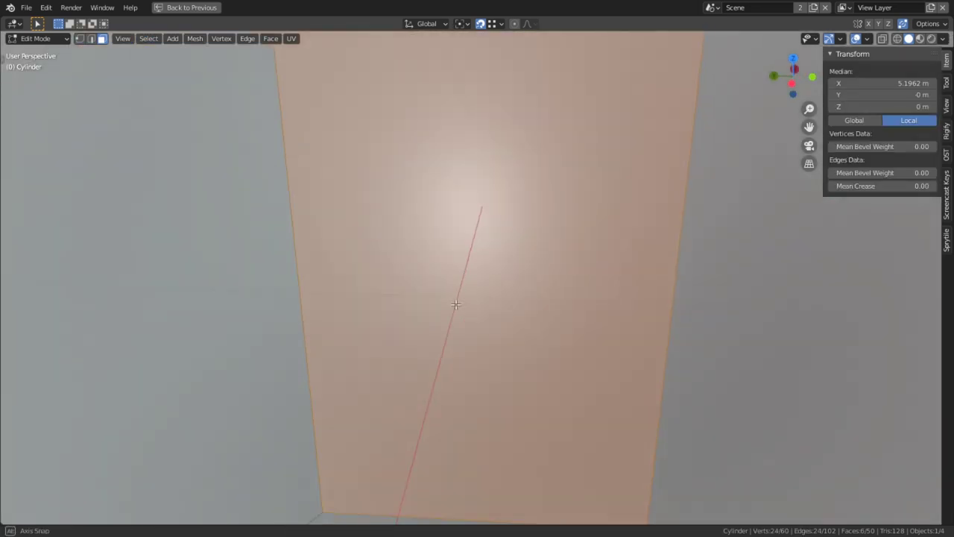
key("x")
left_click(454, 299)
key("Home")
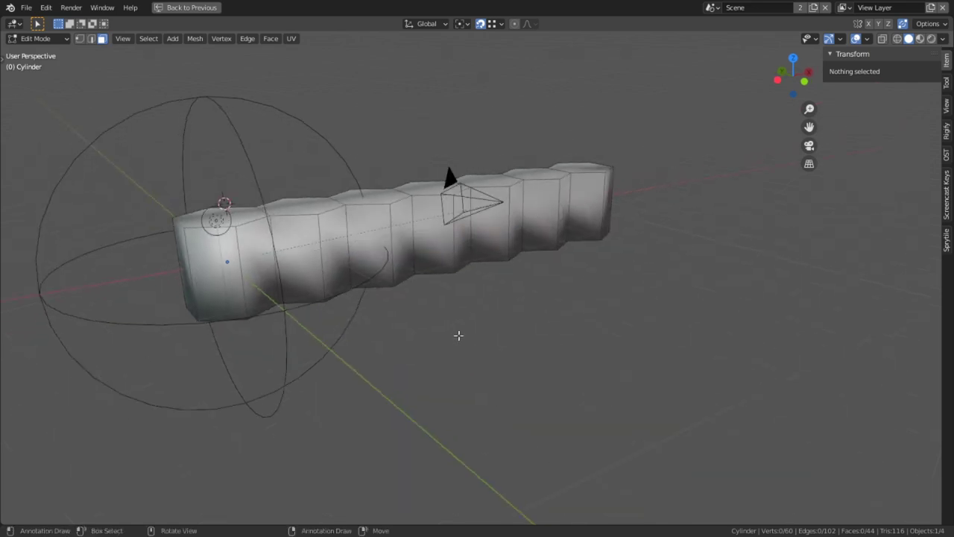
Step: Restore the full workspace layout and enable Auto Smooth on the prism mesh with an angle of 180°
key("ctrl+space")
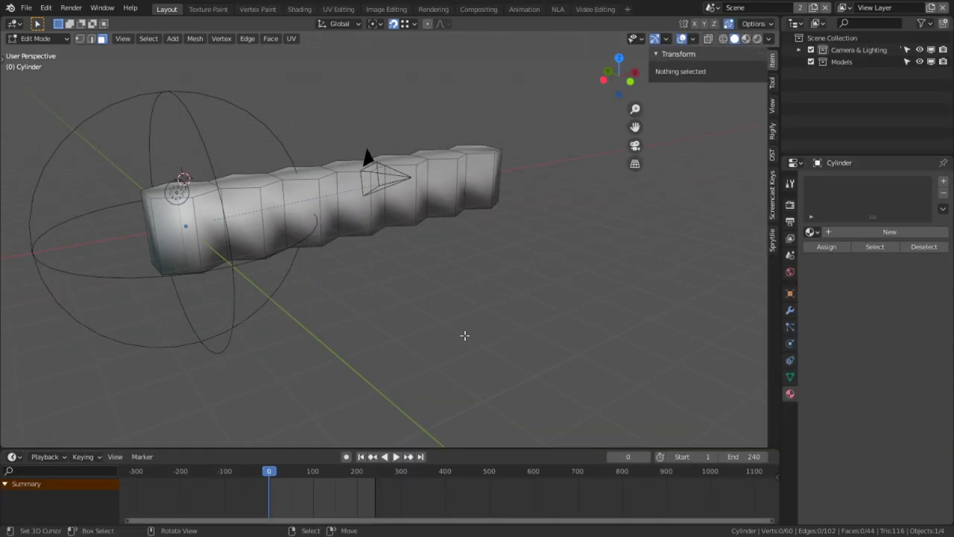
left_click(792, 375)
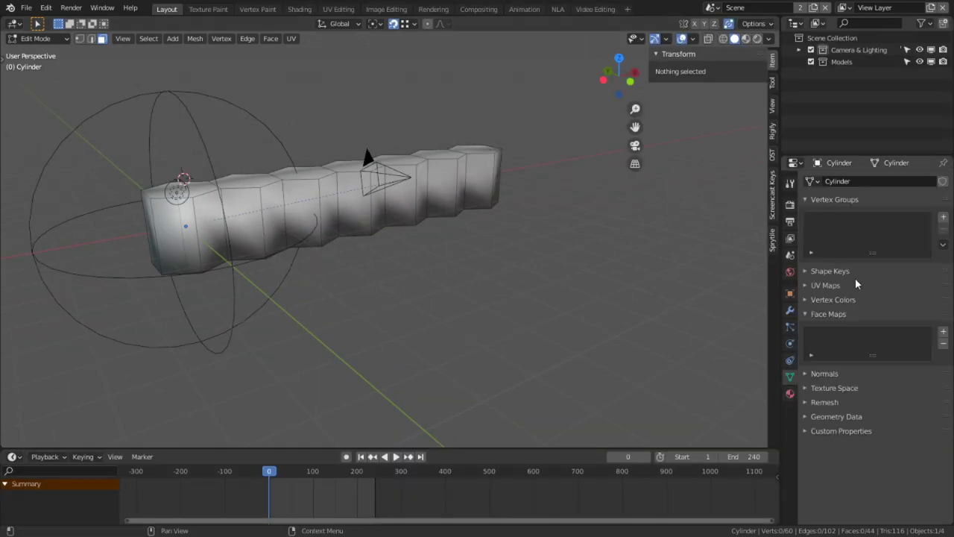
left_click(840, 373)
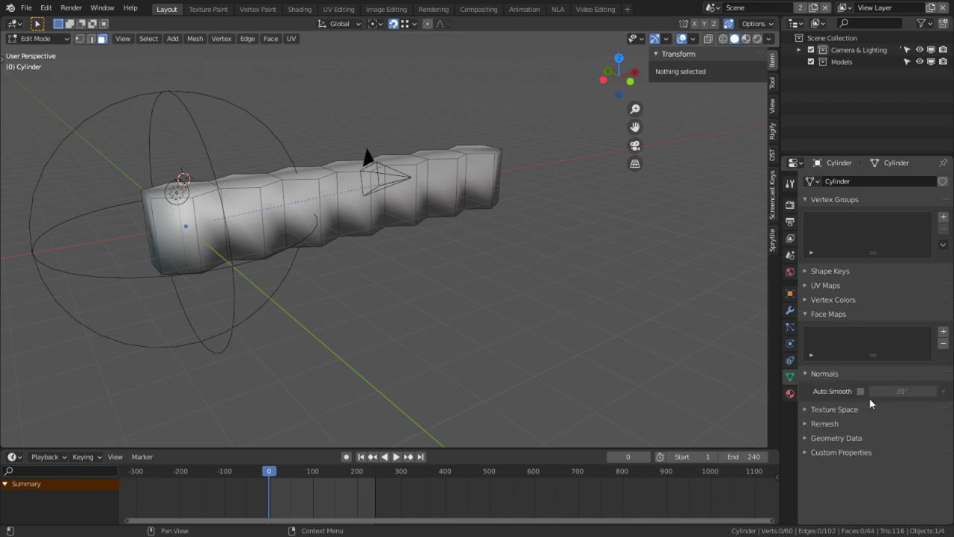
left_click(861, 392)
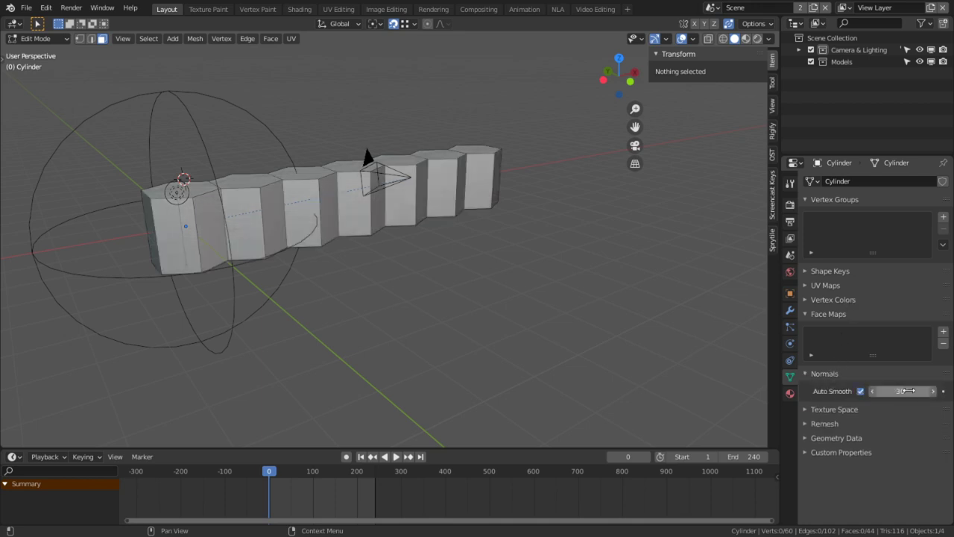
left_click_drag(901, 391, 941, 392)
Step: Mark the six edge loops where neighbouring prisms meet as sharp
right_click(223, 213, "alt")
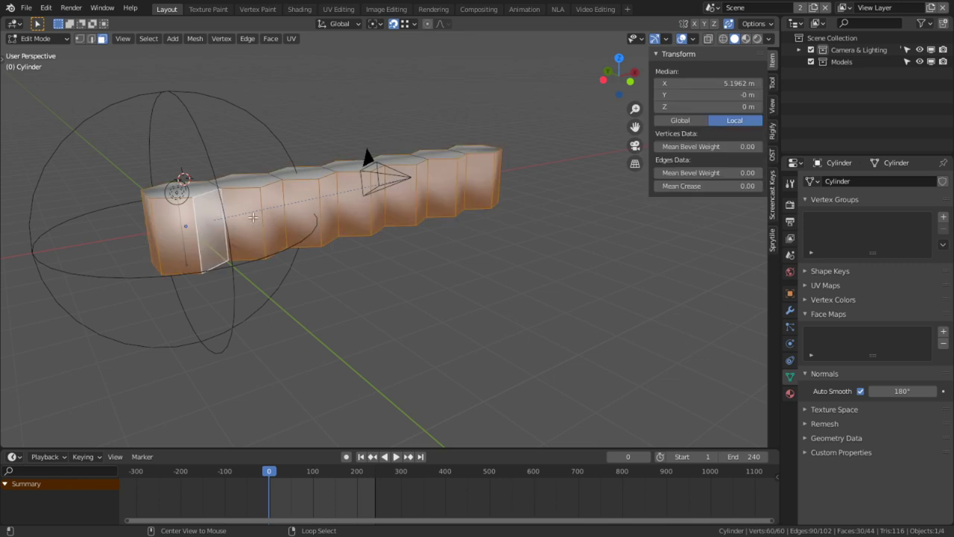
key("2")
right_click(222, 212, "alt")
middle_click_drag(223, 213, 279, 218)
scroll(279, 218, "up", 3)
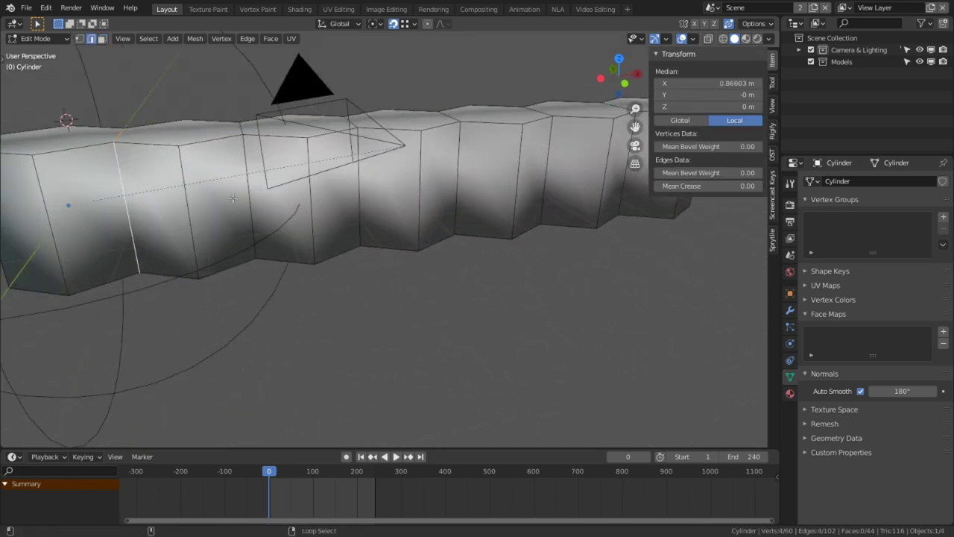
right_click(246, 202, "ctrl+alt")
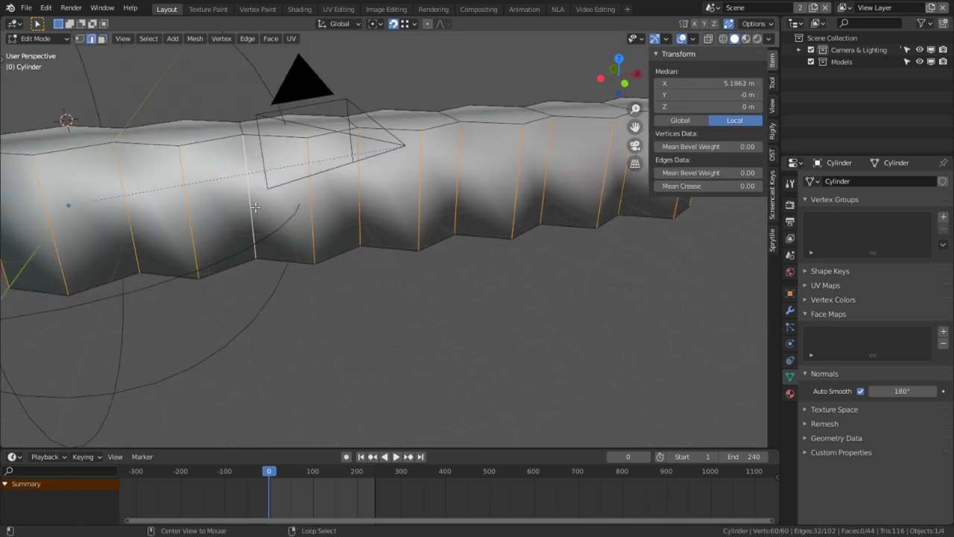
key("ctrl+z")
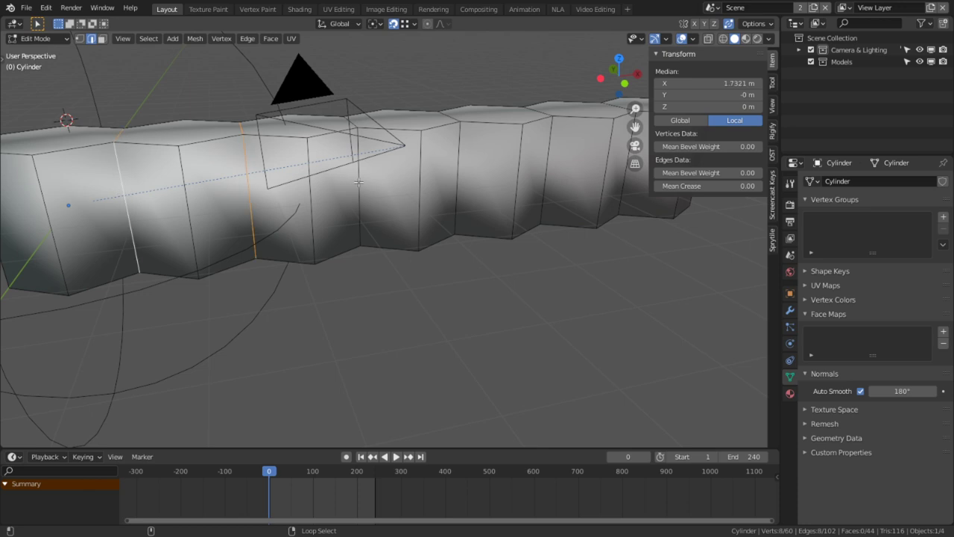
right_click(358, 181, "alt+shift")
right_click(431, 173, "alt+shift")
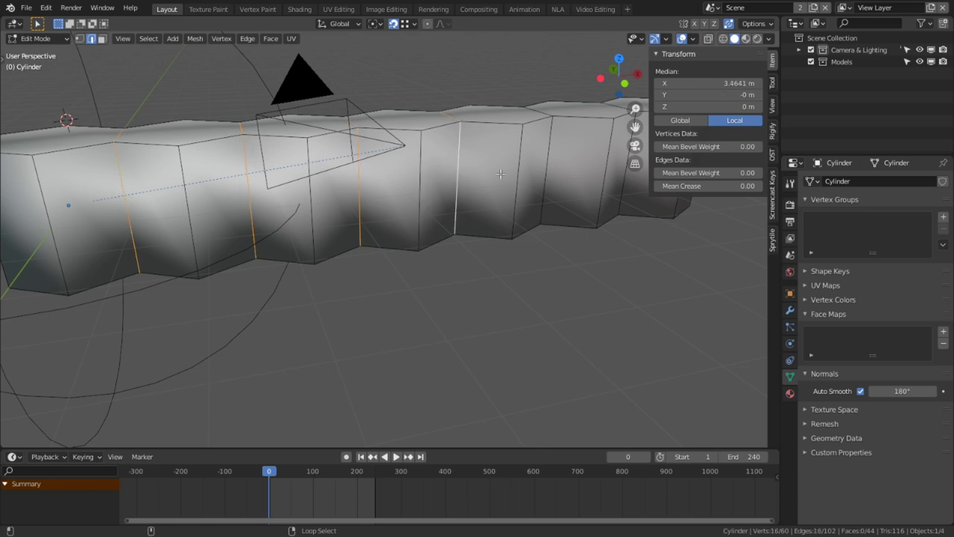
middle_click_drag(406, 198, 415, 191, "shift")
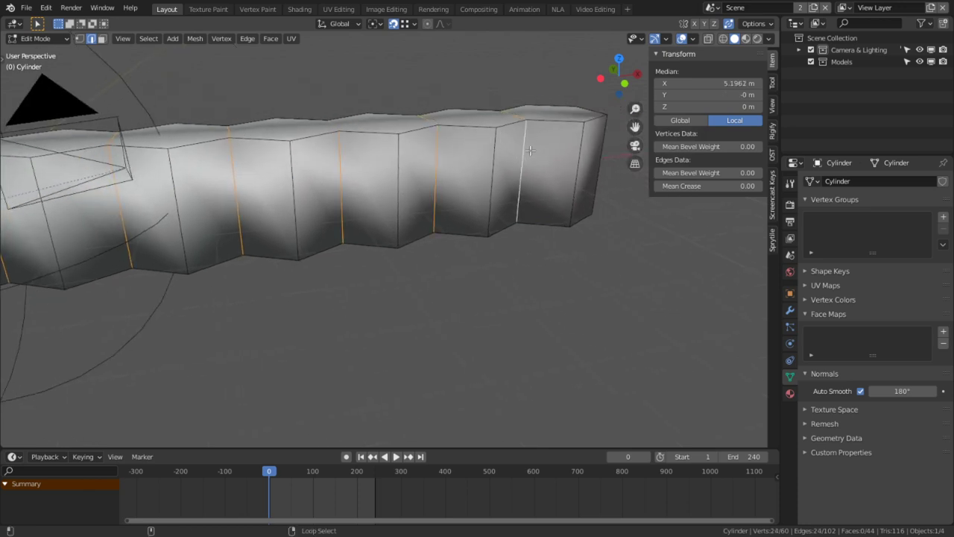
key("ctrl+e")
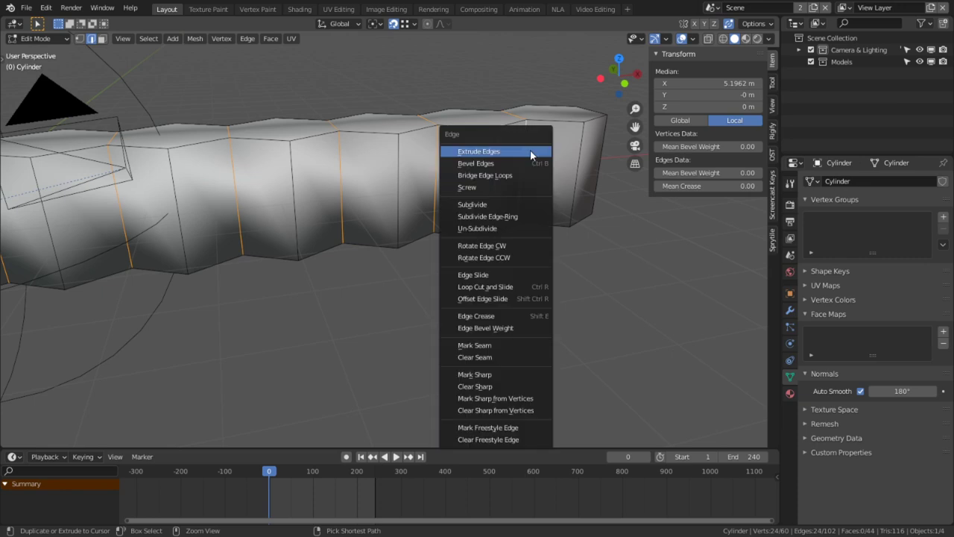
left_click(494, 375)
key("Tab")
middle_click_drag(447, 314, 303, 220)
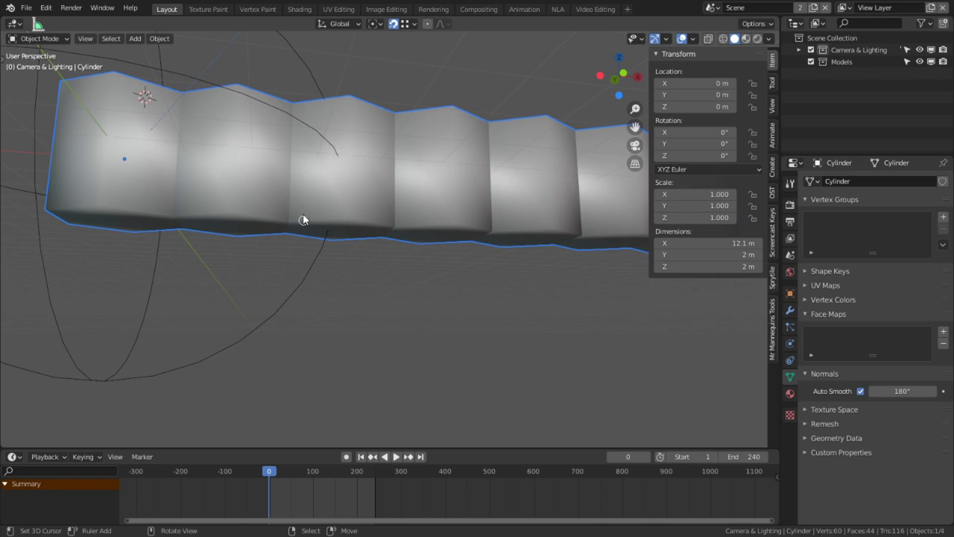
Step: Select the bottom faces of all seven prisms and move them down about 0.39 m along Z
key("Tab")
key("3")
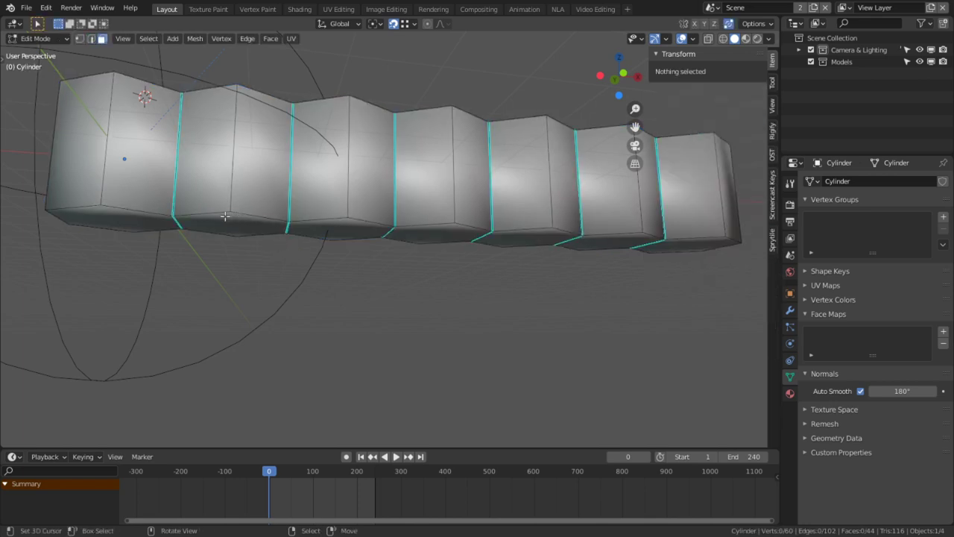
left_click(226, 220)
left_click(142, 219, "shift")
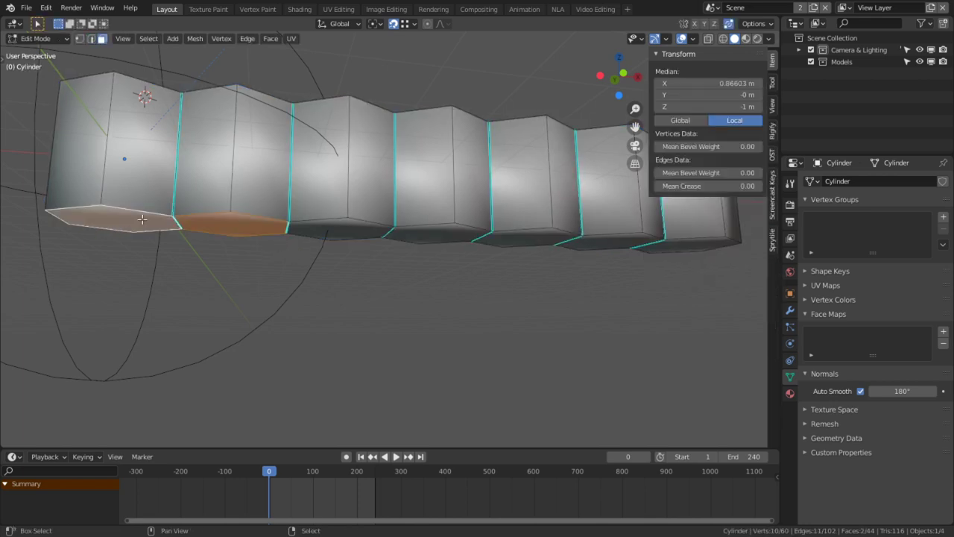
left_click(375, 232, "shift")
left_click(460, 235, "shift")
left_click(531, 242, "shift")
left_click(605, 246, "shift")
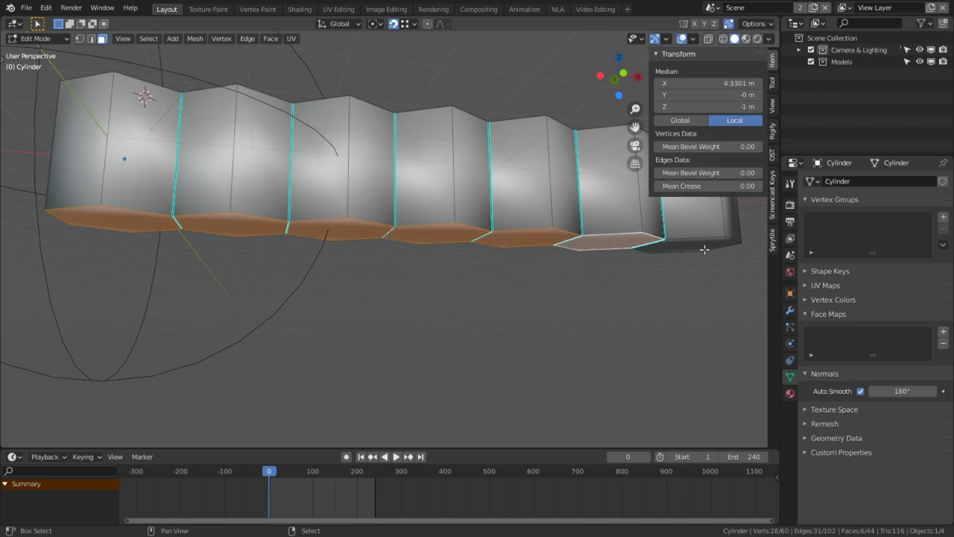
left_click(704, 250, "shift")
key("g")
key("z")
left_click(656, 400)
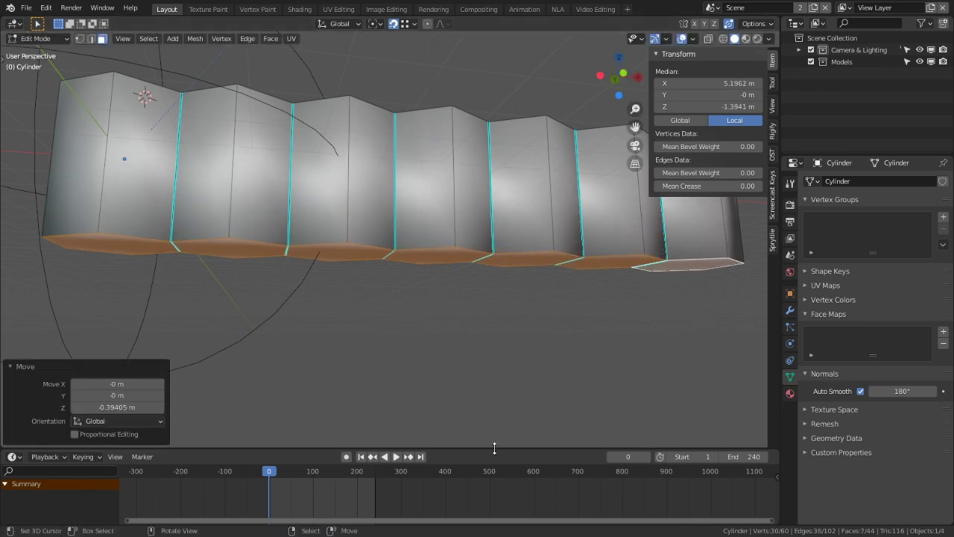
Step: Extrude the bottom faces down about 0.45 m for a narrow band, and extrude them again about 4.57 m
key("e")
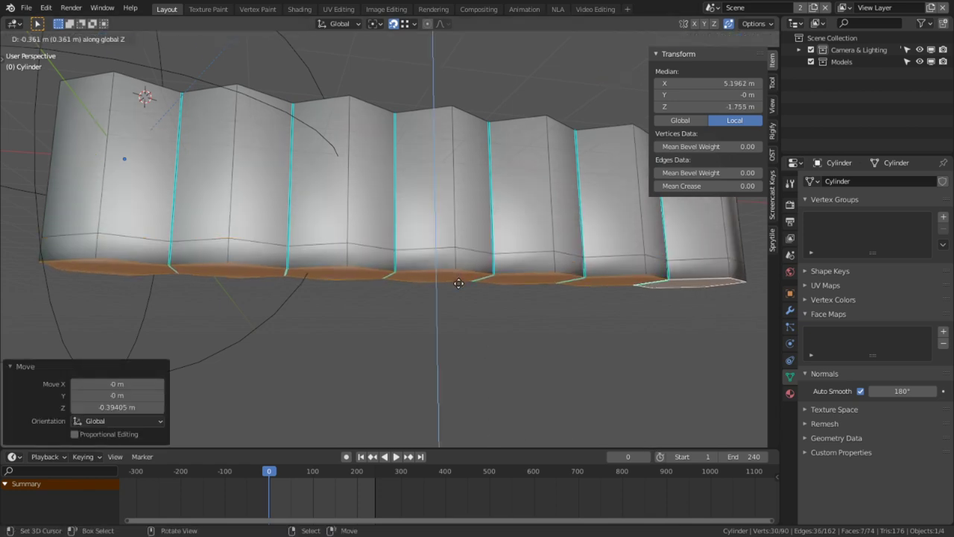
left_click(463, 334)
scroll(463, 332, "down", 5)
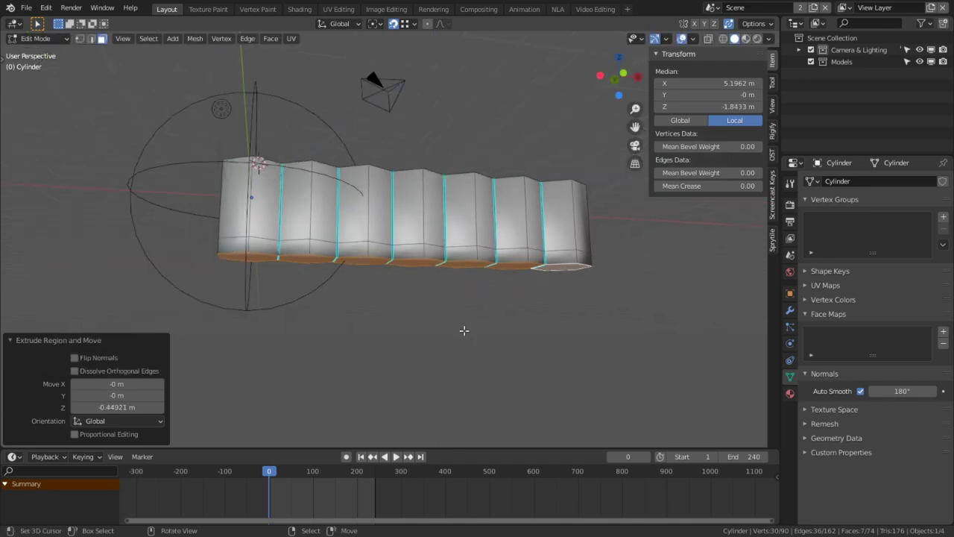
key("e")
left_click(467, 63)
Step: Mark the upper and lower edge loops of the narrow band as sharp
scroll(412, 224, "up", 3)
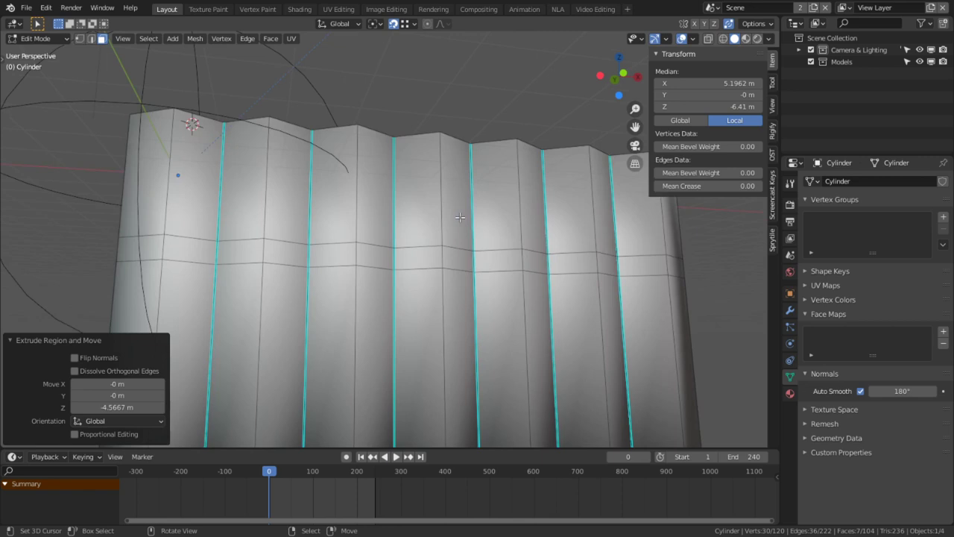
left_click(356, 259, "alt")
key("2")
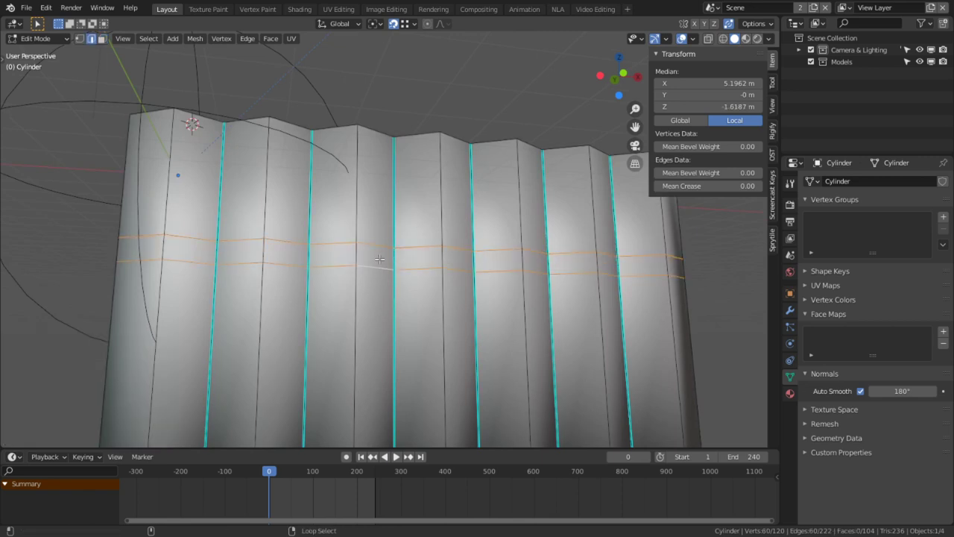
key("ctrl+e")
left_click(377, 266)
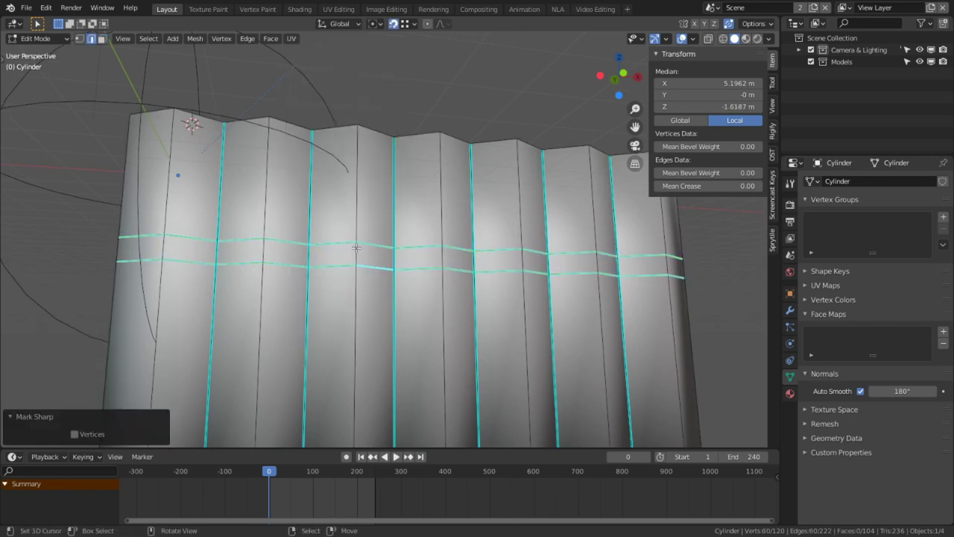
Step: Add one centred edge loop around the narrow band and push it outward with Shrink/Fatten to form a raised ridge
key("3")
scroll(372, 259, "up", 1)
middle_click_drag(372, 259, 441, 254)
key("ctrl+r")
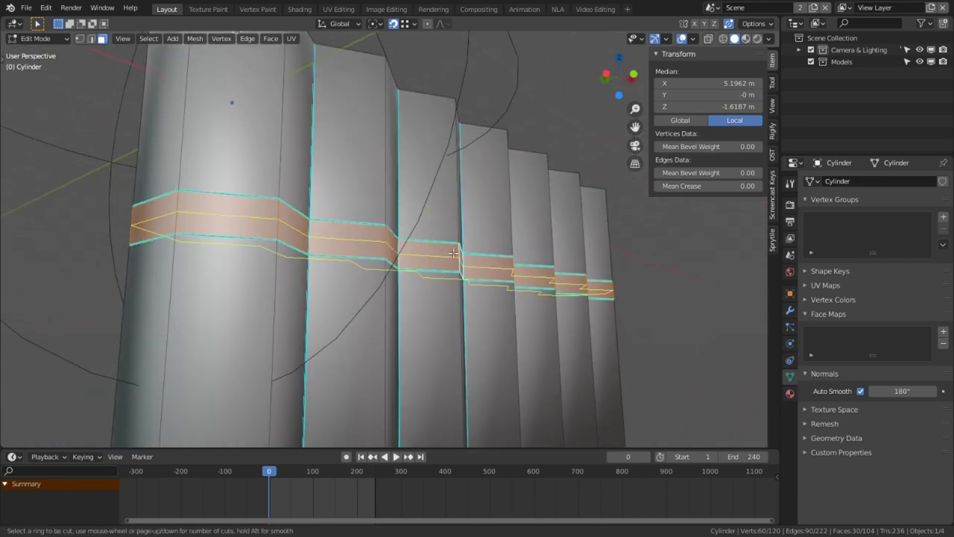
left_click(453, 253)
right_click(453, 253)
middle_click_drag(561, 223, 585, 226)
key("alt+s")
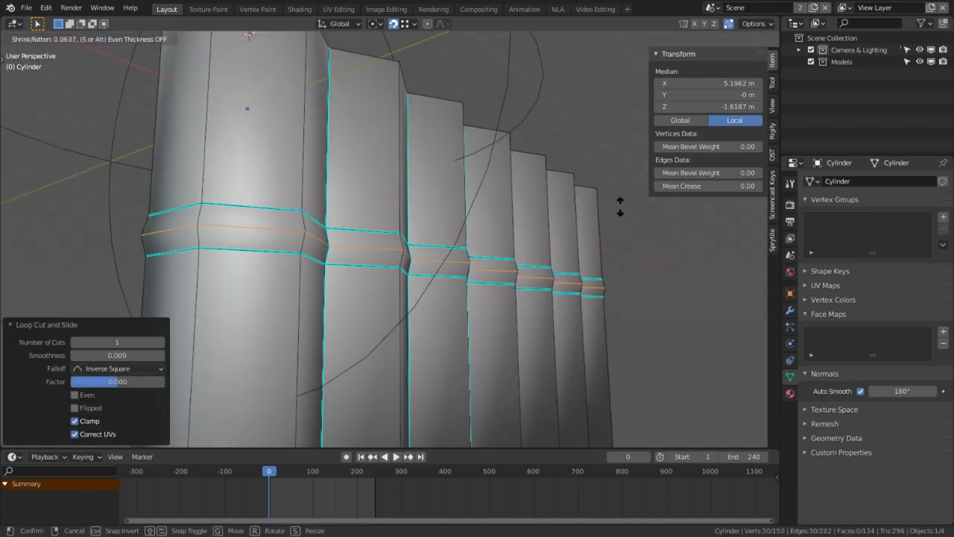
left_click(545, 251)
Step: Clear the sharp marking from the ring of vertical edges crossing the raised band
middle_click_drag(545, 251, 433, 279)
middle_click_drag(432, 280, 552, 207, "shift")
scroll(395, 208, "up", 3)
left_click(289, 192, "ctrl+alt")
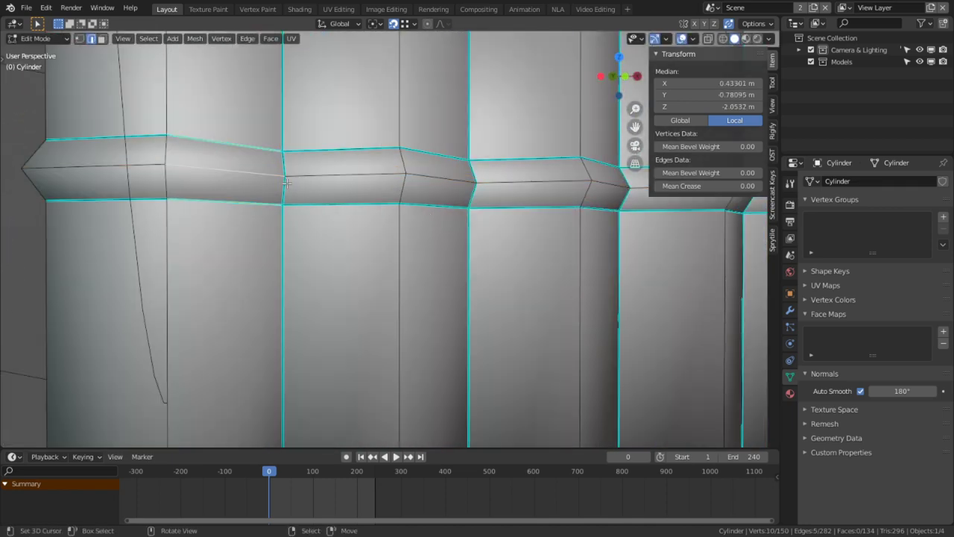
right_click(284, 163, "ctrl+alt")
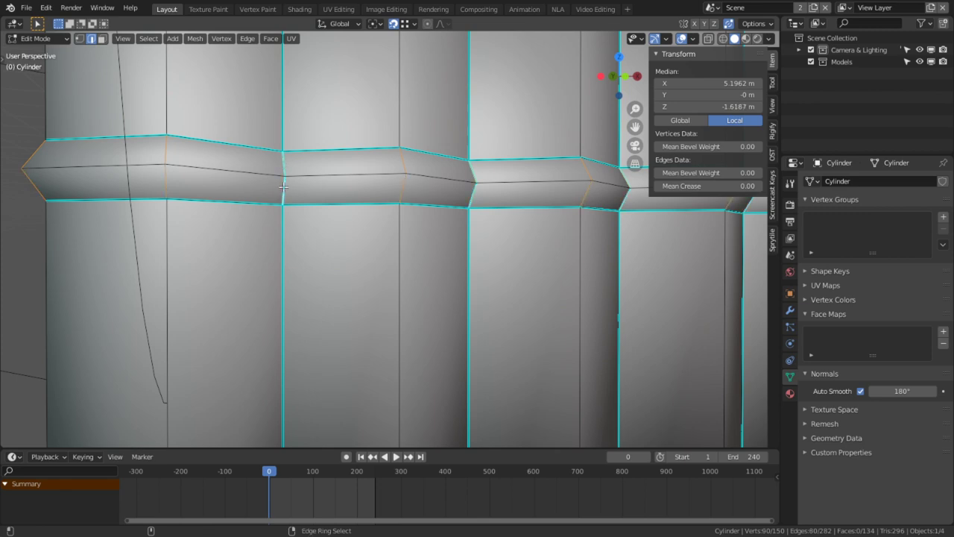
key("ctrl+e")
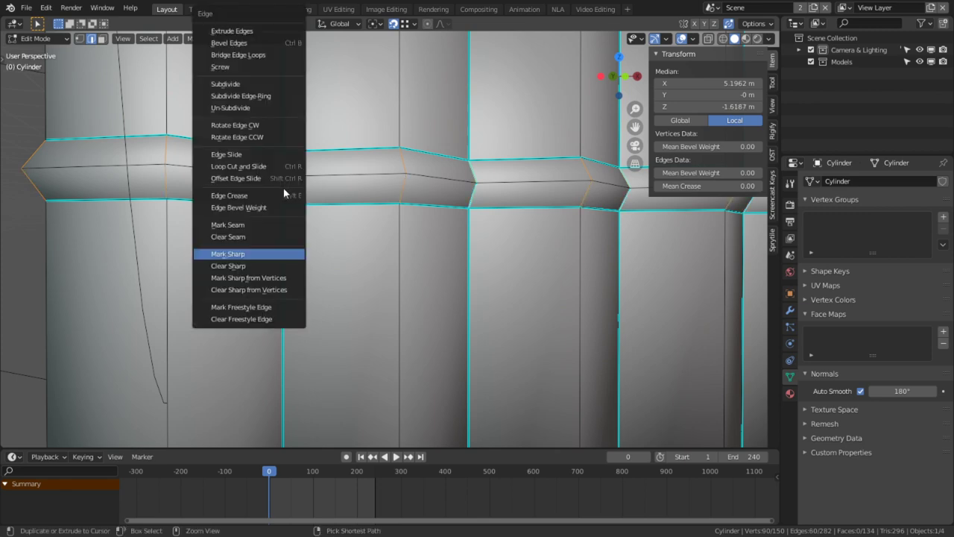
left_click(266, 238)
key("Tab")
scroll(295, 248, "down", 5)
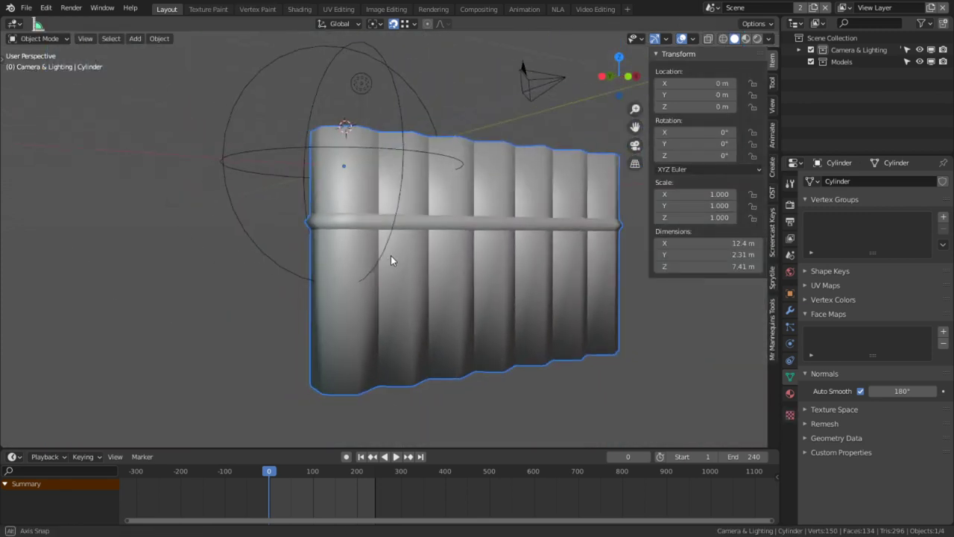
middle_click_drag(393, 260, 410, 280)
key("Tab")
scroll(301, 315, "up", 5)
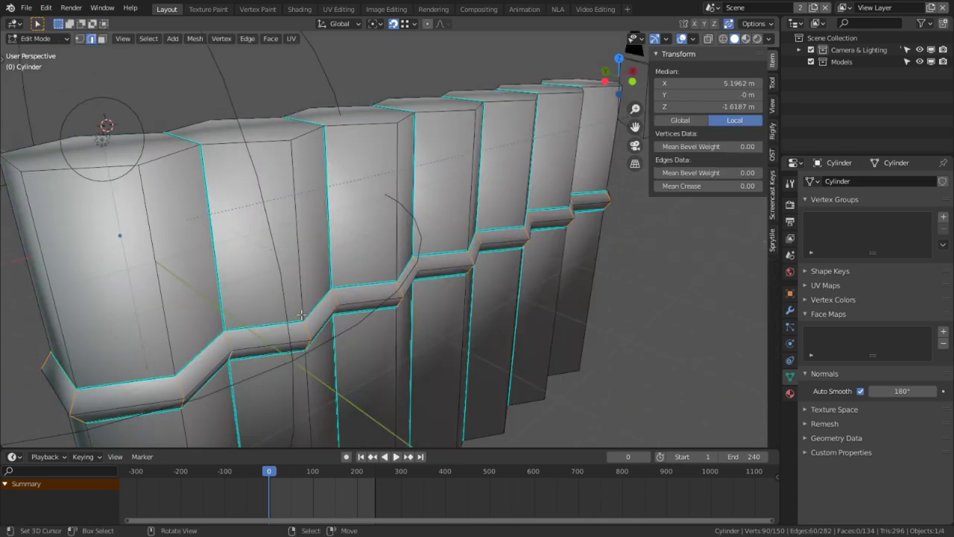
left_click(230, 350)
middle_click_drag(233, 351, 215, 299)
key("1")
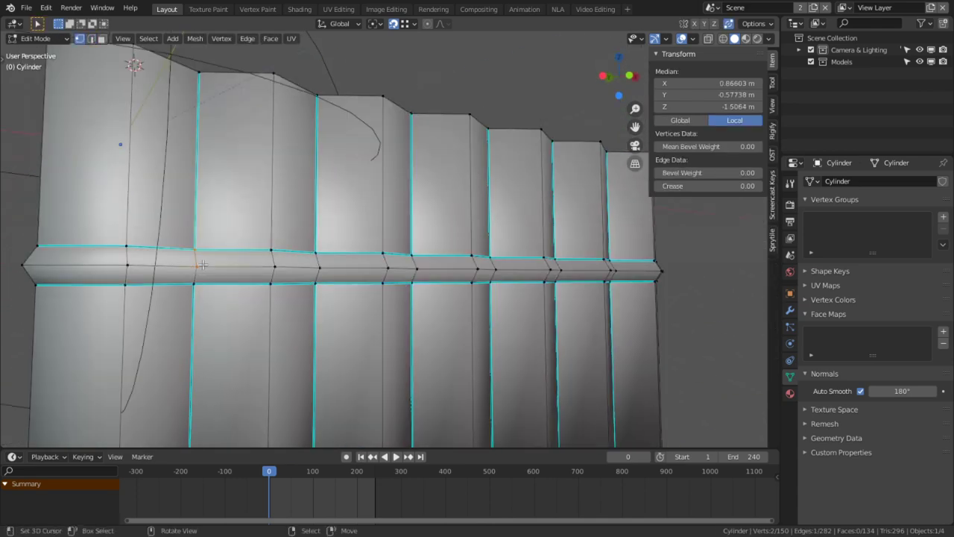
left_click(203, 264)
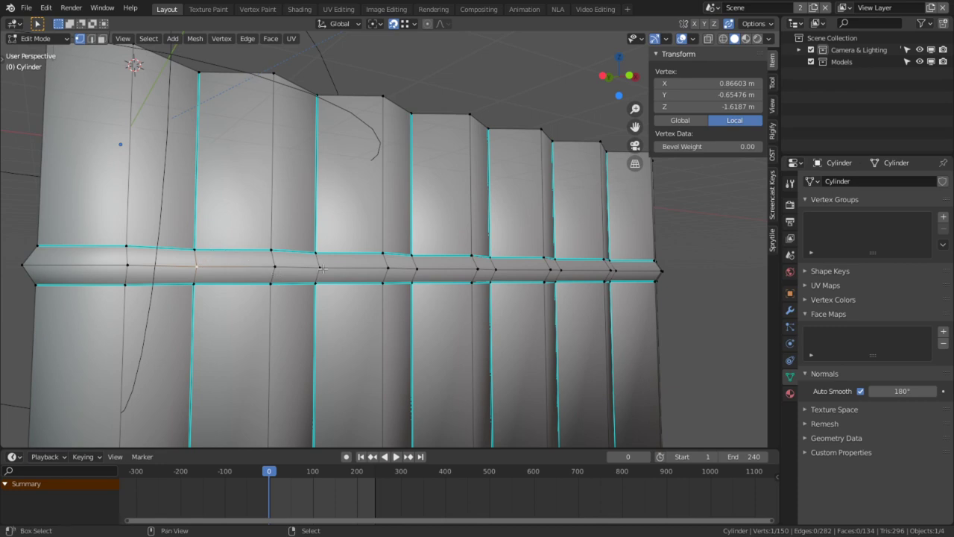
left_click(499, 265, "shift")
middle_click_drag(498, 266, 406, 264)
Step: Select the side-face loops above and below the raised band in front view and hide them
key("KP_1")
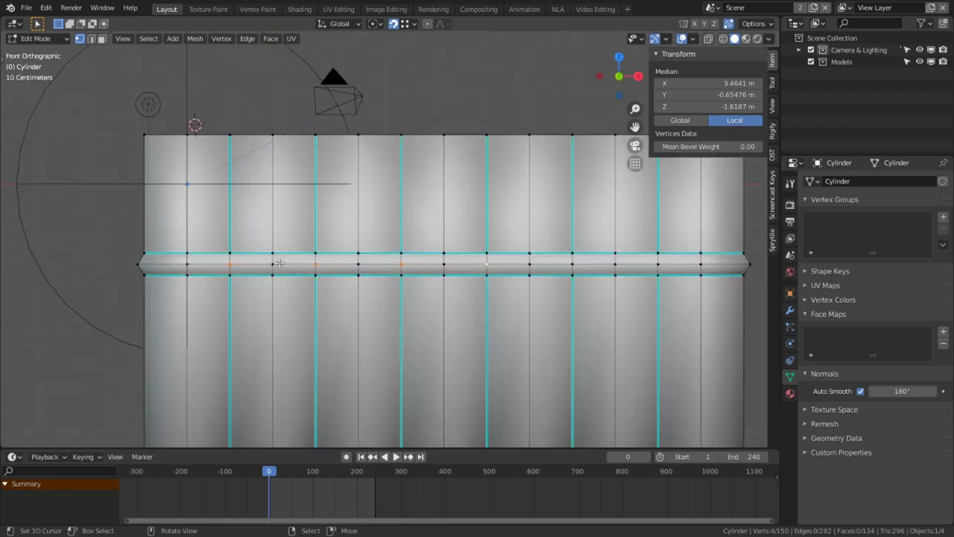
scroll(279, 262, "down", 2)
key("3")
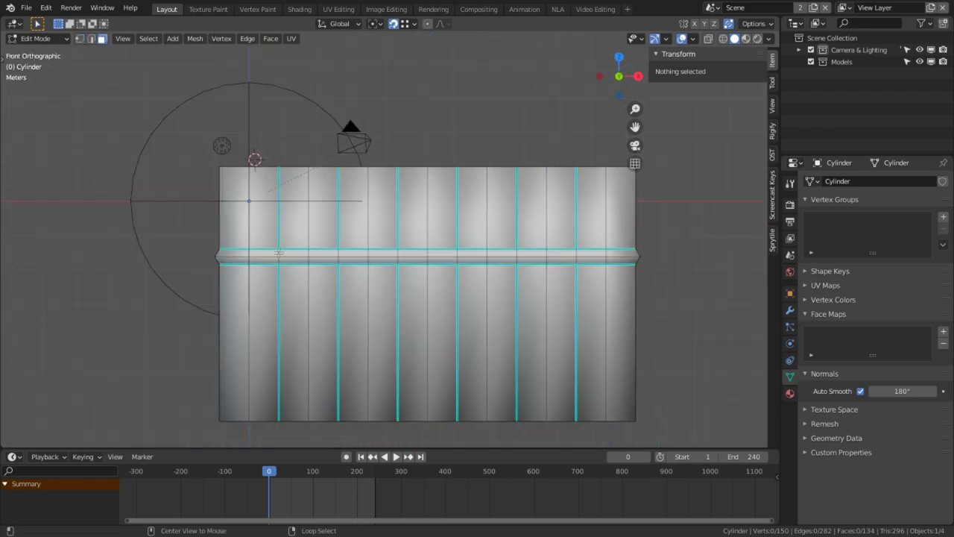
left_click(304, 220, "alt")
left_click(315, 358, "alt+shift")
key("h")
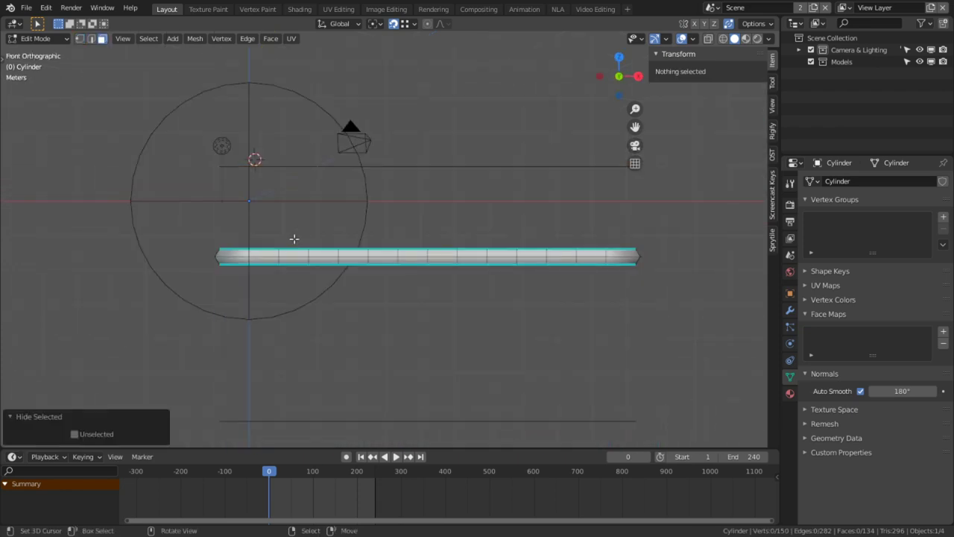
Step: Circle-select the remaining top and bottom cap vertices in wireframe shading and hide them to isolate the raised band
key("1")
key("c")
left_click_drag(189, 148, 699, 166)
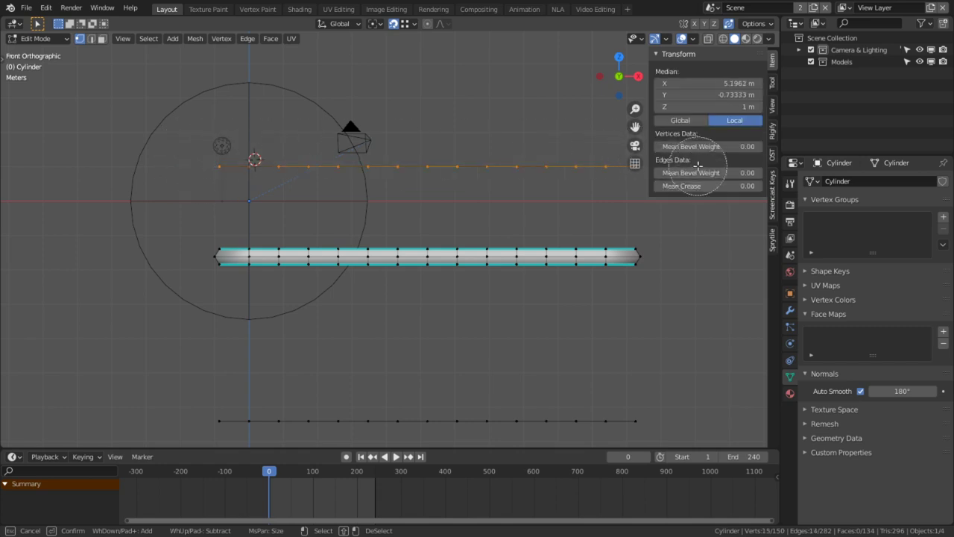
key("Escape")
key("z")
left_click(409, 187)
key("c")
scroll(226, 186, "down", 4)
left_click_drag(208, 176, 422, 167)
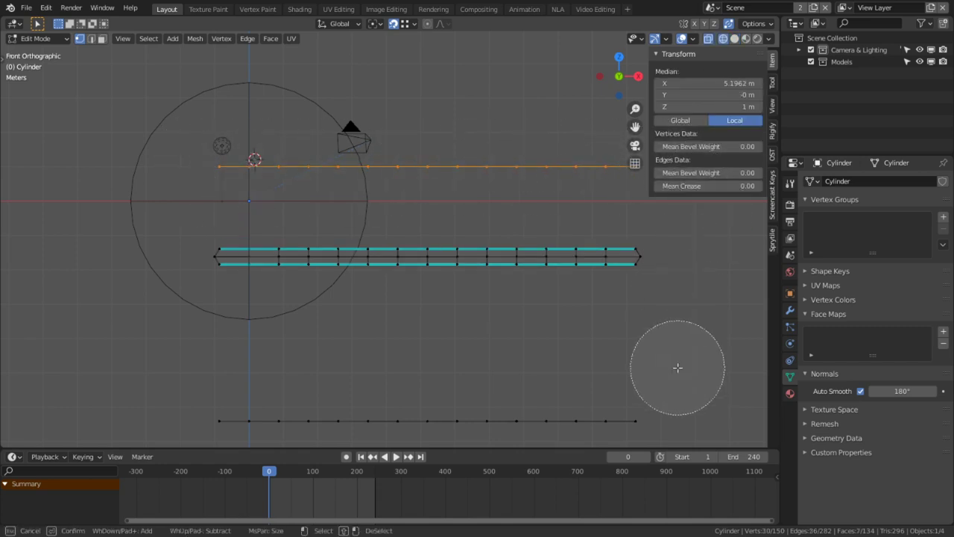
left_click_drag(634, 414, 215, 404)
key("Escape")
key("h")
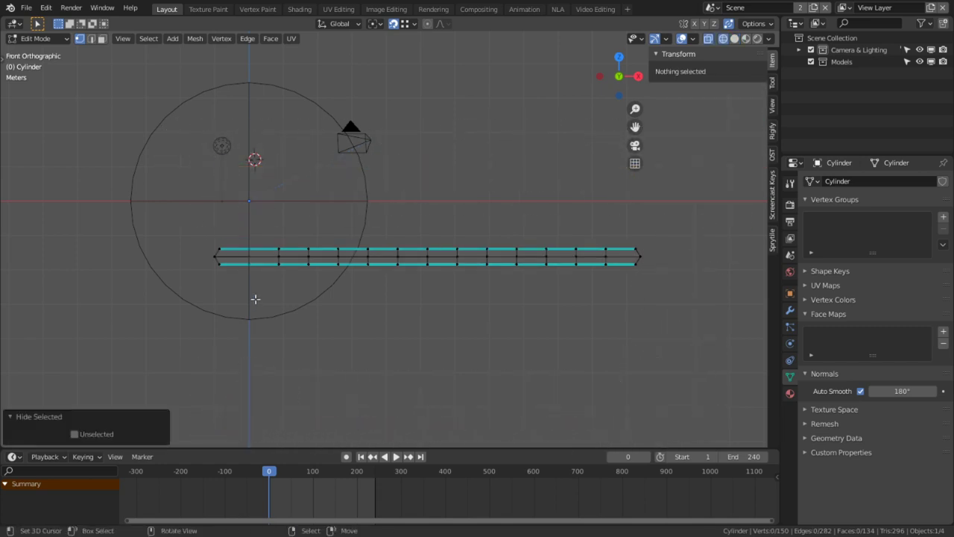
Step: Circle-select the band's vertex column at the centre of each prism, front and back, and move them up about 0.1 m along Z
left_click(251, 258)
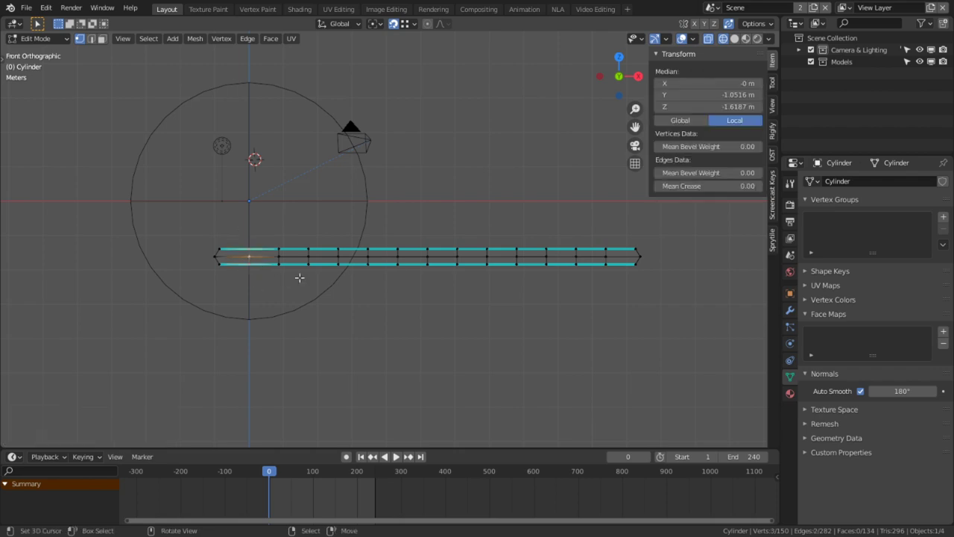
key("z")
key("c")
scroll(235, 265, "up", 7)
left_click(249, 259)
key("Escape")
key("c")
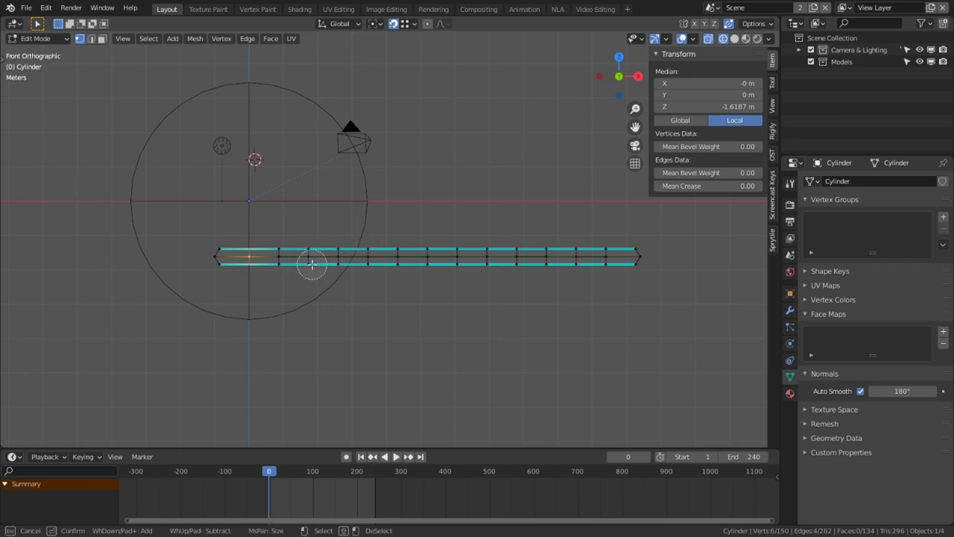
left_click(313, 253)
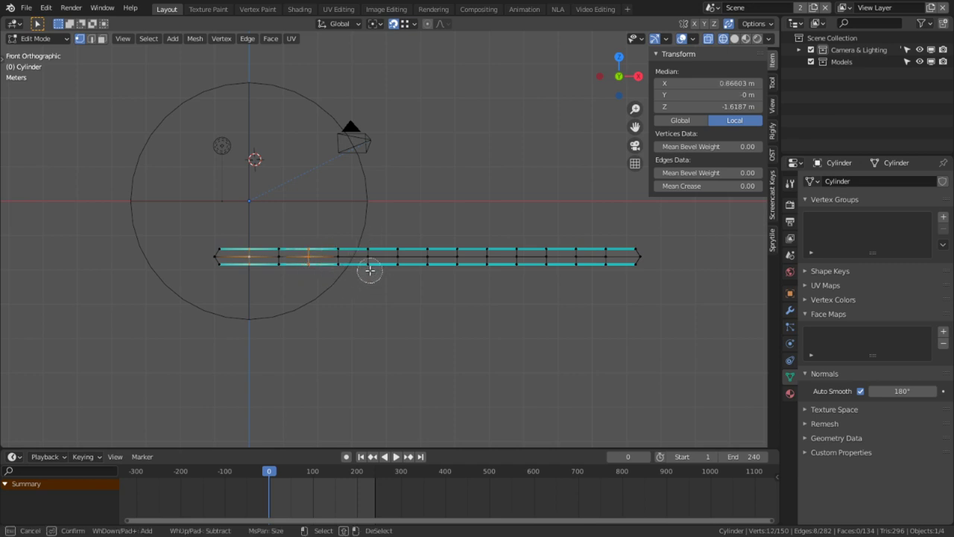
left_click_drag(369, 260, 368, 244)
left_click(428, 254)
left_click(486, 258)
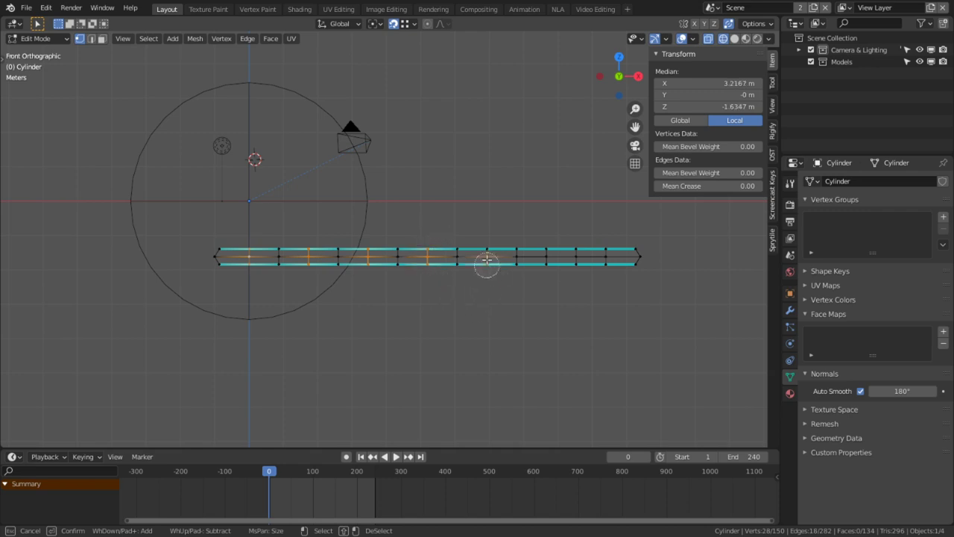
left_click(548, 256)
left_click(606, 256)
key("Escape")
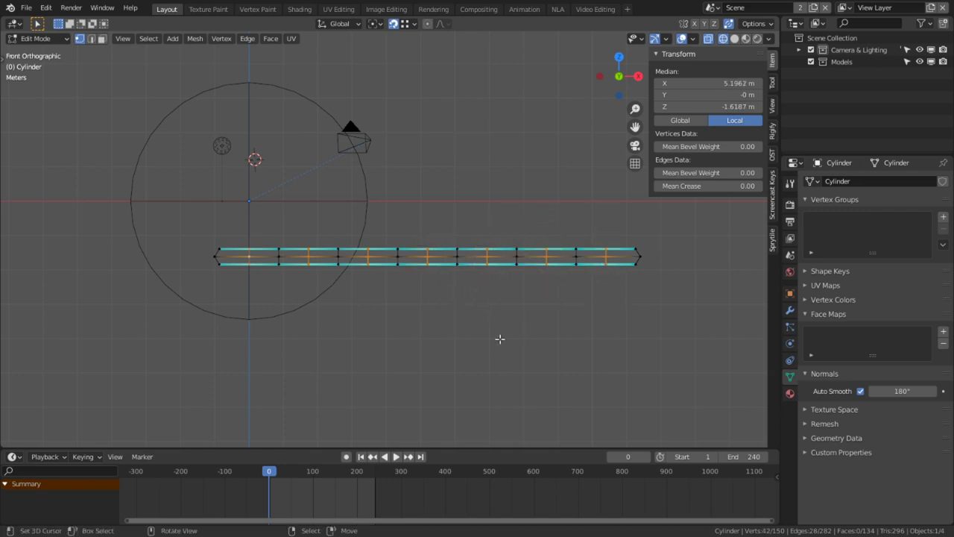
key("g")
key("z")
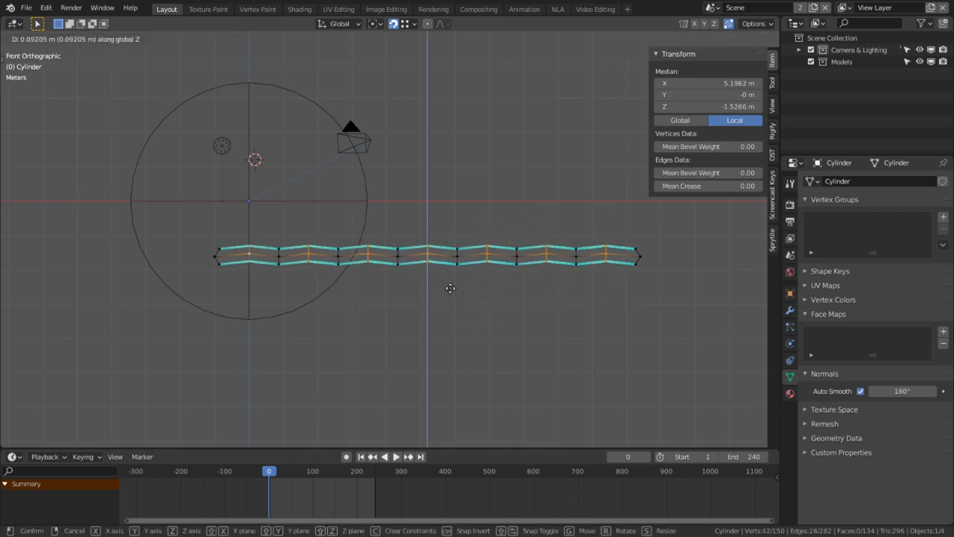
left_click(448, 285)
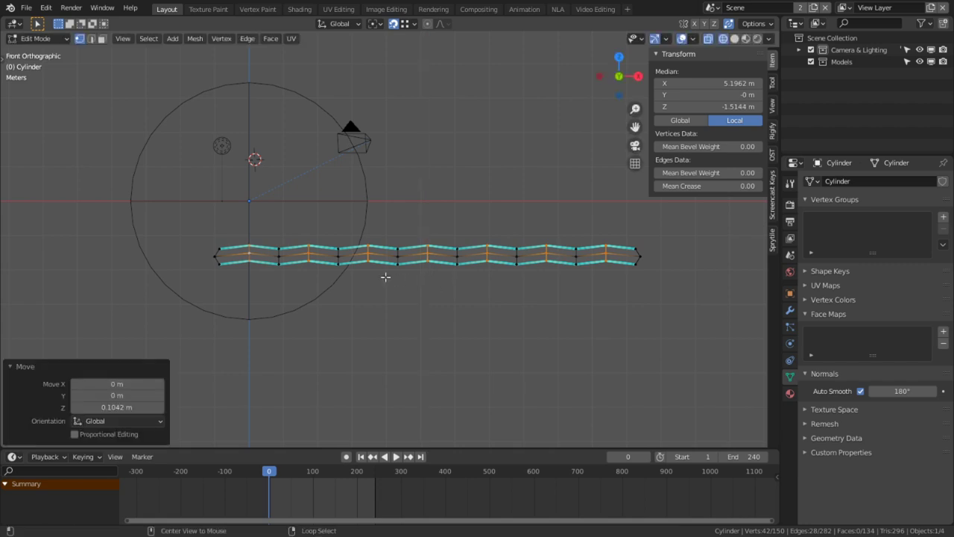
Step: Check the zigzag band on the full model and undo back to the isolated band with its raised vertices selected
key("Tab")
mouse_move(308, 290)
middle_mouse_down()
mouse_move(390, 309)
mouse_move(420, 303)
mouse_move(326, 296)
middle_mouse_up()
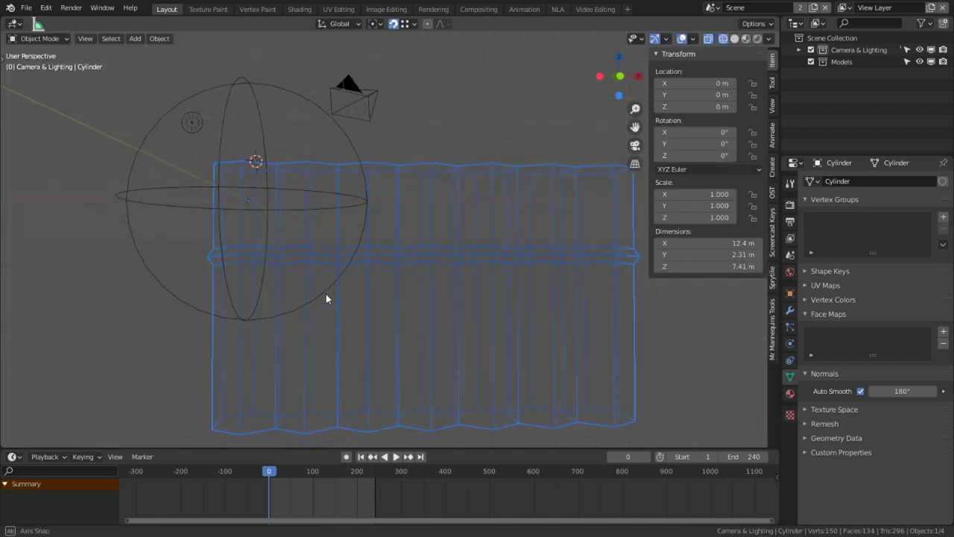
key("Tab")
key("KP_1")
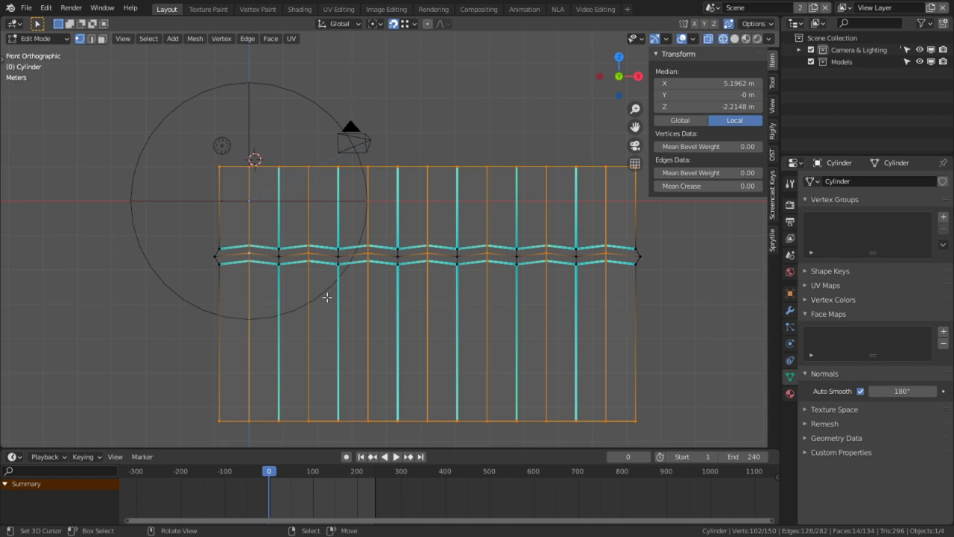
key("ctrl+z")
key("ctrl+z")
key("ctrl+z")
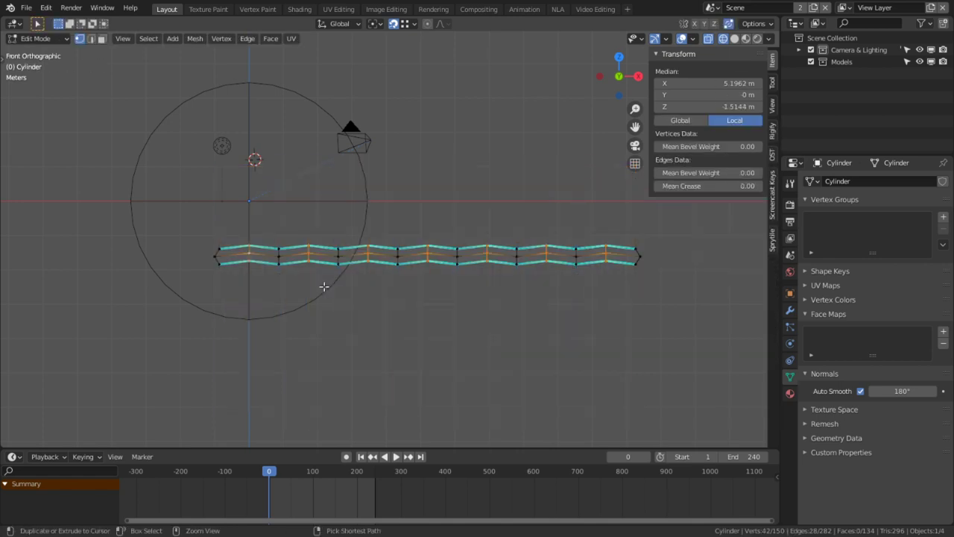
Step: Invert the selection on the isolated band and move the other vertex columns down along Z
key("ctrl+z")
key("g")
key("z")
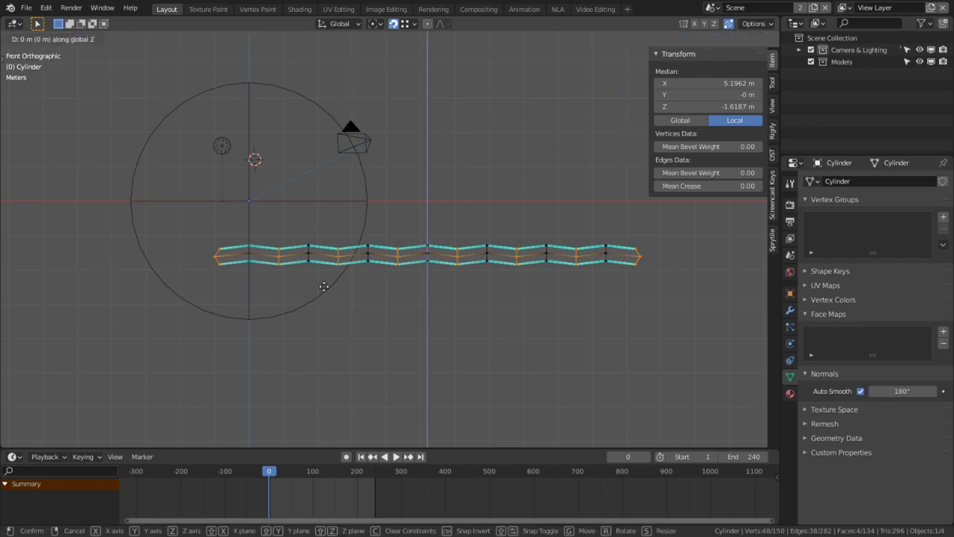
left_click(328, 318)
Step: Examine the zigzag band on the whole model in Object Mode with Material Preview shading
key("Tab")
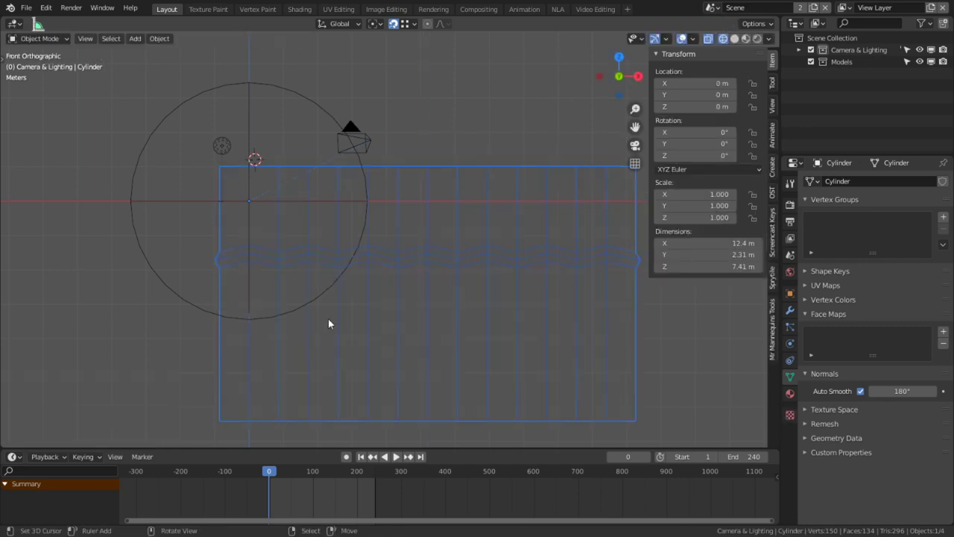
middle_click_drag(328, 319, 438, 325)
left_click(746, 39)
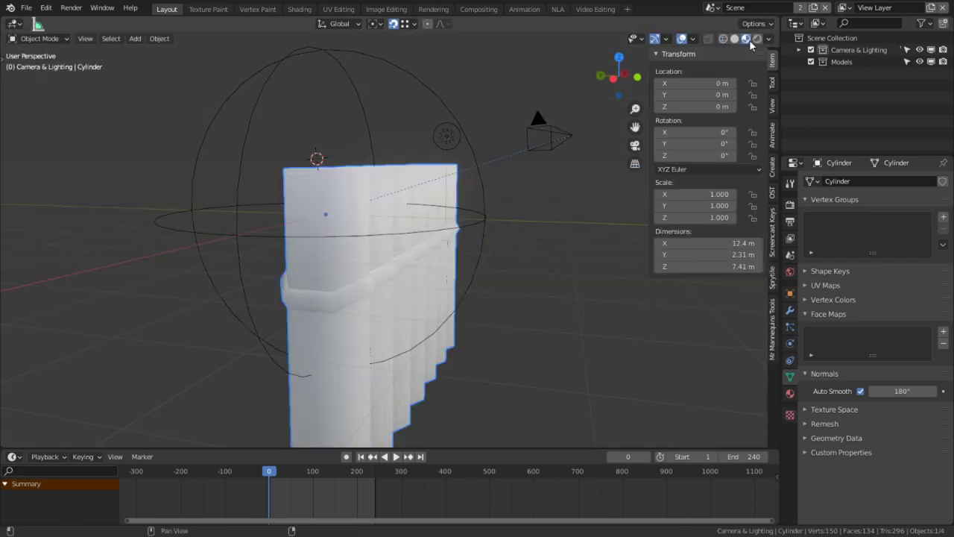
mouse_move(516, 178)
middle_mouse_down()
mouse_move(468, 185)
mouse_move(418, 235)
mouse_move(432, 213)
mouse_move(388, 301)
mouse_move(399, 290)
middle_mouse_up()
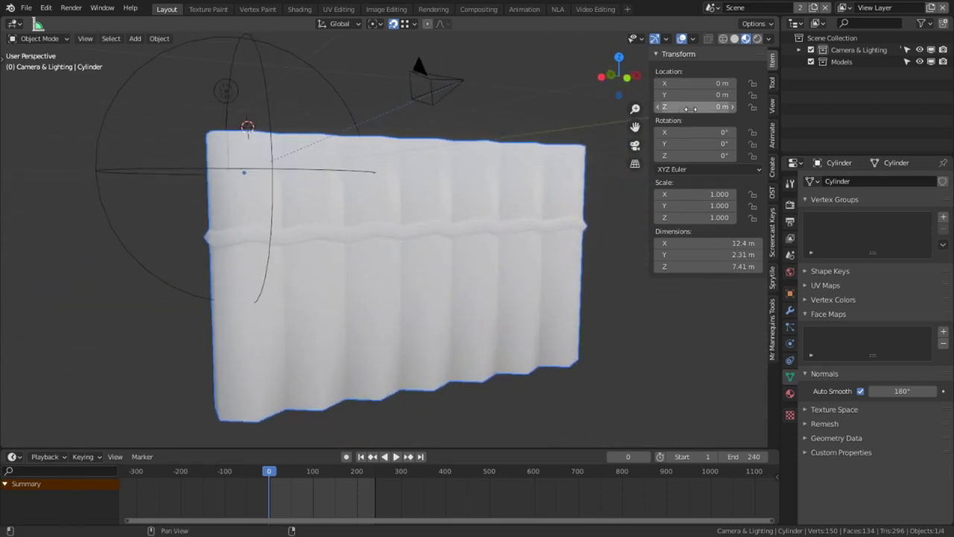
middle_click_drag(497, 145, 415, 173)
Step: Select both face loops of the zigzag band in front view and hide all unselected geometry
key("Tab")
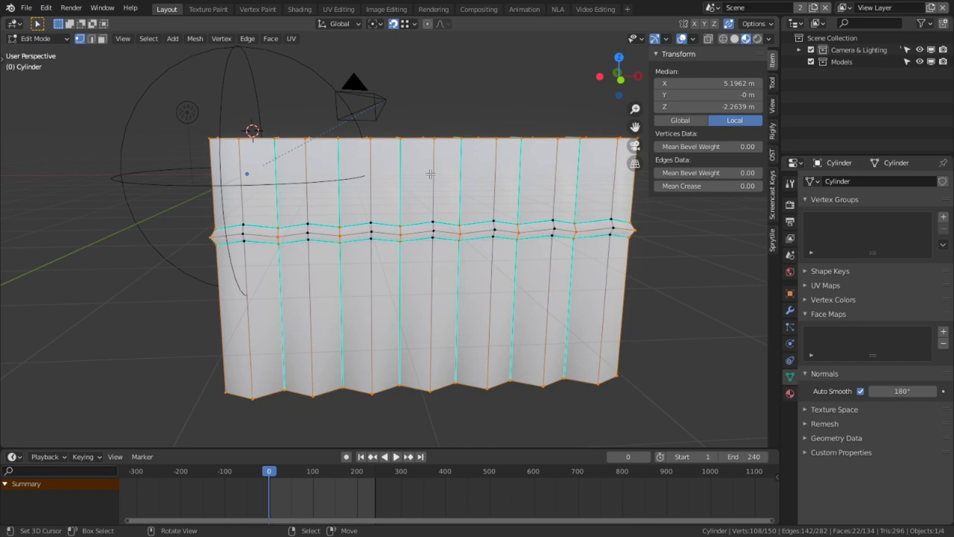
key("KP_1")
key("3")
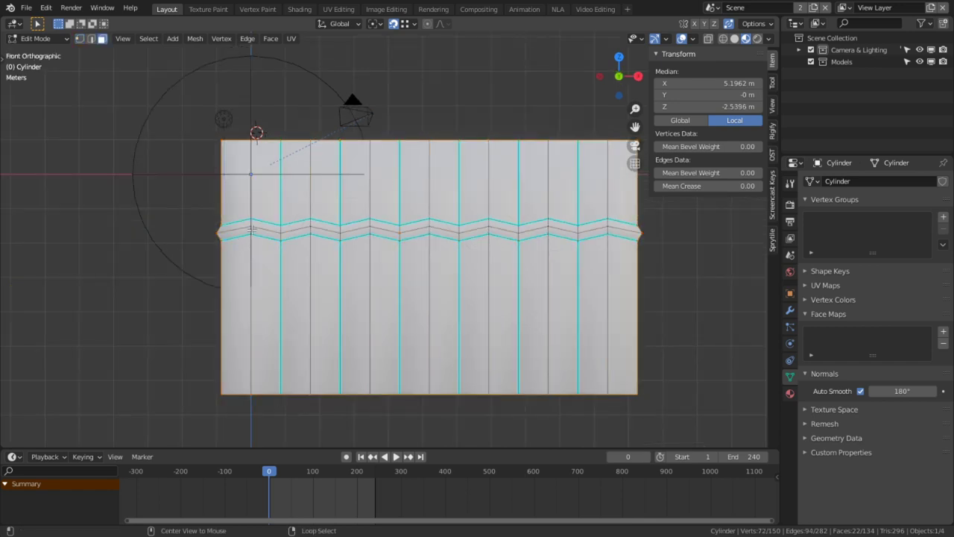
left_click(252, 224, "alt")
left_click(255, 236, "alt+shift")
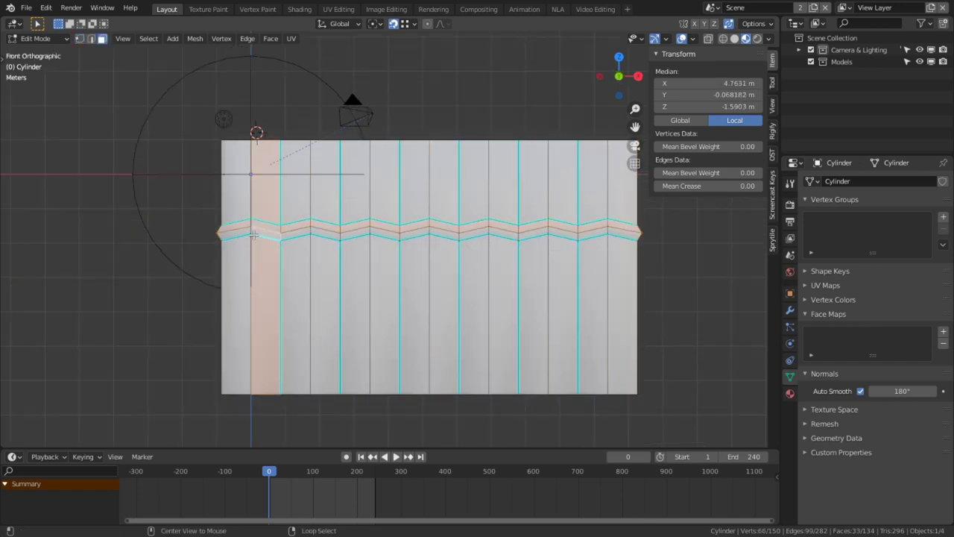
left_click(254, 236, "alt+shift")
scroll(248, 227, "up", 4)
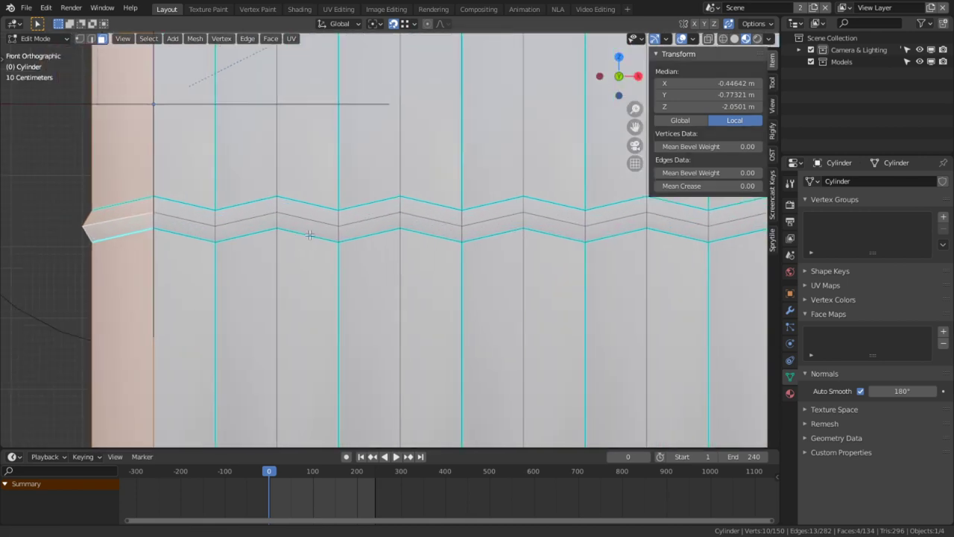
left_click(236, 232, "alt")
left_click(230, 215, "alt+shift")
key("shift+h")
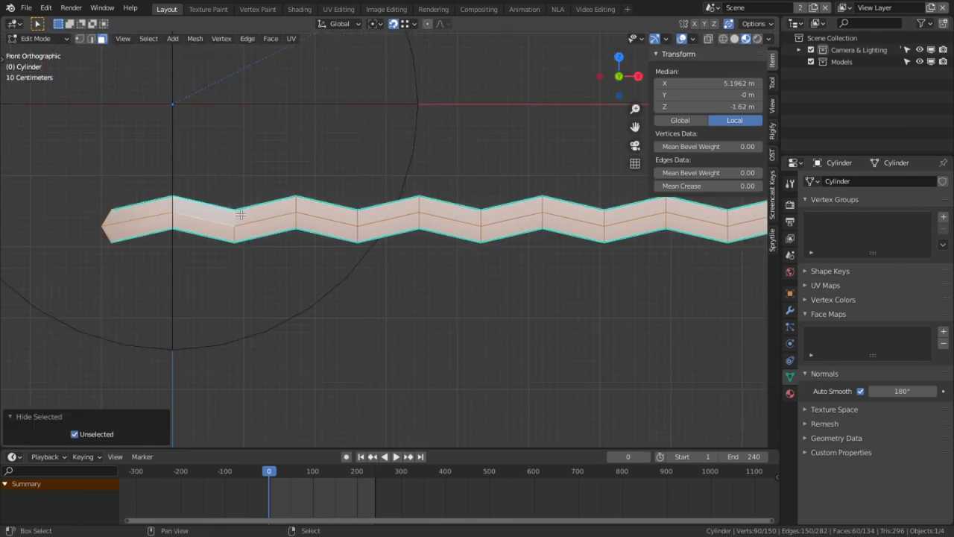
Step: Circle-select the band's front and back vertices across the second prism and move them up about 0.18 m along Z
key("alt+a")
key("1")
key("z")
key("Escape")
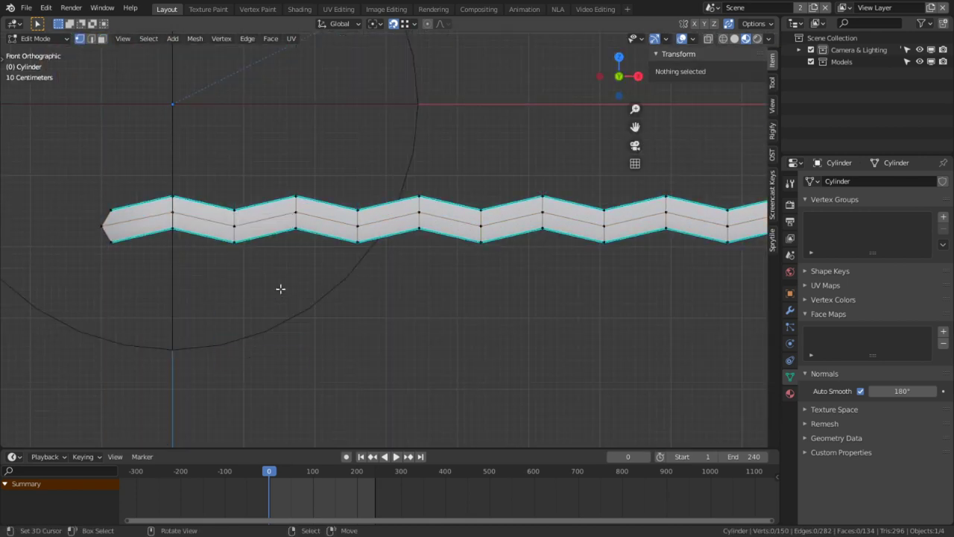
scroll(281, 289, "down", 3)
key("c")
left_click_drag(320, 273, 330, 226)
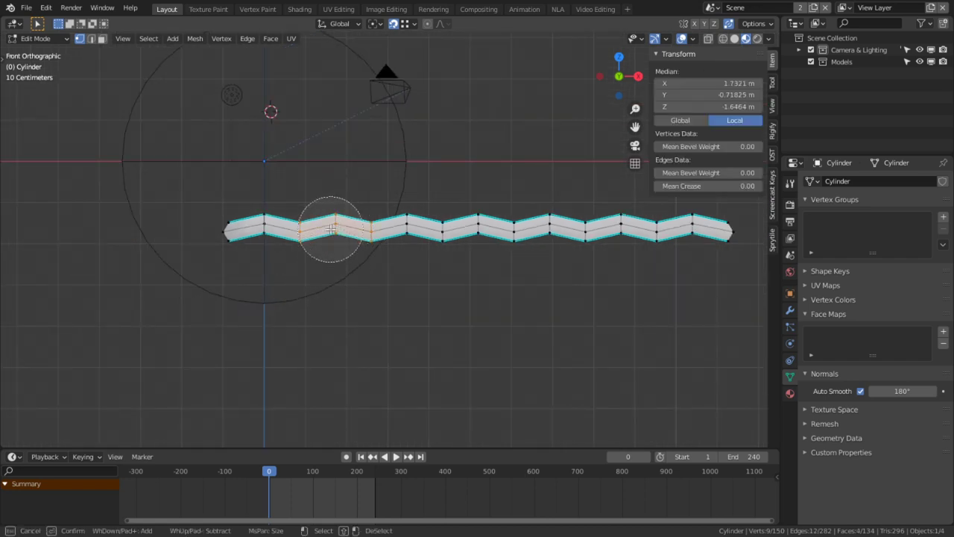
key("Escape")
key("alt+z")
key("c")
left_click(352, 244)
key("Escape")
key("g")
key("z")
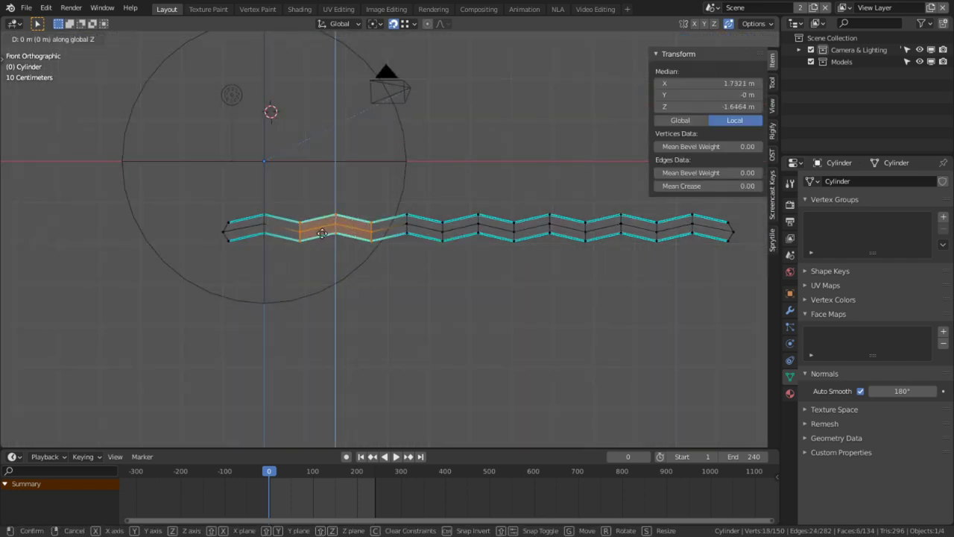
left_click(320, 161)
Step: Circle-select the band's vertices across the fourth prism and move them down about 0.24 m along Z
key("c")
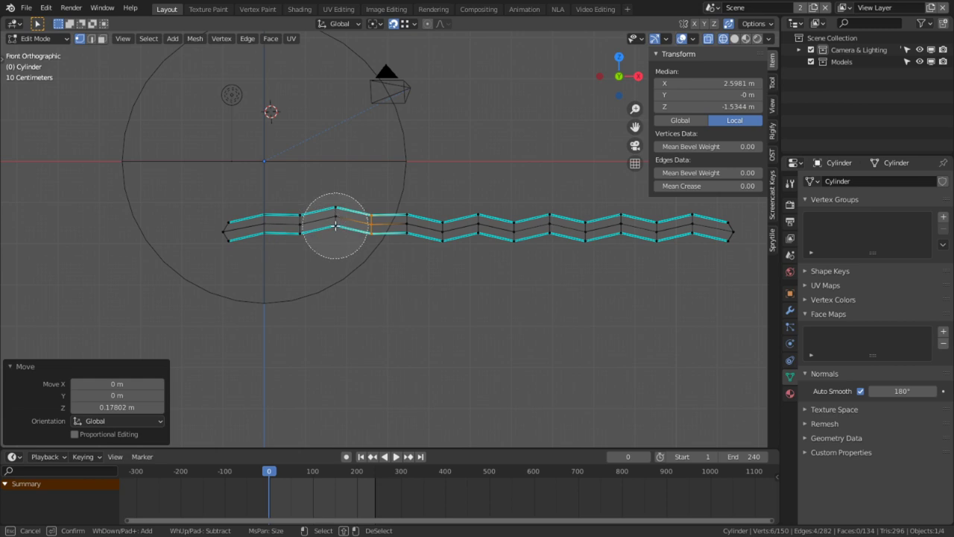
middle_click_drag(330, 230, 496, 223)
mouse_move(514, 223)
left_mouse_down()
mouse_move(477, 223)
mouse_move(500, 224)
left_mouse_up()
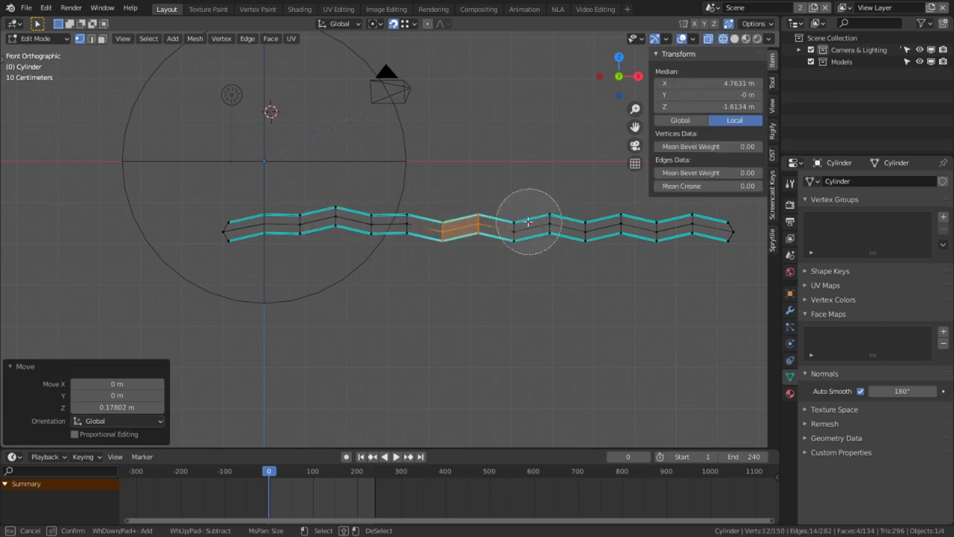
key("Escape")
key("g")
key("z")
left_click(483, 305)
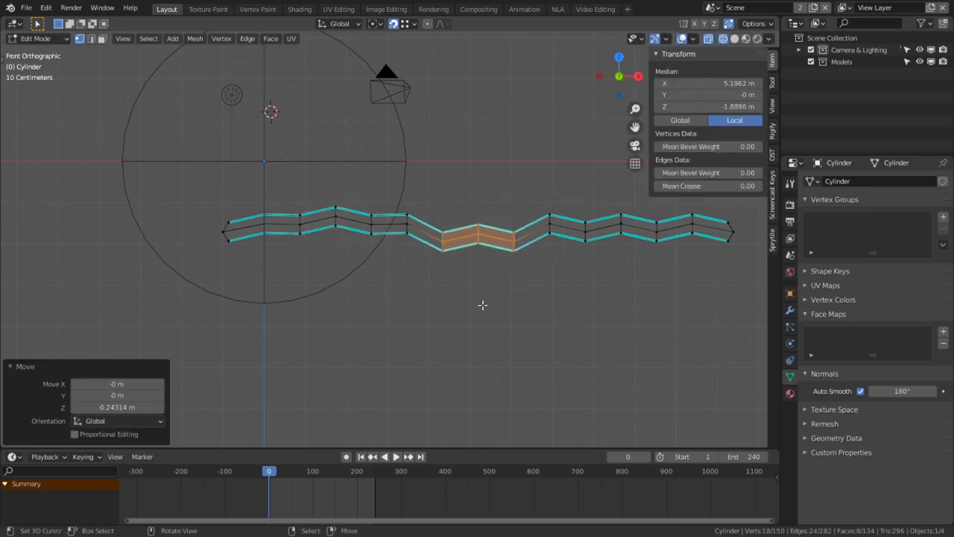
Step: Circle-select the band's vertices across the sixth prism and move them down about 0.13 m along Z
key("c")
middle_click_drag(510, 243, 436, 243)
key("Escape")
middle_click_drag(627, 228, 539, 264, "shift")
key("c")
left_click_drag(553, 263, 581, 263)
mouse_move(582, 262)
middle_mouse_down()
mouse_move(549, 260)
mouse_move(603, 260)
mouse_move(554, 258)
middle_mouse_up()
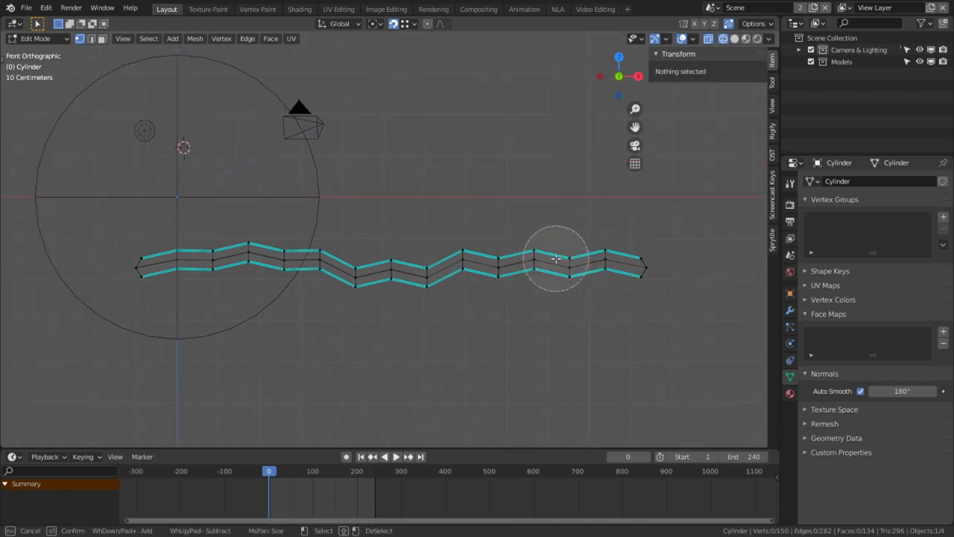
left_click_drag(554, 258, 520, 263)
key("Escape")
key("g")
key("z")
left_click(517, 309)
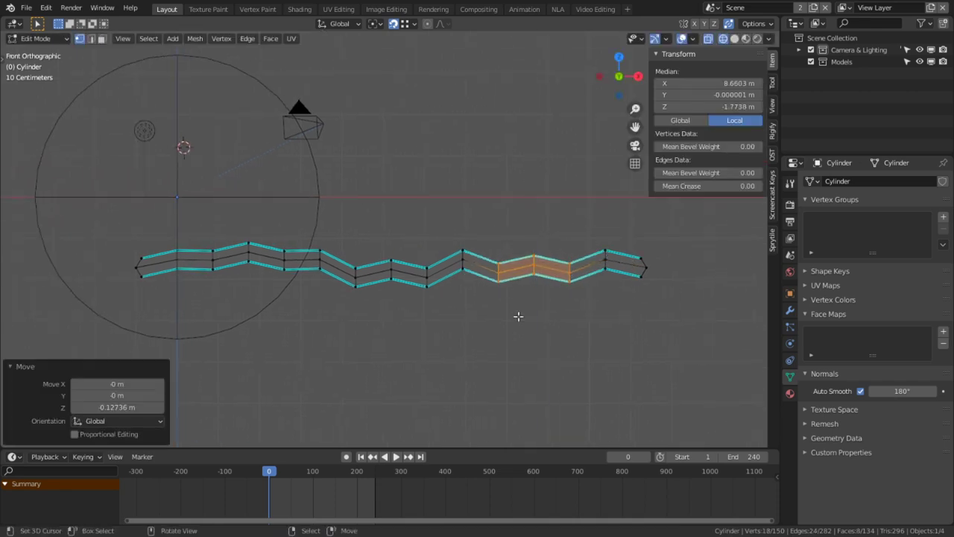
Step: Undo the band's vertex moves and show the whole model in Object Mode with Solid shading
key("Tab")
key("Tab")
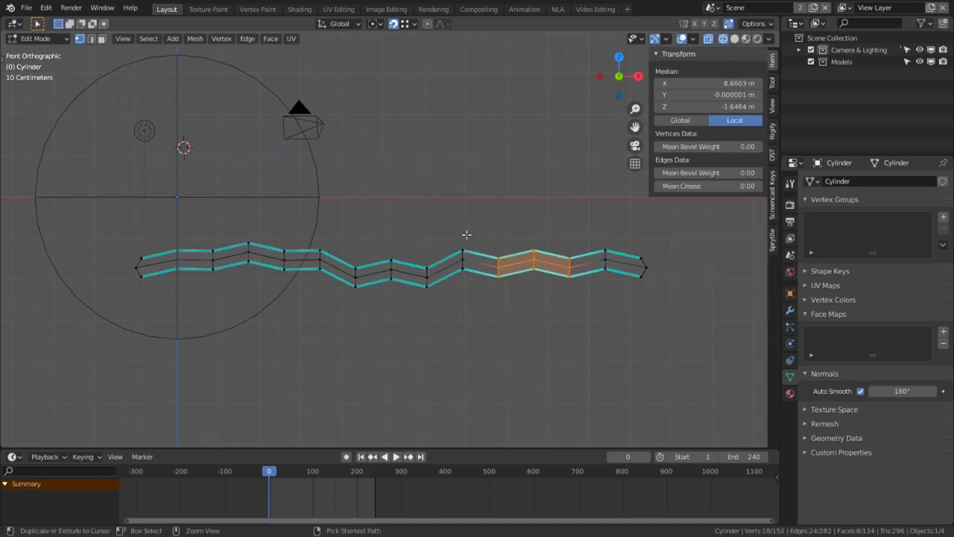
key("alt+a")
key("Tab")
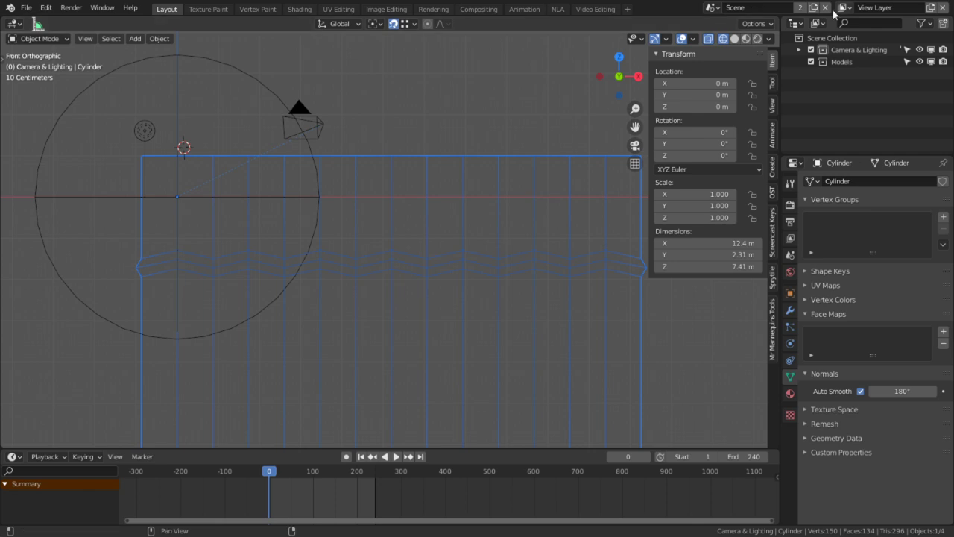
left_click(735, 38)
scroll(420, 252, "down", 4)
middle_click_drag(419, 252, 390, 353)
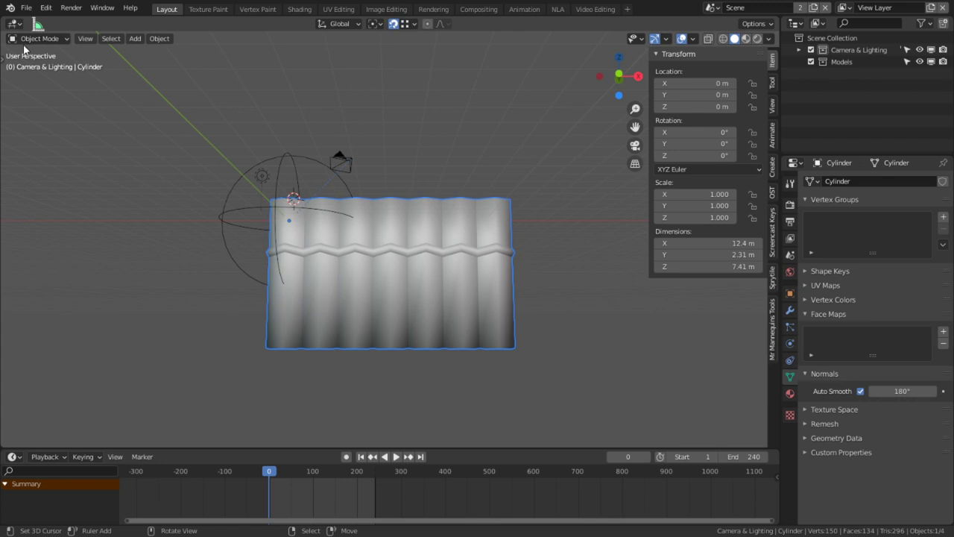
Step: Show only the Camera & Lighting collection in the viewport, hiding the Models collection
left_click(31, 40)
left_click(32, 55)
middle_click_drag(182, 191, 191, 120)
key("Tab")
key("Tab")
key("2")
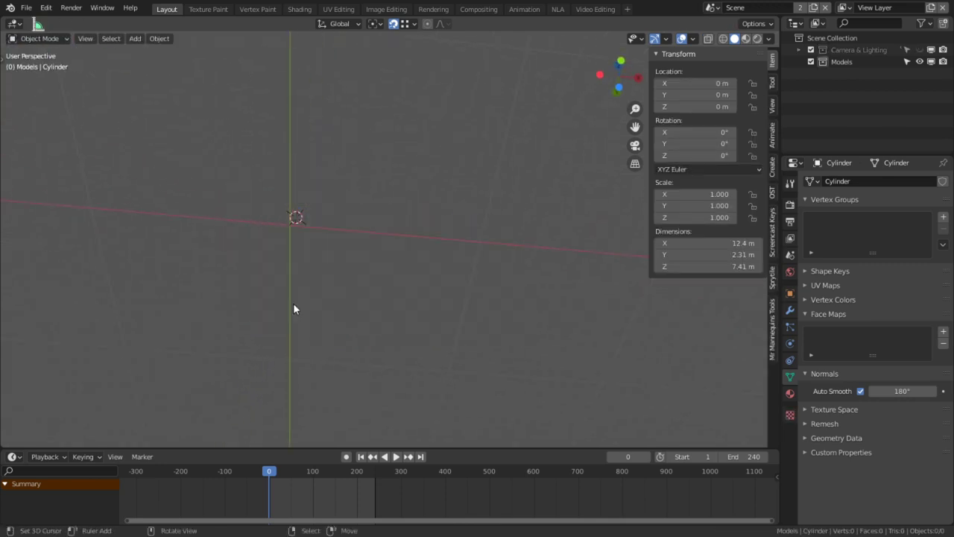
key("Tab")
key("Tab")
key("1")
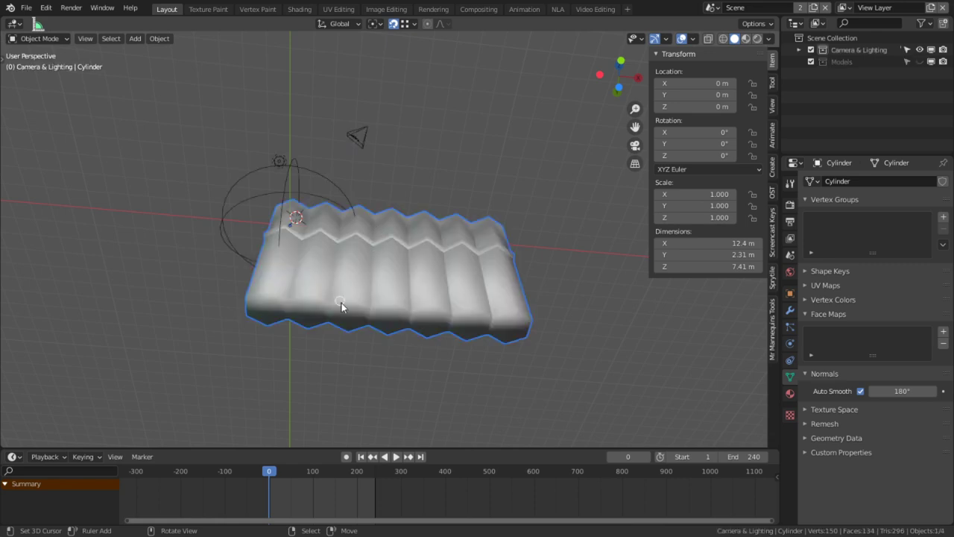
Step: Activate the Cursor tool, hide the unselected objects and isolate the prism model in local view
left_click(39, 38)
key("t")
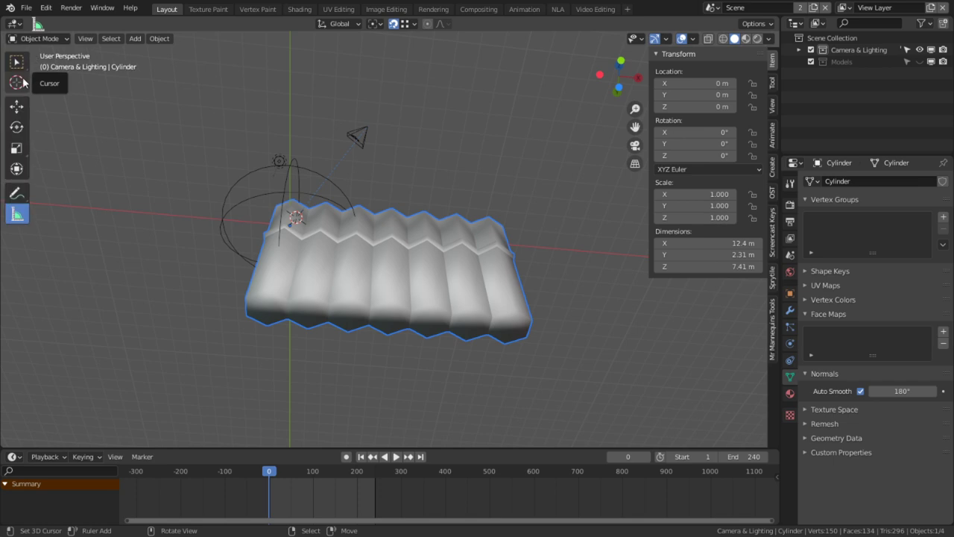
left_click(16, 82)
key("shift+h")
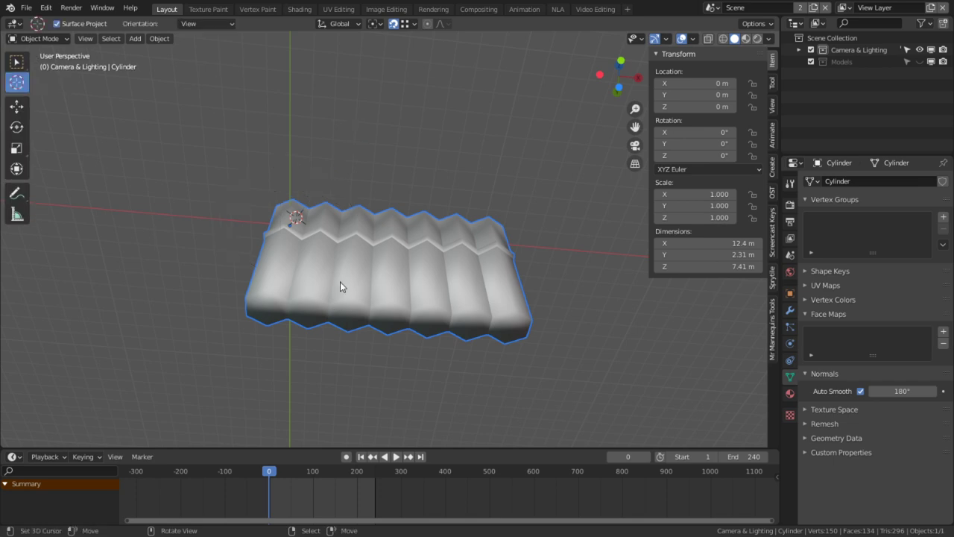
key("KP_Divide")
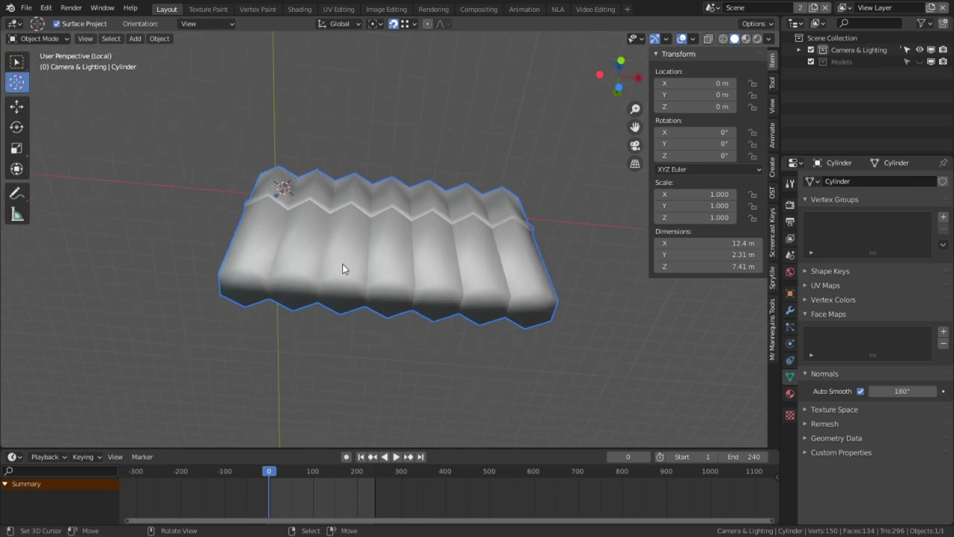
Step: In Edit Mode, reveal all geometry and select the lower end faces of the second to seventh prisms
key("Tab")
key("alt+h")
left_click(300, 287)
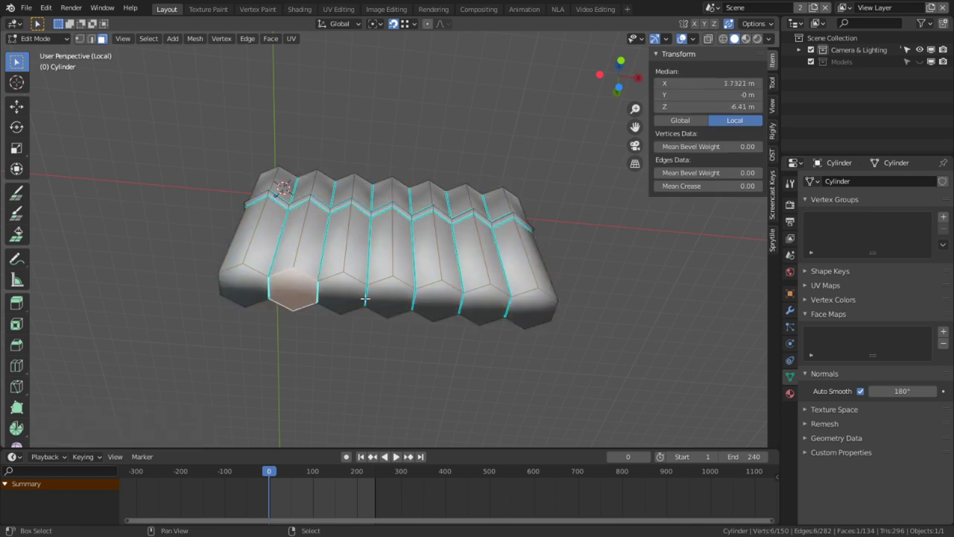
left_click(342, 291, "shift")
left_click(389, 295, "shift")
left_click(551, 305, "shift")
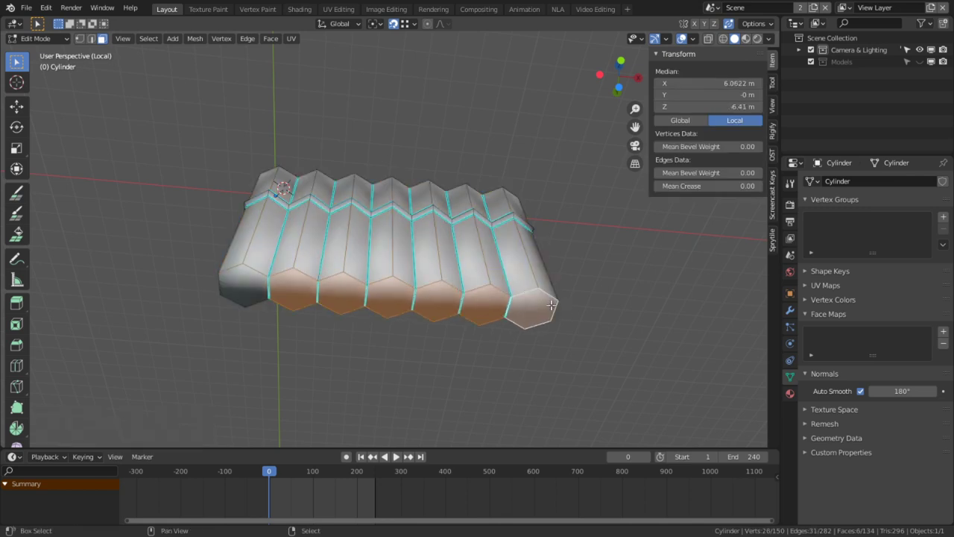
Step: Extrude the six selected end faces downwards by -1 m along Z
middle_click_drag(491, 180, 488, 227)
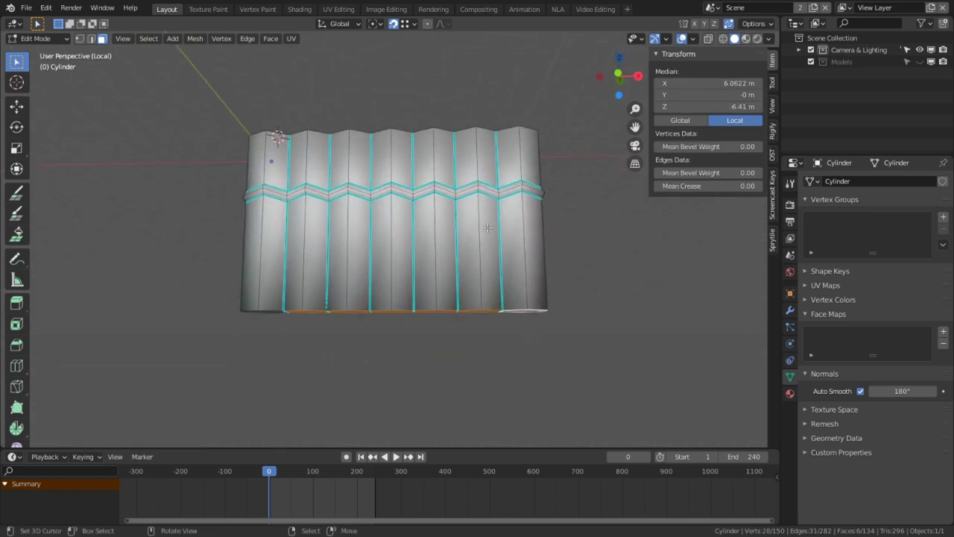
scroll(454, 273, "up", 1)
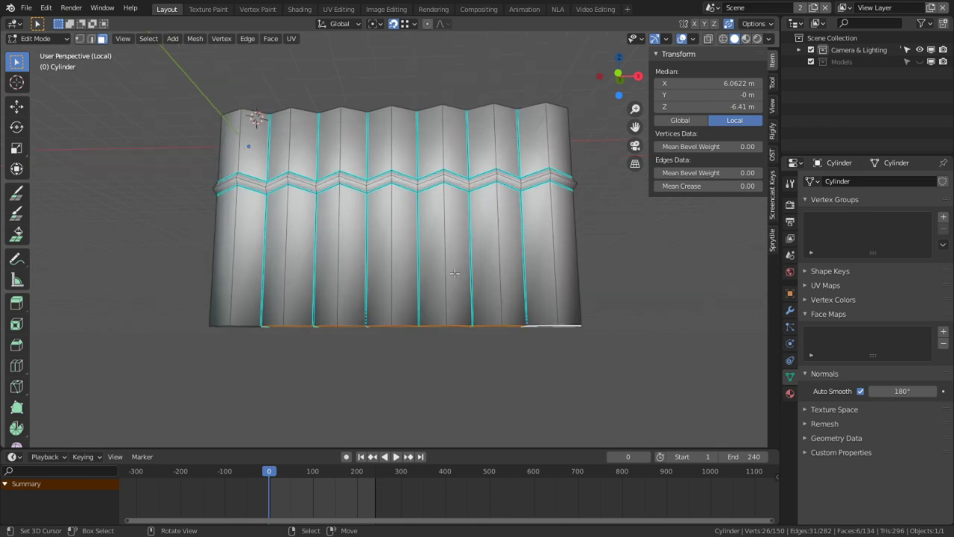
key("KP_1")
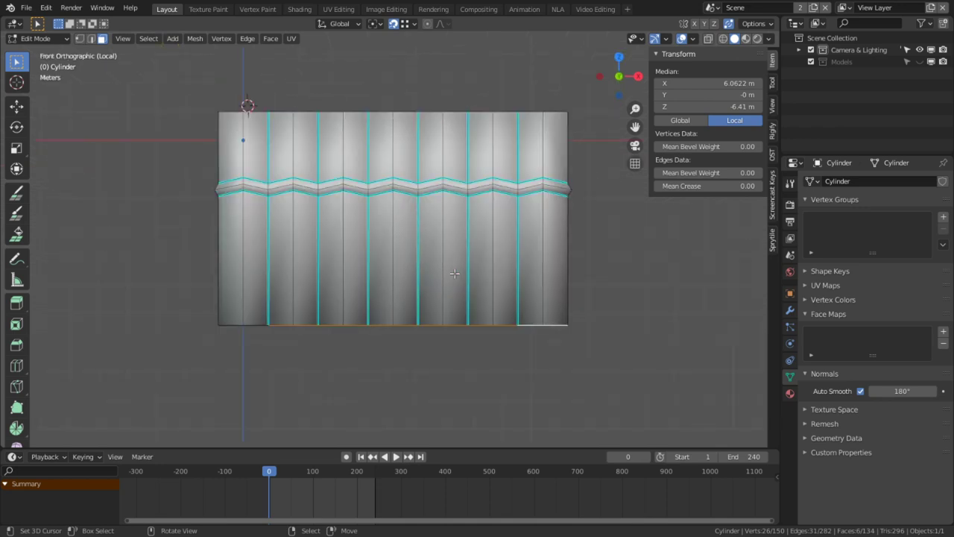
mouse_move(432, 319)
middle_mouse_down()
mouse_move(427, 339)
mouse_move(416, 317)
middle_mouse_up()
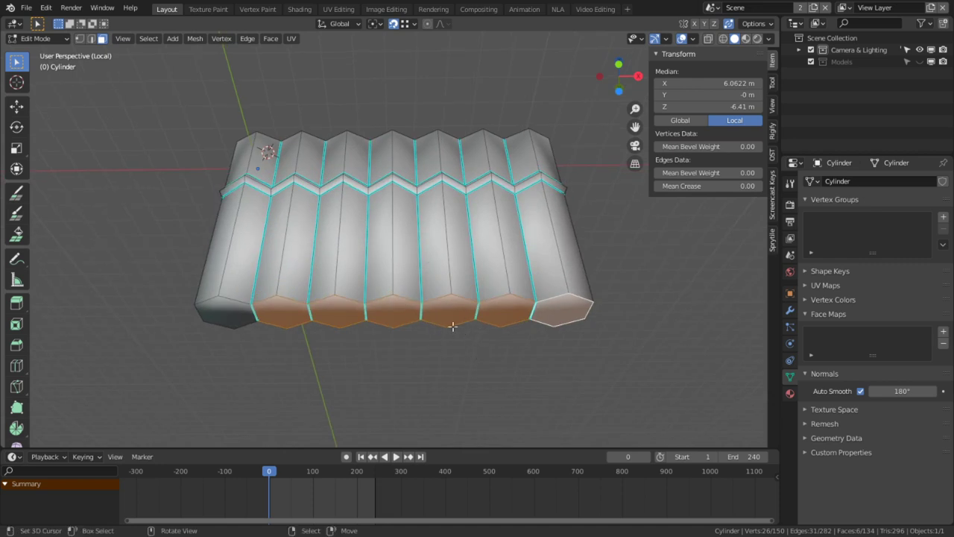
middle_click_drag(452, 326, 453, 364)
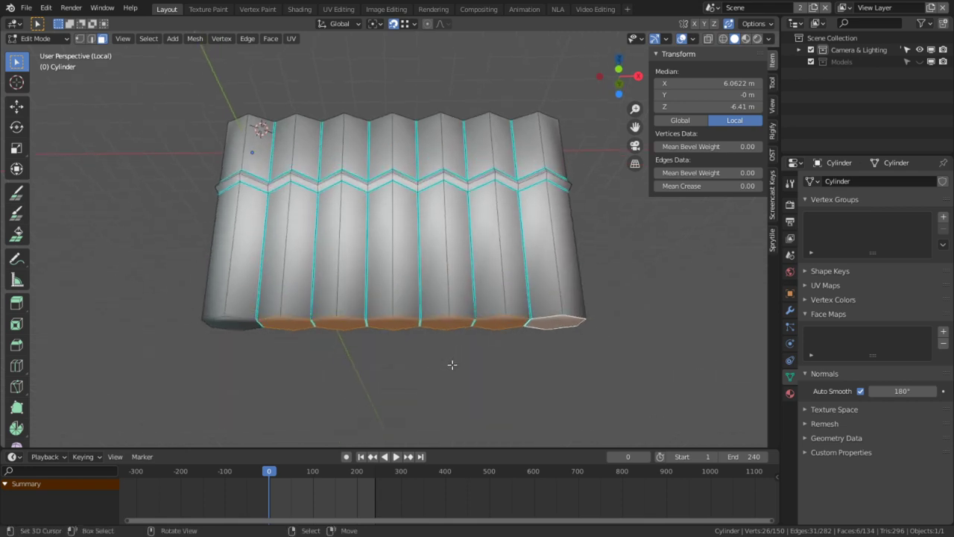
key("e")
key("1")
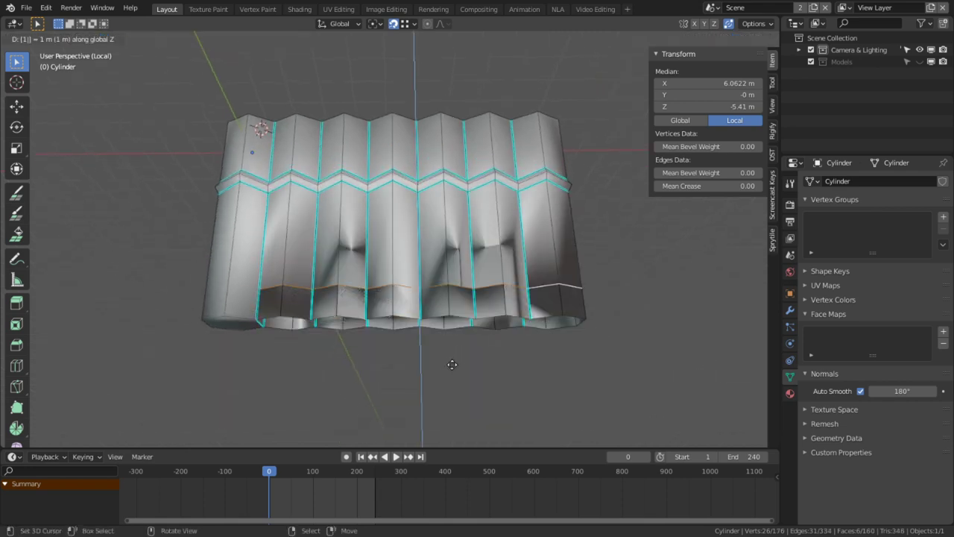
key("minus")
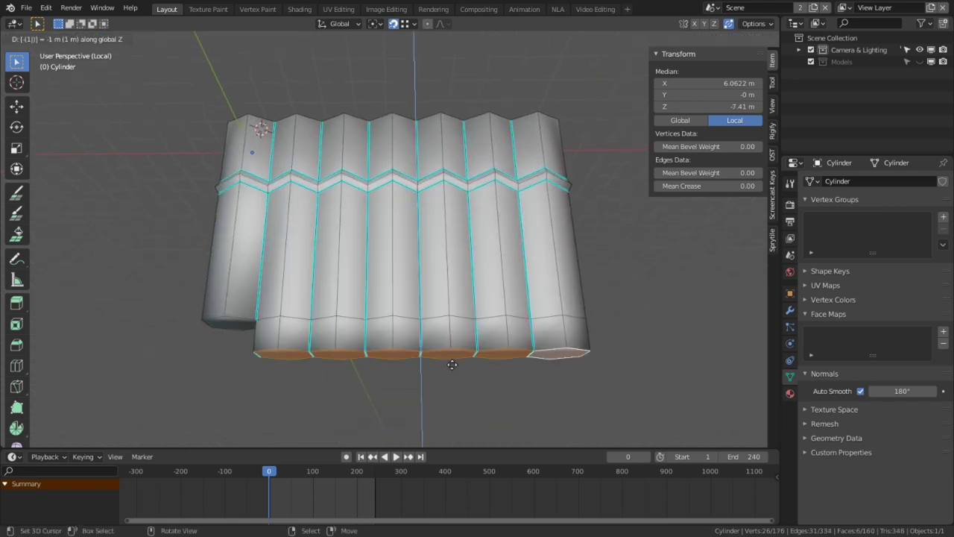
key("Return")
Step: Deselect the second prism's end face and extrude the remaining five end faces 2 m along their normals
middle_click_drag(309, 369, 287, 351)
right_click(287, 352, "shift")
scroll(401, 344, "up", 1)
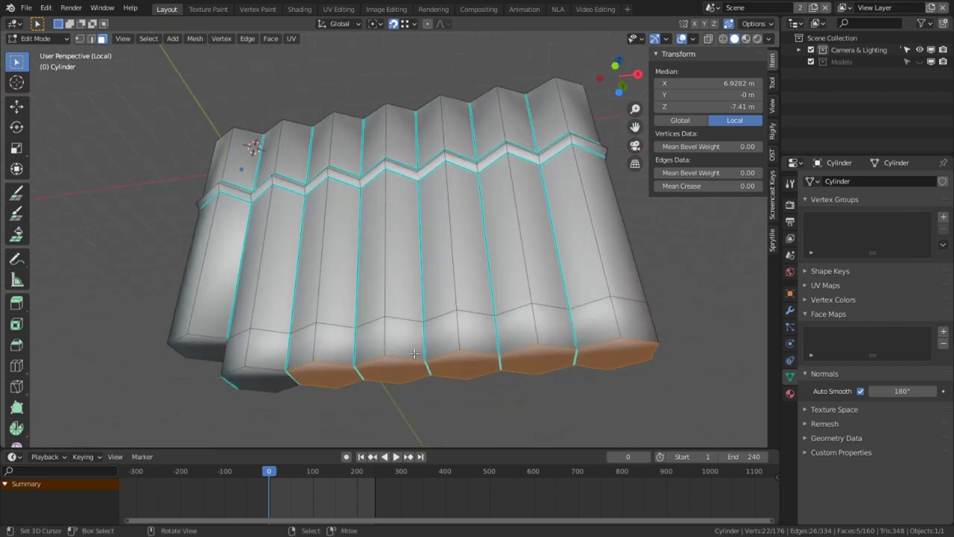
key("e")
key("2")
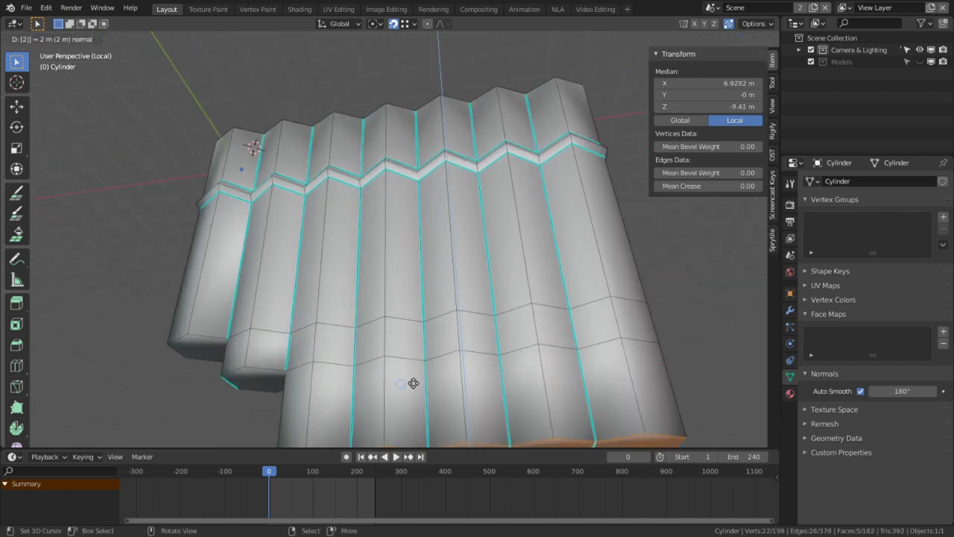
key("Return")
Step: Deselect the third prism's end face and extrude the remaining four end faces 4 m along their normals
middle_click_drag(413, 383, 427, 261, "shift")
right_click(348, 341, "shift")
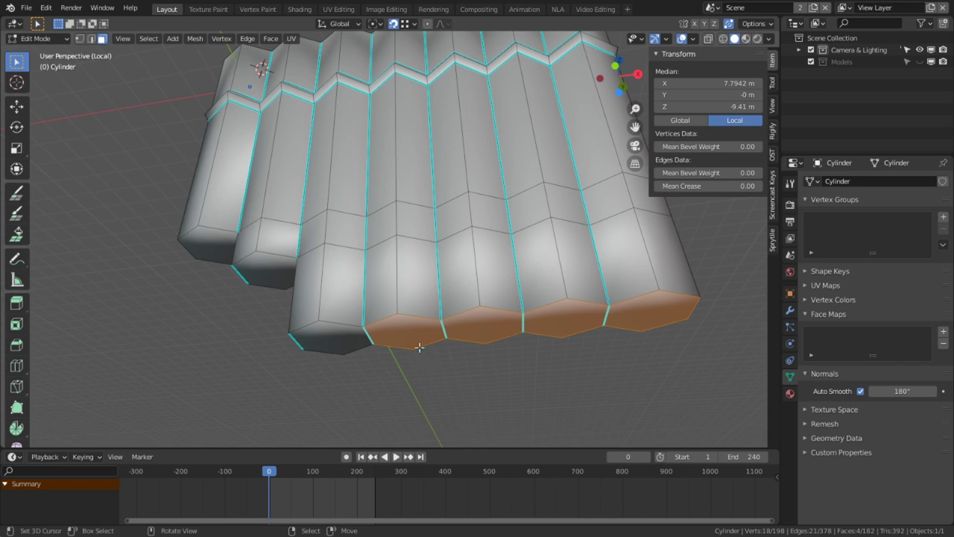
scroll(419, 348, "down", 2)
middle_click_drag(417, 345, 419, 346)
key("e")
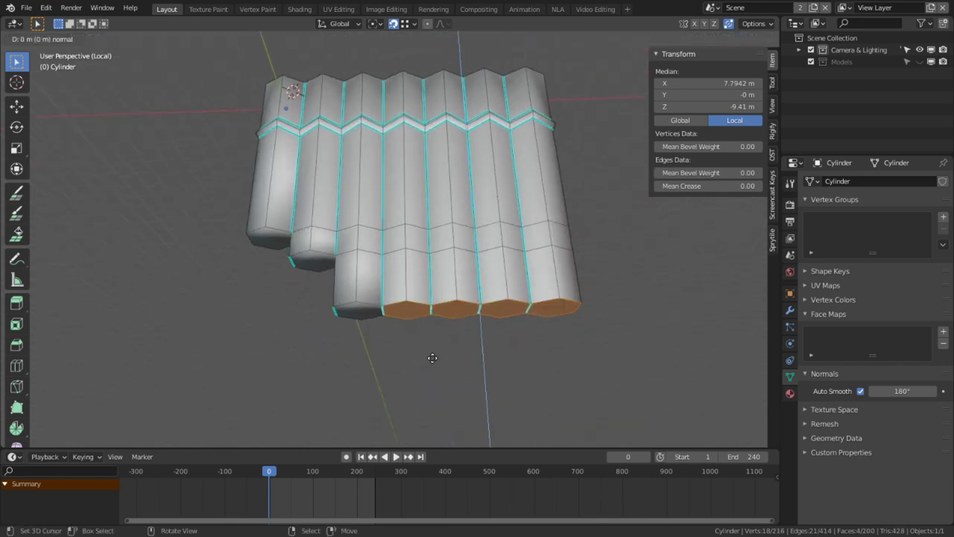
key("4")
key("Return")
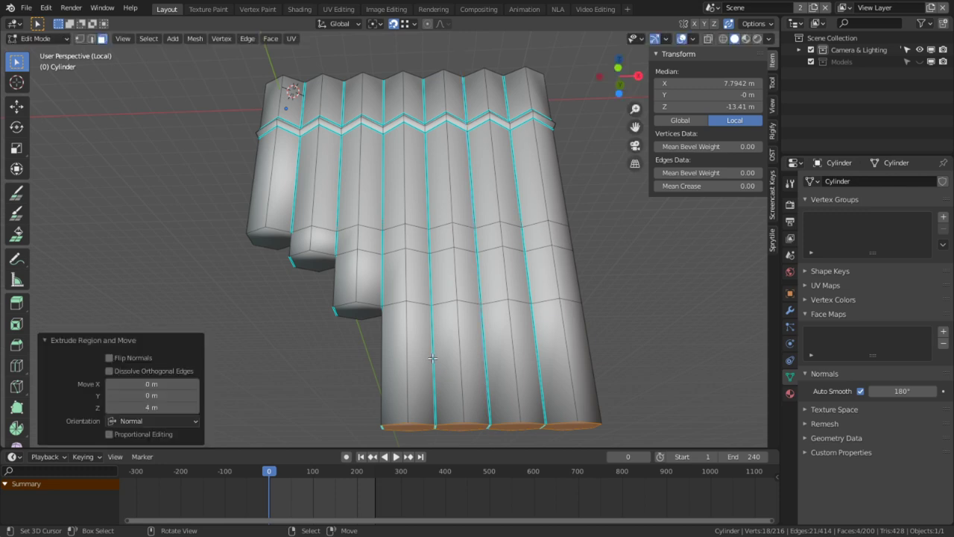
Step: Undo the 1 m, 2 m and 4 m extrusions, restoring the six-face selection
scroll(432, 354, "down", 3)
middle_click_drag(432, 347, 432, 385)
scroll(432, 387, "up", 2)
key("ctrl+z")
key("ctrl+z")
key("ctrl+z")
key("ctrl+z")
key("ctrl+z")
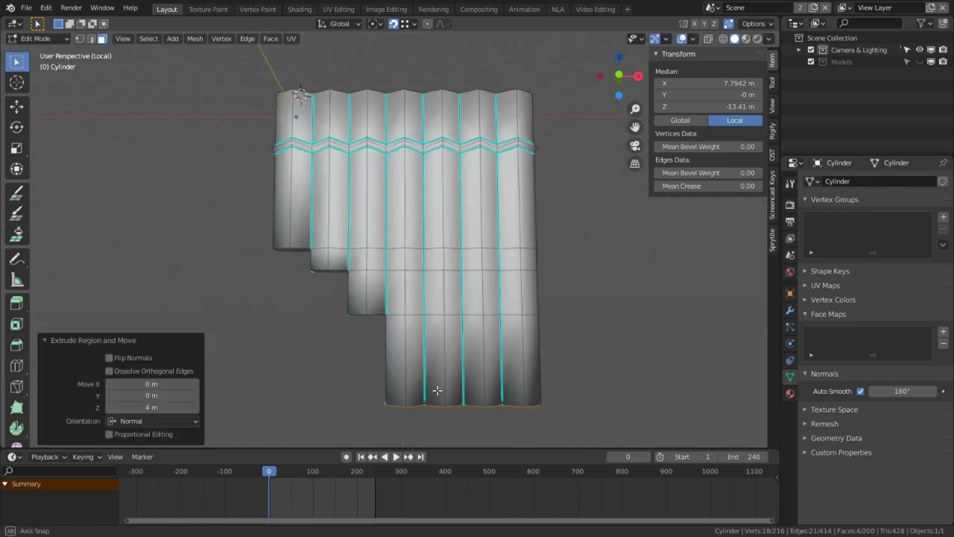
key("ctrl+z")
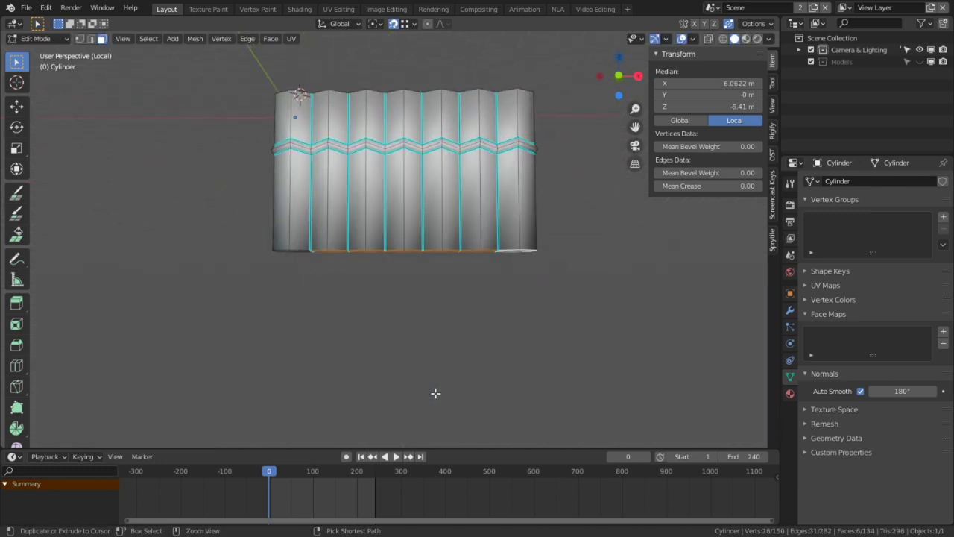
Step: Repeat the 1 m extrusion on the six selected end faces
middle_click_drag(425, 348, 285, 277)
scroll(427, 351, "up", 2)
type("e1")
key("Return")
Step: Drop the second prism's end face from the selection and extrude the other five end faces 1.5 m
left_click(285, 278, "shift")
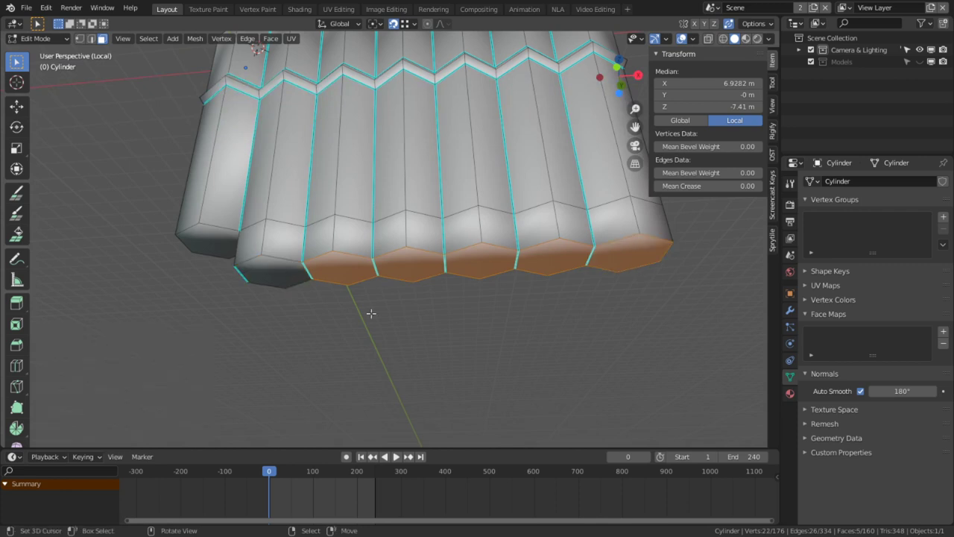
type("e1")
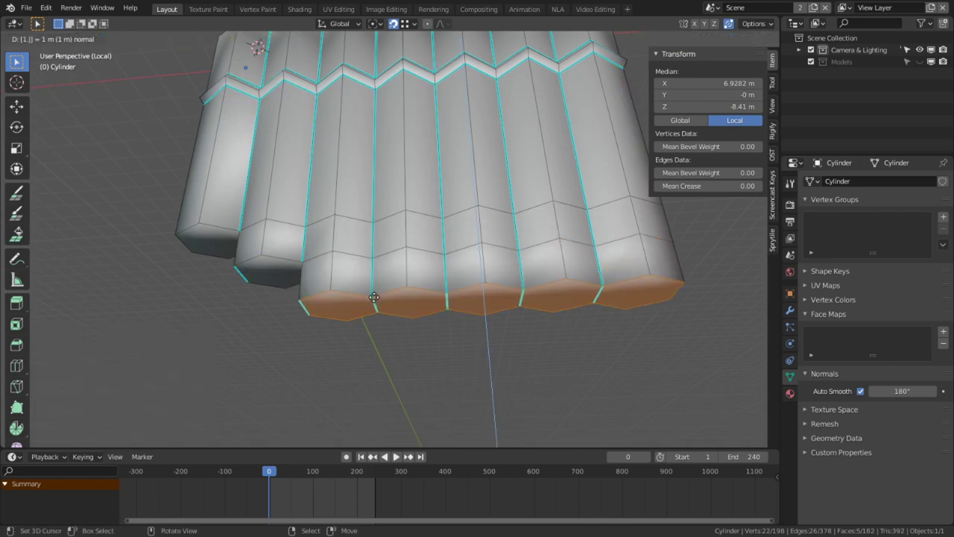
type(".5")
key("Return")
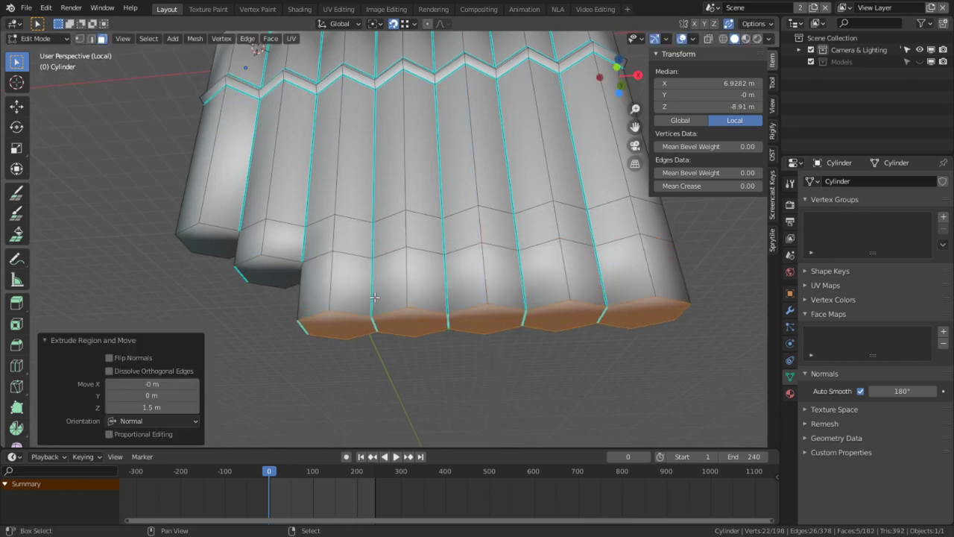
Step: Drop the third prism's end face from the selection and extrude the other four end faces 3 m
left_click(336, 328, "shift")
key("e")
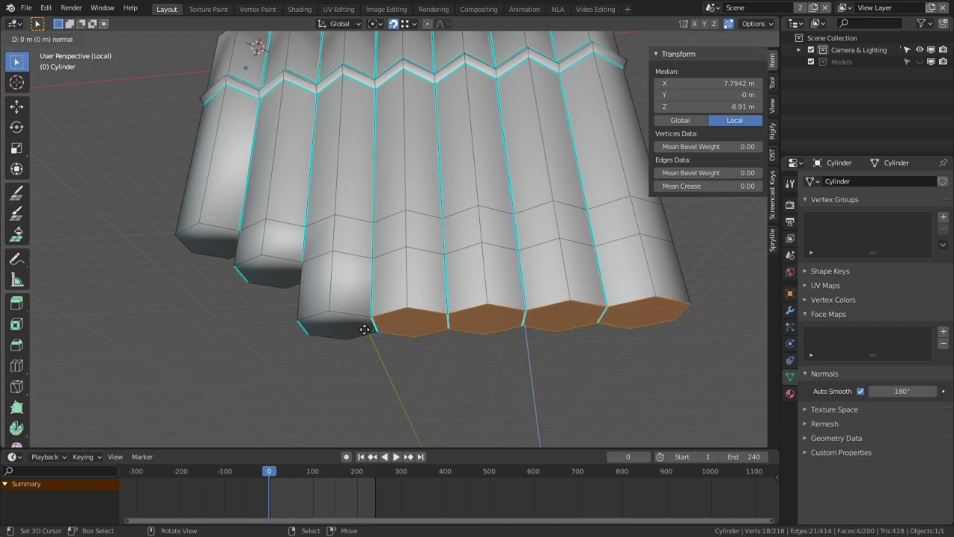
type("2")
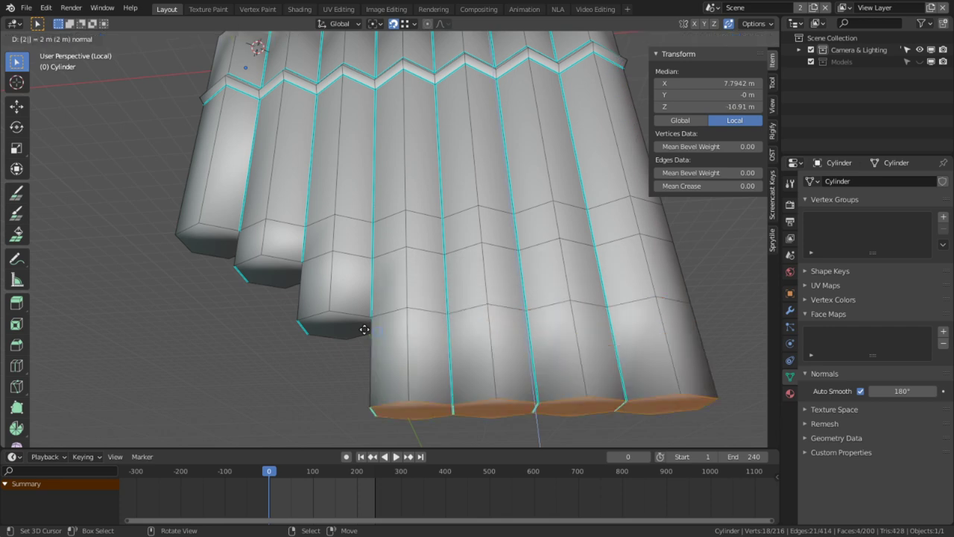
key("BackSpace")
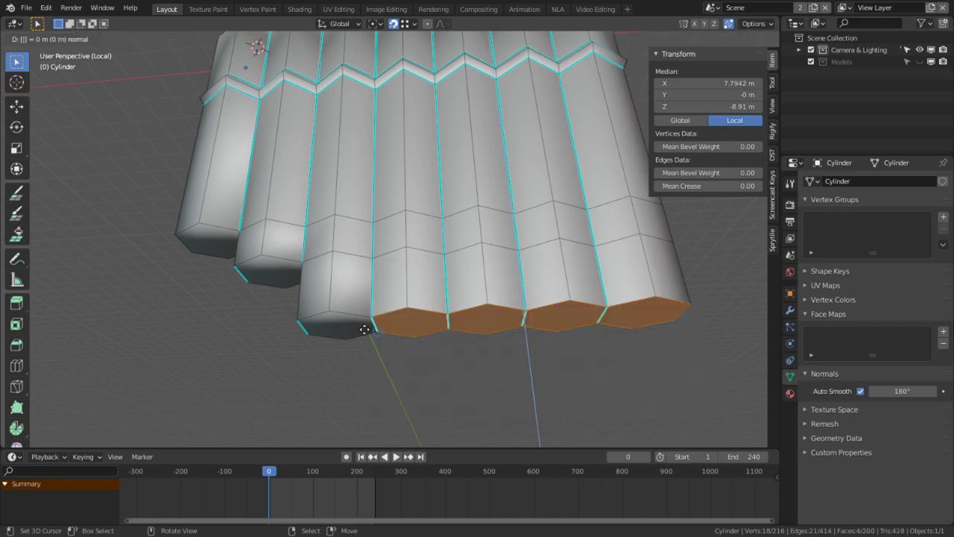
type("3")
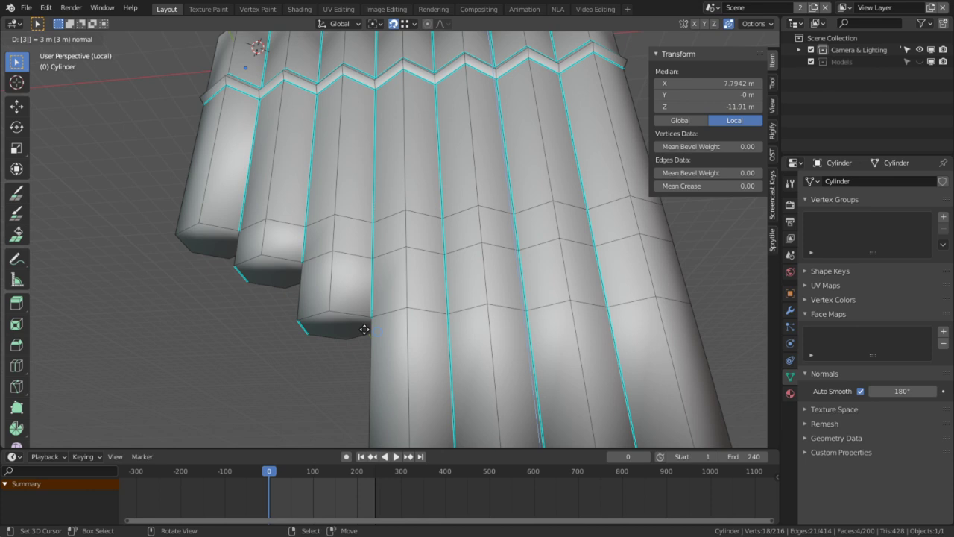
key("Return")
Step: Undo the 1 m, 1.5 m and 3 m extrusions of the prism ends
scroll(365, 329, "down", 4)
middle_click_drag(367, 328, 427, 344)
scroll(414, 390, "up", 3)
scroll(417, 389, "down", 2)
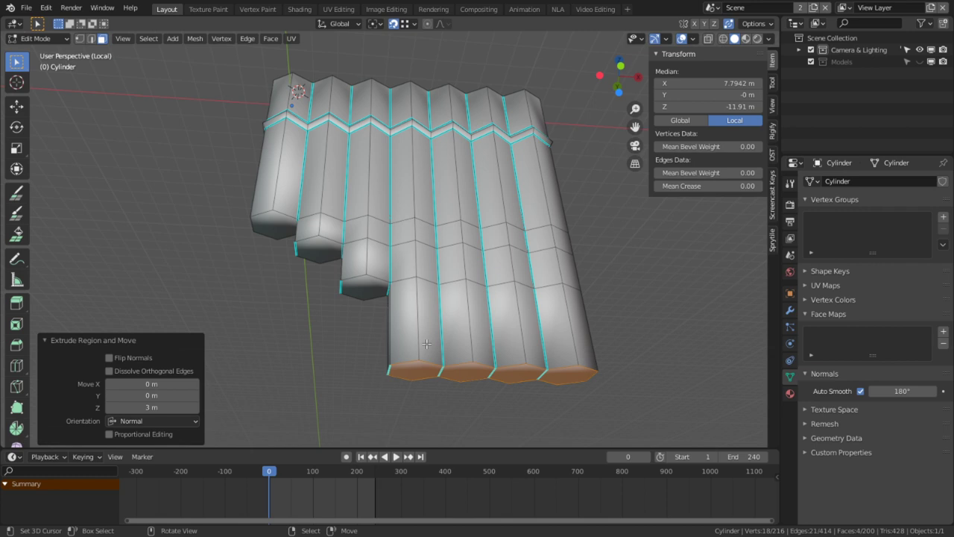
key("ctrl+z")
key("ctrl+z")
key("ctrl+z")
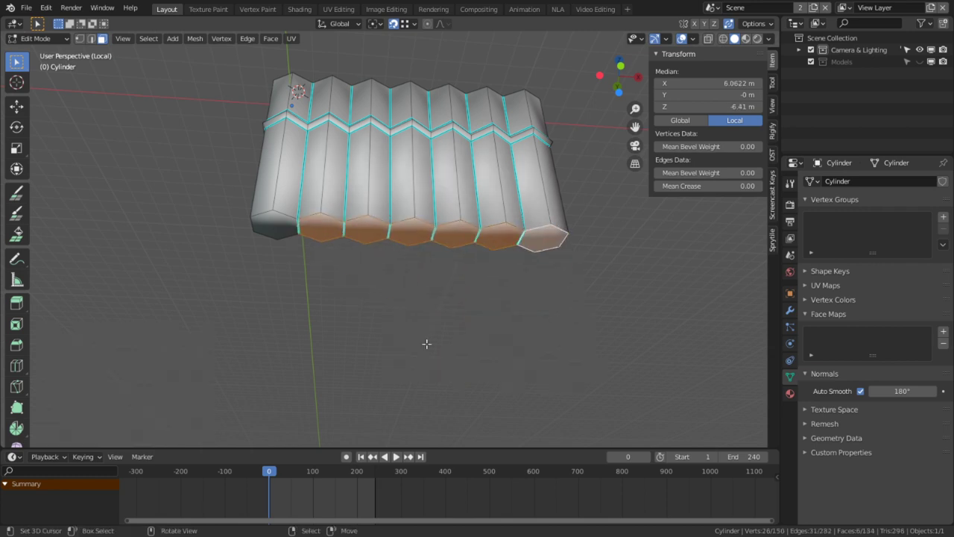
Step: Isolate the six selected end faces and enable proportional editing with Sharp falloff for the last prism's end face
key("shift+h")
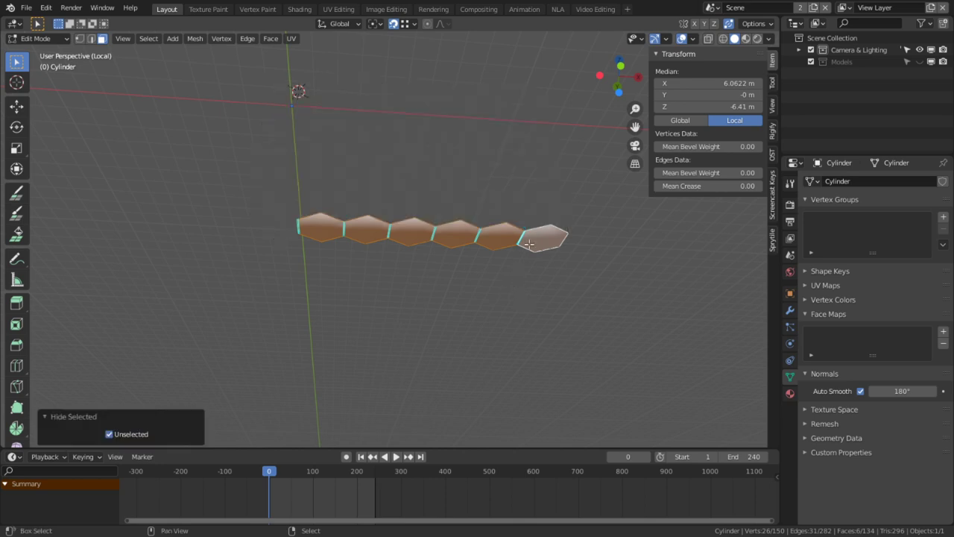
left_click(529, 243)
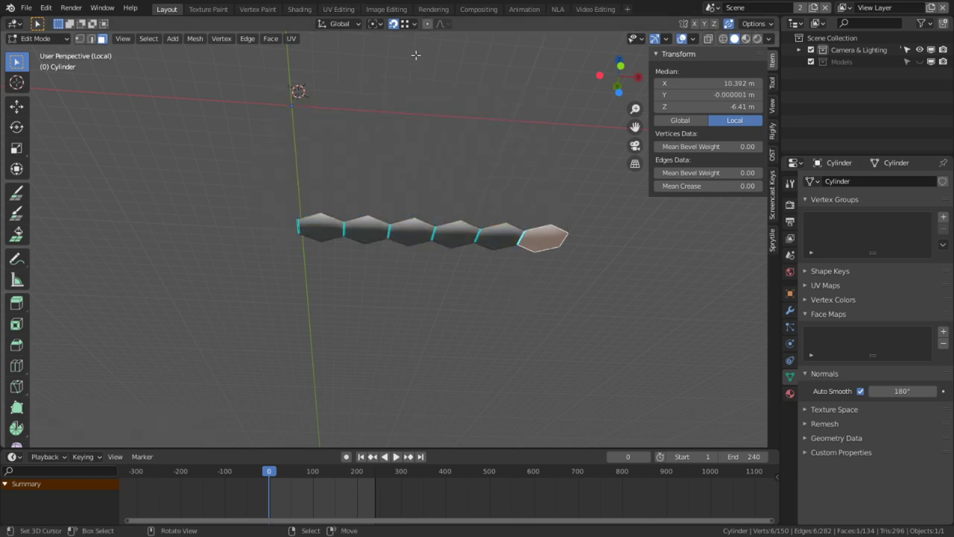
left_click(428, 23)
left_click(441, 23)
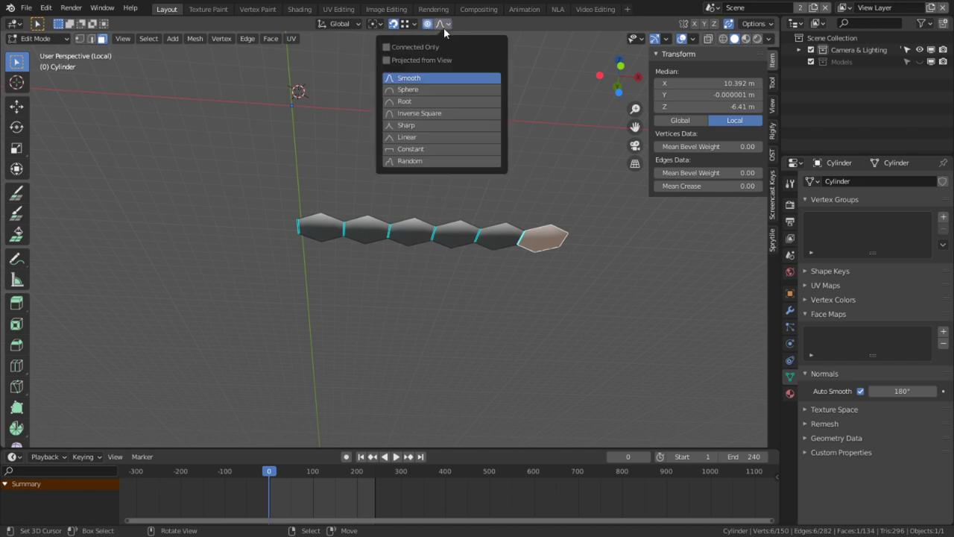
left_click(427, 125)
key("g")
key("z")
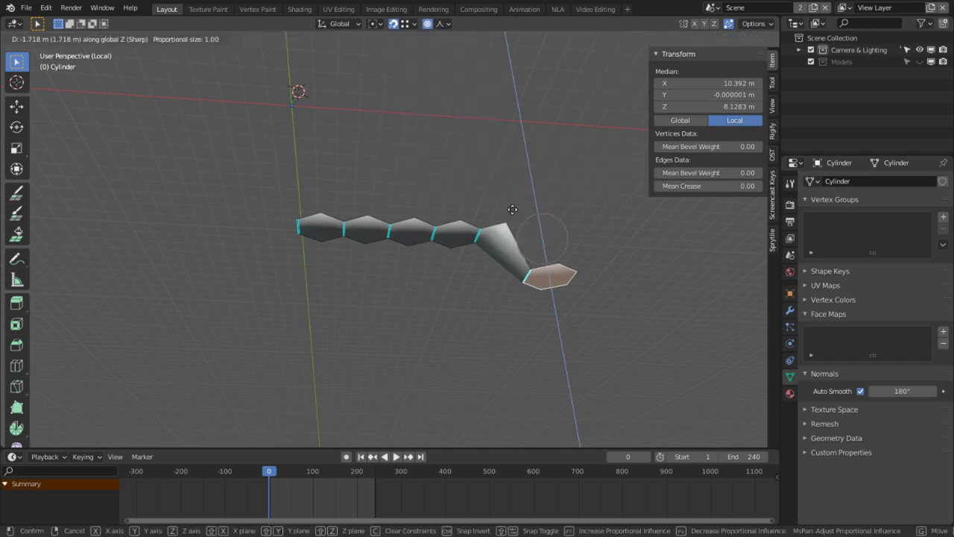
right_click(512, 209)
key("g")
key("z")
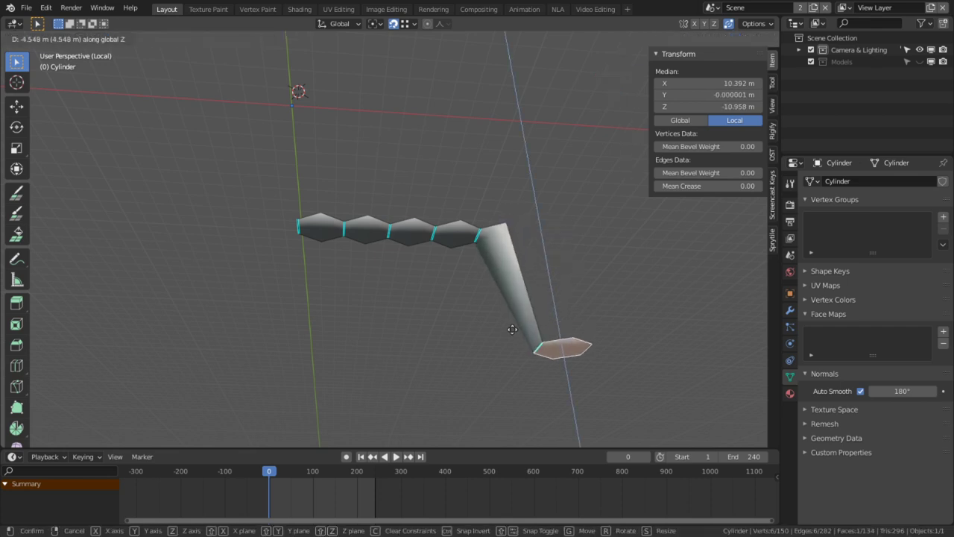
right_click(514, 341)
Step: Lower the last prism's end face about 9 m along Z with a proportional size of about 13.11
key("g")
key("z")
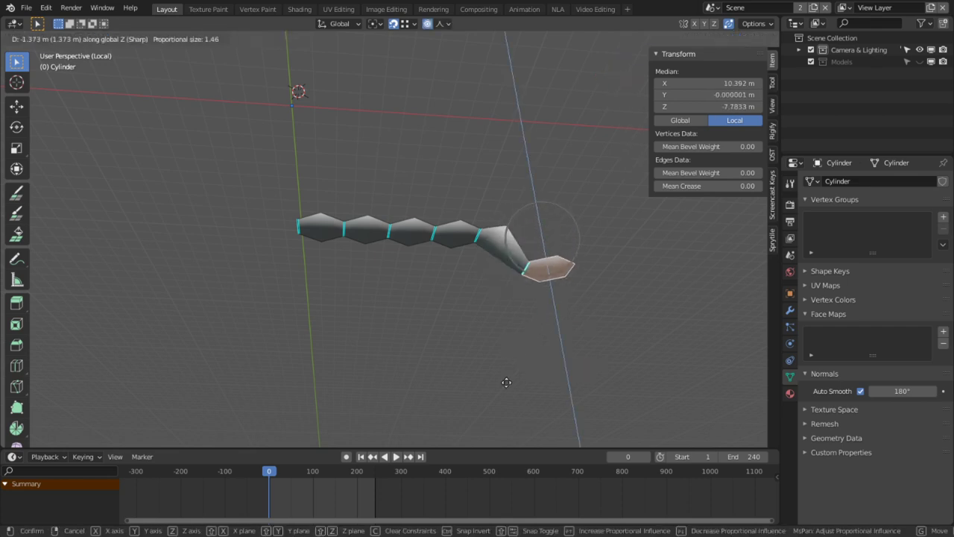
scroll(496, 247, "down", 10)
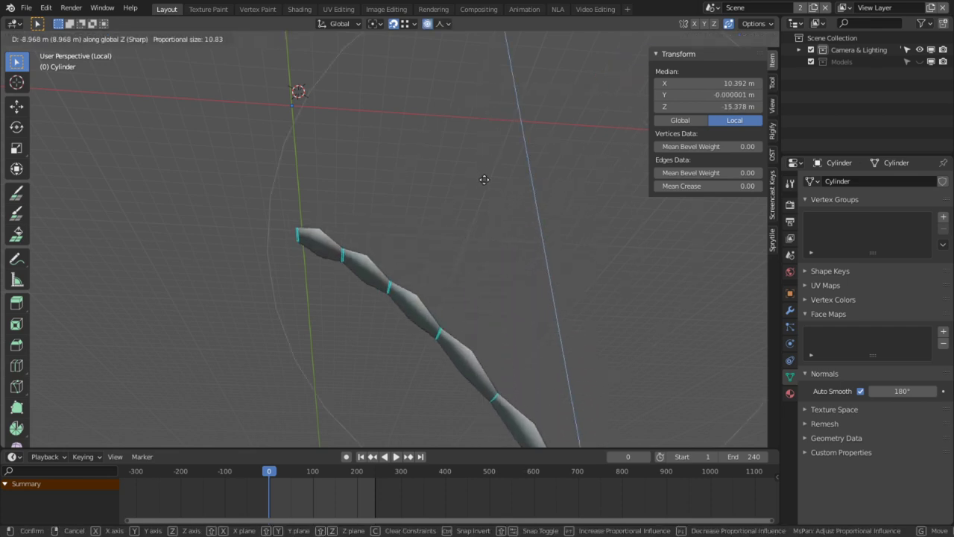
scroll(484, 183, "down", 2)
left_click(484, 184)
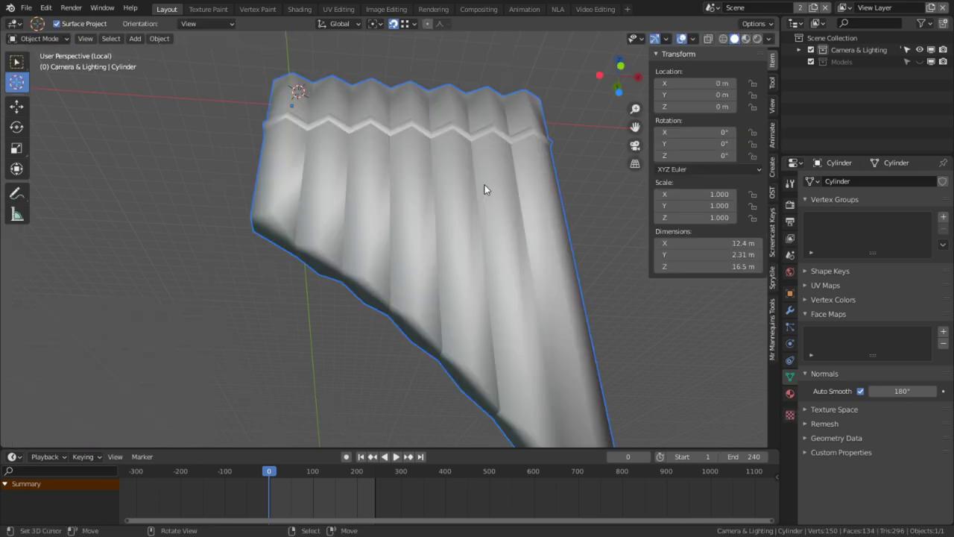
Step: Inspect the slanted prism ends in Object Mode and reveal the hidden geometry in Edit Mode
middle_click_drag(480, 202, 437, 296)
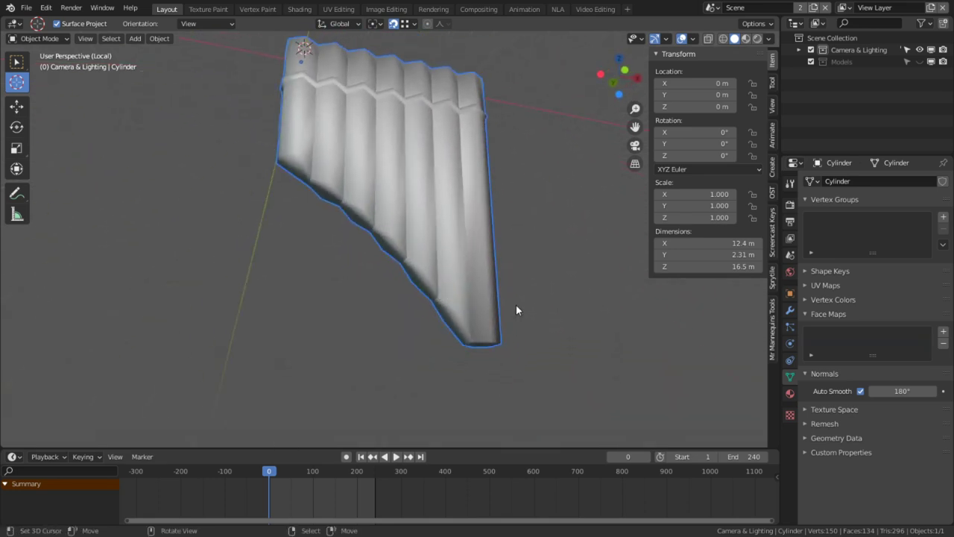
middle_click_drag(495, 288, 480, 228)
key("Tab")
key("Tab")
key("Tab")
key("alt+h")
Step: Triangulate the first prism's lower end face and select its middle diagonal edge
right_click(339, 238)
middle_click(481, 229, "alt")
middle_click_drag(321, 215, 362, 224)
key("ctrl+t")
key("2")
right_click(371, 238)
Step: Move the middle diagonal edge of the first prism's end down about 0.54 m along Z without proportional editing
key("g")
key("z")
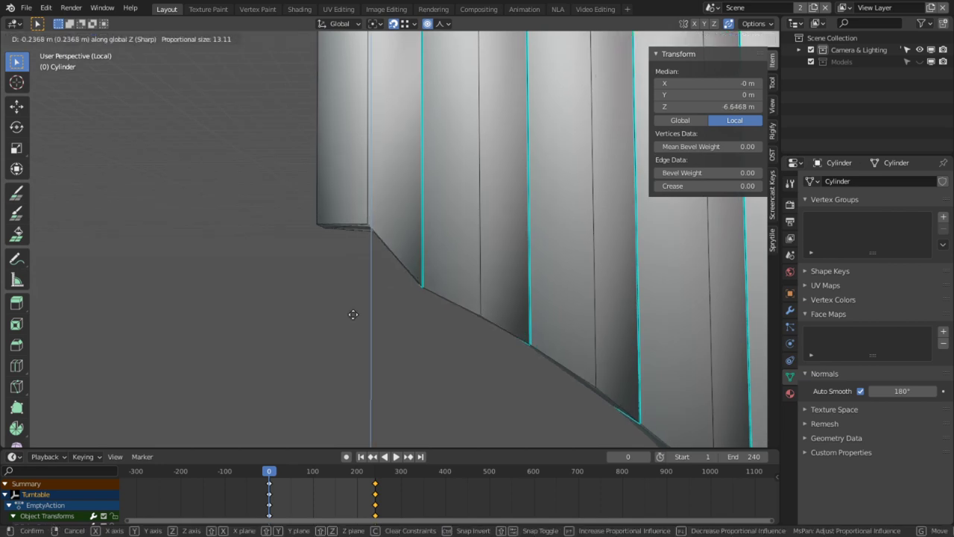
left_click(354, 306)
key("g")
key("z")
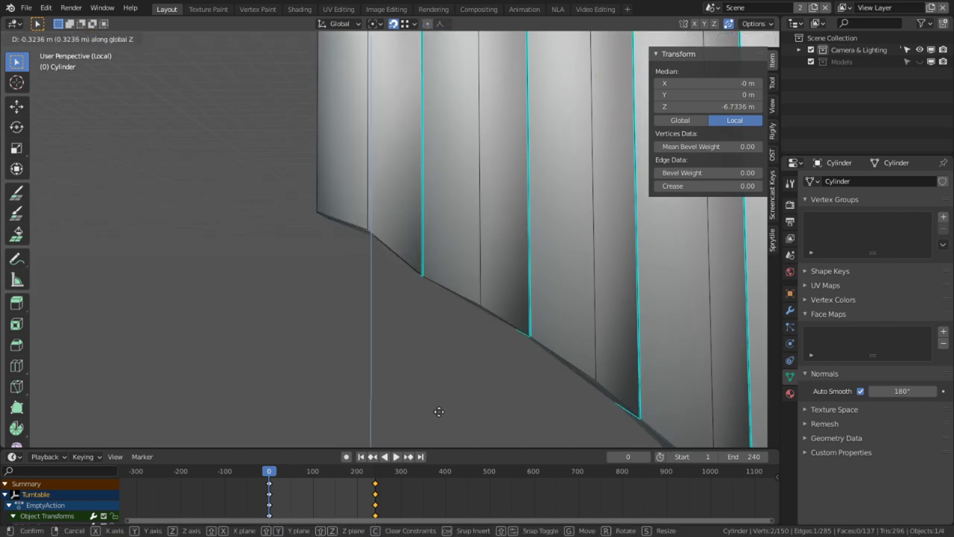
left_click(430, 122)
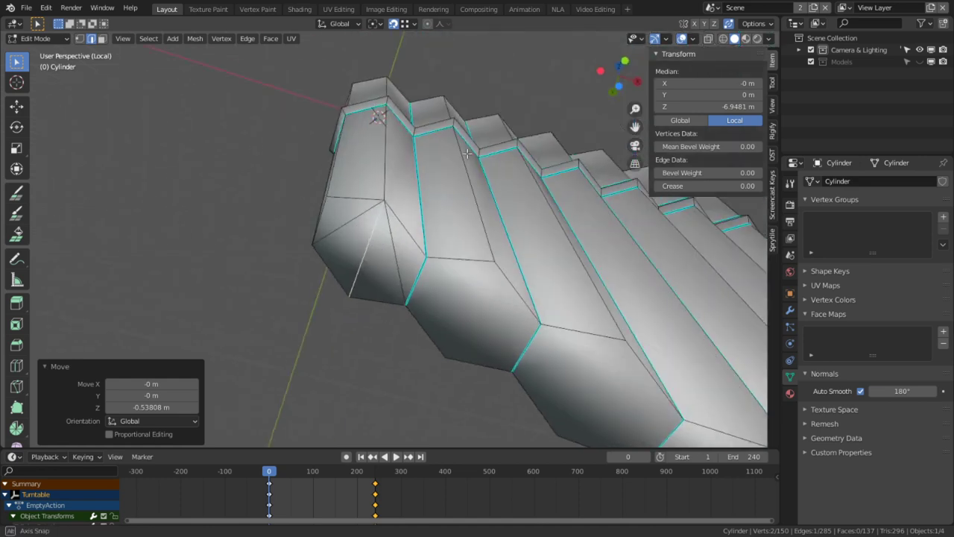
Step: Select the four triangular faces on the first prism's lower end with Circle Select
key("alt+a")
left_click(355, 226)
key("alt+a")
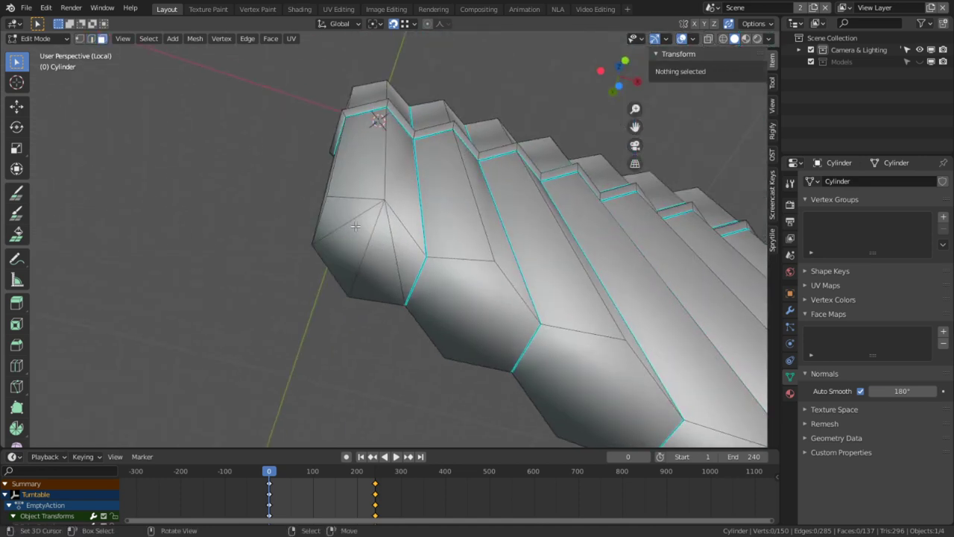
key("2")
right_click(366, 240)
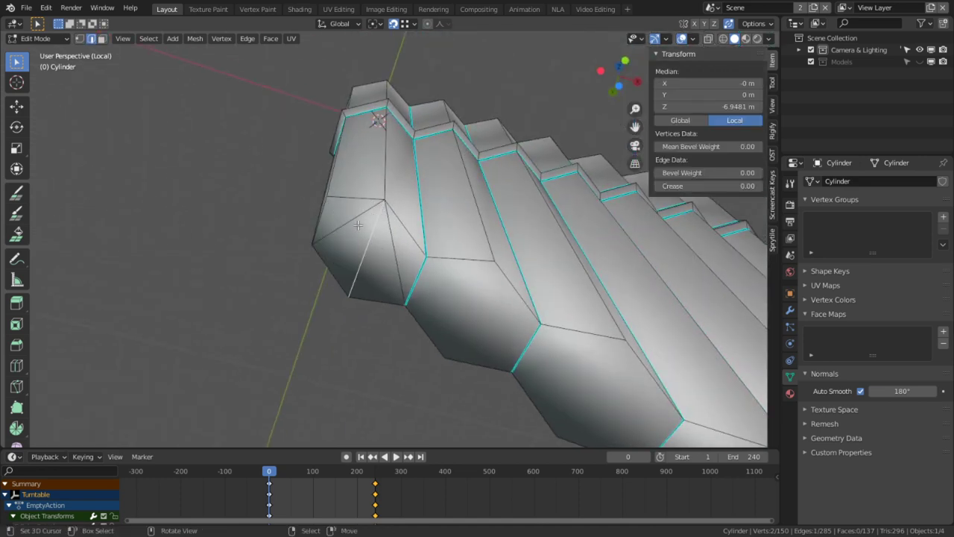
right_click(358, 223, "shift")
key("3")
right_click(356, 252)
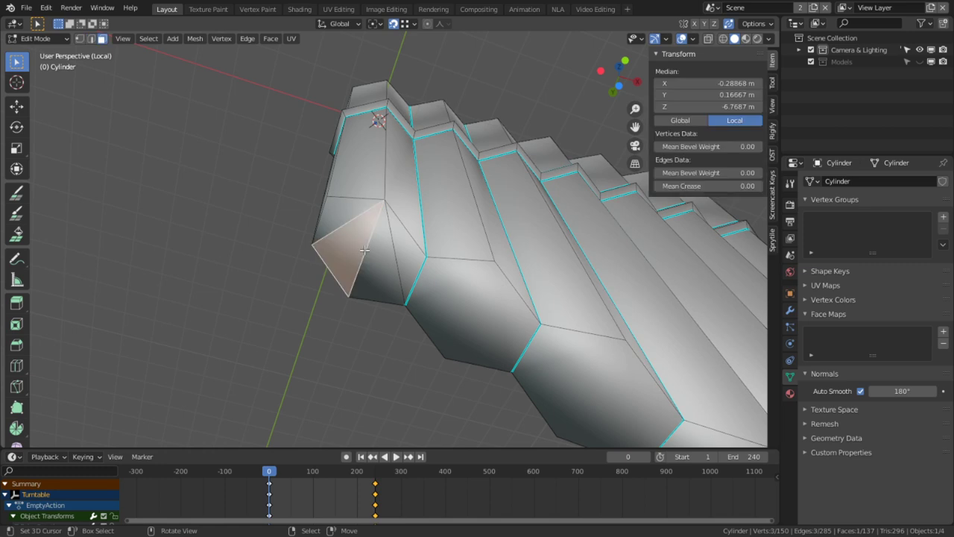
key("c")
left_click(378, 240)
middle_click(403, 160)
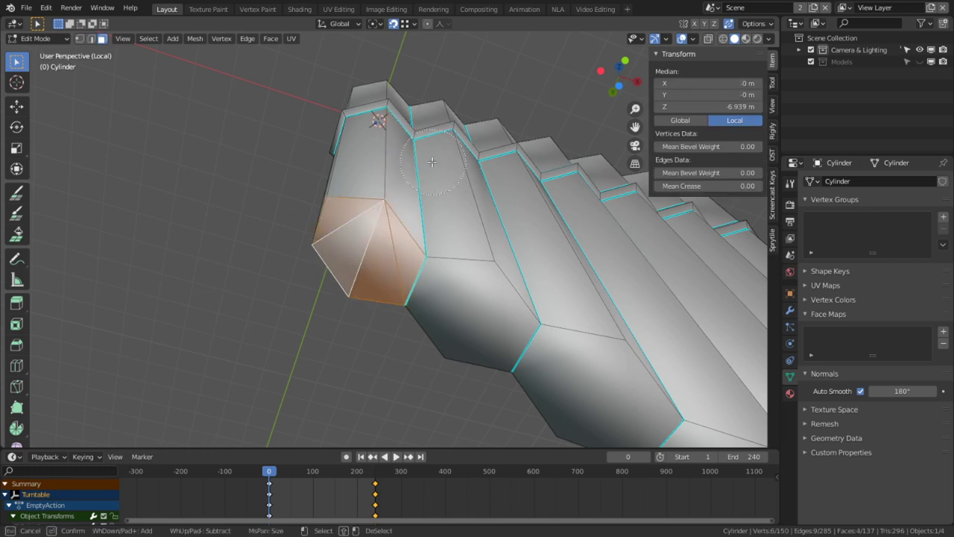
right_click(400, 201)
Step: Dissolve the three diagonal edges on the first prism's lower end to form a single hexagonal face
middle_click_drag(399, 213, 526, 204)
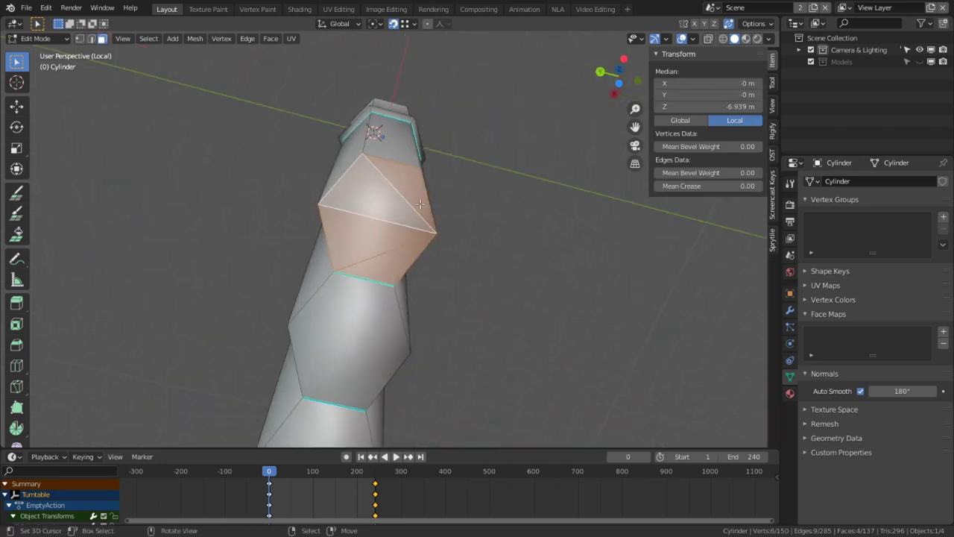
right_click(412, 203)
key("2")
right_click(414, 202)
key("ctrl+x")
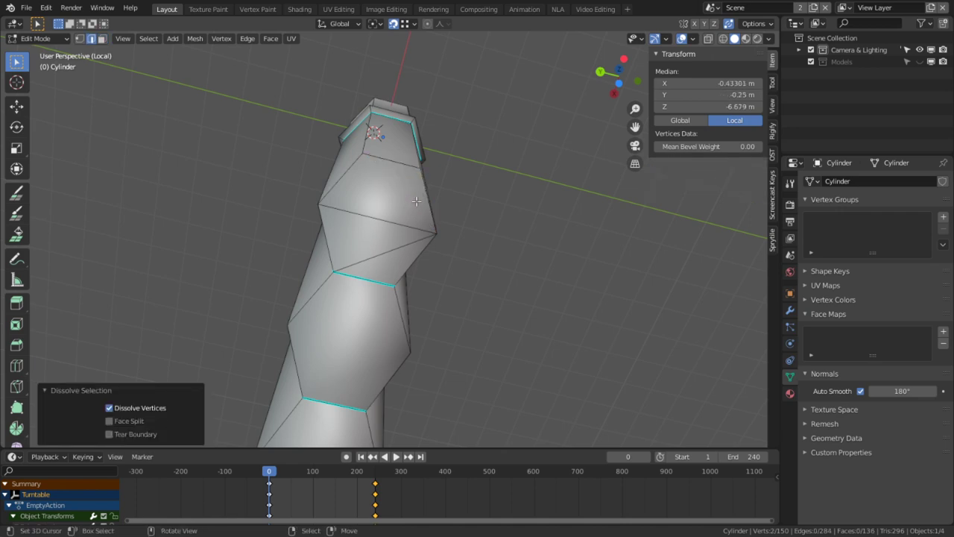
right_click(369, 229)
right_click(381, 254)
key("ctrl+x")
right_click(375, 206)
key("ctrl+x")
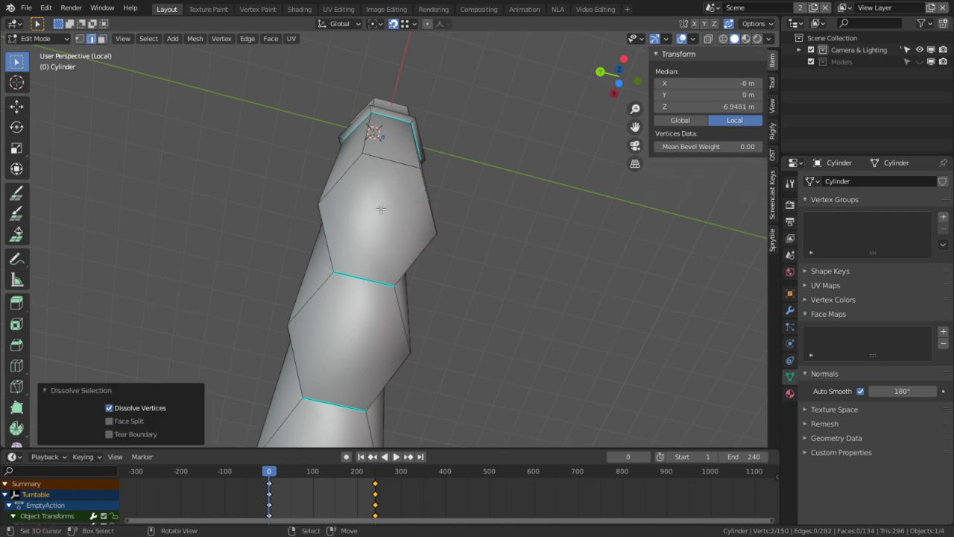
Step: Select the lower end faces of all seven prisms
middle_click_drag(381, 210, 256, 299)
key("3")
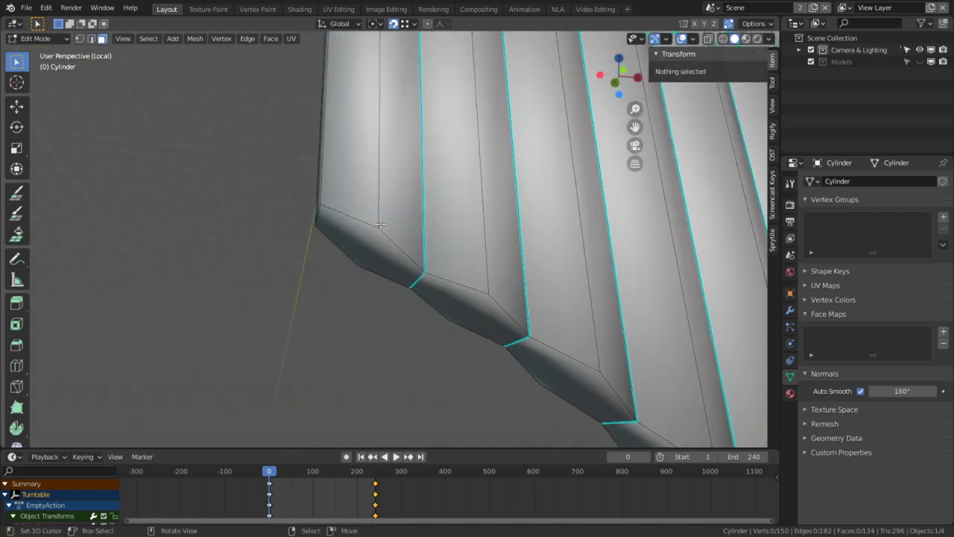
right_click(381, 224)
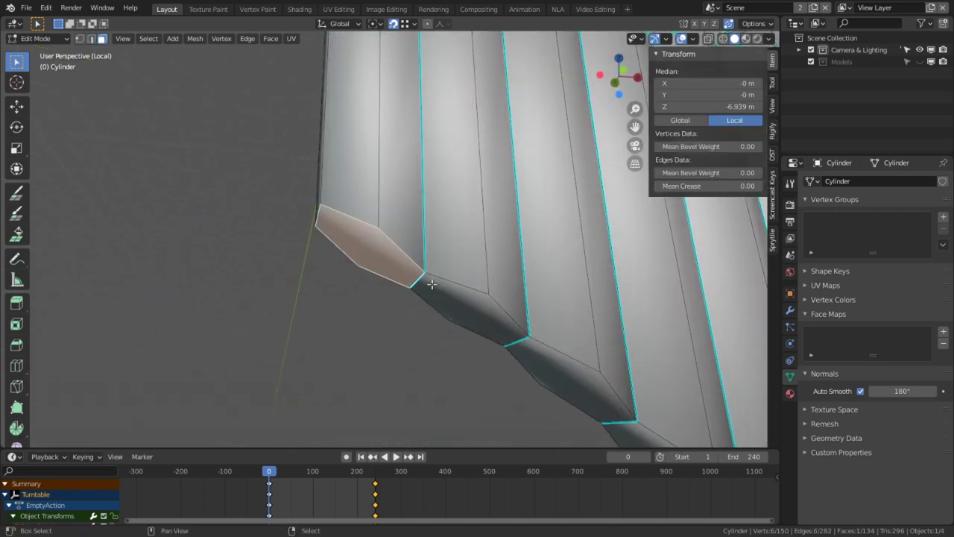
right_click(432, 285, "shift")
right_click(568, 386, "shift")
middle_click_drag(567, 386, 466, 264)
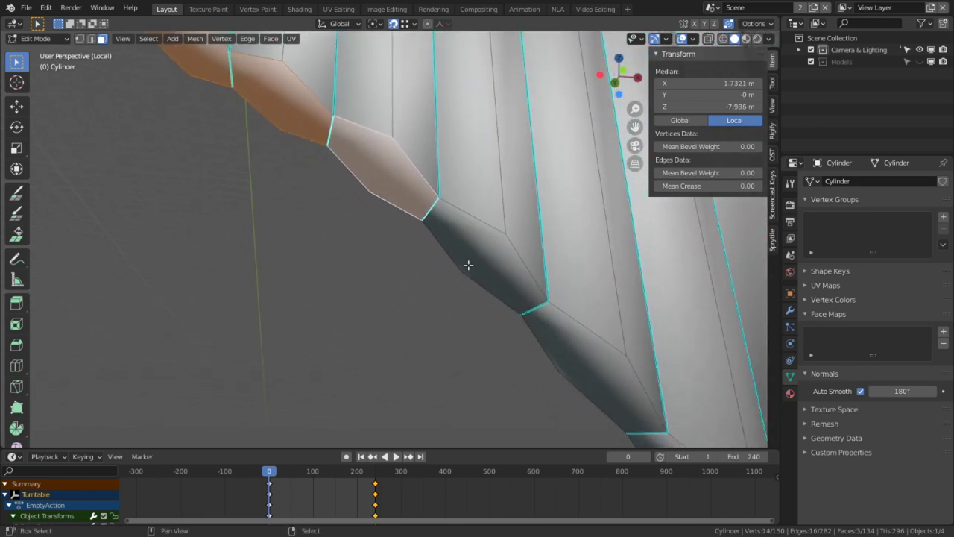
right_click(467, 264, "shift")
right_click(569, 363, "shift")
middle_click_drag(569, 362, 592, 293)
right_click(591, 293, "shift")
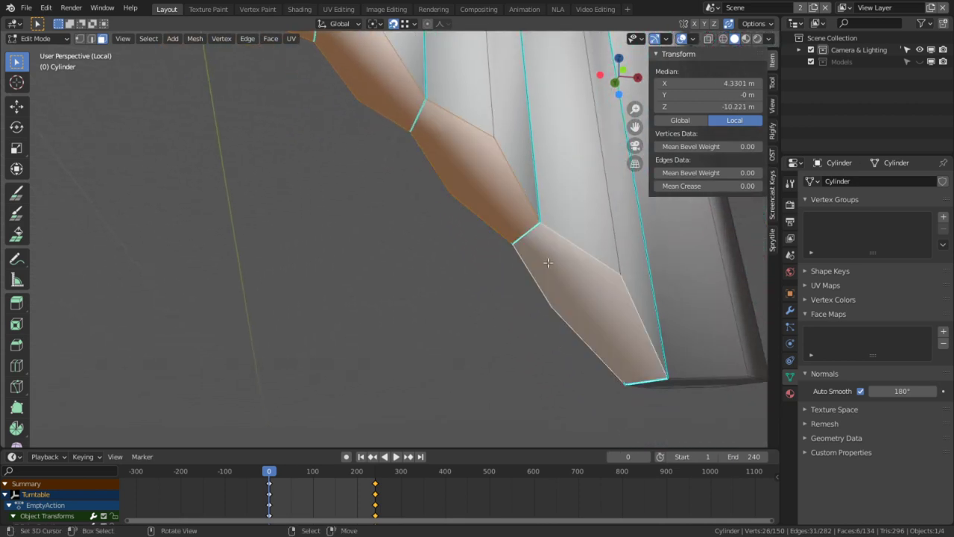
middle_click_drag(545, 257, 491, 159)
right_click(594, 244, "shift")
Step: Inset the seven end faces individually from the bottom view with a thickness of about 0.2271 m
key("KP_7")
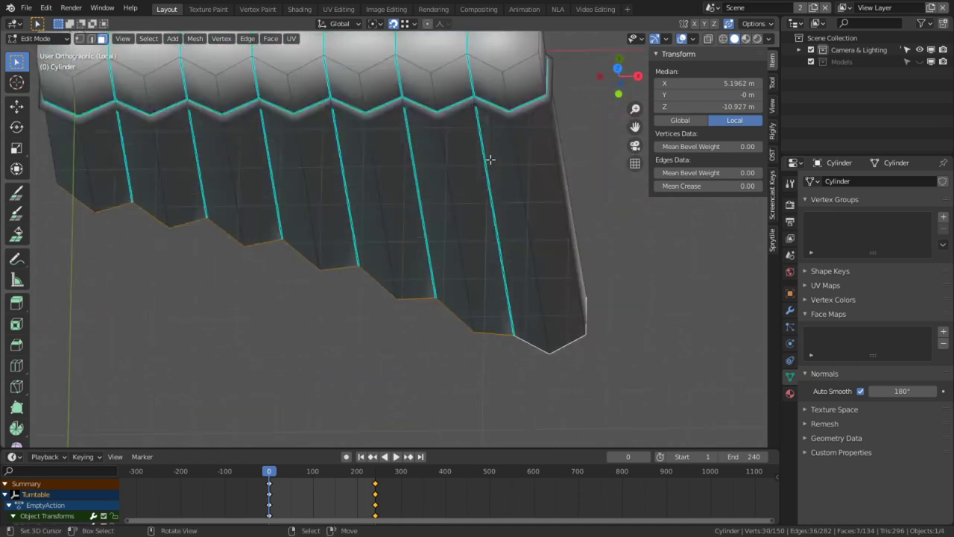
key("KP_1")
key("ctrl+KP_7")
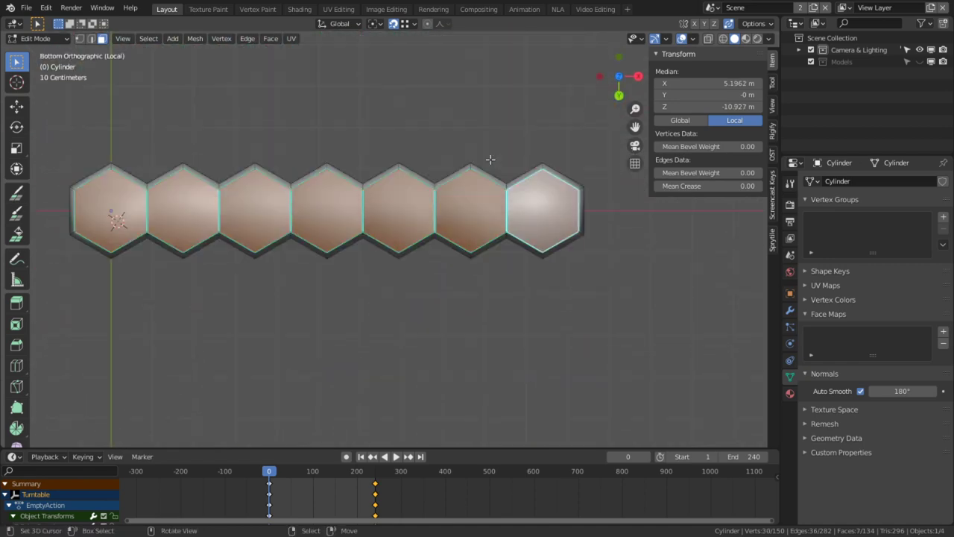
scroll(490, 158, "up", 4)
scroll(573, 162, "down", 2)
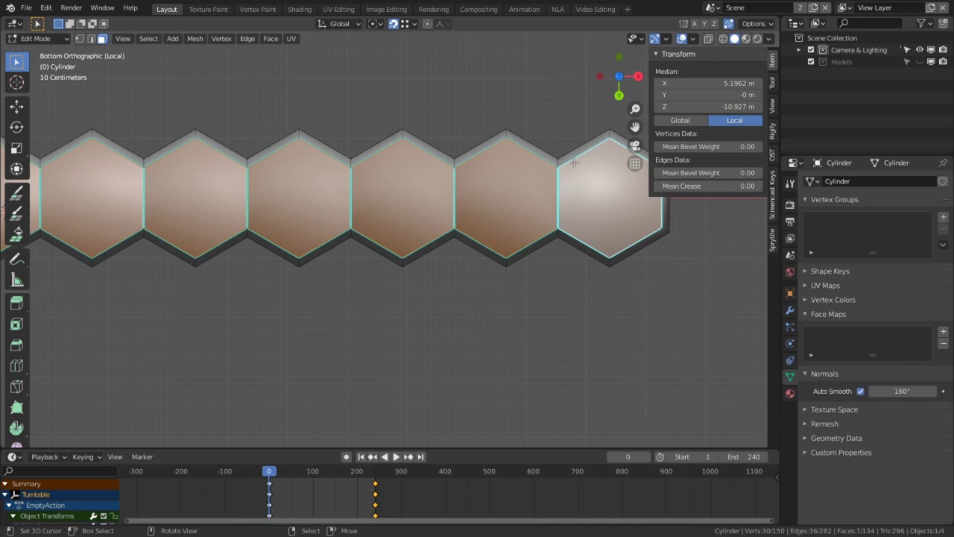
key("i")
left_click(666, 250)
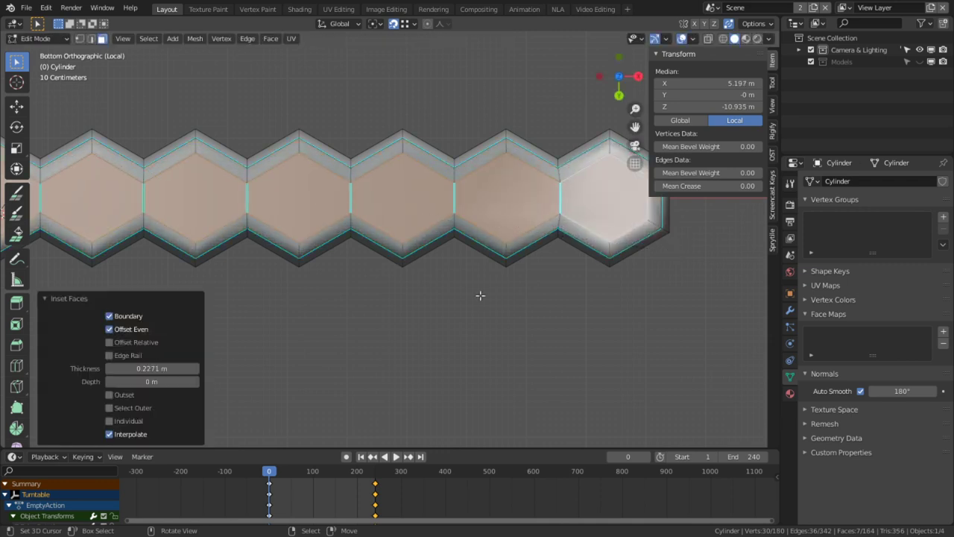
left_click(109, 422)
scroll(261, 268, "down", 2)
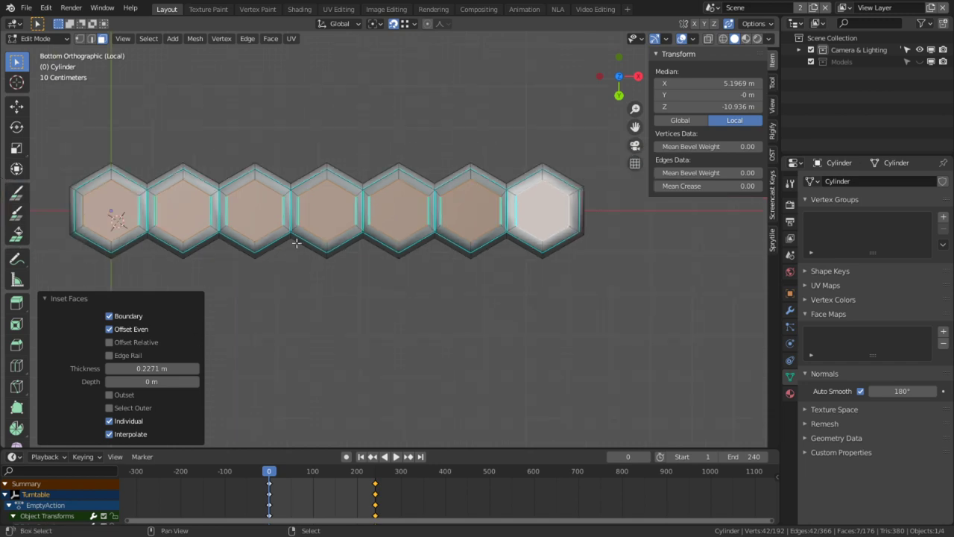
Step: Mark the boundary edges of the seven inset end faces as sharp
middle_click_drag(296, 243, 341, 242, "shift")
key("ctrl+e")
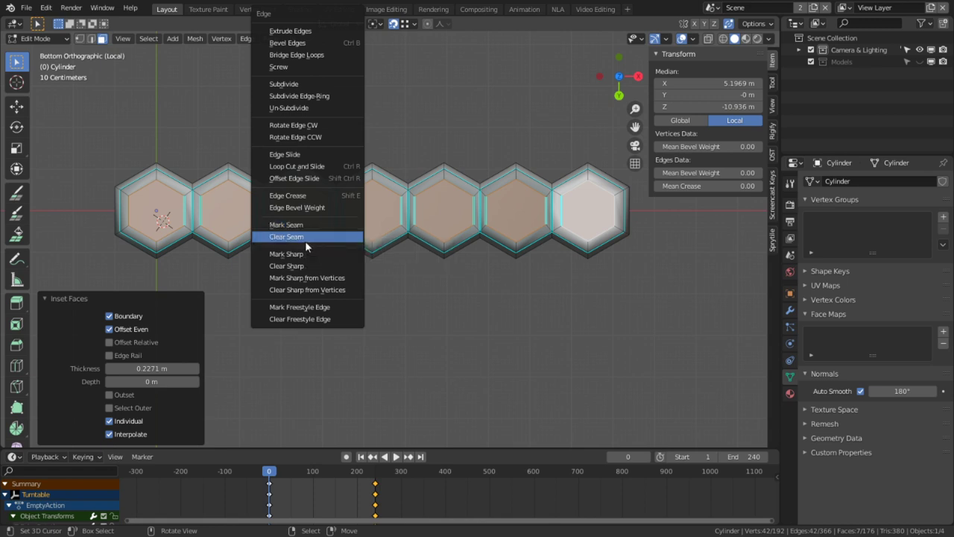
left_click(307, 255)
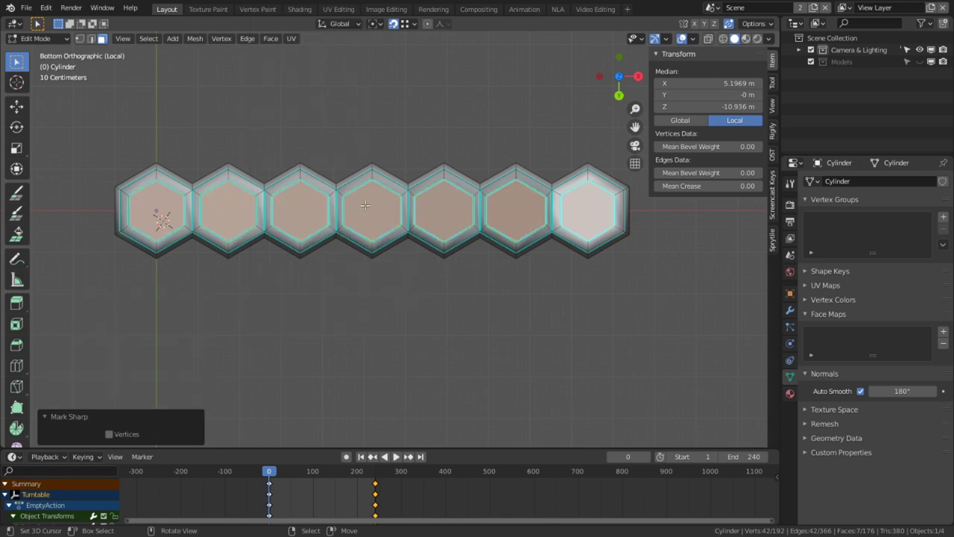
Step: Select the outer rim edges around the prisms' lower ends, working from the first prism towards the last
middle_click_drag(366, 189, 366, 323)
left_click(387, 238, "alt")
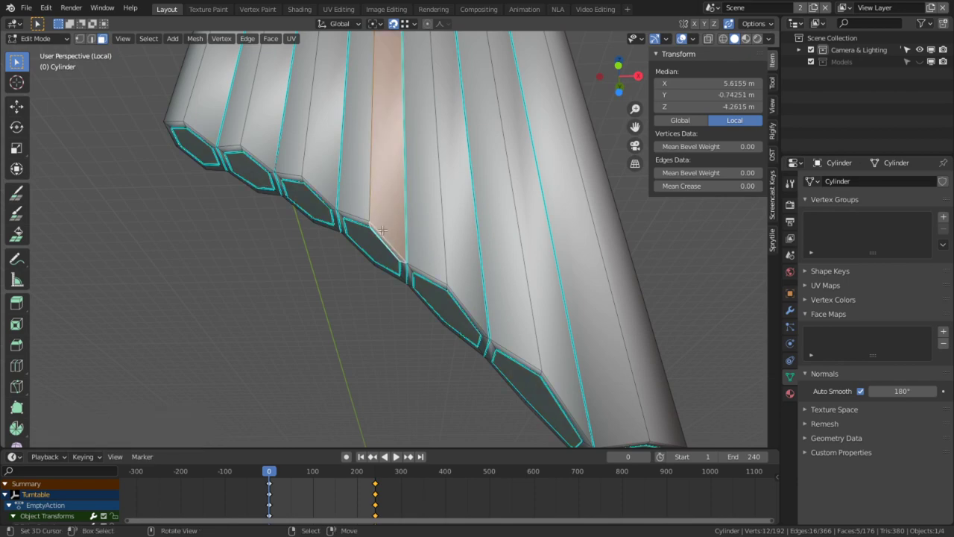
key("2")
left_click(381, 232, "alt")
middle_click_drag(382, 233, 408, 208)
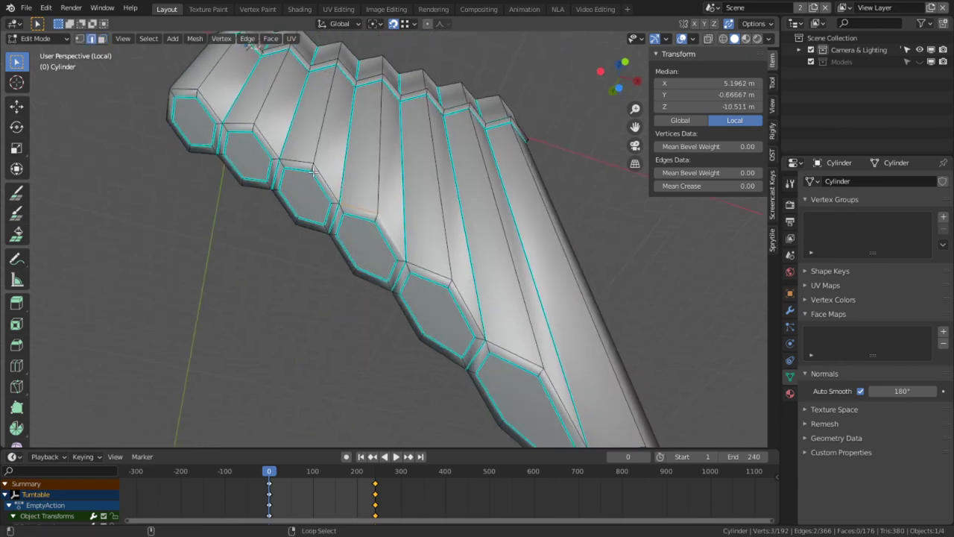
left_click(208, 111, "alt+shift")
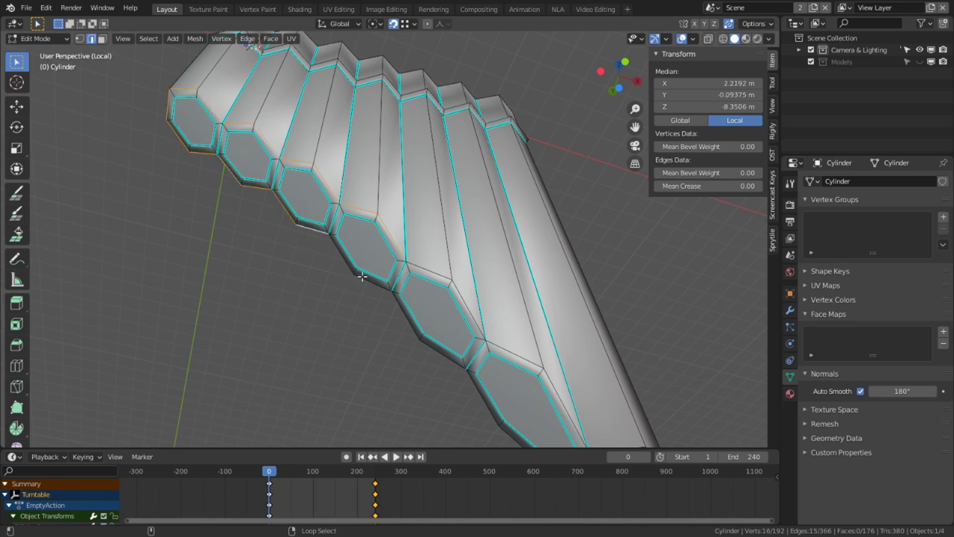
middle_click_drag(429, 360, 380, 322, "shift")
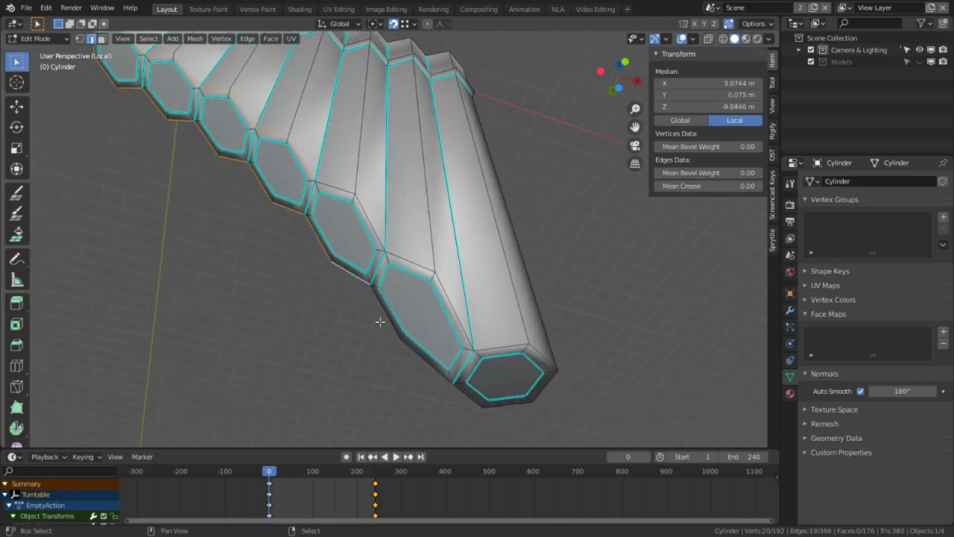
Step: Mark the outer rim edges around the bottom ends of the pipes as sharp
left_click(521, 422, "alt+shift")
right_click(456, 296, "alt+shift")
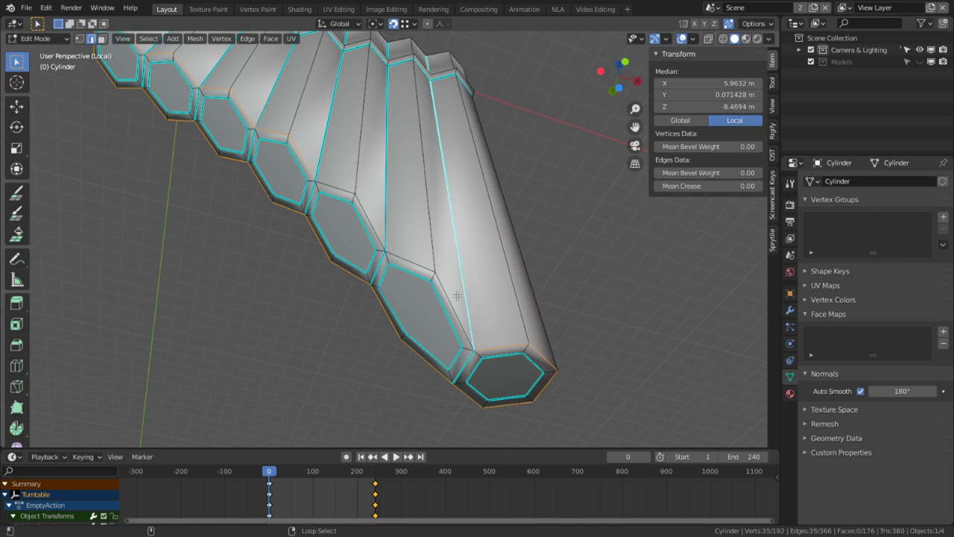
right_click(456, 296, "alt+shift")
key("ctrl+e")
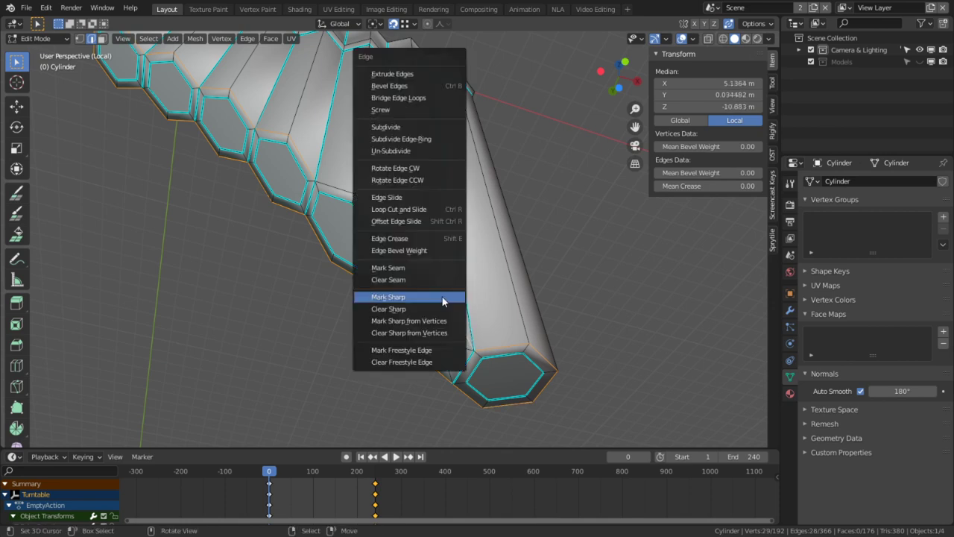
left_click(321, 182, "alt+shift")
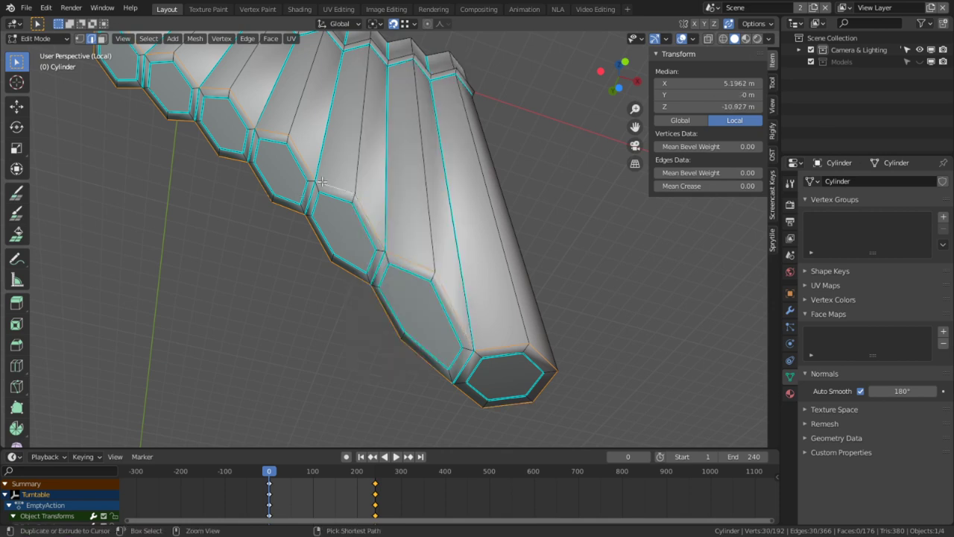
key("ctrl+e")
left_click(307, 256)
Step: Examine the shading of the pipes' bottom ends and sides in Object Mode
middle_click_drag(403, 239, 392, 196)
key("3")
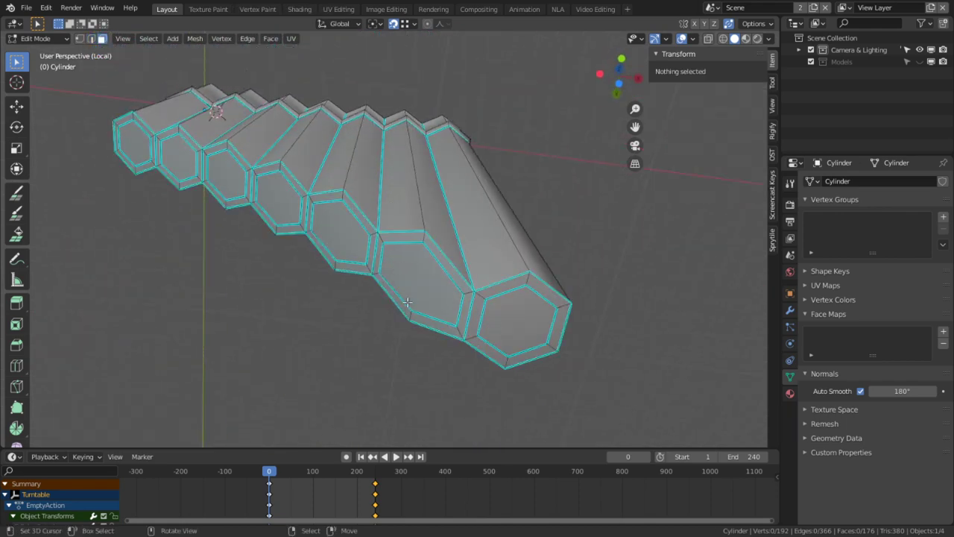
left_click(407, 304)
middle_click_drag(448, 211, 471, 198)
scroll(408, 266, "up", 3)
key("Tab")
middle_click_drag(511, 163, 487, 271)
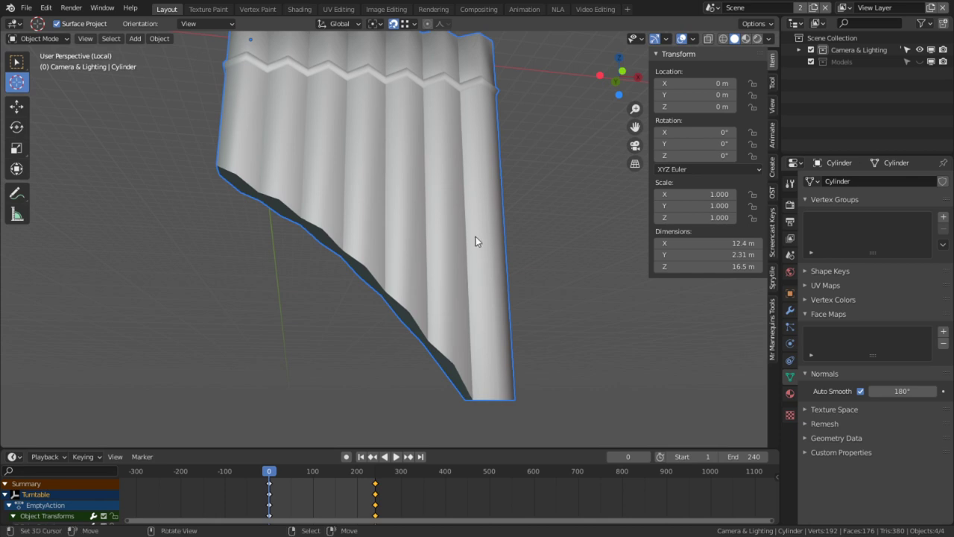
Step: Switch to the Shading workspace and bring the pipes' top ends into view in Edit Mode
left_click(299, 9)
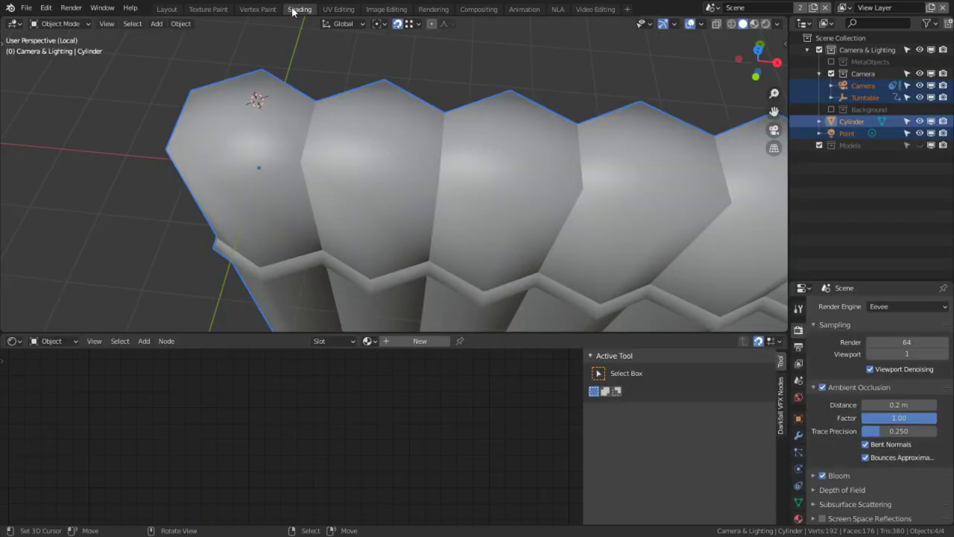
scroll(330, 164, "down", 4)
middle_click_drag(375, 180, 379, 207)
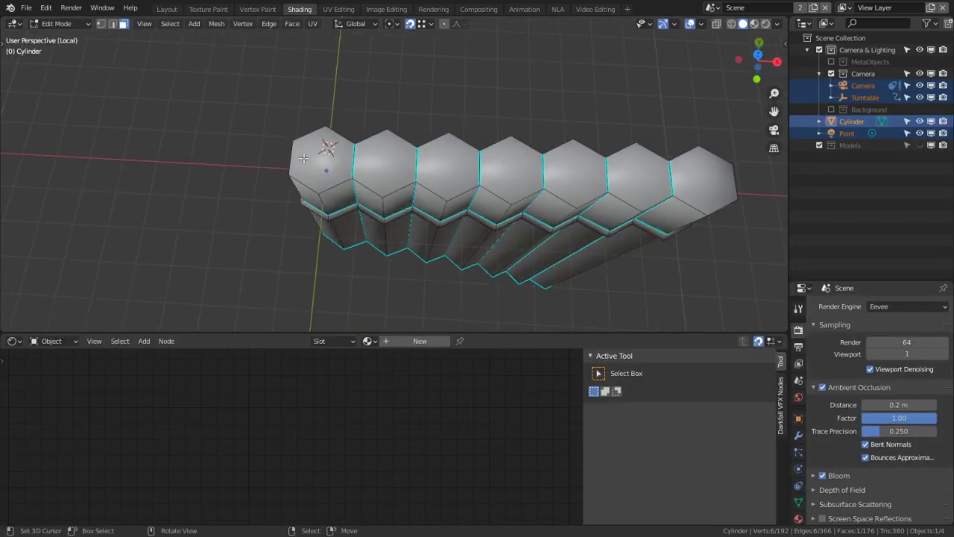
Step: Inset the seven hexagonal top faces of the pipes individually by about 0.19 m
left_click(317, 160)
left_click(384, 164, "shift")
left_click(448, 168, "shift")
left_click(511, 170, "shift")
left_click(600, 173, "shift")
left_click(657, 173, "shift")
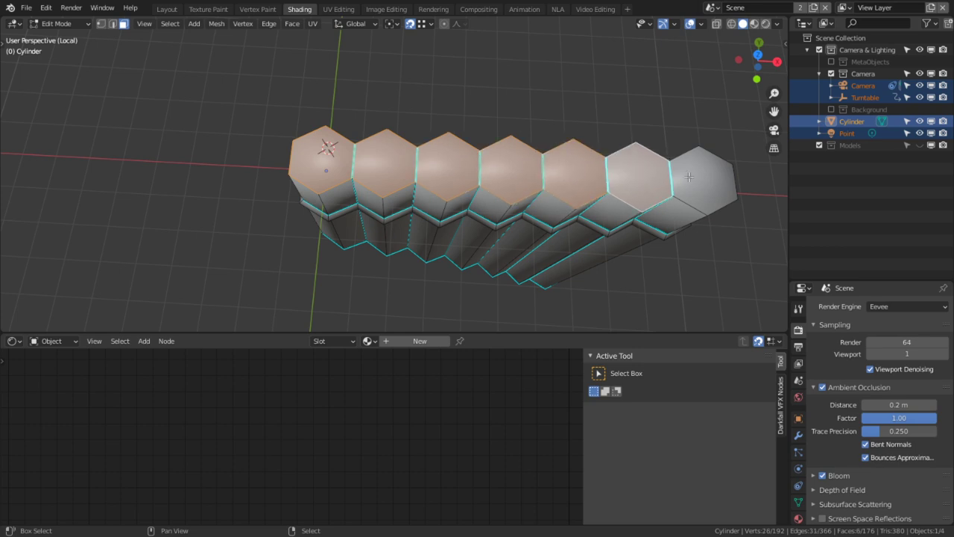
left_click(700, 177, "shift")
middle_click_drag(700, 177, 604, 147)
key("i")
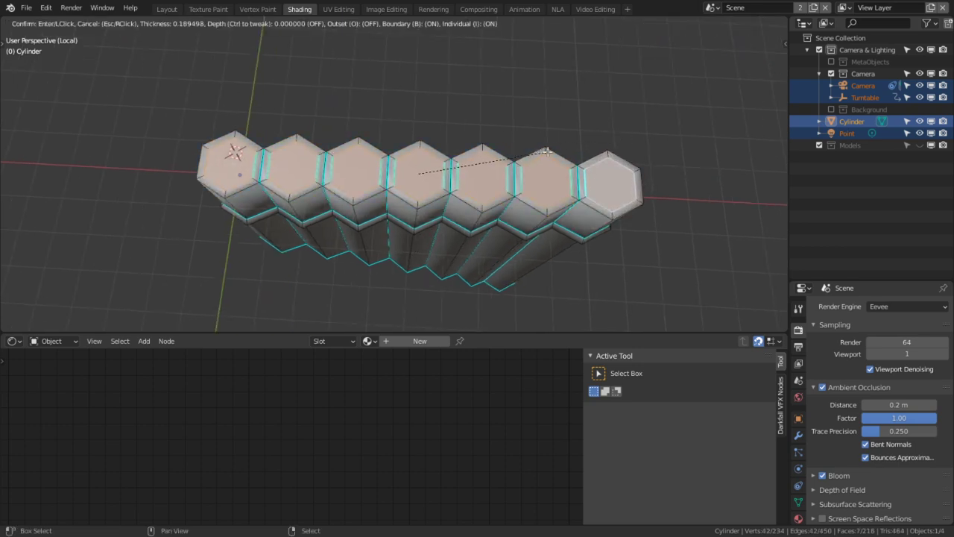
left_click(548, 152)
Step: Mark the borders of the seven inset top faces as sharp and clear the selection in edge mode
key("ctrl+e")
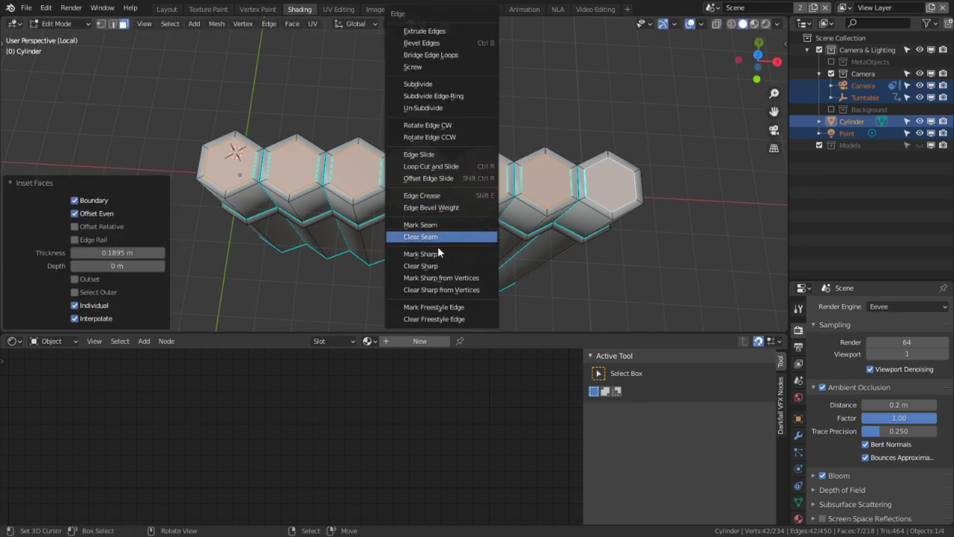
left_click(438, 255)
key("2")
key("alt+a")
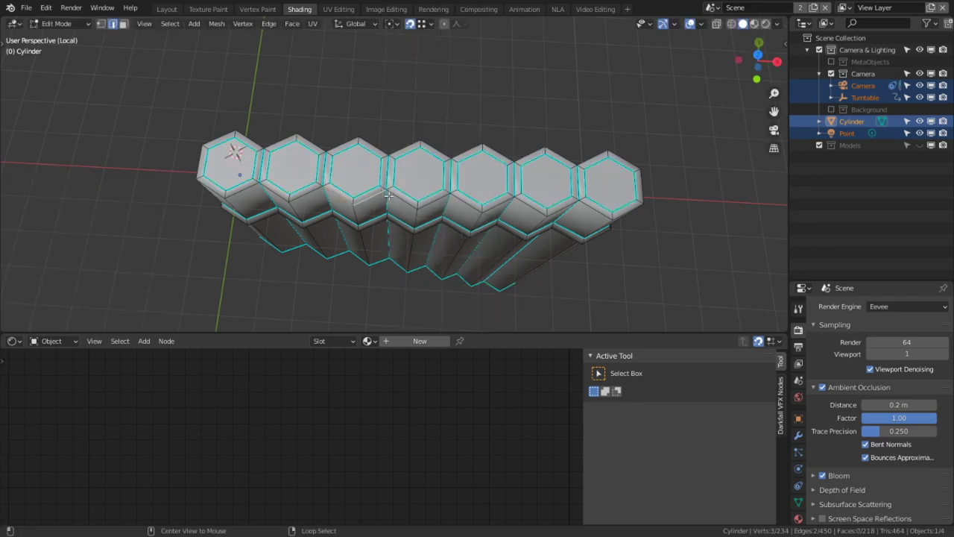
Step: Undo the sharp marking and the inset on the pipes' top faces
scroll(408, 214, "up", 3)
right_click(357, 215, "alt")
key("ctrl+z")
key("ctrl+z")
key("ctrl+z")
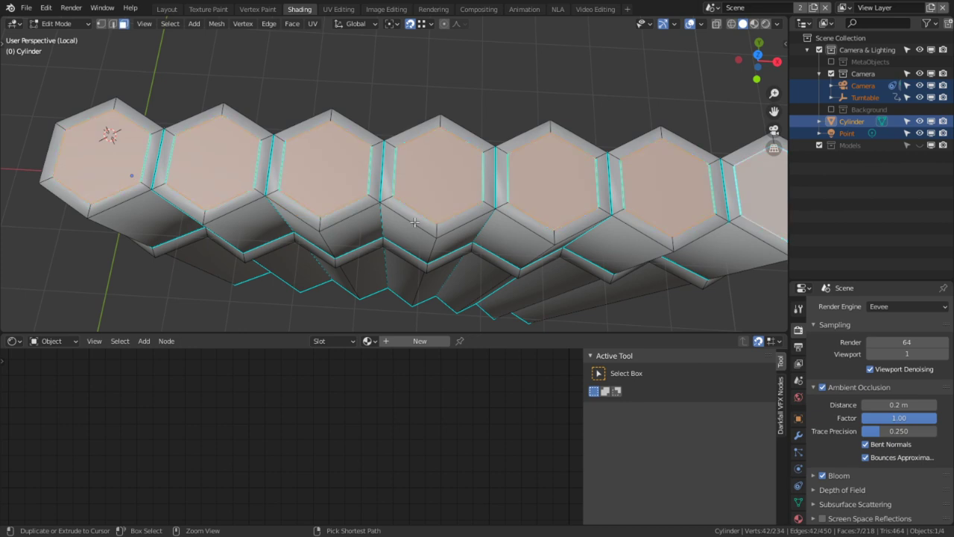
Step: Try to select the outer rim edge loop at the top of the middle pipe
left_click(411, 217, "alt")
key("2")
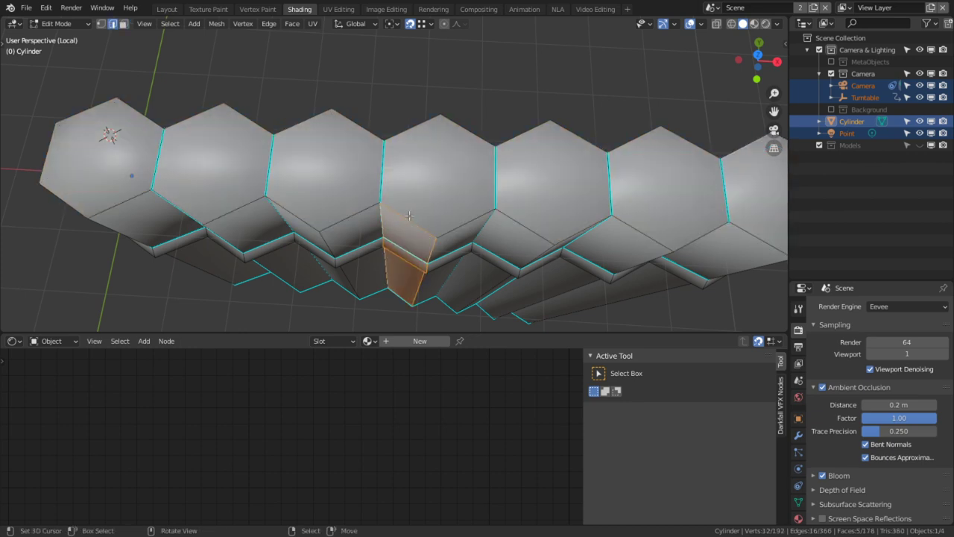
left_click(411, 216, "alt")
key("ctrl+z")
key("ctrl+z")
key("ctrl+shift+z")
left_click(410, 217, "ctrl")
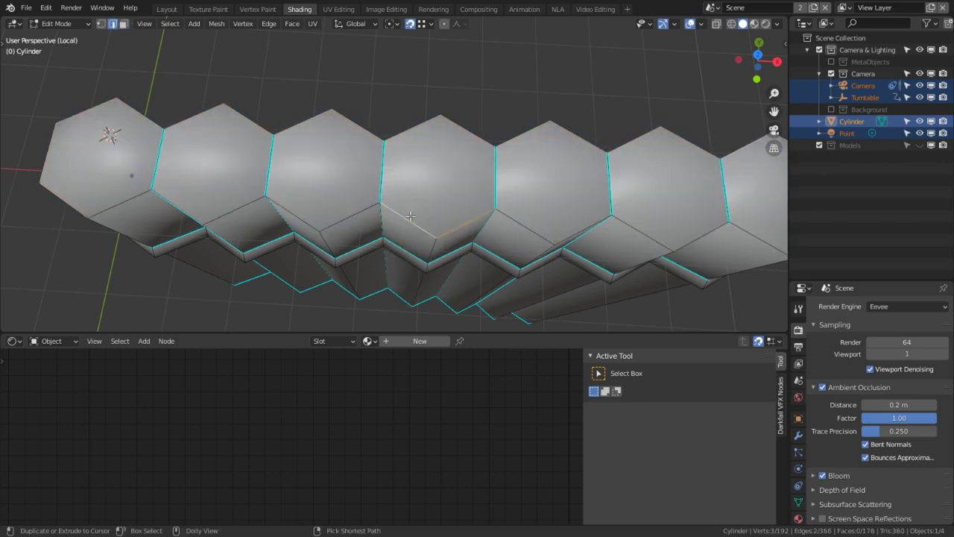
Step: Select all seven hexagonal top faces and inset them individually by about 0.18 m
key("3")
left_click(128, 153)
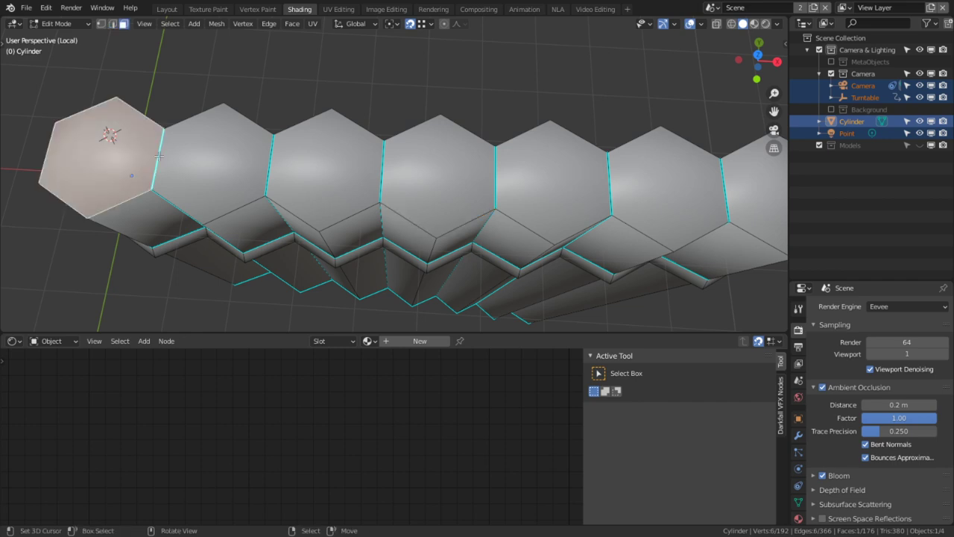
left_click(201, 147, "shift")
left_click(290, 172, "shift")
left_click(452, 172, "shift")
left_click(539, 190, "shift")
middle_click_drag(539, 190, 369, 183, "shift")
left_click(466, 175, "shift")
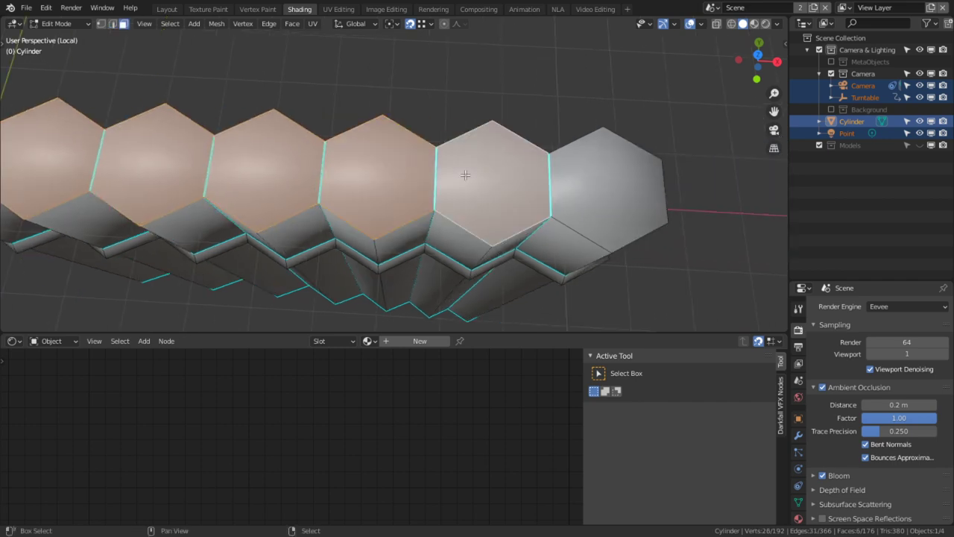
left_click(631, 172, "shift")
key("i")
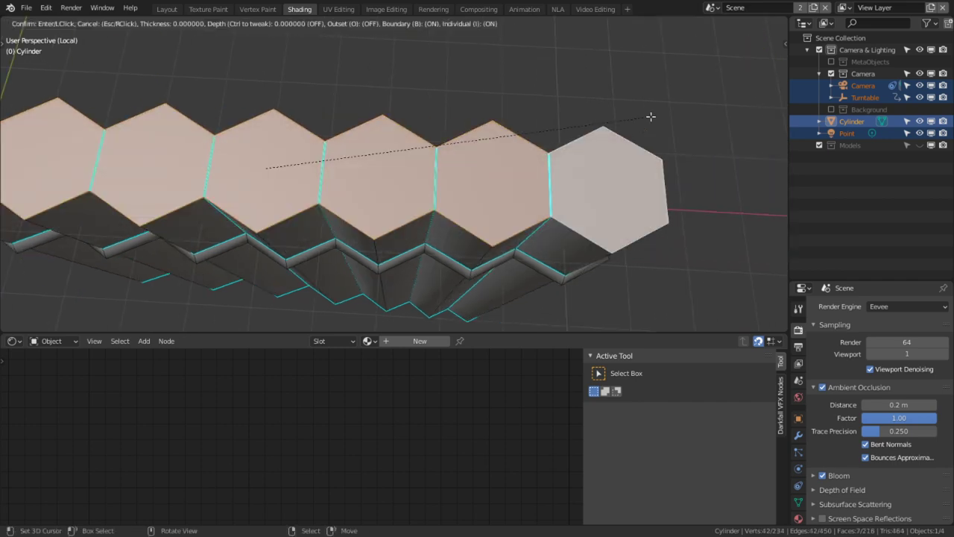
key("i")
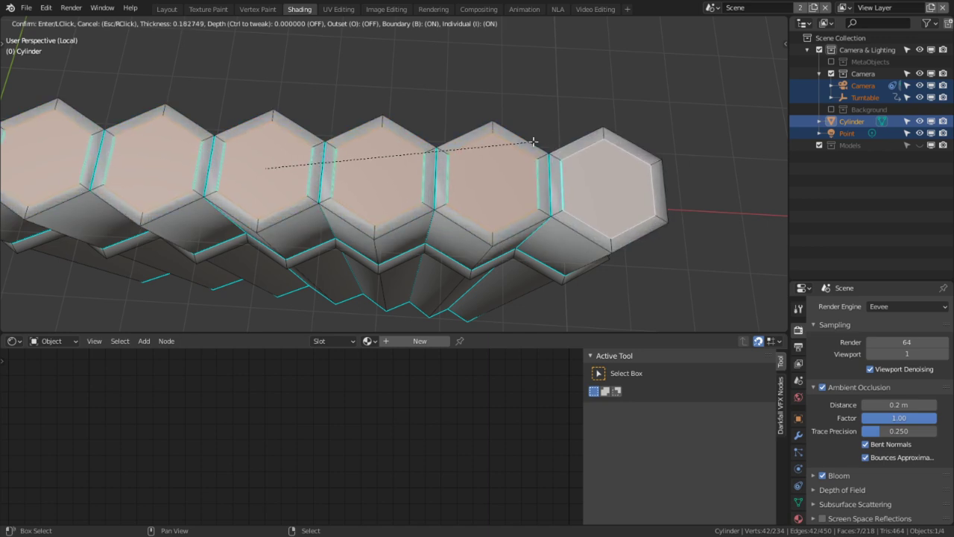
left_click(534, 142)
Step: Select the outer rim edges around all seven pipe tops and mark them as sharp
key("2")
right_click(564, 127, "alt")
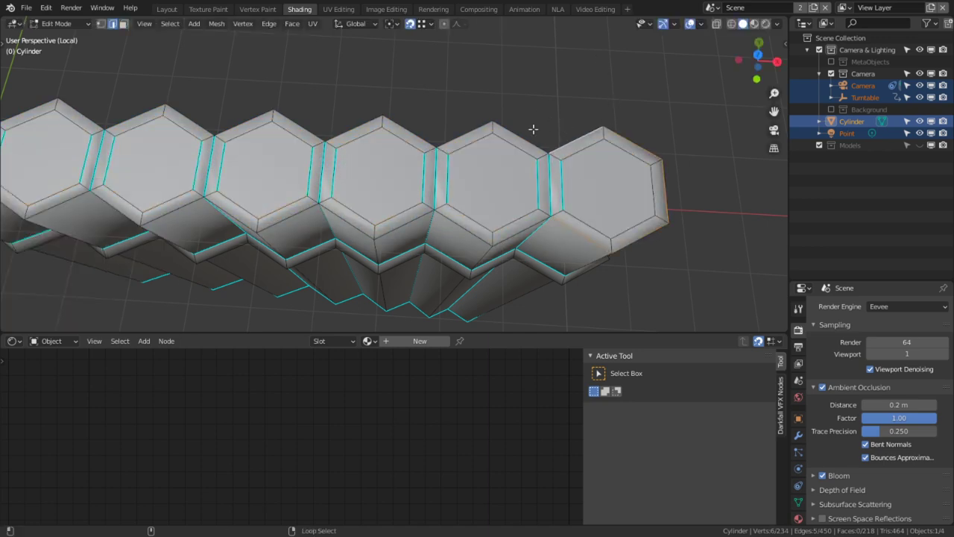
right_click(492, 112, "alt+shift")
right_click(424, 121, "alt+shift")
right_click(303, 109, "alt+shift")
middle_click_drag(303, 109, 438, 155, "shift")
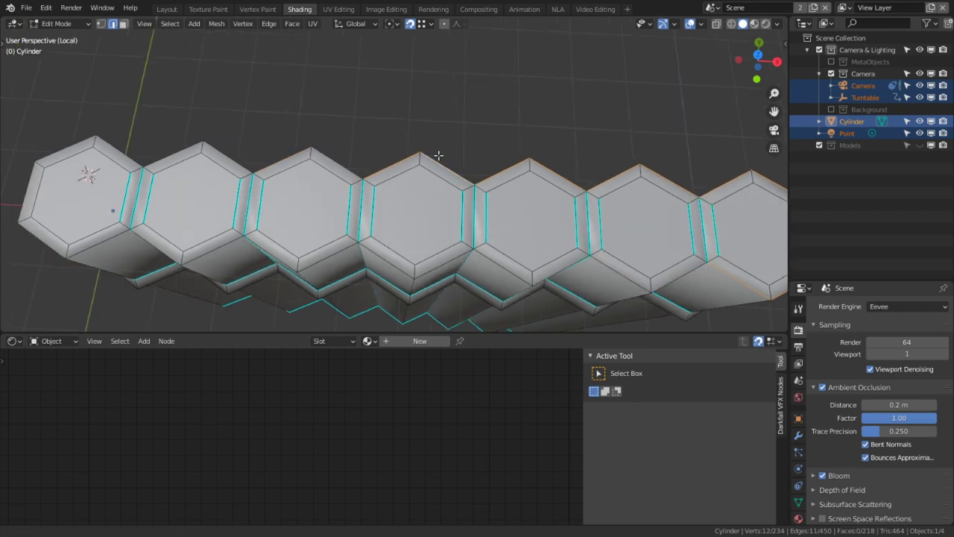
right_click(337, 151, "alt+shift")
right_click(230, 144, "alt+shift")
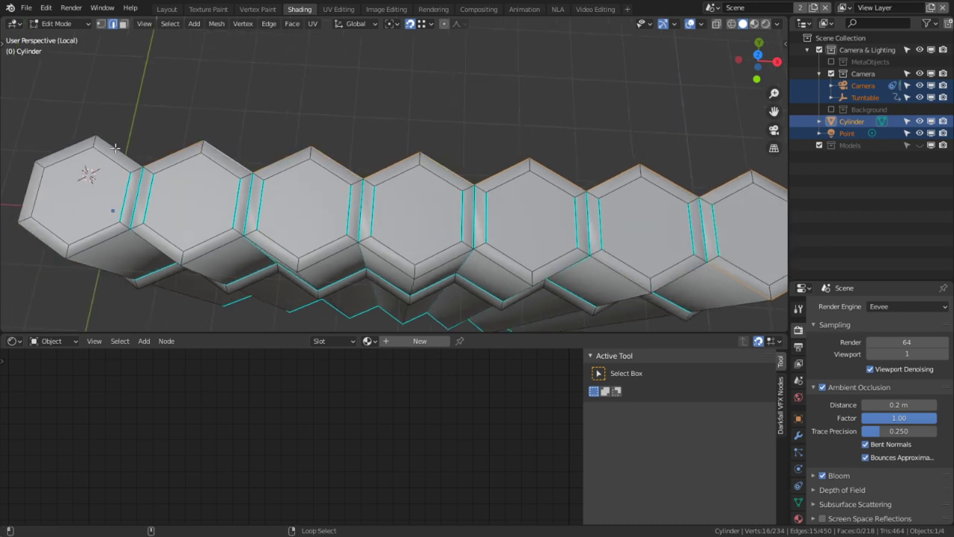
right_click(115, 147, "alt+shift")
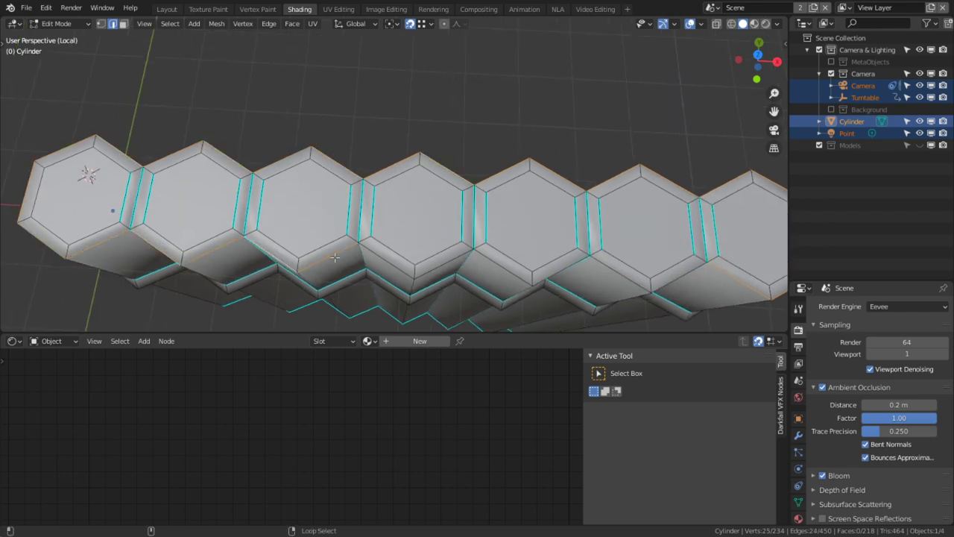
right_click(417, 260, "alt+shift")
right_click(503, 272, "alt+shift")
middle_click_drag(503, 272, 469, 256, "shift")
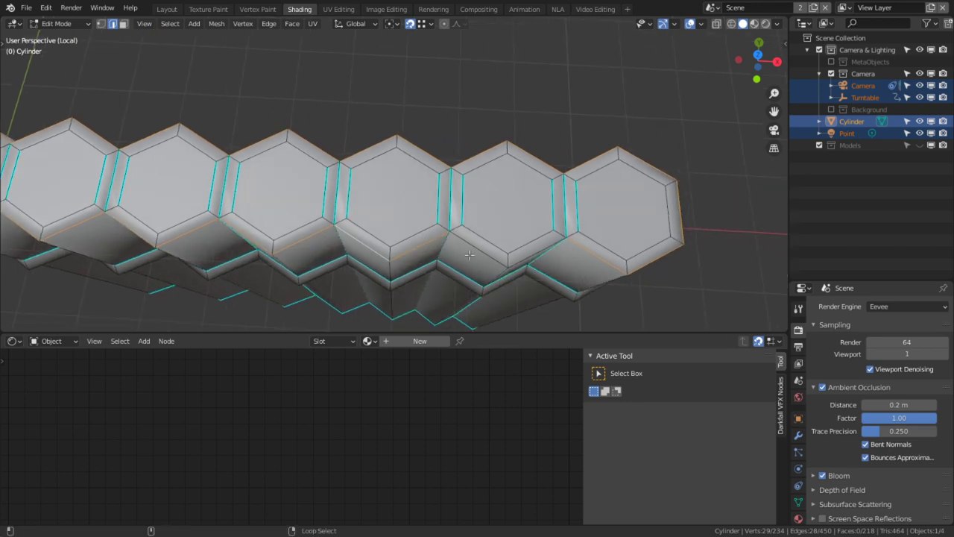
right_click(469, 256, "alt+shift")
key("ctrl+e")
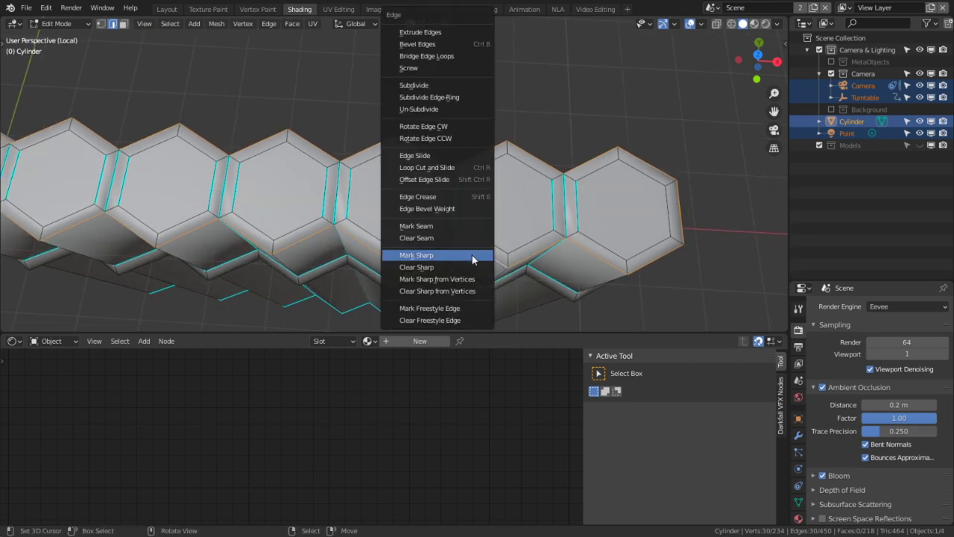
left_click(472, 255)
Step: Select the seven inner hexagonal faces on the pipe tops and mark their border edges as sharp
key("3")
right_click(647, 219)
right_click(524, 204, "shift")
right_click(416, 204, "shift")
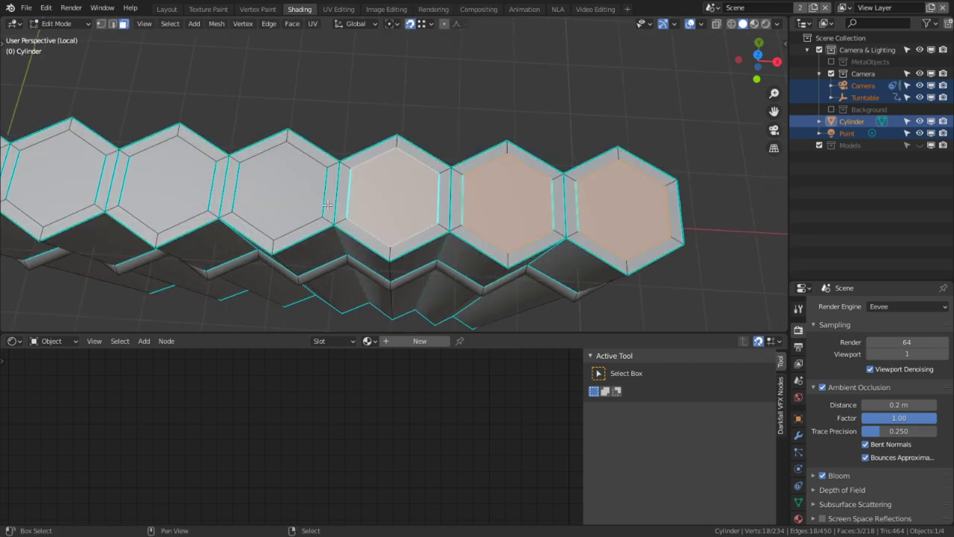
right_click(327, 204, "shift")
right_click(371, 209)
right_click(271, 184, "shift")
right_click(156, 178, "shift")
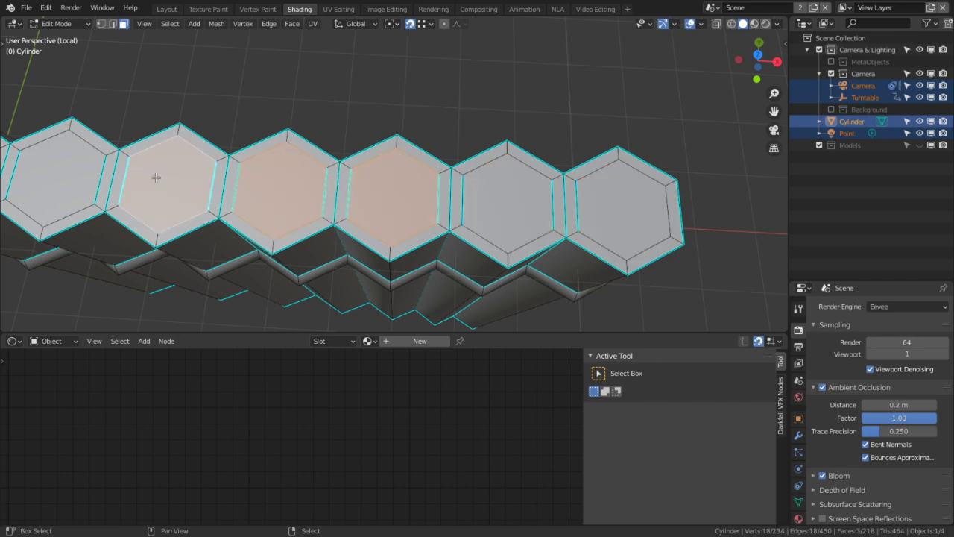
right_click(69, 172, "shift")
middle_click_drag(108, 187, 313, 193, "shift")
right_click(123, 159, "shift")
middle_click_drag(228, 178, 42, 180, "shift")
right_click(497, 207, "shift")
right_click(597, 214, "shift")
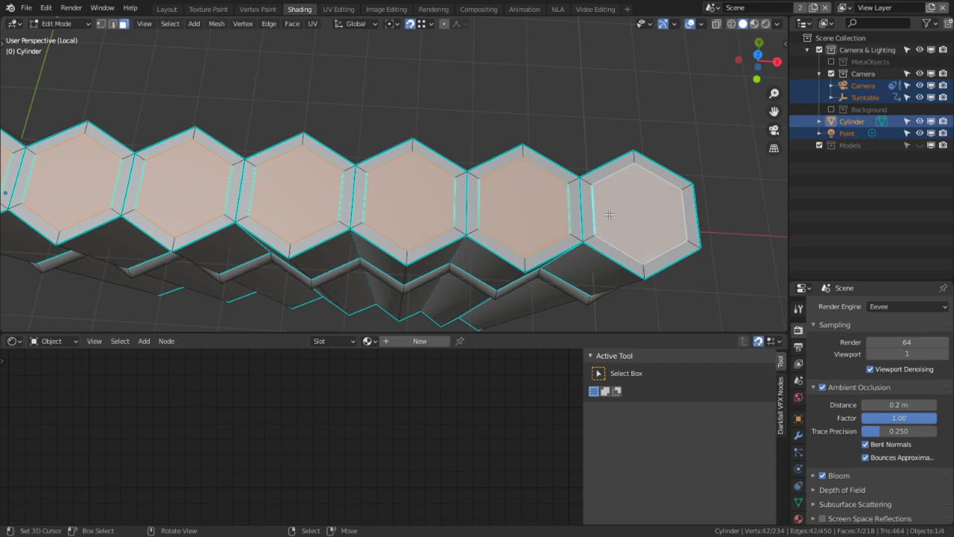
key("ctrl+e")
left_click(571, 258)
Step: Move the seven inner top faces slightly down along the global Z axis
middle_click_drag(477, 256, 470, 163)
key("Tab")
scroll(471, 164, "down", 4)
middle_click_drag(390, 146, 541, 156)
key("Tab")
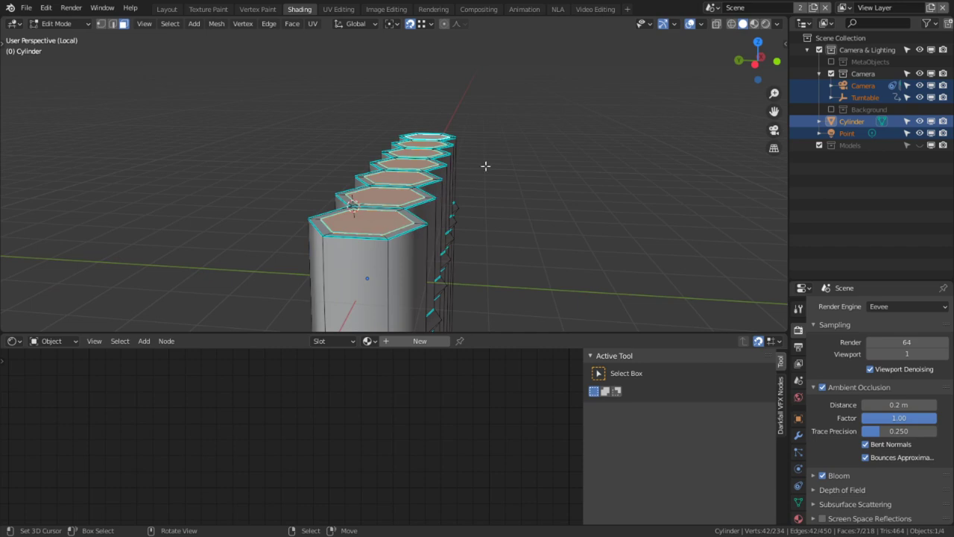
key("g")
key("z")
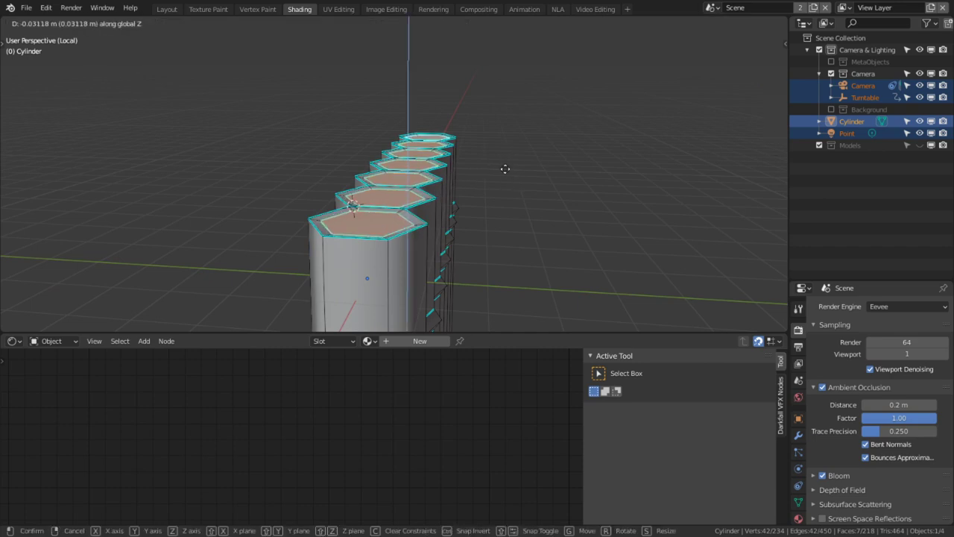
left_click(503, 173)
Step: Clear the sharp marking from the outer rim edge loop on the first pipe's top
key("Tab")
mouse_move(501, 211)
middle_mouse_down()
mouse_move(519, 210)
mouse_move(494, 213)
mouse_move(496, 236)
mouse_move(528, 230)
mouse_move(517, 220)
middle_mouse_up()
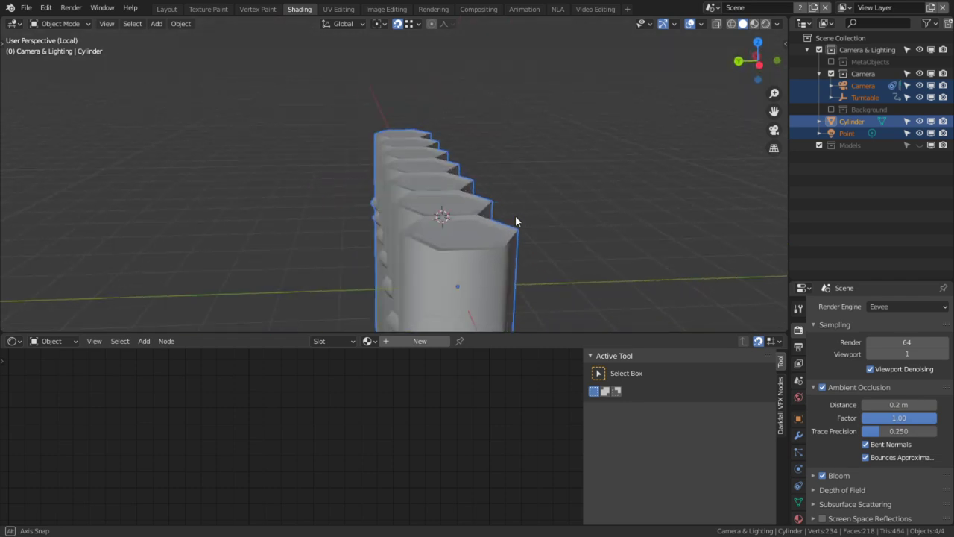
key("Tab")
left_click(413, 252, "alt")
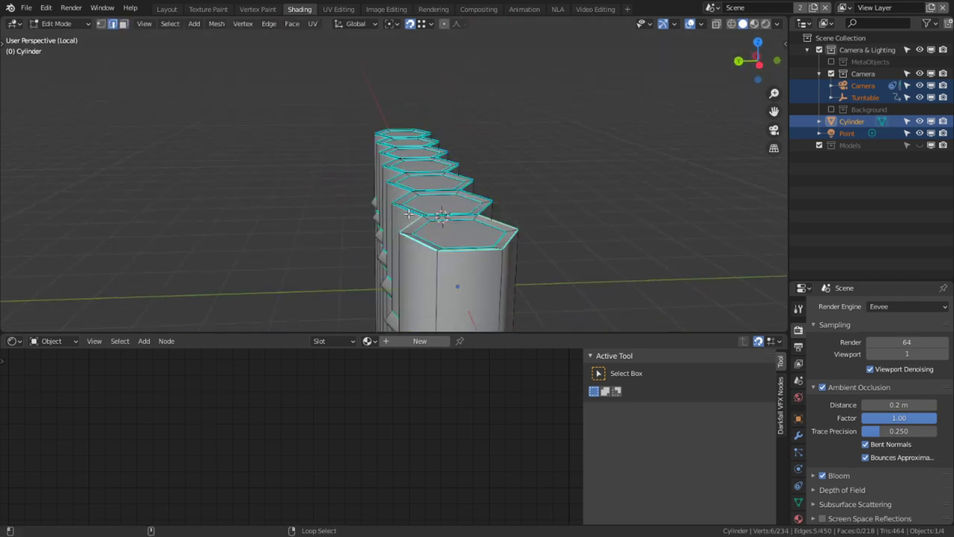
middle_click_drag(419, 224, 412, 226)
scroll(413, 228, "up", 4)
middle_click_drag(365, 275, 368, 227, "shift")
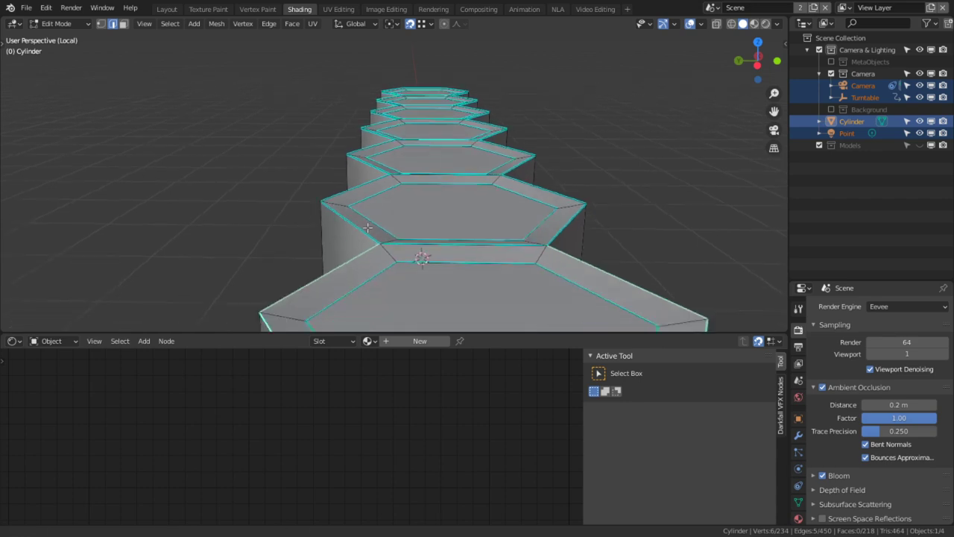
scroll(367, 227, "down", 4)
key("ctrl+e")
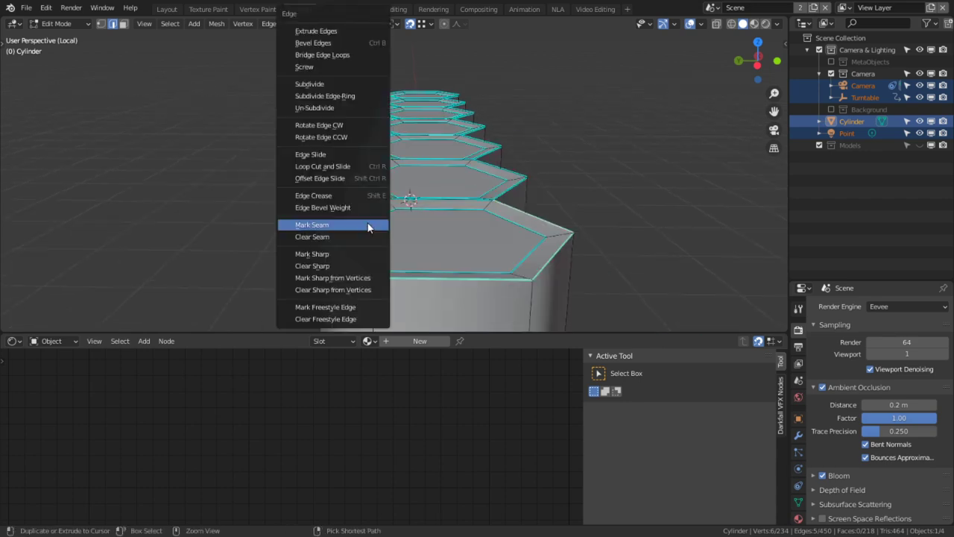
left_click(336, 267)
Step: Select the outer rim edge loops on the remaining six pipe tops and clear their sharp marking
key("Tab")
mouse_move(396, 252)
middle_mouse_down()
mouse_move(507, 262)
mouse_move(367, 226)
mouse_move(367, 248)
mouse_move(378, 250)
middle_mouse_up()
key("Tab")
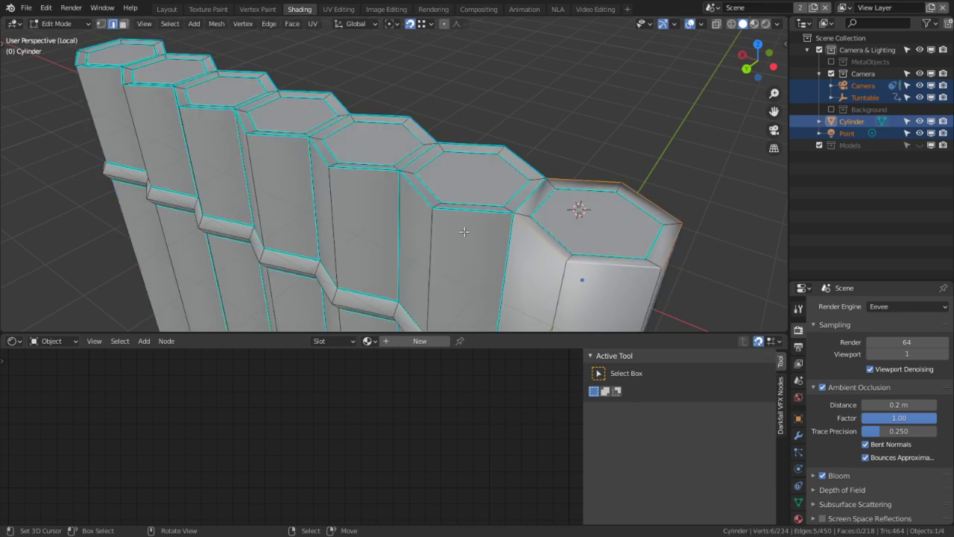
left_click(462, 223, "alt")
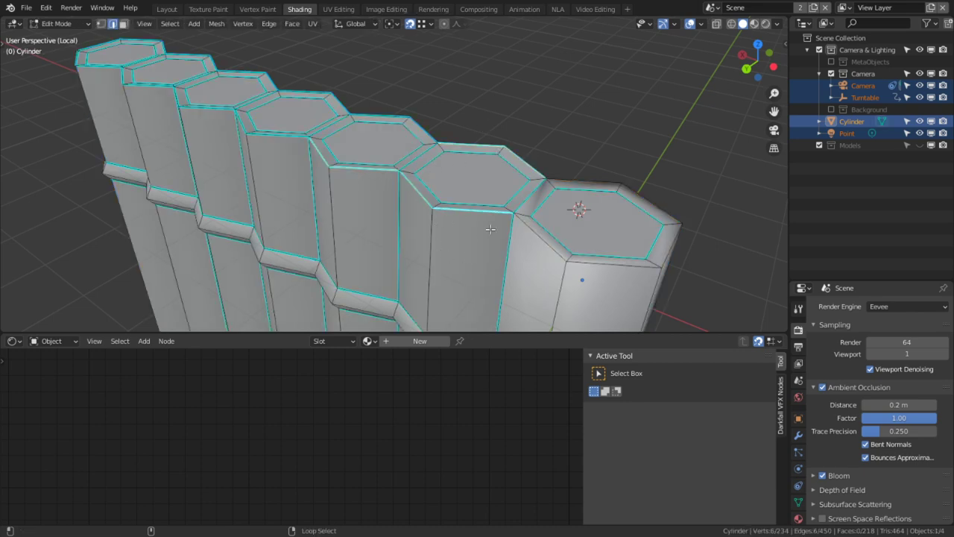
left_click(375, 109, "alt+shift")
left_click(345, 92, "alt+shift")
left_click(196, 109, "alt+shift")
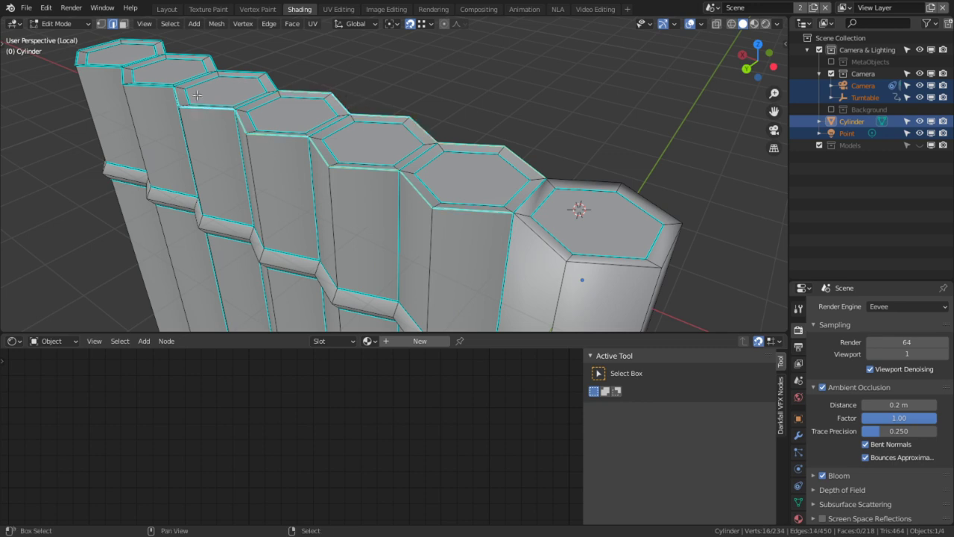
middle_click_drag(196, 110, 379, 199)
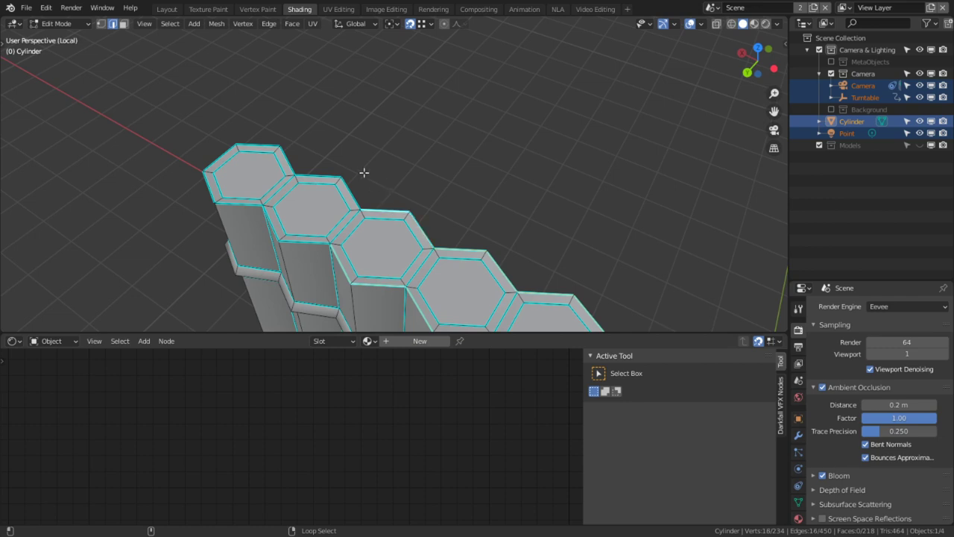
left_click(267, 151, "alt+shift")
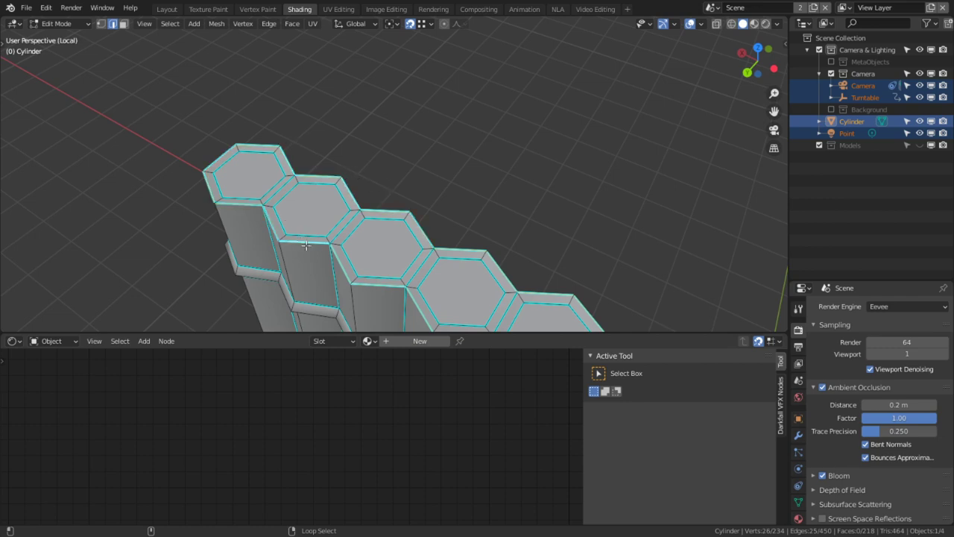
key("ctrl+e")
left_click(286, 262)
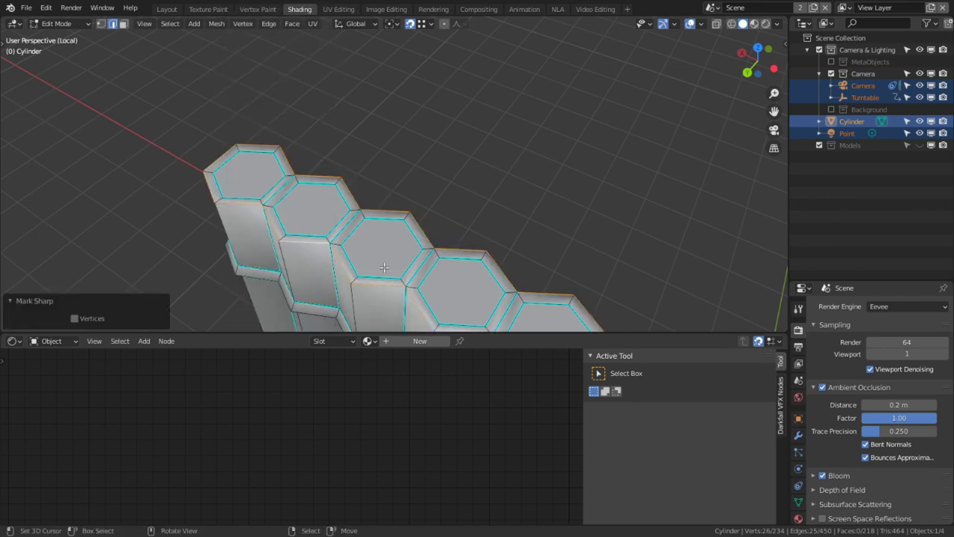
middle_click_drag(384, 267, 371, 201)
key("Tab")
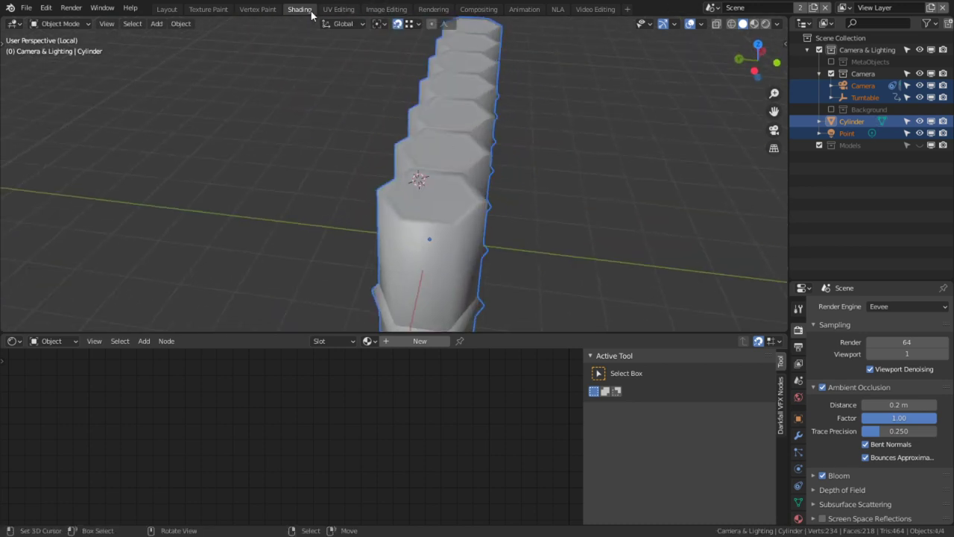
Step: Give the pan pipe object a new material and delete the material's Principled BSDF node
left_click(426, 305)
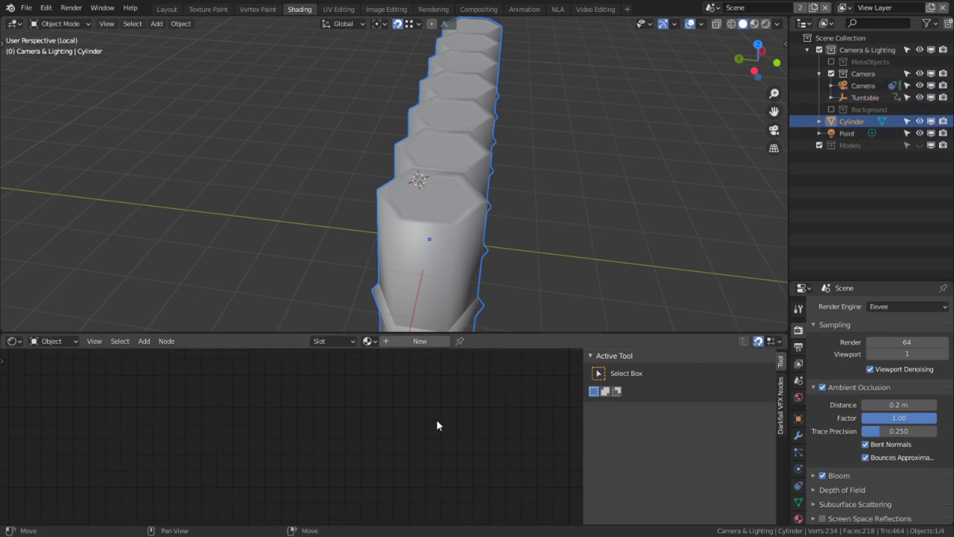
left_click(414, 341)
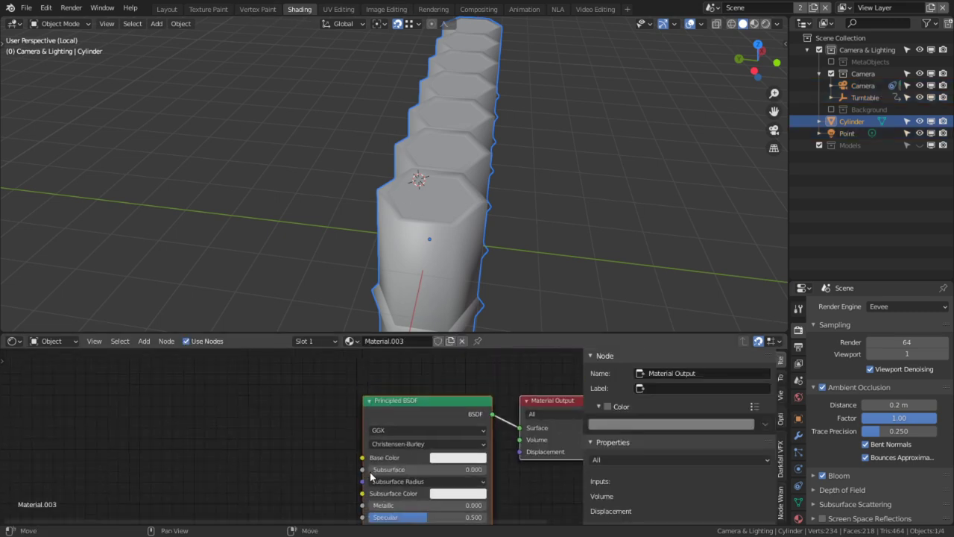
left_click(369, 419)
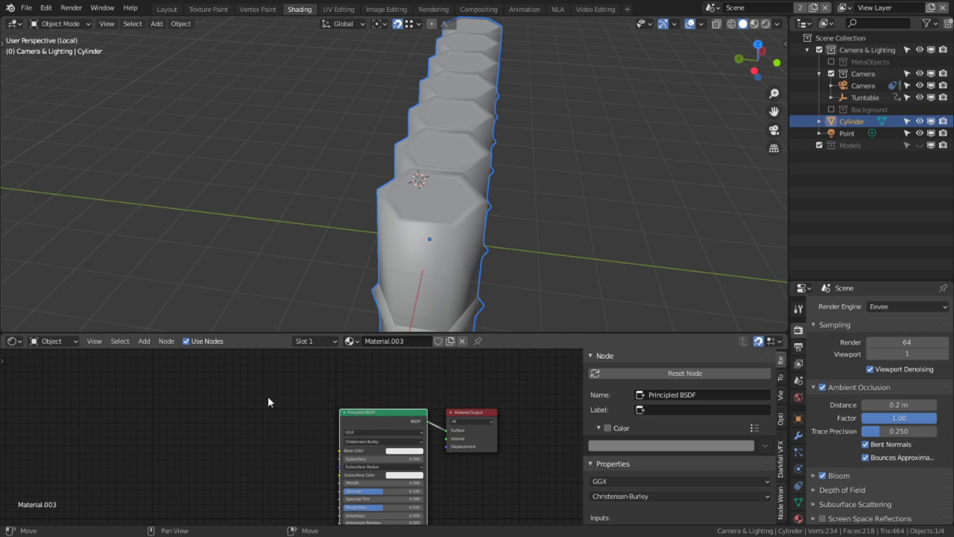
key("x")
Step: Add the Basic Default Material node group and connect its Shader output to the Material Output's Surface input
key("shift+a")
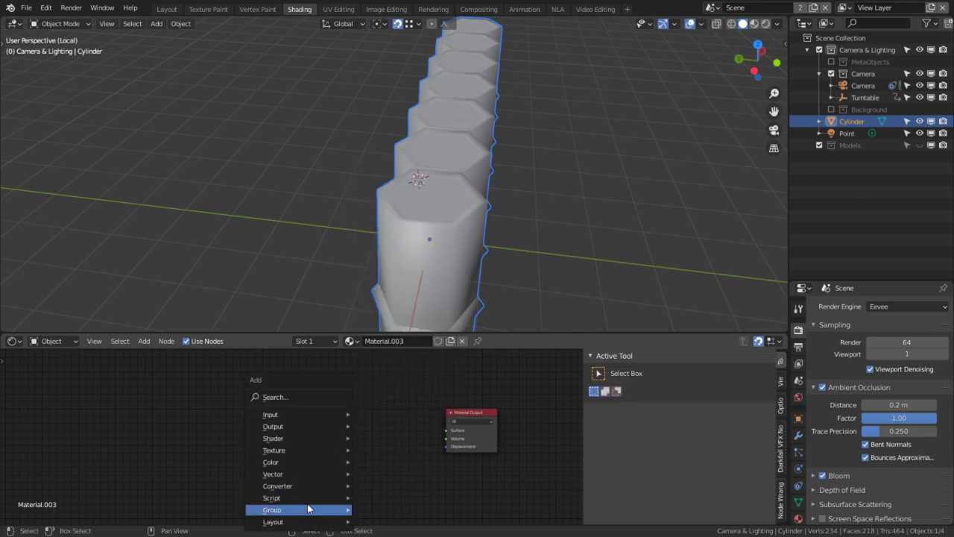
mouse_move(328, 509)
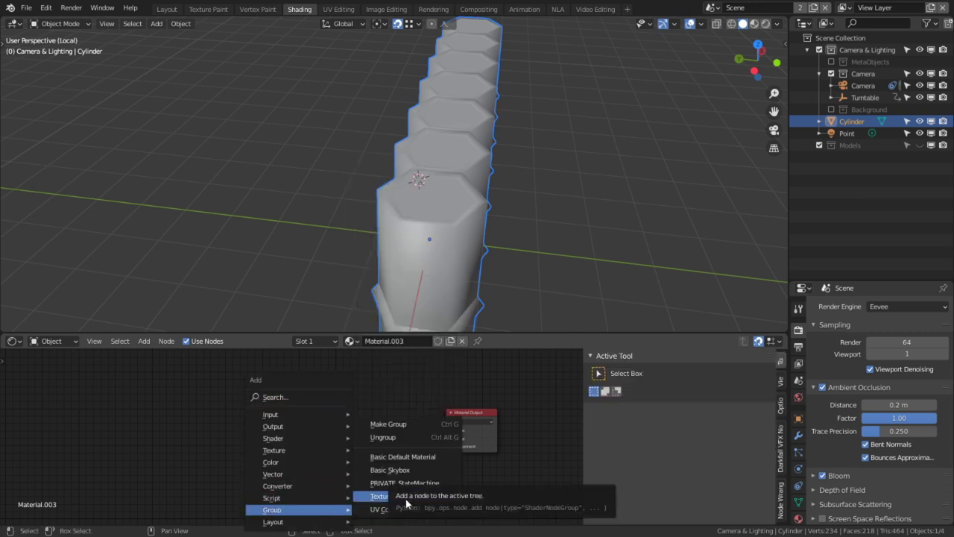
left_click(421, 457)
left_click(410, 406)
scroll(386, 422, "up", 3)
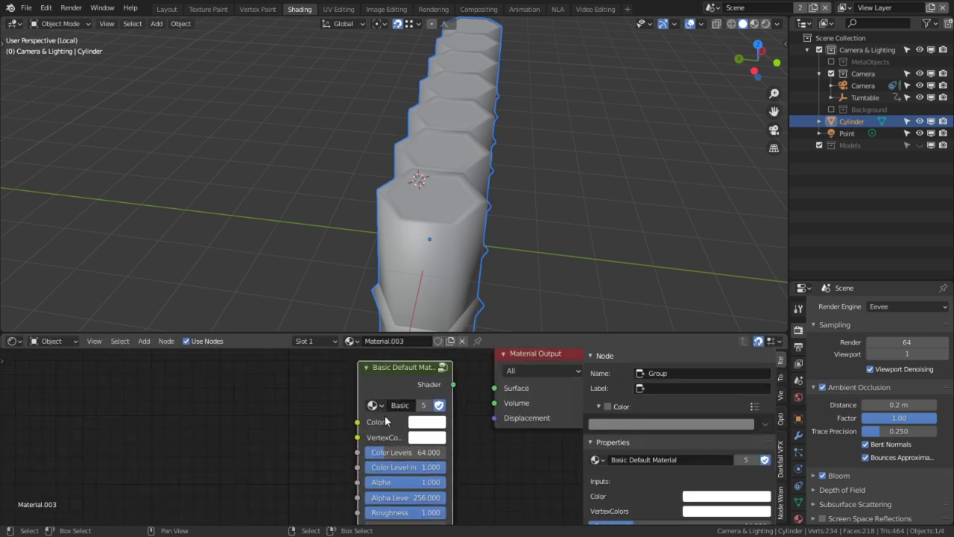
left_click_drag(453, 385, 493, 388)
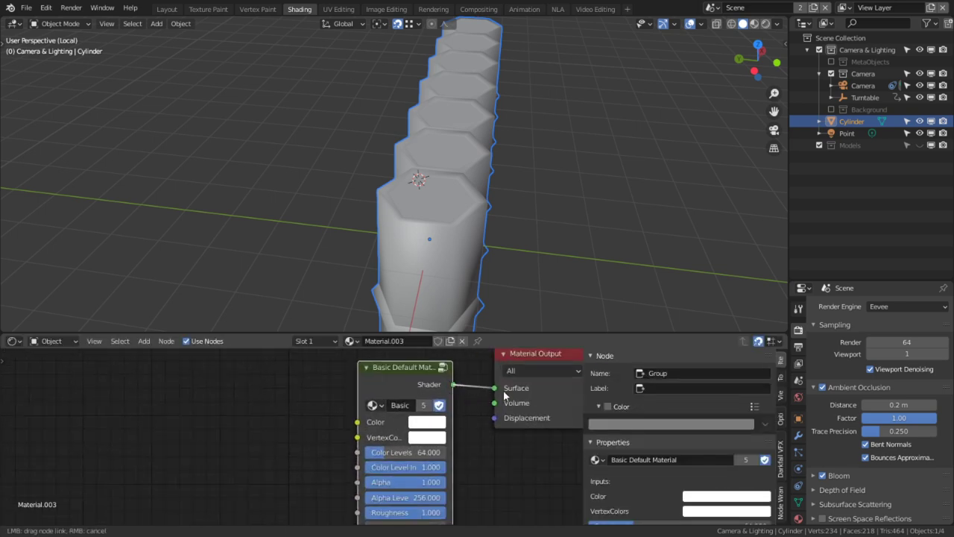
Step: Add a Vertex Color node, switch the viewport to Material Preview, and link the node's Color output to the Basic Default Material's Color input
left_click(254, 405)
key("shift+a")
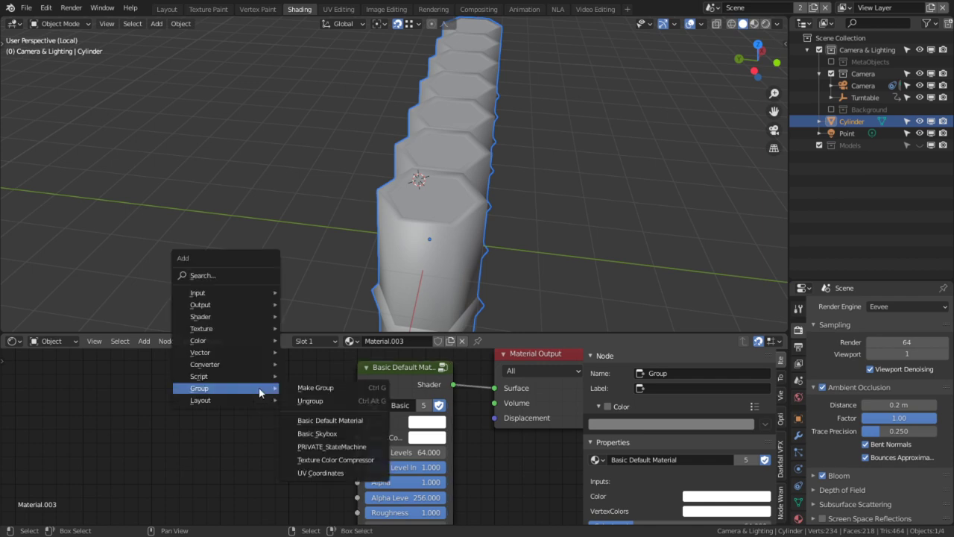
left_click(220, 279)
type("vert")
key("Return")
left_click(191, 432)
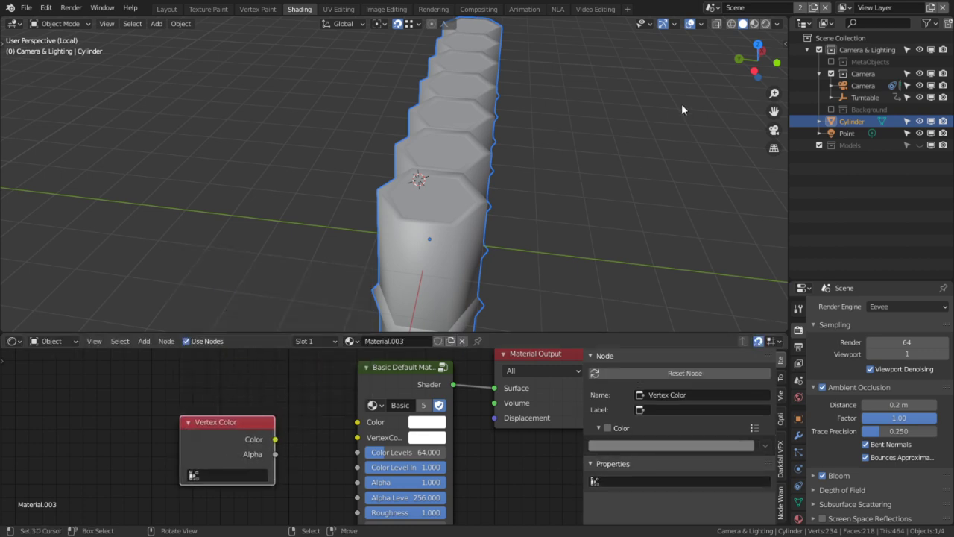
left_click(754, 23)
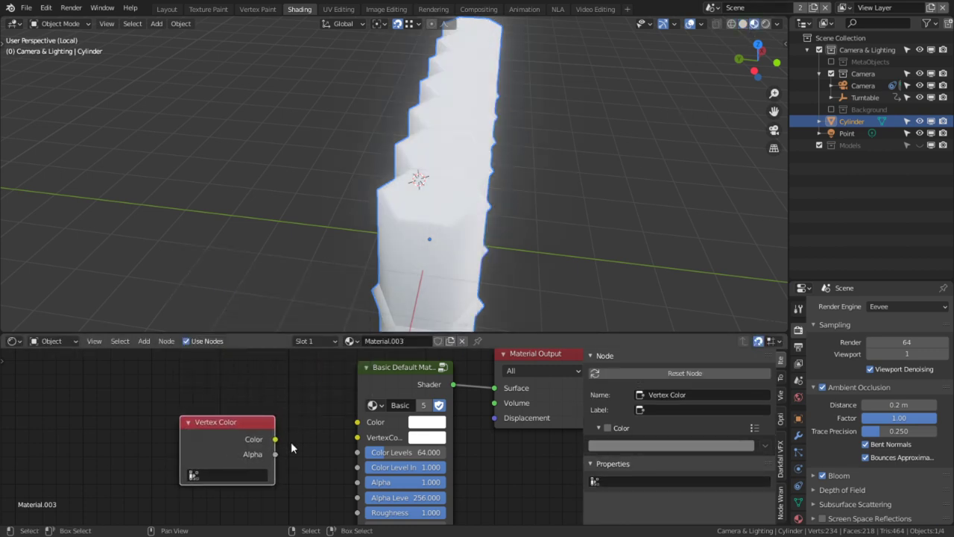
left_click_drag(275, 439, 358, 422)
Step: Set Color Level In to 0 on the Basic Default Material node and put the pan pipe in Vertex Paint mode
middle_click_drag(287, 304, 156, 36)
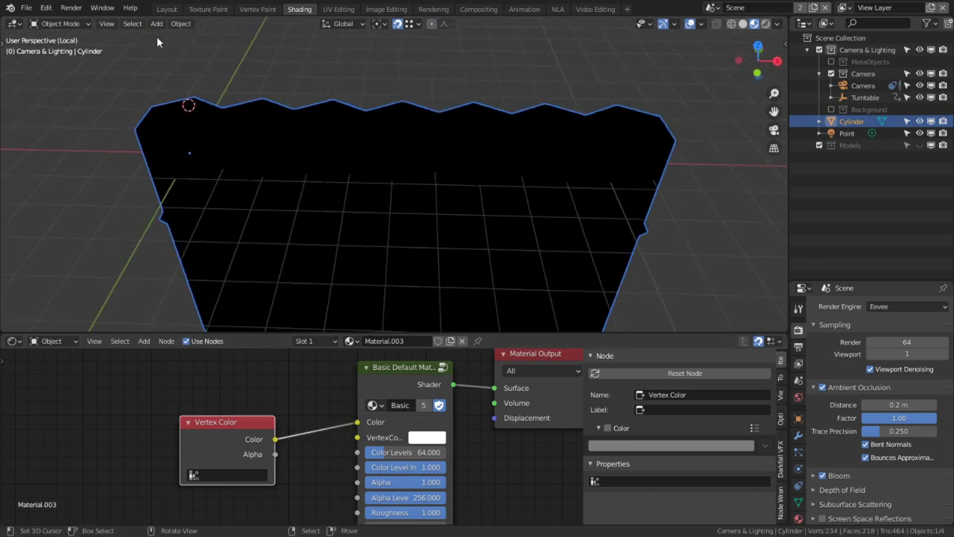
left_click(62, 25)
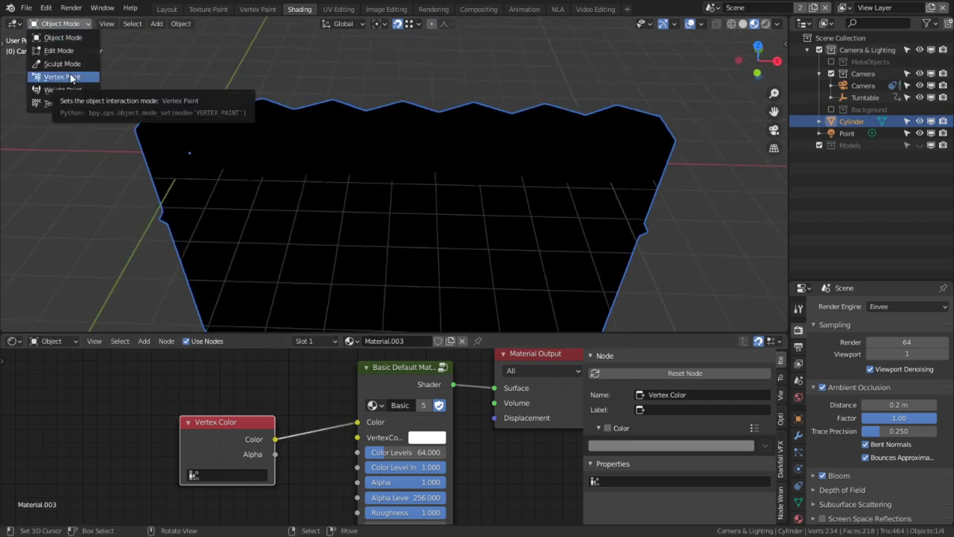
left_click(72, 78)
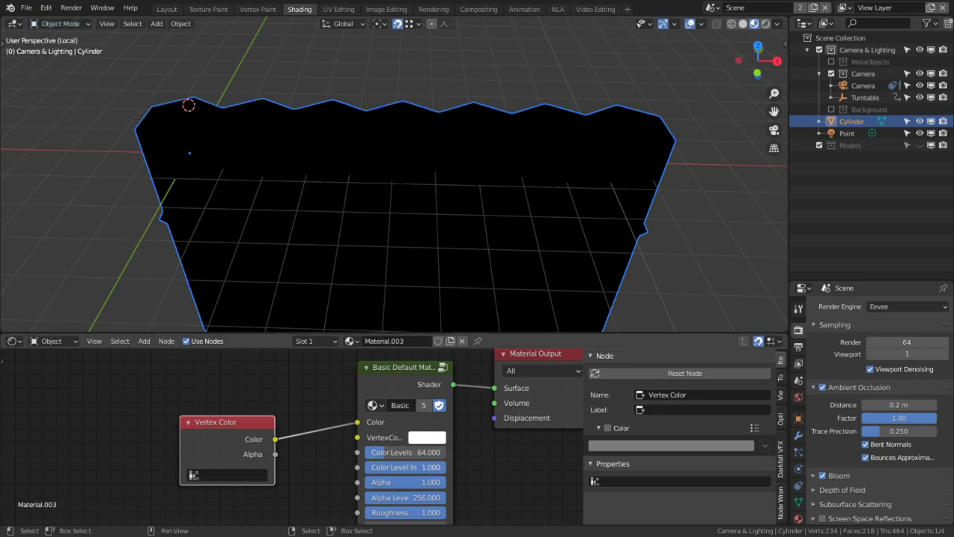
left_click_drag(417, 466, 373, 467)
left_click(60, 23)
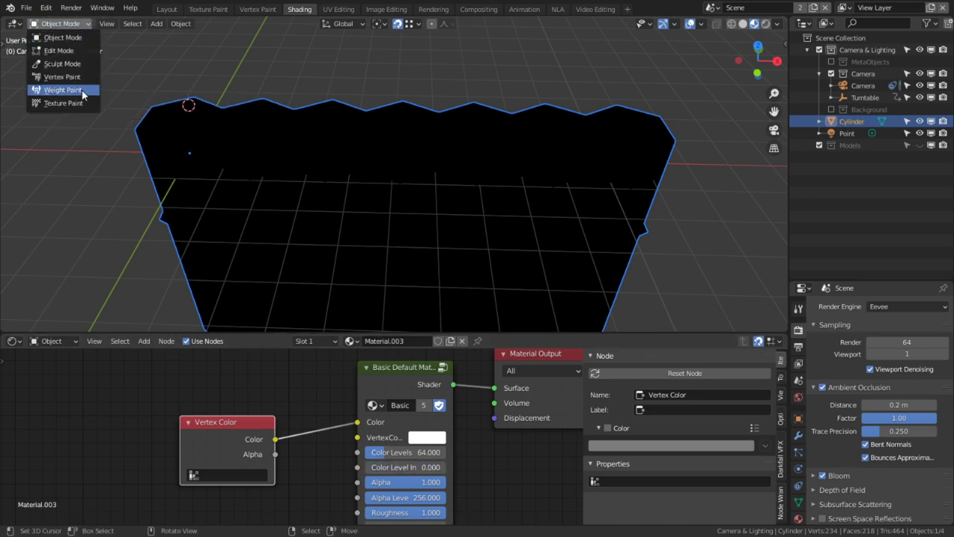
left_click(71, 77)
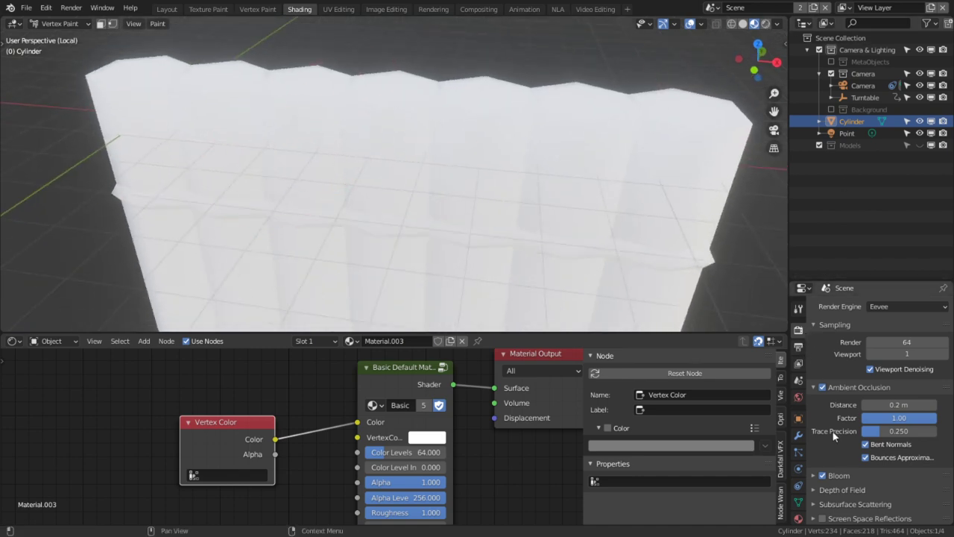
Step: Turn off Bloom and select the seven inner hexagonal faces on the pipe tops in Edit Mode
left_click(823, 476)
key("Tab")
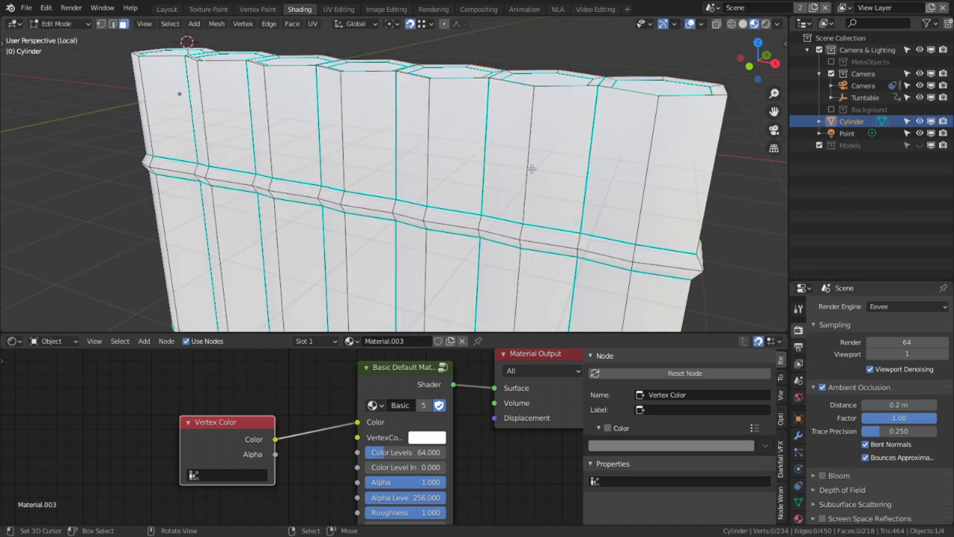
left_click(563, 160, "alt")
middle_click_drag(564, 160, 473, 170)
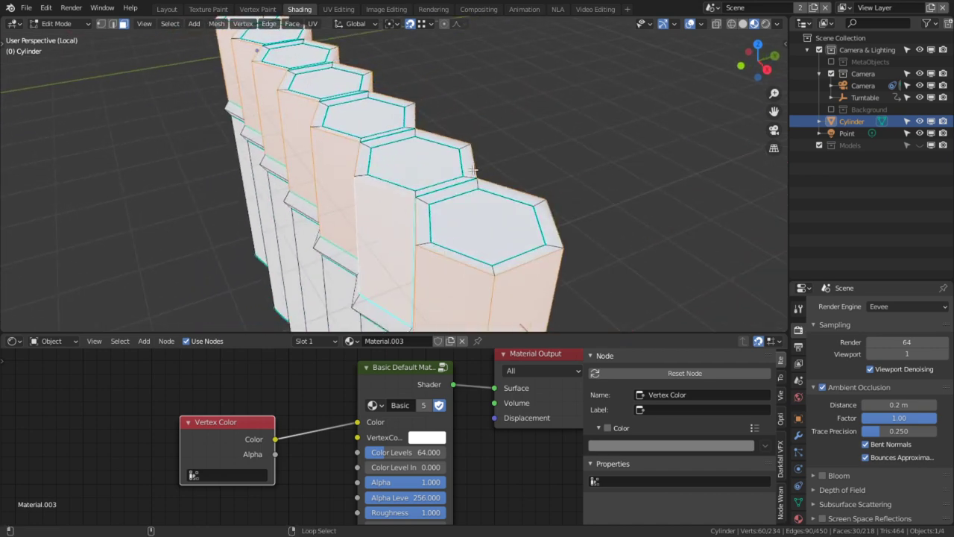
left_click(486, 239)
left_click(422, 165, "shift")
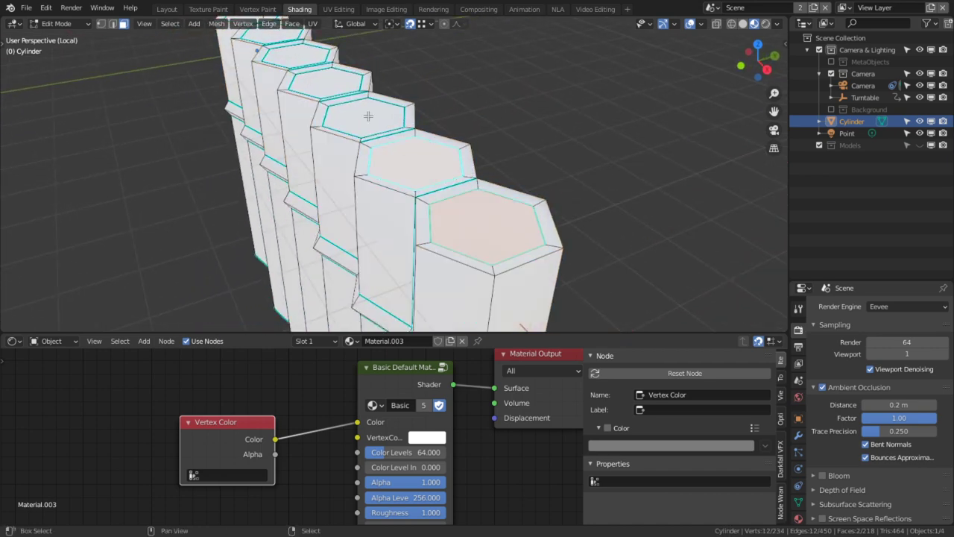
left_click(369, 116, "shift")
left_click(313, 82, "shift")
left_click(286, 56, "shift")
scroll(326, 179, "down", 2)
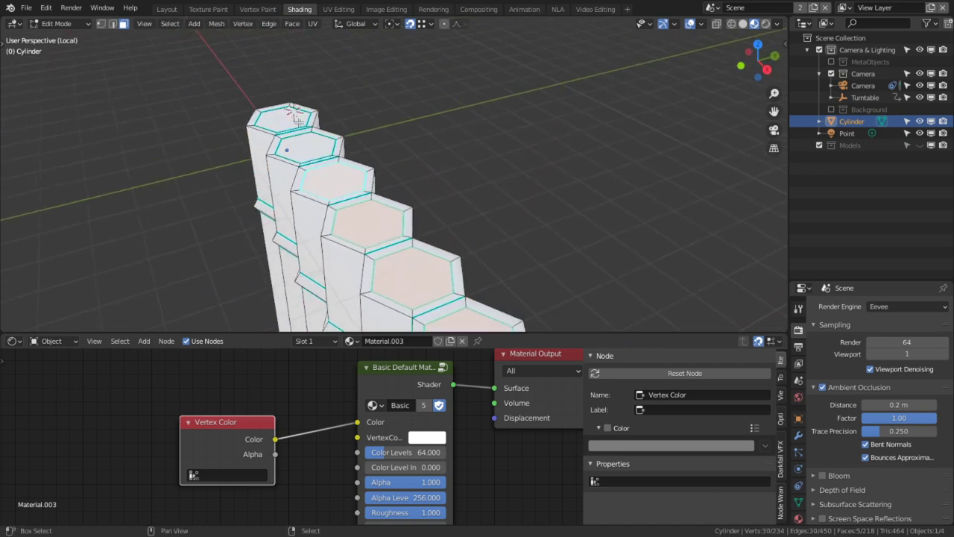
left_click(300, 144, "shift")
left_click(285, 121, "shift")
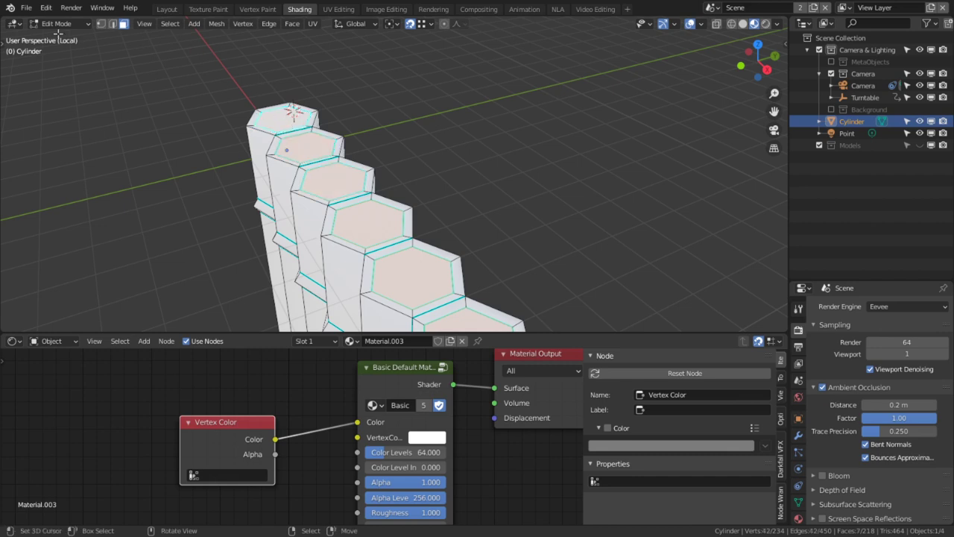
Step: Add the seven inner hexagonal faces on the pipes' bottom ends to the selection
middle_click_drag(298, 290, 388, 149)
left_click(319, 112, "shift")
left_click(343, 101, "shift")
left_click(397, 80, "shift")
left_click(396, 143, "shift")
left_click(436, 119, "shift")
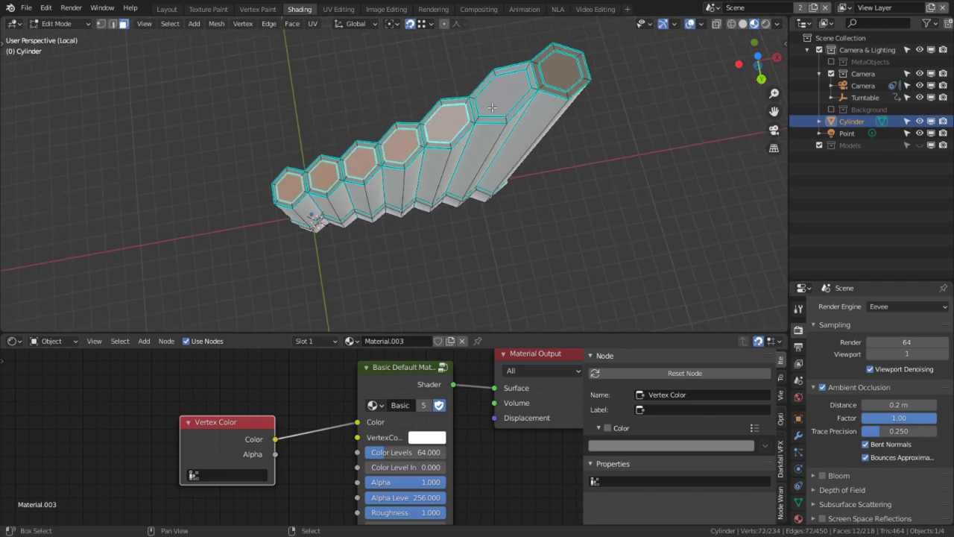
left_click(503, 93, "shift")
left_click(561, 71, "shift")
middle_click_drag(561, 71, 538, 125)
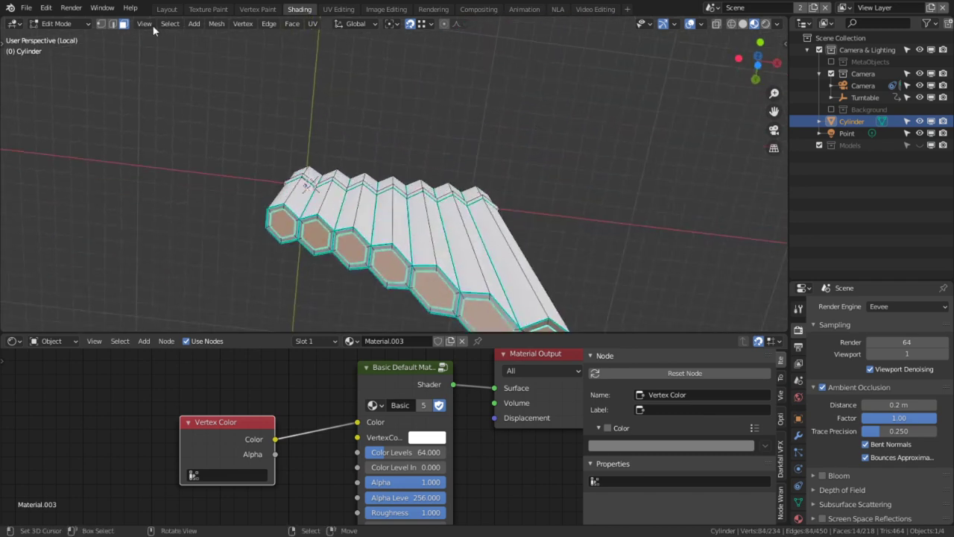
Step: Return the pan pipe to Vertex Paint mode and enable vertex selection masking
left_click(60, 23)
left_click(64, 90)
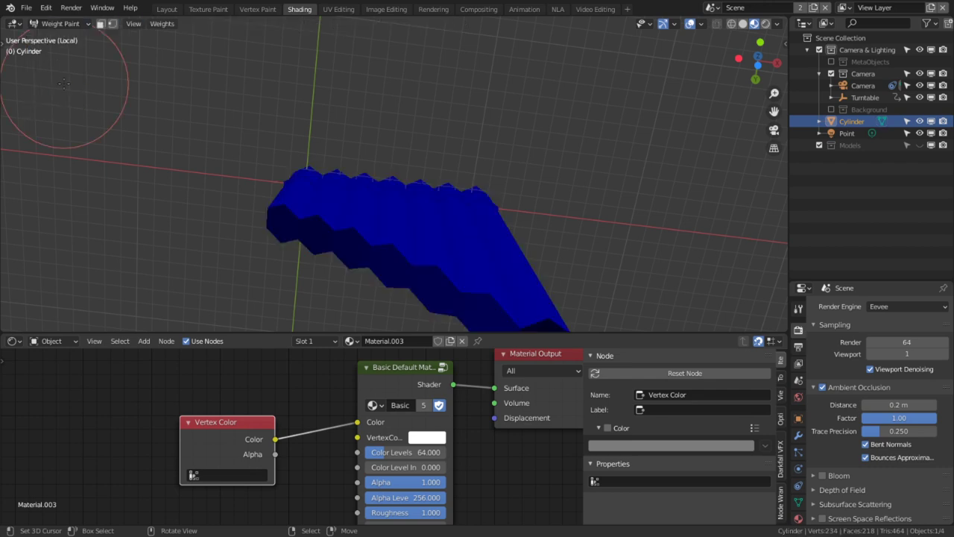
left_click(60, 23)
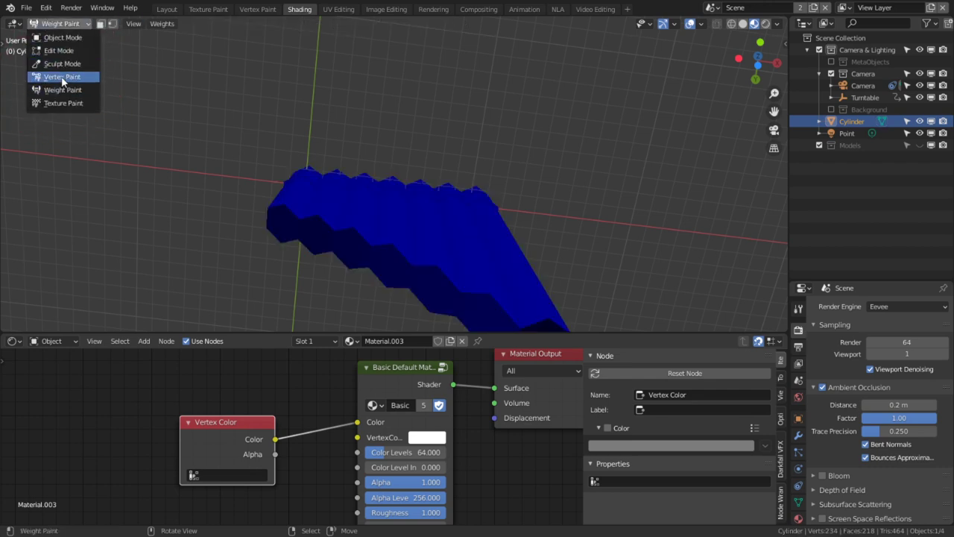
left_click(63, 76)
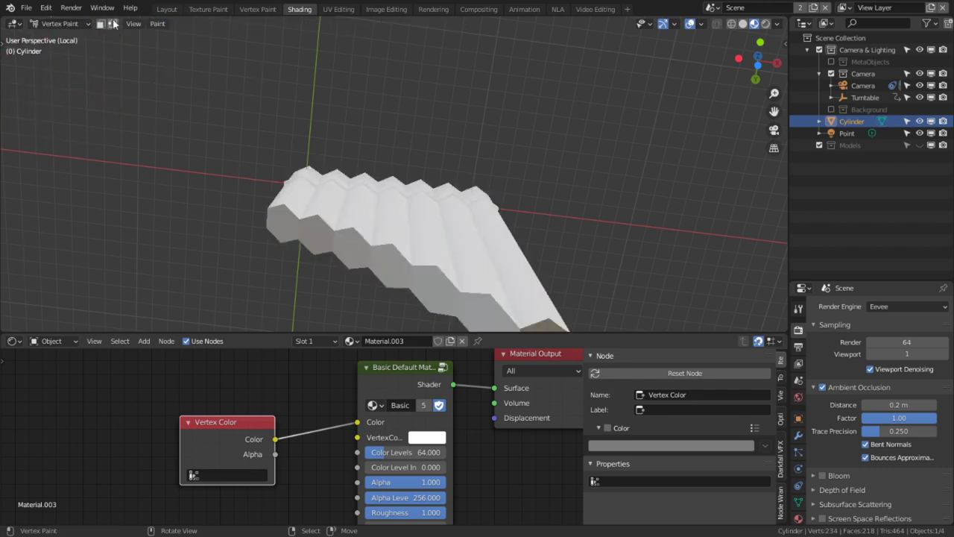
middle_click_drag(223, 117, 245, 260)
scroll(244, 260, "up", 1)
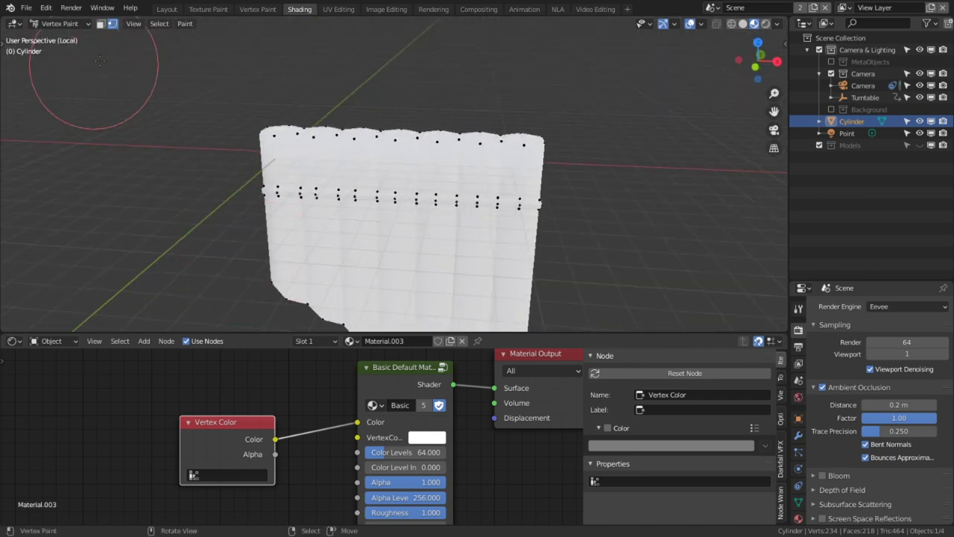
Step: Switch to the Layout workspace and set the vertex paint brush to a dark brown, H 0.113, S 0.139, V 0.191
left_click(178, 8)
left_click(169, 25)
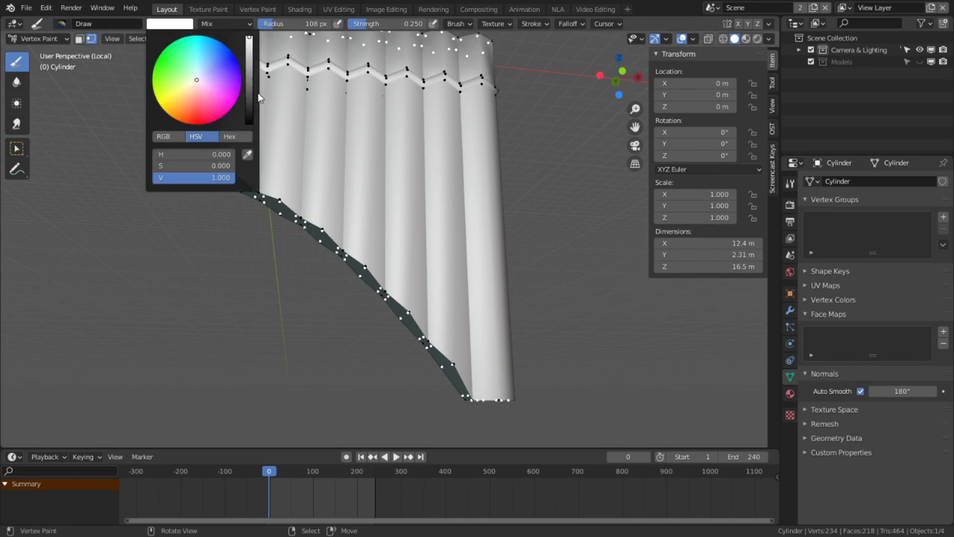
left_click_drag(248, 91, 249, 100)
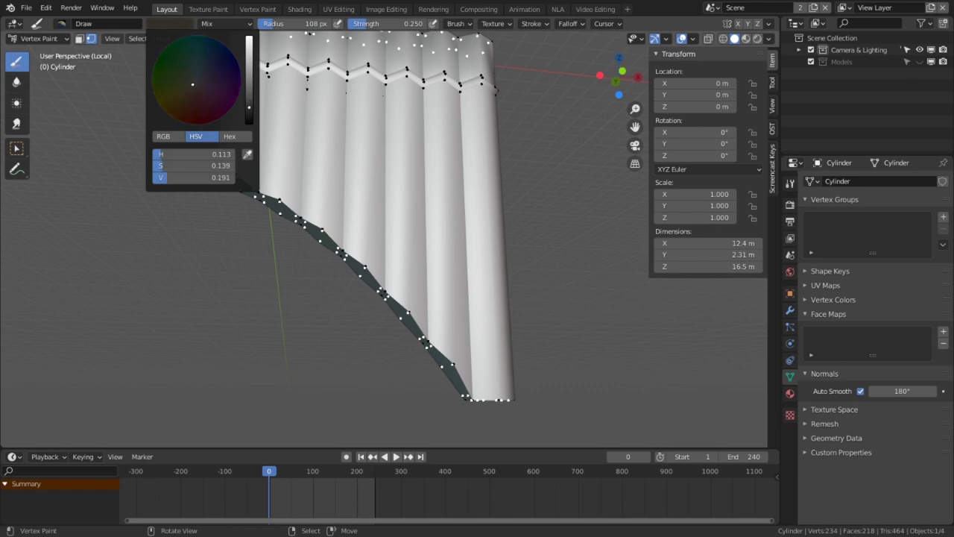
Step: Fill the selected hexagonal pipe openings with the dark brown brush color and show the model in Material Preview shading
middle_click_drag(513, 382, 512, 341)
key("shift+k")
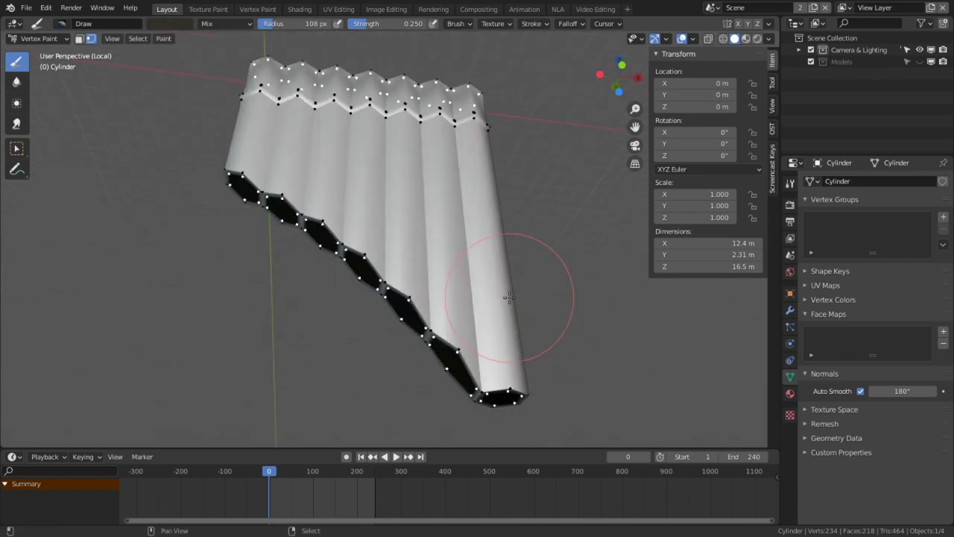
middle_click_drag(509, 297, 558, 240)
scroll(556, 241, "up", 4)
middle_click_drag(512, 194, 449, 333)
middle_click_drag(391, 228, 404, 276, "shift")
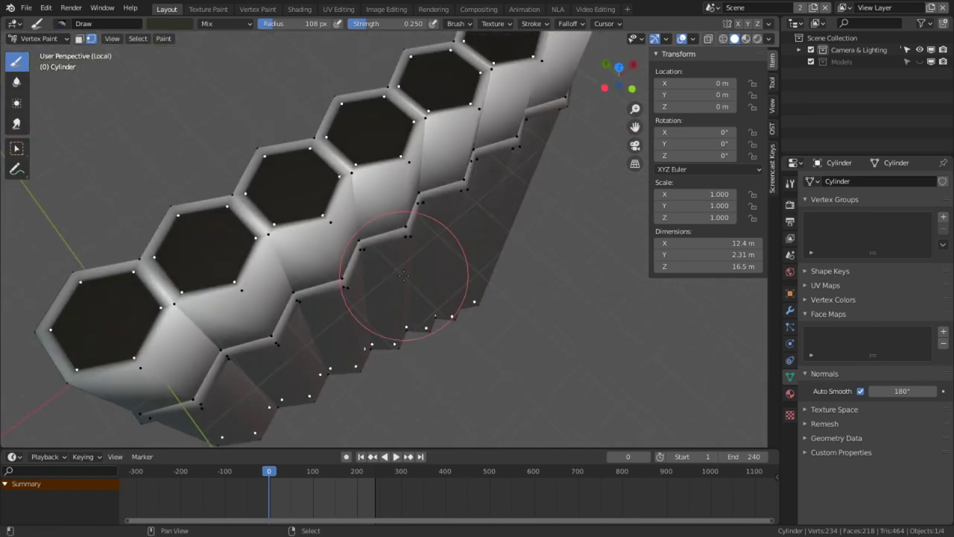
left_click(746, 39)
middle_click_drag(526, 111, 486, 118)
Step: In Edit Mode, invert the face selection and deselect both face loops of the raised band around the pipes
key("Tab")
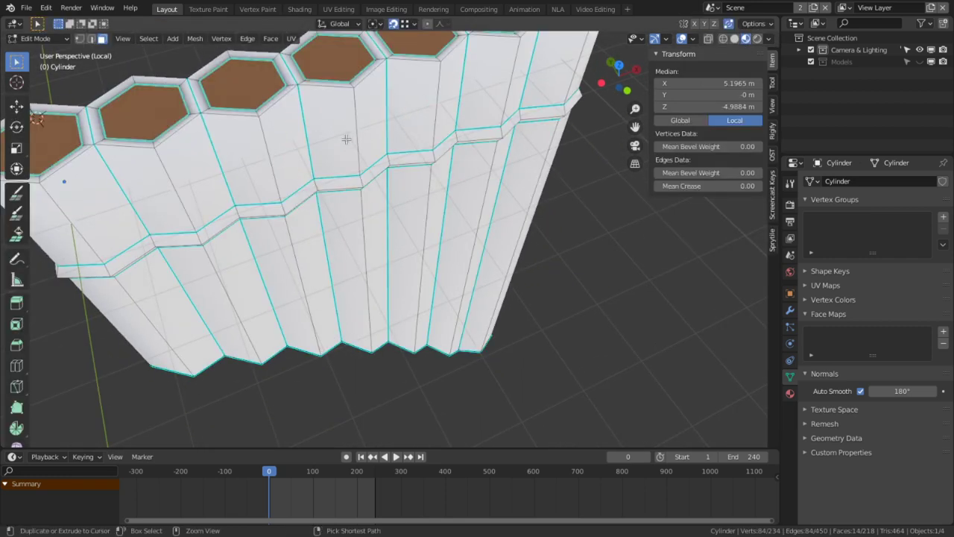
key("ctrl+q")
key("Escape")
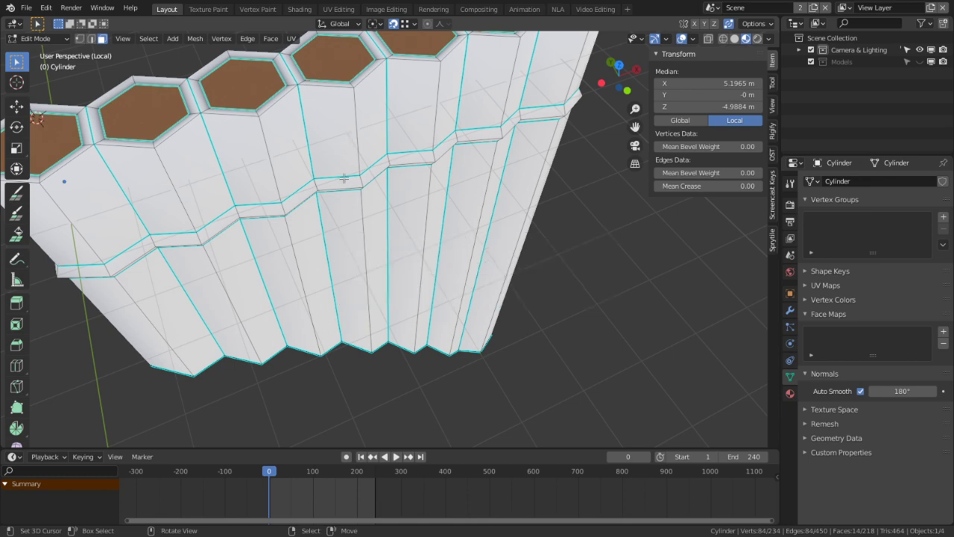
key("ctrl+i")
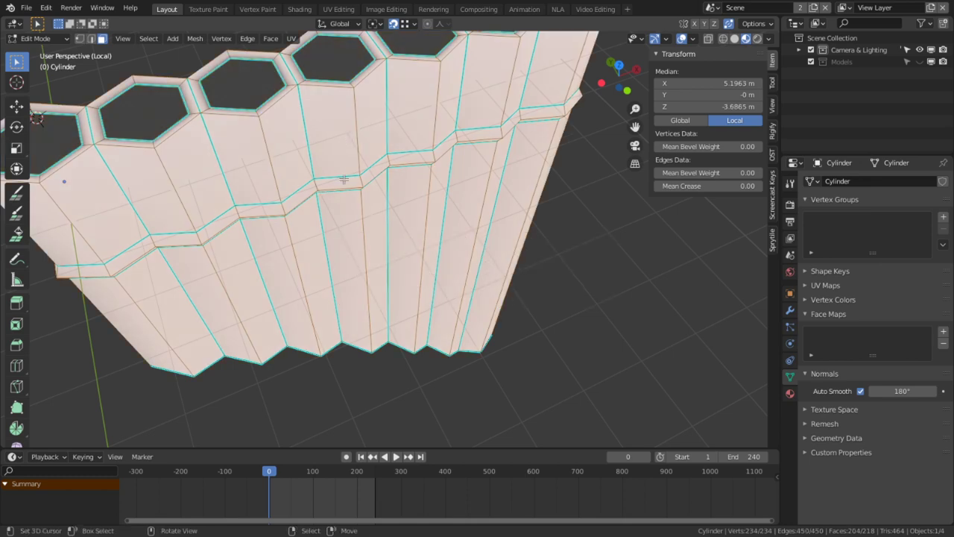
scroll(344, 179, "up", 5)
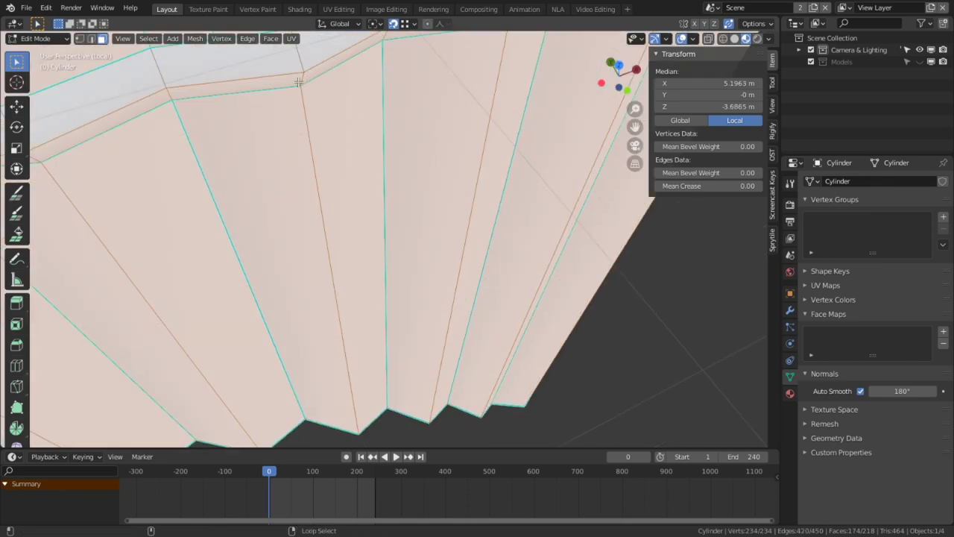
scroll(298, 84, "down", 6)
scroll(364, 187, "up", 3)
middle_click_drag(365, 187, 360, 231)
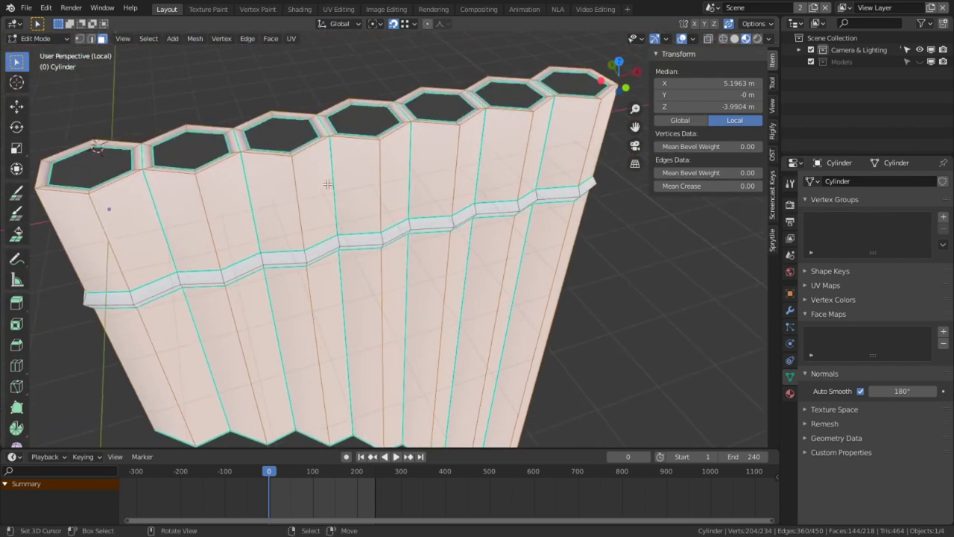
Step: Using vertex selection, deselect the inner vertex loops of all seven openings on top of the pipes
middle_click_drag(327, 184, 311, 252)
key("1")
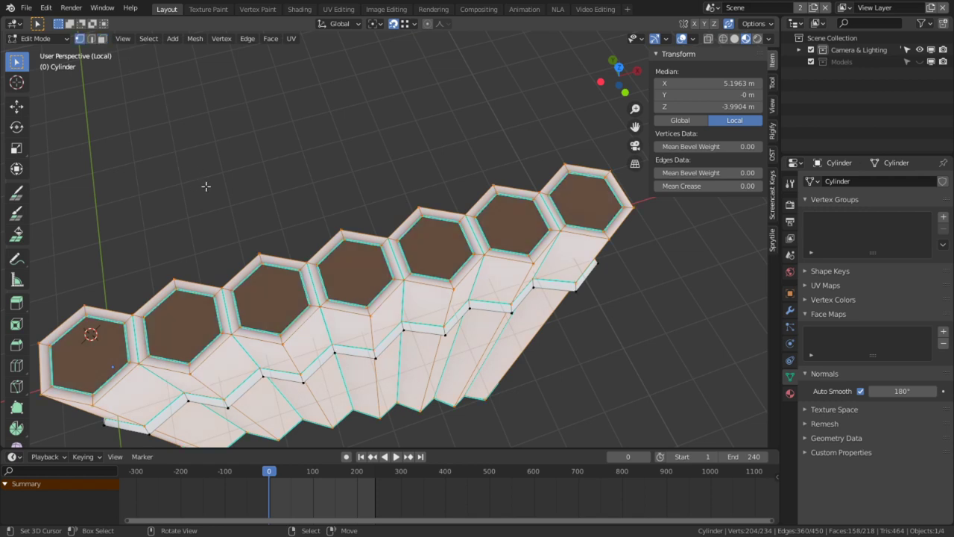
left_click(268, 329, "alt+shift")
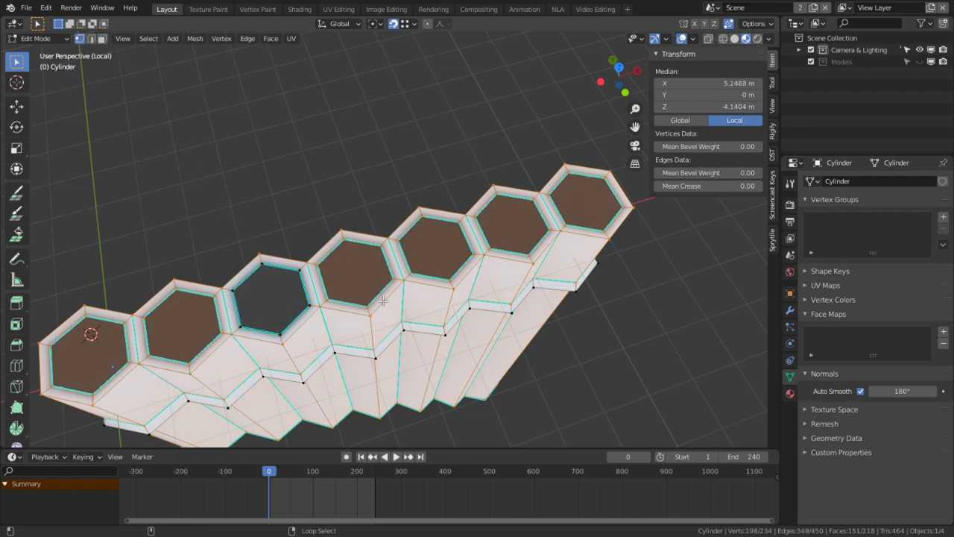
left_click(355, 302, "alt+shift")
left_click(435, 271, "alt+shift")
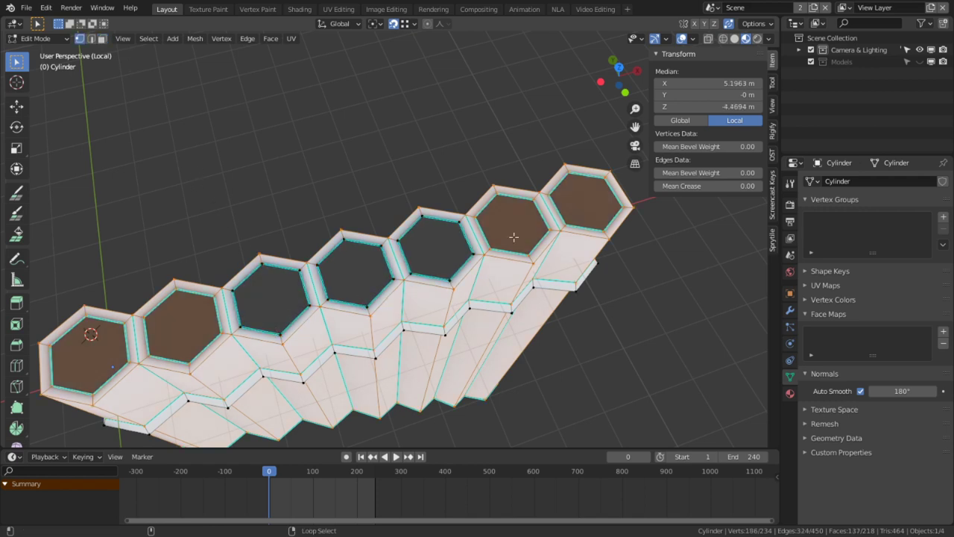
left_click(513, 239, "alt+shift")
left_click(591, 214, "alt+shift")
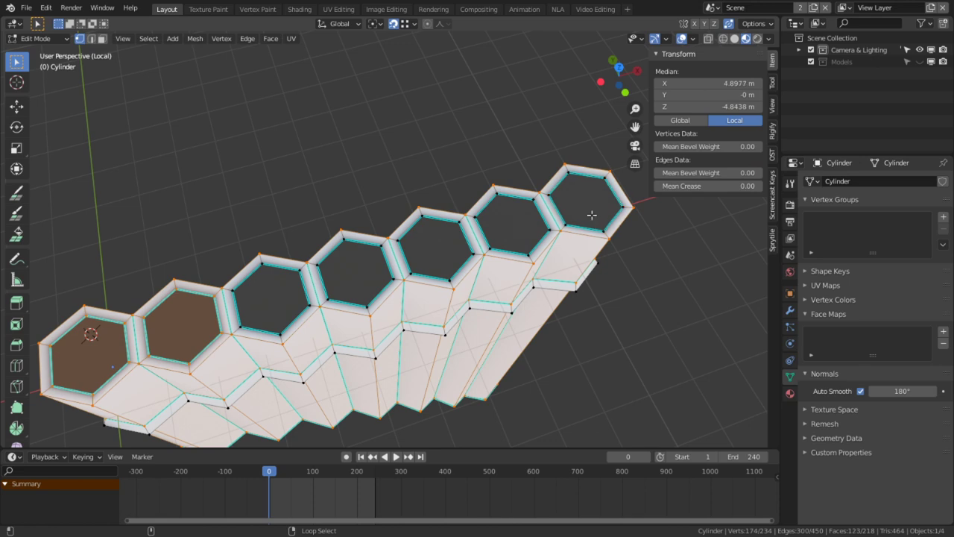
left_click(164, 349, "alt+shift")
left_click(120, 358, "alt+shift")
Step: Deselect the inner vertex loops of the seven openings on the bottom ends of the pipes
middle_click_drag(119, 358, 440, 160)
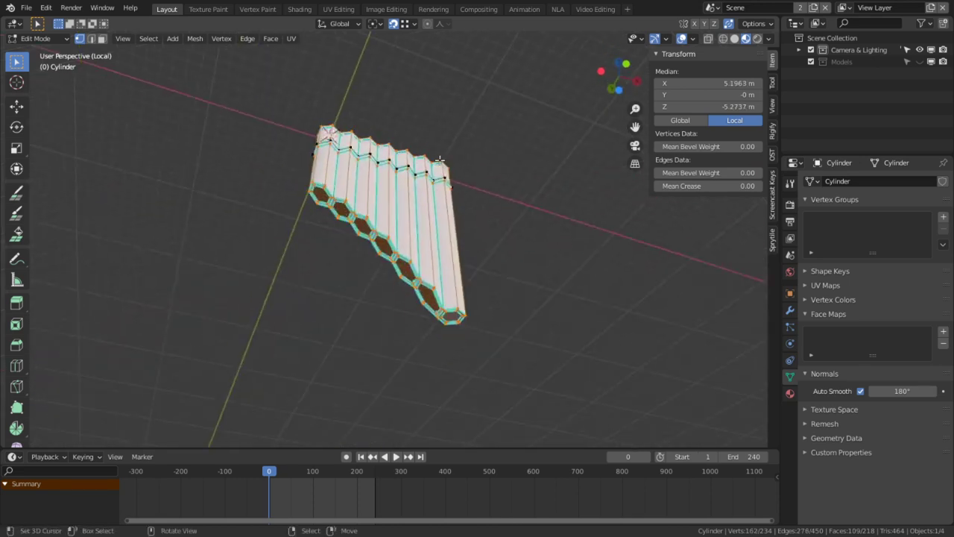
scroll(440, 160, "up", 8)
middle_click_drag(219, 131, 293, 174, "shift")
left_click(244, 116, "alt+shift")
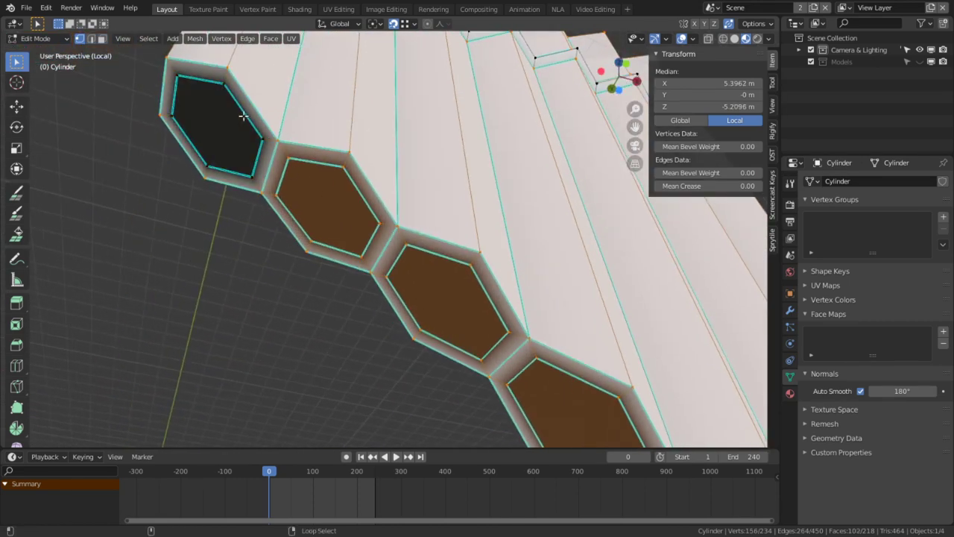
left_click(323, 176, "alt+shift")
left_click(432, 277, "alt+shift")
middle_click_drag(490, 320, 276, 224, "shift")
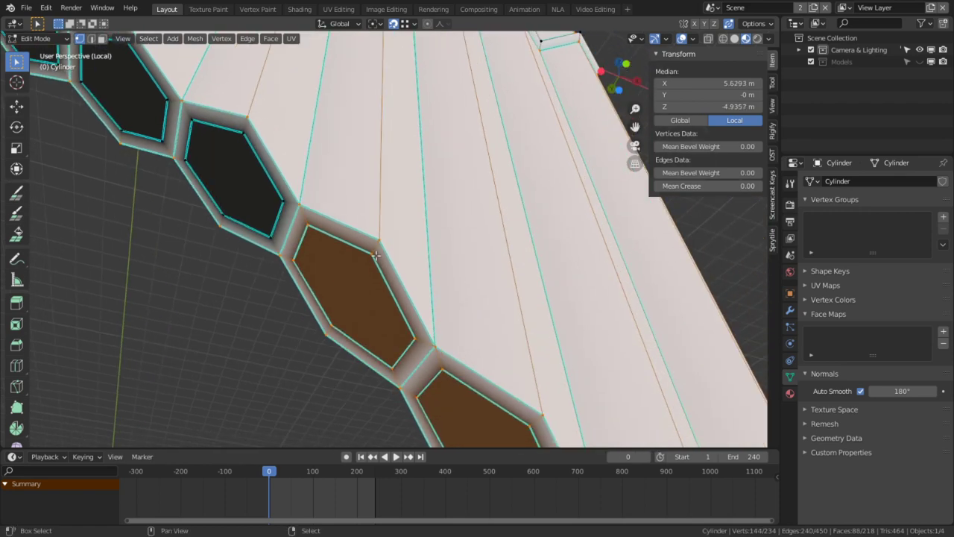
left_click(359, 255, "alt+shift")
right_click(452, 383, "alt+shift")
middle_click_drag(560, 382, 423, 312, "shift")
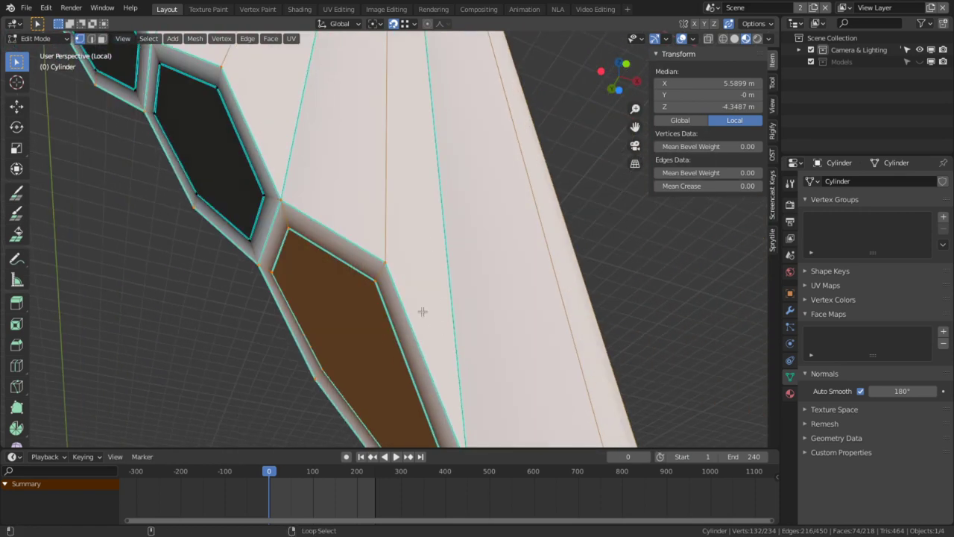
right_click(336, 249, "alt+shift")
scroll(441, 339, "down", 4)
left_click(428, 341, "alt+shift")
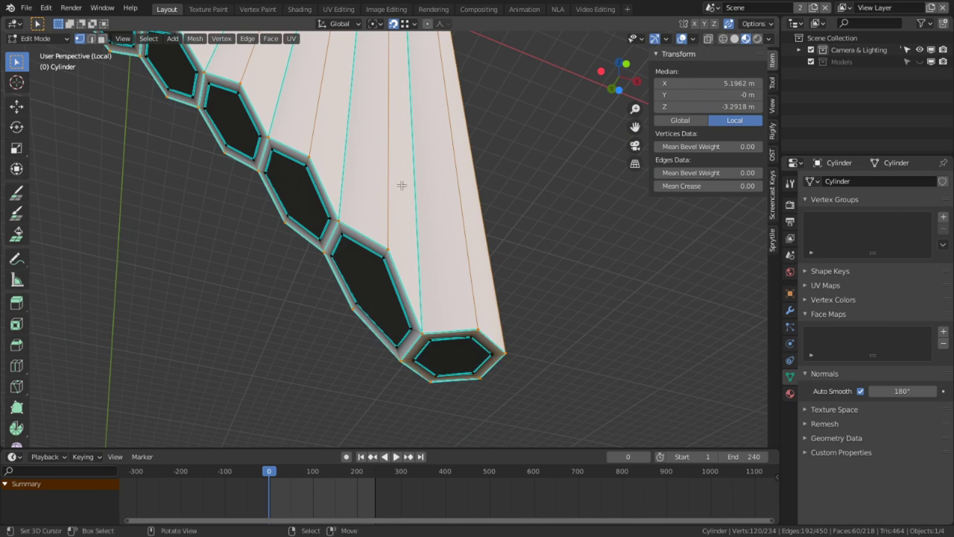
Step: Set the vertex paint color to pale tan, H 0.129, S 0.391, V 0.704, and fill the selected pipe bodies with it
middle_click_drag(400, 186, 324, 373)
scroll(325, 372, "up", 2)
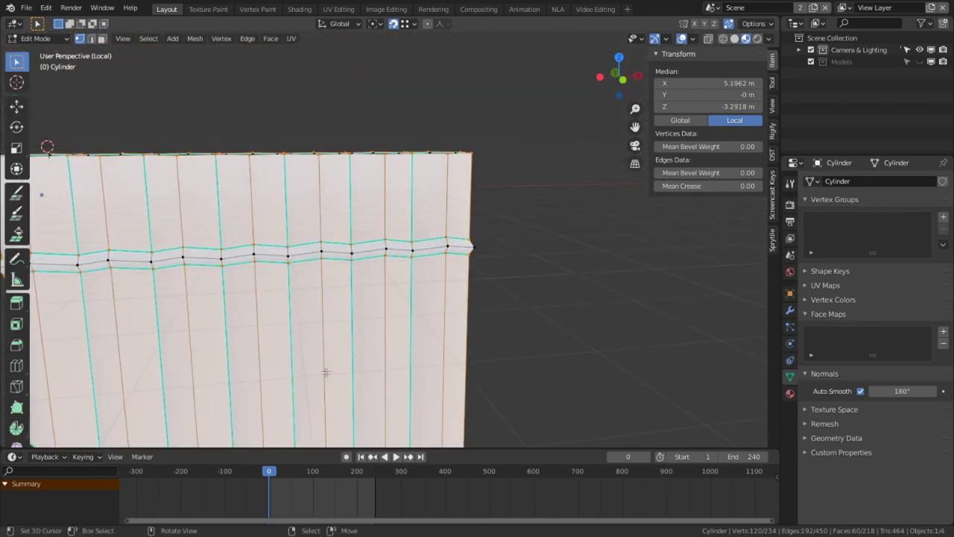
key("Tab")
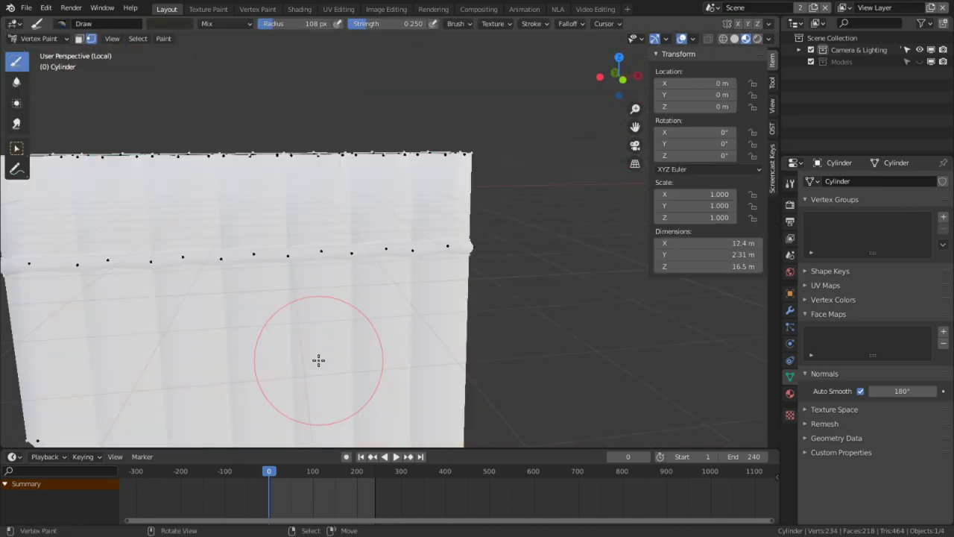
left_click(173, 26)
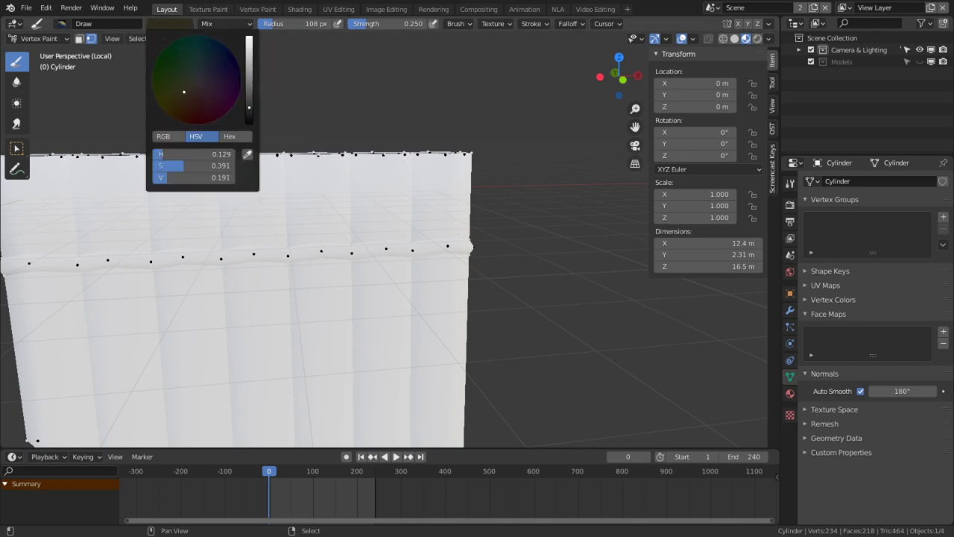
left_click_drag(249, 107, 249, 61)
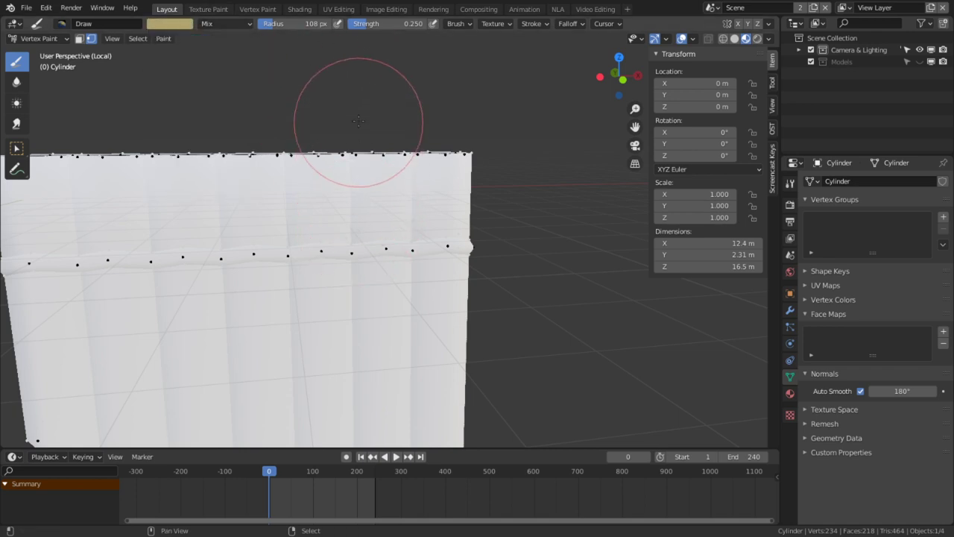
key("shift+k")
mouse_move(359, 121)
middle_mouse_down()
mouse_move(528, 141)
mouse_move(531, 201)
mouse_move(422, 202)
mouse_move(416, 216)
middle_mouse_up()
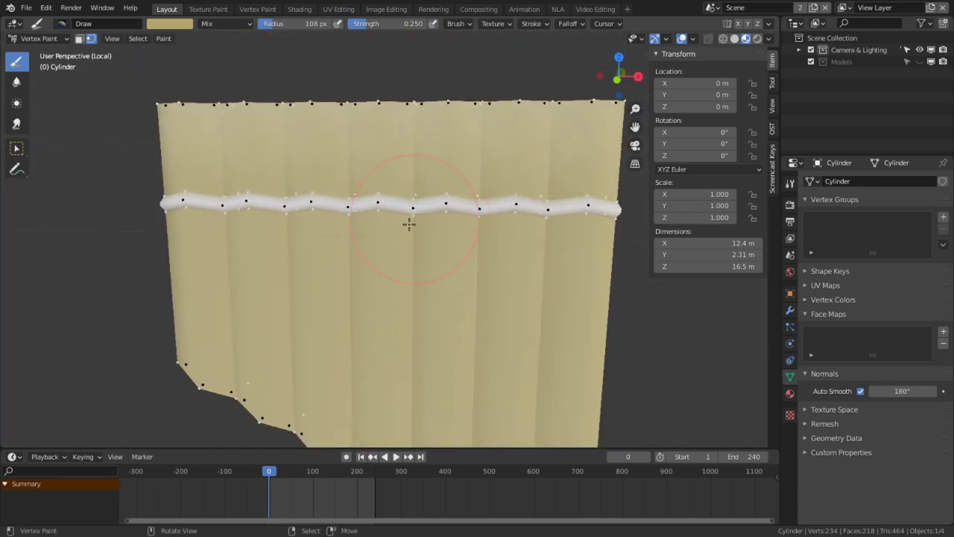
Step: Select the edge loop running along the middle of the raised band in Edit Mode and return to Vertex Paint
scroll(388, 254, "up", 2)
scroll(388, 171, "up", 2)
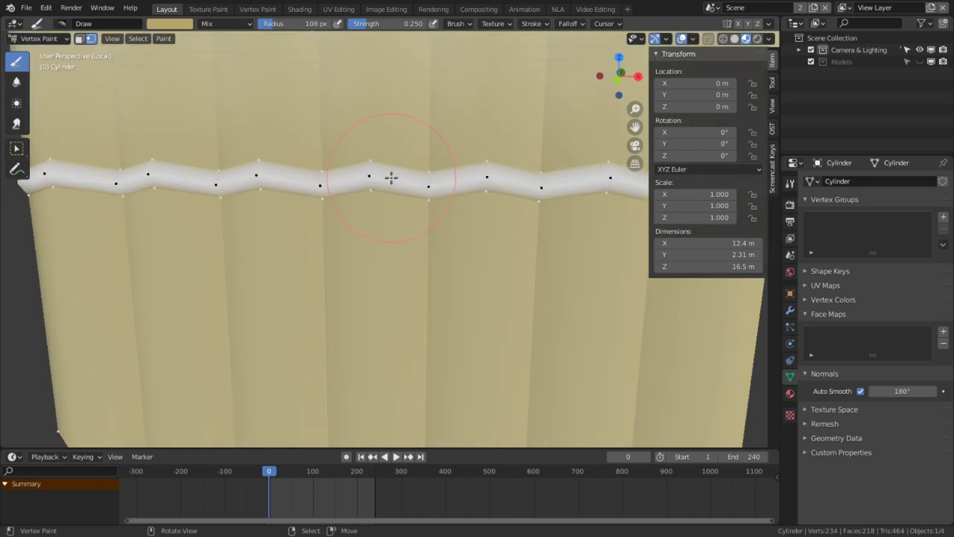
key("Tab")
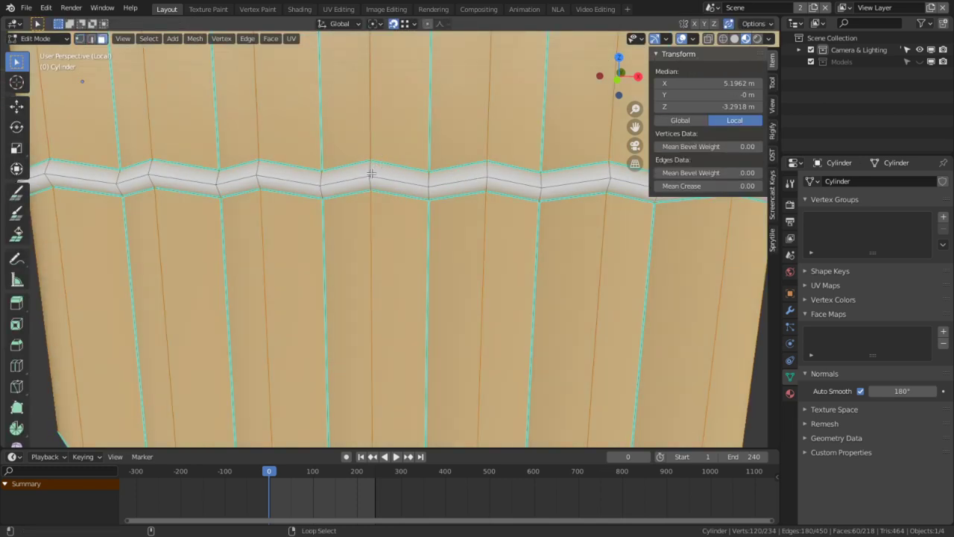
left_click(368, 191, "alt+shift")
left_click(371, 185, "alt+shift")
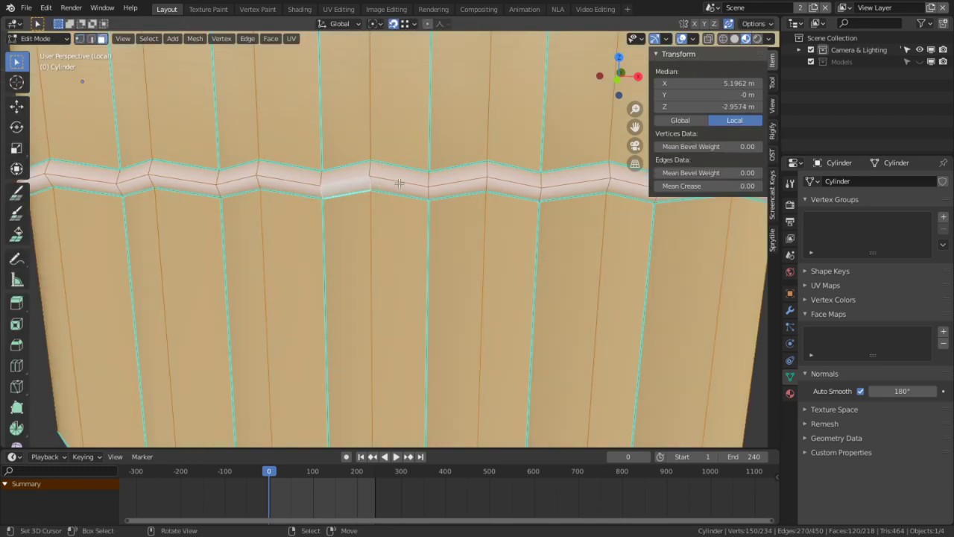
key("2")
left_click(400, 182, "alt")
key("Tab")
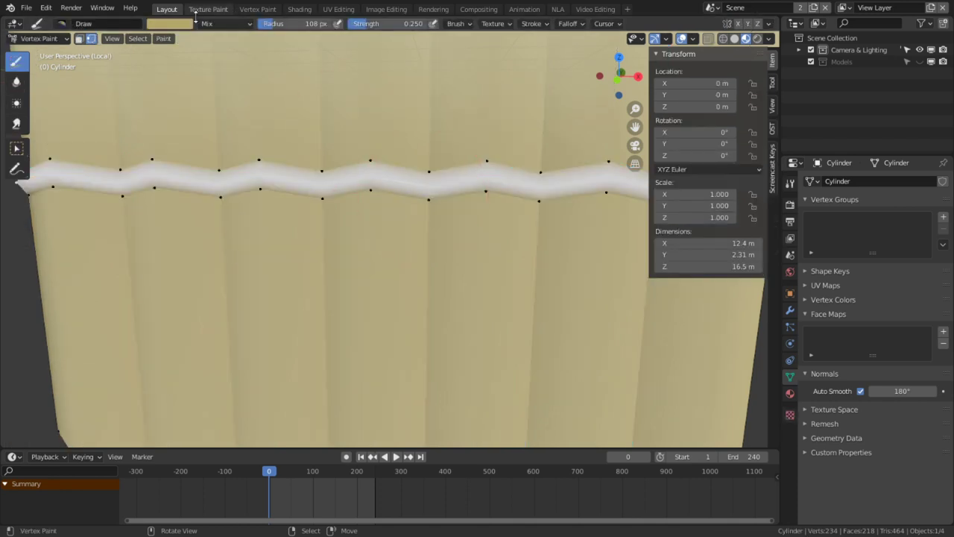
Step: Set the brush color to a darker brown with H 0.077 and S 0.570, and fill the band's middle loop
left_click(170, 23)
left_click_drag(184, 92, 185, 102)
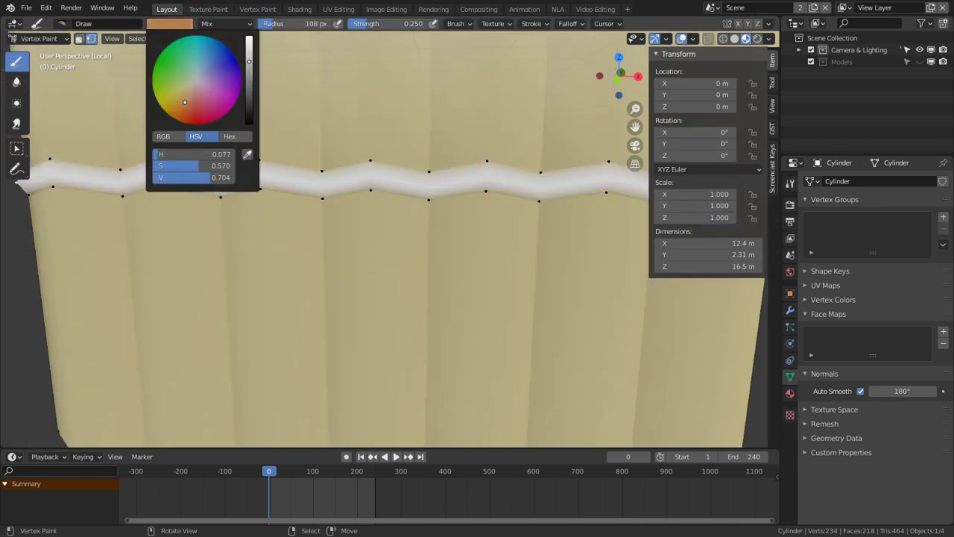
left_click(168, 23)
left_click_drag(249, 62, 249, 89)
key("shift+k")
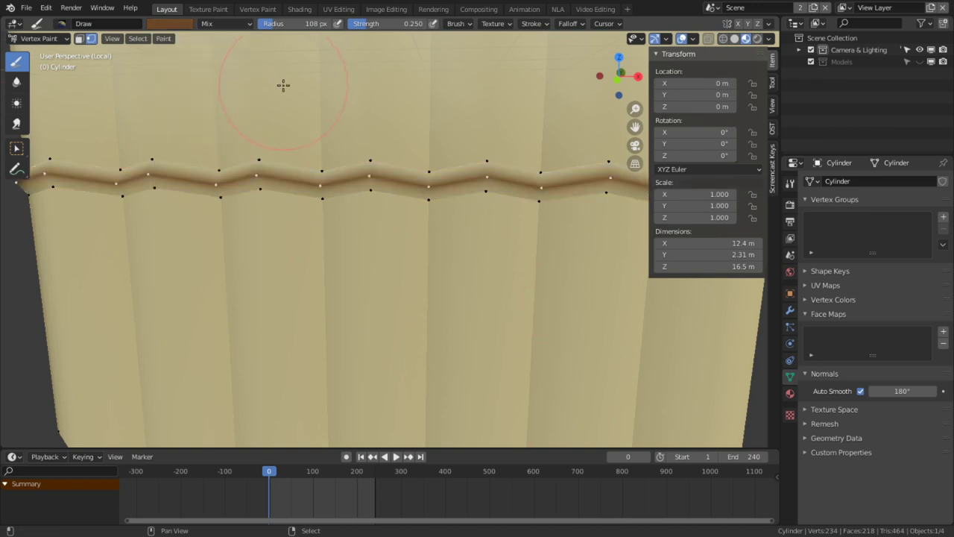
Step: Select both face loops of the band, enable face selection masking in Vertex Paint, and fill the band solid brown
key("Tab")
key("alt+a")
left_click(257, 179)
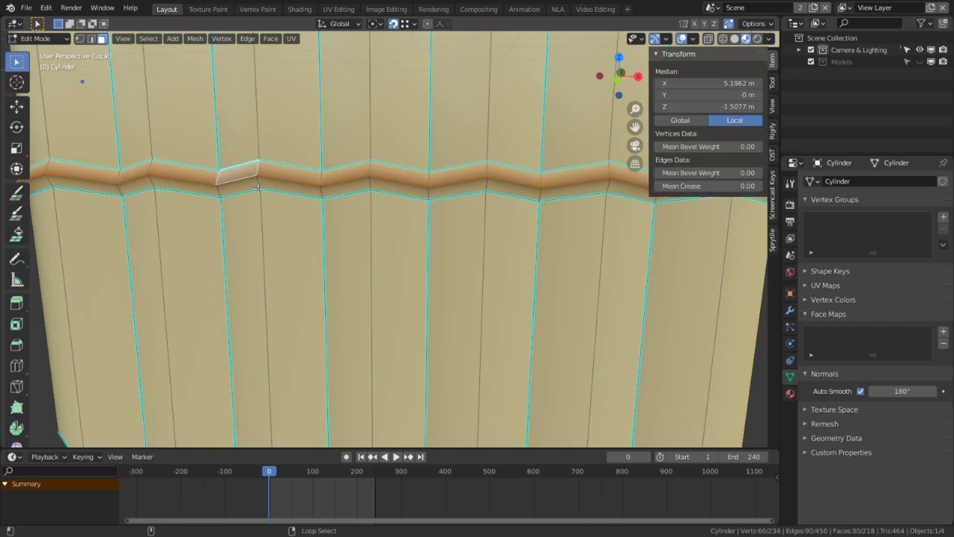
key("Tab")
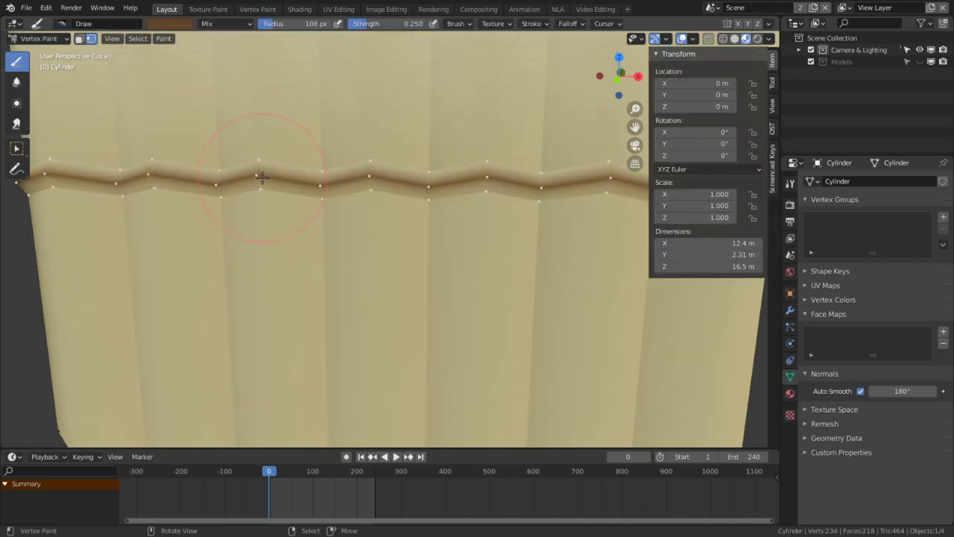
left_click(79, 39)
key("Tab")
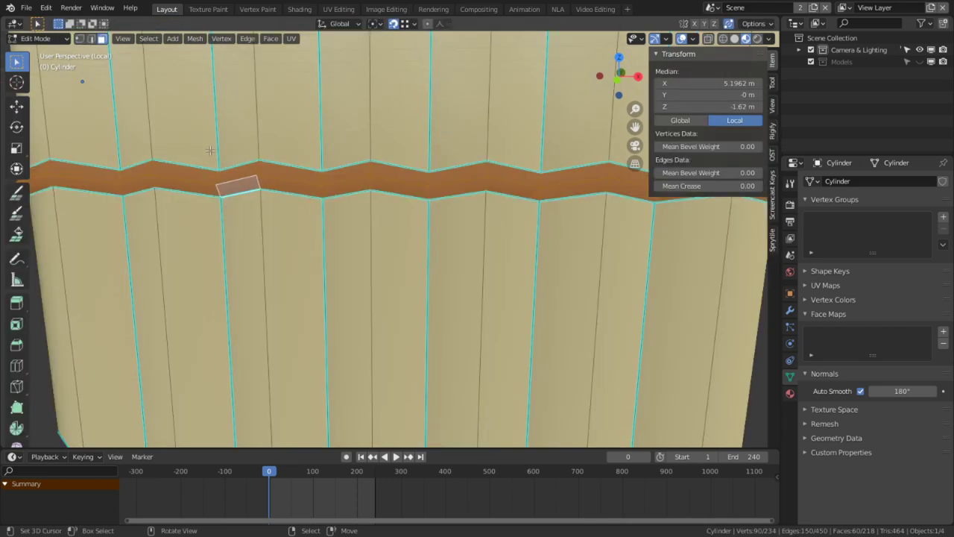
Step: Switch the viewport to Solid shading and set its shading color to Vertex
scroll(418, 216, "down", 5)
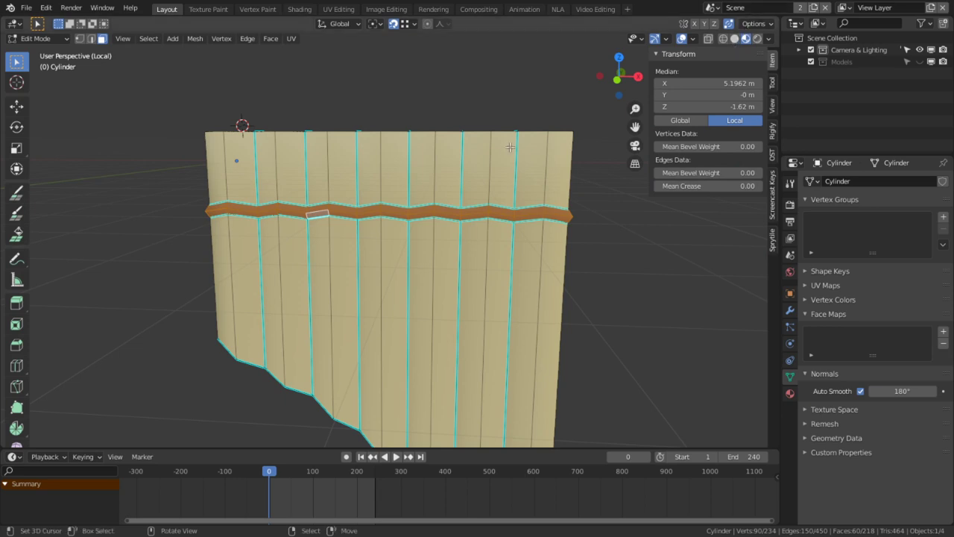
left_click(734, 38)
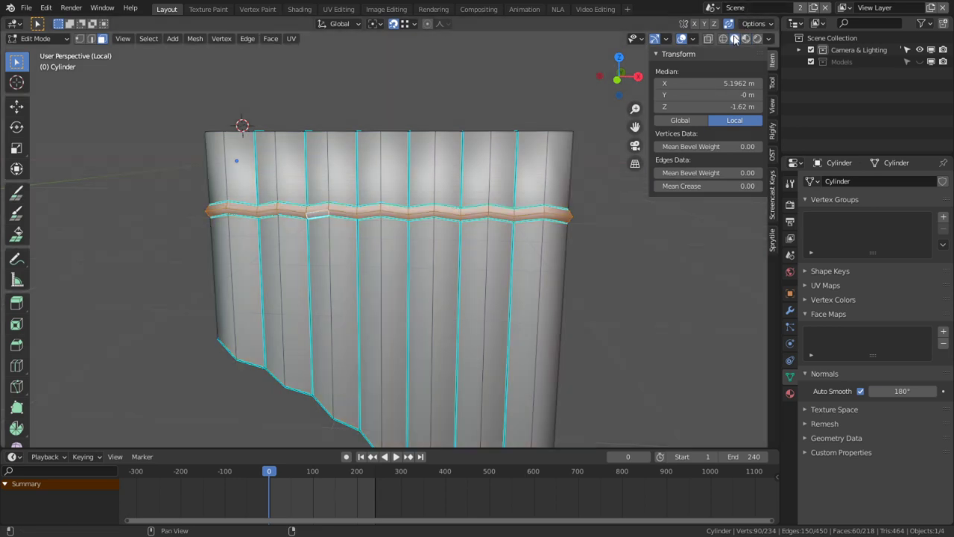
left_click(769, 39)
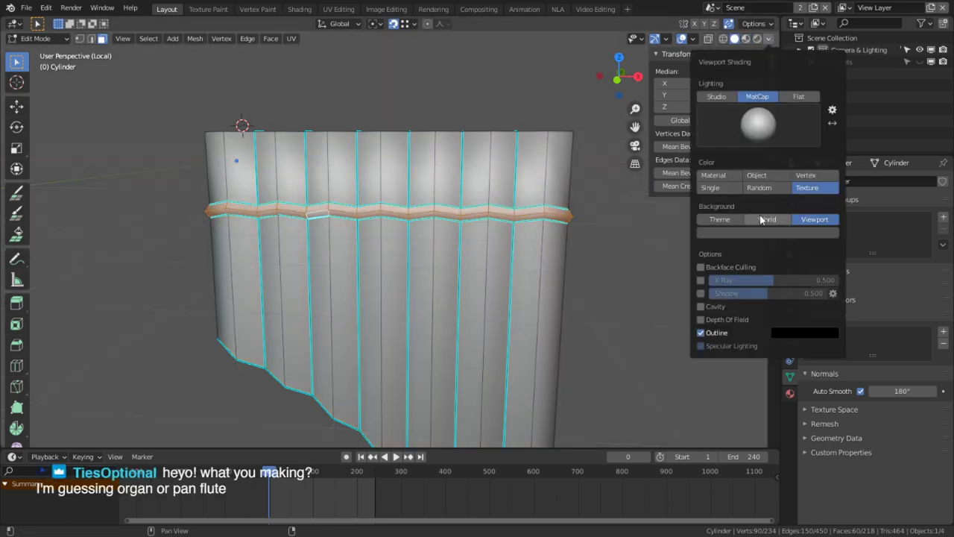
left_click(812, 175)
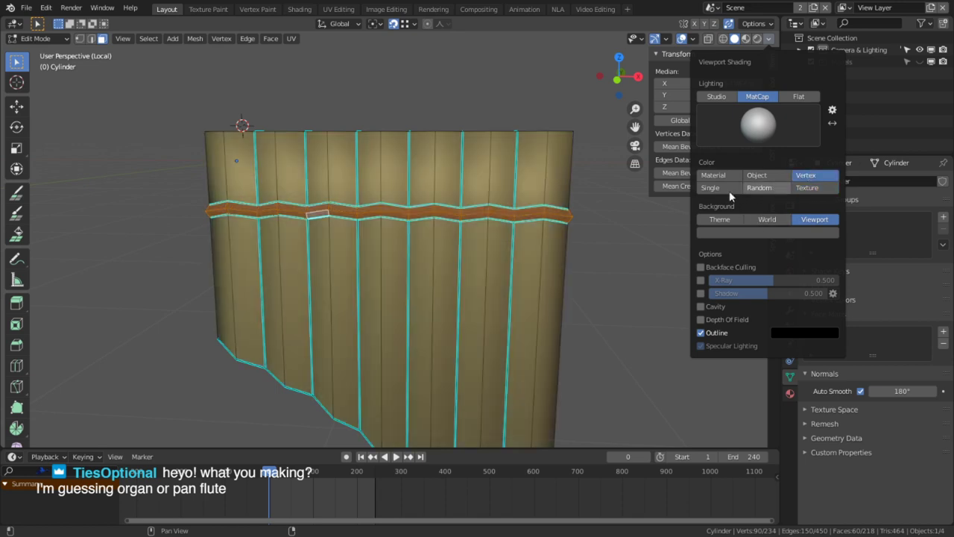
left_click(767, 39)
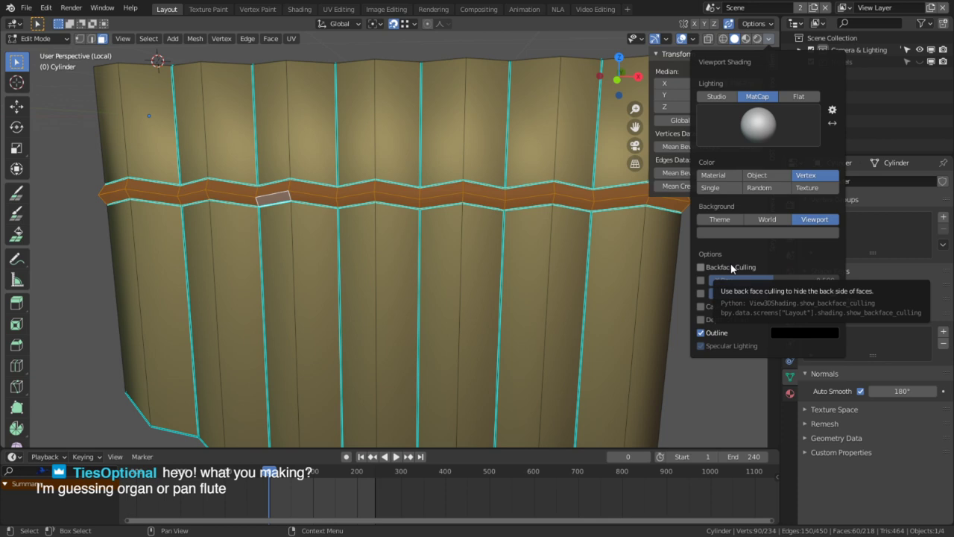
Step: Set the viewport shading's lighting to Flat
left_click(767, 39)
left_click(798, 98)
scroll(428, 231, "up", 3)
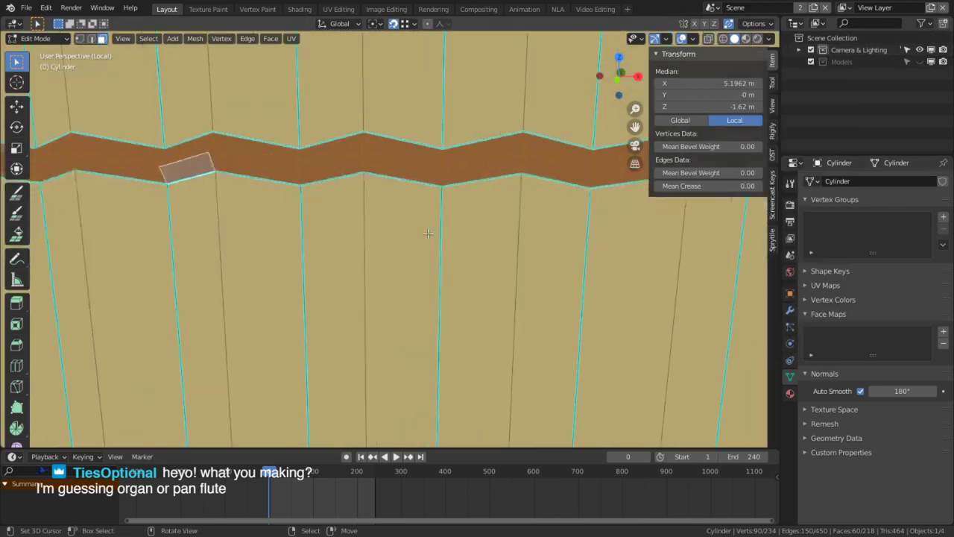
middle_click_drag(427, 232, 392, 212)
scroll(394, 213, "down", 1)
scroll(252, 170, "down", 3)
Step: Return to Vertex Paint, select the whole pan pipe mesh, and set the brush blending mode to Multiply
left_click(45, 39)
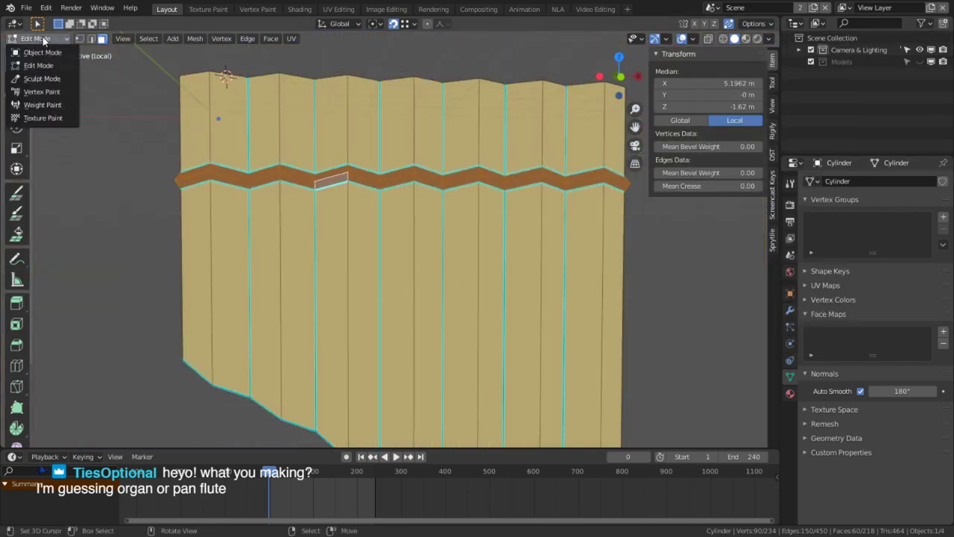
left_click(45, 92)
key("a")
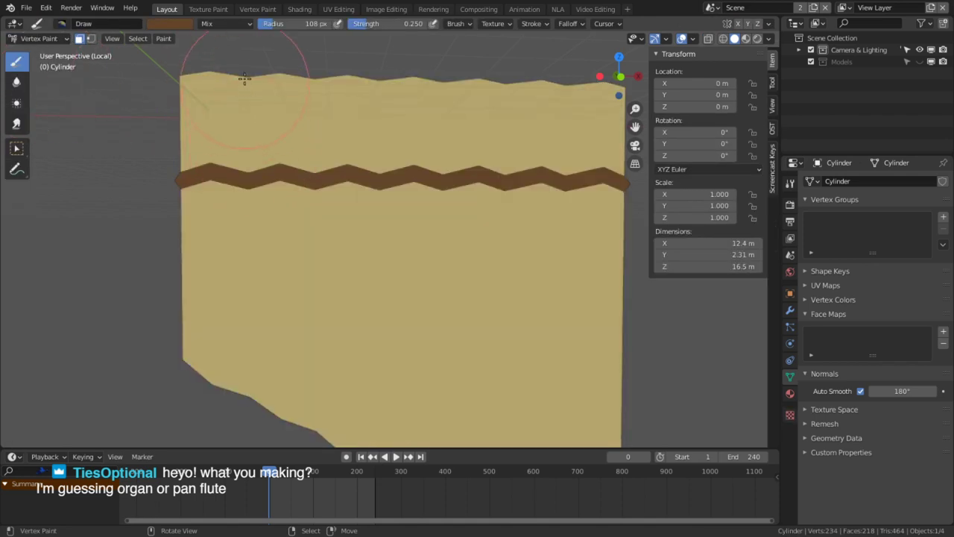
left_click(207, 26)
left_click(216, 52)
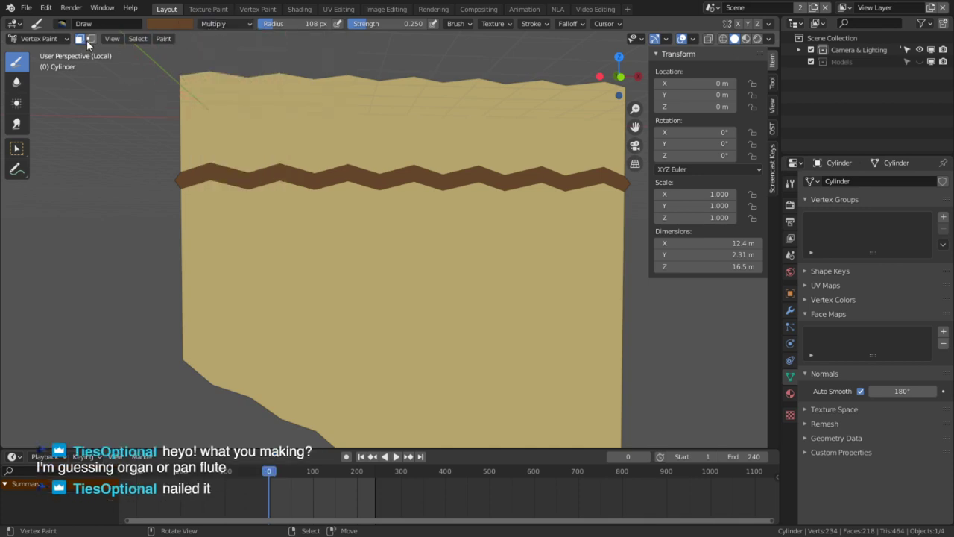
Step: Turn on the wireframe overlay for the painted pan pipe
left_click(768, 39)
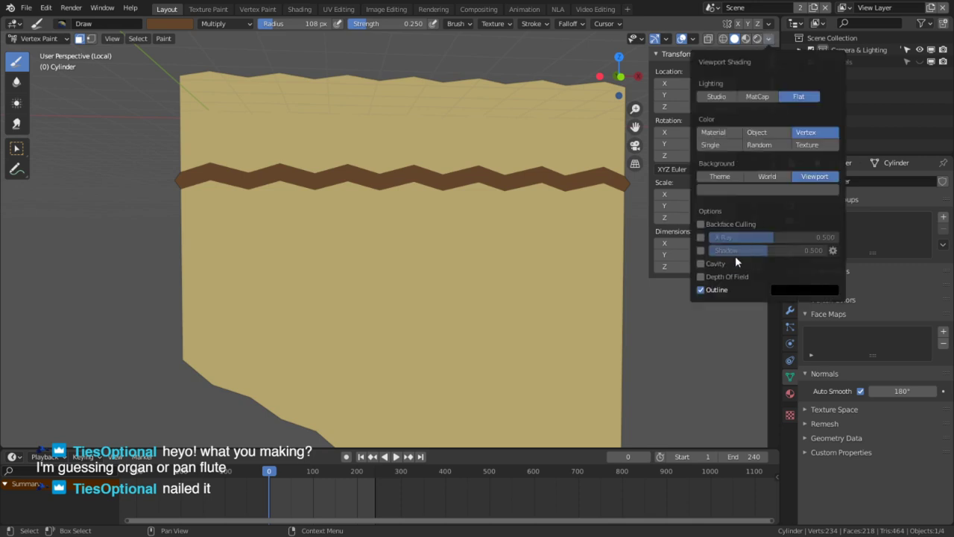
left_click(694, 39)
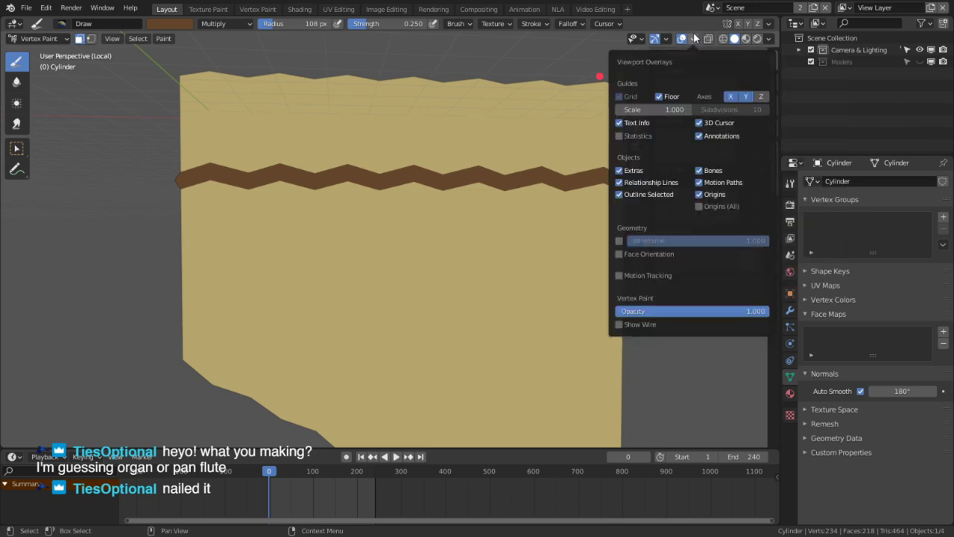
left_click(620, 240)
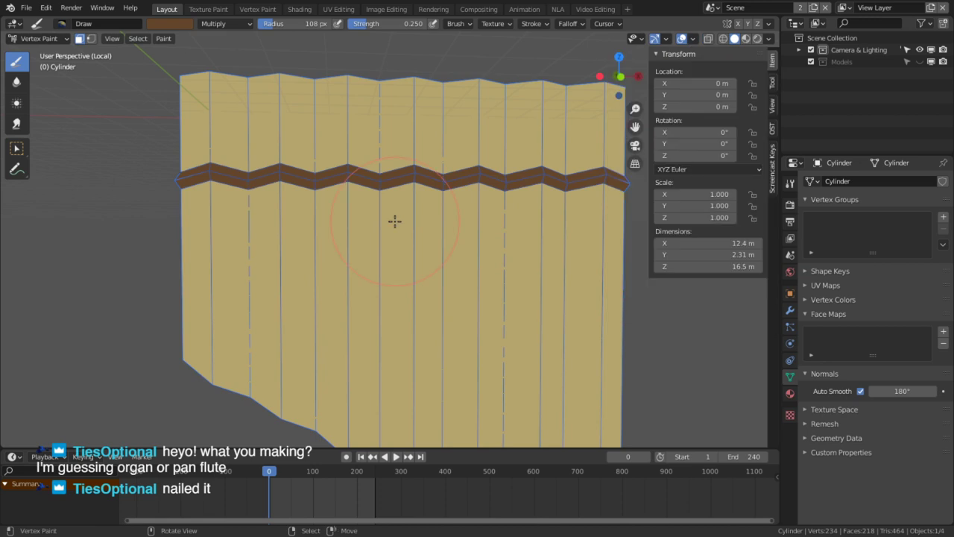
scroll(387, 222, "up", 1)
middle_click_drag(233, 235, 309, 275, "shift")
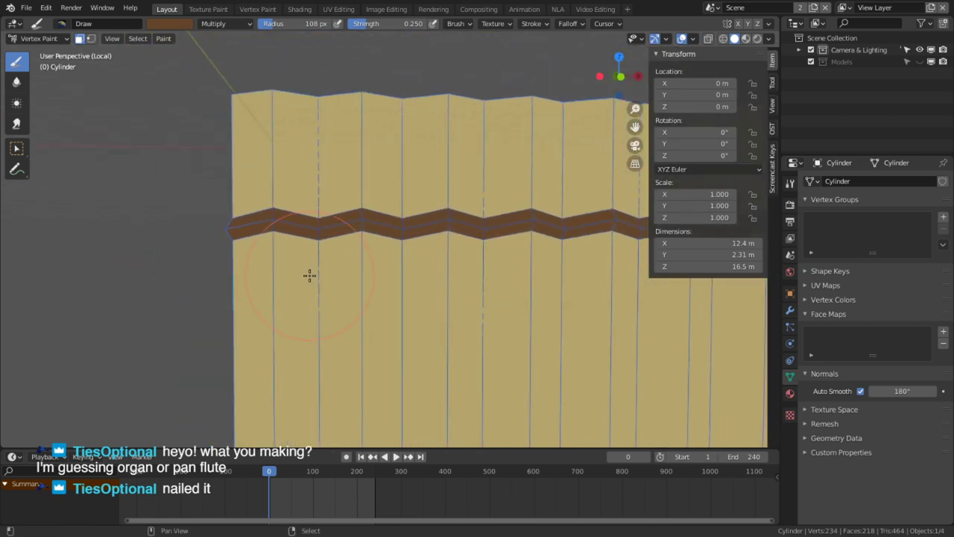
Step: Enable vertex selection masking and reduce the brush radius to 36 px
scroll(308, 264, "up", 1)
left_click(88, 38)
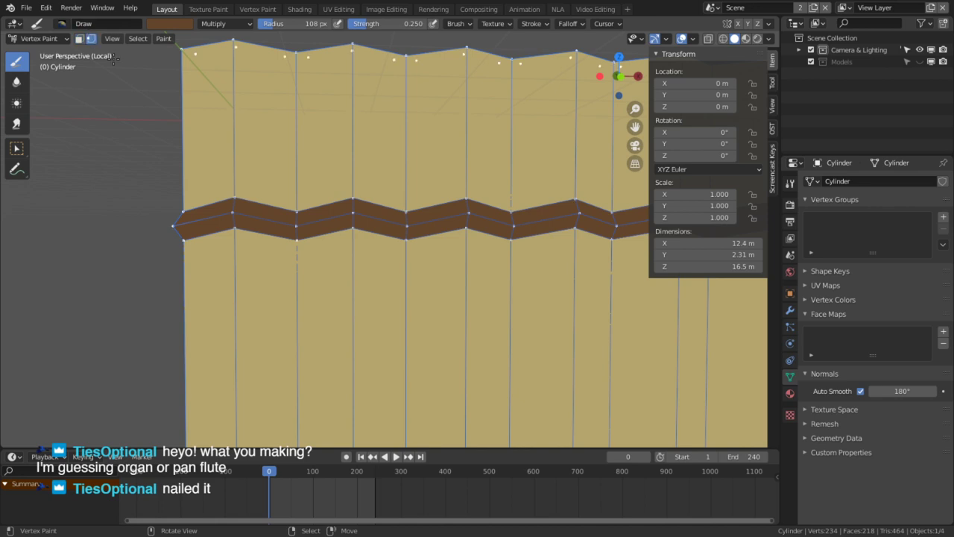
key("f")
left_click(254, 165)
middle_click_drag(305, 195, 304, 91, "shift")
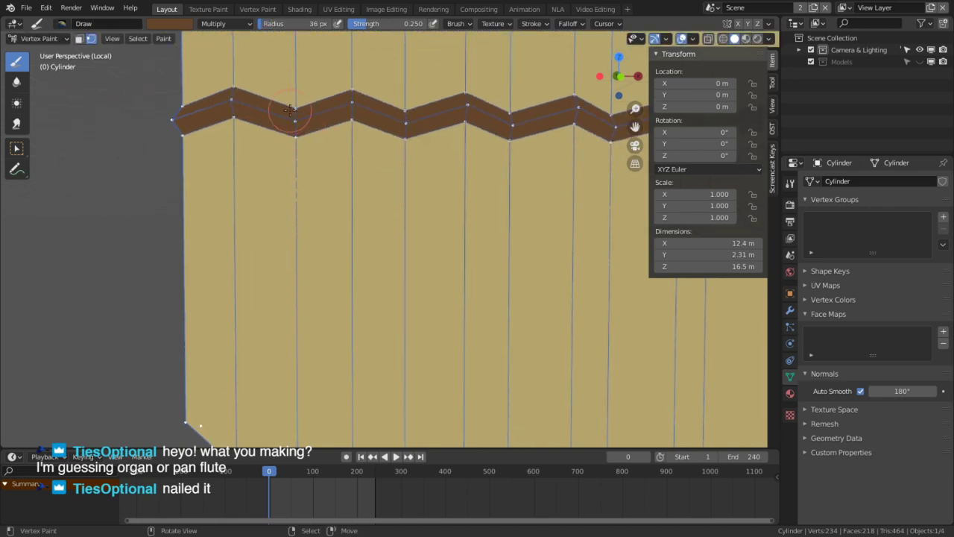
Step: Darken the groove between the first two pipes at the band and along the bottom edge, on front and back
left_click_drag(290, 97, 290, 131)
mouse_move(313, 346)
middle_mouse_down()
mouse_move(340, 202)
mouse_move(337, 161)
mouse_move(345, 187)
mouse_move(326, 177)
mouse_move(389, 99)
mouse_move(357, 198)
middle_mouse_up()
scroll(356, 199, "up", 3)
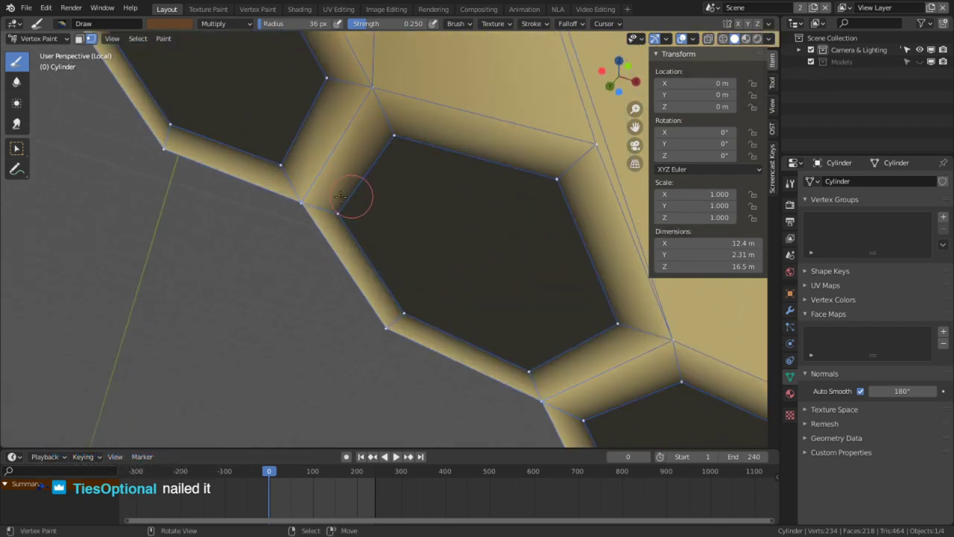
left_click(302, 197)
middle_click_drag(281, 200, 527, 262)
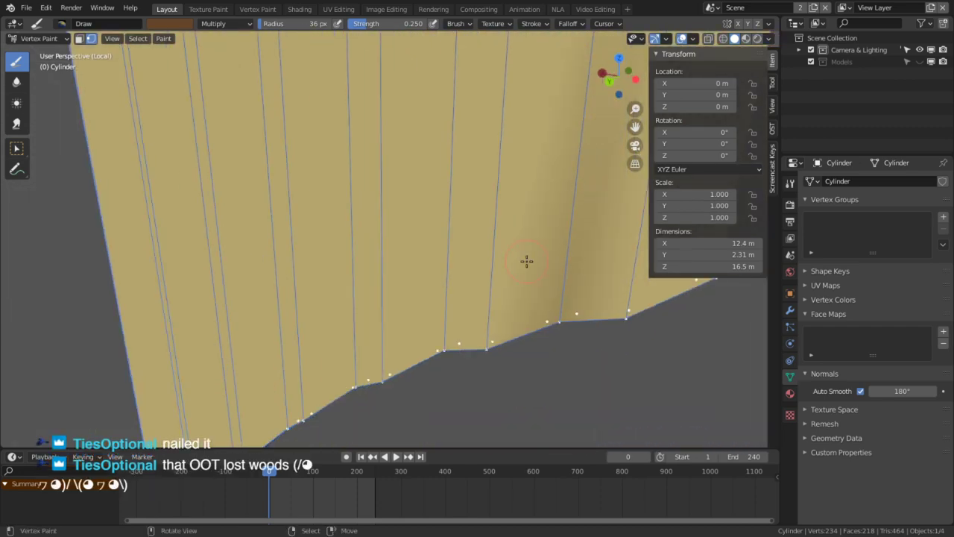
left_click(558, 323)
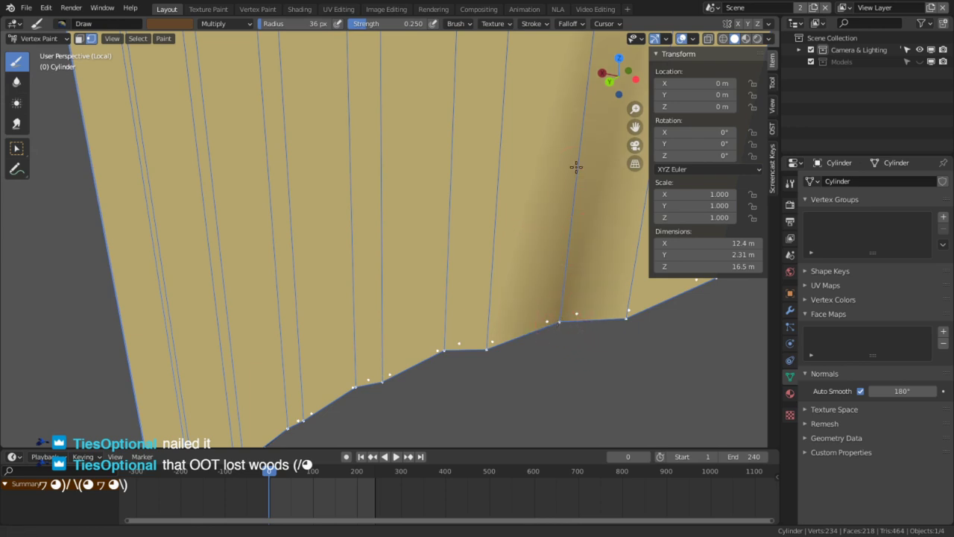
Step: Darken the same groove on the back side up to the top rim
middle_click_drag(575, 166, 485, 425, "shift")
middle_click_drag(496, 191, 445, 351)
left_click(452, 346)
left_click(469, 113)
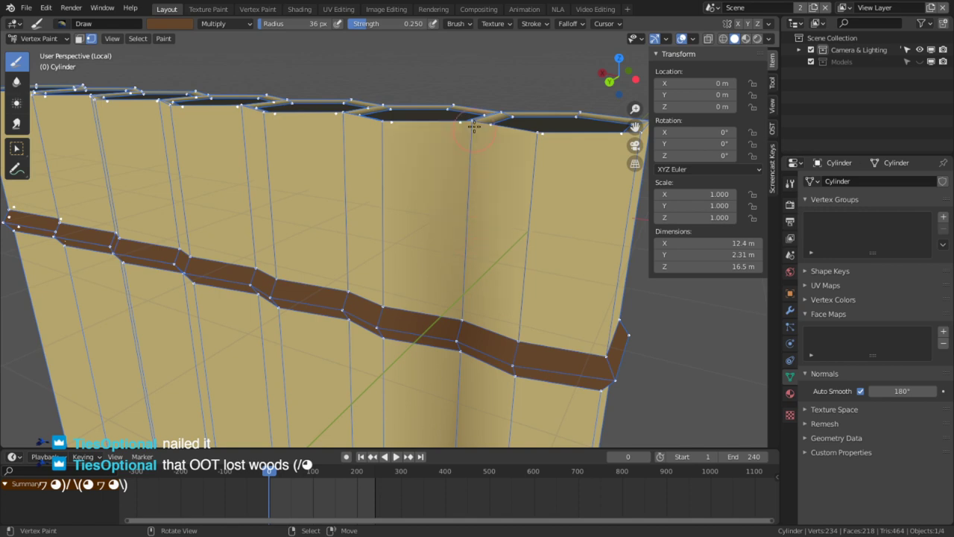
Step: Turn off the wireframe overlay and sample the darkened tan from the shaded groove as the brush color
middle_click_drag(484, 273, 441, 219, "shift")
scroll(441, 219, "up", 3)
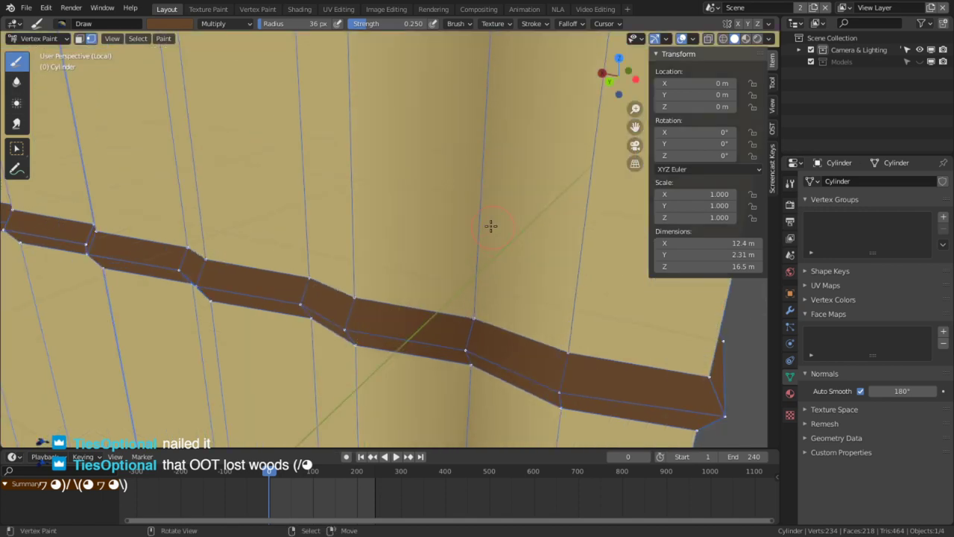
scroll(485, 225, "up", 2)
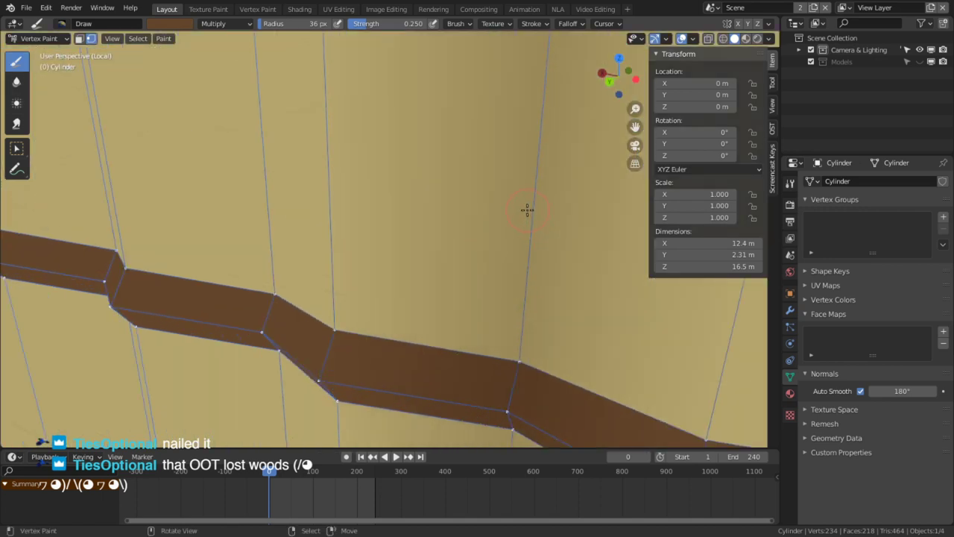
left_click(693, 38)
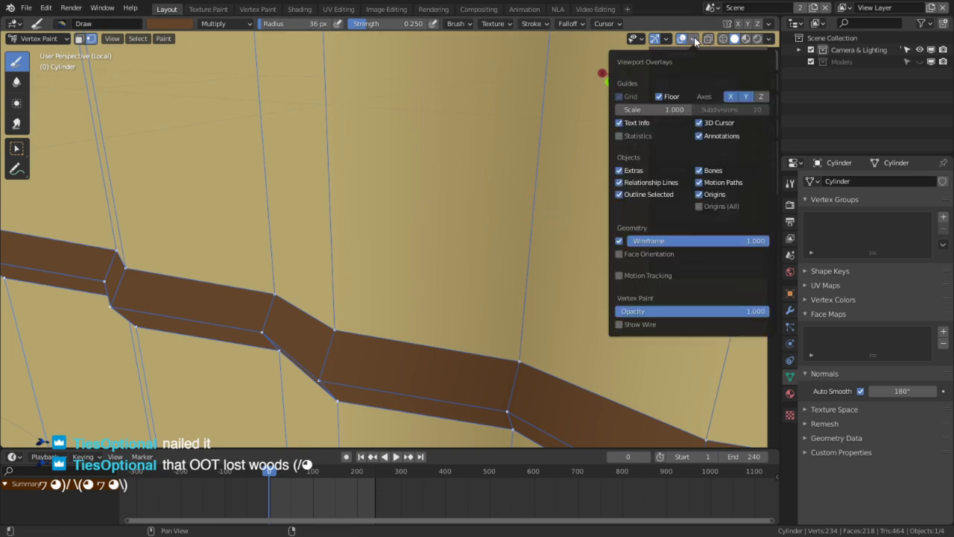
left_click(621, 240)
key("s")
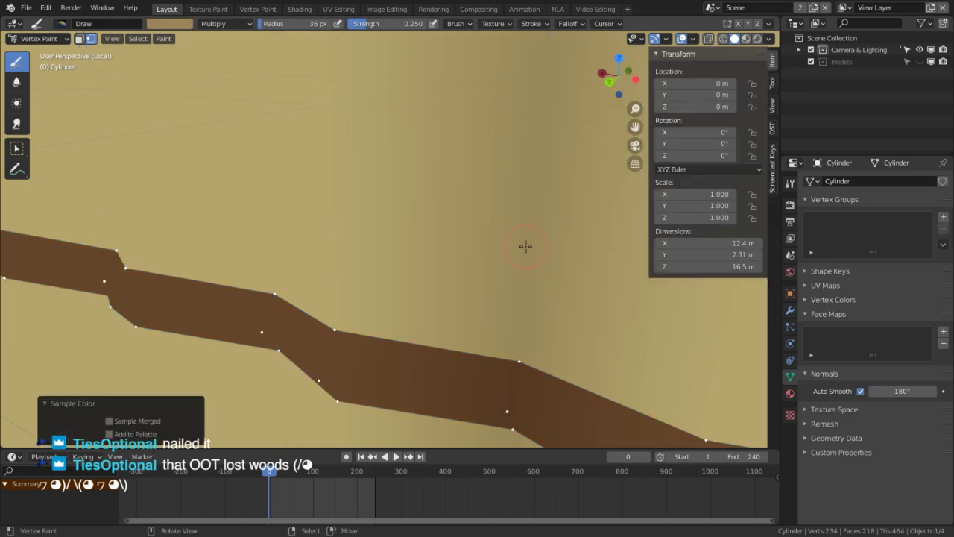
Step: In Edit Mode, select the five remaining vertical edge loops in the front grooves between the pipes
scroll(495, 254, "down", 4)
middle_click_drag(497, 214, 425, 248)
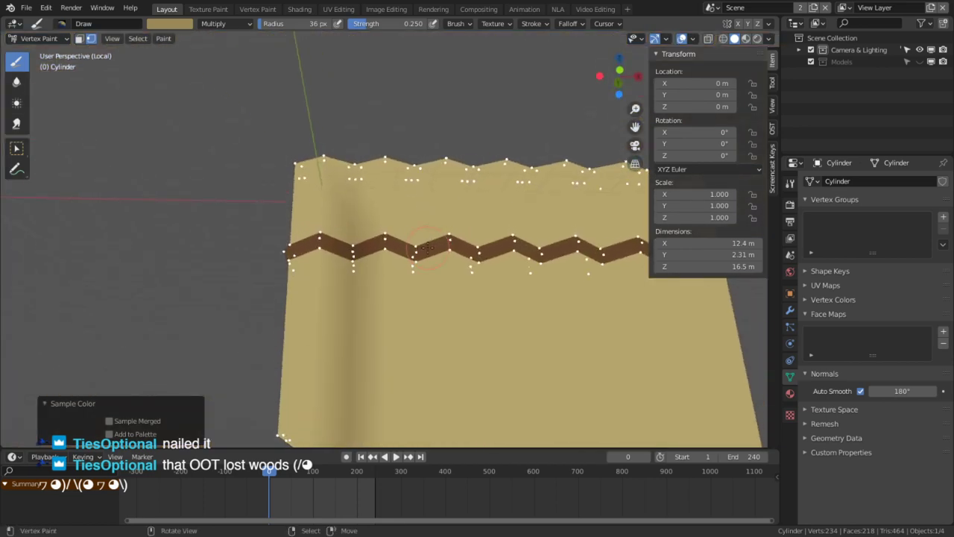
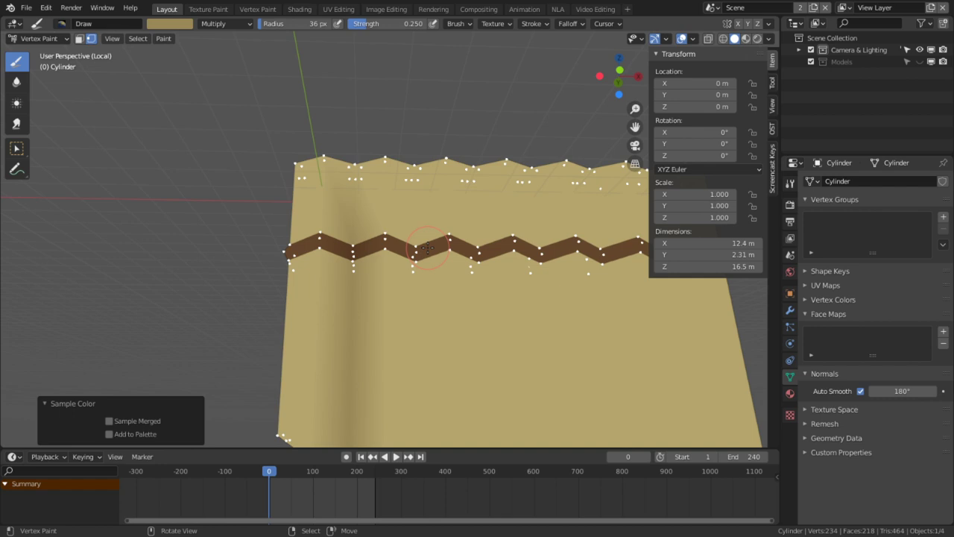
scroll(428, 248, "up", 2)
middle_click_drag(424, 161, 427, 203)
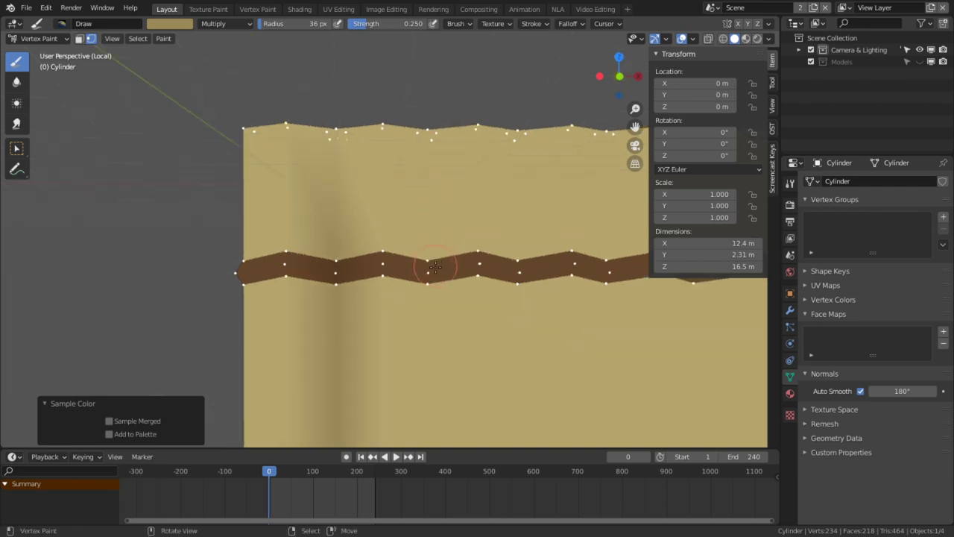
key("Tab")
key("2")
right_click(430, 311, "alt")
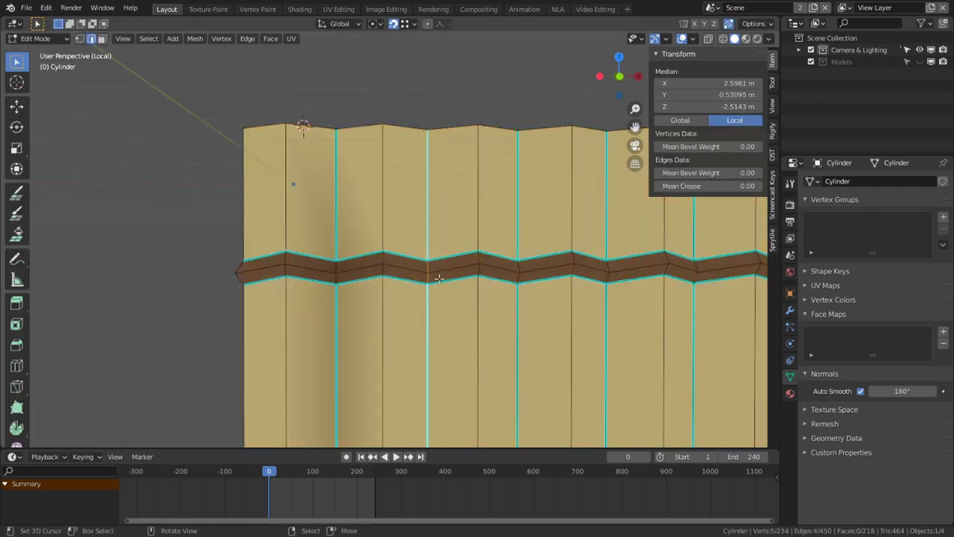
middle_click_drag(498, 310, 357, 297, "shift")
right_click(377, 308, "alt+shift")
right_click(466, 310, "alt+shift")
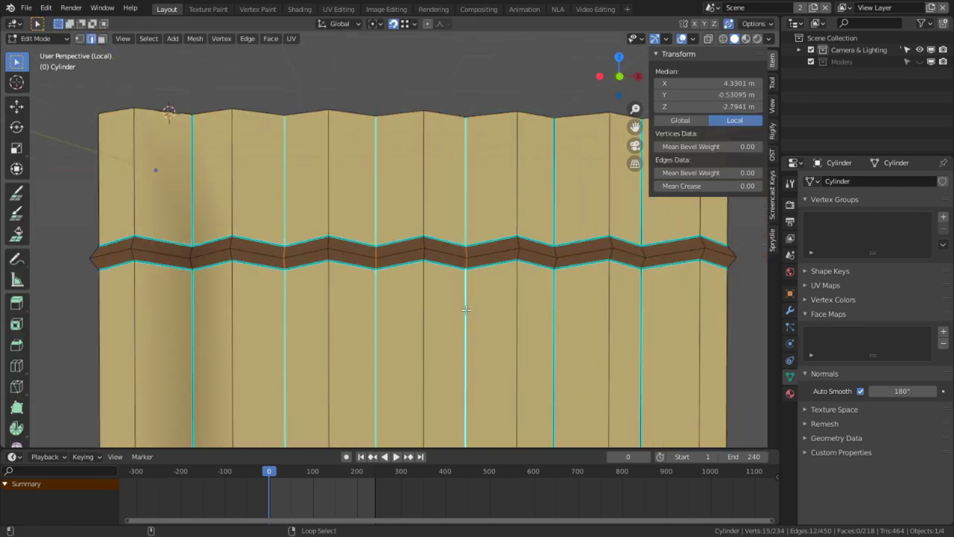
right_click(555, 322, "alt+shift")
right_click(636, 321, "alt+shift")
middle_click_drag(380, 293, 344, 281, "shift")
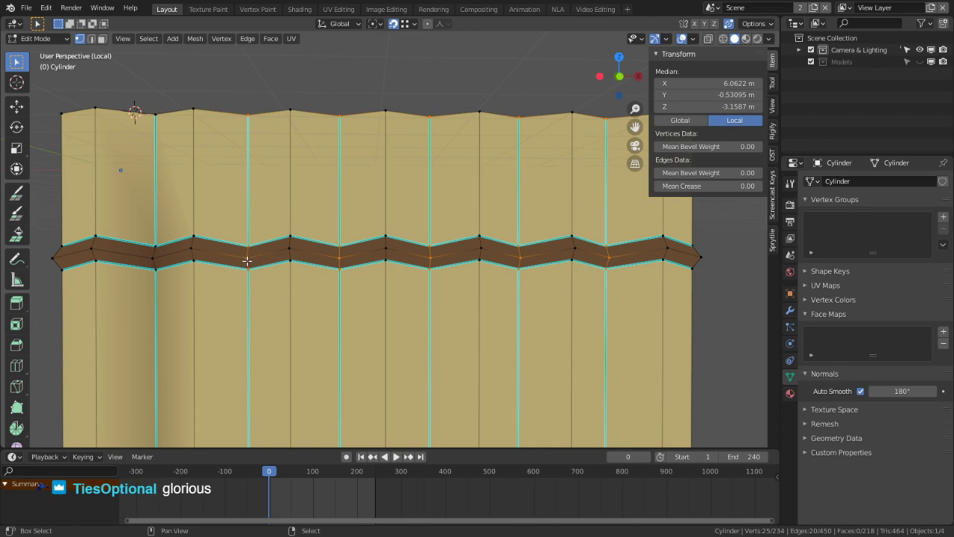
Step: Return to Vertex Paint and fill the selected groove loops with the sampled dark tan
key("Tab")
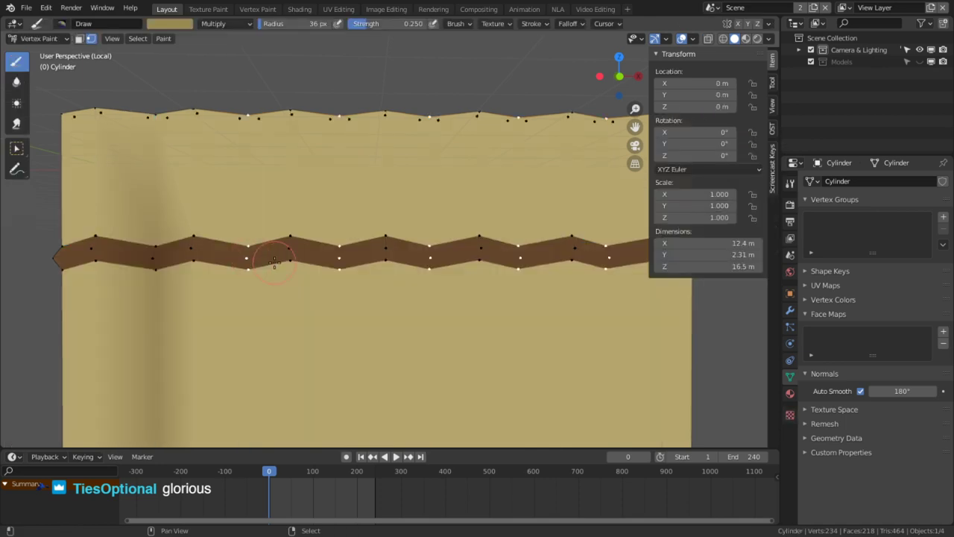
key("shift+k")
scroll(316, 269, "up", 4)
key("Tab")
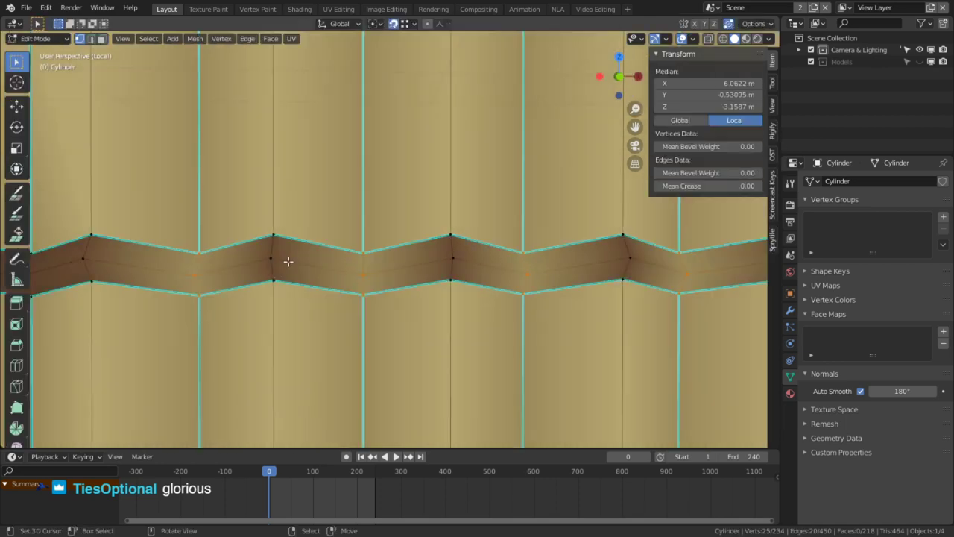
scroll(291, 261, "up", 3)
middle_click_drag(304, 269, 345, 272, "shift")
Step: In Vertex Paint, sample the brown from the band as the brush color
key("Tab")
key("x")
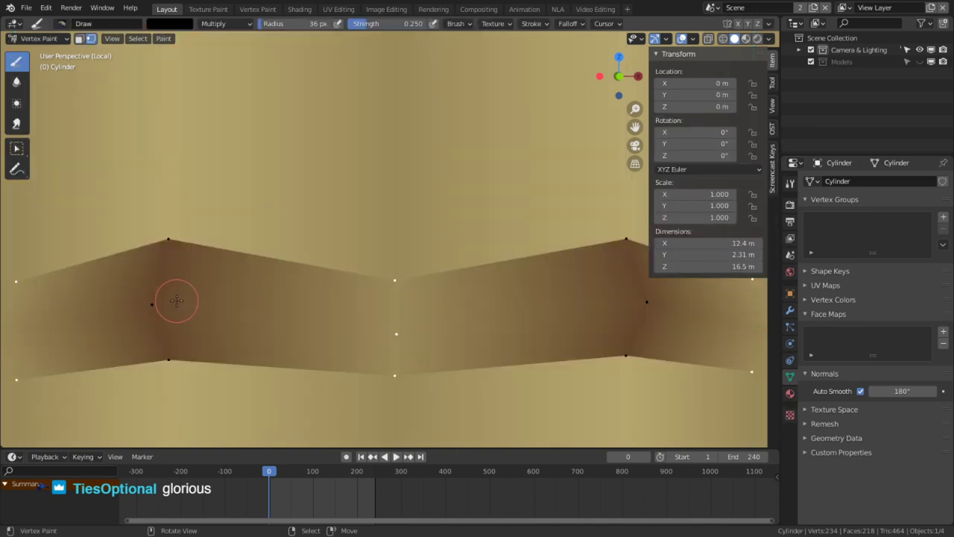
scroll(321, 275, "up", 1)
middle_click_drag(172, 300, 410, 254, "shift")
scroll(420, 256, "up", 5)
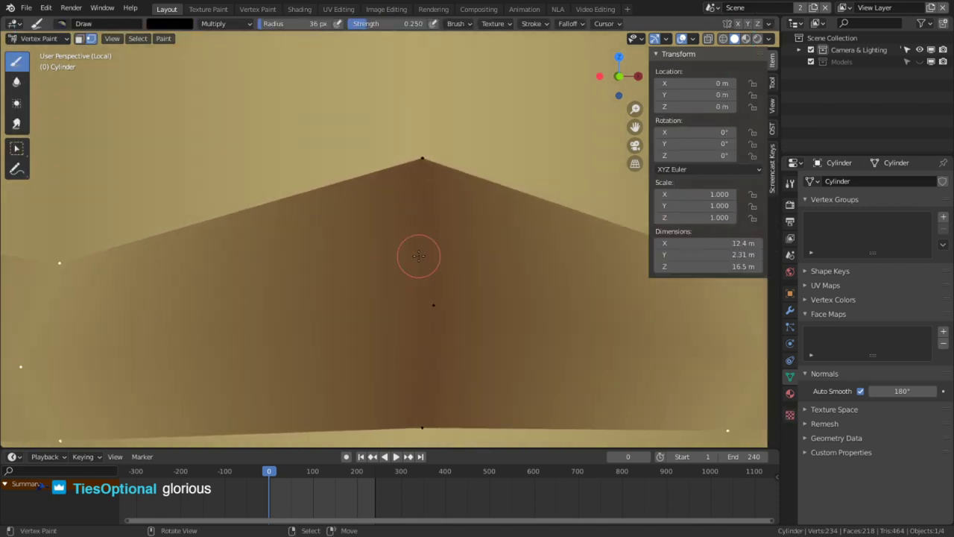
key("s")
Step: Select the band's three vertices at each of the second and third front grooves for masking
scroll(409, 292, "down", 6)
scroll(209, 279, "down", 4)
mouse_move(209, 311)
middle_mouse_down()
mouse_move(208, 279)
mouse_move(370, 274)
middle_mouse_up()
right_click(320, 248)
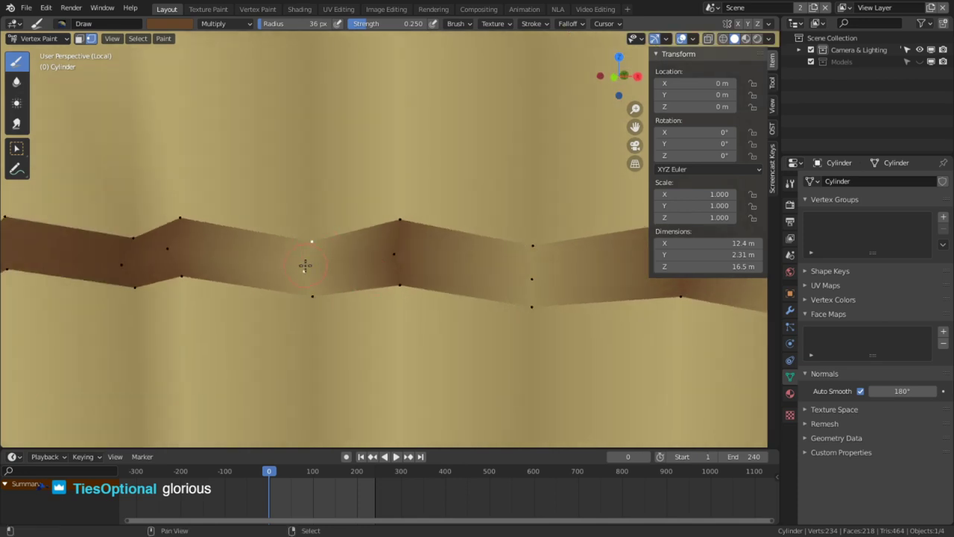
right_click(305, 266, "shift")
right_click(317, 286, "shift")
right_click(531, 245, "shift")
right_click(530, 277, "shift")
right_click(531, 304, "shift")
Step: Extend the selection to the band's vertices at the three remaining front grooves
scroll(541, 299, "down", 5)
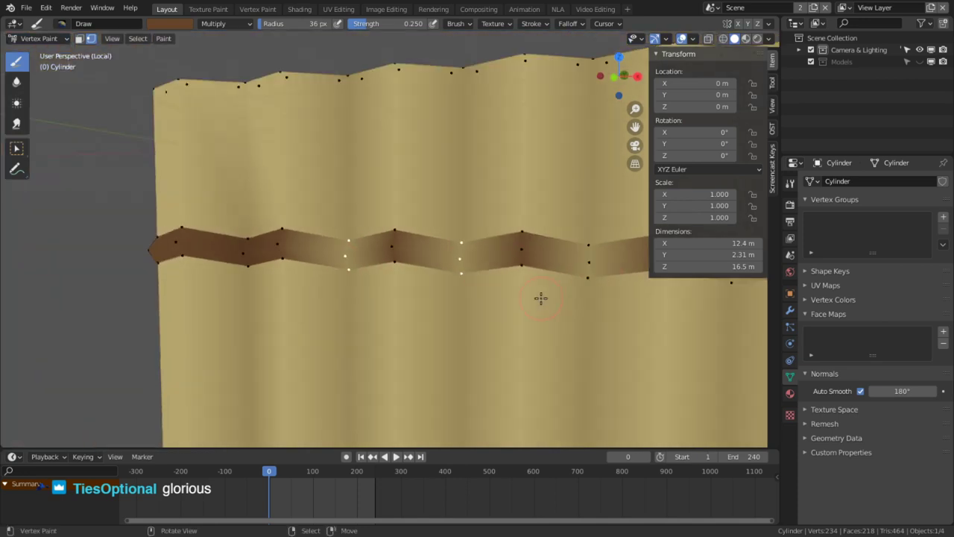
scroll(462, 259, "up", 1)
right_click(493, 233, "shift")
right_click(485, 263, "shift")
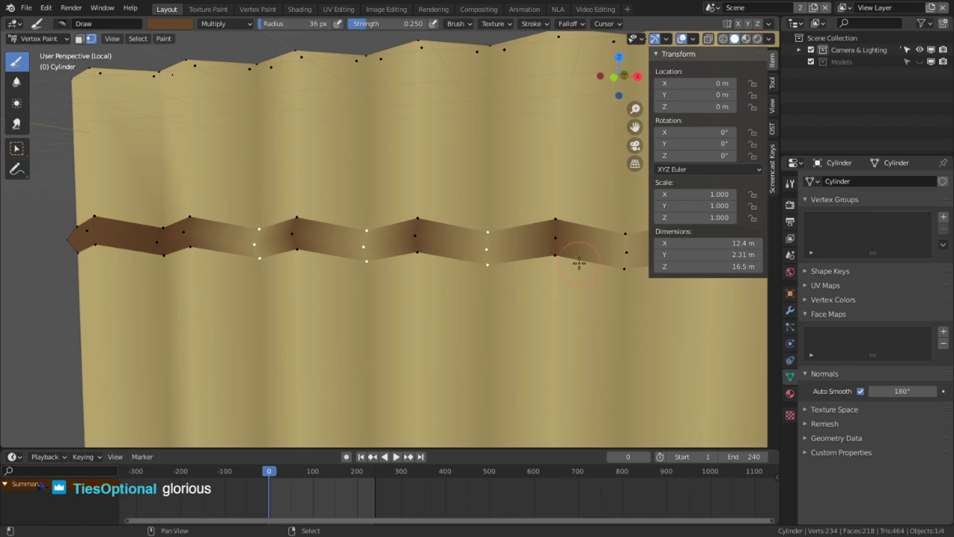
middle_click_drag(580, 263, 424, 264, "shift")
right_click(478, 226, "shift")
right_click(477, 251, "shift")
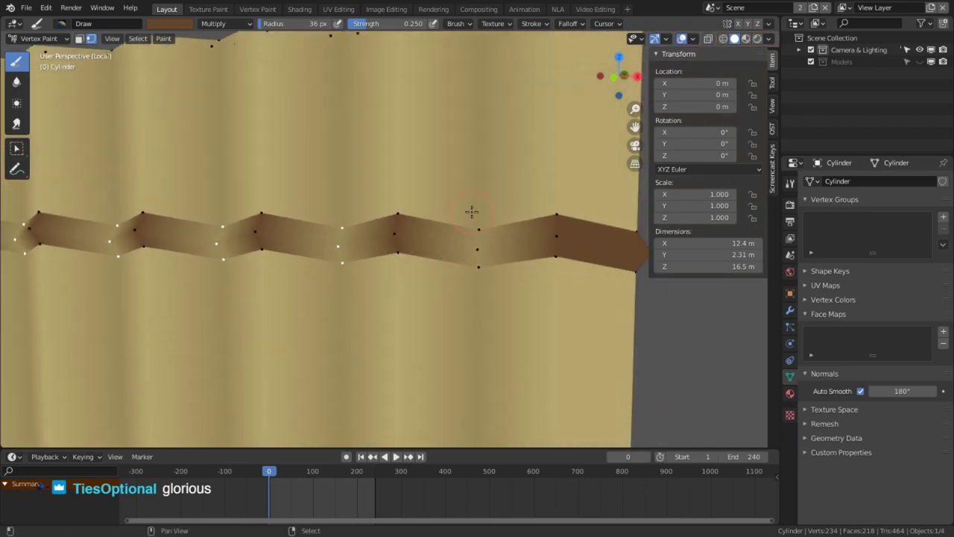
right_click(478, 269, "shift")
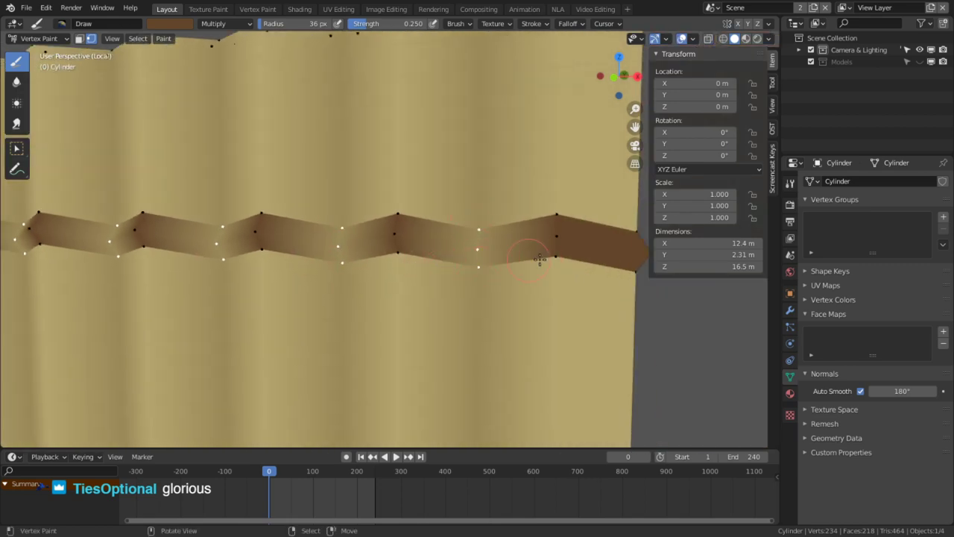
Step: In Edit Mode, select the groove vertices along the upper rim on the back of the pan pipe
middle_click_drag(542, 258, 614, 240)
scroll(438, 225, "up", 3)
mouse_move(438, 224)
middle_mouse_down()
mouse_move(373, 191)
mouse_move(258, 192)
middle_mouse_up()
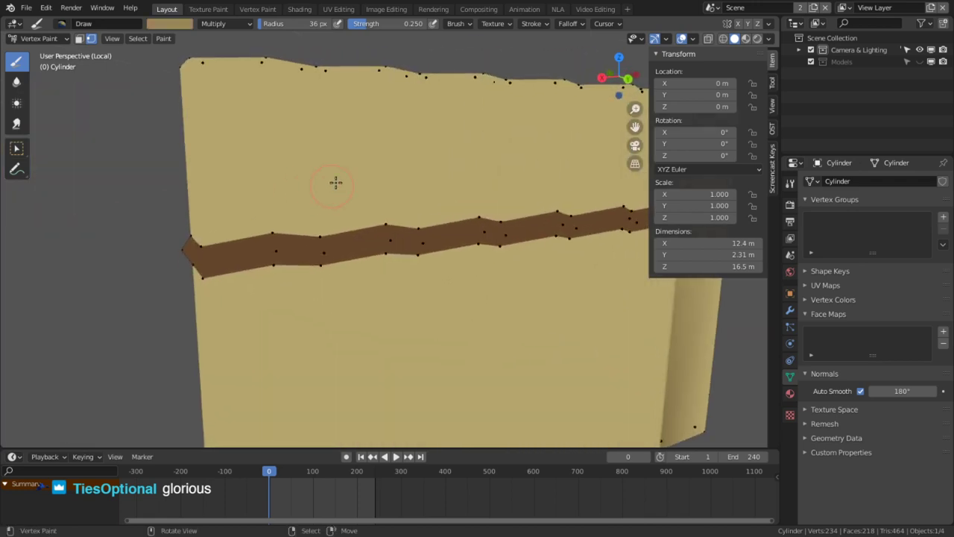
key("Tab")
mouse_move(334, 167)
middle_mouse_down()
mouse_move(327, 211)
mouse_move(366, 246)
middle_mouse_up()
right_click(317, 173)
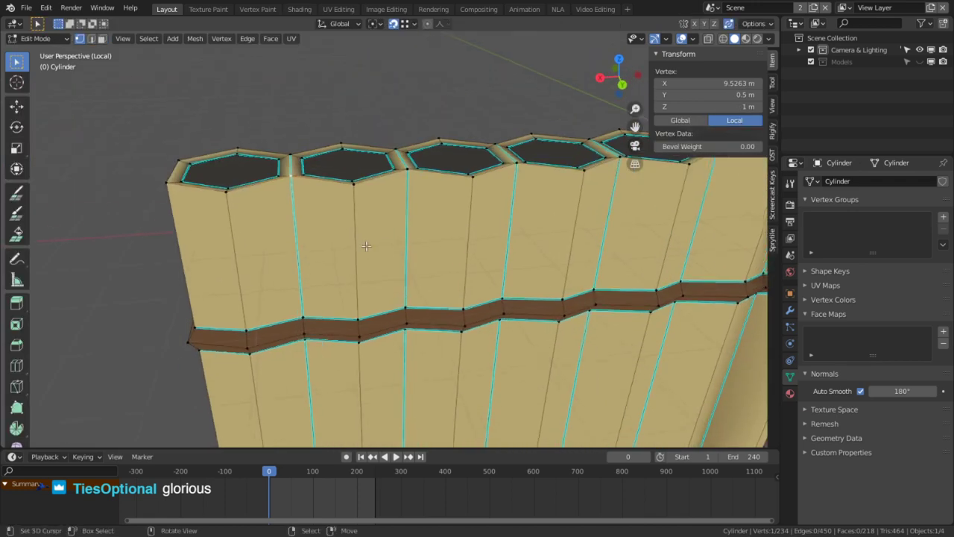
right_click(409, 170, "shift")
middle_click_drag(439, 184, 352, 187, "shift")
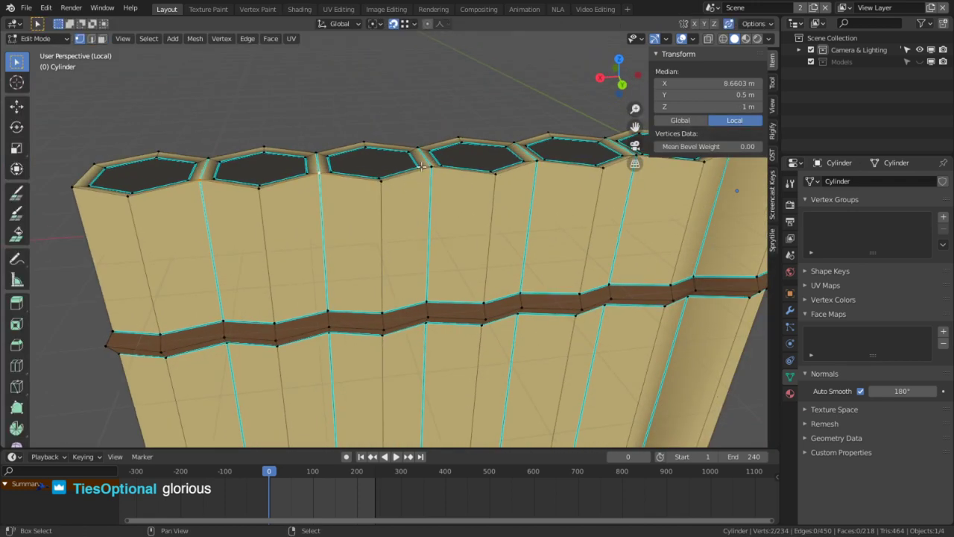
right_click(537, 170, "shift")
middle_click_drag(616, 211, 400, 221, "shift")
middle_click_drag(496, 200, 439, 197, "shift")
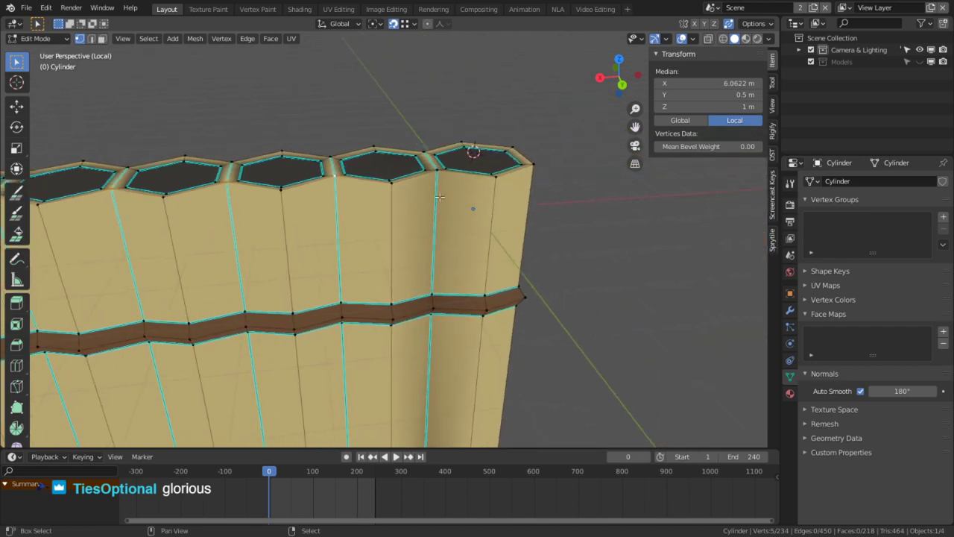
Step: Extend the selection to the vertices on the band's upper border at the back grooves
right_click(443, 271, "shift")
middle_click_drag(363, 327, 392, 237, "shift")
right_click(375, 201, "shift")
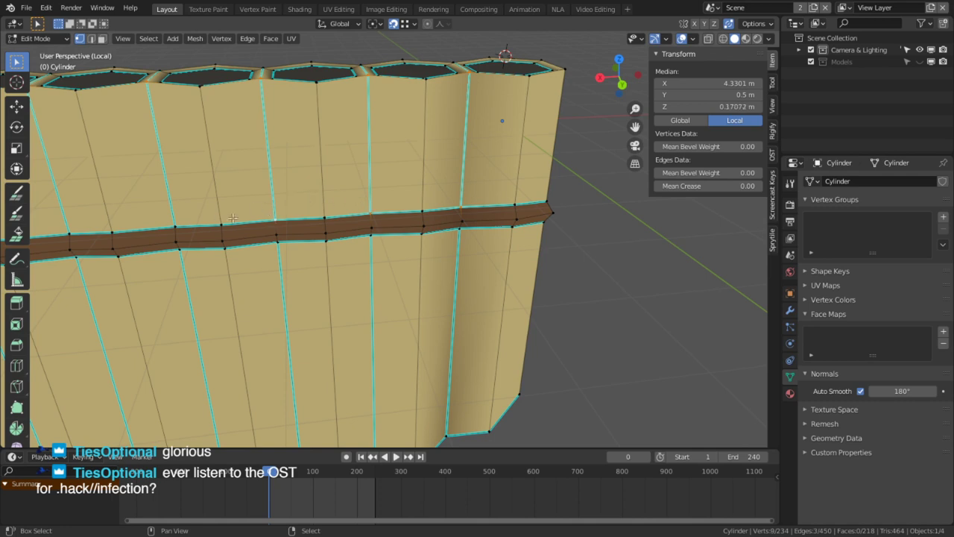
middle_click_drag(233, 218, 325, 203, "shift")
right_click(341, 224, "shift")
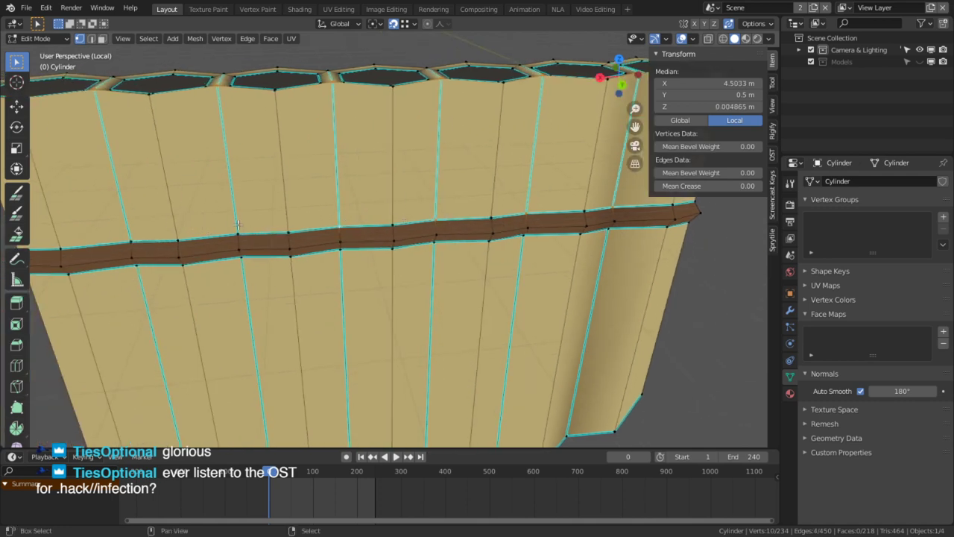
right_click(138, 229, "shift")
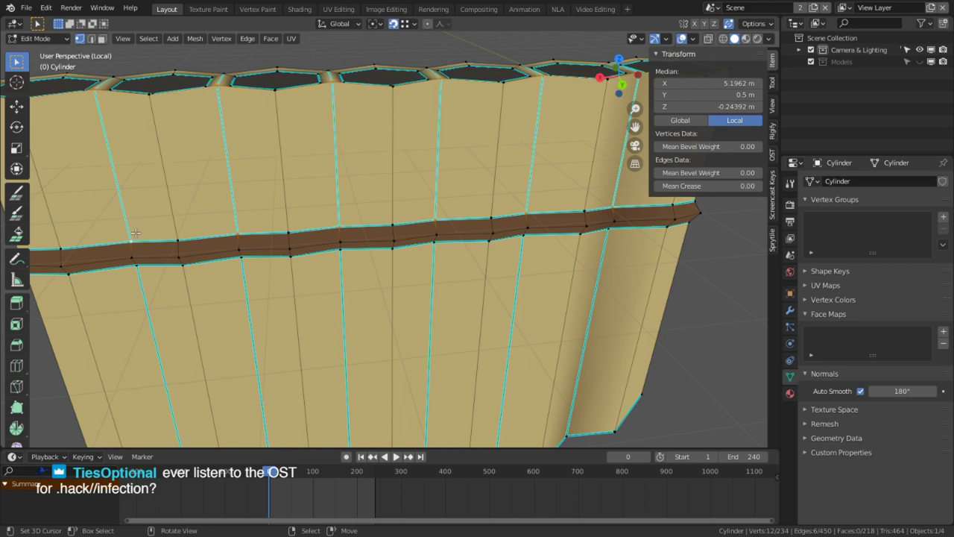
Step: Add the vertices at the lower ends of the back grooves to the selection
mouse_move(402, 345)
middle_mouse_down("shift")
mouse_move(401, 222)
mouse_move(433, 105)
middle_mouse_up("shift")
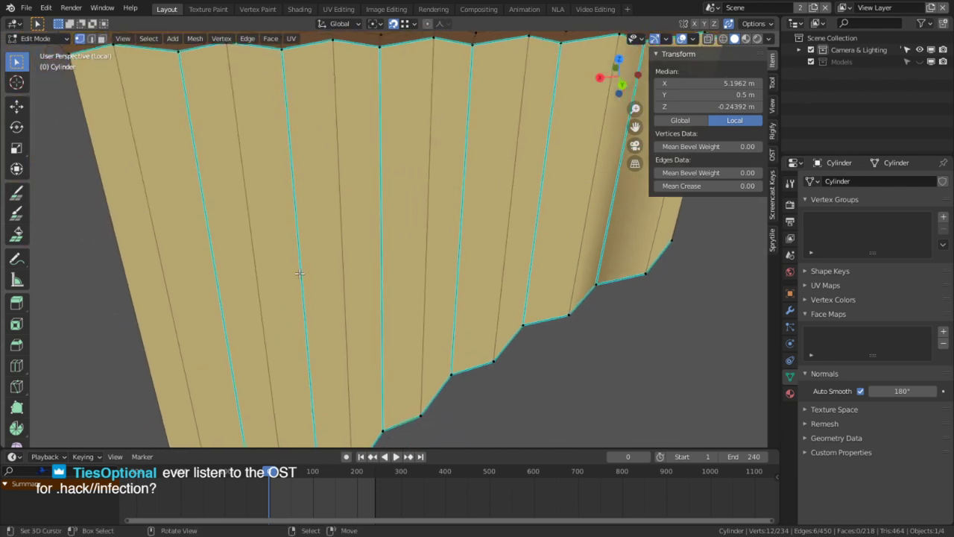
middle_click_drag(300, 273, 351, 175, "shift")
middle_click_drag(279, 328, 326, 211, "shift")
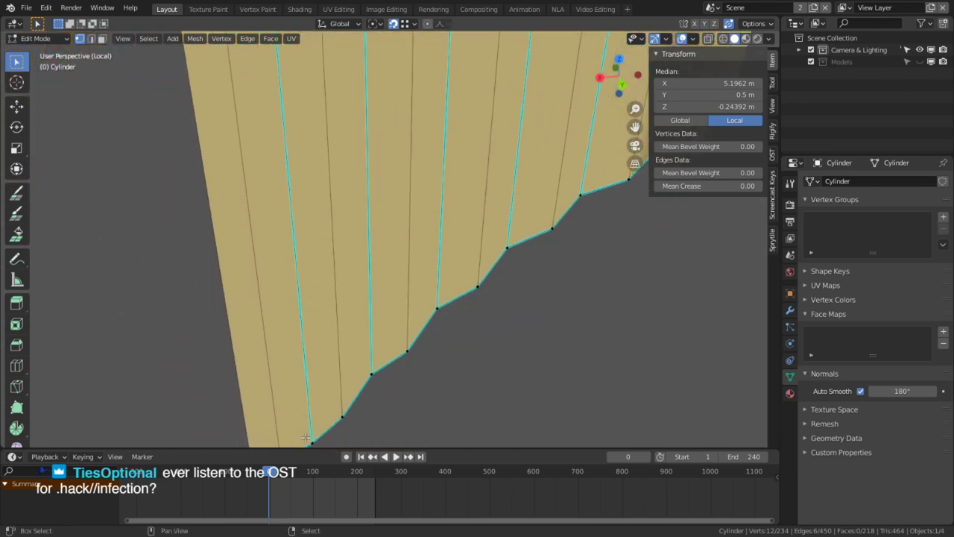
left_click(371, 375, "shift")
left_click(437, 307, "shift")
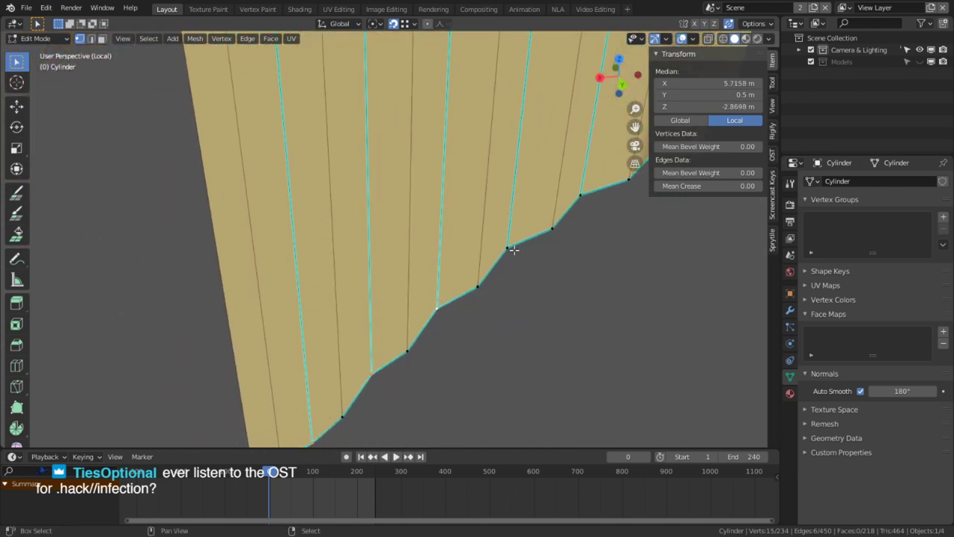
left_click(507, 247, "shift")
middle_click_drag(507, 247, 419, 269)
left_click(471, 244, "shift")
middle_click_drag(471, 244, 425, 310)
Step: Add the back groove vertices on the band's lower border and fill the selection with dark tan in Vertex Paint
middle_click_drag(179, 158, 250, 206, "shift")
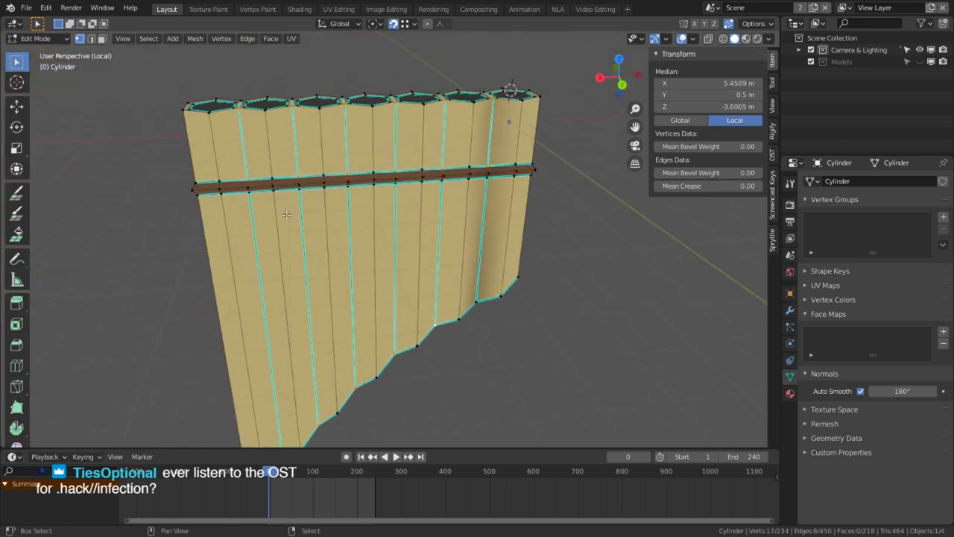
scroll(251, 209, "up", 2)
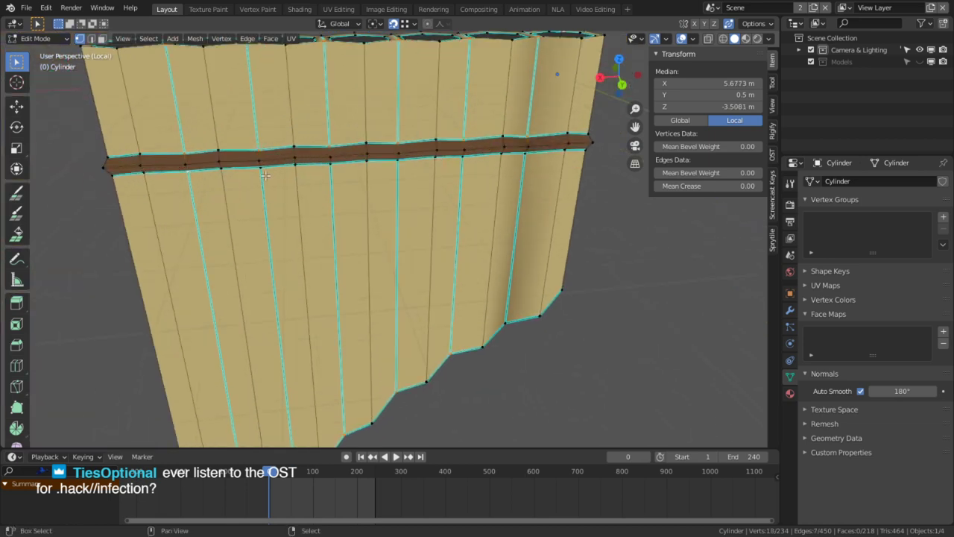
left_click(398, 159, "shift")
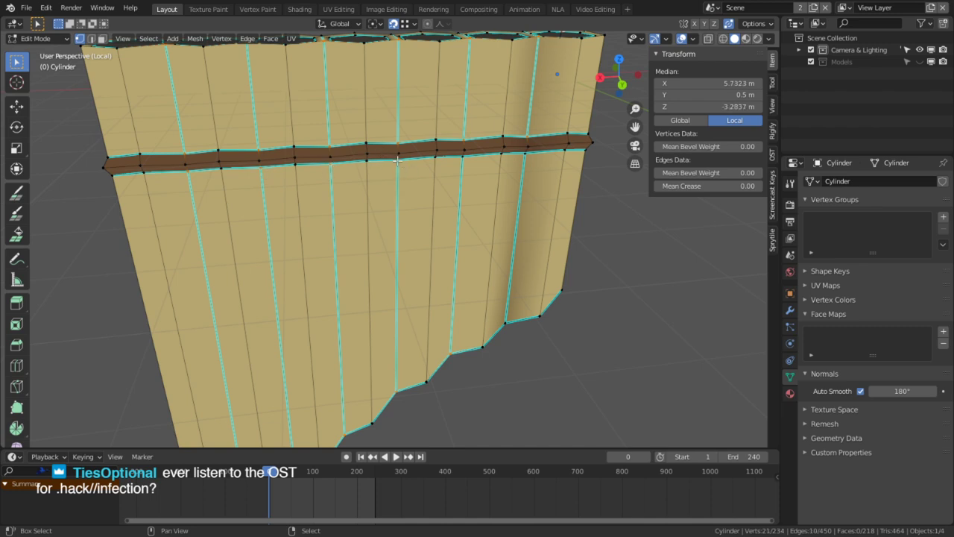
key("shift+k")
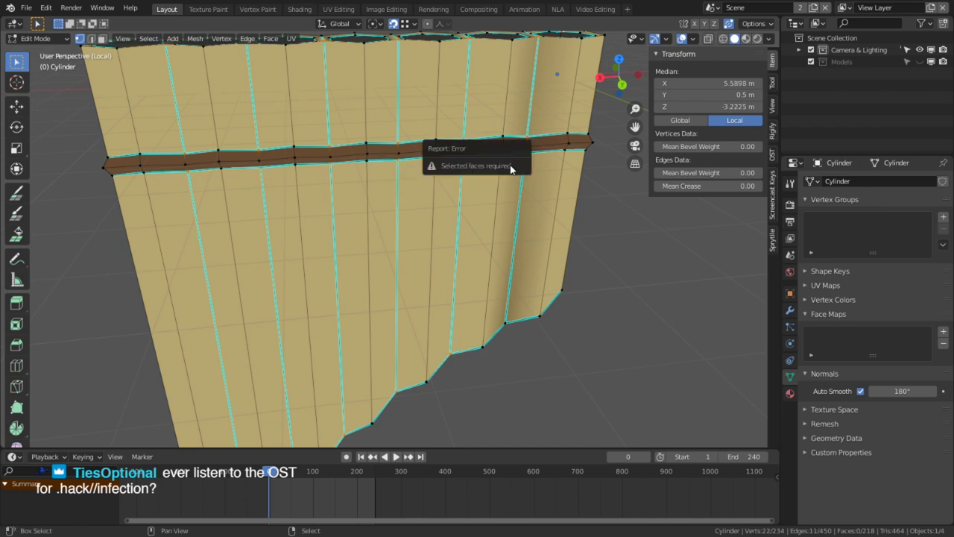
key("Tab")
key("shift+k")
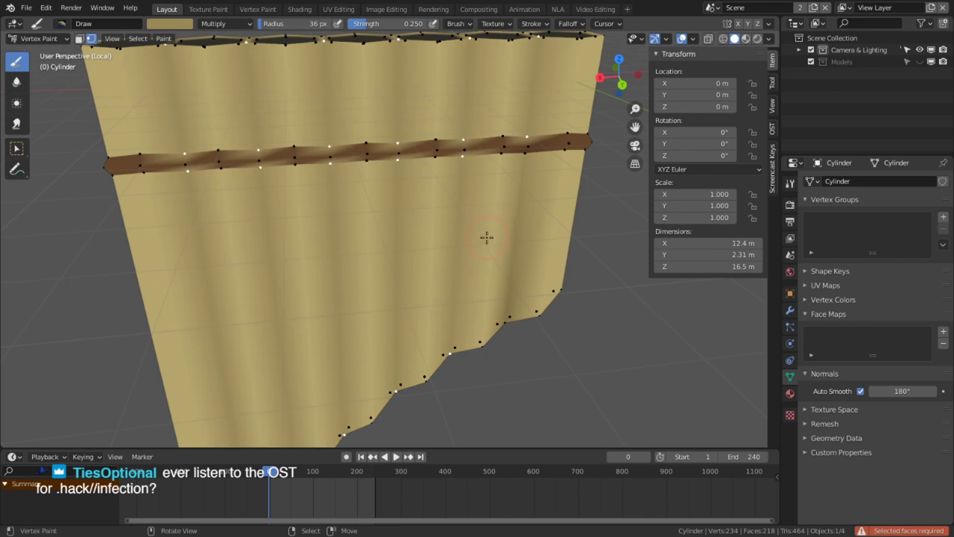
Step: Add the band's upper and lower border vertices at the unselected back groove and fill the selection with dark tan
mouse_move(485, 235)
middle_mouse_down()
mouse_move(403, 172)
mouse_move(358, 173)
mouse_move(538, 179)
middle_mouse_up()
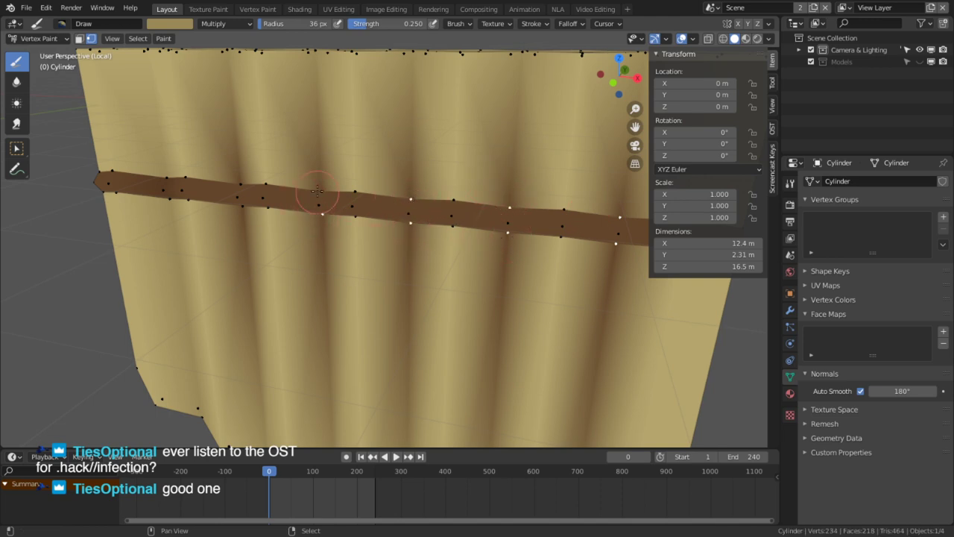
middle_click_drag(334, 197, 343, 184)
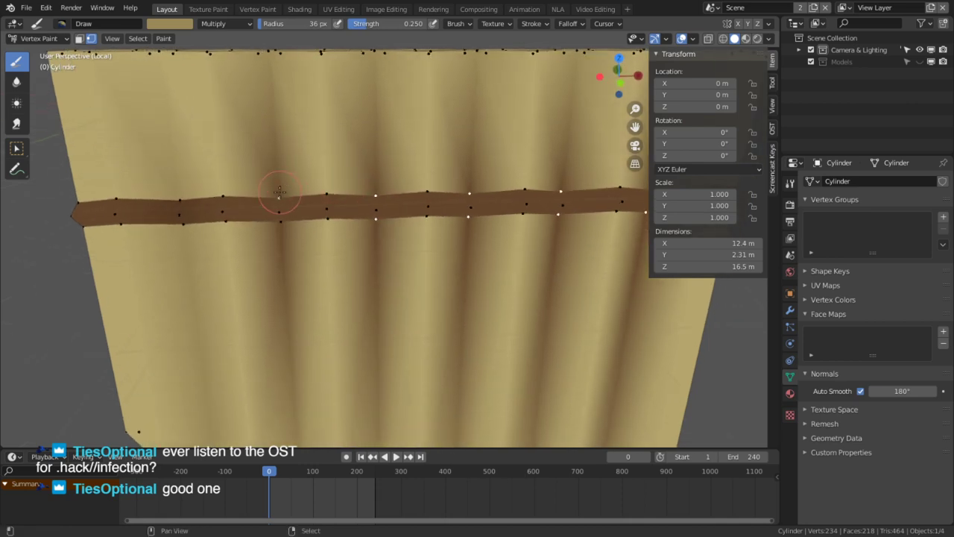
right_click(182, 198, "shift")
right_click(183, 225, "shift")
key("shift+k")
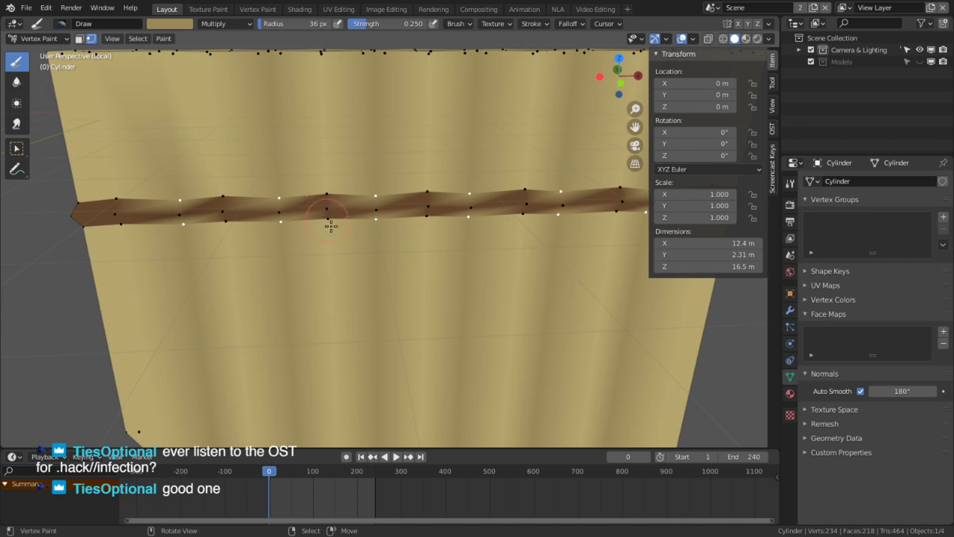
Step: Select the band's face loops and fill them with brown in Vertex Paint using face selection masking
key("Tab")
key("3")
right_click(280, 207, "alt")
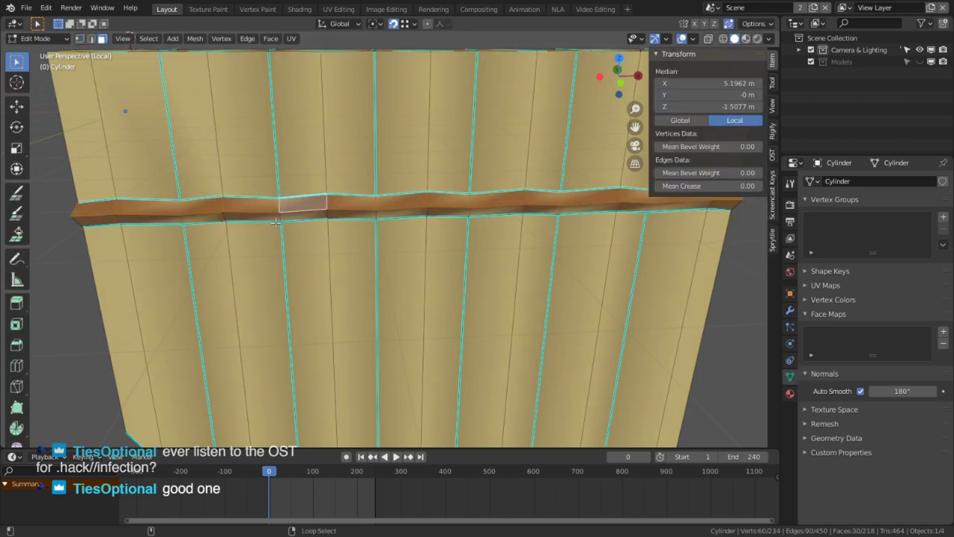
key("Tab")
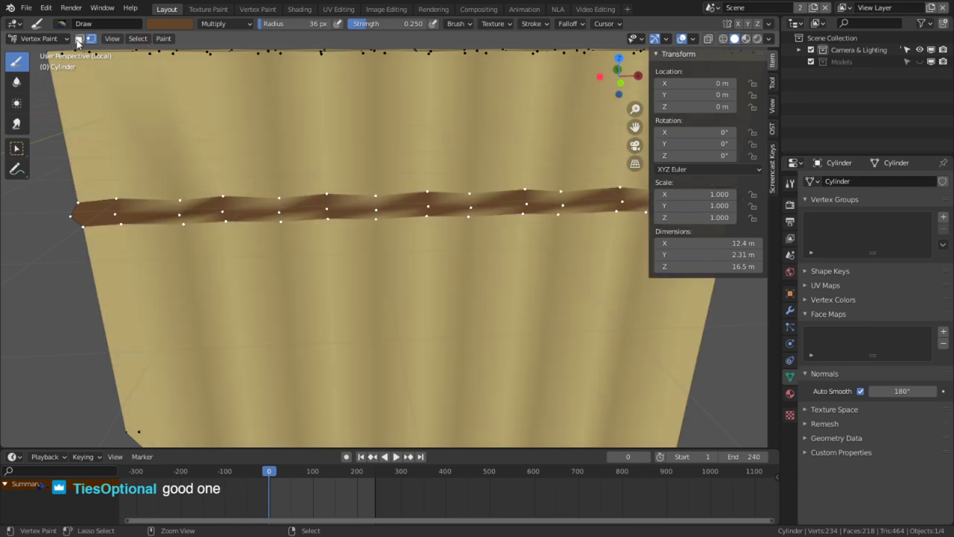
left_click(78, 41)
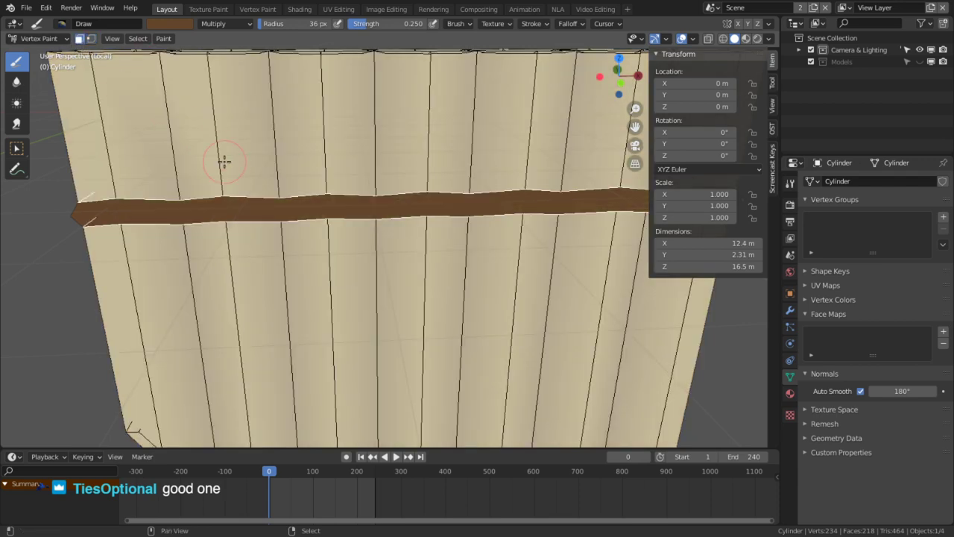
key("Tab")
key("grave")
key("Tab")
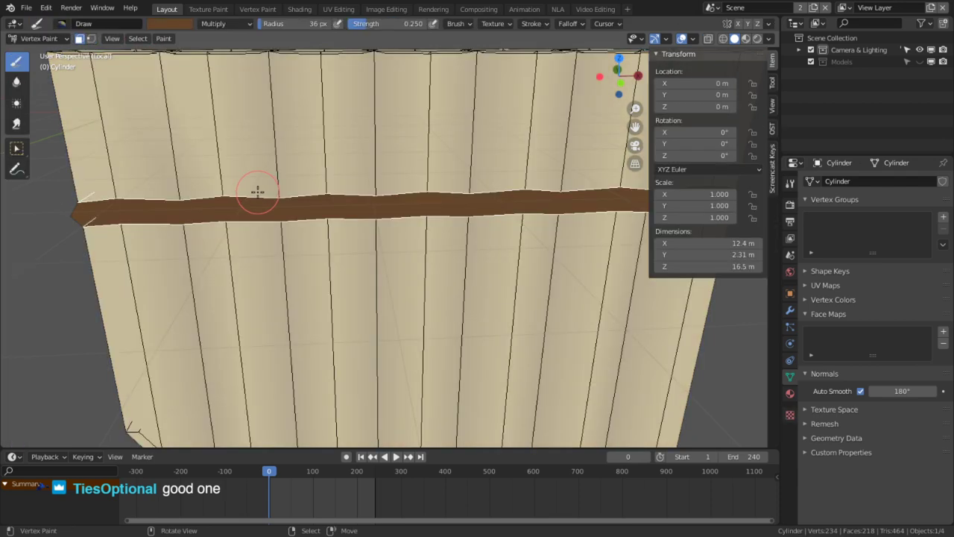
Step: In Edit Mode, select the edge loops along the band's upper and lower borders and switch to vertex selection
key("Tab")
left_click(256, 222, "alt")
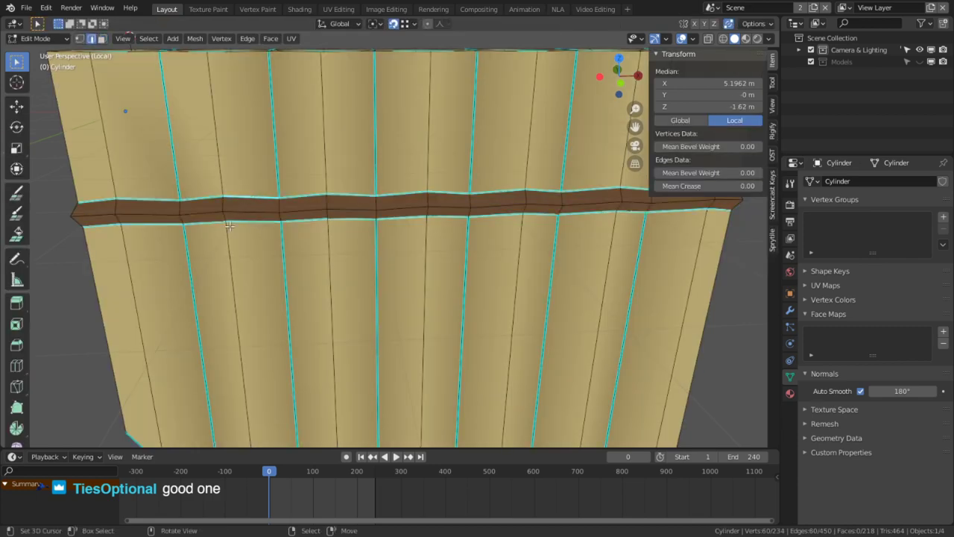
middle_click_drag(256, 194, 284, 227)
key("1")
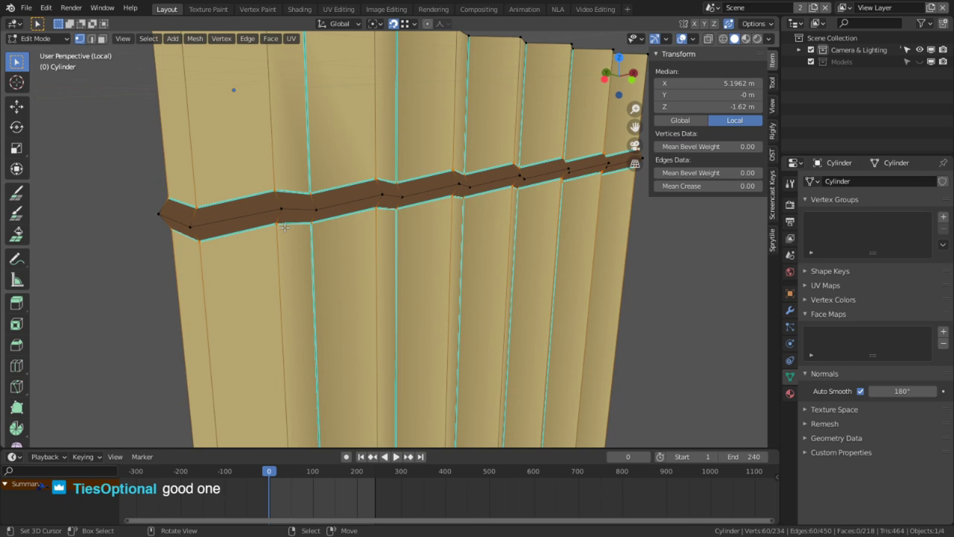
Step: In front wireframe view, clear the selection and circle-select all of the band's vertices
key("KP_1")
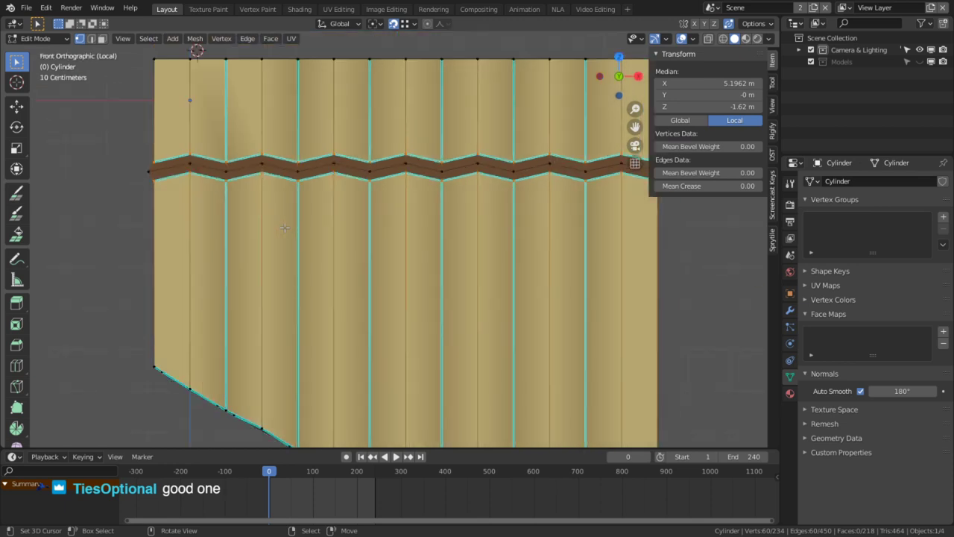
key("shift+z")
left_click(138, 147)
key("c")
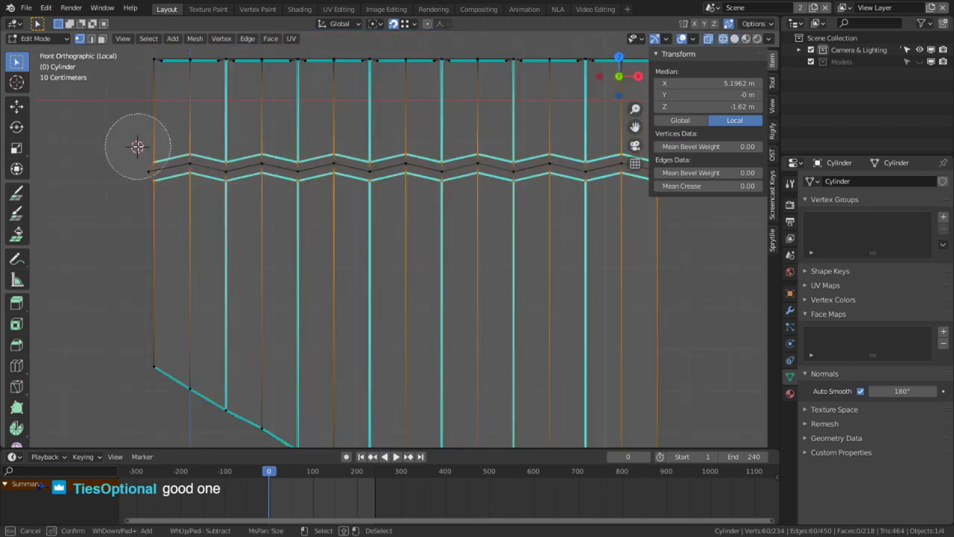
scroll(143, 178, "down", 6)
left_click_drag(147, 187, 371, 170)
right_click(372, 170)
key("alt+a")
key("c")
left_click_drag(179, 185, 592, 187)
right_click(604, 199)
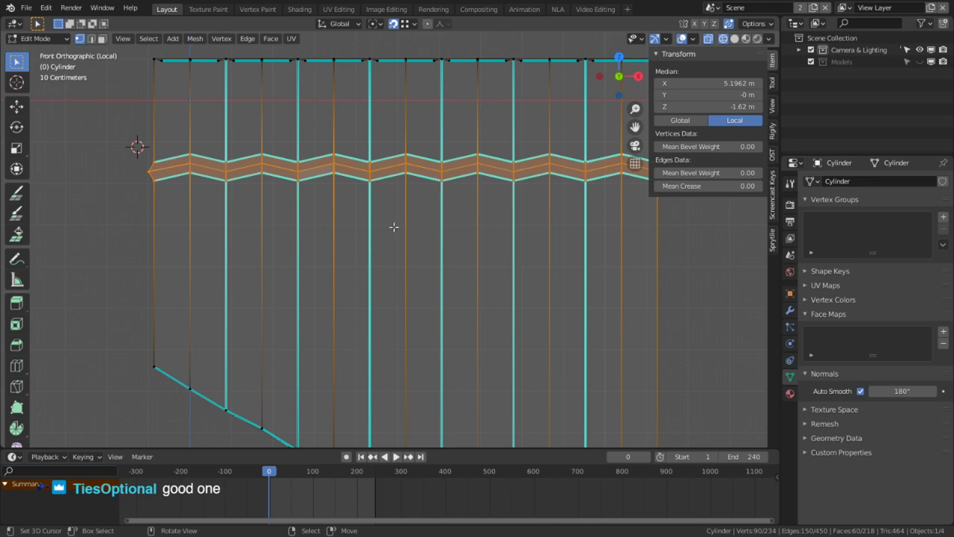
Step: Isolate the band, reveal the hidden geometry again and shrink the selection to the band's upper and lower border vertices
key("shift+h")
key("2")
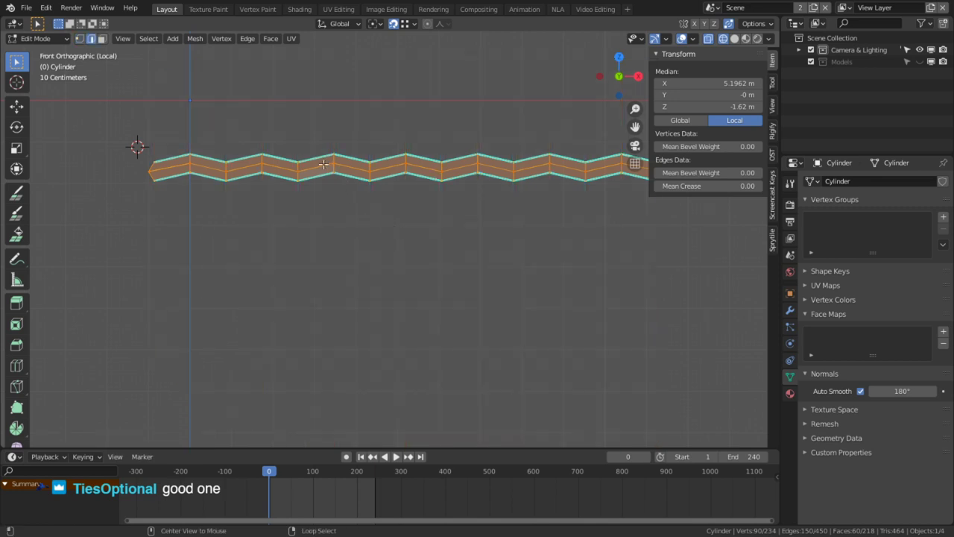
left_click(319, 165, "alt")
key("ctrl+KP_Add")
key("1")
key("alt+h")
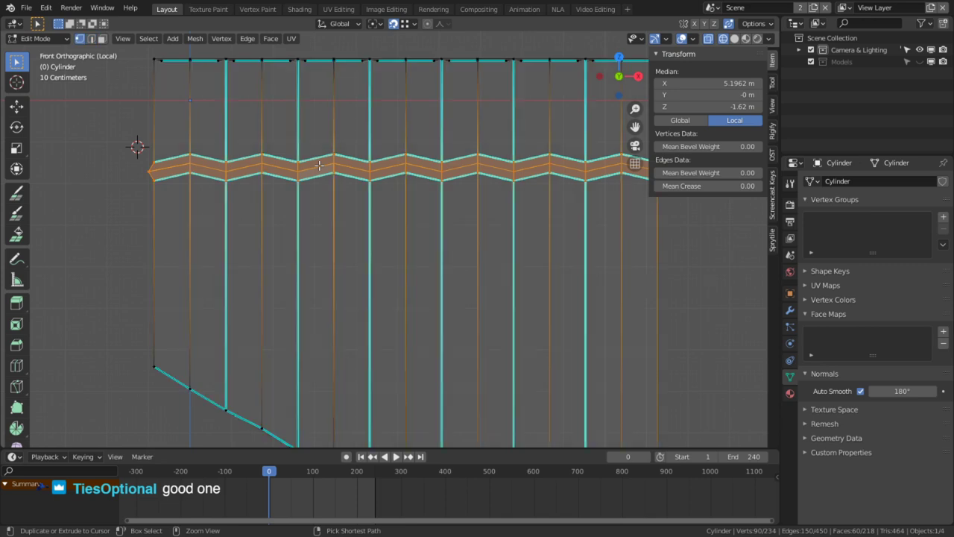
key("ctrl+KP_Subtract")
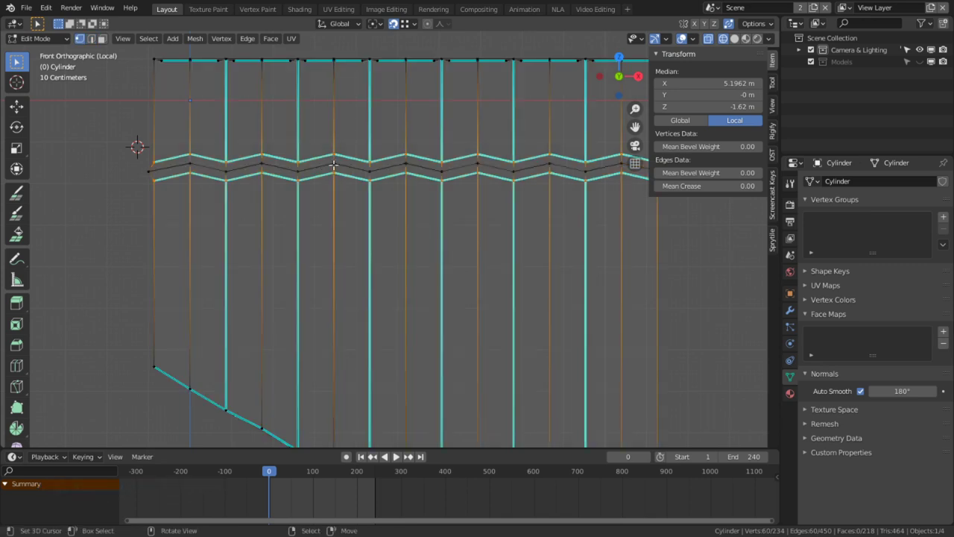
Step: Return to Vertex Paint in solid shading and enable vertex selection masking for the band's border vertices
key("ctrl+Tab")
left_click(744, 39)
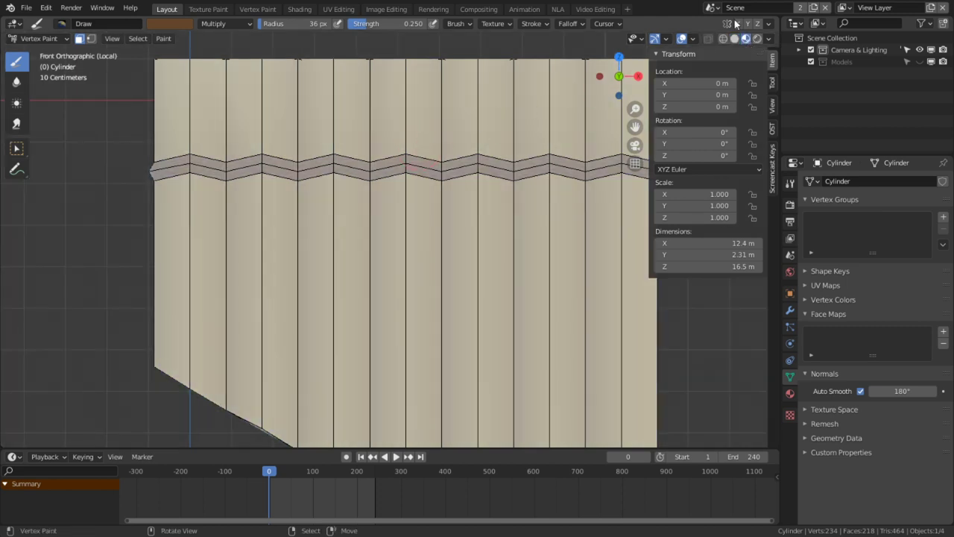
left_click(735, 39)
middle_click_drag(508, 148, 324, 144)
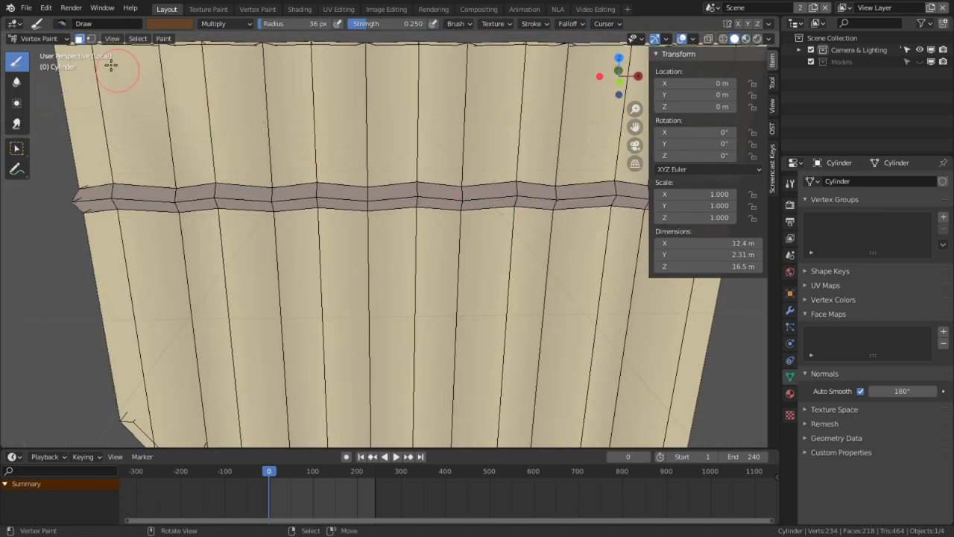
left_click(91, 39)
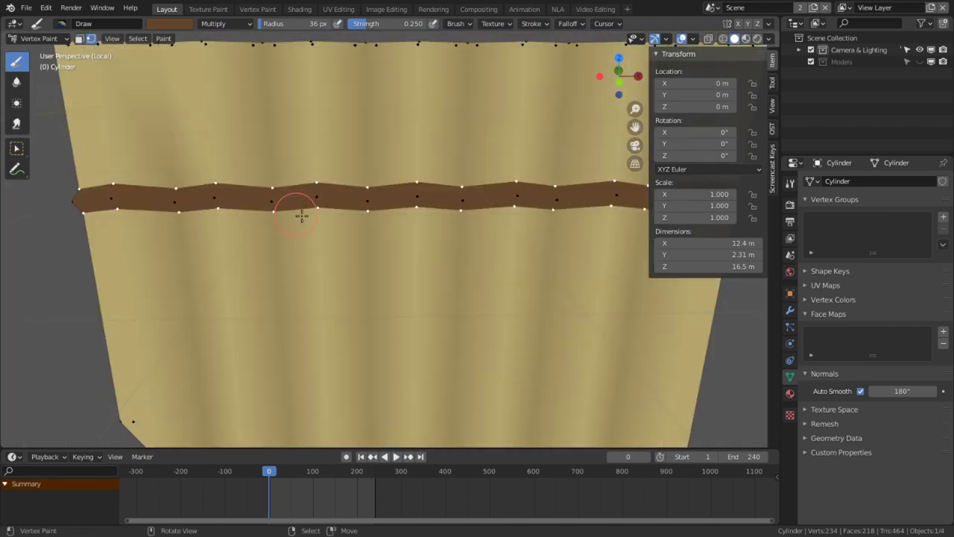
Step: Sample the tan beside the band and darken the brush color to saturation 0.378 and value 0.378
scroll(388, 239, "down", 3)
scroll(387, 238, "up", 3)
key("s")
left_click(186, 23)
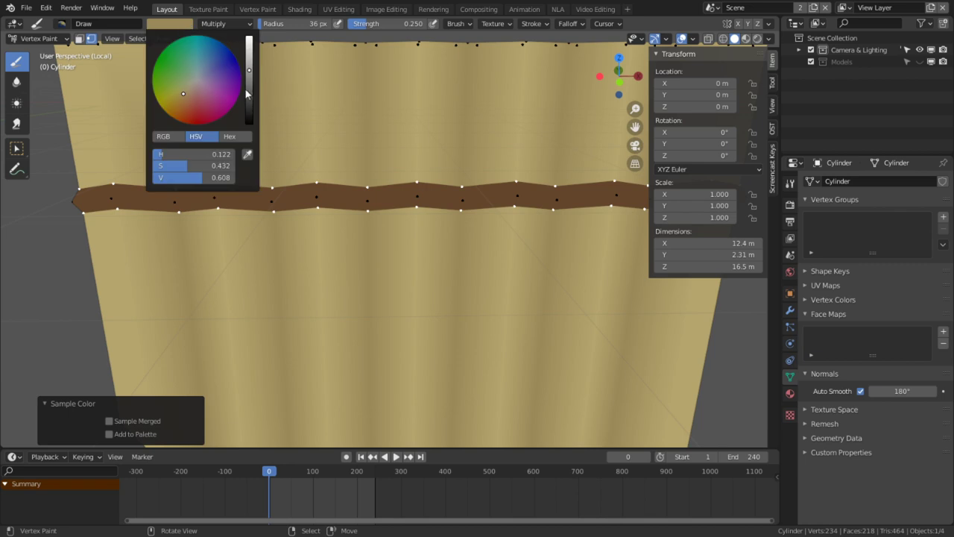
left_click_drag(249, 72, 249, 90)
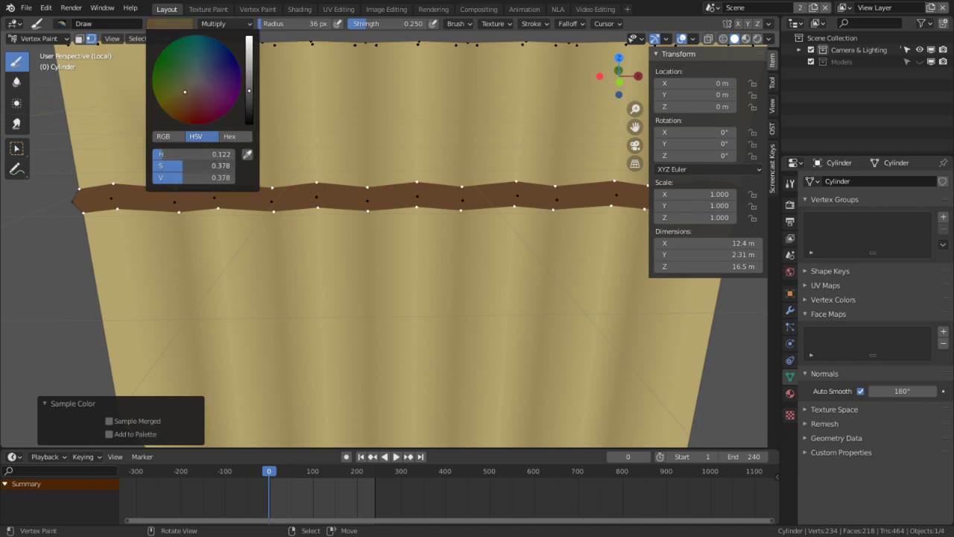
Step: Set the brush radius to 107 px and darken the band's border vertices at the first groove with short strokes
key("f")
left_click(373, 155)
scroll(348, 187, "down", 3)
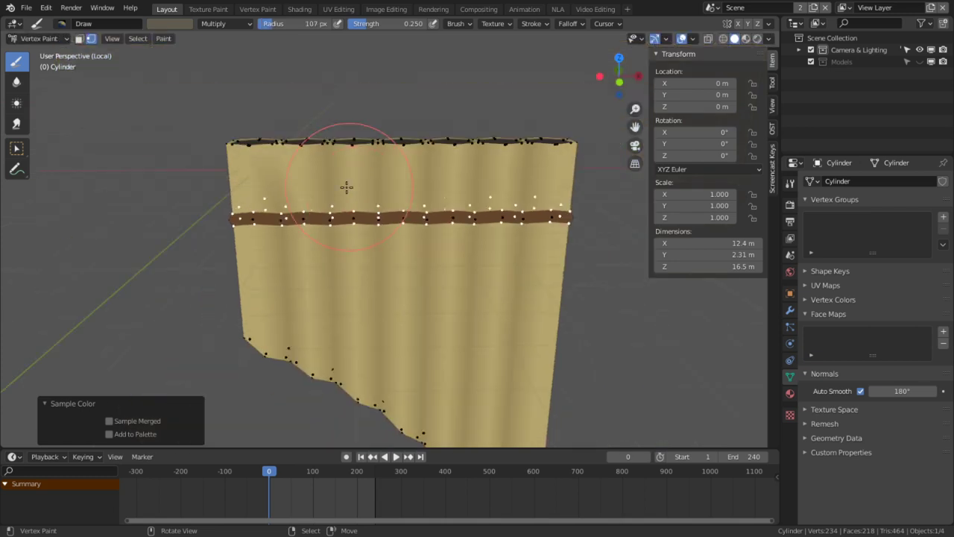
scroll(266, 245, "up", 2)
mouse_move(267, 244)
middle_mouse_down()
mouse_move(362, 240)
mouse_move(333, 235)
middle_mouse_up()
scroll(298, 205, "up", 3)
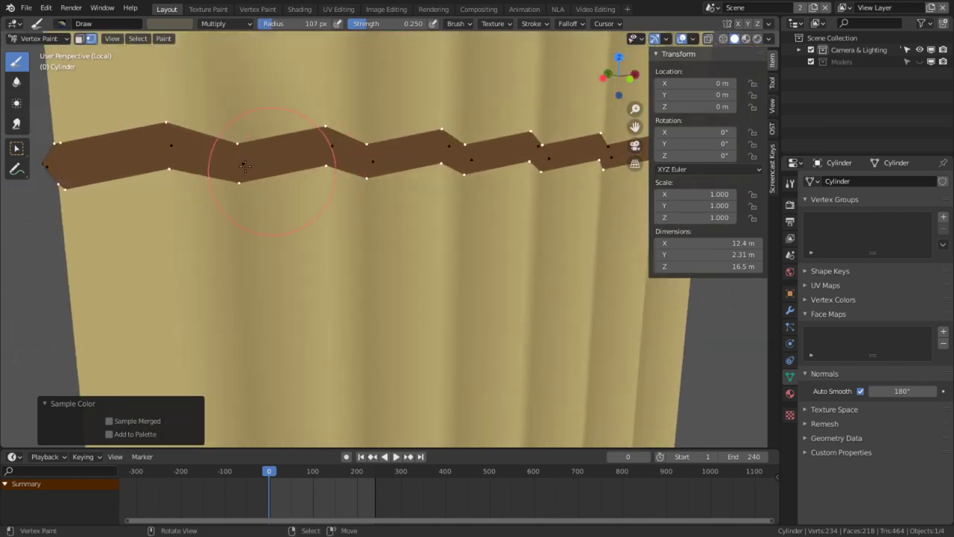
middle_click_drag(270, 183, 313, 221)
left_click_drag(325, 237, 341, 274)
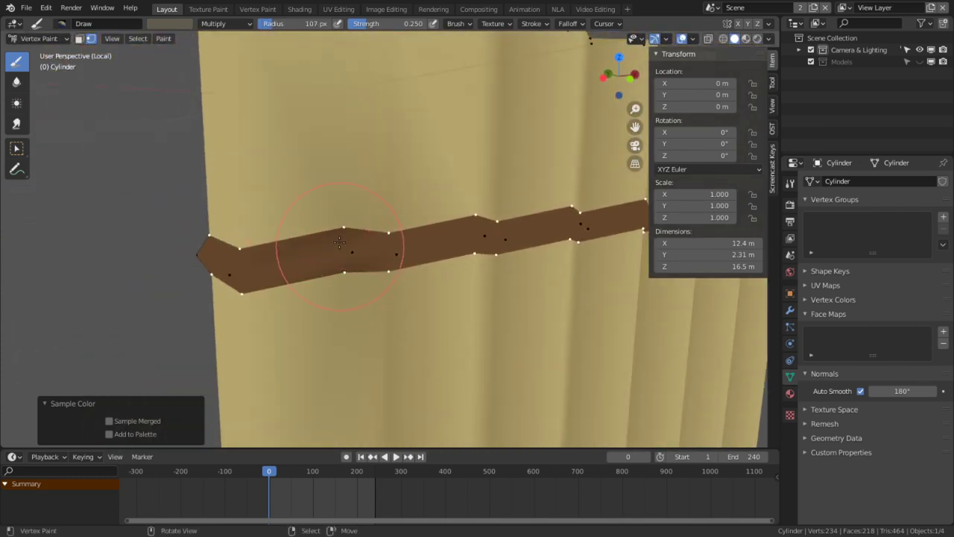
left_click(340, 251)
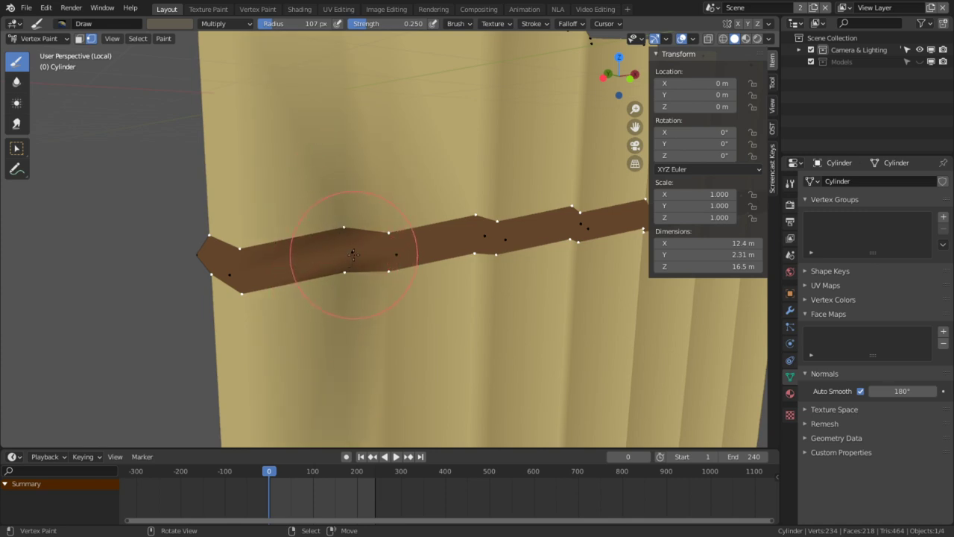
Step: Sample the darkened tan just above the band and fill all of the band's border vertices with it
mouse_move(319, 258)
middle_mouse_down()
mouse_move(298, 238)
mouse_move(302, 258)
mouse_move(365, 232)
middle_mouse_up()
middle_click_drag(277, 226, 347, 245, "shift")
scroll(348, 245, "up", 4)
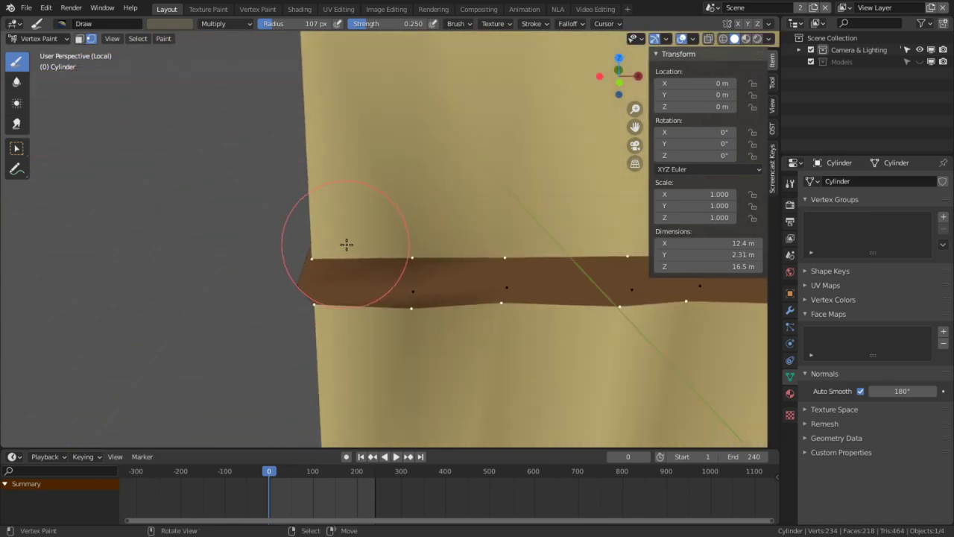
scroll(448, 278, "up", 1)
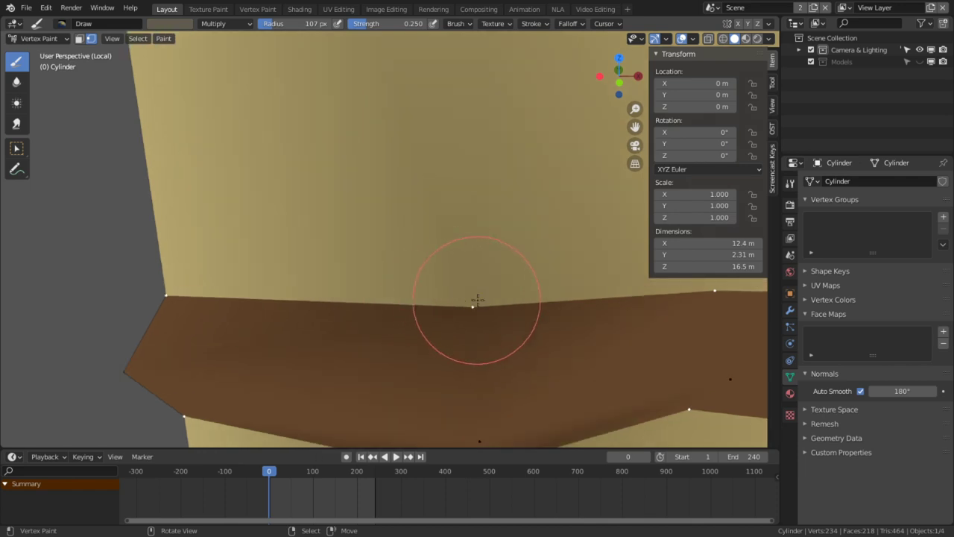
key("s")
left_click(479, 293)
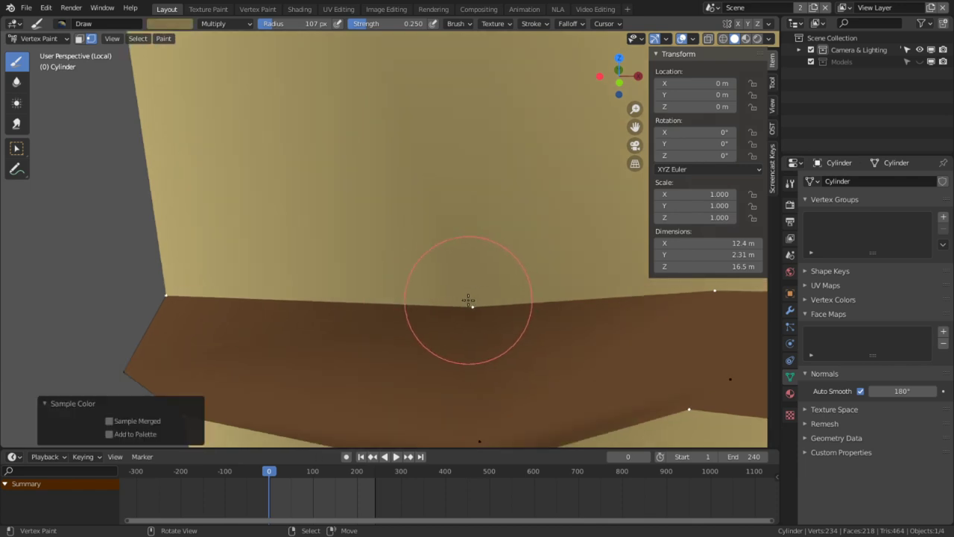
scroll(464, 299, "down", 3)
middle_click_drag(462, 277, 324, 292)
scroll(415, 297, "up", 2)
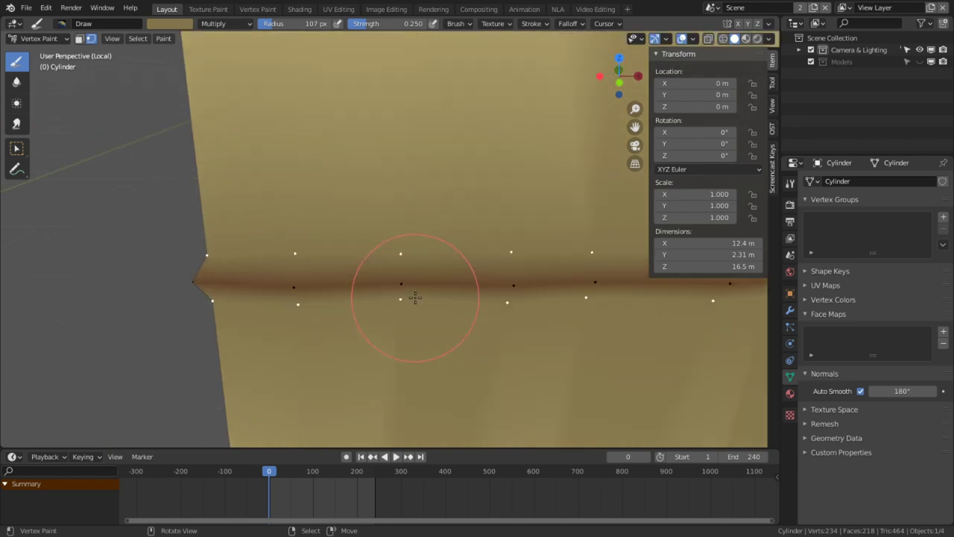
Step: Sample the band's brown, change to face selection masking and fill the band's faces with that brown
scroll(395, 287, "up", 5)
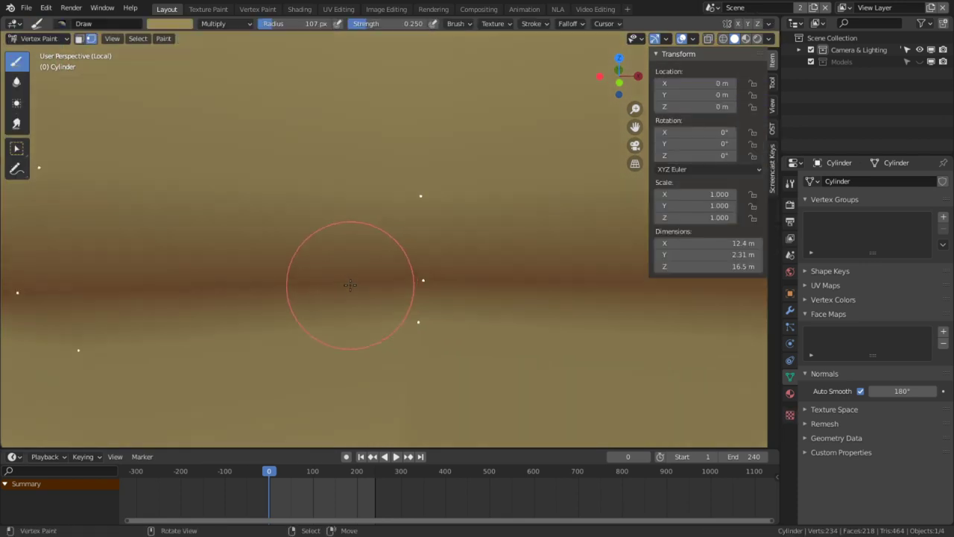
scroll(350, 285, "up", 1)
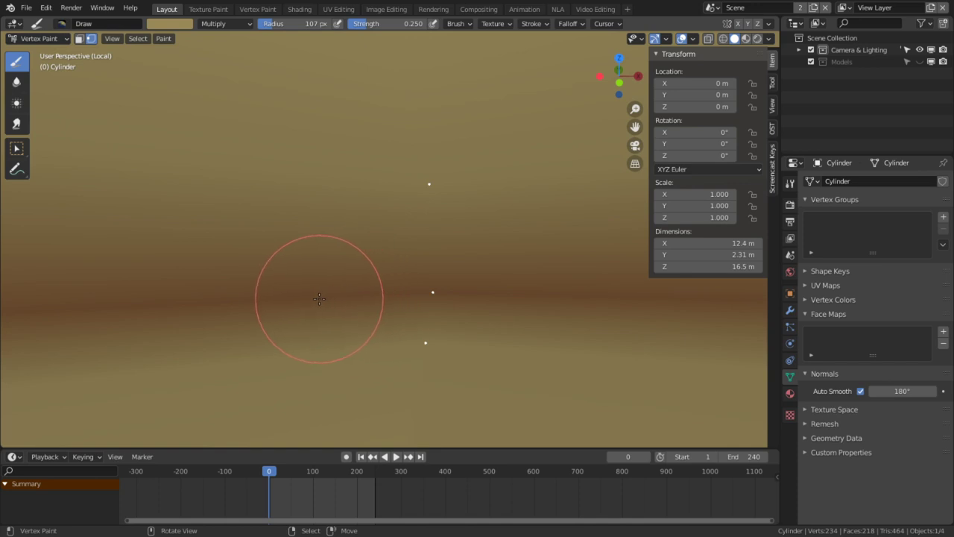
key("s")
left_click(78, 39)
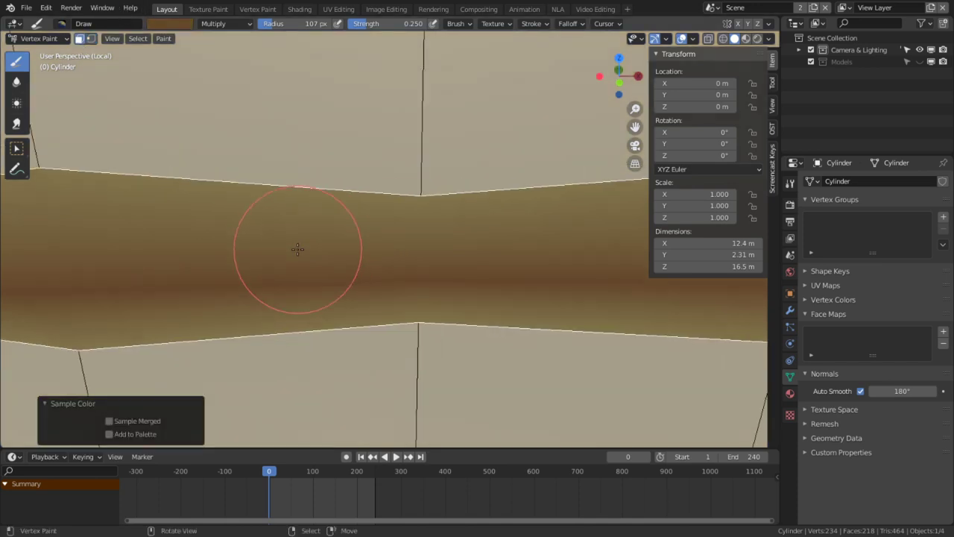
key("shift+k")
key("Tab")
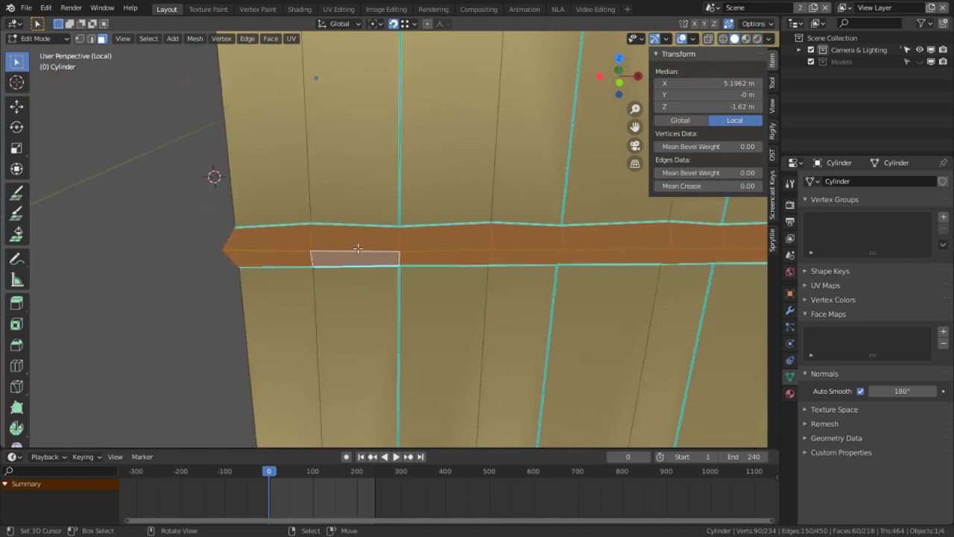
Step: Return to Object Mode and examine the shading around the band from below and from the front
scroll(357, 248, "down", 4)
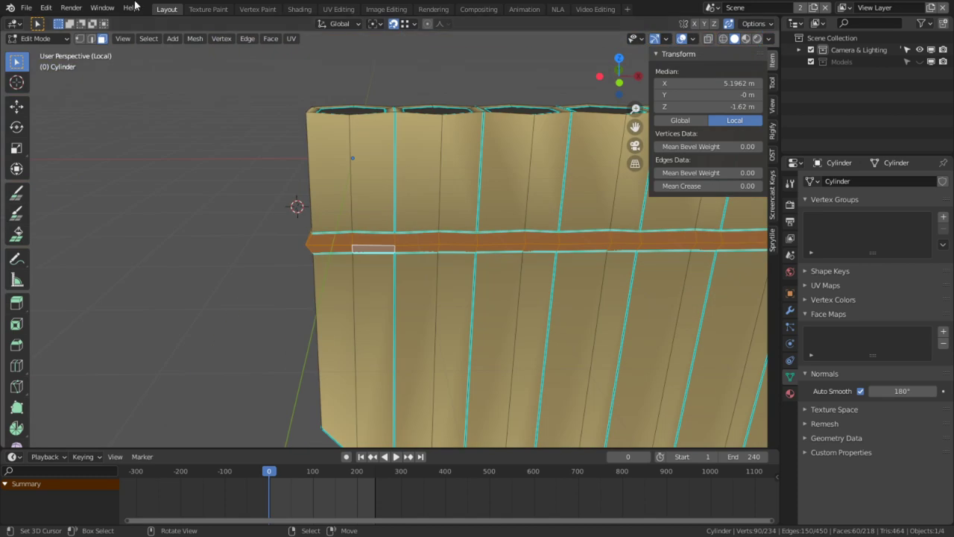
left_click(41, 39)
left_click(42, 52)
scroll(299, 272, "up", 1)
middle_click_drag(299, 272, 377, 186)
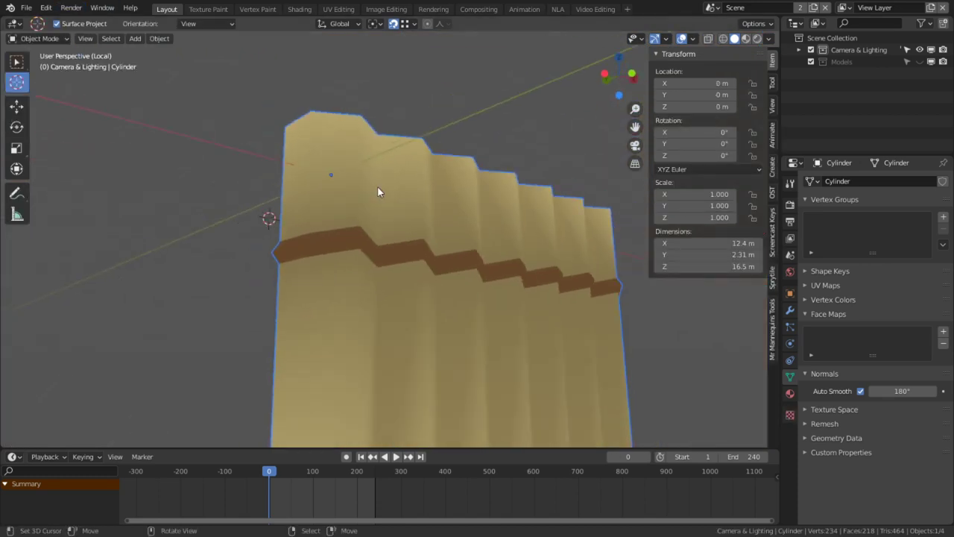
scroll(377, 185, "down", 3)
mouse_move(463, 257)
middle_mouse_down()
mouse_move(436, 292)
mouse_move(382, 305)
middle_mouse_up()
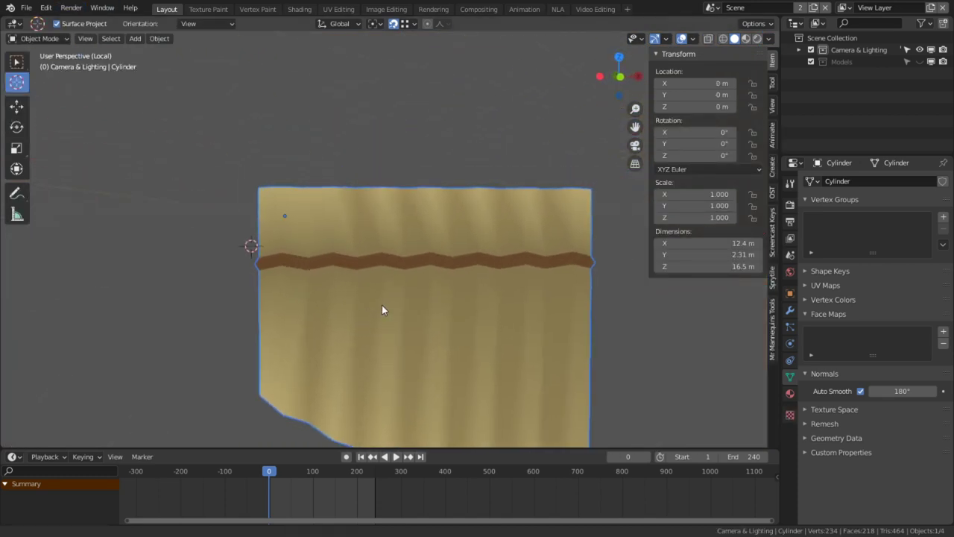
Step: Undo the brown band fill and the tan fill of the band's border vertices
key("ctrl+z")
key("ctrl+z")
key("ctrl+z")
key("ctrl+z")
key("ctrl+z")
key("ctrl+z")
key("ctrl+z")
key("ctrl+z")
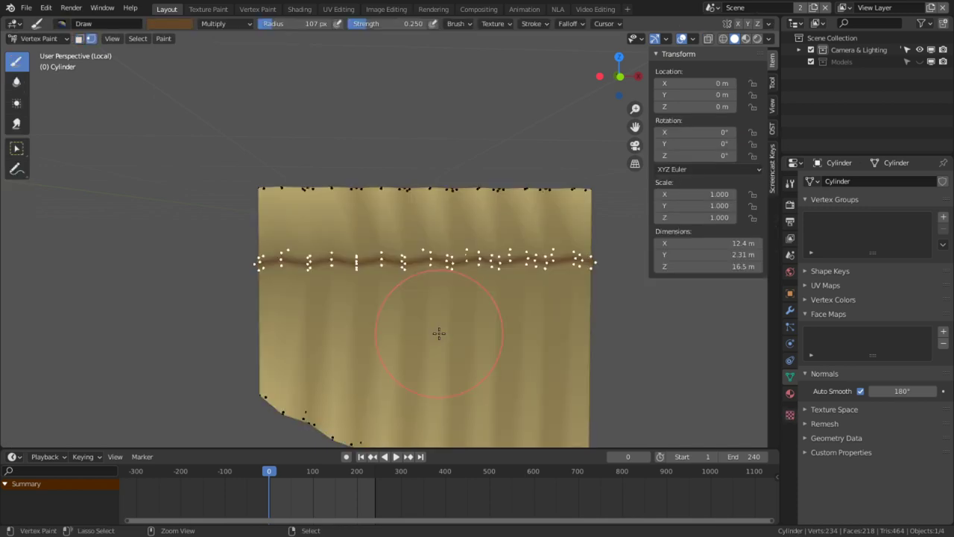
key("ctrl+z")
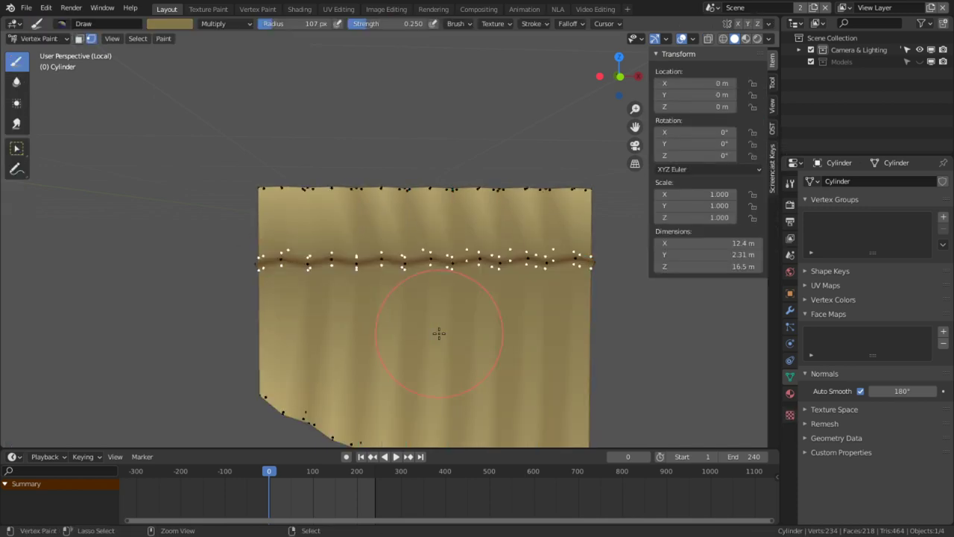
key("ctrl+z")
key("ctrl+z")
key("ctrl+z")
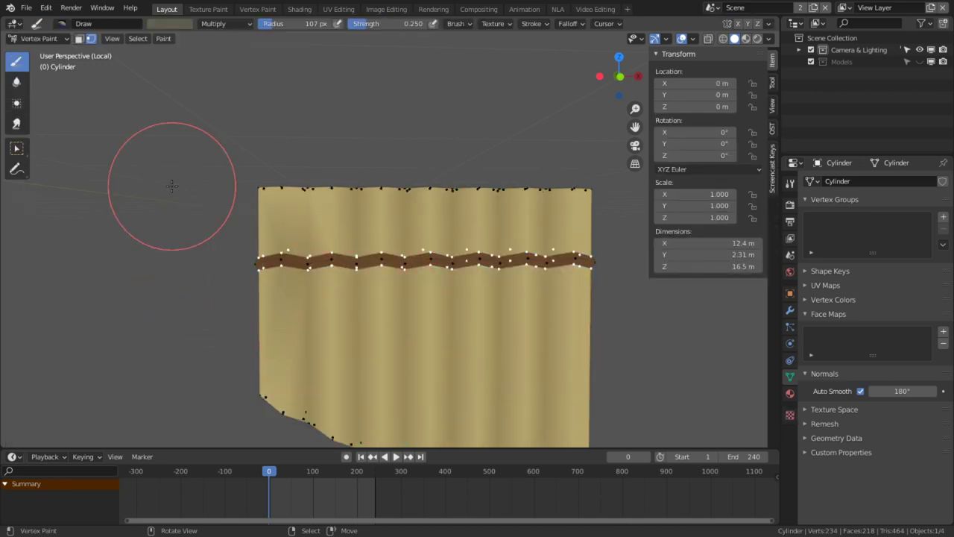
Step: Undo further through the band selection changes to return to Edit Mode in face selection with nothing selected
key("ctrl+z")
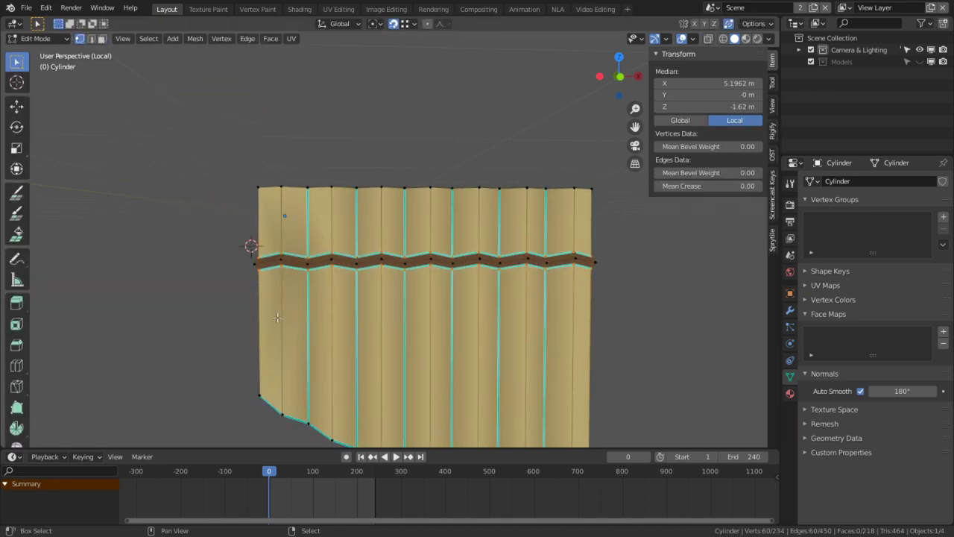
key("ctrl+z")
key("ctrl+z")
key("ctrl+z")
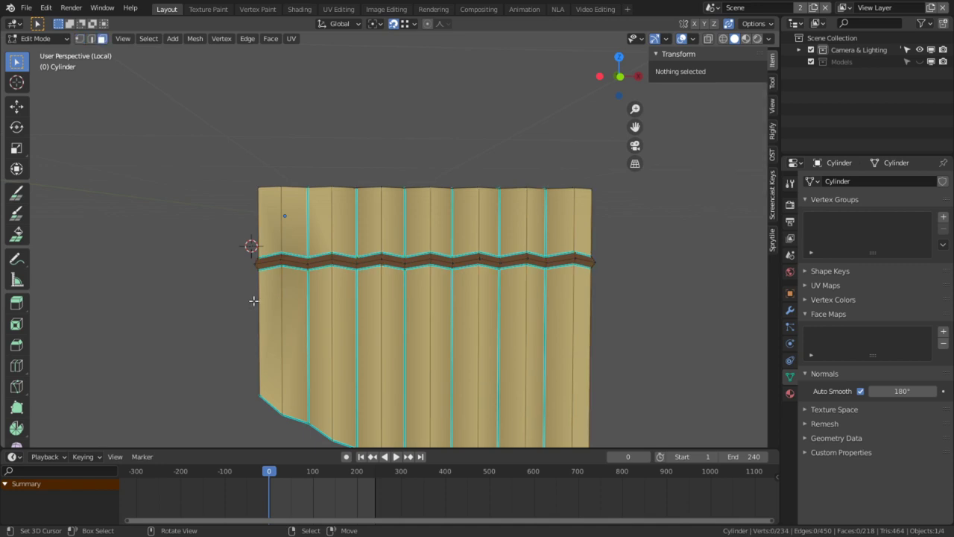
Step: Try to add a loop cut below the band, slid fully up to the band's lower edge
key("ctrl+r")
left_click(270, 319)
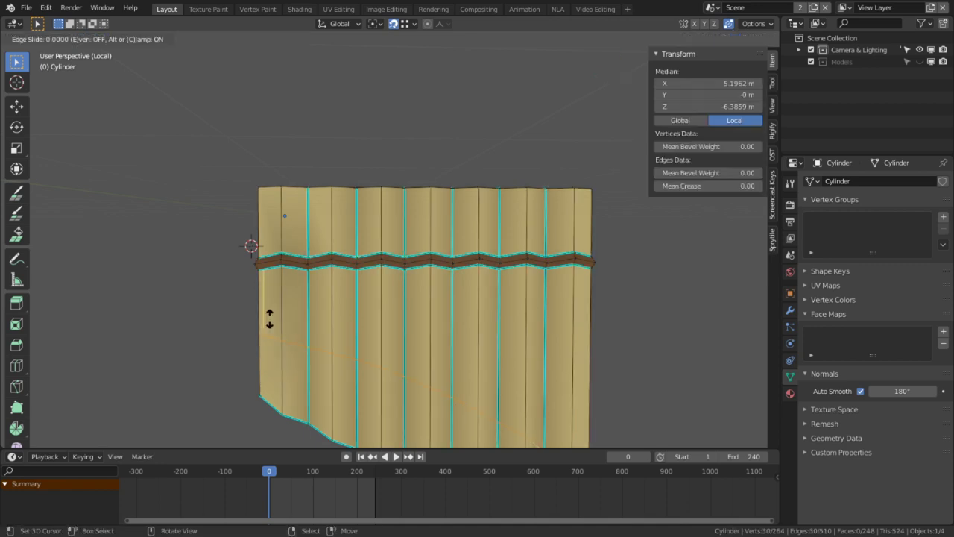
left_click(270, 283)
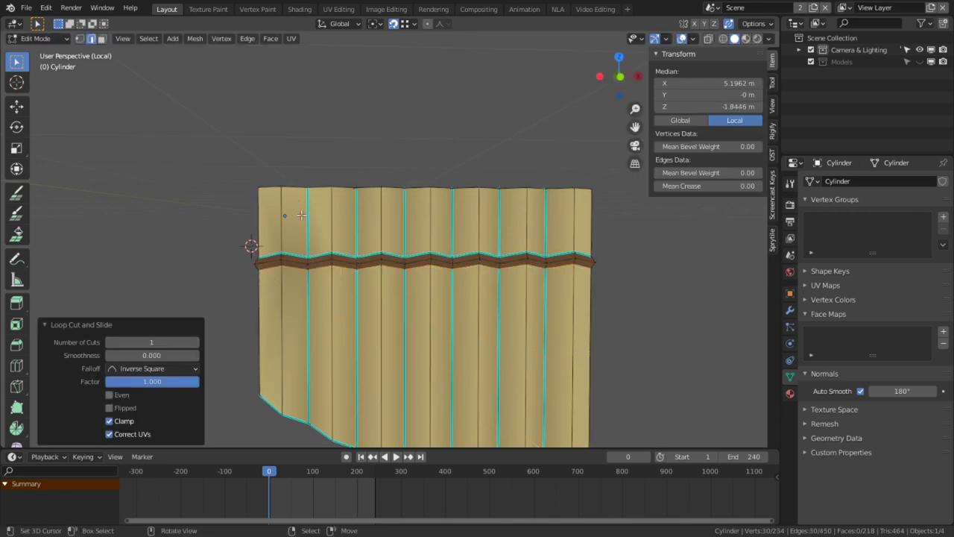
key("alt+a")
Step: Add a loop cut below the band with a slide factor of about 0.695 and a centered one above it
key("ctrl+r")
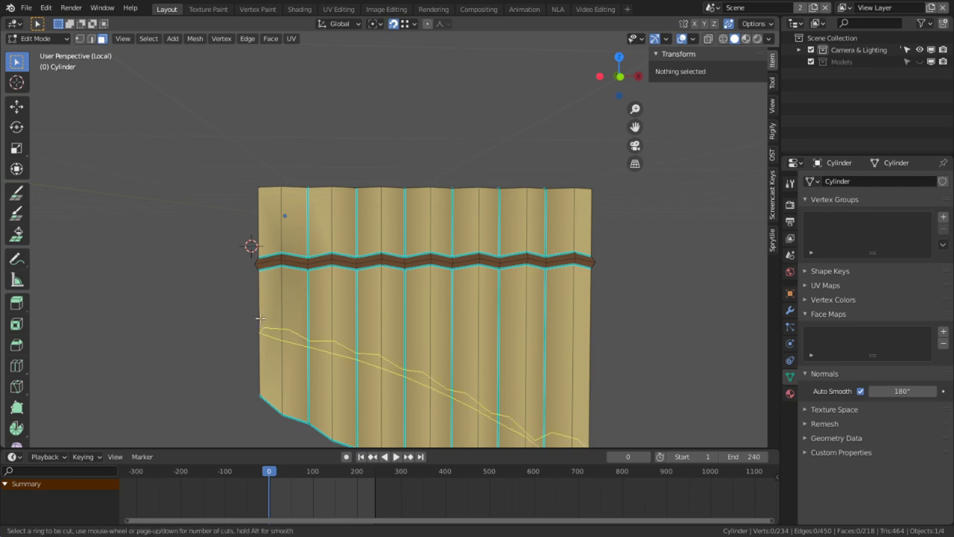
left_click(256, 313)
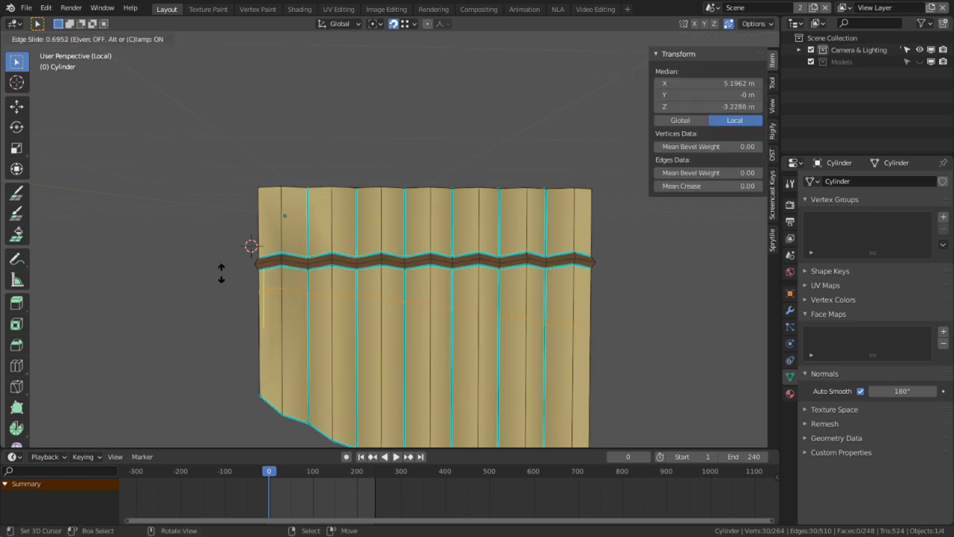
left_click(221, 273)
key("ctrl+r")
left_click(297, 210)
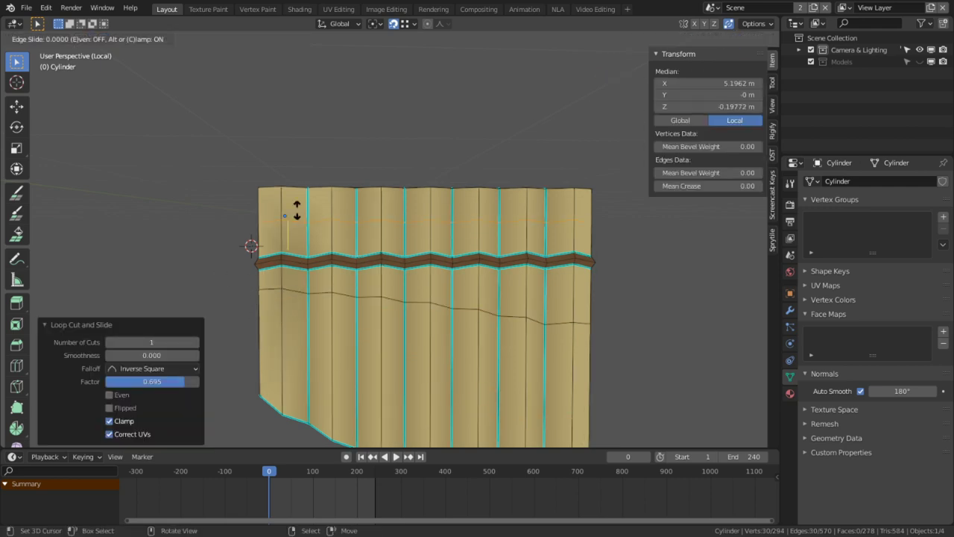
left_click(297, 210)
Step: Select the outermost vertex of the lower loop beside the shortest pipe and snap the 3D cursor to it
key("1")
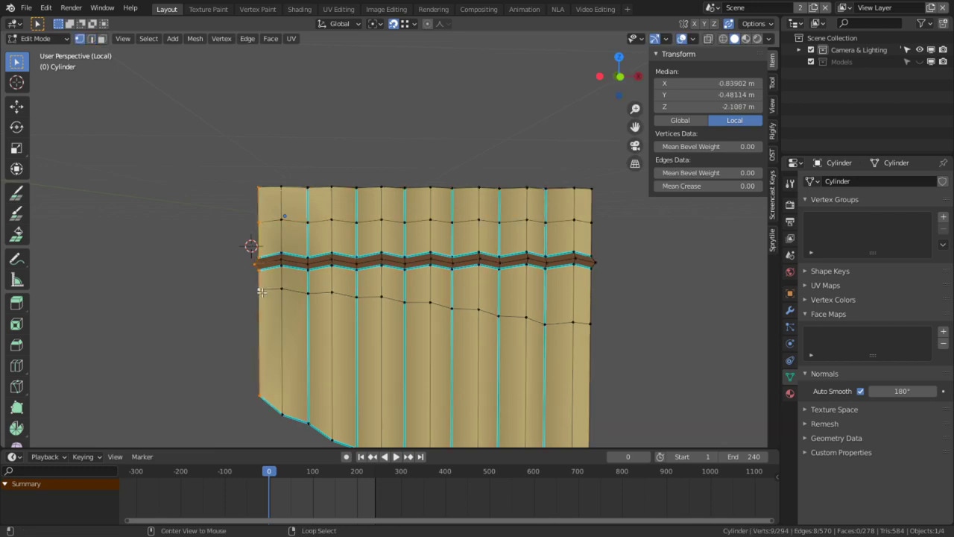
left_click(260, 291)
key("shift+s")
left_click(291, 386)
Step: Select the whole loop below the band and flatten it at the 3D cursor with a Z scale of 0
key("2")
right_click(298, 290, "alt")
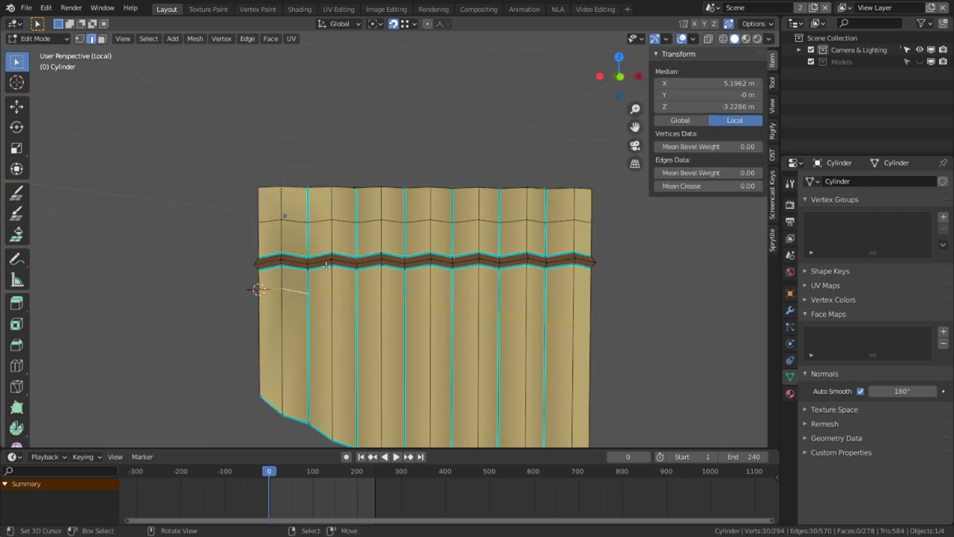
left_click(375, 23)
left_click(394, 50)
type("sz")
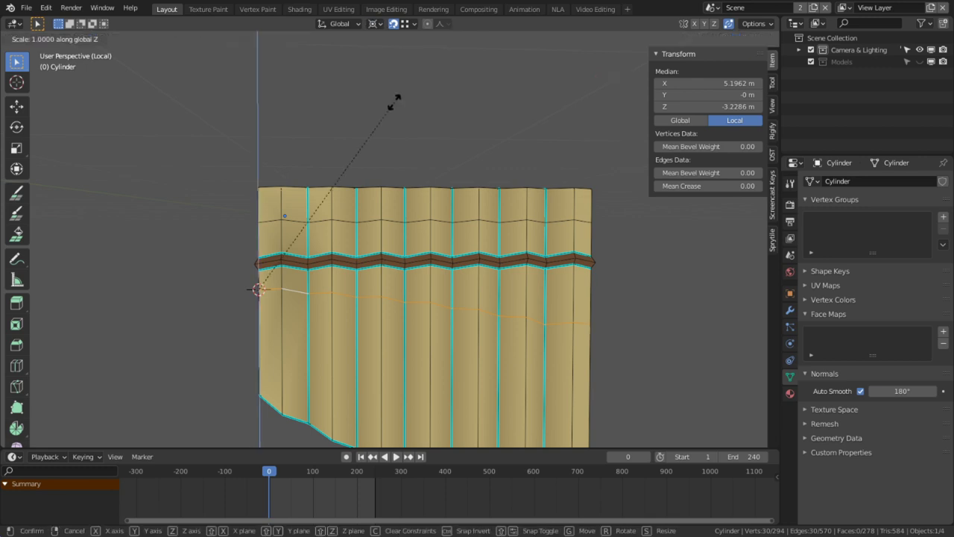
type("0")
key("Return")
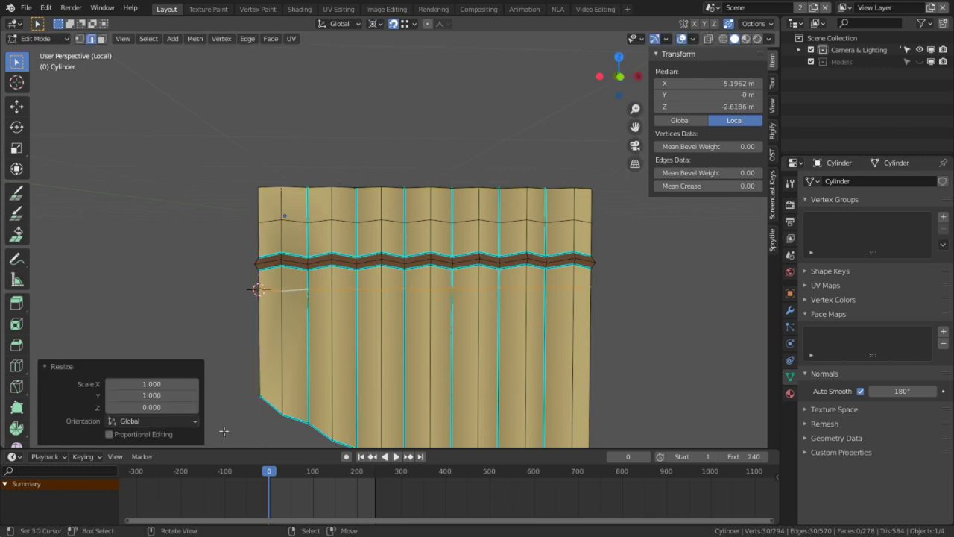
Step: Select the loop above the band and flatten it with a Z scale of 0 about its own center
middle_click_drag(275, 163, 268, 199)
right_click(274, 221, "alt")
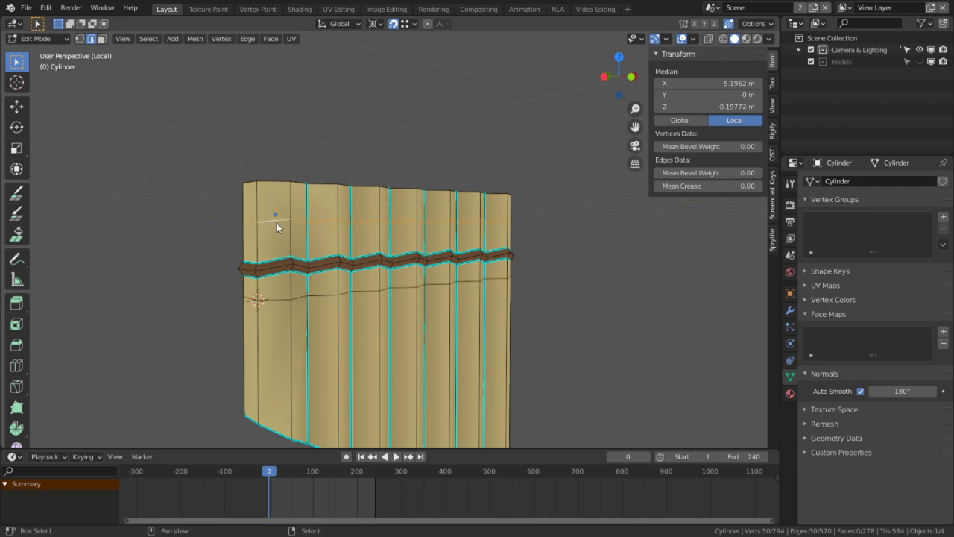
type("sz0")
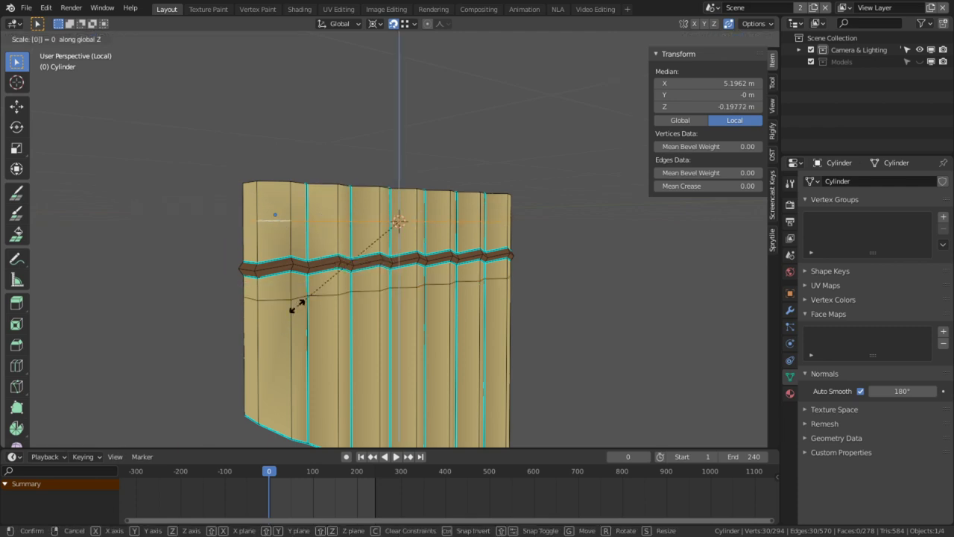
key("Return")
Step: Move the upper loop down along Z toward the band by about 0.31 m and another 0.21 m
middle_click_drag(343, 265, 265, 206)
scroll(284, 196, "up", 3)
key("g")
key("z")
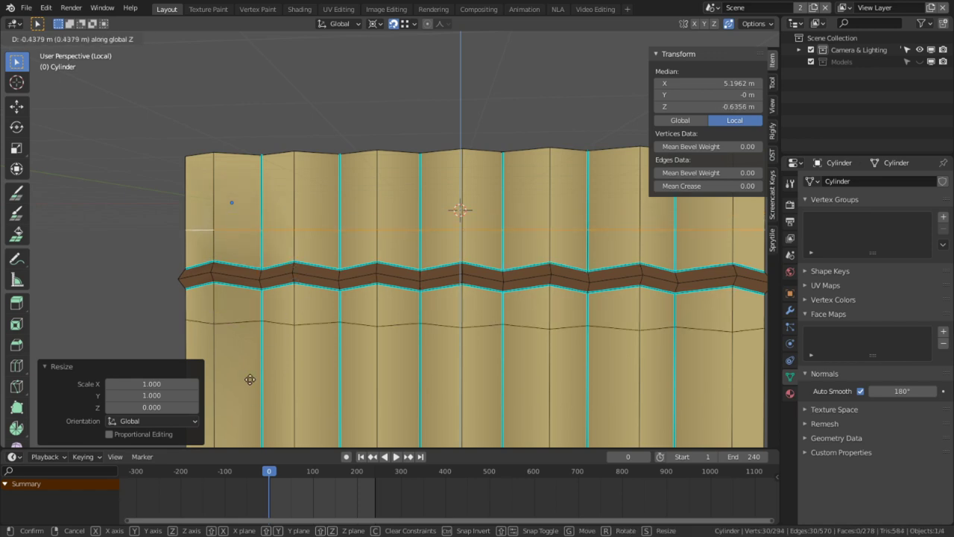
left_click(249, 330)
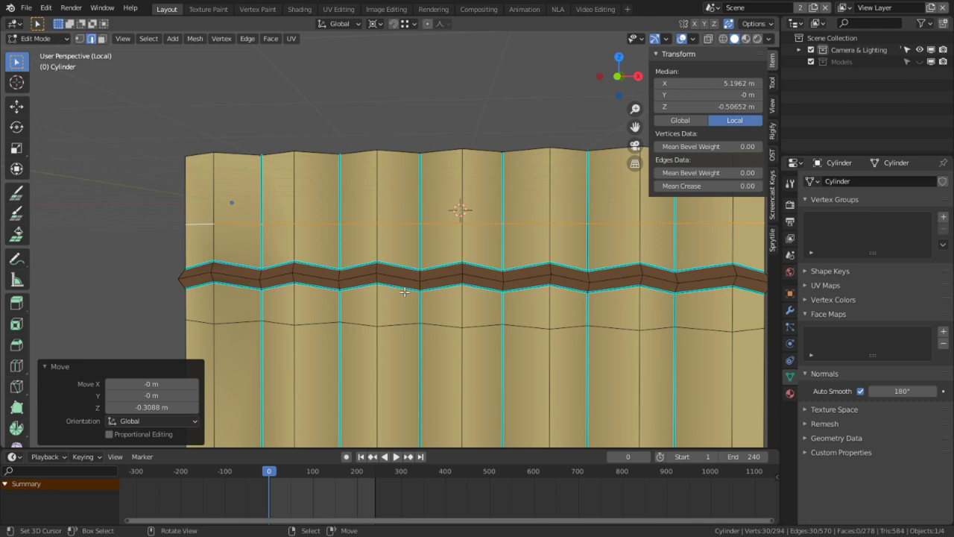
key("g")
key("z")
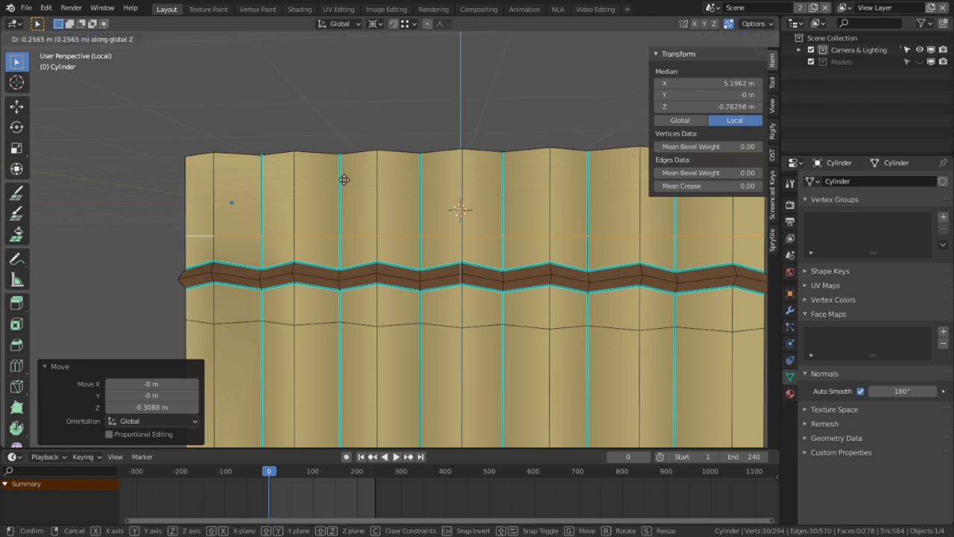
left_click(342, 200)
middle_click_drag(342, 201, 359, 326)
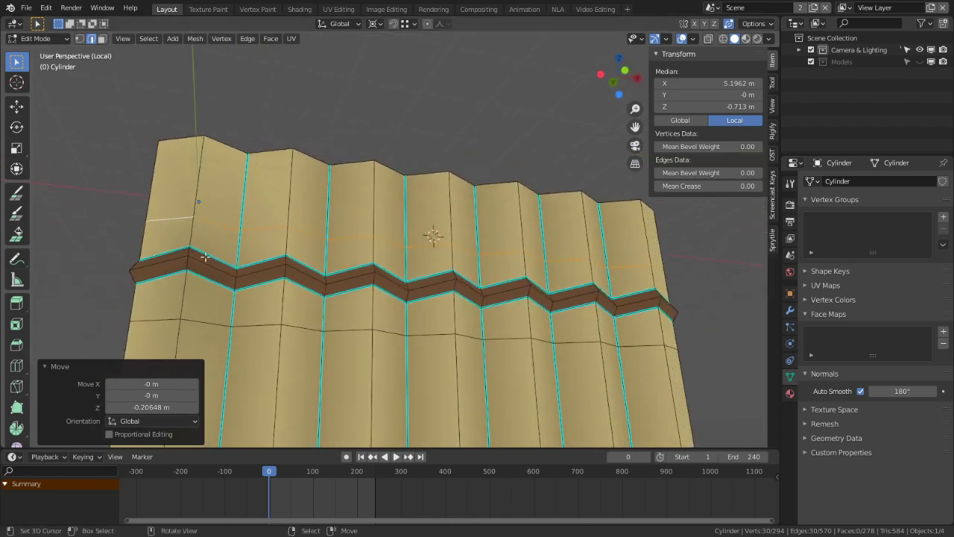
Step: Clear the current selection and select both face loops that make up the brown band
middle_click_drag(505, 264, 494, 293)
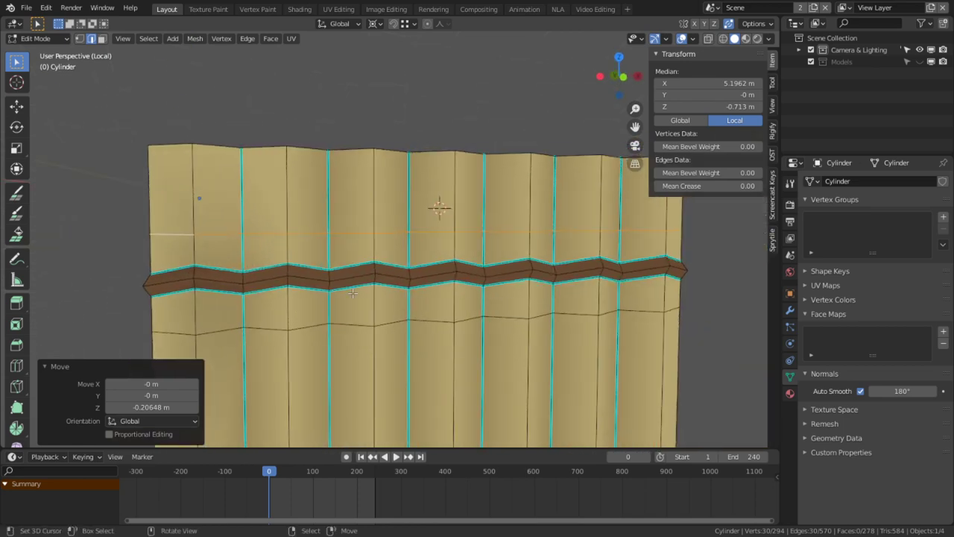
middle_click_drag(345, 298, 419, 222, "shift")
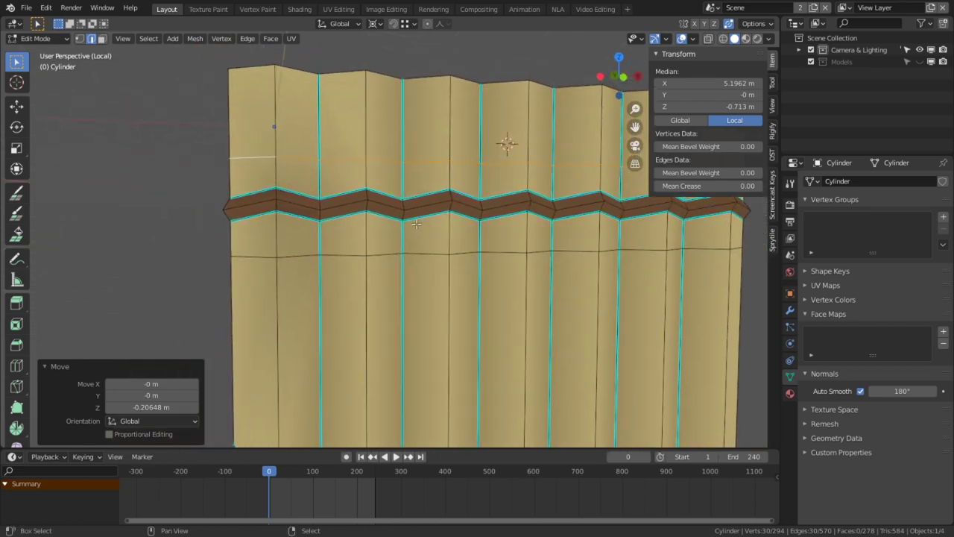
key("Tab")
key("Tab")
left_click(295, 193, "alt")
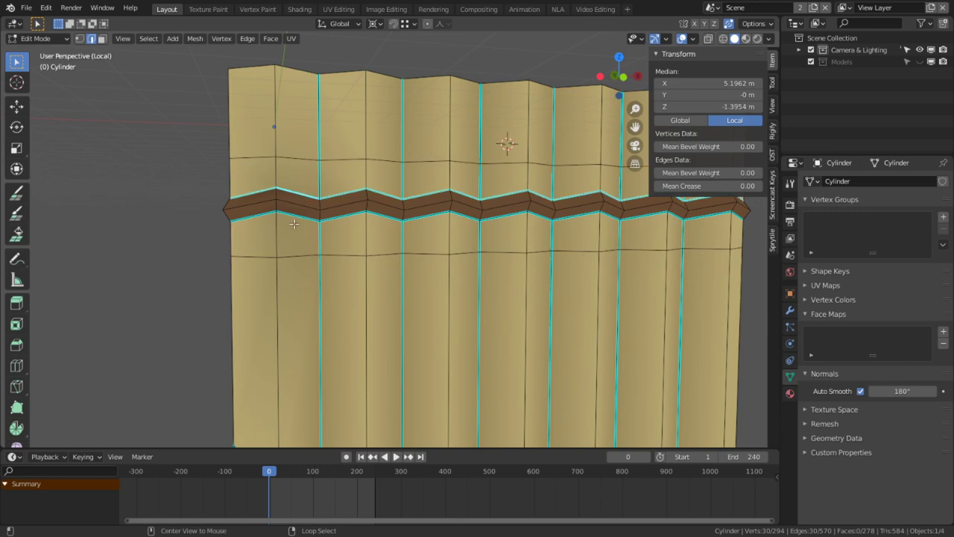
left_click(294, 204, "alt")
key("alt+a")
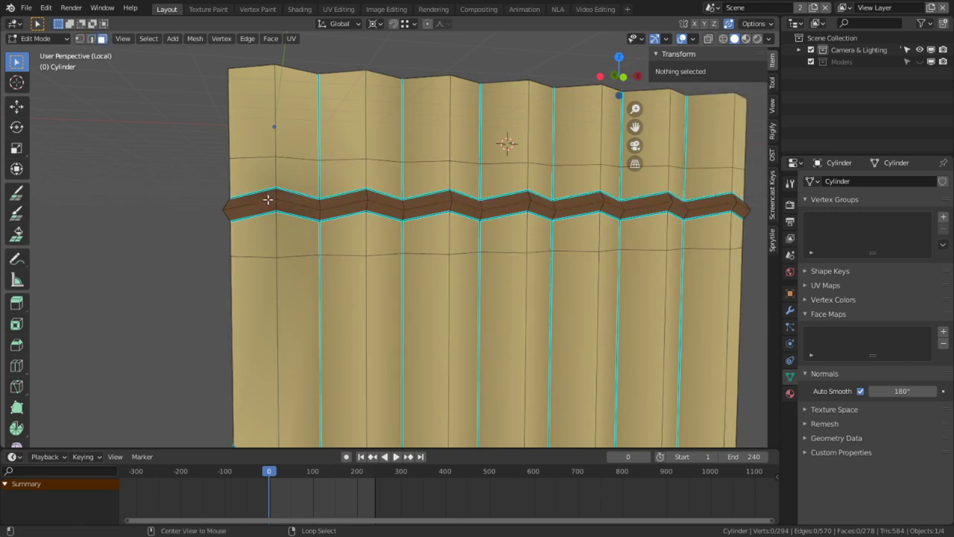
right_click(275, 196, "alt")
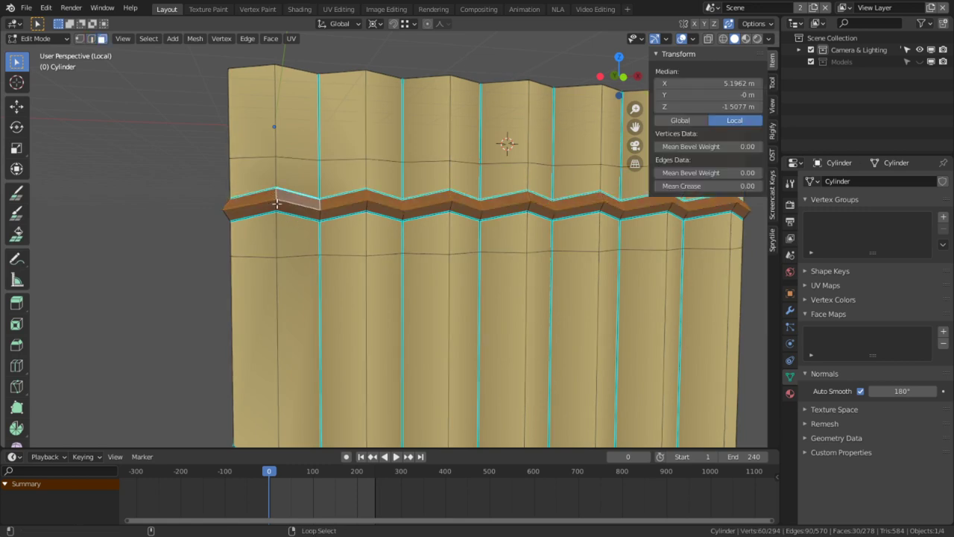
right_click(276, 207, "alt+shift")
middle_click_drag(297, 216, 304, 256, "shift")
scroll(304, 257, "up", 2)
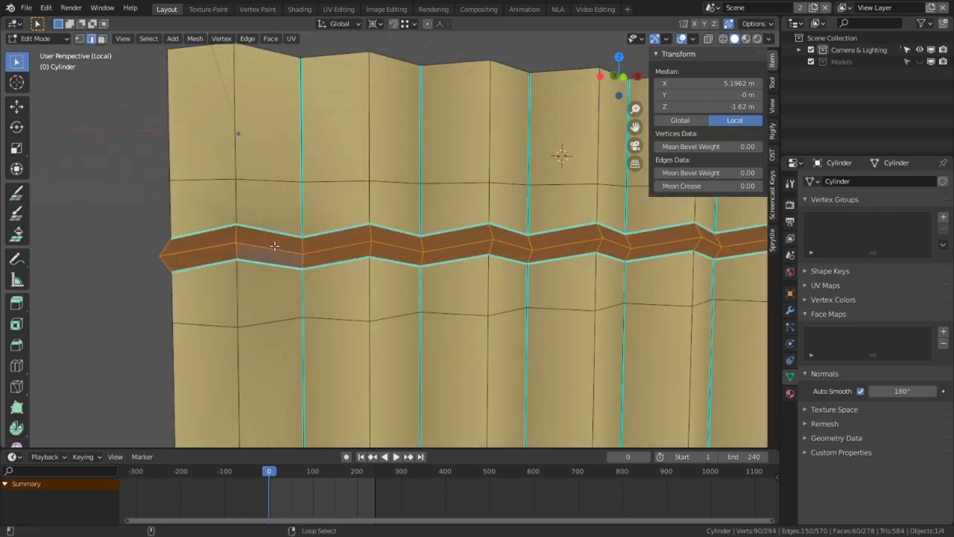
Step: Reduce the selection to the band's upper and lower border loops and switch the object to Vertex Paint mode
key("1")
key("Tab")
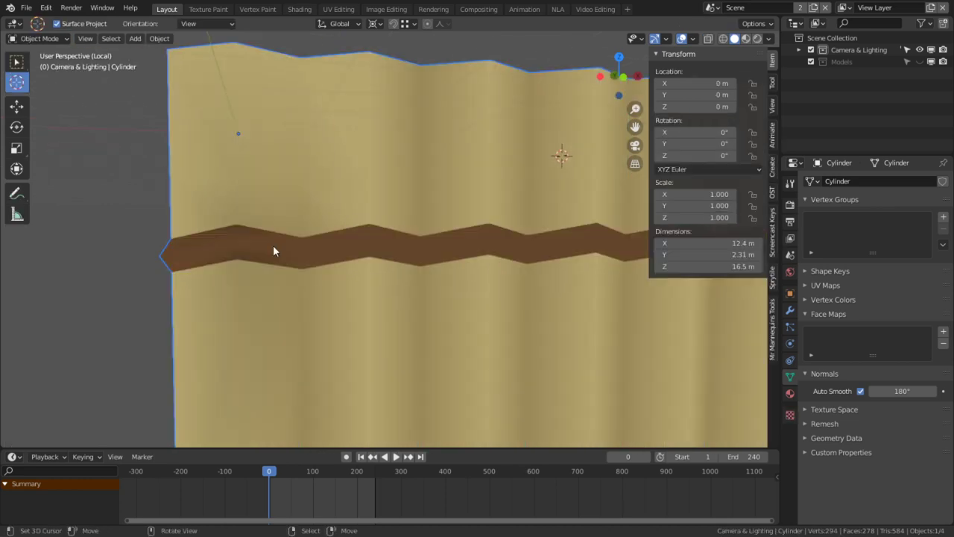
left_click(46, 38)
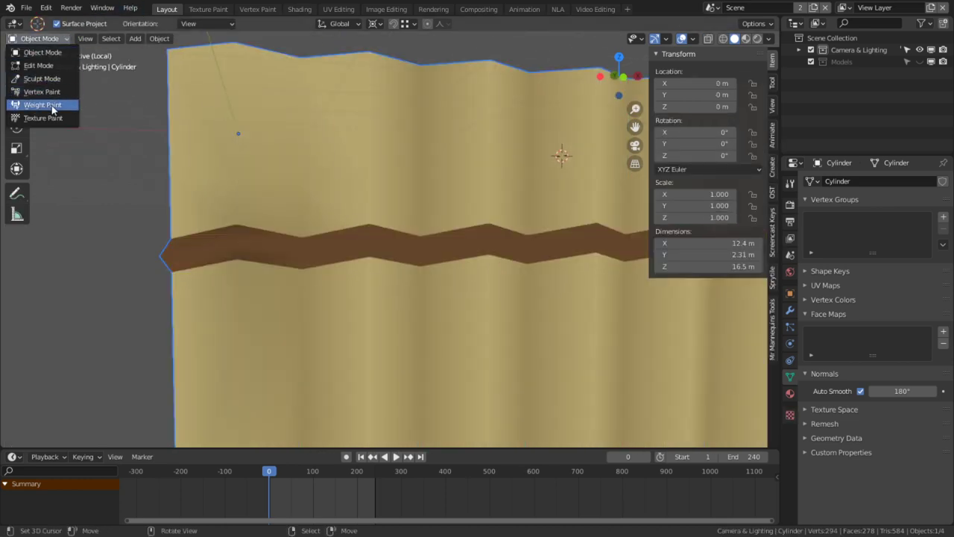
left_click(51, 105)
left_click(39, 38)
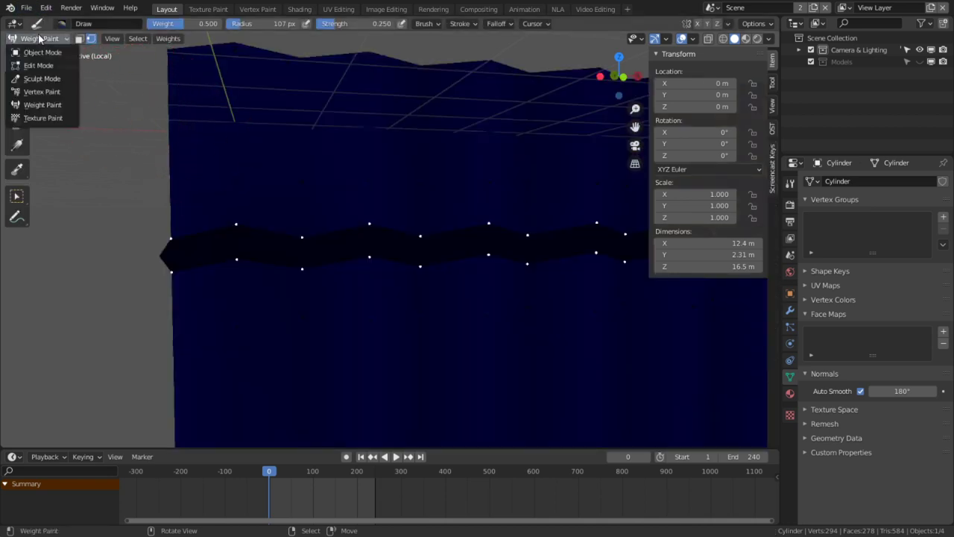
left_click(45, 93)
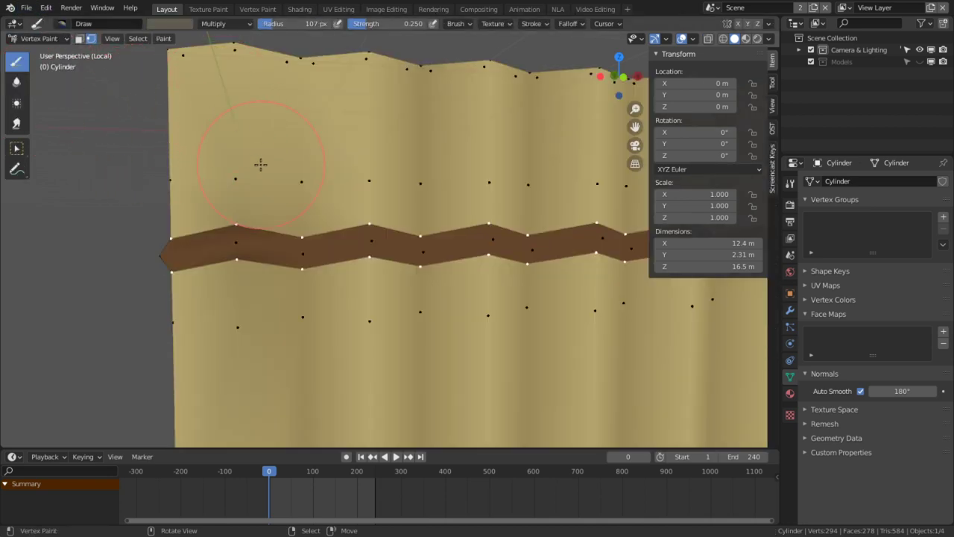
Step: Paint soft darkening onto the selected border vertices of the band with the Multiply brush at 0.250 strength
key("shift+k")
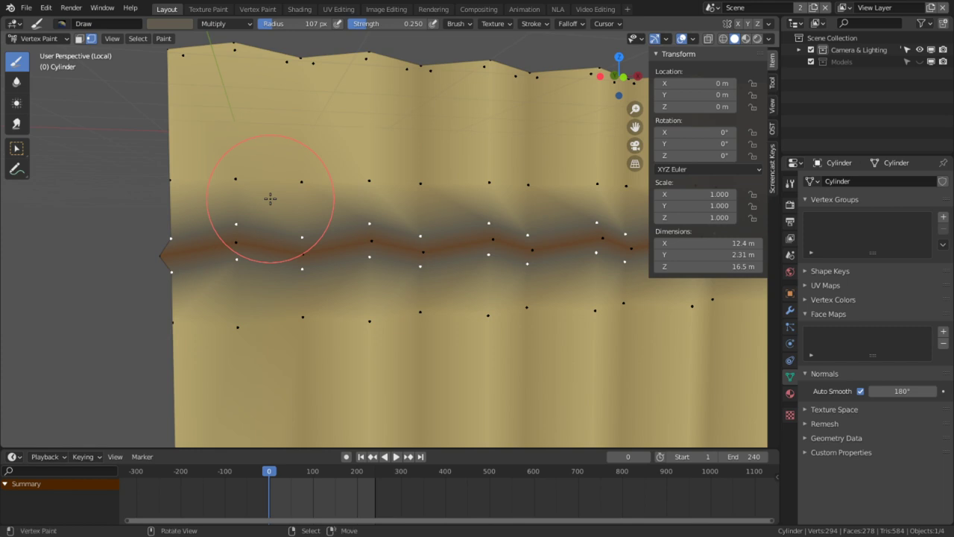
key("ctrl+z")
mouse_move(202, 214)
left_mouse_down()
mouse_move(242, 223)
mouse_move(226, 231)
mouse_move(409, 239)
mouse_move(139, 240)
left_mouse_up()
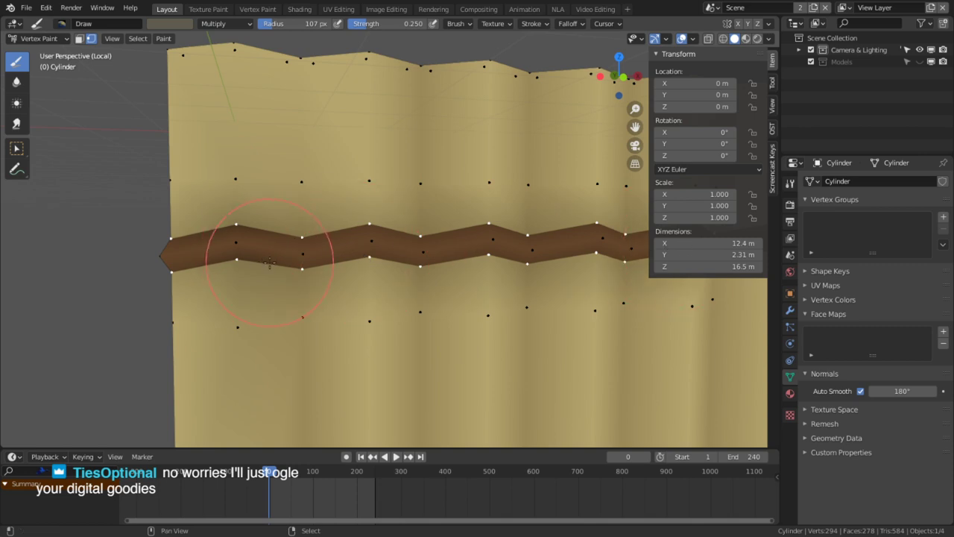
middle_click_drag(270, 262, 401, 253, "shift")
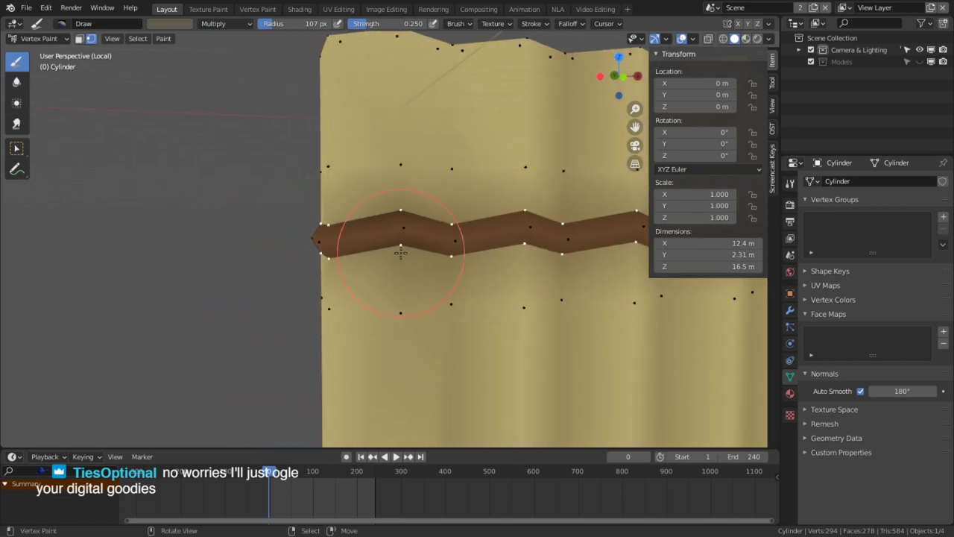
scroll(401, 271, "up", 6)
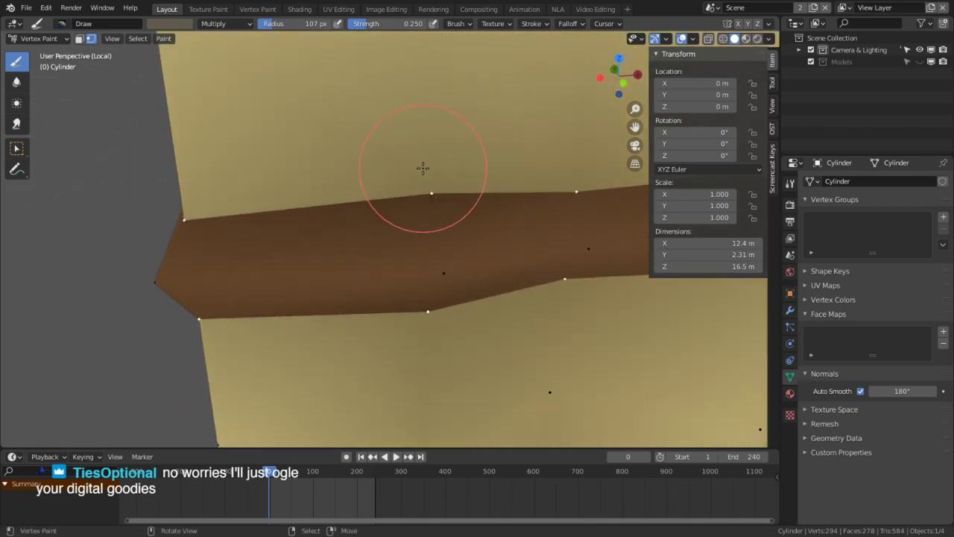
Step: Try filling the band's border vertices with the dark colour sampled from the model
key("s")
mouse_move(433, 185)
middle_mouse_down()
mouse_move(456, 264)
mouse_move(383, 246)
middle_mouse_up()
scroll(437, 260, "down", 5)
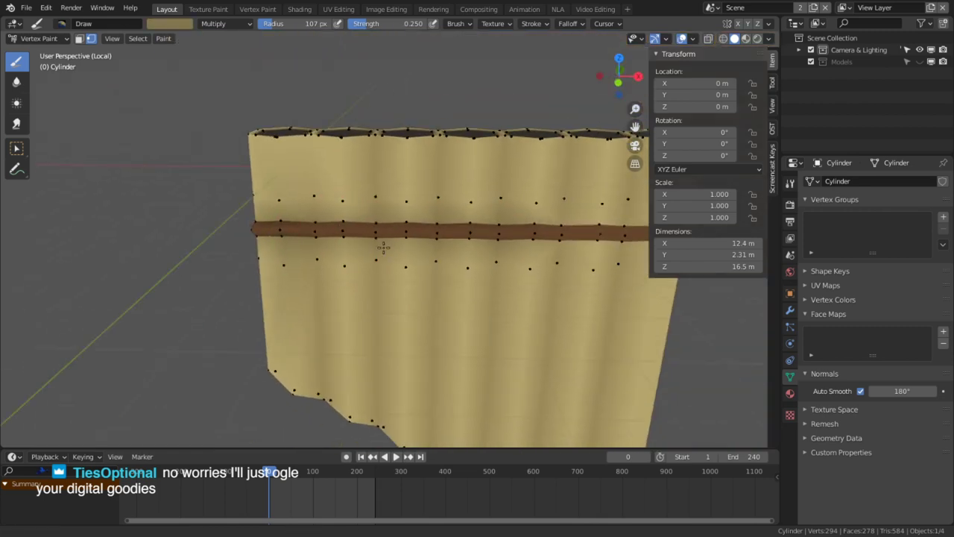
scroll(383, 247, "up", 2)
scroll(406, 207, "up", 1)
middle_click_drag(438, 191, 156, 206, "shift")
key("s")
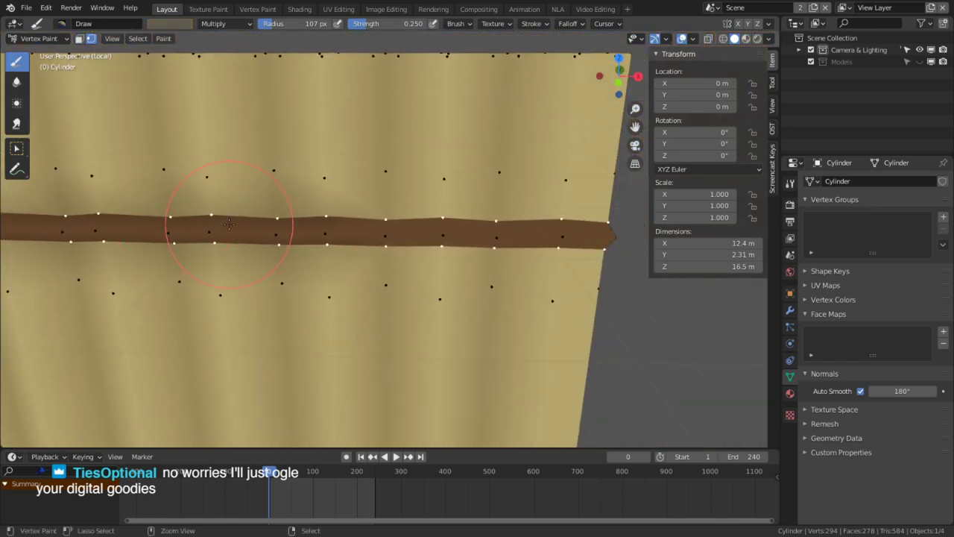
key("shift+k")
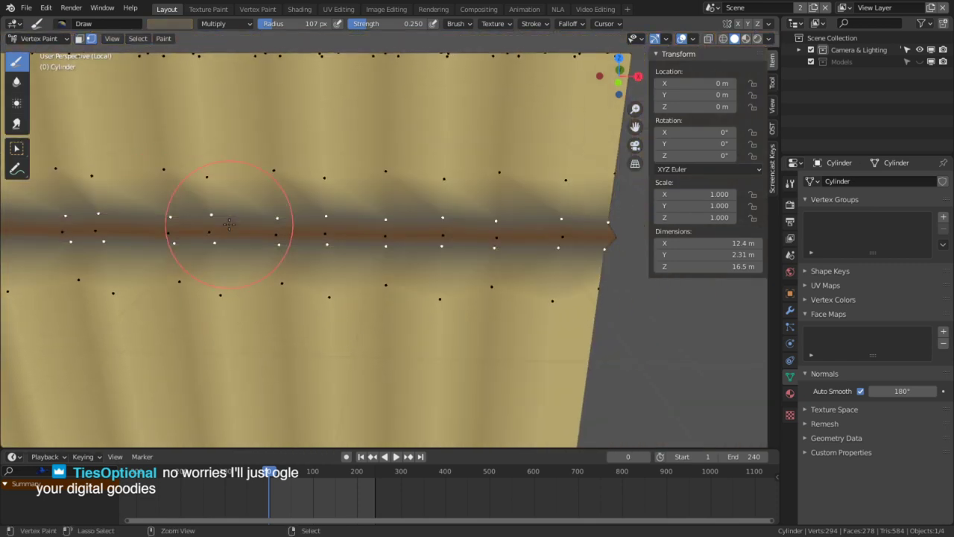
key("ctrl+z")
Step: Sample the darkened tan just above the band and apply it to the band's border vertices
scroll(326, 208, "up", 2)
middle_click_drag(213, 184, 369, 283, "shift")
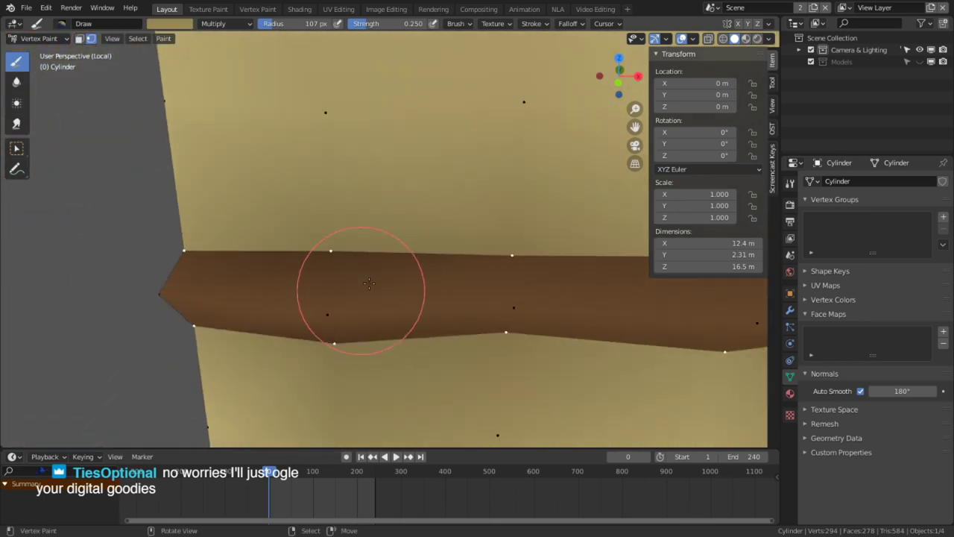
key("s")
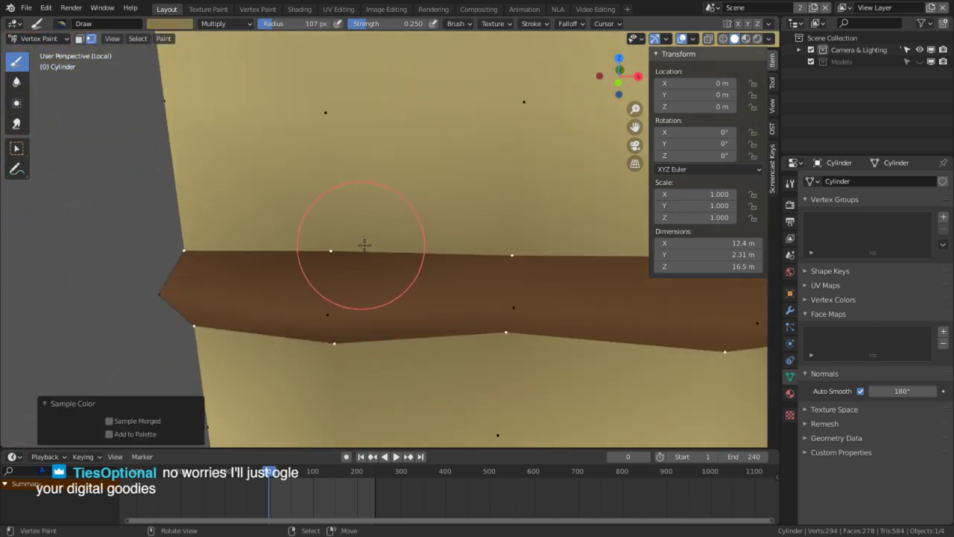
left_click_drag(364, 244, 445, 293)
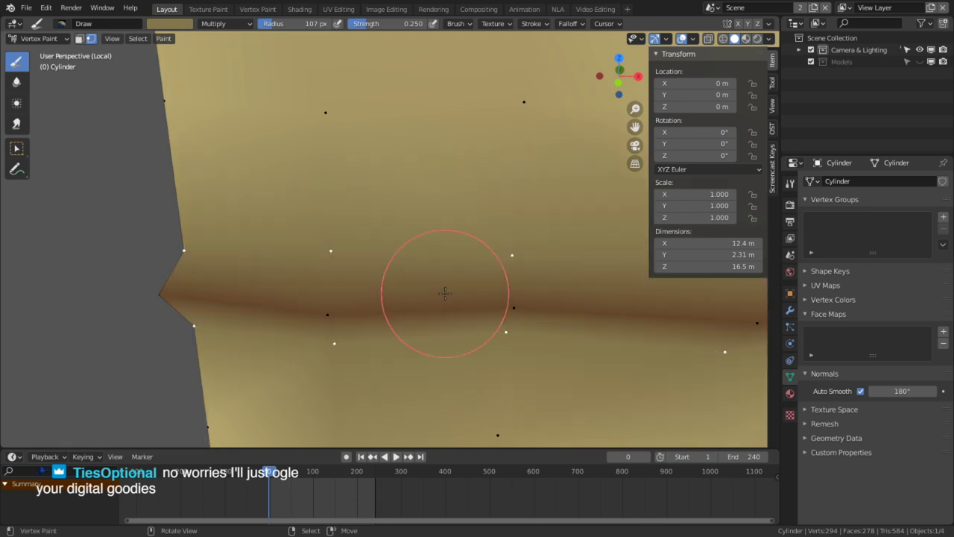
Step: Select the upper and lower face loops of the band in Edit Mode and return to Vertex Paint
key("Tab")
left_click(332, 275, "alt")
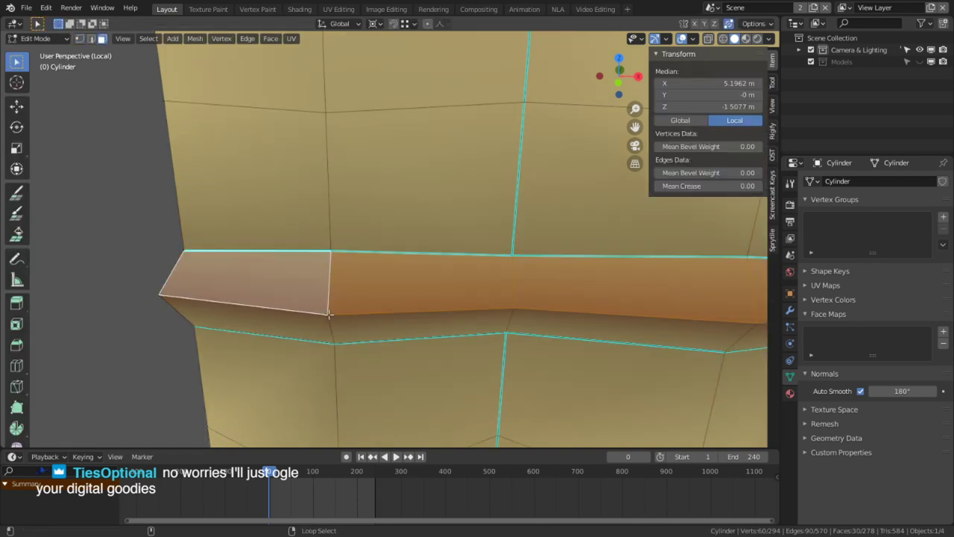
key("Tab")
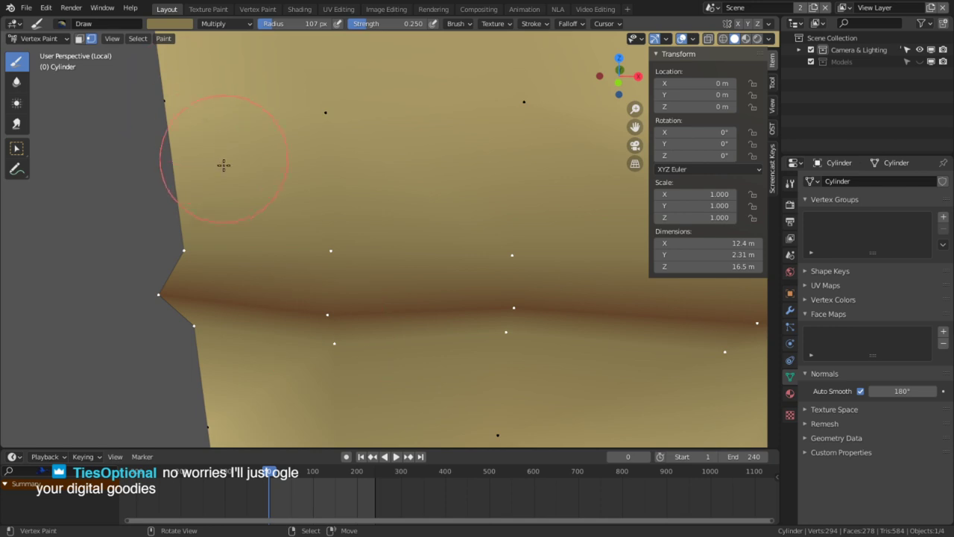
Step: Sample the band's brown and fill the band with it, using the face selection mask to restrict painting to the selected faces
scroll(365, 325, "up", 2)
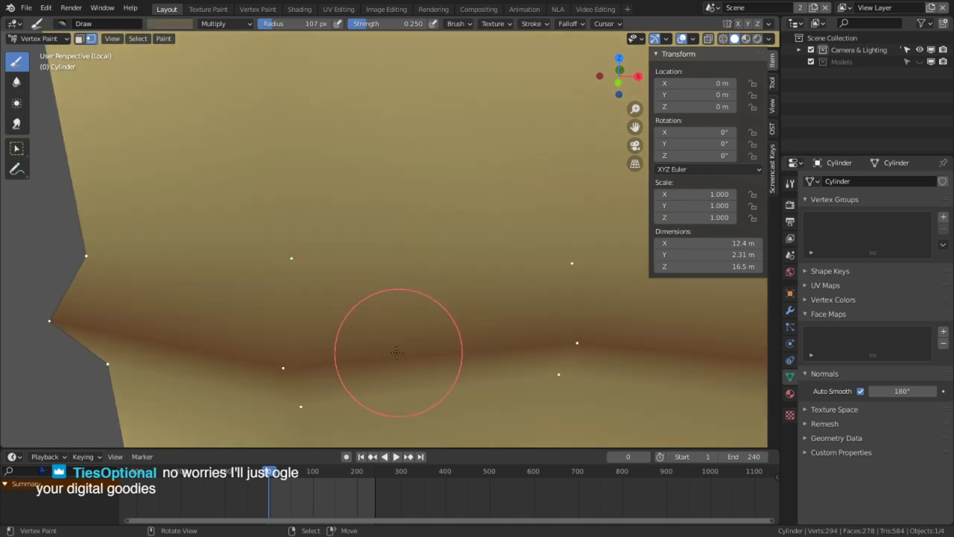
key("s")
key("shift+k")
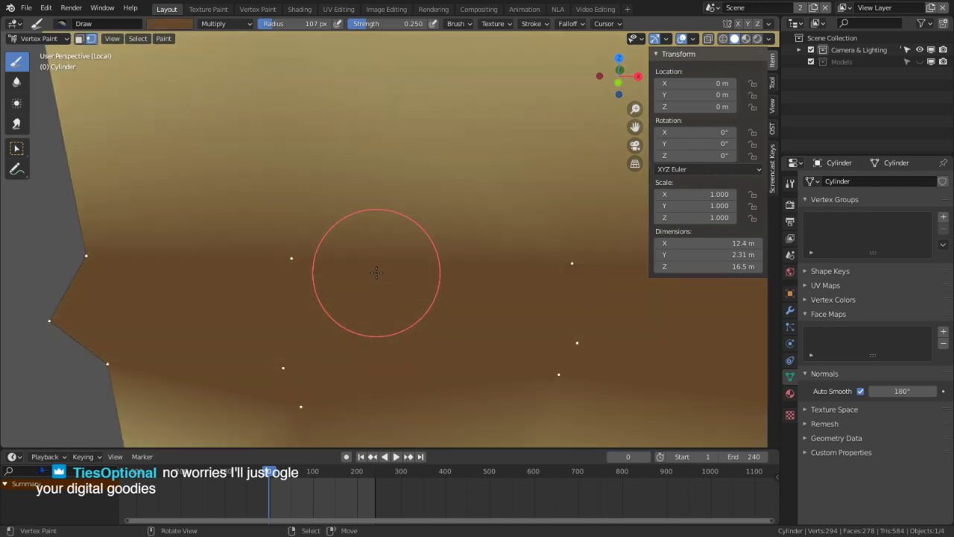
scroll(377, 273, "down", 2)
key("ctrl+z")
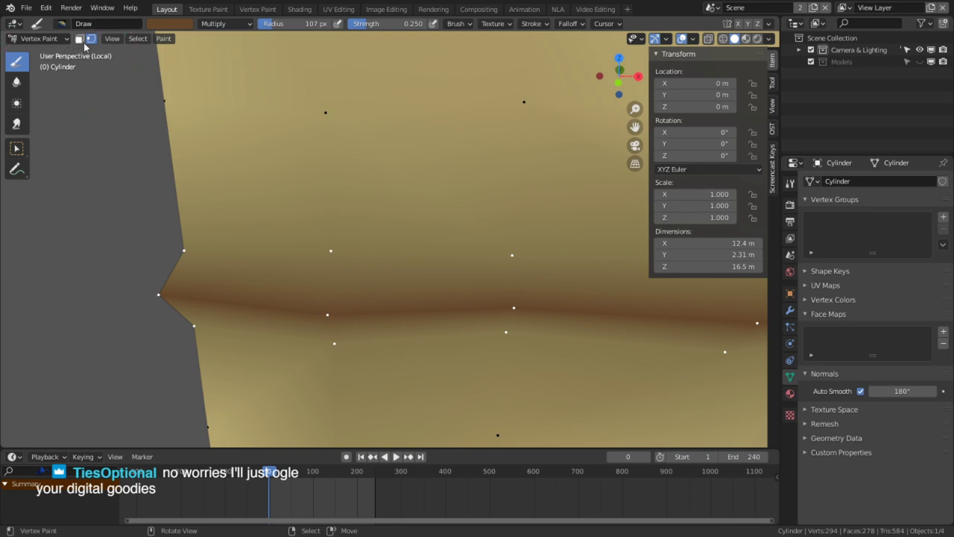
key("Tab")
scroll(295, 221, "down", 3)
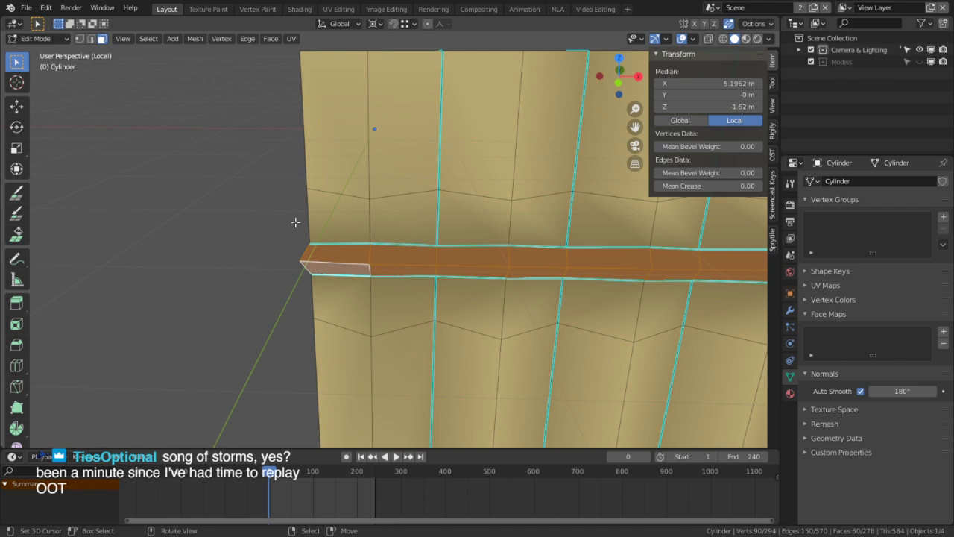
key("Tab")
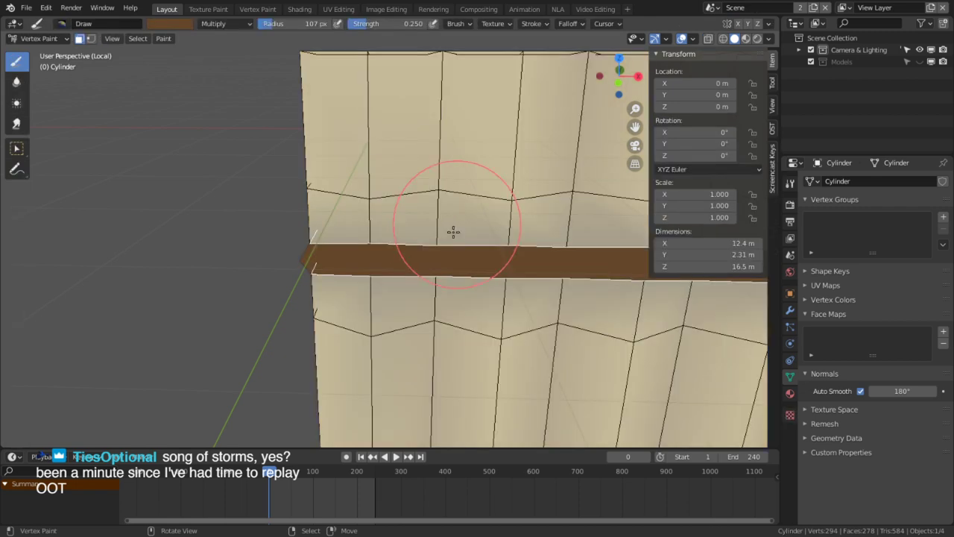
Step: Examine the shading around the band from several sides in Object Mode with Material Preview shading
mouse_move(453, 232)
middle_mouse_down()
mouse_move(513, 187)
mouse_move(525, 211)
middle_mouse_up()
key("Tab")
left_click(746, 40)
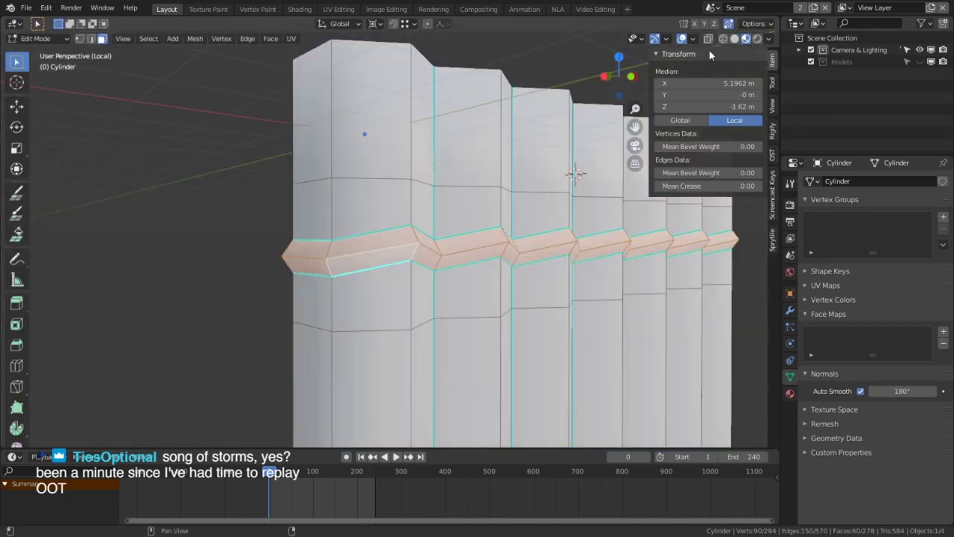
mouse_move(414, 186)
middle_mouse_down()
mouse_move(519, 192)
mouse_move(464, 188)
middle_mouse_up()
left_click(37, 38)
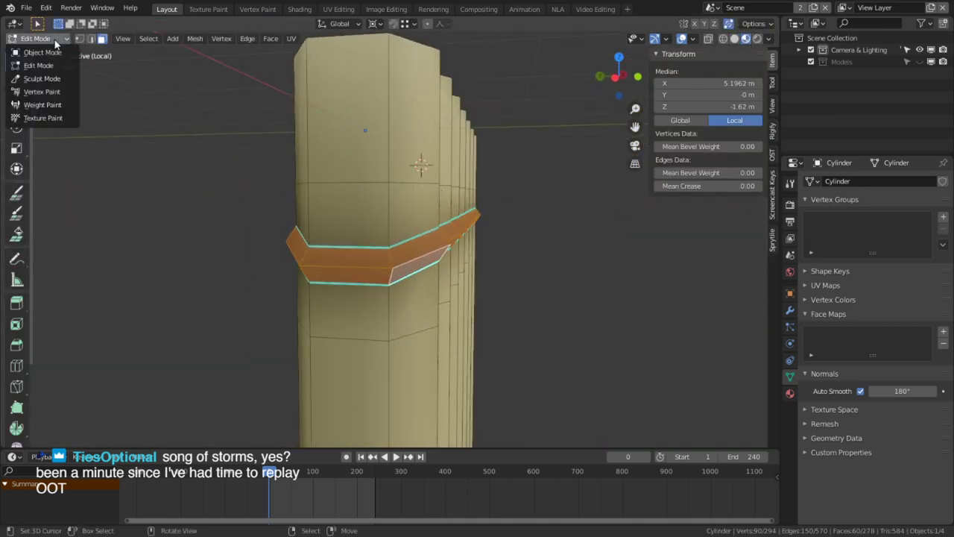
left_click(41, 26)
middle_click_drag(176, 153, 390, 211)
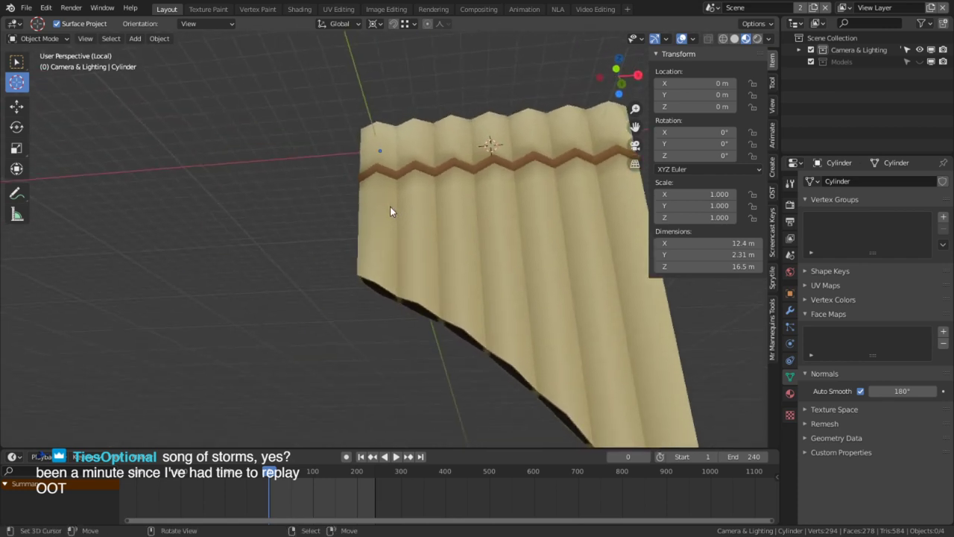
scroll(390, 207, "up", 3)
middle_click_drag(390, 208, 450, 281)
Step: In Edit Mode with edge selection, select the six vertical crease edge loops between the pipes on the front side
key("Tab")
middle_click_drag(390, 227, 390, 327)
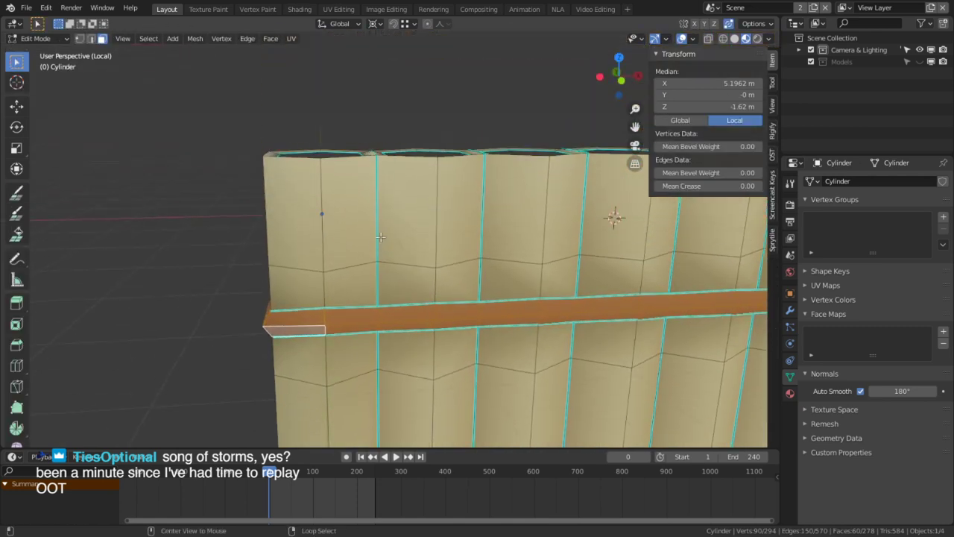
right_click(386, 250, "alt")
key("2")
right_click(380, 287, "ctrl+alt")
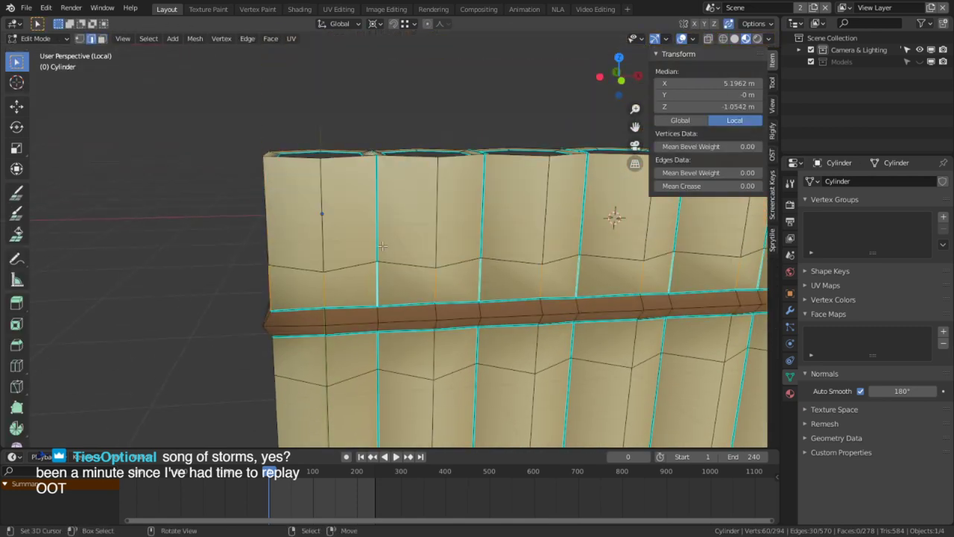
middle_click_drag(387, 289, 378, 333)
right_click(376, 229, "alt")
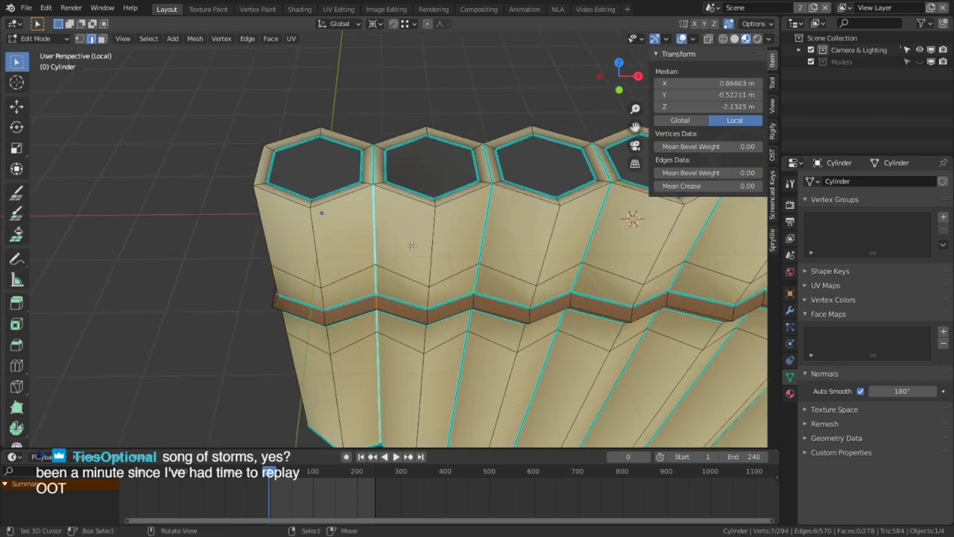
middle_click_drag(412, 245, 376, 219, "shift")
right_click(407, 180, "alt+shift")
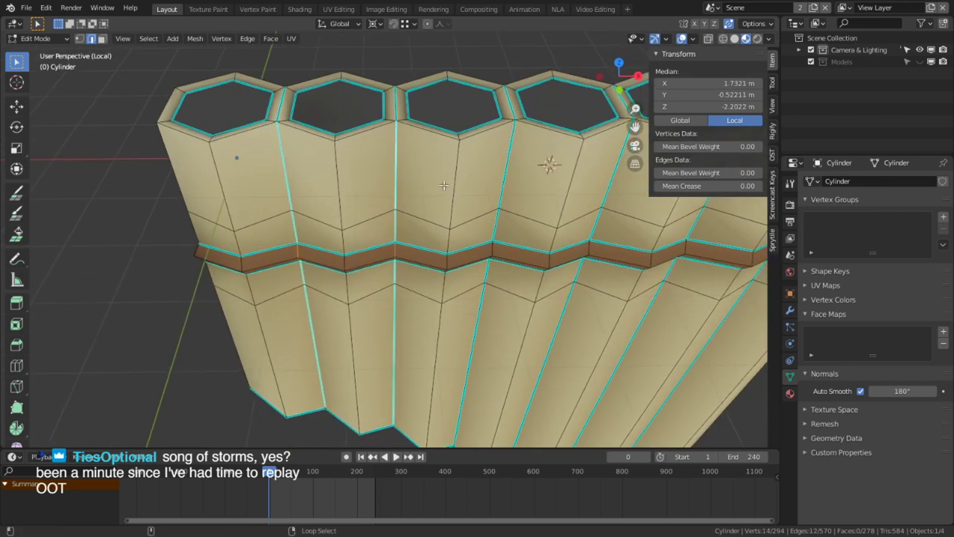
right_click(507, 180, "alt+shift")
middle_click_drag(553, 186, 408, 188, "shift")
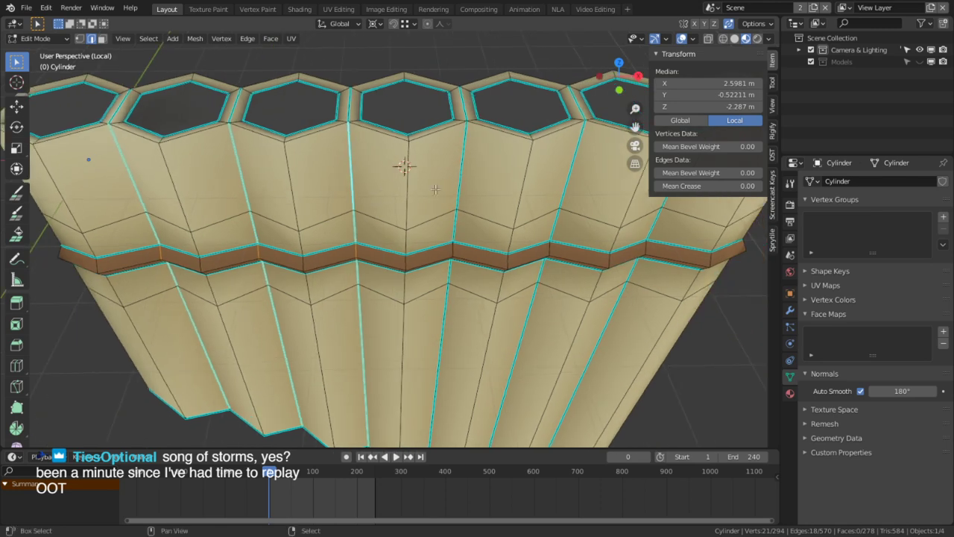
right_click(460, 179, "alt+shift")
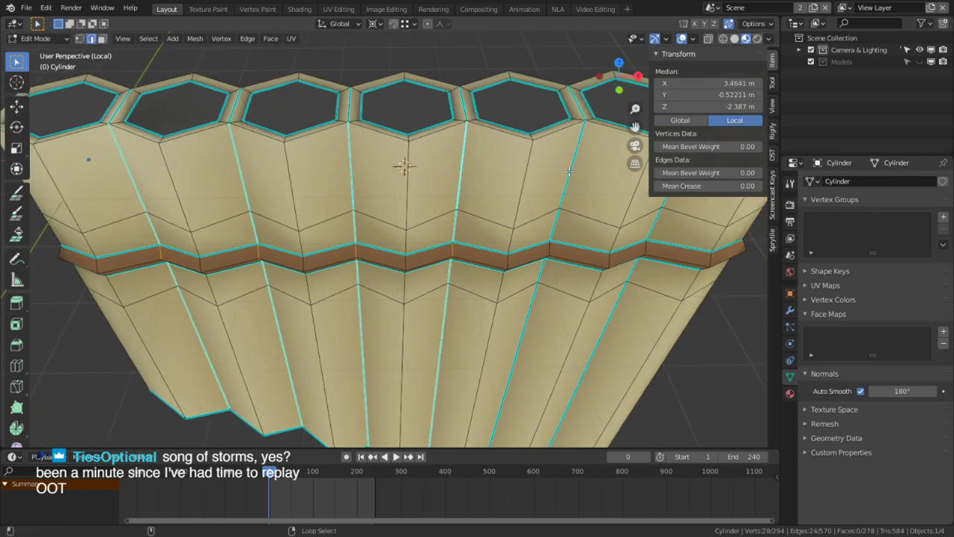
right_click(571, 170, "alt+shift")
middle_click_drag(571, 170, 462, 214, "shift")
right_click(492, 173, "alt+shift")
Step: Add the six vertical crease edge loops on the back side to the selection and mark all of them as seams
right_click(461, 214, "alt+shift")
right_click(438, 148, "alt+shift")
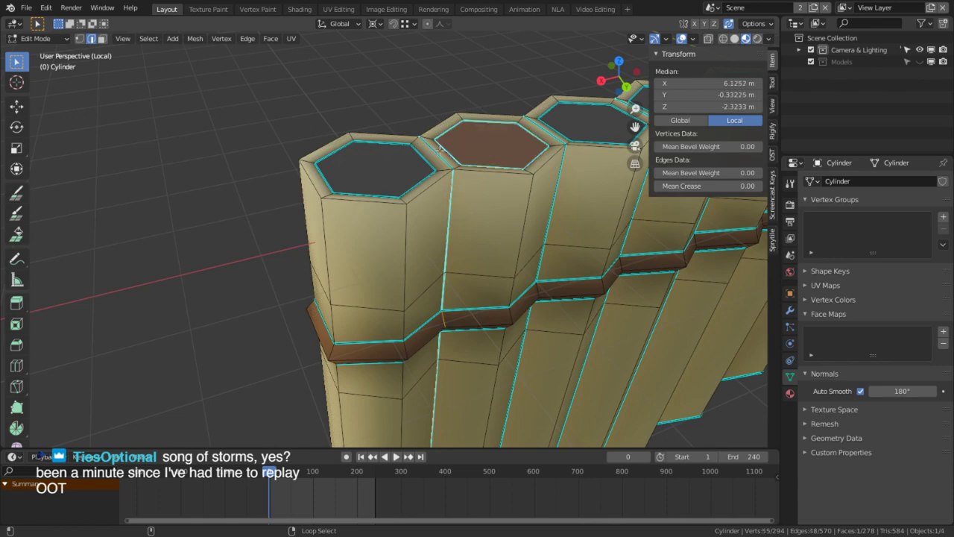
right_click(470, 148, "alt+shift")
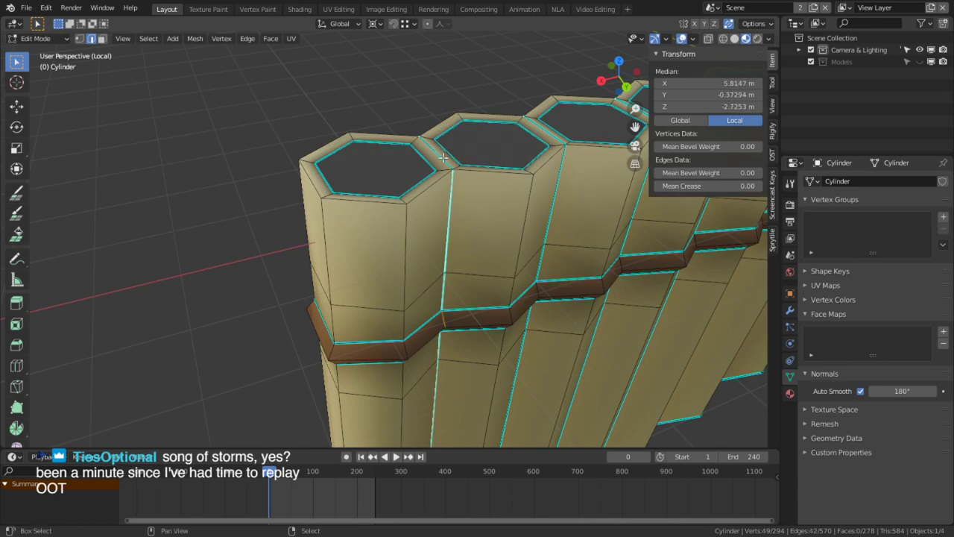
middle_click_drag(443, 158, 461, 170)
right_click(461, 170, "alt+shift")
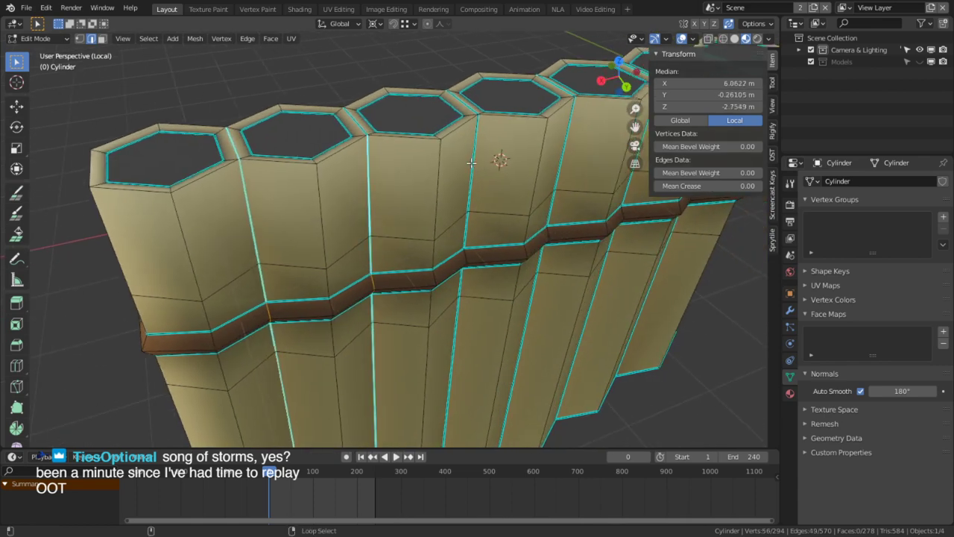
right_click(471, 163, "alt+shift")
middle_click_drag(567, 162, 455, 153)
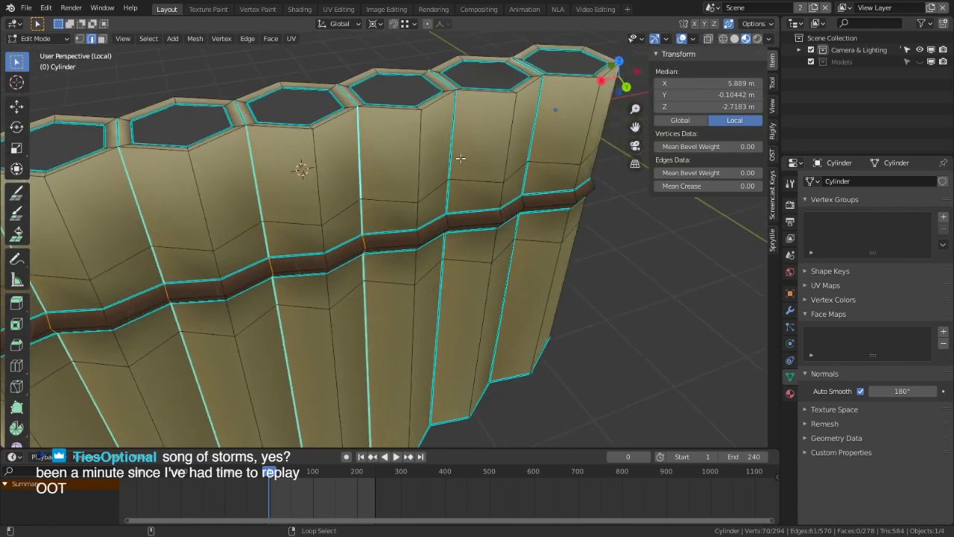
right_click(457, 155, "alt+shift")
right_click(549, 128, "alt+shift")
middle_click_drag(549, 128, 434, 275)
key("ctrl+e")
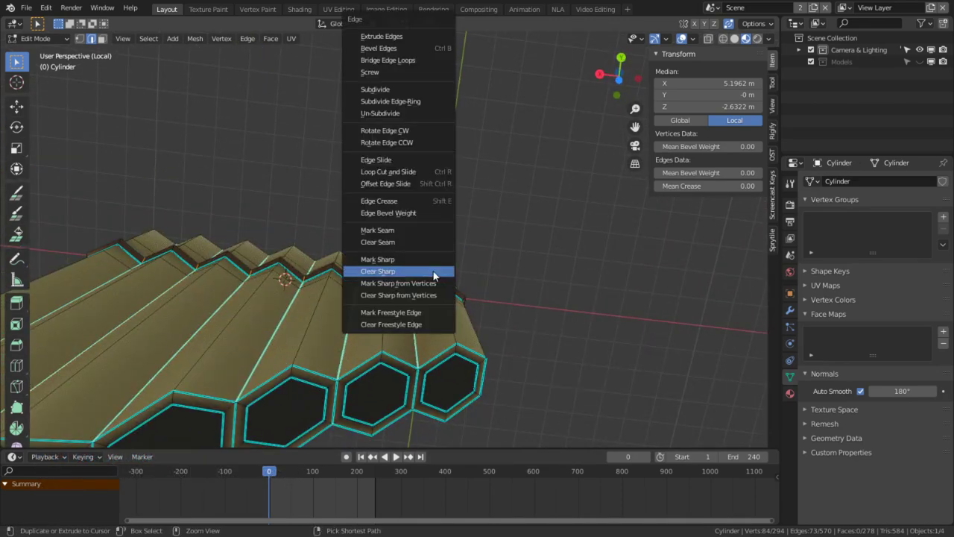
left_click(396, 230)
Step: Add the short dividing edges between neighbouring pipes at their lower ends to the selection and mark them as seams
middle_click_drag(253, 336, 369, 296)
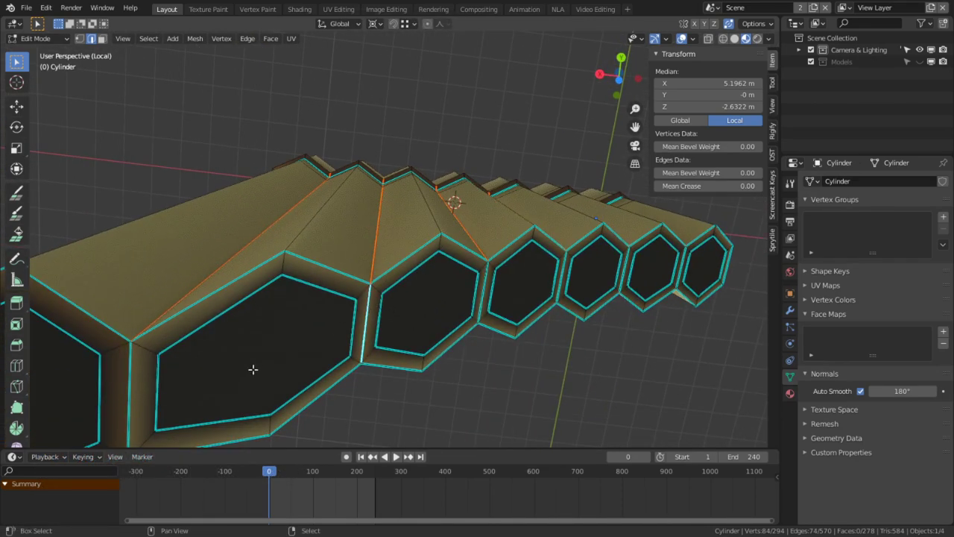
middle_click_drag(253, 368, 269, 250)
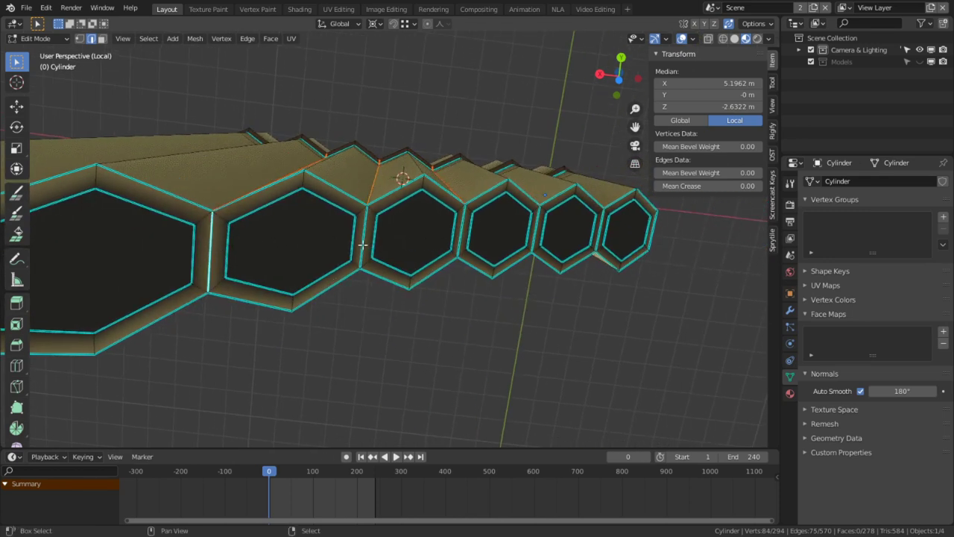
middle_click_drag(463, 228, 280, 256)
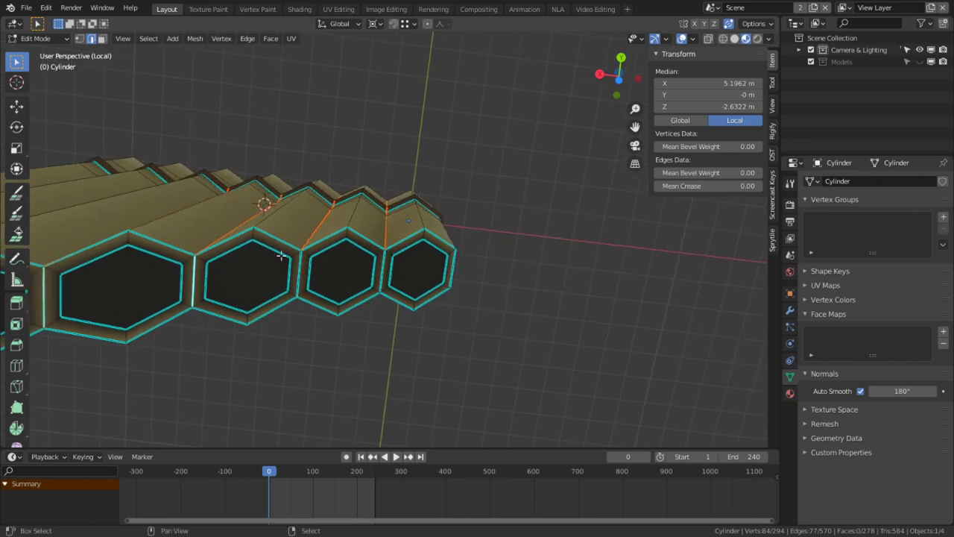
key("ctrl+e")
left_click(383, 262)
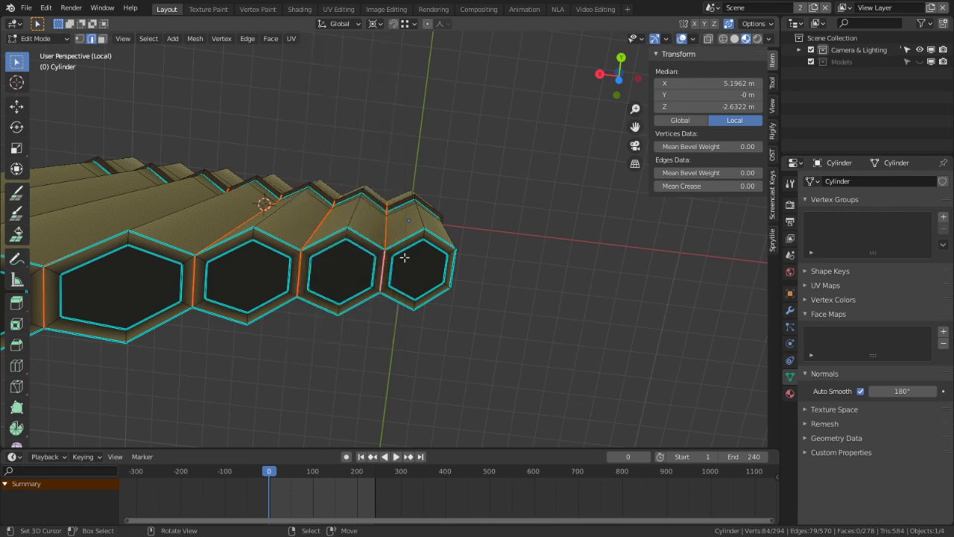
Step: Select the outer rim edges at the upper ends of the pipes, from the first pipe along the back side to the last
middle_click_drag(382, 262, 524, 316)
scroll(539, 330, "up", 4)
middle_click_drag(318, 88, 388, 217)
scroll(388, 218, "up", 4)
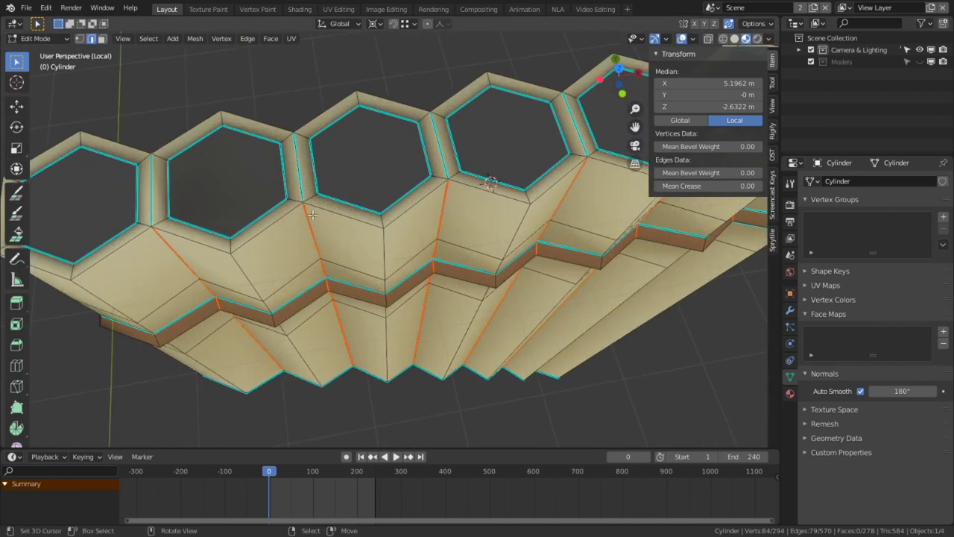
key("3")
left_click(110, 186)
key("2")
left_click(130, 251, "alt+shift")
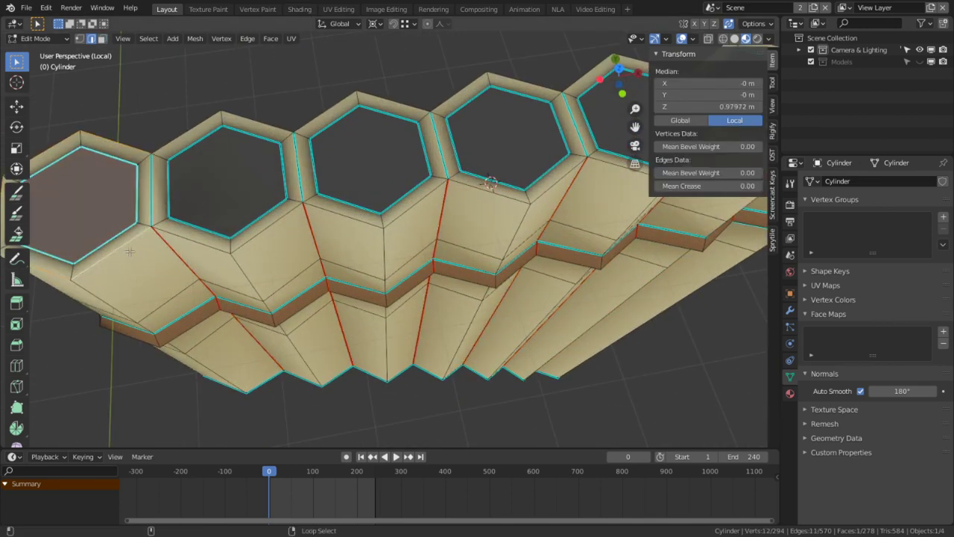
left_click(268, 117, "alt+shift")
left_click(312, 108, "alt+shift")
left_click(441, 79, "alt+shift")
middle_click_drag(576, 52, 402, 108, "shift")
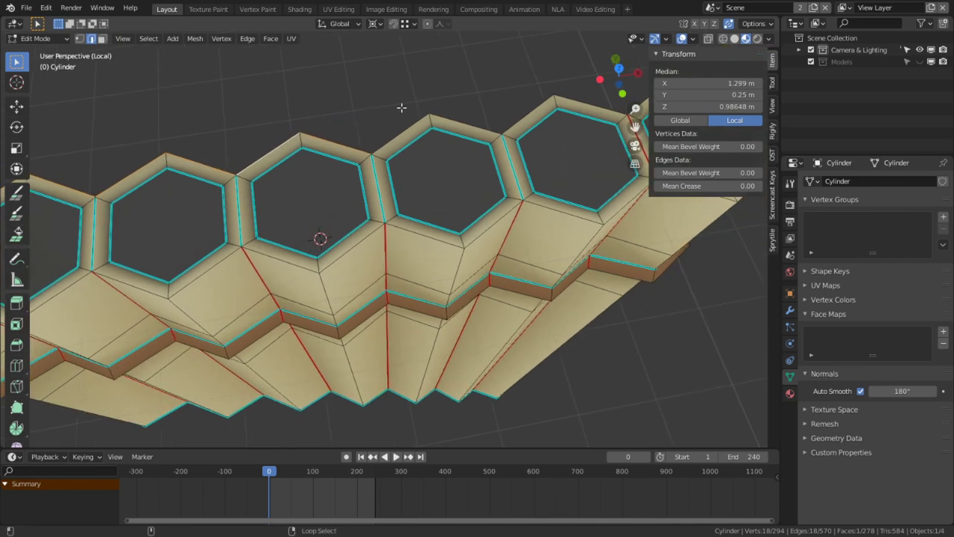
left_click(402, 133, "alt+shift")
left_click(527, 114, "alt+shift")
middle_click_drag(644, 94, 507, 108, "shift")
left_click(510, 109, "alt+shift")
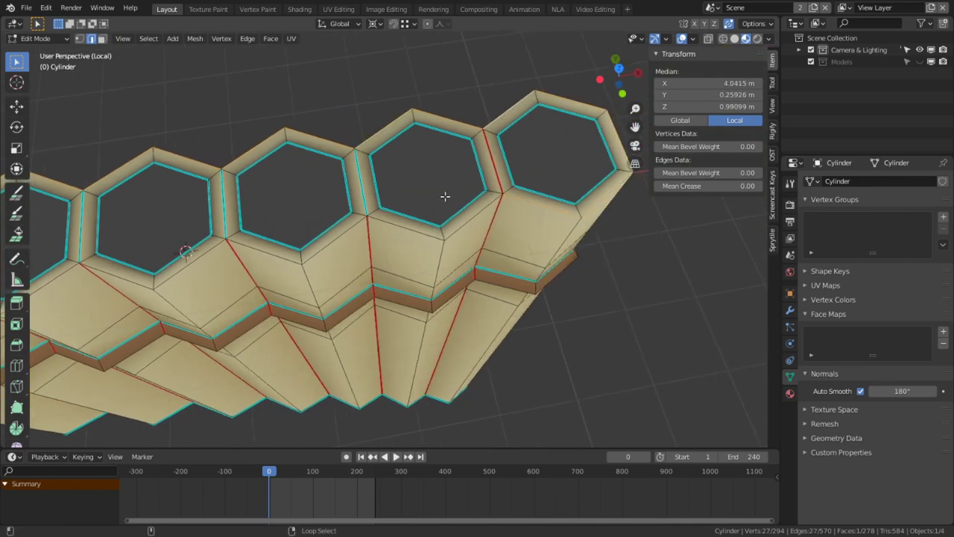
Step: Add the remaining front rim edges and the first dividing edge at the upper ends, and mark the selection as seams
left_click(405, 234, "alt+shift")
left_click(268, 248, "alt+shift")
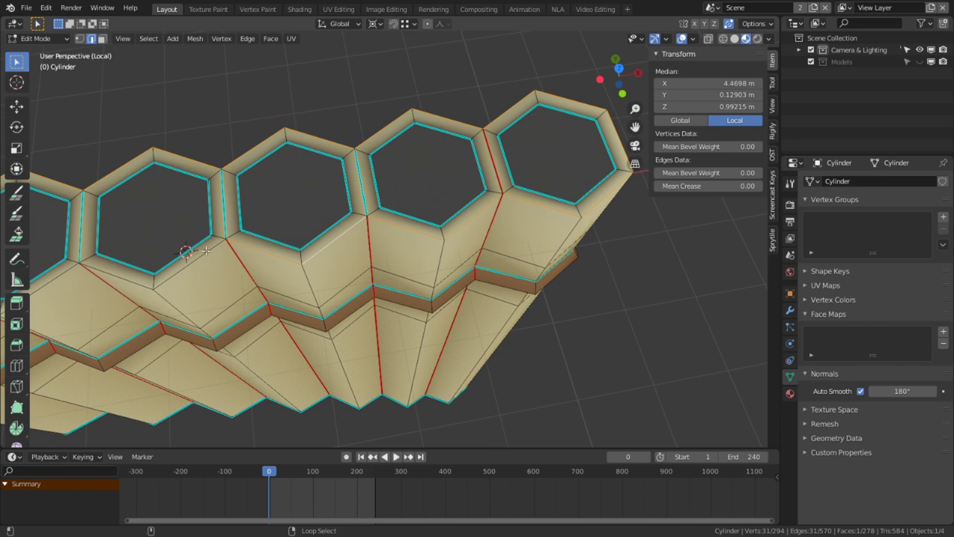
middle_click_drag(206, 251, 274, 260, "shift")
left_click(267, 259, "alt+shift")
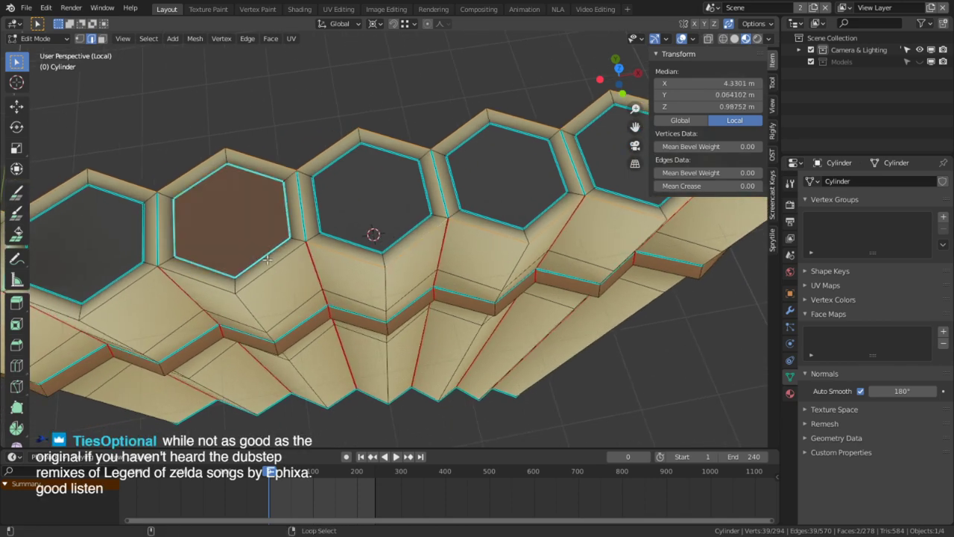
left_click(267, 259, "alt+shift")
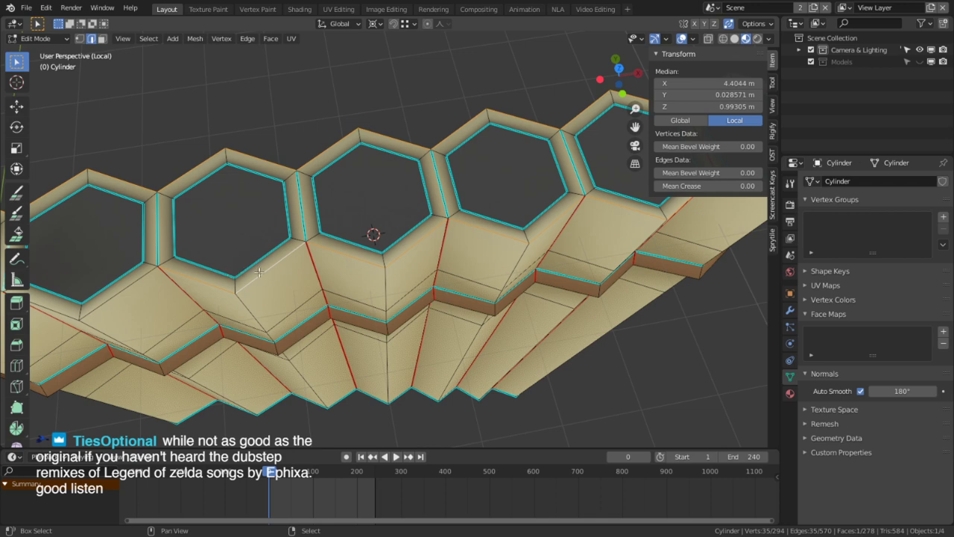
middle_click_drag(217, 293, 303, 287)
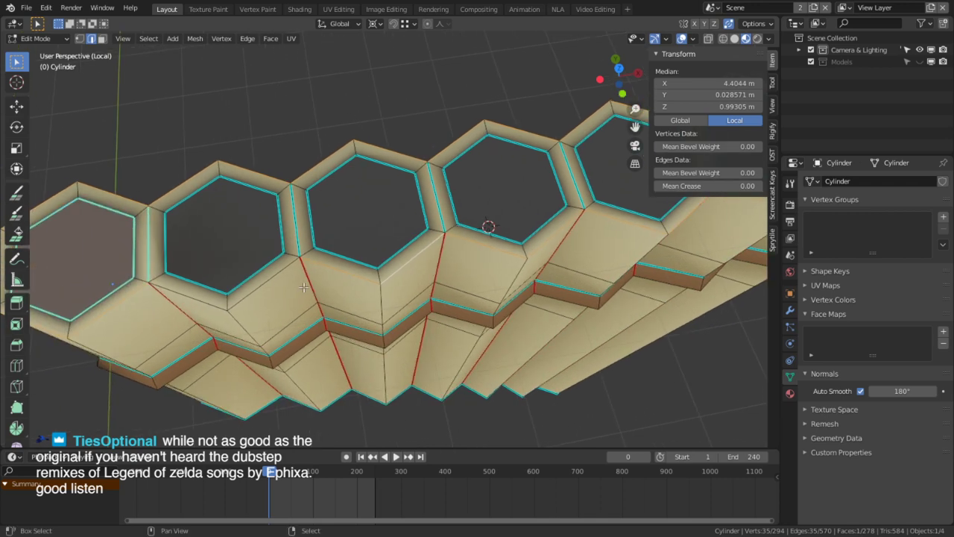
left_click(110, 286, "alt+shift")
left_click(112, 295, "alt+shift")
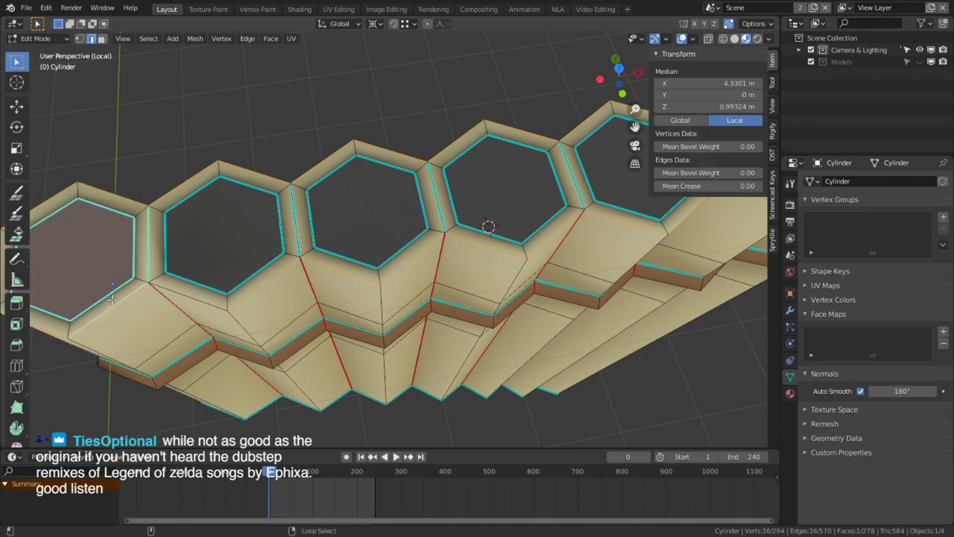
left_click(99, 295, "alt+shift")
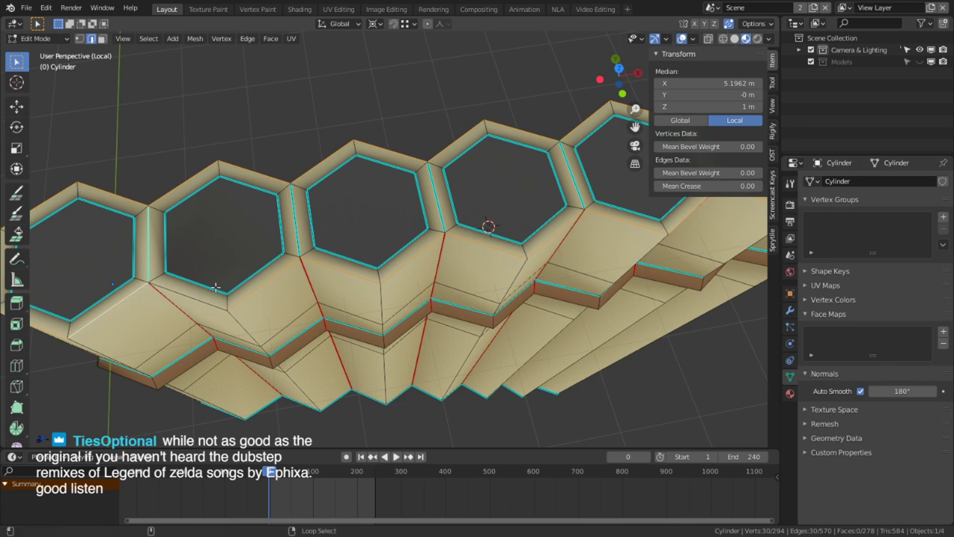
left_click(192, 302, "shift")
key("ctrl+e")
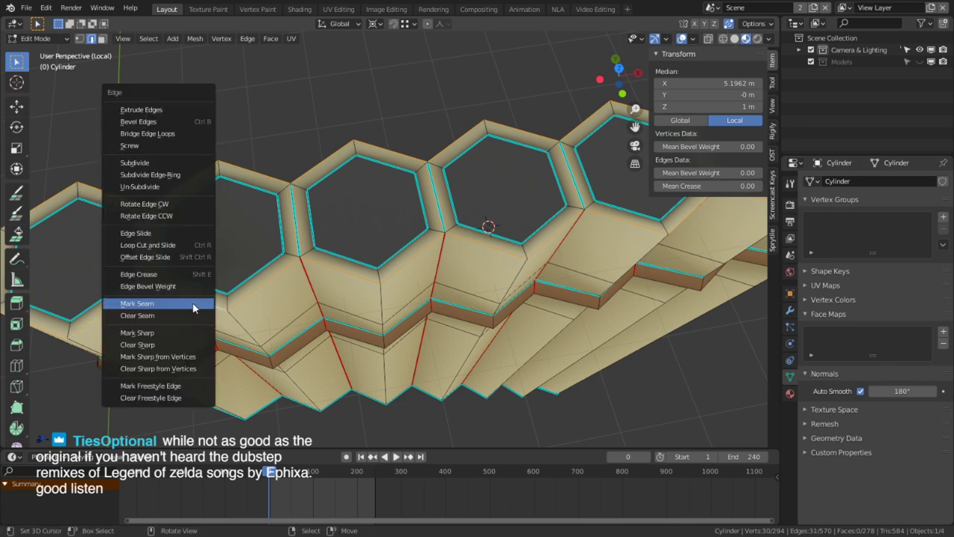
left_click(193, 304)
Step: Select the remaining short dividing edges between the pipes at their upper ends and mark them as seams
left_click(294, 226)
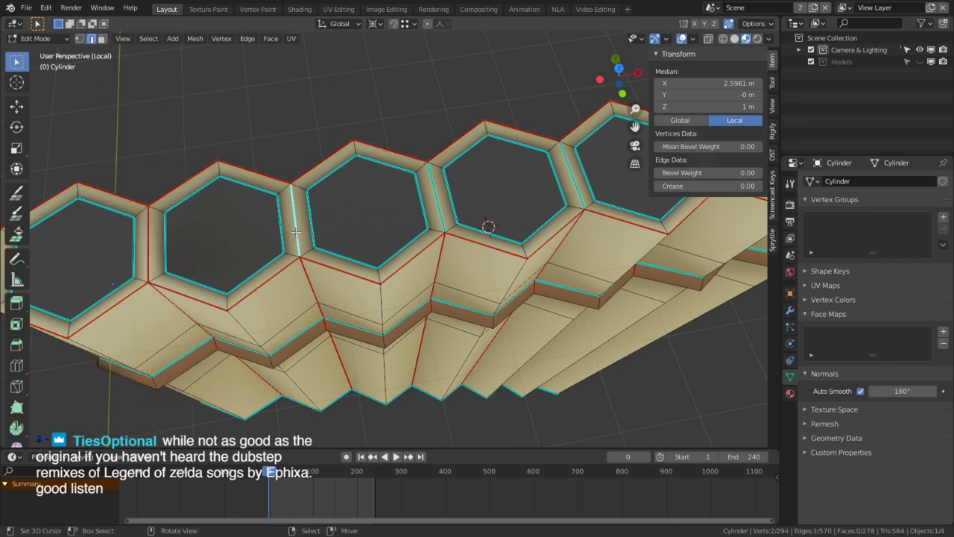
left_click(438, 201, "shift")
middle_click_drag(493, 213, 317, 232, "shift")
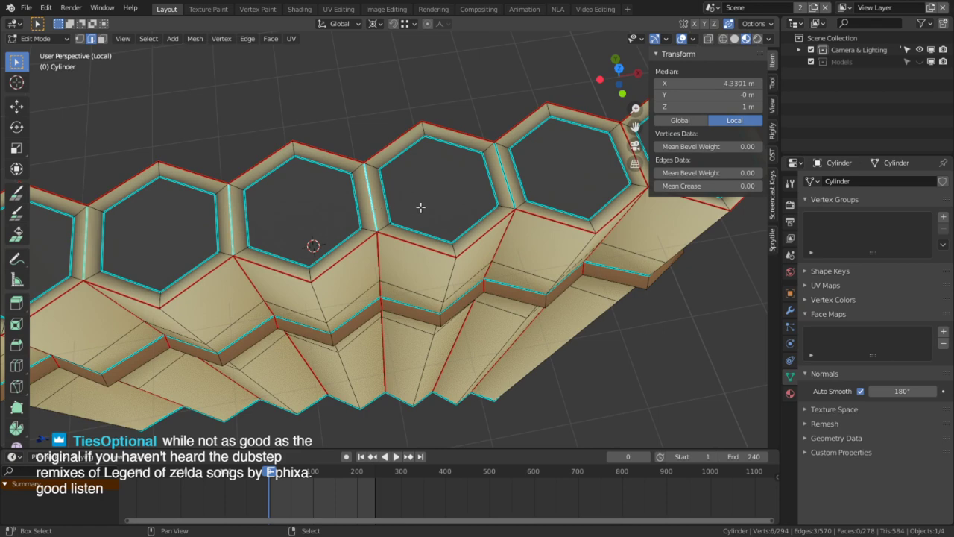
left_click(509, 179, "shift")
middle_click_drag(579, 162, 381, 213, "shift")
key("ctrl+e")
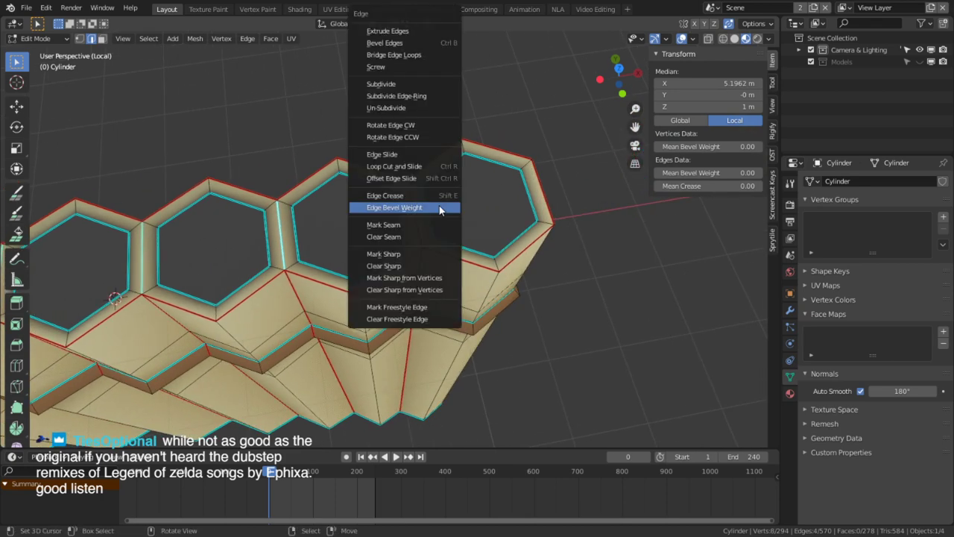
left_click(398, 222)
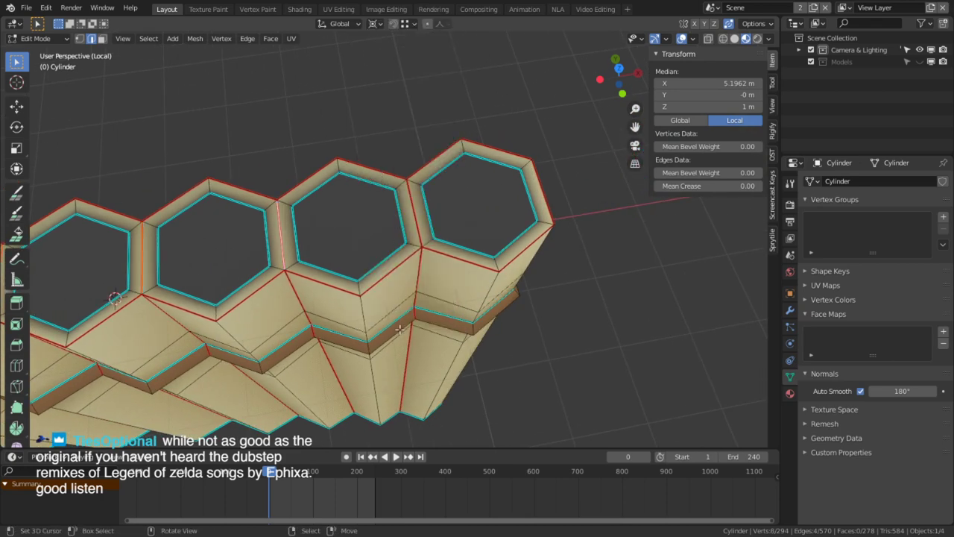
Step: Select the outer rim edges at the lower ends of the first pipes, along both the front and back sides
middle_click_drag(390, 363, 395, 142)
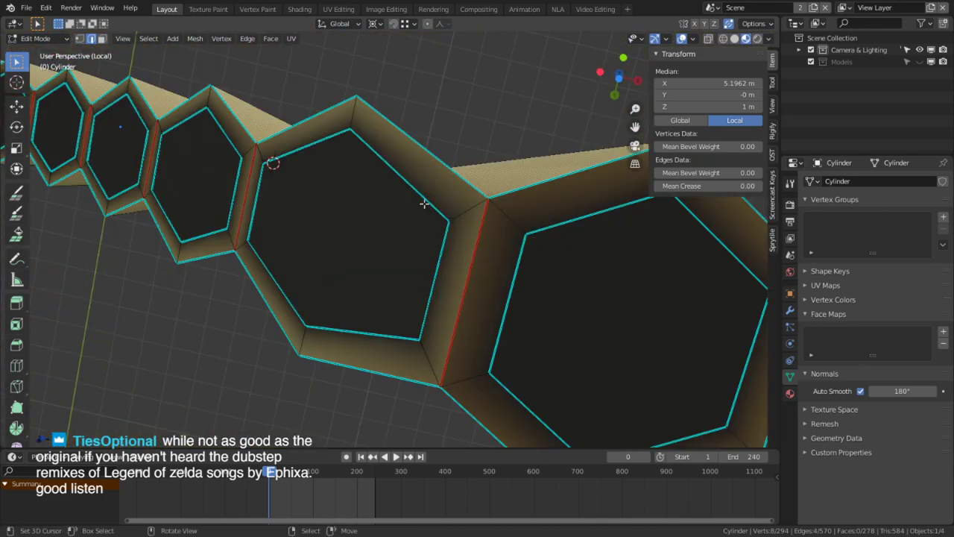
middle_click_drag(424, 204, 423, 221)
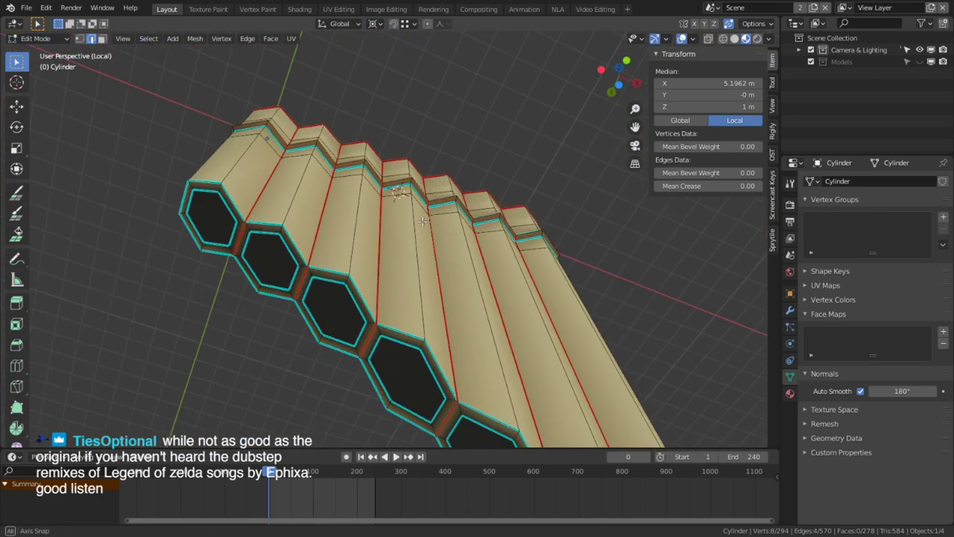
middle_click_drag(330, 294, 319, 273)
left_click(313, 275, "alt+shift")
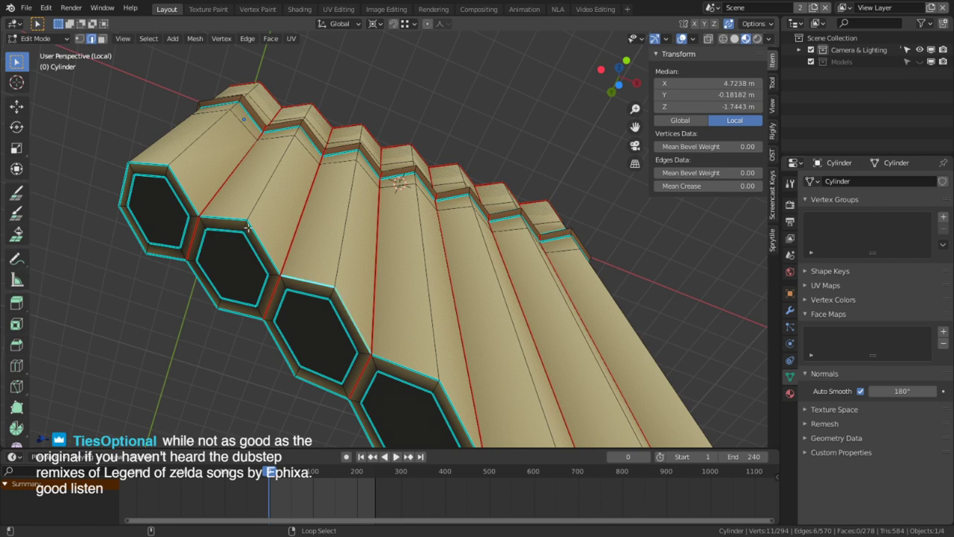
left_click(234, 217, "alt+shift")
left_click(180, 182, "alt+shift")
left_click(229, 318, "alt+shift")
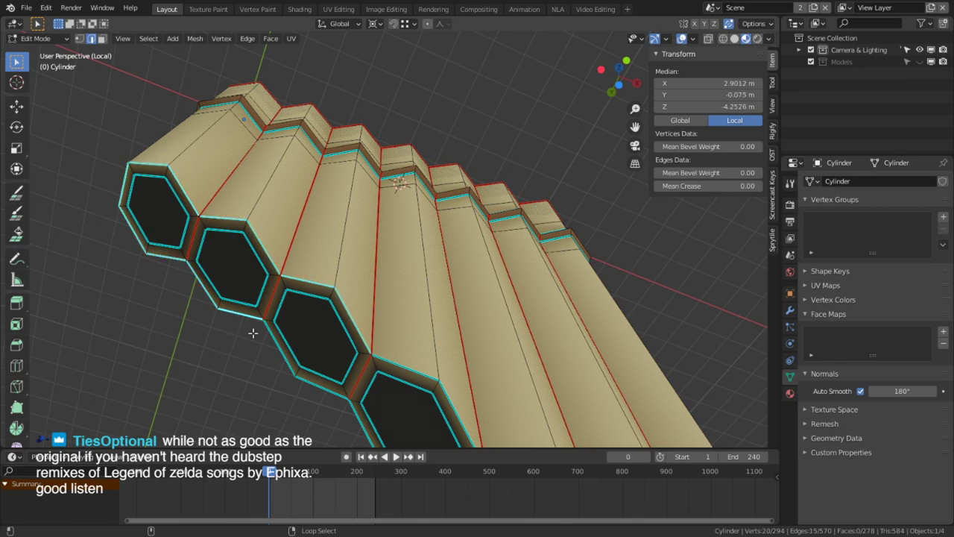
right_click(279, 362, "alt+shift")
right_click(306, 270, "alt+shift")
right_click(306, 269, "alt+shift")
Step: Extend the selection with the outer rim edges at the lower ends of the following pipes, up to the second-to-last pipe
middle_click_drag(376, 323, 293, 235, "shift")
left_click(286, 222, "alt+shift")
left_click(237, 302, "alt+shift")
left_click(297, 348, "alt+shift")
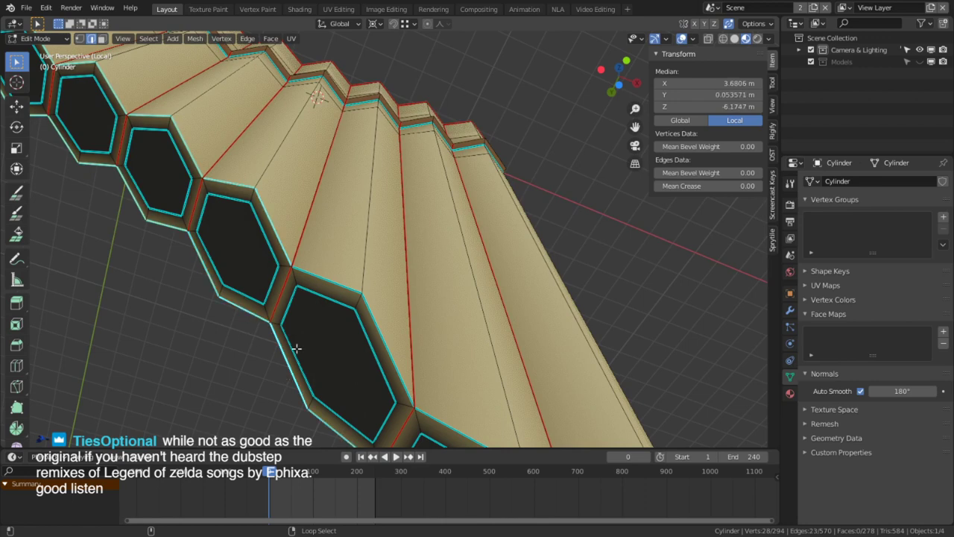
left_click(378, 323, "alt+shift")
middle_click_drag(378, 323, 221, 184, "shift")
left_click(220, 184, "alt+shift")
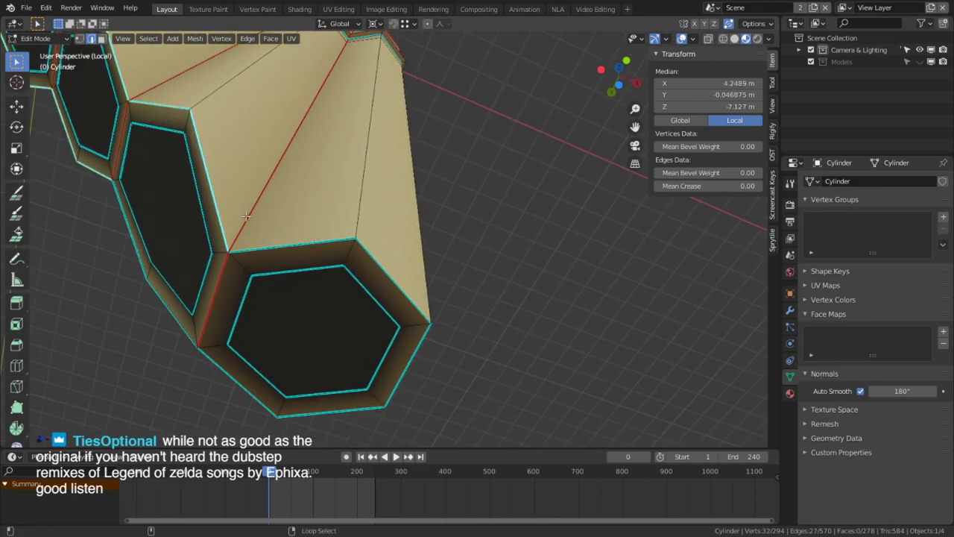
Step: Add the last pipe's lower rim edges and the remaining rim edges beside it, and mark the selection as seams
left_click(289, 251, "alt+shift")
right_click(246, 391, "alt+shift")
right_click(218, 363, "alt+shift")
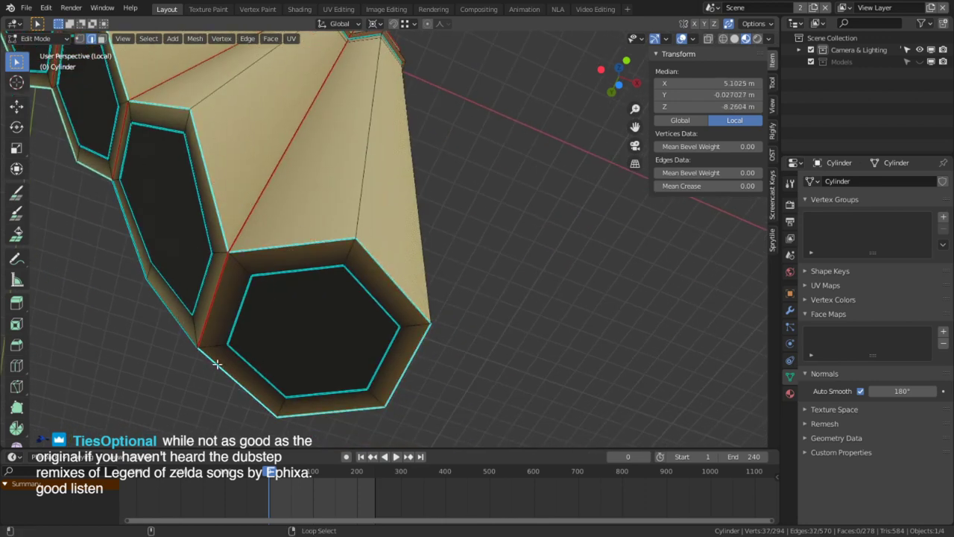
right_click(175, 317, "alt+shift")
key("ctrl+e")
left_click(171, 317)
scroll(223, 298, "down", 6)
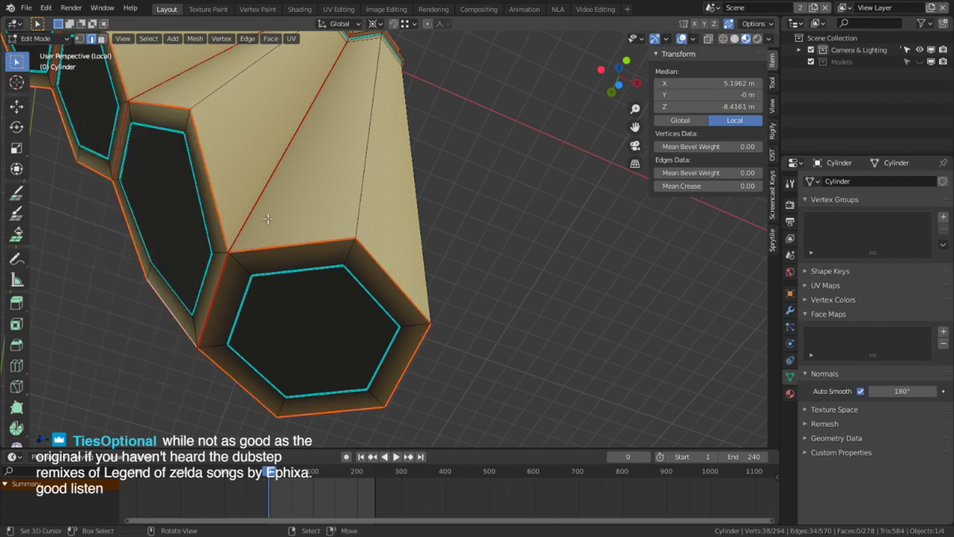
Step: In face selection mode, select the linked end-cap faces bounded by seams at the lower ends of all seven pipes
middle_click_drag(223, 299, 290, 293)
scroll(288, 279, "up", 1)
scroll(279, 273, "up", 2)
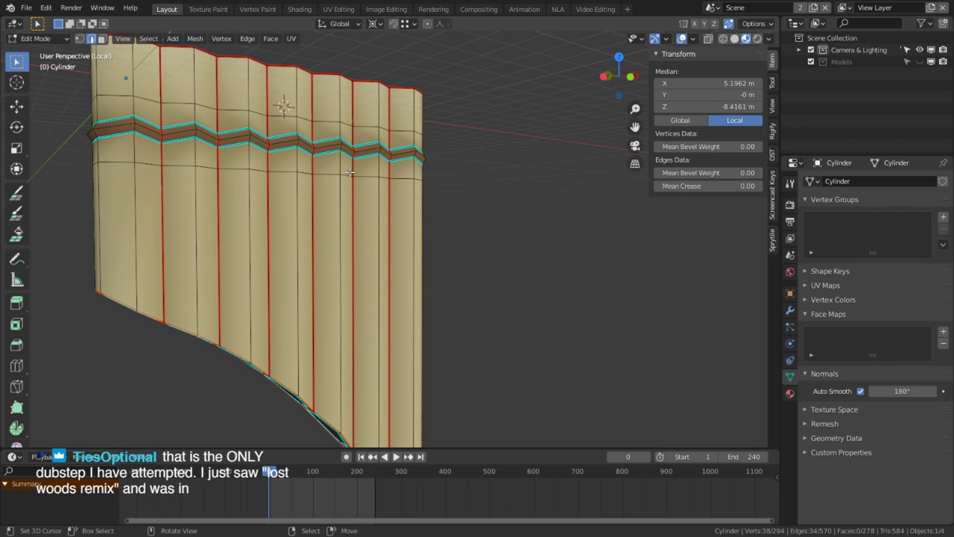
key("3")
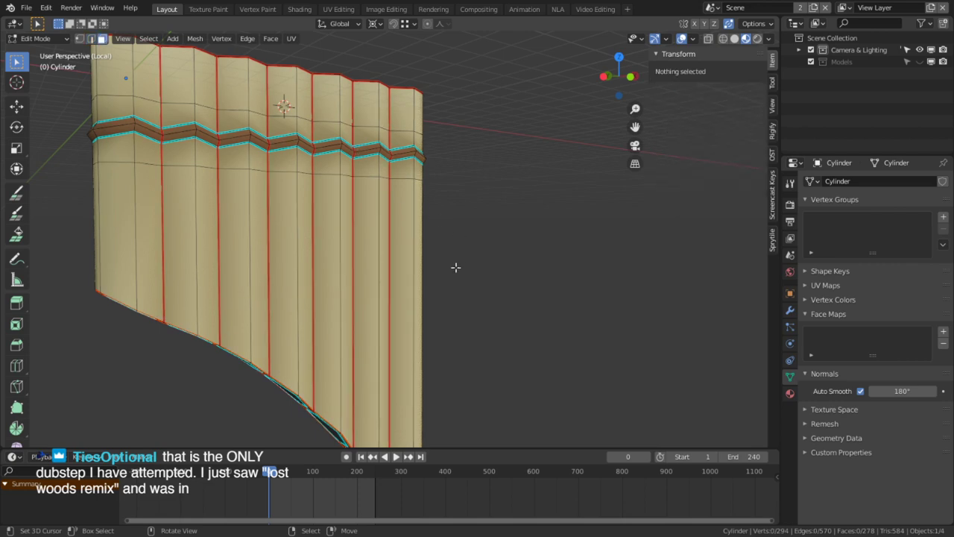
middle_click_drag(453, 270, 420, 281)
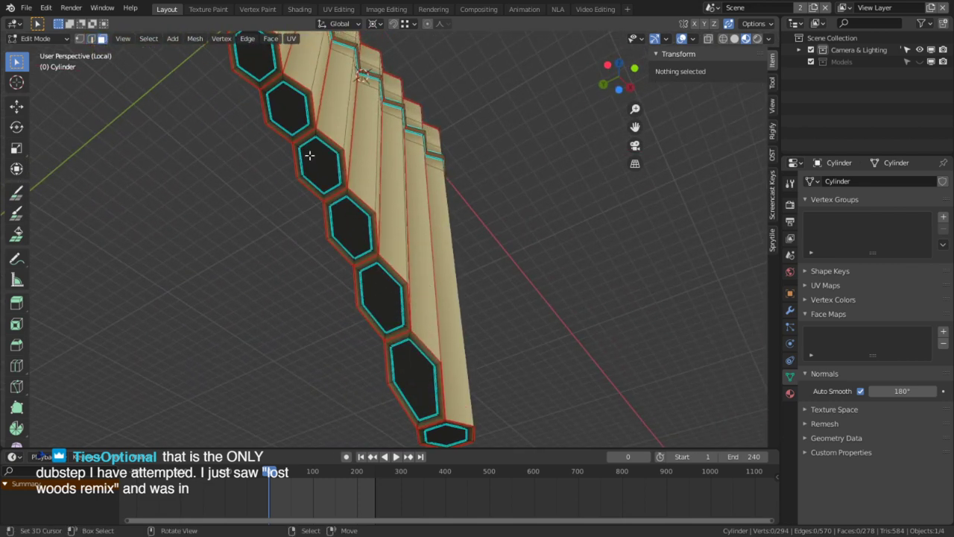
middle_click_drag(309, 155, 305, 154)
key("l")
key("l")
key("l")
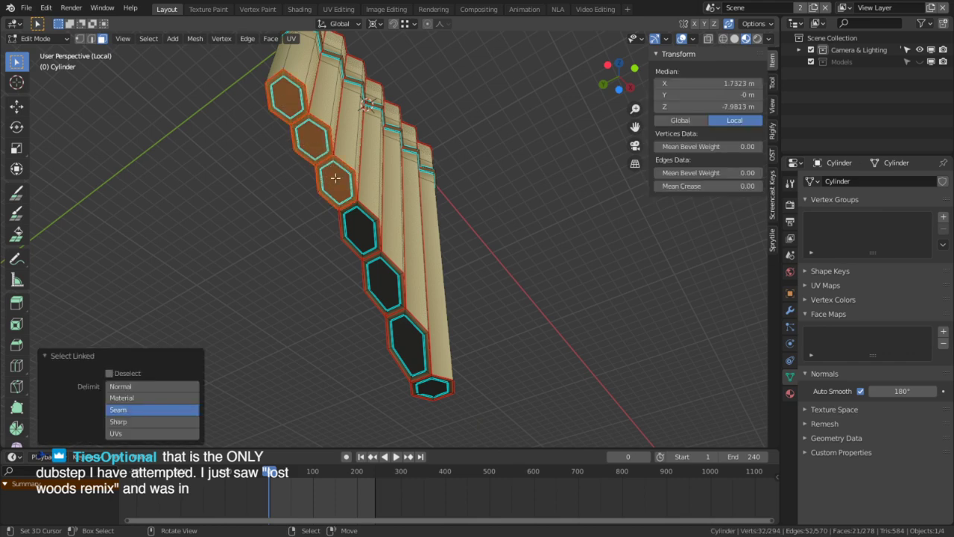
key("l")
key("l")
key("l")
key("l")
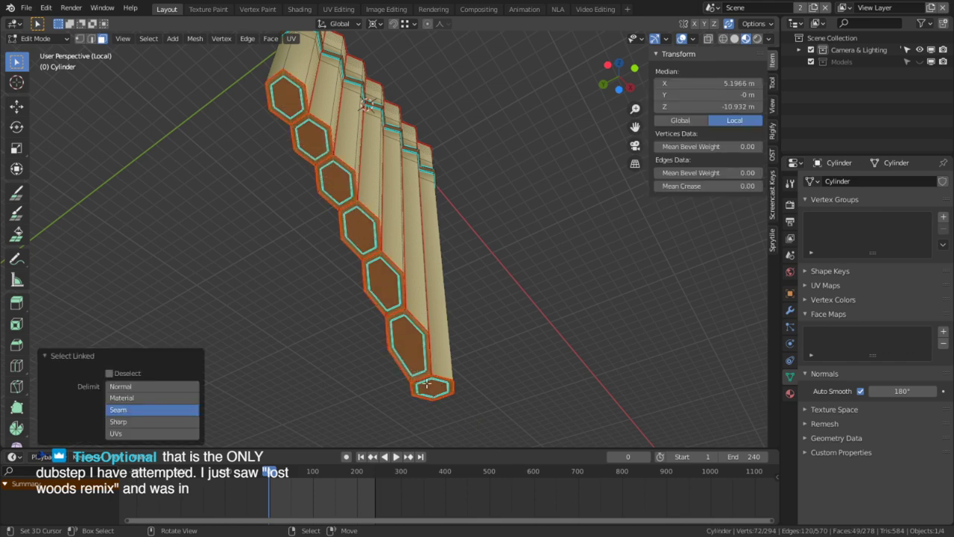
Step: Add the linked end-cap faces bounded by seams at the upper ends of all seven pipes to the selection
middle_click_drag(428, 384, 425, 266)
middle_click_drag(351, 263, 224, 381)
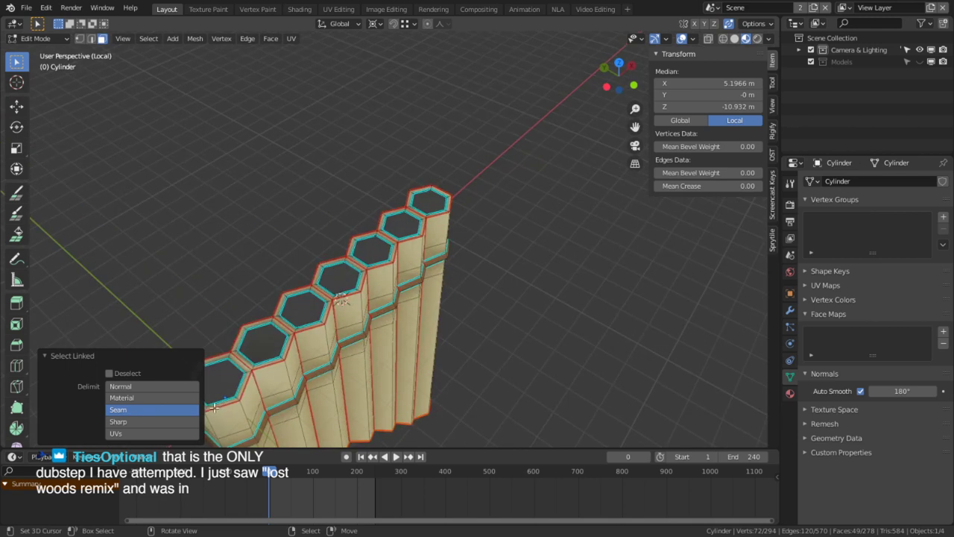
key("l")
key("l")
key("l")
key("l")
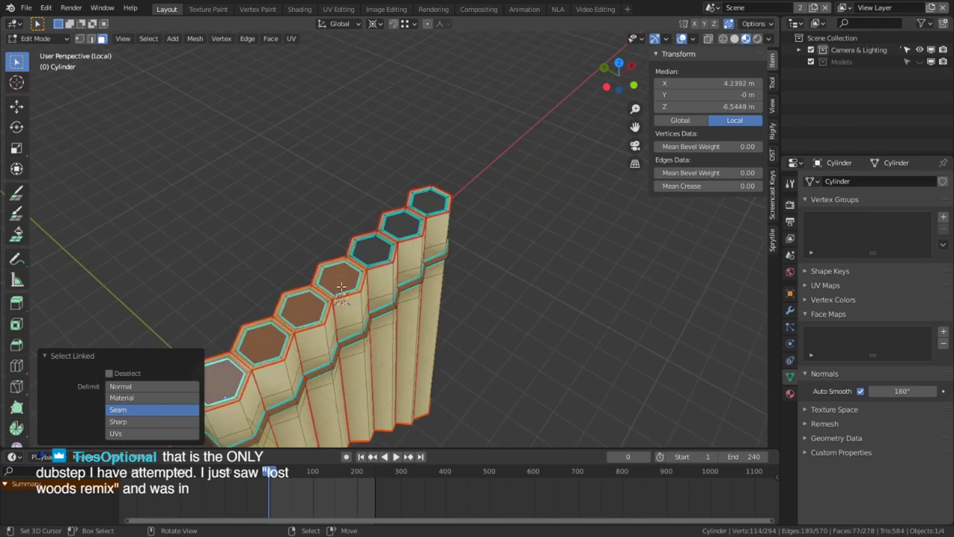
key("l")
key("l")
key("l")
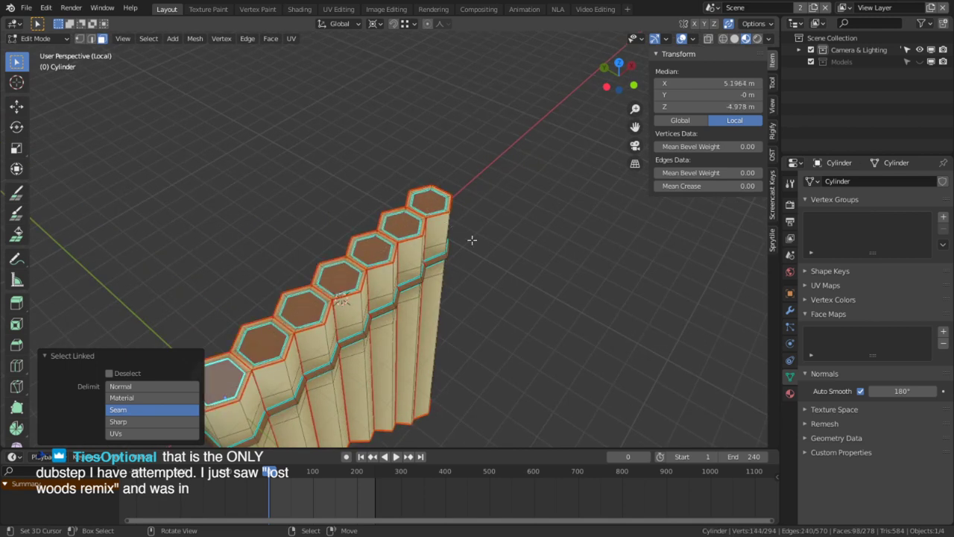
Step: Unwrap the selected end caps with Project From View in the top orthographic view
key("KP_7")
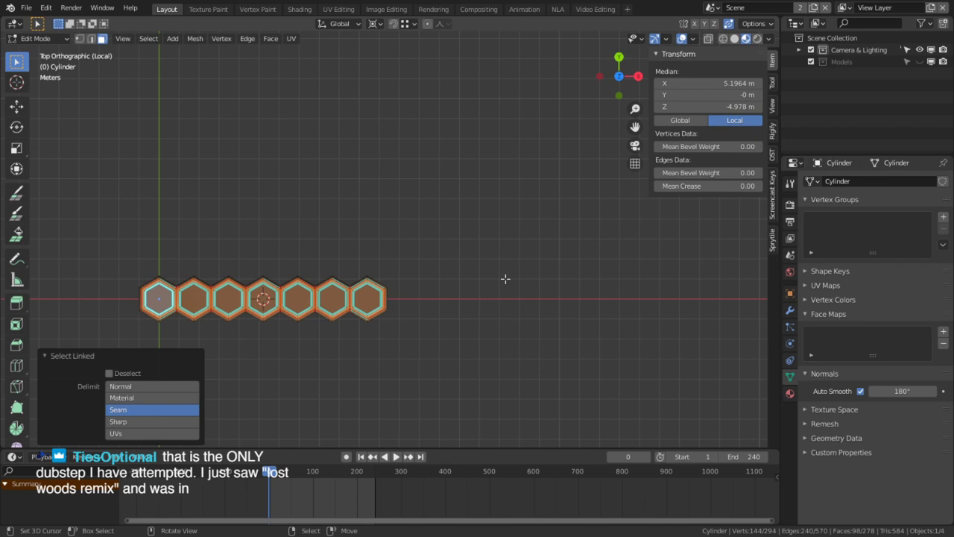
scroll(505, 278, "up", 3)
key("u")
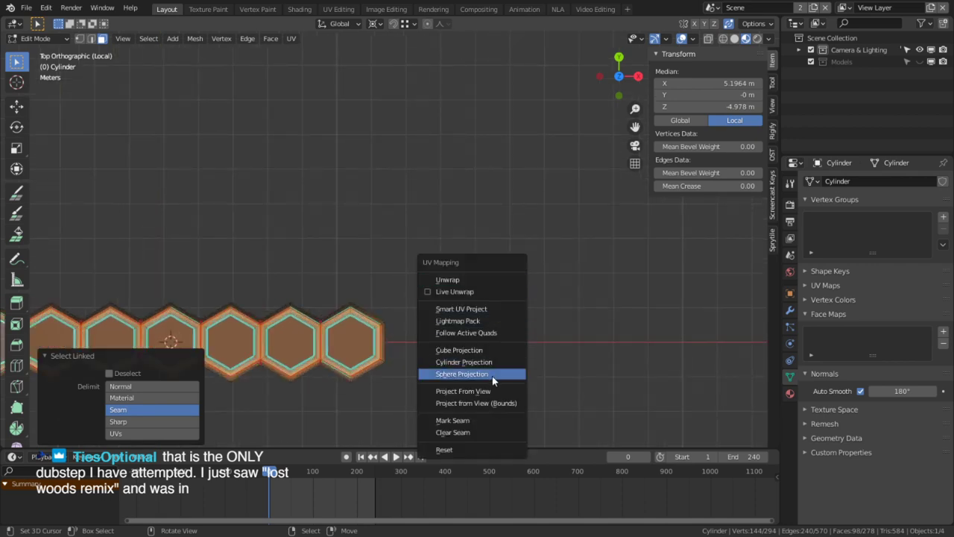
left_click(477, 391)
Step: In the UV Editing workspace, maximize the UV editor, select the first hexagon in the row and snap the 2D cursor to it
left_click(332, 9)
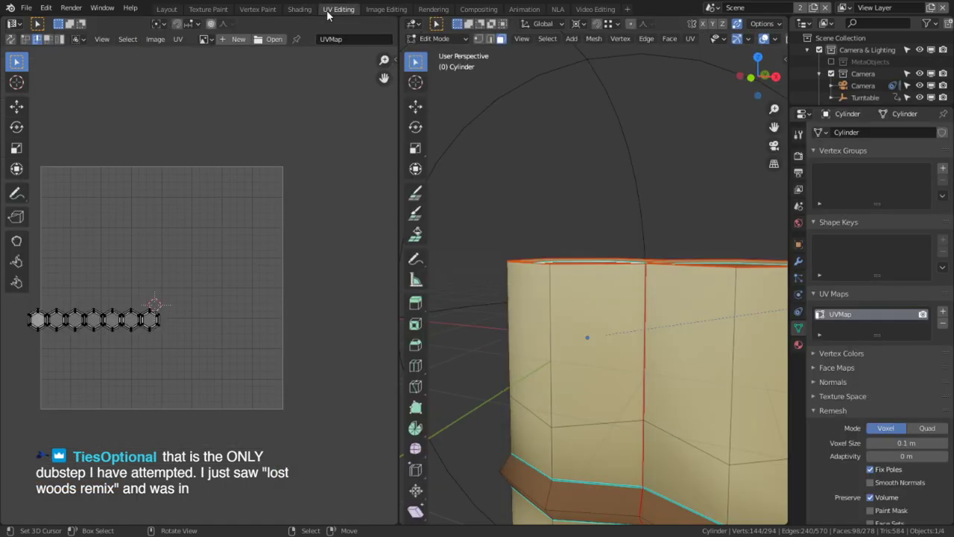
scroll(224, 268, "up", 3)
key("ctrl+space")
scroll(362, 292, "up", 3)
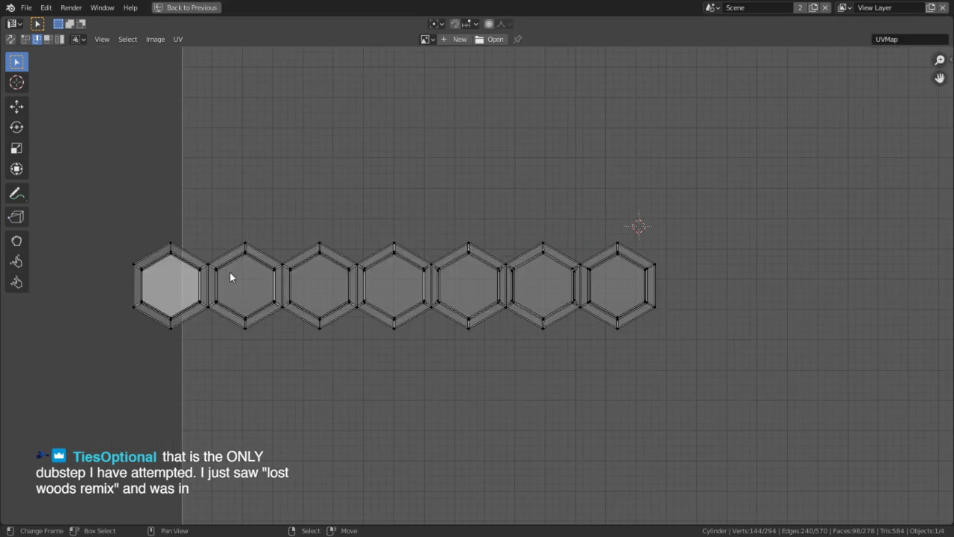
key("c")
scroll(153, 251, "down", 5)
left_click_drag(153, 251, 150, 298)
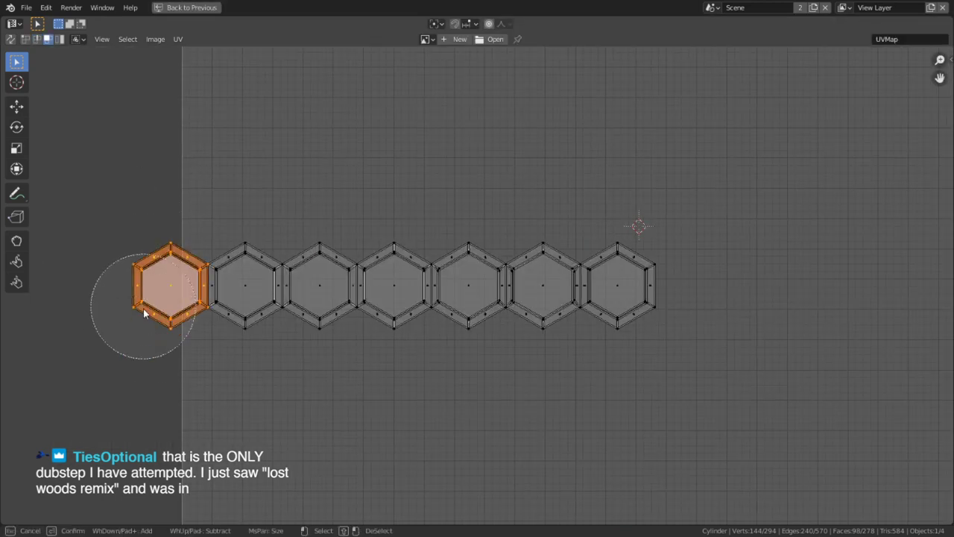
right_click(157, 294)
key("shift+s")
left_click(159, 361)
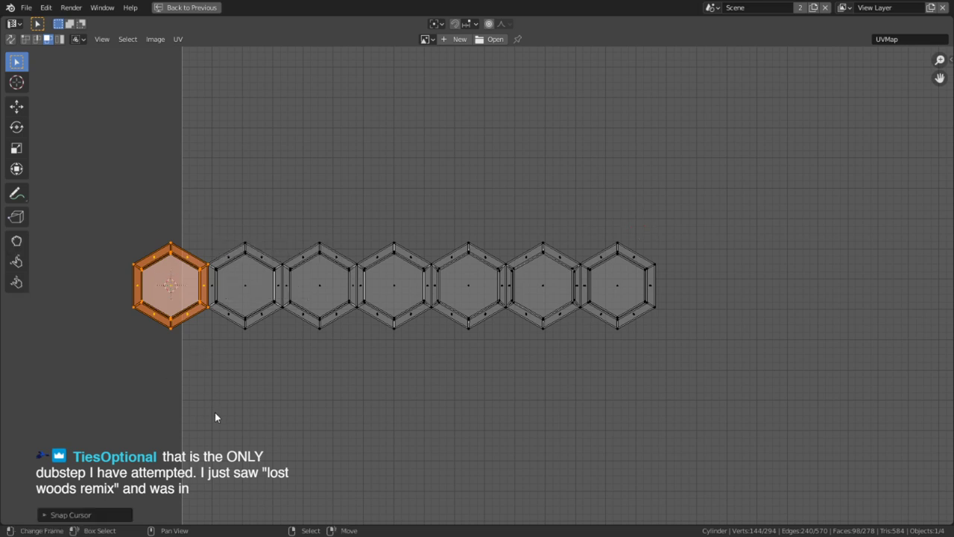
Step: Try to snap the second hexagon's UVs onto the 2D cursor at the first hexagon, and undo the snap
key("alt+a")
key("c")
scroll(235, 223, "up", 3)
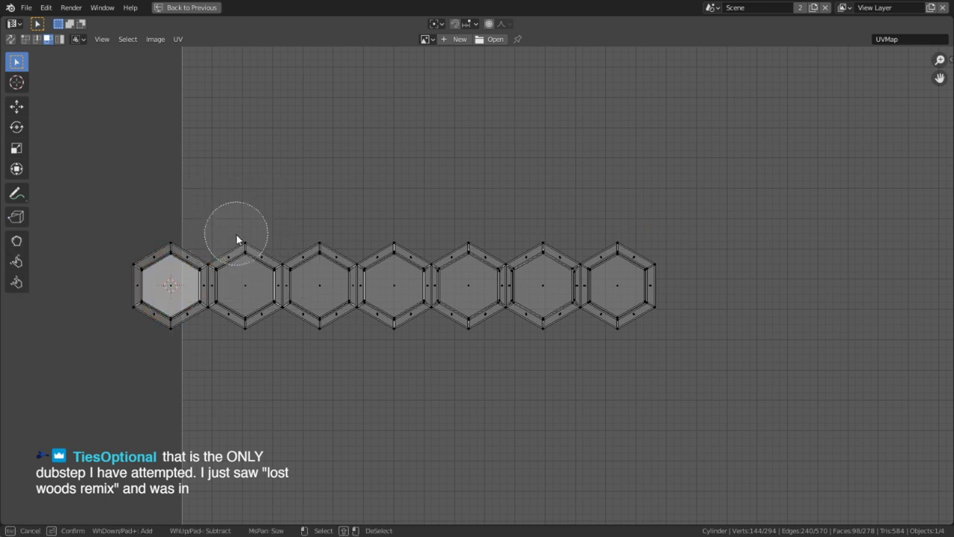
left_click_drag(237, 235, 240, 265)
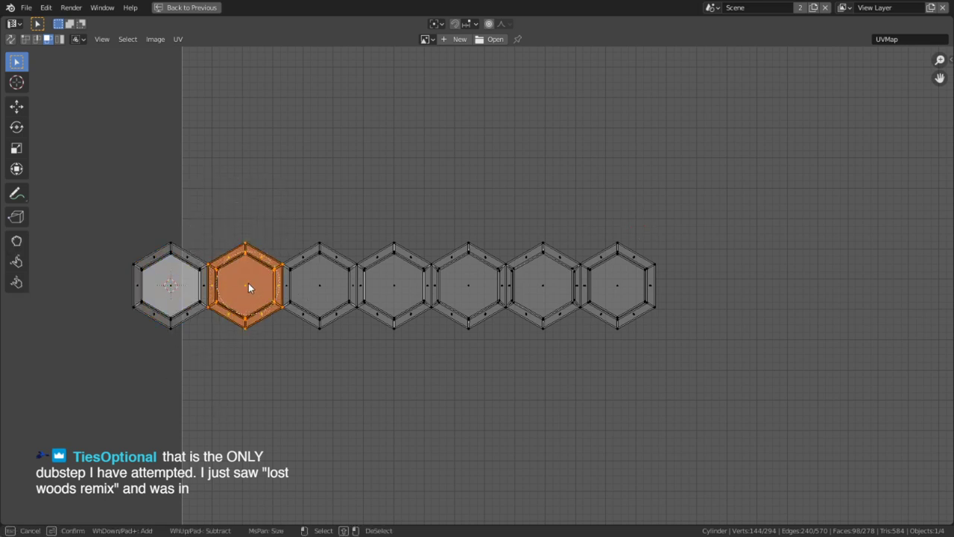
right_click(249, 287)
key("shift+s")
left_click(204, 250)
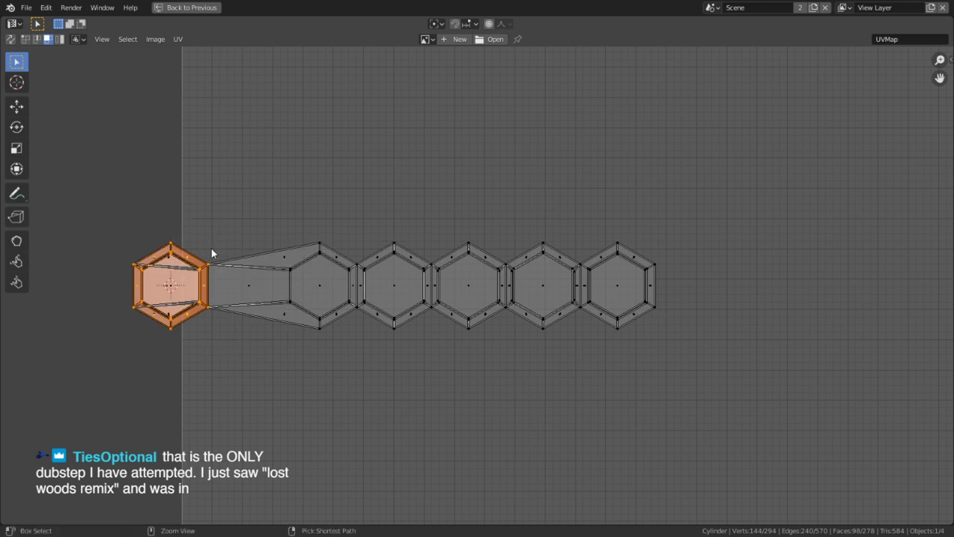
key("ctrl+z")
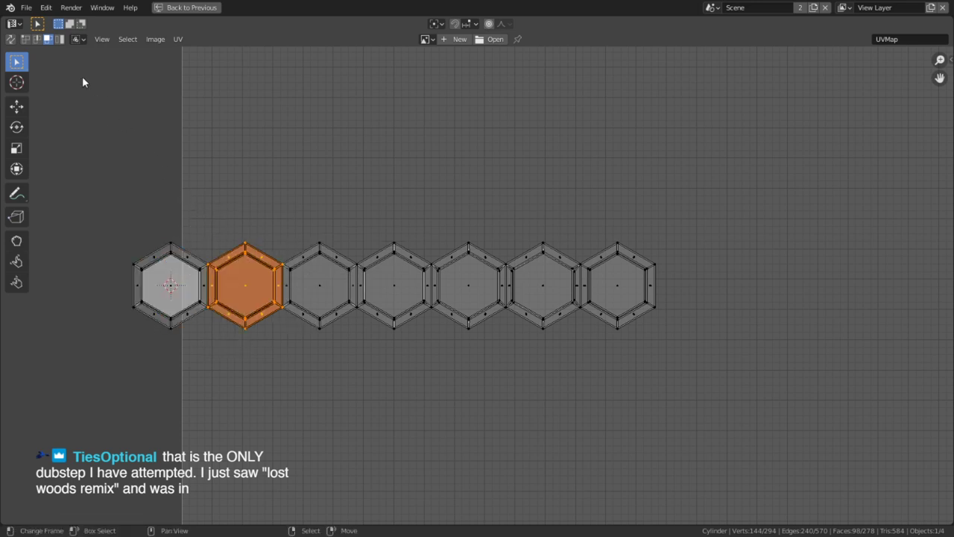
Step: Turn on UV sync selection, select the second hexagon's faces and snap them onto the 2D cursor at the first hexagon
left_click(12, 39)
left_click(254, 222)
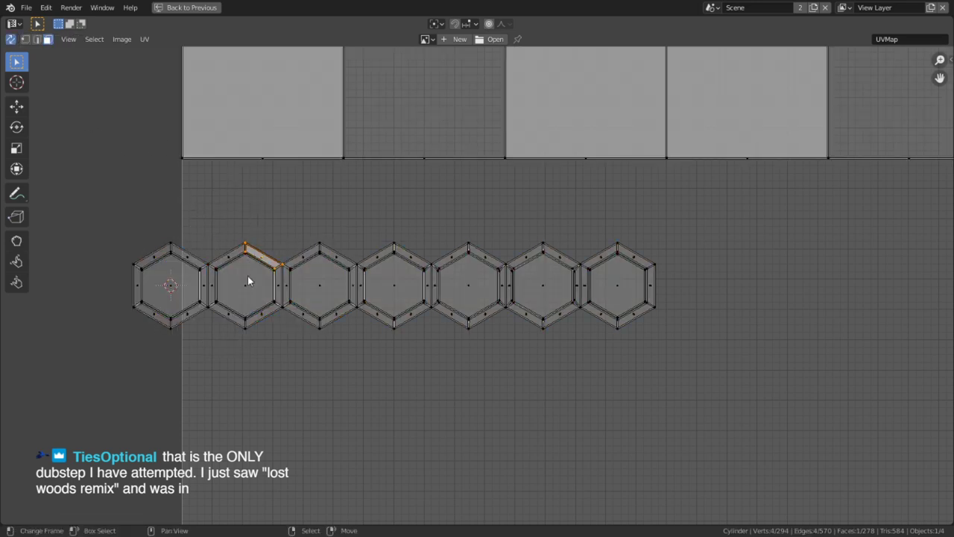
key("l")
right_click(248, 276)
right_click(251, 210)
key("c")
left_click_drag(234, 249, 234, 298)
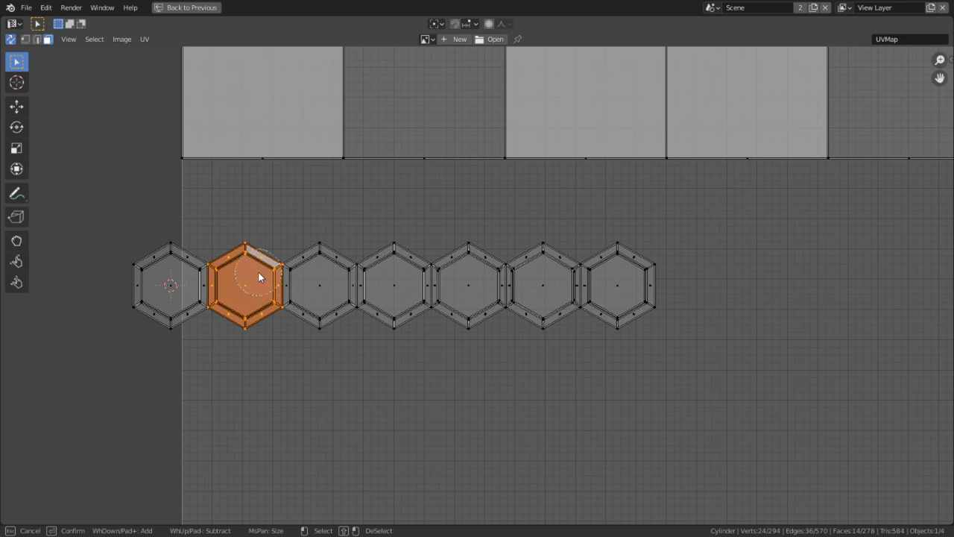
key("shift+s")
left_click(188, 228)
Step: Deselect the stacked hexagons, select the fourth hexagon of the original row and snap it onto the 2D cursor
key("c")
scroll(185, 273, "down", 5)
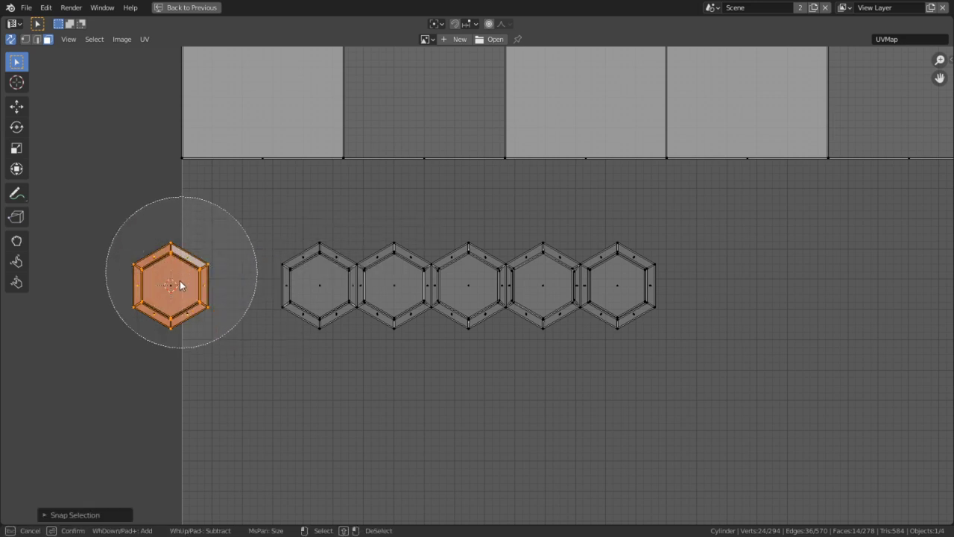
middle_click_drag(180, 281, 157, 336)
right_click(157, 335)
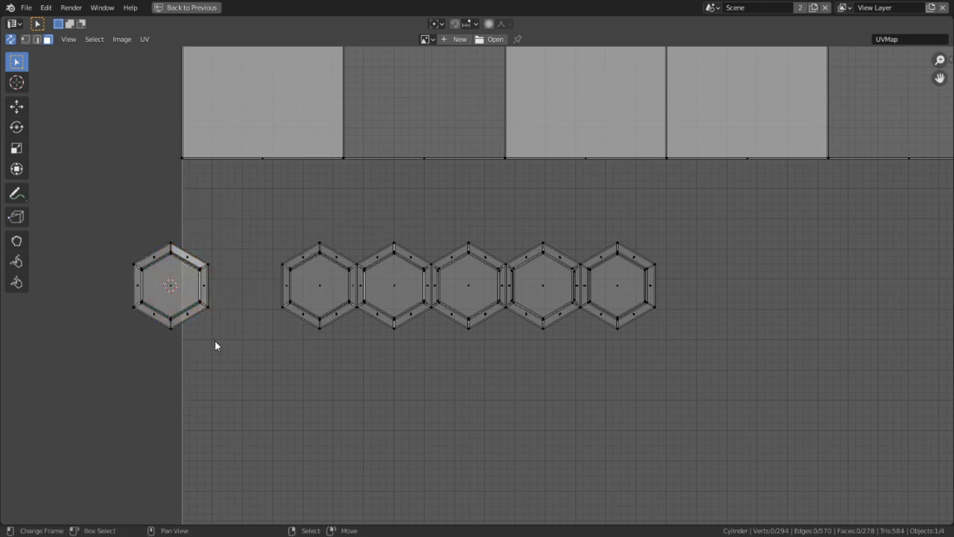
scroll(352, 258, "up", 3)
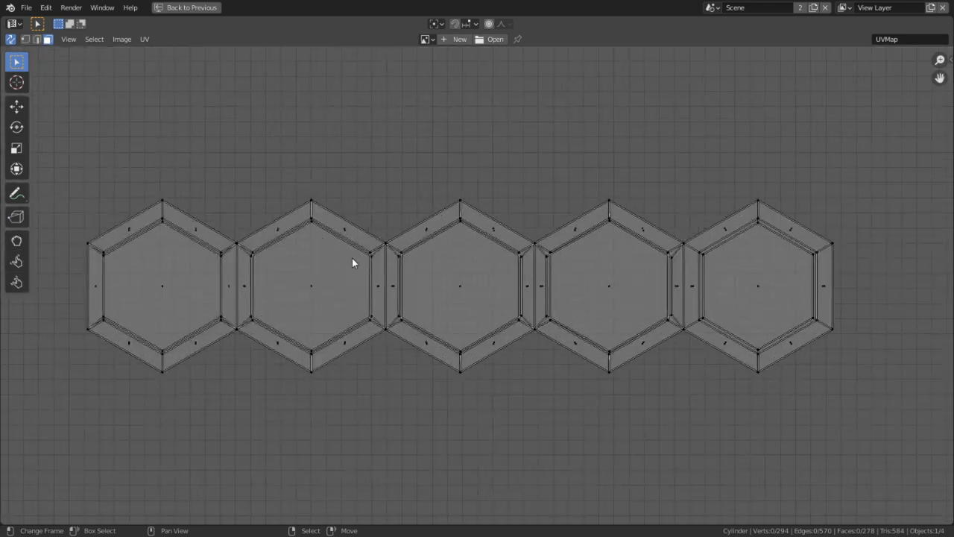
key("c")
mouse_move(299, 260)
left_mouse_down()
mouse_move(287, 268)
mouse_move(309, 345)
mouse_move(333, 322)
mouse_move(341, 277)
left_mouse_up()
middle_click(435, 273)
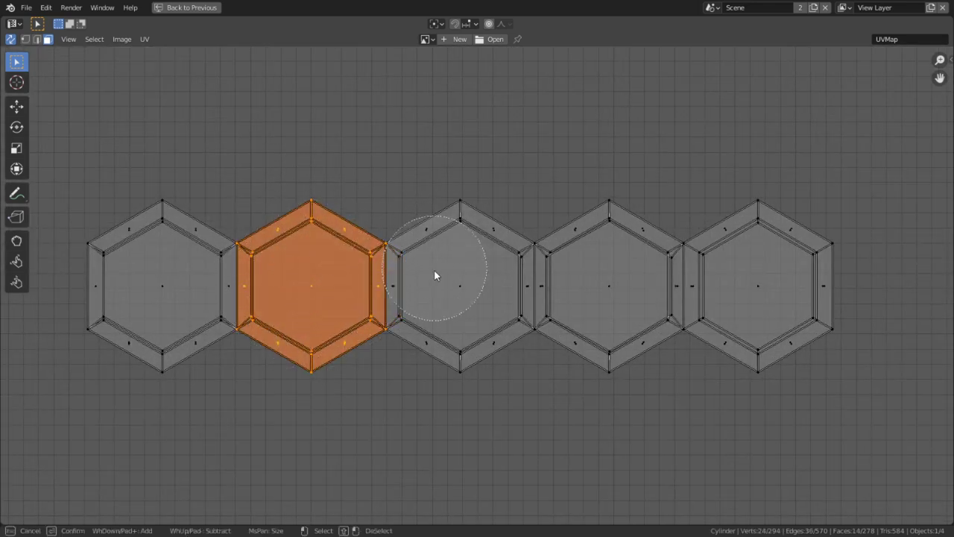
right_click(437, 274)
scroll(459, 283, "down", 2)
key("shift+s")
left_click(369, 234)
Step: Deselect the stacked hexagons, select the middle of the three adjoining hexagons and snap it onto the 2D cursor with offset
key("c")
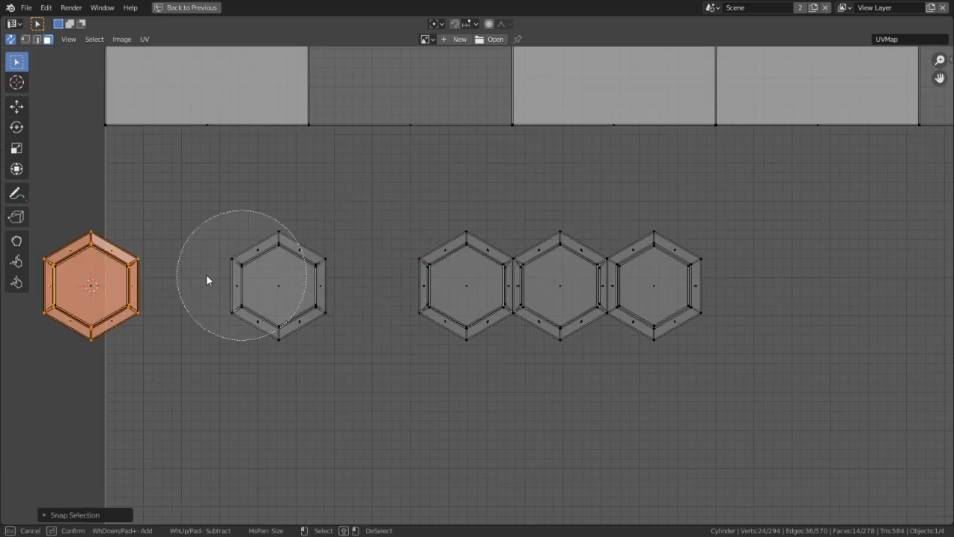
middle_click(89, 284)
scroll(555, 279, "up", 3)
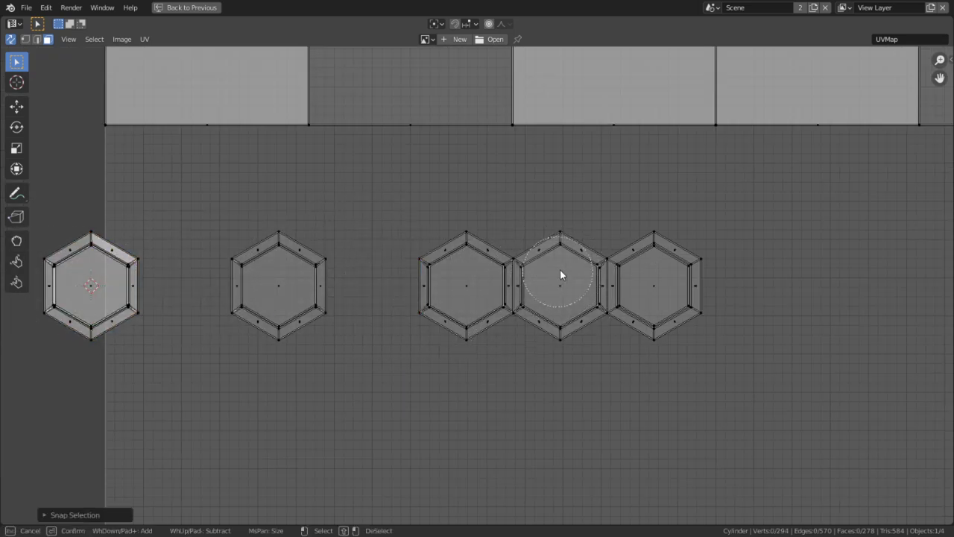
mouse_move(560, 270)
left_mouse_down()
mouse_move(547, 296)
mouse_move(555, 314)
left_mouse_up()
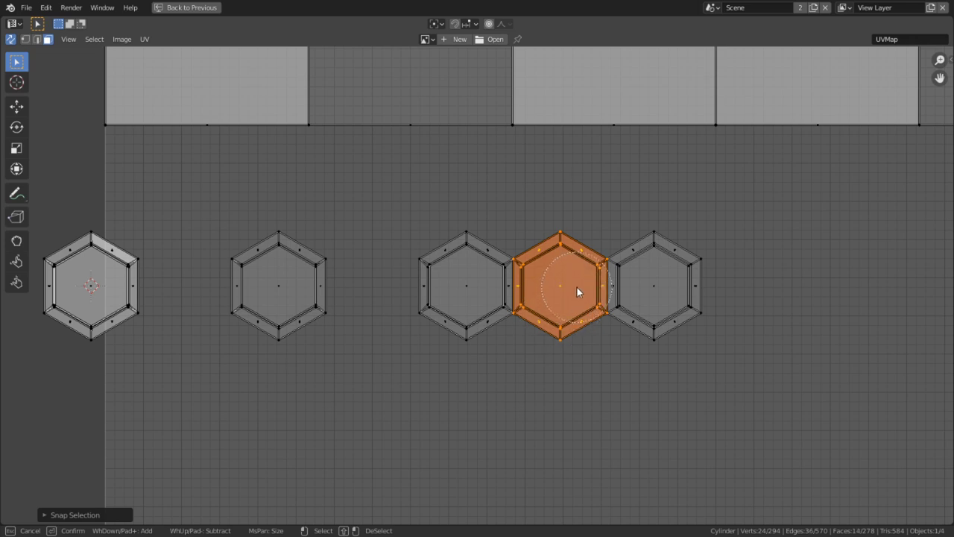
right_click(577, 287)
key("shift+s")
left_click(477, 240)
Step: Deselect the stack, select the remaining hexagon nearest to it and snap it onto the 2D cursor with offset
key("c")
scroll(94, 287, "down", 5)
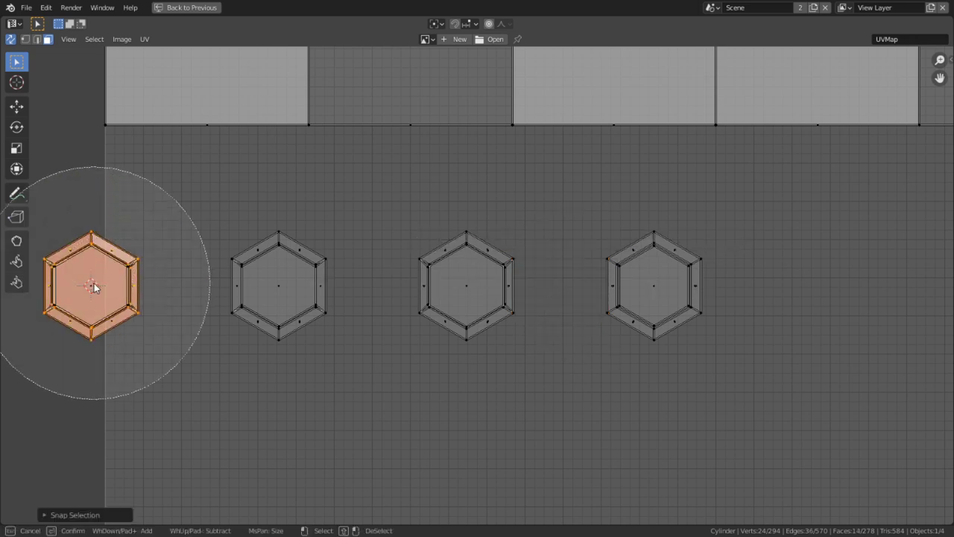
middle_click(94, 284)
scroll(291, 261, "up", 5)
left_click_drag(282, 263, 284, 300)
right_click(285, 300)
key("shift+s")
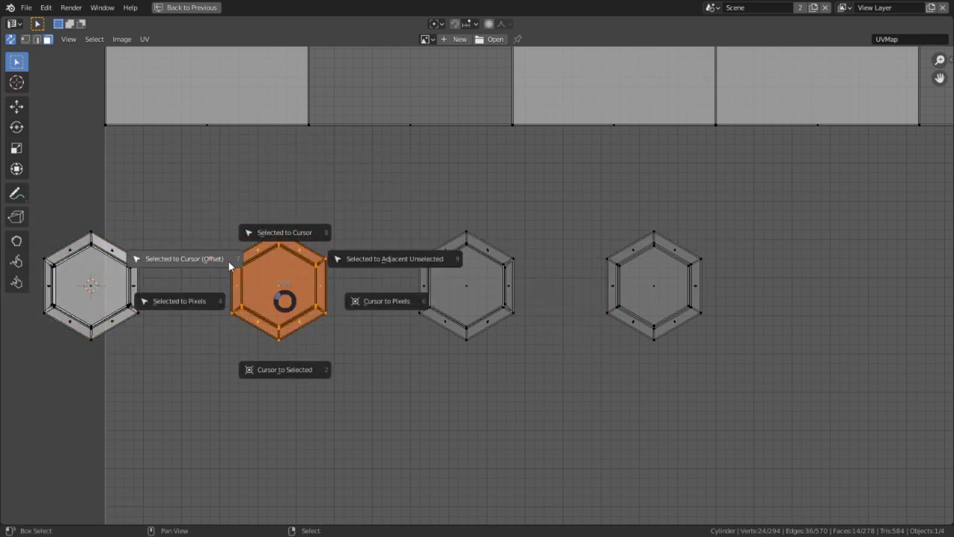
left_click(228, 260)
Step: Clear the stack's selection, select the nearer of the two remaining hexagons and snap it onto the 2D cursor with offset
key("c")
middle_click(132, 250)
left_click_drag(527, 311, 479, 270)
right_click(484, 263)
key("shift+s")
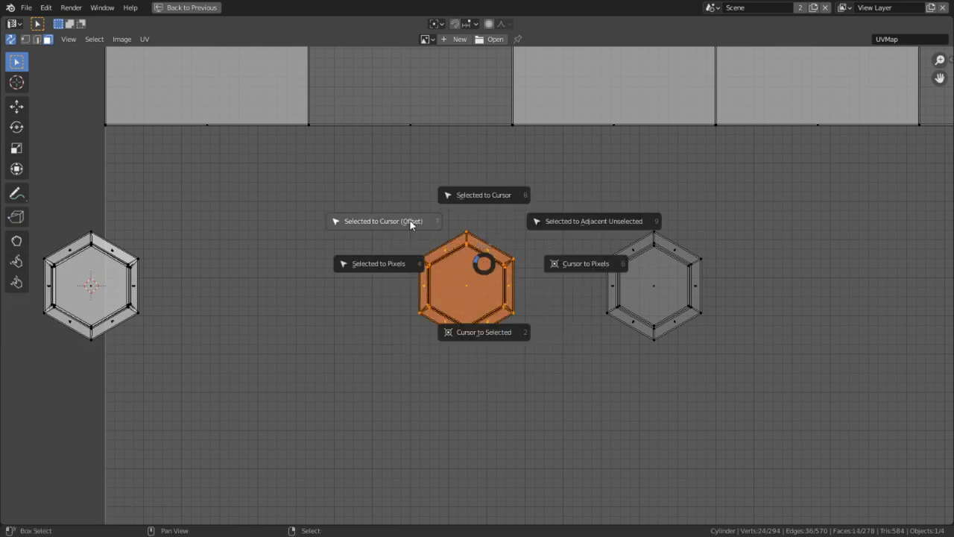
left_click(411, 224)
Step: Snap the last separate hexagon onto the 2D cursor with offset, and deselect the complete stack
key("c")
middle_click(88, 291)
left_click_drag(634, 286, 710, 307)
right_click(646, 281)
key("shift+s")
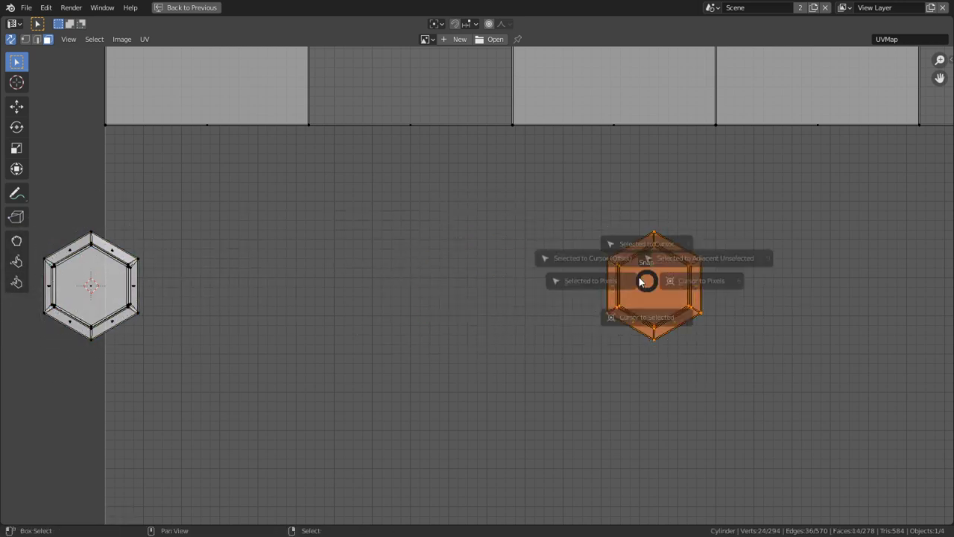
left_click(563, 232)
key("c")
middle_click(46, 267)
right_click(41, 269)
Step: Turn off UV sync selection, show the whole mesh's UVs again and switch the UV editor to vertex selection
middle_click_drag(313, 293, 403, 301)
scroll(403, 301, "up", 3)
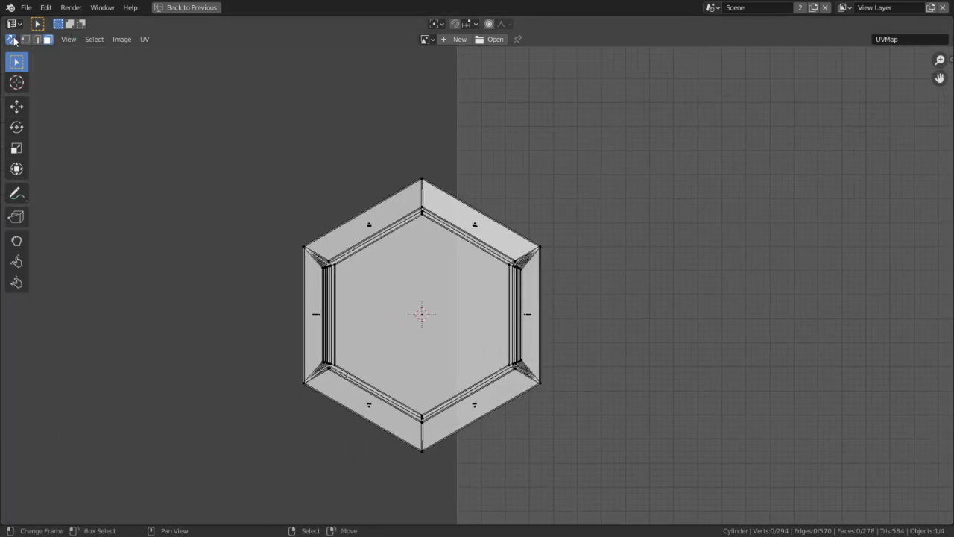
left_click(12, 39)
scroll(466, 282, "down", 10)
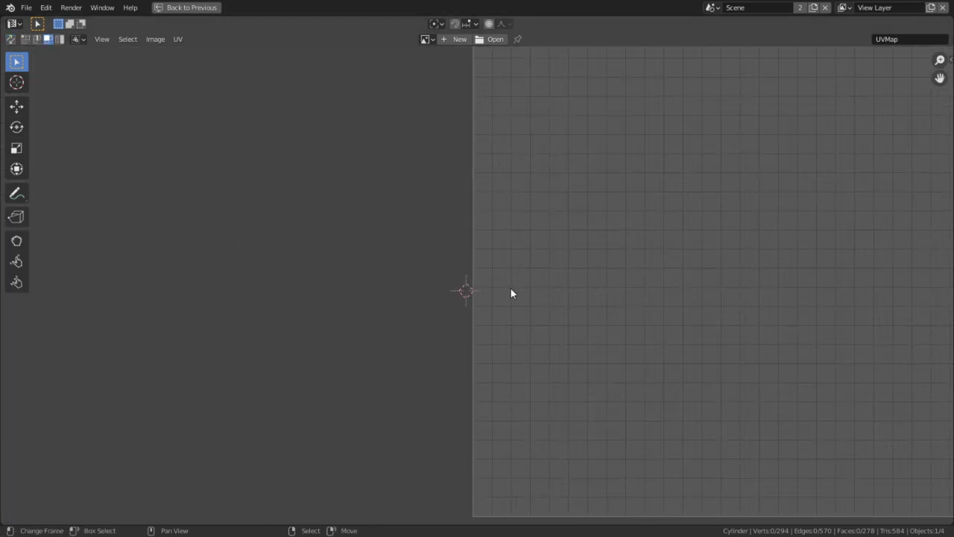
scroll(504, 251, "up", 2)
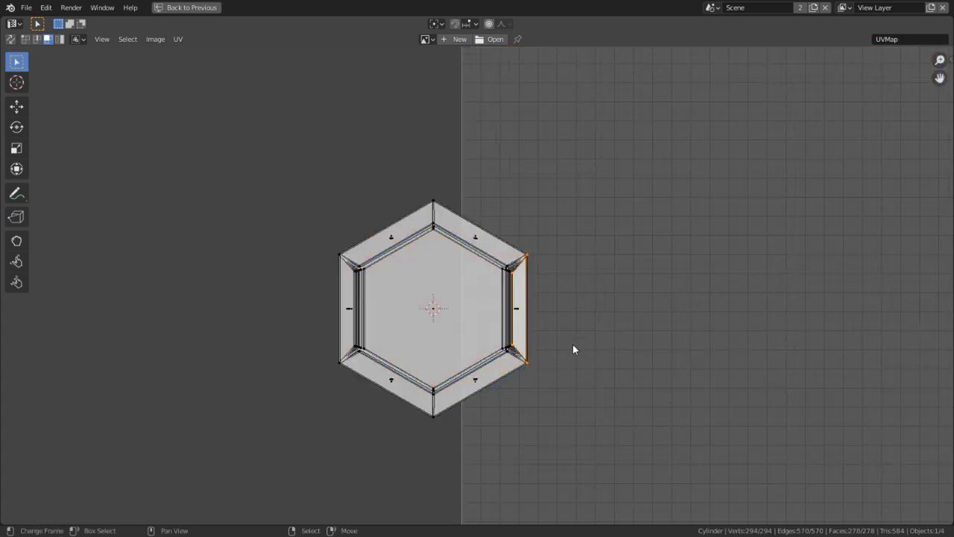
scroll(572, 349, "up", 5)
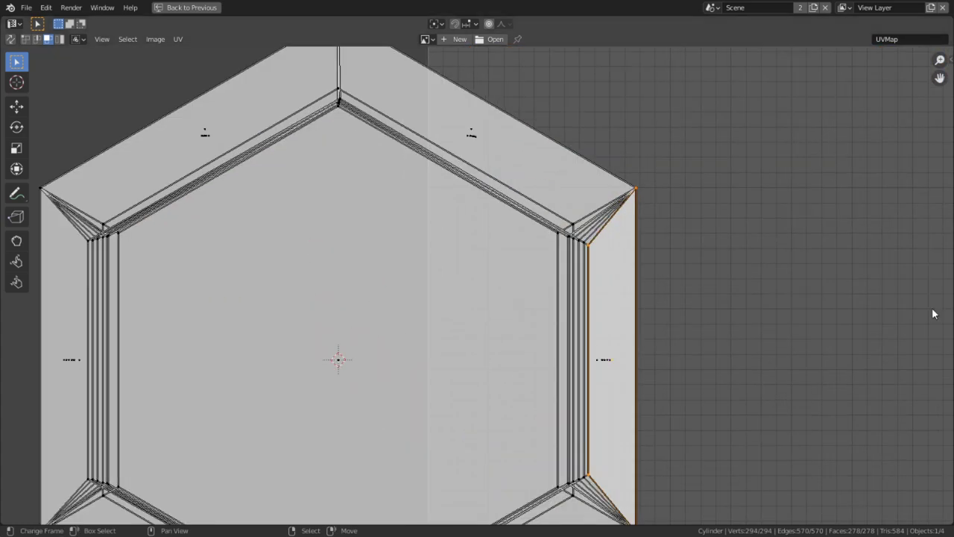
key("1")
scroll(790, 336, "up", 3)
scroll(790, 336, "down", 3)
Step: Select only the UV vertices clustered at the stacked hexagon's upper-right inner corner and scale them to 0
key("c")
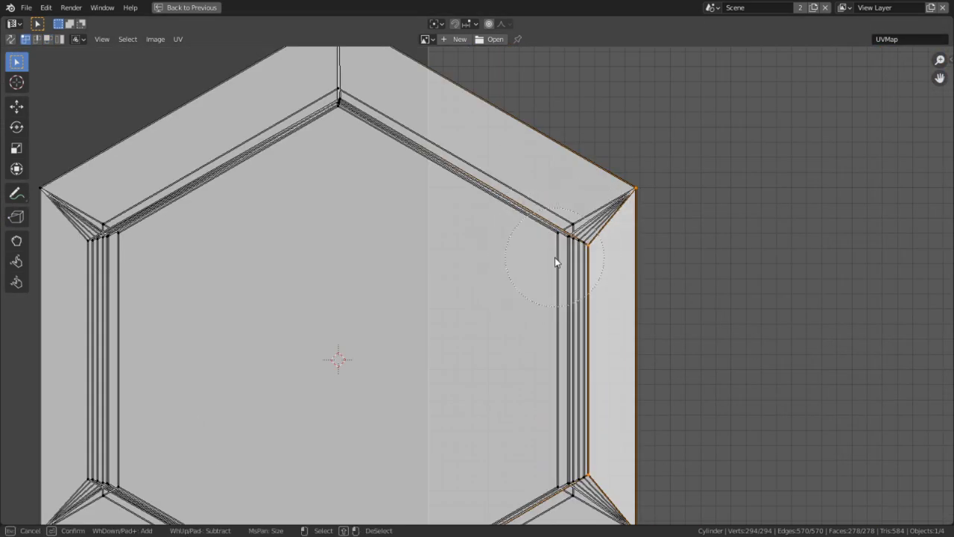
scroll(554, 258, "up", 3)
left_click_drag(542, 248, 559, 246)
right_click(560, 246)
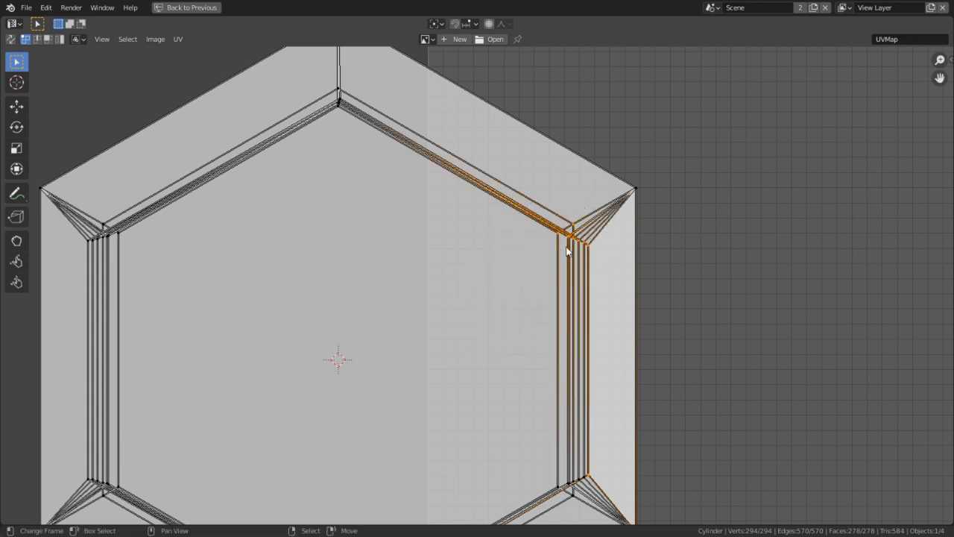
key("s")
right_click(566, 245)
scroll(566, 248, "down", 6)
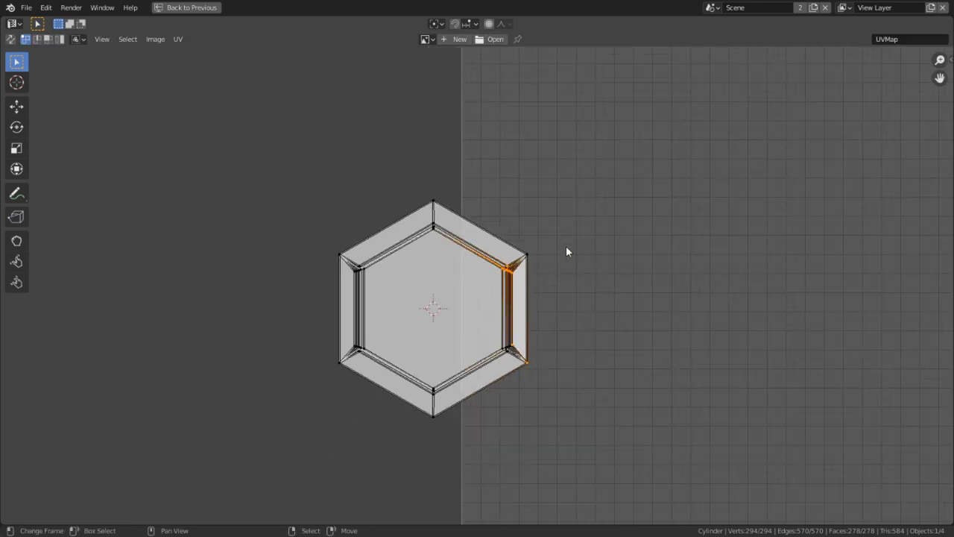
key("c")
right_click(525, 365)
scroll(525, 364, "up", 5)
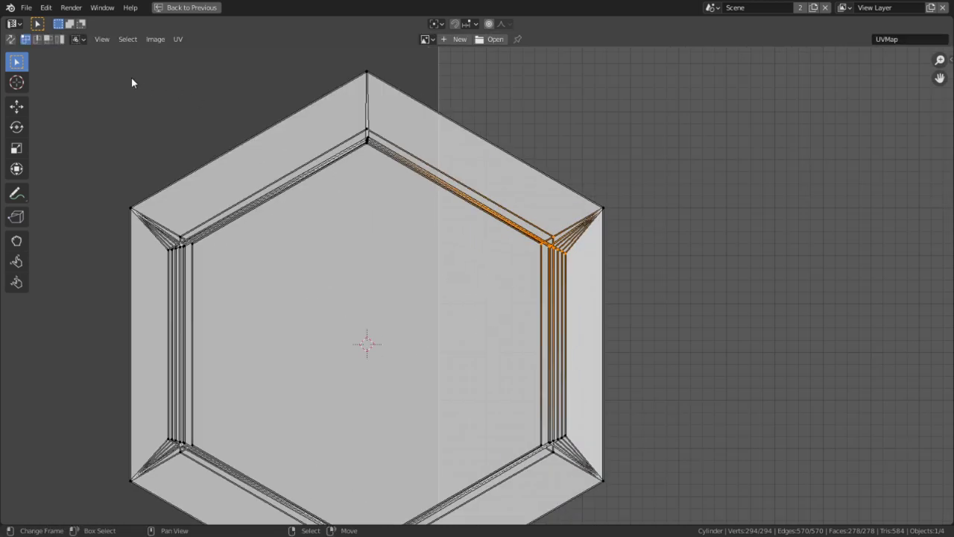
key("s")
key("0")
key("Return")
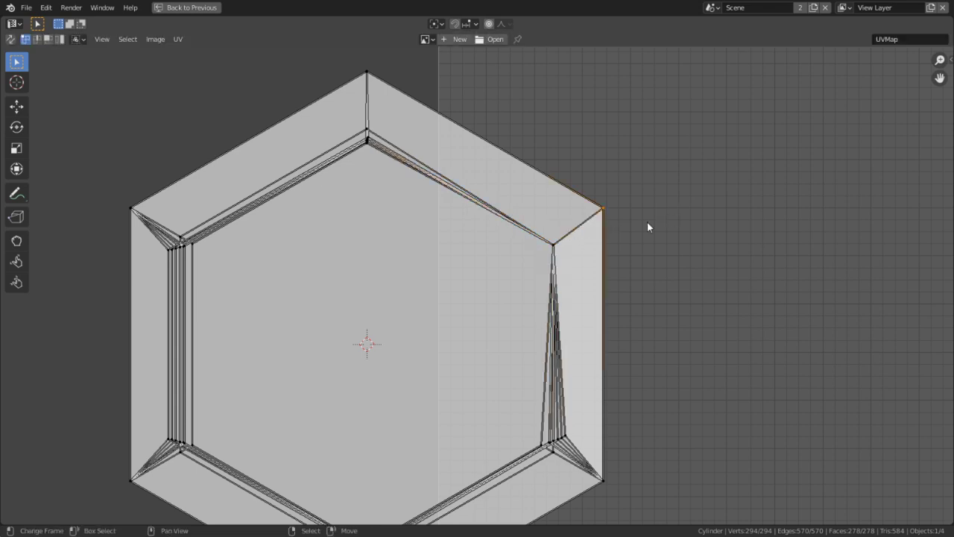
Step: Deselect the upper-right corner vertices, select the lower-right inner corner's UV vertices and scale them to 0
key("c")
middle_click(605, 234)
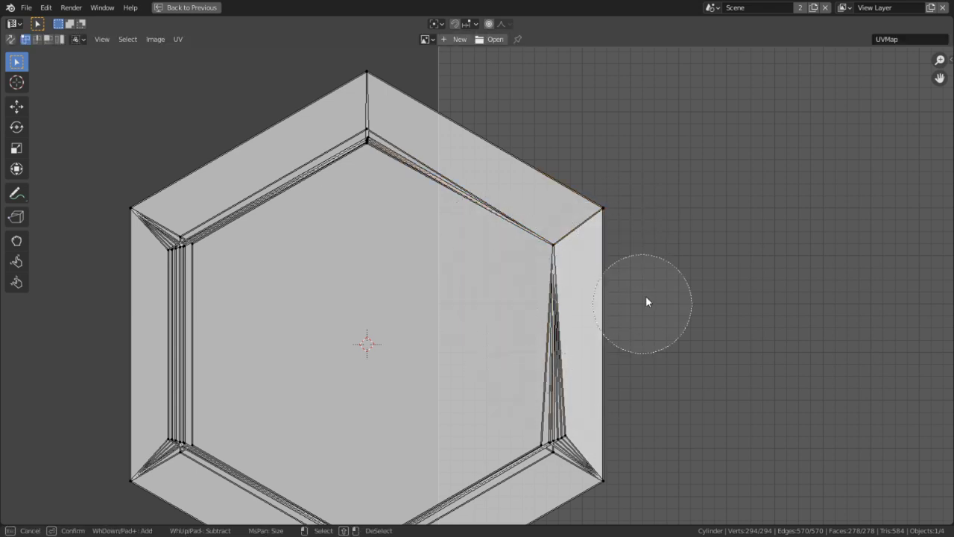
right_click(663, 426)
middle_click_drag(639, 443, 639, 321)
key("c")
left_click(528, 319)
right_click(529, 319)
key("s")
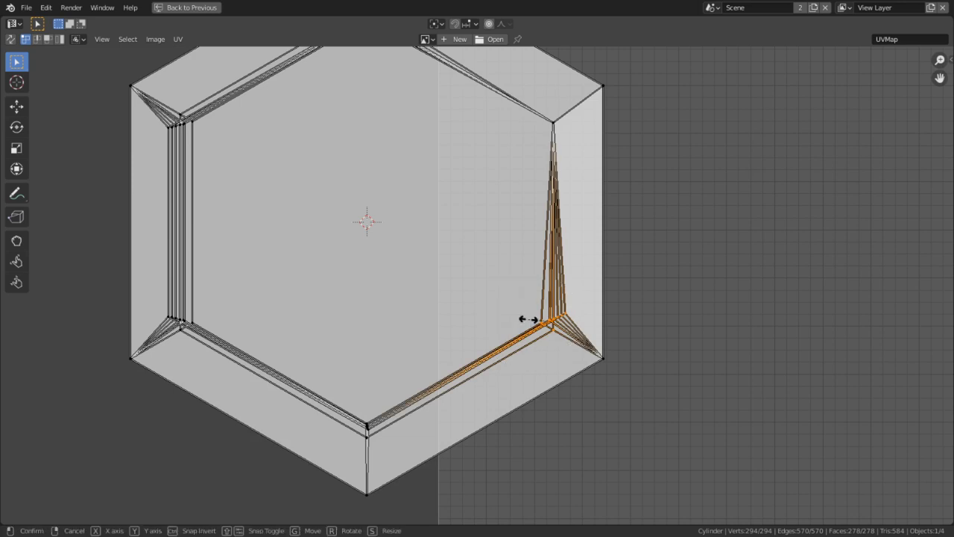
key("0")
key("Return")
Step: Select the UV vertices clustered at the hexagon's bottom inner corner and scale them to 0
key("c")
left_click(374, 387)
right_click(375, 402)
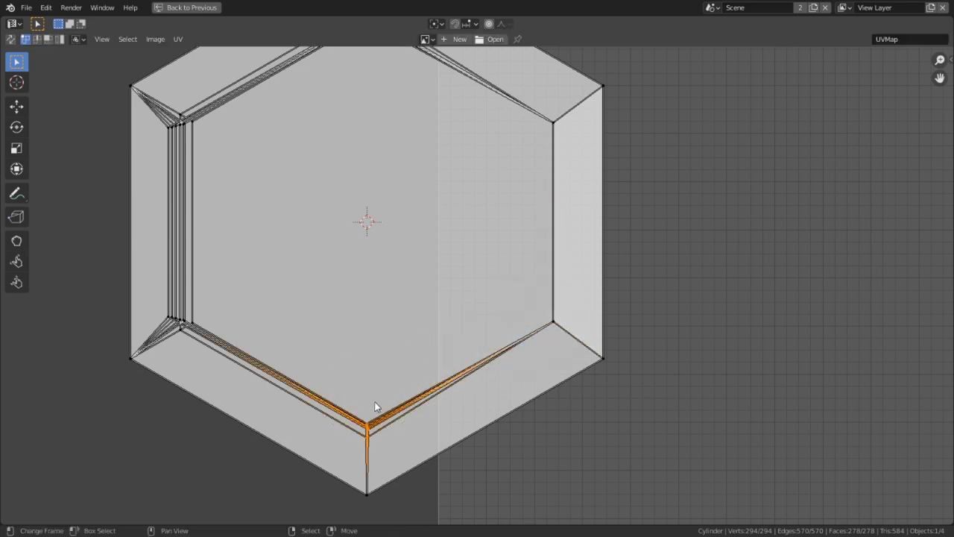
key("s")
key("0")
key("Return")
Step: Select the UV vertices clustered at the hexagon's lower-left inner corner and scale them to 0
middle_click_drag(375, 403, 385, 374)
key("c")
left_click(261, 355)
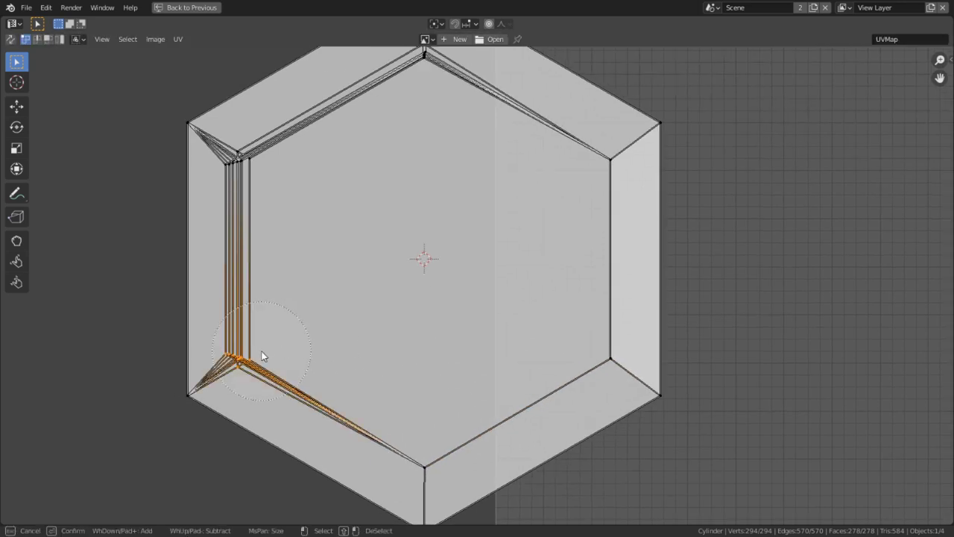
right_click(262, 354)
key("s")
key("0")
key("Return")
Step: Collapse the UV vertices at the hexagon's upper-left inner corner into one point by scaling them to 0
key("c")
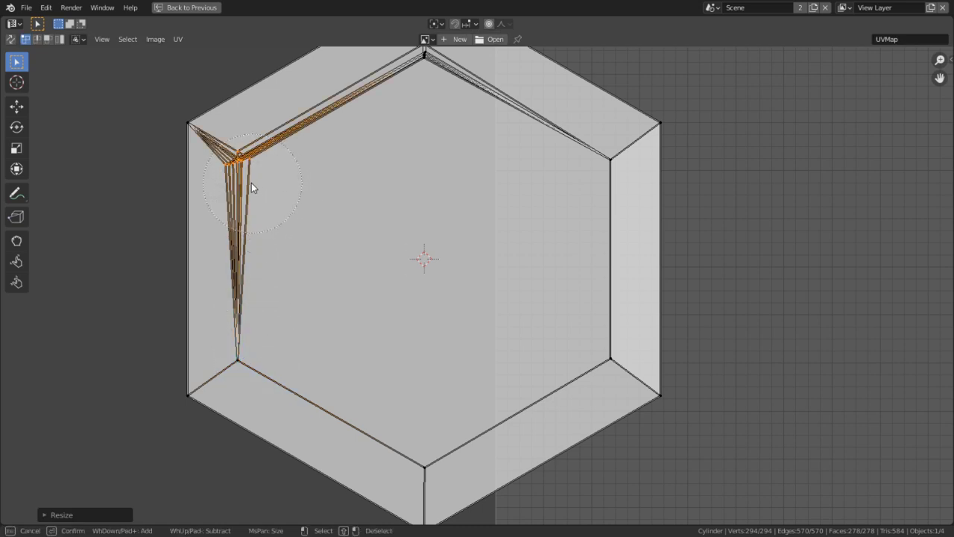
right_click(252, 182)
key("s")
key("0")
key("Return")
Step: Deselect the upper-left corner, select the UV vertices at the hexagon's top inner corner and scale them to 0
key("c")
middle_click(245, 172)
right_click(247, 171)
middle_click_drag(379, 107, 337, 238)
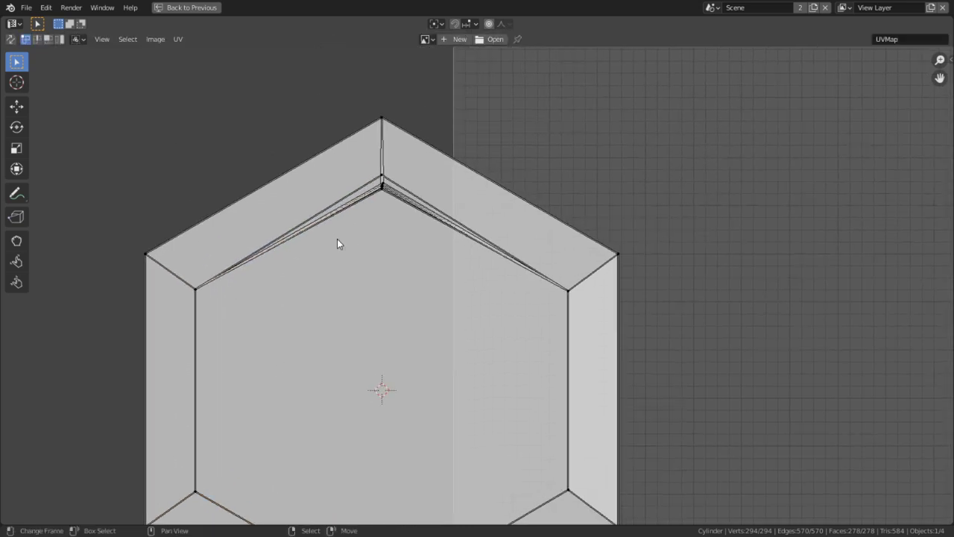
key("c")
left_click(372, 202)
right_click(373, 202)
key("s")
key("0")
key("Return")
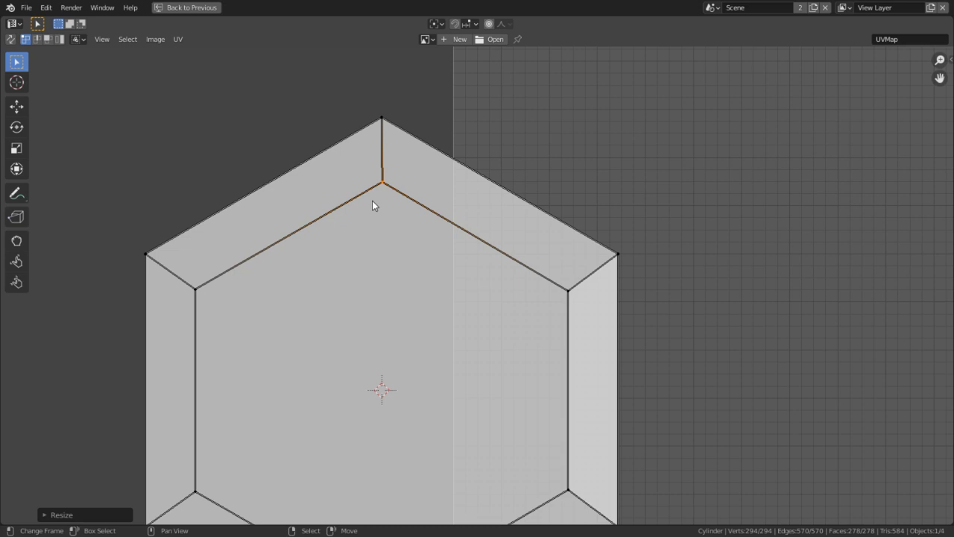
Step: Reveal all hidden geometry, restore the split UV Editing layout and re-enter Edit Mode on the pan pipe
scroll(372, 201, "down", 4)
key("alt+h")
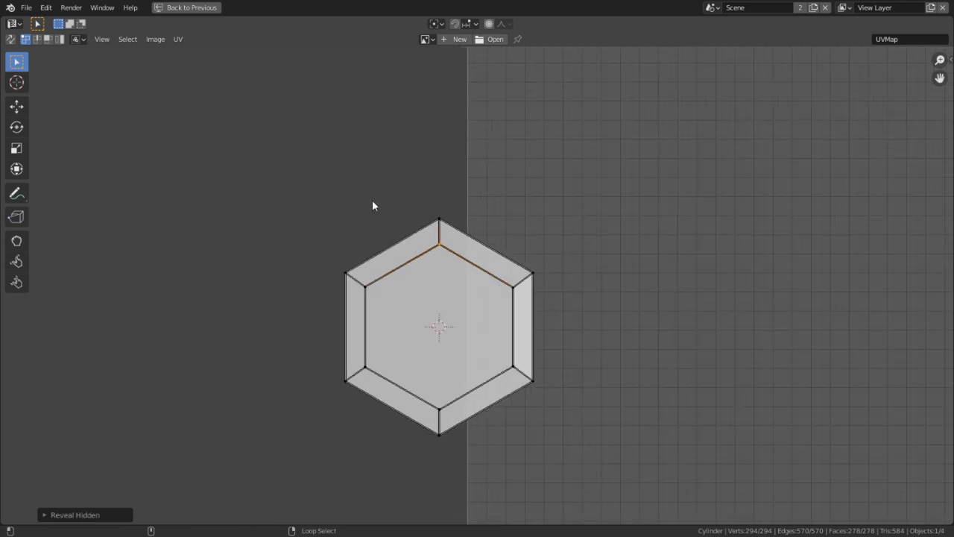
key("Tab")
key("ctrl+space")
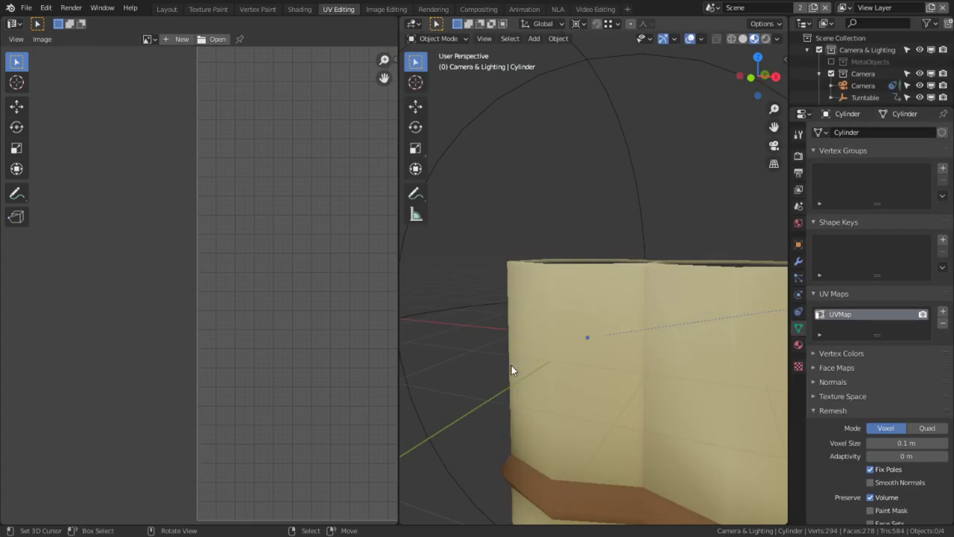
scroll(512, 369, "down", 2)
key("Tab")
Step: Select all the stacked hexagon islands in island selection mode and pin their UVs
key("c")
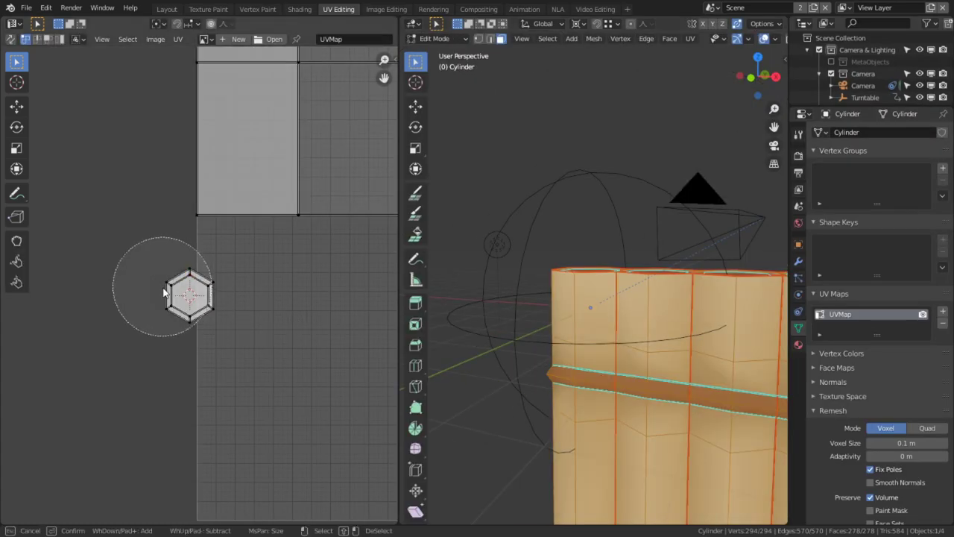
left_click_drag(164, 293, 182, 299)
key("Escape")
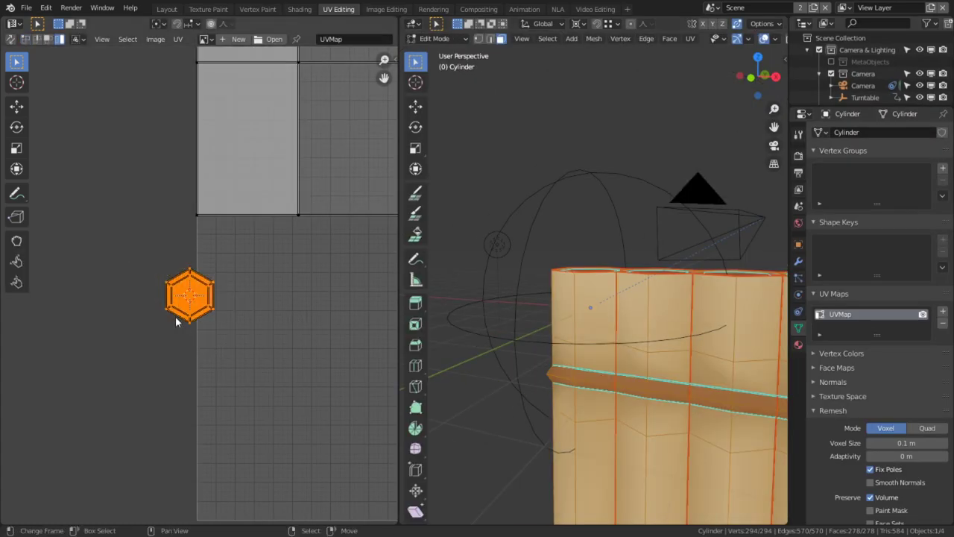
left_click(284, 372)
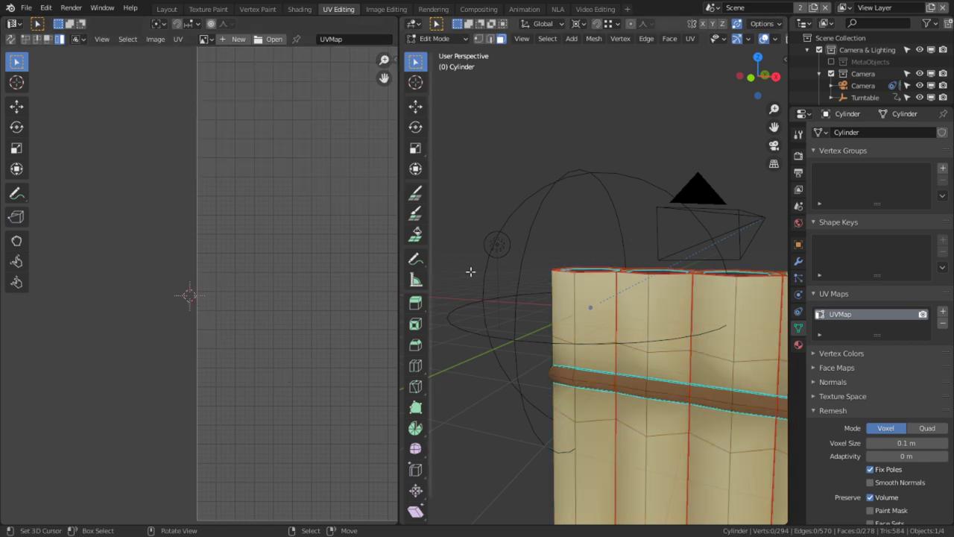
Step: Select all of the pan pipe's faces and unwrap them around the pinned hexagons
scroll(323, 260, "down", 3)
scroll(324, 259, "down", 2)
key("a")
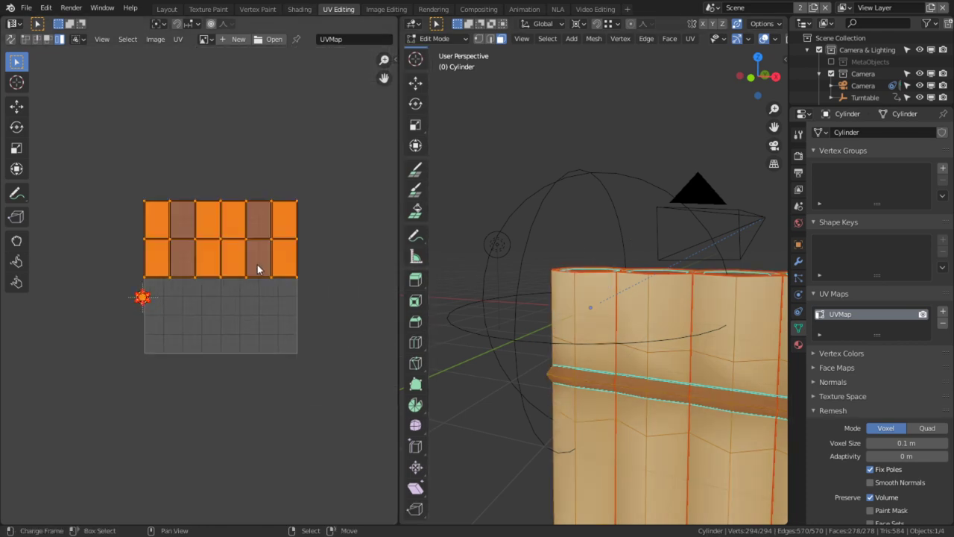
key("u")
scroll(258, 296, "up", 3)
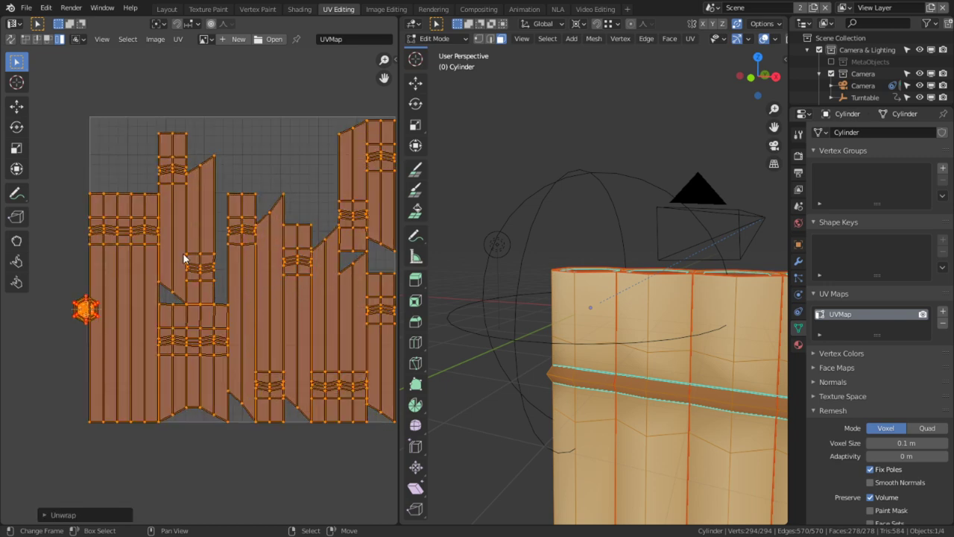
Step: Snap the 2D cursor to the wide leftmost pipe island and snap the neighbouring two-column island onto it with offset
left_click(135, 232)
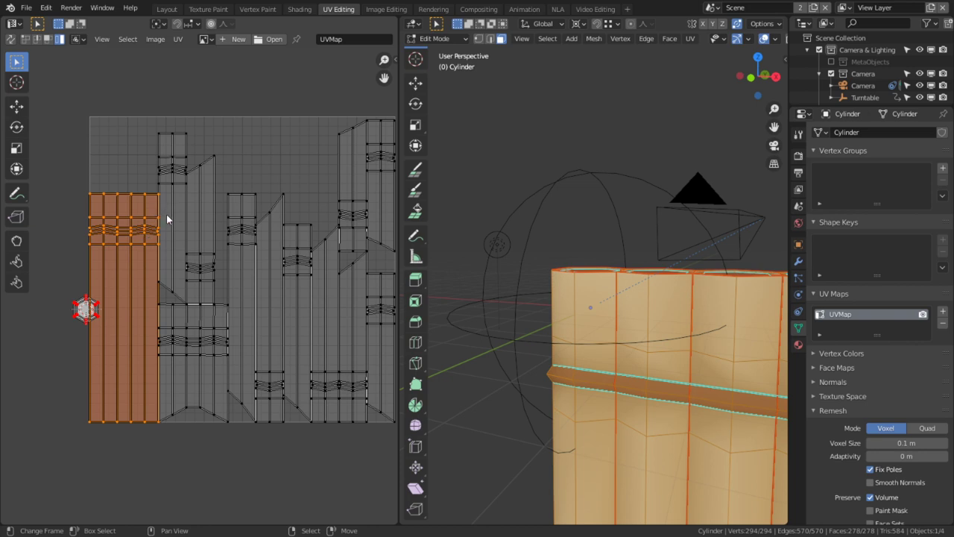
key("shift+s")
left_click(156, 285)
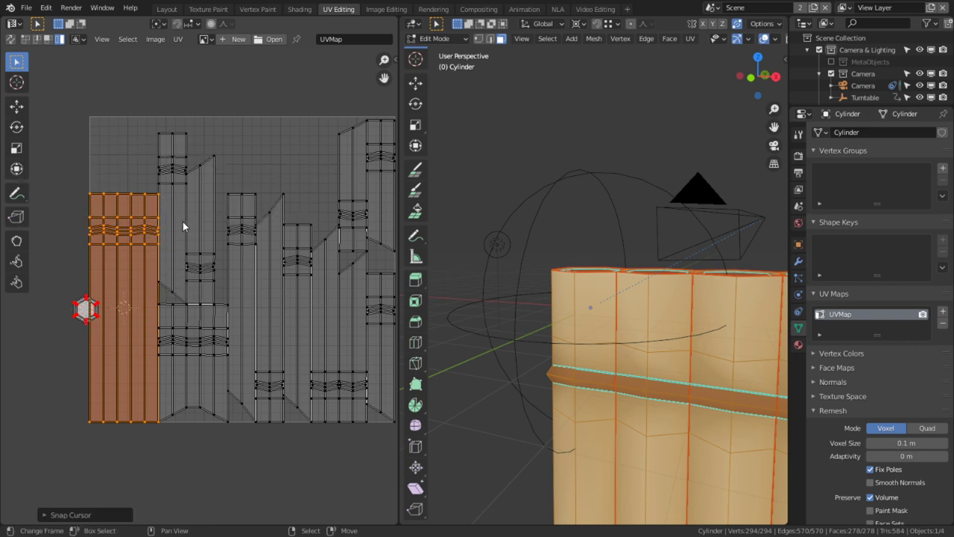
left_click(183, 221)
key("shift+s")
left_click(86, 178)
Step: Rotate the slanted two-column pipe island 180° and snap it onto the 2D cursor with offset
type("g")
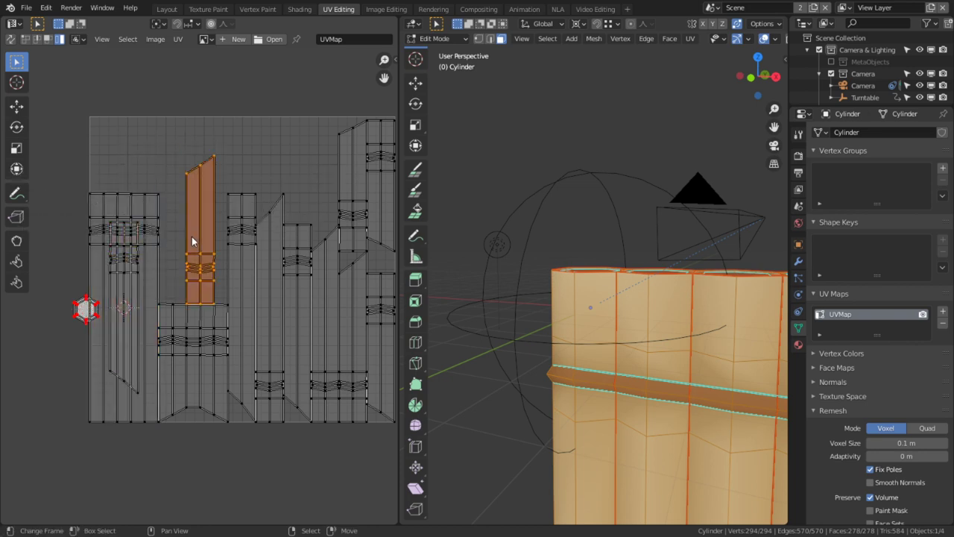
type("r90")
key("Escape")
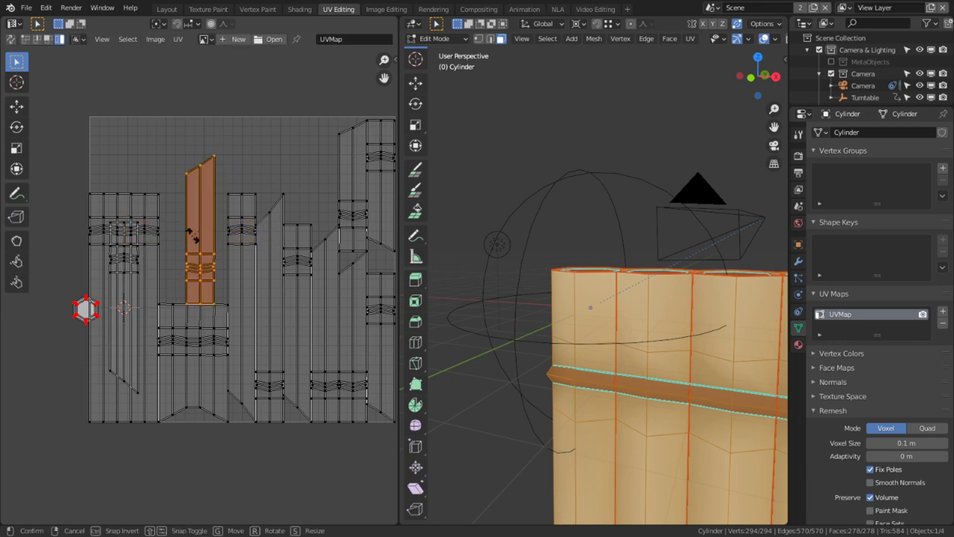
type("r180")
key("Return")
key("shift+s")
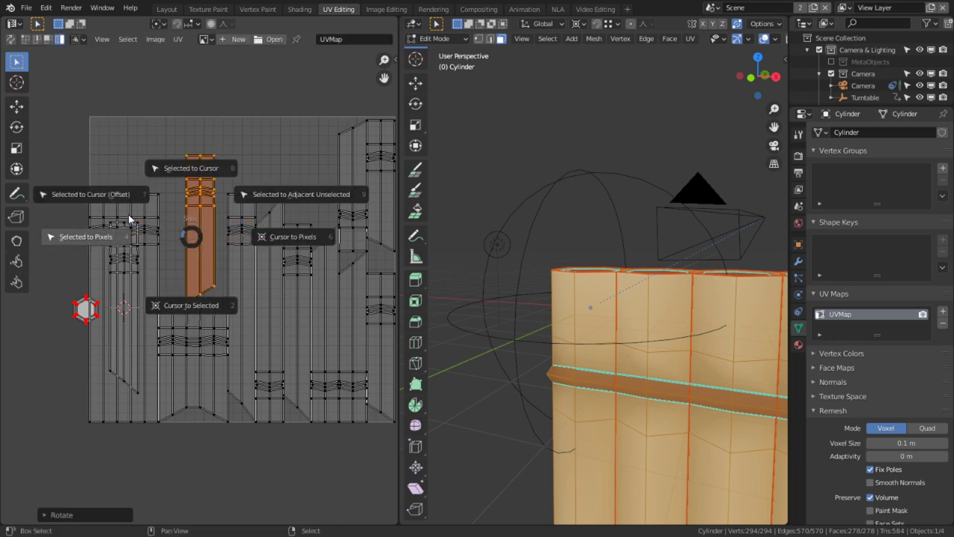
left_click(104, 192)
Step: Snap the wide lower island and the two-column island beside it onto the 2D cursor with offset
left_click(203, 349)
key("shift+s")
left_click(142, 303)
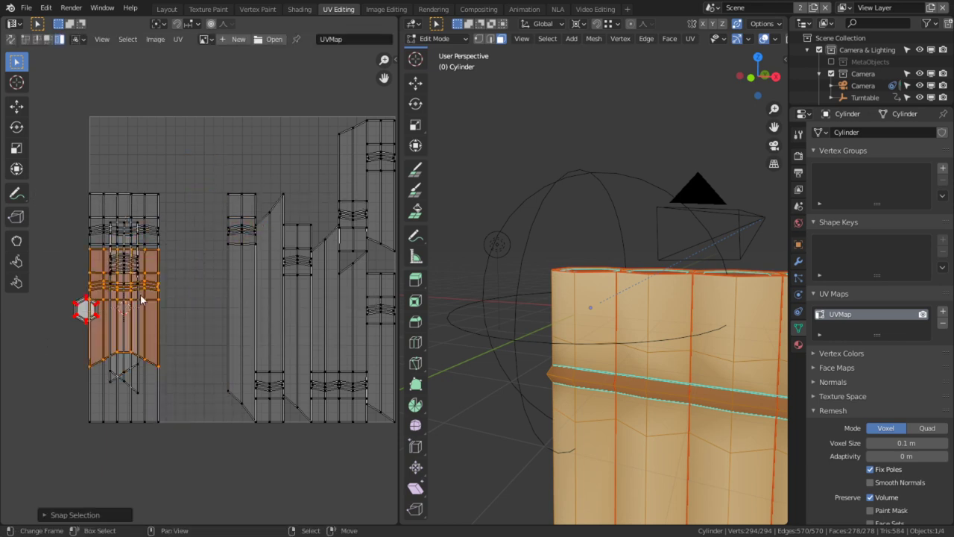
left_click(230, 295)
key("shift+s")
left_click(160, 253)
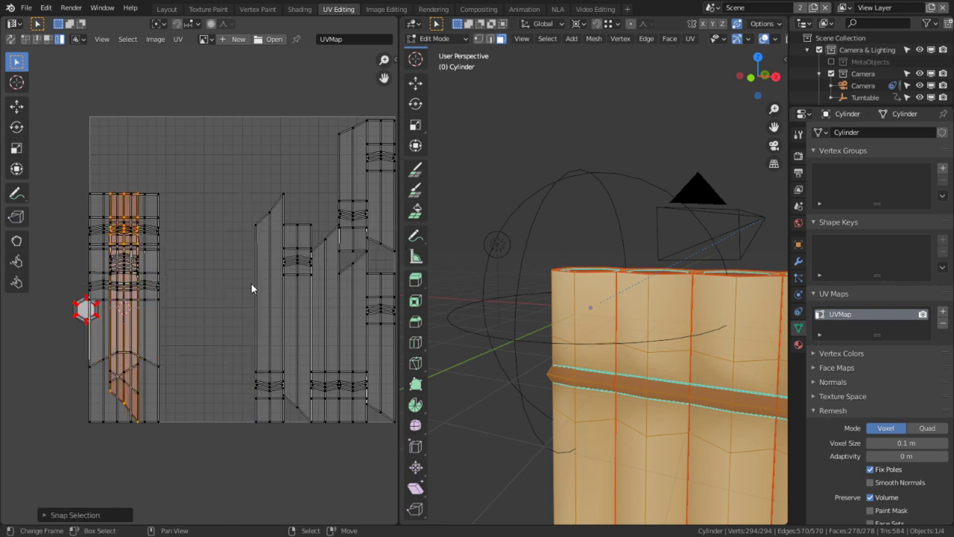
Step: Flip the next slanted two-column island by 180° and stack it with the others at the 2D cursor
left_click(283, 275)
type("r90")
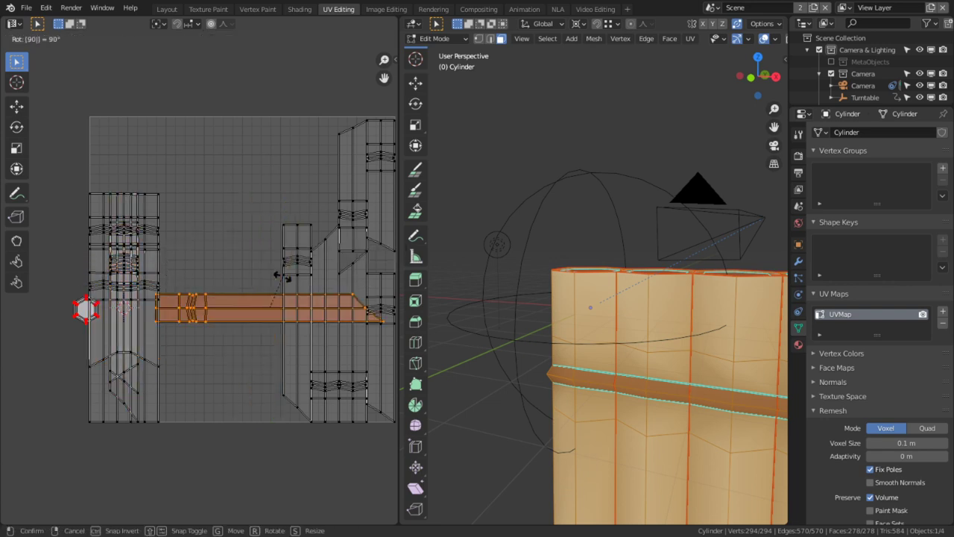
key("Escape")
type("r180")
key("Return")
key("shift+s")
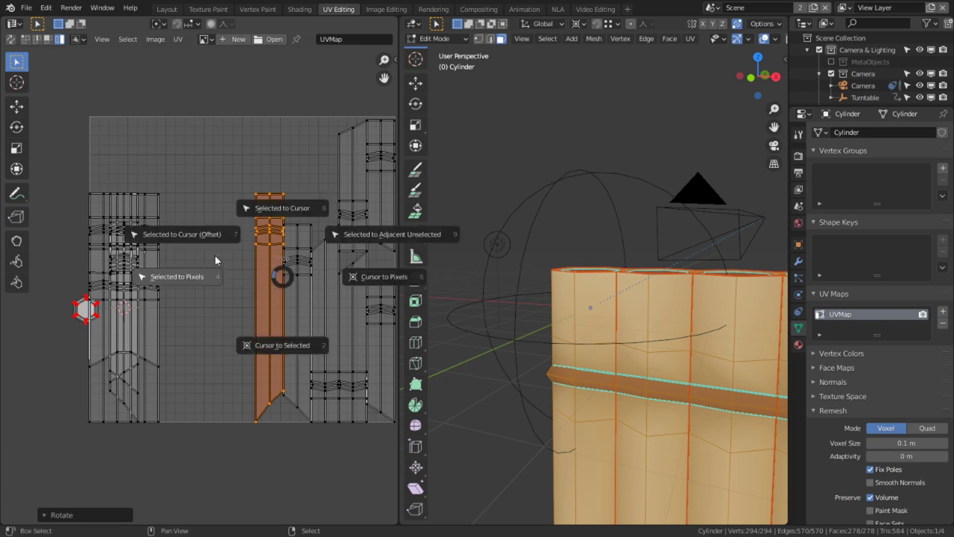
left_click(195, 229)
left_click(305, 312)
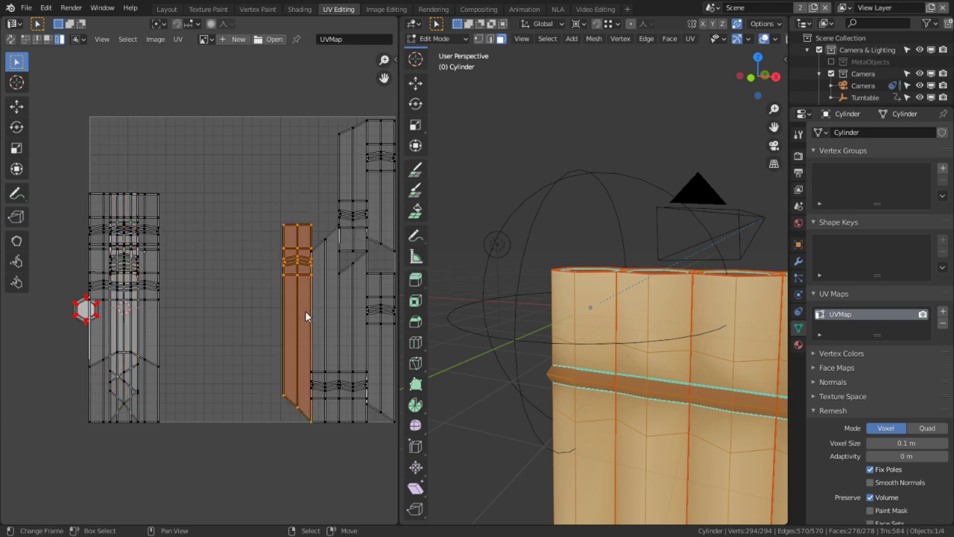
Step: Select the brown strap's outward face loops and mark their upper and lower boundary edges as seams
middle_click_drag(625, 388, 552, 403)
left_click(610, 389, "alt")
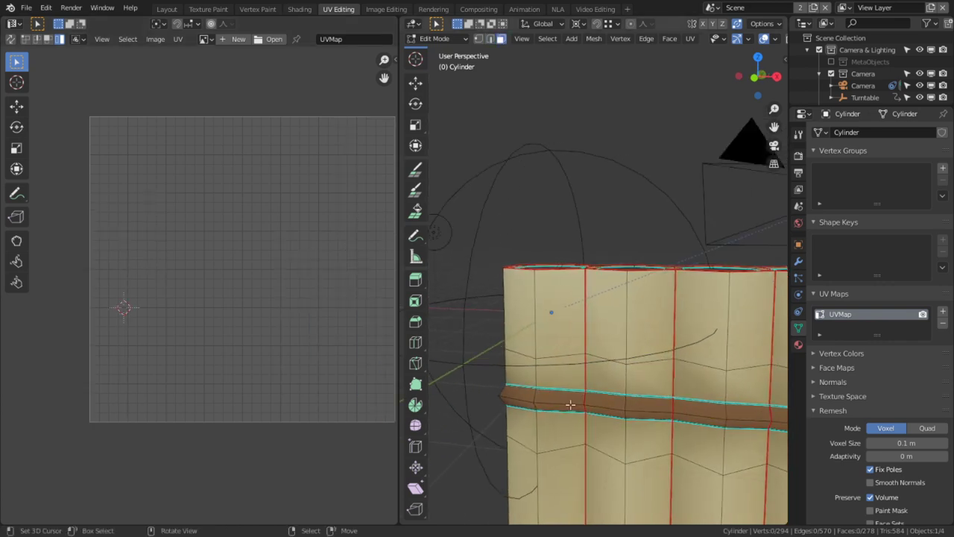
left_click(537, 406, "alt")
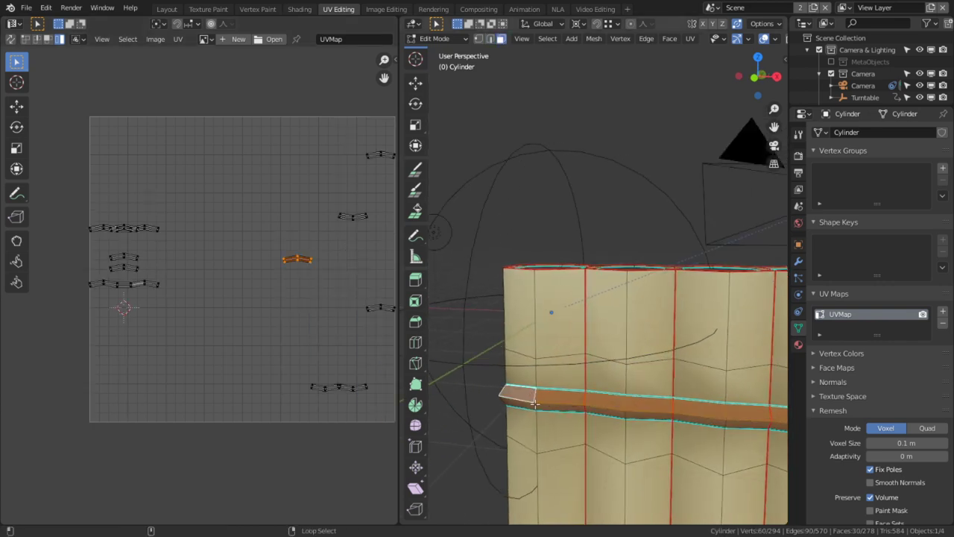
middle_click_drag(534, 406, 538, 411)
left_click(548, 430, "alt+shift")
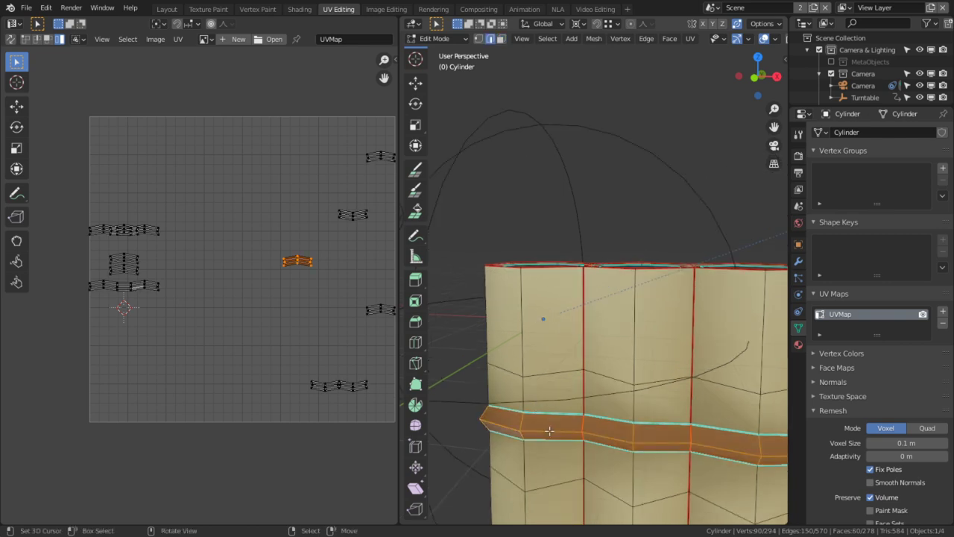
key("1")
key("ctrl+e")
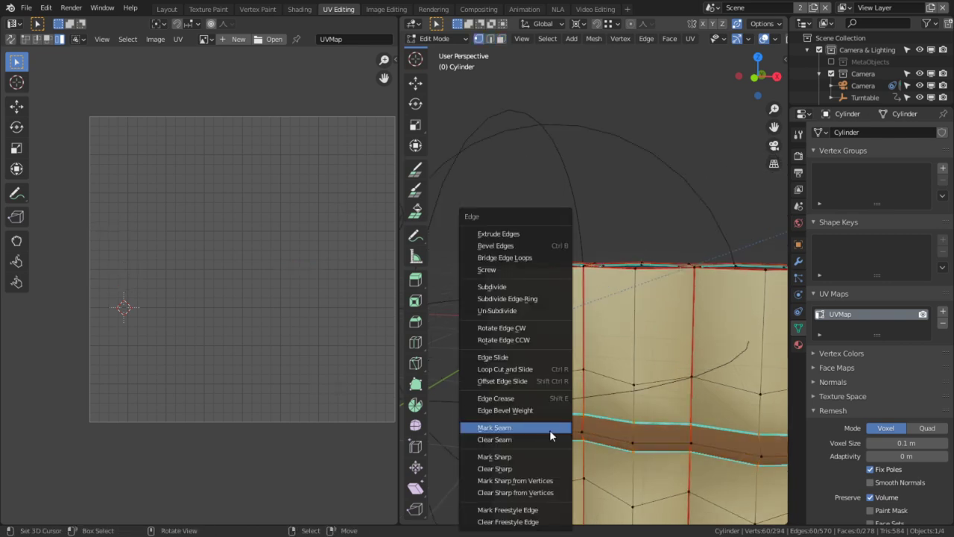
left_click(549, 430)
middle_click_drag(560, 430, 567, 409)
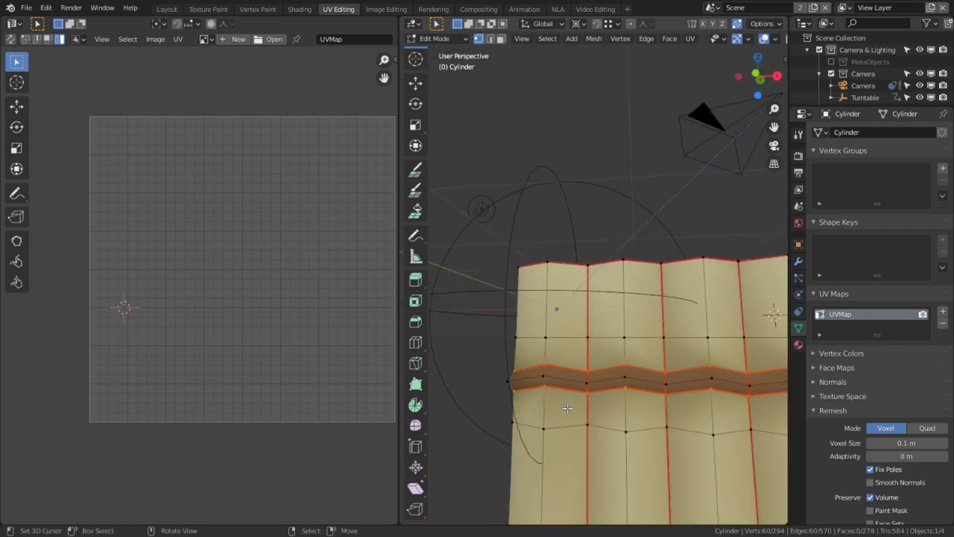
Step: Select both face loops of the strap in front orthographic view and unwrap them with Project From View
key("KP_1")
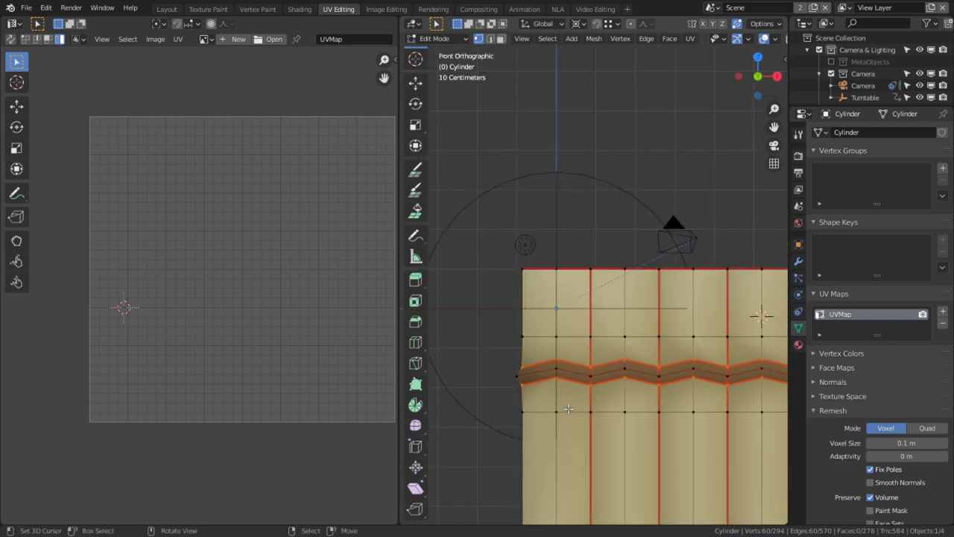
scroll(569, 410, "up", 4)
key("alt+a")
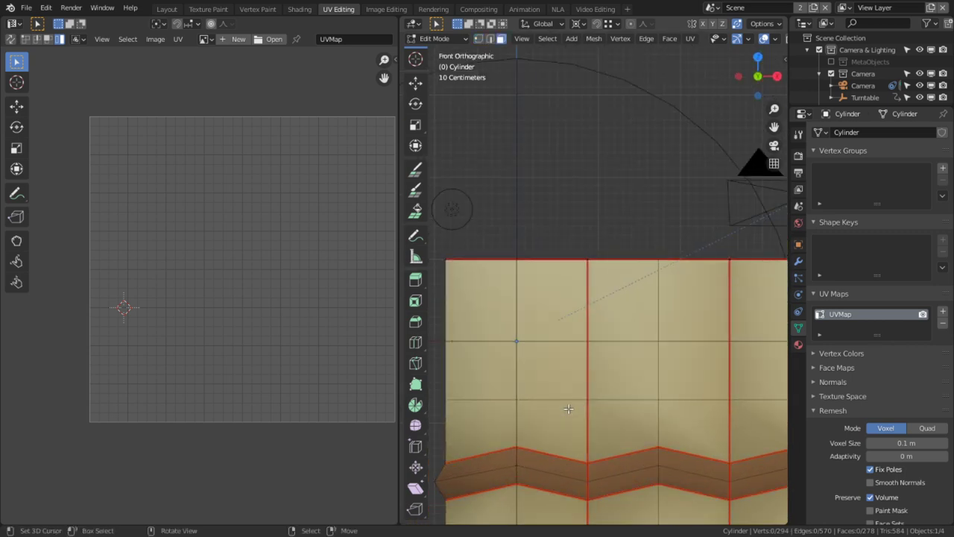
left_click(523, 460)
left_click(518, 459, "alt")
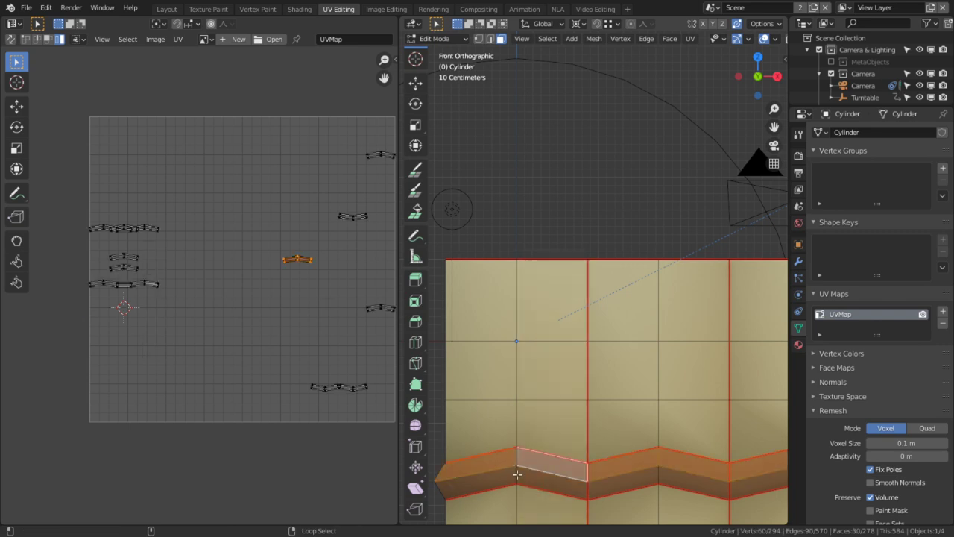
left_click(517, 488, "alt+shift")
scroll(616, 418, "down", 5)
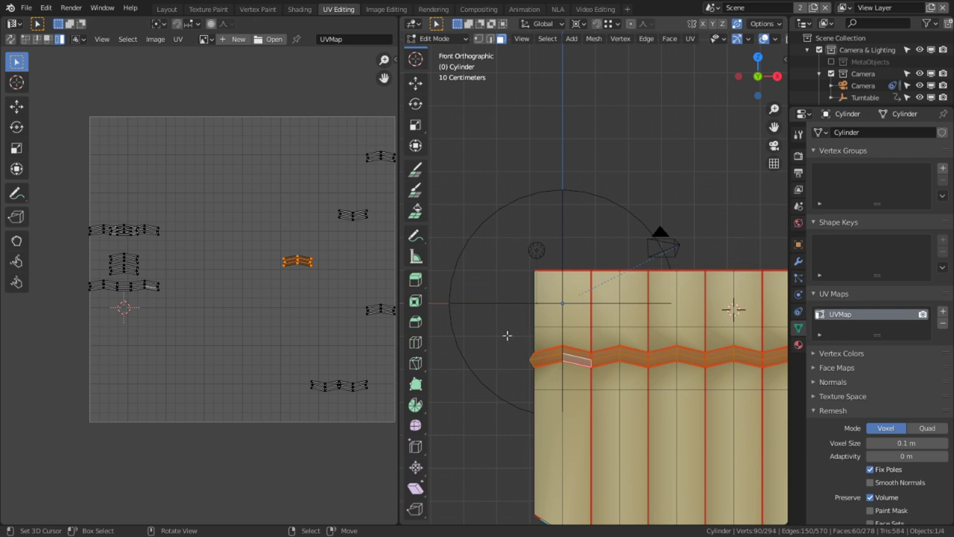
key("u")
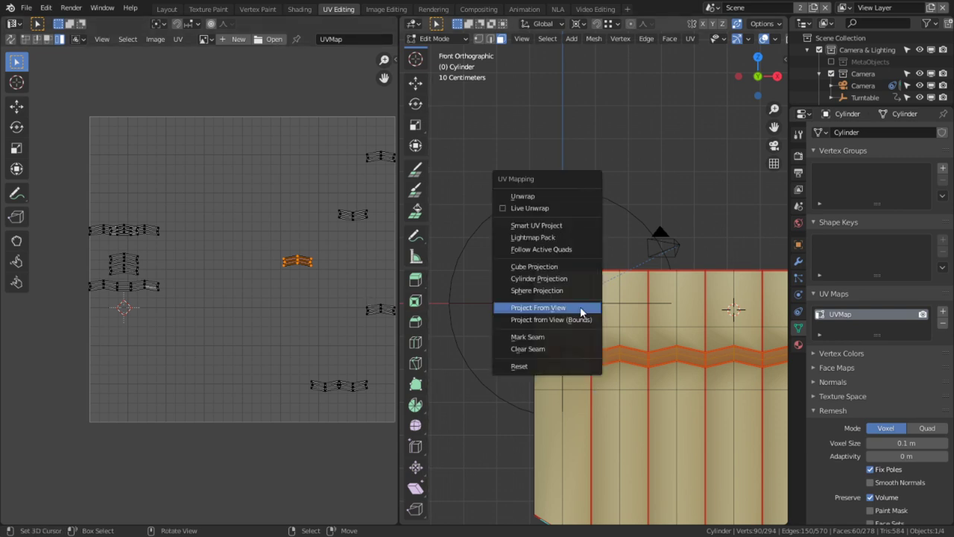
left_click(581, 312)
Step: Move the projected strap UVs down to the lower edge of the UV square and pin them
middle_click_drag(299, 303, 228, 305)
key("a")
key("g")
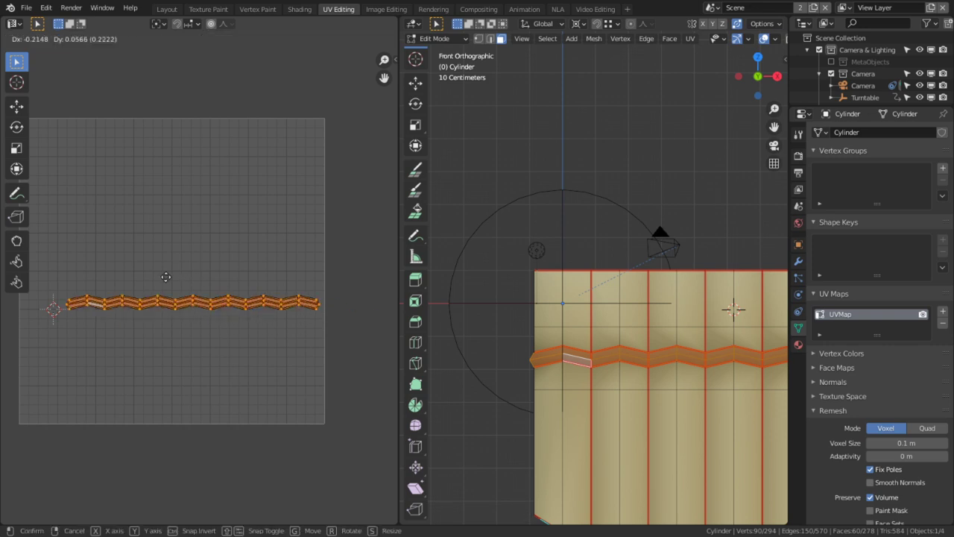
left_click(158, 369)
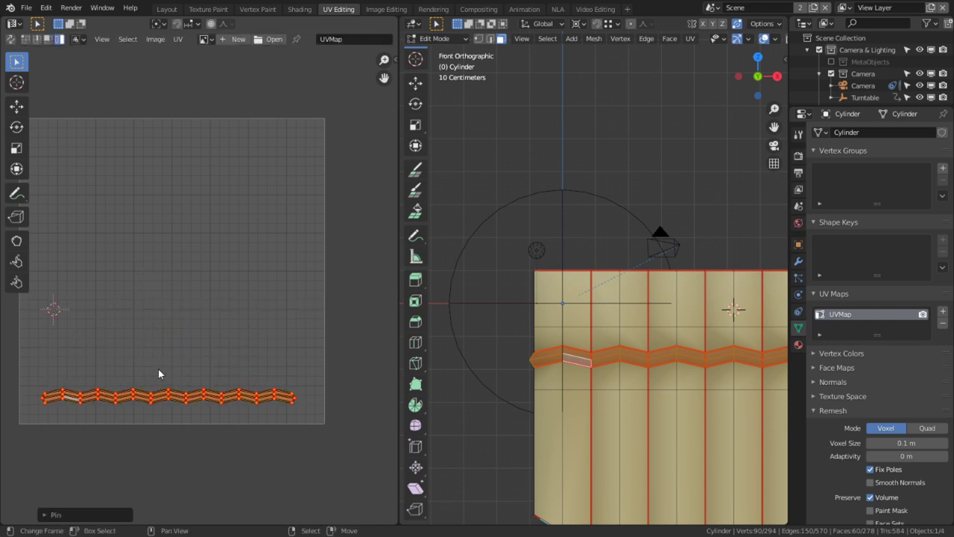
Step: Select the vertical edge rings of the pipes above and below the strap and clear their seams
middle_click_drag(601, 321, 591, 330)
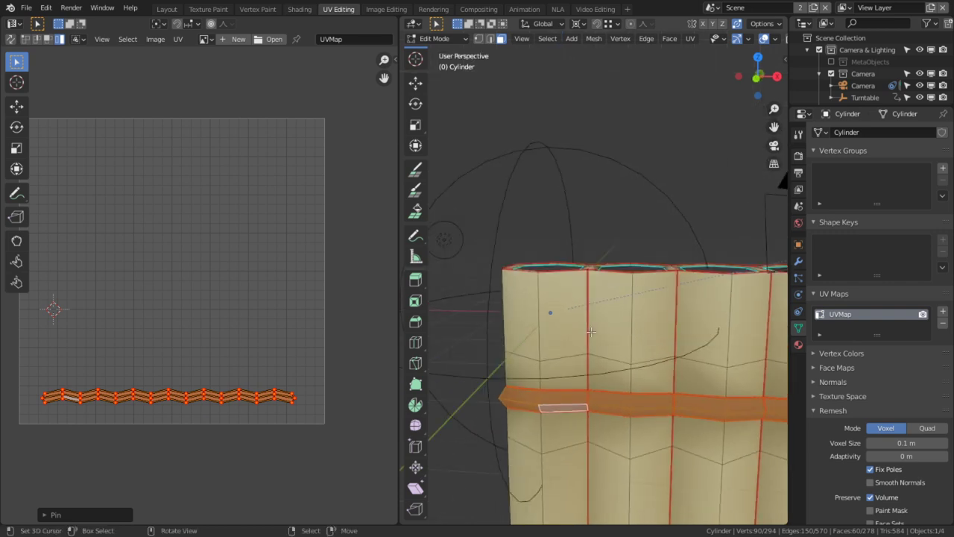
left_click(583, 323)
key("2")
left_click(582, 327, "alt")
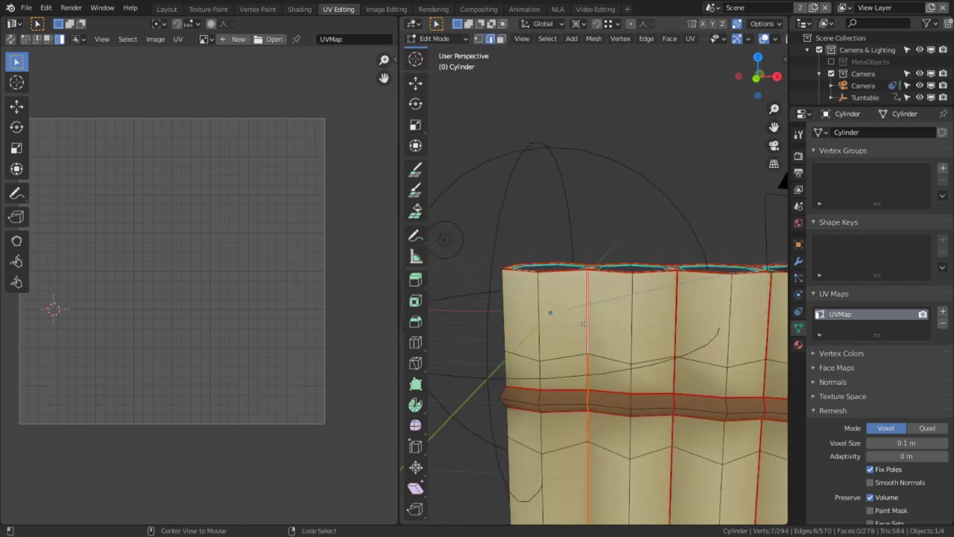
left_click(588, 380, "ctrl+alt")
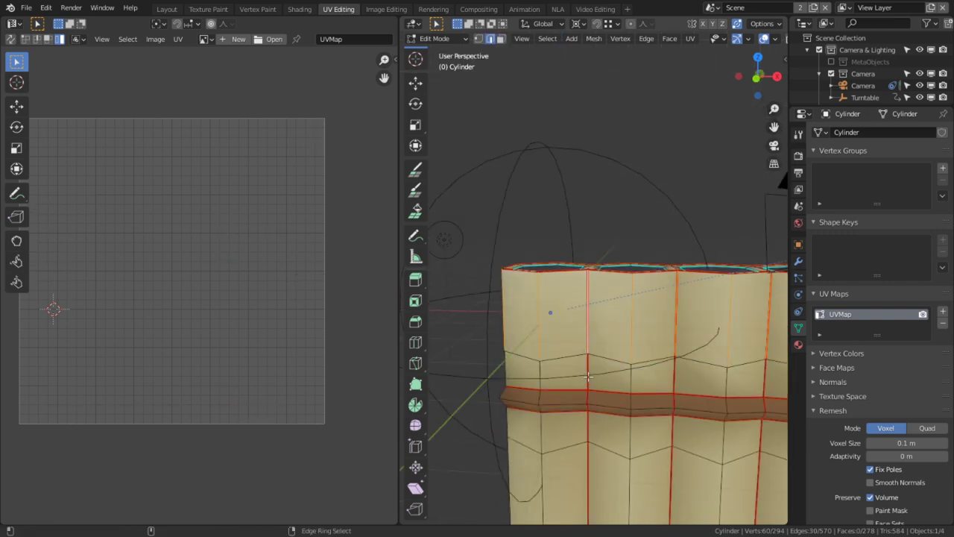
left_click(586, 427, "ctrl+alt+shift")
middle_click_drag(601, 456, 598, 356, "shift")
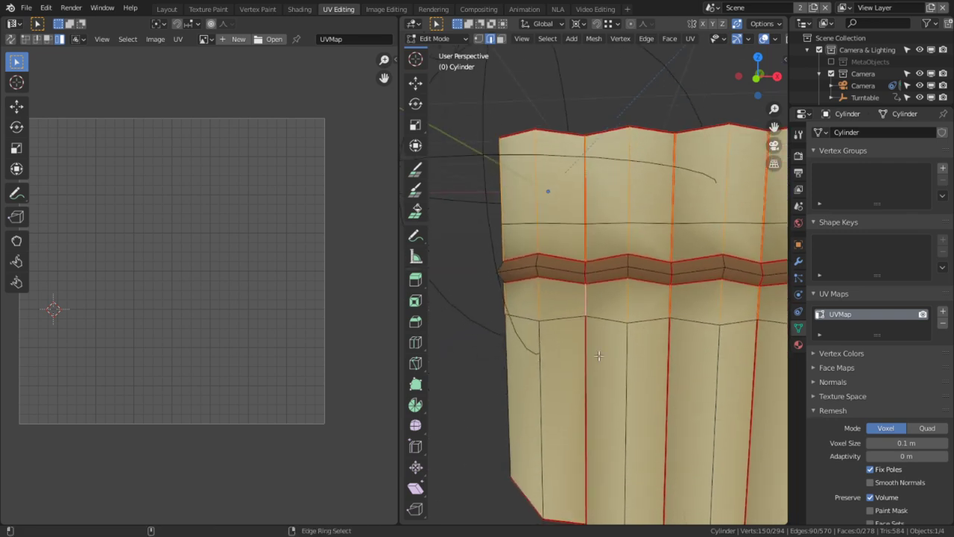
left_click(587, 368, "ctrl+alt+shift")
mouse_move(654, 410)
middle_mouse_down("ctrl")
mouse_move(648, 354)
mouse_move(638, 418)
middle_mouse_up("ctrl")
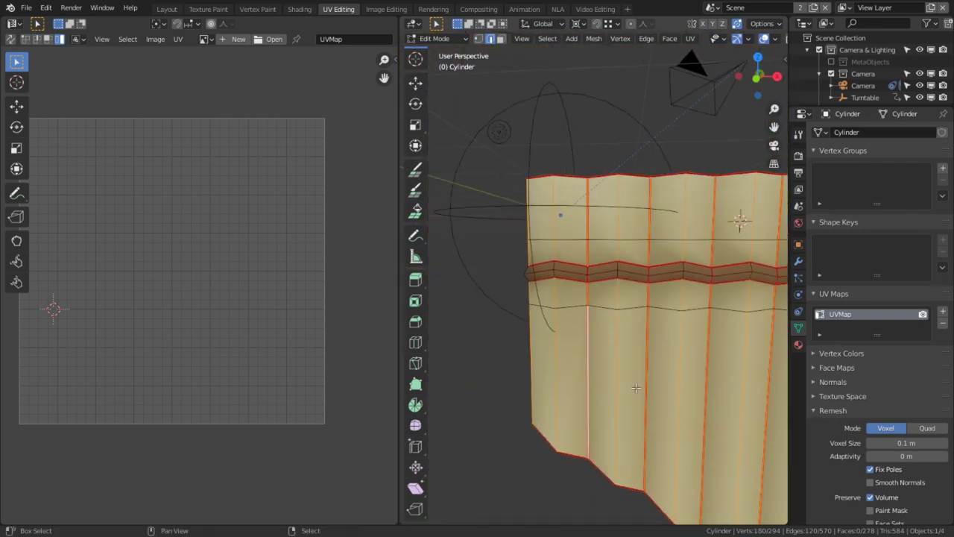
middle_click_drag(589, 361, 426, 274, "shift")
middle_click_drag(509, 317, 618, 337, "ctrl")
key("ctrl+e")
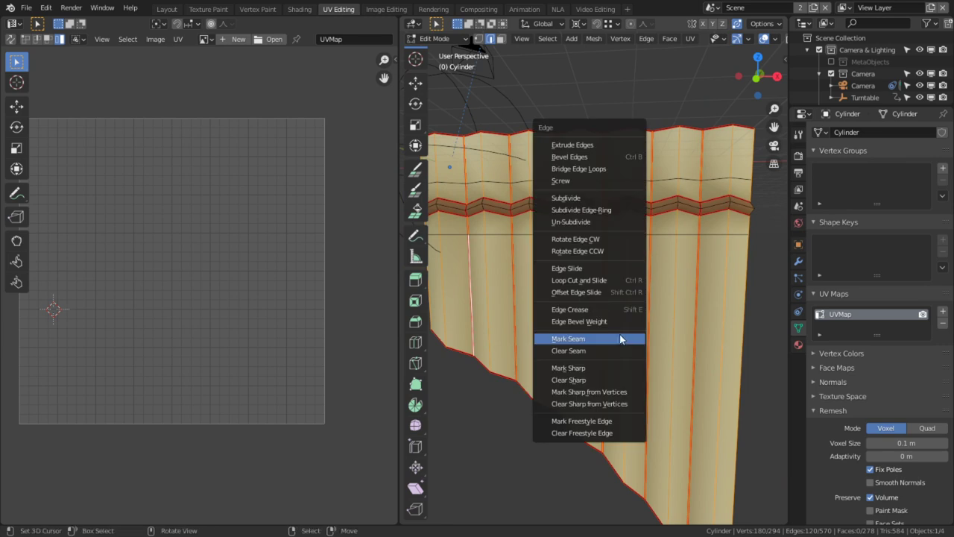
left_click(592, 358)
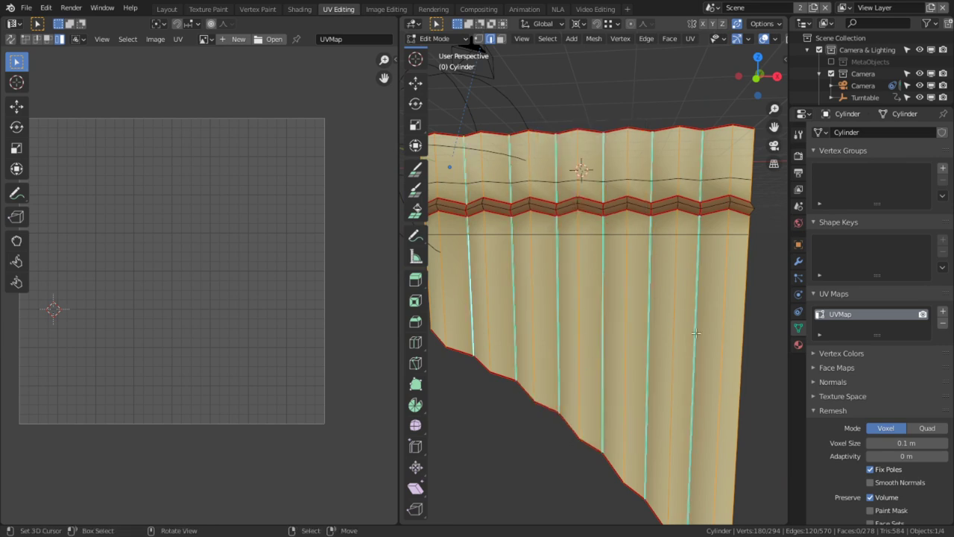
Step: Mark one vertical line between two middle pipes as a seam, both above and below the strap
middle_click_drag(681, 319, 623, 259)
scroll(633, 291, "up", 2)
left_click(634, 322)
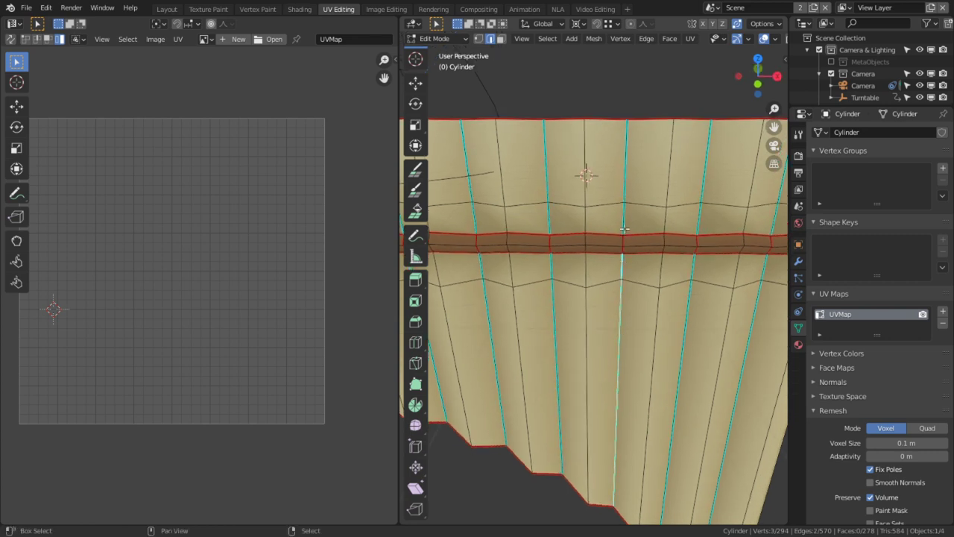
scroll(629, 308, "down", 1)
key("ctrl+e")
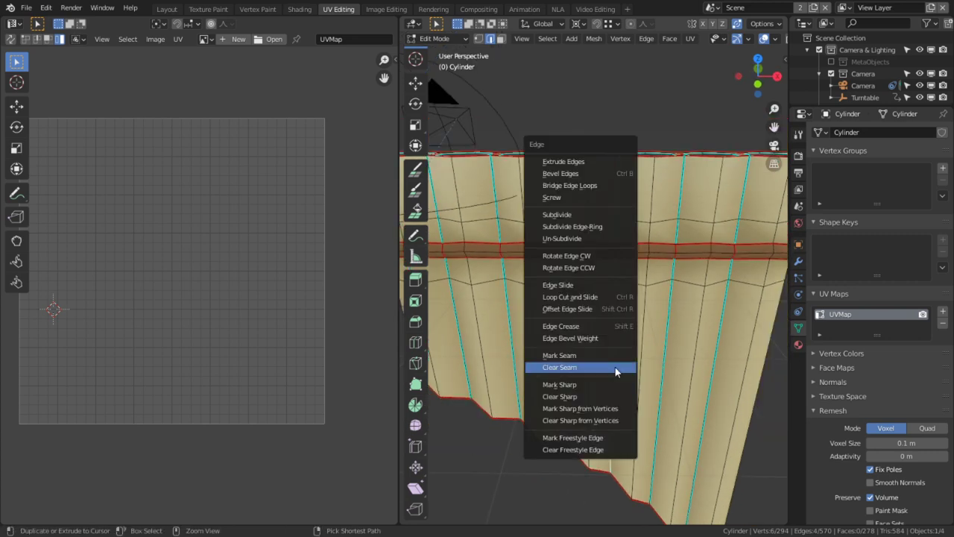
left_click(598, 356)
key("alt+a")
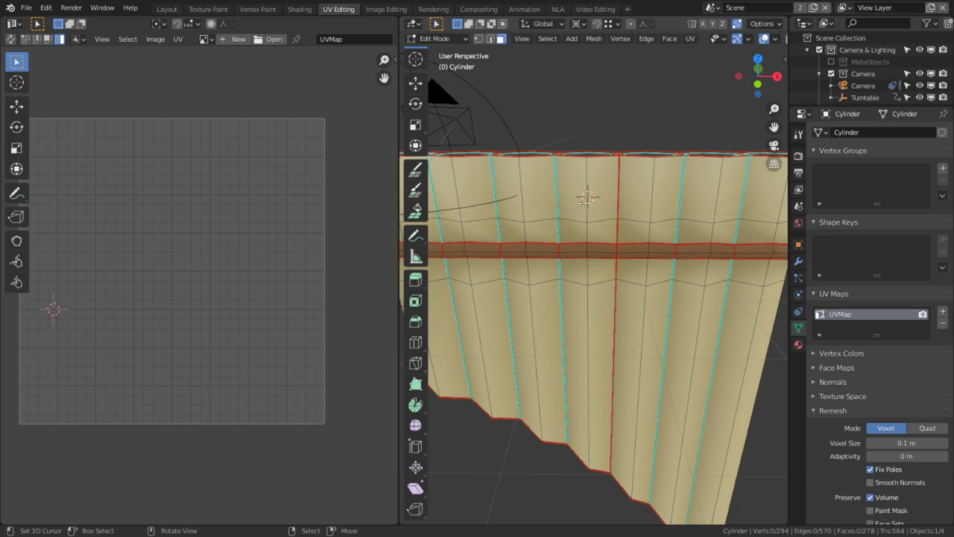
Step: Select the linked pipe section above the strap up to its seams and unwrap it
right_click(592, 194)
key("l")
key("u")
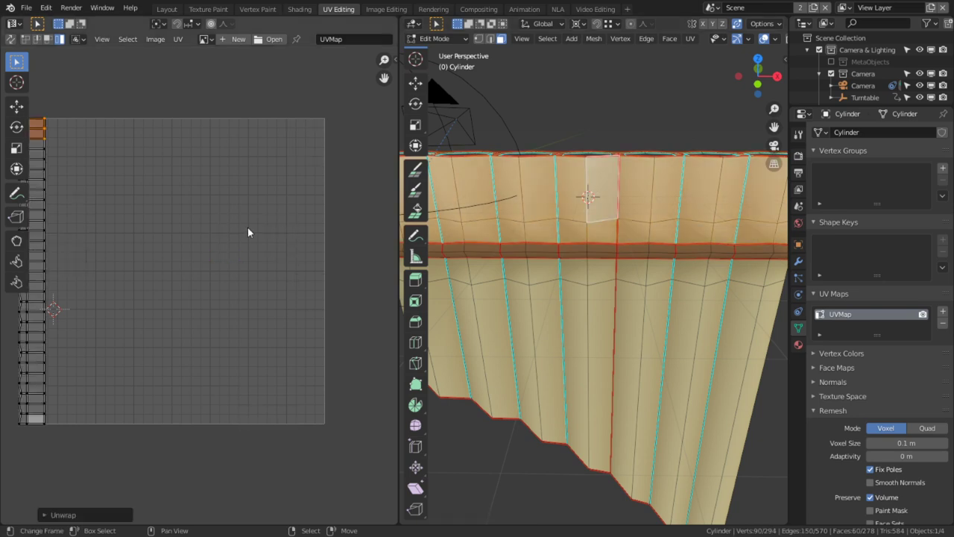
middle_click_drag(248, 233, 233, 267)
scroll(233, 271, "up", 1)
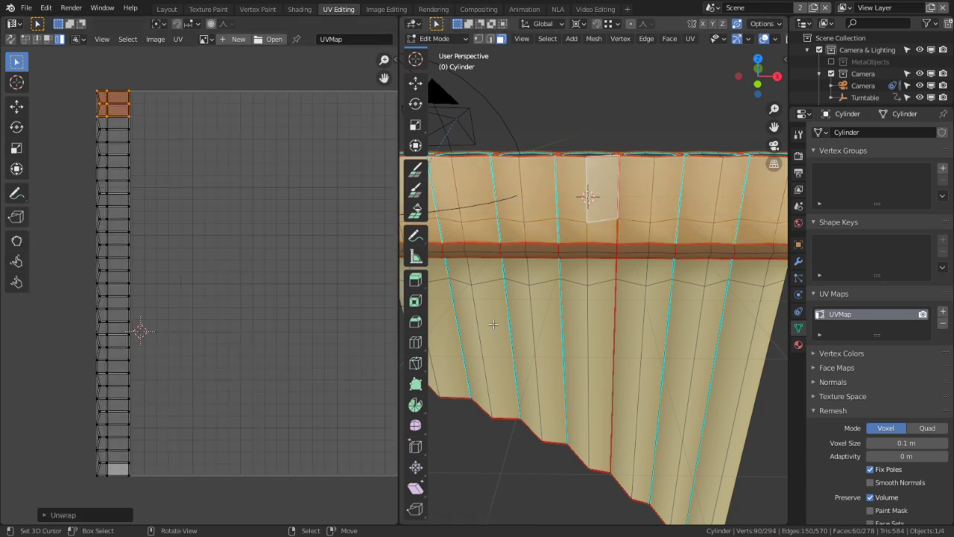
Step: Unwrap the linked pipe section below the strap and add the upper section to the selection
middle_click_drag(528, 332, 602, 304)
right_click(602, 305)
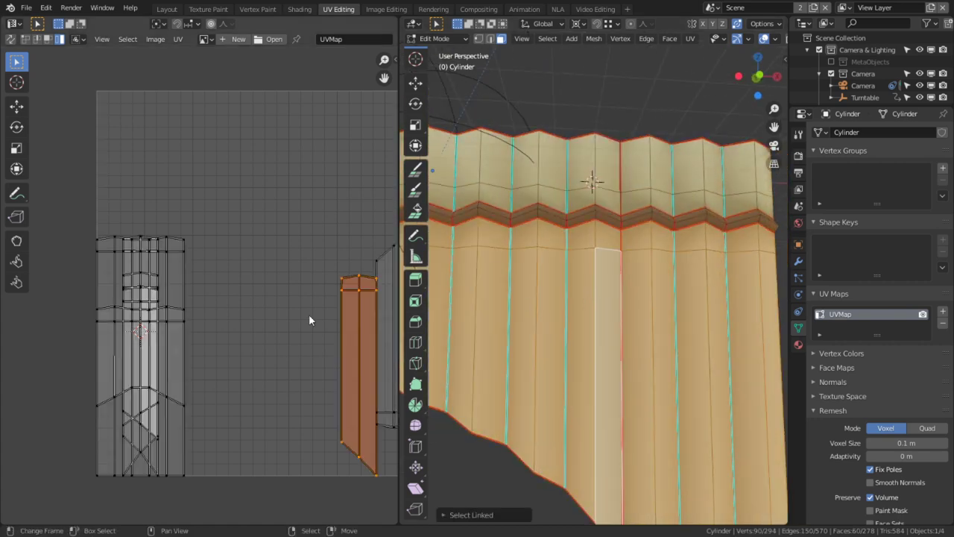
key("u")
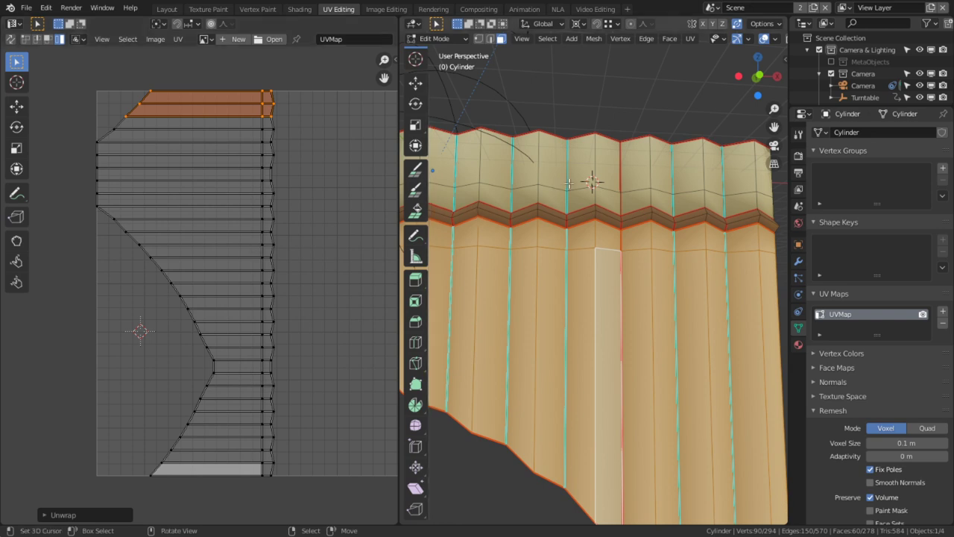
key("ctrl+l")
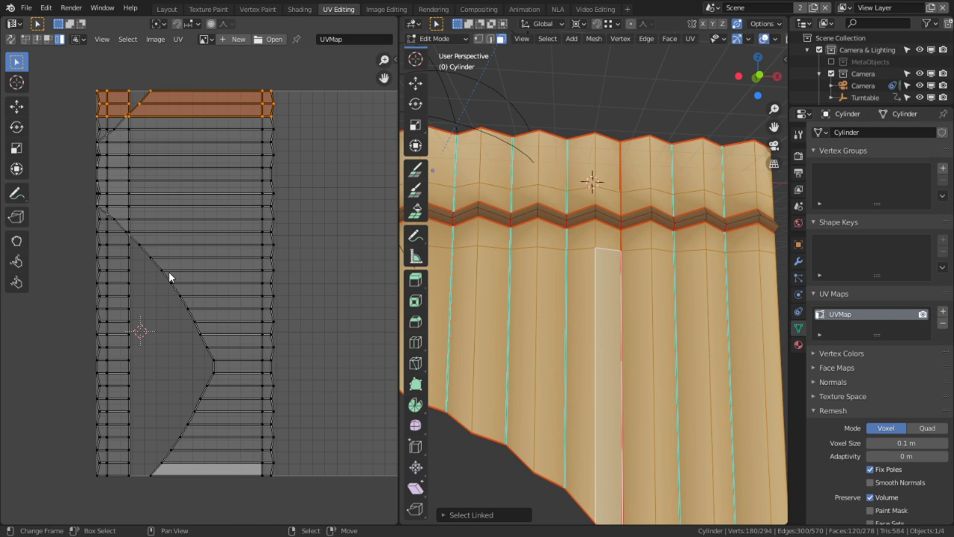
Step: Select the linked faces of one strap segment up to its seams and maximize the 3D viewport around the strap
middle_click_drag(617, 214, 709, 264)
left_click(586, 204)
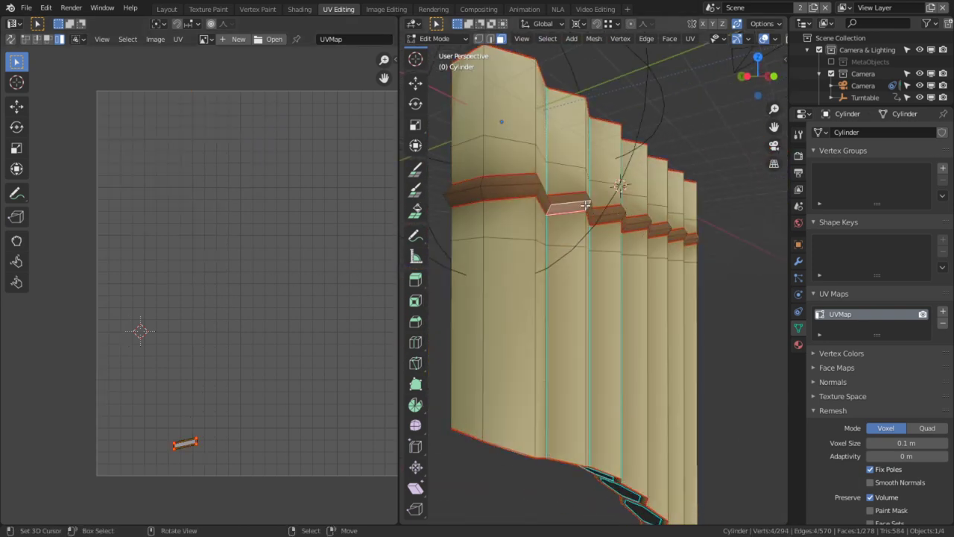
key("ctrl+l")
middle_click_drag(537, 217, 491, 225)
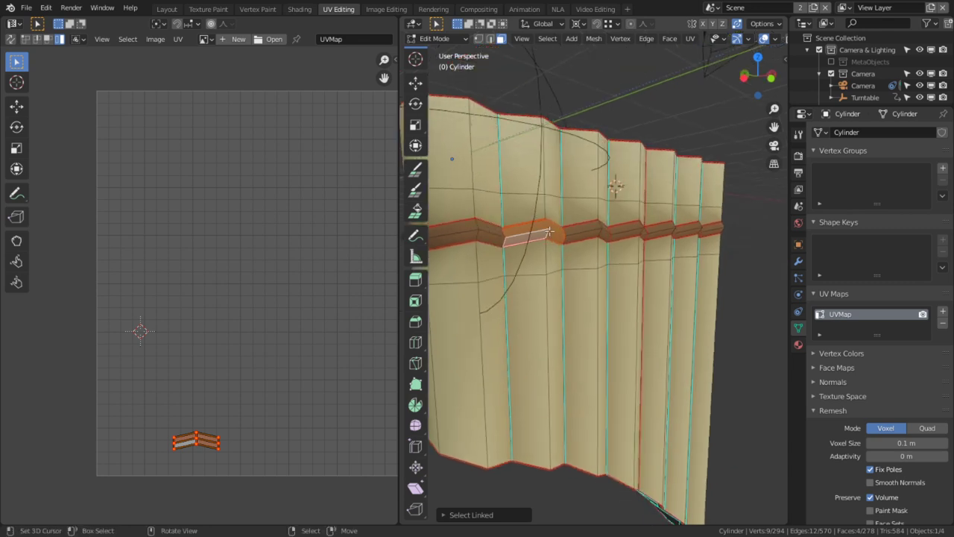
scroll(552, 231, "up", 3)
key("ctrl+space")
scroll(496, 190, "up", 2)
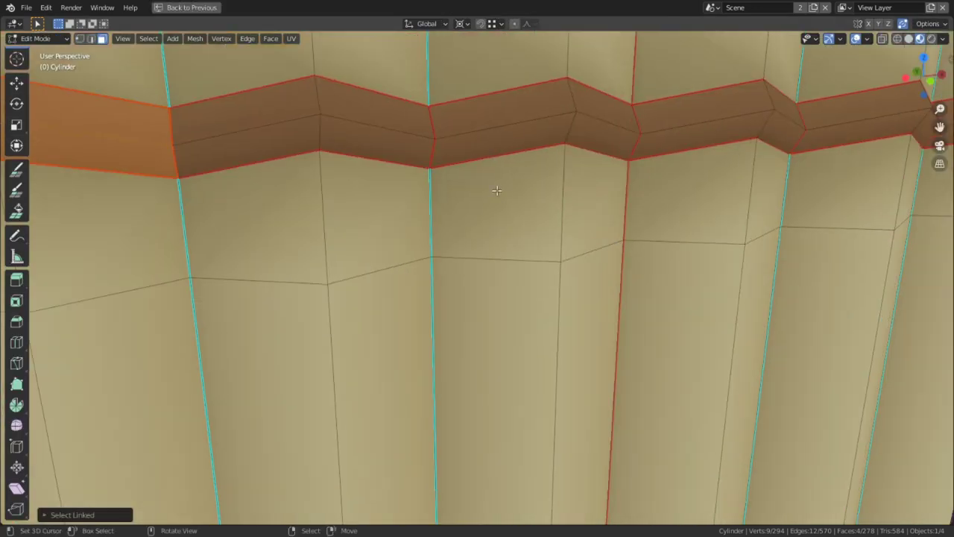
scroll(496, 190, "down", 2)
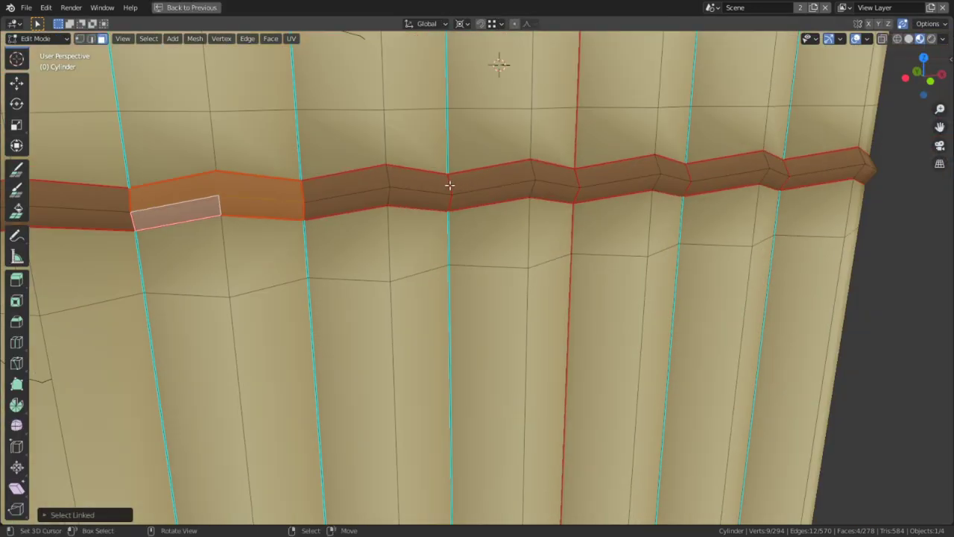
Step: Select the short vertical edge rings in the strap's upper and lower rows and clear their seams
key("2")
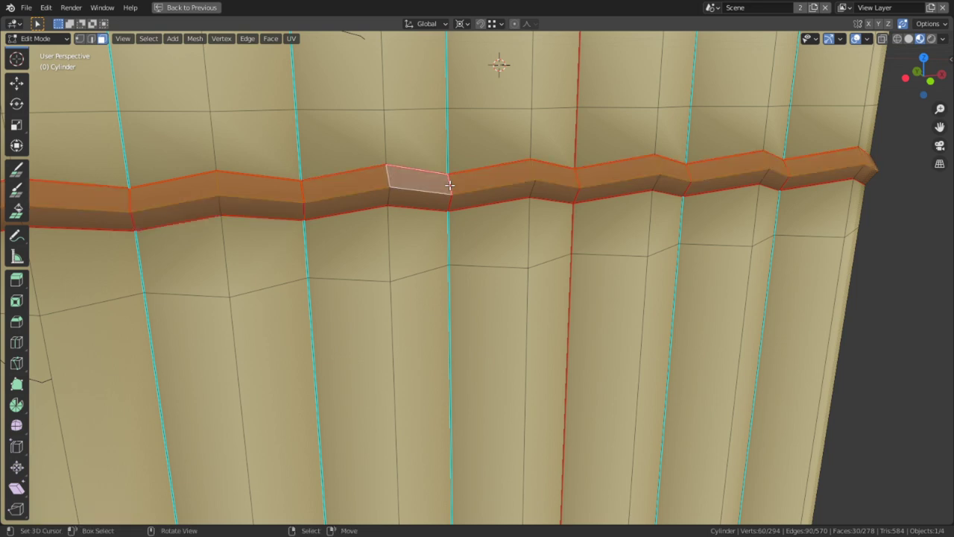
left_click(450, 185, "ctrl+alt")
key("ctrl+e")
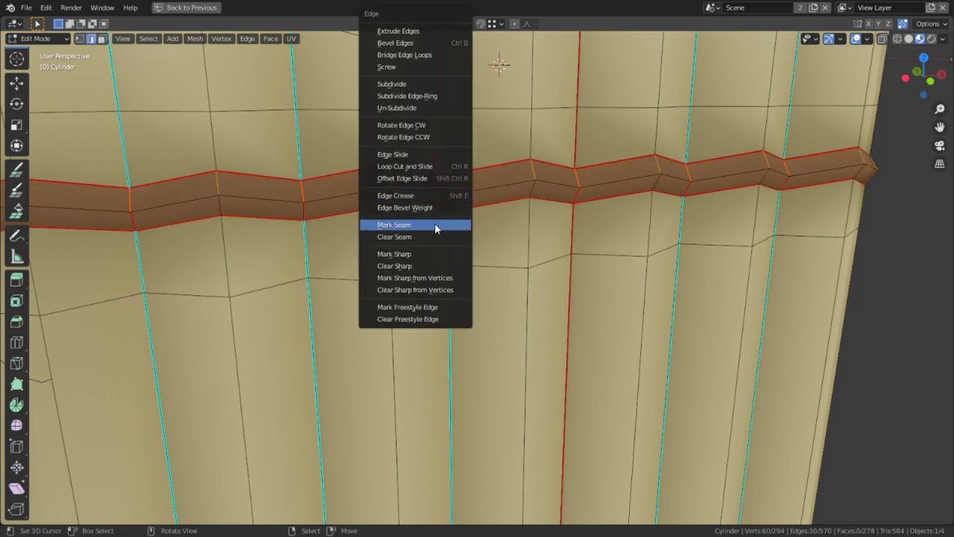
left_click(419, 241)
key("ctrl+e")
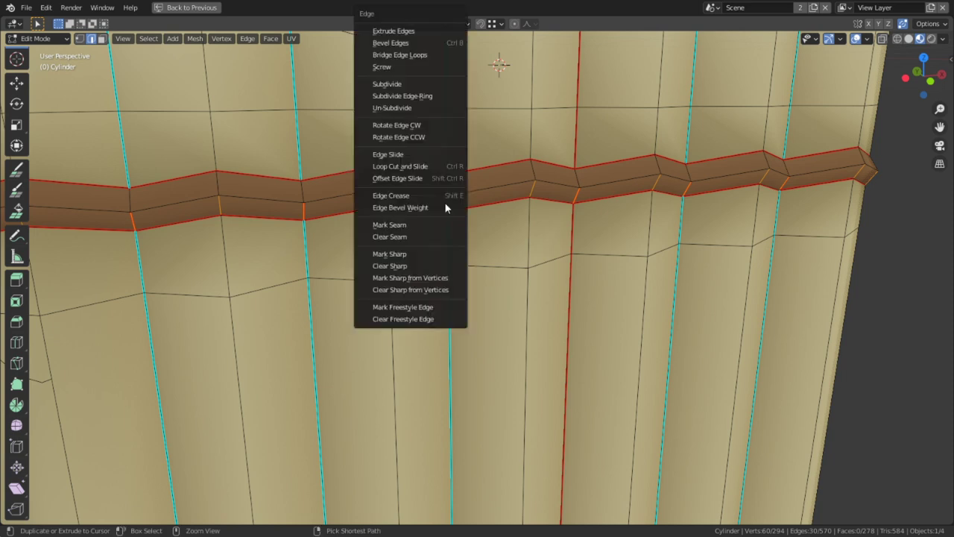
left_click(415, 238)
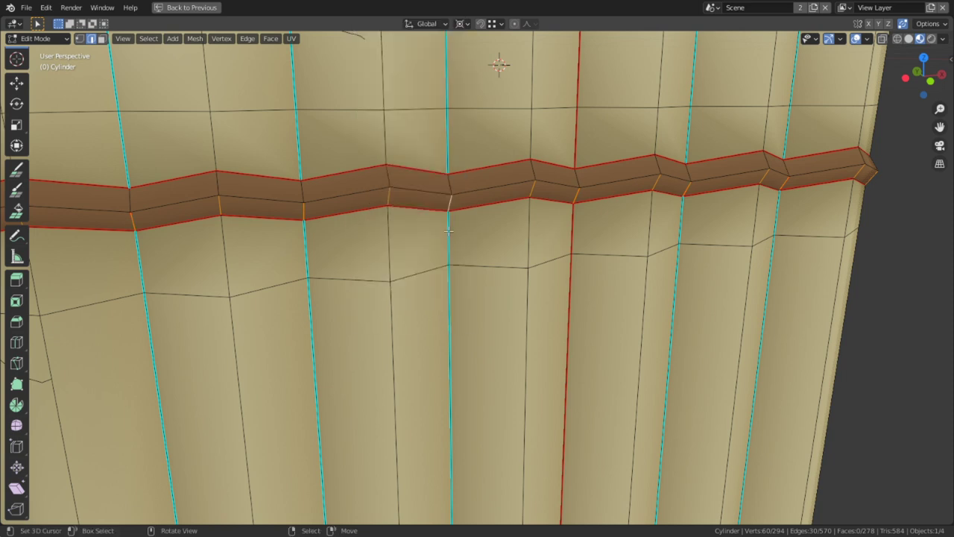
Step: Clear the seam from the two edges crossing the brown band in line with the central pipe seam
middle_click_drag(449, 203, 521, 213)
right_click(541, 186)
right_click(549, 192, "shift")
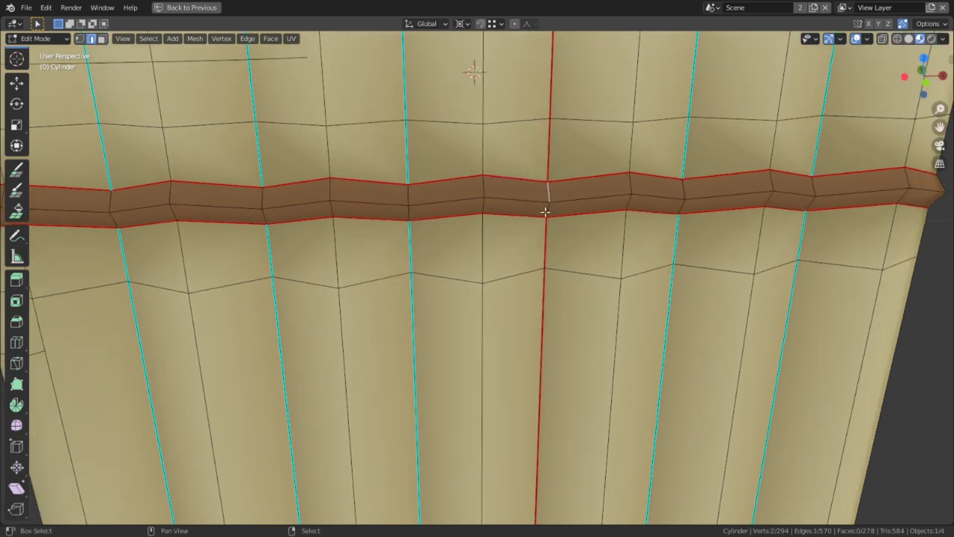
key("p")
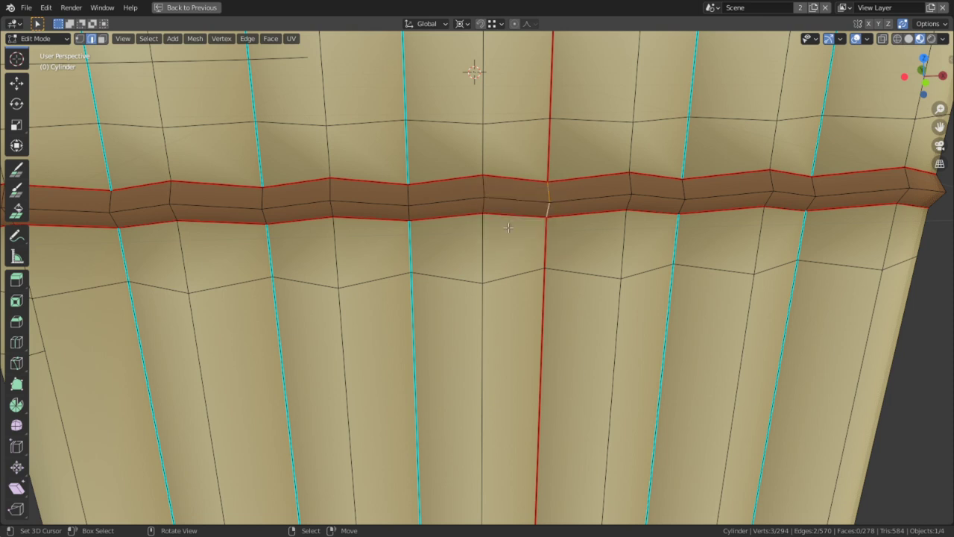
left_click(186, 7)
key("ctrl+e")
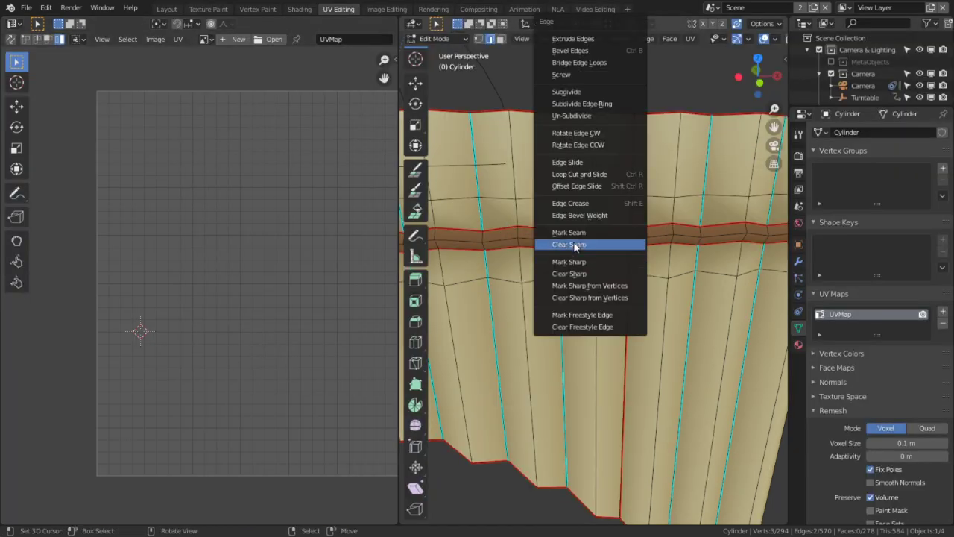
left_click(624, 243)
Step: Display the whole mesh's UVs and move the narrow pipe strip island along X, clear of the wide pipe island
key("a")
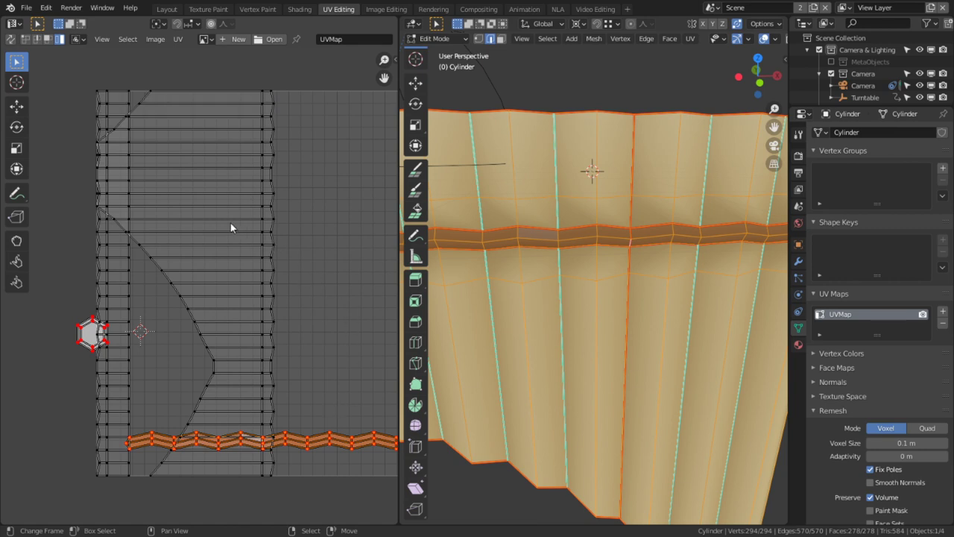
left_click(104, 102)
key("h")
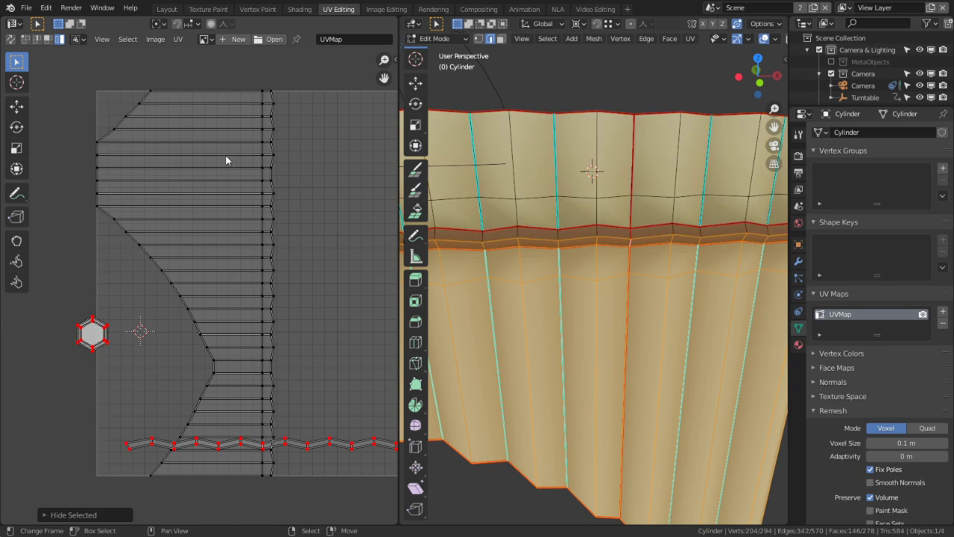
key("ctrl+z")
key("g")
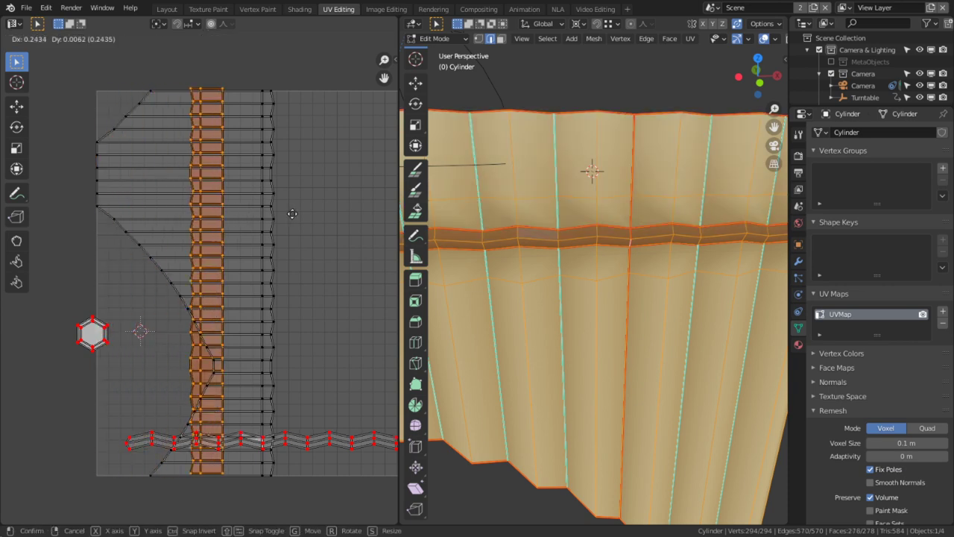
key("x")
left_click(375, 220)
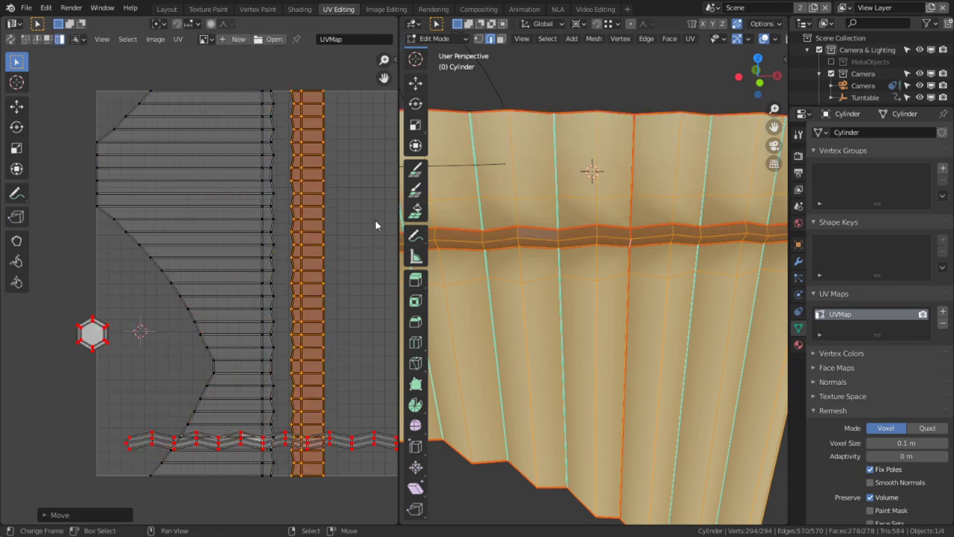
Step: Enable Vertex snapping and move the narrow pipe strip along X so it meets the wide pipe island's straight edge
left_click(177, 23)
left_click(187, 27)
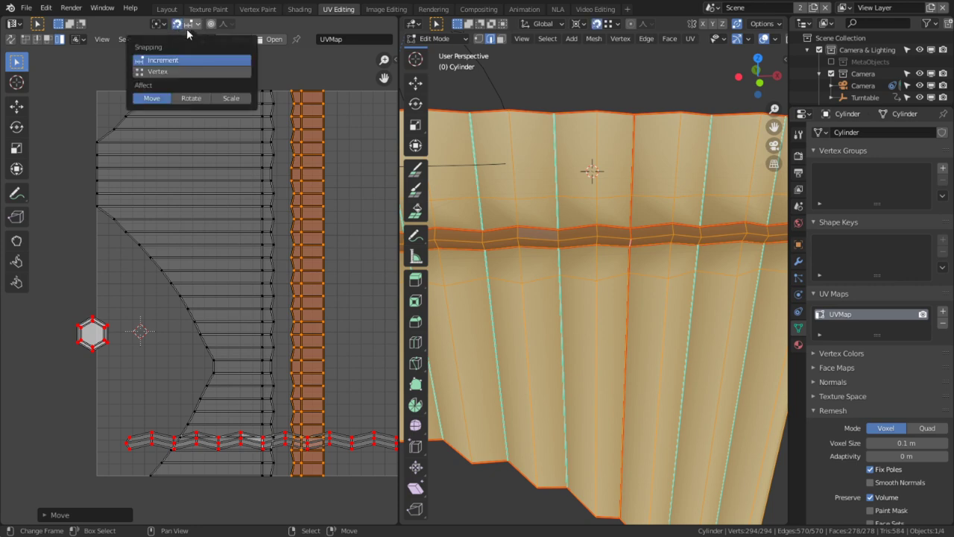
left_click(195, 73)
key("g")
key("x")
left_click(267, 204)
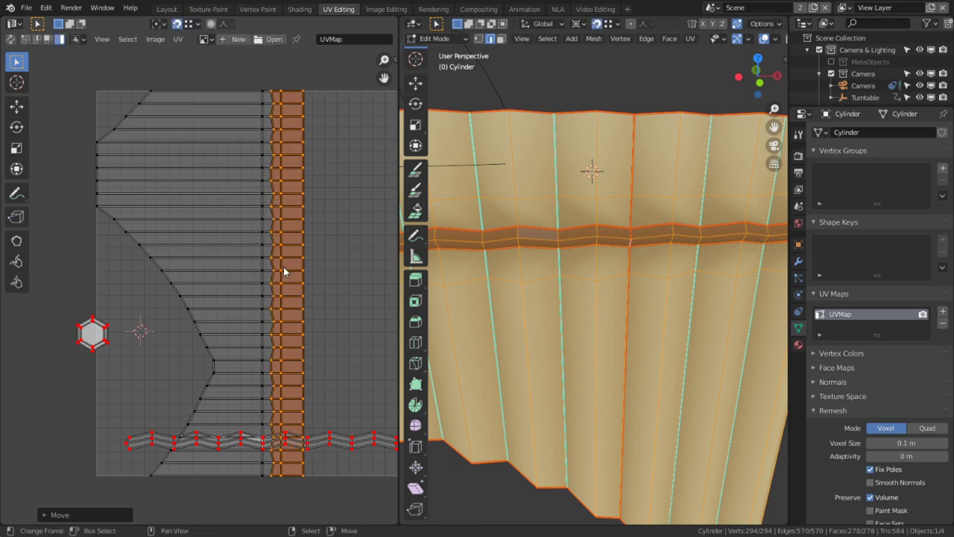
Step: Select the zigzag band's UV island, rotate it 90 degrees and place it upright beyond the pipe islands
key("3")
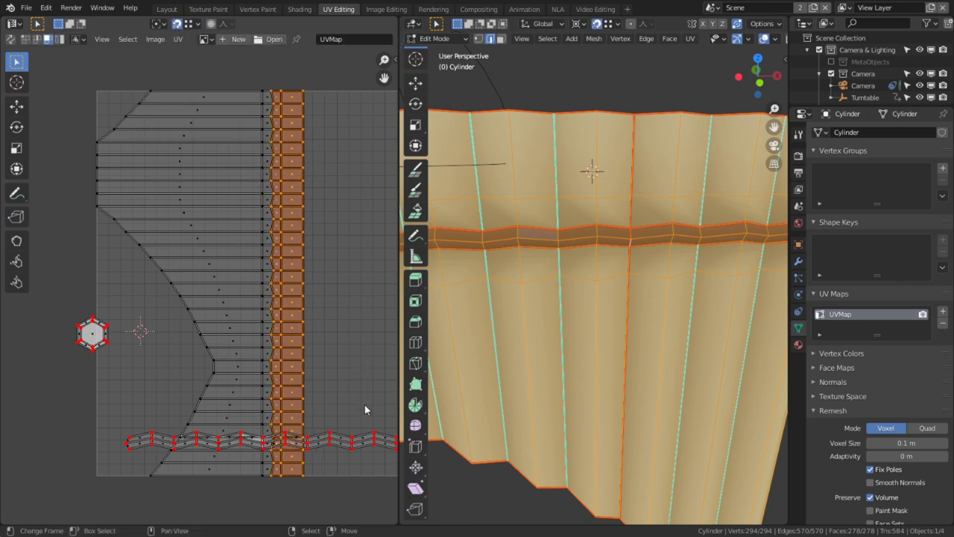
left_click(355, 431)
key("4")
left_click(353, 434)
type("r")
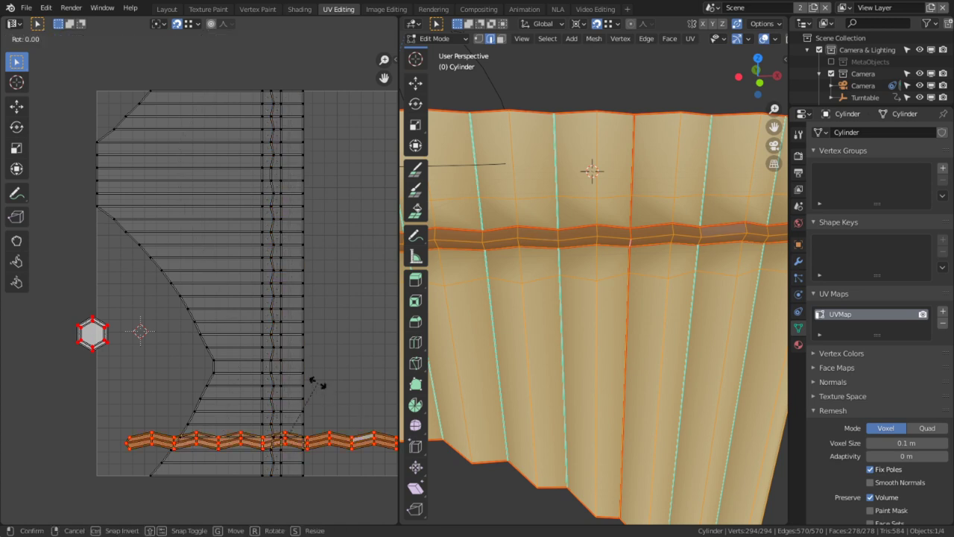
type("90")
key("Return")
key("g")
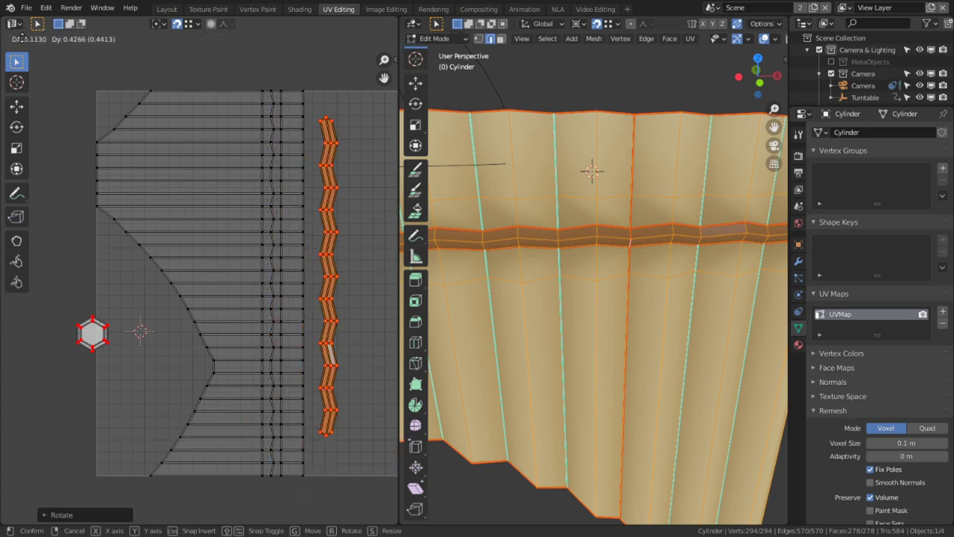
left_click(51, 88)
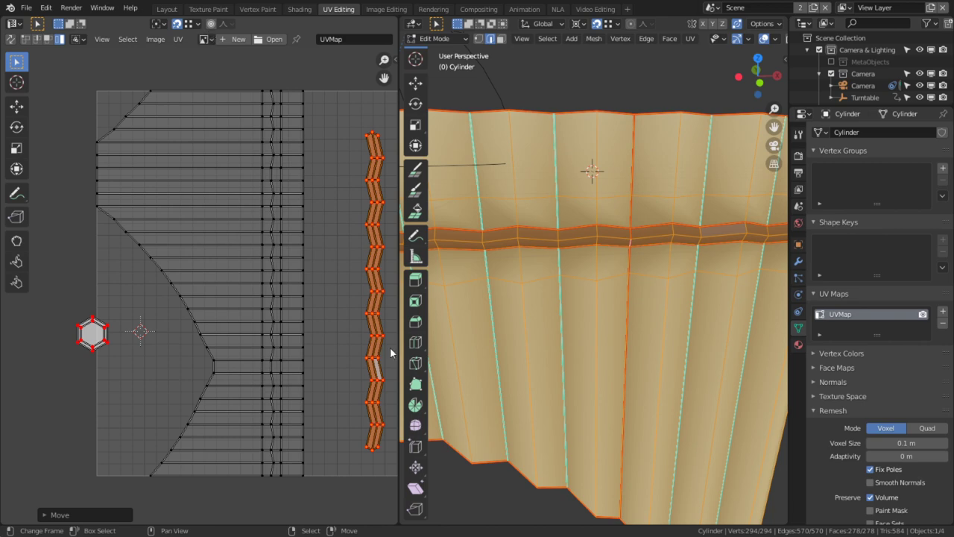
Step: Move the upright zigzag band island into the UV square's origin corner
scroll(308, 293, "down", 2)
scroll(254, 299, "up", 3)
scroll(296, 290, "down", 1)
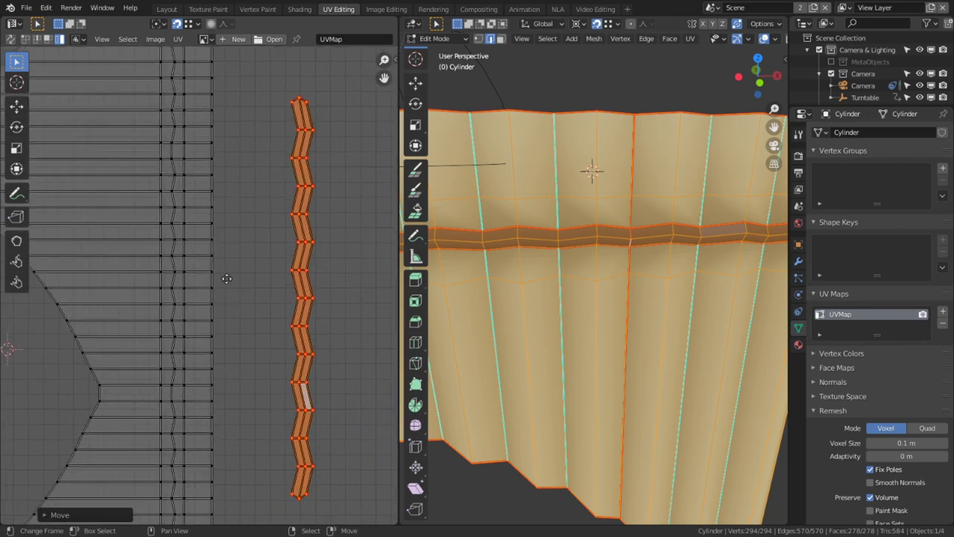
middle_click_drag(207, 206, 207, 189)
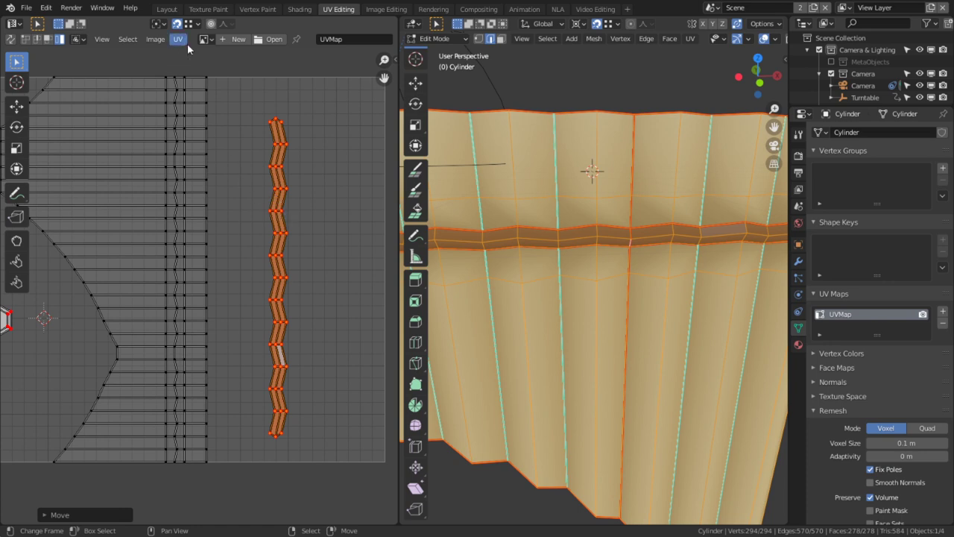
scroll(477, 223, "down", 2)
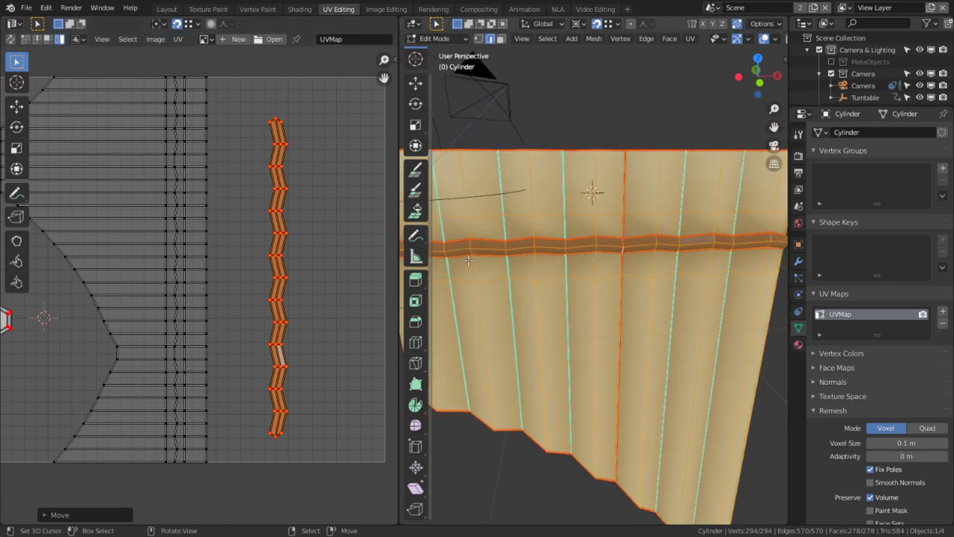
left_click(178, 40)
left_click(192, 103)
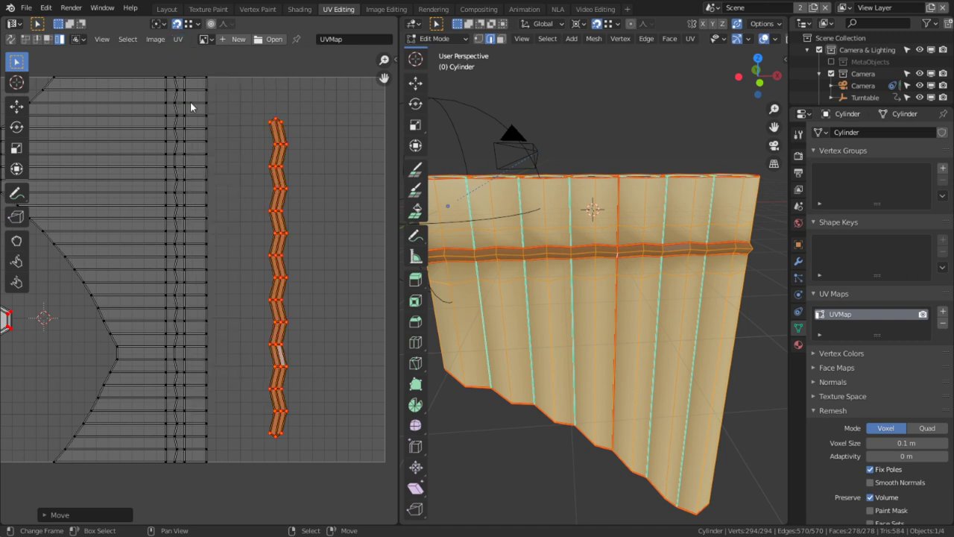
scroll(198, 284, "down", 3)
key("g")
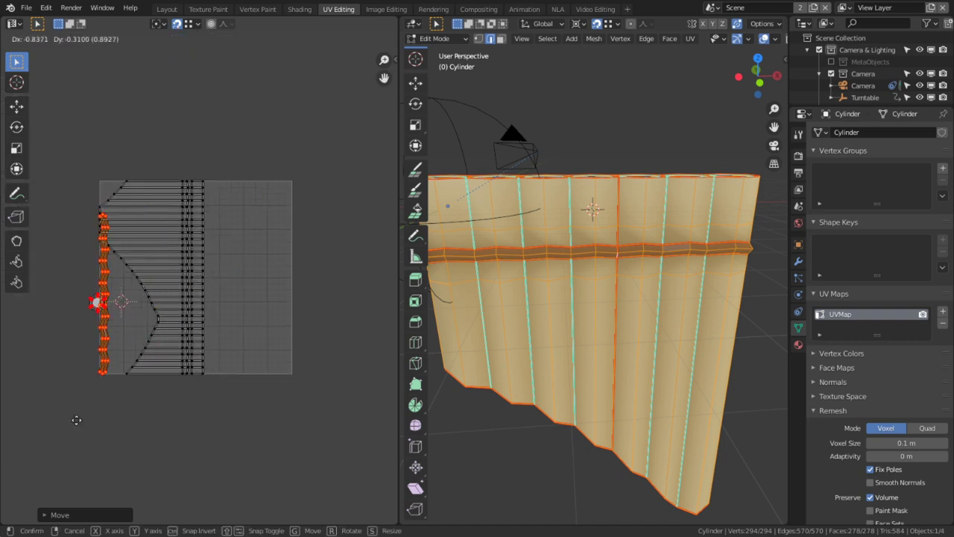
left_click(77, 416)
Step: Set the 2D cursor location to X 0 and Y 0 and use the 2D cursor as the pivot point
key("n")
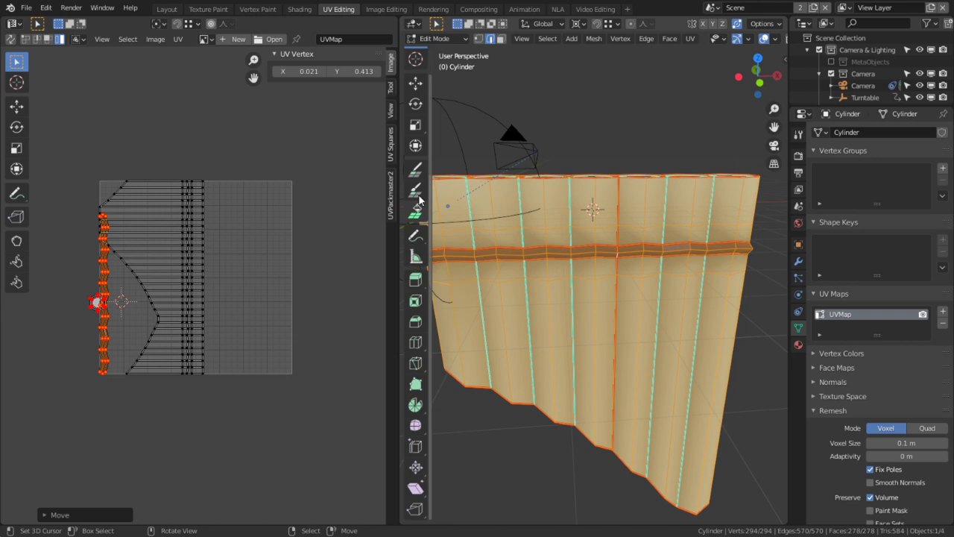
left_click(390, 111)
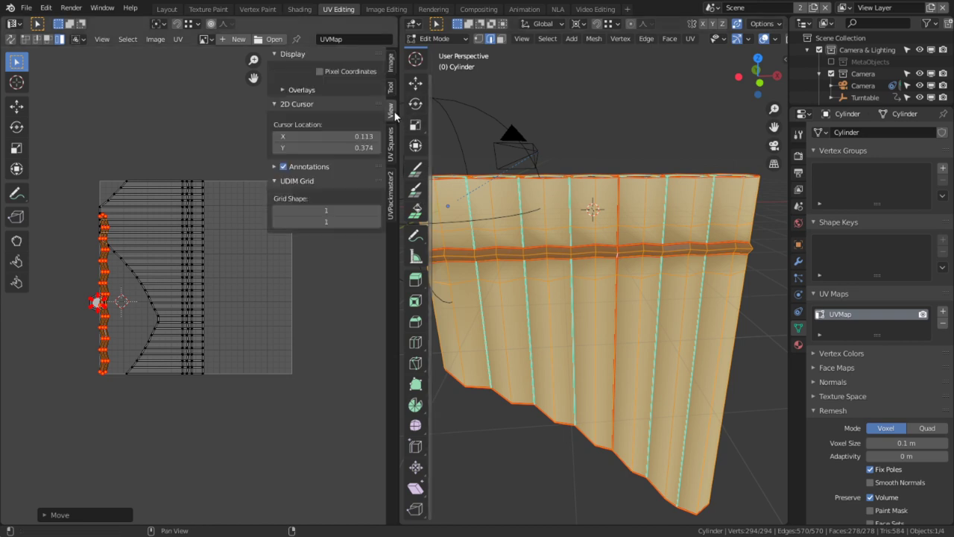
left_click(347, 133)
type("0")
key("Return")
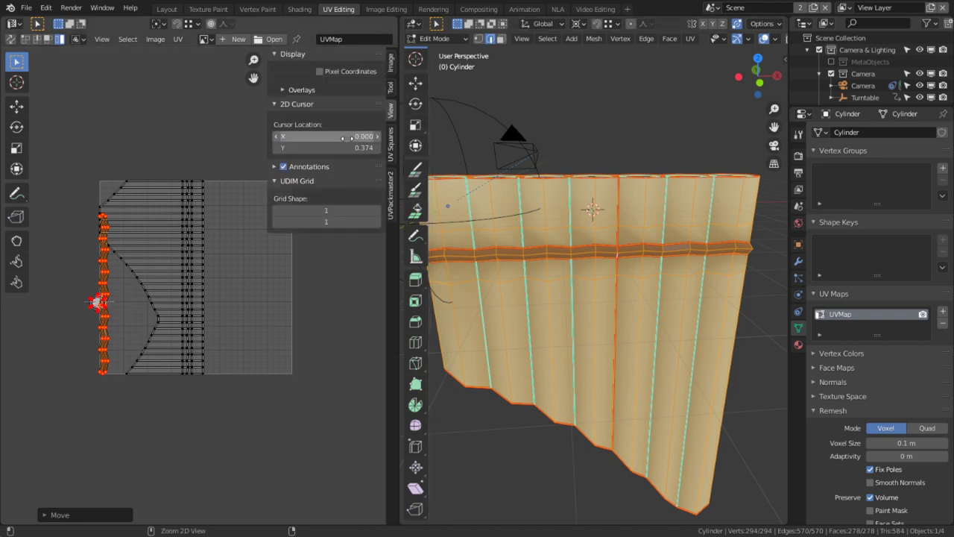
left_click(348, 147)
type("000")
key("Return")
left_click(158, 26)
left_click(177, 64)
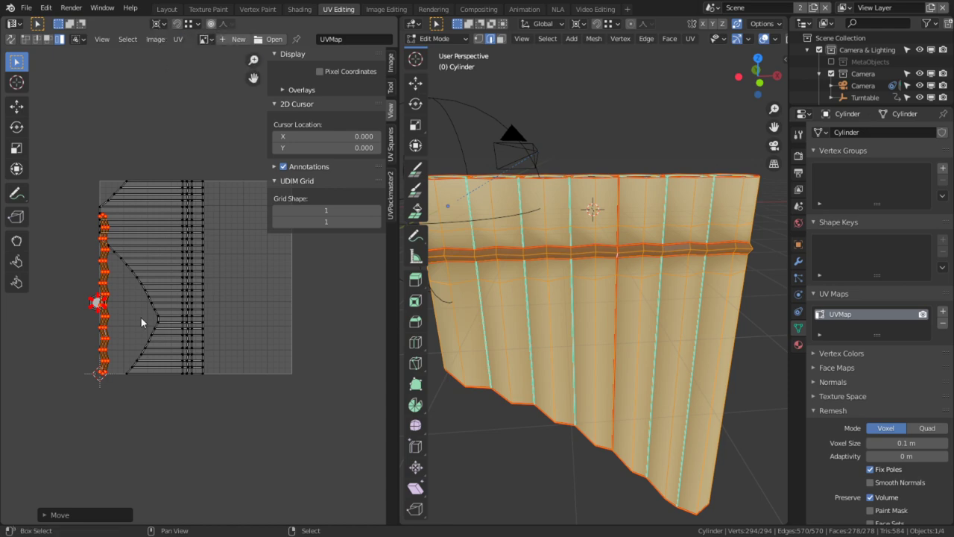
Step: Scale the zigzag band island by about 1.2 from the 2D cursor so it spans the UV square's full height
key("ctrl+space")
scroll(485, 254, "up", 3)
middle_click_drag(485, 249, 390, 455)
key("s")
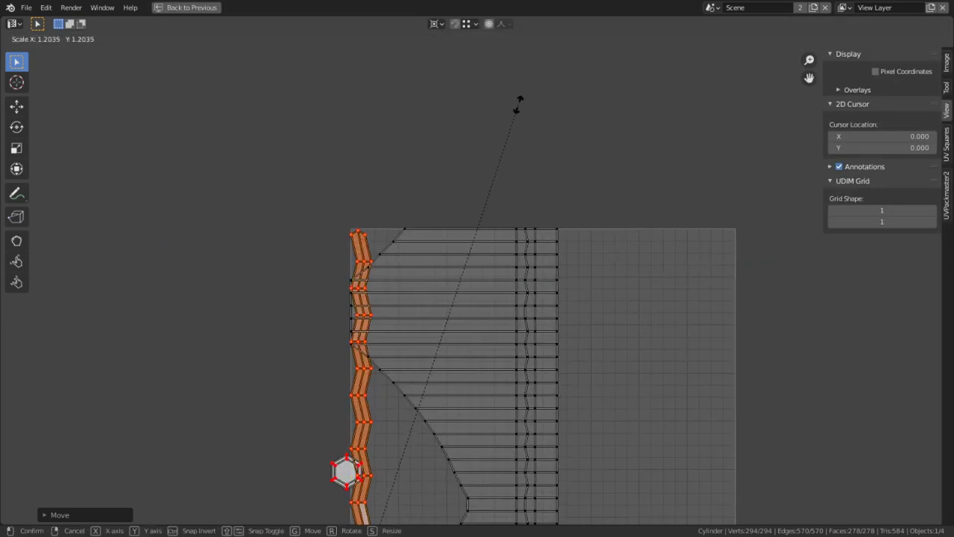
left_click(525, 89)
Step: Move the zigzag band island about 0.55 along X, just past the narrow pipe strip
key("g")
key("x")
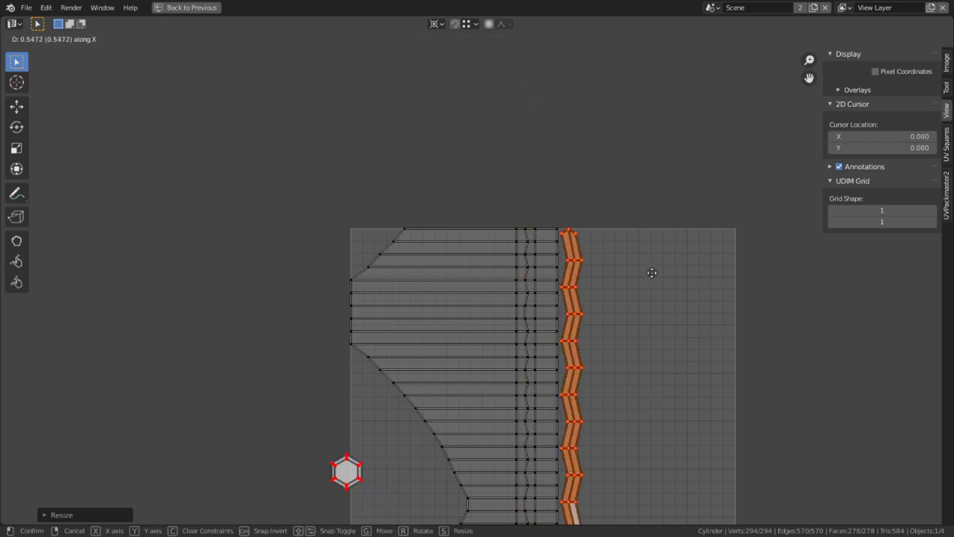
left_click(652, 273)
Step: Select the hexagonal cap island and move it into the UV square's origin corner beside the curved pipe outline
middle_click_drag(436, 358, 454, 249)
key("alt+a")
key("c")
left_click(369, 362)
right_click(368, 365)
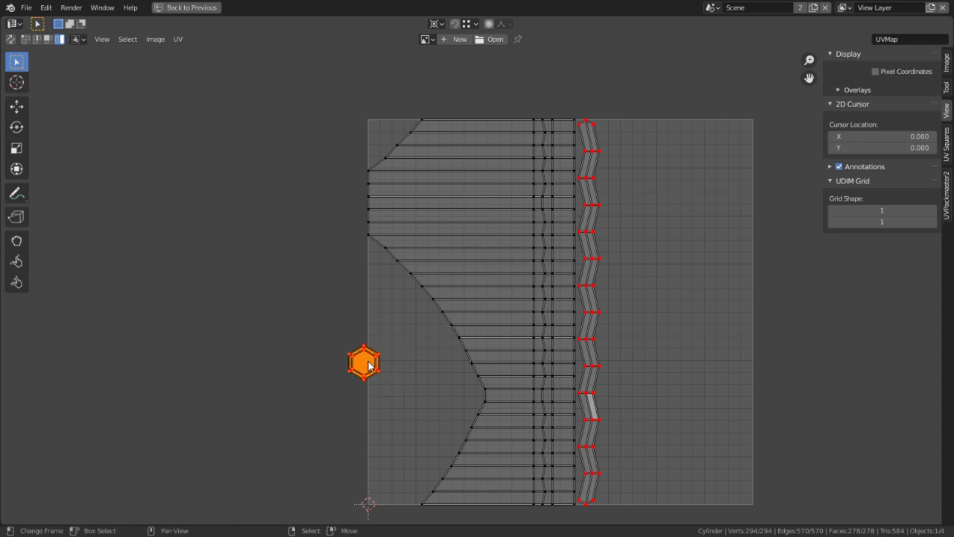
key("g")
left_click(387, 489)
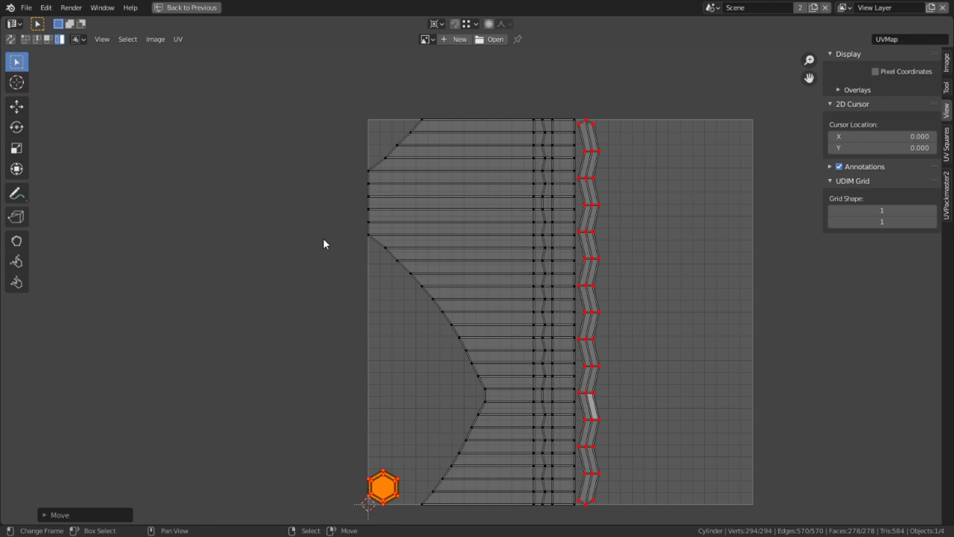
right_click(575, 275)
key("g")
right_click(583, 294)
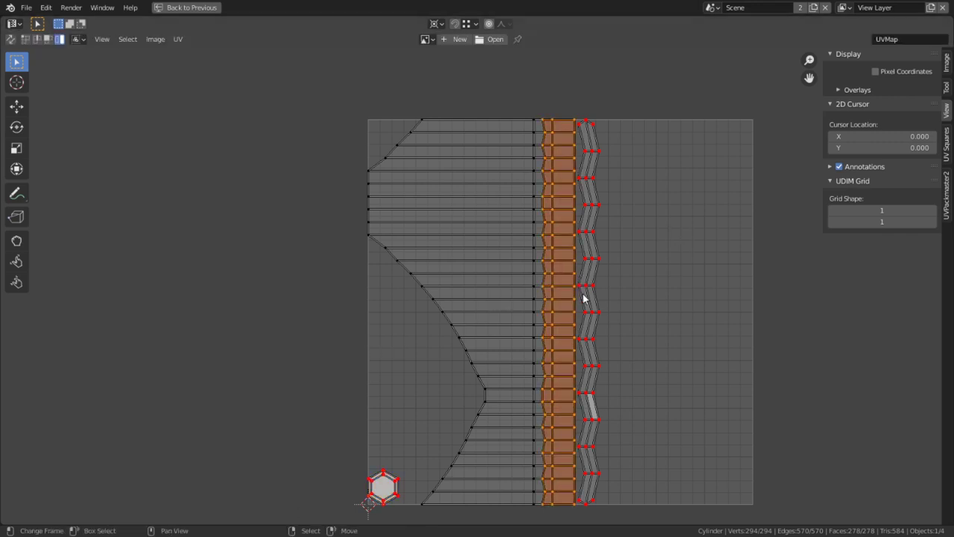
Step: Shift the zigzag band island slightly farther from the pipe strip to leave a small gap between them
right_click(584, 297)
key("g")
left_click(648, 343)
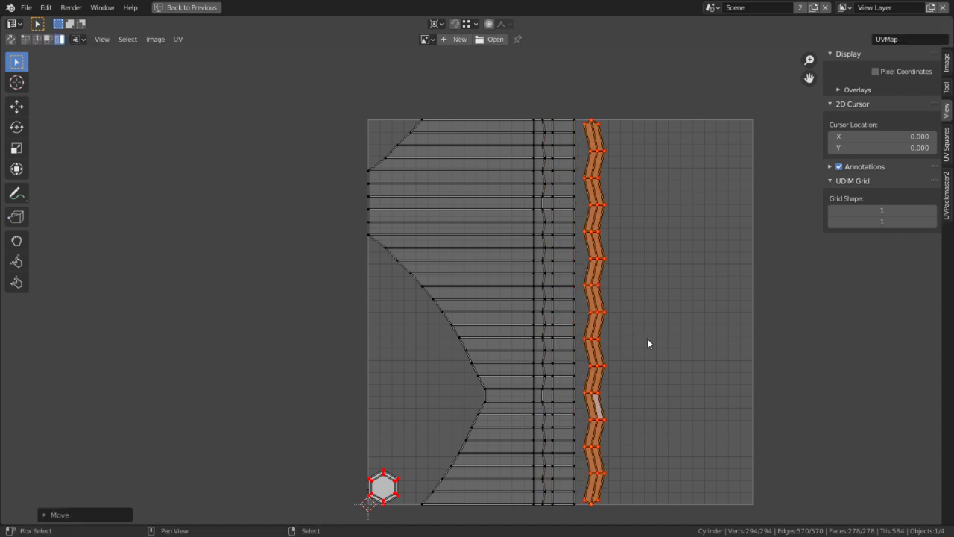
middle_click_drag(647, 341, 535, 293)
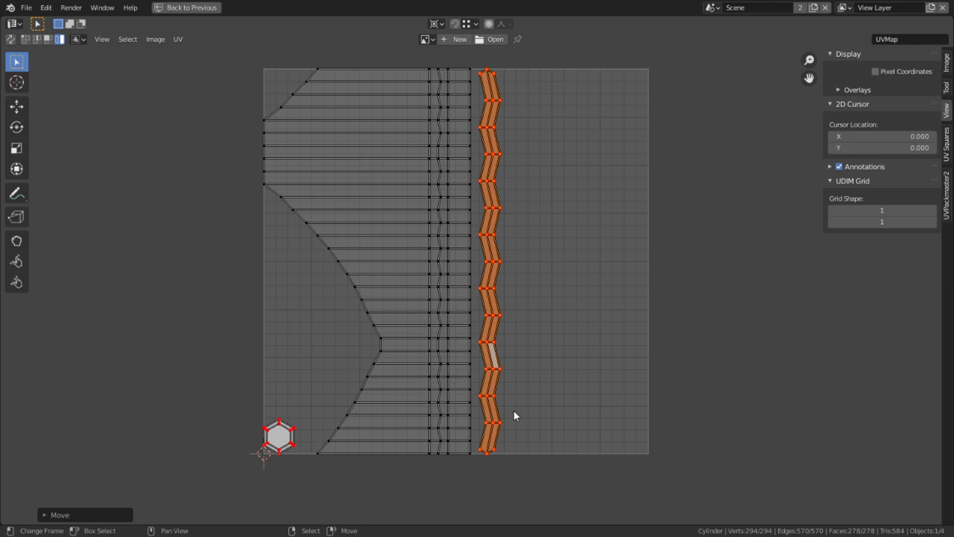
Step: Leave Edit Mode and examine the pan flute from several sides in a maximized 3D view
key("Tab")
key("Tab")
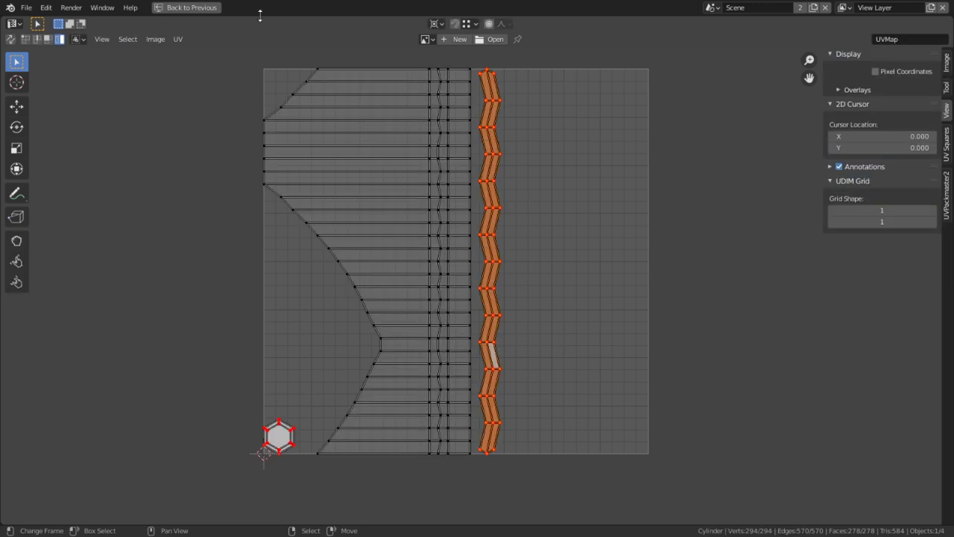
left_click(186, 8)
middle_click_drag(508, 247, 455, 335)
key("Tab")
key("alt+a")
scroll(624, 285, "down", 3)
key("ctrl+space")
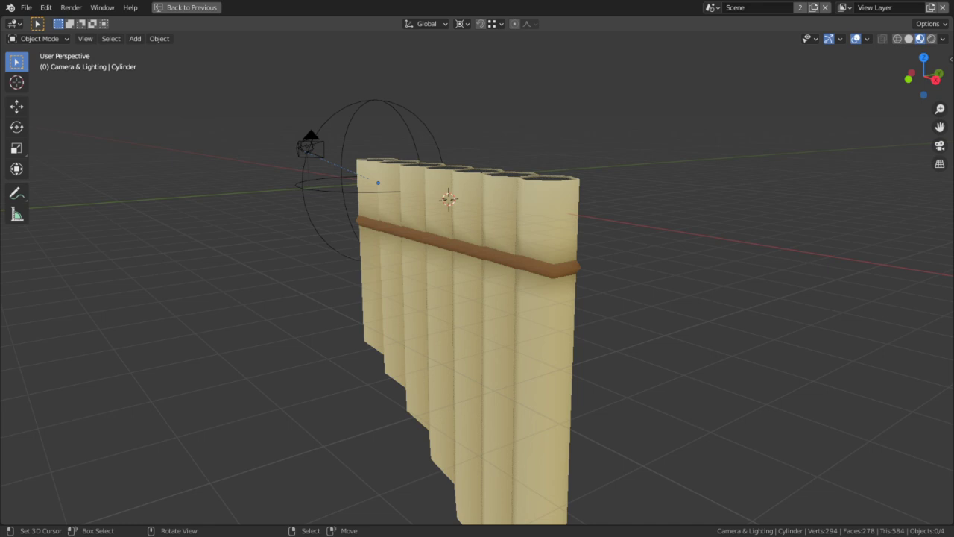
middle_click_drag(146, 311, 449, 320)
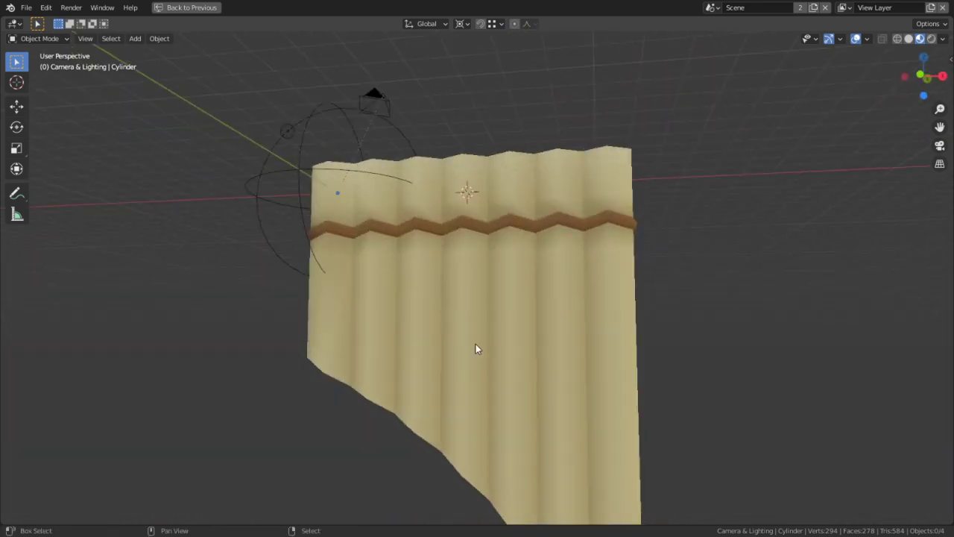
middle_click_drag(596, 374, 597, 324, "shift")
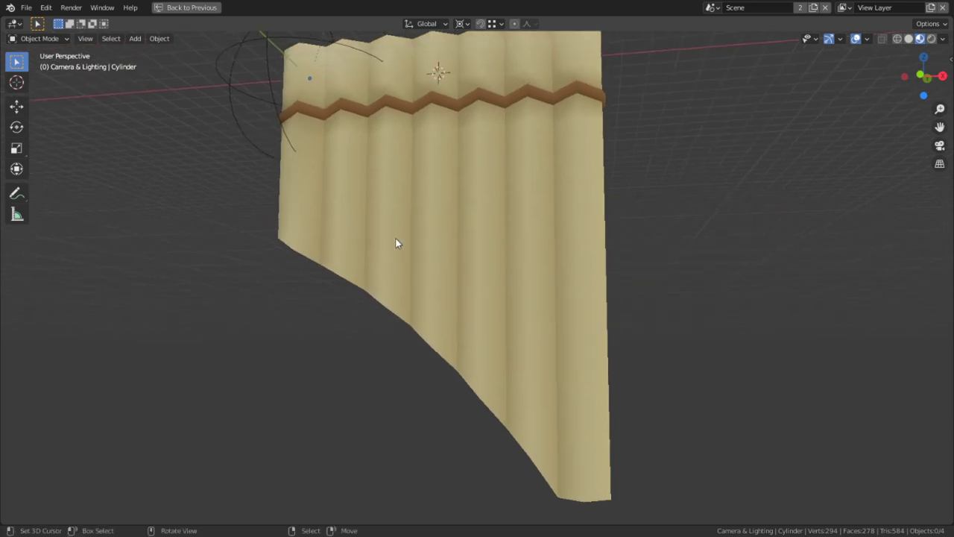
Step: Open the pan flute mesh in Edit Mode and select the inner hexagonal end face of the longest pipe
left_click(504, 305)
middle_click_drag(505, 304, 526, 283)
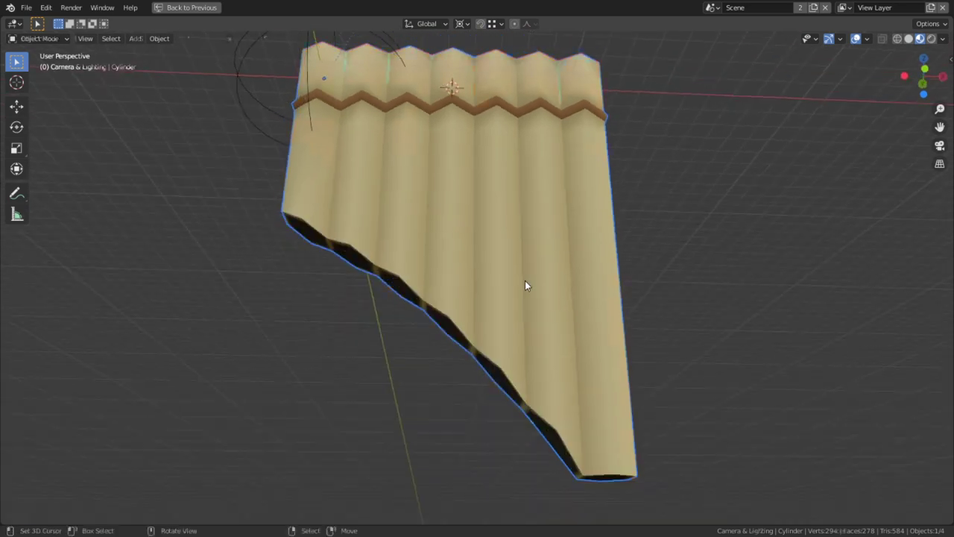
key("Tab")
middle_click_drag(585, 464, 581, 412)
right_click(625, 372)
key("c")
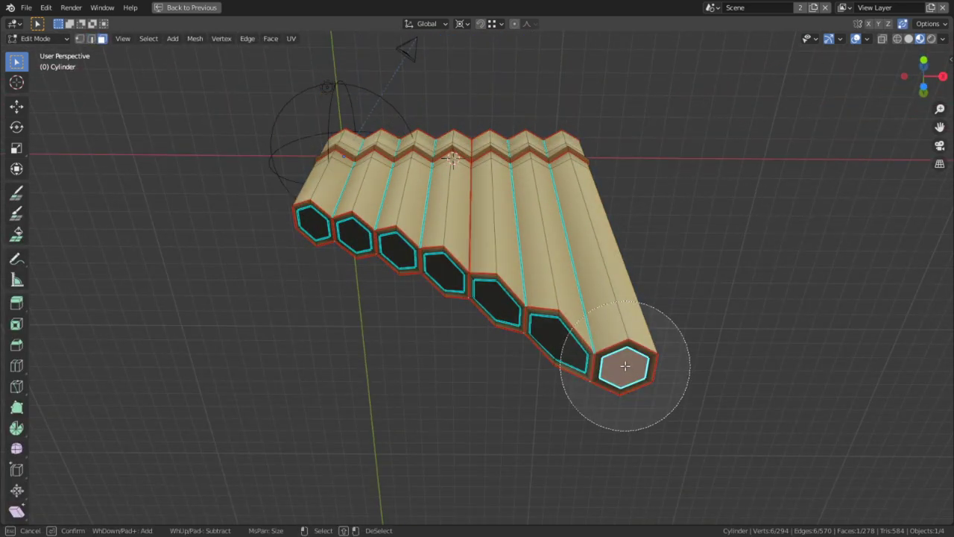
right_click(624, 368)
Step: Extend the selection to the rim faces surrounding the longest pipe's end face using Circle Select
scroll(622, 368, "up", 3)
scroll(644, 381, "up", 3)
key("c")
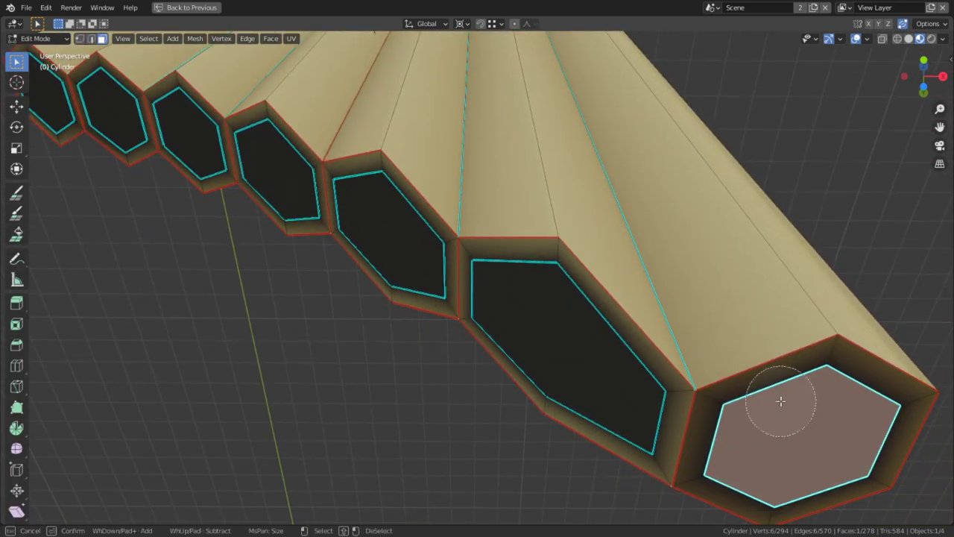
left_click(777, 414)
mouse_move(777, 414)
left_mouse_down()
mouse_move(746, 465)
mouse_move(815, 471)
mouse_move(870, 403)
left_mouse_up()
right_click(870, 403)
scroll(467, 281, "down", 4)
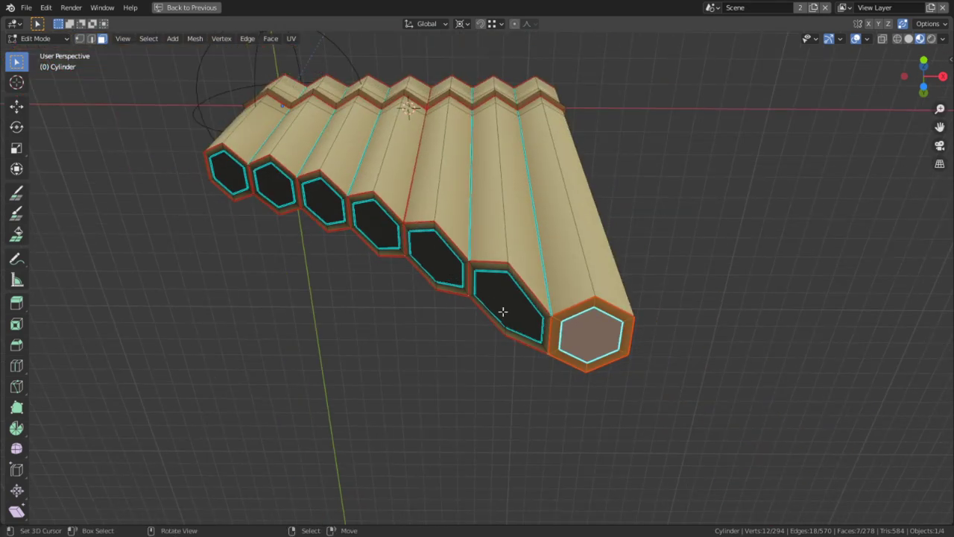
Step: Select the loop of long pipe faces below the zigzag band and hide it
mouse_move(502, 315)
middle_mouse_down()
mouse_move(527, 333)
mouse_move(533, 366)
mouse_move(488, 326)
middle_mouse_up()
left_click(548, 211, "alt+shift")
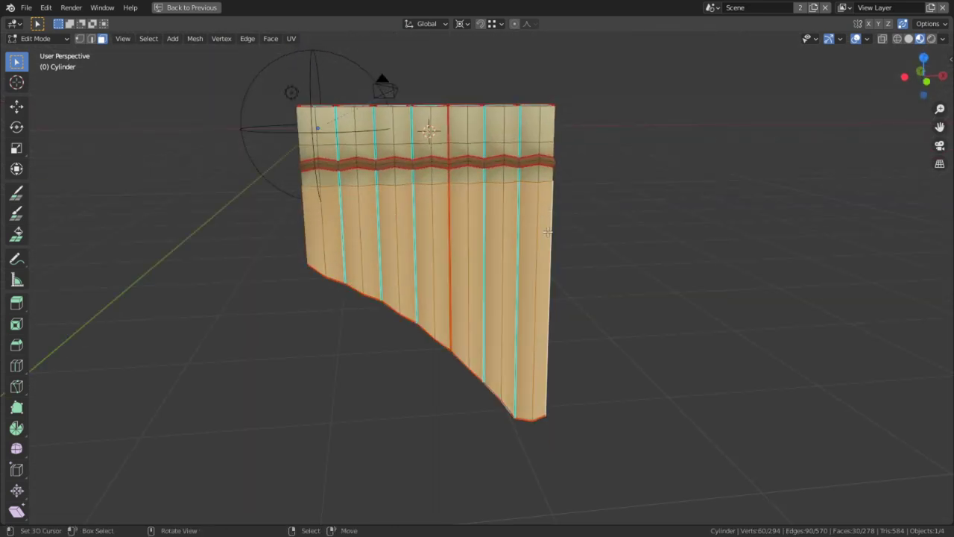
key("h")
middle_click_drag(569, 279, 556, 201)
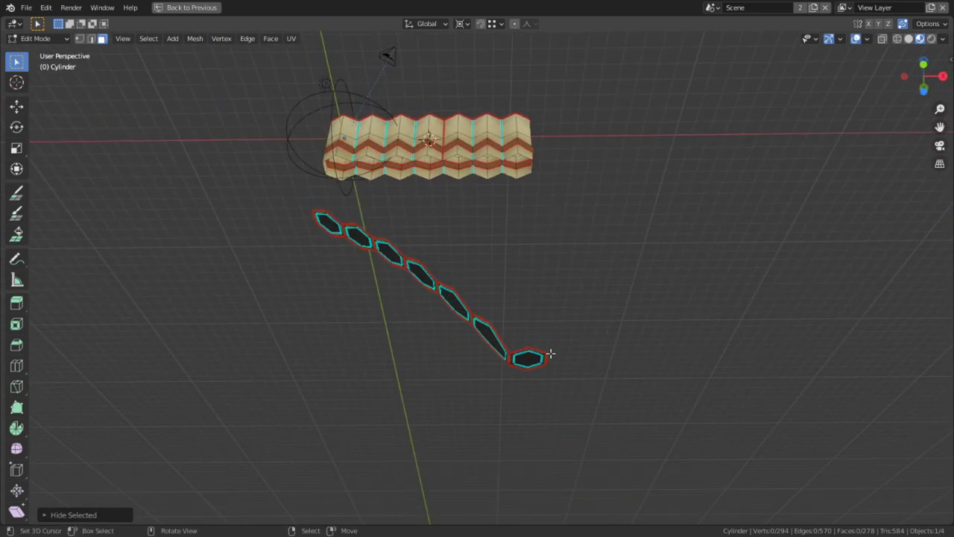
Step: Select the longest pipe's end cap with its rim faces and place the 3D cursor at the cap's center
left_click(527, 358)
scroll(524, 349, "up", 5)
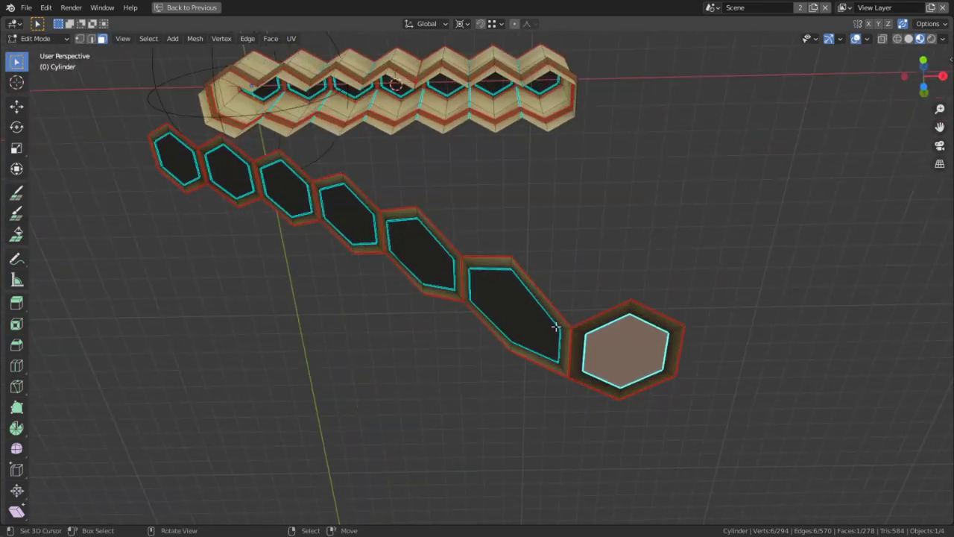
key("c")
mouse_move(610, 333)
left_mouse_down()
mouse_move(615, 377)
mouse_move(589, 357)
mouse_move(655, 334)
left_mouse_up()
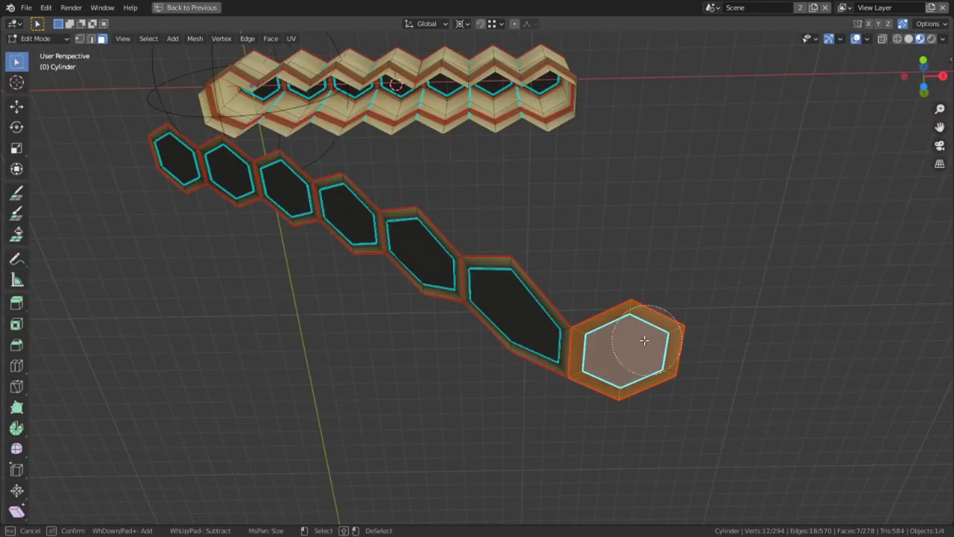
key("Escape")
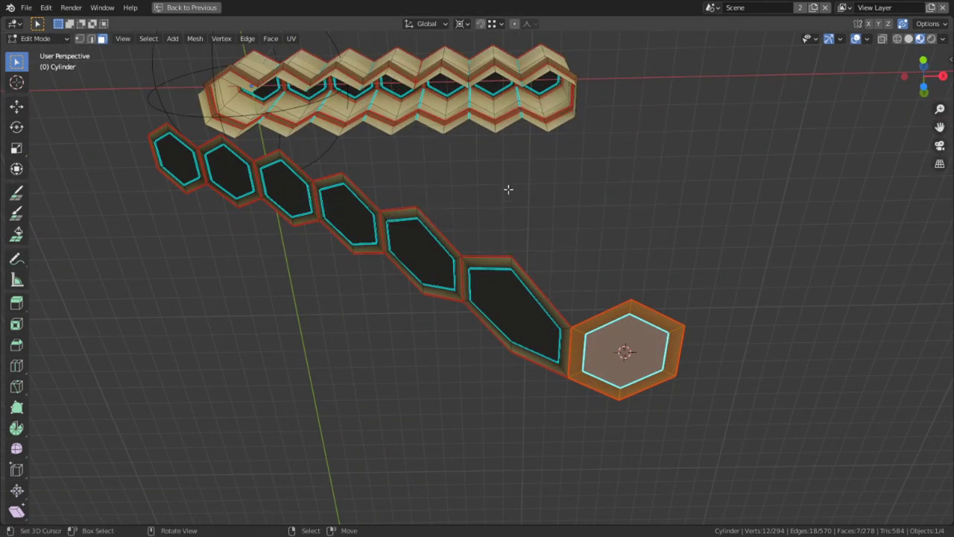
Step: Enable proportional editing and hide the remaining upper pipe section as a linked selection delimited by Normal, leaving the lower end caps
middle_click_drag(509, 190, 485, 159)
left_click(514, 23)
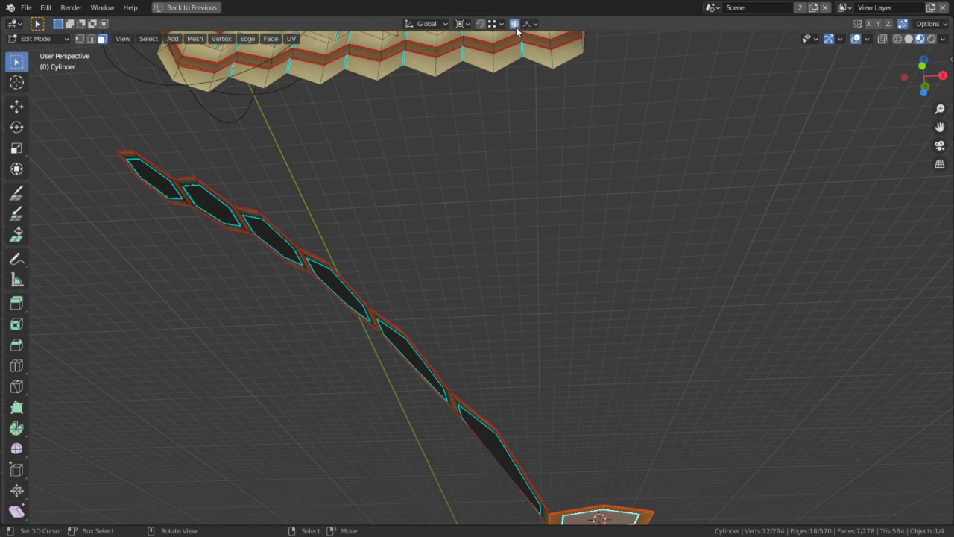
middle_click_drag(516, 30, 526, 218)
left_click(575, 163)
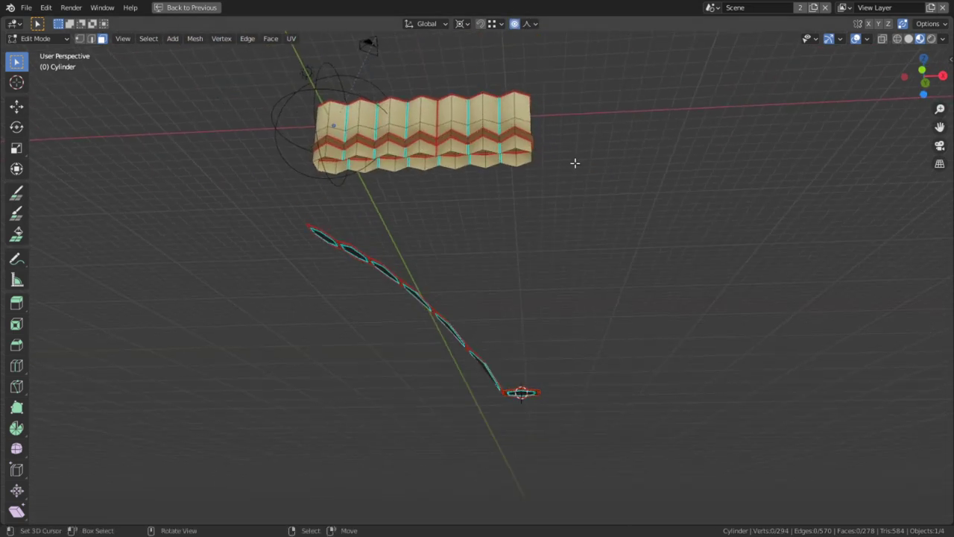
key("l")
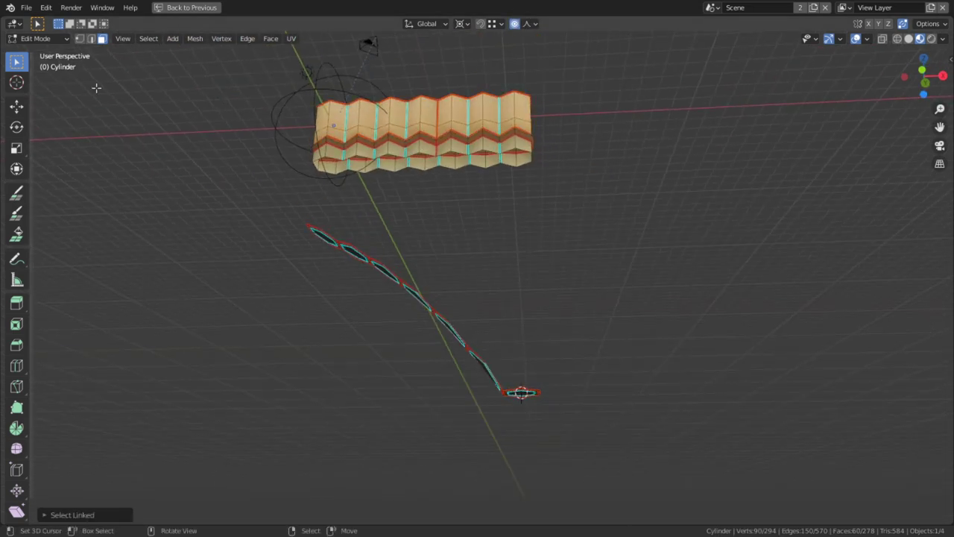
left_click(67, 514)
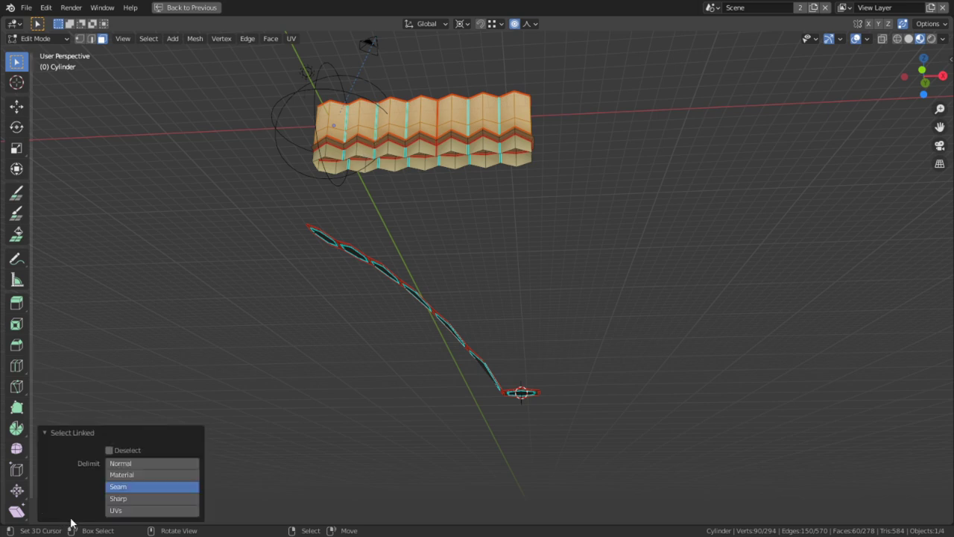
left_click(126, 465)
key("h")
scroll(529, 396, "up", 3)
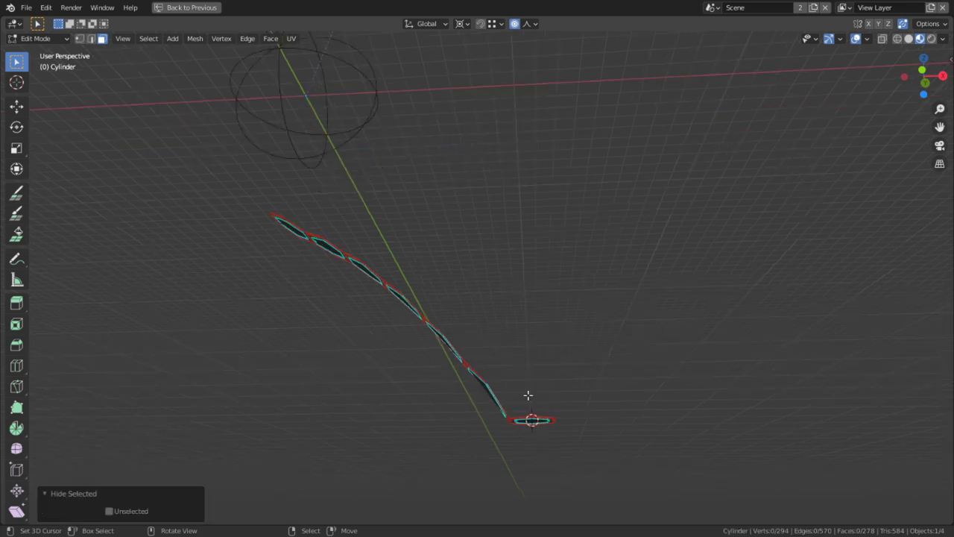
Step: Select only the longest pipe's end cap with its rim as a linked selection delimited by Seam
key("l")
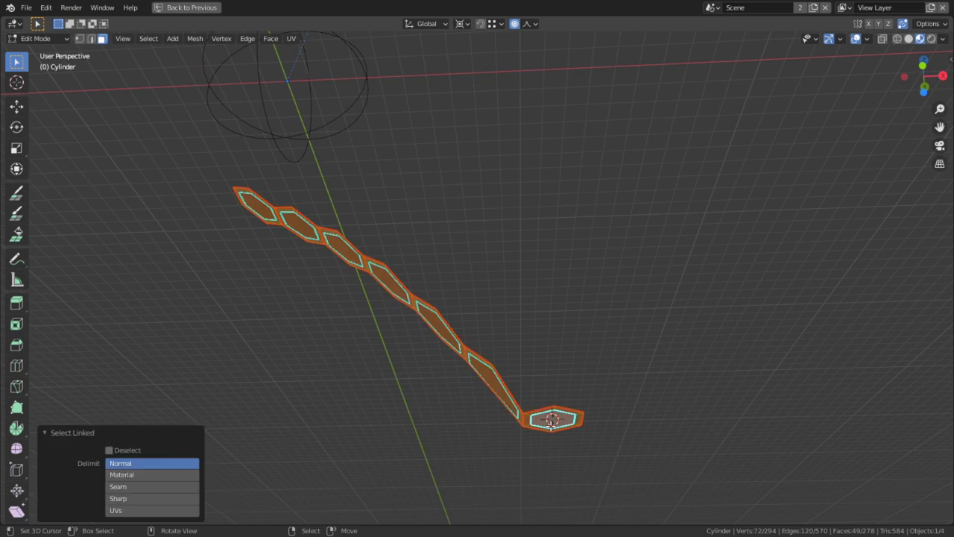
left_click(144, 486)
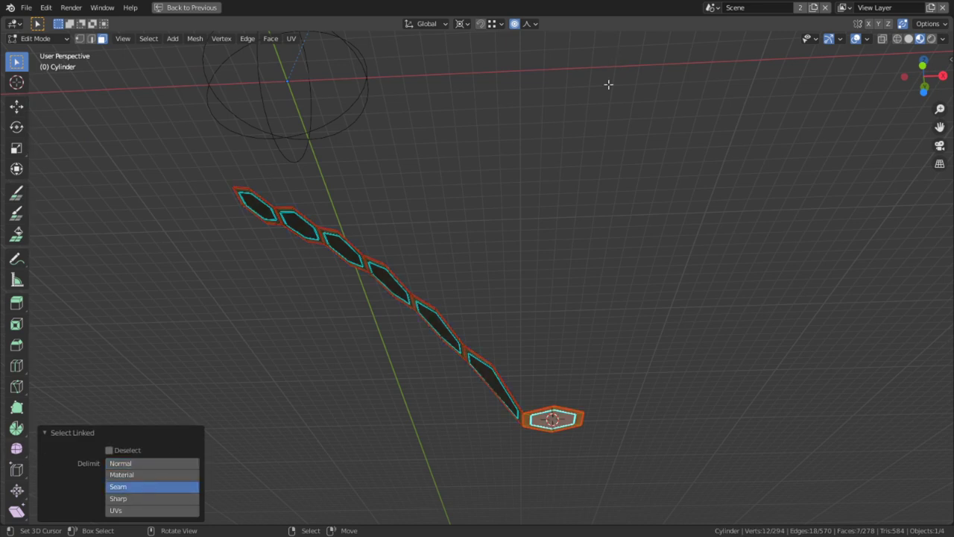
key("s")
key("z")
right_click(554, 244)
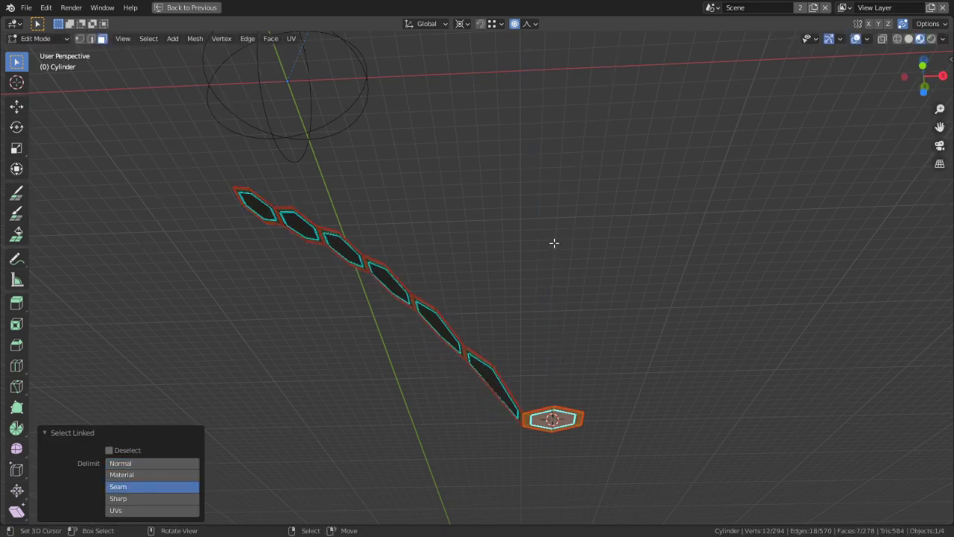
Step: Set the proportional falloff to Sphere and scale the selected end cap to about 0.285 along Z, affecting the neighboring caps
left_click(536, 23)
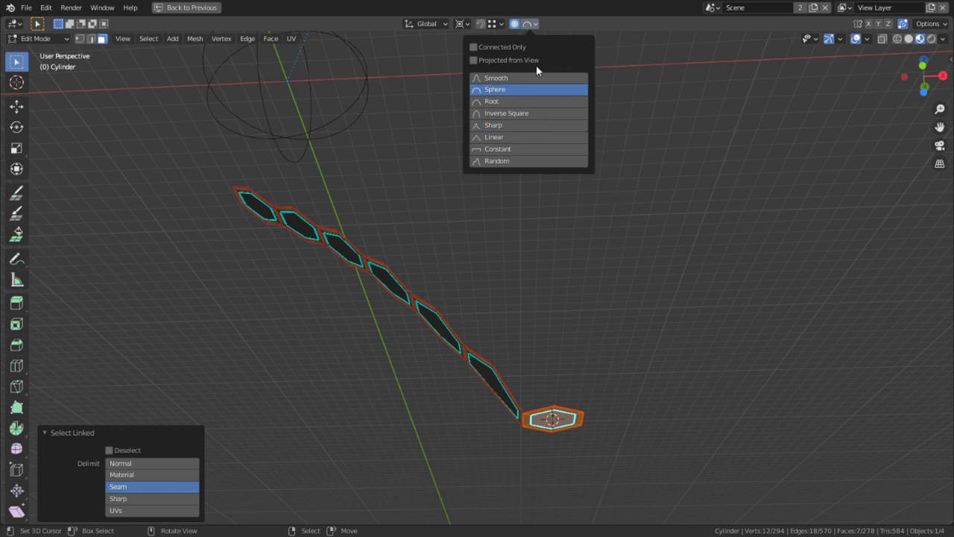
left_click(537, 89)
key("g")
key("z")
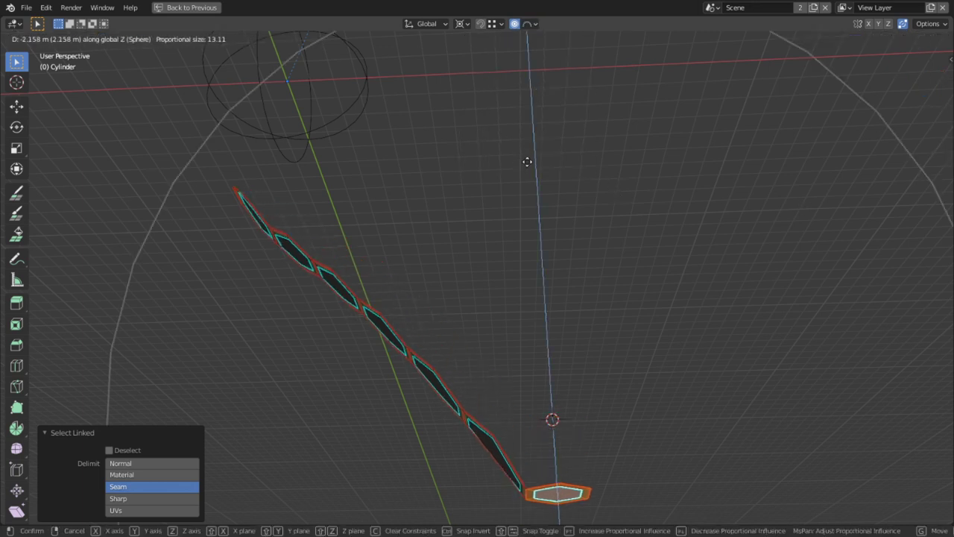
right_click(527, 161)
key("s")
key("z")
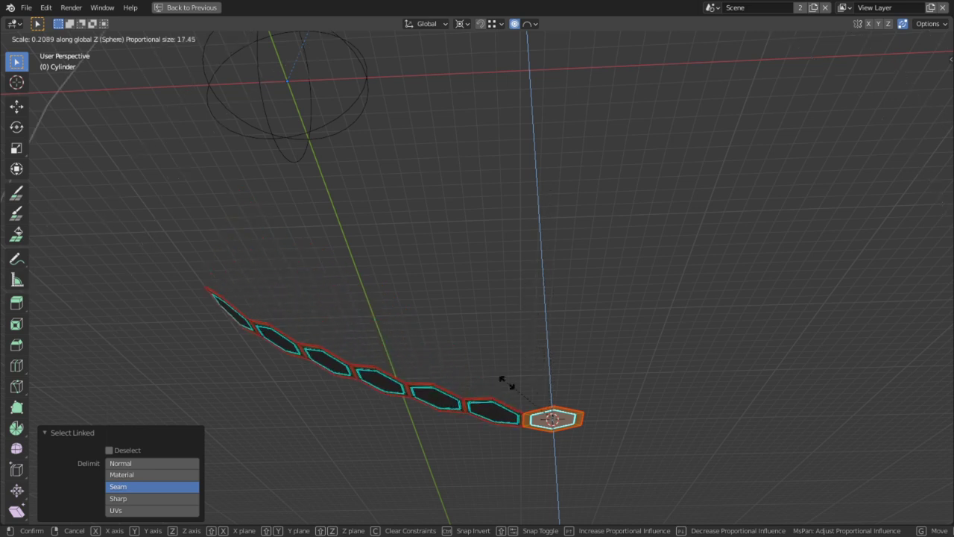
scroll(501, 380, "down", 2)
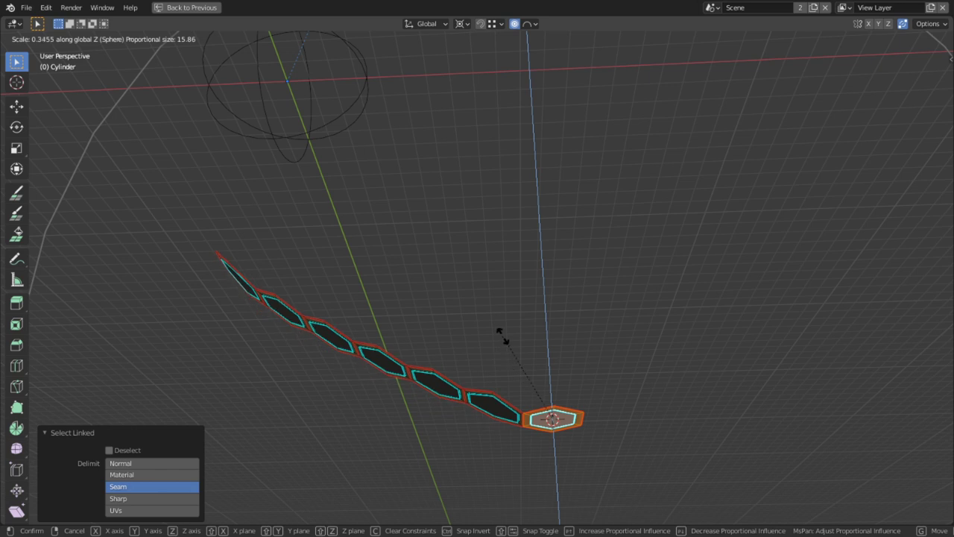
left_click(493, 366)
middle_click_drag(493, 366, 499, 392)
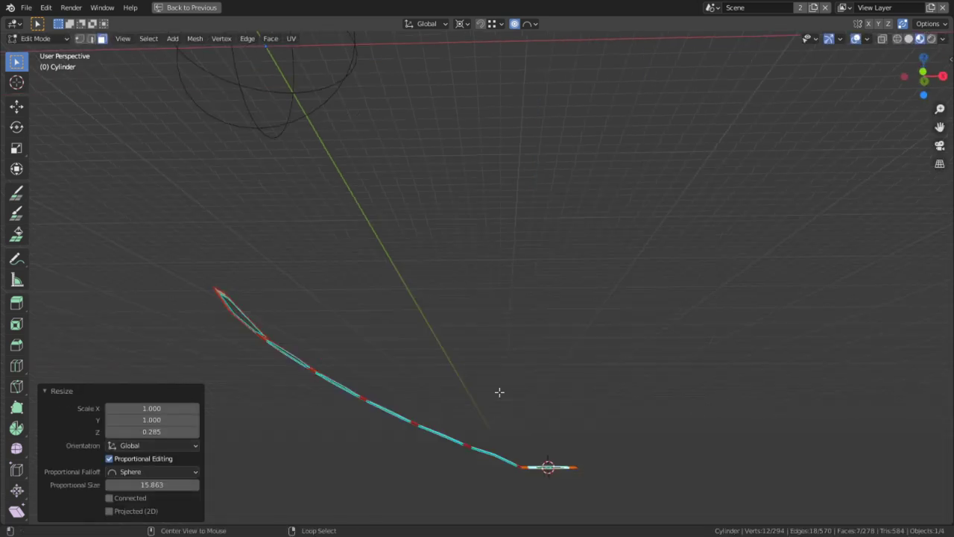
Step: Reveal the hidden pipe faces to check the shape, and undo both the reveal and the Z scaling
key("alt+h")
scroll(499, 392, "down", 2)
key("ctrl+z")
key("ctrl+z")
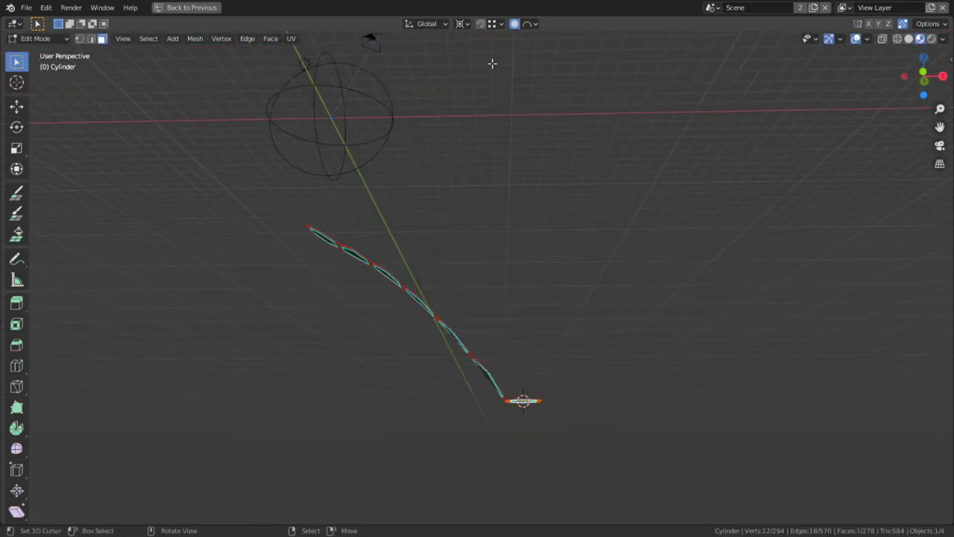
Step: Switch the proportional falloff to Sharp and try moving the longest pipe's end cap down along Z
middle_click_drag(551, 205, 552, 222)
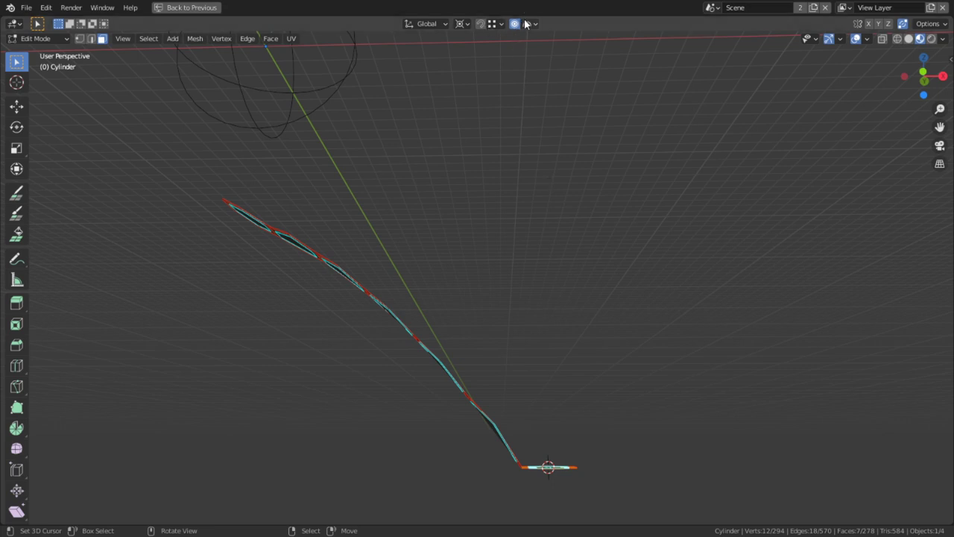
left_click(533, 28)
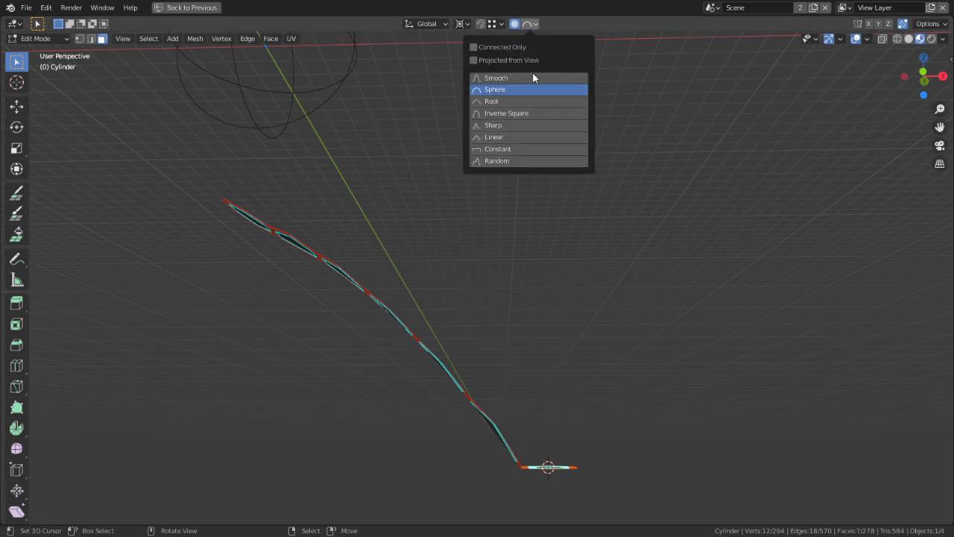
left_click(507, 126)
key("g")
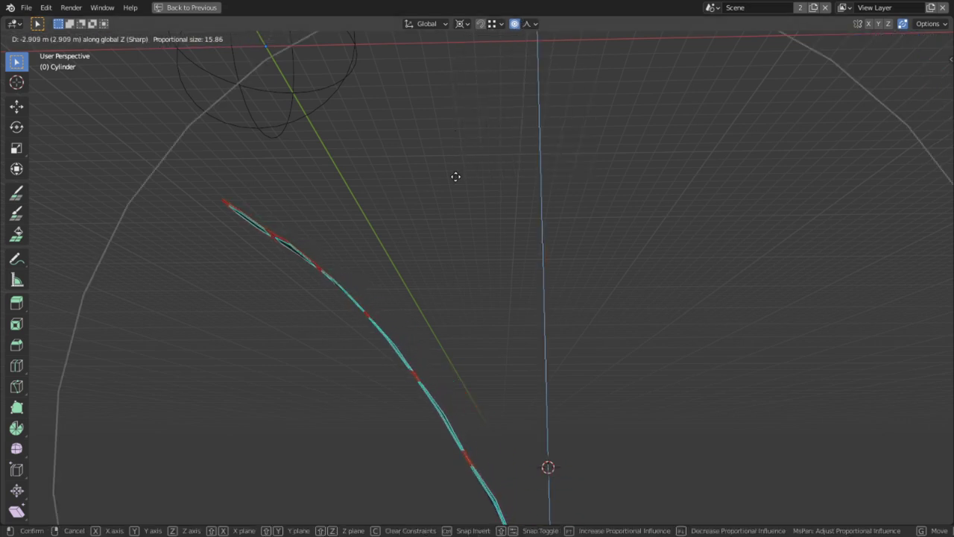
right_click(464, 181)
Step: Scale the end cap to about 0.88 along Z with Sharp falloff and a proportional size of about 28.1
key("s")
key("z")
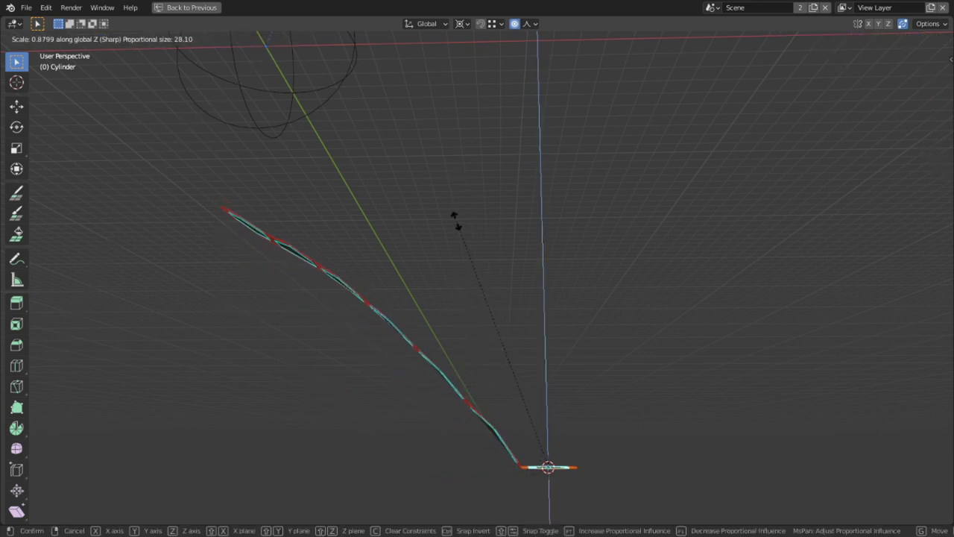
left_click(455, 220)
Step: Reveal the hidden faces and run Tris to Quads, and undo these changes together with the Z scaling
scroll(461, 270, "down", 1)
key("alt+h")
key("alt+j")
middle_click_drag(464, 311, 464, 316)
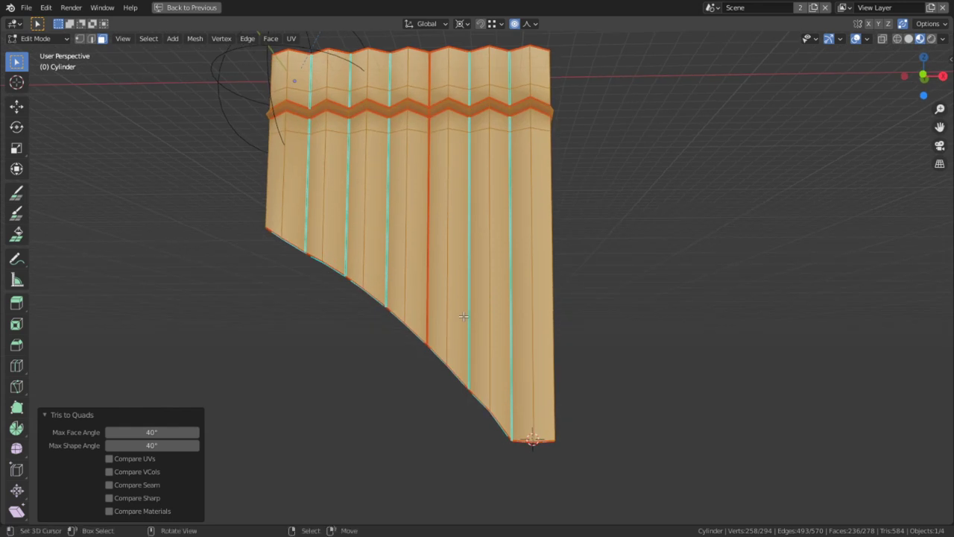
key("ctrl+z")
key("ctrl+z")
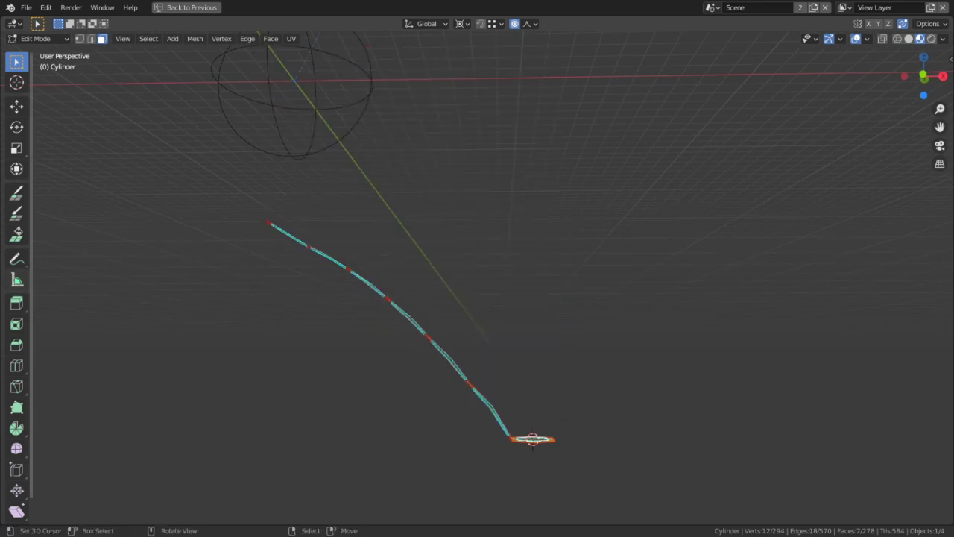
Step: Select the shortest pipe's end cap with its rim and try lowering it about 2.17 m along Z with Sharp proportional falloff
middle_click_drag(293, 390, 331, 149)
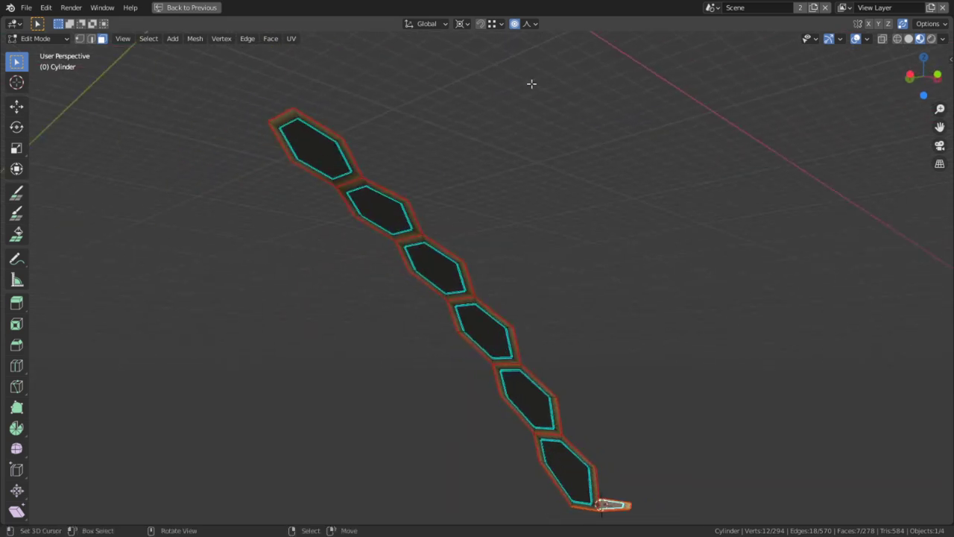
key("alt+a")
key("l")
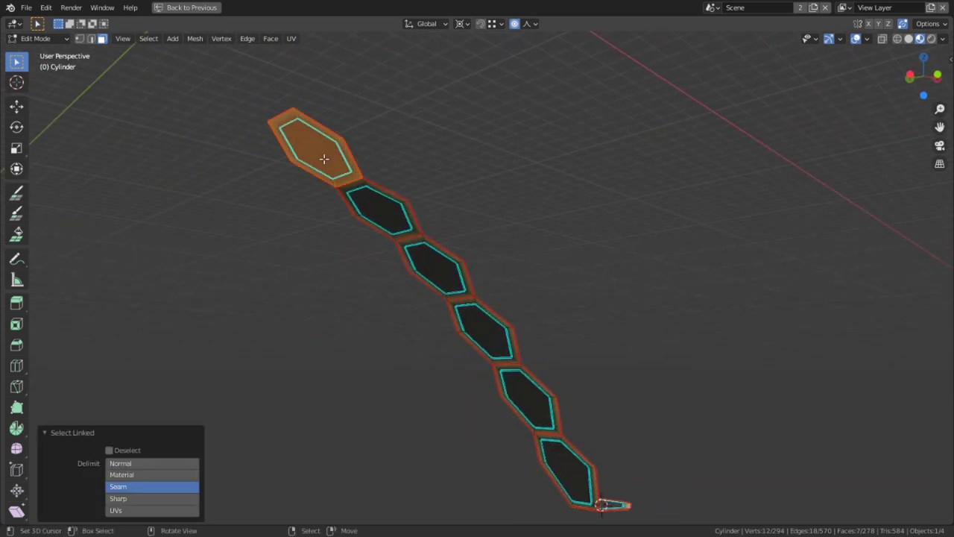
middle_click_drag(387, 201, 408, 210)
key("g")
key("z")
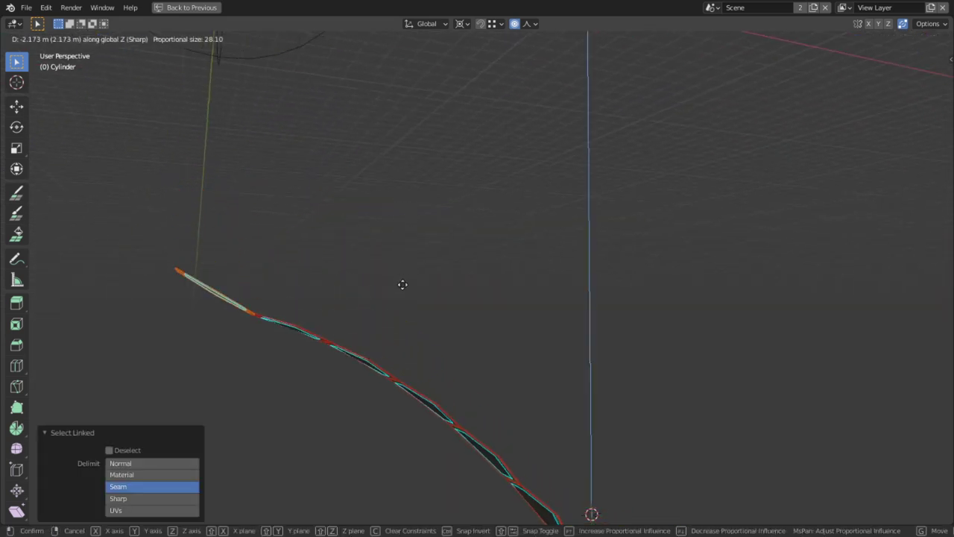
scroll(402, 285, "up", 2)
scroll(402, 285, "up", 2)
key("Escape")
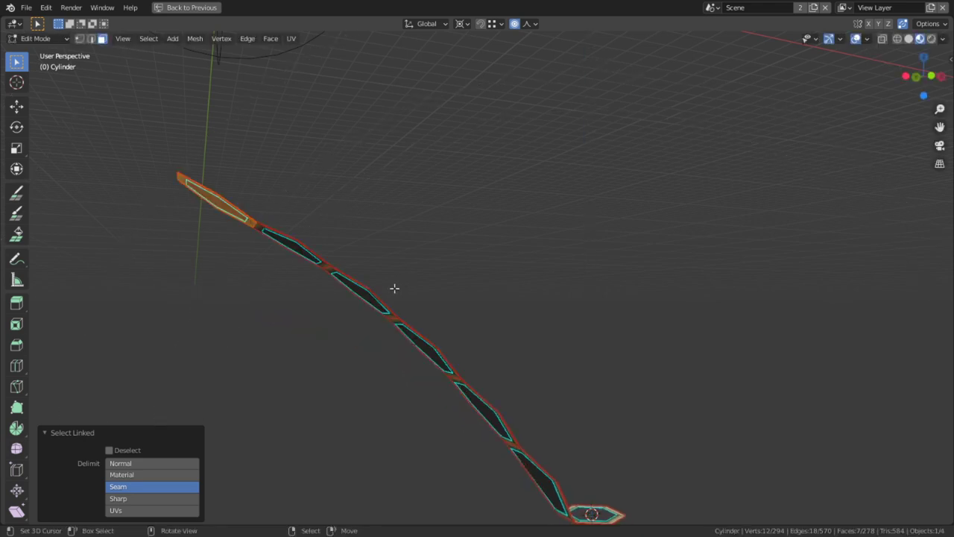
Step: Try lowering the shortest pipe's outer bottom edge about 3.41 m along Z with Sharp falloff and a proportional size of 13.11
key("2")
right_click(235, 179)
middle_click_drag(343, 159, 332, 157)
key("g")
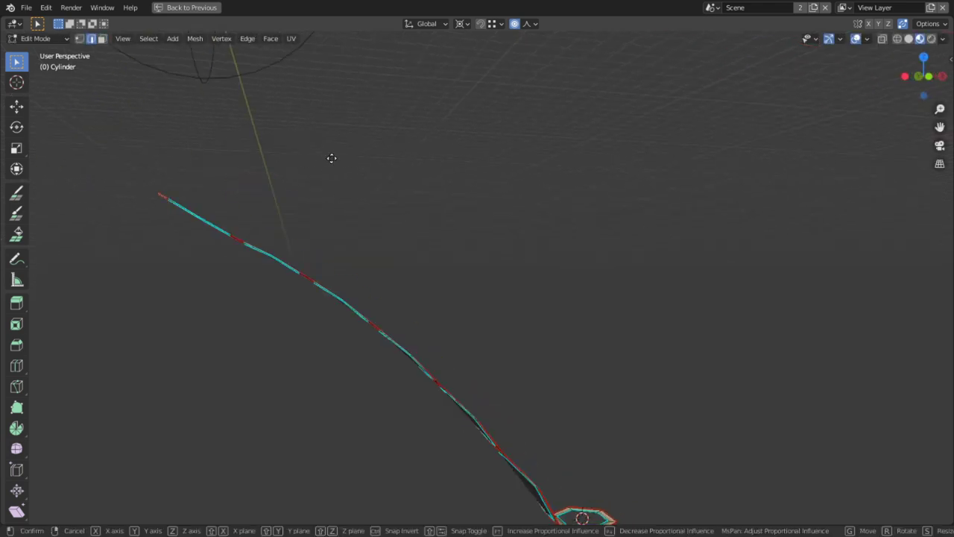
key("z")
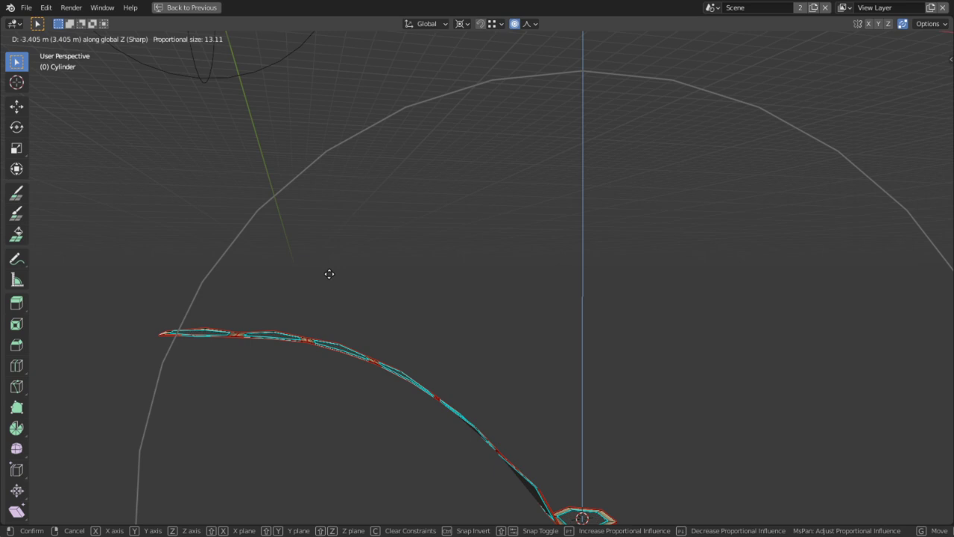
left_click(330, 273)
middle_click_drag(330, 273, 381, 292)
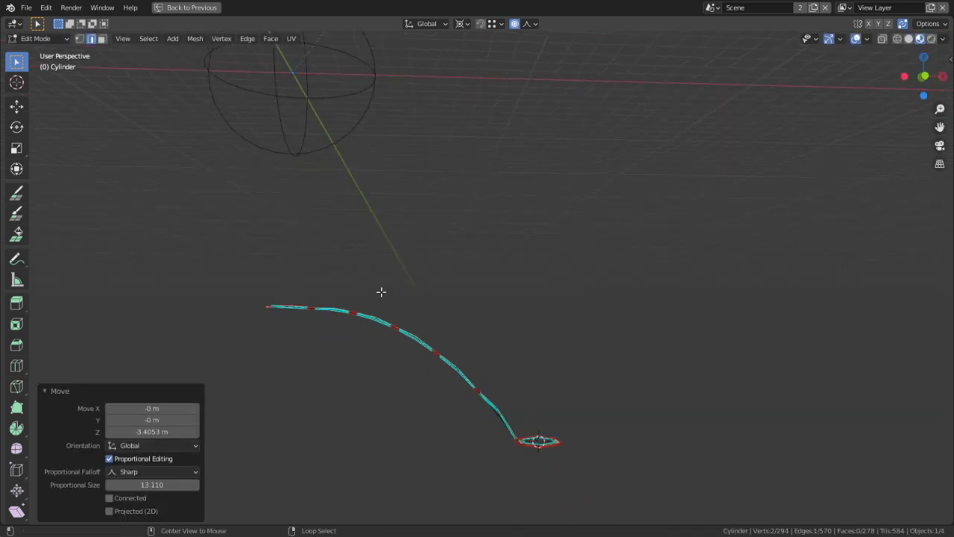
key("alt+h")
key("h")
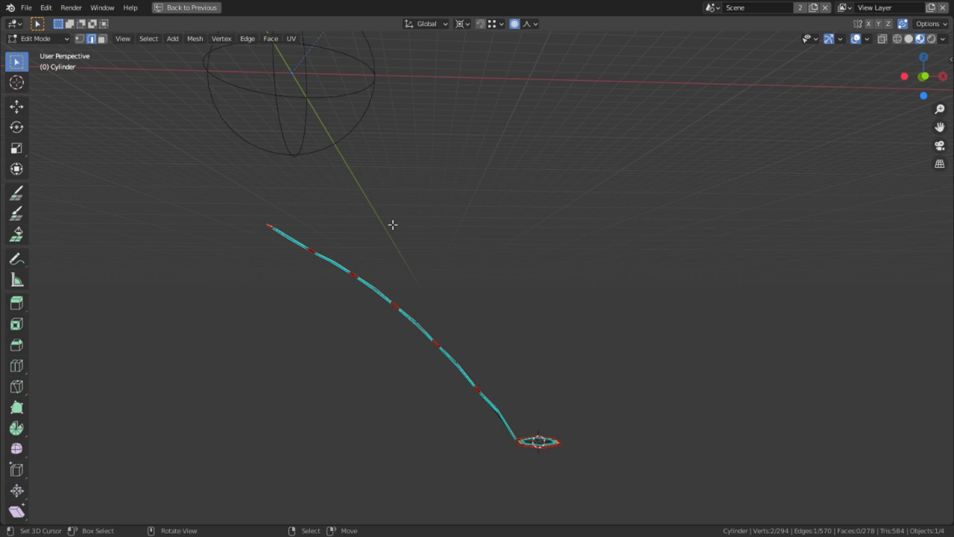
Step: Check the whole flute in Object Mode, return to Edit Mode and reveal the hidden geometry, leaving nothing selected
key("Tab")
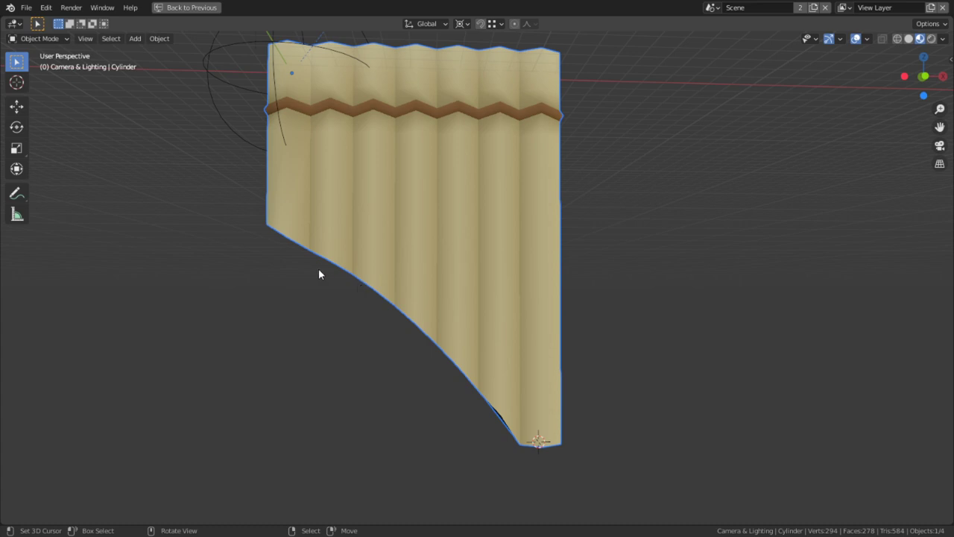
key("Tab")
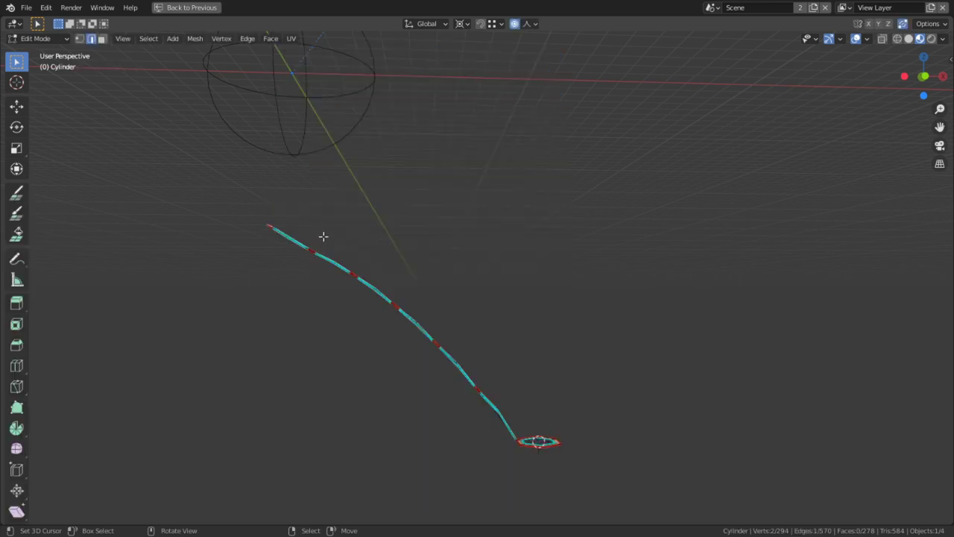
key("Tab")
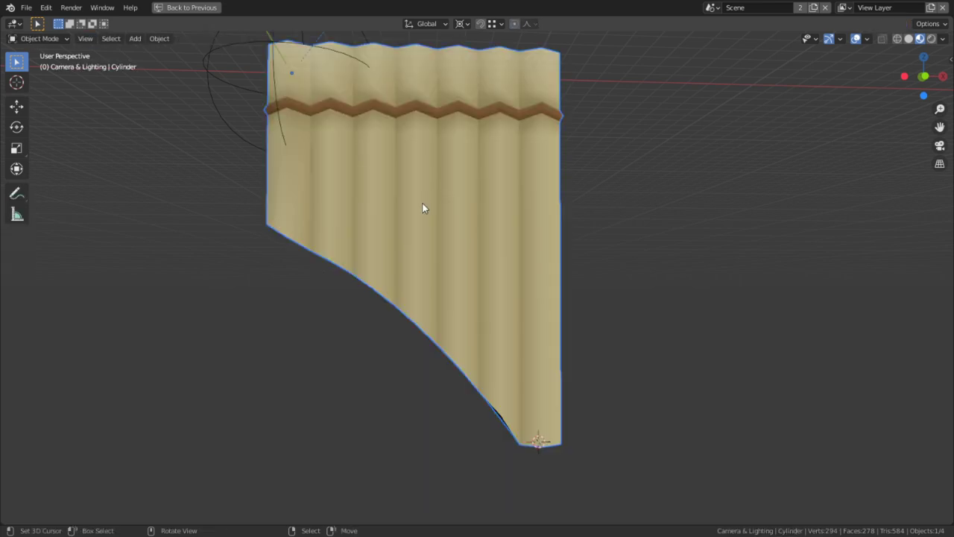
middle_click_drag(422, 207, 484, 264)
key("Tab")
key("alt+h")
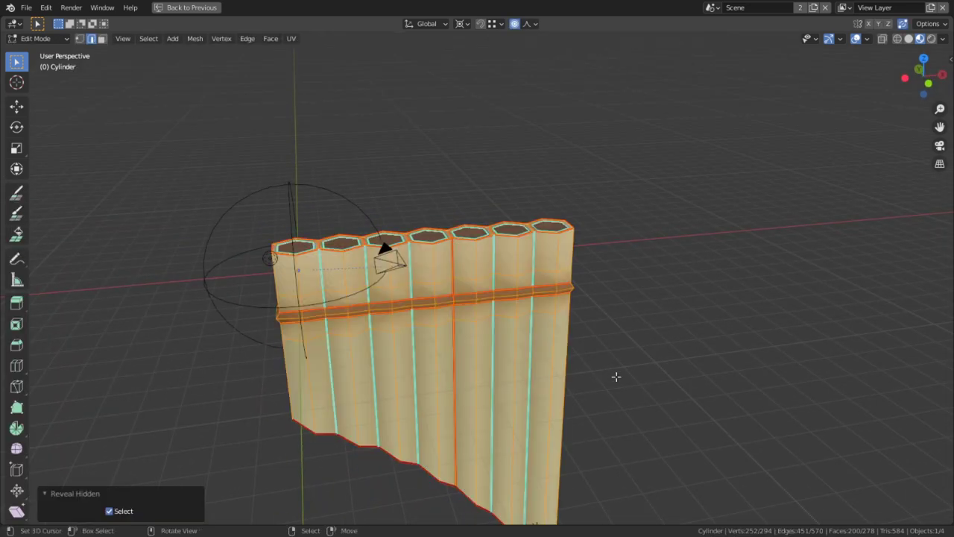
key("alt+a")
Step: Split the ring of long pipe faces below the band from the mesh and move it about 4.31 m down along Z without proportional editing
middle_click_drag(663, 378, 600, 334)
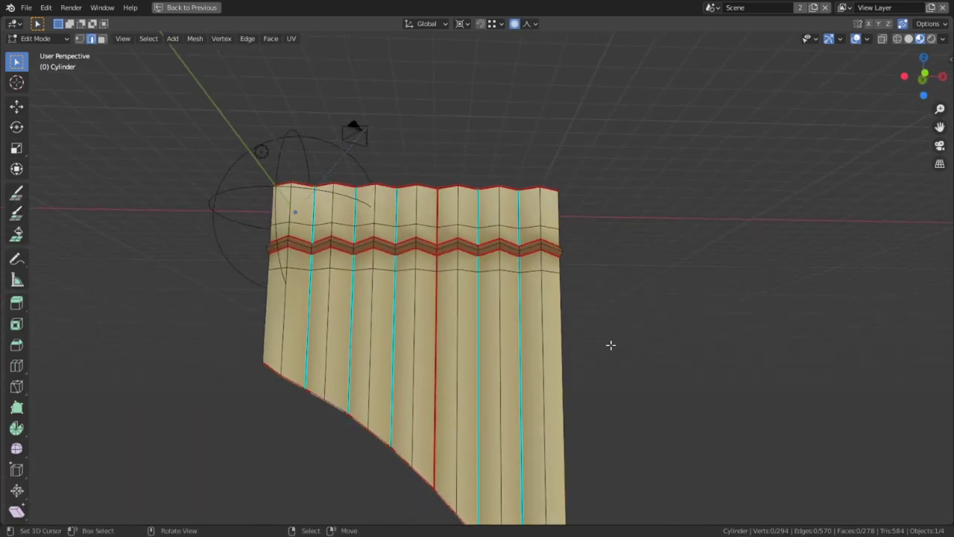
key("3")
right_click(573, 360, "alt")
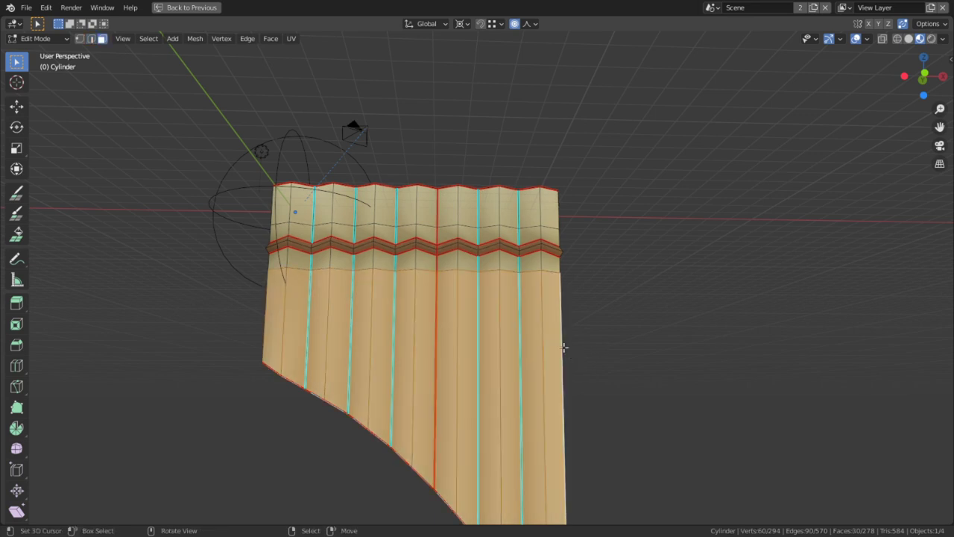
key("g")
key("y")
right_click(579, 363)
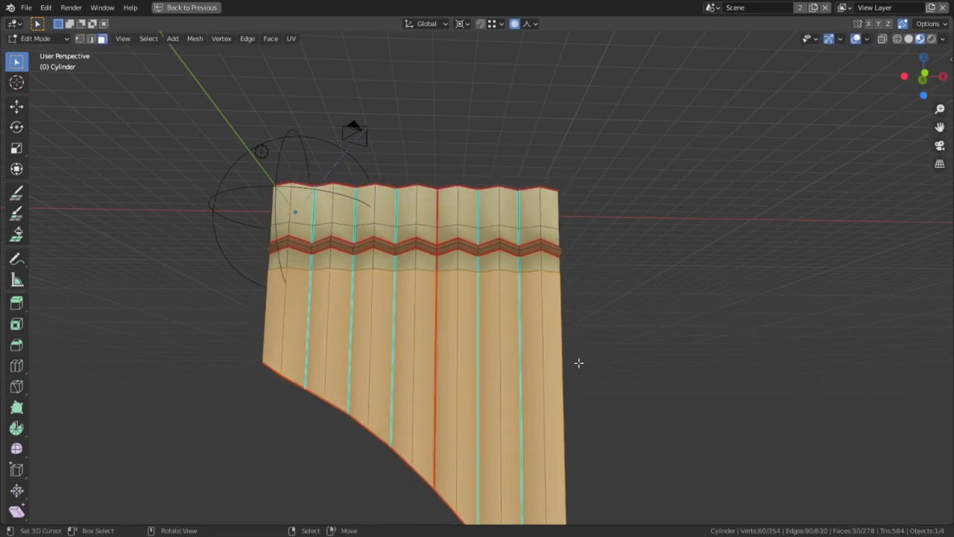
key("g")
key("z")
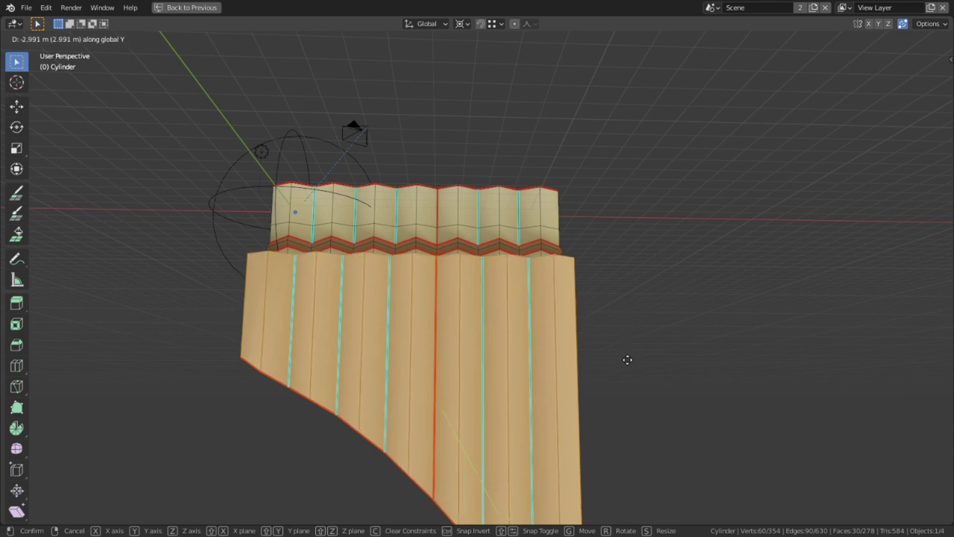
left_click(631, 443)
middle_click_drag(584, 326, 603, 378)
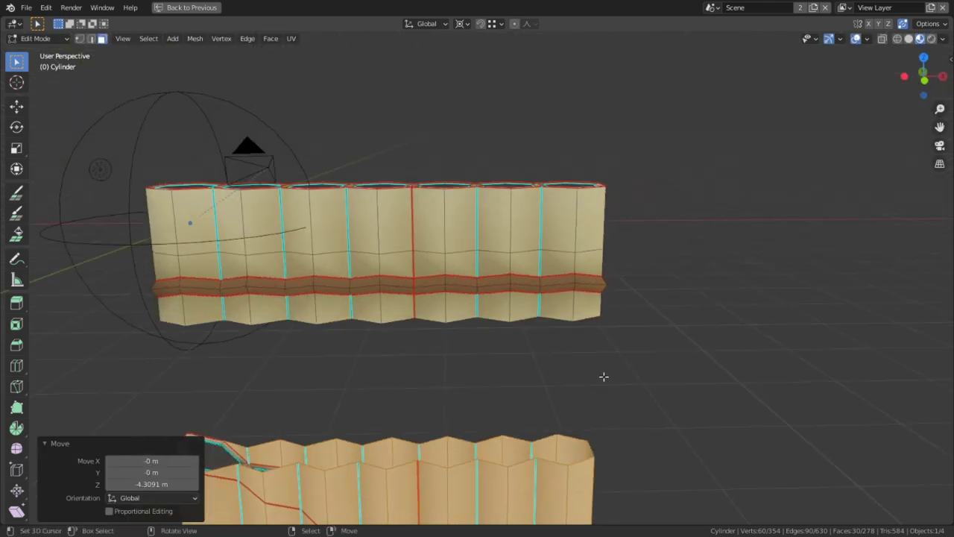
Step: Select the brown binding band from its middle edge loop, grow the selection twice and duplicate it in place
key("alt+a")
key("2")
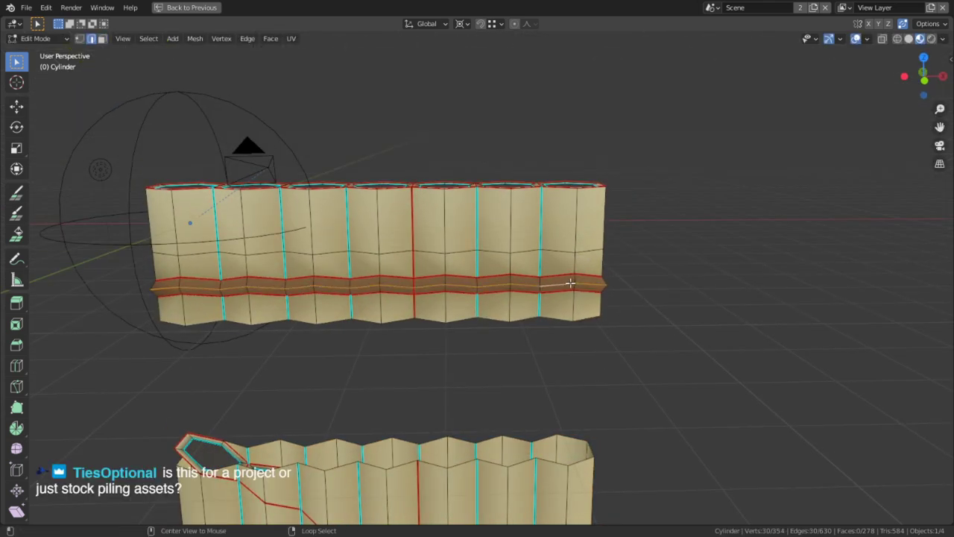
left_click(572, 283, "alt")
key("ctrl+KP_Add")
key("ctrl+KP_Add")
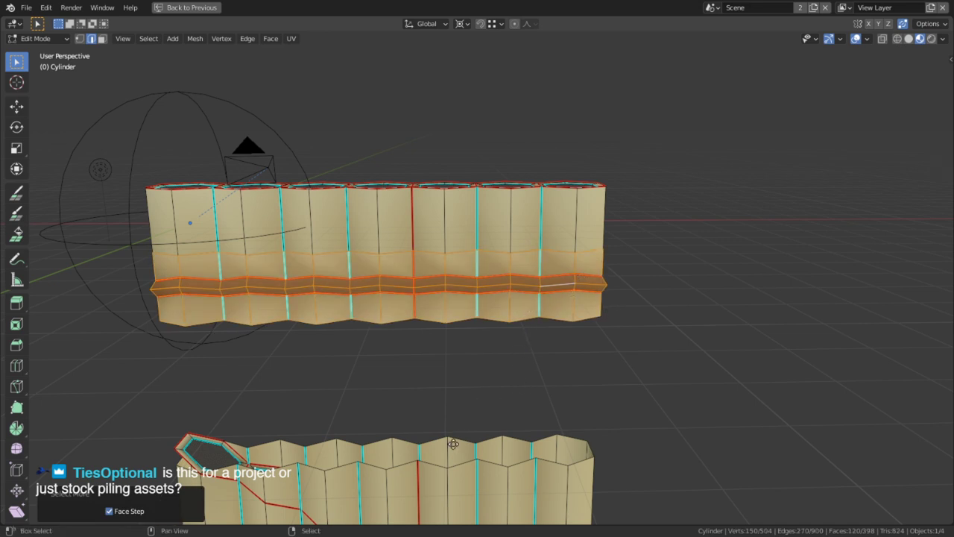
key("shift+d")
key("z")
right_click(427, 497)
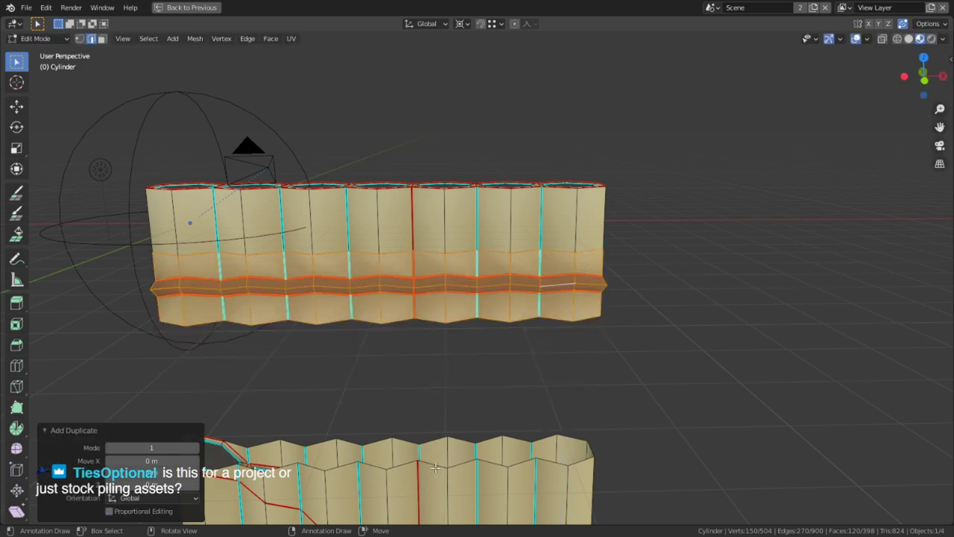
Step: Enable snapping and try moving the duplicated band together with the bottom end caps along Z
middle_click_drag(426, 497, 211, 316)
key("3")
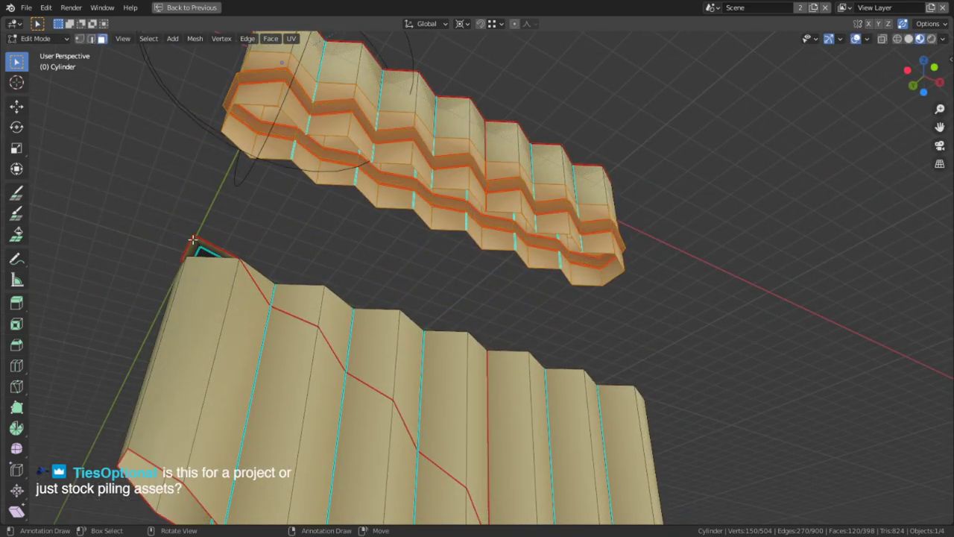
key("l")
middle_click_drag(193, 240, 317, 305)
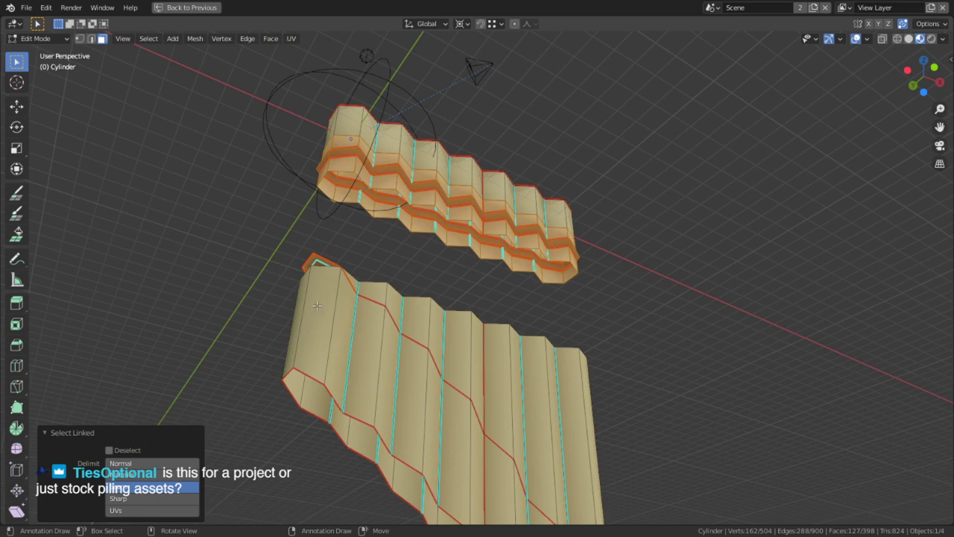
left_click(131, 462)
middle_click_drag(371, 357, 377, 284)
key("shift+Tab")
key("g")
key("z")
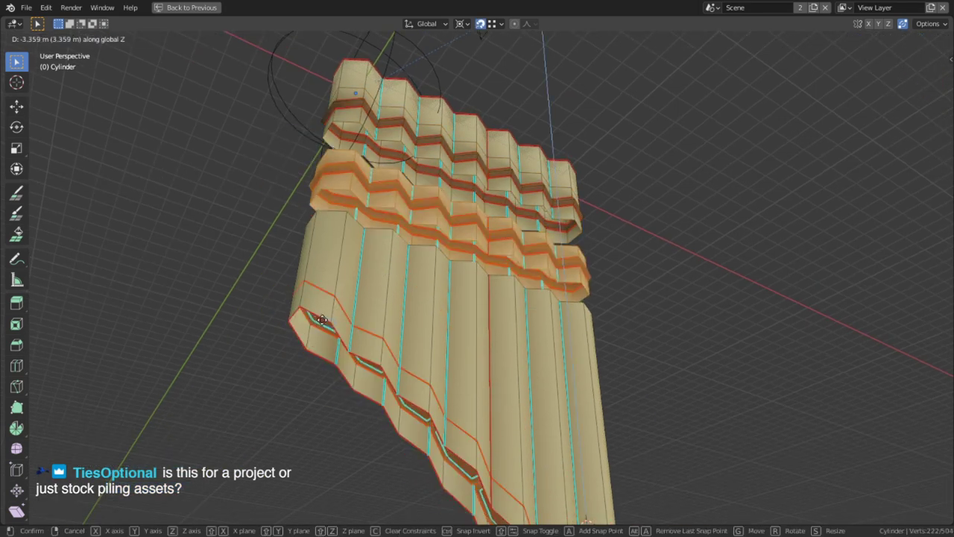
right_click(322, 336)
left_click(727, 281)
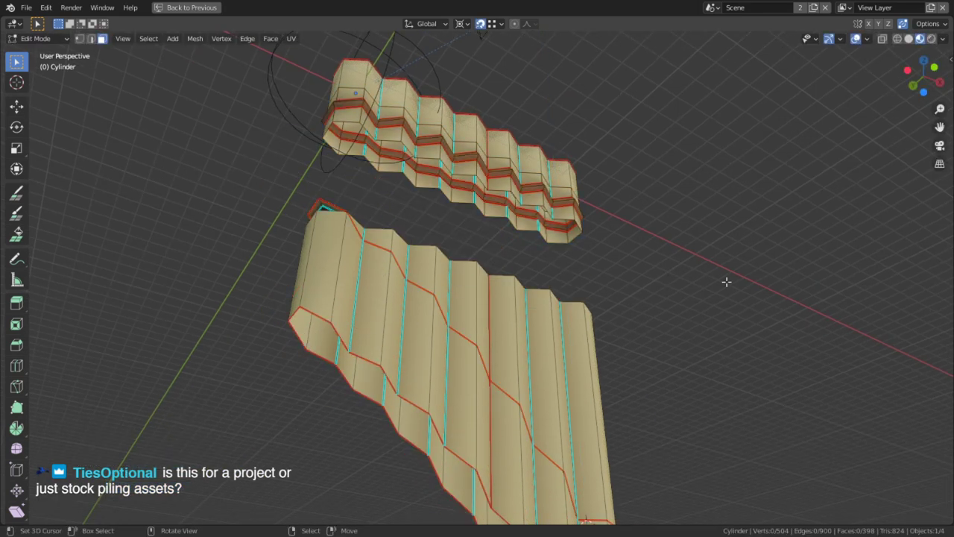
Step: Select all linked bottom end caps with their rims and move them along Z, snapping them onto the pipes' lower ends
key("l")
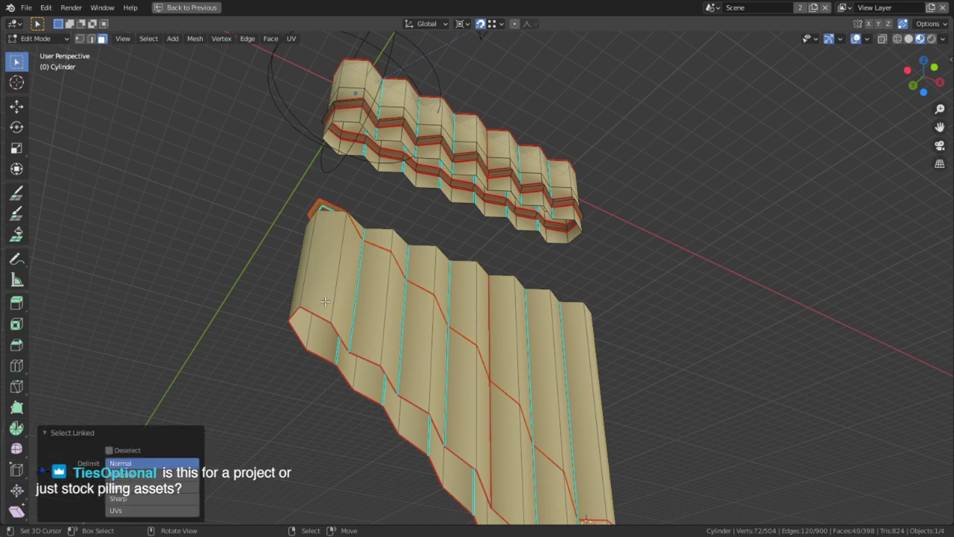
key("g")
key("z")
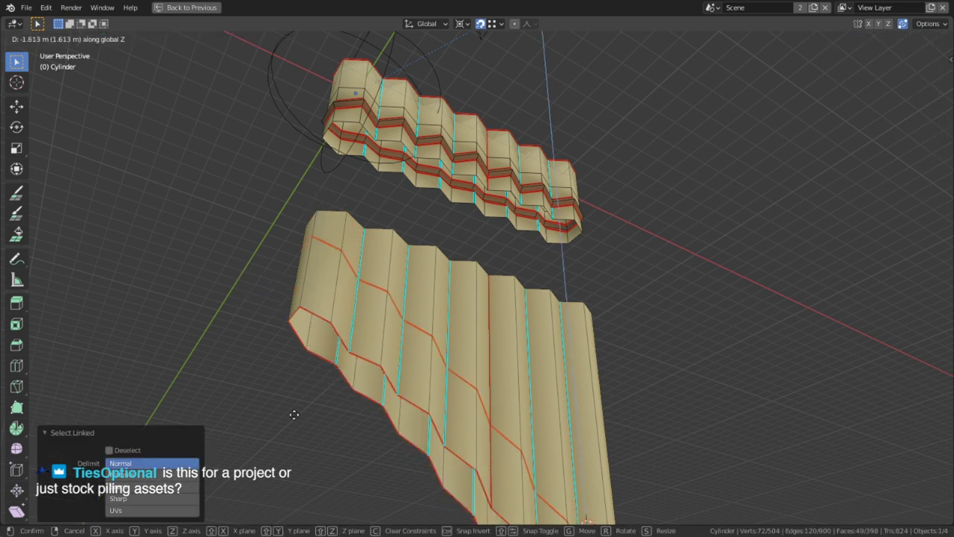
left_click(264, 60)
key("z")
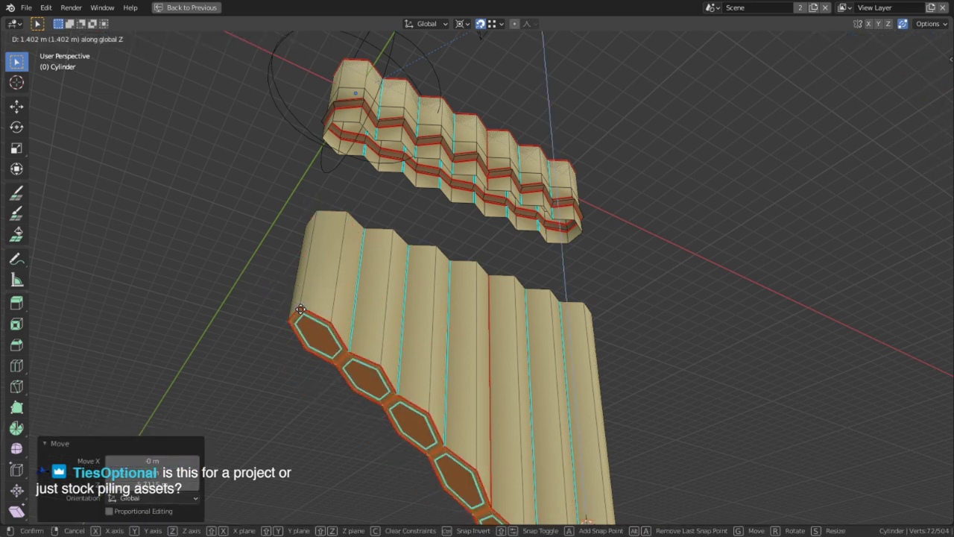
left_click(304, 311)
middle_click_drag(619, 246, 538, 339)
key("alt+a")
Step: Select the duplicated binding band with its bordering faces and snap it 4.309 m down onto the top of the separated pipe section
middle_click_drag(653, 306, 639, 321)
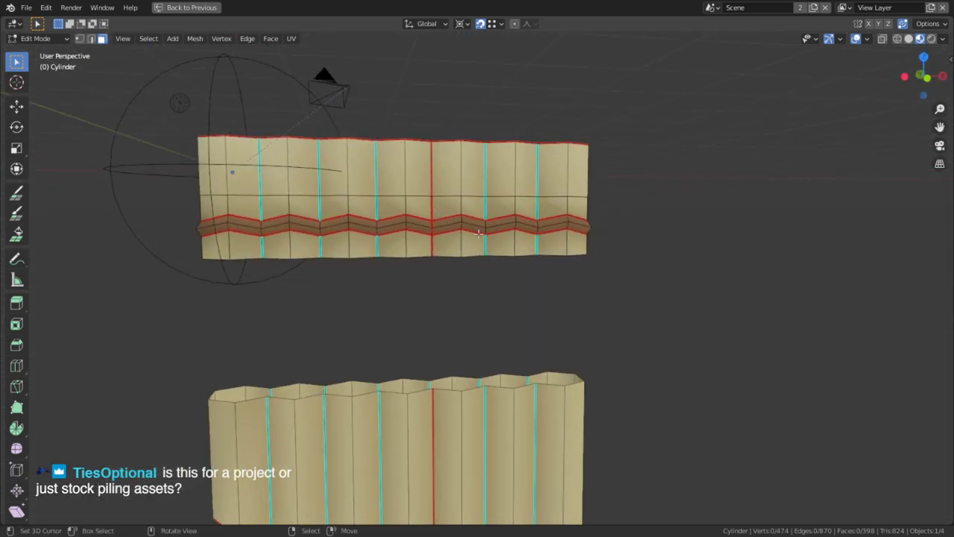
scroll(471, 221, "up", 3)
key("2")
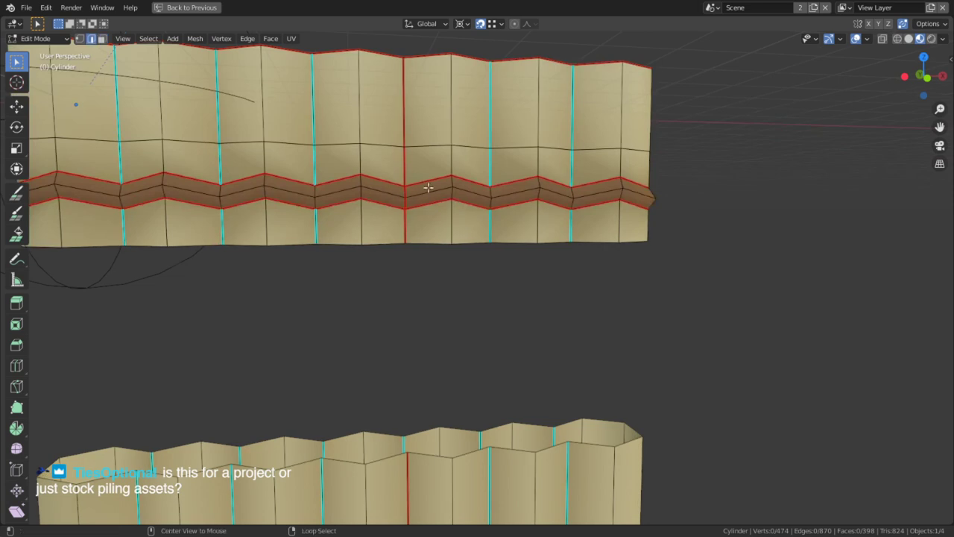
left_click(430, 192, "alt")
key("ctrl+KP_Add")
key("ctrl+KP_Add")
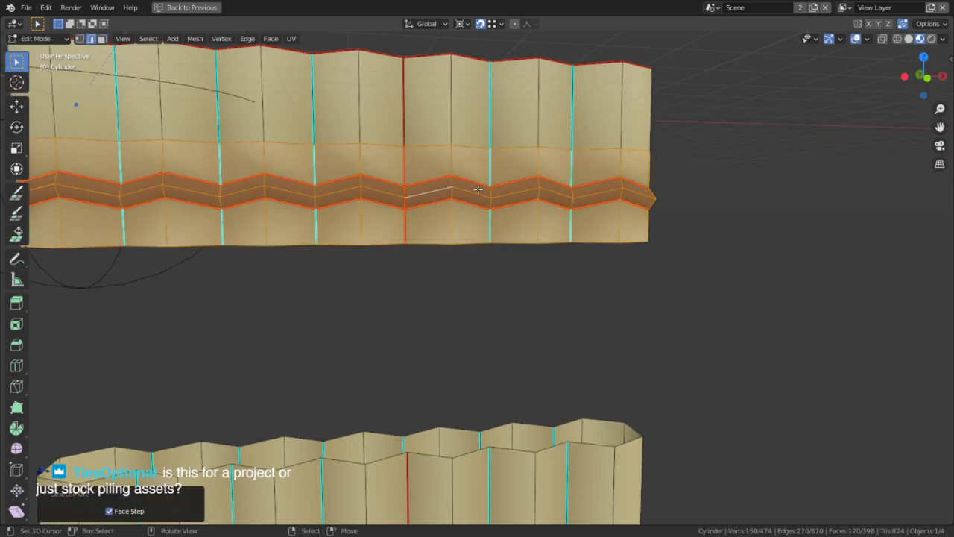
key("g")
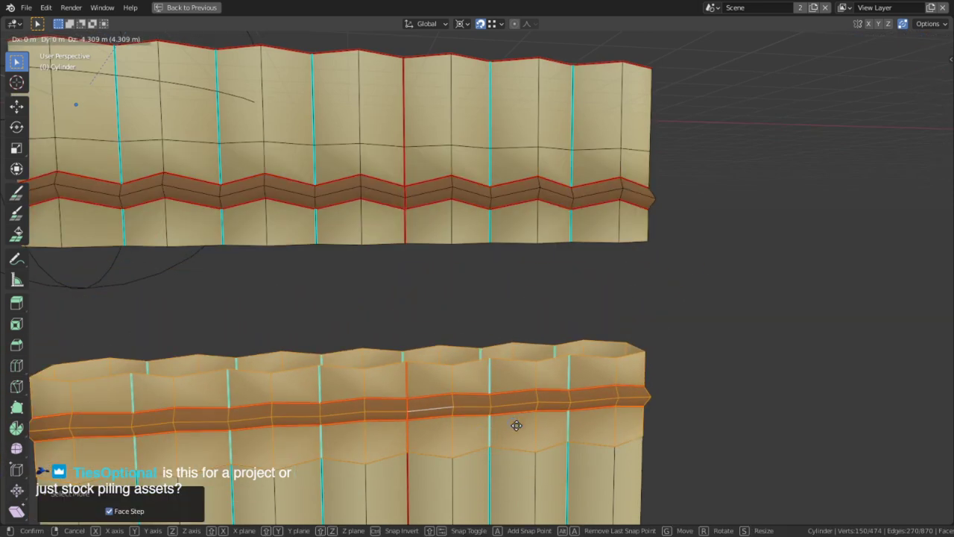
left_click(516, 426)
right_click(514, 424)
scroll(669, 398, "up", 2)
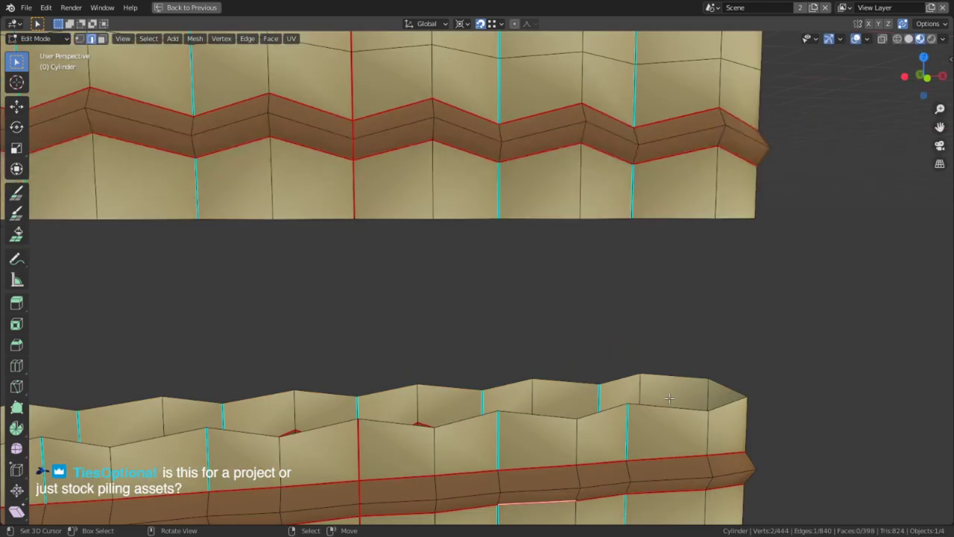
Step: Select the lower binding band with its adjoining face rings and move it about 2.07 m down along Z
scroll(657, 384, "down", 3)
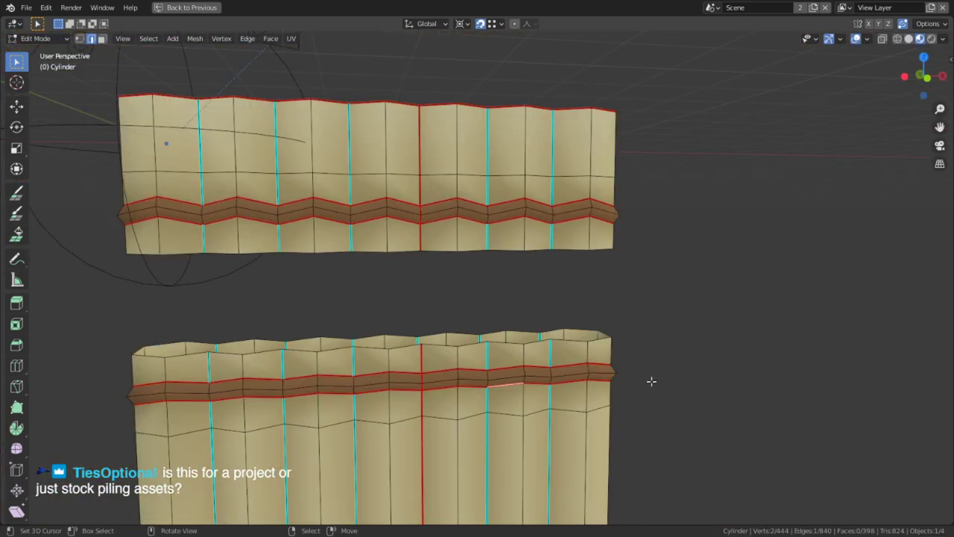
left_click(568, 370, "alt")
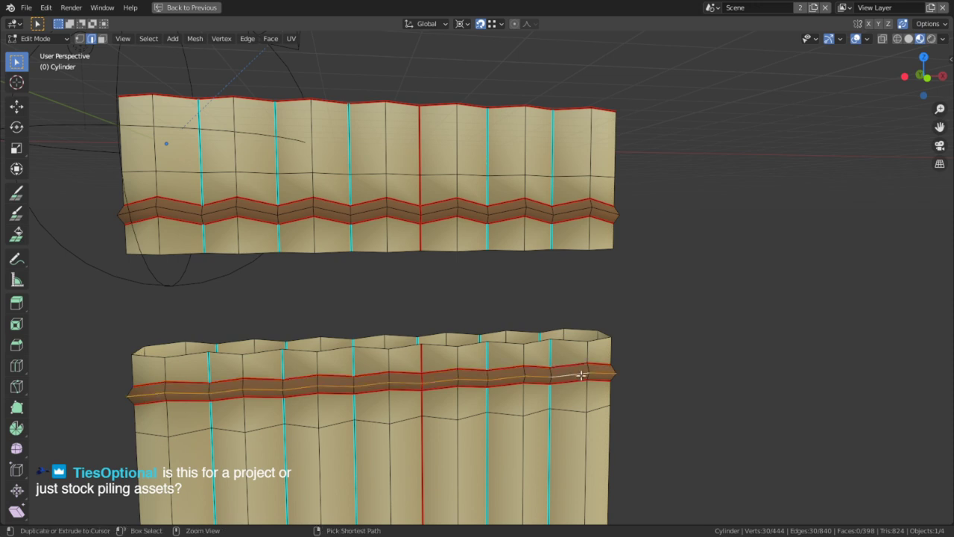
key("ctrl+KP_Add")
key("ctrl+KP_Add")
scroll(582, 375, "down", 3)
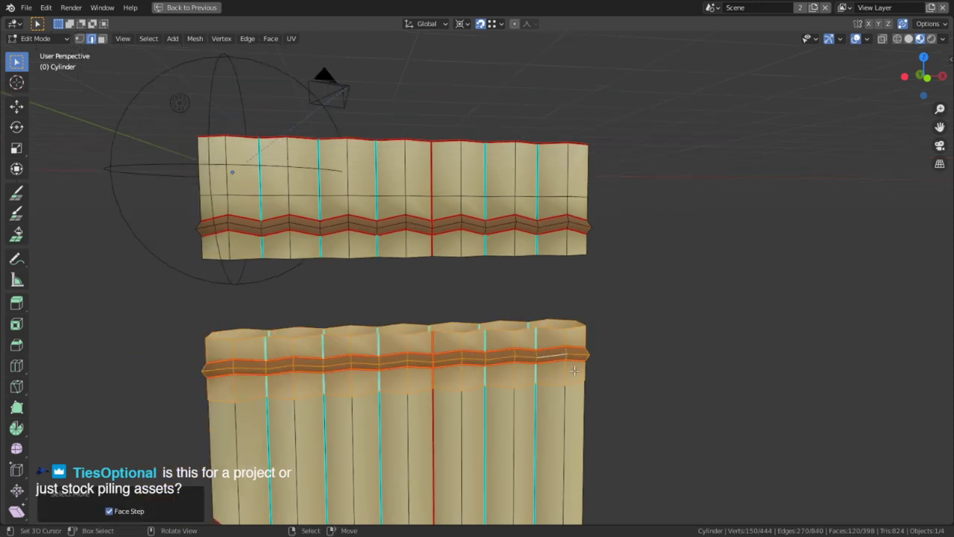
key("g")
key("z")
left_click(597, 326)
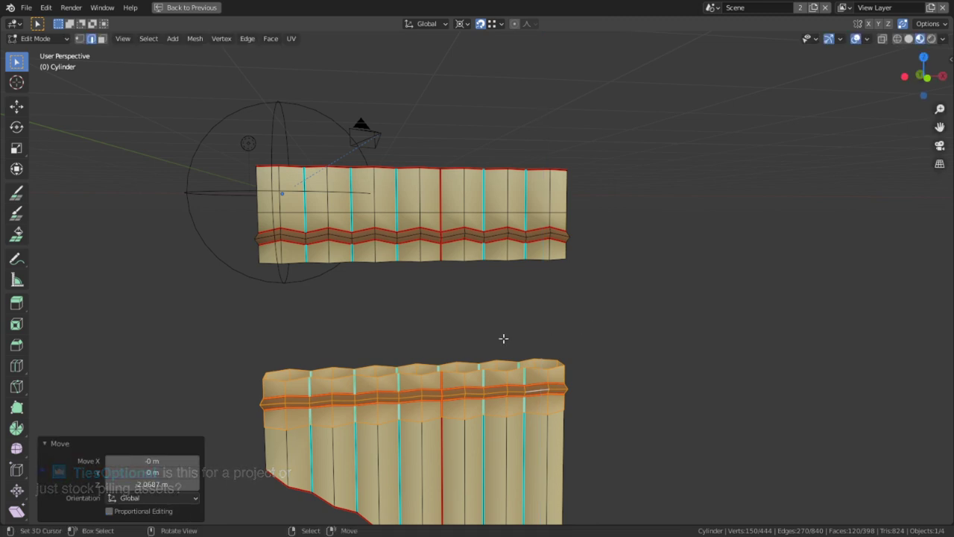
Step: Select the two facing open rims between the pipe sections, change the pivot point, and scale them to 0 along Z so they join
left_click(423, 362, "alt")
left_click(439, 273, "alt+shift")
key("s")
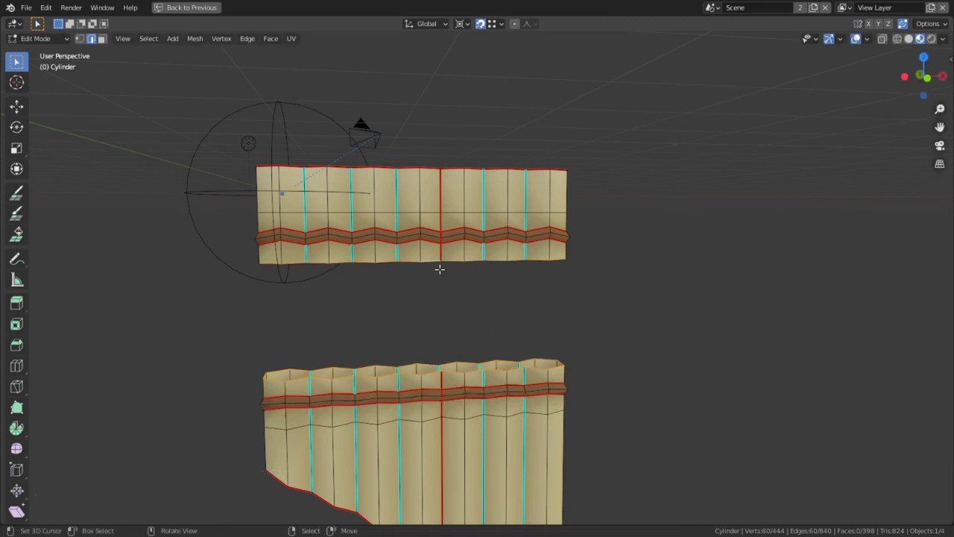
key("z")
right_click(440, 269)
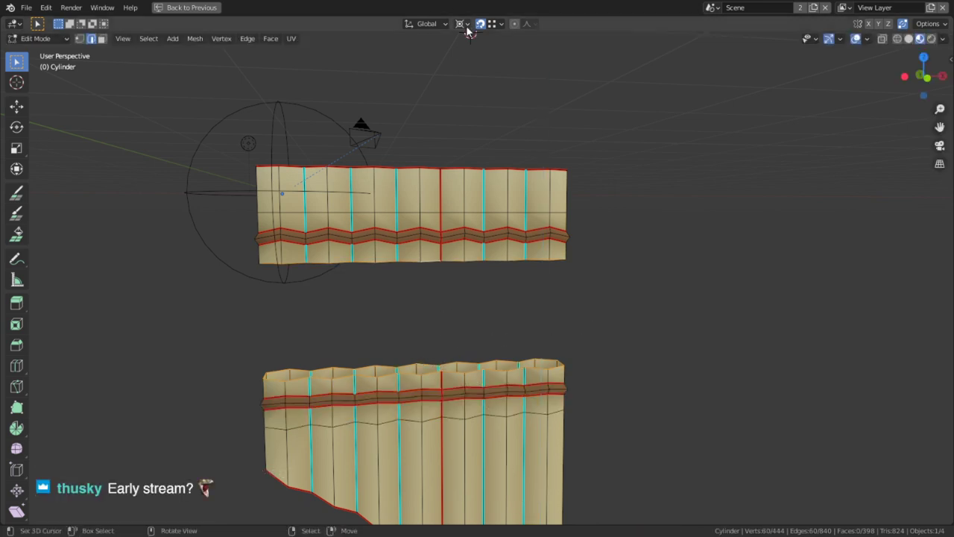
left_click(465, 23)
left_click(467, 37)
key("s")
key("z")
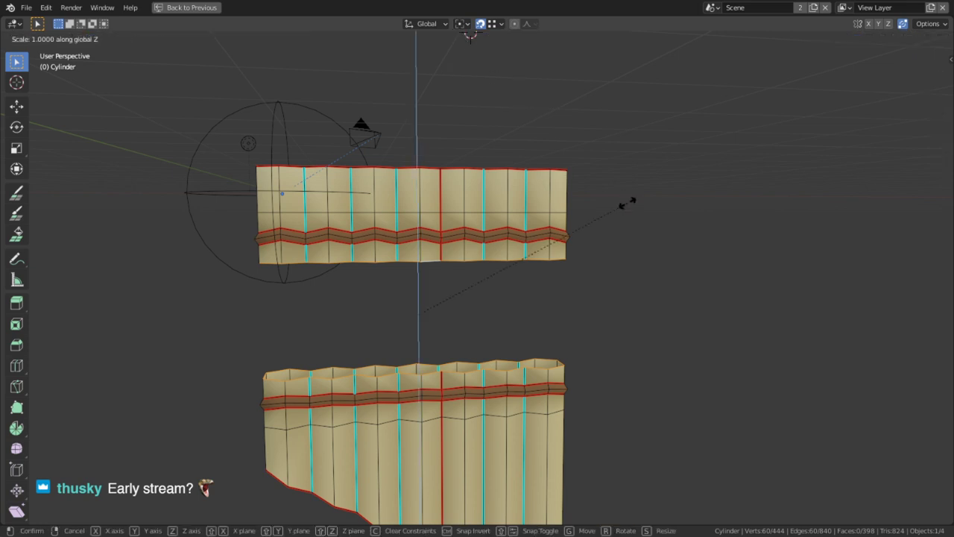
key("0")
key("Return")
Step: Try dissolving the joined edge loop between the two binding bands
key("ctrl+x")
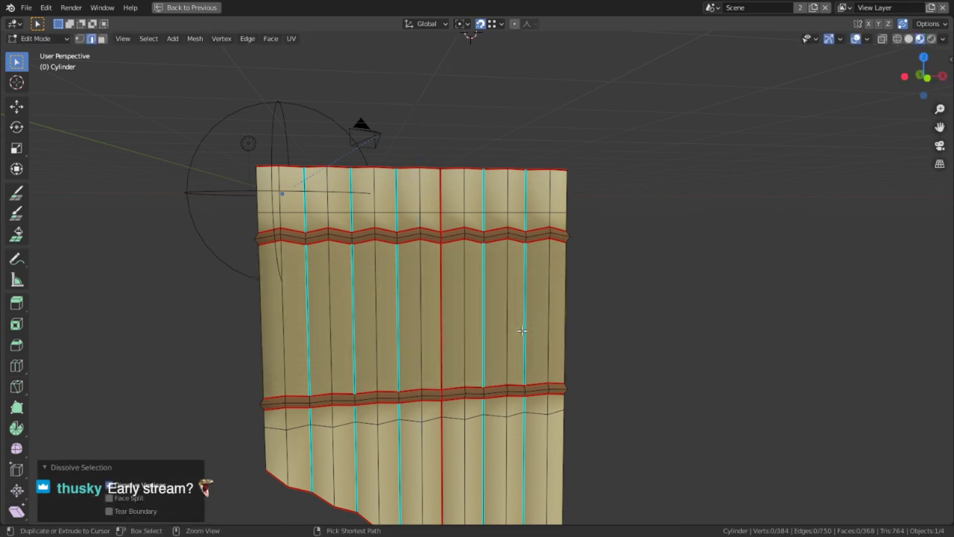
mouse_move(513, 330)
middle_mouse_down()
mouse_move(611, 330)
mouse_move(515, 331)
middle_mouse_up()
scroll(521, 334, "up", 1)
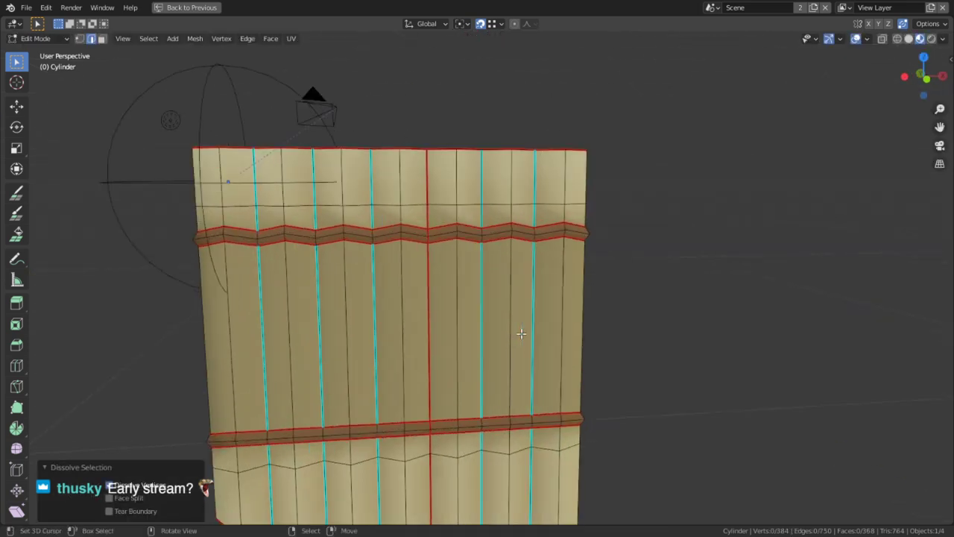
scroll(521, 333, "up", 1)
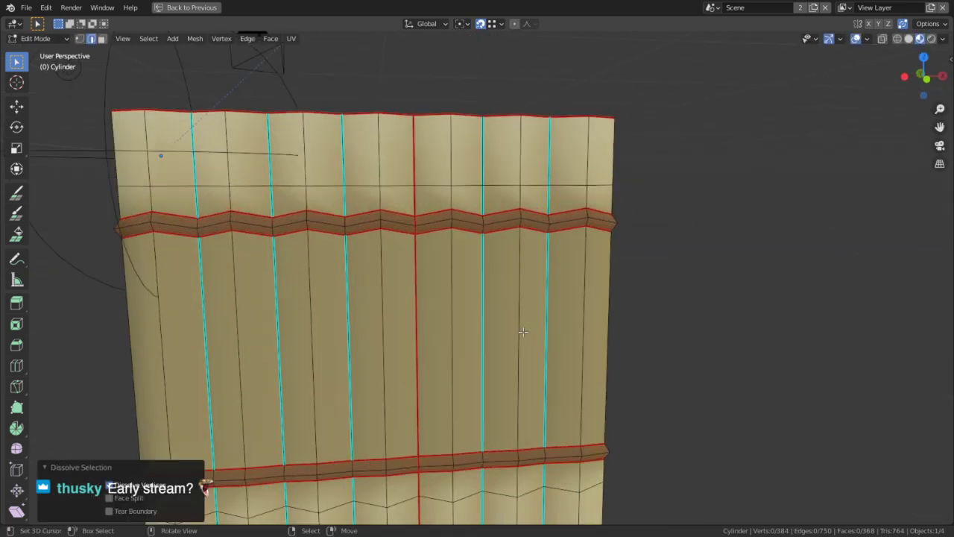
Step: Undo the dissolve and bevel the restored edge loop between the bands with a width of 2.01 m
key("ctrl+z")
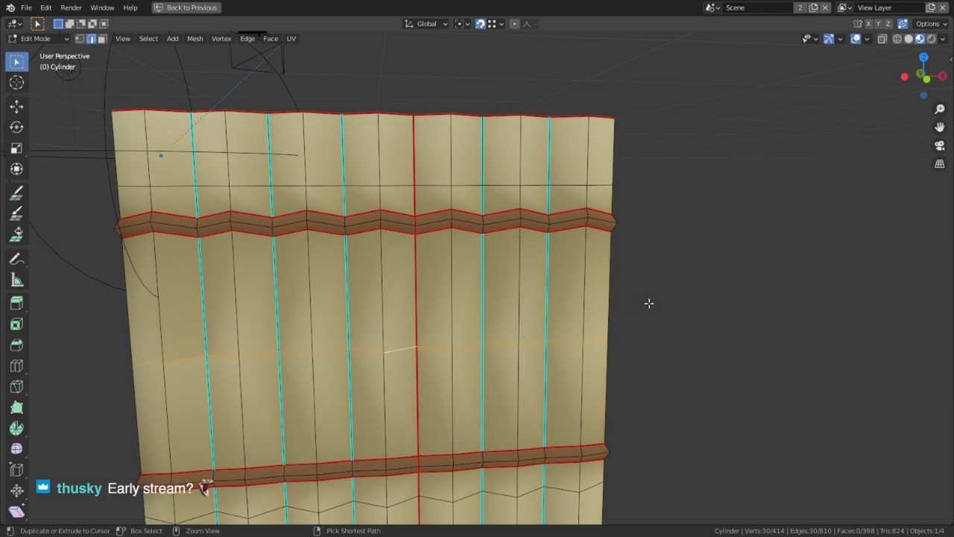
key("ctrl+b")
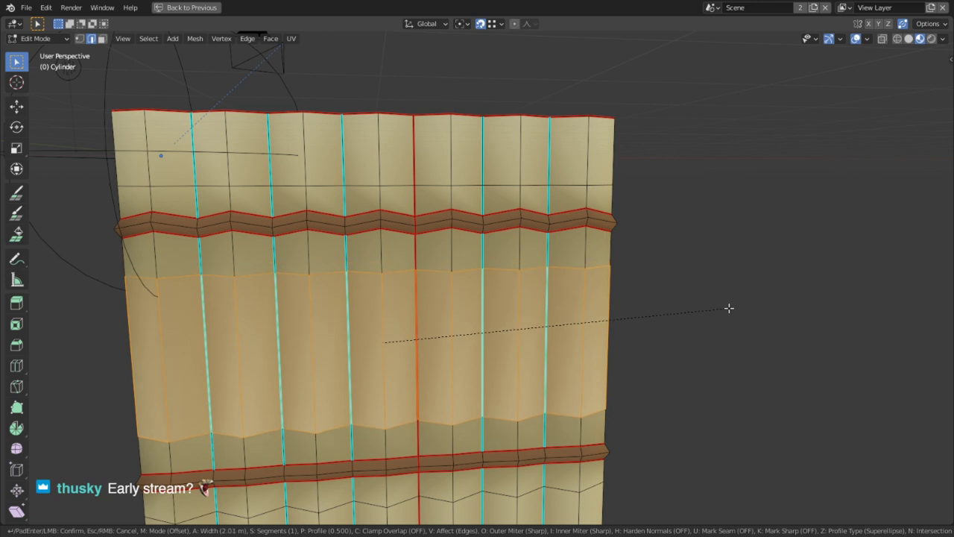
left_click(714, 289)
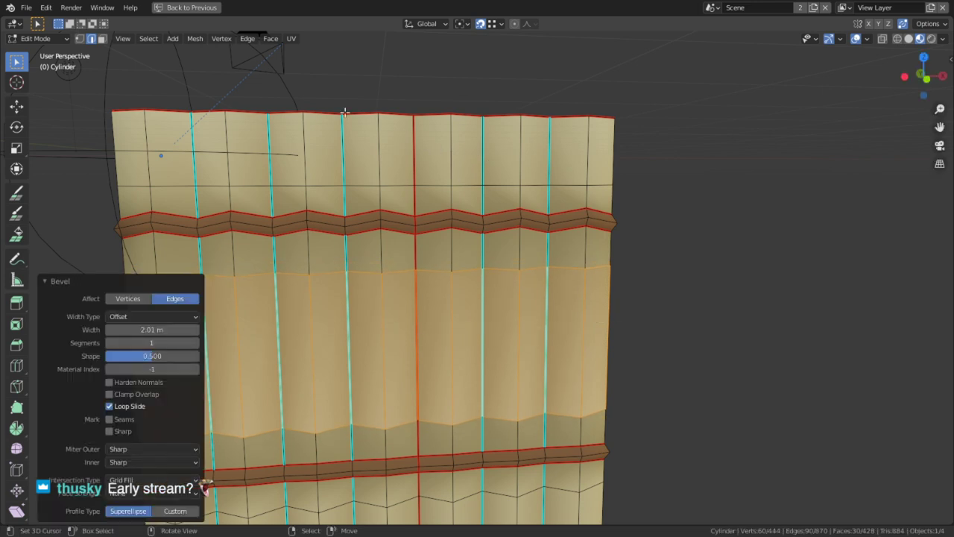
Step: Switch the flute to Vertex Paint and sample the light tan pipe colour below the lower band as the brush colour
left_click(39, 38)
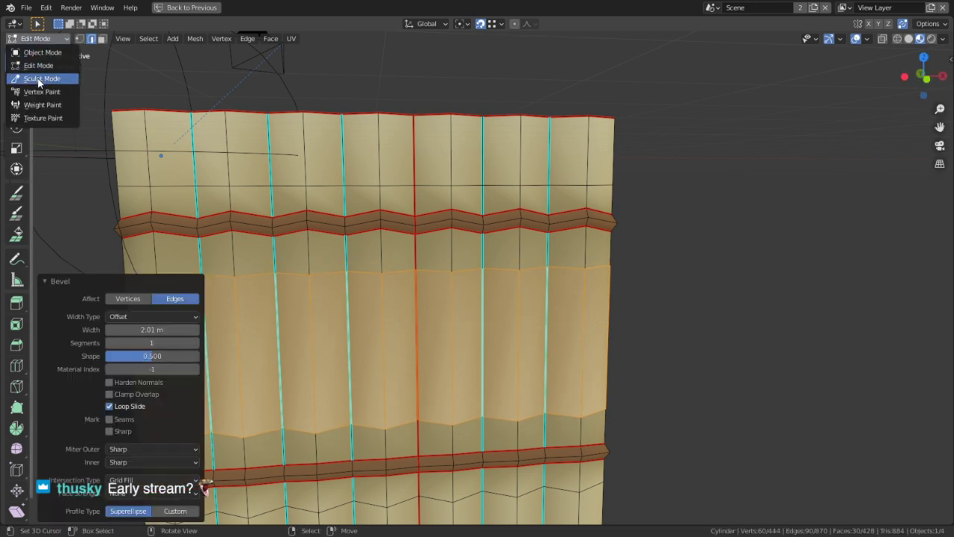
left_click(45, 91)
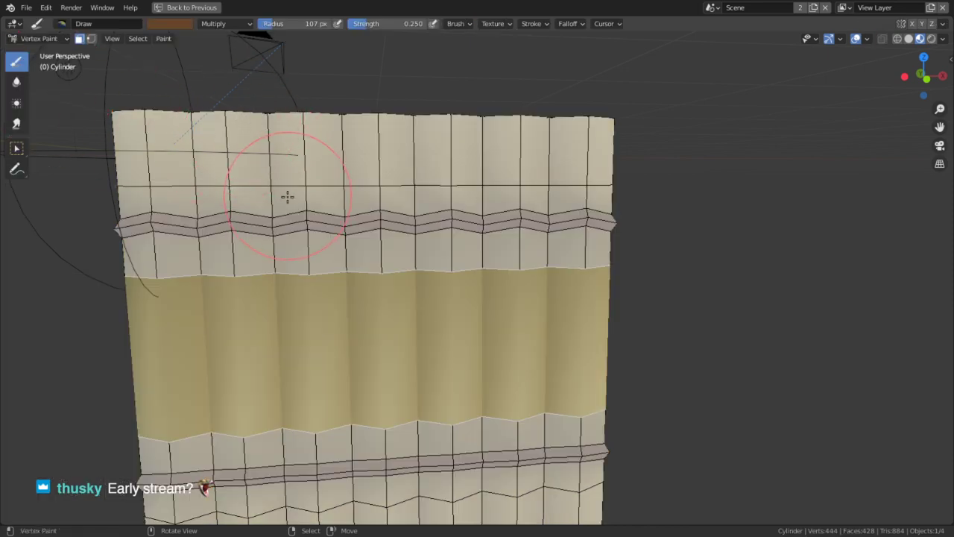
key("s")
left_click_drag(311, 381, 401, 104, "shift")
key("a")
scroll(493, 358, "up", 4)
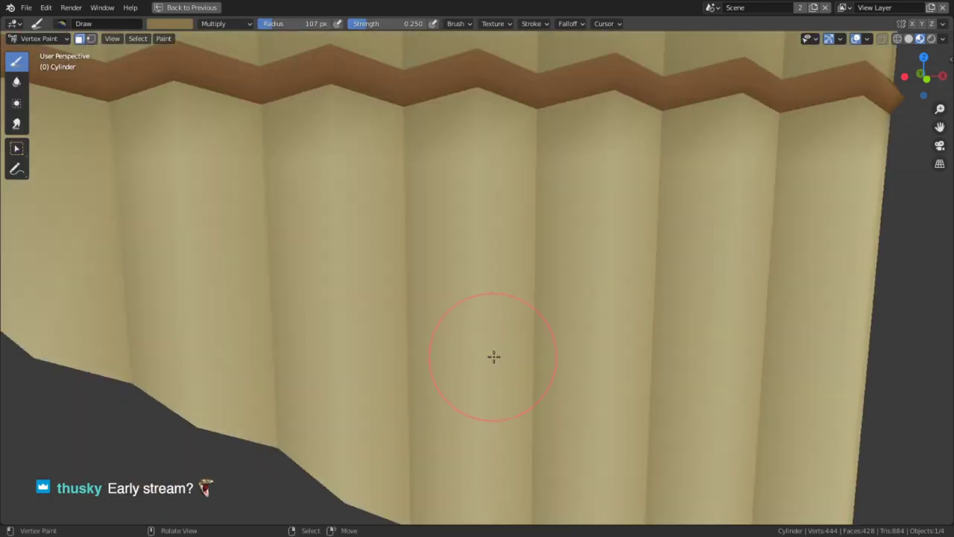
scroll(493, 357, "up", 3)
key("s")
scroll(482, 357, "down", 9)
mouse_move(481, 288)
middle_mouse_down()
mouse_move(493, 398)
mouse_move(455, 182)
mouse_move(515, 160)
mouse_move(522, 249)
mouse_move(456, 298)
middle_mouse_up()
Step: Limit the paint selection to the vertices of the pipe section between the bands and check it around the flute
key("Tab")
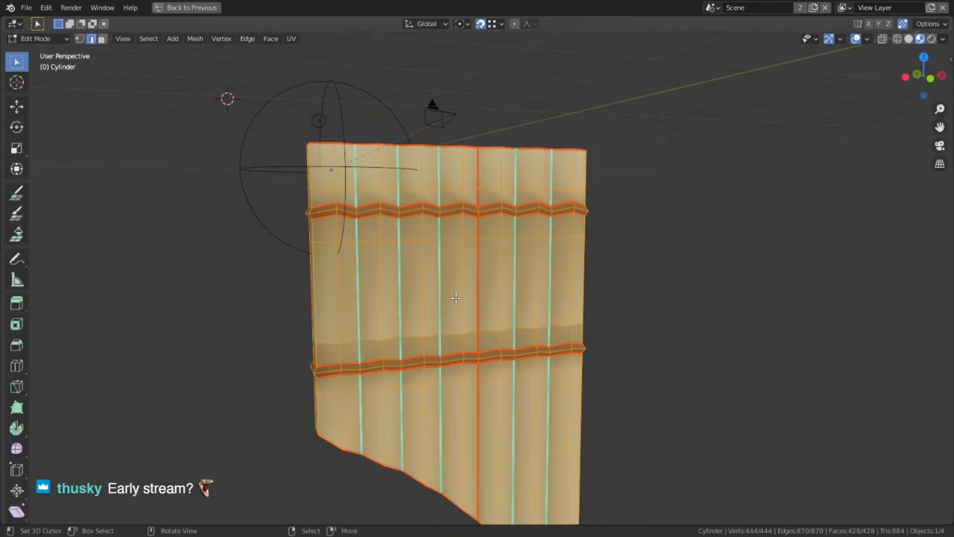
key("alt+a")
key("Tab")
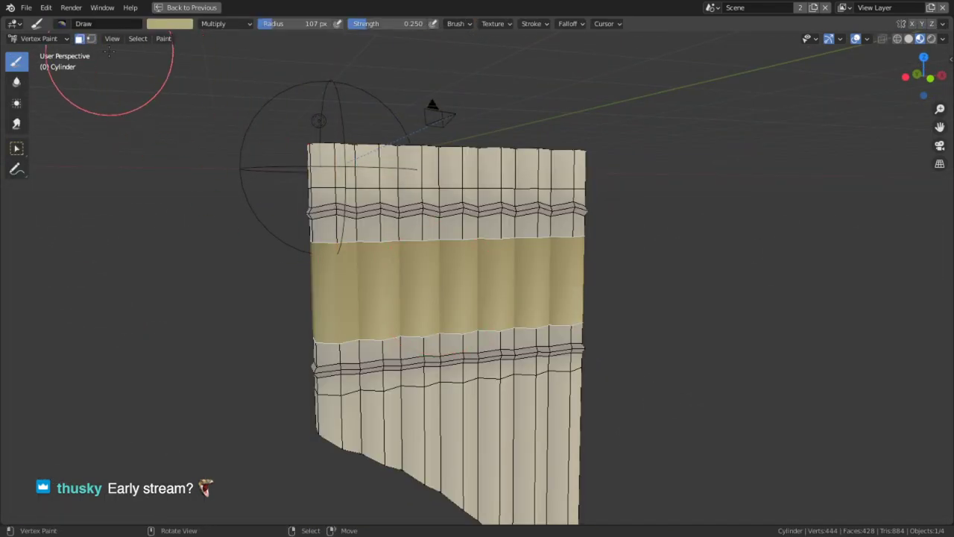
left_click(91, 38)
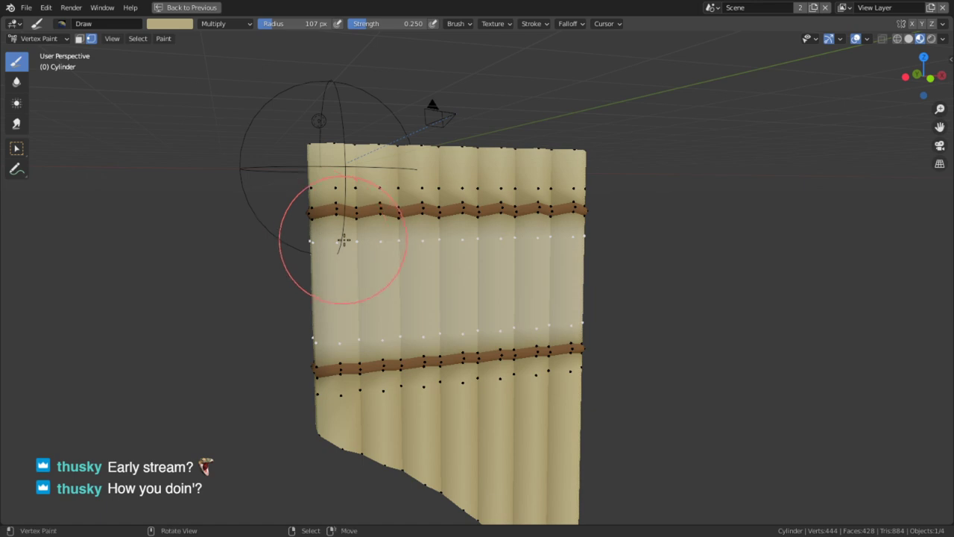
middle_click_drag(505, 369, 389, 331)
scroll(492, 395, "up", 3)
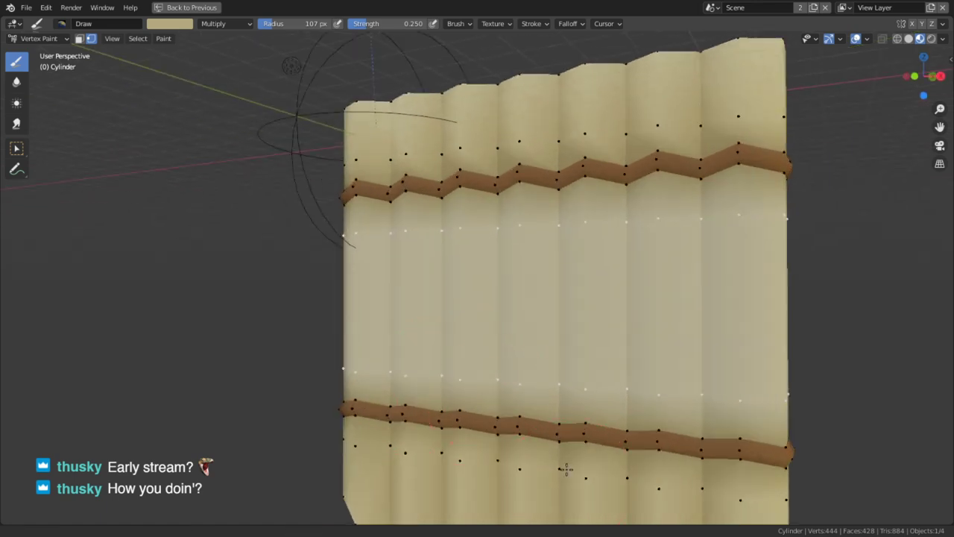
middle_click_drag(567, 468, 556, 398)
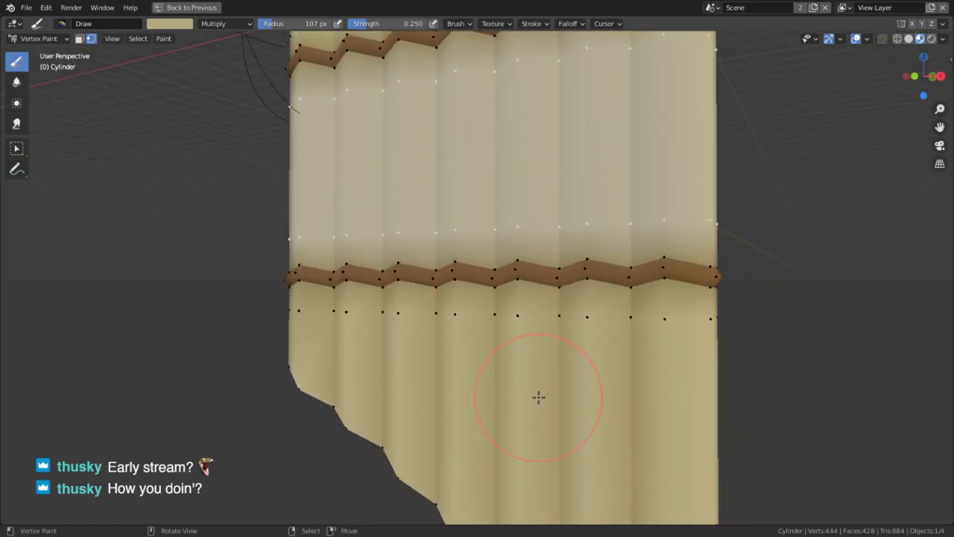
key("m")
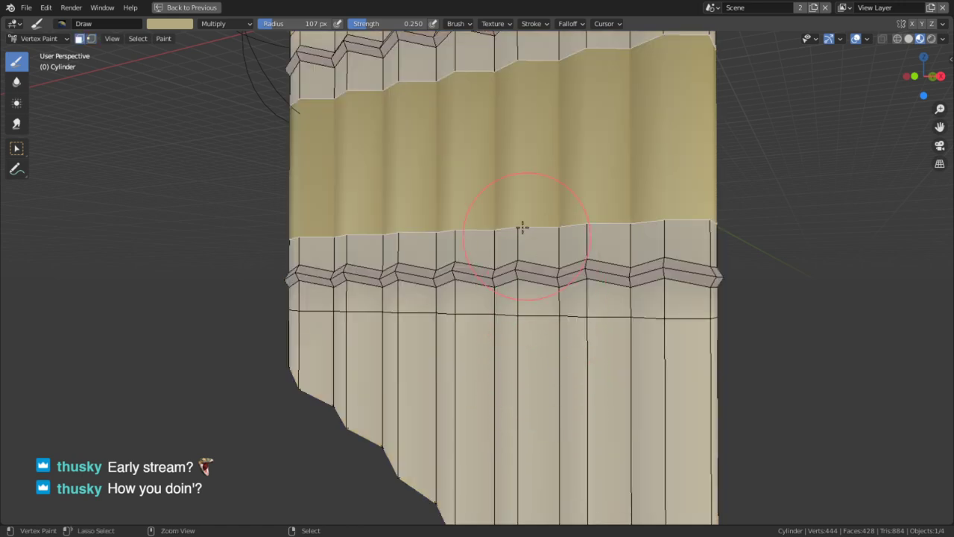
Step: In Edit Mode, select the ring of vertical edges between the bands and deselect groove edges on the front and the outer-end edges
key("Tab")
key("alt+a")
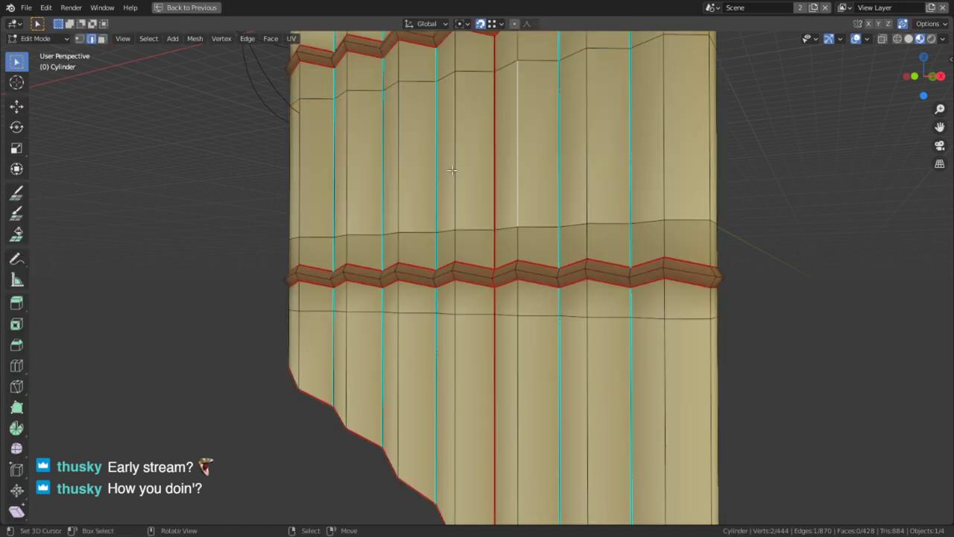
right_click(596, 164, "ctrl+alt")
right_click(563, 162, "shift")
right_click(626, 161, "shift")
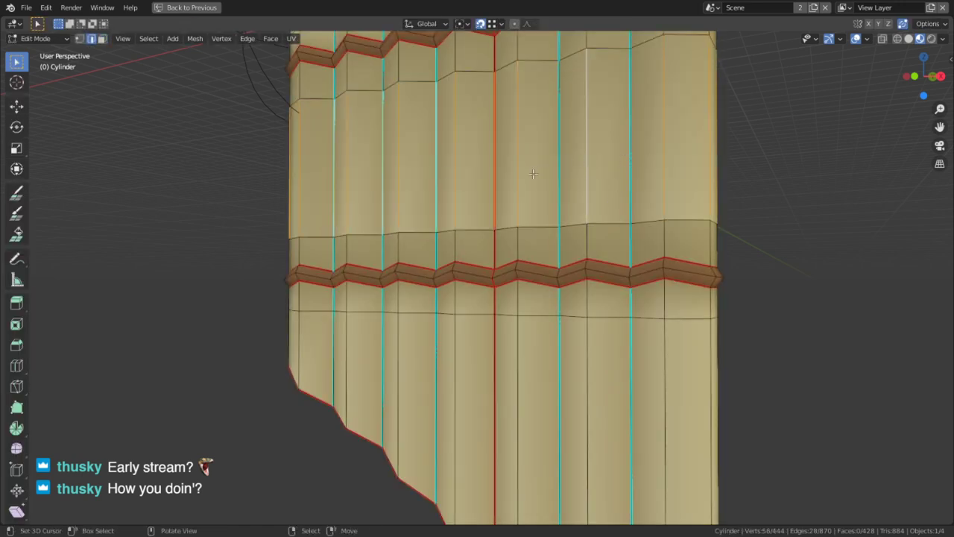
middle_click_drag(539, 179, 587, 199)
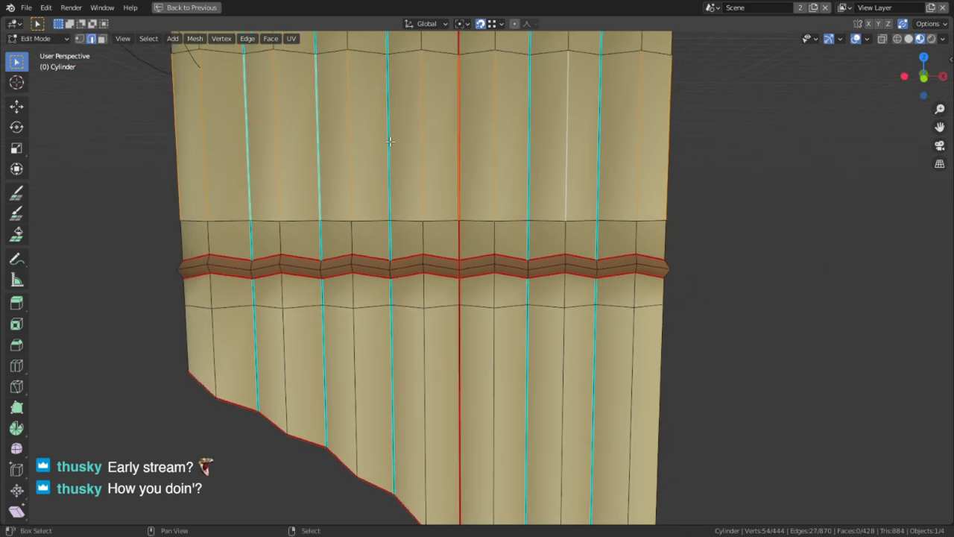
middle_click_drag(327, 153, 396, 199, "shift")
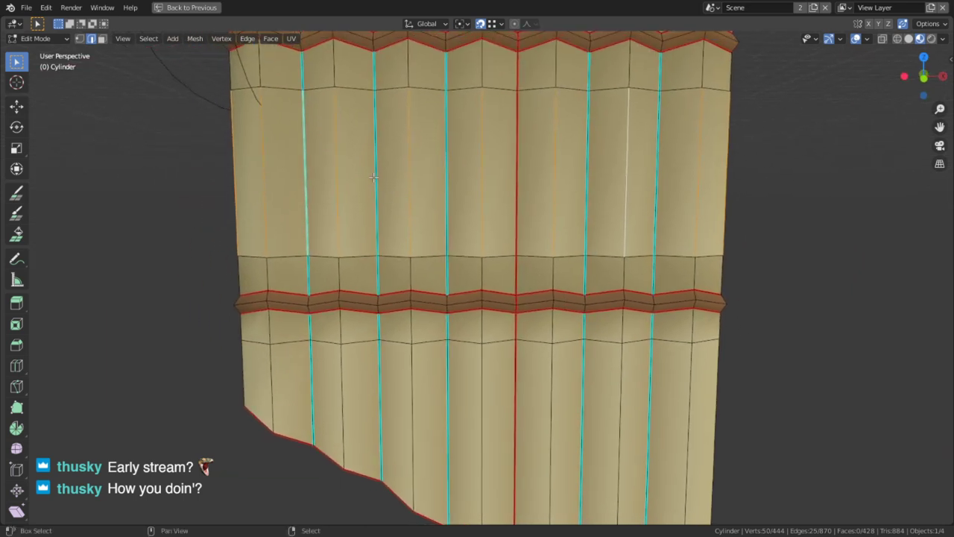
middle_click_drag(305, 166, 635, 195)
right_click(637, 196, "shift")
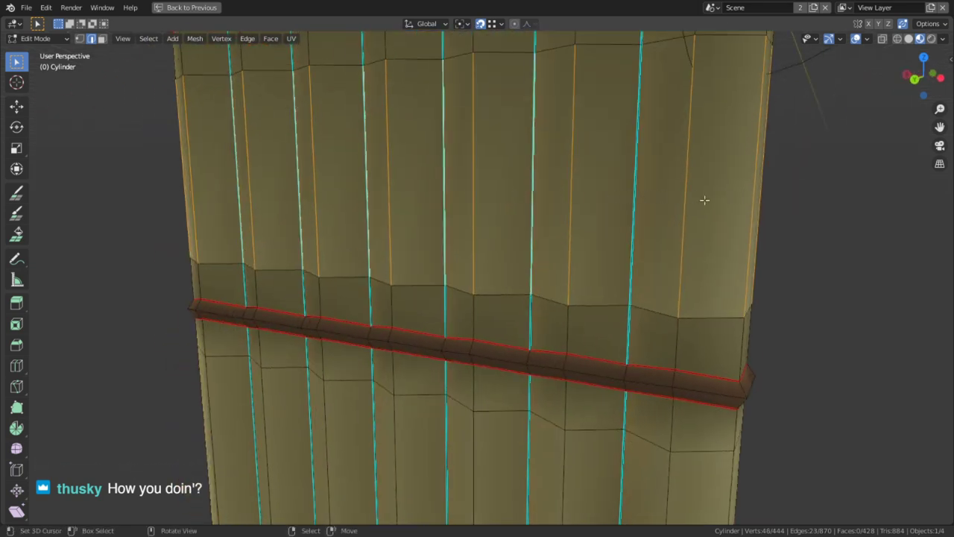
middle_click_drag(705, 201, 567, 214)
right_click(533, 221, "shift")
right_click(572, 223, "shift")
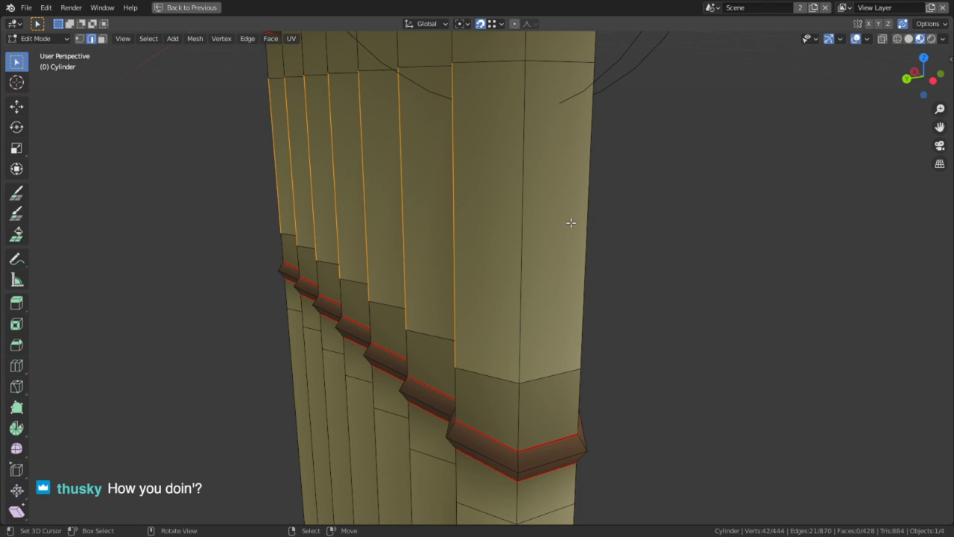
Step: Deselect the remaining groove and end edges around the flute, keeping only the pipes' ridge edges between the bands selected
middle_click_drag(571, 222, 776, 227)
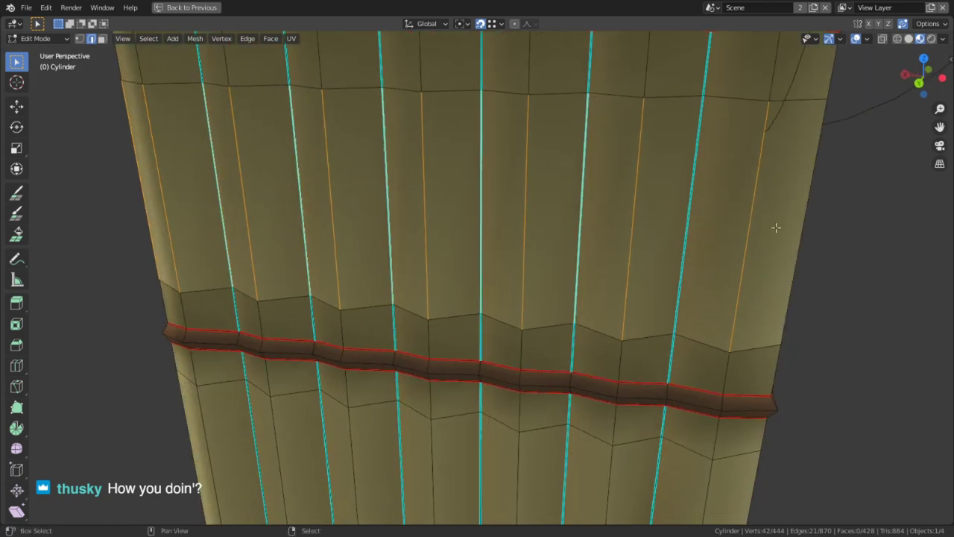
right_click(587, 191, "shift")
right_click(484, 196, "shift")
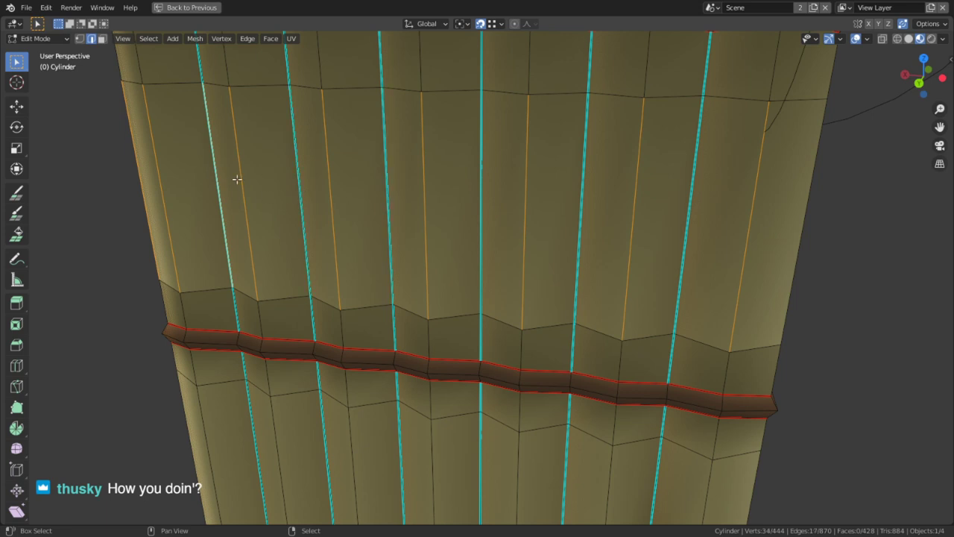
right_click(214, 180, "shift")
middle_click_drag(214, 180, 554, 235)
right_click(390, 209, "shift")
right_click(310, 211, "shift")
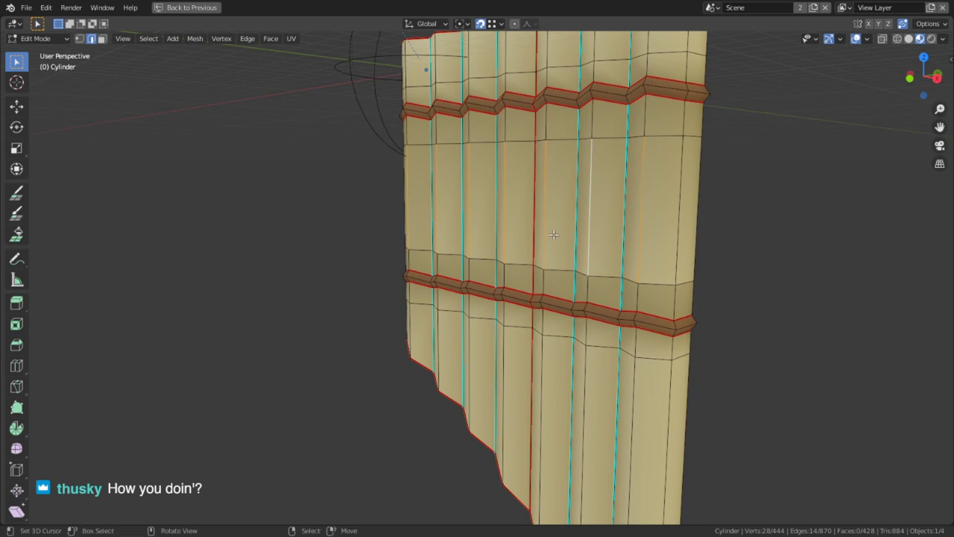
key("shift+k")
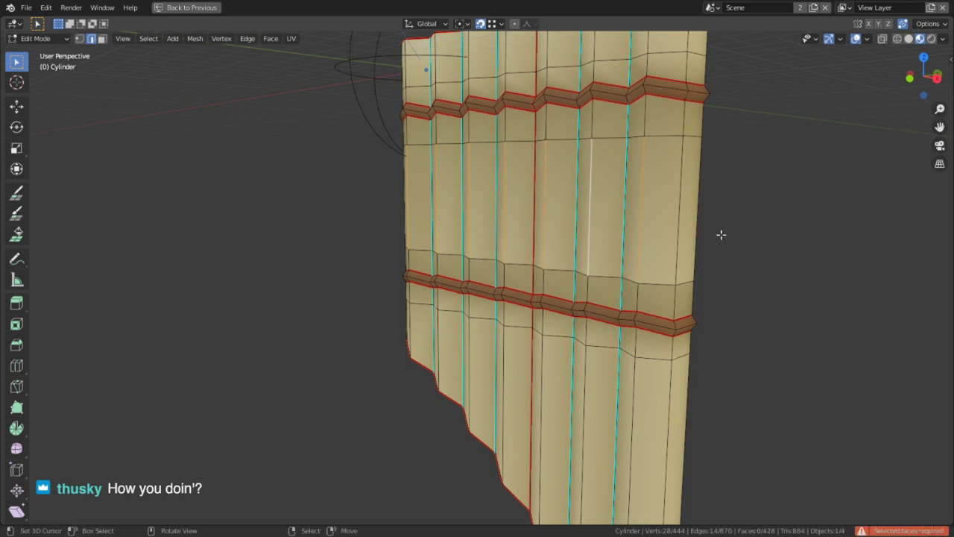
Step: Select the vertical edges on the flute's outer end between the bands and return to Vertex Paint
right_click(703, 227, "shift")
right_click(703, 227, "shift")
middle_click_drag(661, 231, 580, 256)
key("Tab")
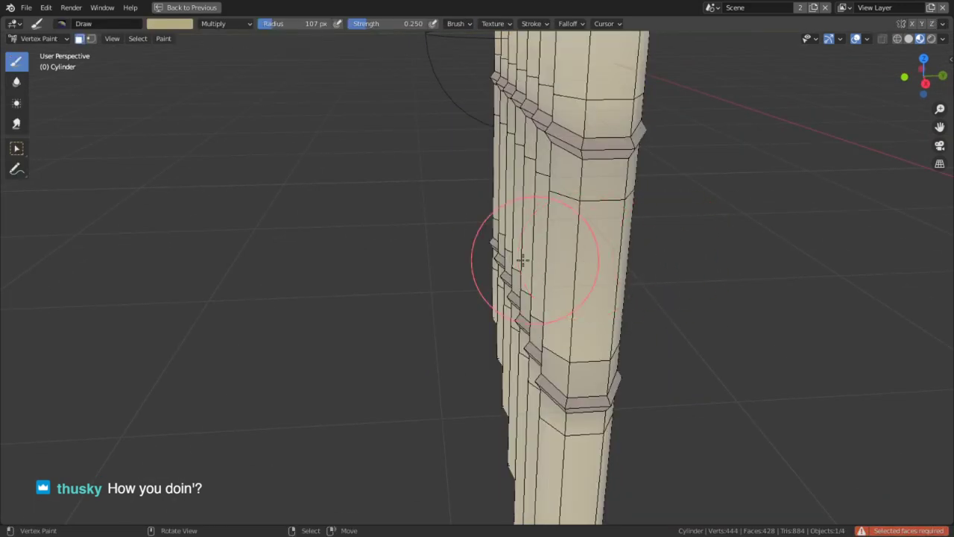
middle_click_drag(519, 259, 287, 228)
key("Tab")
key("Tab")
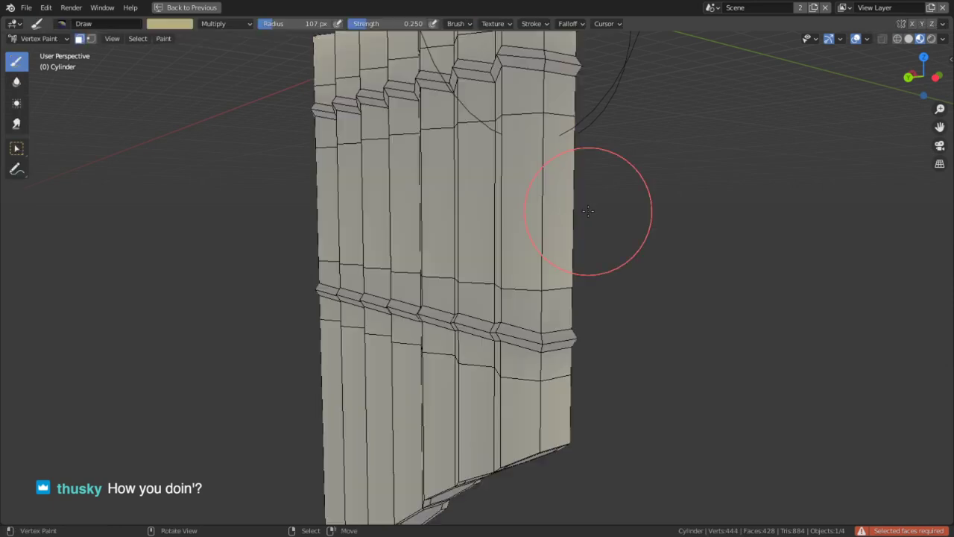
Step: Change the paint mask from faces to vertices and inspect the selected end vertices and the shading between the bands
left_click(84, 39)
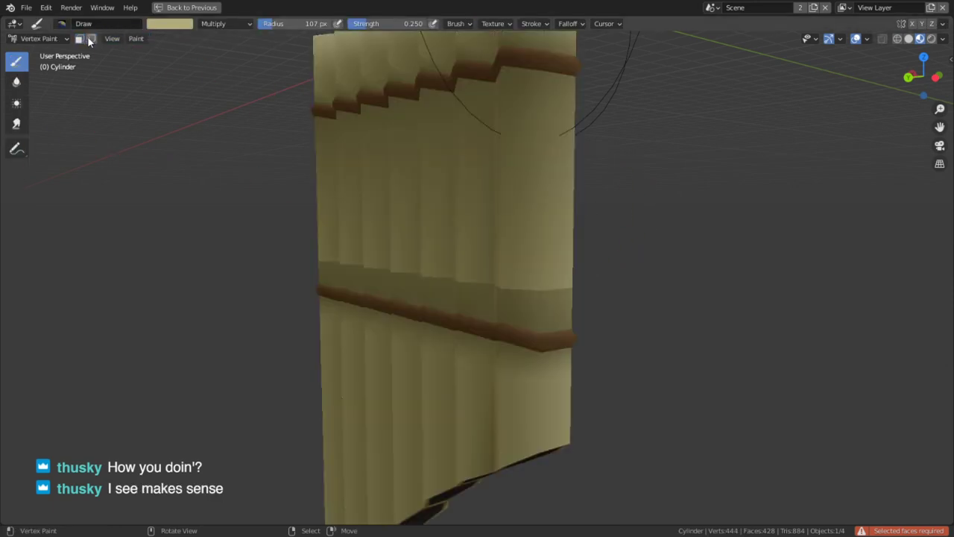
left_click(90, 39)
middle_click_drag(631, 217, 422, 215)
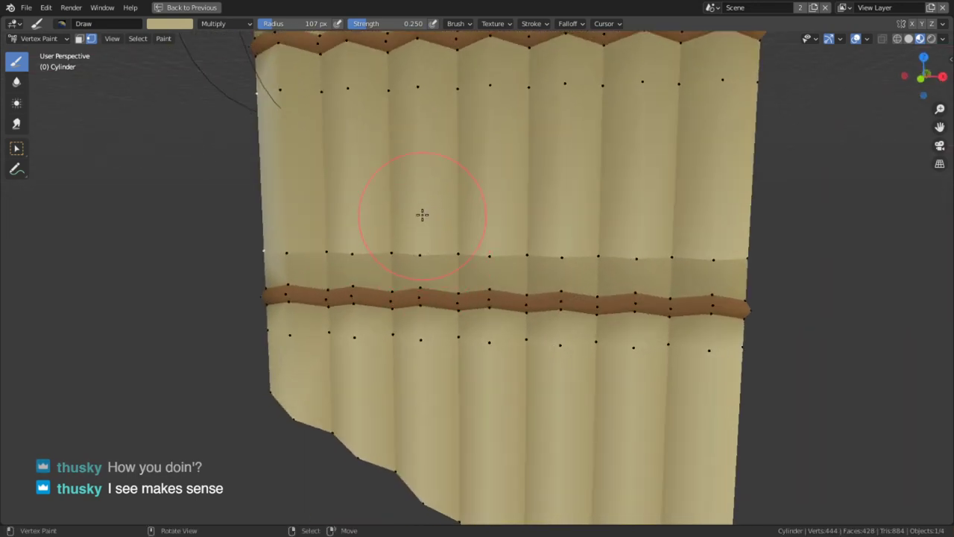
scroll(422, 215, "up", 8)
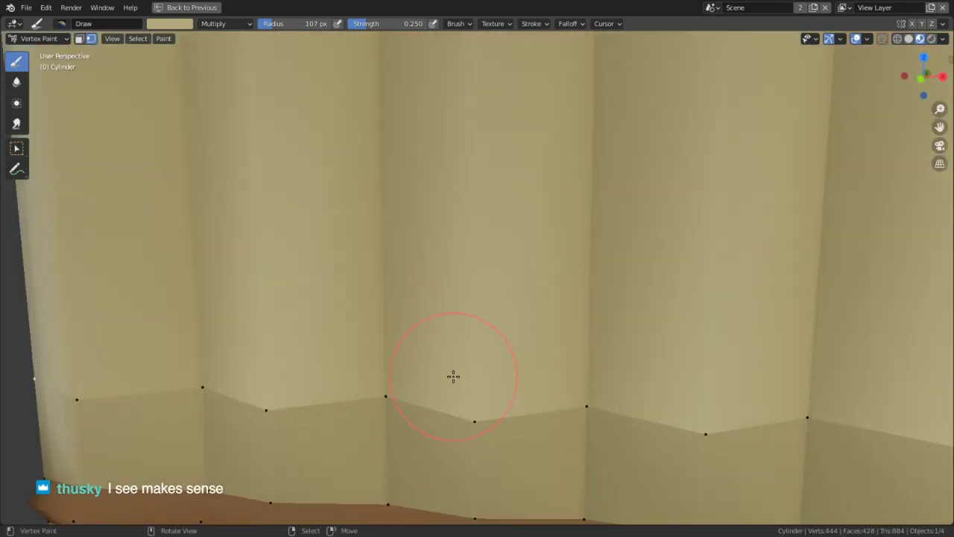
scroll(453, 375, "down", 6)
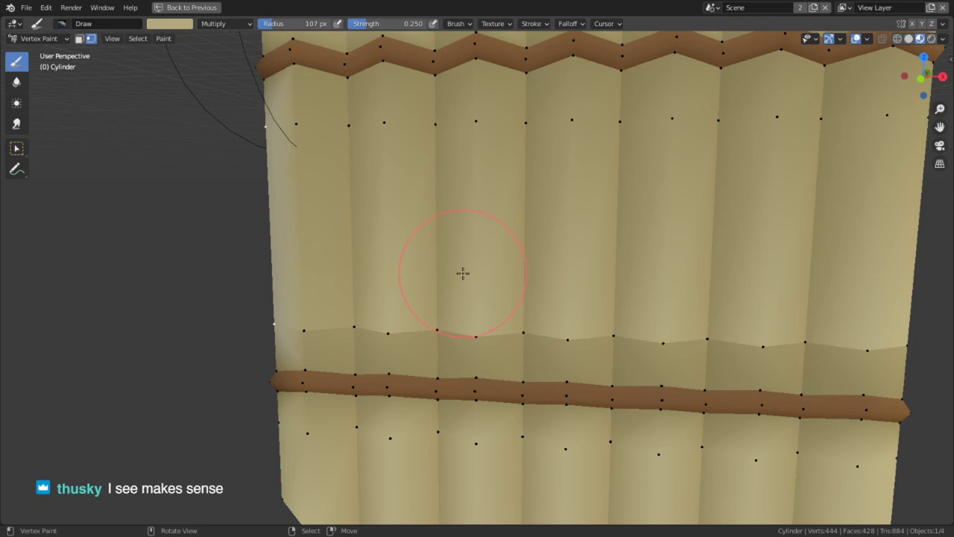
middle_click_drag(318, 206, 416, 194)
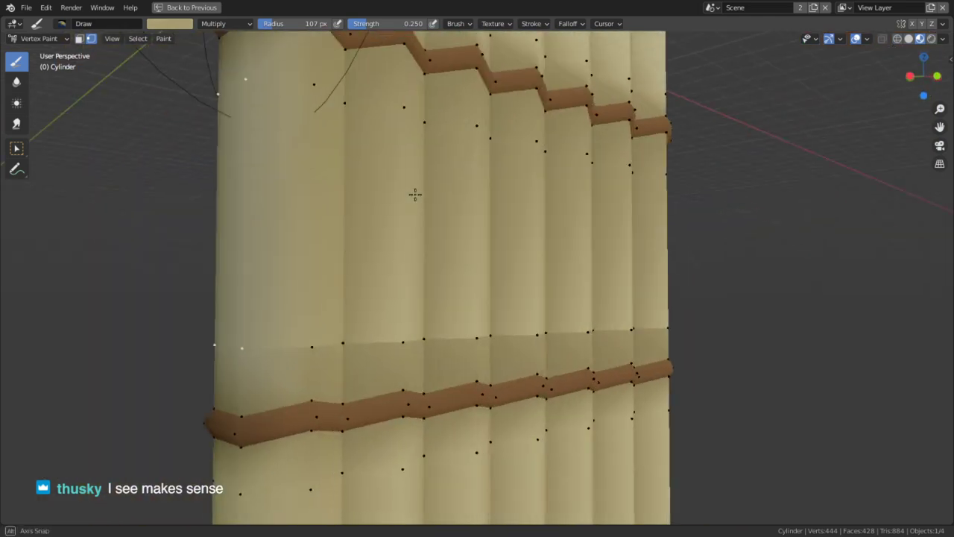
Step: Compare the shading between the bands in Vertex Paint and Edit Mode, finishing in Edit Mode
key("Tab")
key("Tab")
key("Tab")
key("Tab")
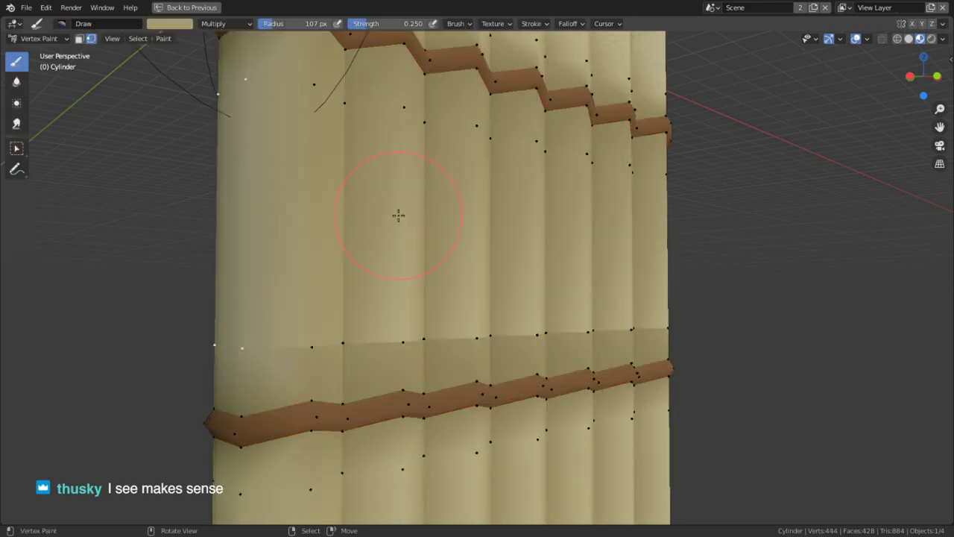
key("Tab")
key("Tab")
key("Tab")
key("Tab")
key("Tab")
key("Tab")
key("Tab")
key("Tab")
key("Tab")
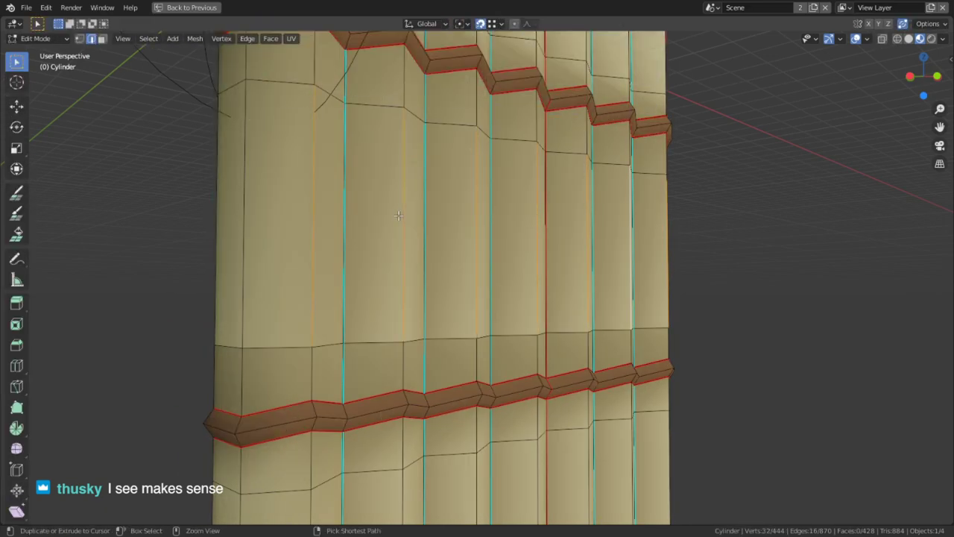
Step: Add the short-pipe end's vertical edges between the bands to the selection and return to Vertex Paint with the vertex mask
middle_click_drag(399, 215, 251, 247)
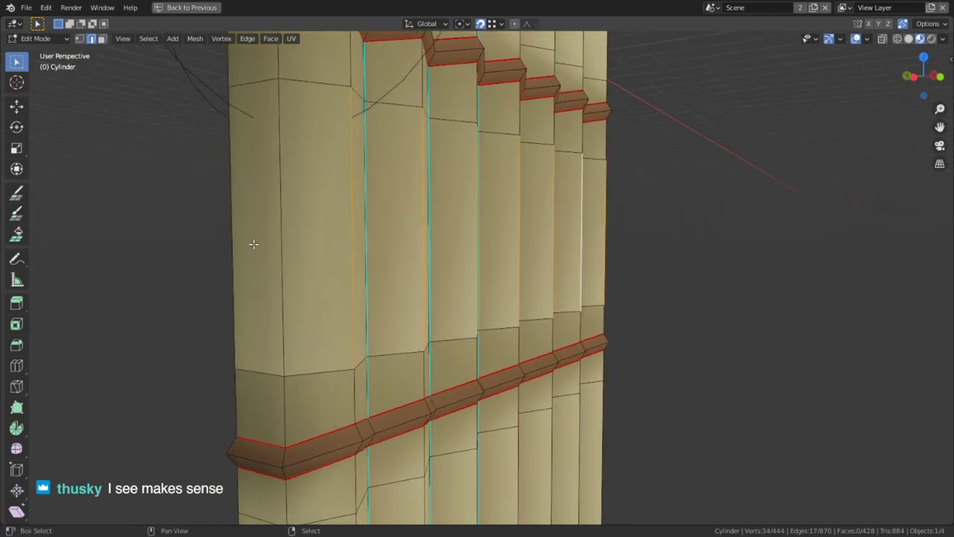
left_click(284, 247, "shift")
key("Tab")
key("Tab")
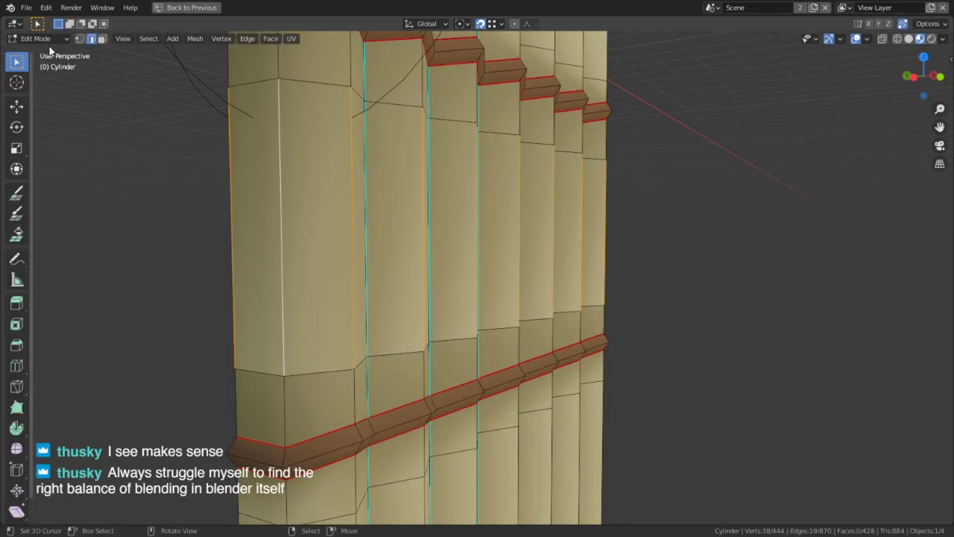
left_click(43, 40)
left_click(45, 75)
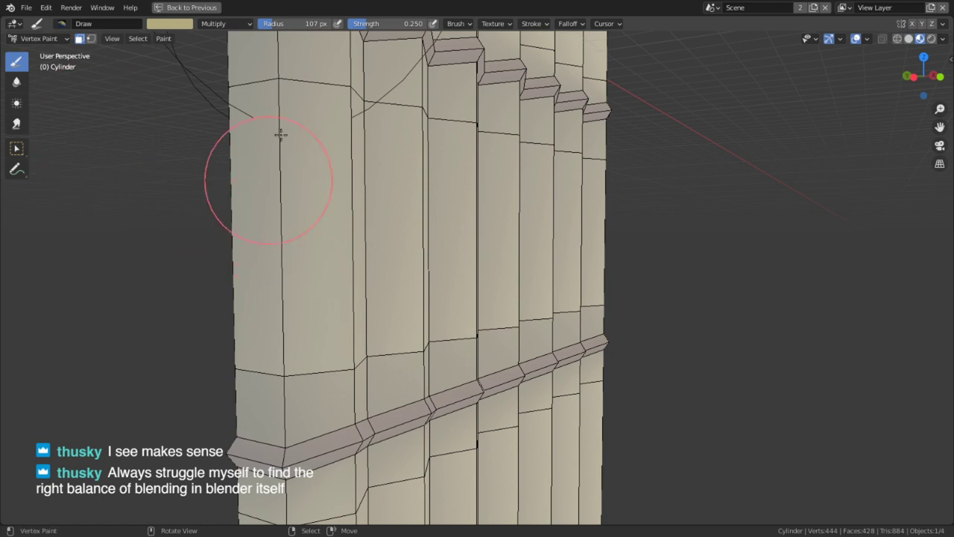
left_click(90, 38)
mouse_move(312, 239)
middle_mouse_down()
mouse_move(340, 251)
mouse_move(339, 264)
middle_mouse_up()
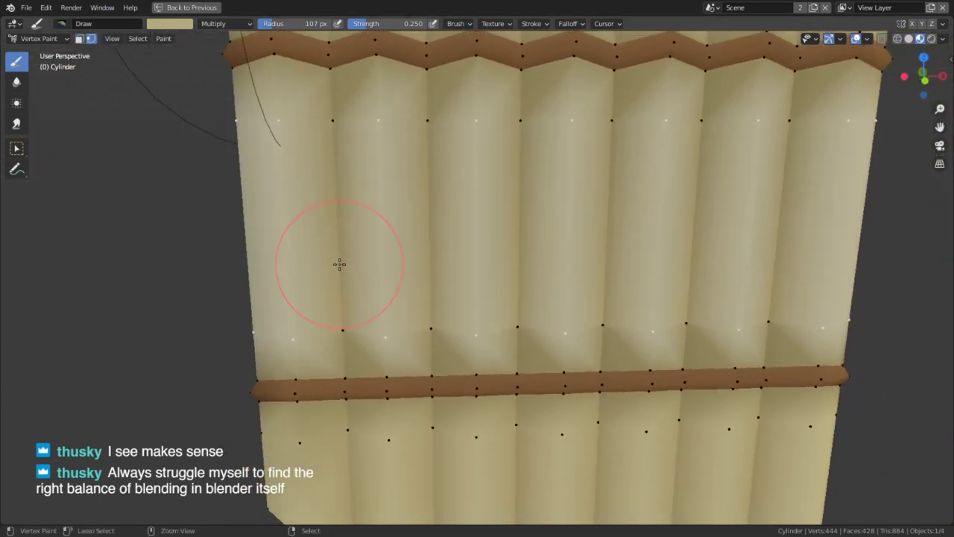
Step: Check the selected ridge edges against the painted shading with the face mask and in Edit Mode, finishing in Object Mode
key("m")
key("Tab")
key("Tab")
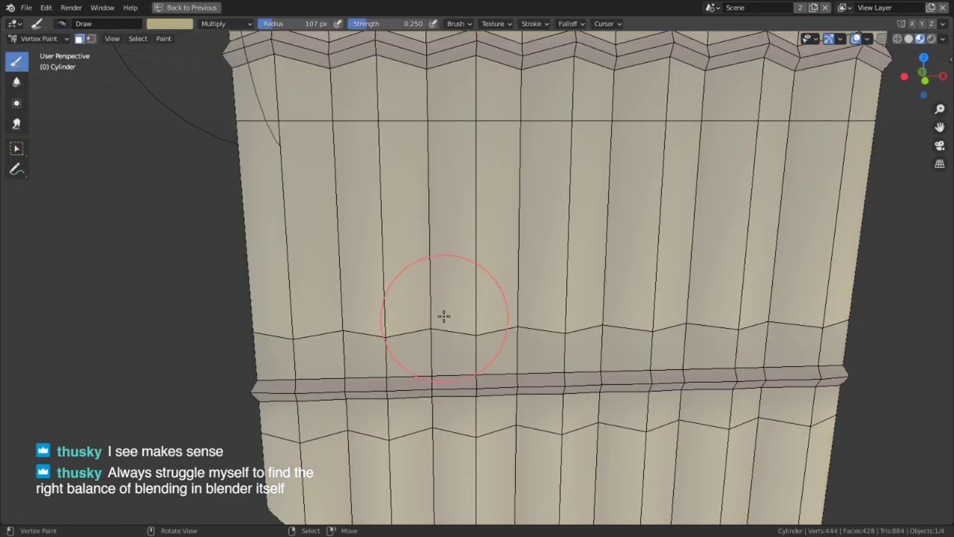
key("Tab")
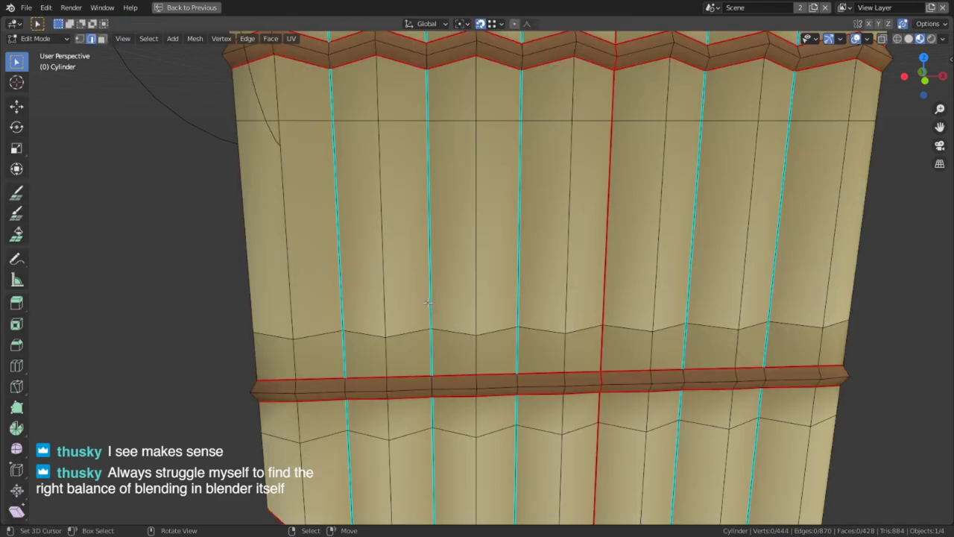
key("Tab")
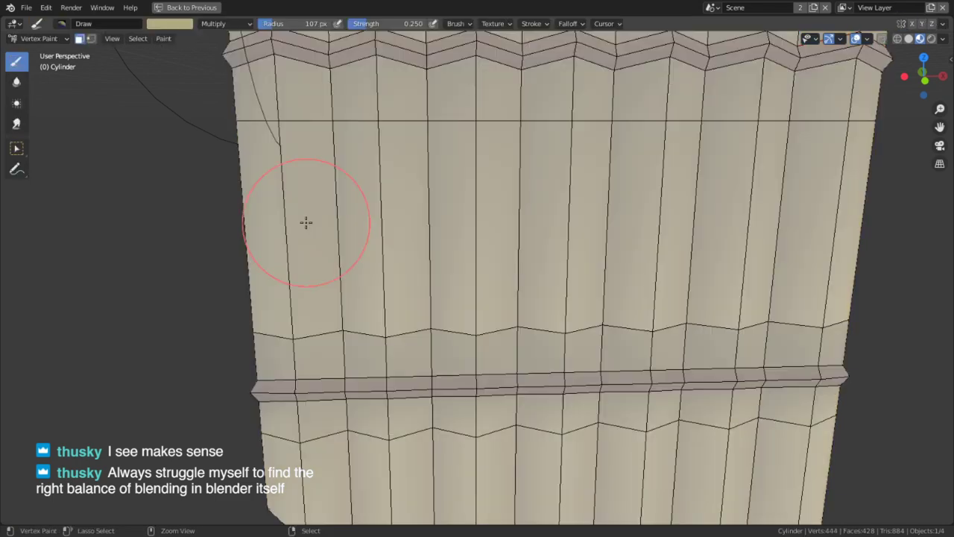
key("Tab")
key("Tab")
key("Tab")
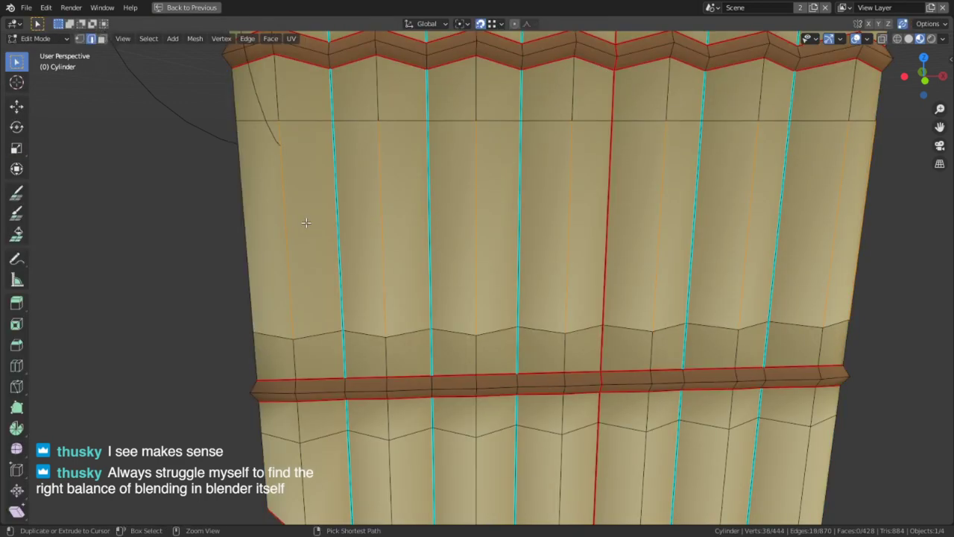
middle_click_drag(306, 222, 380, 214)
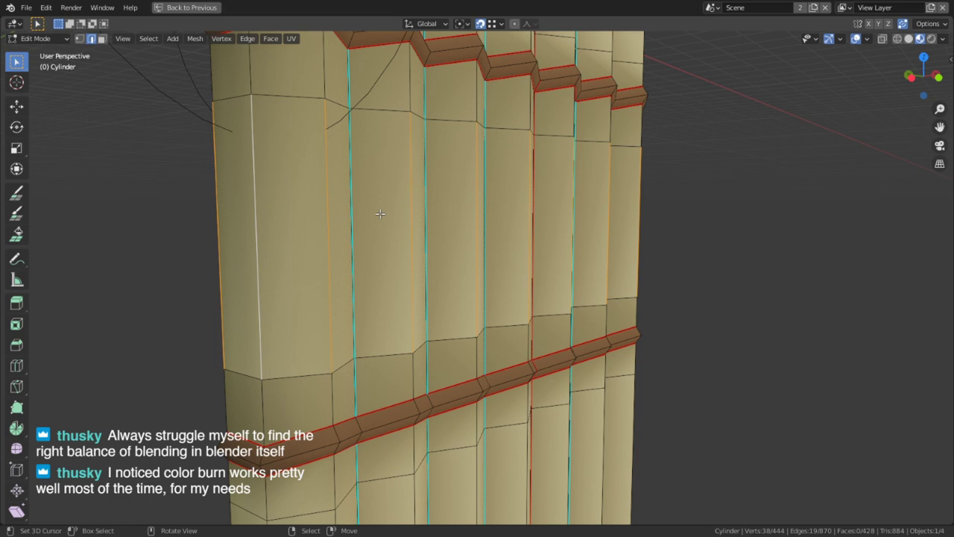
key("Tab")
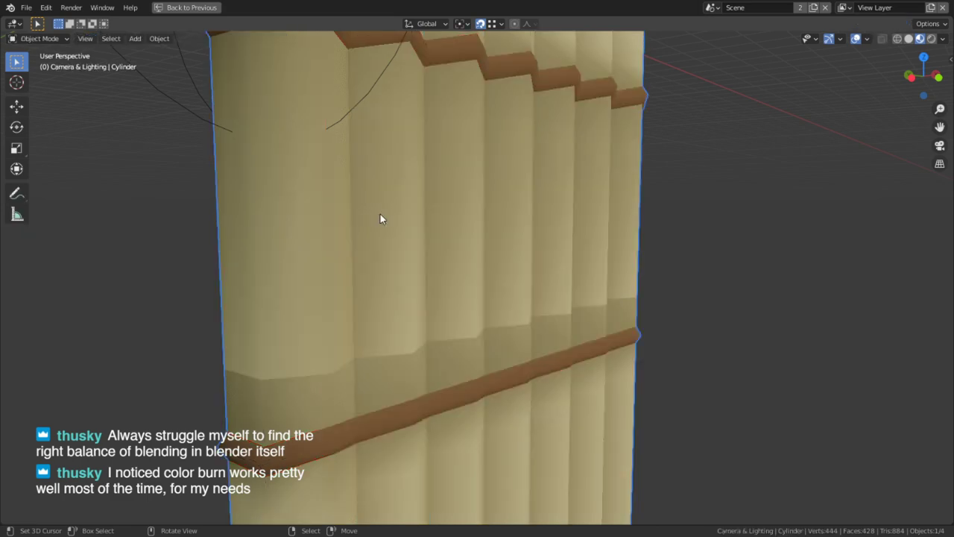
Step: Set the viewport to Solid shading with Vertex colour and Flat lighting
mouse_move(524, 363)
middle_mouse_down()
mouse_move(361, 322)
mouse_move(392, 394)
mouse_move(458, 366)
mouse_move(474, 441)
mouse_move(470, 258)
mouse_move(497, 332)
mouse_move(481, 321)
mouse_move(522, 340)
mouse_move(544, 321)
middle_mouse_up()
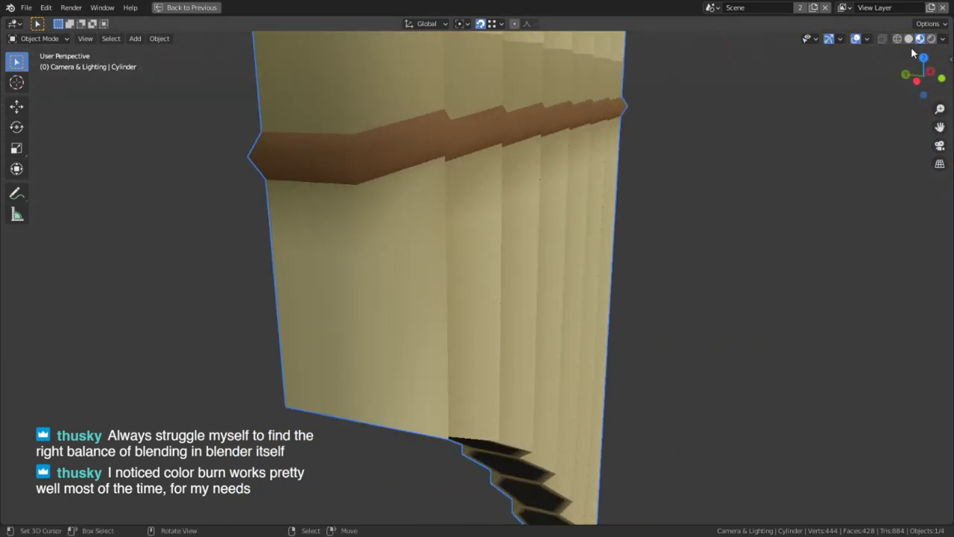
left_click(908, 39)
left_click(943, 39)
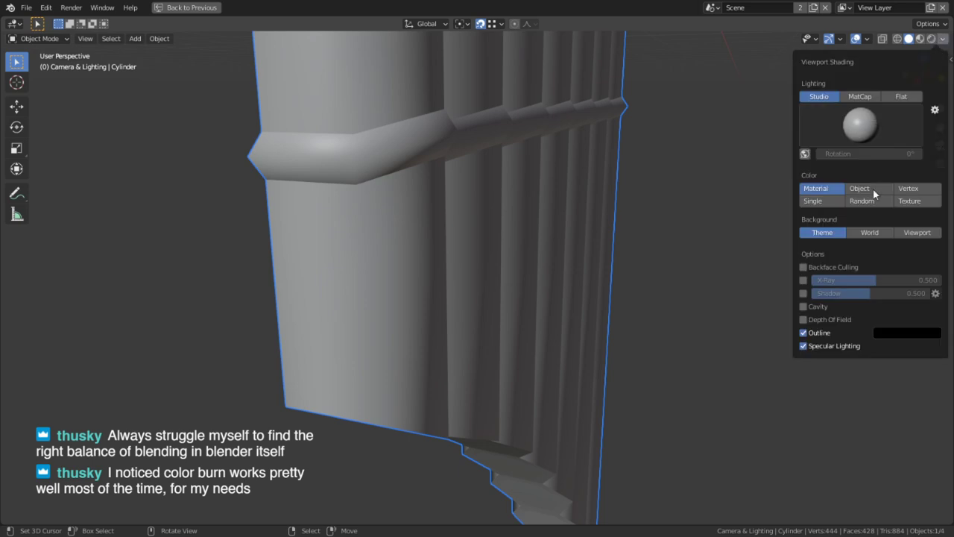
left_click(906, 192)
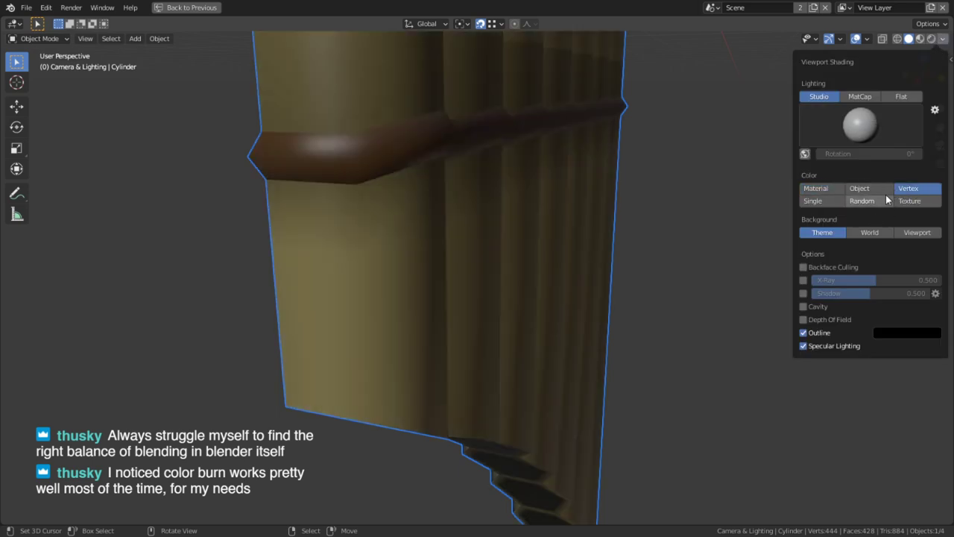
left_click(905, 97)
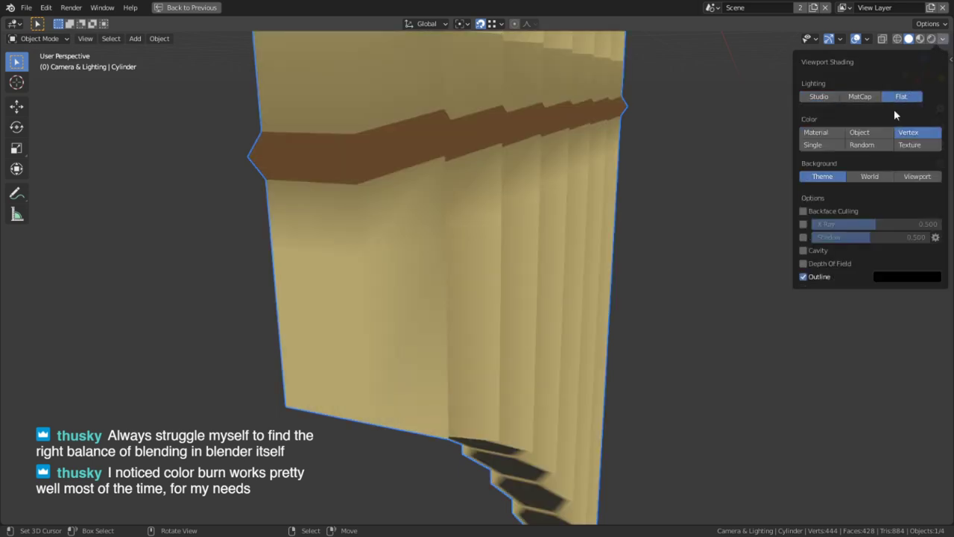
Step: Enter Vertex Paint, select the whole flute mesh and return to Edit Mode
middle_click_drag(514, 195, 381, 208)
key("Tab")
left_click(47, 38)
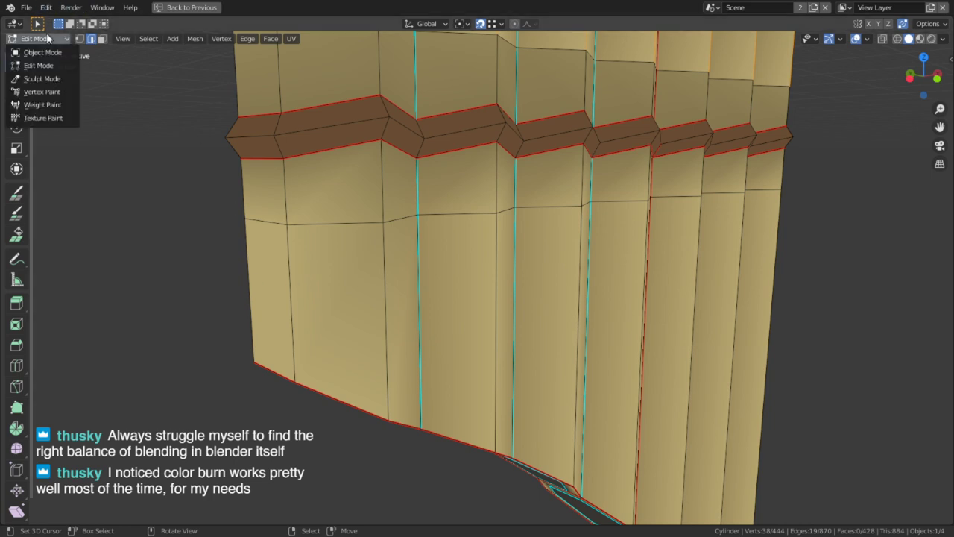
left_click(42, 91)
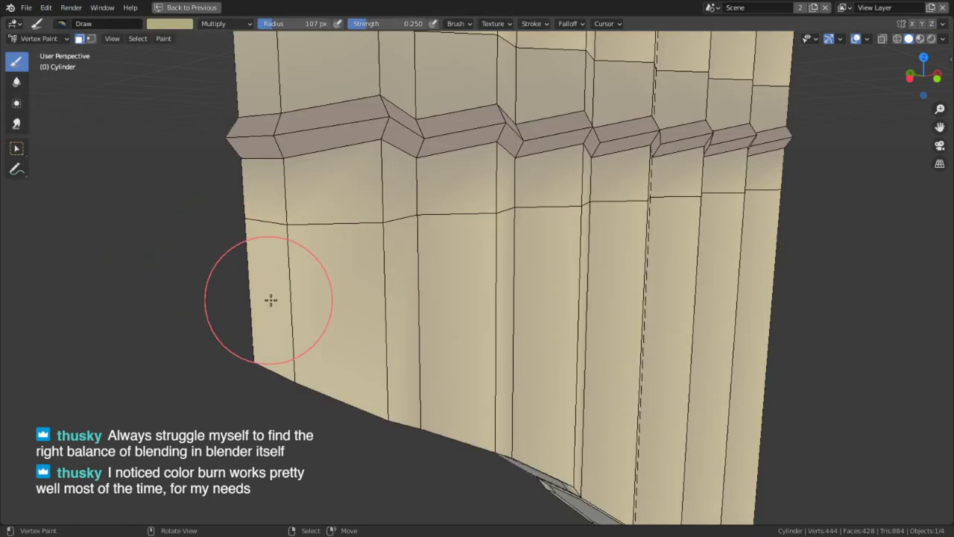
key("s")
key("Tab")
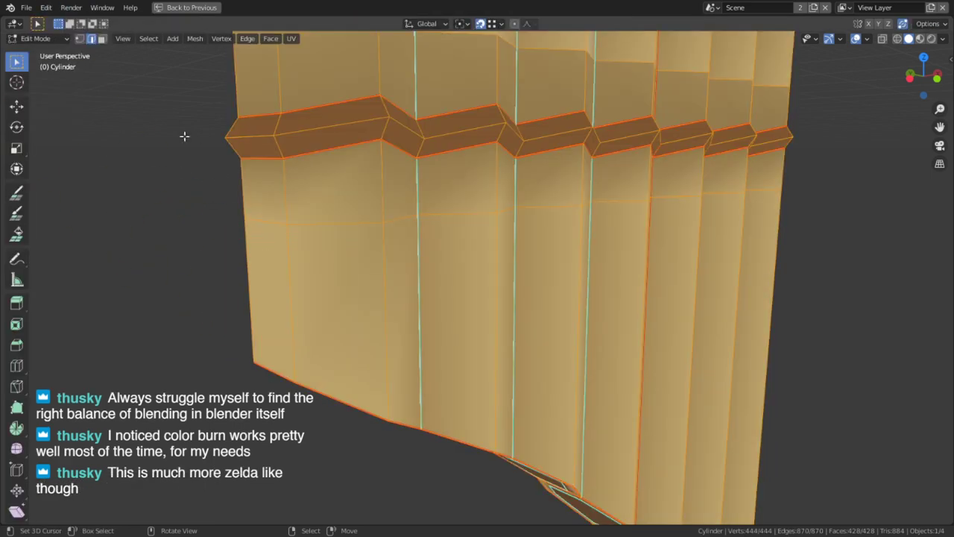
Step: Replace the selection with the pipes' vertical ridge edges between the two bands on the flute's front
middle_click_drag(399, 190, 405, 310, "shift")
scroll(405, 298, "down", 3)
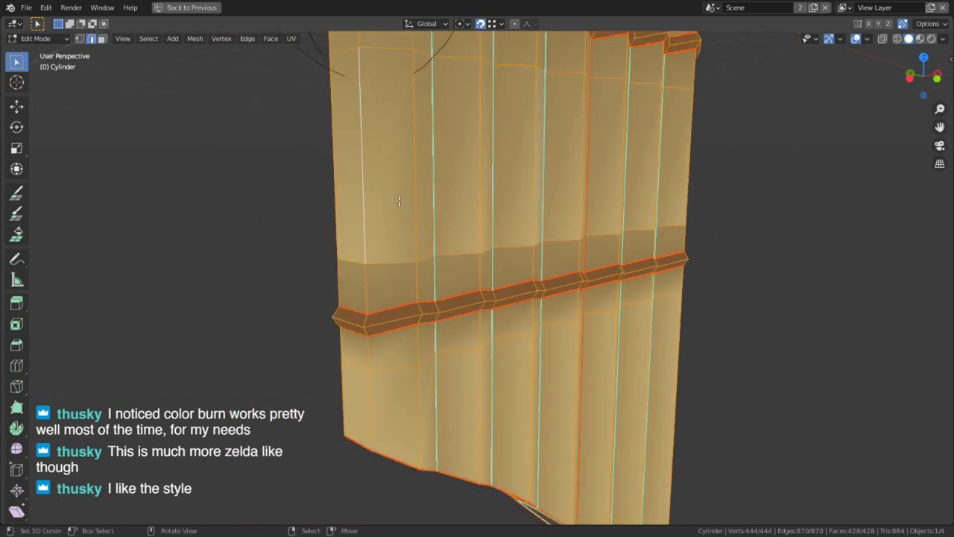
right_click(405, 201, "alt")
middle_click_drag(469, 218, 424, 226)
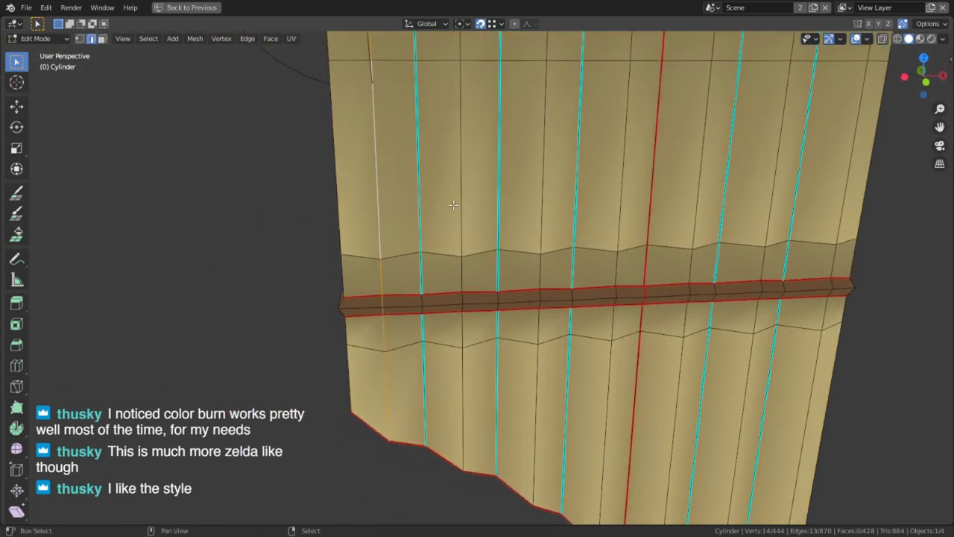
right_click(454, 205, "shift")
right_click(382, 216)
right_click(462, 172, "shift")
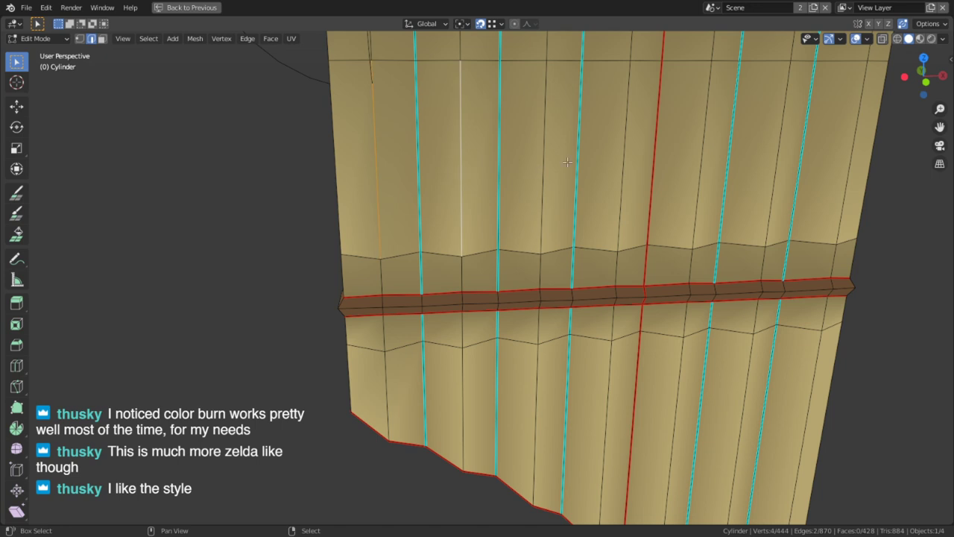
right_click(540, 161, "shift")
right_click(620, 161, "shift")
middle_click_drag(673, 159, 555, 202, "shift")
right_click(576, 196, "shift")
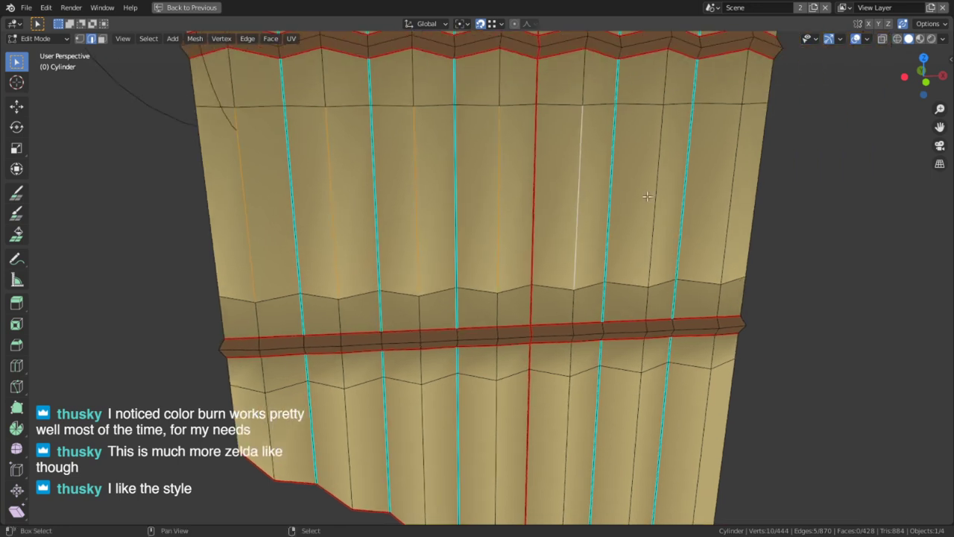
right_click(650, 197, "shift")
right_click(725, 198, "shift")
Step: Extend the selection with the vertical edges between the bands around the flute's long-pipe end
middle_click_drag(724, 199, 581, 202)
right_click(498, 251, "shift")
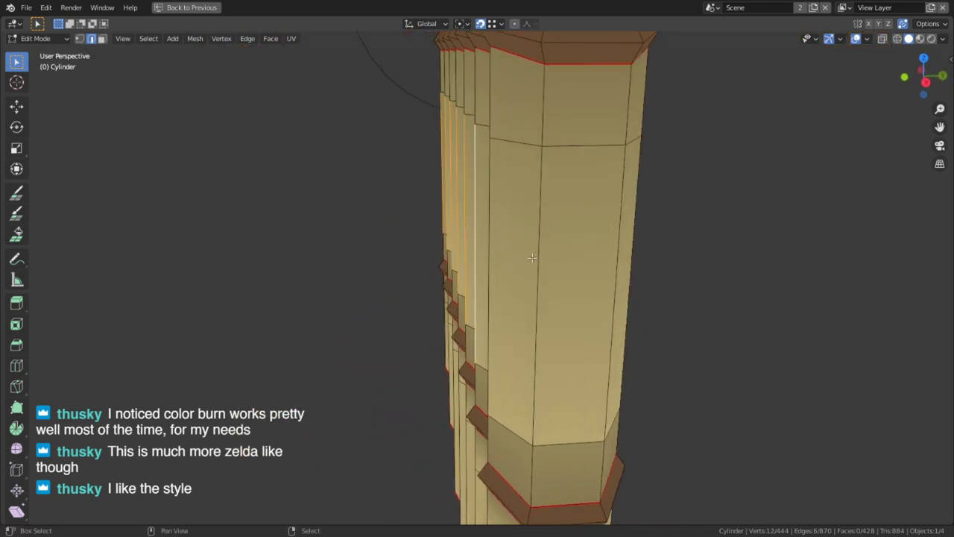
right_click(531, 258, "shift")
right_click(497, 259, "shift")
middle_click_drag(563, 269, 455, 280)
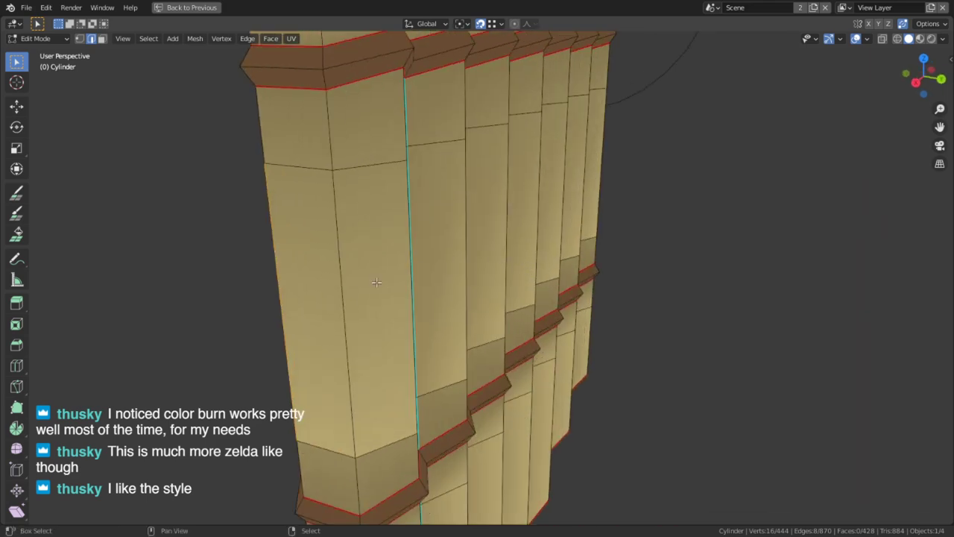
right_click(350, 288, "shift")
middle_click_drag(350, 288, 276, 279)
right_click(229, 260, "shift")
Step: Add the remaining ridge edges between the bands across the flute's back to the selection
right_click(343, 256, "shift")
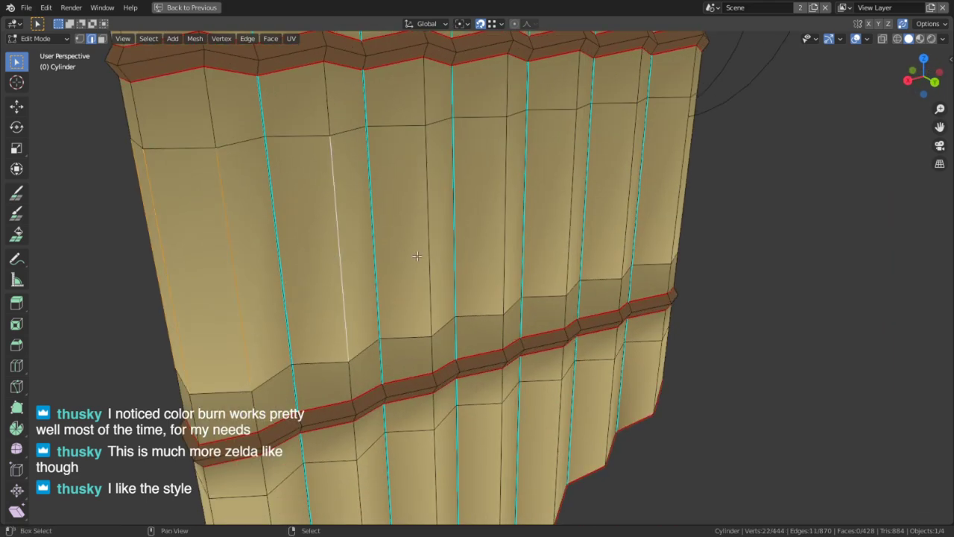
right_click(426, 243, "shift")
right_click(500, 232, "shift")
middle_click_drag(500, 232, 492, 275)
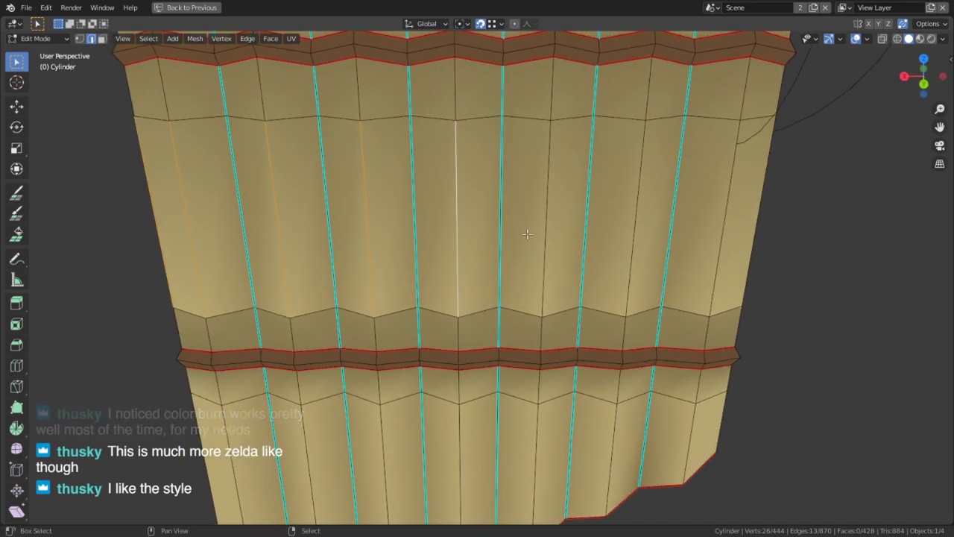
right_click(538, 273, "shift")
right_click(630, 251, "shift")
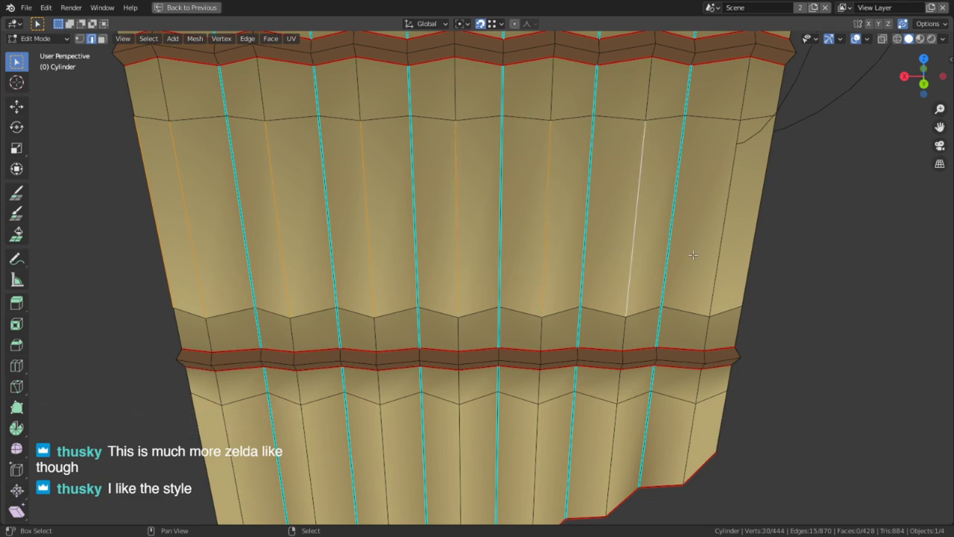
right_click(708, 252, "shift")
Step: Add the short-pipe end's vertical edges between the bands and switch to Vertex Paint with the vertex mask
middle_click_drag(710, 252, 465, 245)
right_click(561, 245, "shift")
right_click(602, 254, "shift")
key("ctrl+Tab")
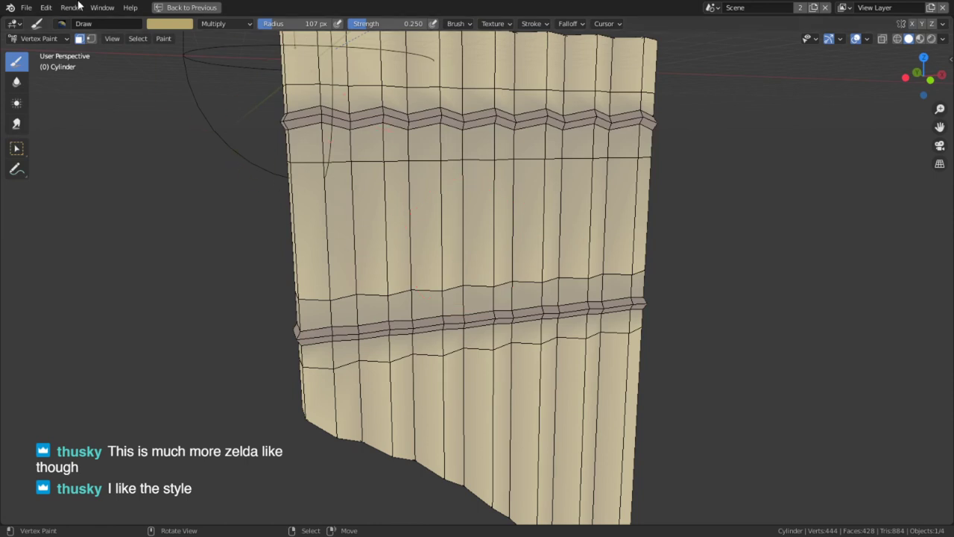
left_click(91, 38)
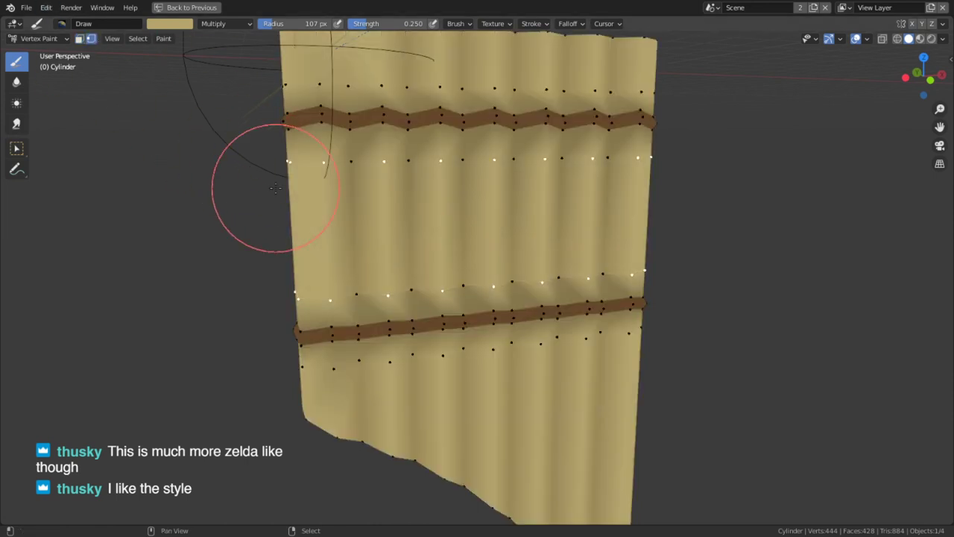
Step: Inspect the selected ridge vertices and the vertex-colour shading around both bands from several sides
middle_click_drag(415, 223, 437, 288)
scroll(300, 207, "up", 5)
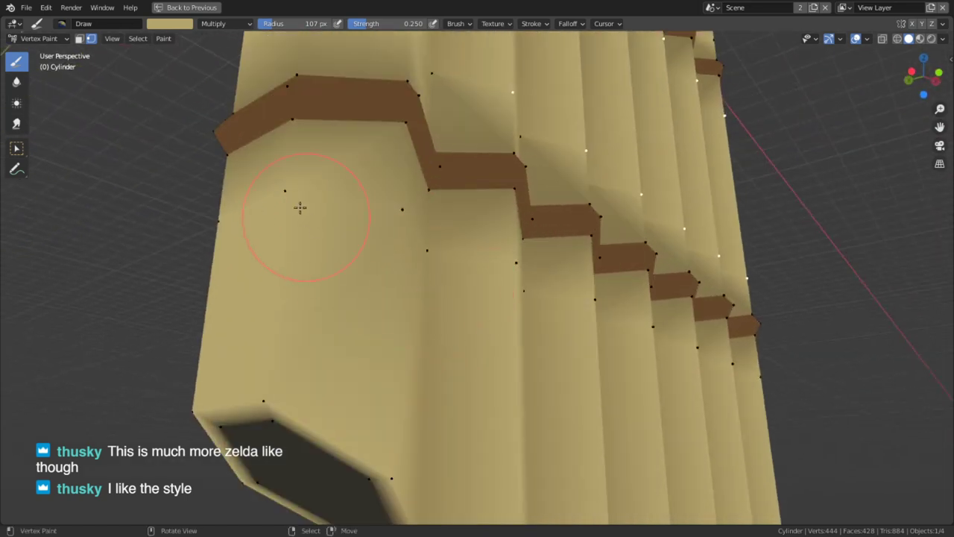
mouse_move(290, 189)
middle_mouse_down()
mouse_move(316, 326)
mouse_move(392, 241)
mouse_move(331, 311)
mouse_move(381, 278)
mouse_move(341, 298)
middle_mouse_up()
scroll(341, 298, "down", 5)
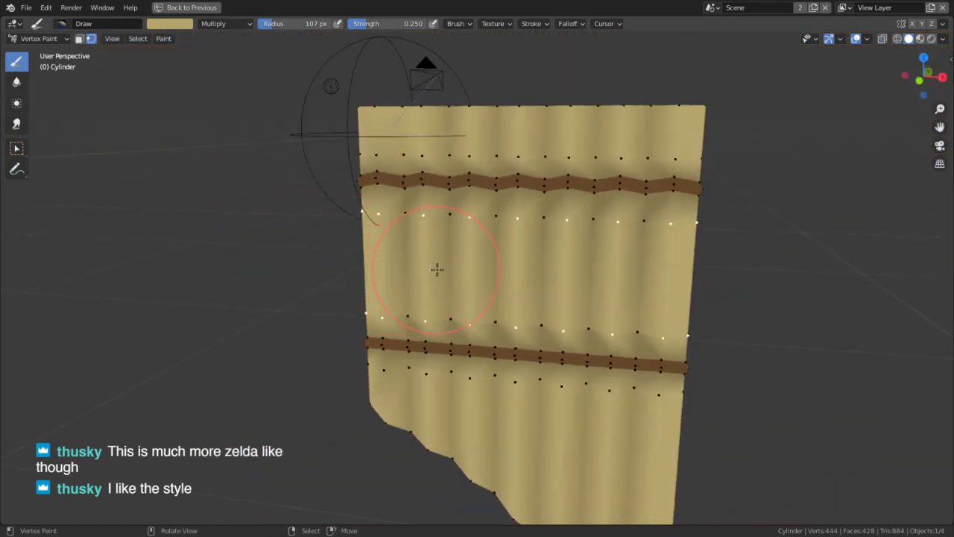
middle_click_drag(512, 277, 534, 271)
scroll(552, 260, "up", 3)
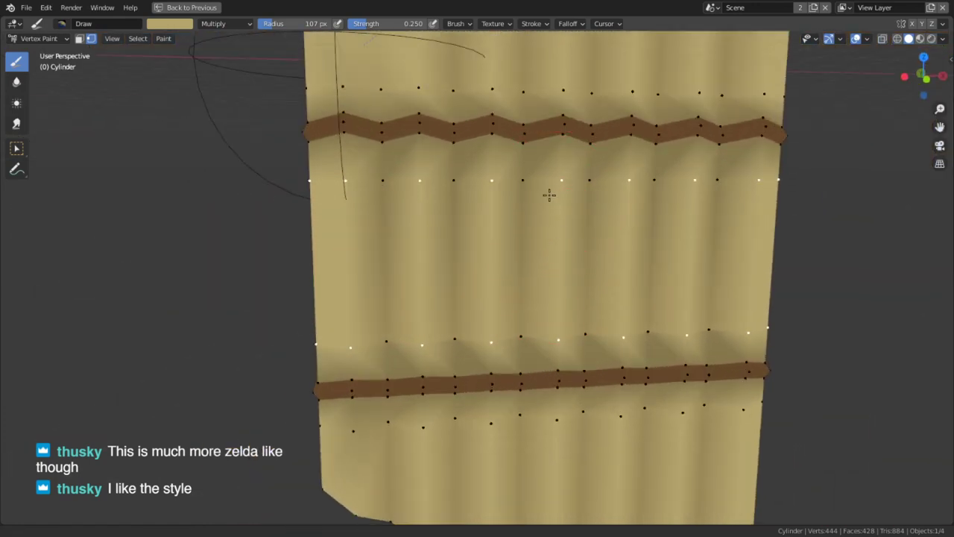
scroll(550, 196, "up", 3)
middle_click_drag(437, 106, 458, 191)
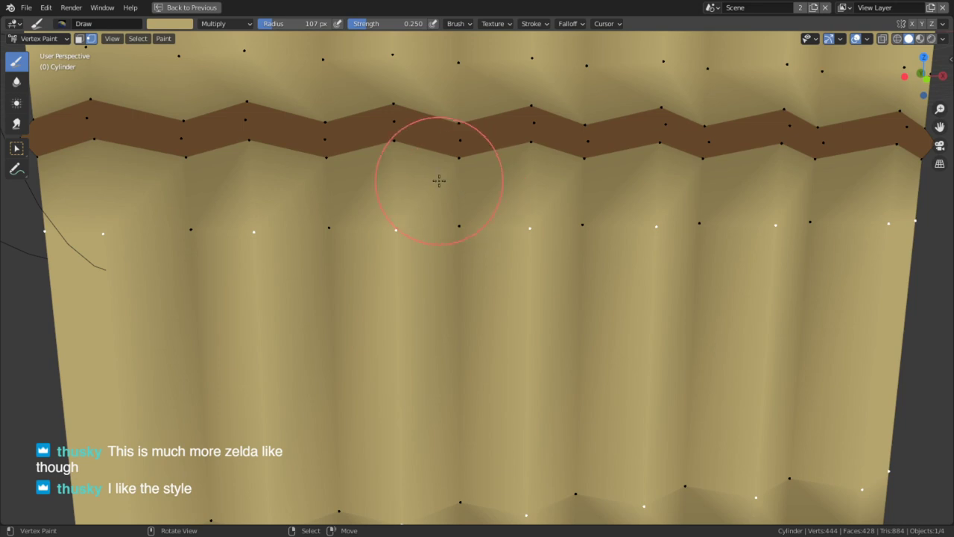
scroll(438, 180, "down", 3)
mouse_move(532, 255)
middle_mouse_down()
mouse_move(505, 262)
mouse_move(501, 203)
mouse_move(501, 273)
middle_mouse_up()
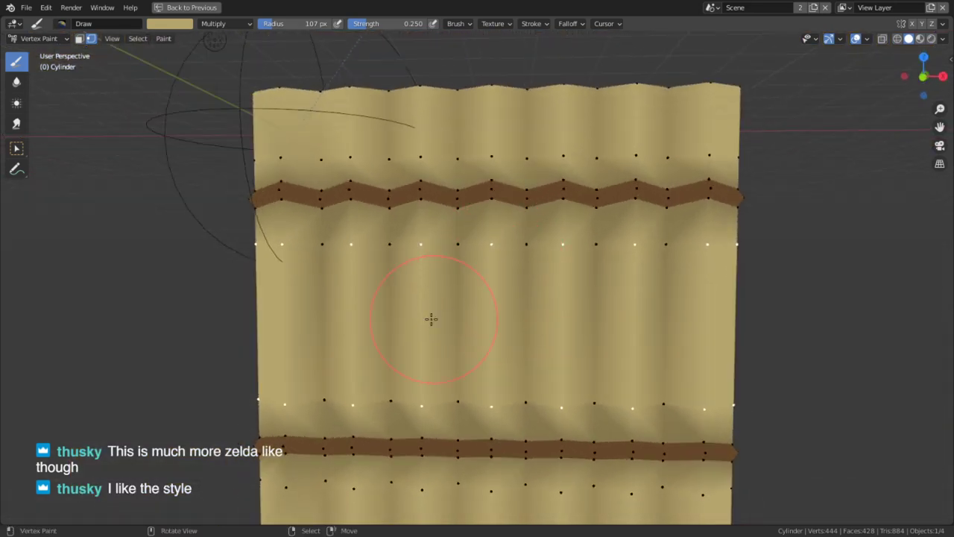
Step: Inspect the vertex-colour shading around both bands and along the pipes from several distances and angles
scroll(413, 312, "down", 4)
middle_click_drag(539, 415, 517, 321, "shift")
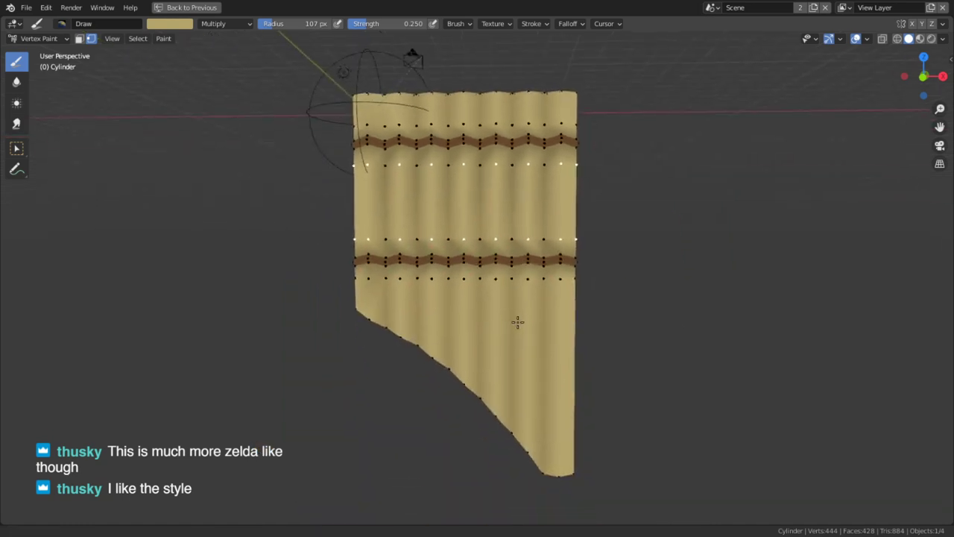
scroll(520, 318, "up", 7)
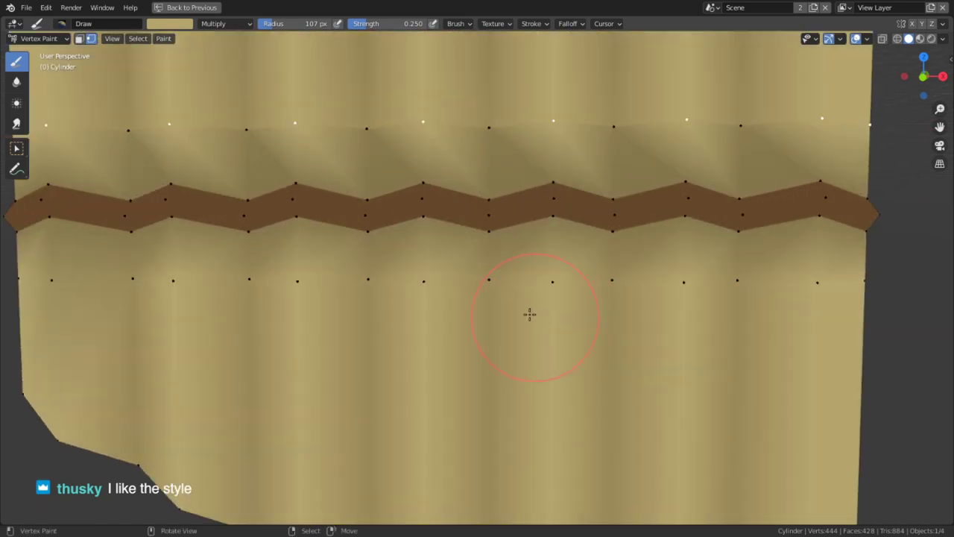
scroll(529, 313, "down", 2)
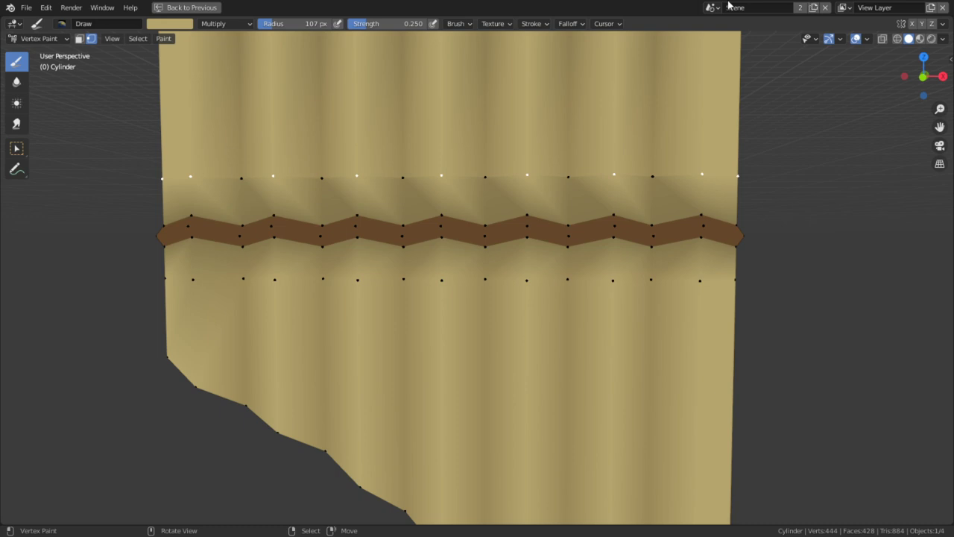
scroll(481, 270, "down", 3)
middle_click_drag(465, 209, 460, 332, "shift")
scroll(437, 241, "up", 2)
middle_click_drag(437, 241, 550, 269)
middle_click_drag(674, 281, 633, 328)
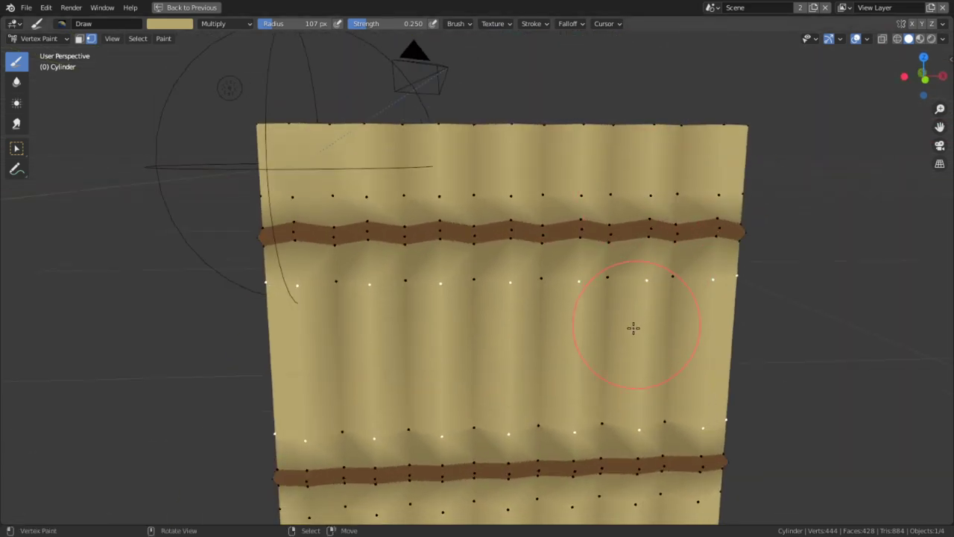
Step: Select all pipe face rings between, above and below the two bands, leaving out the bands, and switch to Vertex Paint
key("Tab")
left_click(530, 345)
key("ctrl+KP_Add")
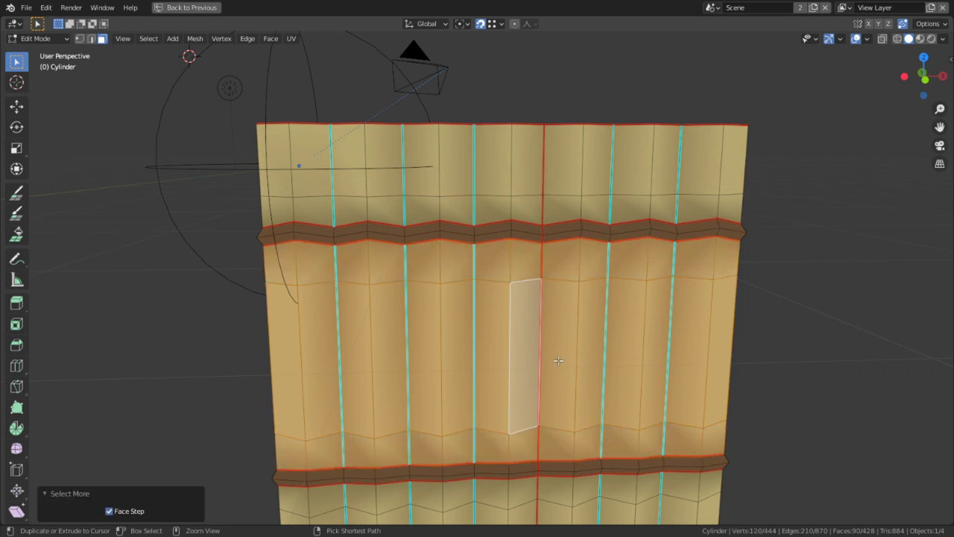
left_click(520, 203, "alt+shift")
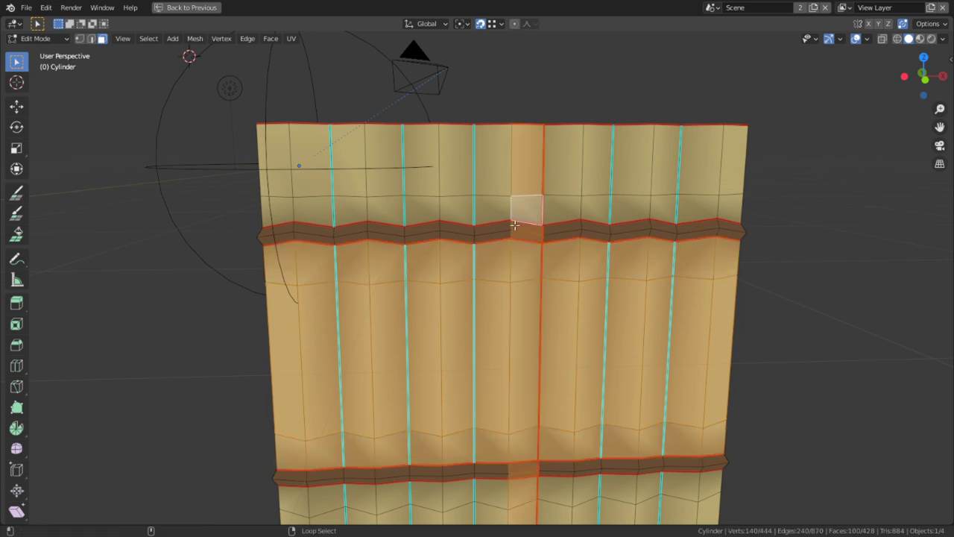
key("ctrl+z")
left_click(509, 209, "alt+shift")
left_click(510, 174, "alt+shift")
middle_click_drag(531, 470, 478, 226, "shift")
left_click(452, 236, "alt+shift")
left_click(464, 312, "alt+shift")
key("ctrl+Tab")
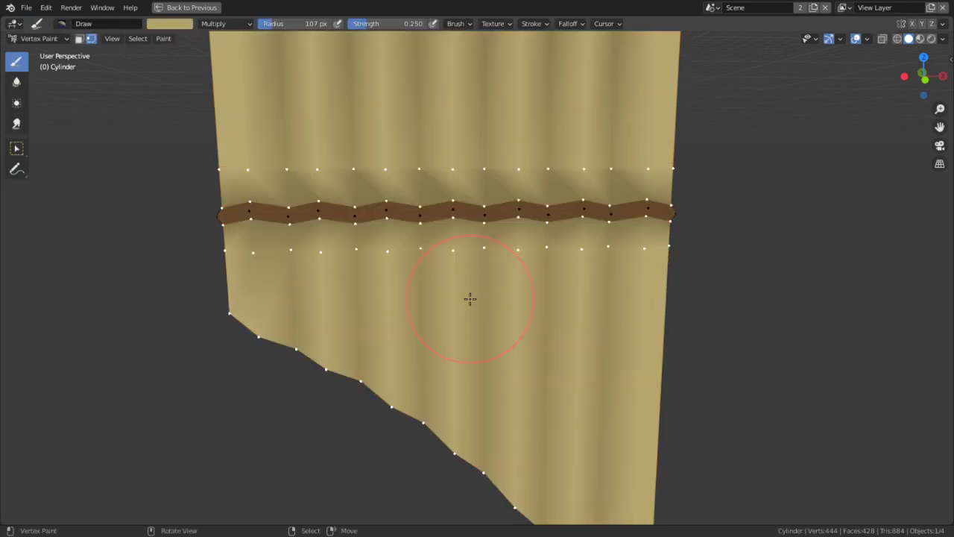
Step: Switch to the face selection mask and fill the selected pipe faces with the flat tan colour
key("shift+k")
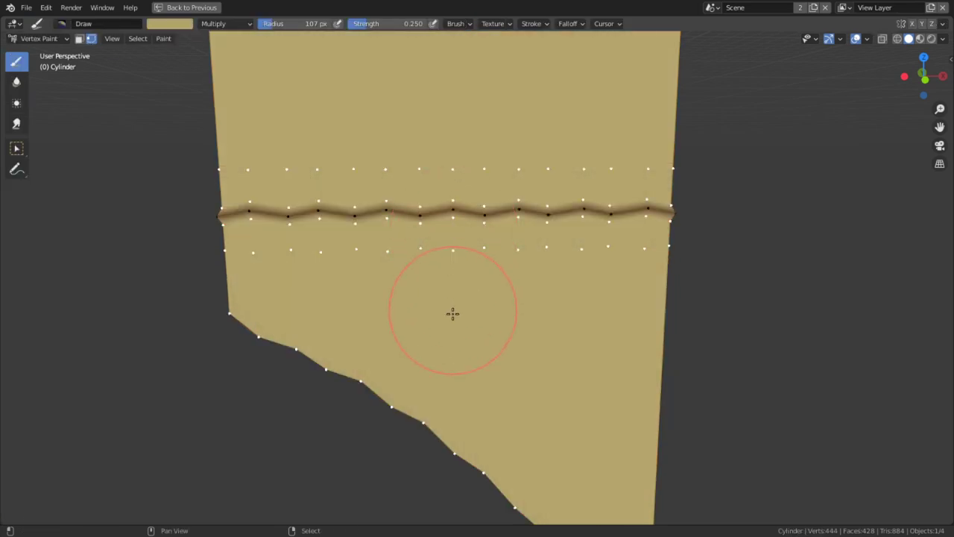
key("ctrl+z")
left_click(81, 38)
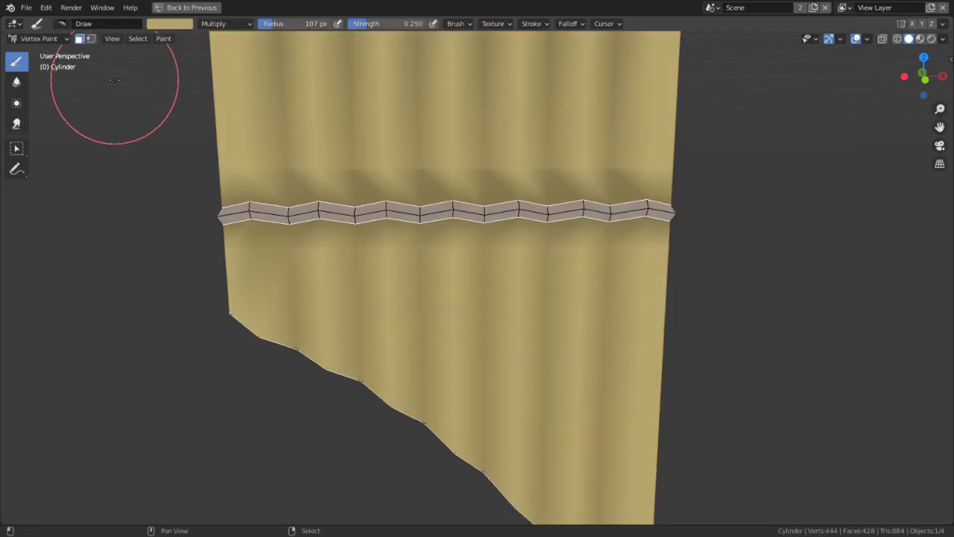
key("shift+k")
Step: In Edit Mode, select the five sharp groove edge loops on the flute's side with the red centre seam
middle_click_drag(361, 274, 365, 325, "shift")
key("Tab")
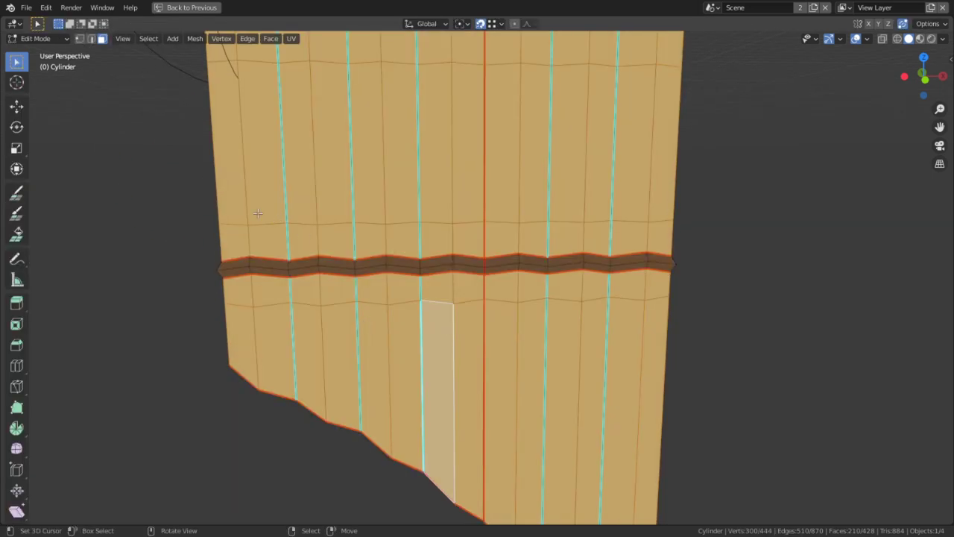
right_click(289, 183, "alt")
key("2")
right_click(288, 183, "alt")
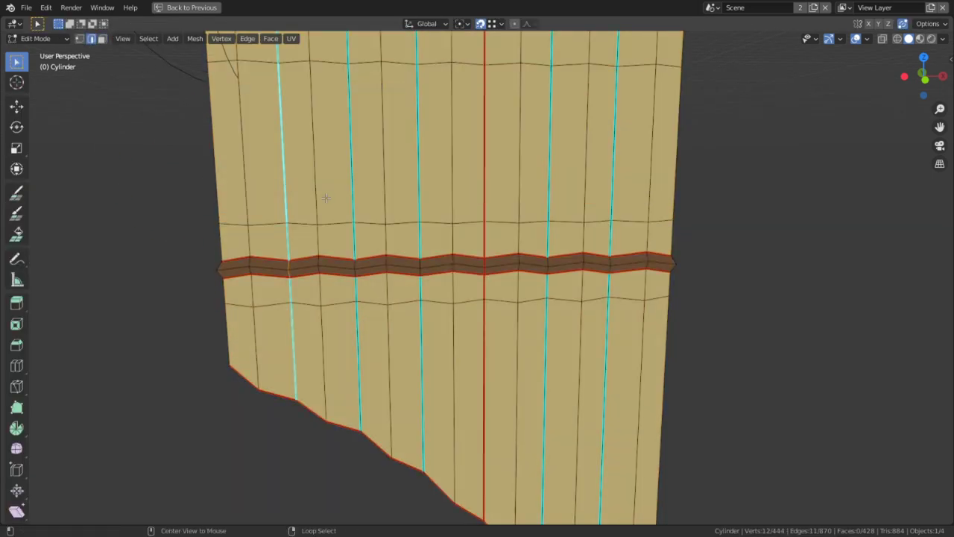
right_click(361, 184, "alt+shift")
right_click(415, 180, "alt+shift")
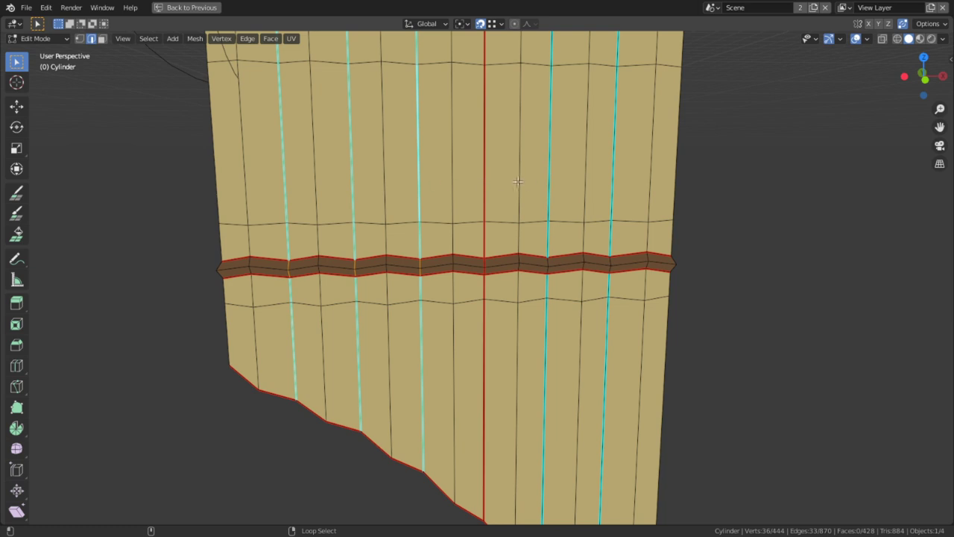
right_click(543, 181, "alt+shift")
right_click(614, 183, "alt+shift")
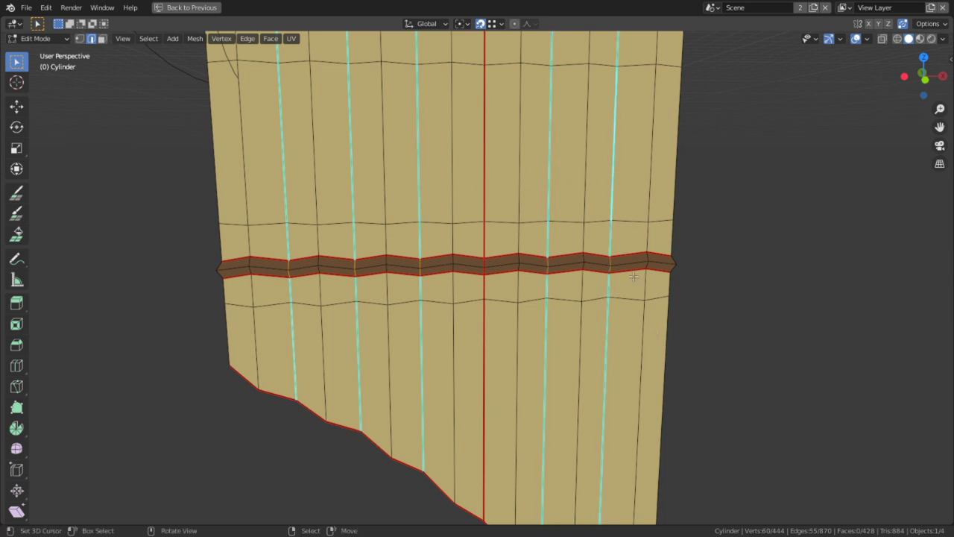
Step: Add the six sharp groove edge loops on the flute's opposite side to the selection
middle_click_drag(632, 277, 377, 233)
right_click(354, 198, "alt+shift")
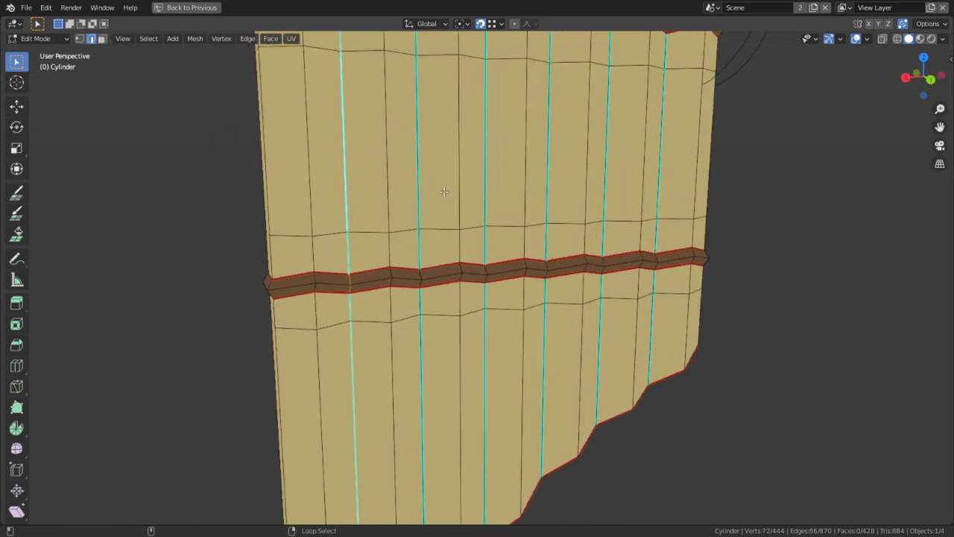
right_click(418, 182, "alt+shift")
right_click(489, 181, "alt+shift")
right_click(559, 180, "alt+shift")
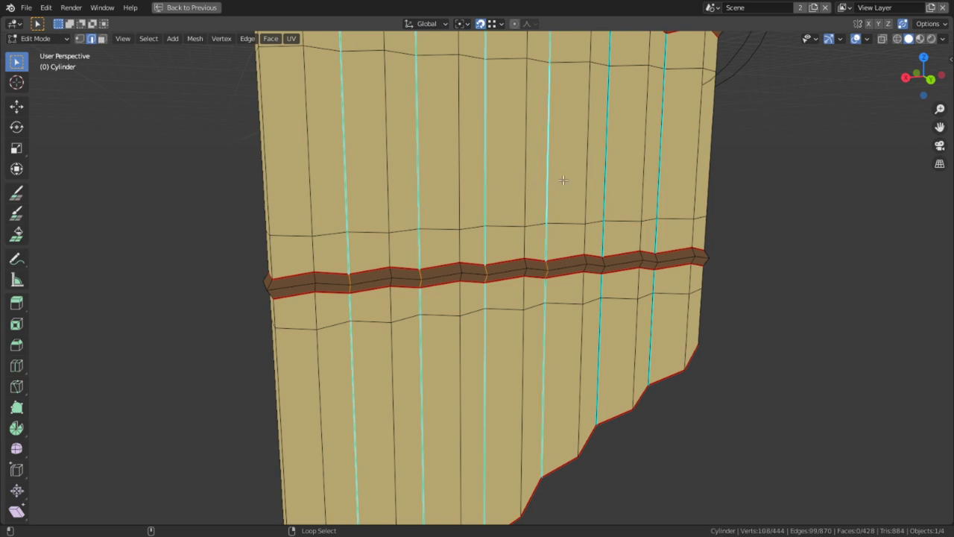
right_click(608, 174, "alt+shift")
right_click(659, 173, "alt+shift")
Step: Return to Vertex Paint, select all faces in the mask, and sample the tan pipe colour and brown band colour
mouse_move(660, 173)
middle_mouse_down()
mouse_move(580, 191)
mouse_move(620, 190)
middle_mouse_up()
key("Tab")
key("x")
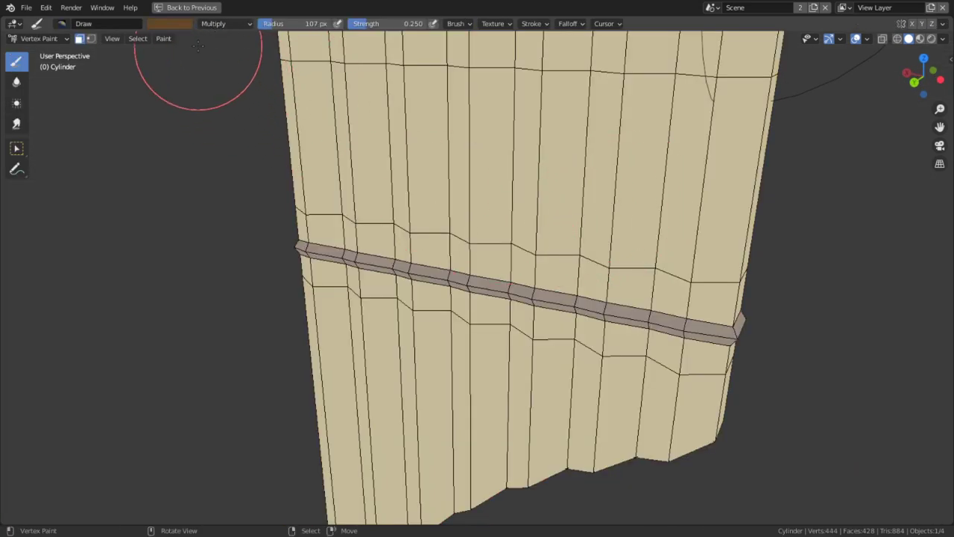
middle_click_drag(293, 145, 328, 166)
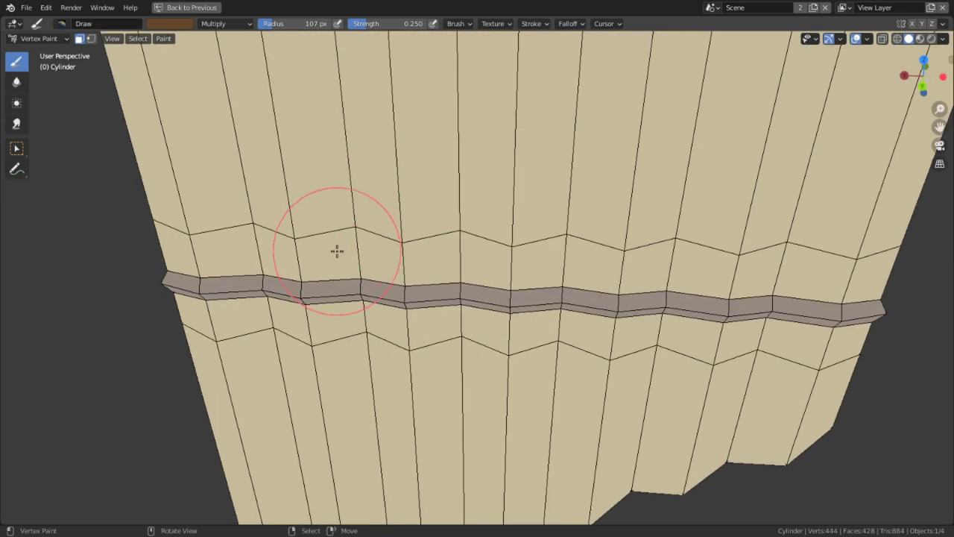
key("shift+alt+z")
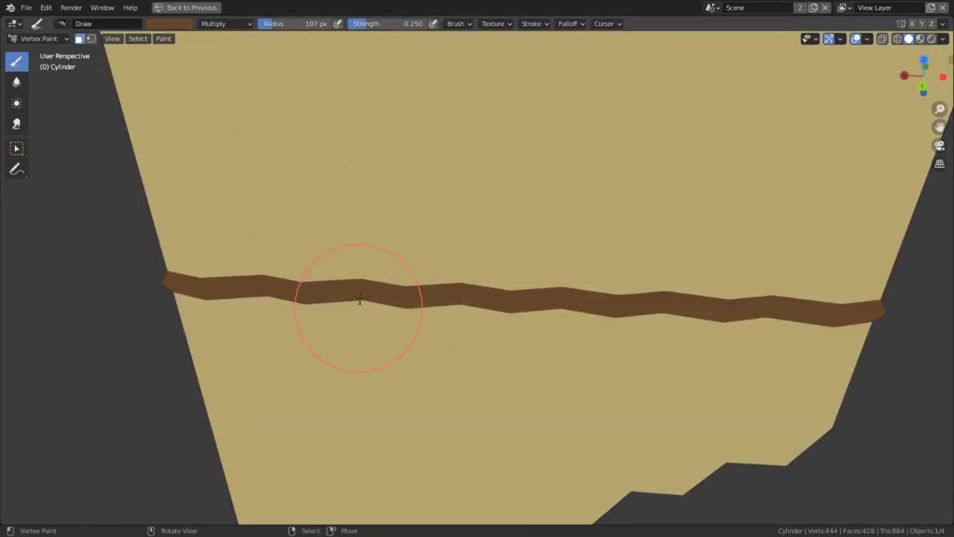
key("s")
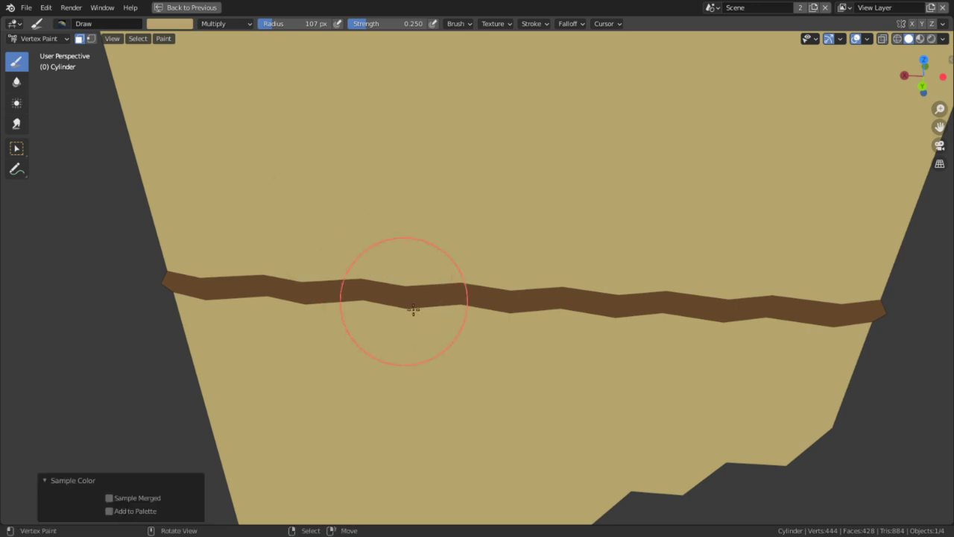
key("s")
Step: Restore the full layout and create a brush colour palette holding the brown band colour, the tan pipe colour and a darker tan
key("ctrl+space")
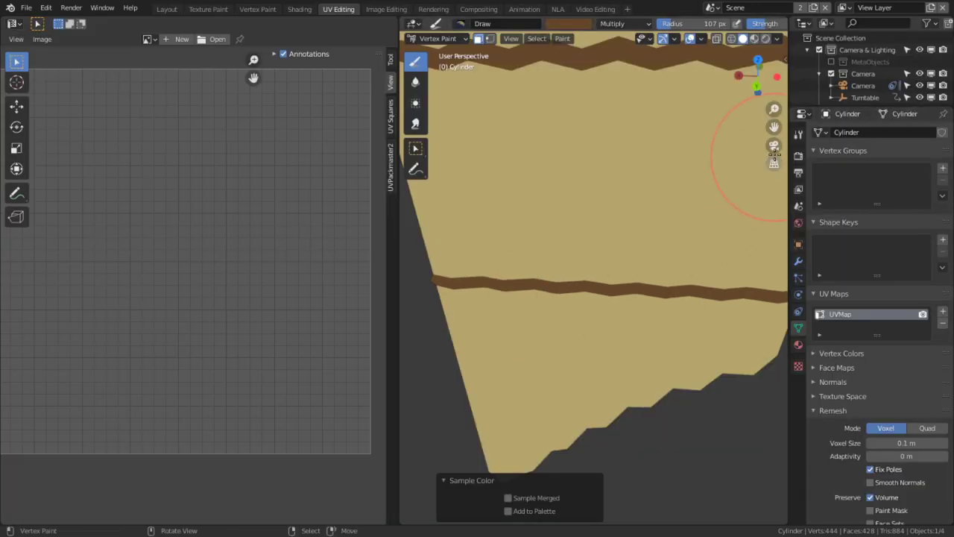
left_click(799, 136)
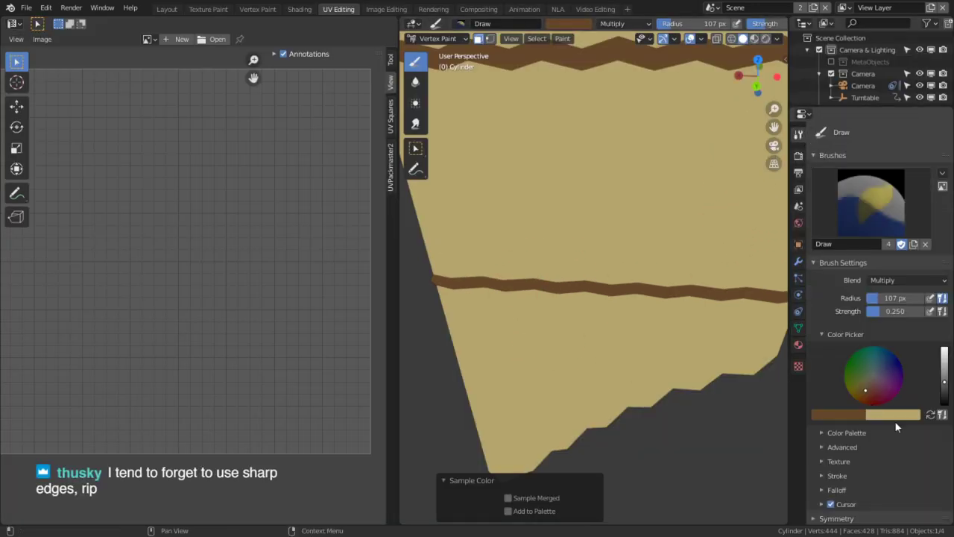
left_click(850, 432)
left_click(891, 450)
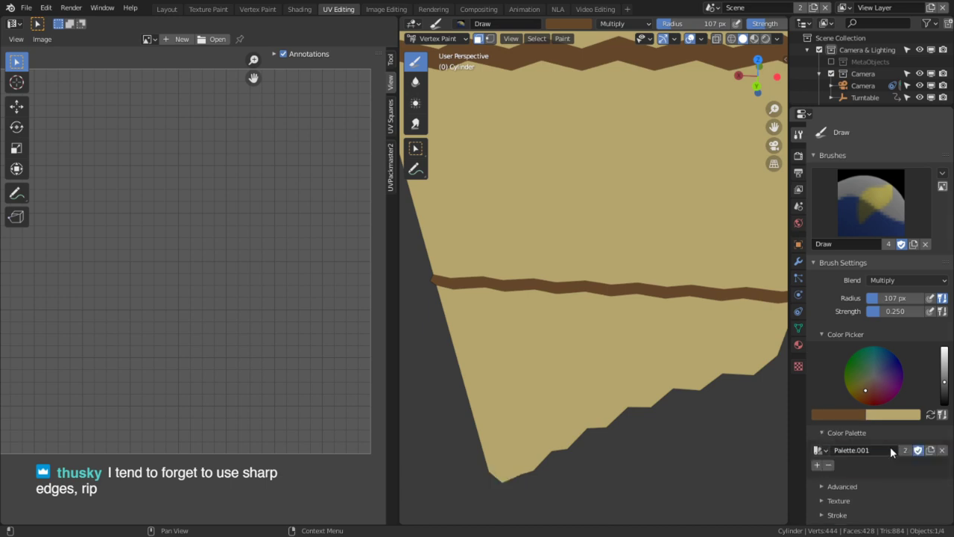
left_click(817, 465)
key("x")
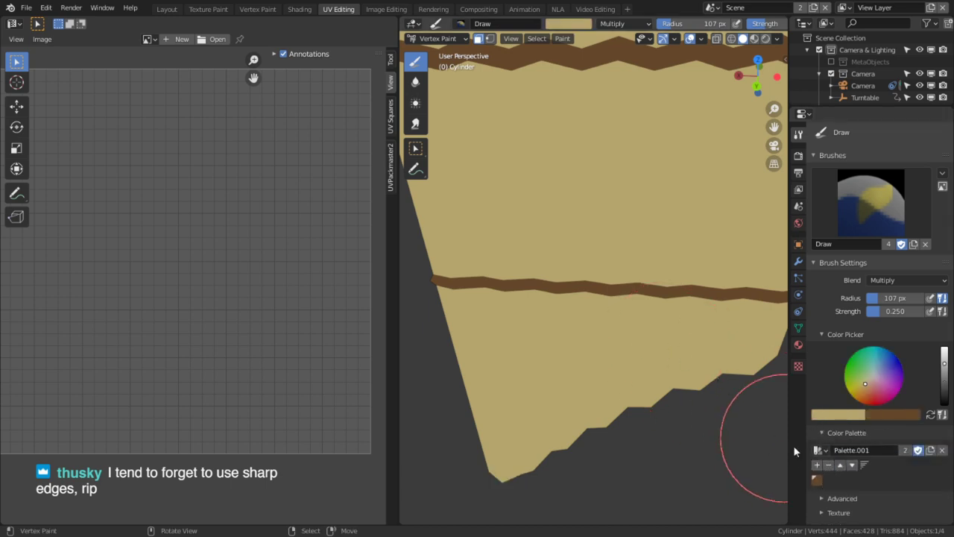
left_click(817, 466)
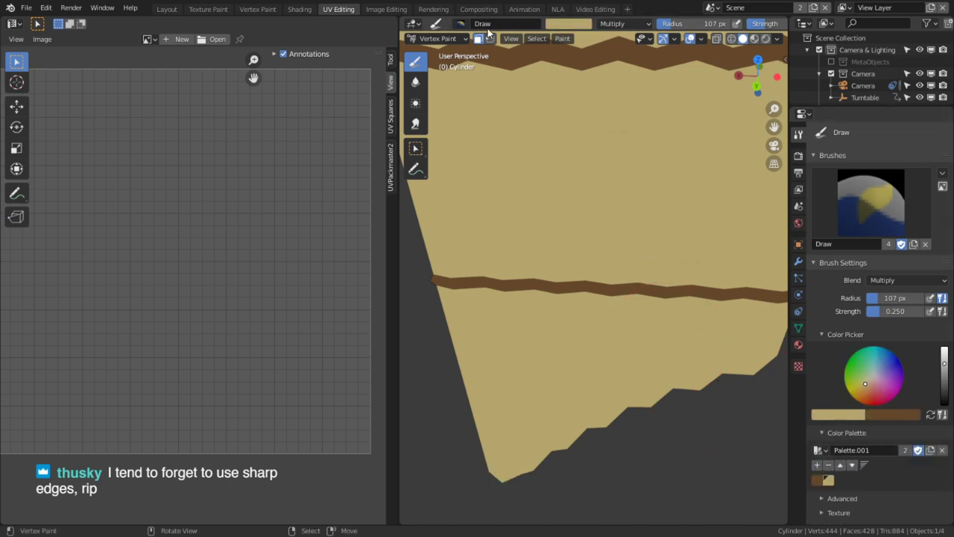
left_click(552, 25)
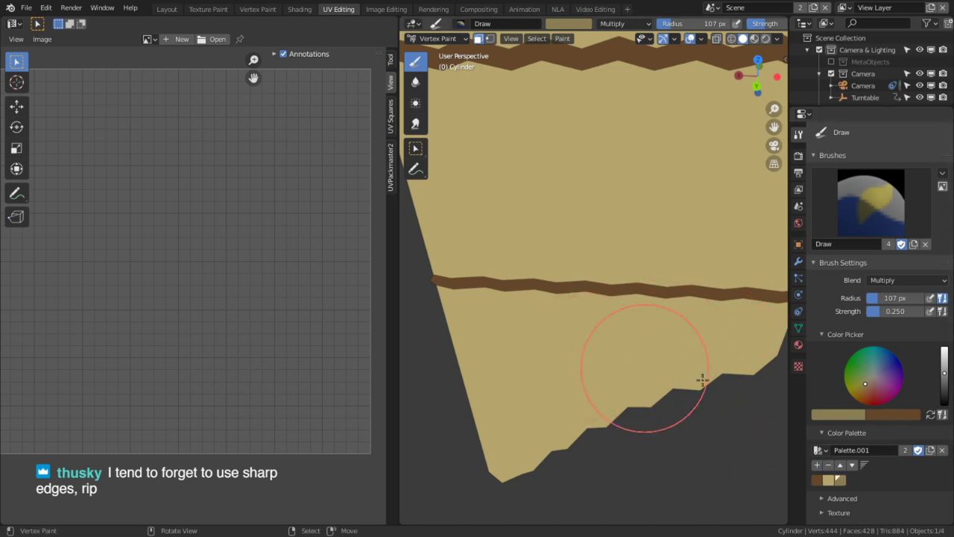
Step: Switch the flute to Edit Mode, clear the selection and maximise the 3D viewport
middle_click_drag(619, 253, 581, 209)
key("Tab")
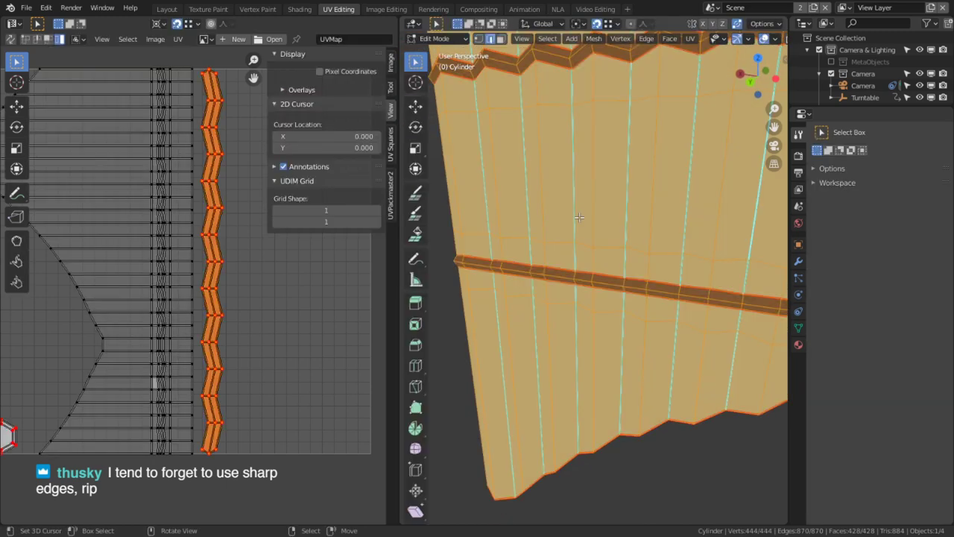
key("alt+a")
key("ctrl+space")
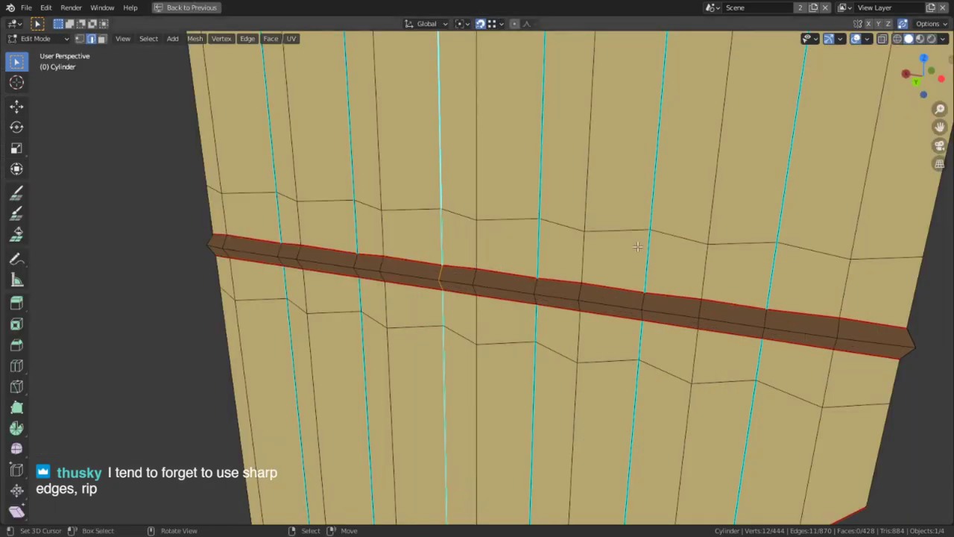
key("ctrl+Tab")
left_click(538, 162)
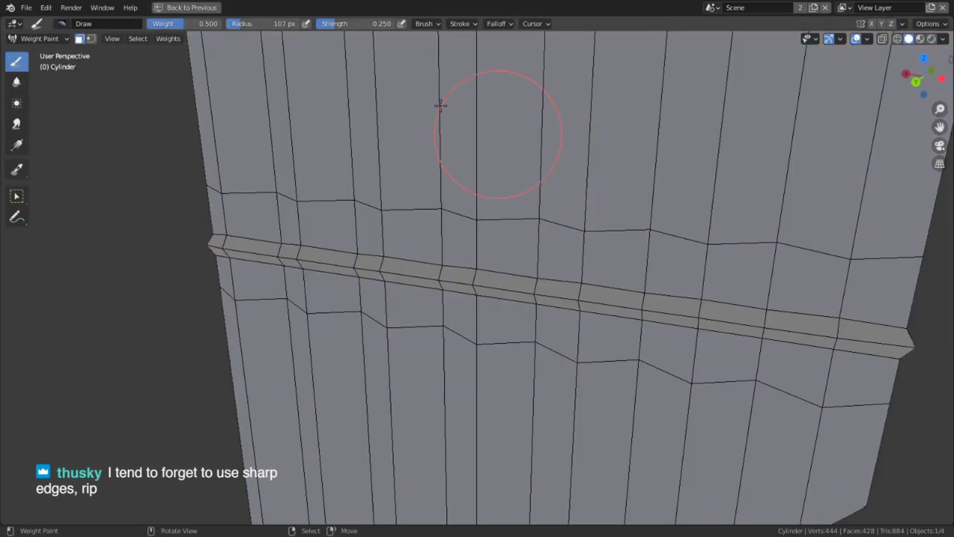
key("Tab")
Step: Select the six sharp groove edge loops on the flute's side without the red centre seam
left_click(274, 158, "alt")
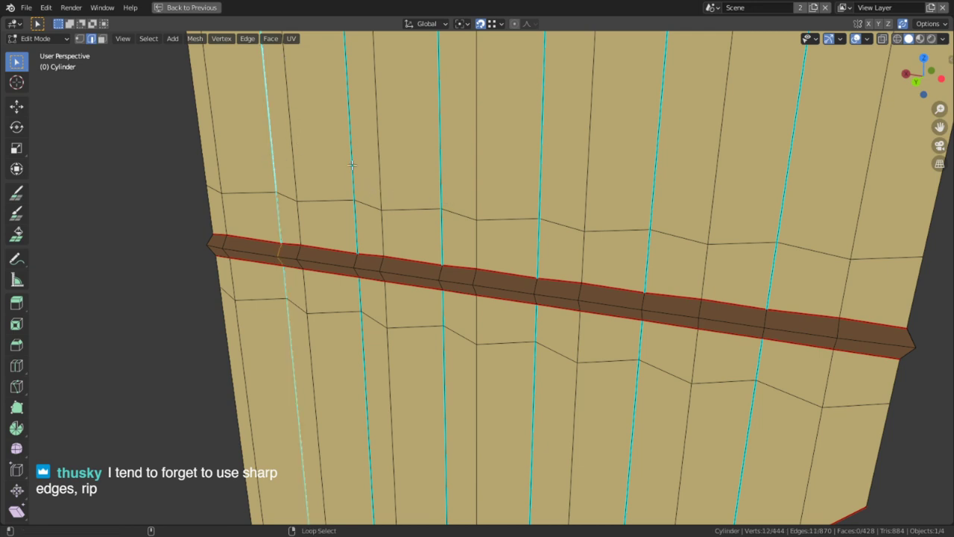
left_click(353, 164, "alt+shift")
left_click(441, 170, "alt+shift")
left_click(538, 173, "alt+shift")
left_click(674, 199, "alt+shift")
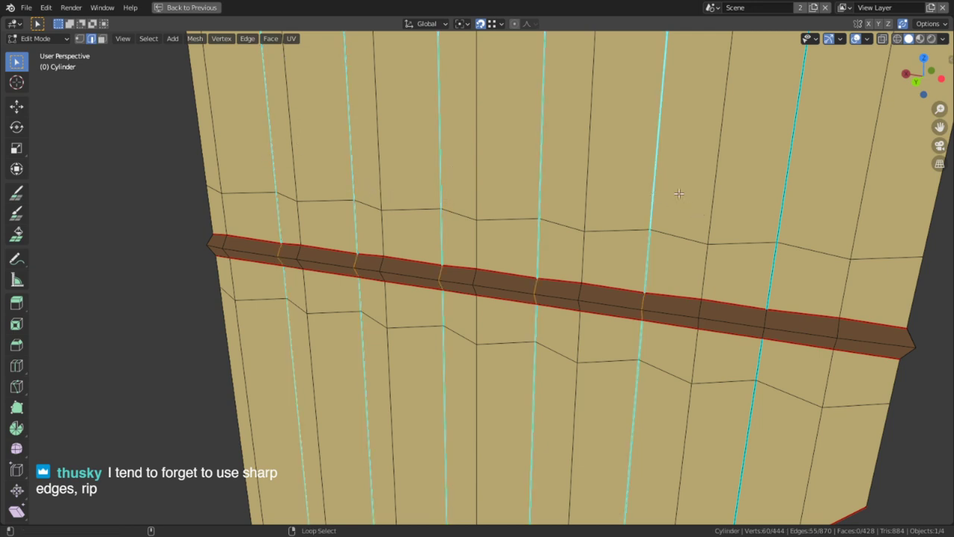
left_click(769, 198, "alt+shift")
Step: Add the five sharp groove edge loops and the red centre seam loop on the flute's other side to the selection
middle_click_drag(773, 196, 503, 189)
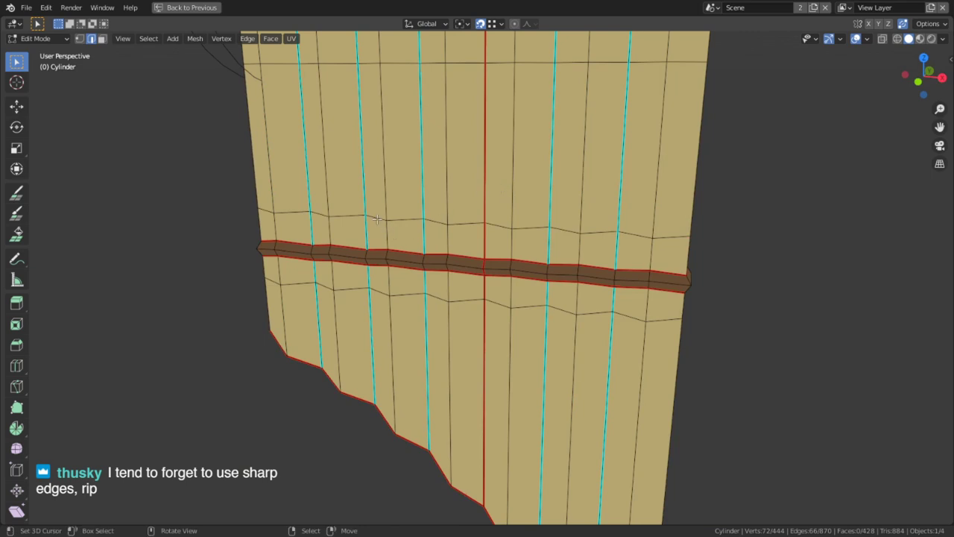
middle_click_drag(322, 244, 339, 301, "shift")
left_click(320, 184, "alt+shift")
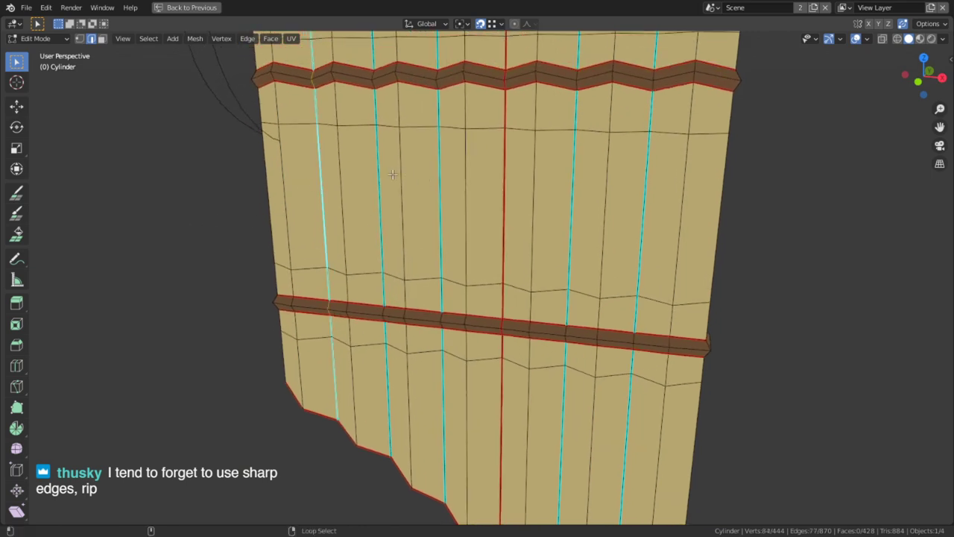
left_click(380, 176, "alt+shift")
left_click(440, 187, "alt+shift")
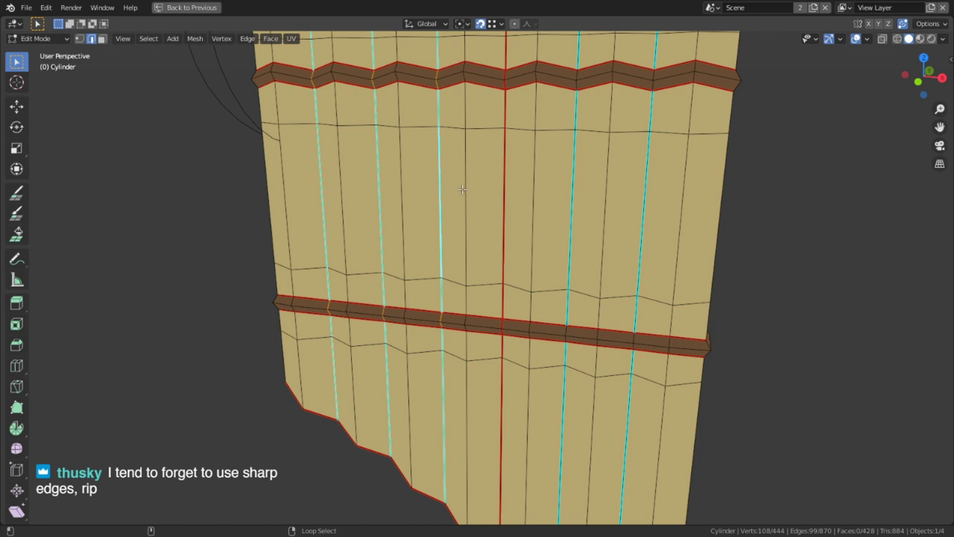
left_click(513, 198, "alt+shift")
left_click(575, 199, "alt+shift")
left_click(648, 215, "alt+shift")
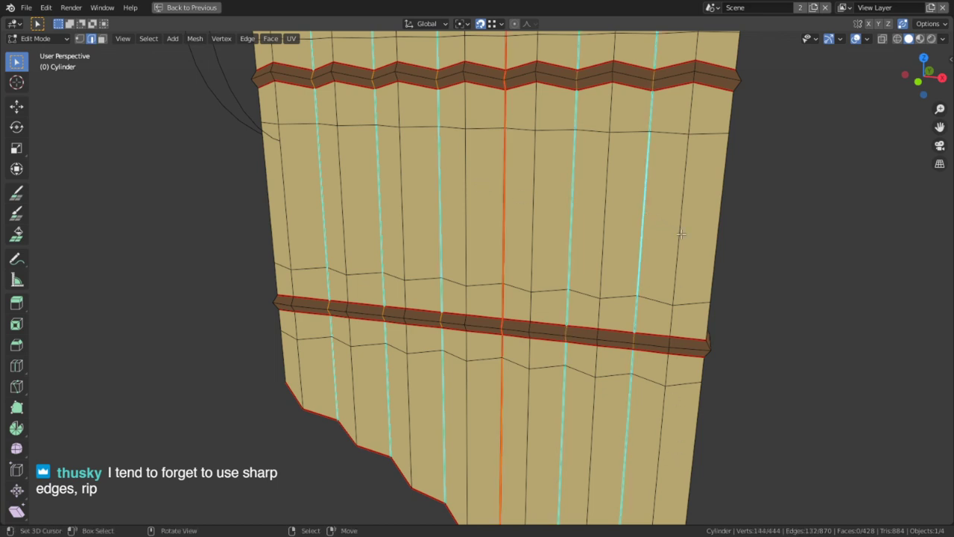
key("alt+a")
key("ctrl+z")
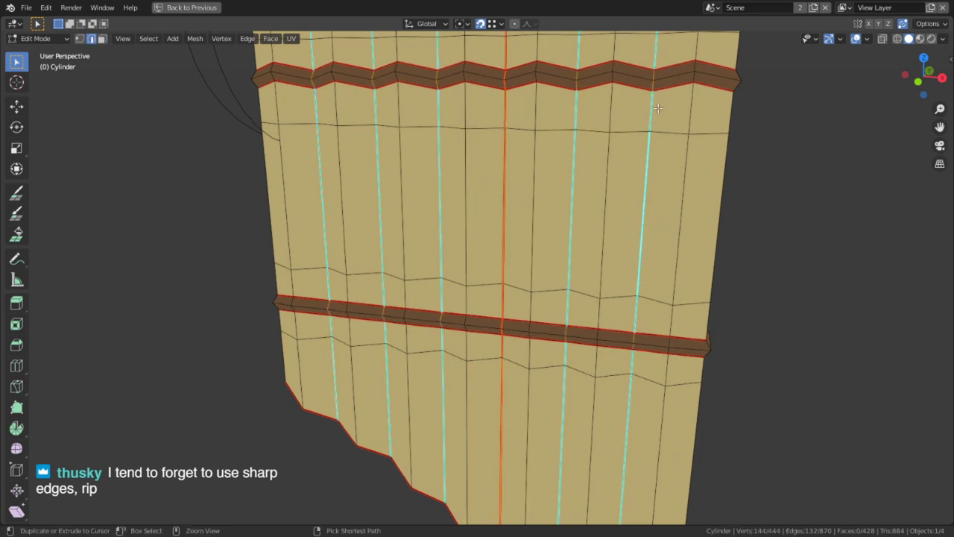
key("alt+a")
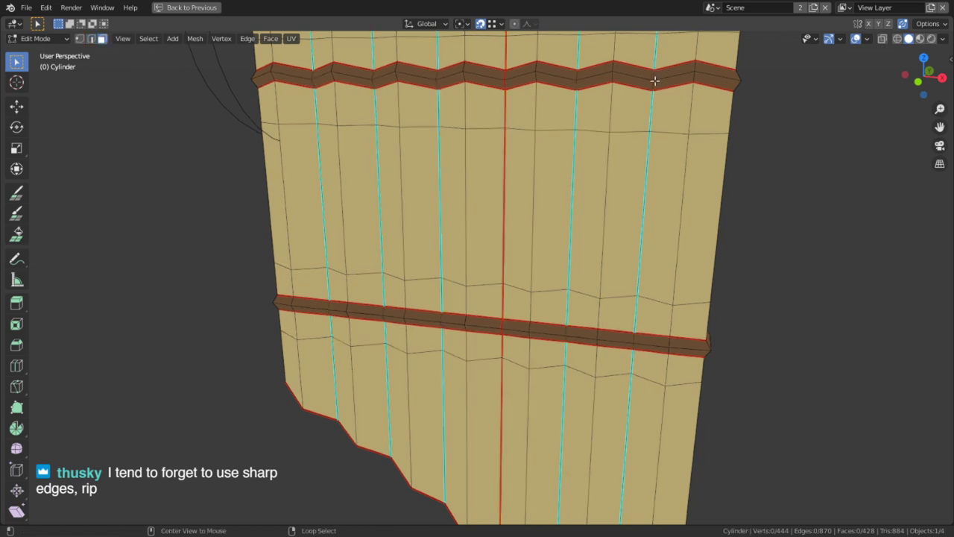
left_click(653, 79, "alt")
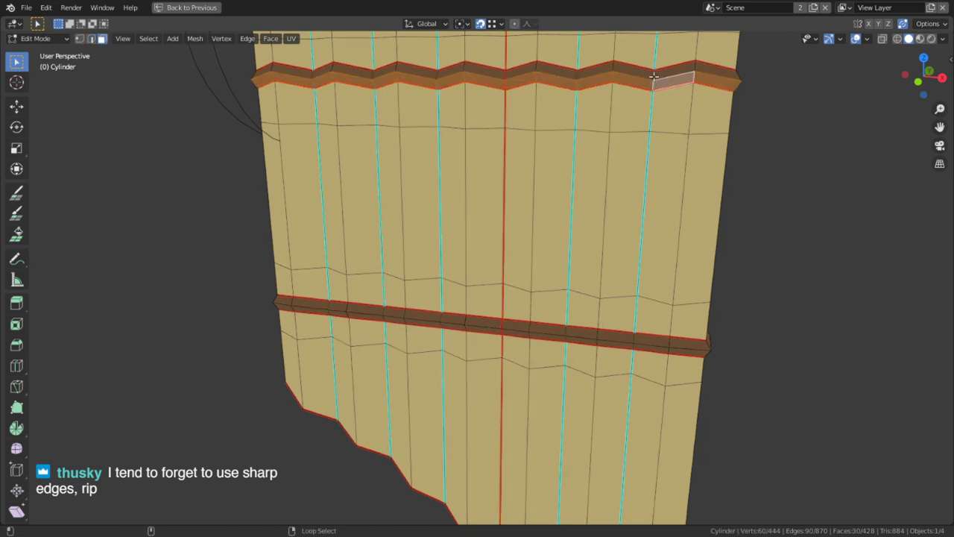
key("ctrl+z")
key("ctrl+z")
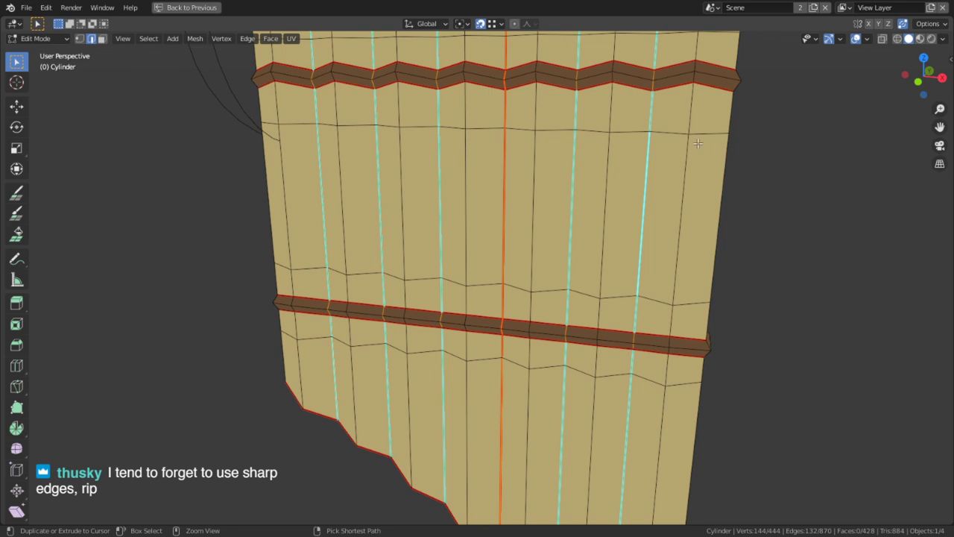
Step: In vertex select mode, remove the centre vertex loops of the upper and lower brown bands from the groove selection
key("1")
left_click(650, 79, "alt+shift")
left_click(650, 79, "alt+shift")
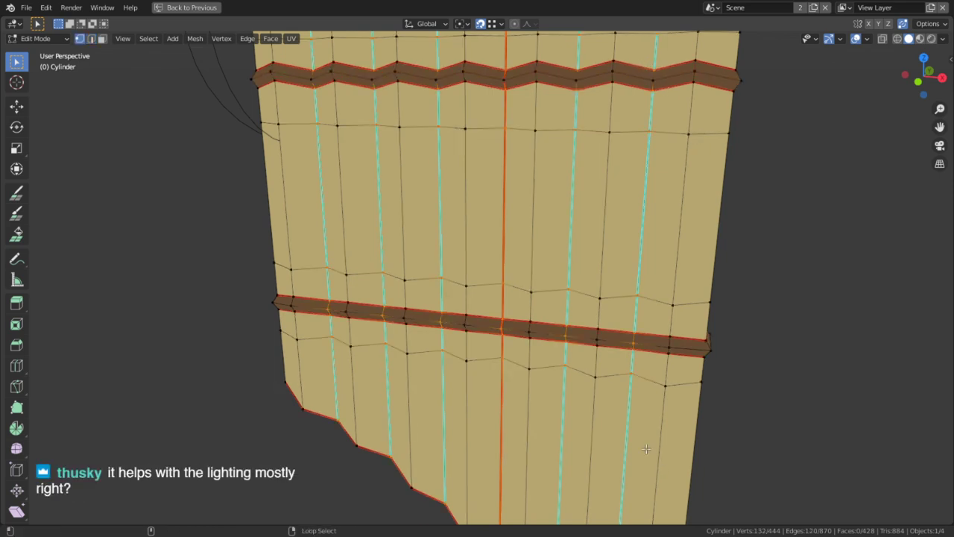
left_click(613, 345, "alt+shift")
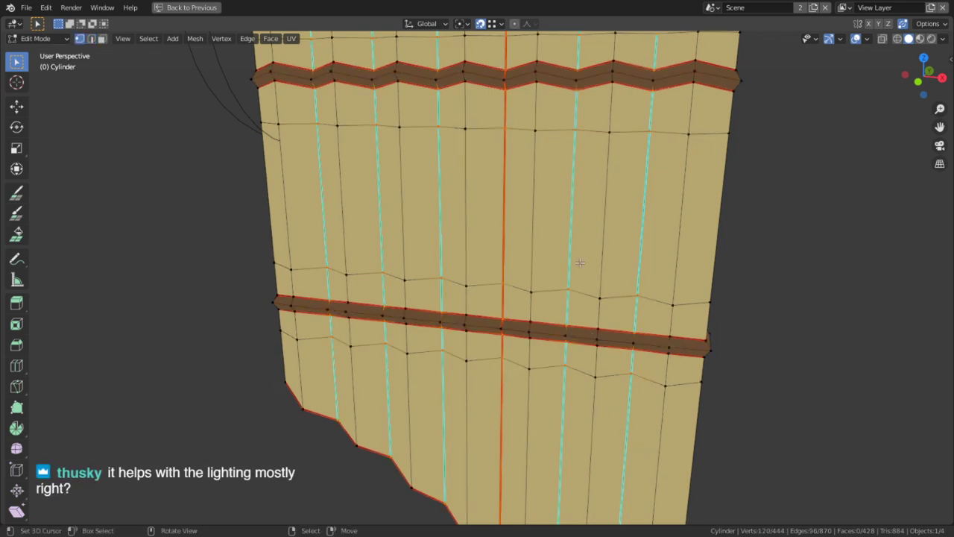
key("alt+a")
key("Tab")
key("Tab")
left_click(58, 39)
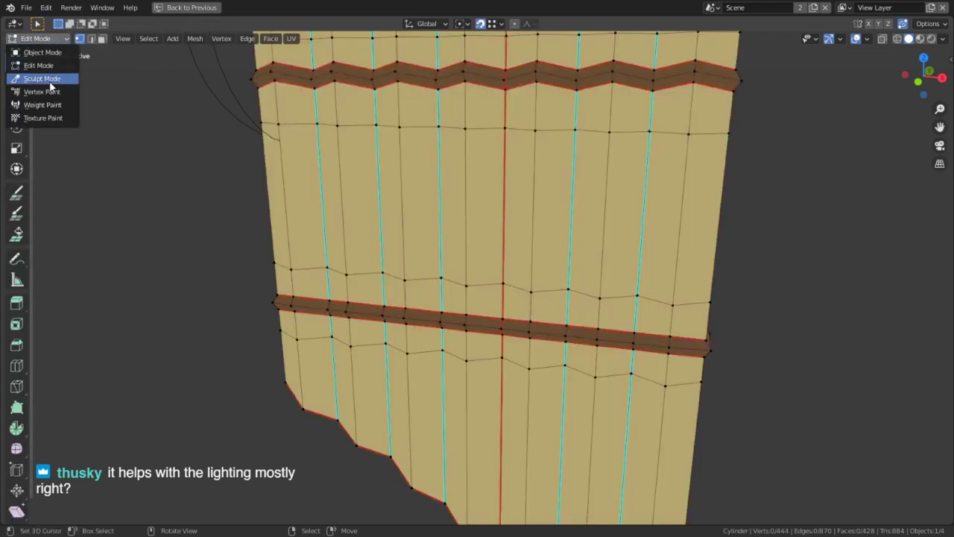
left_click(42, 93)
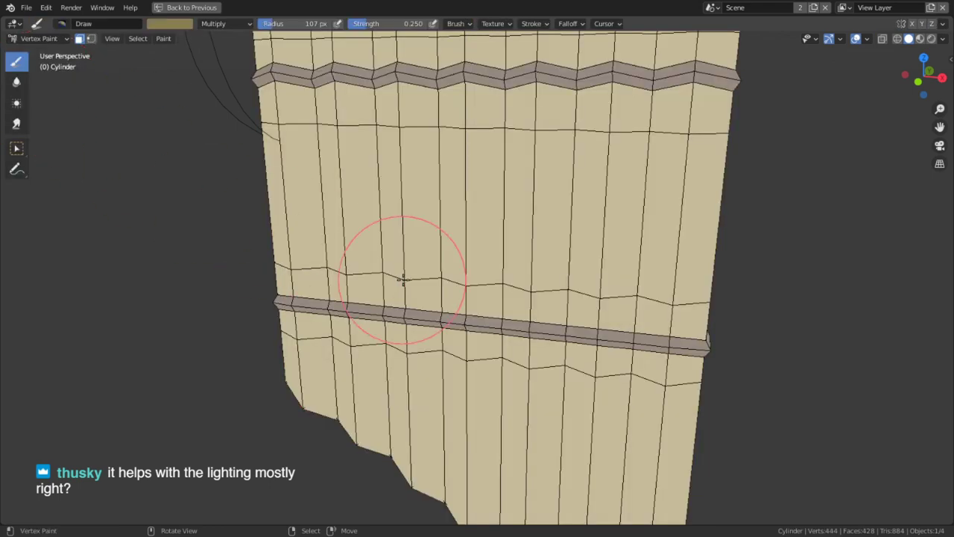
left_click(91, 38)
key("Tab")
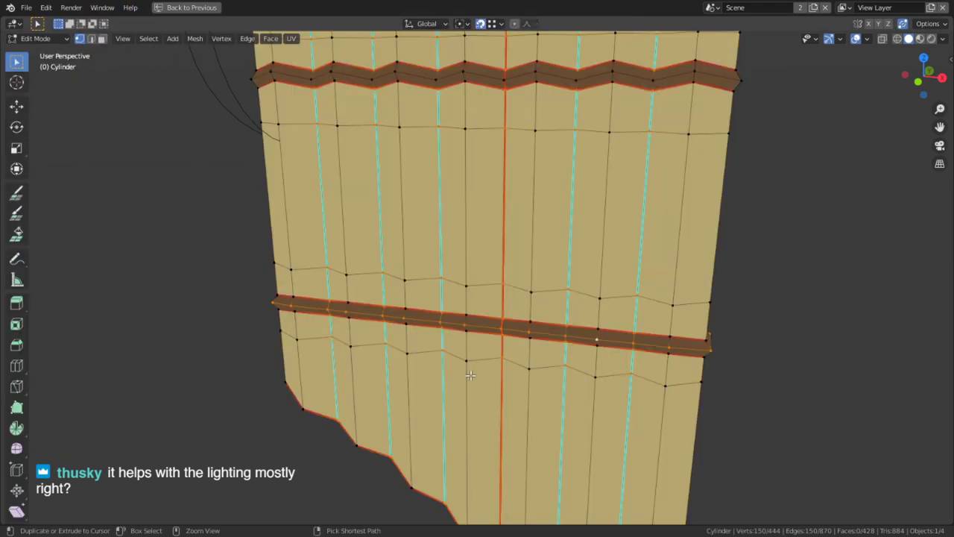
key("ctrl+z")
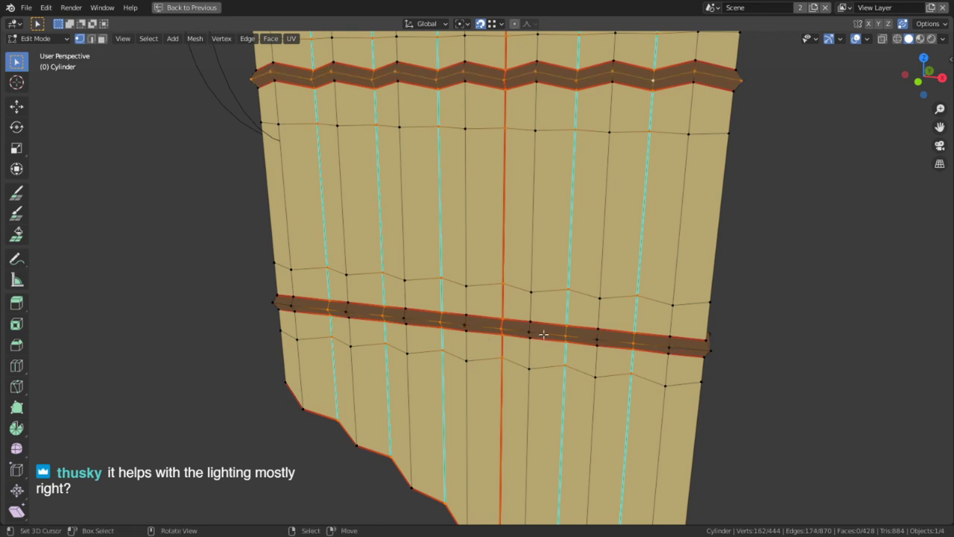
key("ctrl+z")
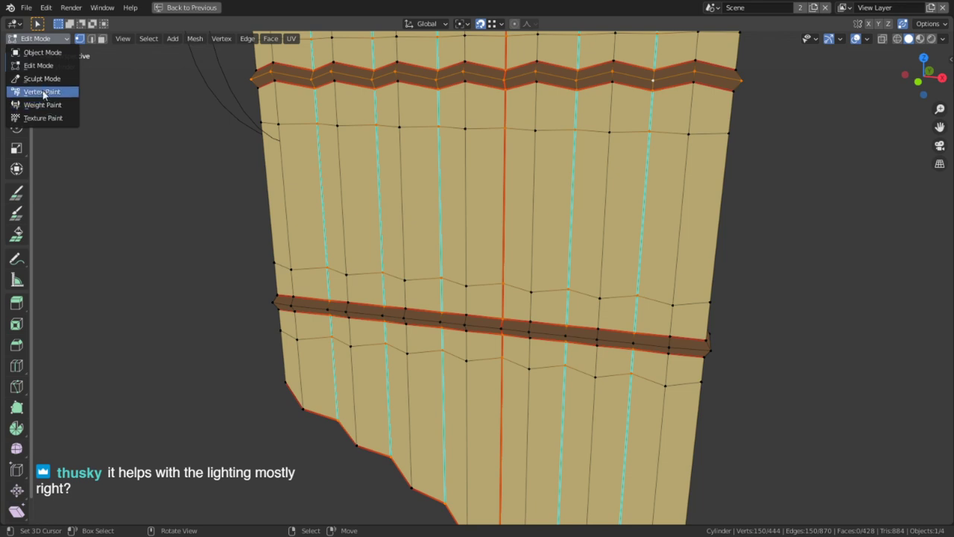
Step: Switch to Vertex Paint with vertex selection masking and drop the upper band's centre loop from the groove selection
left_click(43, 91)
left_click(90, 39)
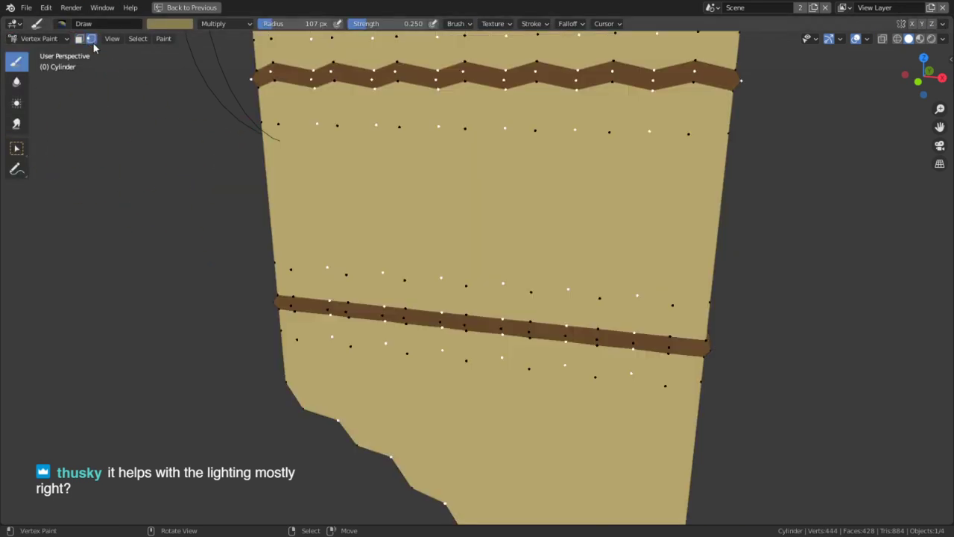
middle_click_drag(392, 157, 382, 311, "shift")
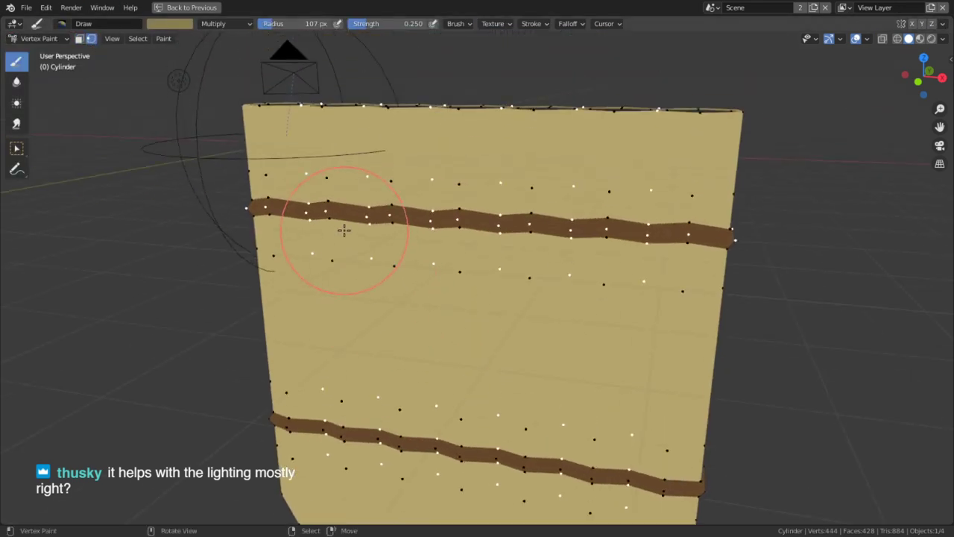
scroll(359, 224, "up", 1)
key("Tab")
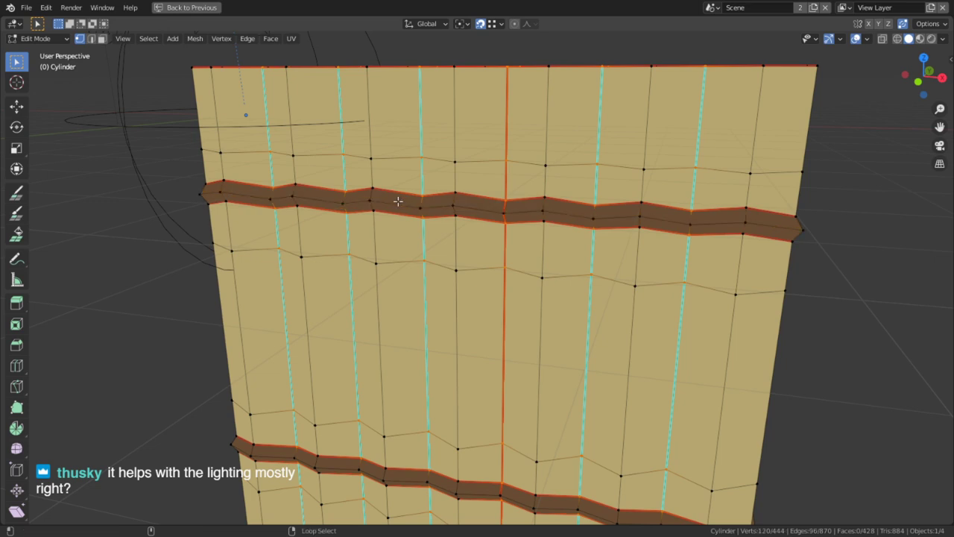
key("Tab")
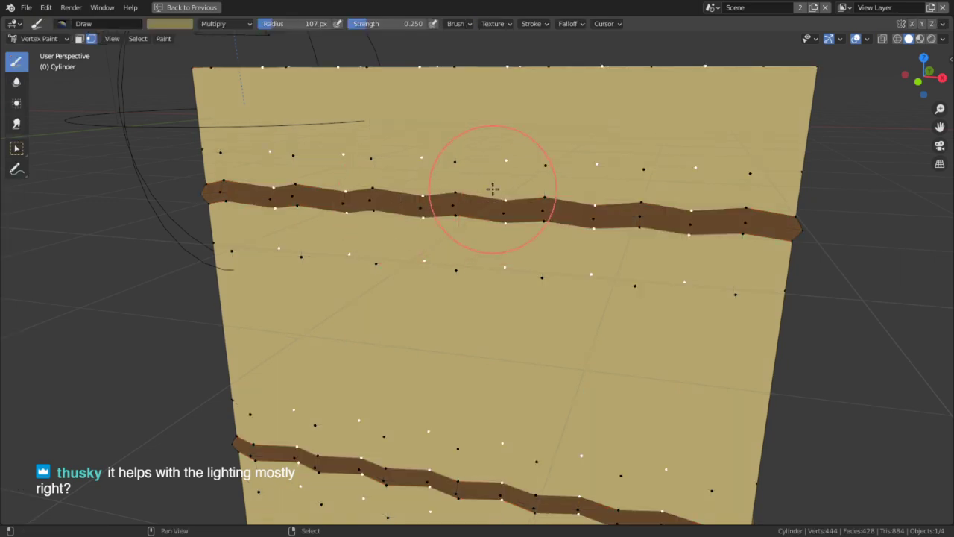
Step: Fill the masked groove vertices with the darker tan brush colour
key("shift+k")
middle_click_drag(525, 203, 659, 309)
scroll(641, 287, "up", 2)
Step: Select the upper band's centre edge loop and set the Vertex Paint brush colour to the band's brown
key("Tab")
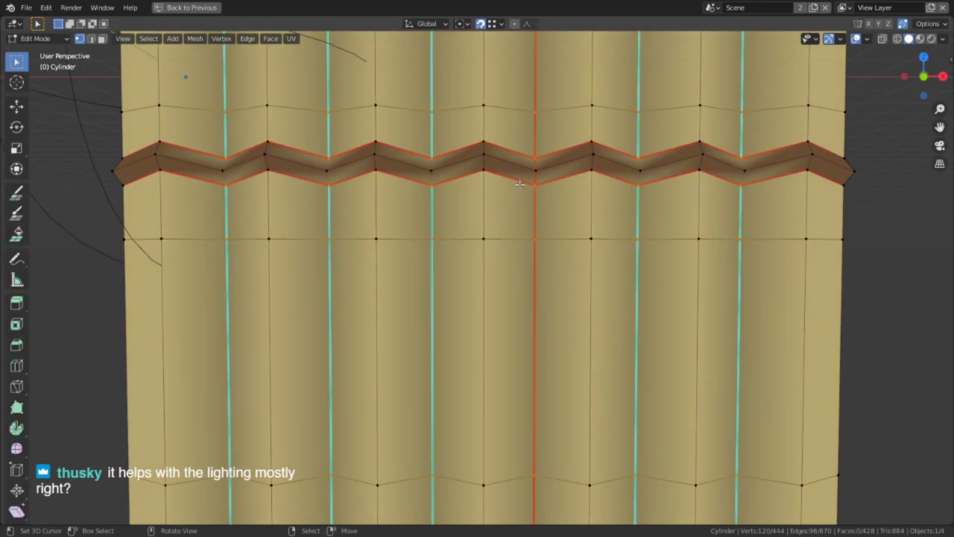
left_click(501, 157, "alt")
key("2")
right_click(510, 164, "alt")
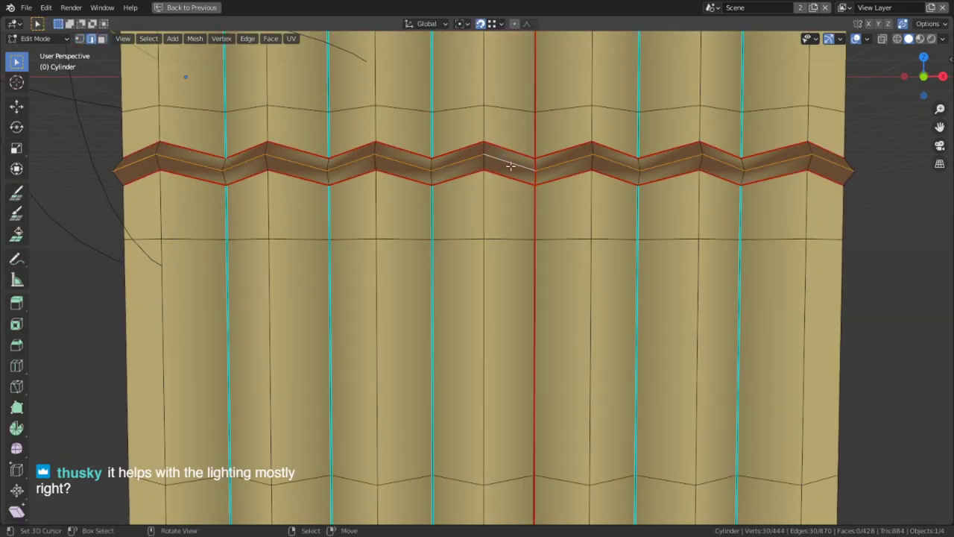
key("Tab")
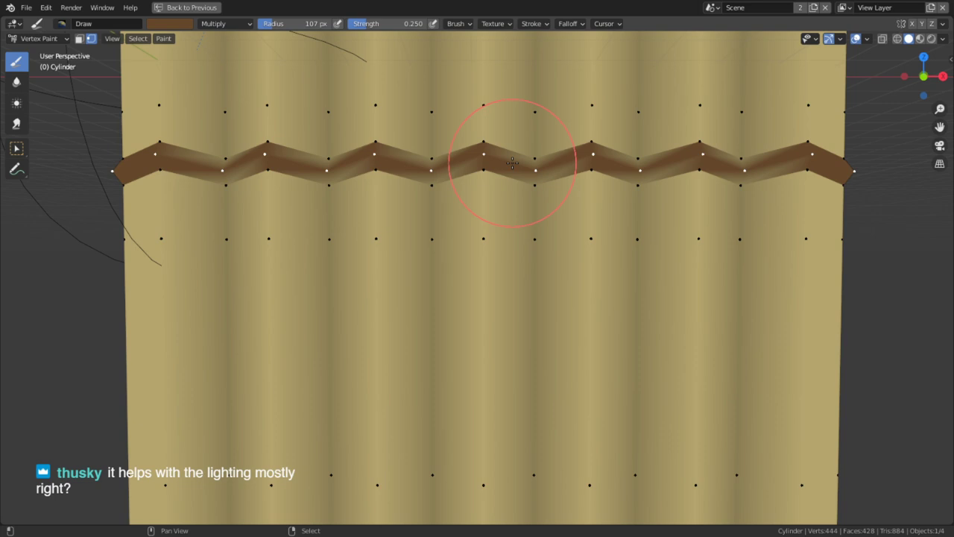
key("Tab")
Step: In face select mode, select both face loops of the upper brown band and both face loops of the lower one
key("3")
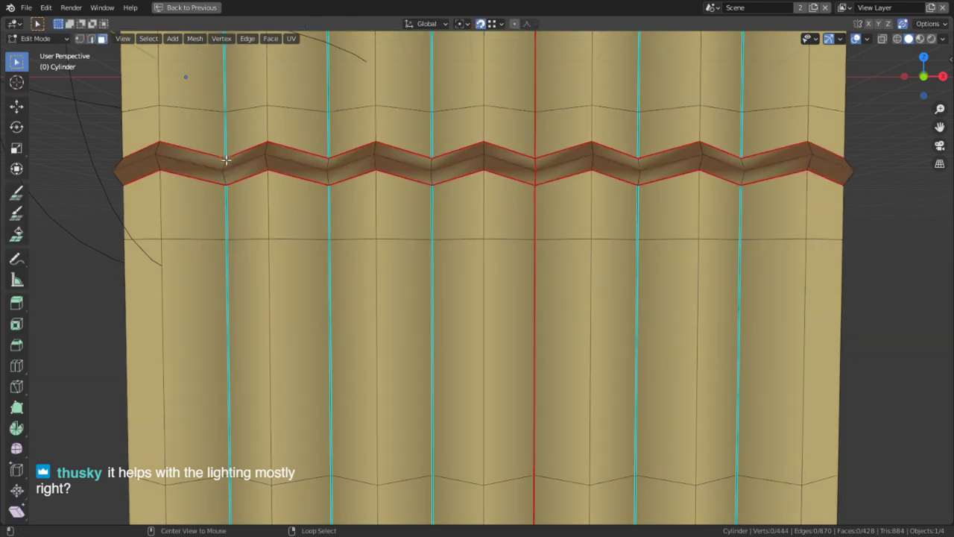
right_click(227, 163, "alt")
right_click(226, 178, "alt+shift")
mouse_move(302, 244)
middle_mouse_down("shift")
mouse_move(259, 166)
mouse_move(241, 35)
middle_mouse_up("shift")
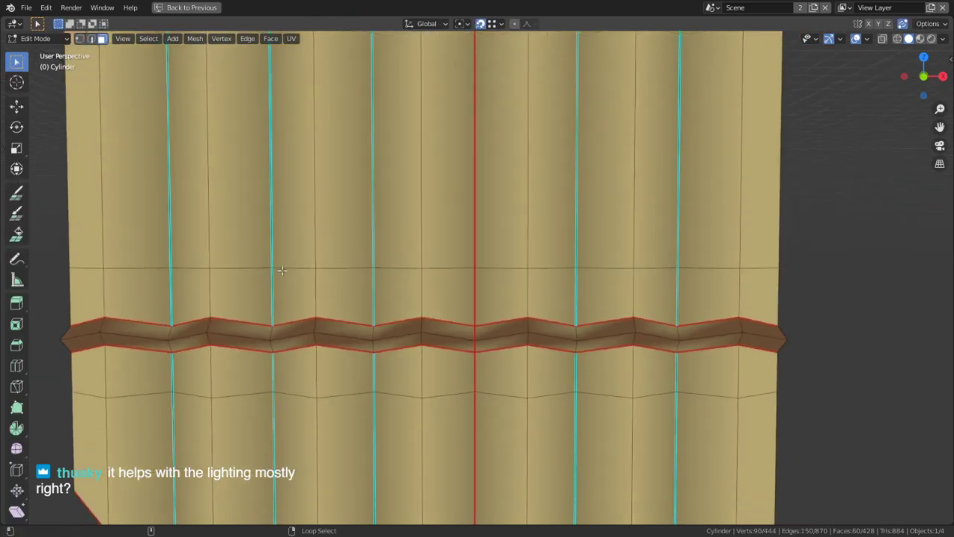
right_click(272, 335, "alt")
right_click(272, 346, "alt+shift")
Step: Fill both bands with solid brown in Vertex Paint using face selection masking, and close the Volume Mixer
key("Tab")
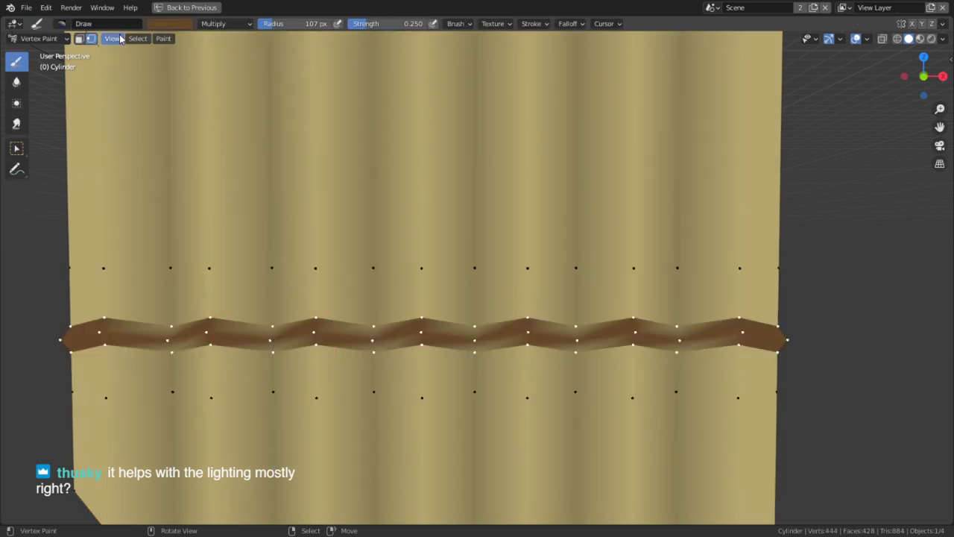
left_click(78, 38)
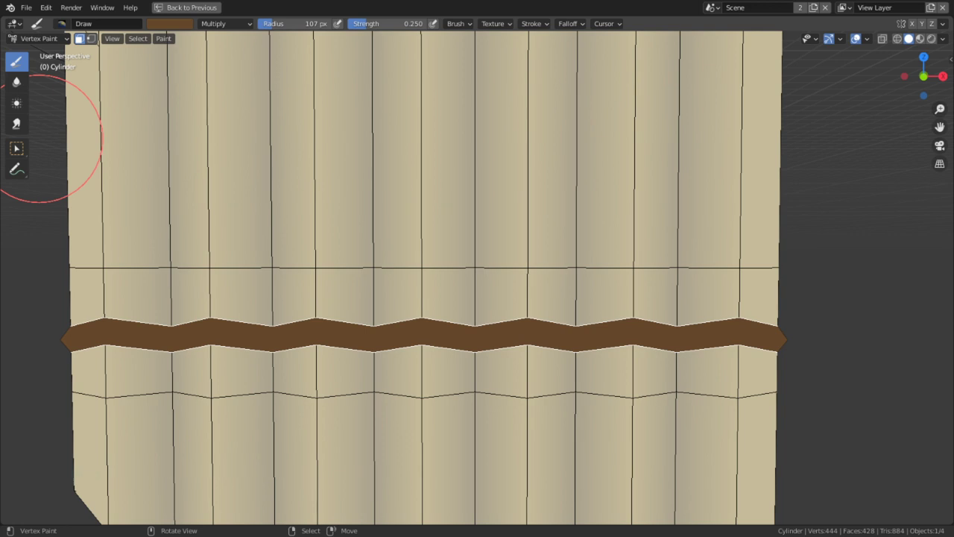
left_click_drag(128, 323, 227, 333)
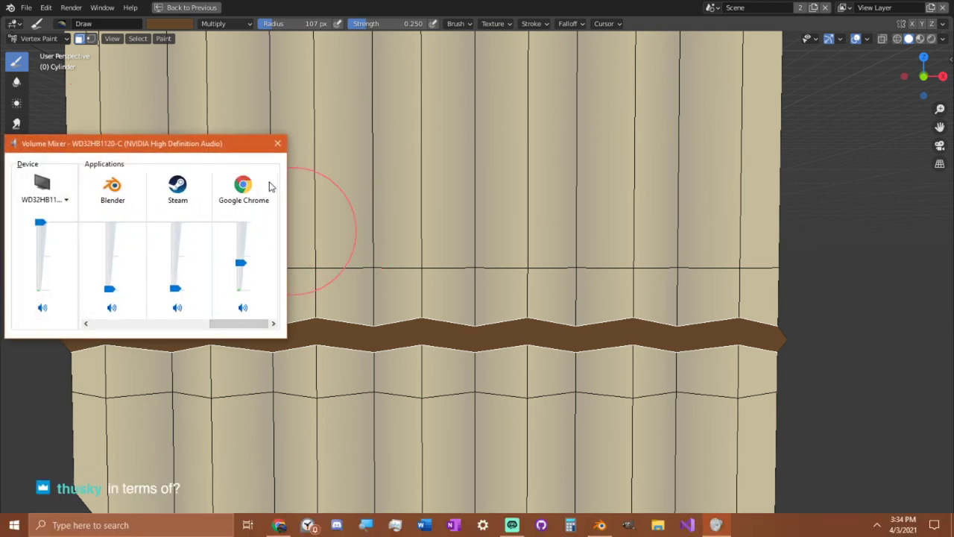
left_click(277, 145)
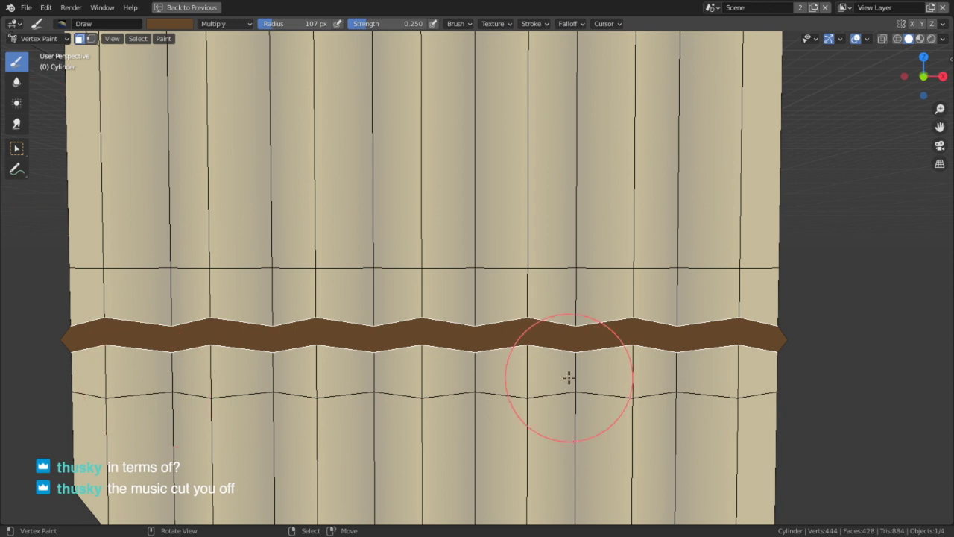
Step: Select the four pipe face loops directly above and below the upper and lower brown bands in Edit Mode
middle_click_drag(497, 347, 422, 319)
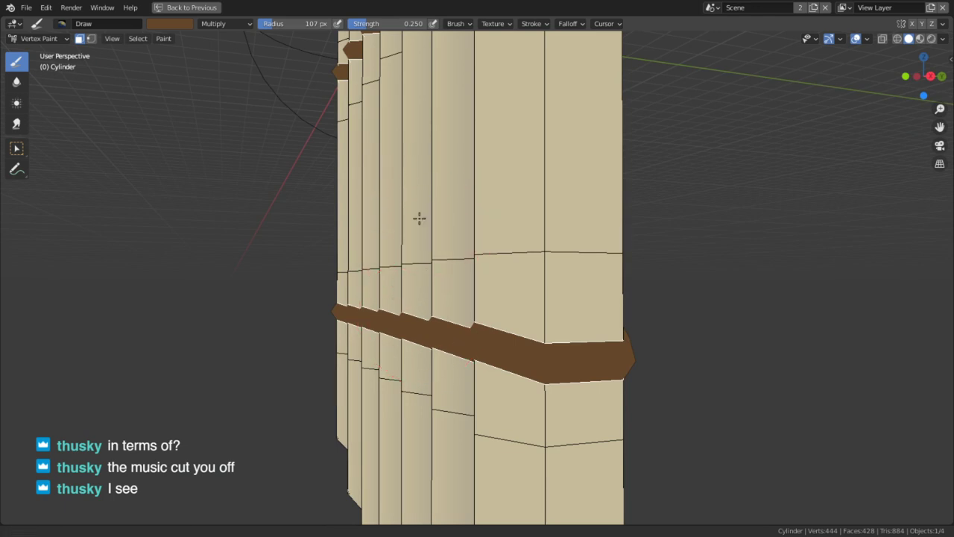
middle_click_drag(419, 217, 392, 247)
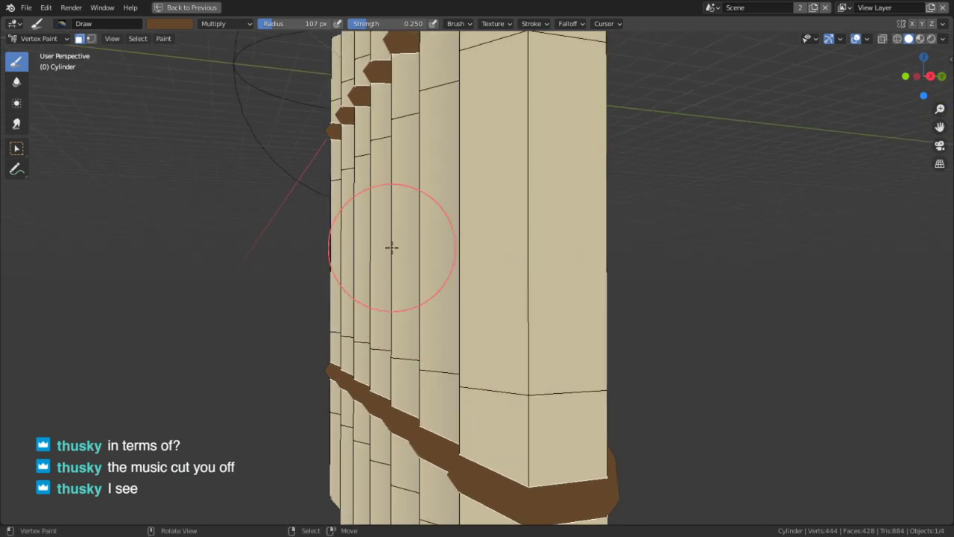
key("Tab")
middle_click_drag(469, 436, 579, 398)
key("Tab")
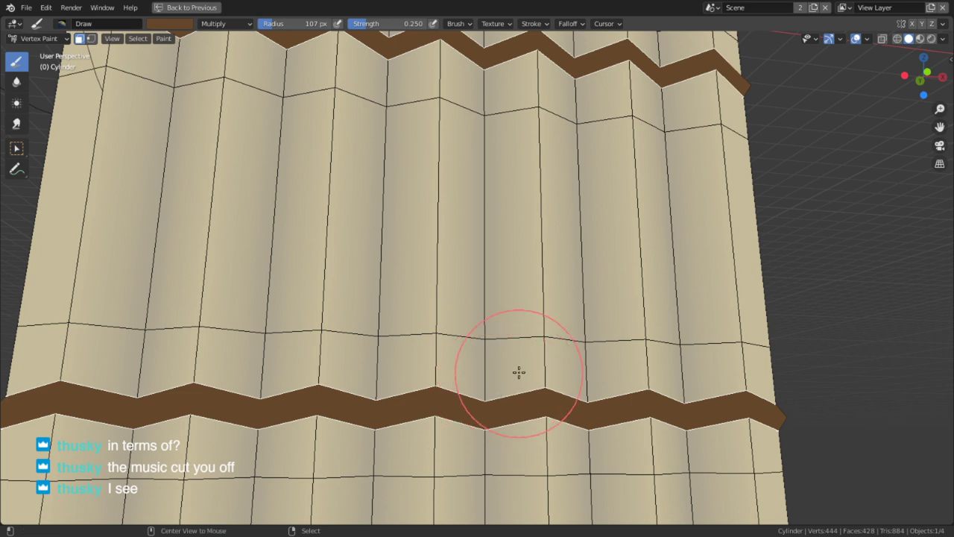
left_click(518, 372)
key("Tab")
right_click(544, 360, "alt+shift")
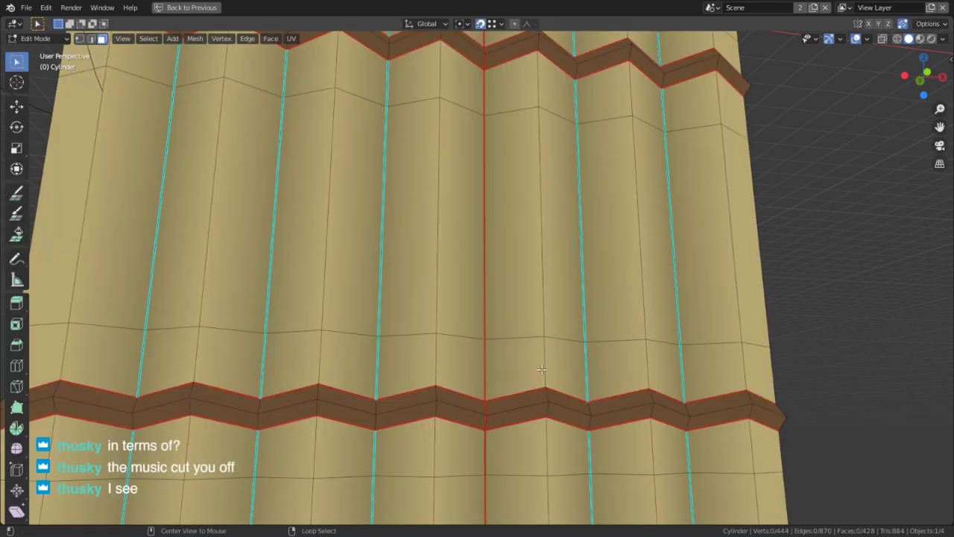
right_click(545, 356, "alt")
right_click(545, 447, "alt+shift")
middle_click_drag(516, 173, 514, 252, "shift")
right_click(531, 157, "alt+shift")
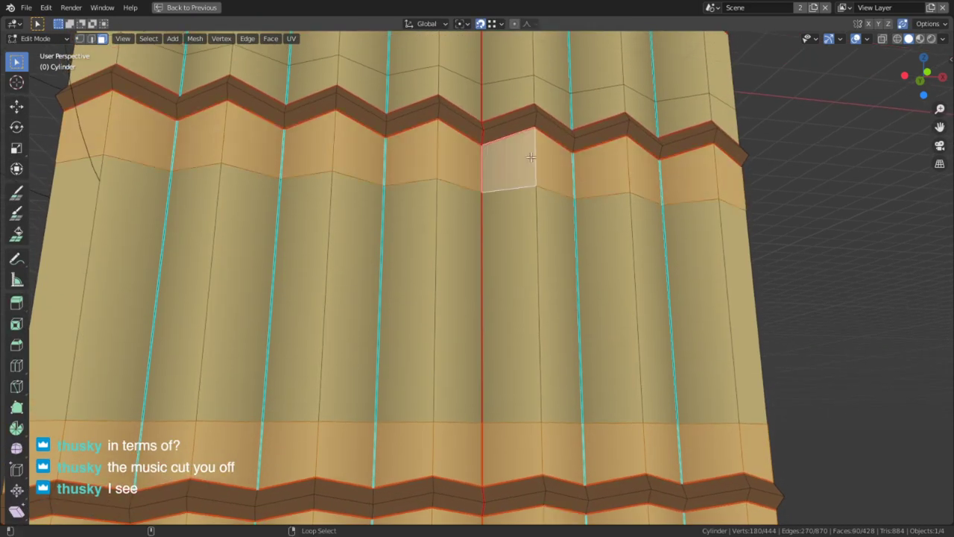
right_click(532, 89, "alt+shift")
middle_click_drag(532, 89, 521, 148, "shift")
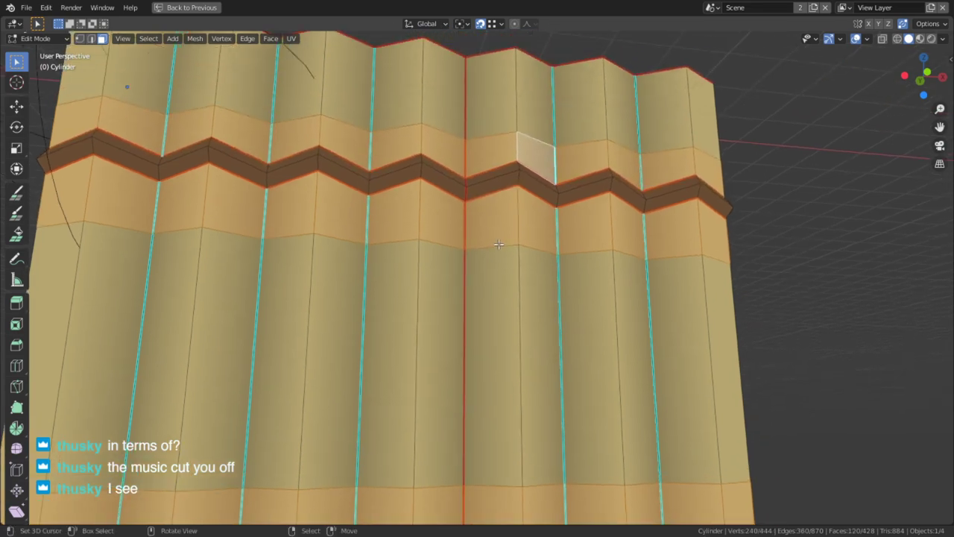
Step: Hide all unselected faces to isolate the pipe face loops beside the bands, and switch to Vertex Paint
key("shift+g")
key("shift+h")
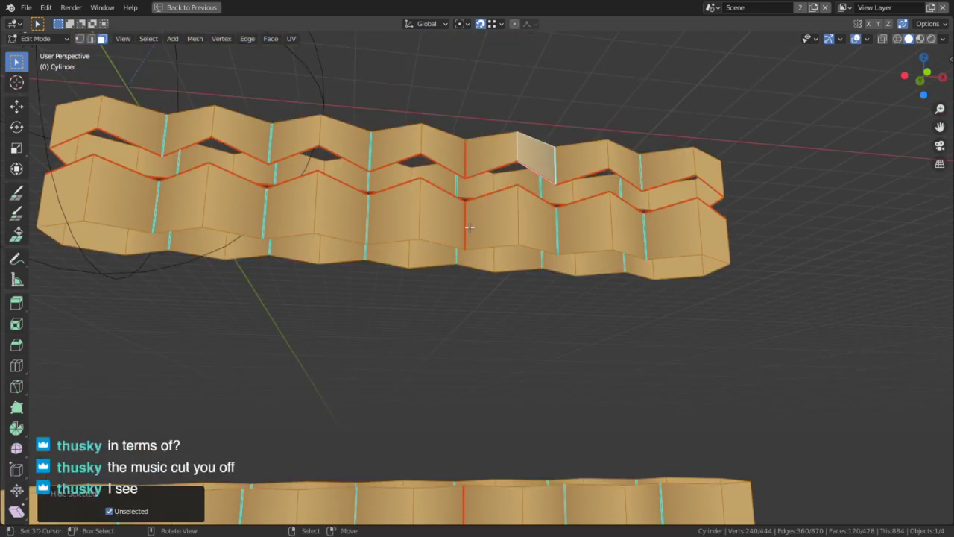
key("Tab")
Step: Switch the brush colour from brown to the darker tan, keeping the 3D viewport maximised
mouse_move(199, 65)
middle_mouse_down()
mouse_move(219, 217)
mouse_move(370, 210)
middle_mouse_up()
scroll(239, 207, "up", 2)
key("x")
key("ctrl+space")
key("ctrl+space")
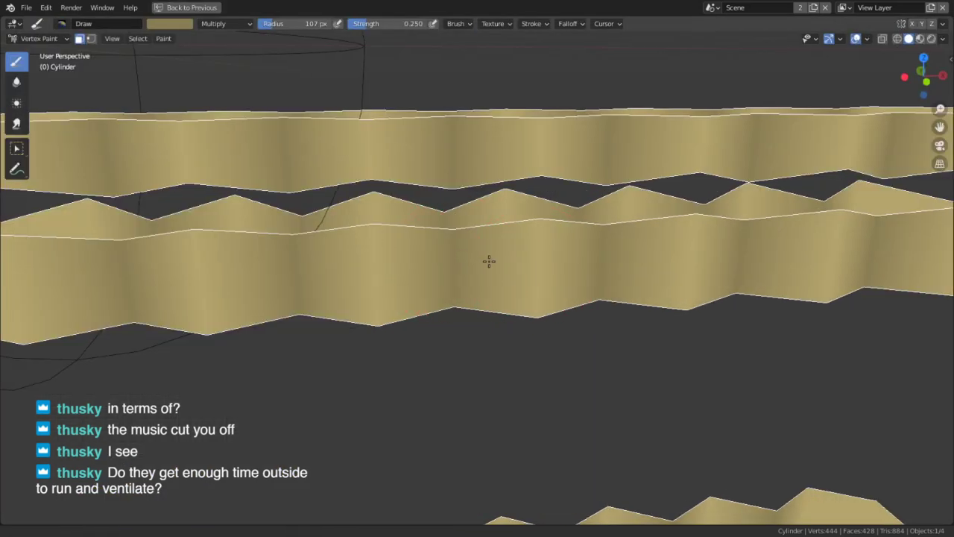
Step: Switch Vertex Paint from face selection masking to vertex selection masking for the isolated pipe faces
scroll(515, 262, "up", 2)
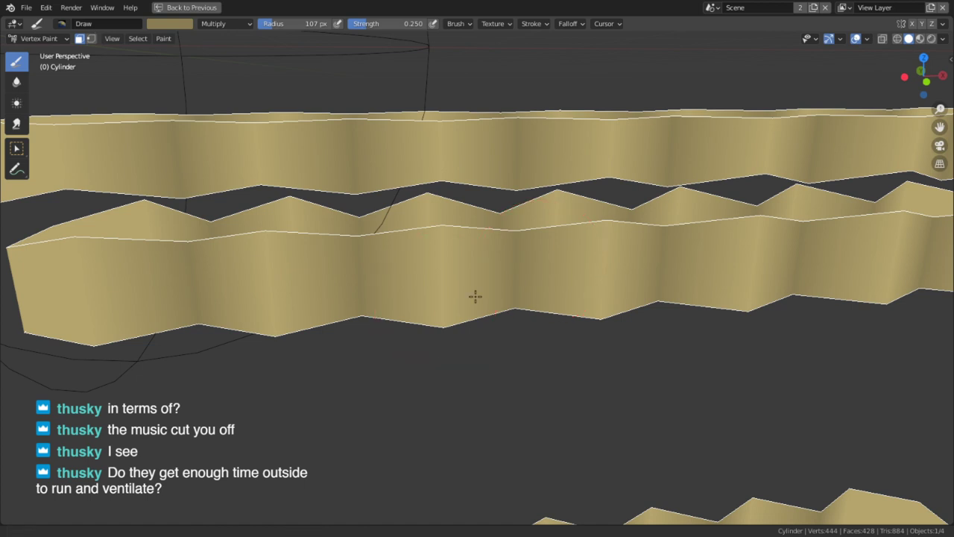
mouse_move(475, 296)
middle_mouse_down()
mouse_move(485, 279)
mouse_move(539, 254)
mouse_move(537, 211)
mouse_move(499, 266)
mouse_move(516, 181)
middle_mouse_up()
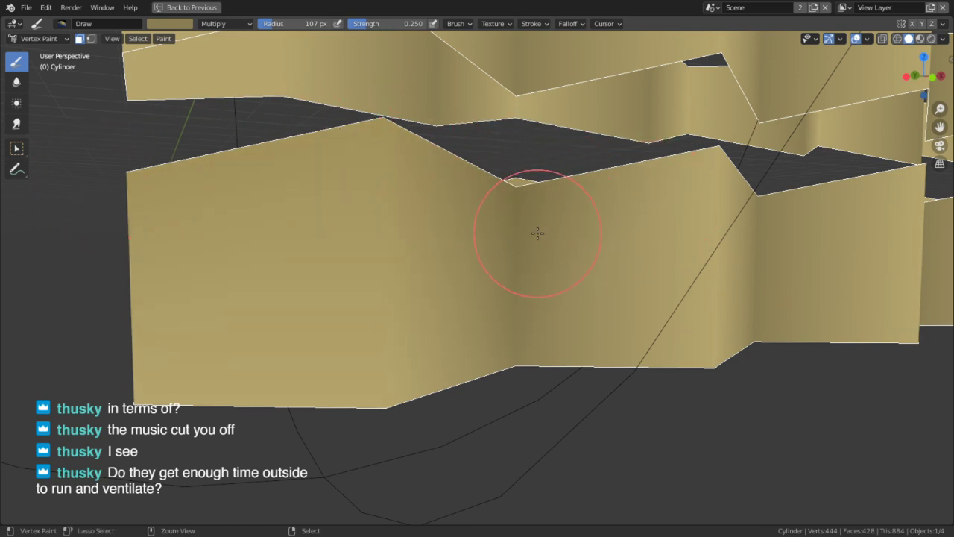
middle_click_drag(536, 237, 471, 243)
key("Tab")
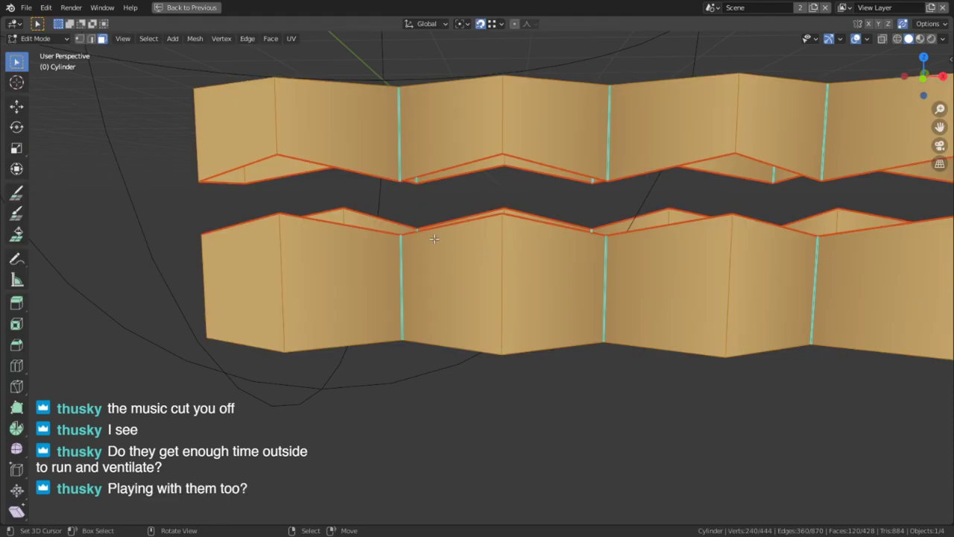
scroll(434, 239, "down", 3)
middle_click_drag(435, 238, 375, 168)
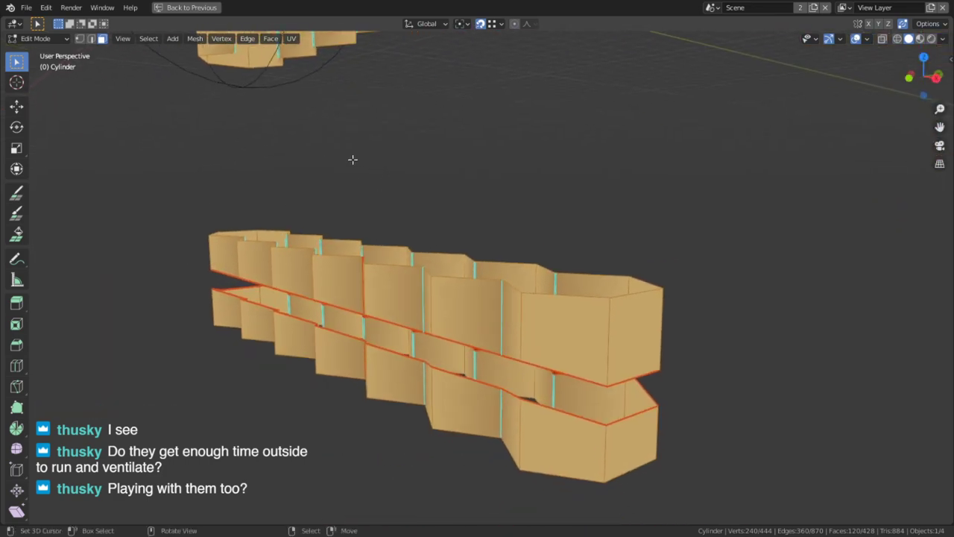
key("Tab")
middle_click_drag(447, 202, 444, 379, "shift")
left_click(91, 40)
Step: Select the four pipe edge loops bordering the gaps of both hidden bands, using edge select in Edit Mode
middle_click_drag(417, 142, 464, 244)
middle_click_drag(516, 299, 558, 269)
key("Tab")
key("2")
left_click(543, 277, "alt")
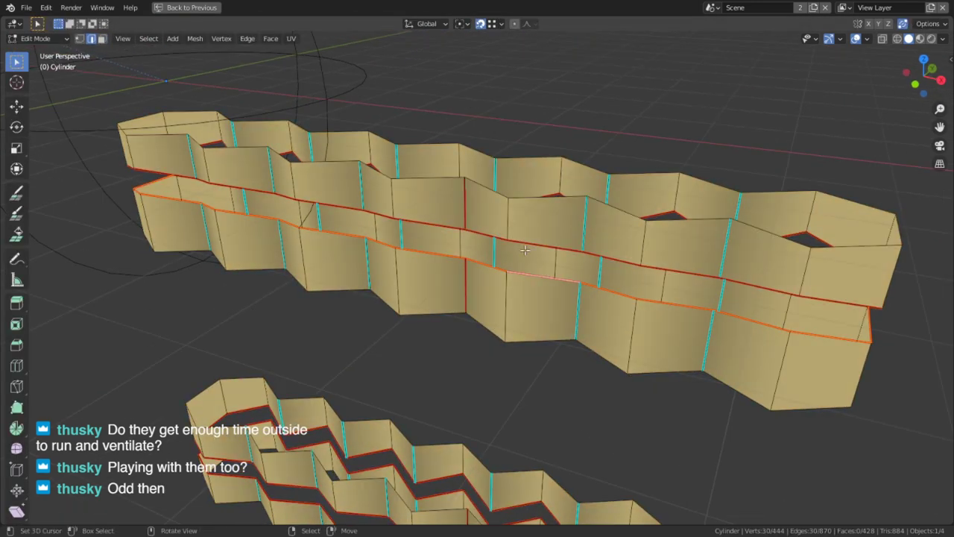
left_click(538, 242, "alt+shift")
middle_click_drag(538, 242, 436, 422)
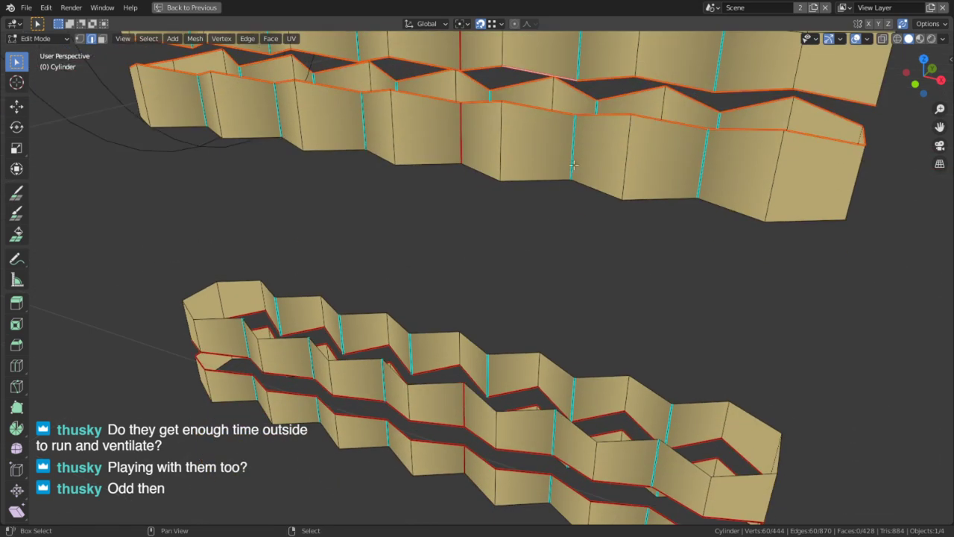
left_click(438, 420, "alt+shift")
left_click(445, 450, "alt+shift")
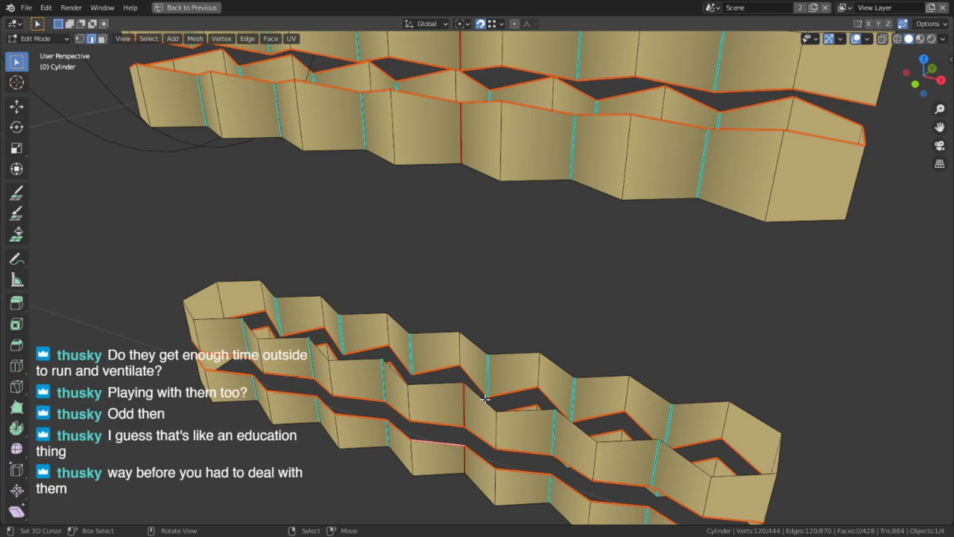
Step: Return to Vertex Paint and darken the brush colour to a value of 0.360
key("ctrl+Tab")
mouse_move(482, 390)
middle_mouse_down()
mouse_move(480, 321)
mouse_move(462, 295)
mouse_move(417, 363)
mouse_move(393, 325)
middle_mouse_up()
scroll(480, 321, "down", 3)
scroll(392, 325, "up", 3)
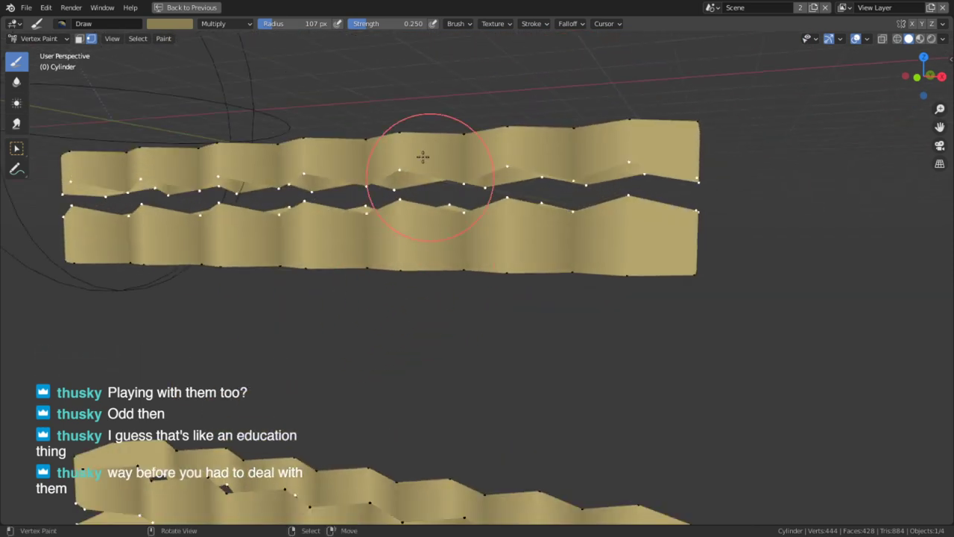
left_click(170, 24)
left_click_drag(244, 104, 249, 91)
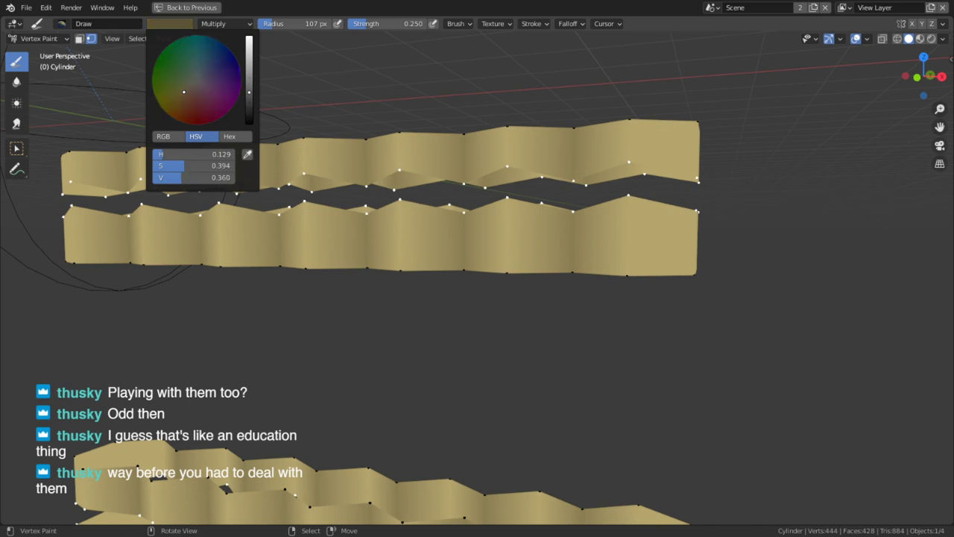
Step: Change to face selection masking with all visible pipe faces selected, seen from the front
scroll(458, 335, "up", 6)
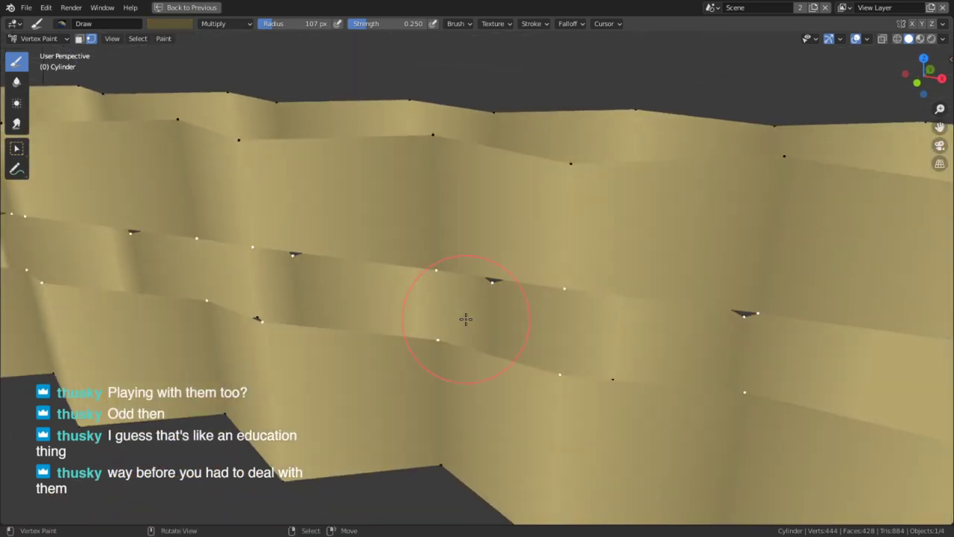
left_click(80, 41)
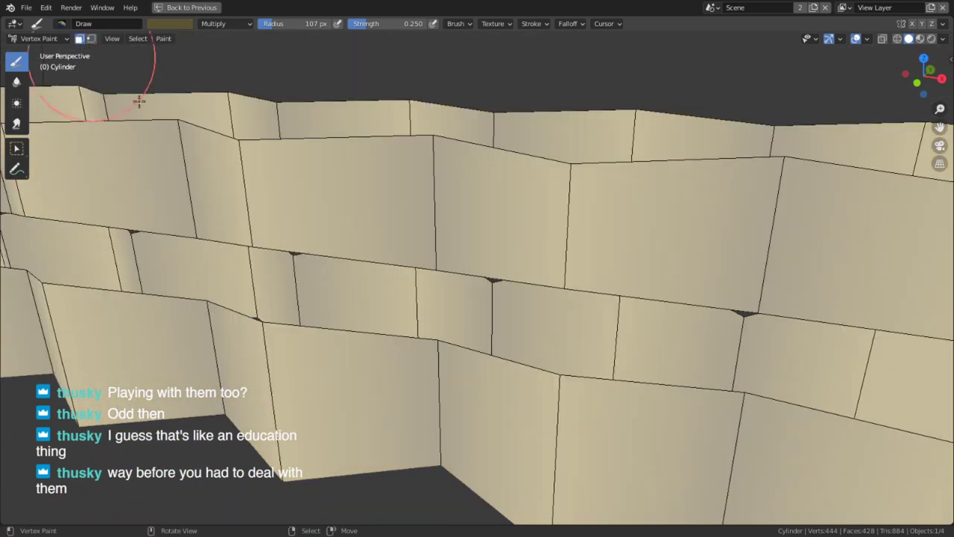
mouse_move(336, 280)
middle_mouse_down()
mouse_move(385, 275)
mouse_move(622, 330)
middle_mouse_up()
key("KP_1")
key("shift+k")
Step: Give the brush the constant falloff preset and a radius of 125 px
scroll(484, 276, "up", 2)
key("f")
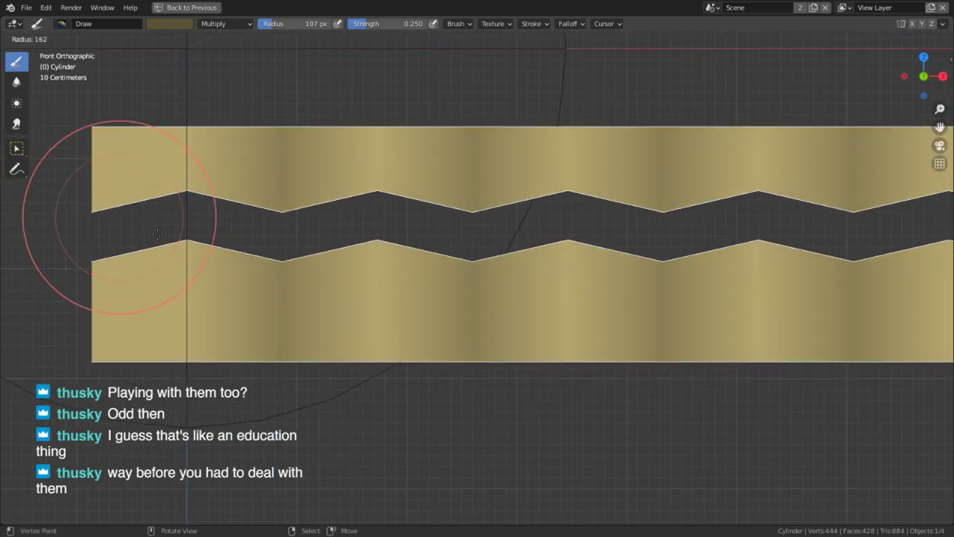
left_click(266, 228)
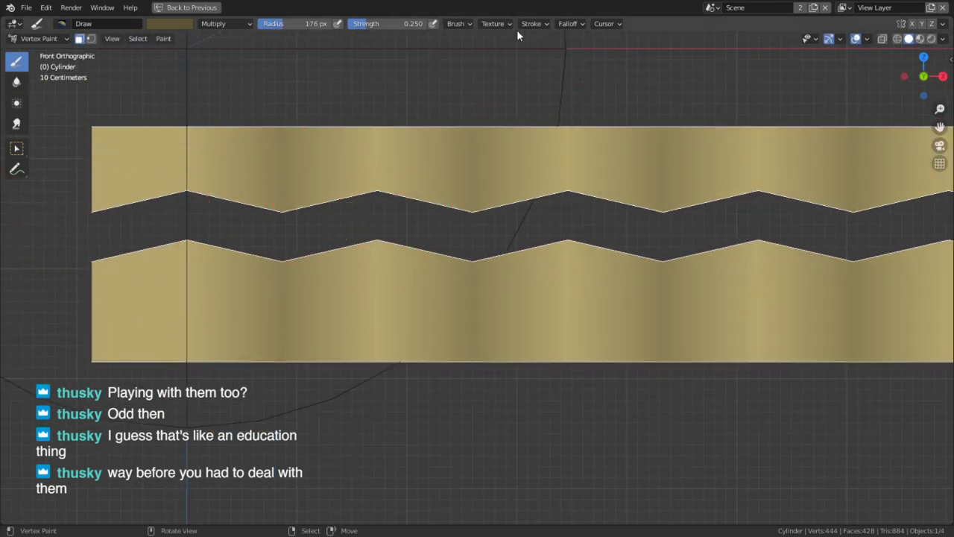
left_click(560, 24)
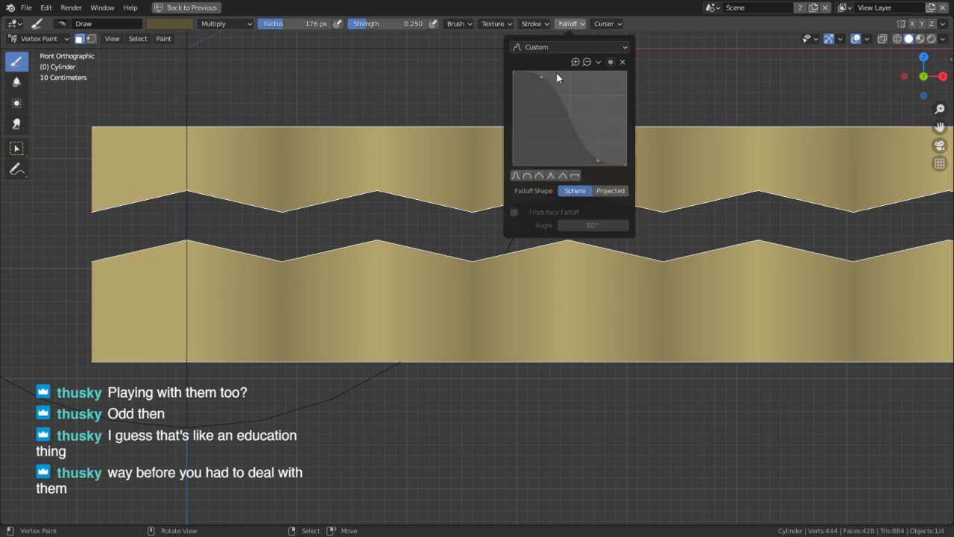
left_click(572, 181)
key("f")
left_click(95, 252)
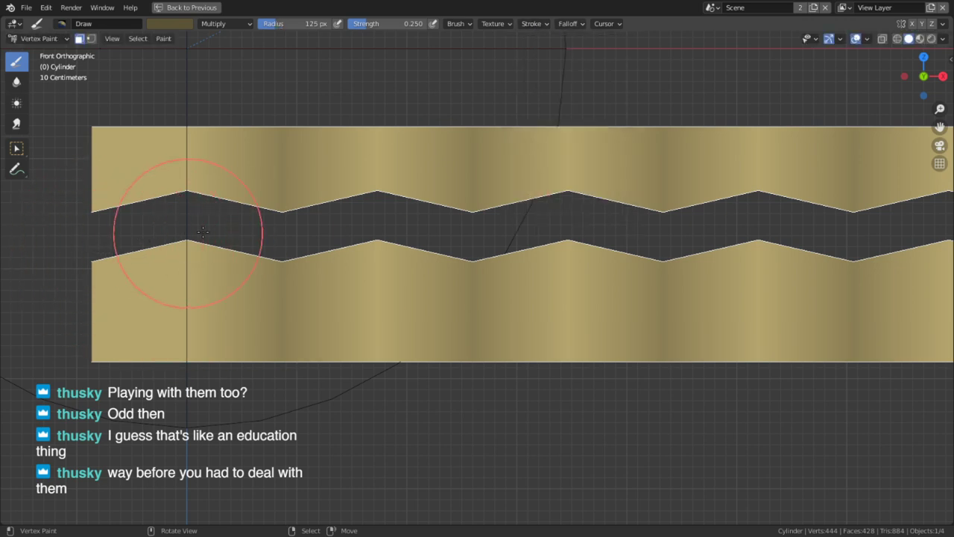
Step: Try darkening the pipe edges on both sides of the upper band gap with the 125 px brush, and undo it
left_click(572, 246)
left_click(665, 197)
left_click(553, 197)
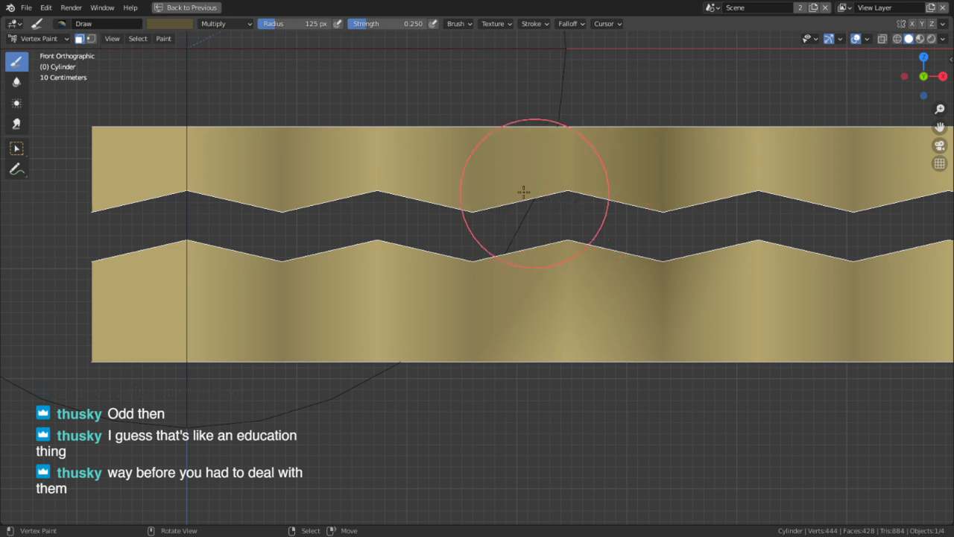
left_click_drag(524, 192, 275, 214)
key("ctrl+z")
Step: Try darkening the zigzag edge above the upper band gap with a 40 px brush, and undo the strokes
key("f")
left_click(179, 212)
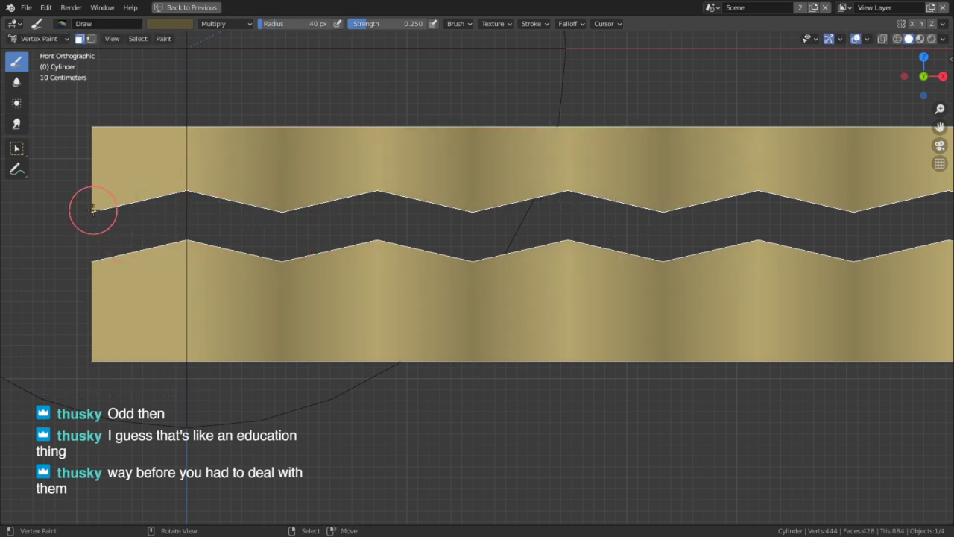
mouse_move(93, 211)
left_mouse_down()
mouse_move(181, 192)
mouse_move(298, 213)
mouse_move(395, 182)
left_mouse_up()
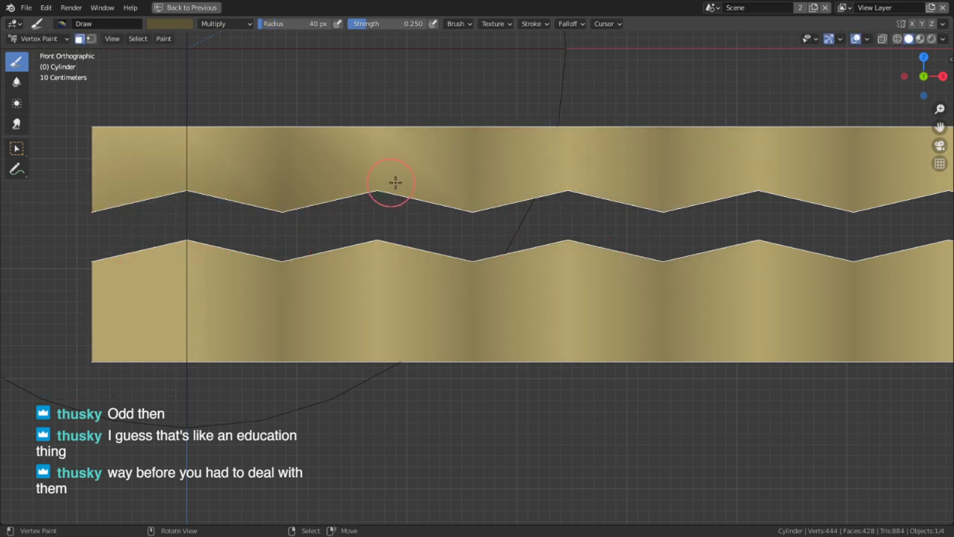
left_click_drag(475, 196, 580, 190)
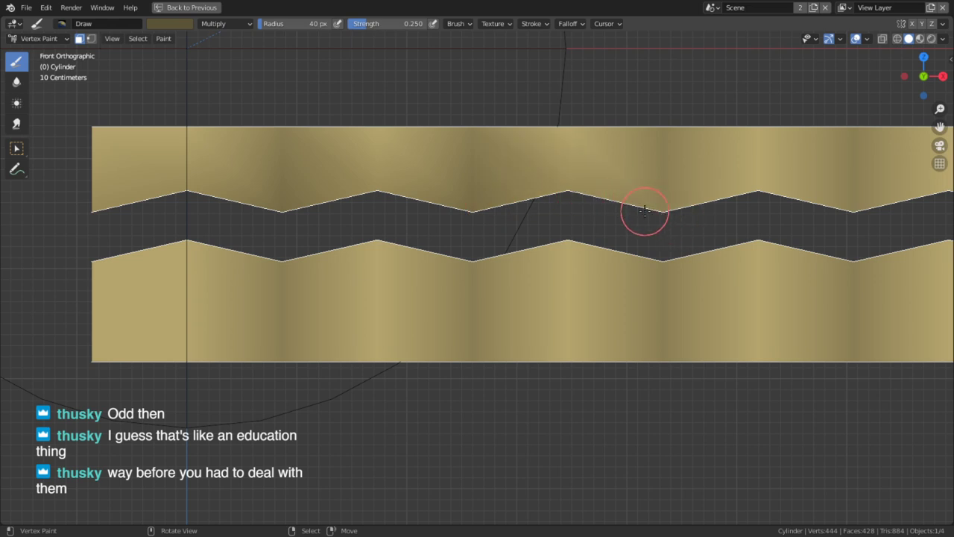
left_click_drag(775, 193, 766, 185)
middle_click_drag(682, 219, 484, 232, "shift")
scroll(484, 232, "down", 2)
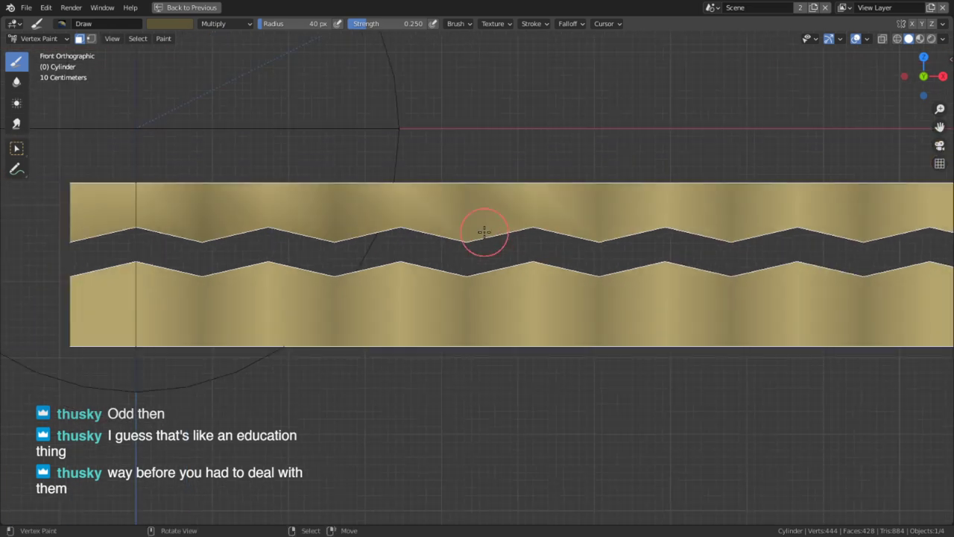
key("ctrl+z")
key("ctrl+z")
middle_click_drag(481, 268, 339, 293, "shift")
middle_click_drag(468, 283, 556, 255, "shift")
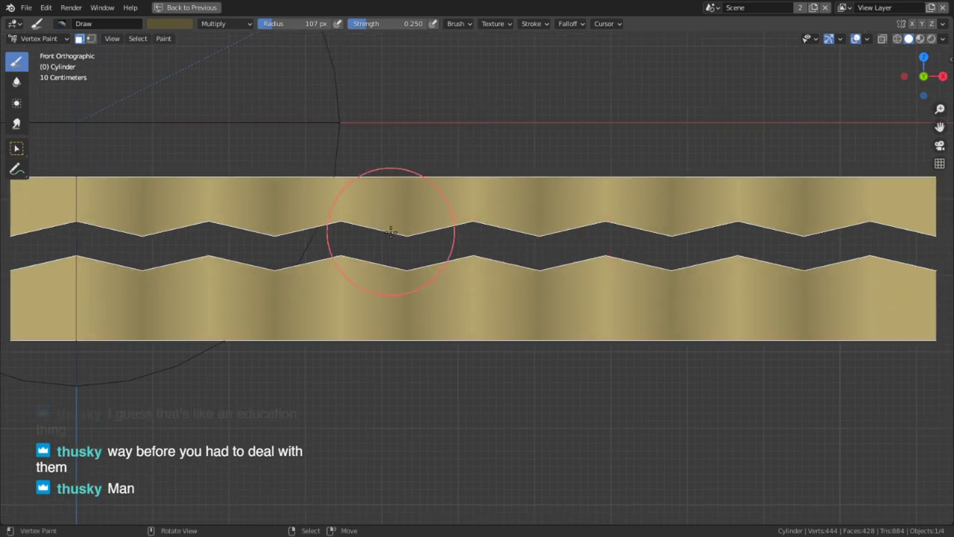
Step: Try shading the pipe edges along the upper band gap with a 46 px brush, and undo it
key("f")
left_click(345, 254)
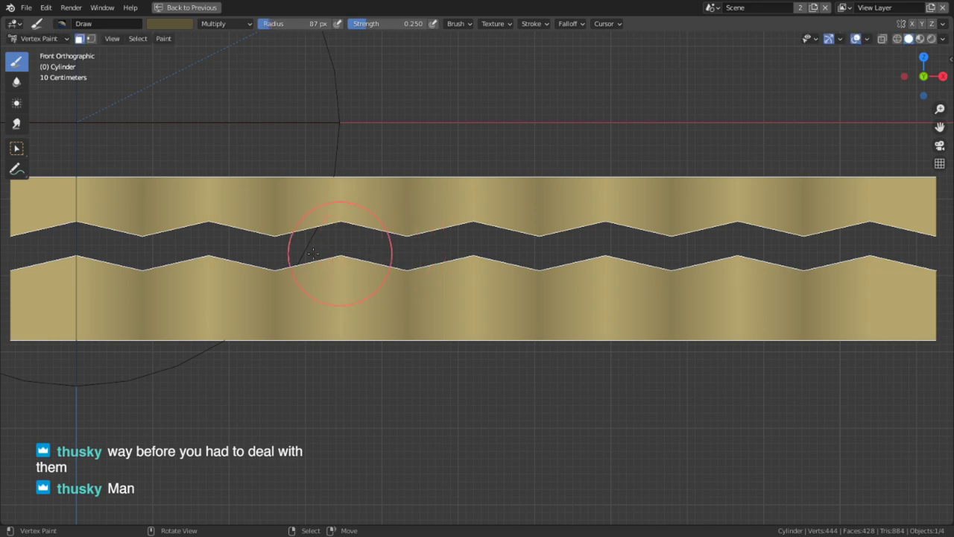
key("f")
left_click(125, 252)
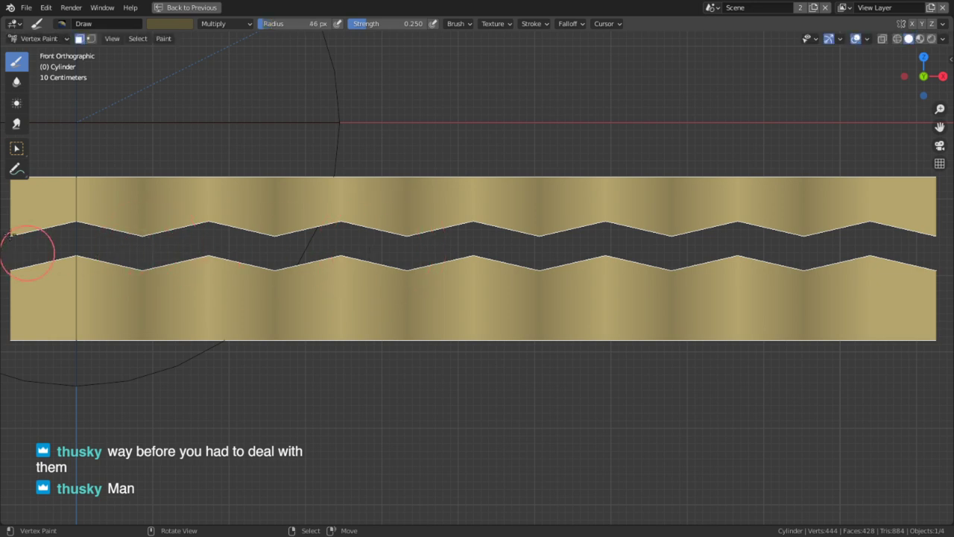
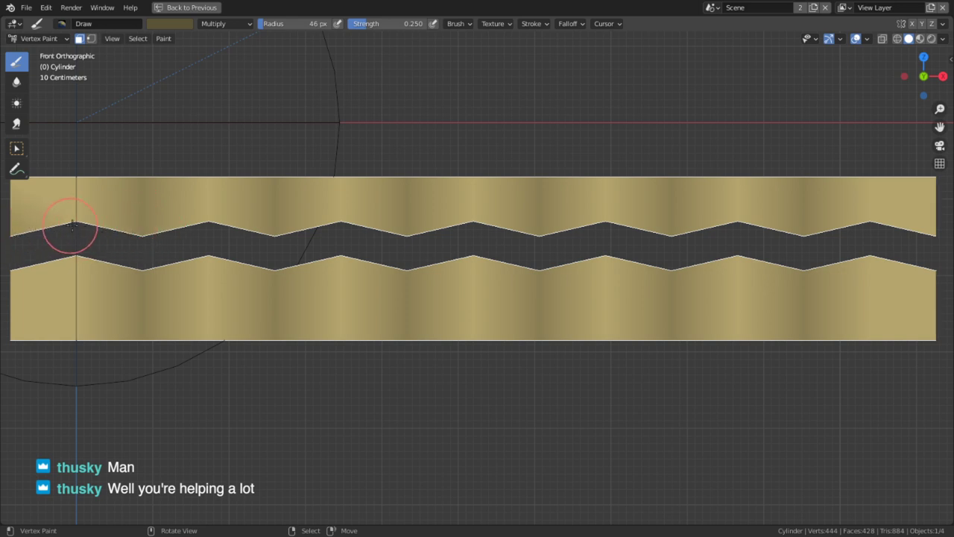
mouse_move(72, 221)
left_mouse_down()
mouse_move(157, 228)
mouse_move(232, 214)
mouse_move(269, 228)
mouse_move(379, 214)
mouse_move(388, 222)
mouse_move(654, 221)
mouse_move(737, 234)
mouse_move(721, 211)
mouse_move(790, 228)
mouse_move(857, 226)
mouse_move(869, 213)
mouse_move(928, 233)
mouse_move(937, 266)
mouse_move(871, 256)
mouse_move(804, 277)
left_mouse_up()
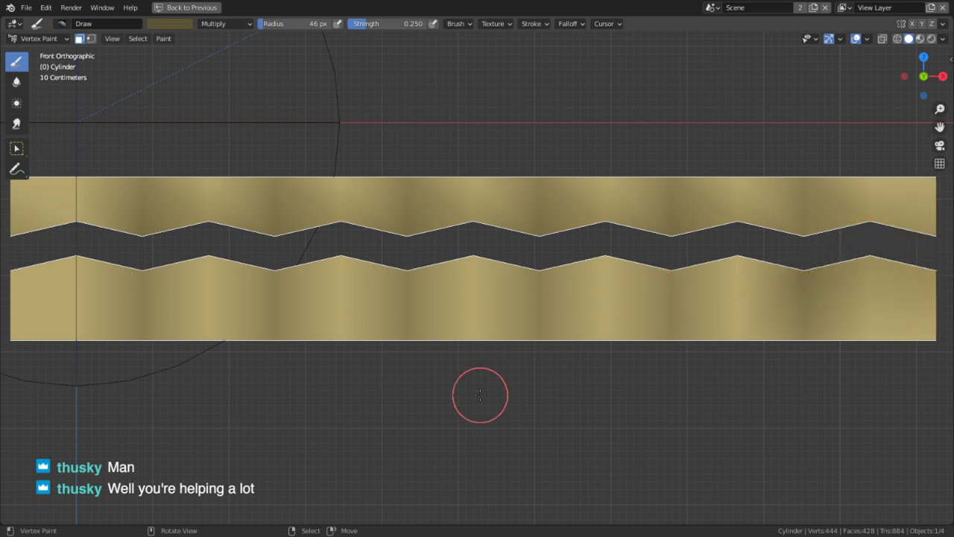
key("Tab")
key("Tab")
key("Tab")
key("Tab")
key("ctrl+z")
Step: Clear the selection in Edit Mode and reselect the four edge loops bordering both band gaps
middle_click_drag(407, 301, 335, 309)
key("Tab")
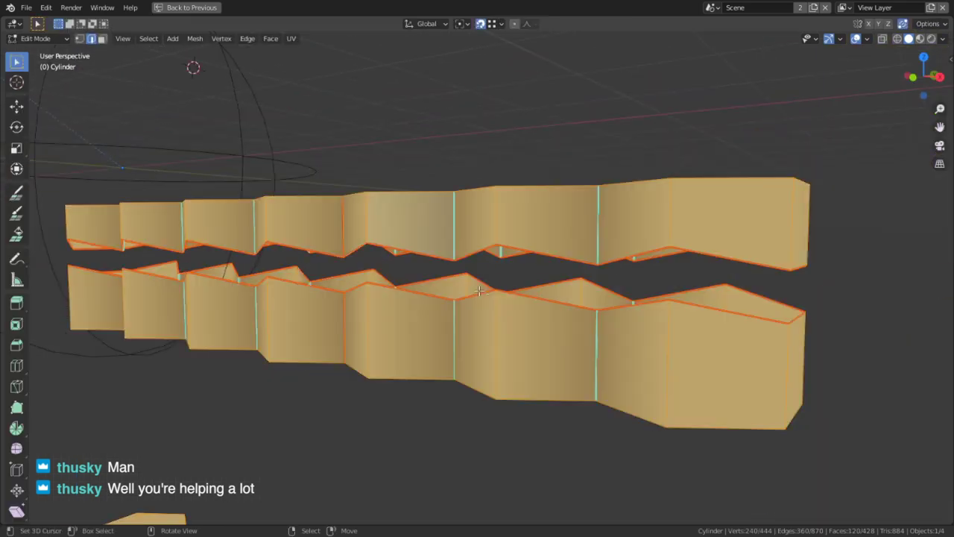
left_click(416, 296, "alt")
key("alt+a")
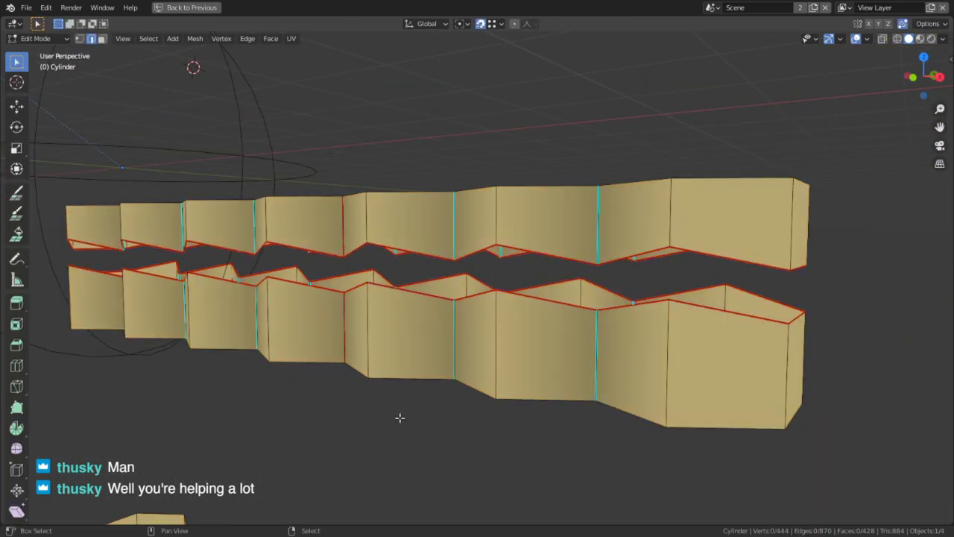
right_click(432, 310, "alt")
key("alt+a")
right_click(428, 316, "alt+shift")
right_click(438, 257, "alt+shift")
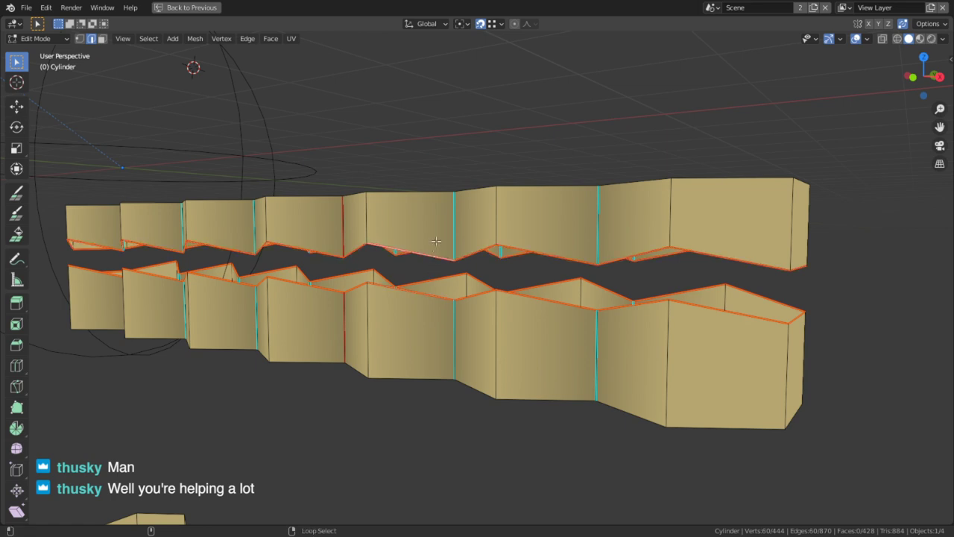
middle_click_drag(396, 407, 448, 175, "shift")
left_click(365, 467, "alt+shift")
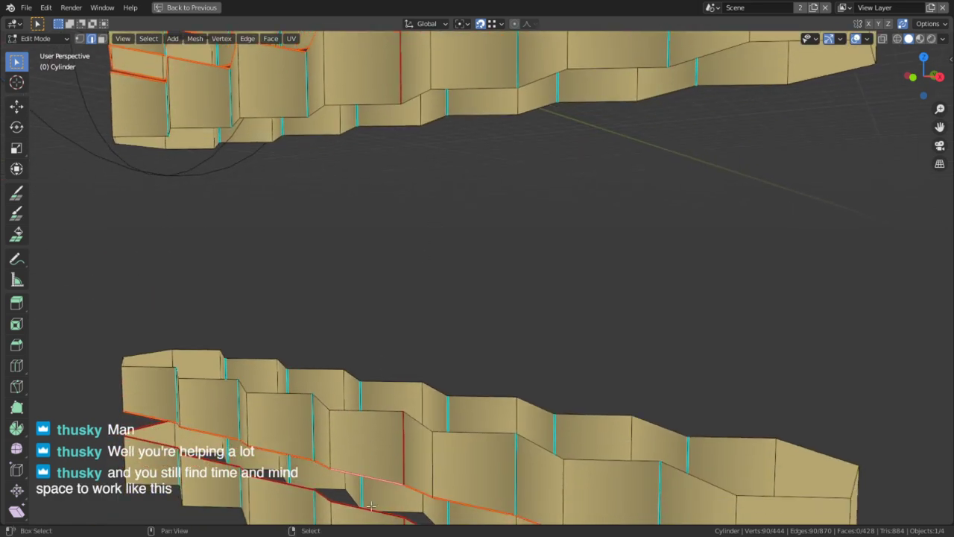
left_click(371, 500, "alt+shift")
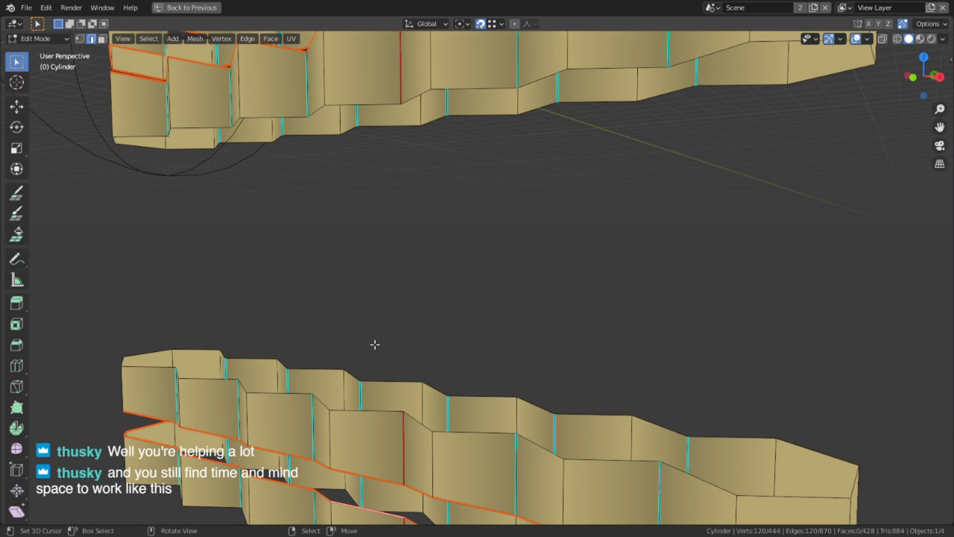
Step: Go back to Vertex Paint and enable vertex selection masking
key("Tab")
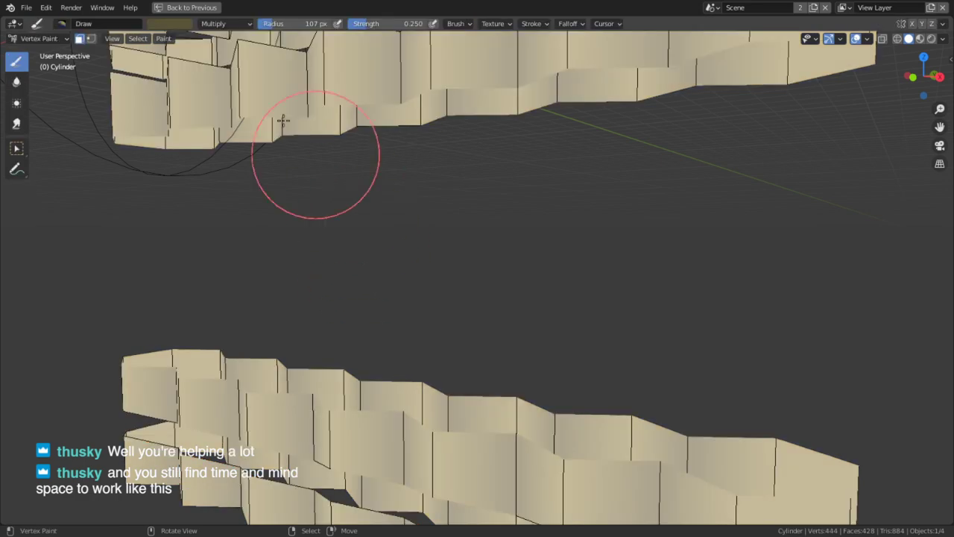
key("Tab")
key("Tab")
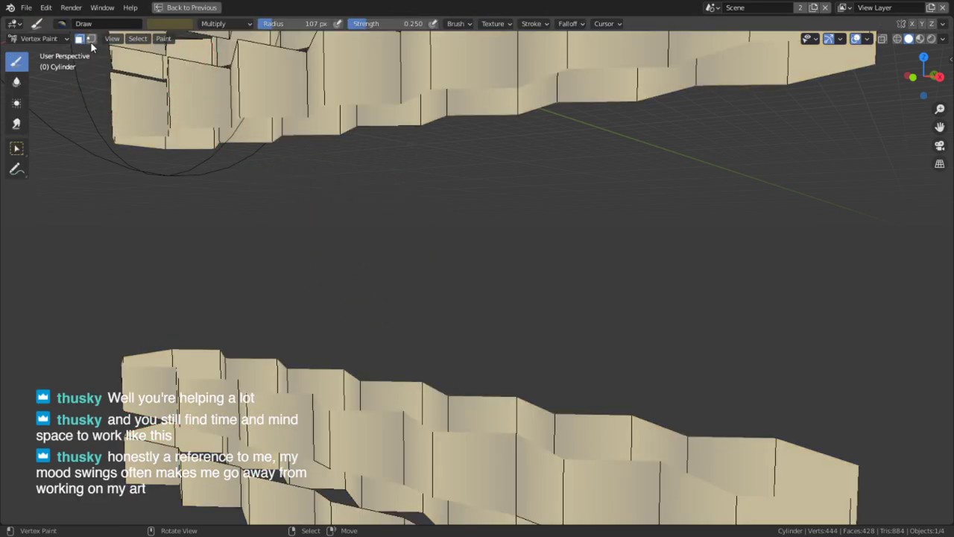
left_click(90, 38)
Step: Reselect the edge loops beside both band gaps in Edit Mode and return to Vertex Paint with them as the vertex mask
key("Tab")
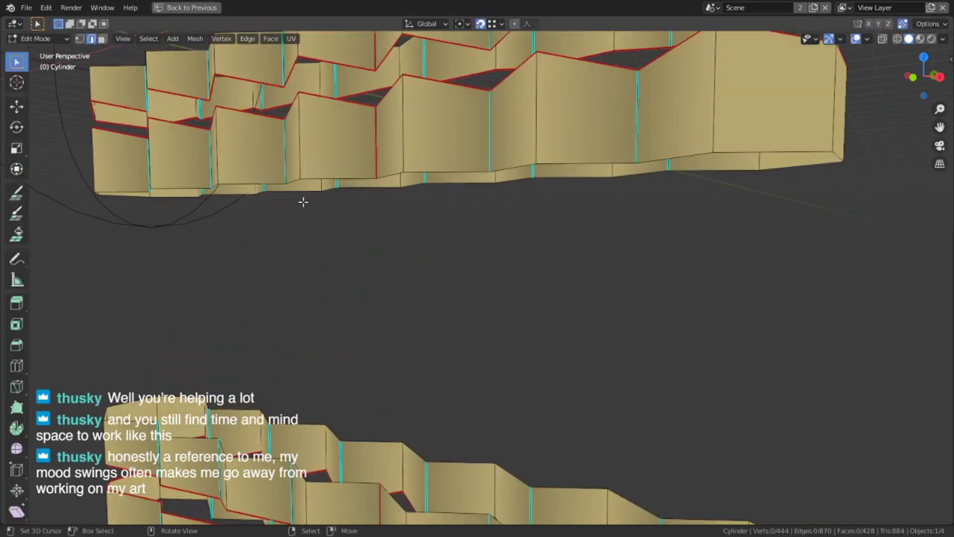
right_click(346, 66, "alt")
right_click(347, 102, "alt+shift")
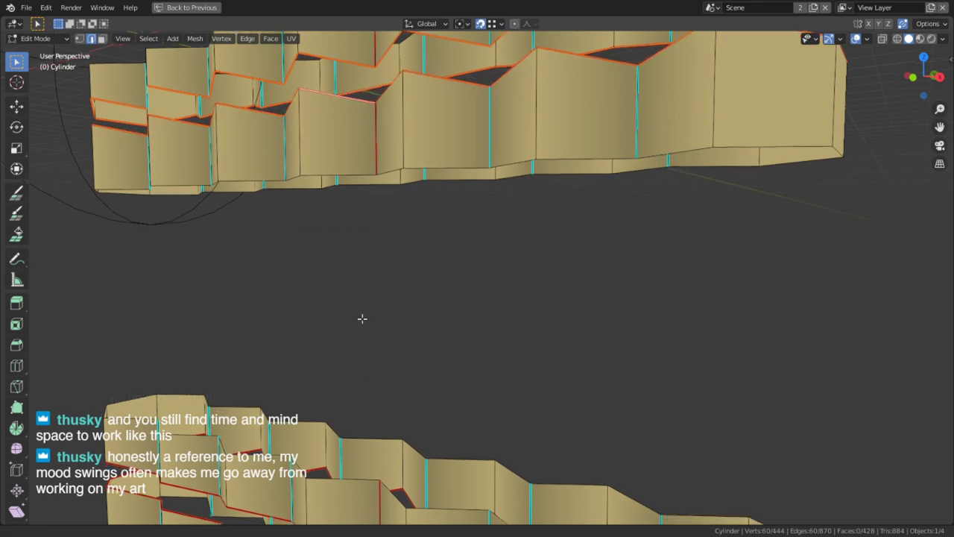
middle_click_drag(362, 318, 365, 219, "shift")
right_click(339, 417, "alt+shift")
key("ctrl+Tab")
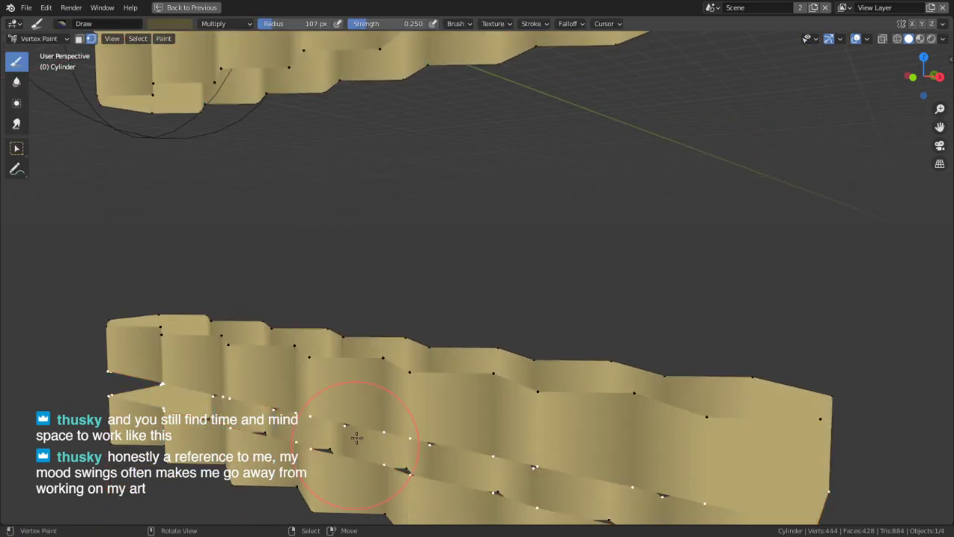
Step: Leave Vertex Paint and Edit Mode for Object Mode, with the complete flute in view
scroll(364, 261, "down", 6)
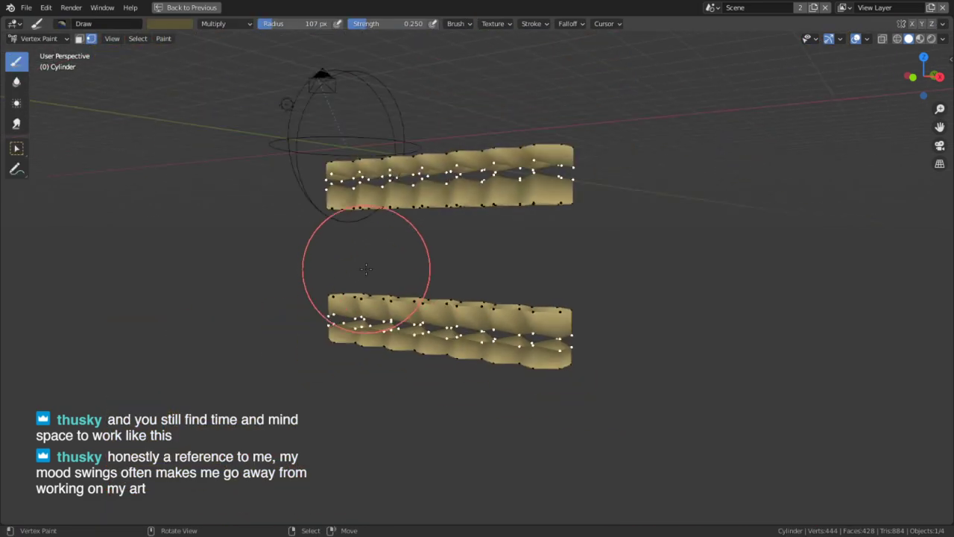
key("Tab")
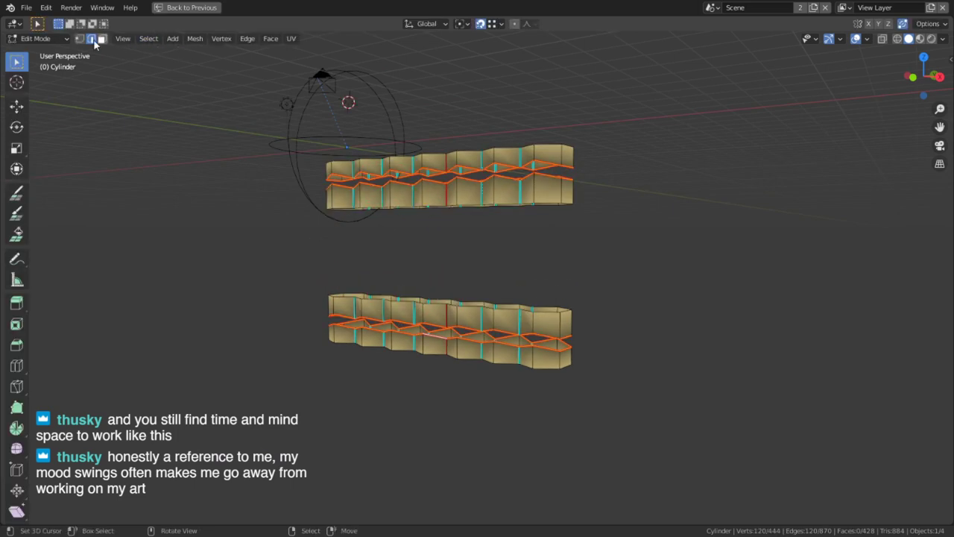
left_click(37, 38)
left_click(38, 38)
left_click(37, 38)
left_click(38, 64)
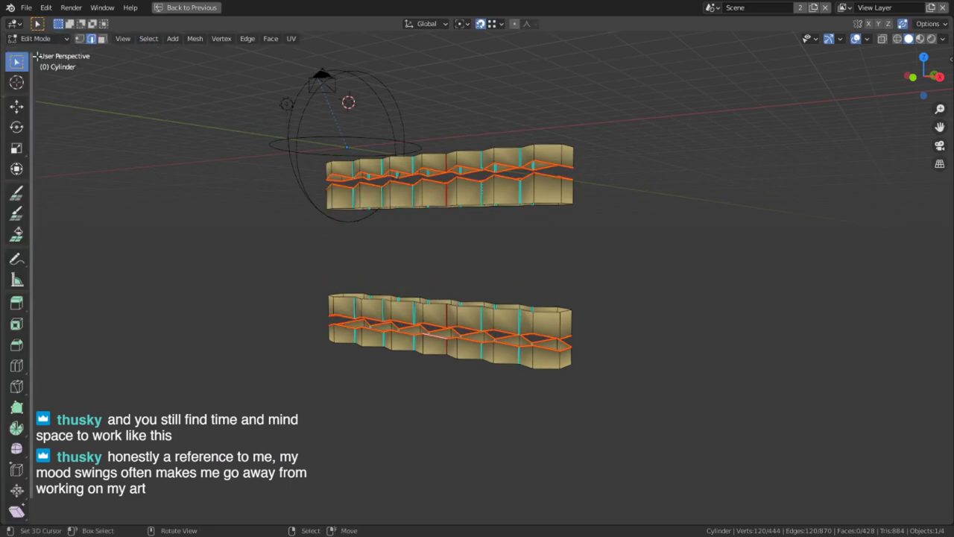
left_click(36, 40)
left_click(36, 52)
middle_click_drag(384, 255, 454, 278)
scroll(454, 279, "up", 3)
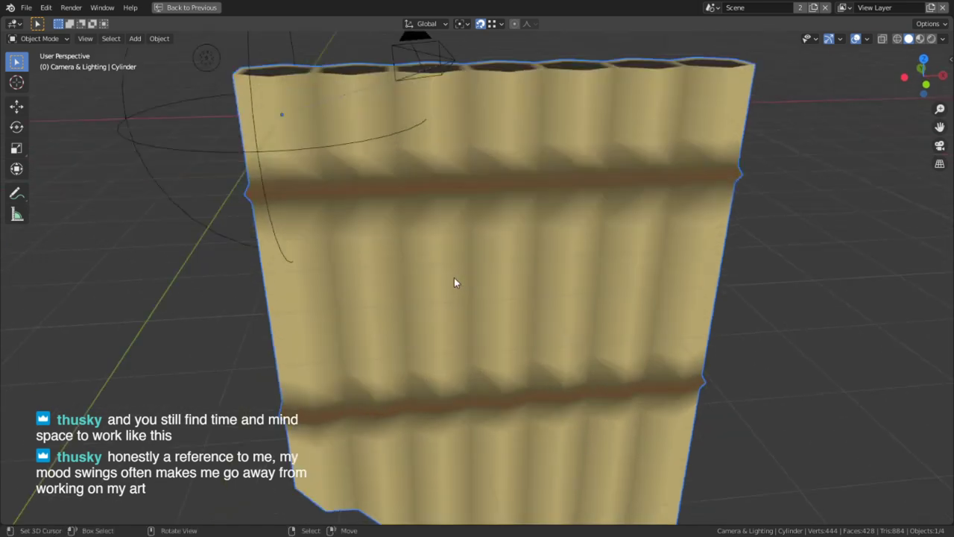
Step: Reveal all of the flute's hidden faces in Edit Mode and enable face selection
key("Tab")
key("alt+h")
key("3")
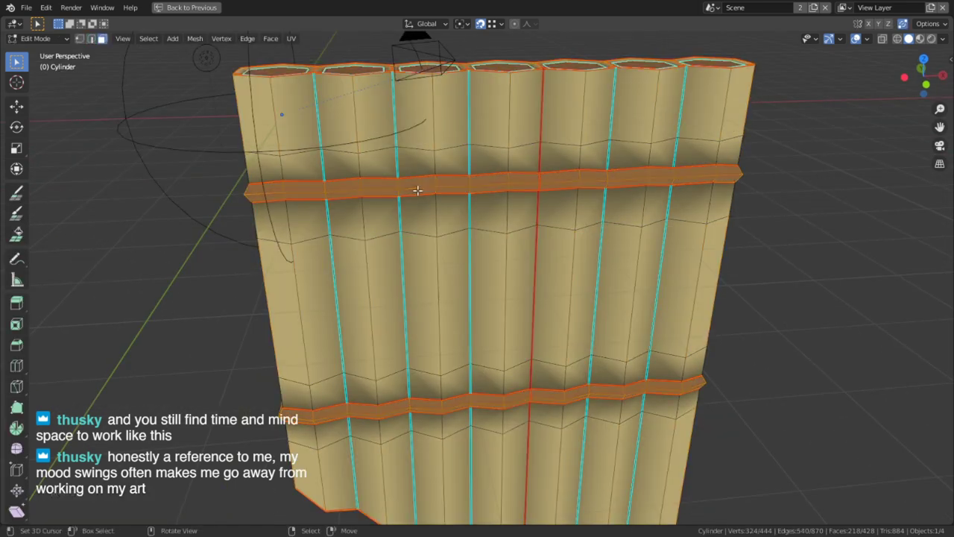
Step: Select only the four face loops that make up the flute's upper and lower brown bands
scroll(396, 185, "up", 3)
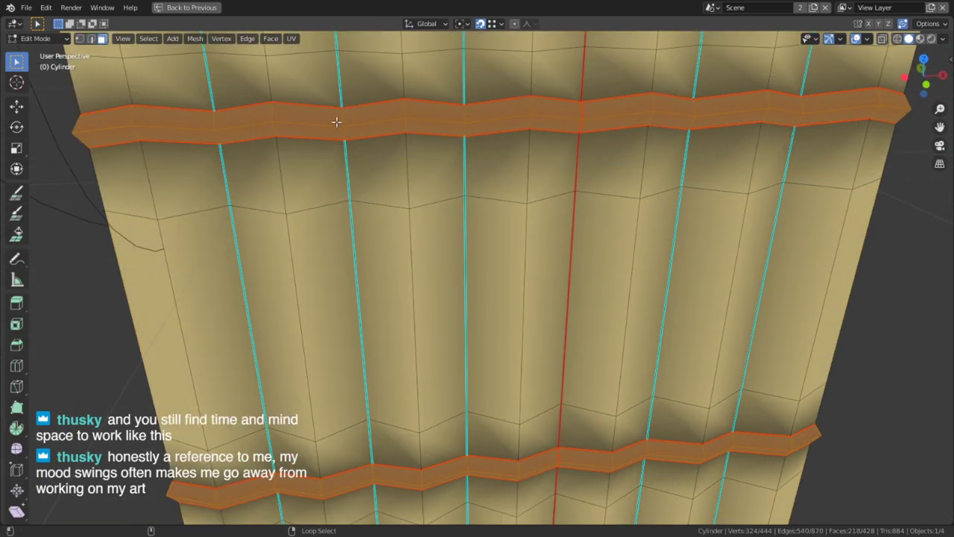
right_click(337, 121, "alt+shift")
right_click(343, 120, "alt+shift")
right_click(344, 119, "alt")
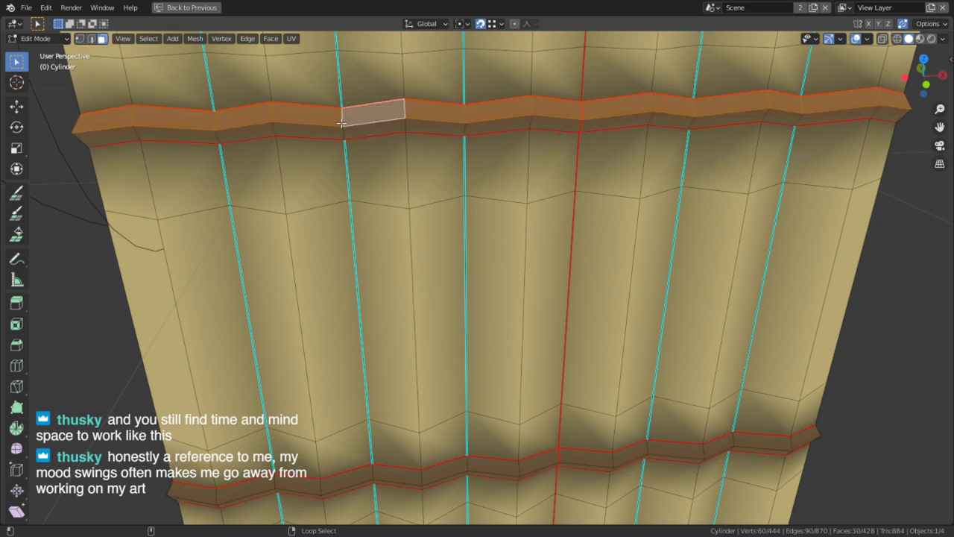
right_click(345, 132, "alt+shift")
middle_click_drag(377, 483, 370, 261, "shift")
right_click(372, 352, "alt+shift")
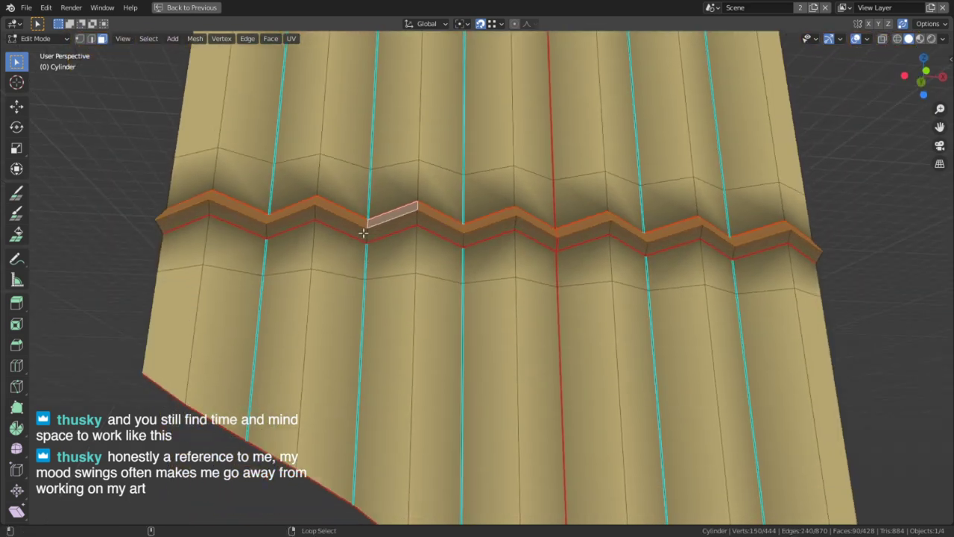
Step: In Vertex Paint, enable face masking and fill the selected bands with solid brown
key("Tab")
left_click(39, 38)
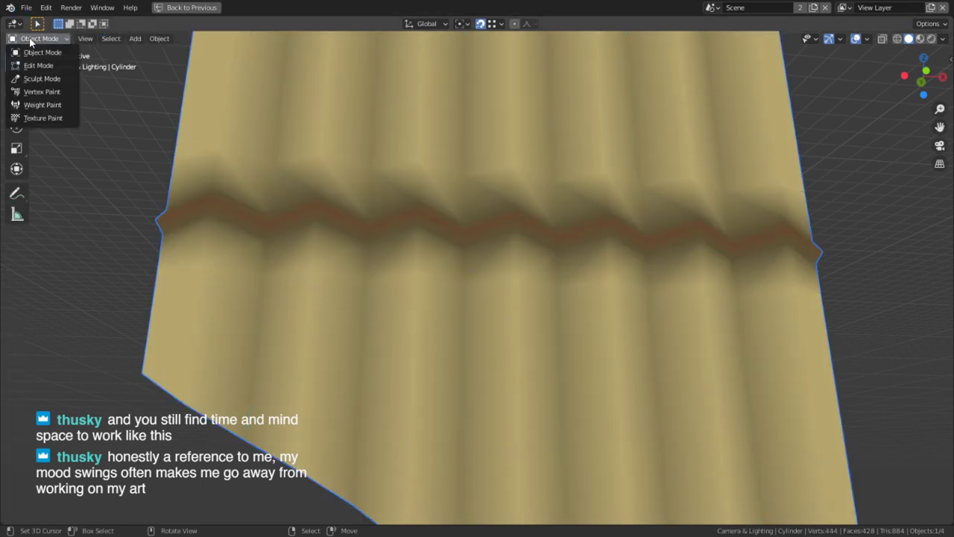
left_click(49, 92)
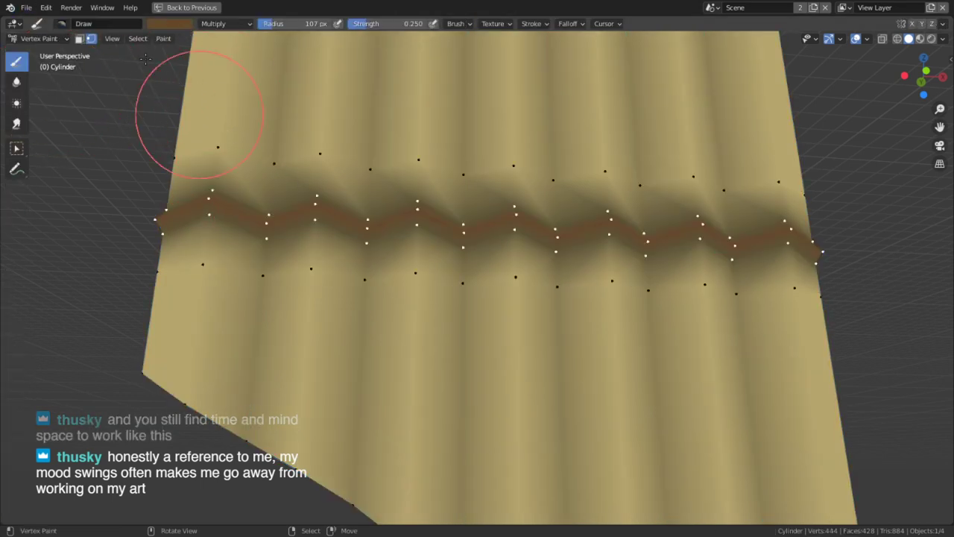
left_click(79, 39)
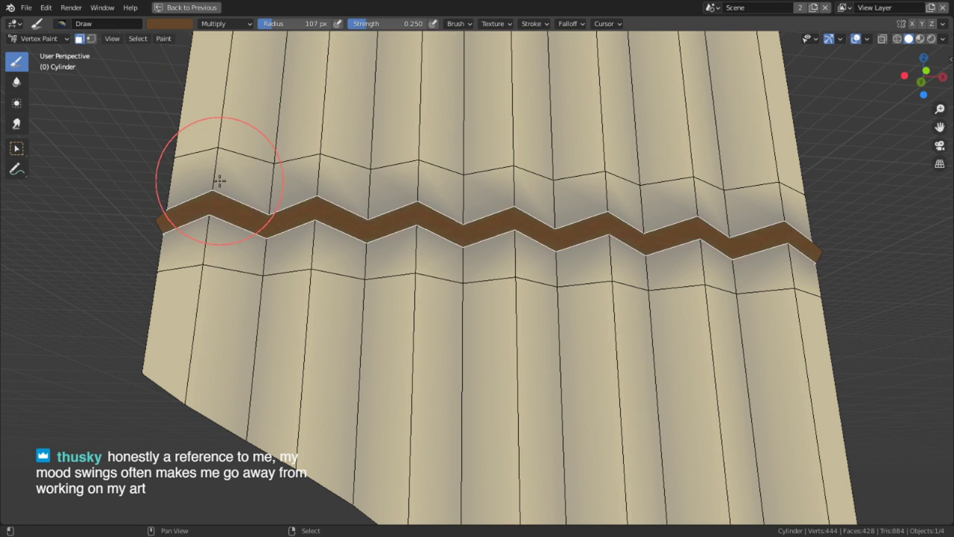
Step: Select the whole mesh in Edit Mode, return to Object Mode and deselect the flute
key("Tab")
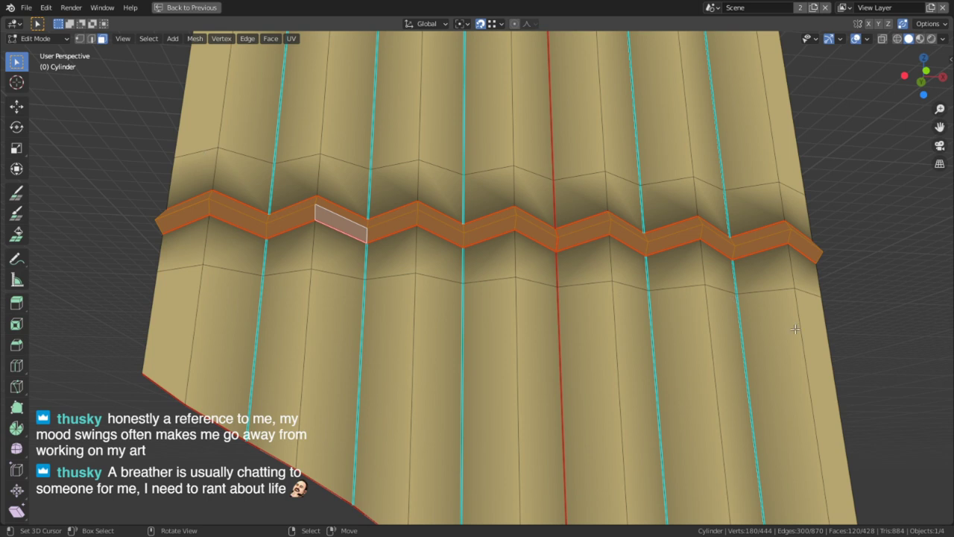
key("Tab")
middle_click_drag(620, 257, 609, 289)
key("Tab")
key("a")
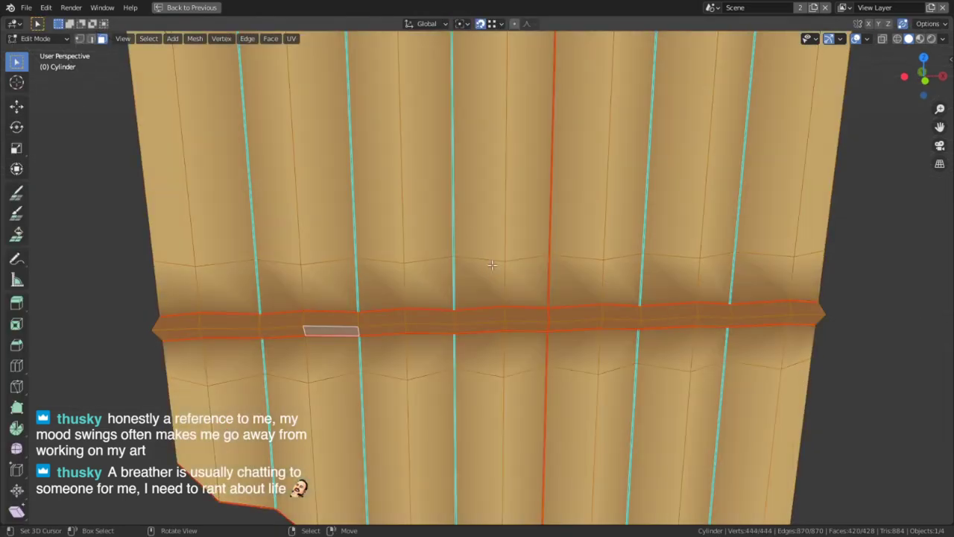
scroll(492, 264, "down", 2)
key("Tab")
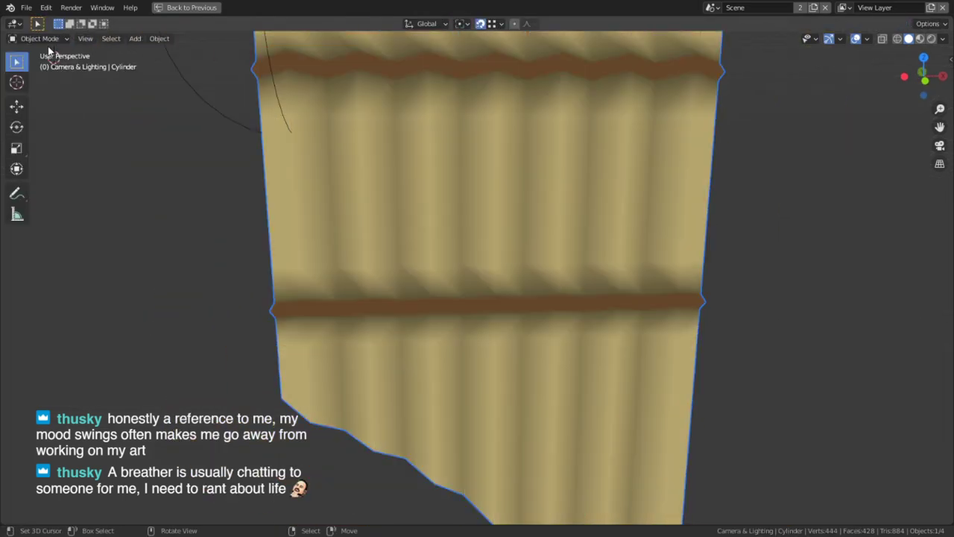
left_click(41, 38)
key("alt+a")
scroll(182, 158, "down", 2)
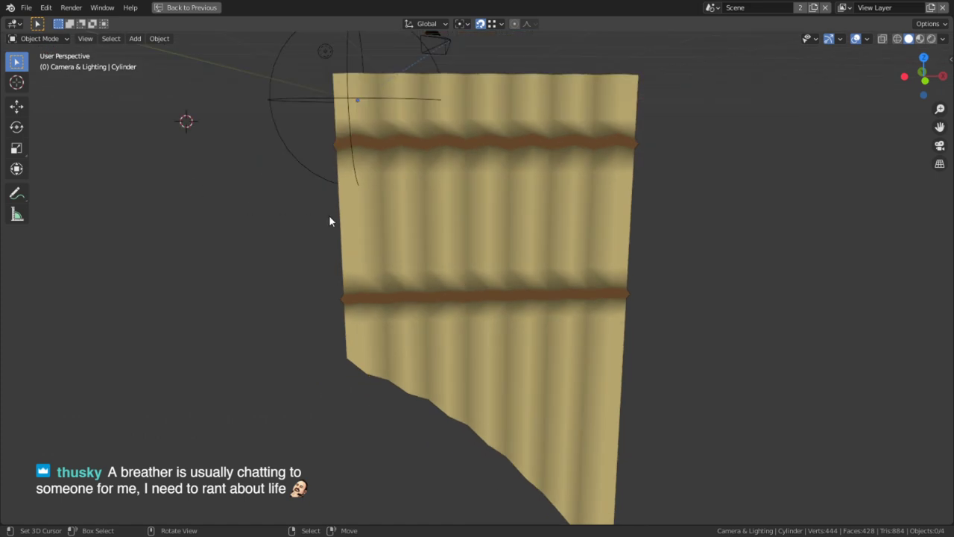
Step: Try to triangulate the second quad from the flute's edge, just above the lower band, and undo it
mouse_move(329, 214)
middle_mouse_down()
mouse_move(391, 221)
mouse_move(328, 203)
mouse_move(324, 164)
mouse_move(323, 227)
middle_mouse_up()
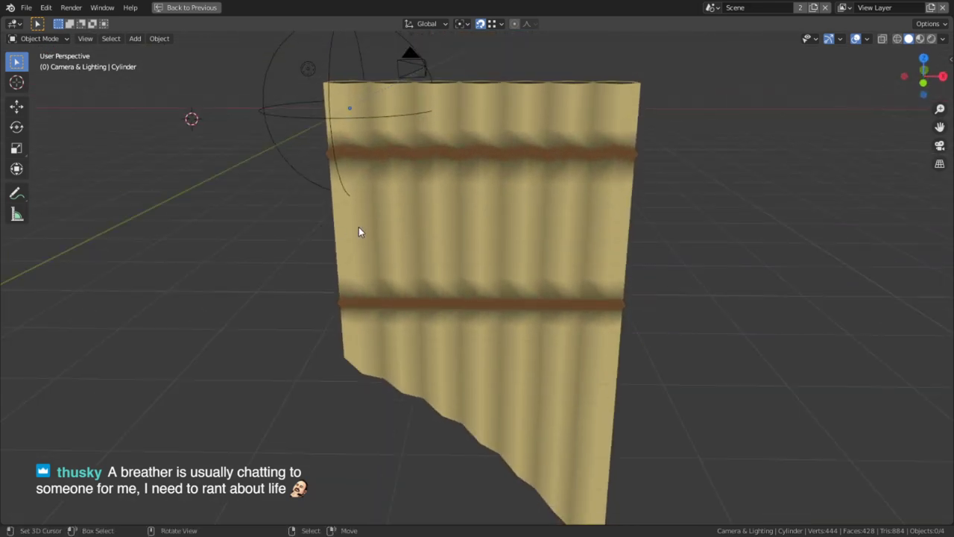
scroll(496, 170, "up", 3)
middle_click_drag(532, 316, 760, 305)
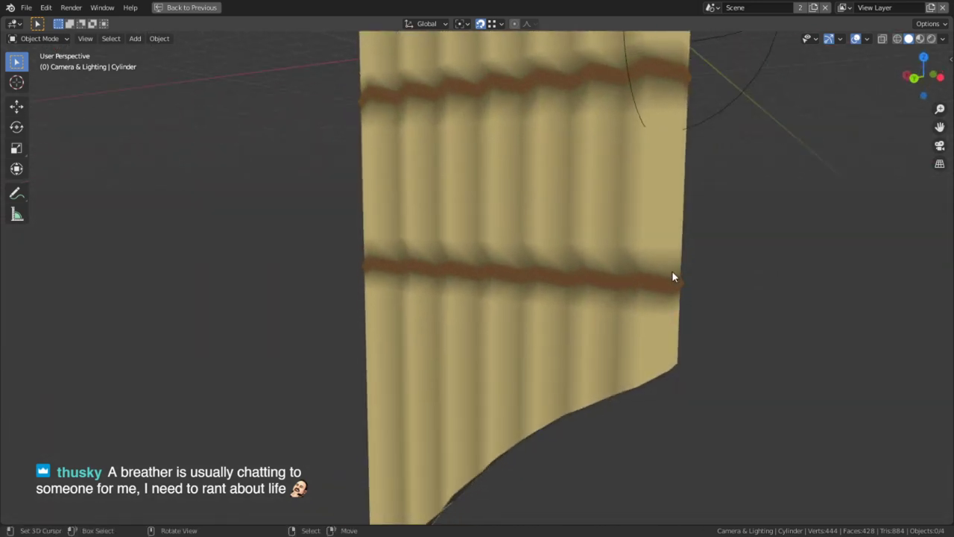
middle_click_drag(768, 266, 686, 281)
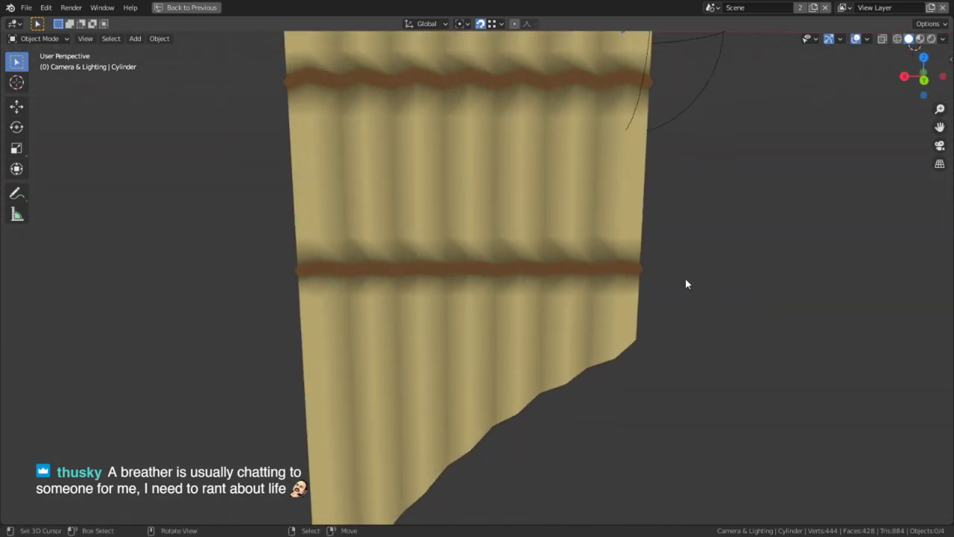
scroll(562, 234, "up", 3)
key("Tab")
right_click(291, 247)
middle_click_drag(231, 280, 443, 264, "shift")
scroll(260, 307, "up", 3)
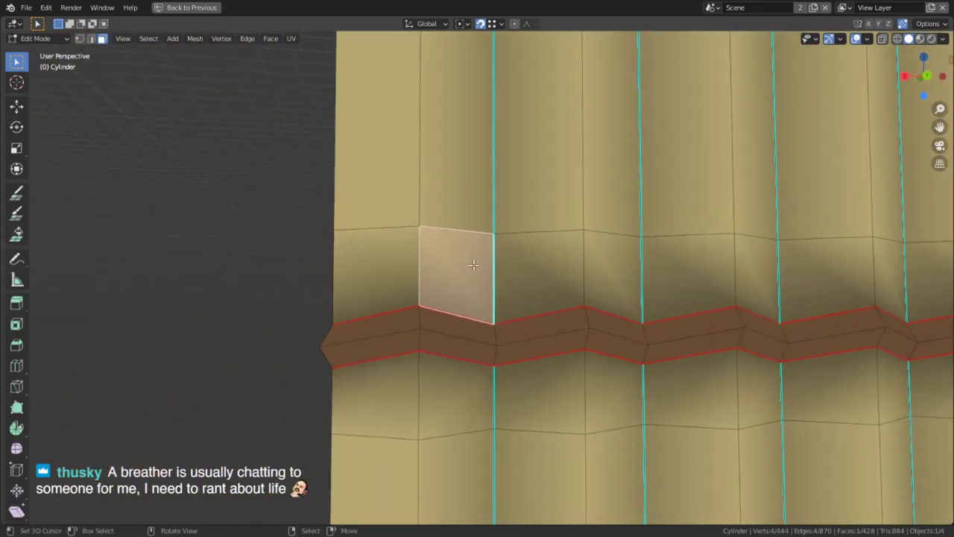
scroll(450, 266, "up", 1)
key("ctrl+r")
key("Escape")
key("ctrl+t")
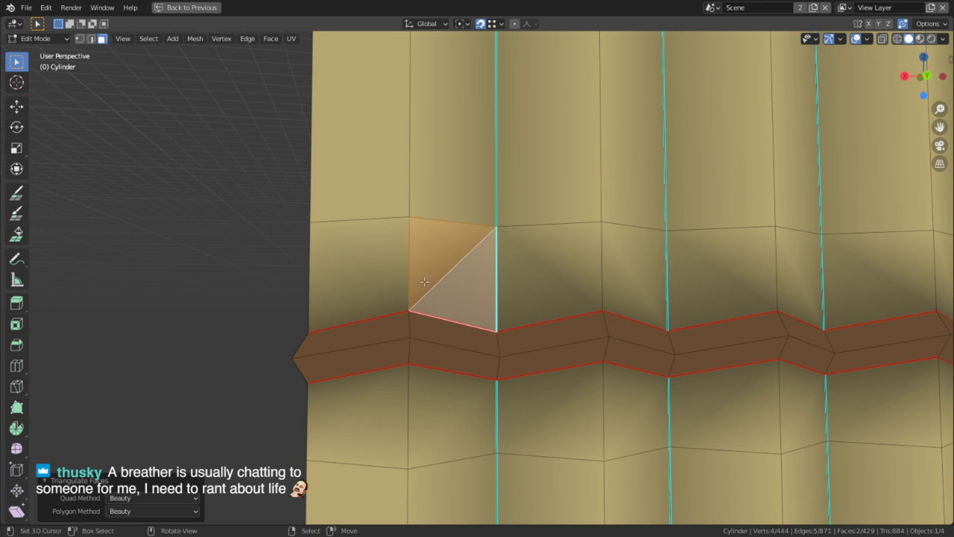
key("ctrl+z")
Step: Check the shading above the lower band in Material Preview, return to Solid shading and clear the face selection
left_click(412, 274, "alt")
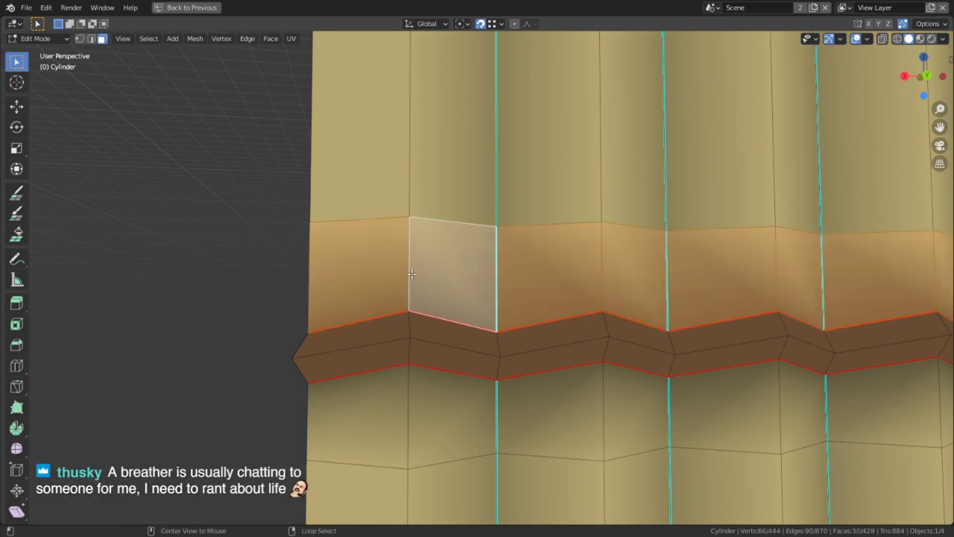
key("ctrl+z")
scroll(410, 321, "up", 1)
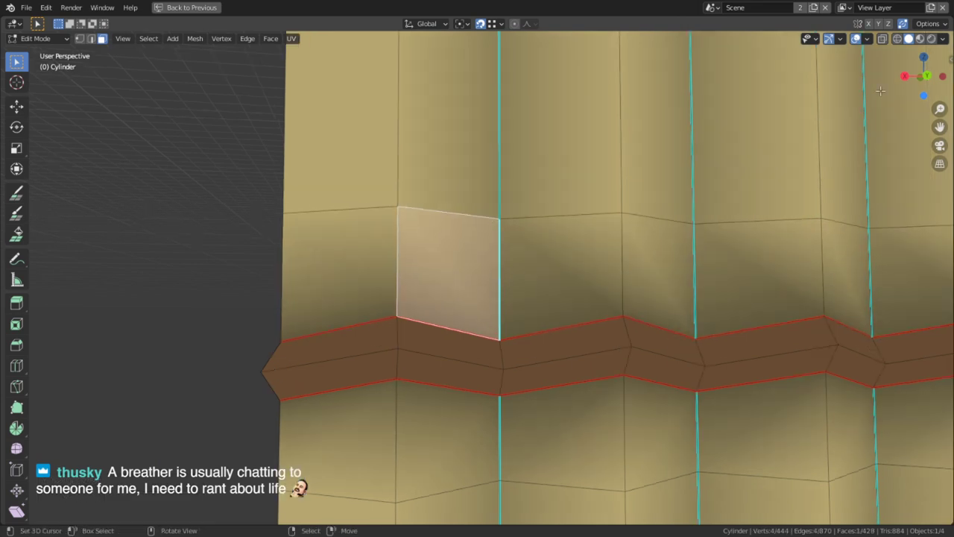
left_click(920, 38)
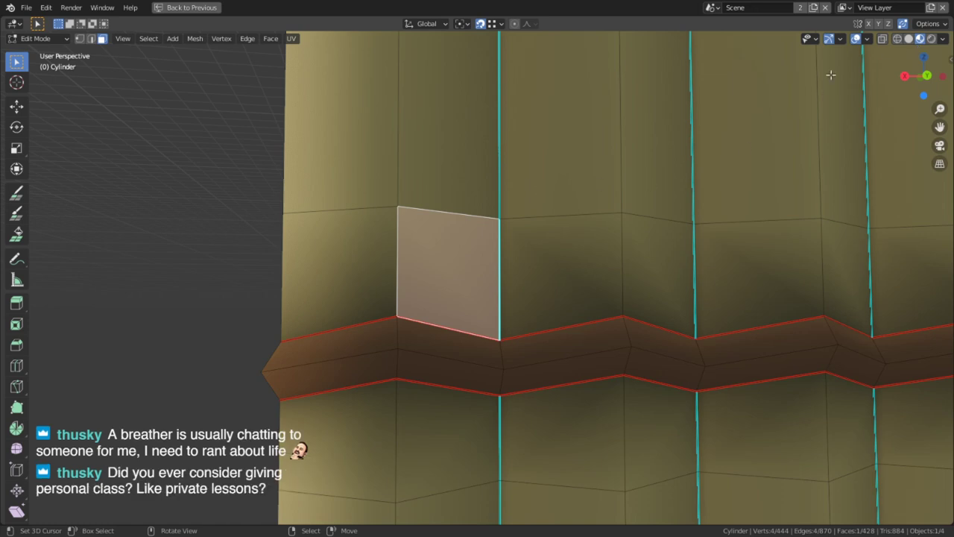
left_click(909, 38)
left_click(183, 224)
scroll(362, 226, "up", 1)
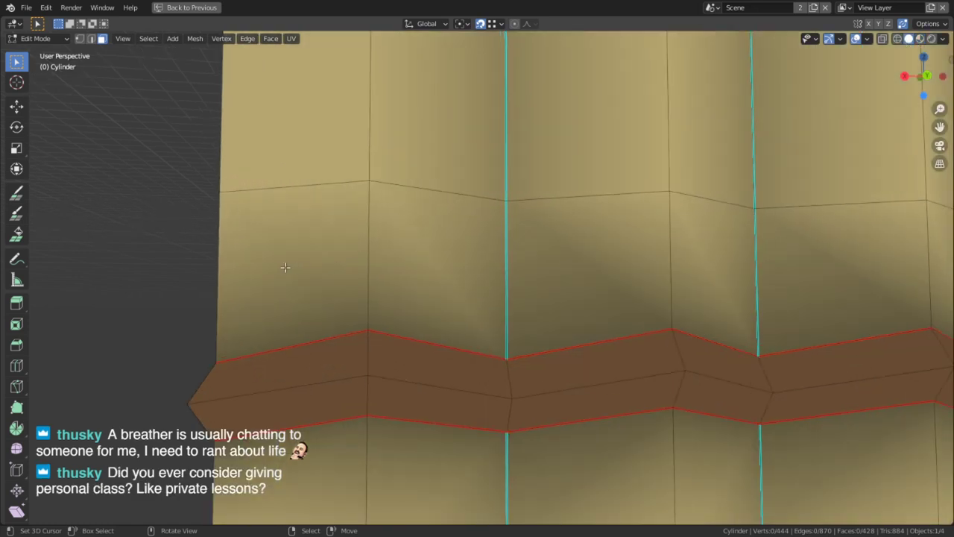
middle_click_drag(393, 251, 420, 270)
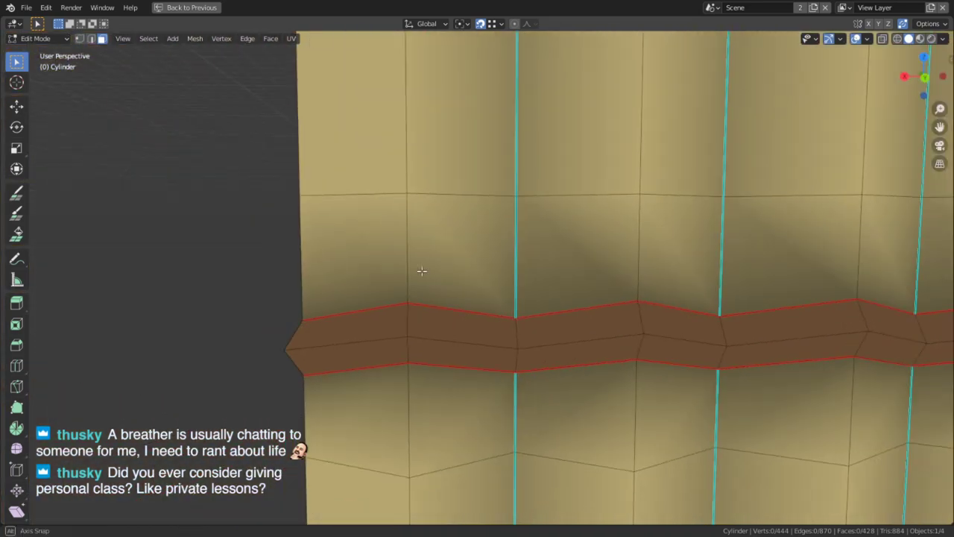
middle_click_drag(497, 256, 386, 305)
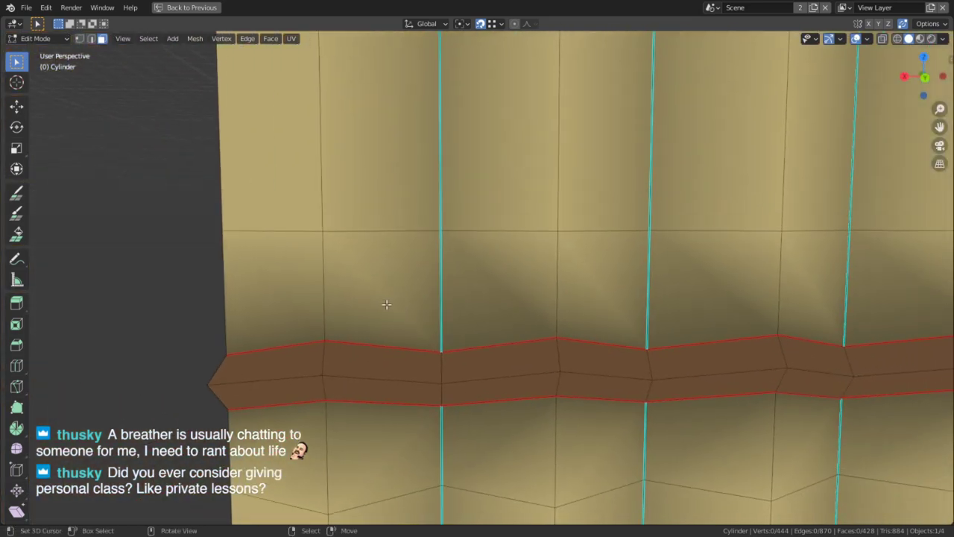
Step: Try a diagonal knife cut from the pipe seam at the lower band across the second quad above it, and undo it
scroll(405, 309, "up", 1)
key("k")
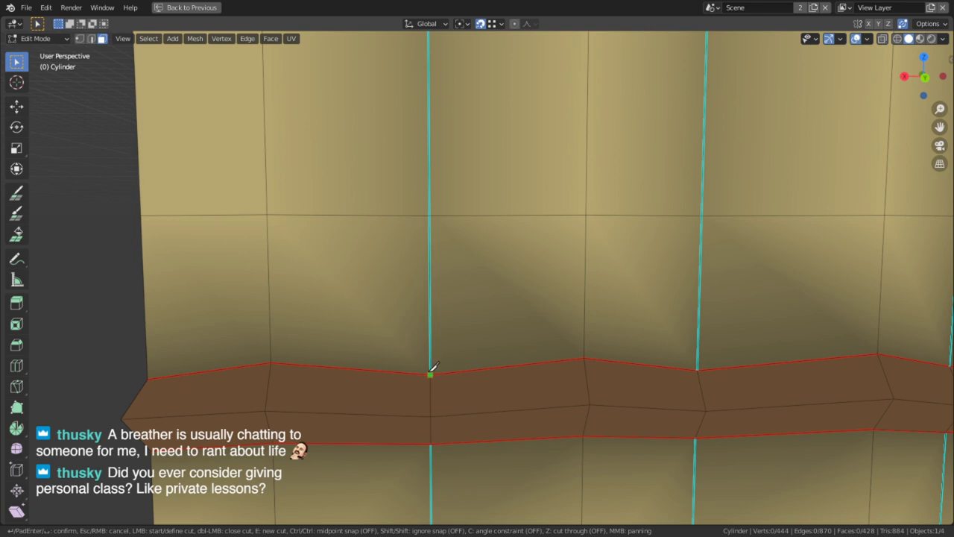
left_click(429, 374)
left_click(268, 216)
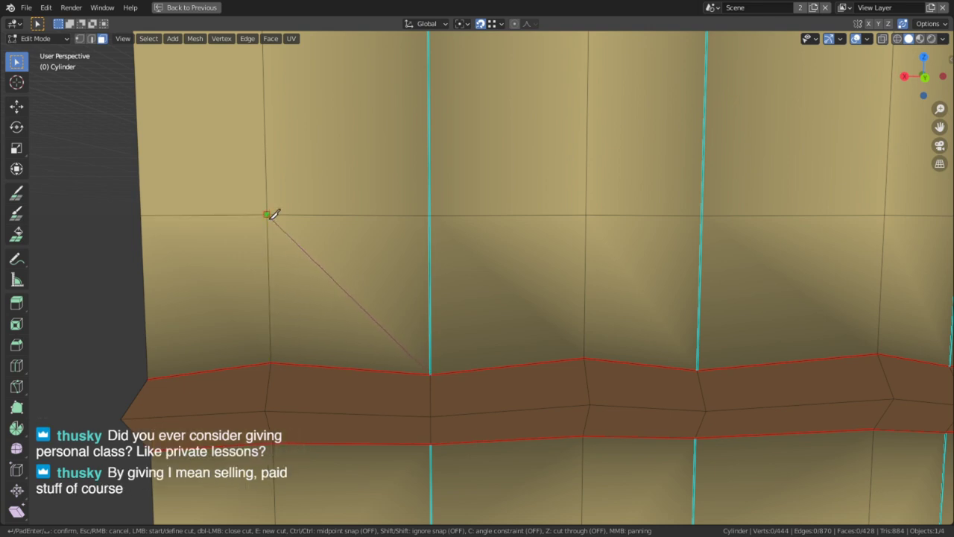
key("Return")
key("ctrl+z")
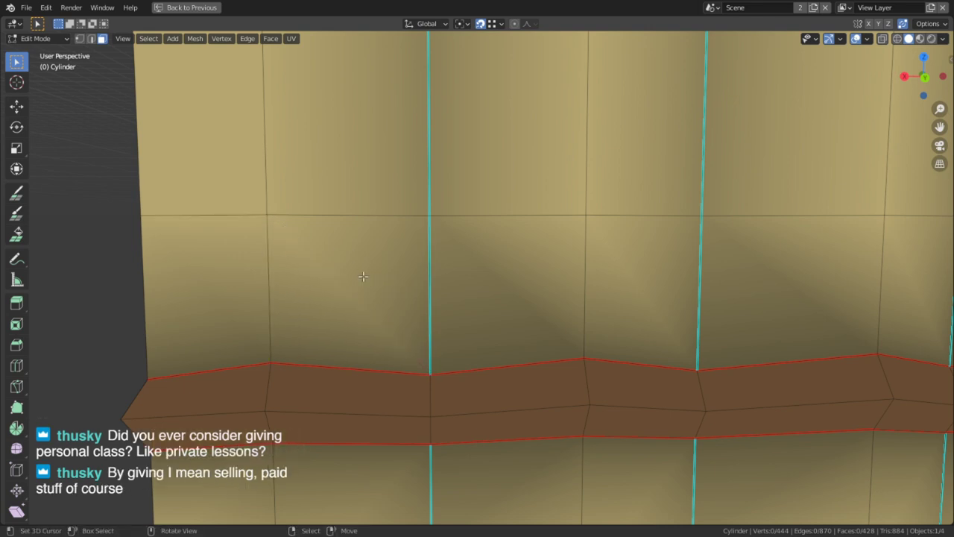
Step: Try triangulating the second quad above the lower band with the default Beauty method, and undo it
right_click(363, 277)
key("ctrl+t")
key("ctrl+z")
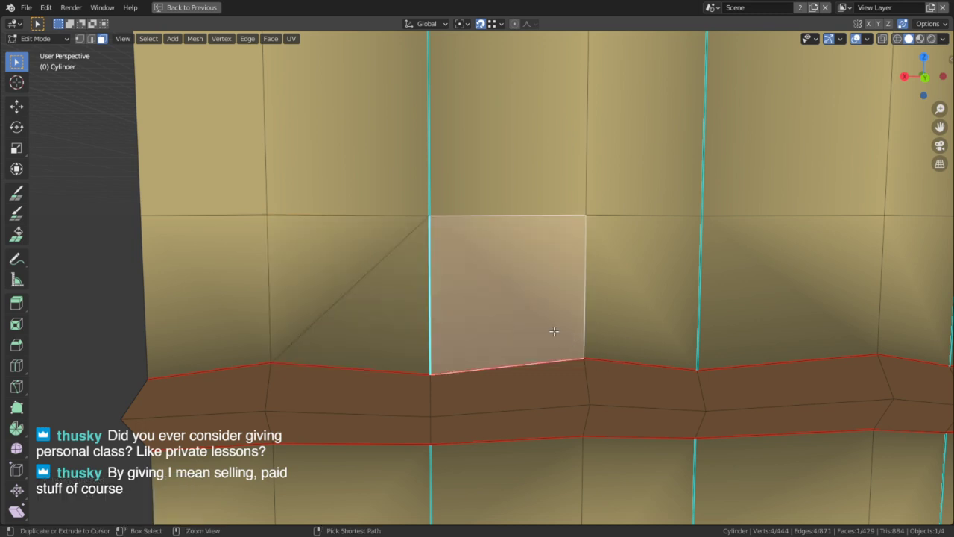
key("ctrl+shift+z")
key("ctrl+z")
Step: Triangulate the third quad above the lower band with the Fixed Alternate quad method
right_click(527, 319)
key("ctrl+t")
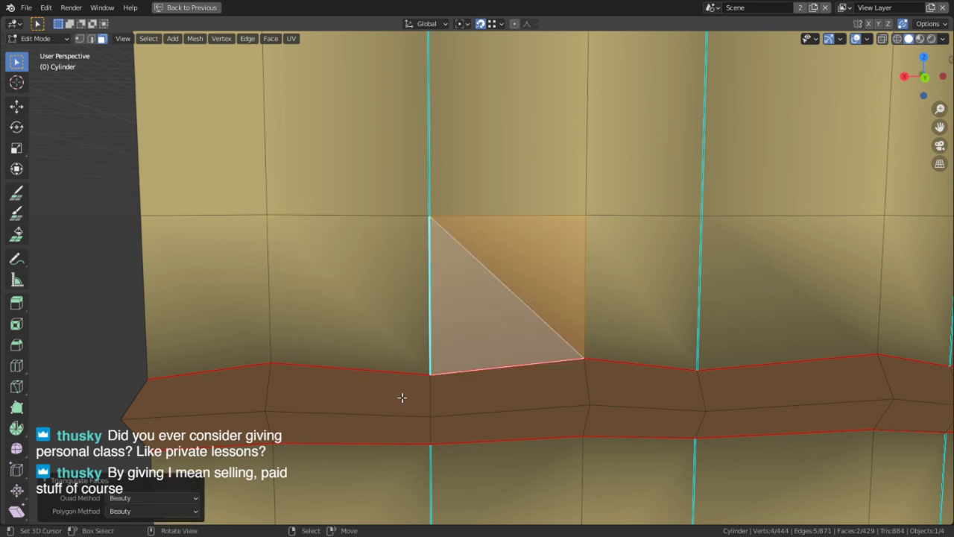
left_click(157, 498)
left_click(149, 471)
left_click(149, 458)
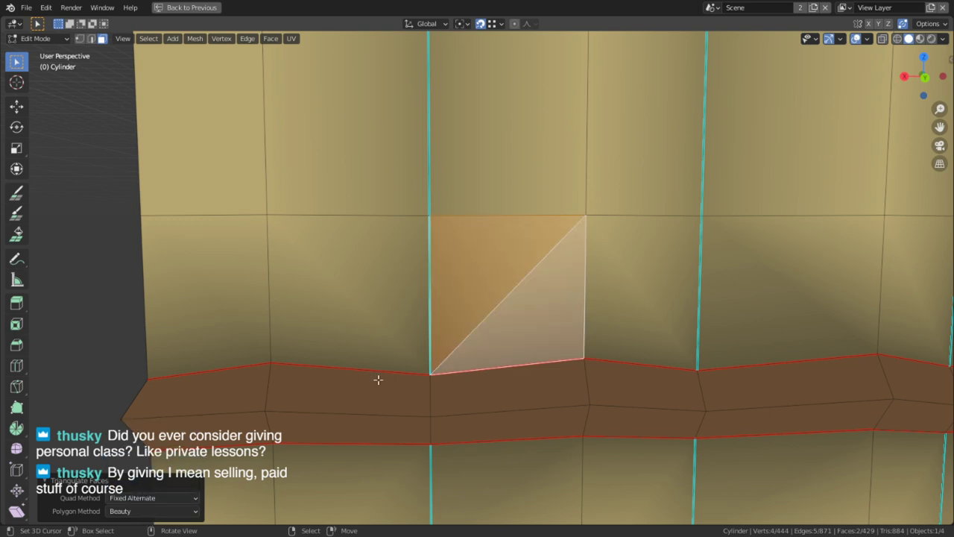
Step: Triangulate the quad across the seam from the split one, toward the flute's edge, with the Beauty method
middle_click_drag(505, 314, 434, 312, "shift")
right_click(542, 283)
scroll(573, 302, "down", 3)
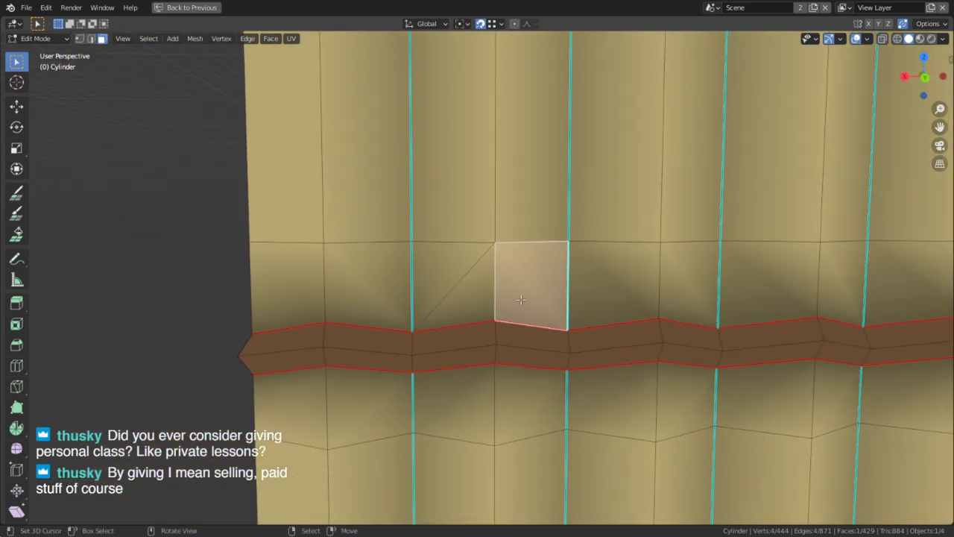
middle_click_drag(522, 287, 481, 260, "shift")
right_click(177, 322)
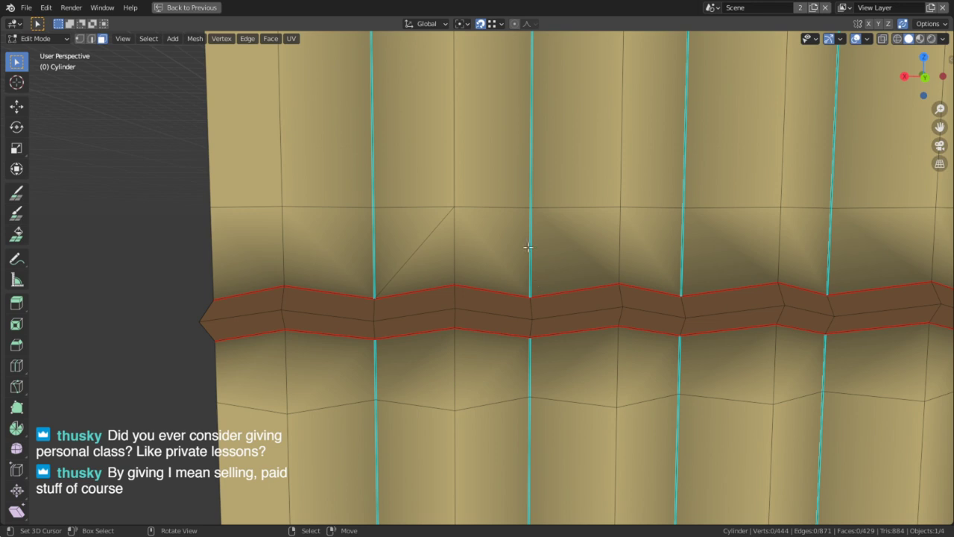
key("1")
key("3")
left_click(352, 251)
key("ctrl+t")
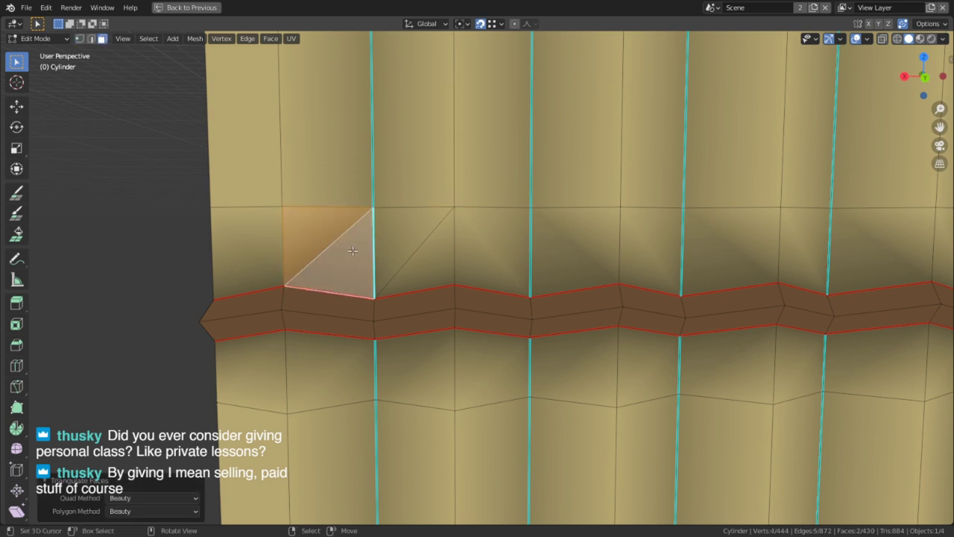
Step: Undo the second quad's Beauty split above the lower band and triangulate that quad with the Fixed quad method
key("ctrl+z")
key("ctrl+t")
left_click(151, 498)
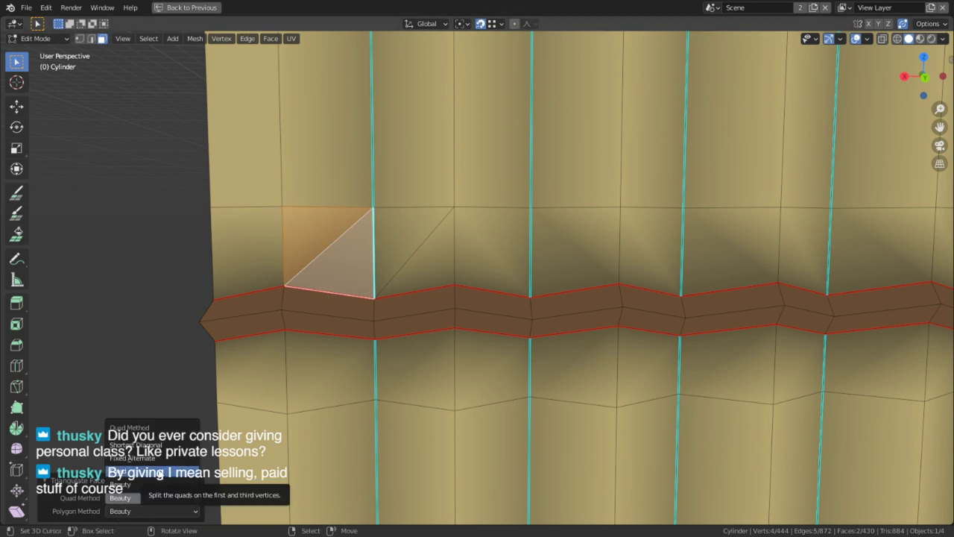
left_click(164, 473)
Step: Triangulate the fourth quad above the lower band with the Fixed quad method
left_click(499, 238)
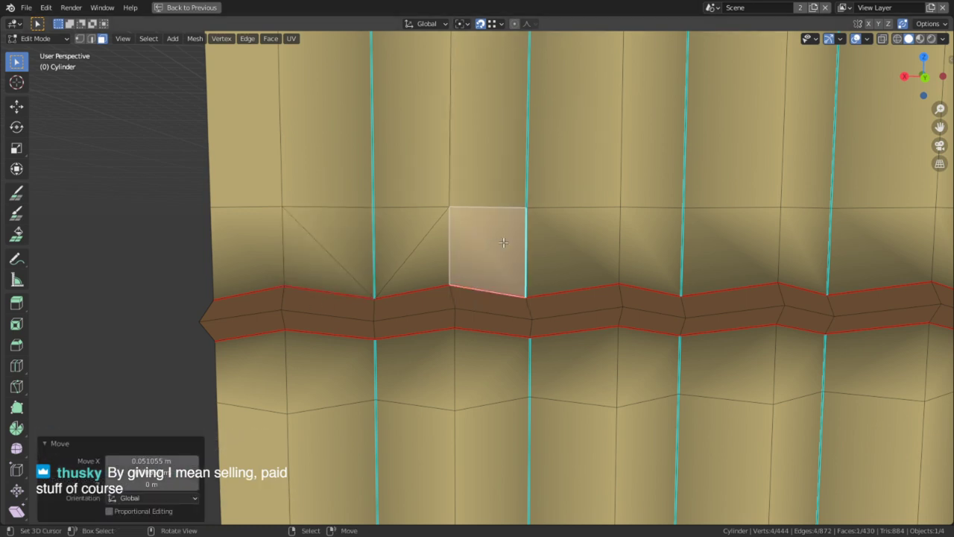
key("ctrl+t")
middle_click_drag(495, 251, 468, 280, "shift")
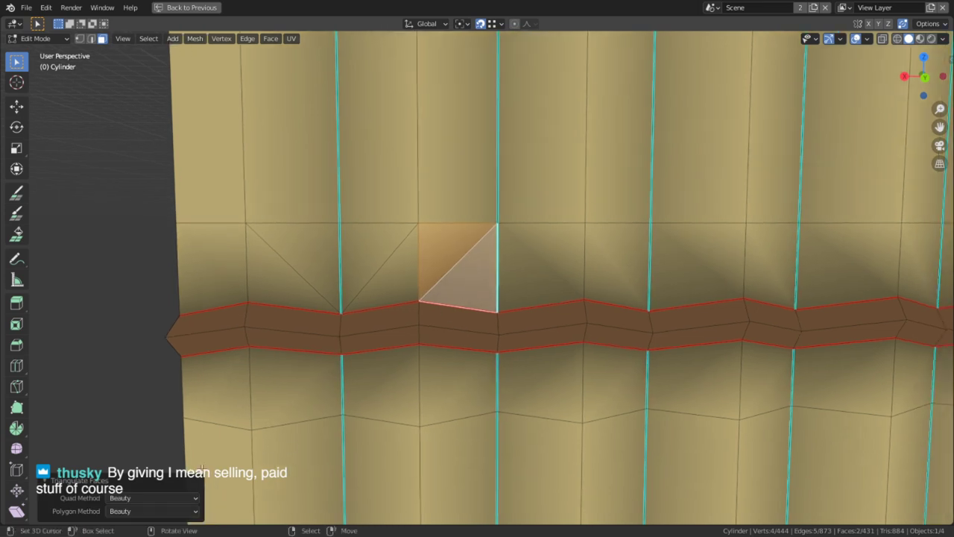
left_click(157, 497)
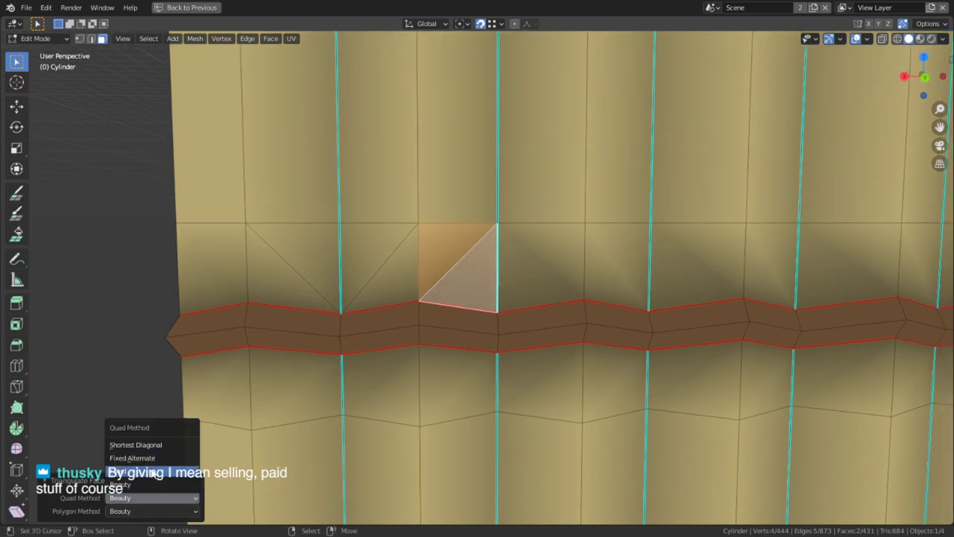
left_click(156, 471)
Step: Triangulate the fifth quad above the lower band, trying Fixed and settling on the Fixed Alternate quad method
middle_click_drag(485, 348, 381, 353, "shift")
left_click(449, 274)
key("ctrl+t")
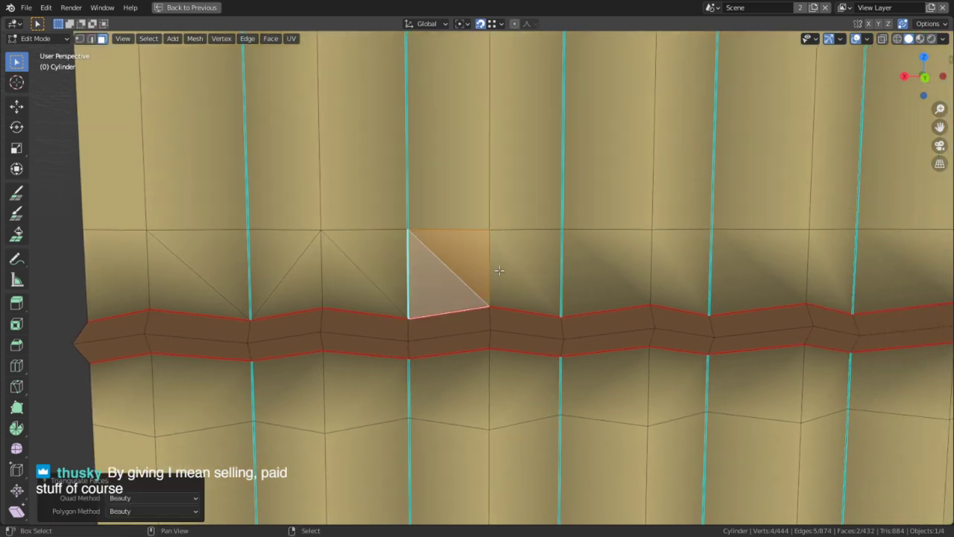
left_click(134, 495)
left_click(156, 472)
middle_click_drag(486, 348, 169, 407, "shift")
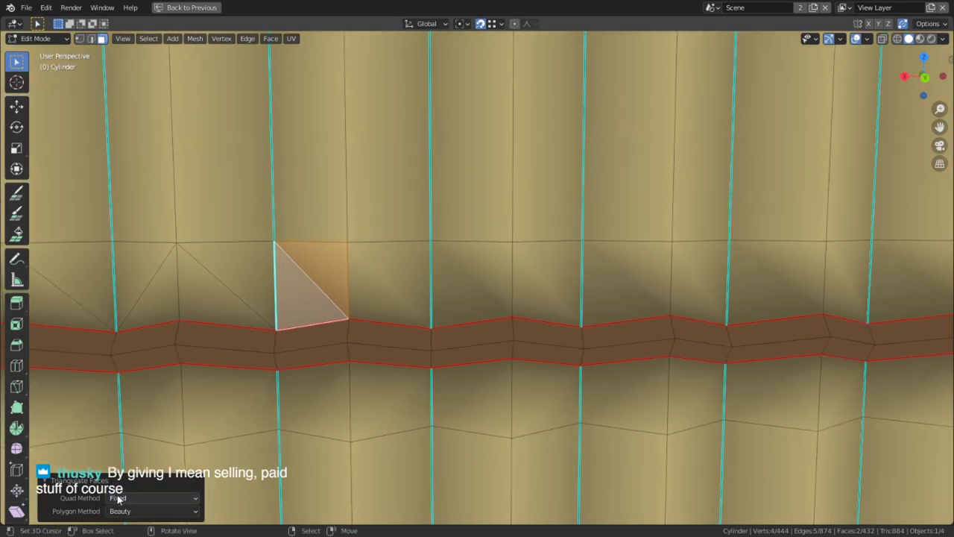
left_click(149, 497)
left_click(149, 456)
Step: Triangulate the sixth quad above the lower band with the Fixed quad method
left_click(389, 309)
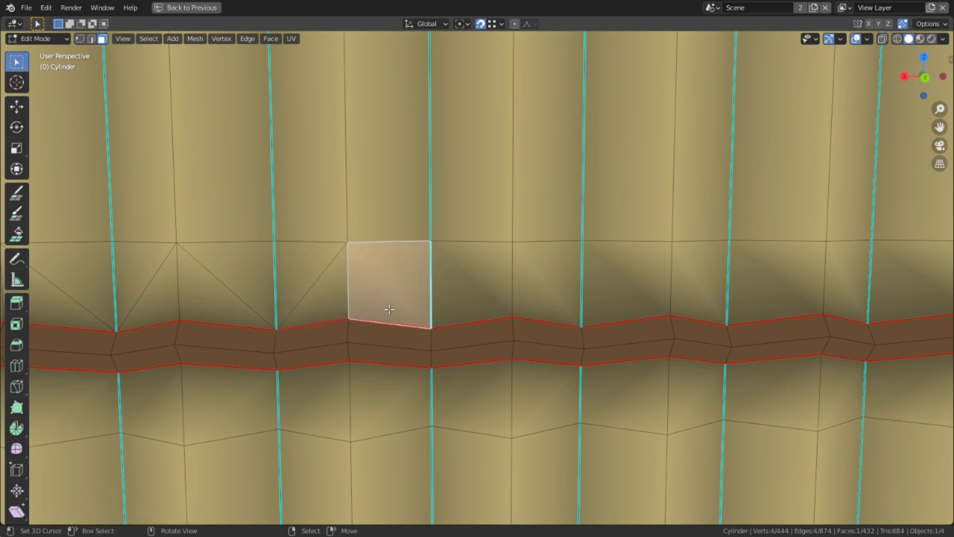
key("ctrl+t")
left_click(173, 497)
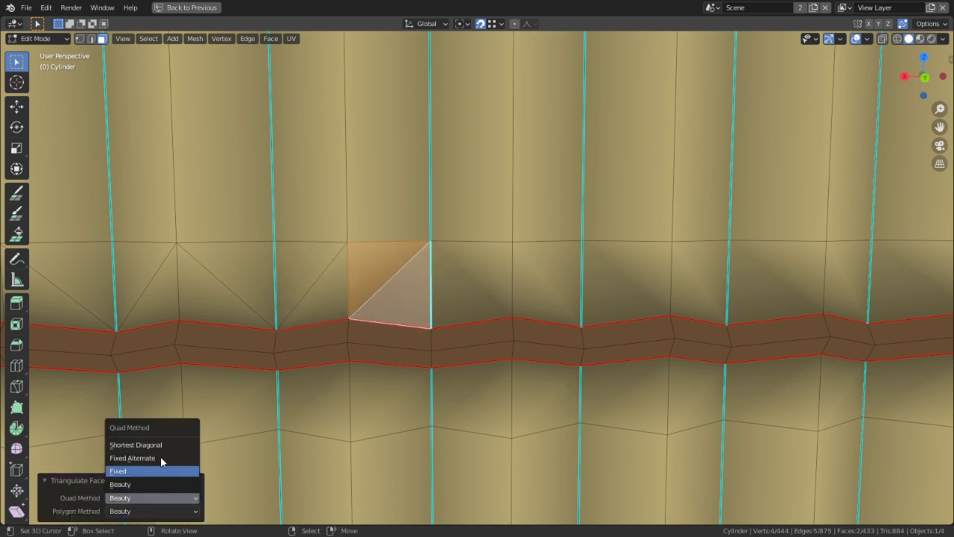
left_click(126, 472)
Step: Triangulate the seventh quad above the lower band, trying Fixed and settling on the Fixed Alternate quad method
left_click(459, 305)
key("ctrl+t")
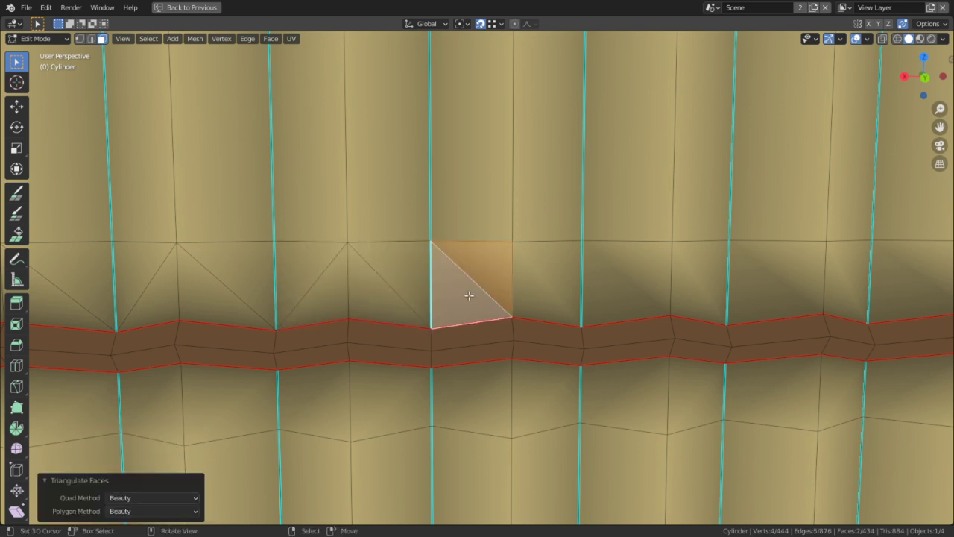
left_click(150, 497)
left_click(128, 472)
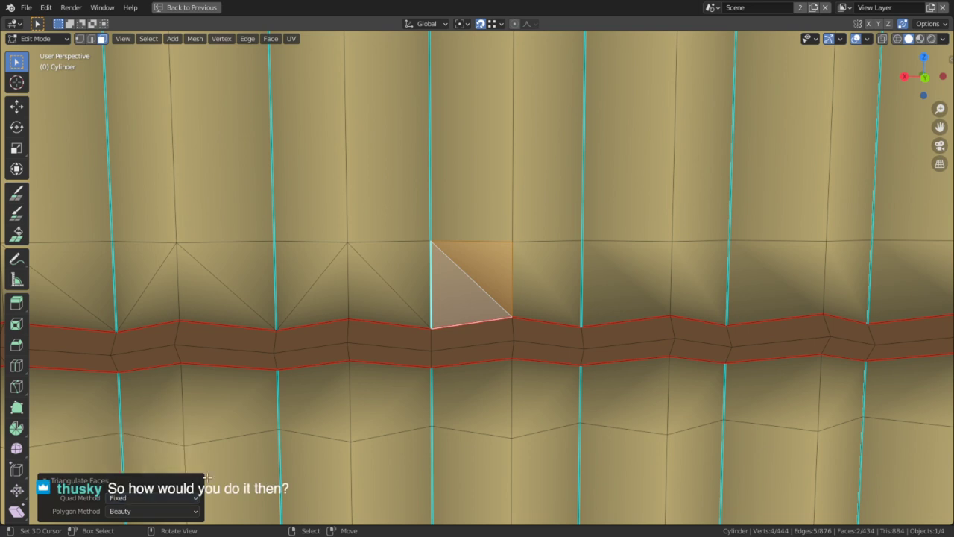
left_click(132, 497)
left_click(147, 456)
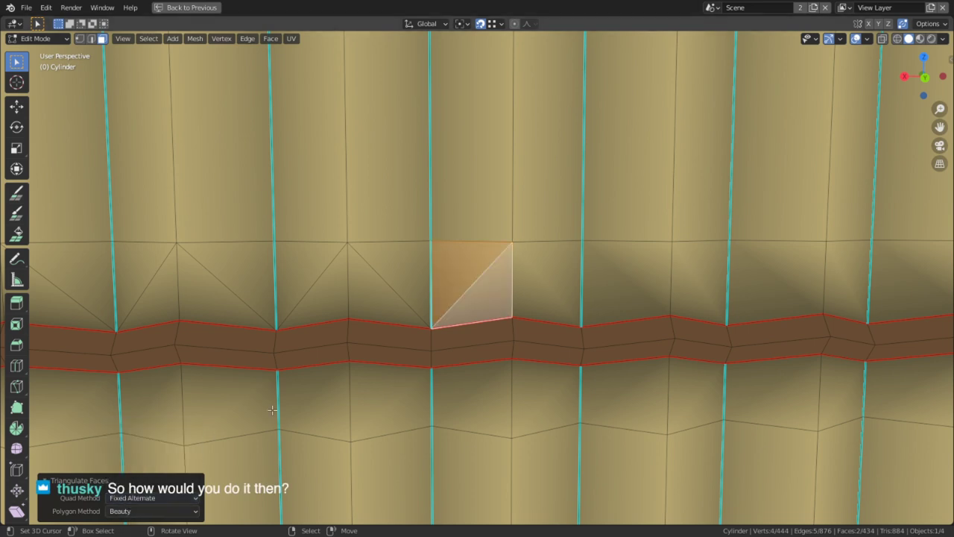
Step: Triangulate the eighth quad above the lower band with the Fixed quad method
left_click(544, 304)
key("ctrl+t")
left_click(139, 496)
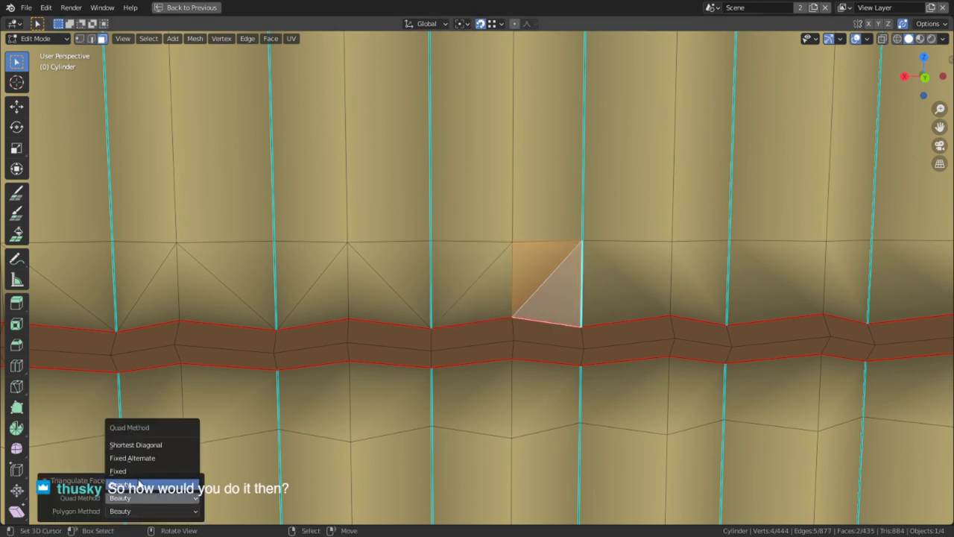
left_click(139, 472)
Step: Triangulate the ninth quad above the lower band, ending on the Fixed Alternate quad method
middle_click_drag(380, 338, 469, 251, "shift")
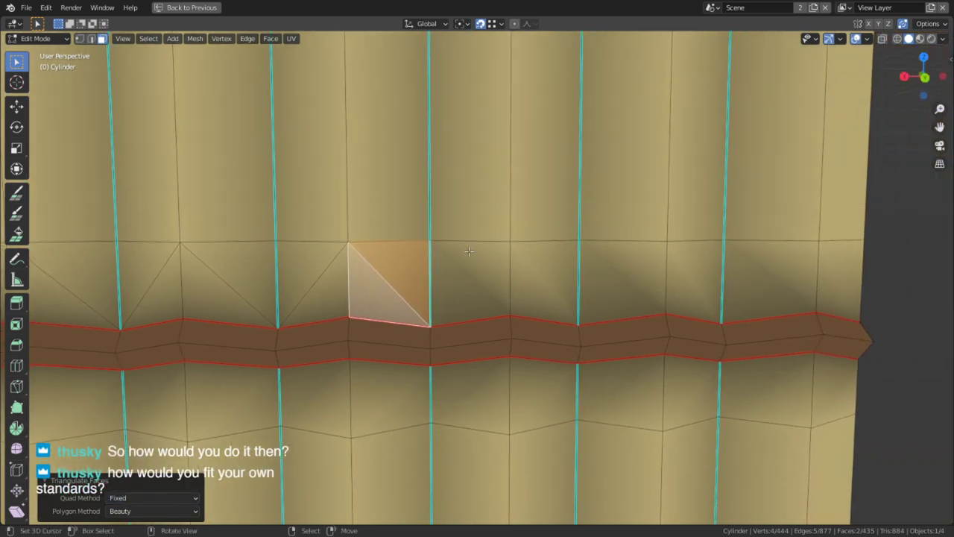
left_click(126, 488)
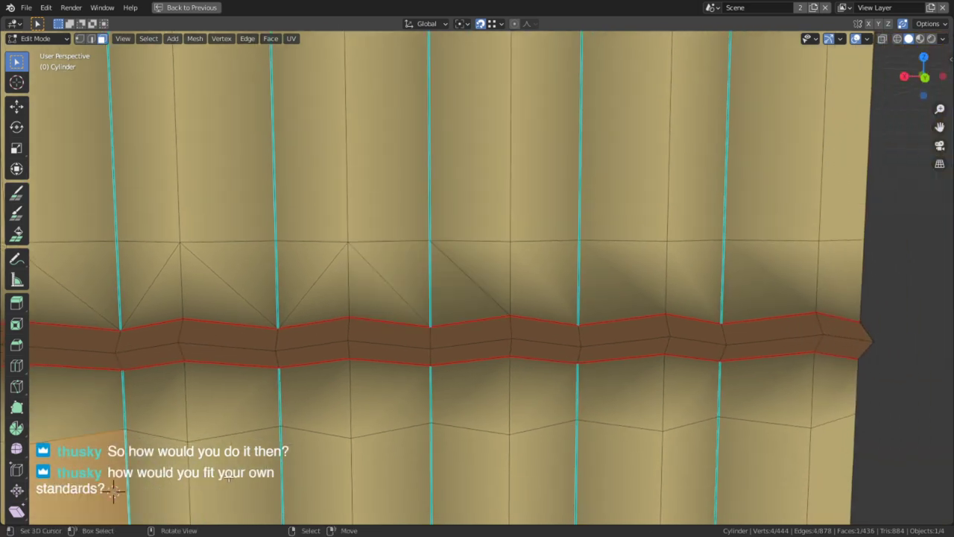
left_click(504, 327)
key("ctrl+t")
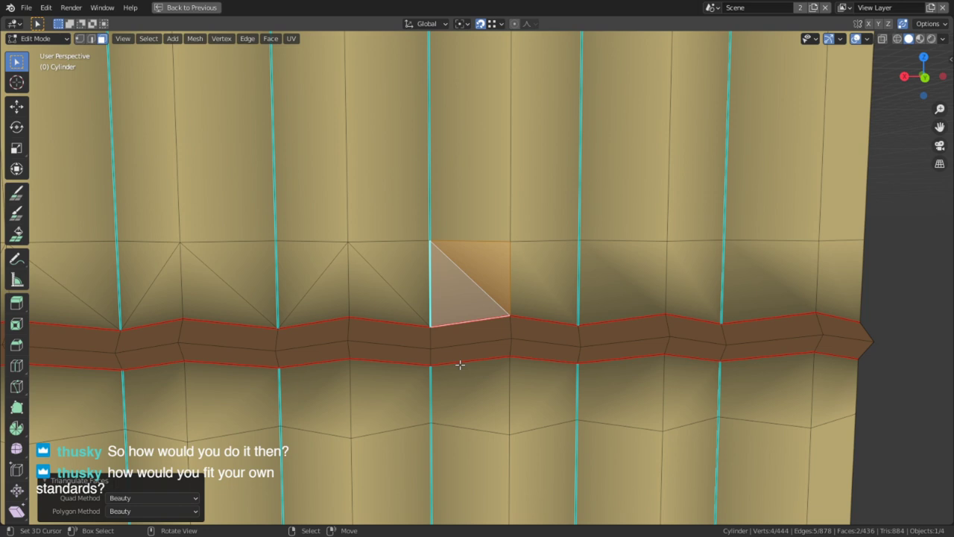
left_click(170, 493)
left_click(155, 471)
left_click(152, 491)
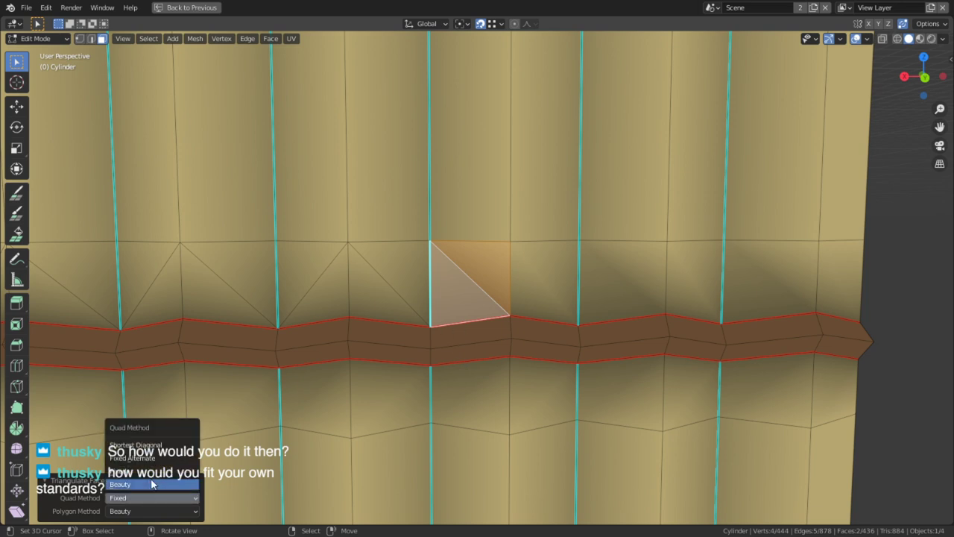
left_click(142, 458)
Step: Triangulate the tenth quad above the lower band with the Fixed quad method
middle_click_drag(558, 356, 580, 279)
key("ctrl+z")
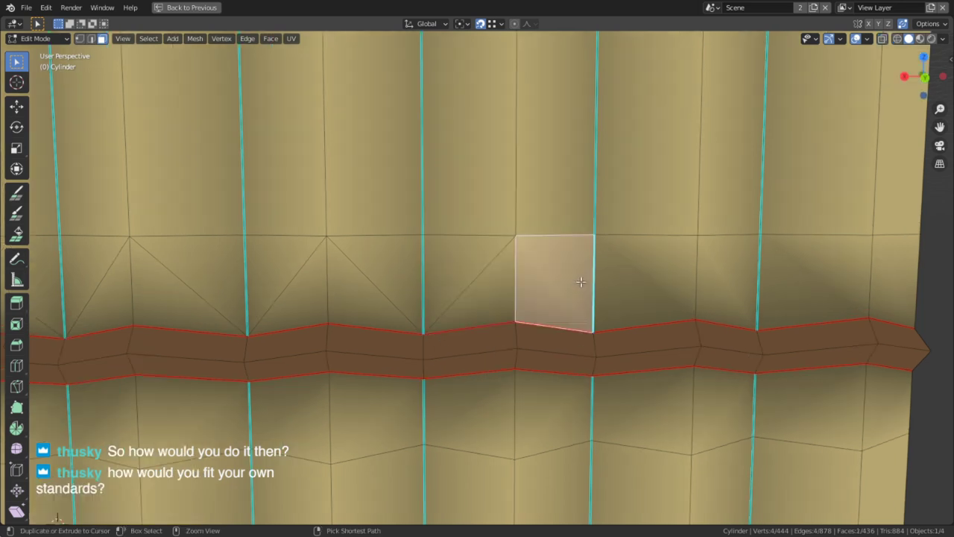
key("ctrl+t")
left_click(143, 497)
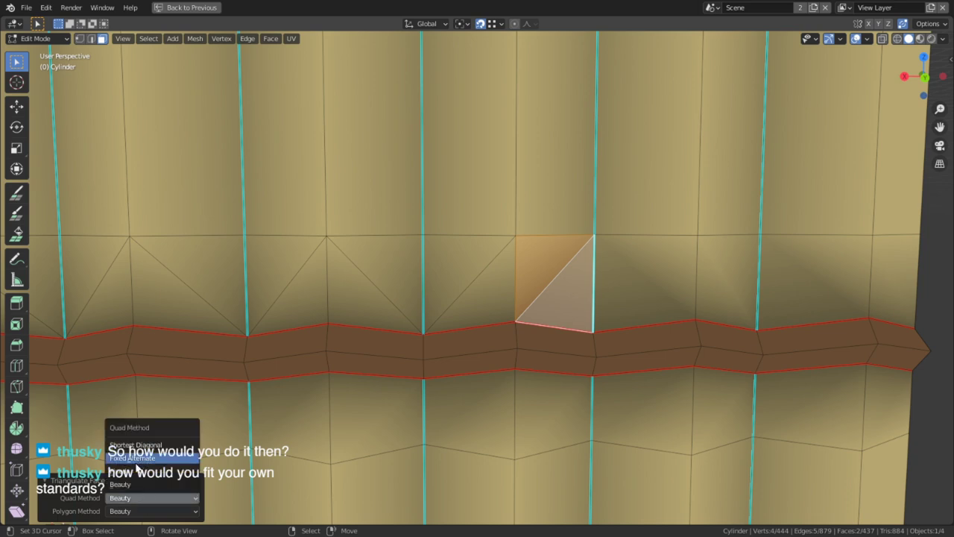
left_click(133, 471)
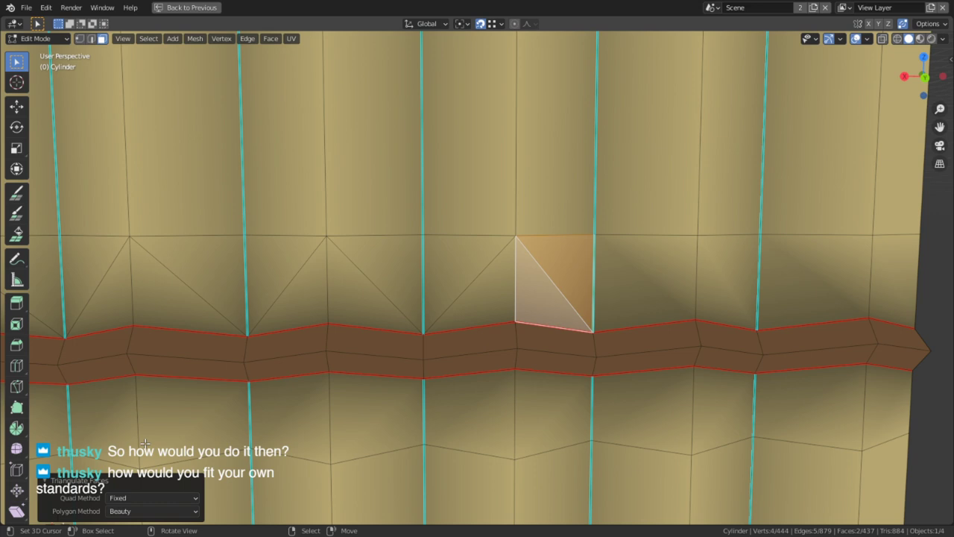
Step: Triangulate the eleventh quad above the lower band with the Fixed Alternate quad method
middle_click_drag(588, 179, 476, 160, "shift")
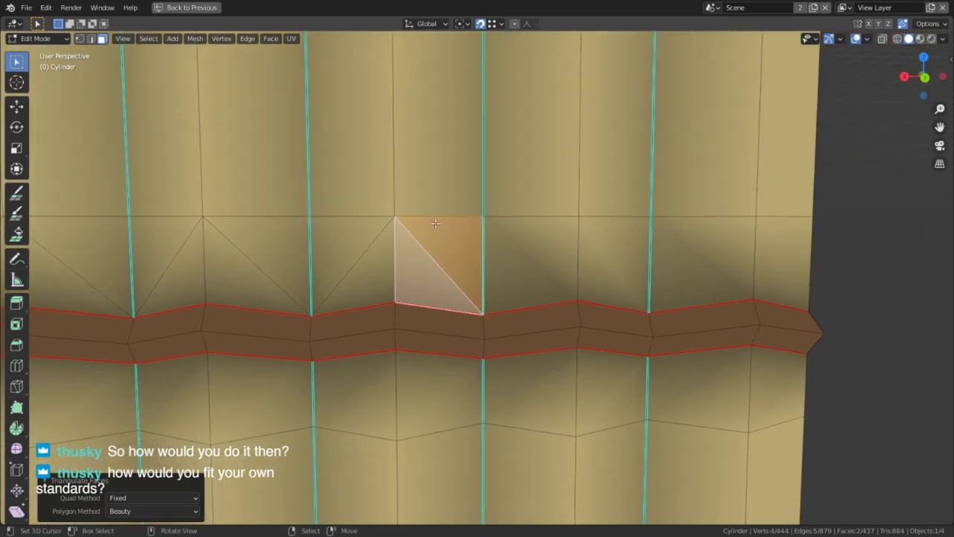
left_click(506, 241)
key("ctrl+t")
left_click(173, 497)
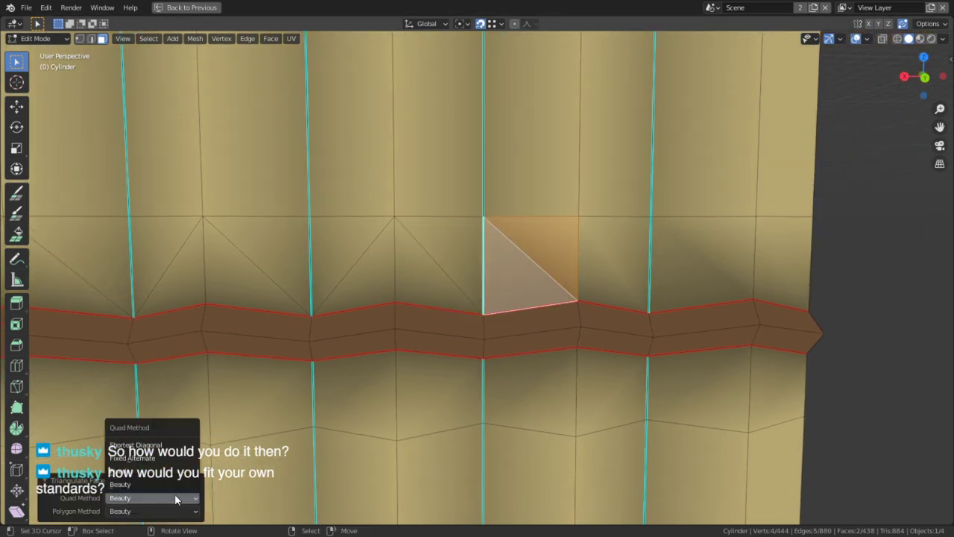
left_click(173, 481)
left_click(140, 495)
left_click(164, 458)
Step: Triangulate the twelfth quad above the lower band with the Fixed quad method
middle_click_drag(553, 254, 483, 260, "shift")
right_click(519, 261)
key("ctrl+t")
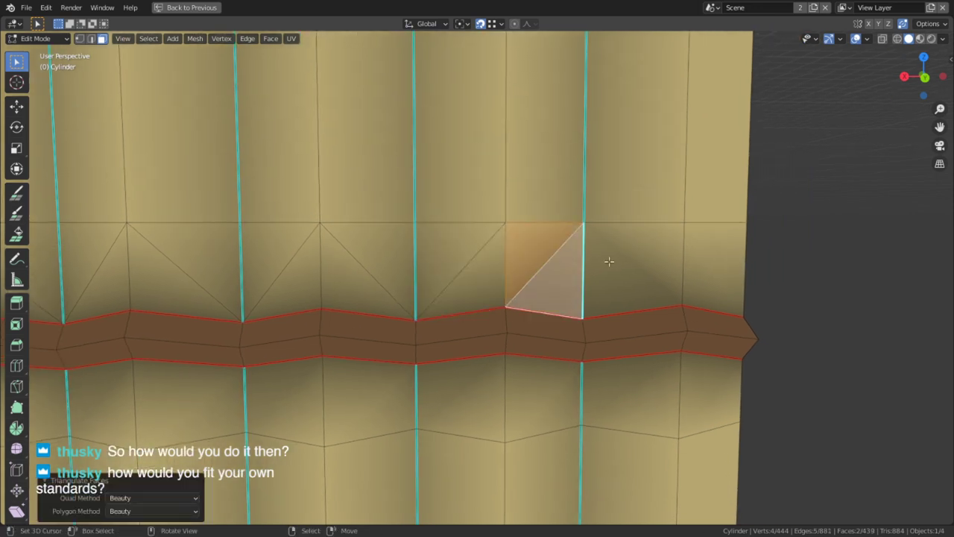
left_click(164, 498)
left_click(150, 472)
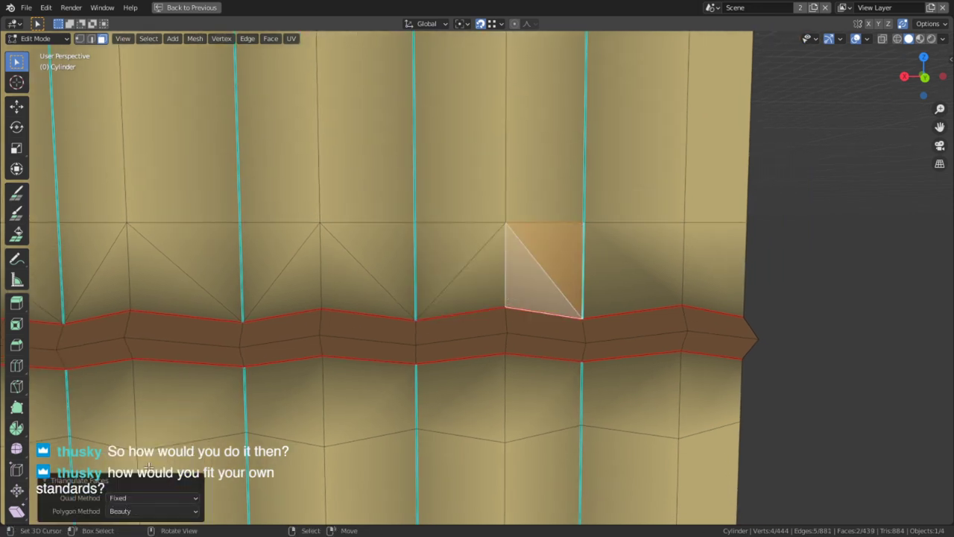
Step: Triangulate the thirteenth quad above the lower band with the Fixed Alternate quad method
left_click(629, 305)
key("ctrl+t")
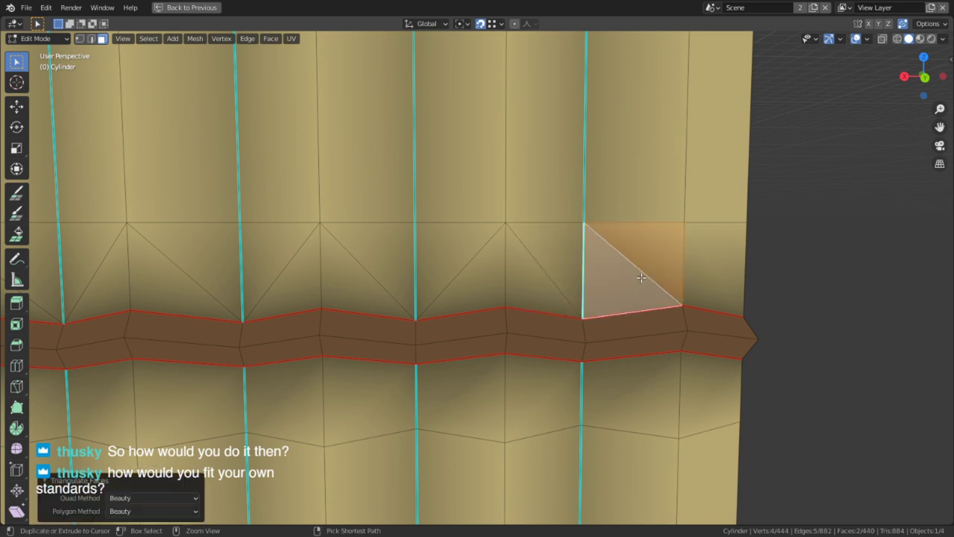
left_click(143, 496)
left_click(139, 469)
left_click(137, 481)
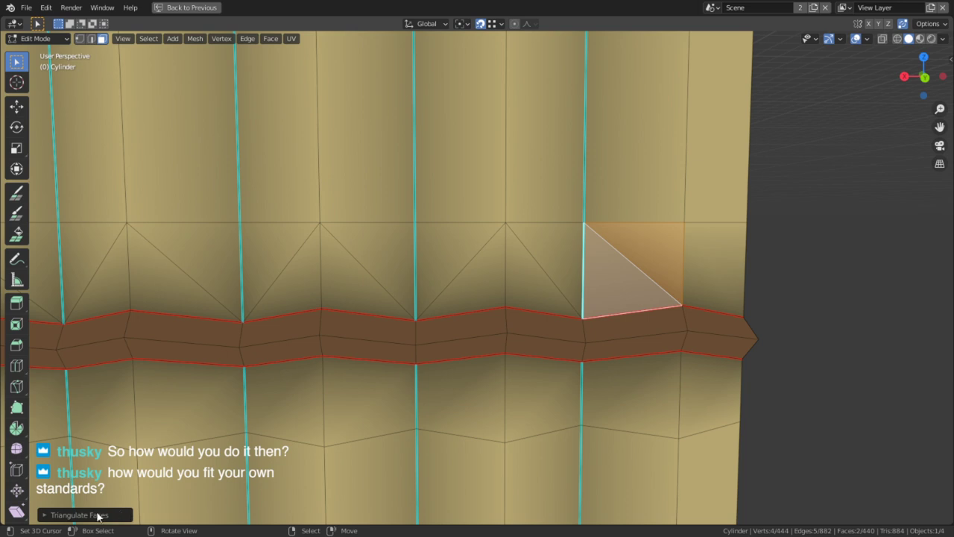
left_click(97, 515)
left_click(133, 498)
left_click(162, 458)
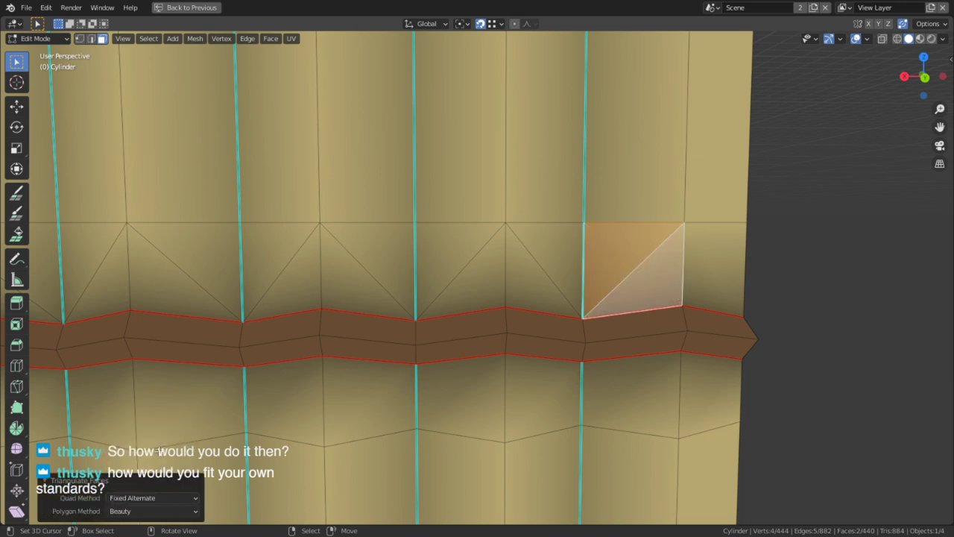
Step: Try shifting the fan vertex above the lower band on the second-to-last pipe, by vertex slide and by moving it about 0.35 m upward
key("1")
left_click(490, 213)
key("shift+v")
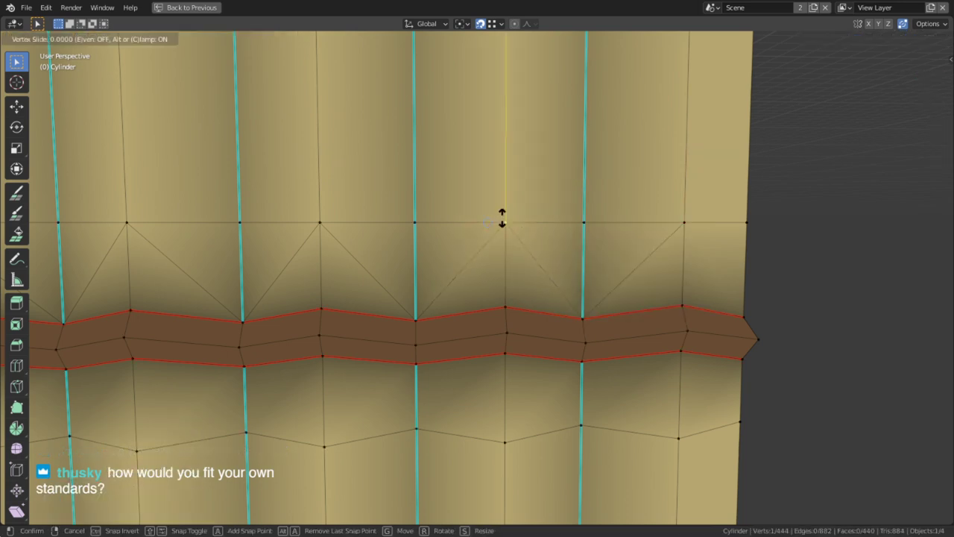
right_click(515, 201)
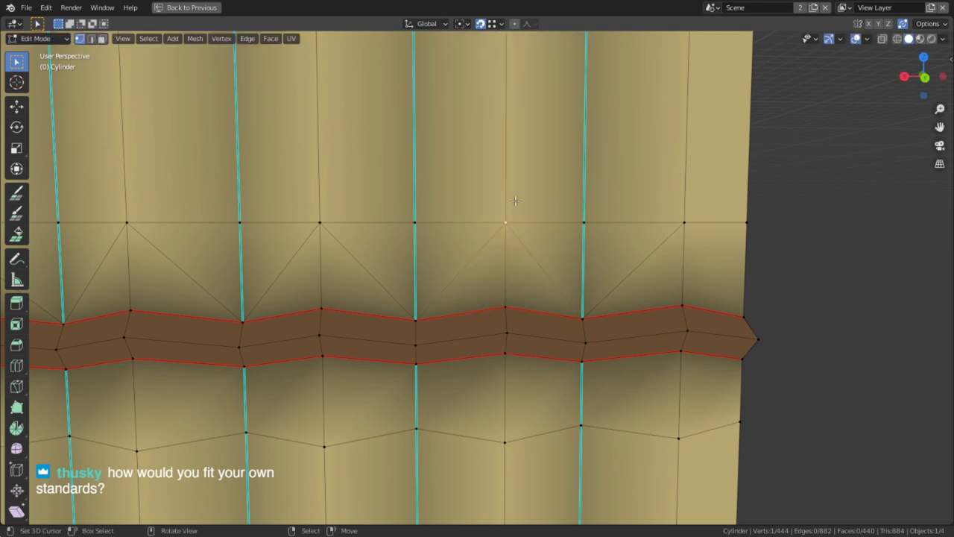
scroll(516, 213, "down", 2)
scroll(517, 227, "down", 3)
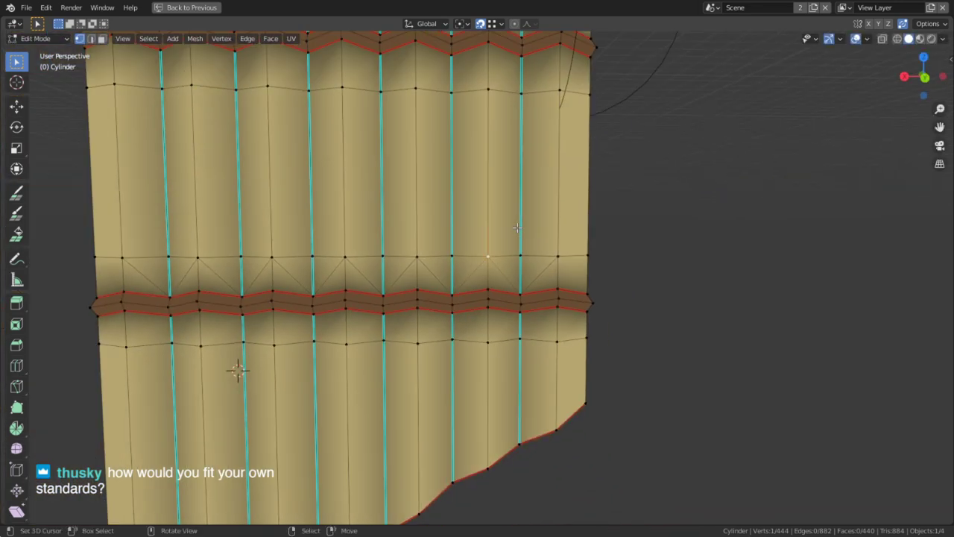
scroll(517, 227, "up", 4)
key("g")
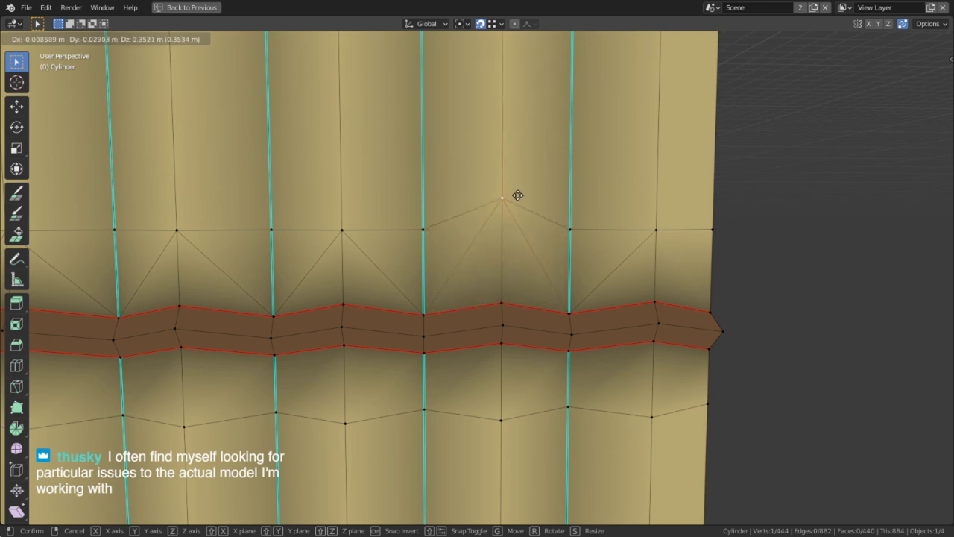
left_click(518, 196)
Step: Examine the shading around both brown bands in Object Mode, from the front and at an angle
key("Tab")
scroll(553, 211, "down", 4)
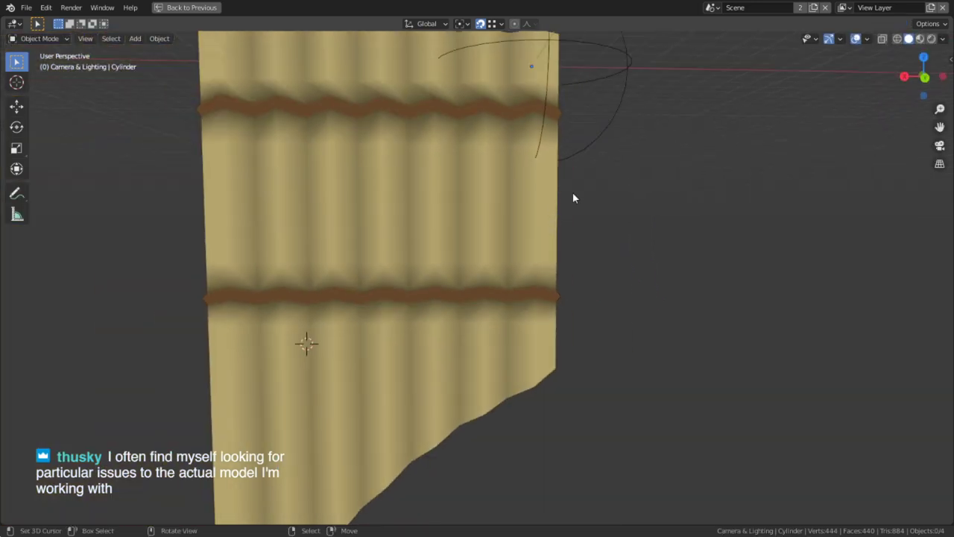
scroll(559, 201, "down", 4)
middle_click_drag(554, 212, 469, 212)
scroll(471, 220, "up", 7)
Step: Try selecting the edge loop along the lower band's upper border in Edit Mode, and clear the selection
key("Tab")
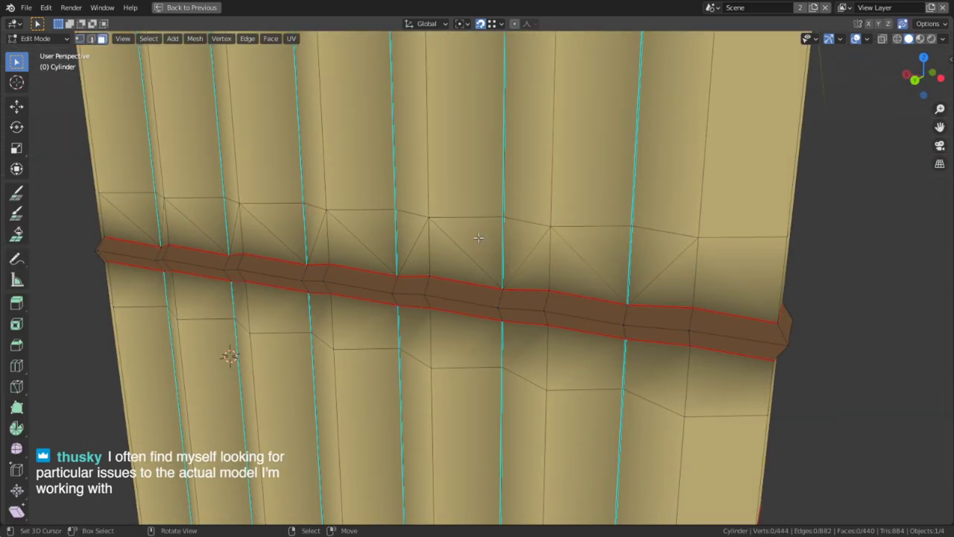
key("2")
right_click(462, 284, "alt")
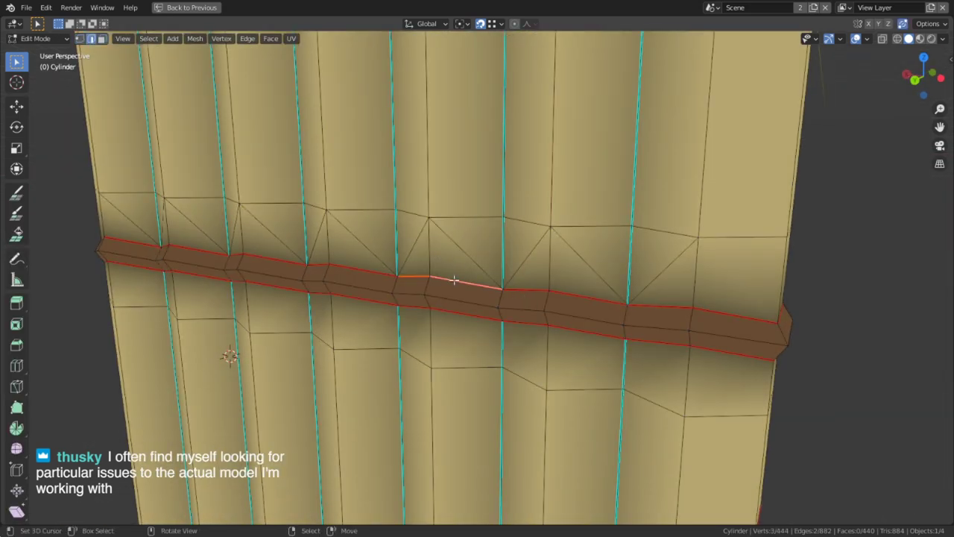
scroll(454, 280, "down", 4)
key("alt+a")
scroll(447, 292, "up", 3)
key("3")
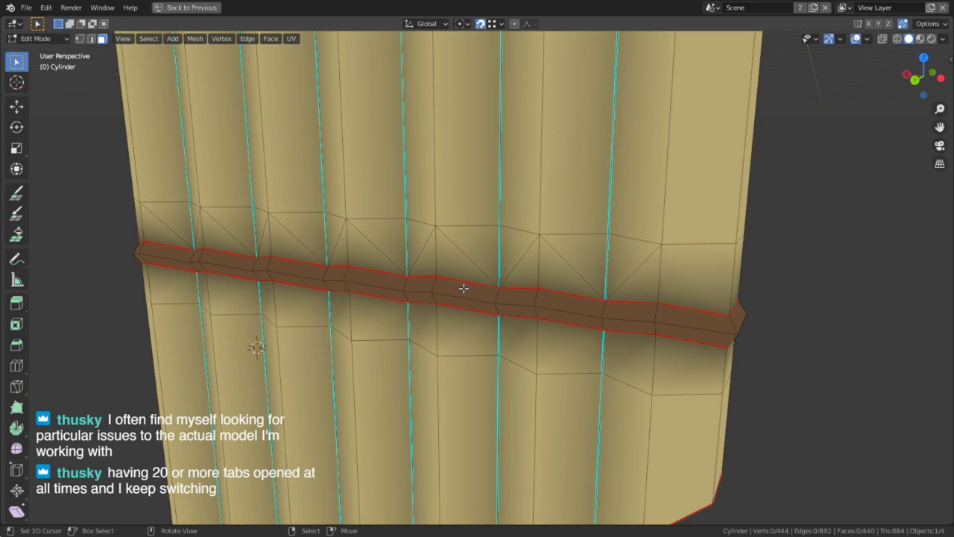
scroll(499, 296, "down", 2)
scroll(468, 265, "up", 2)
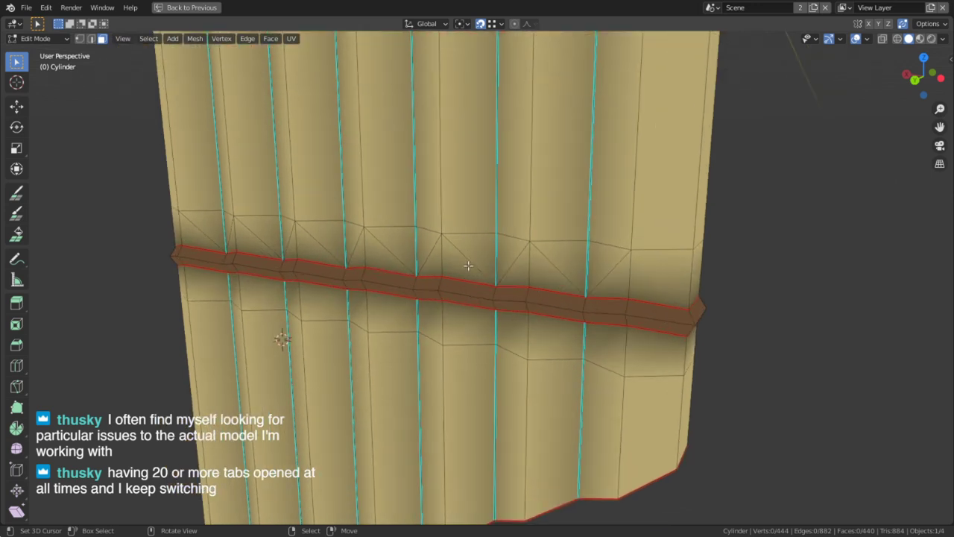
Step: Convert all triangles of the flute mesh back to quads in Edit Mode
key("Tab")
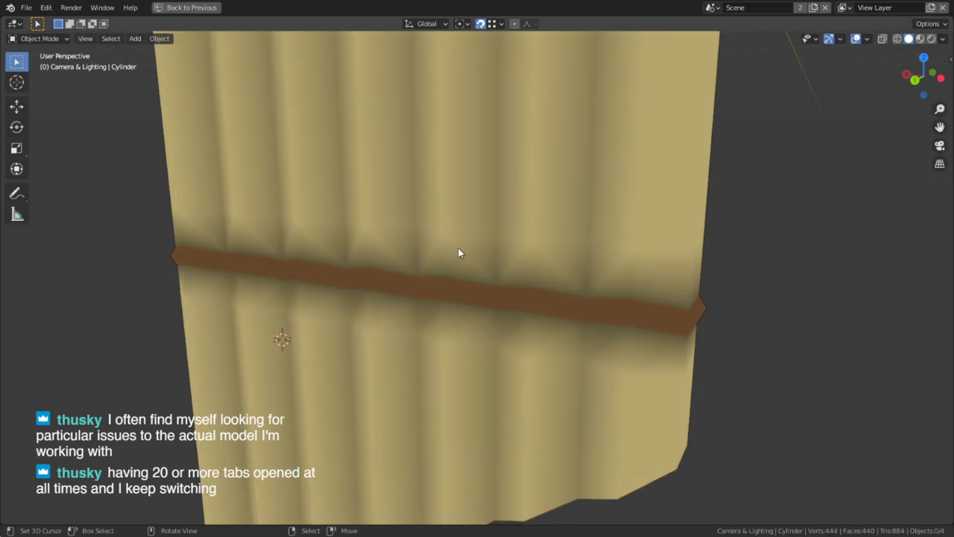
key("Tab")
key("2")
key("a")
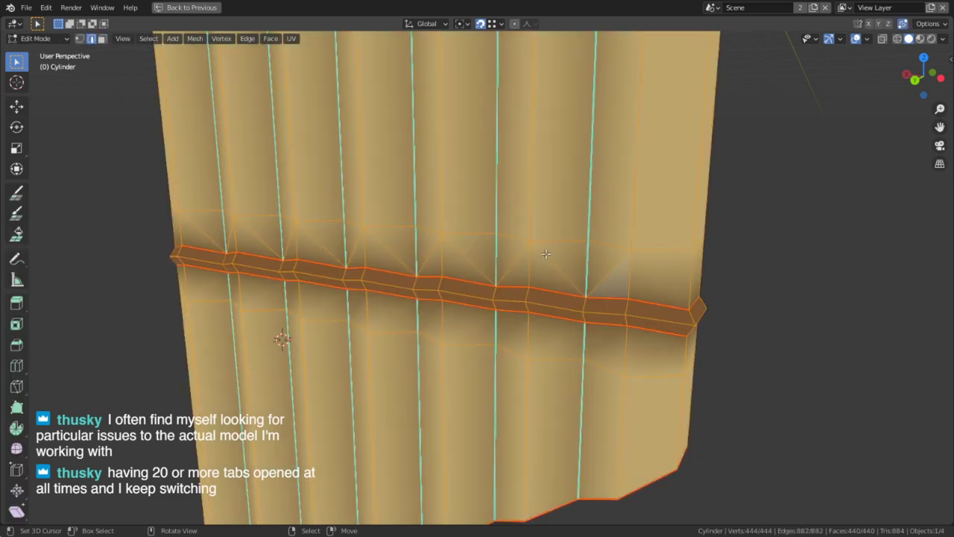
key("alt+j")
middle_click_drag(423, 233, 465, 232)
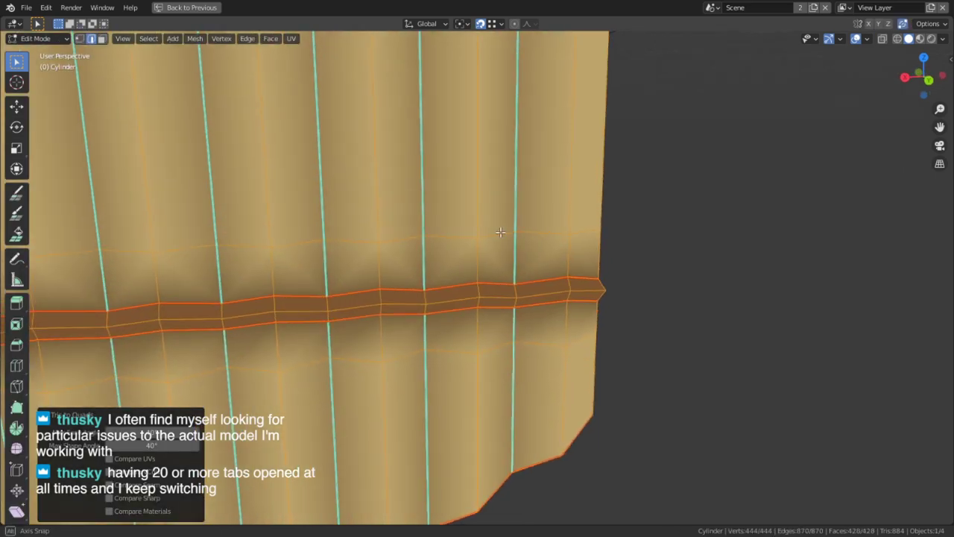
Step: Select the four face loops directly above and below the lower and upper brown bands
key("3")
right_click(419, 265, "alt")
scroll(405, 274, "down", 3)
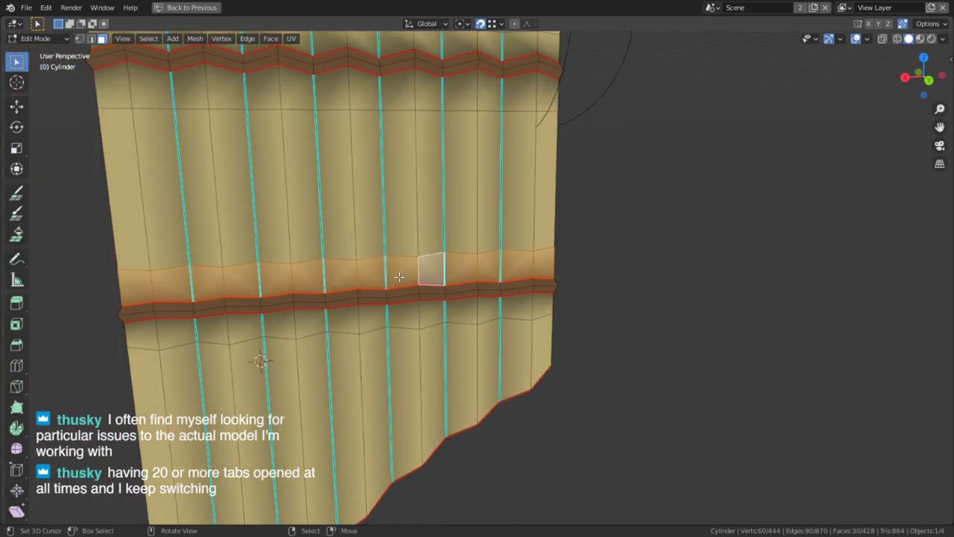
right_click(355, 321, "alt+shift")
middle_click_drag(355, 321, 456, 299, "shift")
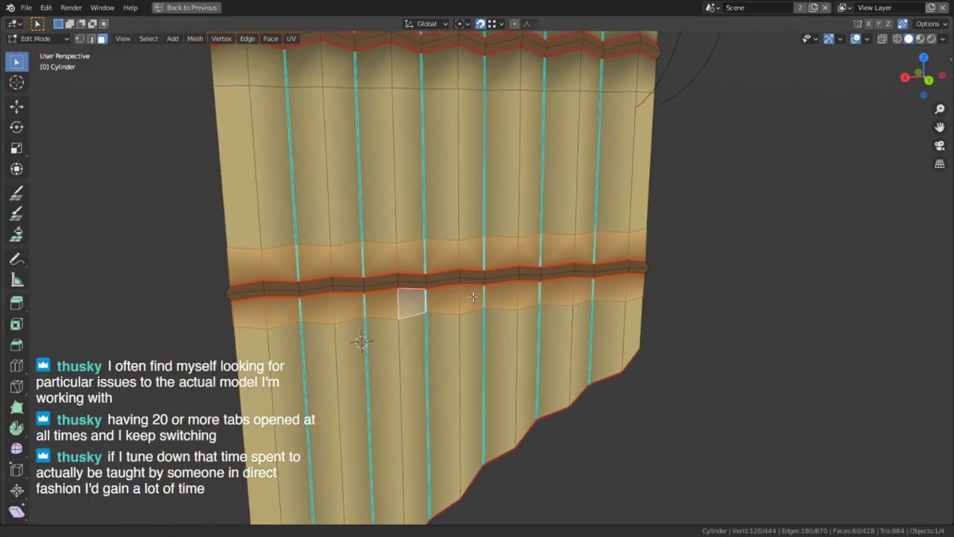
middle_click_drag(349, 161, 361, 306, "shift")
right_click(340, 216, "alt+shift")
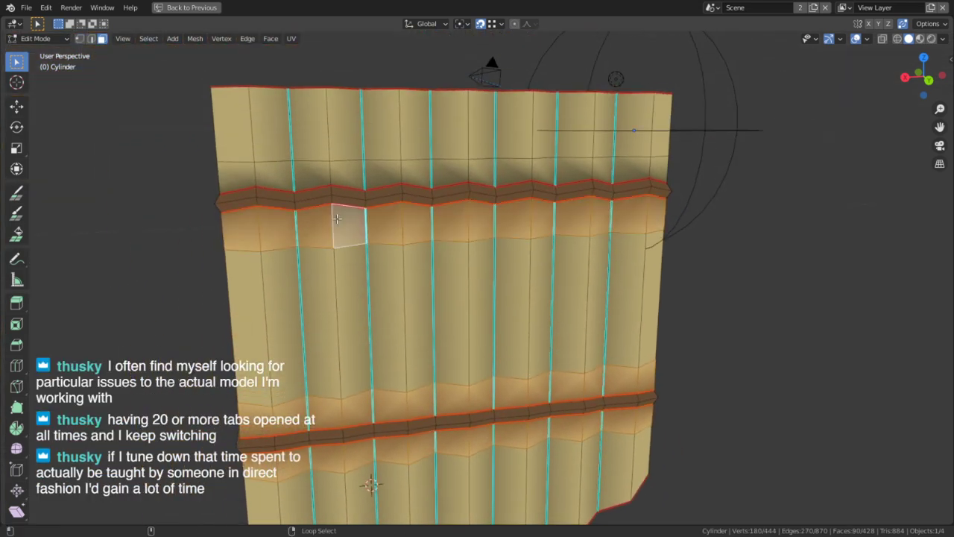
right_click(320, 173, "alt+shift")
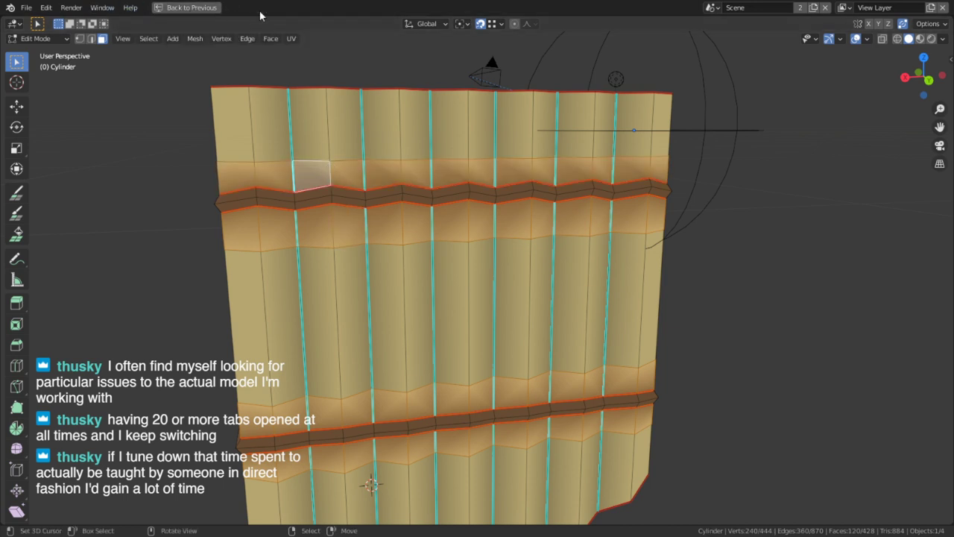
Step: Fill the selected face strips with the light tan palette colour in Vertex Paint mode, and return to Edit Mode
left_click(196, 8)
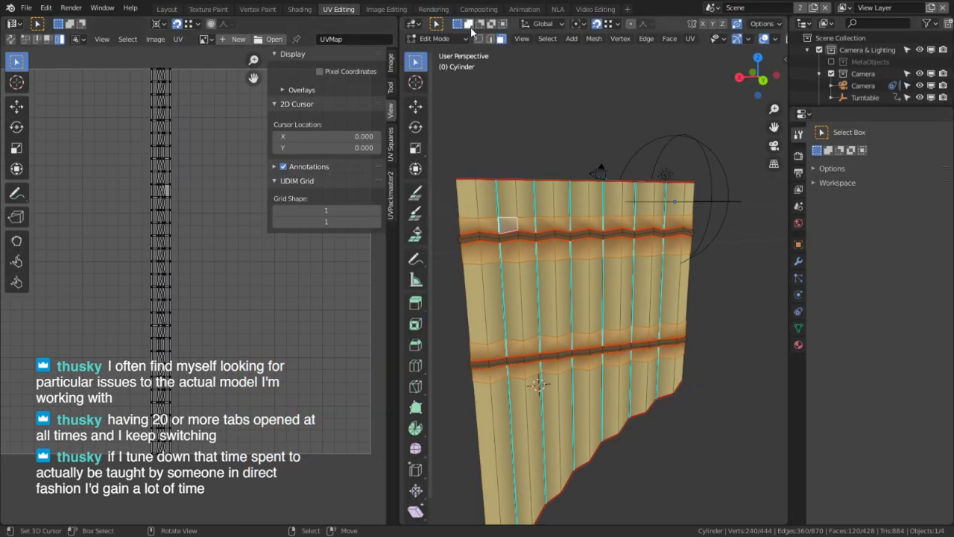
left_click(435, 38)
left_click(454, 93)
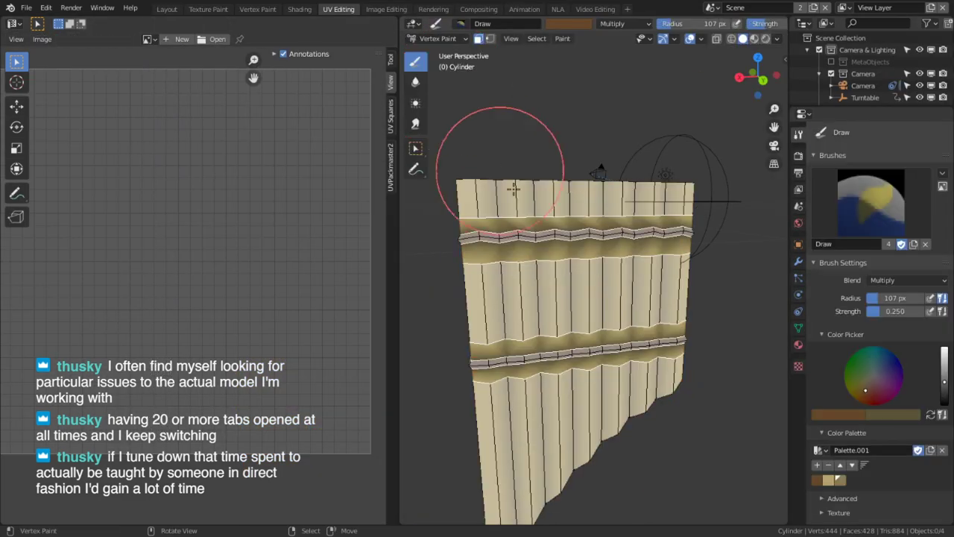
scroll(522, 223, "up", 3)
scroll(530, 268, "up", 2)
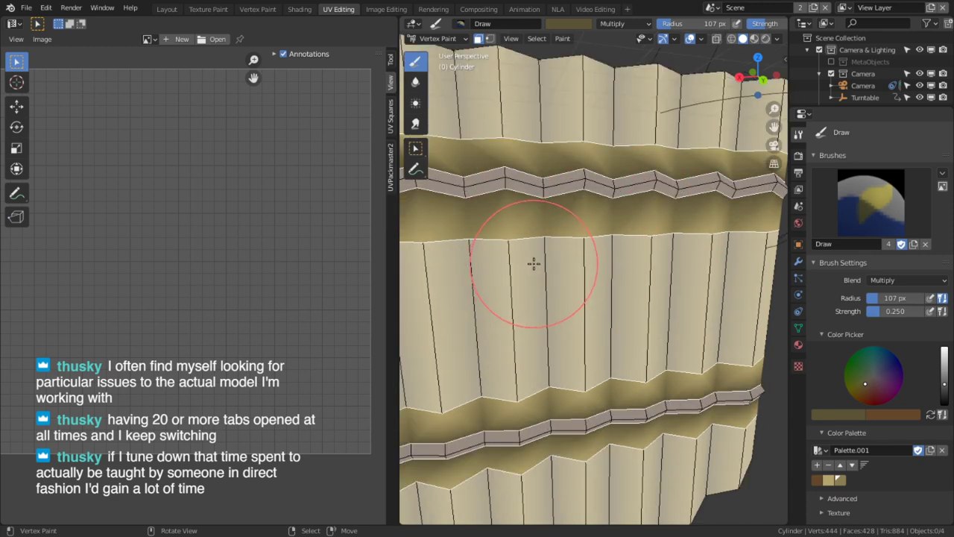
left_click(833, 483)
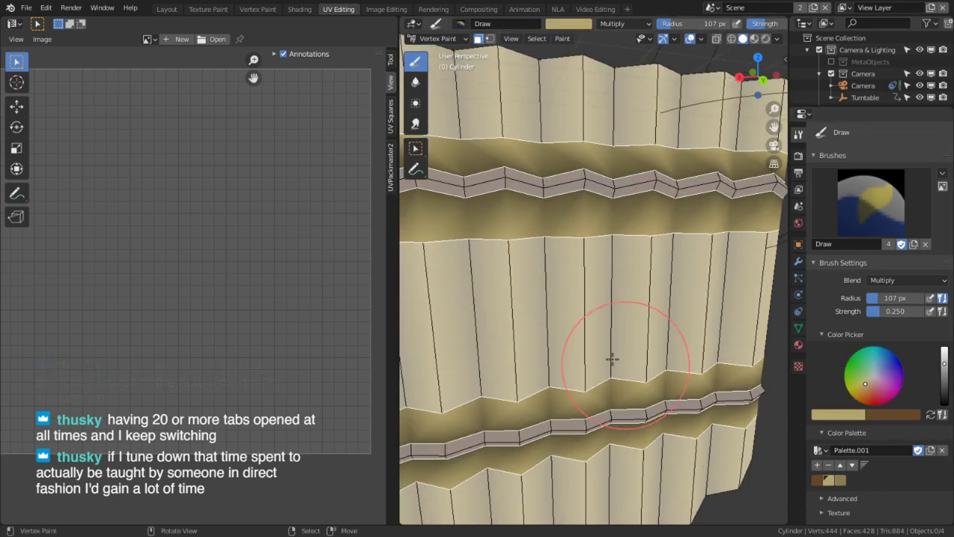
mouse_move(550, 320)
middle_mouse_down()
mouse_move(559, 241)
mouse_move(555, 317)
middle_mouse_up()
key("Tab")
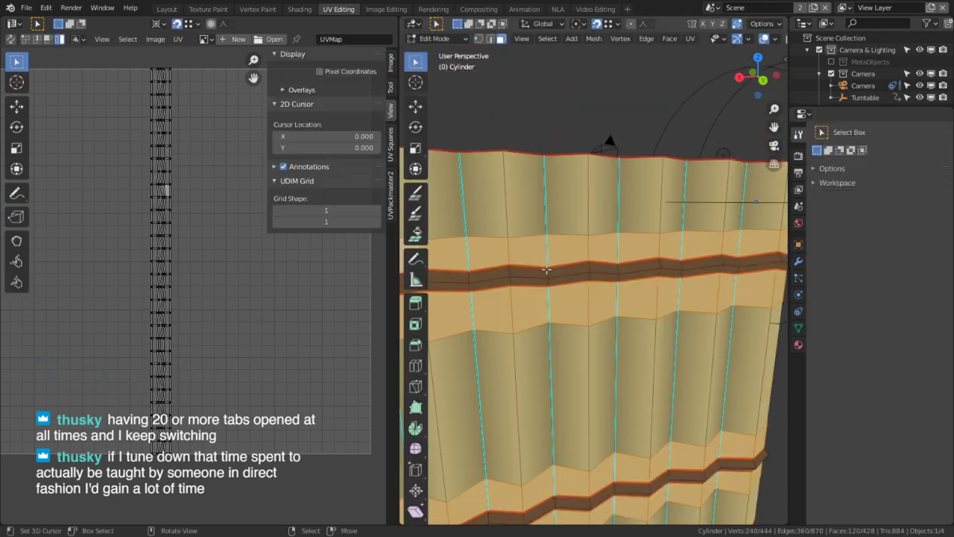
Step: Select the six short groove edges between the pipes directly above the upper band on the facing side
left_click(548, 309, "alt")
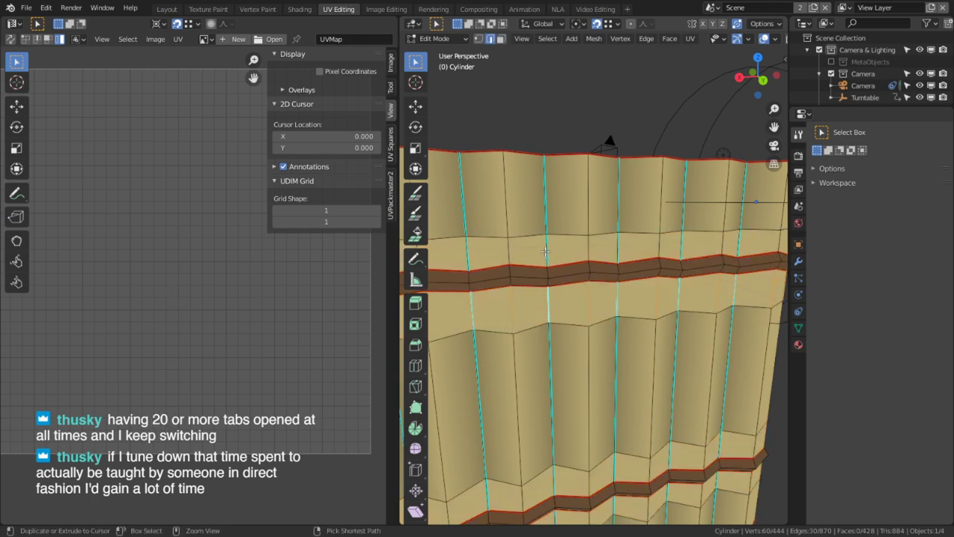
key("ctrl+space")
scroll(304, 258, "down", 1)
right_click(213, 247)
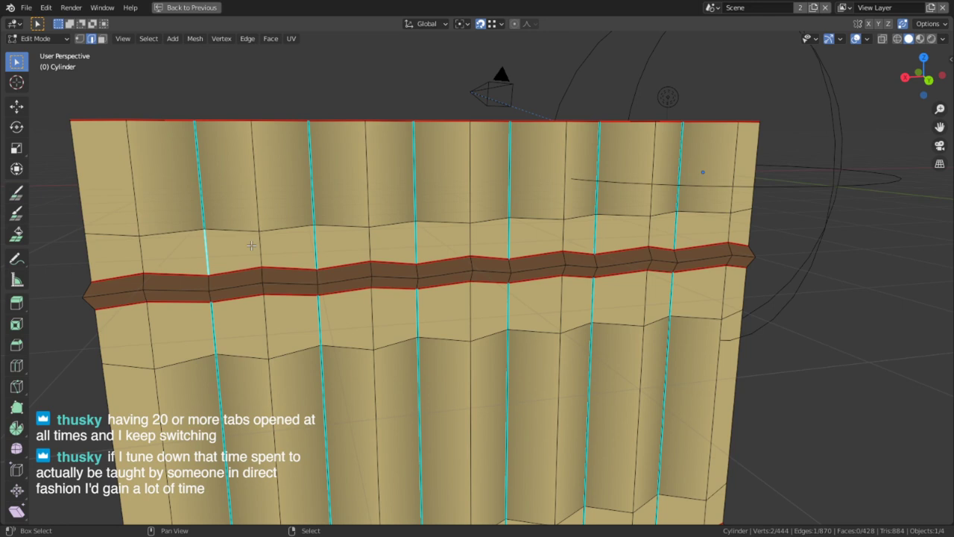
right_click(313, 242, "shift")
right_click(435, 244, "shift")
right_click(426, 238)
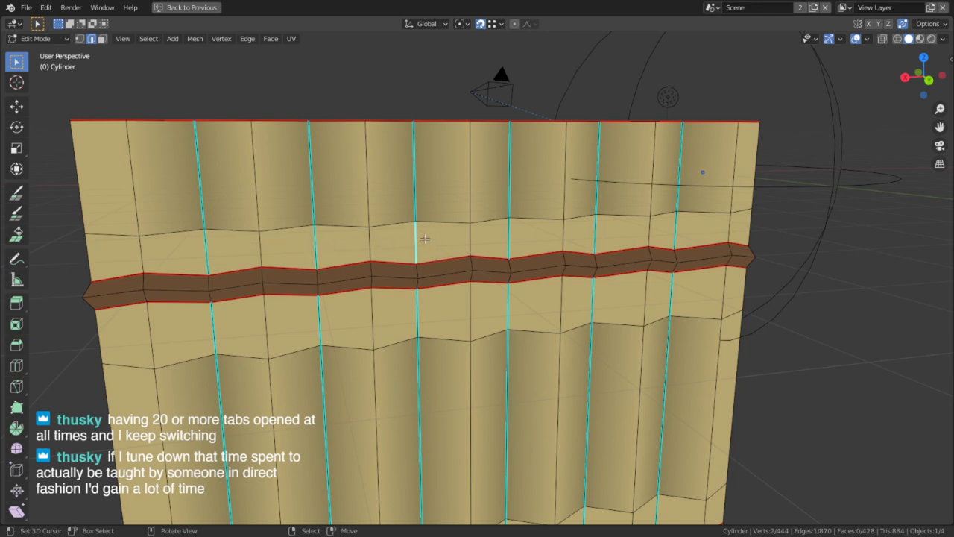
right_click(199, 247, "shift")
right_click(320, 247, "shift")
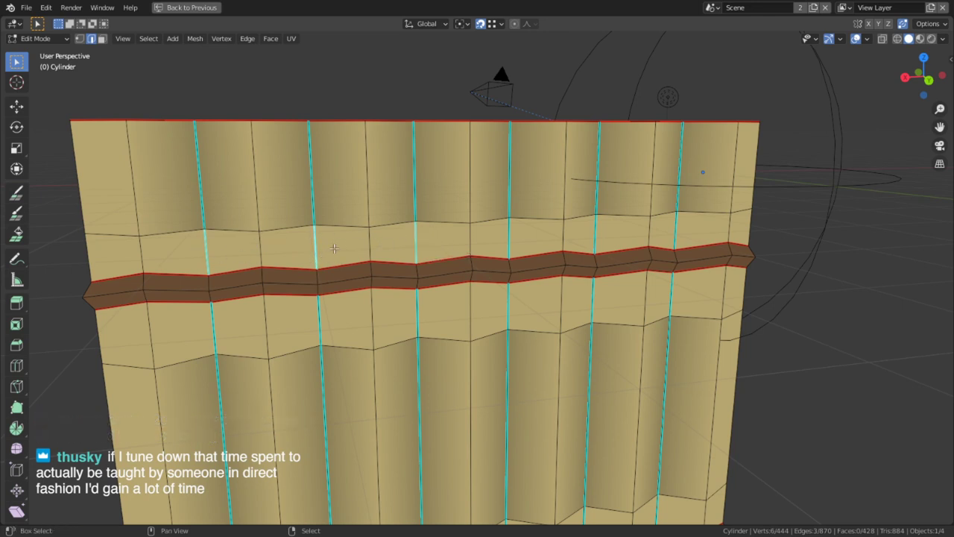
right_click(512, 237, "shift")
right_click(595, 236, "shift")
right_click(679, 233, "shift")
Step: Add the six groove edges directly below the upper band to the selection
right_click(671, 302, "shift")
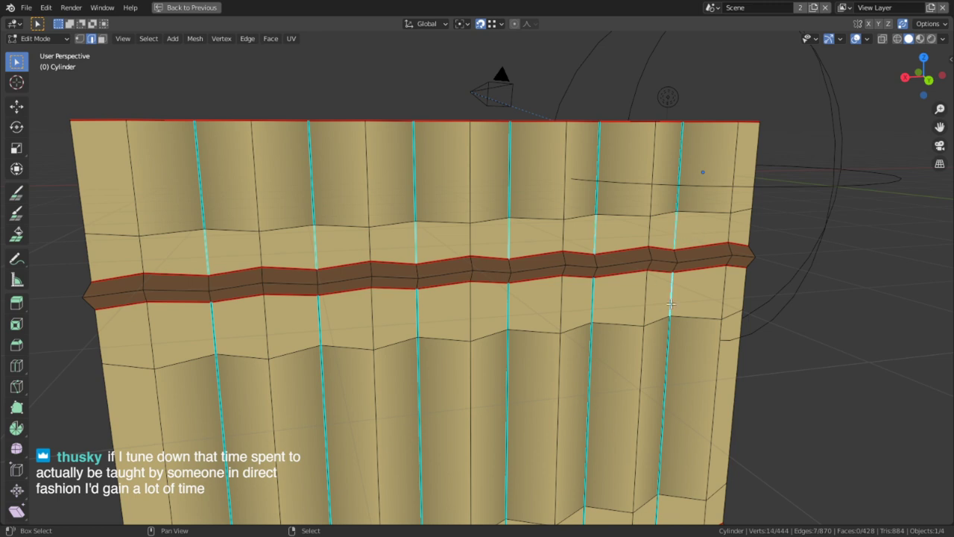
right_click(586, 303, "shift")
right_click(518, 305, "shift")
right_click(437, 309, "shift")
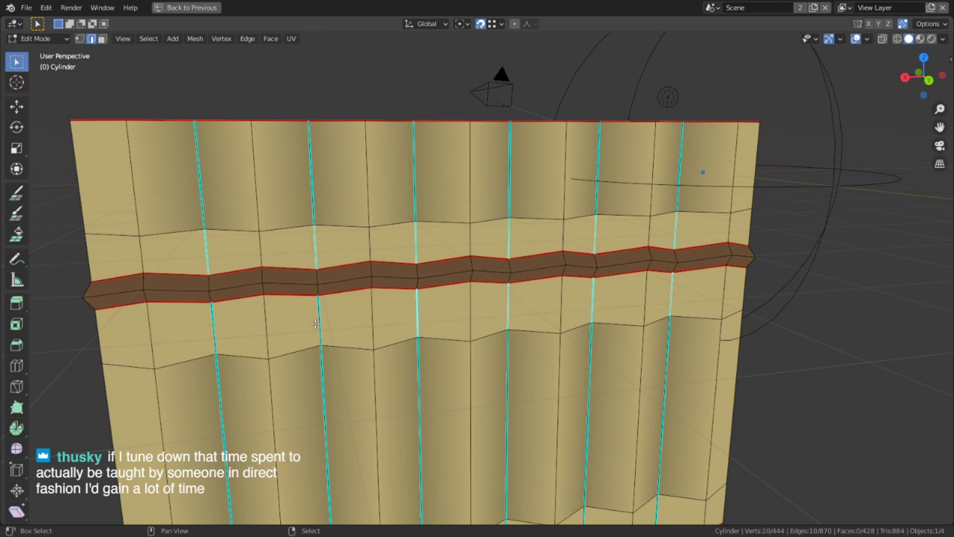
right_click(316, 324, "shift")
right_click(207, 319, "shift")
Step: Add the six groove edges directly above the lower band to the selection
middle_click_drag(321, 368, 320, 313)
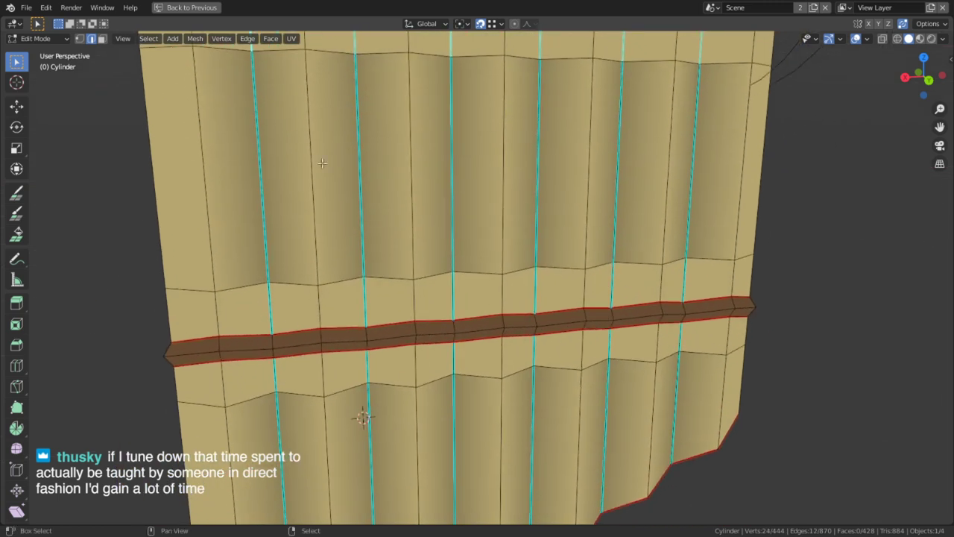
right_click(270, 301, "shift")
right_click(366, 301, "shift")
right_click(463, 298, "shift")
right_click(544, 296, "shift")
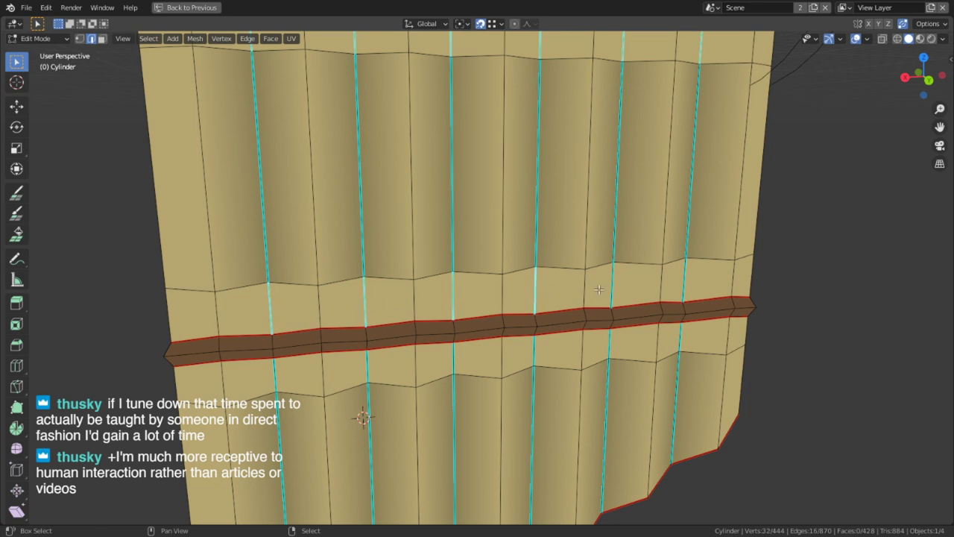
right_click(619, 286, "shift")
right_click(695, 281, "shift")
Step: Add the six groove edges directly below the lower band to the selection
right_click(689, 331, "shift")
right_click(457, 364, "shift")
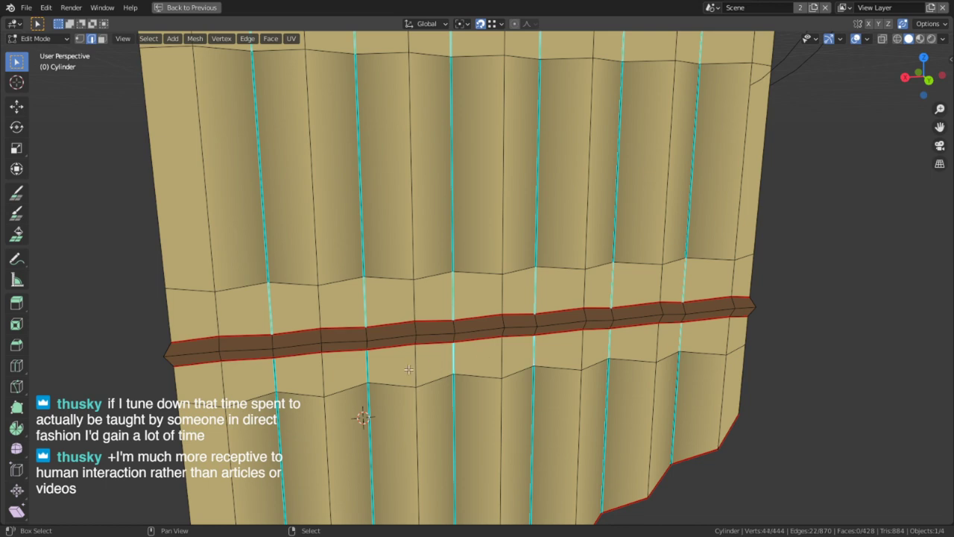
right_click(350, 373, "shift")
right_click(335, 387, "shift")
right_click(366, 371, "shift")
right_click(280, 375, "shift")
Step: Add the first four grooves' edges above and below the lower band on the flute's opposite side
middle_click_drag(281, 375, 651, 326)
right_click(653, 328, "shift")
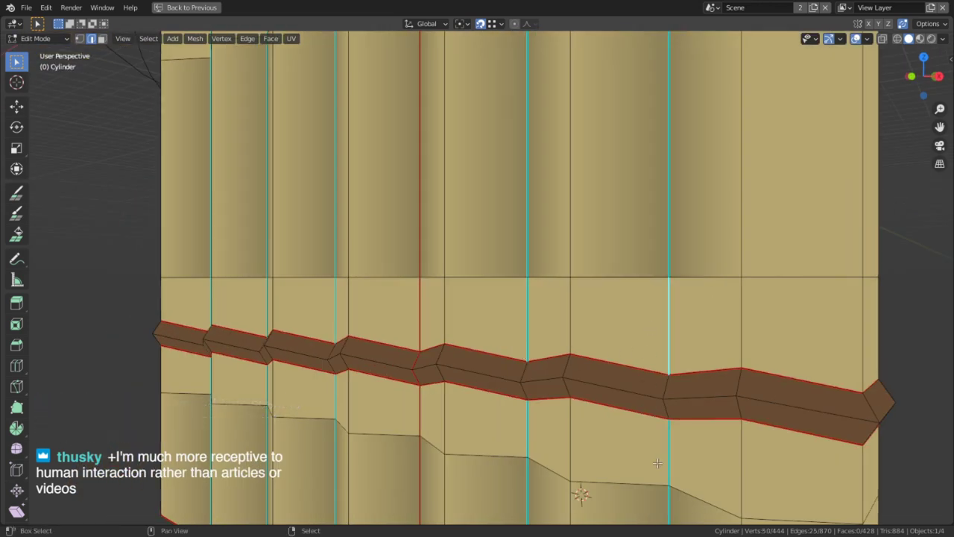
right_click(658, 461, "shift")
right_click(528, 425, "shift")
right_click(516, 323, "shift")
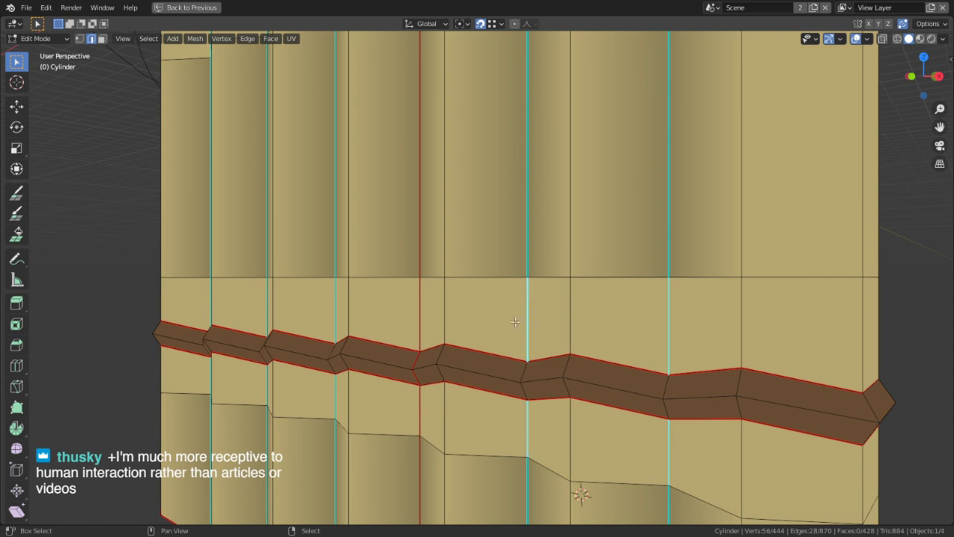
right_click(424, 305, "shift")
right_click(411, 412, "shift")
right_click(330, 398, "shift")
right_click(324, 300, "shift")
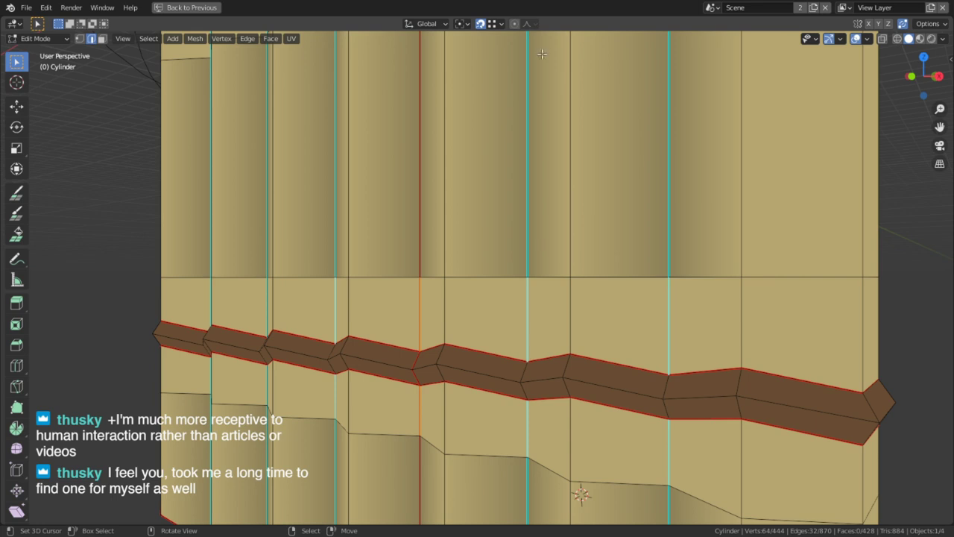
Step: Add the last two grooves' edges above and below the lower band on this side to the selection
middle_click_drag(435, 362, 473, 370)
middle_click_drag(248, 322, 320, 315, "shift")
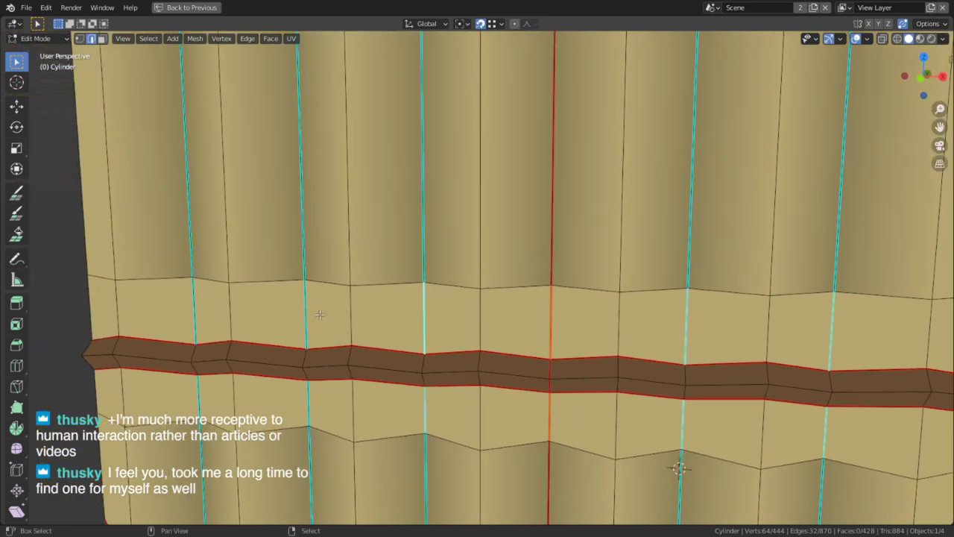
left_click(319, 317, "shift")
right_click(295, 408, "shift")
right_click(203, 399, "shift")
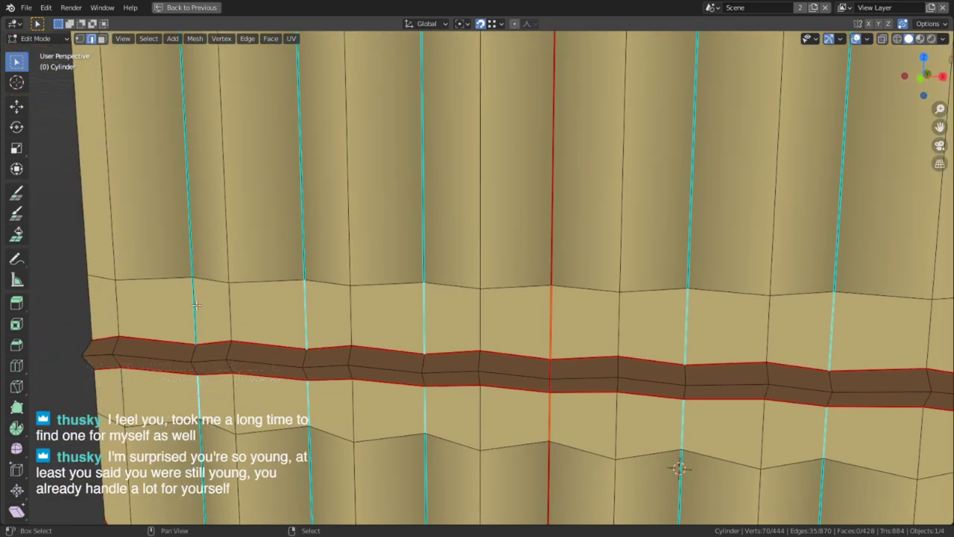
right_click(200, 332, "shift")
Step: Fill the selected groove vertices with the darker olive palette colour in Vertex Paint mode, using the vertex selection mask
key("Tab")
left_click(91, 38)
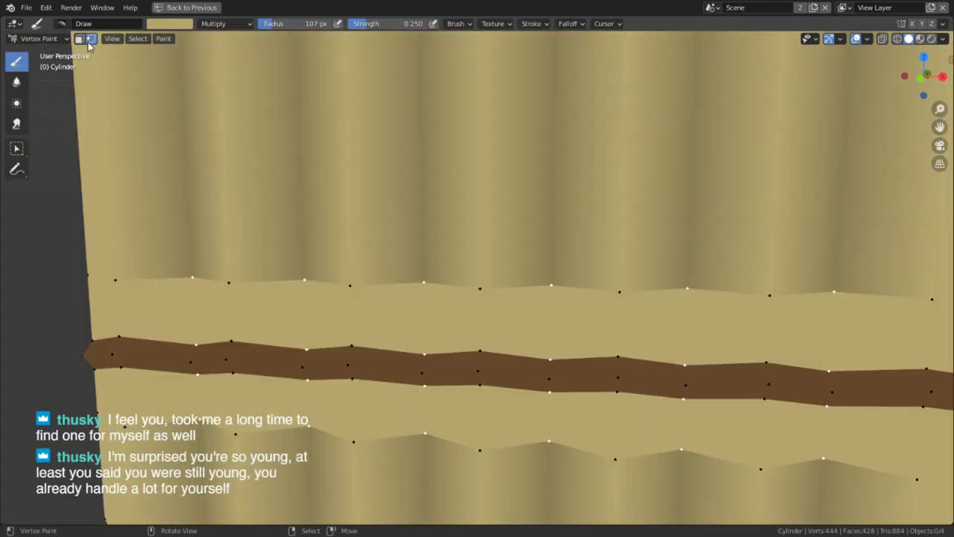
key("m")
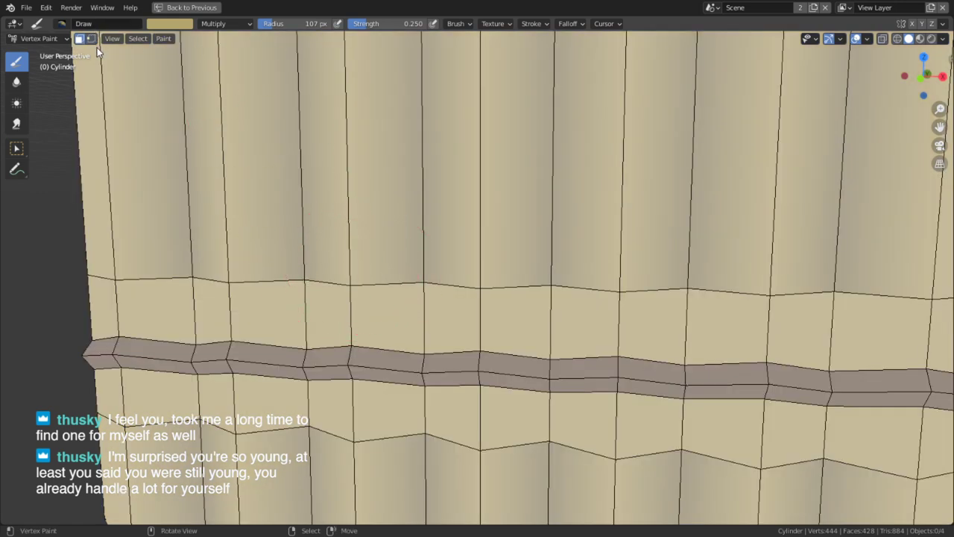
left_click(91, 38)
key("ctrl+space")
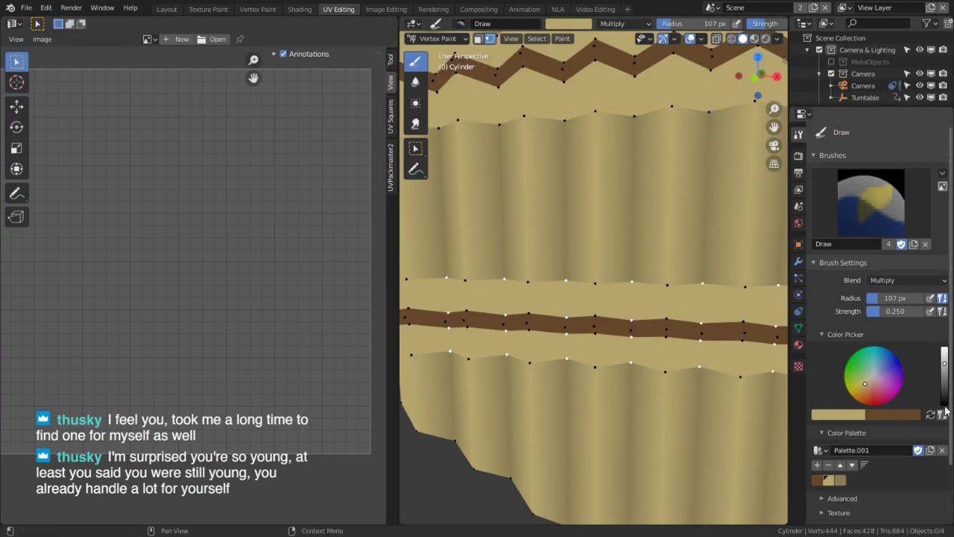
left_click(840, 465)
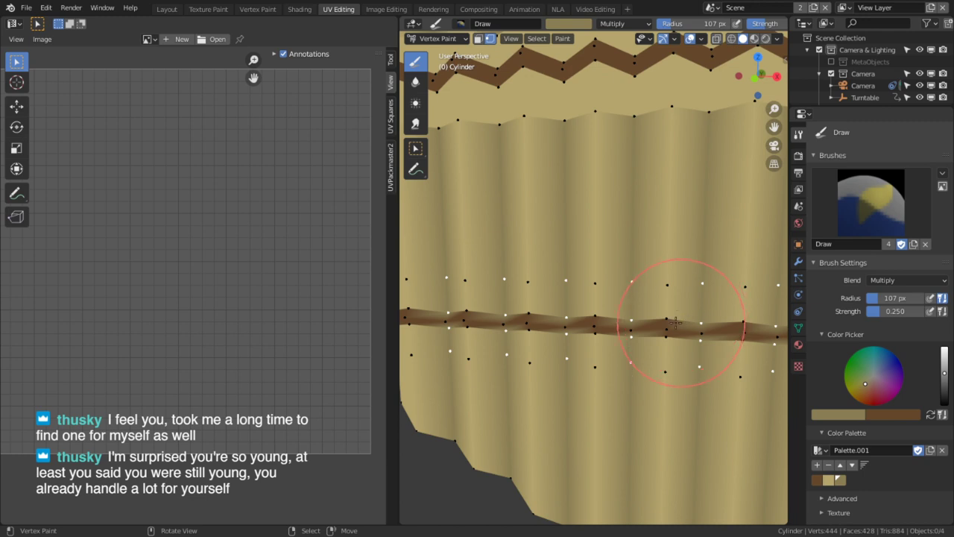
Step: Select both face loops of the lower band and refill them with the brown colour, using face masking in Vertex Paint mode
key("Tab")
scroll(554, 339, "up", 3)
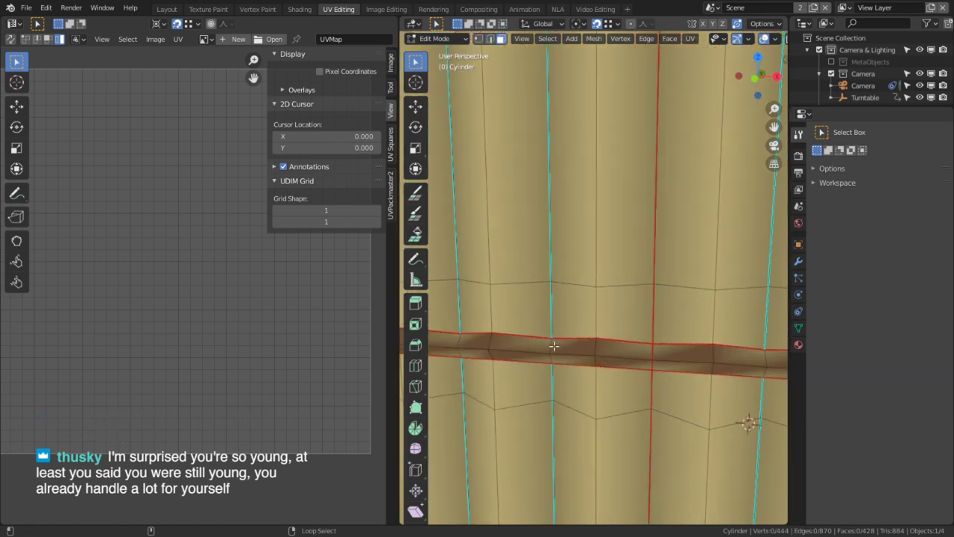
left_click(548, 350, "alt")
right_click(550, 361, "alt+shift")
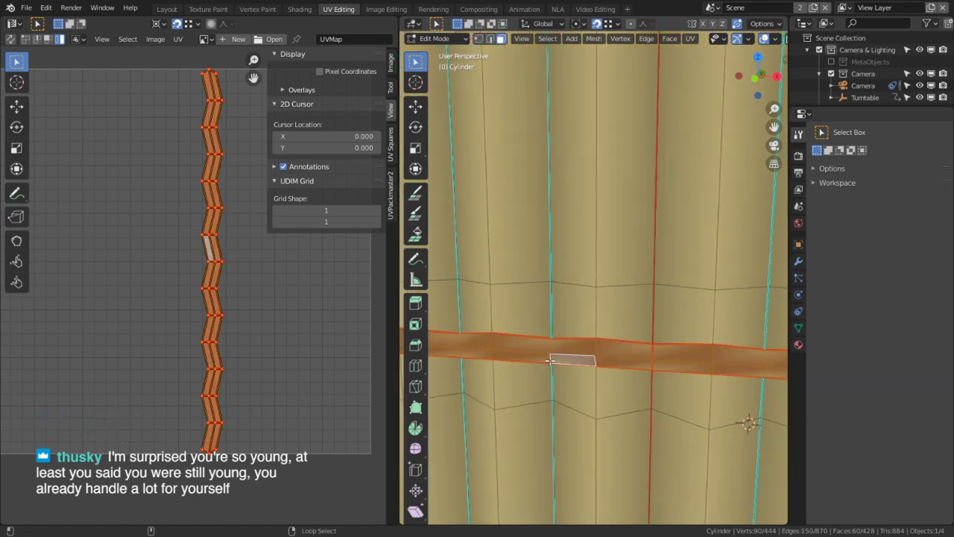
mouse_move(550, 361)
middle_mouse_down("shift")
mouse_move(533, 134)
mouse_move(541, 357)
middle_mouse_up("shift")
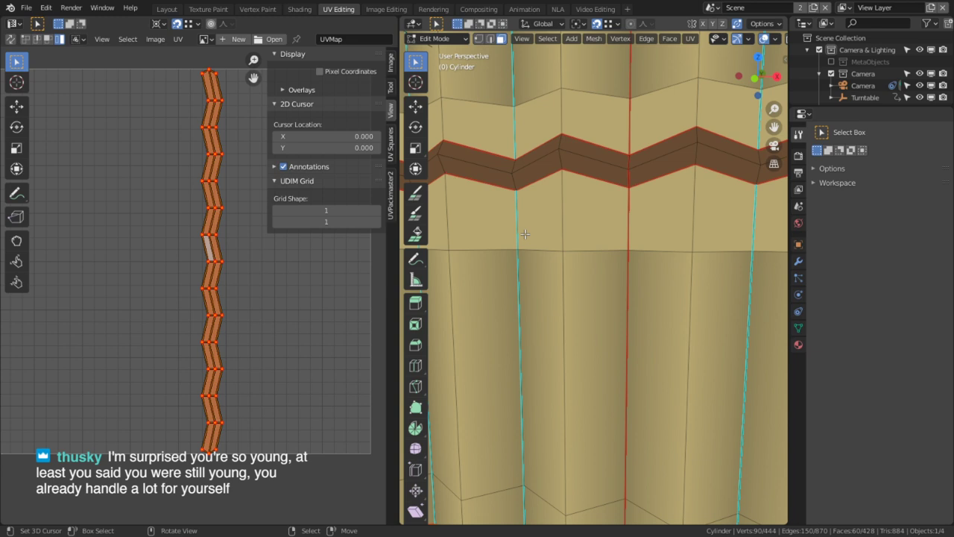
key("Tab")
middle_click_drag(472, 117, 576, 185)
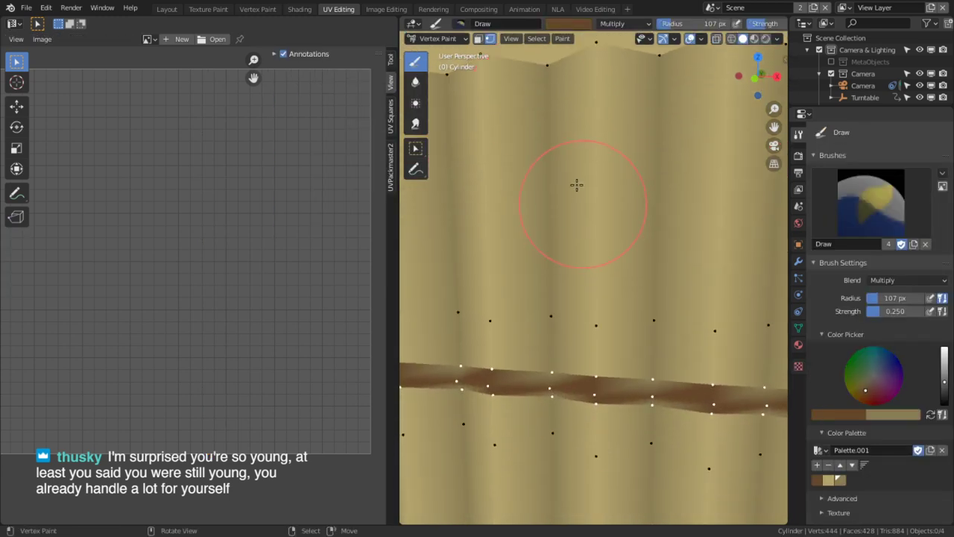
left_click(478, 38)
key("shift+k")
Step: Return to Edit Mode at the upper brown band with the 3D viewport maximized
middle_click_drag(568, 251, 557, 452, "shift")
key("Tab")
key("ctrl+space")
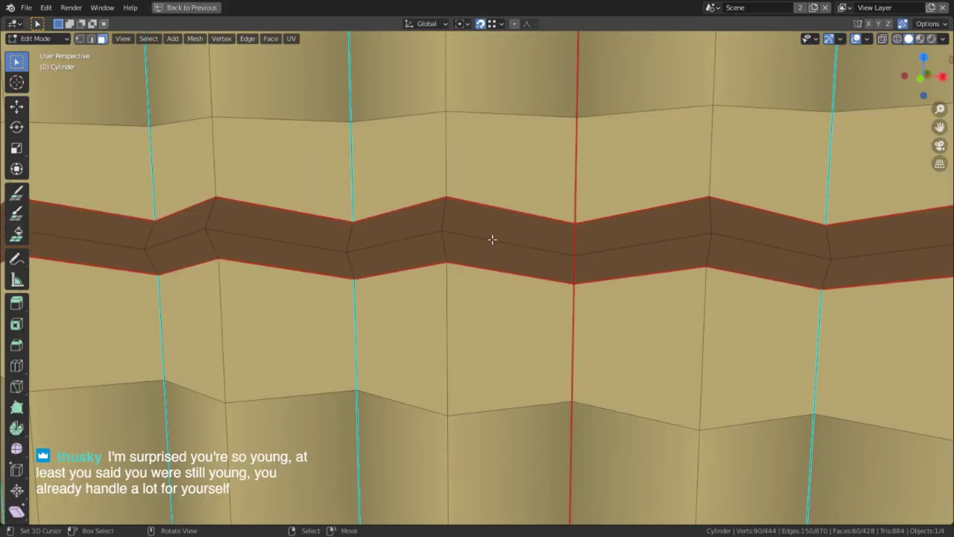
Step: Select the vertical crease edges between the pipes in the short row just below the upper band
key("2")
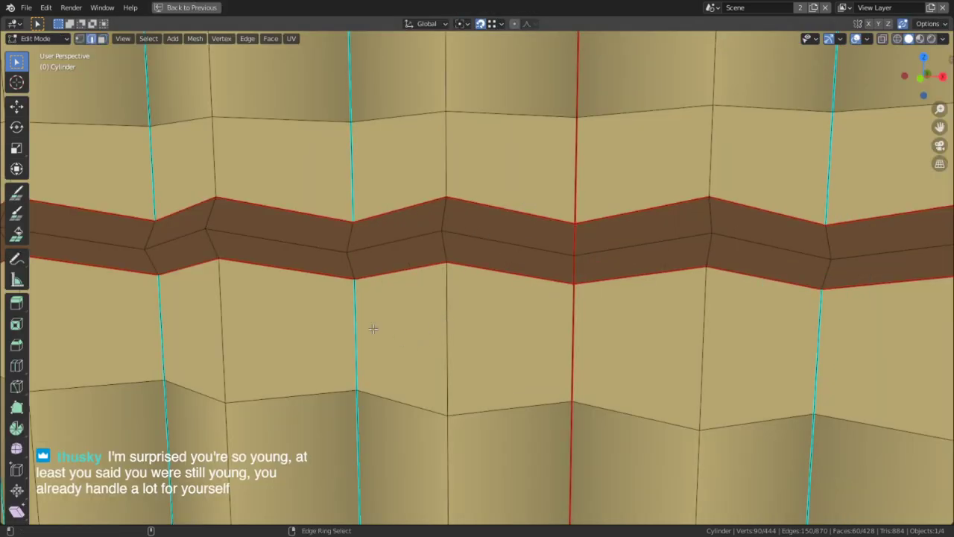
right_click(373, 329, "ctrl+alt")
right_click(368, 329)
right_click(622, 342)
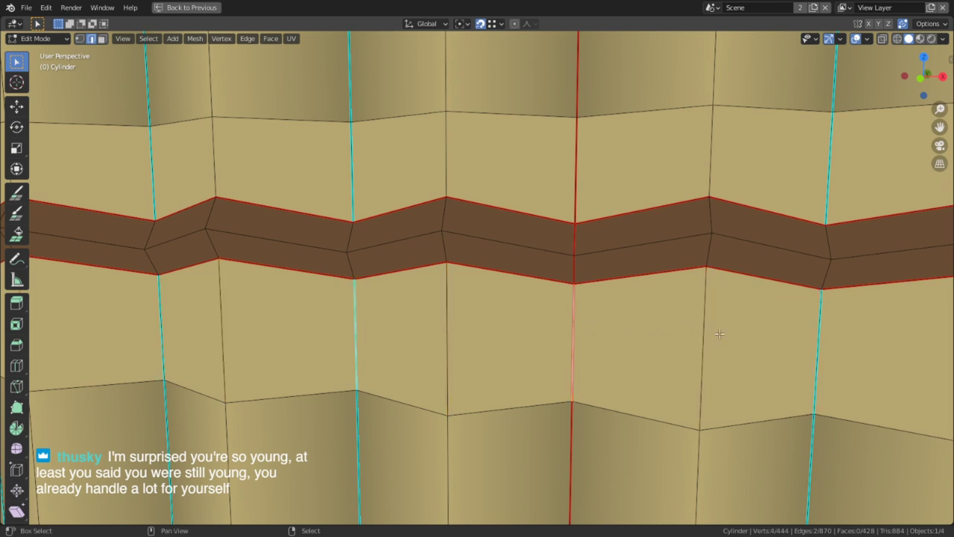
right_click(785, 335)
scroll(786, 332, "down", 4)
right_click(786, 329)
right_click(761, 328)
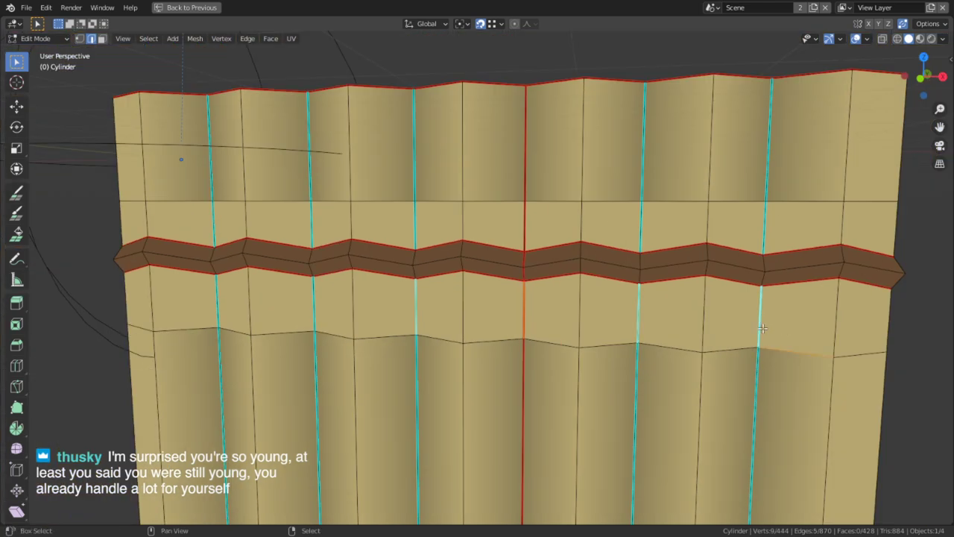
right_click(310, 296, "shift")
right_click(210, 291, "shift")
Step: Add the matching vertical crease edges just above the upper band to the selection
middle_click_drag(203, 305, 333, 300)
right_click(270, 256, "shift")
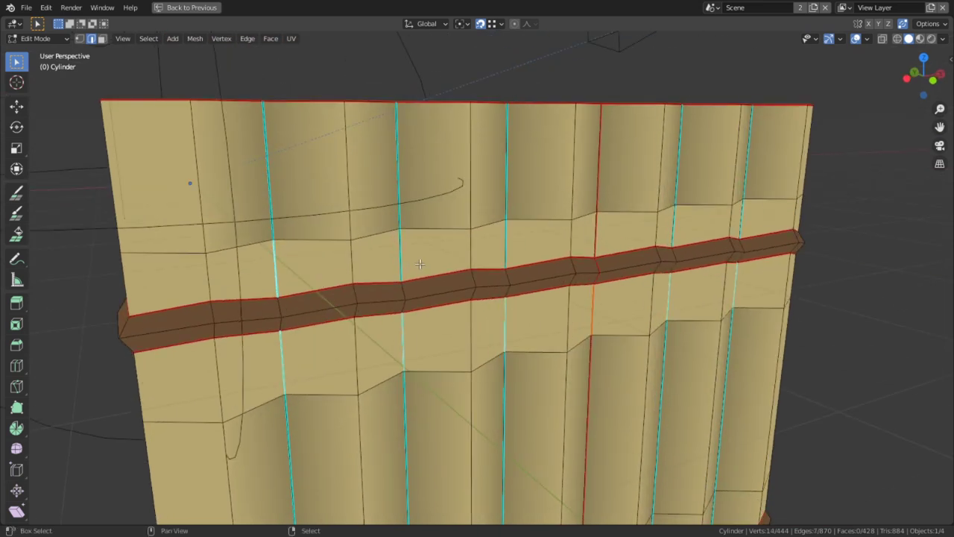
right_click(400, 254, "shift")
right_click(515, 252, "shift")
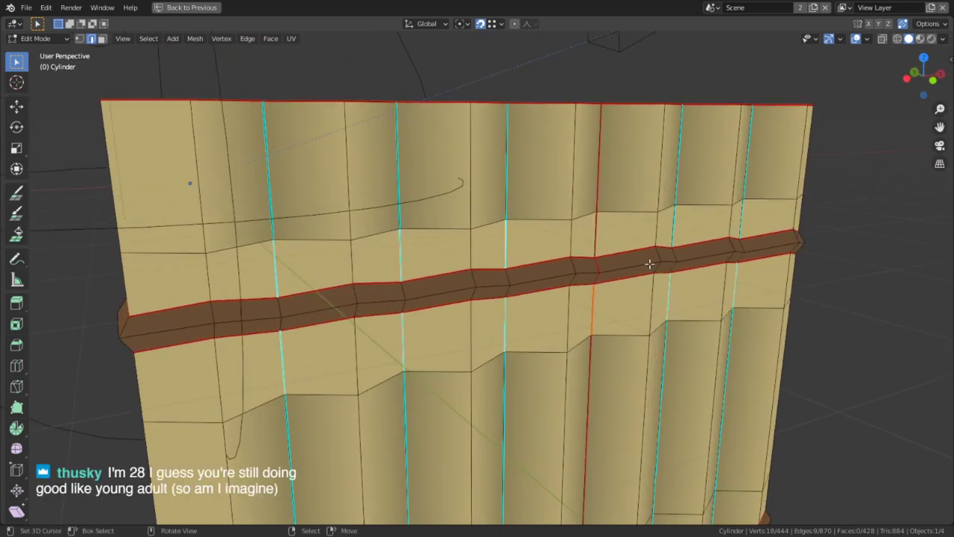
middle_click_drag(653, 266, 567, 253)
right_click(531, 239, "shift")
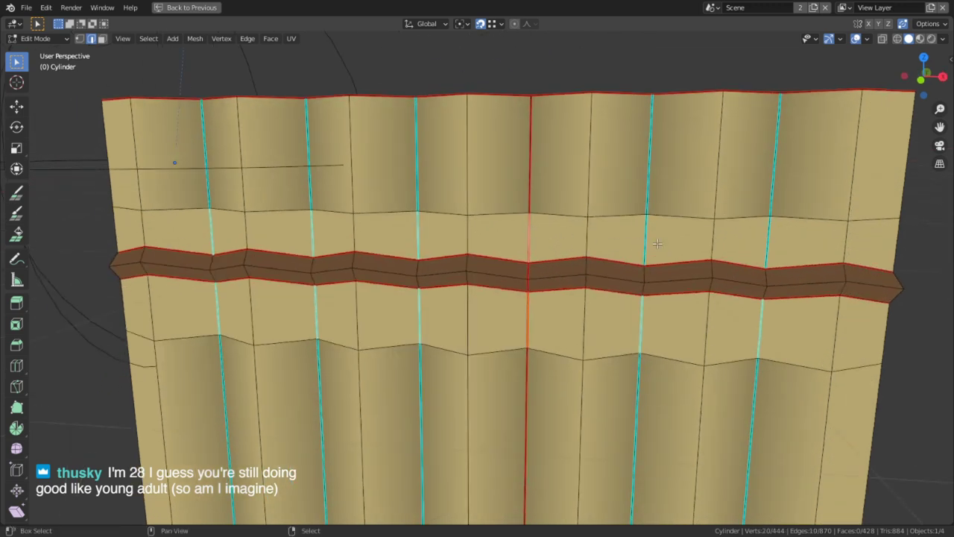
right_click(645, 240, "shift")
right_click(779, 233, "shift")
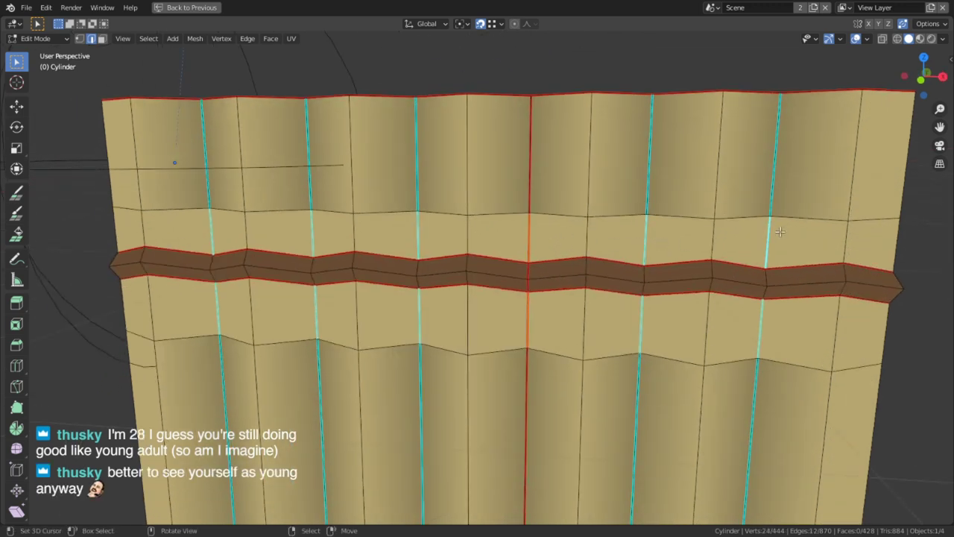
Step: Darken the selected crease vertices around the upper band in Vertex Paint with vertex masking and a sampled color
key("Tab")
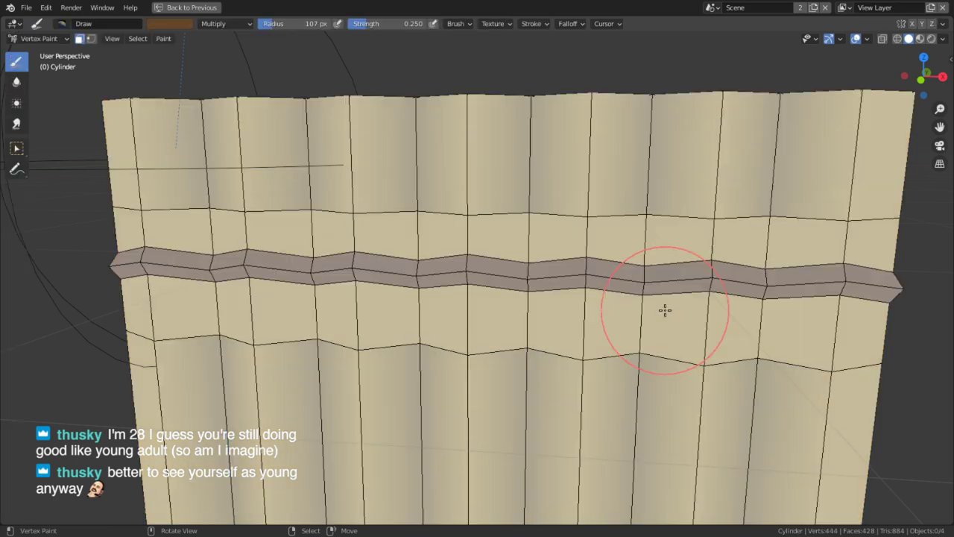
left_click(91, 39)
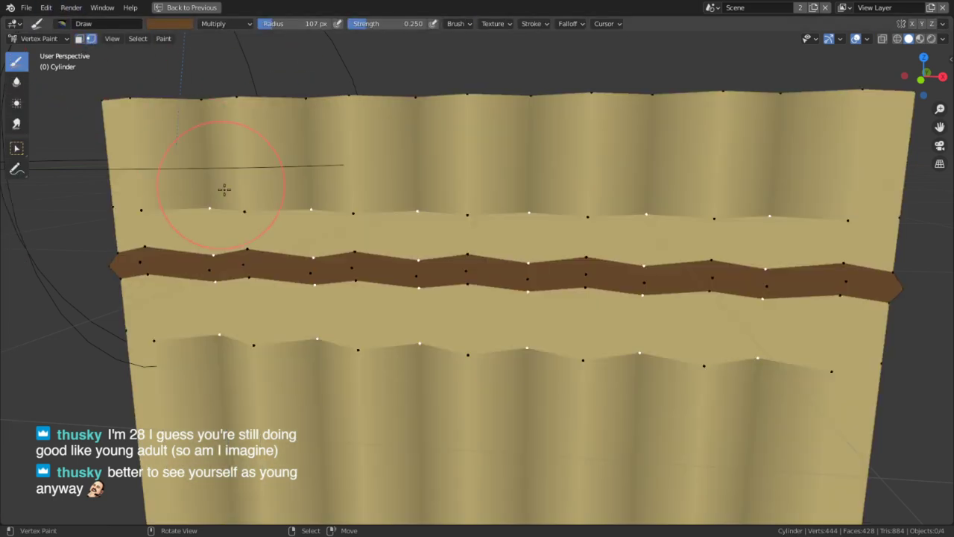
key("s")
key("Tab")
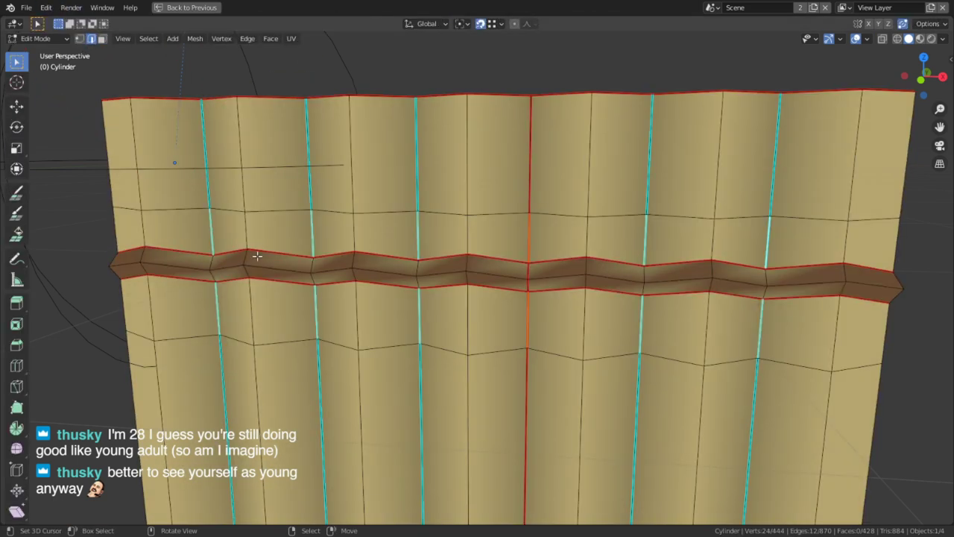
Step: Select the upper band's face loops and fill them with solid brown in Vertex Paint using face masking
key("3")
right_click(247, 279, "alt")
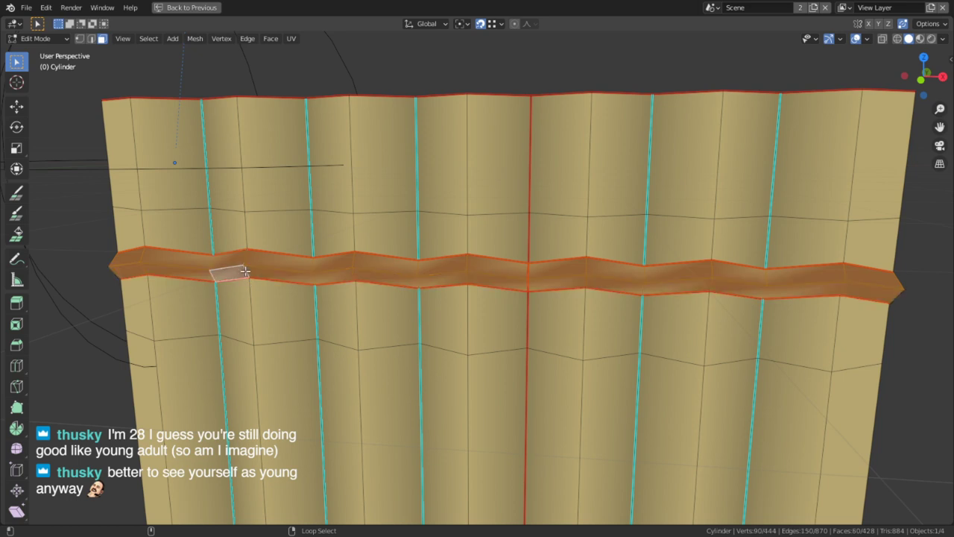
key("Tab")
key("ctrl+space")
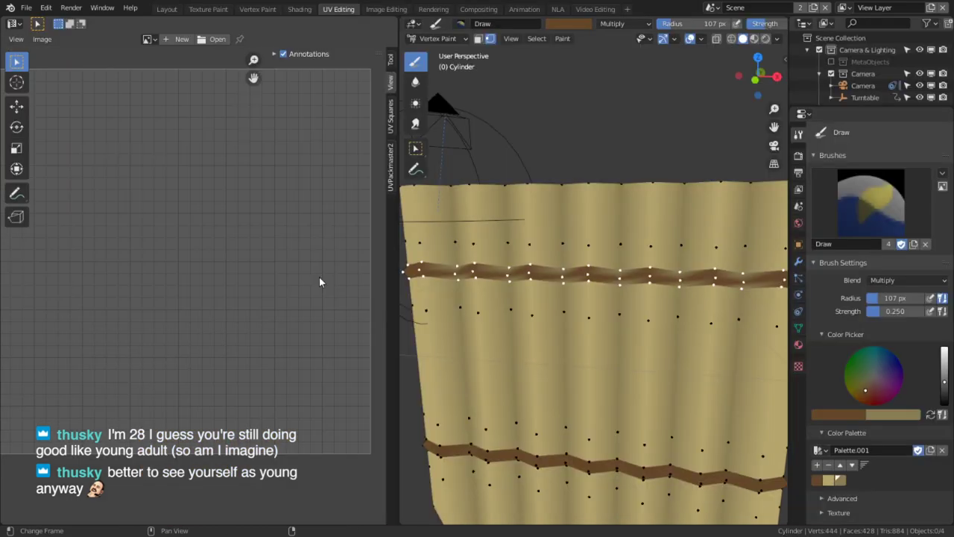
left_click(478, 38)
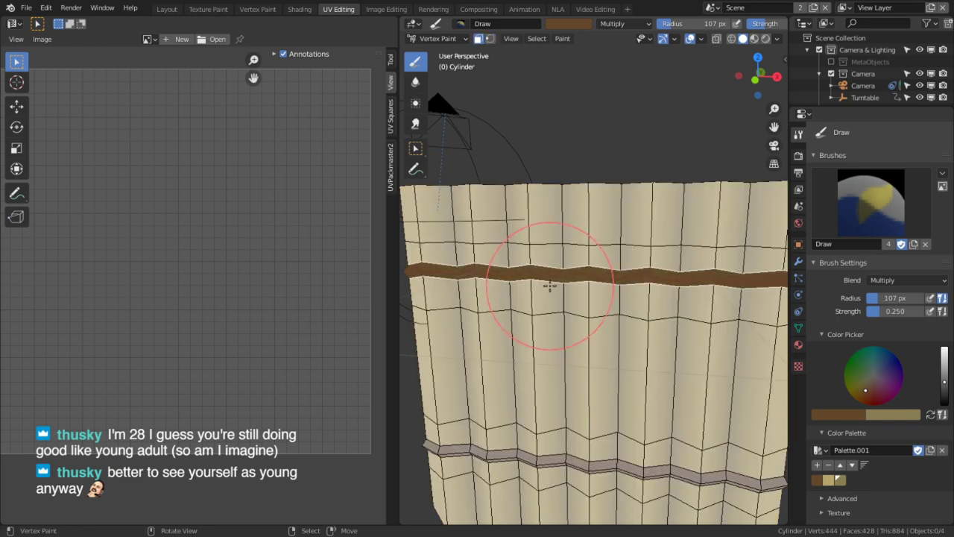
key("Tab")
key("Tab")
key("ctrl+space")
Step: Select all faces of the mesh and inspect the painted pipes in Material Preview shading
scroll(560, 306, "down", 4)
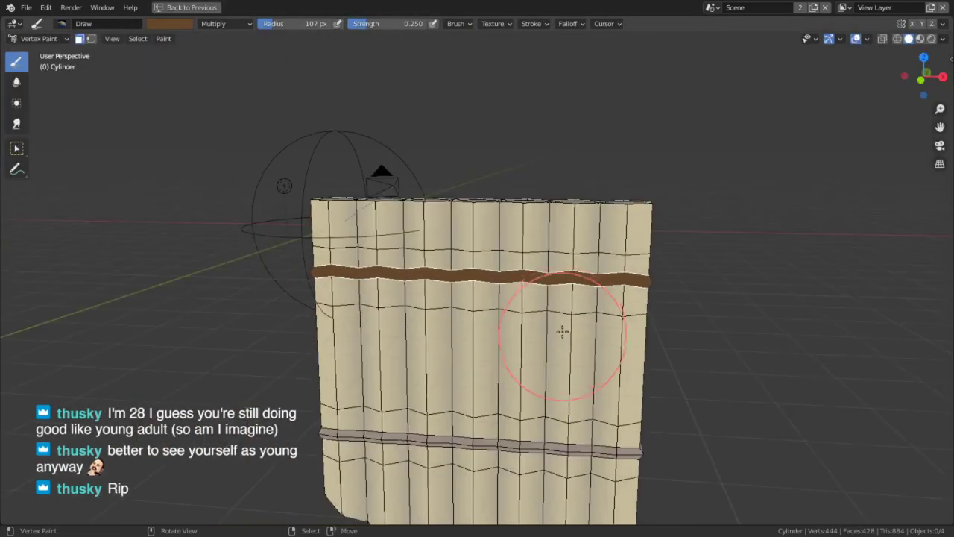
middle_click_drag(562, 333, 518, 293)
key("a")
key("ctrl+s")
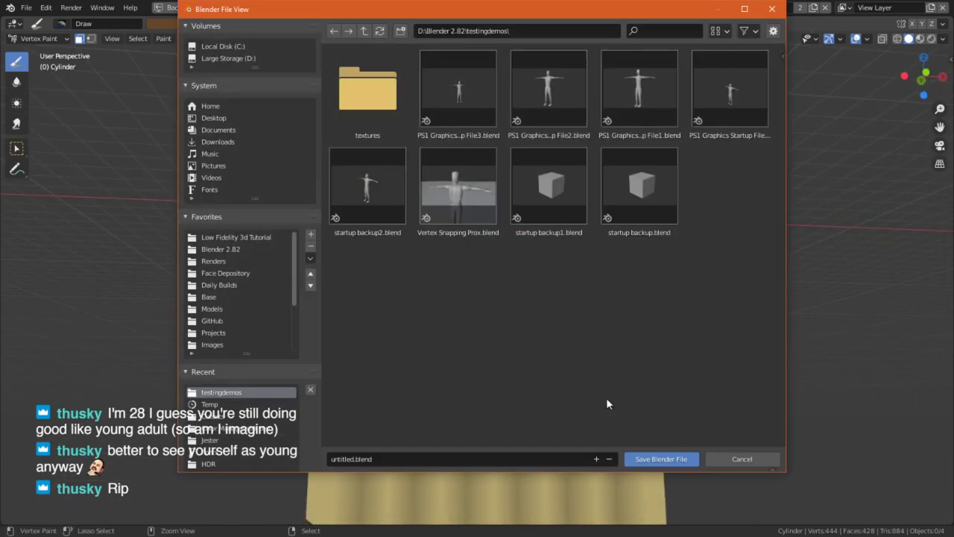
left_click(742, 458)
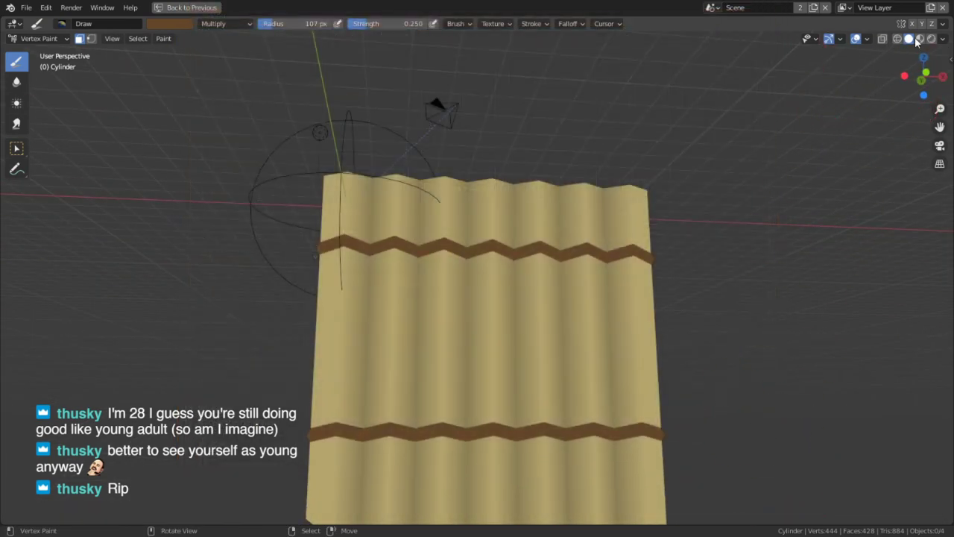
left_click(920, 38)
middle_click_drag(632, 280, 625, 334)
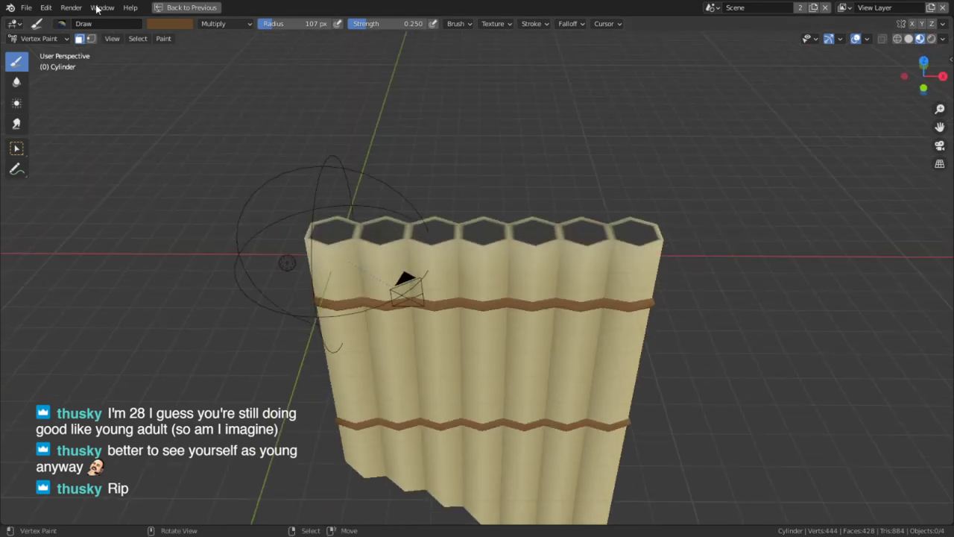
Step: Return the mesh to Edit Mode and restore the UV Editing layout beside the 3D view
left_click(37, 38)
left_click(41, 65)
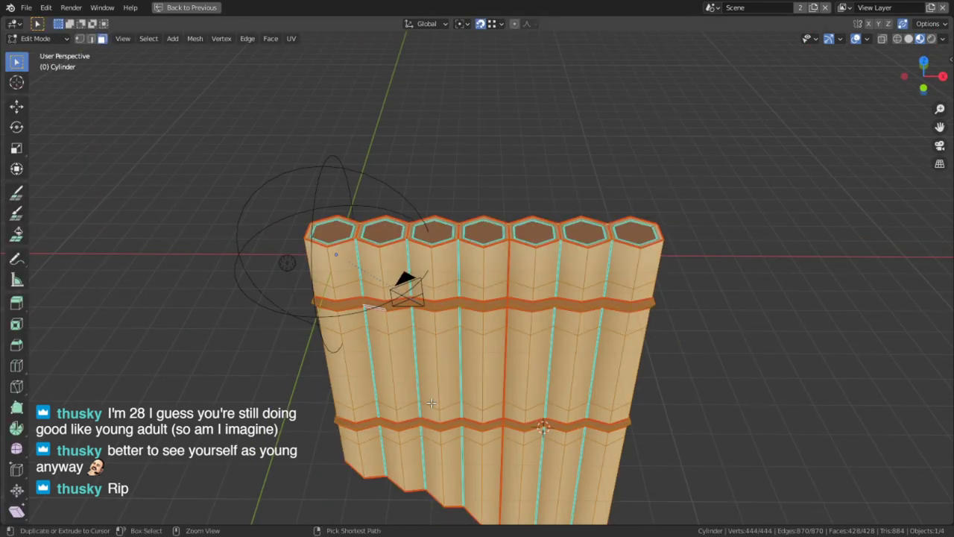
key("ctrl+space")
scroll(434, 322, "down", 1)
scroll(434, 322, "down", 1)
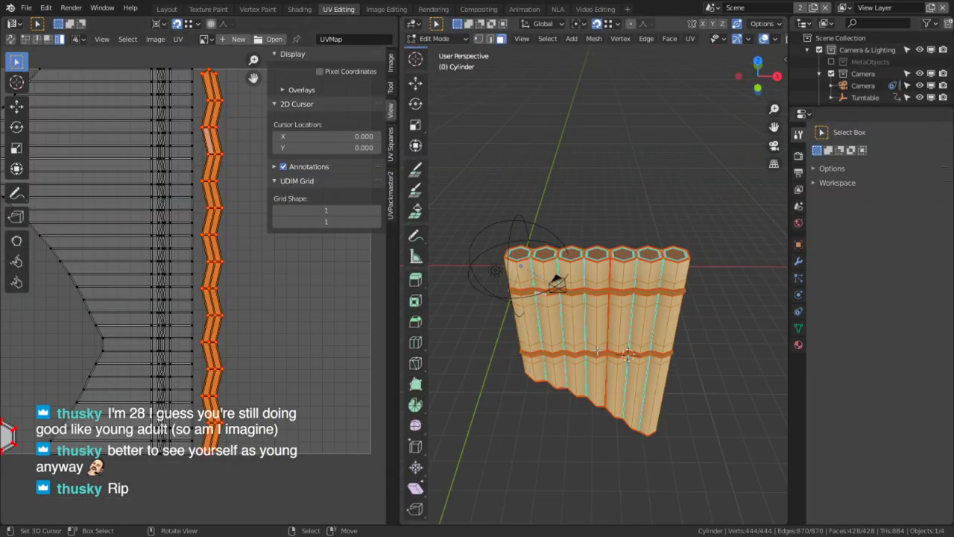
scroll(569, 307, "up", 4)
Step: Select the linked faces between the two bands, delimited by Seam, and unwrap them
left_click(569, 307)
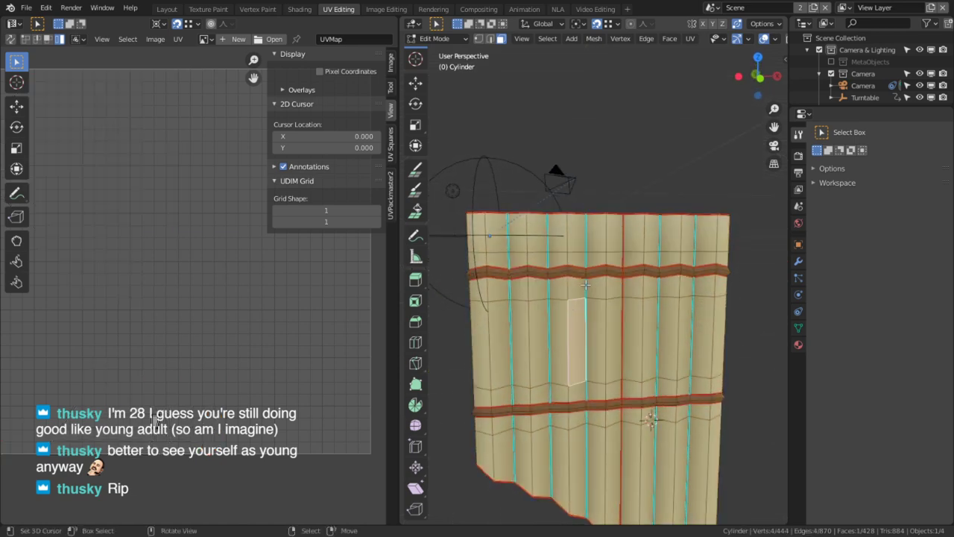
key("l")
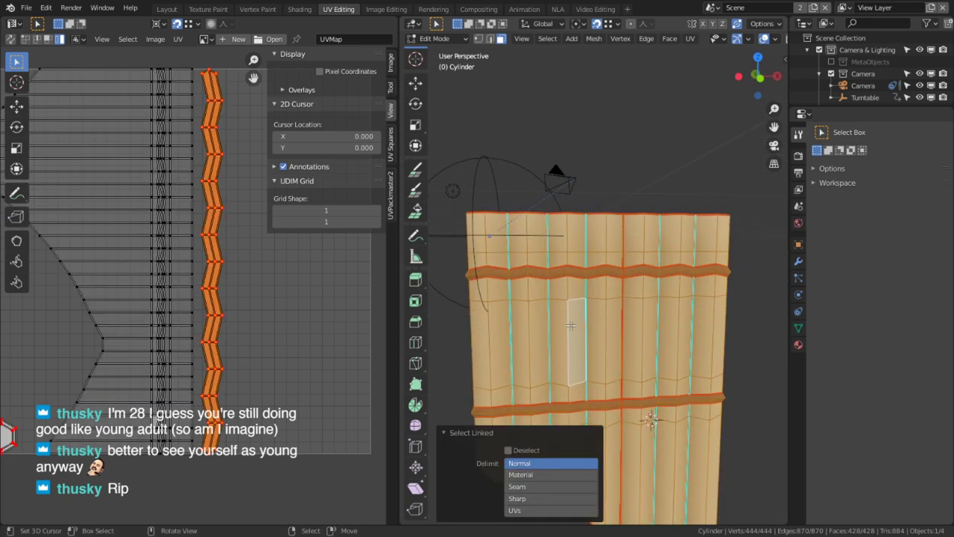
left_click(524, 487)
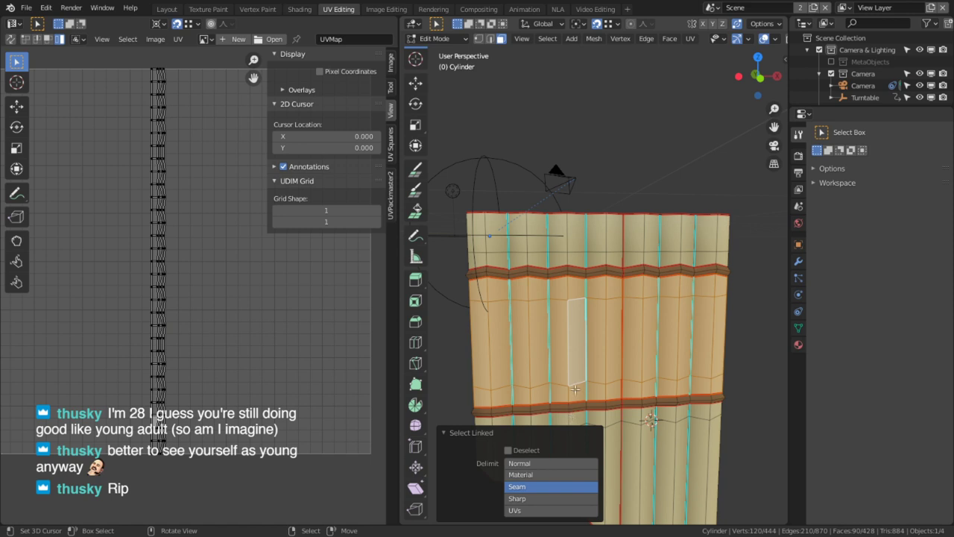
key("u")
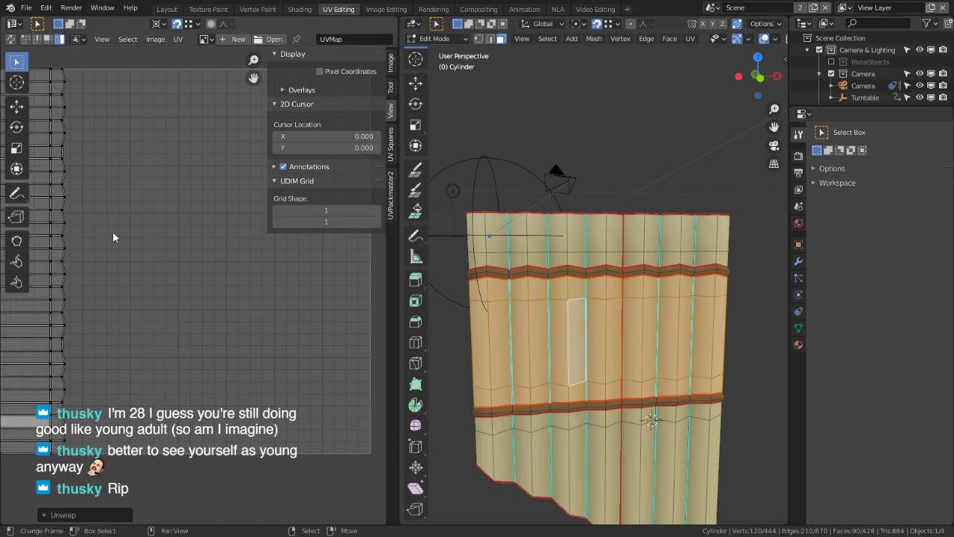
scroll(138, 314, "down", 2)
scroll(313, 314, "up", 1)
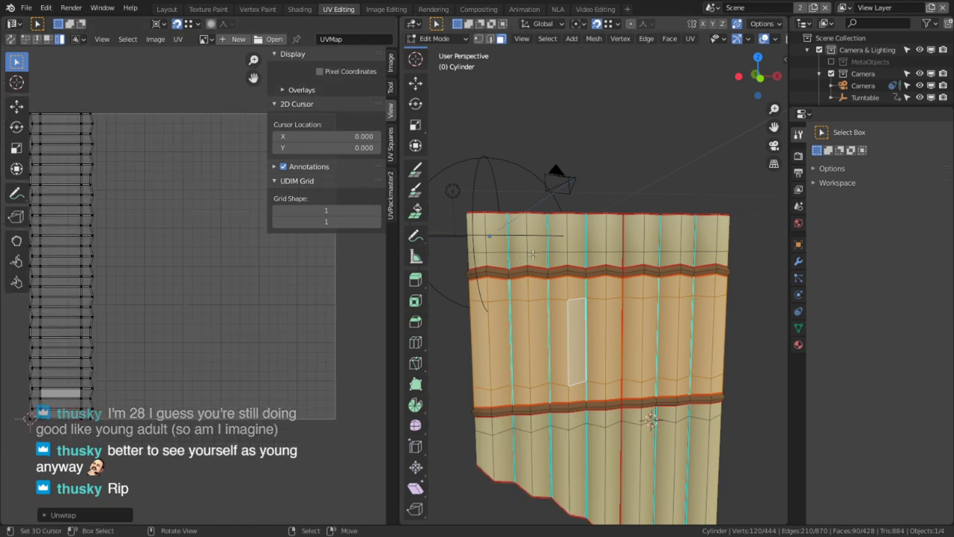
Step: Add the section above the upper band to the selection and move the middle section's UV island against its island
key("l")
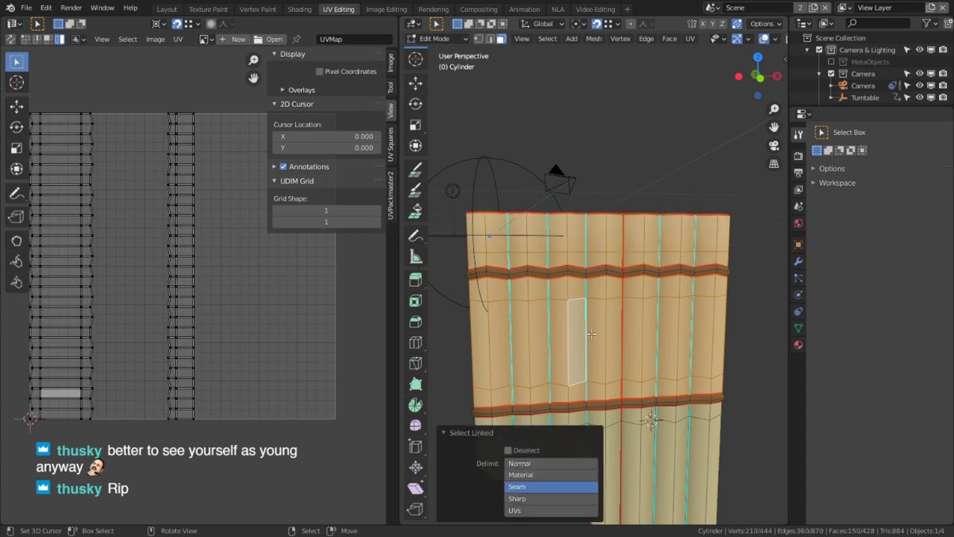
right_click(187, 300)
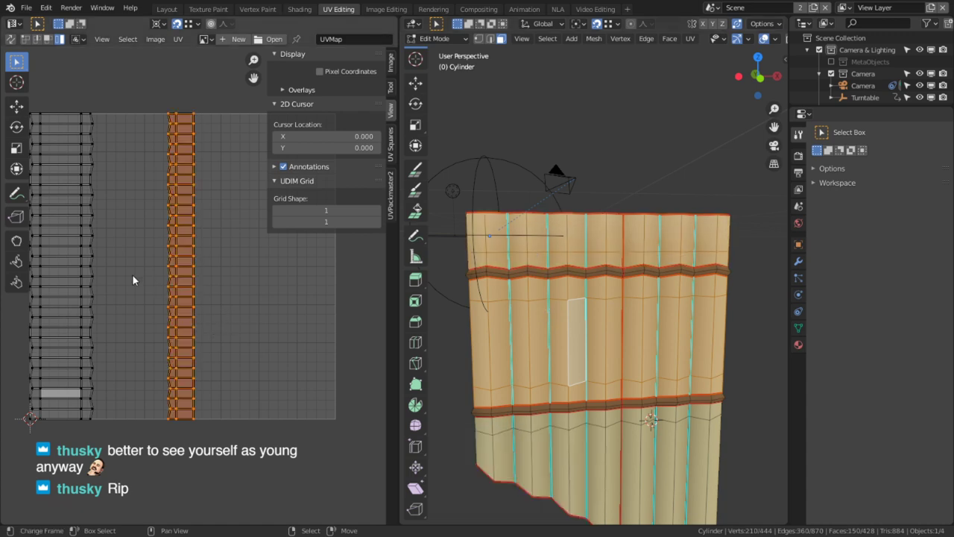
right_click(65, 242)
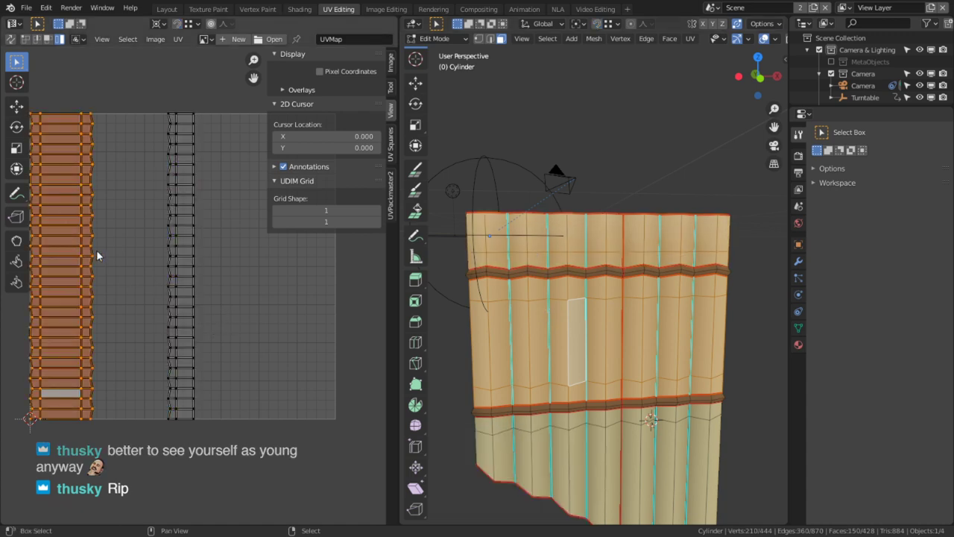
key("g")
left_click(171, 250)
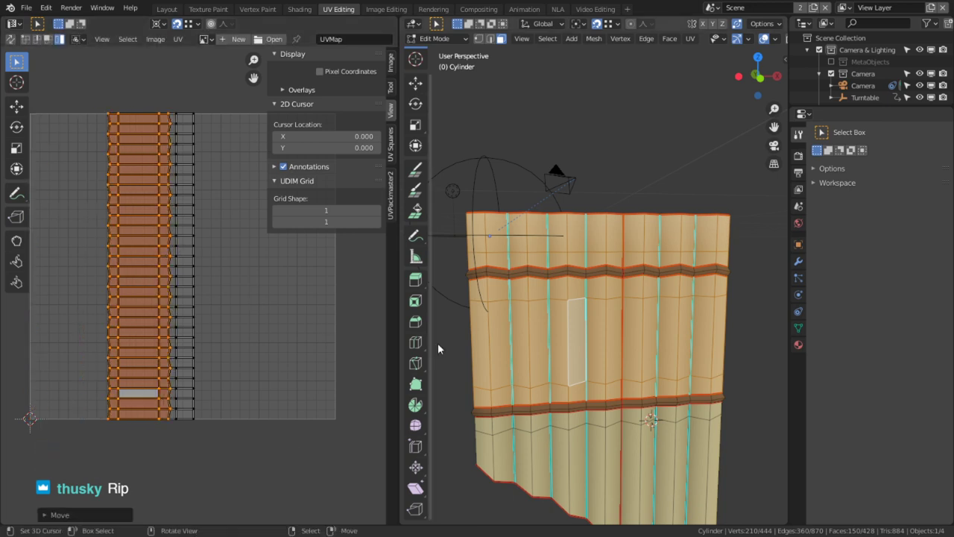
Step: Select the UV islands of the top and middle sections together and slide them along X to the UV space's right edge
key("g")
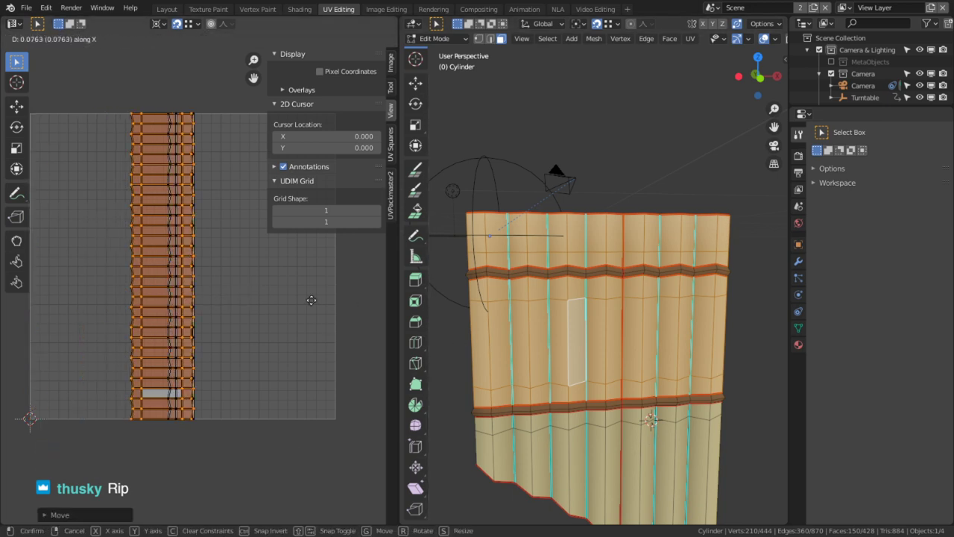
right_click(290, 284)
right_click(200, 281, "shift")
key("g")
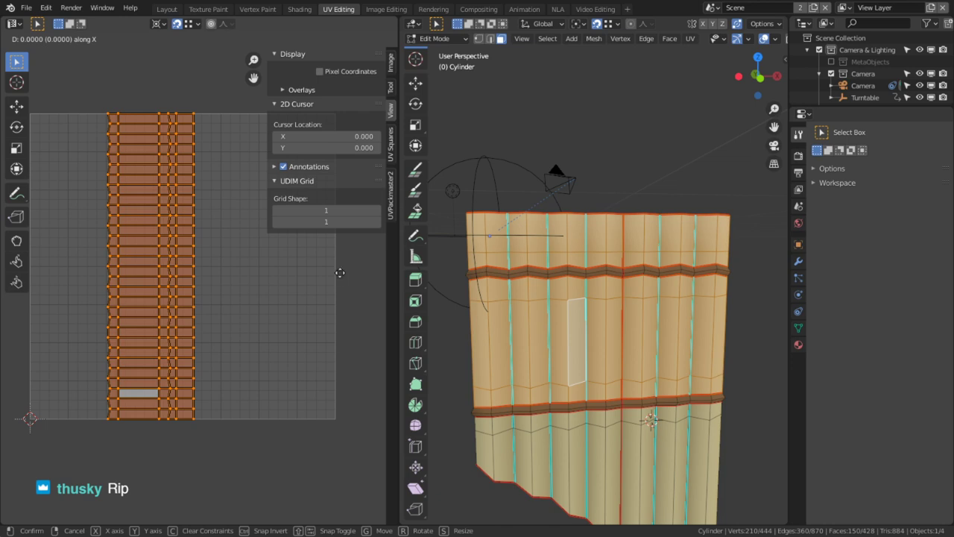
left_click(149, 282)
Step: Add the pipes' lower section to the selection and move the two joined UV islands against its island
key("l")
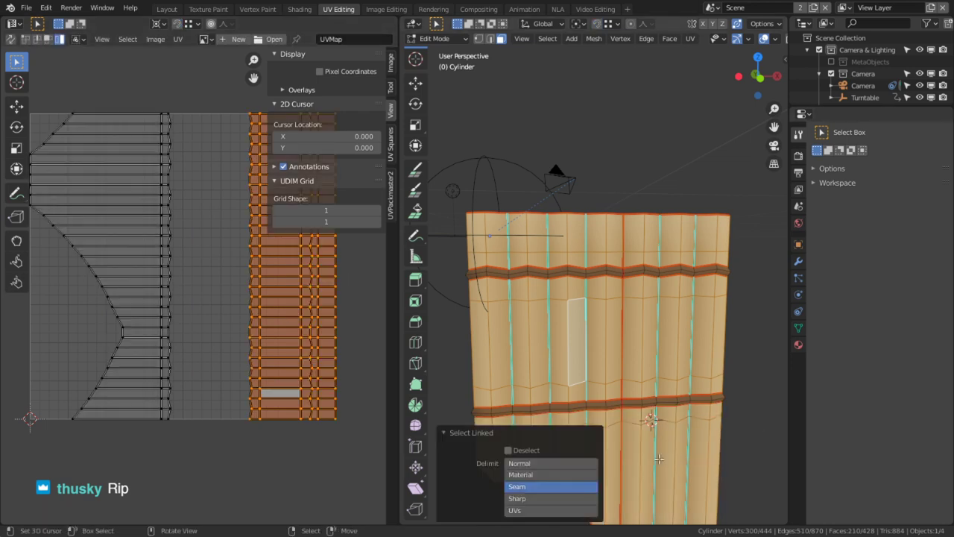
key("g")
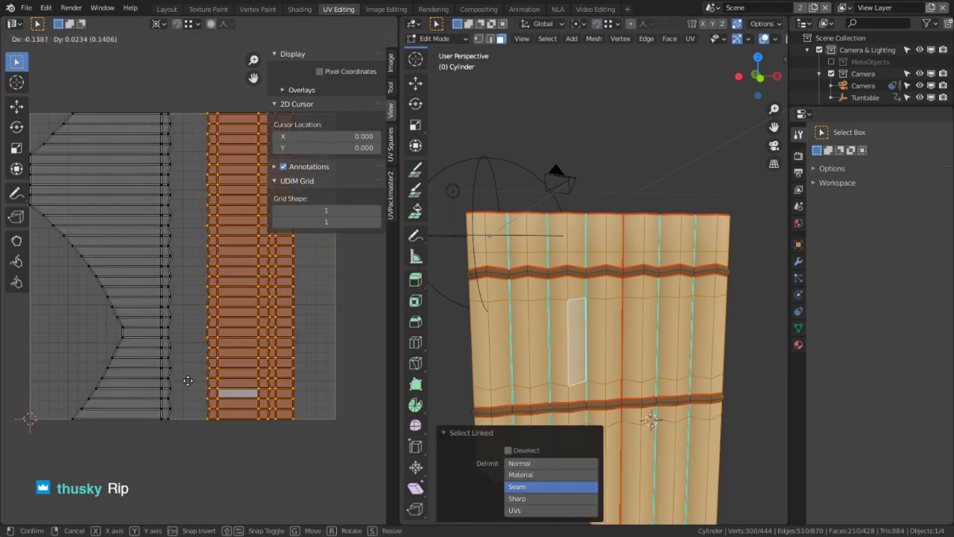
left_click(169, 400)
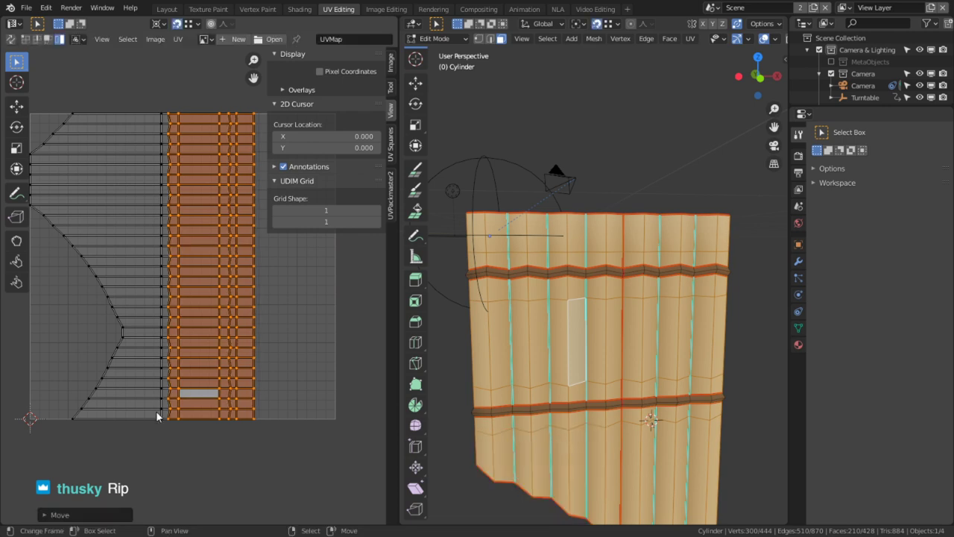
Step: Select the linked faces of both brown bands around the pipes, delimited by Seam, so only their UV islands show
key("a")
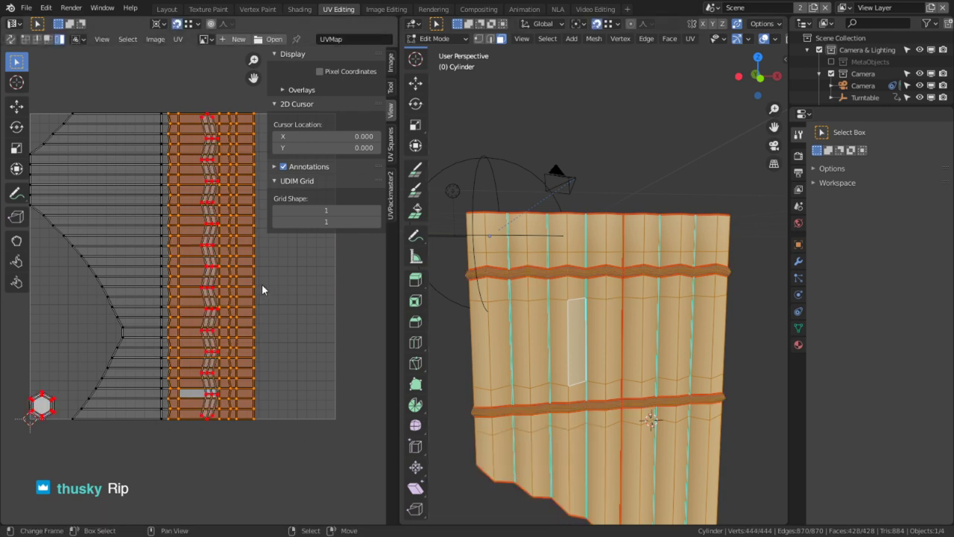
left_click(514, 292)
scroll(527, 274, "up", 3)
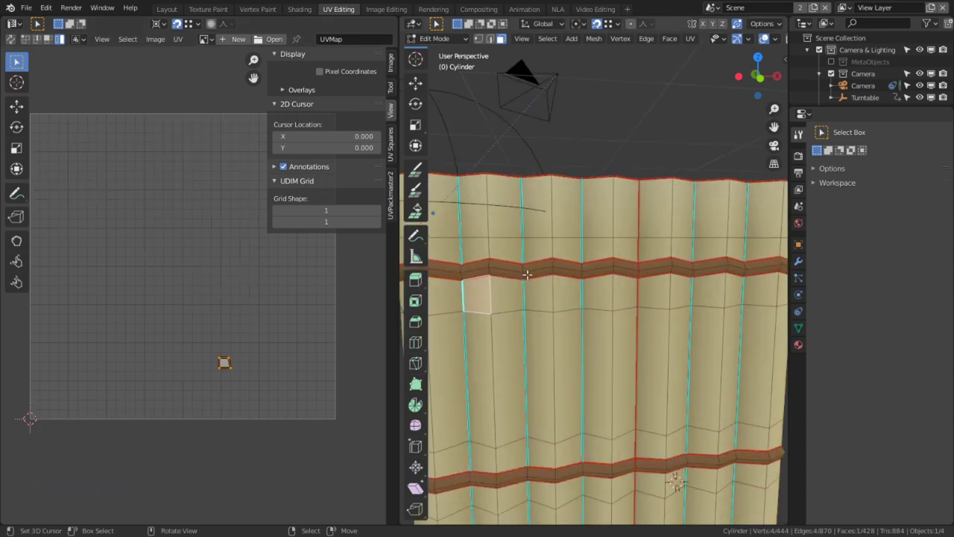
key("l")
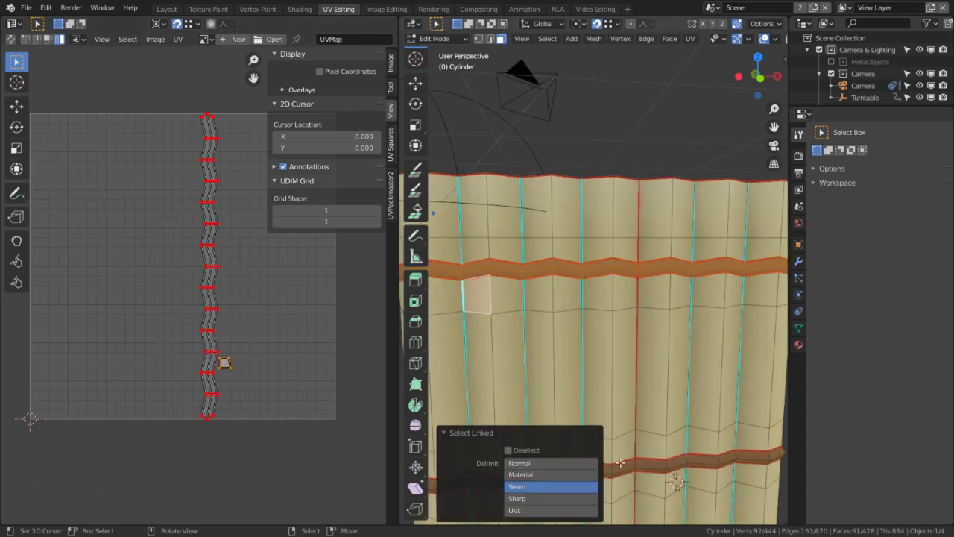
key("l")
left_click(324, 360)
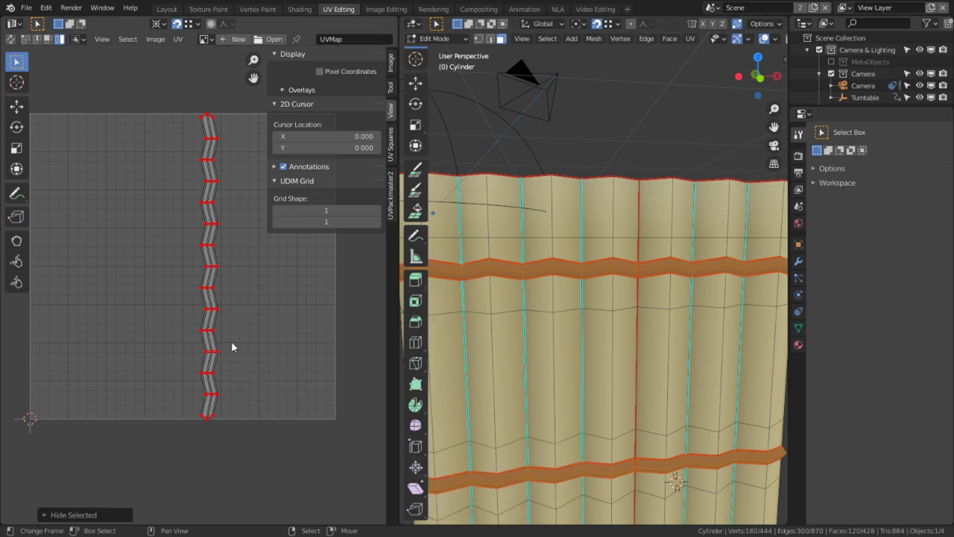
Step: Slide the bands' UV islands about 0.18 along X, just beyond the pipe islands, and select the whole mesh with nothing hidden
key("a")
key("g")
key("x")
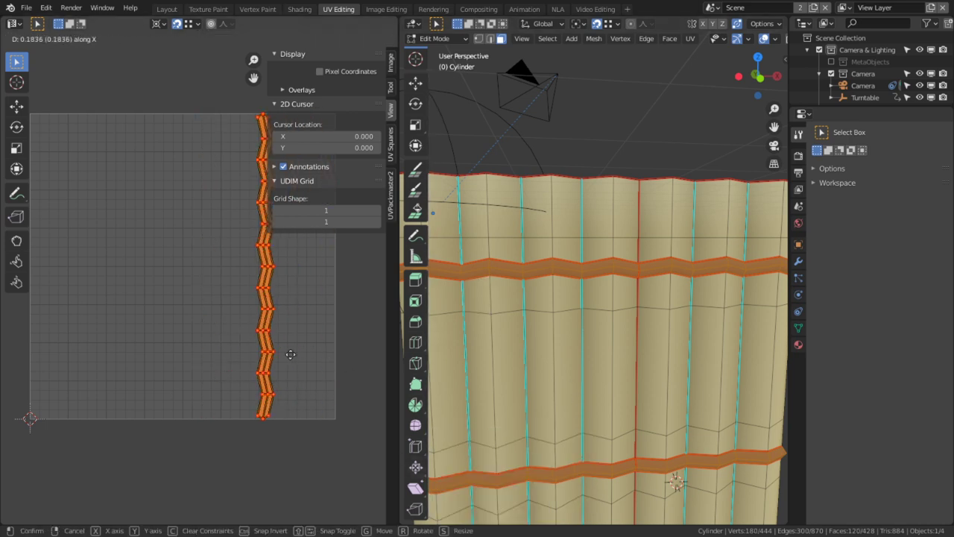
left_click(298, 356)
key("alt+h")
key("a")
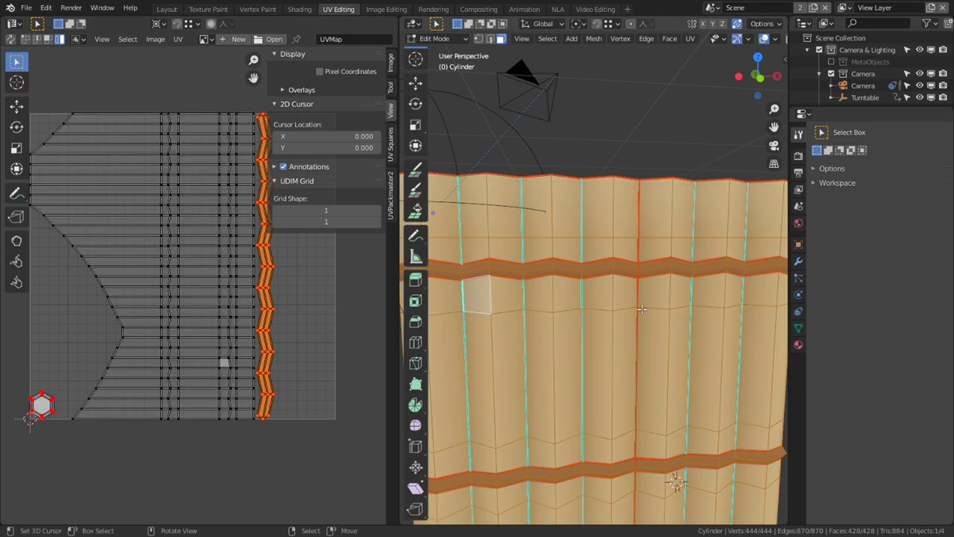
Step: Examine the complete UV layout in an enlarged editor, and the model and its material settings in Object Mode
scroll(225, 334, "up", 3)
key("ctrl+space")
scroll(617, 294, "up", 1)
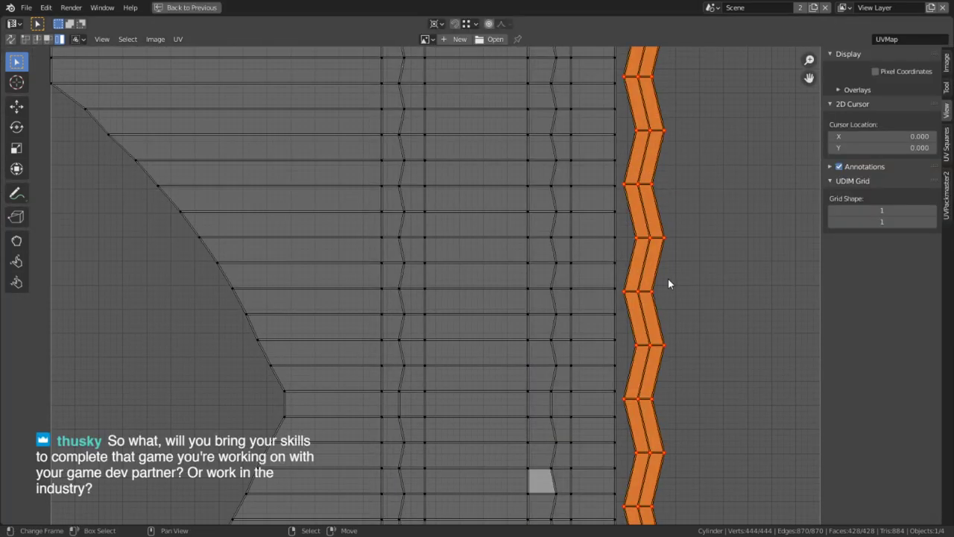
scroll(692, 264, "down", 5)
scroll(645, 263, "up", 2)
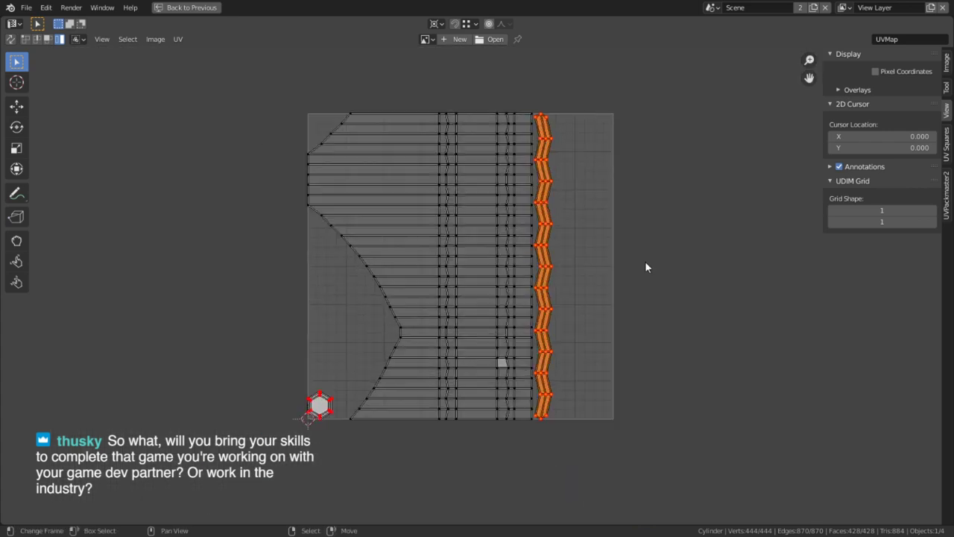
key("ctrl+space")
key("Tab")
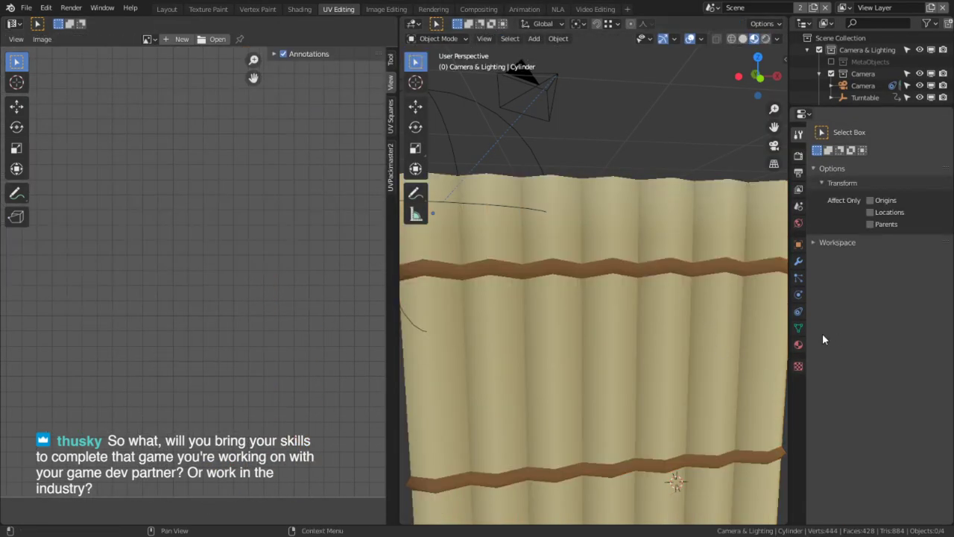
left_click(798, 344)
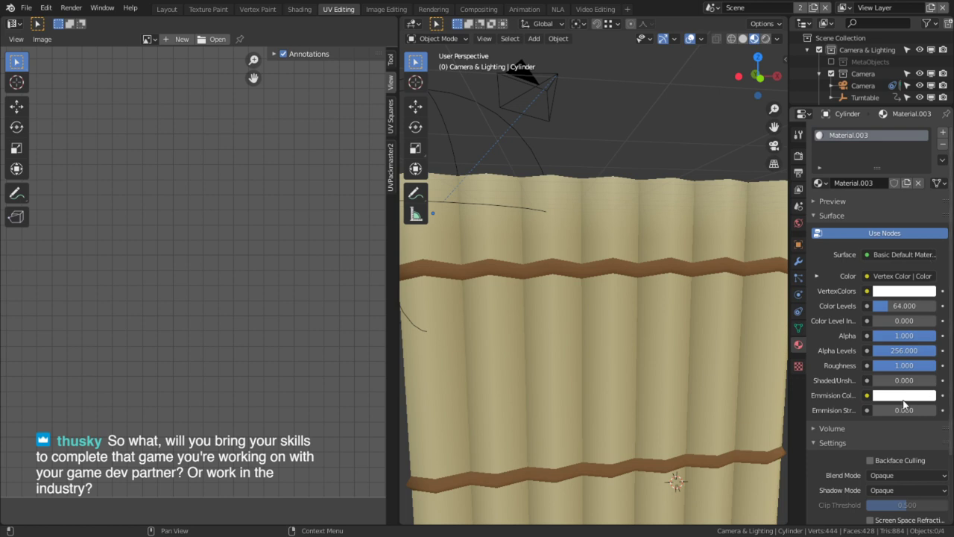
scroll(512, 352, "down", 3)
scroll(512, 352, "down", 2)
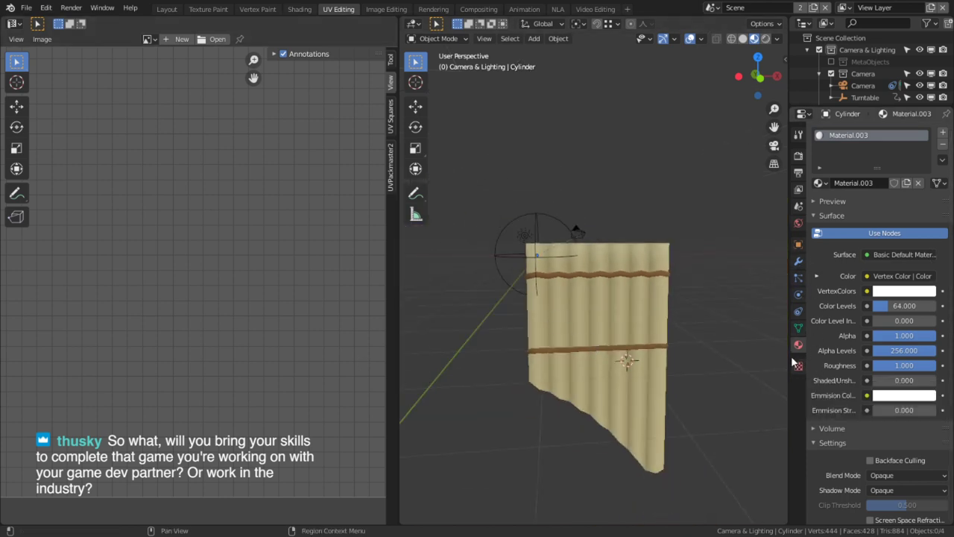
scroll(713, 321, "up", 2)
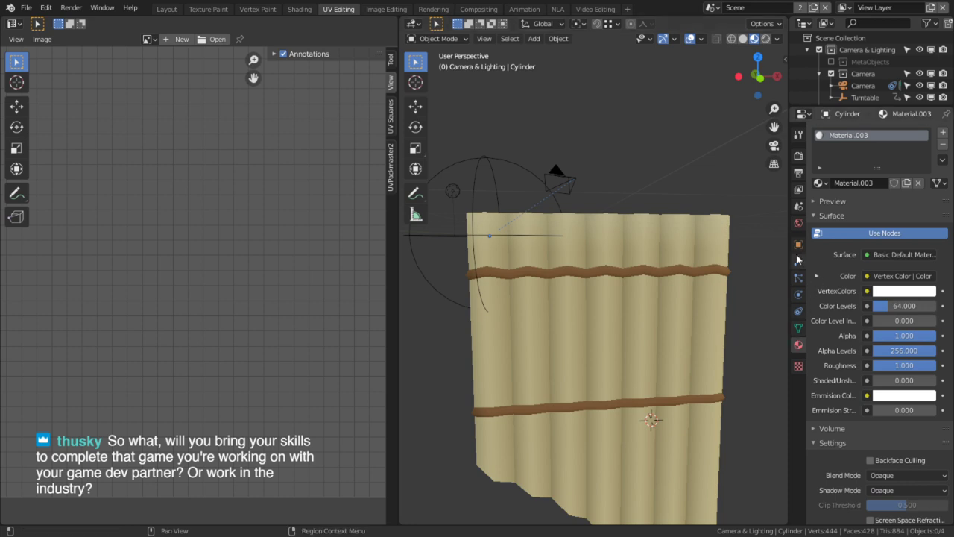
scroll(742, 330, "up", 1)
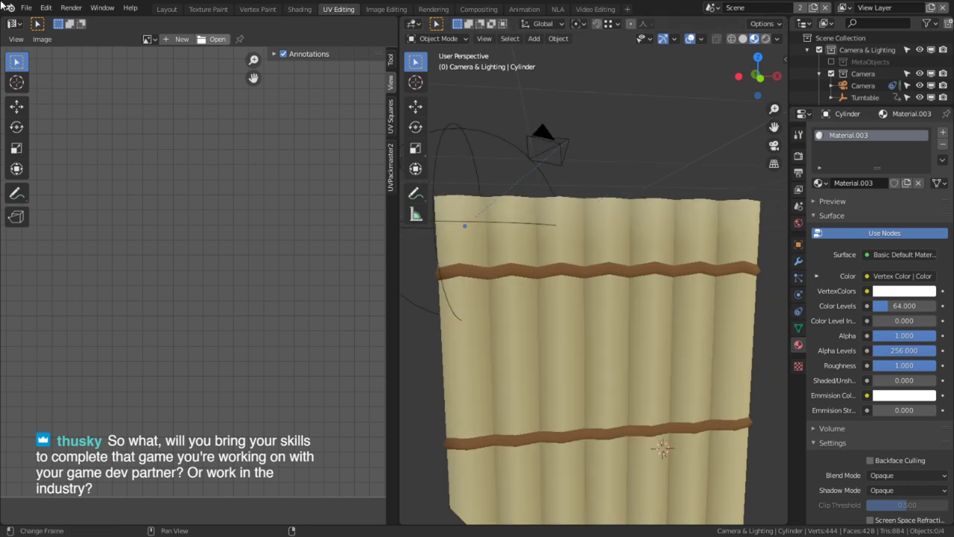
Step: Start saving the scene under a new name and browse to the folder D:\Blender 2.82\Daily Builds\Challenge
left_click(26, 7)
left_click(58, 99)
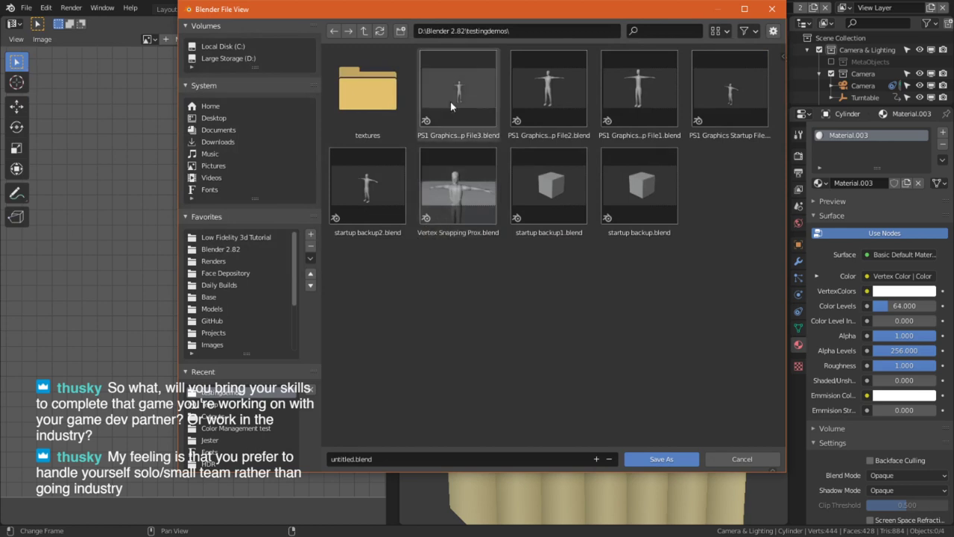
left_click(362, 32)
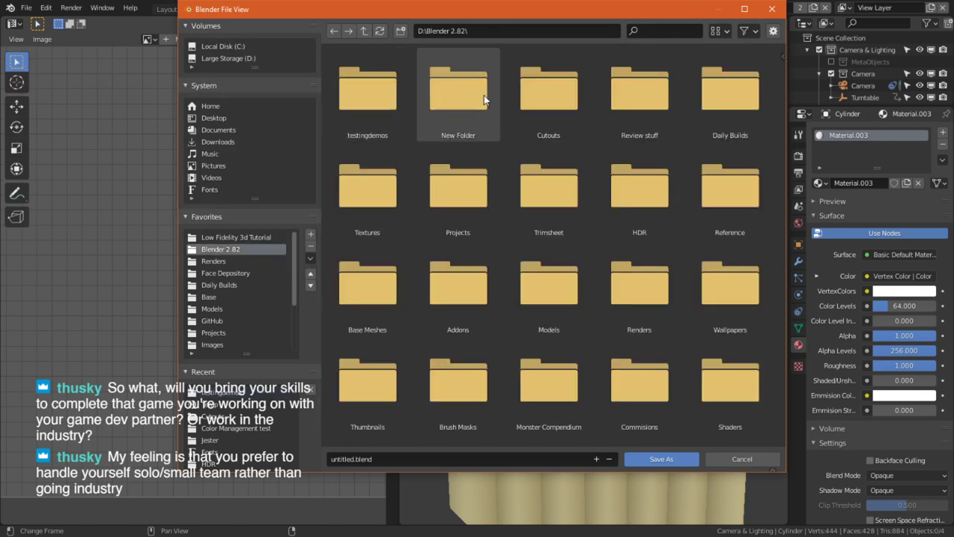
double_click(700, 114)
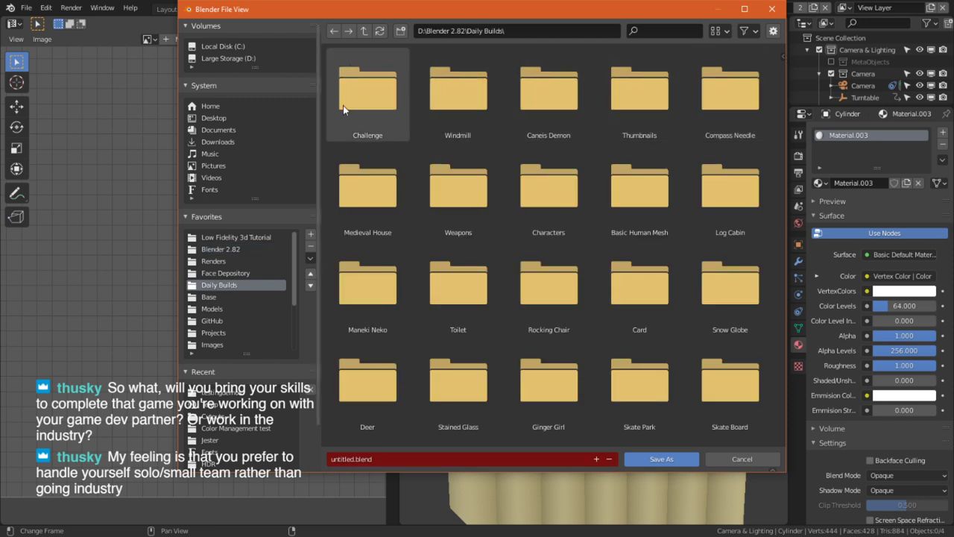
double_click(349, 106)
left_click(400, 30)
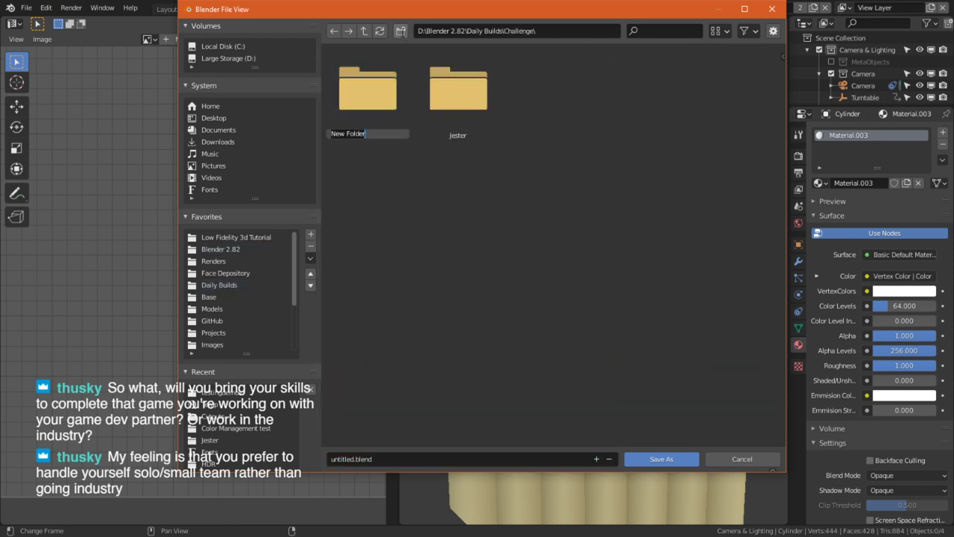
type("rEEDS")
key("Return")
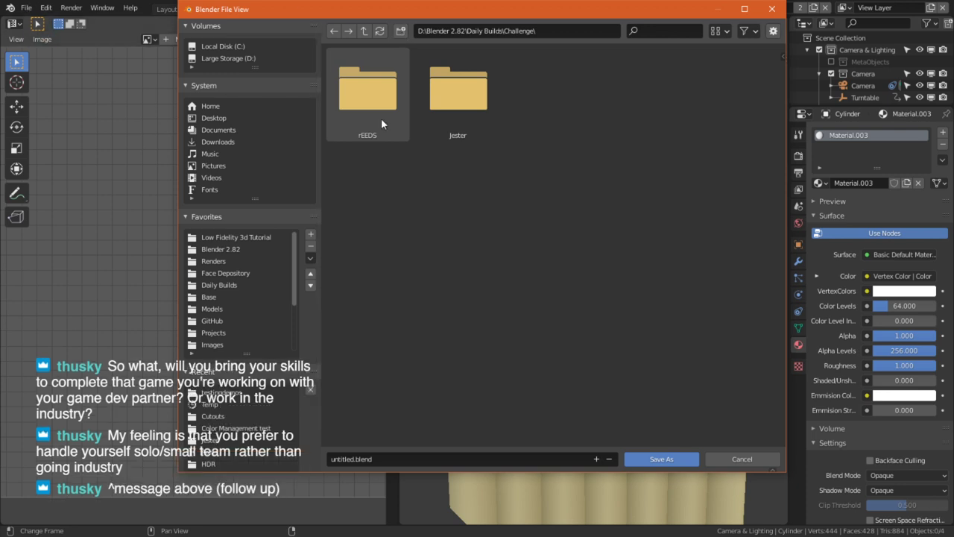
key("Delete")
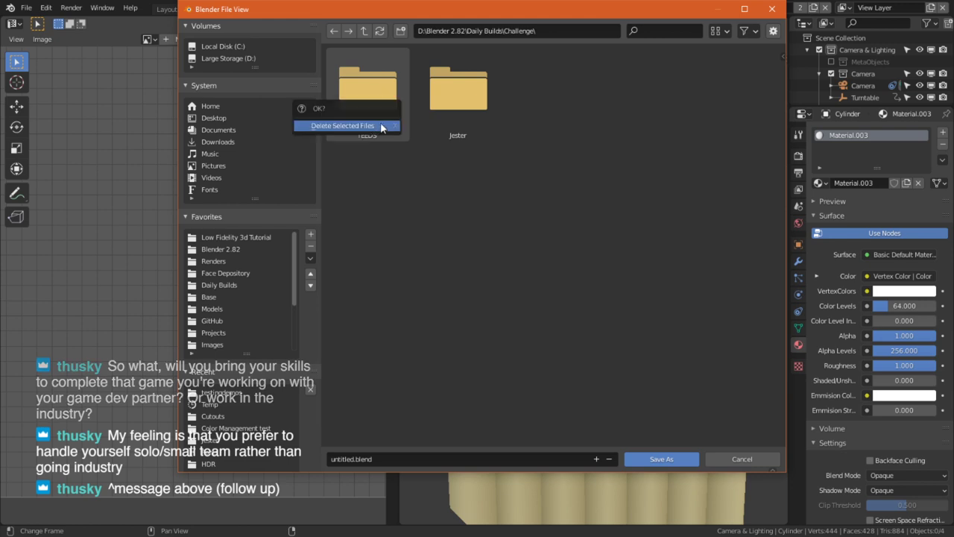
left_click(380, 126)
Step: Create a folder named Reeds inside the Challenge folder and open it
left_click(401, 30)
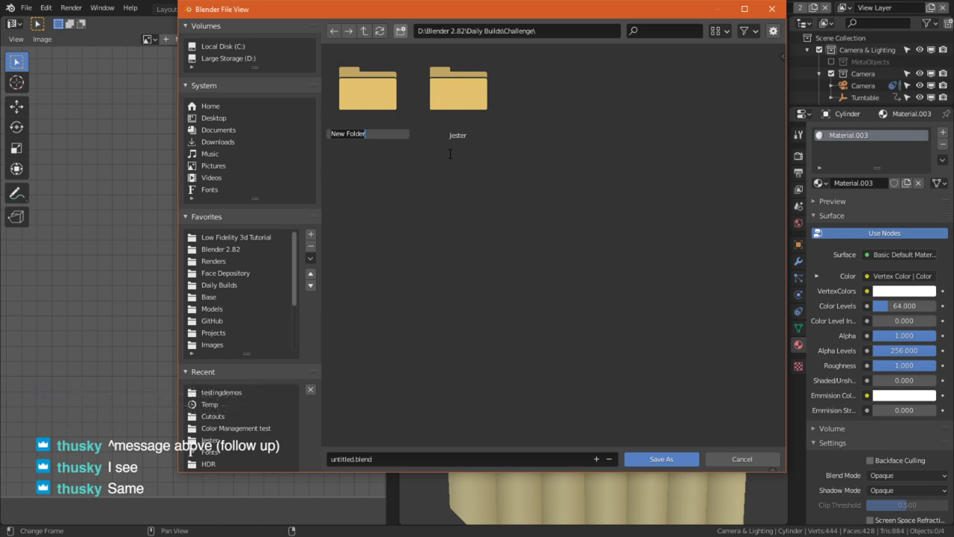
key("ctrl+a")
key("BackSpace")
type("Reeds")
key("Return")
double_click(367, 135)
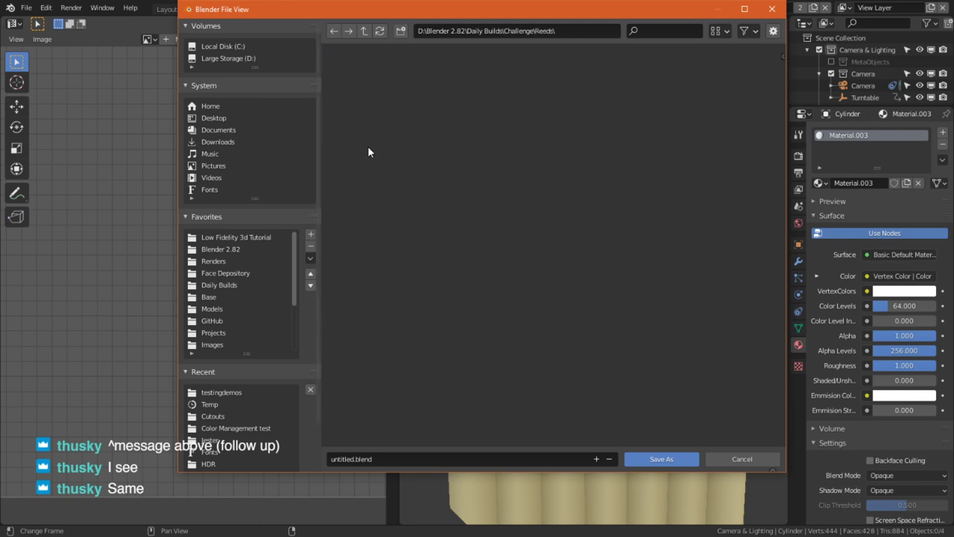
Step: Save the Blender file as Panflute in the Reeds folder
left_click(391, 457)
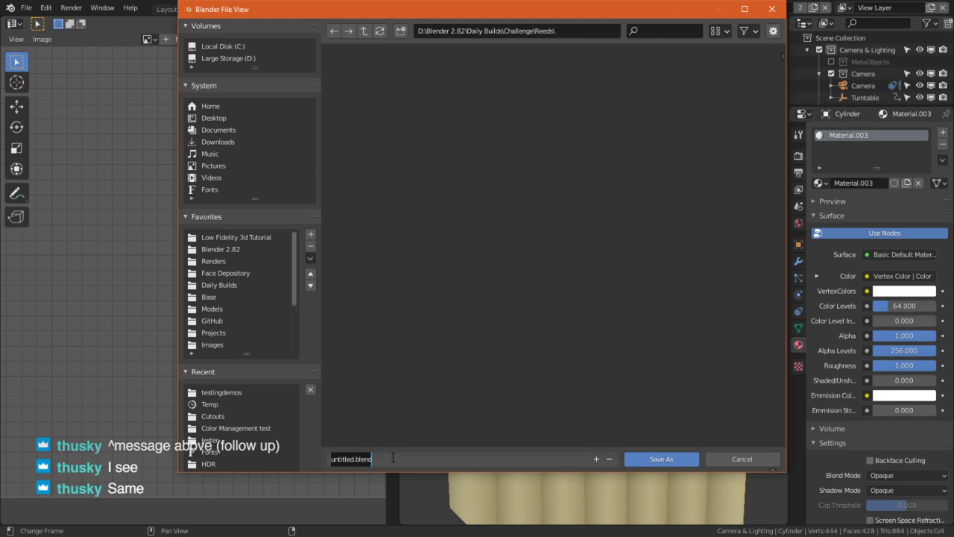
type("Panflute")
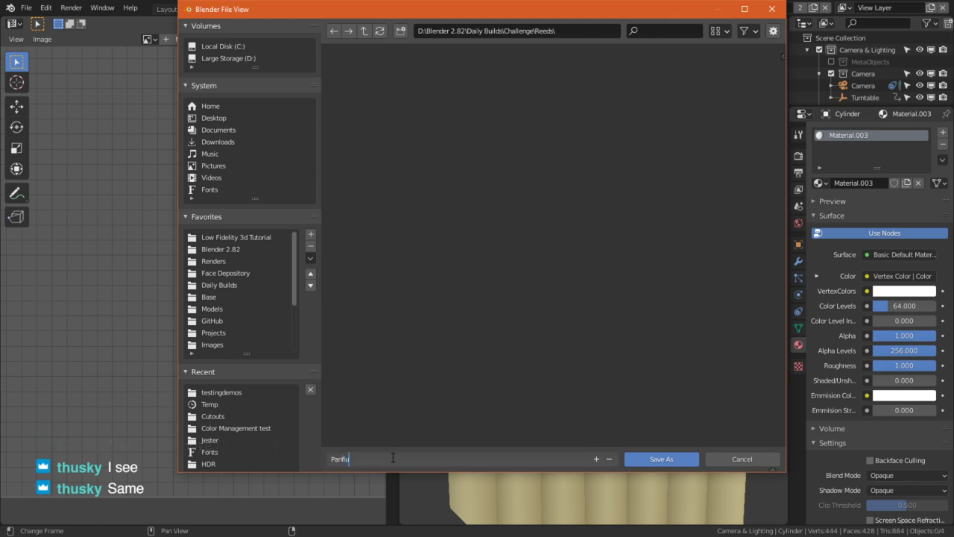
key("Return")
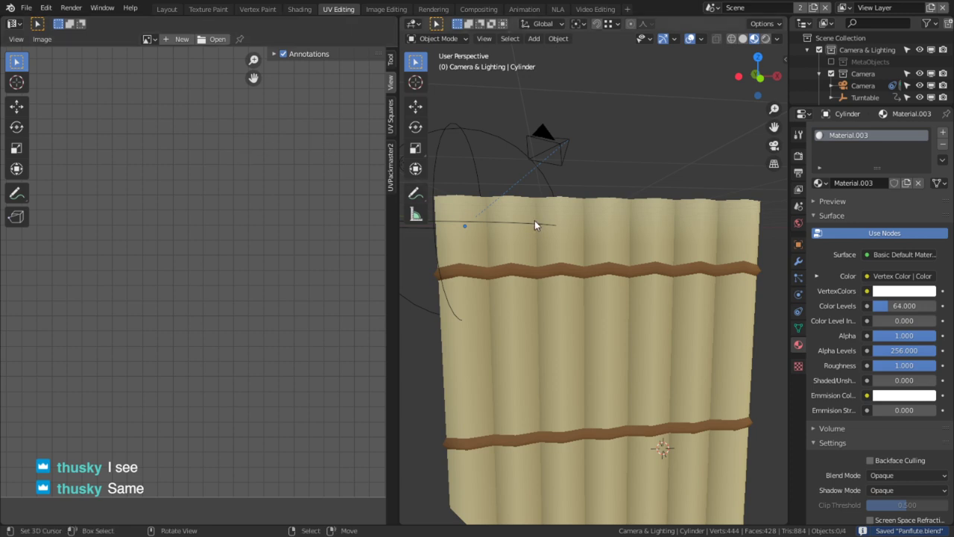
Step: Select only the pan flute object and look over its UV layout in Edit Mode
key("a")
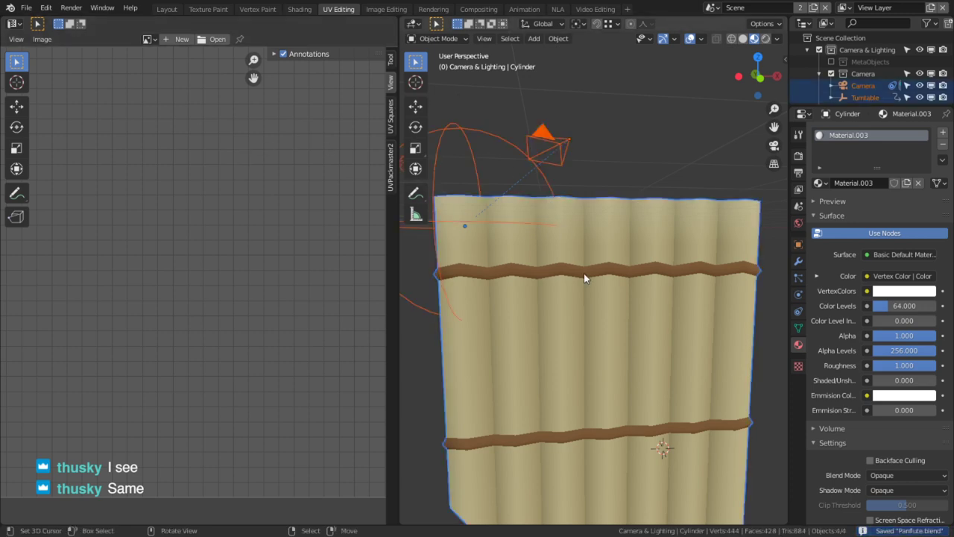
right_click(584, 272)
key("Tab")
scroll(583, 272, "down", 5)
scroll(198, 407, "down", 5)
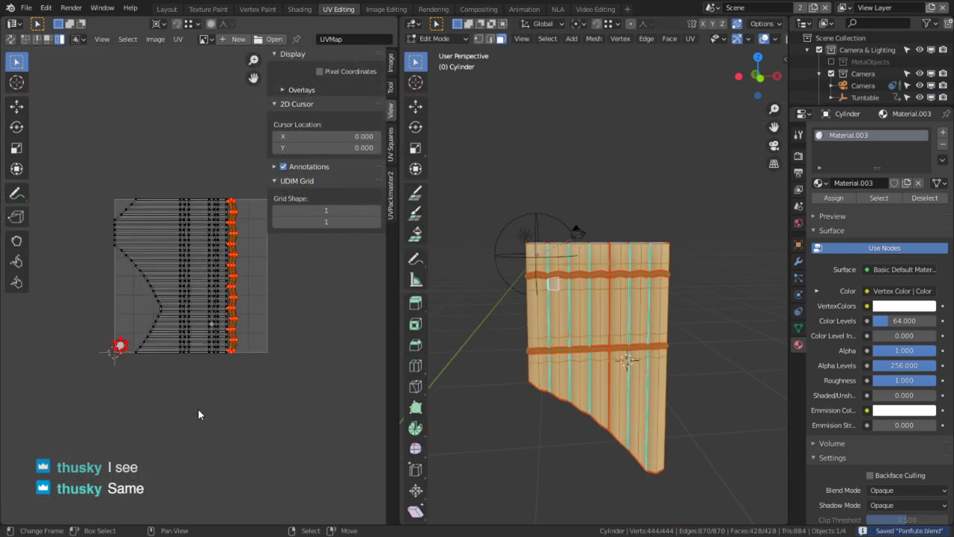
scroll(199, 410, "up", 2)
key("Tab")
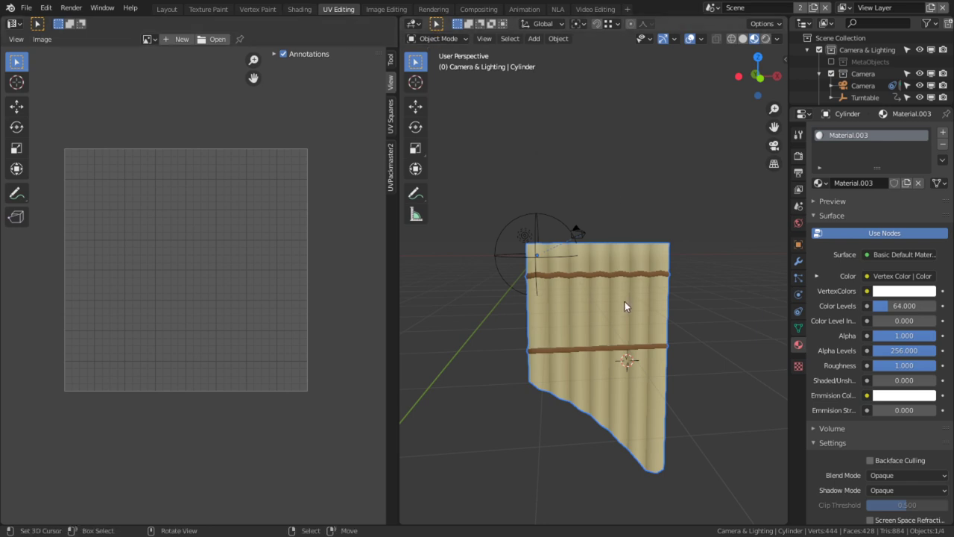
scroll(624, 302, "up", 3)
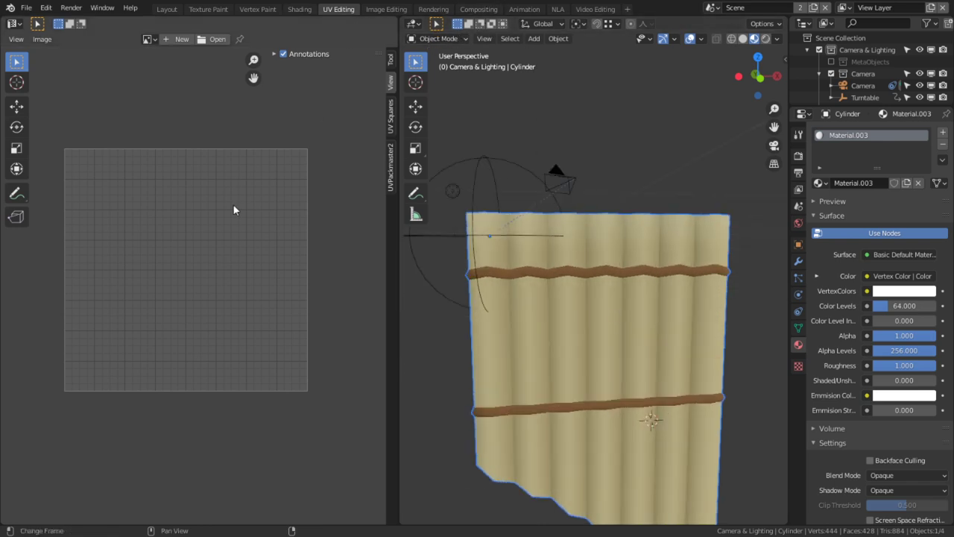
Step: Start a UV layout export from the pan flute's Edit Mode with the format set to Scalable Vector Graphic (.svg)
key("Tab")
scroll(233, 205, "up", 2)
key("ctrl+space")
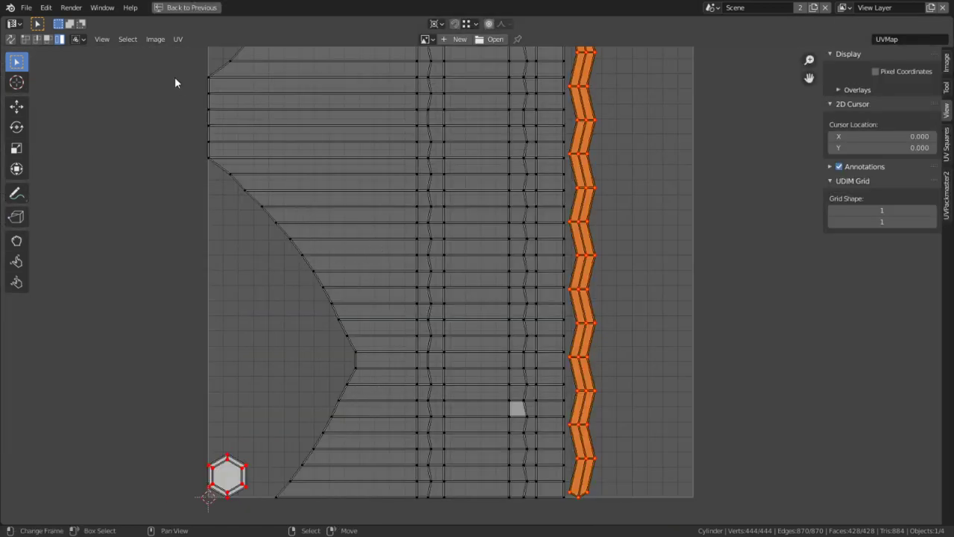
left_click(181, 40)
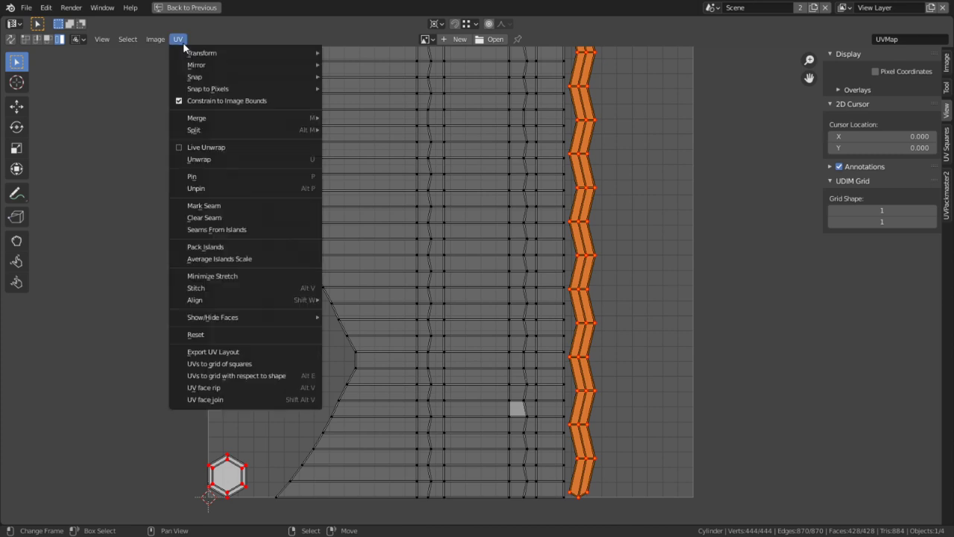
left_click(259, 350)
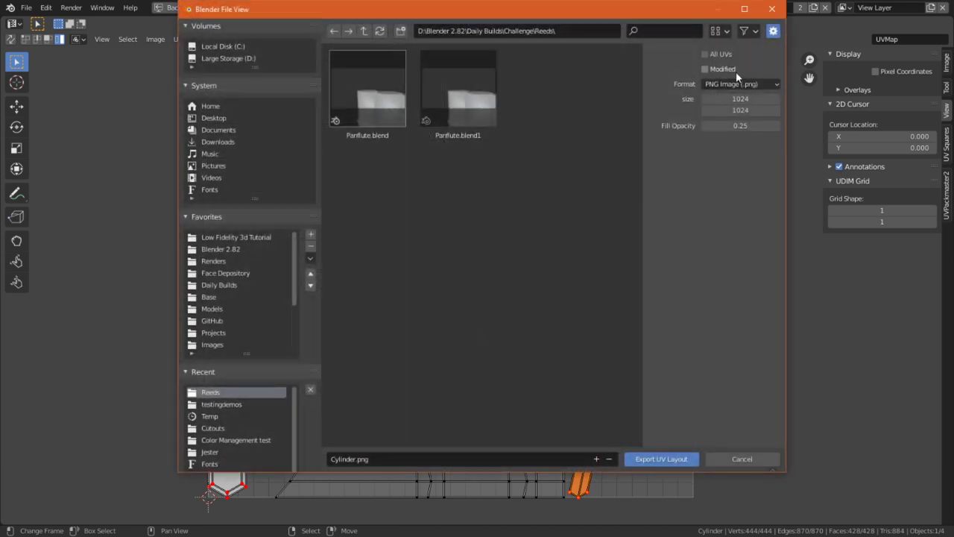
left_click(716, 87)
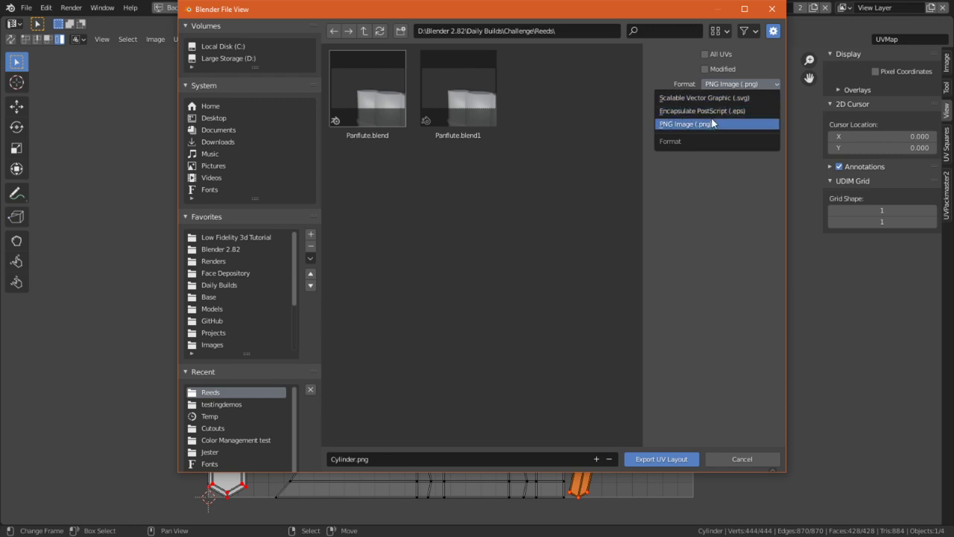
left_click(699, 100)
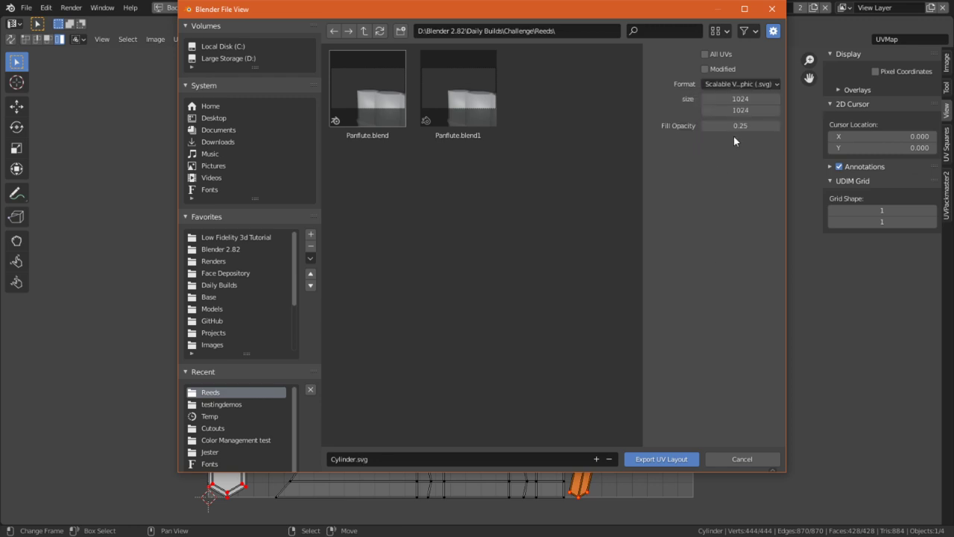
Step: Name the SVG file UV_Panflute and export the UV layout into the Reeds folder
left_click(363, 459)
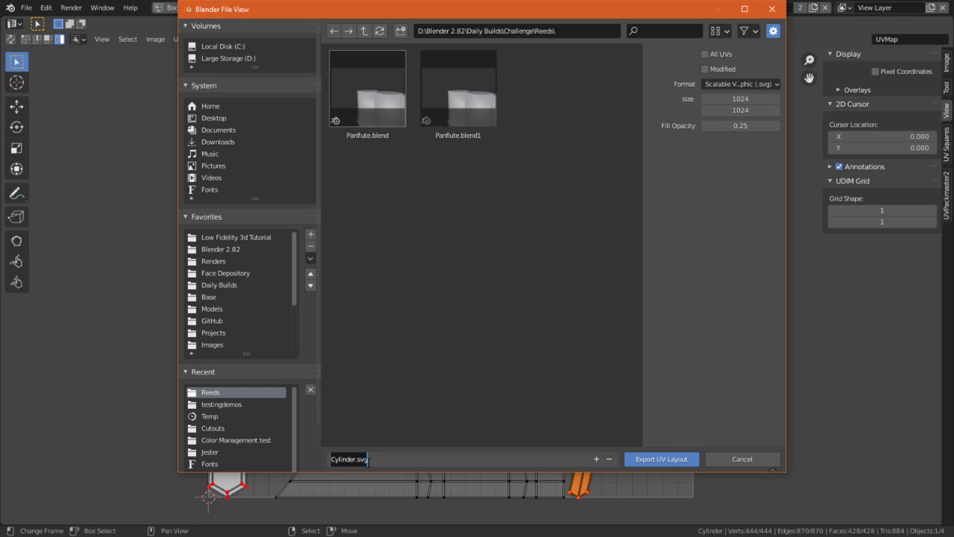
type("pANFL")
key("BackSpace")
type("Panflute")
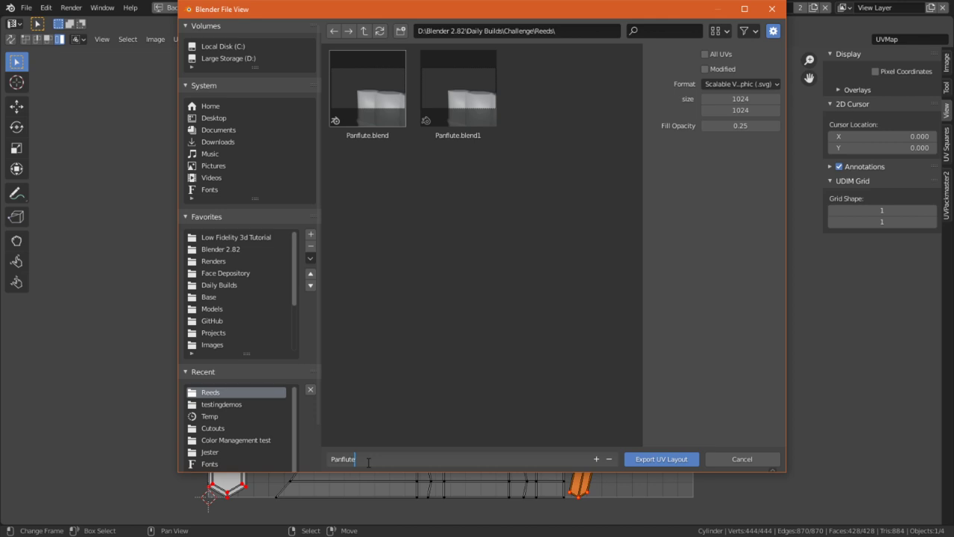
key("Home")
type("UV_")
key("Return")
left_click(662, 458)
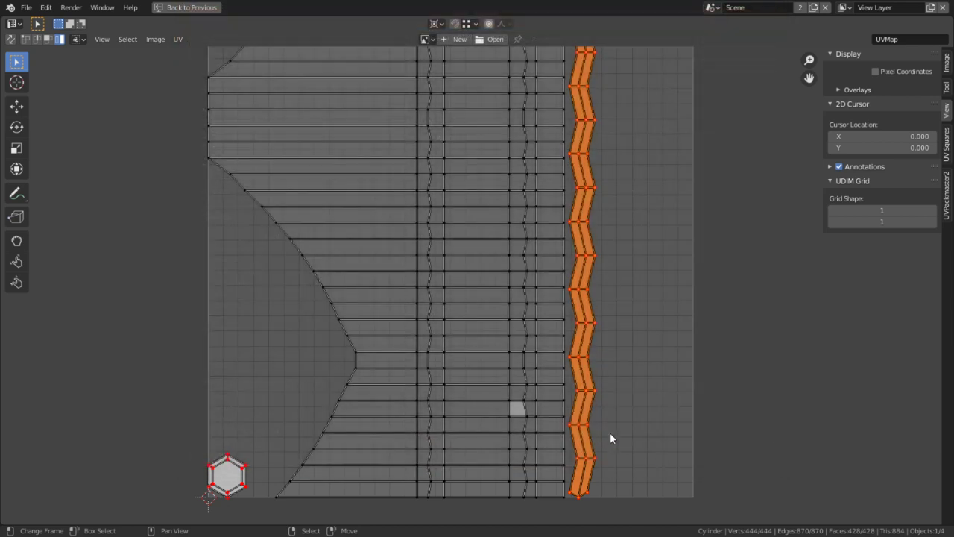
Step: Switch to GIMP and create a new image 128 px wide and 128 px high
key("alt+Tab")
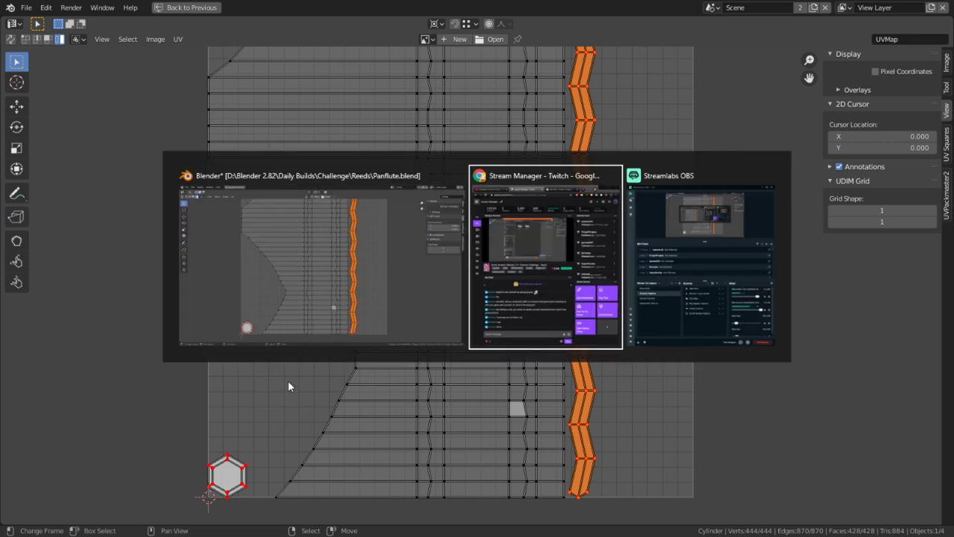
key("Escape")
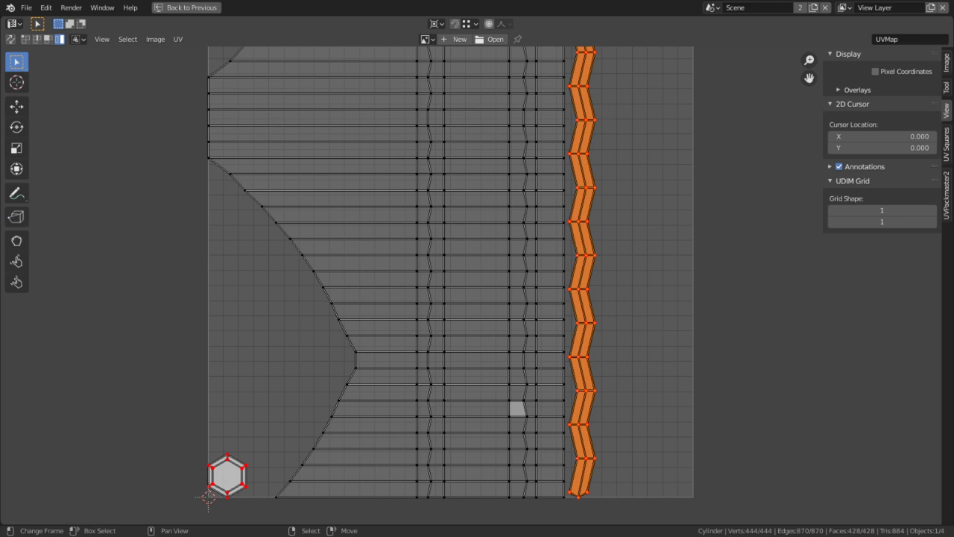
key("alt+Tab")
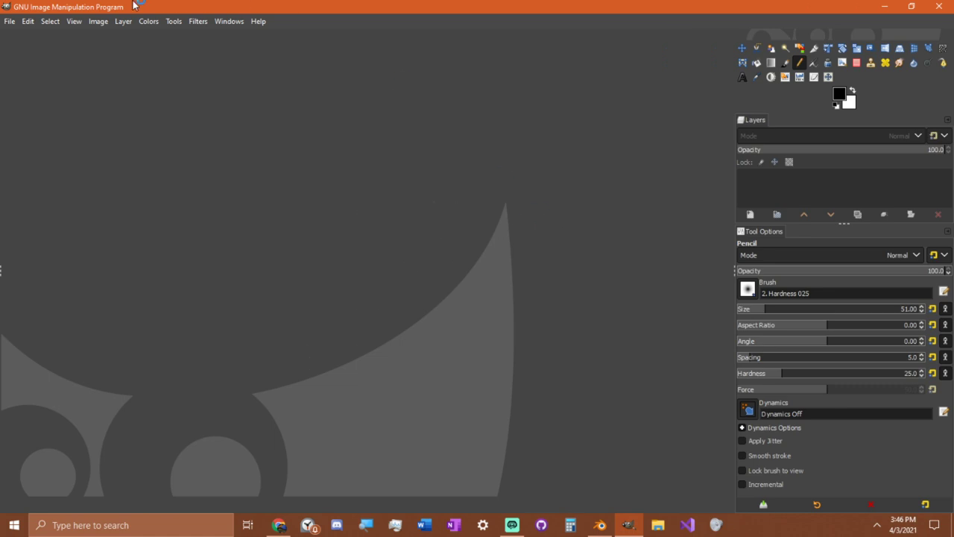
left_click(4, 22)
left_click(7, 25)
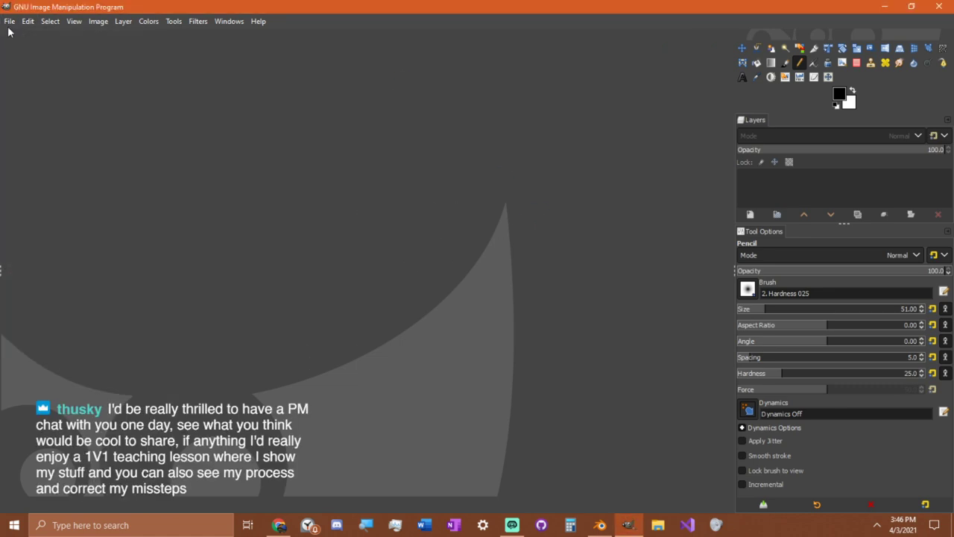
left_click(9, 26)
left_click(27, 37)
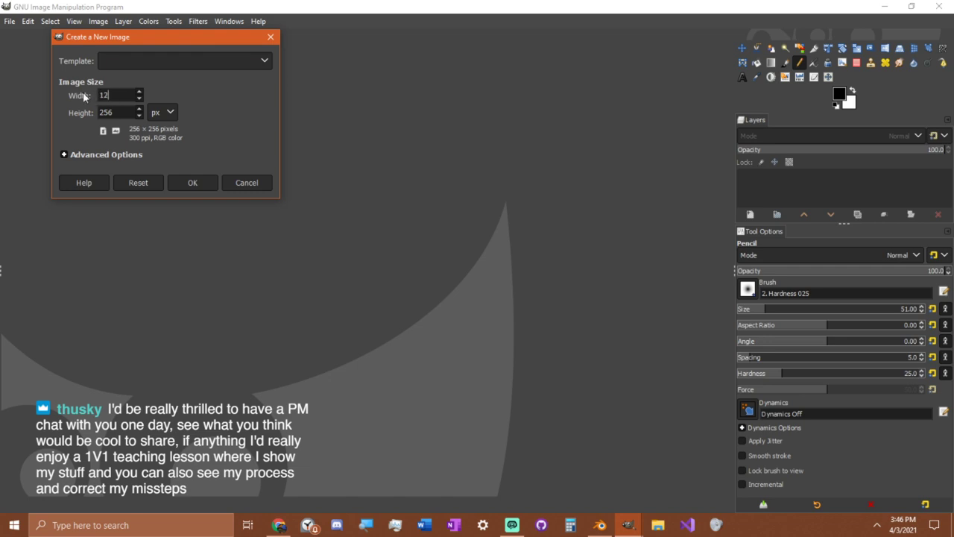
type("128")
key("Tab")
type("128")
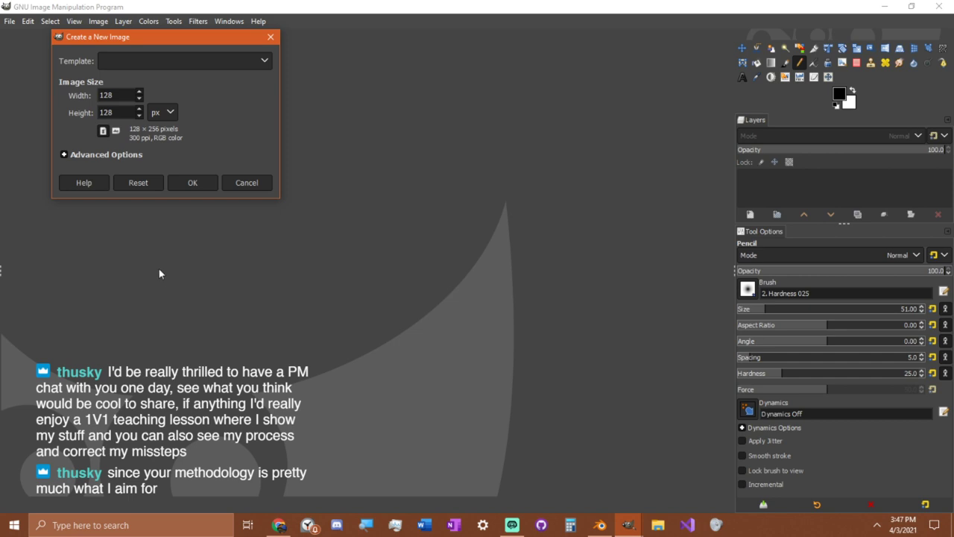
left_click(194, 182)
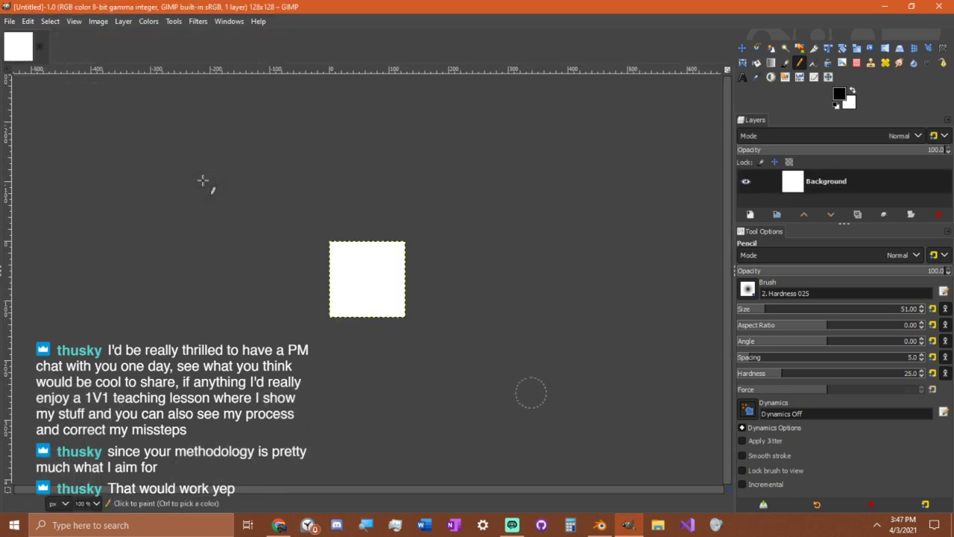
scroll(357, 298, "up", 2, "ctrl")
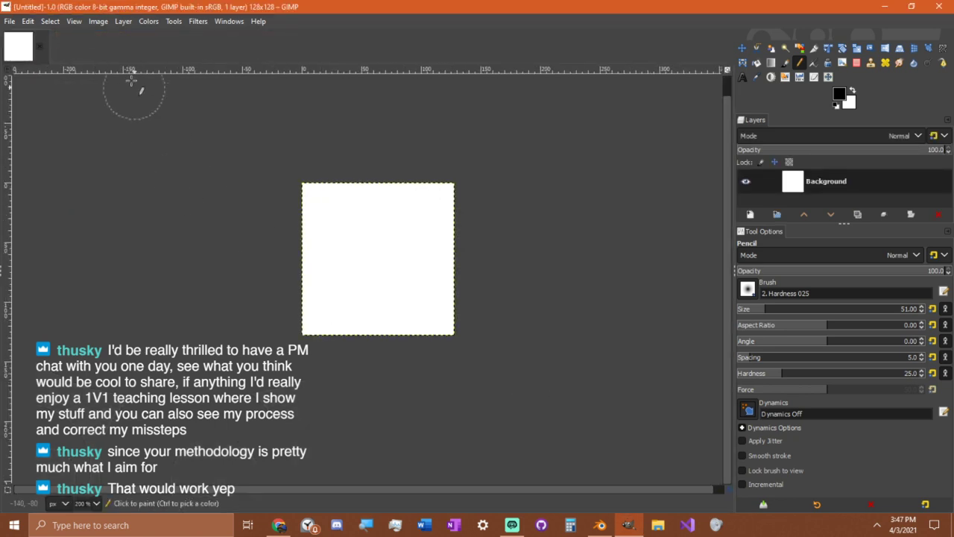
left_click(9, 21)
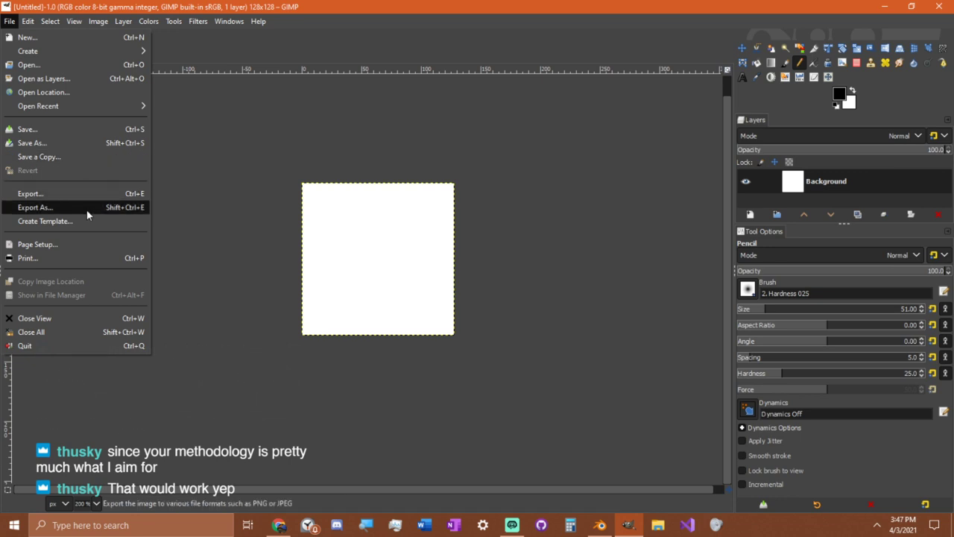
left_click(803, 131)
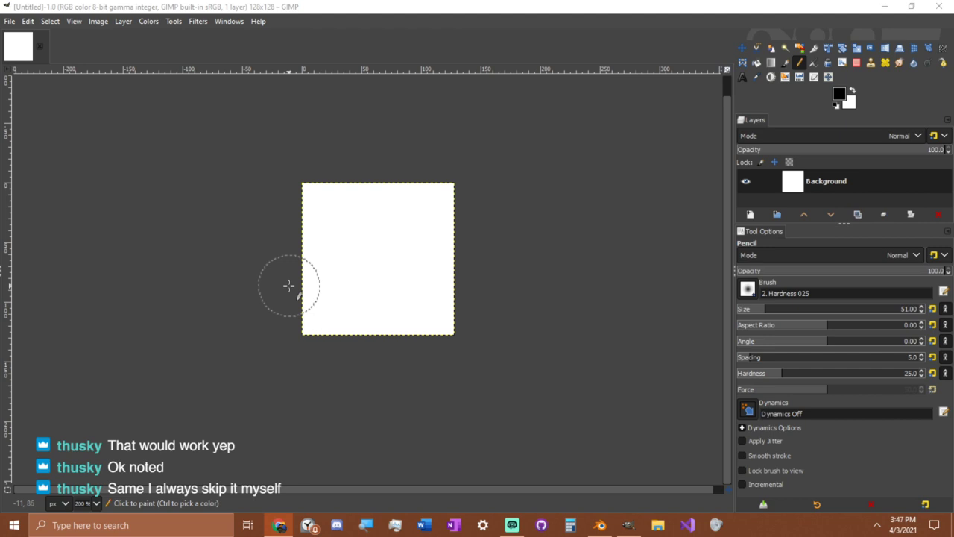
Step: Fill the whole Background layer with the black foreground color
scroll(292, 328, "up", 1, "ctrl")
middle_click_drag(485, 303, 411, 323)
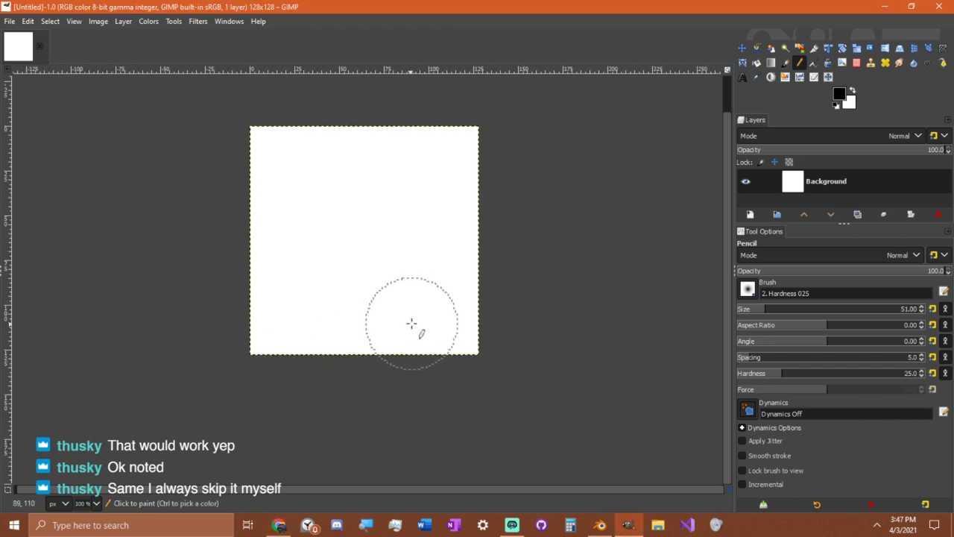
key("Delete")
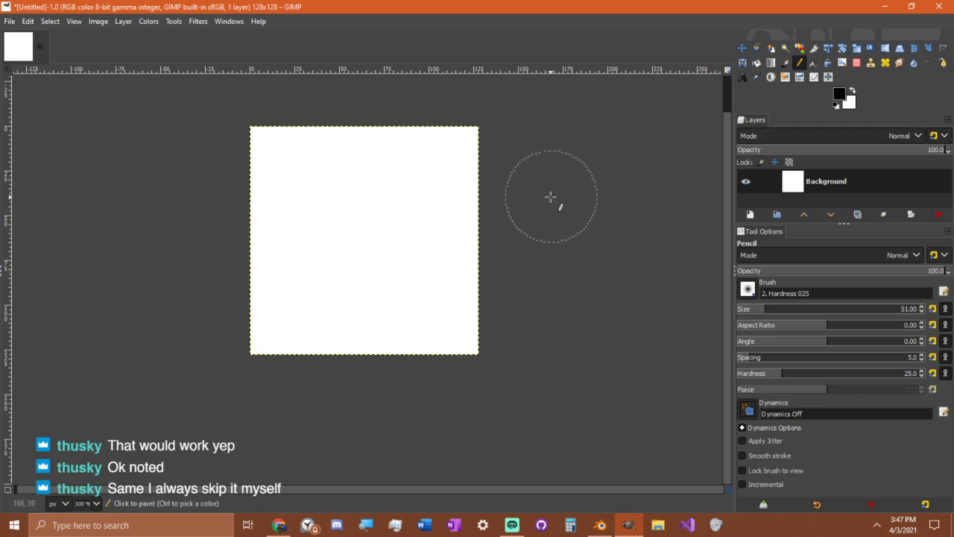
key("k")
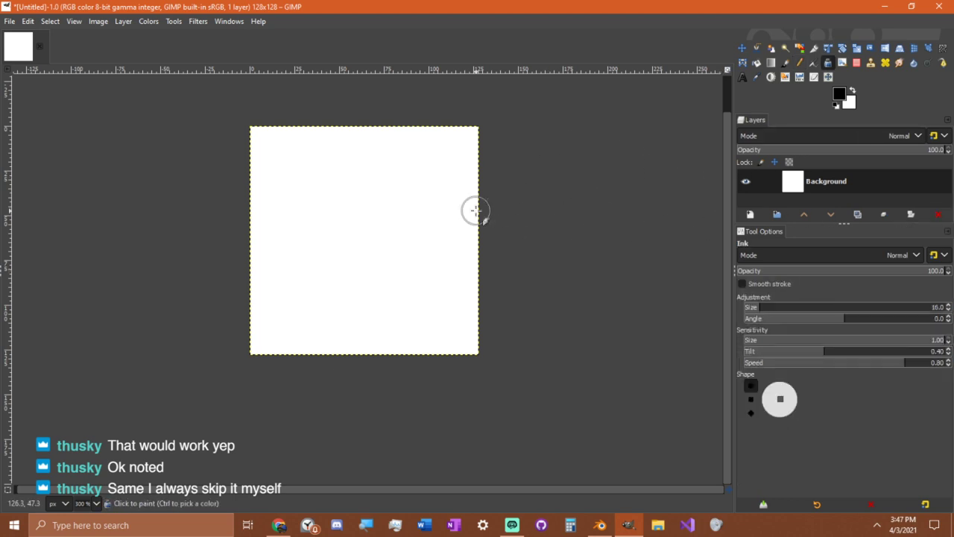
key("ctrl+comma")
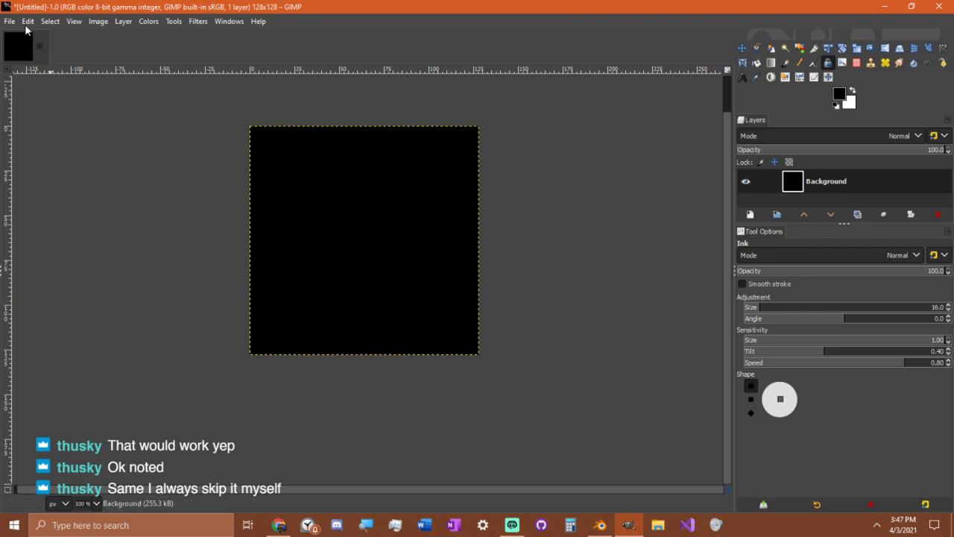
Step: Show the Paths dialog and start importing a path from an SVG file
left_click(240, 21)
mouse_move(253, 50)
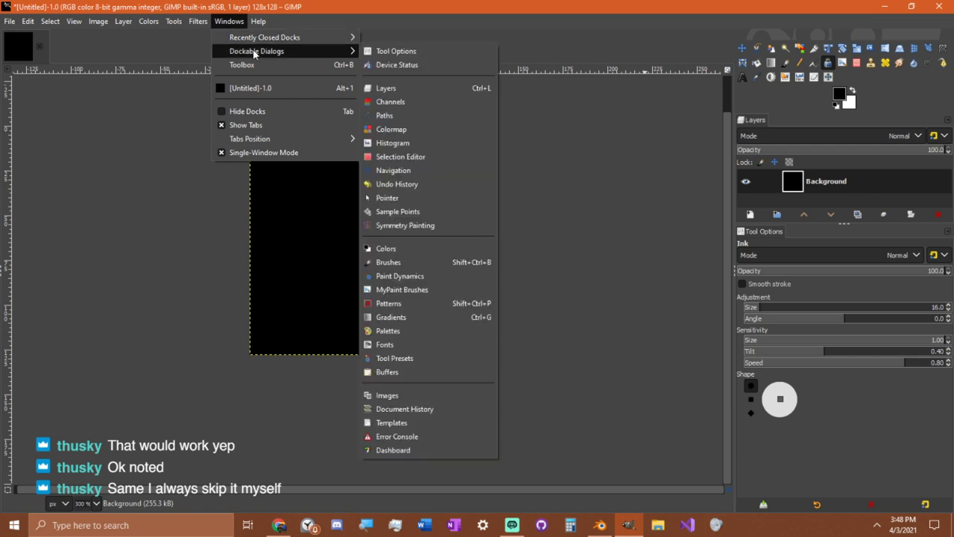
left_click(395, 115)
right_click(831, 173)
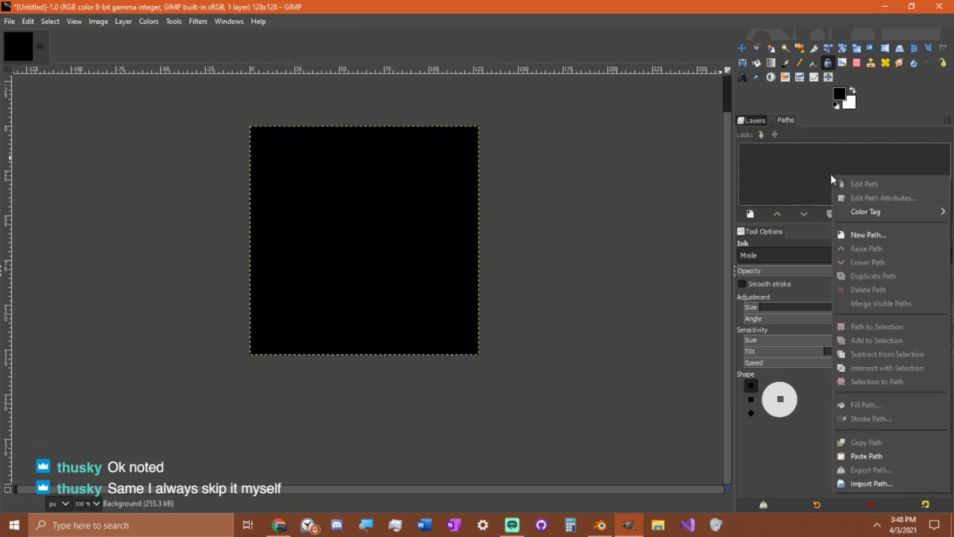
left_click(880, 484)
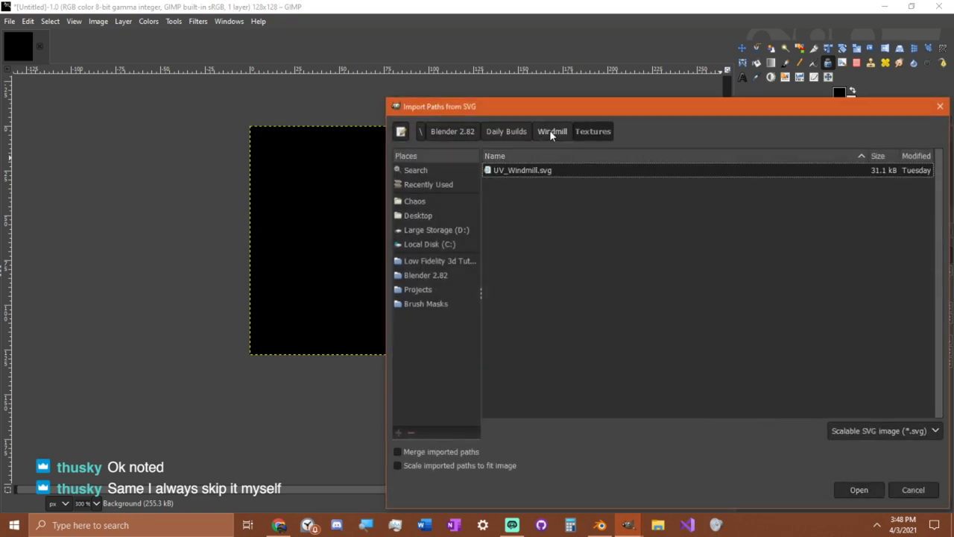
Step: Browse to the Reeds folder inside Daily Builds\Challenge and enable merging of the imported paths
left_click(524, 133)
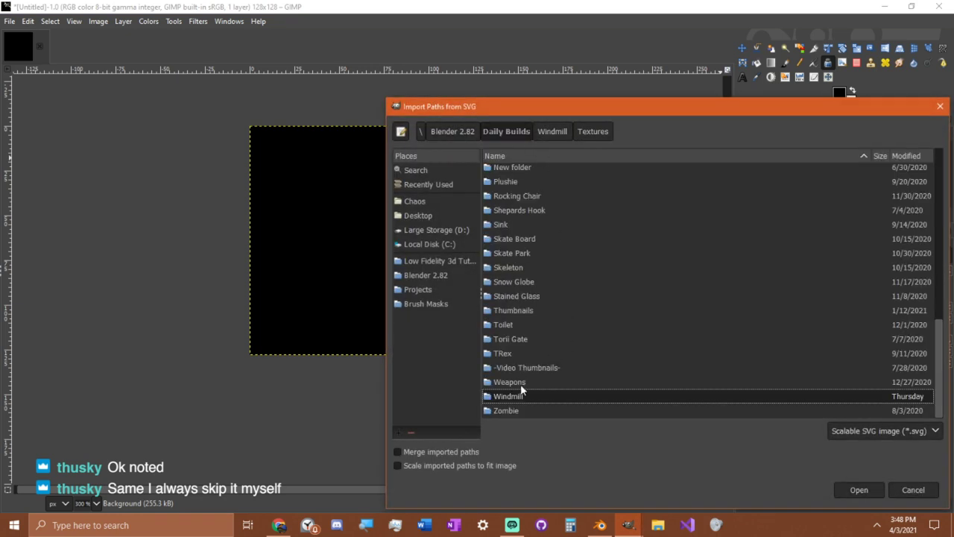
scroll(618, 217, "up", 5)
scroll(618, 217, "up", 5)
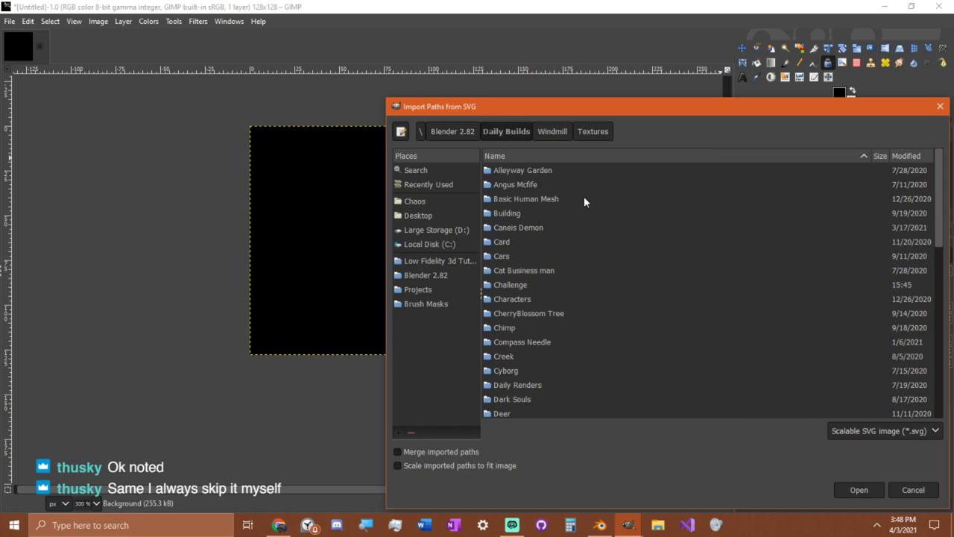
double_click(531, 283)
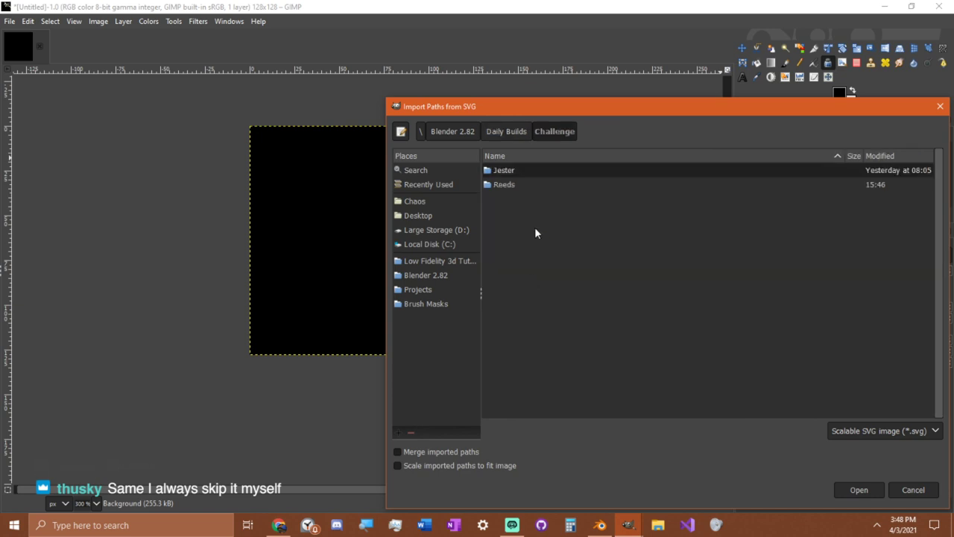
double_click(511, 186)
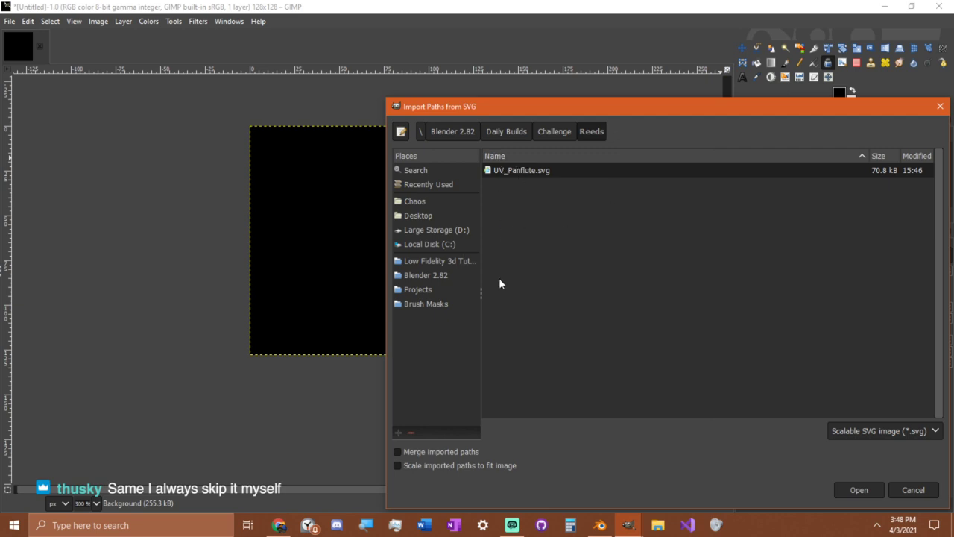
left_click(397, 451)
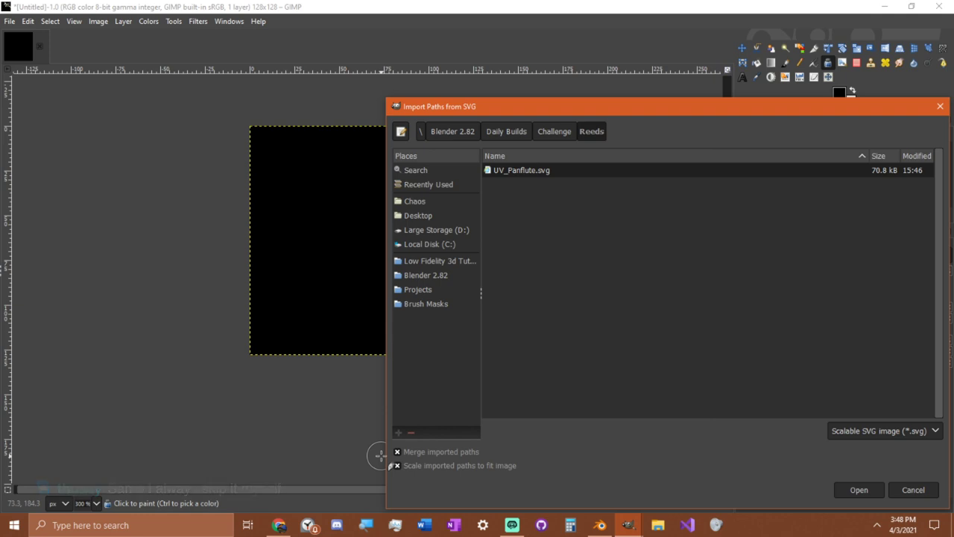
Step: Try importing UV_Panflute.svg without scaling it to the image, show the path on the canvas, and undo the import
left_click(395, 466)
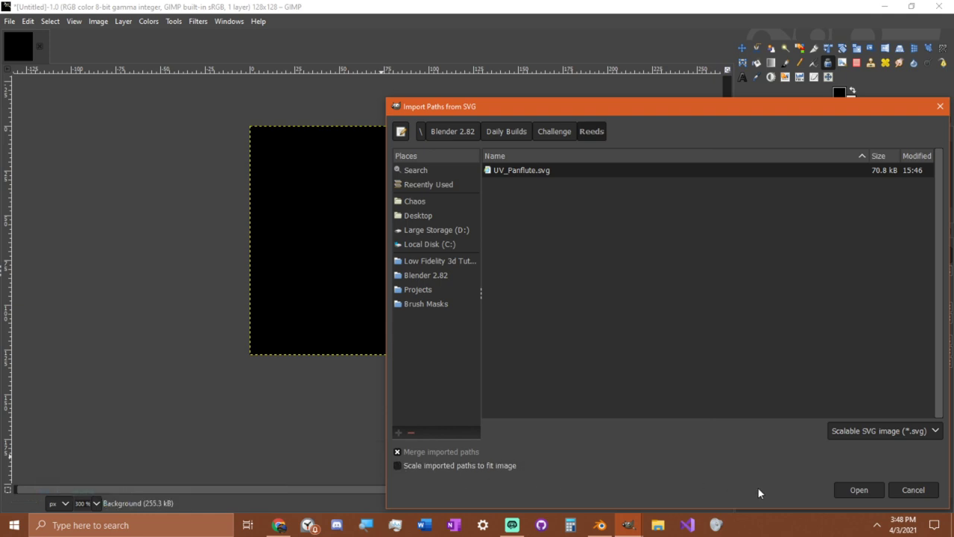
left_click(860, 492)
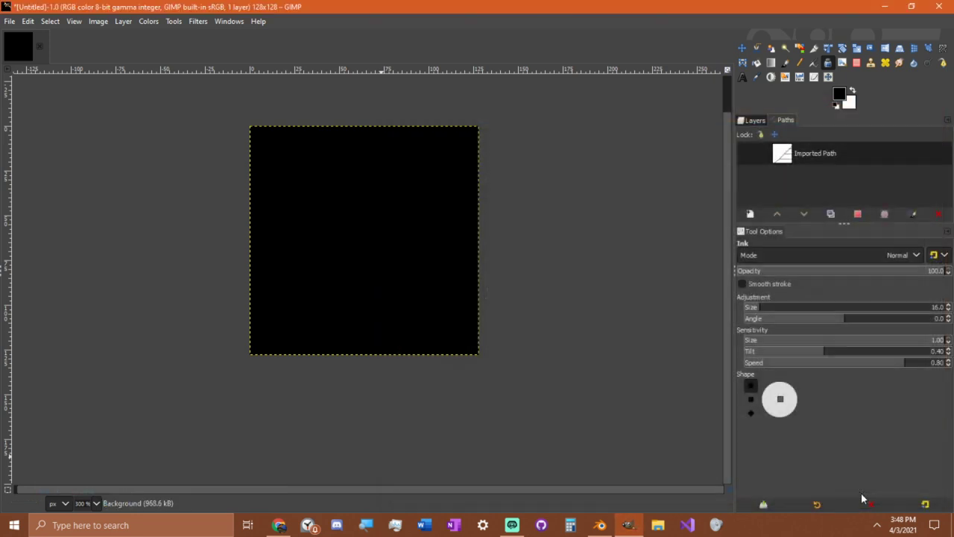
left_click(740, 155)
scroll(459, 268, "down", 7, "ctrl")
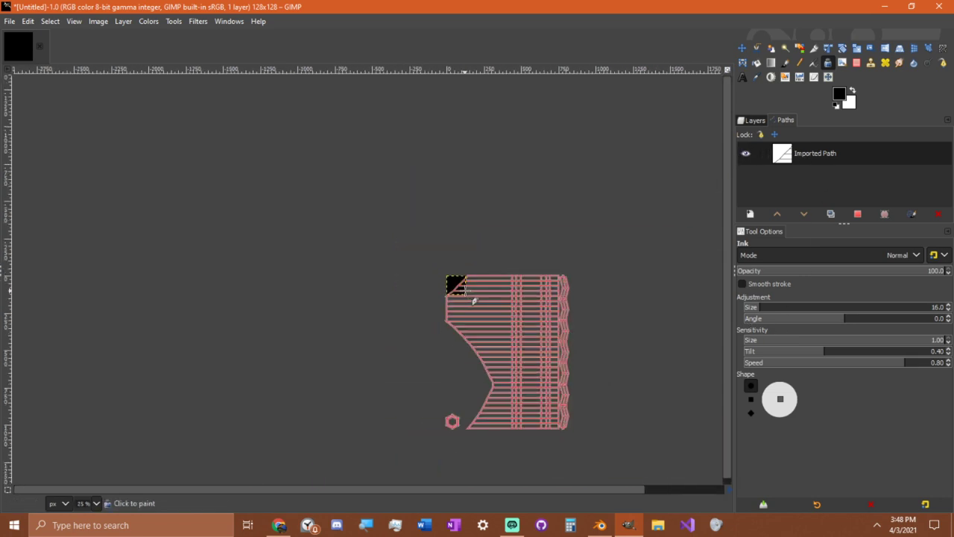
scroll(472, 299, "up", 3, "ctrl")
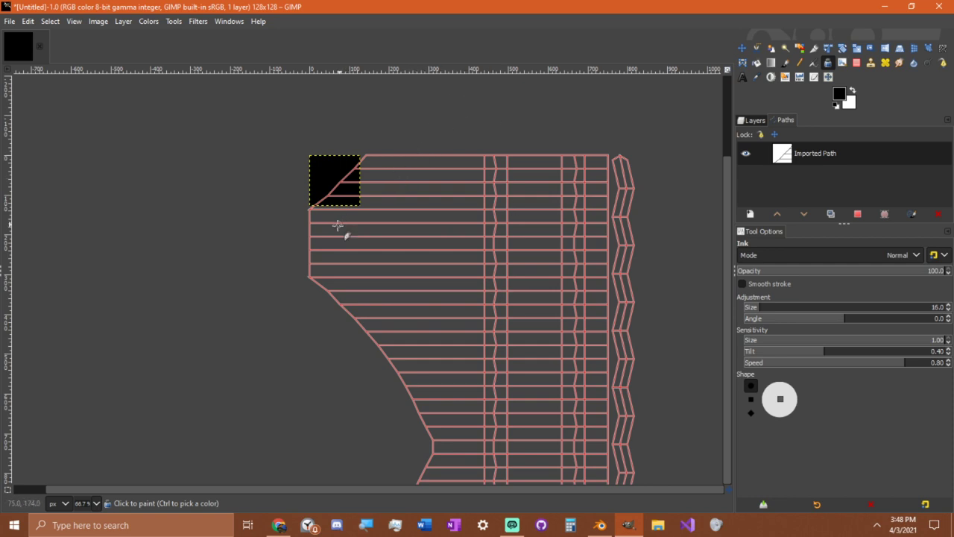
scroll(337, 226, "up", 3)
key("ctrl+z")
key("ctrl+z")
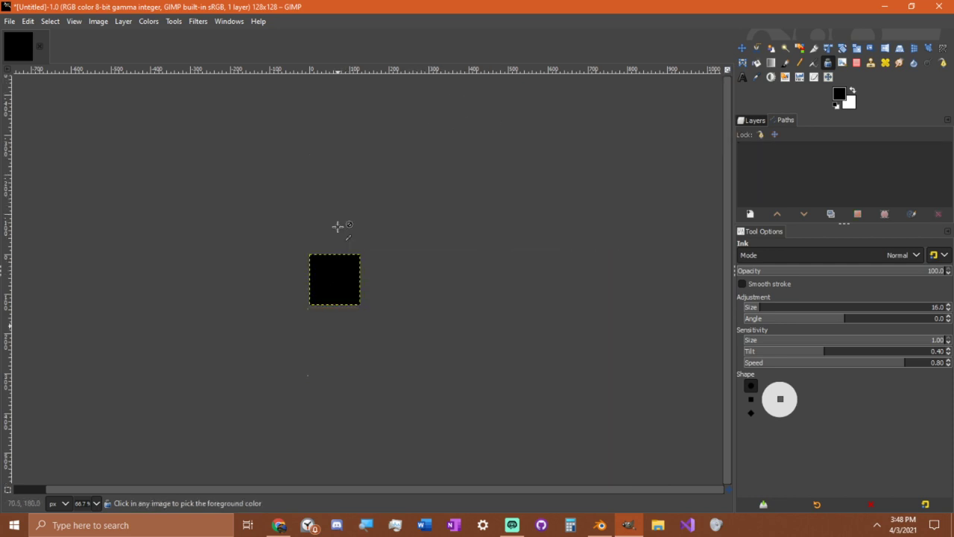
Step: Import UV_Panflute.svg with its paths merged and scaled to fit the image, and make the imported path visible
right_click(904, 163)
left_click(824, 471)
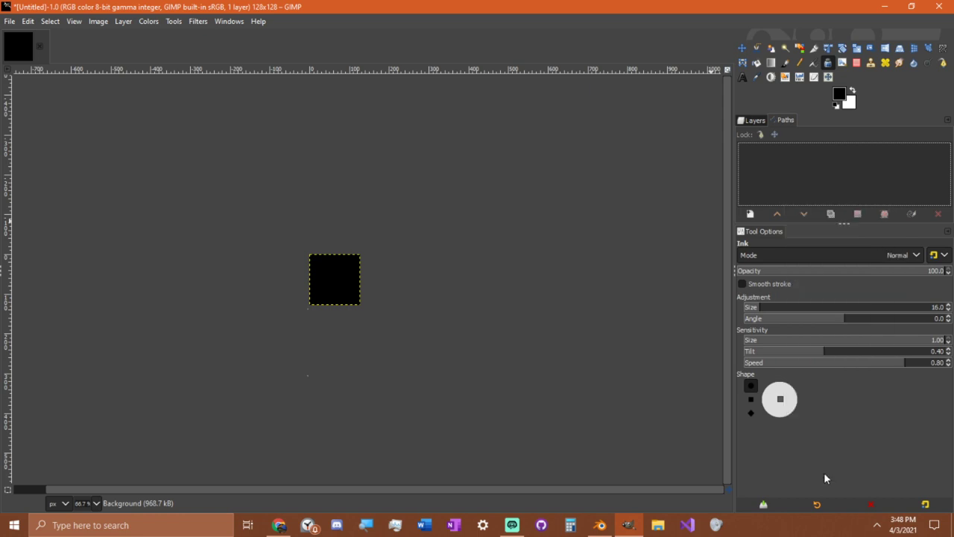
left_click(395, 468)
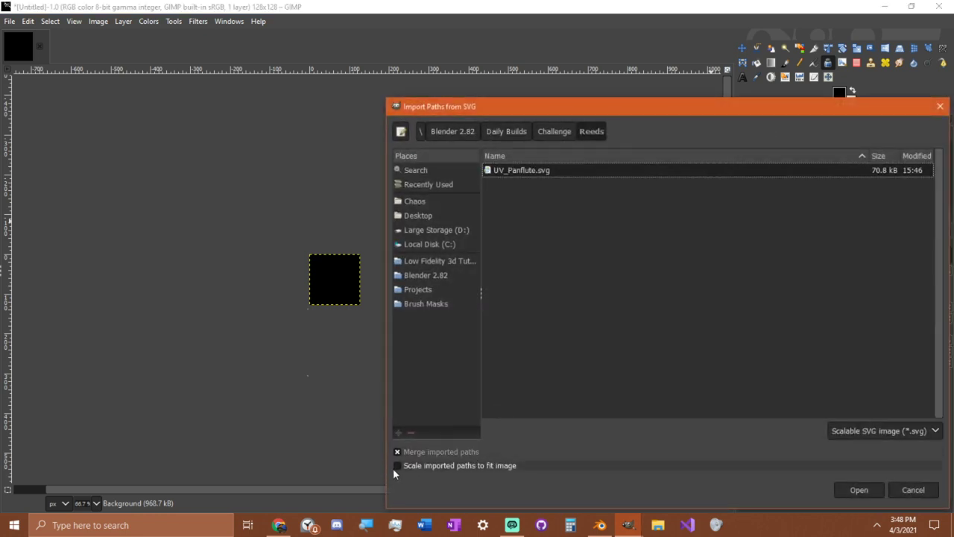
left_click(859, 489)
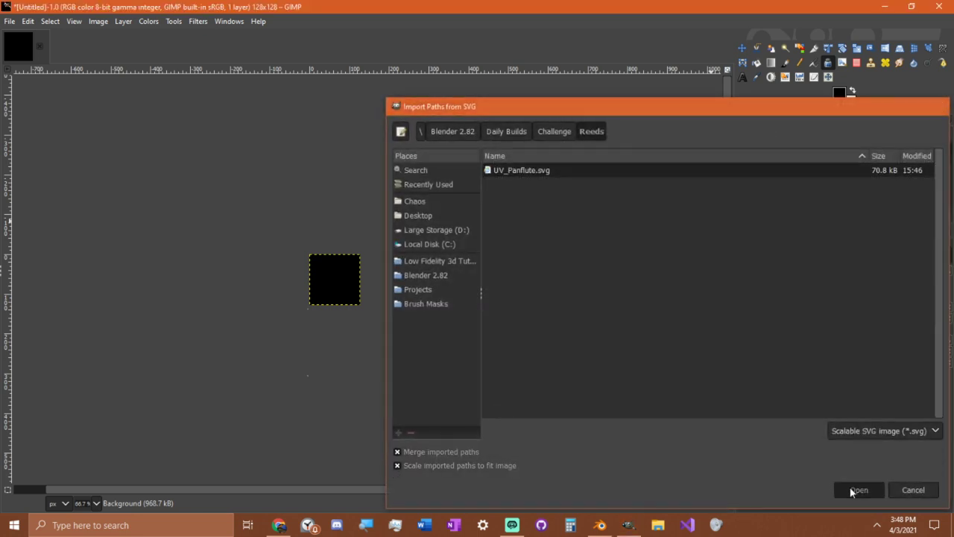
scroll(350, 345, "up", 2, "ctrl")
left_click(746, 153)
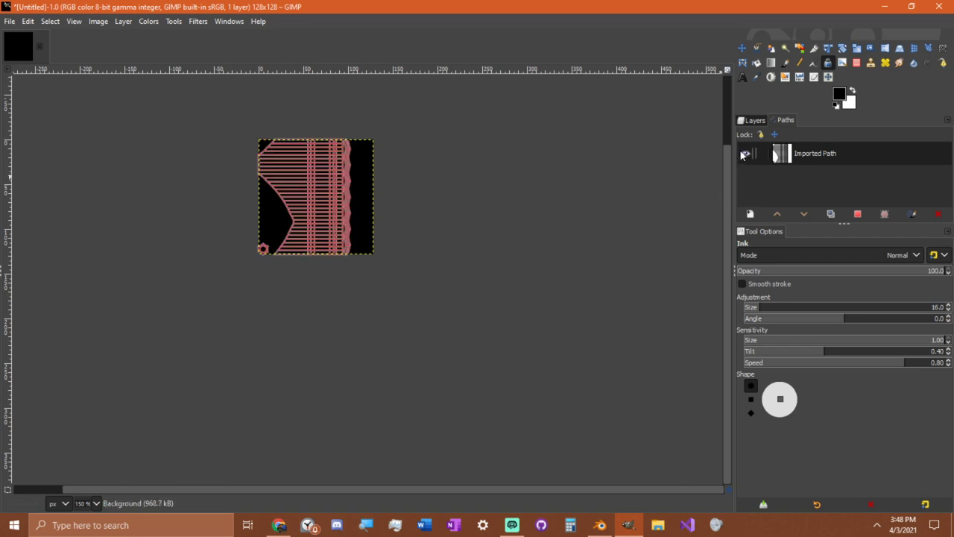
scroll(372, 216, "up", 5, "ctrl")
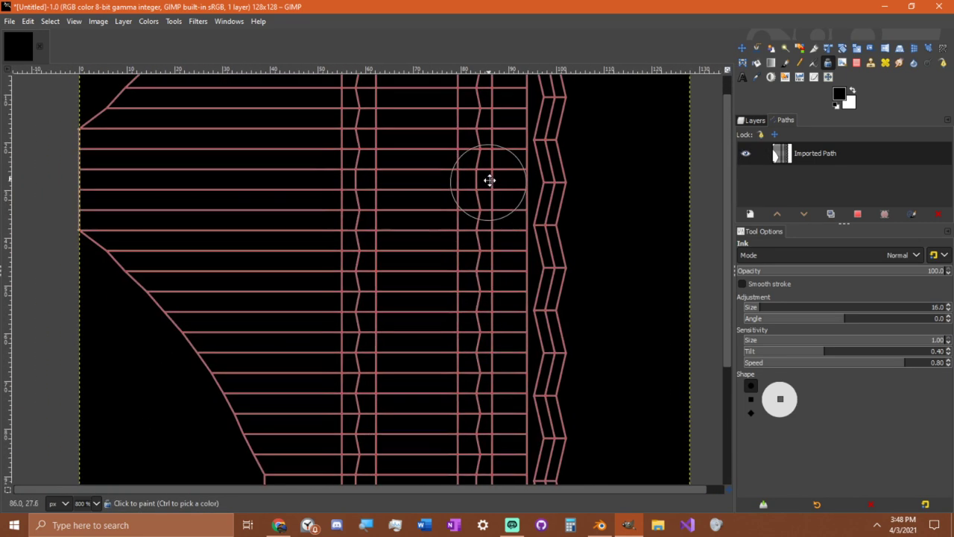
Step: Add TEX_Woodgrain.jpg from the Textures folder in Blender 2.82 to the image as a new layer
scroll(486, 177, "down", 1, "ctrl")
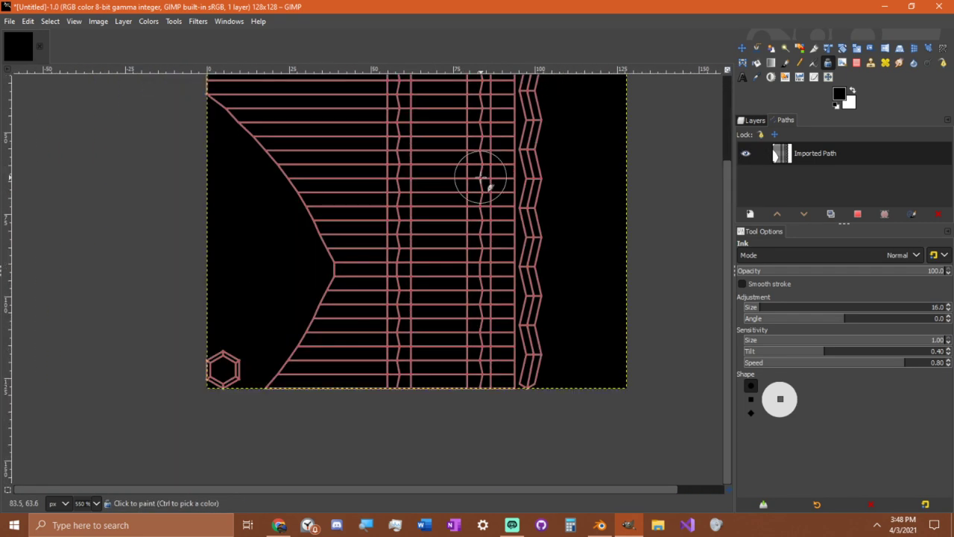
scroll(393, 281, "up", 3)
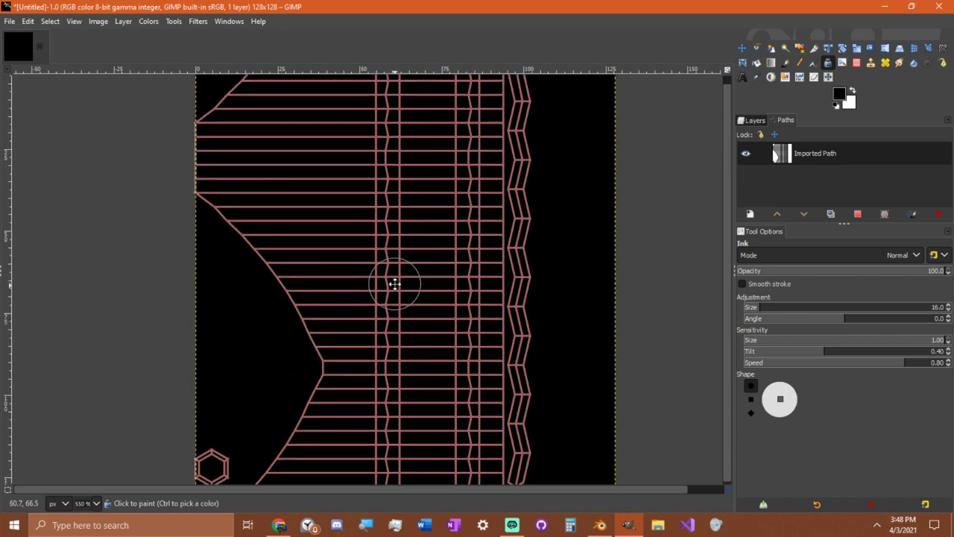
scroll(394, 277, "down", 1, "ctrl")
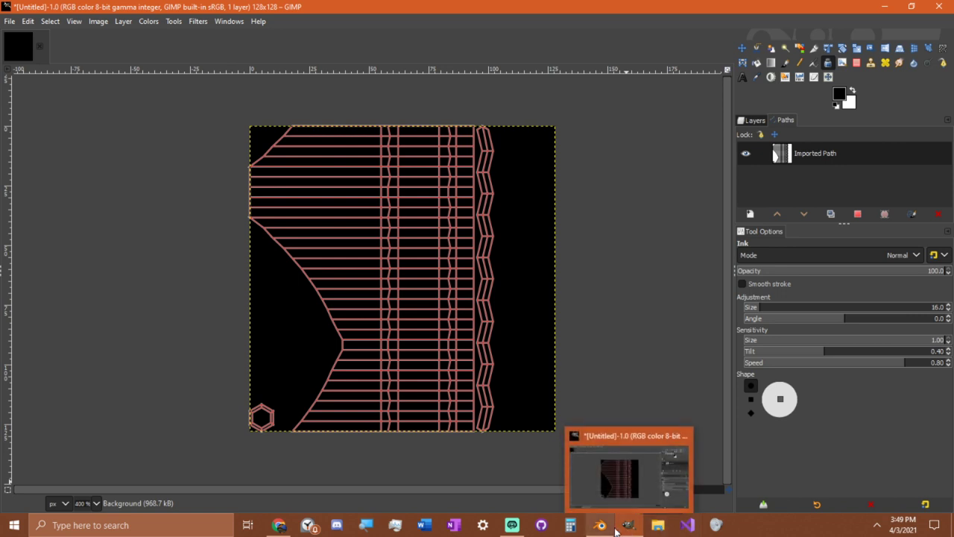
mouse_move(616, 530)
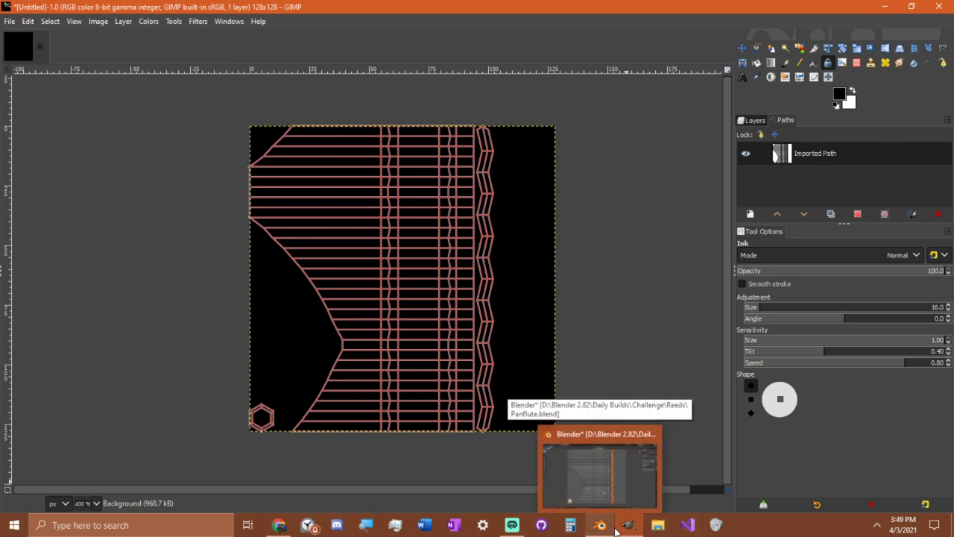
left_click(651, 528)
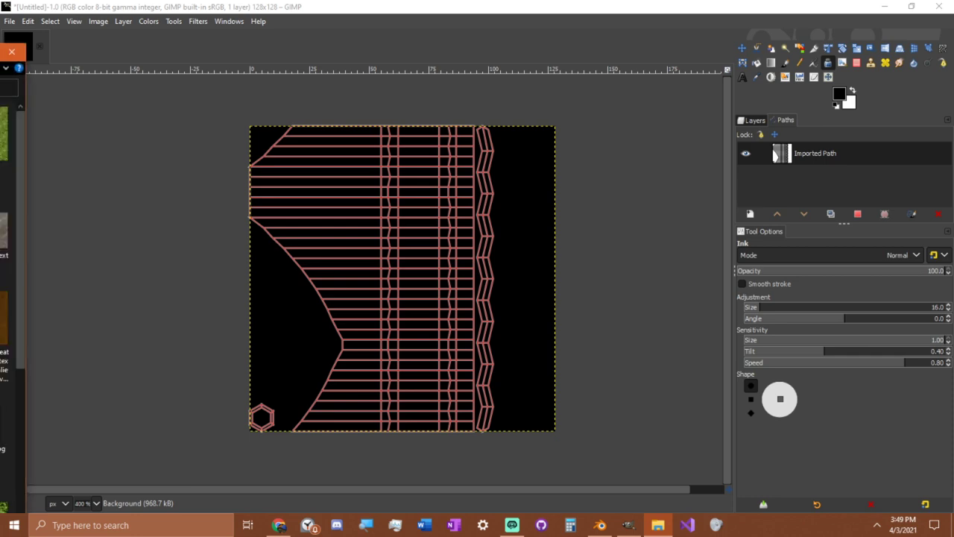
left_click_drag(0, 75, 443, 3)
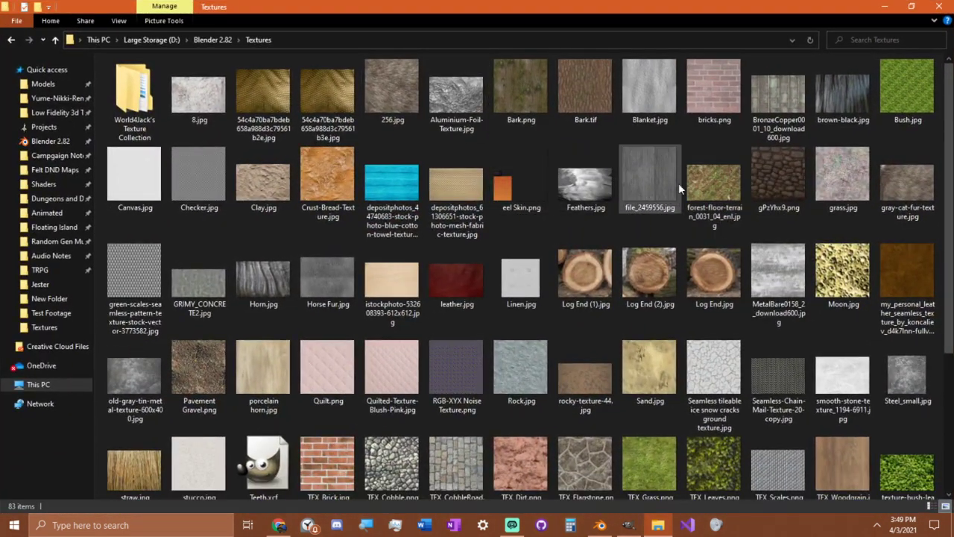
scroll(679, 183, "down", 3)
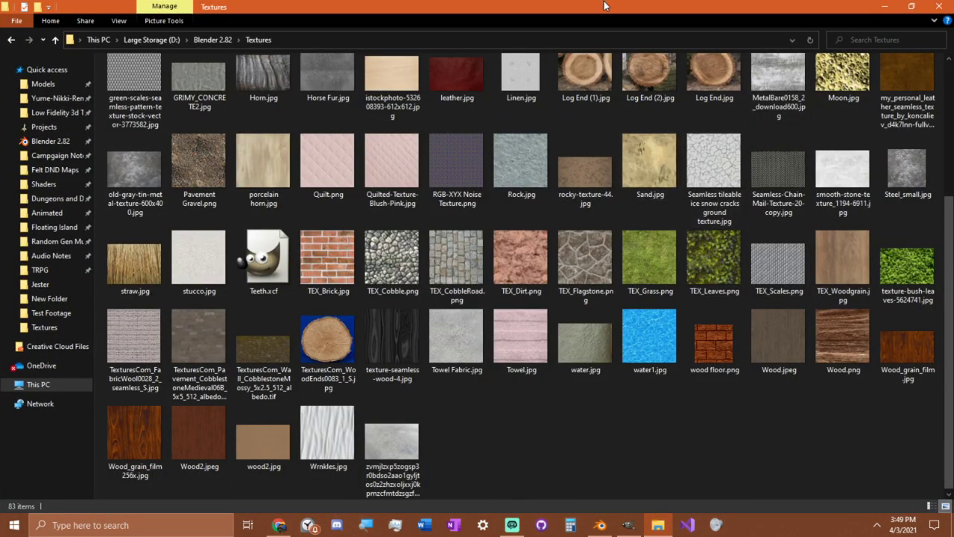
left_click_drag(582, 13, 0, 84)
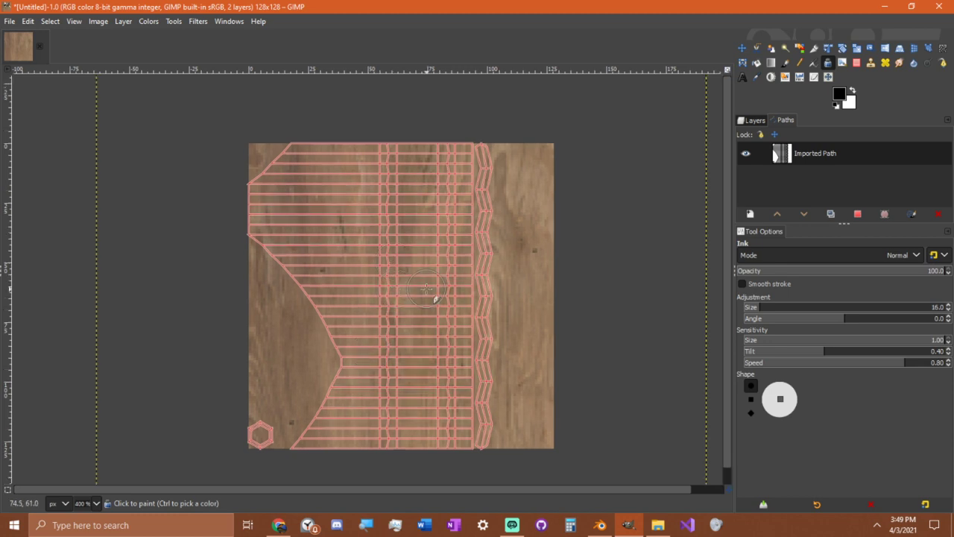
Step: Scale the woodgrain layer to 128 × 128 px with interpolation set to None
key("slash")
type("sca")
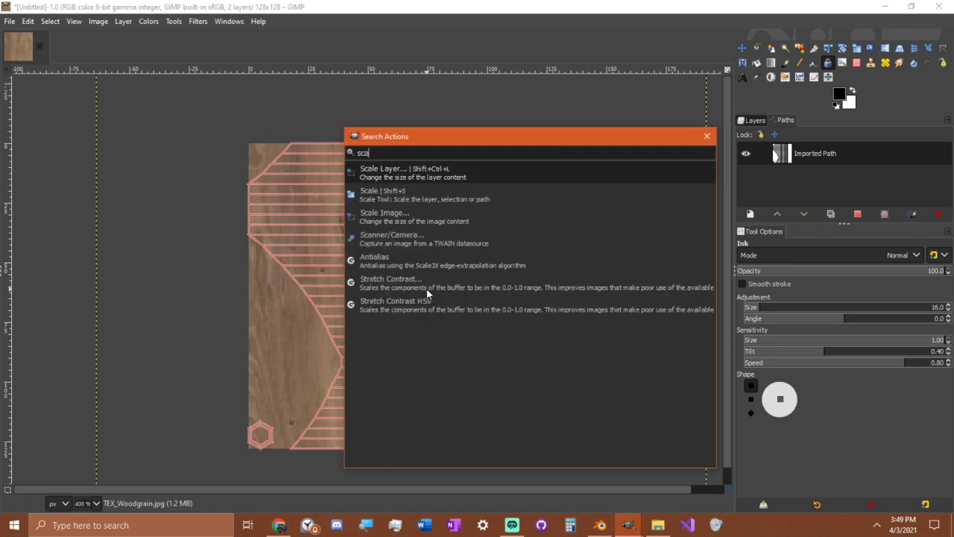
key("Down")
key("Down")
key("Up")
key("Up")
key("Return")
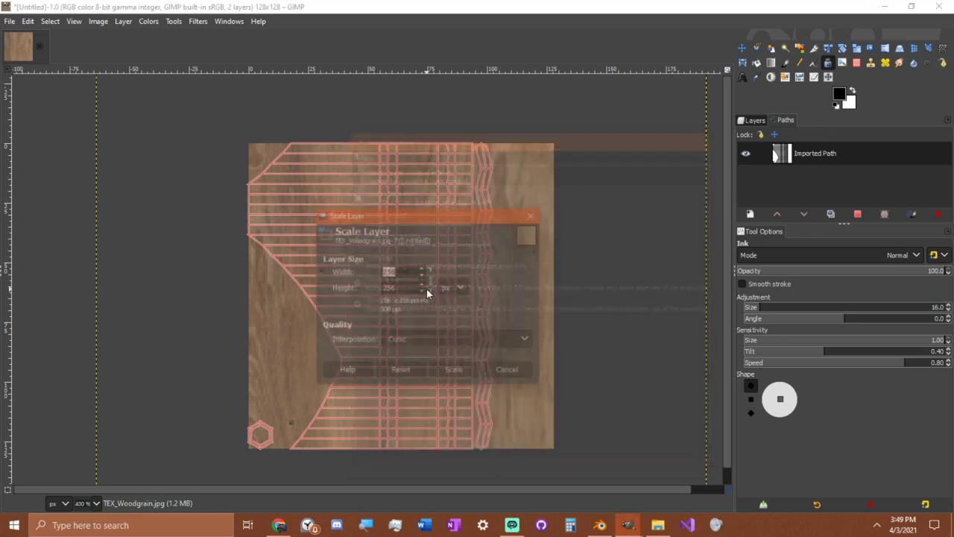
type("128")
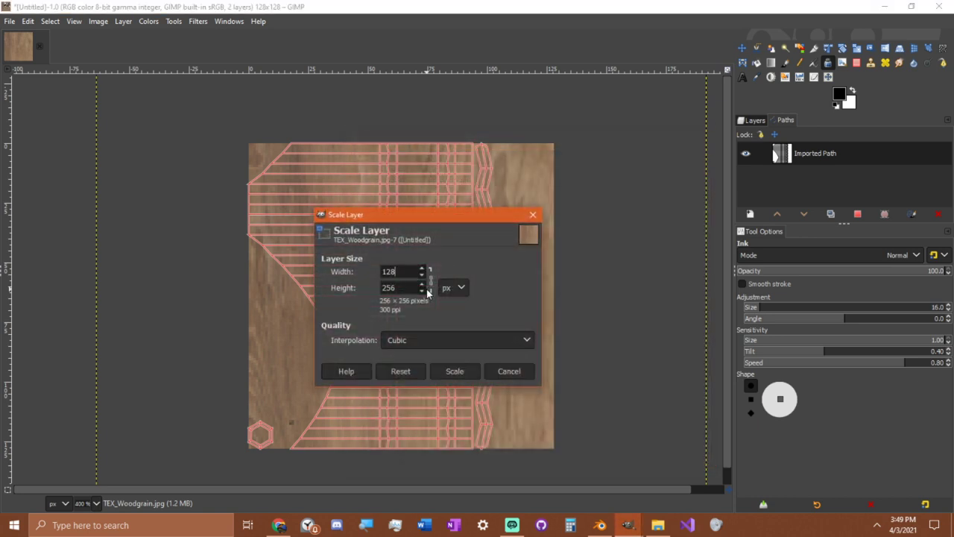
left_click(436, 344)
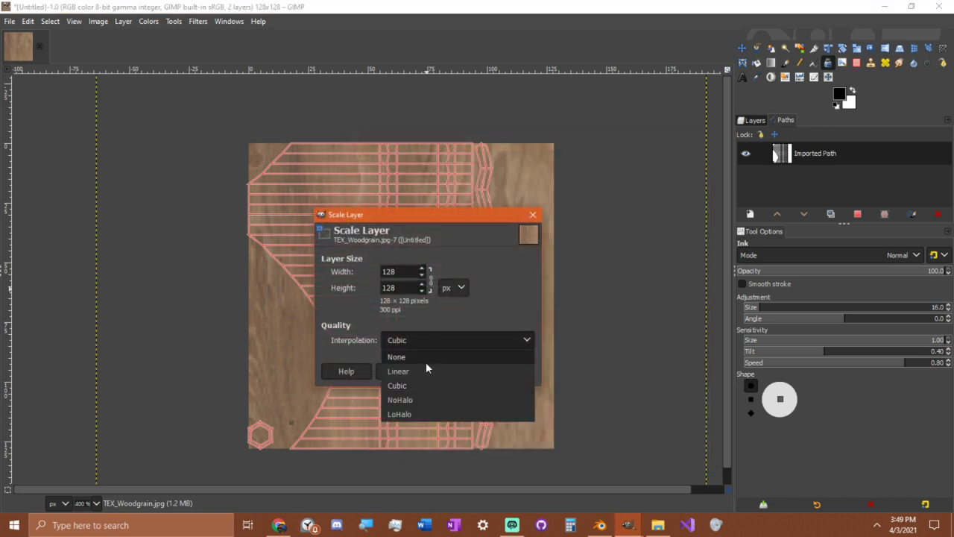
left_click(426, 358)
left_click(470, 371)
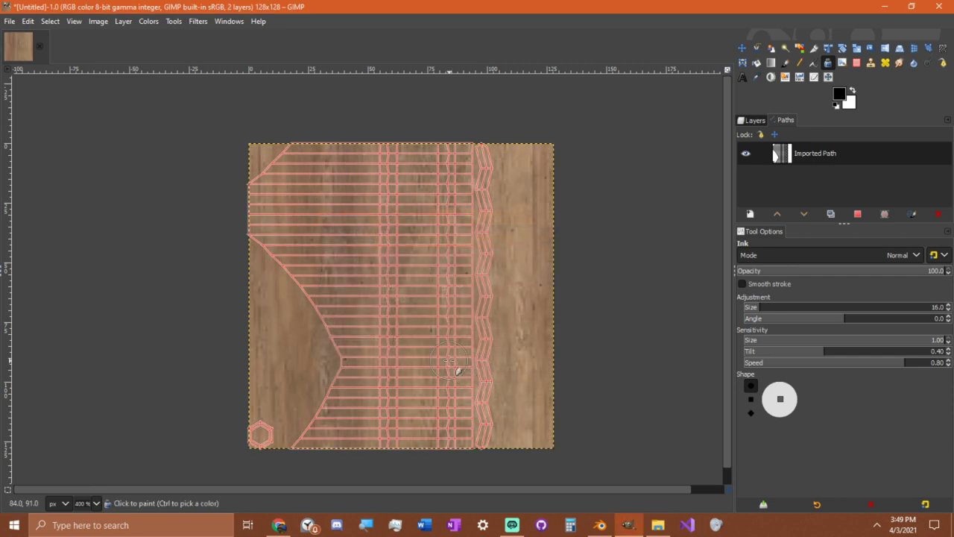
Step: Rotate the woodgrain layer 90° counter-clockwise
key("slash")
type("r")
key("BackSpace")
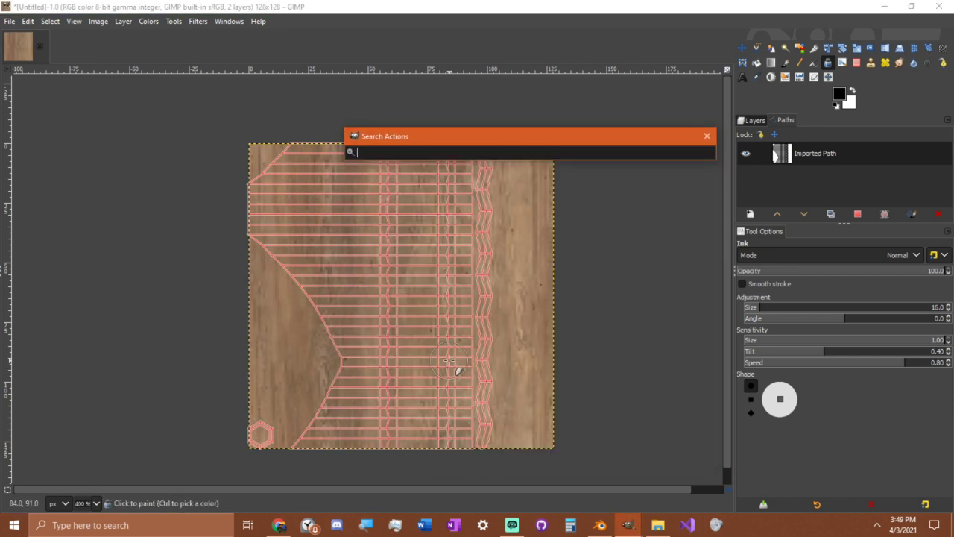
type("ro")
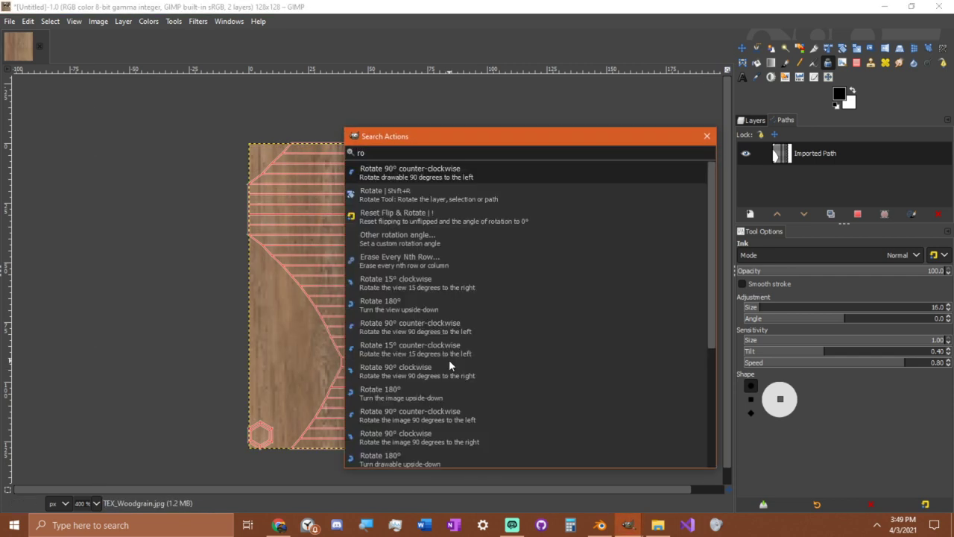
key("Return")
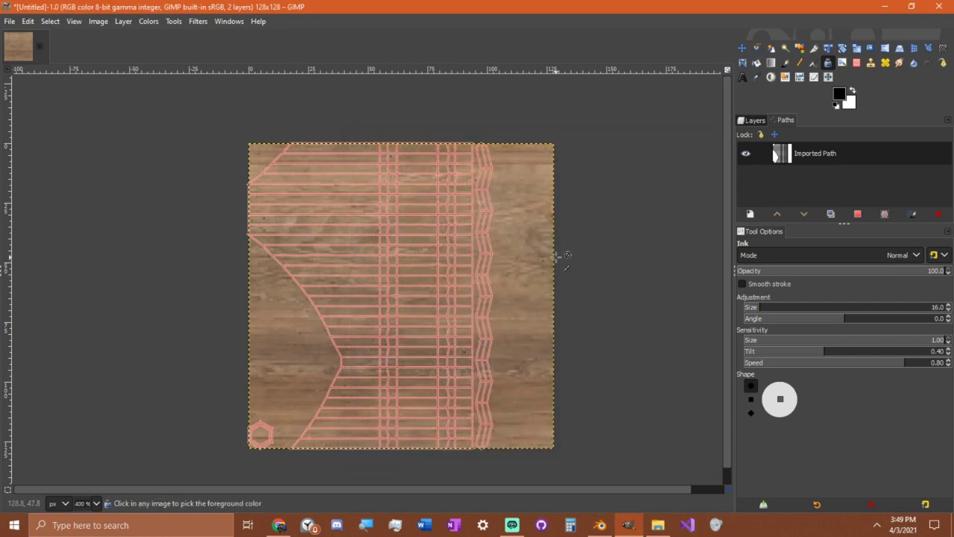
Step: Try a Paintbrush dab at size 1 on the edge of the hexagon in the texture's lower-left corner, and undo it
scroll(558, 256, "up", 2, "ctrl")
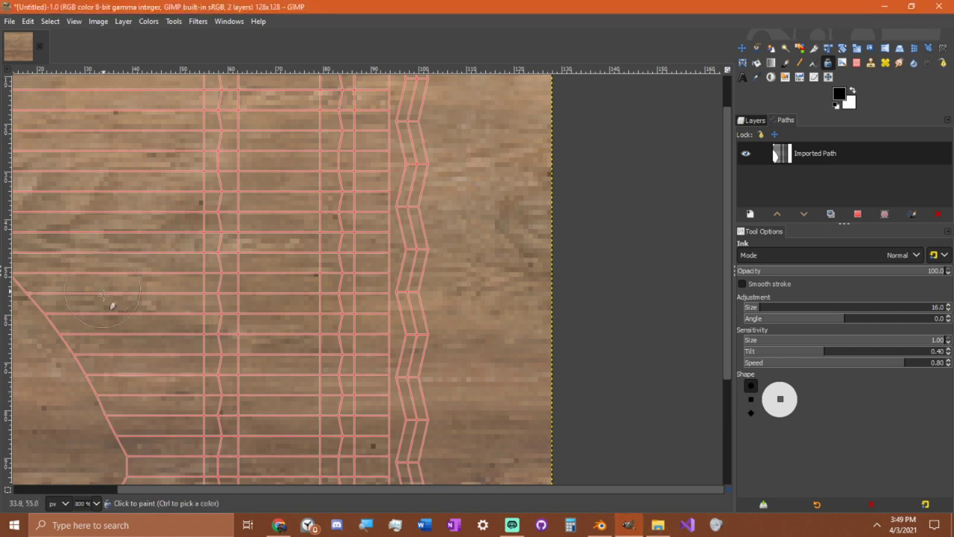
middle_click_drag(392, 379, 663, 150)
scroll(246, 383, "up", 5, "ctrl")
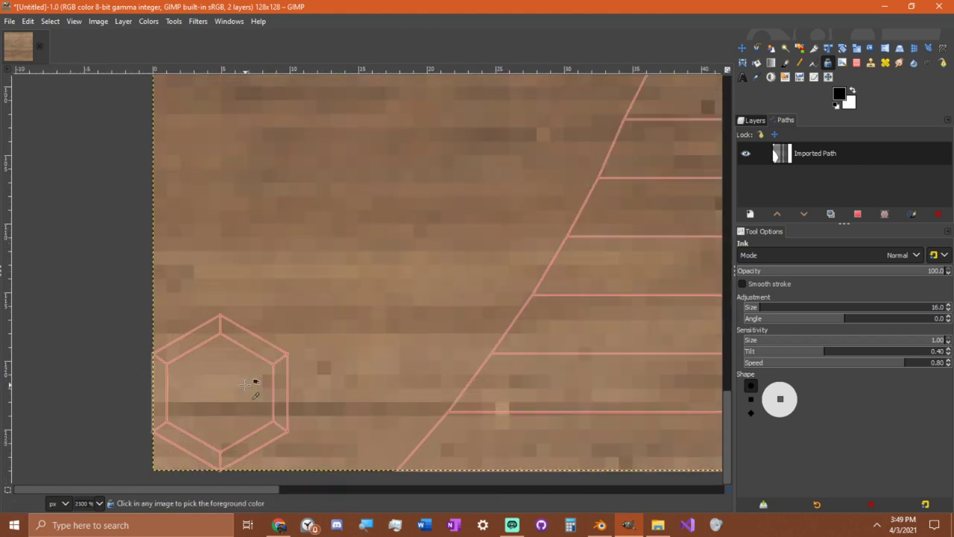
key("s")
key("p")
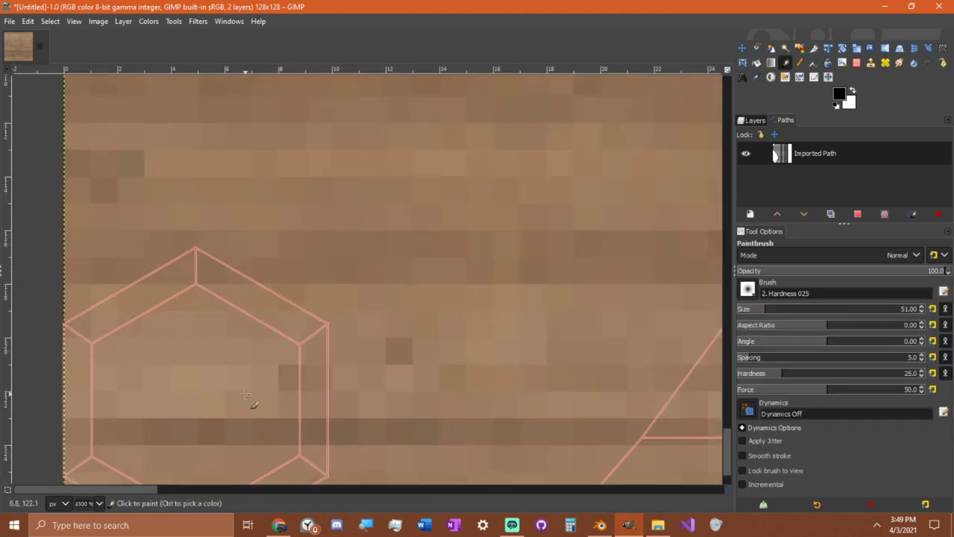
left_click_drag(759, 312, 738, 310)
left_click(319, 349)
key("ctrl+z")
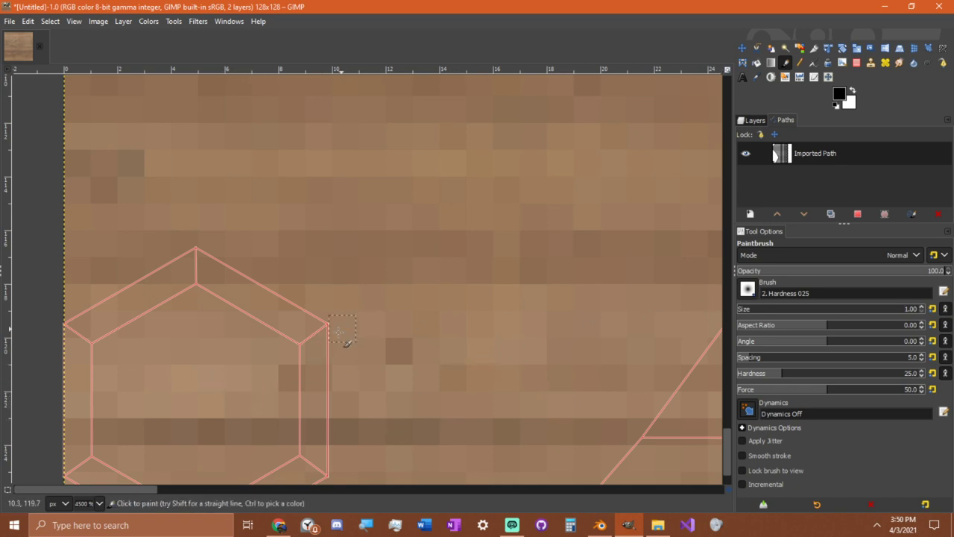
Step: Set the Paintbrush size to 8
key("bracketright")
key("bracketright")
key("bracketright")
key("bracketright")
key("bracketright")
key("bracketright")
key("bracketright")
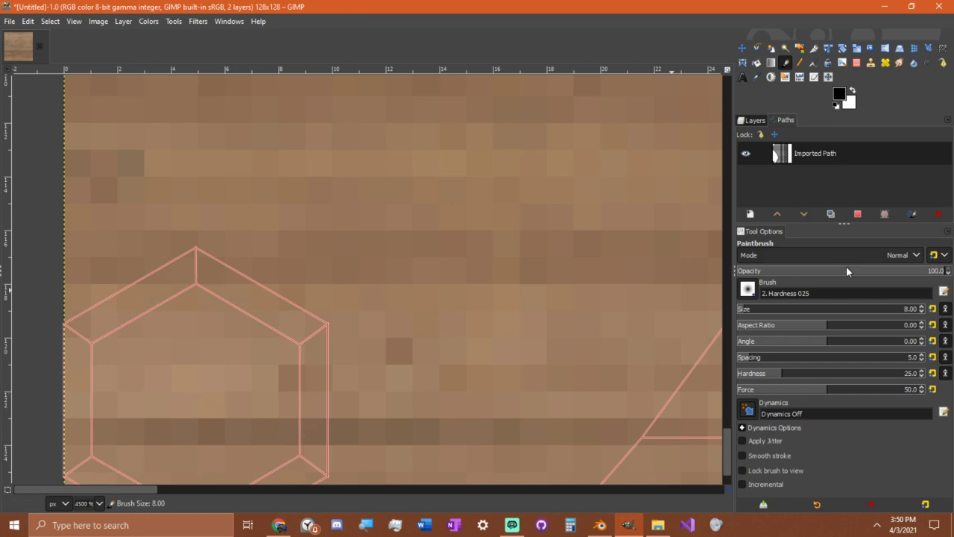
Step: Try darkening the inside of the hexagon with white paint in Subtract mode, and undo the stroke
left_click(879, 255)
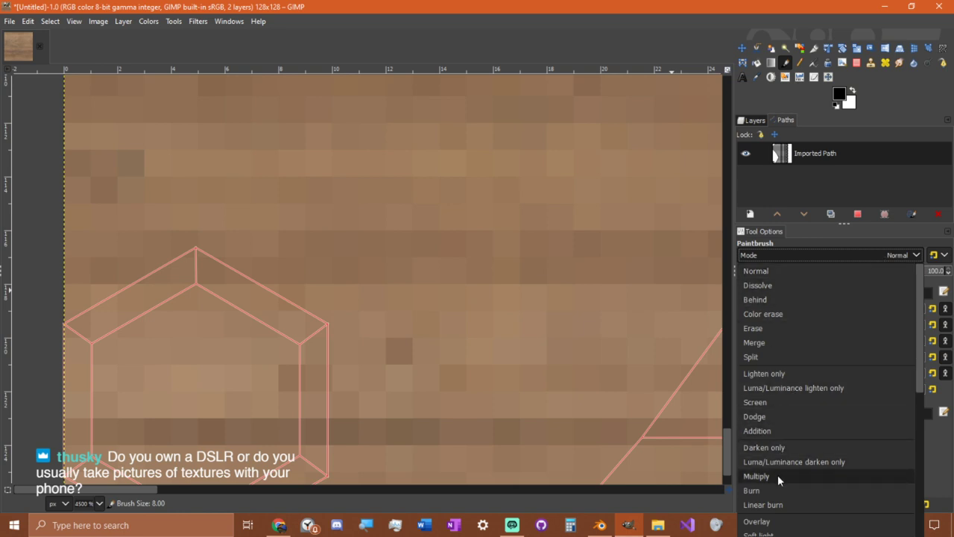
scroll(791, 328, "down", 3)
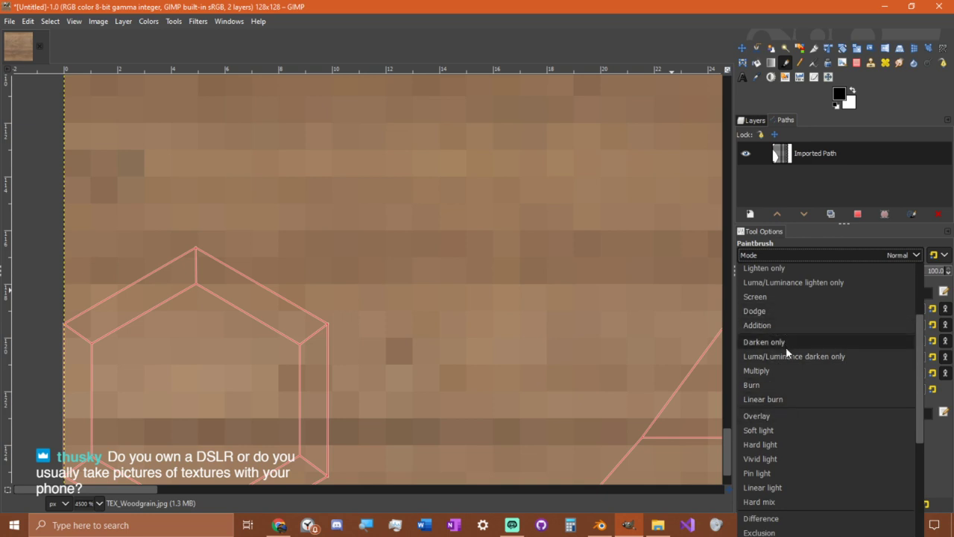
scroll(777, 389, "down", 5)
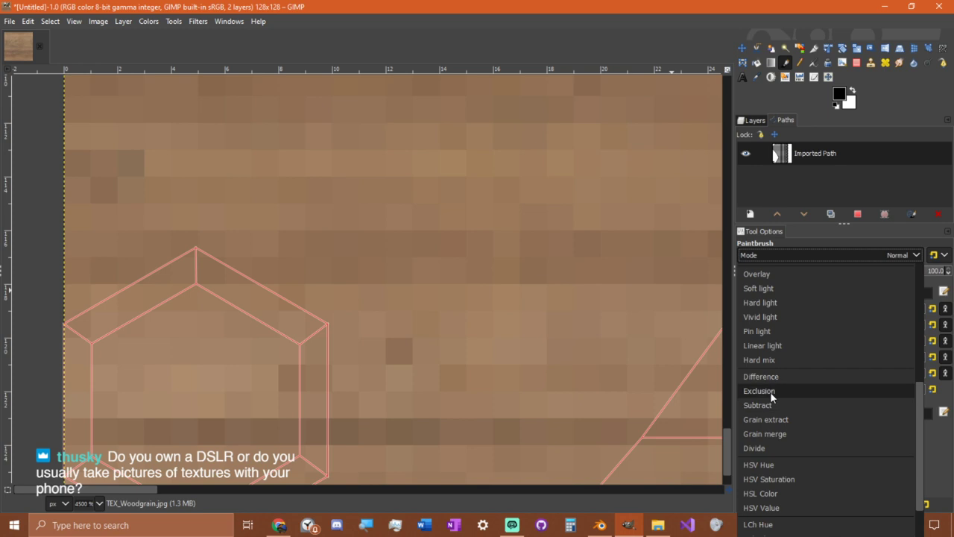
left_click(770, 404)
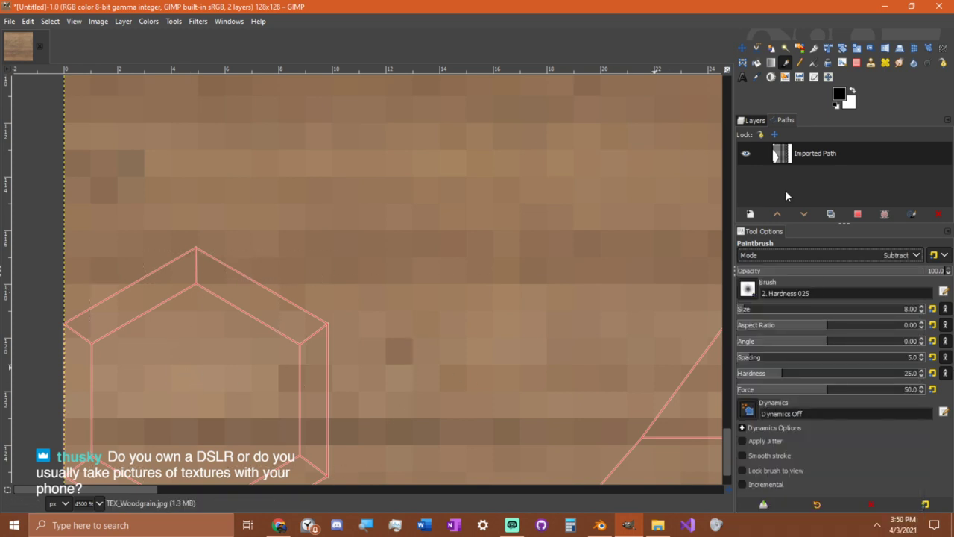
key("x")
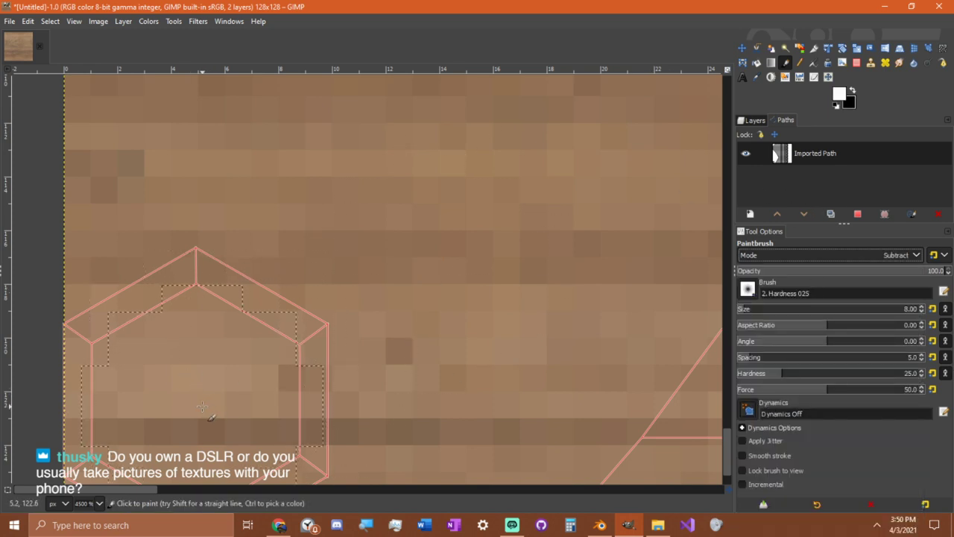
mouse_move(205, 407)
left_mouse_down()
mouse_move(197, 385)
mouse_move(207, 397)
mouse_move(162, 400)
mouse_move(211, 417)
left_mouse_up()
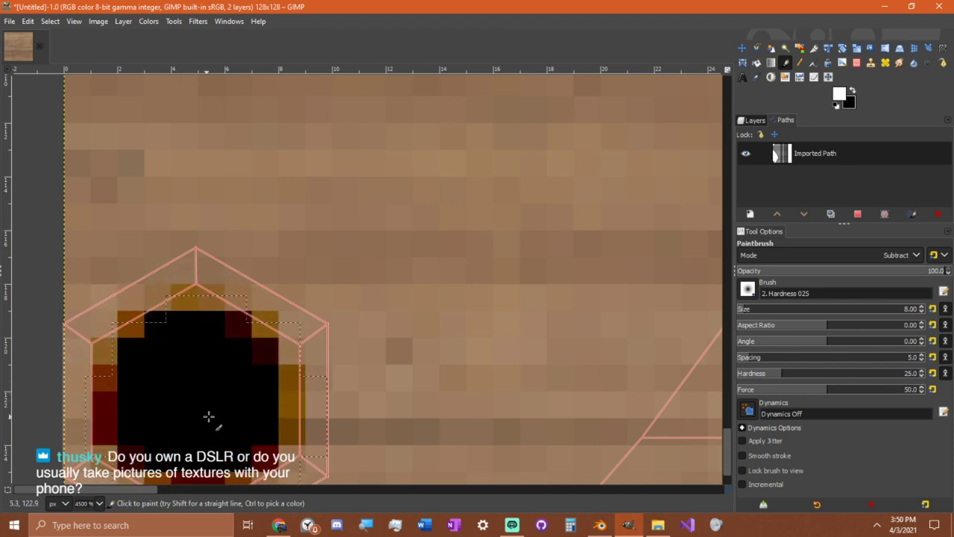
scroll(448, 315, "down", 4, "ctrl")
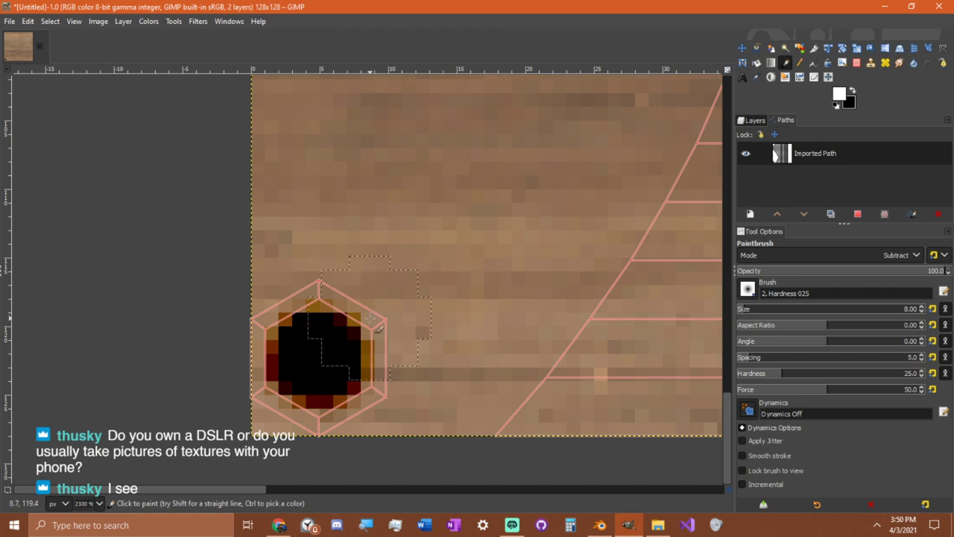
key("ctrl+z")
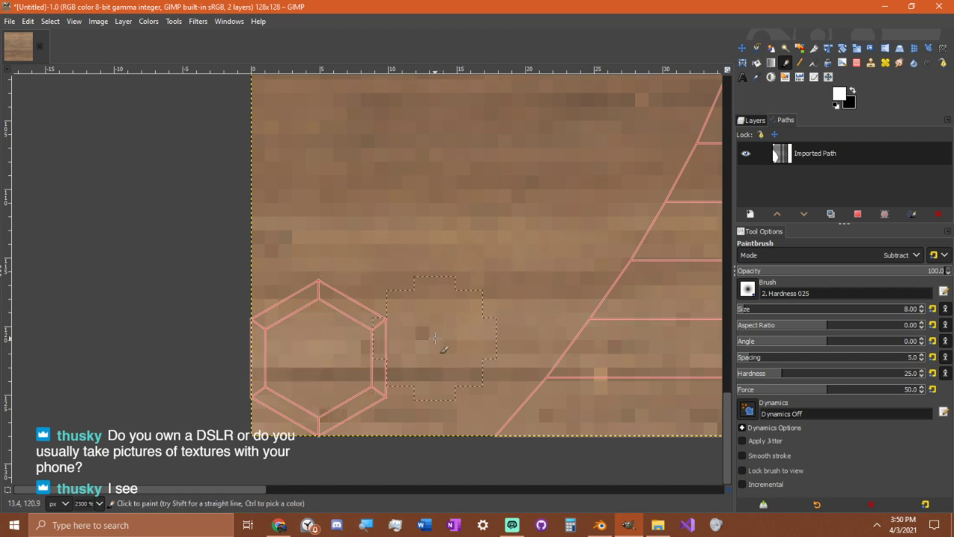
Step: Try darkening the inside of the hexagon with black paint in Multiply mode, and undo the stroke
key("x")
left_click(867, 258)
scroll(787, 387, "up", 4)
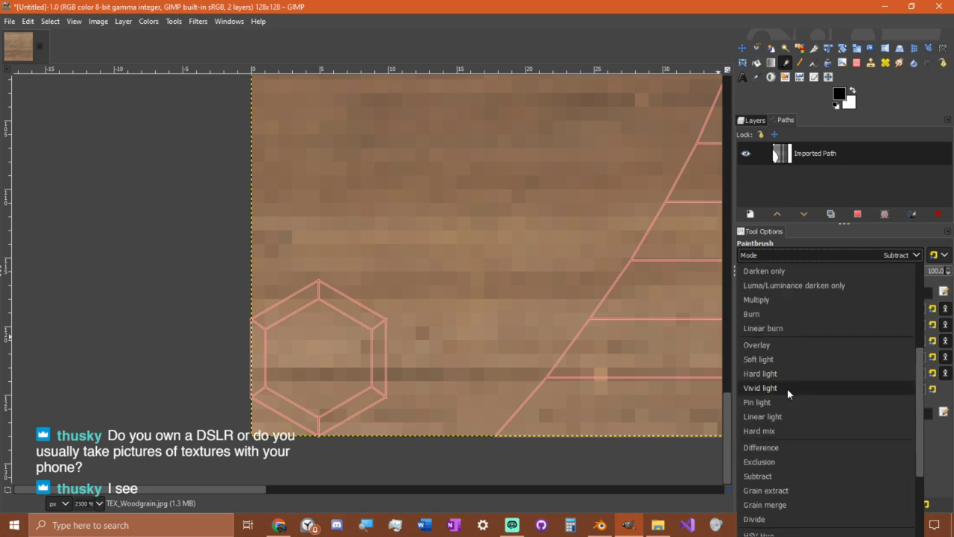
left_click(774, 335)
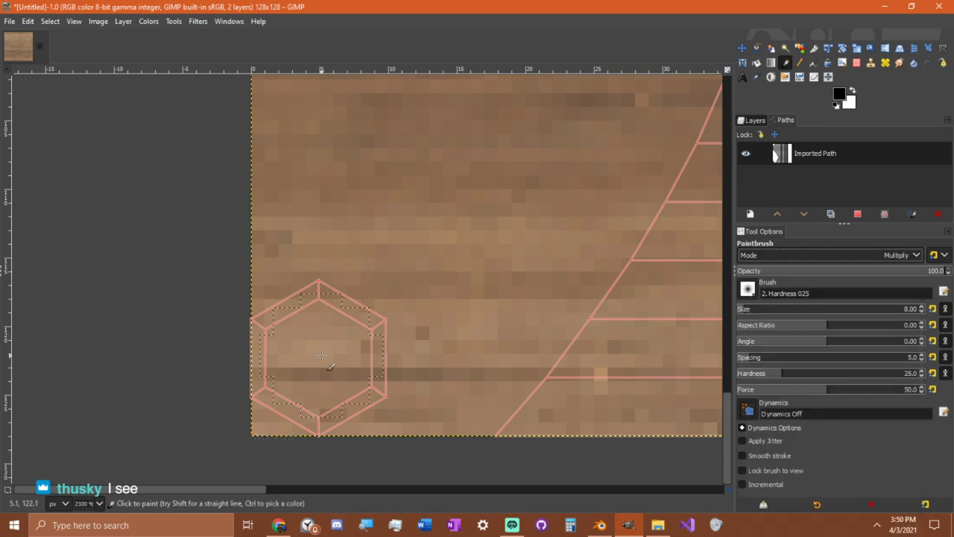
mouse_move(317, 350)
left_mouse_down()
mouse_move(322, 368)
mouse_move(324, 351)
mouse_move(308, 370)
mouse_move(330, 358)
mouse_move(285, 359)
mouse_move(332, 355)
left_mouse_up()
scroll(466, 363, "up", 3)
scroll(466, 363, "right", 5, "shift")
scroll(365, 358, "down", 2)
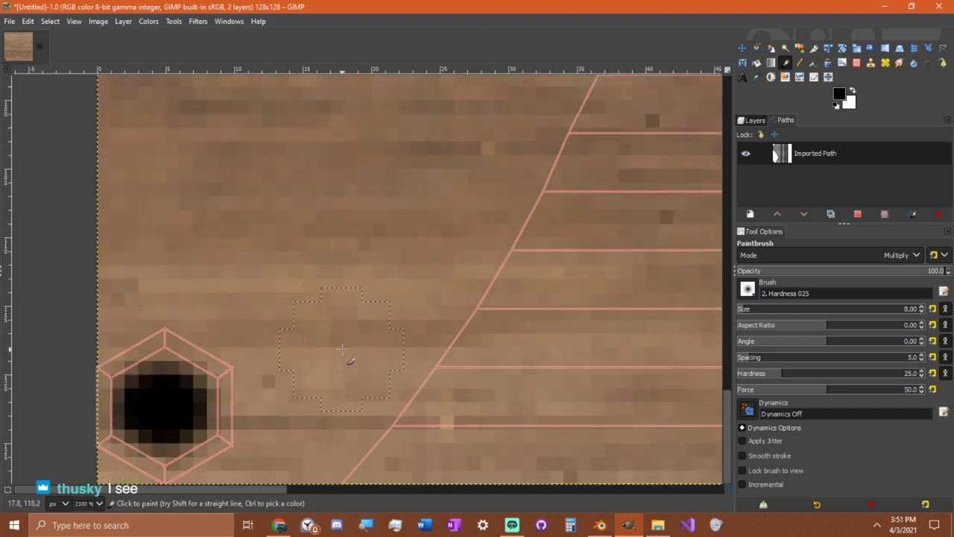
key("ctrl+z")
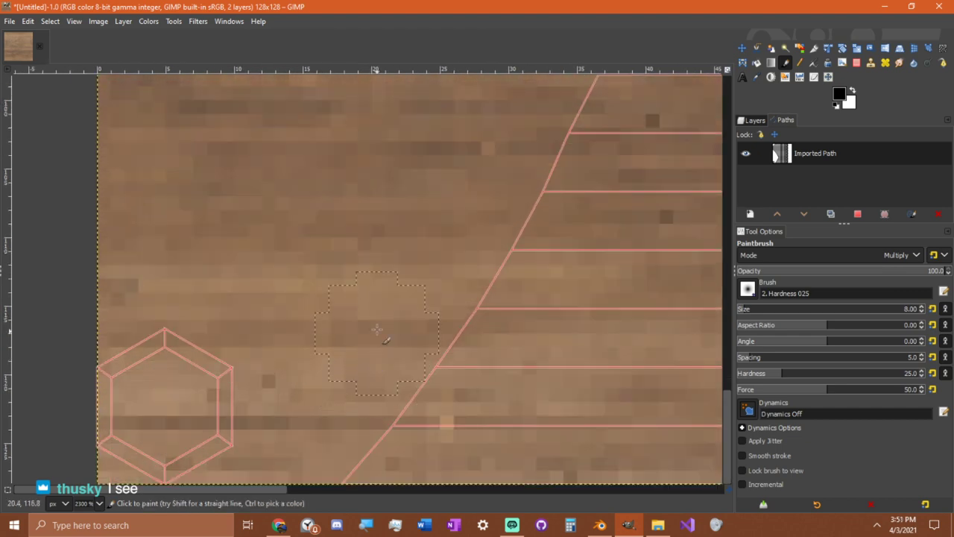
Step: Try cutting the woodgrain from the zigzag UV strip out to the texture's far edge, and undo the cut
scroll(147, 387, "down", 3, "ctrl")
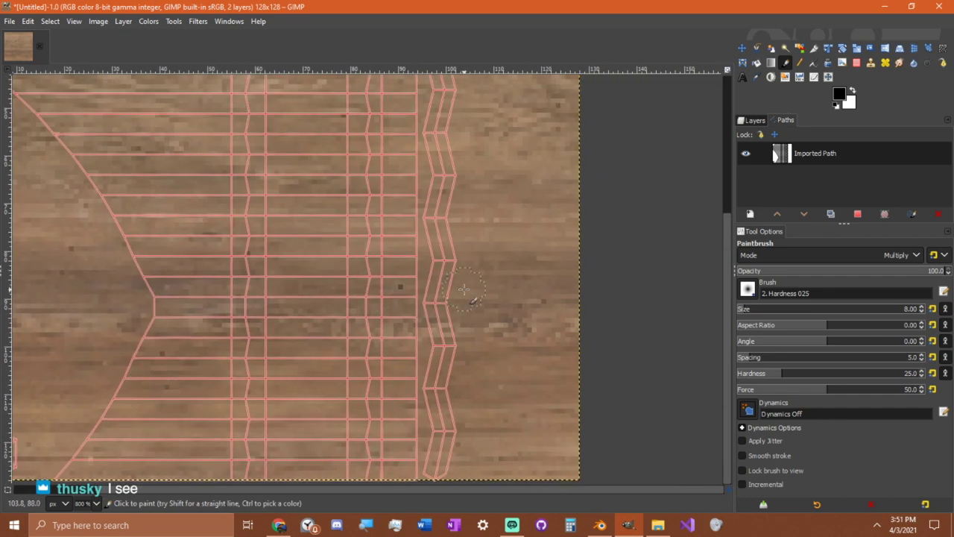
key("r")
scroll(439, 238, "down", 1, "ctrl")
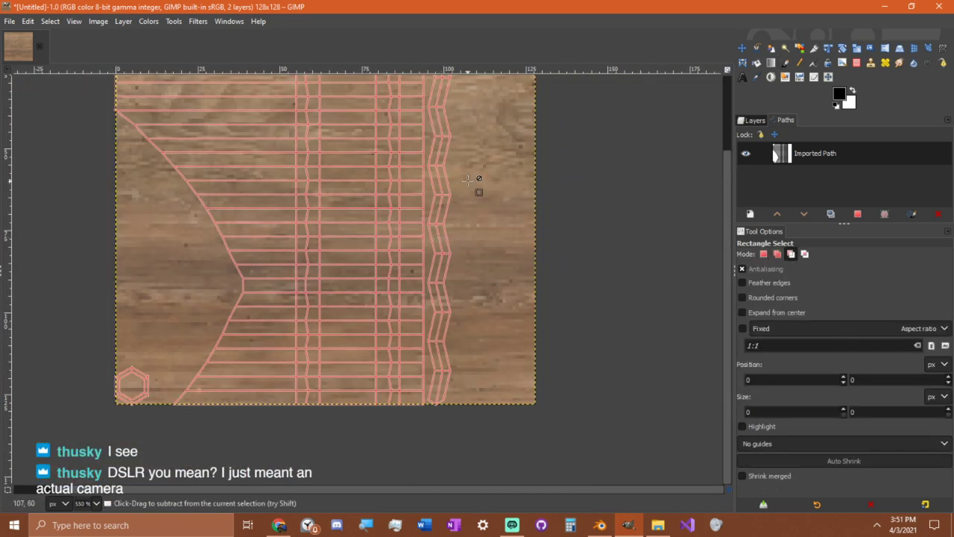
scroll(466, 182, "up", 1, "ctrl")
middle_click_drag(449, 178, 388, 295)
scroll(402, 201, "down", 1, "ctrl")
scroll(388, 112, "up", 1)
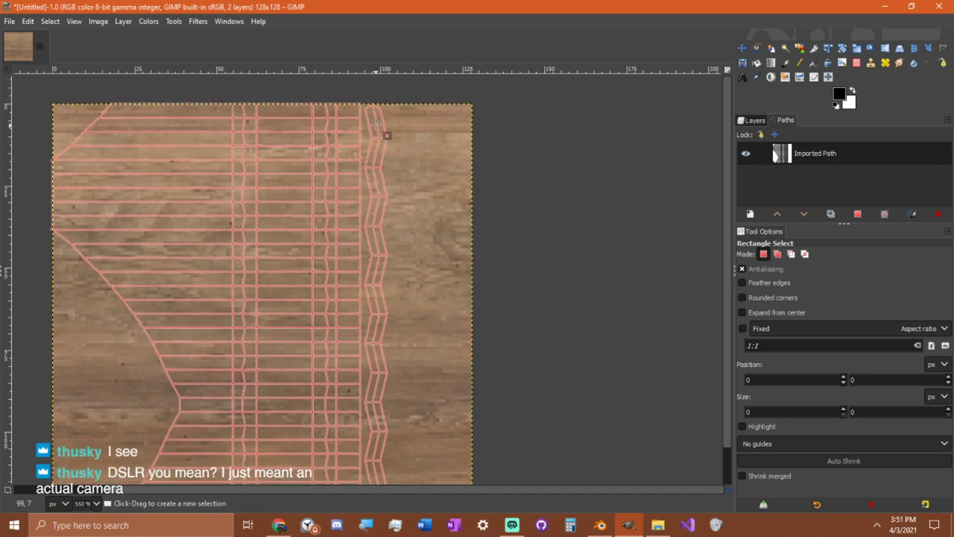
left_click_drag(360, 101, 591, 359)
key("ctrl+x")
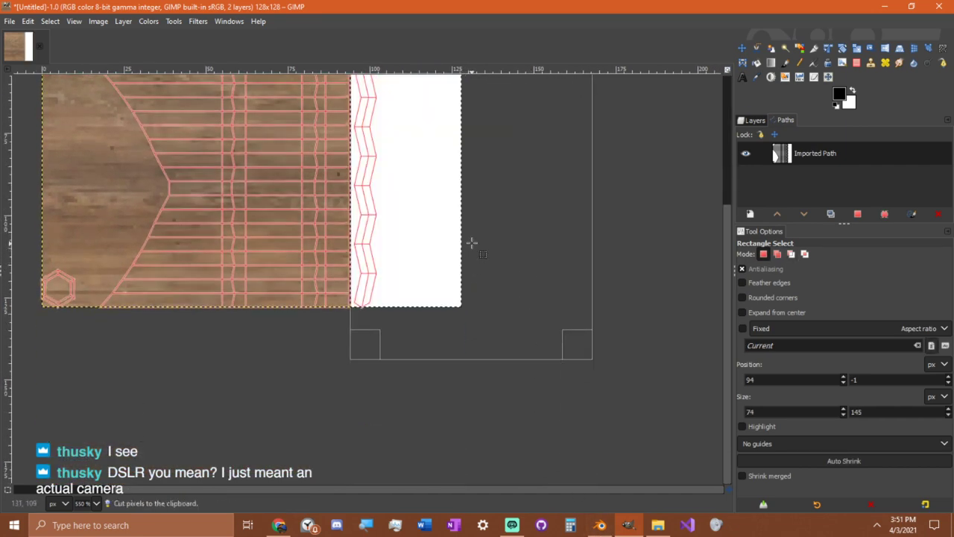
key("ctrl+z")
middle_click_drag(455, 257, 474, 408)
Step: Select the whole canvas and delete the Background layer, keeping only TEX_Woodgrain.jpg
key("ctrl+a")
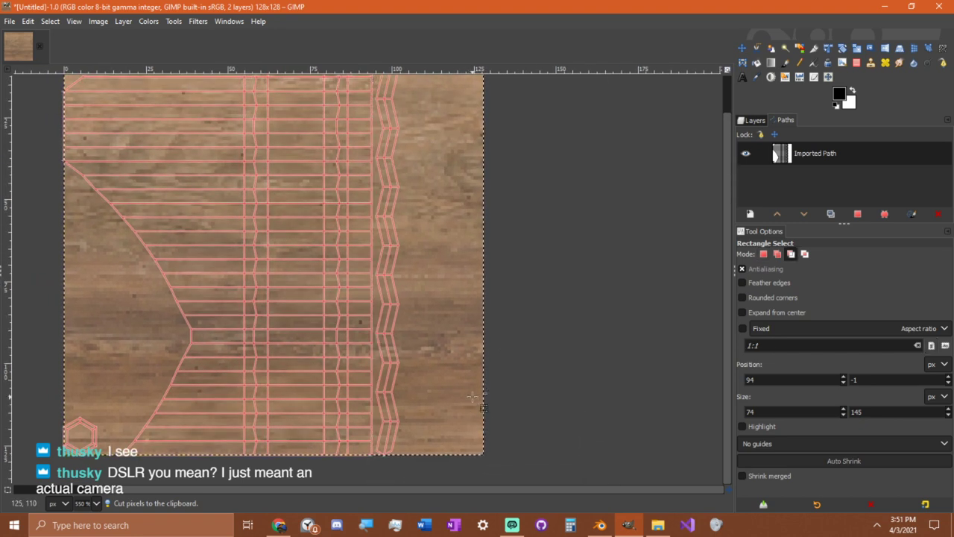
middle_click_drag(383, 303, 405, 314)
left_click(753, 122)
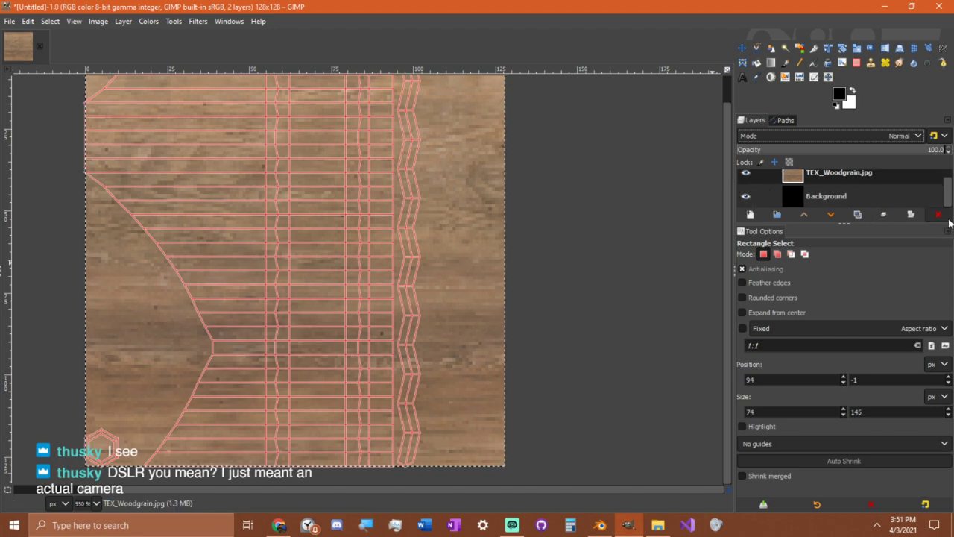
left_click(938, 215)
key("ctrl+z")
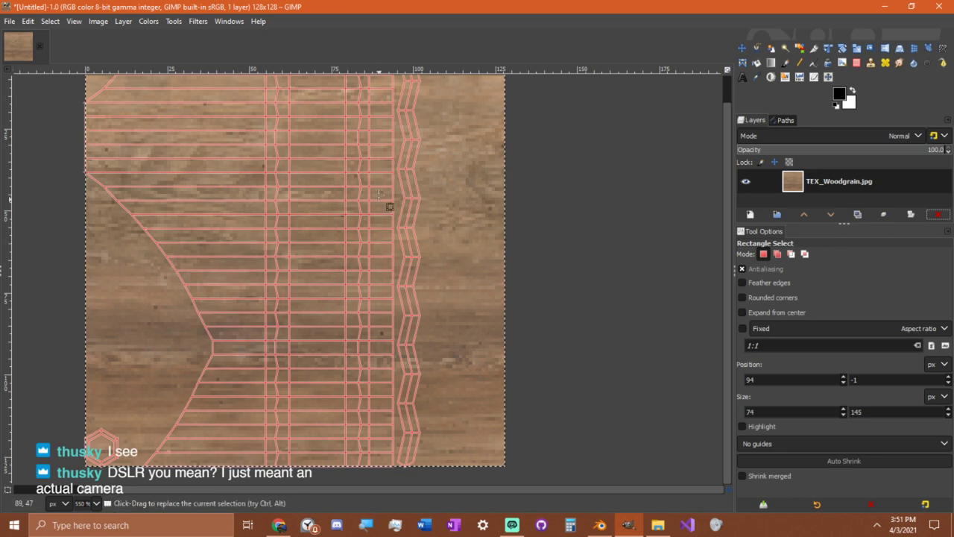
Step: Duplicate the TEX_Woodgrain.jpg layer and rotate the copy 90° counter-clockwise
key("shift+ctrl+d")
key("slash")
type("r")
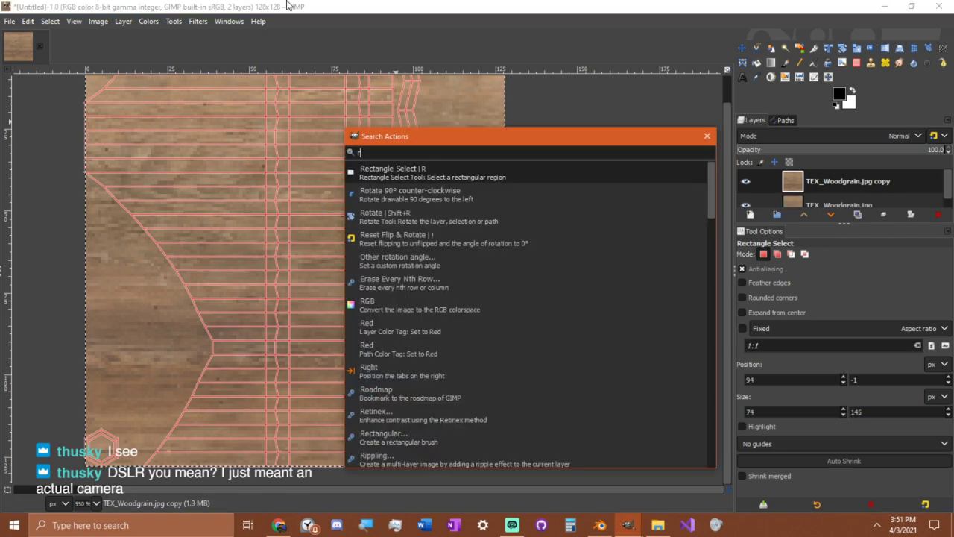
key("Down")
key("Return")
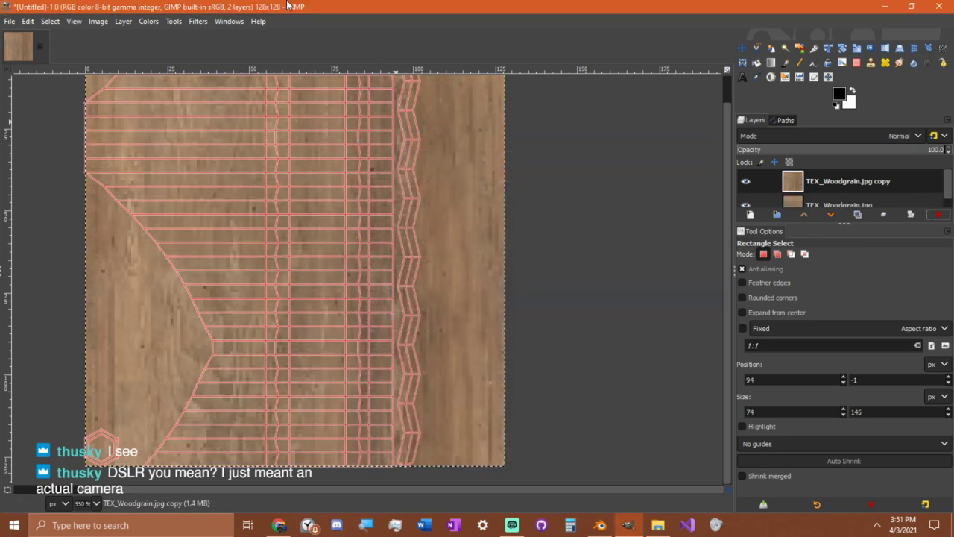
Step: Make a rectangular selection of about 106 × 147 px over the pipe UVs, ending at the inner edge of the zigzag strip
scroll(383, 128, "up", 3)
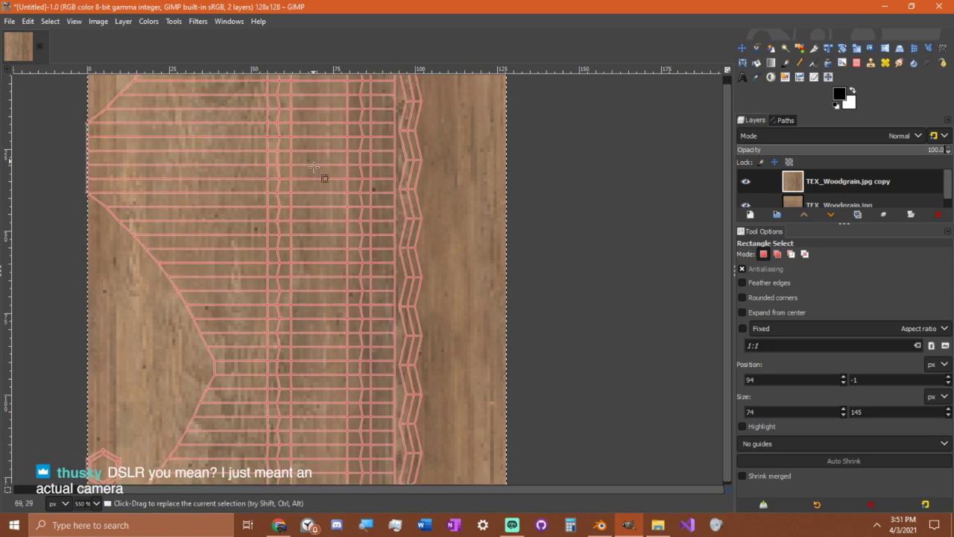
left_click_drag(393, 132, 52, 526)
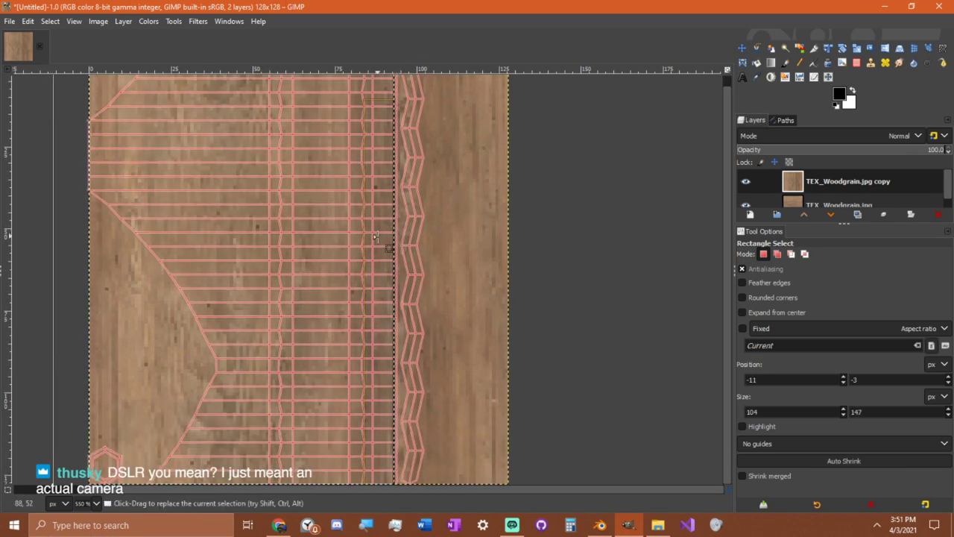
left_click_drag(375, 237, 391, 245)
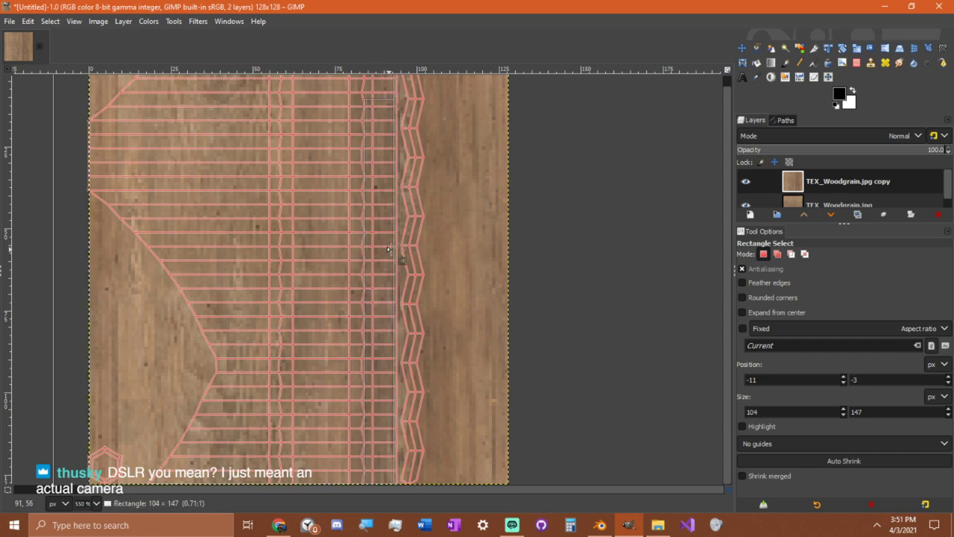
scroll(392, 249, "up", 1)
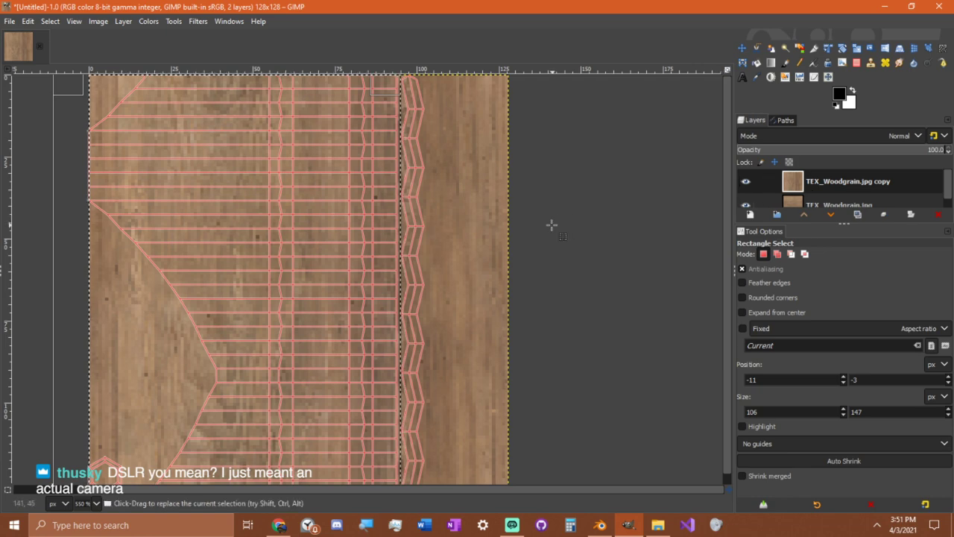
Step: Add an alpha channel to the TEX_Woodgrain.jpg copy layer and clear its selected area, then reselect the whole canvas
scroll(813, 195, "down", 1)
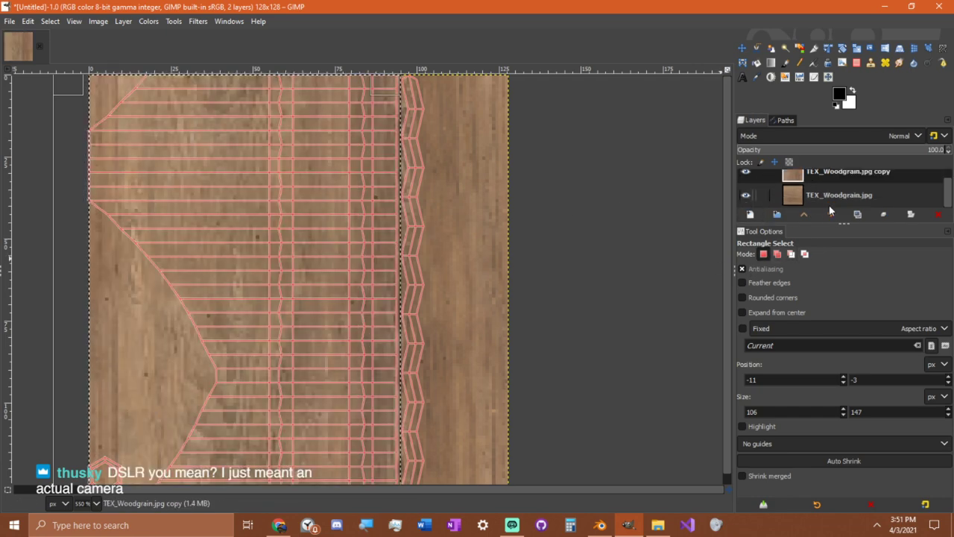
scroll(815, 195, "up", 1)
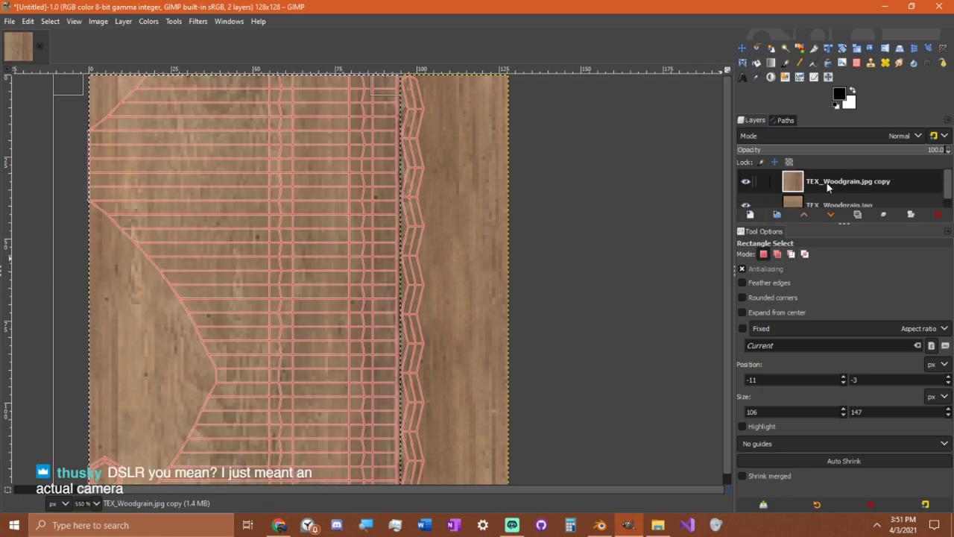
right_click(872, 180)
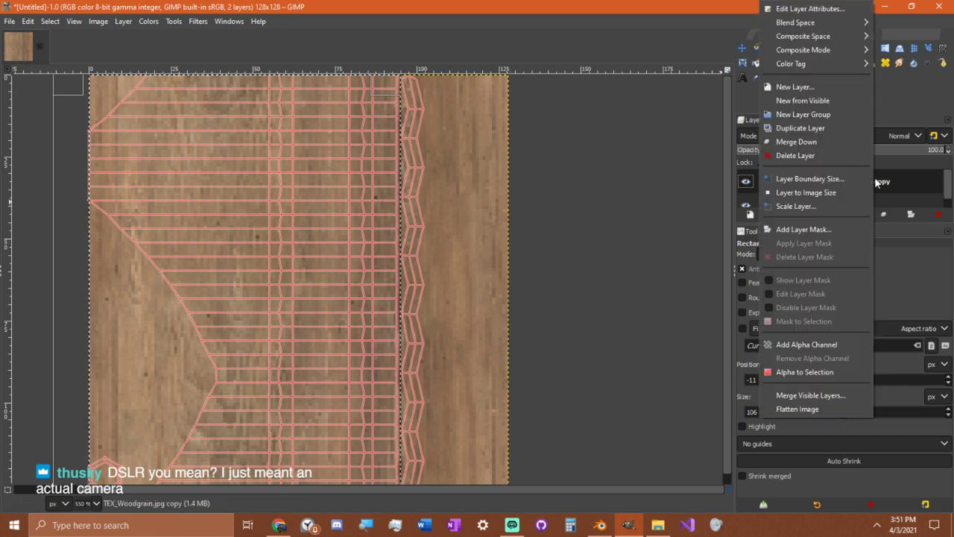
left_click(819, 347)
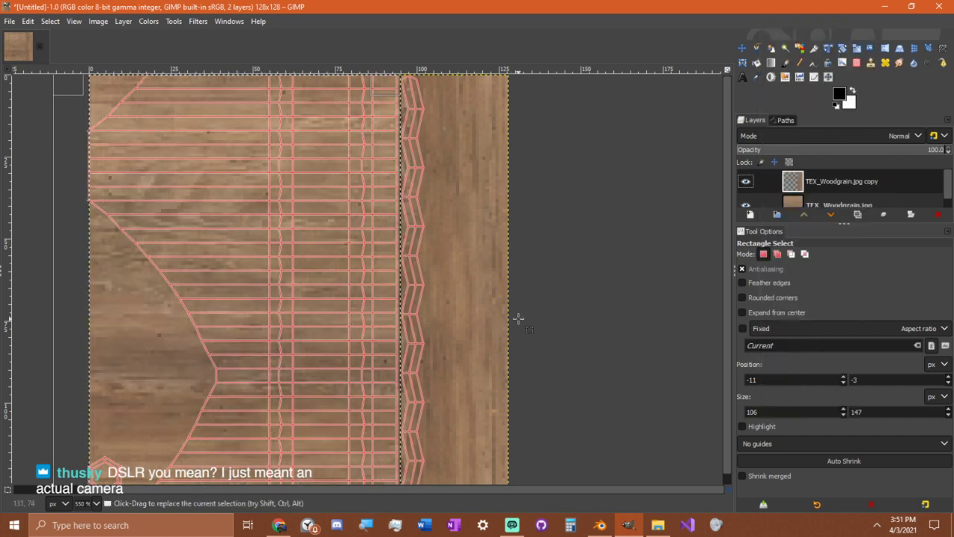
key("ctrl+a")
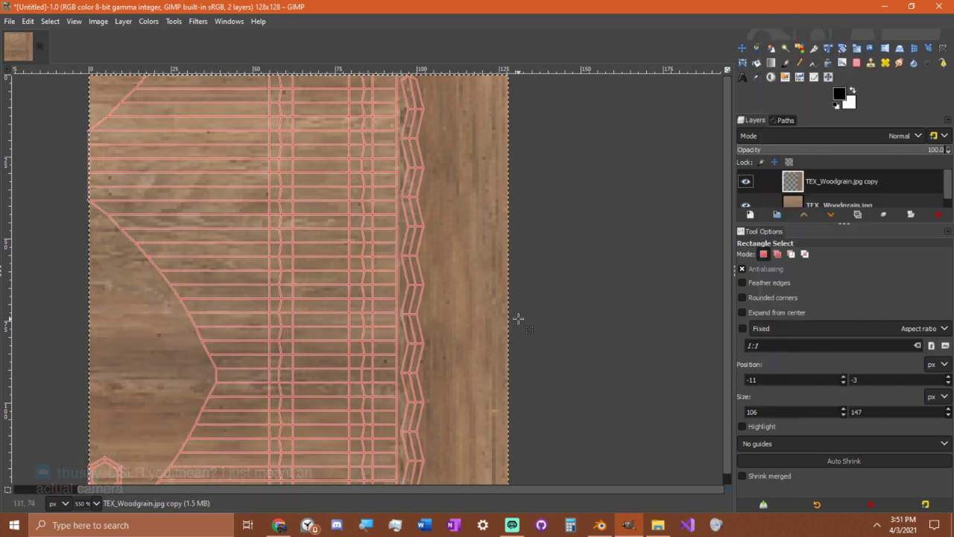
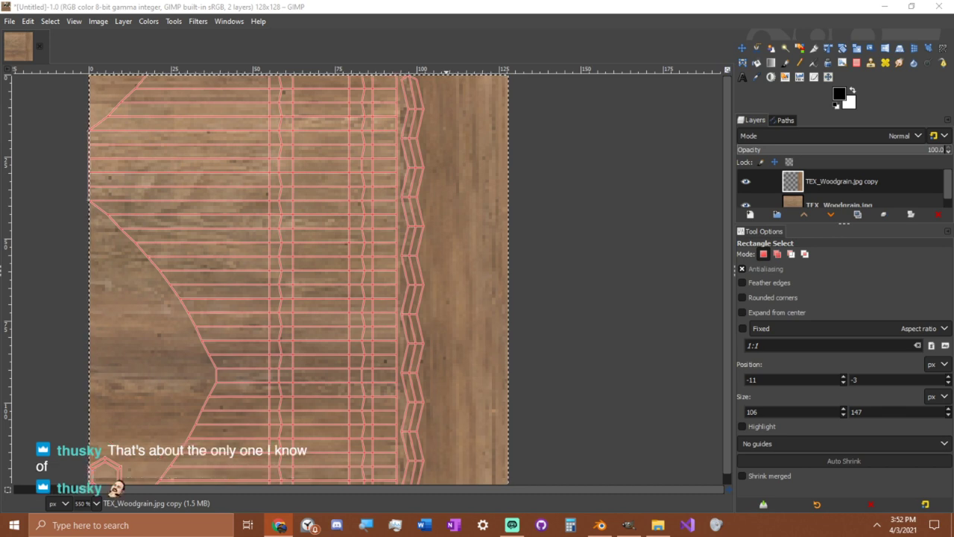
Step: Move the rotated woodgrain copy 22 px left onto the zigzag UVs and clear its part overlapping the pipe UVs
key("m")
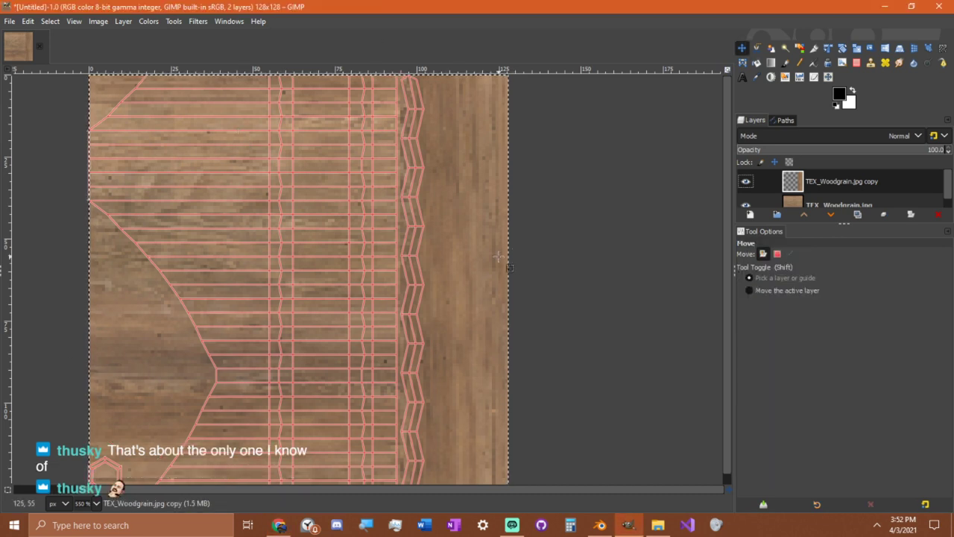
left_click_drag(483, 262, 421, 283)
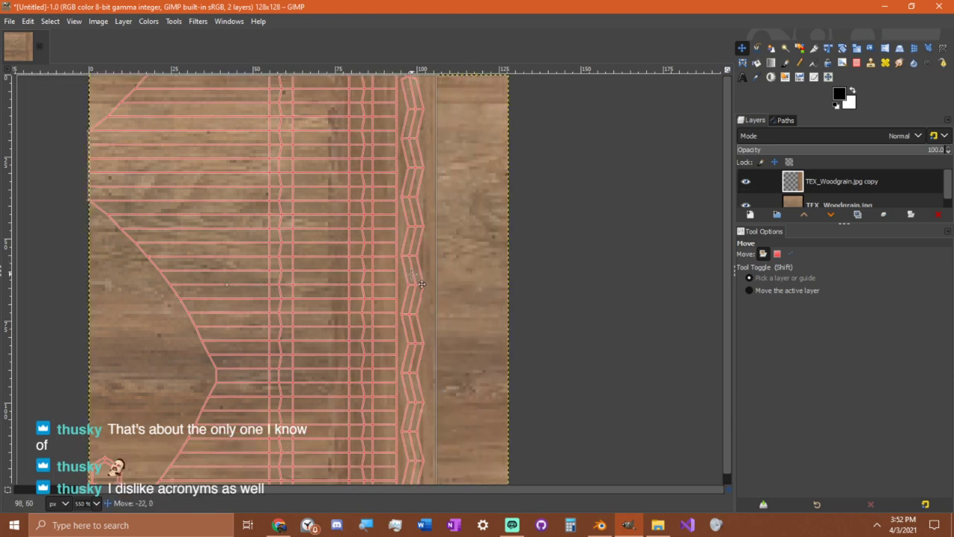
key("r")
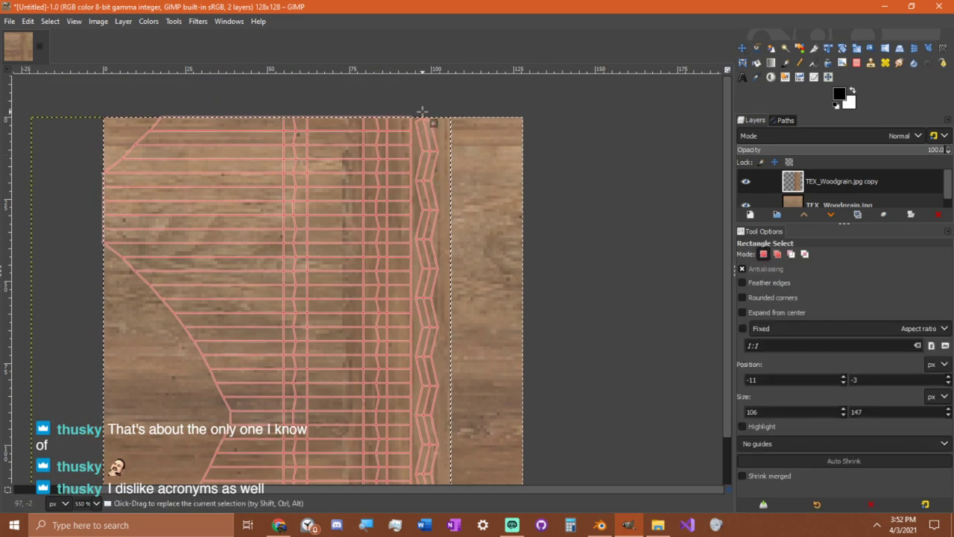
mouse_move(417, 106)
left_mouse_down()
mouse_move(399, 265)
mouse_move(280, 536)
left_mouse_up()
middle_click_drag(346, 422, 338, 324)
key("Delete")
middle_click_drag(346, 280, 348, 384)
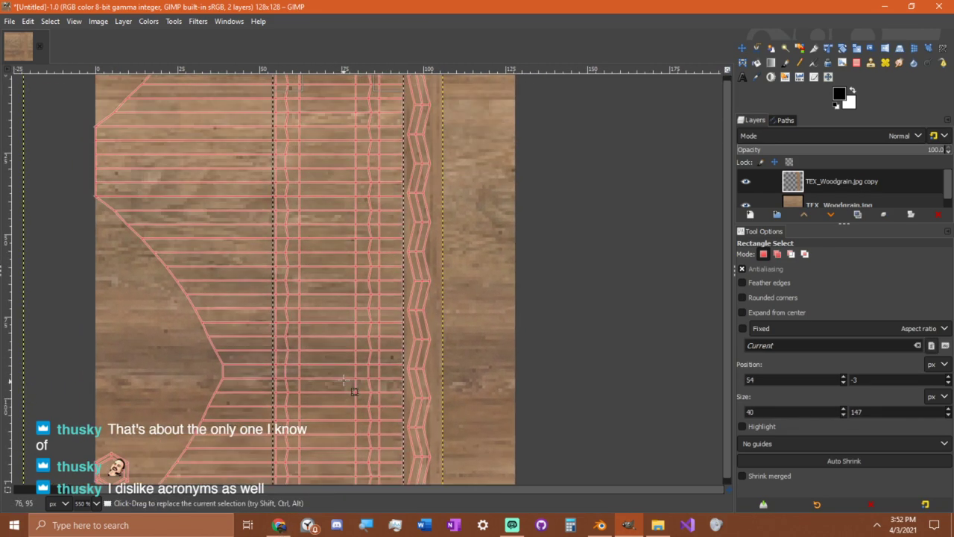
key("ctrl+a")
Step: On the TEX_Woodgrain.jpg layer, fill the unused area beyond the zigzag strip, from about x = 104 px, with black
middle_click_drag(589, 270, 514, 325)
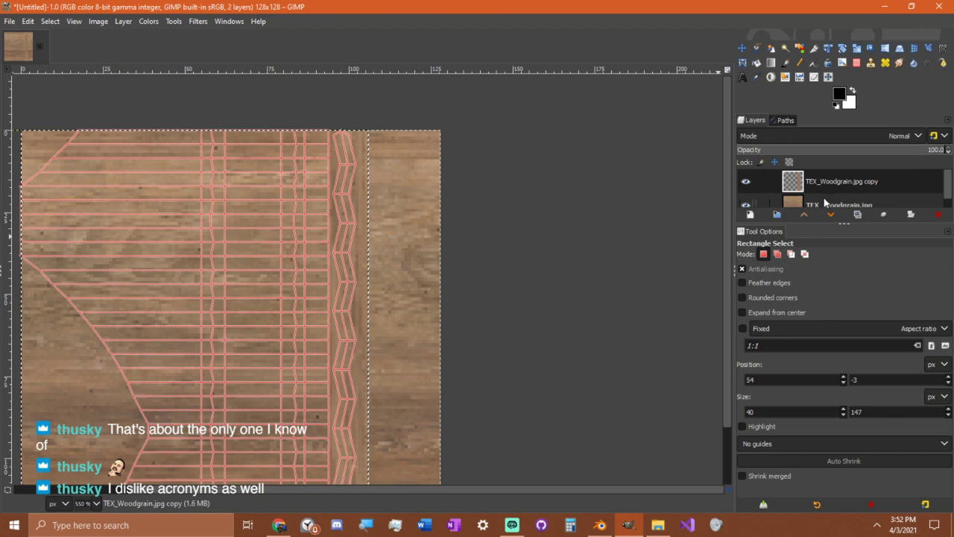
left_click(829, 201)
right_click(838, 203)
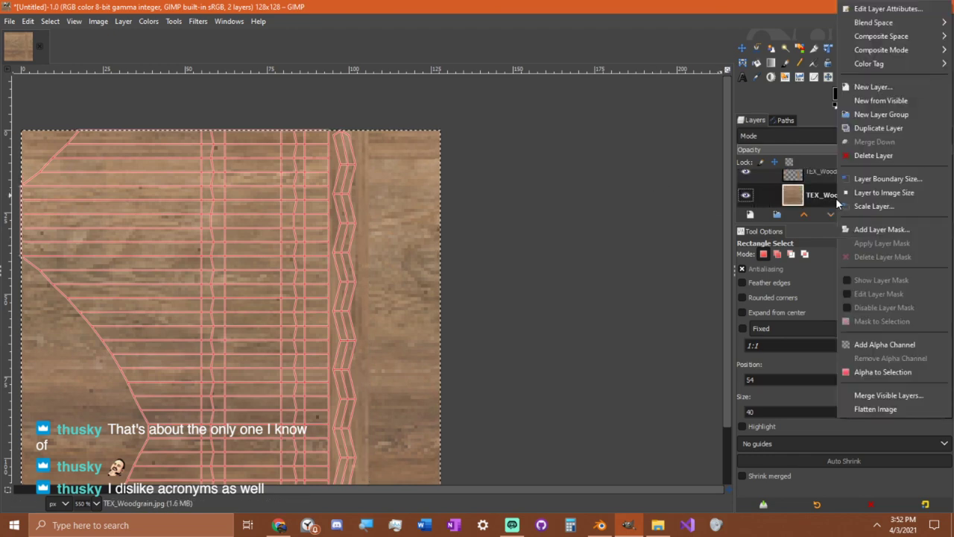
left_click(352, 119)
left_click_drag(363, 124, 634, 536)
key("Delete")
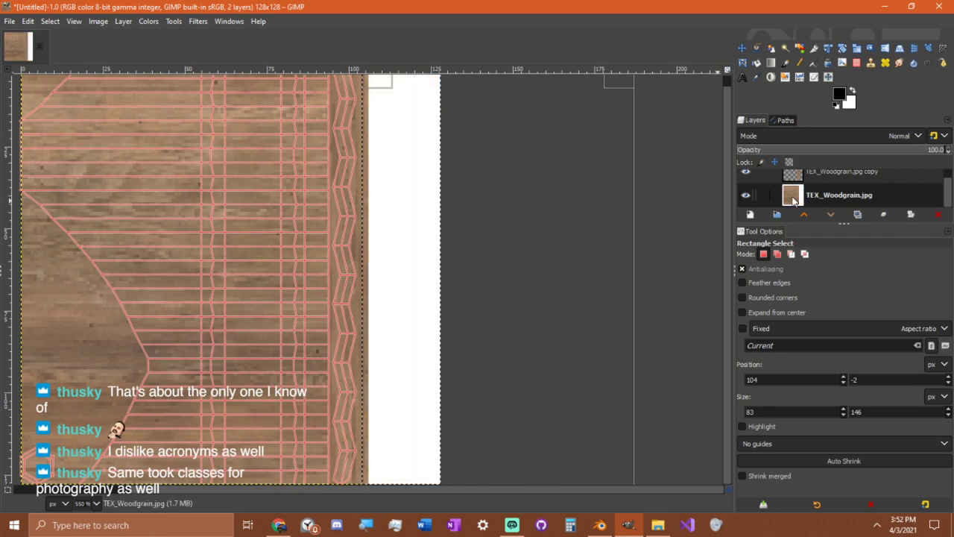
key("x")
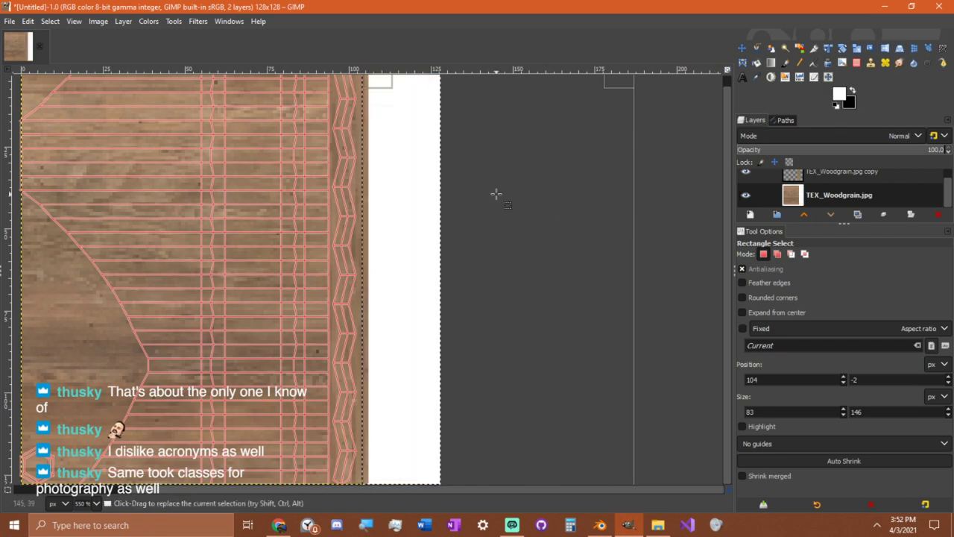
key("Delete")
middle_click_drag(285, 149, 362, 197)
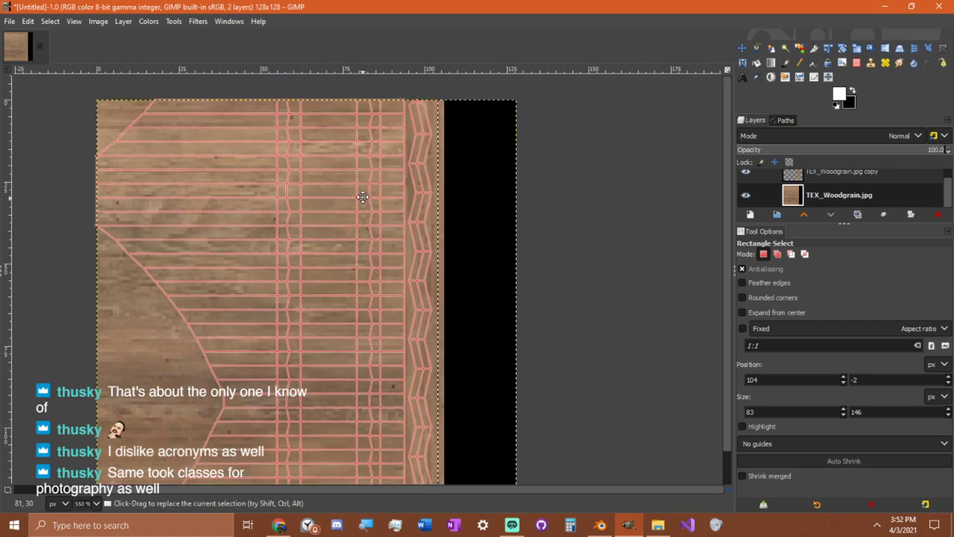
Step: Start exporting the image under a new name and choose the Reeds folder as its destination
left_click(10, 21)
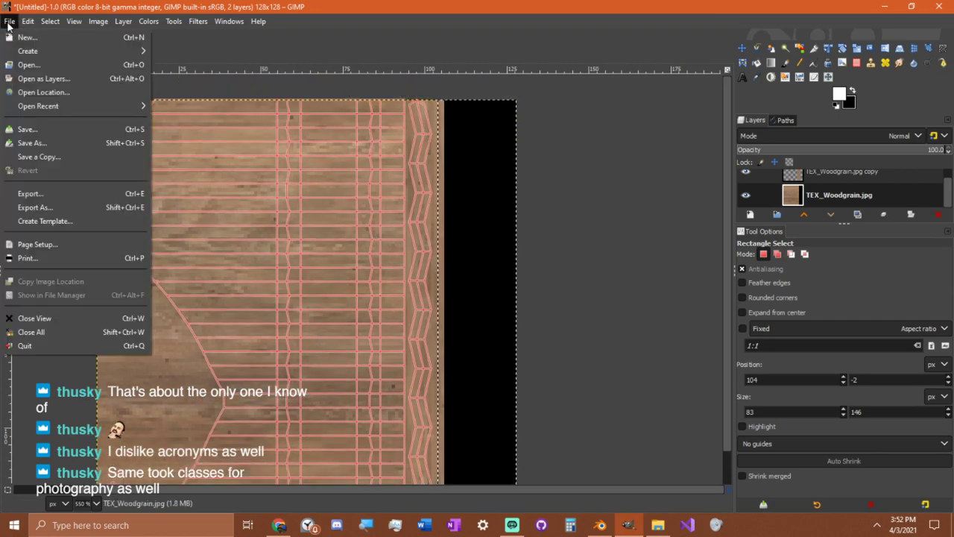
left_click(41, 209)
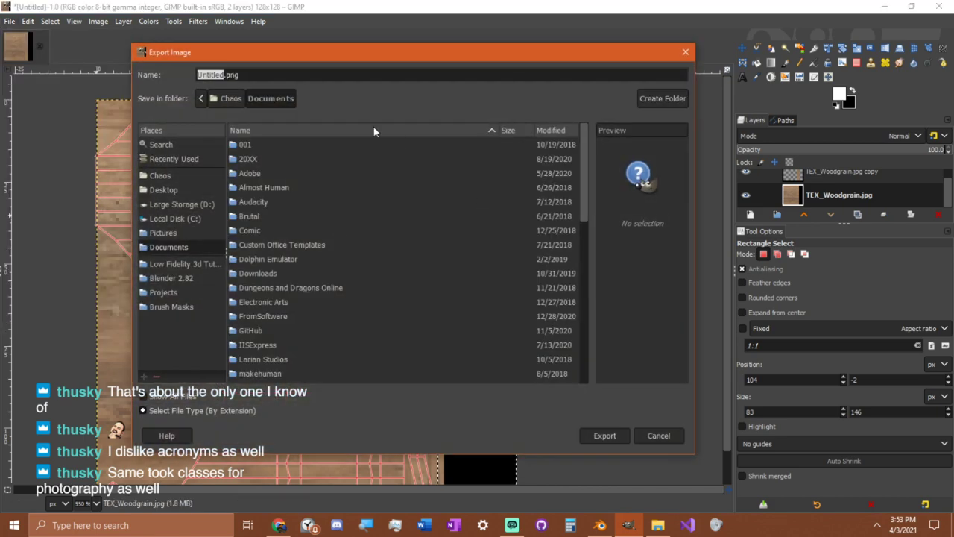
left_click(175, 159)
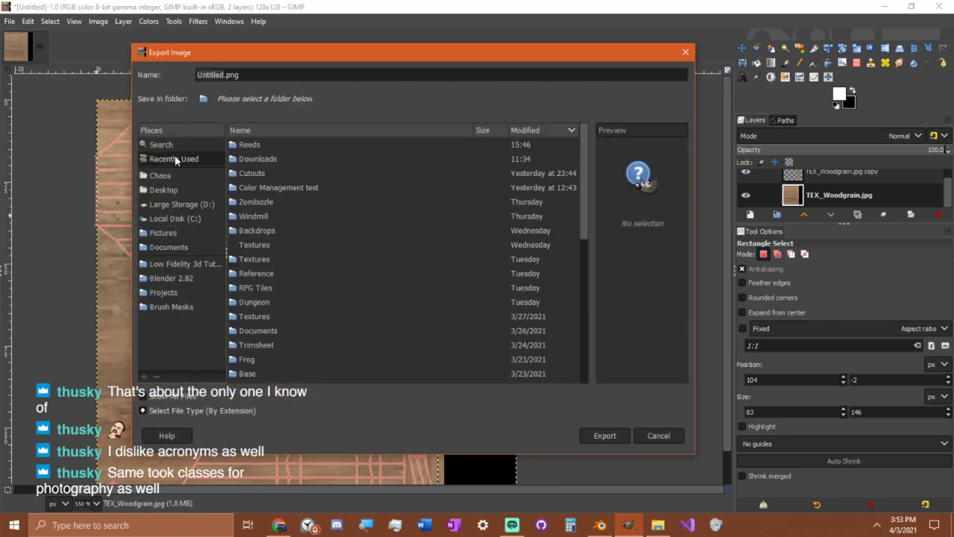
double_click(281, 144)
Step: Export the image to the Reeds folder as TEX_Reed.png with the default PNG options
left_click(223, 75)
key("ctrl+a")
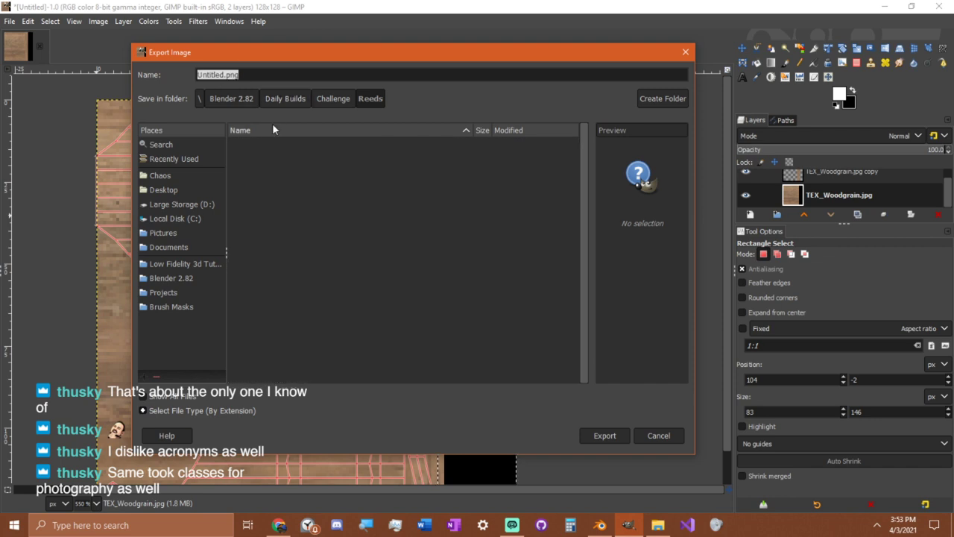
type("TEX_Reed")
key("Return")
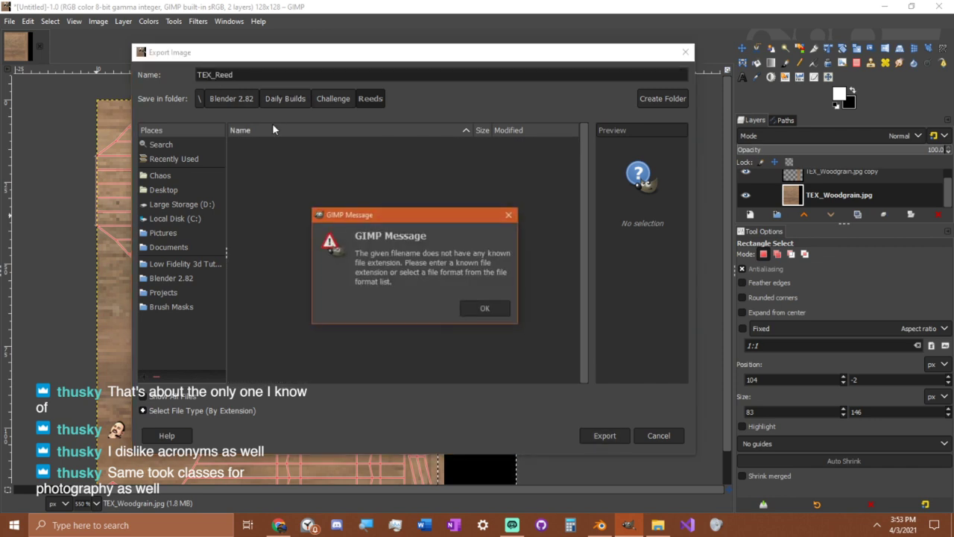
key("Return")
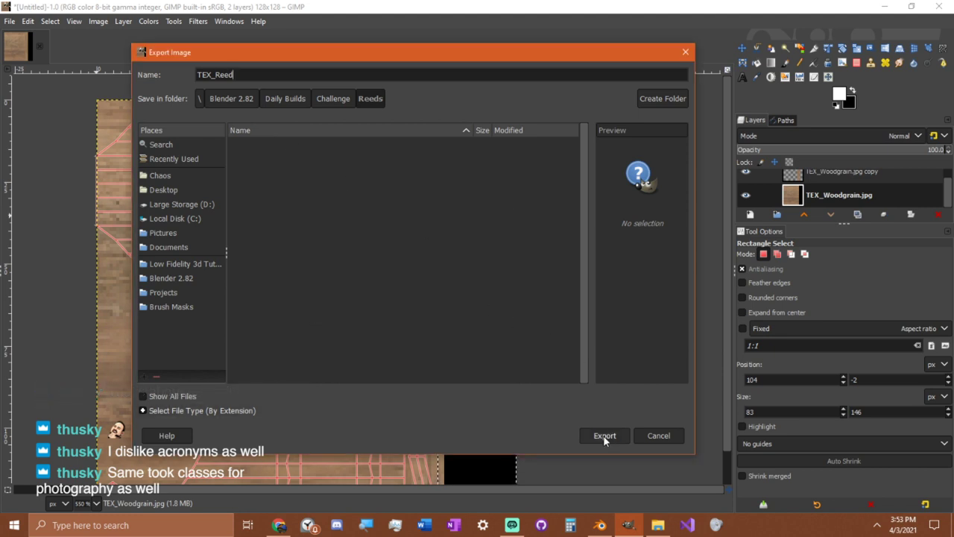
type(".")
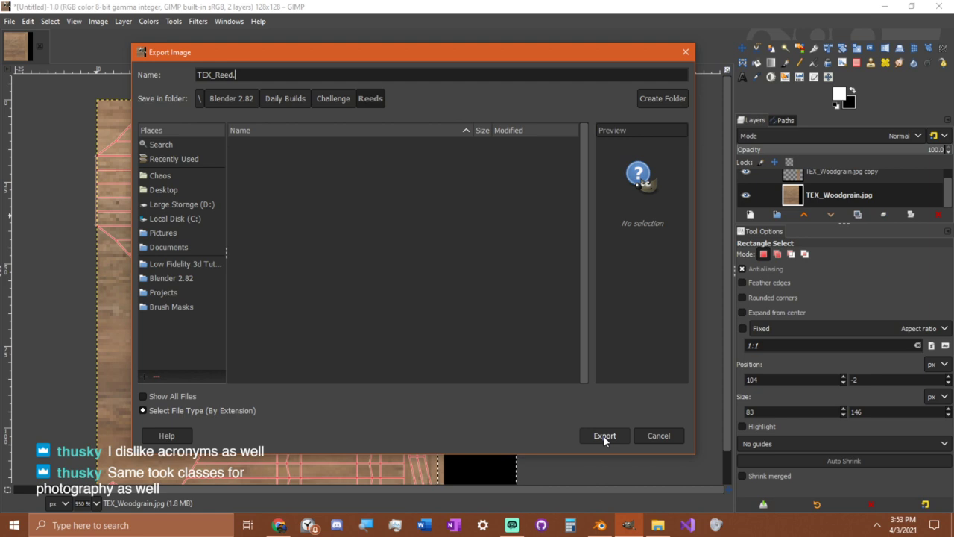
type("pmng")
key("BackSpace")
key("BackSpace")
key("BackSpace")
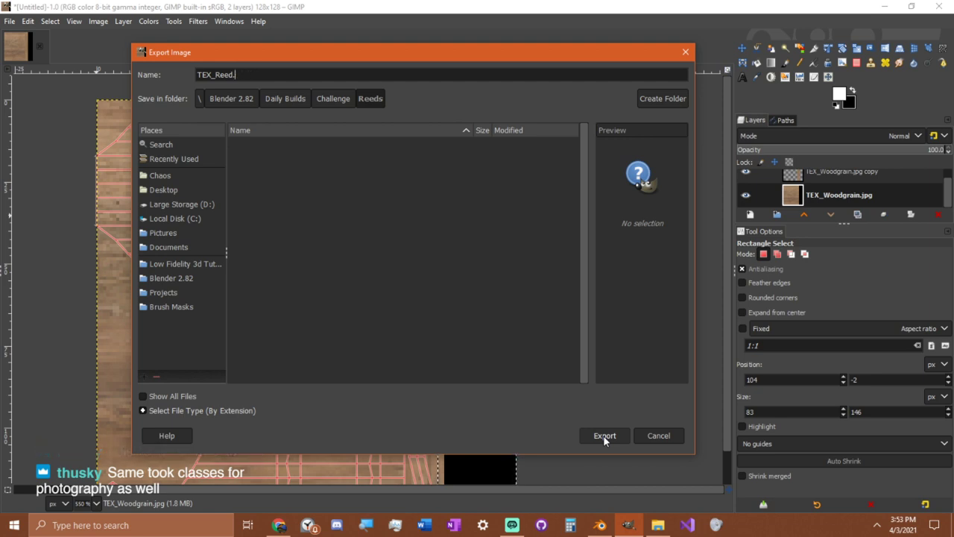
type("ng")
left_click(604, 436)
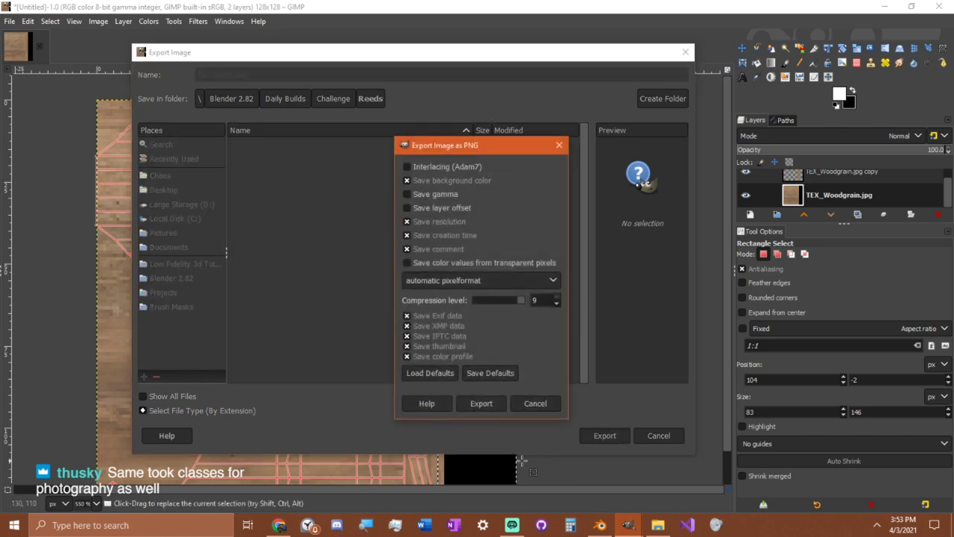
left_click(481, 401)
Step: Switch to Blender's Shading workspace, connect Vertex Color to the material's VertexColors input instead of Color, and move that node down
mouse_move(599, 531)
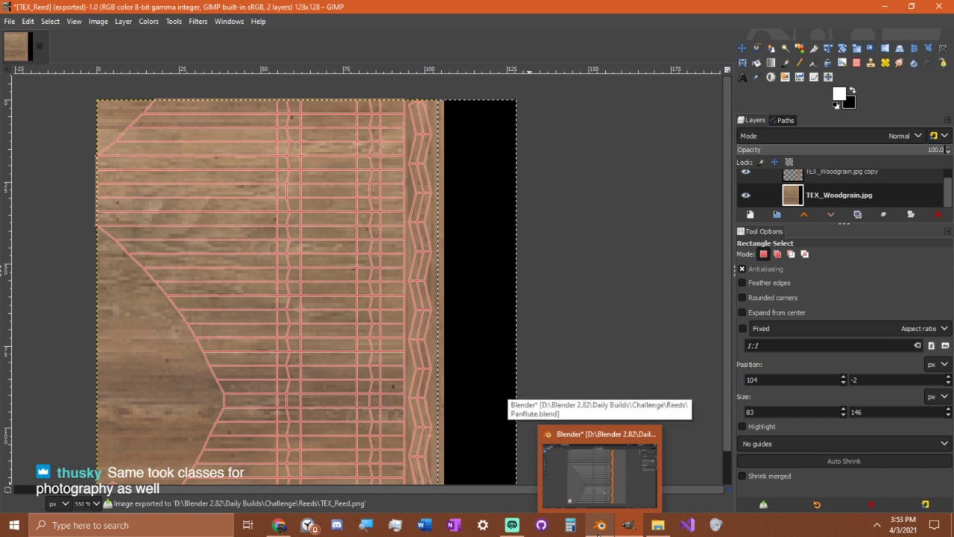
left_click(599, 526)
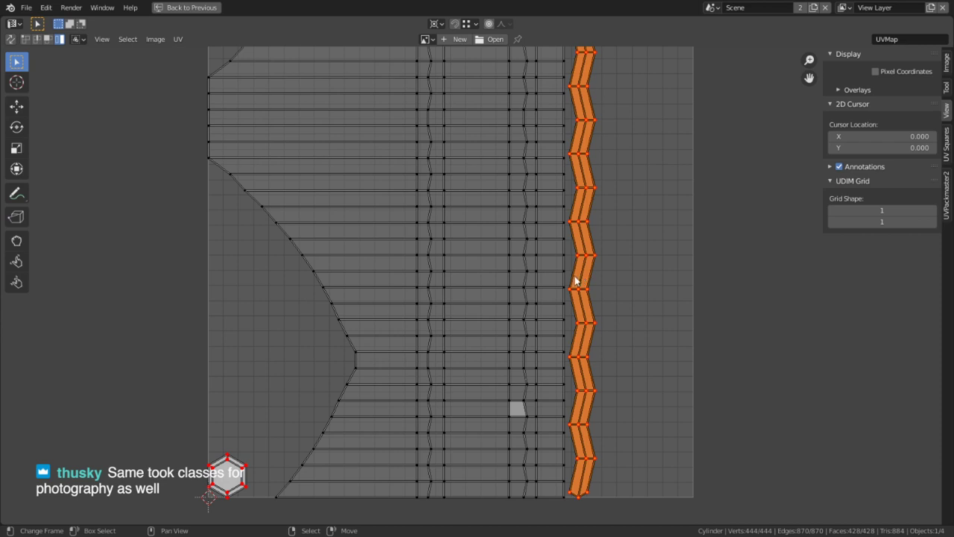
middle_click_drag(574, 279, 530, 321)
key("ctrl+space")
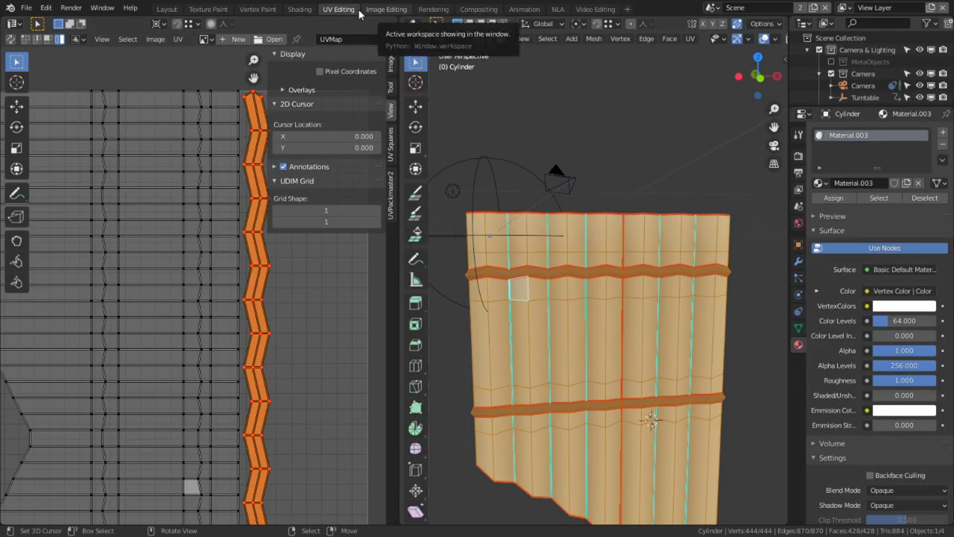
left_click(300, 9)
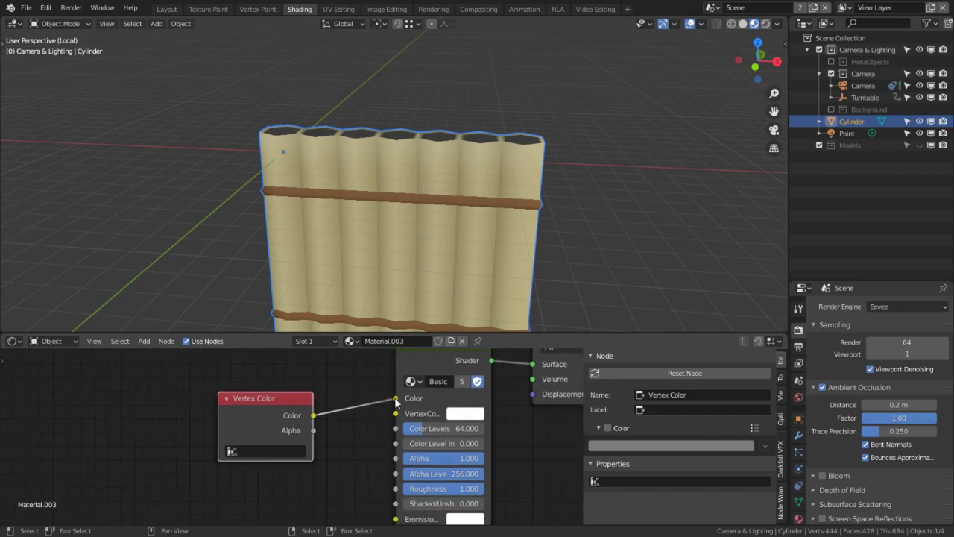
left_click_drag(395, 398, 395, 413)
left_click_drag(263, 417, 256, 488)
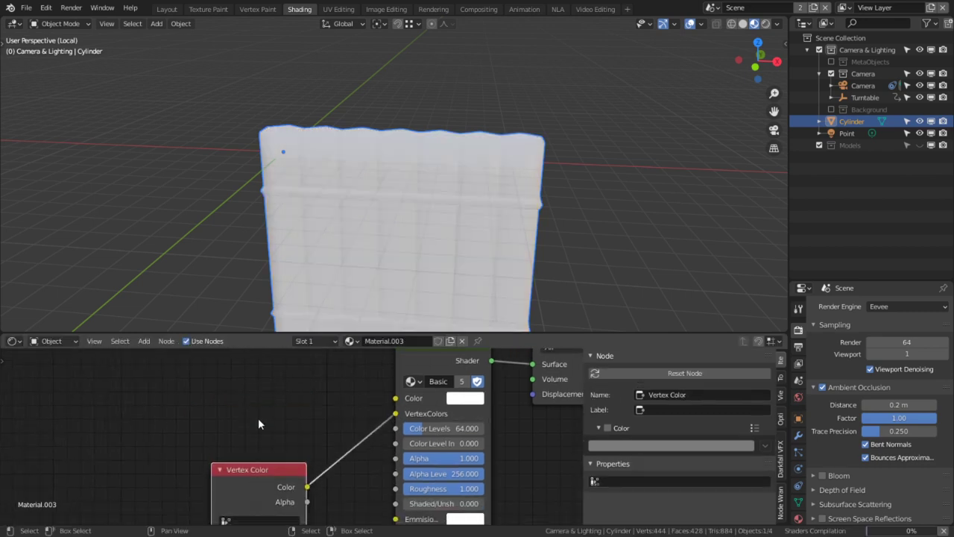
Step: Add an Image Texture node and connect its Color output to the Color input of the Basic material group
key("shift+a")
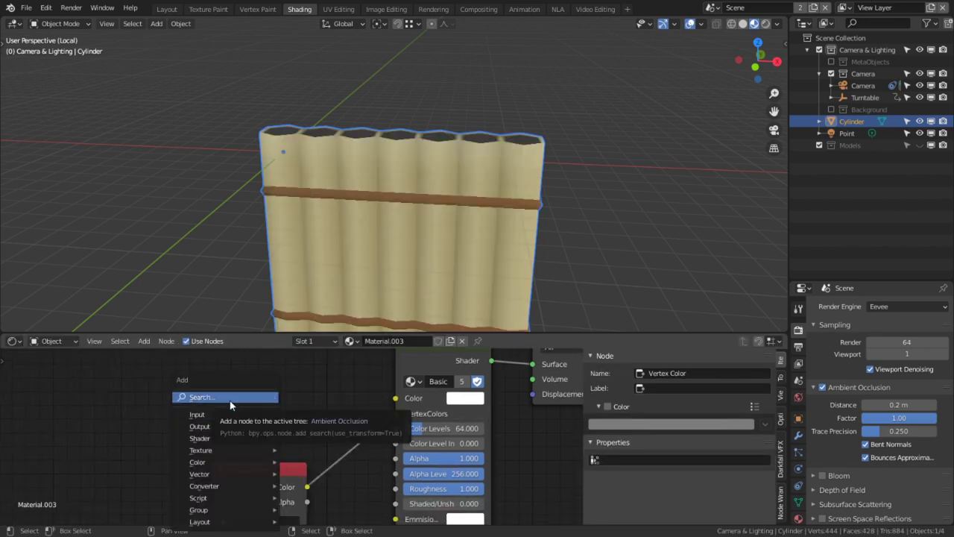
key("Escape")
key("shift+a")
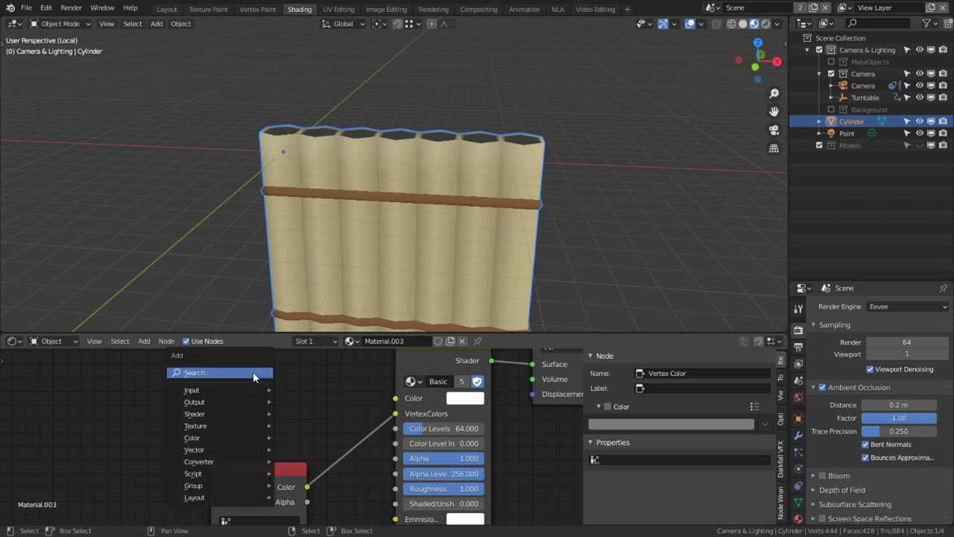
key("t")
key("a")
left_click(142, 519)
scroll(278, 465, "up", 1)
middle_click_drag(277, 466, 278, 467)
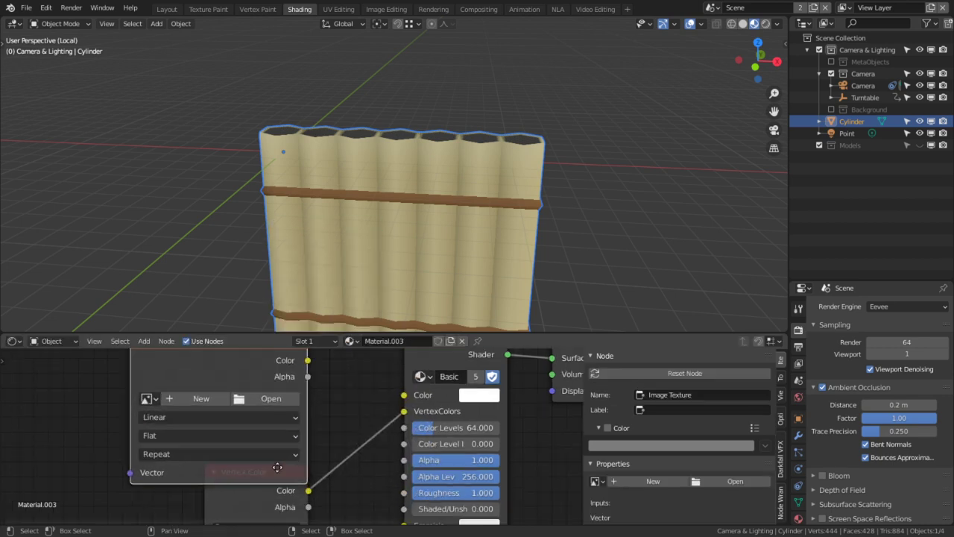
key("ctrl+space")
left_click_drag(497, 223, 519, 224)
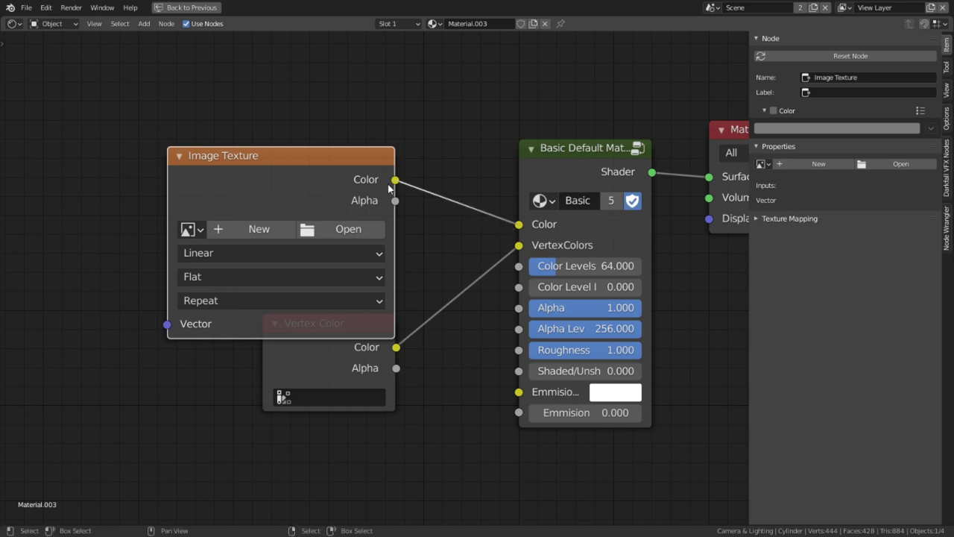
Step: Load TEX_Reed.png from the Reeds folder into the Image Texture node and set its interpolation to Closest
left_click_drag(364, 213, 338, 157)
left_click(325, 172)
double_click(392, 135)
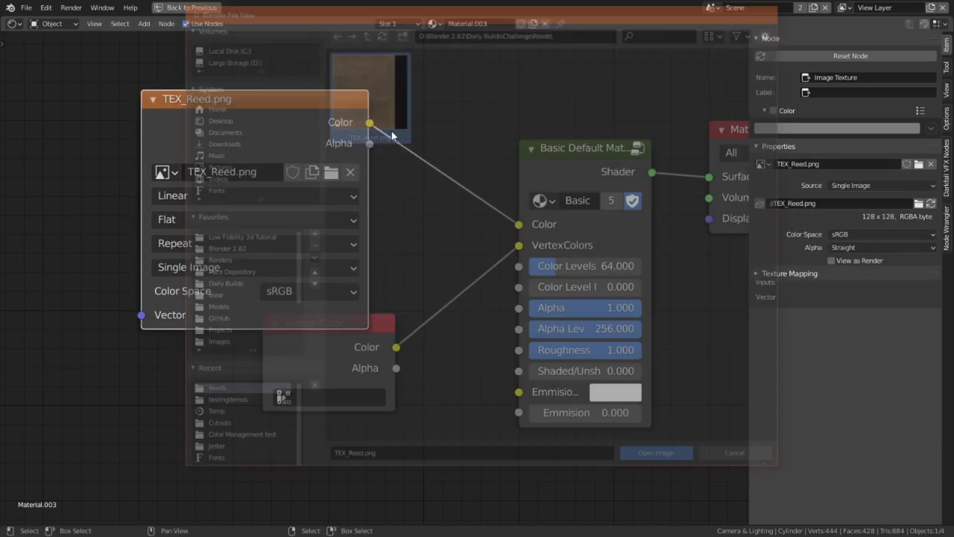
key("ctrl+space")
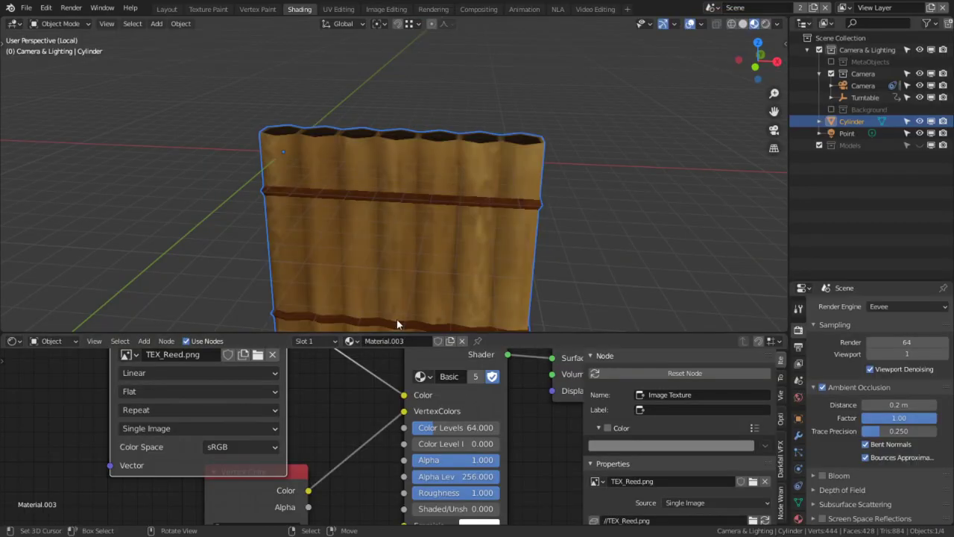
middle_click_drag(397, 319, 395, 216)
left_click(170, 376)
left_click(171, 422)
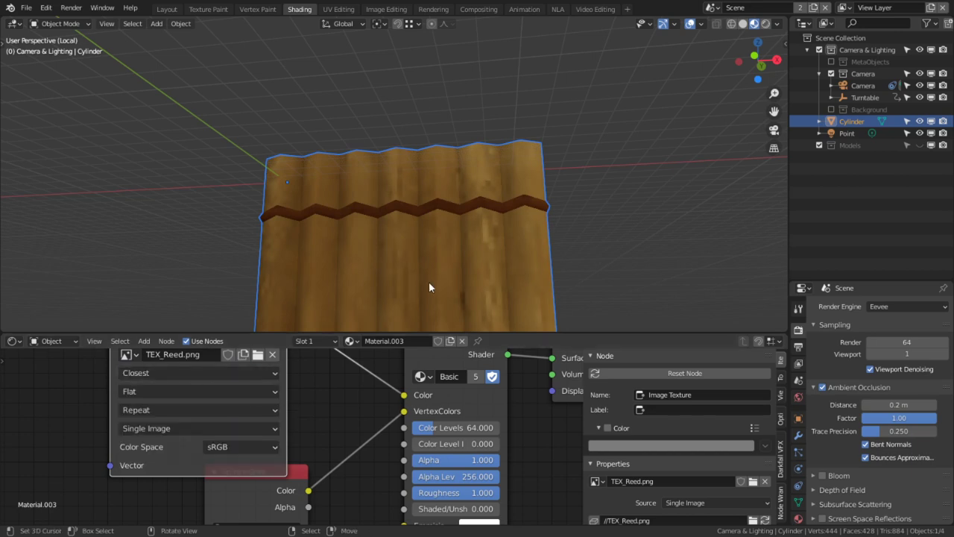
middle_click_drag(429, 281, 418, 195)
Step: Move the Vertex Color node below the Image Texture node so the two do not overlap
middle_click_drag(331, 490, 352, 376)
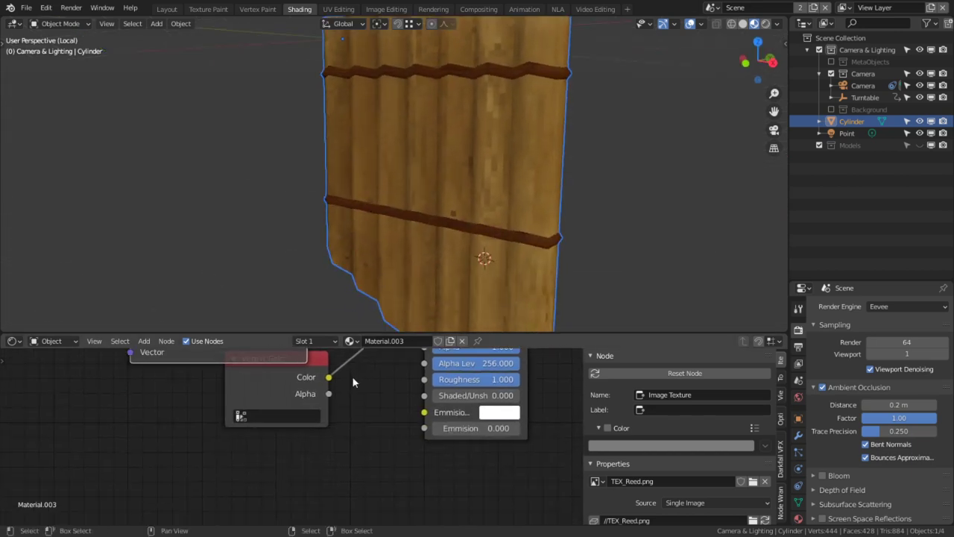
left_click(308, 423)
left_click_drag(327, 393, 307, 425)
middle_click_drag(307, 425, 296, 458)
Step: Put the pan flute into Vertex Paint mode and open the Layout workspace
key("Tab")
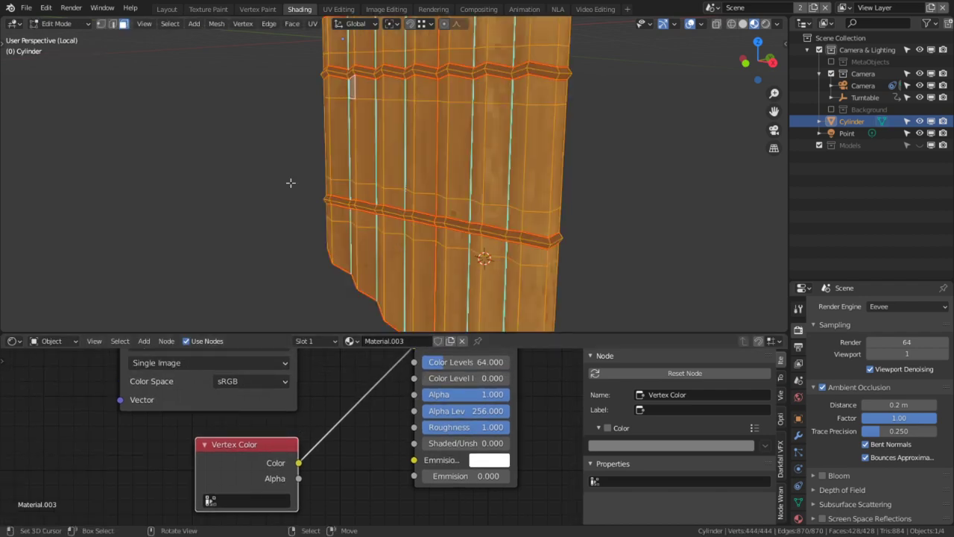
left_click(61, 27)
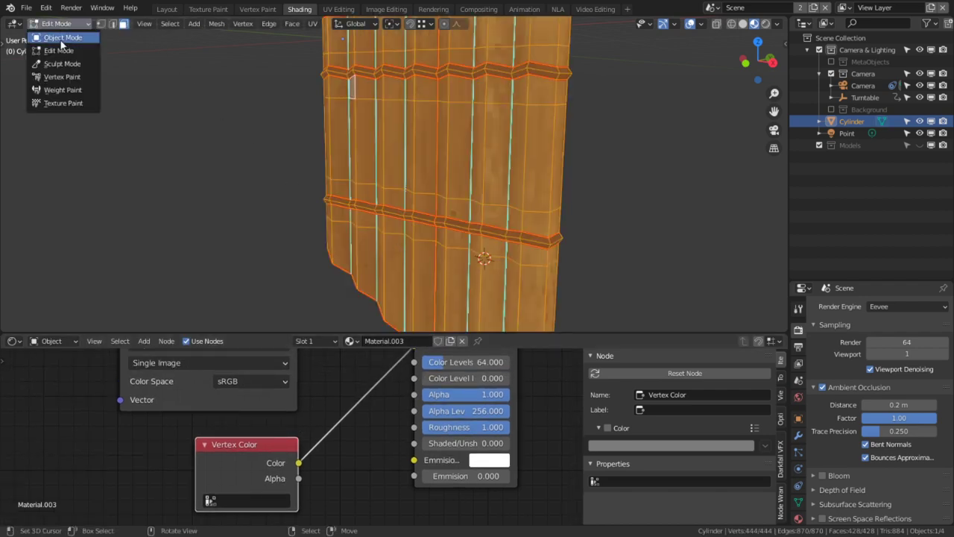
left_click(70, 81)
middle_click_drag(355, 119, 340, 206, "shift")
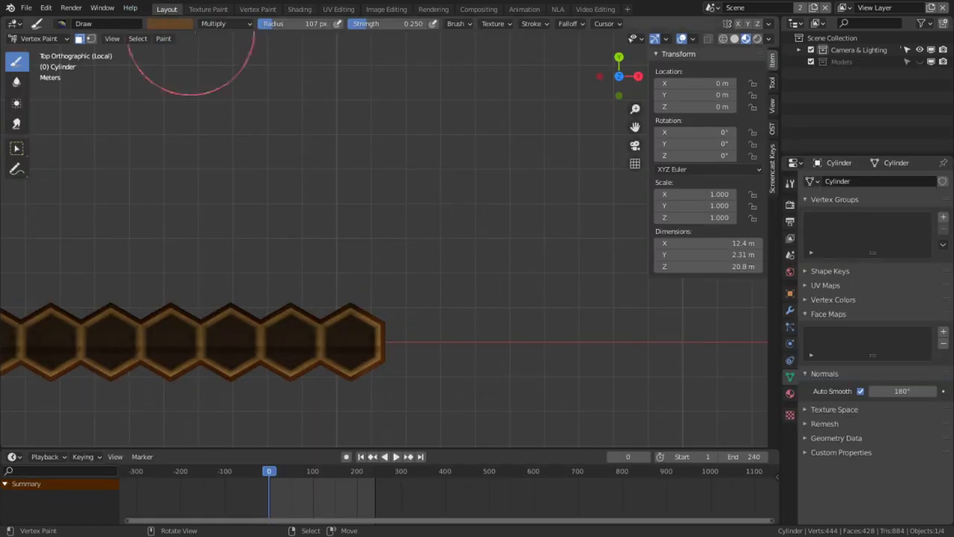
left_click(166, 9)
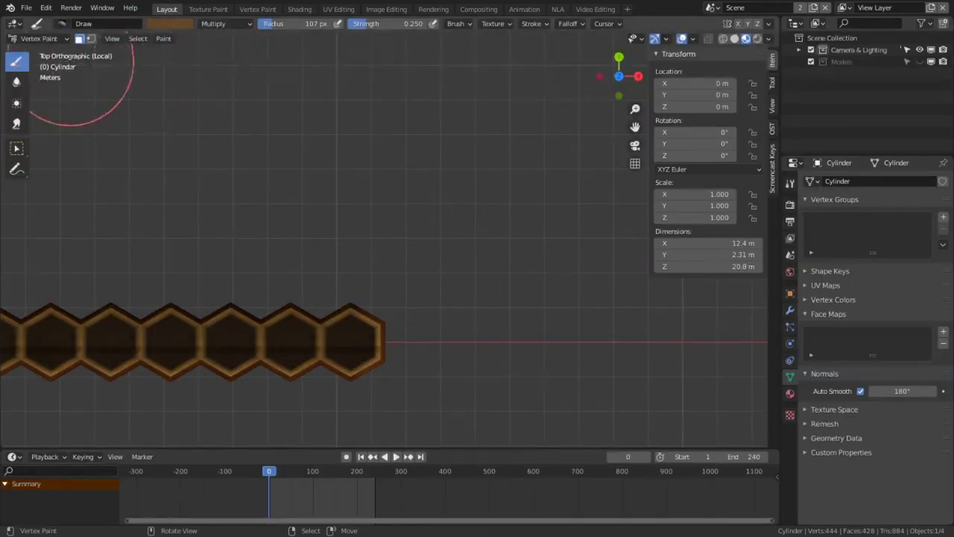
Step: Set the brush colour to white and fill the whole pan flute's vertex colours with it
left_click(176, 24)
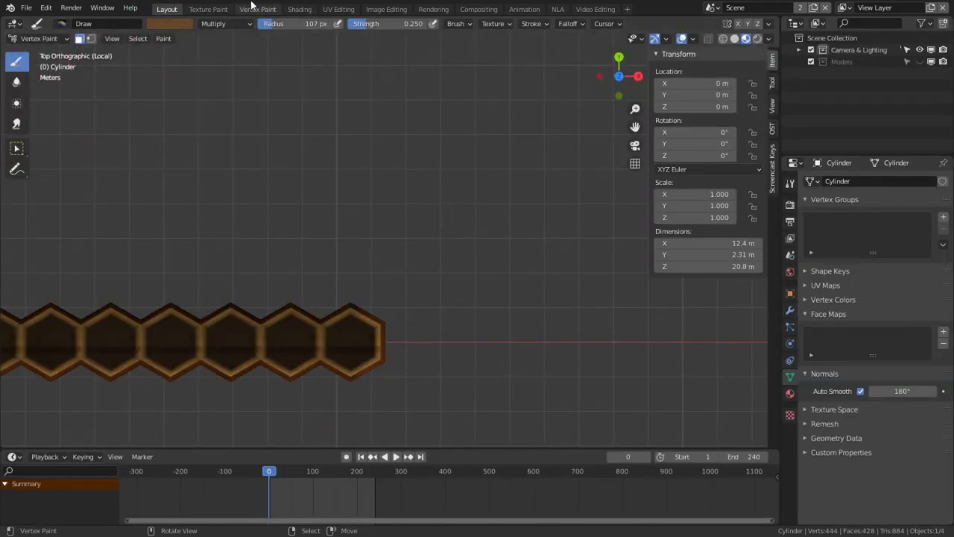
left_click(182, 24)
left_click_drag(250, 68, 250, 35)
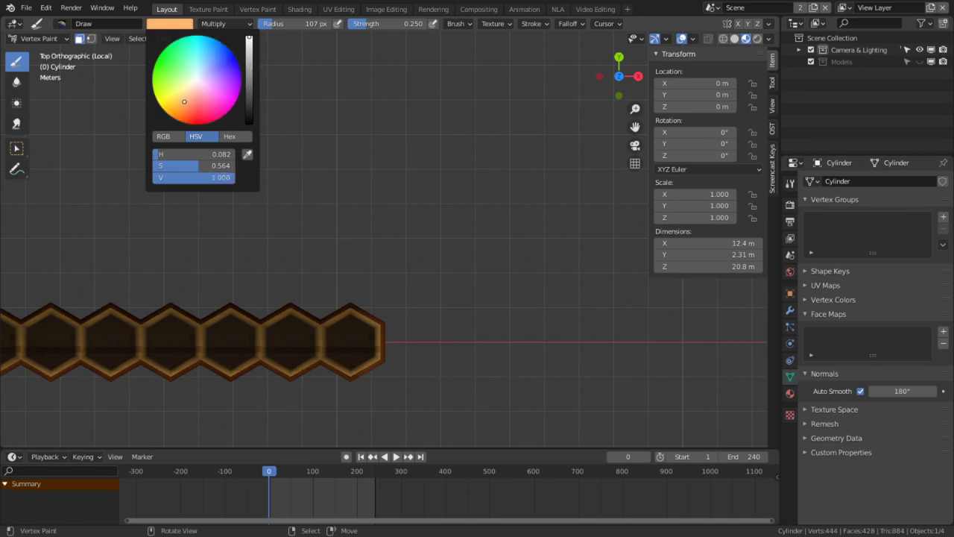
middle_click_drag(348, 234, 276, 331)
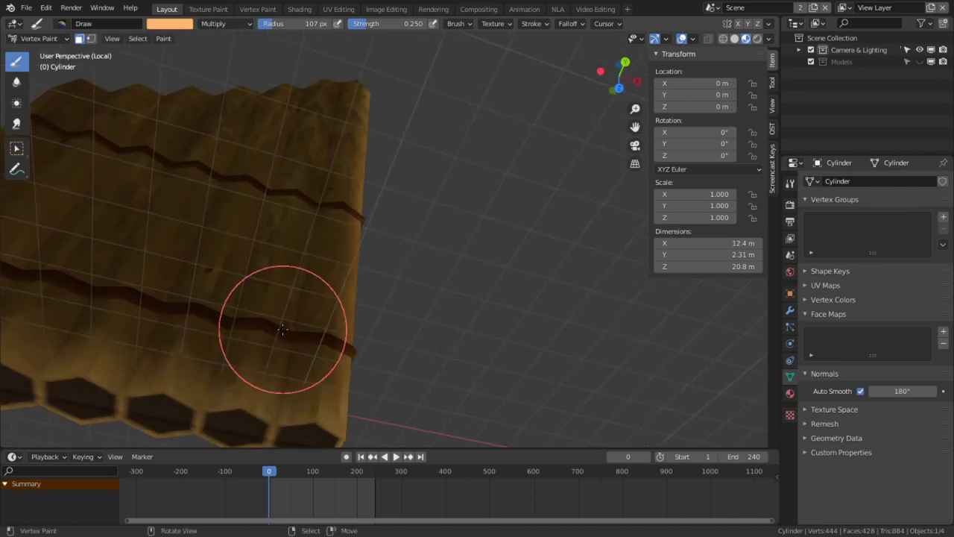
left_click(184, 27)
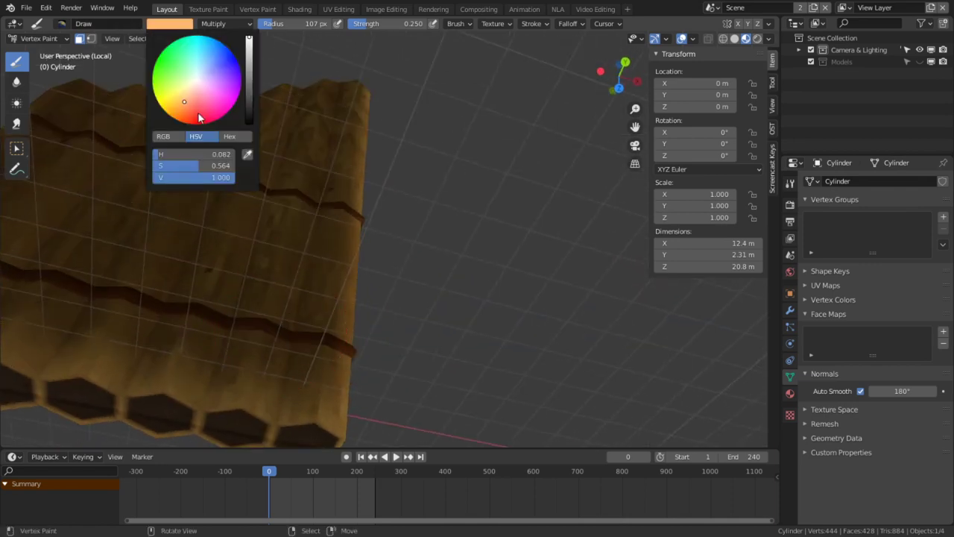
left_click_drag(185, 165, 145, 171)
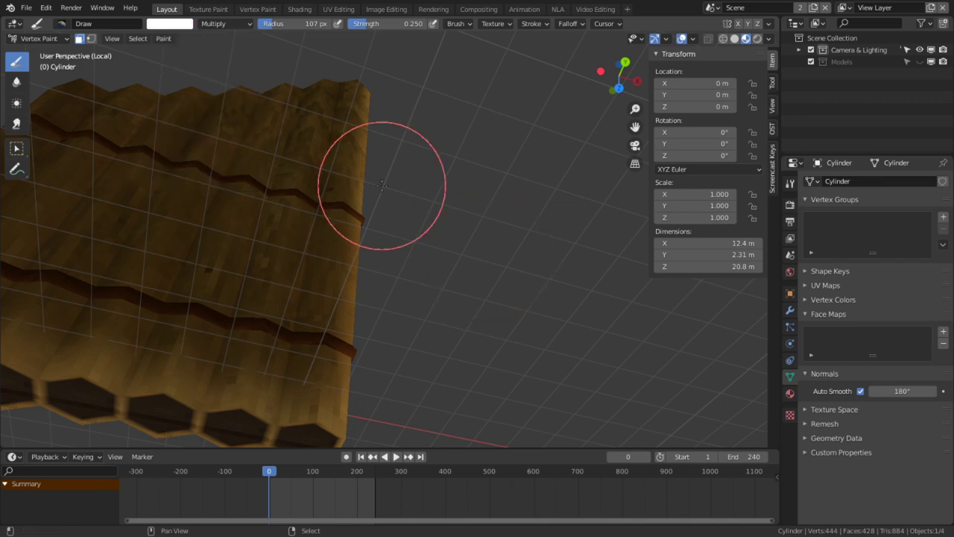
middle_click_drag(382, 186, 369, 250)
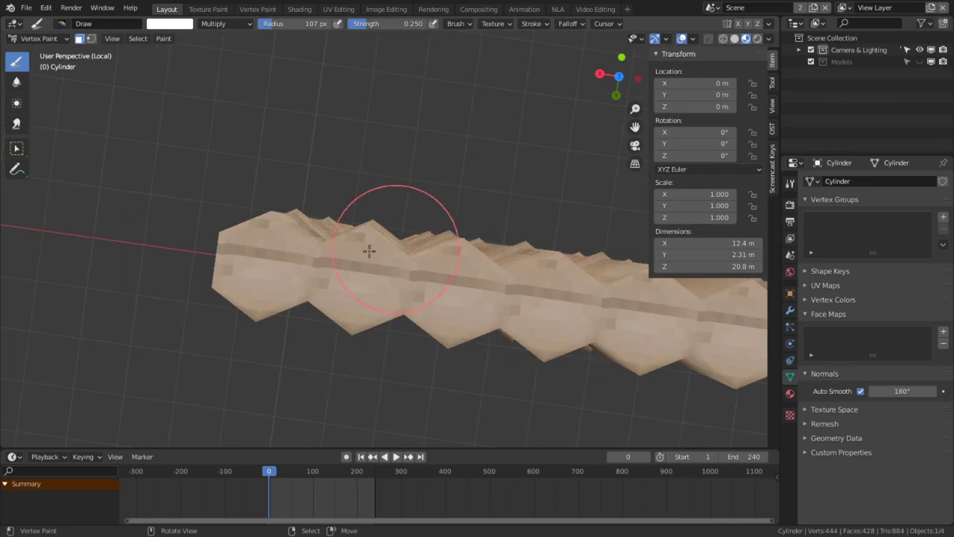
Step: In Edit Mode, select the inner hexagonal faces of the pipes at the pan flute's flat end
key("Tab")
right_click(295, 279)
right_click(394, 287, "shift")
right_click(469, 293, "shift")
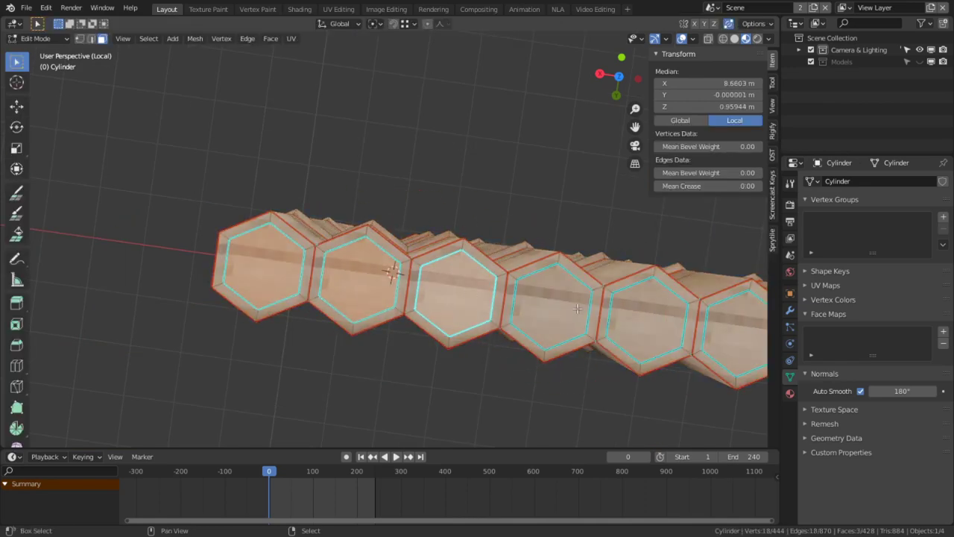
right_click(577, 308, "shift")
middle_click_drag(577, 308, 427, 265, "shift")
right_click(429, 261, "shift")
right_click(486, 256, "shift")
Step: Add the inner hexagonal faces at the stepped end of the pipes to the selection
middle_click_drag(486, 256, 161, 162)
right_click(103, 132, "shift")
right_click(145, 153, "shift")
right_click(254, 193, "shift")
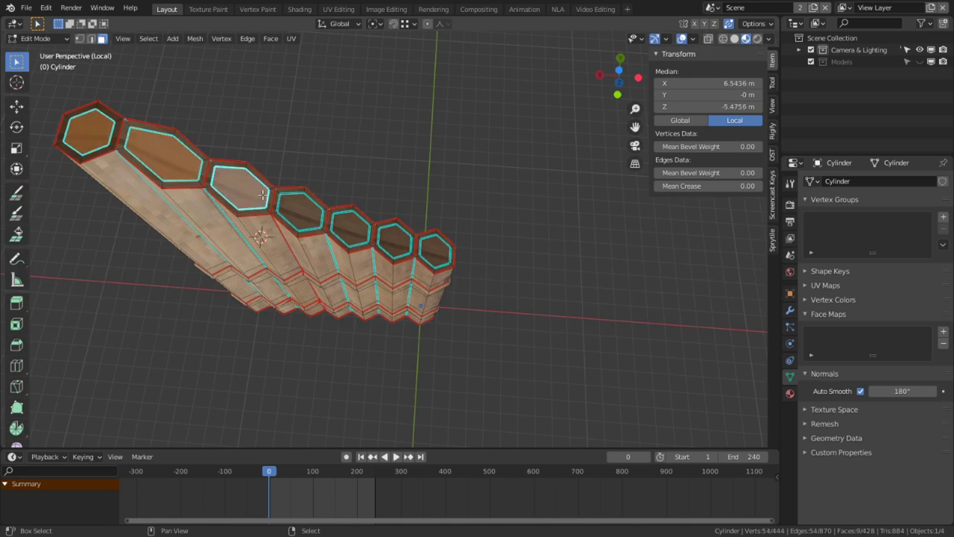
right_click(283, 204, "shift")
right_click(354, 236, "shift")
right_click(403, 242, "shift")
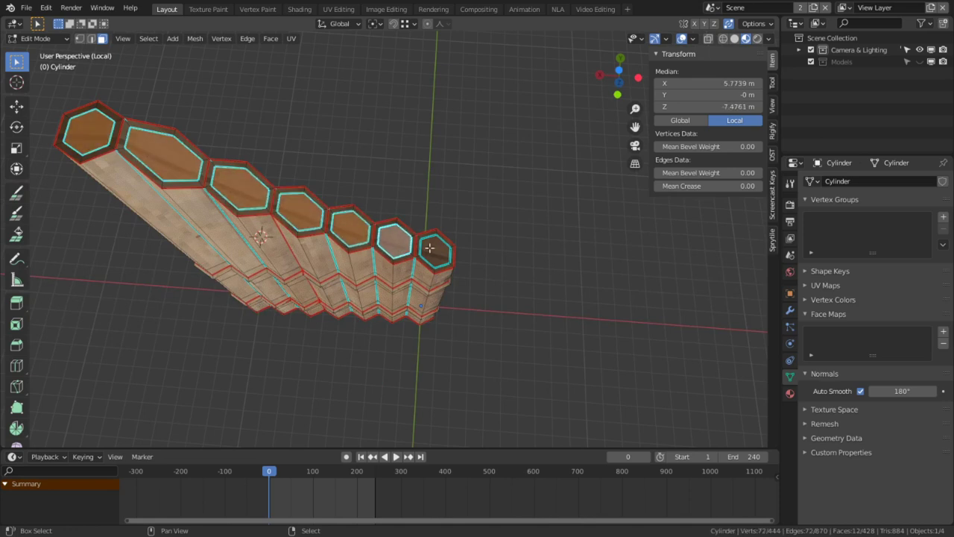
right_click(431, 248, "shift")
Step: Return to Vertex Paint mode, enable the vertex selection mask and set the brush colour to black
key("v")
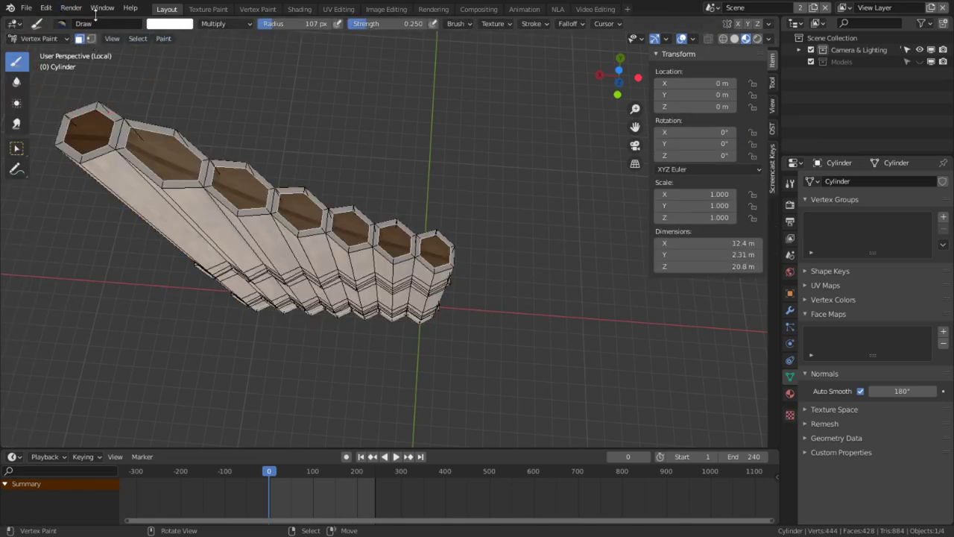
left_click(90, 38)
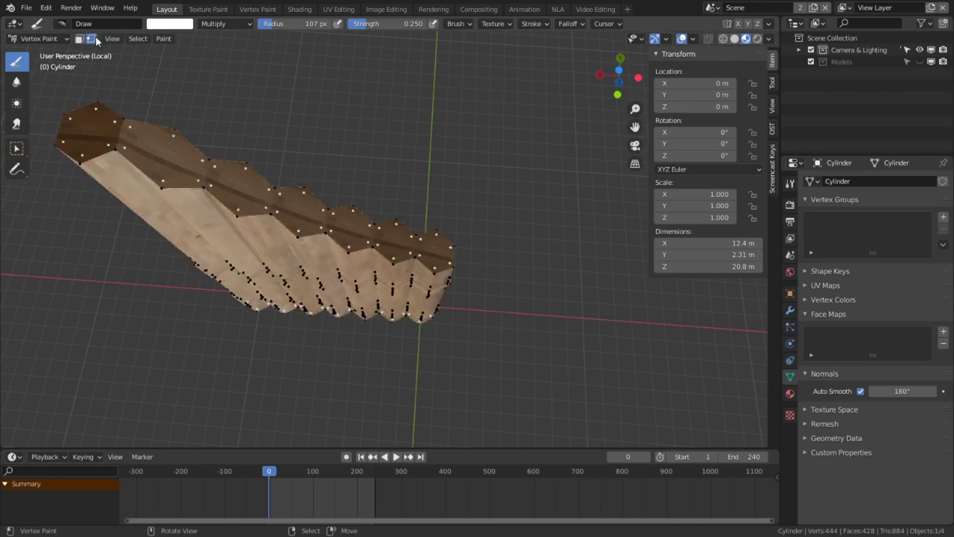
left_click(189, 23)
left_click_drag(249, 110, 249, 125)
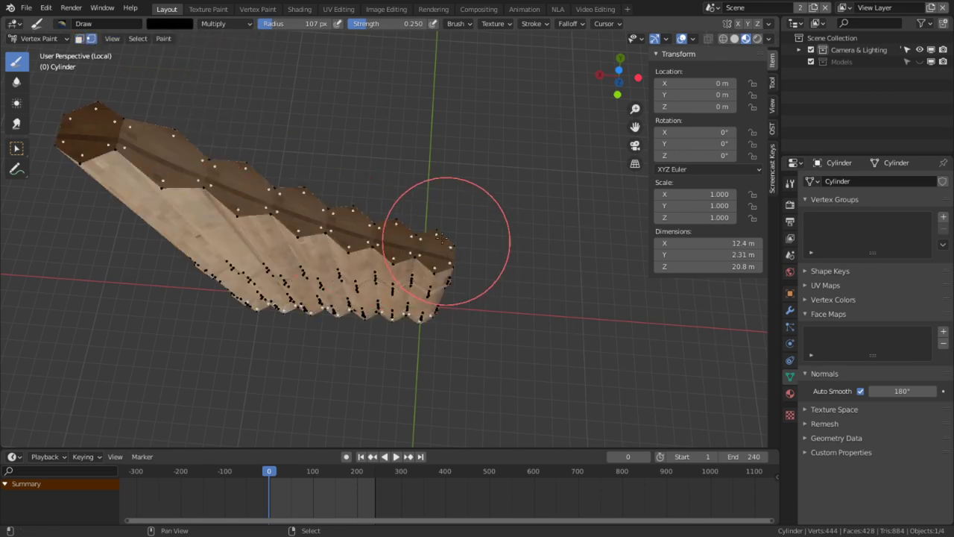
Step: Fill the selected pipe openings with black, including the missed opening at the flat end after selecting its inner face in Edit Mode
left_click_drag(437, 246, 426, 315)
middle_click_drag(426, 315, 390, 60)
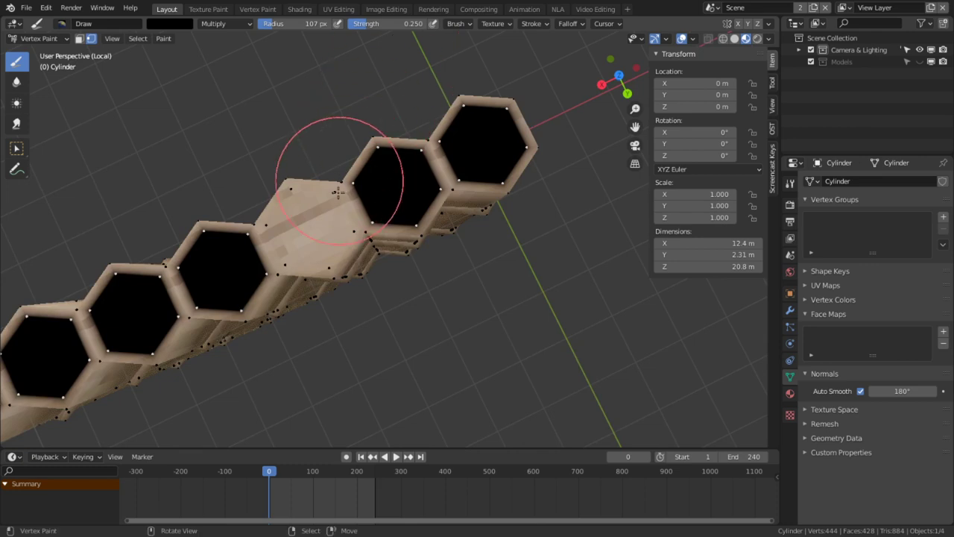
key("Tab")
left_click(316, 217)
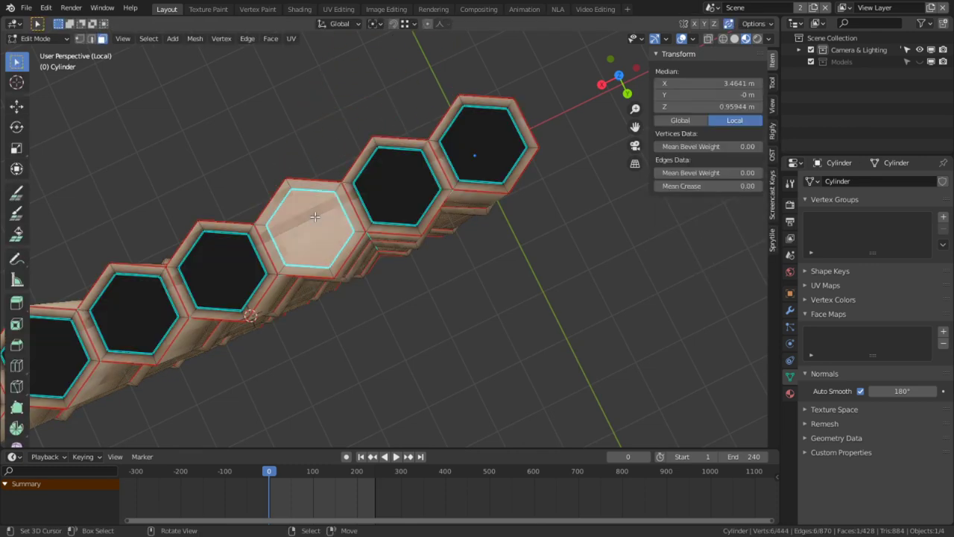
key("Tab")
left_click(313, 213)
middle_click_drag(313, 213, 306, 161)
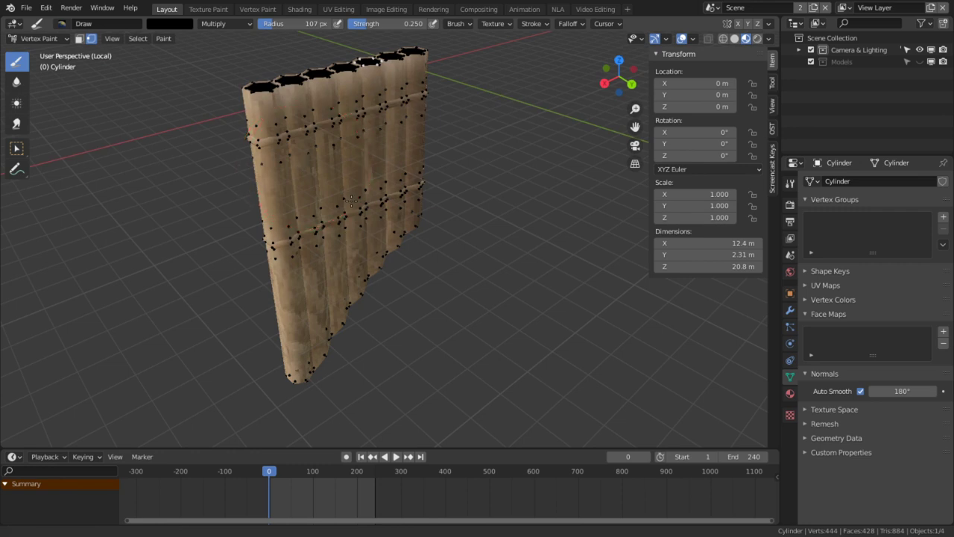
Step: Set the brush colour to a very dark brown with hue 0.089, saturation 0.542 and value 0.079
left_click(159, 24)
left_click_drag(200, 97, 207, 79)
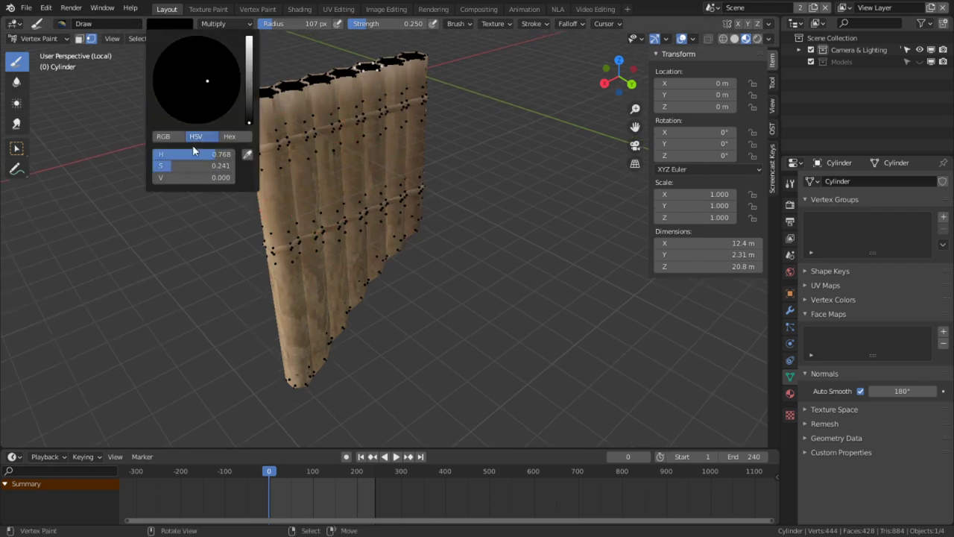
left_click_drag(188, 165, 154, 165)
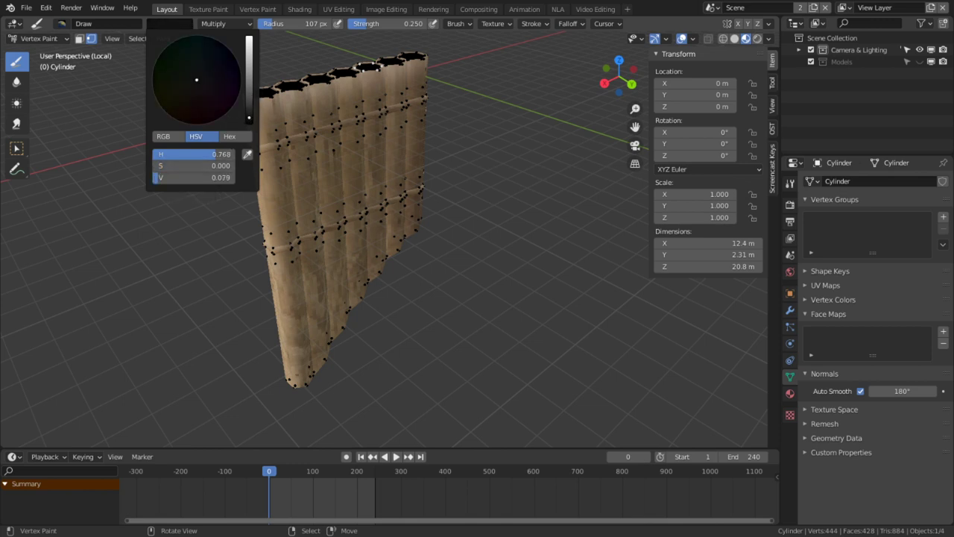
left_click_drag(197, 82, 196, 81)
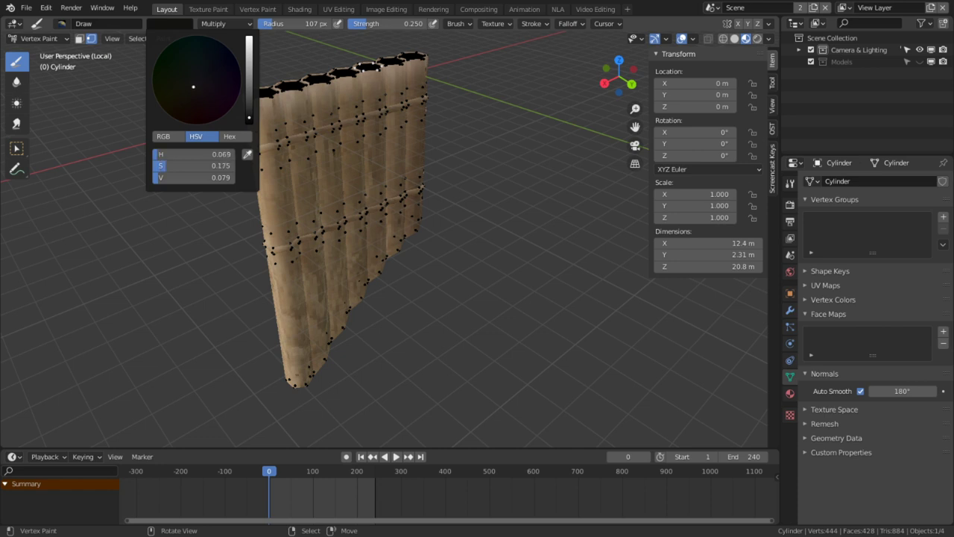
left_click_drag(179, 166, 198, 165)
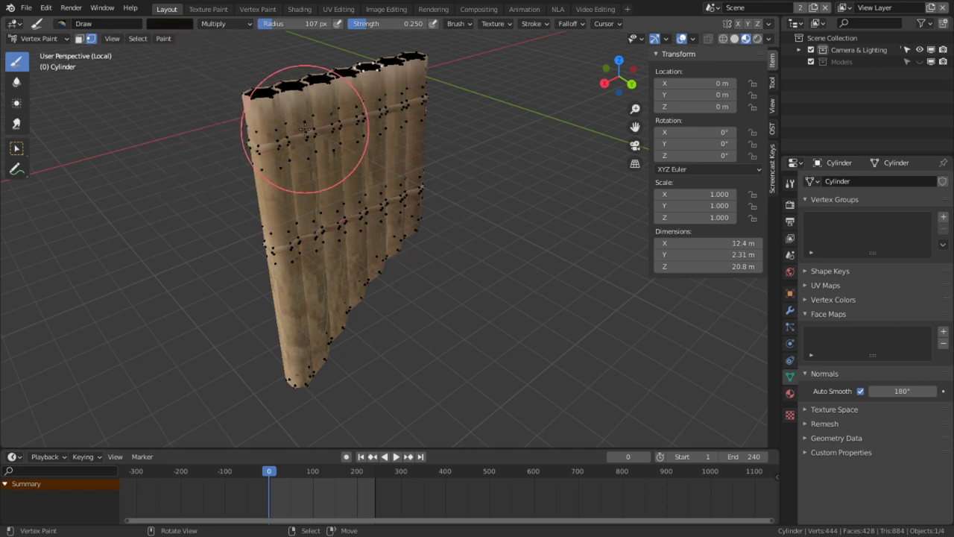
Step: In Edit Mode, select the seven inner hexagonal faces at the flat end of the pan flute
key("Tab")
middle_click_drag(267, 153, 278, 211)
right_click(256, 225)
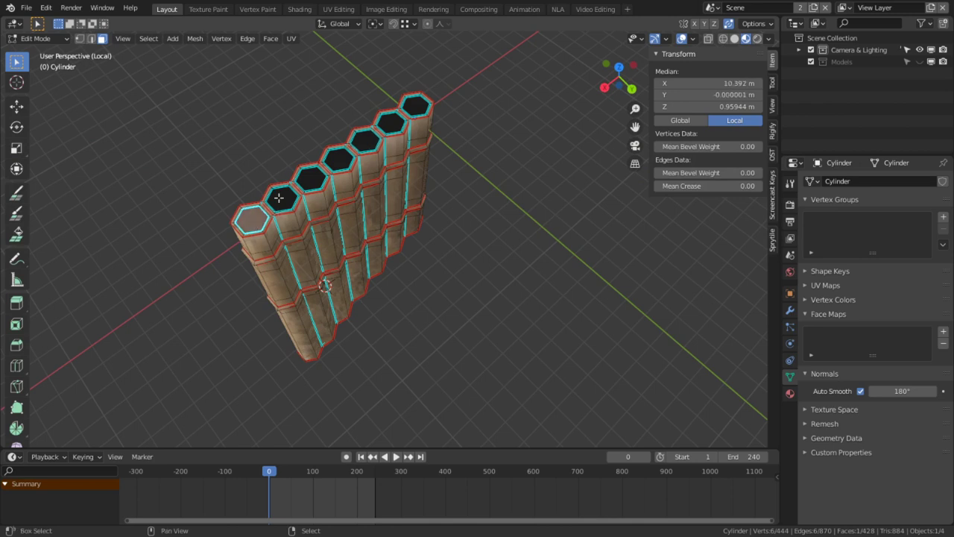
right_click(282, 199, "shift")
right_click(317, 167, "shift")
right_click(338, 158, "shift")
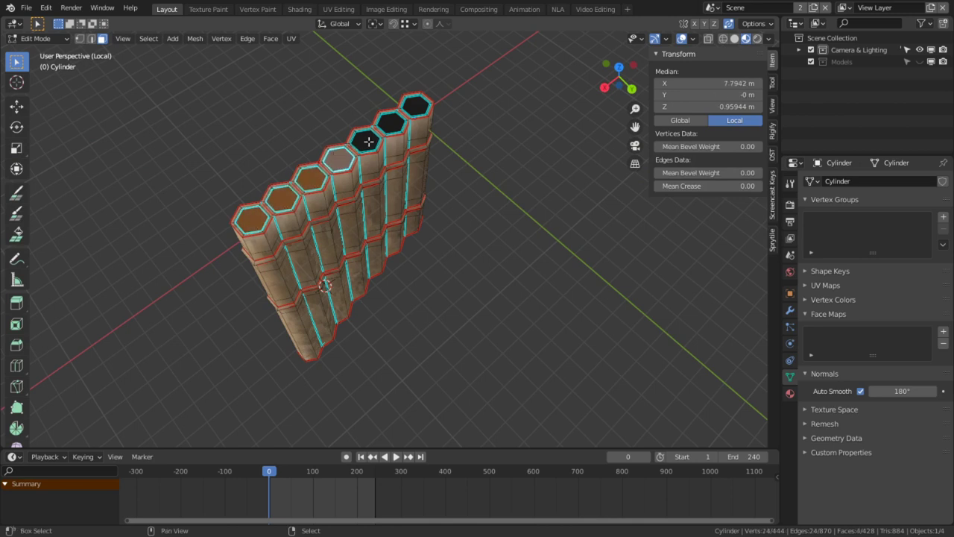
right_click(365, 144, "shift")
right_click(391, 126, "shift")
right_click(426, 107, "shift")
Step: Add the seven inner hexagonal faces at the stepped end of the pipes to the selection
middle_click_drag(420, 269, 391, 109)
middle_click_drag(241, 227, 415, 237)
right_click(416, 236, "shift")
right_click(460, 256, "shift")
right_click(538, 259, "shift")
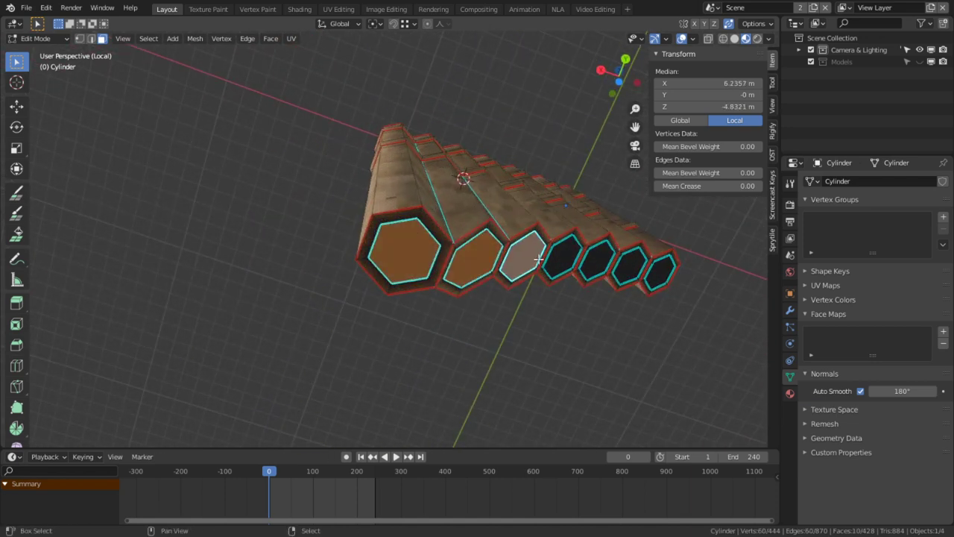
right_click(576, 259, "shift")
right_click(596, 260, "shift")
right_click(634, 263, "shift")
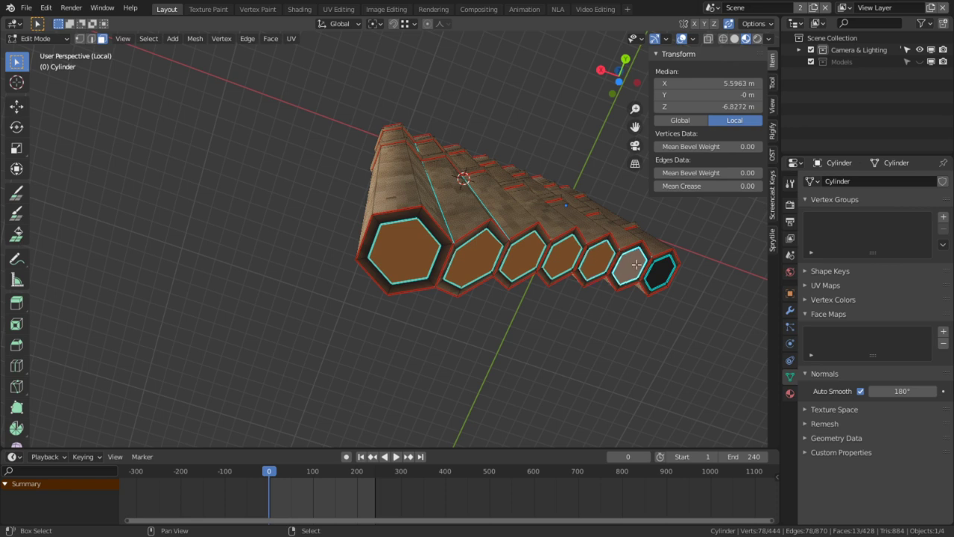
right_click(666, 273, "shift")
Step: Create a vertex group named MESH_reedHoles for the selected opening faces
left_click(945, 217)
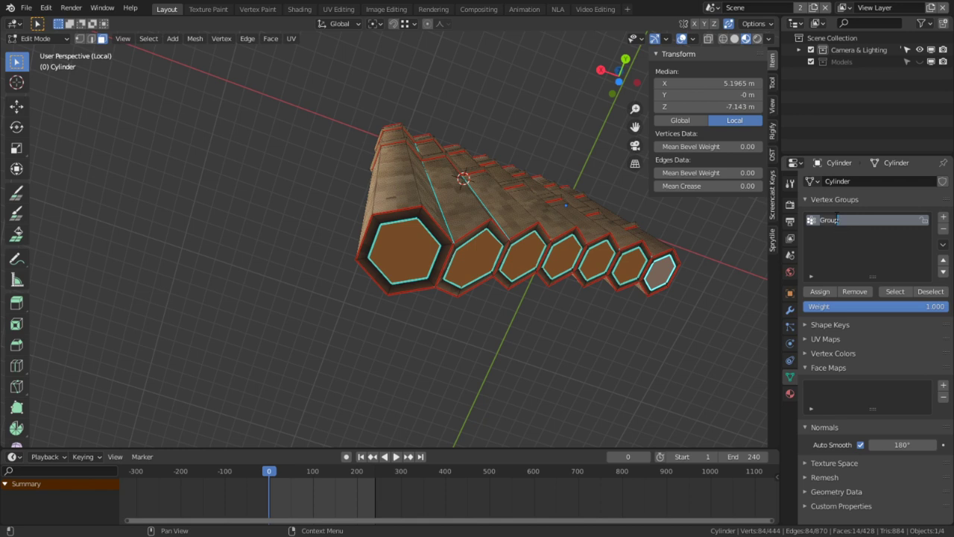
type("MOD_")
key("BackSpace")
type("ESH_")
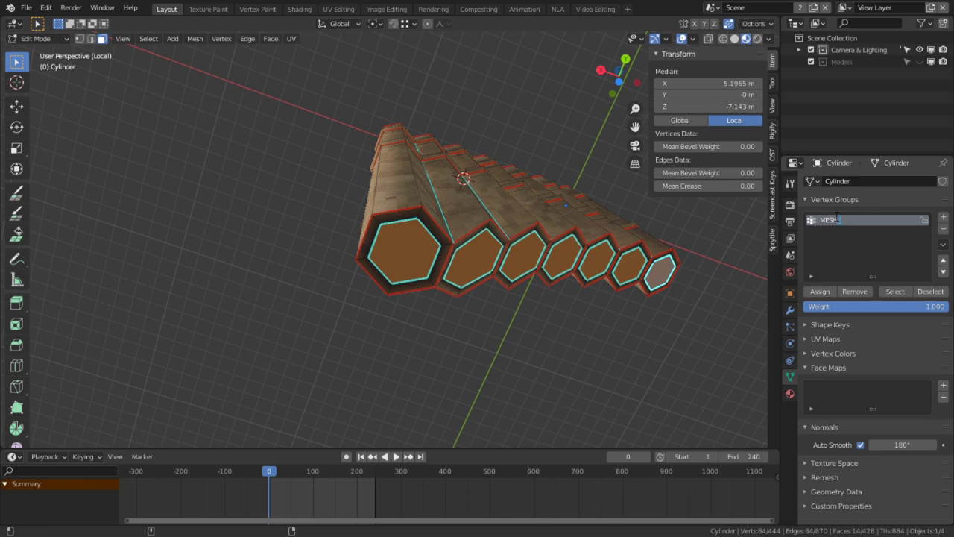
type("reedHoles")
key("Return")
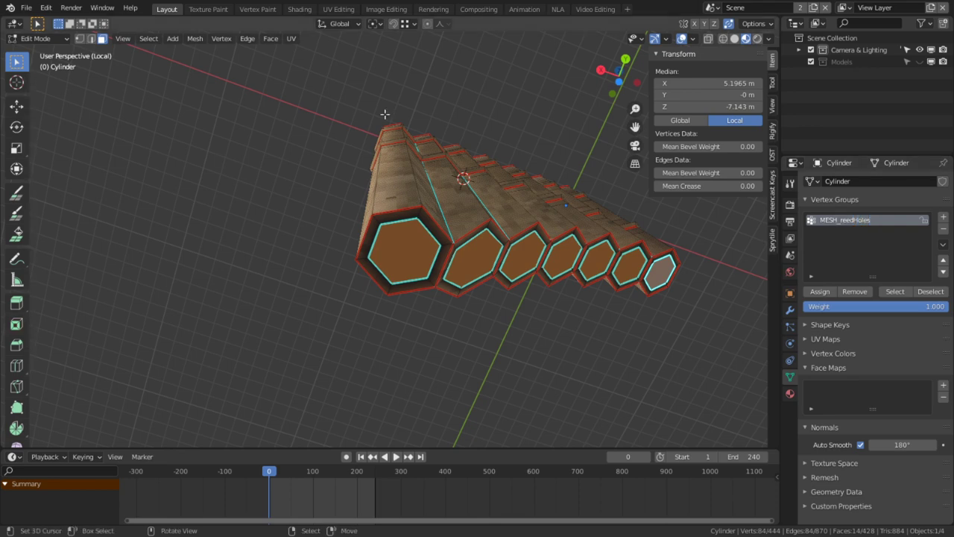
Step: Clear the selection, reselect the faces through the MESH_reedHoles group to check its contents, and deselect them again
middle_click_drag(385, 112, 498, 190)
scroll(498, 190, "down", 5)
scroll(567, 214, "up", 1)
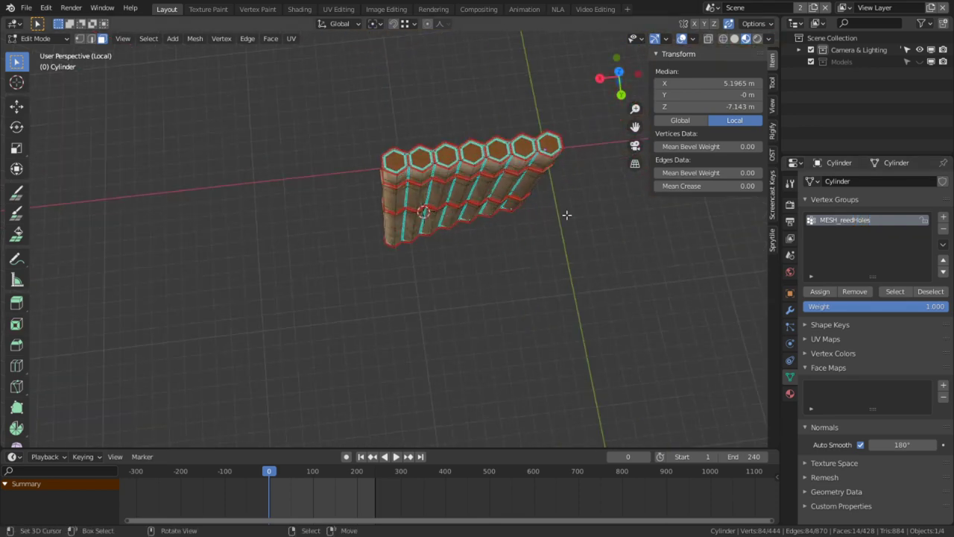
key("alt+a")
scroll(480, 302, "up", 4)
middle_click_drag(614, 143, 564, 297, "shift")
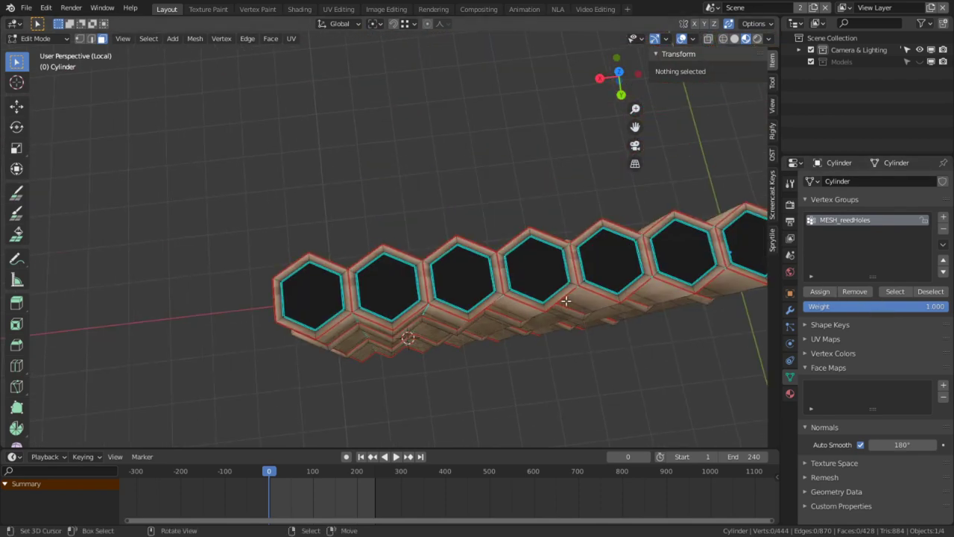
left_click(895, 294)
key("alt+a")
Step: Select all faces of both binding bands around the pipes as linked geometry, delimited by seams
middle_click_drag(466, 269, 445, 209)
middle_click_drag(415, 114, 413, 176, "shift")
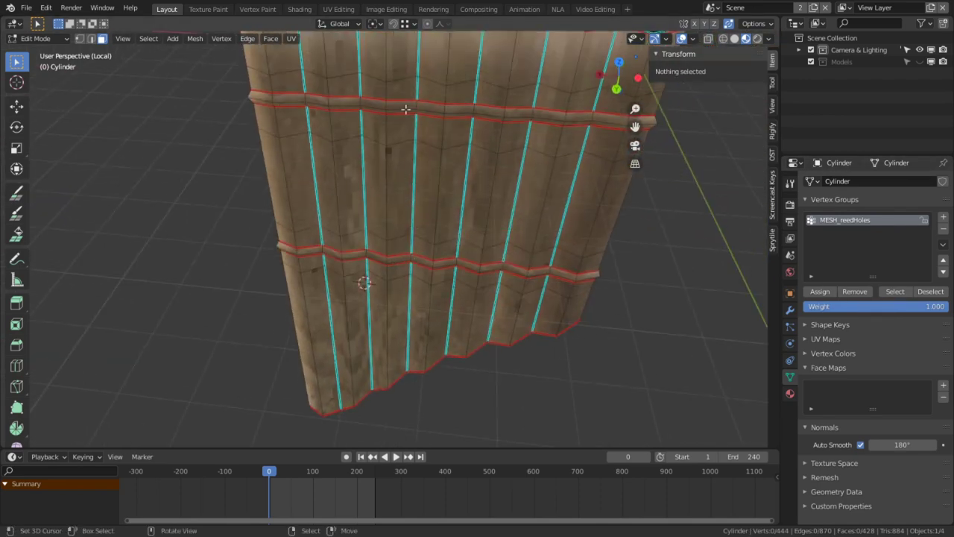
key("l")
key("l")
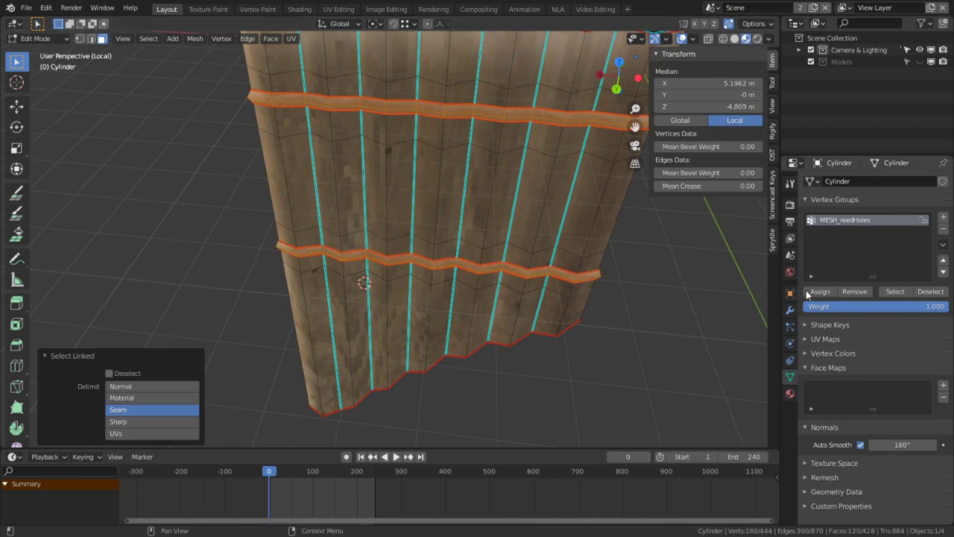
Step: Create a vertex group named MESH_reedBindings and assign the selected binding faces to it
left_click(944, 217)
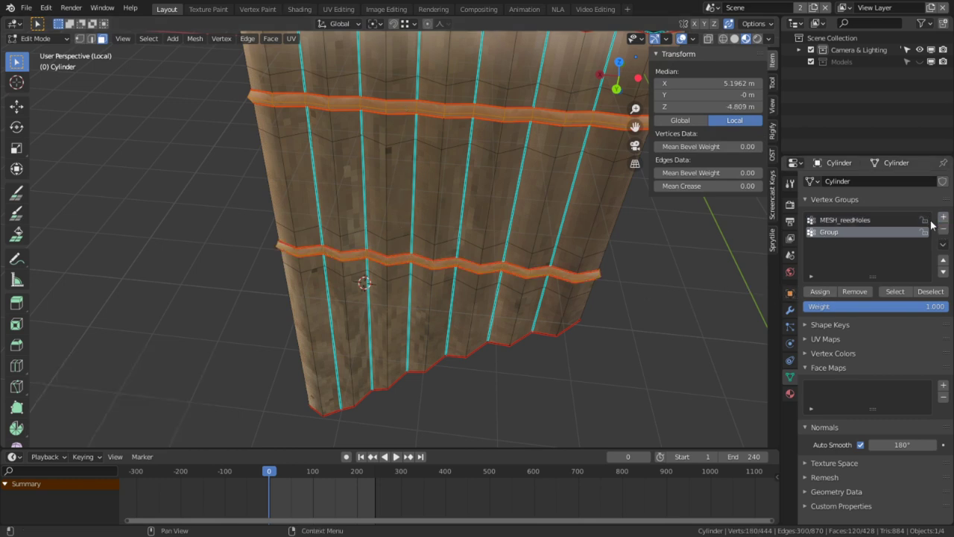
double_click(832, 232)
type("MESH")
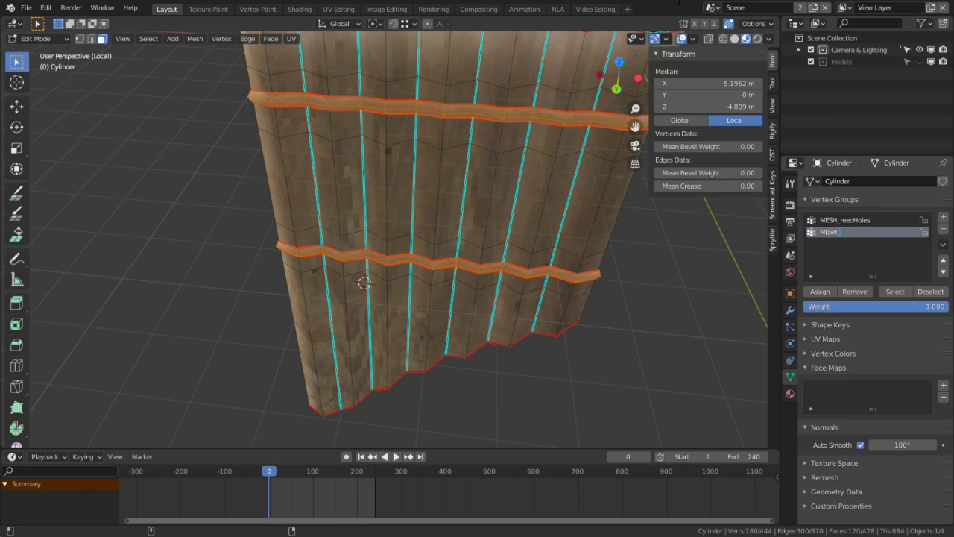
type("_reedB")
type("indings")
key("Return")
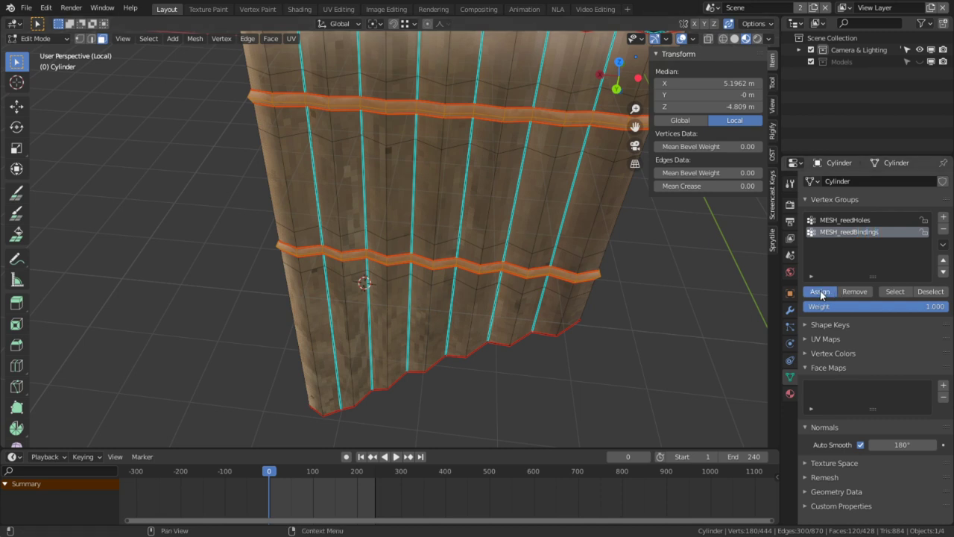
left_click(821, 295)
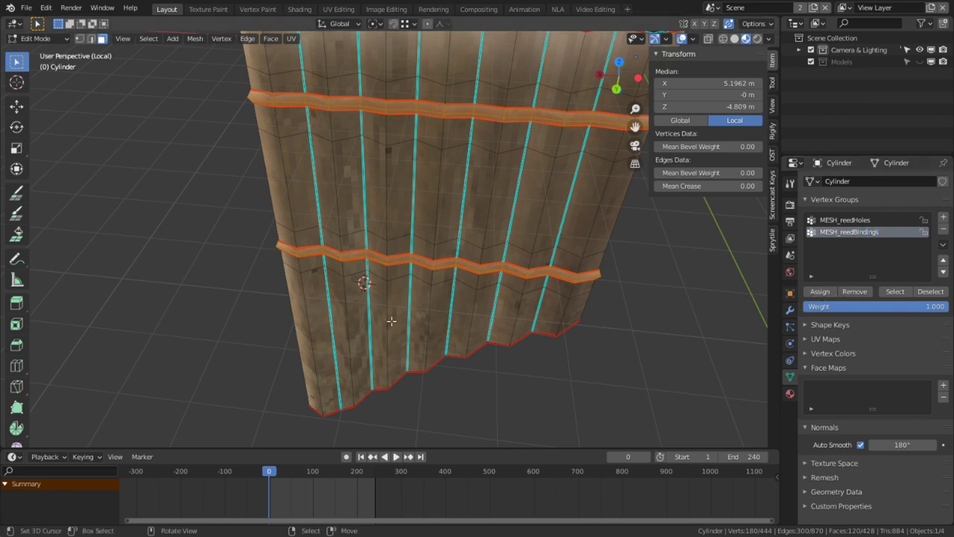
Step: Add the MESH_reedHoles faces to the selected bindings and hide them all, leaving only the reed pipes
left_click(850, 220)
left_click(895, 291)
middle_click_drag(522, 291, 518, 349)
key("ctrl+l")
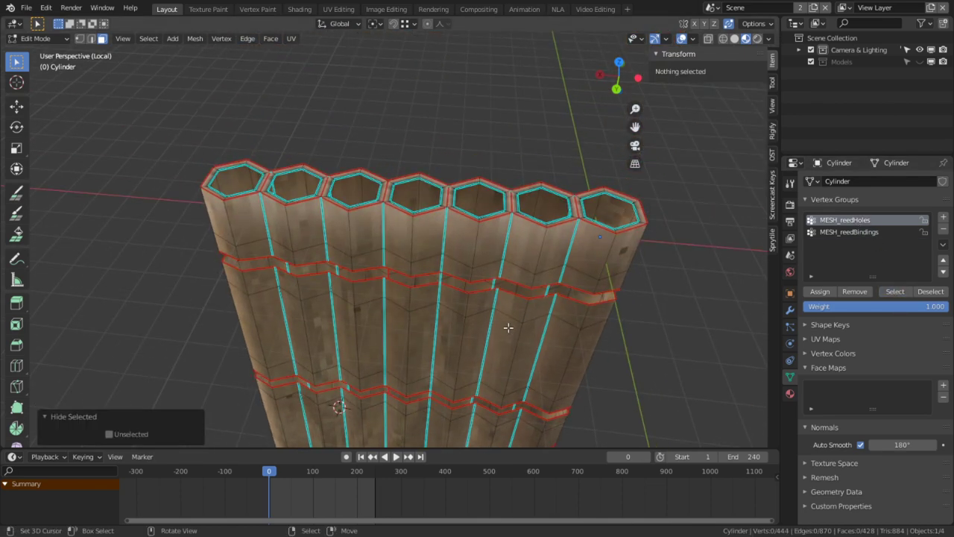
Step: Create a vertex group named MESH_reed from all remaining pipe faces, and reveal the hidden geometry with nothing selected
left_click(942, 217)
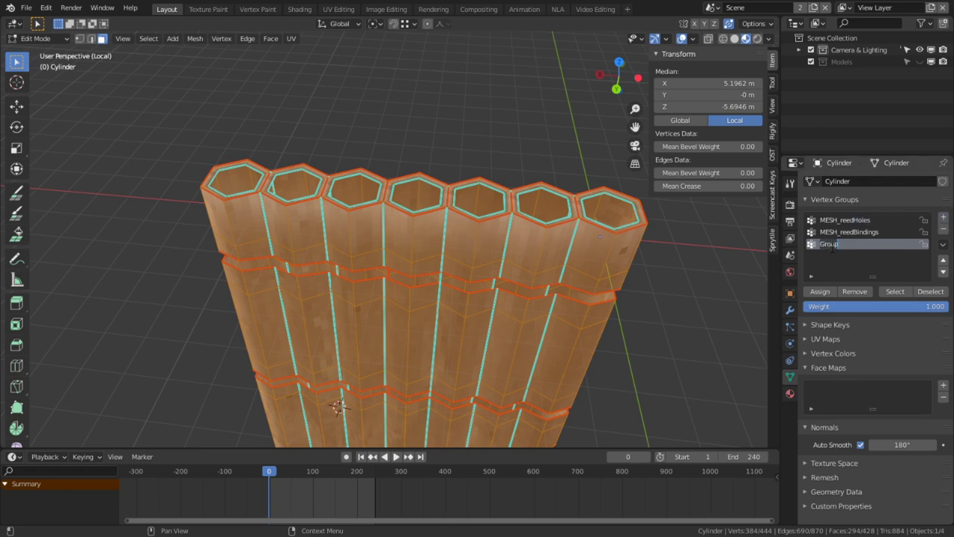
type("MESH_R")
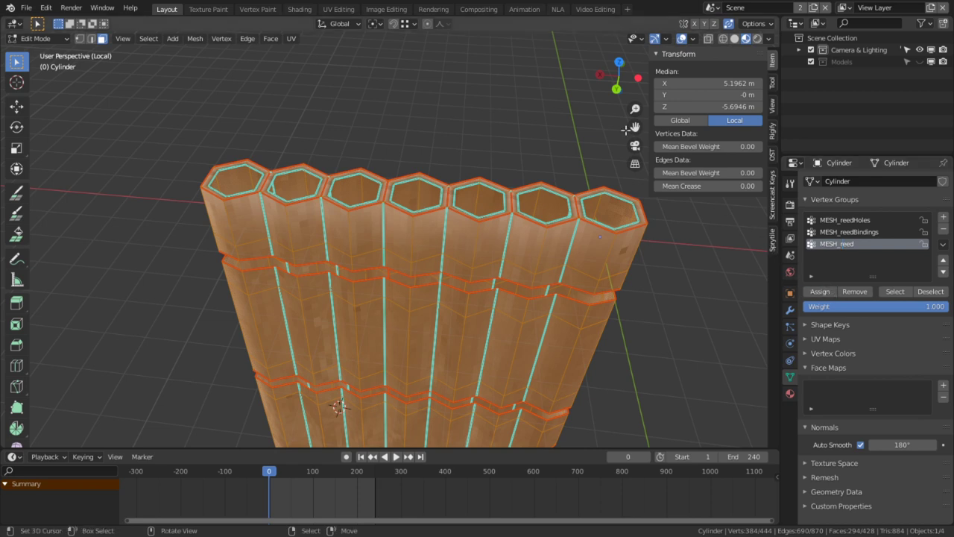
key("alt+a")
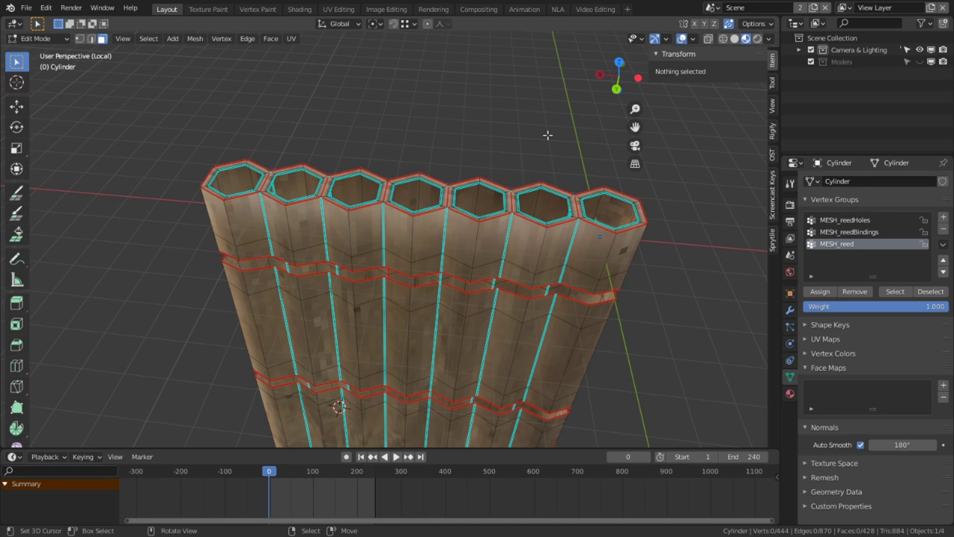
key("alt+h")
key("alt+a")
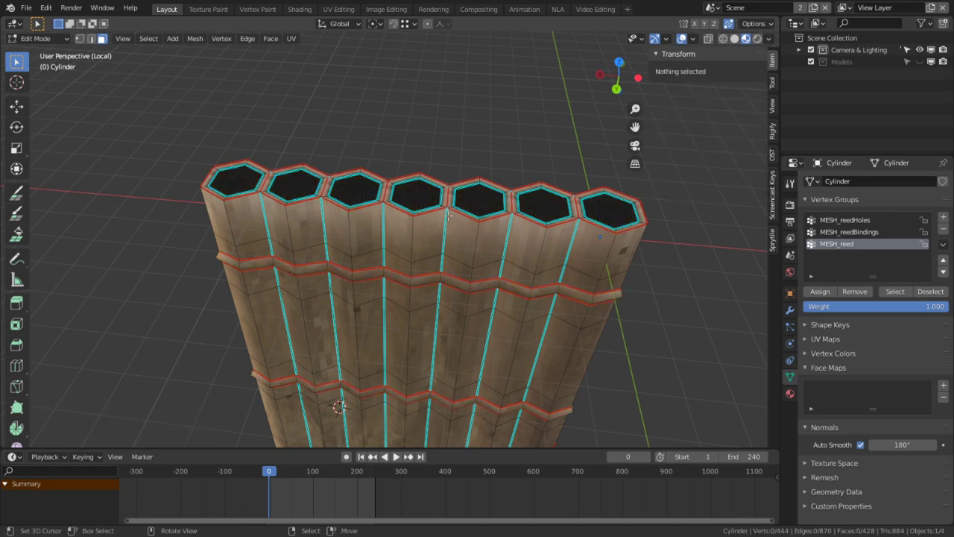
Step: In edge select mode, select the edge loops bordering both binding bands along their upper and lower sides
scroll(397, 260, "up", 2)
key("2")
left_click(390, 280, "alt")
key("KP_Decimal")
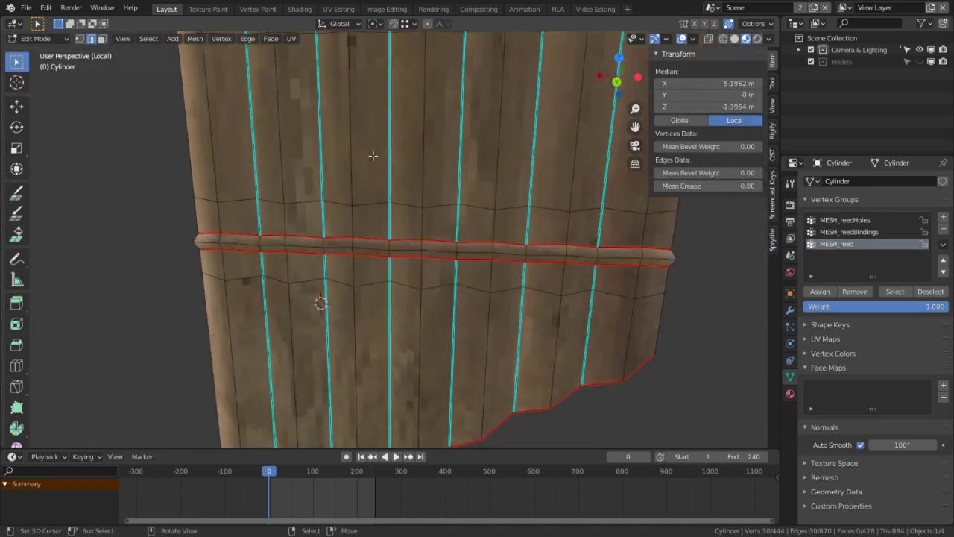
right_click(377, 238, "alt+shift")
right_click(377, 259, "alt+shift")
middle_click_drag(384, 85, 359, 345, "shift")
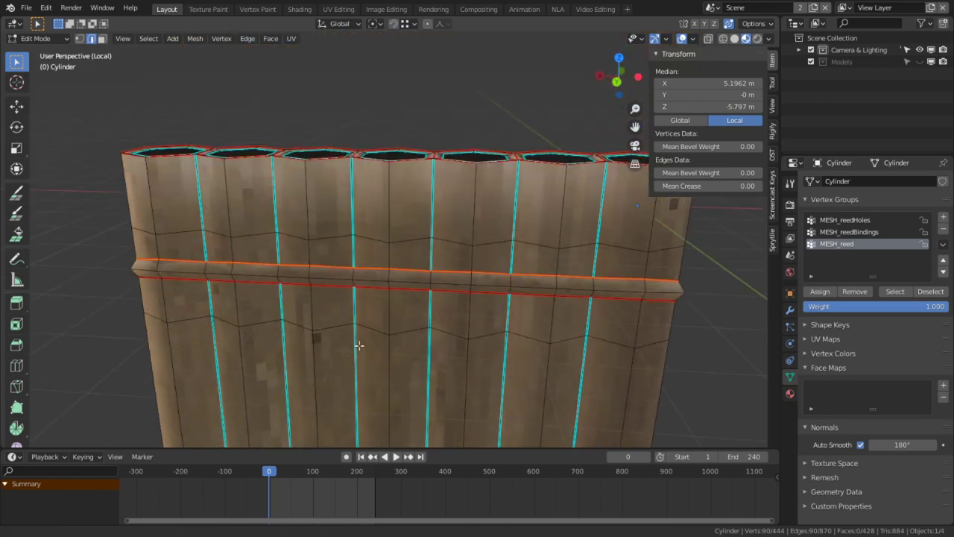
middle_click_drag(377, 308, 390, 194)
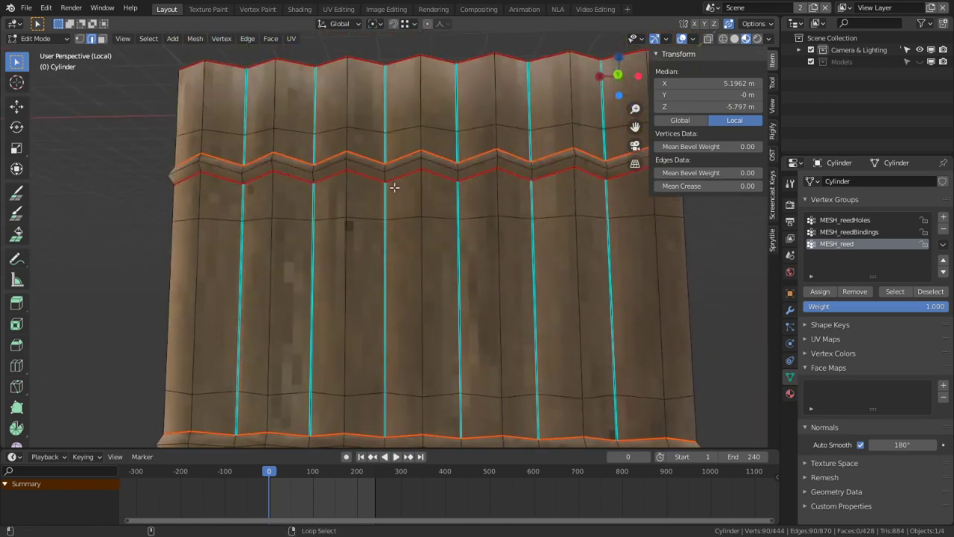
right_click(394, 187, "alt+shift")
Step: Switch to Vertex Paint mode and set the brush colour to a neutral grey with value 0.540 and no saturation
left_click(38, 38)
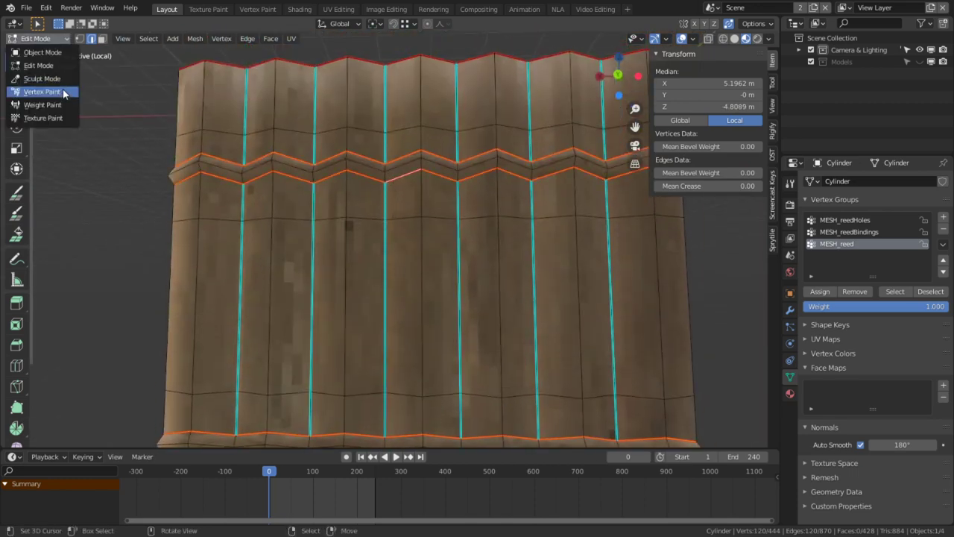
left_click(56, 92)
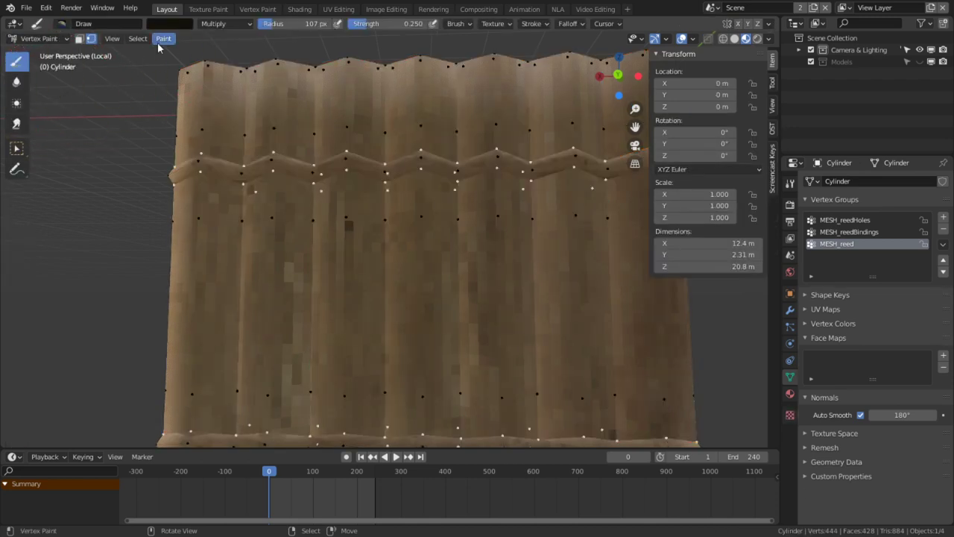
left_click(165, 24)
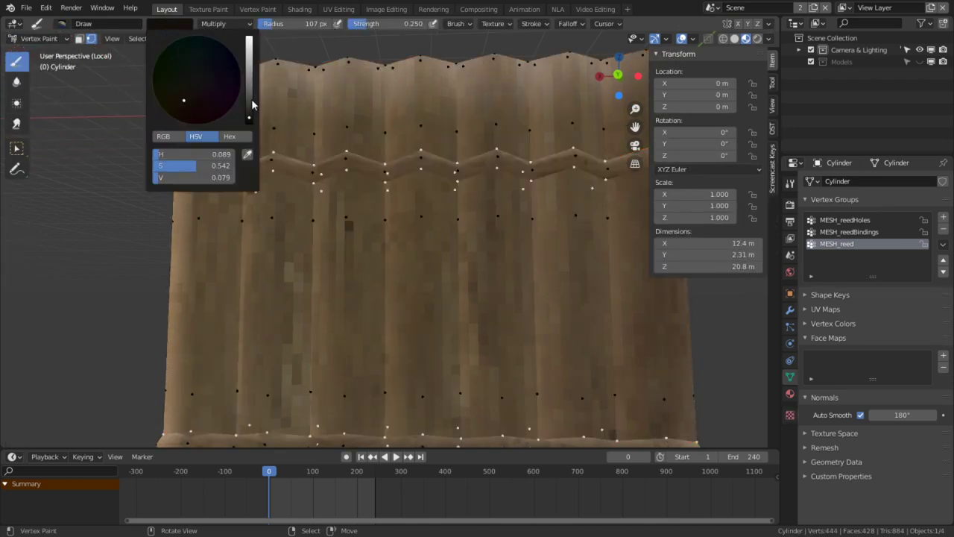
mouse_move(250, 101)
left_mouse_down()
mouse_move(249, 39)
mouse_move(249, 76)
left_mouse_up()
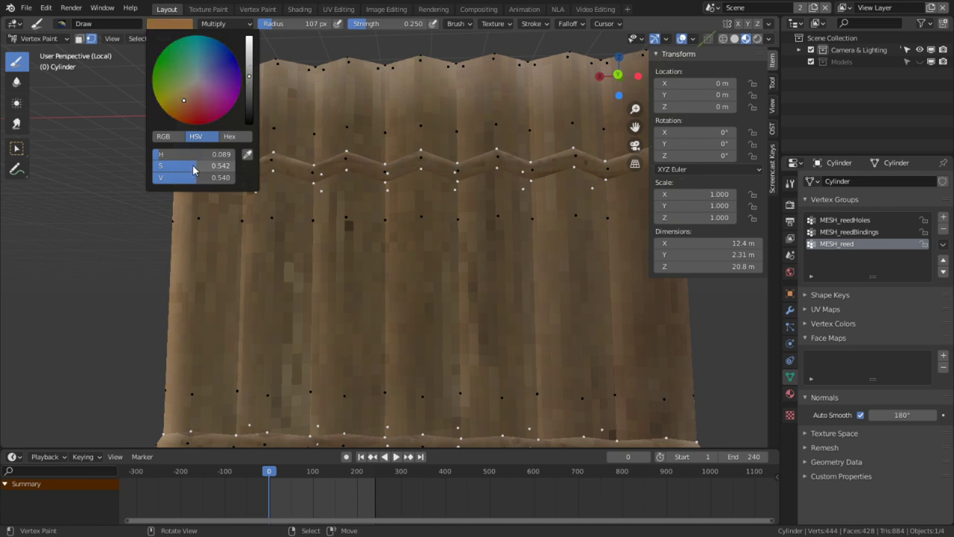
left_click_drag(192, 170, 153, 170)
Step: Fill the selected edge loops along the bindings with the grey vertex colour
mouse_move(525, 260)
middle_mouse_down()
mouse_move(514, 270)
mouse_move(525, 82)
mouse_move(513, 192)
middle_mouse_up()
key("shift+k")
middle_click_drag(451, 233, 462, 316, "shift")
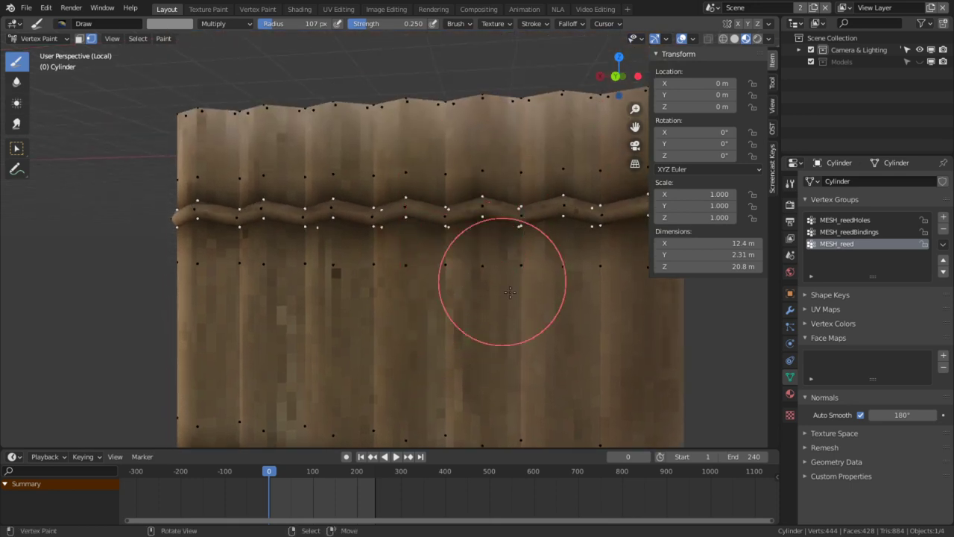
Step: Undo the grey vertex colour fill along the bindings
key("ctrl+z")
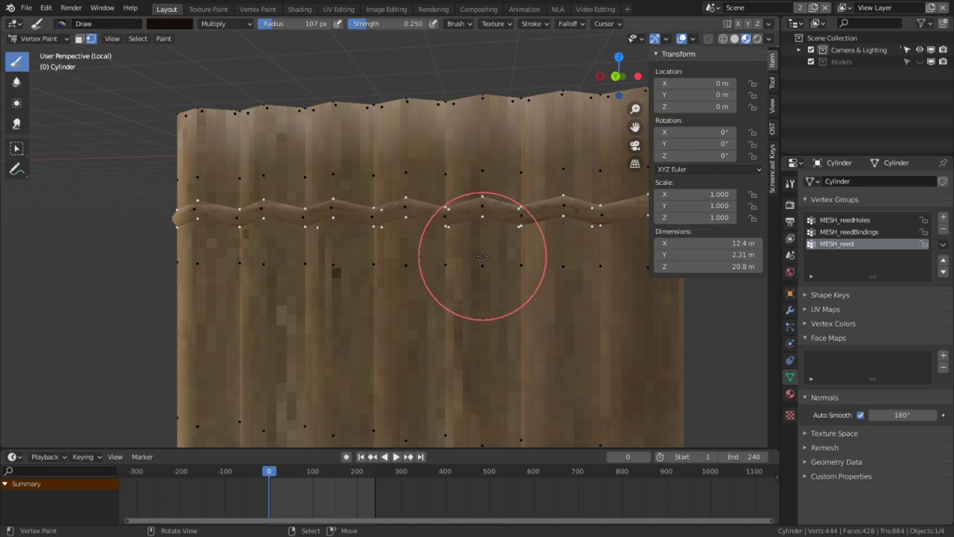
scroll(482, 256, "down", 2)
middle_click_drag(482, 255, 425, 318)
middle_click_drag(410, 360, 448, 286)
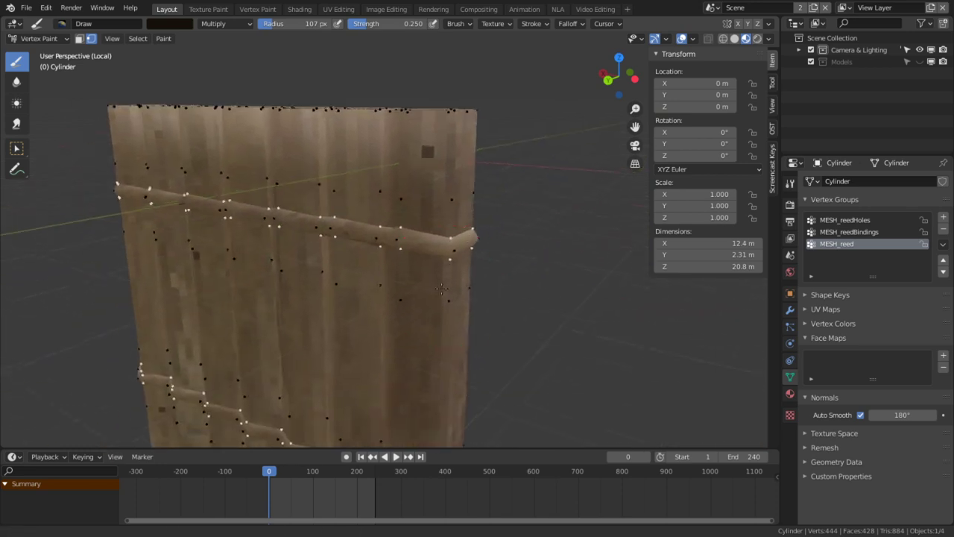
Step: In Edit Mode, select all face loops of both binding bands and return to Vertex Paint mode
scroll(448, 284, "up", 2)
key("Tab")
key("alt+a")
left_click(416, 248, "alt")
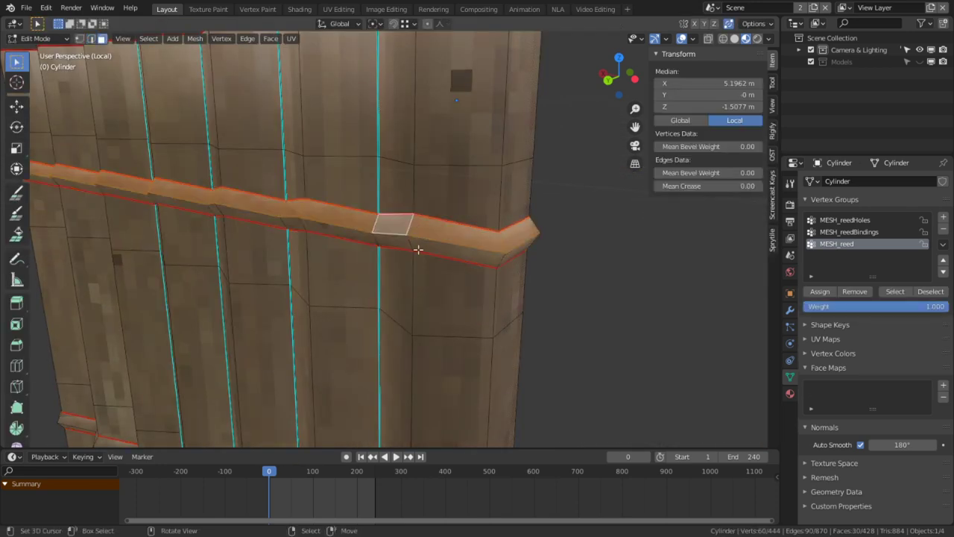
scroll(452, 145, "down", 3)
left_click(413, 203, "alt")
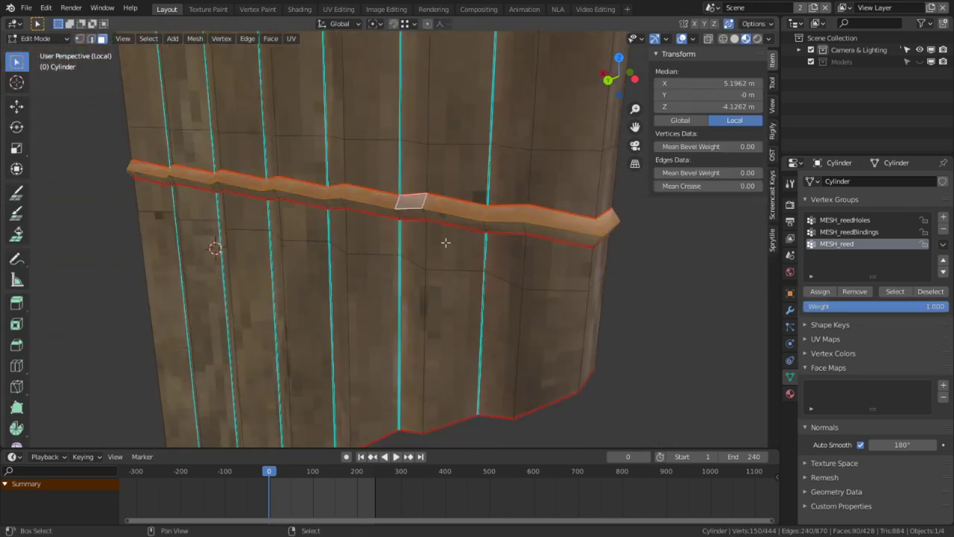
scroll(452, 208, "up", 4)
mouse_move(445, 199)
middle_mouse_down()
mouse_move(422, 269)
mouse_move(360, 196)
mouse_move(395, 187)
middle_mouse_up()
key("Tab")
scroll(370, 210, "down", 3)
scroll(408, 183, "up", 4)
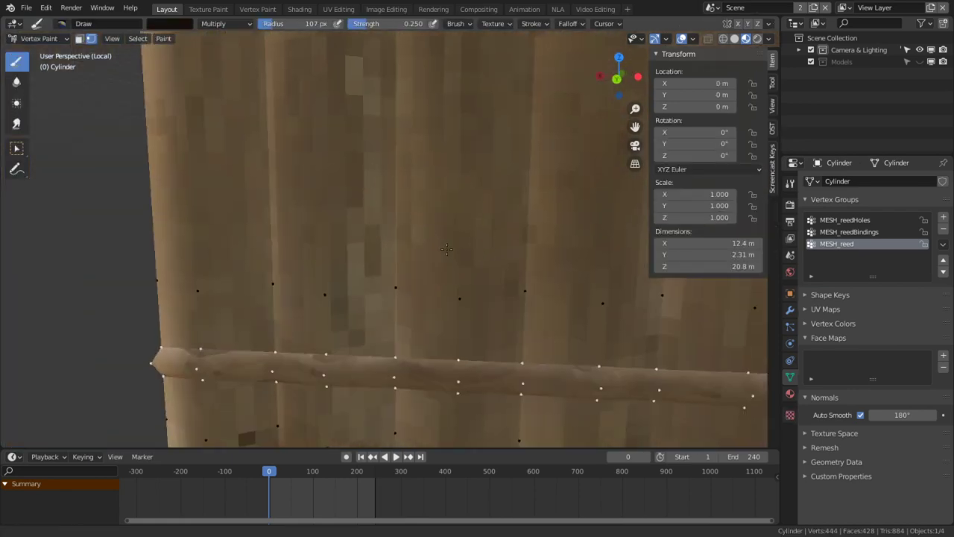
Step: Set the brush to a bright orange, limit painting to the selected faces, and fill the binding bands with it
left_click(179, 24)
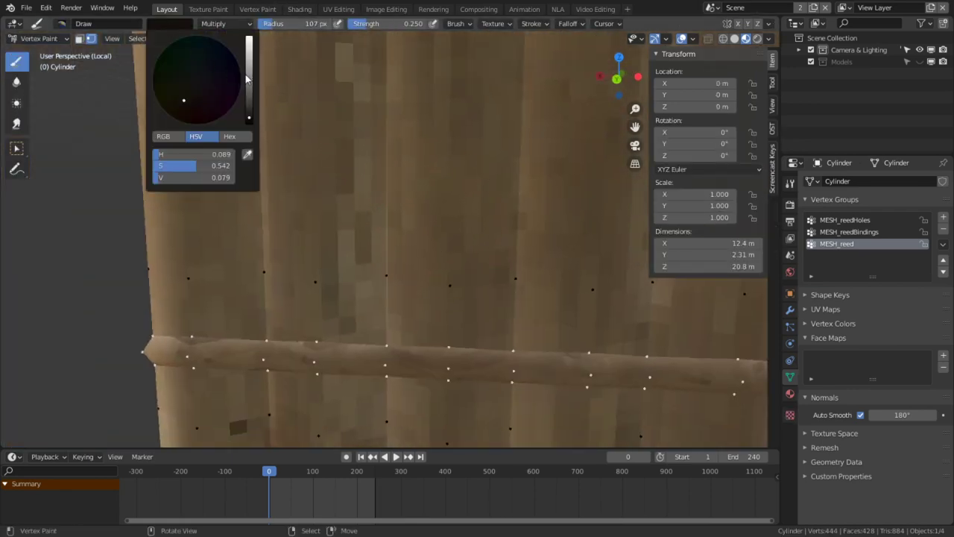
left_click_drag(250, 81, 249, 38)
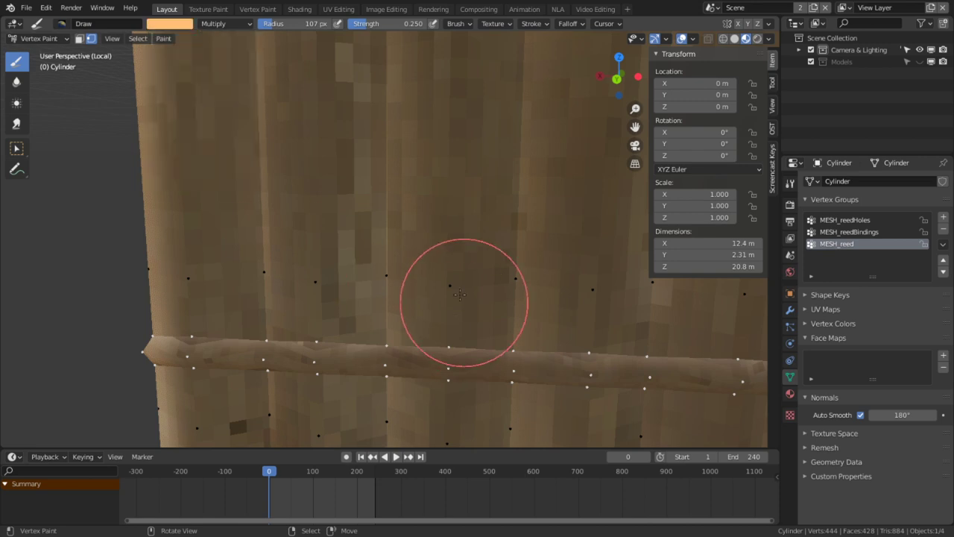
left_click(82, 40)
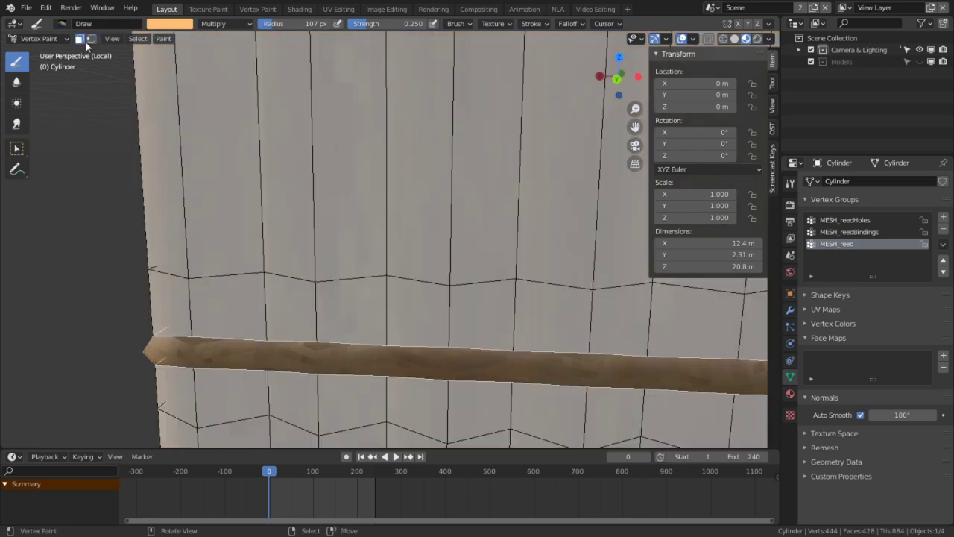
key("shift+k")
key("Tab")
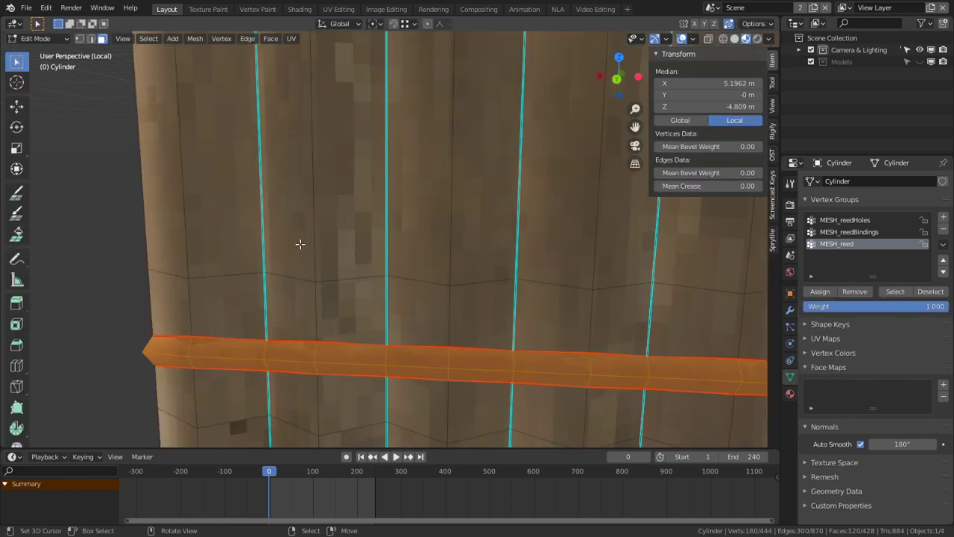
key("Tab")
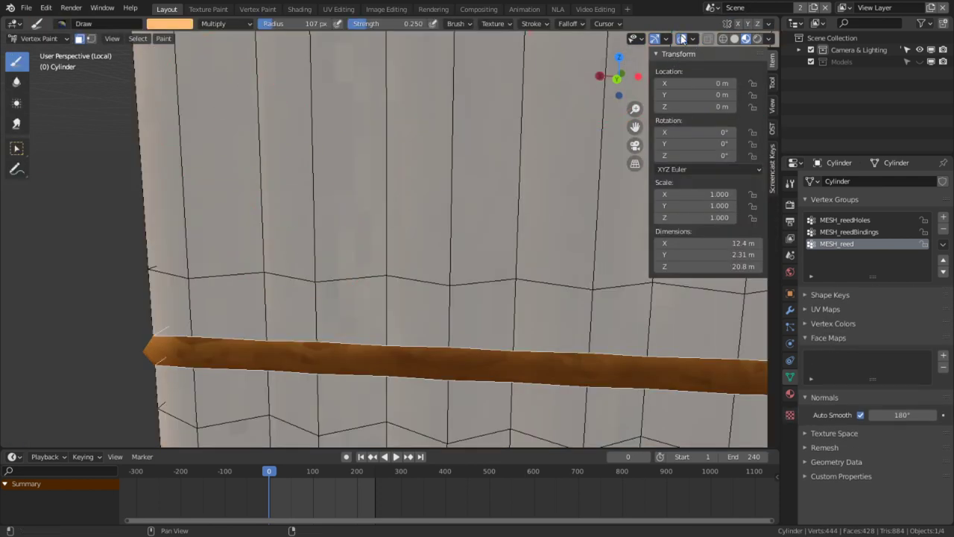
Step: Hide the viewport overlays and refill the bindings with a darker brown of hue 0.076 and saturation 0.347
left_click(681, 39)
scroll(477, 164, "down", 2)
middle_click_drag(433, 164, 373, 298, "shift")
scroll(396, 222, "down", 2)
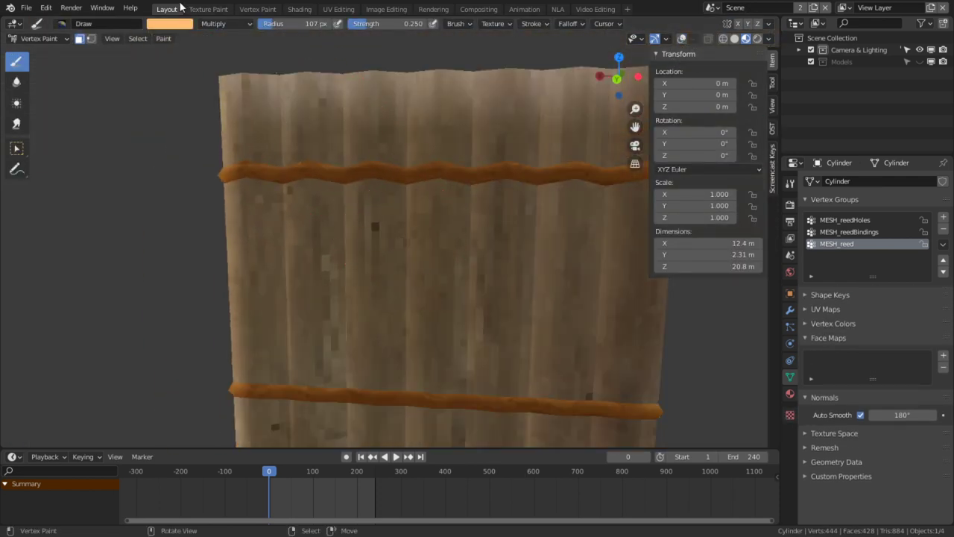
left_click(175, 23)
left_click_drag(196, 166, 170, 166)
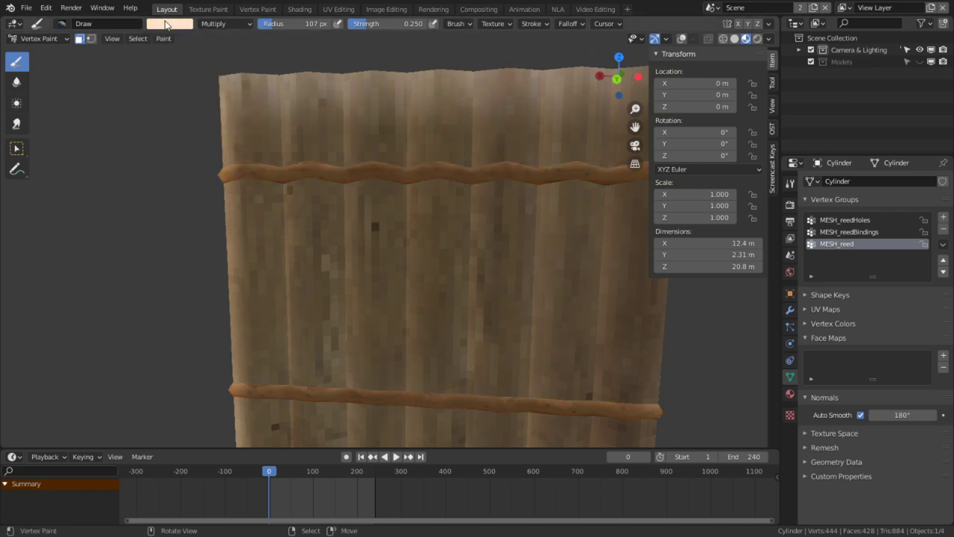
left_click(170, 23)
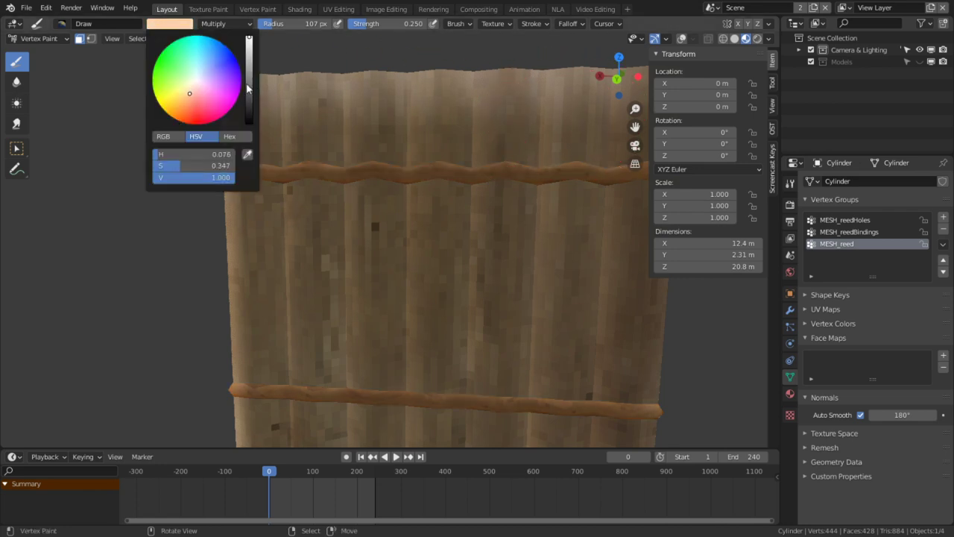
left_click_drag(247, 89, 247, 102)
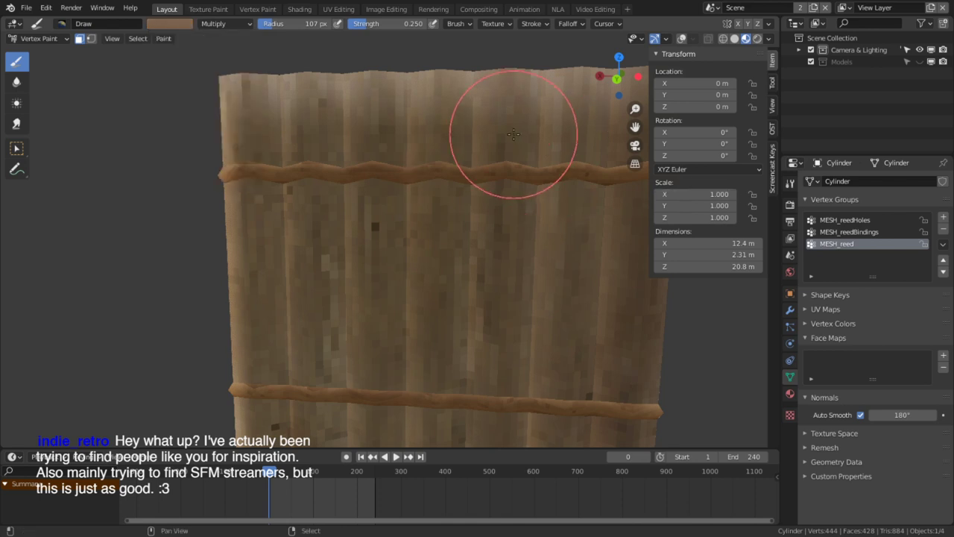
key("shift+k")
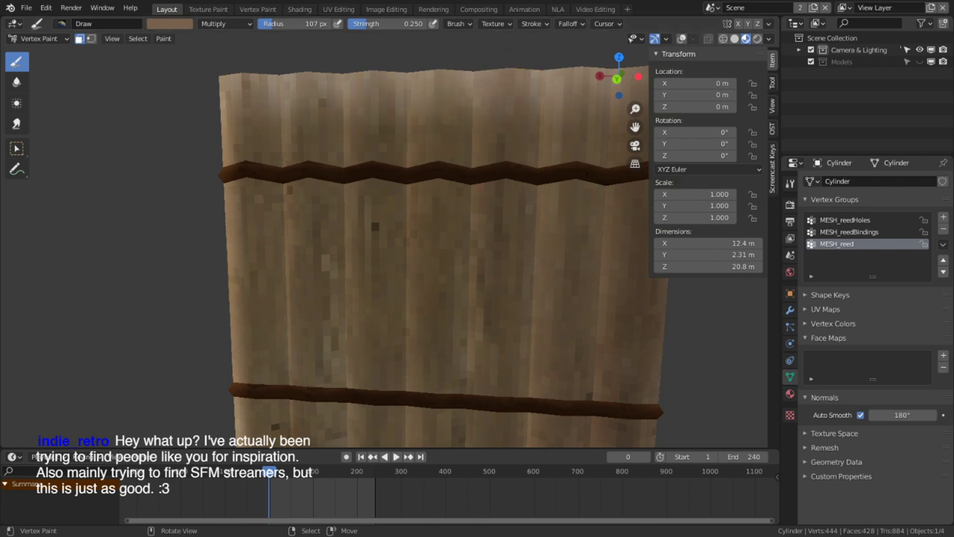
Step: Turn the viewport overlays back on and return to Vertex Paint mode
mouse_move(385, 290)
middle_mouse_down()
mouse_move(351, 219)
mouse_move(184, 232)
mouse_move(562, 239)
mouse_move(436, 211)
mouse_move(419, 216)
middle_mouse_up()
scroll(287, 236, "up", 4)
key("Tab")
left_click(680, 39)
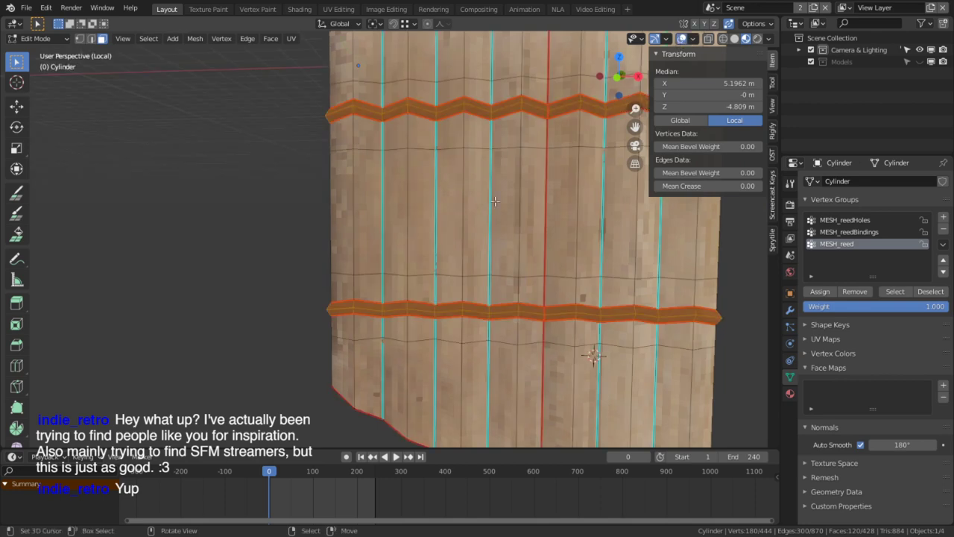
middle_click_drag(421, 145, 429, 229, "shift")
key("Tab")
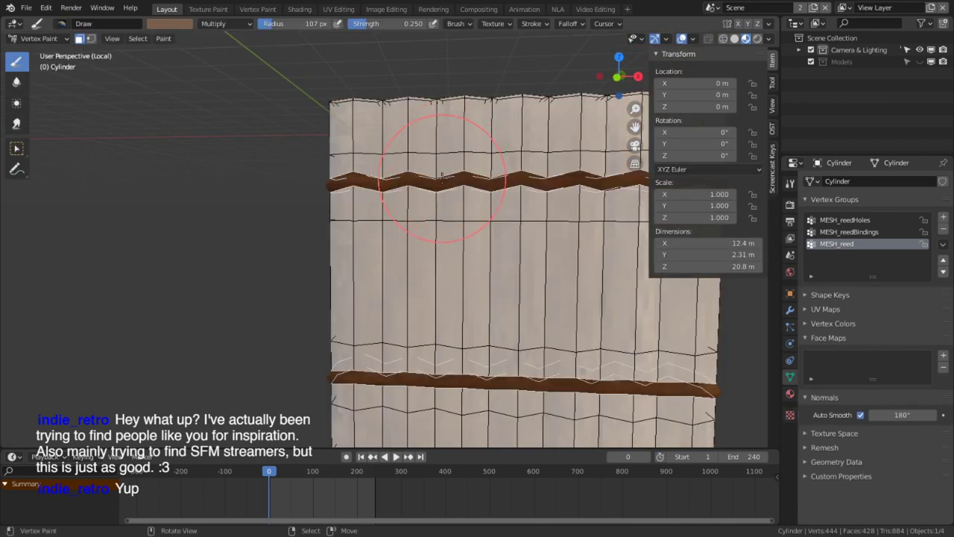
Step: Select the reed face loops directly above and below both bindings and switch to Vertex Paint mode
scroll(442, 177, "up", 4)
key("Tab")
left_click(392, 197, "alt")
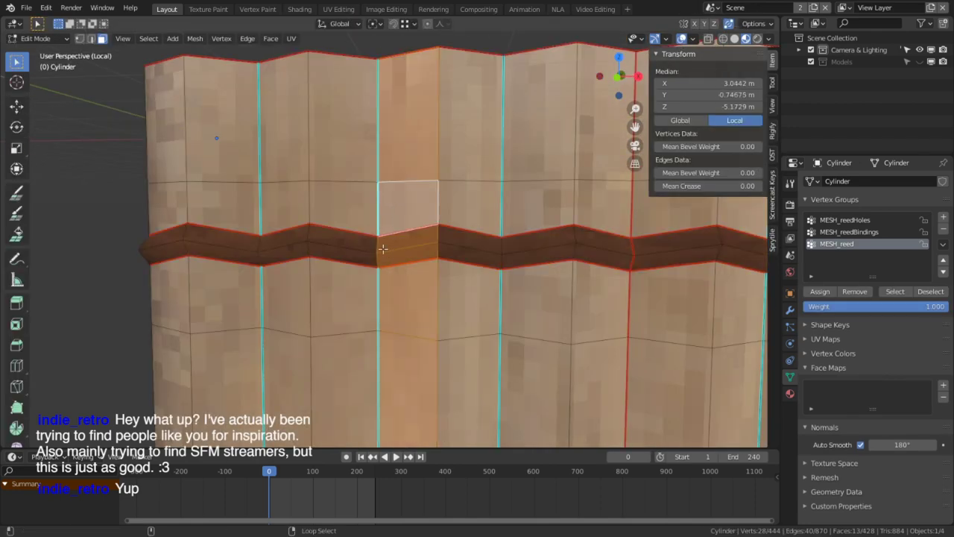
left_click(380, 209, "alt+shift")
left_click(378, 188, "alt")
left_click(421, 298, "alt+shift")
middle_click_drag(420, 298, 377, 91, "shift")
left_click(322, 375, "alt+shift")
middle_click_drag(321, 375, 325, 225, "shift")
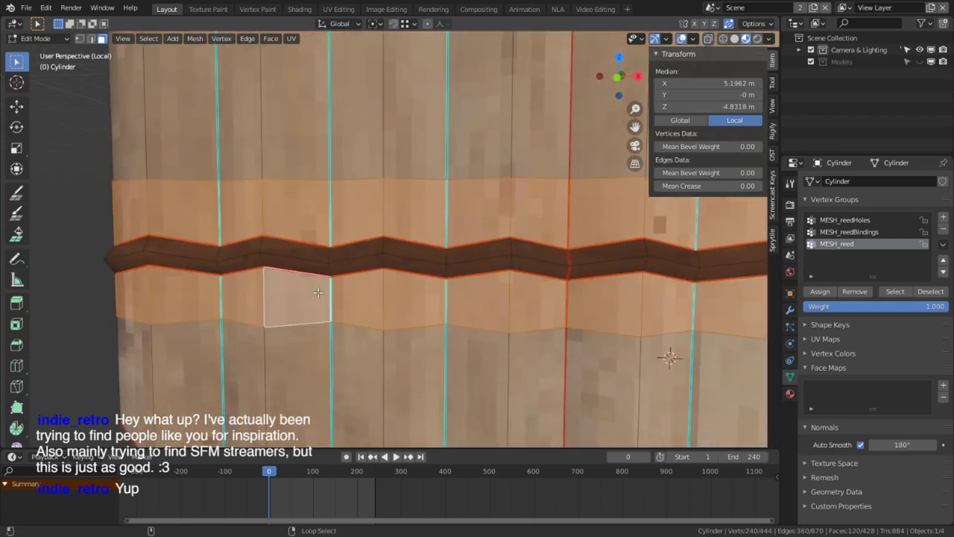
left_click(320, 303, "alt+shift")
key("ctrl+Tab")
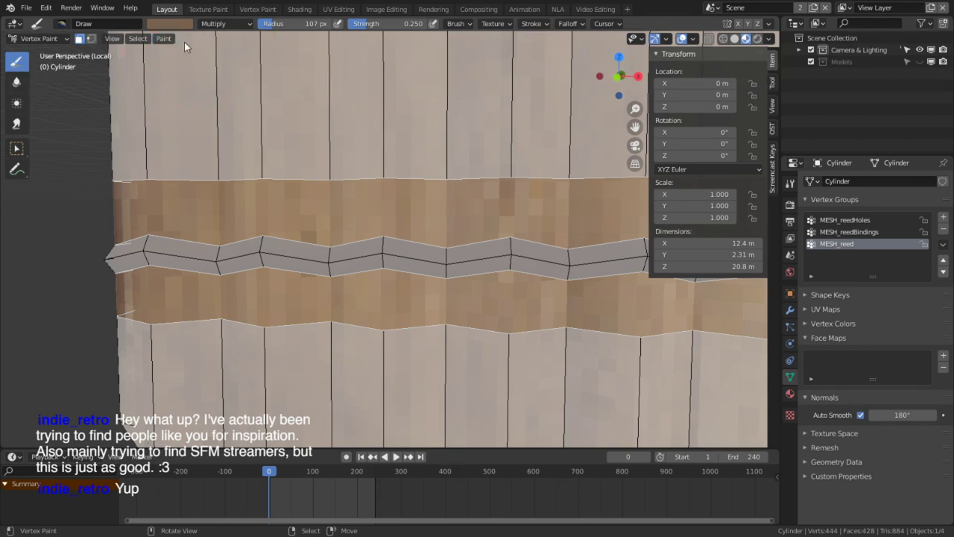
Step: Set the vertex paint brush colour to white with full value and no saturation
left_click(170, 23)
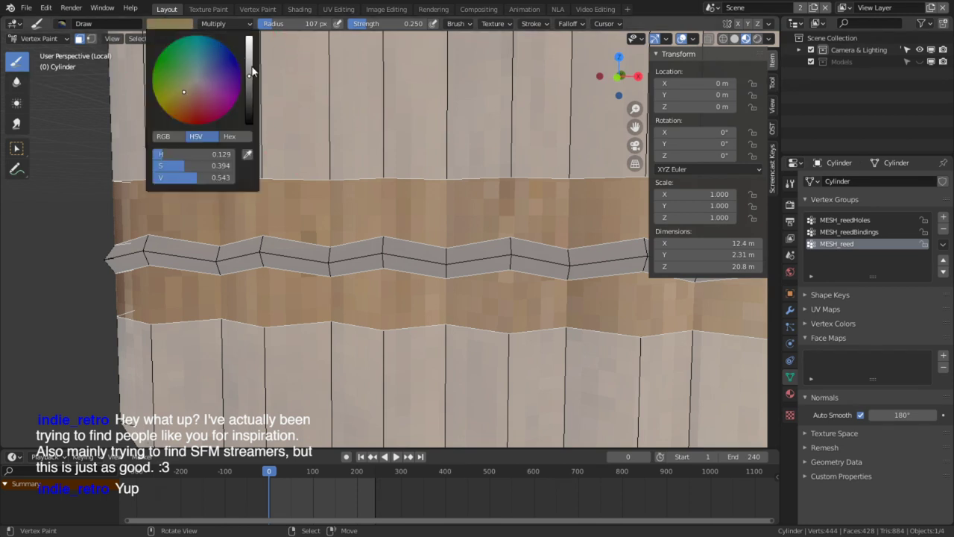
left_click_drag(252, 70, 250, 37)
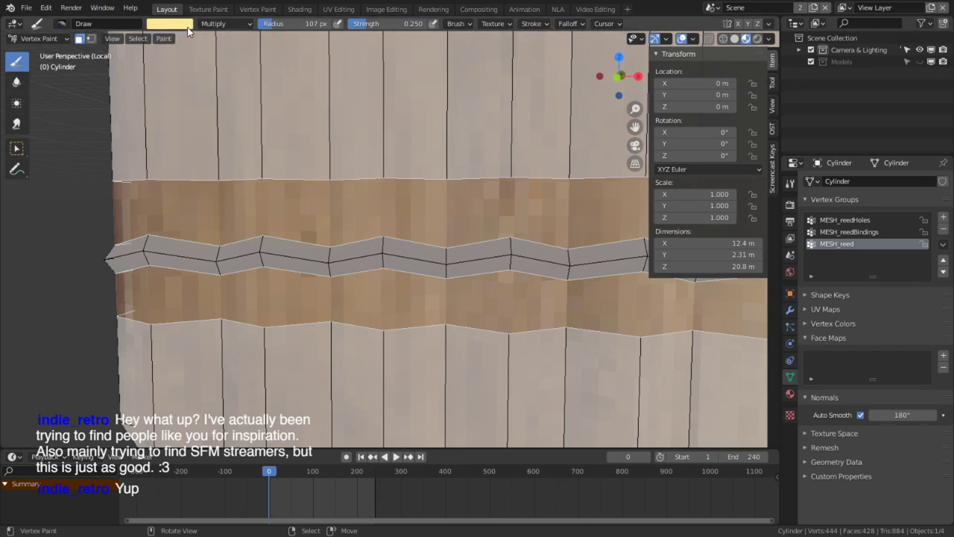
left_click(187, 27)
left_click_drag(186, 168, 146, 167)
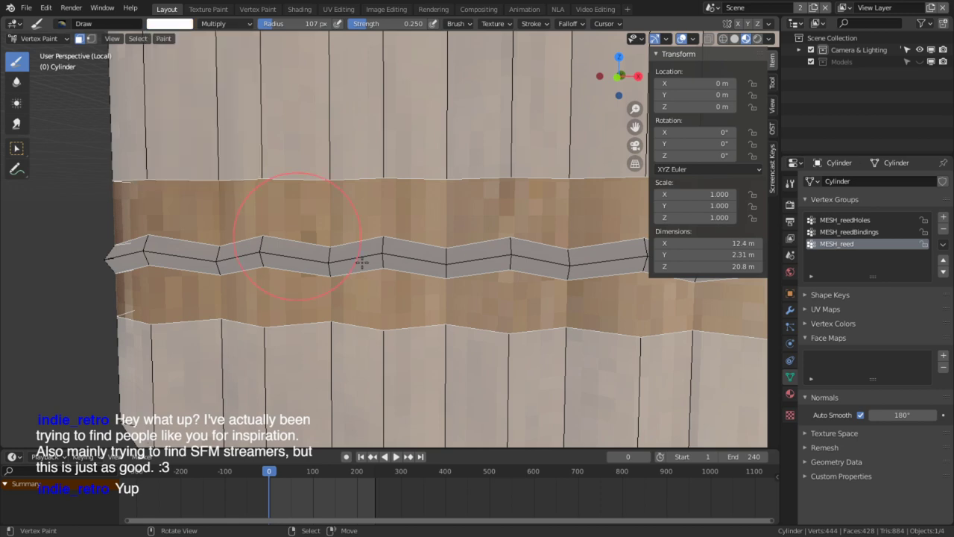
Step: Clear the face selection in Edit Mode and save the Blender file
key("Tab")
scroll(403, 267, "down", 4)
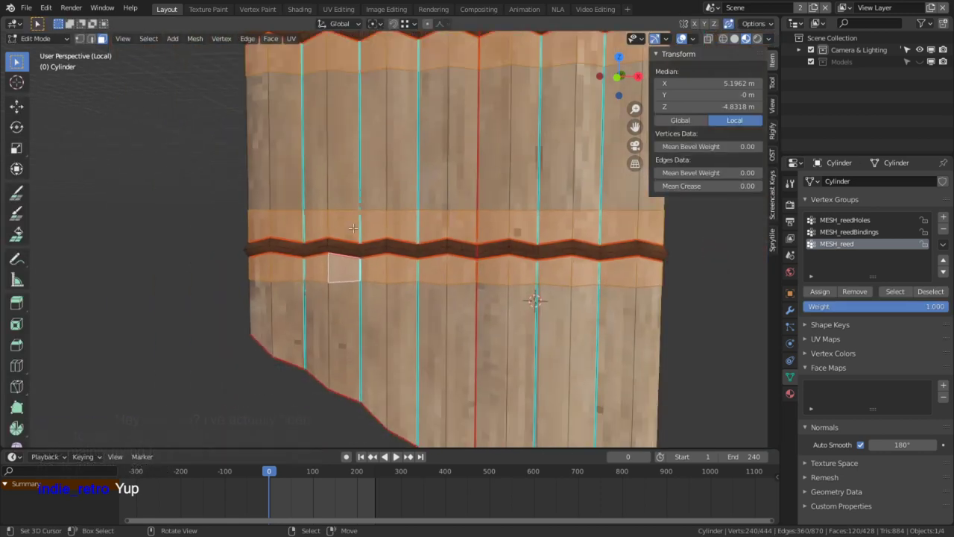
left_click(184, 153)
middle_click_drag(261, 175, 262, 243, "shift")
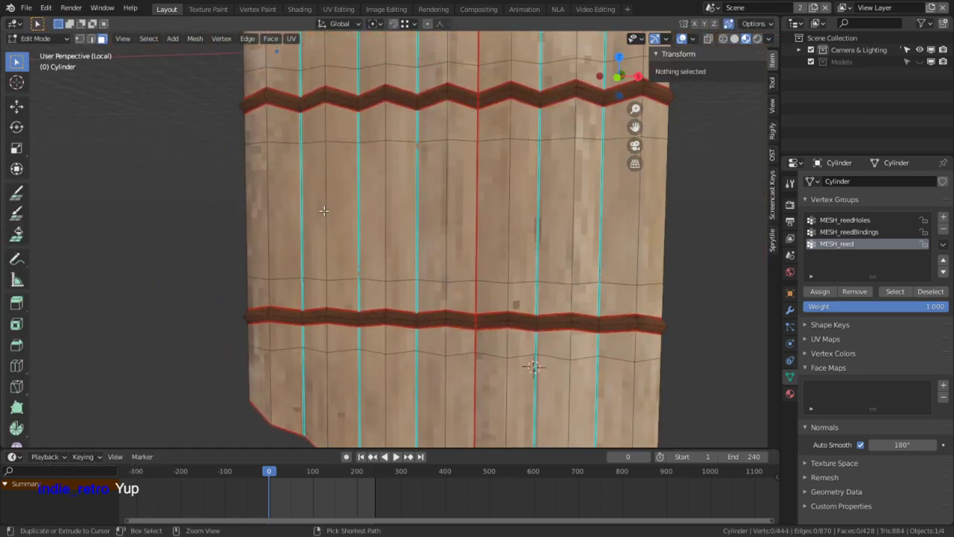
key("ctrl+s")
Step: Switch to GIMP and examine the UV layout over the upper part of the TEX_Reed wood texture
key("alt+Tab")
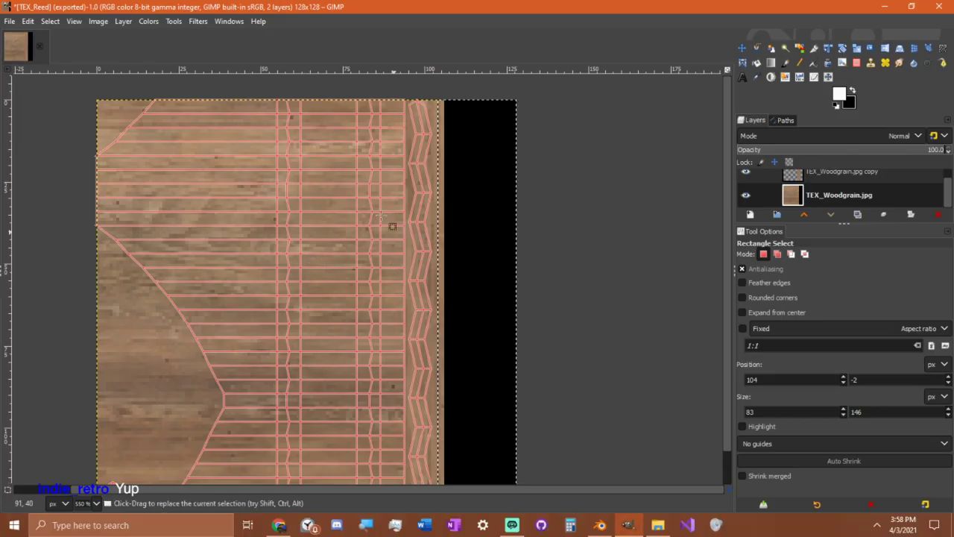
mouse_move(366, 227)
middle_mouse_down("shift")
mouse_move(379, 228)
mouse_move(363, 226)
middle_mouse_up("shift")
key("1")
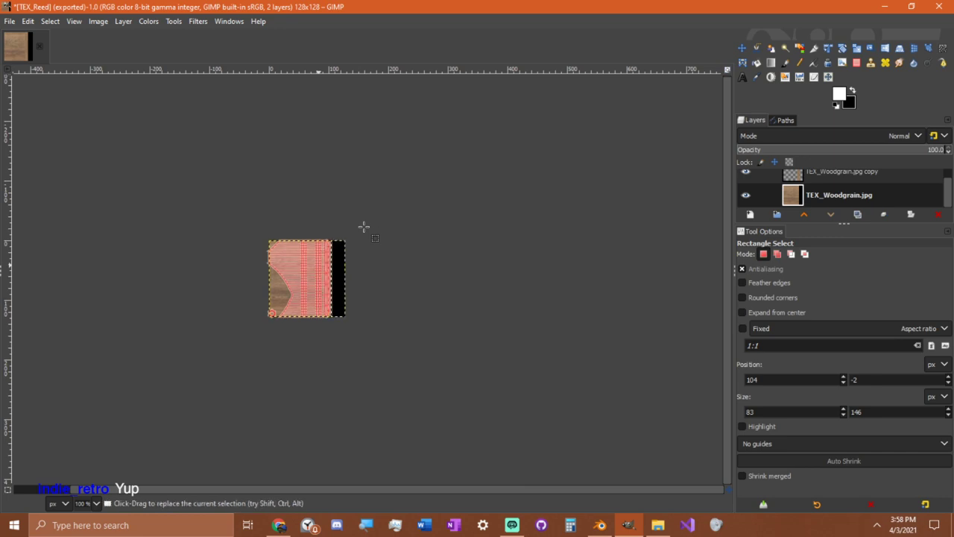
scroll(286, 360, "up", 5, "ctrl")
middle_click_drag(474, 468, 552, 226, "shift")
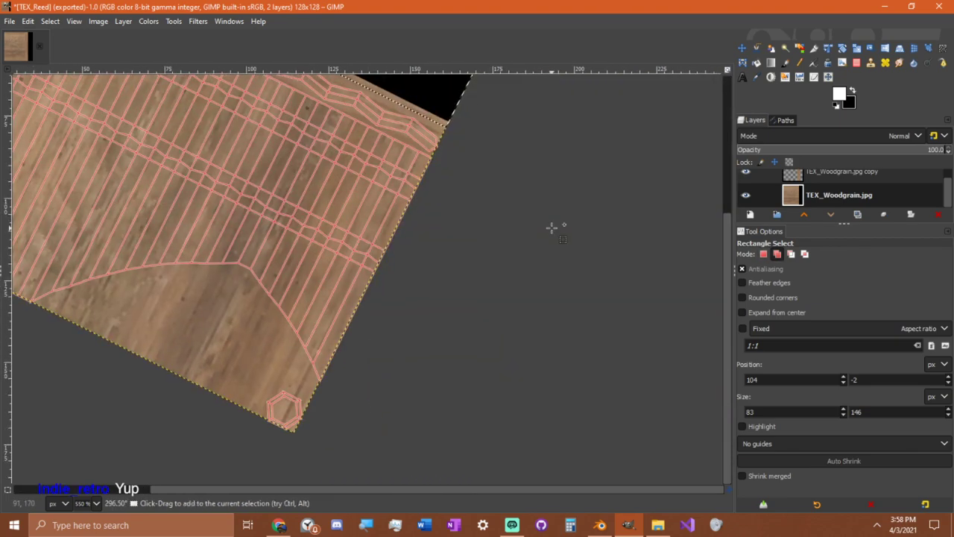
key("exclam")
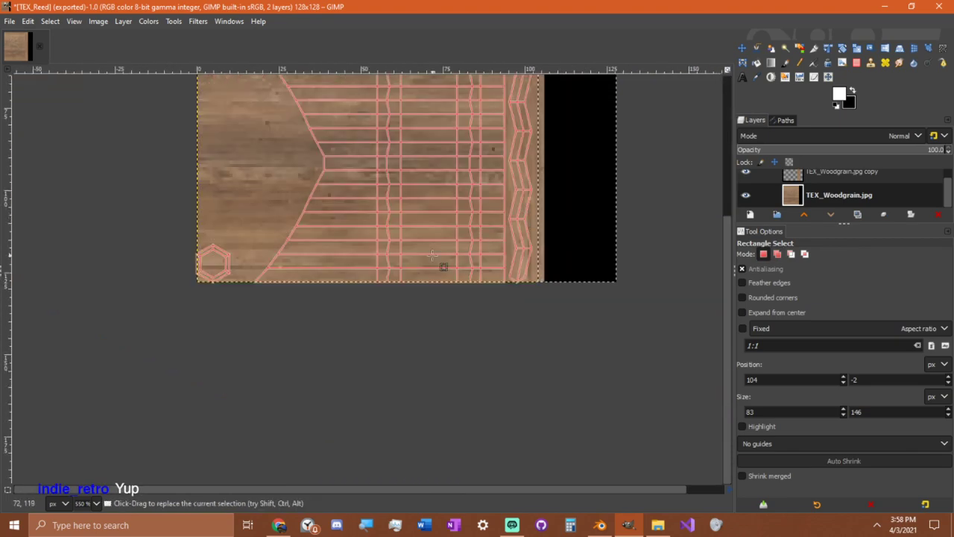
scroll(422, 407, "up", 2, "ctrl")
scroll(402, 171, "up", 1, "ctrl")
middle_click_drag(403, 172, 413, 536)
middle_click_drag(350, 270, 351, 330)
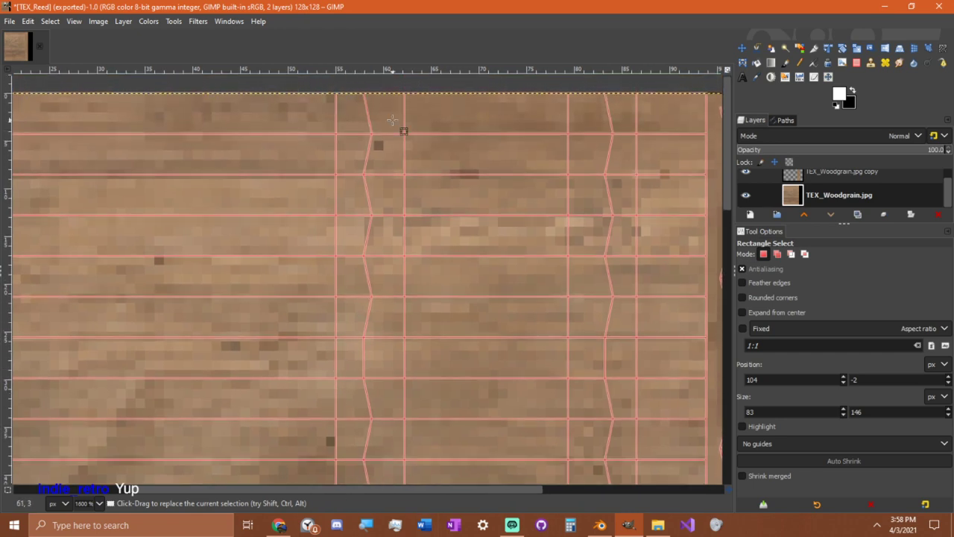
Step: Examine the UV lines beside the bindings down to the texture's lower edge, and switch back to Blender
key("Tab")
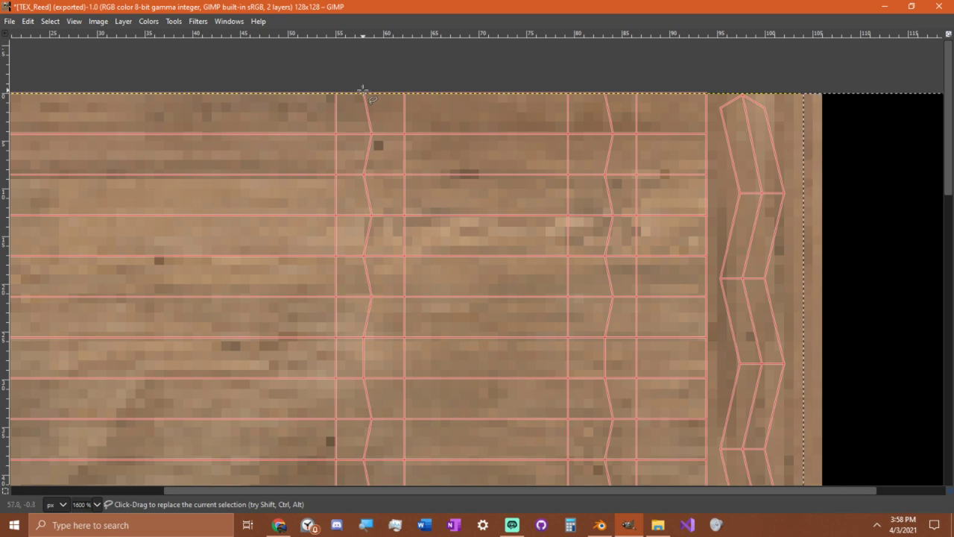
scroll(437, 202, "down", 15)
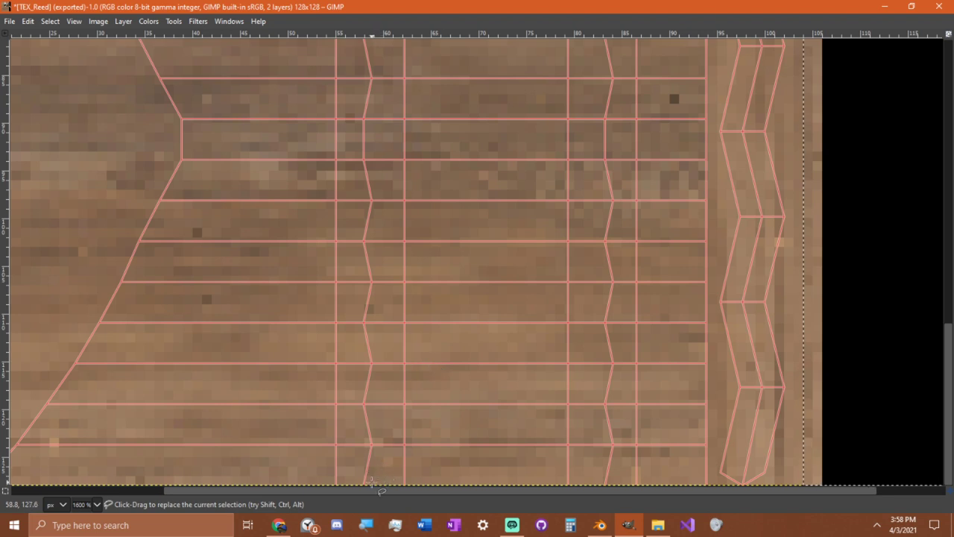
scroll(364, 483, "down", 1, "ctrl")
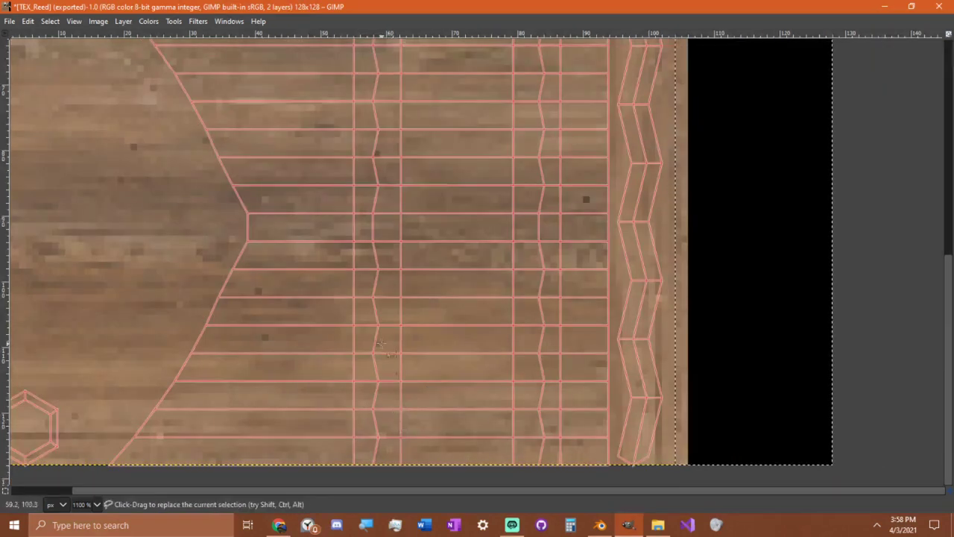
key("Tab")
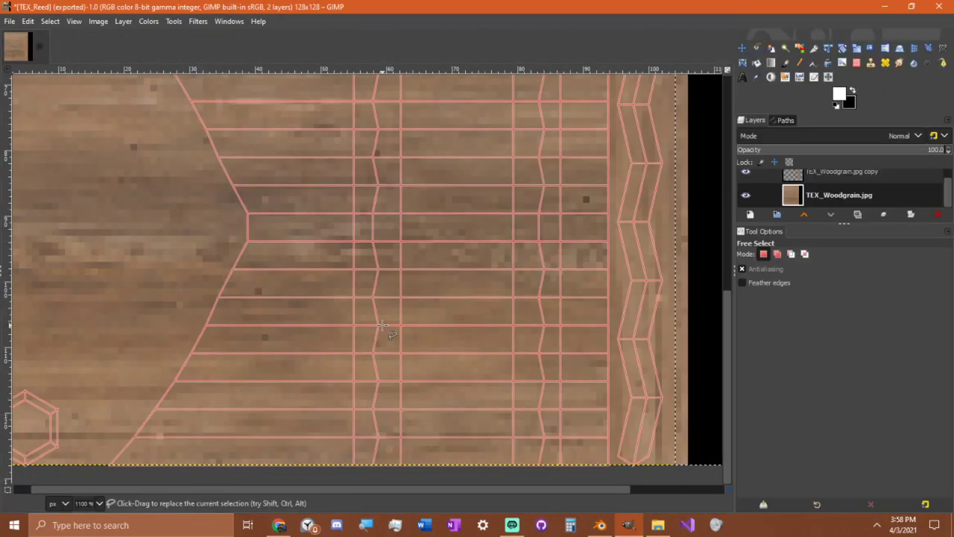
left_click(600, 525)
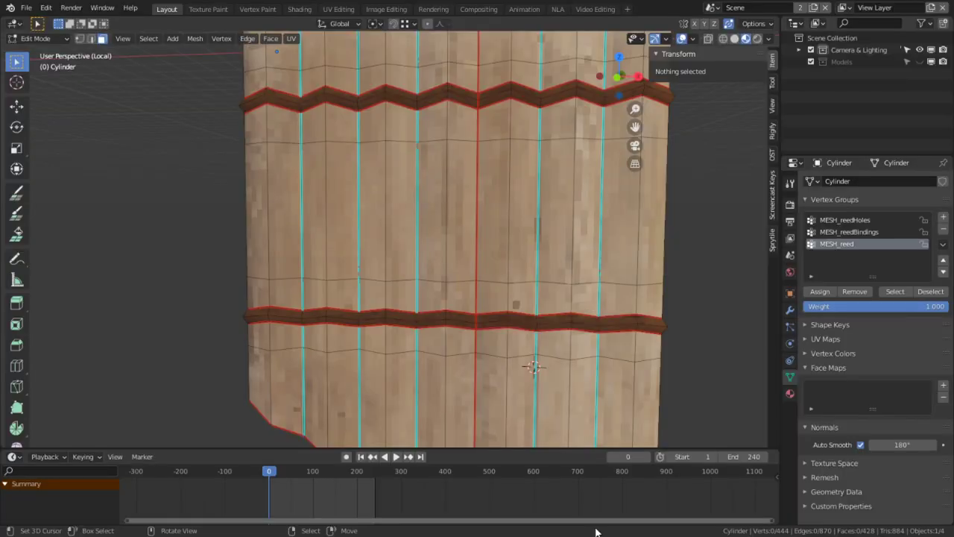
Step: Open the UV layout in the UV editor, maximised, and select the centre UV edge lines along both reed bindings
left_click(339, 9)
key("a")
key("ctrl+space")
scroll(379, 234, "up", 3)
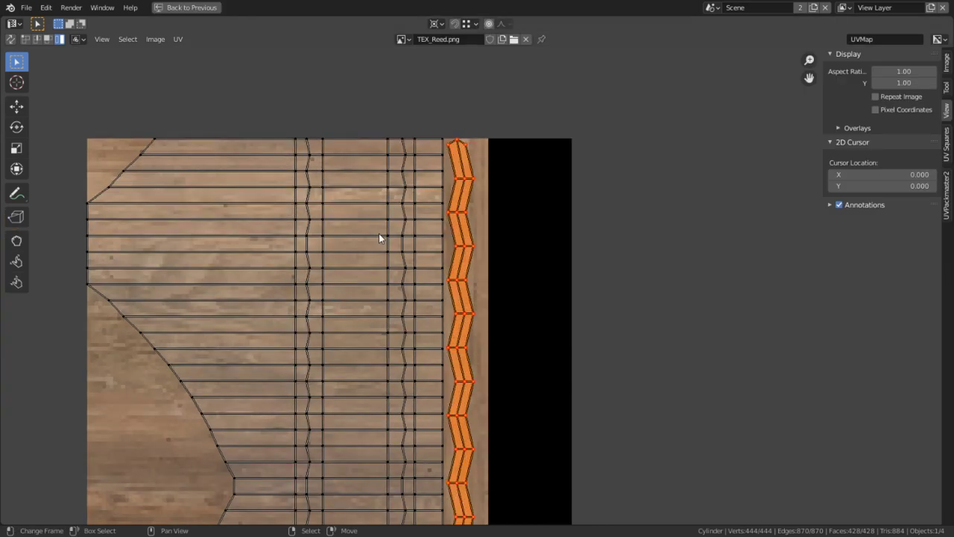
key("alt+a")
key("2")
scroll(295, 139, "up", 2)
left_click(213, 68, "alt")
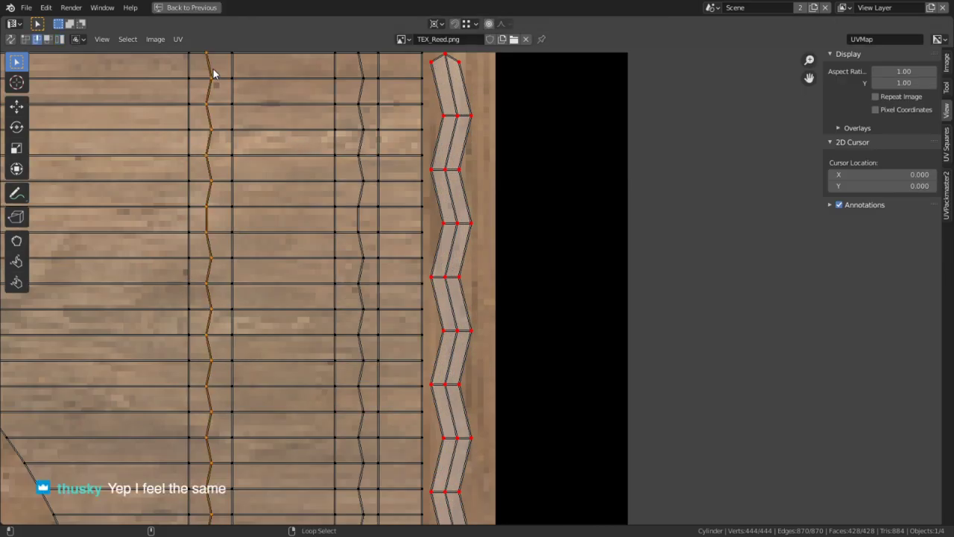
left_click(360, 70, "alt+shift")
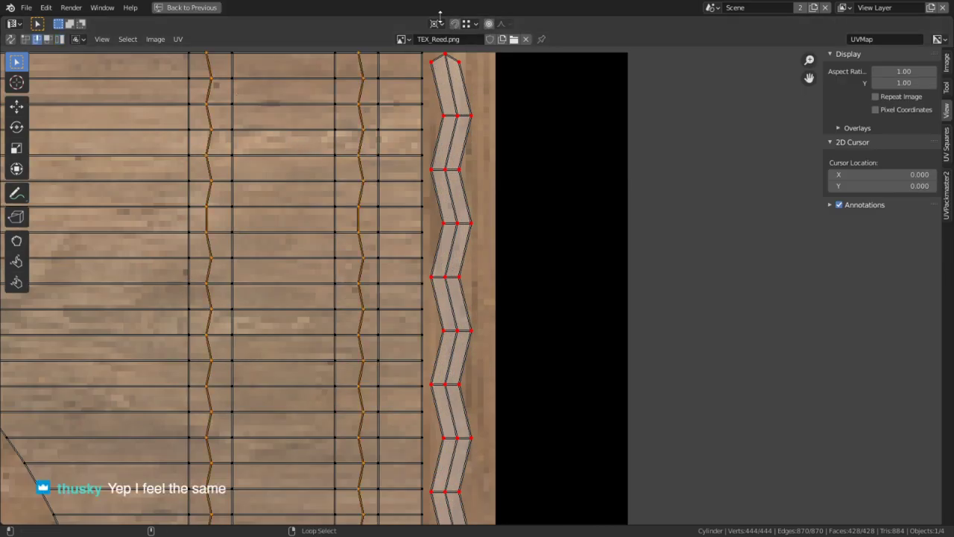
Step: Set the UV pivot to Individual Origins and scale the selected binding edge lines to 0 along X
left_click(436, 23)
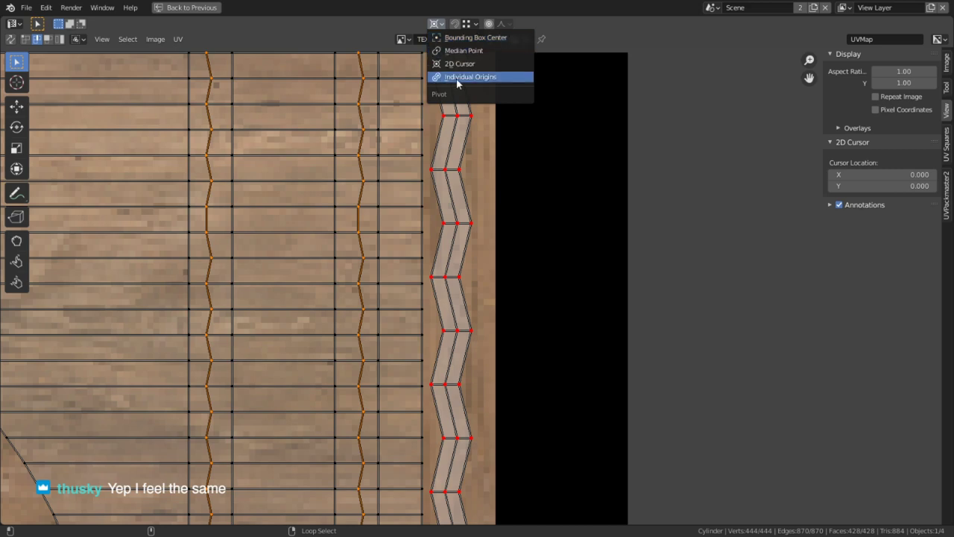
left_click(456, 76)
key("s")
key("x")
key("0")
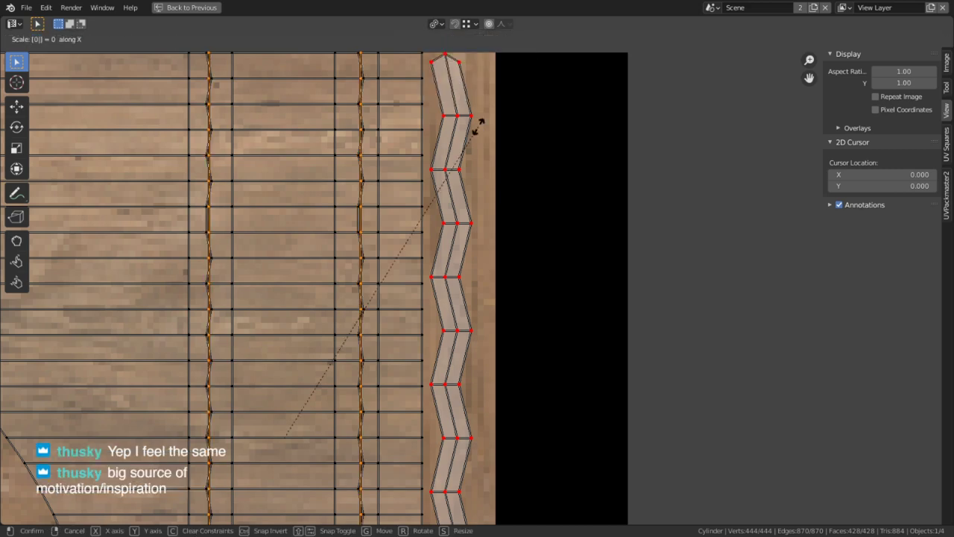
key("Return")
Step: Select the remaining zigzag UV lines along both bindings and straighten them by scaling to 0 along X
scroll(370, 252, "up", 3)
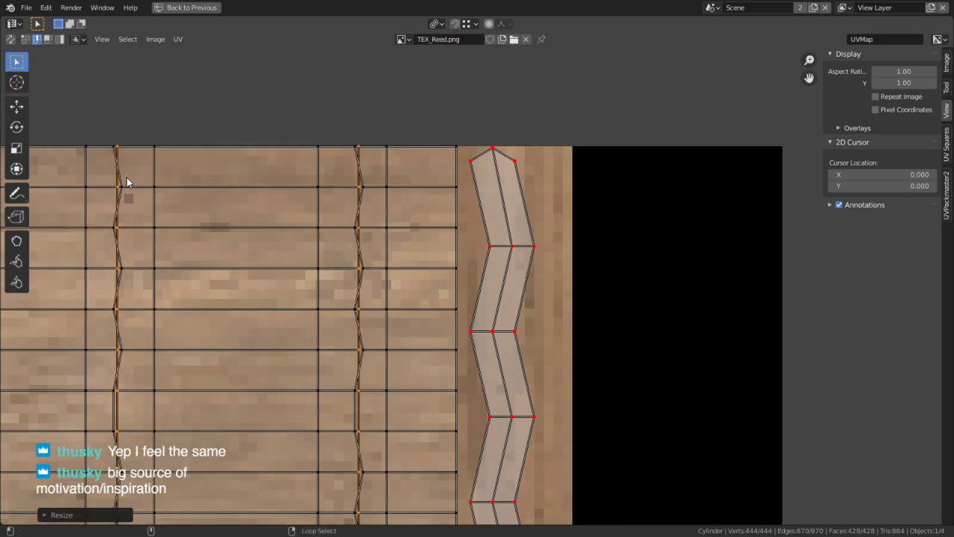
left_click(127, 178, "alt")
key("s")
key("x")
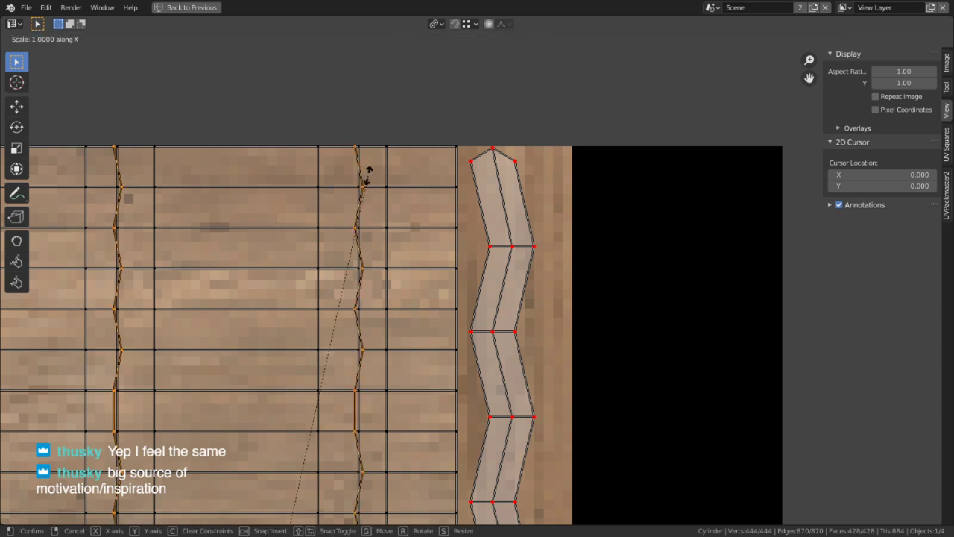
key("0")
key("Return")
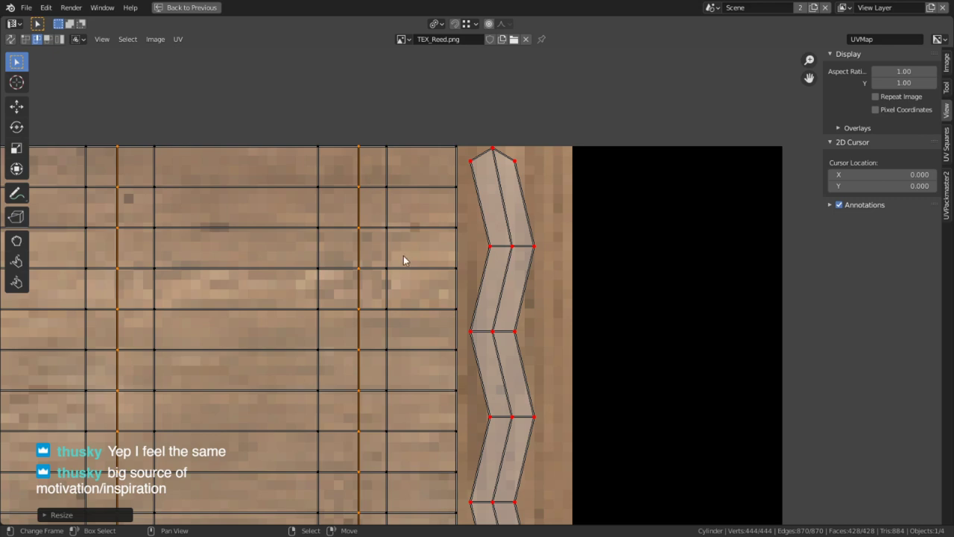
Step: Save the Blender file and inspect the texture around the binding on the model
scroll(401, 293, "down", 4)
key("Tab")
key("ctrl+s")
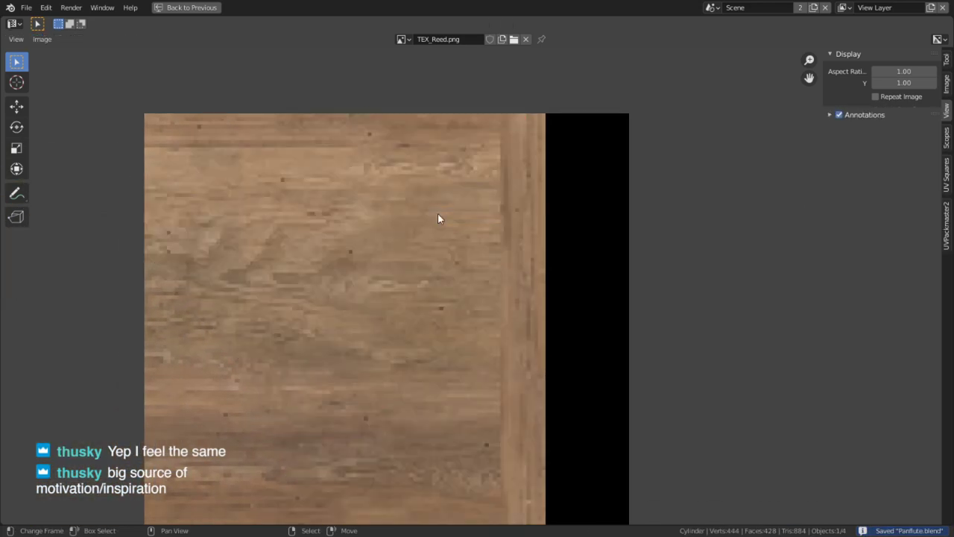
key("Tab")
key("ctrl+space")
key("Tab")
scroll(539, 348, "up", 3)
mouse_move(539, 347)
middle_mouse_down()
mouse_move(546, 332)
mouse_move(534, 323)
mouse_move(497, 339)
mouse_move(554, 344)
middle_mouse_up()
scroll(535, 322, "up", 3)
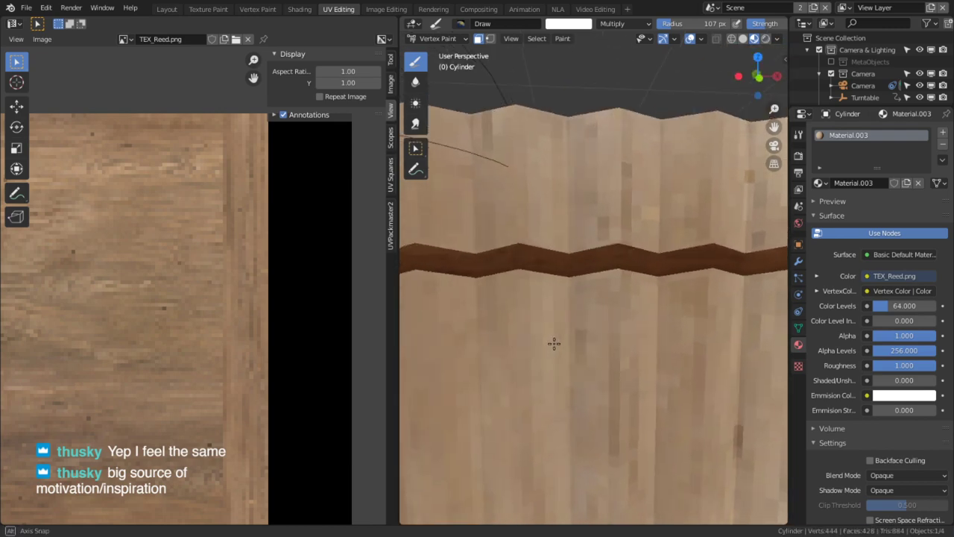
Step: Save the file from Edit Mode and export the straightened UV layout over UV_Panflute.svg
key("Tab")
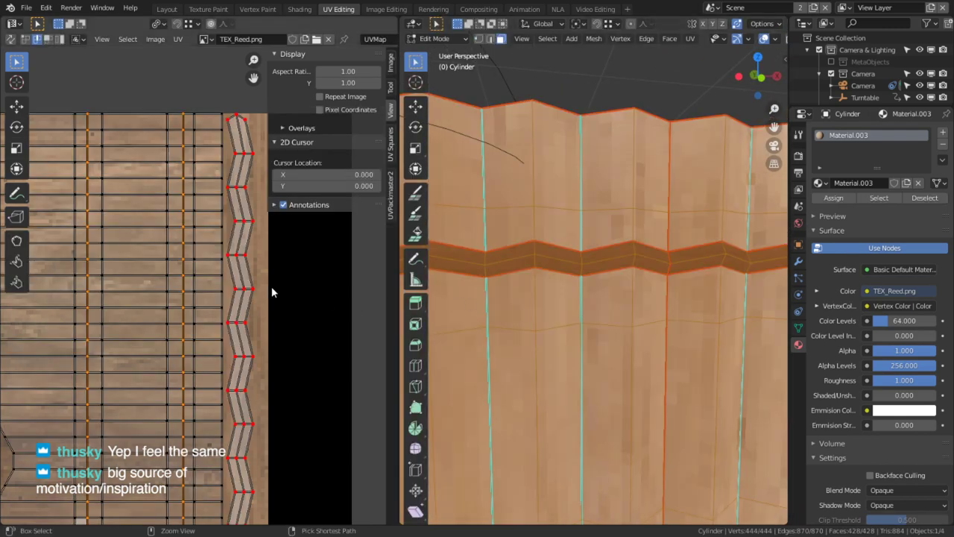
key("ctrl+s")
left_click(177, 38)
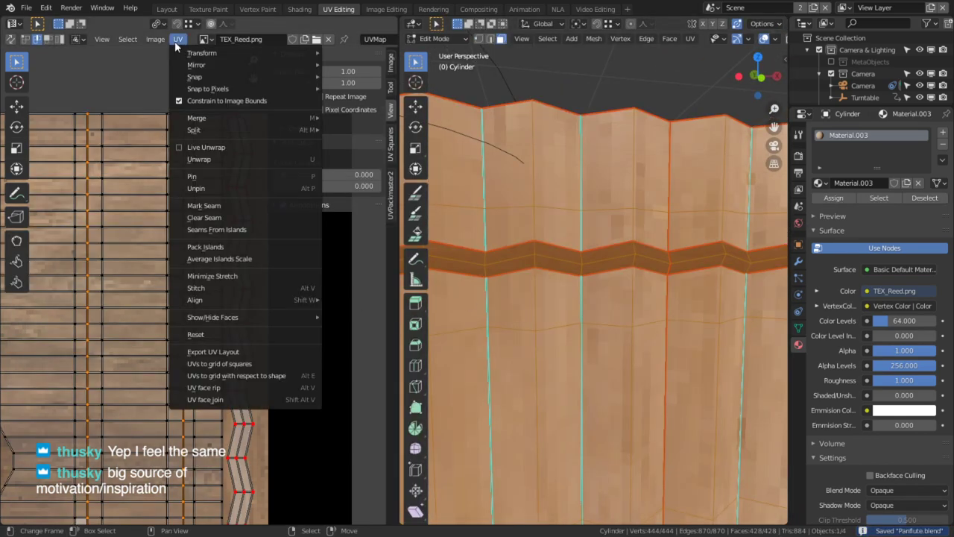
left_click(252, 351)
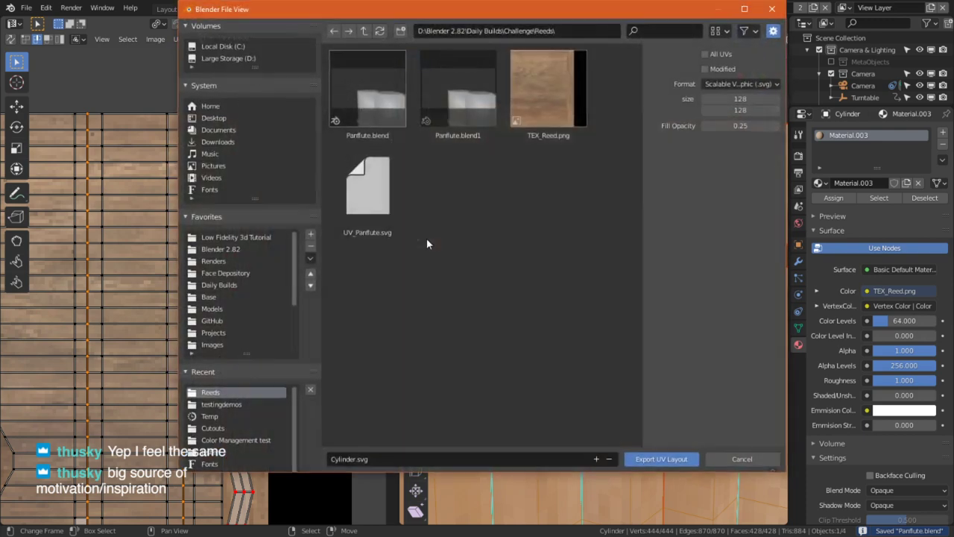
double_click(389, 189)
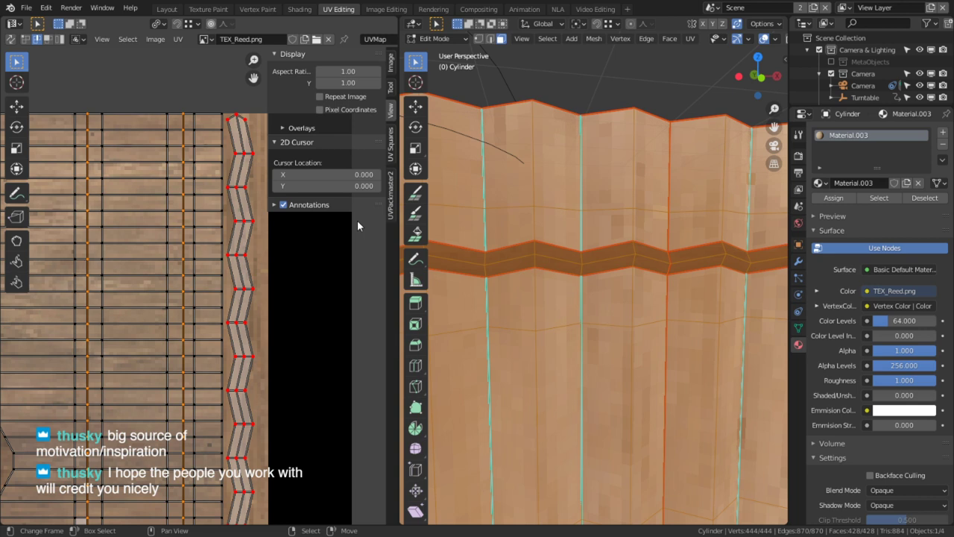
Step: Switch to GIMP and delete the outdated imported UV path
key("alt+Tab")
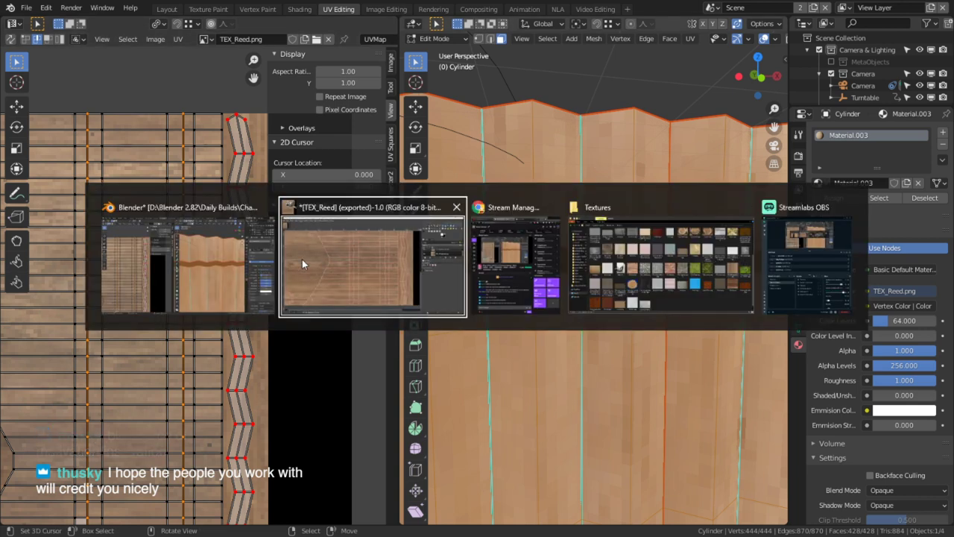
left_click(336, 256)
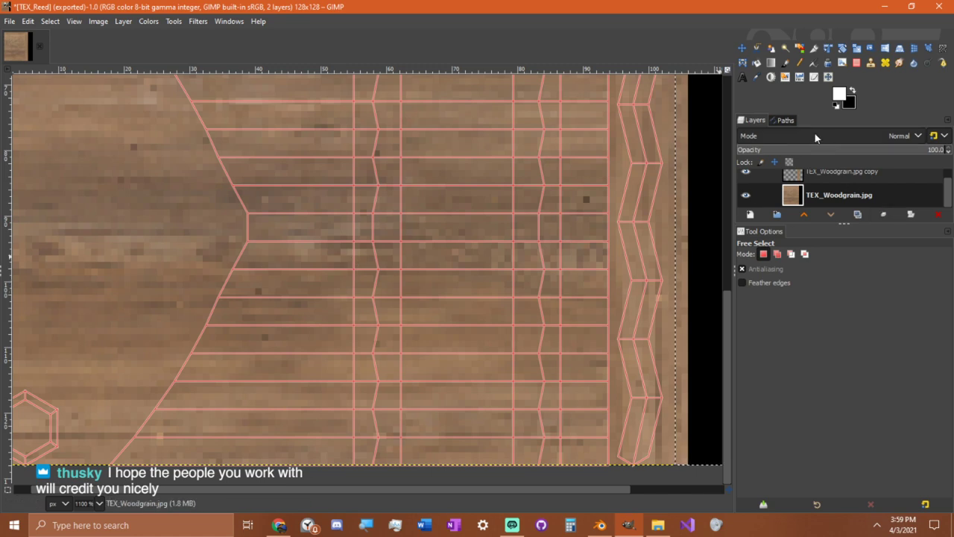
left_click(787, 122)
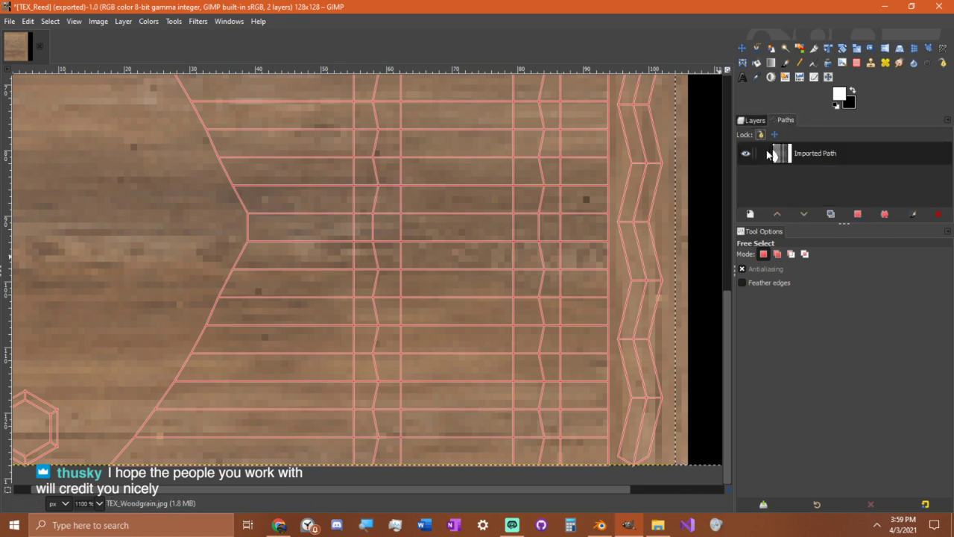
left_click(938, 214)
Step: Import the re-exported UV layout as a path and make it visible over the texture
right_click(775, 191)
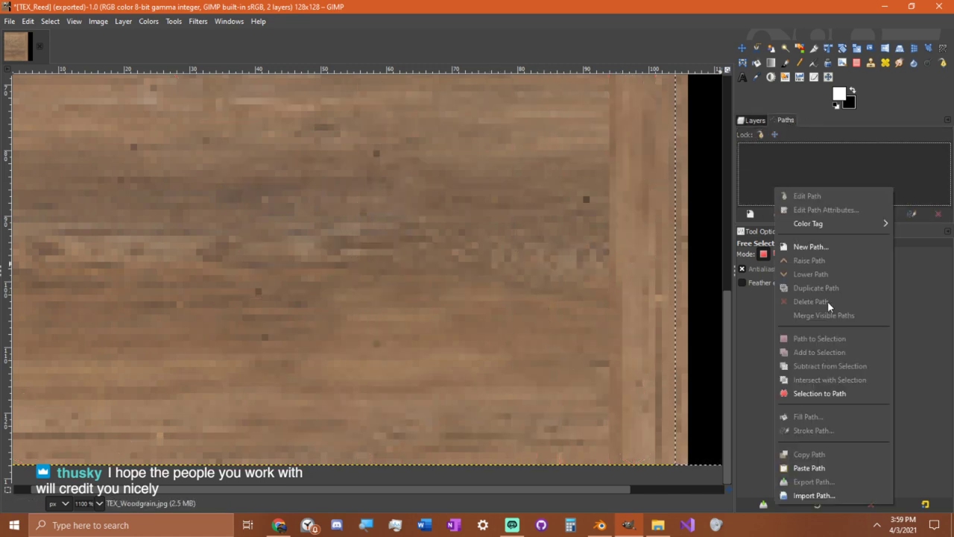
left_click(816, 495)
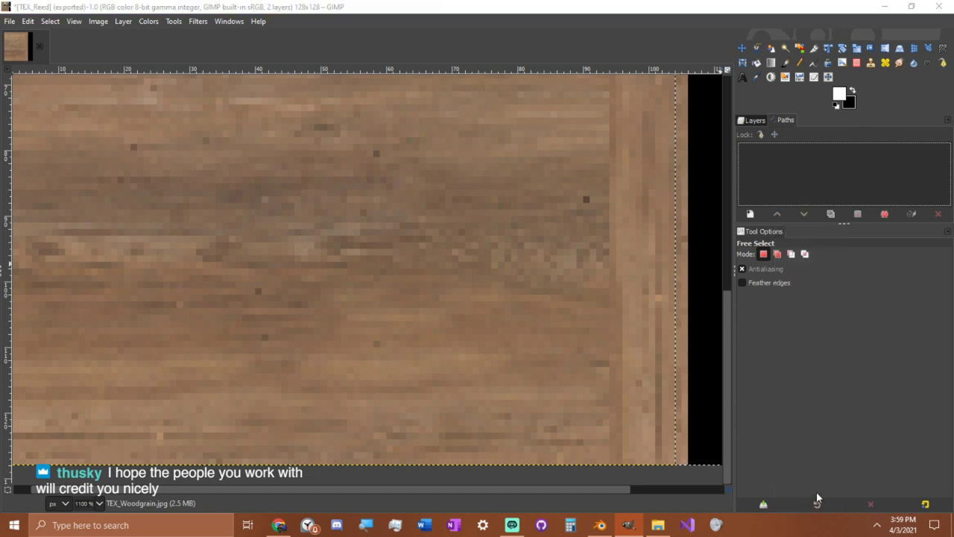
double_click(558, 173)
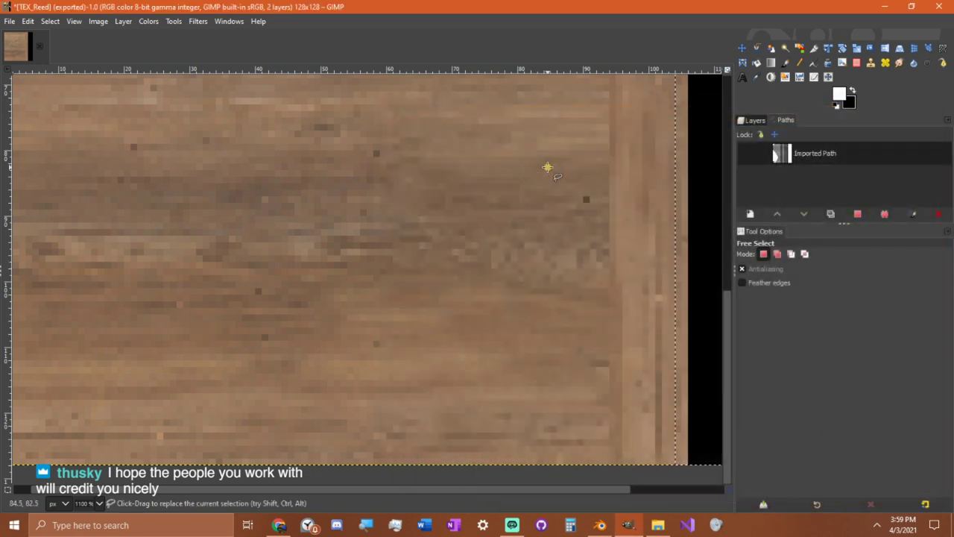
left_click(548, 167)
right_click(570, 219)
left_click(746, 153)
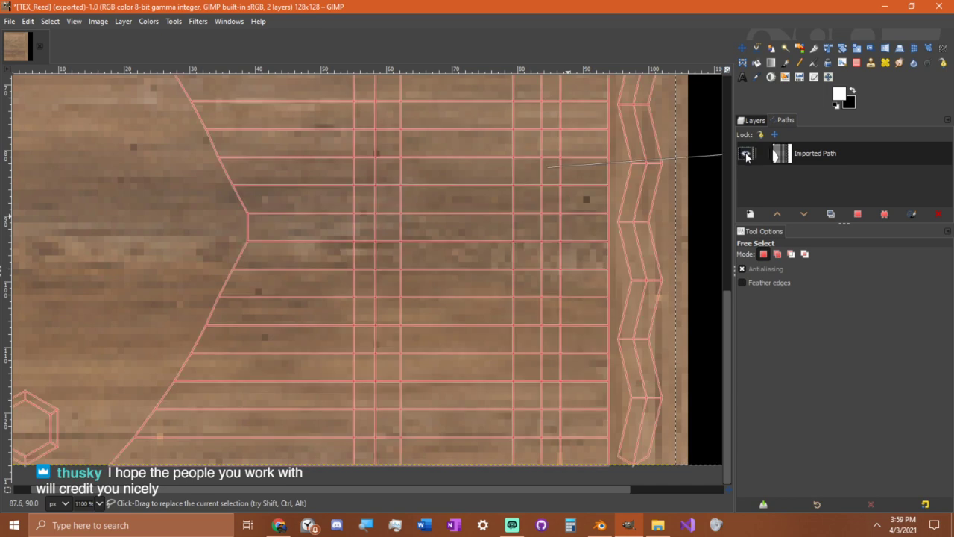
Step: Try a rectangular selection 28 px wide and 173 px high up to the first binding line, and clear the selection
scroll(473, 220, "down", 1, "ctrl")
right_click(539, 218)
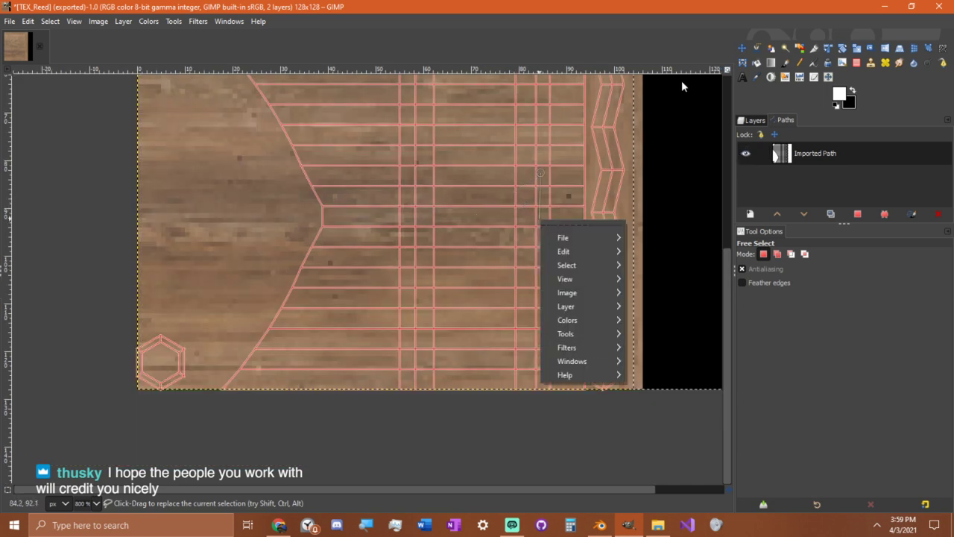
left_click(682, 81)
key("m")
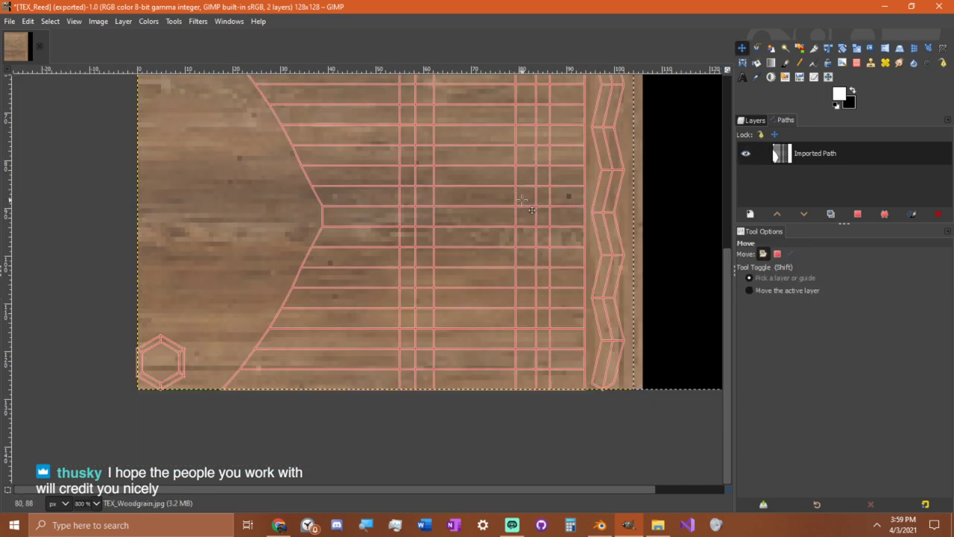
key("r")
scroll(421, 220, "up", 3)
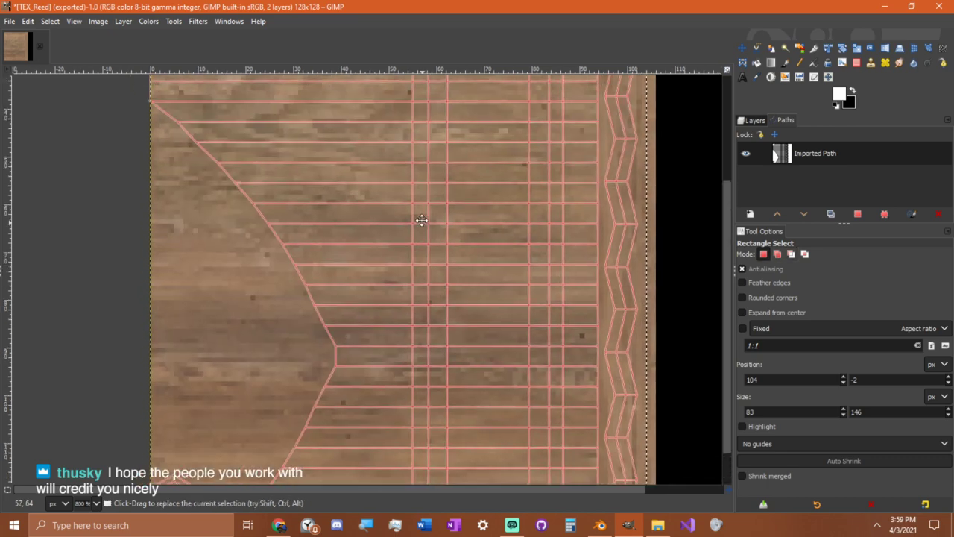
scroll(421, 220, "down", 2, "ctrl")
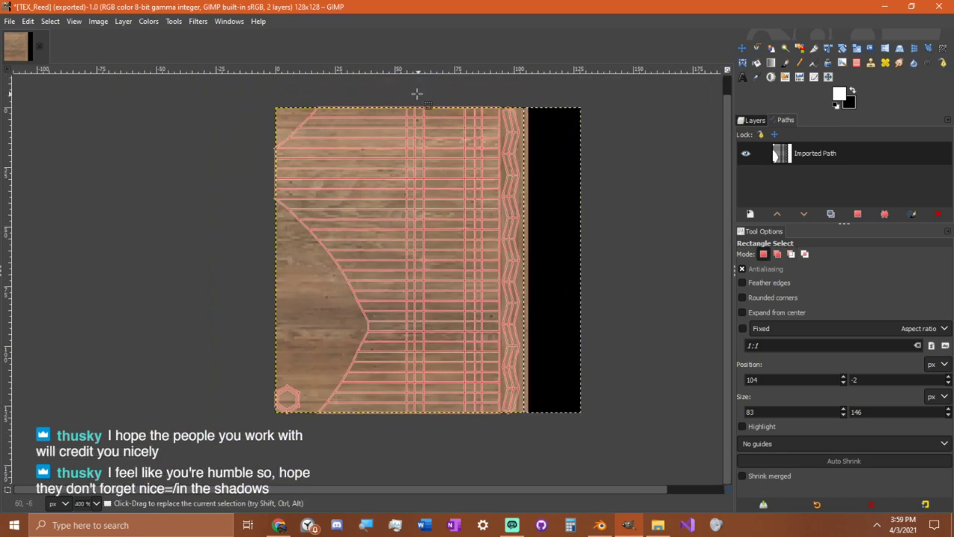
left_click_drag(417, 93, 348, 483)
scroll(383, 458, "up", 3, "ctrl")
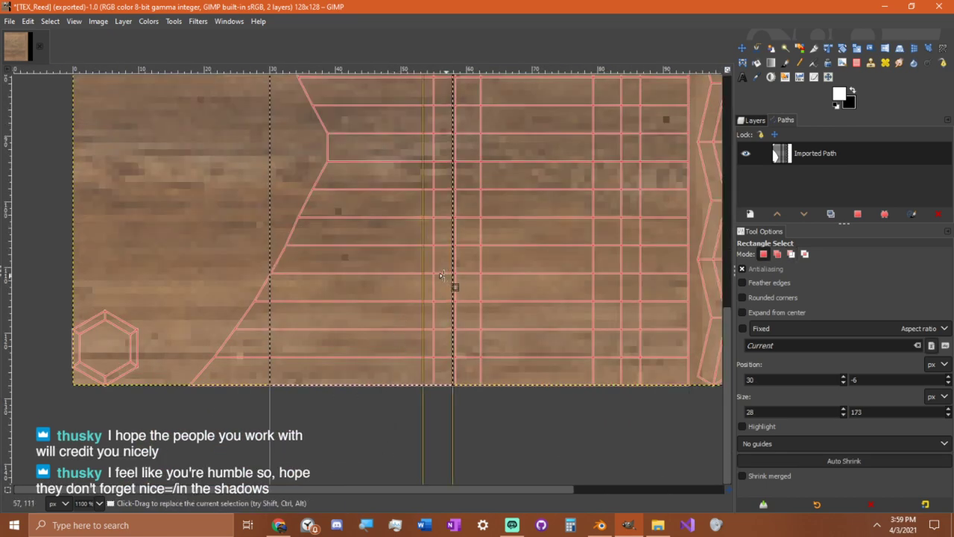
left_click_drag(442, 275, 438, 275)
left_click(549, 432)
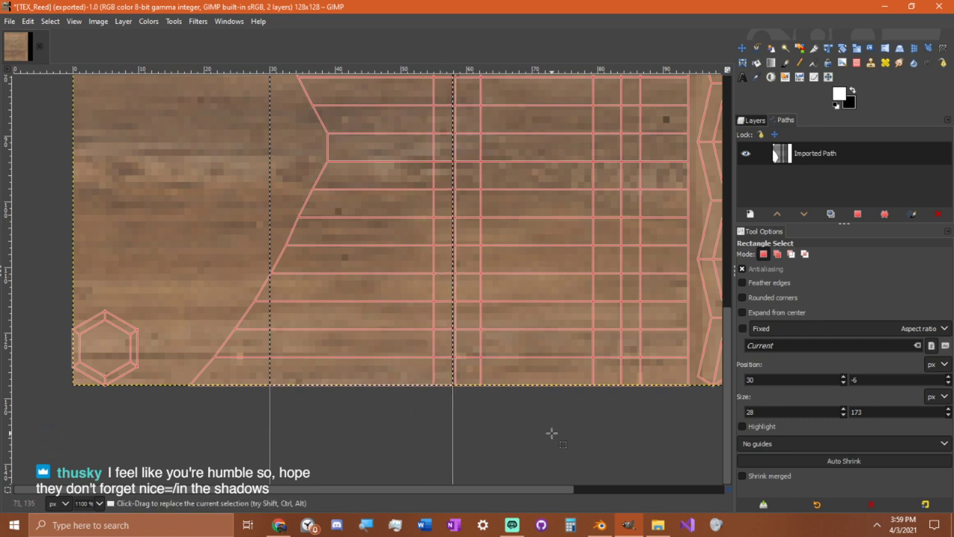
Step: Set up the Pencil with black as the foreground colour and a brush size of 4
key("n")
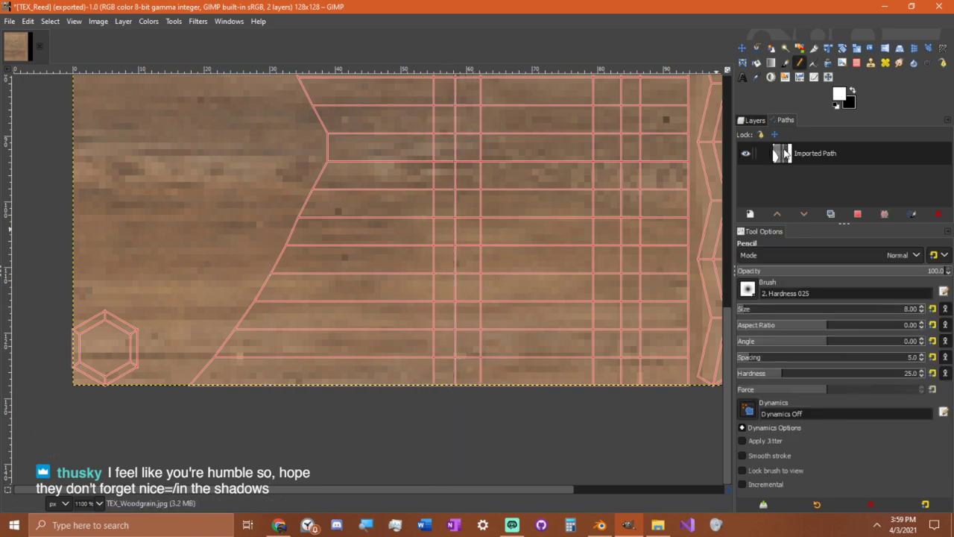
left_click(854, 91)
scroll(496, 347, "up", 2, "ctrl")
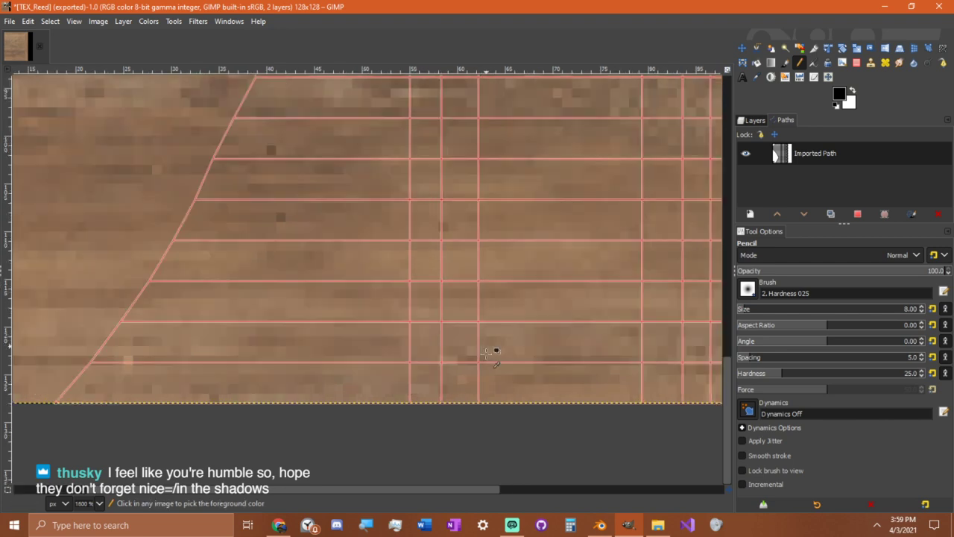
key("bracketleft")
key("bracketleft")
key("bracketleft")
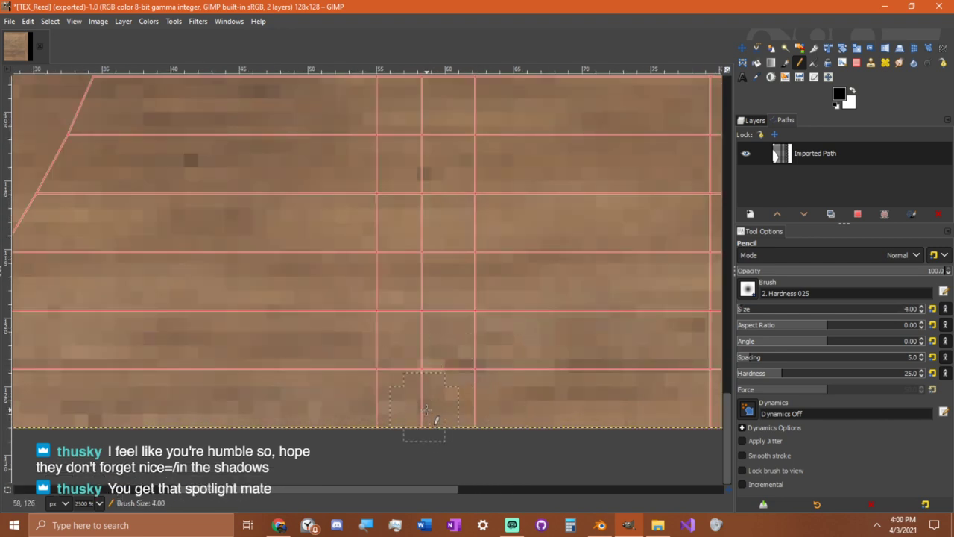
Step: Try a straight black pencil line along the first binding over the full texture height, and undo it
left_click(422, 409)
scroll(432, 313, "down", 3, "ctrl")
scroll(433, 291, "up", 5)
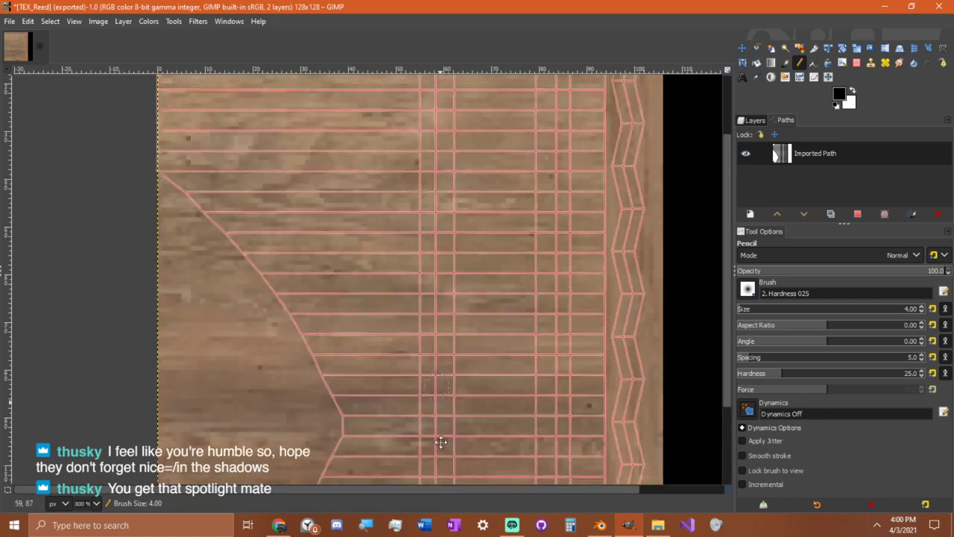
scroll(432, 291, "up", 1)
left_click(441, 139, "shift")
scroll(469, 160, "right", 3, "shift")
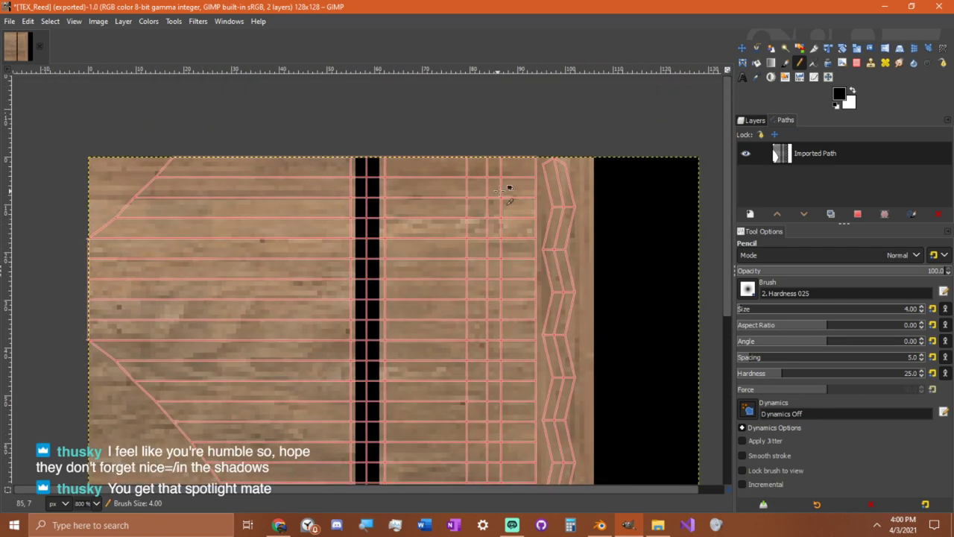
left_click(756, 121)
key("ctrl+z")
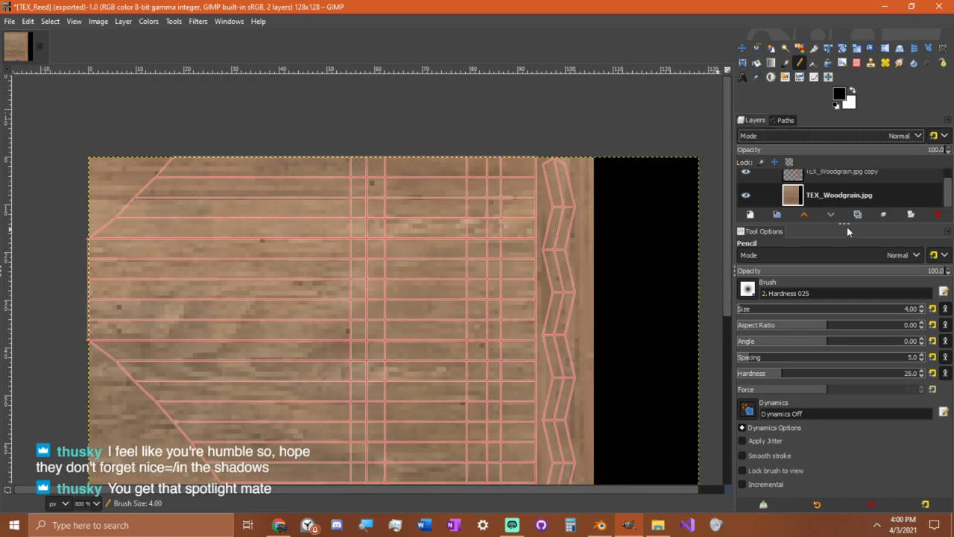
Step: Create a transparent 128 × 128 px layer in Screen mode and place it above the woodgrain copy
left_click(752, 214)
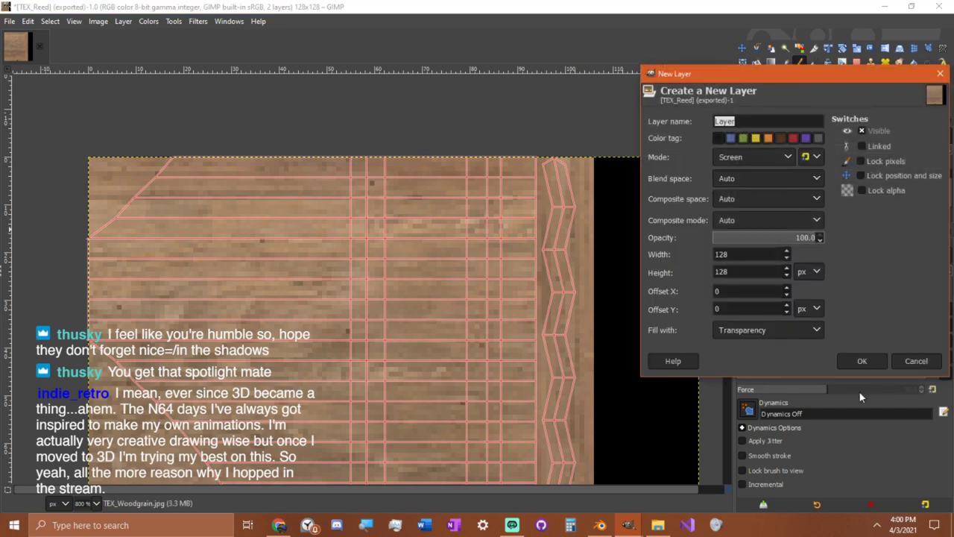
left_click(863, 361)
left_click_drag(836, 191, 826, 175)
scroll(451, 164, "up", 2, "ctrl")
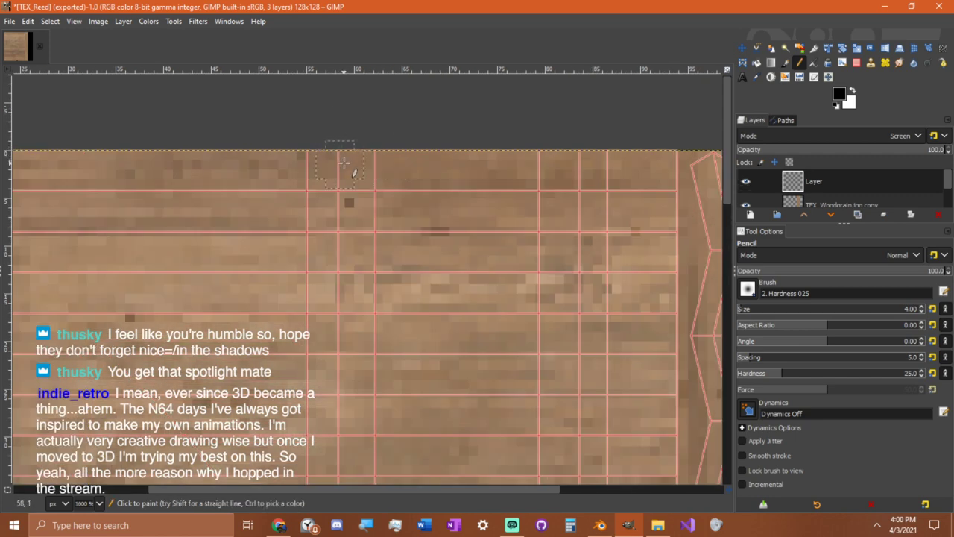
Step: Set the new layer's mode to Multiply and draw a straight black pencil line along the first binding over the full texture height
left_click(869, 136)
left_click(805, 343)
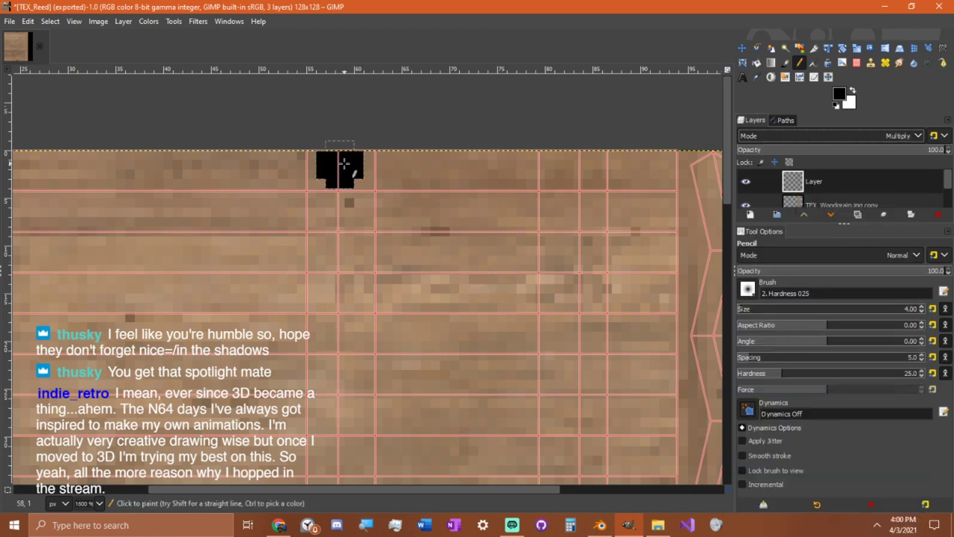
scroll(358, 187, "down", 7)
scroll(355, 291, "down", 5)
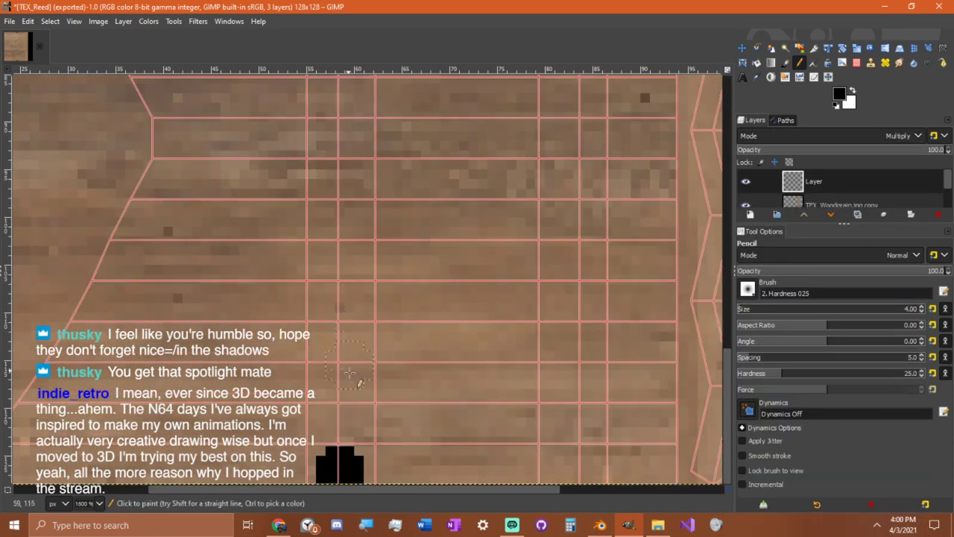
left_click(340, 457, "shift")
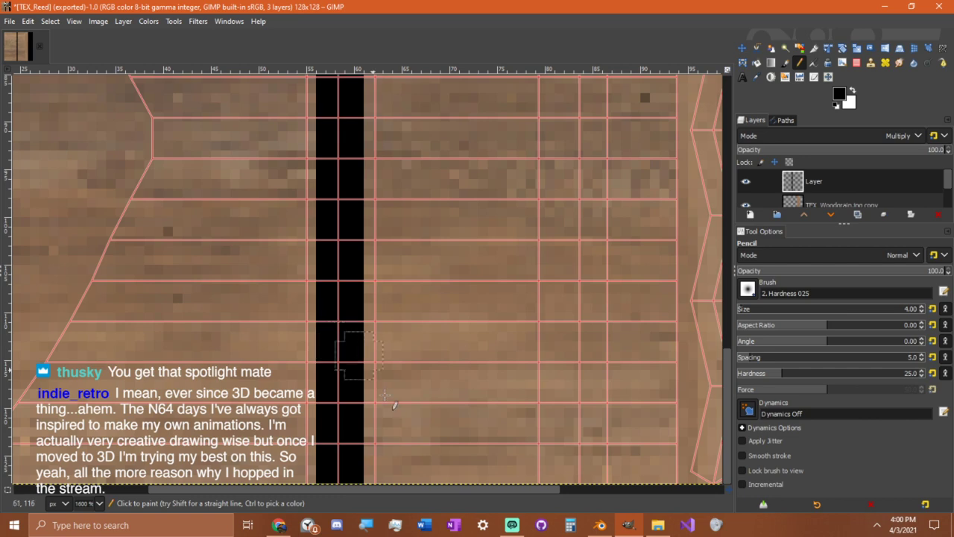
Step: Draw a second straight black pencil line along the other binding over the full texture height
scroll(485, 355, "down", 2)
scroll(485, 355, "right", 2)
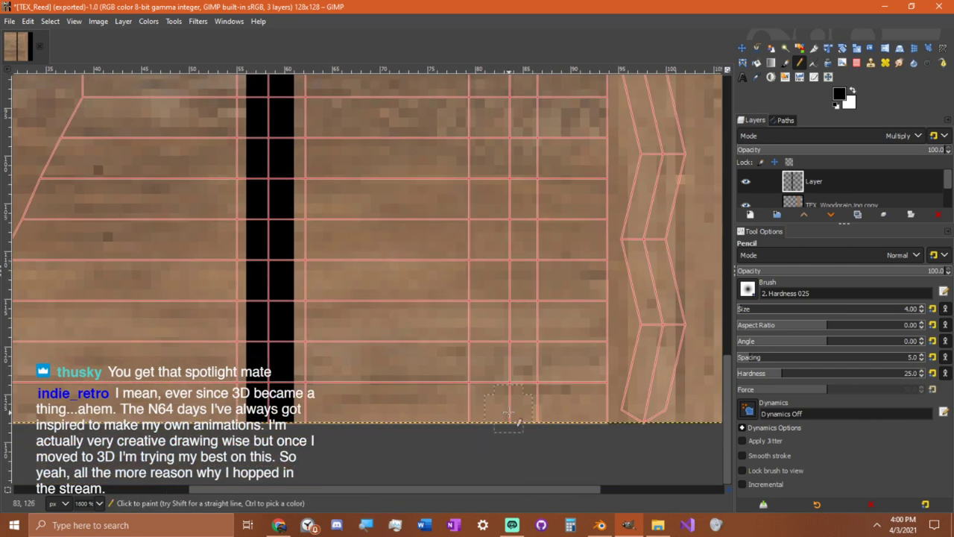
scroll(509, 414, "down", 2, "ctrl")
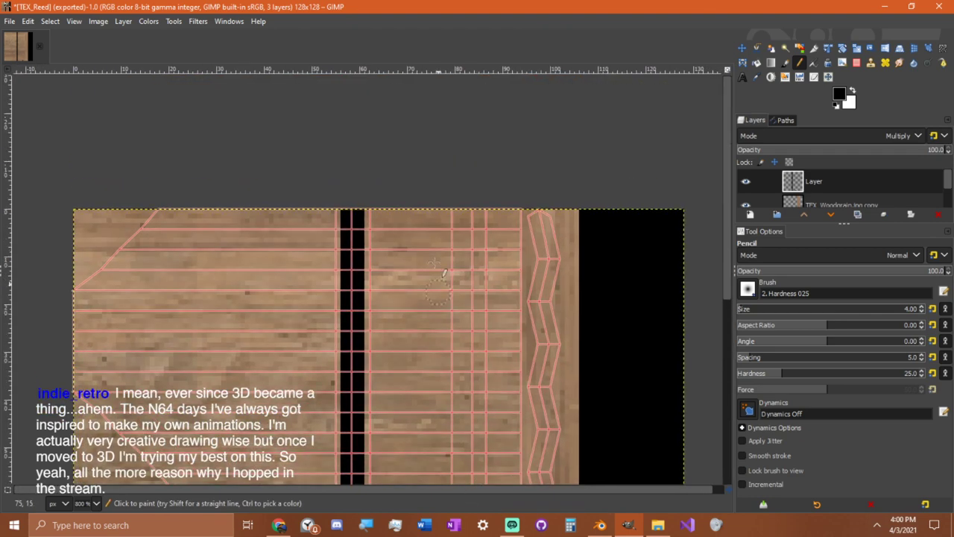
left_click(472, 214, "shift")
scroll(492, 220, "up", 2, "ctrl")
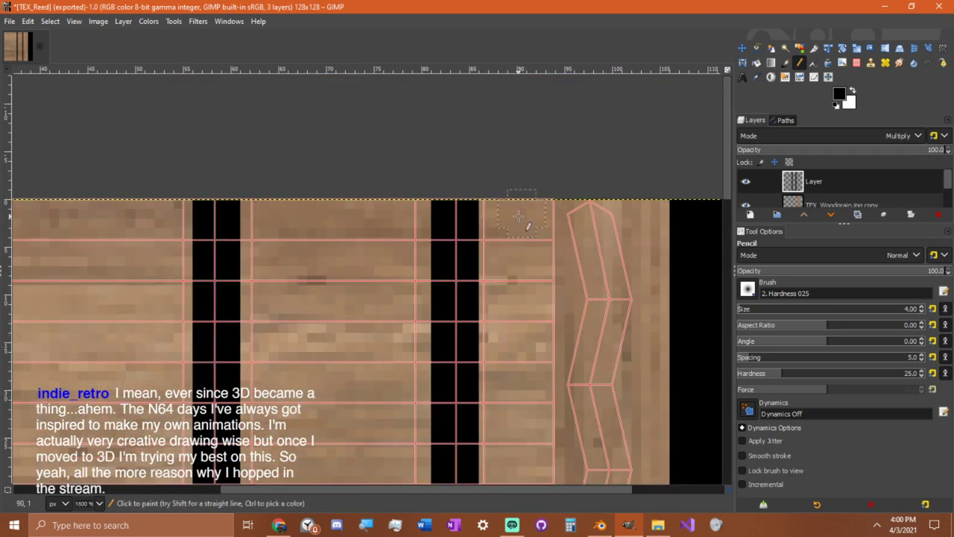
Step: Apply a Gaussian Blur with size 1.50 in X and Y to the layer with the black lines
key("slash")
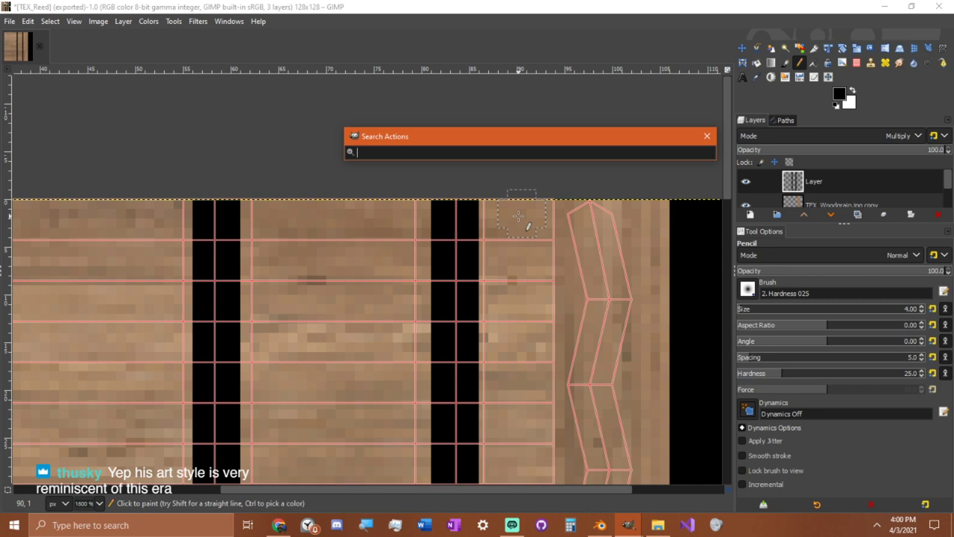
type("blur")
key("Return")
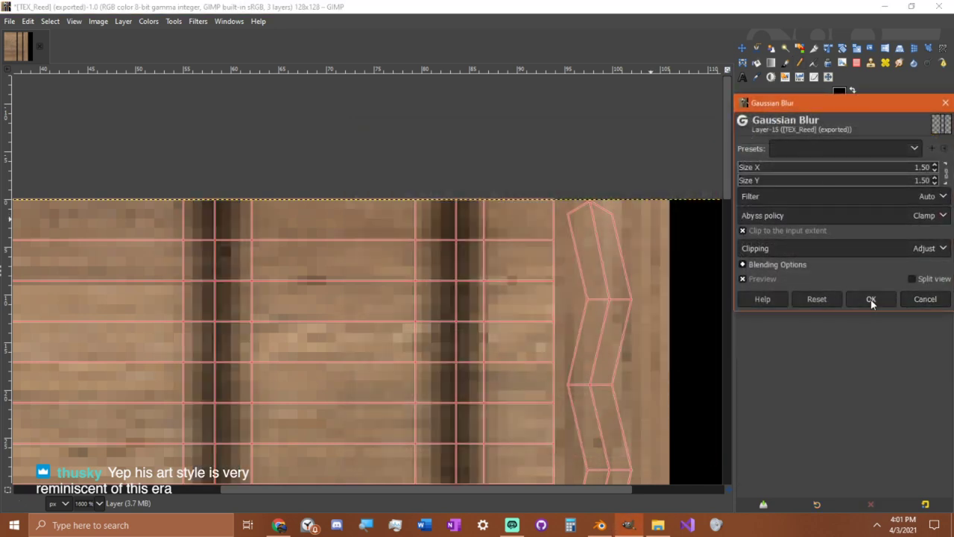
left_click(872, 299)
Step: Export the image over TEX_Reed.png, switch to Blender and reload the texture there
scroll(511, 284, "down", 2, "ctrl")
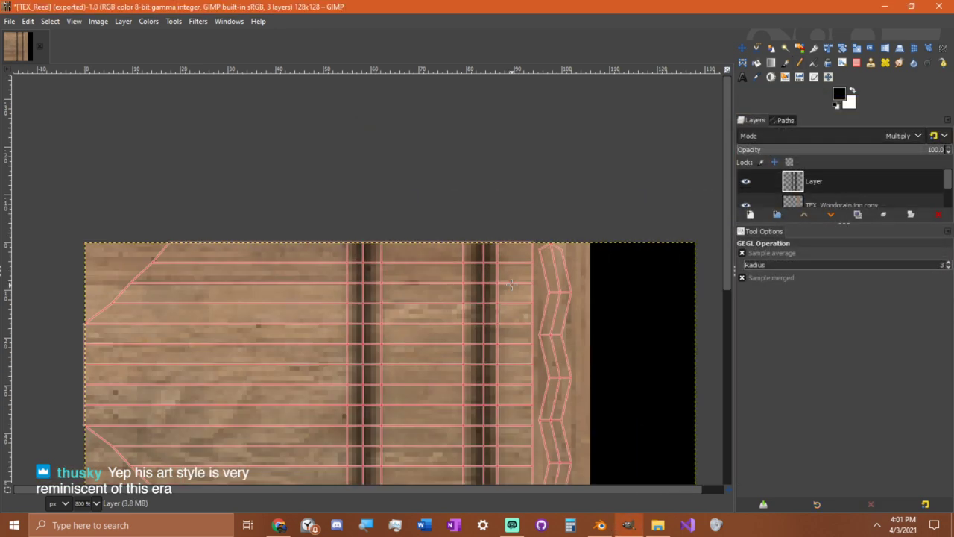
key("ctrl+e")
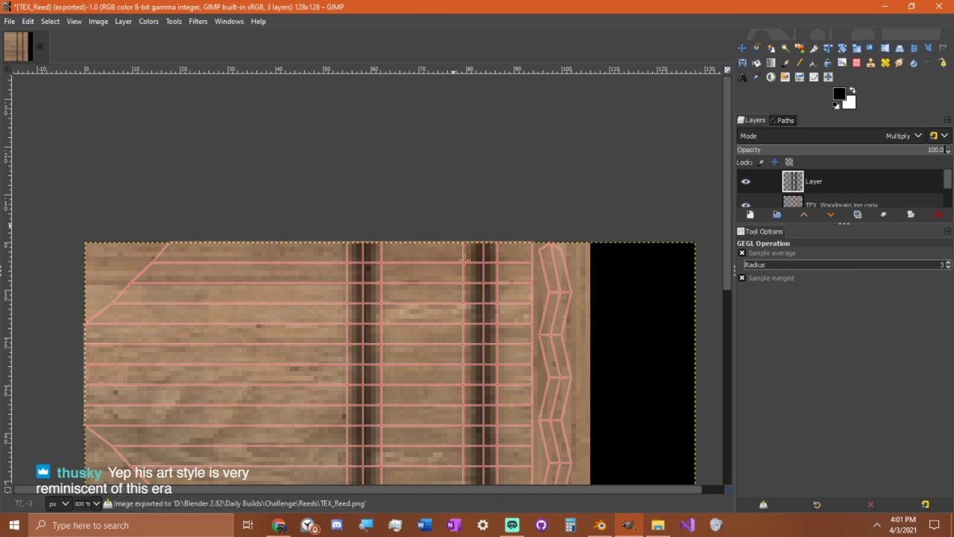
left_click(599, 525)
key("alt+r")
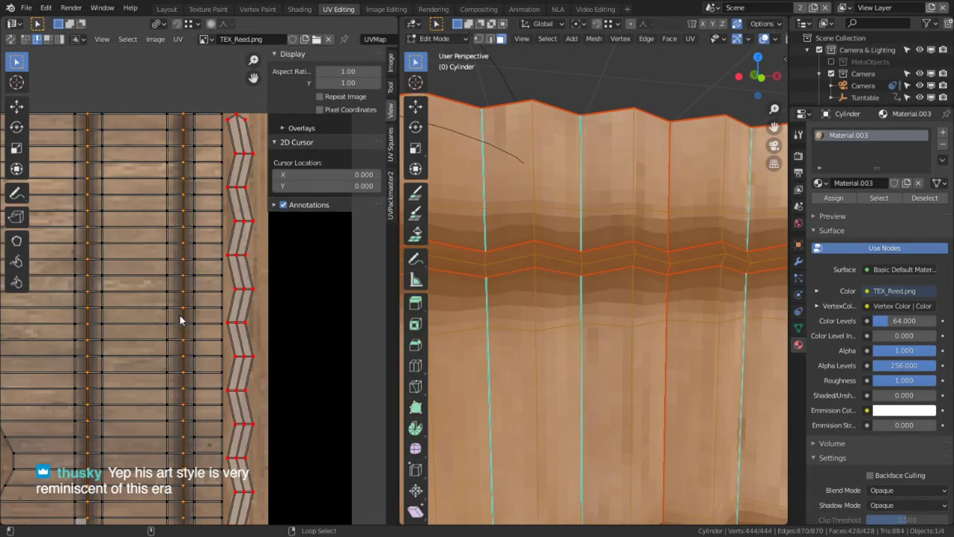
Step: Inspect the shading around both bindings on the model in Object Mode and in the texture image
key("Tab")
scroll(485, 330, "down", 7)
middle_click_drag(554, 347, 533, 317)
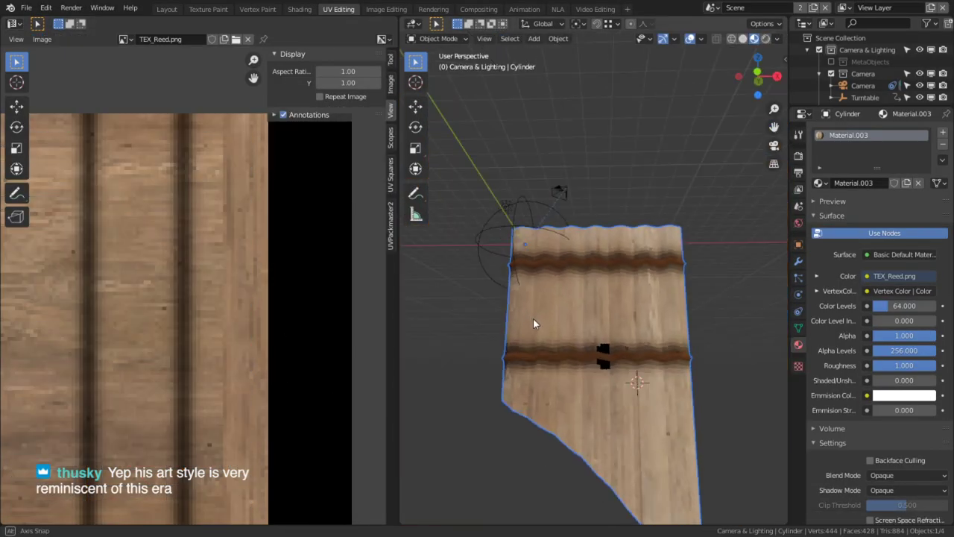
middle_click_drag(310, 358, 336, 200)
middle_click_drag(584, 378, 592, 392)
Step: Return to GIMP, check the blurred shading layer against the woodgrain by hiding and showing it, and cut it to the clipboard
key("alt+Tab")
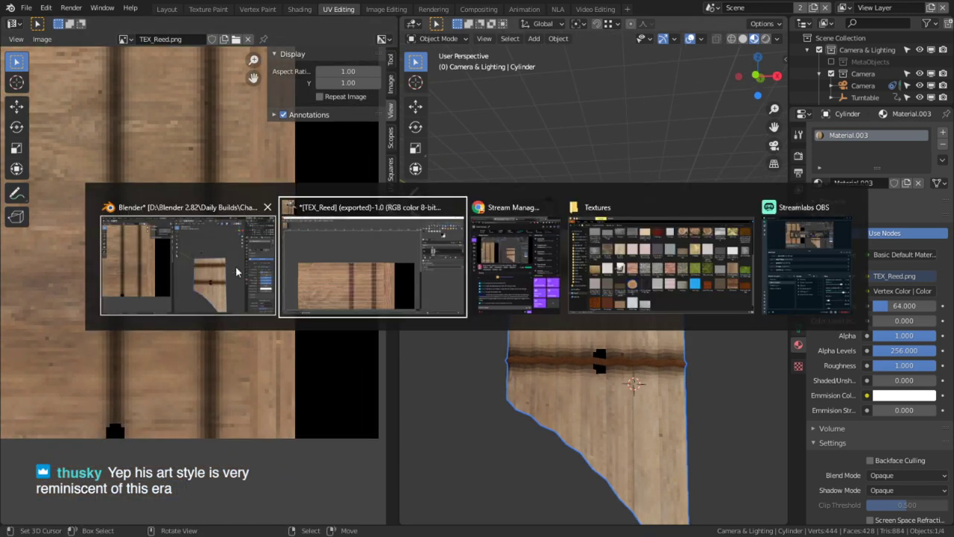
scroll(335, 269, "down", 10)
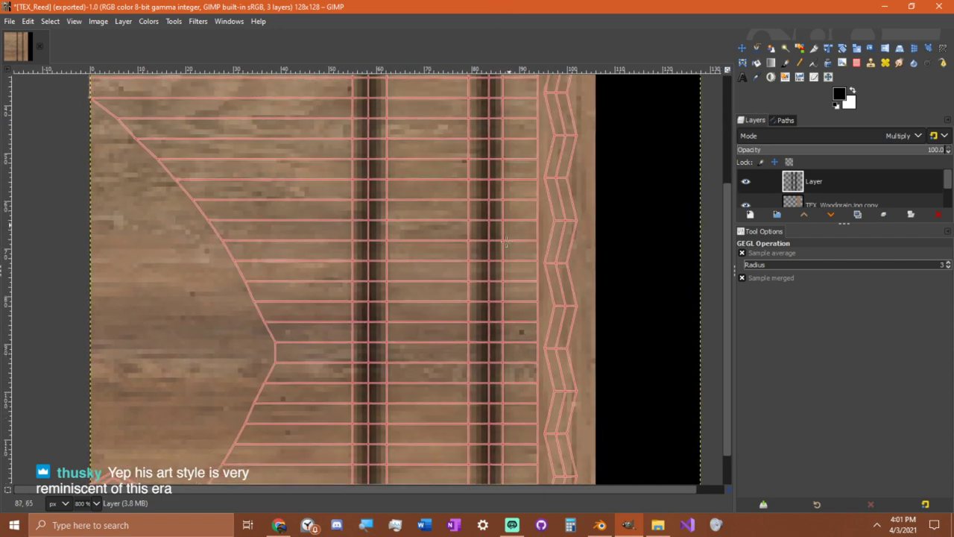
scroll(807, 206, "down", 1)
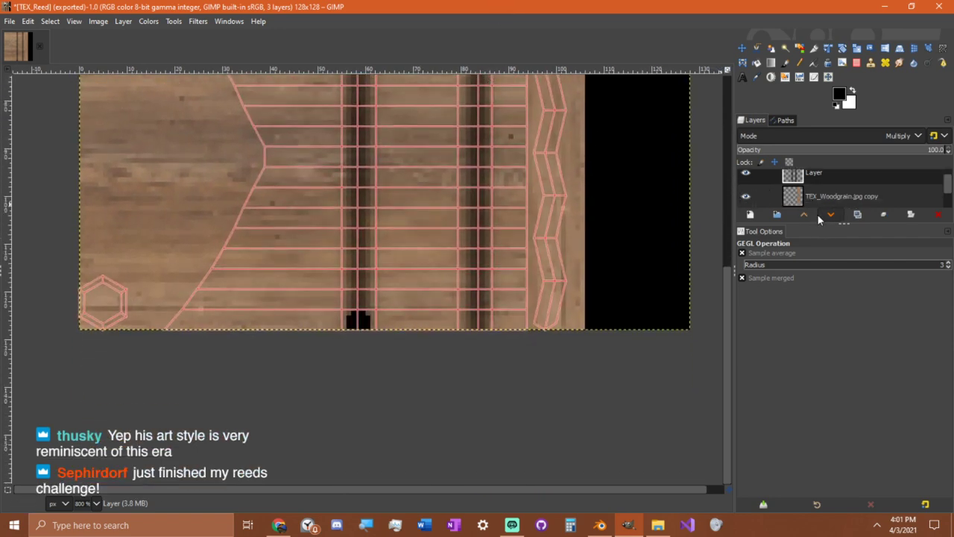
left_click(745, 172)
left_click(746, 172)
left_click(813, 179)
key("ctrl+x")
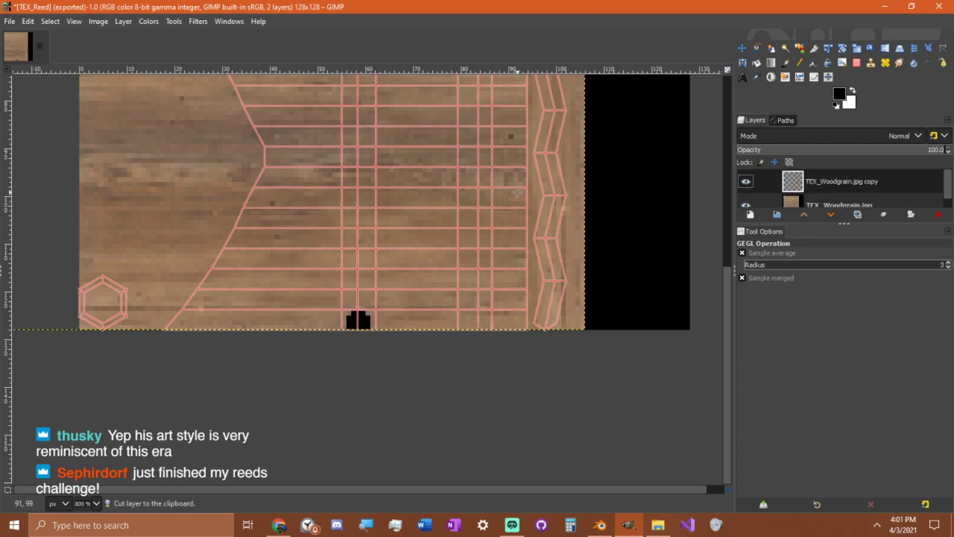
Step: Undo back past the stray black dab on the woodgrain copy and paste the cut shading
key("ctrl+z")
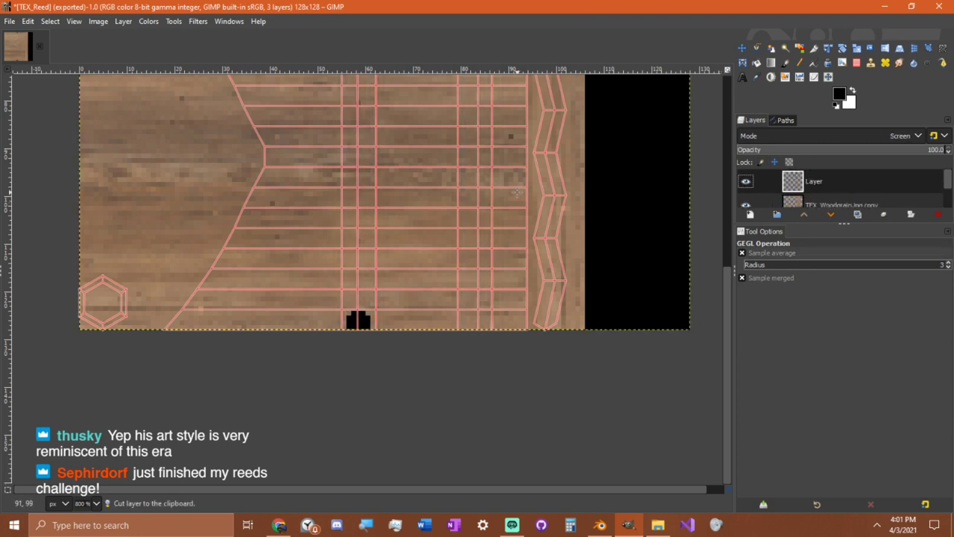
key("ctrl+y")
key("ctrl+v")
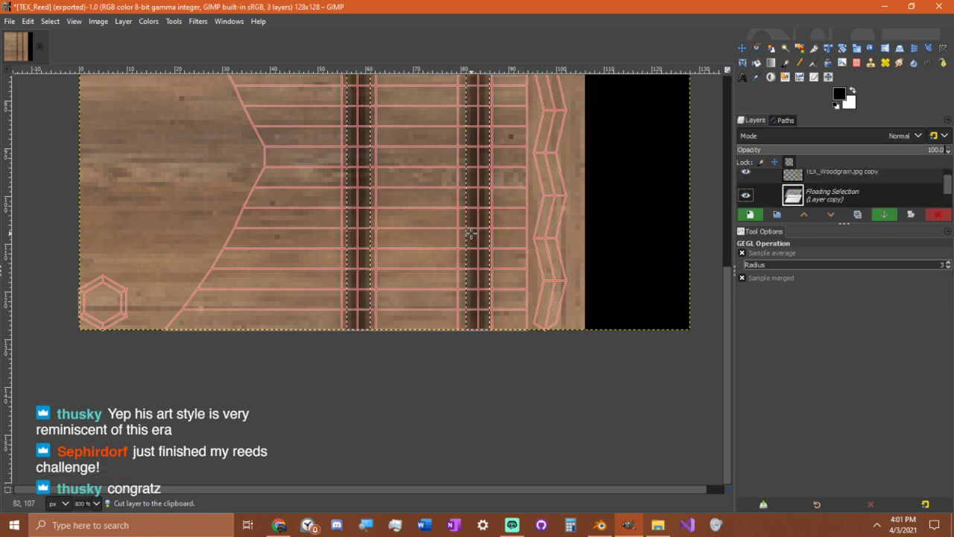
Step: Turn the pasted shading into its own layer at the top of the stack and lower its opacity to 39.5
scroll(470, 231, "up", 3)
right_click(826, 194)
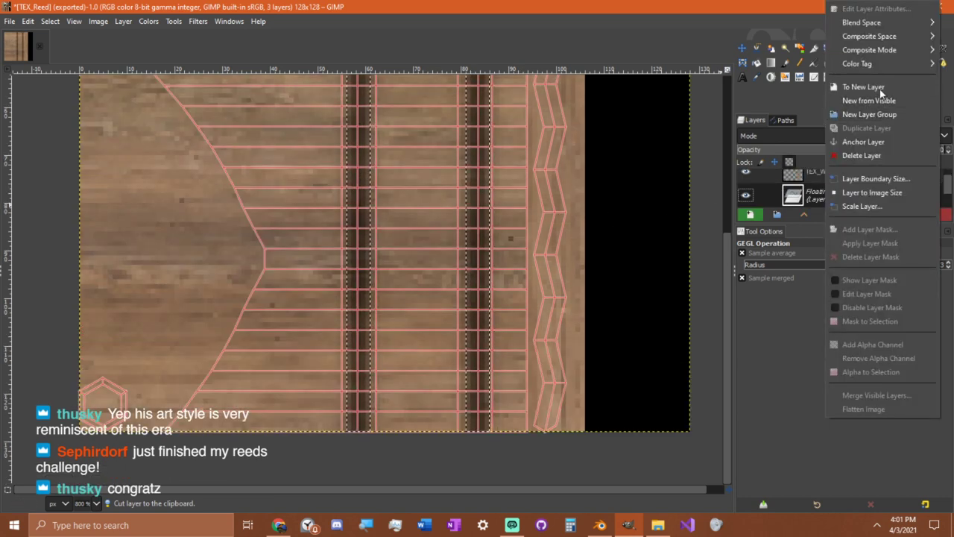
left_click(865, 87)
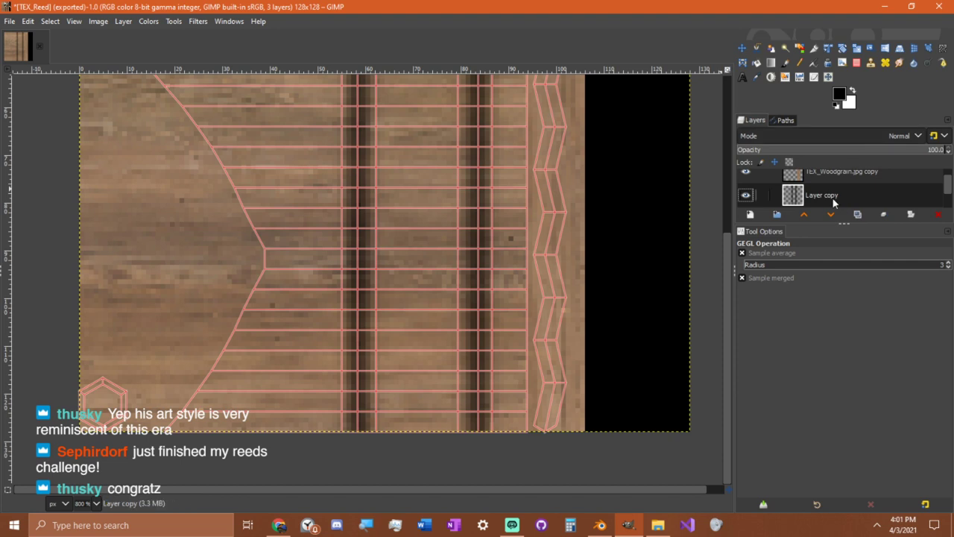
left_click_drag(833, 196, 831, 156)
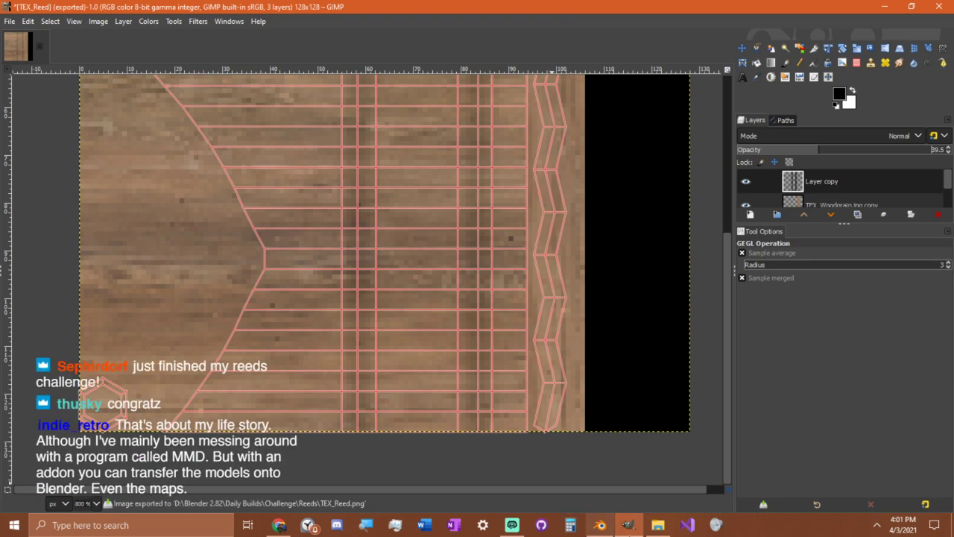
Step: Reload the re-exported TEX_Reed.png in Blender and inspect the softened shading around the bindings up close
left_click(610, 527)
key("alt+r")
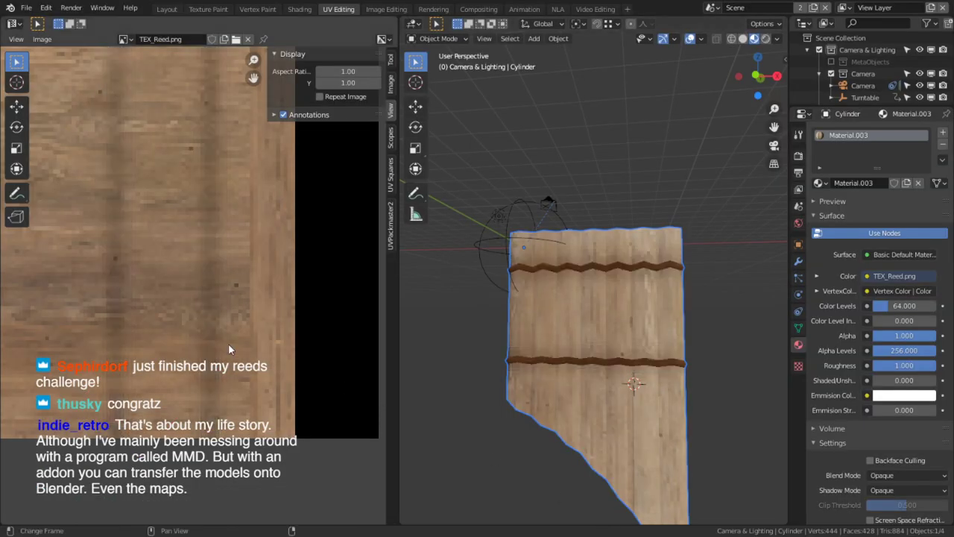
middle_click_drag(585, 319, 640, 362)
scroll(514, 270, "up", 5)
middle_click_drag(513, 269, 542, 302)
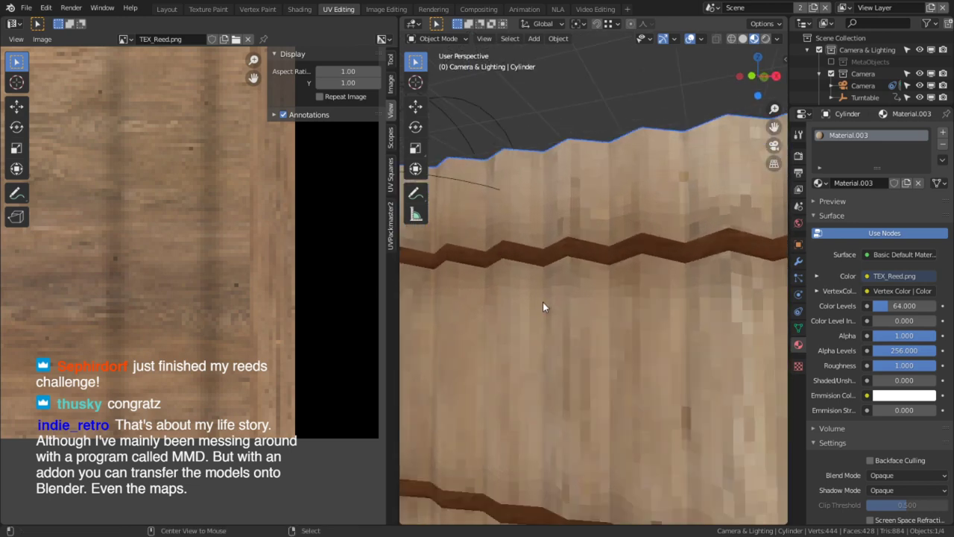
Step: Raise the shading layer's opacity to 56.4 in GIMP, export TEX_Reed.png again and reload it in Blender
key("alt+Tab")
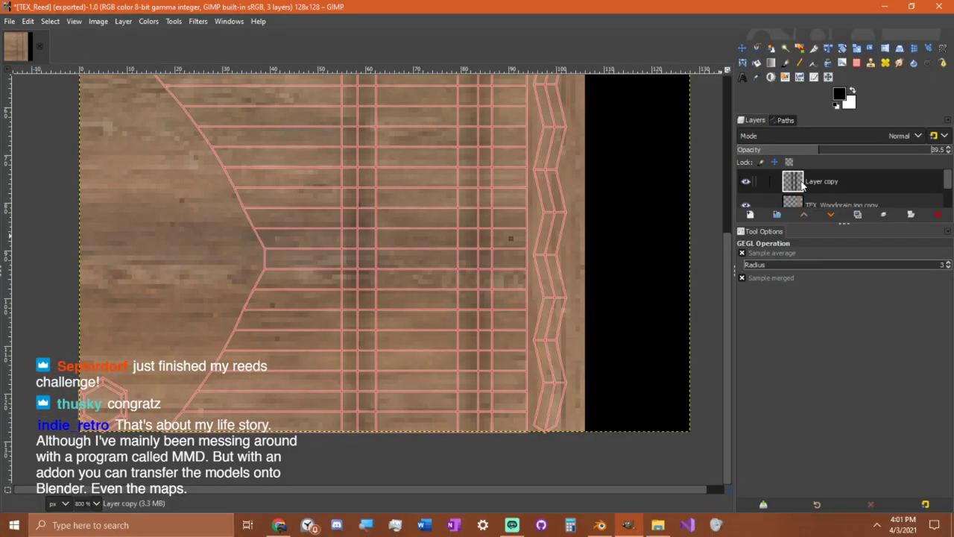
left_click_drag(833, 148, 855, 156)
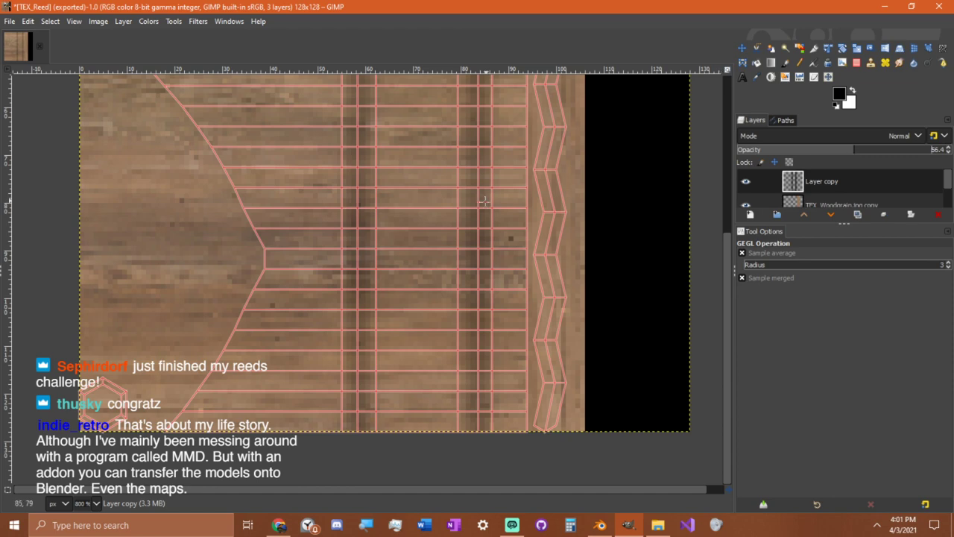
key("alt+Tab")
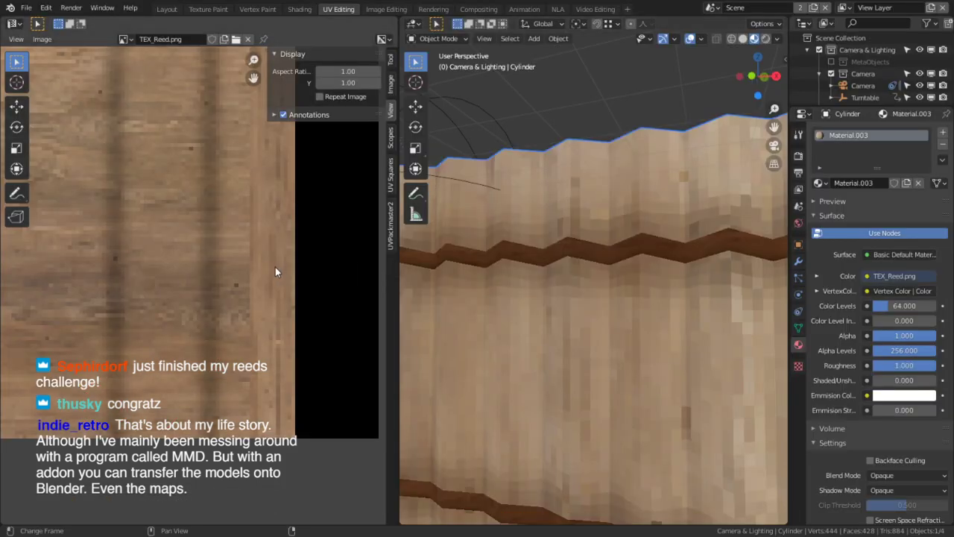
Step: Examine the whole pan flute with the stronger shading in a maximized 3D viewport
middle_click_drag(553, 299, 595, 322)
scroll(590, 334, "down", 4)
key("ctrl+space")
scroll(516, 287, "down", 3)
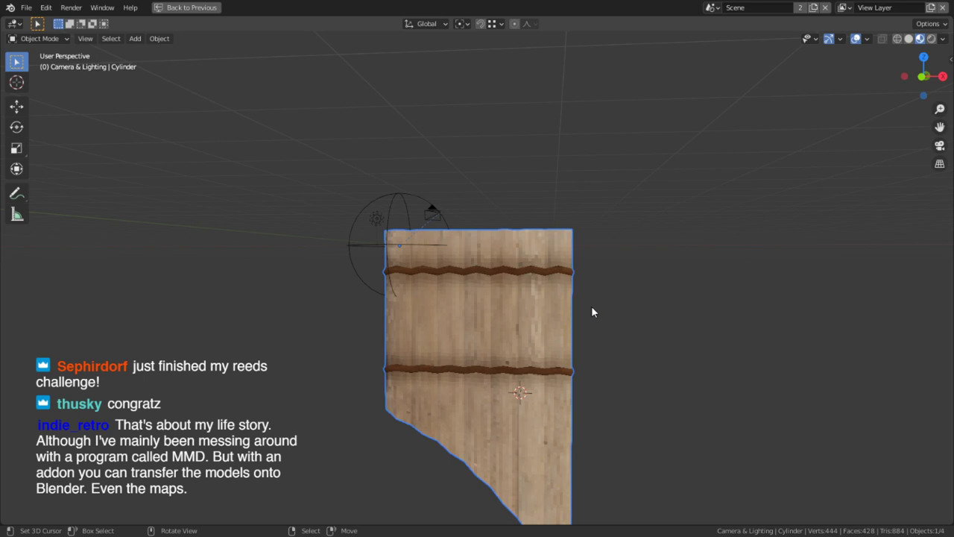
Step: In Edit Mode, select the five sharp vertical edge loops between the reeds on the flute's front
key("Tab")
scroll(594, 364, "up", 4)
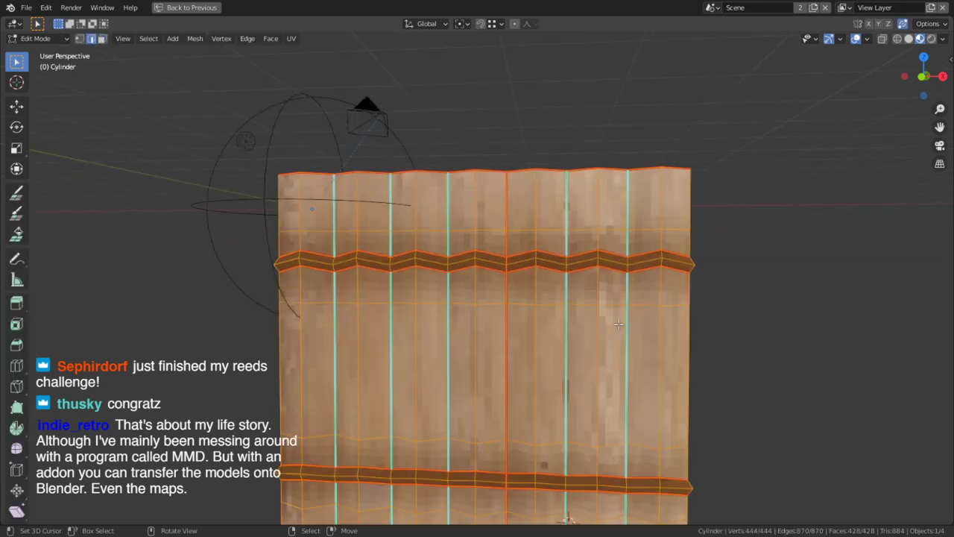
left_click(628, 328, "alt")
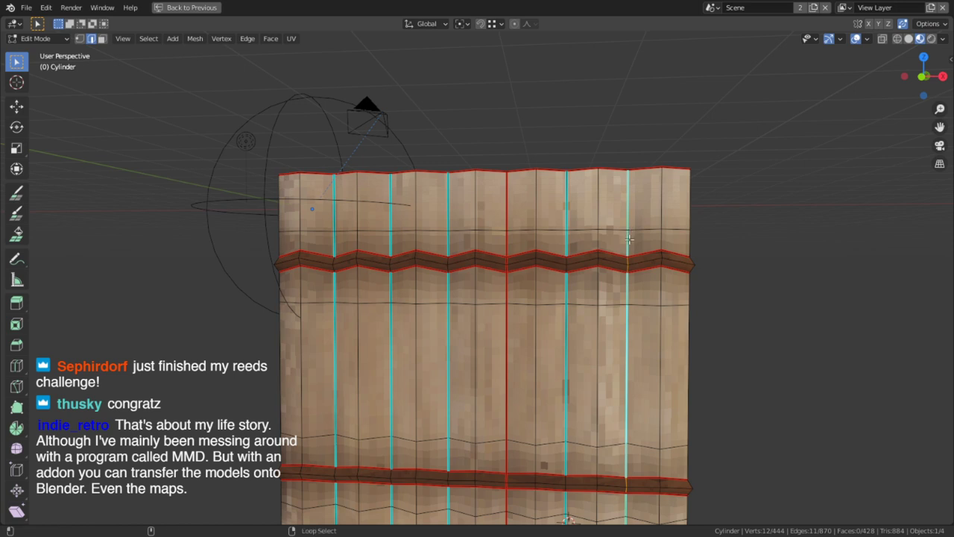
left_click(567, 339, "alt+shift")
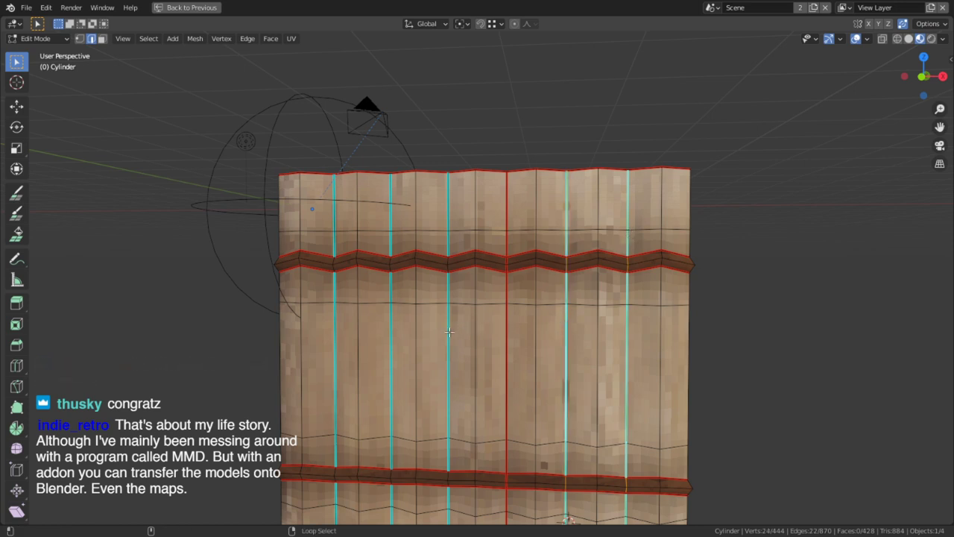
left_click(449, 331, "alt+shift")
left_click(405, 338, "alt+shift")
left_click(420, 348, "alt+shift")
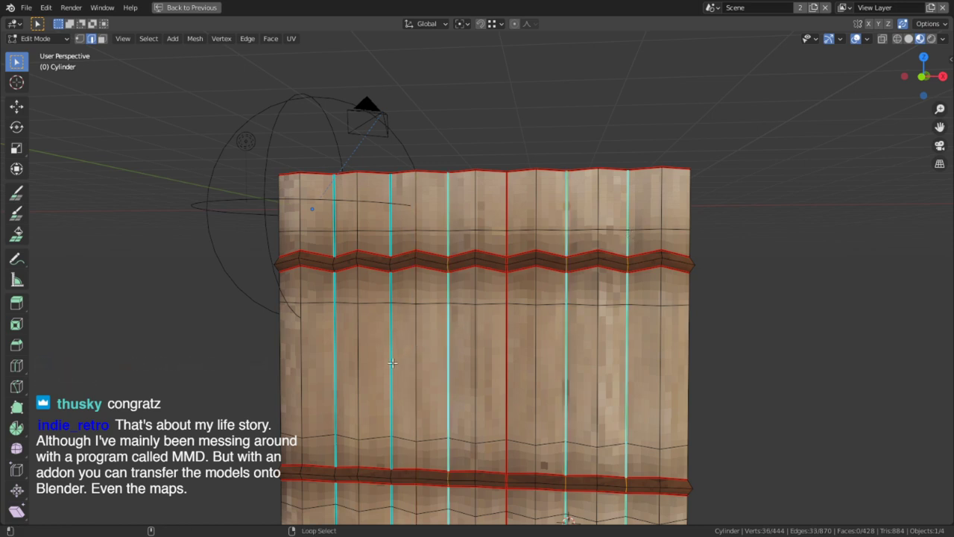
left_click(393, 363, "alt+shift")
left_click(325, 367, "alt+shift")
Step: Add the six sharp vertical edge loops between the reeds on the flute's back to the selection
middle_click_drag(428, 370, 628, 368)
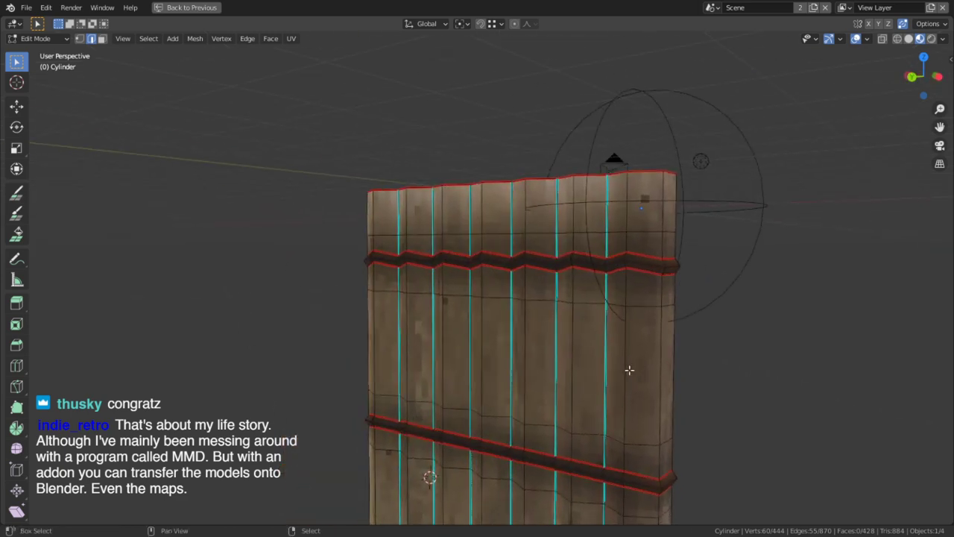
left_click(602, 352, "alt+shift")
left_click(550, 352, "alt+shift")
left_click(509, 351, "alt+shift")
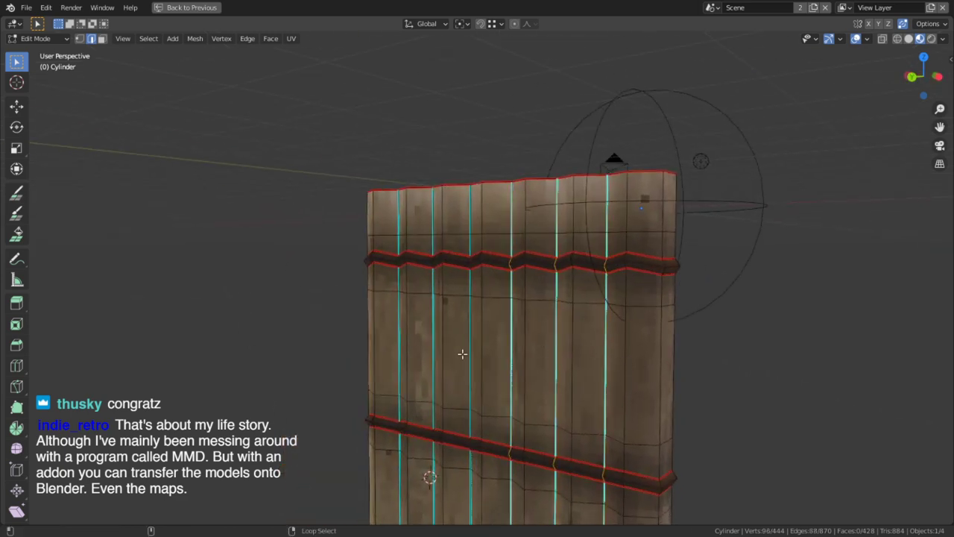
left_click(463, 354, "alt+shift")
left_click(430, 354, "alt+shift")
left_click(396, 355, "alt+shift")
Step: Deselect the short edges that cross the upper and lower bindings on the flute's back
middle_click_drag(395, 355, 432, 292)
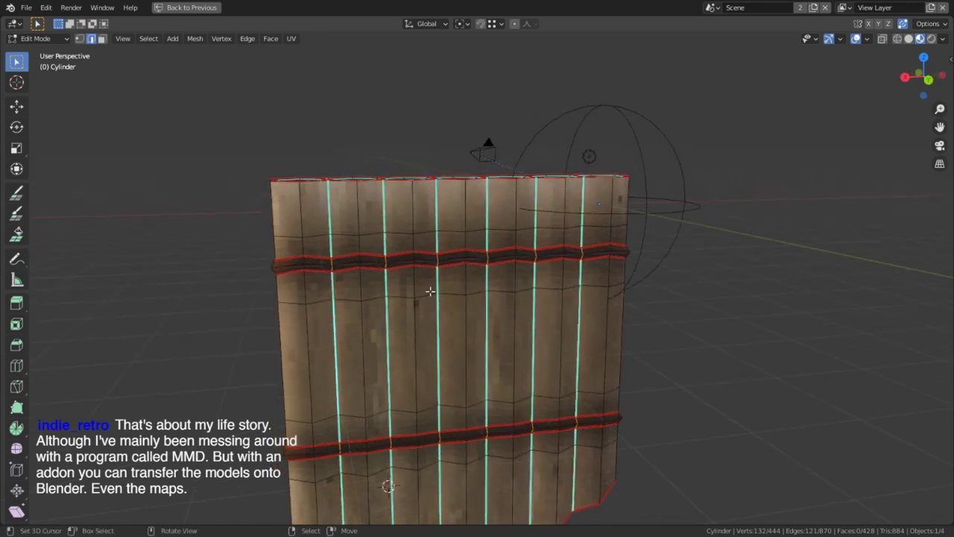
scroll(330, 253, "up", 2)
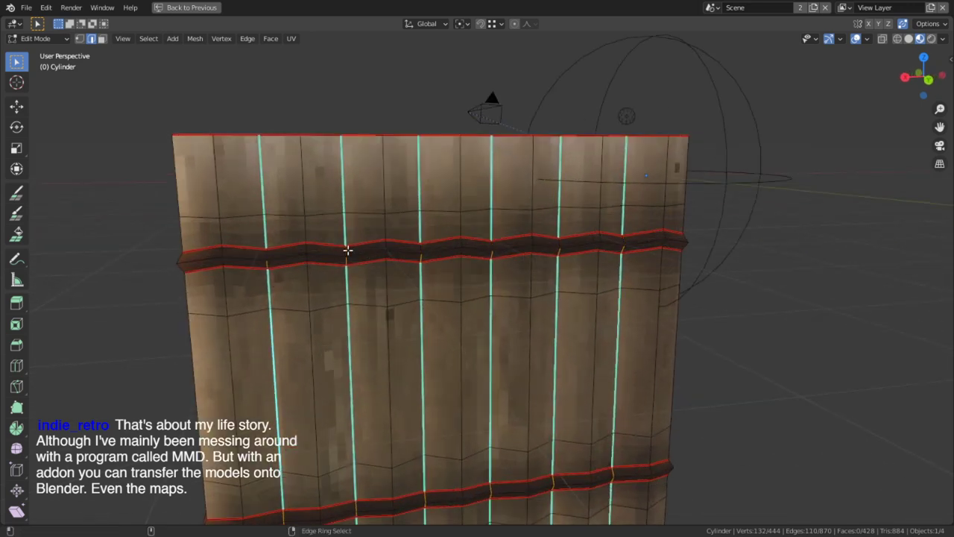
left_click(345, 261, "ctrl+alt+shift")
middle_click_drag(377, 445, 385, 311, "shift")
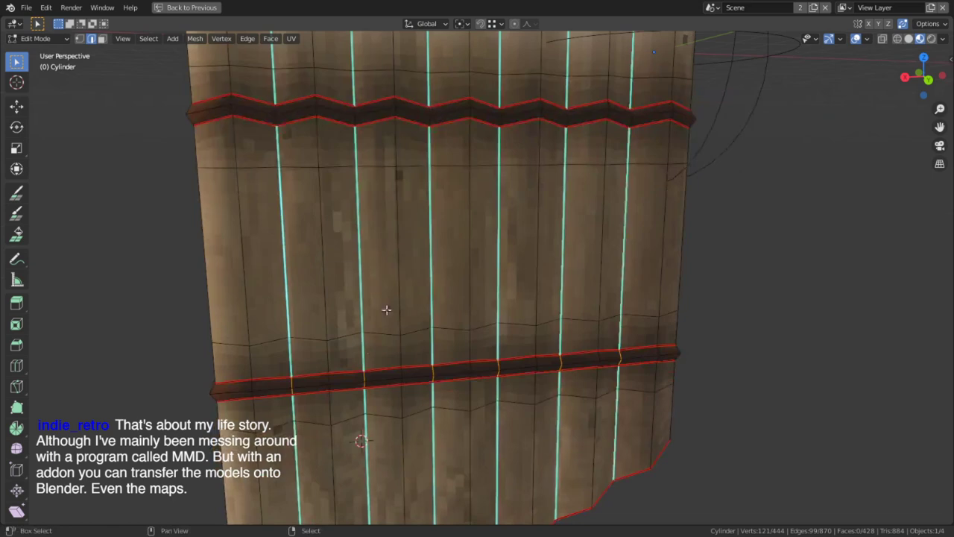
left_click(363, 384, "ctrl+alt+shift")
Step: Add the middle vertical edge loop on the flute's front to the selection, leaving out its edges across the upper binding
middle_click_drag(302, 110, 572, 274, "shift")
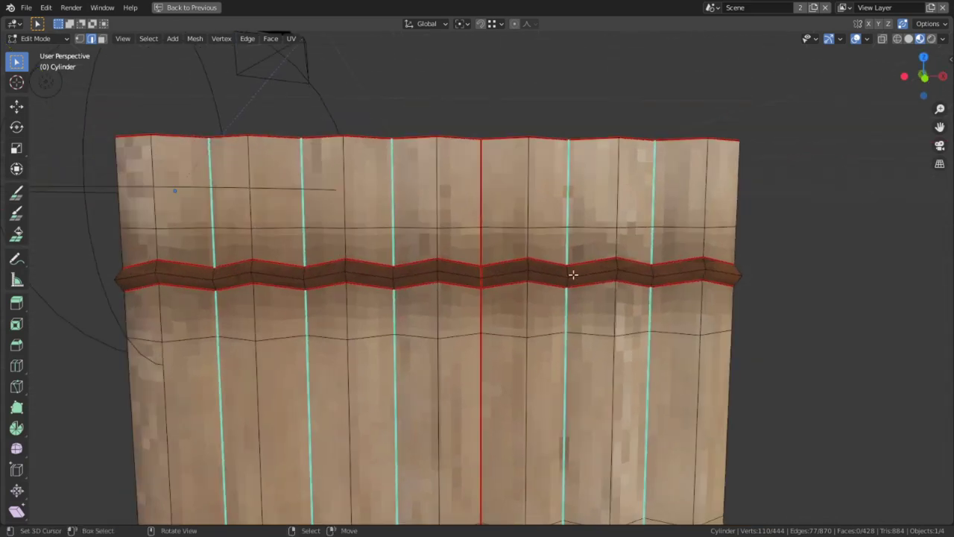
middle_click_drag(470, 161, 469, 133)
left_click(483, 237, "alt+shift")
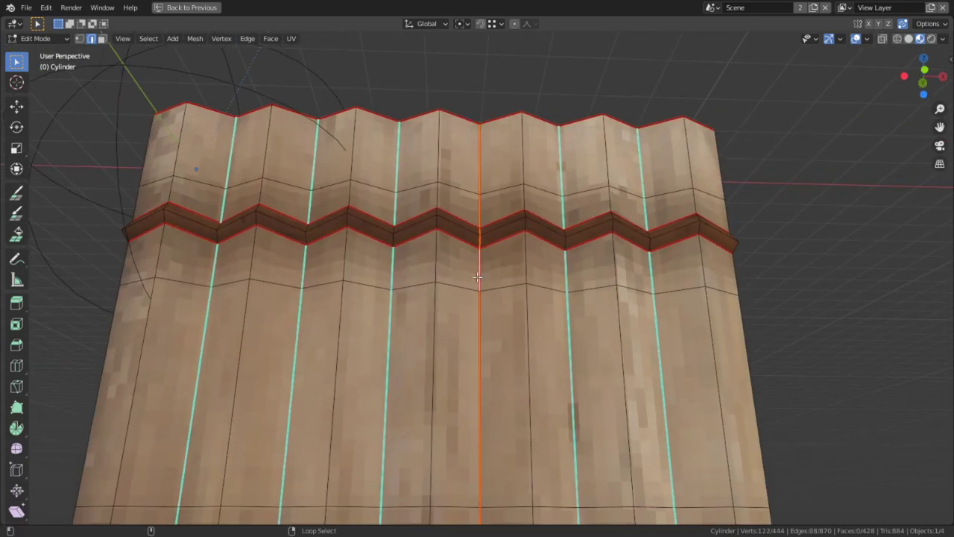
scroll(480, 216, "up", 2)
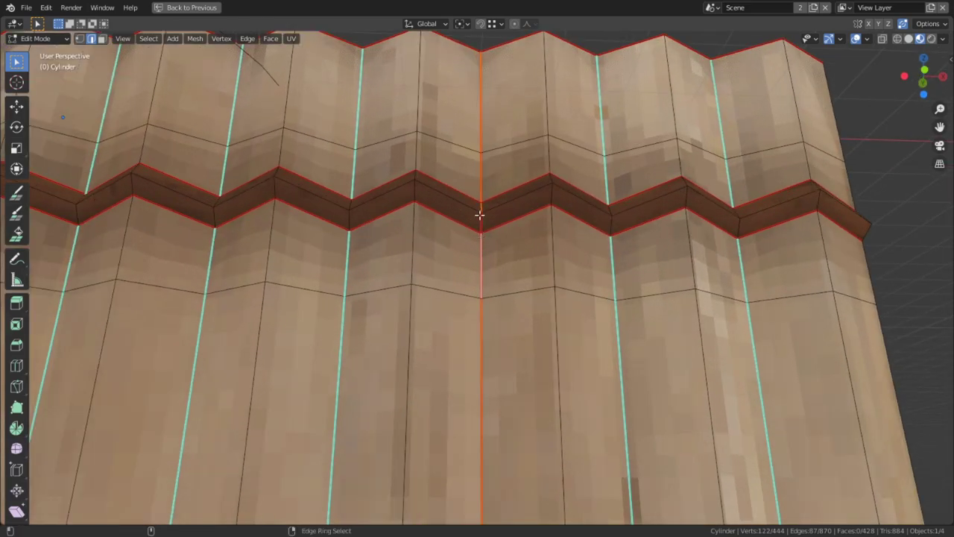
scroll(470, 208, "up", 3)
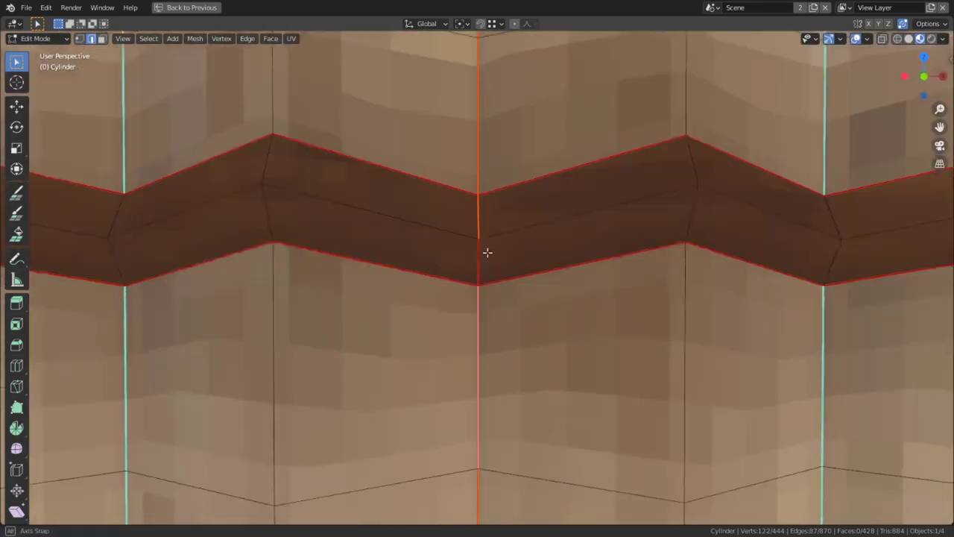
scroll(481, 231, "down", 10)
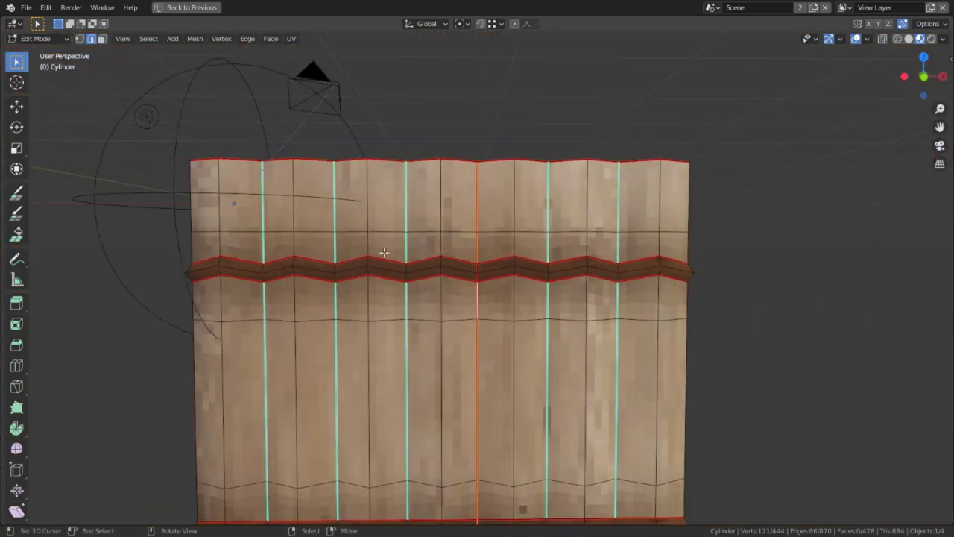
Step: Try to fill the selected groove vertices with grey of value 0.620 in Vertex Paint mode using vertex selection masking
left_click(41, 38)
left_click(45, 90)
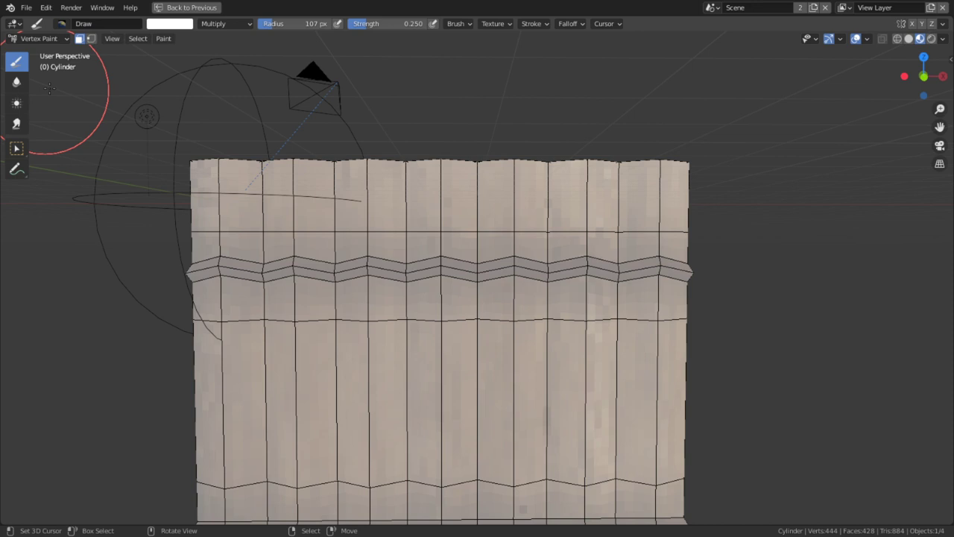
left_click(177, 23)
left_click_drag(252, 73, 250, 88)
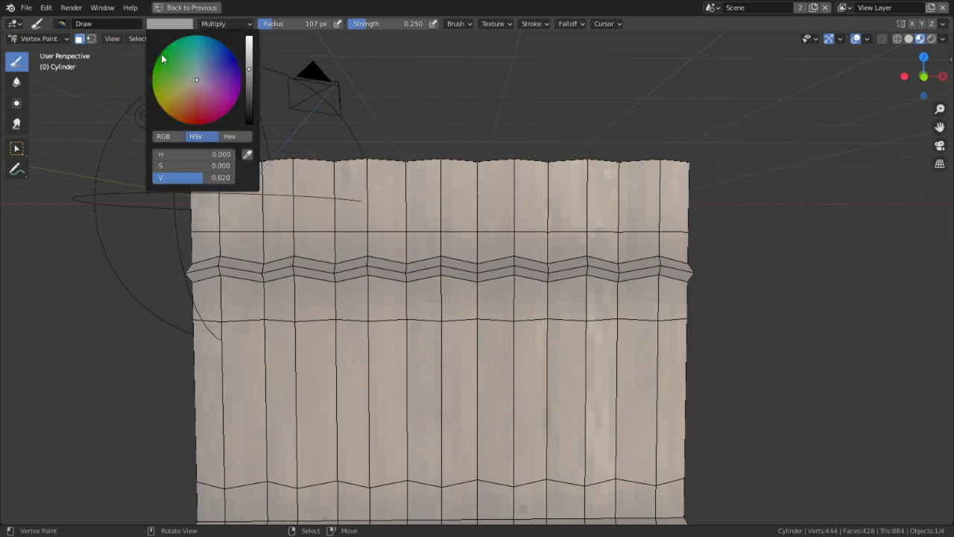
left_click(90, 38)
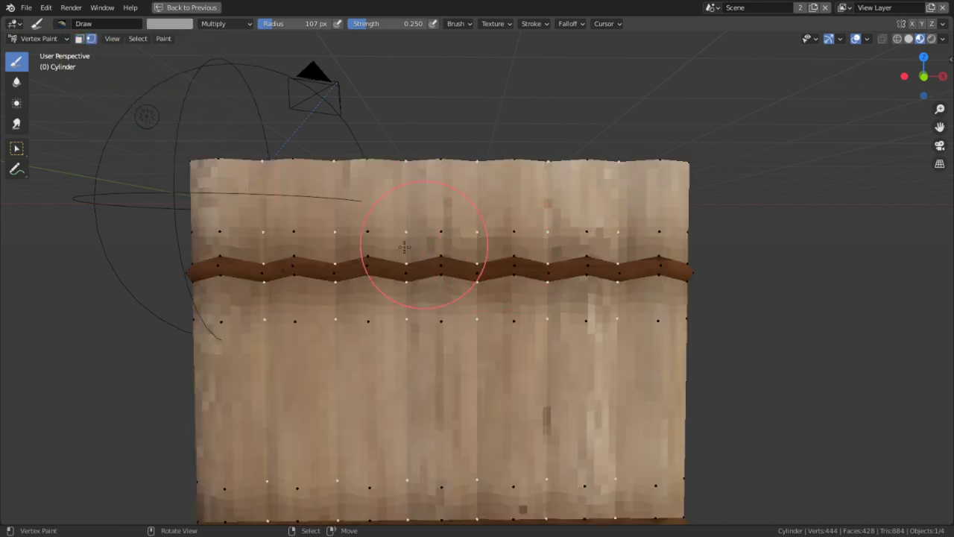
scroll(358, 260, "up", 2)
key("shift+k")
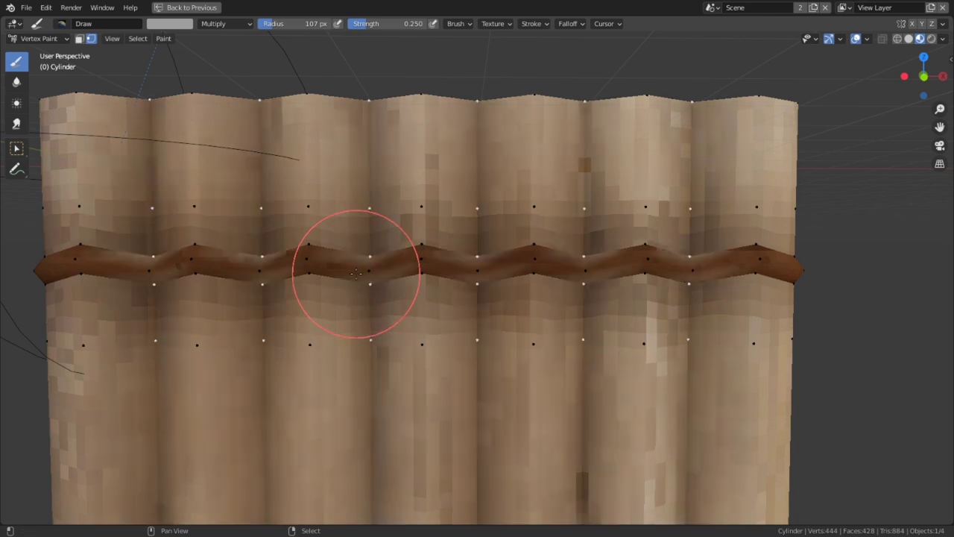
key("ctrl+z")
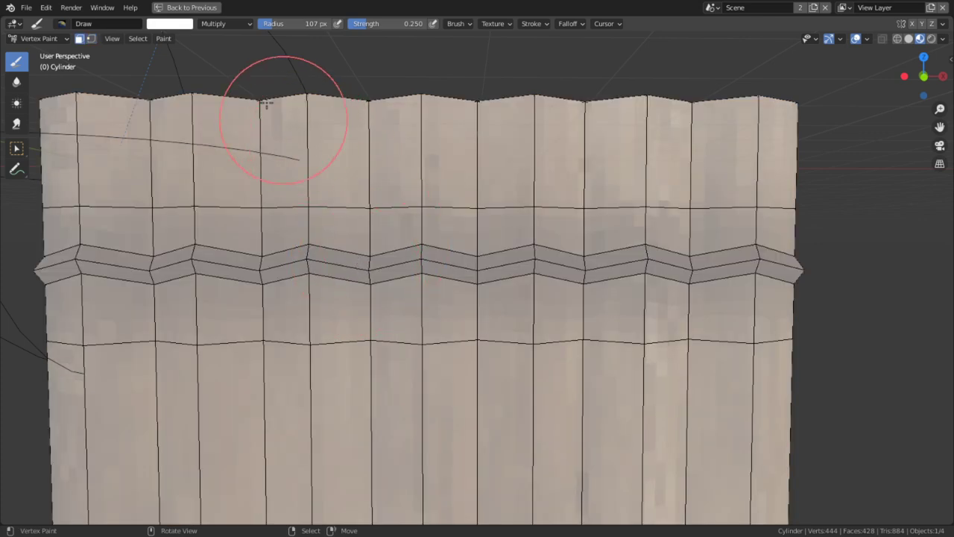
Step: Save the flute file, restore the groove edge selection in Edit Mode, and leave Edit Mode
key("Tab")
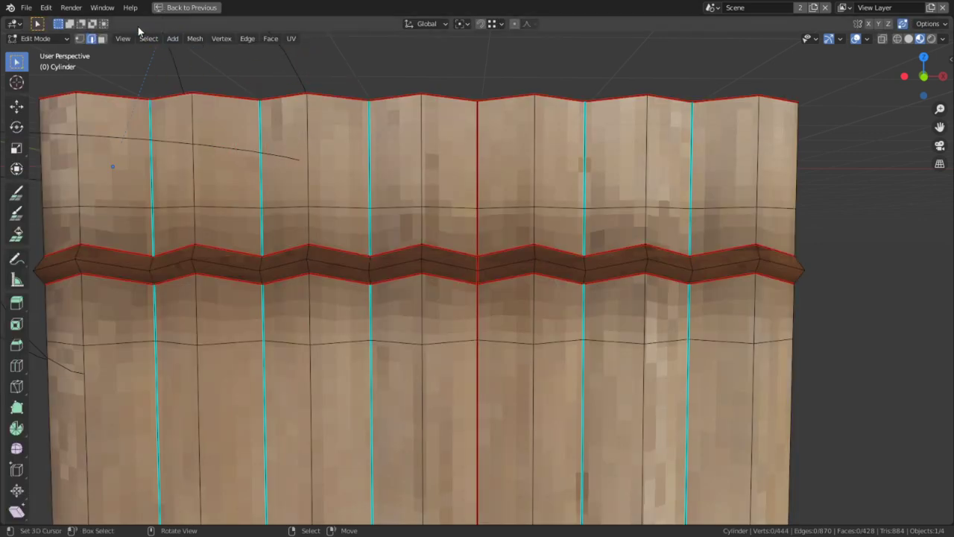
key("Tab")
left_click(90, 38)
key("ctrl+s")
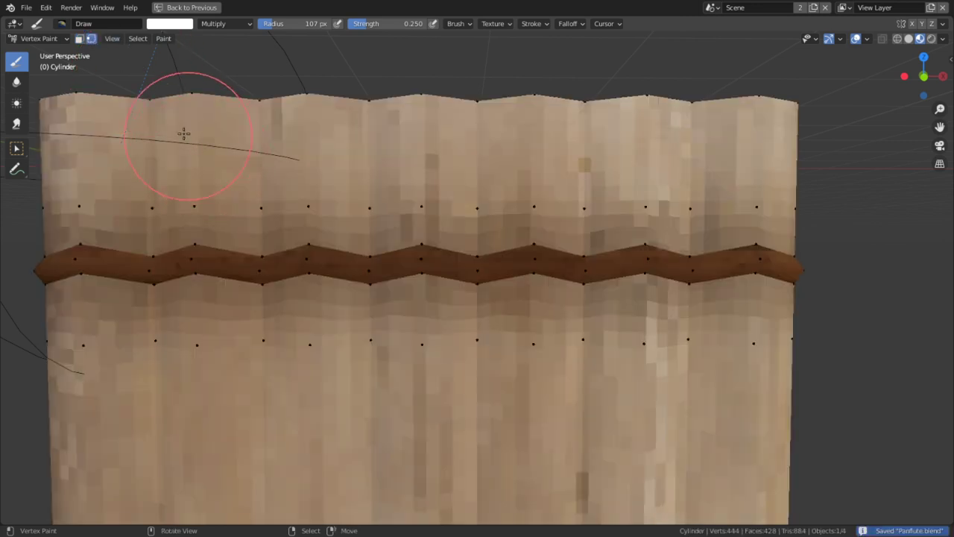
key("Tab")
key("Tab")
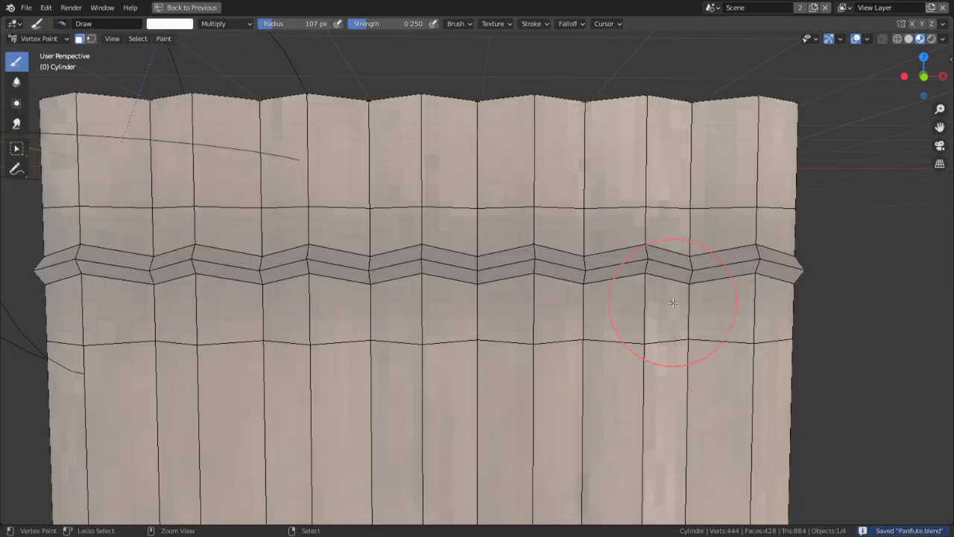
key("Tab")
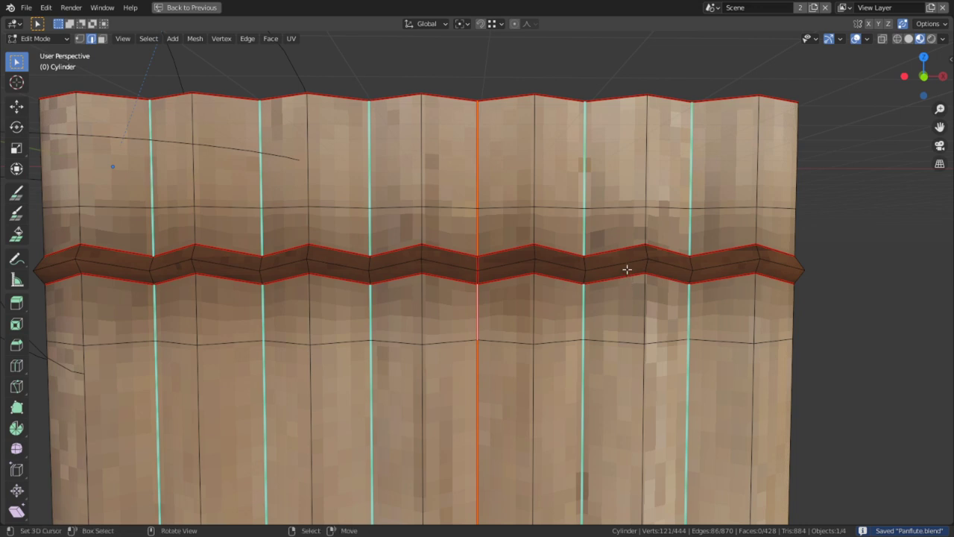
key("Tab")
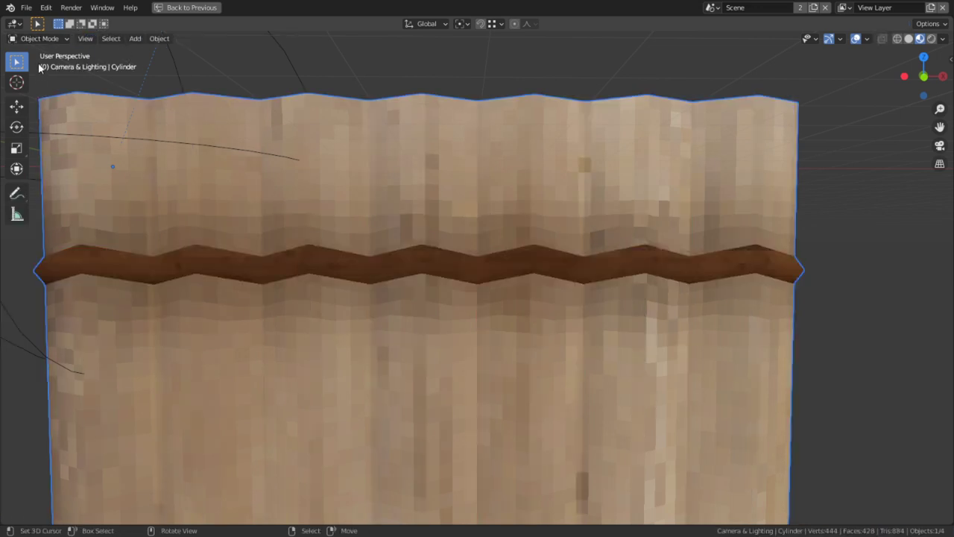
Step: In Vertex Paint mode, darken the brush colour to mid grey and fill the groove vertices using vertex selection masking
left_click(47, 40)
left_click(57, 94)
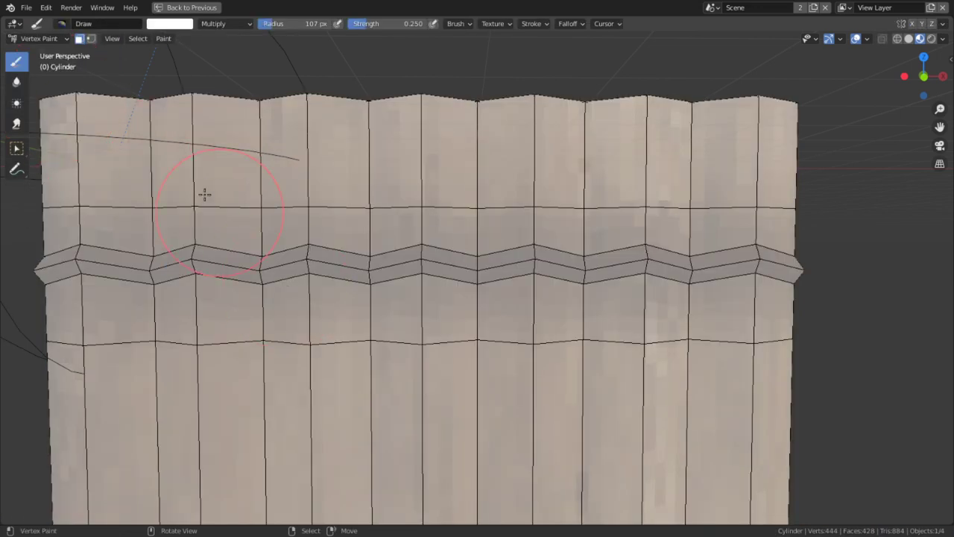
left_click(79, 38)
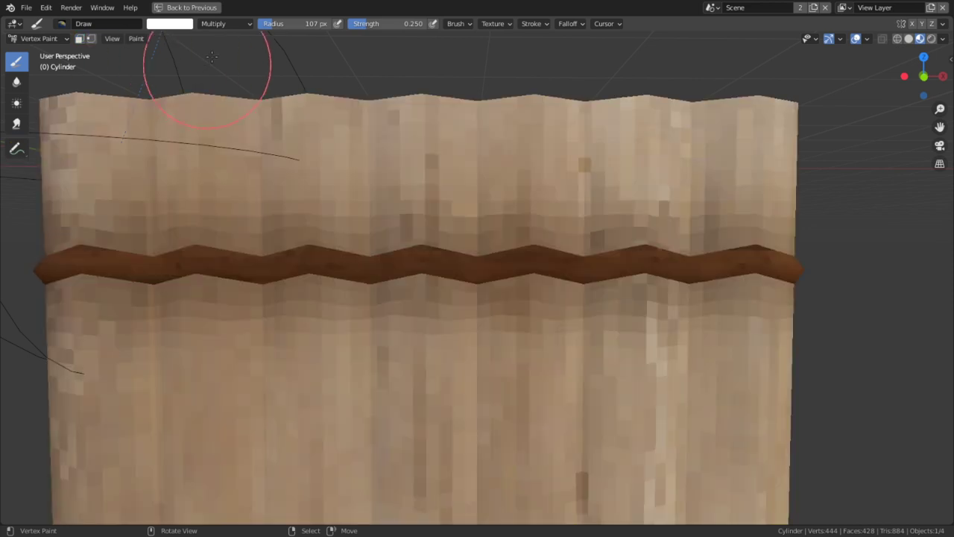
left_click(171, 23)
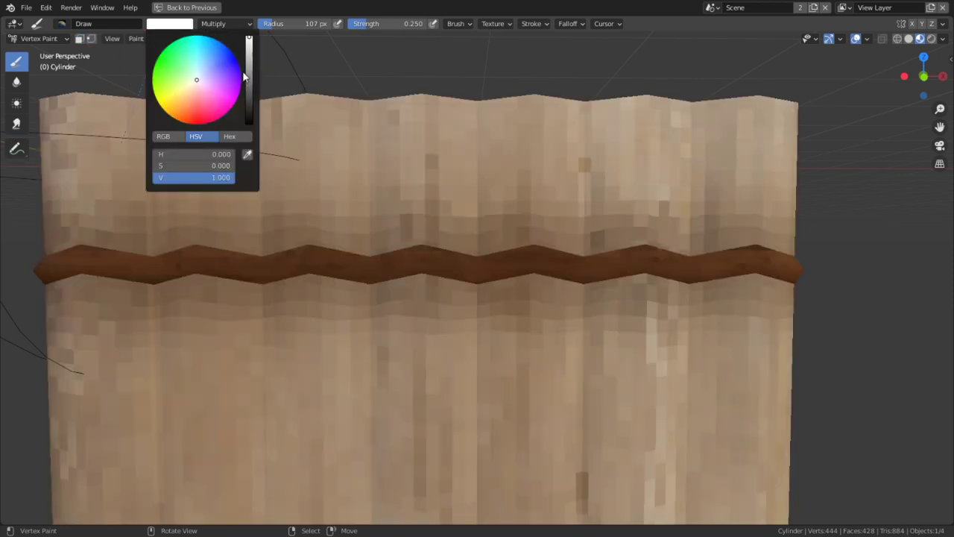
left_click(246, 76)
left_click(80, 39)
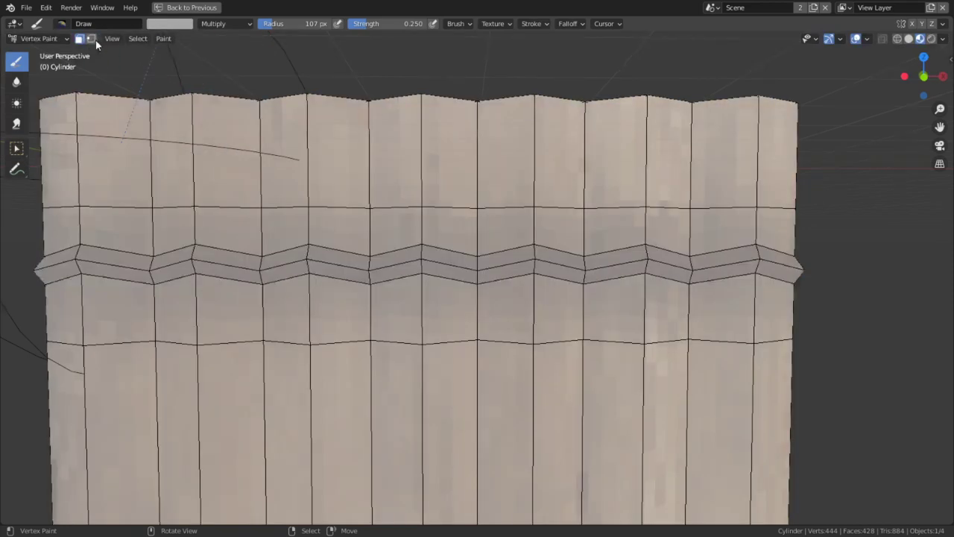
left_click(90, 39)
middle_click_drag(314, 247, 336, 231)
middle_click_drag(613, 182, 568, 223)
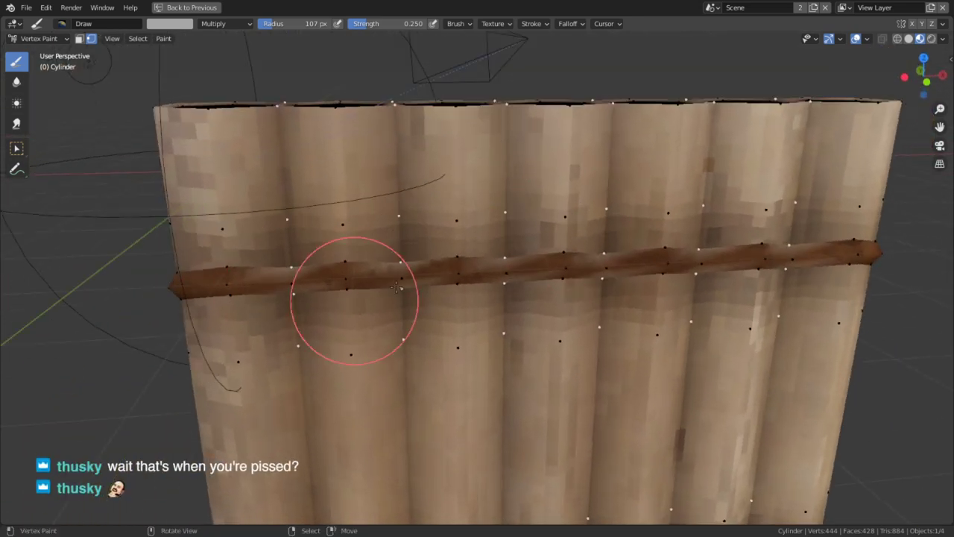
Step: Sample the binding's dark brown as the brush colour and select both face loops of the upper binding for vertex painting
scroll(440, 268, "up", 3)
scroll(440, 272, "up", 2)
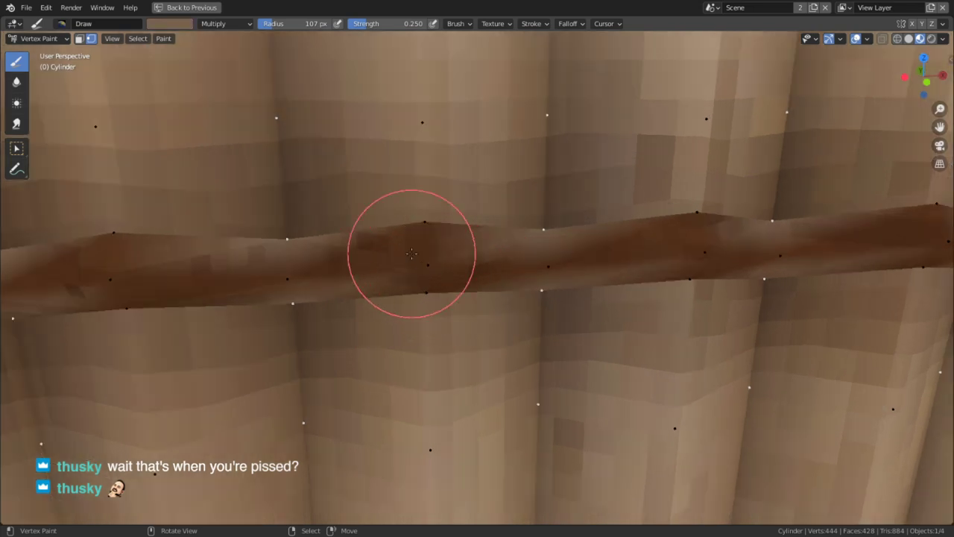
scroll(409, 251, "up", 1)
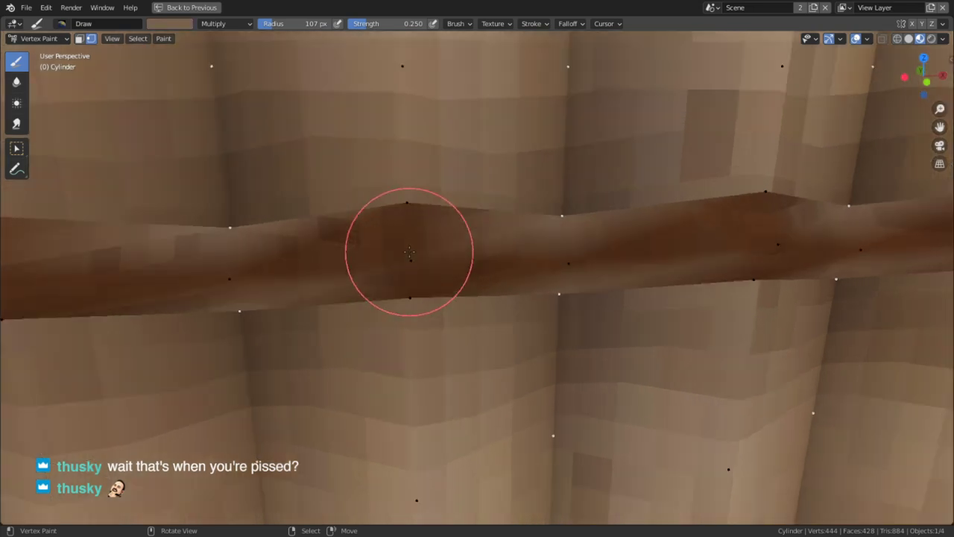
key("Tab")
left_click(401, 243, "alt")
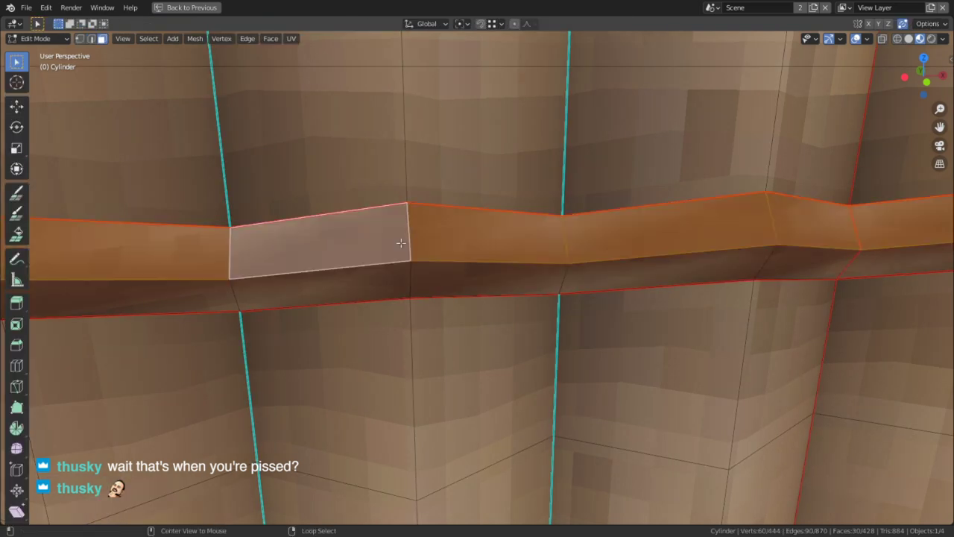
left_click(410, 284, "alt+shift")
key("Tab")
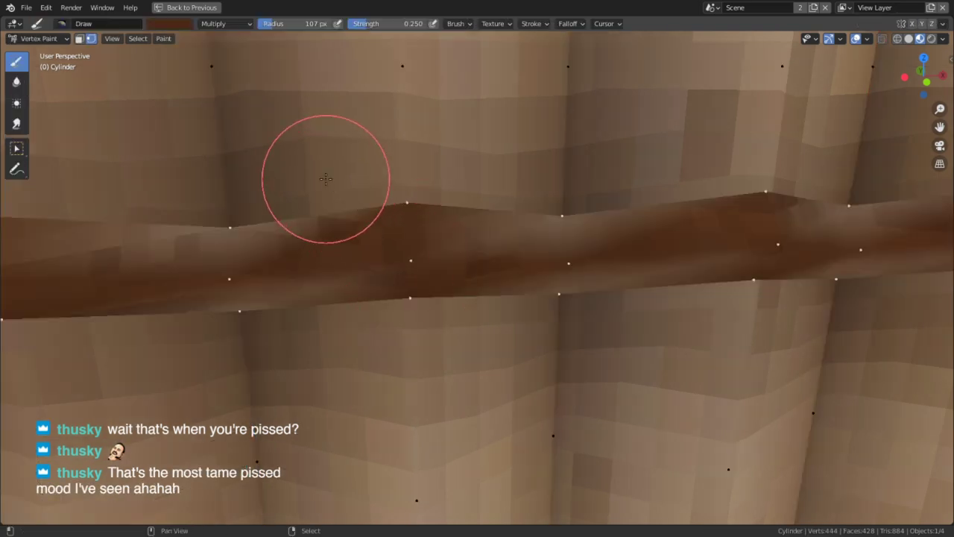
Step: Try to fill the upper binding's vertices with the sampled dark brown
key("shift+k")
scroll(327, 186, "down", 3)
key("ctrl+z")
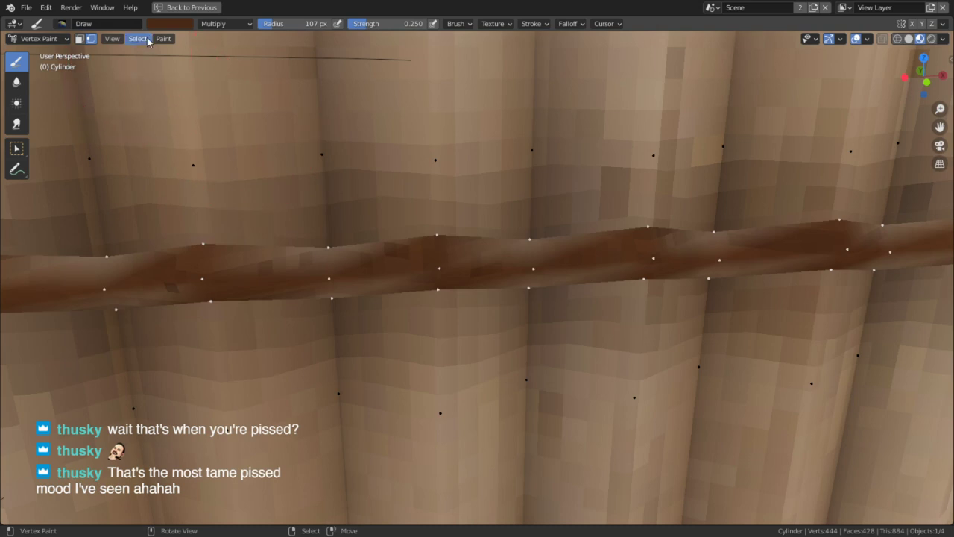
Step: Restrict painting to the selected faces and fill the upper binding with a lighter brown
left_click(80, 38)
key("shift+k")
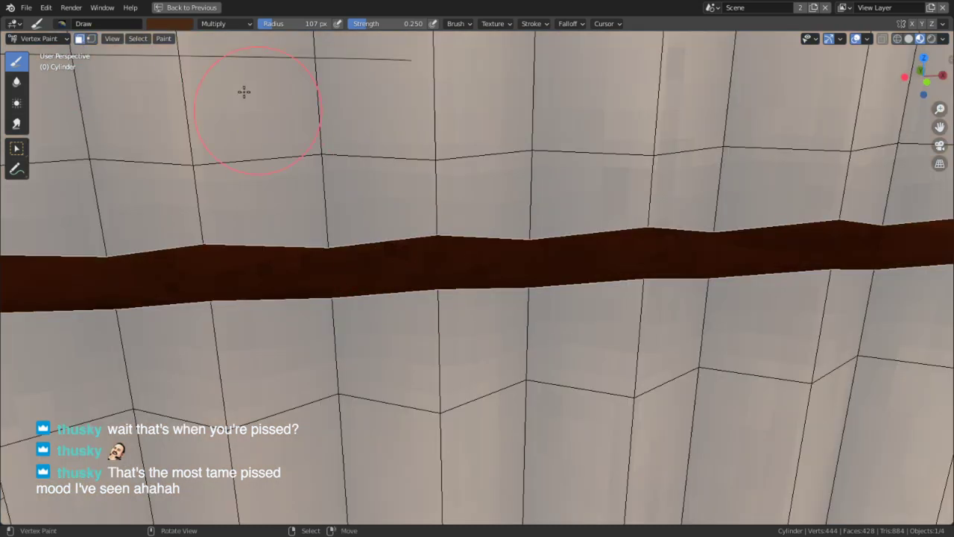
left_click(173, 24)
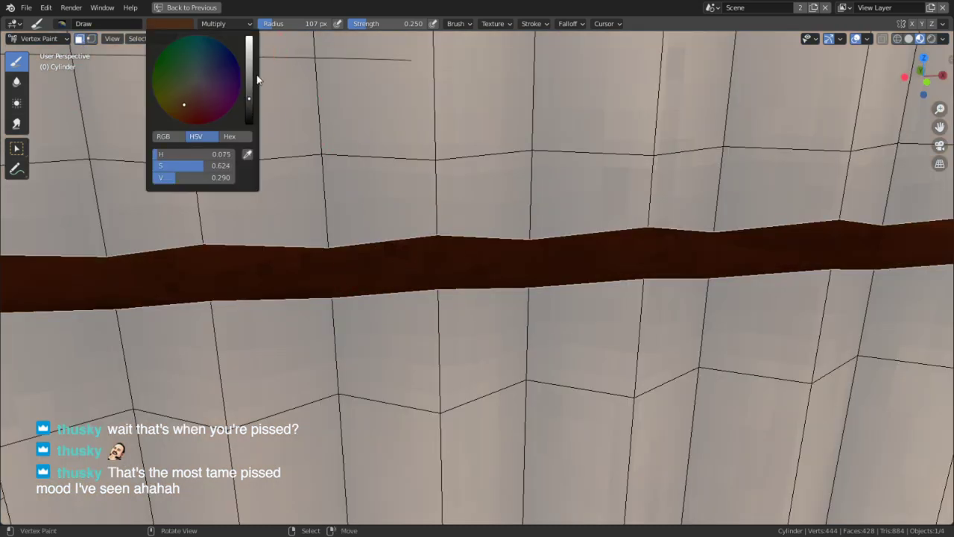
left_click_drag(249, 99, 249, 83)
key("shift+k")
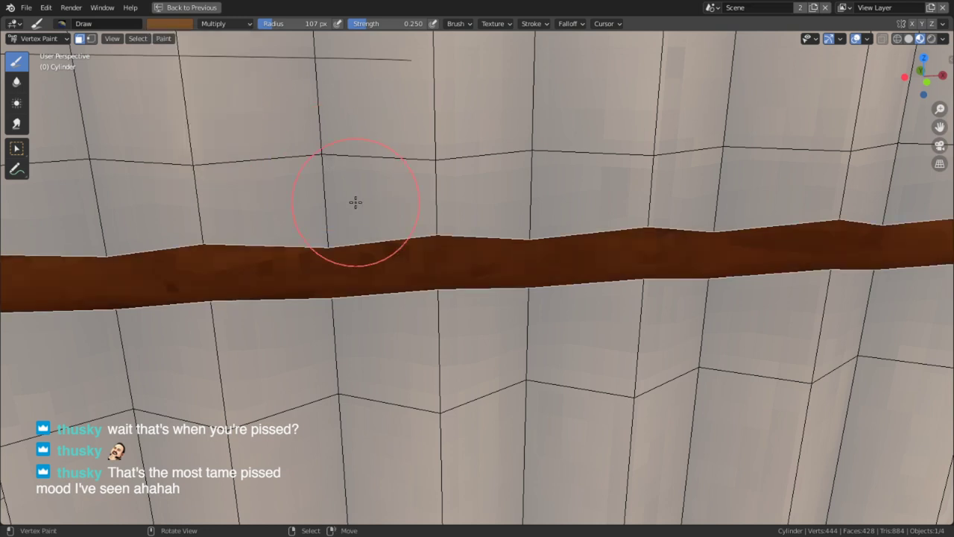
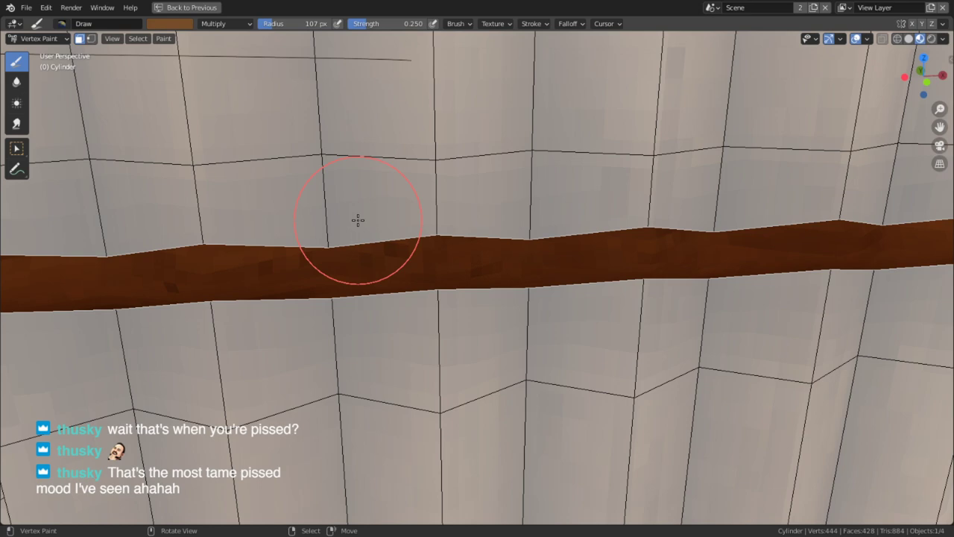
Step: In Edit Mode, select the face loops of the lower binding
scroll(358, 221, "down", 5)
mouse_move(358, 221)
middle_mouse_down()
mouse_move(405, 174)
mouse_move(291, 166)
mouse_move(298, 127)
mouse_move(379, 177)
mouse_move(462, 179)
middle_mouse_up()
key("Tab")
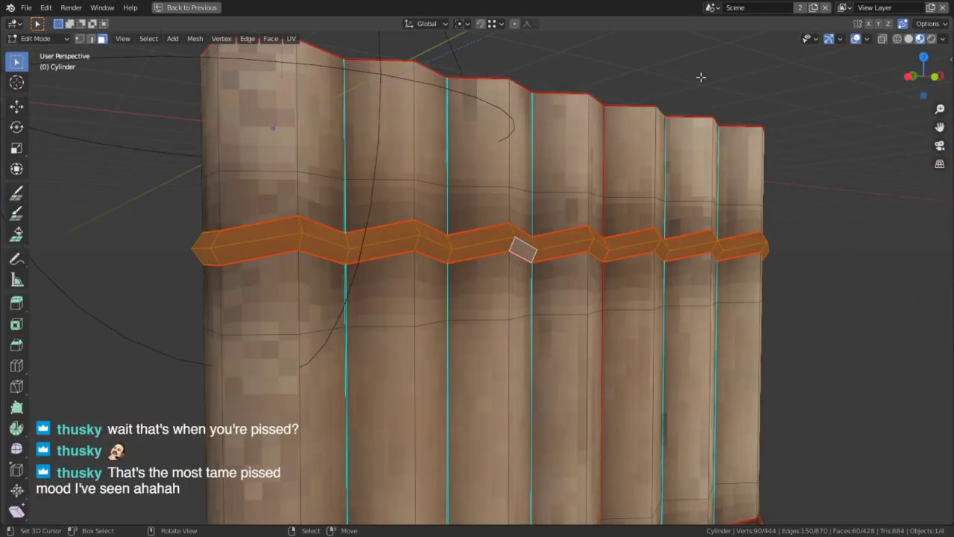
middle_click_drag(701, 77, 617, 160)
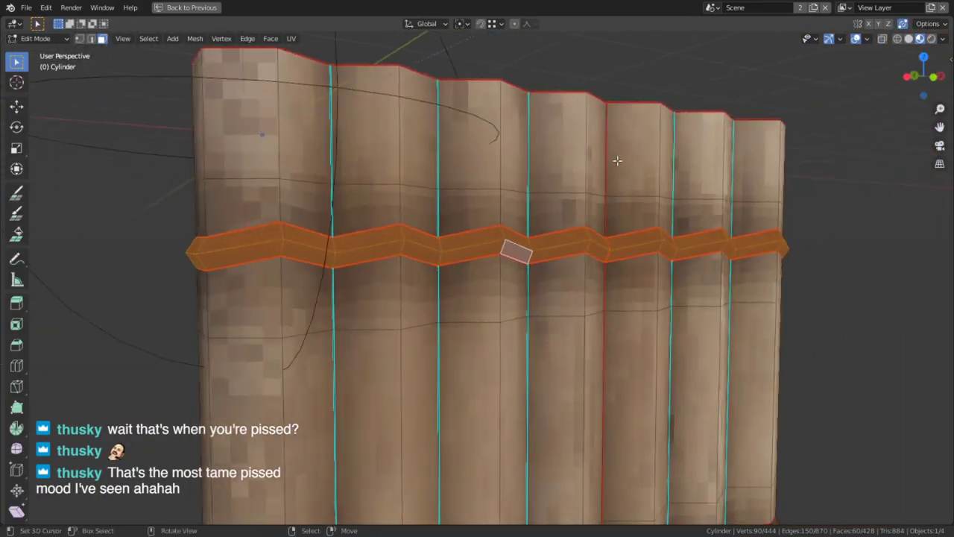
scroll(622, 159, "down", 3)
middle_click_drag(679, 142, 589, 243)
middle_click_drag(570, 477, 520, 336, "shift")
scroll(519, 336, "up", 3)
middle_click_drag(520, 337, 520, 372)
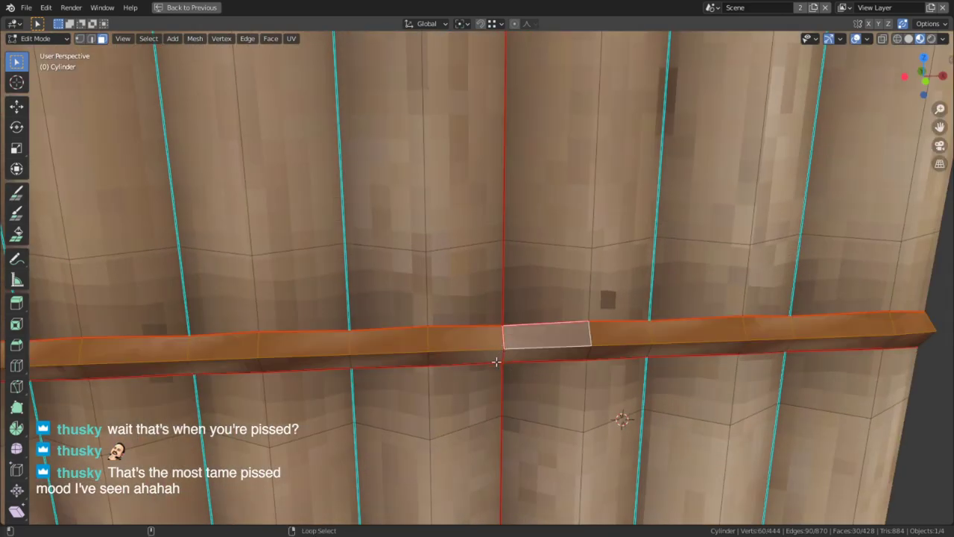
Step: Fill the lower binding's face loops with the brown vertex paint color and return to Object Mode
right_click(496, 362, "alt+shift")
right_click(501, 357, "alt")
right_click(502, 339, "alt+shift")
key("Tab")
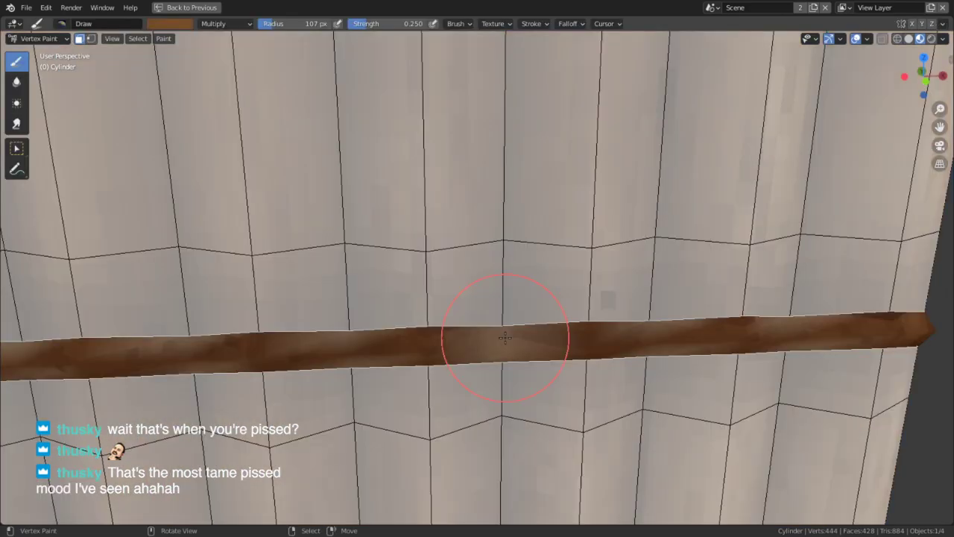
key("shift+k")
key("Tab")
scroll(463, 278, "down", 4)
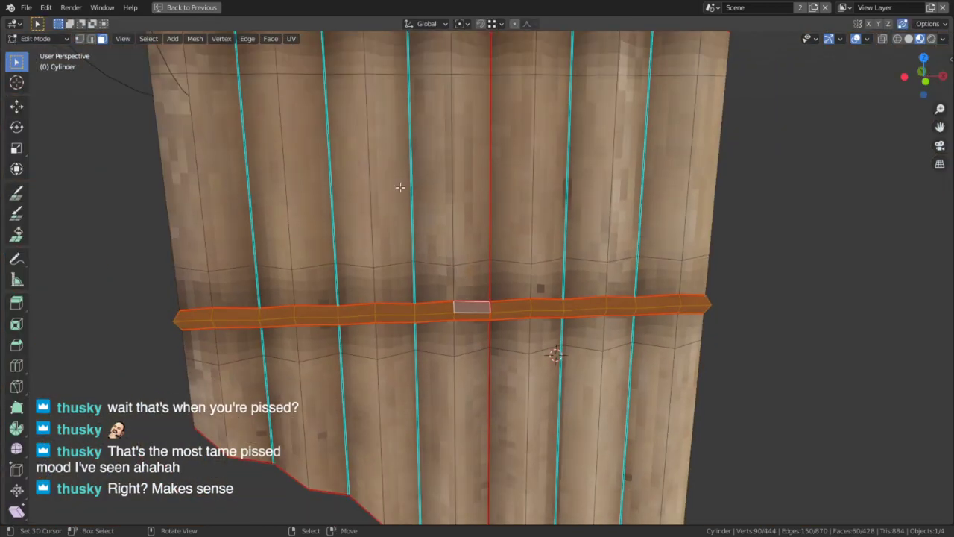
left_click(41, 38)
left_click(39, 53)
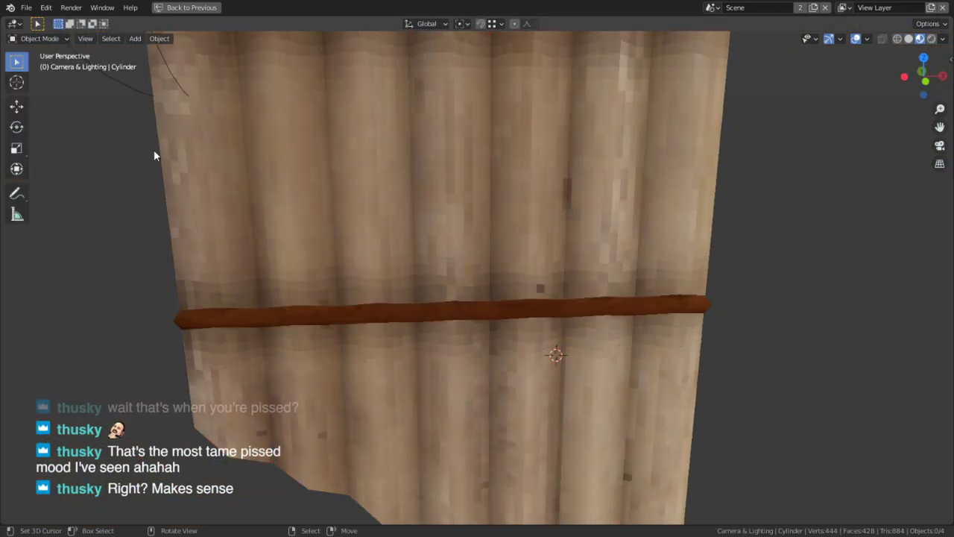
Step: Inspect the whole pan flute, show its transform values and check its size in the camera view
scroll(414, 268, "down", 5)
middle_click_drag(414, 269, 824, 189)
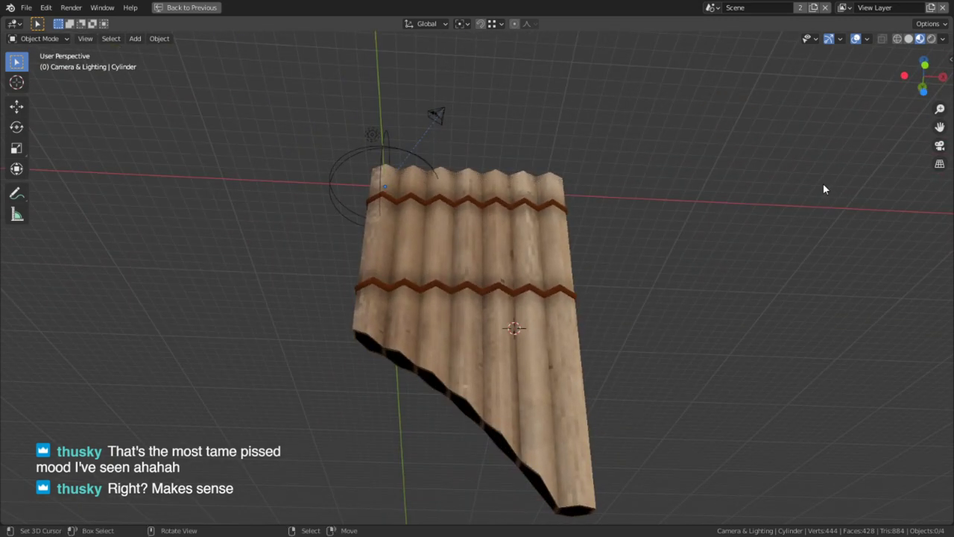
middle_click_drag(730, 250, 639, 269)
left_click(525, 244)
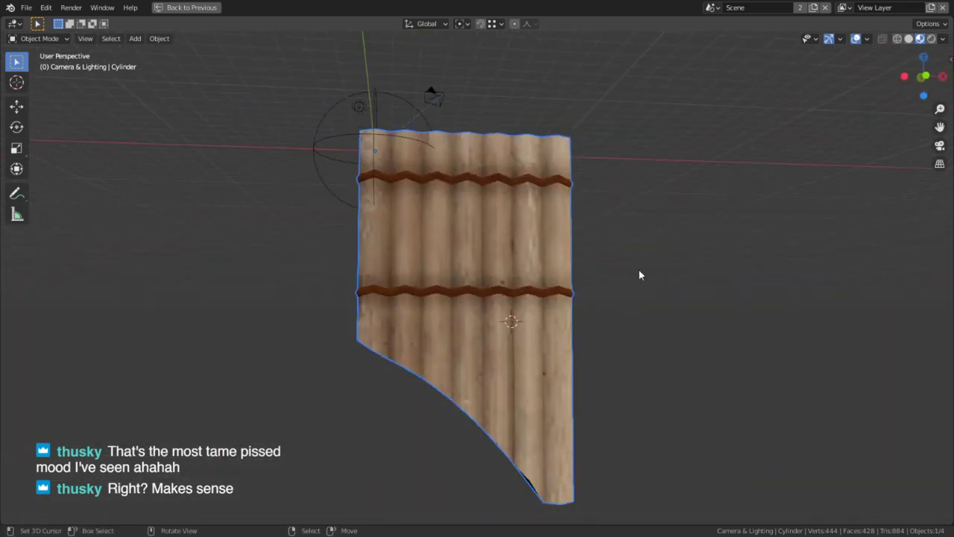
key("n")
left_click(633, 267)
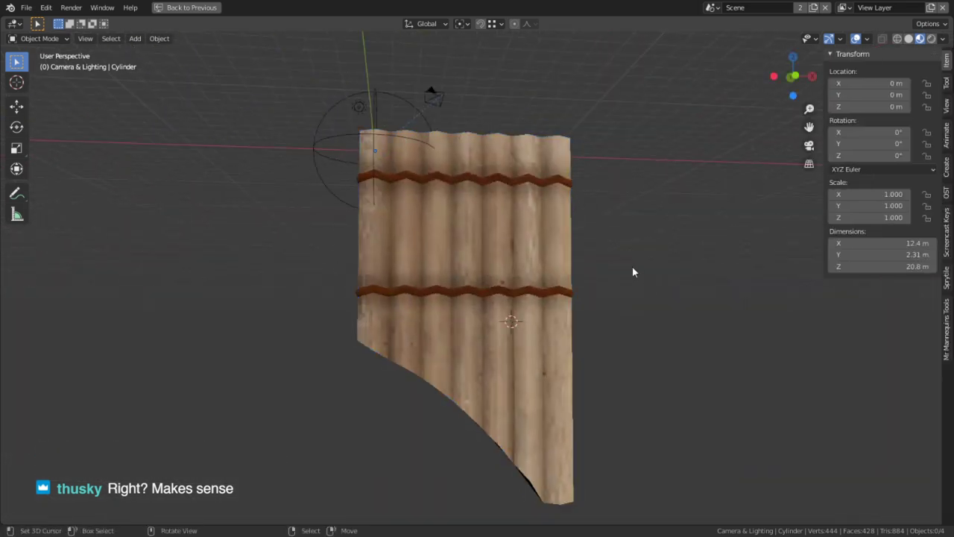
key("KP_0")
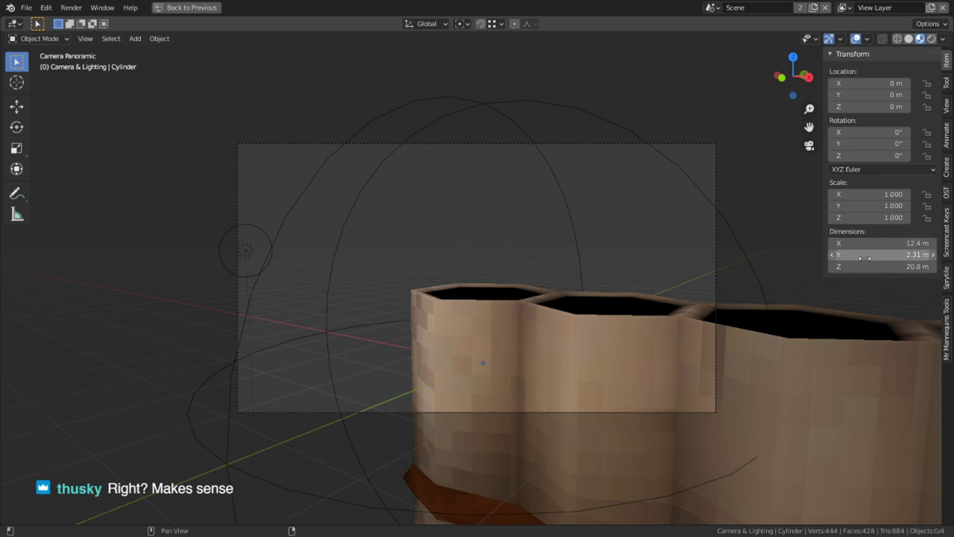
scroll(625, 338, "down", 5)
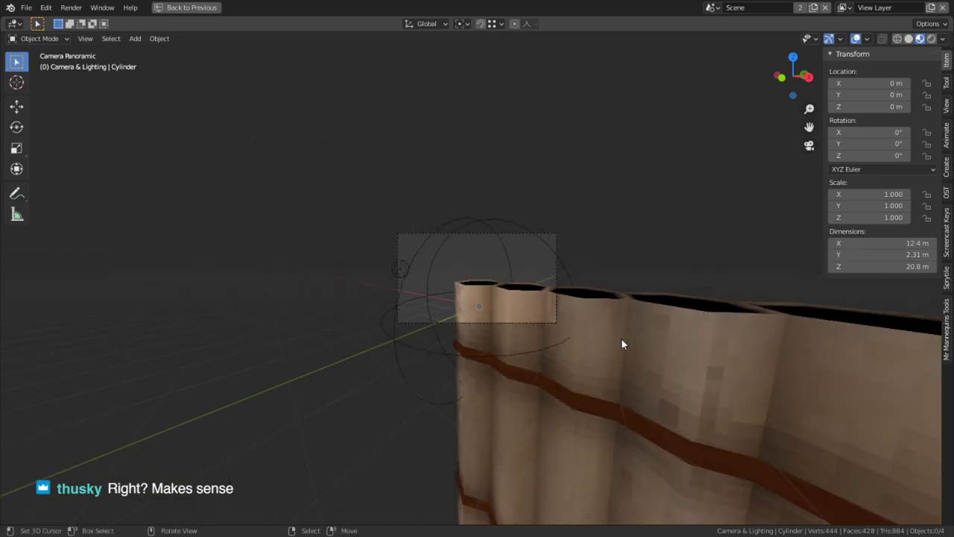
Step: Set the pan flute's origin to its center of mass (volume)
left_click(622, 340)
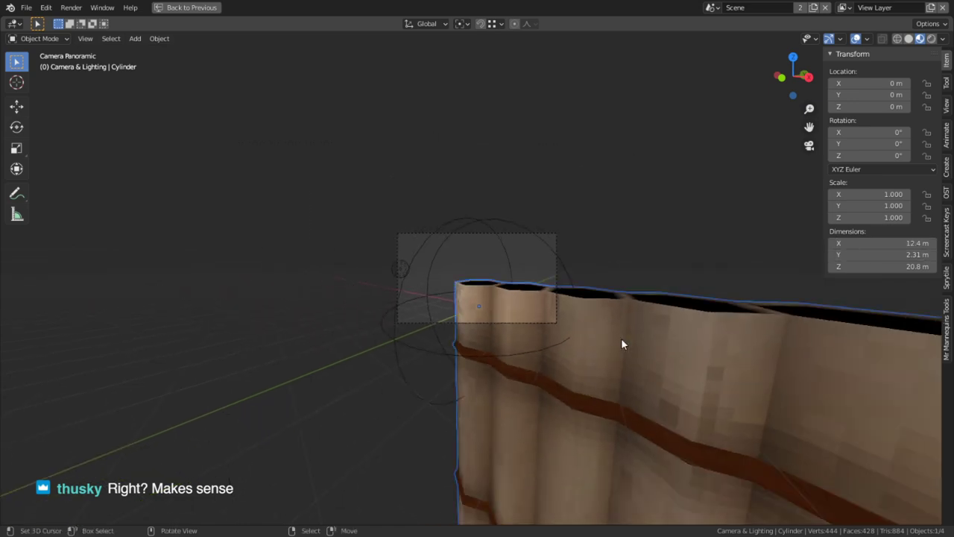
key("q")
key("Tab")
key("Tab")
key("q")
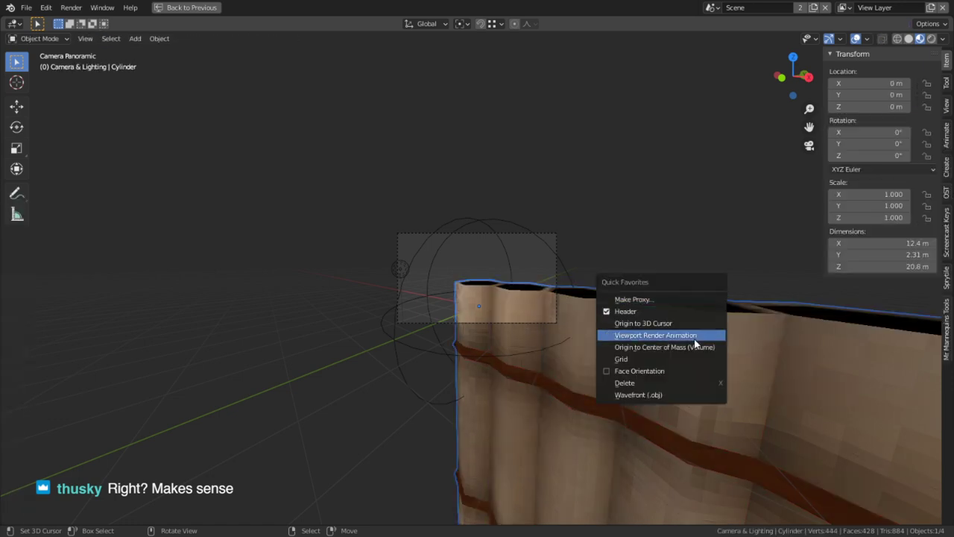
left_click(669, 348)
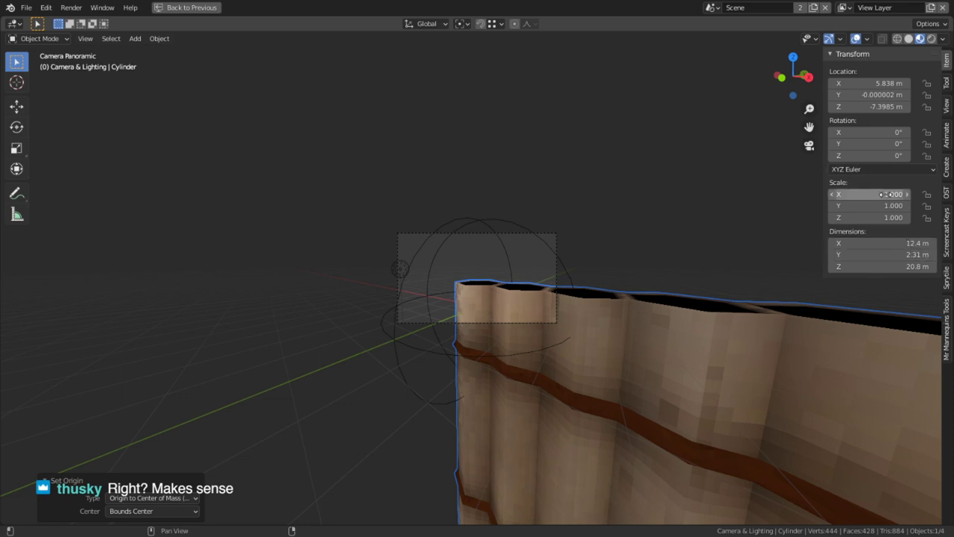
Step: Scale the pan flute uniformly to 0.024 on X, Y and Z
left_click_drag(868, 194, 811, 194, "alt")
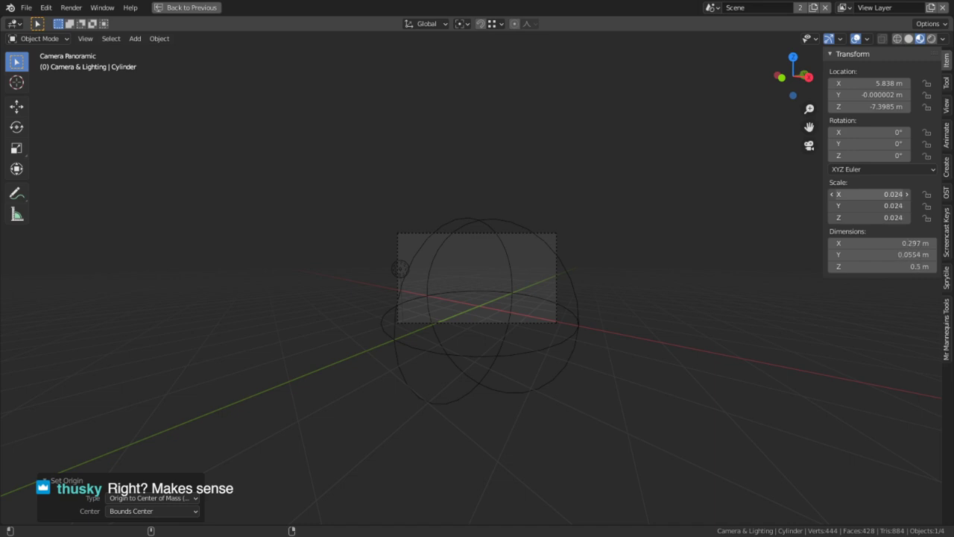
middle_click_drag(686, 308, 638, 529)
scroll(525, 369, "down", 5)
key("KP_Decimal")
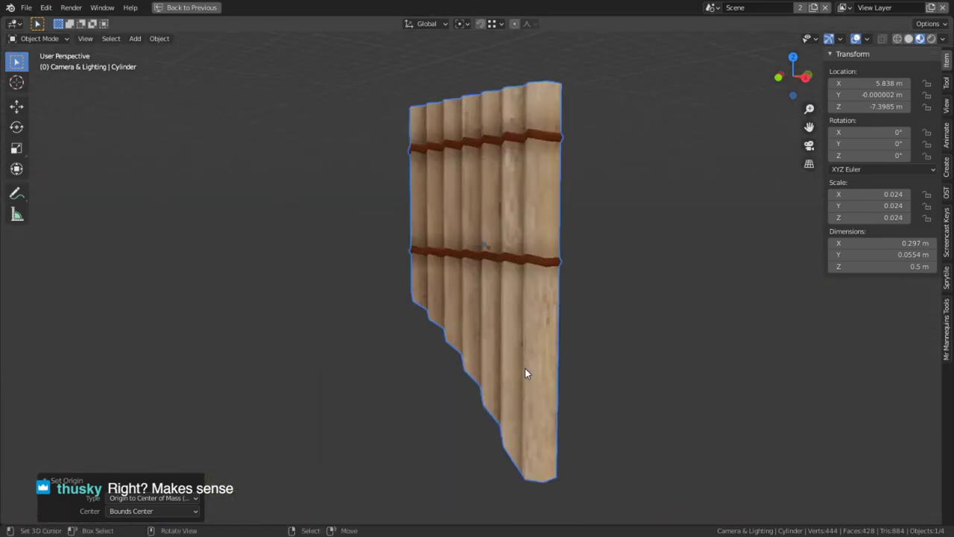
middle_click_drag(474, 316, 564, 286)
Step: Try applying all transforms to the scaled pan flute and undo it
key("ctrl+a")
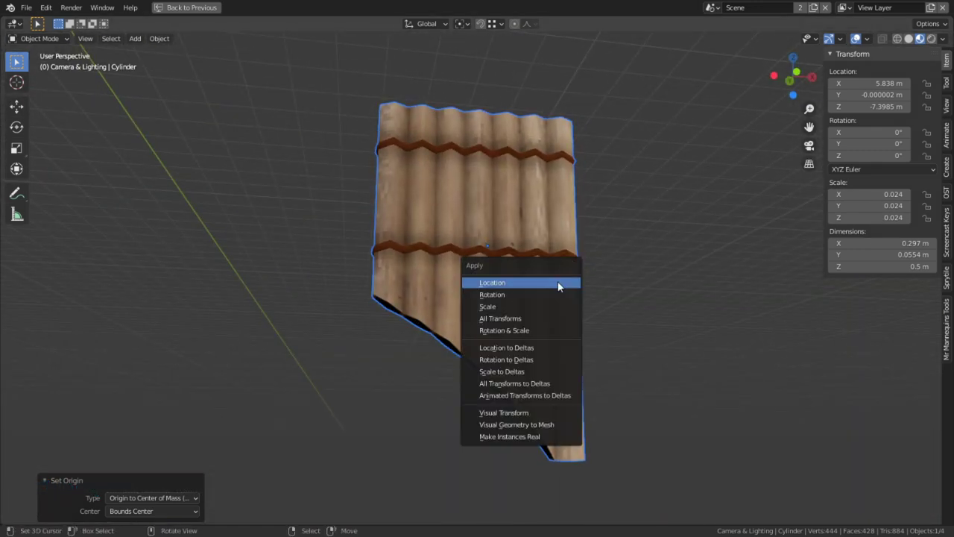
left_click(493, 316)
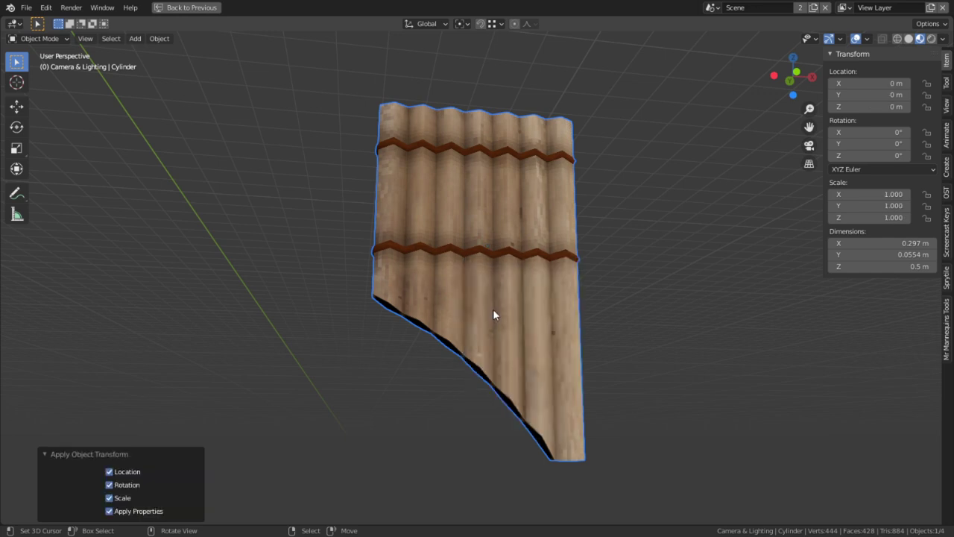
key("ctrl+z")
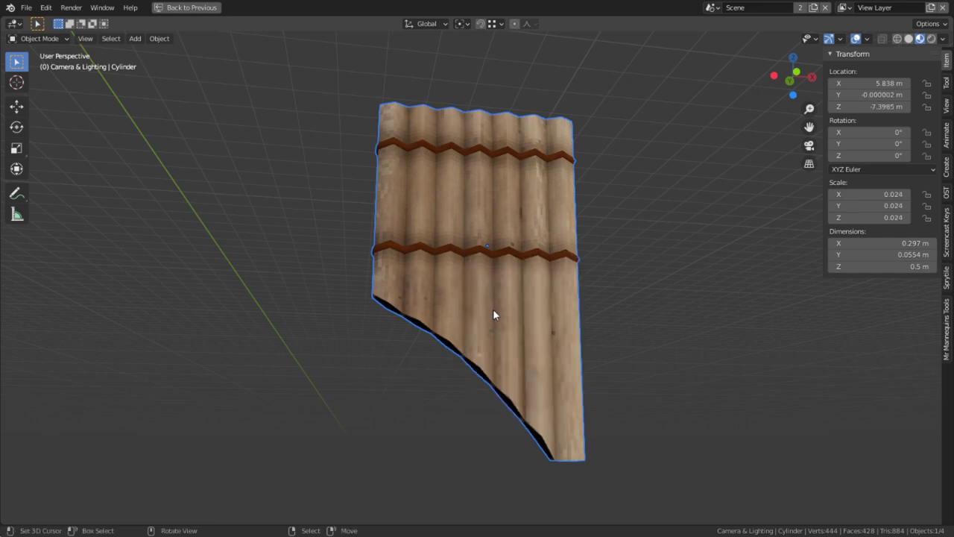
key("shift+a")
key("Escape")
Step: Apply the pan flute's scale and clear its location to the world origin
key("ctrl+a")
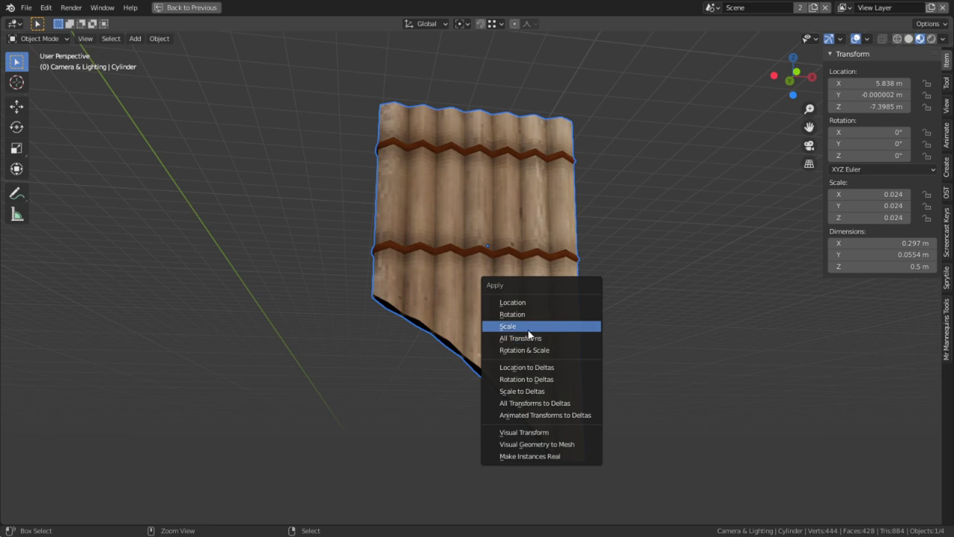
left_click(549, 323)
key("ctrl+a")
left_click(501, 310)
key("alt+g")
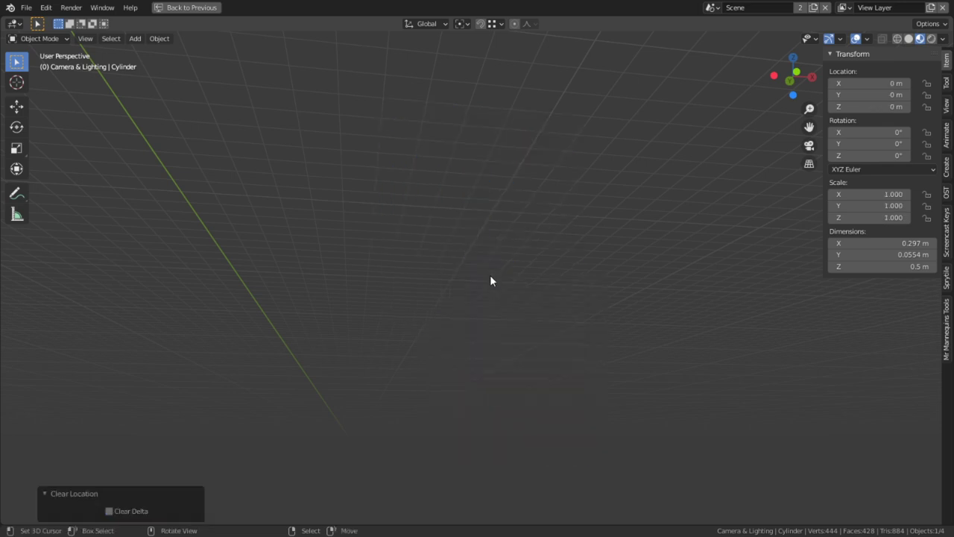
Step: Rotate the pan flute -90° around the global X axis so it lies flat
key("KP_0")
scroll(490, 280, "up", 6)
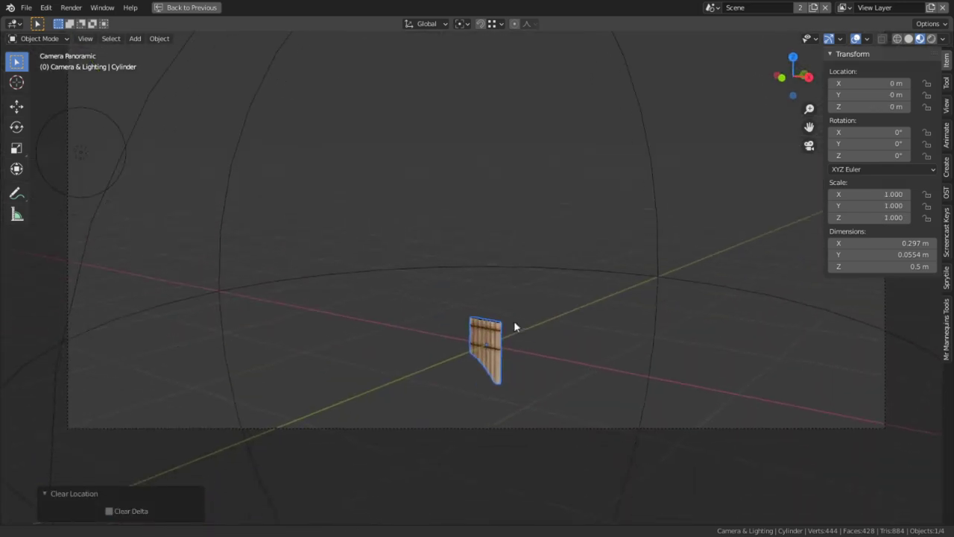
middle_click_drag(516, 325, 300, 405)
key("KP_Decimal")
scroll(358, 399, "down", 3)
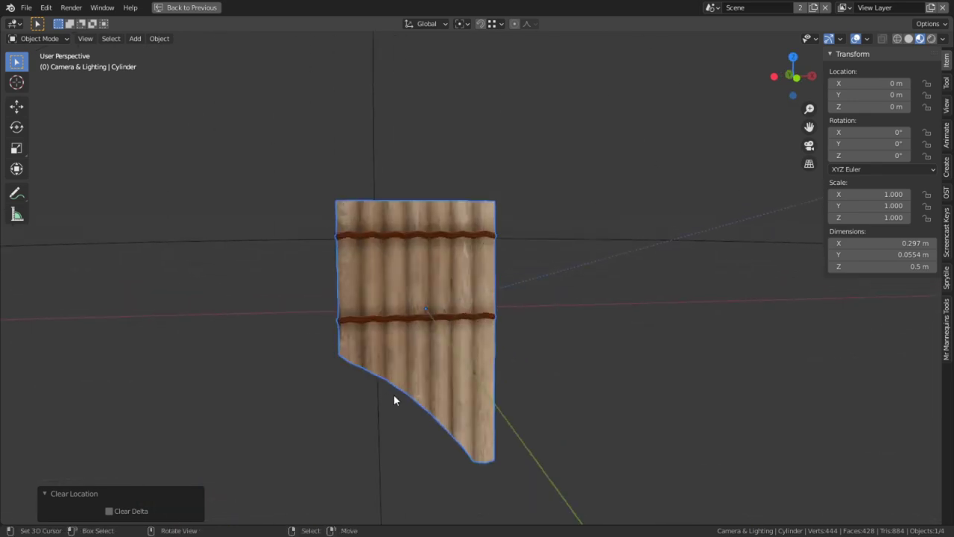
middle_click_drag(464, 349, 530, 341)
type("rx")
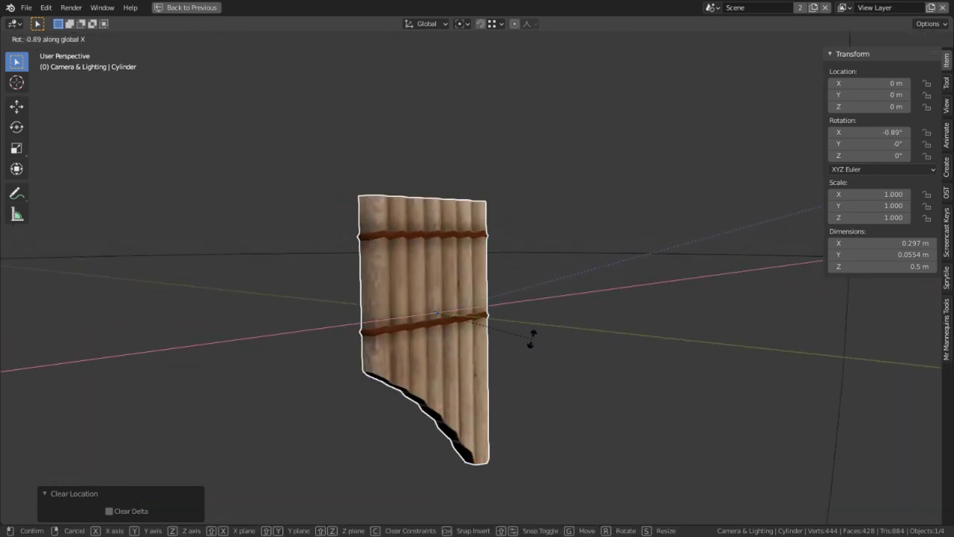
type("90")
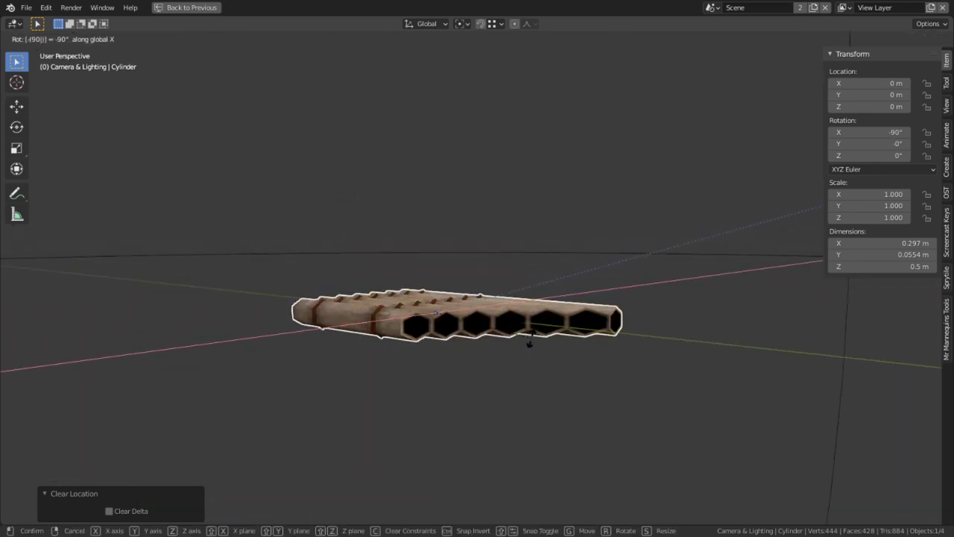
key("Return")
Step: Enter Edit Mode on the pan flute, clear the selection and look at the transform orientation options
key("Tab")
scroll(509, 321, "up", 5)
key("alt+a")
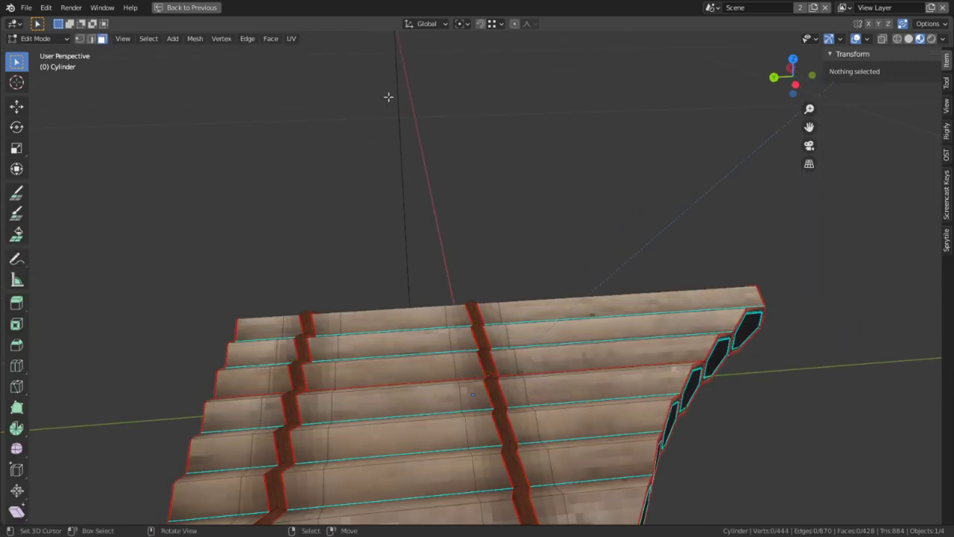
left_click(427, 23)
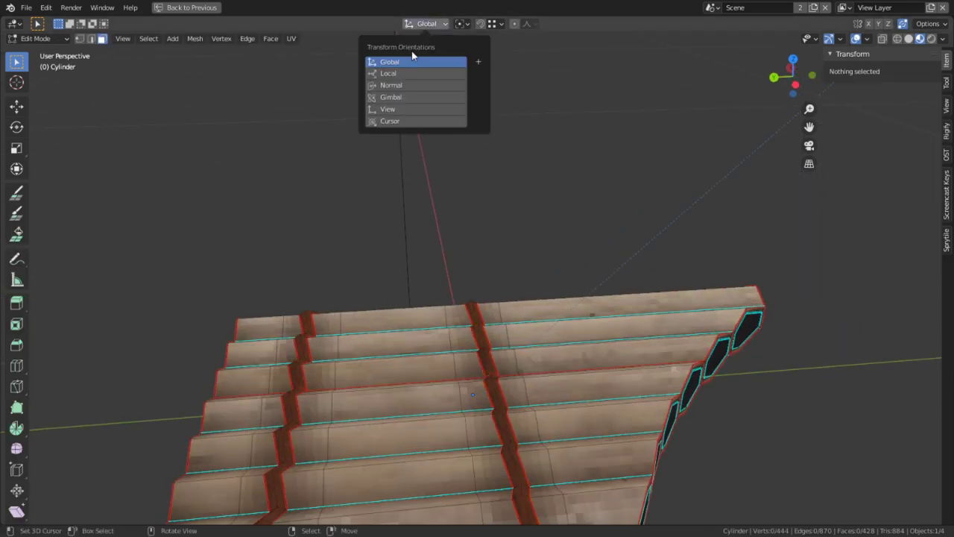
middle_click_drag(462, 209, 478, 114)
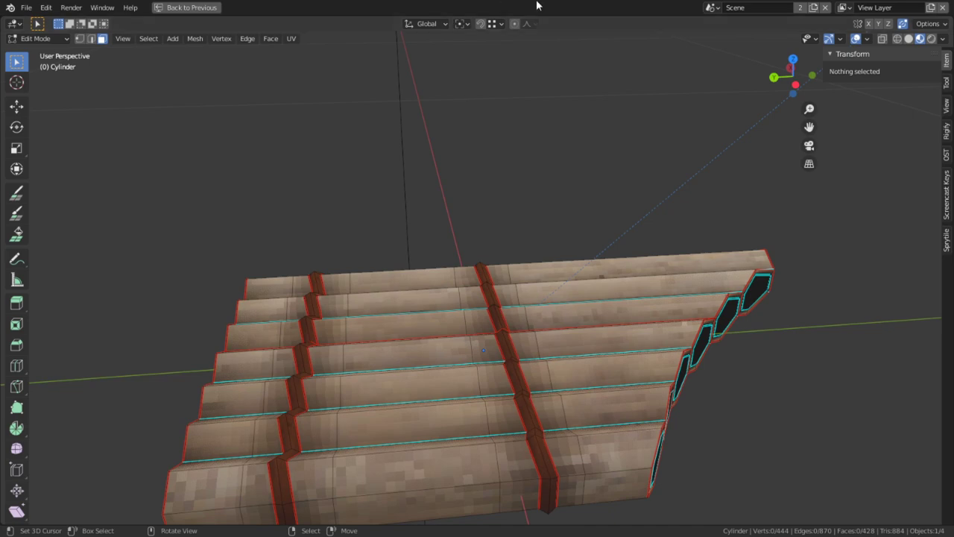
middle_click_drag(652, 208, 501, 352)
Step: Duplicate the four outer side faces of the end pipe between the two bindings and place the copy away from the pipes
left_click(565, 357)
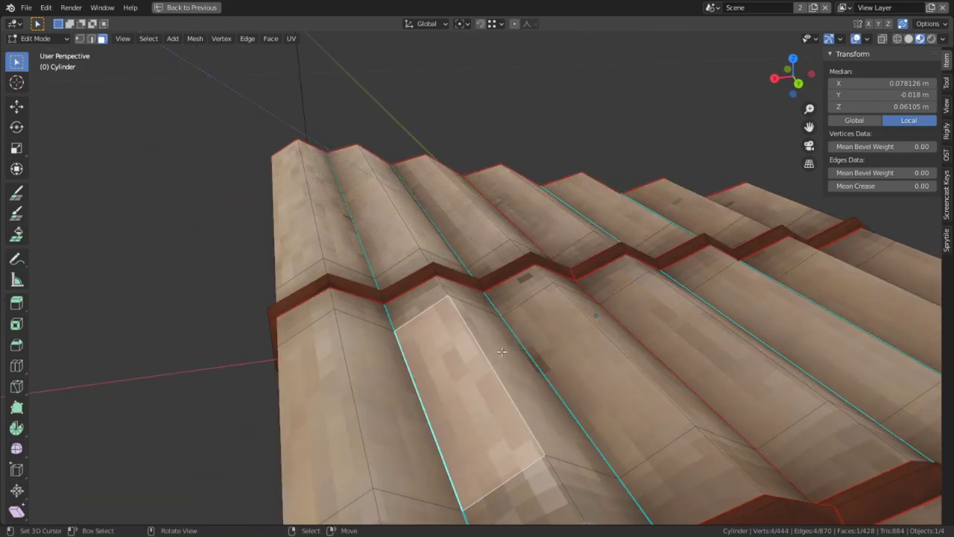
middle_click_drag(437, 376, 505, 403)
right_click(443, 431, "alt")
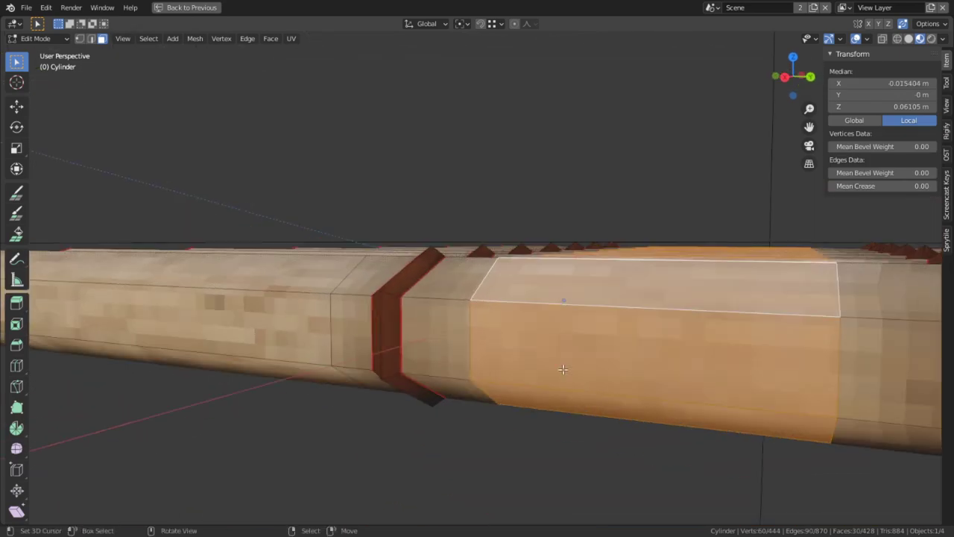
right_click(563, 369)
middle_click_drag(564, 369, 526, 366)
right_click(527, 412, "shift")
right_click(534, 390, "shift")
right_click(543, 338, "shift")
middle_click_drag(466, 351, 388, 284)
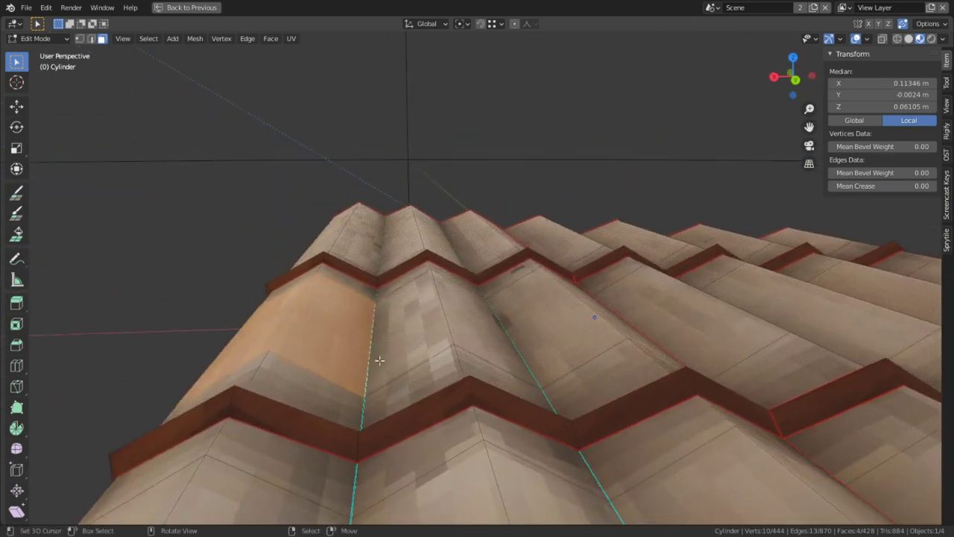
key("shift+d")
left_click(355, 90)
Step: Close the copy's open side by merging the corner vertices at each end with a scale of 0
middle_click_drag(354, 91, 183, 305)
key("1")
right_click(149, 300)
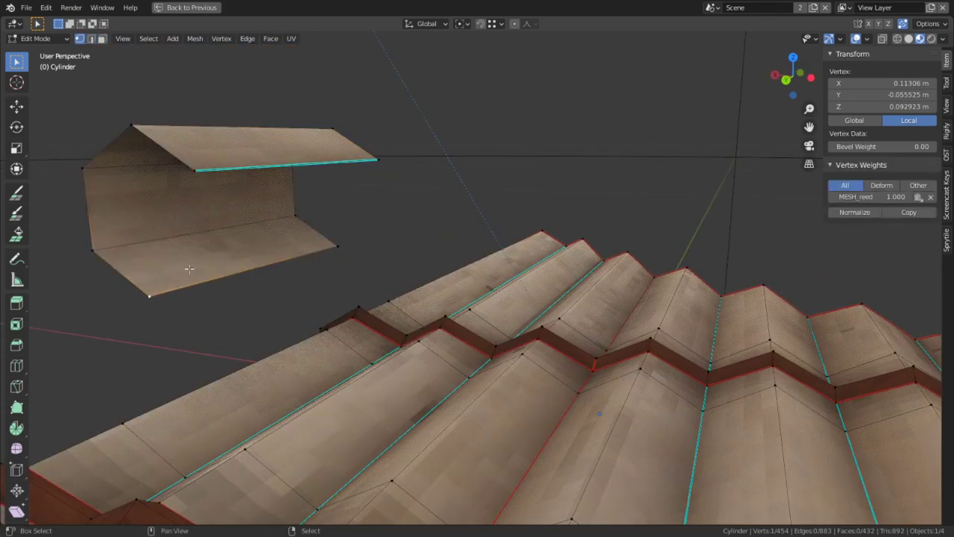
right_click(197, 172, "shift")
key("s")
key("0")
key("Return")
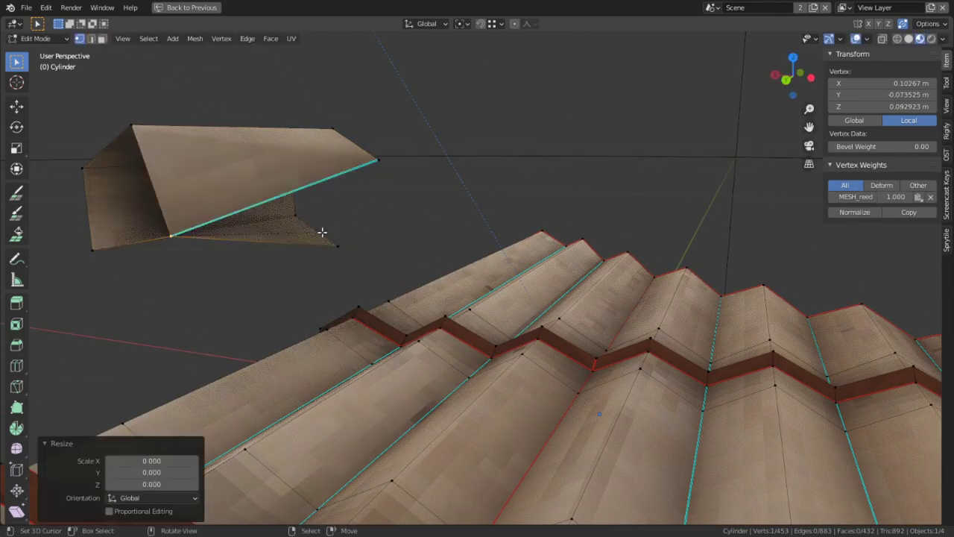
right_click(330, 241, "shift")
key("s")
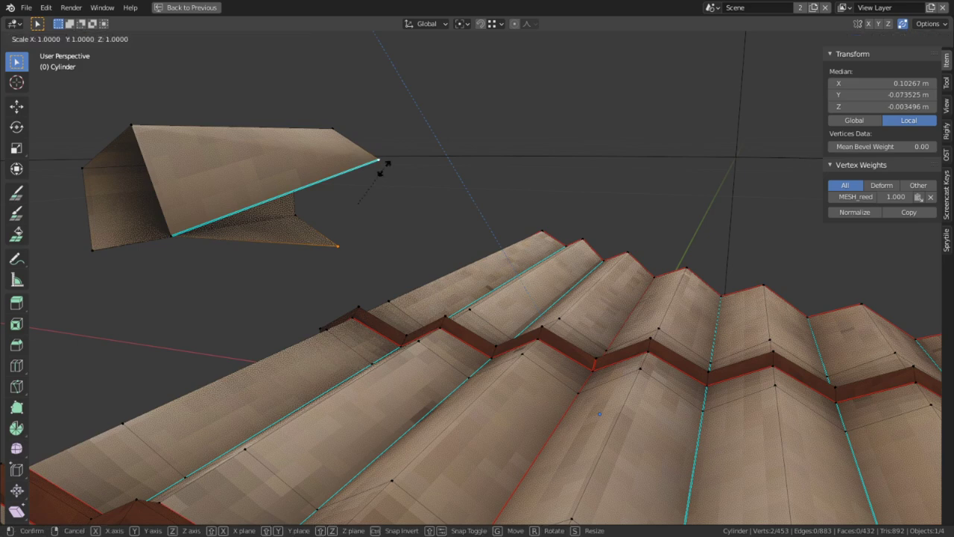
key("0")
key("Return")
Step: Reshape the detached tube into a squarer profile by moving an upper edge and the upper face
middle_click_drag(313, 160, 313, 138)
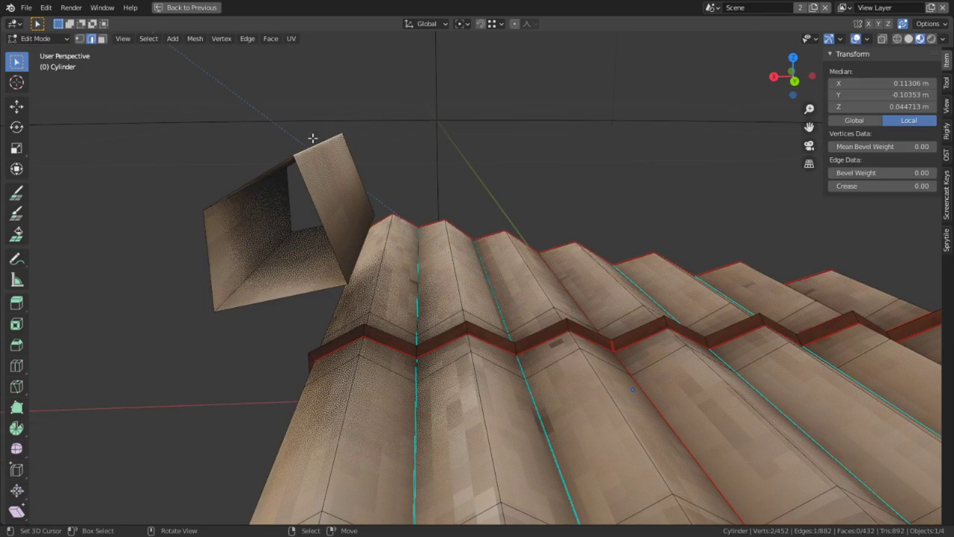
key("g")
left_click(339, 288)
key("3")
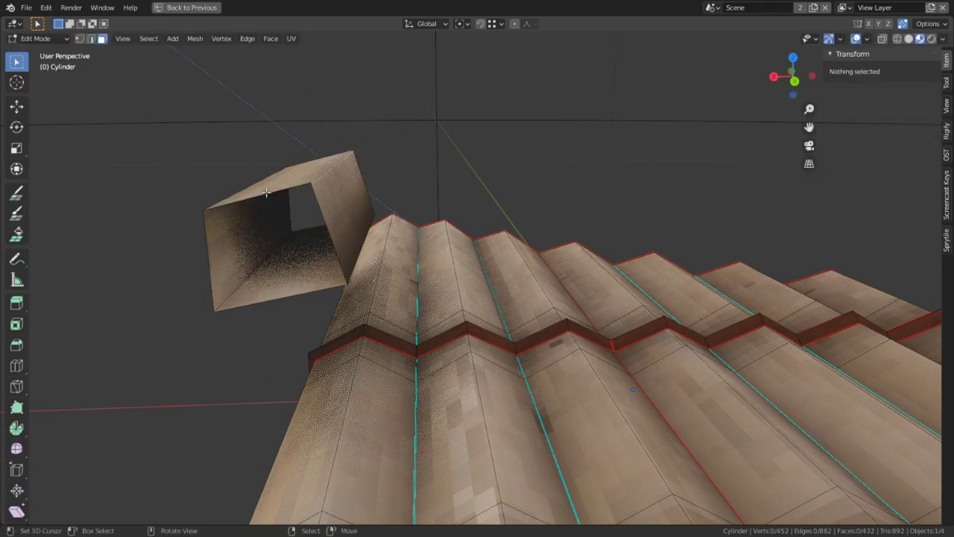
right_click(265, 194)
key("g")
left_click(248, 97)
key("alt+a")
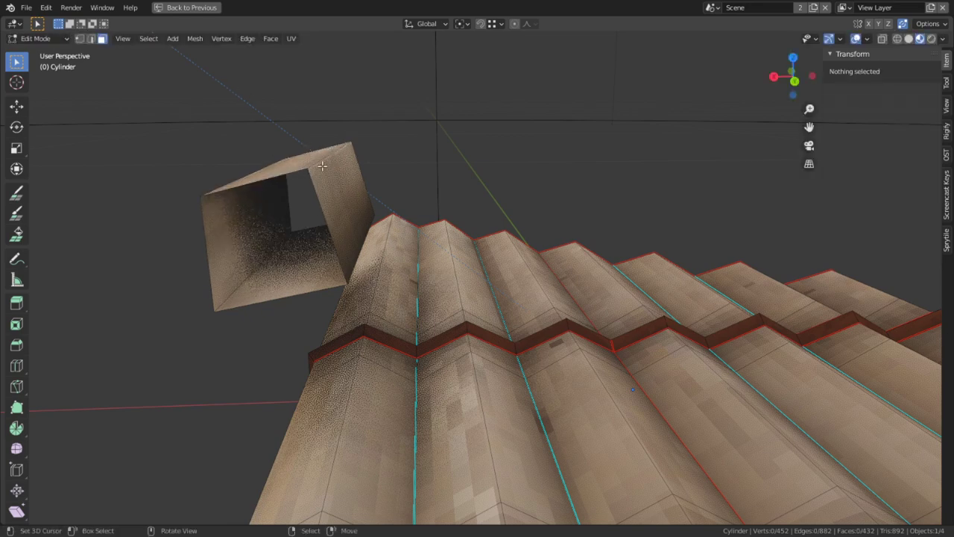
Step: Select the whole detached tube, rotate it freely until it stands upright and scale it to 0.262
right_click(320, 184)
middle_click_drag(319, 184, 282, 187)
key("l")
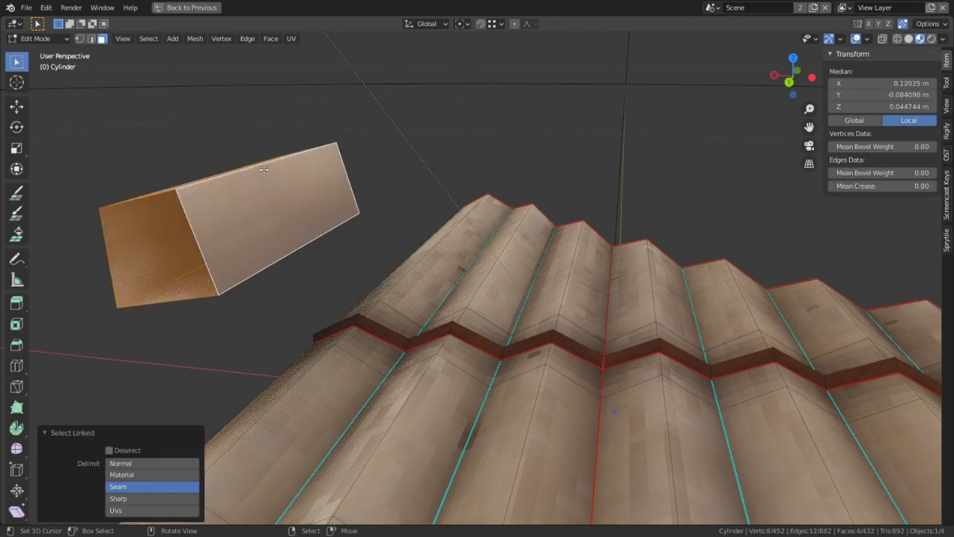
key("r")
key("r")
left_click(398, 163)
key("s")
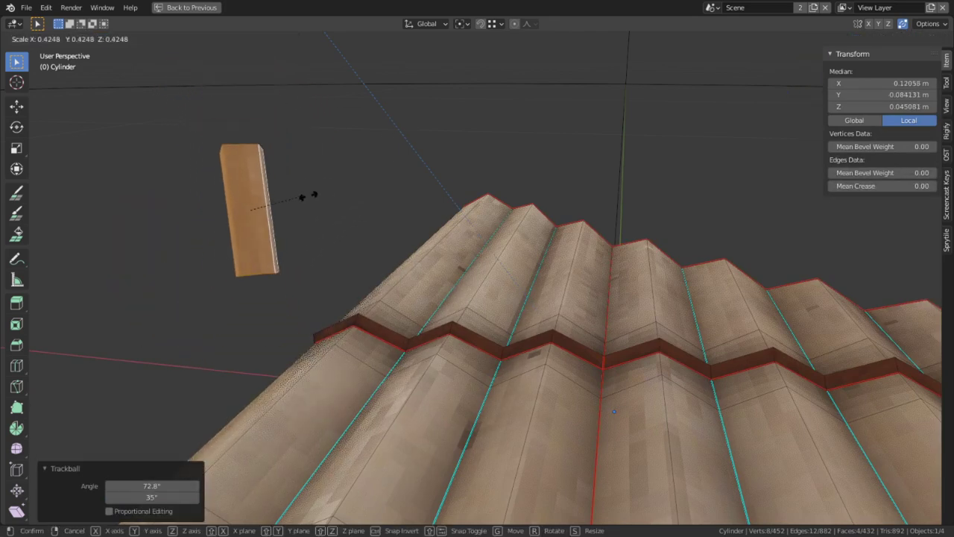
left_click(283, 200)
Step: Move the shrunken tube onto the top of the end pipe, between the two bindings
middle_click_drag(264, 202, 316, 197)
key("g")
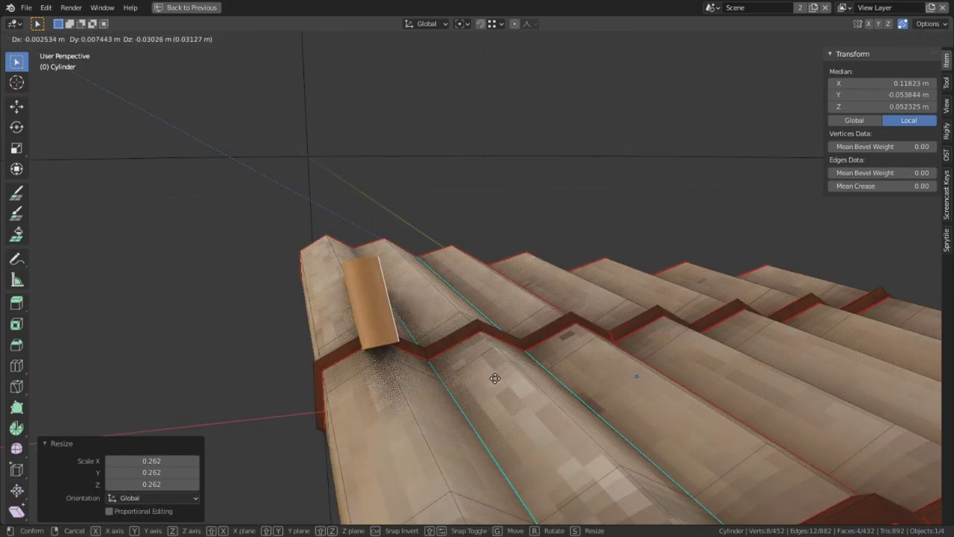
left_click(643, 129)
Step: Select the tube's upper edge loop, shift it to slant the tube and rotate it by -16.9°
middle_click_drag(643, 129, 618, 174)
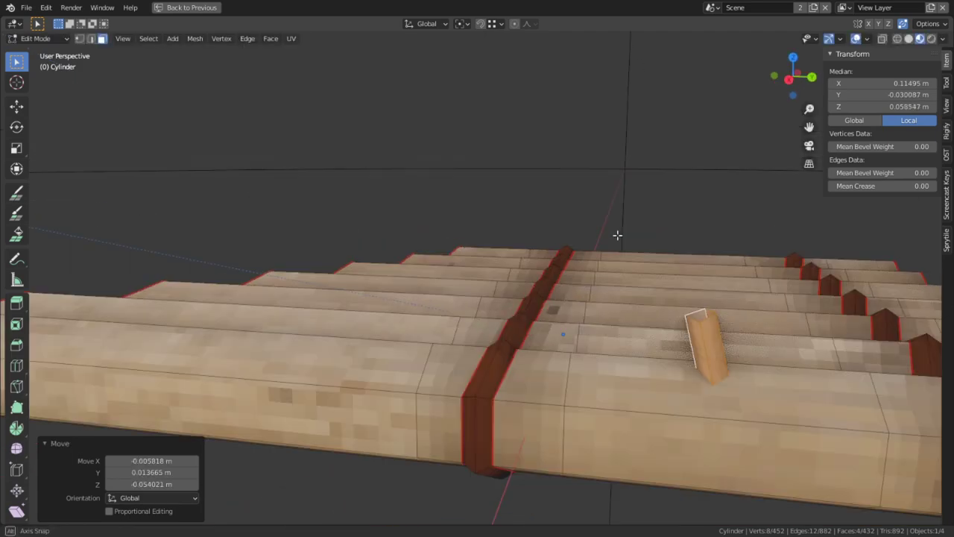
left_click(706, 316, "alt")
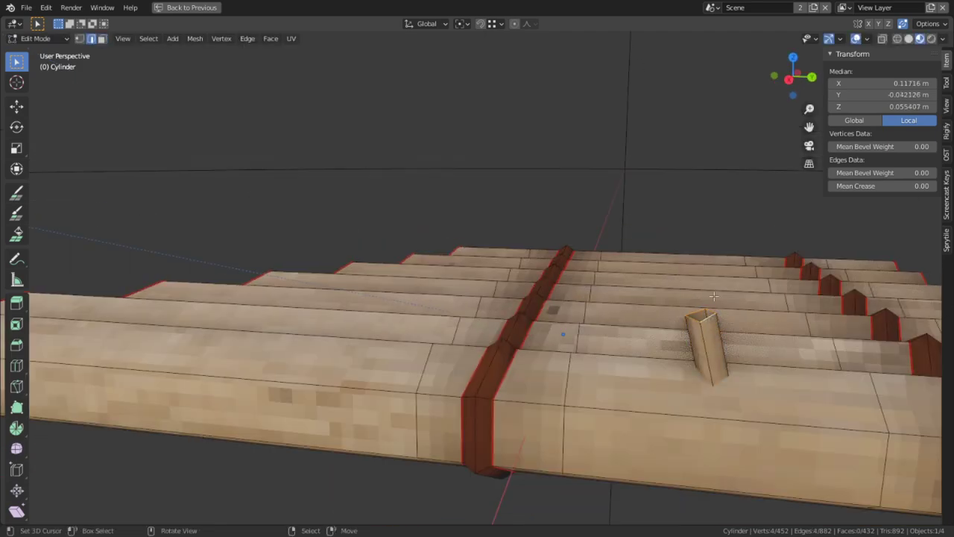
key("g")
left_click(767, 256)
key("r")
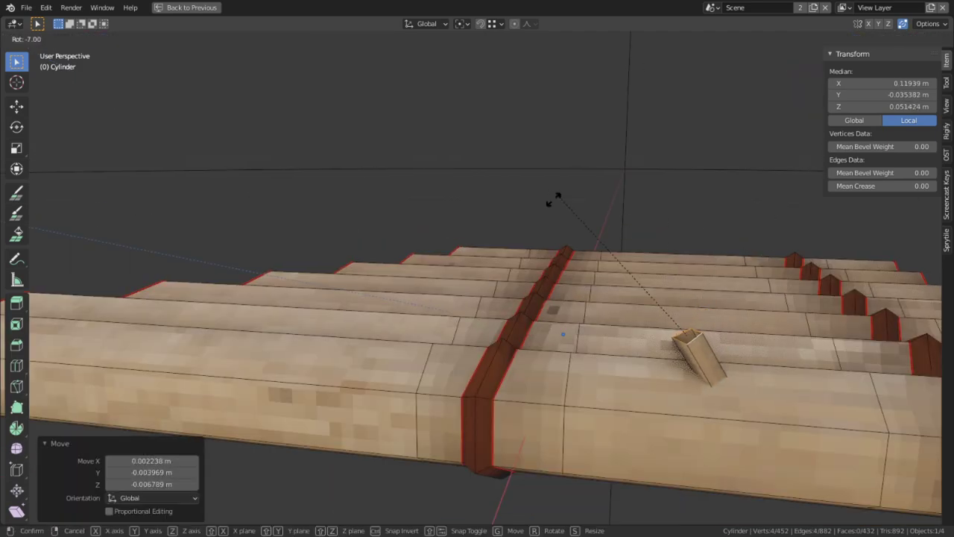
left_click(648, 439)
Step: Taper the tube by scaling its upper edge loop to 0.690
middle_click_drag(645, 418, 619, 320)
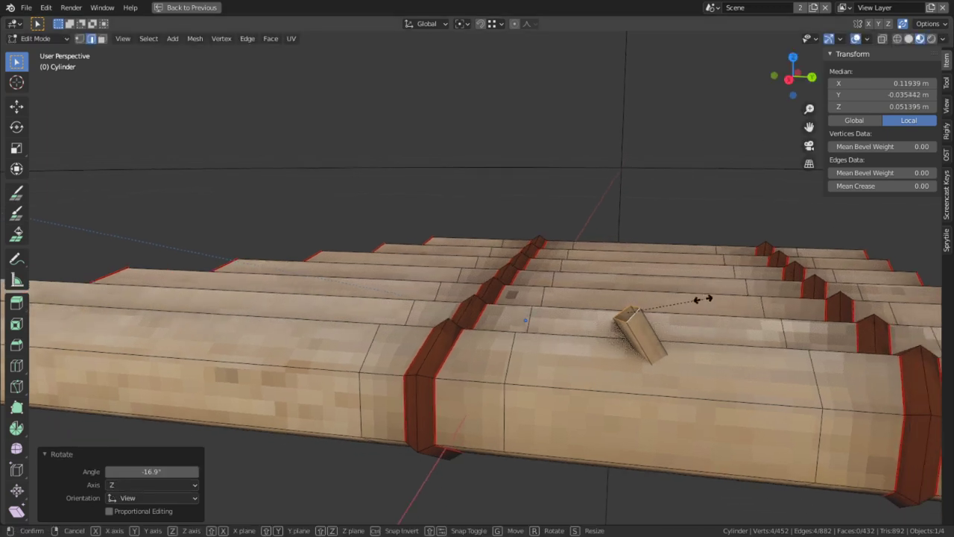
key("s")
left_click(504, 368)
scroll(594, 268, "up", 5)
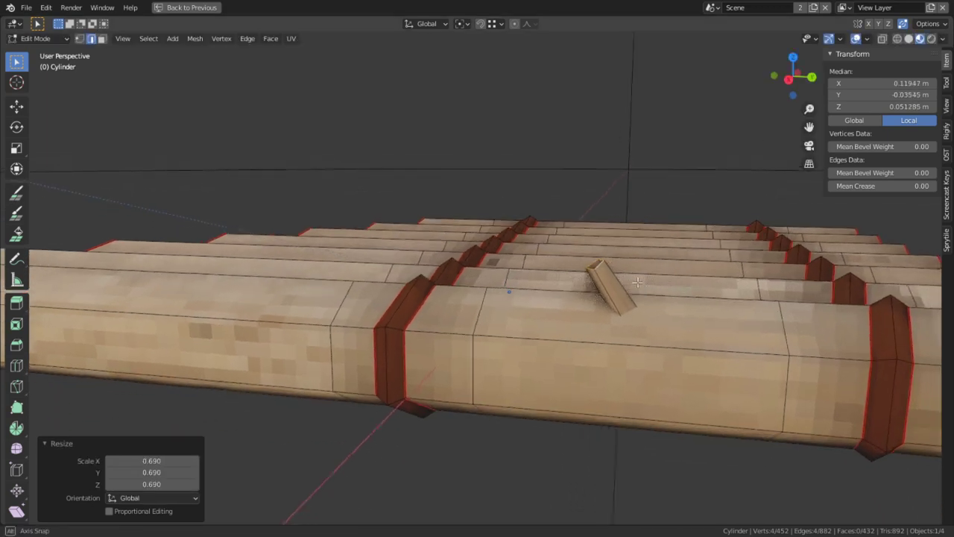
scroll(595, 268, "up", 3)
key("alt+s")
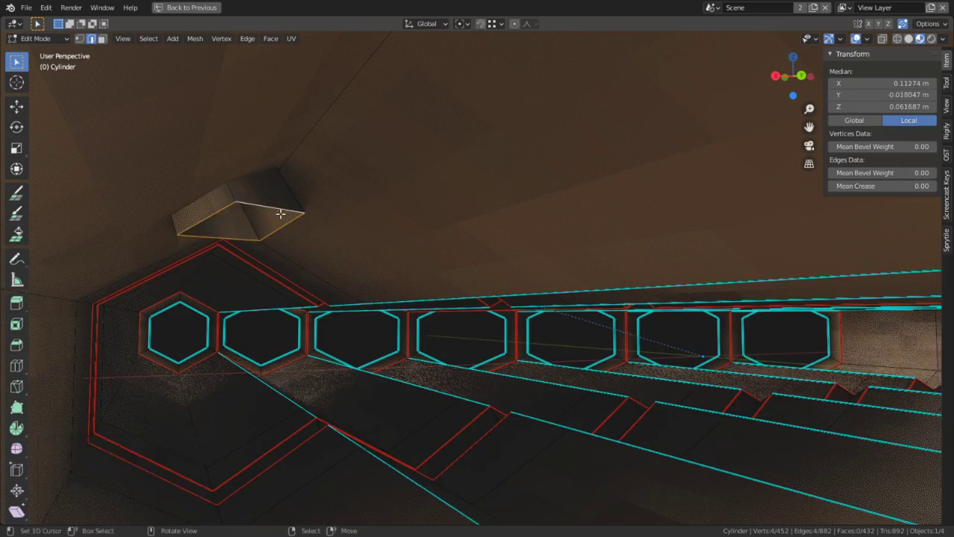
left_click(318, 200)
scroll(375, 127, "down", 5)
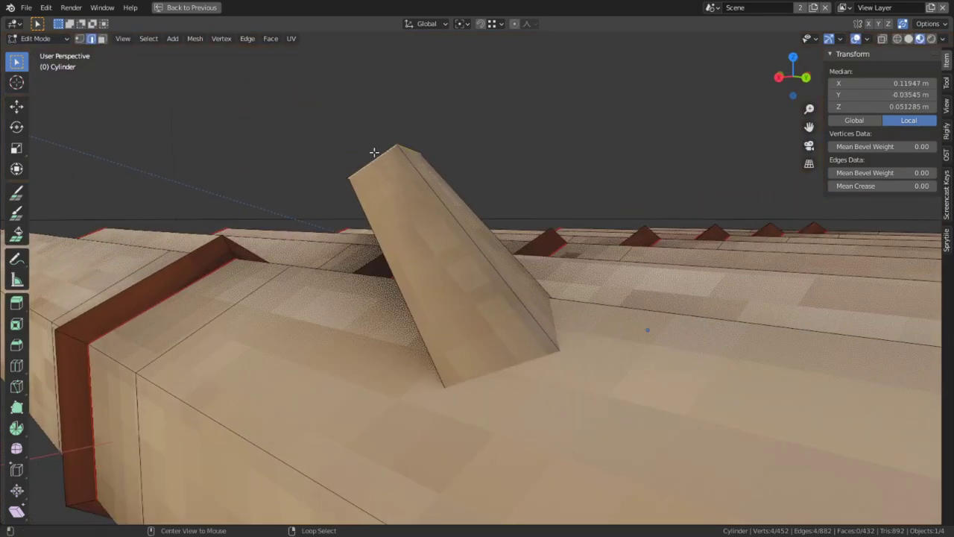
Step: Extrude the tube's upper end three times into a bent hook and collapse its tip to a point with a scale of 0
middle_click_drag(373, 154, 445, 149)
middle_click_drag(526, 175, 464, 121, "shift")
middle_click_drag(462, 218, 461, 248)
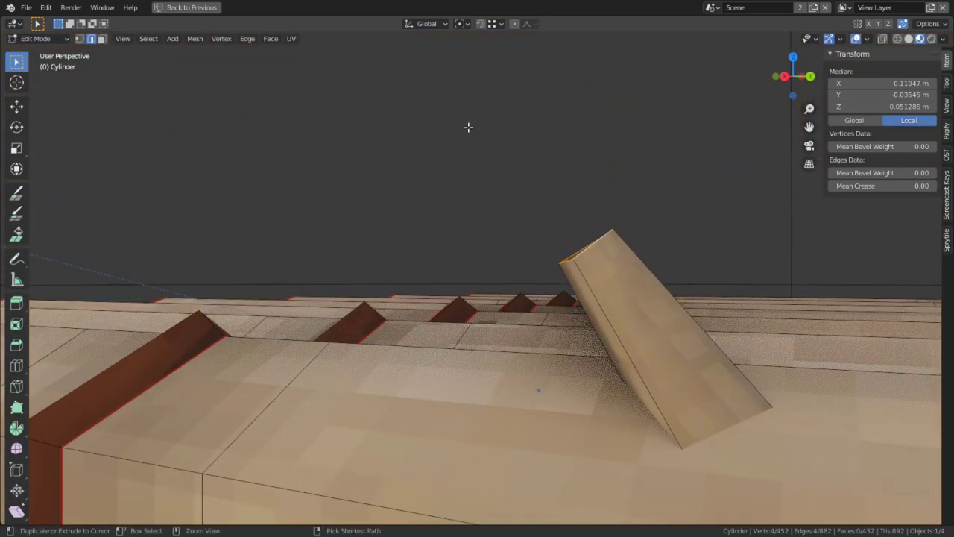
left_click(474, 105, "ctrl")
left_click(383, 164, "ctrl")
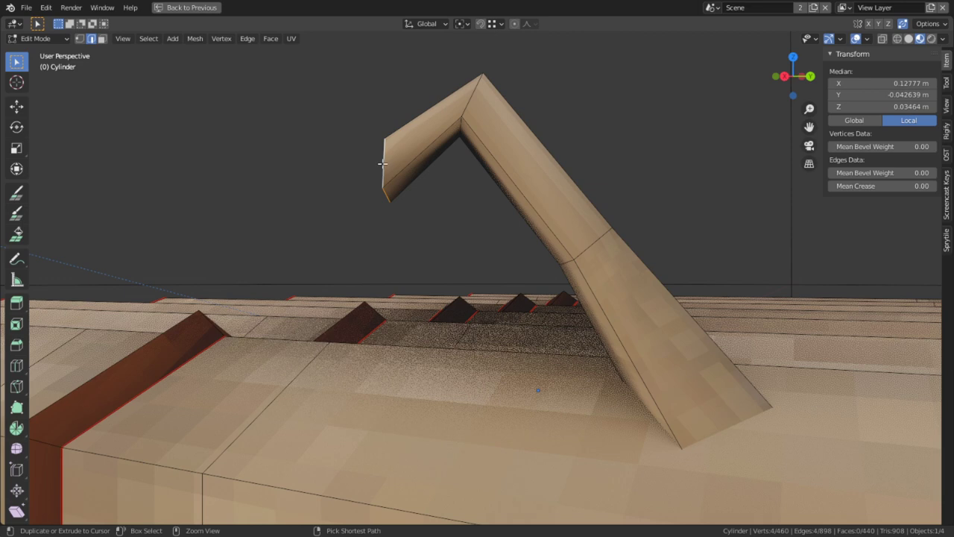
left_click(300, 148, "ctrl")
type("s0")
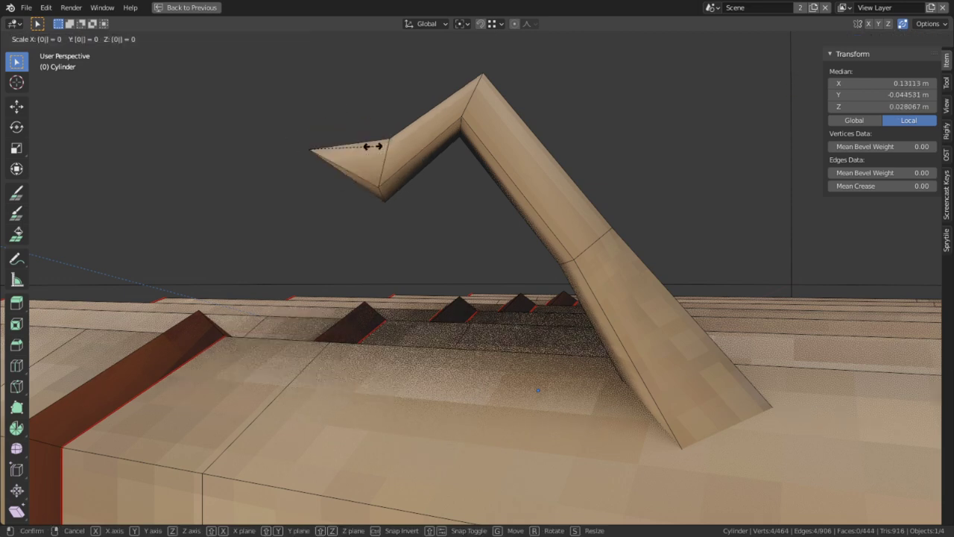
key("Return")
Step: Rotate the edge loop at the hook's bend to even out the curve and scale it to 1.143
left_click(478, 96, "shift")
left_click(487, 104, "alt")
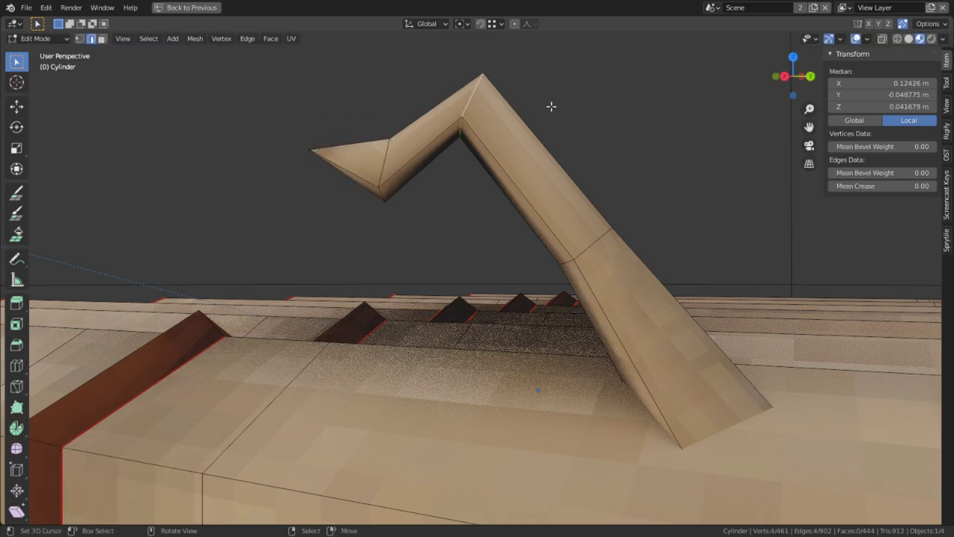
key("r")
left_click(532, 74)
key("s")
left_click(542, 504)
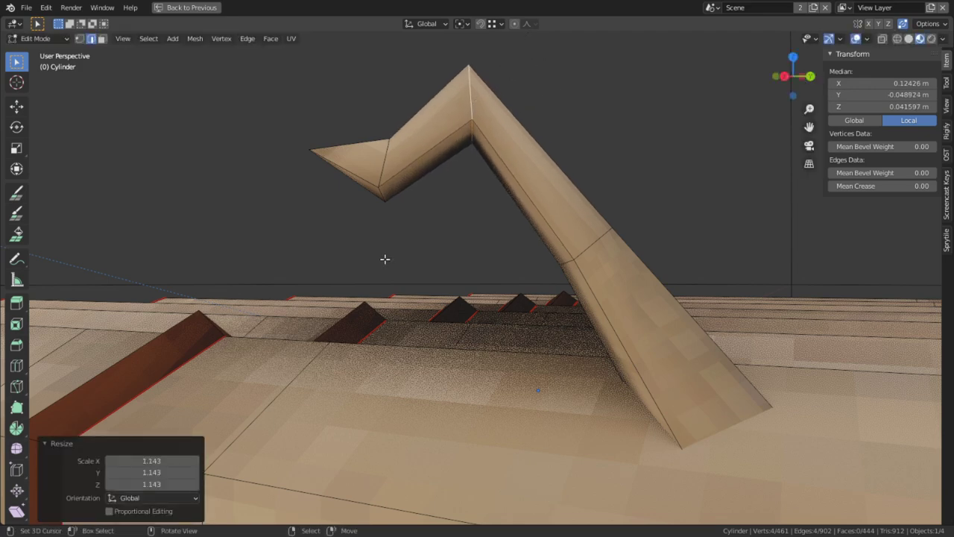
Step: Select the vertex at the hook's tip and snap the 3D cursor to it
middle_click_drag(386, 261, 574, 297)
key("1")
right_click(701, 238)
key("shift+s")
left_click(706, 309)
Step: Mark a UV seam along the lengthwise edges of the hook from its base to its tip
scroll(642, 266, "up", 1)
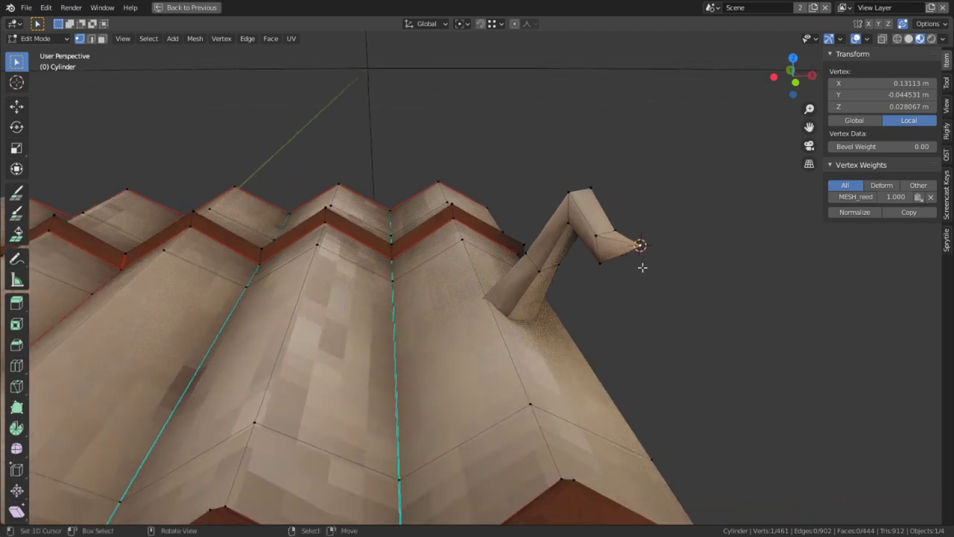
middle_click_drag(641, 266, 488, 338)
key("2")
left_click(606, 392, "alt")
right_click(459, 342)
right_click(490, 317, "shift")
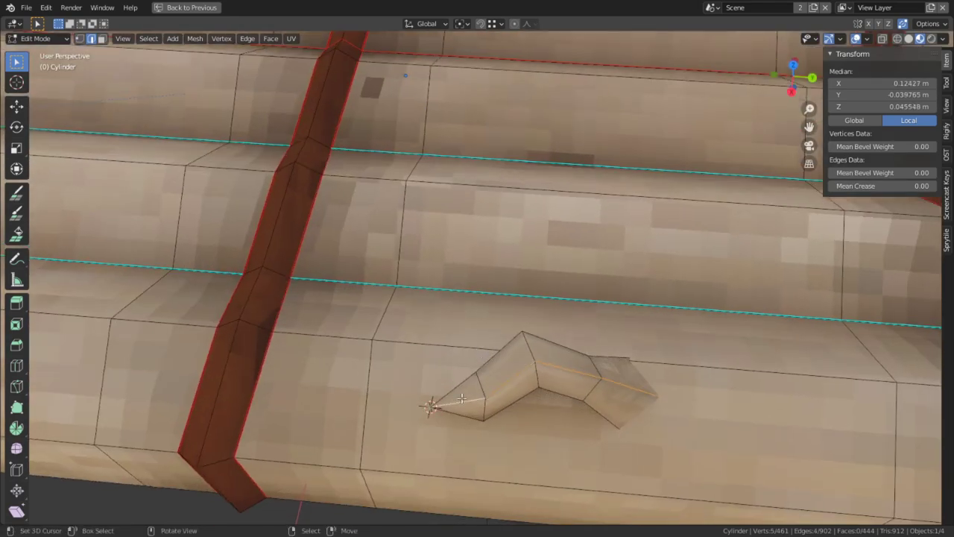
key("ctrl+e")
left_click(462, 400)
Step: Select all geometry linked to the hook and return to the UV editing layout to view its UVs
middle_click_drag(461, 399, 525, 356)
key("ctrl+l")
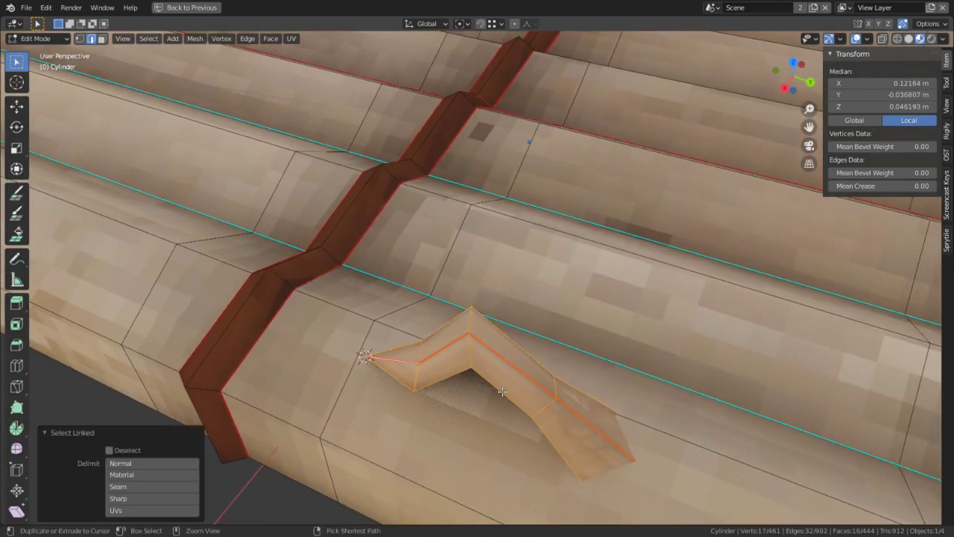
left_click(192, 7)
middle_click_drag(154, 186, 157, 403)
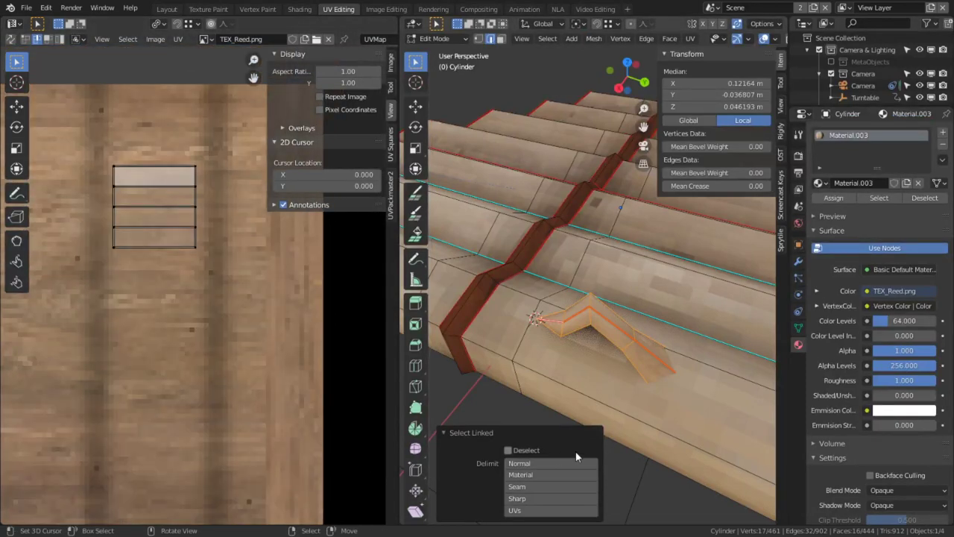
Step: Try pinning the UVs of the hook's base faces and unwrapping the entire hook
key("3")
left_click(647, 369)
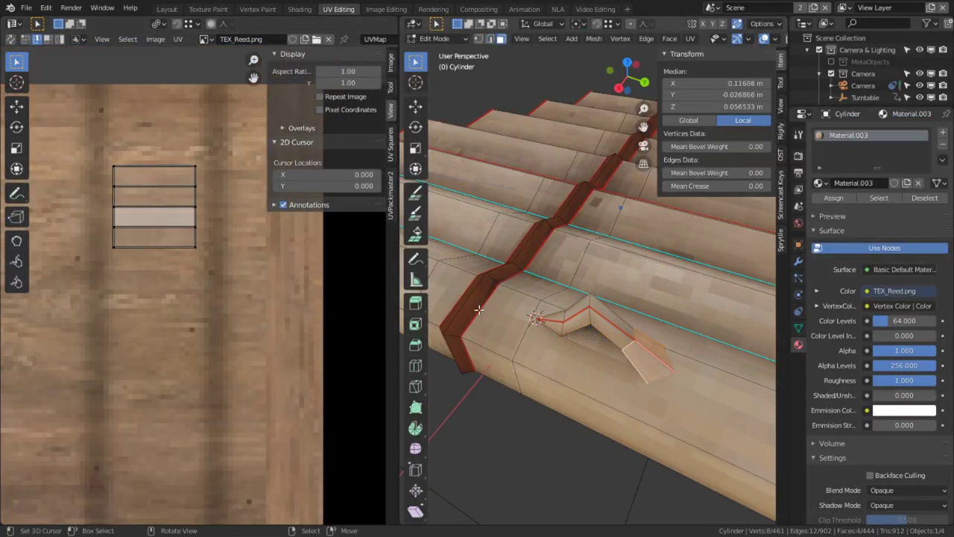
key("a")
key("p")
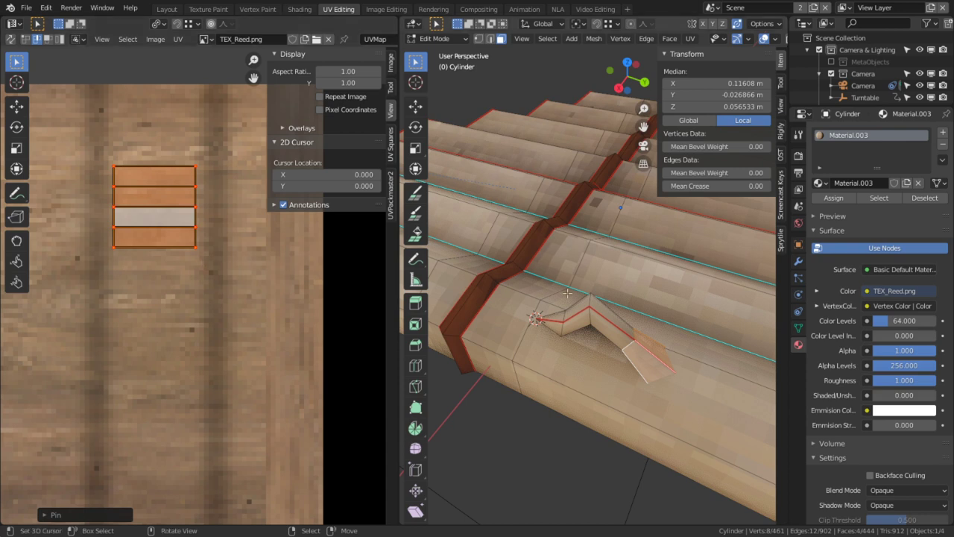
key("ctrl+l")
key("u")
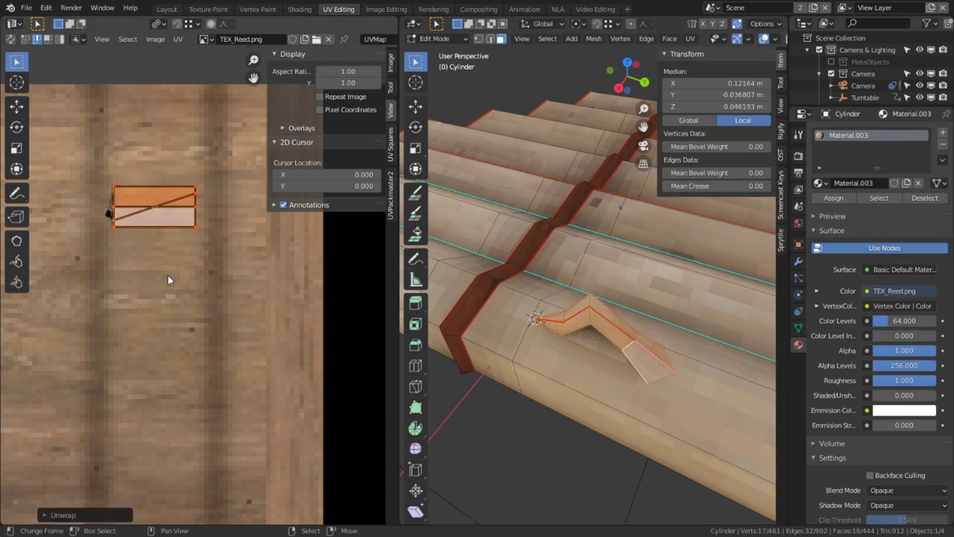
Step: Switch the viewport to wireframe, select the linked hook and hide all the remaining geometry
left_click(610, 333)
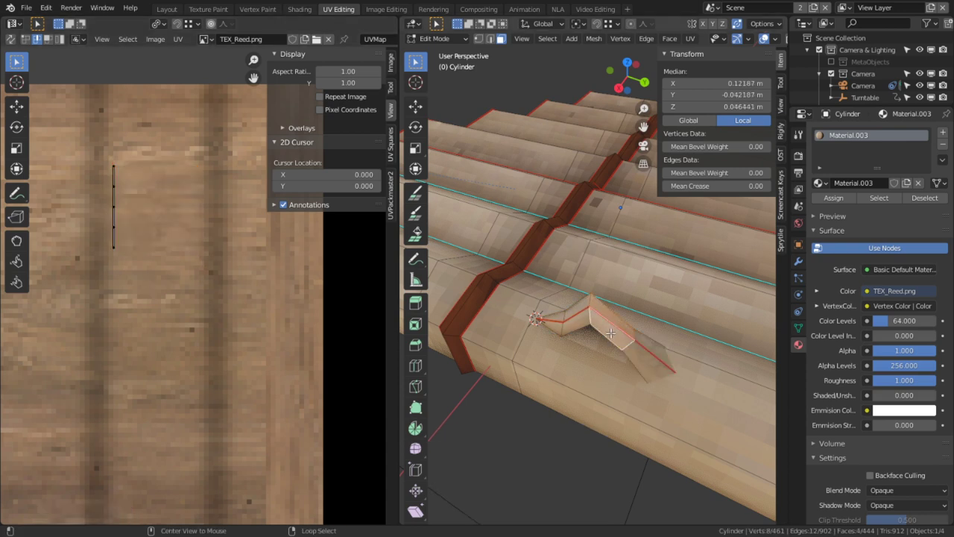
left_click(550, 323, "alt")
key("z")
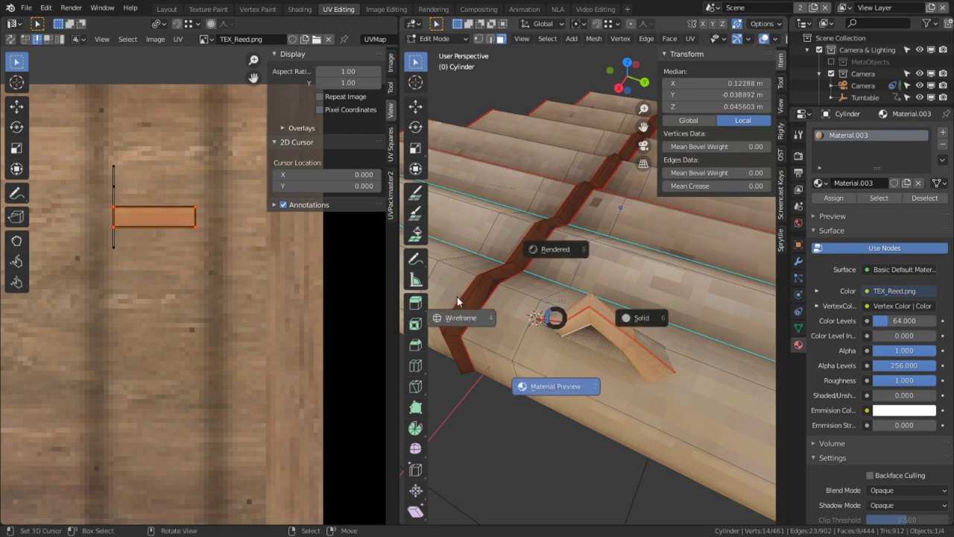
left_click(532, 306)
key("ctrl+l")
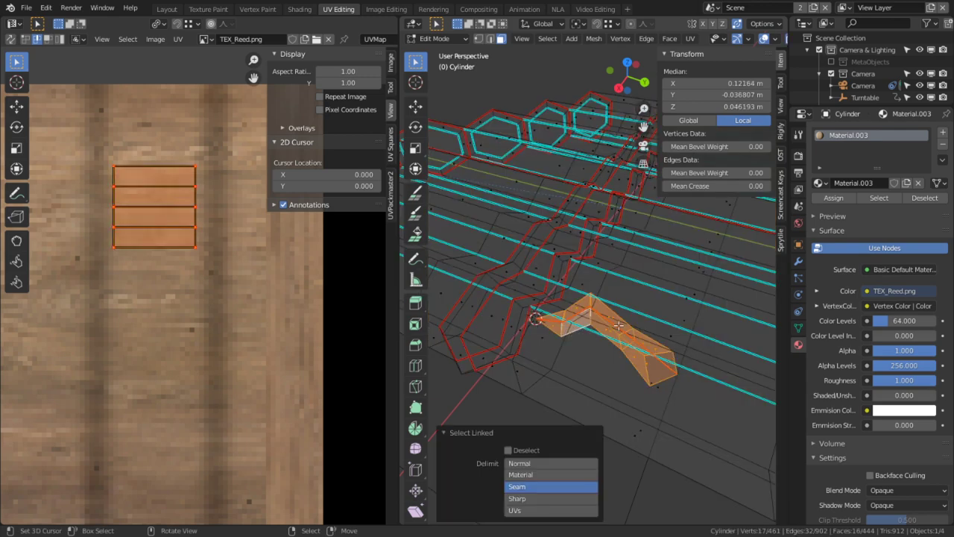
key("shift+h")
Step: Circle-select only the extruded faces of the hook, leaving out its base segment, and unwrap them
key("alt+a")
key("c")
mouse_move(559, 329)
left_mouse_down()
mouse_move(564, 317)
mouse_move(603, 306)
left_mouse_up()
key("Escape")
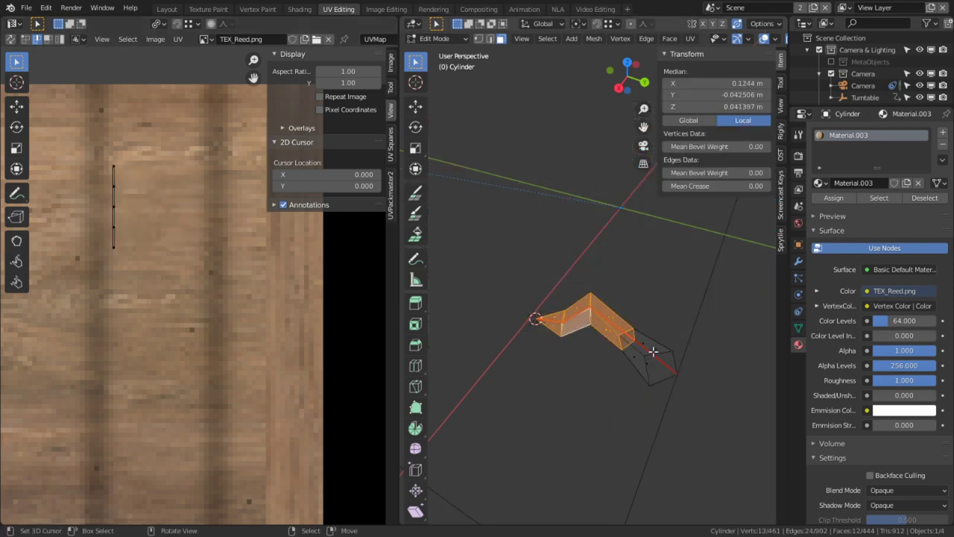
key("u")
scroll(232, 338, "down", 5)
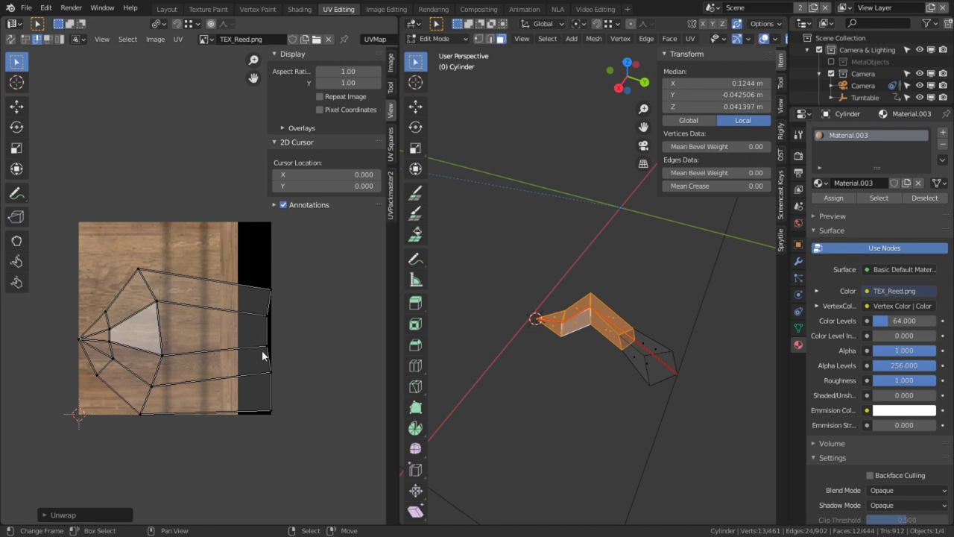
scroll(540, 334, "up", 4)
middle_click_drag(544, 338, 591, 322)
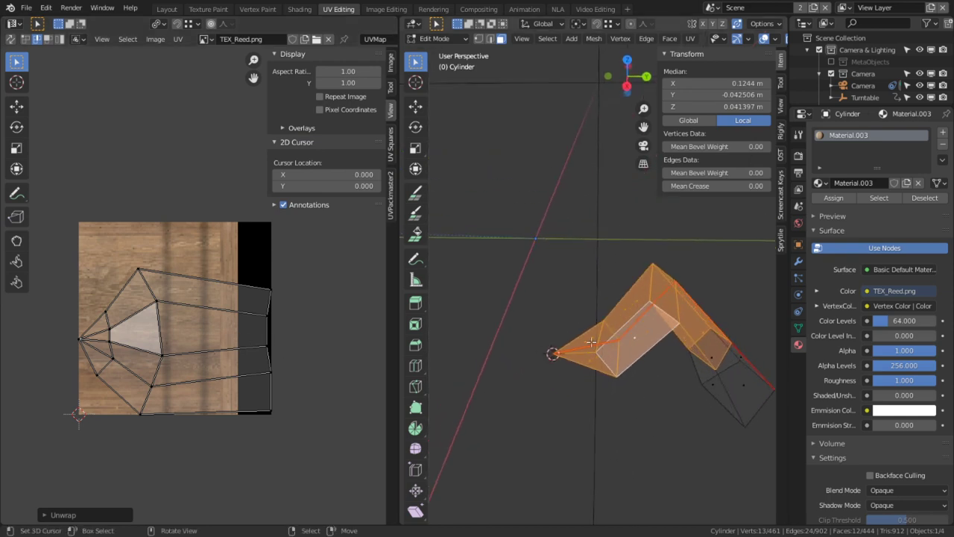
Step: Select the entire linked hook and merge its vertices by distance with a threshold of 0.0001 m
scroll(588, 351, "up", 2)
left_click(590, 363)
middle_click_drag(590, 363, 626, 357)
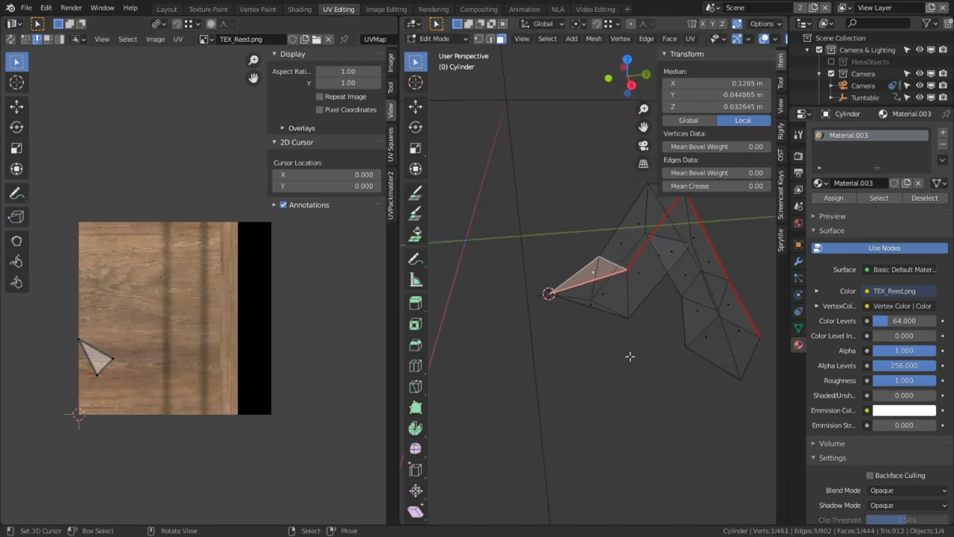
key("ctrl+l")
key("m")
left_click(630, 357)
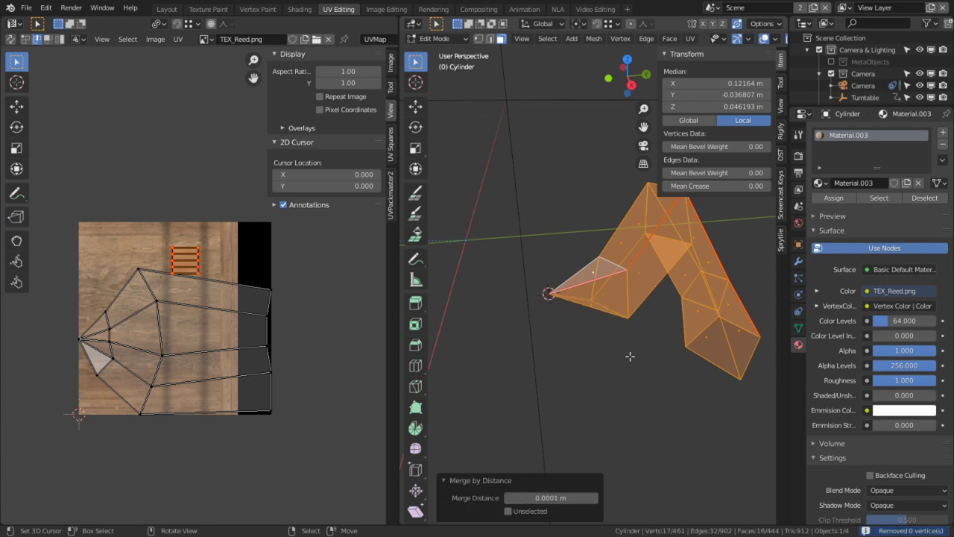
Step: Select the entire hook again, unpin all of its UVs and unwrap it as one island
key("2")
left_click(621, 319)
key("ctrl+l")
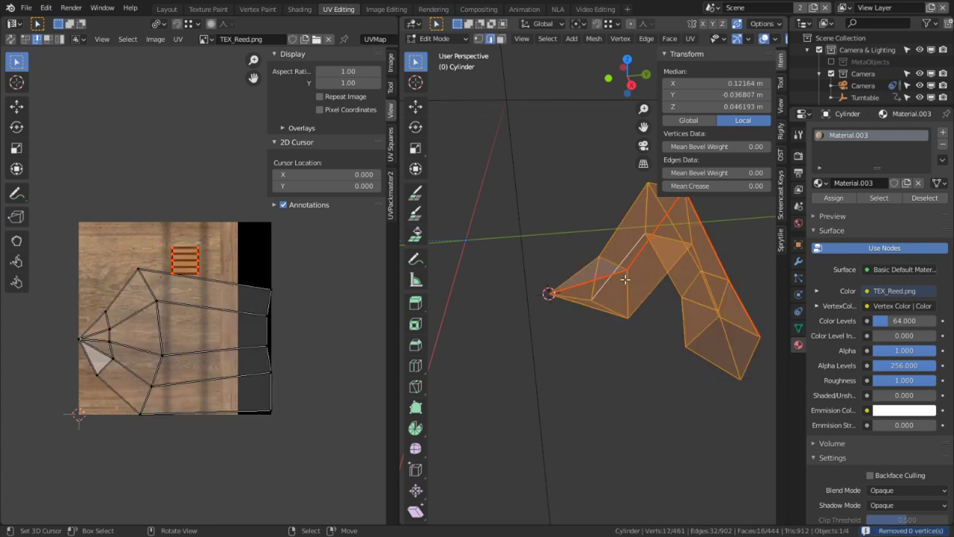
scroll(212, 300, "up", 4)
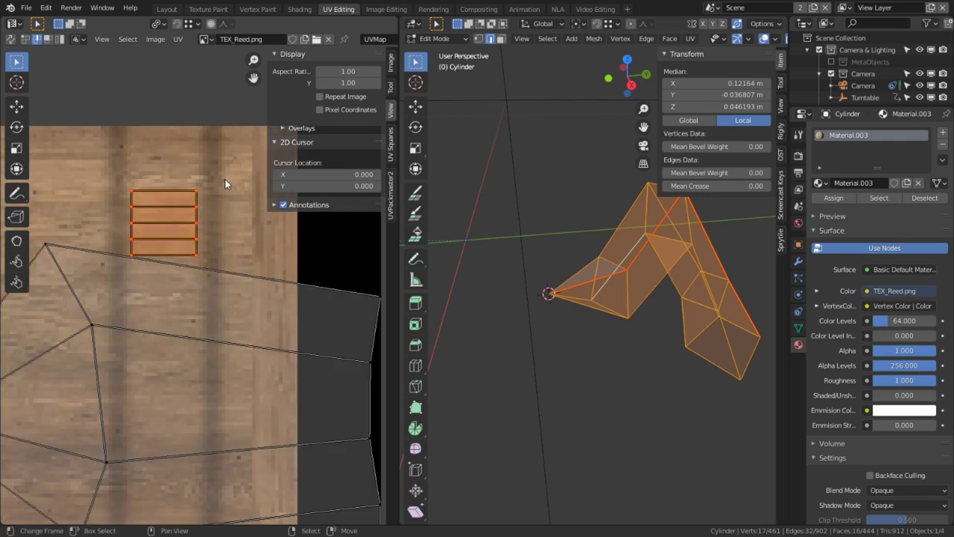
left_click(193, 204)
key("a")
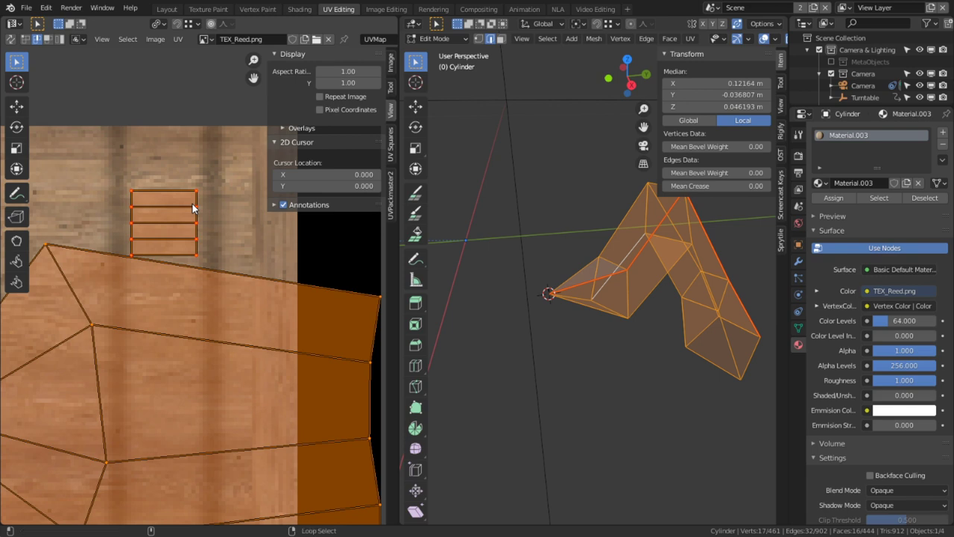
key("alt+p")
key("u")
scroll(192, 204, "down", 4)
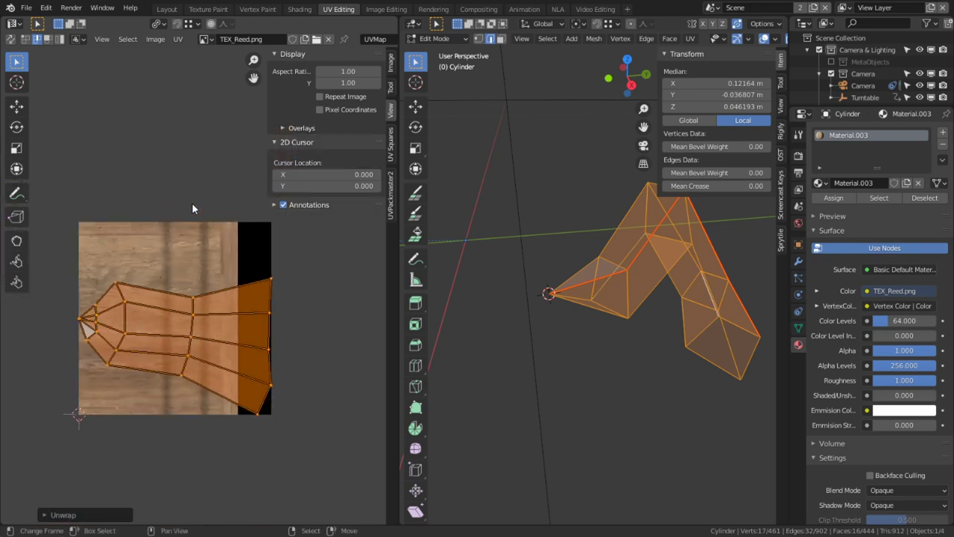
Step: Select the UV edges along the island's wide base end and align them into a straight vertical line
right_click(271, 364, "alt")
key("alt+e")
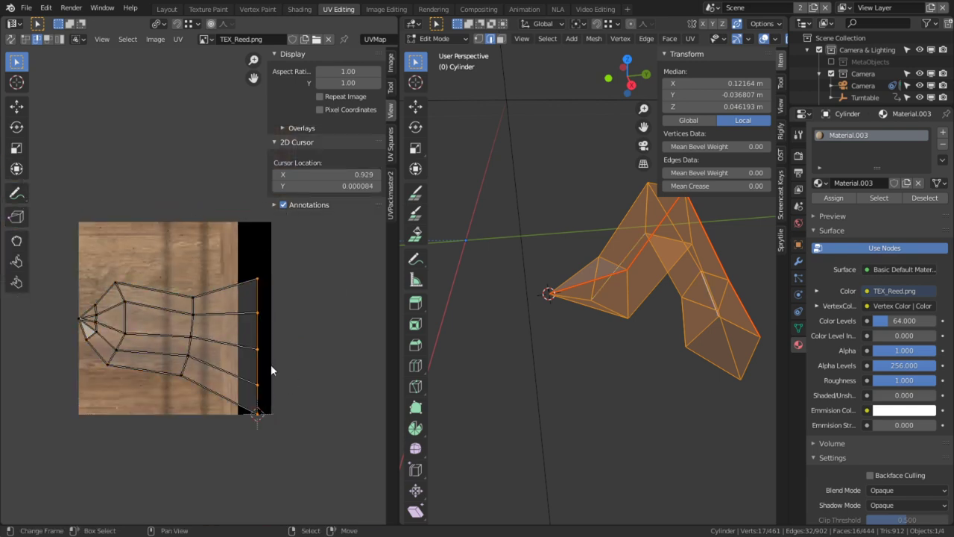
Step: Pin the aligned UVs along the hook island's base end and unwrap the island again
key("alt+e")
key("ctrl+z")
key("p")
key("u")
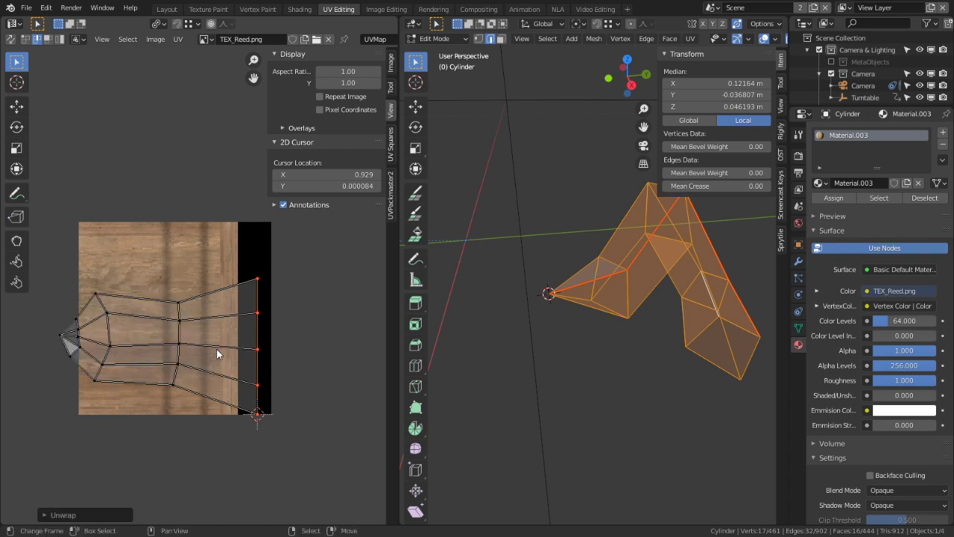
scroll(217, 348, "up", 3)
middle_click_drag(216, 348, 355, 327)
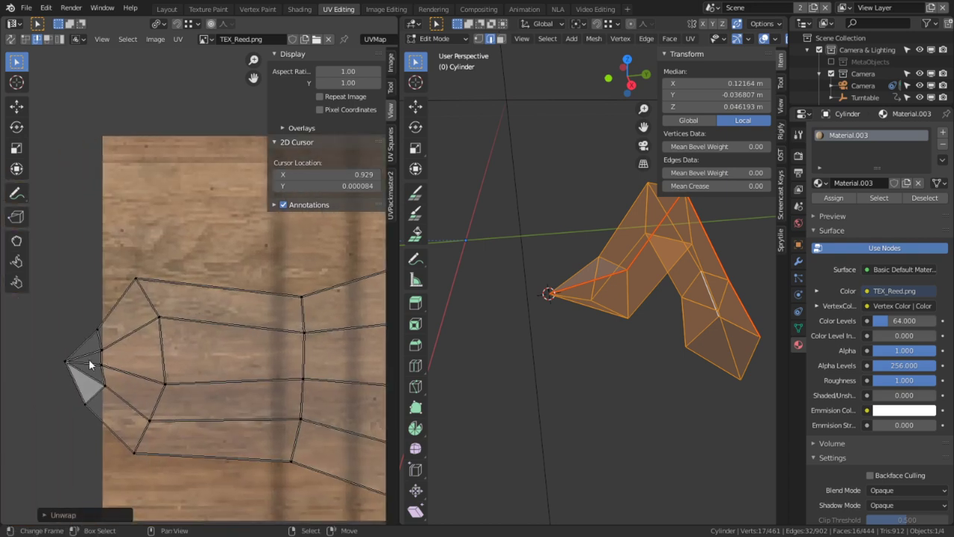
right_click(88, 361)
key("c")
left_click(45, 360)
right_click(45, 360)
key("ctrl+z")
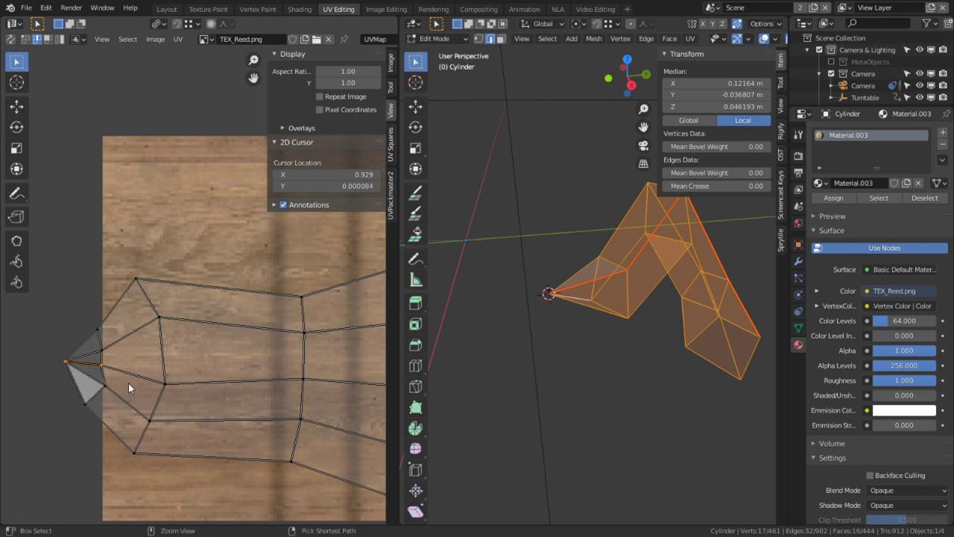
key("l")
scroll(168, 374, "up", 2)
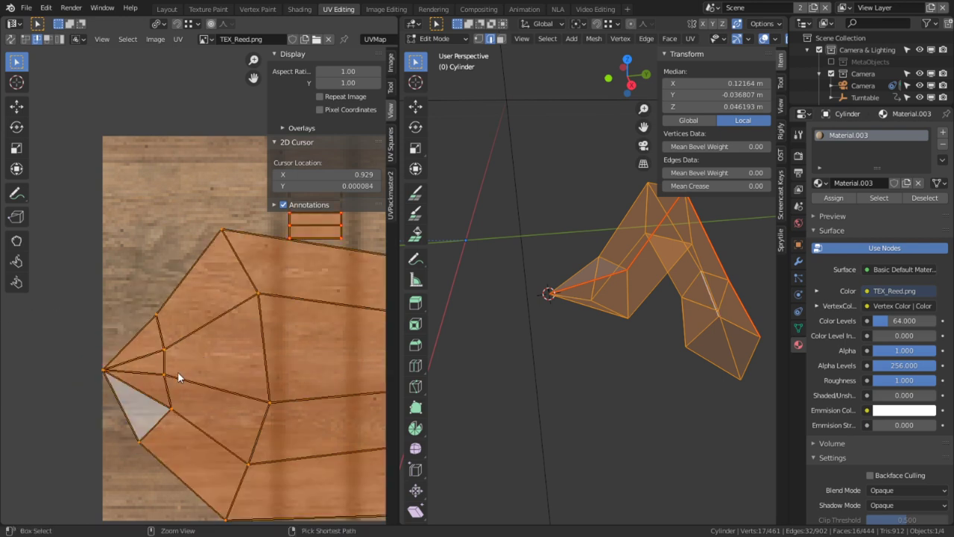
Step: Mark seams on the UV edges that converge at the pointed tip of the hook's island
left_click(138, 275)
left_click(127, 363)
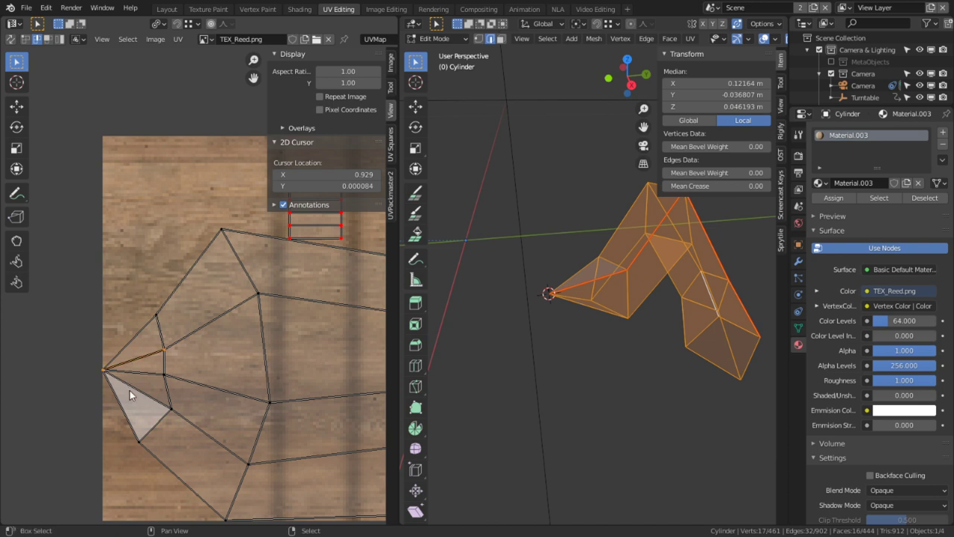
right_click(130, 392, "shift")
key("ctrl+e")
left_click(131, 404)
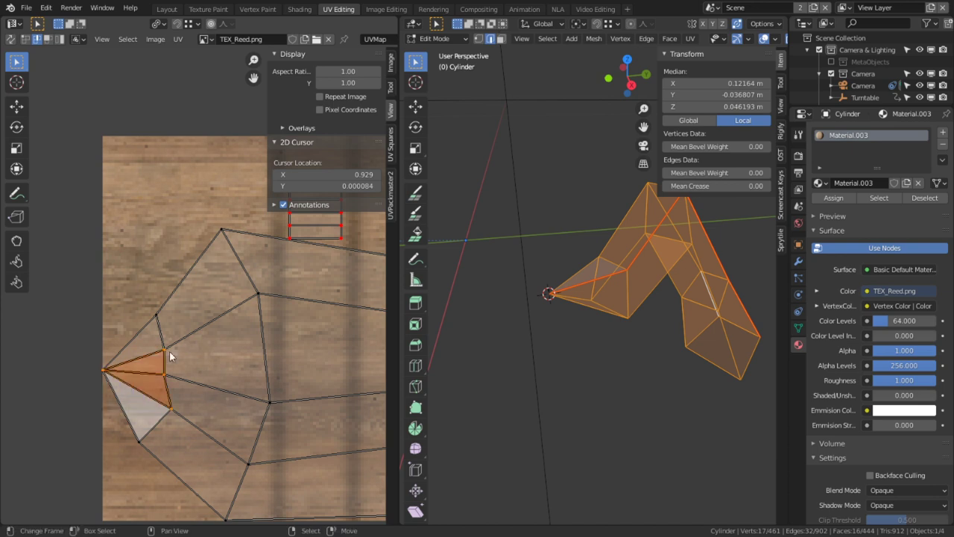
right_click(147, 370)
key("ctrl+e")
left_click(146, 370)
right_click(145, 351)
key("ctrl+e")
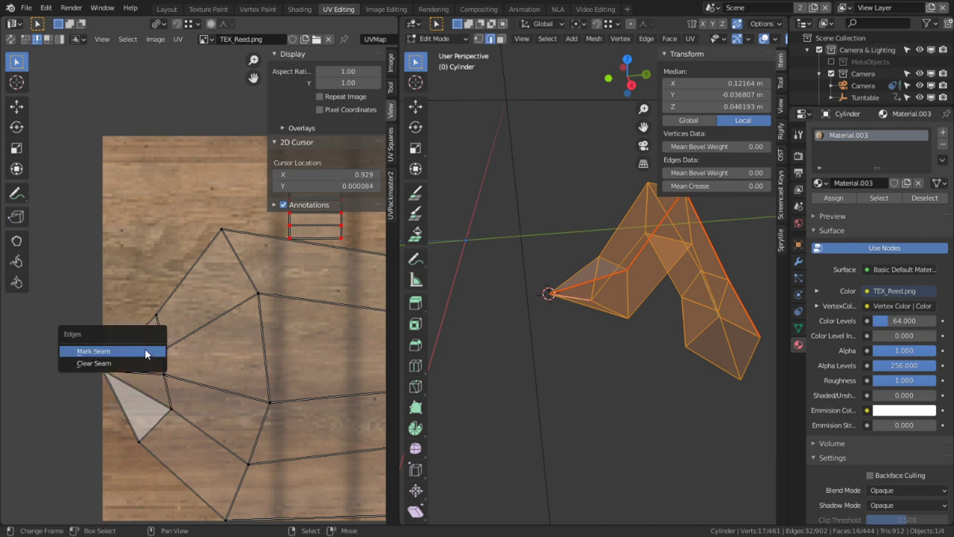
left_click(145, 352)
right_click(142, 404)
key("ctrl+e")
left_click(142, 400)
Step: Try to unwrap all of the hook's UVs using the new tip seams
key("a")
key("u")
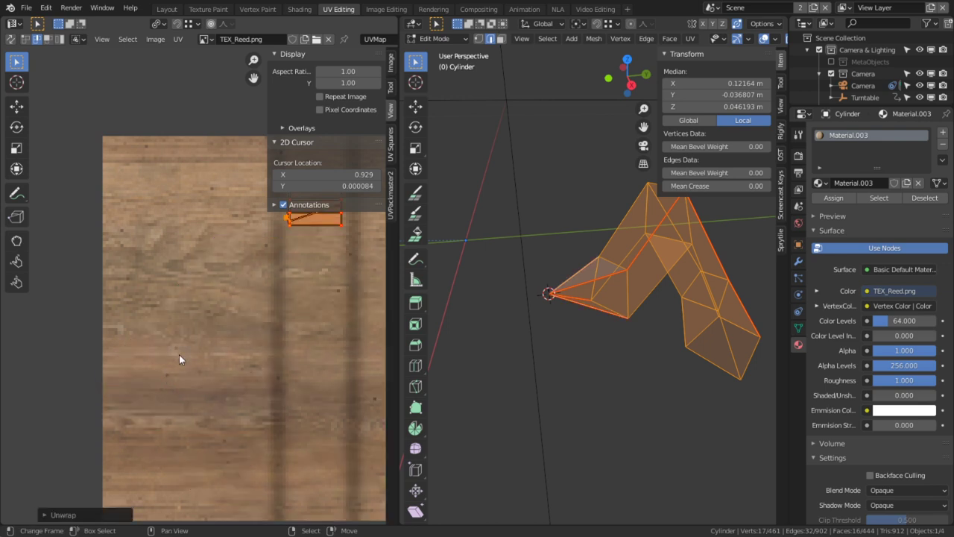
middle_click_drag(207, 295, 87, 425)
scroll(234, 389, "up", 4)
key("ctrl+z")
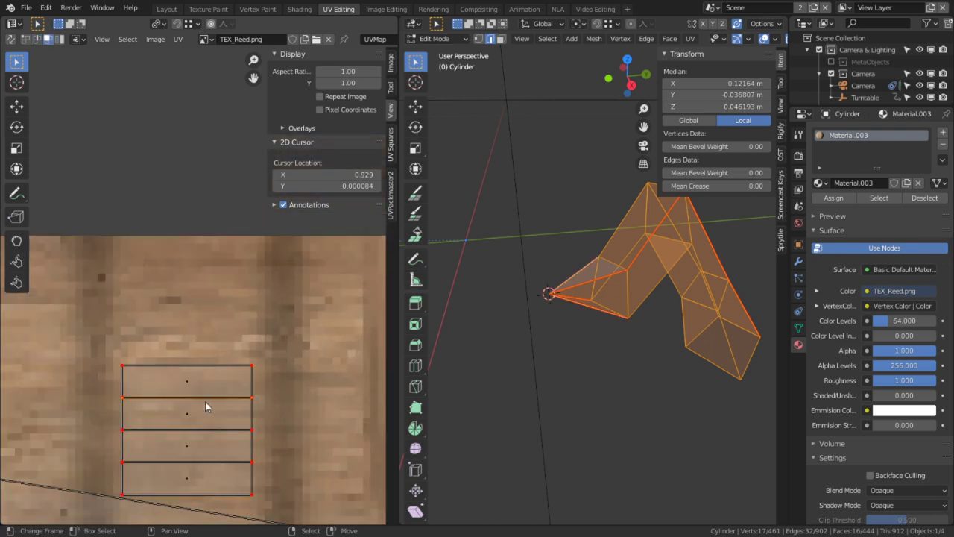
Step: Select the four rectangular base-segment UV faces, unpin them and unwrap the hook
key("a")
key("alt+p")
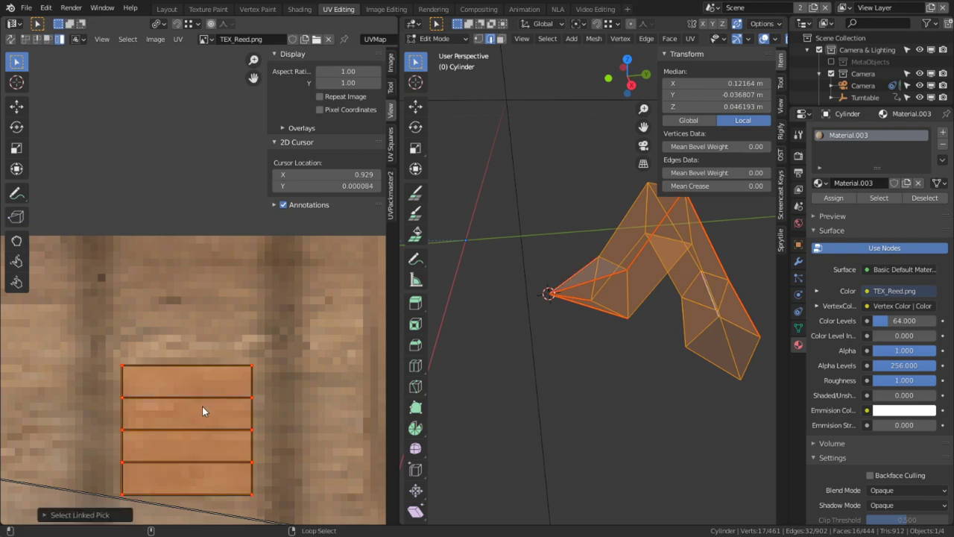
key("u")
Step: Expand the UV selection to the hook's remaining quad segments, straighten them into a rectangular grid, pin them and unwrap the tip triangles
scroll(202, 405, "down", 6)
middle_click_drag(202, 406, 244, 349)
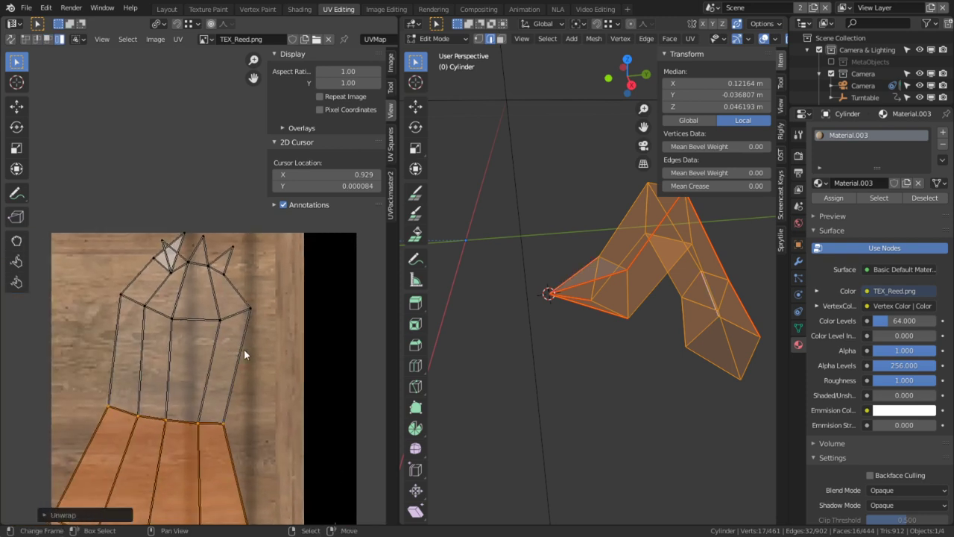
middle_click_drag(208, 442, 217, 406)
key("ctrl+KP_Add")
key("ctrl+KP_Add")
key("alt+e")
key("p")
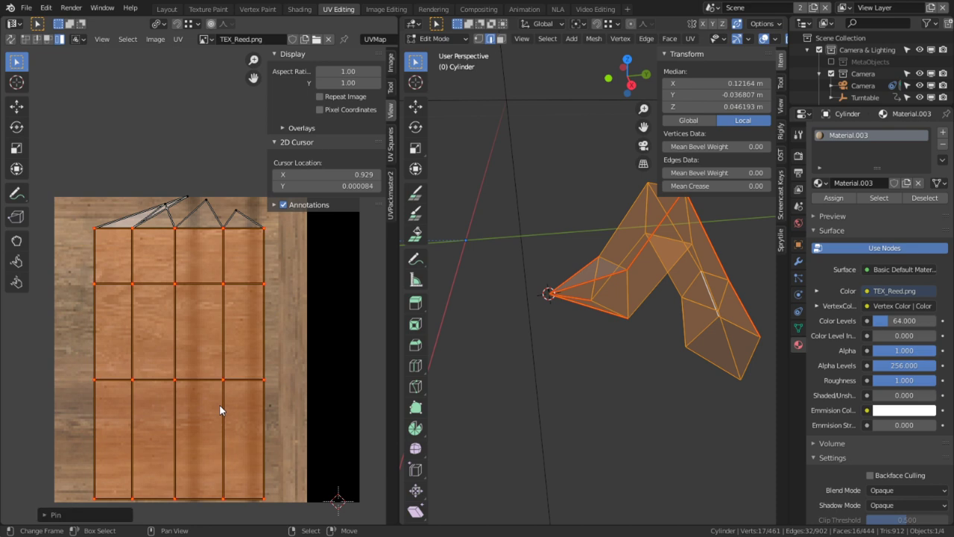
key("u")
Step: Scale the hook's whole UV island down uniformly to a small patch on the reed texture
key("s")
key("x")
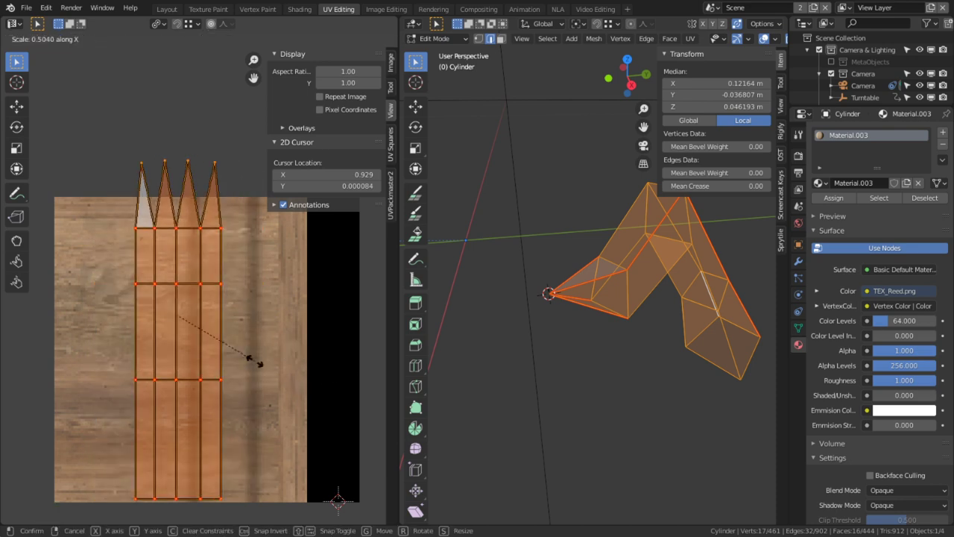
key("x")
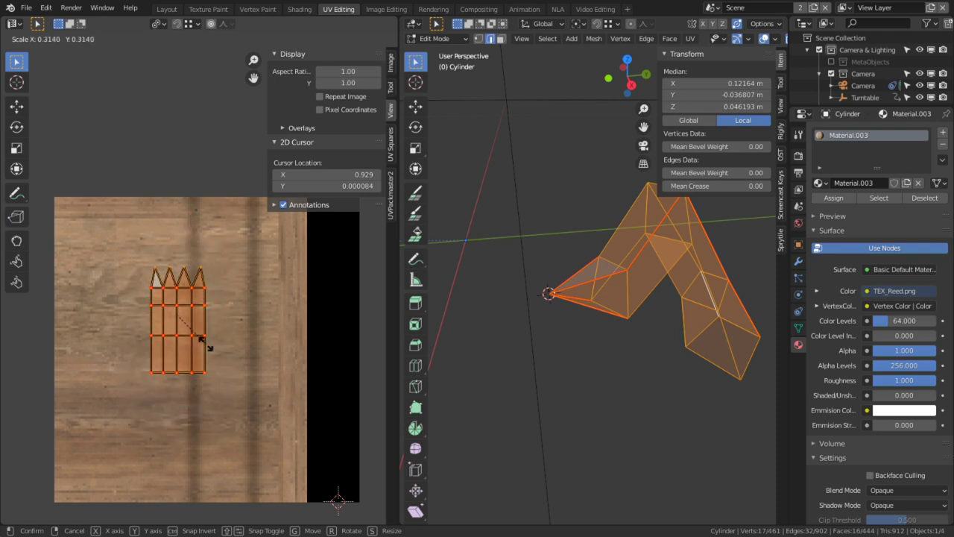
left_click(190, 341)
Step: Rotate the hook's UV island by 90 degrees and move it onto the plain wood area clear of the dark bands
type("r")
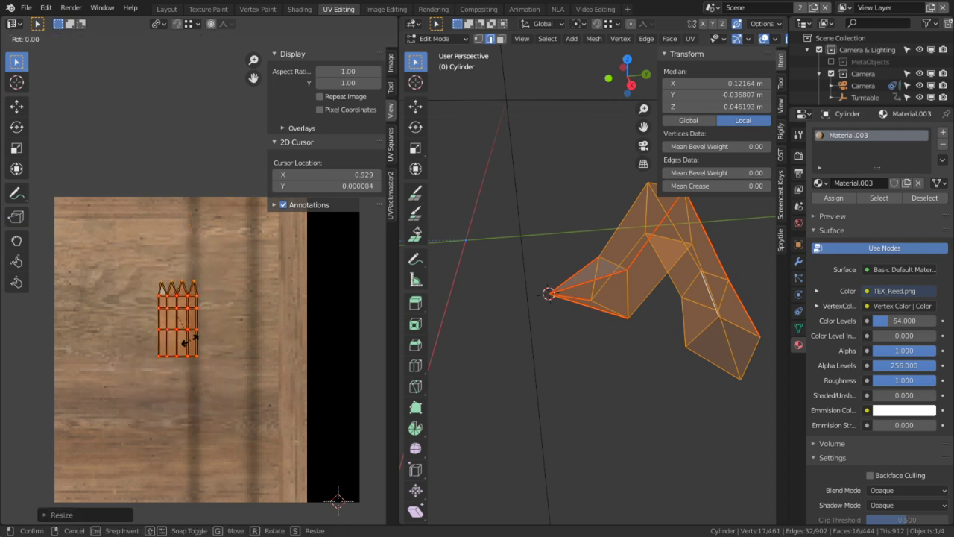
type("90")
key("Return")
key("g")
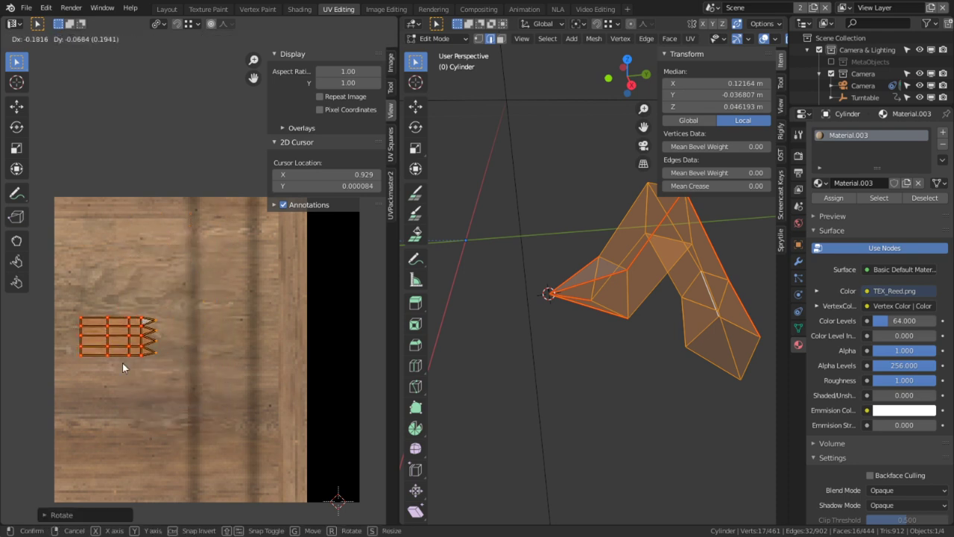
left_click(123, 363)
scroll(764, 38, "down", 3)
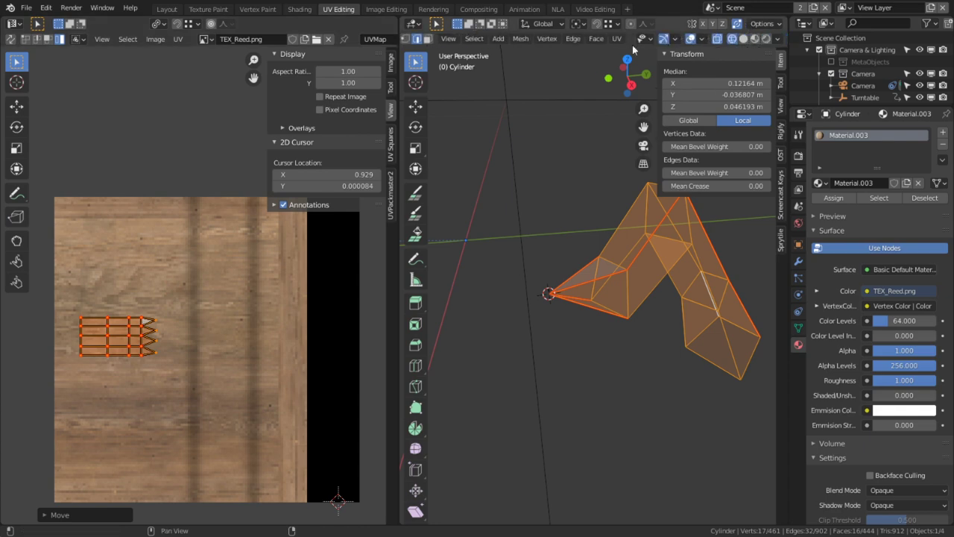
Step: Show the textured material preview, reveal the hidden pipe geometry, and leave Edit Mode with the 3D viewport maximized
left_click(744, 39)
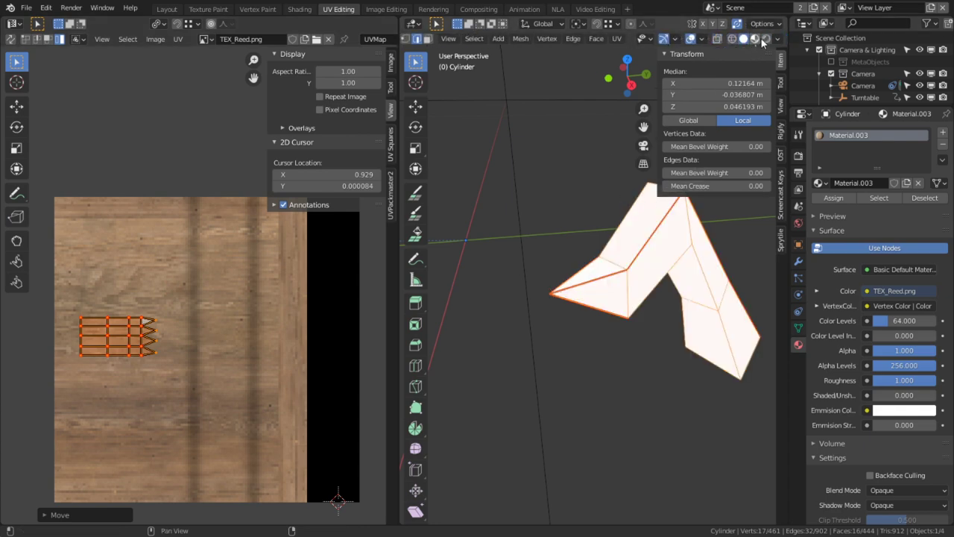
left_click(762, 39)
key("alt+h")
key("Tab")
scroll(640, 404, "down", 2)
mouse_move(639, 404)
middle_mouse_down()
mouse_move(605, 396)
mouse_move(718, 377)
mouse_move(624, 347)
middle_mouse_up()
key("ctrl+space")
Step: Return to editing the flute mesh, select the vertex at the hook's tip and snap the 3D cursor to it
scroll(621, 345, "up", 2)
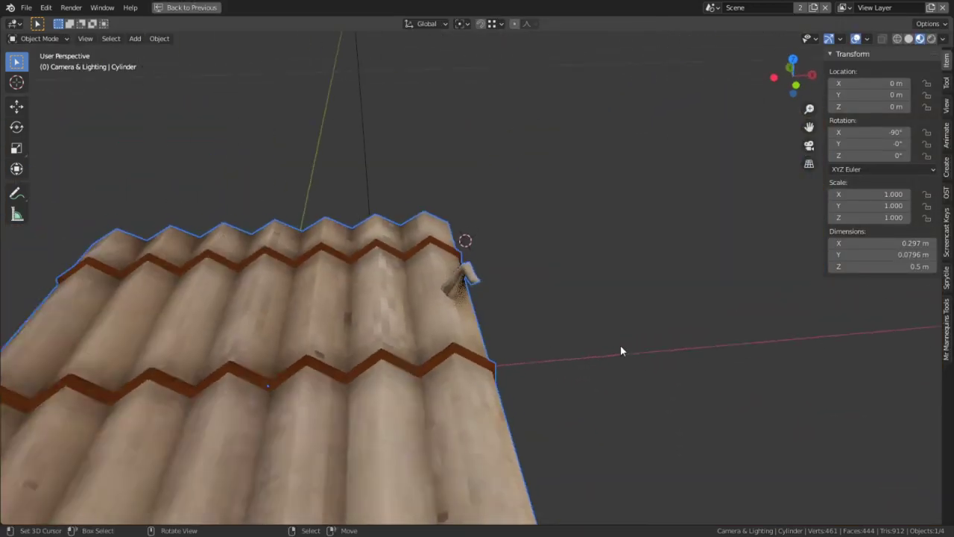
scroll(620, 351, "down", 4)
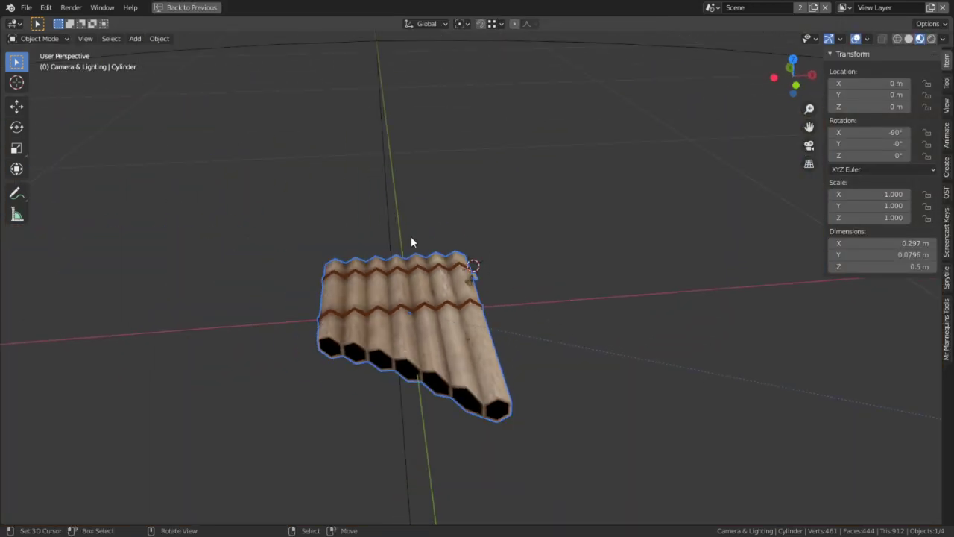
middle_click_drag(325, 262, 381, 252)
scroll(447, 251, "up", 4)
scroll(472, 280, "up", 2)
middle_click_drag(475, 283, 559, 313)
scroll(487, 296, "up", 3)
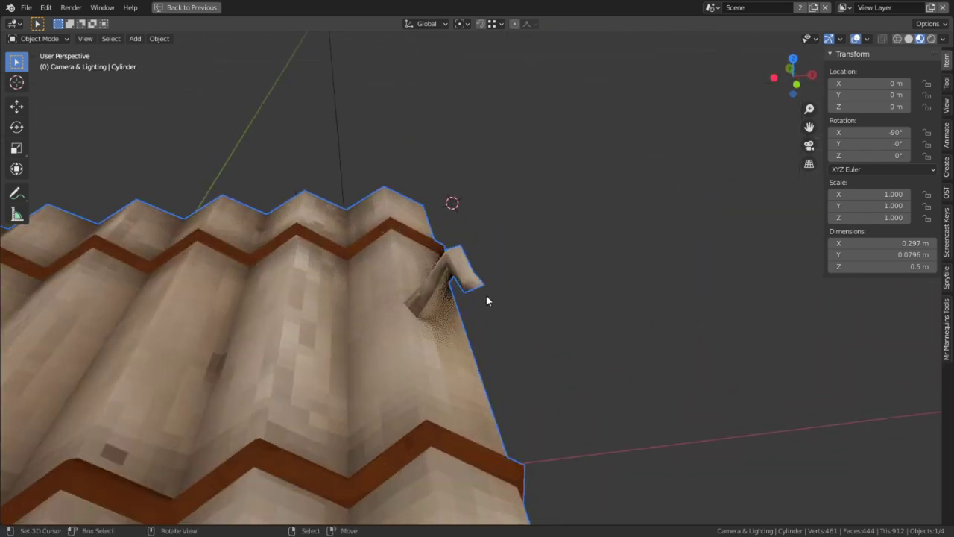
key("Tab")
right_click(486, 287)
key("1")
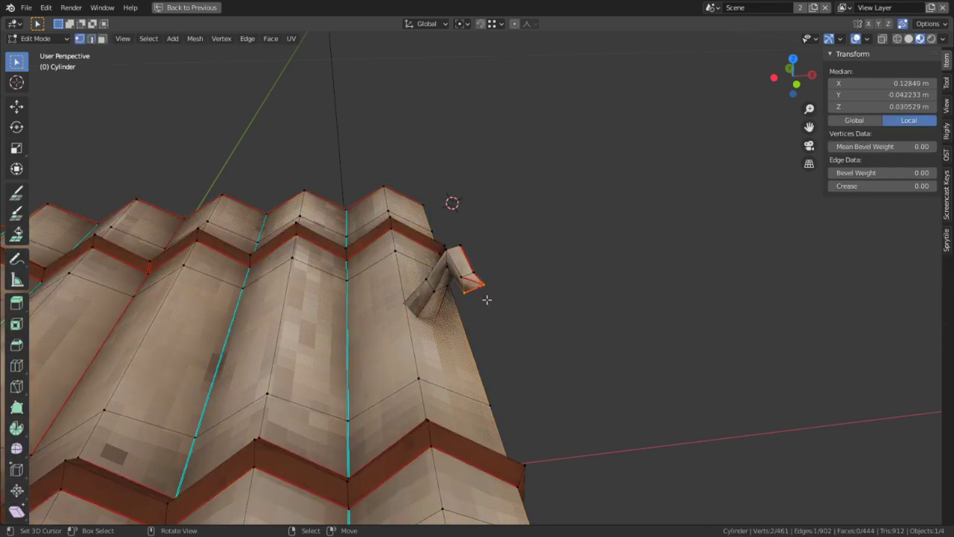
right_click_drag(486, 297, 487, 293)
key("shift+s")
left_click(495, 319)
Step: Add a plane to the flute mesh at the 3D cursor on the hook's tip
middle_click_drag(500, 398, 558, 366)
key("shift+a")
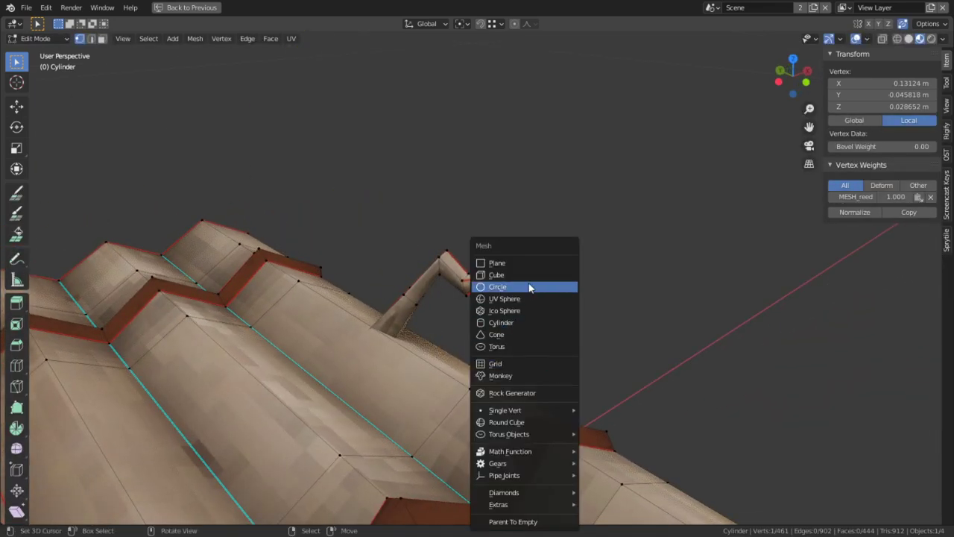
left_click(518, 260)
key("g")
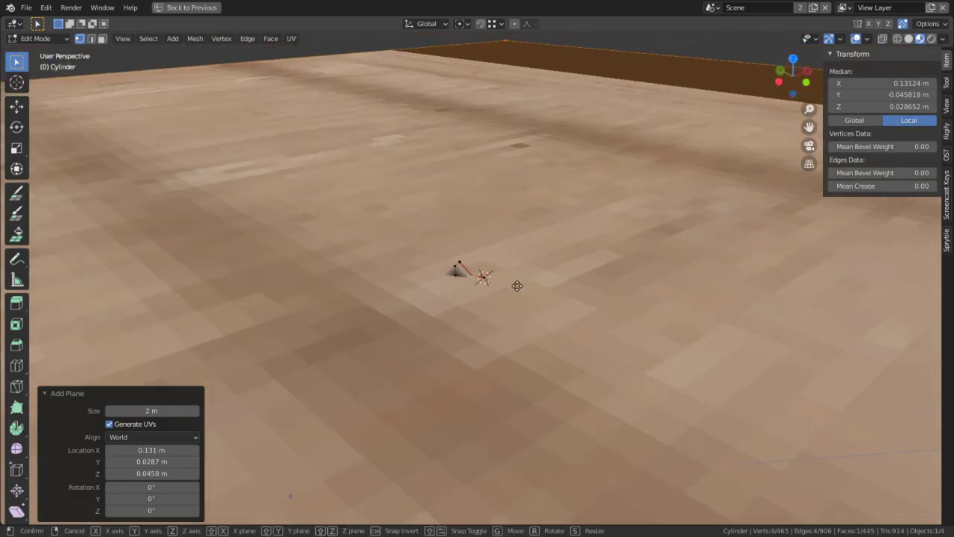
key("x")
right_click(608, 319)
Step: Scale the new plane down in several passes, starting with a factor of 0.074 and finishing with 0.695
middle_click_drag(608, 319, 547, 339)
scroll(547, 339, "down", 6)
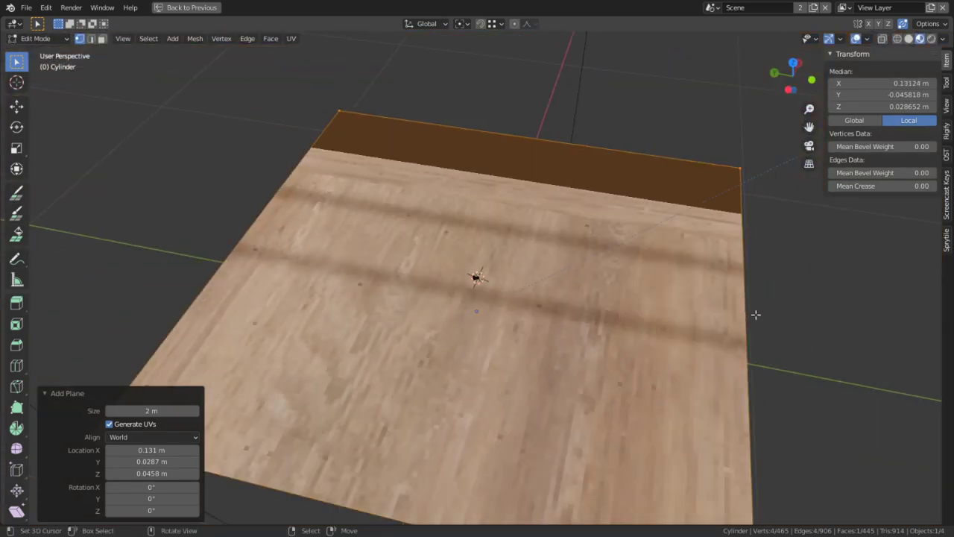
key("s")
left_click(490, 262)
scroll(590, 277, "up", 3)
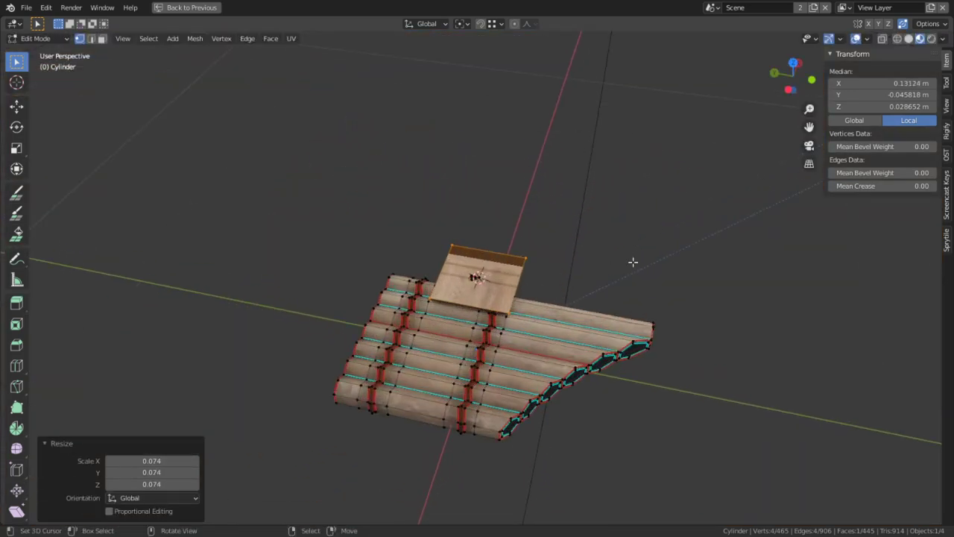
key("s")
left_click(539, 262)
scroll(626, 265, "up", 6)
key("s")
left_click(588, 260)
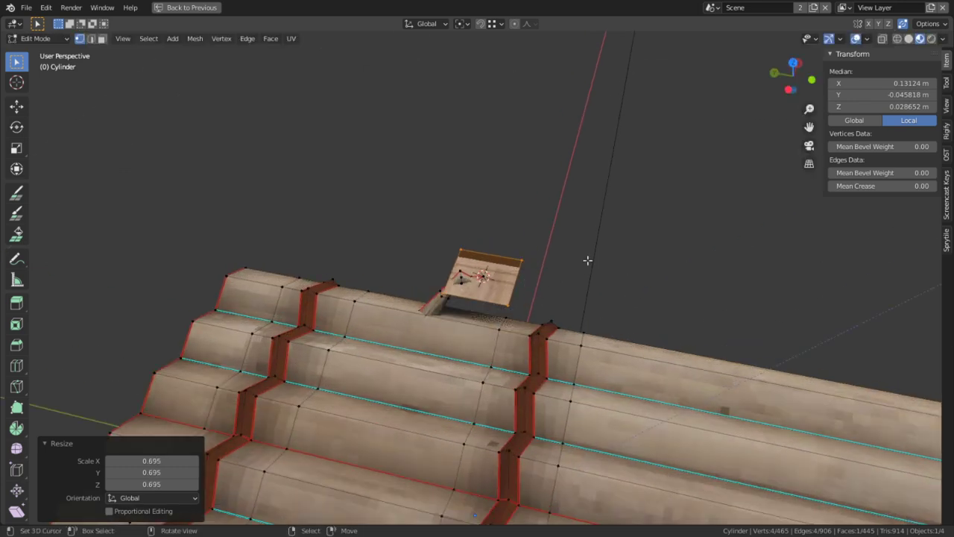
Step: Rotate the plane about 33.8° around Z and move it horizontally so one edge meets the hook's tip
middle_click_drag(588, 261, 625, 332)
key("s")
key("r")
key("z")
left_click(579, 253)
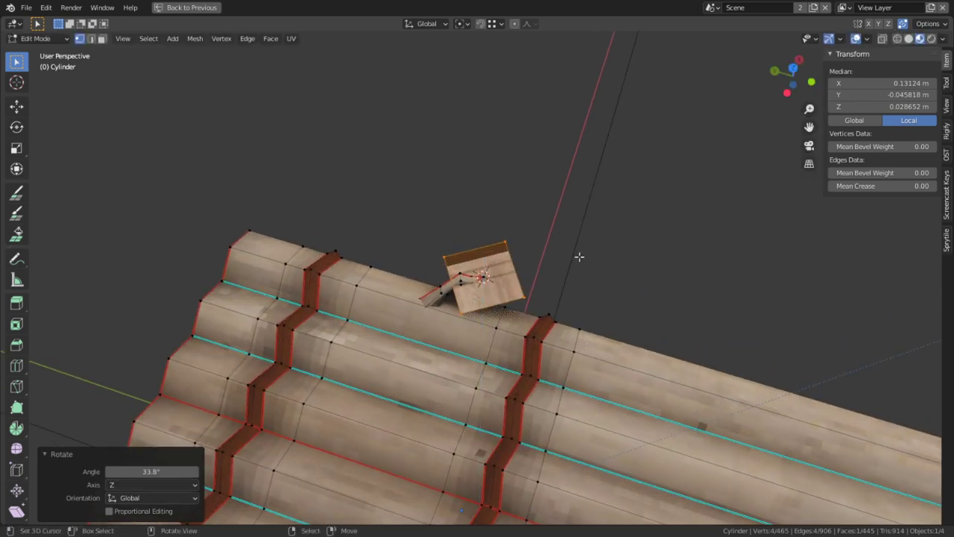
key("g")
key("shift+z")
left_click(874, 187)
Step: Clear the selection and select only the plane's outer edge, opposite the hook's tip
scroll(779, 212, "up", 4)
middle_click_drag(760, 216, 535, 324)
key("alt+a")
key("2")
left_click(547, 274)
key("g")
key("y")
right_click(573, 272)
middle_click_drag(573, 272, 548, 317)
key("g")
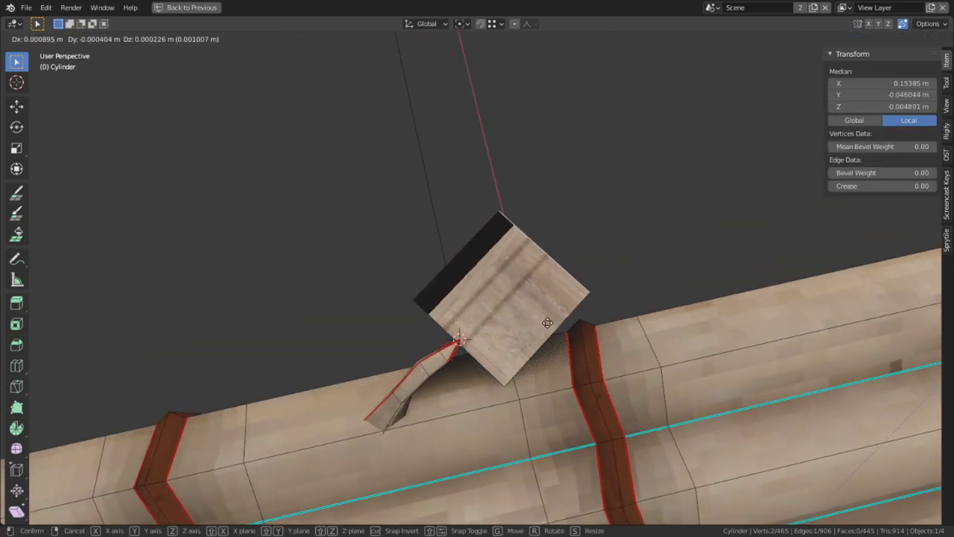
key("shift+x")
left_click(583, 288)
Step: Set the transform orientation to Normal and lengthen the plane by moving its outer edge -0.02727 m along X
middle_click_drag(582, 288, 477, 253)
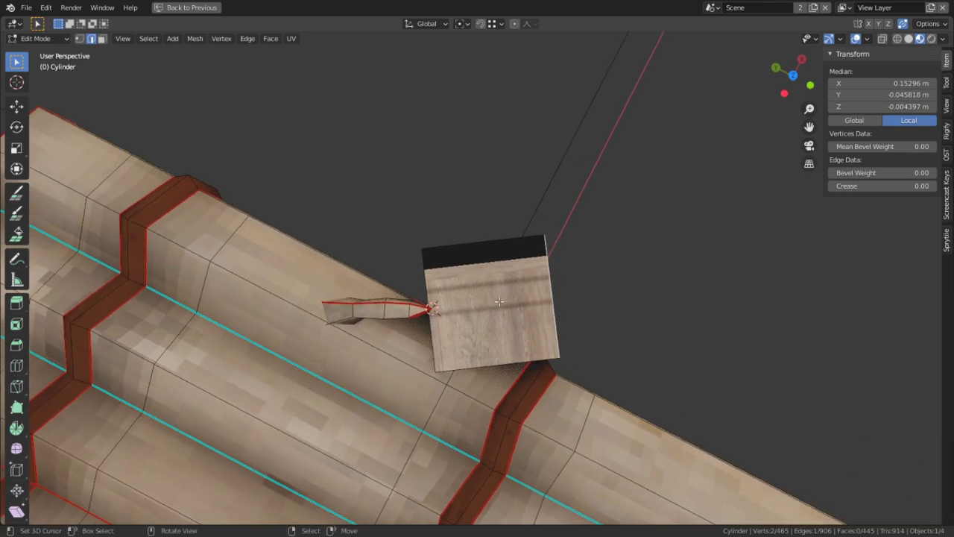
left_click(428, 24)
left_click(399, 86)
key("s")
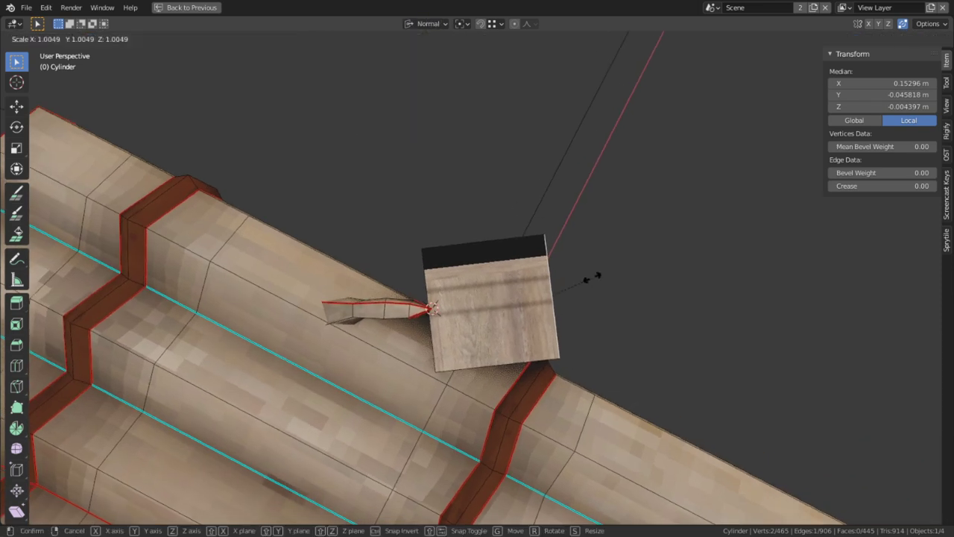
key("x")
right_click(634, 260)
key("g")
key("x")
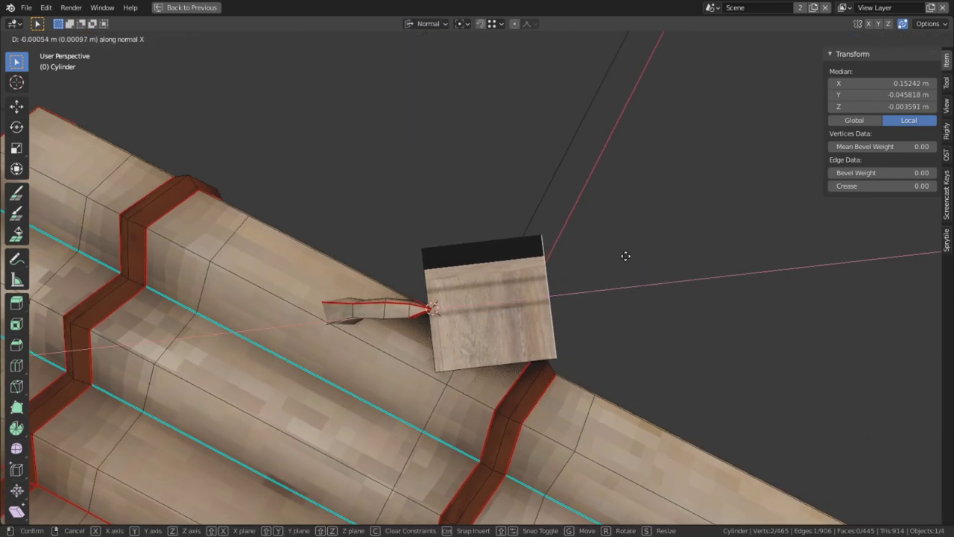
left_click(313, 241)
middle_click_drag(313, 241, 458, 191)
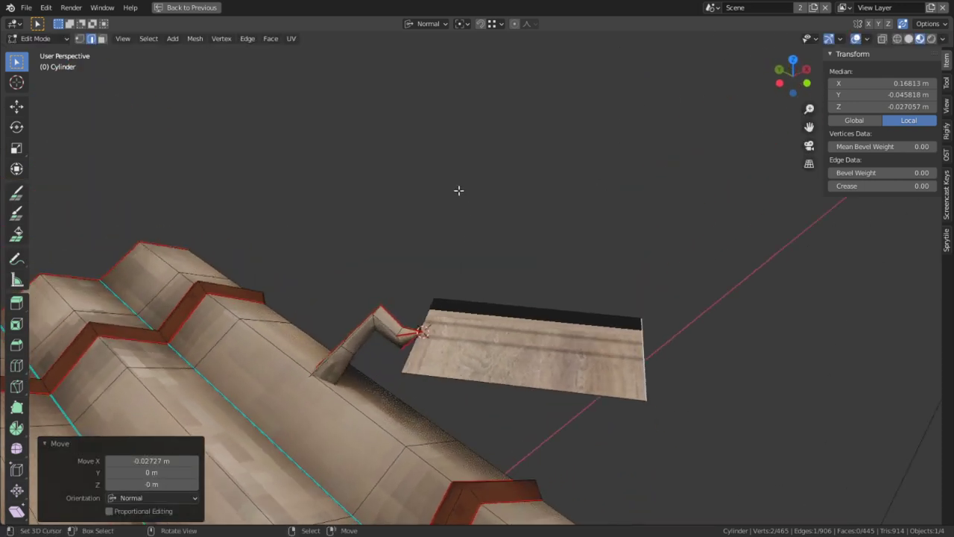
Step: Set the pivot point to 3D Cursor and snap the 3D cursor to the vertex at the hook's tip
middle_click_drag(513, 337, 502, 141)
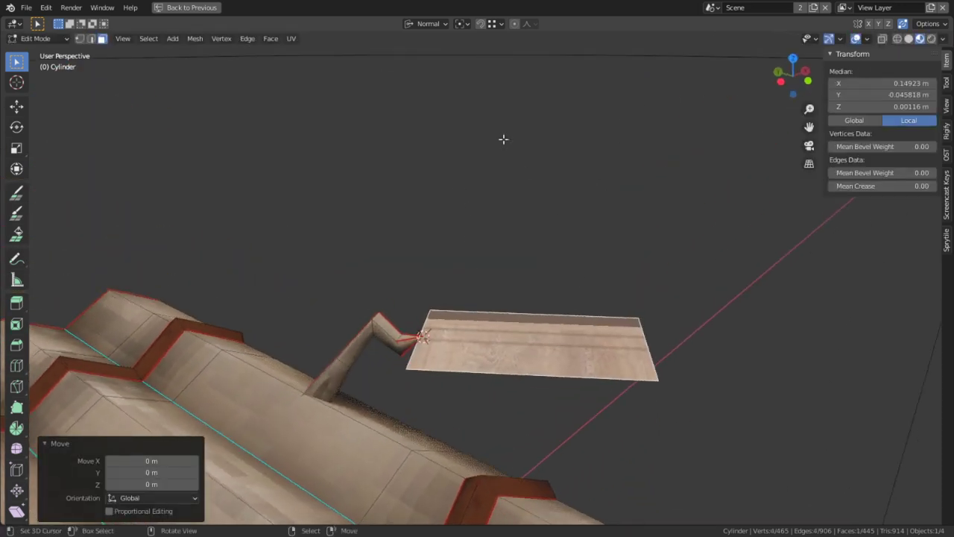
left_click(463, 24)
left_click(459, 50)
key("1")
right_click(433, 338)
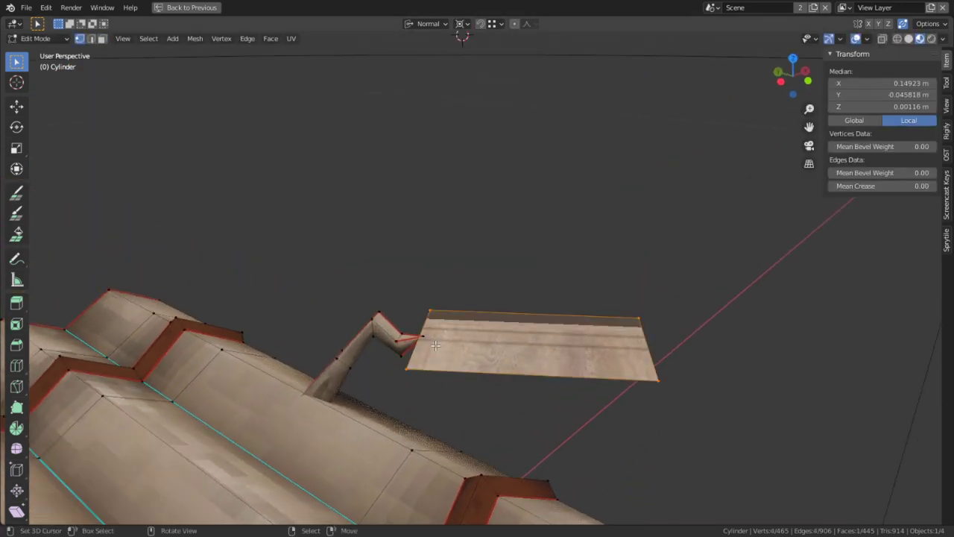
key("shift+s")
left_click(437, 397)
Step: Select the whole leaf plane and rotate it about 18.2° around the 3D cursor in the view orientation
key("ctrl+l")
key("r")
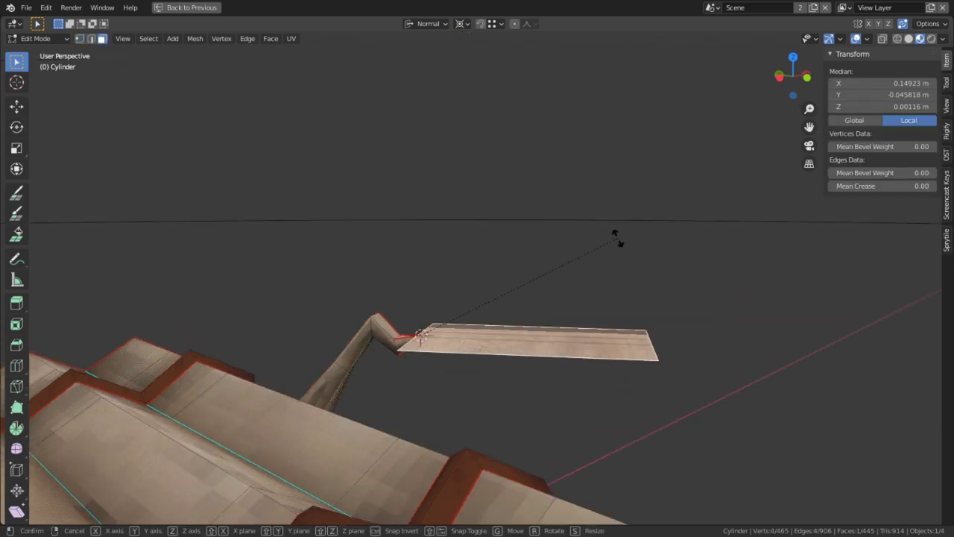
left_click(617, 307)
middle_click_drag(624, 305, 480, 407)
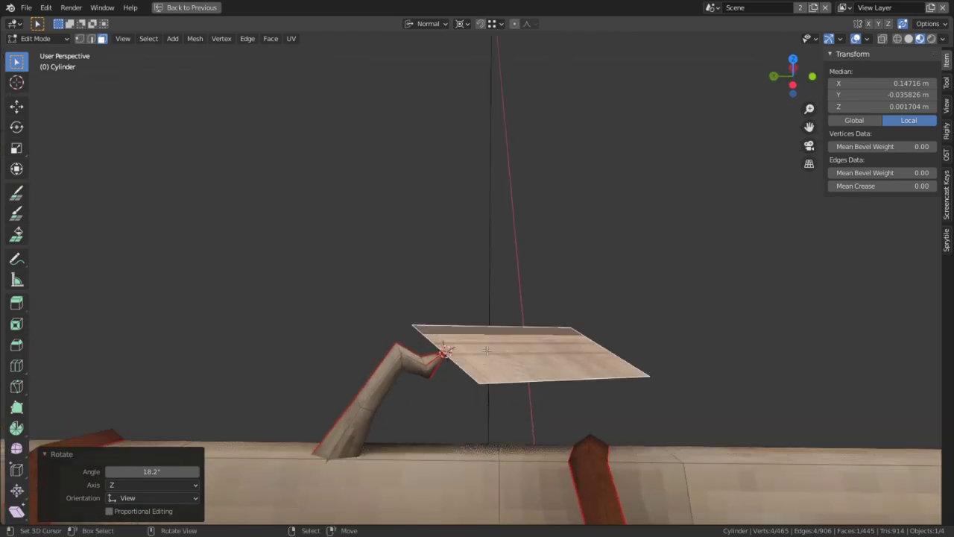
Step: Duplicate the leaf plane, place the 3D cursor midway along the hook, and snap the duplicate to it with its offset kept
middle_click_drag(486, 349, 498, 291)
key("shift+d")
left_click(415, 356)
right_click(377, 403, "shift")
key("shift+s")
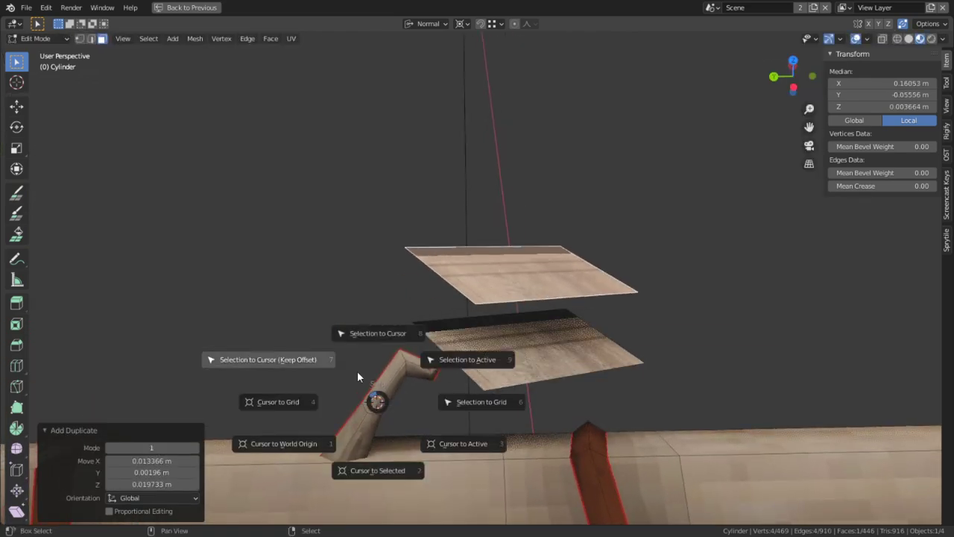
left_click(319, 360)
Step: Move the duplicated plane along its normal Y axis until its near edge meets the 3D cursor on the hook
key("g")
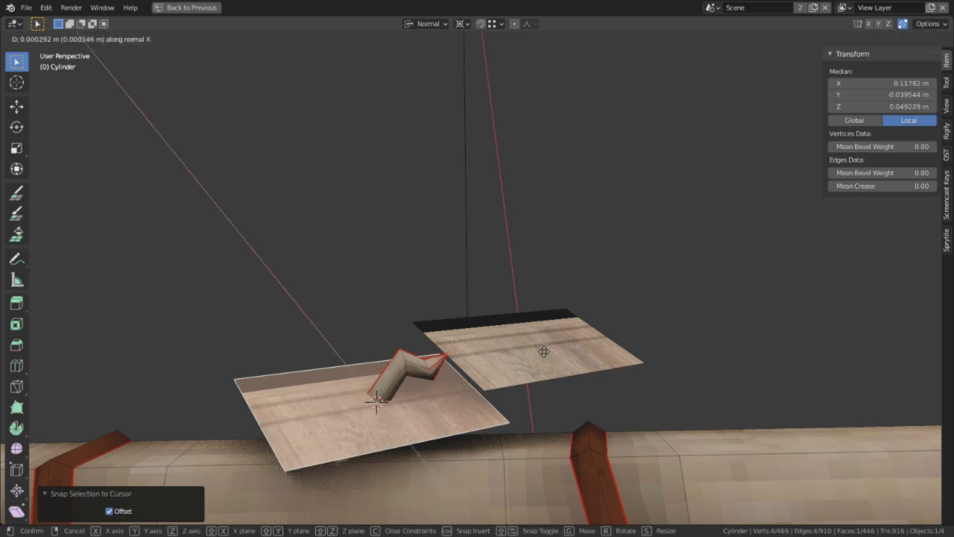
key("y")
key("y")
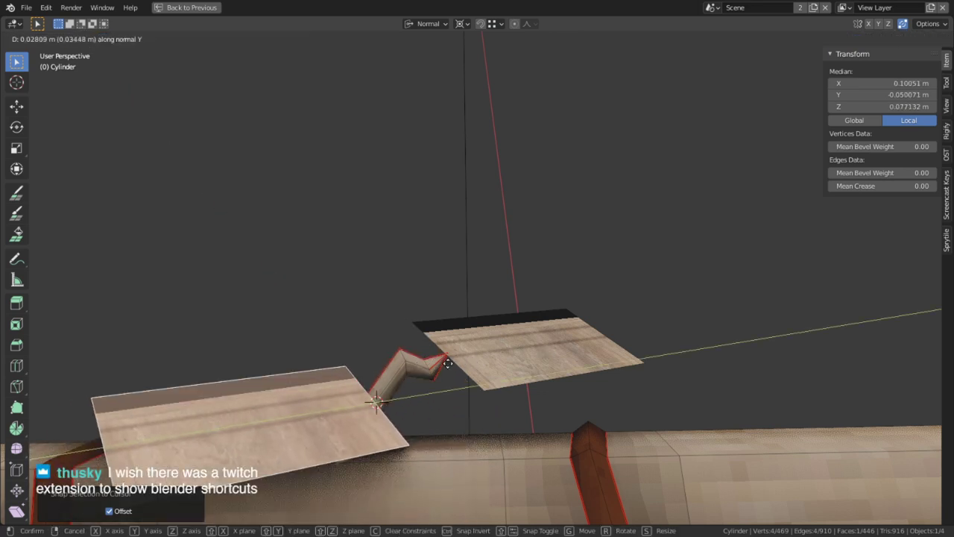
left_click(448, 363)
Step: Rotate the duplicated plane around the 3D cursor and scale it down by a factor of 0.438
key("r")
key("x")
key("x")
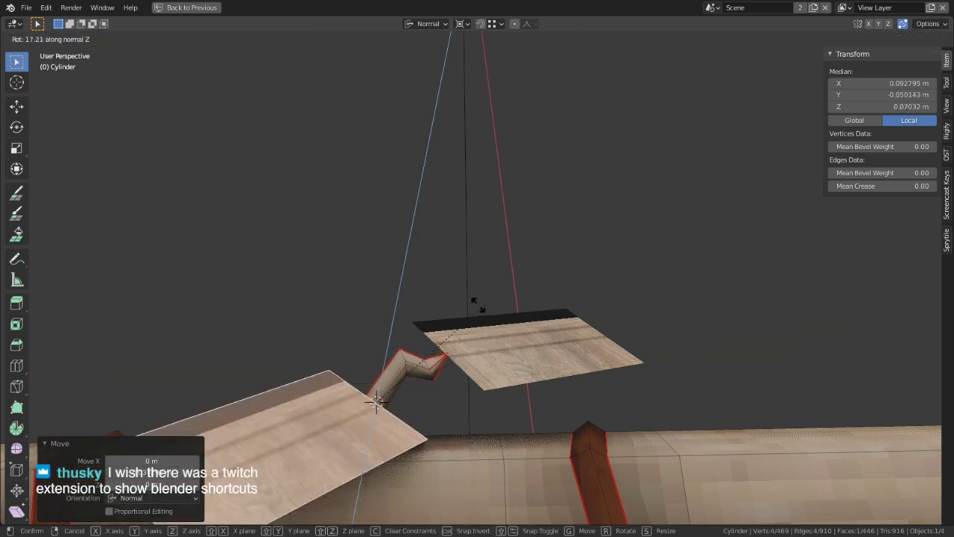
left_click(384, 351)
key("s")
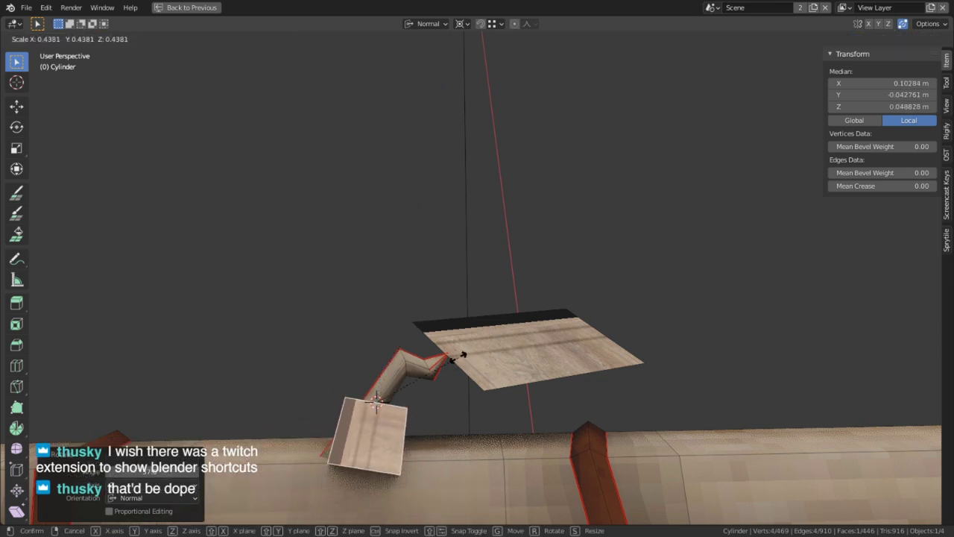
left_click(494, 371)
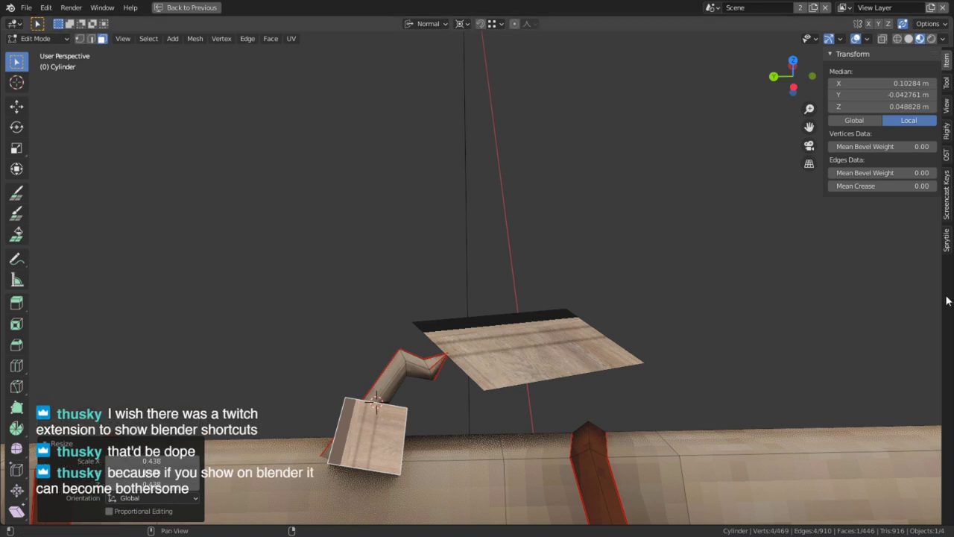
Step: Turn on the Screencast Keys display for the pan flute scene
left_click(947, 194)
left_click(833, 53)
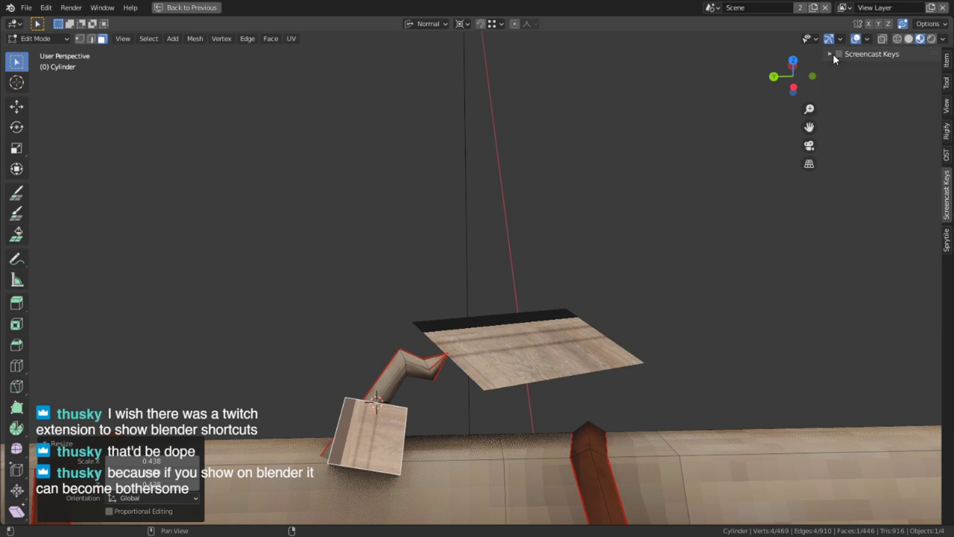
left_click(839, 53)
Step: Select all of the pan flute's geometry and save the file
middle_click_drag(662, 242, 538, 211)
key("a")
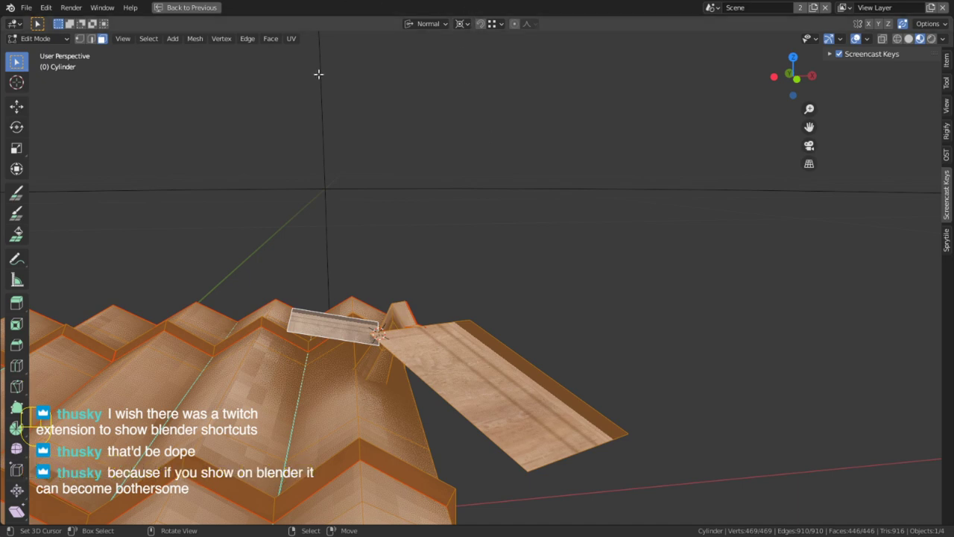
middle_click_drag(589, 251, 479, 235)
middle_click_drag(239, 105, 271, 176)
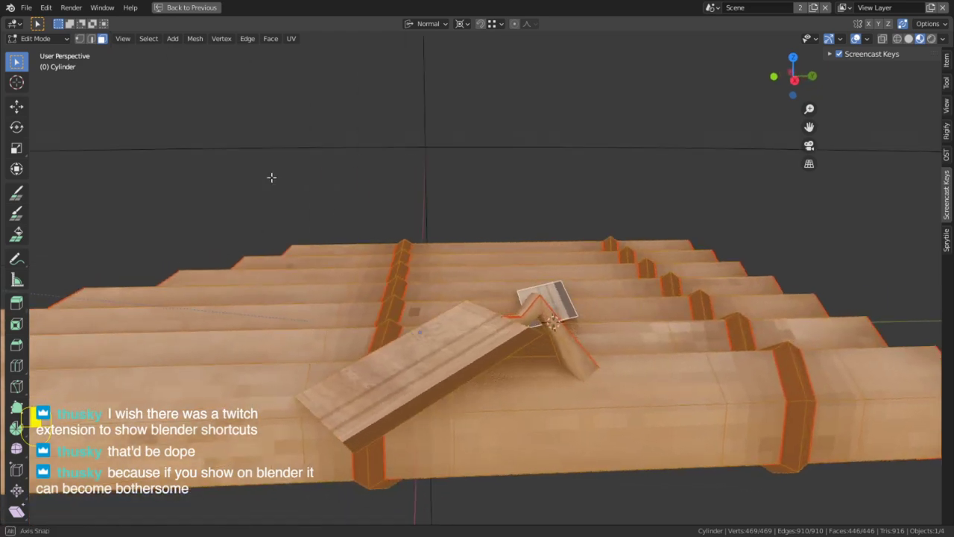
key("ctrl+s")
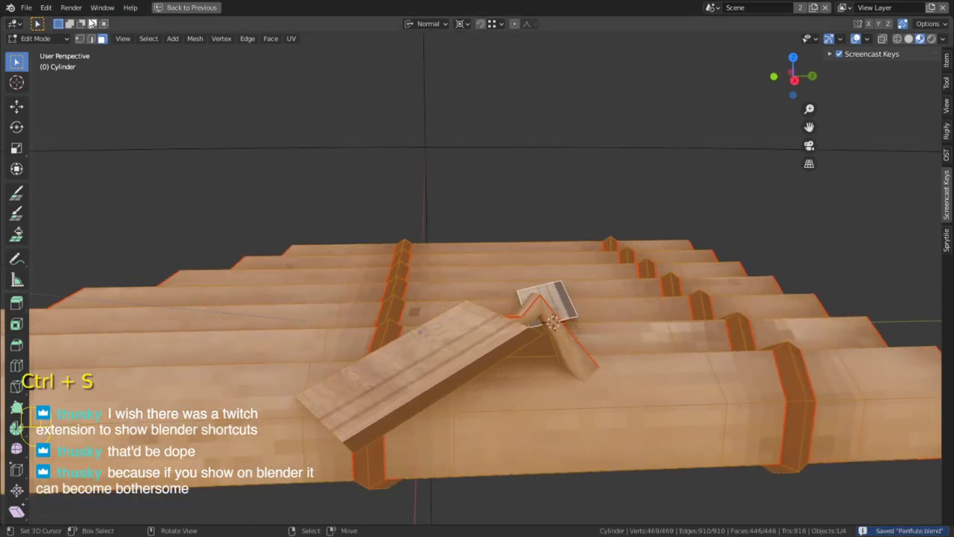
Step: Create a new file from the General template
left_click(26, 7)
mouse_move(45, 20)
left_click(172, 24)
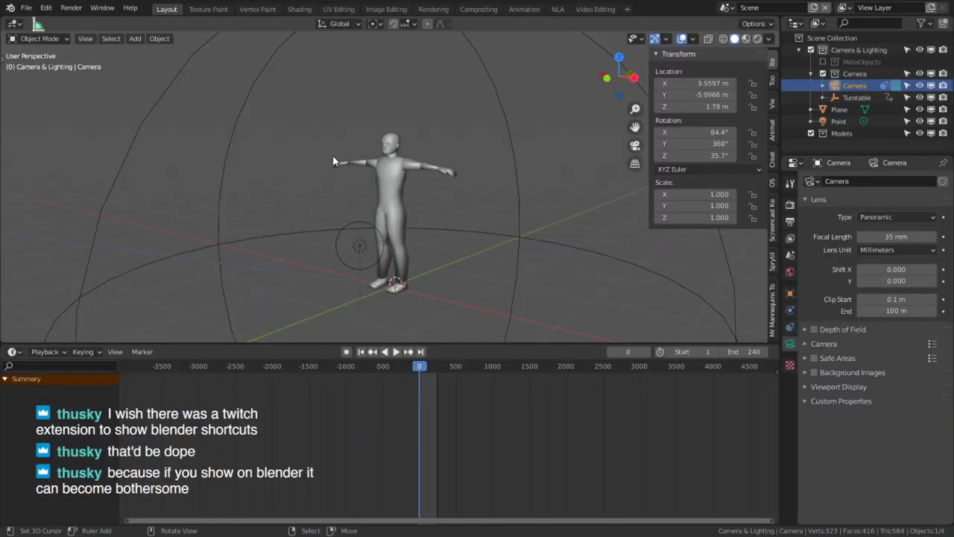
Step: Find the Mr Mannequins Tools add-on with the search term "mr", disable it, and save the preferences
left_click(773, 287)
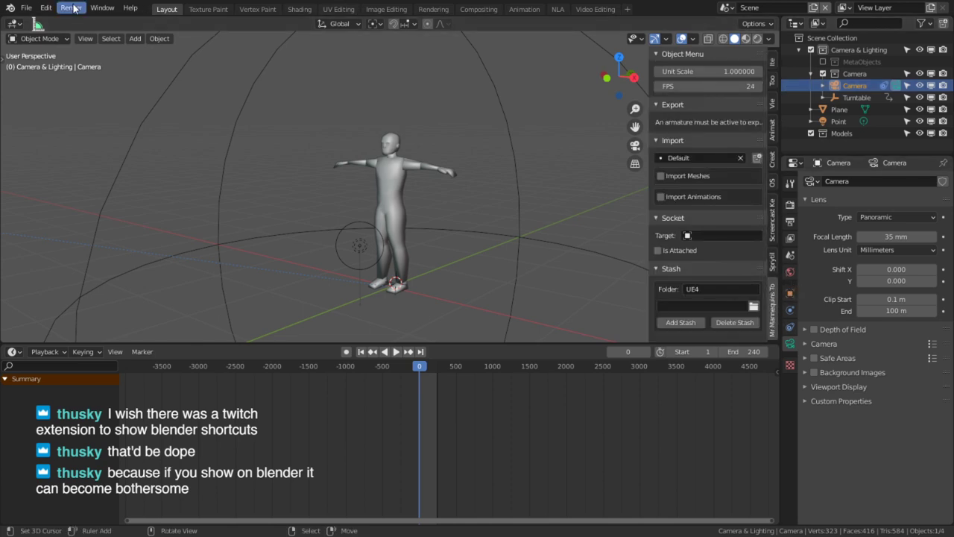
left_click(46, 7)
left_click(79, 177)
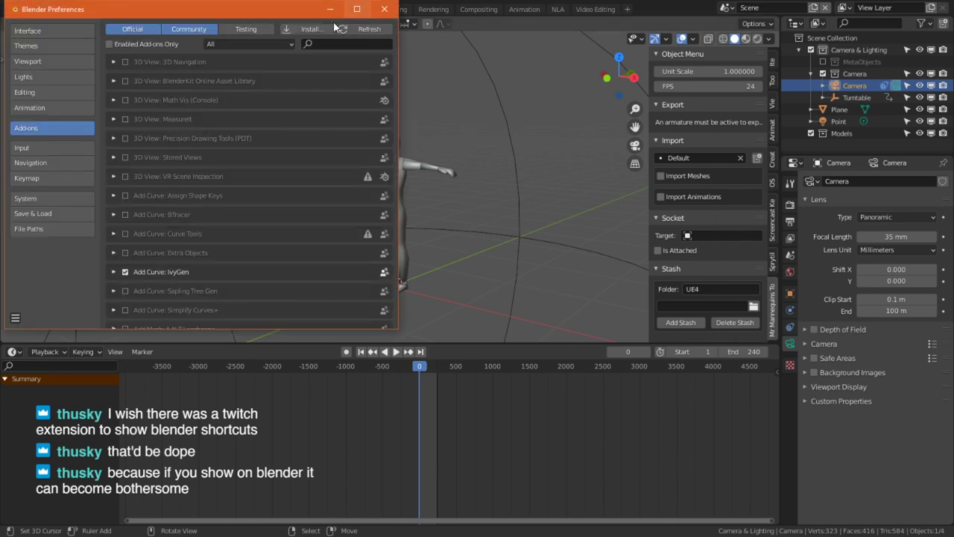
left_click(326, 47)
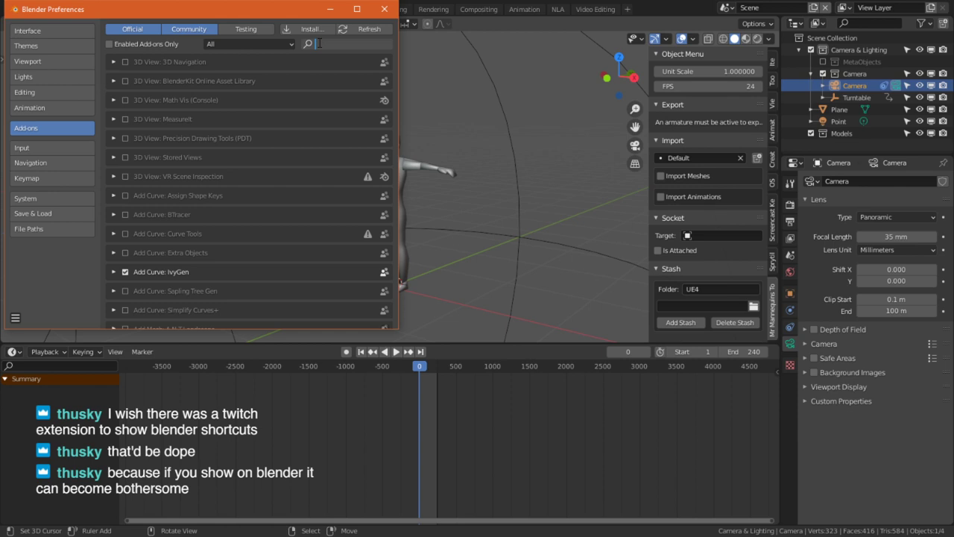
type("mr")
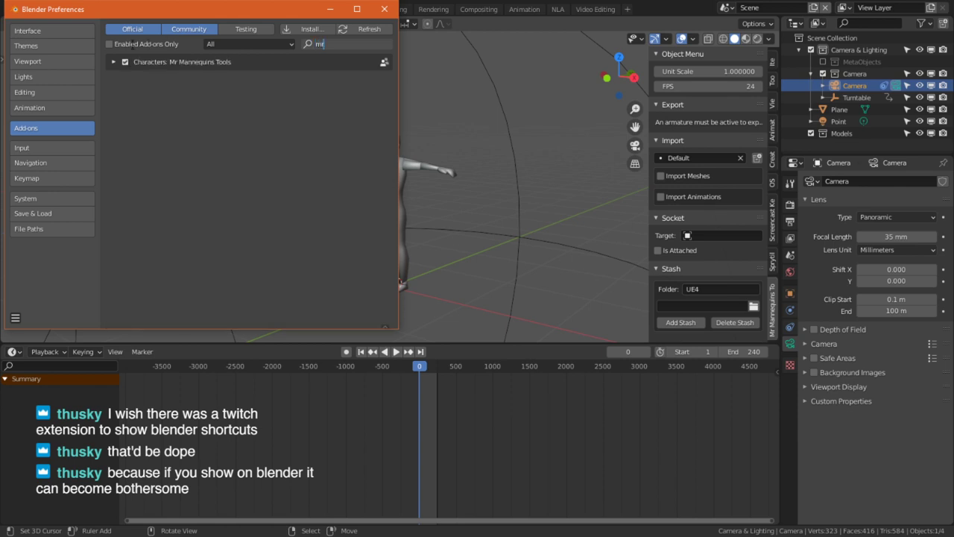
key("Return")
left_click(125, 62)
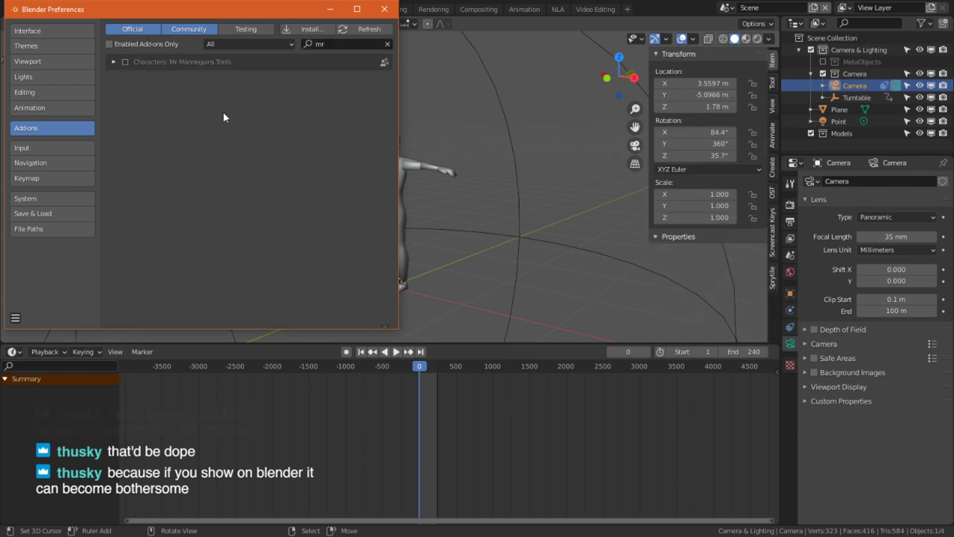
left_click(15, 318)
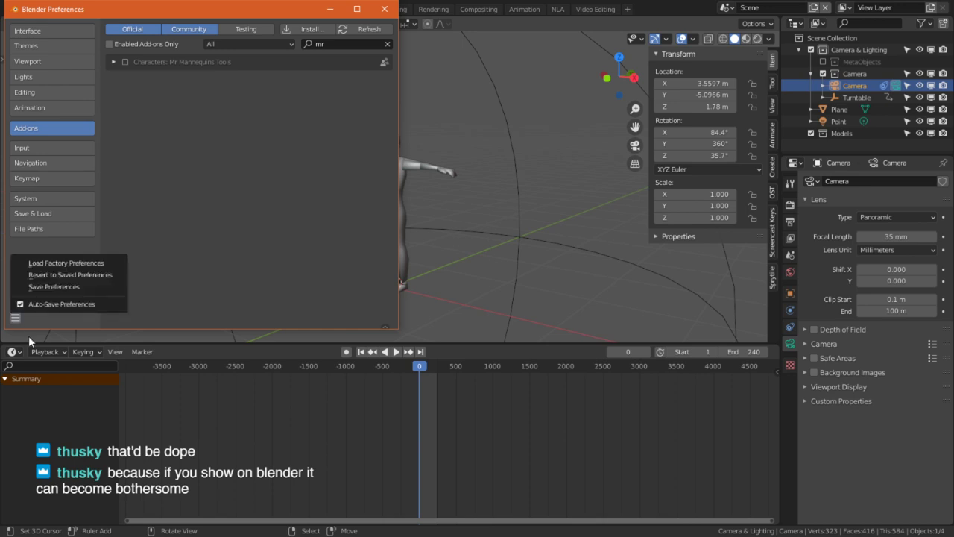
left_click(38, 287)
left_click(392, 11)
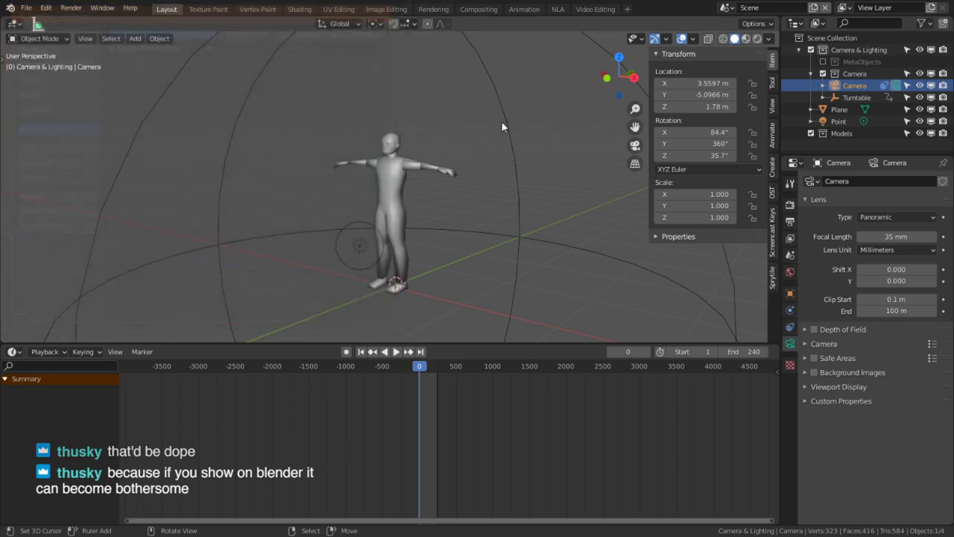
Step: Turn on the Screencast Keys display in the new file and clear the object selection
left_click(772, 218)
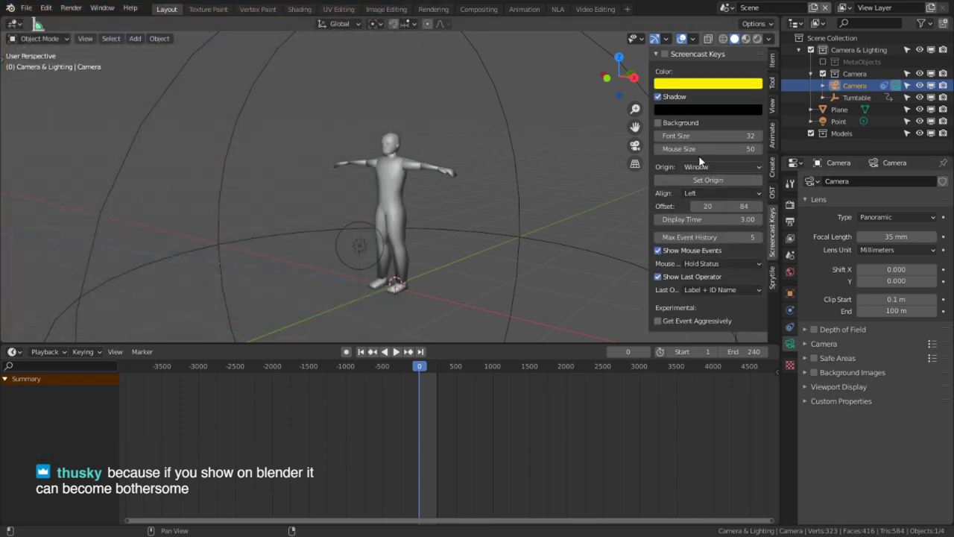
left_click(663, 54)
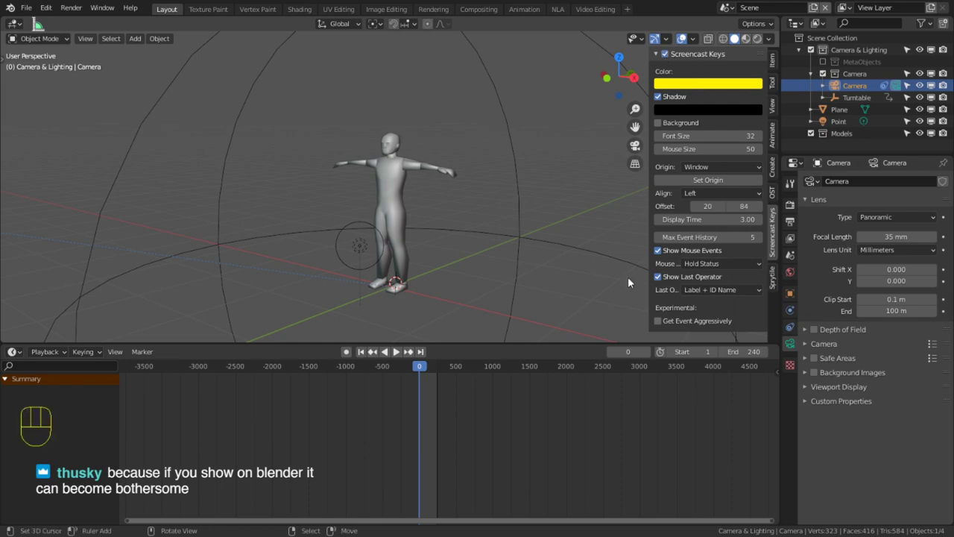
left_click(415, 188)
key("ctrl+s")
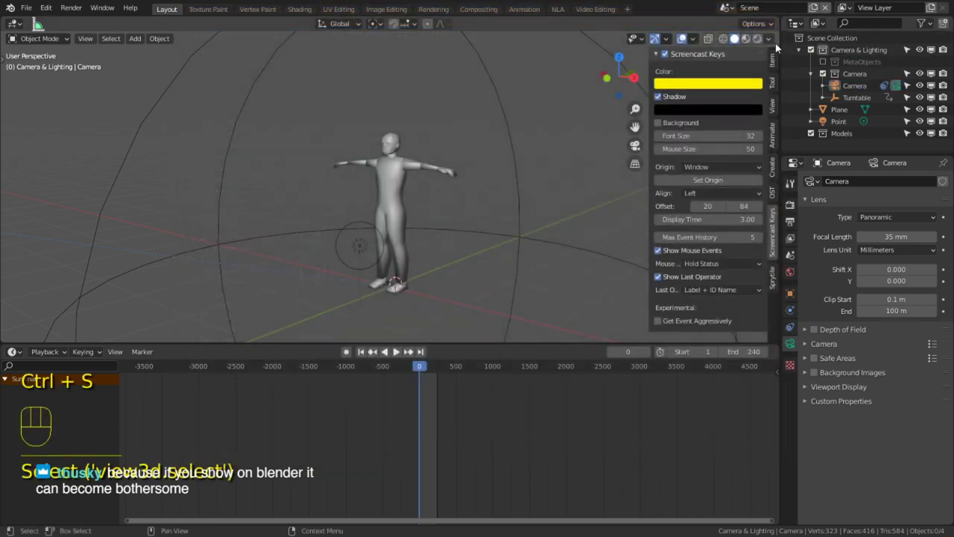
left_click(770, 40)
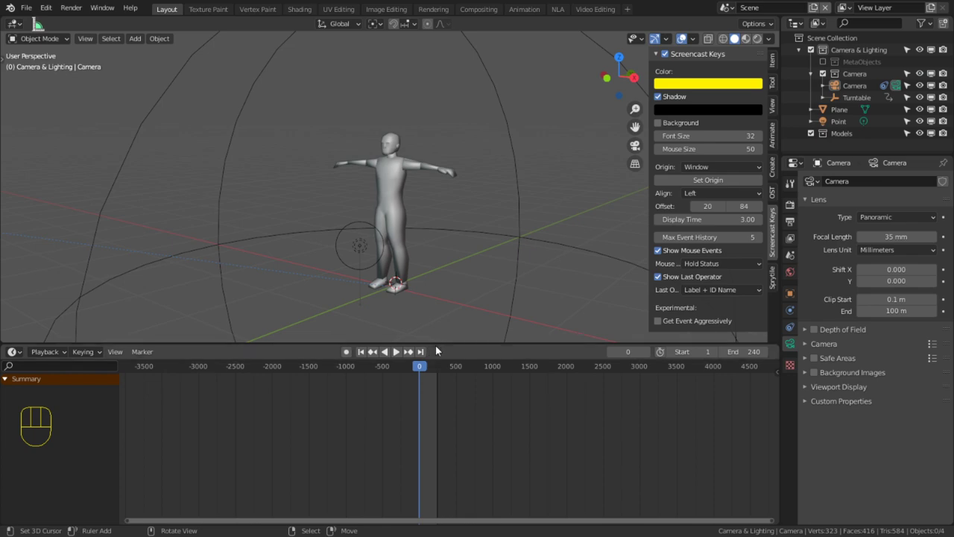
Step: Enlarge the 3D viewport by shrinking the timeline area and save the current setup as the startup file
left_click_drag(436, 343, 444, 446)
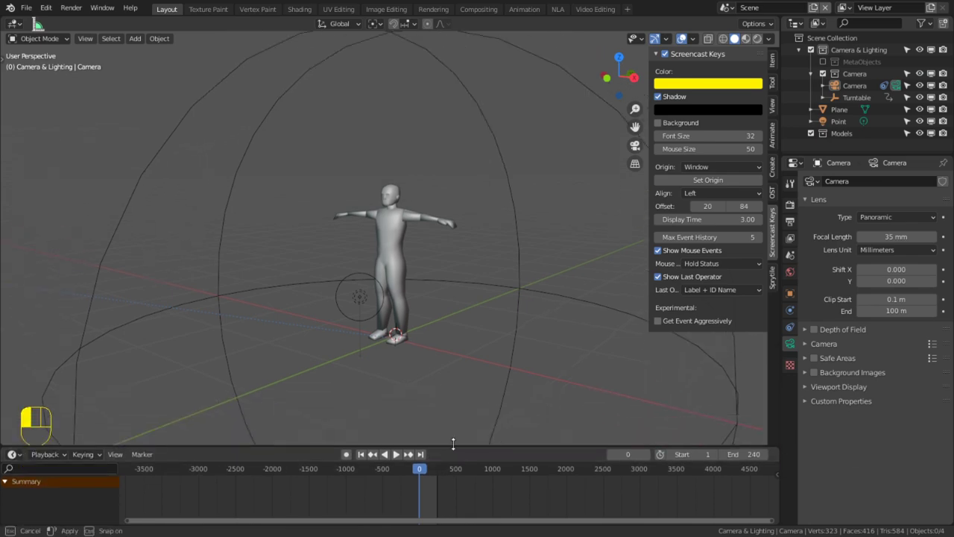
key("ctrl+s")
key("Escape")
left_click(506, 299)
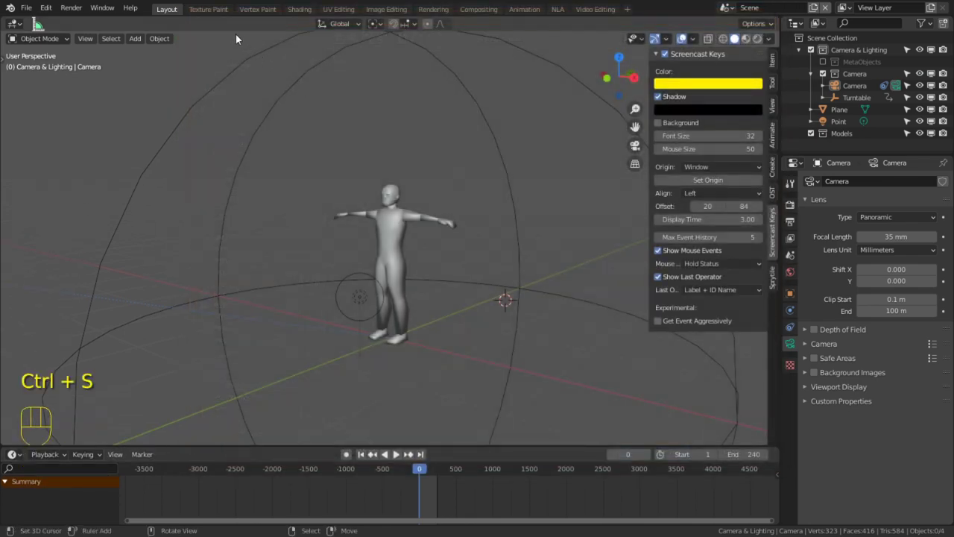
left_click_drag(26, 8, 186, 228)
left_click(164, 221)
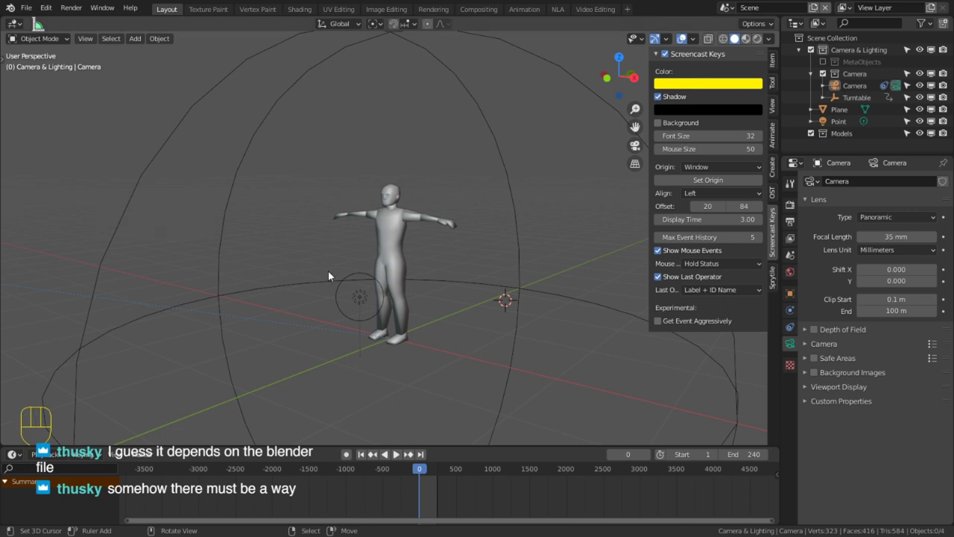
Step: Start another General file and discard the unsaved changes
left_click_drag(27, 7, 147, 20)
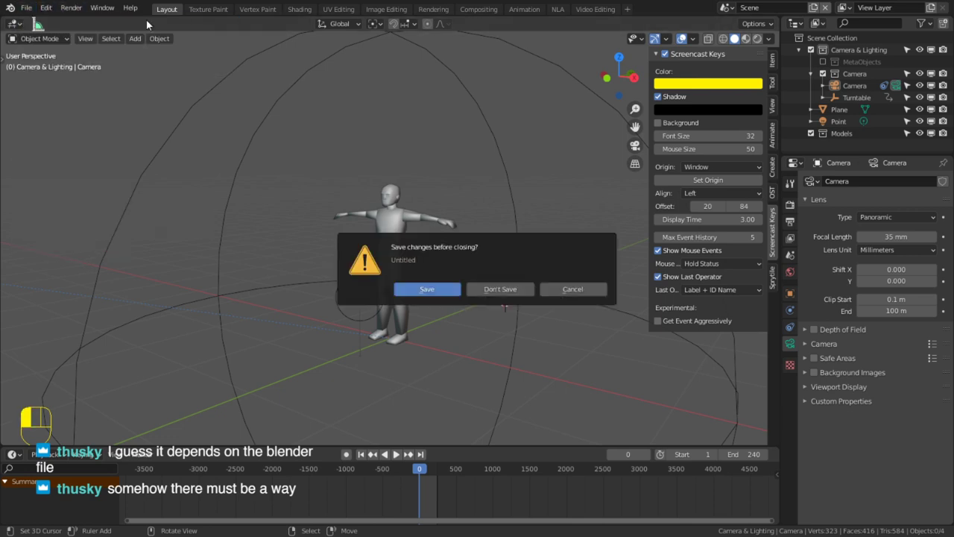
left_click(500, 290)
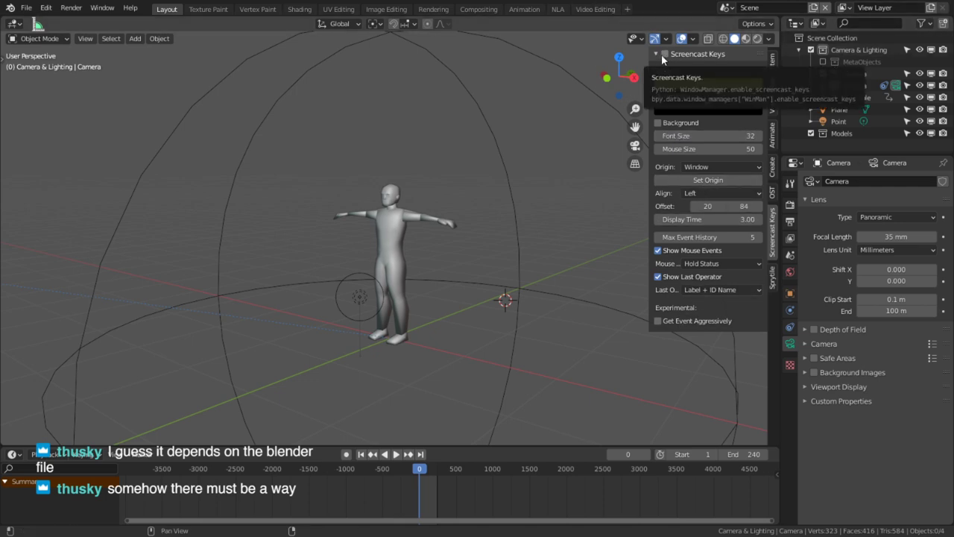
Step: Search the add-on preferences for "scre" and expand the details of the enabled Screencast Keys add-on
left_click(28, 7)
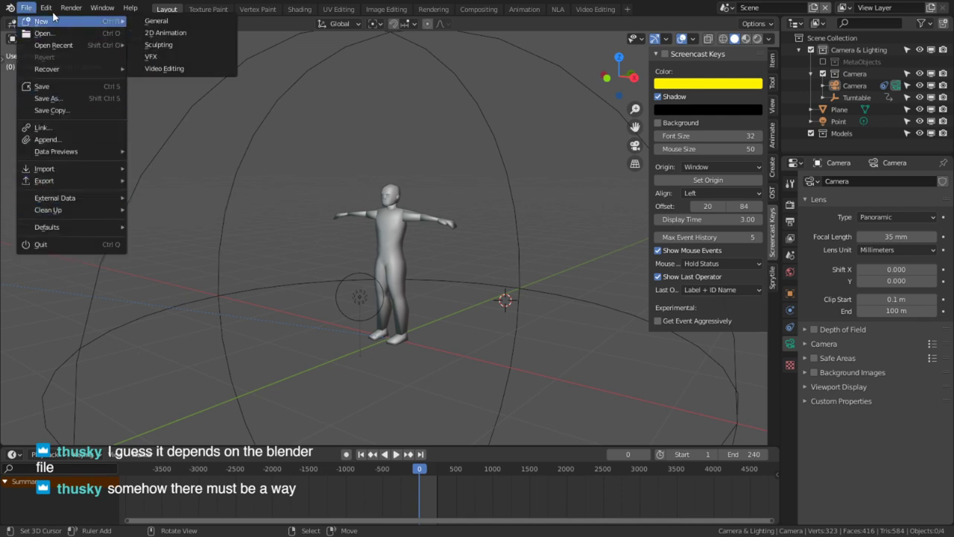
mouse_move(45, 7)
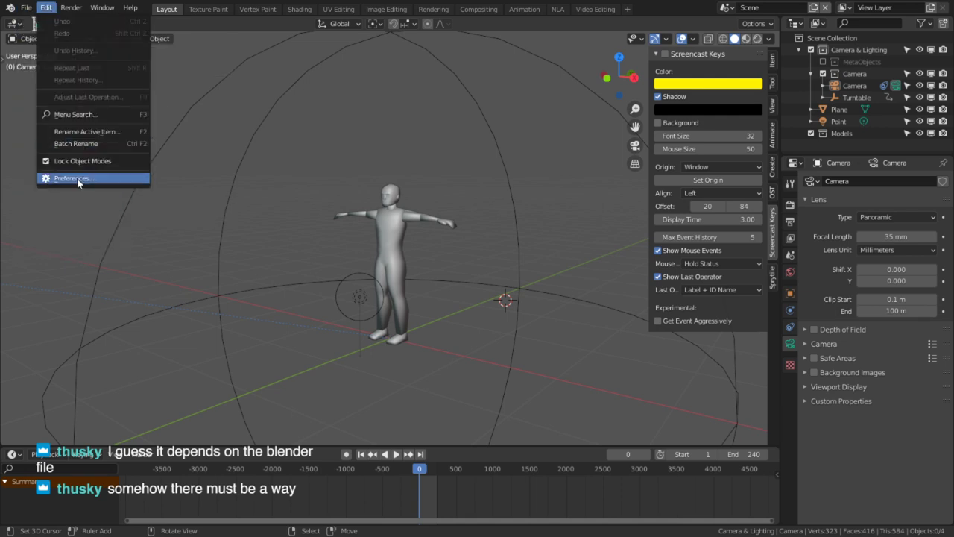
left_click(77, 177)
left_click(342, 44)
type("scre")
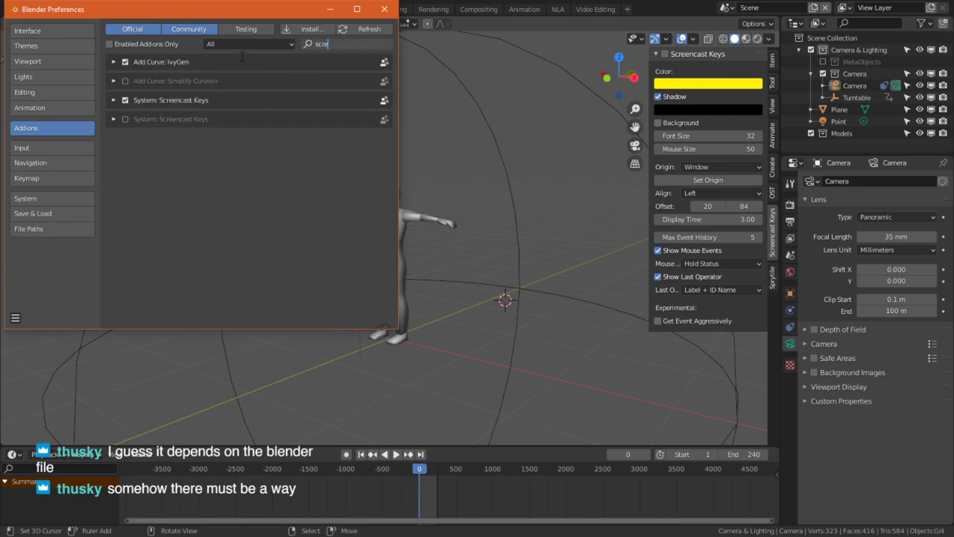
key("Return")
left_click(112, 101)
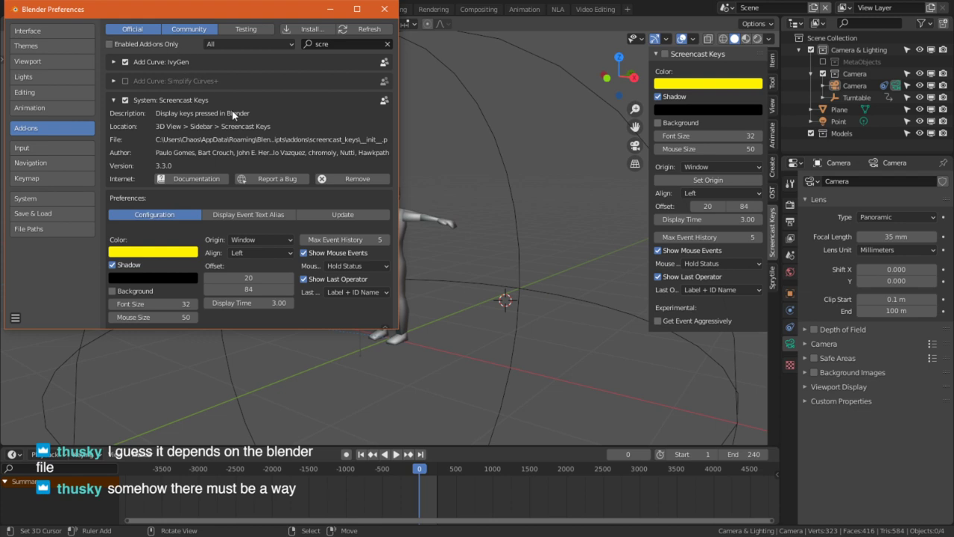
Step: Enable the text background in the Screencast Keys add-on preferences and close the preferences window
scroll(159, 283, "down", 4)
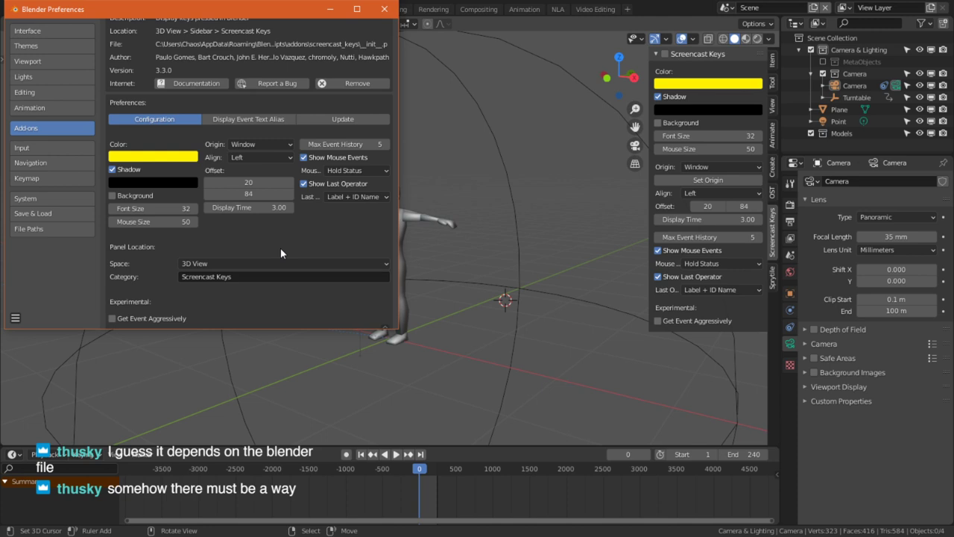
scroll(281, 250, "down", 3)
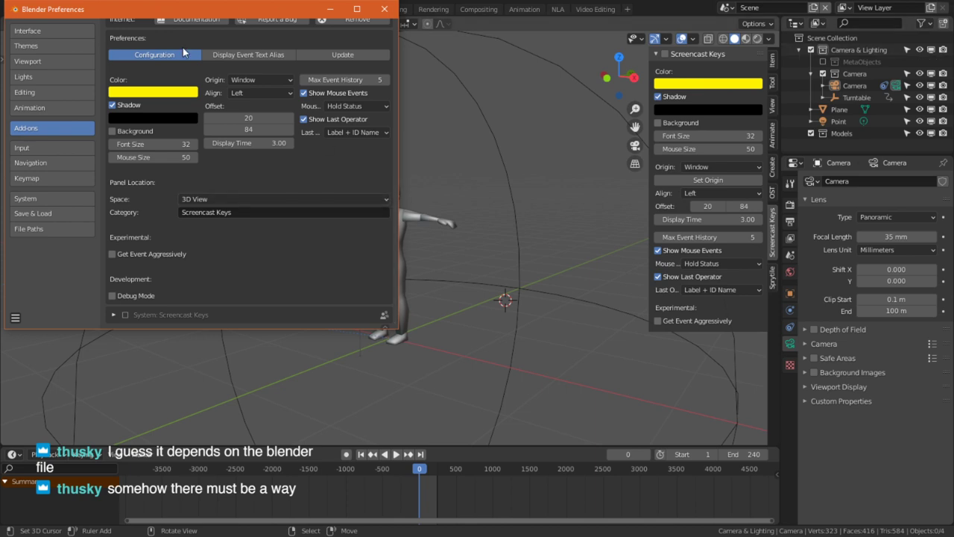
left_click(113, 132)
left_click(347, 404)
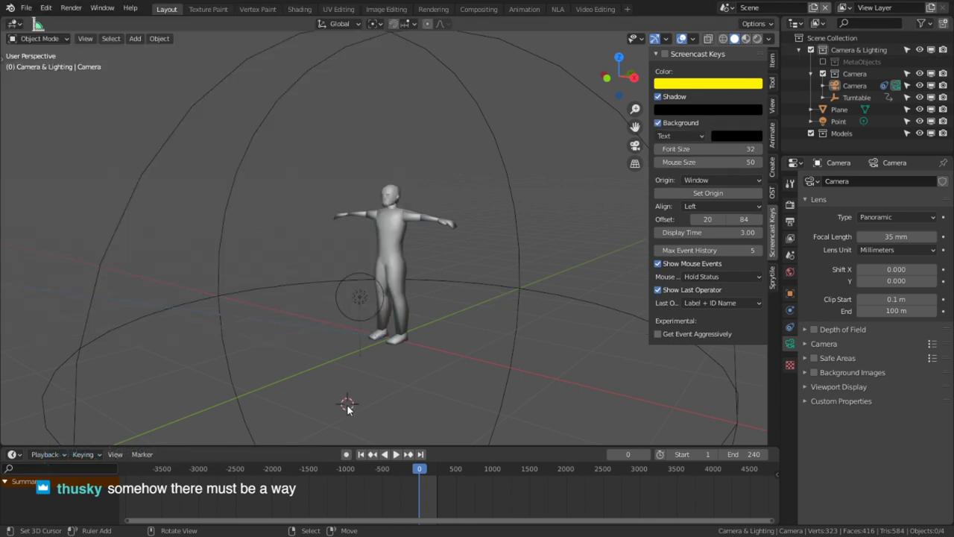
Step: Turn on the Screencast Keys display and test it by selecting all objects and picking only the Turntable empty
left_click(666, 54)
key("s")
key("a")
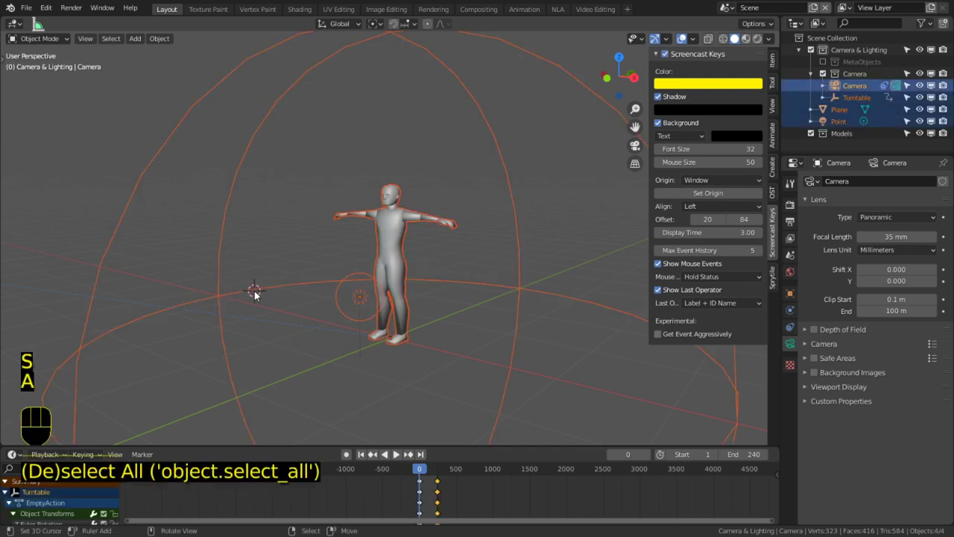
left_click(296, 288)
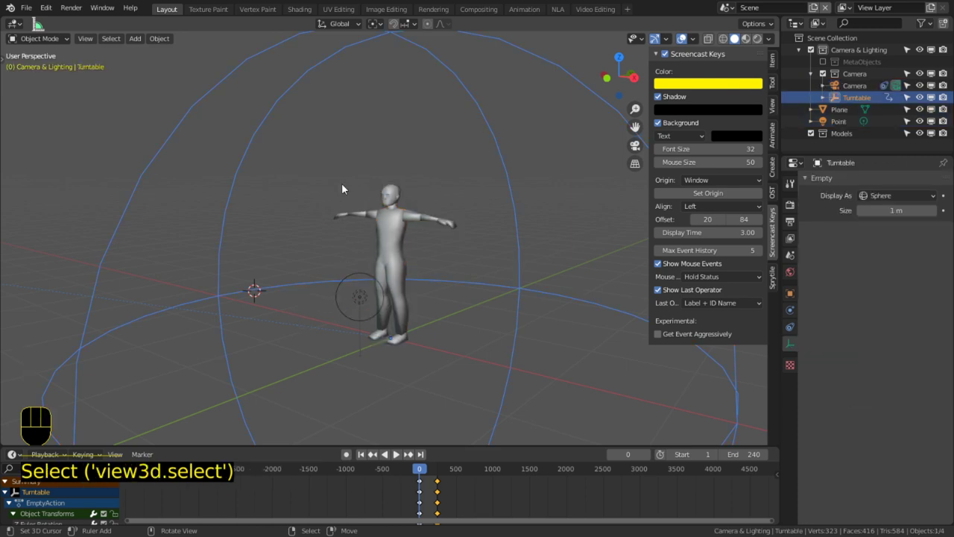
middle_click_drag(266, 196, 376, 158)
Step: Reopen the preferences and check the Screencast Keys add-on for an option that enables the display by default
left_click(50, 8)
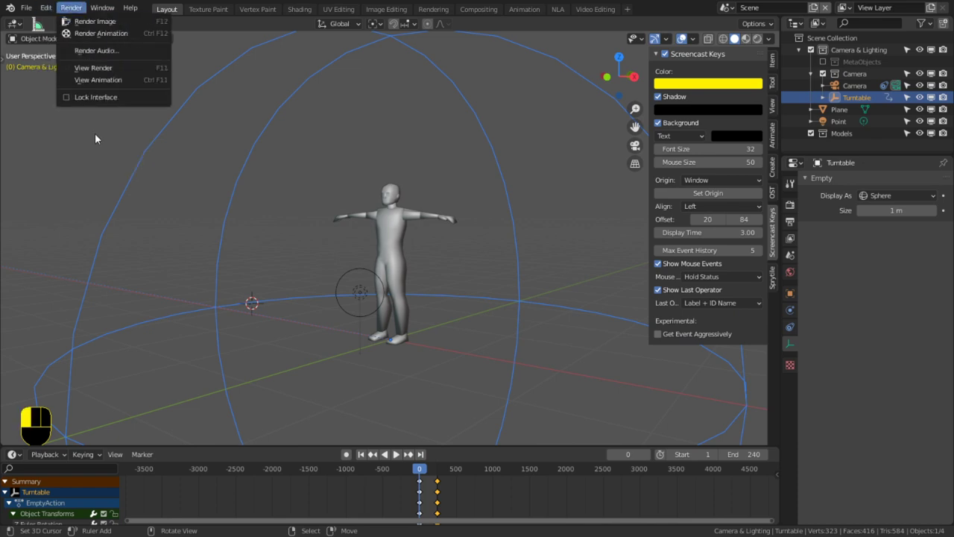
left_click(46, 8)
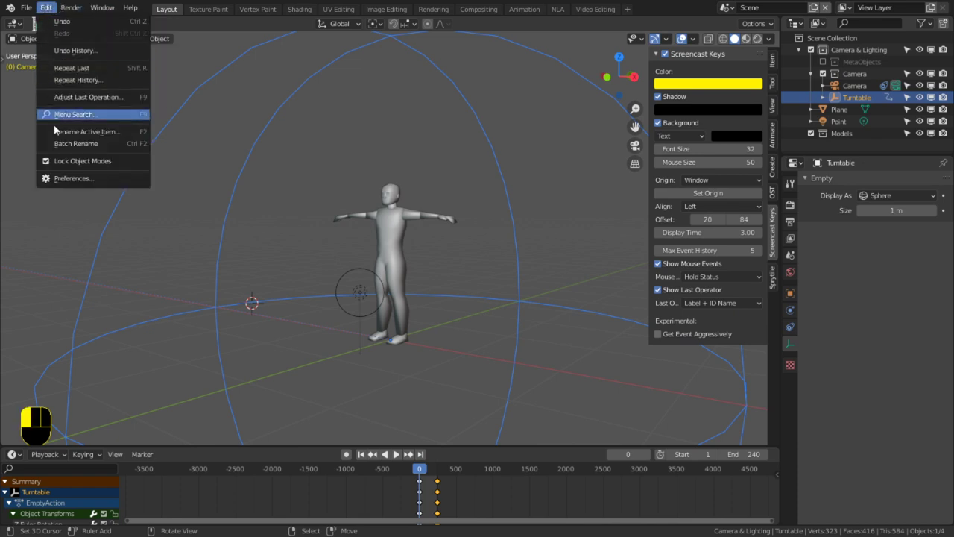
left_click(73, 179)
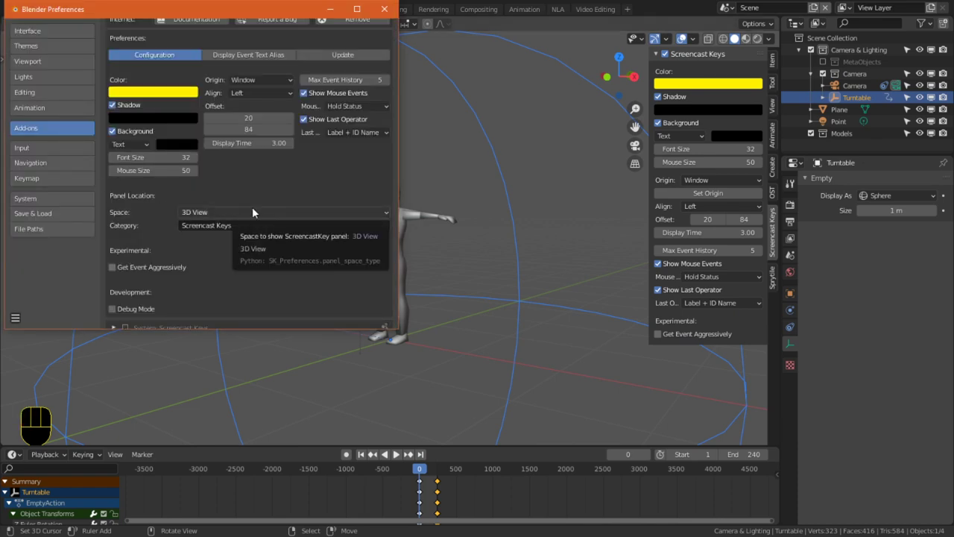
scroll(253, 210, "up", 1)
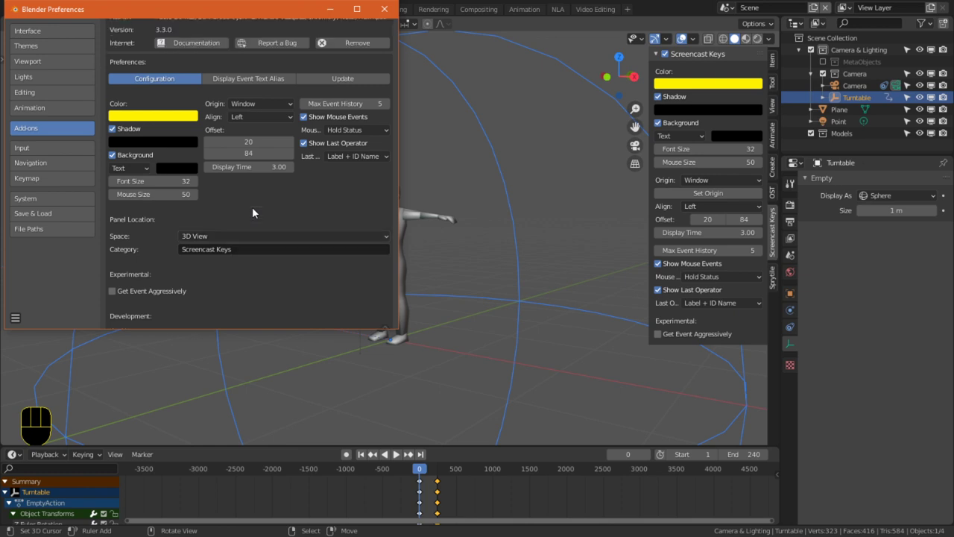
scroll(252, 206, "up", 3)
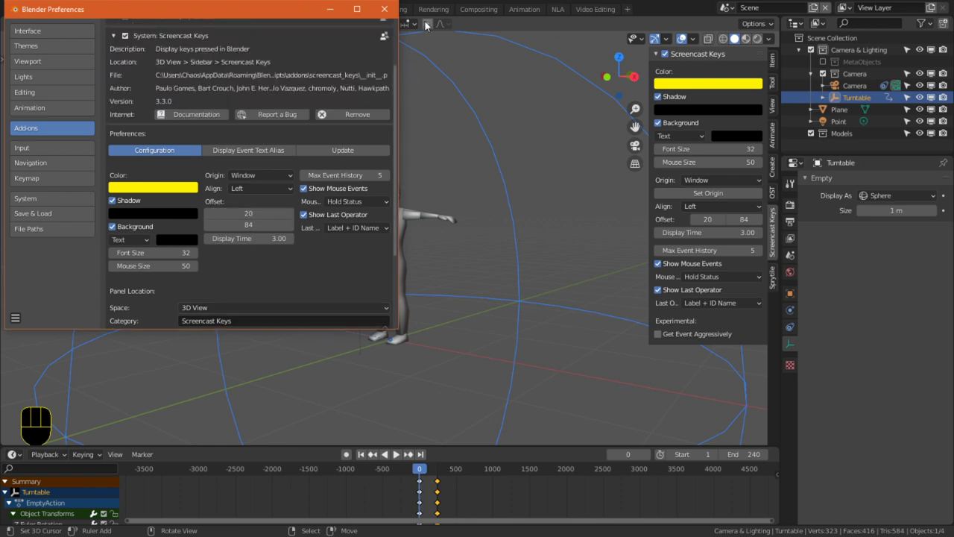
left_click(384, 8)
Step: Open the recent file Panflute.blend and discard the unsaved changes
key("alt+Tab")
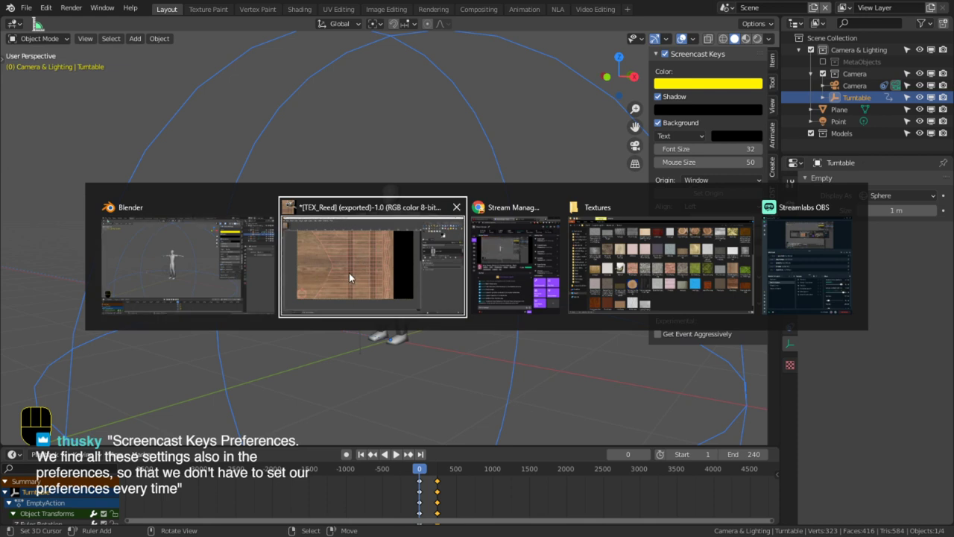
left_click(209, 252)
left_click(45, 7)
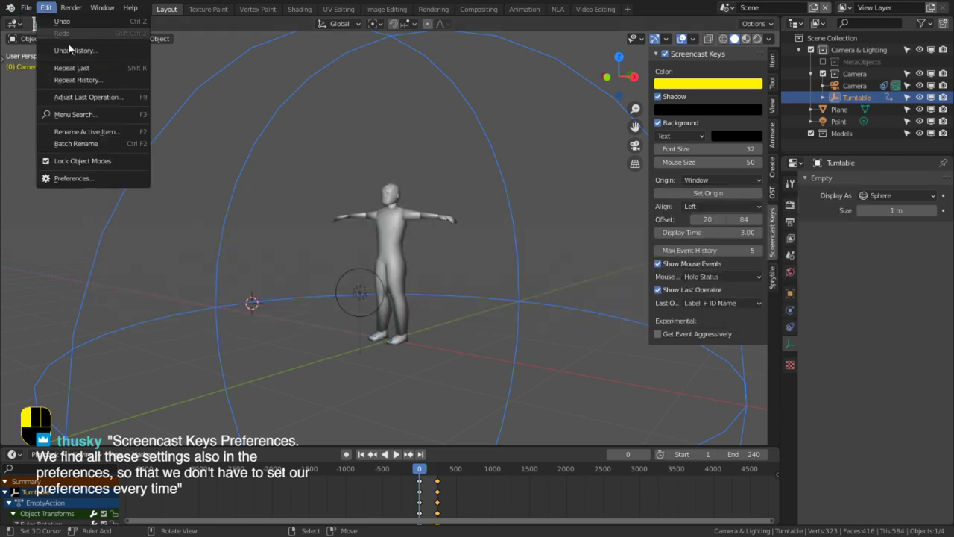
mouse_move(26, 7)
mouse_move(92, 46)
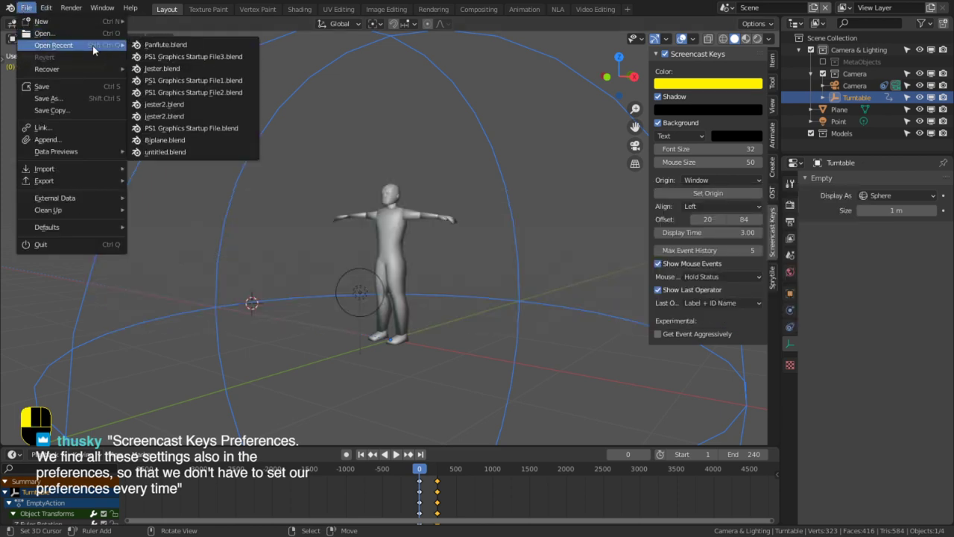
left_click(171, 45)
left_click(516, 290)
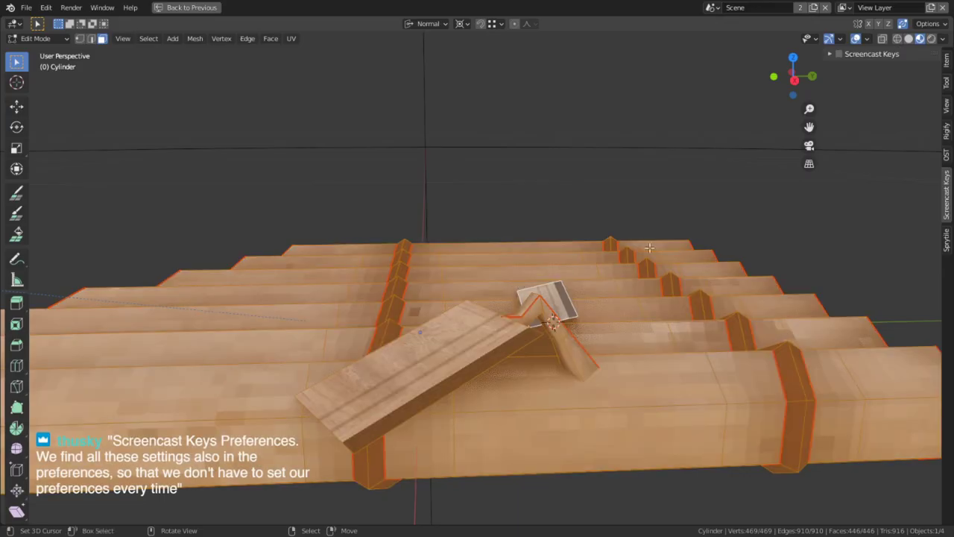
Step: Deselect all of the pan flute's geometry and turn on the Screencast Keys display in this file
middle_click_drag(586, 221, 642, 204)
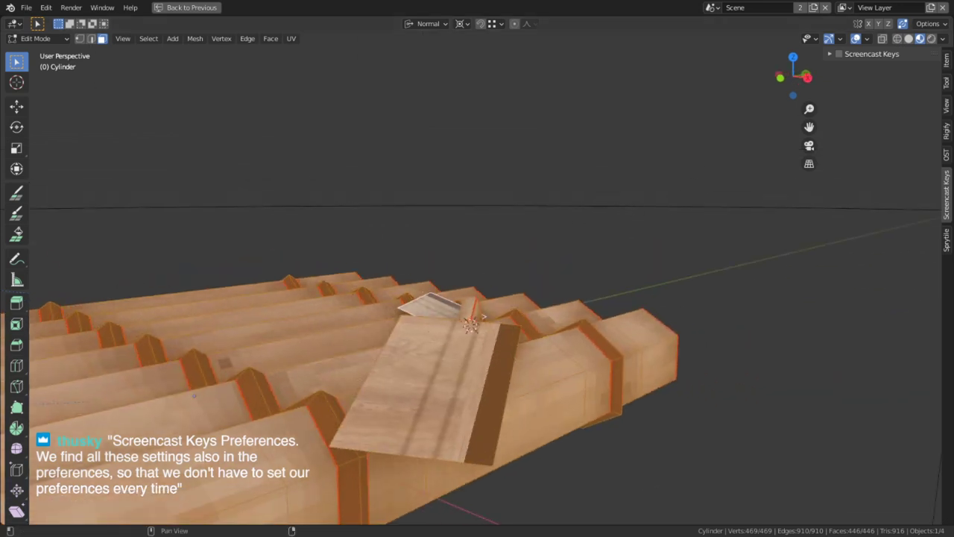
key("alt+a")
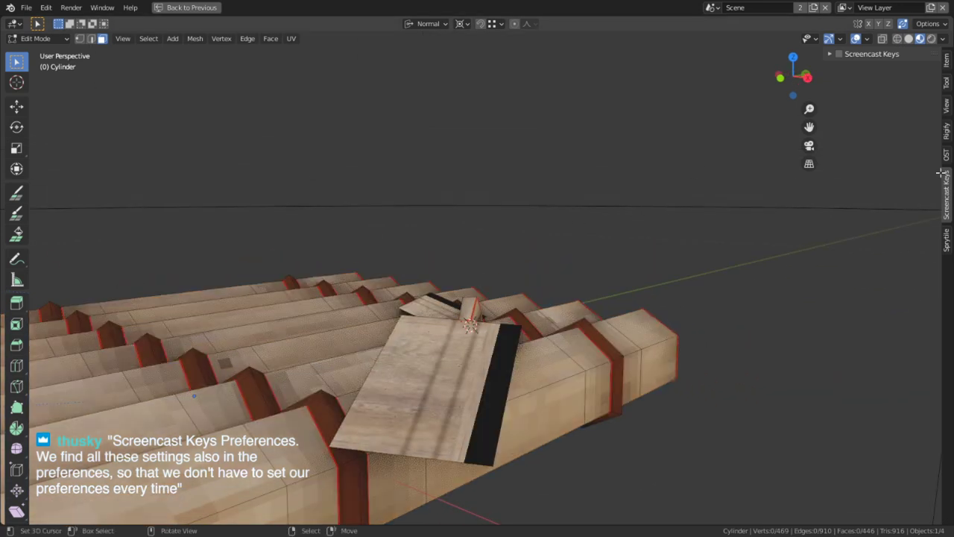
left_click(840, 54)
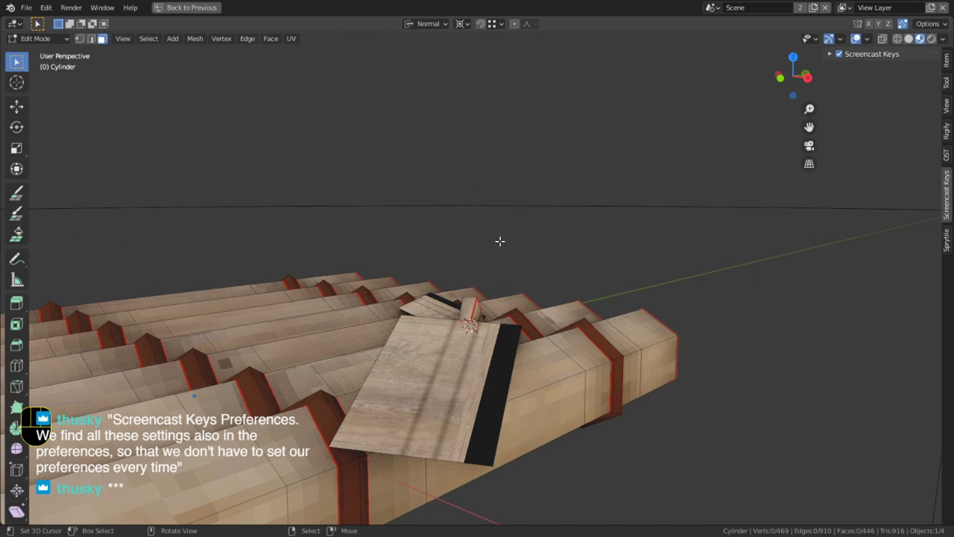
Step: Select the face of the large leaf plane attached to the hook in face mode
key("3")
left_click(447, 358)
middle_click_drag(447, 358, 531, 358)
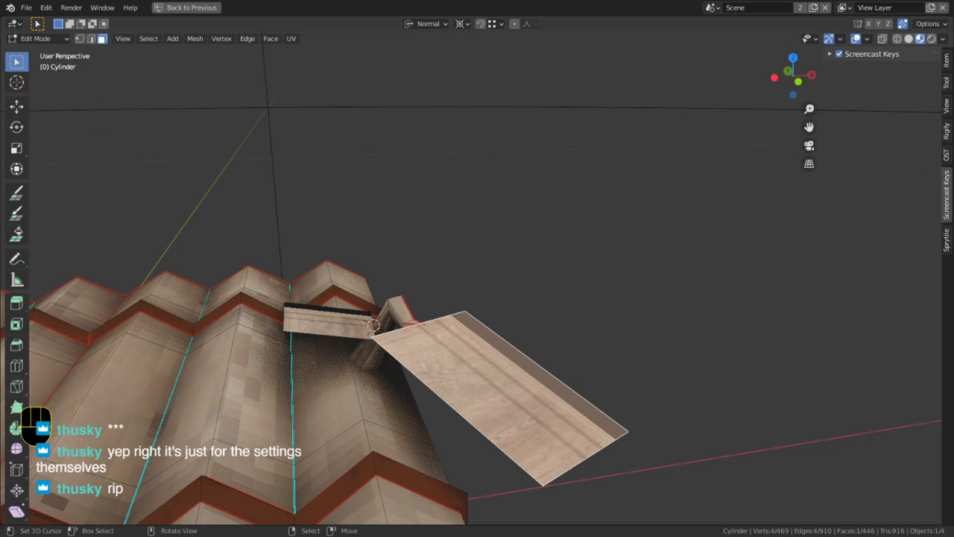
Step: Switch to the Chrome browser and run an Ecosia image search for "leaf png"
left_click_drag(0, 125, 395, 3)
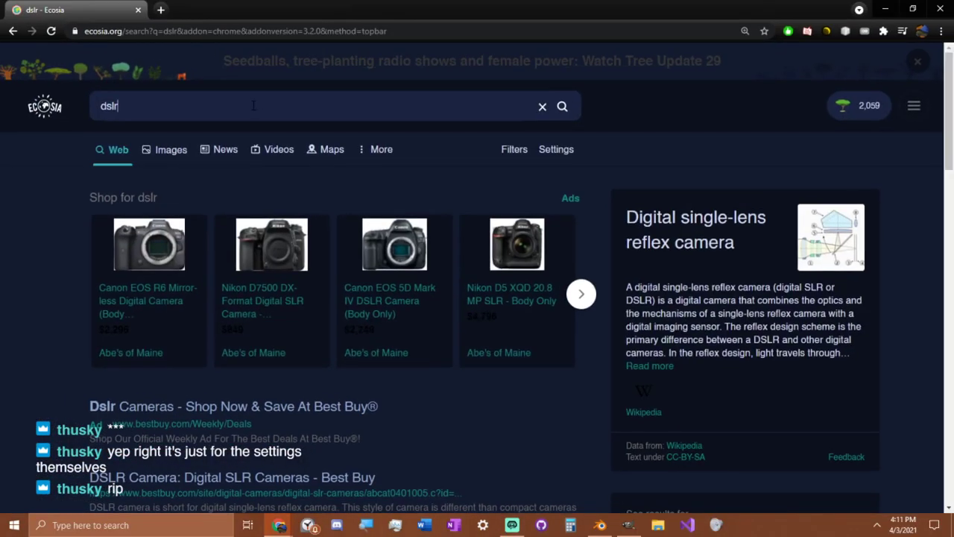
triple_click(254, 105)
type("leaf")
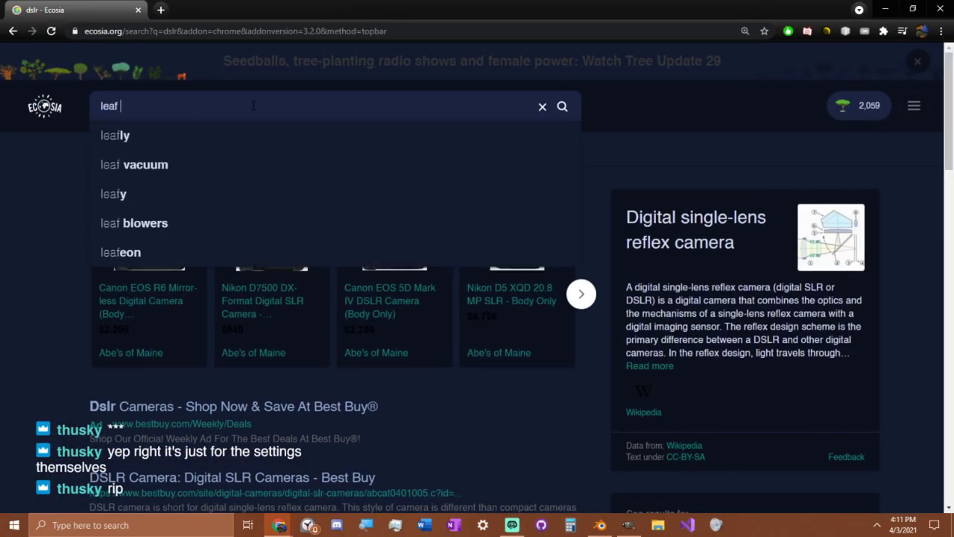
type(" png")
key("Return")
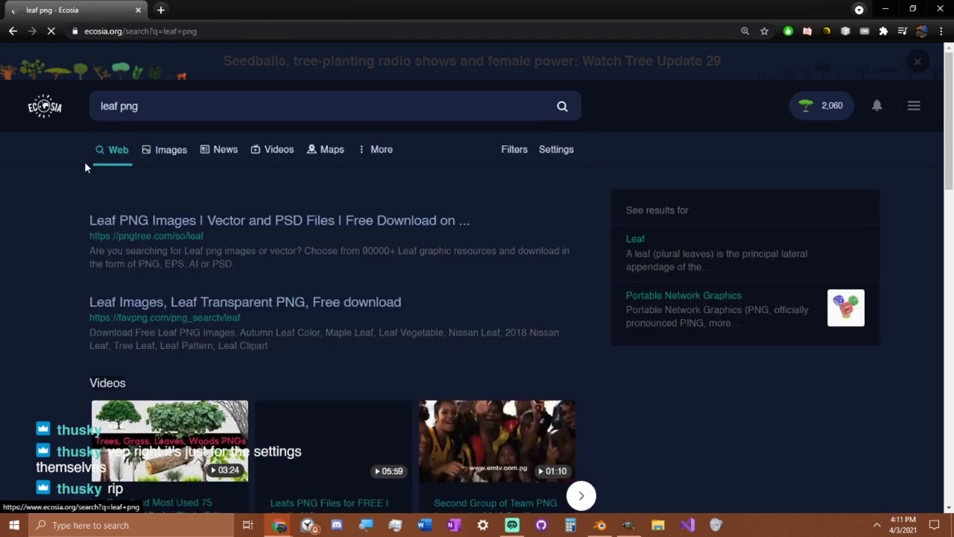
left_click(172, 159)
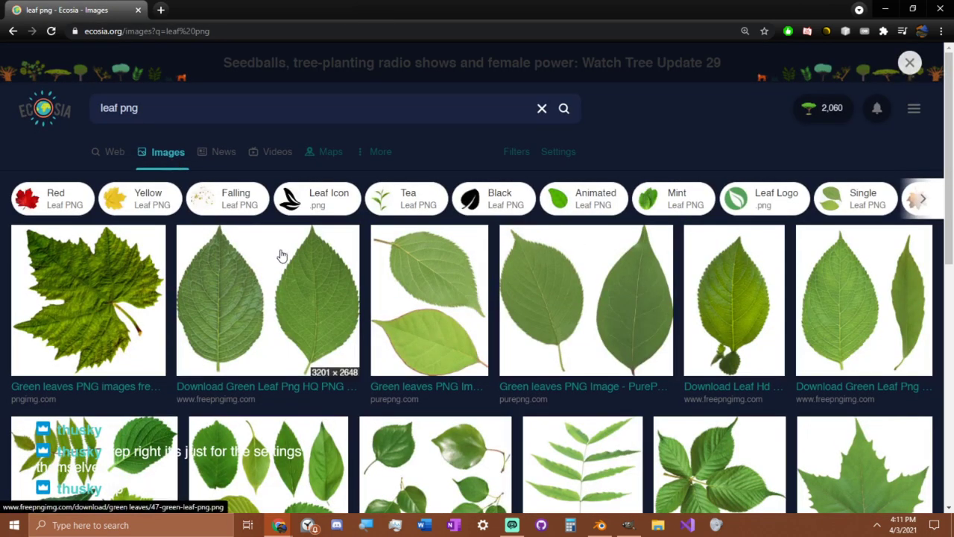
Step: Save the freepngimg.com image of two green leaves as 47-green-leaf-png.png in the Blender 2.82 > Daily Builds > Challenge > Reeds folder
left_click(283, 301)
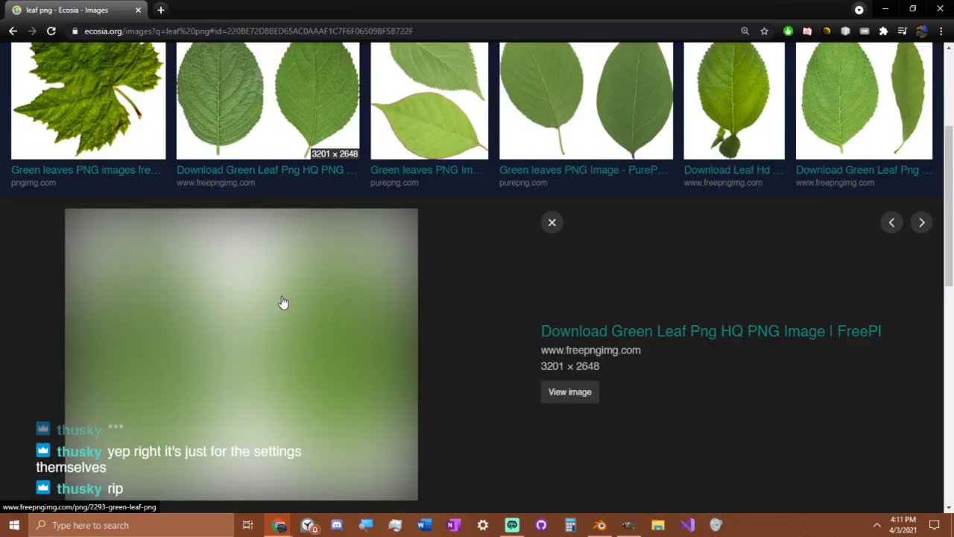
right_click(332, 305)
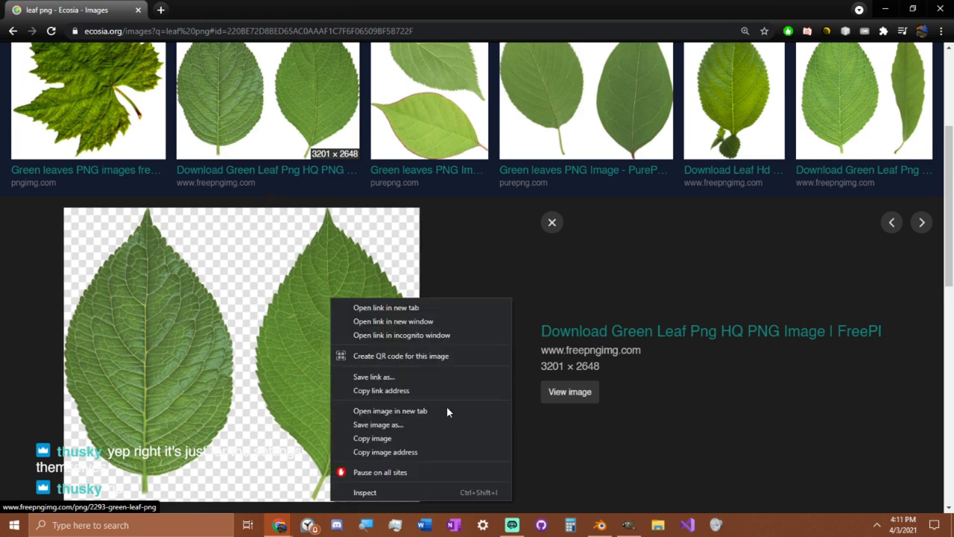
left_click(398, 430)
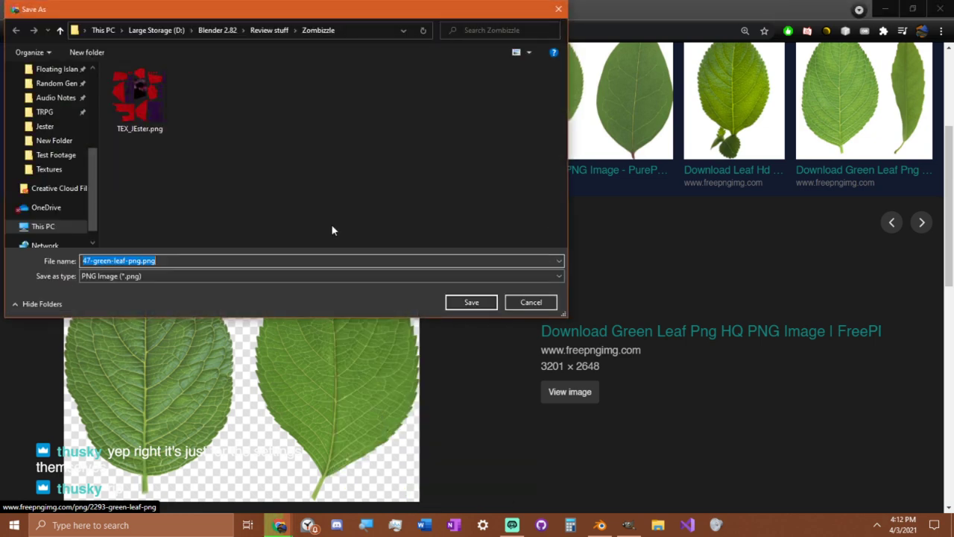
left_click(217, 31)
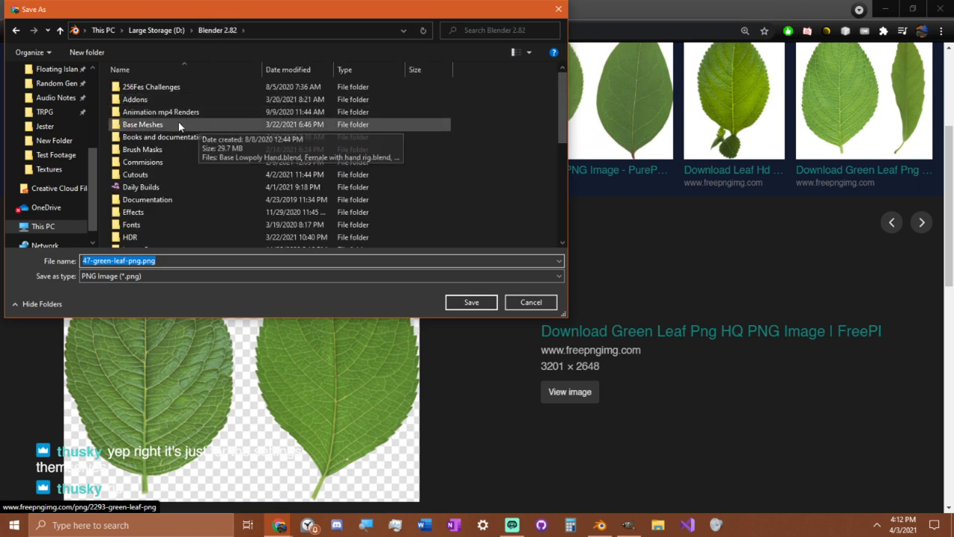
left_click(164, 187)
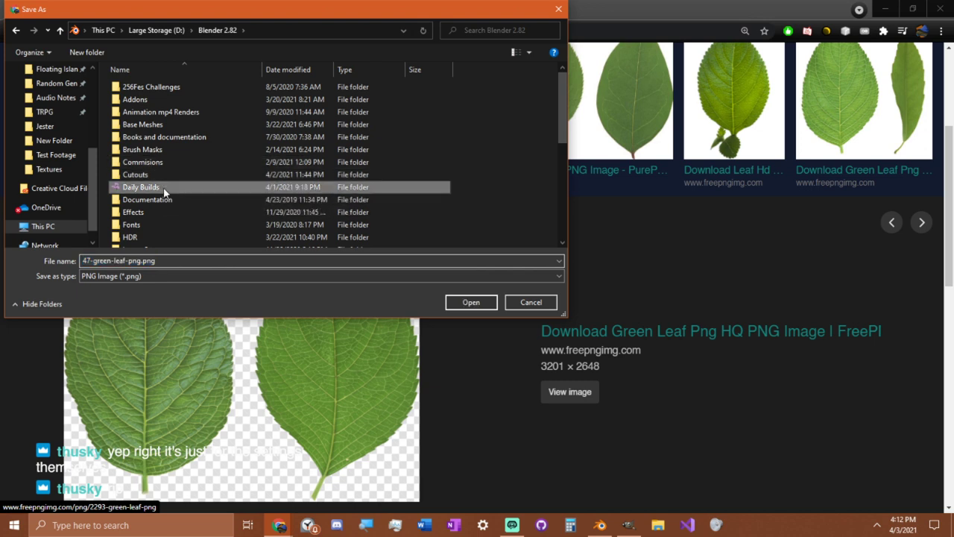
double_click(163, 187)
left_click(156, 185)
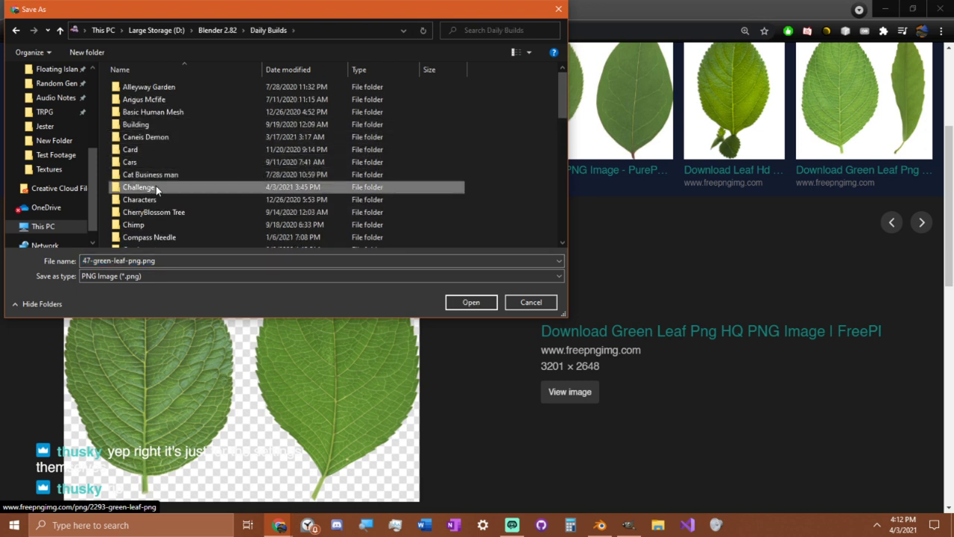
double_click(156, 185)
double_click(206, 111)
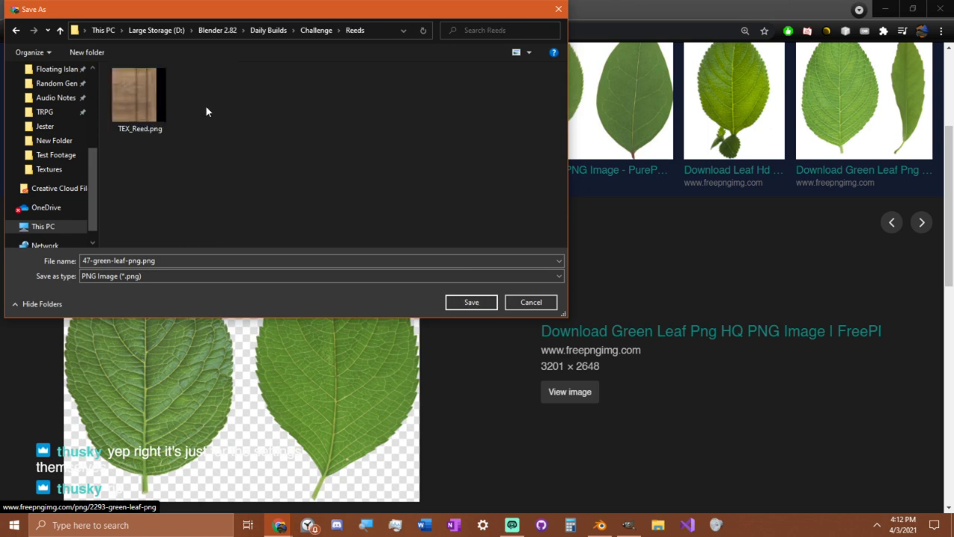
left_click(472, 302)
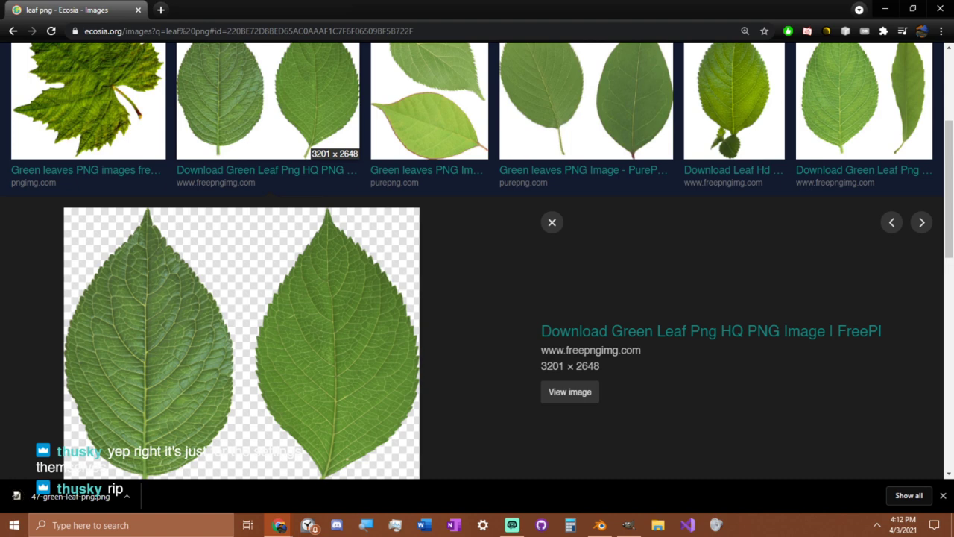
Step: Switch to GIMP and add 47-green-leaf-png.png to the TEX_Reed image as a new layer
left_click(599, 525)
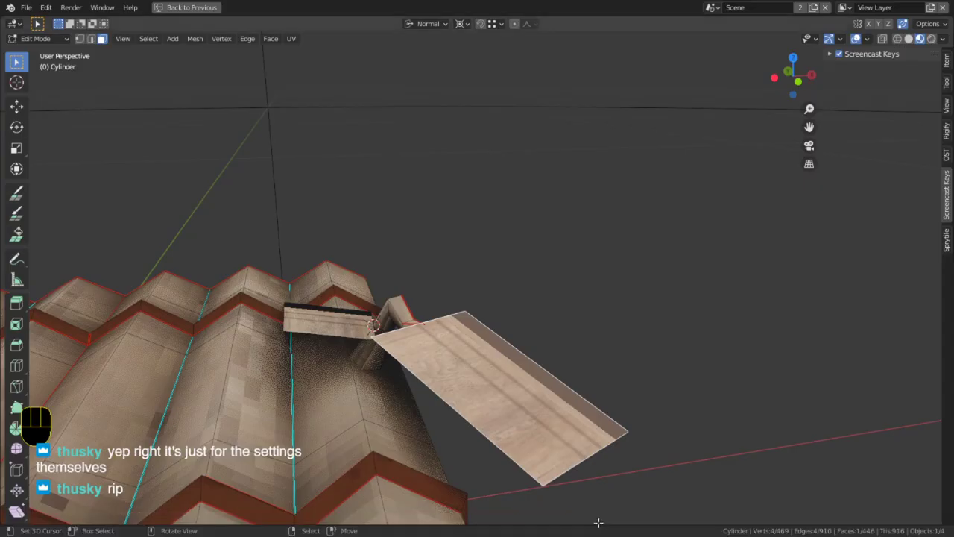
key("alt+Tab")
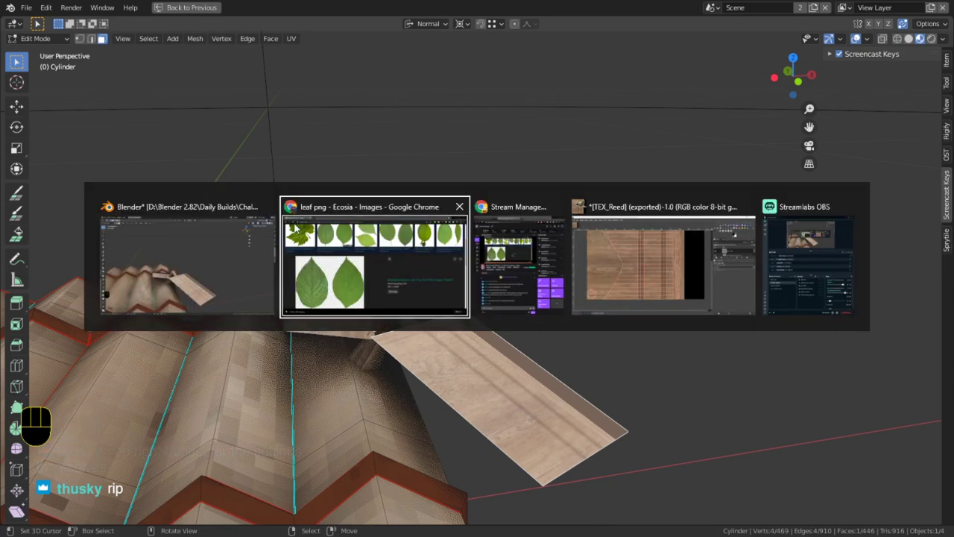
left_click(595, 243)
middle_click_drag(552, 252, 366, 376)
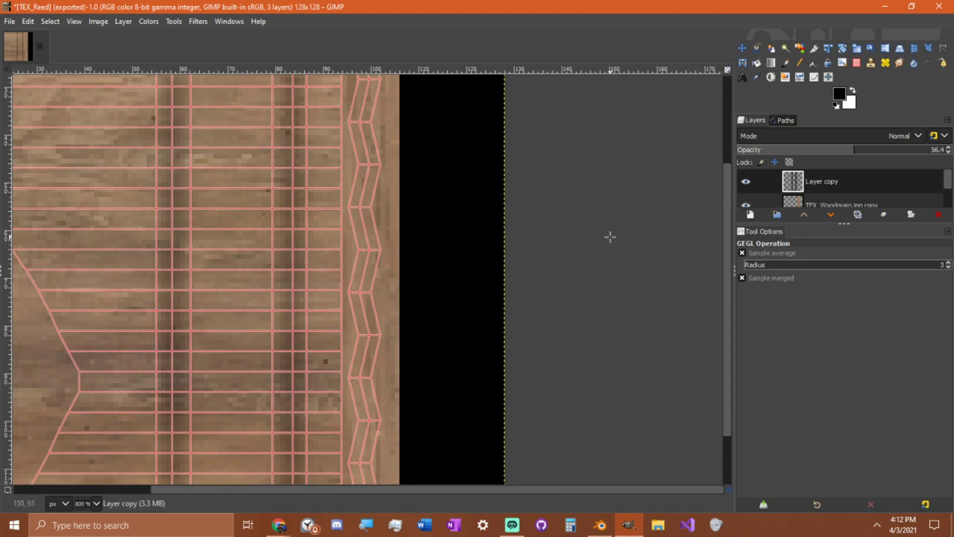
middle_click_drag(610, 236, 503, 392)
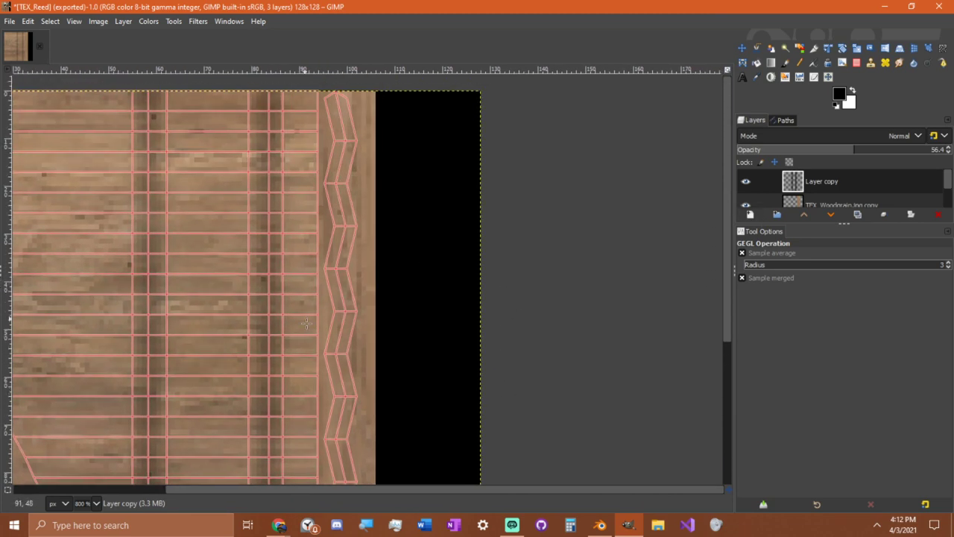
left_click(658, 525)
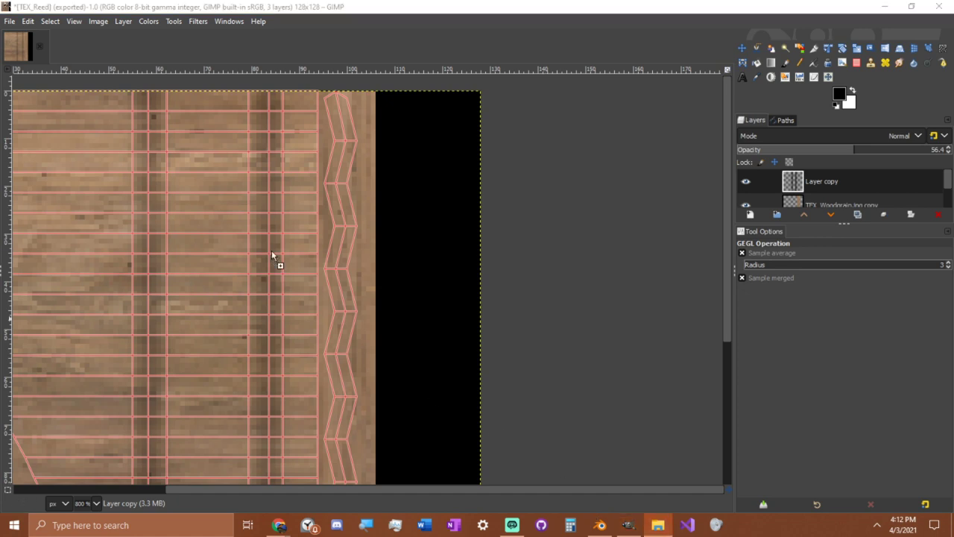
scroll(325, 298, "down", 4, "ctrl")
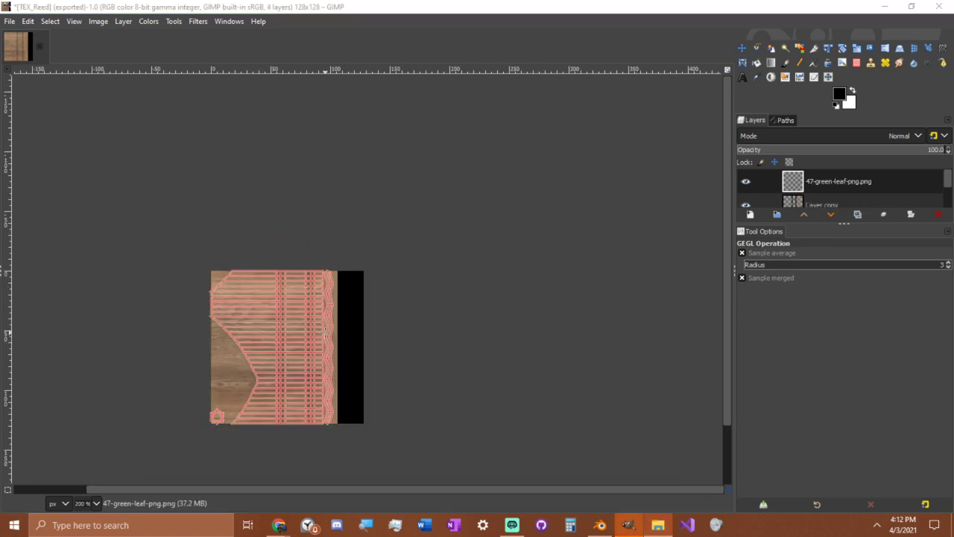
left_click(403, 243)
scroll(399, 244, "down", 2, "ctrl")
scroll(398, 246, "down", 4, "ctrl")
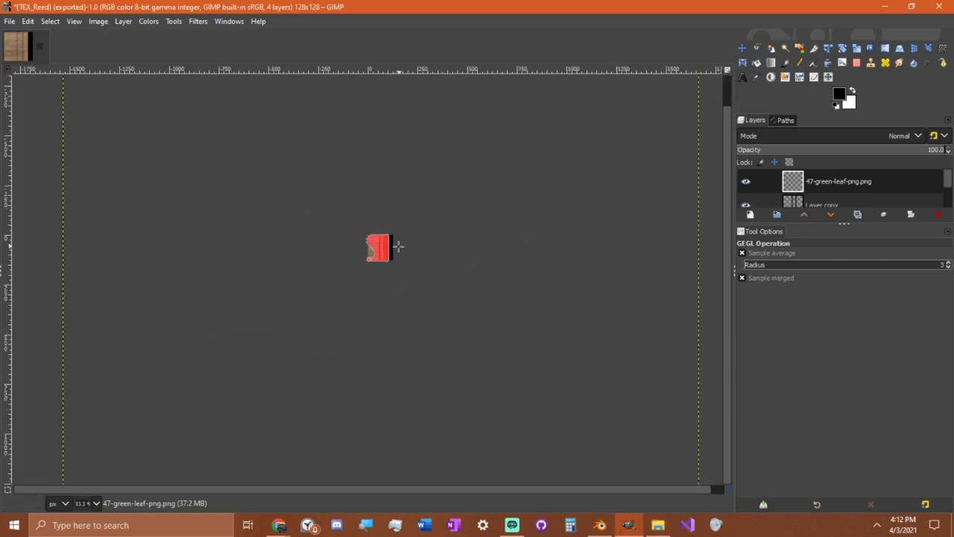
Step: Cut the 47-green-leaf-png.png layer out of TEX_Reed and paste it as a separate new image
key("ctrl+x")
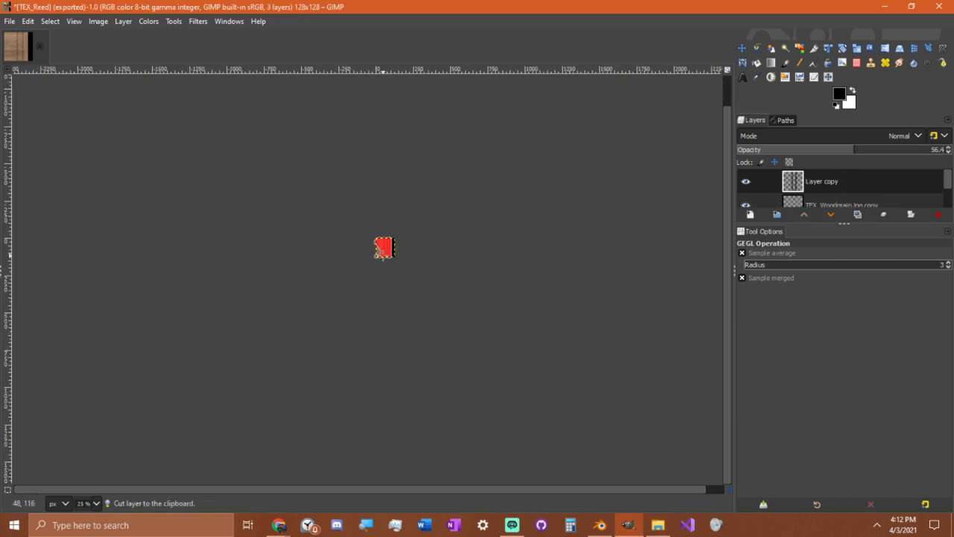
key("ctrl+shift+v")
key("r")
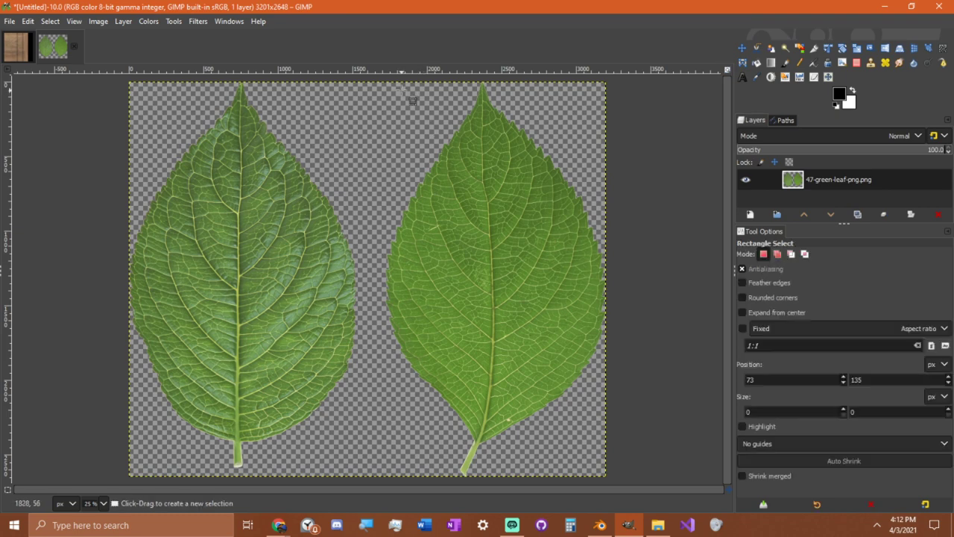
Step: Crop the new image to the right-hand leaf at 1525 × 2648 px, with the fixed aspect ratio turned off
key("shift+c")
left_click_drag(380, 82, 759, 414)
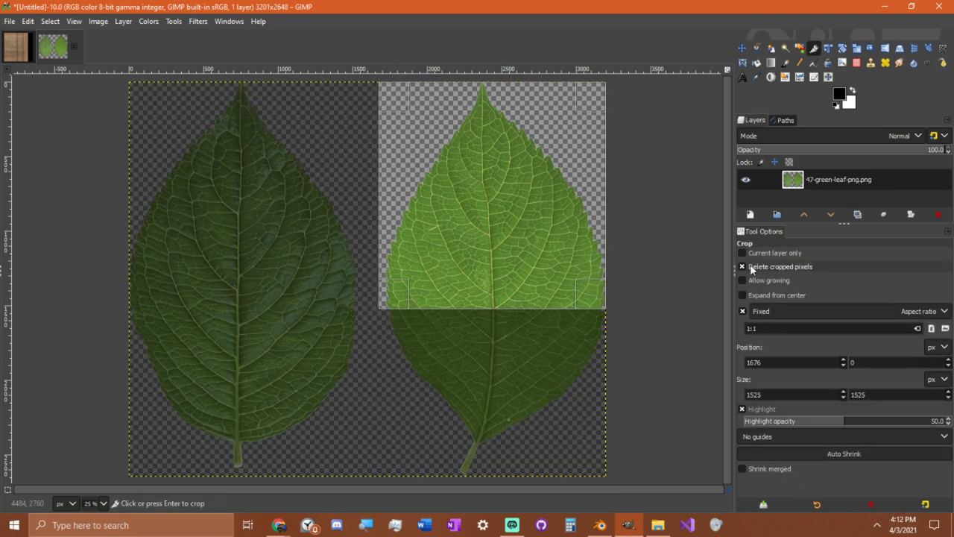
left_click(745, 311)
left_click_drag(511, 305, 507, 477)
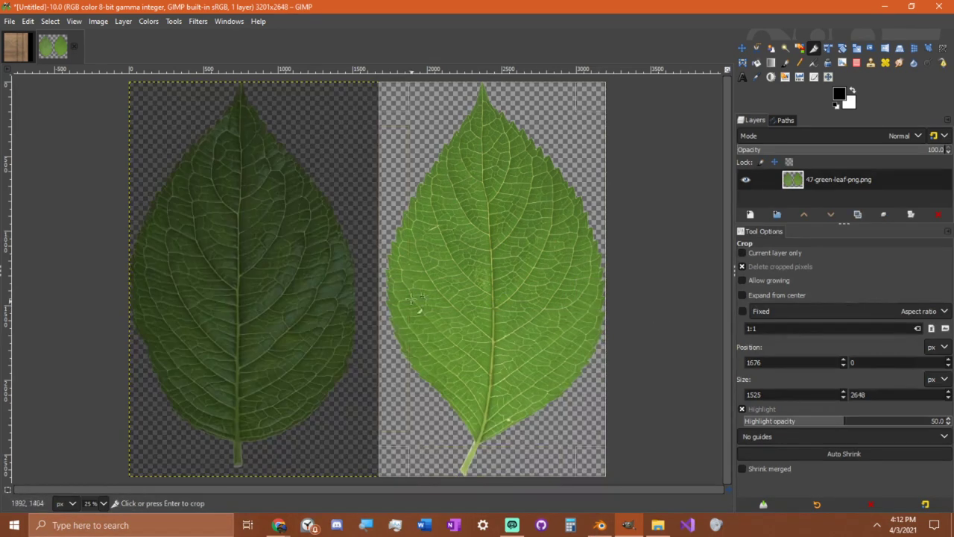
left_click(447, 282)
Step: Cut the cropped leaf from its image and paste it into the TEX_Reed image as a floating selection
key("ctrl+c")
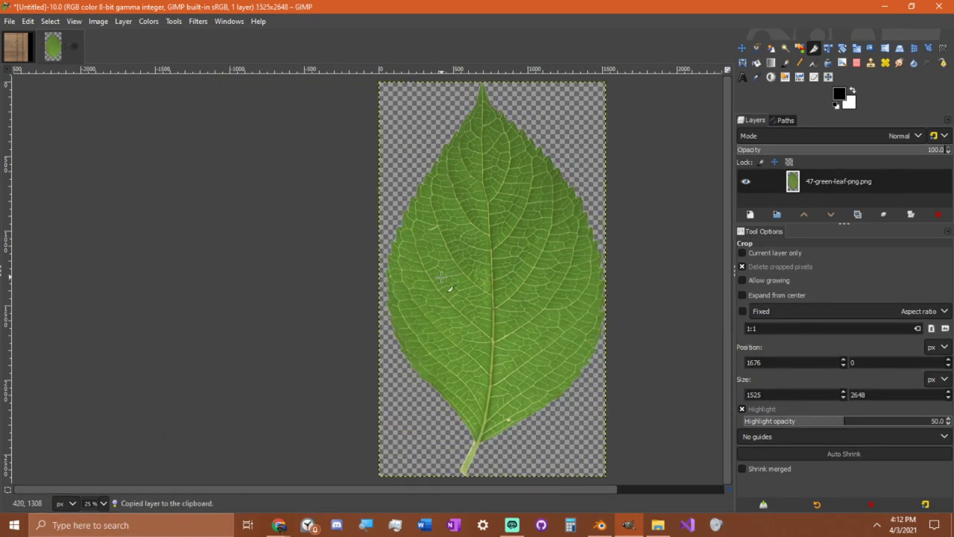
key("ctrl+x")
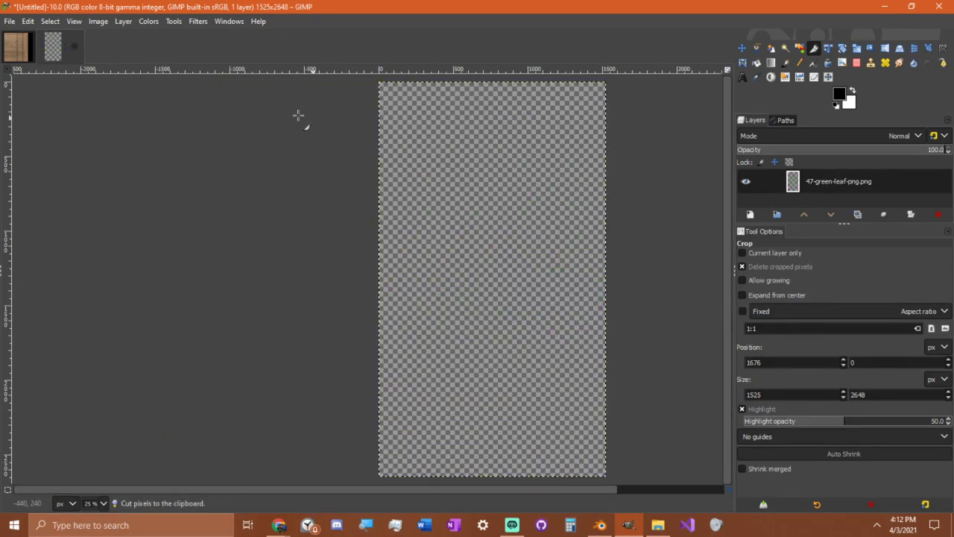
left_click(23, 46)
key("ctrl+v")
key("1")
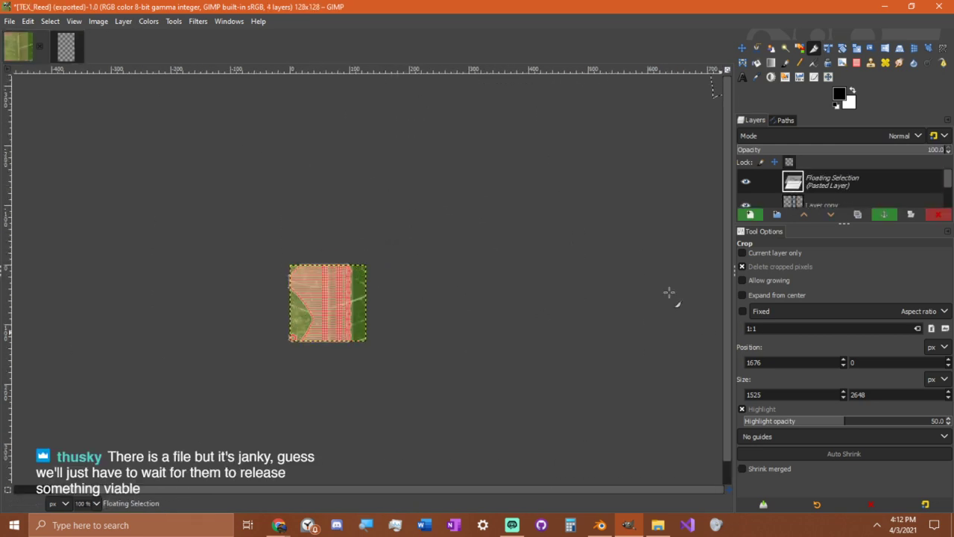
Step: Scale the pasted leaf down proportionally to about 223 × 388 px with the Scale tool
scroll(439, 276, "down", 2, "ctrl")
key("ctrl+s")
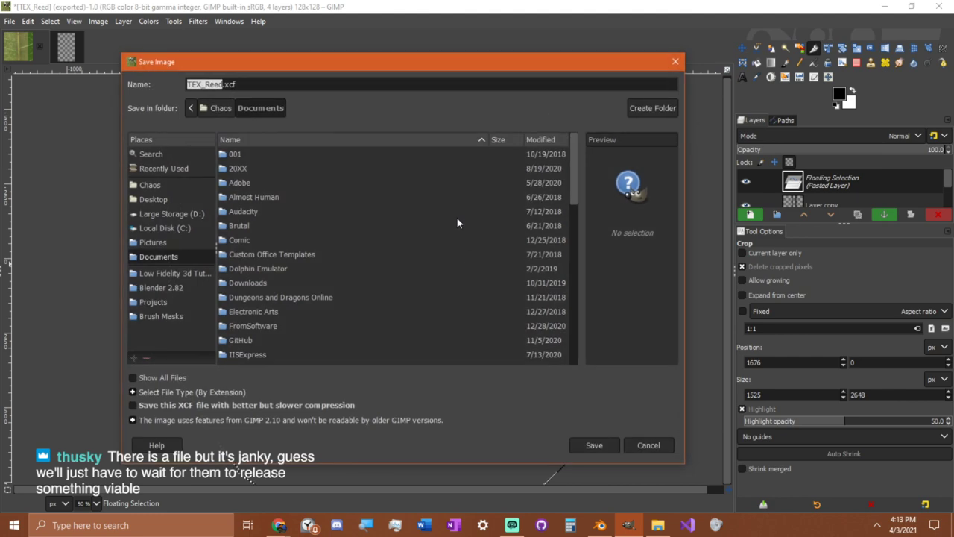
key("Escape")
key("shift+s")
scroll(478, 278, "down", 1, "ctrl")
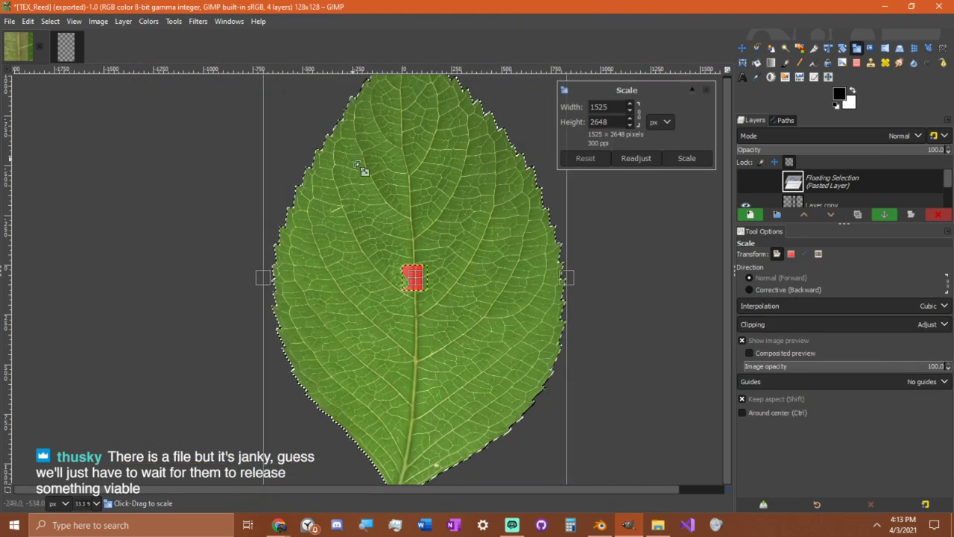
scroll(533, 425, "down", 2, "ctrl")
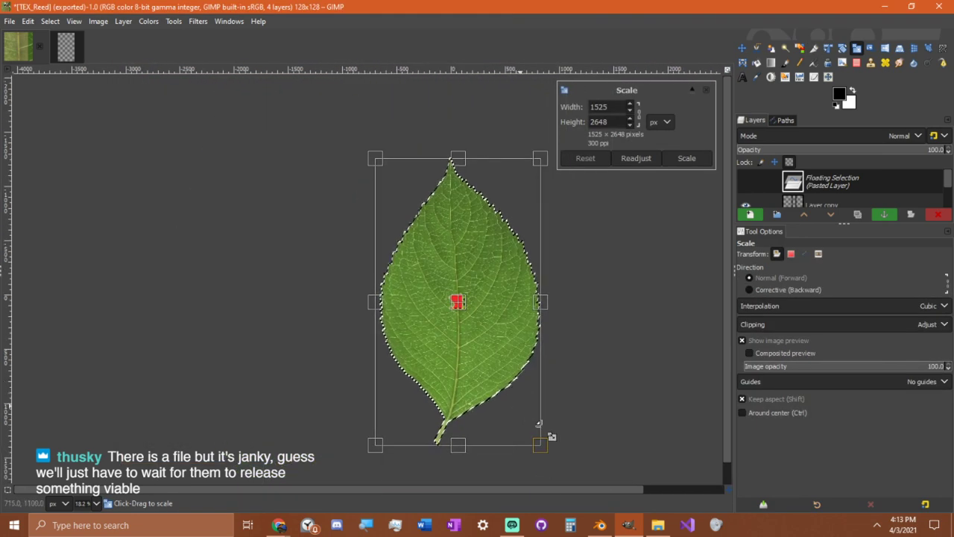
left_click_drag(539, 445, 490, 336)
scroll(490, 336, "up", 5, "ctrl")
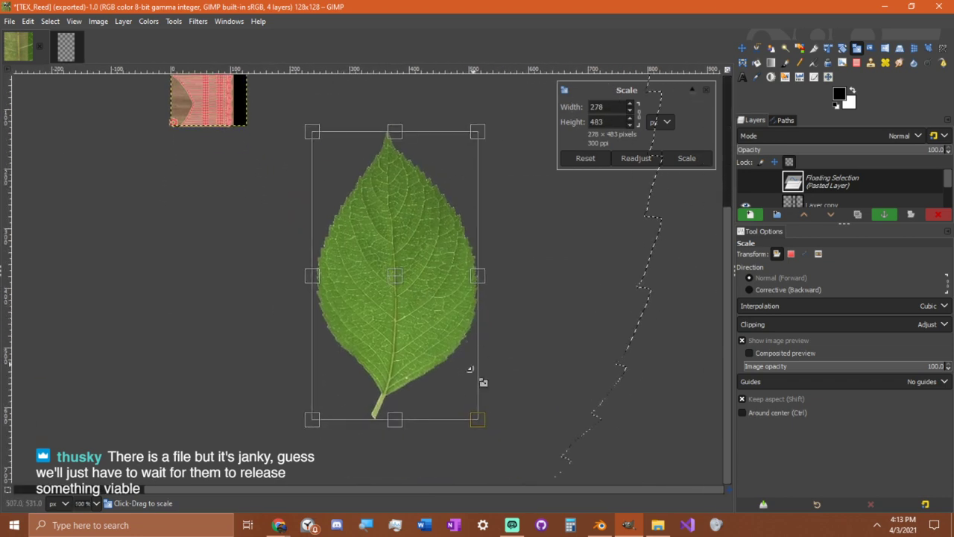
left_click_drag(475, 409, 443, 354)
Step: Move the leaf over the texture and reduce it proportionally to about 92 × 160 px
middle_click_drag(375, 267, 424, 351)
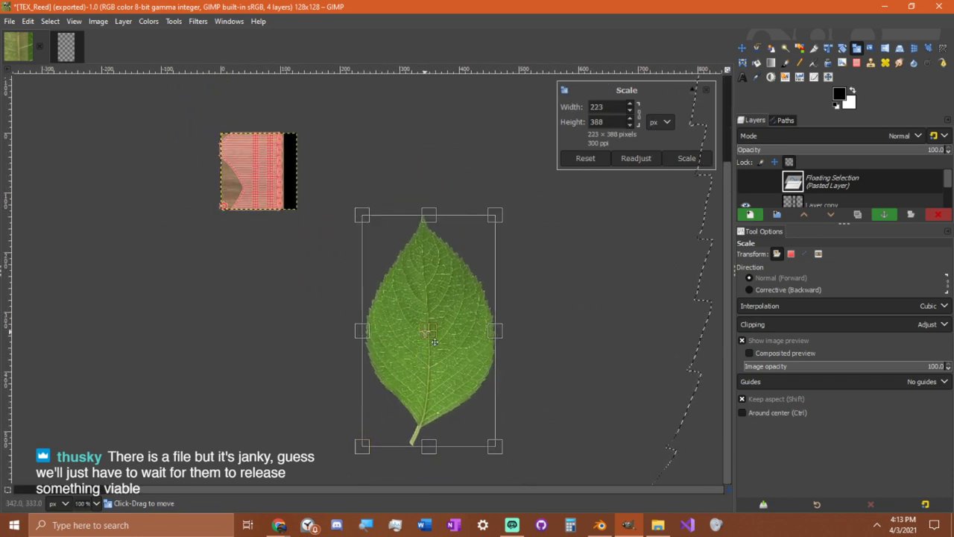
left_click_drag(434, 342, 340, 221)
scroll(339, 241, "up", 3, "ctrl")
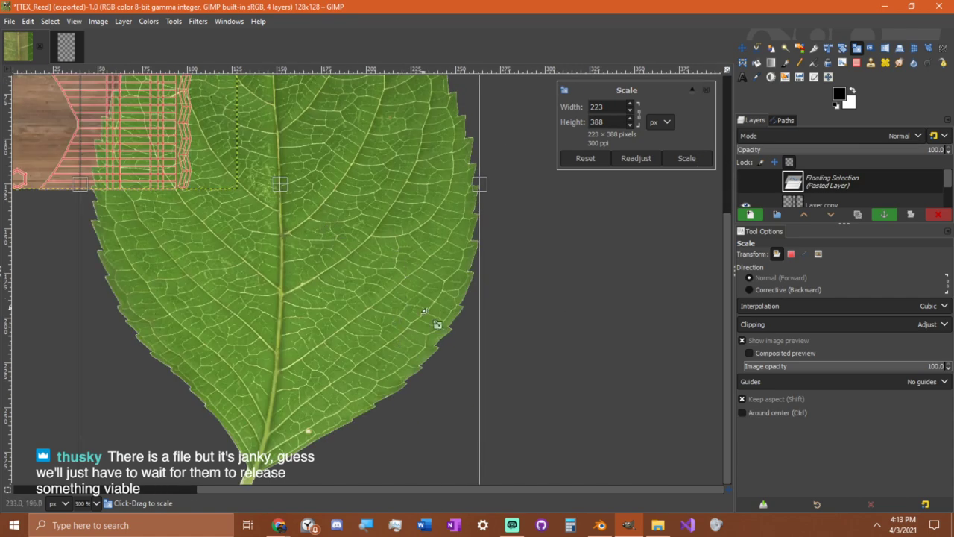
scroll(448, 390, "down", 3, "ctrl")
left_click_drag(462, 439, 370, 313)
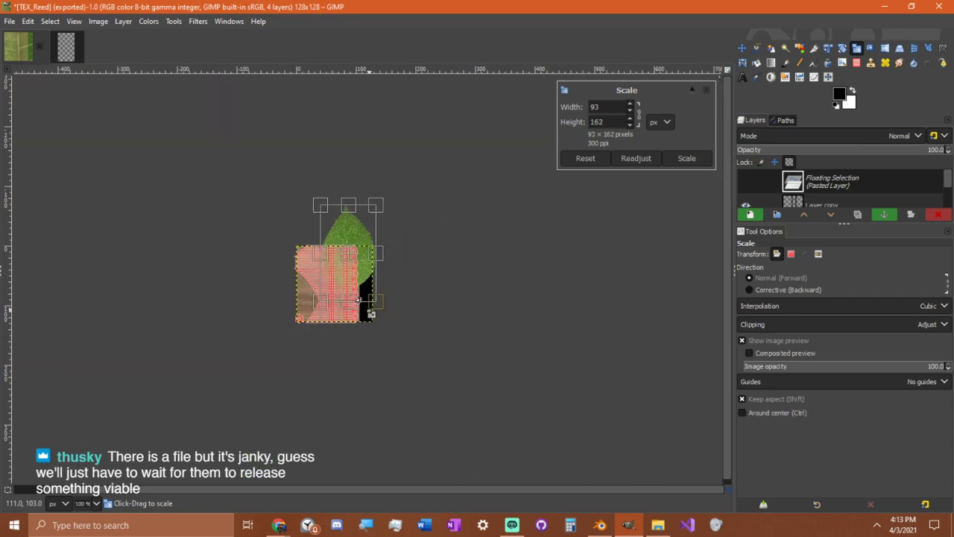
Step: Align the leaf's frame with the lower-right corner of the texture and trim its size to about 91 × 158 px
scroll(371, 313, "up", 3, "ctrl")
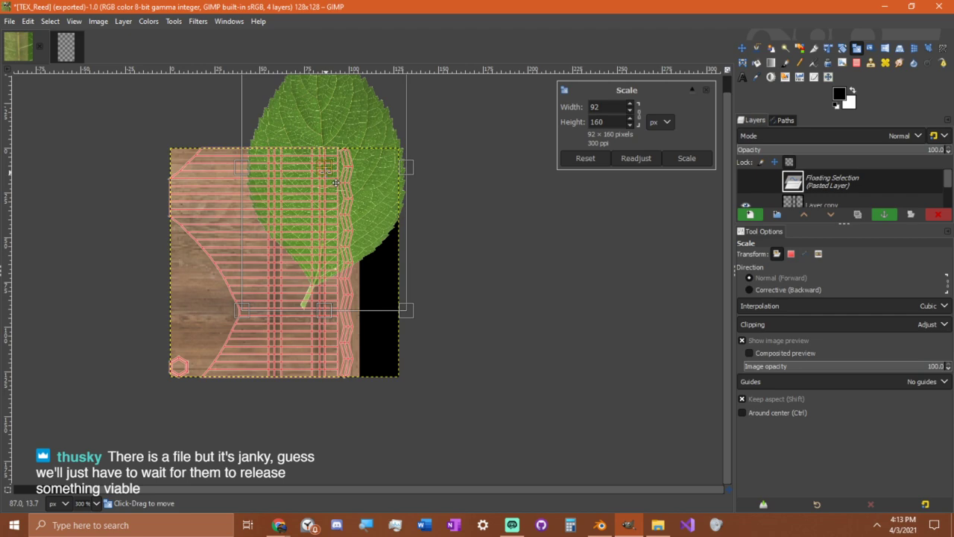
left_click_drag(336, 182, 346, 242)
scroll(450, 246, "up", 2, "ctrl")
scroll(456, 234, "down", 2, "ctrl")
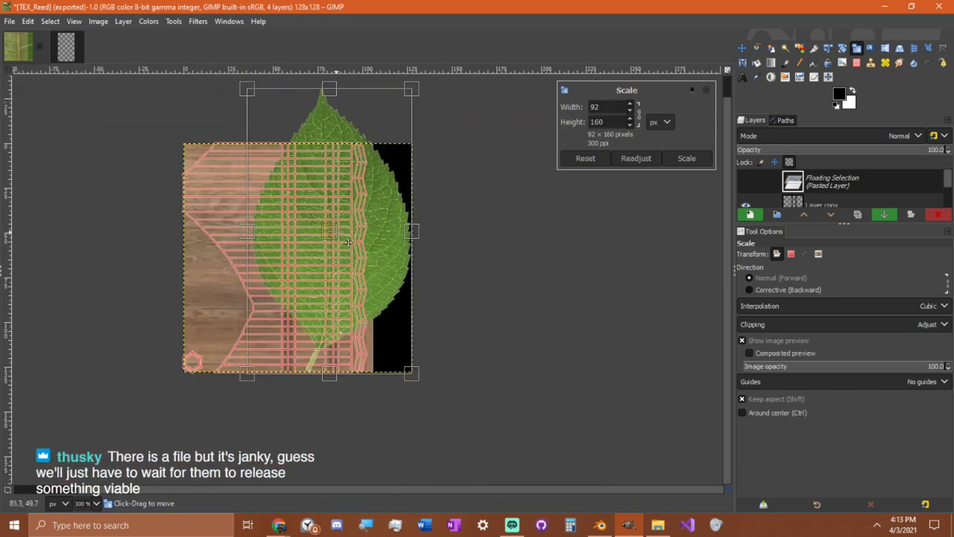
scroll(347, 241, "up", 3, "ctrl")
scroll(389, 257, "down", 5)
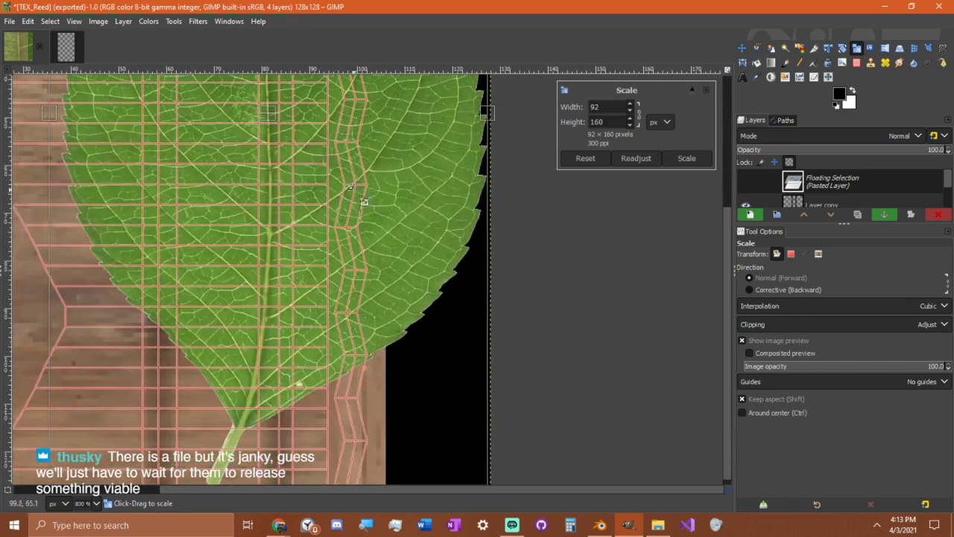
middle_click_drag(358, 261, 345, 203)
left_click_drag(321, 218, 319, 204)
scroll(275, 156, "up", 2)
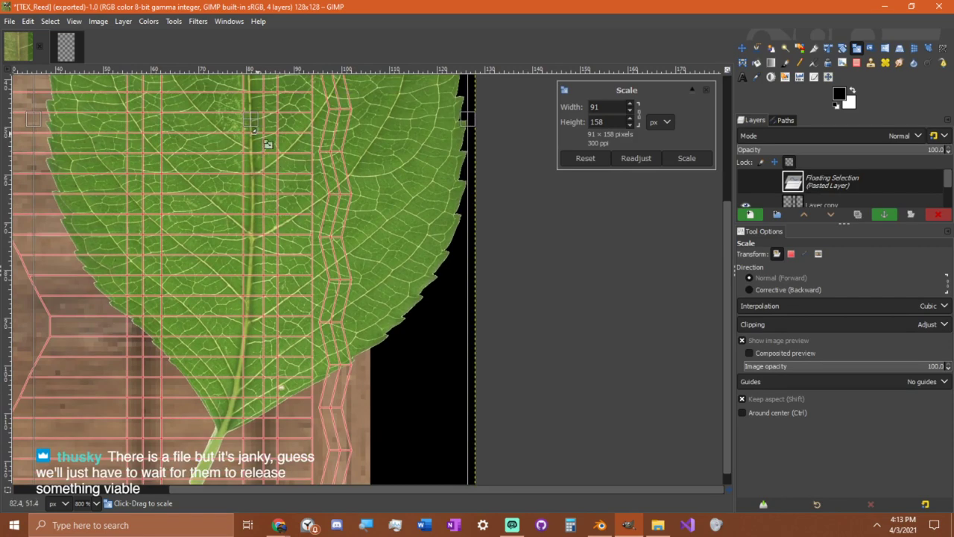
mouse_move(258, 125)
left_mouse_down()
mouse_move(267, 122)
mouse_move(256, 123)
left_mouse_up()
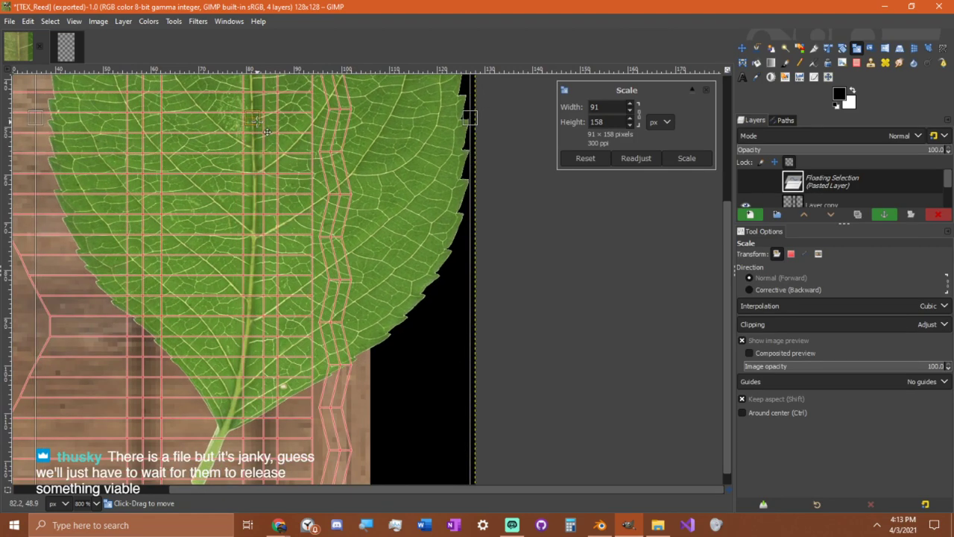
Step: Shrink the leaf proportionally to about 23 × 40 px, close to the width of the black strip
scroll(297, 184, "down", 2, "ctrl")
middle_click_drag(244, 115, 279, 187)
middle_click_drag(232, 84, 231, 142)
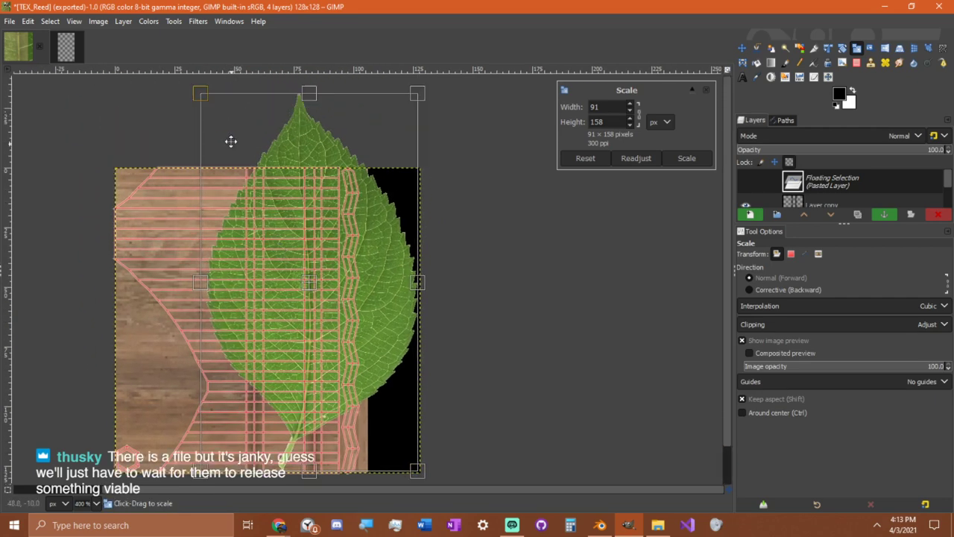
left_click_drag(211, 97, 368, 383)
scroll(368, 473, "up", 1, "ctrl")
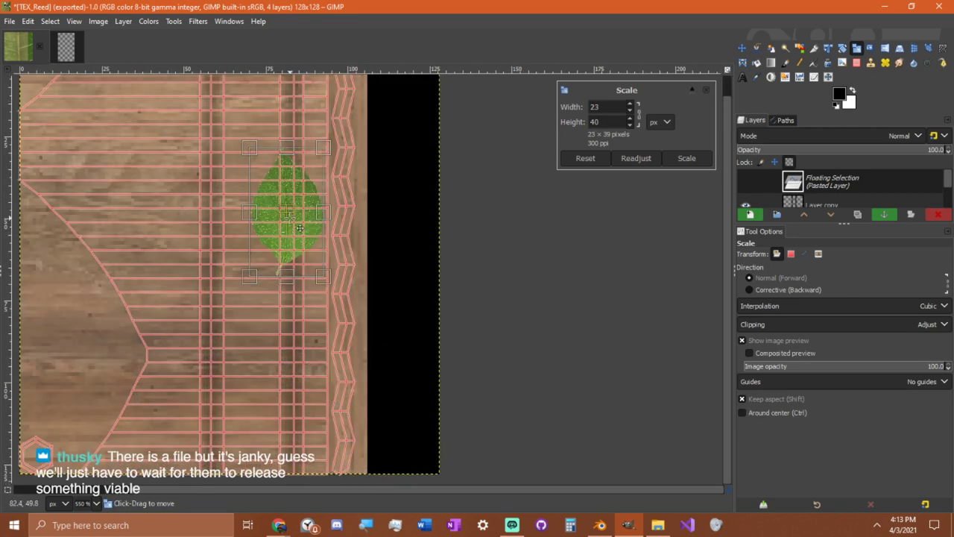
Step: Move the small leaf onto the black strip, flush with the lower-right corner of the texture
left_click_drag(299, 227, 415, 409)
scroll(401, 449, "up", 3, "ctrl")
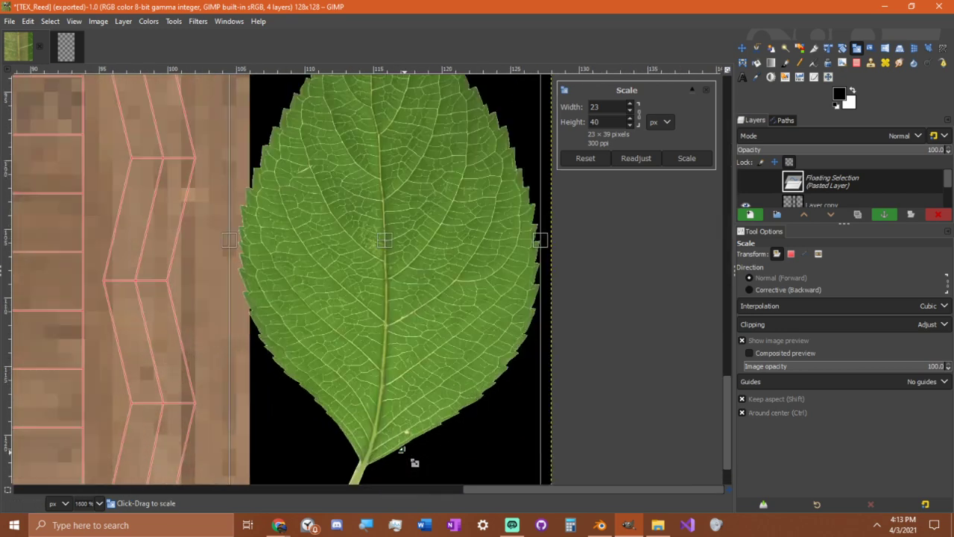
scroll(355, 316, "up", 1, "ctrl")
left_click_drag(352, 143, 365, 156)
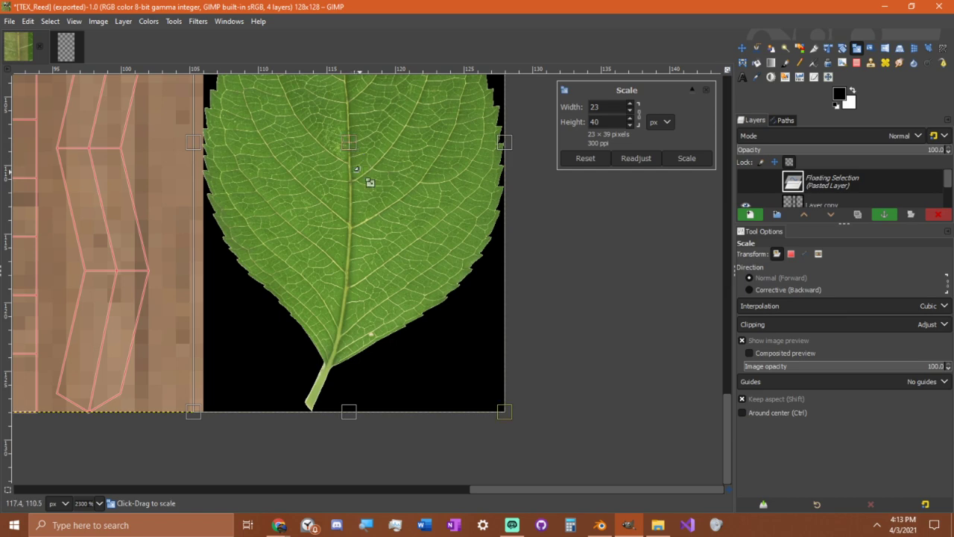
Step: Enlarge the leaf slightly from its upper-left corner past the black strip's inner edge and apply the scaling
scroll(357, 169, "down", 2, "ctrl")
scroll(366, 214, "up", 3)
left_click_drag(315, 221, 296, 192)
left_click(686, 158)
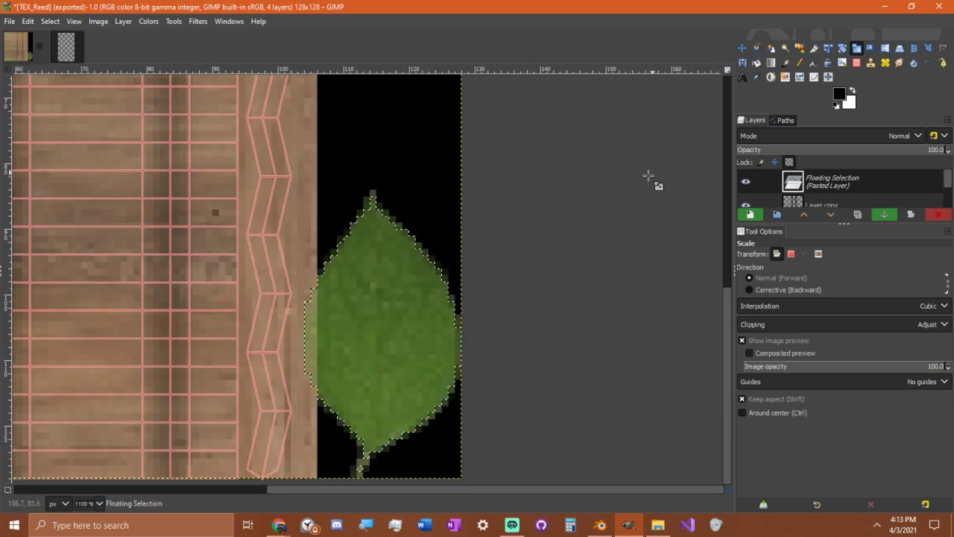
Step: Convert the floating leaf selection into its own layer and activate Rectangle Select
right_click(840, 204)
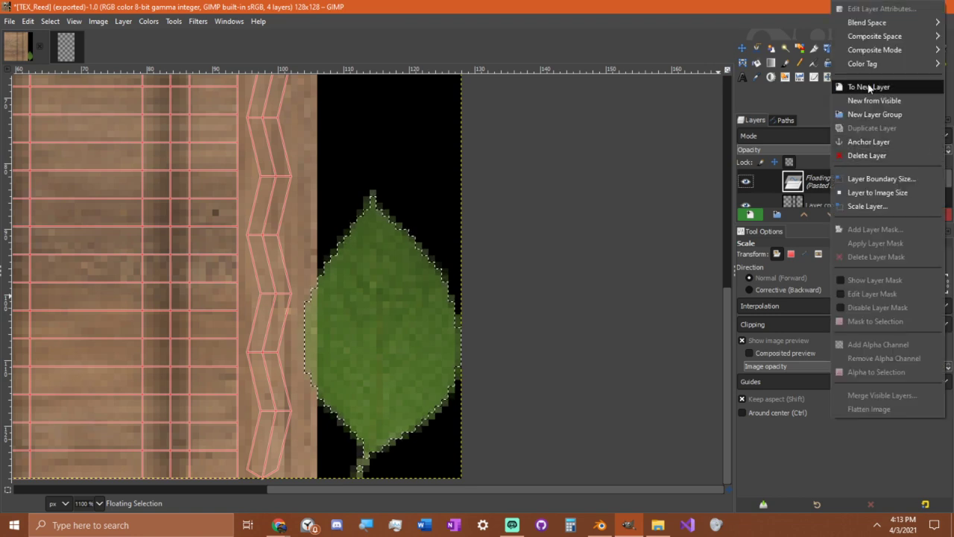
left_click(859, 28)
scroll(474, 179, "down", 2, "ctrl")
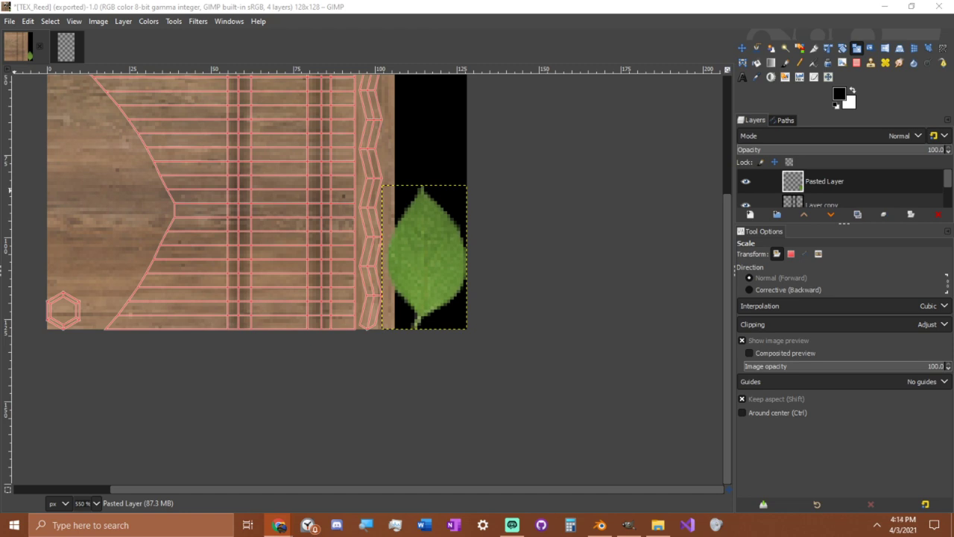
scroll(438, 240, "up", 2, "ctrl")
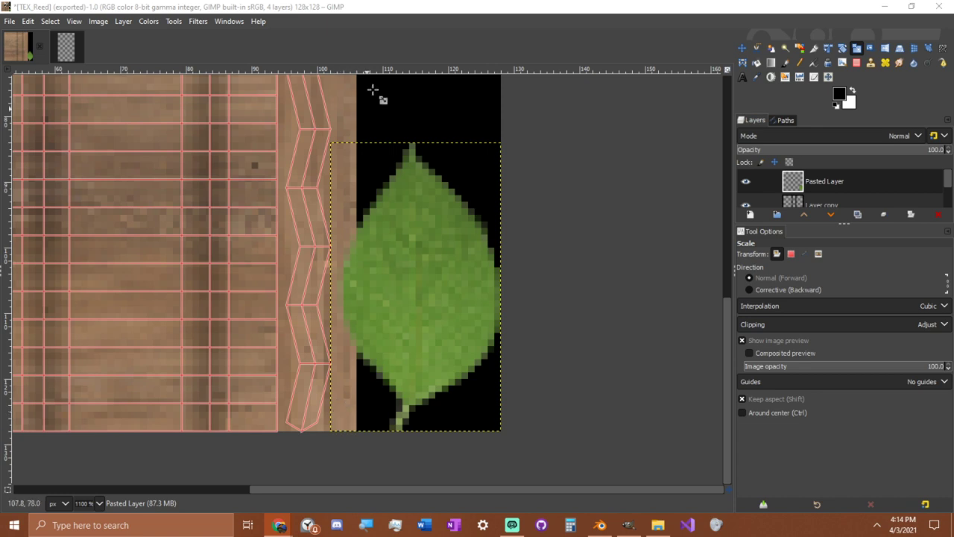
key("r")
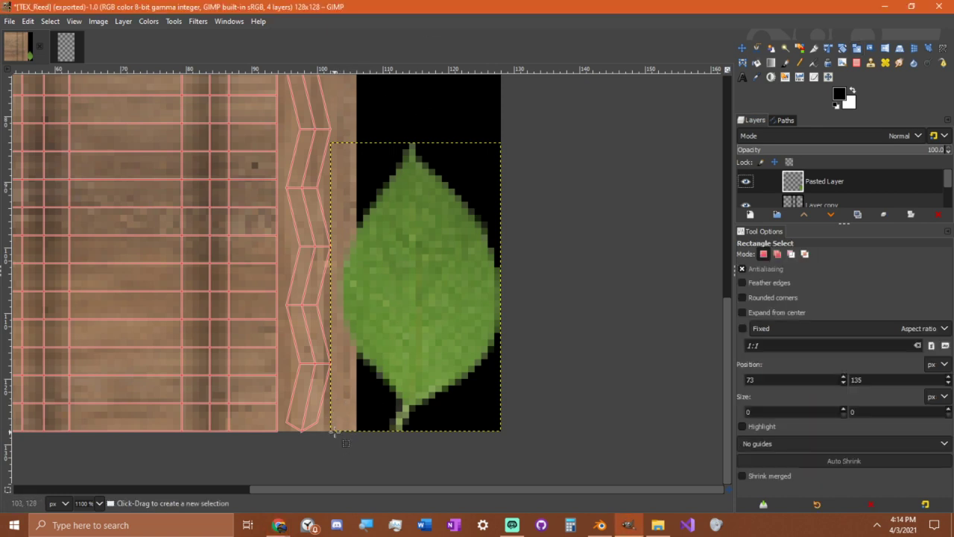
Step: Select the whole black strip with Rectangle Select, starting at x 102 px and extending past the texture's upper and outer edges
left_click_drag(389, 348, 449, 273)
scroll(446, 285, "down", 2, "ctrl")
middle_click_drag(436, 307, 430, 376)
scroll(431, 319, "down", 2, "ctrl")
middle_click_drag(437, 340, 419, 378)
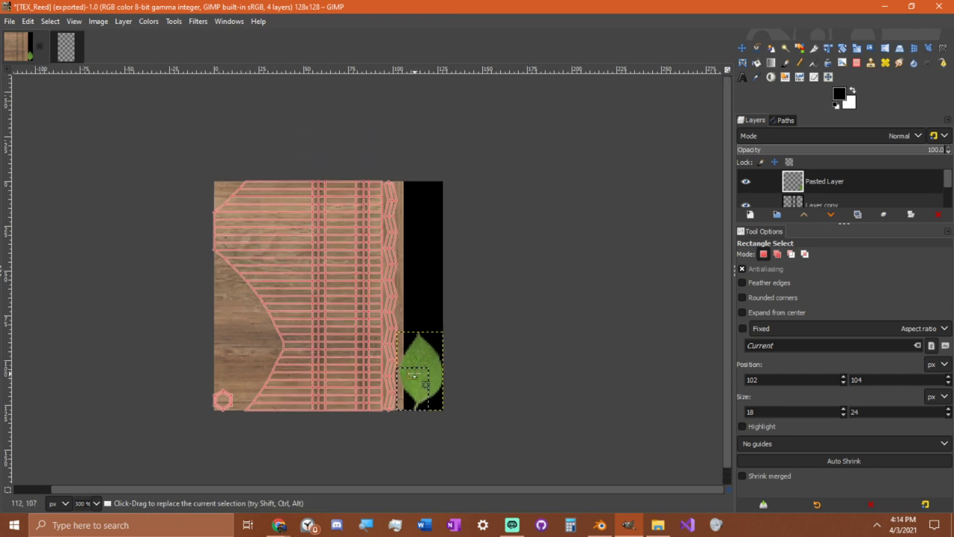
left_click_drag(414, 375, 412, 77)
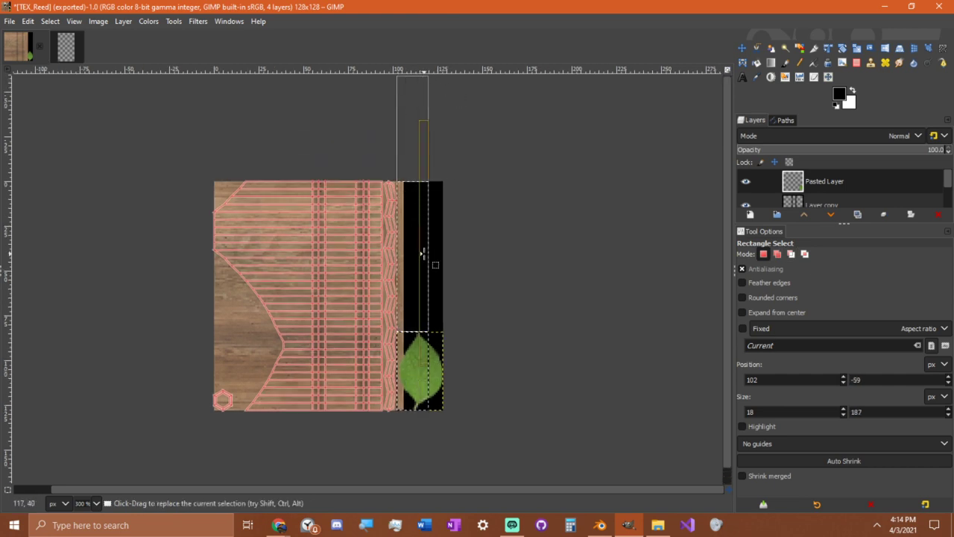
left_click_drag(422, 254, 459, 257)
Step: Add an alpha channel to the TEX_Woodgrain.jpg layer and delete the selected strip behind the leaf to transparency
left_click(846, 196)
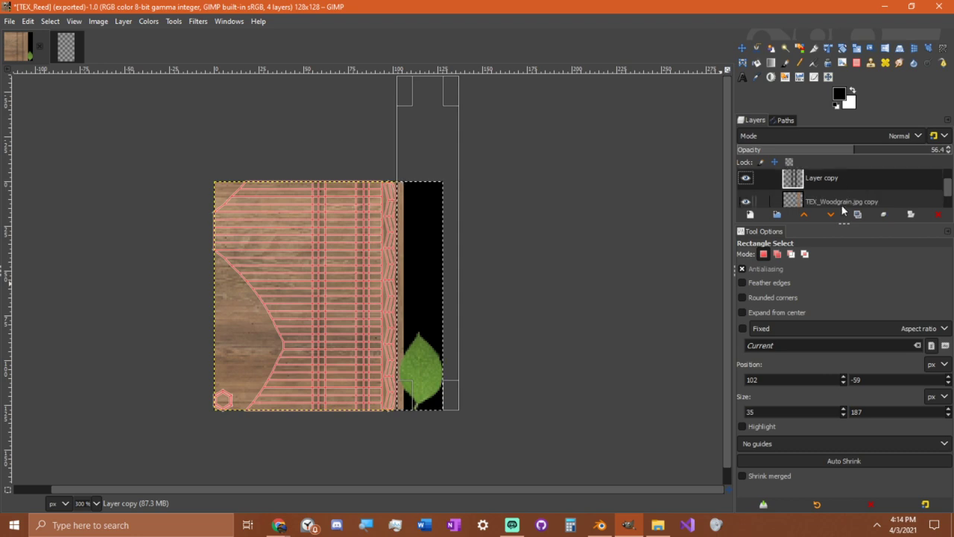
left_click(844, 202)
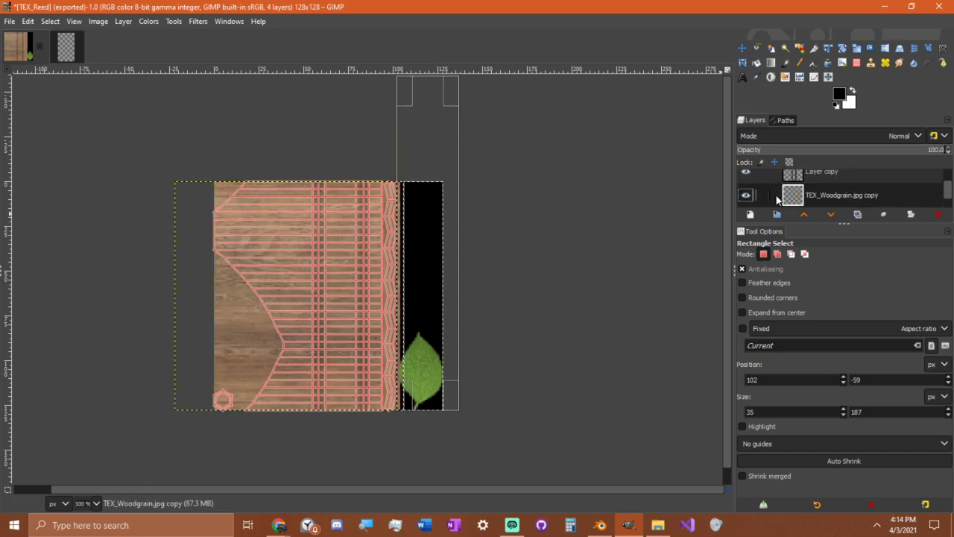
scroll(433, 374, "up", 5, "ctrl")
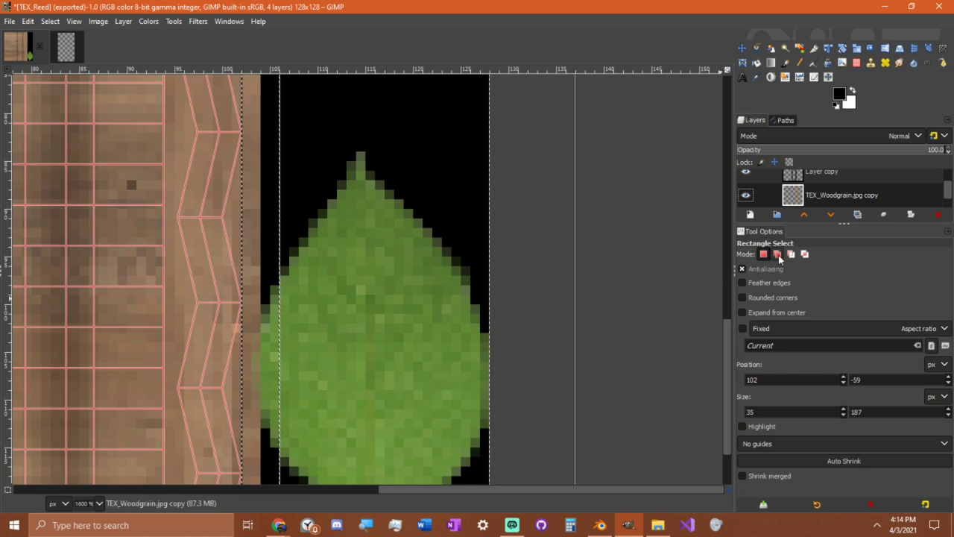
scroll(841, 198, "down", 1)
left_click(814, 197)
key("Delete")
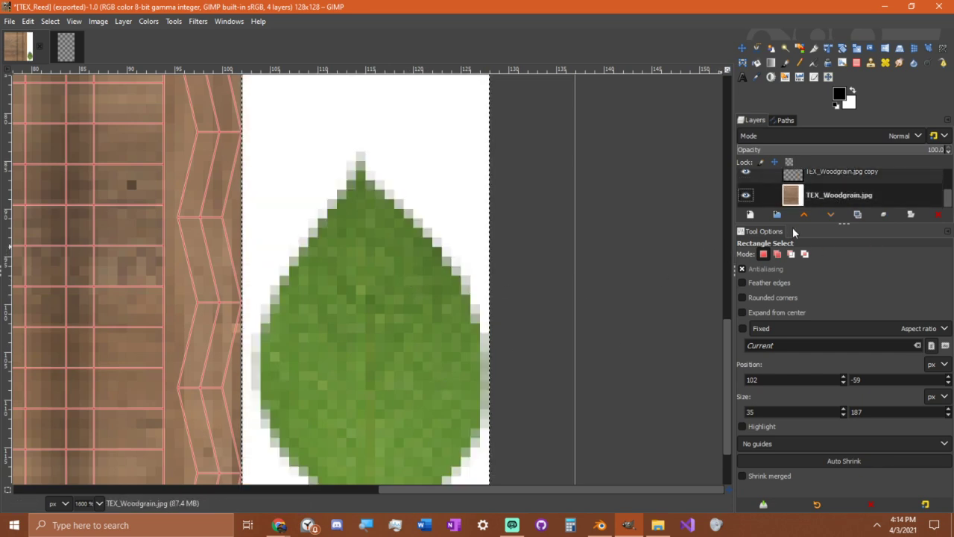
right_click(849, 196)
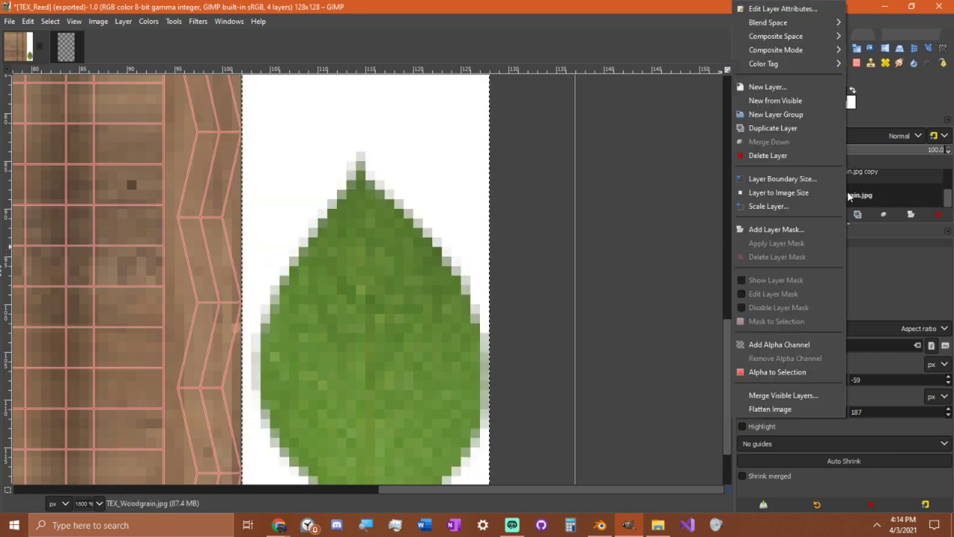
left_click(775, 343)
key("Delete")
scroll(356, 322, "down", 2, "ctrl")
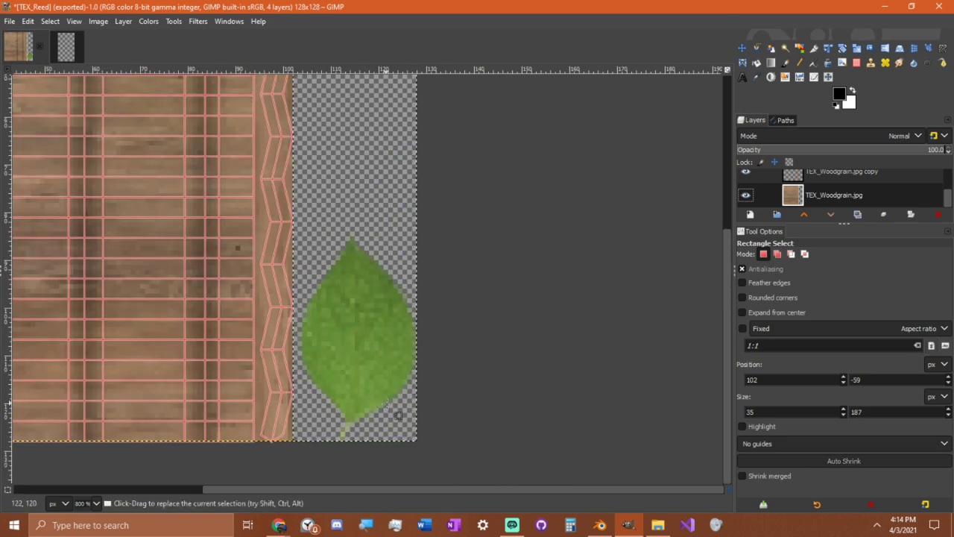
Step: Export the updated TEX_Reed texture, switch to Blender, and reload the image in the UV Editor
key("ctrl+e")
left_click(601, 525)
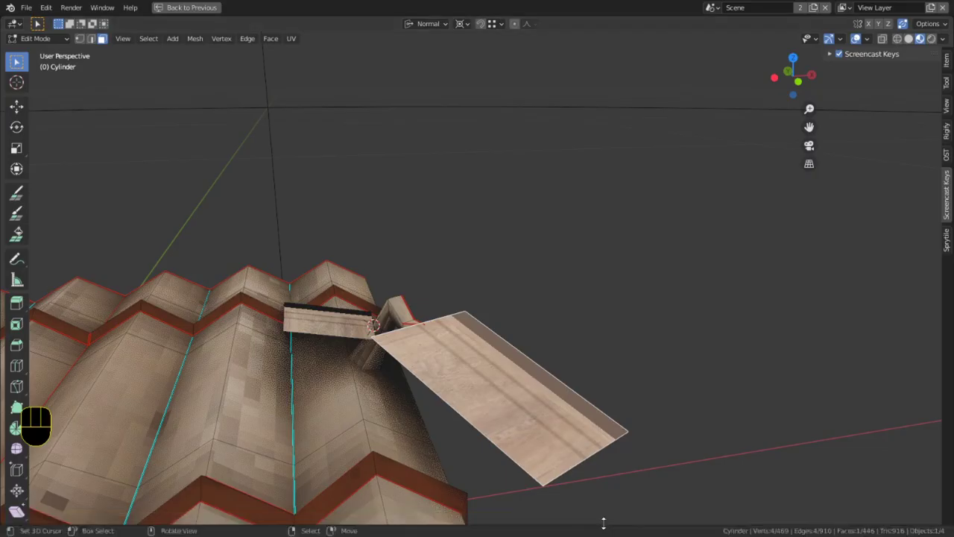
key("ctrl+space")
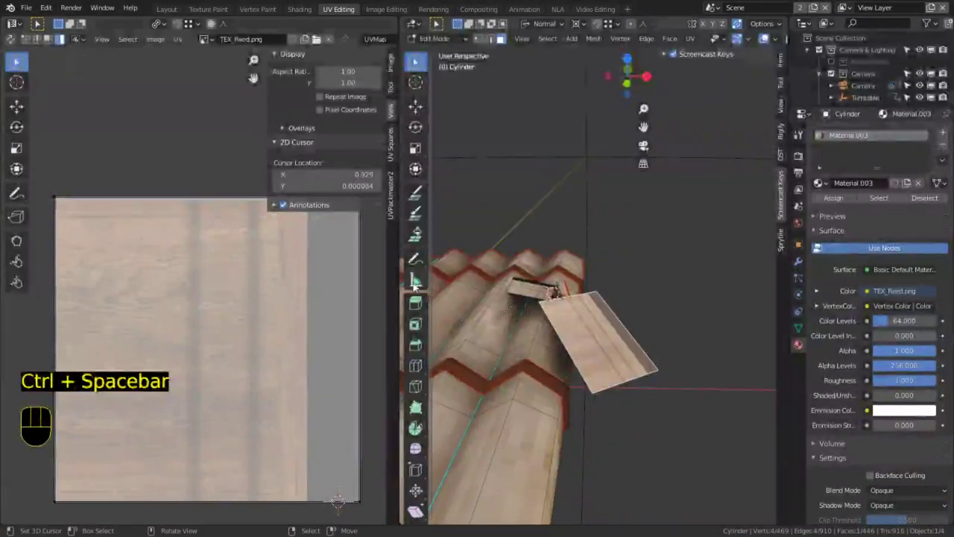
key("a")
key("alt+r")
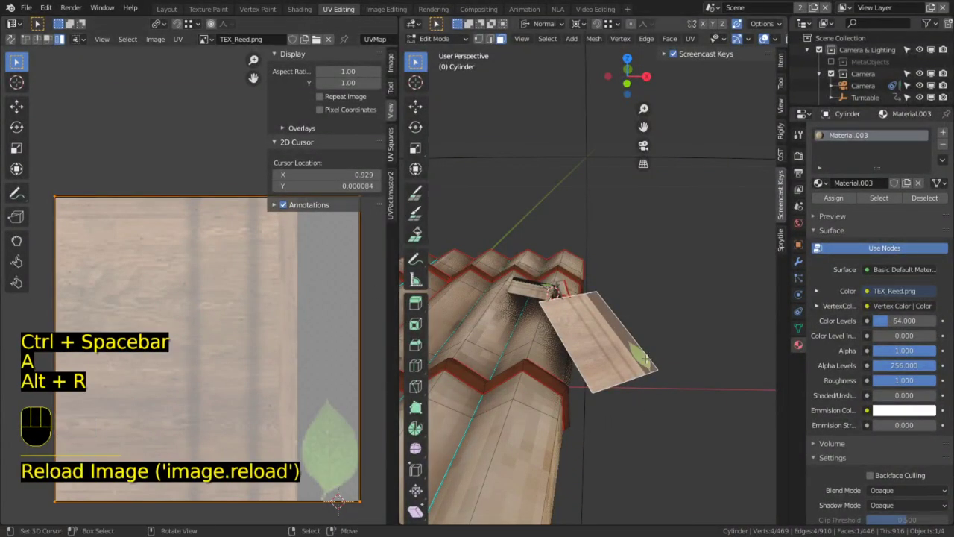
Step: Select both leaf planes on the flute's hook together
middle_click_drag(481, 423, 589, 349)
key("Tab")
key("Tab")
left_click(589, 350)
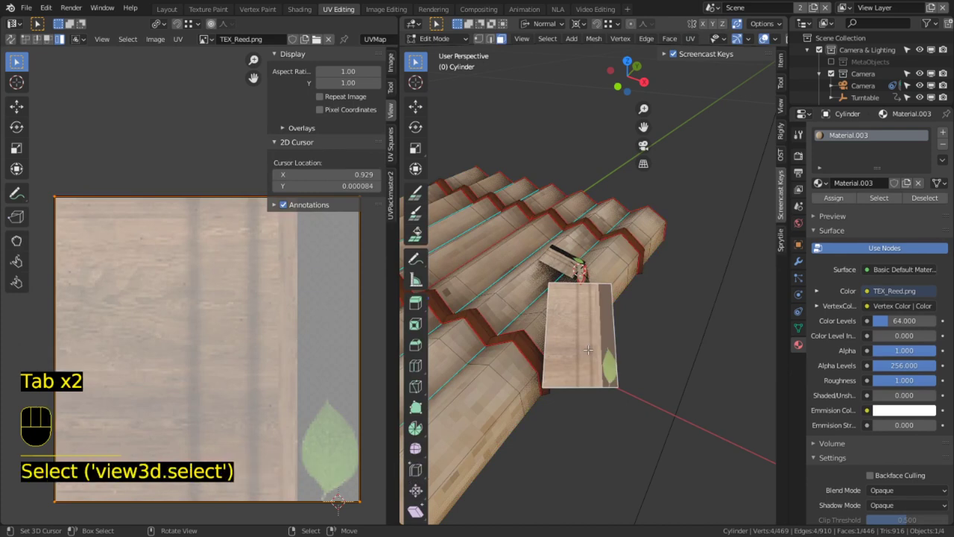
scroll(521, 325, "up", 2)
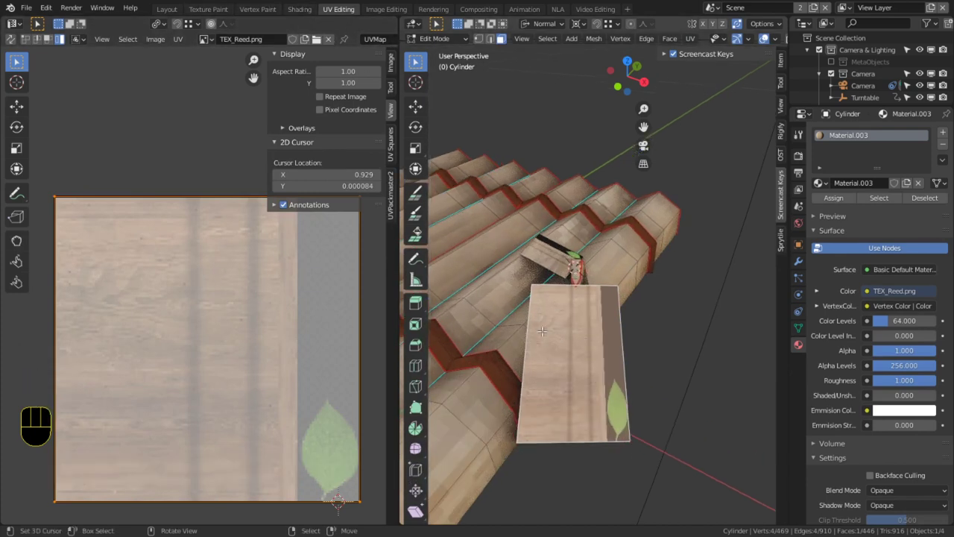
left_click(585, 363)
left_click(563, 250, "shift")
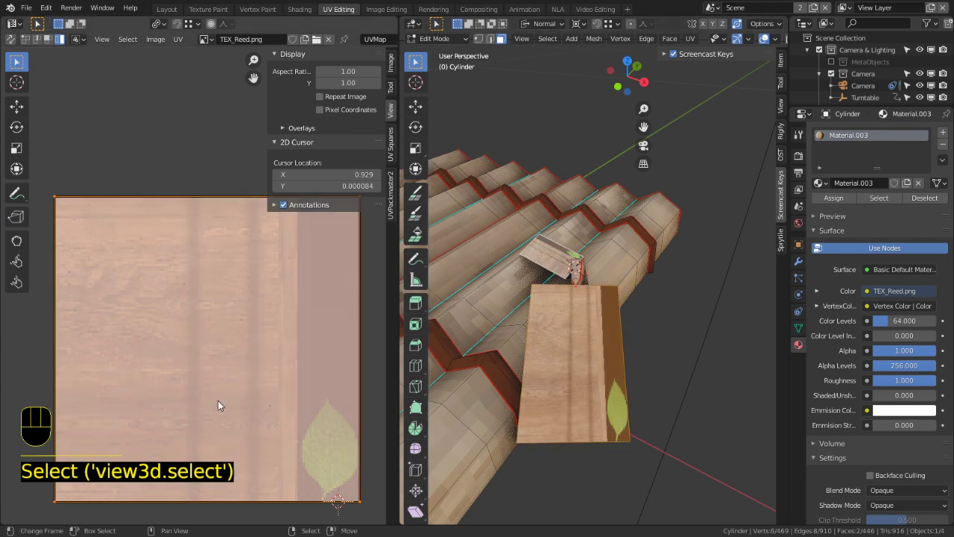
Step: Select only the large leaf plane and rotate all of its UVs by 180°
left_click(126, 263)
left_click(553, 395)
key("2")
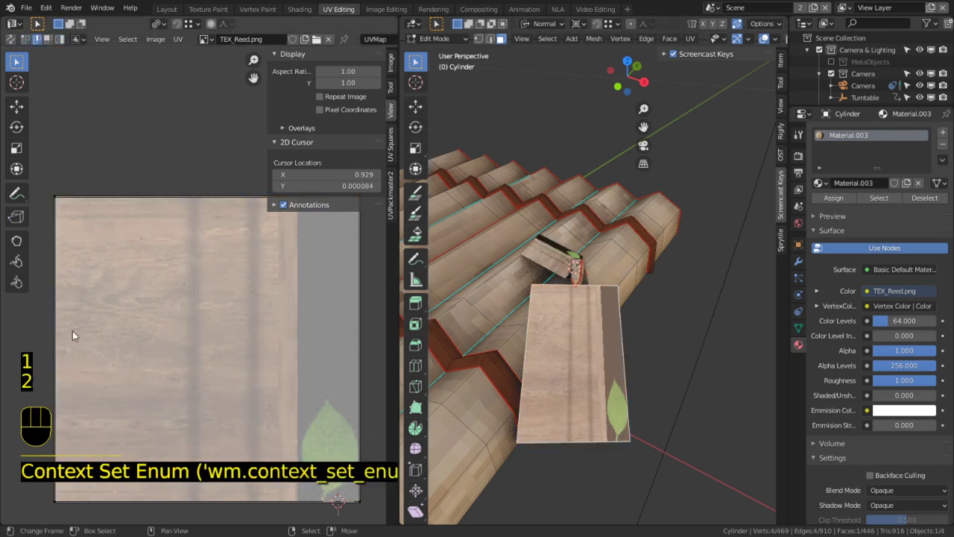
left_click(65, 335)
key("a")
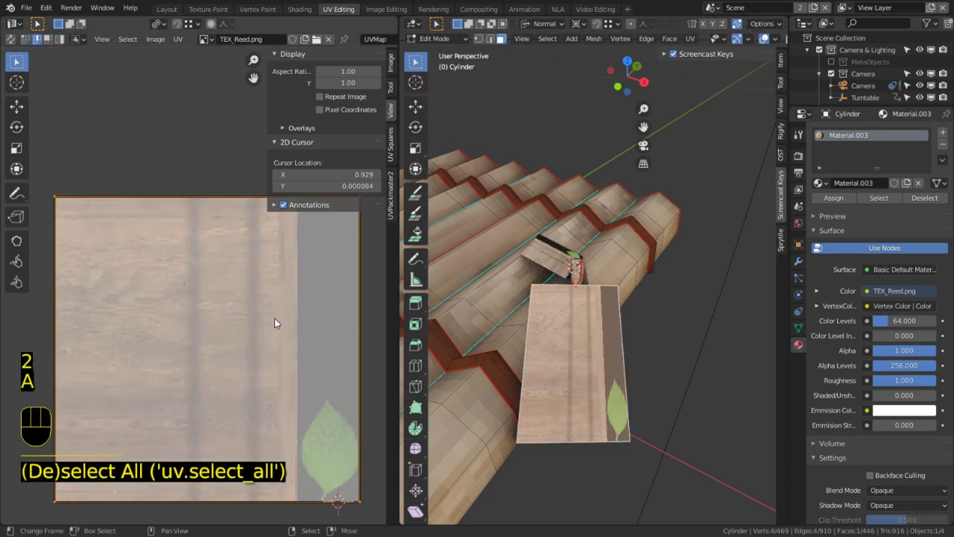
key("r")
type("r180")
key("Return")
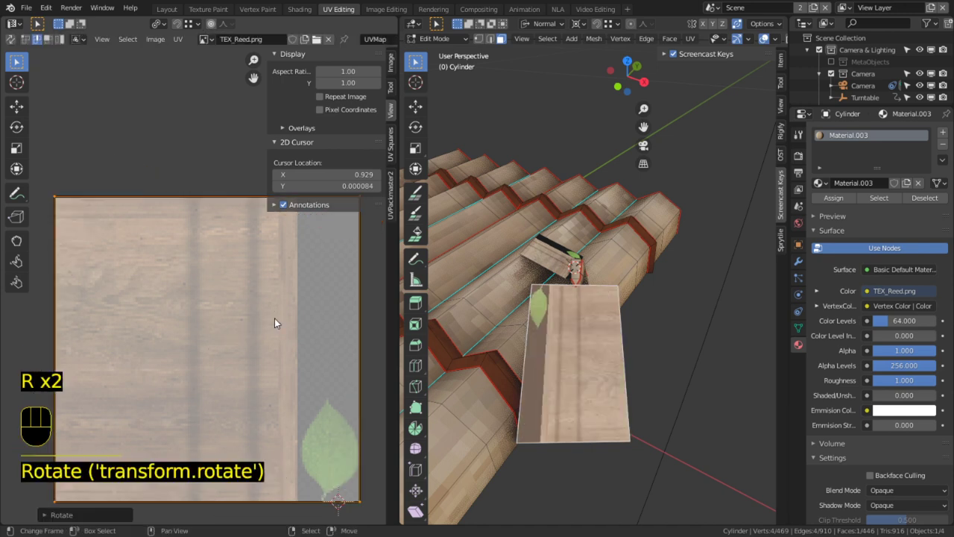
Step: Move the large leaf plane's left UV edge along X to the inner edge of the transparent strip
scroll(230, 352, "up", 1)
middle_click_drag(226, 346, 205, 289, "shift")
key("ctrl+space")
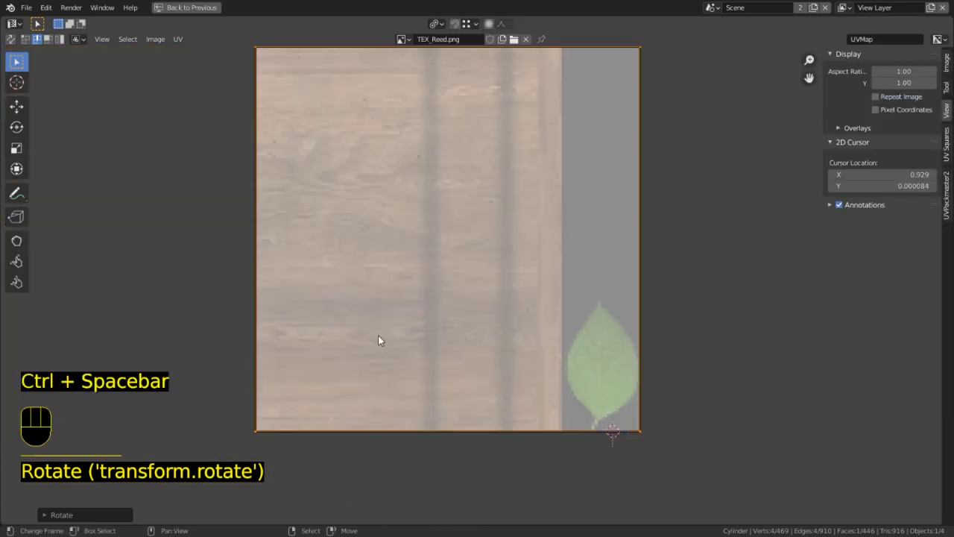
scroll(201, 281, "up", 2)
left_click(179, 283)
key("g")
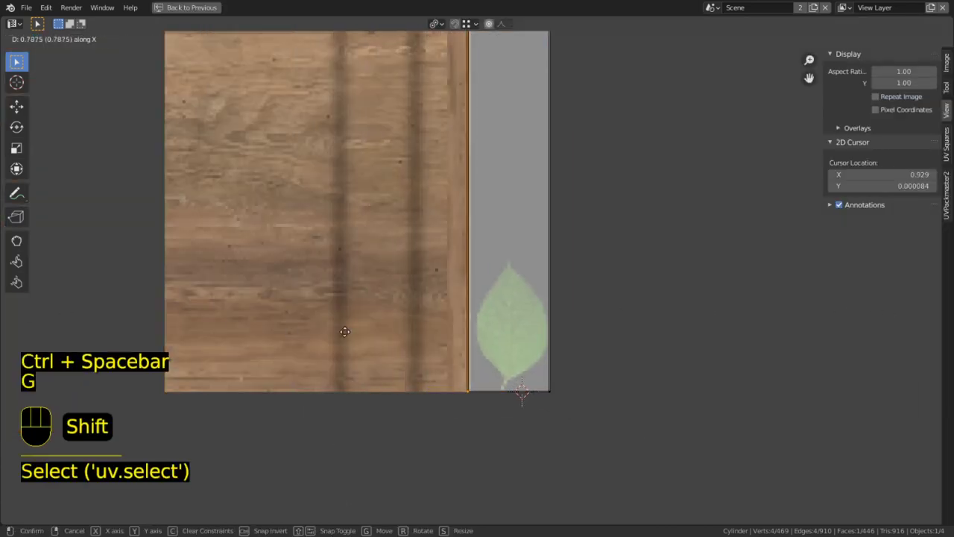
left_click(402, 334)
Step: Lower the large leaf plane's upper UV edge along Y to just above the leaf's tip and restore the split UV editing layout
scroll(554, 229, "up", 1)
middle_click_drag(554, 234, 440, 246, "shift")
left_click(440, 252)
scroll(451, 447, "down", 2)
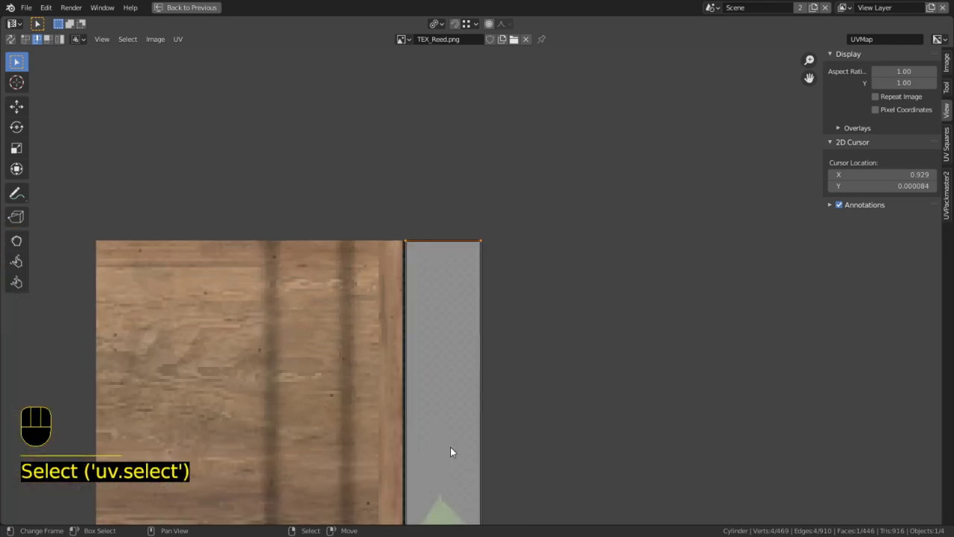
middle_click_drag(451, 446, 444, 209, "shift")
key("g")
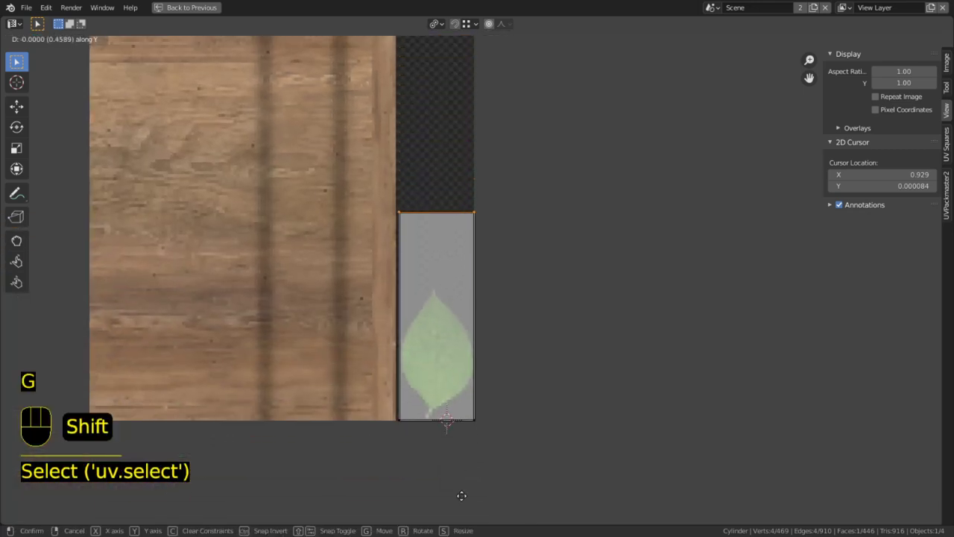
left_click(526, 307)
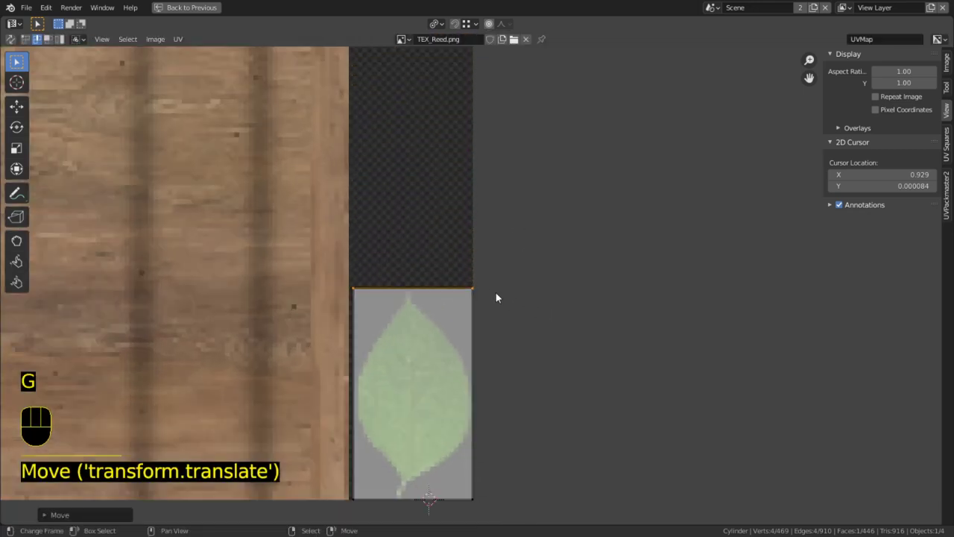
key("Tab")
key("Tab")
key("ctrl+space")
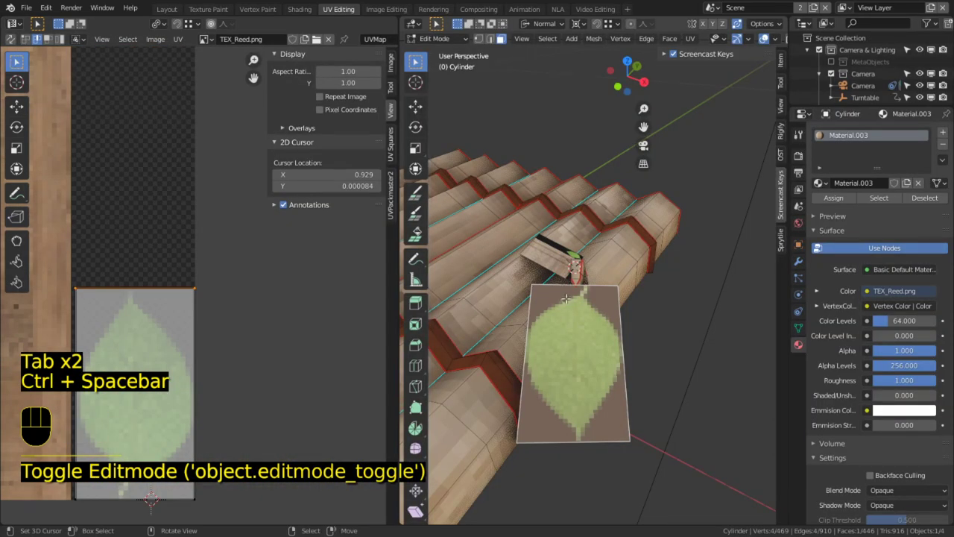
Step: Move the large leaf plane about -0.004 m along its normal X axis to line the leaf's stem up with the hook's tip
middle_click_drag(566, 299, 574, 381)
key("g")
key("x")
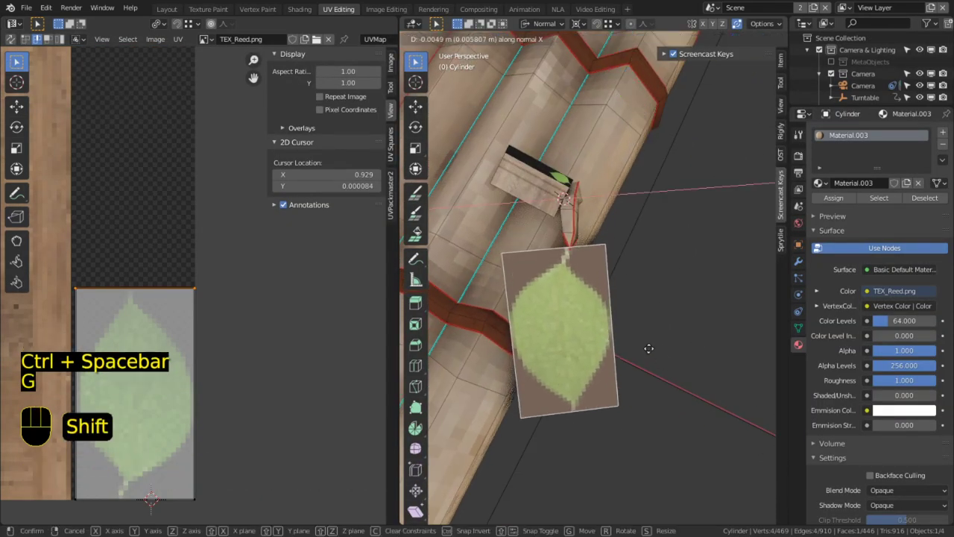
left_click(677, 346)
Step: Select the small leaf plane at the hook's other end and lower its upper UV edge to the leaf's tip
key("alt")
middle_click(562, 203, "alt")
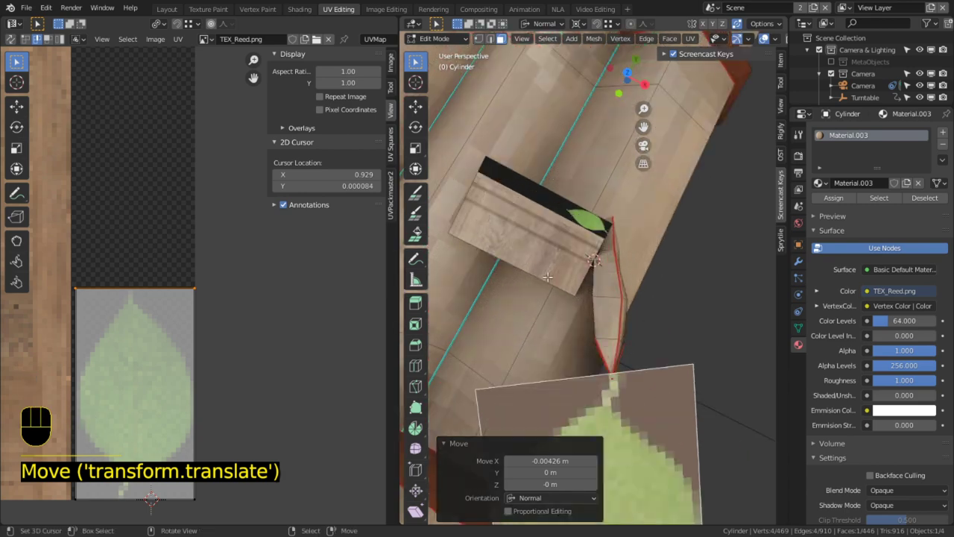
right_click(548, 253)
middle_click_drag(548, 254, 468, 223)
scroll(82, 225, "down", 6)
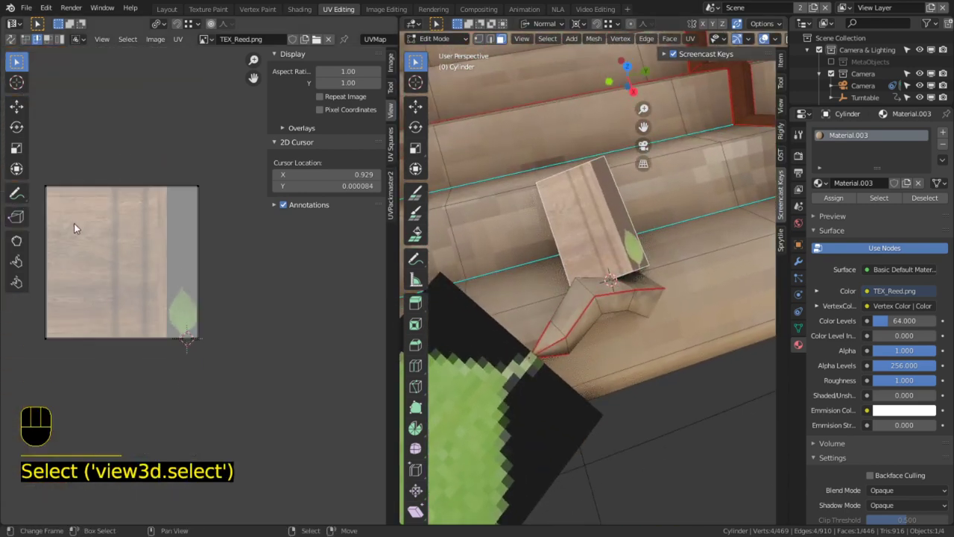
middle_click_drag(102, 232, 162, 246, "shift")
key("1")
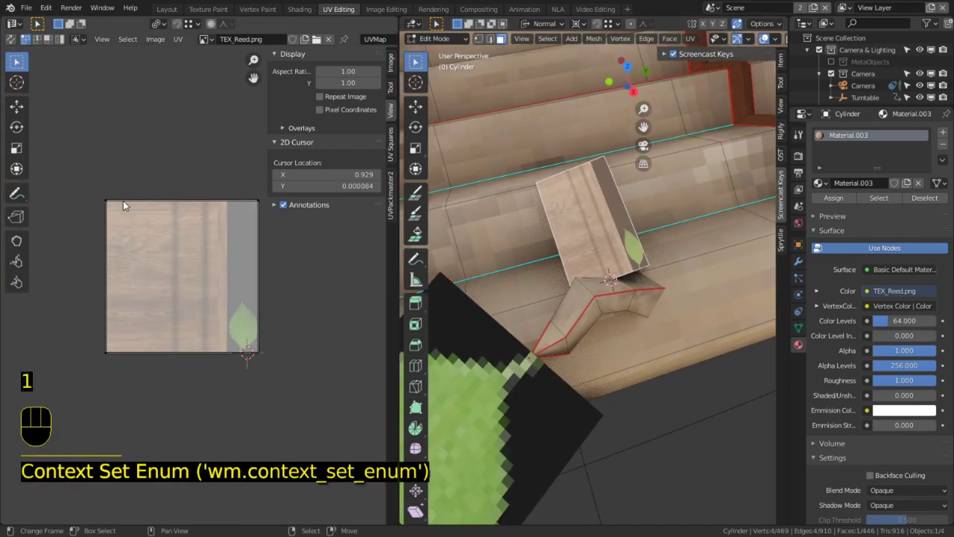
key("2")
left_click(145, 208)
key("g")
key("shift")
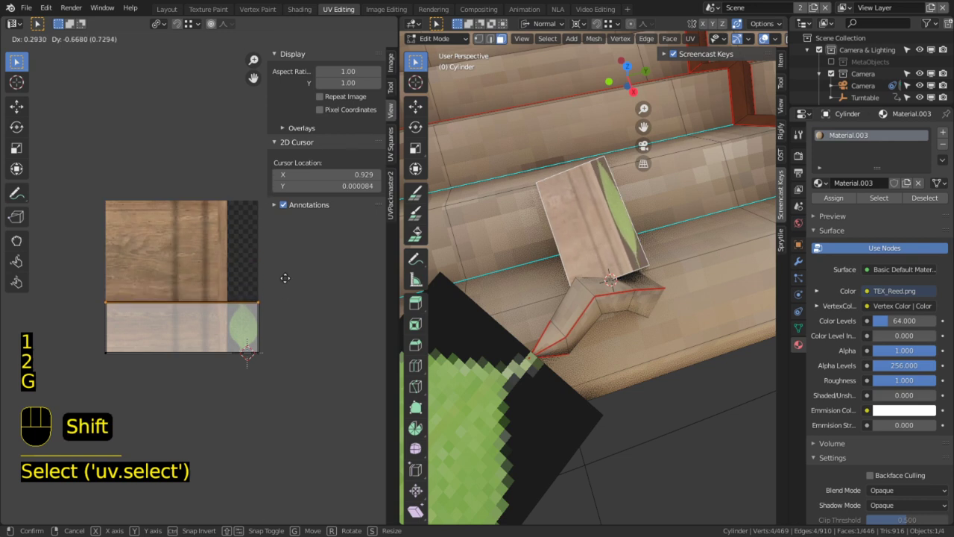
left_click(285, 265)
Step: Move the small leaf plane's left UV edge along X so its UVs frame only the leaf
left_click(104, 337)
key("g")
key("x")
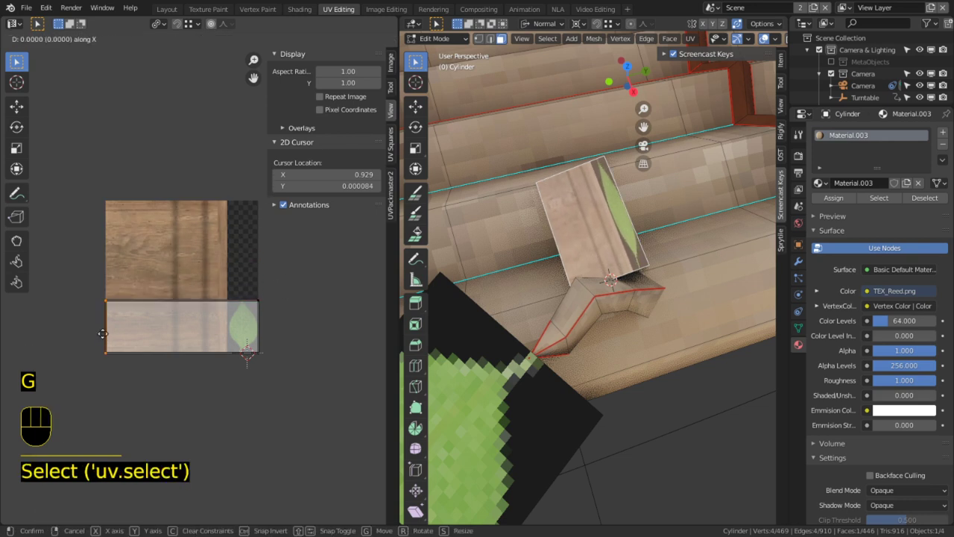
key("shift")
left_click(213, 345)
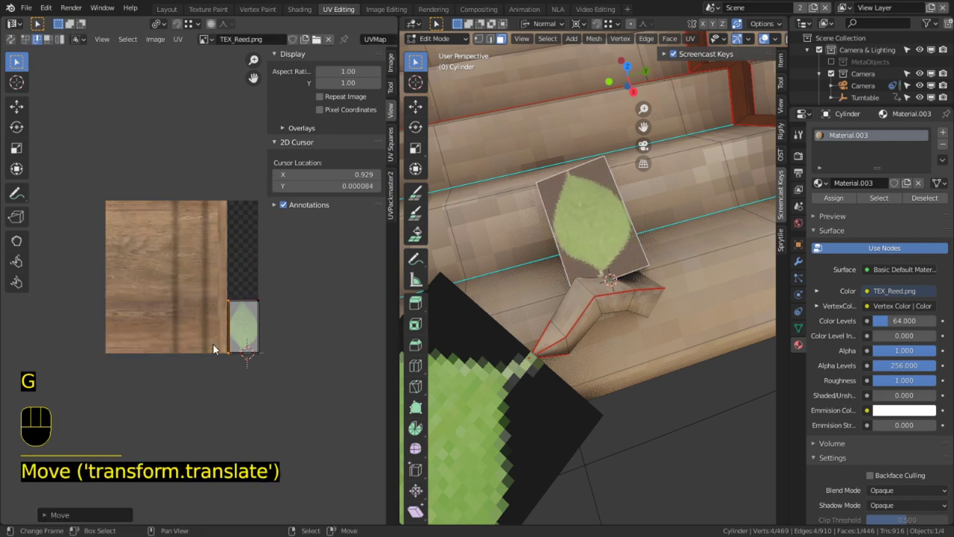
scroll(213, 343, "up", 5)
middle_click_drag(212, 343, 114, 279, "shift")
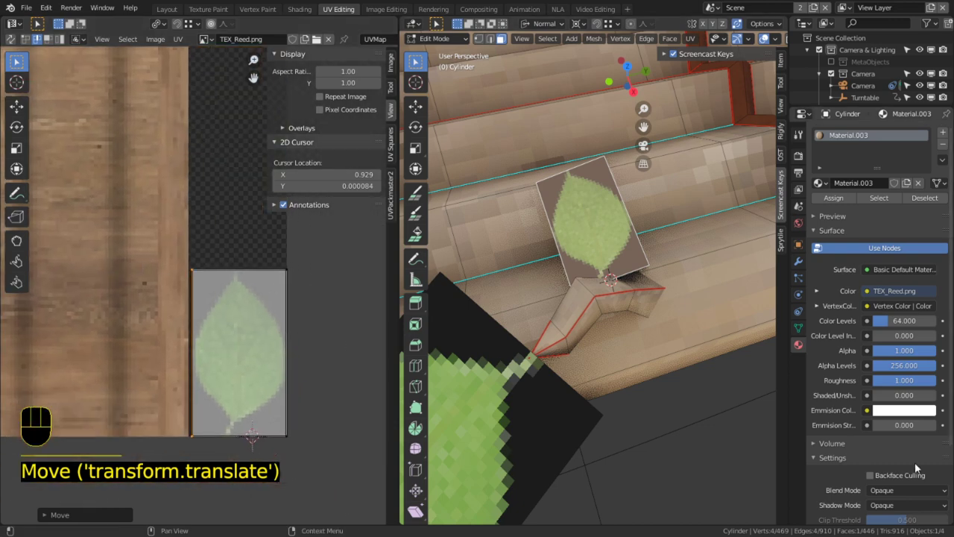
Step: Set Material.003's blend mode to Alpha Clip and link the TEX_Reed.png texture's Alpha output to the Basic Default Material node's Alpha input
left_click(902, 490)
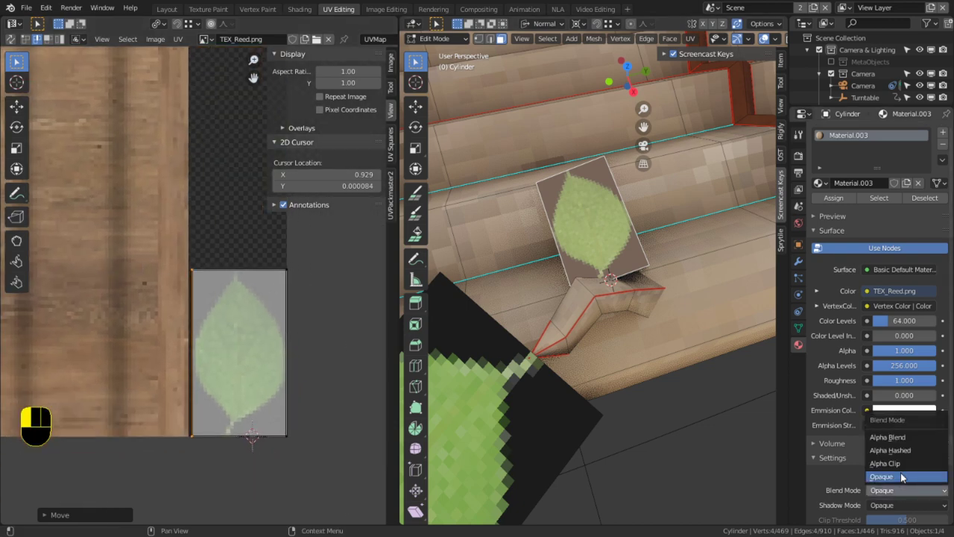
left_click(886, 463)
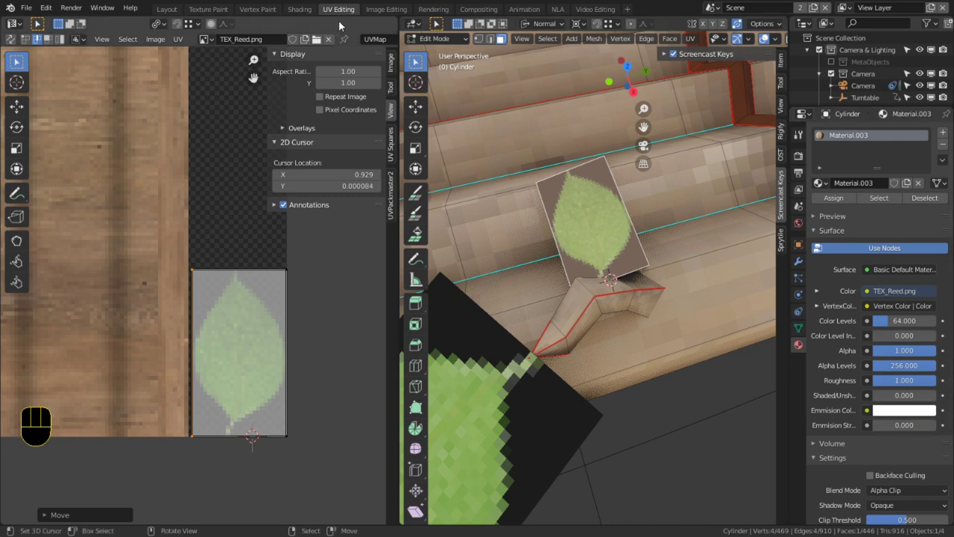
left_click(302, 10)
key("ctrl+space")
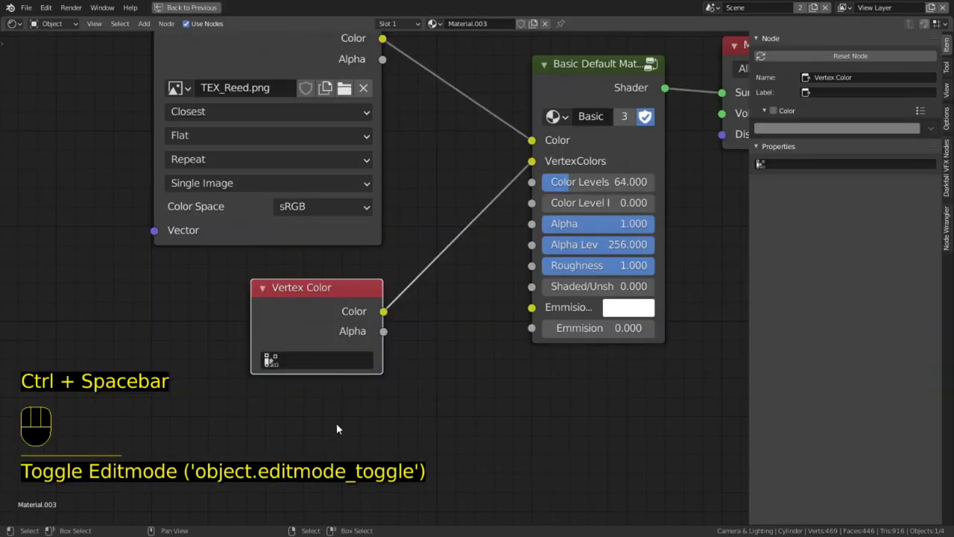
left_click_drag(358, 128, 515, 296)
middle_click_drag(488, 353, 440, 373)
key("ctrl+space")
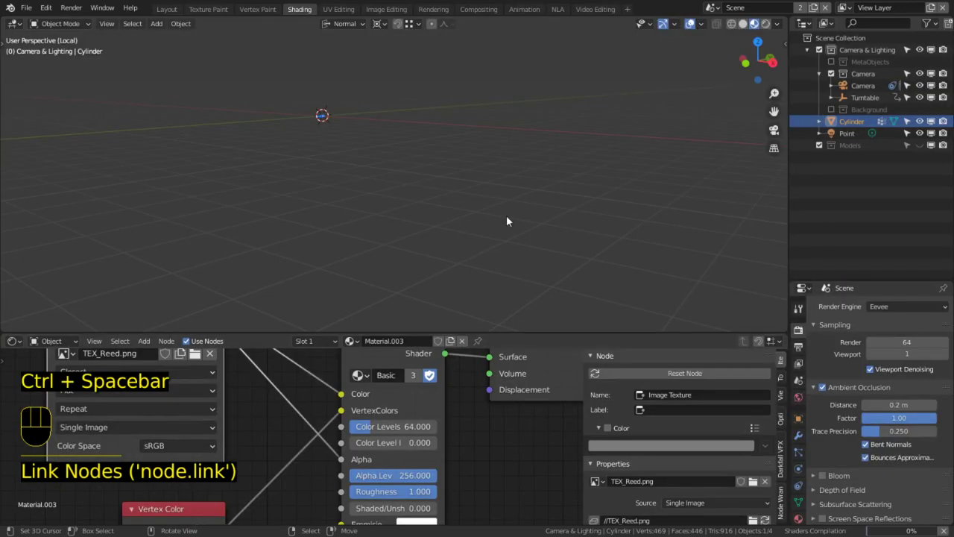
Step: Examine the textured flute and the leafed hook from several angles with the viewport overlays hidden
key("KP_Decimal")
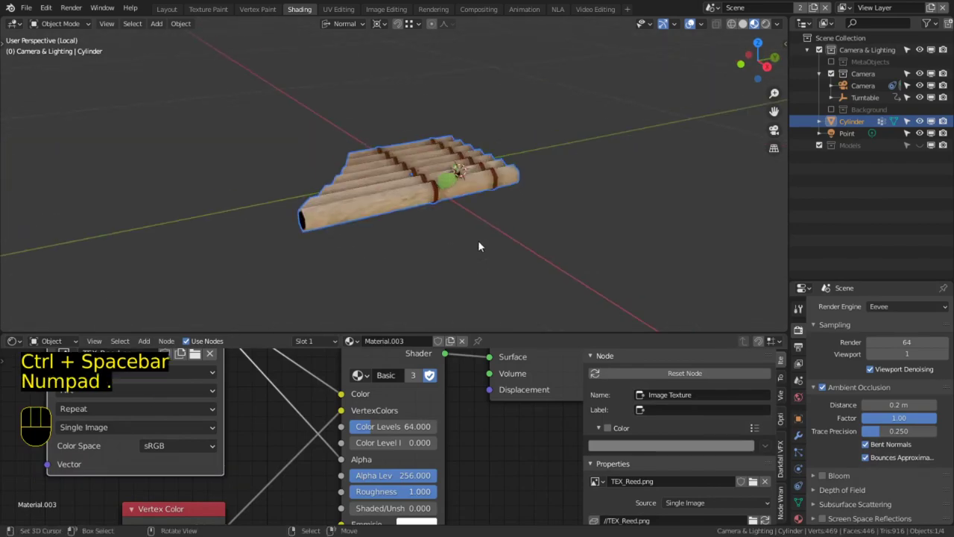
middle_click_drag(478, 243, 361, 200)
key("Tab")
key("Tab")
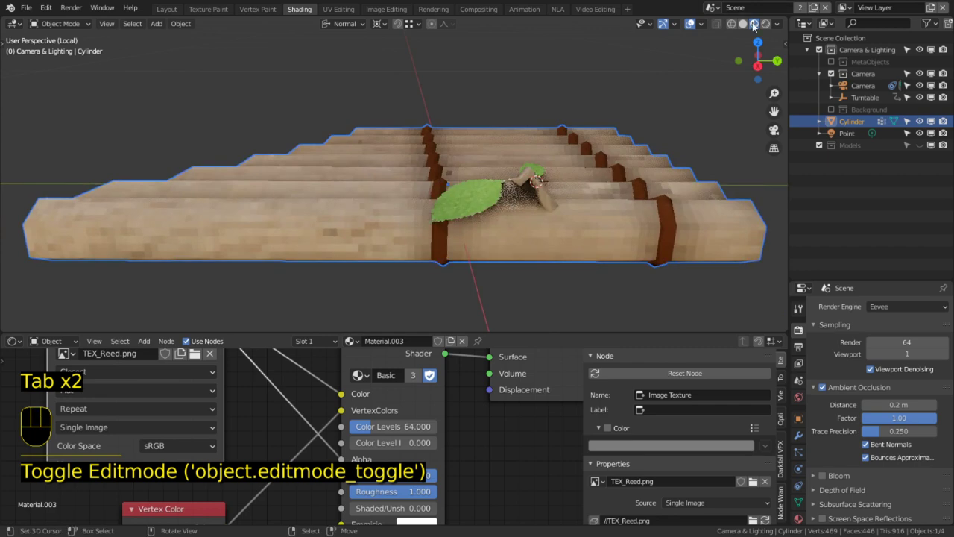
middle_click_drag(462, 164, 586, 171)
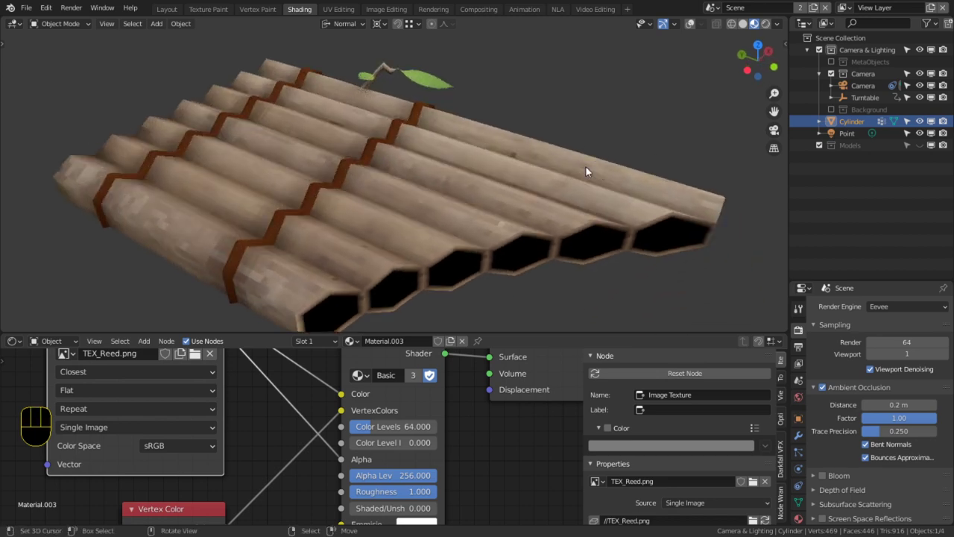
key("Tab")
key("Tab")
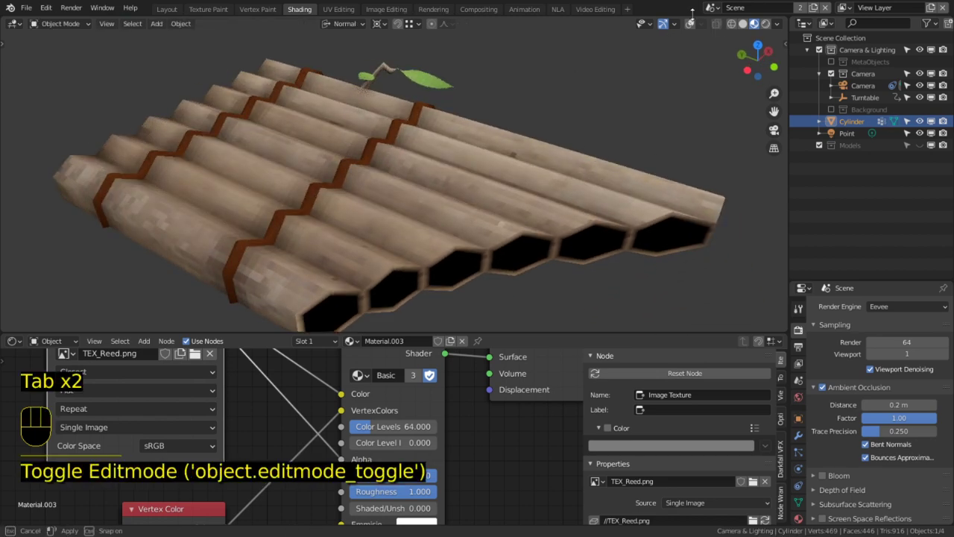
Step: Select the whole hook mesh without its leaves and duplicate it about -0.257 m along X to the flute's opposite side
key("Tab")
left_click(388, 73)
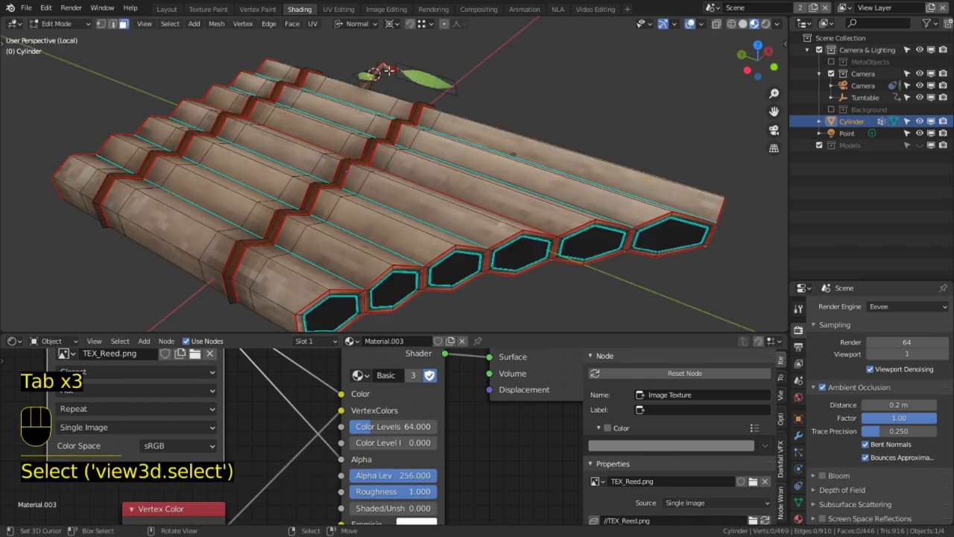
key("l")
middle_click_drag(385, 114, 313, 104)
key("shift+d")
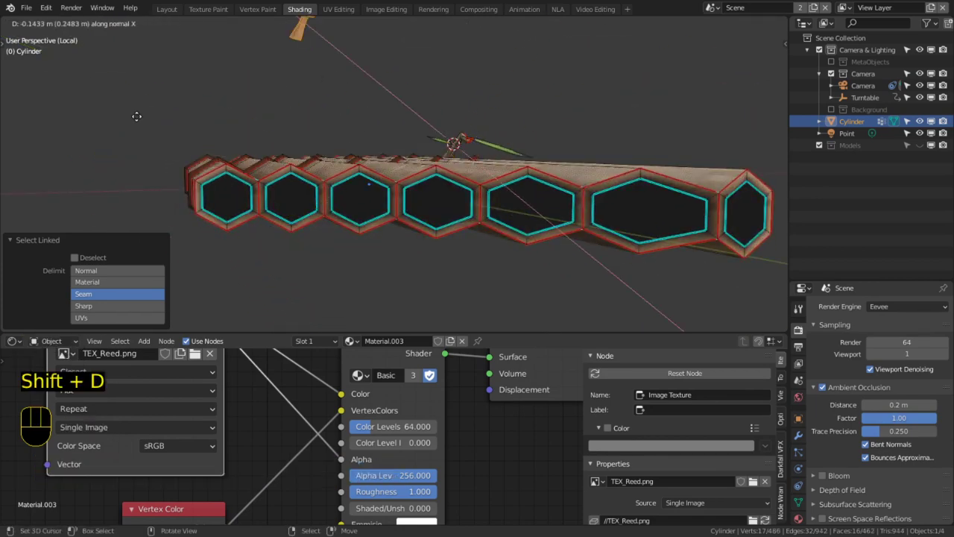
key("x")
left_click(162, 117)
Step: Set the pivot to the selection itself and the orientation to Global, and scale the duplicated hook by about 1.905
key("s")
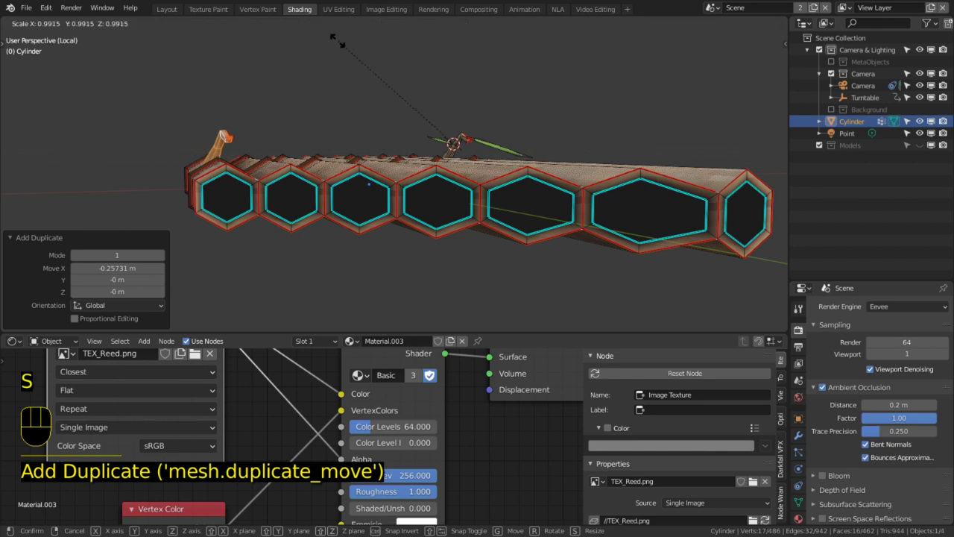
right_click(332, 46)
left_click(391, 29)
left_click(393, 50)
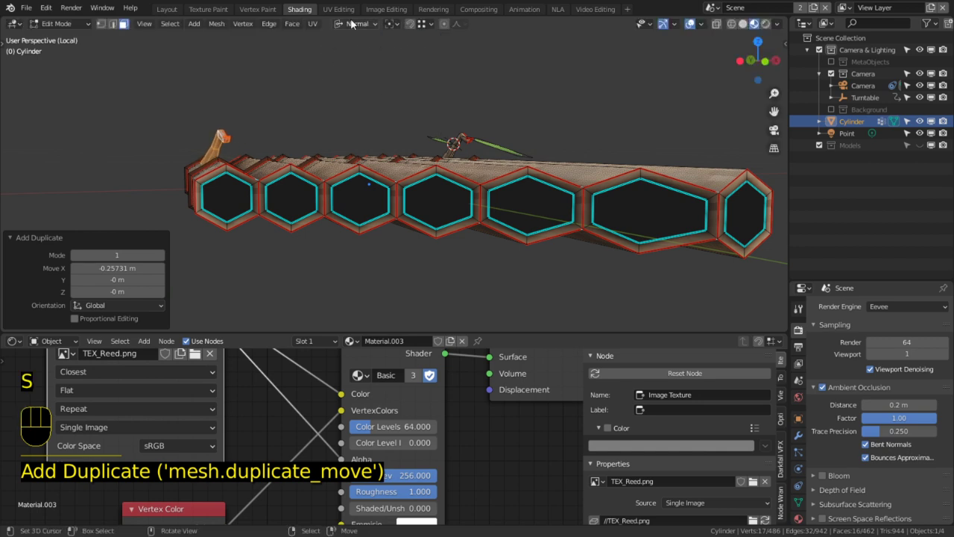
left_click(358, 24)
left_click(328, 61)
key("s")
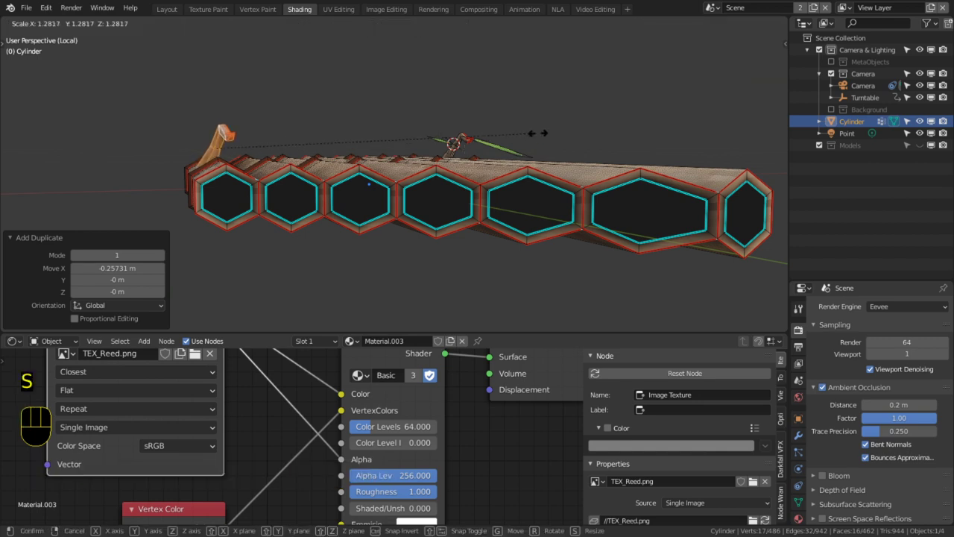
left_click(671, 113)
Step: Rotate the duplicated hook about the global Y axis and move its base onto the side of the flute's outermost pipe
key("r")
key("y")
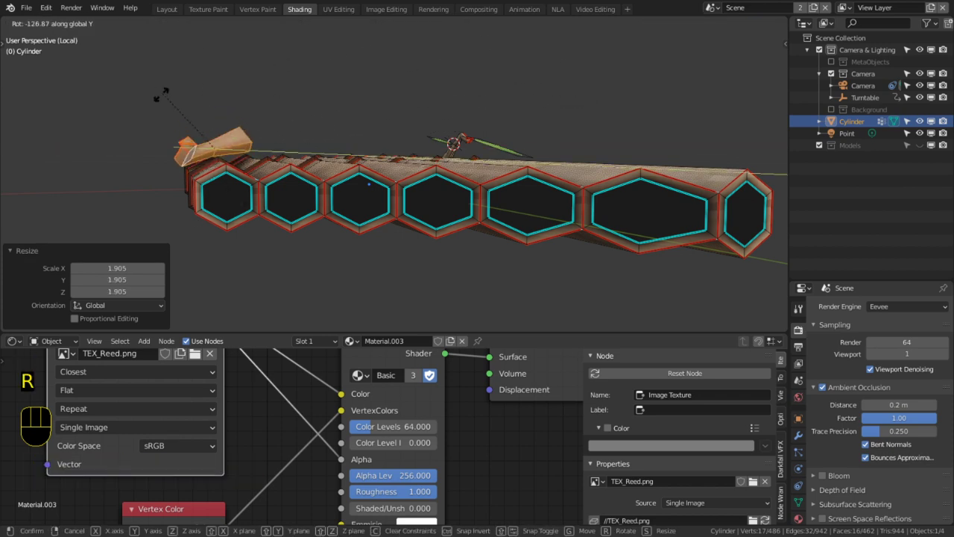
left_click(744, 253)
key("g")
left_click(686, 256)
middle_click_drag(686, 256, 760, 246)
key("g")
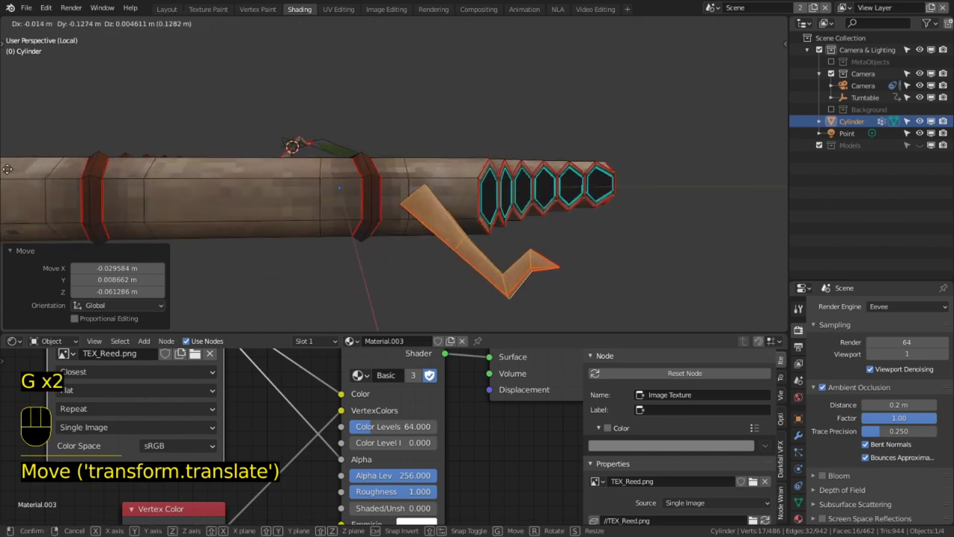
left_click(13, 170)
middle_click_drag(202, 133, 268, 160)
key("g")
left_click(328, 174)
Step: Duplicate the large leaf plane from the original hook and move the copy to the tip of the new hook
key("3")
right_click(214, 161)
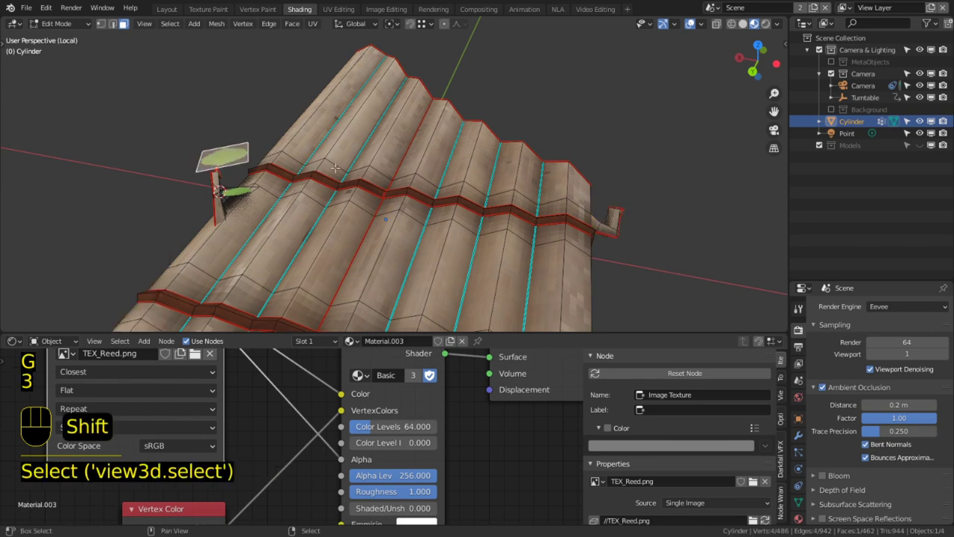
middle_click_drag(335, 166, 179, 172, "shift")
key("shift+d")
left_click(687, 210)
middle_click_drag(686, 209, 479, 240)
key("g")
left_click(601, 315)
middle_click_drag(601, 315, 468, 266)
key("g")
left_click(375, 179)
Step: Set Material.003's alpha Clip Threshold to 0.116 so the leaf's thin stem shows
scroll(469, 266, "up", 4)
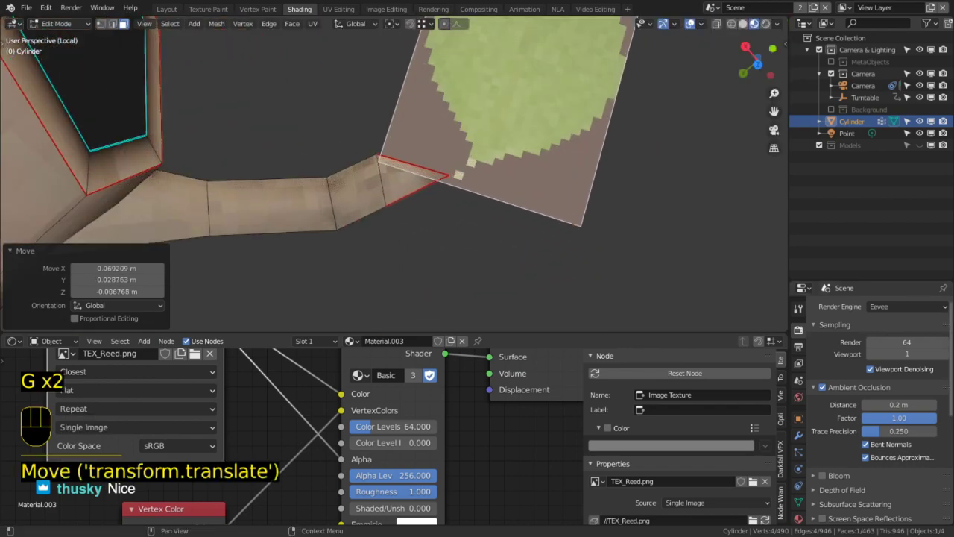
scroll(863, 422, "down", 2)
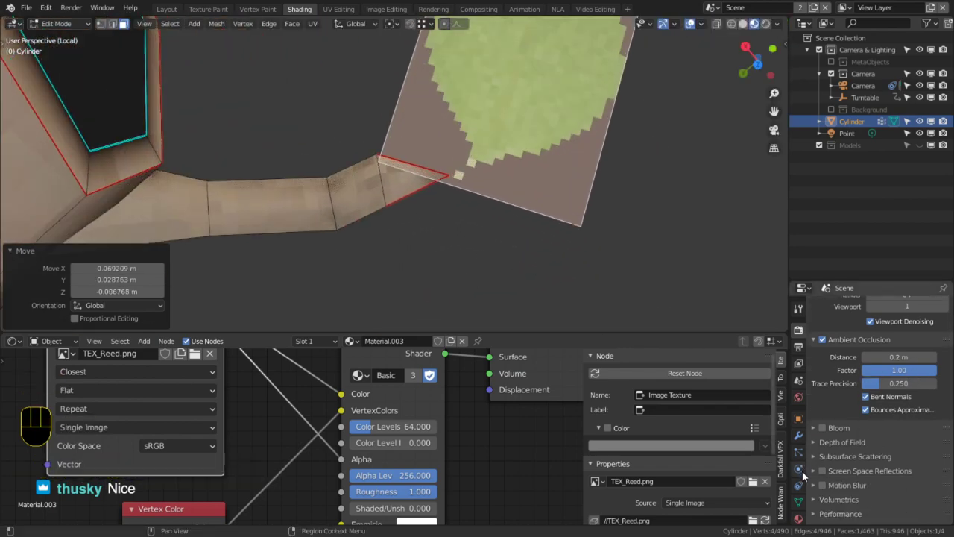
left_click(799, 517)
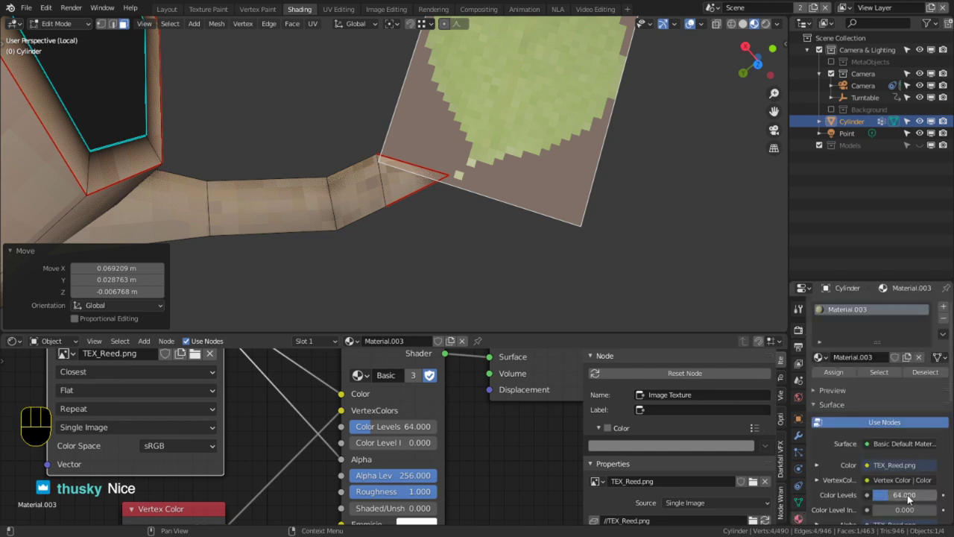
scroll(910, 495, "down", 8)
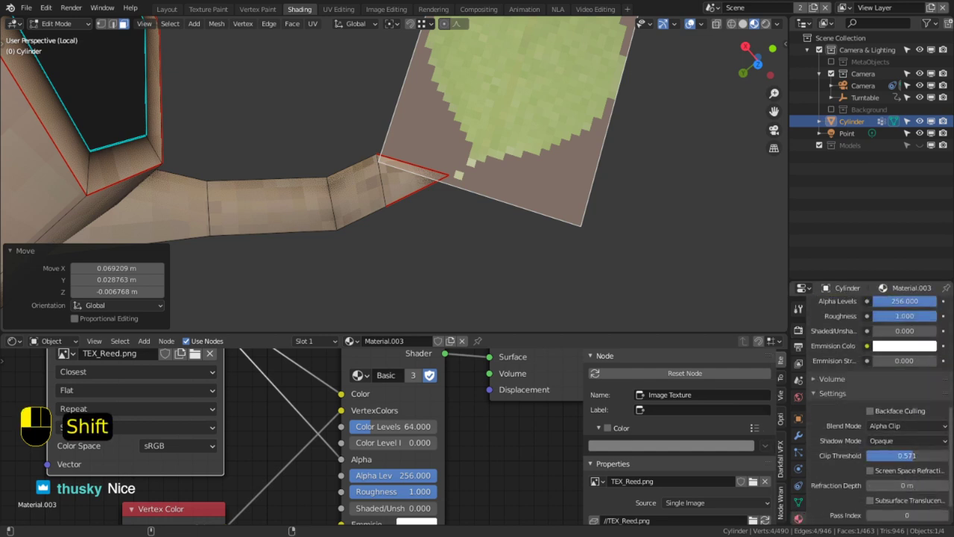
left_click_drag(934, 456, 868, 456, "shift")
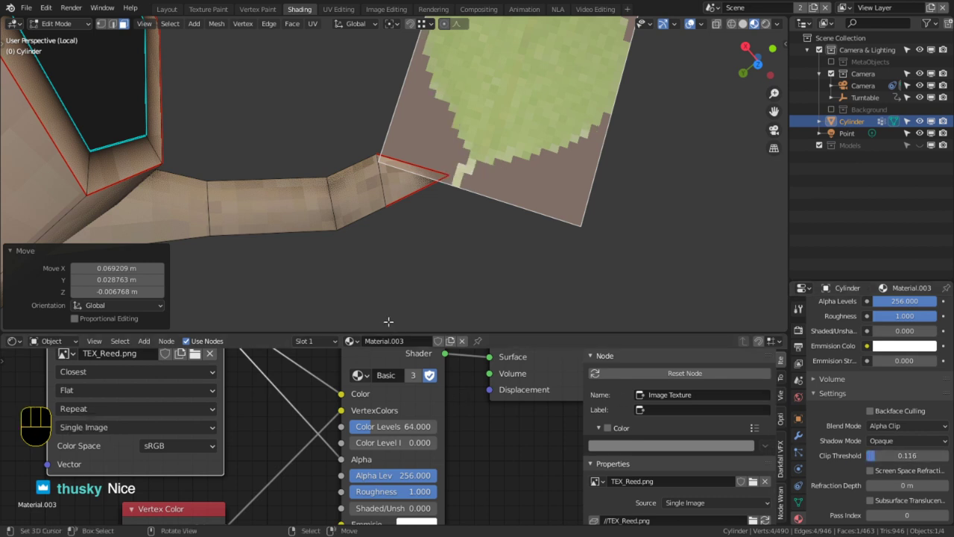
Step: Lower the copied leaf plane about 0.015 m and nudge it until its stem meets the new hook's tip
middle_click_drag(285, 273, 571, 138)
key("g")
left_click(545, 177)
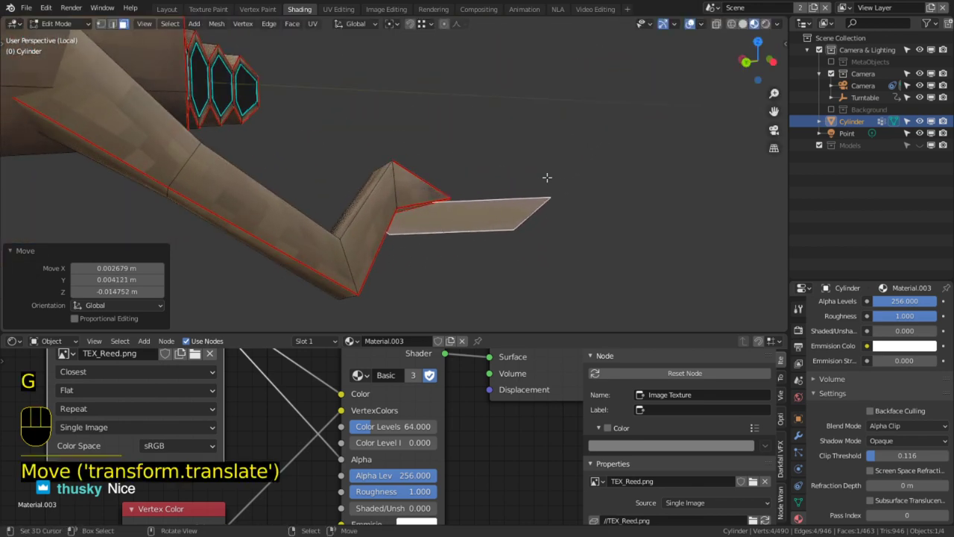
middle_click_drag(545, 177, 486, 216)
key("g")
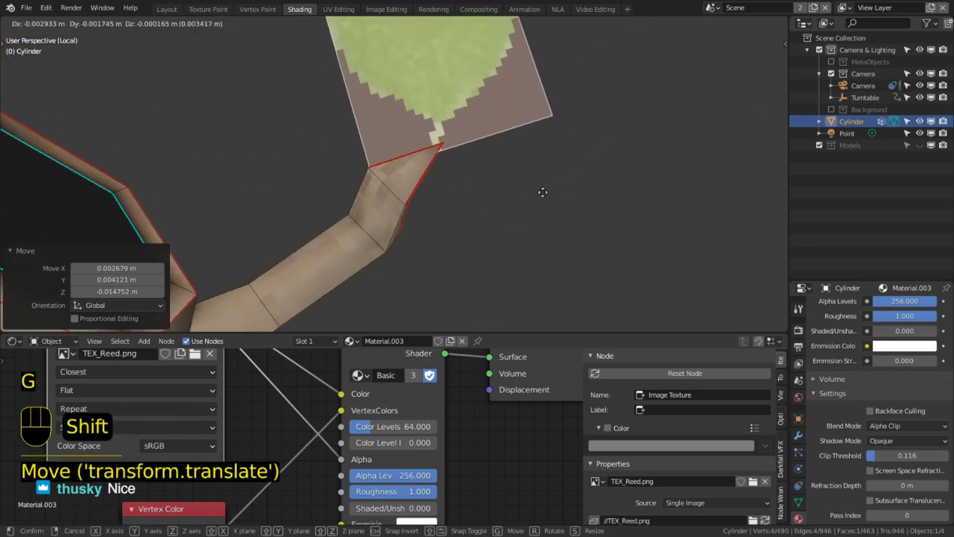
left_click(513, 151)
middle_click_drag(510, 151, 320, 292)
key("g")
left_click(349, 224)
Step: Duplicate the new hook's leaf plane slightly above the original
middle_click_drag(554, 226, 559, 248)
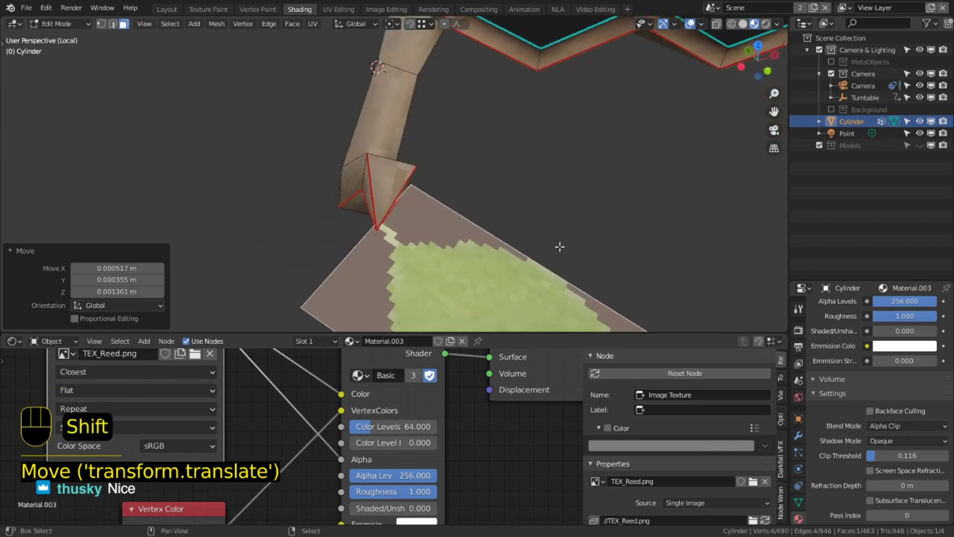
key("shift+d")
left_click(546, 184)
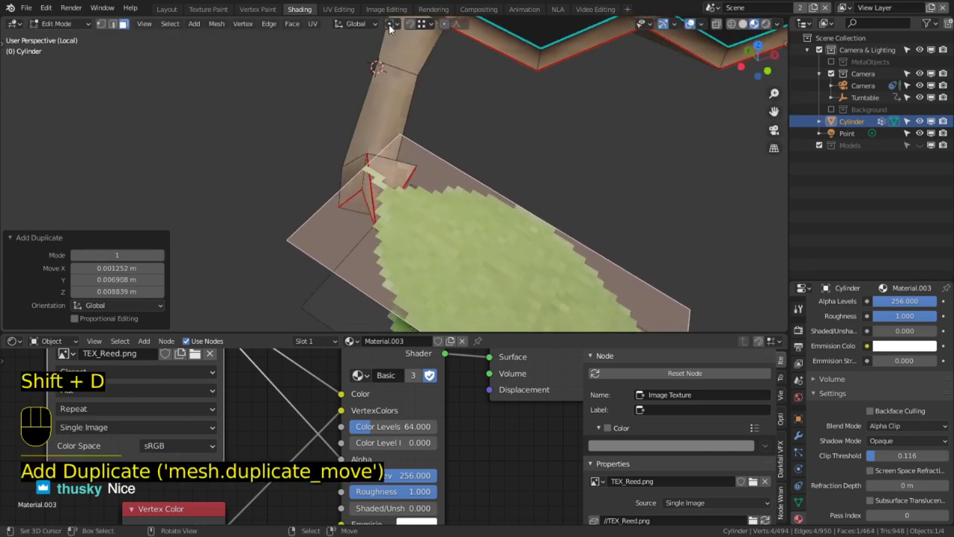
Step: Set the transform pivot to the 3D cursor and the transform orientation to Normal
left_click(390, 25)
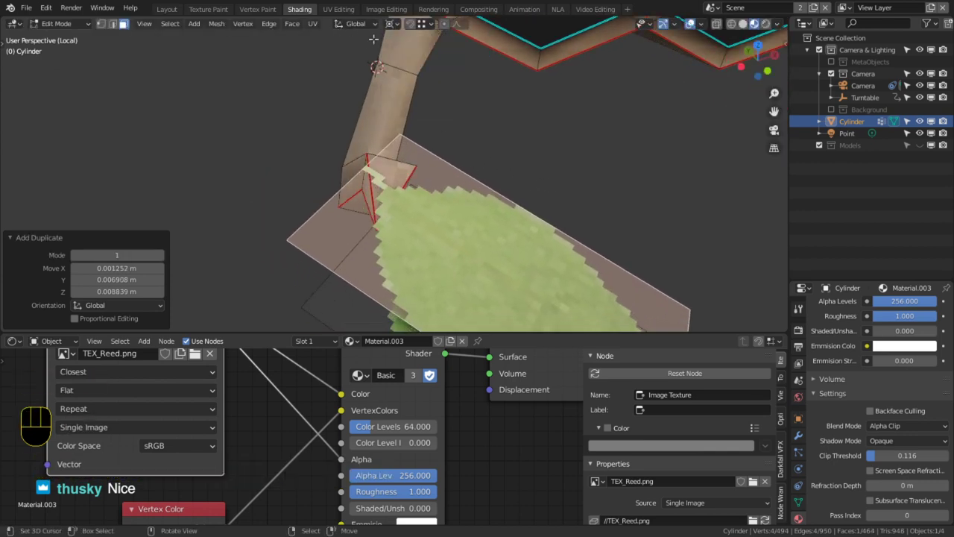
left_click(356, 24)
left_click(344, 87)
Step: Snap the second leaf plane to the 3D cursor with offset enabled and rotate it -142° about its normal Z axis
middle_click_drag(477, 193, 553, 221)
key("shift+s")
left_click(449, 159)
scroll(477, 147, "down", 2)
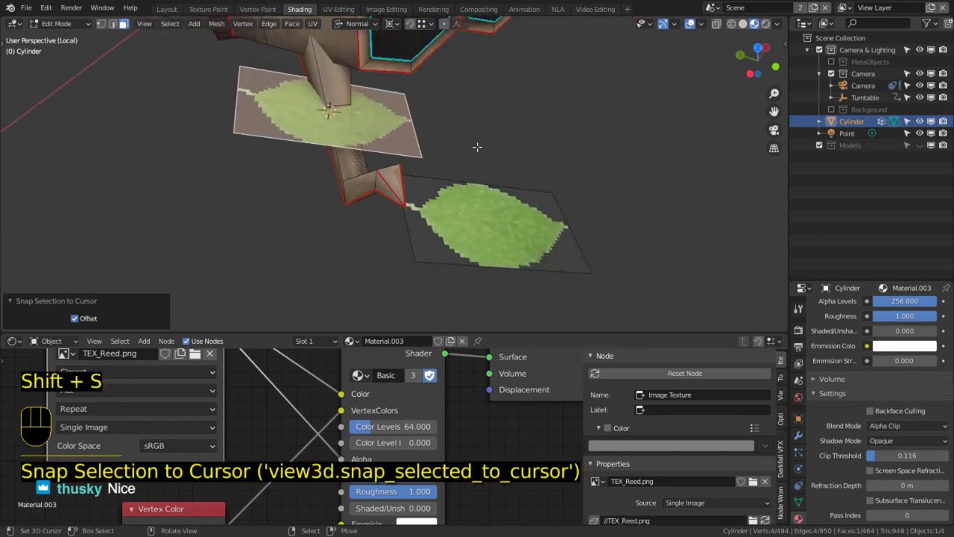
key("r")
left_click(249, 144)
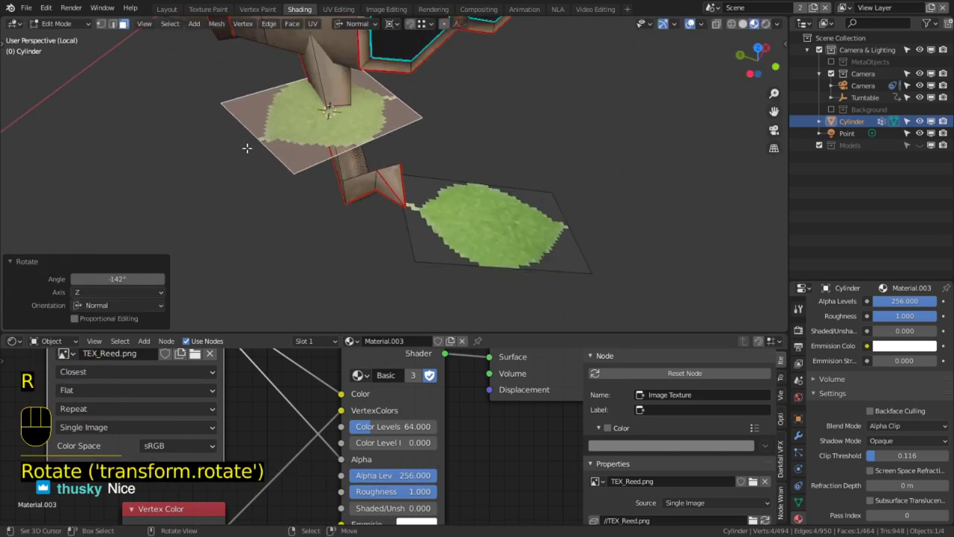
Step: Move the second leaf plane about -0.032 m along its normal Y and -0.006 m along its normal X beside the hook
key("g")
key("y")
left_click(183, 164)
key("g")
key("x")
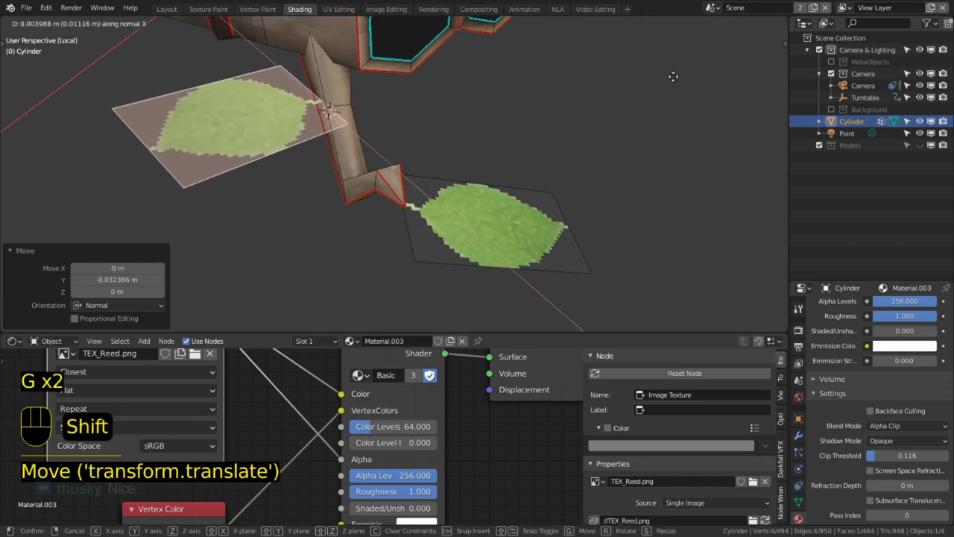
left_click(761, 153)
Step: Scale the second leaf plane down about the 3D cursor and check both leaves in Object Mode
key("s")
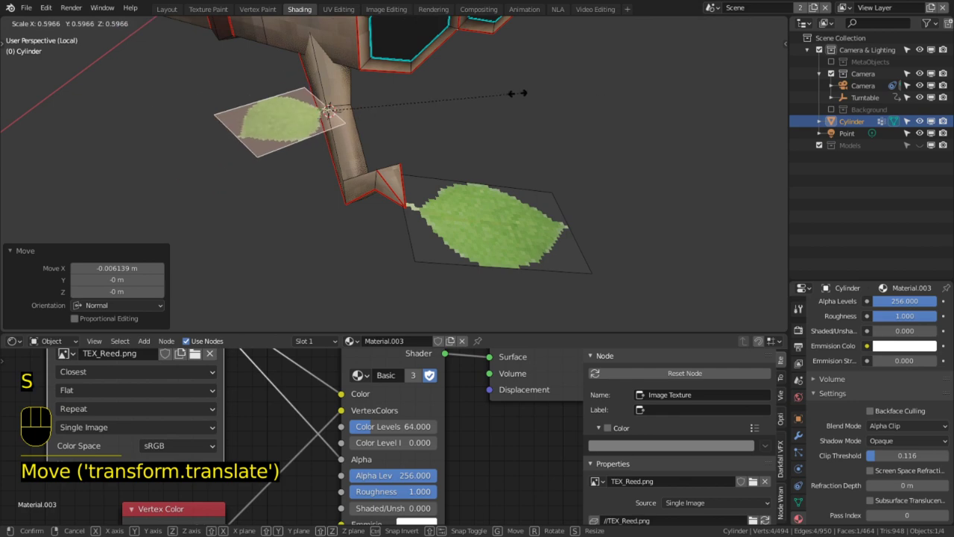
left_click(512, 127)
mouse_move(511, 127)
middle_mouse_down()
mouse_move(498, 109)
mouse_move(498, 118)
middle_mouse_up()
middle_click_drag(422, 79, 533, 162)
key("Tab")
scroll(434, 132, "down", 8)
scroll(470, 152, "up", 4)
scroll(434, 175, "up", 4)
middle_click_drag(485, 116, 454, 178, "shift")
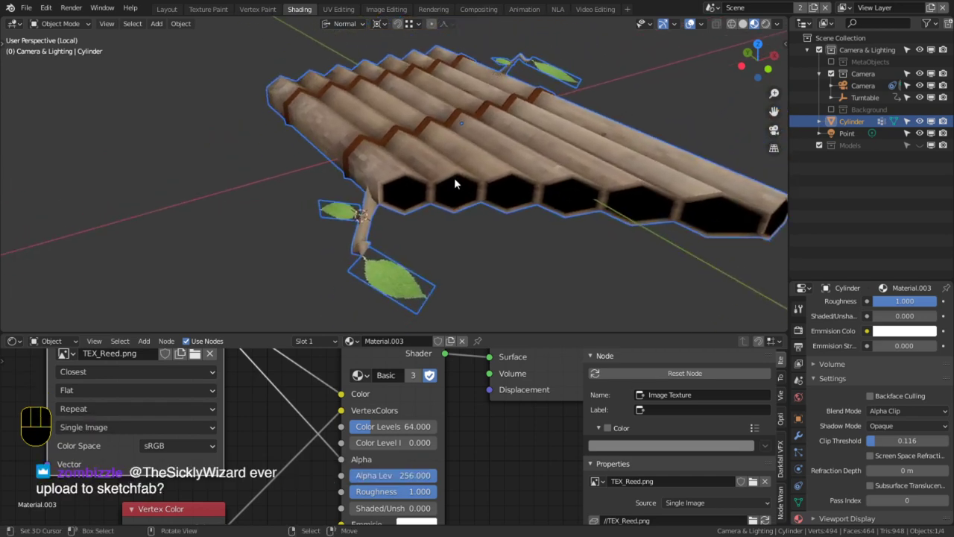
Step: Select the smaller leaf plane beside the new hook in Edit Mode and delete it
key("Tab")
scroll(454, 178, "up", 2)
left_click(350, 231)
Step: Select the edge loop at the new hook's base and snap the 3D cursor to it
middle_click_drag(349, 231, 483, 234)
key("l")
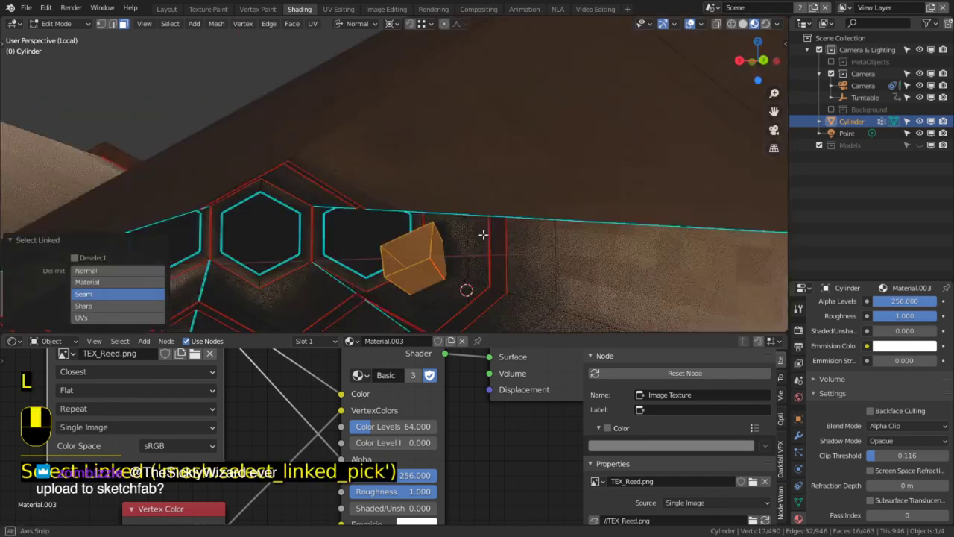
key("2")
left_click(437, 238, "alt")
left_click(430, 241, "alt")
key("shift+s")
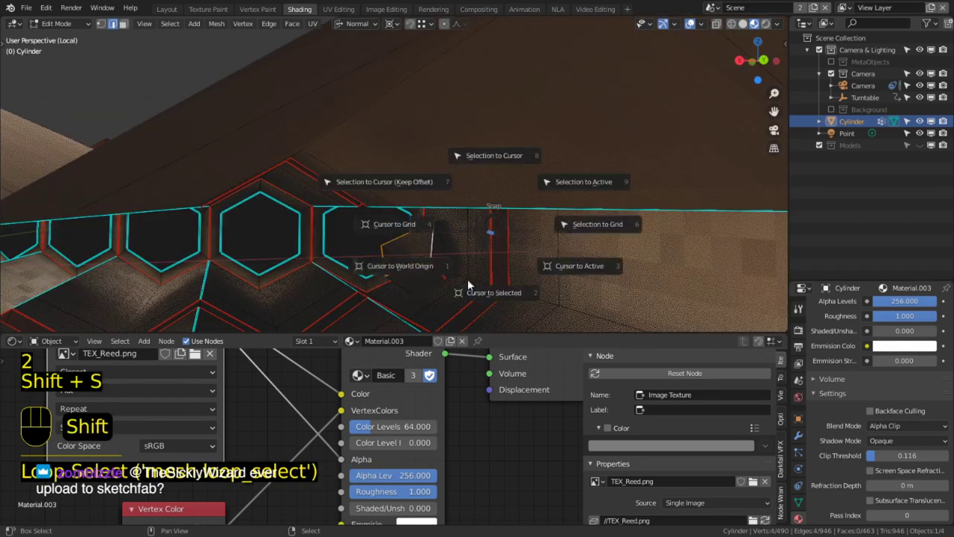
left_click(470, 288)
Step: Select the new hook together with its leaf plane and scale both down about the 3D cursor
scroll(470, 283, "down", 4)
middle_click_drag(552, 277, 469, 271)
scroll(452, 283, "down", 3)
scroll(452, 273, "up", 1)
key("l")
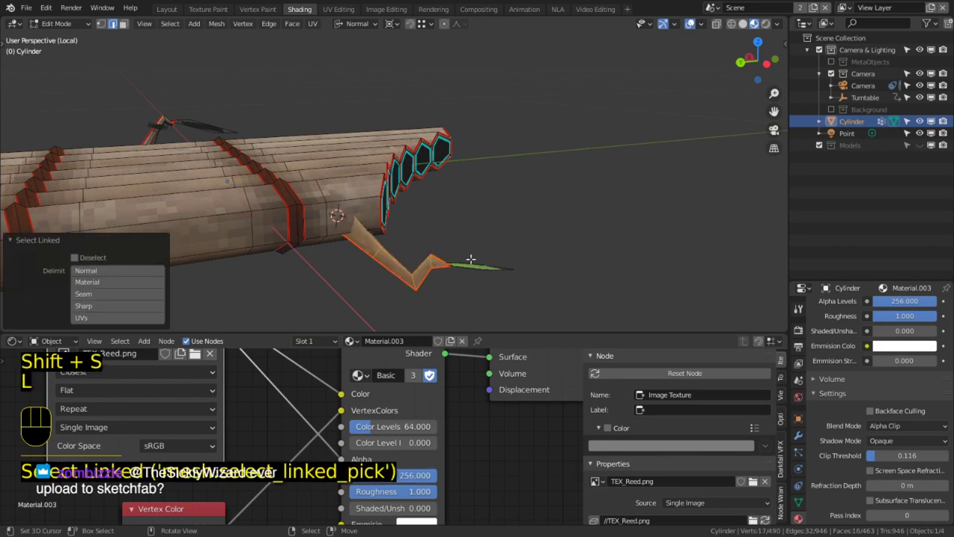
key("l")
key("s")
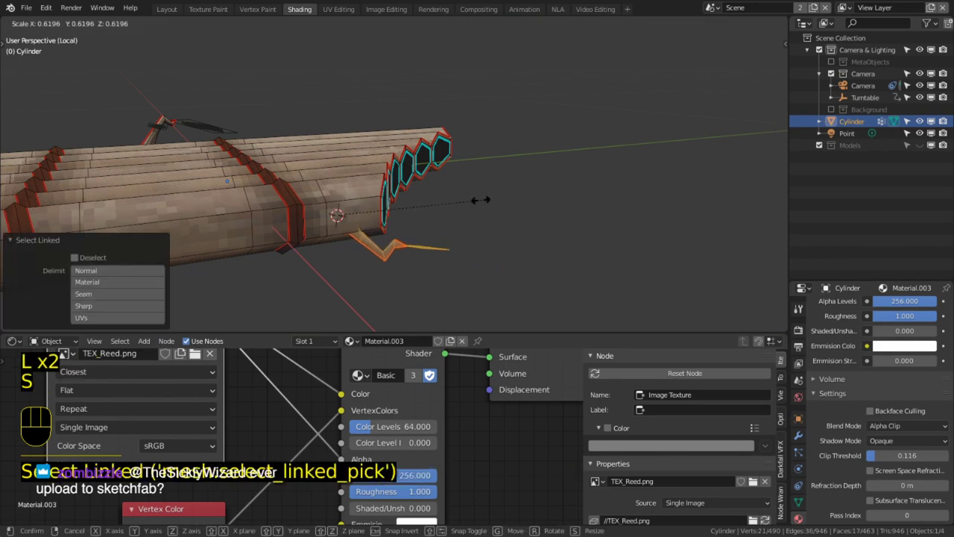
left_click(469, 200)
Step: Trackball-rotate the new hook and its leaf by about -14.3° and -27.5° around the hook's base
middle_click_drag(468, 200, 358, 233)
key("r")
key("r")
left_click(367, 215)
Step: Select the vertex at the new hook's tip and snap the 3D cursor to it
scroll(356, 227, "up", 3)
middle_click(325, 248, "alt")
scroll(351, 226, "up", 6)
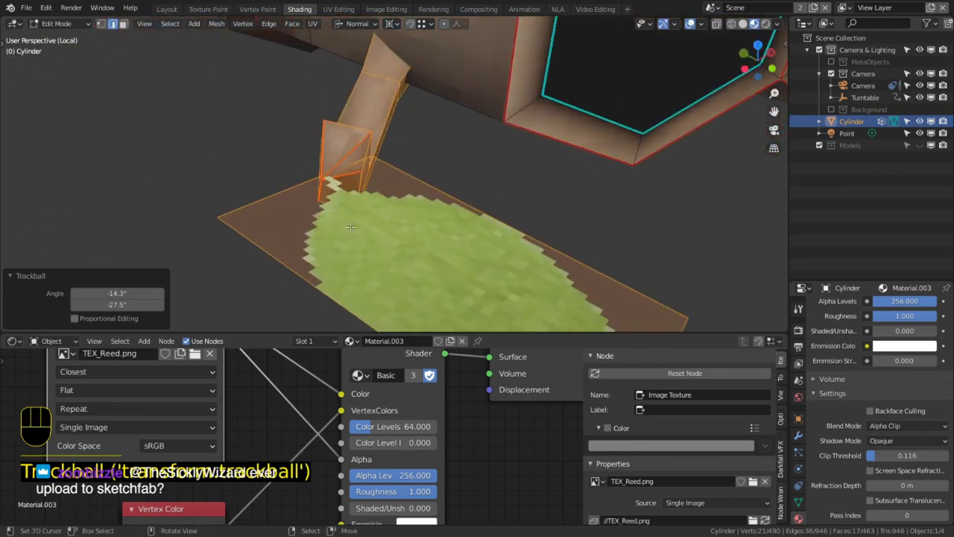
key("1")
left_click(326, 182)
key("shift+s")
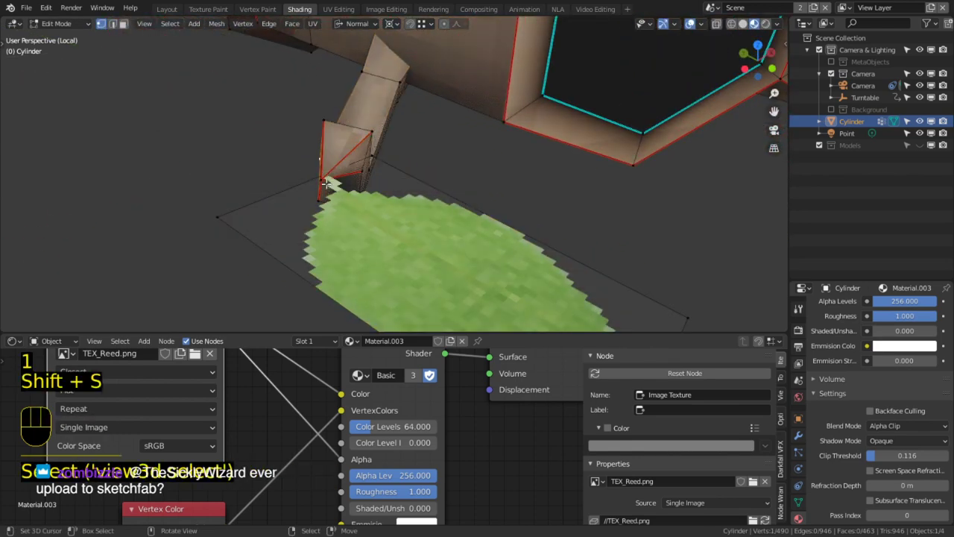
middle_click_drag(322, 179, 443, 188)
key("shift+s")
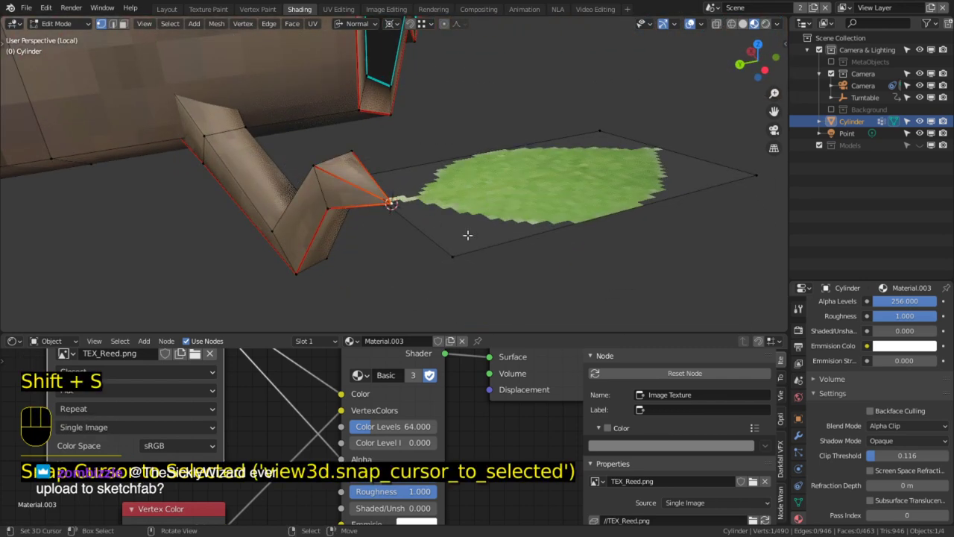
Step: Select the new leaf plane as a face and rotate it by -91.8° about its normal Z axis at the hook's tip
key("3")
key("r")
key("r")
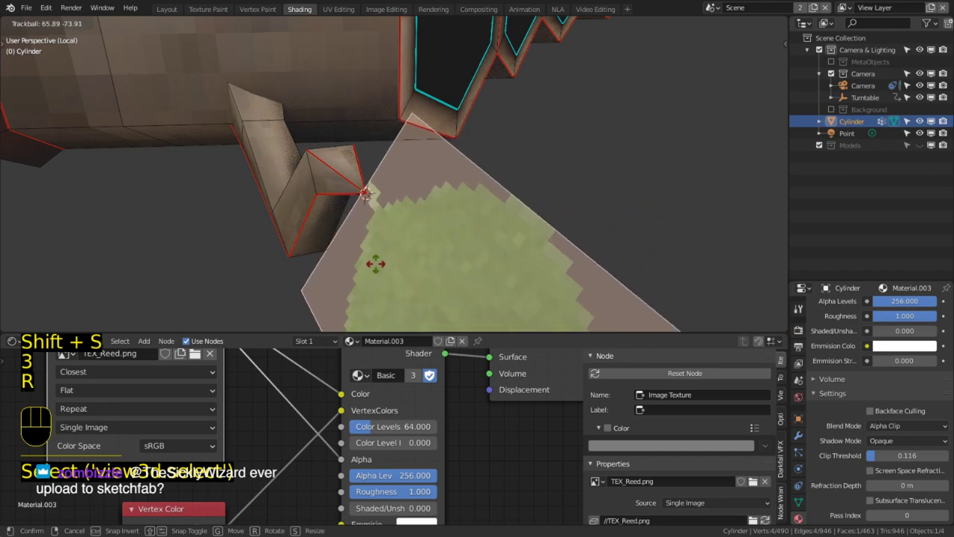
key("r")
left_click(371, 308)
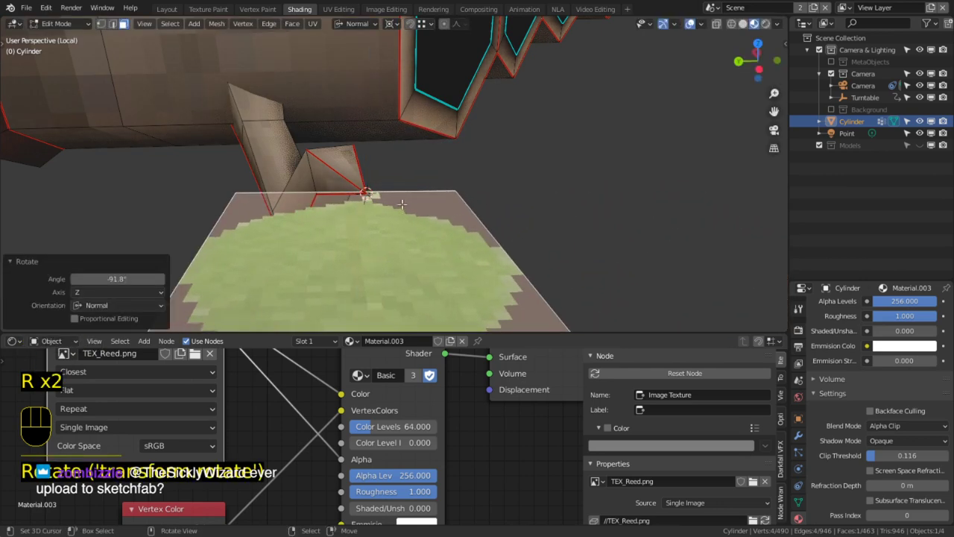
Step: Trackball-rotate the new leaf outward from the hook's tip, shift it onto the tip, and leave edit mode
key("r")
key("r")
left_click(393, 244)
middle_click_drag(394, 240, 451, 253)
key("g")
left_click(390, 258)
key("Tab")
Step: Set the truncated "Color Level I" value below Color Levels to 1.000 in the Basic node
scroll(453, 243, "down", 6)
middle_click_drag(457, 216, 383, 167)
scroll(369, 181, "down", 4)
middle_click_drag(453, 411, 447, 388)
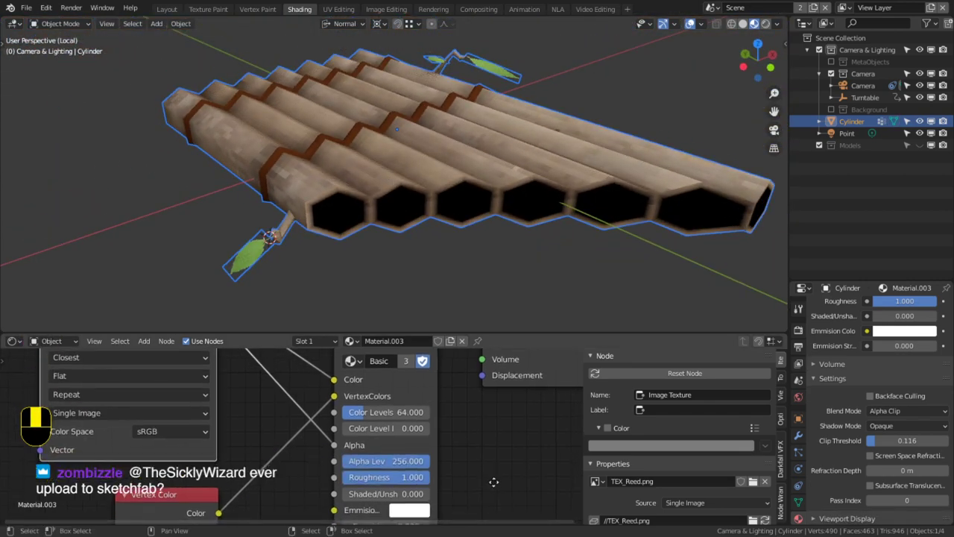
left_click_drag(397, 418, 432, 420)
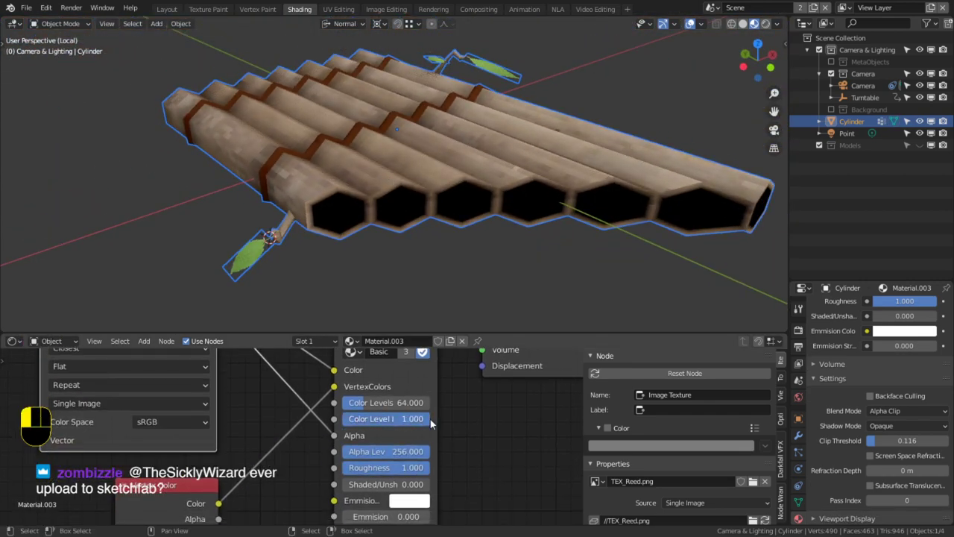
middle_click_drag(403, 200, 369, 215)
middle_click_drag(456, 190, 408, 231, "shift")
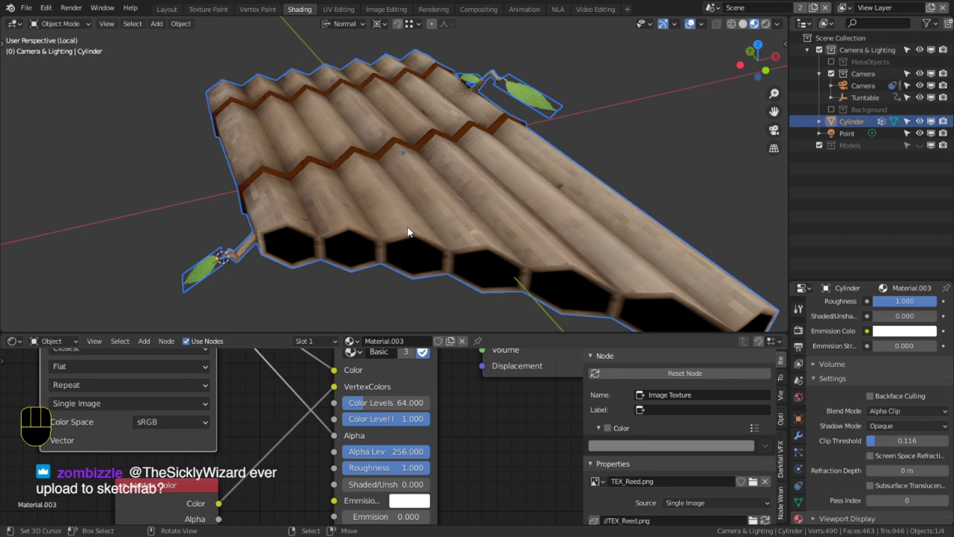
Step: Set the Basic node's Color Levels to 256 while viewing the reeds and bindings up close
middle_click_drag(358, 247, 273, 300)
middle_click(276, 205, "alt")
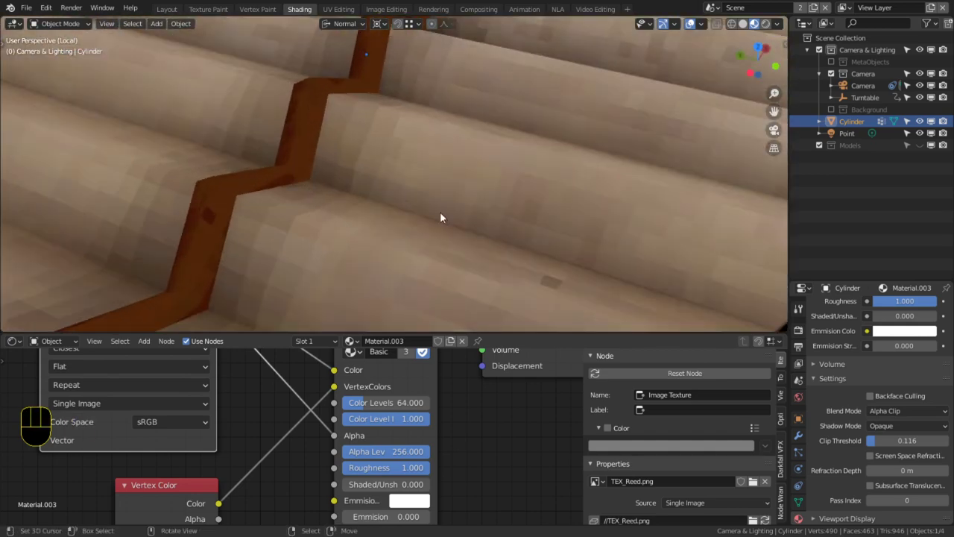
left_click_drag(379, 404, 425, 402)
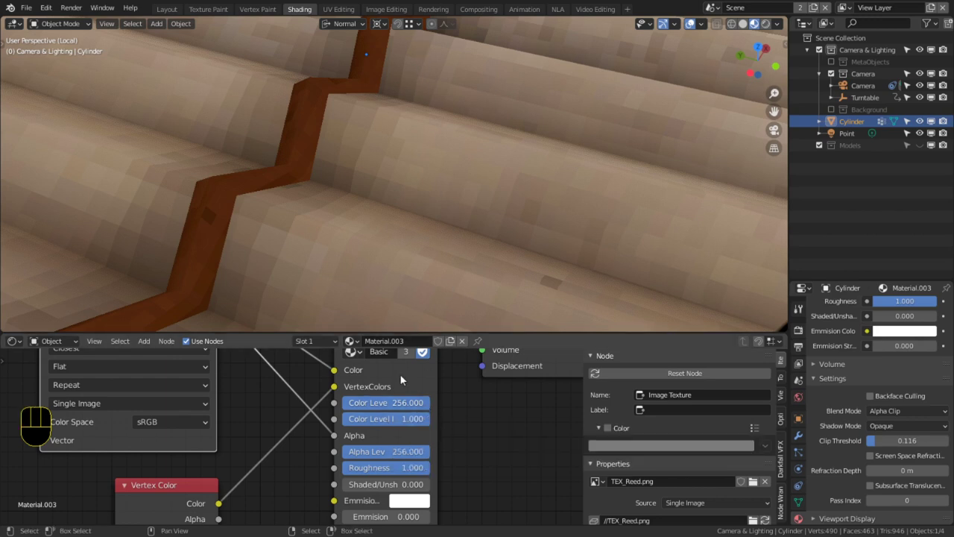
Step: Check the Compositing workspace, and examine the whole flute in the Layout workspace
left_click(479, 9)
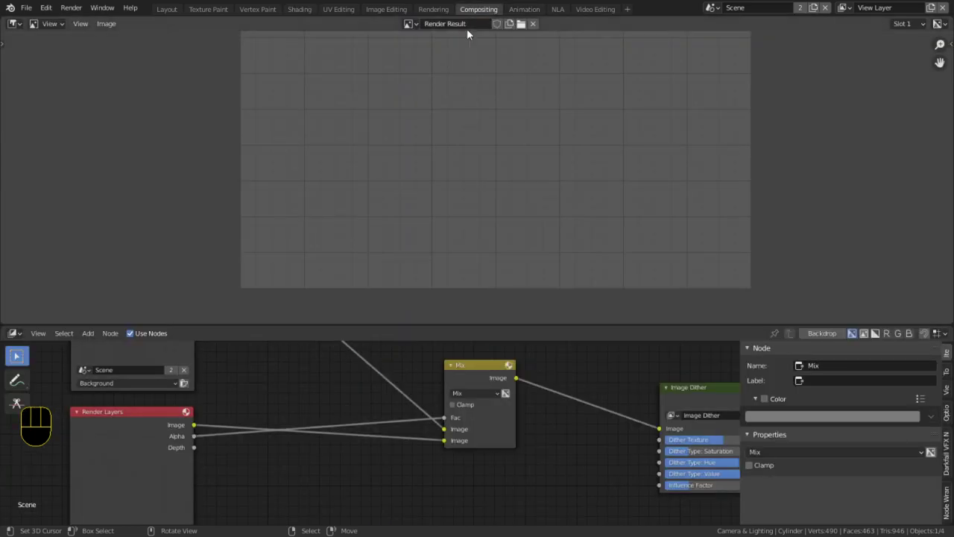
scroll(467, 138, "down", 4)
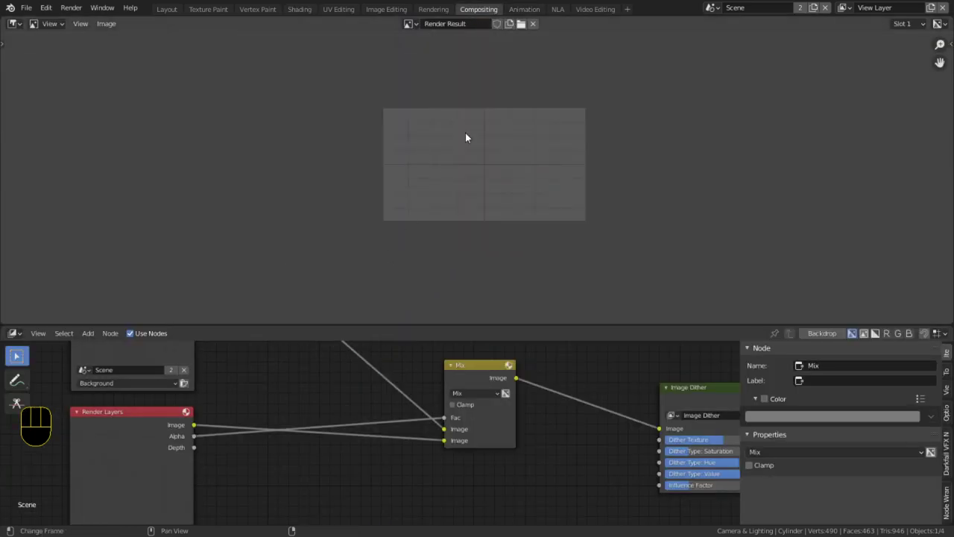
left_click(167, 9)
middle_click_drag(468, 146, 578, 216)
key("KP_Decimal")
scroll(519, 227, "up", 3)
middle_click_drag(519, 228, 548, 190)
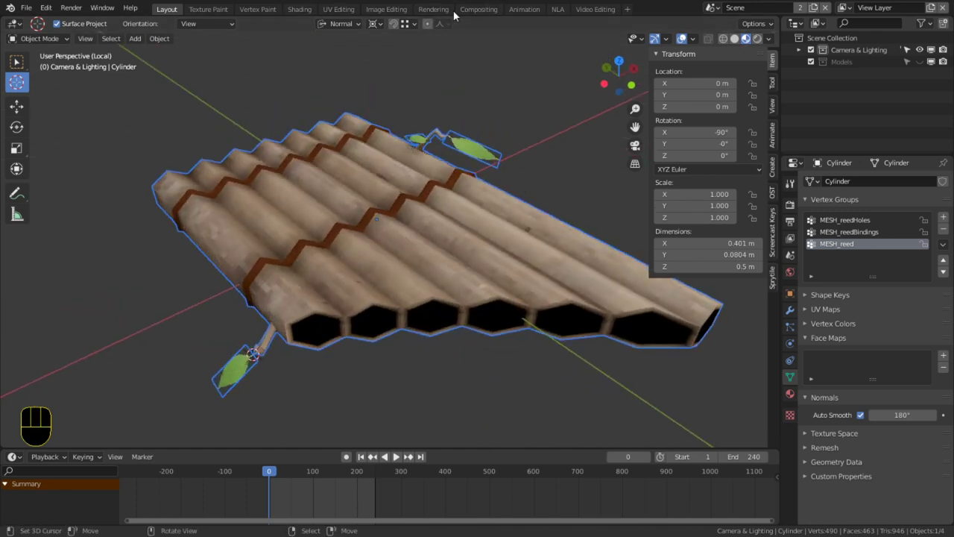
Step: Return to the Shading workspace and set the Basic node's Color Levels to 64
left_click(298, 11)
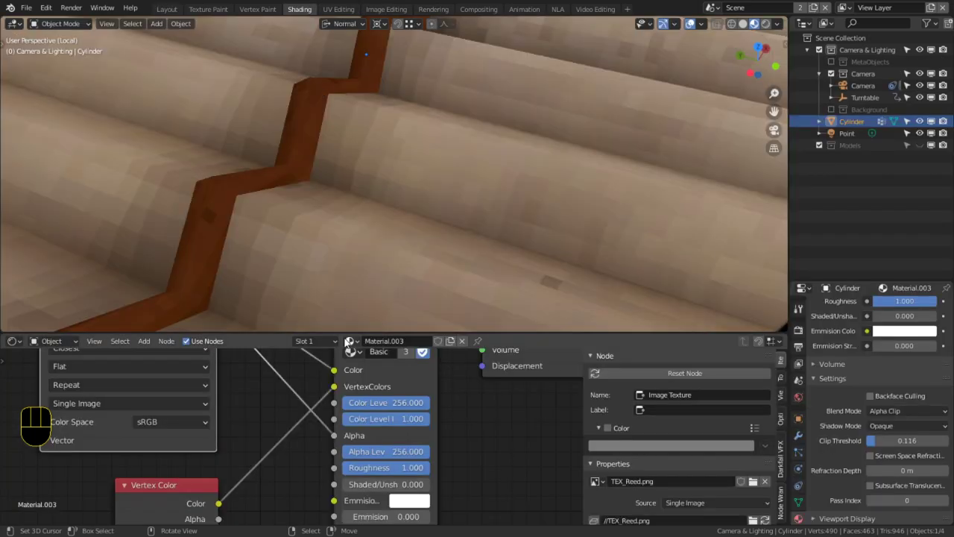
scroll(457, 104, "down", 5)
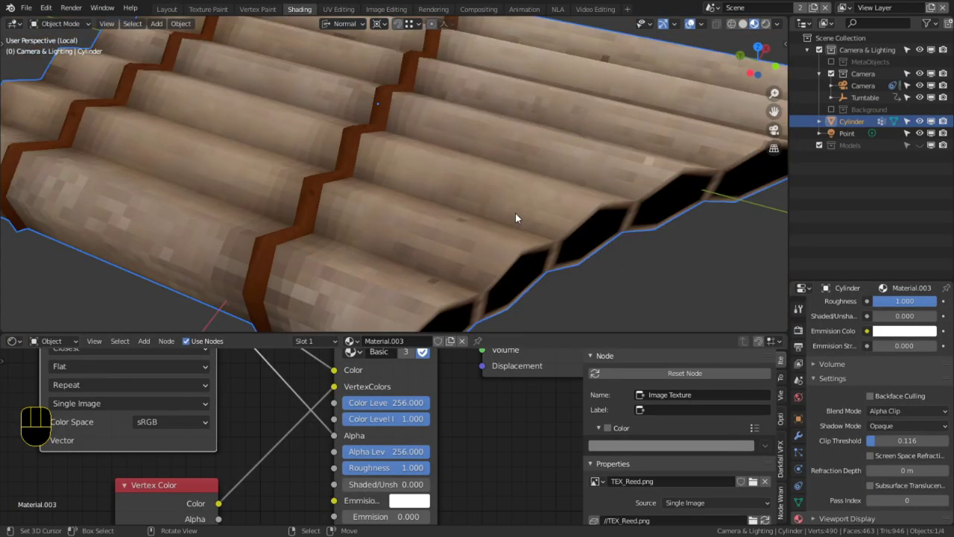
middle_click_drag(516, 212, 495, 250)
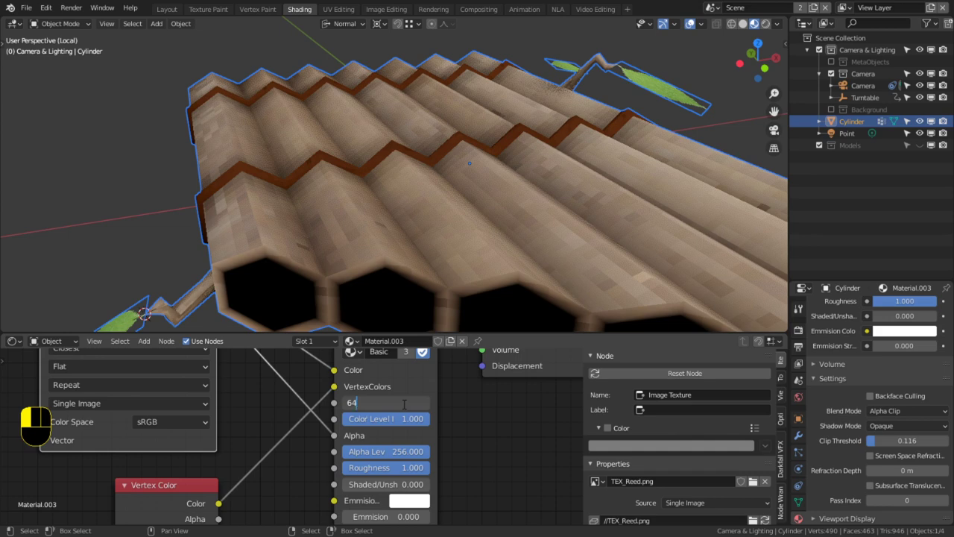
key("Return")
scroll(384, 282, "up", 5)
middle_click_drag(445, 275, 539, 230, "shift")
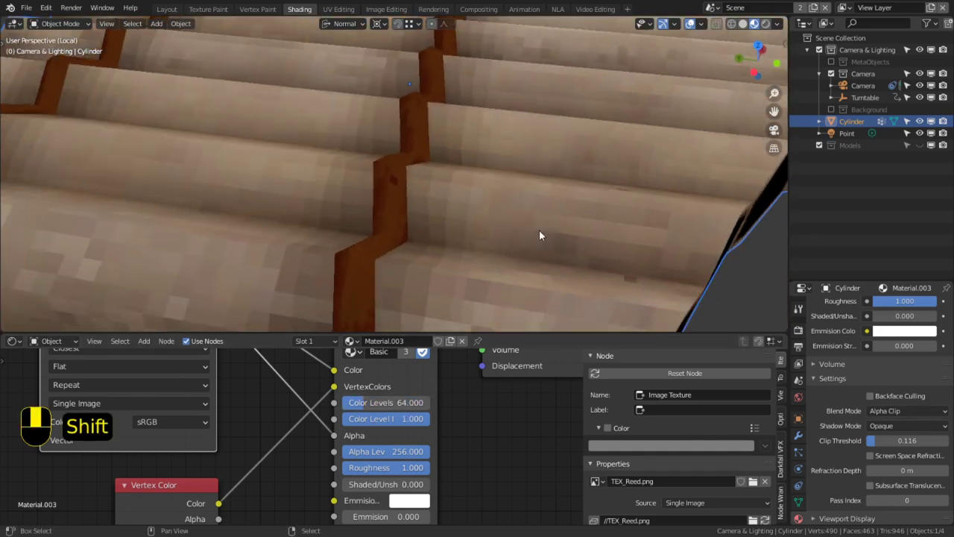
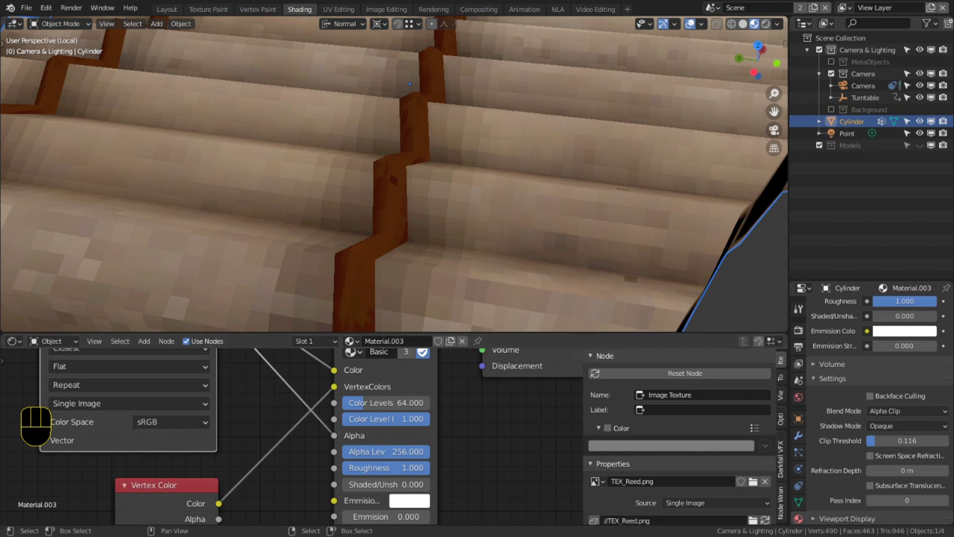
Step: Switch to the Calculator, try to compute 64 to the power of 3, and clear the entry
key("alt+Tab")
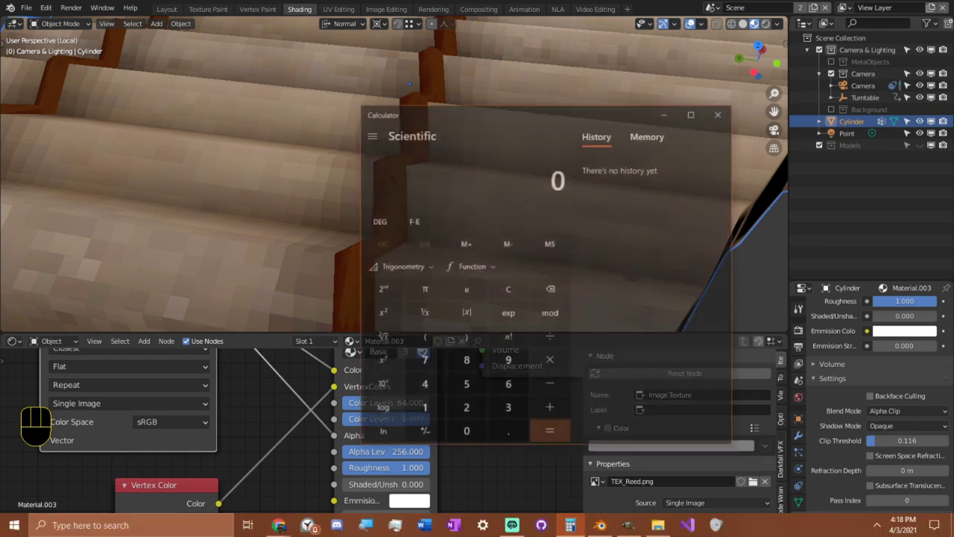
left_click(508, 386)
left_click(423, 385)
left_click(381, 362)
left_click(508, 409)
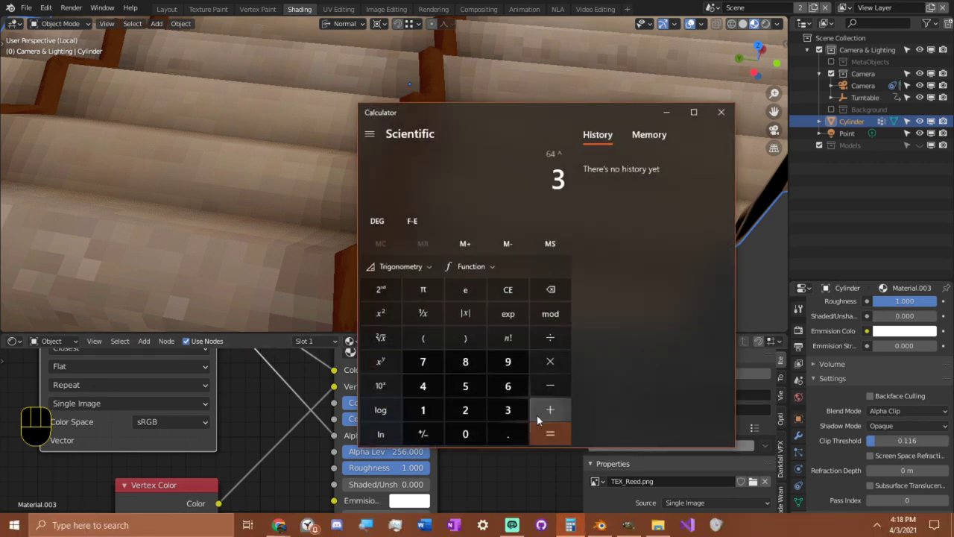
left_click(550, 409)
left_click(551, 433)
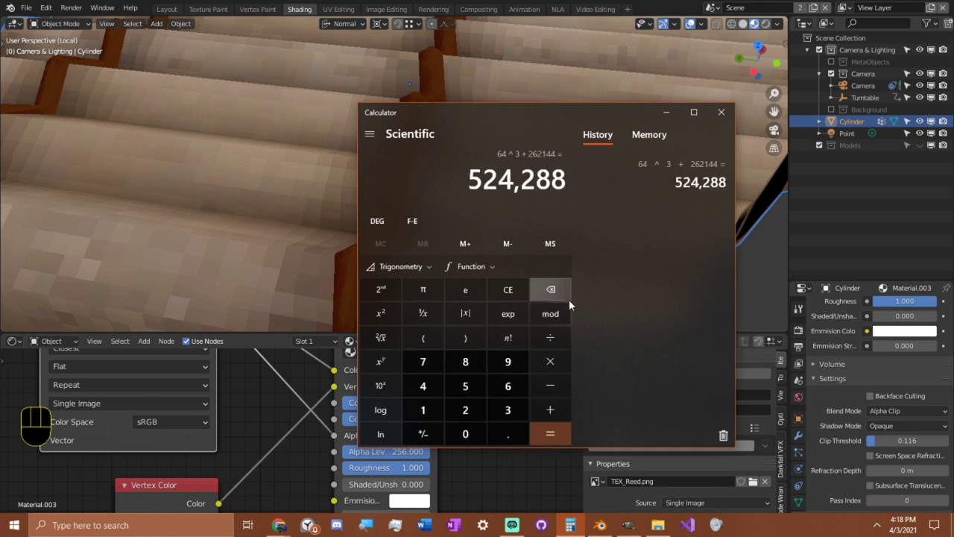
left_click(550, 289)
left_click(513, 292)
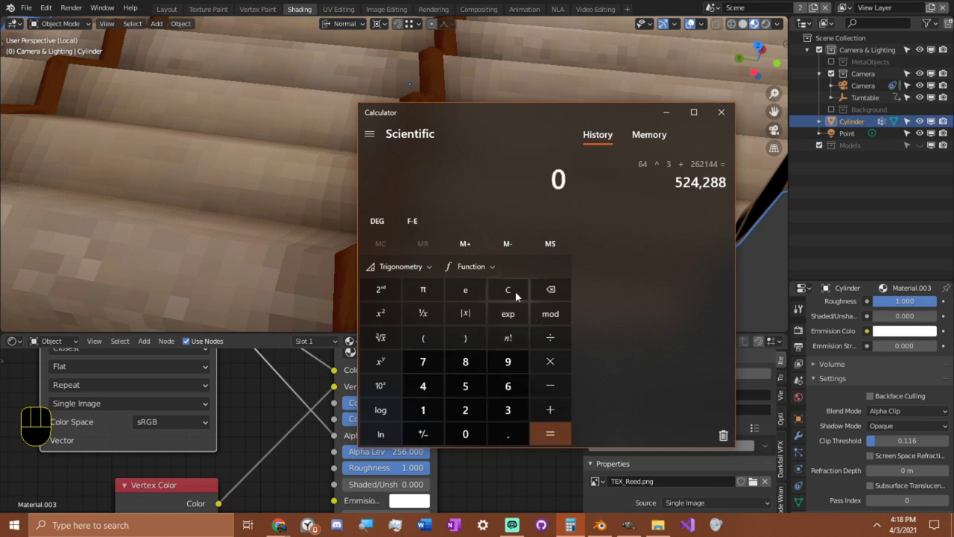
Step: Compute 64 to the power of 3 and minimize the Calculator
left_click(505, 385)
left_click(432, 392)
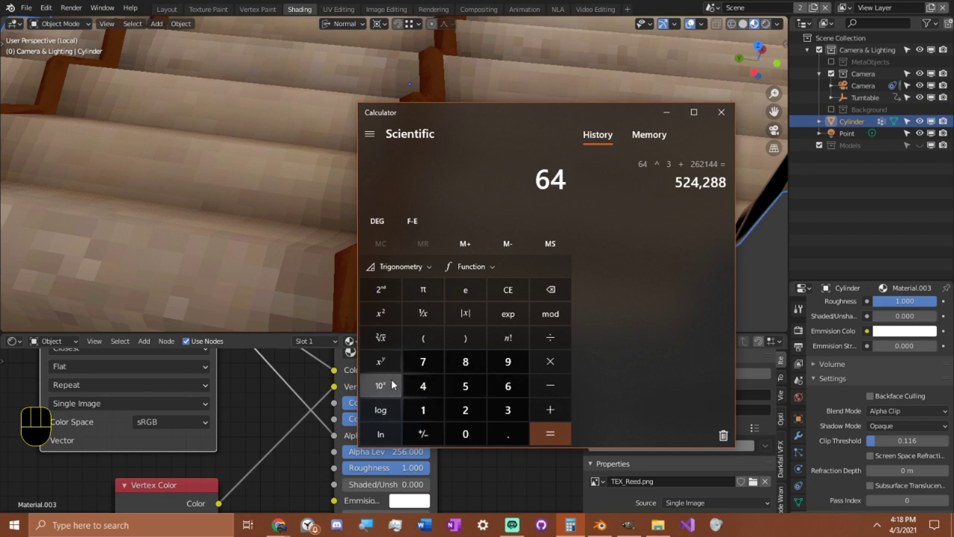
left_click(380, 361)
left_click(508, 409)
left_click(546, 431)
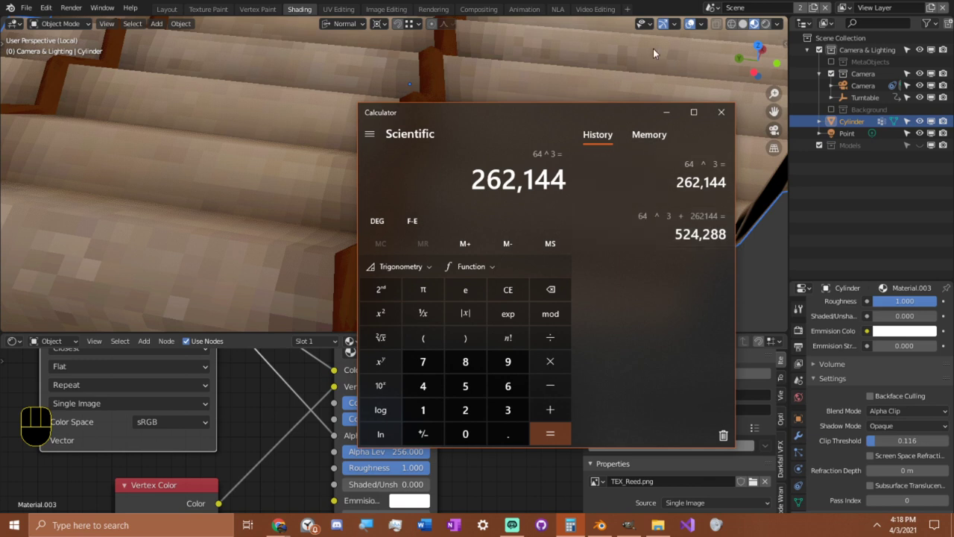
left_click_drag(617, 116, 584, 107)
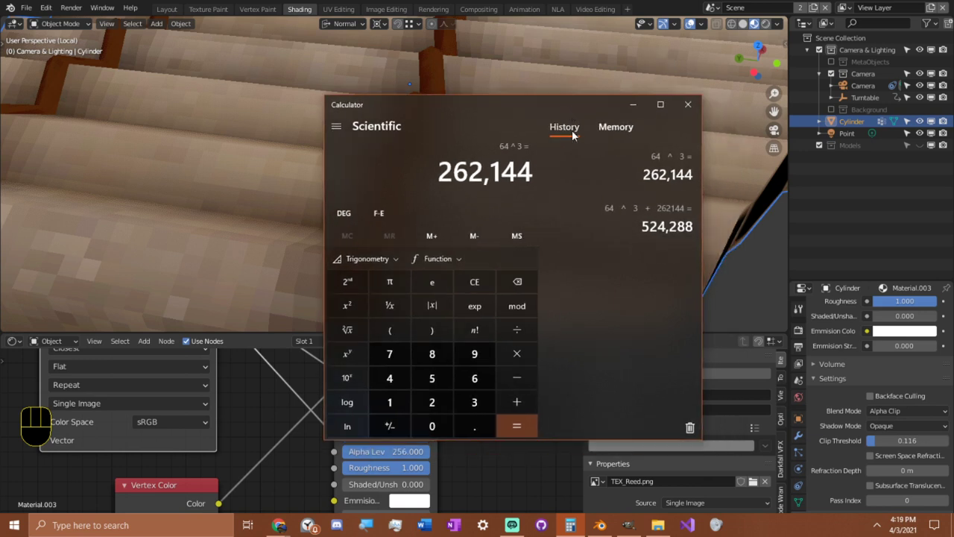
left_click(631, 105)
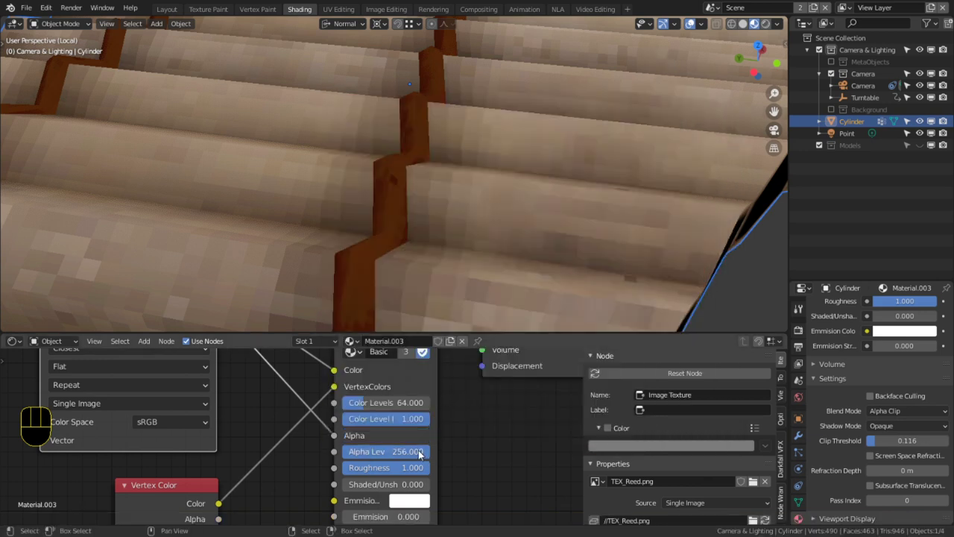
Step: Set the Basic node's Color Levels to 32 and compare the shading on the flute
left_click(410, 406)
type("32")
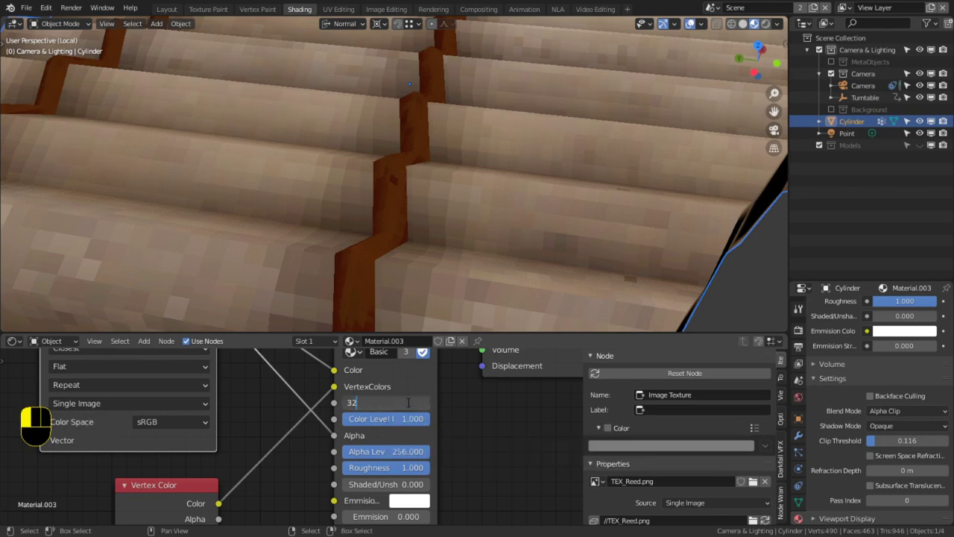
key("Return")
mouse_move(422, 243)
middle_mouse_down()
mouse_move(411, 213)
mouse_move(425, 254)
middle_mouse_up()
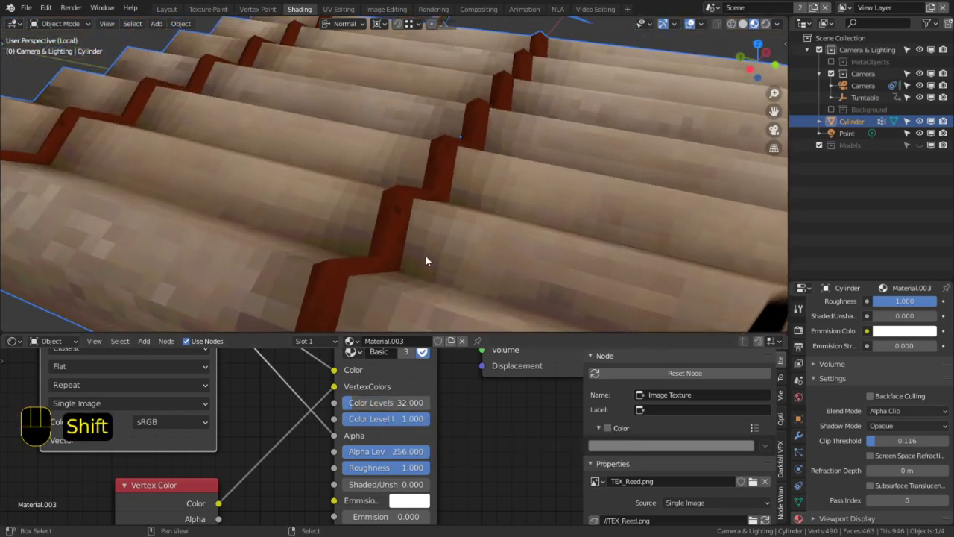
Step: Set the Basic node's Color Levels to 16 and inspect the reeds from the side
left_click(387, 403)
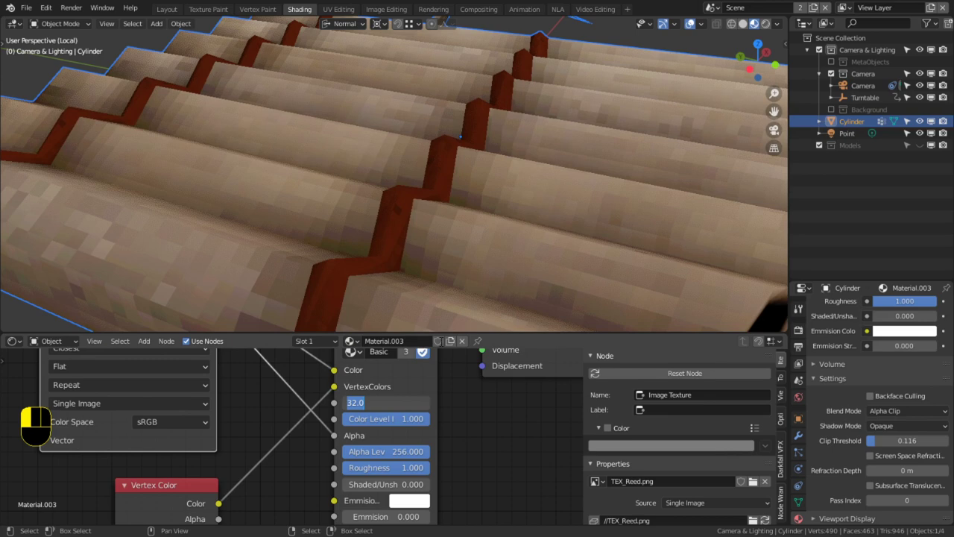
type("16")
key("Return")
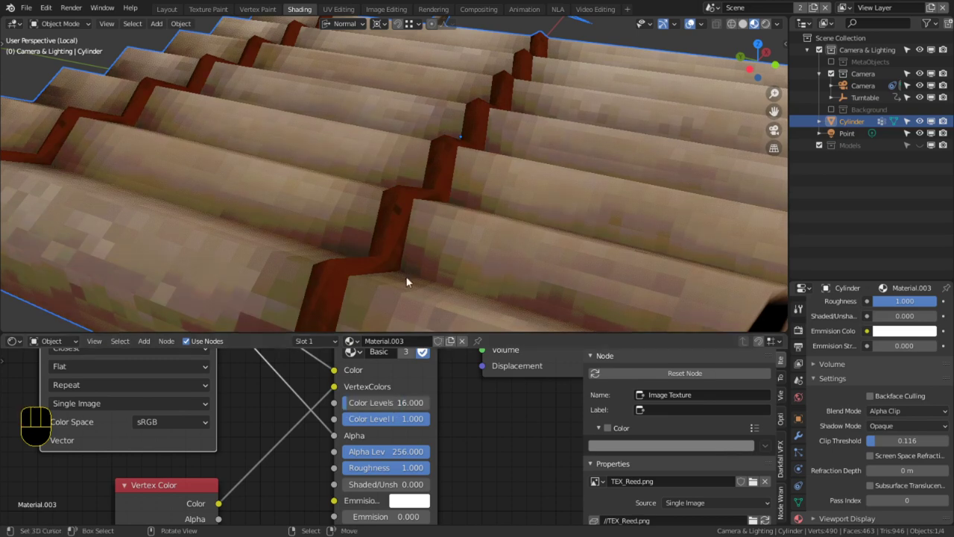
middle_click_drag(407, 279, 599, 147)
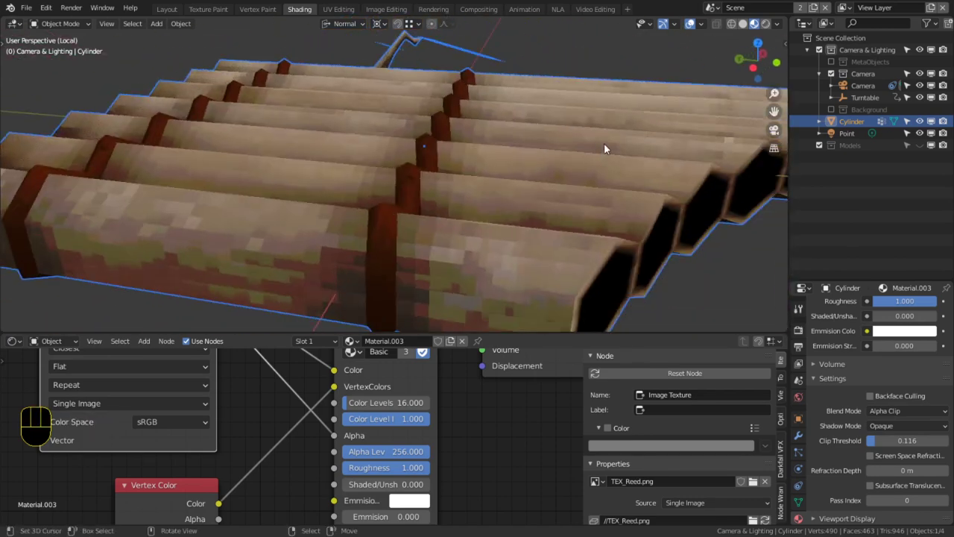
Step: Make a test render of the scene, close it, and view the flute through the camera
key("F12")
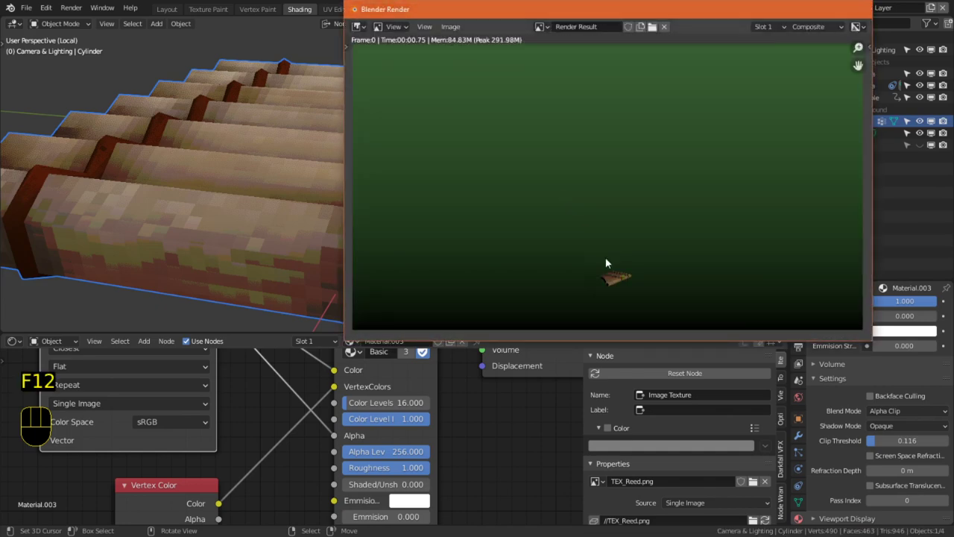
key("Escape")
scroll(504, 229, "down", 5)
key("KP_0")
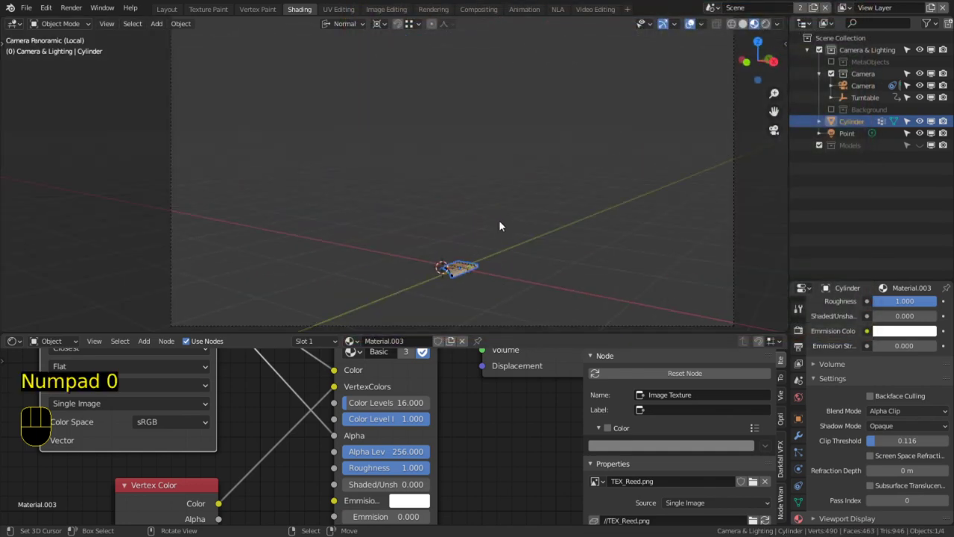
Step: Scale the flute up by about 6.628 and move it about -1.22, -0.75 and 1.01 m in X, Y and Z
key("s")
left_click(400, 225)
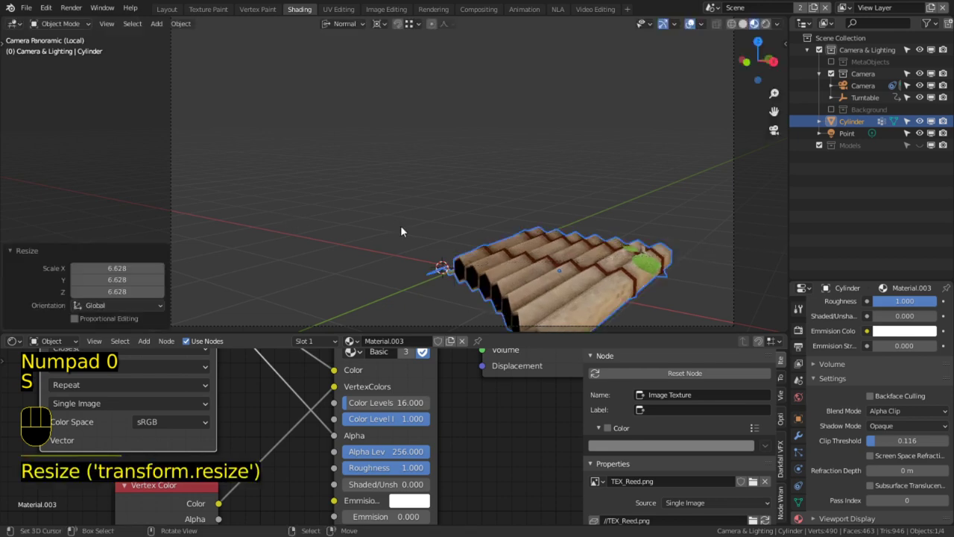
key("g")
left_click(697, 266)
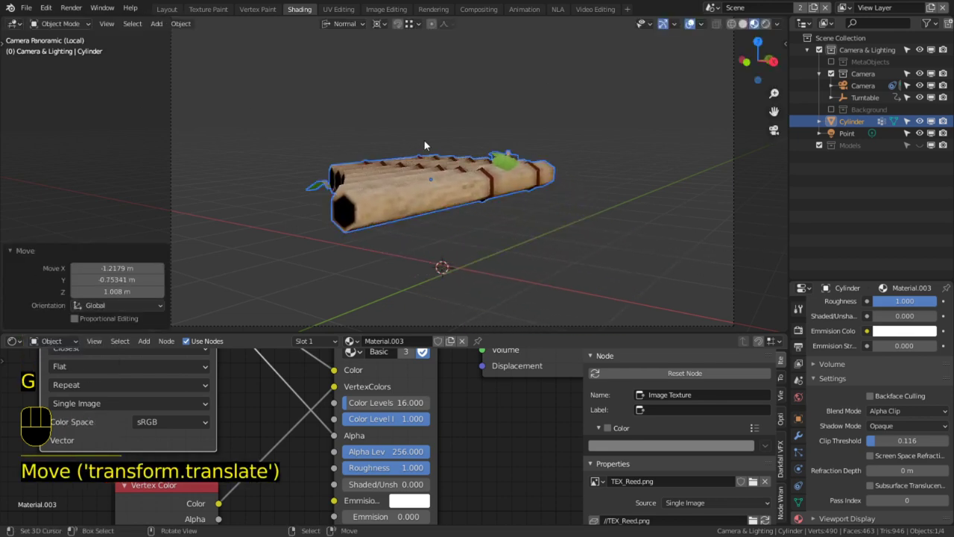
key("r")
key("r")
right_click(451, 203)
Step: Trackball-rotate the flute by 24.6° and 7.45° about a non-cursor pivot and move it about 0.07, 0.08 and 0.25 m in X, Y and Z
left_click(384, 25)
left_click(390, 37)
key("r")
key("r")
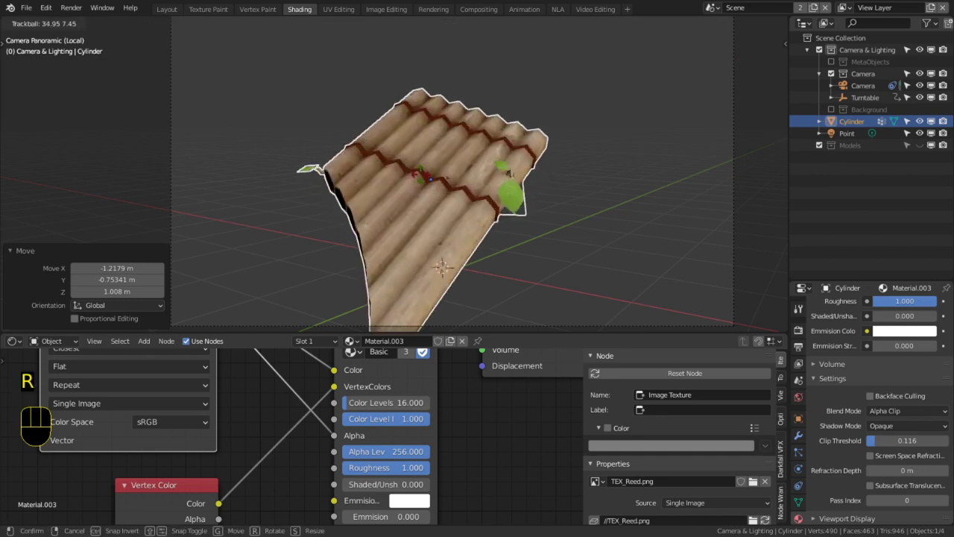
left_click(437, 187)
key("g")
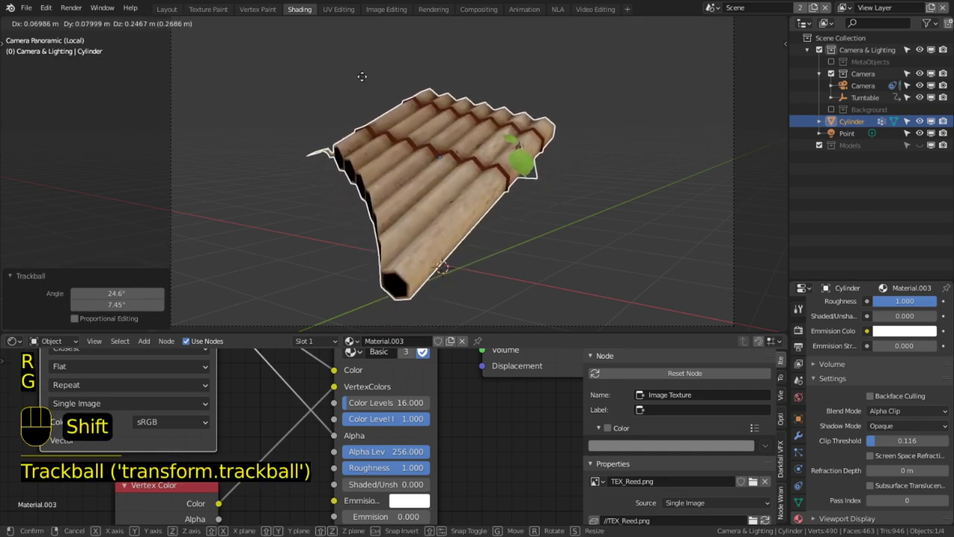
left_click(375, 102)
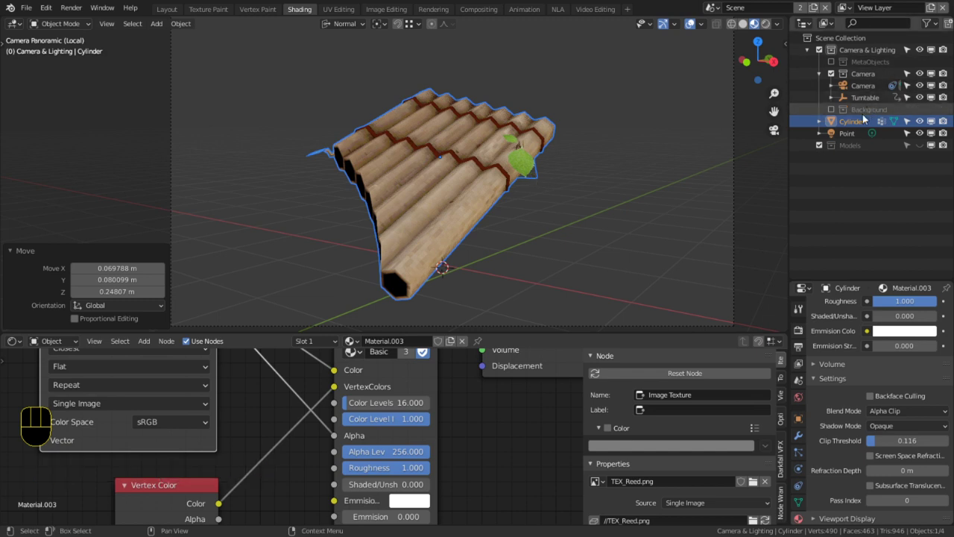
Step: Add a Child Of constraint to the flute with Turntable as the target, and set its inverse
left_click(800, 485)
left_click(883, 305)
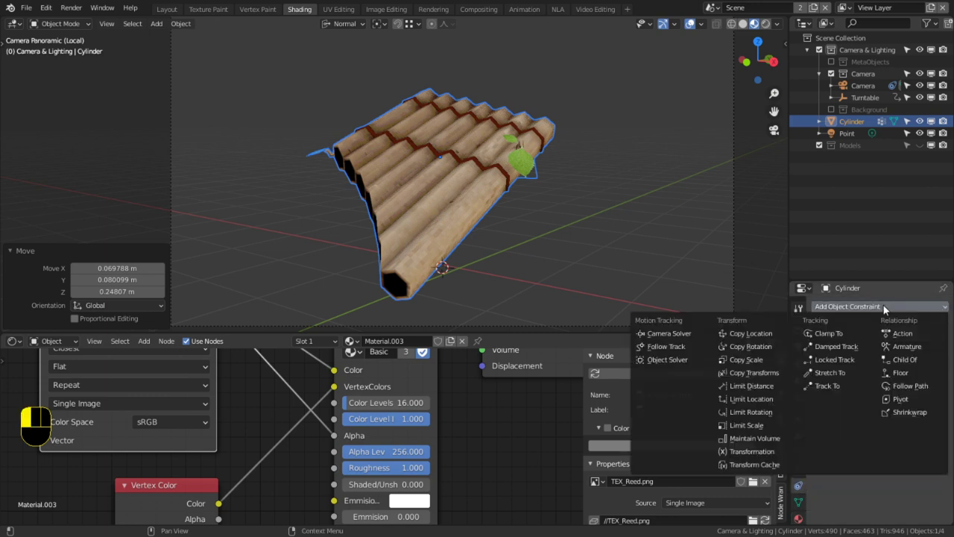
left_click(904, 359)
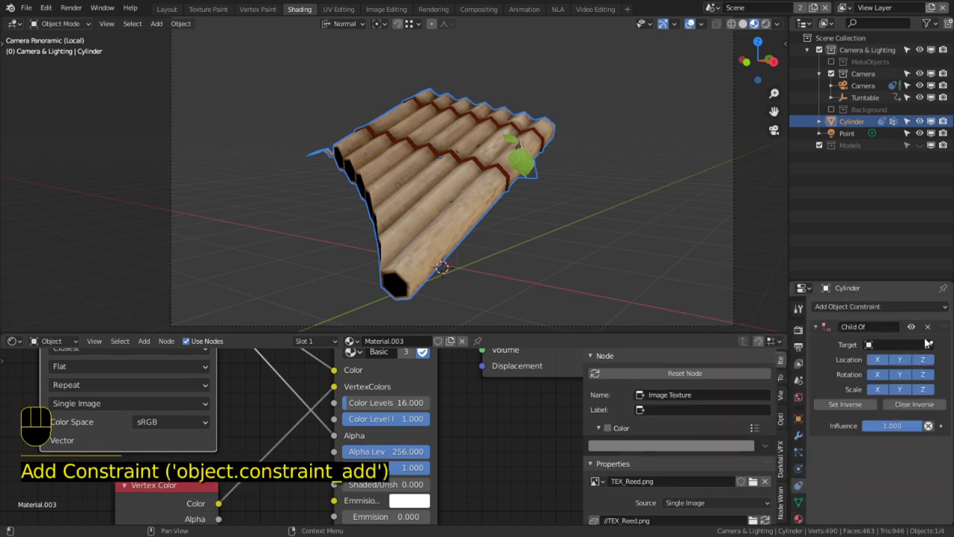
left_click(906, 345)
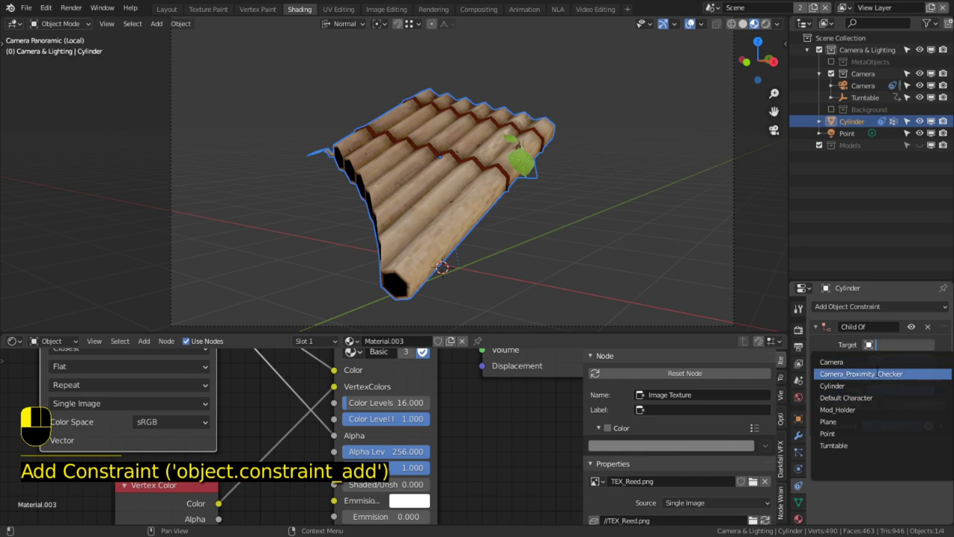
left_click(866, 445)
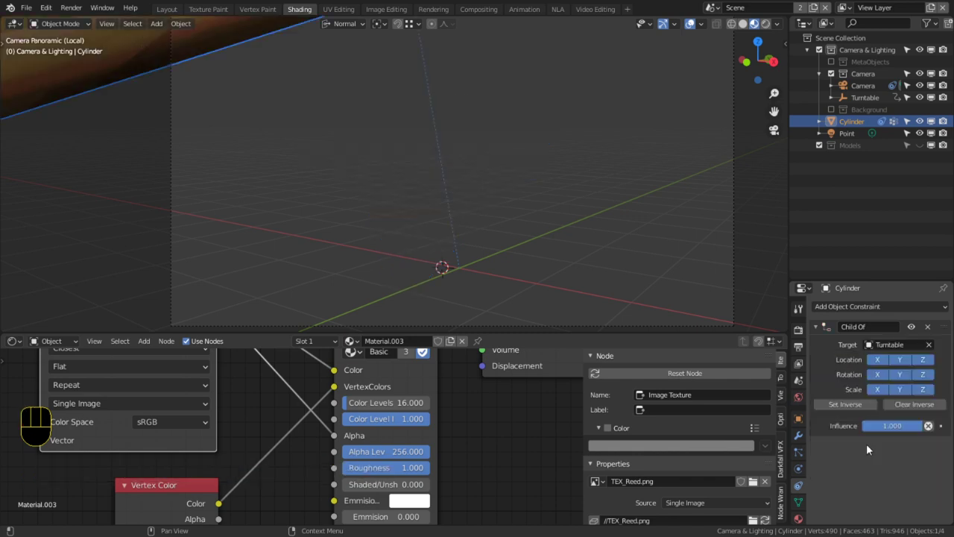
left_click(858, 405)
Step: Play the turntable animation, make a test render, and inspect the reeds in it at different zooms
key("space")
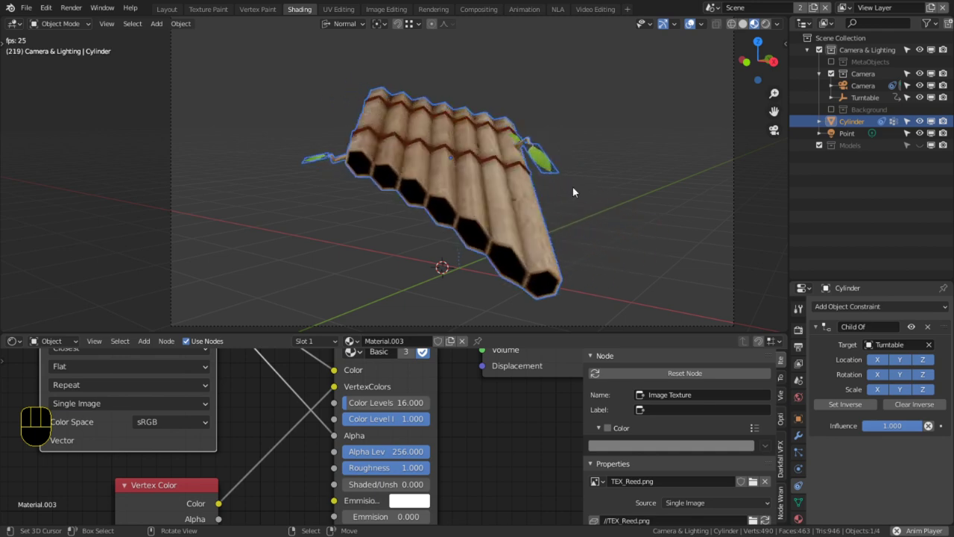
key("space")
key("F12")
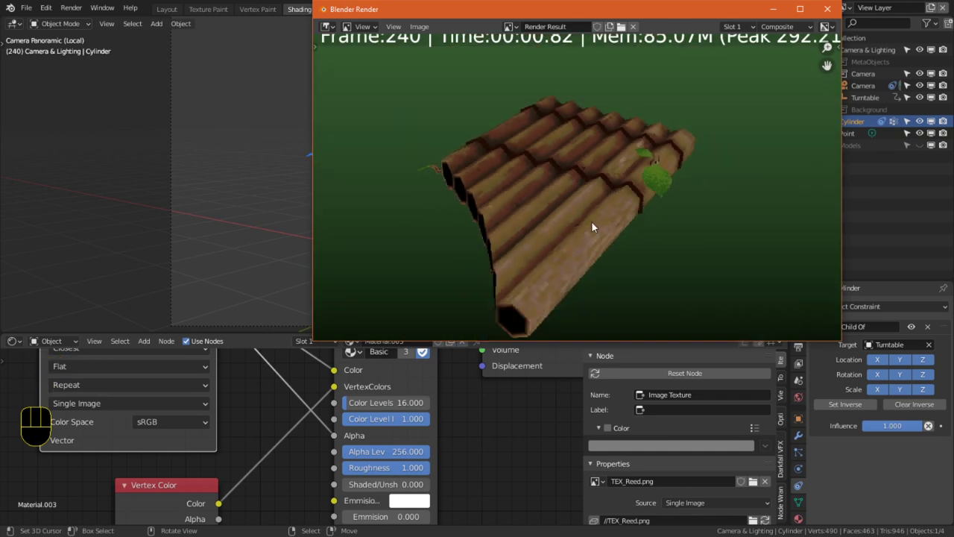
scroll(597, 220, "down", 1)
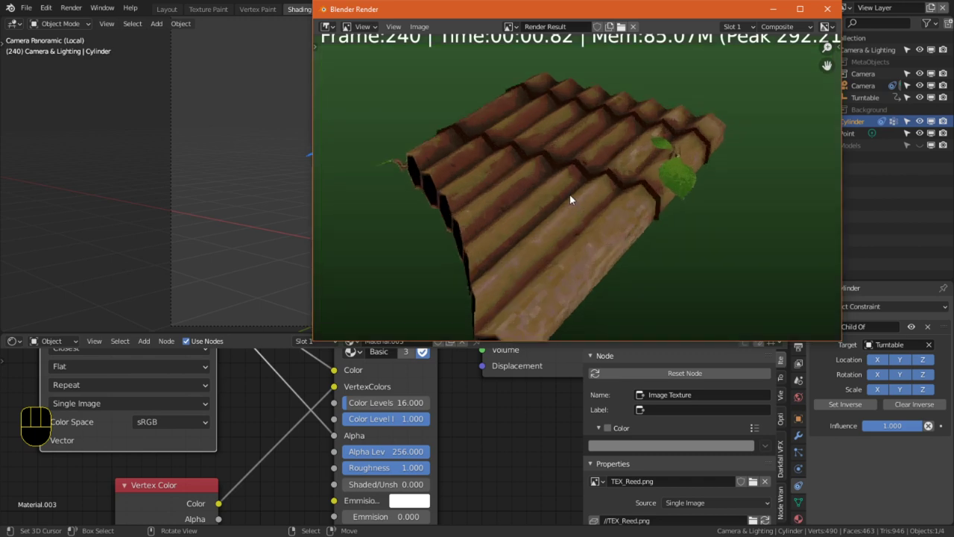
scroll(569, 195, "up", 5)
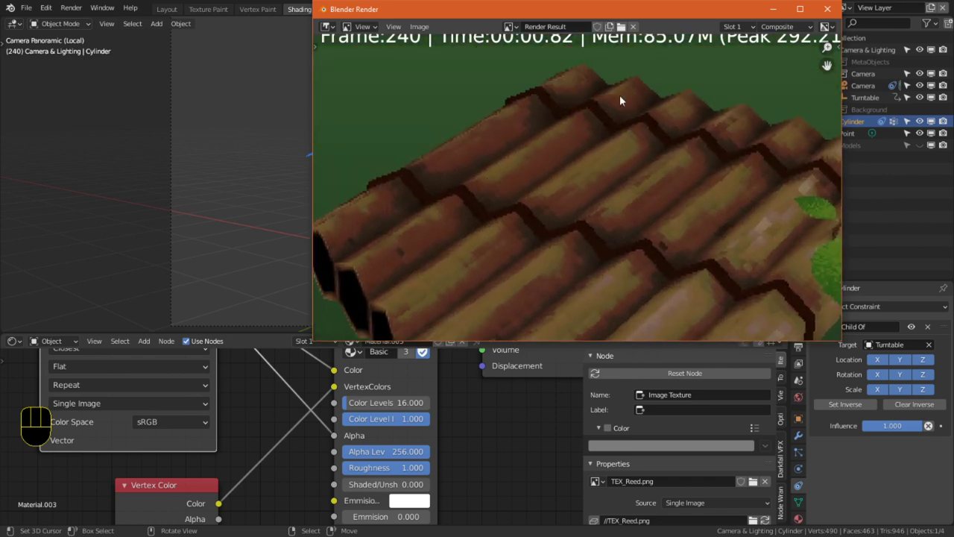
scroll(714, 174, "down", 2)
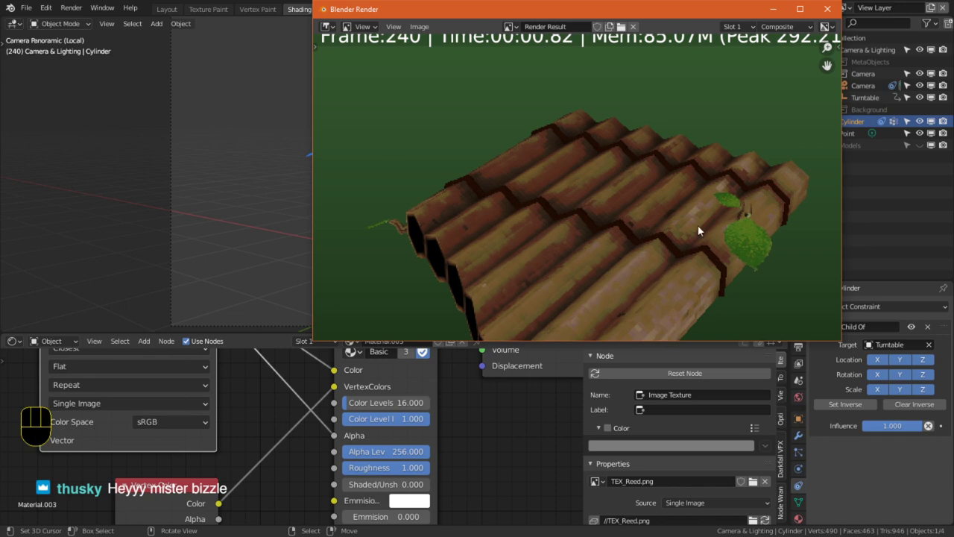
key("Escape")
Step: Set the Basic node's Color Levels to 32 and preview the flute with rendered viewport shading
left_click(405, 404)
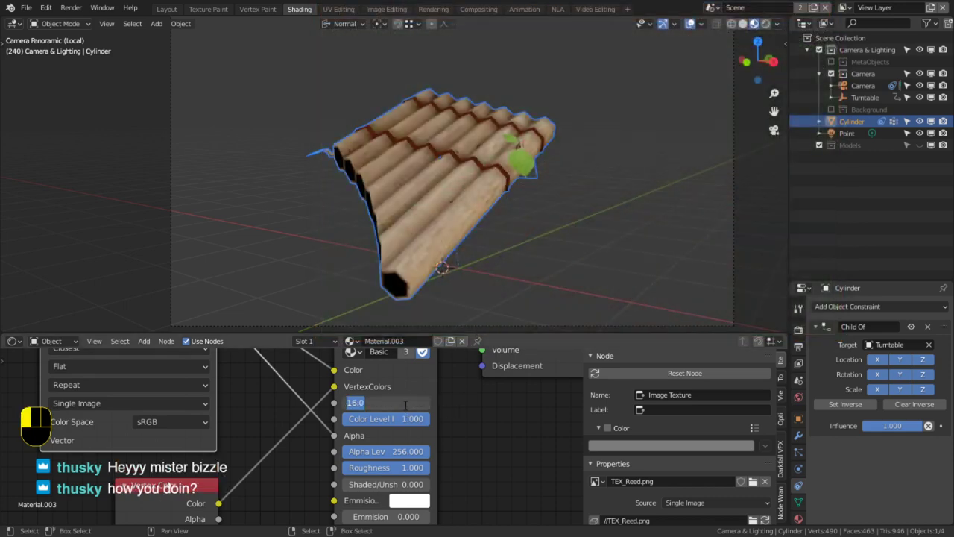
type("32")
key("Return")
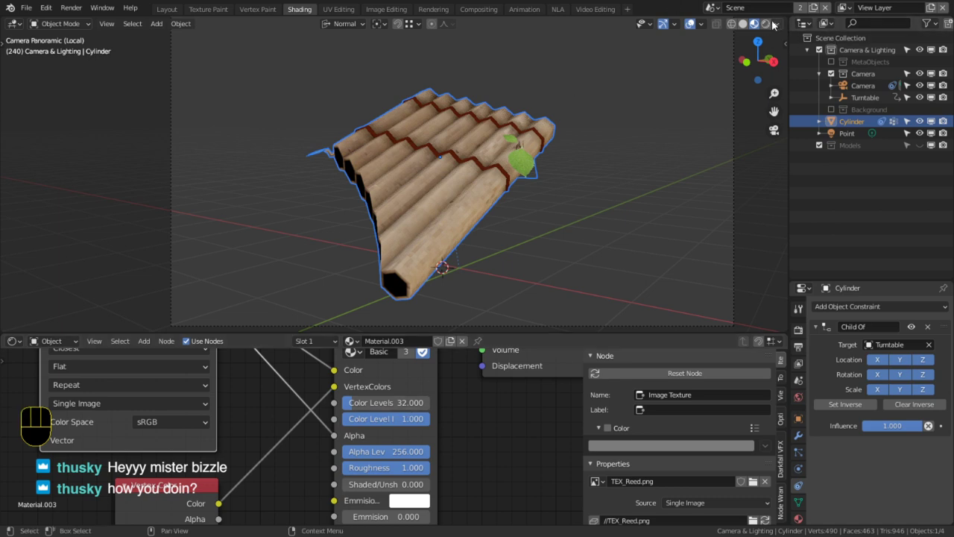
scroll(515, 180, "up", 2)
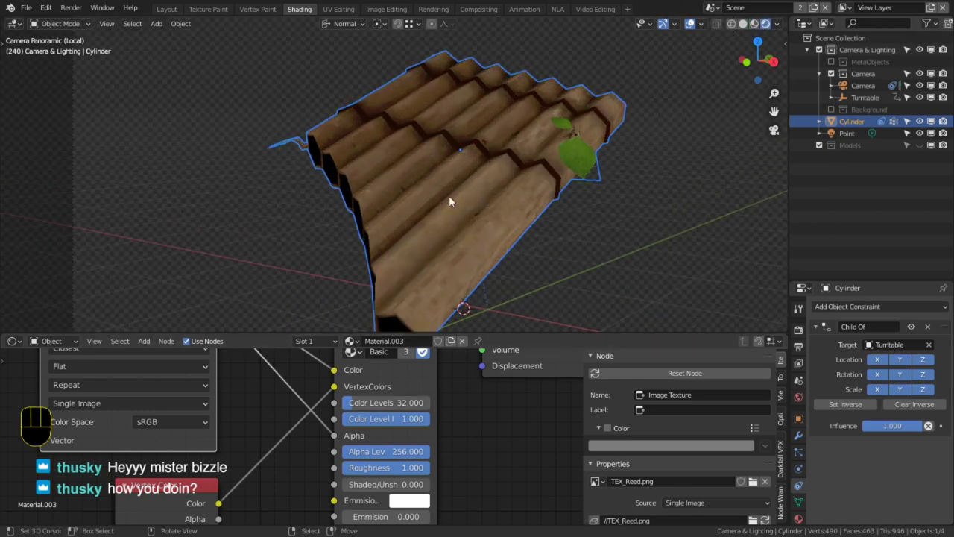
Step: Set the Basic node's Color Levels to 64 and make a test render
left_click(409, 402)
type("64")
key("Return")
key("F12")
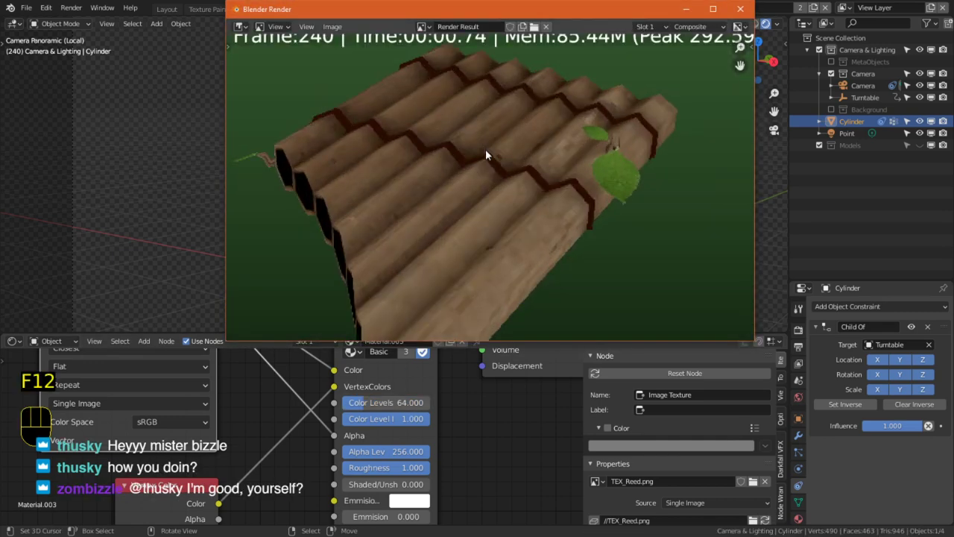
Step: Close the test render and set the Basic node's Color Levels back to 32
left_click(398, 404)
type("32")
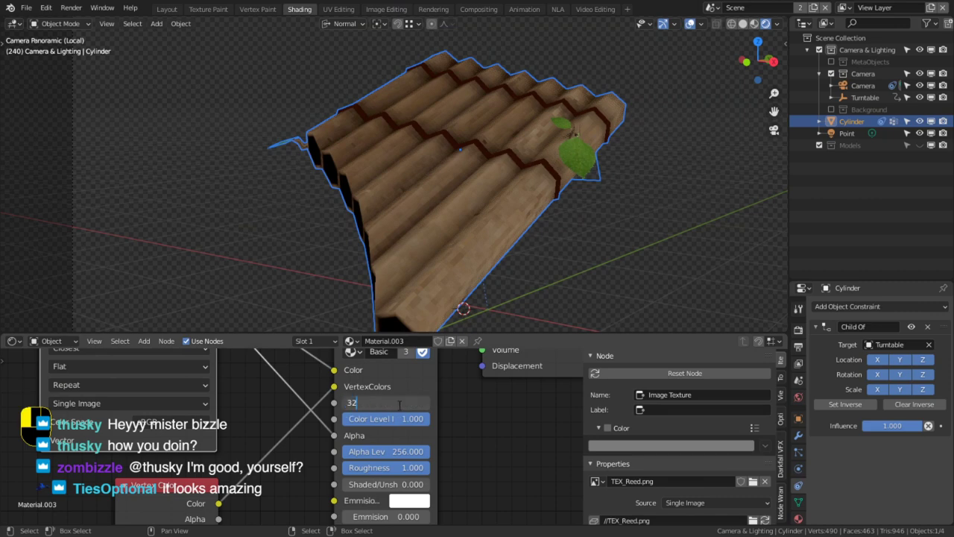
key("Return")
Step: Add a point light and move it about -0.54, -0.40 and 0.64 m in X, Y and Z, above the flute
scroll(474, 233, "down", 4)
middle_click_drag(474, 233, 349, 202)
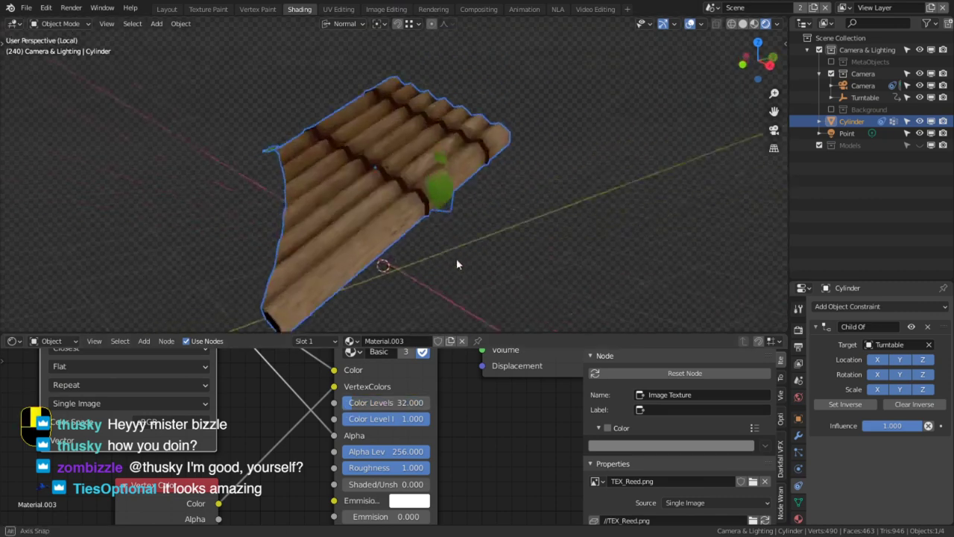
key("shift+a")
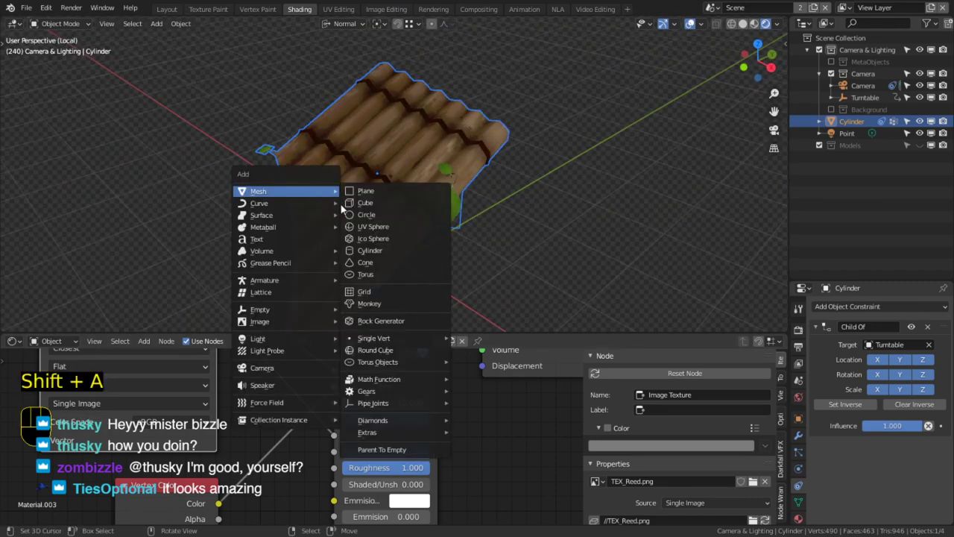
mouse_move(309, 338)
left_click(358, 342)
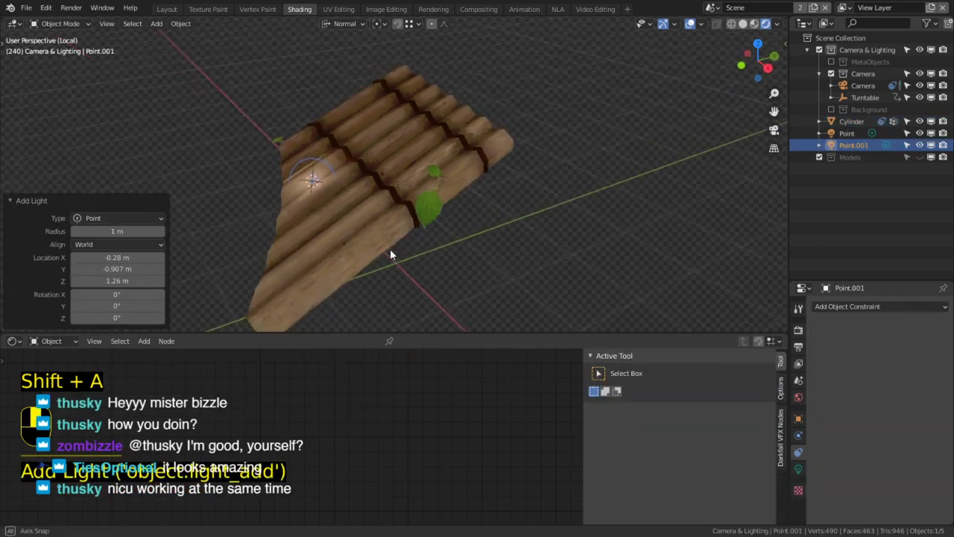
key("g")
left_click(335, 173)
middle_click_drag(335, 173, 388, 136)
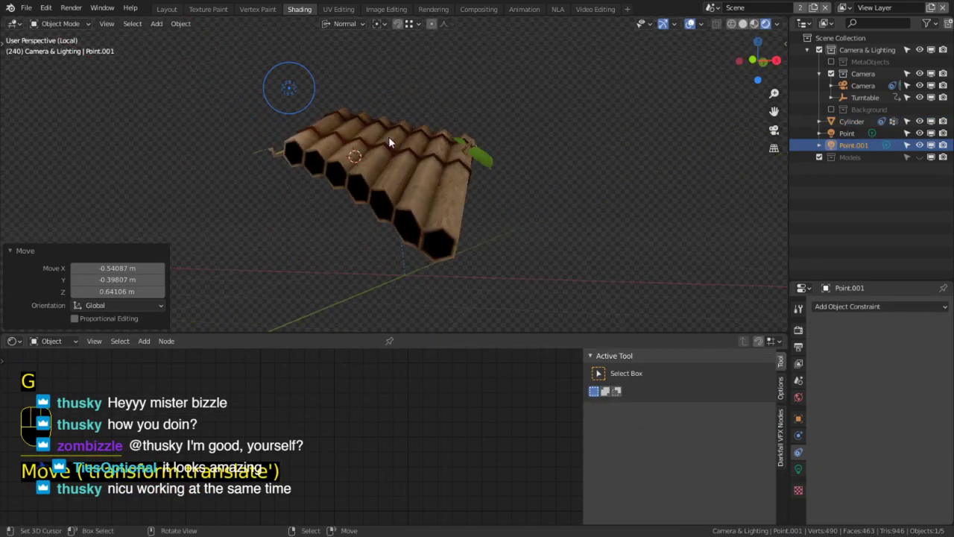
Step: Change the new light's type to Sun and set its strength to 3
left_click(800, 470)
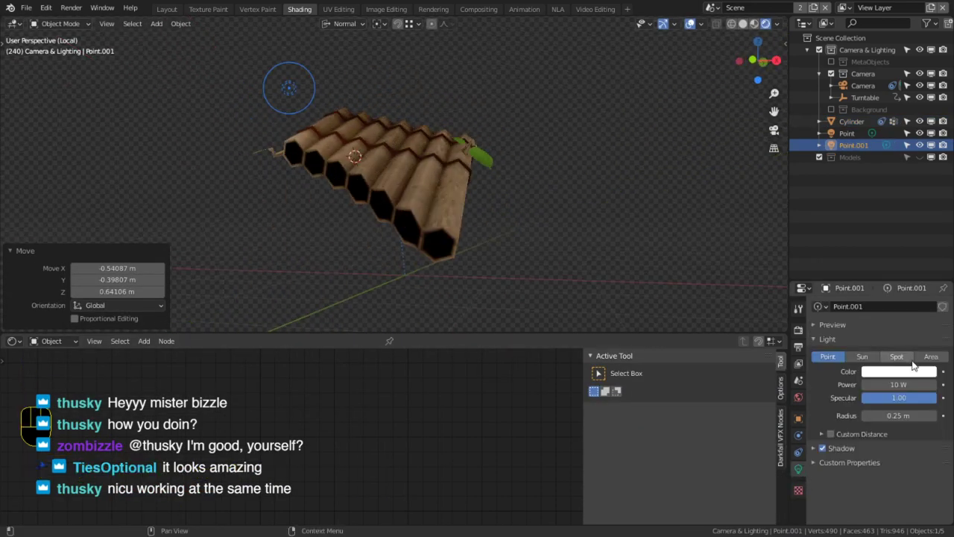
left_click(862, 357)
left_click(894, 384)
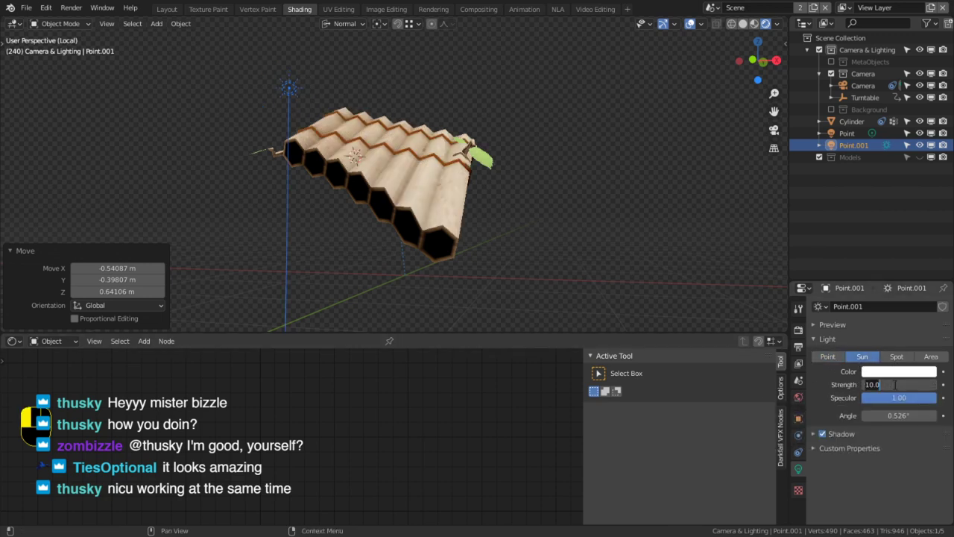
key("Return")
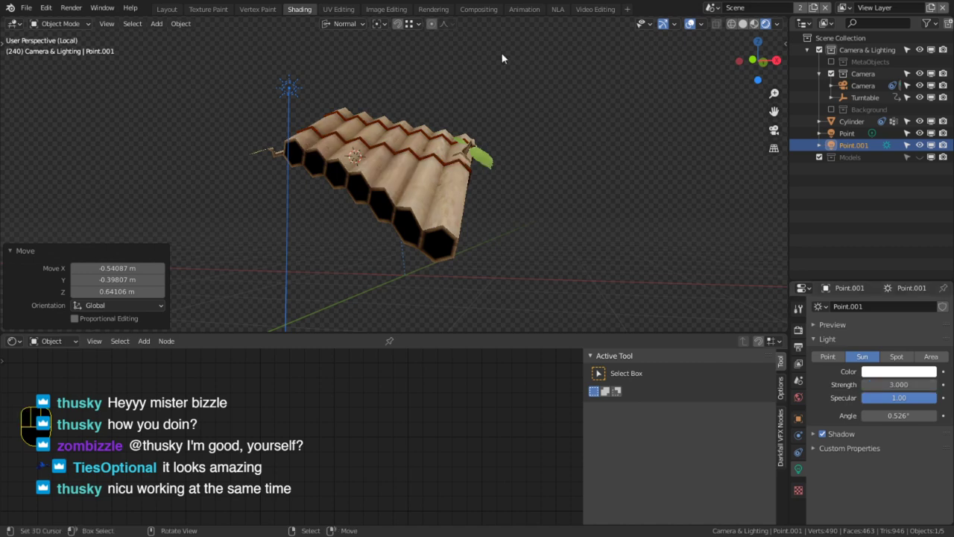
Step: Trackball-rotate the sun light by about 74° and 20° so it shines at an angle across the flute
middle_click_drag(502, 57, 490, 108)
key("r")
key("r")
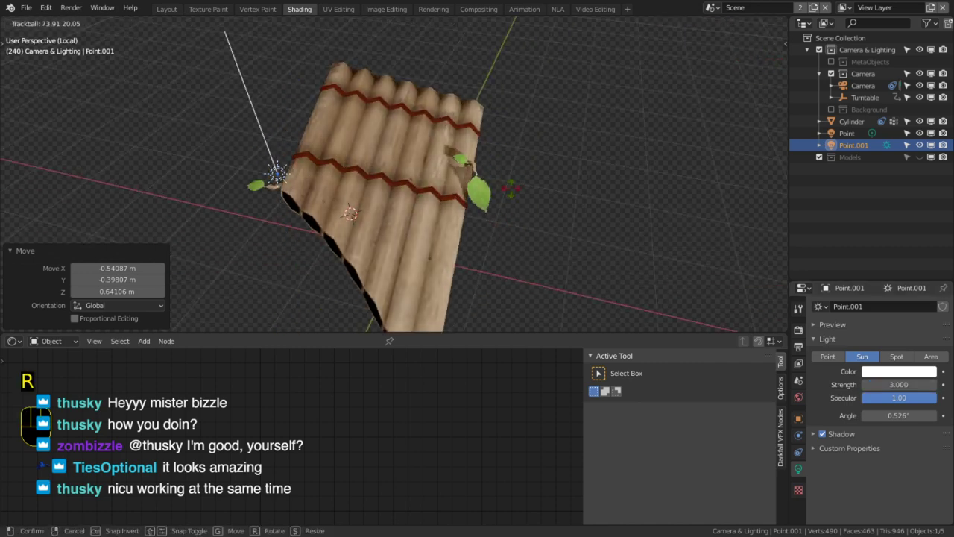
left_click(491, 187)
Step: Set the flute material's Shadow Mode to Alpha Clip and check the shadows cast by the leaves
left_click(492, 187)
scroll(838, 453, "down", 5)
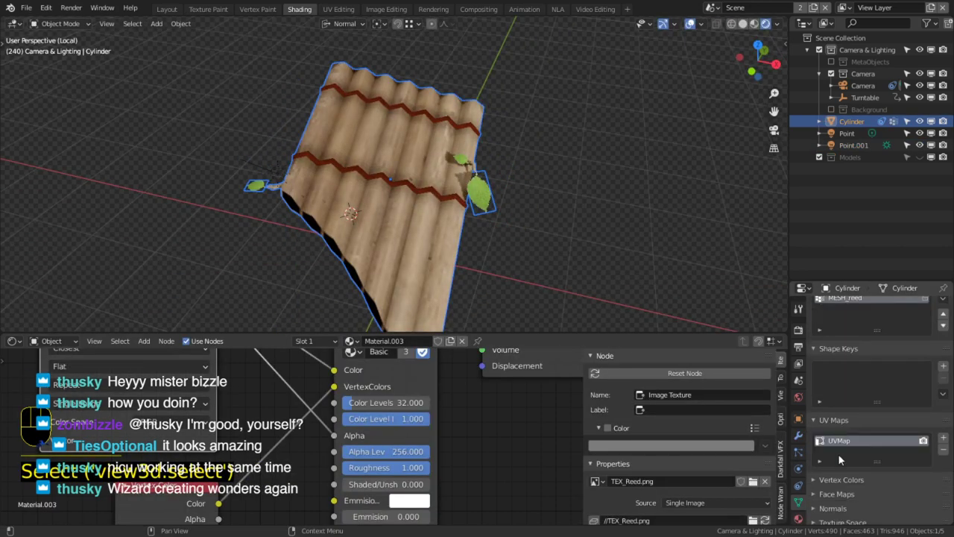
left_click(799, 518)
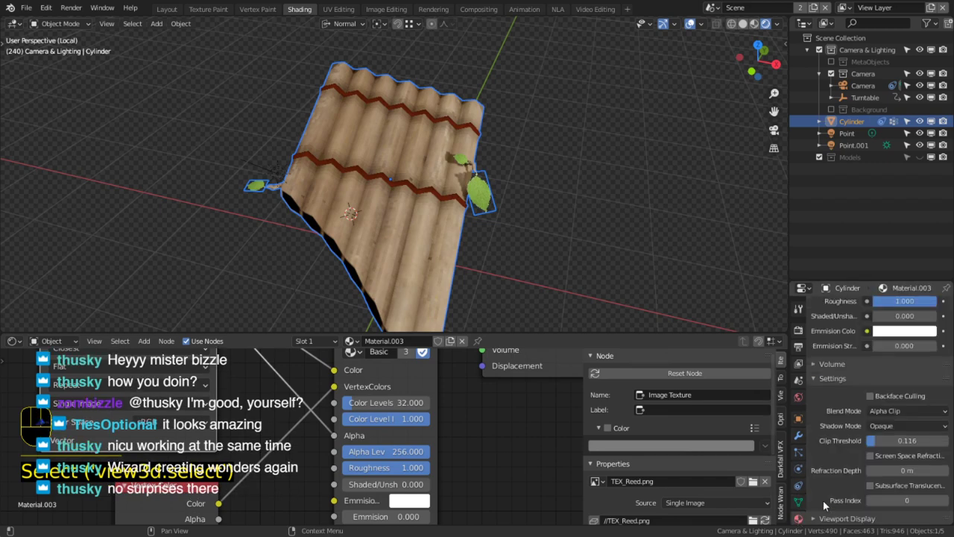
left_click(901, 411)
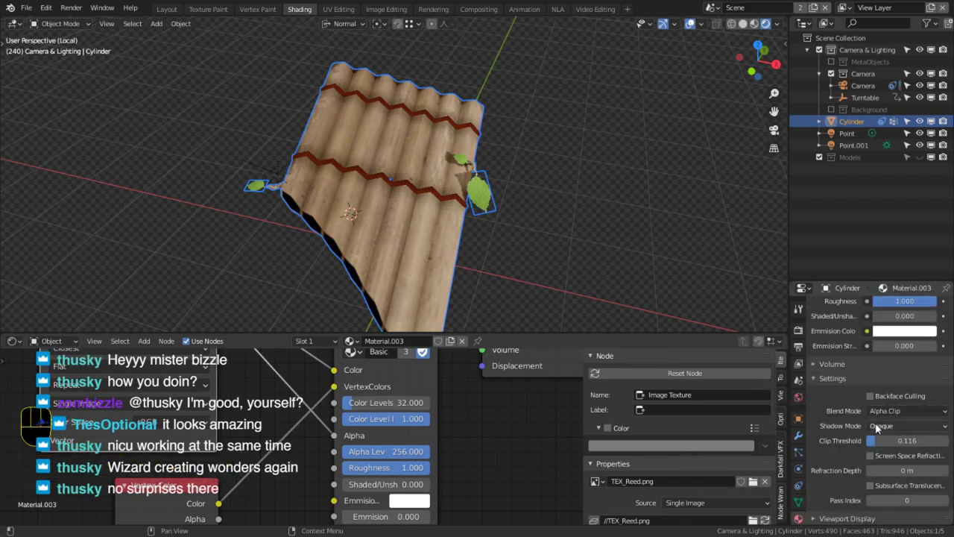
left_click(875, 424)
left_click(890, 461)
scroll(565, 257, "up", 4)
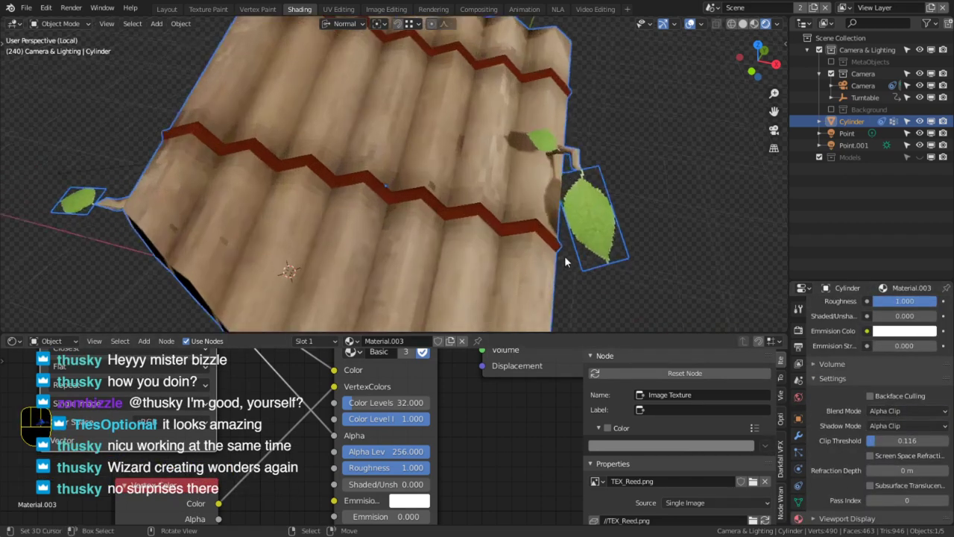
middle_click_drag(565, 256, 457, 229)
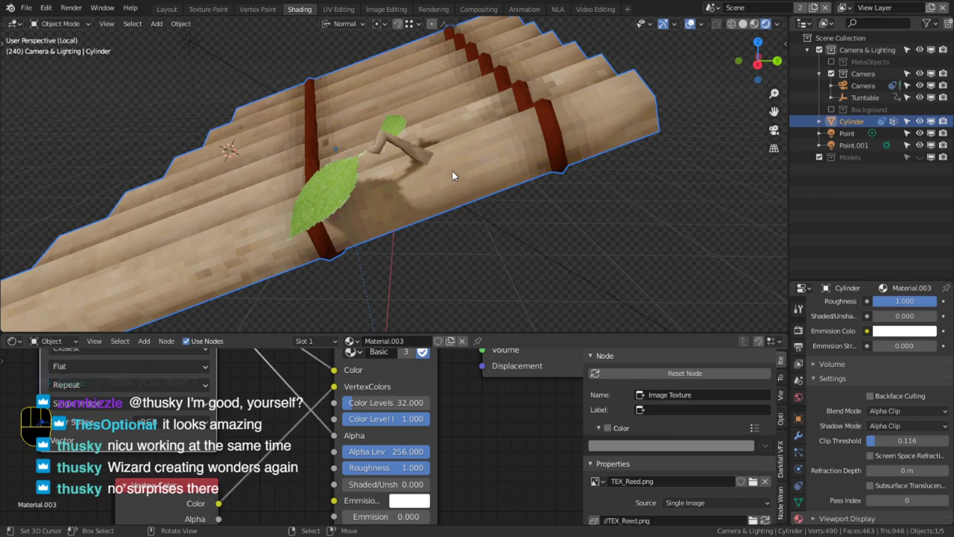
middle_click_drag(457, 174, 223, 96)
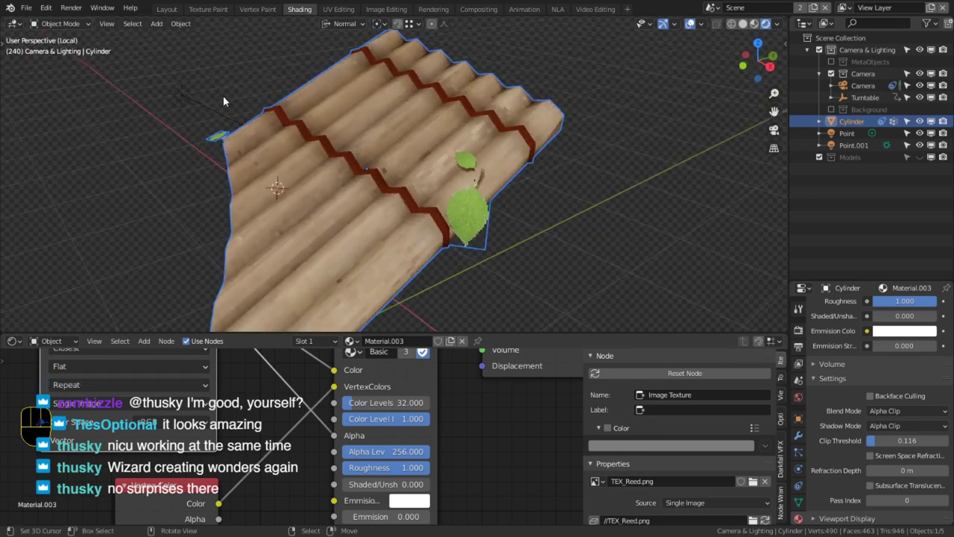
Step: With the flute selected, set the Basic node's Color Levels to 4
left_click(225, 91)
left_click(292, 94)
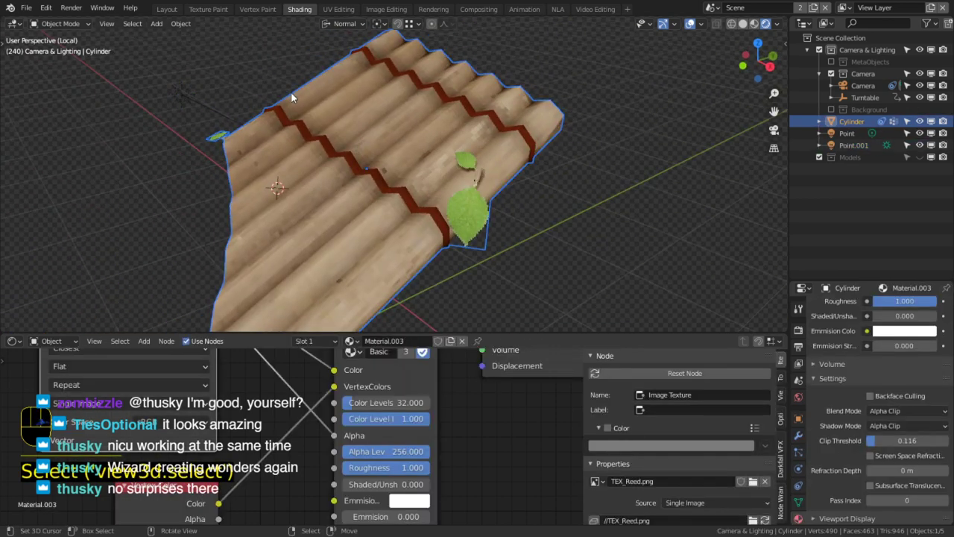
left_click(406, 405)
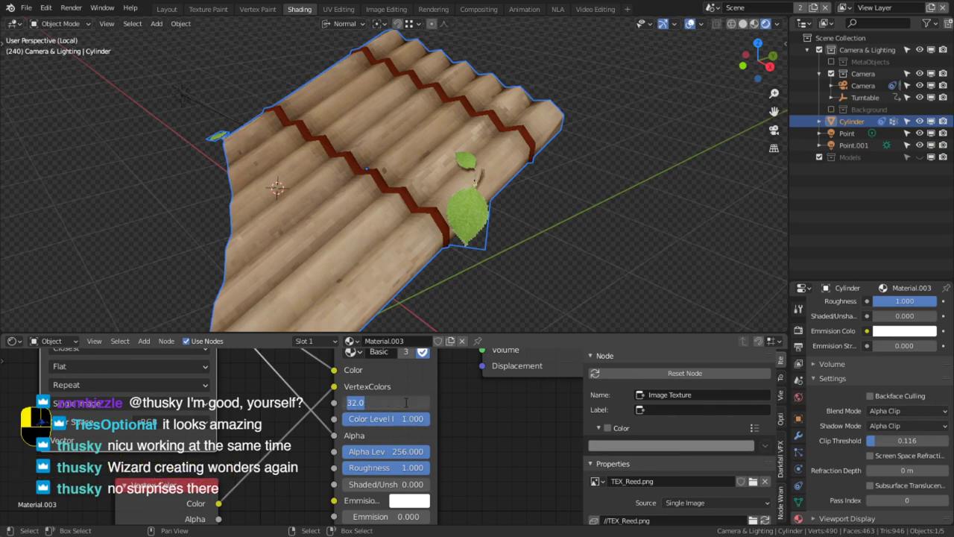
type("4")
key("Return")
middle_click_drag(486, 267, 498, 252)
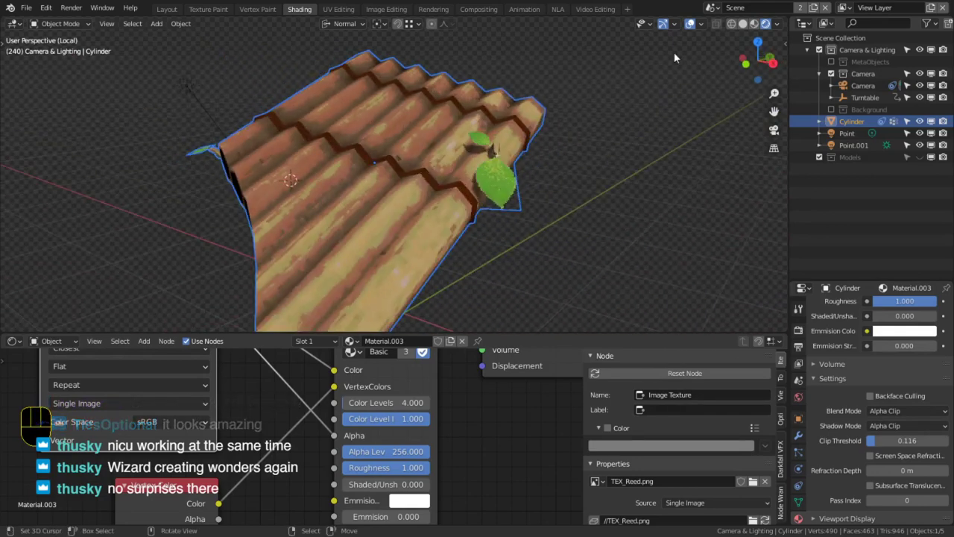
Step: Make a test render of the sunlit flute, view the whole frame, and close the render
key("F12")
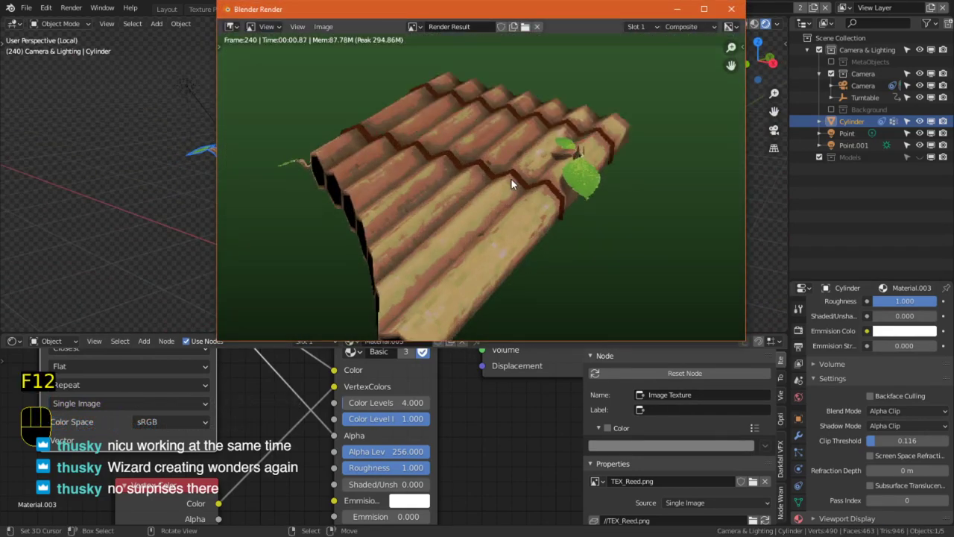
scroll(512, 180, "down", 3)
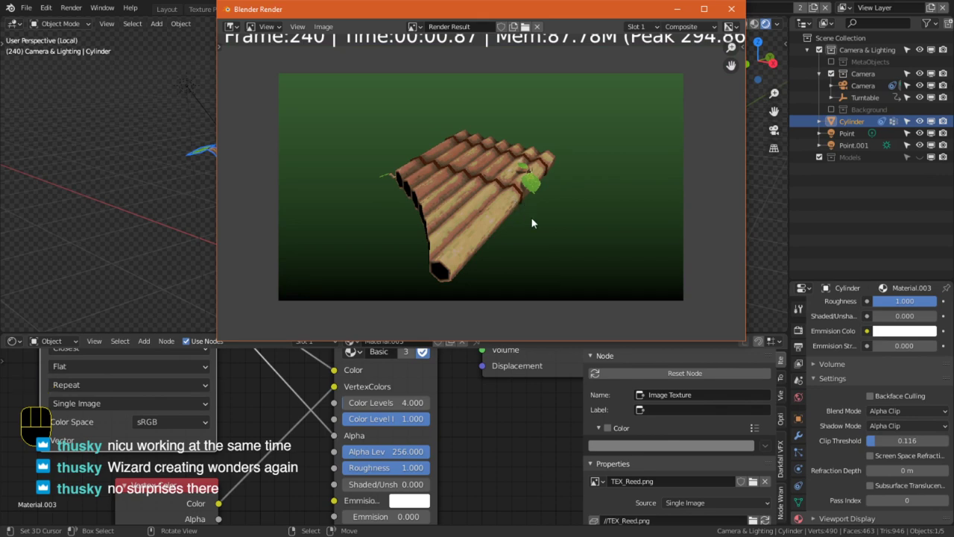
key("Escape")
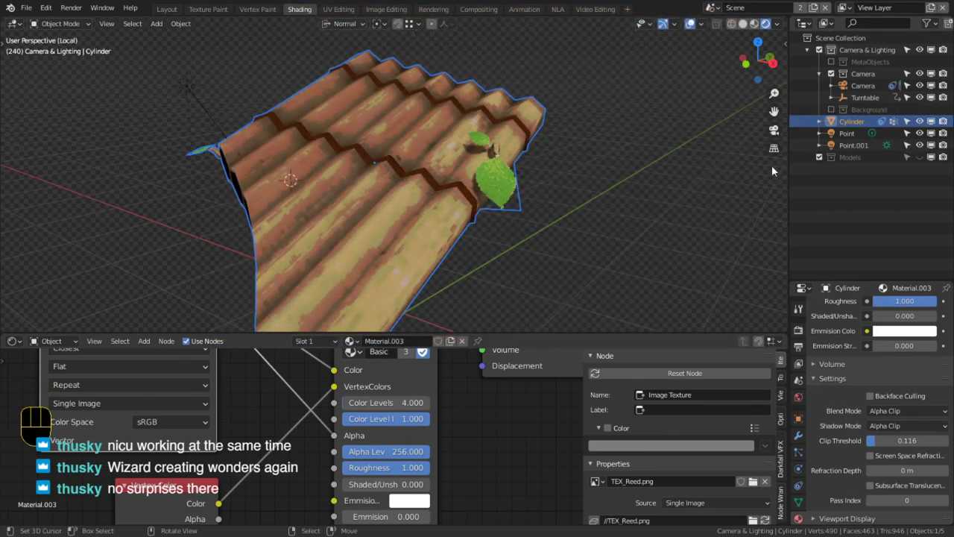
Step: Switch to the Sequencer scene
left_click(710, 6)
left_click(746, 34)
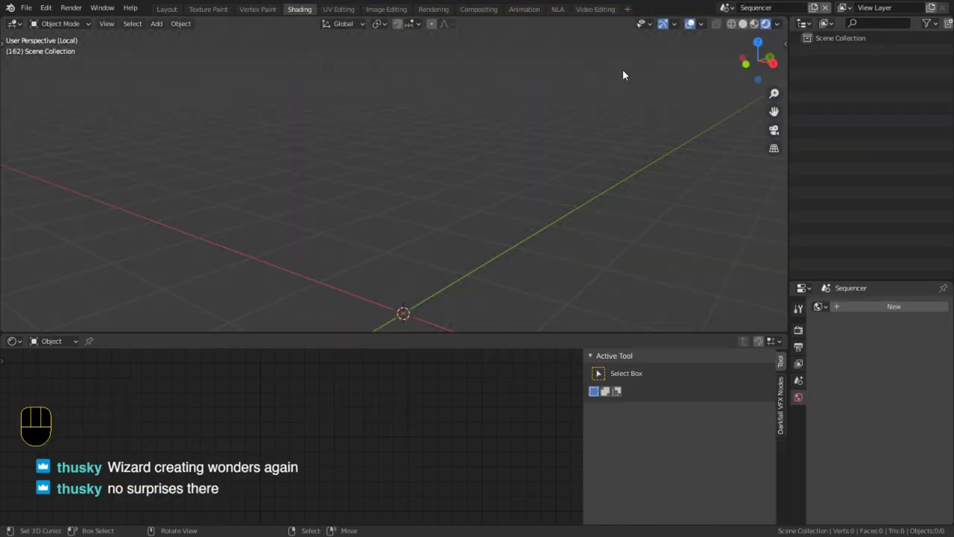
Step: Return to the scene named Scene and switch its active view layer to Background
left_click(723, 8)
left_click(746, 36)
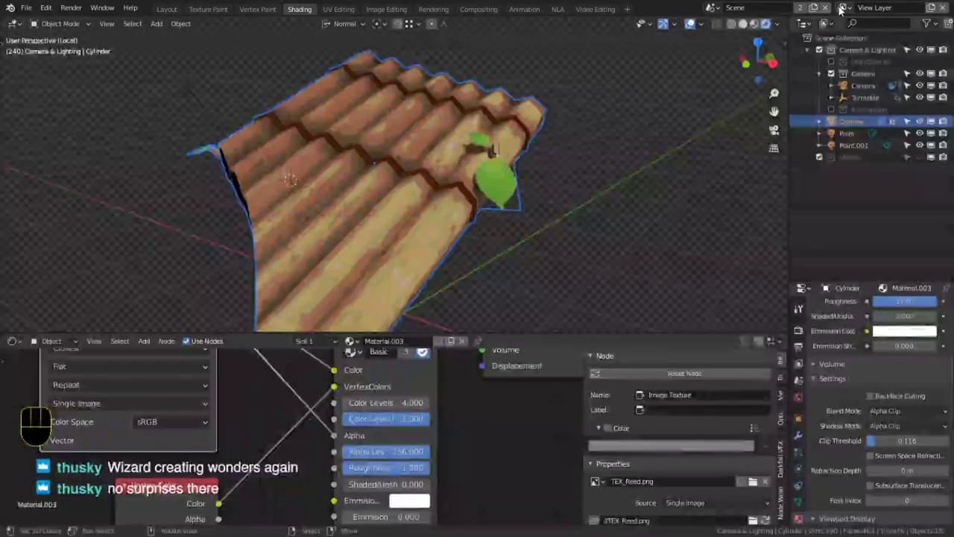
left_click(843, 7)
left_click(746, 25)
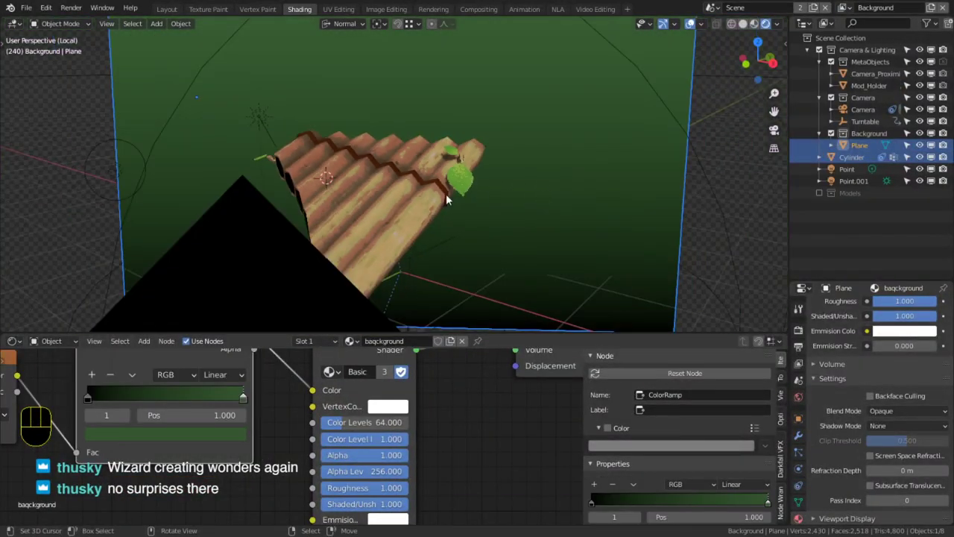
Step: Move the flute's Cylinder object out of Camera & Lighting into the Models collection
middle_click_drag(404, 226, 377, 213)
left_click(368, 209)
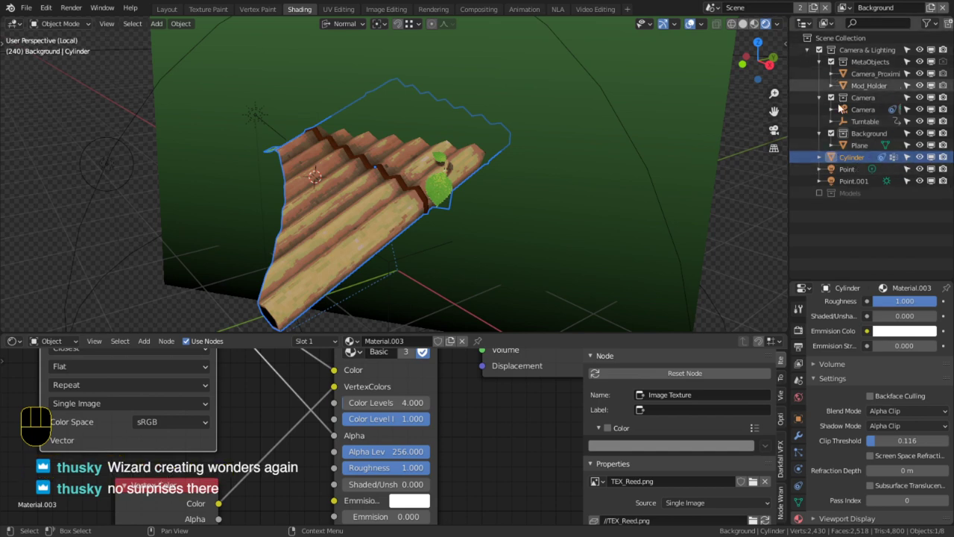
left_click_drag(850, 155, 844, 192)
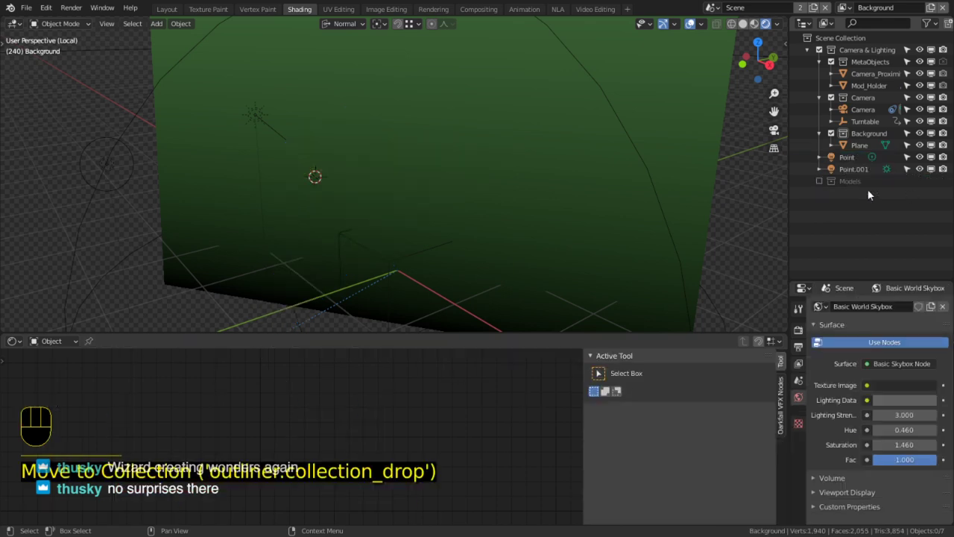
Step: Delete the Point light and select the remaining Point.001 sun light
left_click(847, 156)
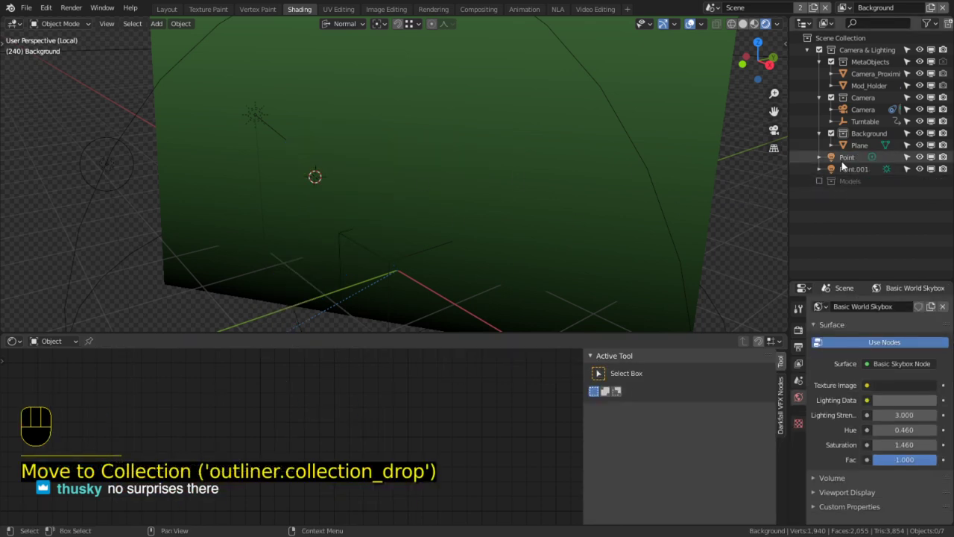
scroll(533, 208, "down", 3)
key("x")
left_click(509, 199)
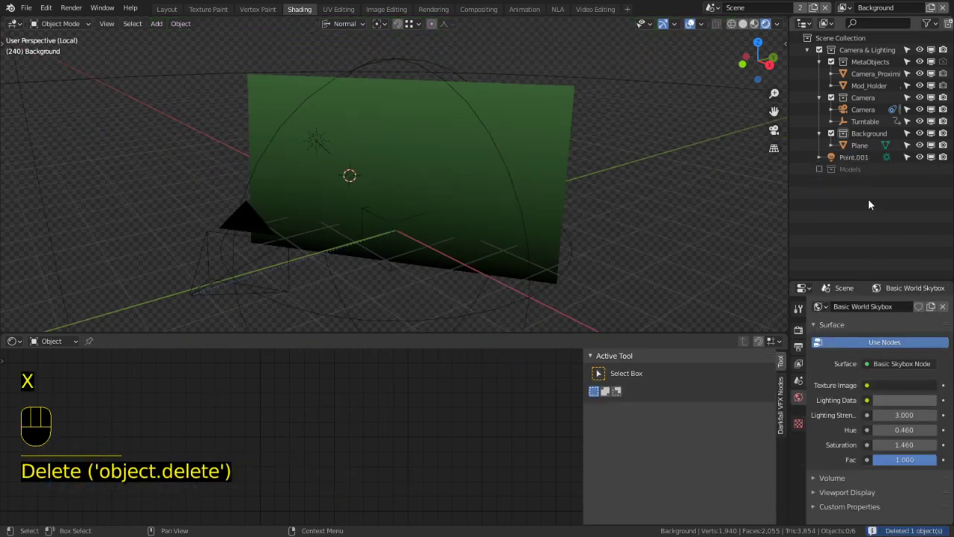
left_click(848, 158)
middle_click_drag(589, 225, 551, 231)
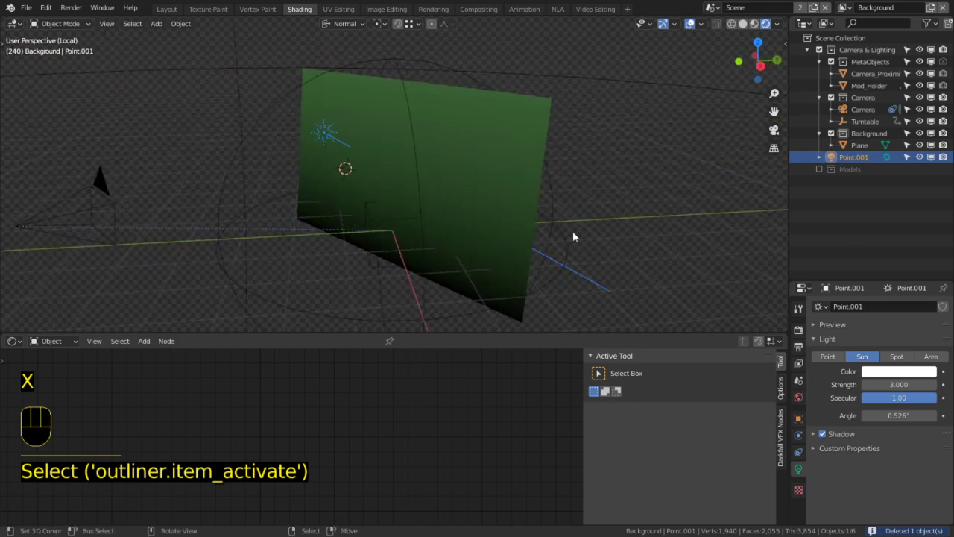
Step: Select the background plane, try Color Levels at 48 on its Basic node, and set the value back to 64
left_click(503, 186)
scroll(427, 255, "up", 2)
mouse_move(385, 424)
left_mouse_down("shift")
mouse_move(358, 423)
mouse_move(388, 421)
left_mouse_up("shift")
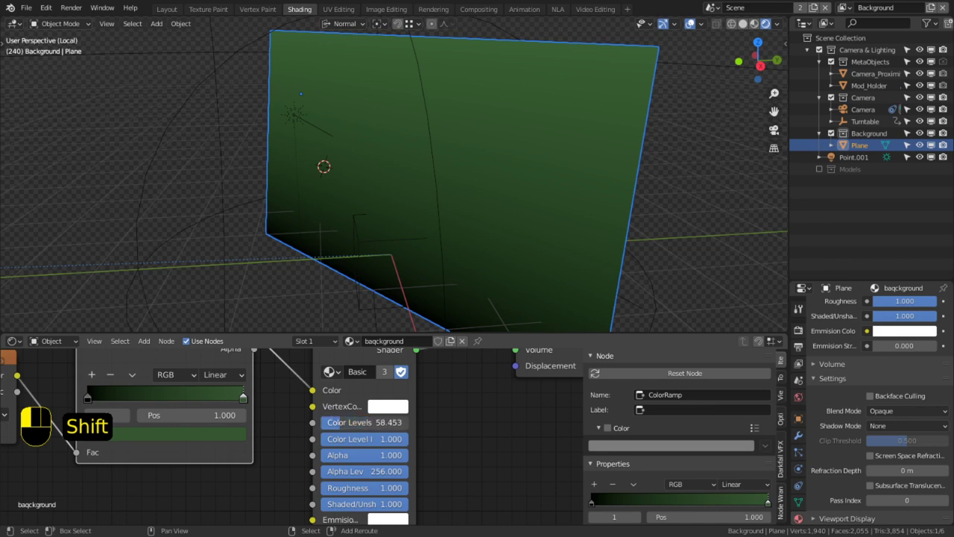
left_click_drag(373, 422, 367, 446, "shift")
left_click(372, 424)
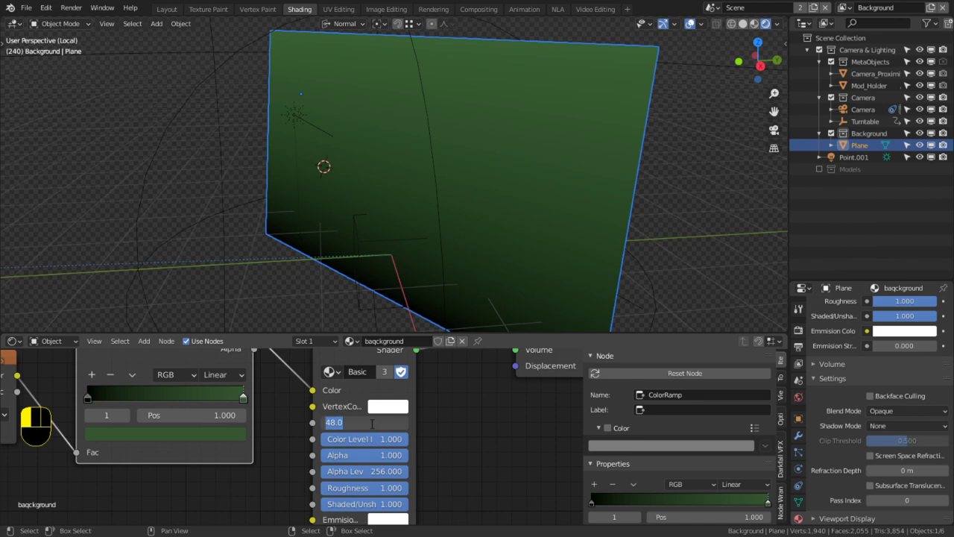
key("Escape")
left_click(372, 423)
key("Escape")
left_click(372, 422)
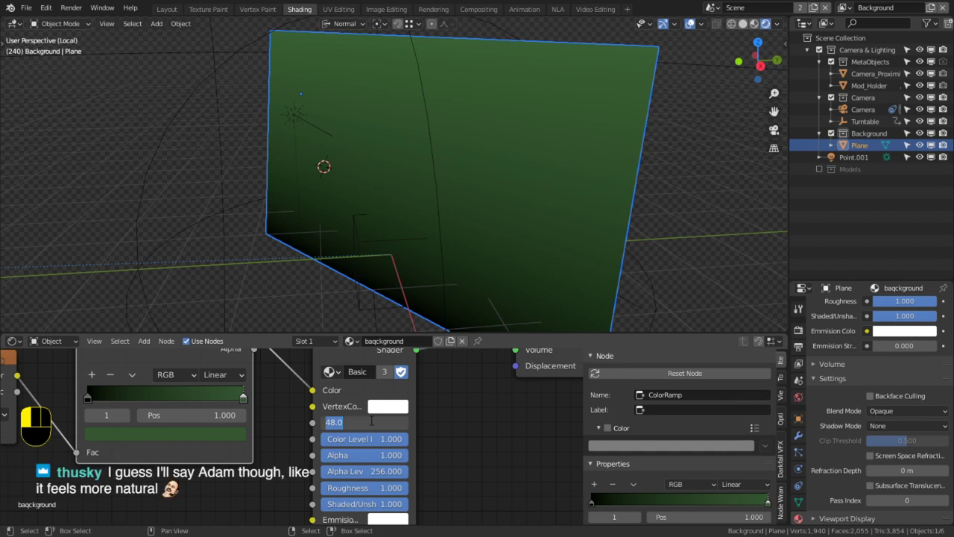
type("64")
key("Return")
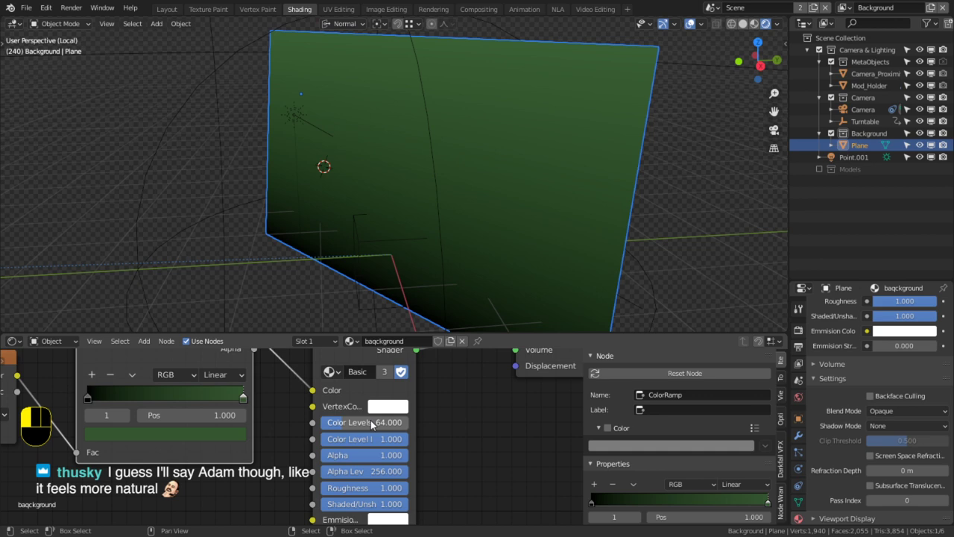
Step: Open the background material's Basic Default Material node group for editing in a maximized node editor
left_click(513, 271)
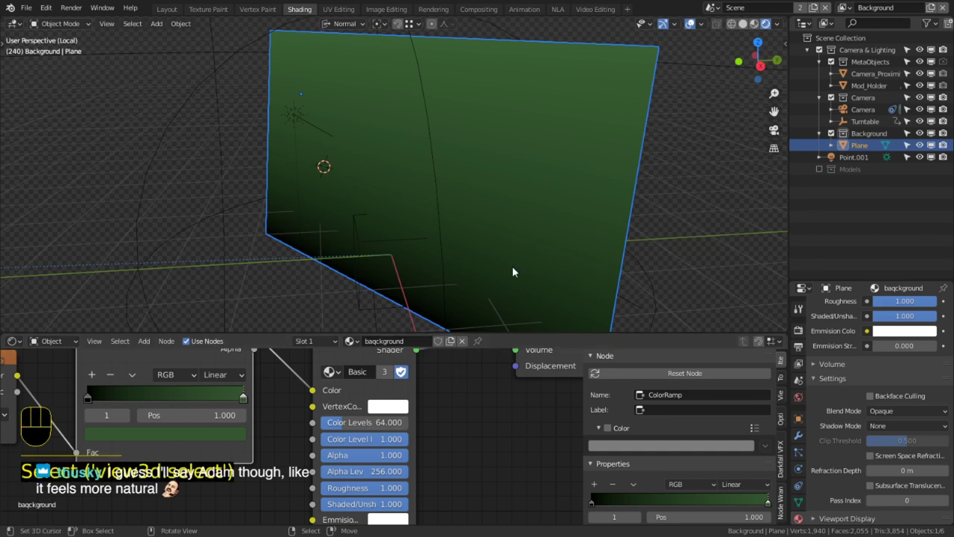
key("Tab")
middle_click_drag(344, 373, 305, 398)
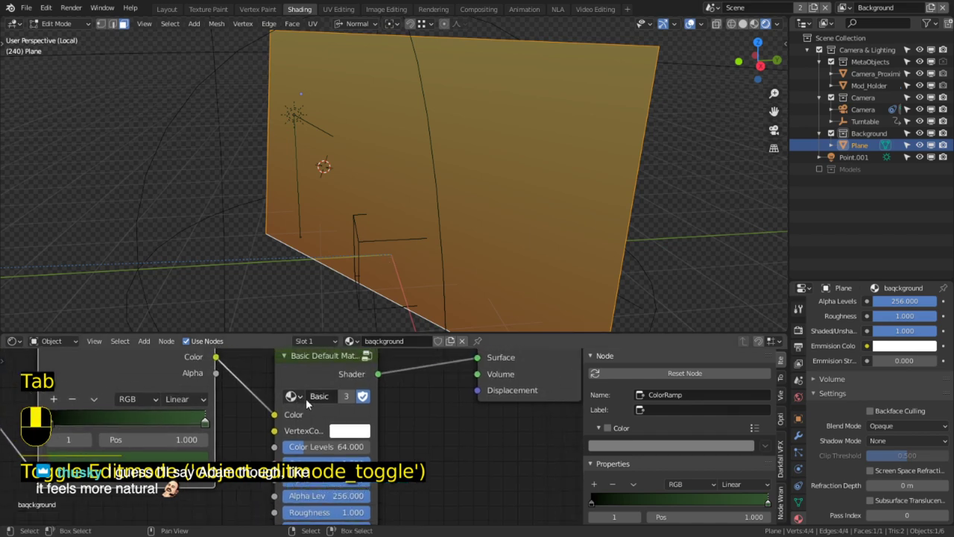
left_click(323, 361)
key("Tab")
key("ctrl+space")
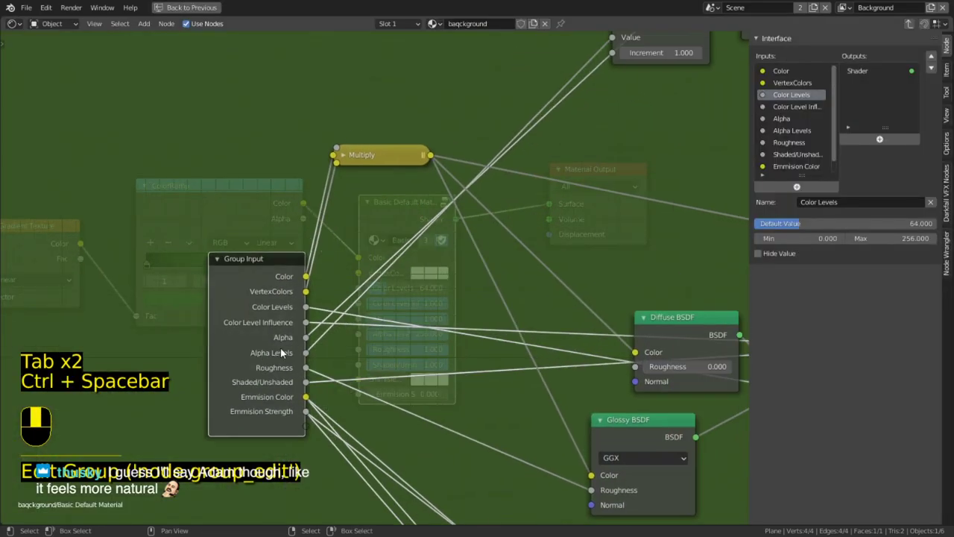
Step: Spread out the group's nodes by moving Group Input away from the shaders and lowering the Mix Shader beside the Texture Color node
left_click_drag(265, 291, 117, 291)
scroll(285, 359, "down", 3)
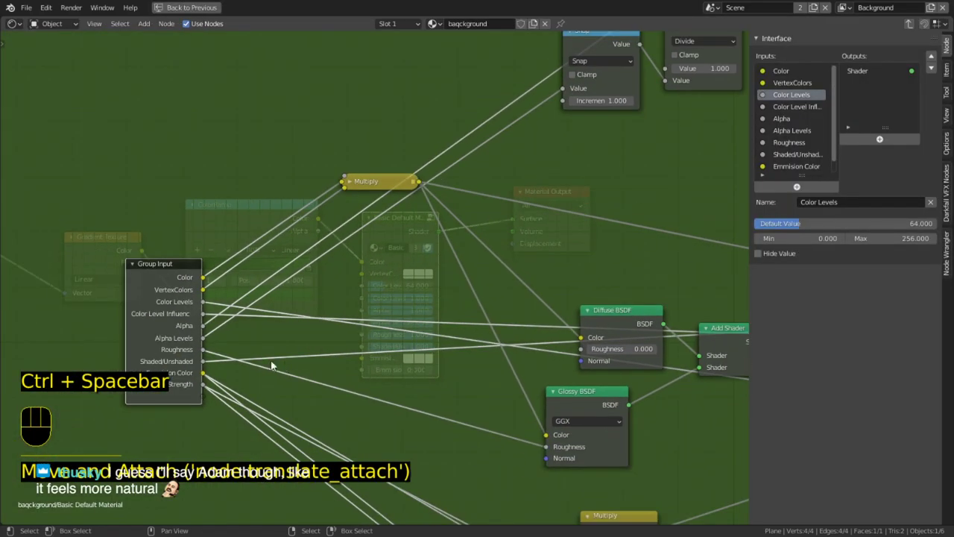
middle_click_drag(245, 354, 153, 359)
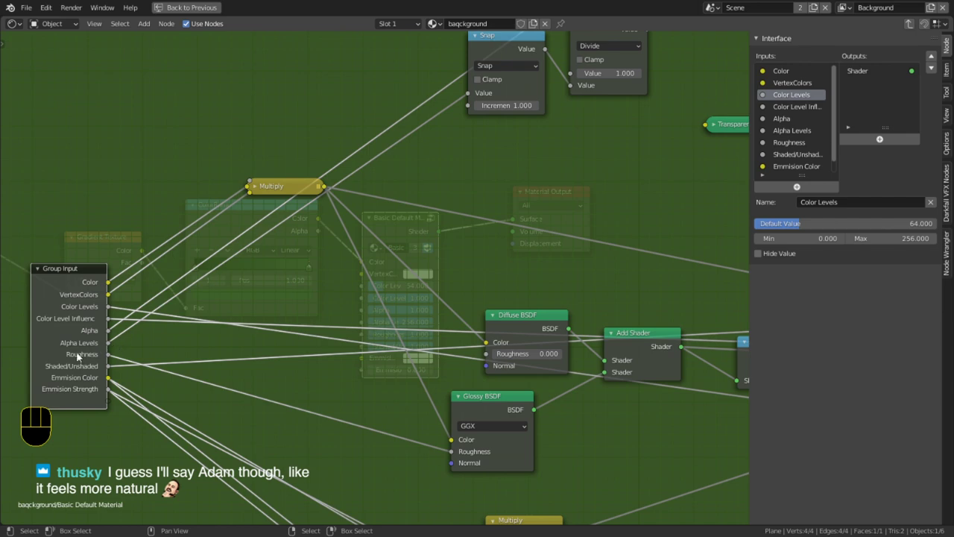
middle_click_drag(542, 341, 104, 350)
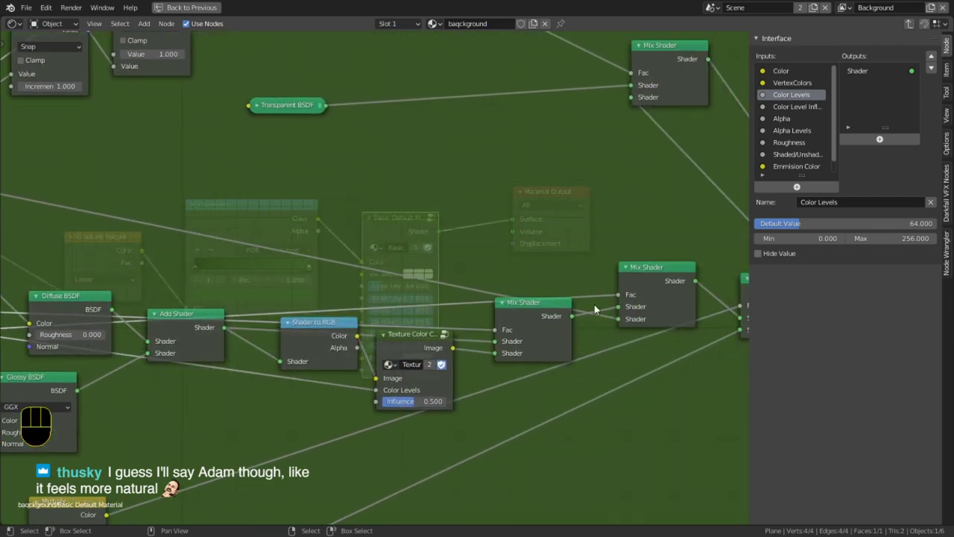
middle_click_drag(595, 309, 476, 342)
left_click_drag(514, 329, 515, 360)
middle_click_drag(493, 350, 510, 318)
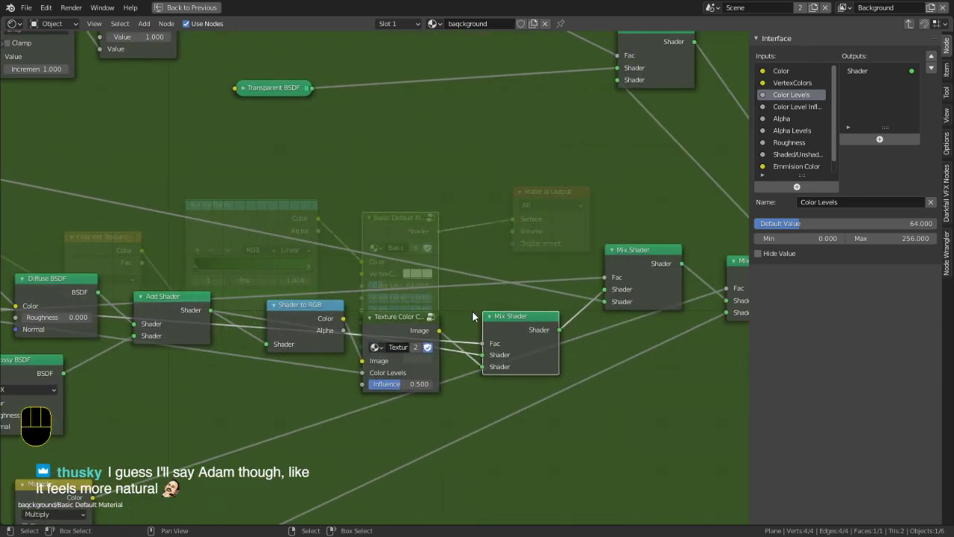
Step: Duplicate the Texture Color group node and insert the copy on the link from the Multiply node to the Mix Shader
left_click(396, 317)
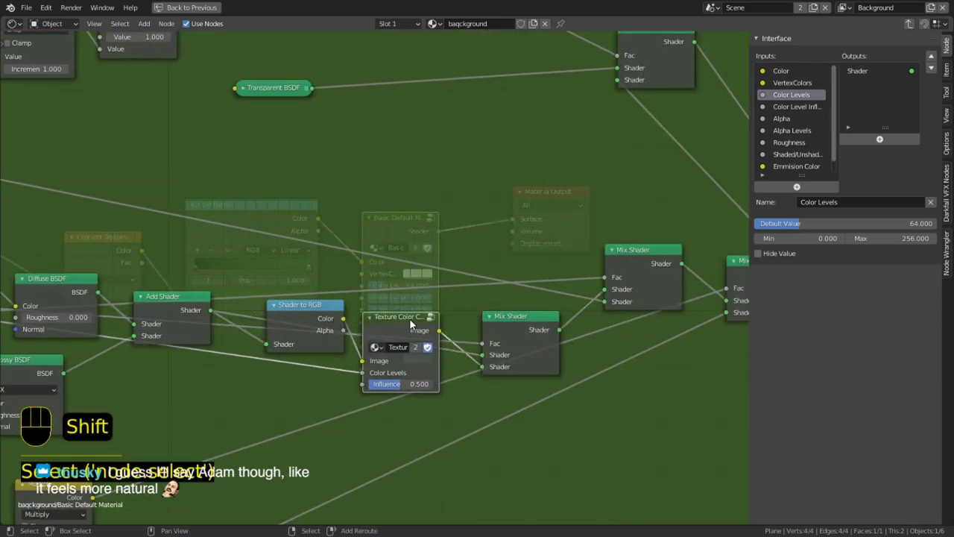
key("shift+d")
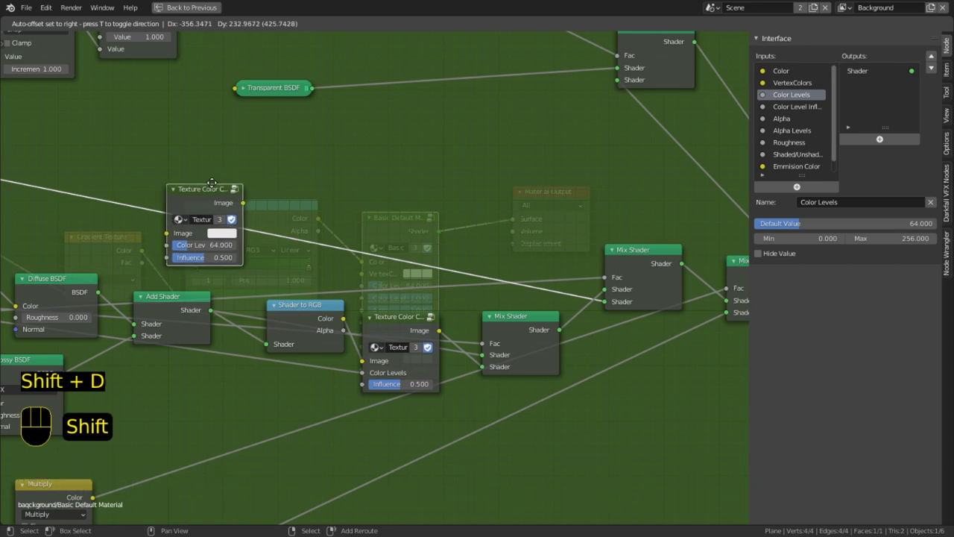
left_click(212, 182)
middle_click_drag(240, 234, 727, 195)
middle_click_drag(427, 255, 456, 264)
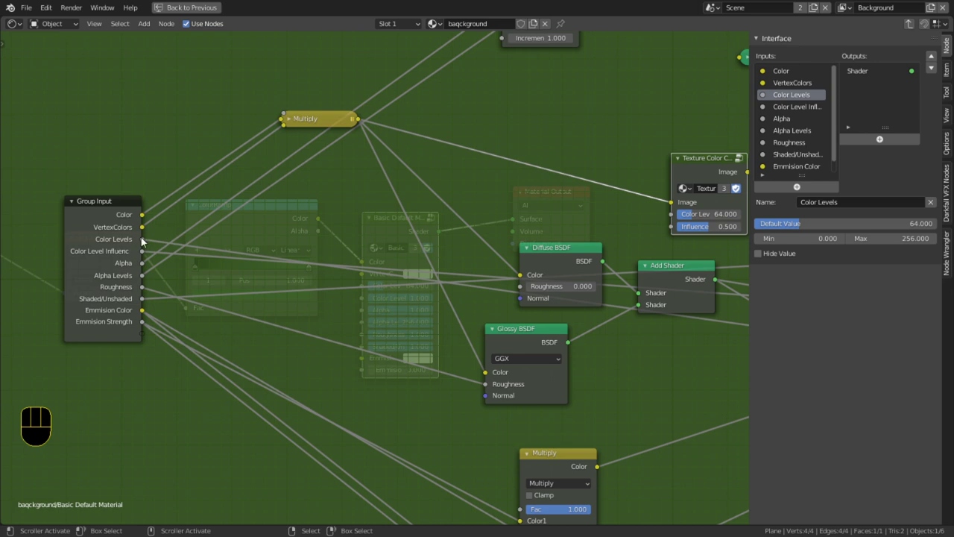
Step: Link Group Input's Color Levels and Color Level Influence to the duplicated Texture Color node, and return to the full Shading workspace
left_click_drag(142, 239, 675, 214)
left_click_drag(143, 250, 672, 226)
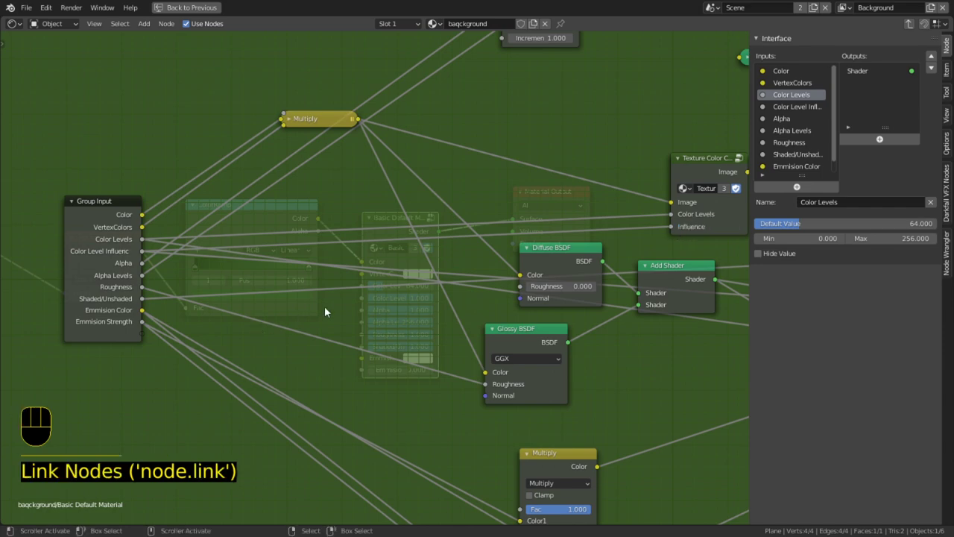
key("Tab")
left_click(191, 8)
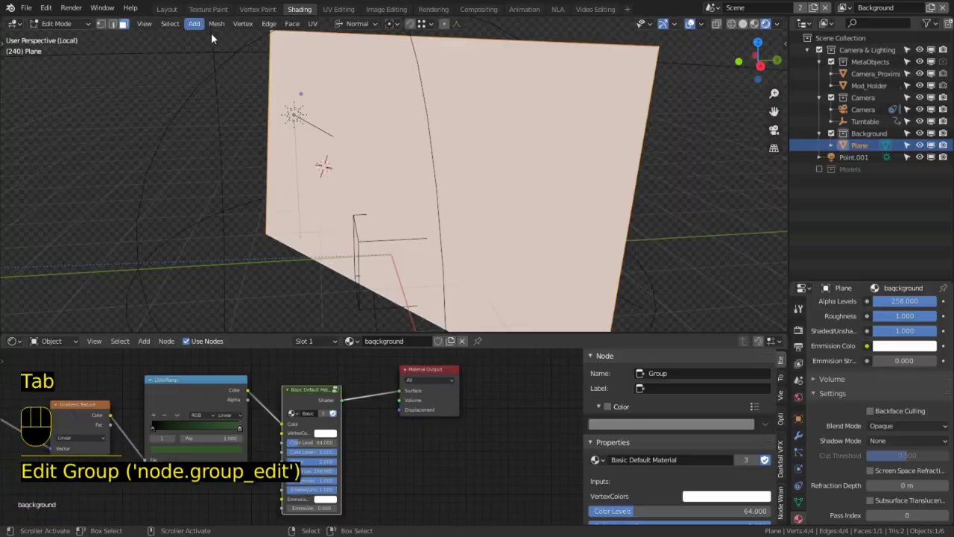
Step: Deselect the plane's face and try Color Level Influence at 0 on the background's Basic node, checking the gradient
middle_click_drag(409, 281, 457, 264)
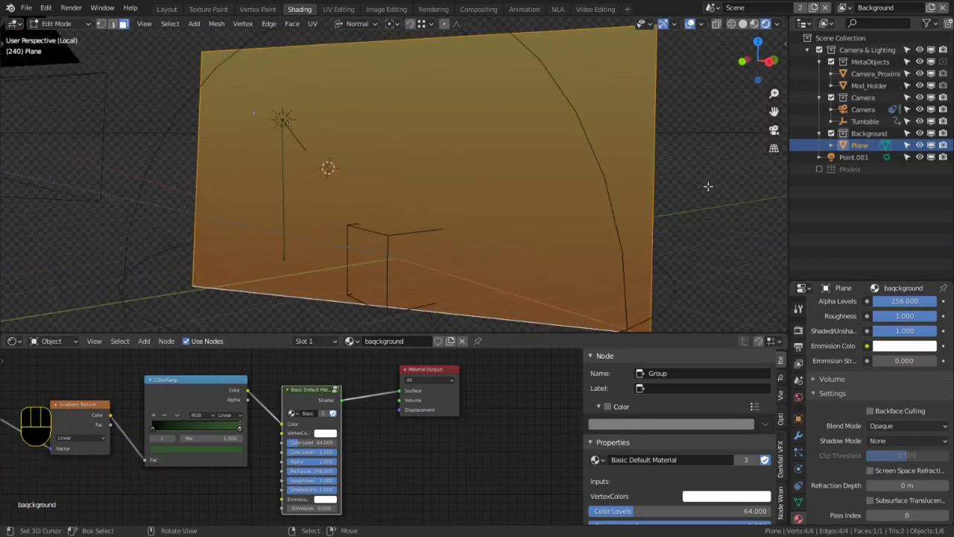
right_click(712, 186)
scroll(312, 445, "up", 1)
scroll(312, 446, "up", 1)
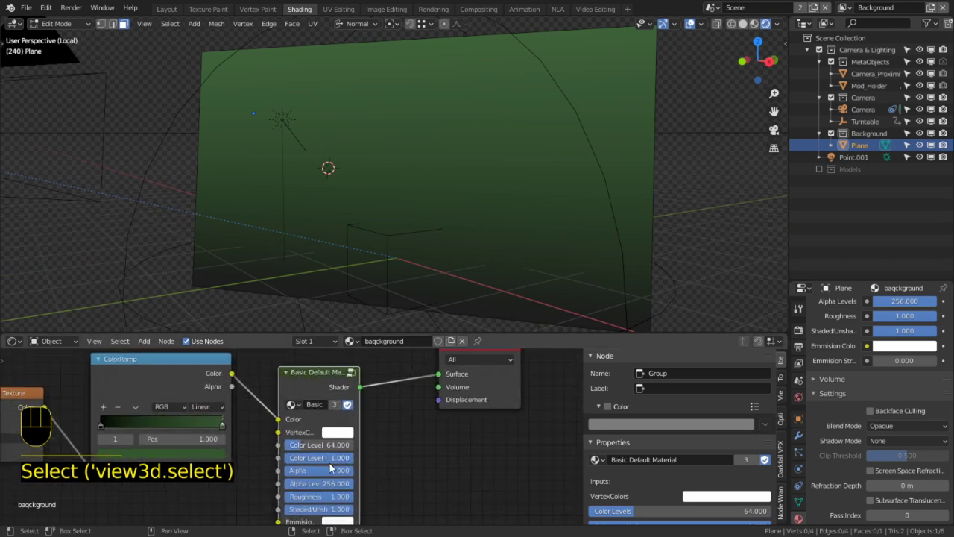
mouse_move(336, 465)
left_mouse_down()
mouse_move(298, 465)
mouse_move(353, 457)
mouse_move(285, 457)
left_mouse_up()
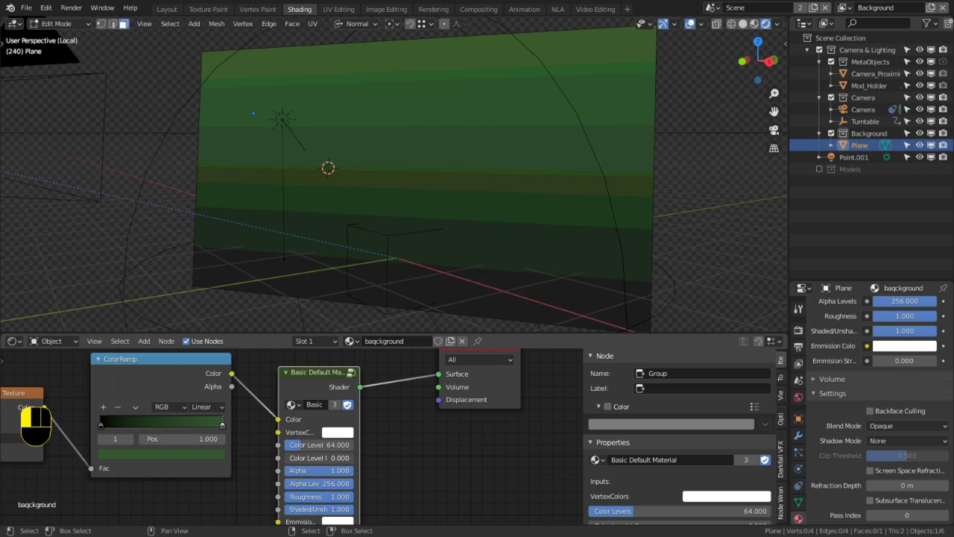
middle_click_drag(464, 257, 507, 294)
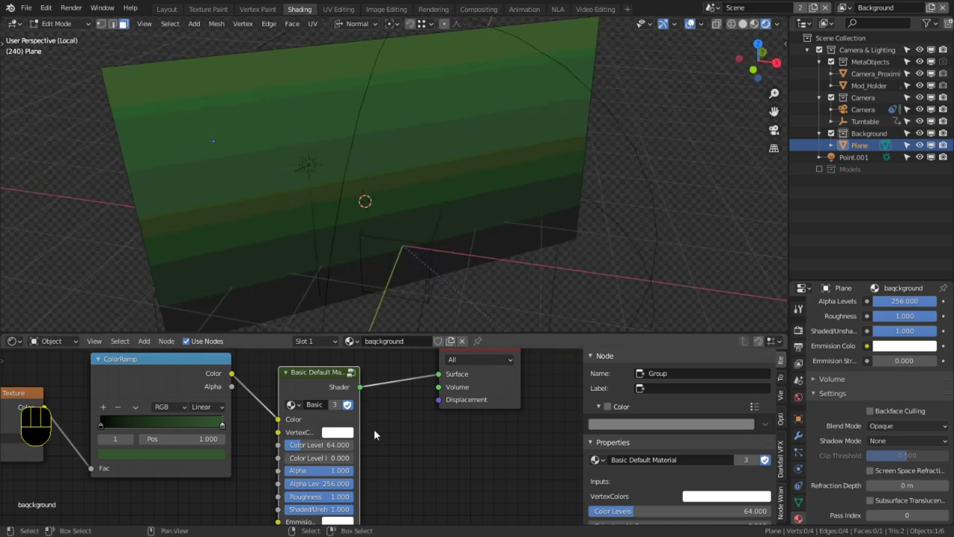
Step: Set Color Level Influence back to 1, leave Edit Mode, and reduce the background's Color Levels to 0
left_click_drag(313, 444, 350, 462)
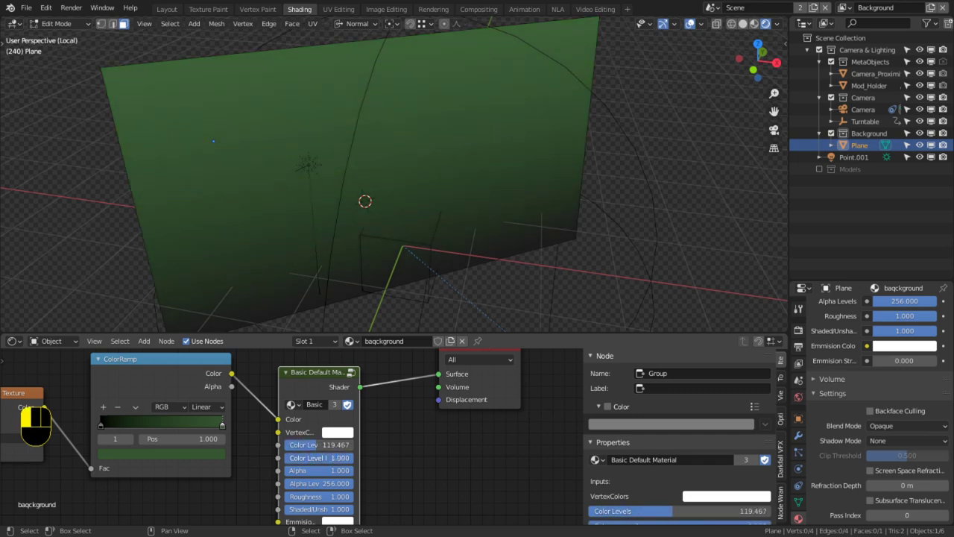
middle_click_drag(477, 224, 497, 246)
key("Tab")
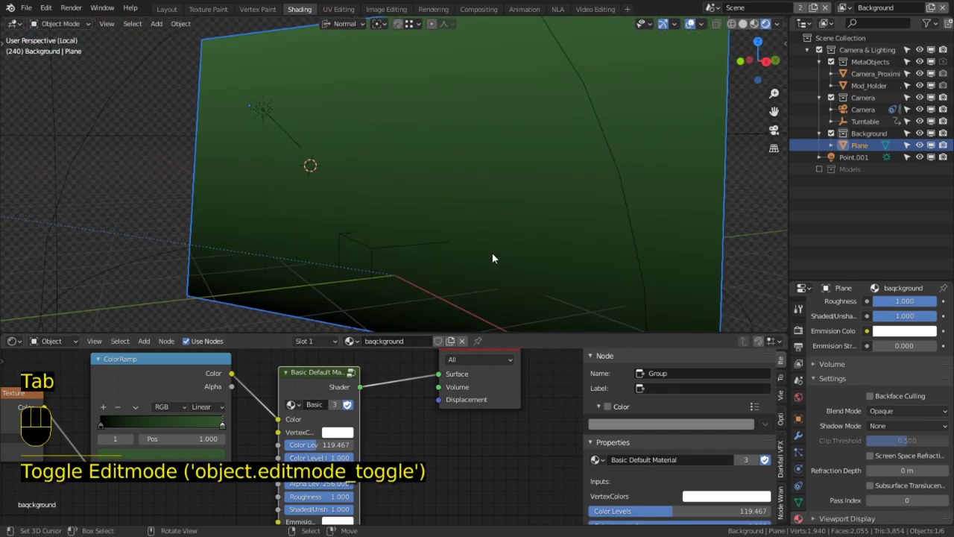
left_click_drag(319, 444, 301, 444)
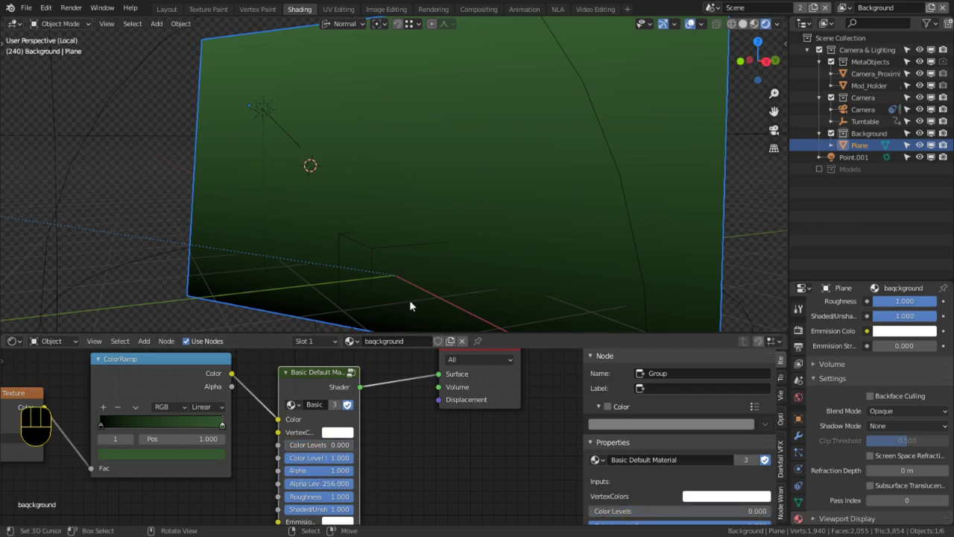
Step: Reopen the Basic Default Material group in a maximized node editor and go to the duplicated Texture Color node
key("Tab")
key("Tab")
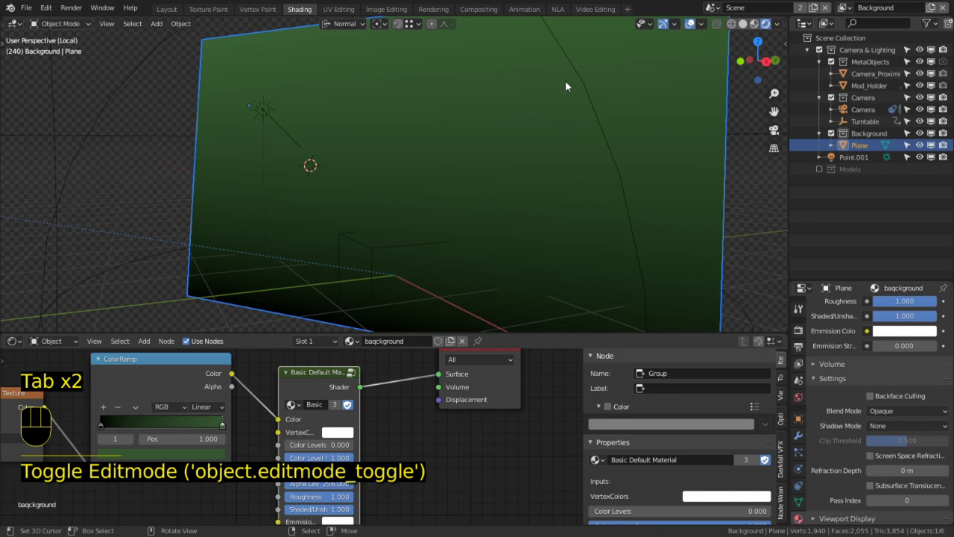
key("Tab")
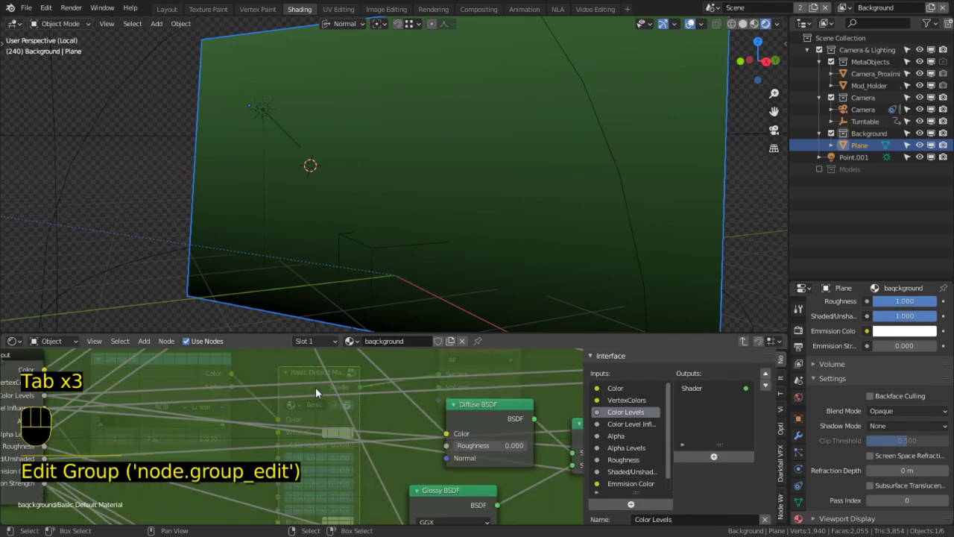
key("ctrl+space")
middle_click_drag(346, 393, 179, 310)
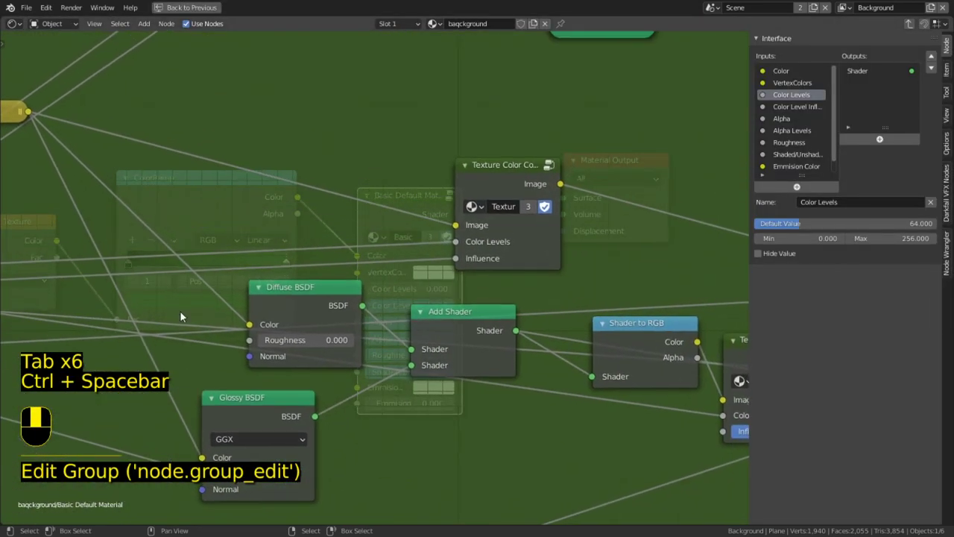
Step: Connect the group input's Color Levels and Color Level Influence to the matching inputs of the upper Texture Color Compressor
left_click_drag(455, 243, 455, 261)
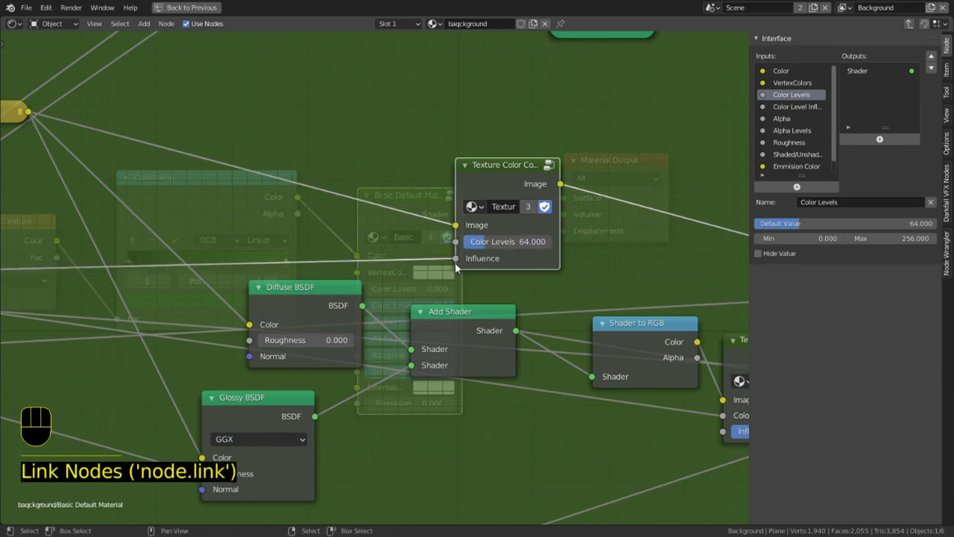
middle_click_drag(386, 241, 528, 268)
left_click_drag(541, 269, 540, 253)
scroll(417, 280, "down", 3)
middle_click_drag(82, 317, 195, 305)
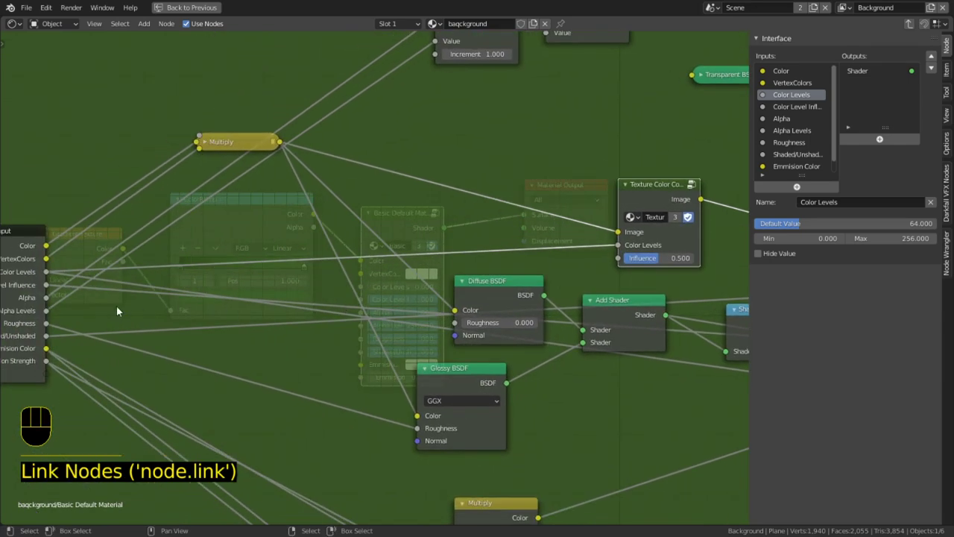
left_click_drag(57, 285, 619, 258)
middle_click_drag(496, 352, 179, 355)
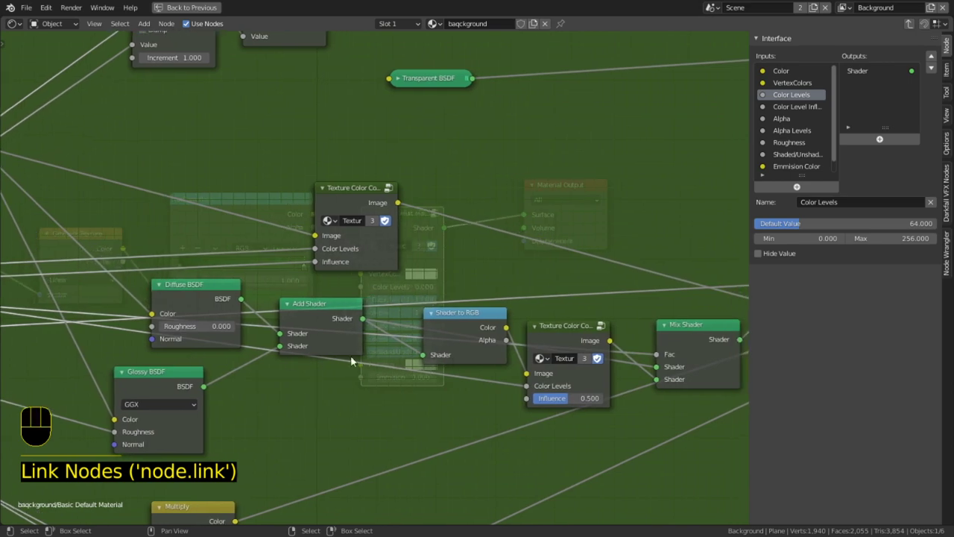
Step: Leave the node group and set the background material's Color Levels to 256 and Color Level Influence to 0
key("Tab")
key("ctrl+space")
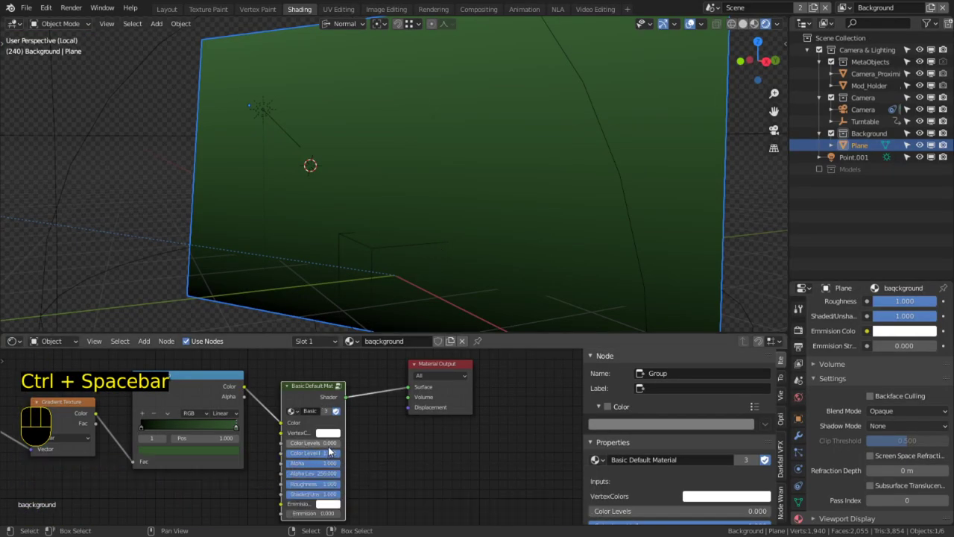
left_click_drag(310, 437, 294, 457)
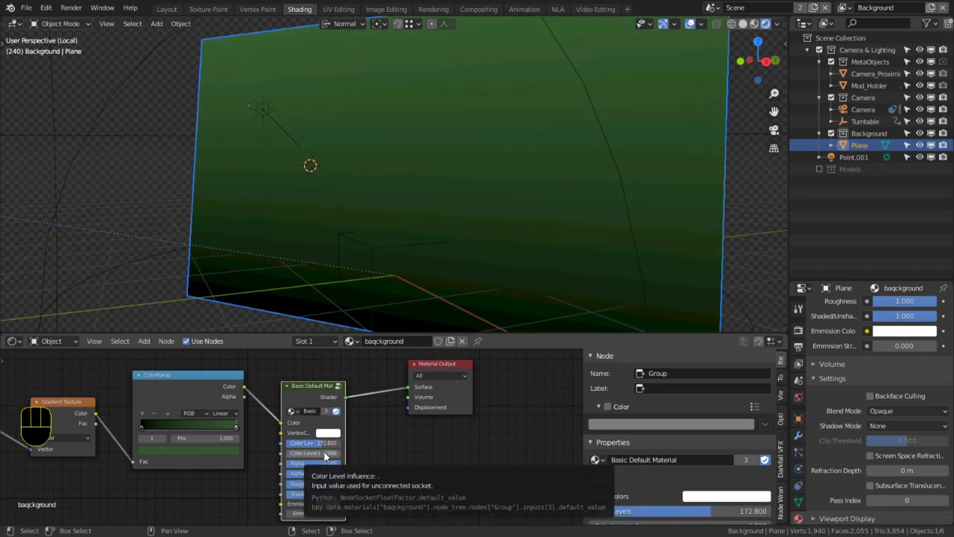
left_click_drag(325, 444, 383, 443)
Step: Examine the background plane's gradient and its material group node after the color level changes
mouse_move(420, 225)
middle_mouse_down()
mouse_move(489, 226)
mouse_move(451, 206)
mouse_move(451, 189)
mouse_move(517, 331)
mouse_move(559, 356)
mouse_move(384, 319)
mouse_move(302, 321)
mouse_move(422, 313)
mouse_move(466, 325)
middle_mouse_up()
key("Tab")
key("Tab")
key("ctrl+space")
key("Tab")
key("Tab")
key("ctrl+space")
scroll(406, 432, "up", 3)
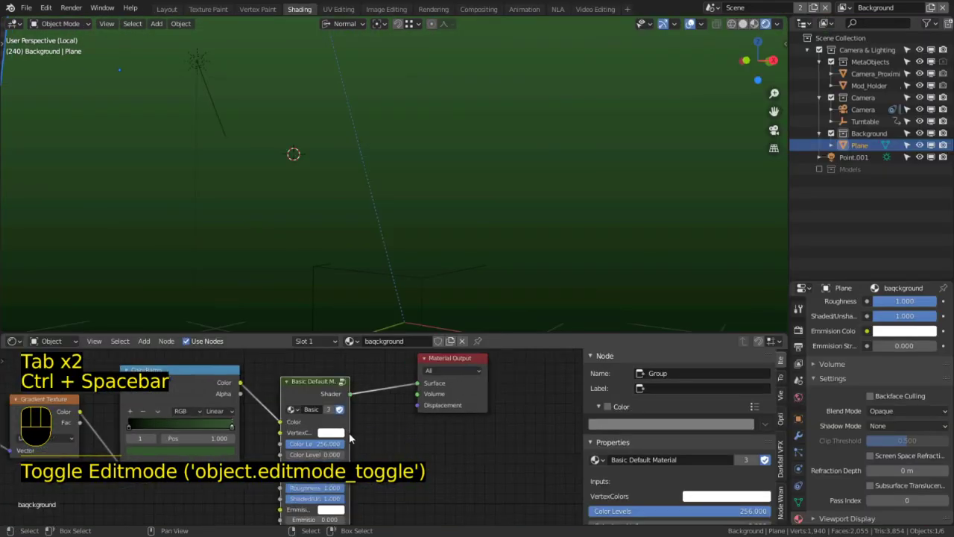
mouse_move(342, 405)
left_mouse_down()
mouse_move(278, 406)
mouse_move(351, 406)
left_mouse_up()
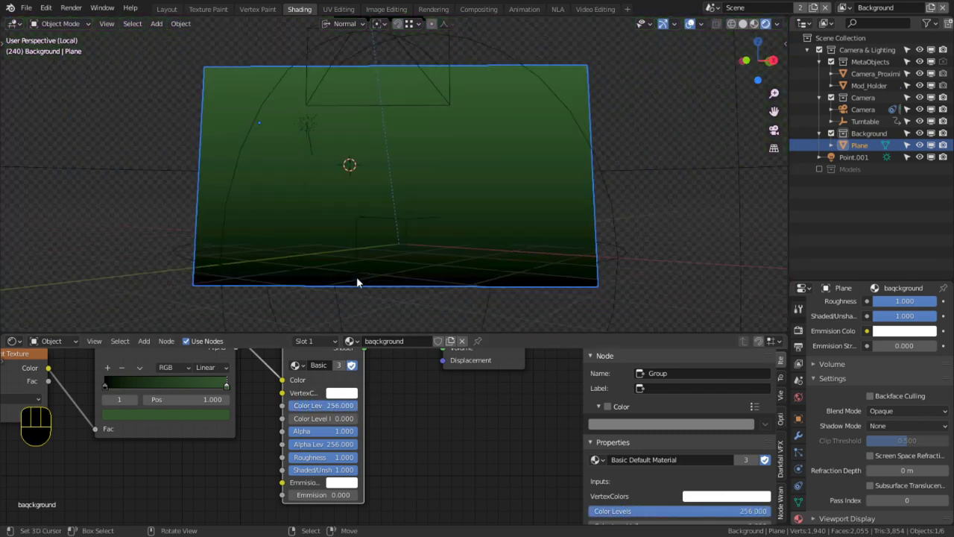
left_click(348, 405)
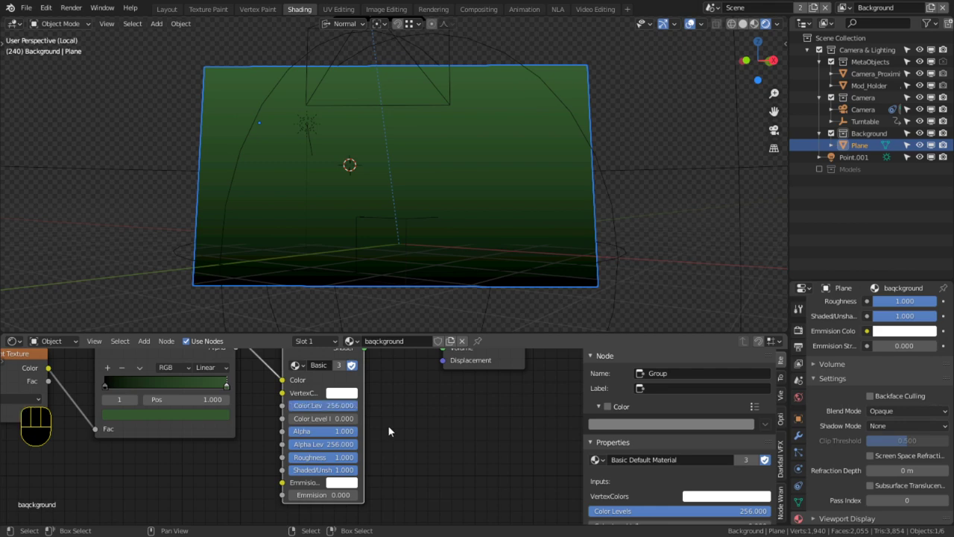
Step: Reopen the Basic Default Material group and trace the links from the group input to both Texture Color Compressor nodes
key("Tab")
key("Tab")
key("Tab")
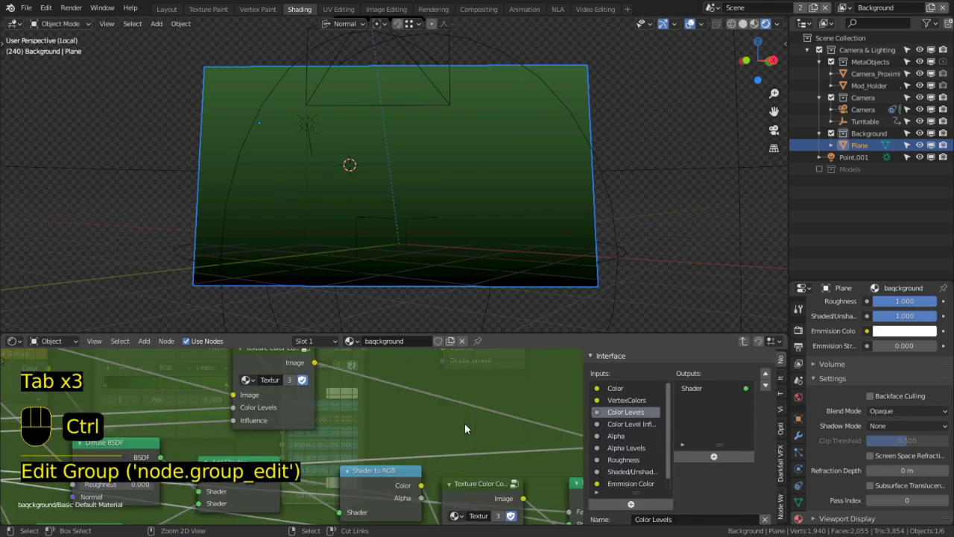
key("ctrl+space")
middle_click_drag(460, 421, 341, 268)
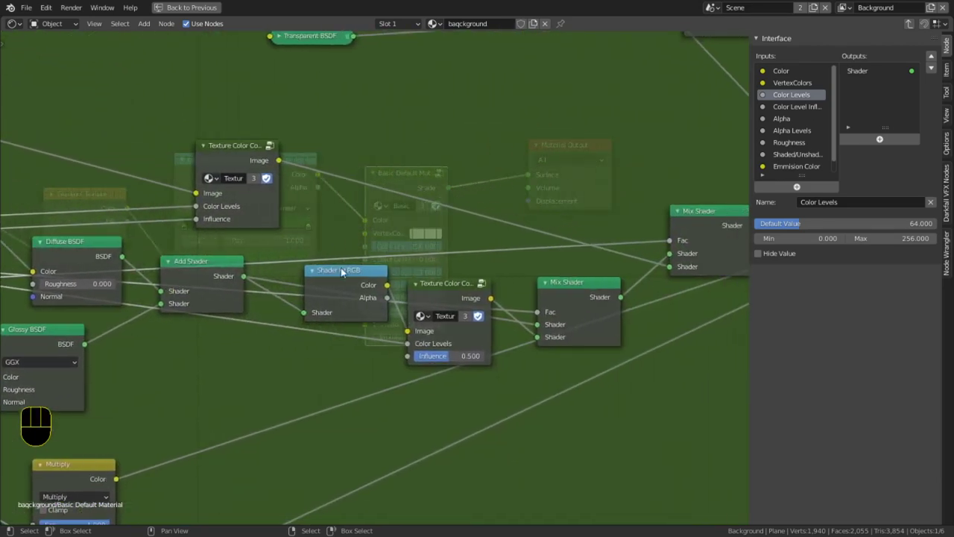
left_click_drag(447, 293, 717, 278)
middle_click_drag(563, 283, 639, 287)
scroll(385, 275, "down", 3)
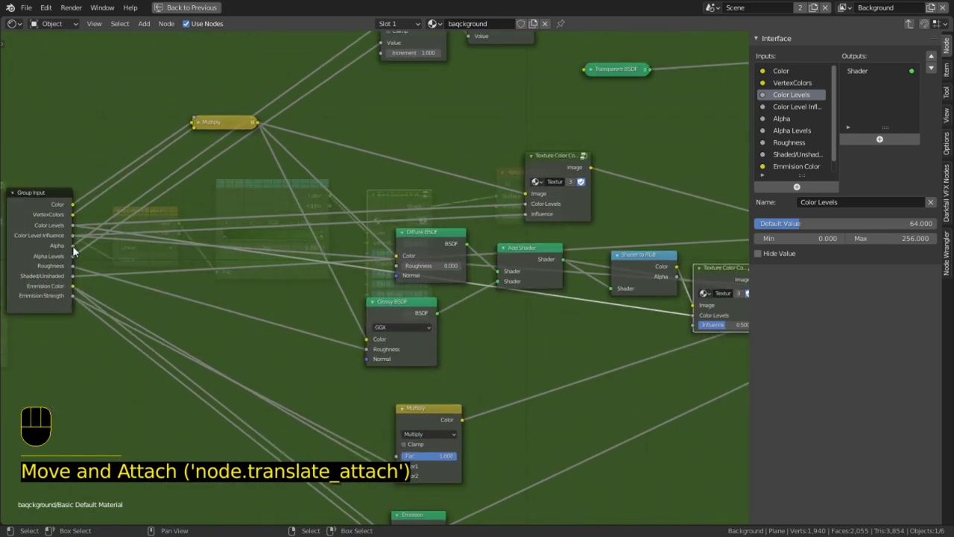
left_click_drag(73, 244, 178, 278)
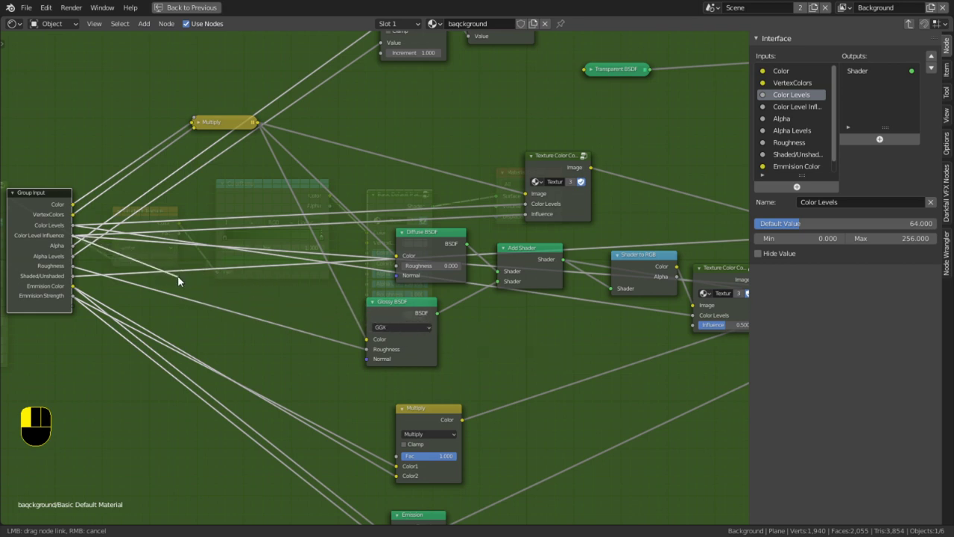
left_click_drag(68, 245, 68, 244)
middle_click_drag(340, 295, 323, 340)
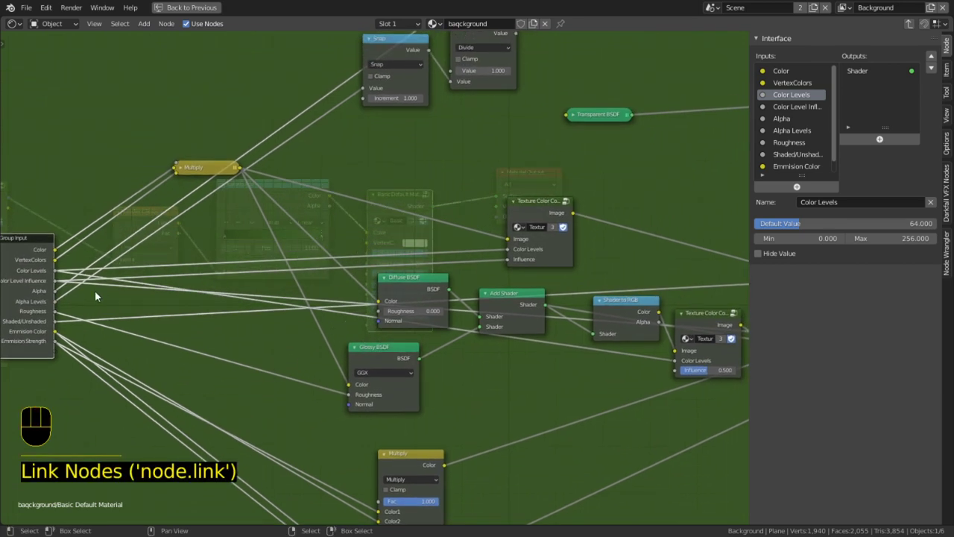
Step: Spread out the crowded node tree by moving the Diffuse BSDF node higher and the Group Input node lower
left_click_drag(400, 278, 402, 196)
left_click_drag(8, 246, 37, 400)
middle_click_drag(458, 363, 478, 330)
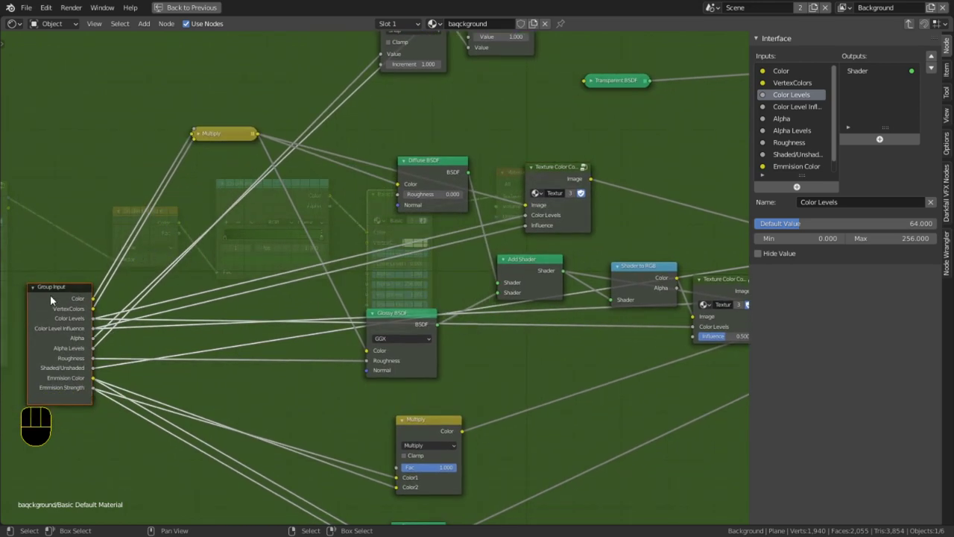
left_click_drag(17, 281, 57, 261)
middle_click_drag(465, 198, 372, 242)
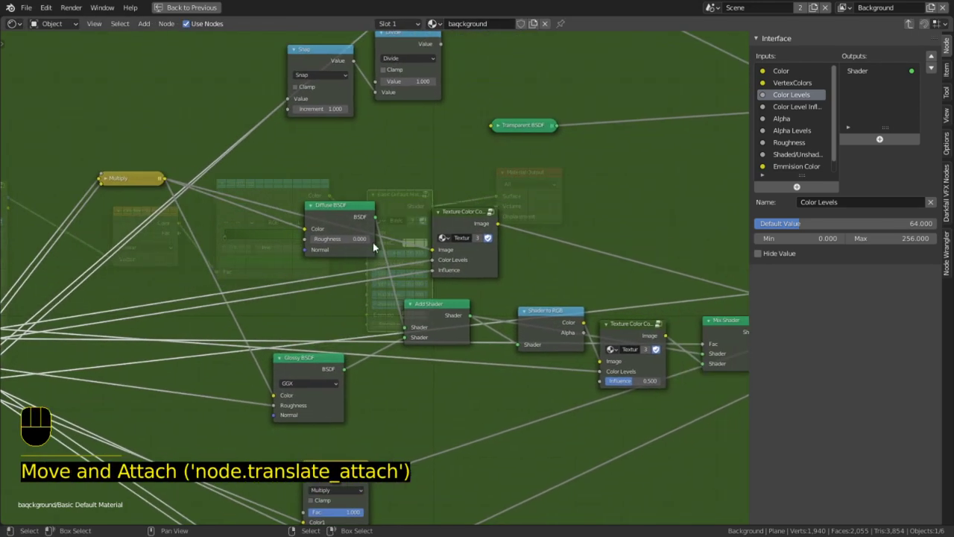
Step: Disconnect the link from the upper Texture Color Compressor's Influence input and set its Influence to 1.000
left_click_drag(482, 228, 482, 213)
middle_click_drag(521, 246, 399, 264)
left_click_drag(369, 264, 358, 276)
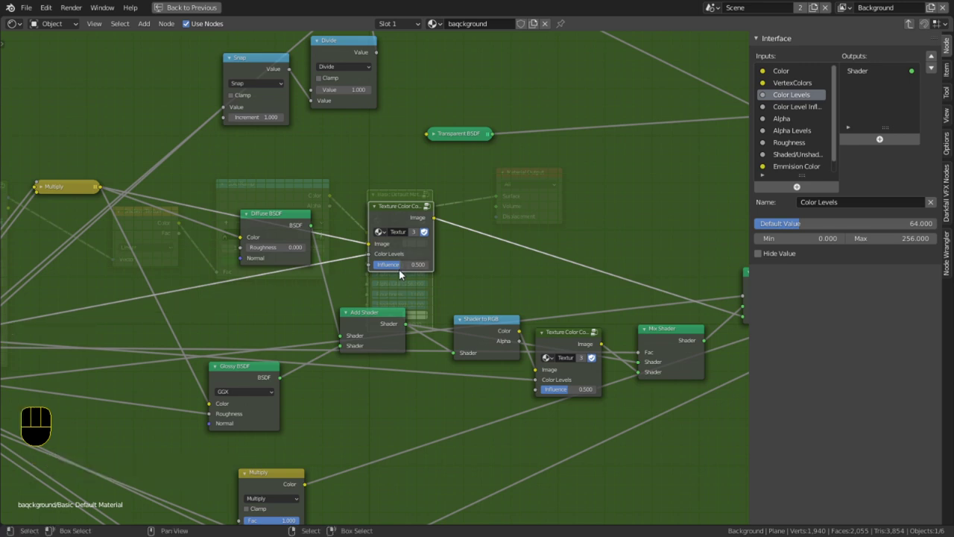
left_click_drag(403, 265, 432, 266)
Step: Set the lower Texture Color Compressor's Influence to 1.000 and return to the full workspace layout
middle_click_drag(444, 378, 484, 289)
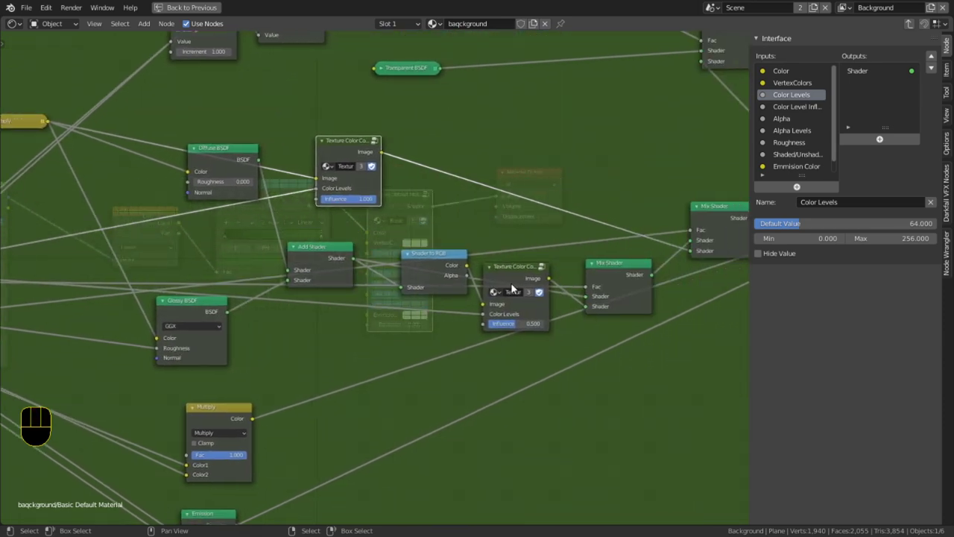
left_click_drag(518, 326, 555, 326)
key("Tab")
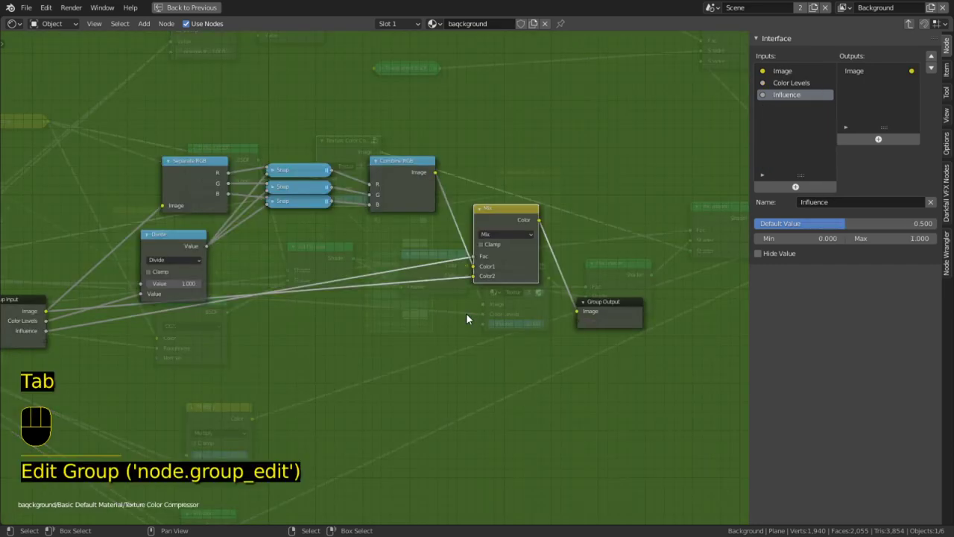
key("Tab")
left_click(187, 7)
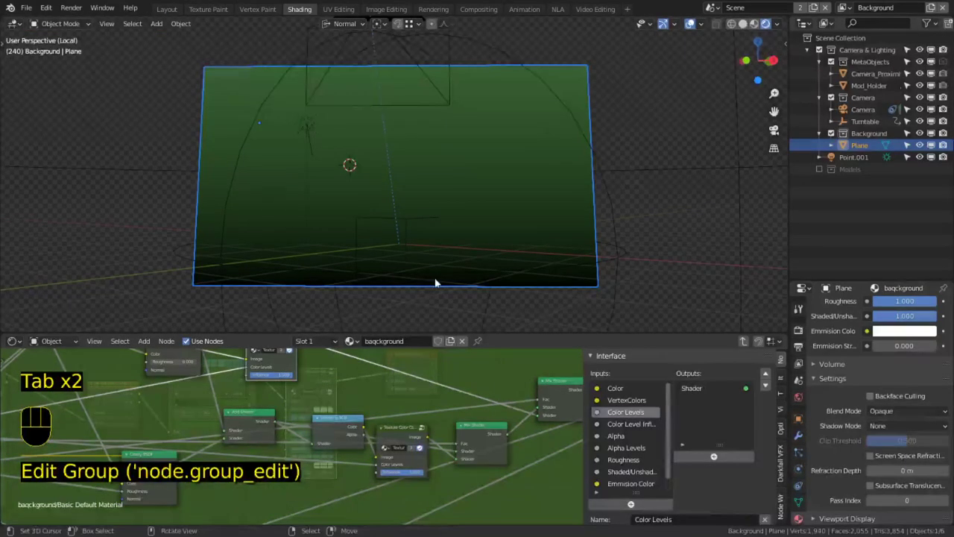
Step: Switch from the Background view layer to View Layer and frame the textured Cylinder model and its material nodes
left_click(709, 7)
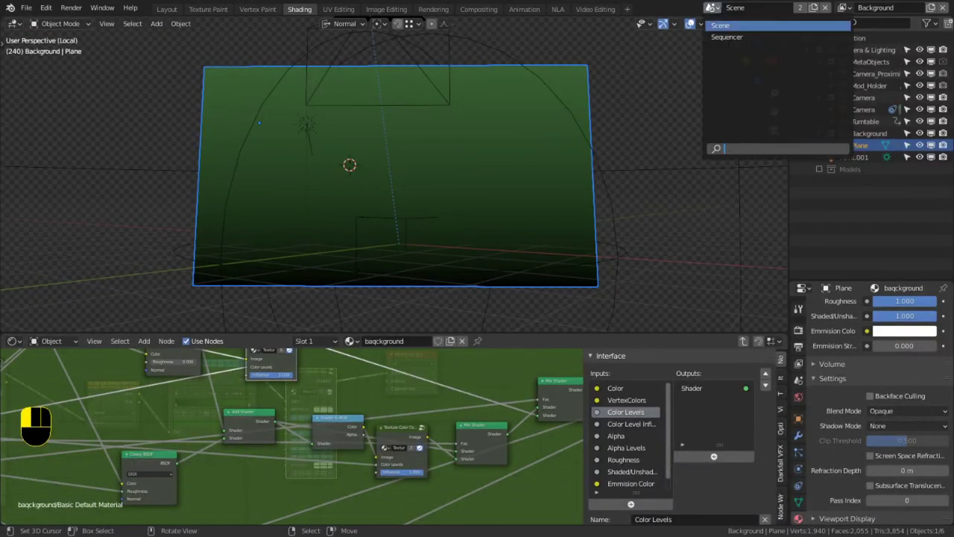
left_click(731, 37)
left_click(725, 7)
left_click(778, 25)
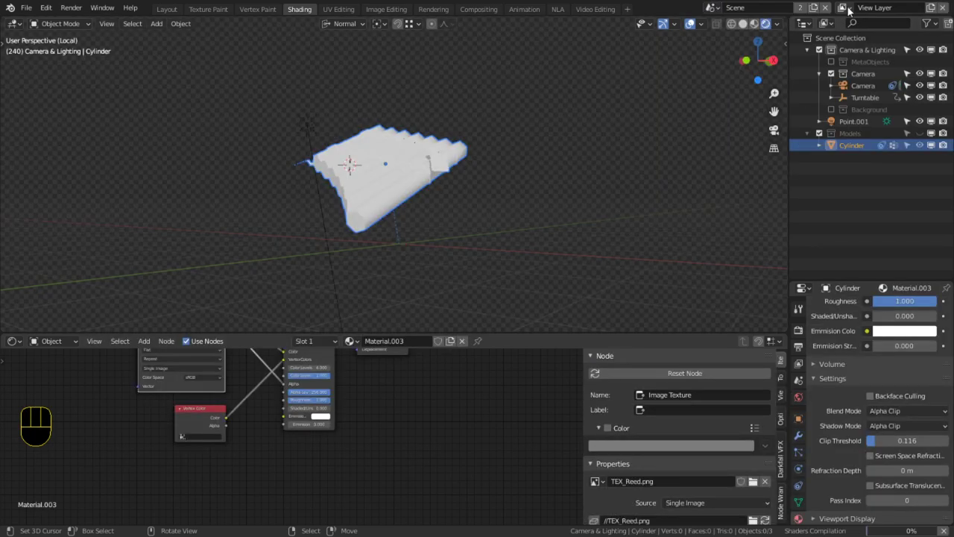
middle_click_drag(461, 141, 452, 186)
scroll(451, 188, "up", 3)
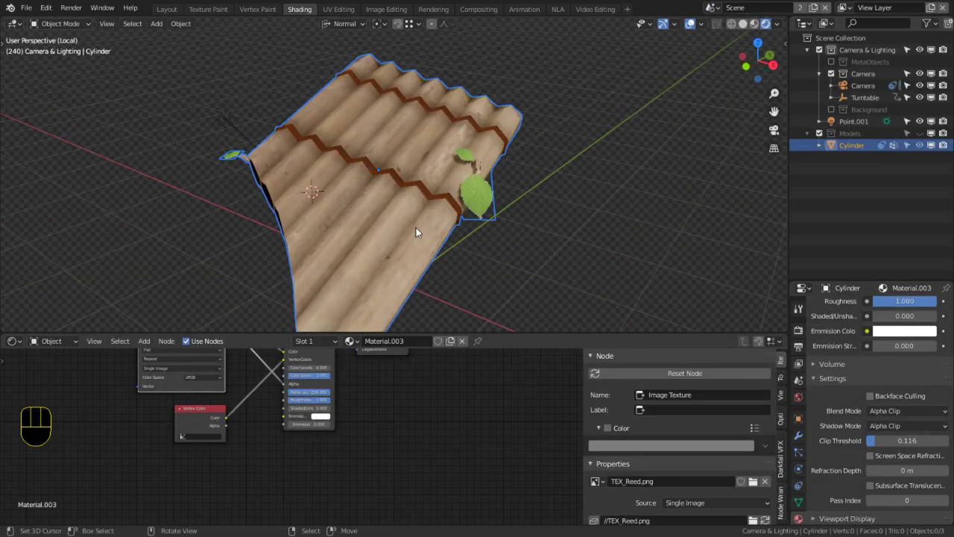
scroll(299, 451, "up", 3)
middle_click_drag(309, 419, 313, 511)
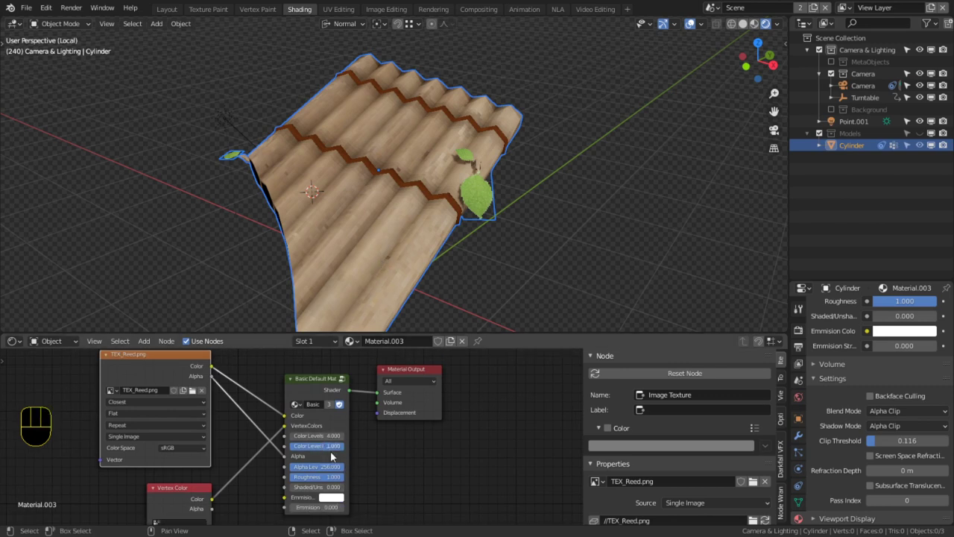
Step: Examine the Basic Default Material group in Material.003, including its nested Texture Color Compressor group
left_click(311, 379)
key("Tab")
key("ctrl+space")
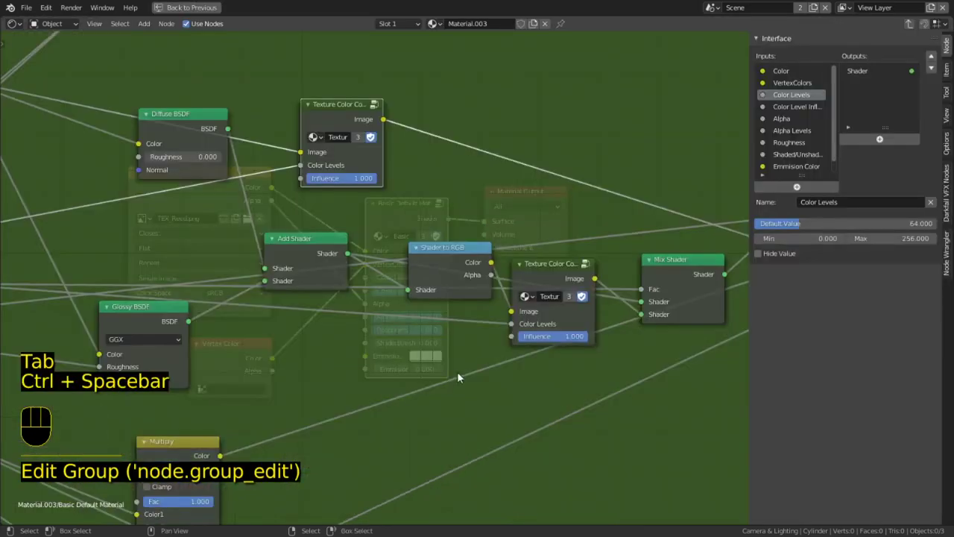
scroll(457, 371, "up", 1)
middle_click_drag(477, 354, 2, 378)
key("Tab")
key("Tab")
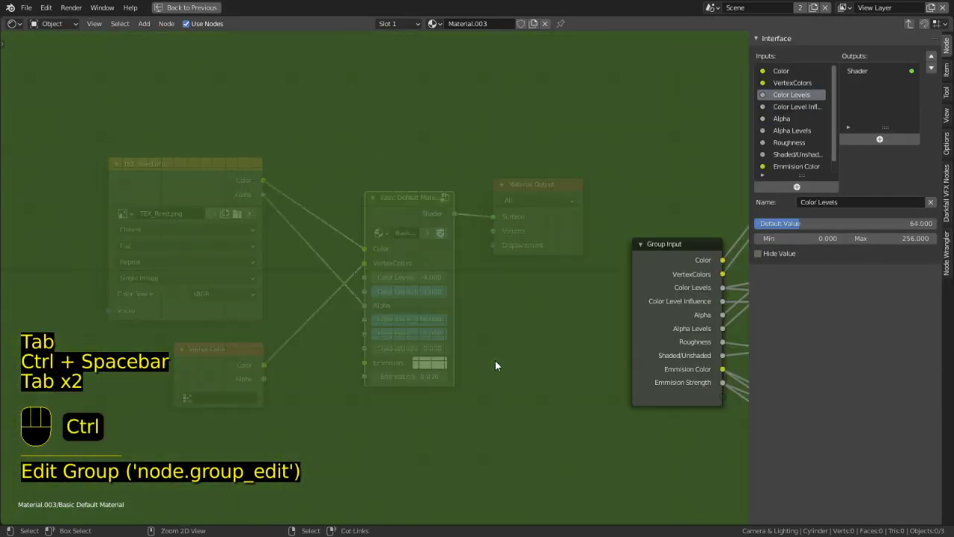
key("ctrl+space")
key("Tab")
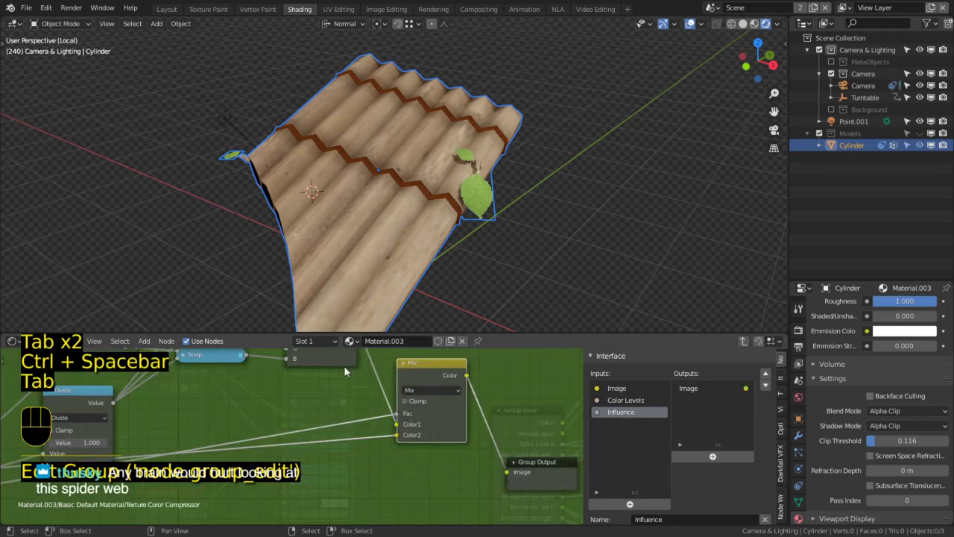
key("Tab")
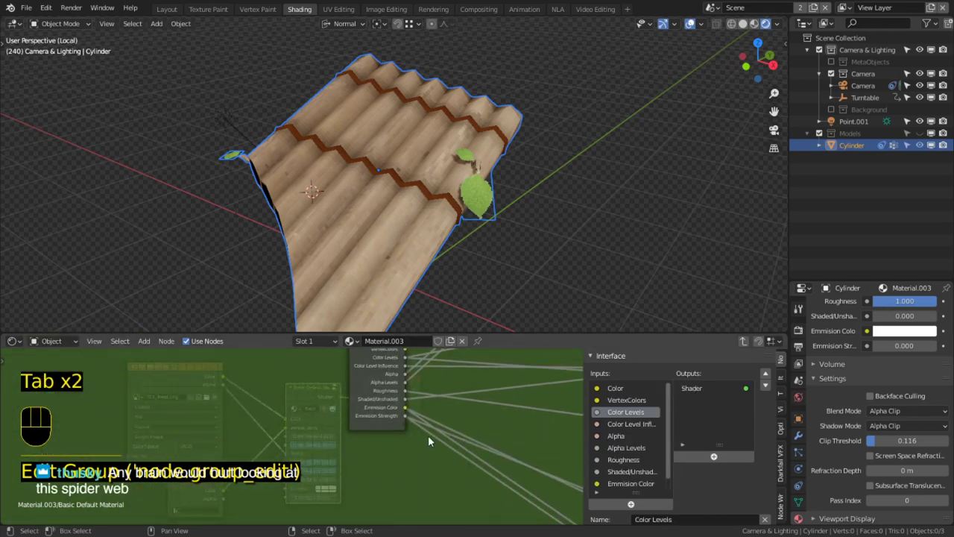
key("Tab")
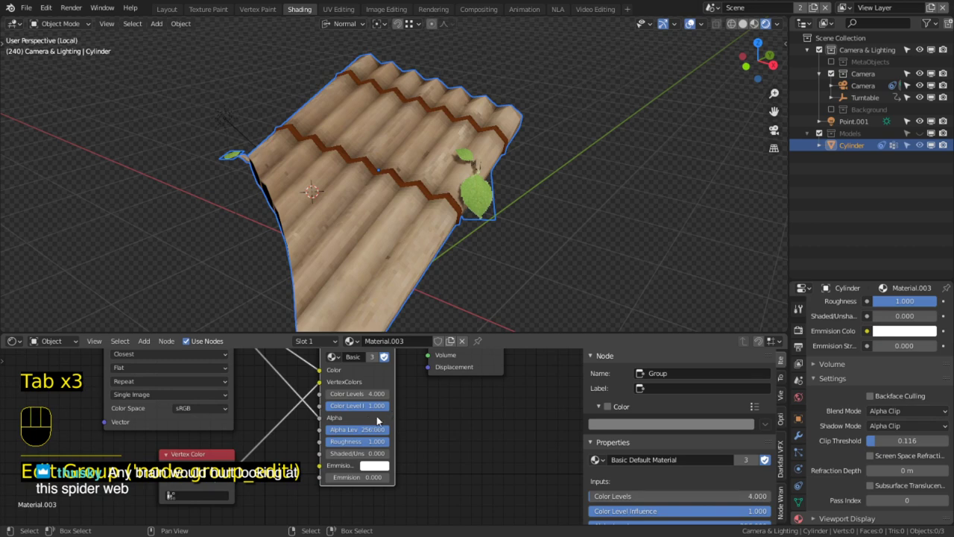
Step: Try adjusting the Shaded/Unshaded value on the Cylinder's material group node
mouse_move(381, 454)
left_mouse_down()
mouse_move(445, 454)
mouse_move(394, 454)
left_mouse_up()
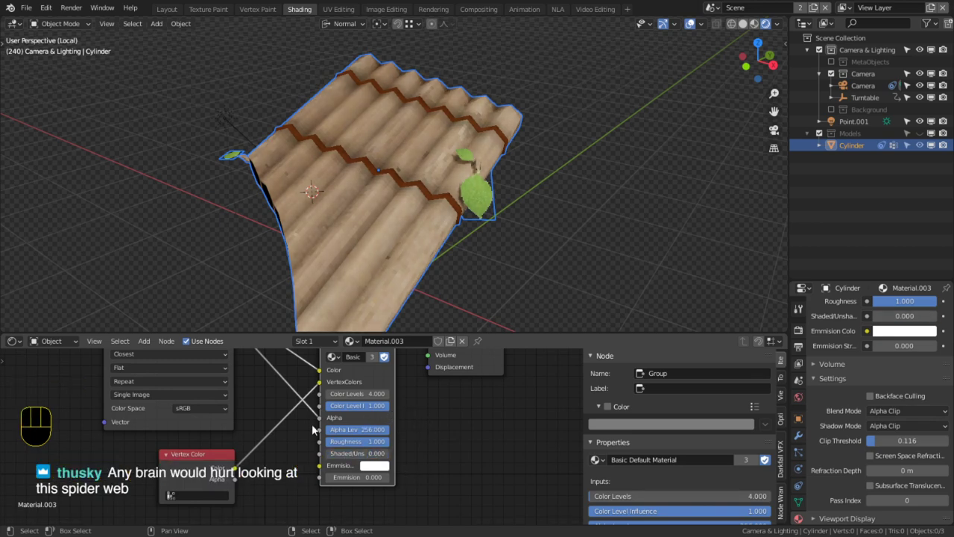
key("Tab")
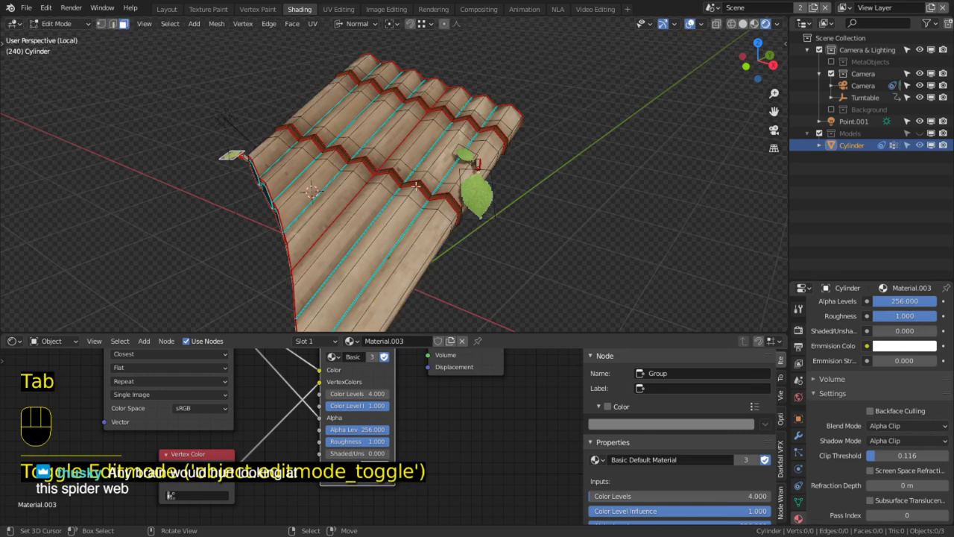
key("Tab")
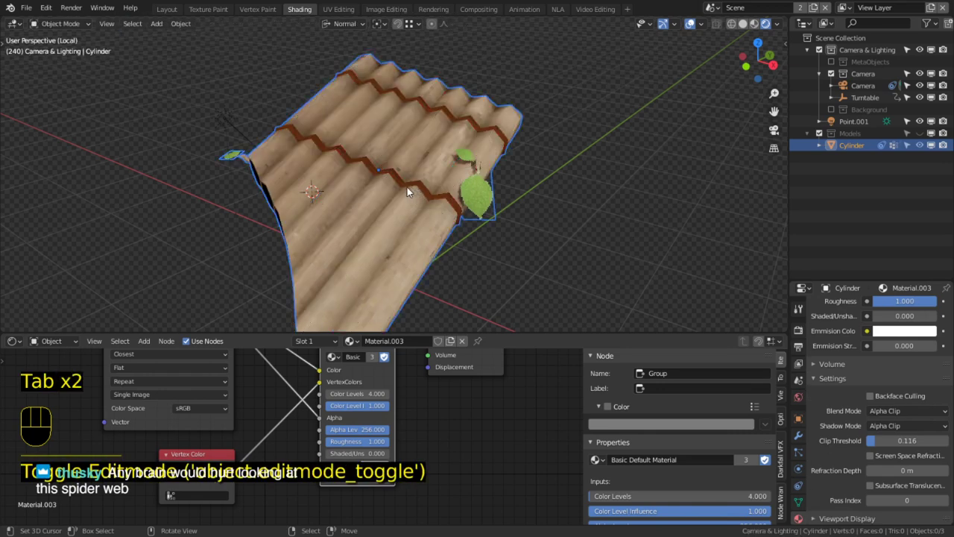
key("ctrl")
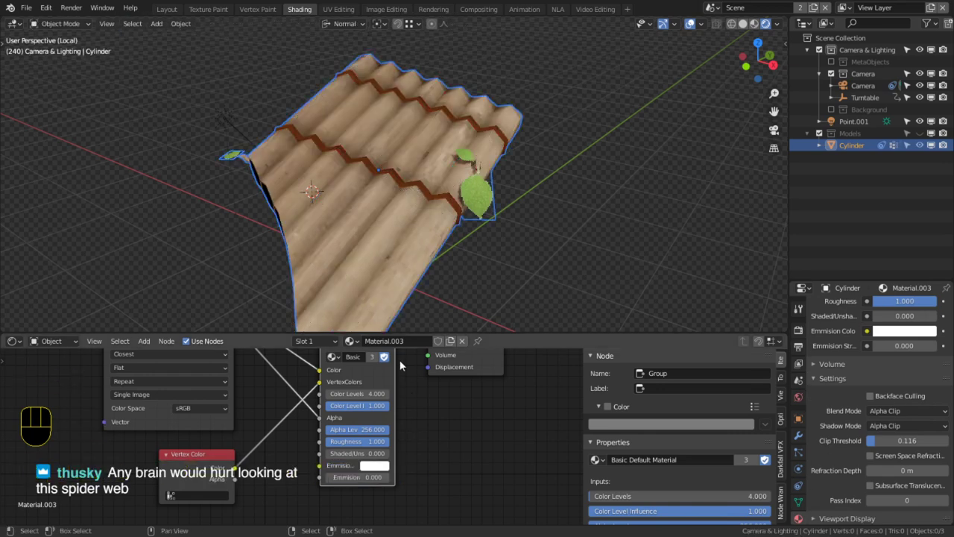
Step: Enlarge the node editor area and open the Basic Default Material group at its lower Texture Color Compressor and Mix Shader
left_click_drag(380, 334, 373, 259)
key("Tab")
middle_click_drag(317, 352, 255, 419)
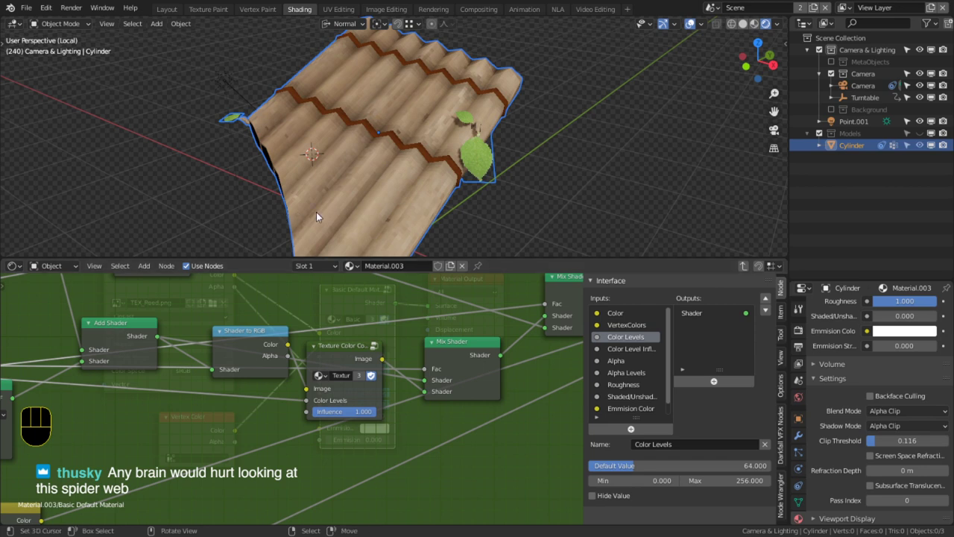
left_click(28, 9)
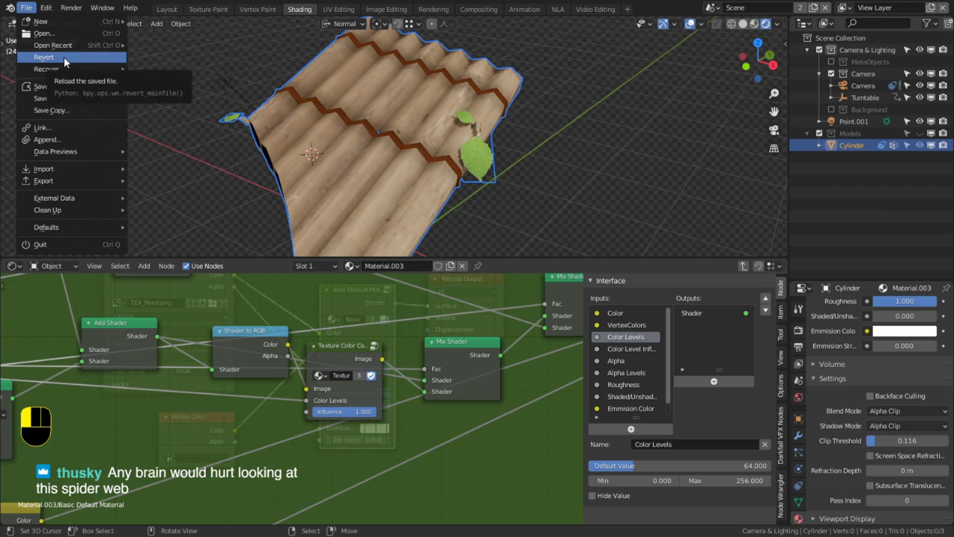
scroll(389, 414, "up", 1)
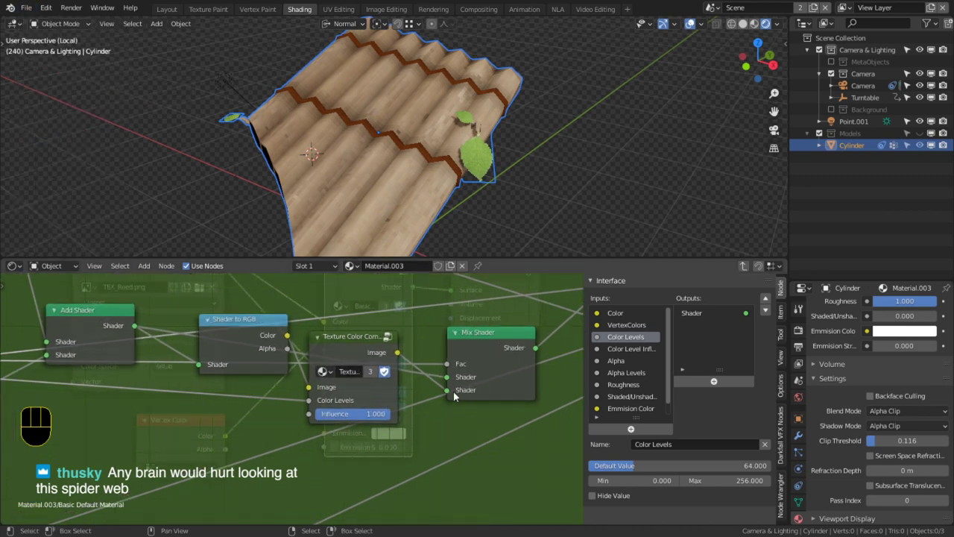
Step: Move the lower Texture Color Compressor node clear of the Shader to RGB and Mix Shader links, and exit the Basic Default Material group
left_click_drag(377, 351, 369, 416)
scroll(320, 401, "down", 6)
middle_click_drag(220, 379, 406, 352)
scroll(287, 401, "down", 4)
middle_click_drag(265, 408, 156, 425)
scroll(184, 425, "up", 2)
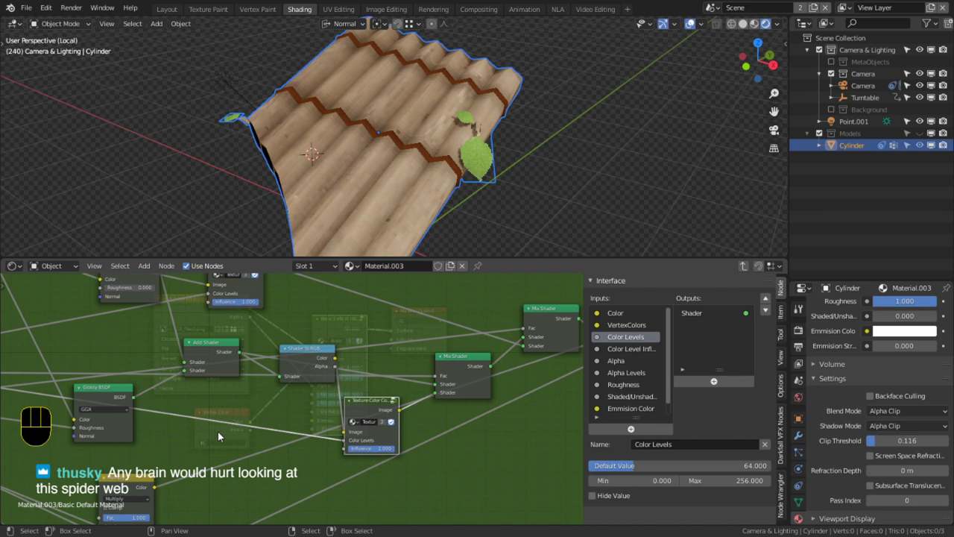
key("Tab")
key("Tab")
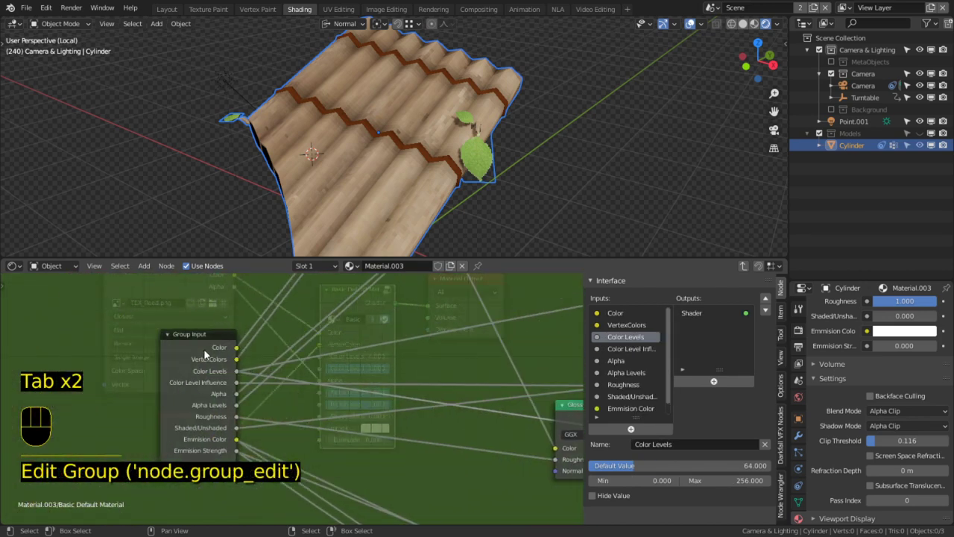
key("Tab")
left_click_drag(345, 373, 390, 357)
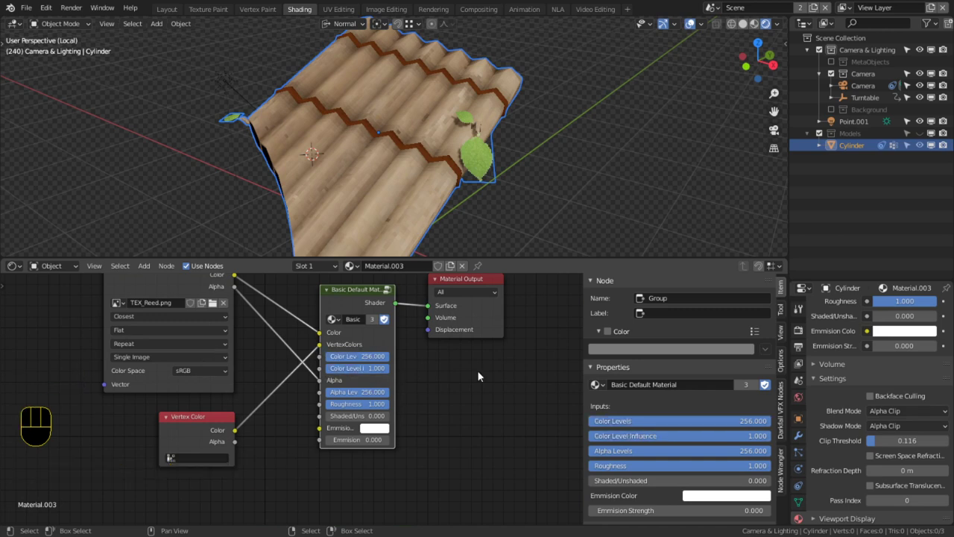
Step: Revert the file to its last saved version and inspect the Cylinder model in Object Mode
left_click(27, 9)
left_click(64, 58)
left_click(64, 60)
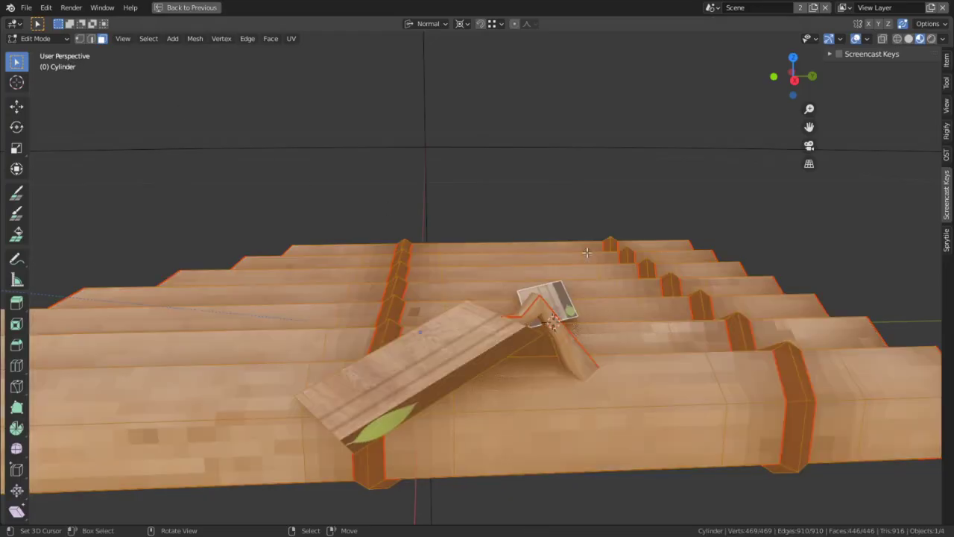
middle_click_drag(586, 253, 437, 319)
key("Tab")
scroll(443, 392, "up", 2)
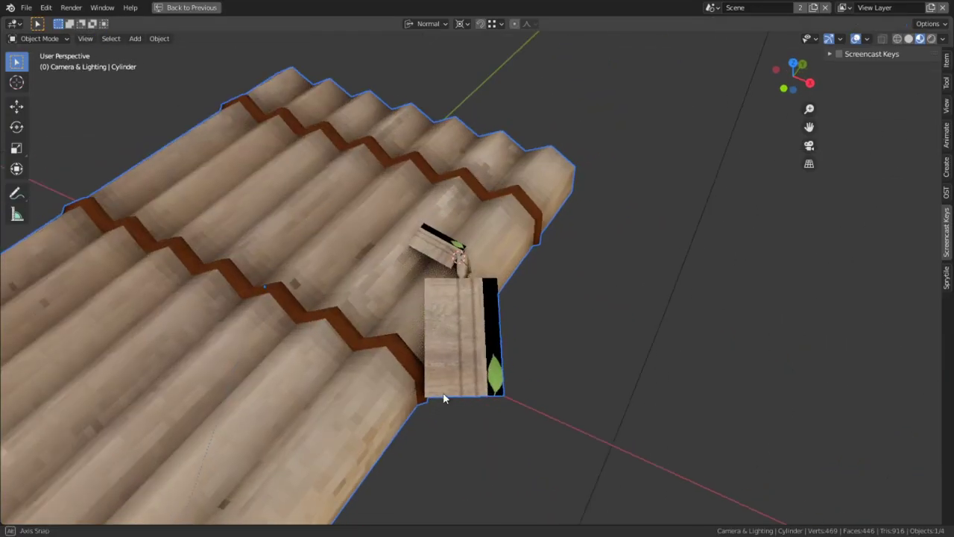
middle_click_drag(443, 394, 444, 383)
scroll(443, 386, "up", 3)
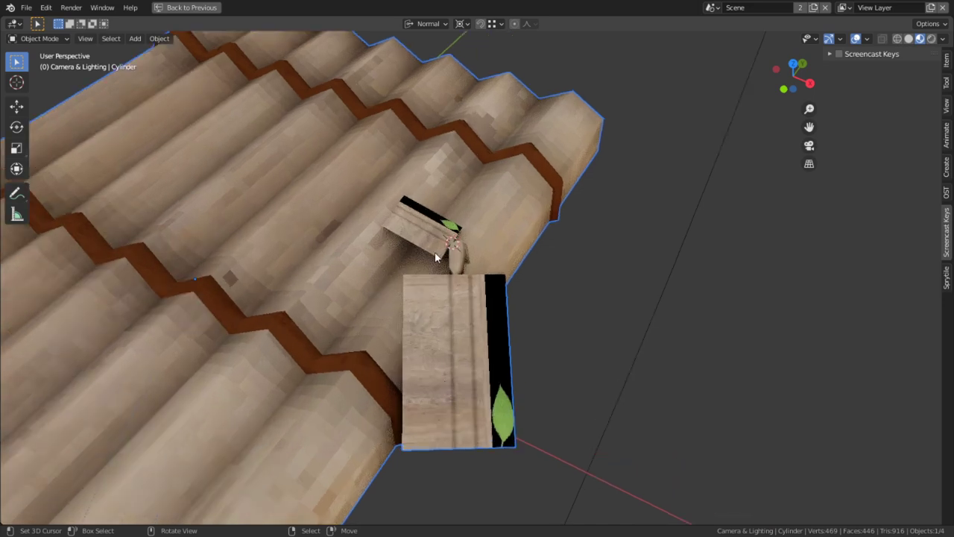
Step: Select the large and small leaf plane faces of the Cylinder mesh in Edit Mode
key("Tab")
left_click(434, 250)
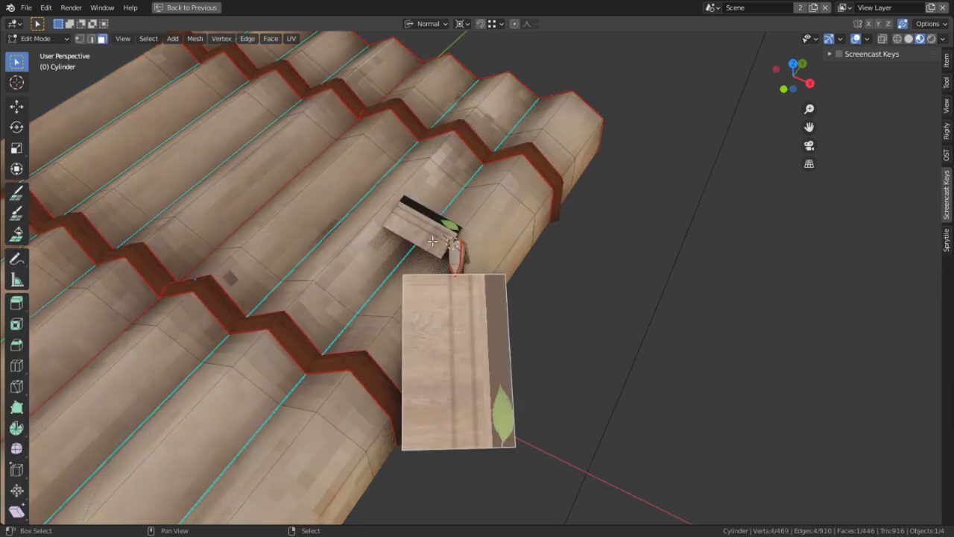
left_click(432, 241, "shift")
scroll(432, 241, "up", 3)
Step: Try recovering the model from the auto save Panflute_14064_autosave.blend
left_click(26, 7)
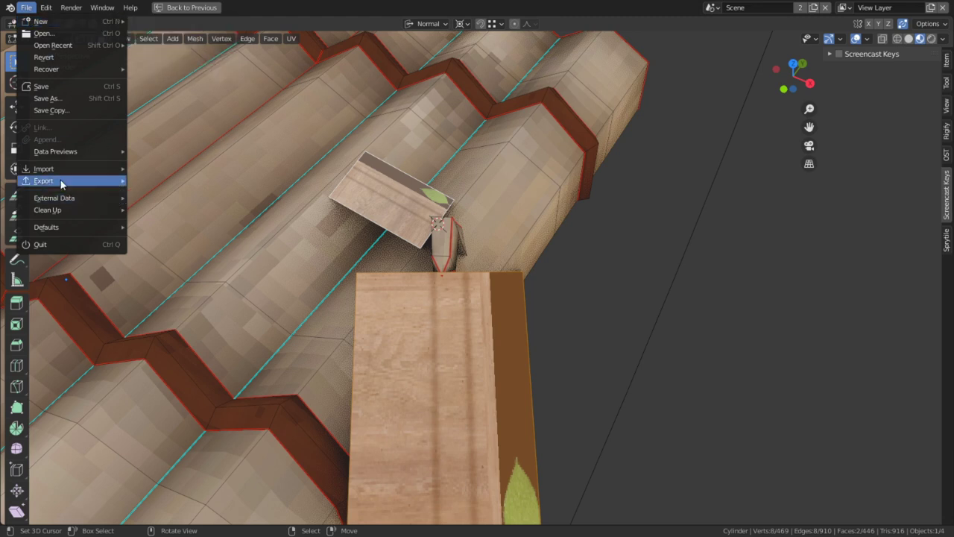
mouse_move(61, 181)
mouse_move(56, 69)
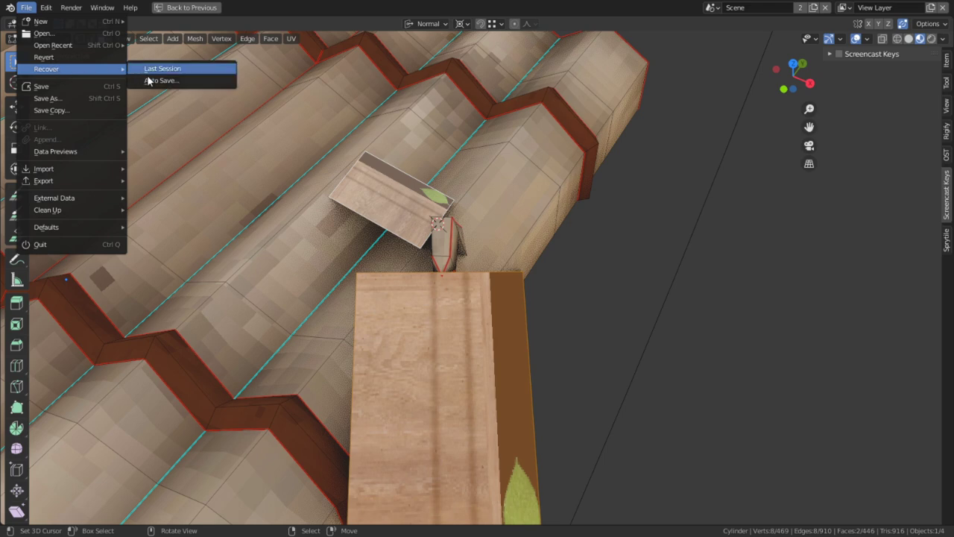
left_click(205, 79)
double_click(351, 90)
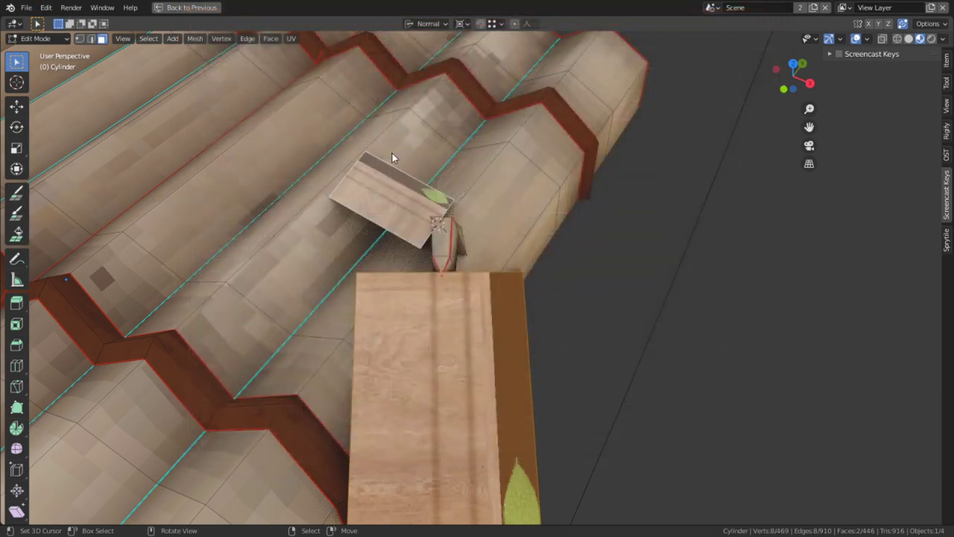
middle_click_drag(391, 201, 456, 256)
scroll(355, 281, "down", 5)
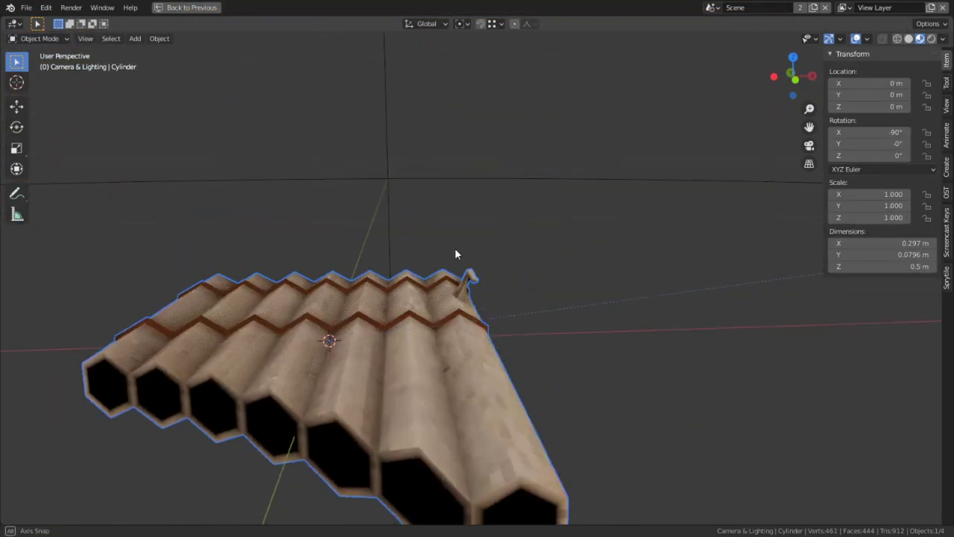
left_click(30, 12)
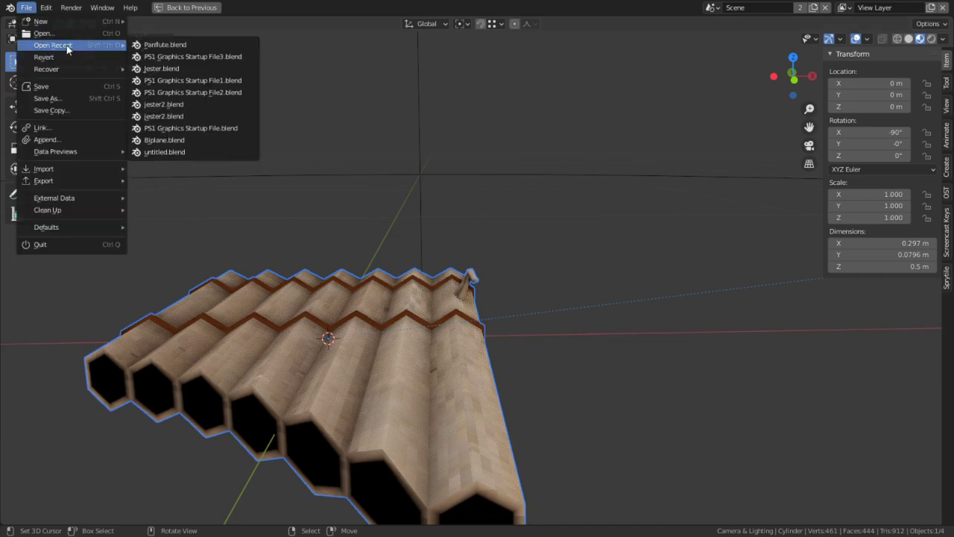
mouse_move(71, 64)
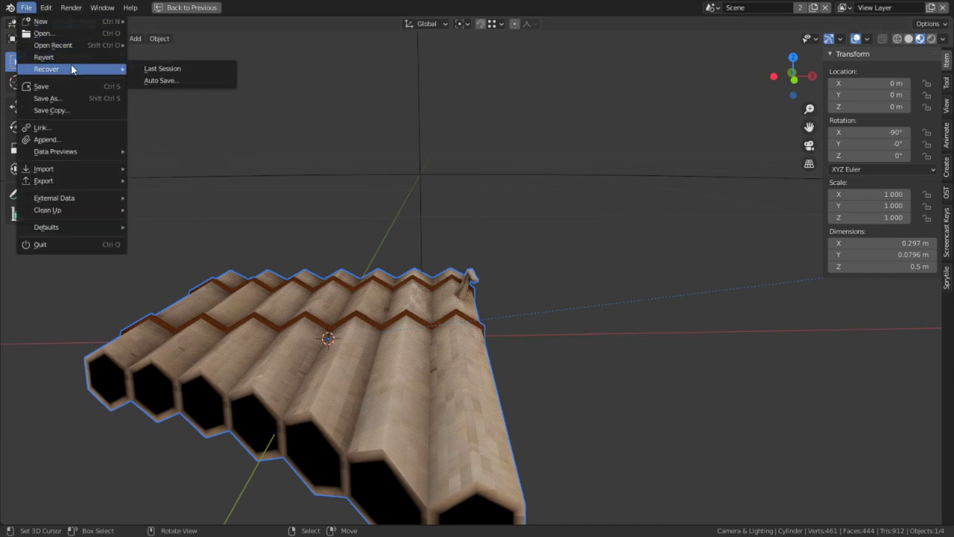
left_click(160, 84)
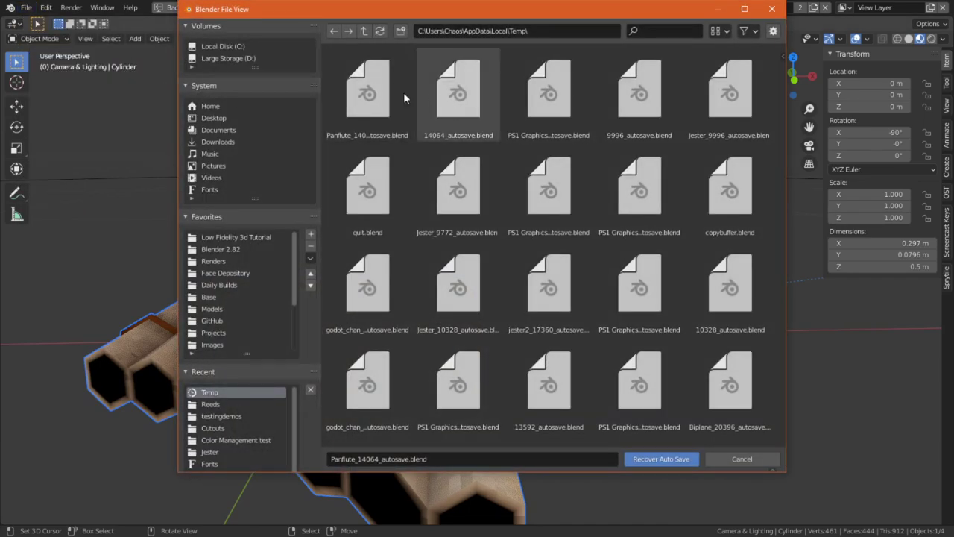
double_click(403, 92)
Step: Revert to the last saved file again and bring the Cylinder's two leaf planes into view
left_click(27, 9)
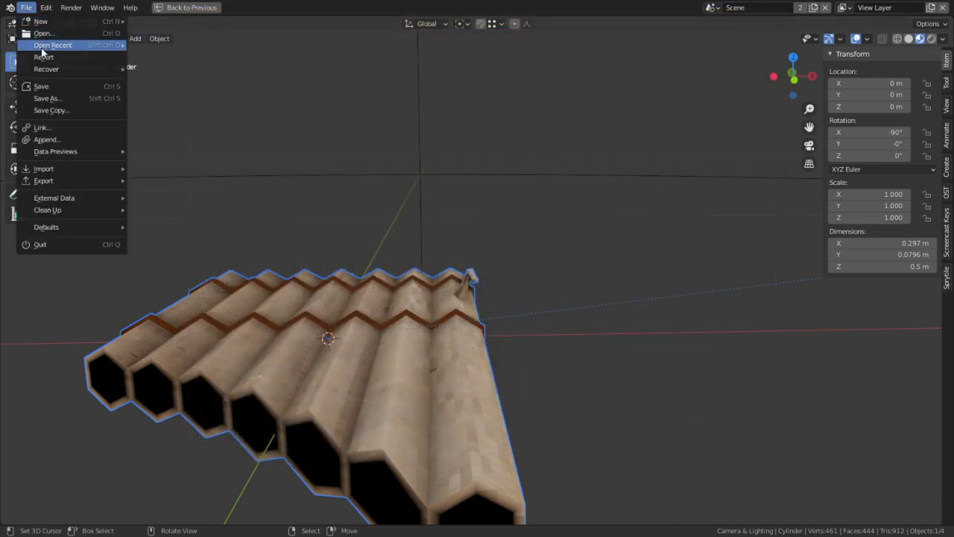
left_click(41, 55)
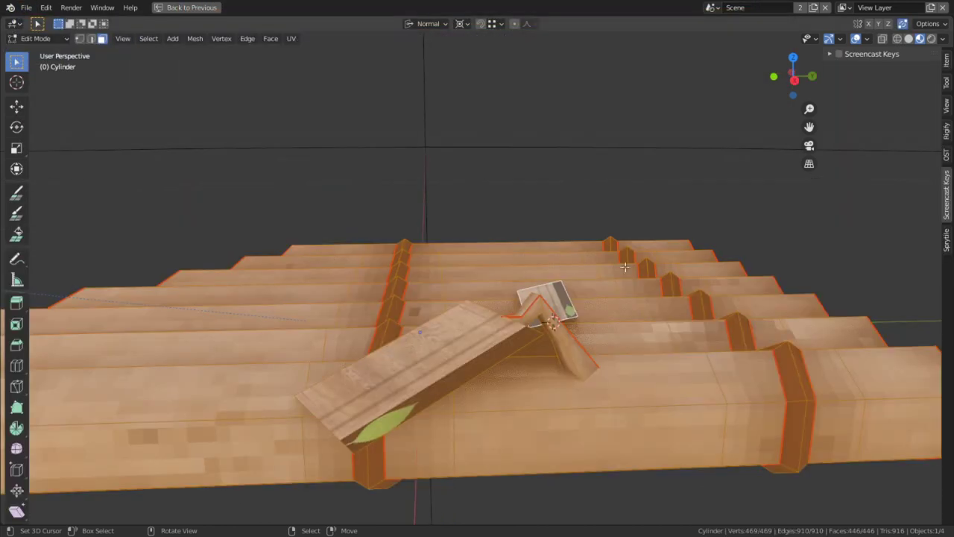
middle_click_drag(624, 267, 583, 301)
left_click(479, 320)
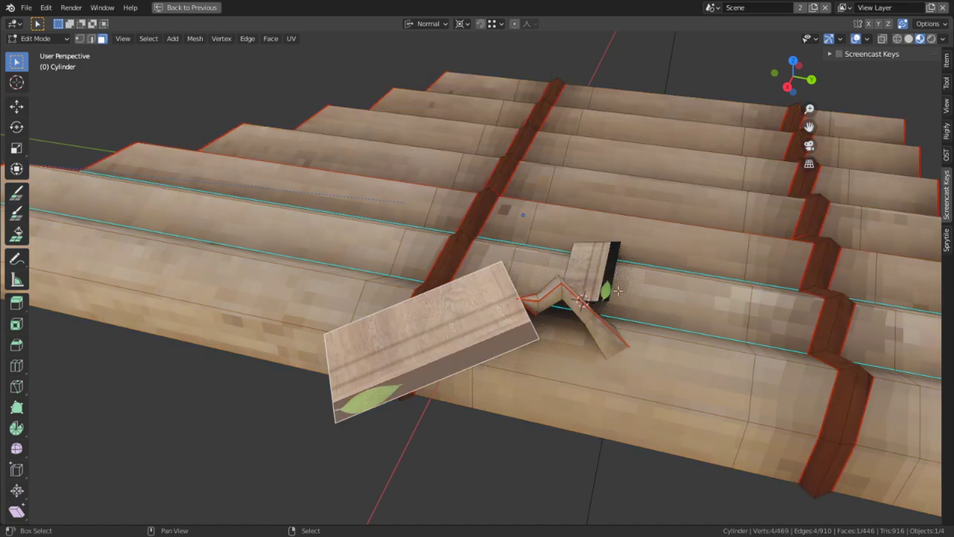
left_click(595, 274, "shift")
middle_click_drag(505, 332, 581, 336)
Step: Rotate the large leaf plane's UVs by 180 degrees over TEX_Reed.png and select both leaf planes
left_click(464, 350)
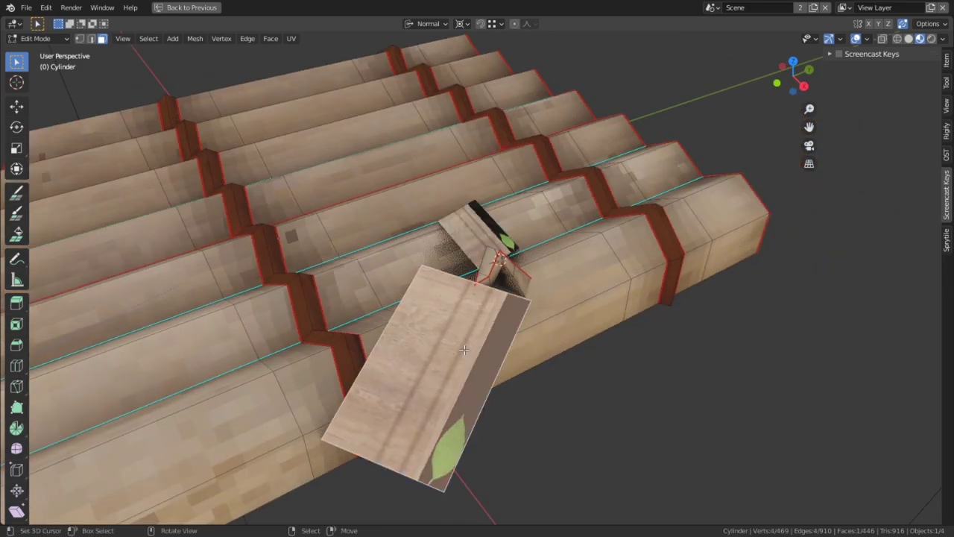
key("ctrl+space")
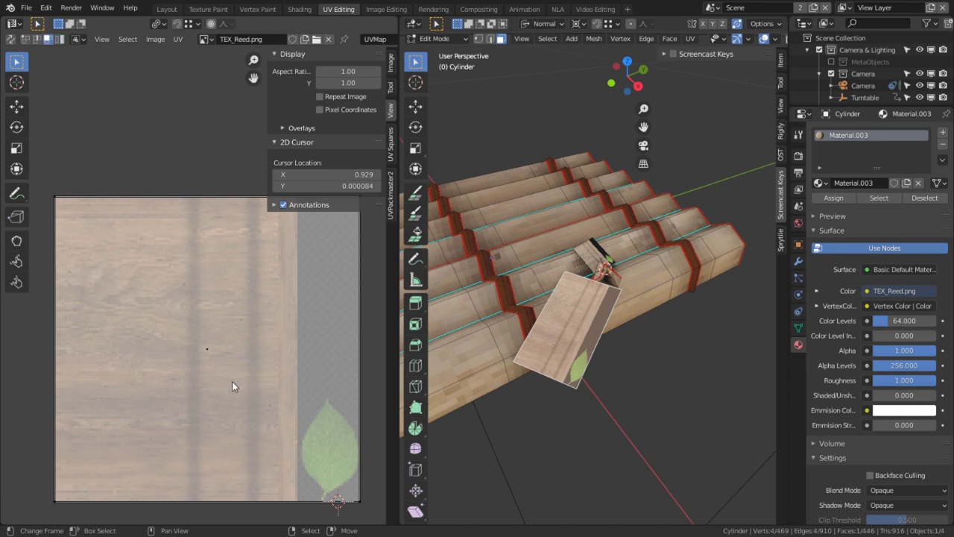
key("a")
key("r")
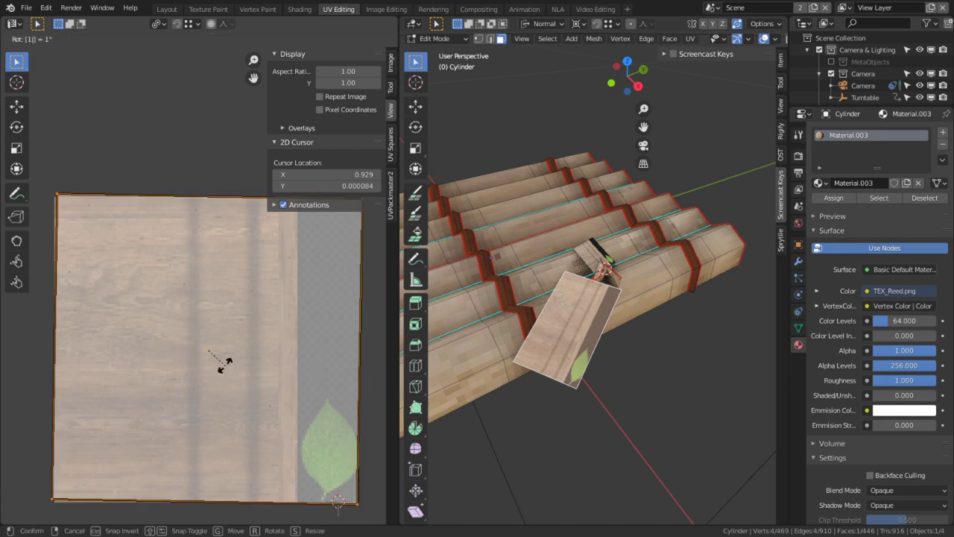
key("1")
key("8")
key("0")
key("Return")
key("alt+a")
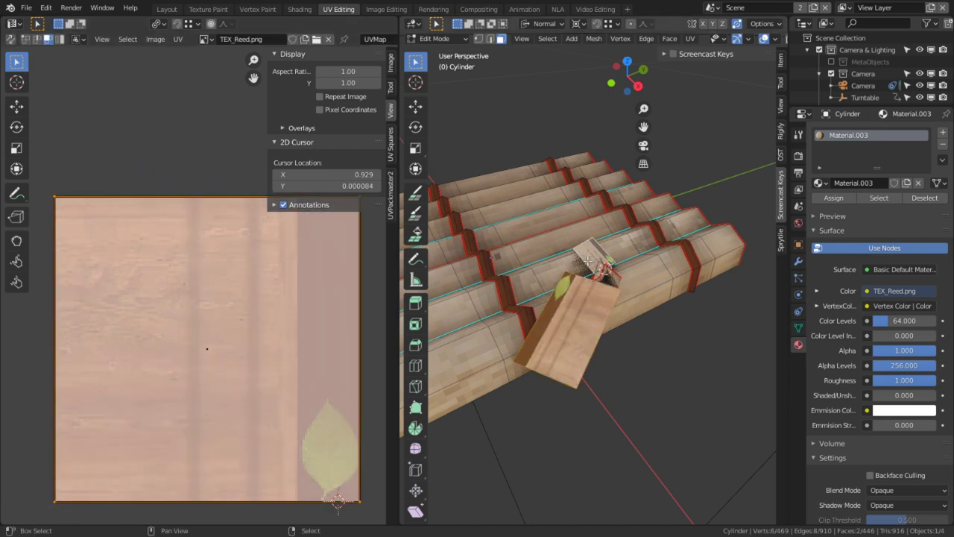
Step: Move the left UV edge of both leaf planes along X to the left side of the leaf image
key("ctrl+space")
key("a")
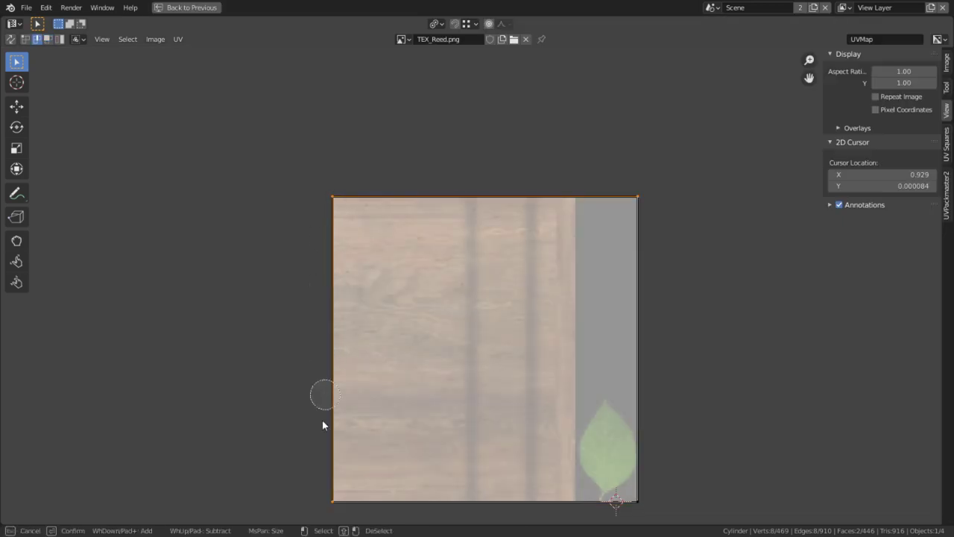
key("g")
key("x")
left_click(296, 451)
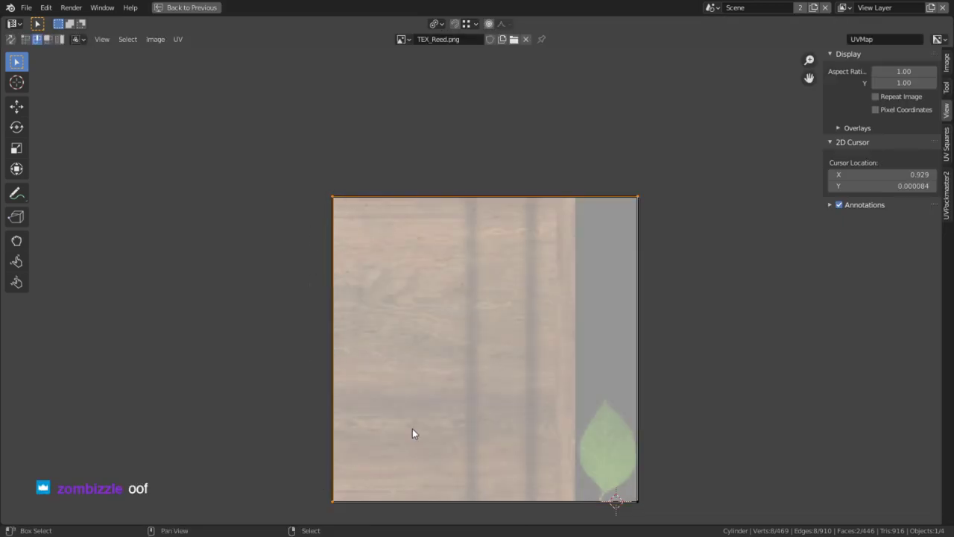
middle_click_drag(413, 432, 275, 326)
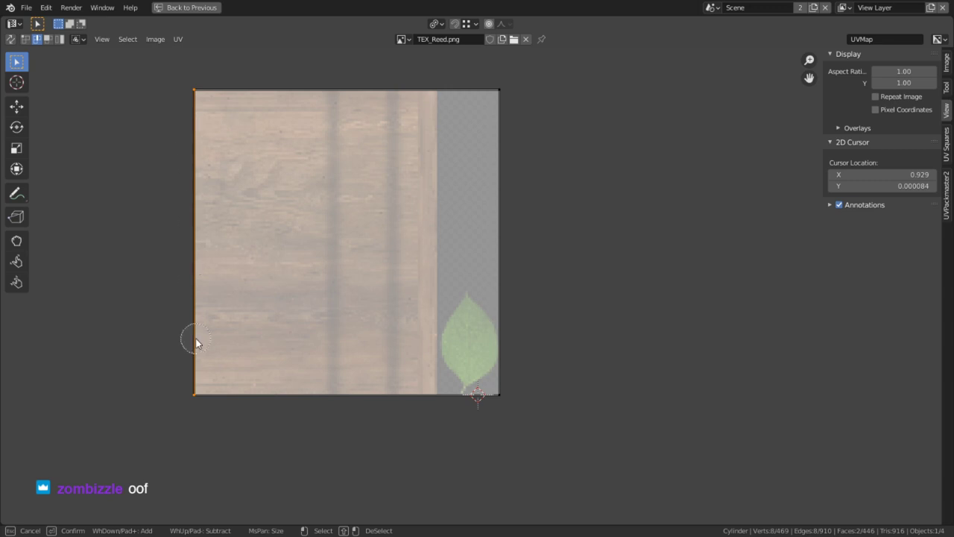
key("Escape")
key("g")
key("x")
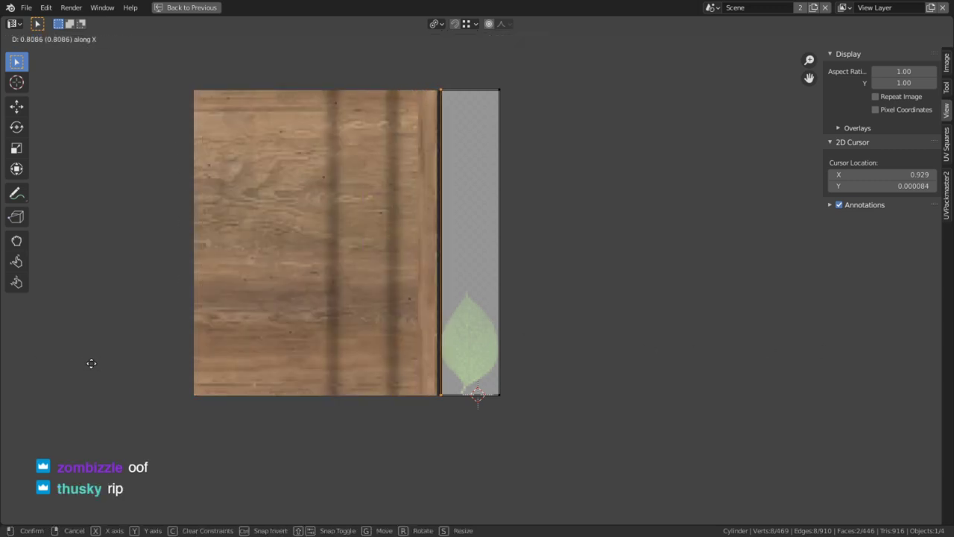
left_click(87, 364)
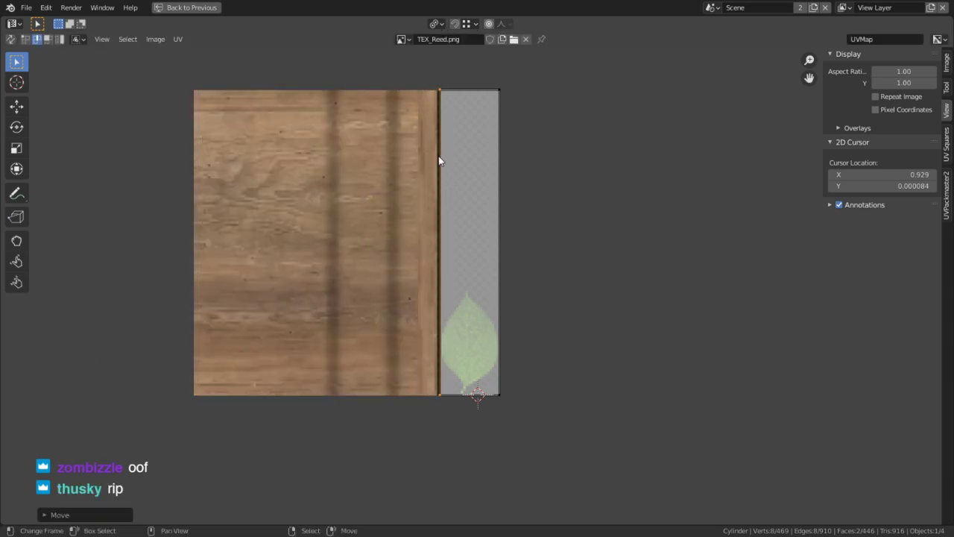
Step: Move the top UV edge of the leaf planes down along Y to just above the leaf and check the mapping on the model
left_click(466, 91)
key("g")
key("y")
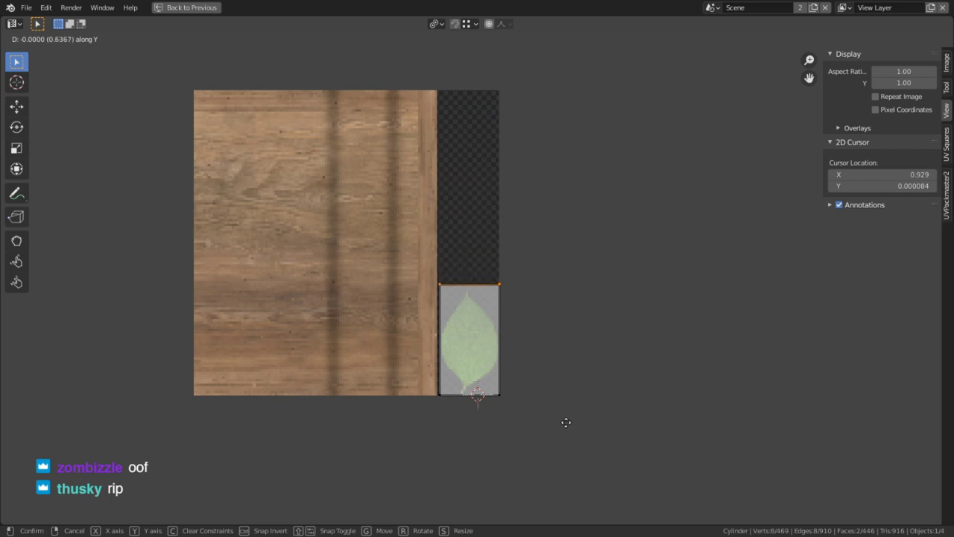
left_click(569, 457)
key("ctrl+space")
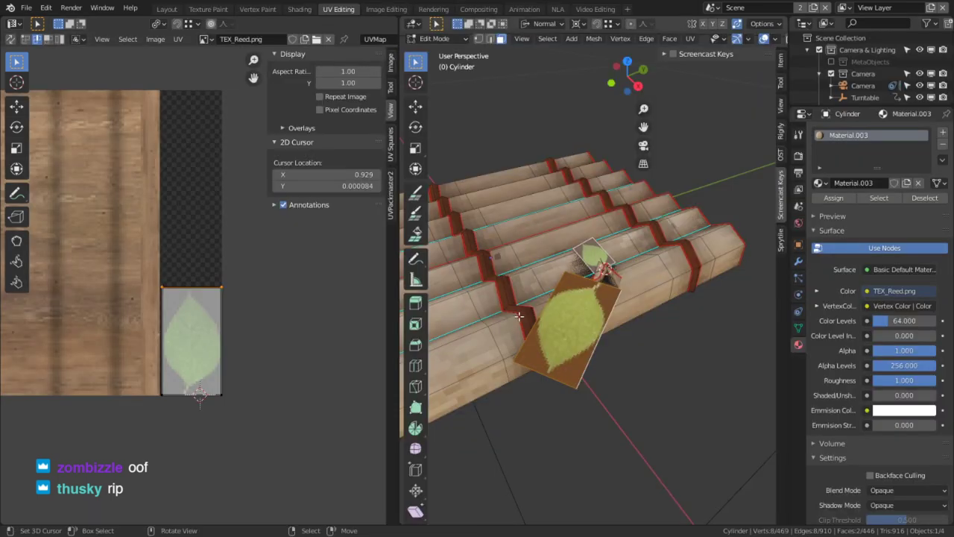
middle_click_drag(532, 316, 612, 336)
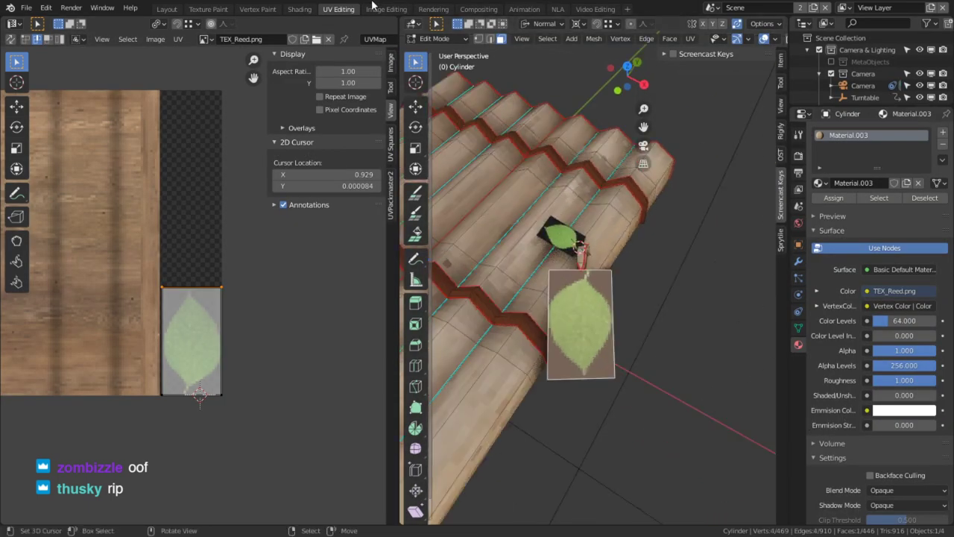
Step: Connect the TEX_Reed.png image texture's Alpha output to the Alpha input of Material.003's Basic Default Material group in the Shading workspace
left_click(299, 9)
key("ctrl+space")
middle_click_drag(340, 231, 233, 118)
mouse_move(213, 119)
left_mouse_down()
mouse_move(378, 335)
mouse_move(369, 290)
left_mouse_up()
key("ctrl+space")
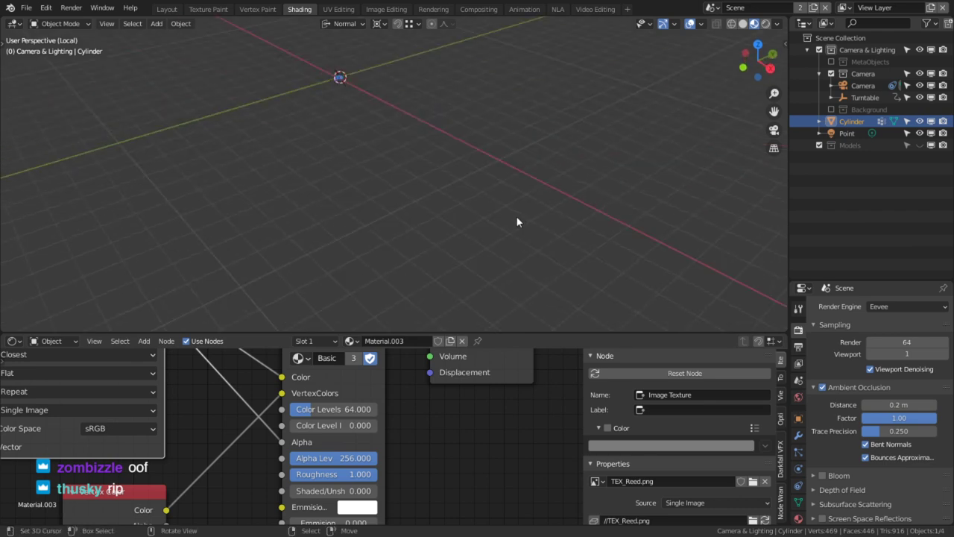
Step: Frame the Cylinder and set Material.003's blend mode to Alpha Clip
key("KP_Decimal")
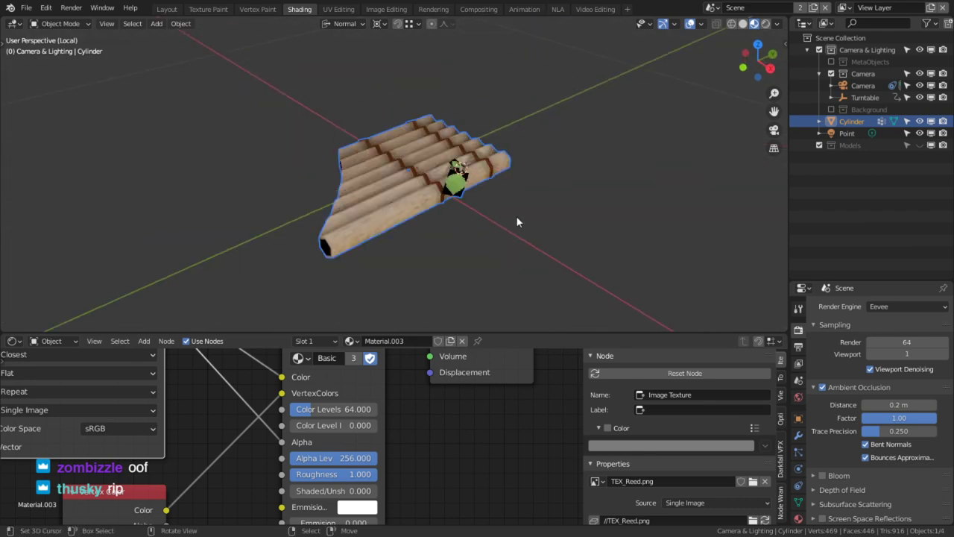
scroll(885, 456, "down", 7)
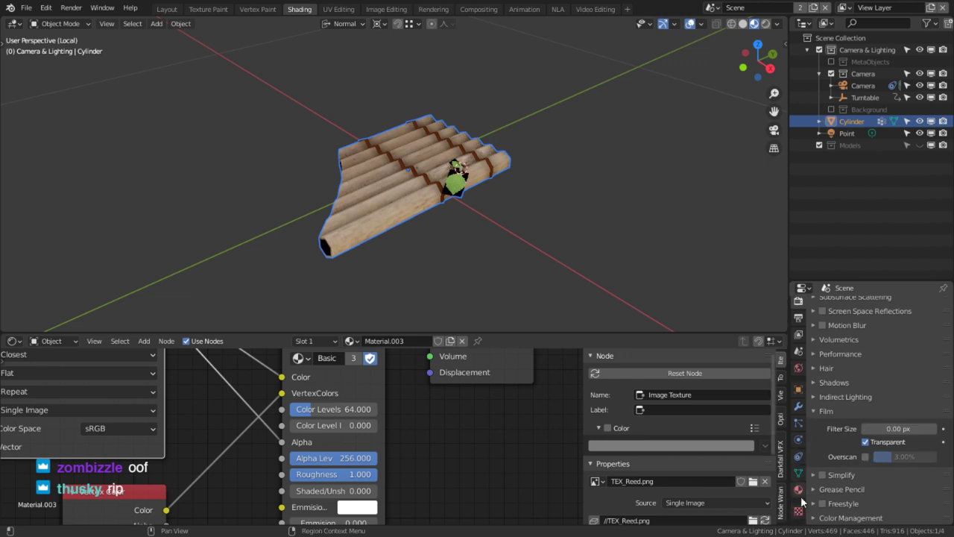
left_click(799, 489)
scroll(906, 443, "down", 4)
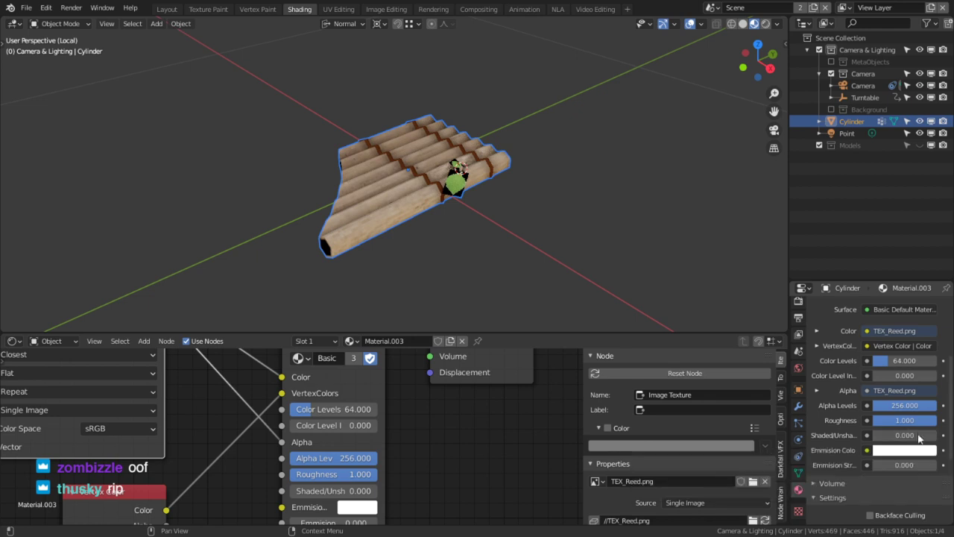
scroll(919, 440, "down", 4)
left_click(904, 411)
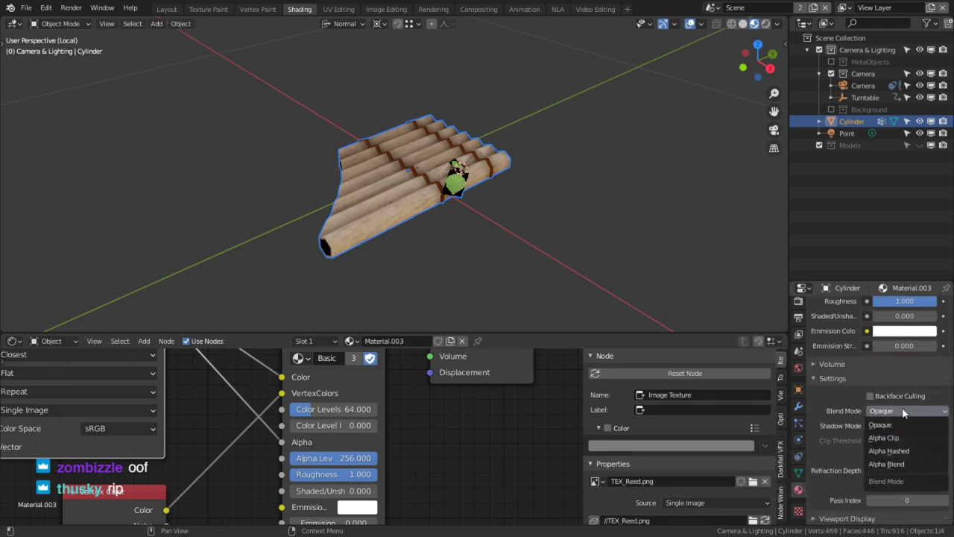
left_click(897, 437)
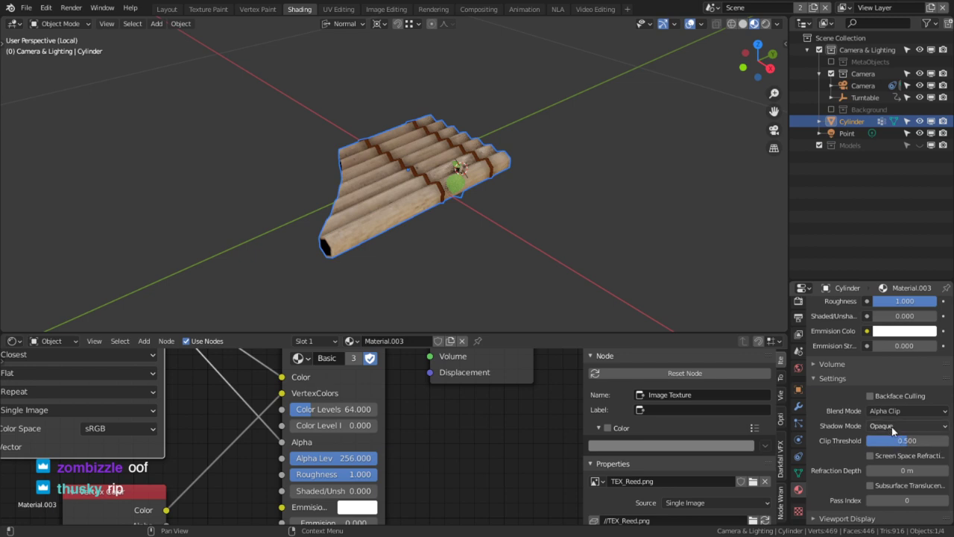
Step: Set Material.003's shadow mode to Alpha Clip and check the leaf planes on the model
left_click(892, 425)
left_click(884, 465)
scroll(525, 256, "up", 3)
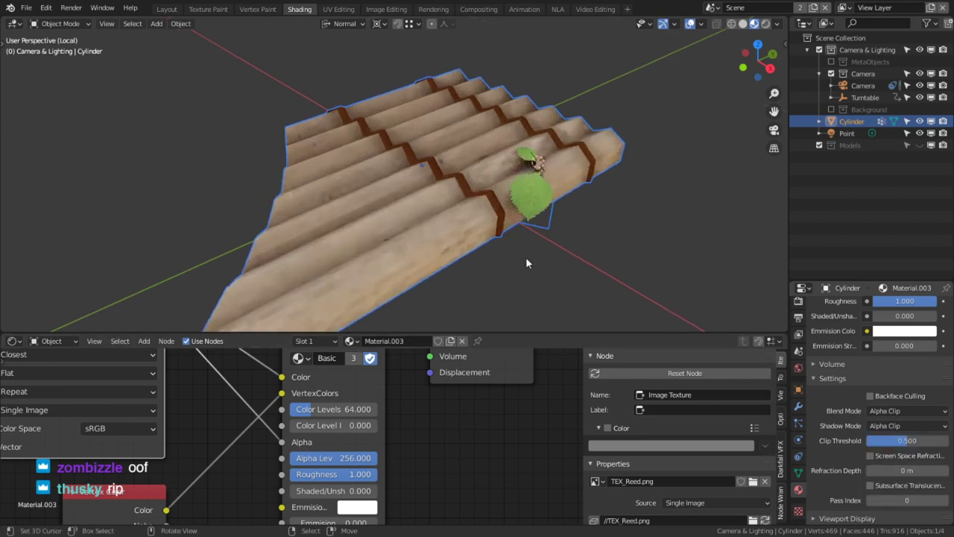
middle_click_drag(525, 256, 570, 255)
Step: Switch the 3D viewport to rendered shading, view the pan flute from above and save the file
left_click(766, 24)
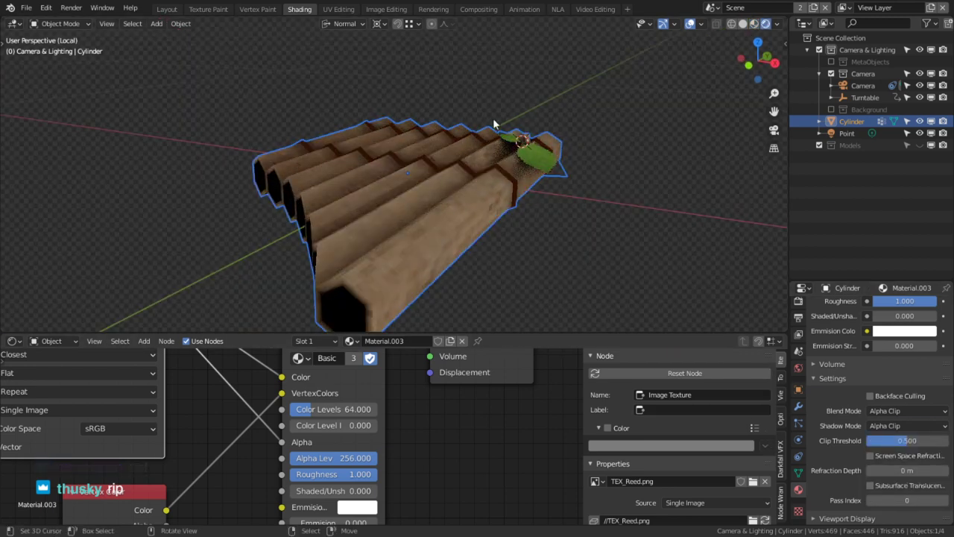
middle_click_drag(492, 118, 479, 176)
key("ctrl+s")
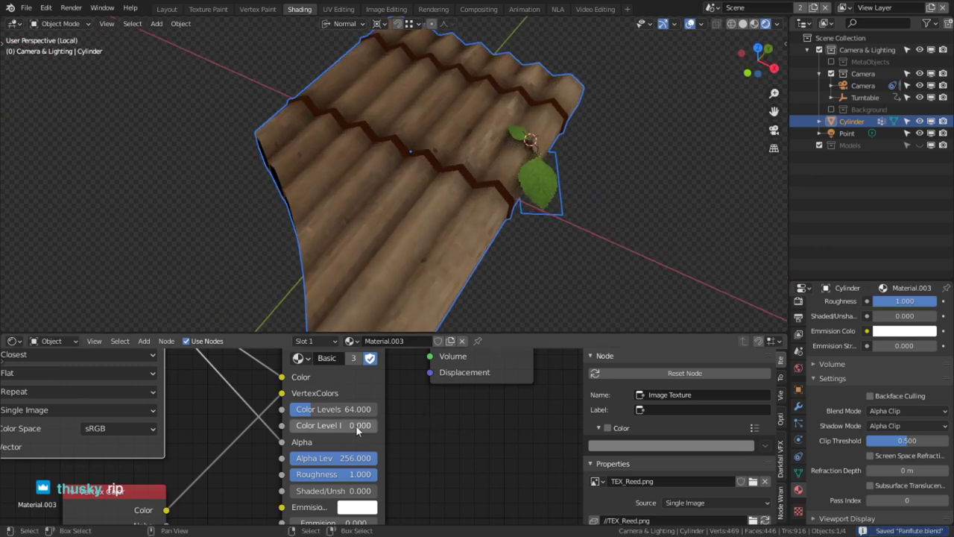
Step: Set the Basic Default Material group's Color Level Influence to 1 and Color Levels to 16, save, and set Shaded/Unshaded to 1
left_click_drag(355, 428, 442, 428)
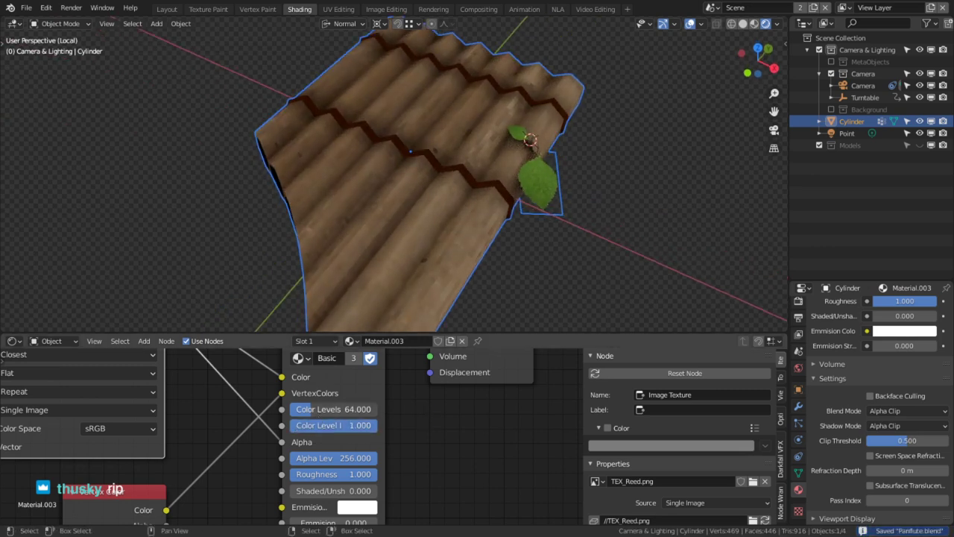
left_click(320, 409)
type("16")
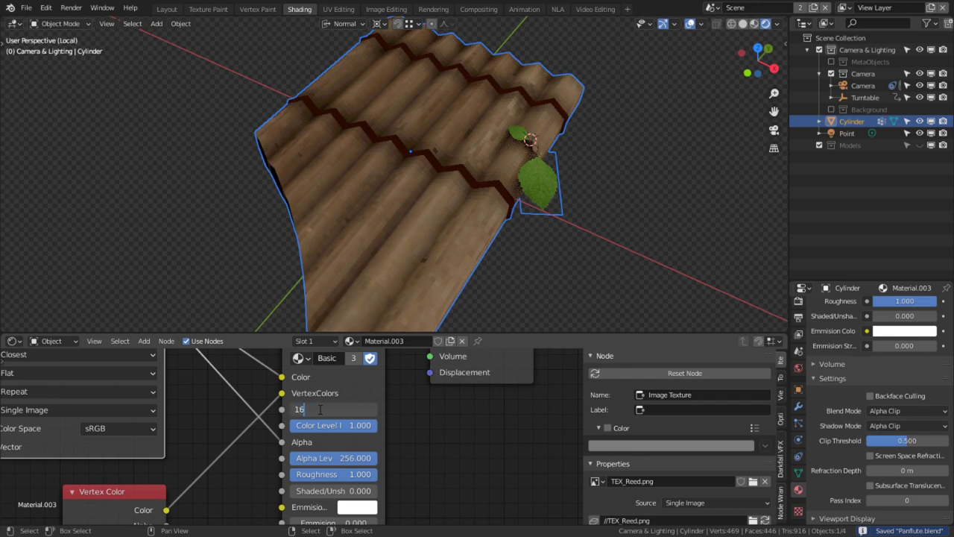
key("Return")
middle_click_drag(290, 227, 330, 193)
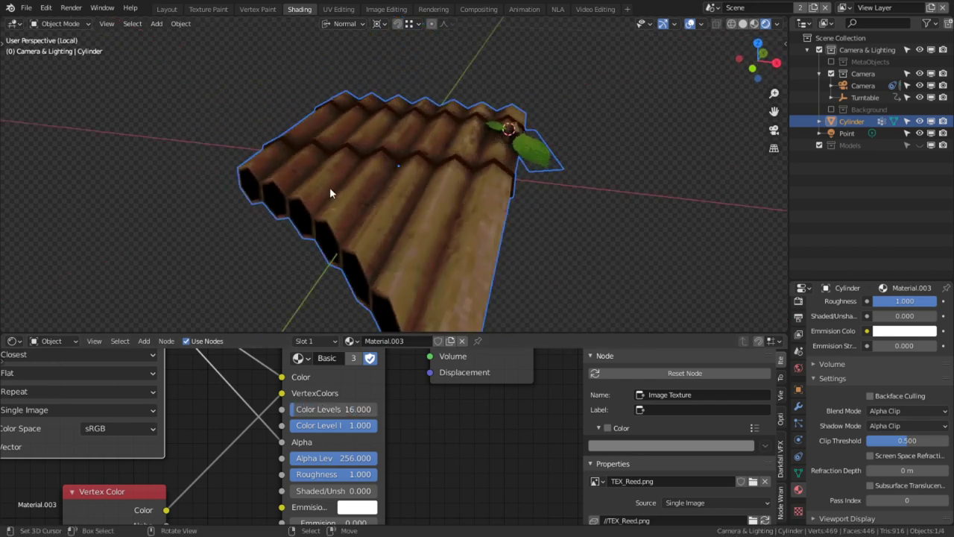
key("ctrl+s")
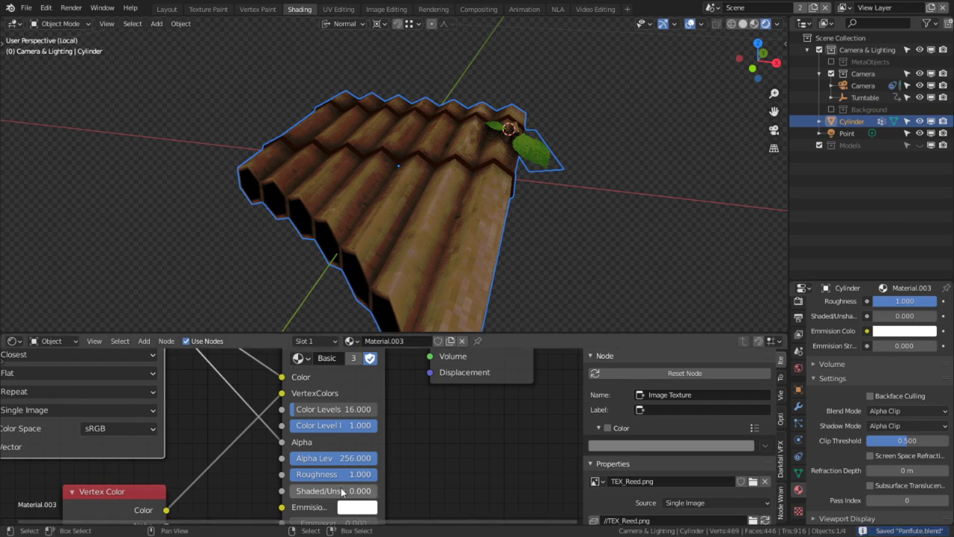
left_click_drag(342, 492, 388, 492)
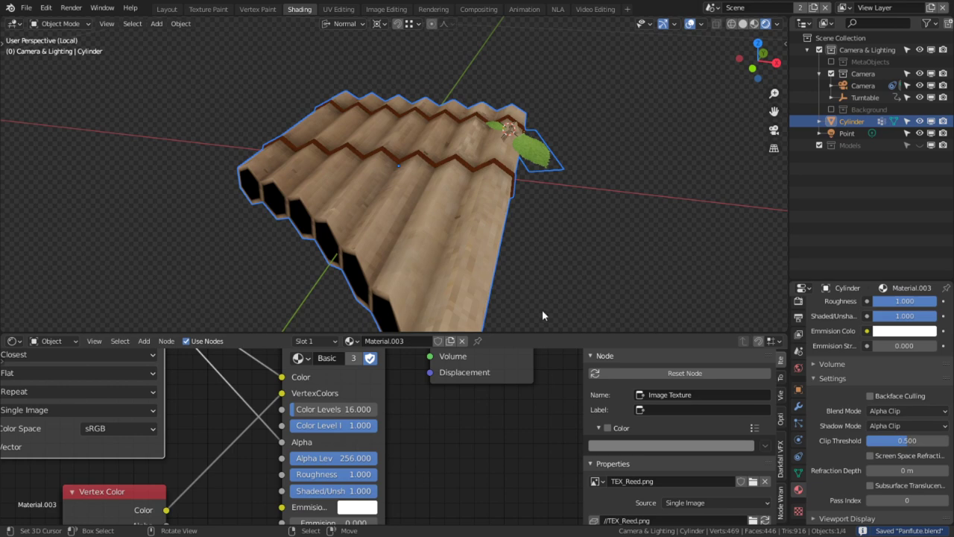
Step: Open the Basic Default Material group in an enlarged node editor and spread out its Group Input, Multiply and Mix Shader nodes
left_click_drag(523, 334, 538, 195)
left_click(359, 246)
key("Tab")
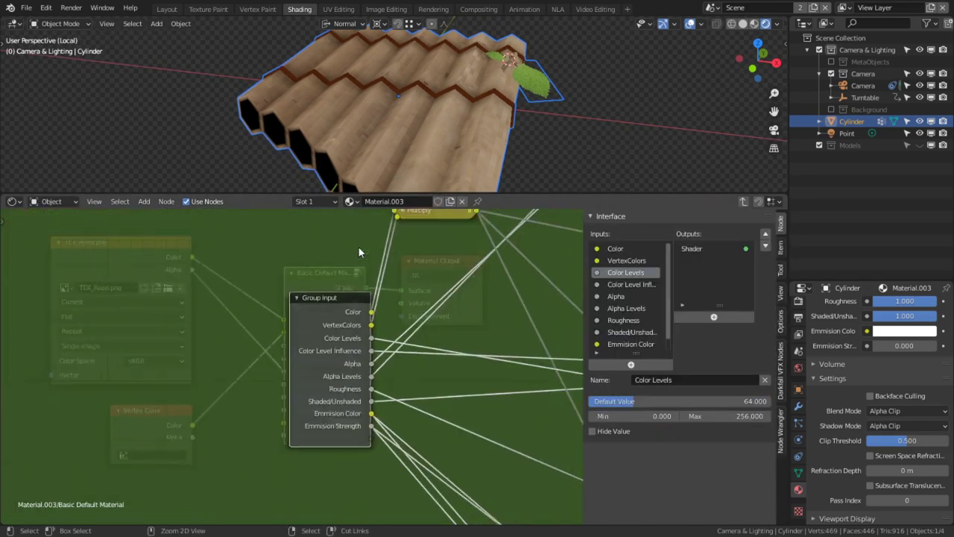
key("ctrl+space")
middle_click_drag(395, 299, 136, 312)
left_click_drag(152, 255, 80, 258)
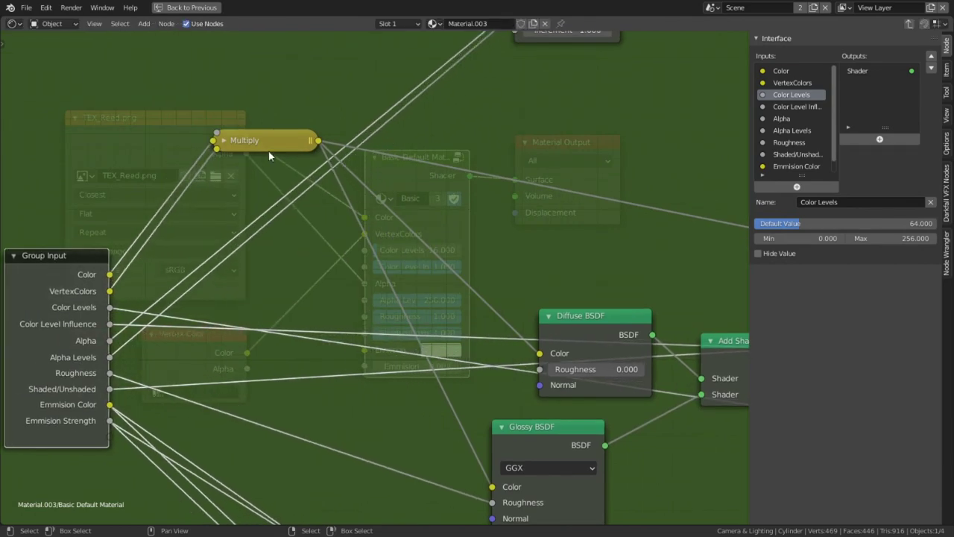
left_click_drag(271, 147, 412, 165)
middle_click_drag(489, 176, 525, 65)
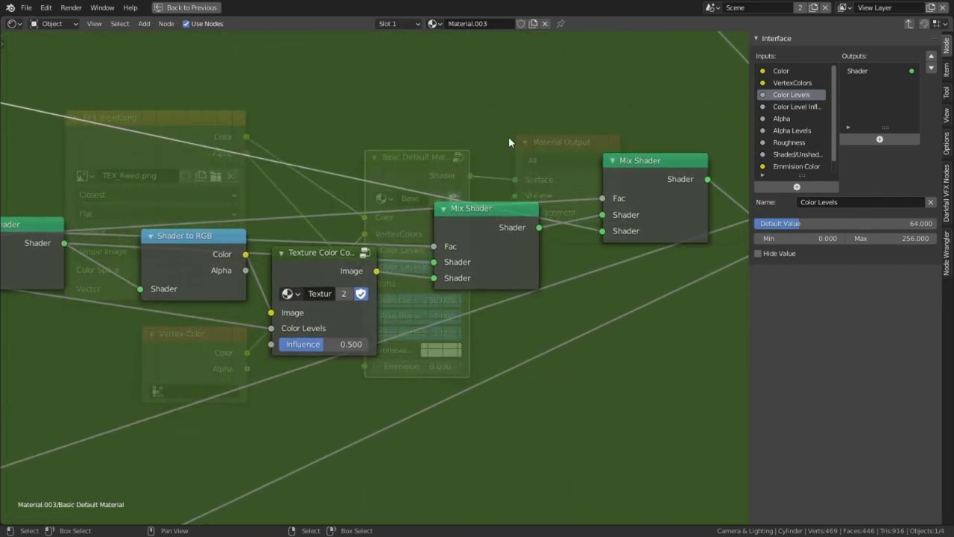
left_click_drag(504, 216, 538, 297)
scroll(339, 187, "down", 2)
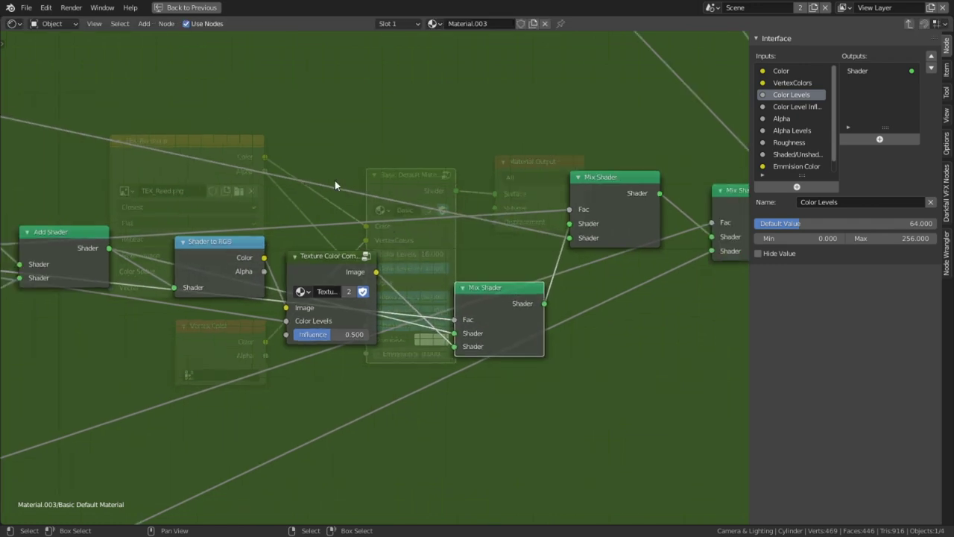
Step: Examine the links into the Texture Color Compressor node and its inner nodes, and return to Material.003's top-level node tree
middle_click_drag(345, 190, 588, 246)
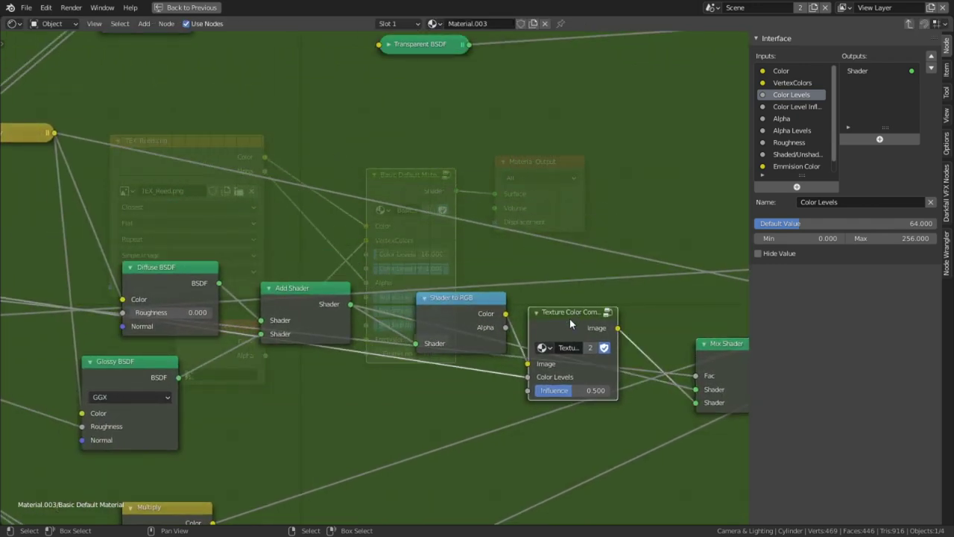
scroll(574, 343, "down", 1)
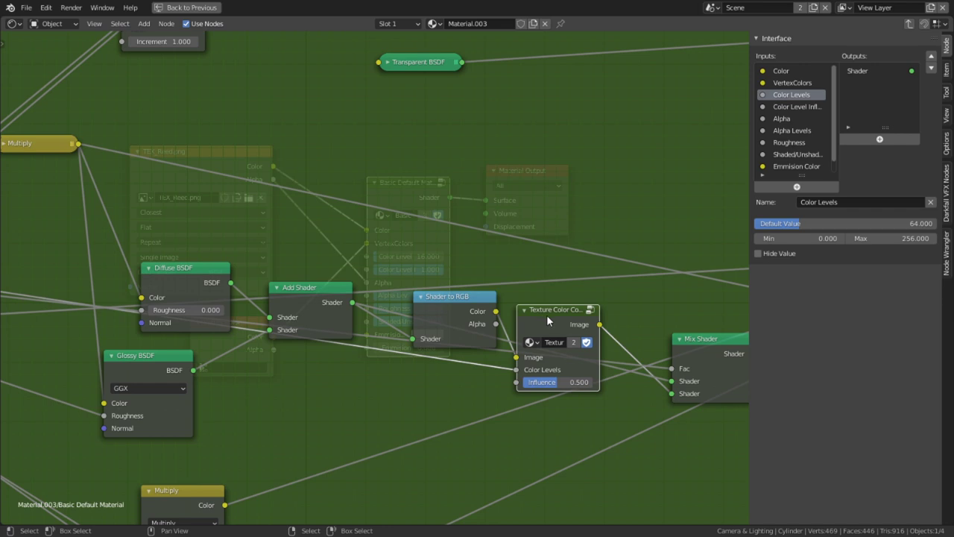
middle_click_drag(546, 315, 802, 288)
scroll(243, 269, "down", 2)
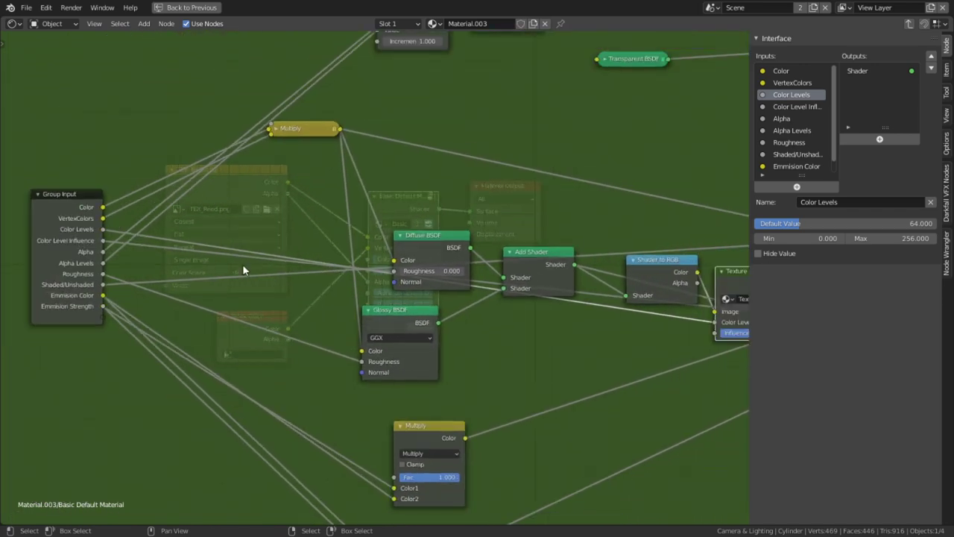
middle_click_drag(254, 253, 109, 264)
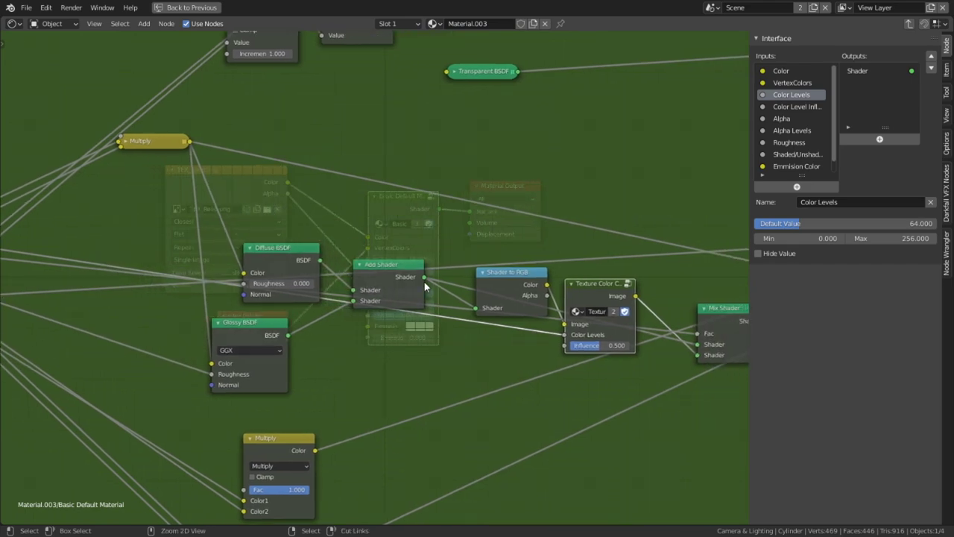
key("ctrl+space")
key("Tab")
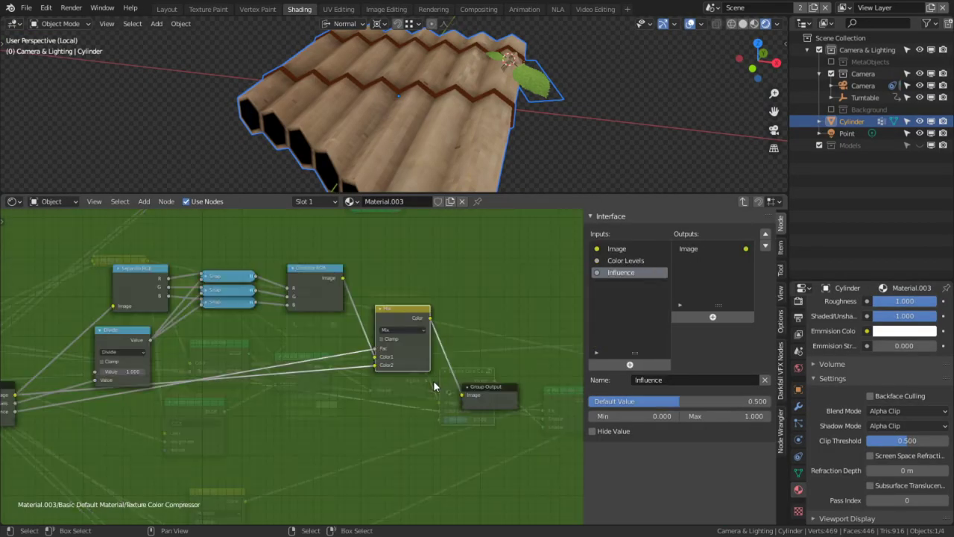
key("Tab")
key("Tab")
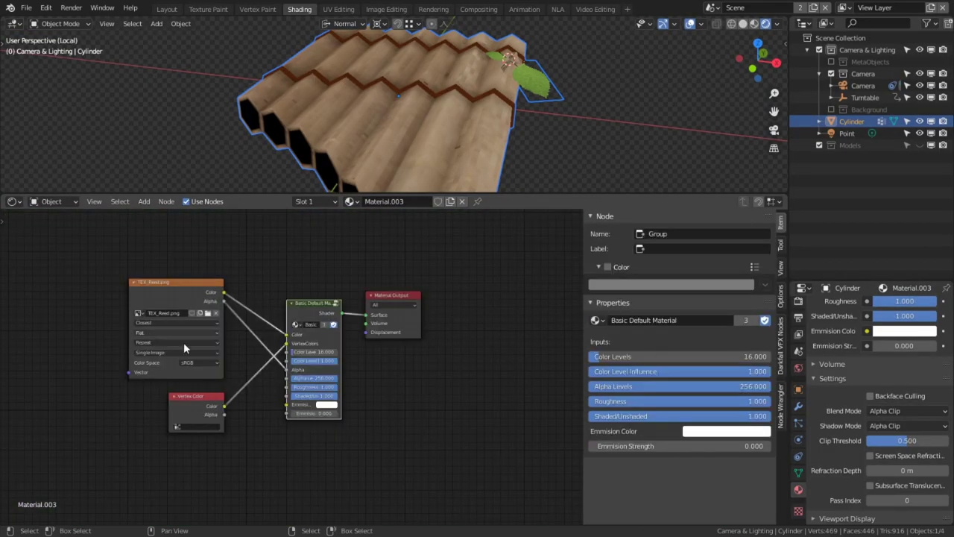
Step: Set Shaded/Unshaded to 0 and Color Levels to 16 on the Basic Default Material group node
scroll(298, 371, "up", 2)
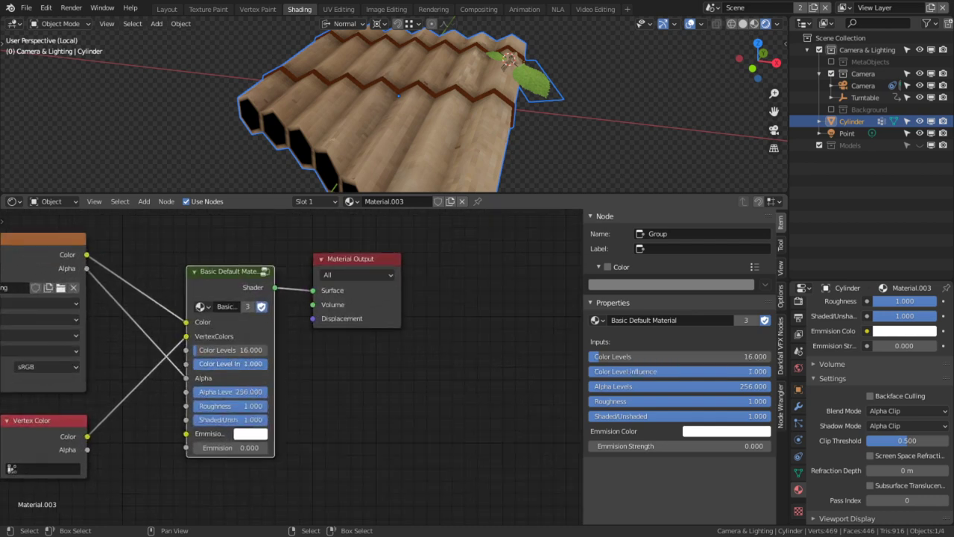
left_click_drag(225, 349, 263, 349)
left_click_drag(252, 423, 195, 421)
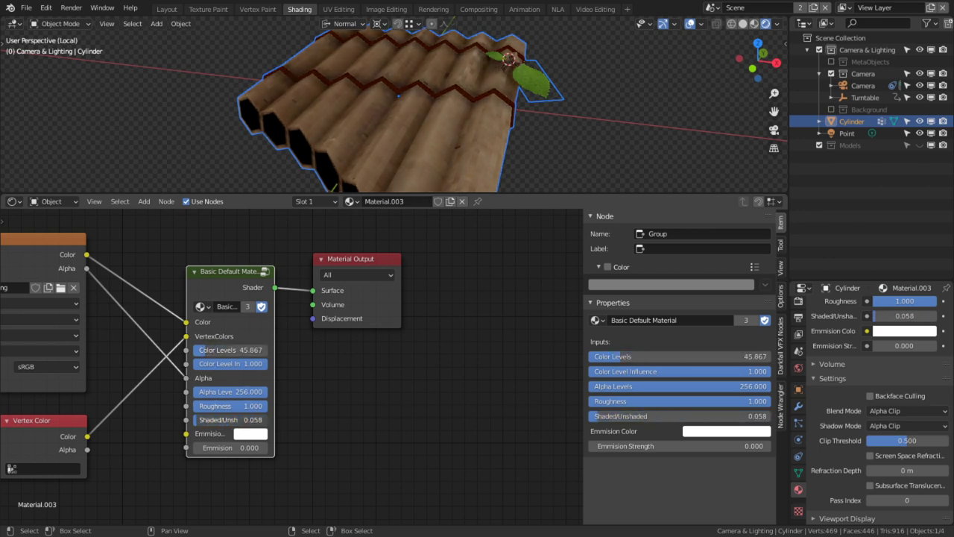
left_click(237, 347)
type("1")
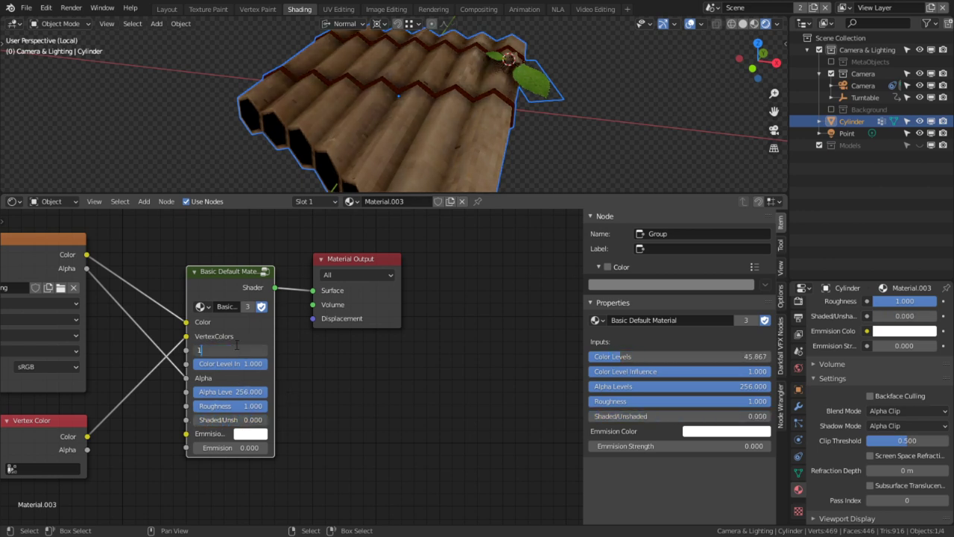
type("6")
key("Return")
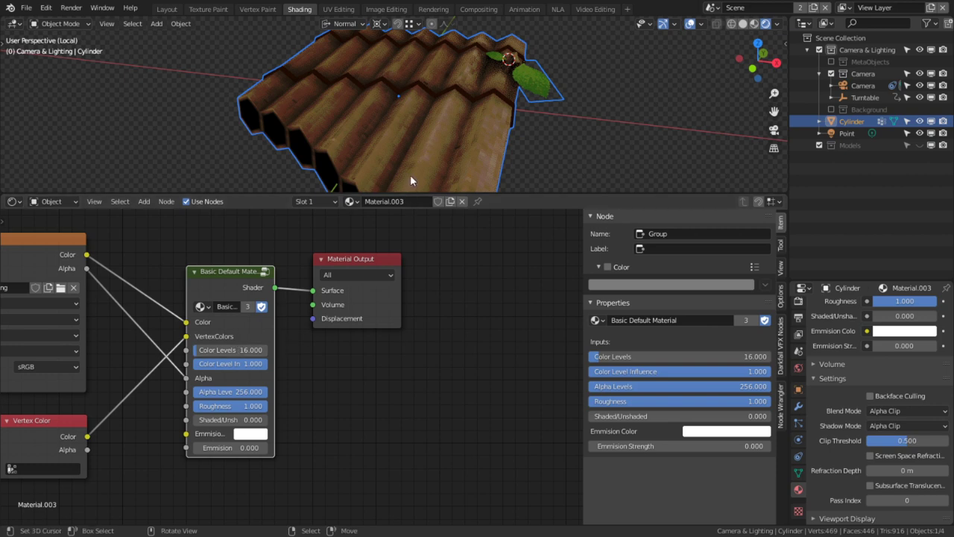
Step: Inside the Basic Default Material group, set the Texture Color Compressor's Influence to 1 and inspect the Mix node it contains
key("Tab")
middle_click_drag(493, 391, 124, 371)
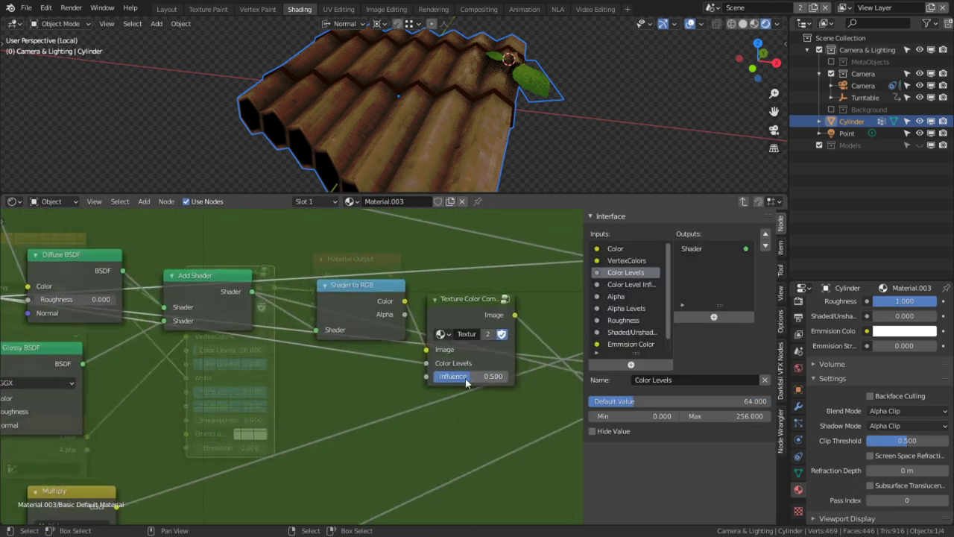
left_click_drag(468, 378, 508, 379)
left_click(464, 314)
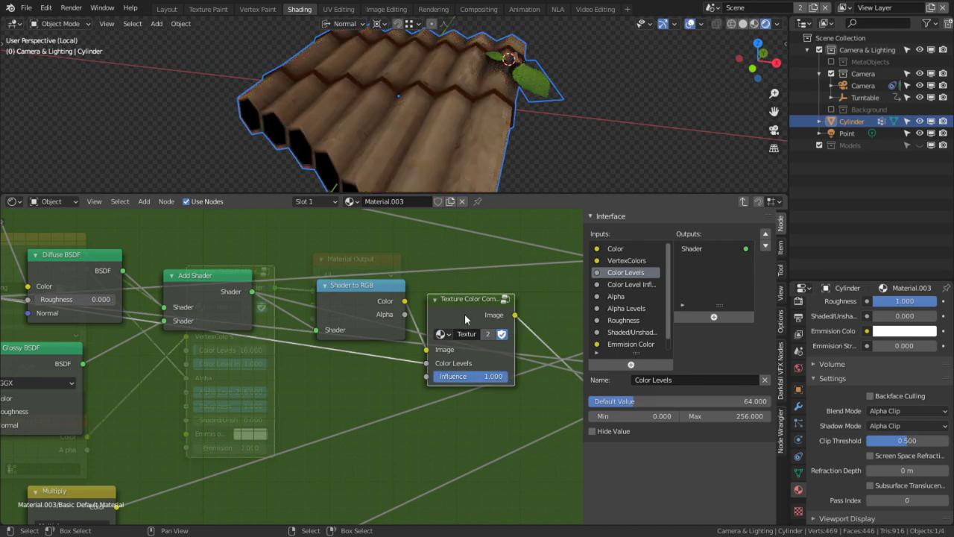
key("Tab")
middle_click_drag(464, 313, 400, 302)
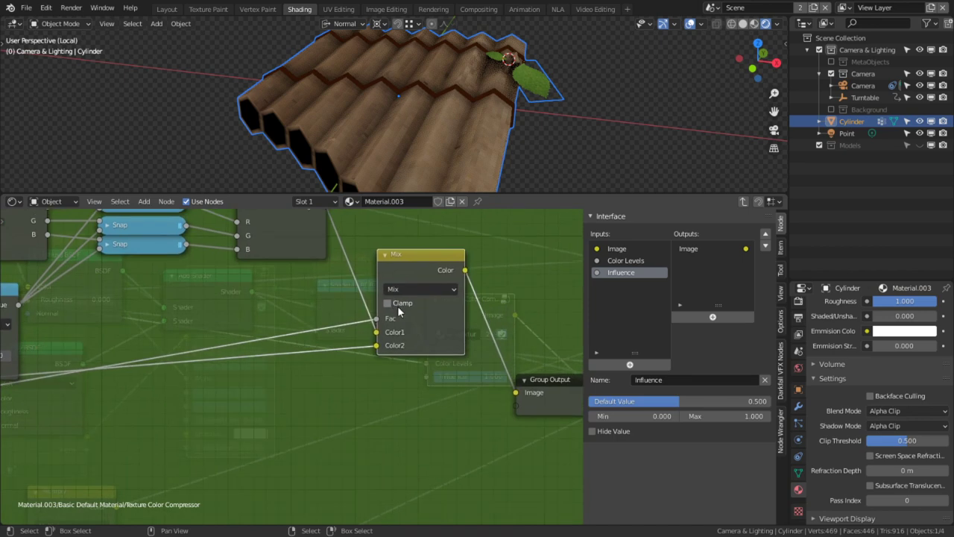
key("Tab")
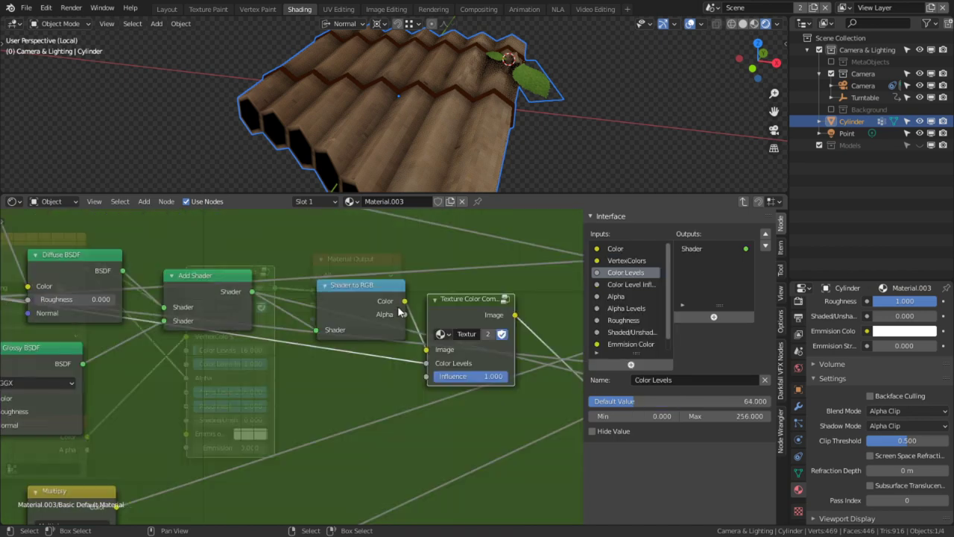
Step: Set the Texture Color Compressor node's Influence to 0.5
mouse_move(478, 376)
left_mouse_down()
mouse_move(406, 376)
mouse_move(480, 376)
left_mouse_up()
left_click(493, 378)
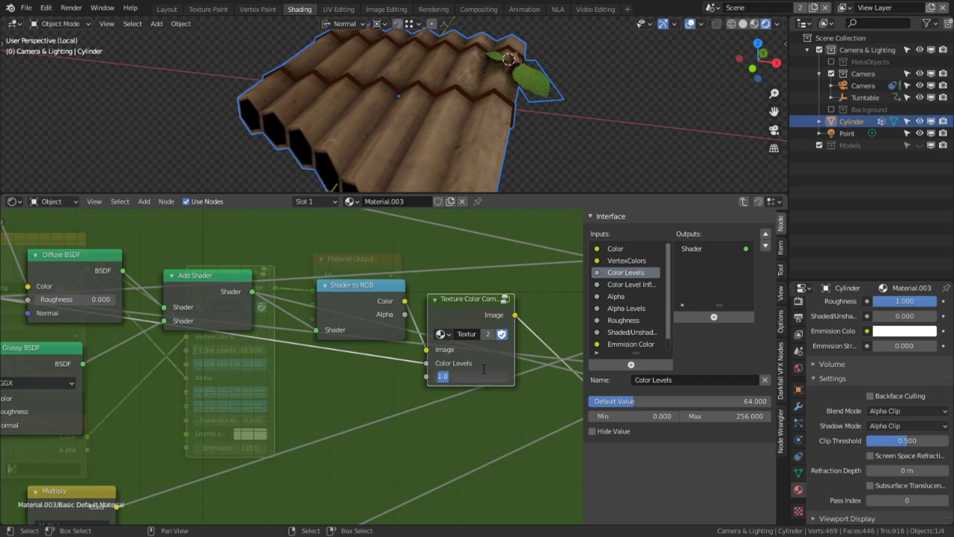
type(".5")
key("Return")
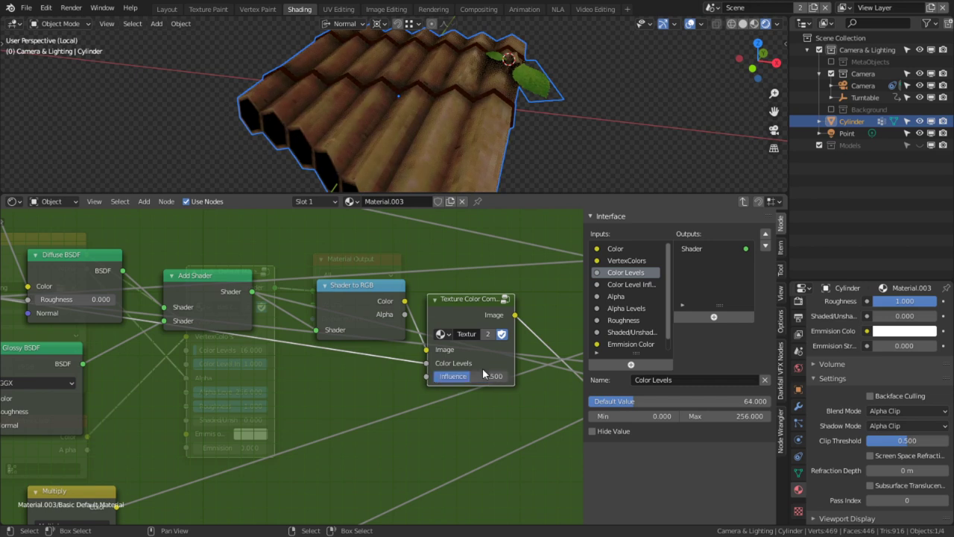
Step: Connect the Texture Color Compressor's Influence input to the empty Group Input socket to expose it as a new group input
middle_click_drag(339, 369, 146, 370)
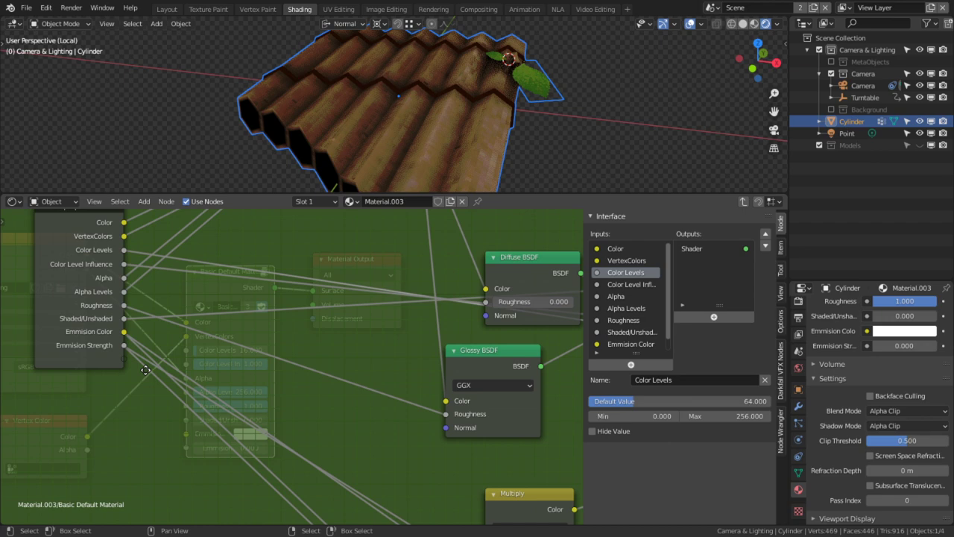
middle_click_drag(145, 370, 62, 407)
scroll(179, 437, "down", 5)
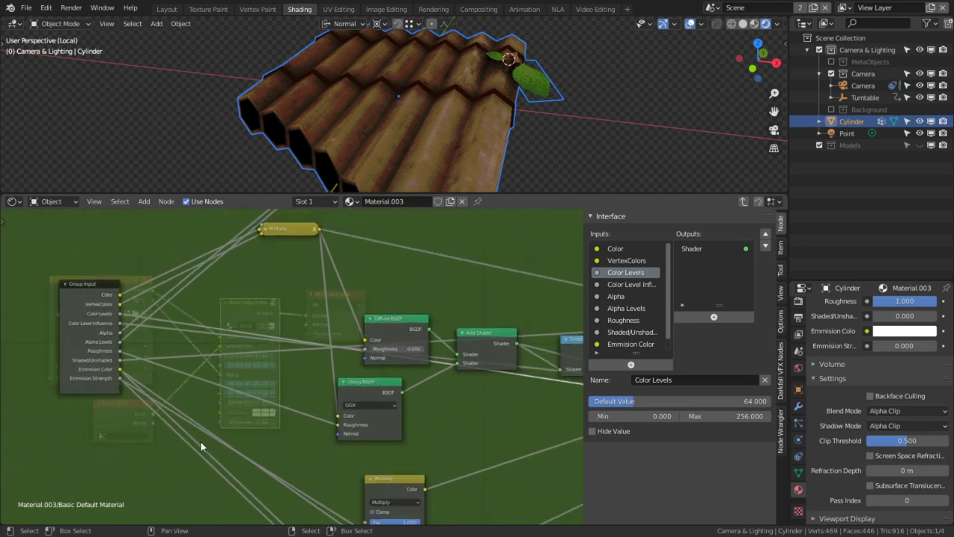
middle_click_drag(235, 439, 104, 421)
mouse_move(471, 400)
middle_mouse_down()
mouse_move(515, 404)
mouse_move(486, 391)
middle_mouse_up()
scroll(489, 401, "down", 1)
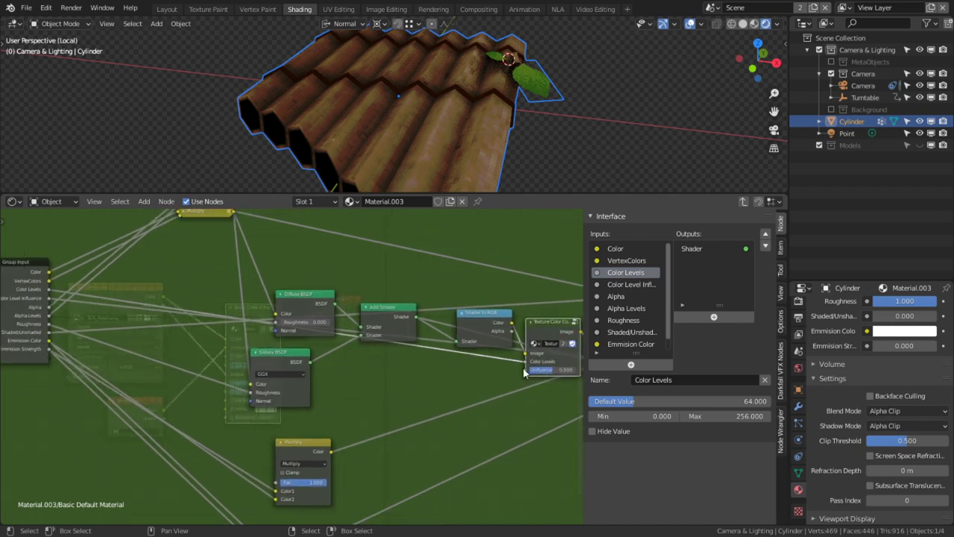
left_click_drag(525, 370, 49, 359)
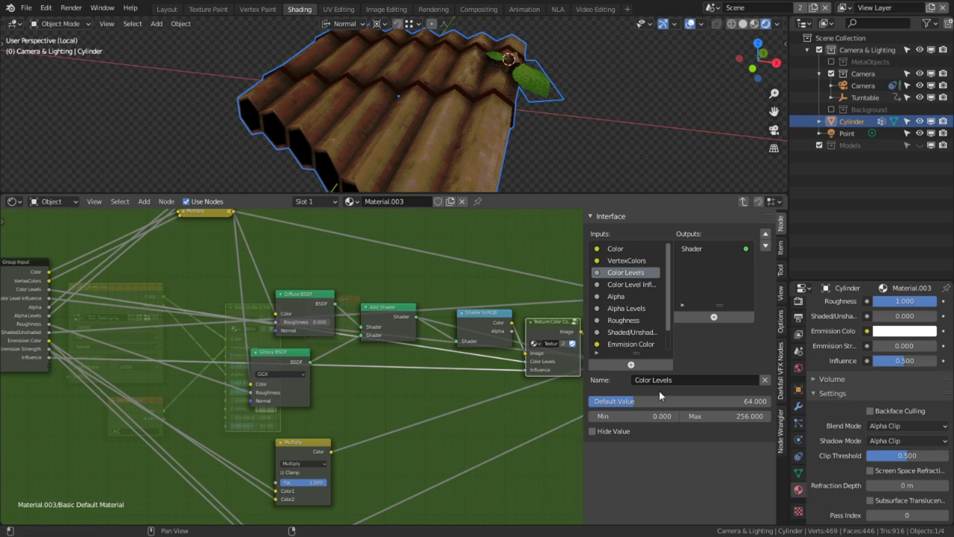
Step: Rename the group's new Influence input to Color Levels Strength
scroll(621, 345, "down", 2)
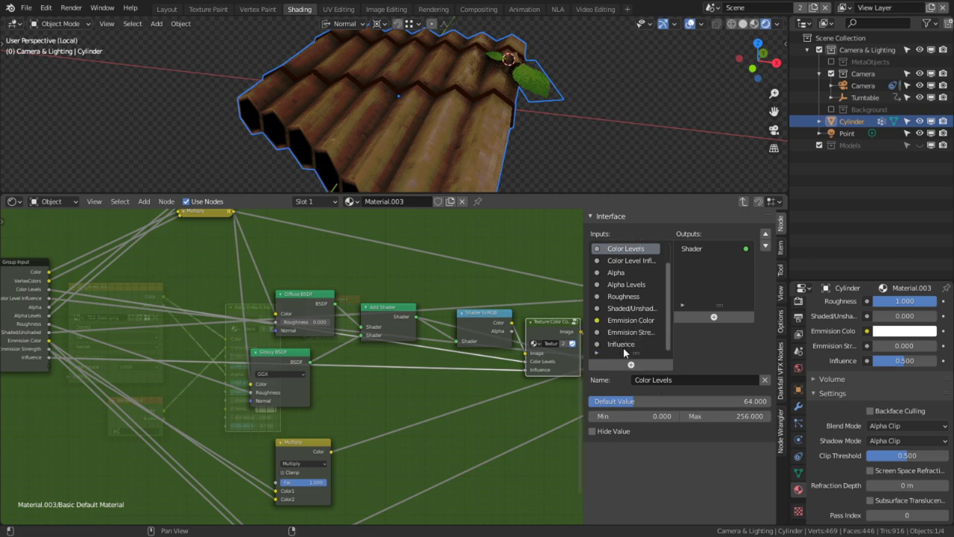
left_click(623, 345)
type("Co")
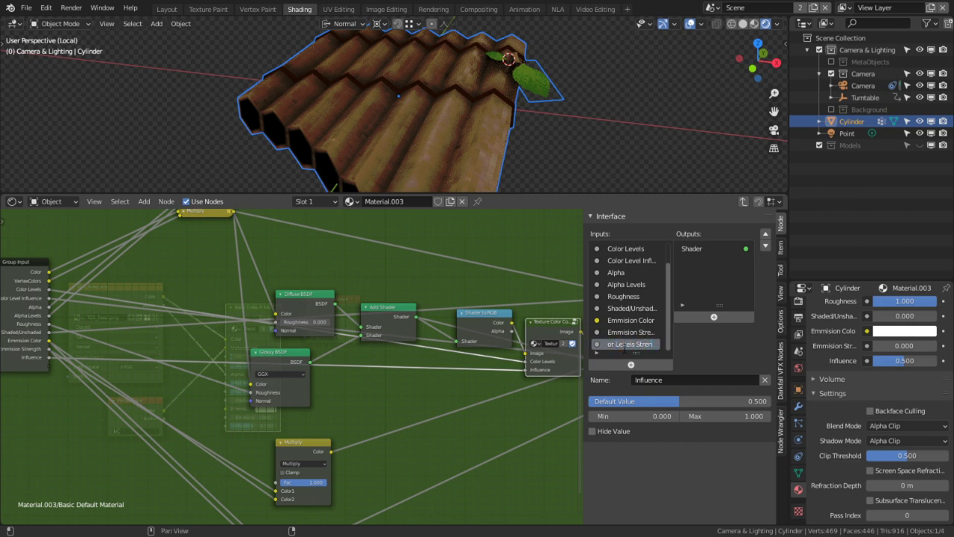
key("Return")
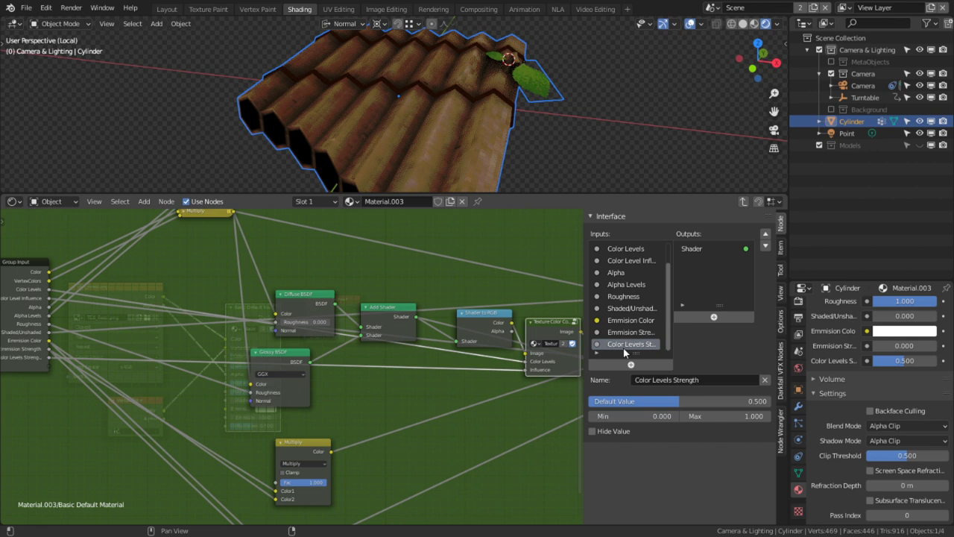
Step: Move the Color Levels Strength input up the group's input list to sit directly below Color Level Influence
middle_click_drag(322, 323, 451, 321)
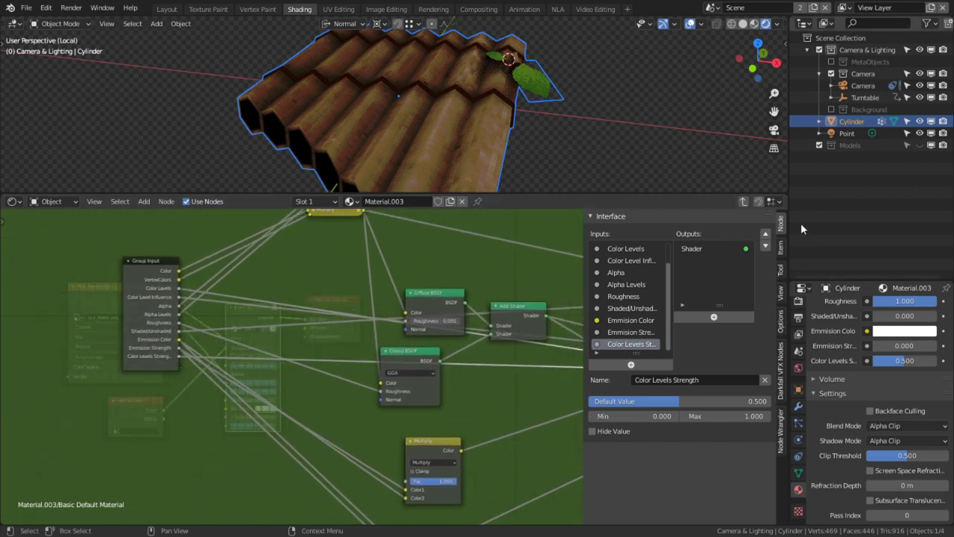
left_click(765, 234)
left_click(766, 234)
left_click(766, 234)
left_click(766, 235)
left_click(765, 234)
left_click(765, 234)
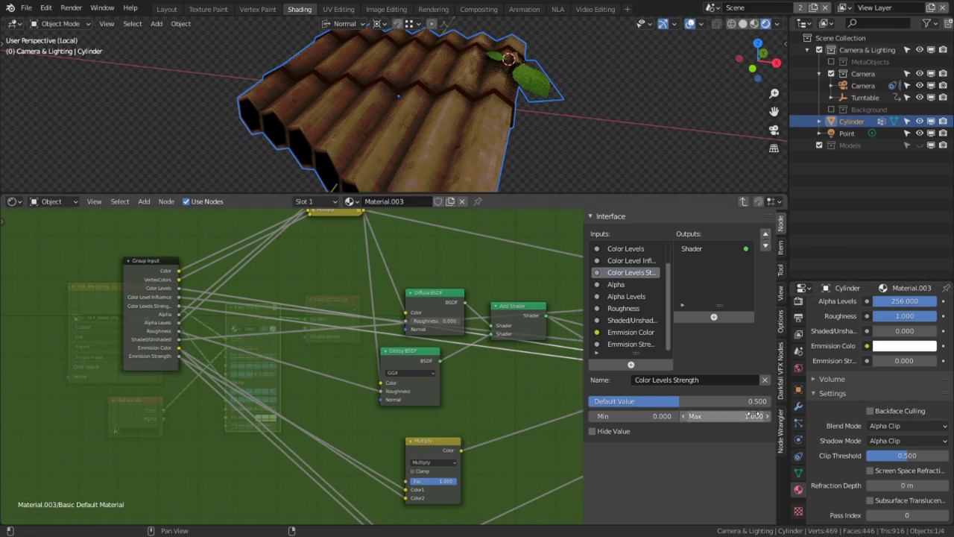
Step: Leave the group and lower Color Levels Strength on the Basic Default Material node to about 0.392
middle_click_drag(309, 358, 205, 391)
key("Tab")
key("Tab")
left_click(61, 295)
key("Tab")
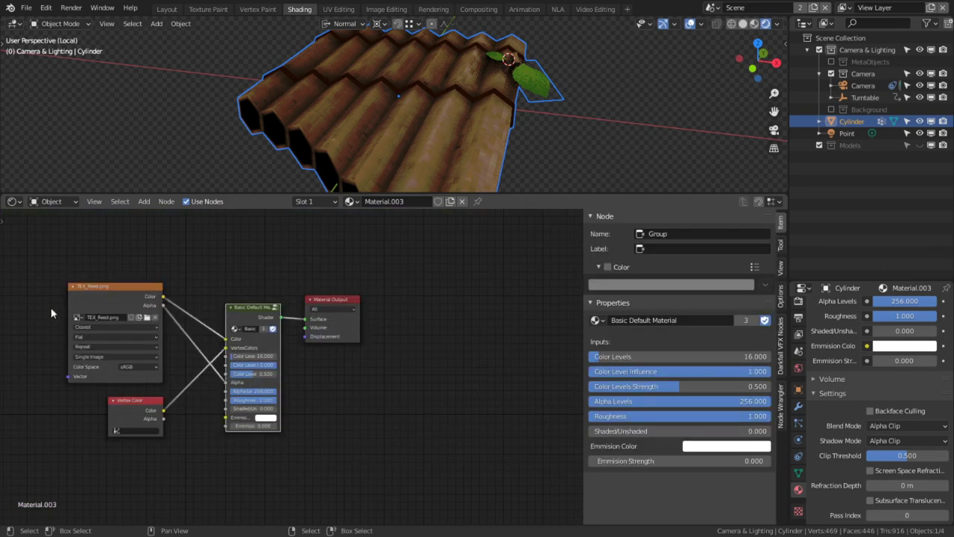
middle_click_drag(237, 348, 336, 354)
scroll(373, 364, "up", 3)
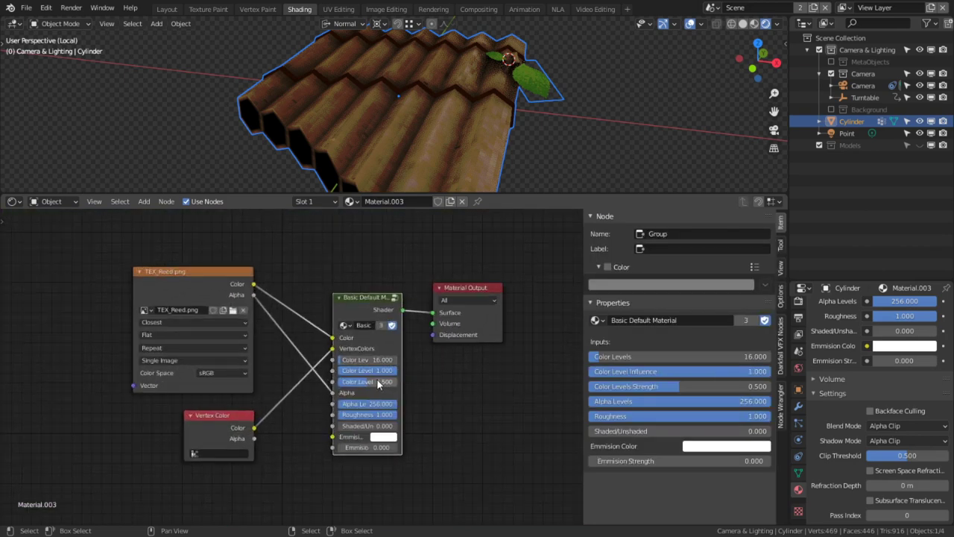
mouse_move(378, 383)
left_mouse_down()
mouse_move(408, 383)
mouse_move(348, 383)
mouse_move(408, 383)
mouse_move(348, 383)
mouse_move(371, 384)
left_mouse_up()
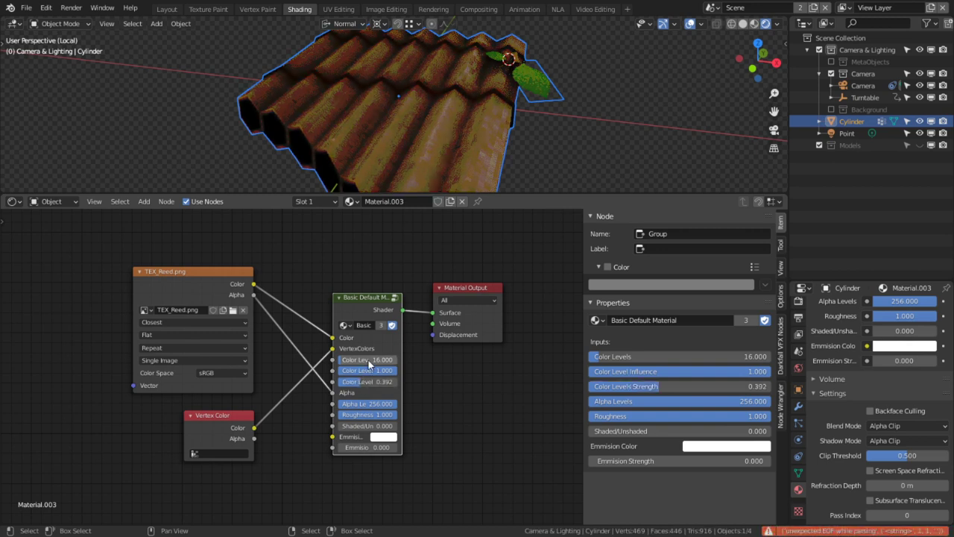
Step: Set Color Levels Strength on the Basic Default Material node to 0.5
double_click(371, 381)
key("BackSpace")
type("5")
key("Return")
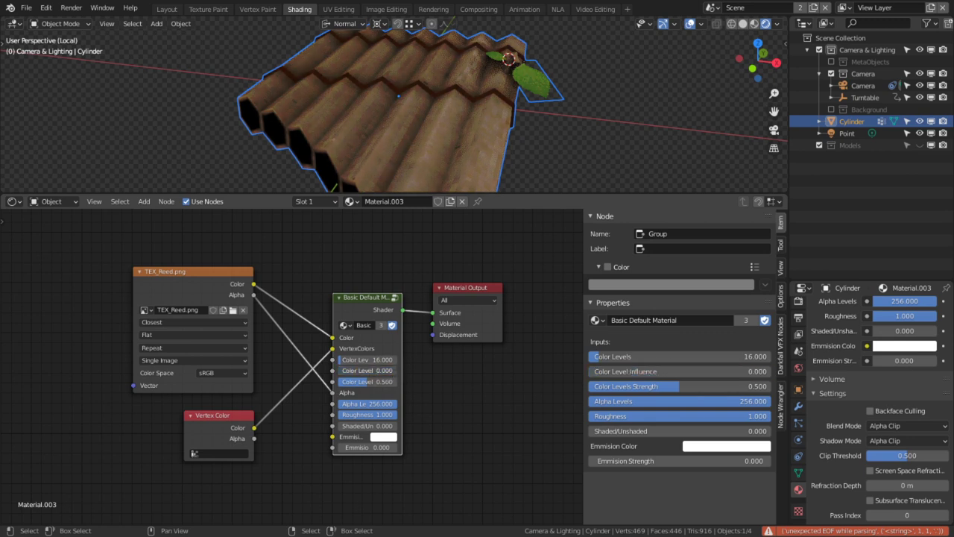
Step: Set Color Levels Strength to 1 and Color Level Influence to about 0.567 on the Basic Default Material node
left_click_drag(625, 371, 372, 371)
left_click(376, 370)
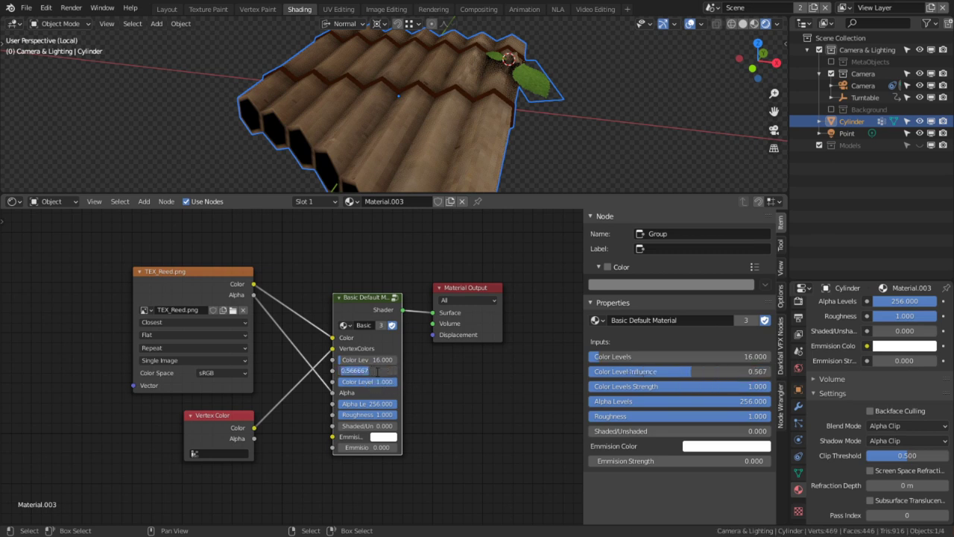
key("Escape")
Step: Inside the Basic Default Material group, remove the Color Levels Strength input and set the Texture Color Compressor's Influence to 1
key("Tab")
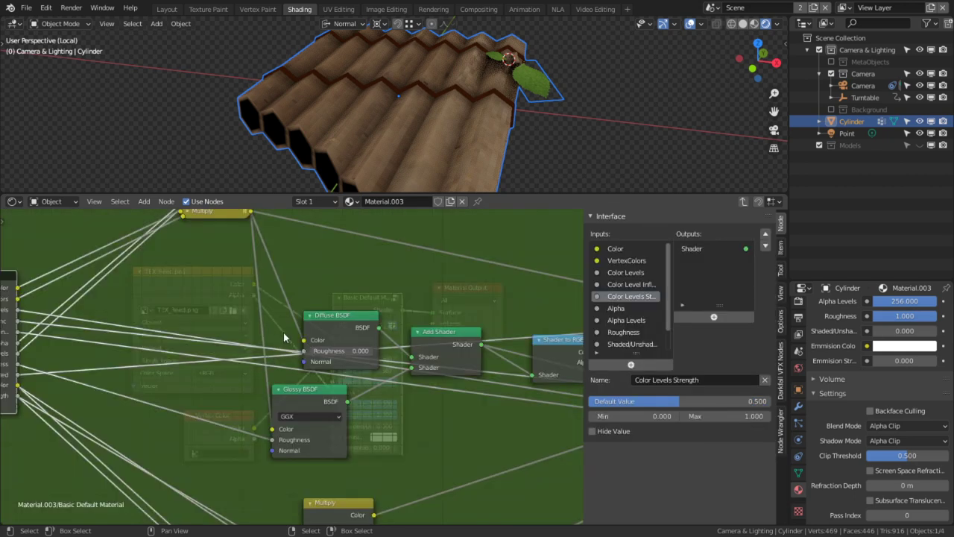
middle_click_drag(259, 396, 110, 380)
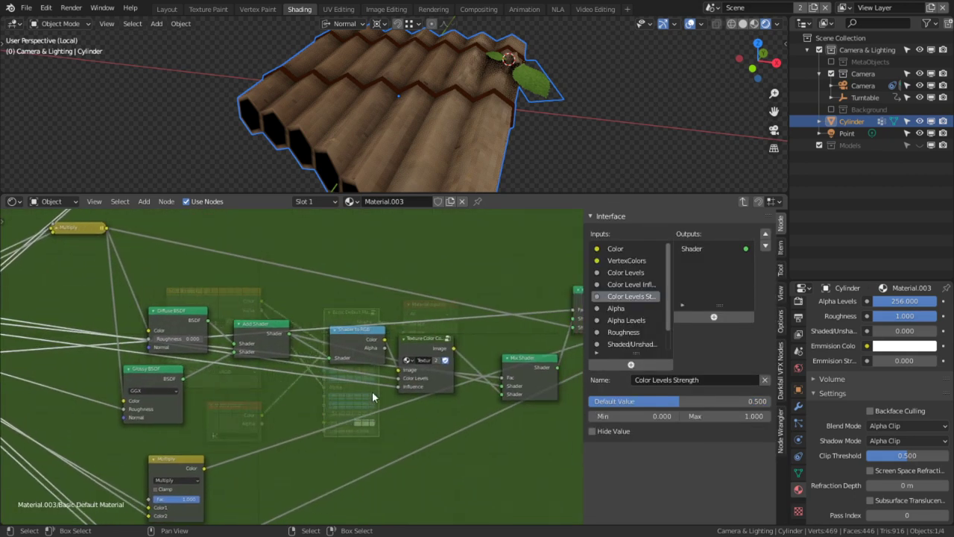
middle_click_drag(223, 381, 362, 384)
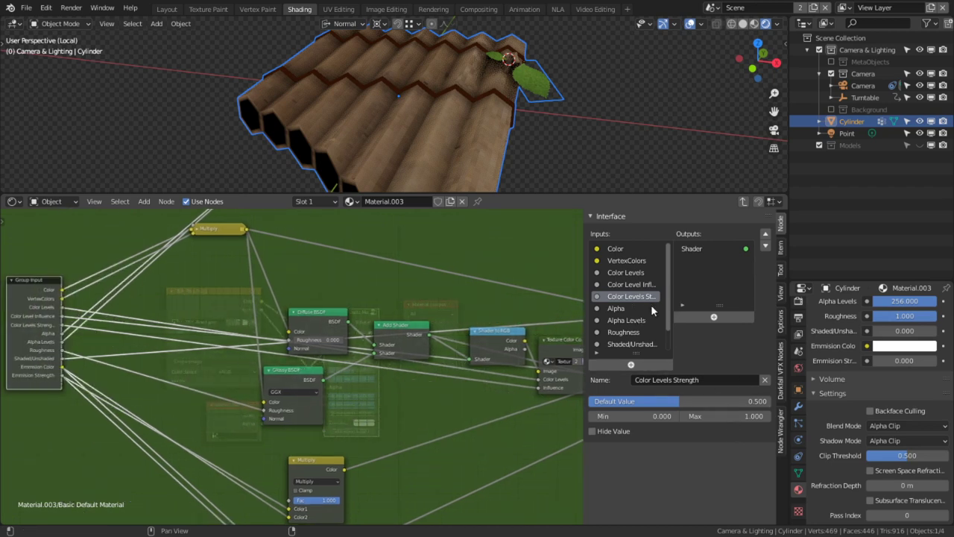
left_click(768, 381)
middle_click_drag(624, 398, 520, 392)
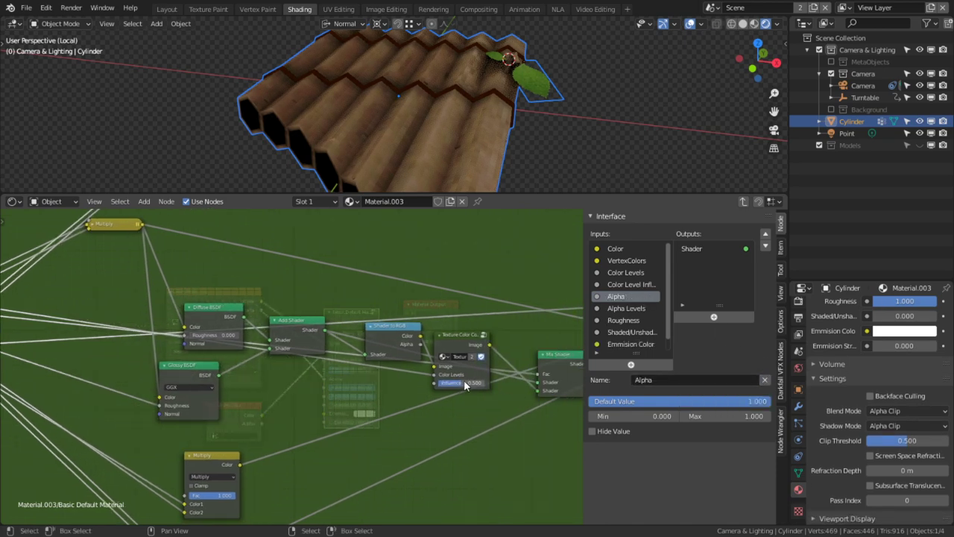
left_click_drag(465, 385, 496, 388)
Step: Leave the group to test Color Level Influence on the Basic Default Material node, and reopen the group for editing
key("Tab")
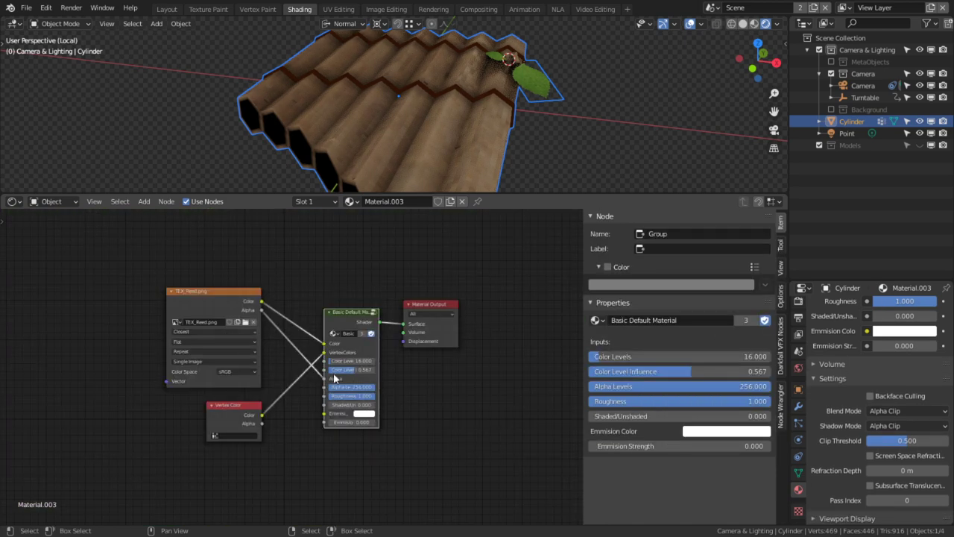
scroll(374, 376, "up", 1)
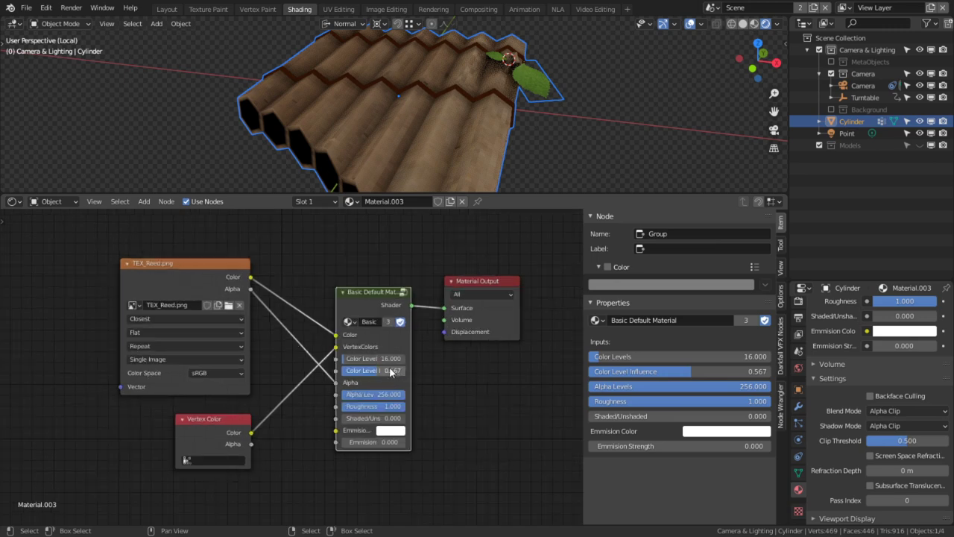
left_click_drag(392, 372, 425, 372)
key("Tab")
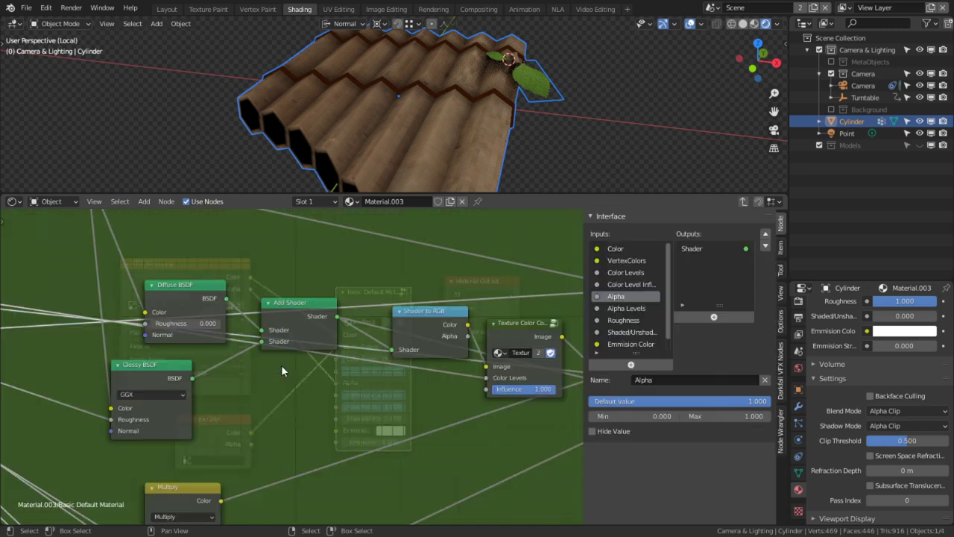
middle_click_drag(335, 375, 438, 361)
Step: Revert the file to its last saved version, discarding the node group changes
left_click(26, 8)
left_click(43, 56)
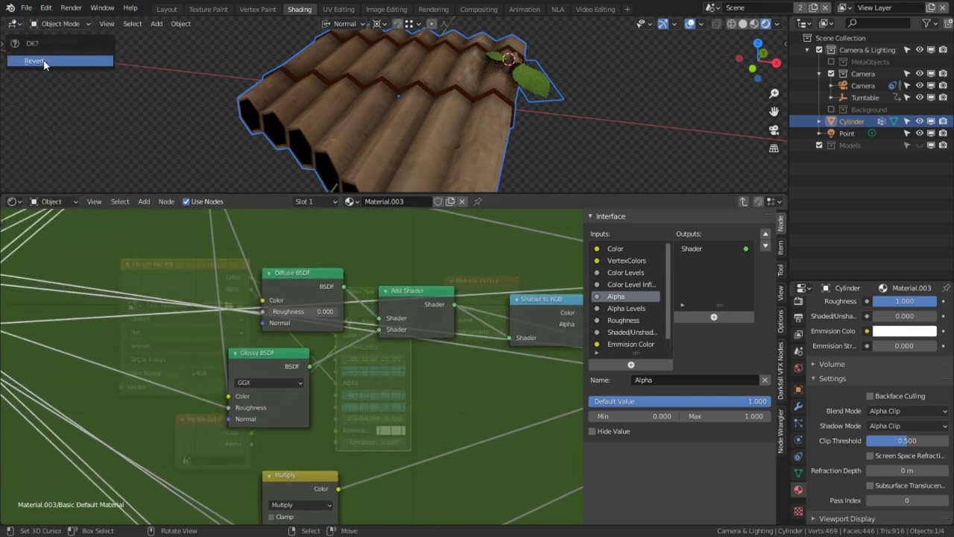
left_click(57, 60)
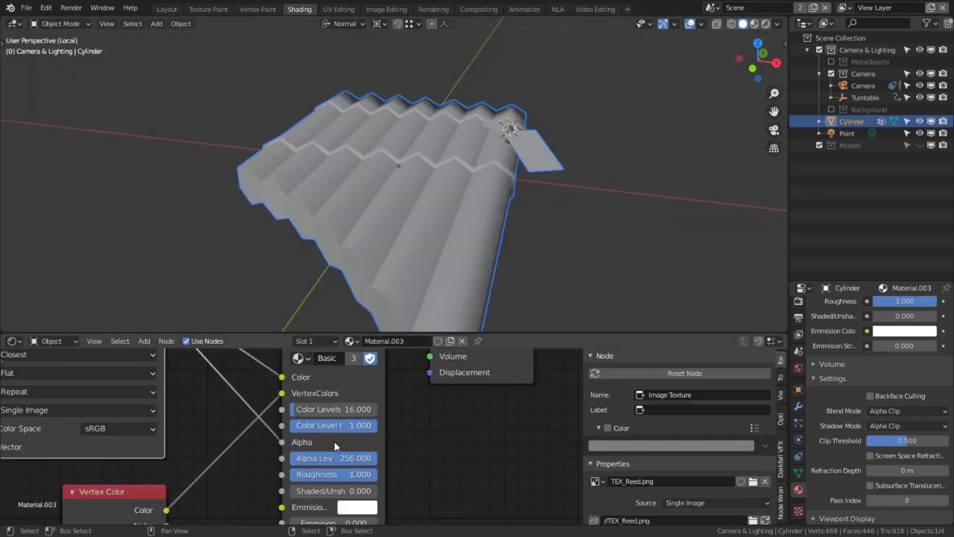
Step: In an enlarged node editor, set the Texture Color Compressor's Influence to 1 inside the Basic Default Material group
key("Tab")
middle_click_drag(335, 448, 153, 416)
key("ctrl+space")
middle_click_drag(420, 405, 483, 389)
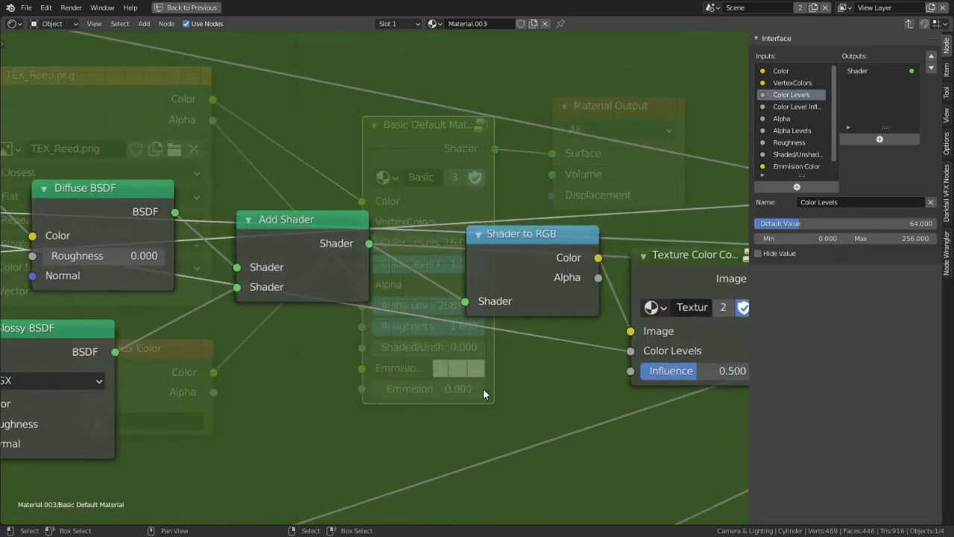
scroll(625, 353, "down", 2)
left_click_drag(625, 357, 574, 363)
key("Tab")
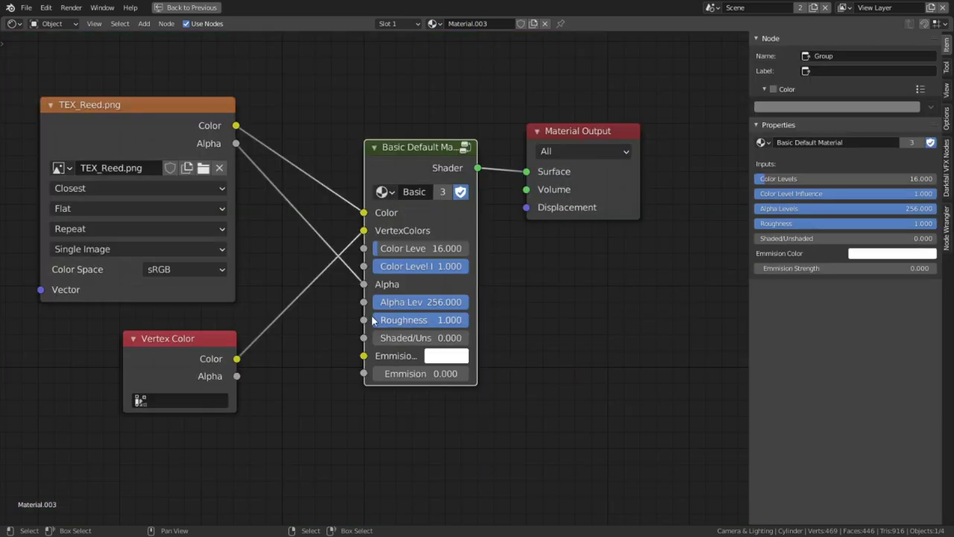
key("Tab")
key("ctrl+space")
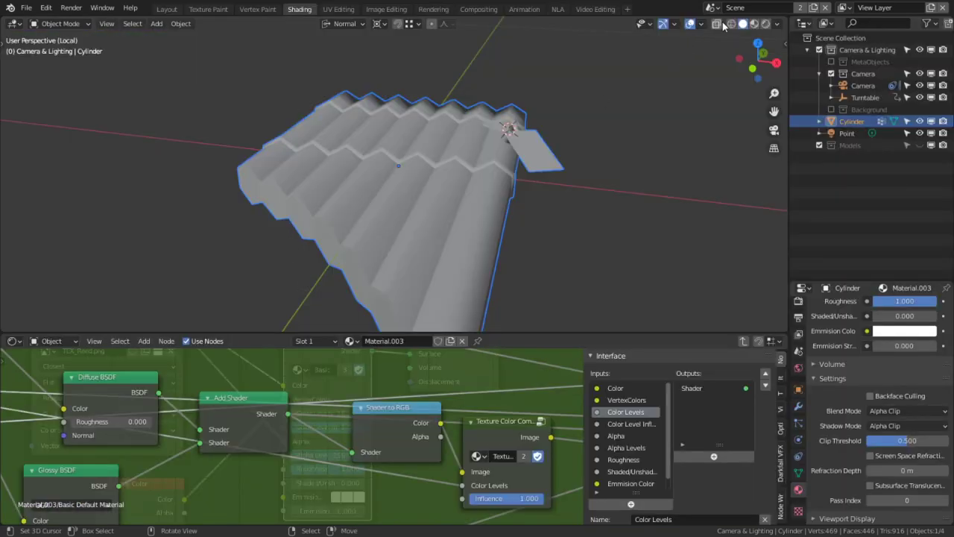
Step: Preview the pan flute in Material Preview and Rendered shading, and set the group node's Color Levels and Color Level Influence to 0
left_click(755, 24)
key("Tab")
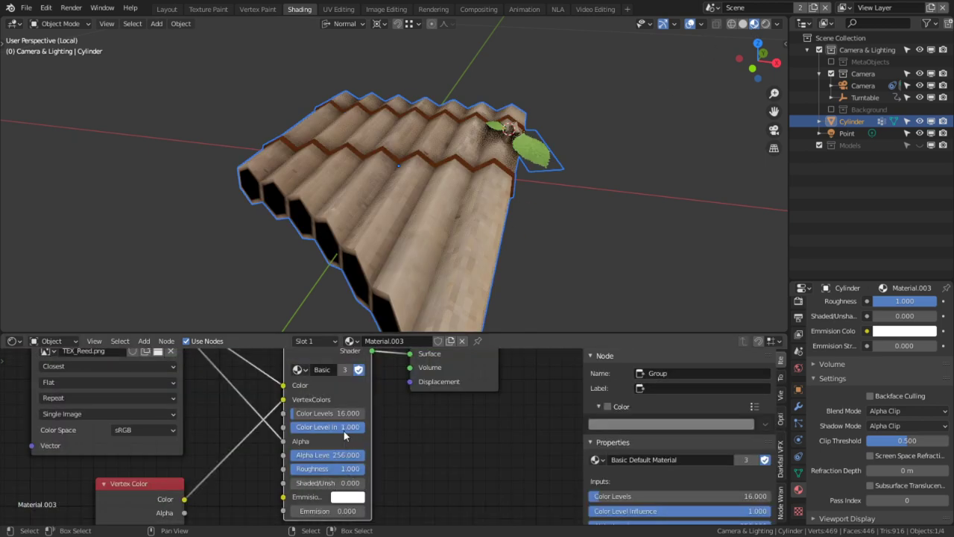
left_click_drag(335, 427, 364, 427)
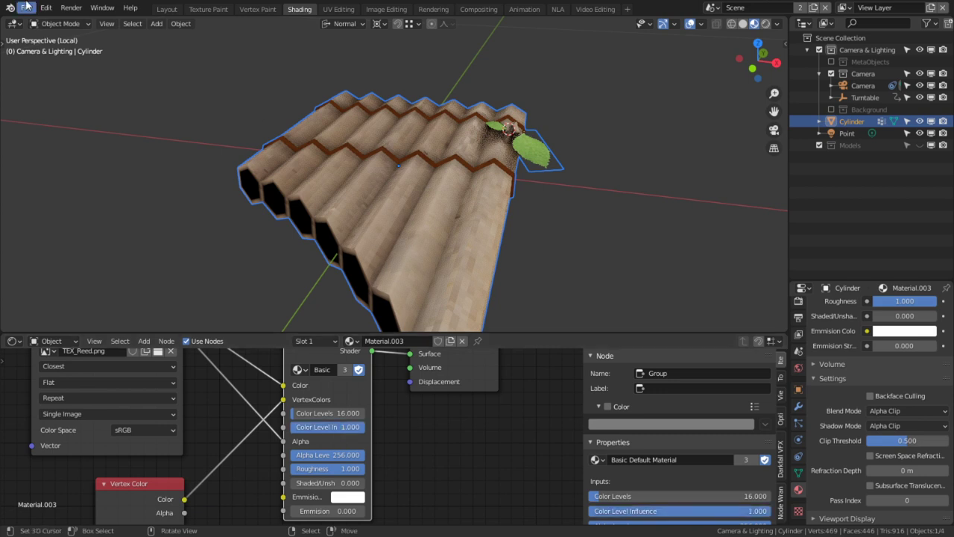
left_click(767, 24)
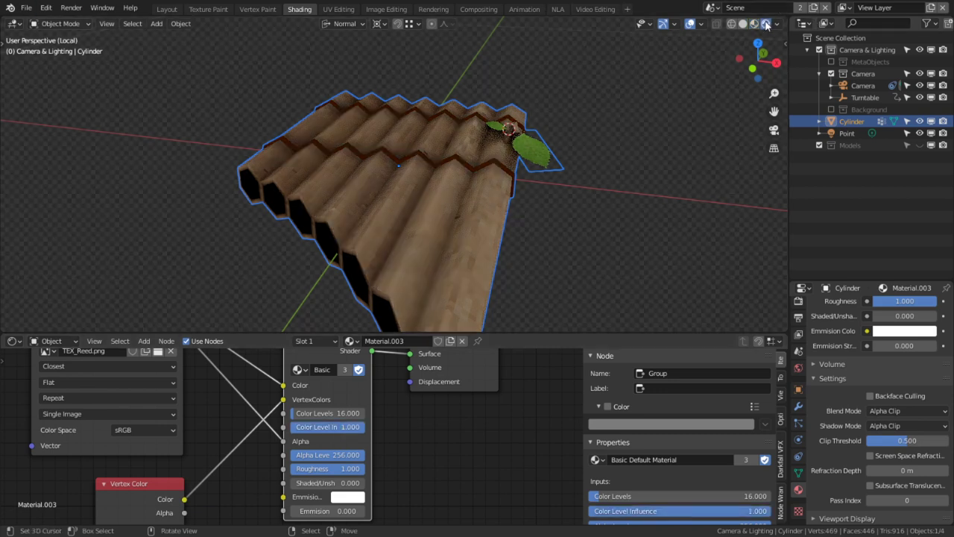
left_click_drag(325, 414, 291, 428)
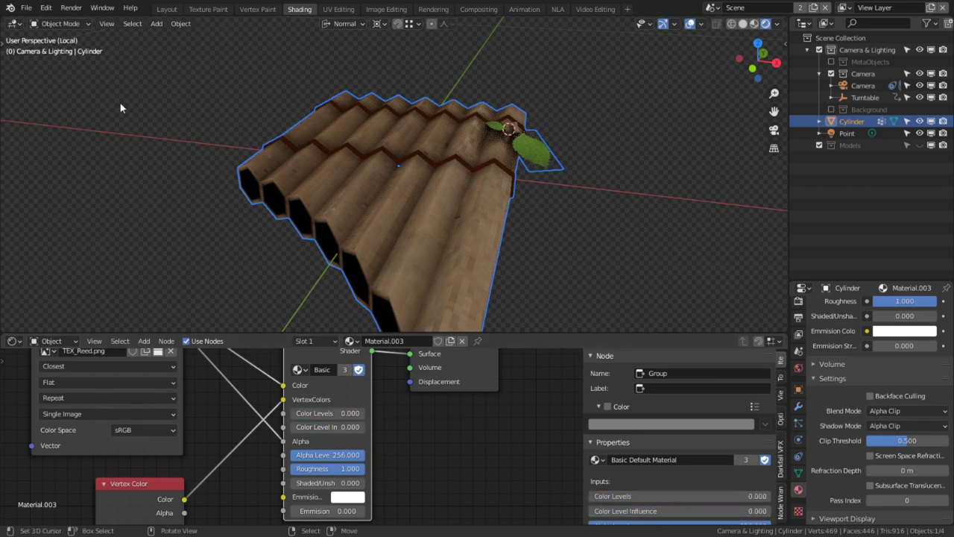
Step: Revert the file to its last saved version again
left_click(34, 9)
left_click(43, 59)
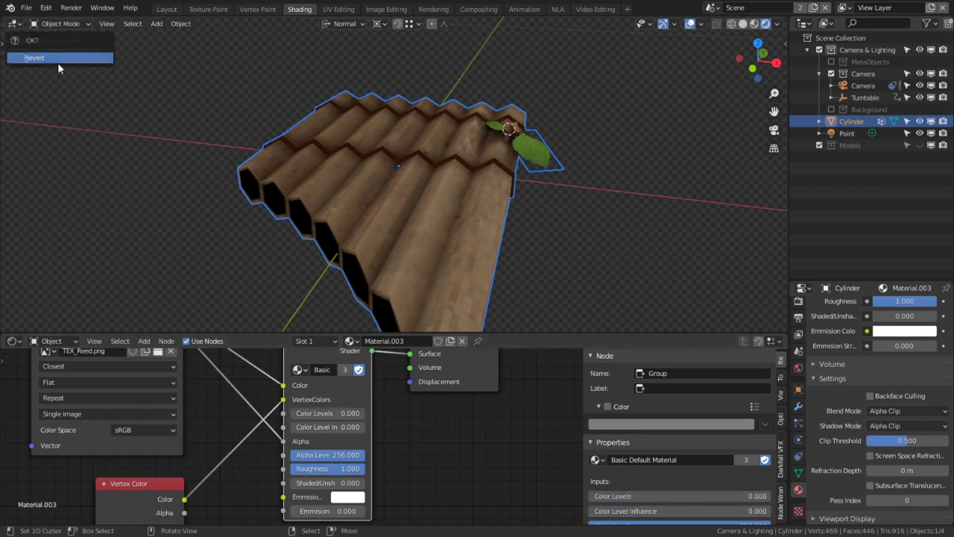
left_click(58, 59)
Step: Switch the viewport to Material Preview shading and set Color Levels on the Basic Default Material node to 0
left_click(754, 23)
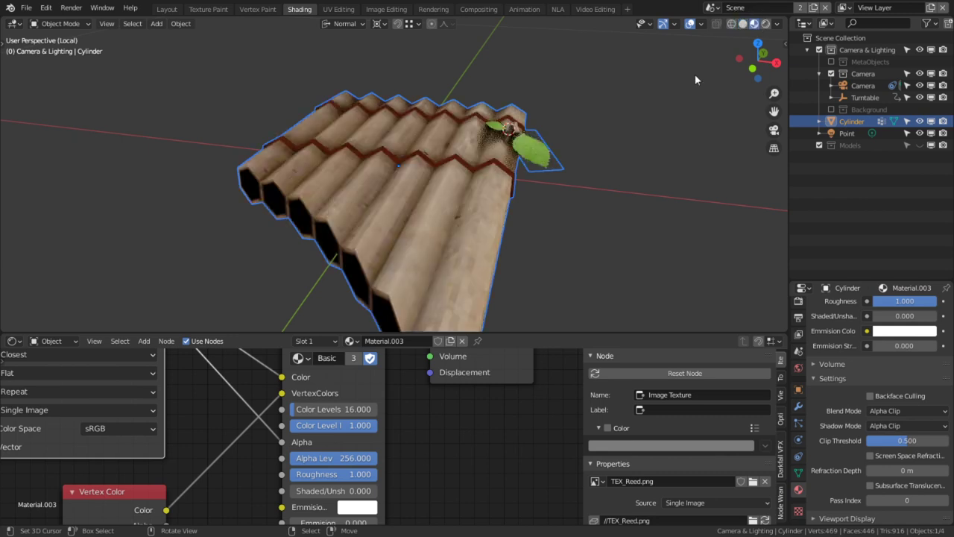
mouse_move(367, 425)
left_mouse_down()
mouse_move(323, 425)
mouse_move(386, 425)
mouse_move(344, 409)
mouse_move(396, 409)
mouse_move(308, 410)
left_mouse_up()
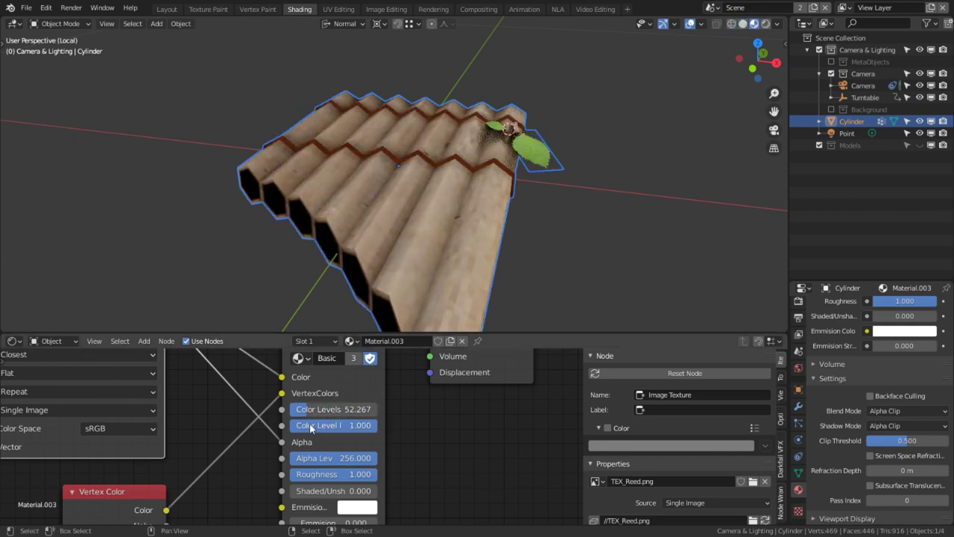
middle_click_drag(373, 477, 376, 451)
mouse_move(336, 466)
left_mouse_down()
mouse_move(376, 465)
mouse_move(306, 465)
mouse_move(379, 465)
mouse_move(302, 466)
left_mouse_up()
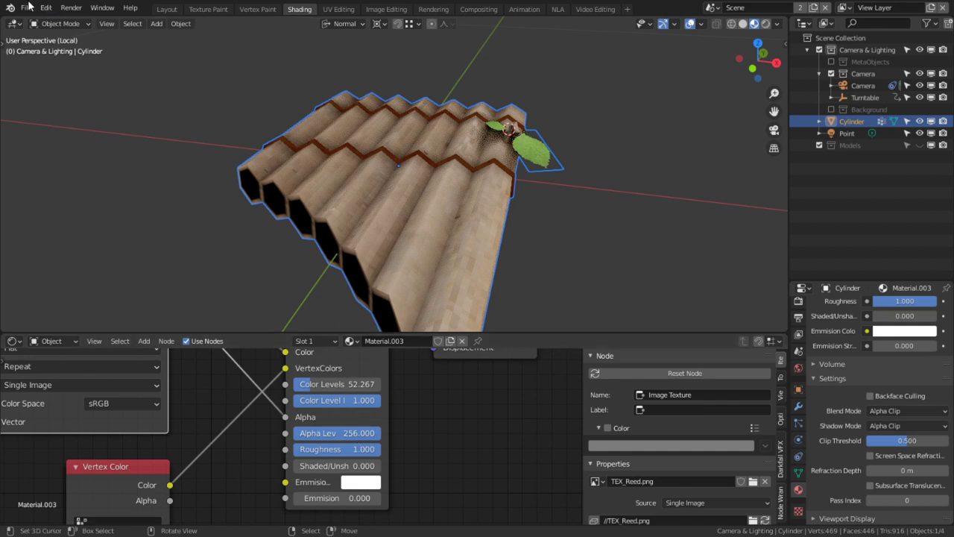
left_click_drag(336, 393, 294, 386)
left_click_drag(369, 384, 380, 401)
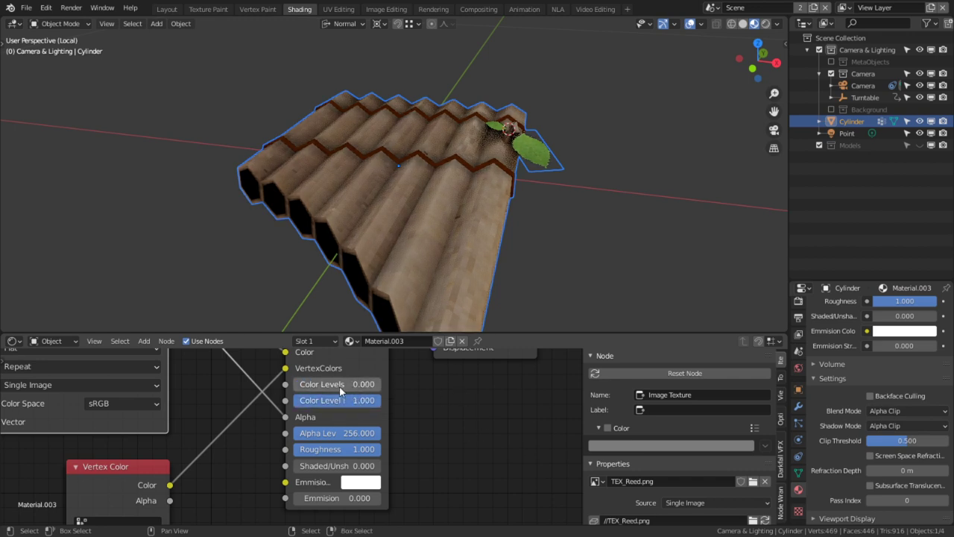
Step: Inside the Basic Default Material group, set the Texture Color Compressor's Influence to 0
key("Tab")
key("Tab")
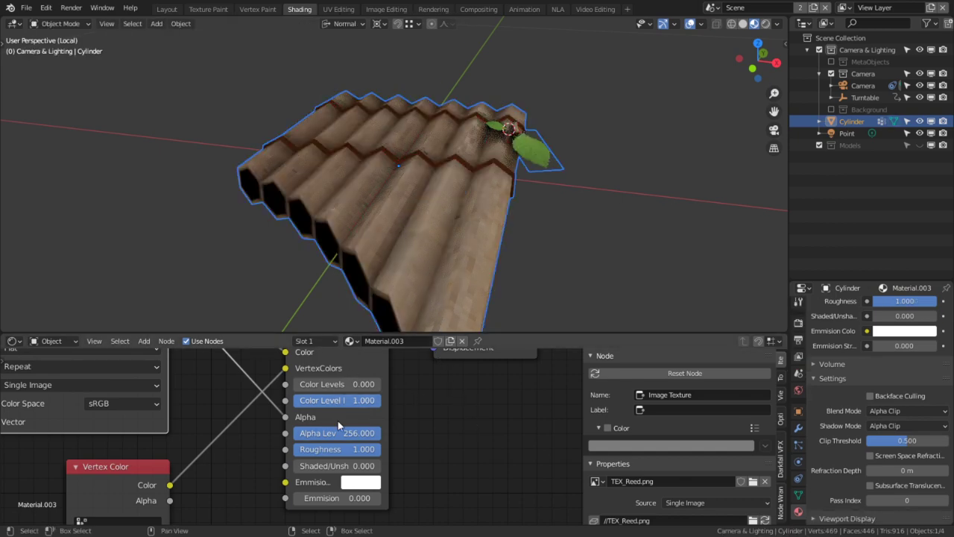
key("Tab")
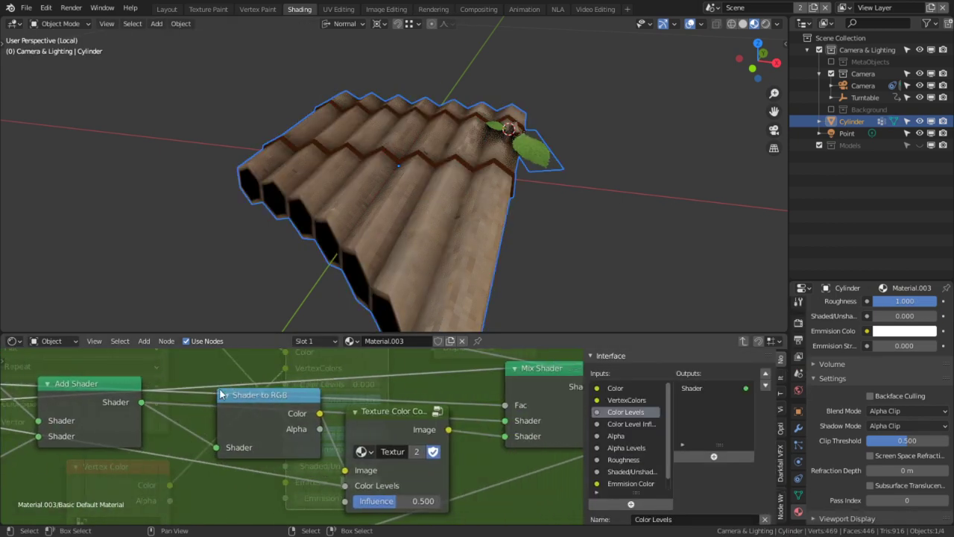
left_click_drag(402, 501, 356, 501)
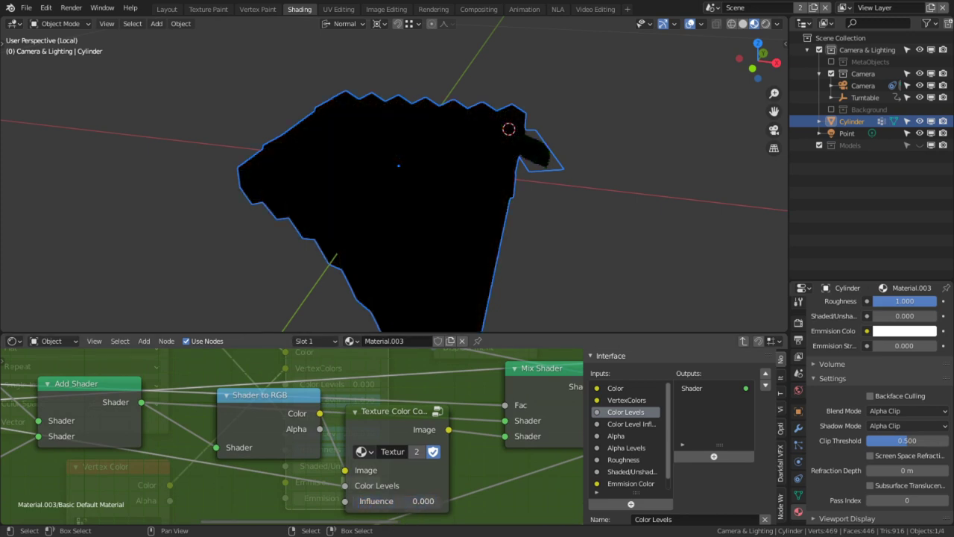
Step: Leave the group and set Color Levels on the Basic Default Material node to about 3.733
middle_click_drag(181, 397, 240, 395)
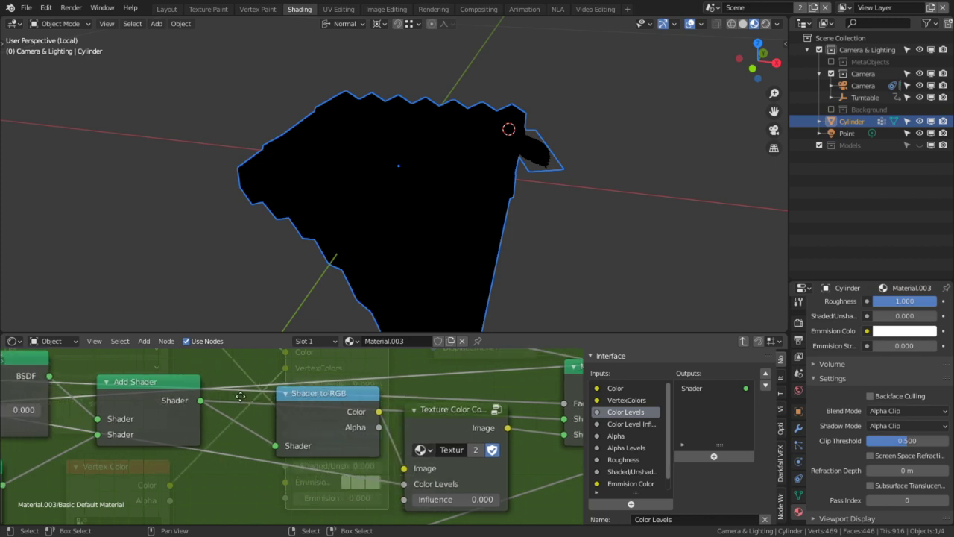
scroll(240, 395, "down", 4)
middle_click_drag(166, 430, 548, 424)
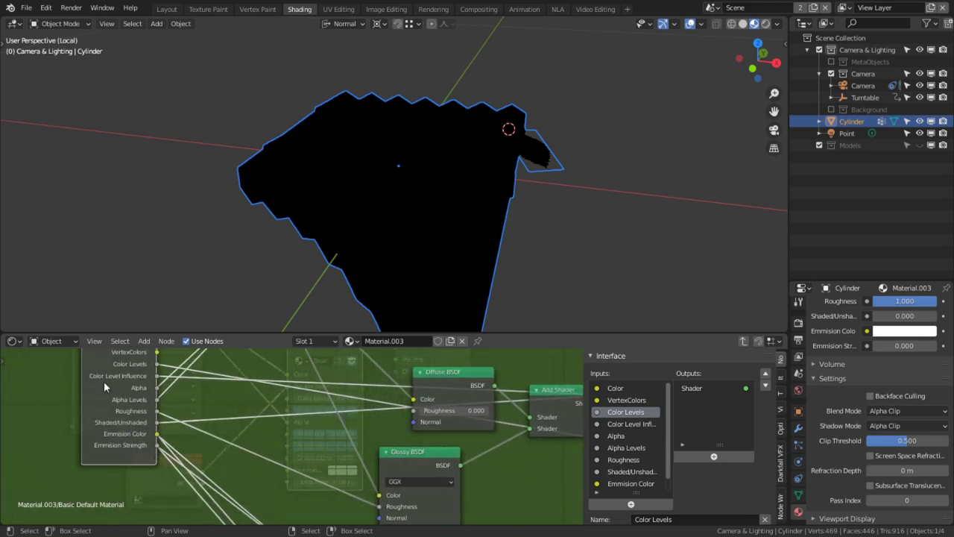
key("Tab")
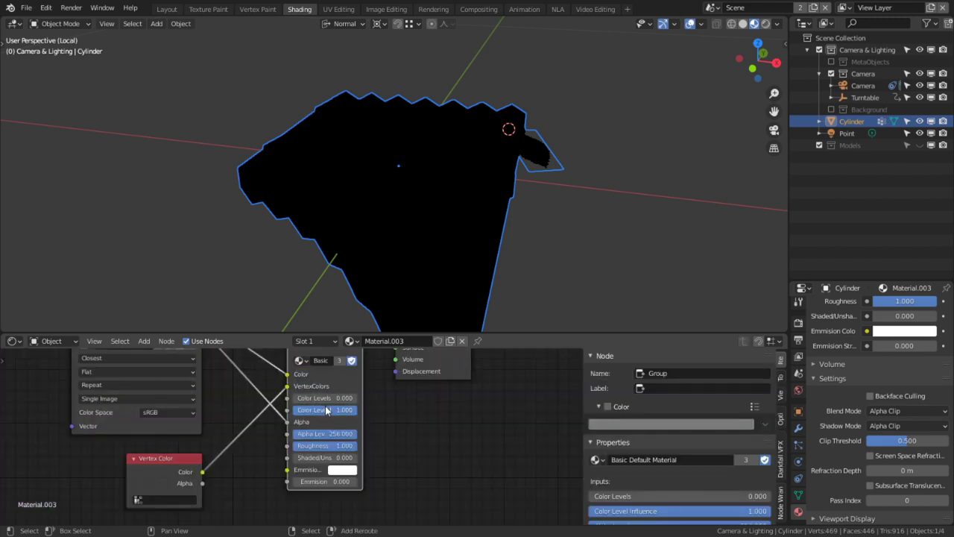
left_click_drag(326, 398, 368, 415)
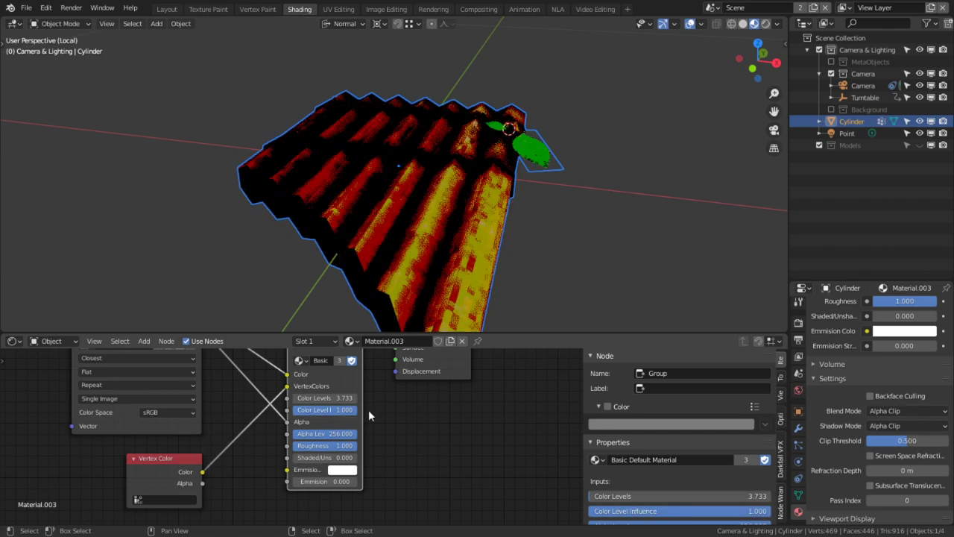
Step: Set Color Levels on the Basic Default Material node to 16 and save the file
left_click(324, 398)
type("66")
key("Return")
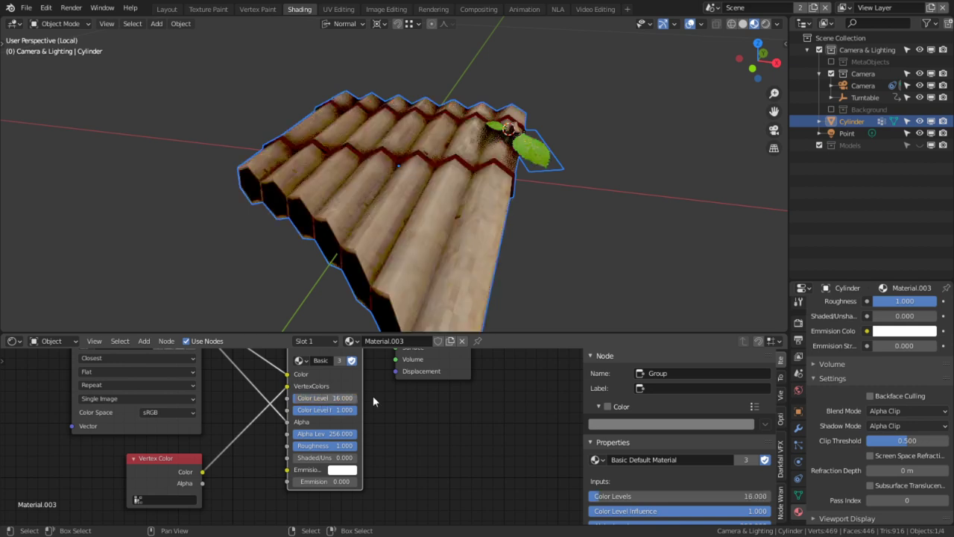
middle_click_drag(394, 419, 397, 445)
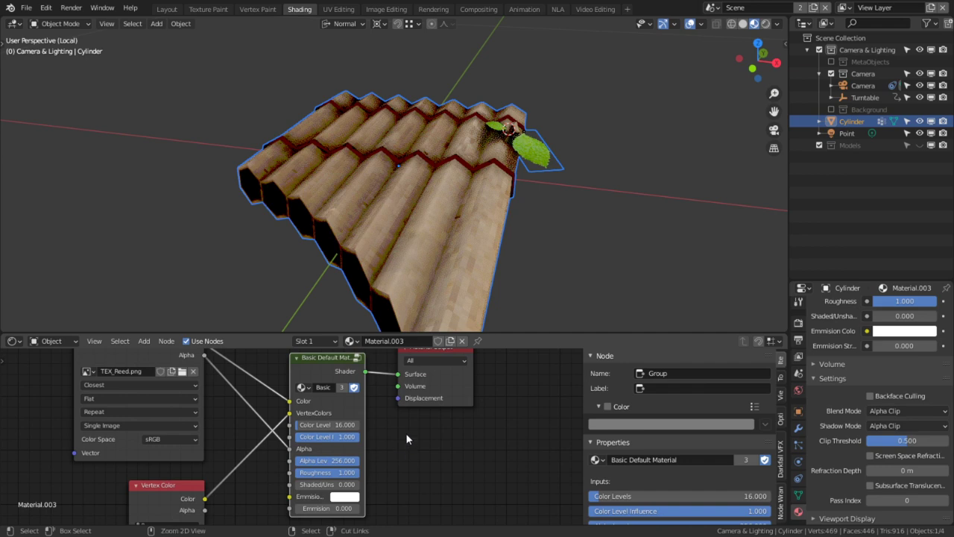
key("ctrl+s")
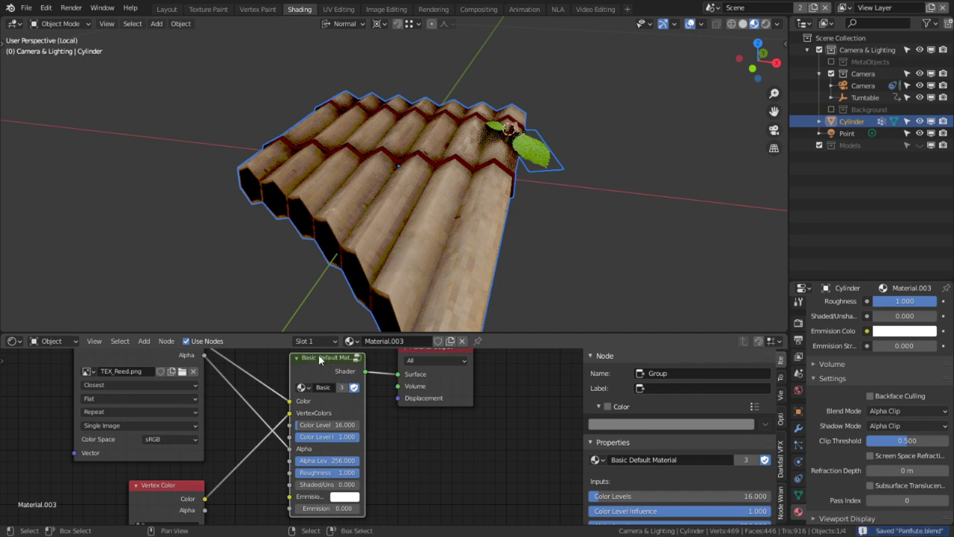
Step: Inside the Basic Default Material group, duplicate the Texture Color Compressor node and insert the copy on the Multiply node's long outgoing link
key("Tab")
middle_click_drag(318, 357, 119, 365)
key("ctrl+space")
middle_click_drag(252, 420, 201, 499)
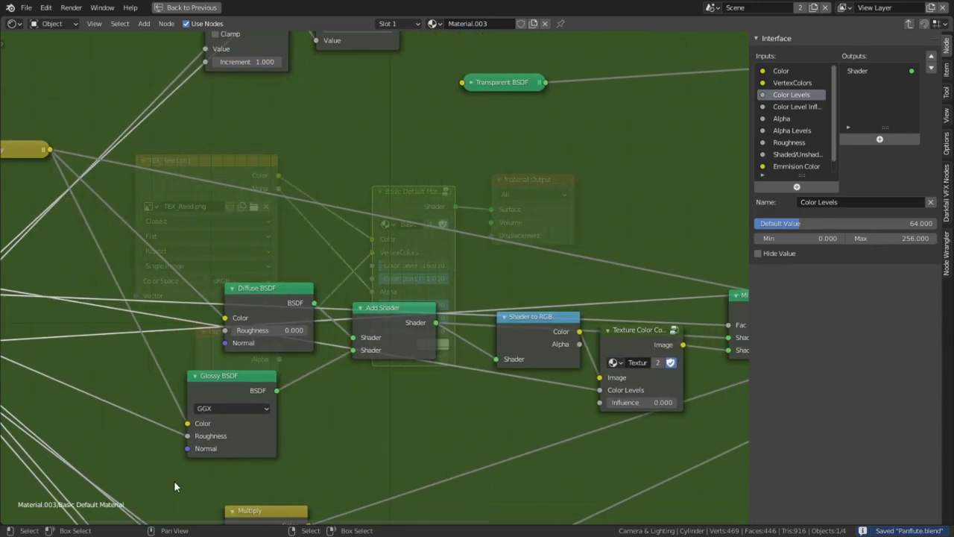
left_click(633, 340)
middle_click_drag(596, 358, 573, 388)
key("shift+d")
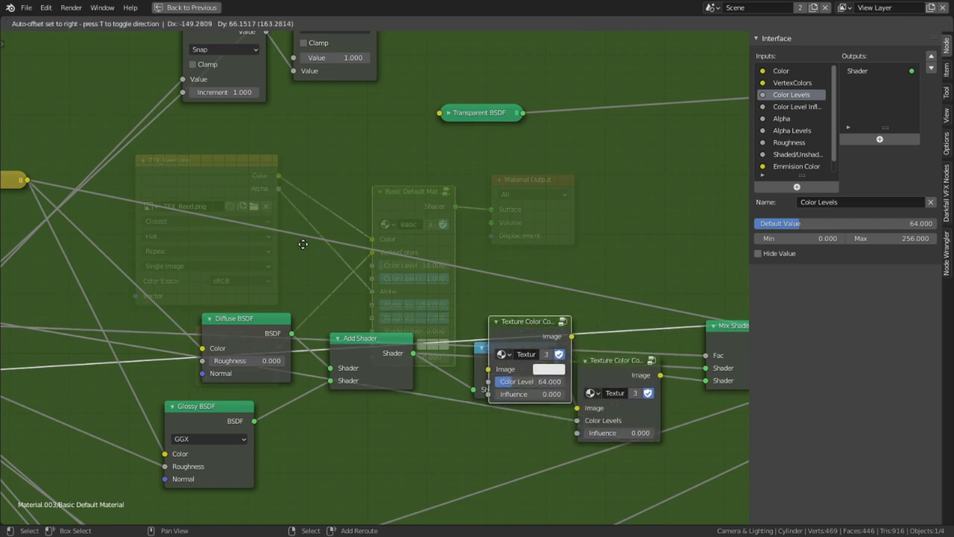
left_click(161, 153)
middle_click_drag(284, 222, 479, 206)
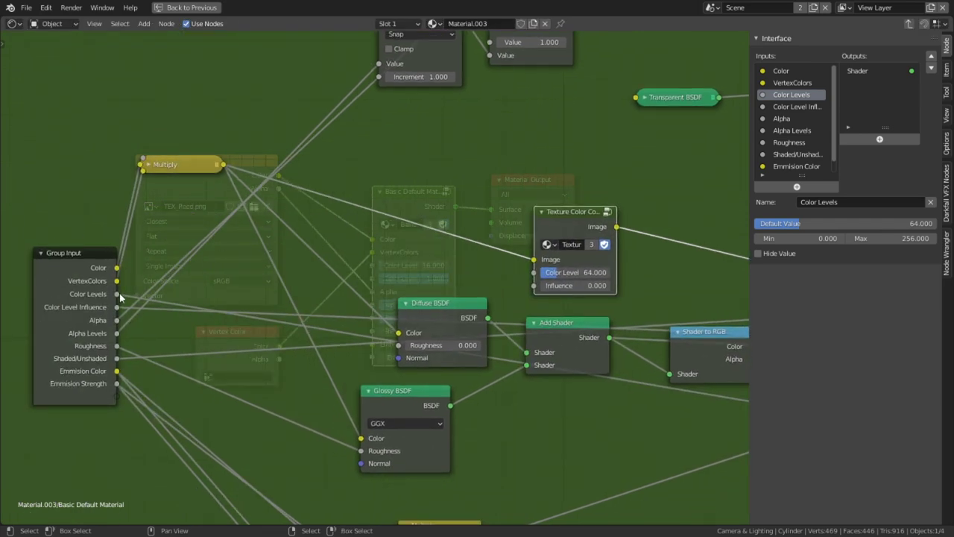
Step: Connect the Group Input's Color Level Influence and Color Levels outputs to the copied compressor's Influence and Color Levels inputs
left_click_drag(117, 306, 535, 288)
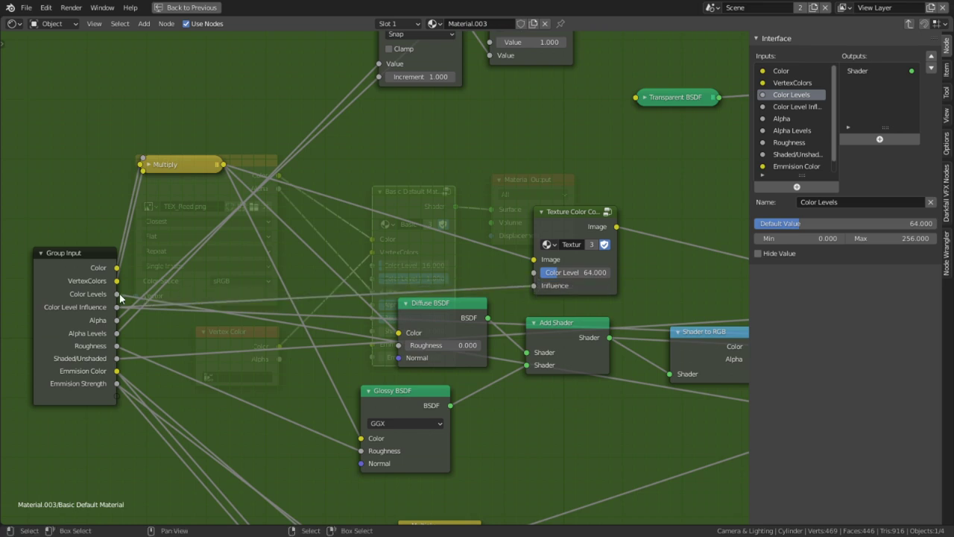
left_click_drag(120, 294, 535, 273)
key("Tab")
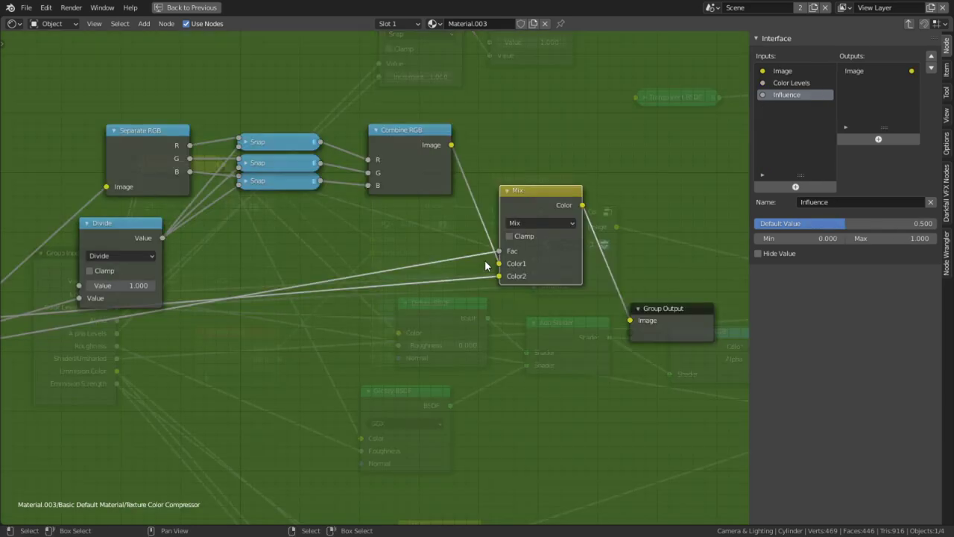
key("Tab")
key("ctrl+space")
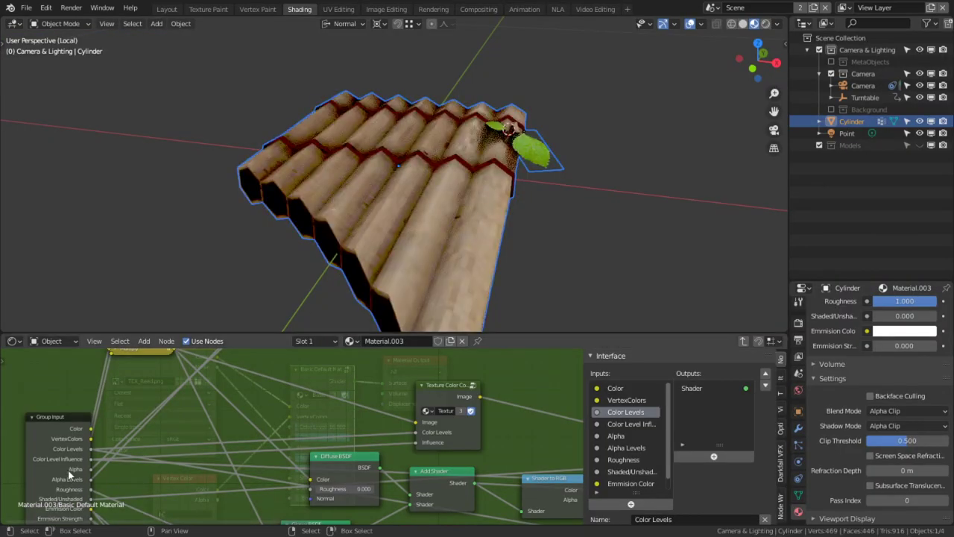
Step: Leave the group and set Shaded/Unshaded on the Basic Default Material node to 1
middle_click_drag(292, 426, 194, 375)
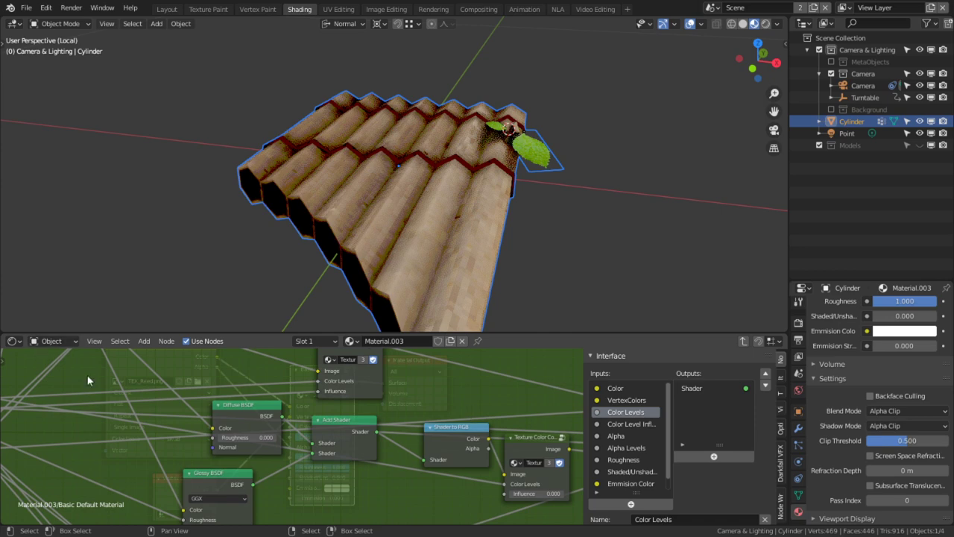
key("Tab")
key("Tab")
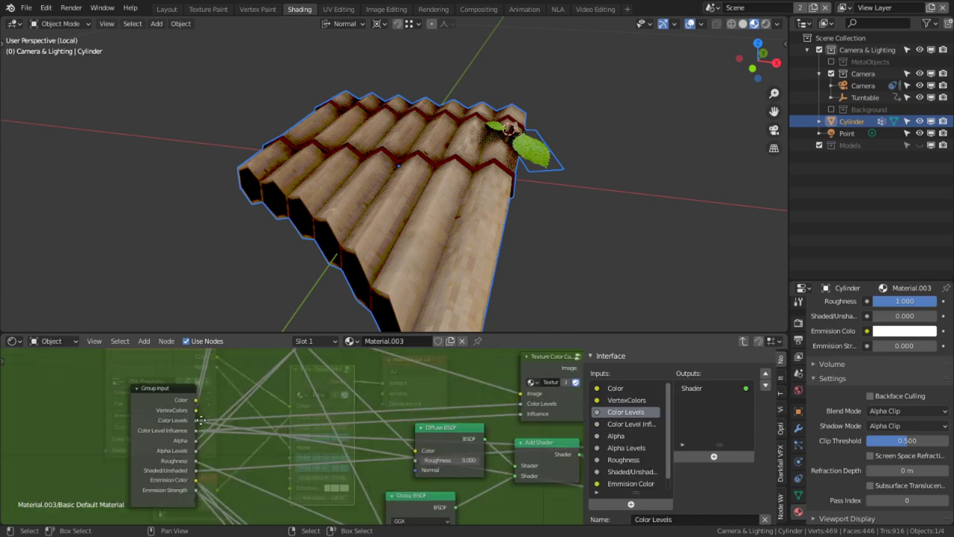
key("Tab")
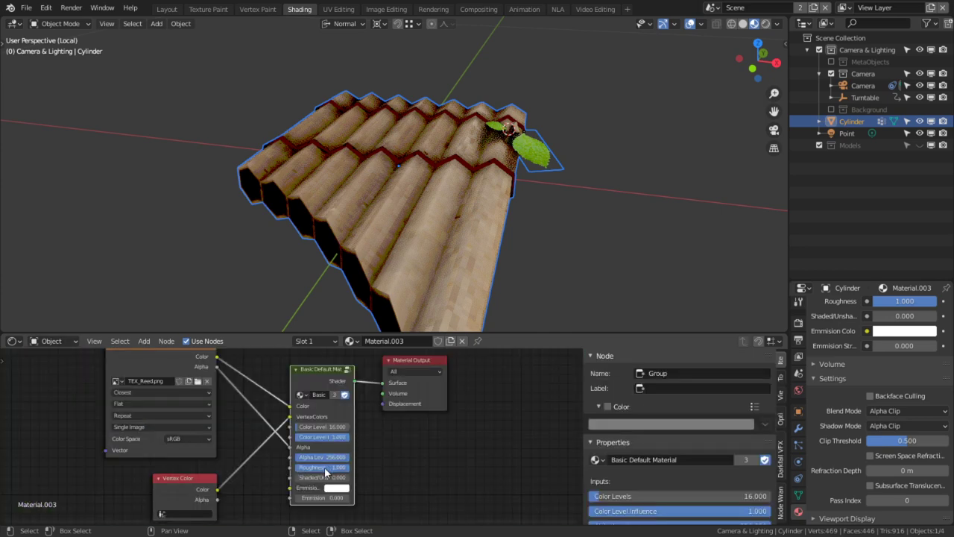
left_click_drag(308, 479, 347, 478)
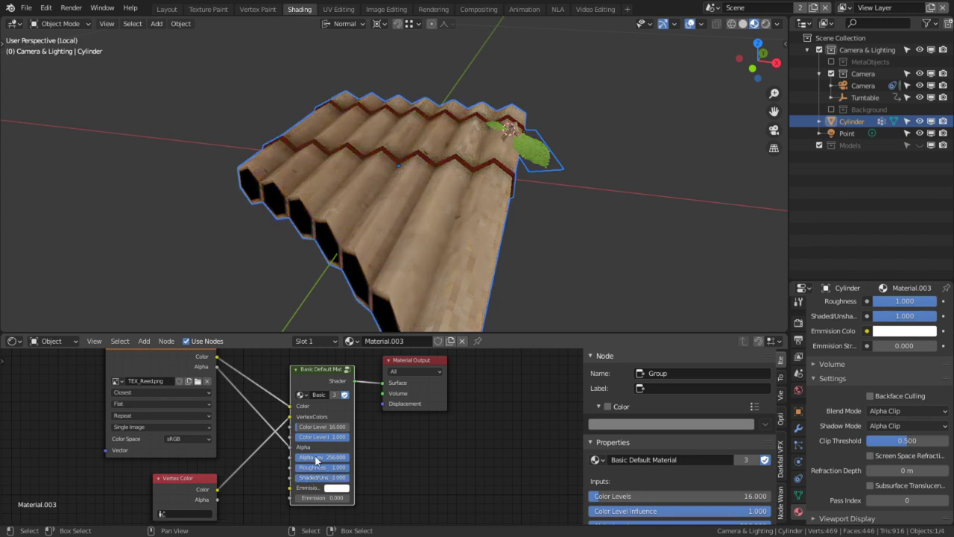
Step: Set Color Levels on the Basic Default Material node to about 10.88
scroll(333, 443, "up", 1)
left_click_drag(339, 428, 284, 437)
left_click_drag(335, 423, 381, 424)
left_click_drag(307, 437, 342, 436)
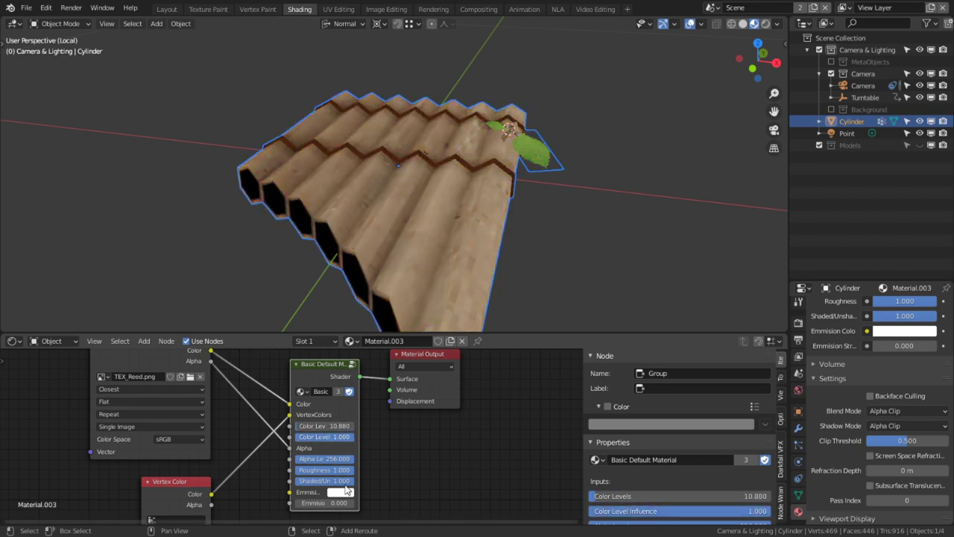
mouse_move(343, 481)
left_mouse_down()
mouse_move(313, 480)
mouse_move(343, 480)
left_mouse_up()
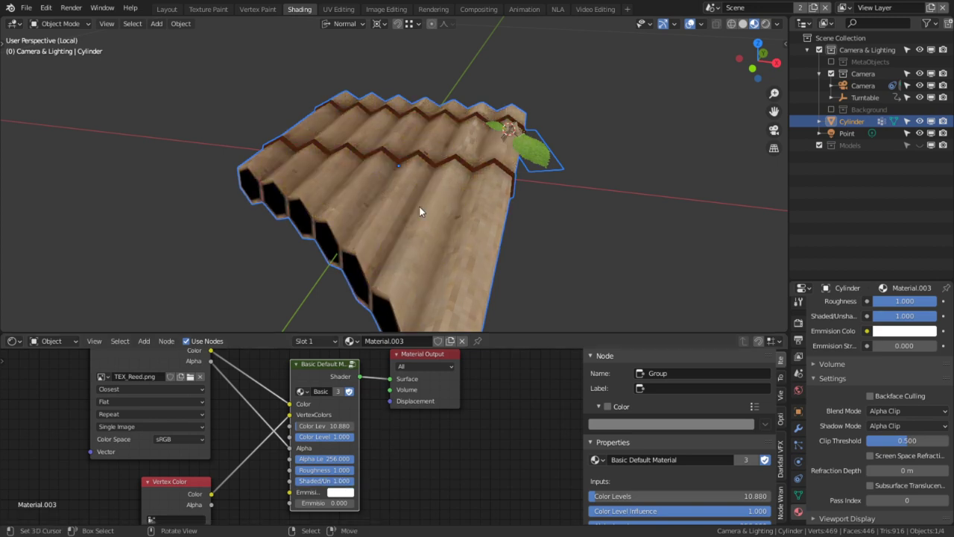
Step: Reopen the Basic Default Material group and move the copied Texture Color Compressor clear of the Add Shader node below it
key("Tab")
key("Tab")
key("Tab")
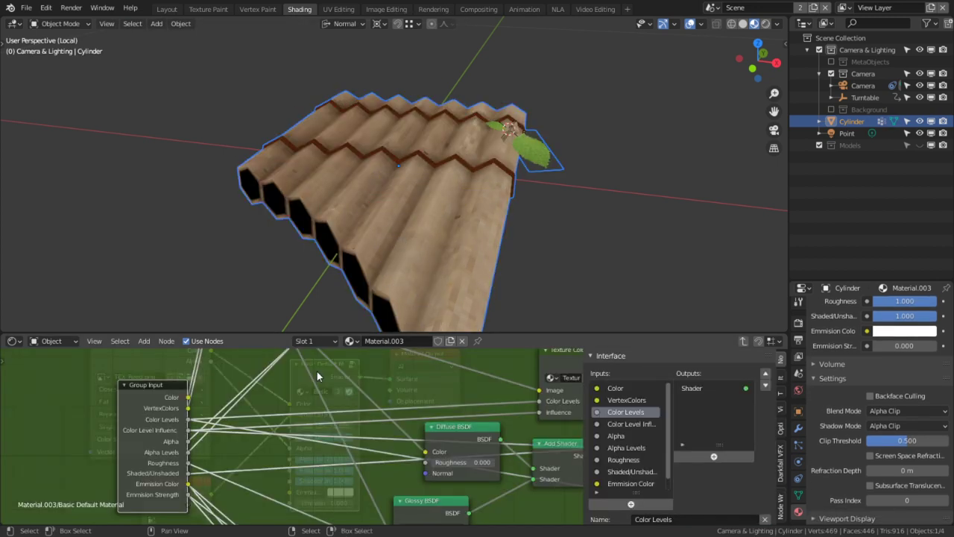
key("ctrl+space")
middle_click_drag(267, 427, 15, 466)
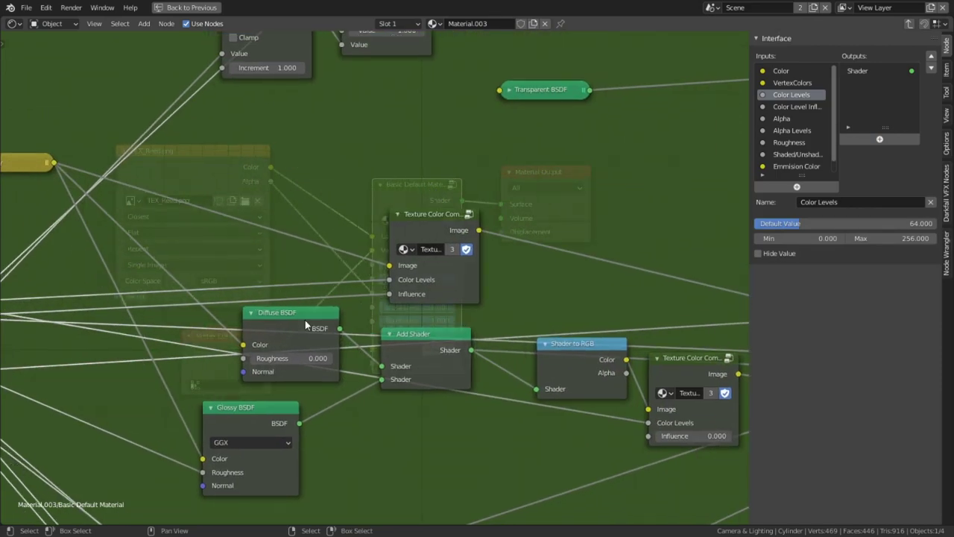
left_click_drag(447, 222, 439, 190)
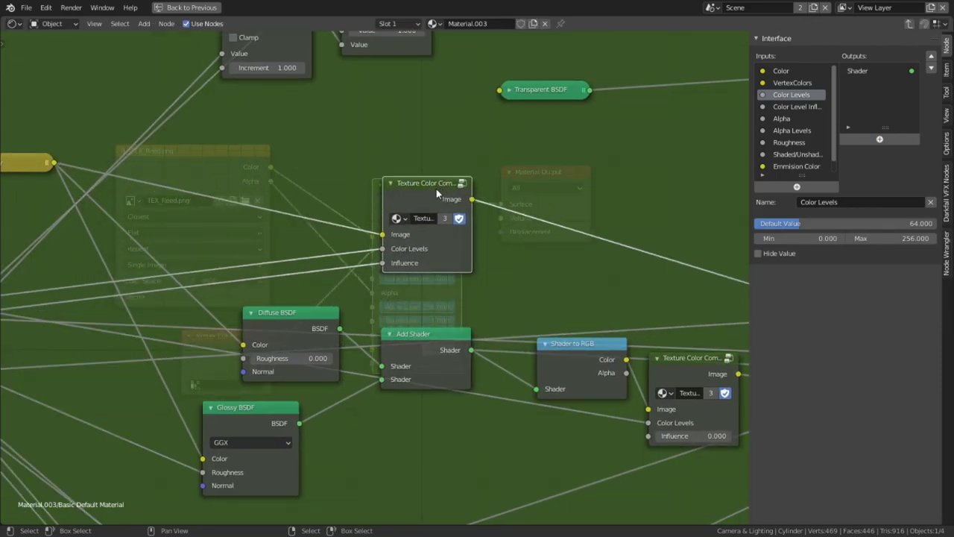
middle_click_drag(425, 189, 590, 188)
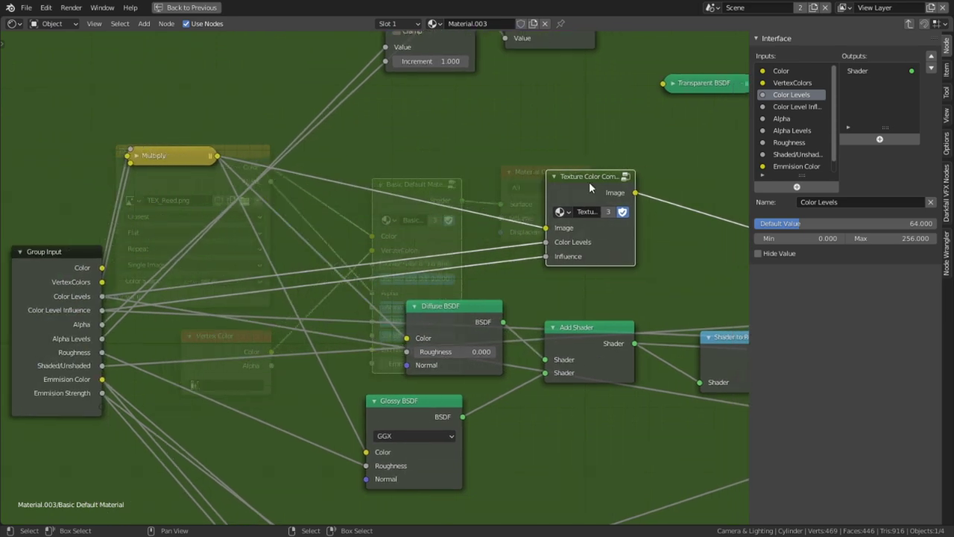
Step: Add an Invert node on the link into the copied compressor's Influence input, collapse it, and place it below that link's target
key("shift+a")
left_click(389, 222)
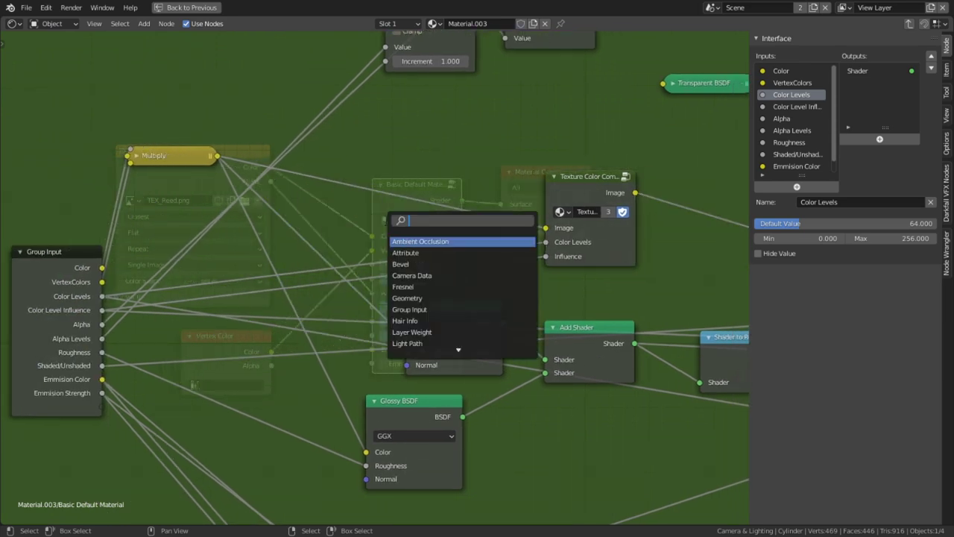
type("tt")
key("BackSpace")
key("BackSpace")
type("iv")
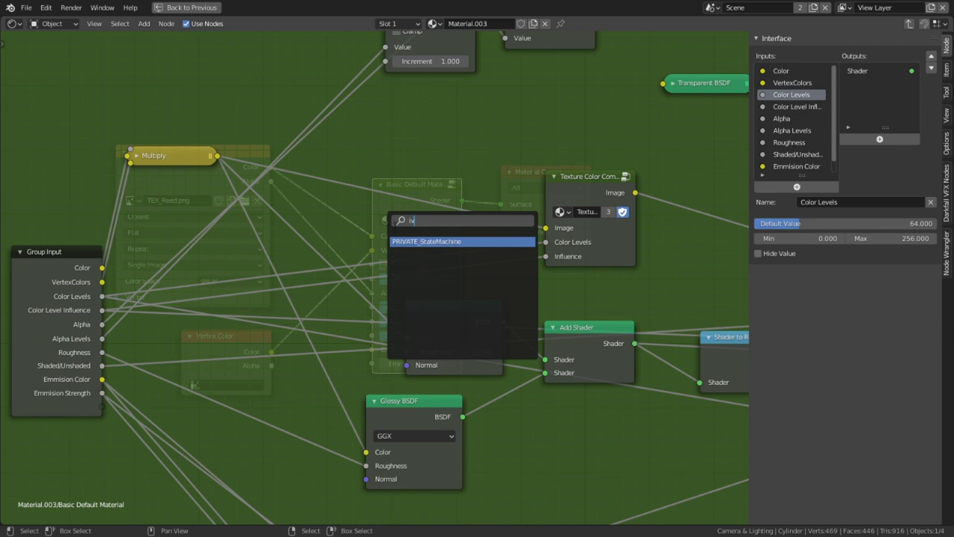
key("BackSpace")
type("nv")
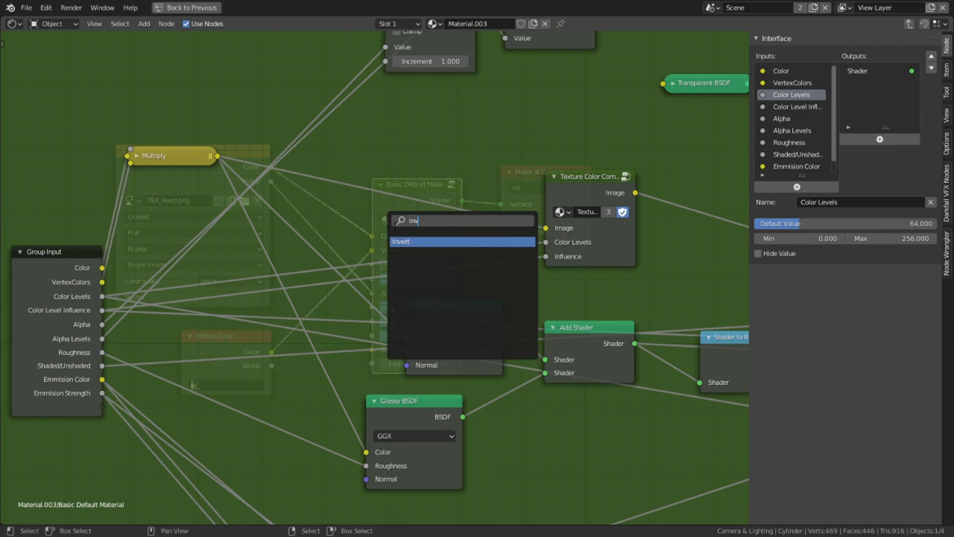
key("Return")
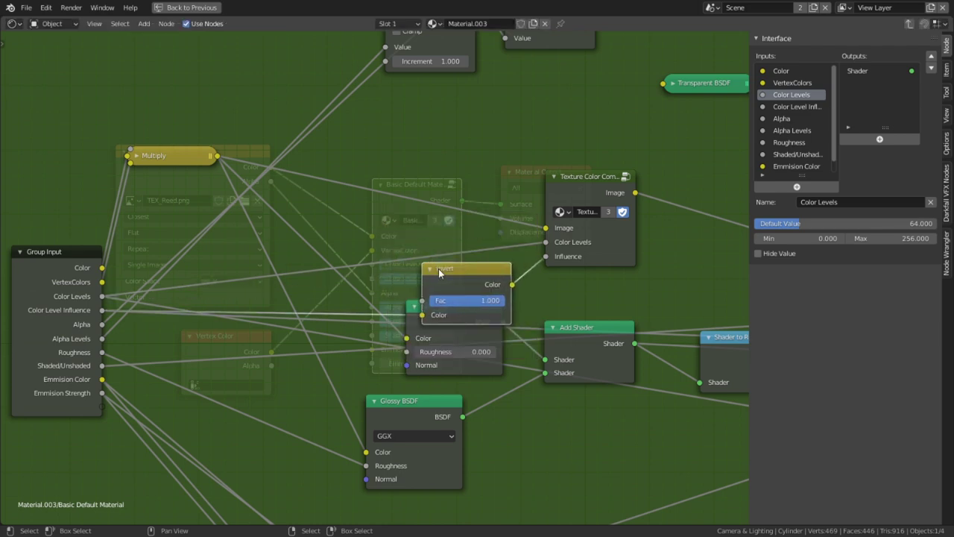
left_click(458, 213)
key("h")
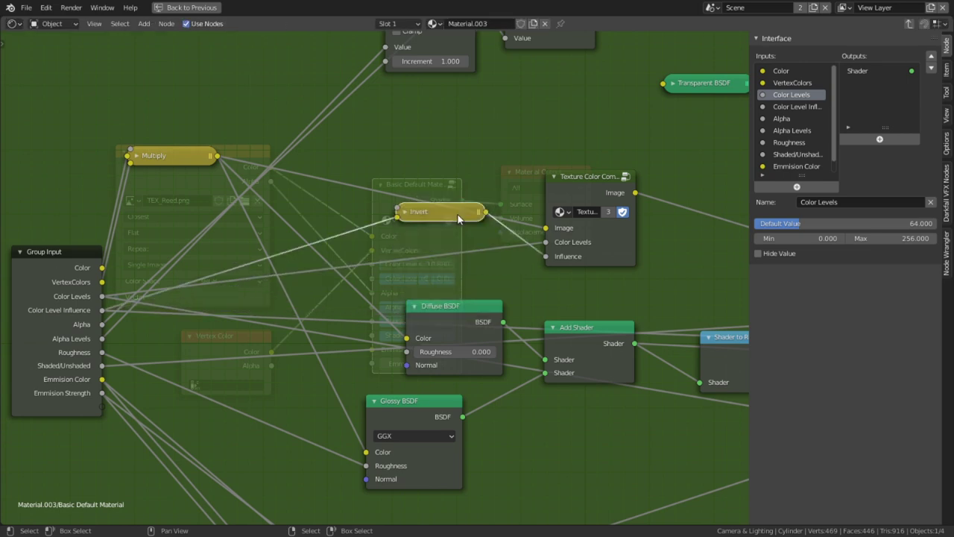
left_click_drag(457, 214, 443, 276)
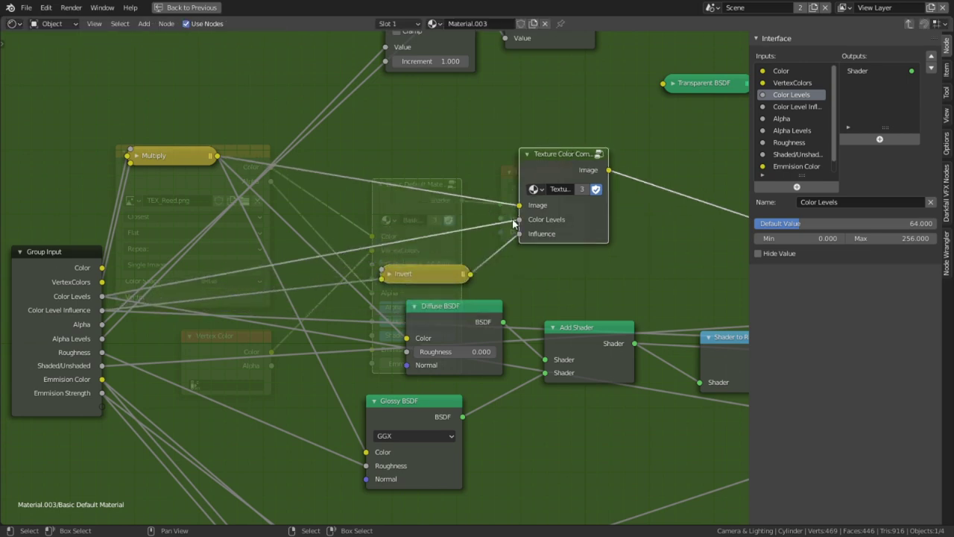
Step: Leave the group and restore the Shading workspace layout with the 3D viewport above the node editor
key("Tab")
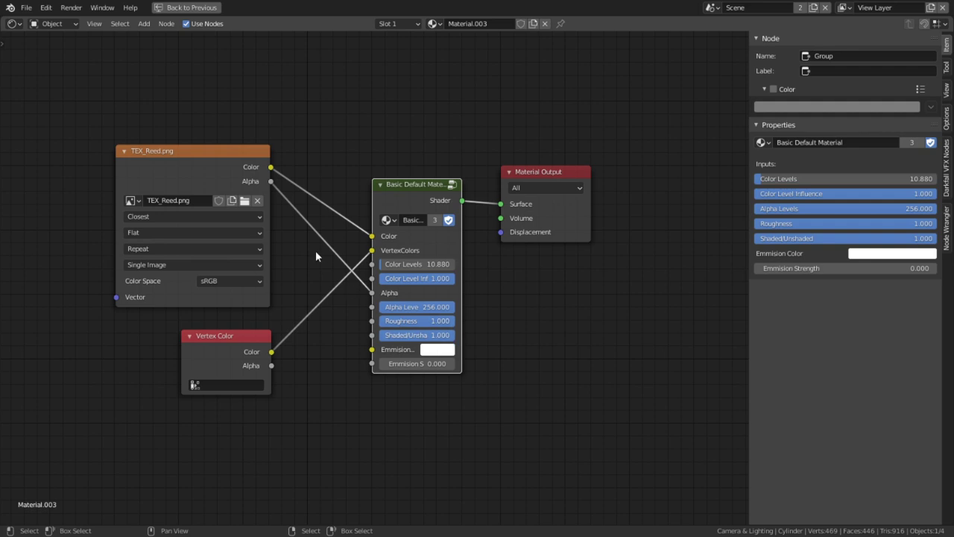
left_click(186, 175)
left_click(210, 9)
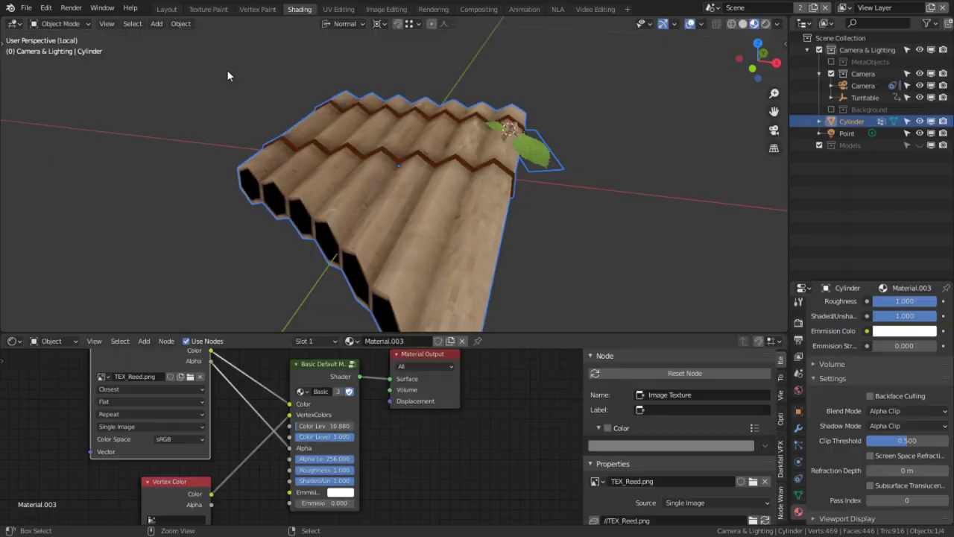
scroll(377, 433, "up", 2)
scroll(395, 468, "up", 1)
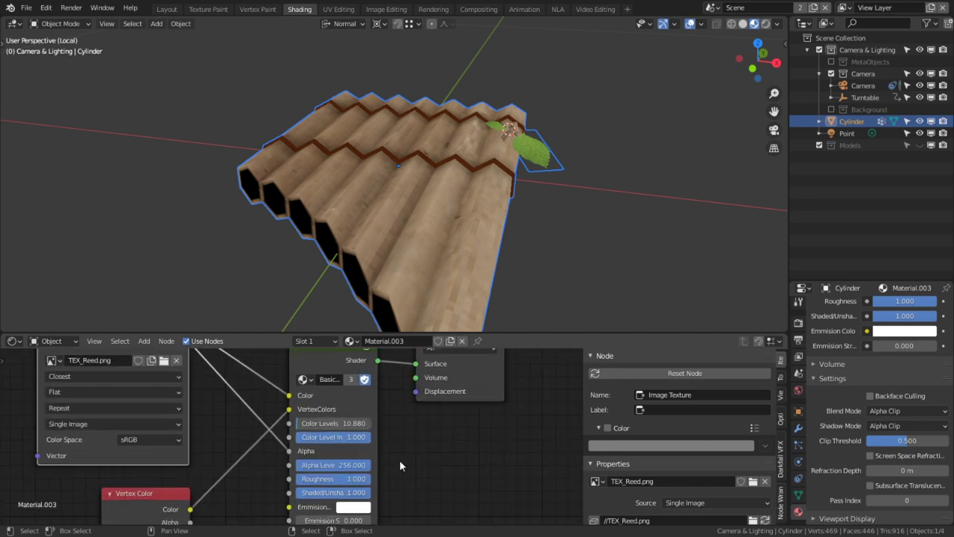
middle_click_drag(407, 463, 420, 441)
Step: Set Shaded/Unshaded to 0 and Color Levels to about 5.653 on the Basic Default Material node
mouse_move(343, 467)
left_mouse_down()
mouse_move(307, 468)
mouse_move(380, 468)
left_mouse_up()
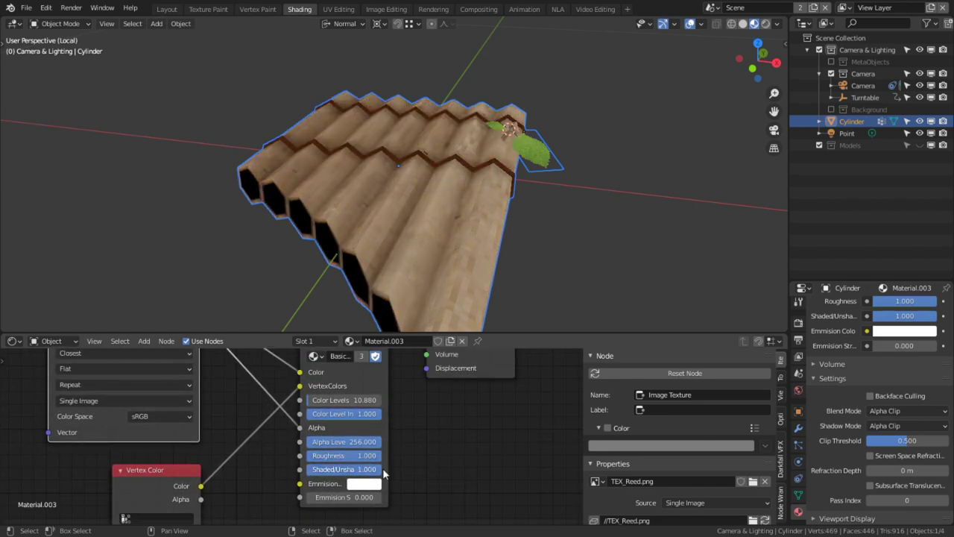
mouse_move(347, 399)
left_mouse_down()
mouse_move(373, 399)
mouse_move(308, 400)
left_mouse_up()
mouse_move(368, 469)
left_mouse_down()
mouse_move(307, 469)
mouse_move(380, 468)
mouse_move(308, 469)
left_mouse_up()
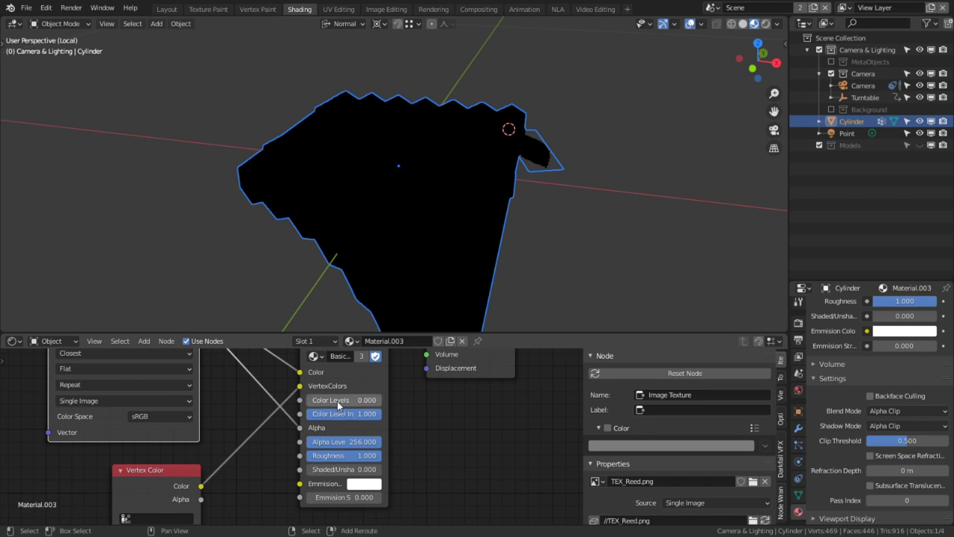
left_click_drag(336, 400, 373, 400)
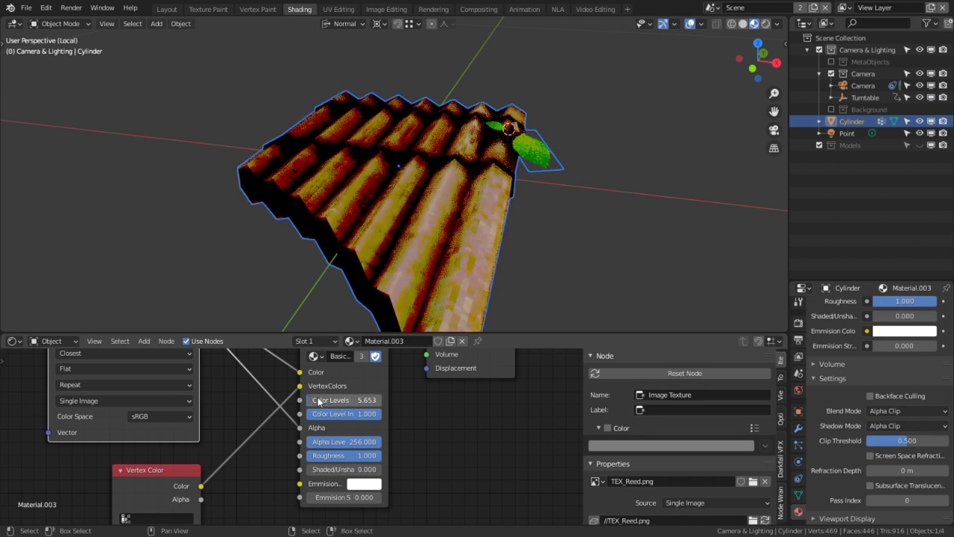
key("Tab")
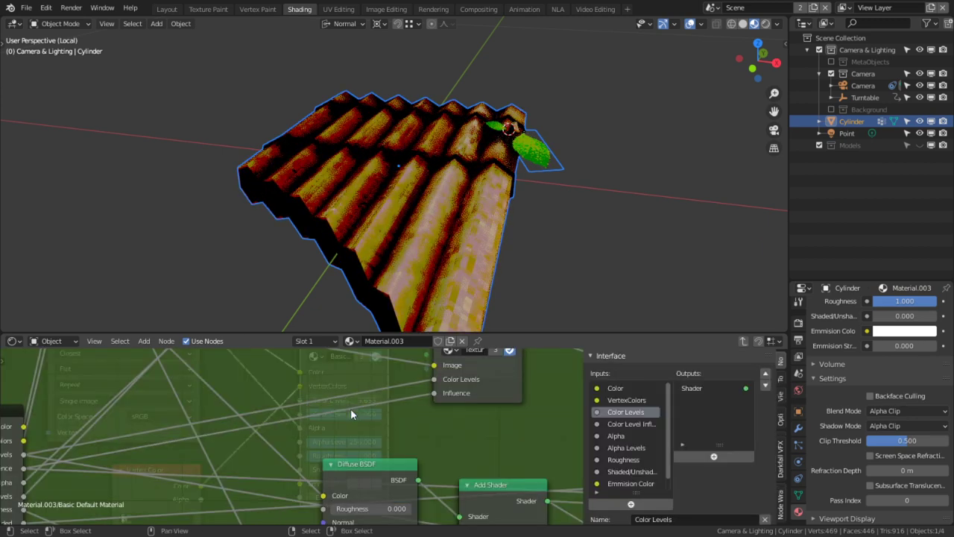
key("Tab")
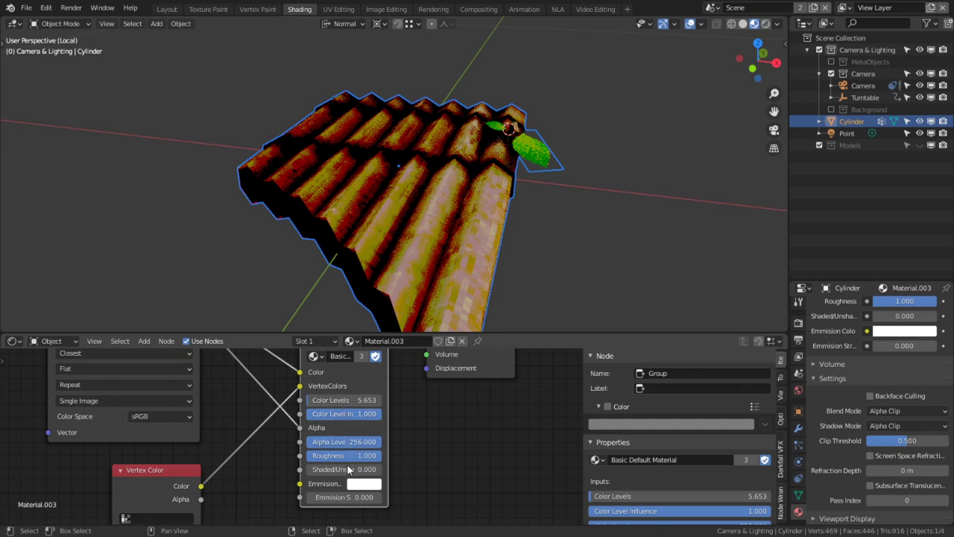
Step: Set Shaded/Unshaded to 1 and Color Level Influence to 0 on the Basic Default Material node
left_click_drag(348, 469, 376, 469)
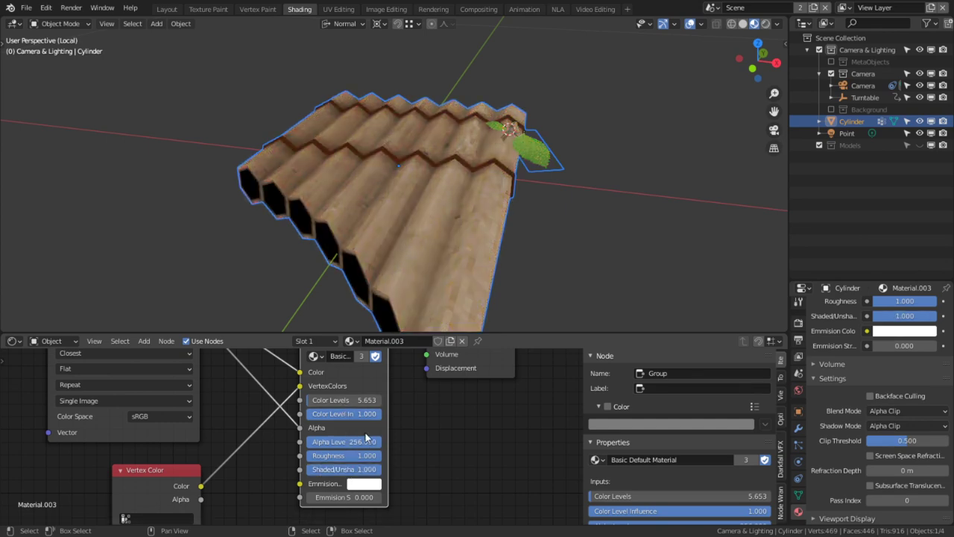
left_click_drag(365, 422, 304, 414)
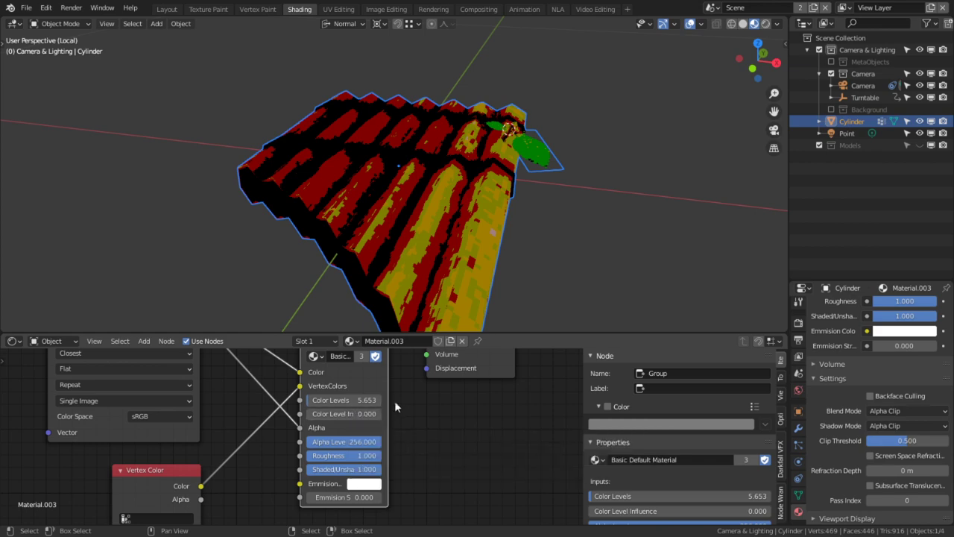
Step: Inside the Basic Default Material group, insert an Invert node on the link into the Influence input of the Texture Color Compressor above the Diffuse BSDF
key("Tab")
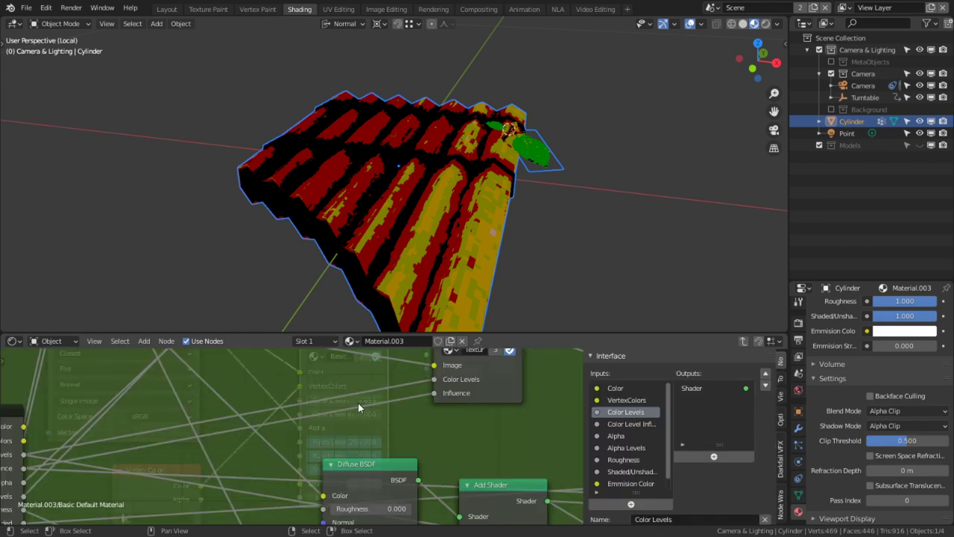
mouse_move(359, 403)
middle_mouse_down()
mouse_move(446, 392)
mouse_move(454, 357)
mouse_move(347, 362)
mouse_move(325, 411)
mouse_move(441, 397)
mouse_move(361, 405)
middle_mouse_up()
key("Tab")
key("Tab")
key("shift+a")
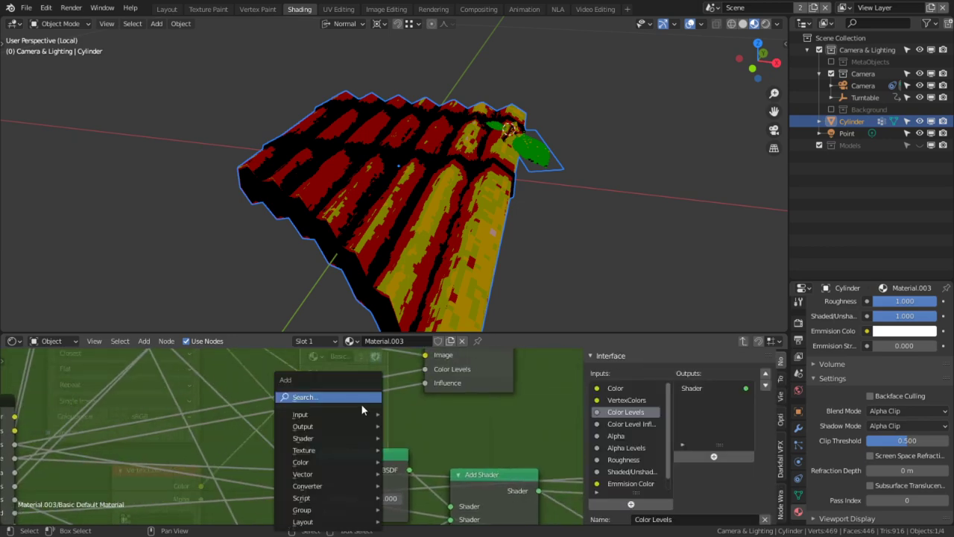
type("in")
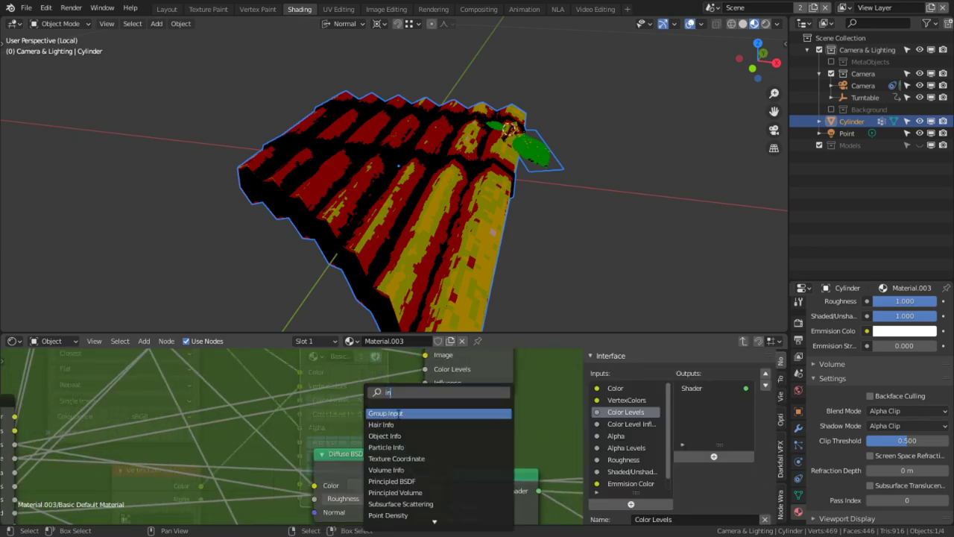
type("vert")
key("Return")
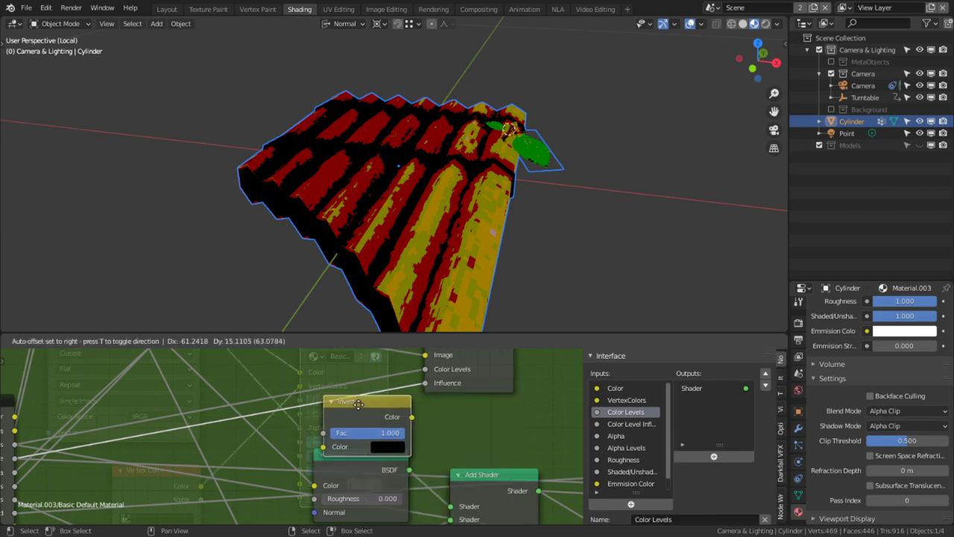
left_click(319, 404)
left_click_drag(293, 453, 290, 432)
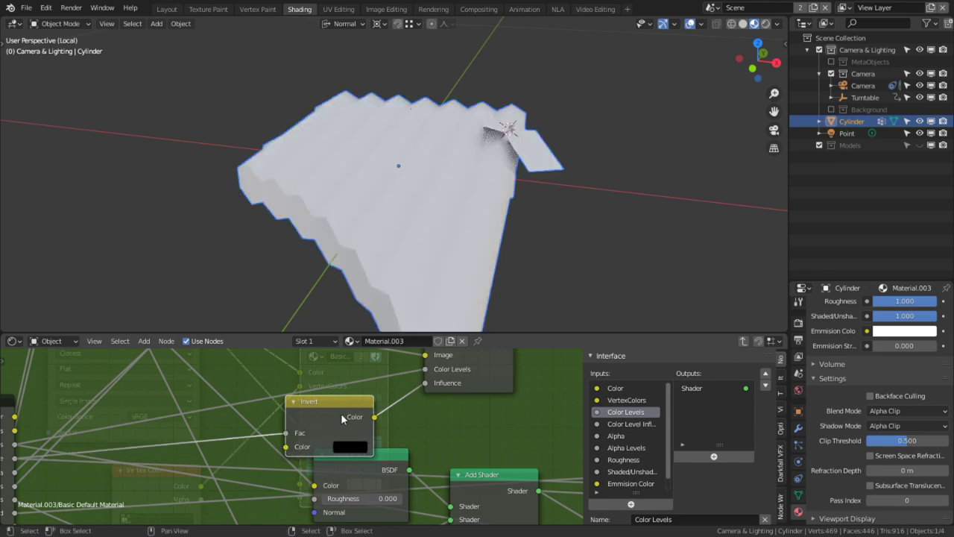
left_click_drag(346, 408, 353, 391)
Step: Leave the group and test Color Level Influence at 1 and back at 0 on the Basic Default Material node
key("Tab")
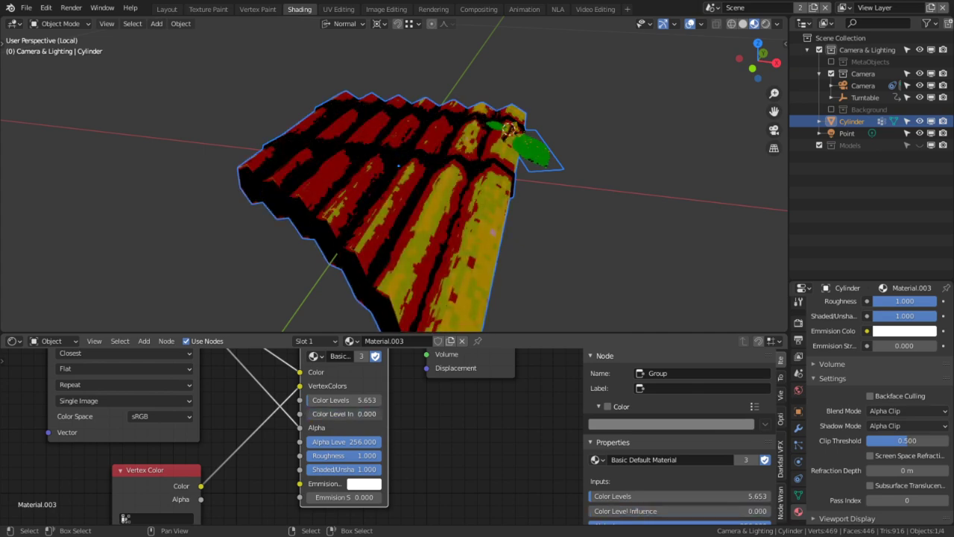
left_click_drag(309, 414, 381, 414)
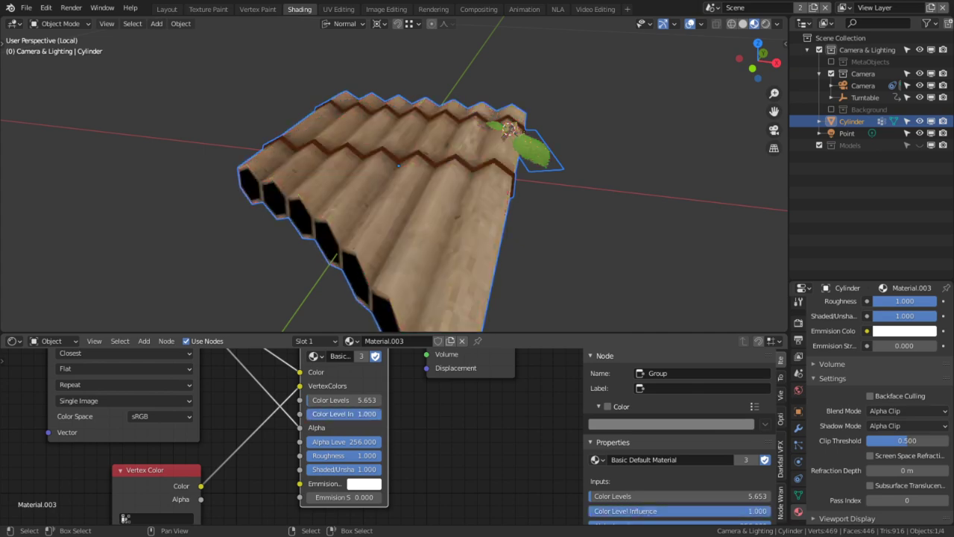
left_click_drag(380, 414, 308, 416)
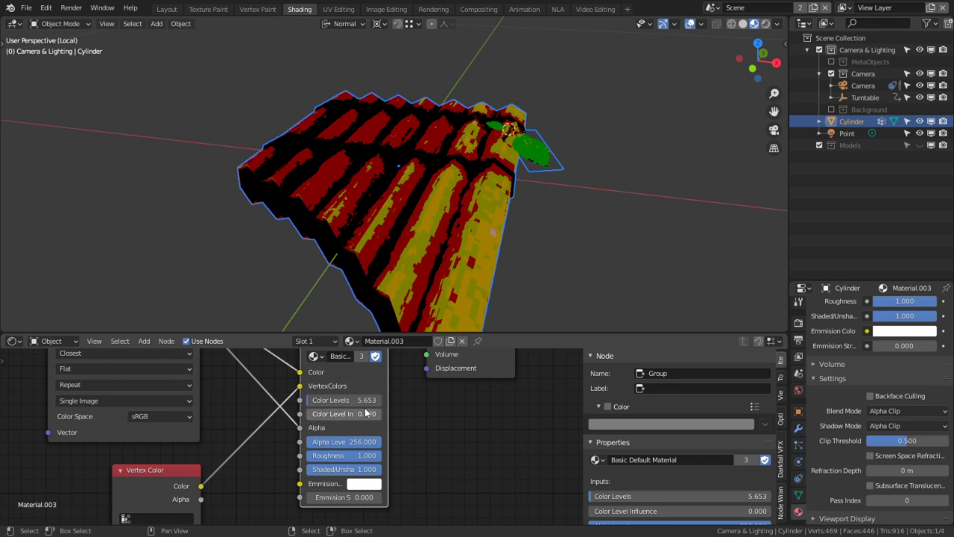
Step: Reenter the group, delete the Invert node, and set the unlinked Influence of that Texture Color Compressor to 1
key("Tab")
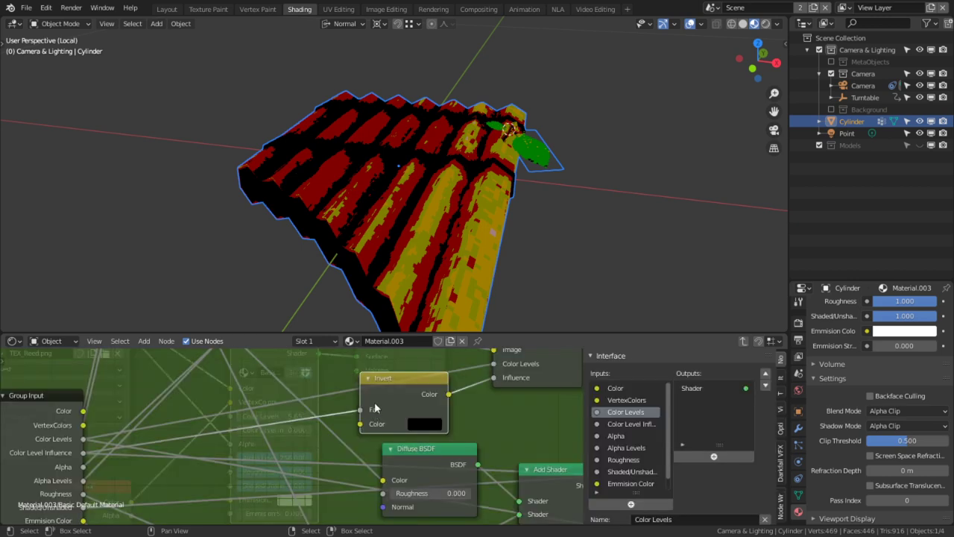
key("x")
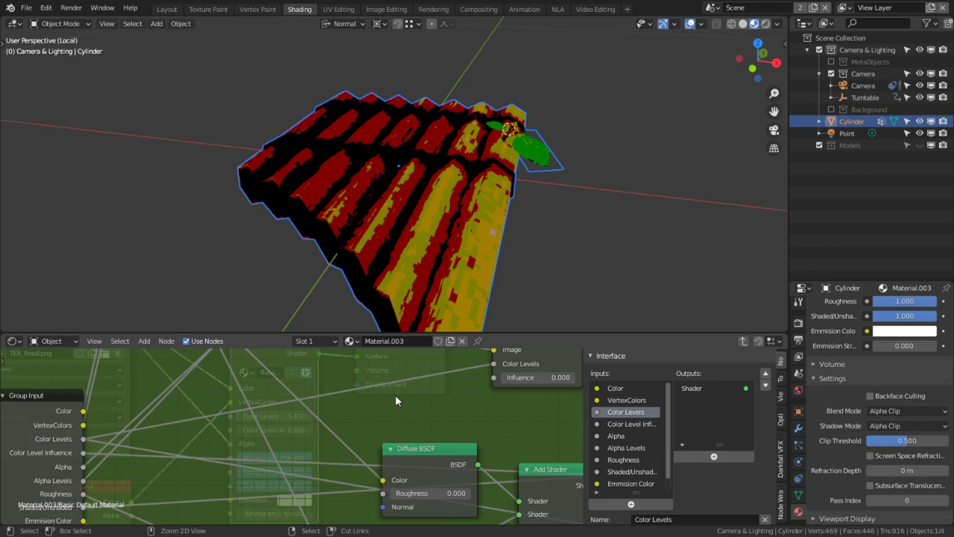
middle_click_drag(396, 395, 181, 407)
left_click_drag(341, 387, 396, 387)
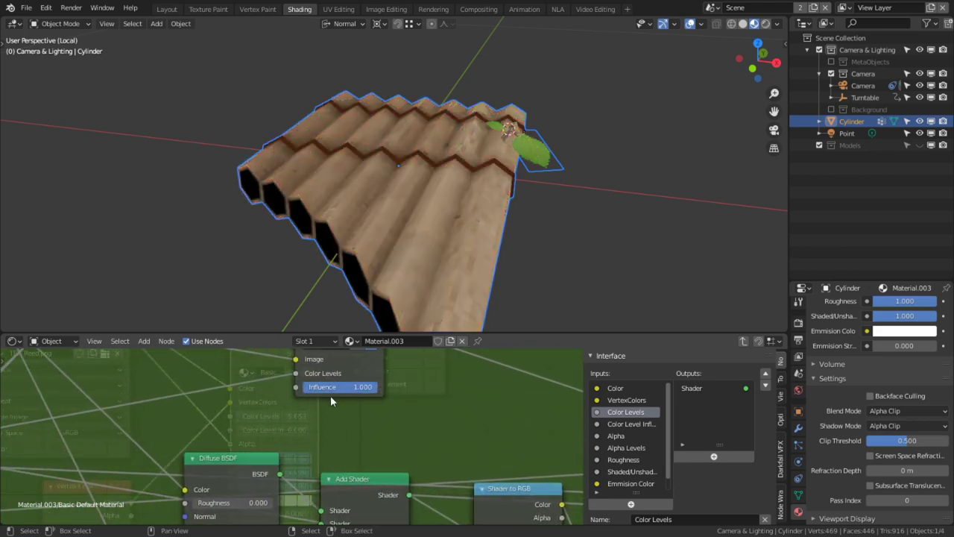
Step: Examine the node chain from Group Input to the Mix node inside Texture Color Compressor, and return to the Basic Default Material group
middle_click_drag(298, 432, 297, 470)
key("Tab")
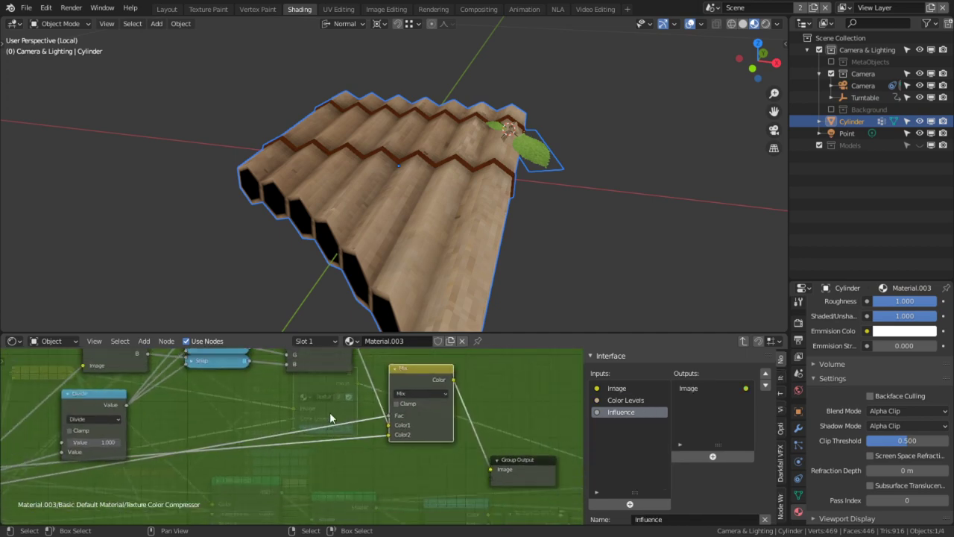
key("ctrl+space")
middle_click_drag(331, 406, 504, 402)
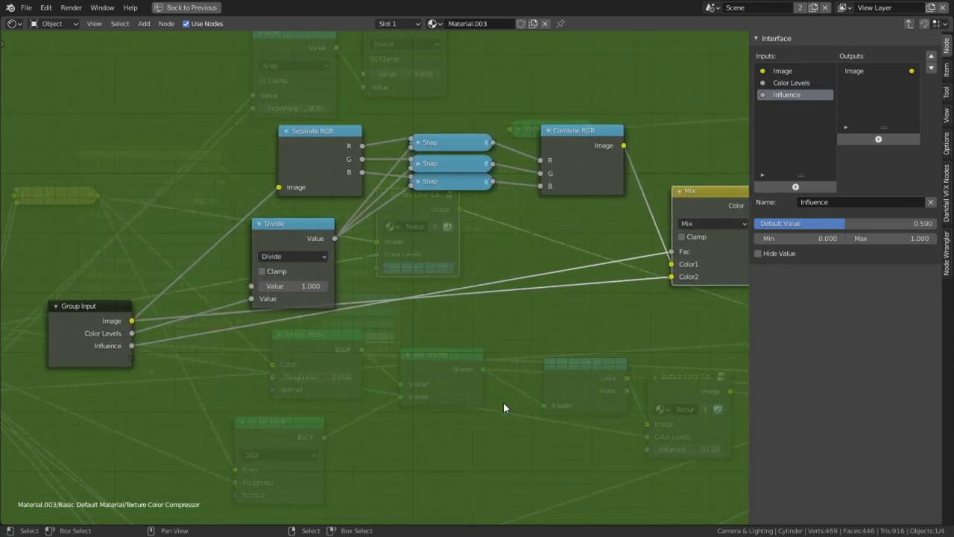
key("Tab")
key("Tab")
key("ctrl+space")
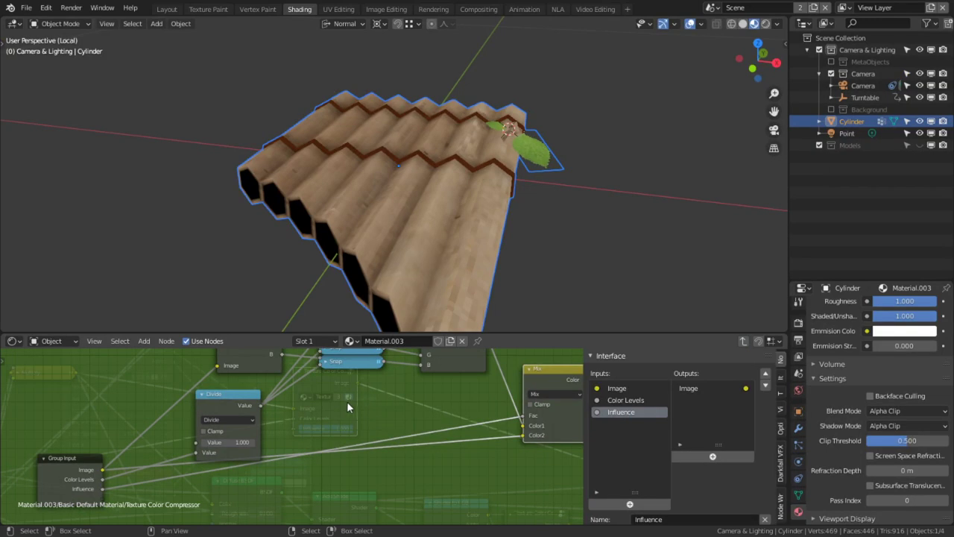
key("Tab")
Step: Link the Group Input's Color Level Influence to the Influence input of the Texture Color Compressor above the Diffuse BSDF
middle_click_drag(272, 425, 371, 406)
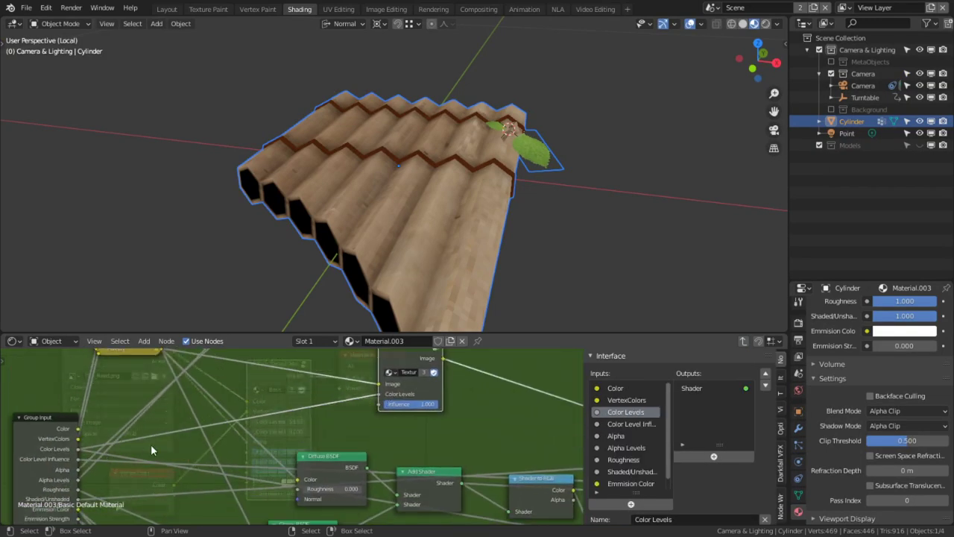
left_click_drag(78, 459, 382, 405)
key("shift+a")
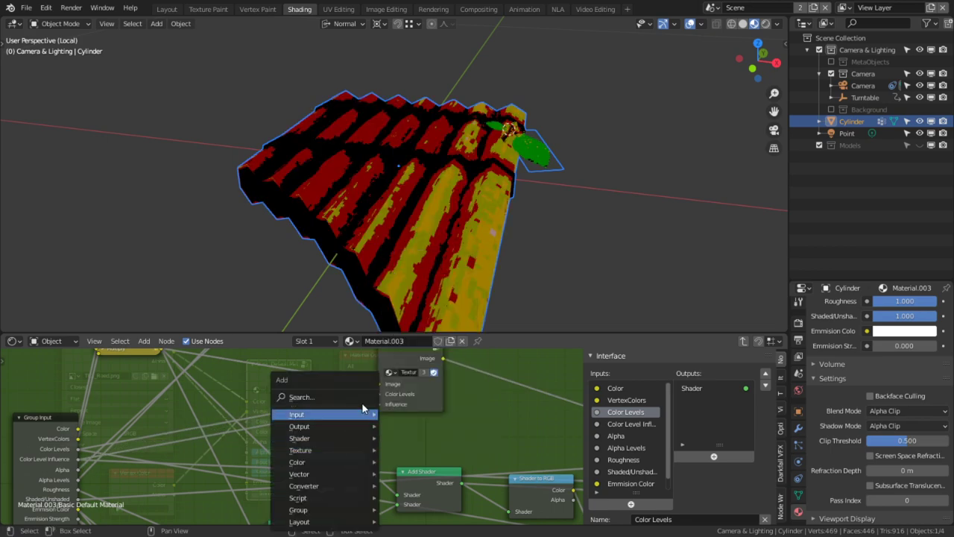
key("Tab")
key("Tab")
key("Tab")
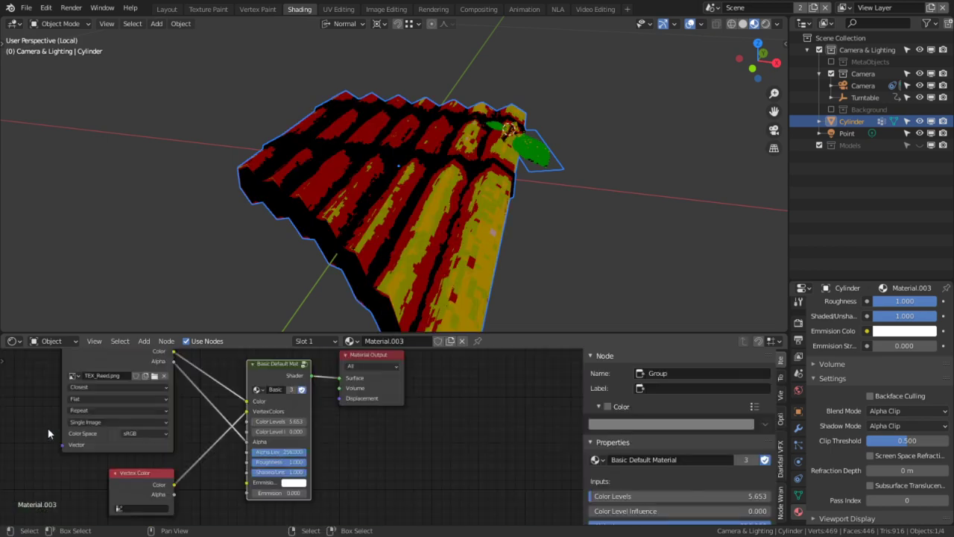
key("Tab")
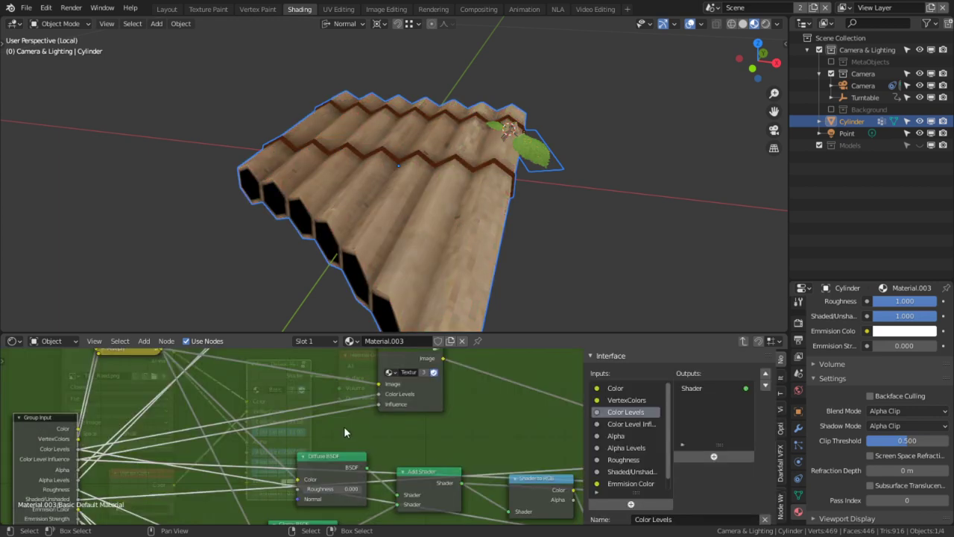
key("shift+a")
left_click(351, 396)
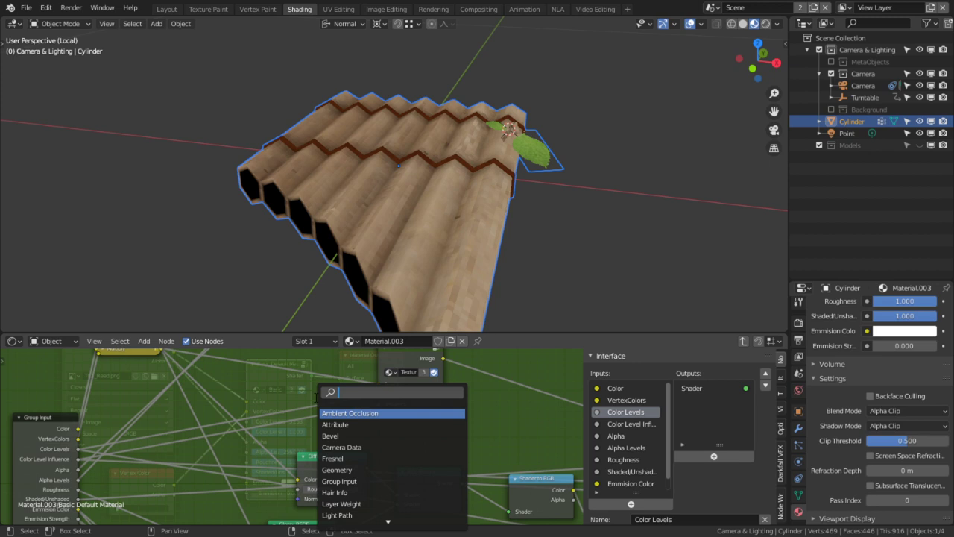
type("in")
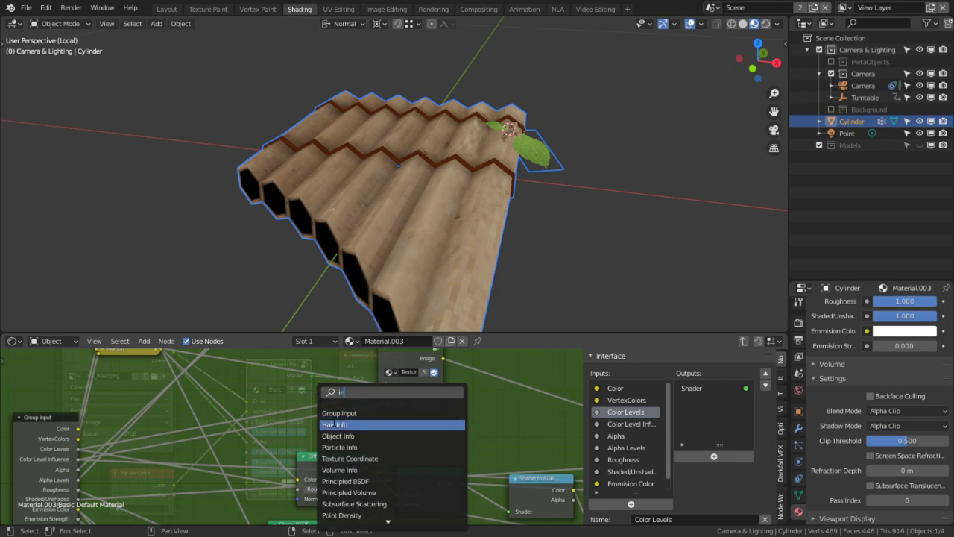
type("vert")
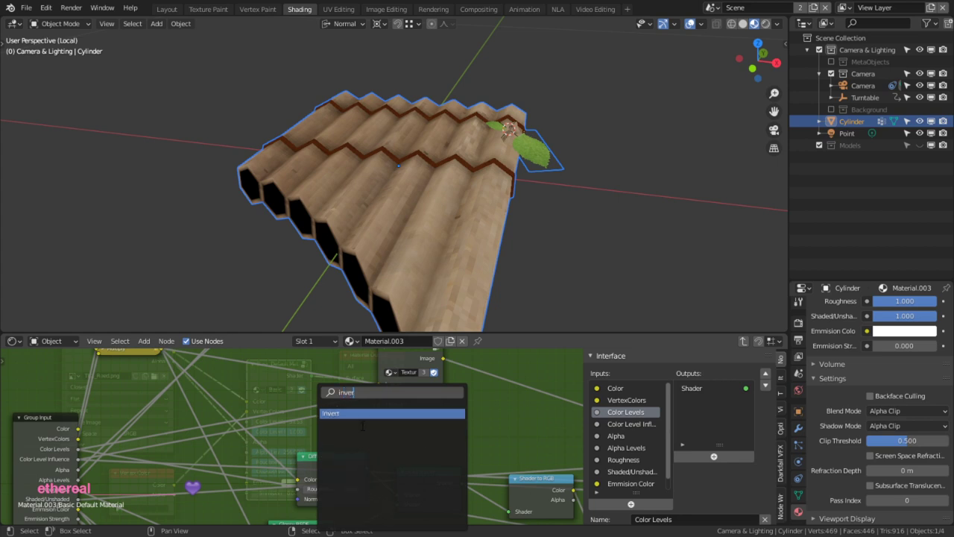
key("Return")
left_click(541, 422)
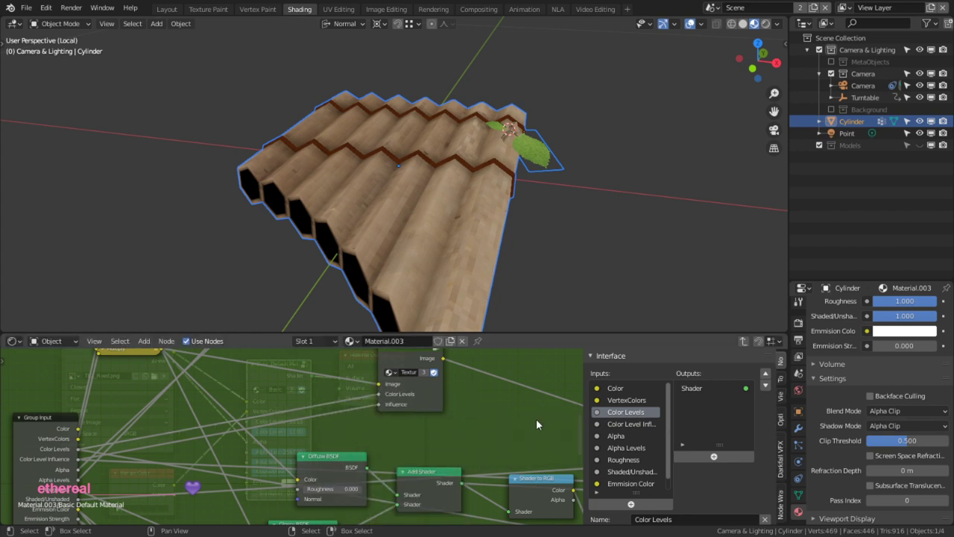
key("shift+a")
left_click(503, 403)
type("inver")
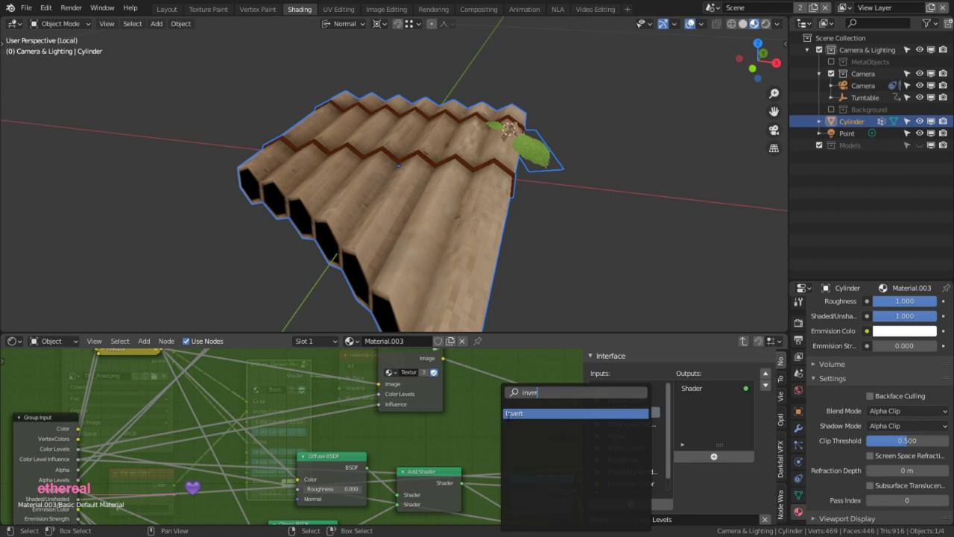
key("shift+a")
mouse_move(296, 415)
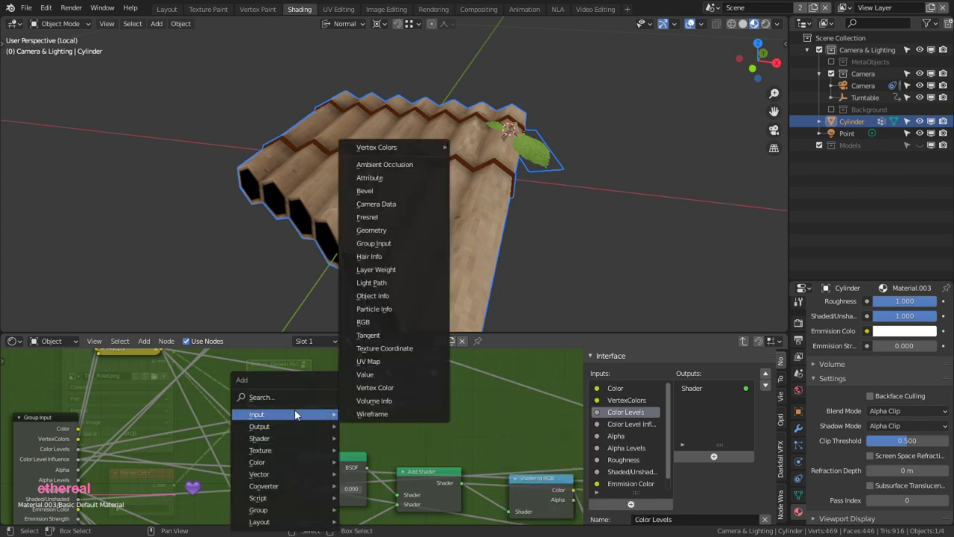
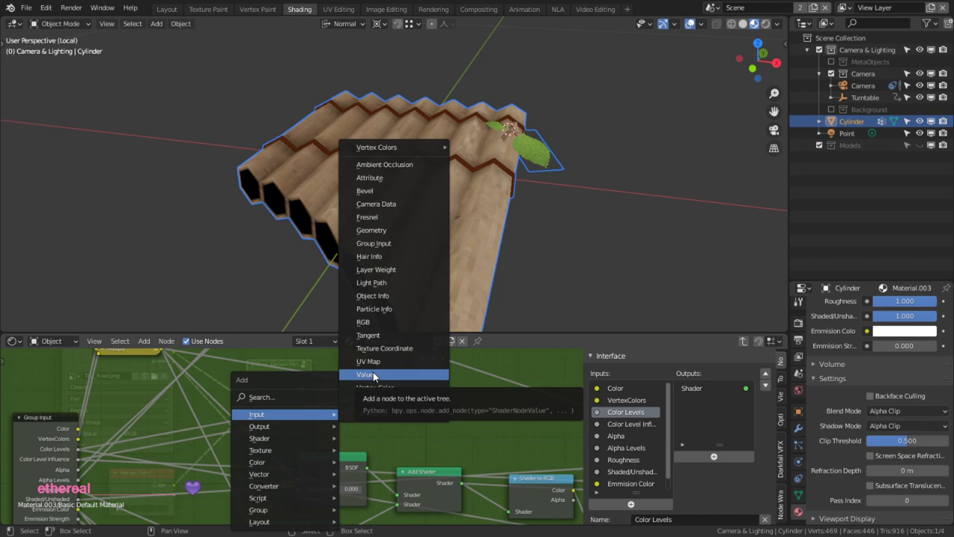
mouse_move(287, 460)
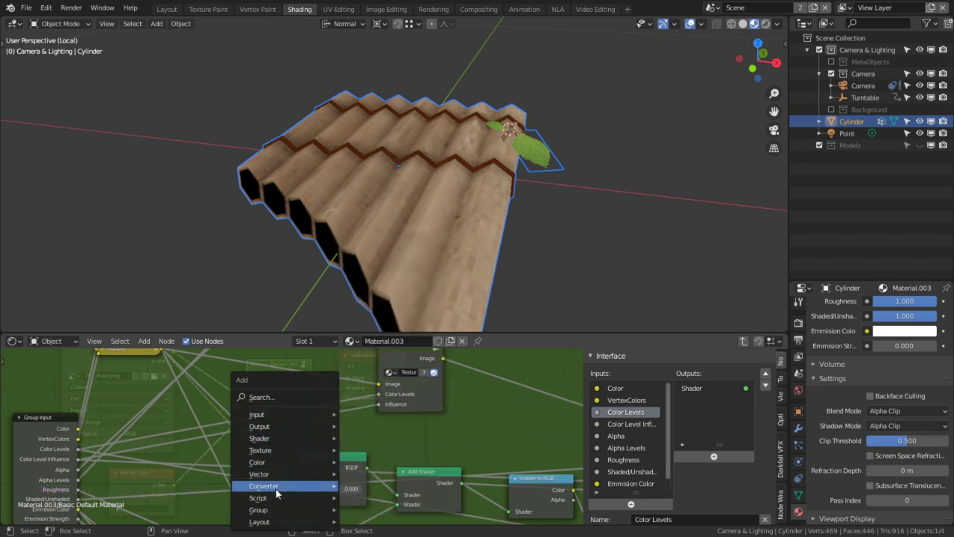
Step: Insert a Math node on the Color Level Influence link into the compressor's Influence input and place it just above the Diffuse BSDF
middle_click_drag(400, 433, 430, 404)
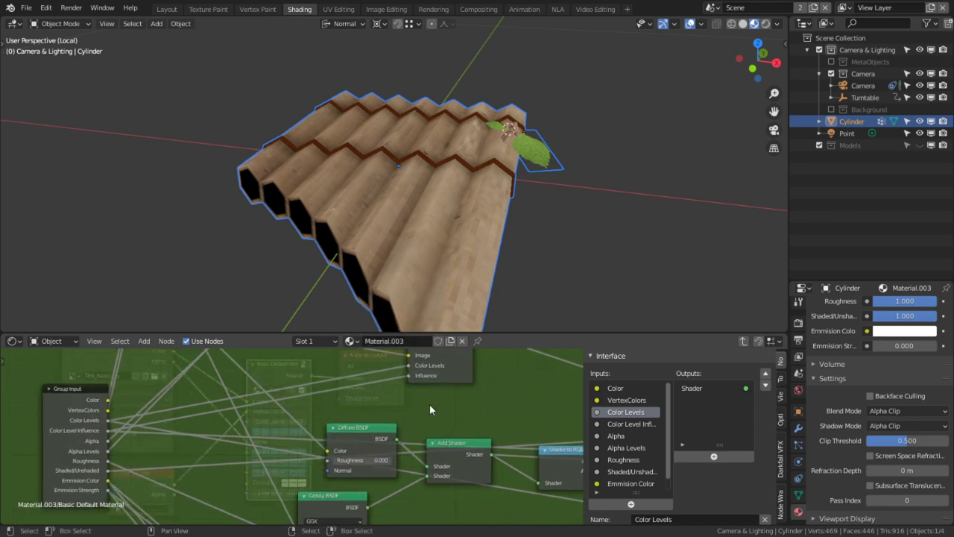
key("shift+a")
left_click(408, 387)
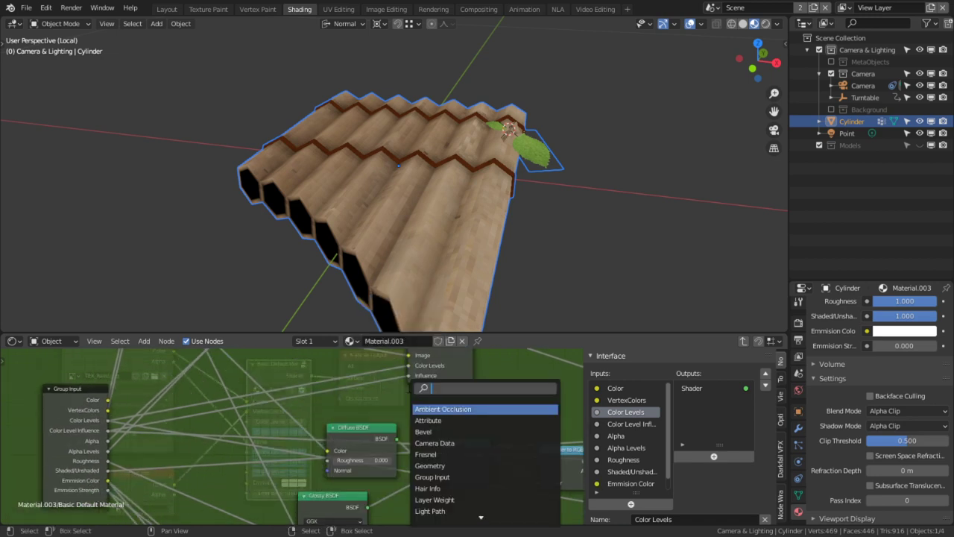
type("math")
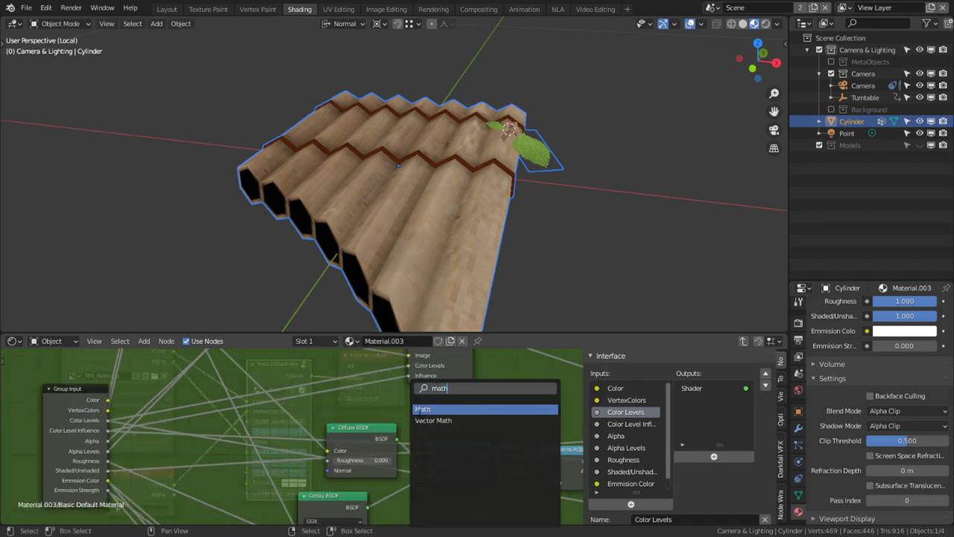
left_click(422, 409)
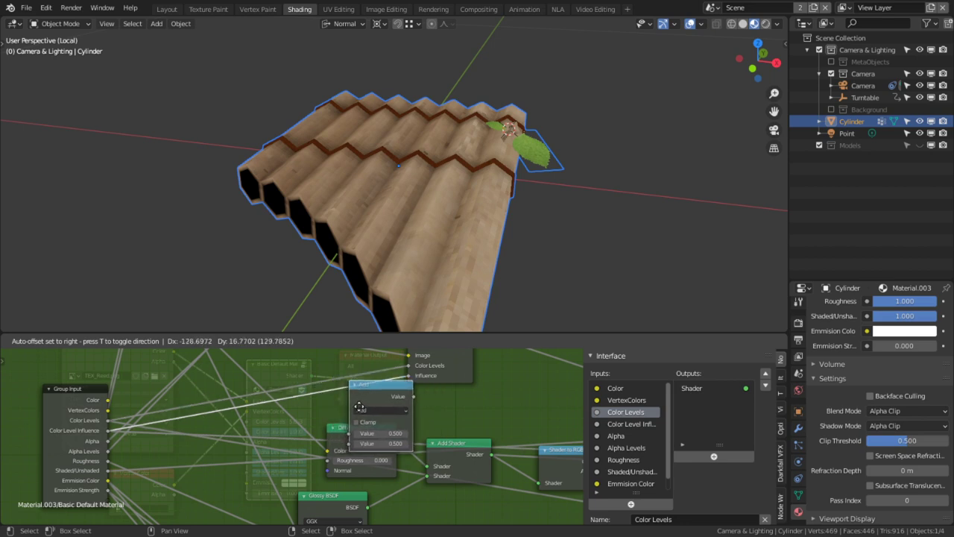
left_click(316, 407)
middle_click_drag(225, 407, 257, 406)
middle_click_drag(125, 407, 175, 390)
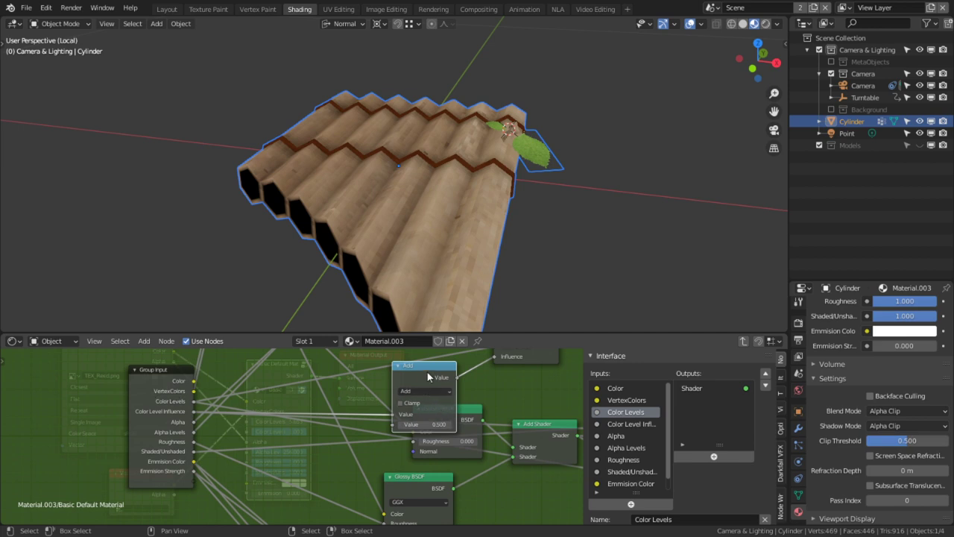
left_click_drag(428, 373, 430, 358)
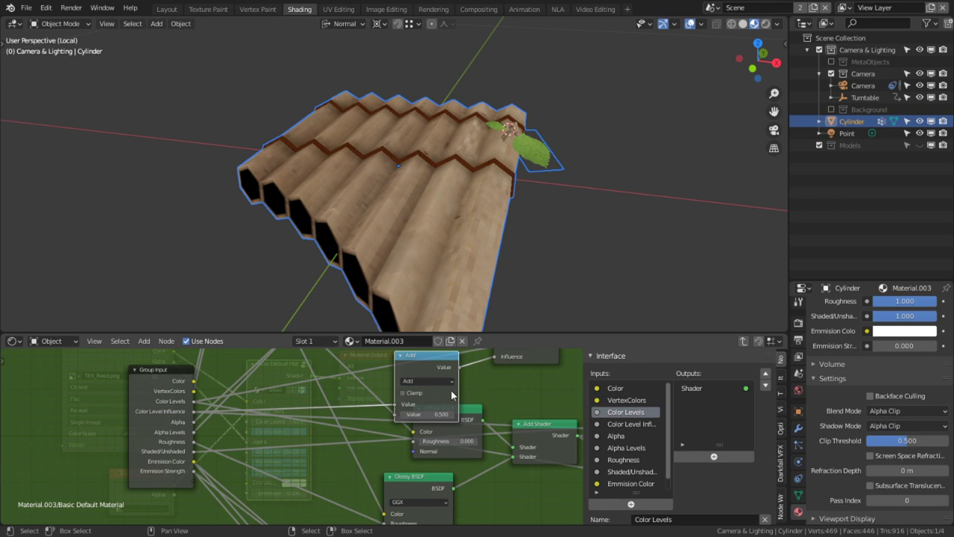
Step: Set the new Math node's operation to Wrap with Min 0 and Max 1, and nudge the node upward
left_click(433, 381)
left_click(425, 381)
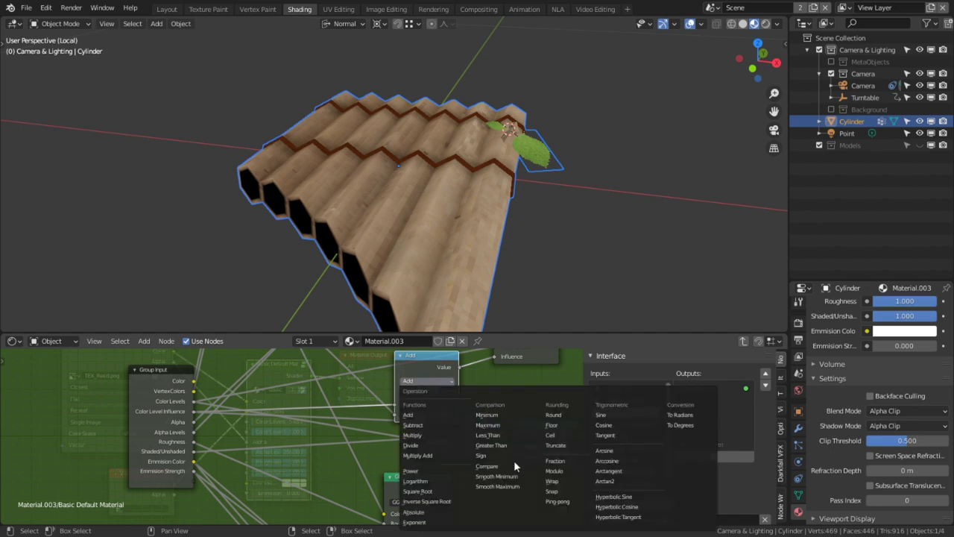
left_click(556, 480)
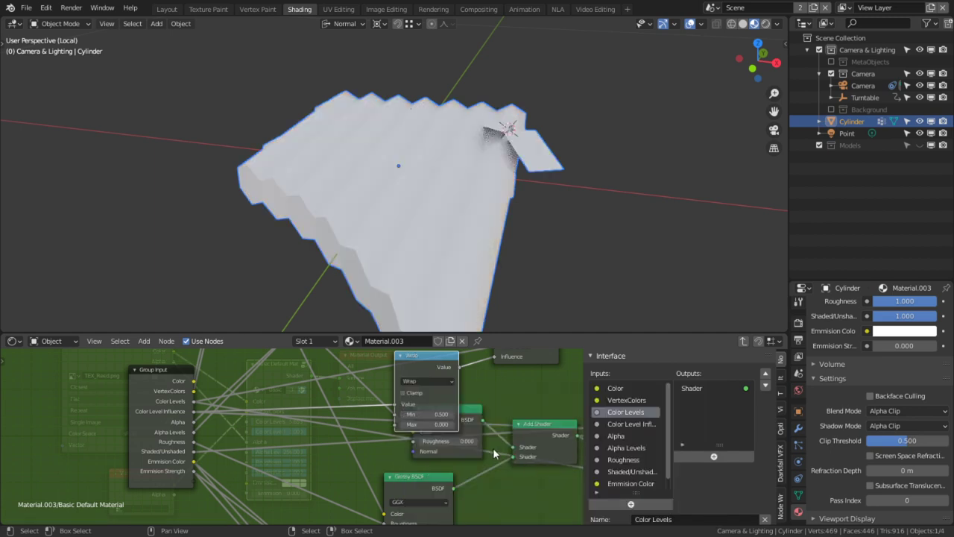
left_click(436, 414)
type("0")
key("Return")
left_click(441, 424)
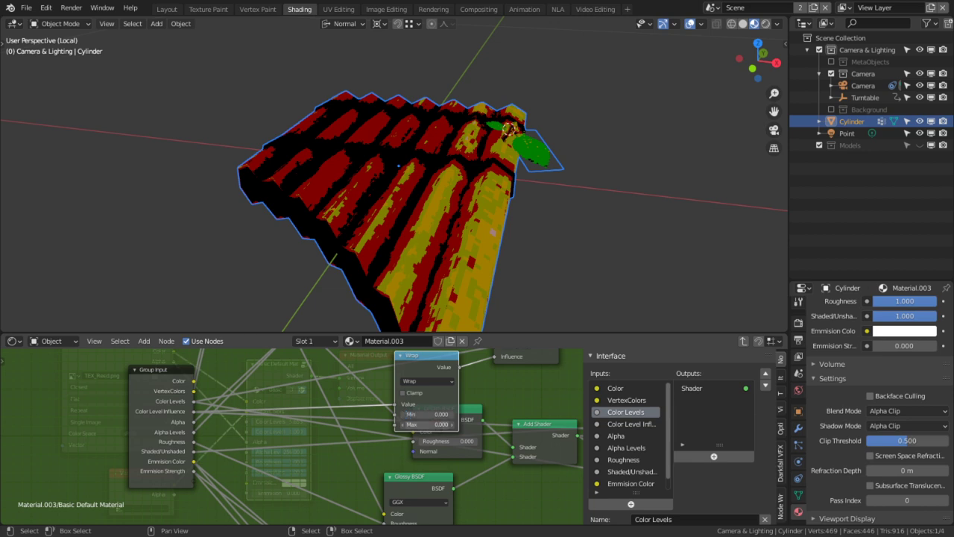
type("1")
key("Return")
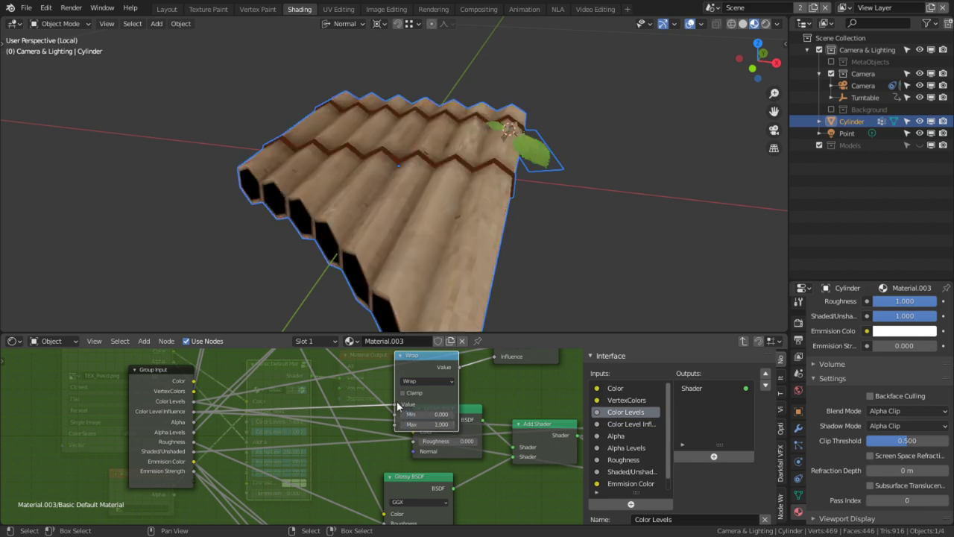
left_click_drag(427, 367, 426, 357)
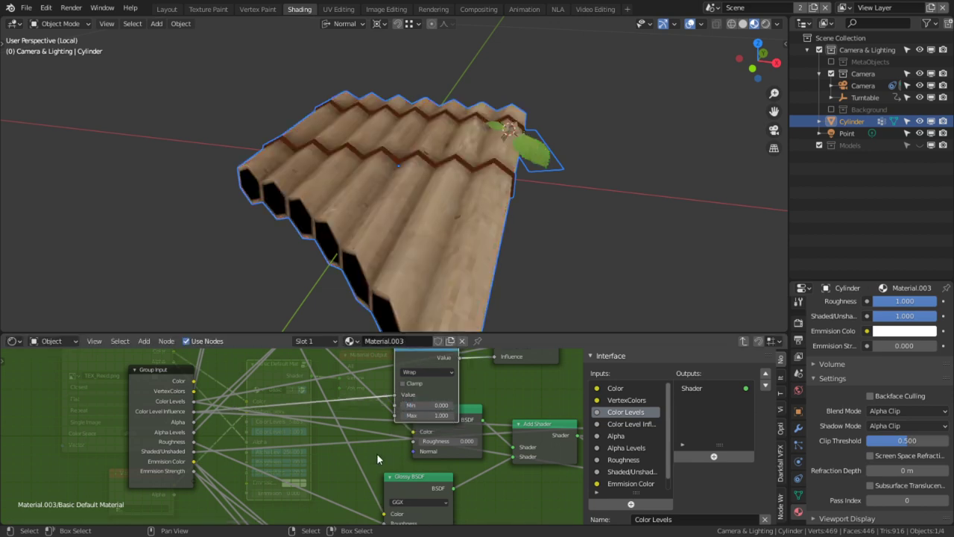
key("shift+a")
left_click(358, 399)
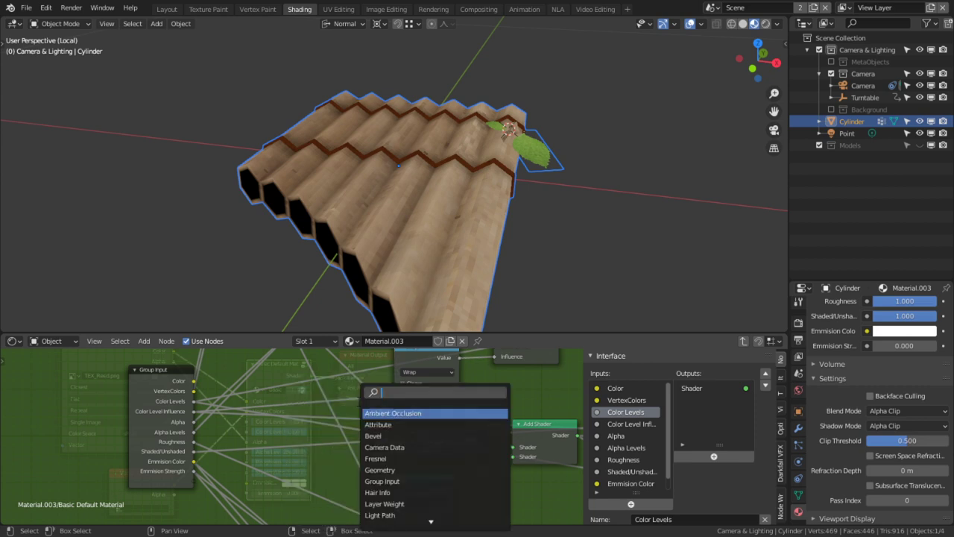
key("Escape")
right_click(425, 369)
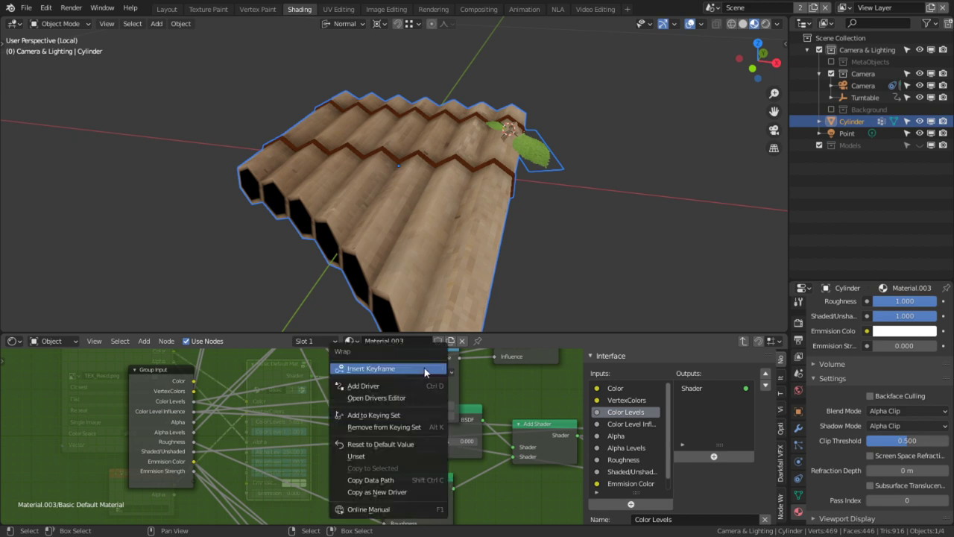
key("Escape")
middle_click_drag(410, 384, 408, 402)
right_click(409, 386)
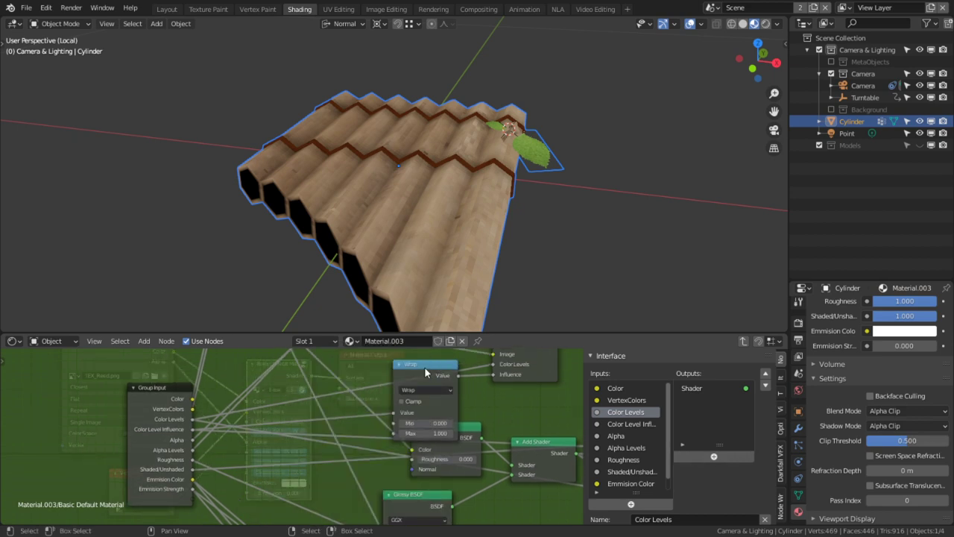
Step: Collapse the Wrap node, insert a duplicate of it on its incoming link, and set the duplicate's operation to Subtract
left_click(424, 367)
key("h")
key("shift+d")
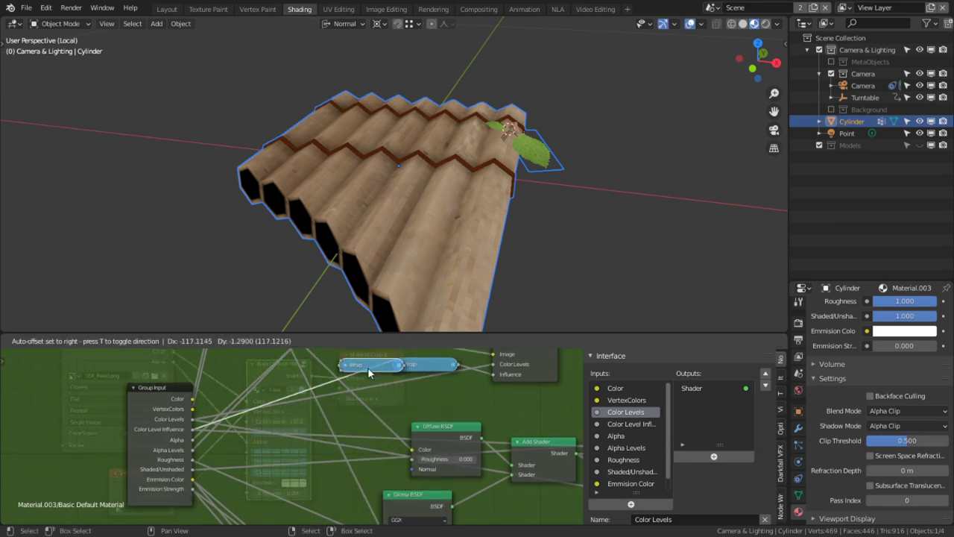
left_click(330, 372)
key("Tab")
key("Tab")
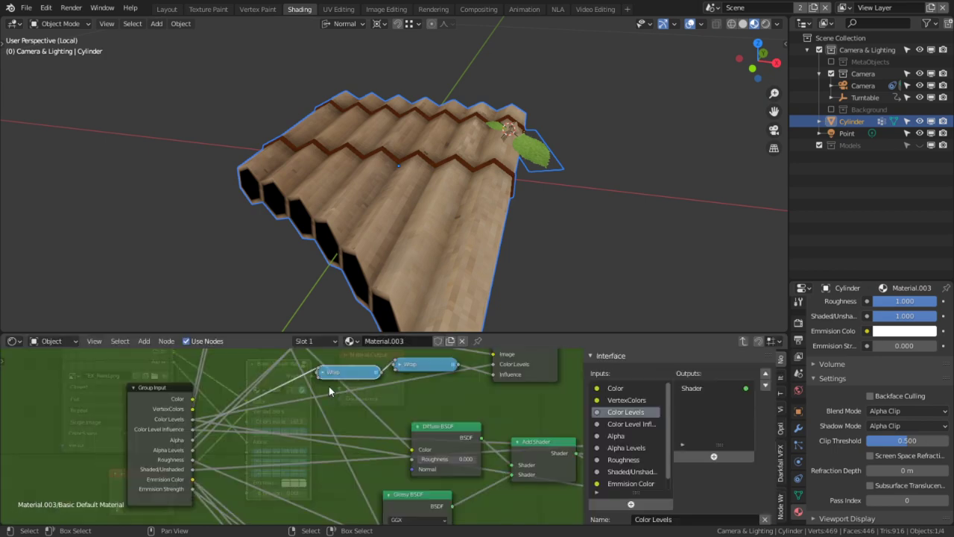
key("h")
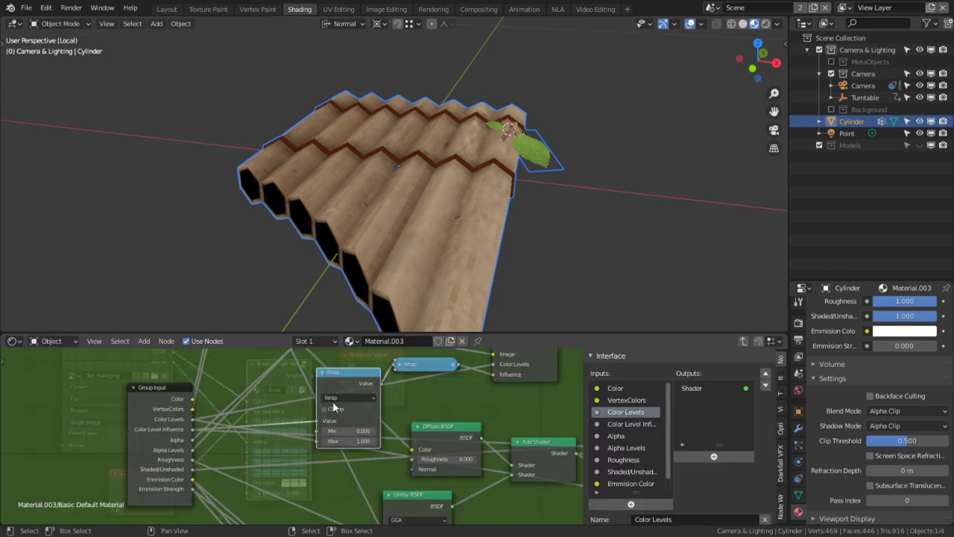
left_click(339, 399)
key("s")
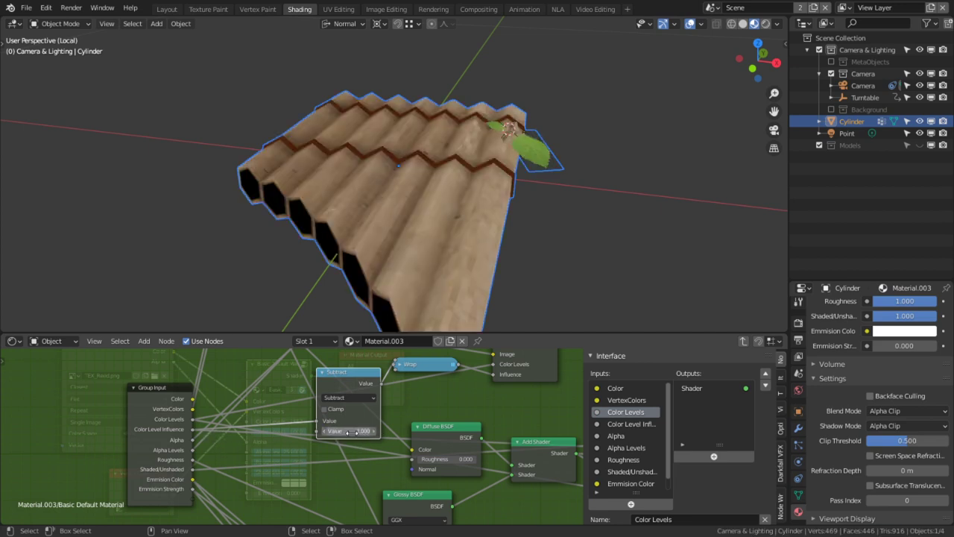
Step: Leave the group, adjust its Color Level Influence to about 0.617, and reenter the group
key("Tab")
mouse_move(288, 439)
left_mouse_down()
mouse_move(232, 438)
mouse_move(290, 438)
left_mouse_up()
key("Tab")
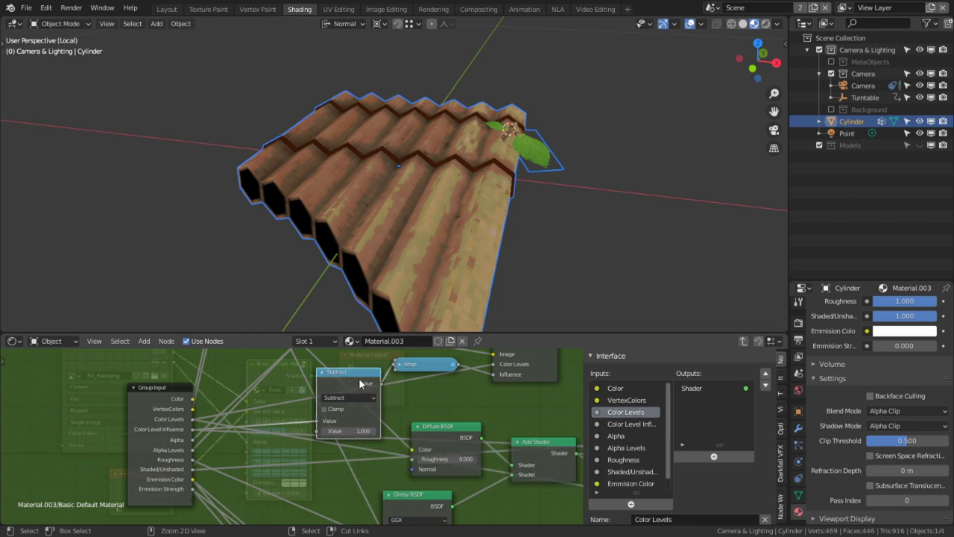
Step: Delete the Subtract node while keeping its link, then expand the Wrap node and set its Min just below 0 and Max to 1.000
key("x")
left_click(404, 367)
left_click(401, 366)
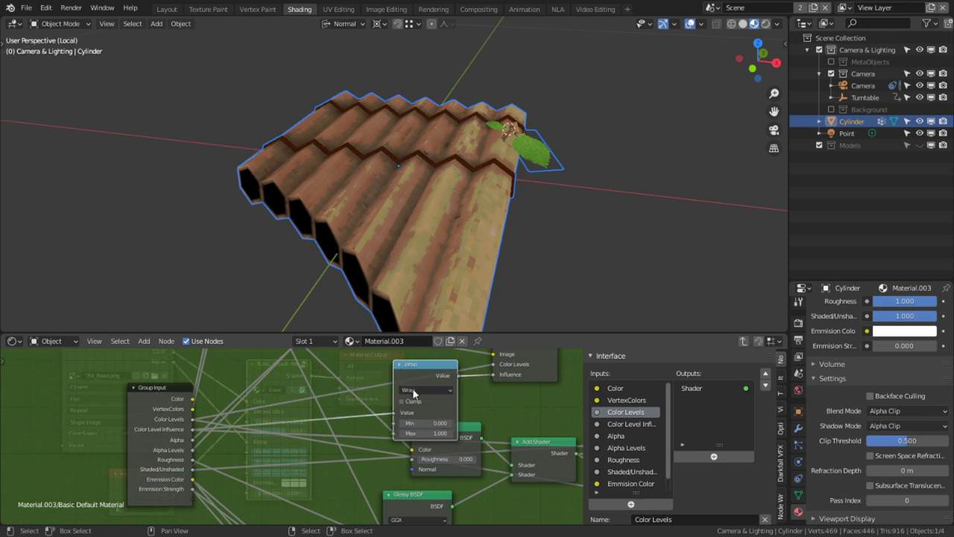
left_click(426, 422)
key("BackSpace")
type("-.0001")
key("Return")
left_click(437, 433)
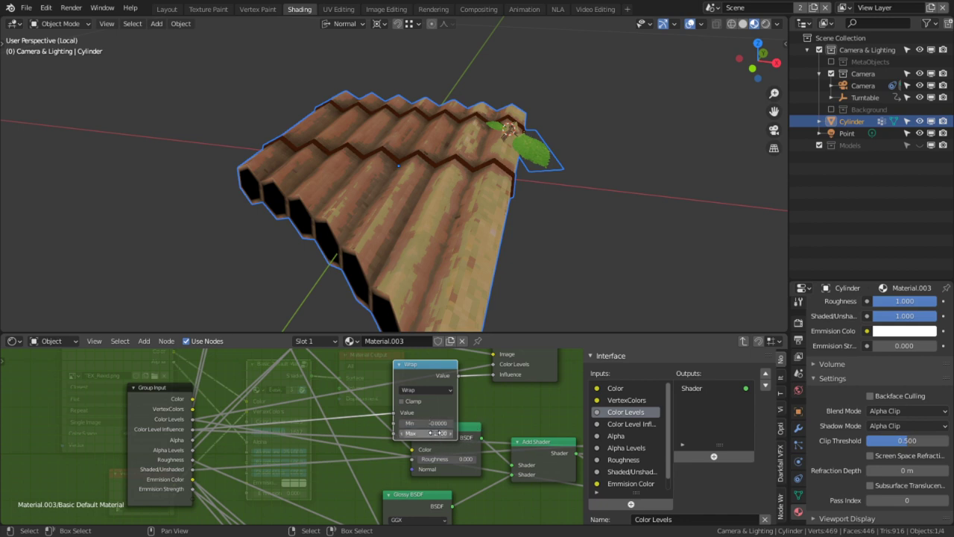
key("Right")
type("00")
key("Return")
Step: Maximize the node editor and look over the available node categories and the links around the Wrap node
key("ctrl+space")
middle_click_drag(179, 418, 262, 359)
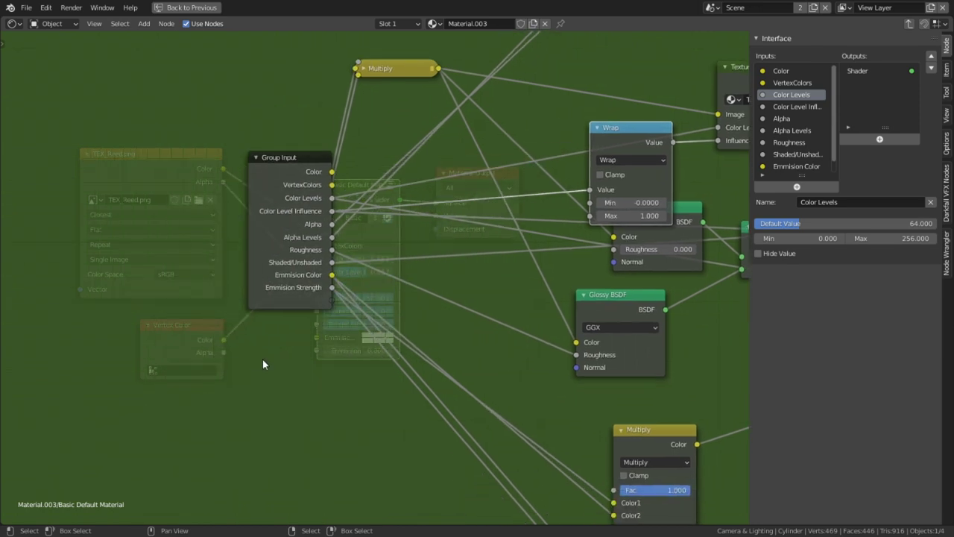
key("shift+a")
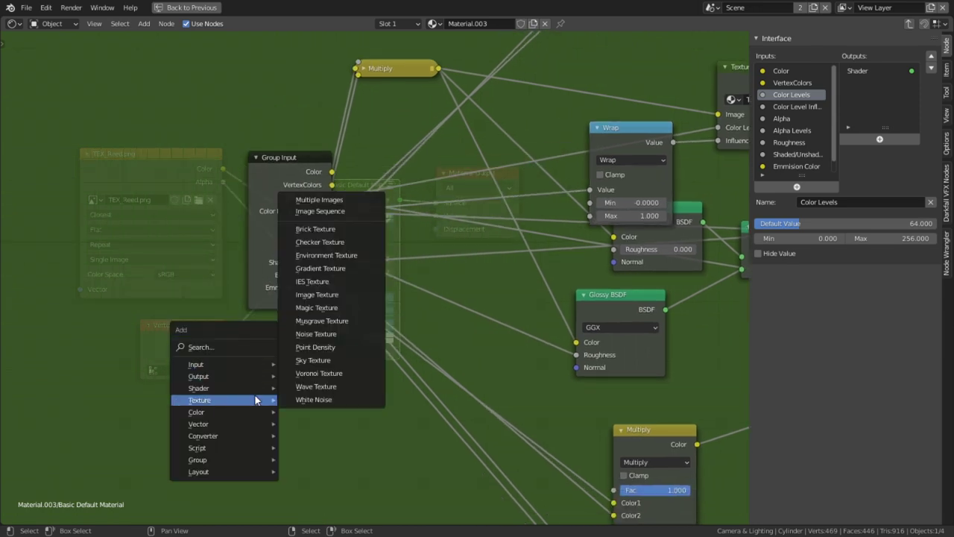
mouse_move(221, 361)
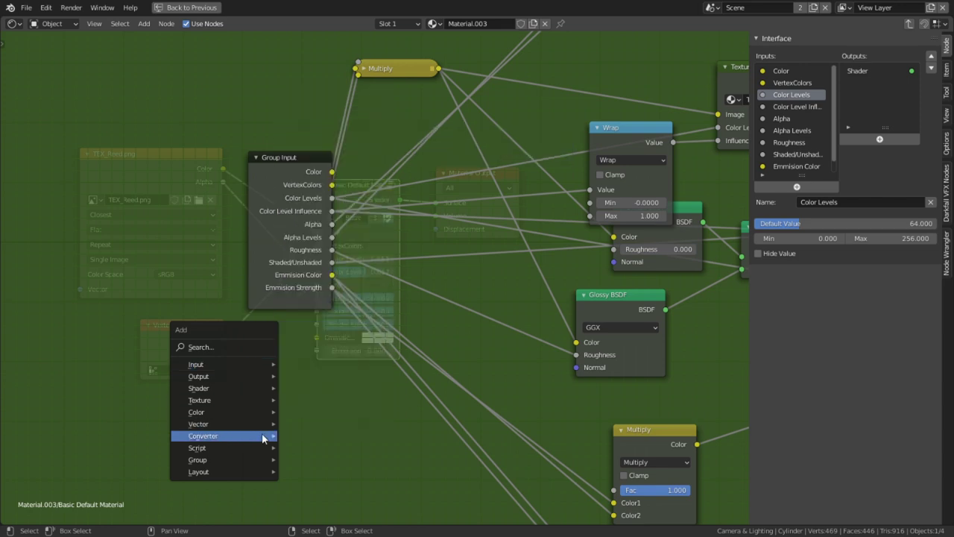
mouse_move(261, 435)
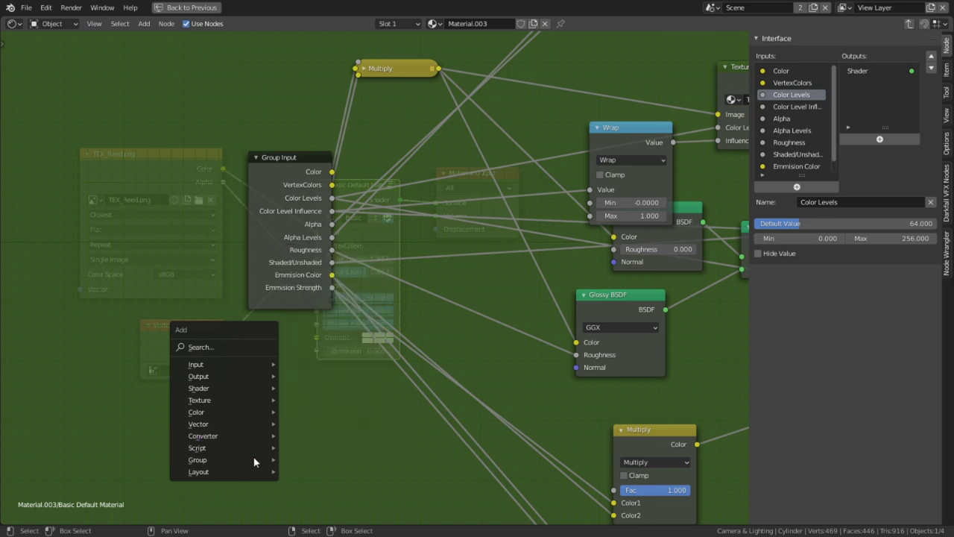
mouse_move(240, 404)
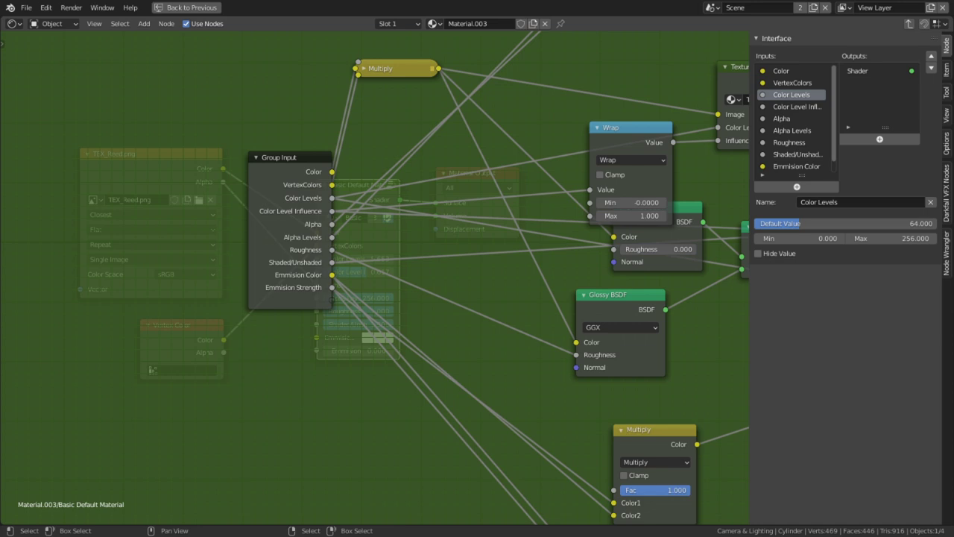
middle_click_drag(335, 261, 307, 279)
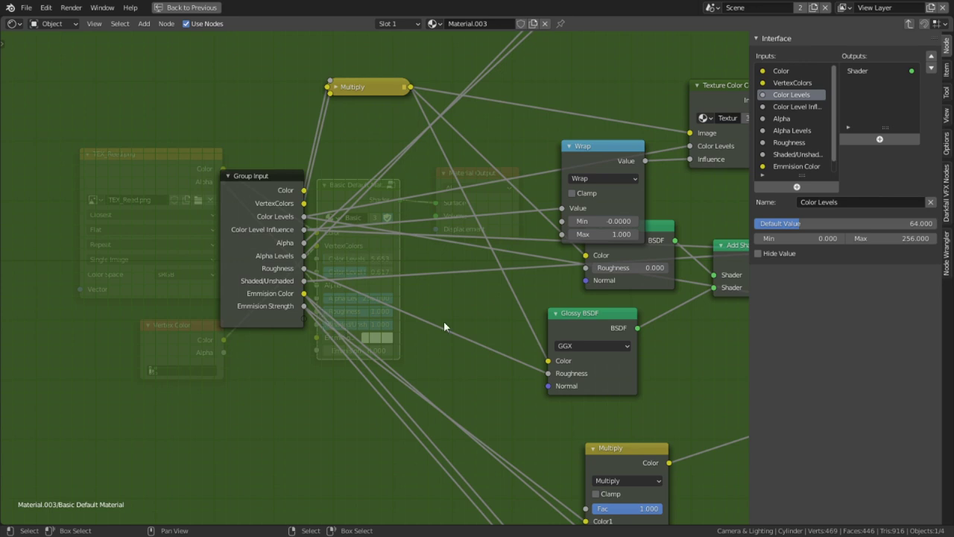
left_click(592, 179)
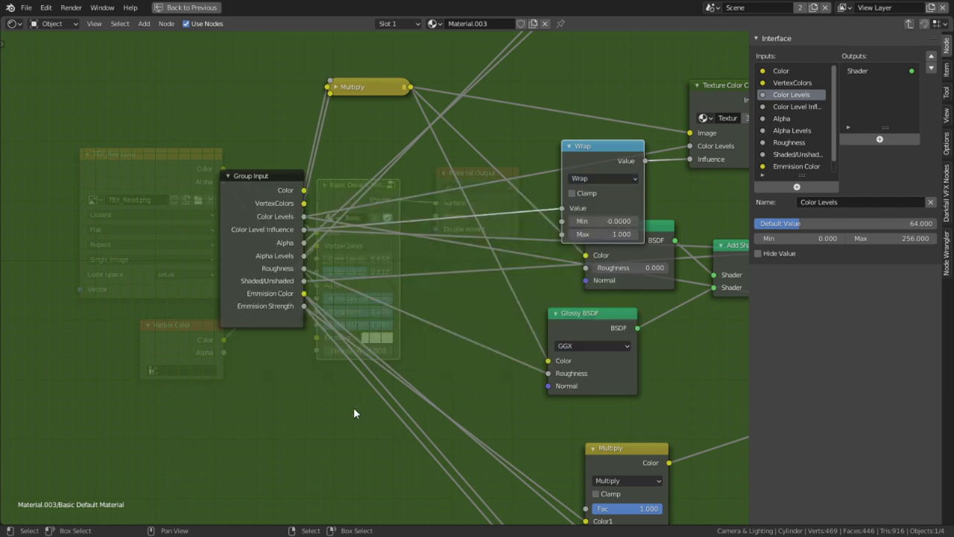
middle_click_drag(368, 309, 255, 410)
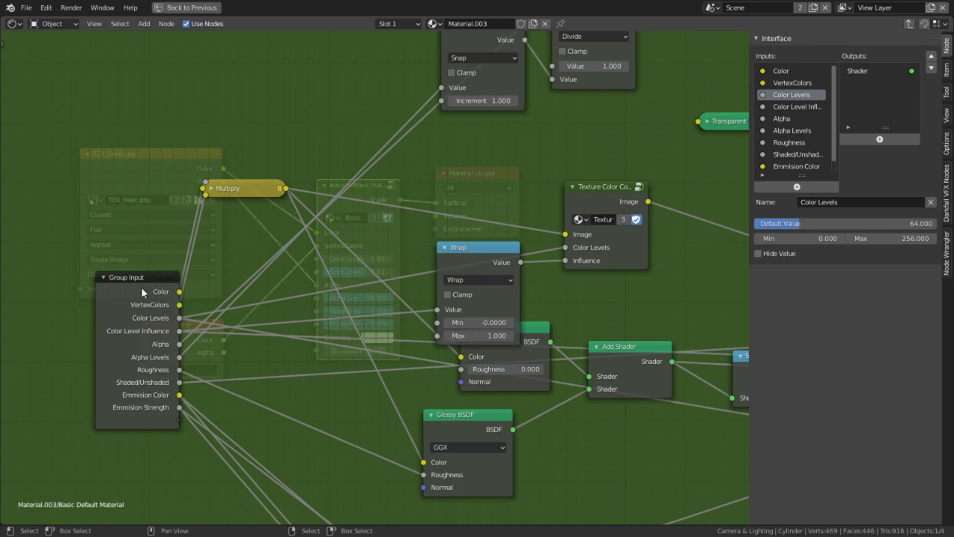
Step: Leave the group, move the Material Output farther from the Basic Default Material node, and add a Value node above that group
key("Tab")
left_click_drag(437, 314, 602, 193)
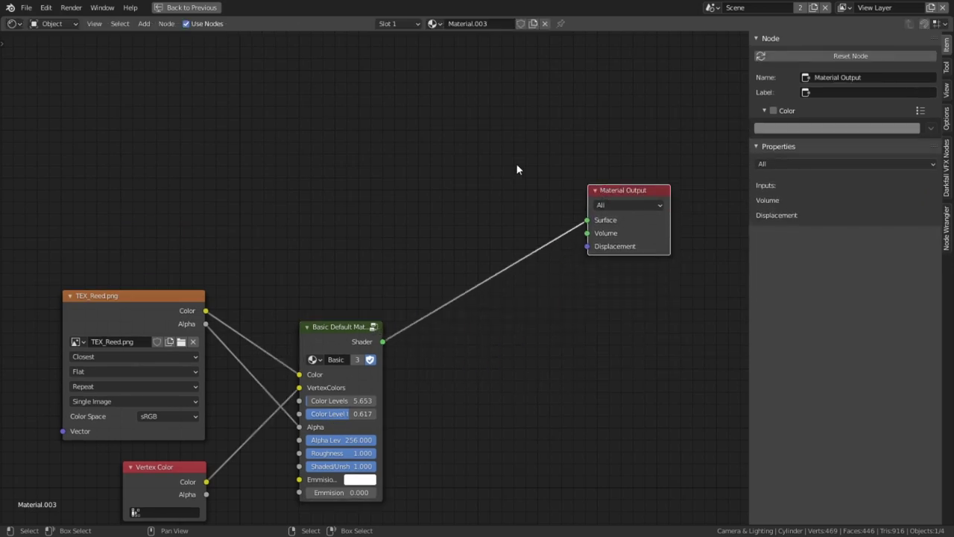
key("a")
key("a")
key("shift+a")
left_click(426, 165)
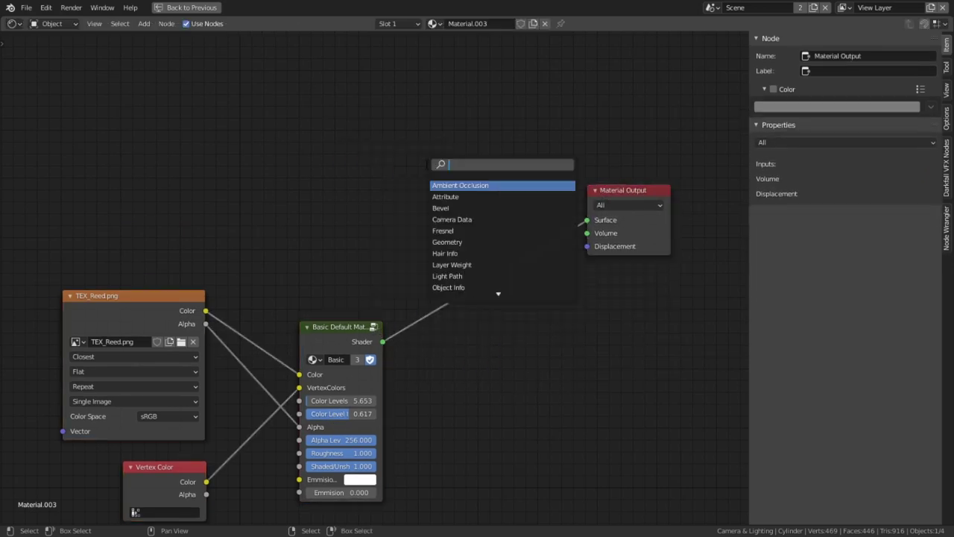
type("va")
key("Return")
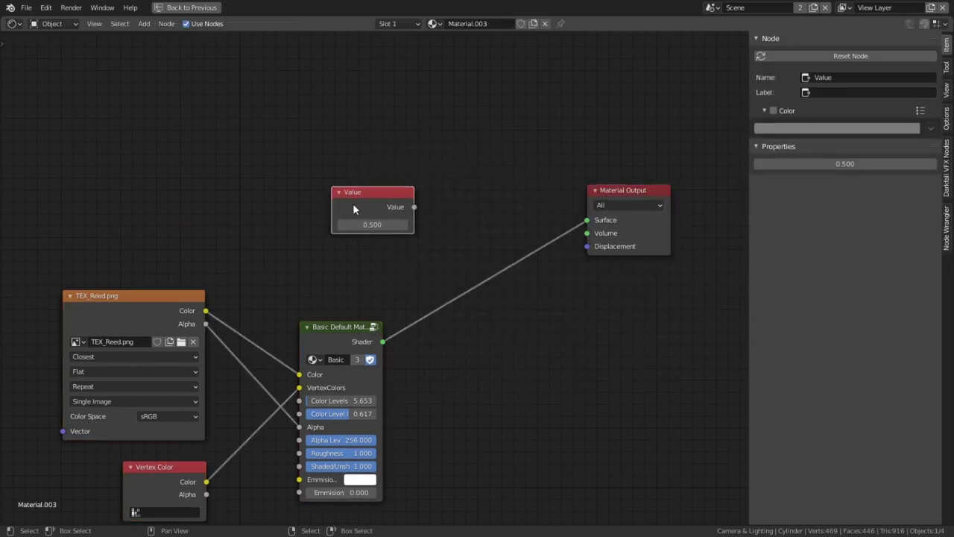
Step: Replace the group's link to the Material Output's Surface with one from the Value node, and restore the full workspace layout
left_click_drag(587, 220, 541, 225)
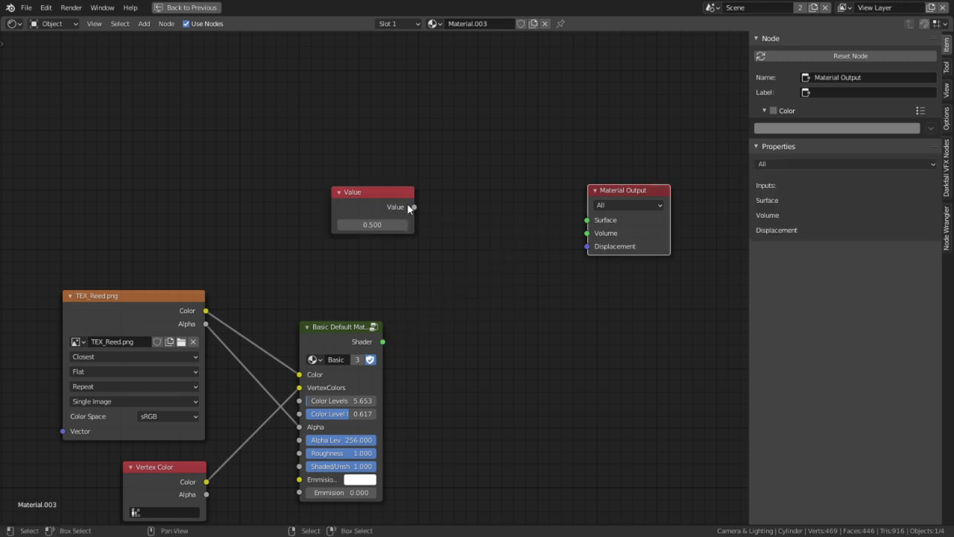
left_click_drag(414, 206, 587, 220)
key("ctrl+space")
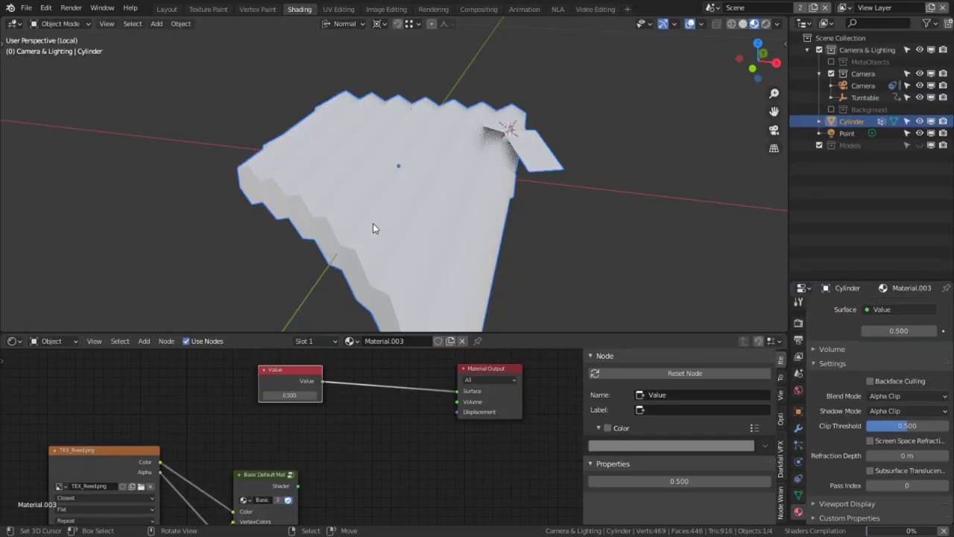
Step: Try the Value node at -45.3 and at 1, and set it to 0
middle_click_drag(436, 195, 460, 225)
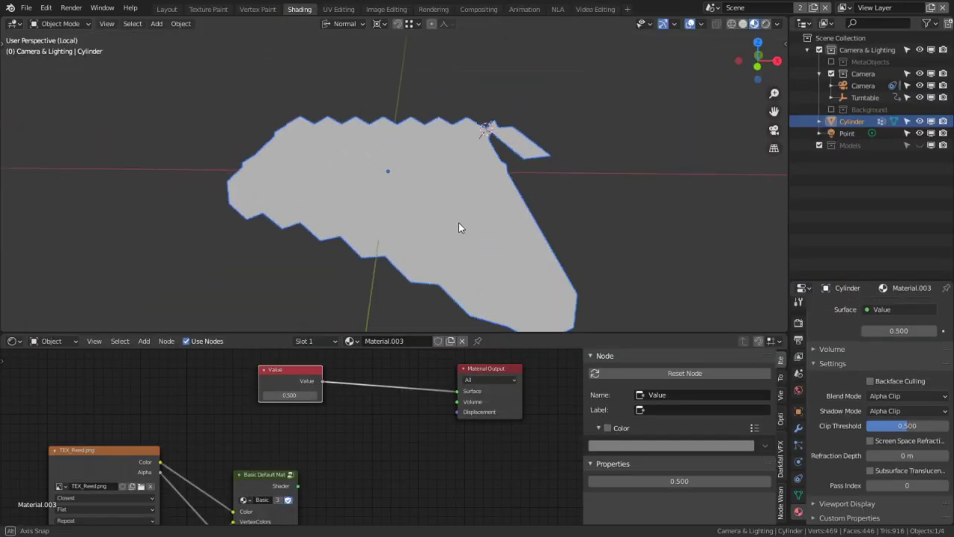
left_click_drag(298, 396, 224, 396)
left_click(288, 396)
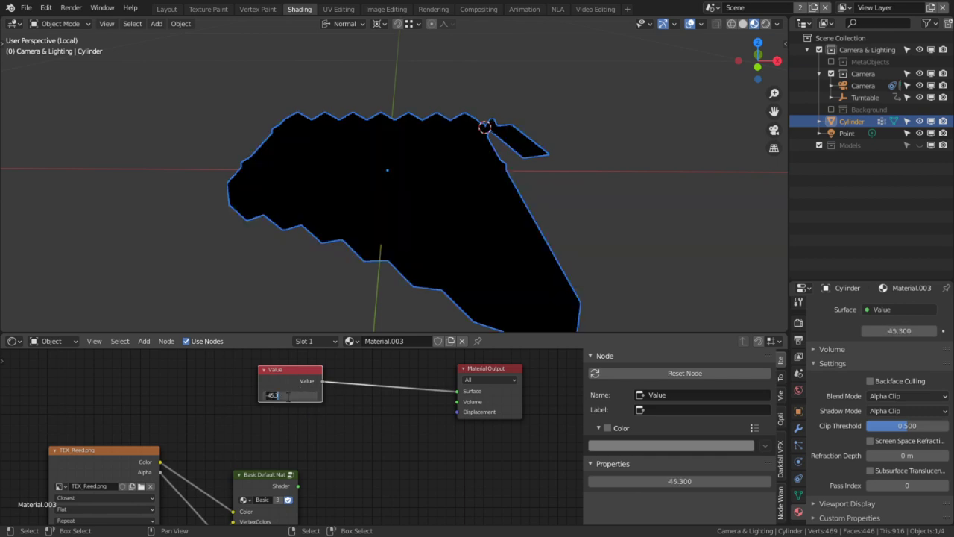
type("1")
key("Return")
left_click(287, 397)
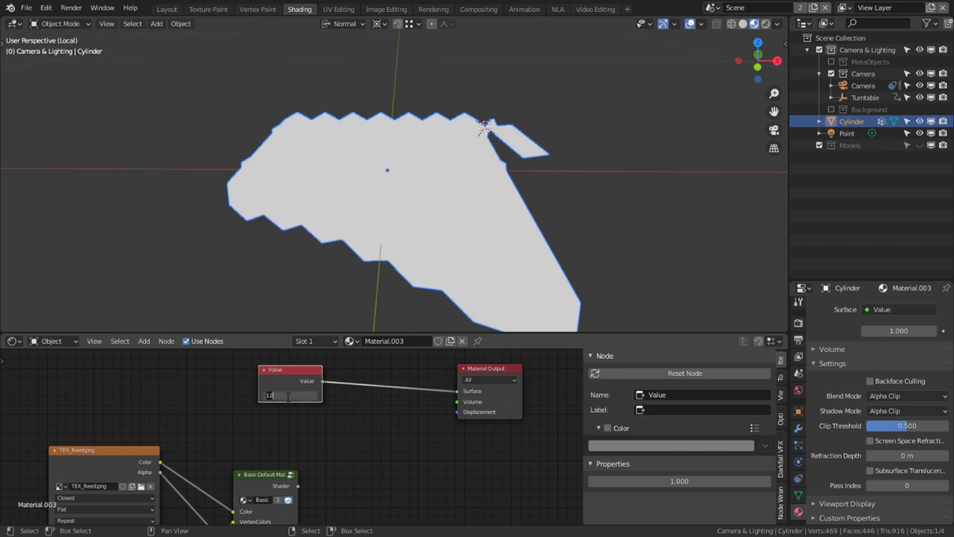
type("0")
key("Return")
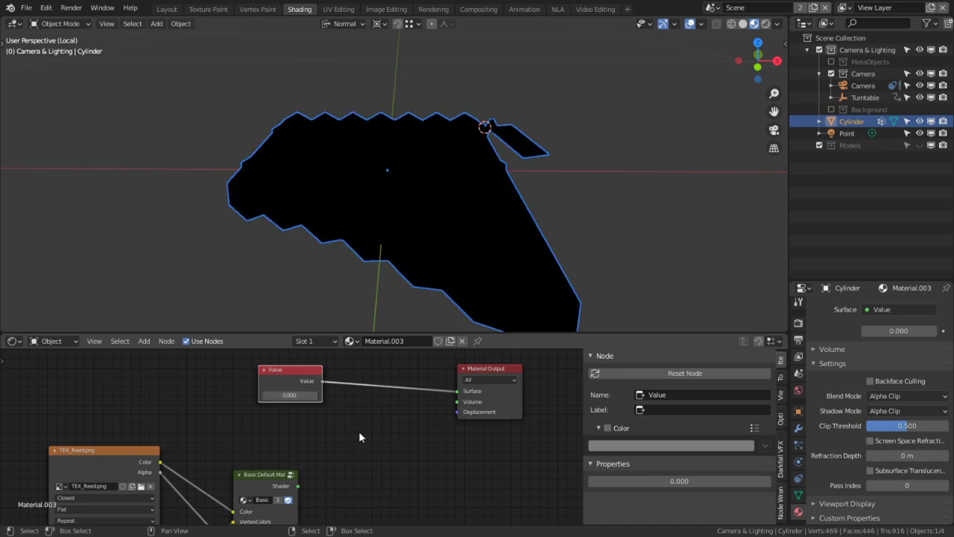
Step: Insert an Invert node on the link between the Value node and the Material Output
left_click(359, 432)
key("shift+a")
left_click(331, 394)
type("i")
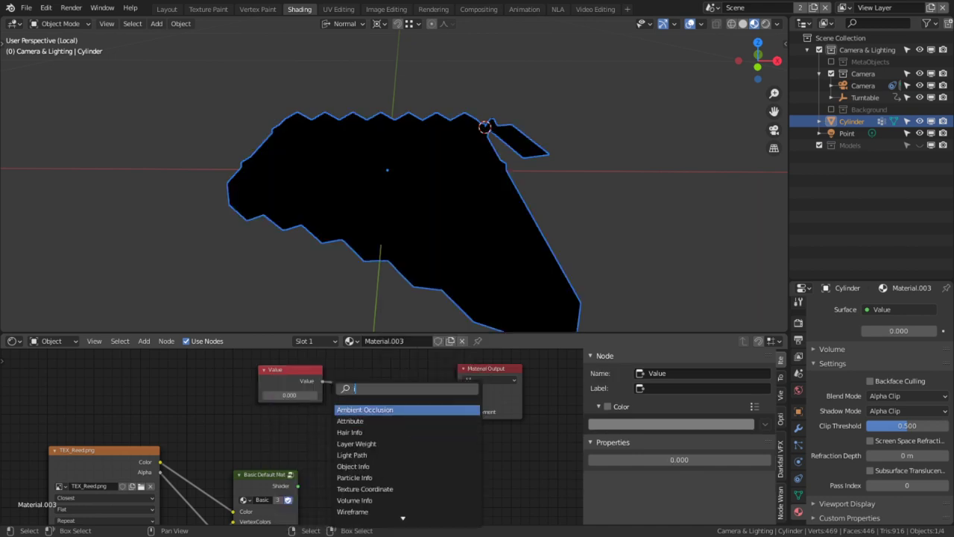
type("b")
key("BackSpace")
type("v")
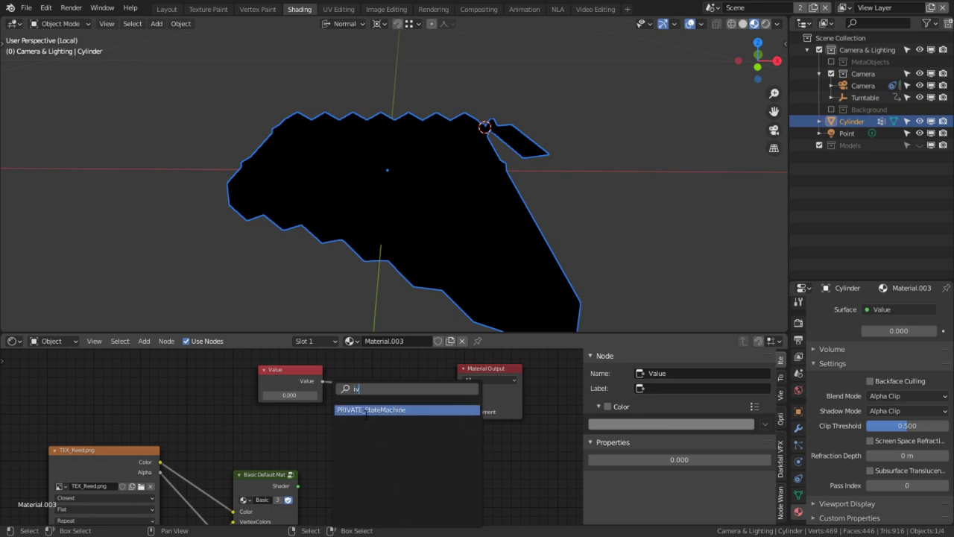
key("BackSpace")
type("nv")
key("Return")
left_click(396, 400)
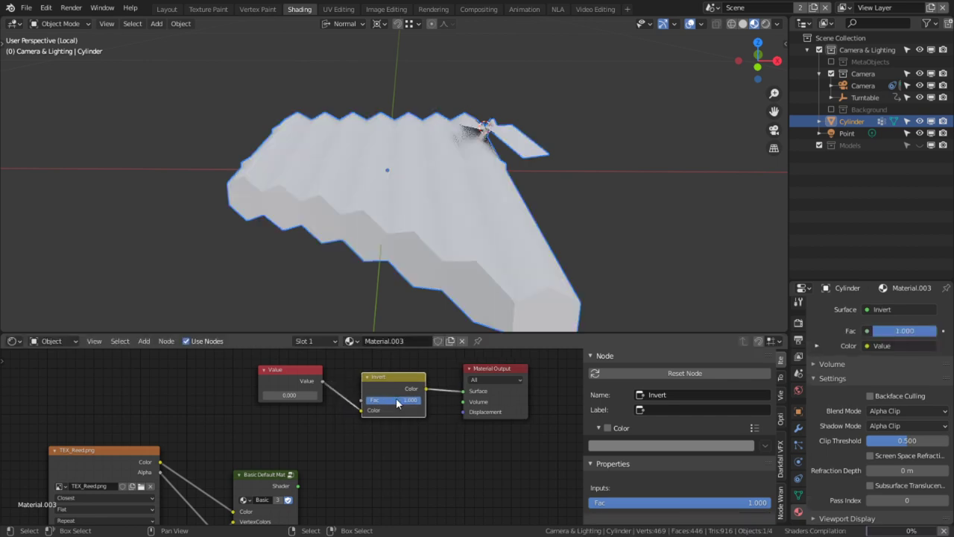
Step: Try the Value node at 0.230 with the Invert node connected to the Material Output
scroll(398, 414, "up", 1)
left_click_drag(373, 406, 371, 406)
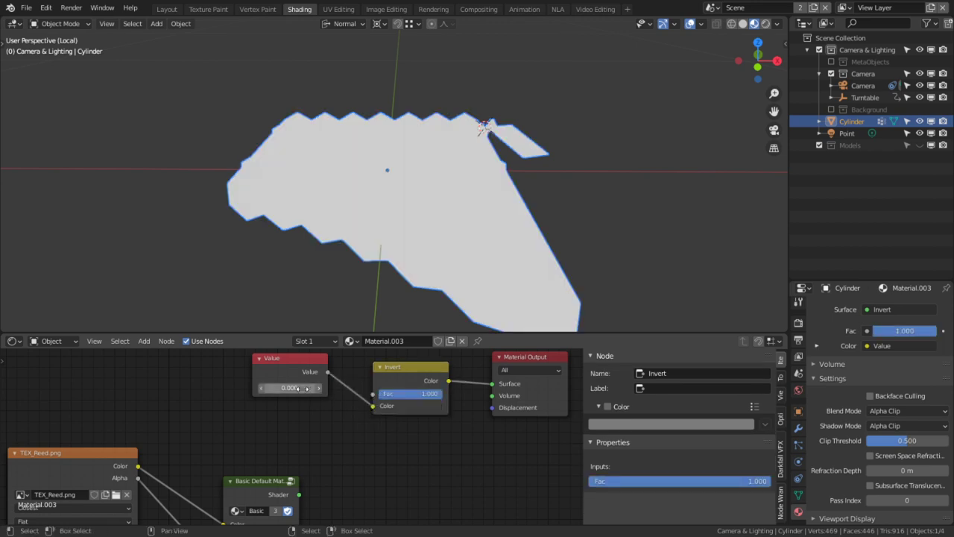
left_click_drag(305, 388, 376, 396)
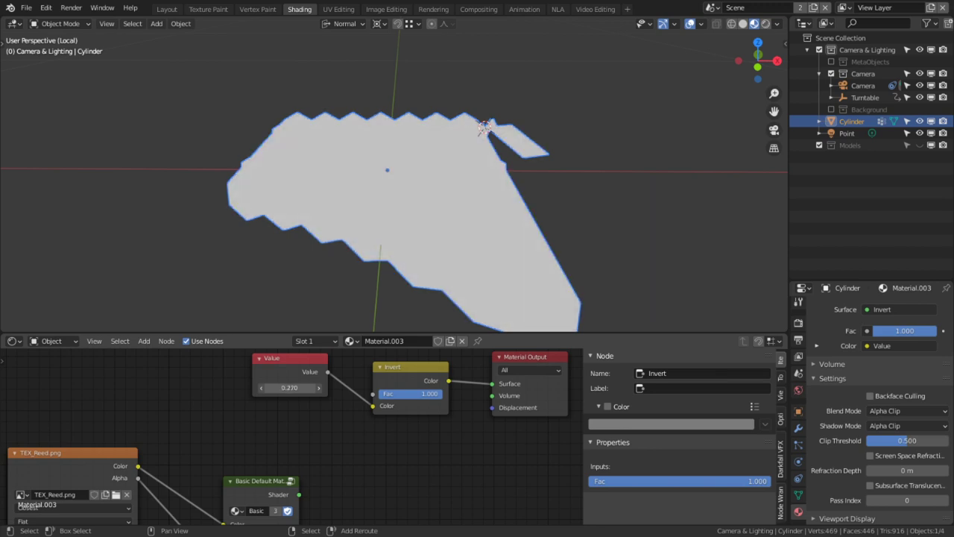
Step: Remove the Invert and Value nodes and reconnect the Basic Default Material's Shader output to the Material Output's Surface
key("ctrl+x")
left_click(313, 374)
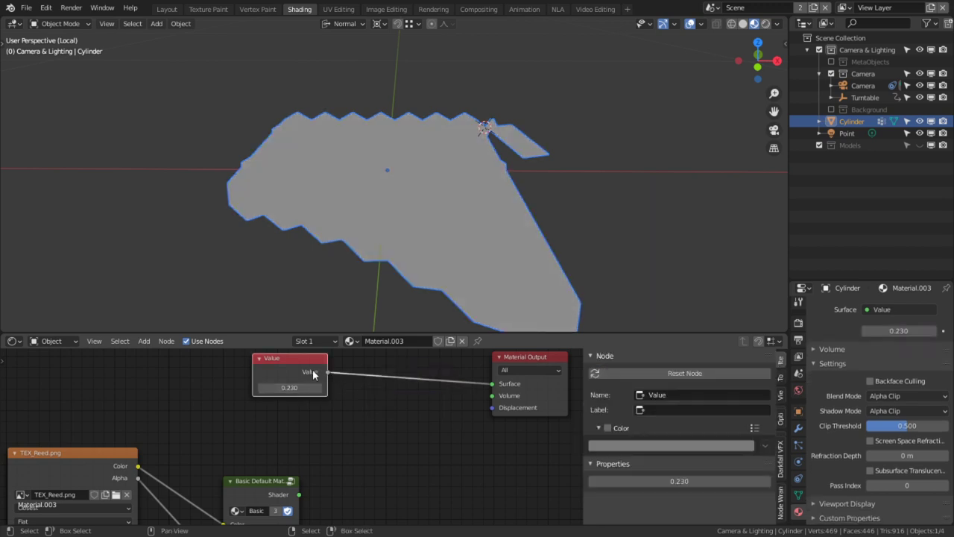
key("Delete")
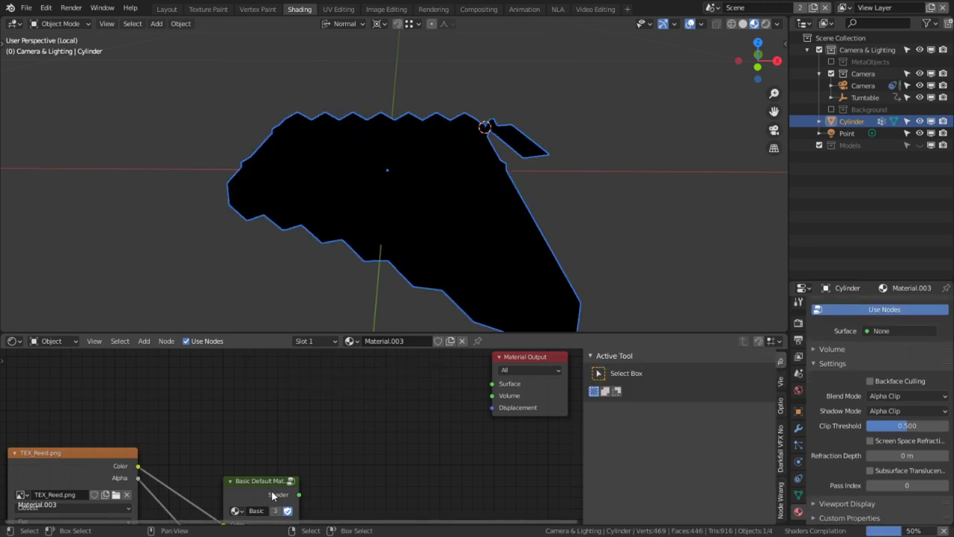
left_click(271, 490)
left_click_drag(298, 495, 492, 383)
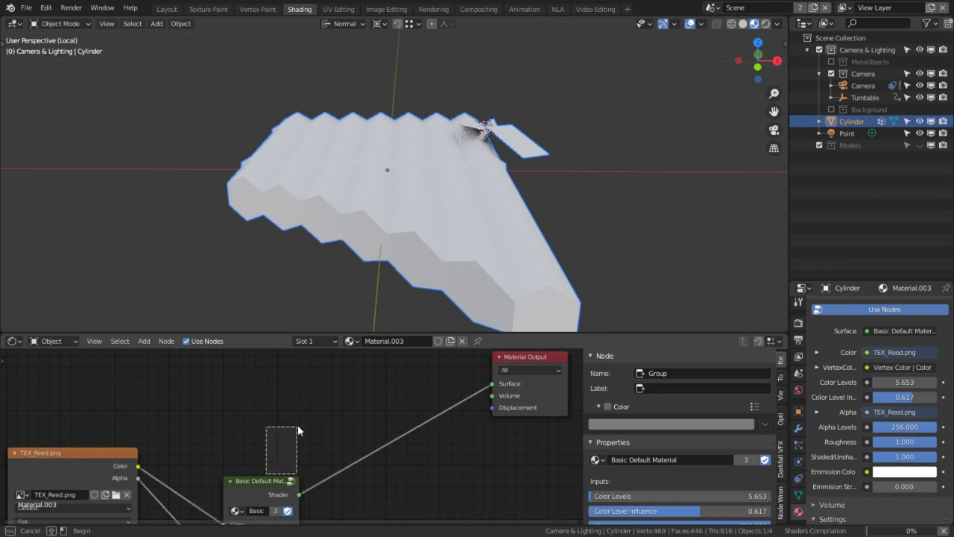
Step: Move the Basic Default Material node higher in the graph and set its Color Level Influence to 1
left_click_drag(262, 483, 293, 414)
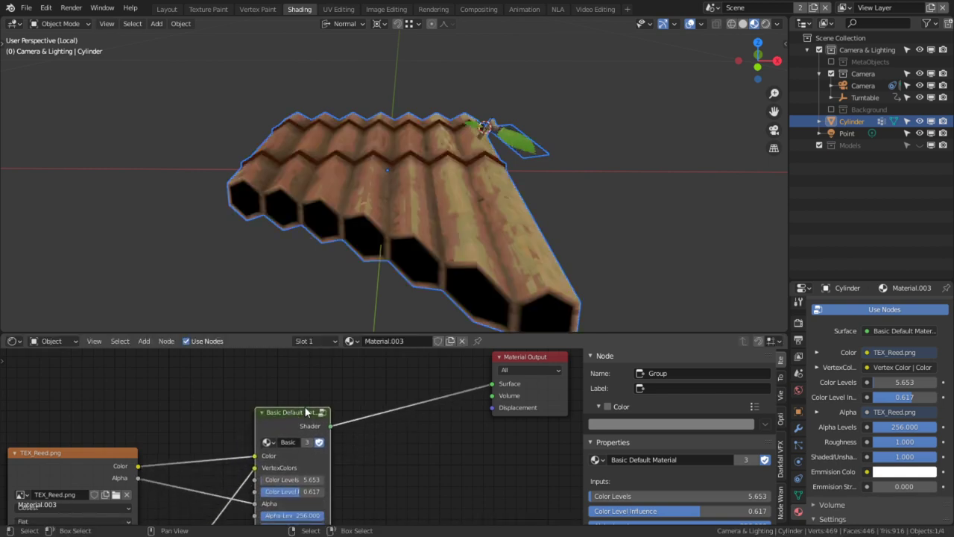
middle_click_drag(382, 447, 391, 369)
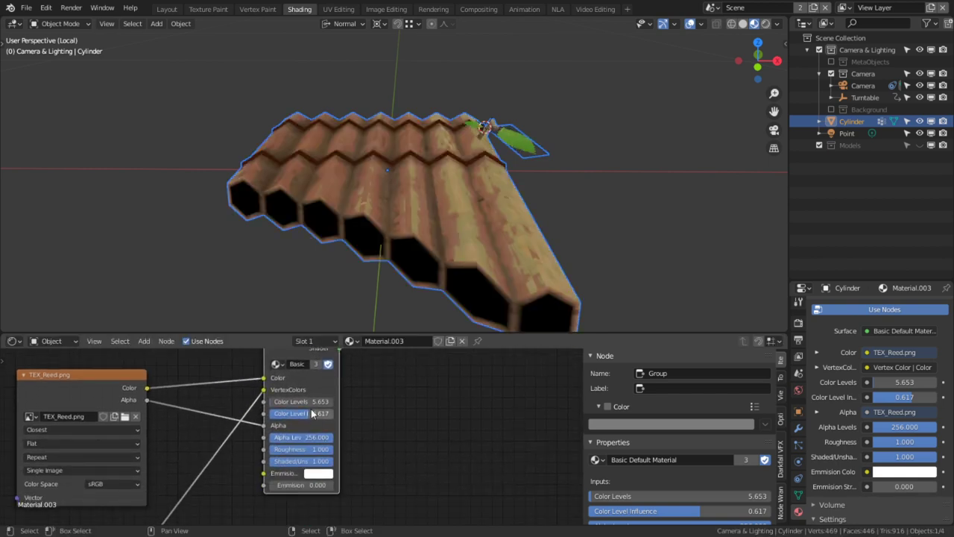
left_click_drag(313, 413, 342, 413)
Step: Inside the Basic Default Material group, replace the Wrap node with an Invert node on the Texture Color Compressor's Influence link
key("Tab")
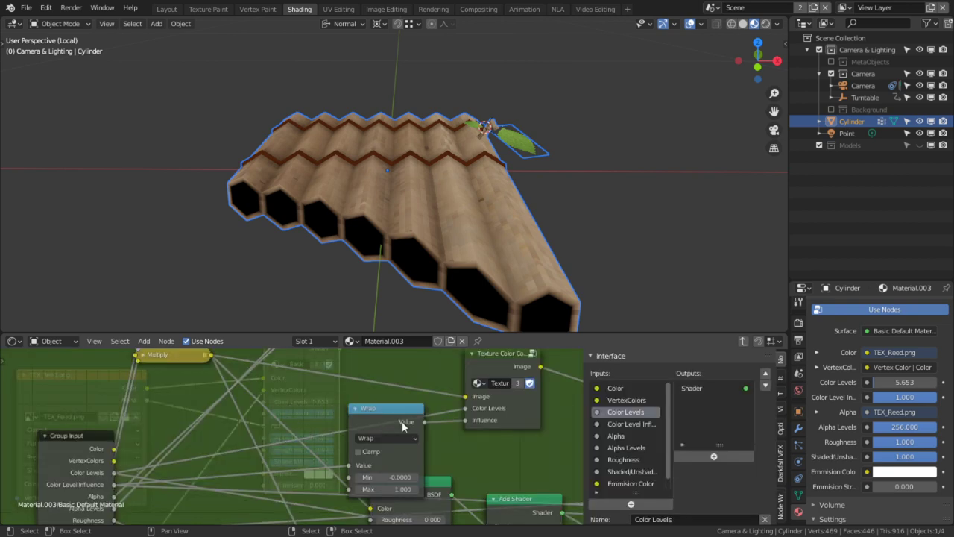
key("ctrl+space")
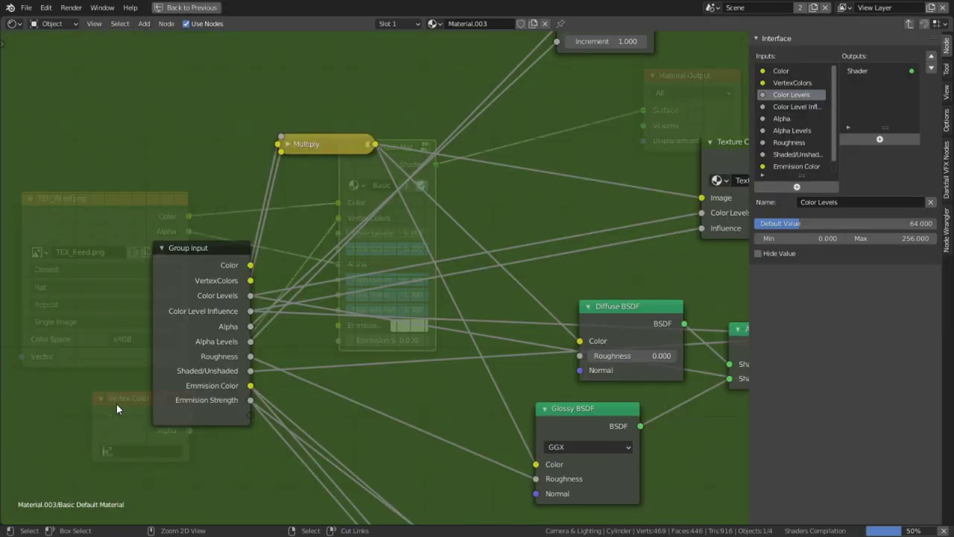
key("shift+a")
type("in")
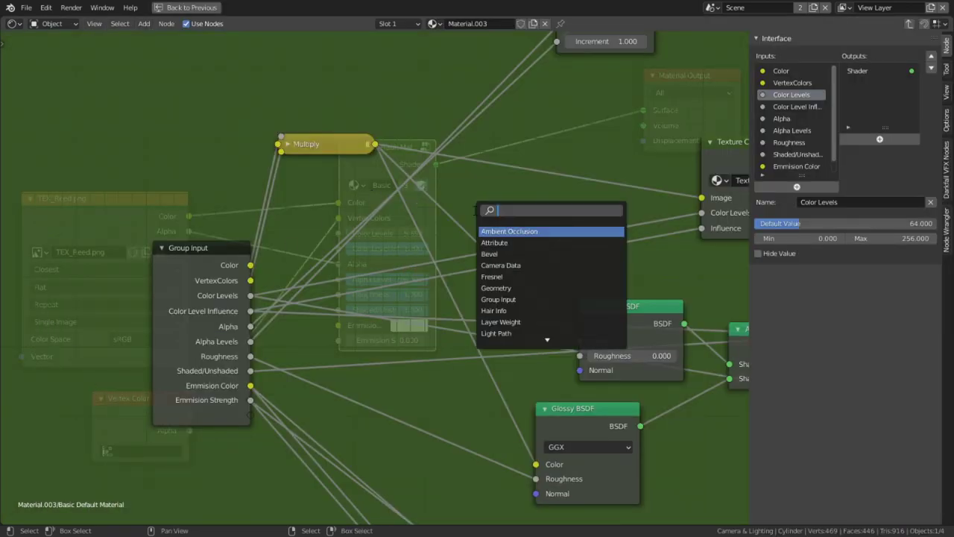
type("v")
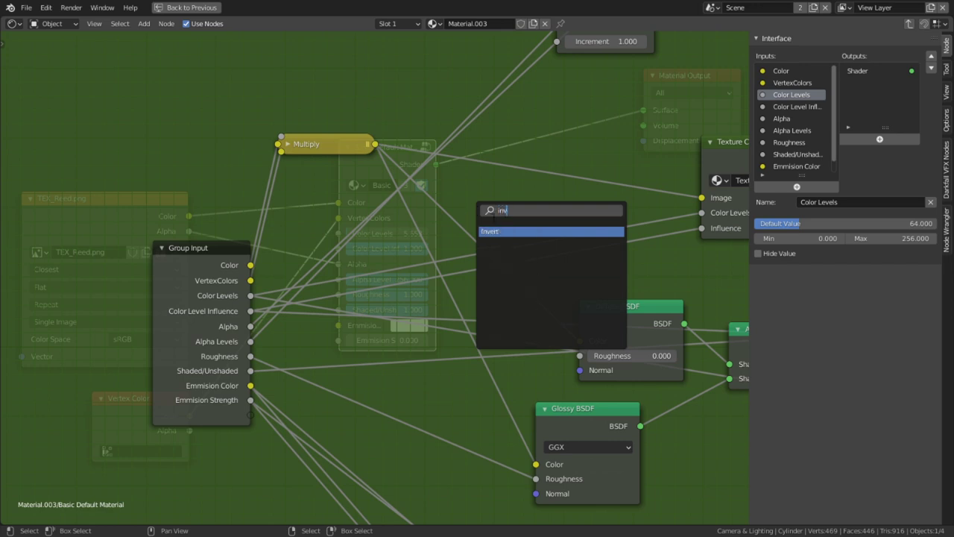
key("Return")
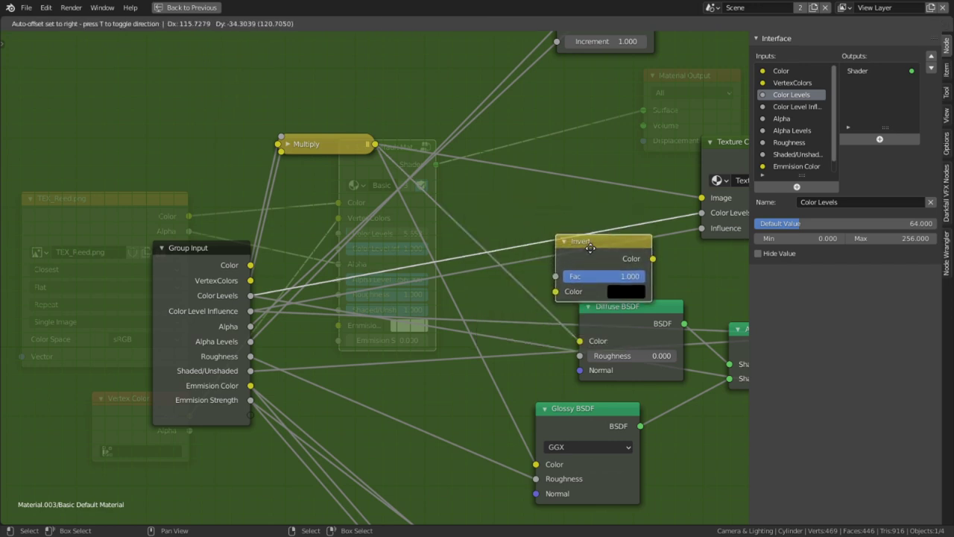
left_click(588, 255)
left_click_drag(584, 260, 562, 229)
key("Tab")
key("Tab")
key("ctrl+space")
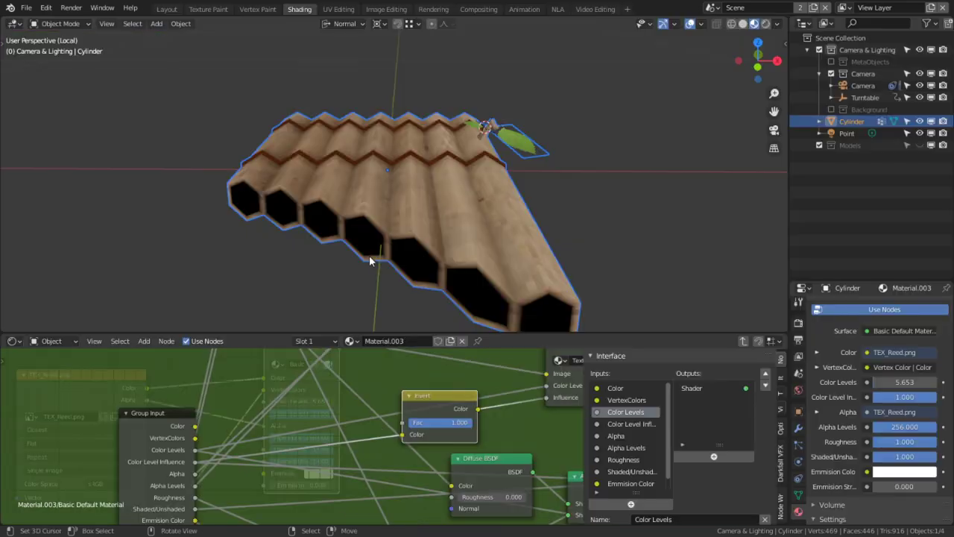
Step: Leave the group and examine the pan flute's shading from several angles with Color Level Influence at 1
middle_click_drag(382, 252, 365, 276)
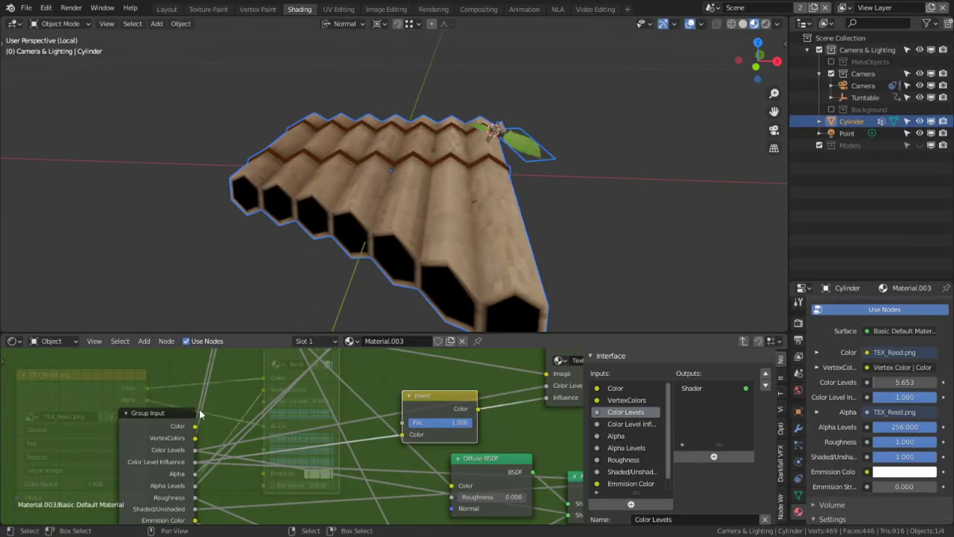
key("Tab")
key("Tab")
key("Tab")
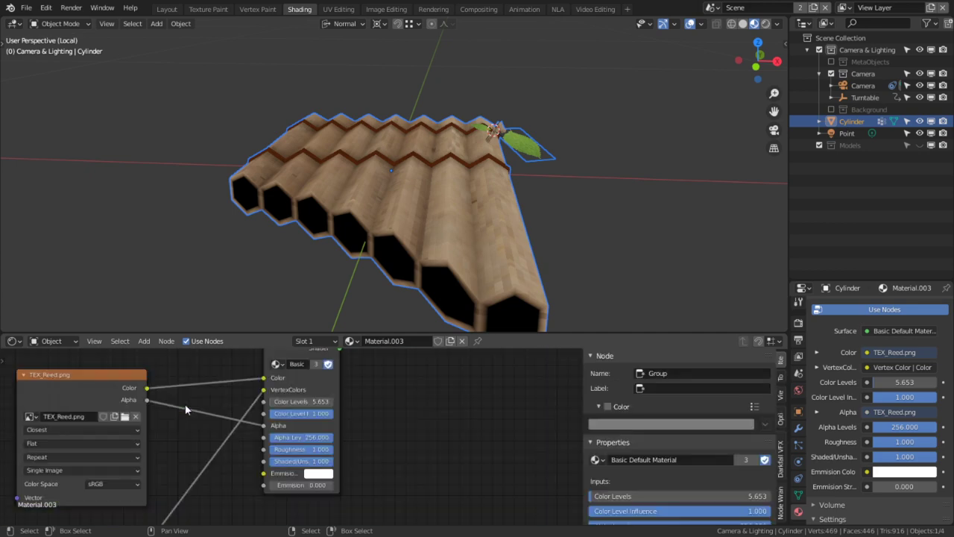
mouse_move(306, 410)
left_mouse_down()
mouse_move(257, 410)
mouse_move(320, 410)
left_mouse_up()
middle_click_drag(418, 247, 415, 298)
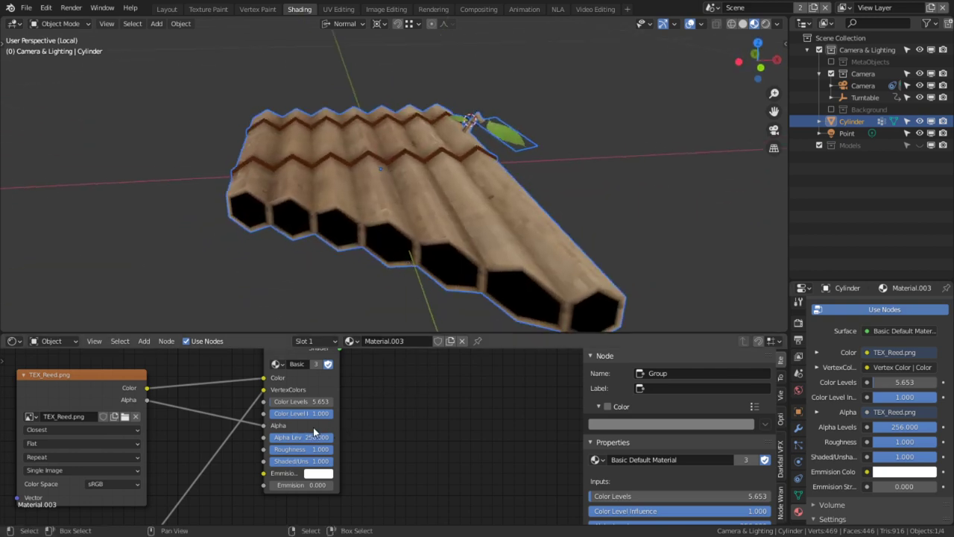
middle_click_drag(455, 234, 360, 205)
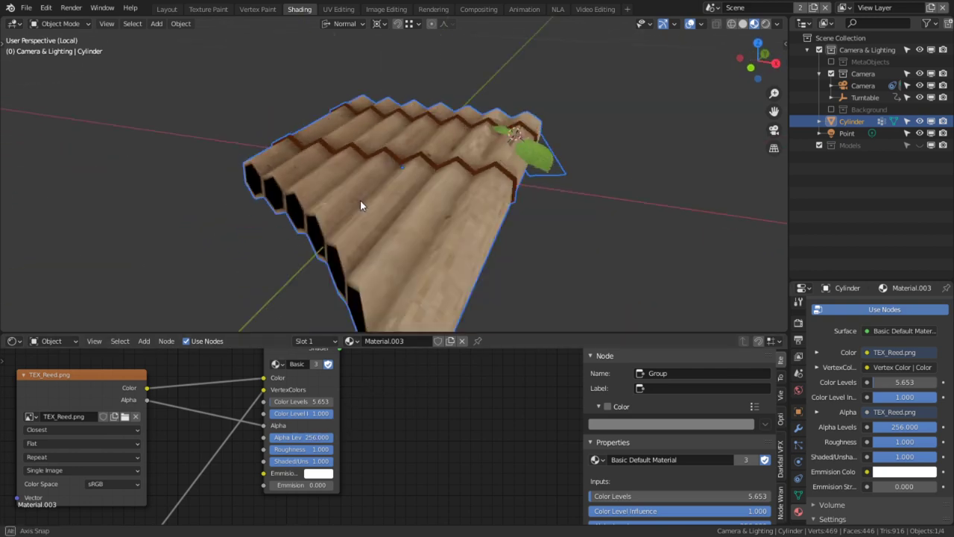
right_click(309, 412)
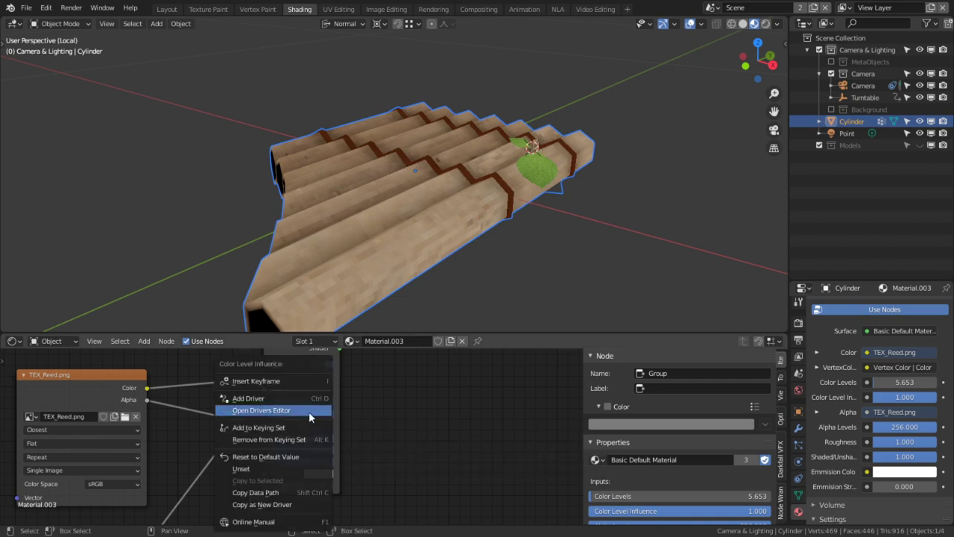
Step: Open the nested Texture Color Compressor group and examine how Influence and the image feed its Mix node
key("Tab")
middle_click_drag(429, 407, 316, 410)
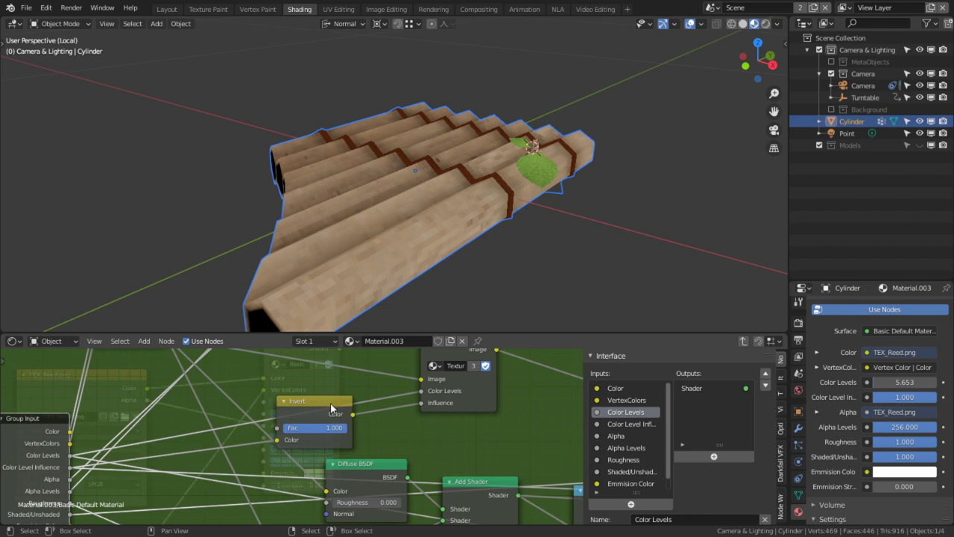
mouse_move(330, 403)
middle_mouse_down()
mouse_move(347, 401)
mouse_move(343, 394)
middle_mouse_up()
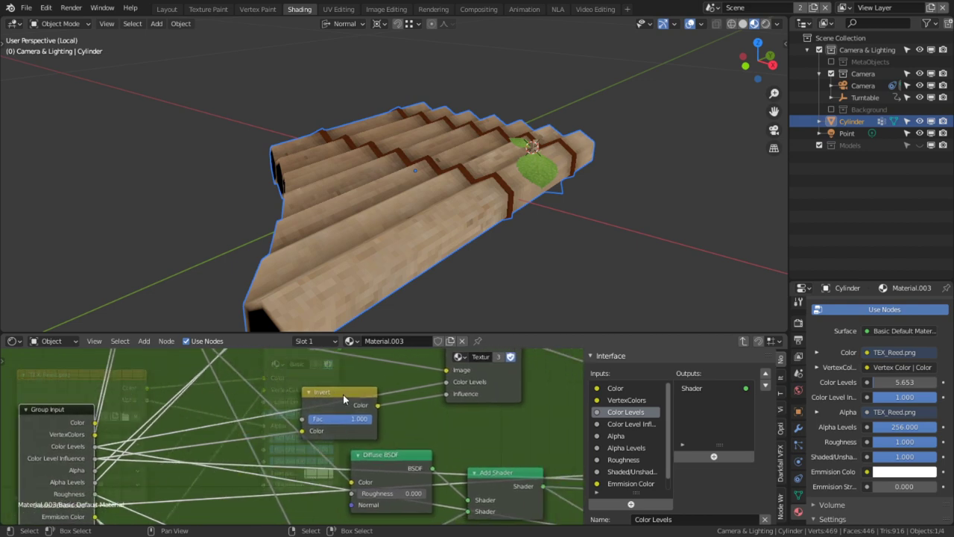
left_click(478, 391)
key("Tab")
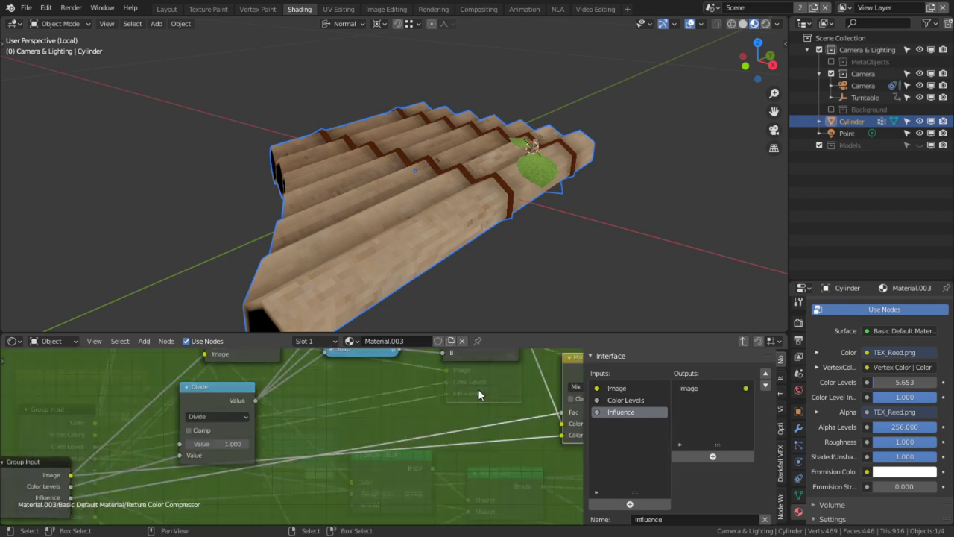
key("ctrl+space")
left_click_drag(60, 329, 53, 377)
middle_click_drag(282, 344, 96, 362)
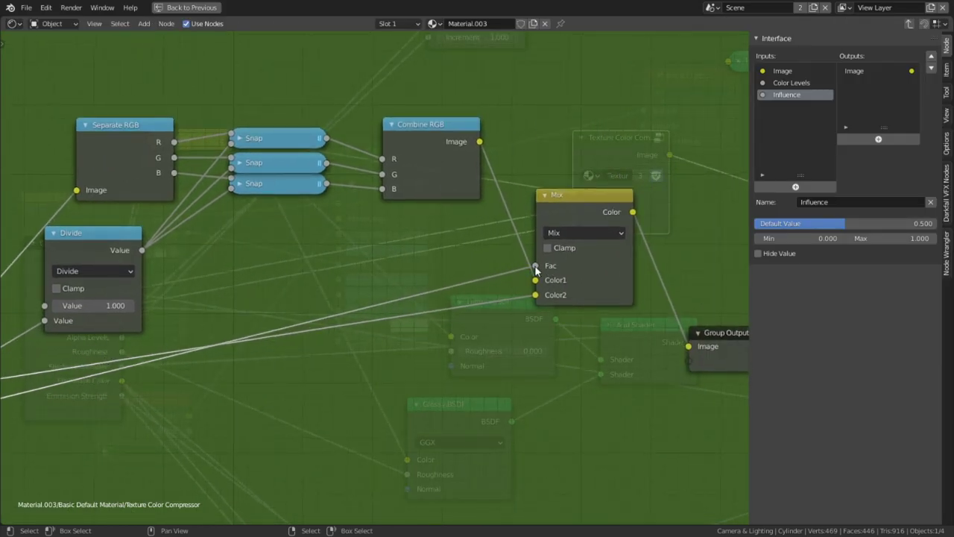
mouse_move(350, 346)
middle_mouse_down()
mouse_move(574, 309)
mouse_move(379, 367)
mouse_move(495, 301)
mouse_move(487, 302)
mouse_move(374, 390)
middle_mouse_up()
key("ctrl+space")
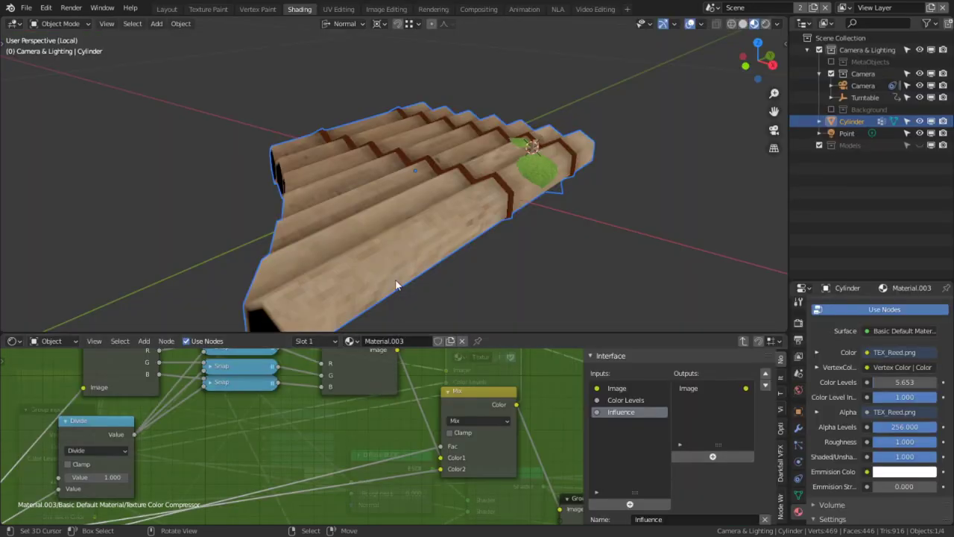
Step: Examine the pan flute from its open pipe ends in a maximized 3D view
middle_click_drag(395, 261, 485, 206)
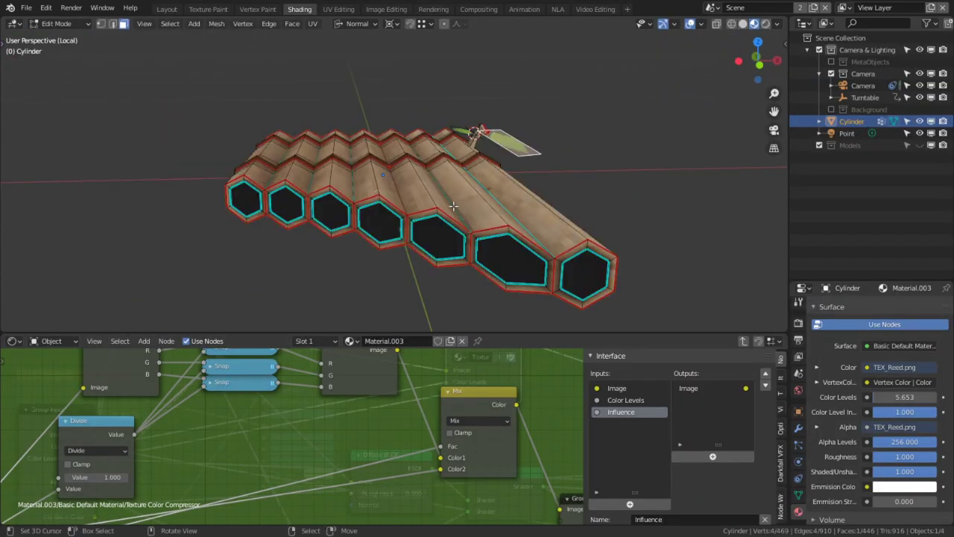
key("ctrl+space")
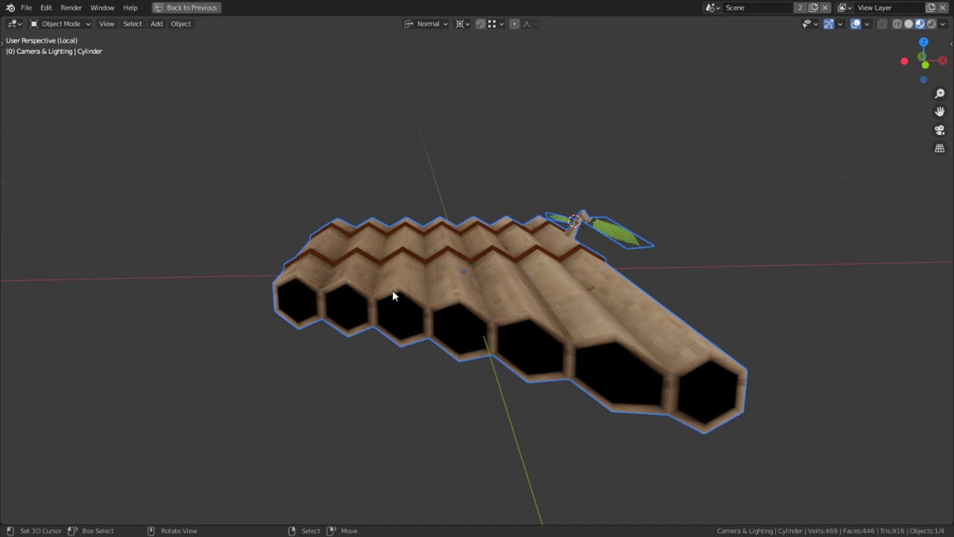
left_click(192, 9)
Step: Leave both node groups and move the TEX_Reed.png texture node up, away from the Vertex Color node
key("ctrl+space")
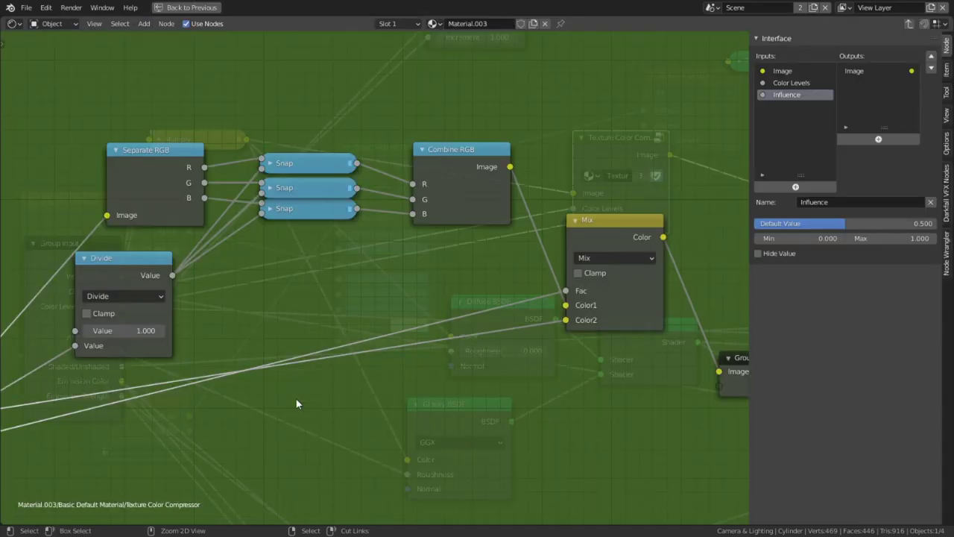
middle_click_drag(296, 404, 448, 381)
key("Tab")
key("Tab")
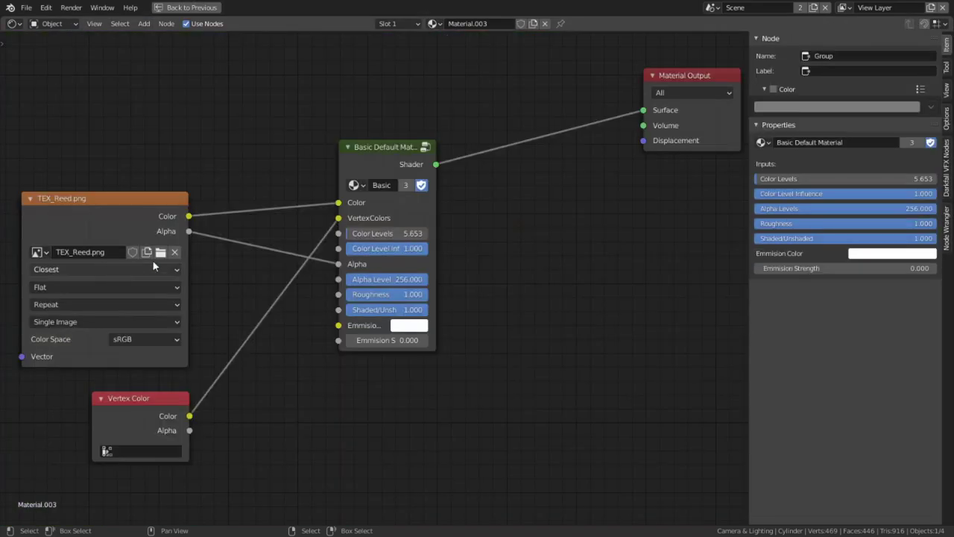
middle_click_drag(318, 207, 317, 239)
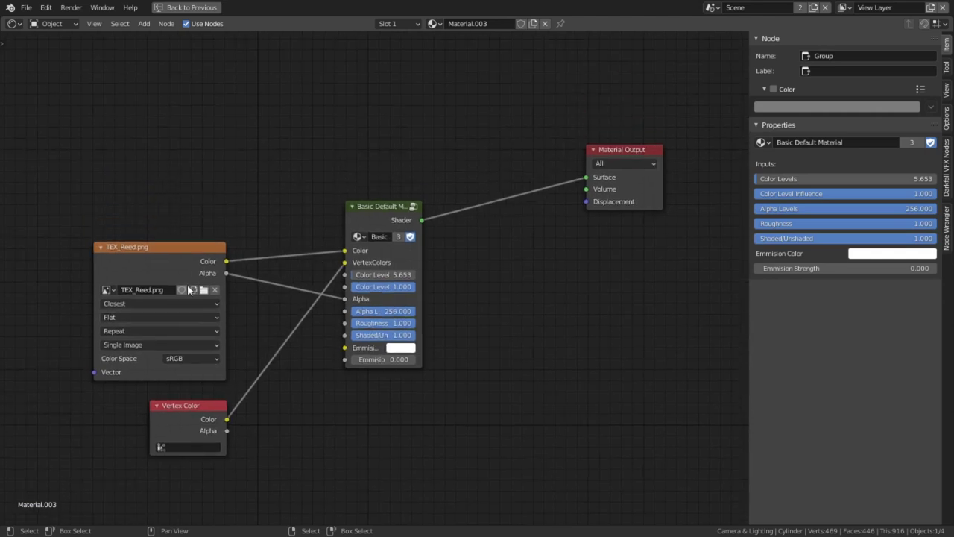
left_click_drag(191, 291, 195, 241)
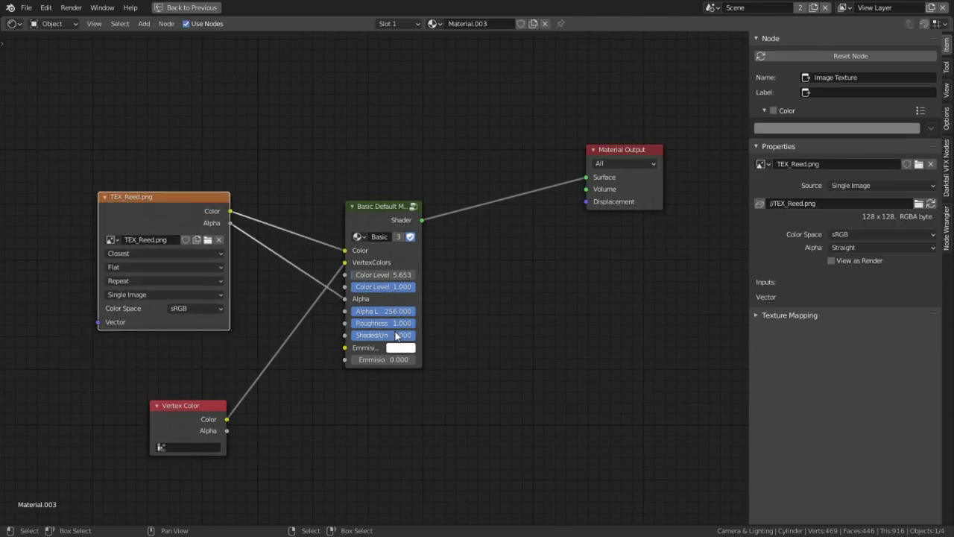
Step: Set the Basic Default Material's Shaded/Unshaded to 0 and its Color Levels to 8
left_click_drag(396, 335, 352, 336)
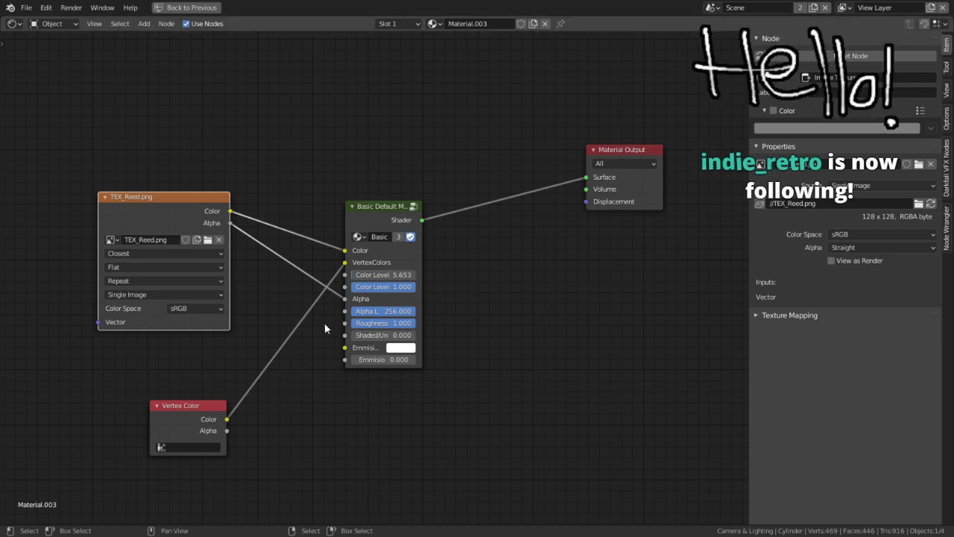
key("ctrl+space")
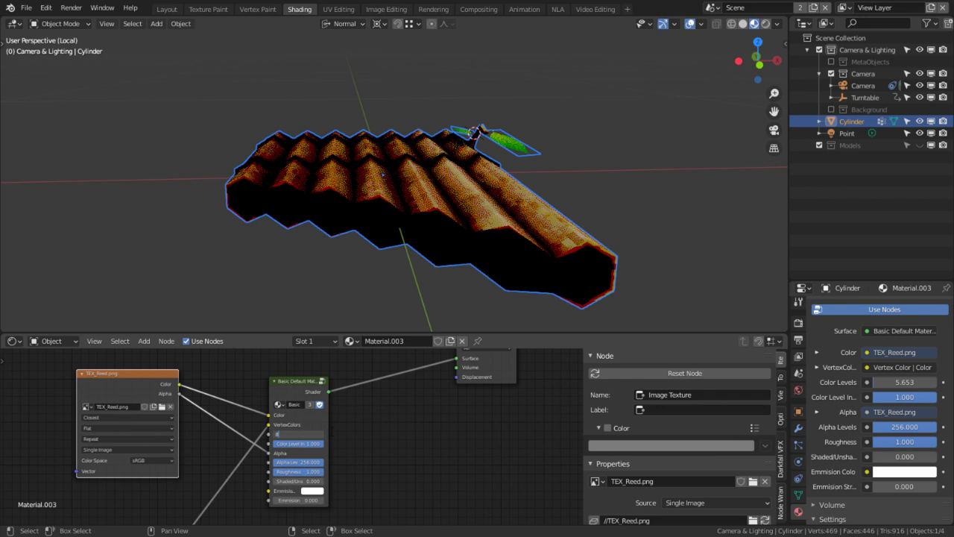
key("Return")
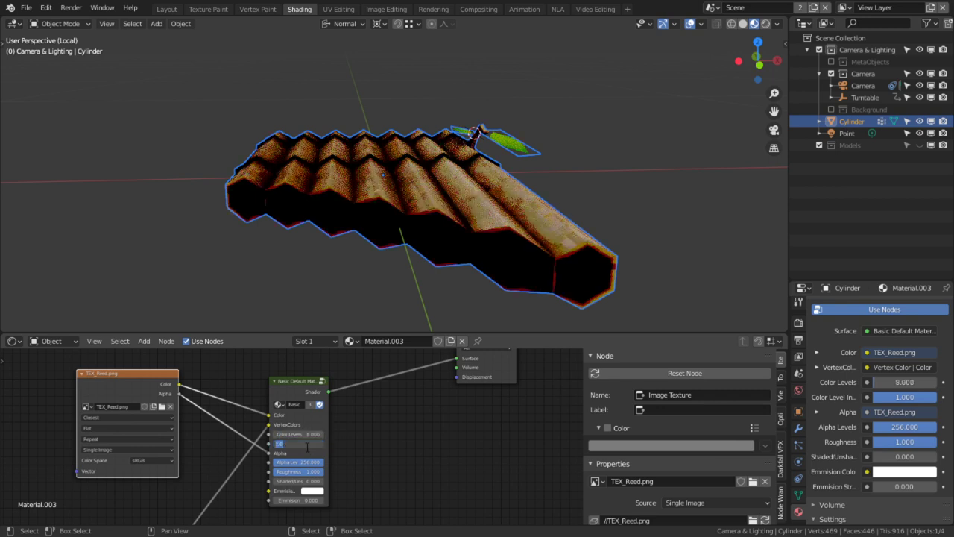
Step: Set Color Level Influence to 0.5 and inspect the compressed colors on the pan flute up close
left_click(307, 447)
type(".5")
key("Return")
middle_click_drag(310, 320, 359, 273)
scroll(359, 273, "up", 4)
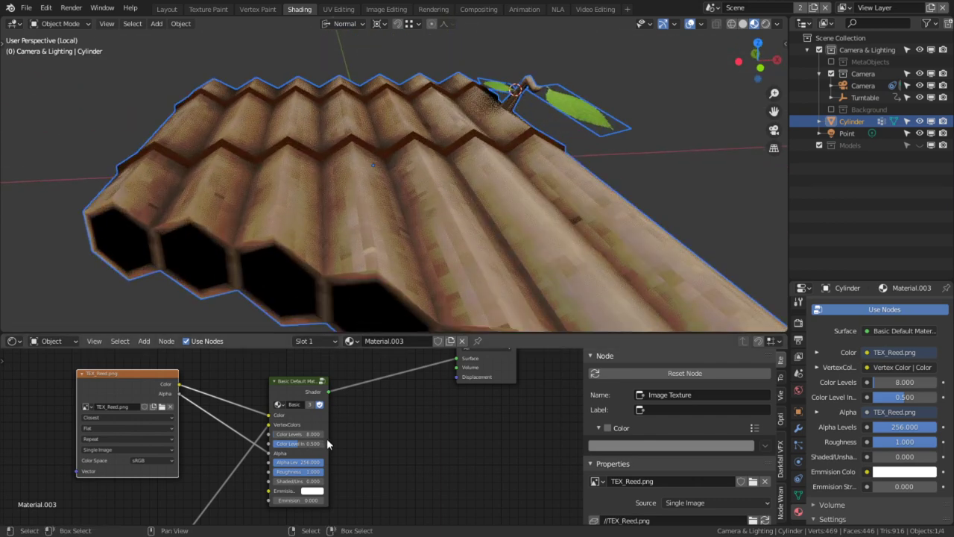
scroll(347, 488, "up", 2)
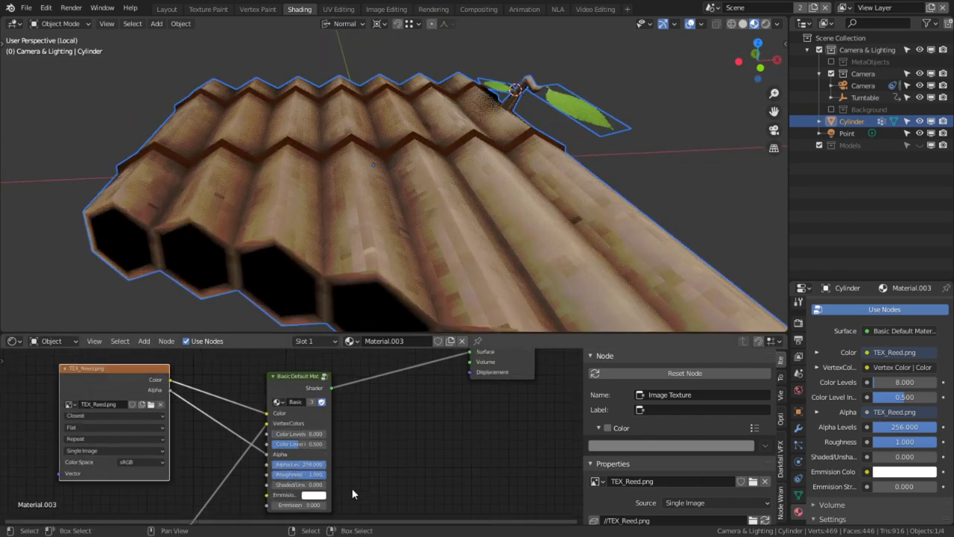
middle_click_drag(355, 486, 350, 470)
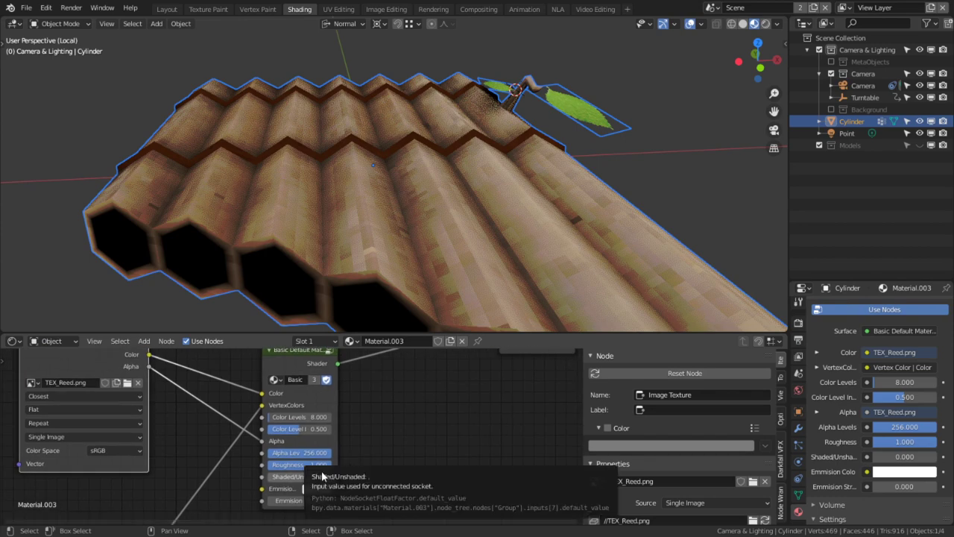
Step: Compare the pan flute with Shaded/Unshaded at 1 and Color Level Influence at 1 and 0.5, then return Shaded/Unshaded to 0
mouse_move(297, 479)
left_mouse_down()
mouse_move(332, 479)
mouse_move(272, 479)
mouse_move(332, 478)
left_mouse_up()
mouse_move(293, 430)
left_mouse_down()
mouse_move(328, 430)
mouse_move(299, 431)
left_mouse_up()
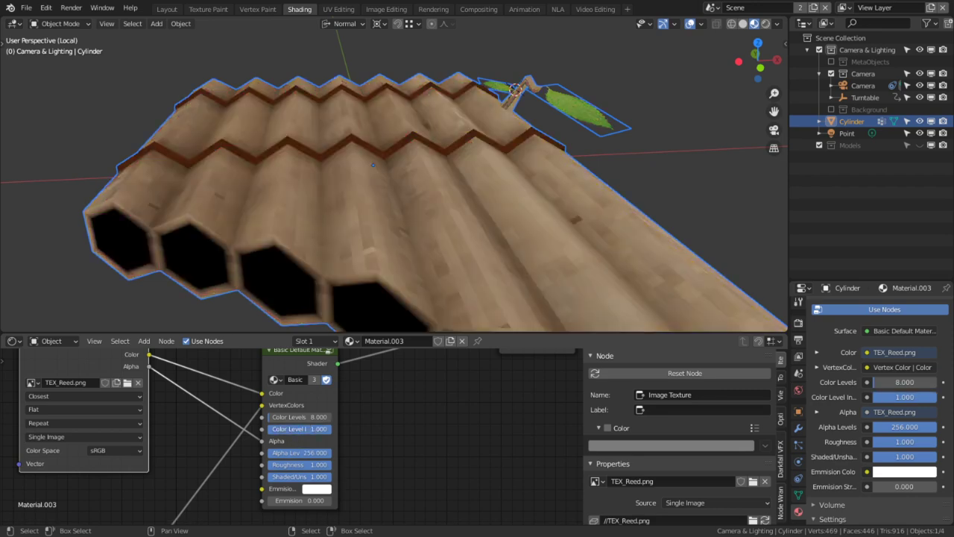
left_click(323, 430)
type("0.5")
key("Return")
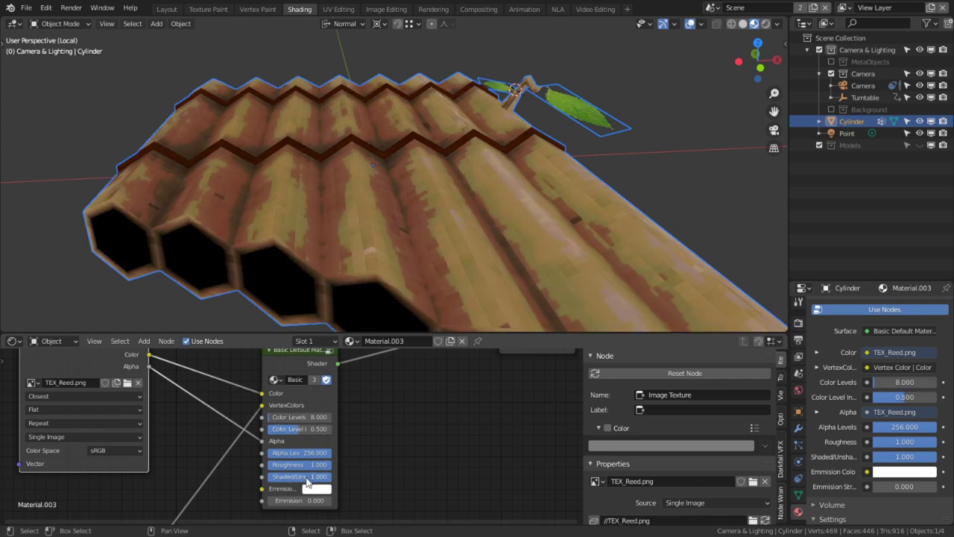
left_click_drag(312, 478, 305, 478)
Step: Deselect the pan flute, test-render the scene and close the render
mouse_move(478, 166)
middle_mouse_down()
mouse_move(618, 302)
mouse_move(656, 257)
mouse_move(585, 288)
mouse_move(567, 207)
middle_mouse_up()
left_click(617, 302)
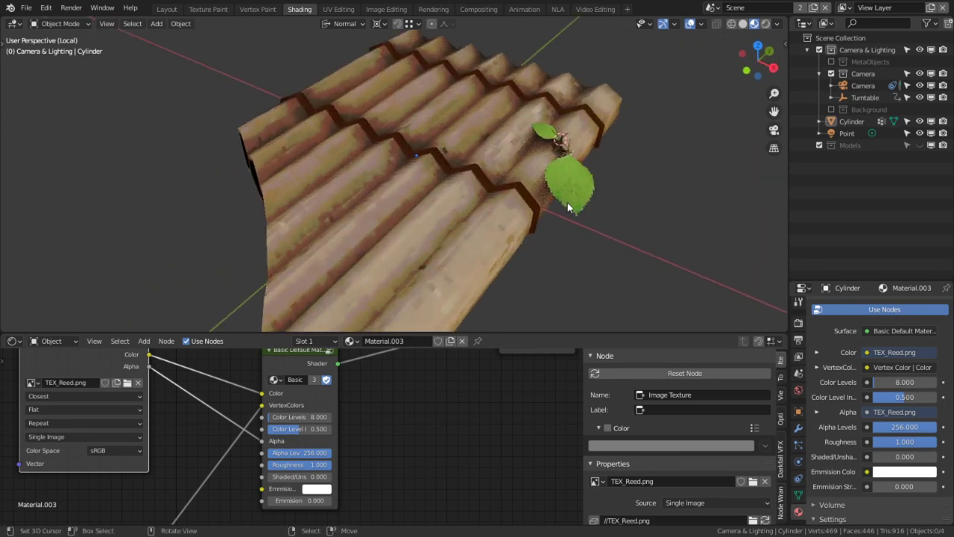
key("F12")
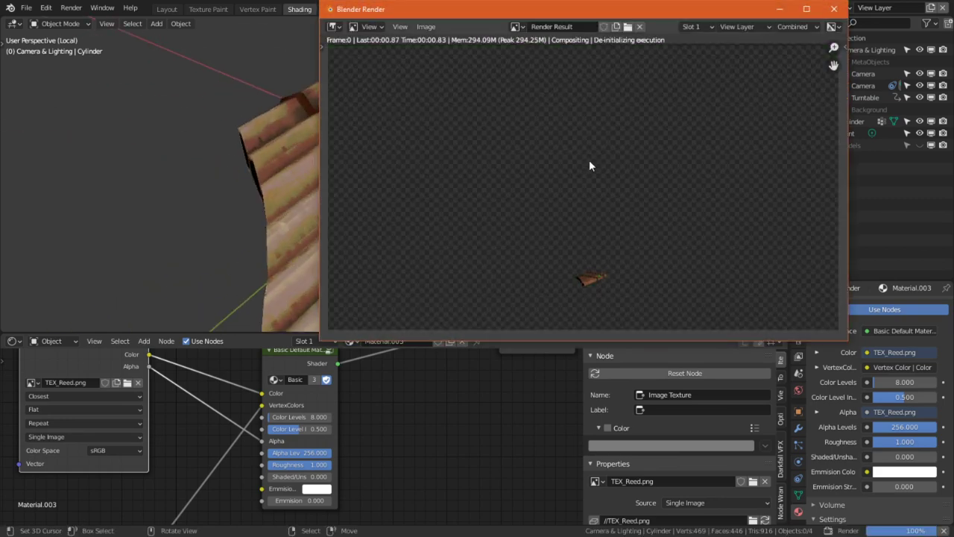
key("Escape")
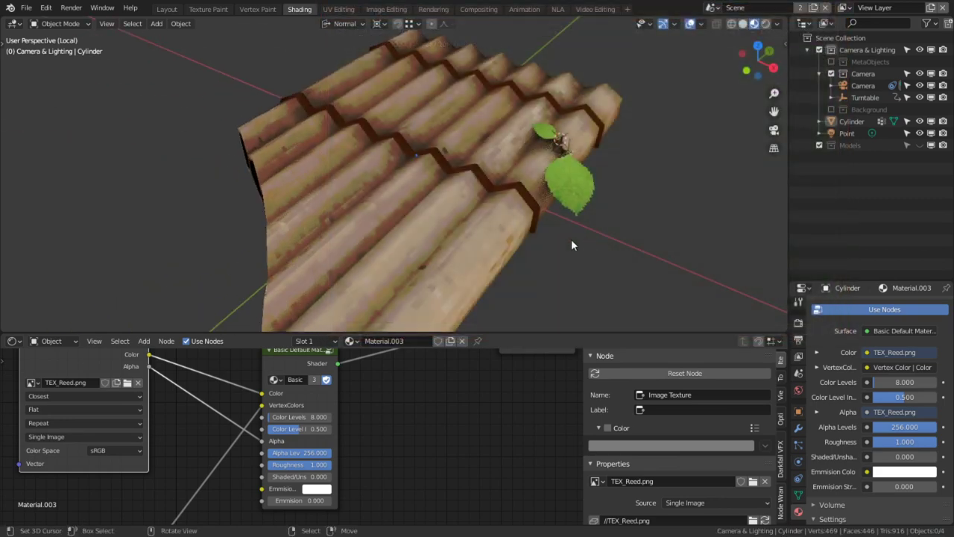
Step: Switch to the Background view layer, move the Cylinder object into the Models collection, and return to View Layer
left_click(843, 8)
left_click(802, 27)
scroll(409, 211, "down", 2)
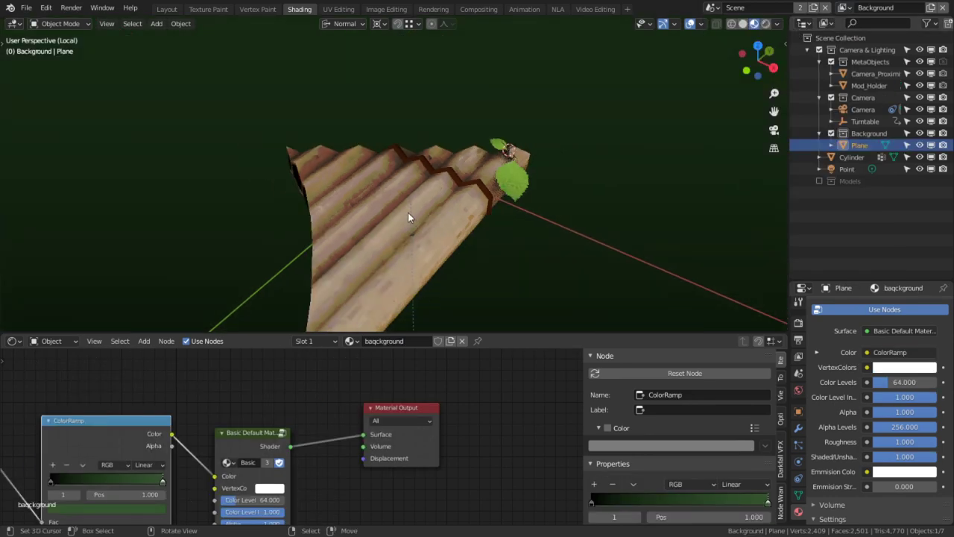
left_click(408, 212)
left_click_drag(841, 159, 849, 178)
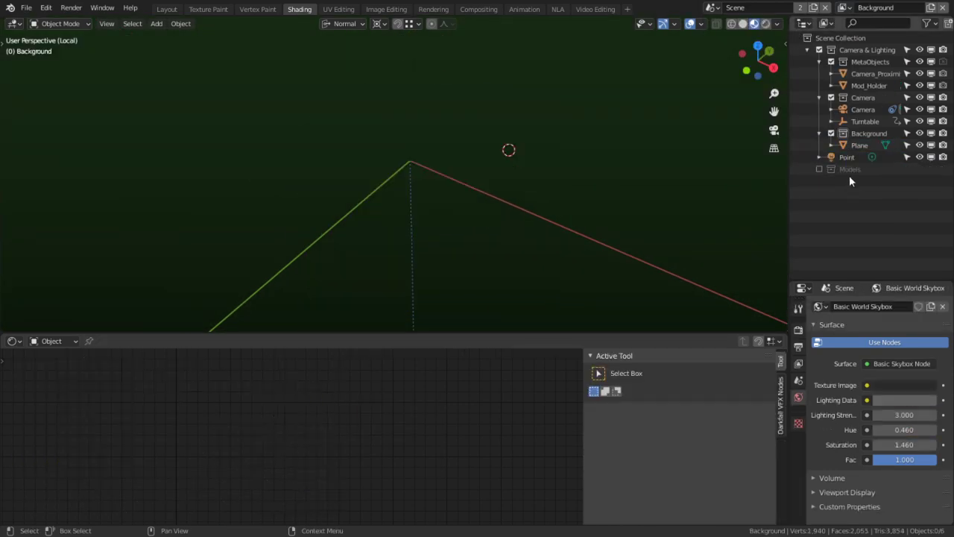
left_click(850, 9)
left_click(734, 35)
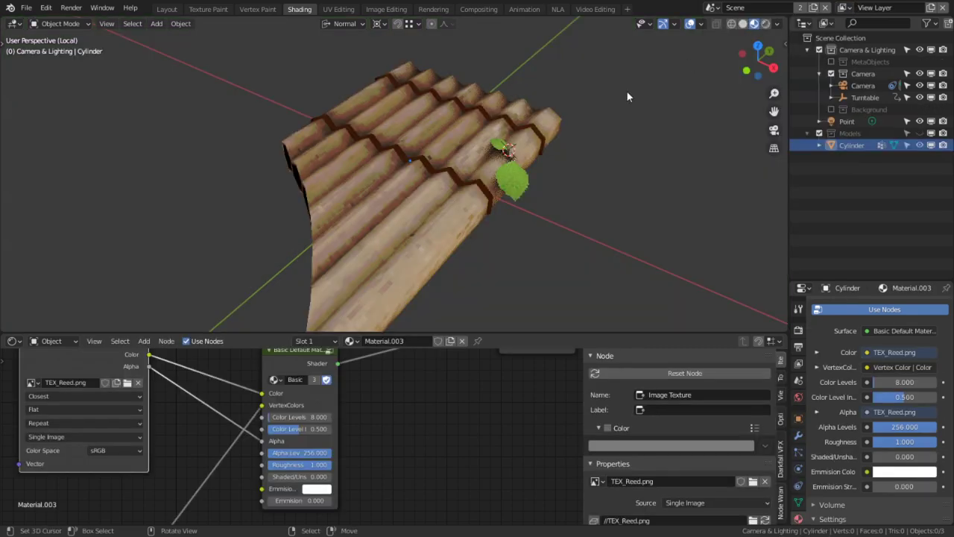
middle_click_drag(433, 193, 425, 168)
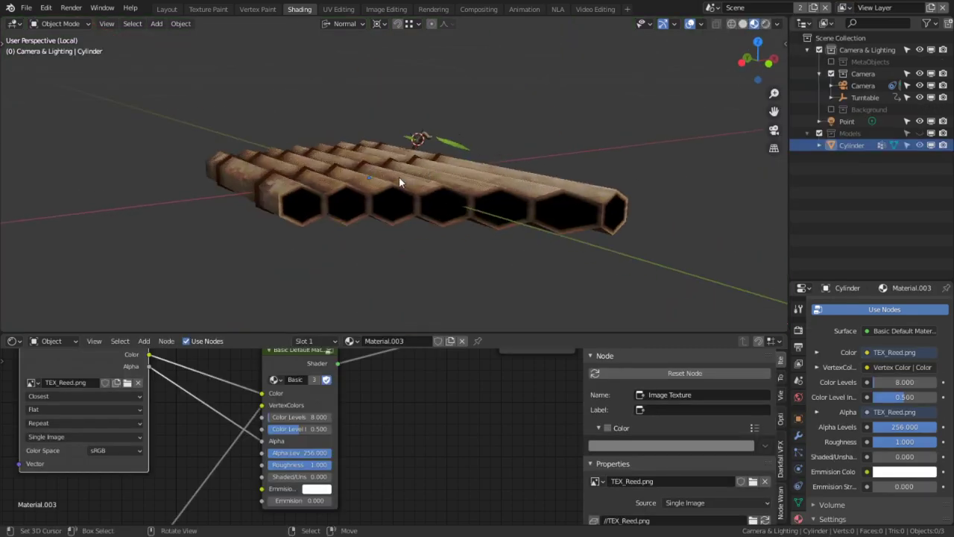
key("KP_0")
key("ctrl+Tab")
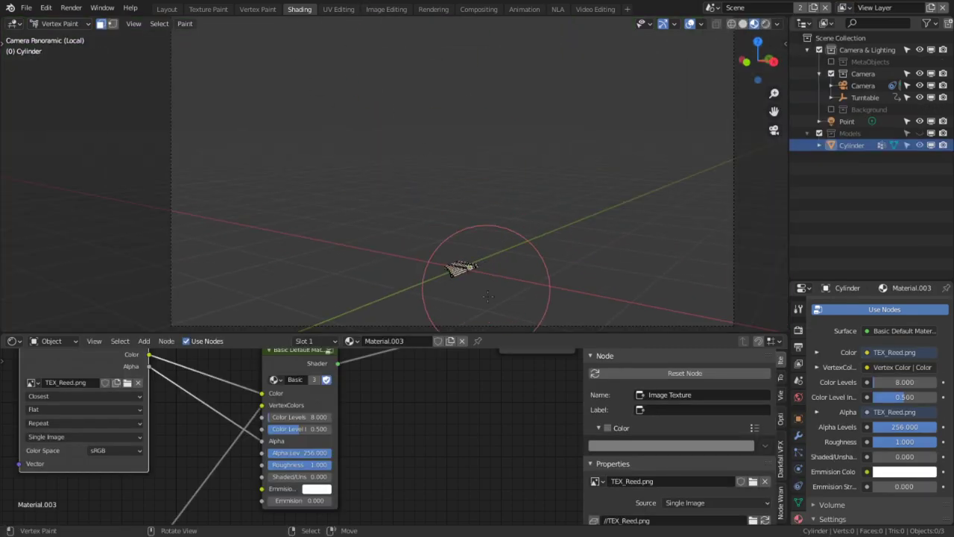
key("Tab")
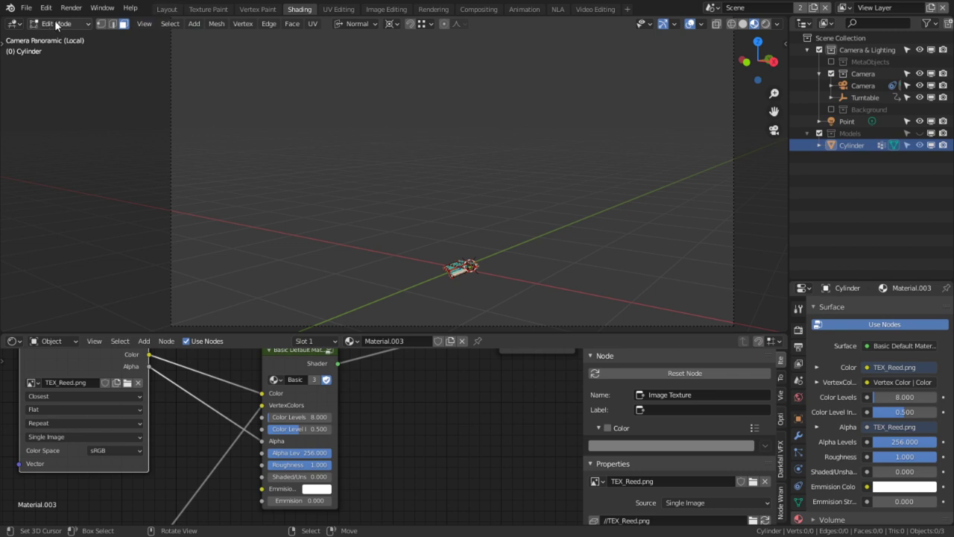
left_click(56, 24)
left_click(60, 38)
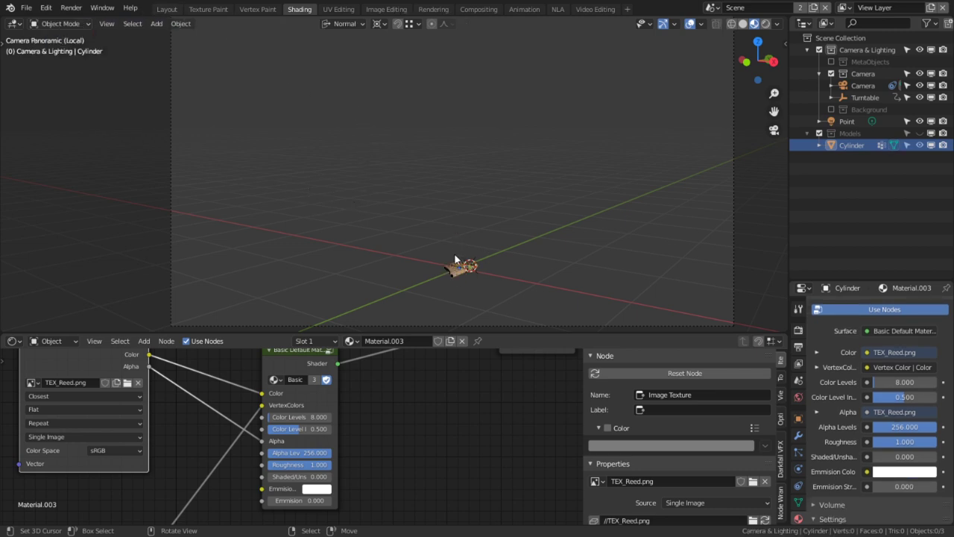
Step: Make the Models collection visible in the viewport and clear the pan flute's location
middle_click_drag(480, 281, 388, 277)
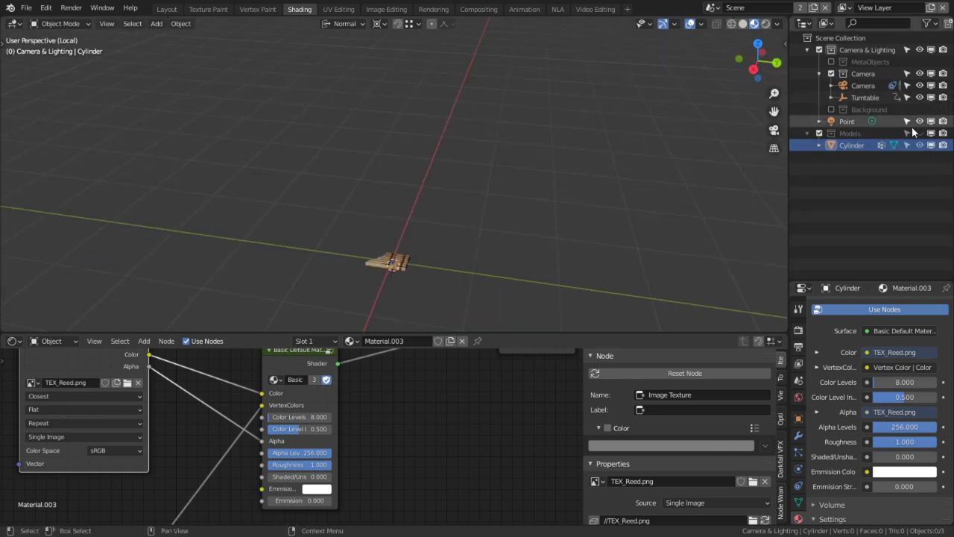
middle_click_drag(553, 181, 467, 232)
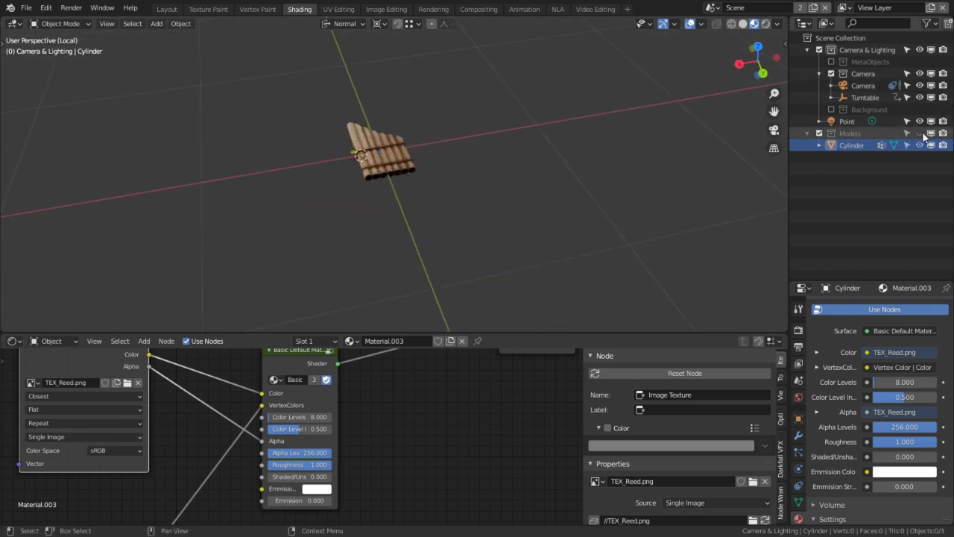
right_click_drag(414, 166, 404, 167)
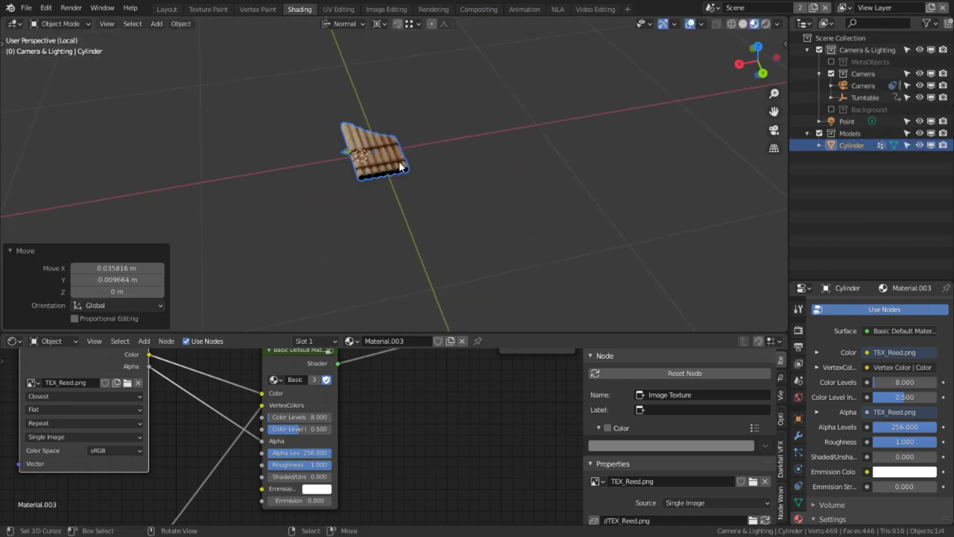
key("alt+g")
Step: In camera view, move the pan flute about -0.34 m in X, -0.09 m in Y and 1.33 m in Z
key("KP_0")
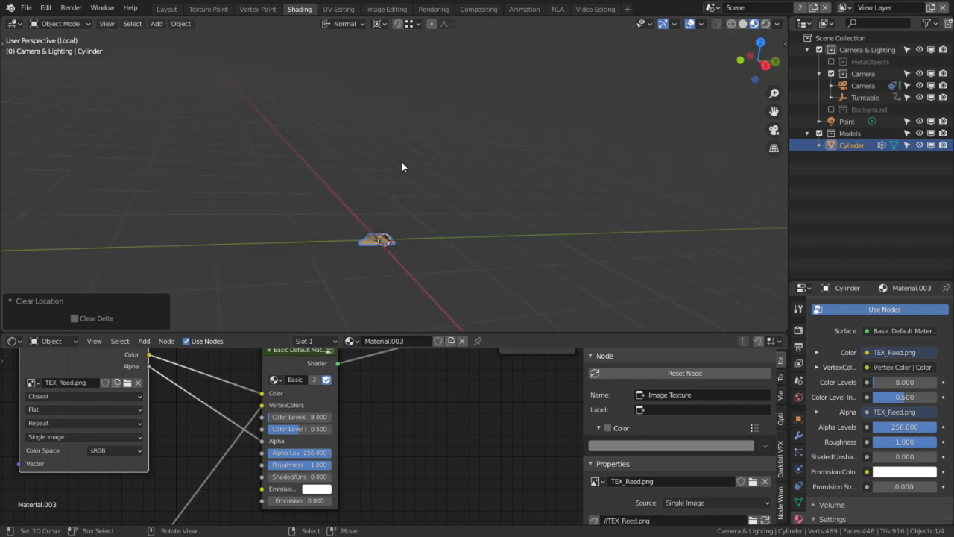
key("g")
left_click(373, 54)
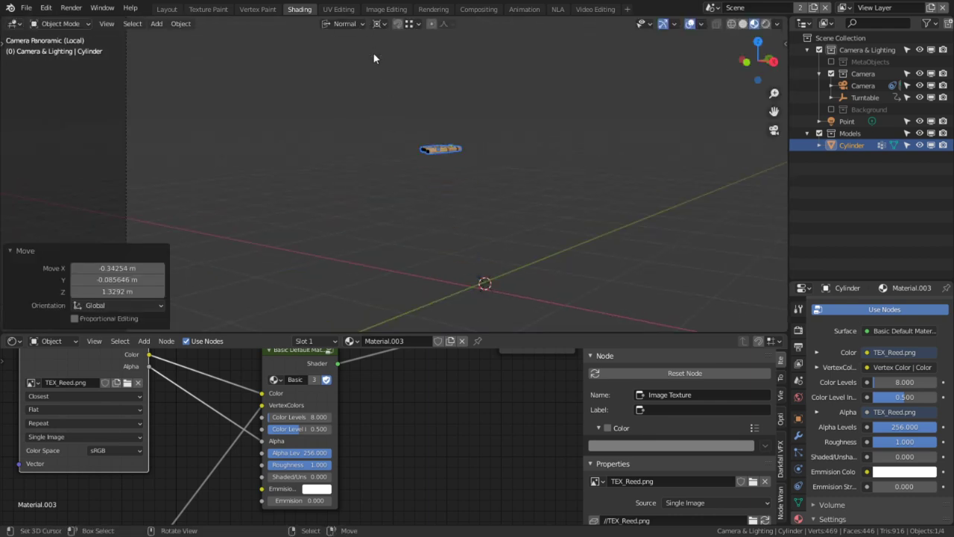
Step: Set the transform pivot to Bounding Box Center and scale the pan flute up about 6 times
key("s")
right_click(401, 43)
left_click(376, 23)
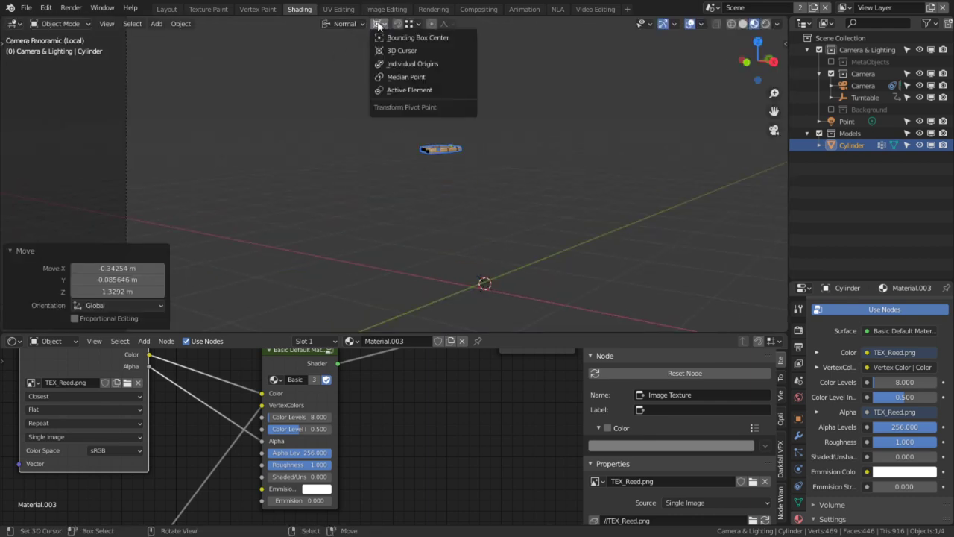
left_click(389, 36)
key("s")
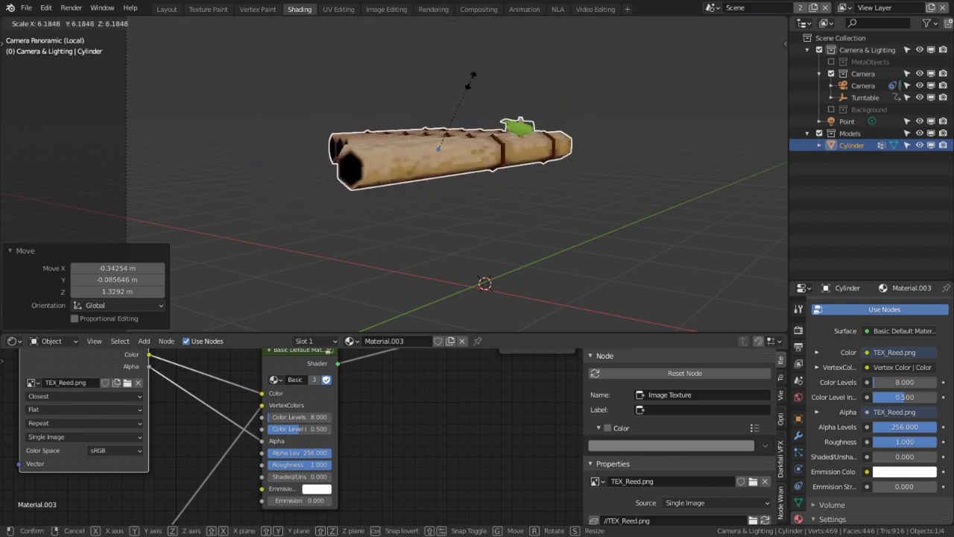
key("Return")
Step: Trackball-rotate the pan flute by about 21.8° and 7.45° and scale it to about 0.734 within the camera frame
key("r")
key("r")
left_click(437, 99)
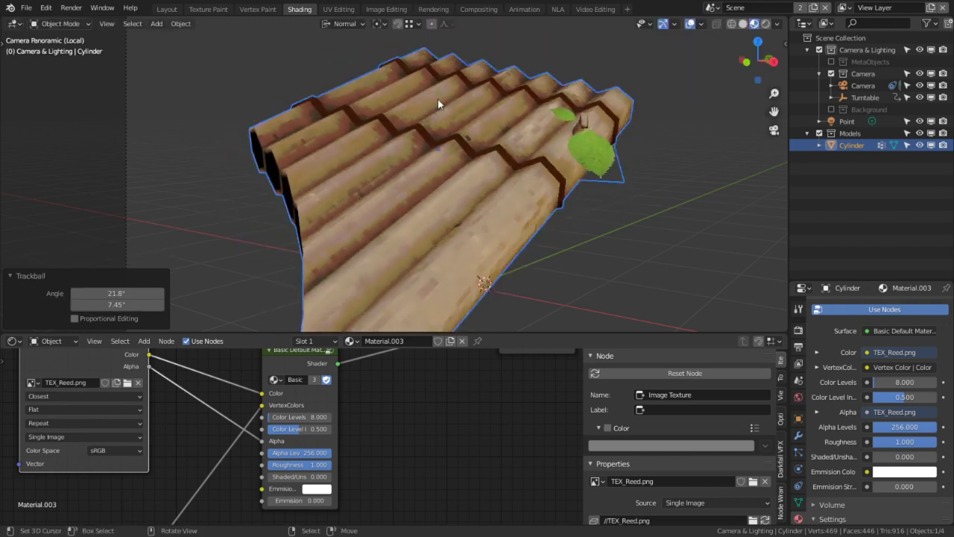
scroll(572, 161, "down", 3)
key("s")
left_click(522, 162)
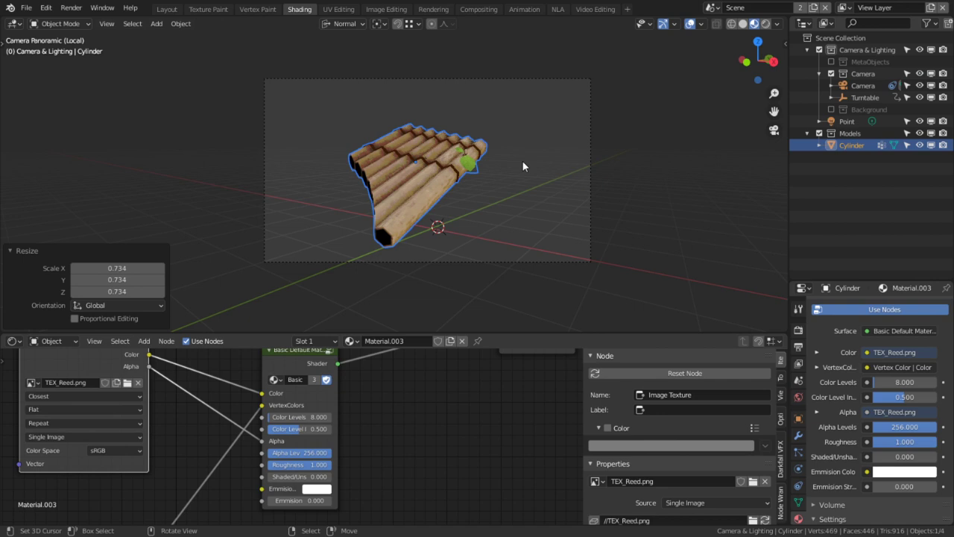
scroll(522, 167, "up", 3)
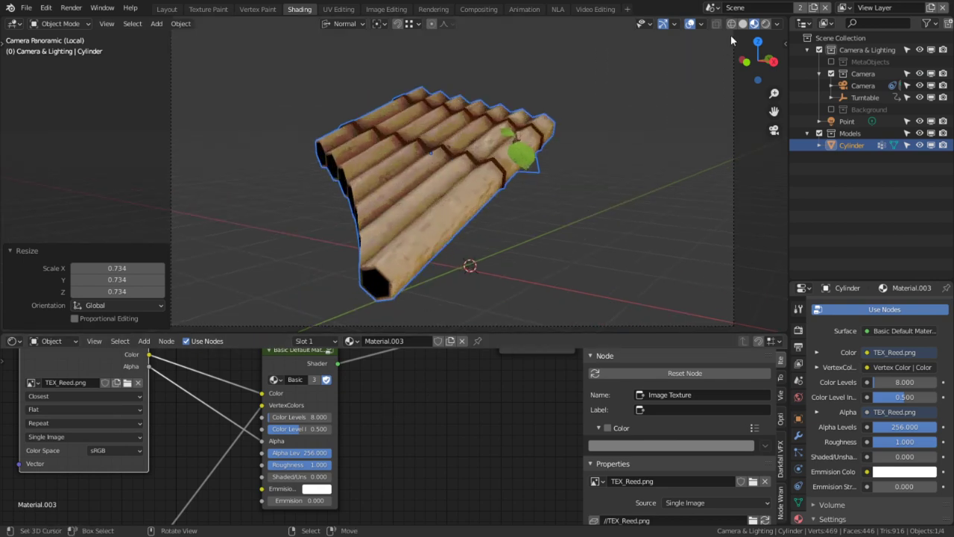
Step: Switch the viewport to Rendered shading, leave local view and look at the pan flute outside the camera
left_click_drag(753, 35, 735, 67)
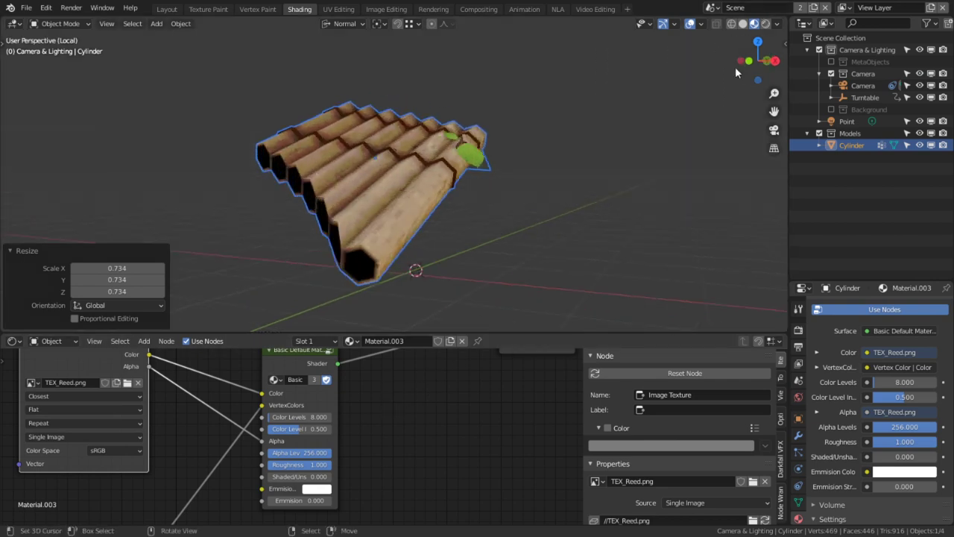
left_click(765, 26)
middle_click_drag(590, 138, 534, 170)
key("KP_Divide")
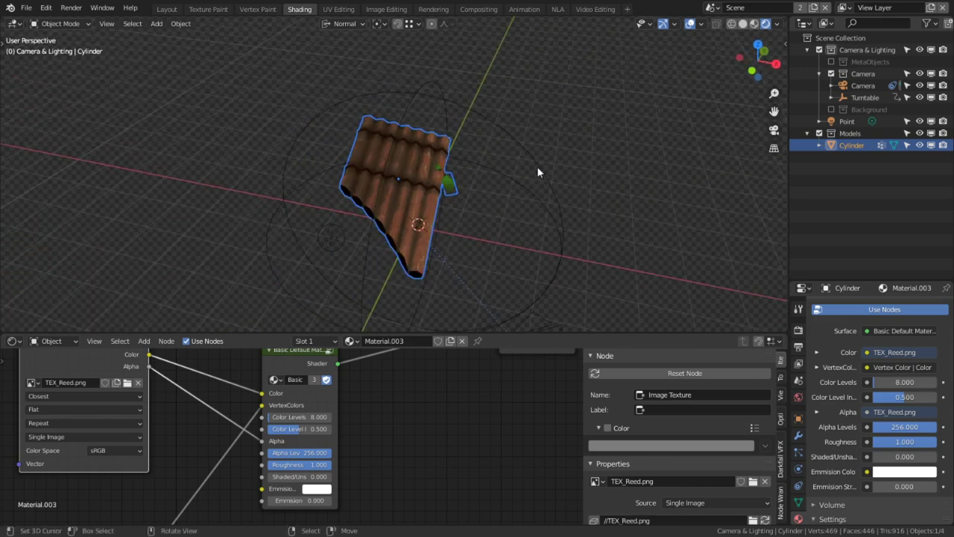
Step: In the Background view layer, set the background plane's Color Level Influence to 0.5 and its Color Levels to about 132
left_click(845, 8)
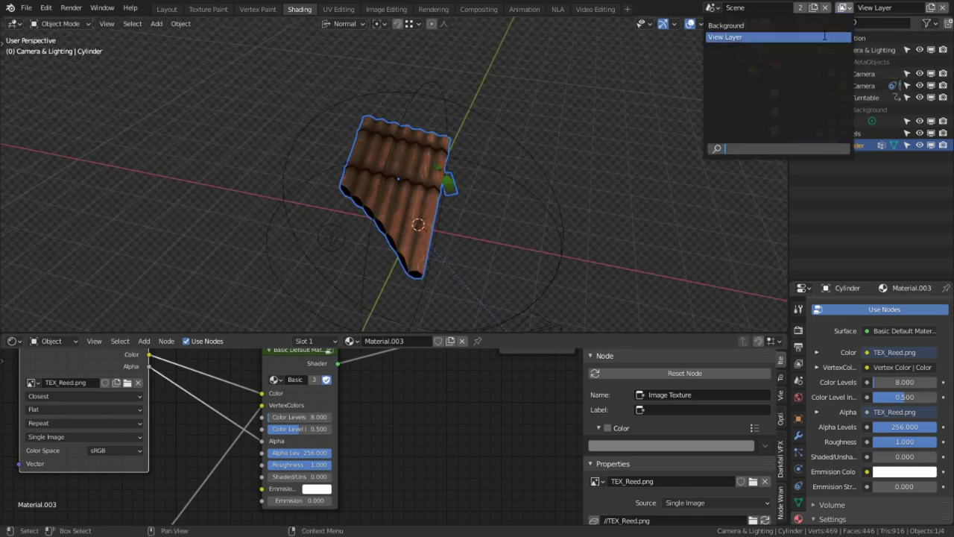
left_click(765, 27)
scroll(415, 216, "up", 3)
left_click(426, 184)
middle_click_drag(300, 436, 377, 338)
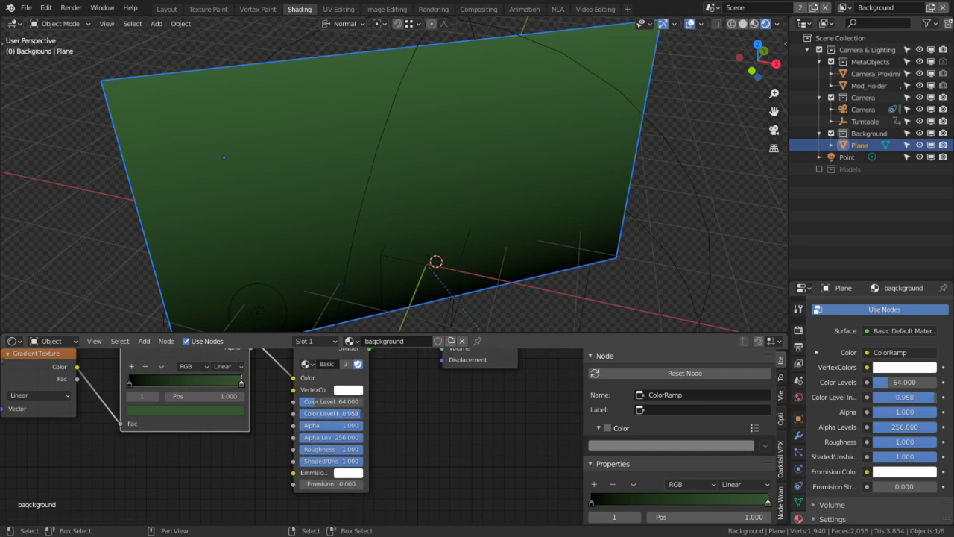
left_click(334, 416)
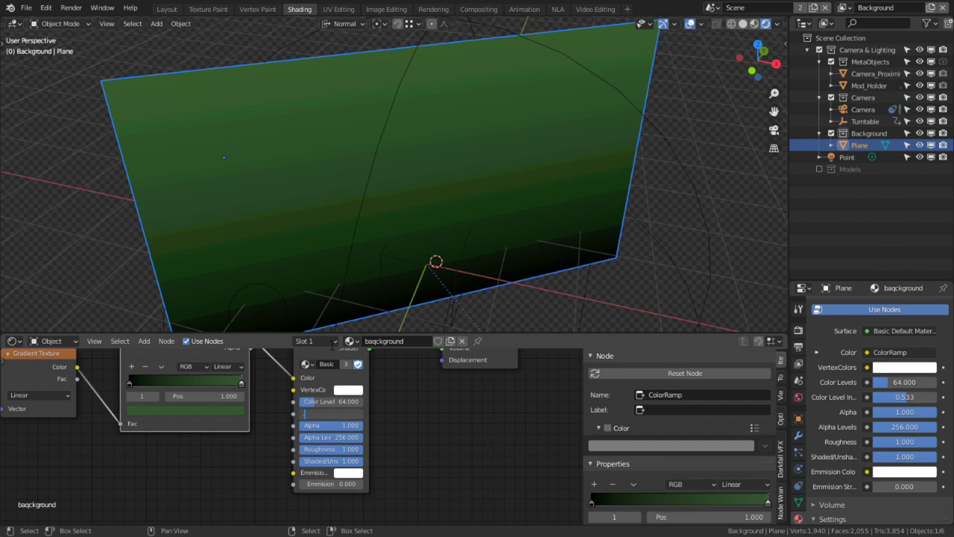
type("0.5")
key("Return")
middle_click_drag(373, 45, 405, 314)
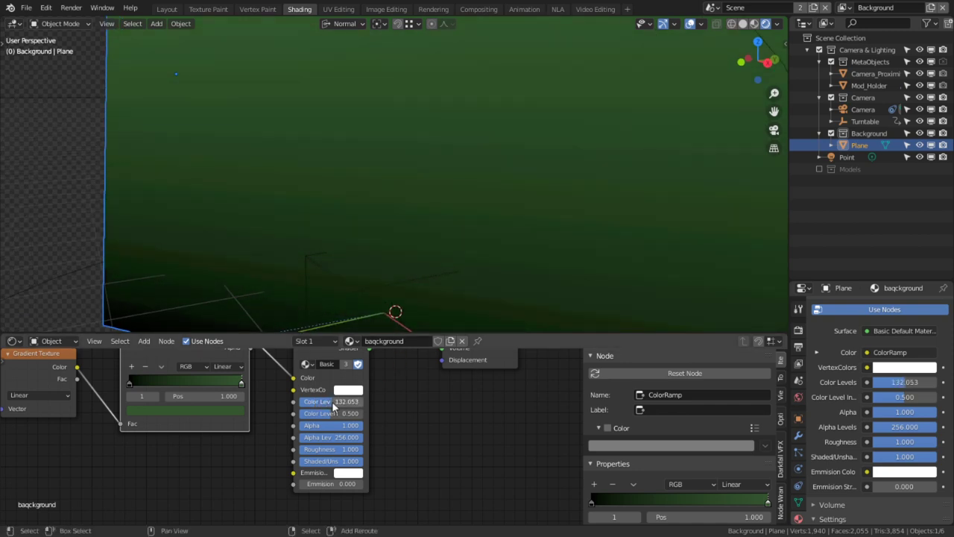
Step: Render the image, inspect the pan flute against the green background up close, and close the render
key("F12")
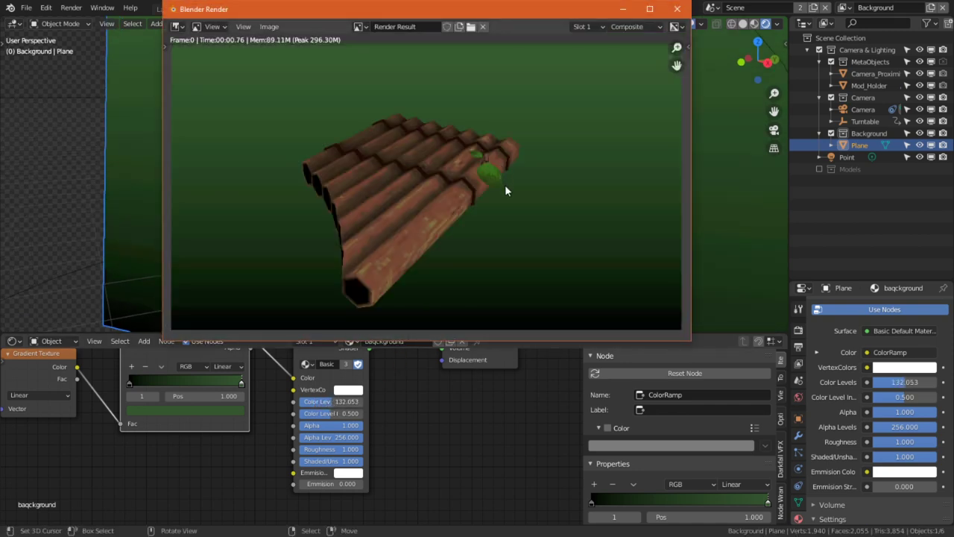
scroll(505, 191, "up", 2)
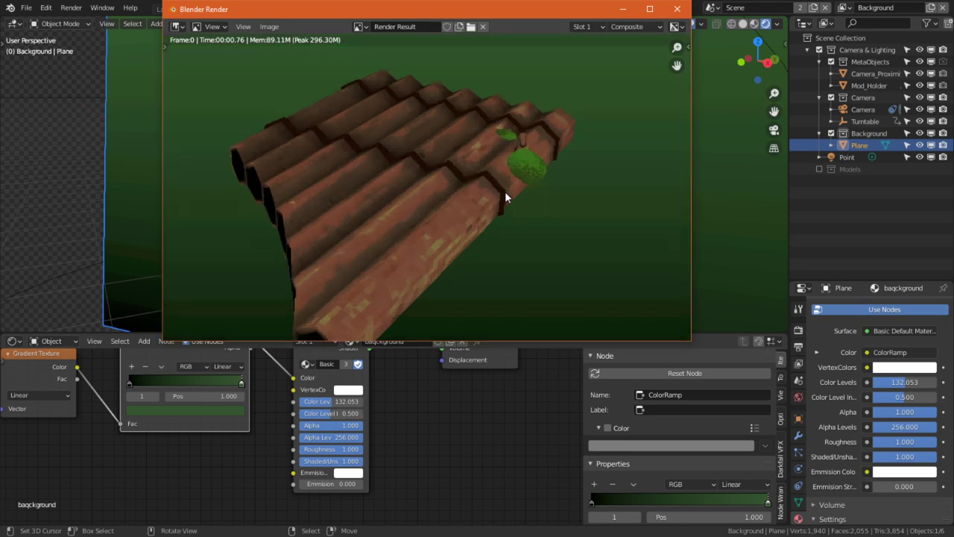
scroll(505, 194, "down", 2)
key("Escape")
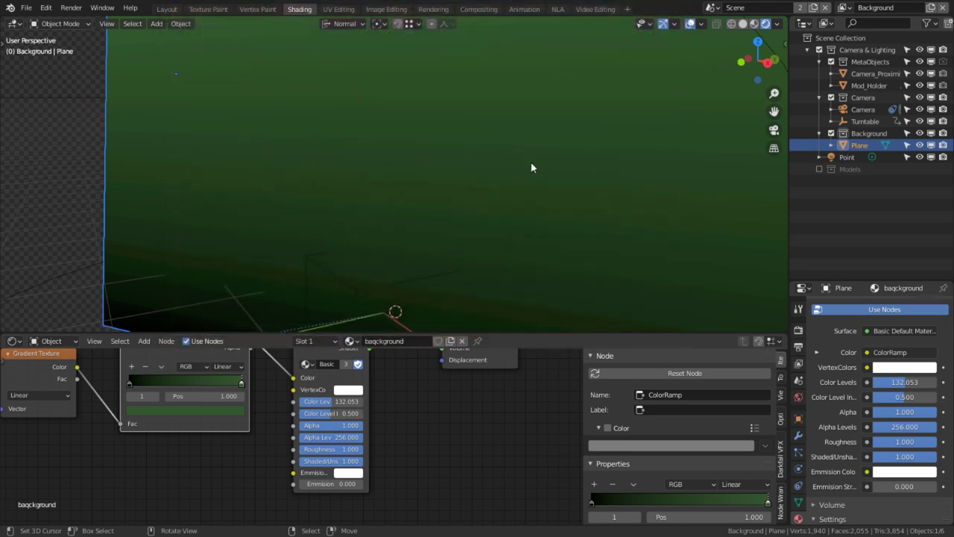
Step: Return to View Layer and change the Point light beside the pan flute to a Sun light
left_click(843, 8)
left_click(725, 36)
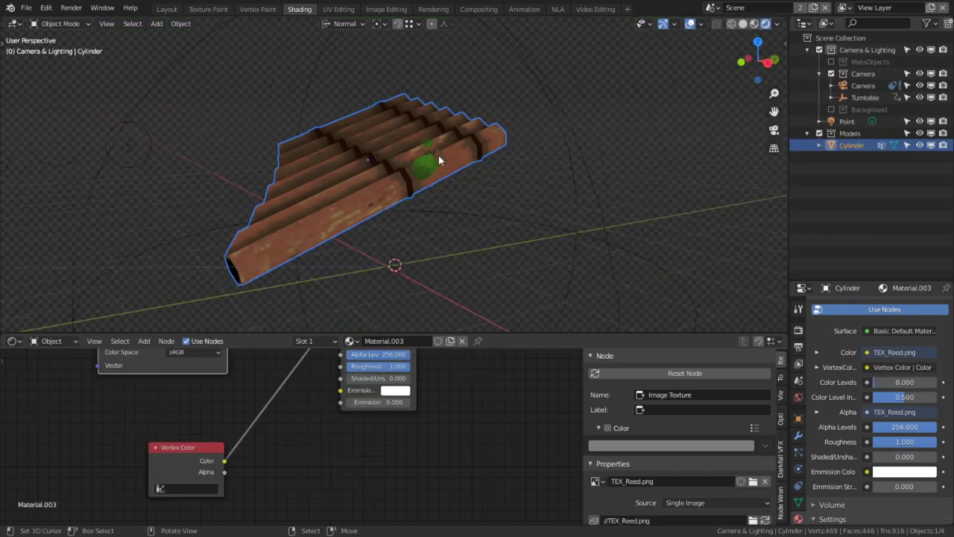
scroll(438, 155, "down", 4)
middle_click_drag(356, 179, 300, 179)
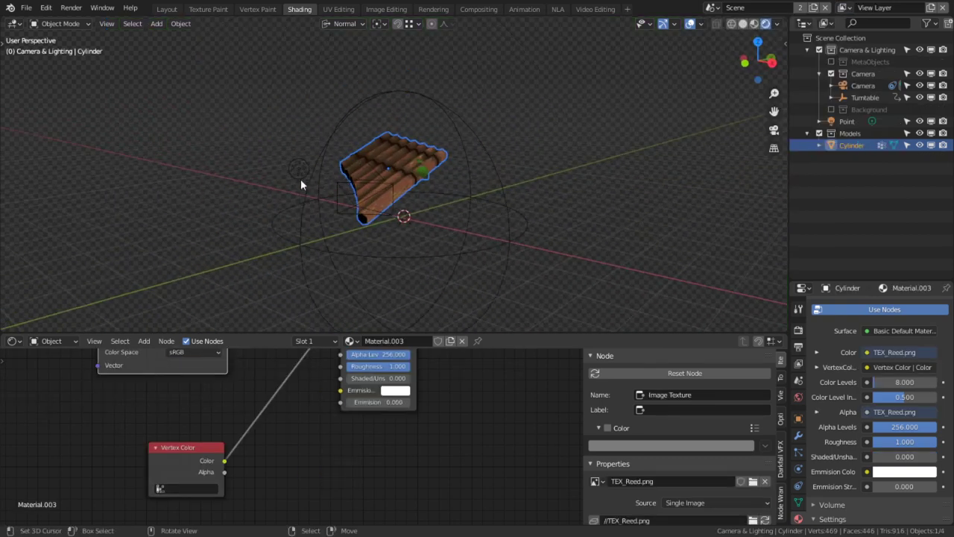
left_click(299, 168)
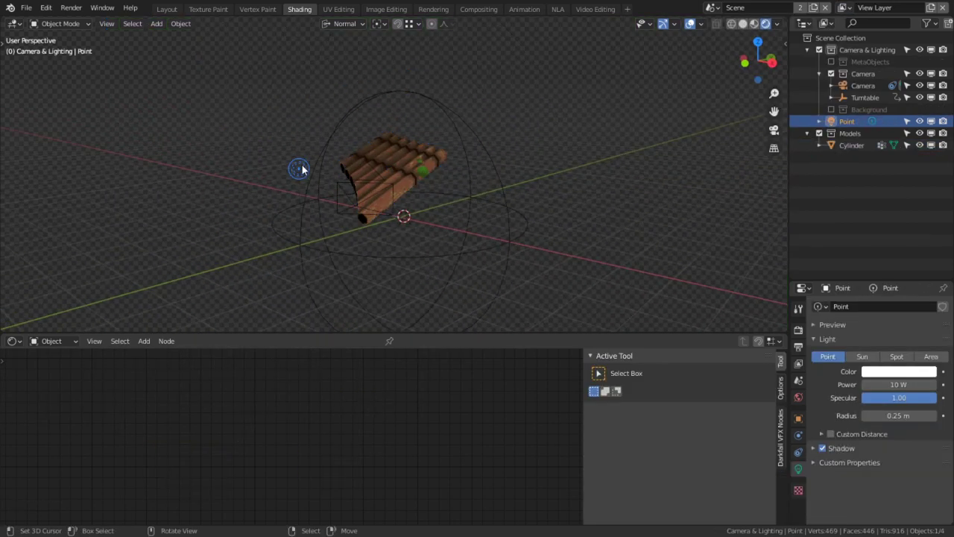
left_click(869, 355)
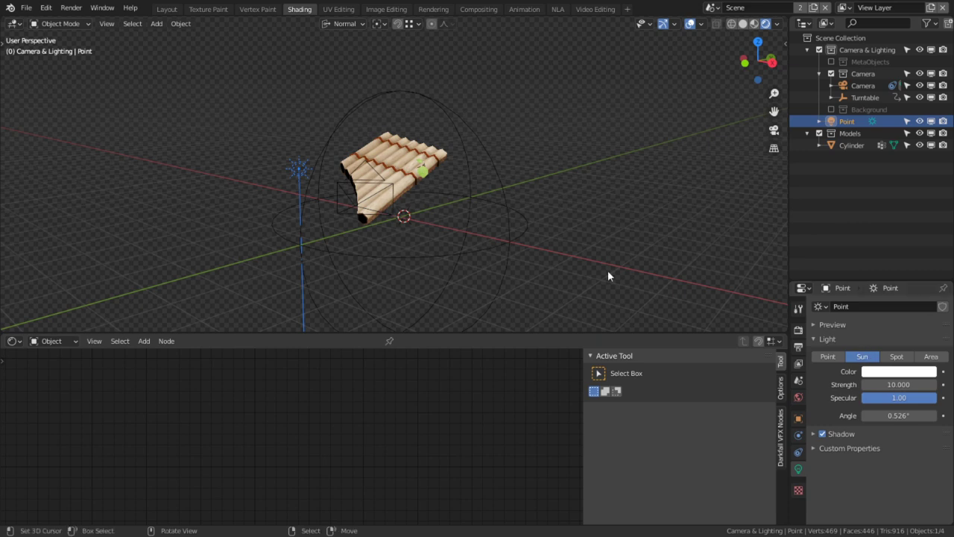
Step: Set the Sun light's strength to 5 and trackball-rotate the light by about 65.9° and 15.5°
left_click(899, 384)
type("5")
key("Return")
key("r")
key("r")
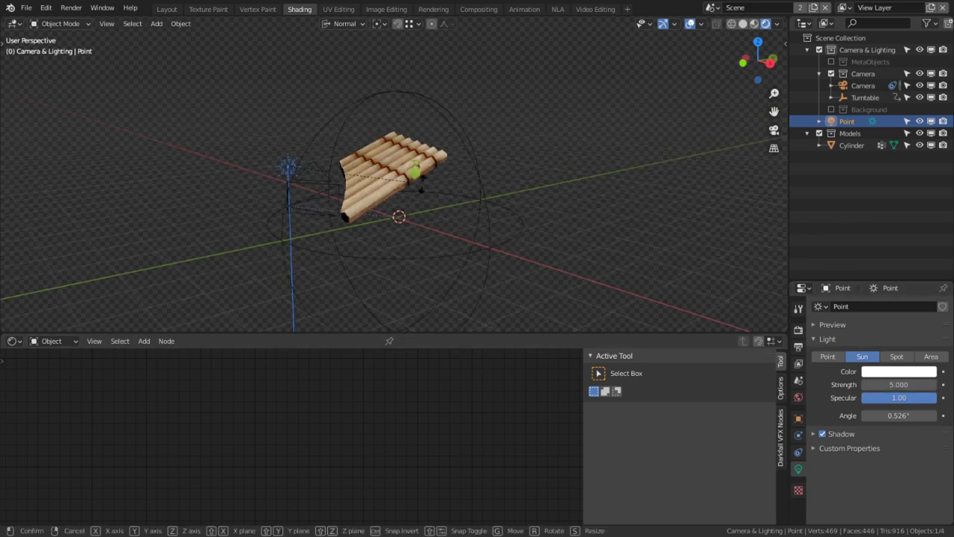
left_click(439, 251)
scroll(491, 220, "up", 3)
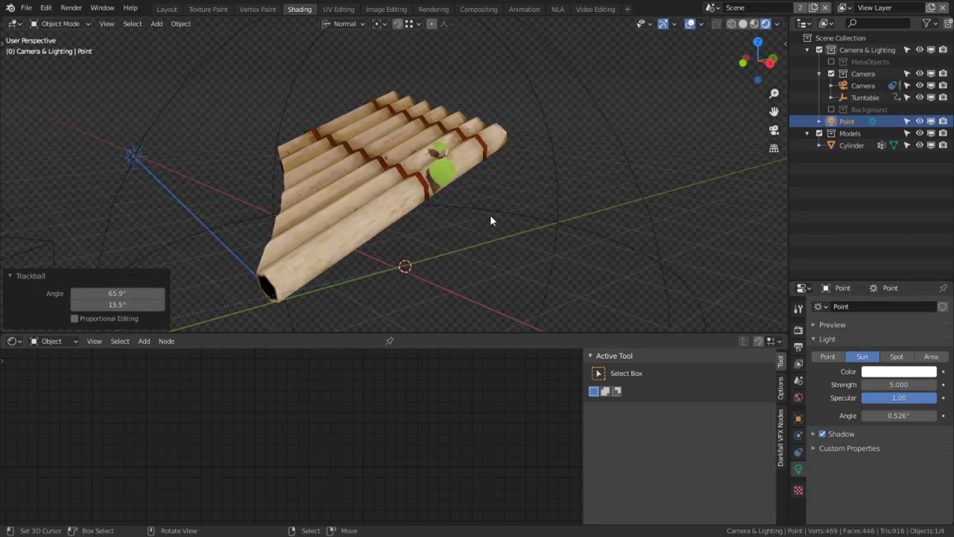
Step: Lower the Sun light's strength to 2, test-rendering the pan flute before and after the change
key("F12")
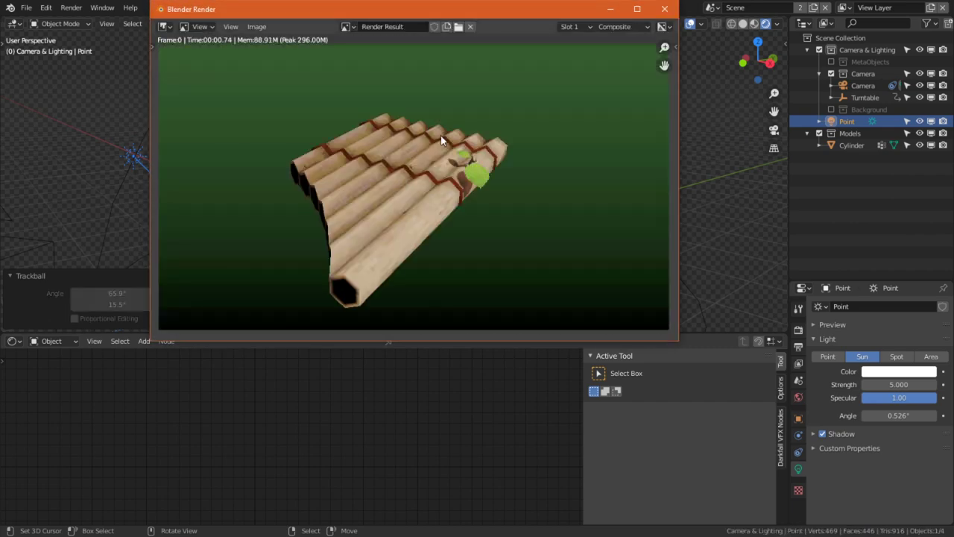
key("Escape")
double_click(899, 384)
type("2")
key("Return")
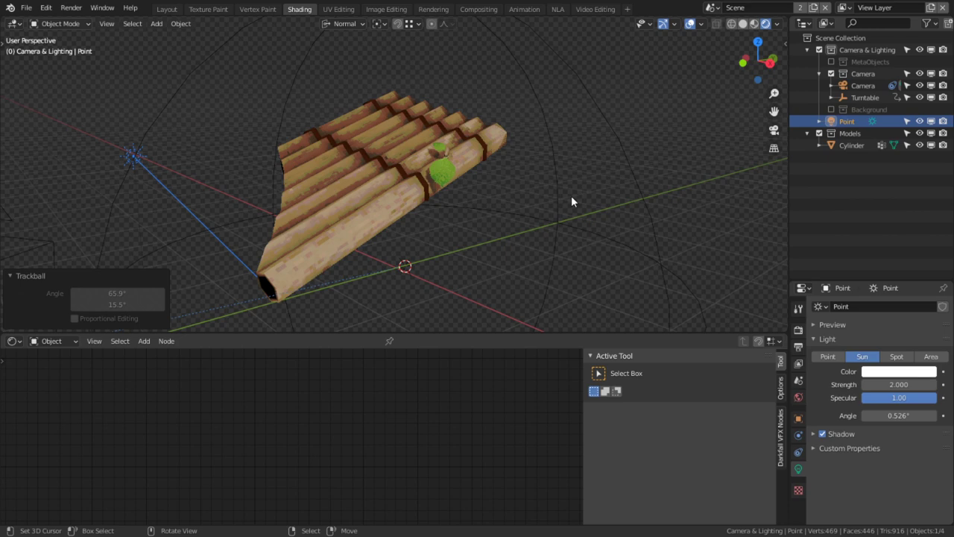
key("F12")
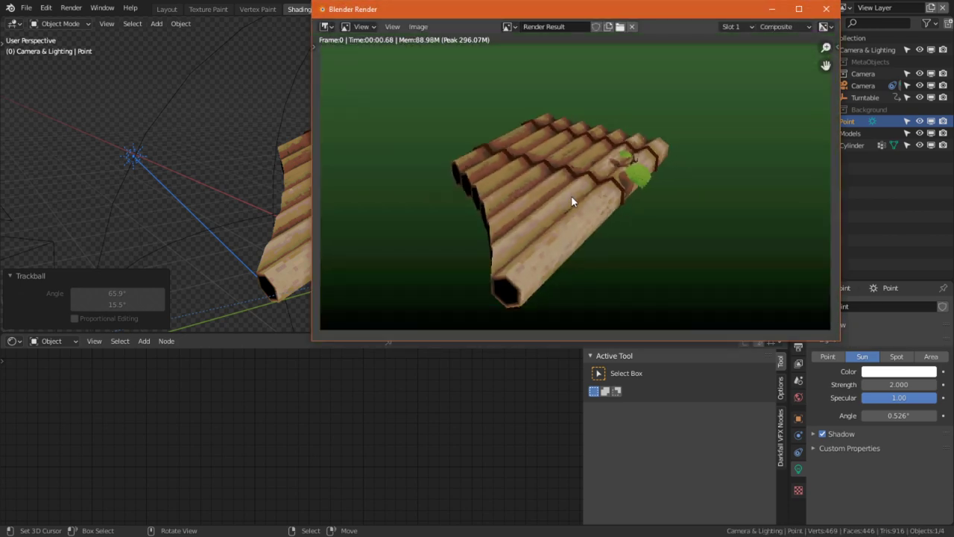
key("Escape")
Step: Open the Video Editing workspace and switch to the Sequencer scene, showing its whole scene strip in the timeline
left_click(589, 10)
middle_click_drag(396, 180, 394, 195)
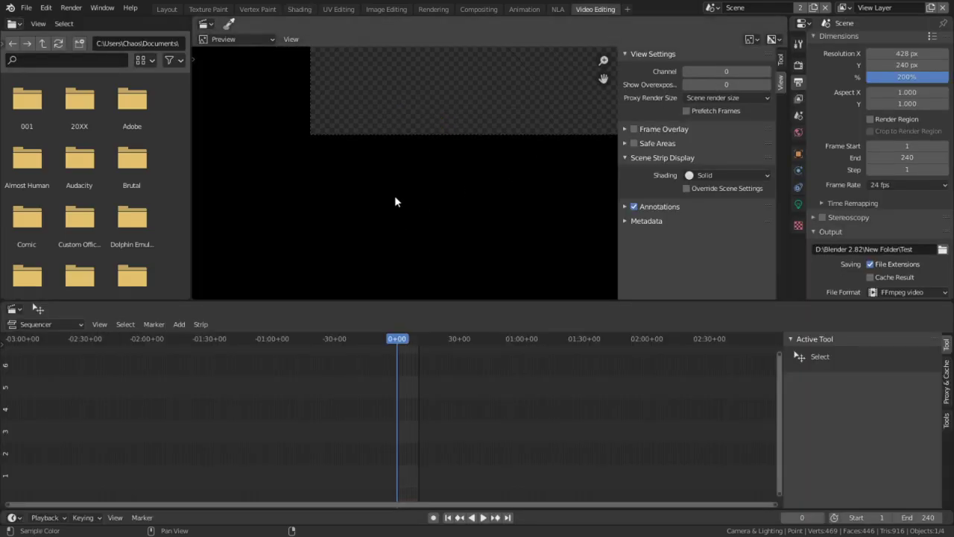
middle_click_drag(371, 161, 363, 264)
scroll(395, 192, "down", 4)
scroll(440, 246, "up", 2)
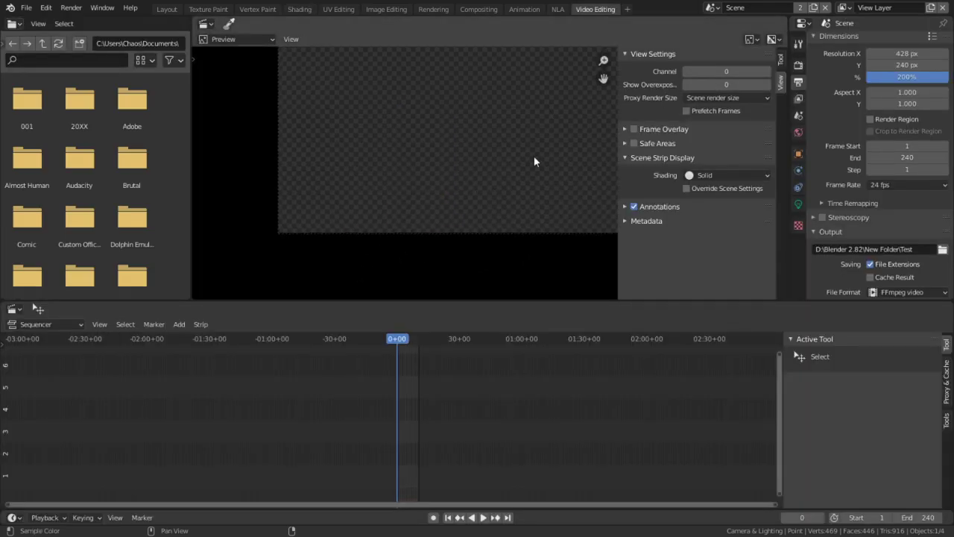
scroll(419, 206, "up", 1)
left_click(711, 9)
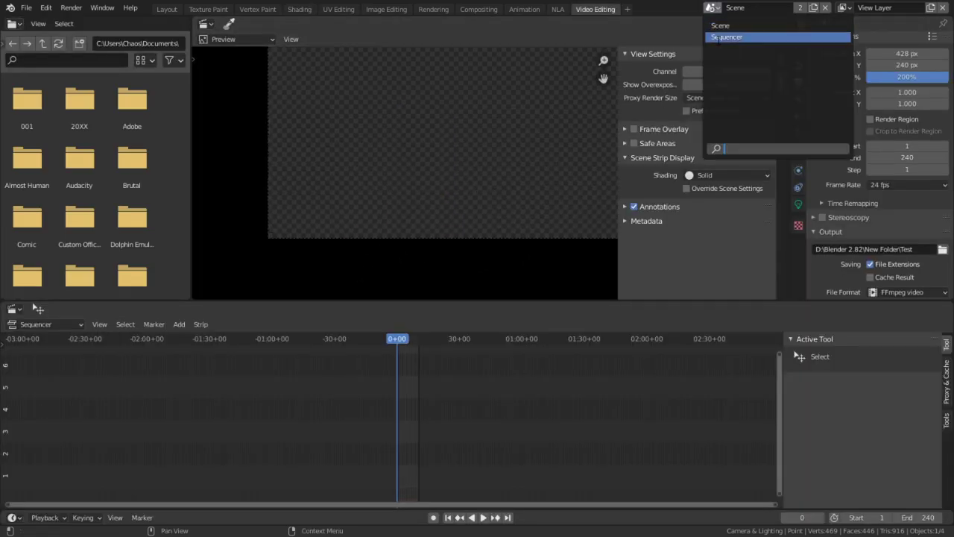
left_click(727, 38)
middle_click_drag(528, 429, 482, 440)
scroll(522, 261, "down", 2)
scroll(575, 395, "down", 6)
scroll(447, 187, "down", 8)
scroll(398, 256, "down", 5)
scroll(469, 261, "down", 1)
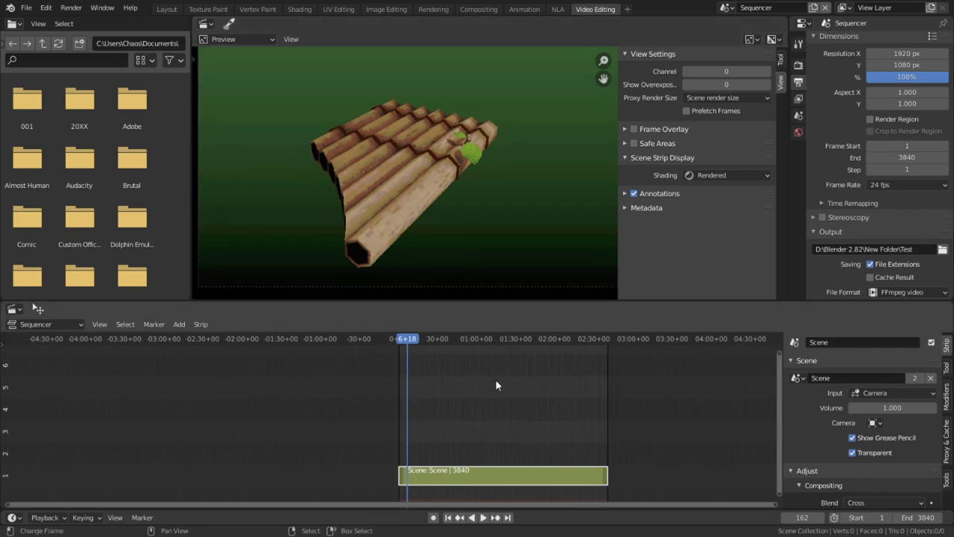
Step: Move the playhead to frame 0 and set the Sequencer scene's end frame to 240
left_click(398, 445)
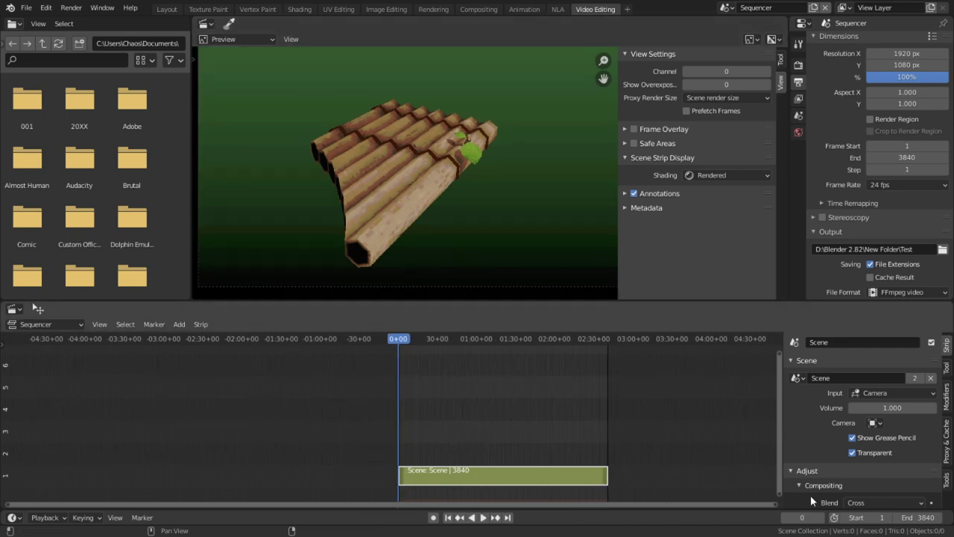
left_click(905, 518)
type("24")
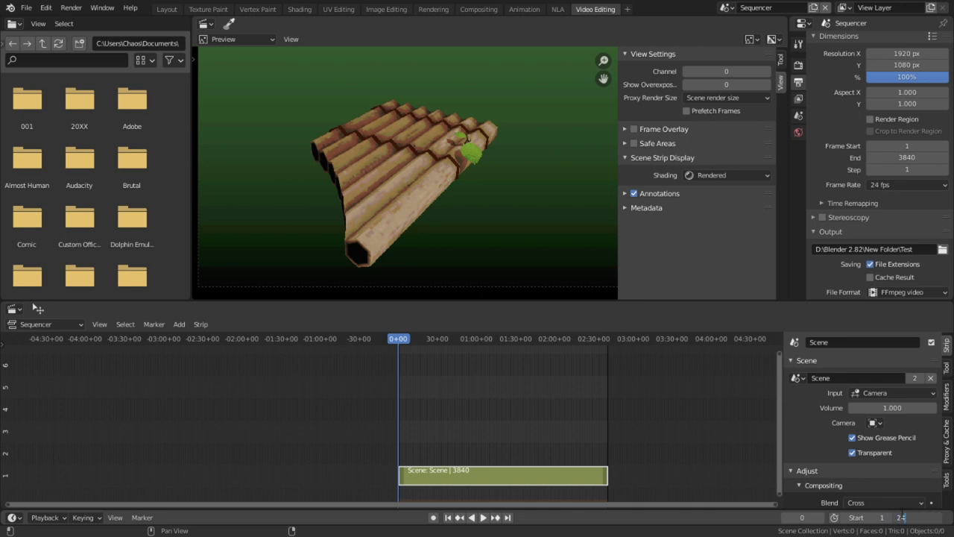
type("0")
key("Return")
scroll(718, 494, "up", 4)
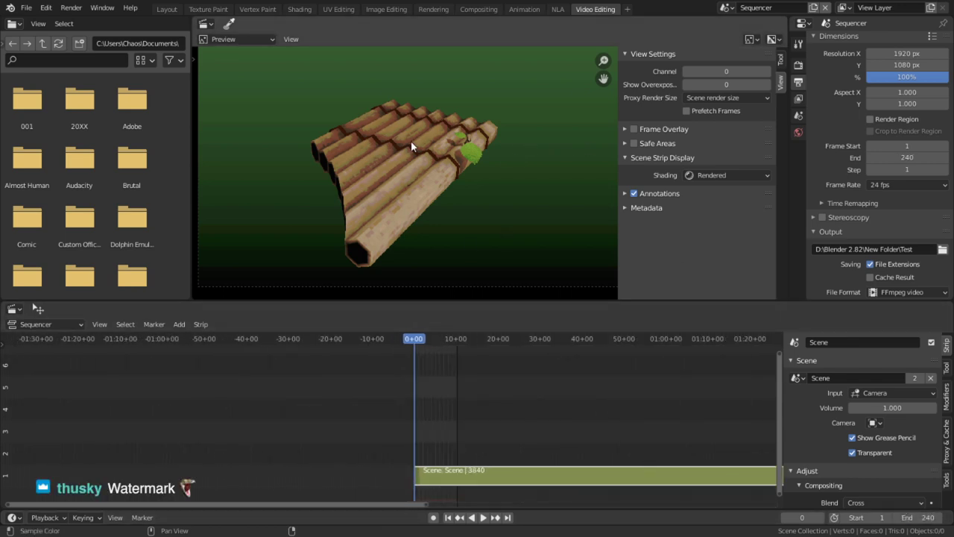
Step: Preview the Sequencer playback, return to the Scene scene and play its animation in the Layout workspace
key("space")
key("space")
left_click(722, 11)
left_click(738, 23)
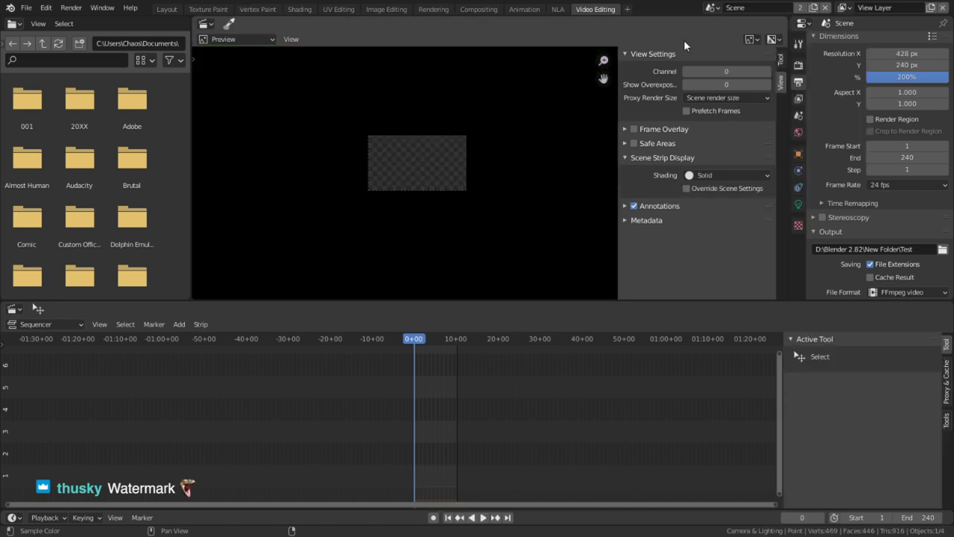
key("space")
left_click(191, 10)
left_click(178, 9)
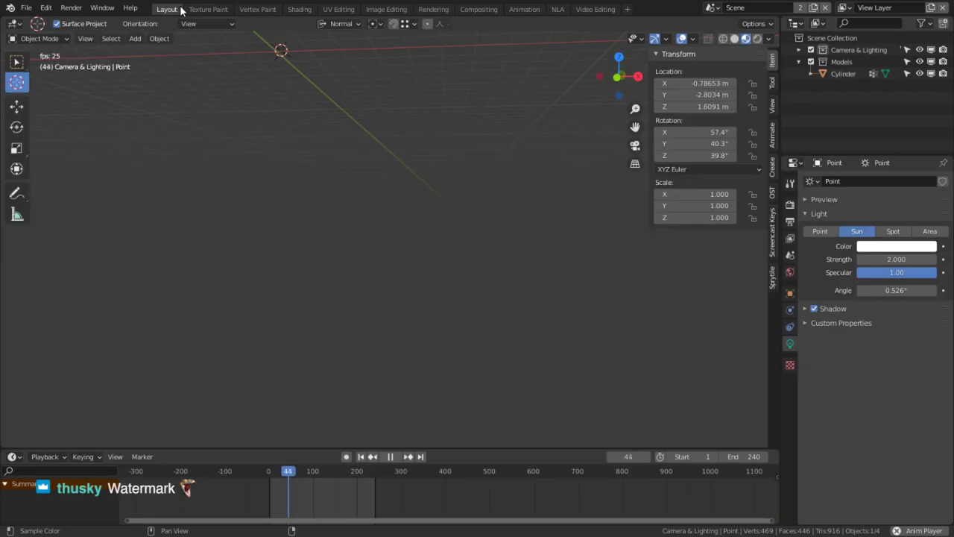
Step: Undo the pan flute's last move and stop the animation playback
scroll(364, 184, "down", 4)
key("ctrl+z")
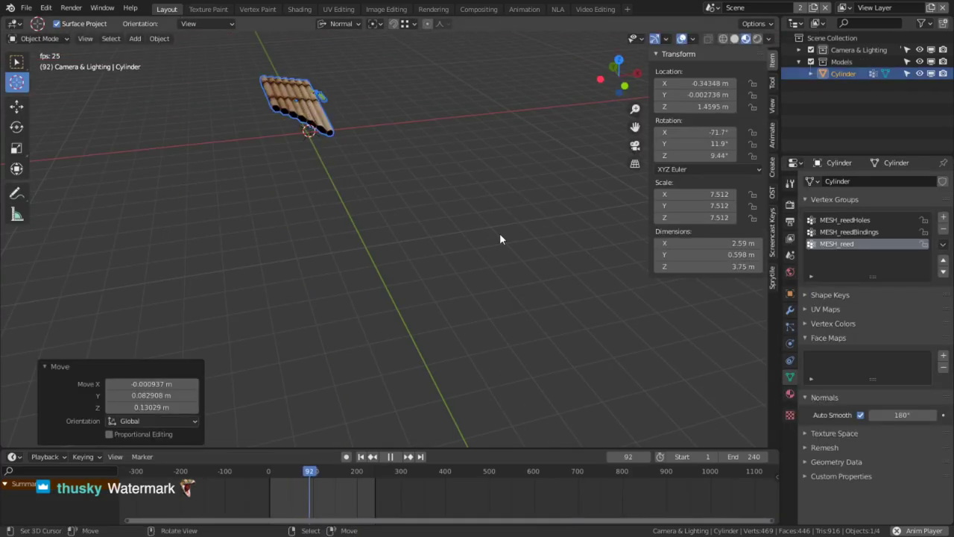
key("ctrl+z")
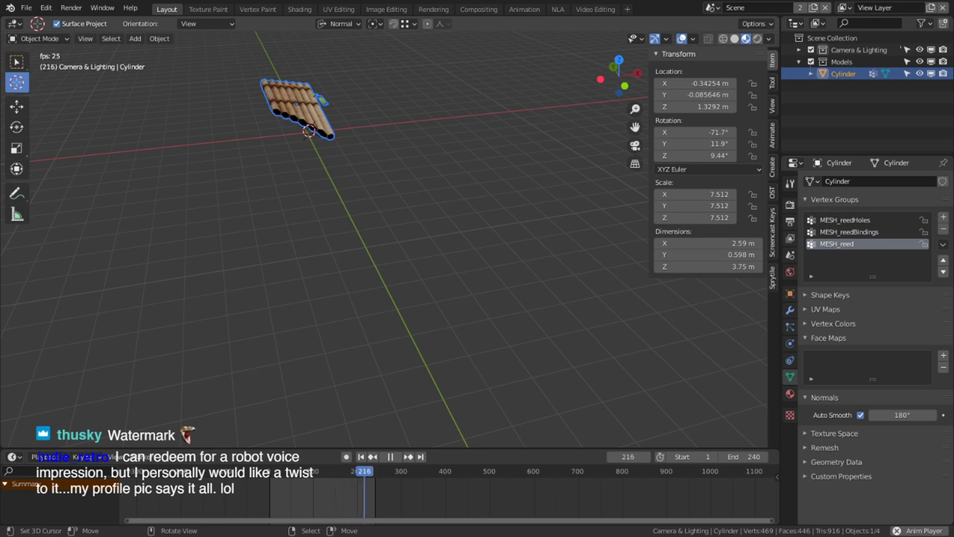
scroll(361, 229, "up", 3)
middle_click_drag(361, 229, 402, 313, "shift")
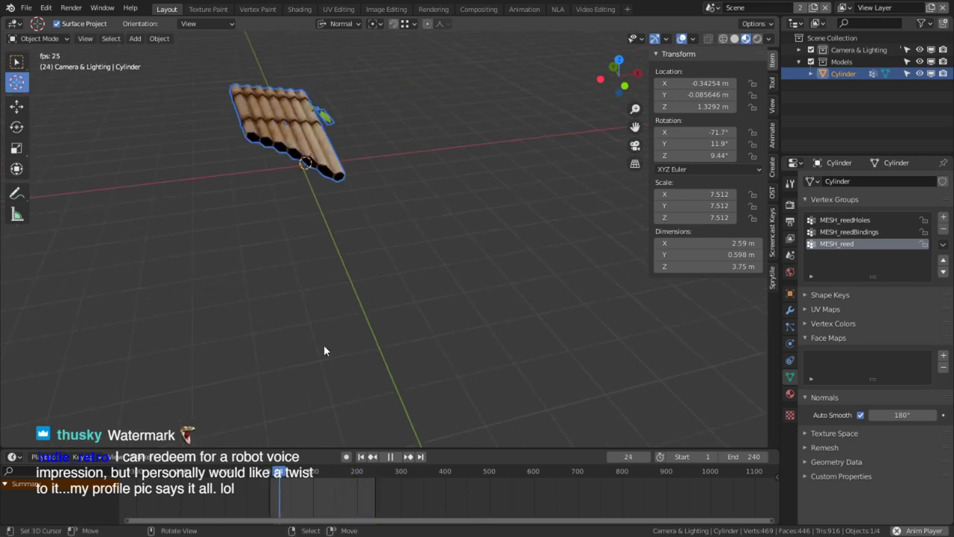
key("space")
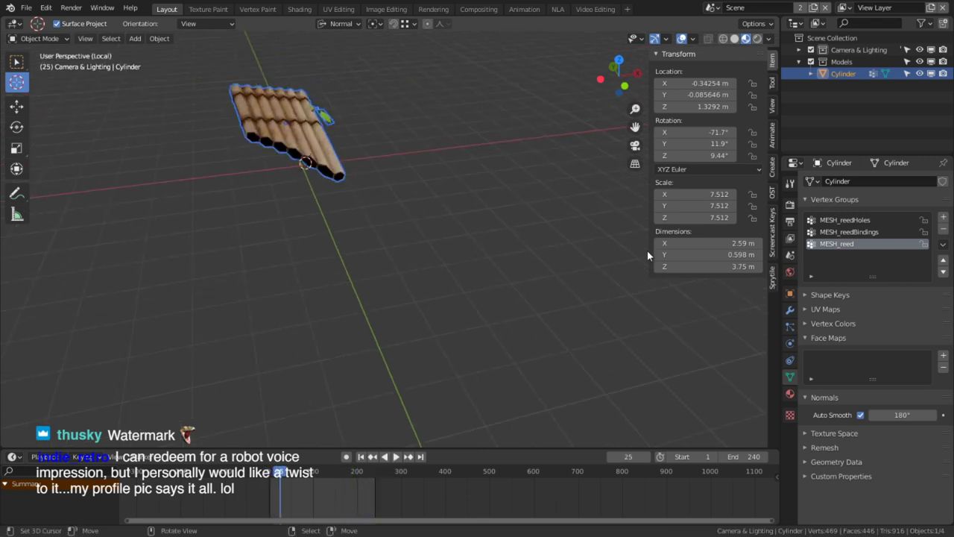
Step: Add a Child Of constraint to the pan flute with Turntable as its target and set the inverse
left_click(791, 344)
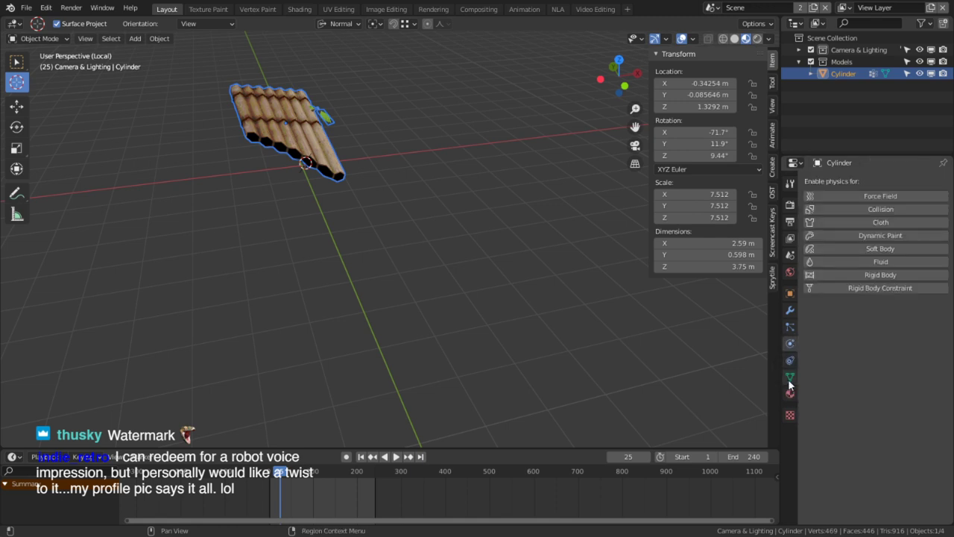
left_click(790, 360)
left_click(883, 183)
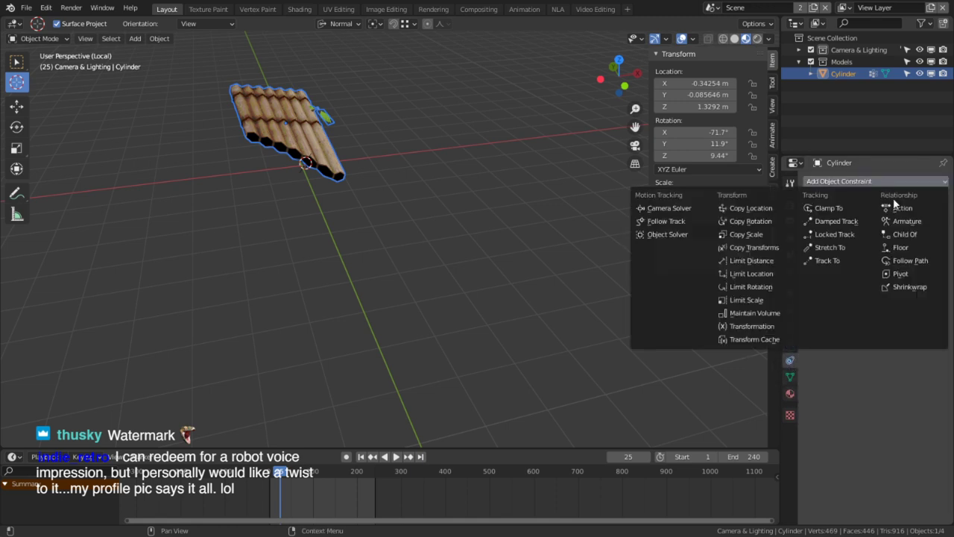
left_click(907, 233)
left_click(903, 218)
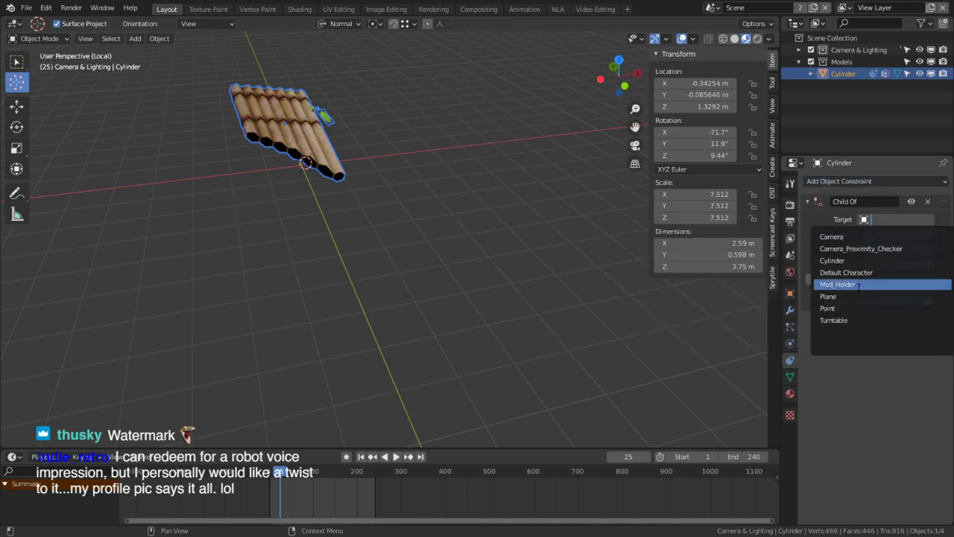
left_click(835, 320)
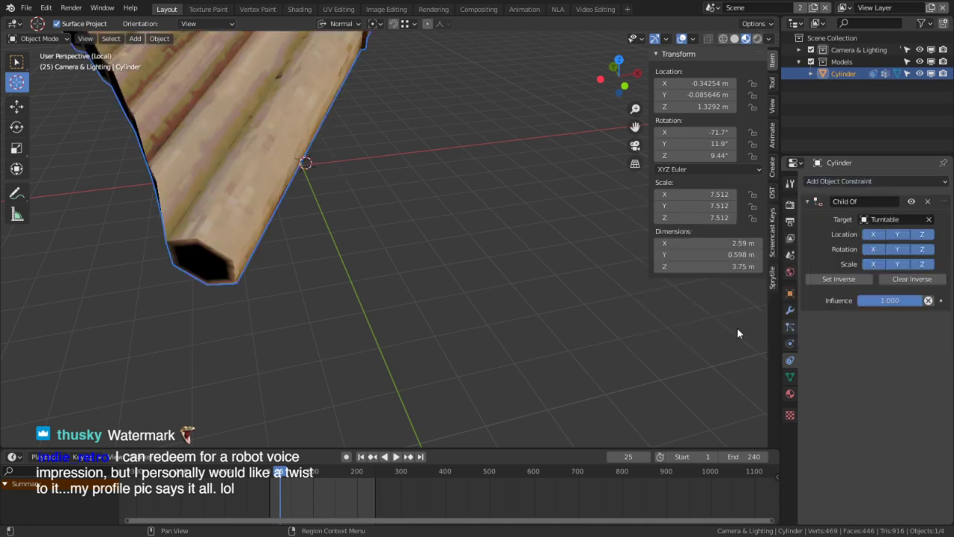
left_click(825, 281)
Step: Play the animation through the camera view to check the pan flute's rotation with the turntable, and stop it
key("space")
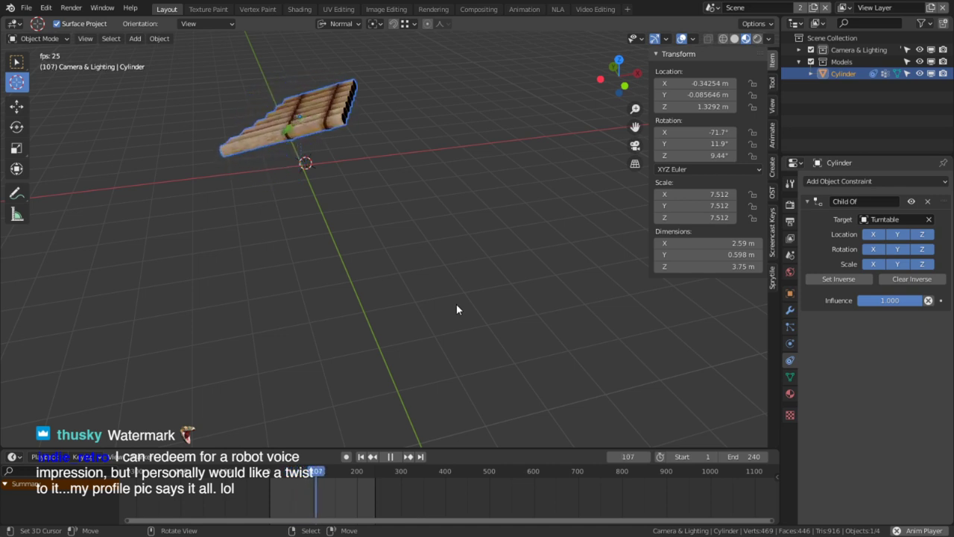
key("KP_0")
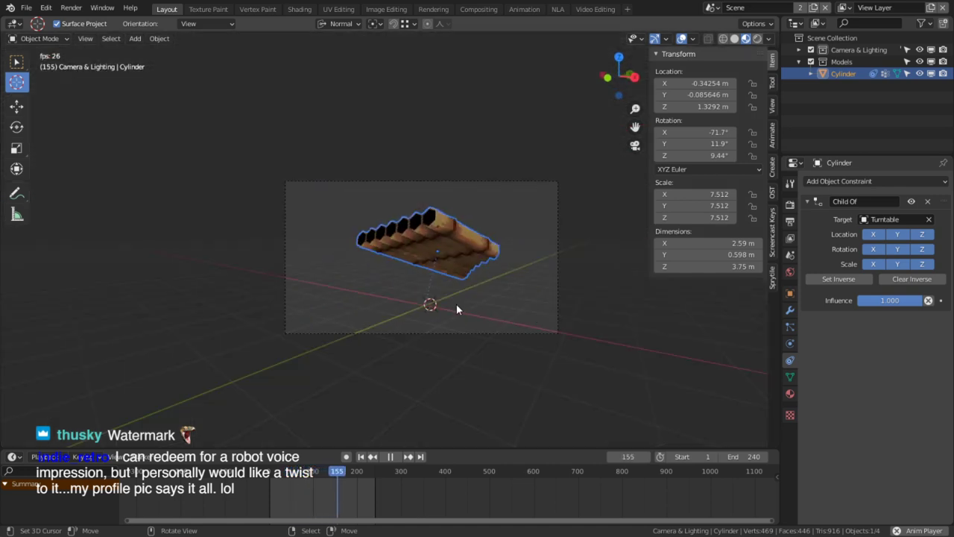
scroll(456, 304, "up", 5)
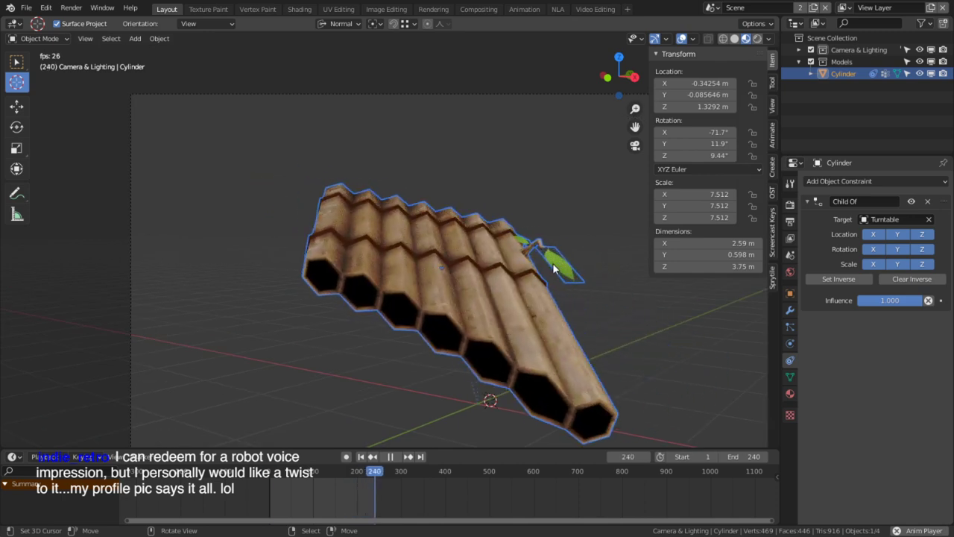
key("space")
scroll(550, 276, "down", 1)
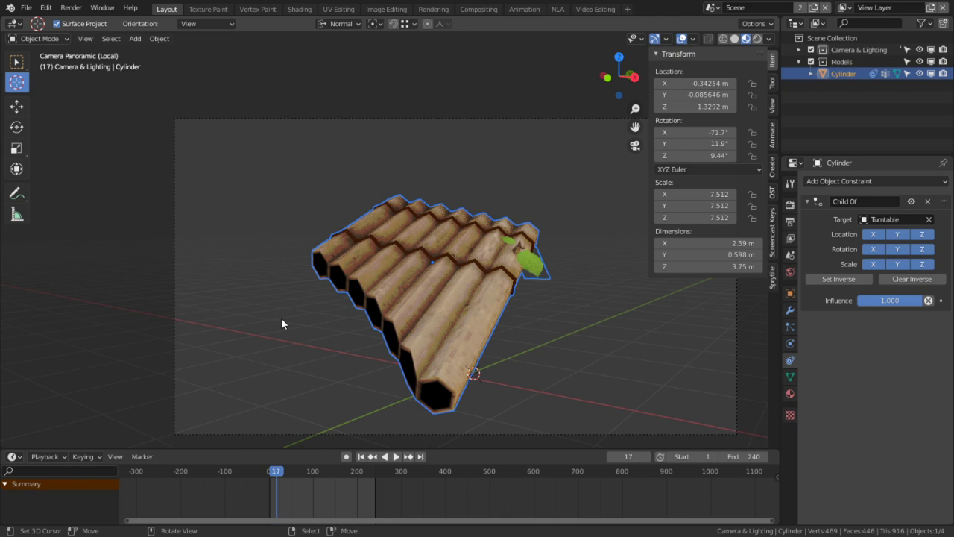
Step: Switch to the Sequencer scene and delete its Scene strip from the video editing timeline
left_click(479, 9)
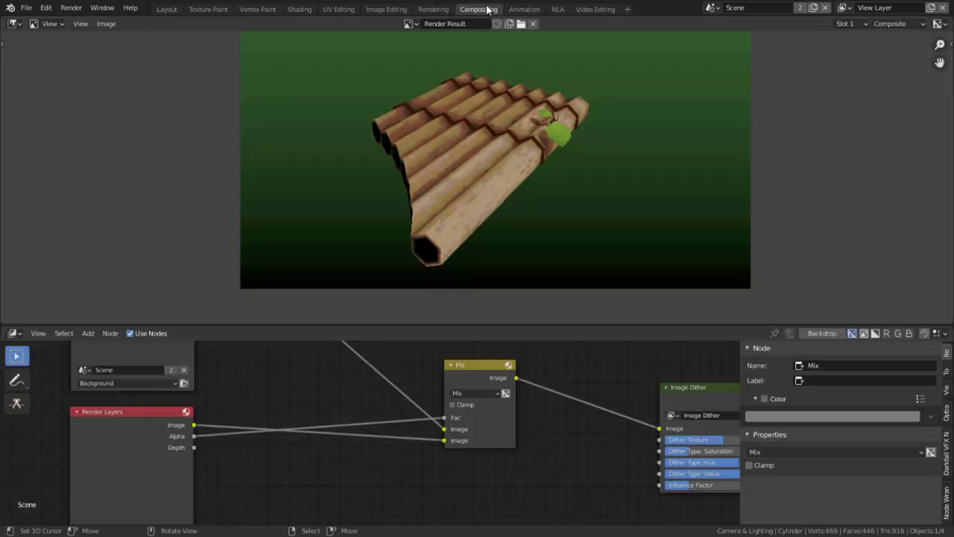
left_click(713, 8)
left_click(715, 43)
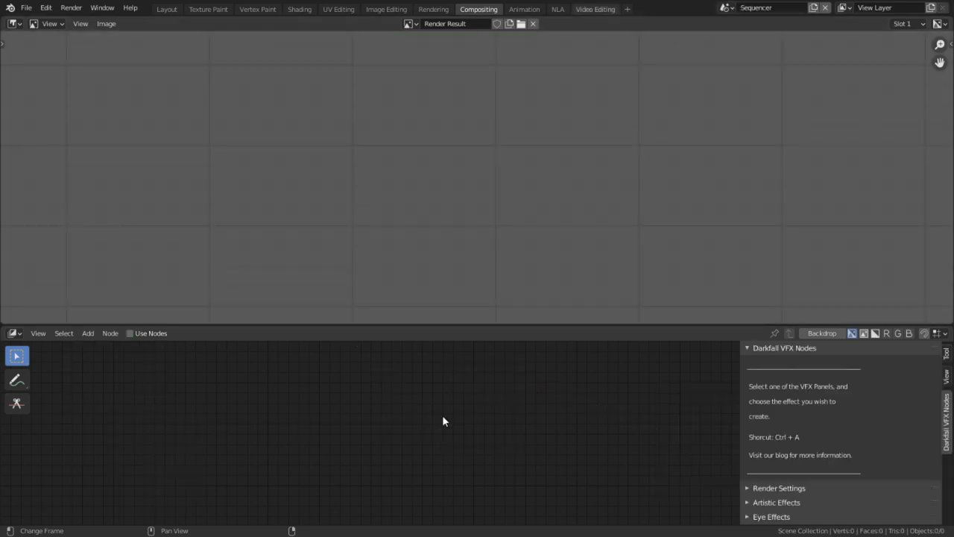
left_click(595, 8)
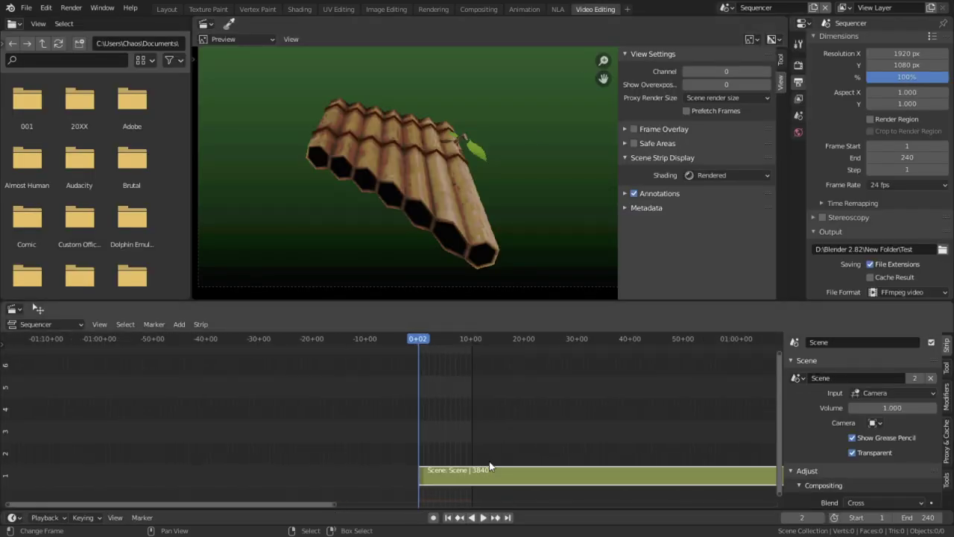
key("Delete")
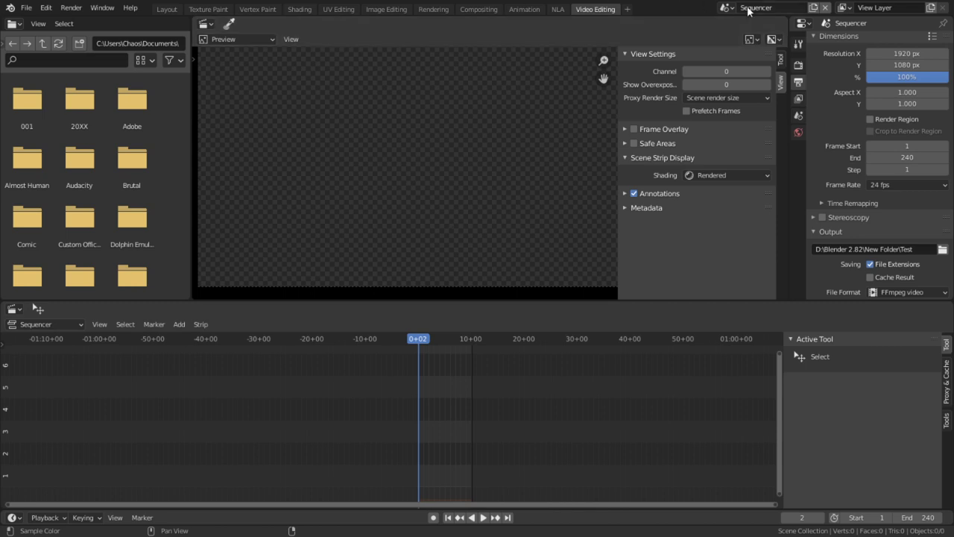
Step: Return to the Scene scene and rewind its timeline to frame 0 in the Video Editing workspace
left_click(725, 7)
left_click(734, 26)
left_click(218, 9)
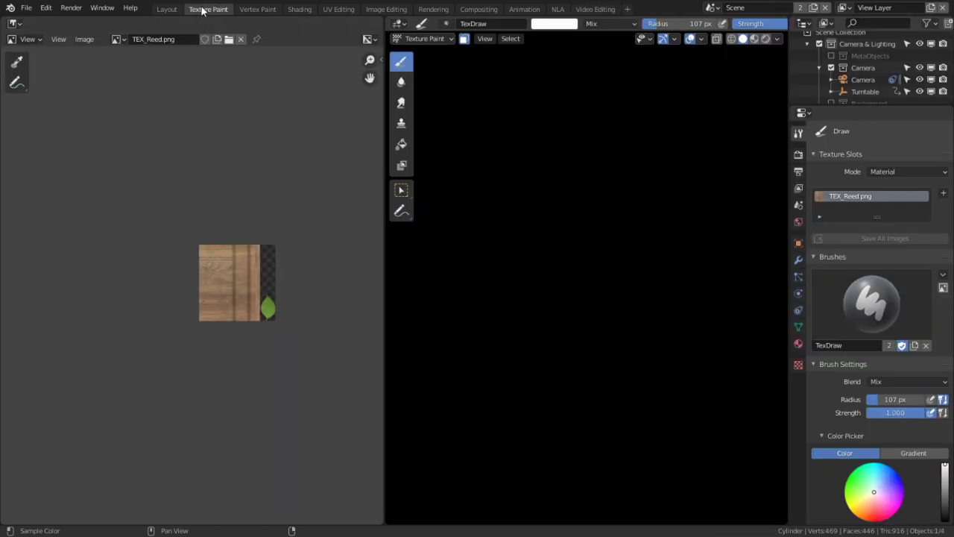
left_click(180, 9)
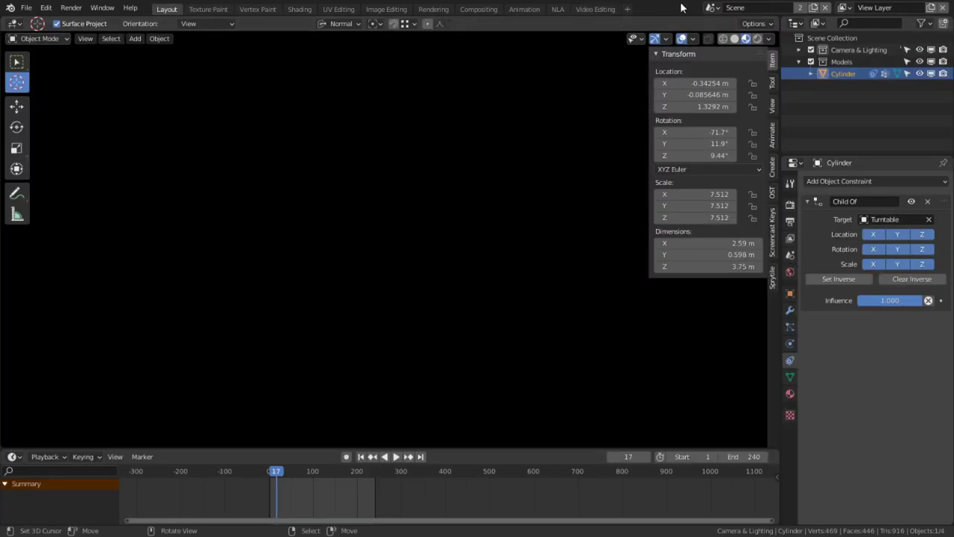
left_click(593, 8)
key("shift+Left")
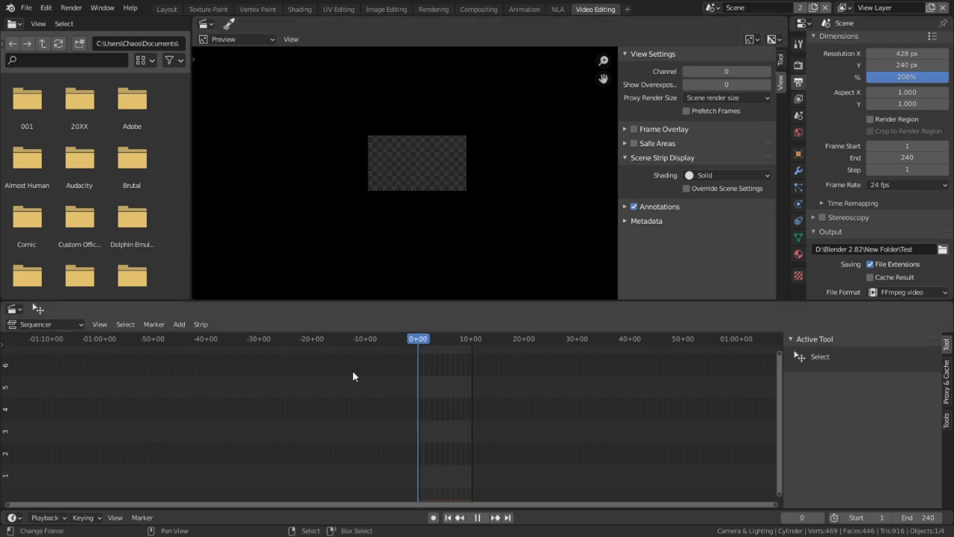
Step: Try adding the Sequencer scene as a strip in the Scene scene's video timeline
key("shift+a")
mouse_move(347, 378)
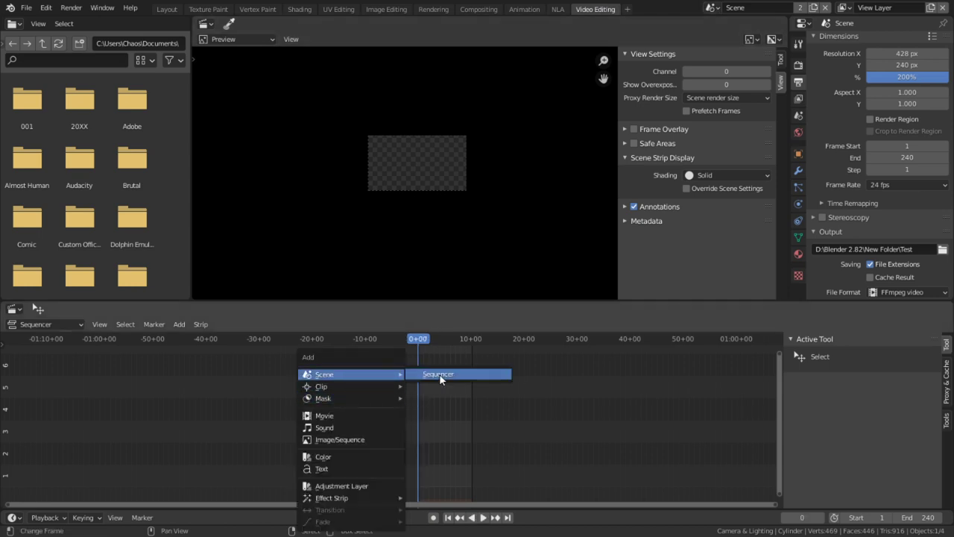
left_click(466, 375)
key("ctrl+z")
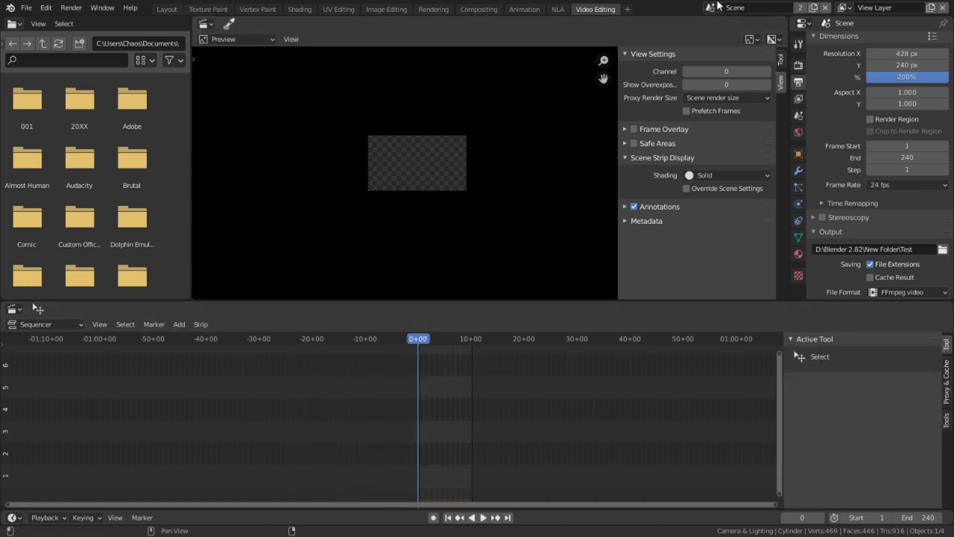
Step: Switch to the Sequencer scene and add the Scene scene as a strip on channel 1 of its video timeline
left_click(712, 7)
left_click(731, 35)
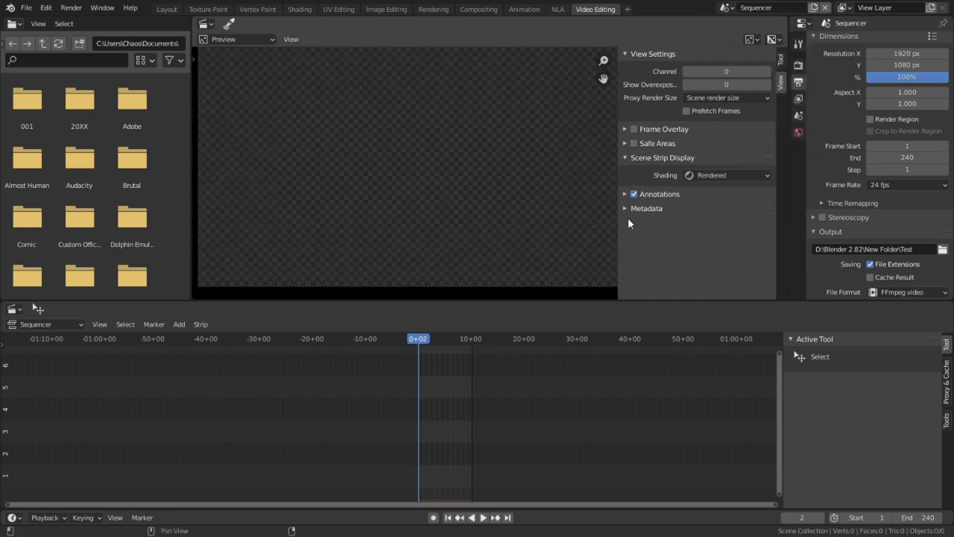
key("shift+a")
mouse_move(372, 374)
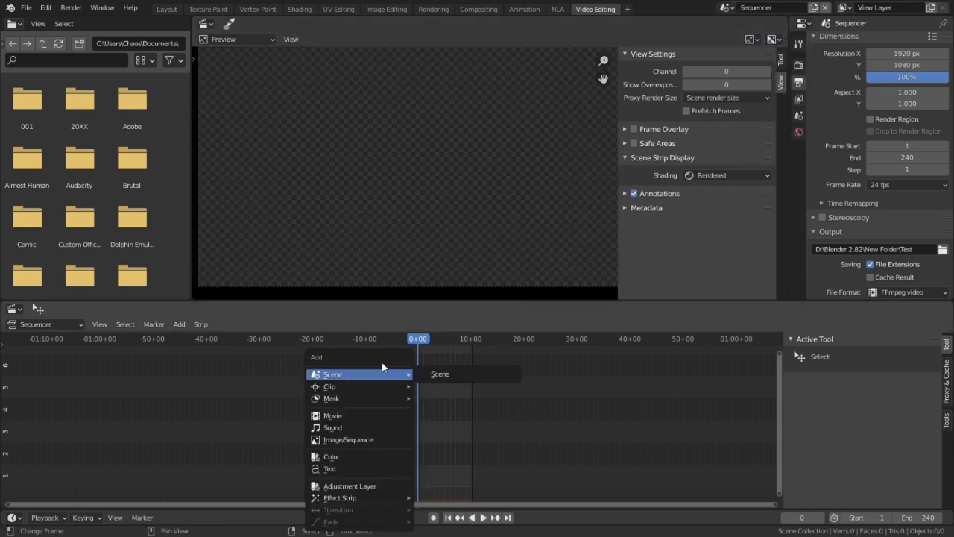
key("Return")
scroll(464, 473, "up", 6)
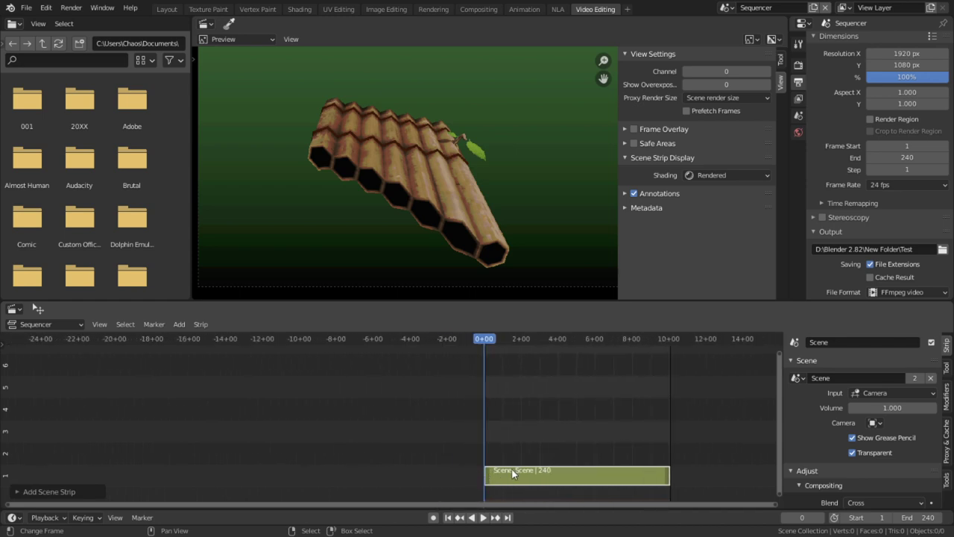
Step: Advance the playhead to frame 1 and snap the Scene strip's start to it
key("Right")
key("shift+s")
middle_click_drag(491, 466, 392, 455)
scroll(436, 463, "up", 4)
Step: Compare the output settings of the Scene and Sequencer scenes, including their resolutions, frame ranges and file format
scroll(857, 223, "down", 5)
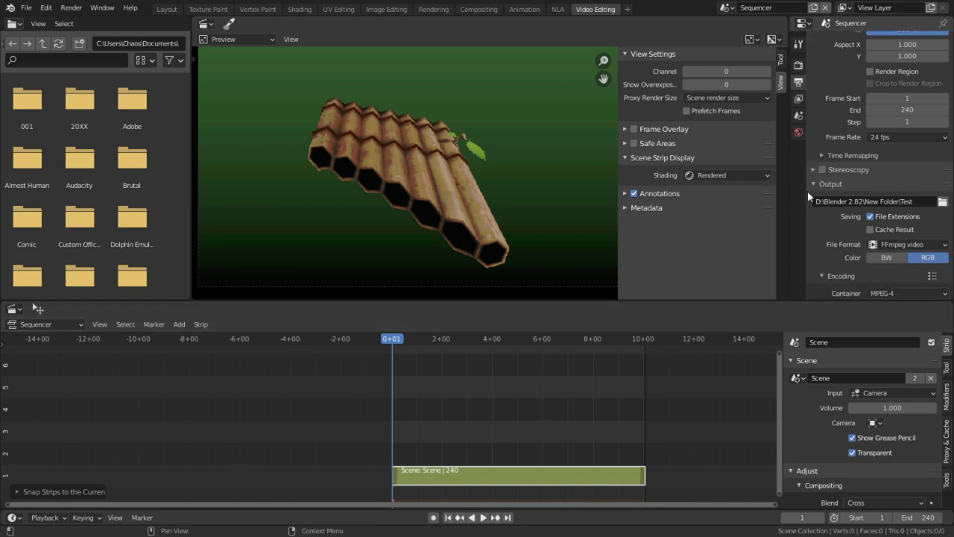
scroll(525, 270, "up", 4)
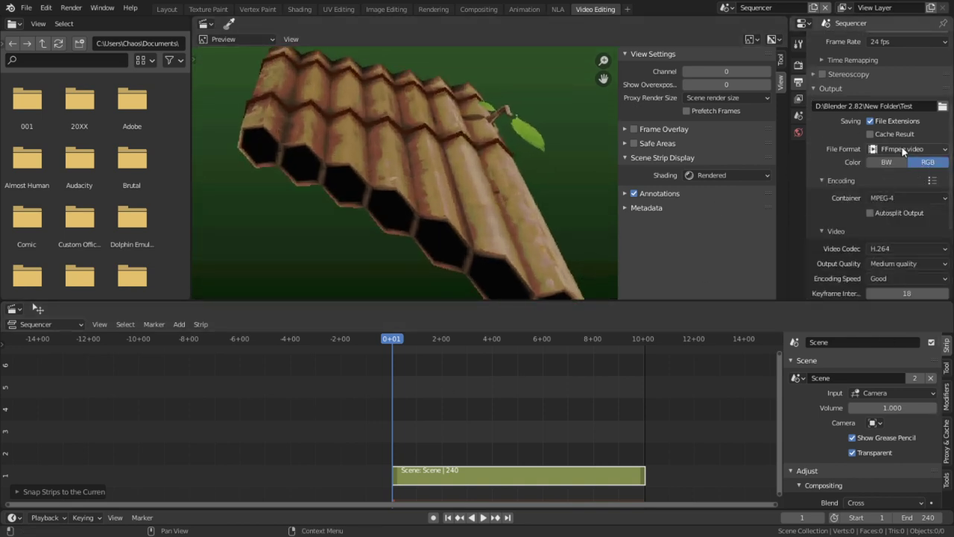
scroll(865, 117, "up", 5)
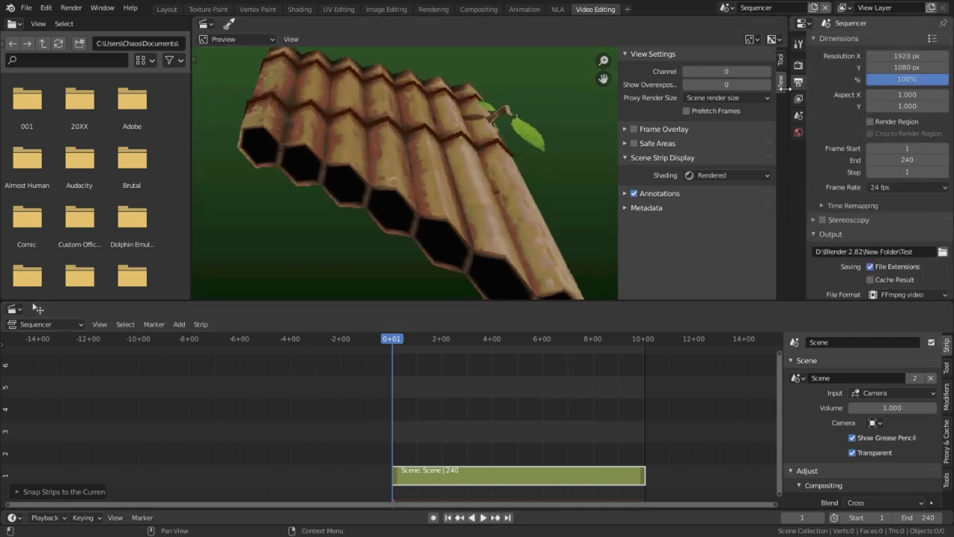
left_click(726, 7)
left_click(735, 25)
left_click(726, 7)
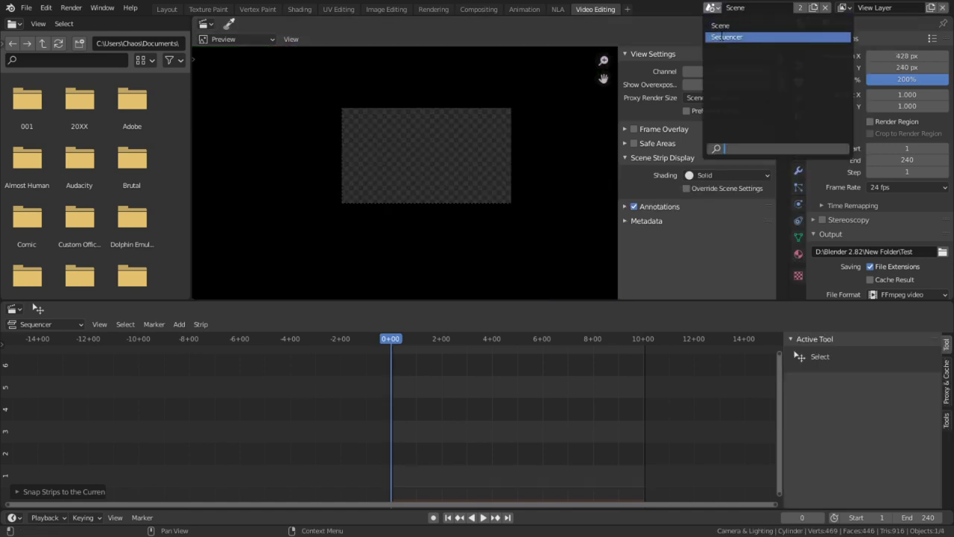
left_click(741, 36)
scroll(852, 233, "down", 3)
scroll(835, 270, "up", 2)
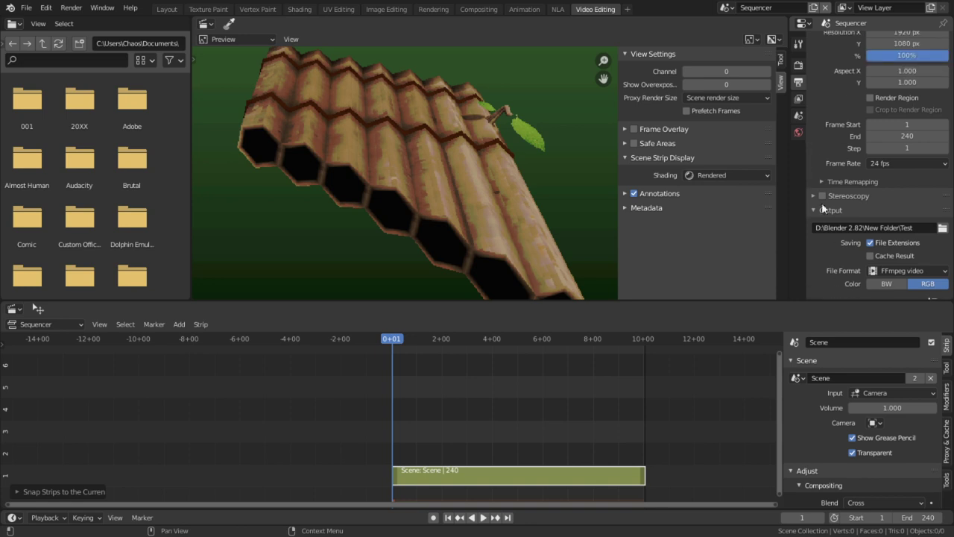
Step: Enable the Scene strip's image offset and set its Position X expression to (RenderX/2)-(SceneX/2)
scroll(842, 378, "down", 4)
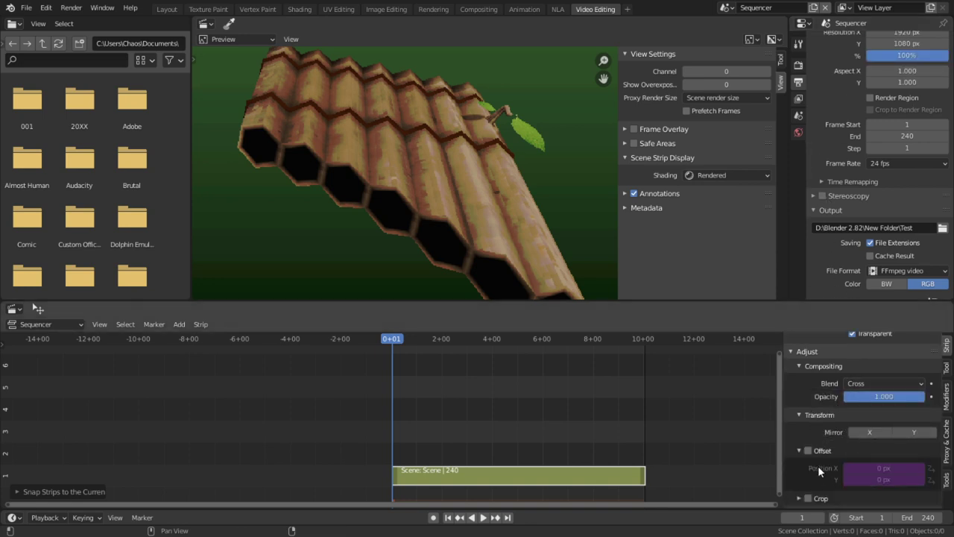
left_click(808, 450)
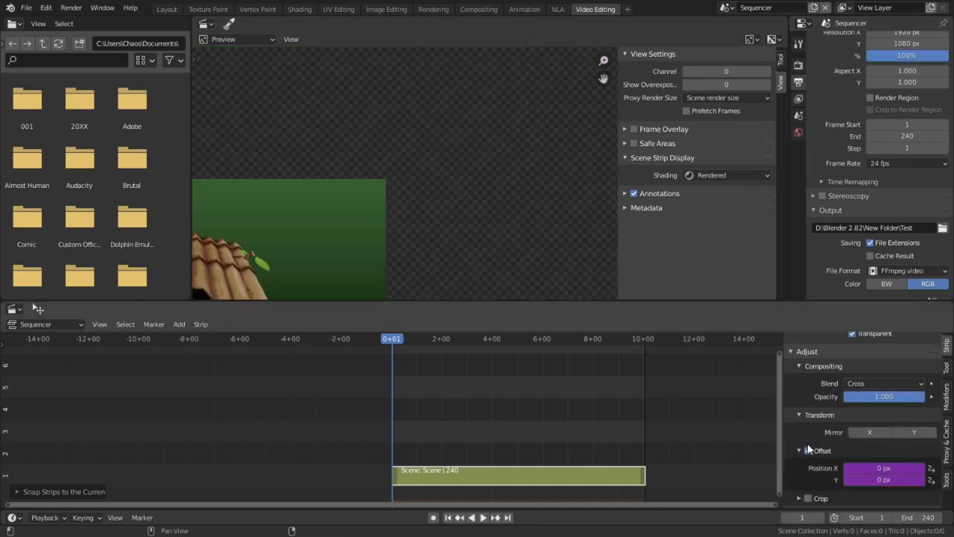
scroll(366, 252, "down", 5)
middle_click_drag(369, 249, 435, 157)
double_click(884, 468)
type("(RenderX/2)-(SceneX/2")
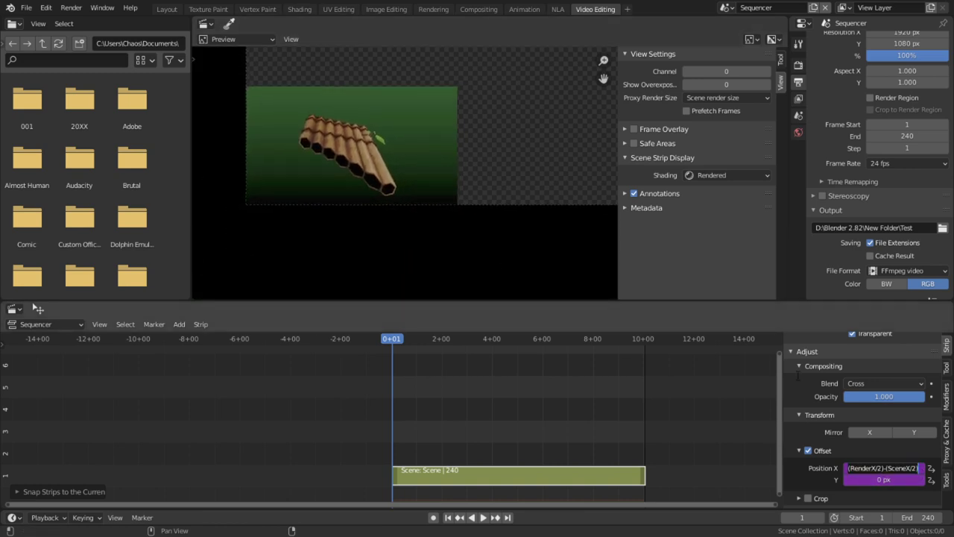
type(")")
key("Return")
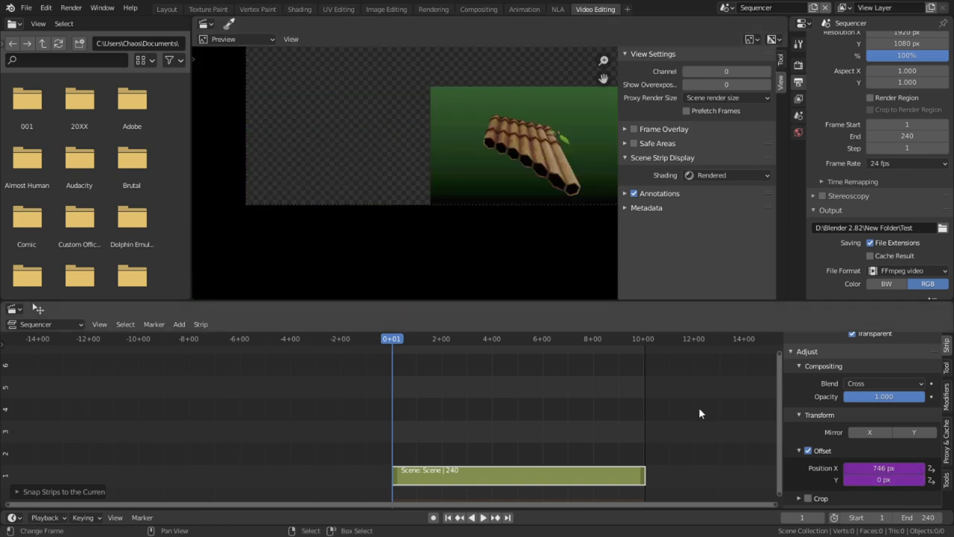
Step: Set the Scene strip's Position Y offset expression to (Render/2)-(Scene/2) to center the image vertically
double_click(881, 480)
left_click(603, 377)
scroll(324, 226, "down", 2)
middle_click_drag(490, 159, 421, 242)
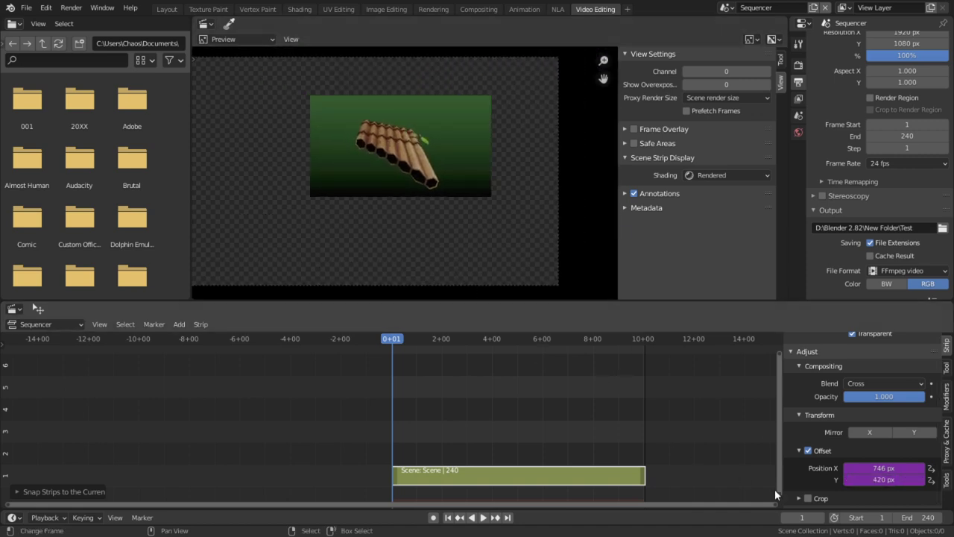
double_click(881, 480)
left_click(880, 480)
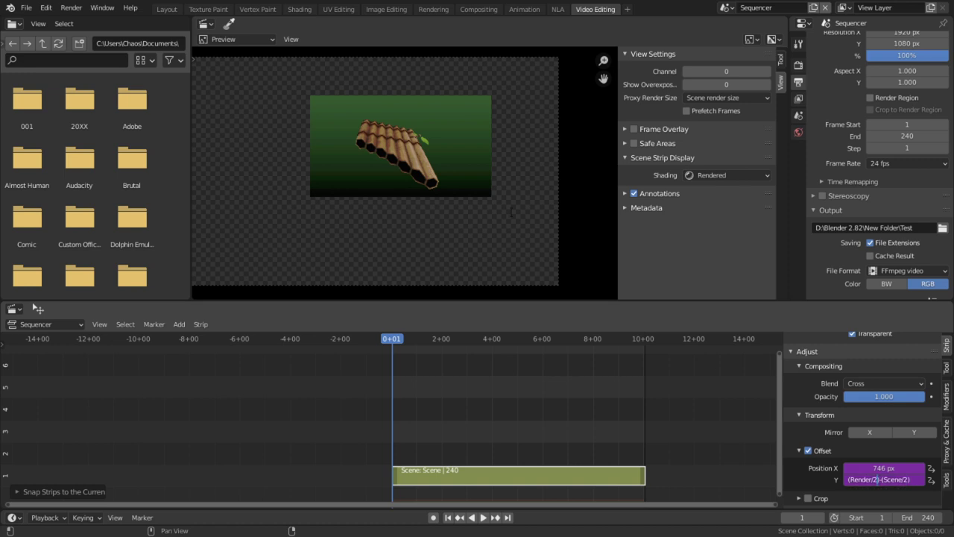
key("Return")
scroll(507, 271, "down", 1)
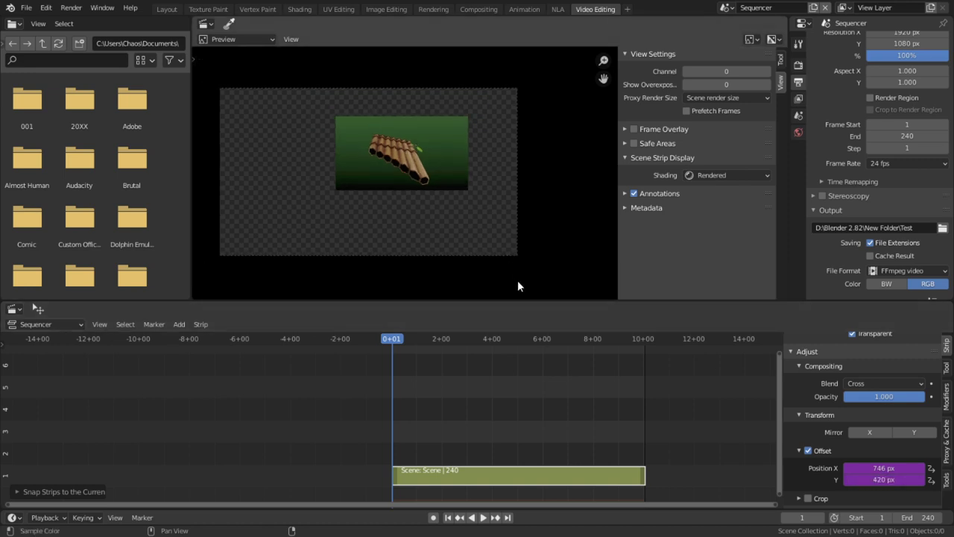
scroll(849, 177, "up", 1)
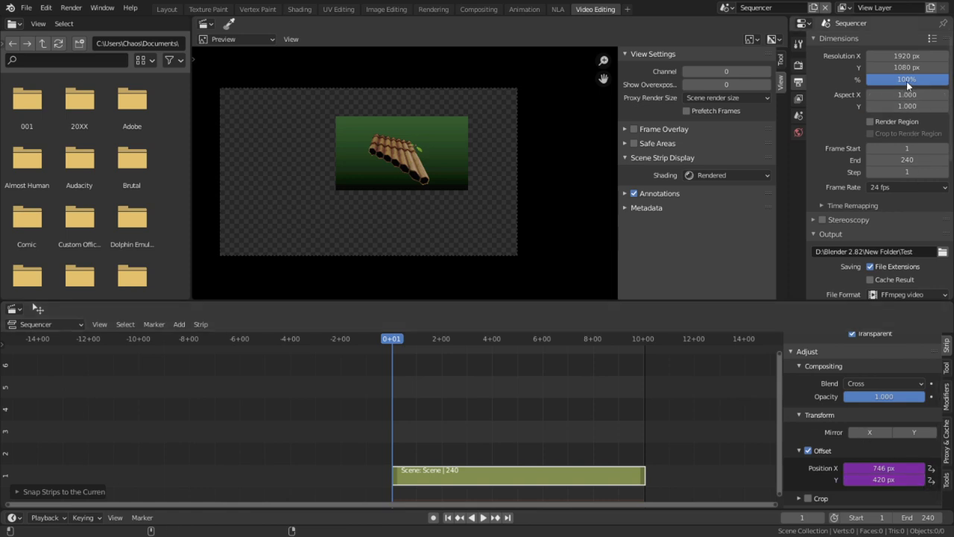
Step: Try an output resolution of about 1849 × 1320 px to test the strip's centering, and restore it to 1920 × 1080 px
mouse_move(907, 67)
left_mouse_down()
mouse_move(939, 67)
mouse_move(905, 56)
left_mouse_up()
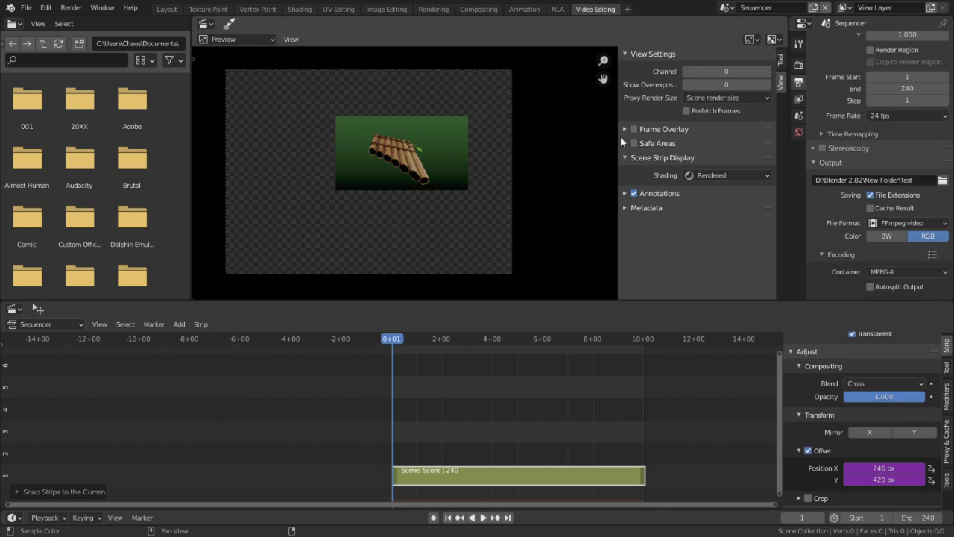
scroll(898, 67, "up", 3)
left_click(906, 56)
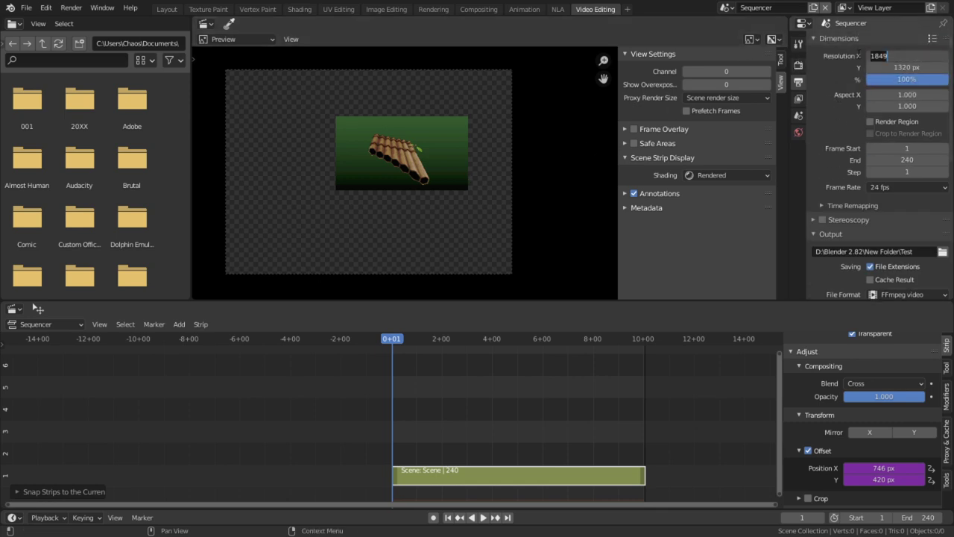
type("1920")
key("Tab")
type("10")
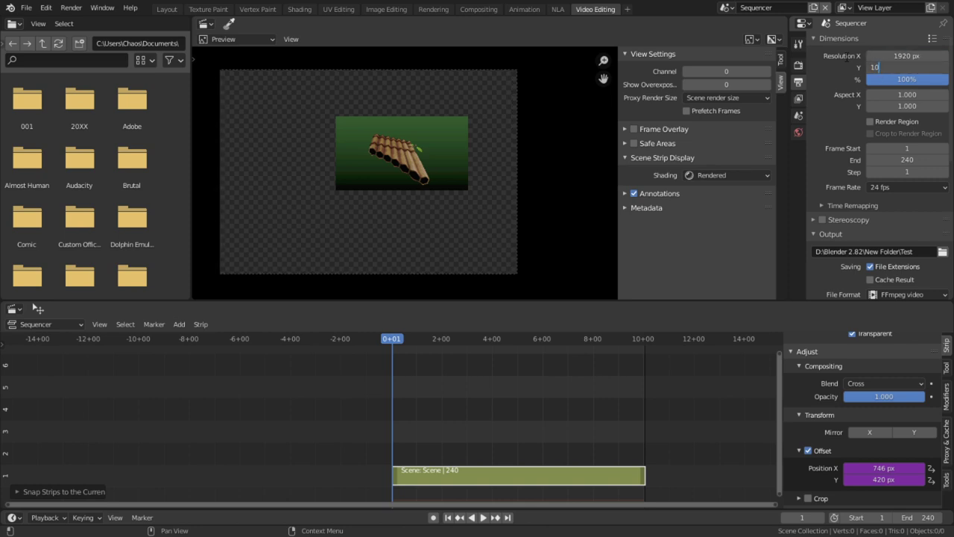
type("80")
key("Return")
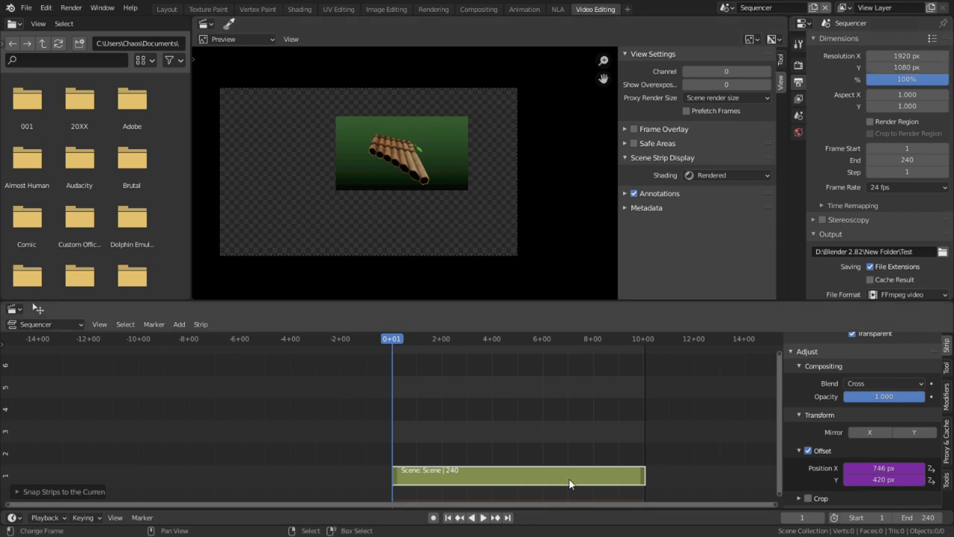
Step: Move the playhead to frame 169 and add a Transform effect strip above the Scene strip
left_click(567, 433)
key("shift+a")
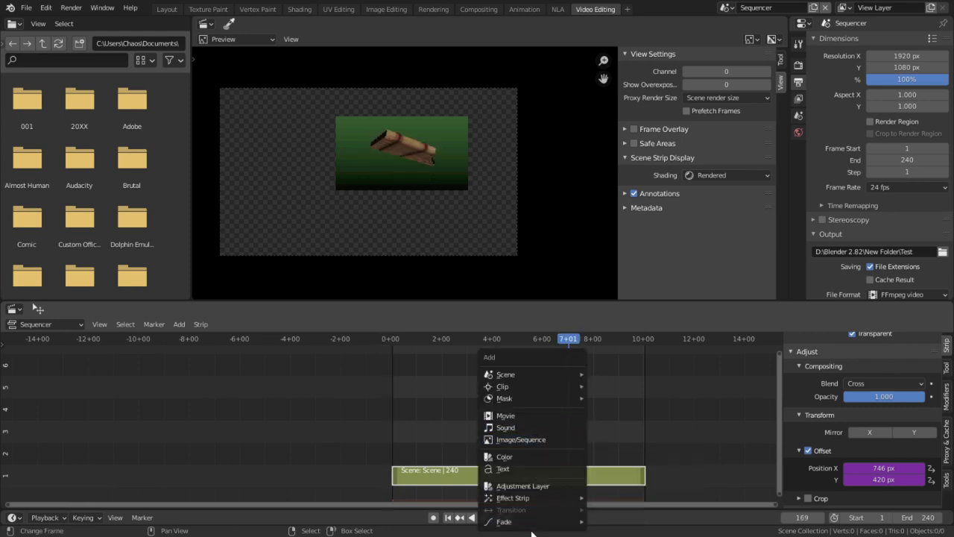
mouse_move(531, 502)
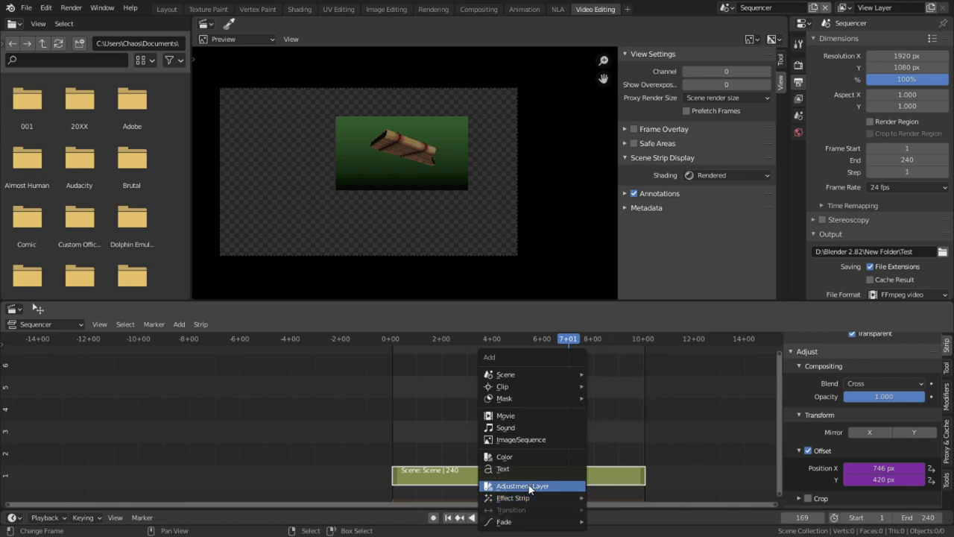
left_click(637, 450)
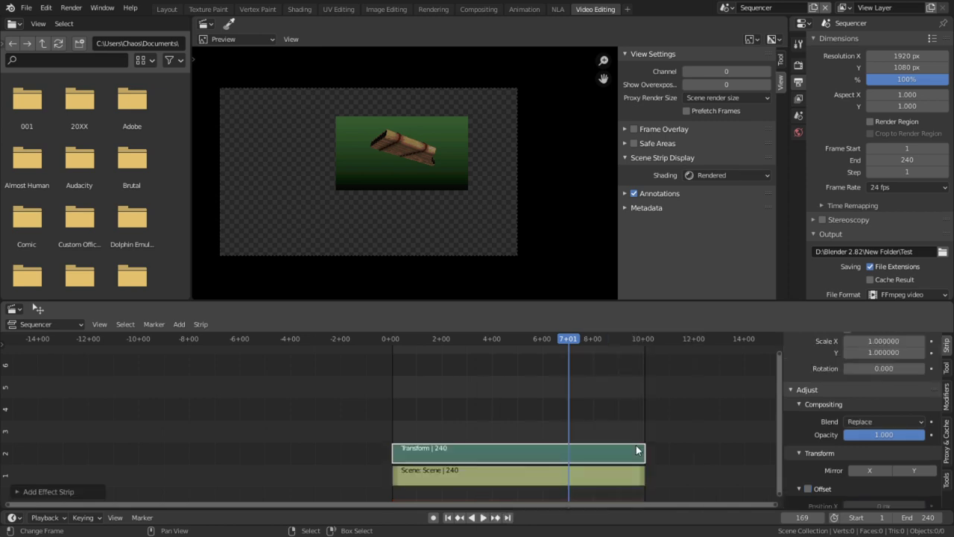
Step: Set the Transform strip's interpolation to None, enable Uniform Scale and set its scale to 4.5
scroll(716, 418, "up", 2)
left_click(857, 370)
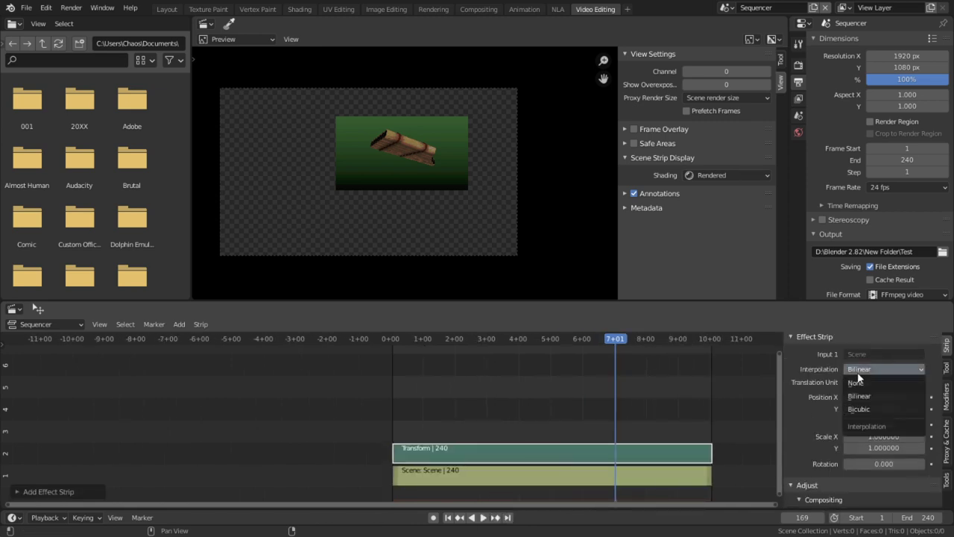
left_click(863, 385)
left_click(848, 424)
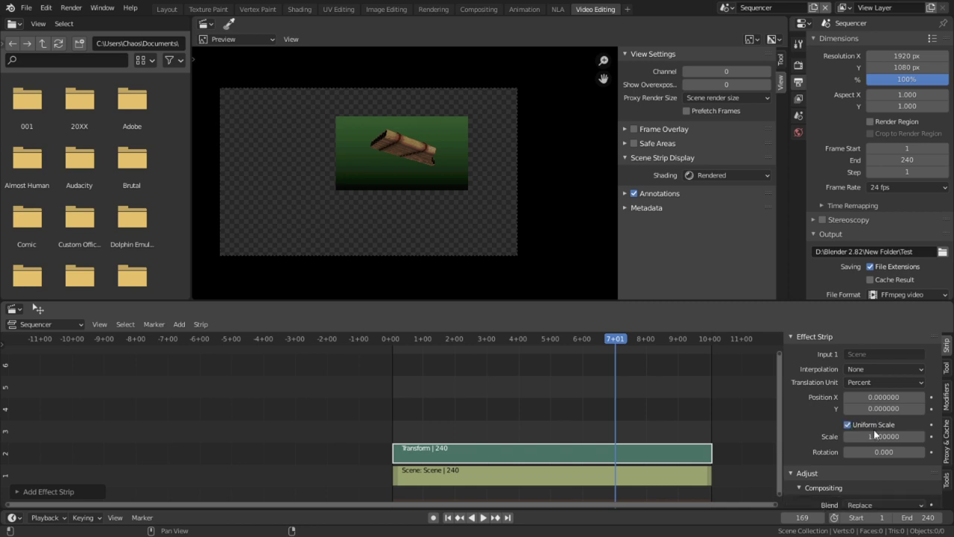
left_click(878, 437)
type("4.5")
key("Return")
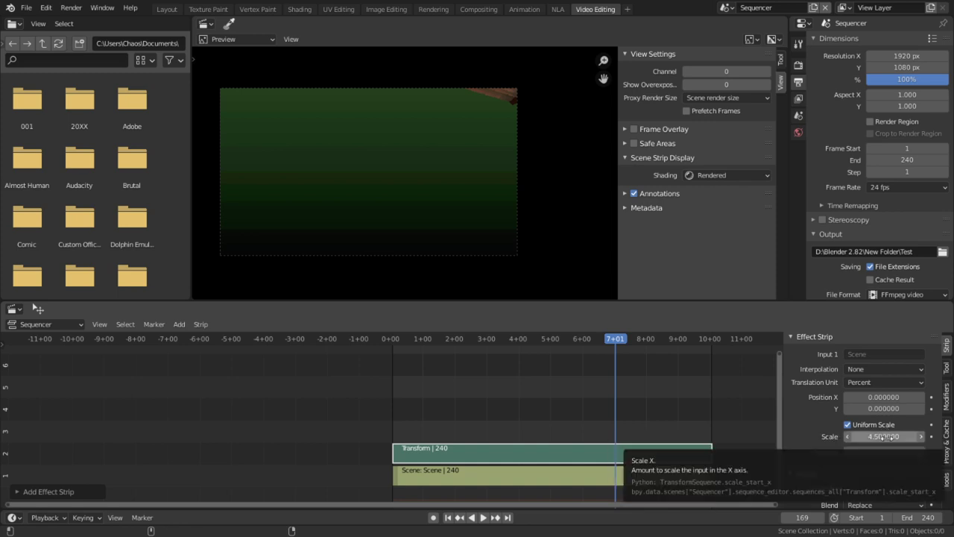
Step: Set the Transform strip's uniform scale to 1
left_click_drag(885, 438, 857, 438)
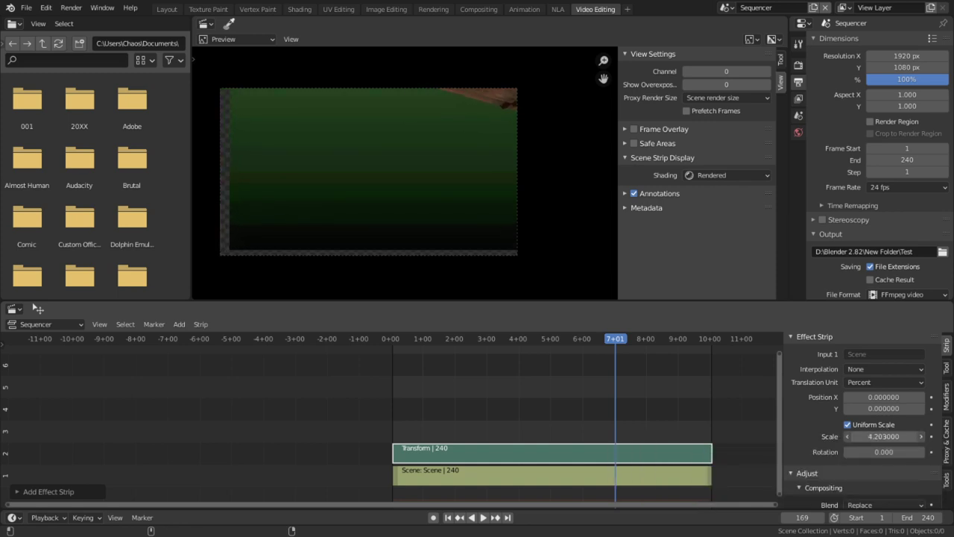
left_click(885, 437)
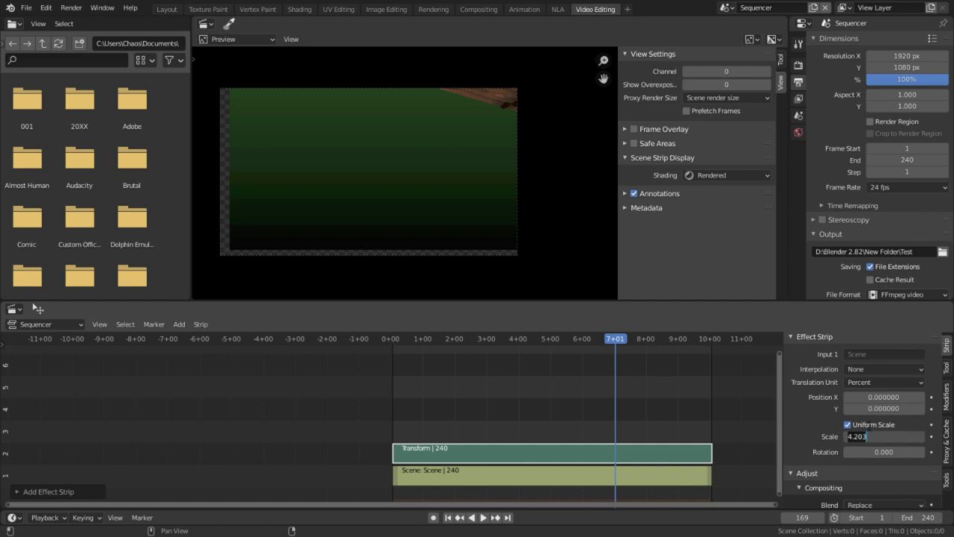
type("1")
key("Return")
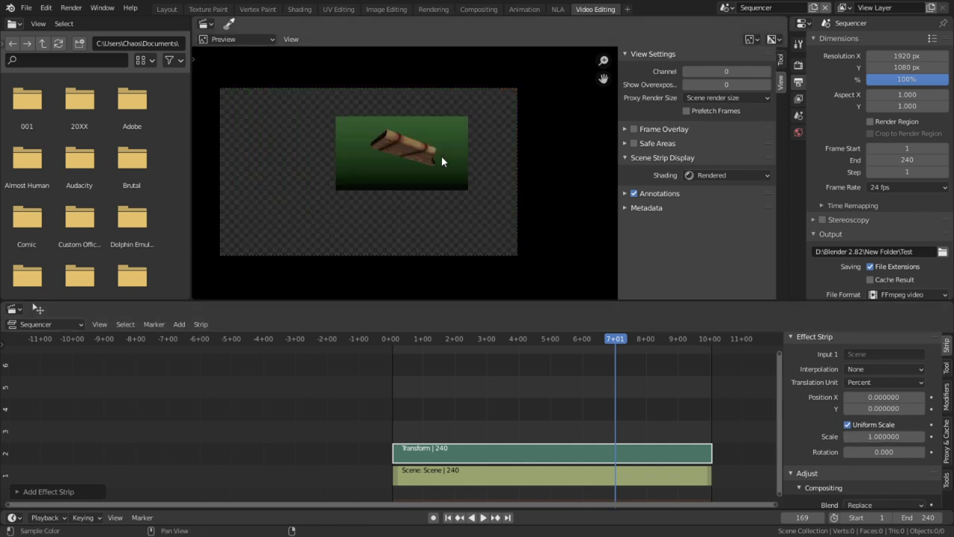
Step: Replace the Scene strip's Position X driver expression with 1920/2
left_click(576, 474)
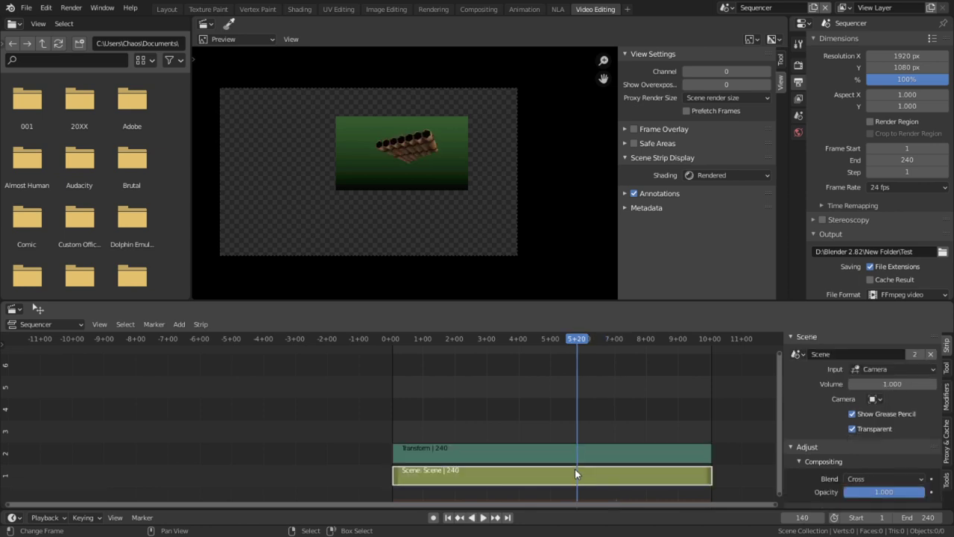
scroll(797, 429, "down", 5)
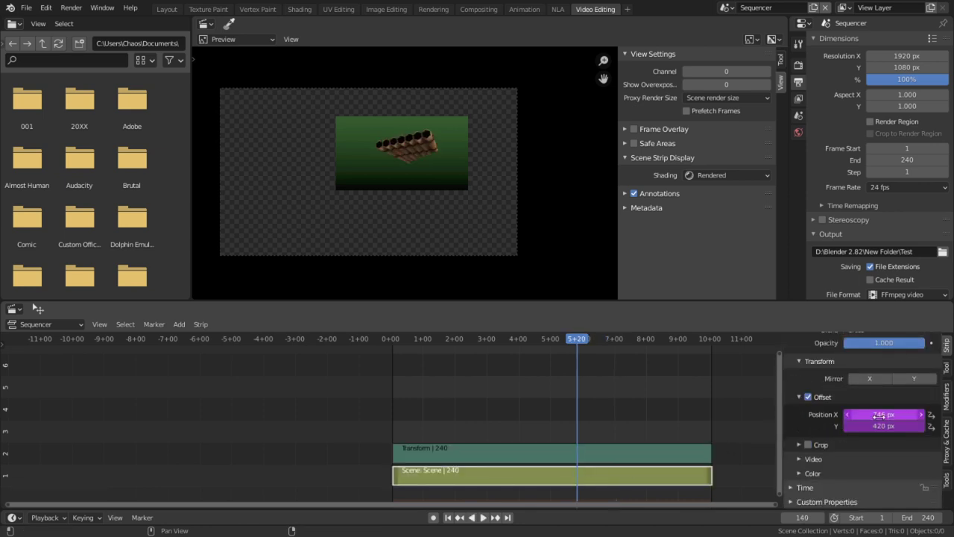
left_click(882, 414)
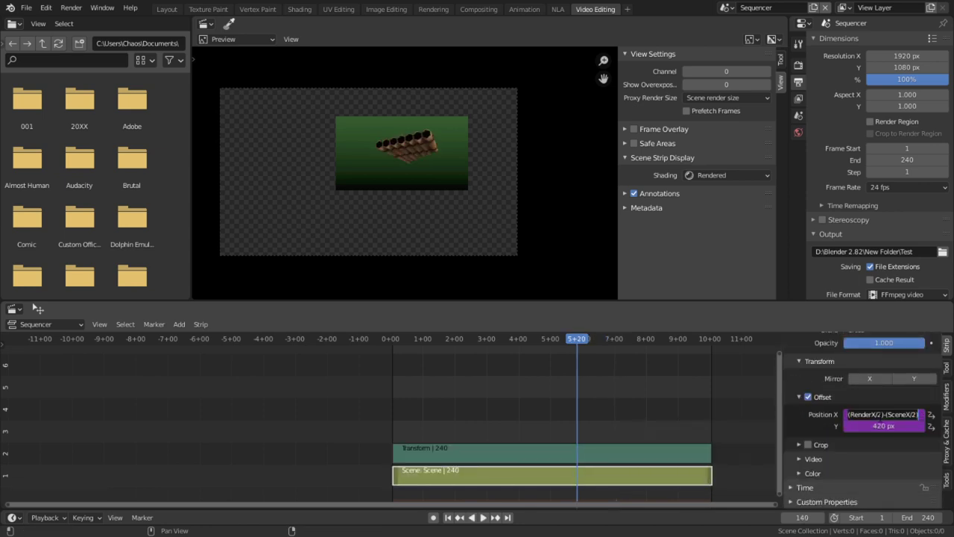
type("1920/2")
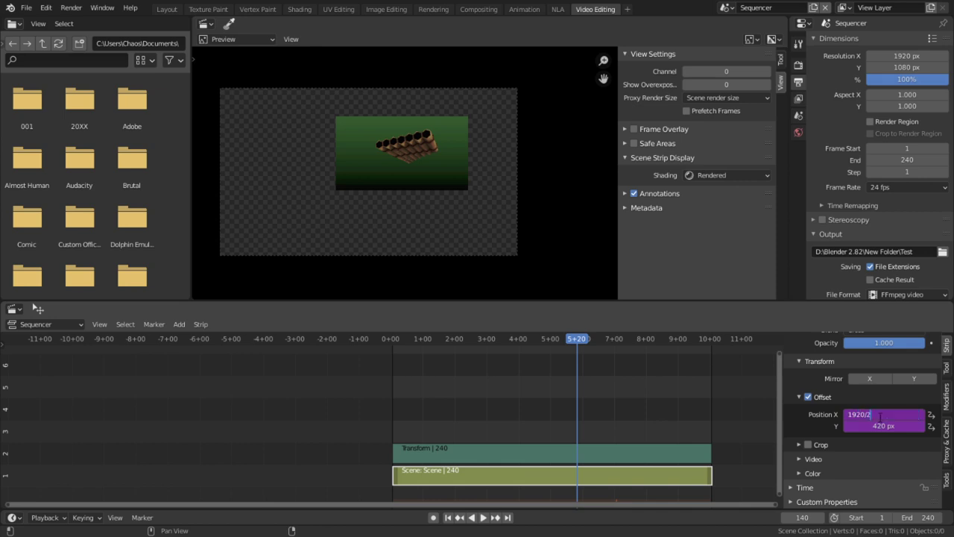
key("Return")
Step: Extend the Position X driver expression with a subtracted term in parentheses to give an offset of 746 px
left_click(880, 416)
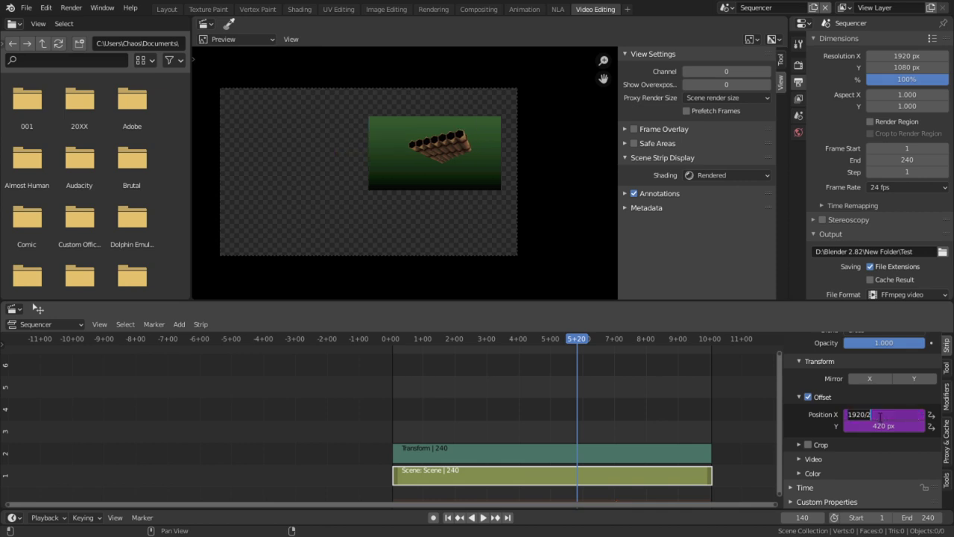
key("End")
type("-(")
key("Return")
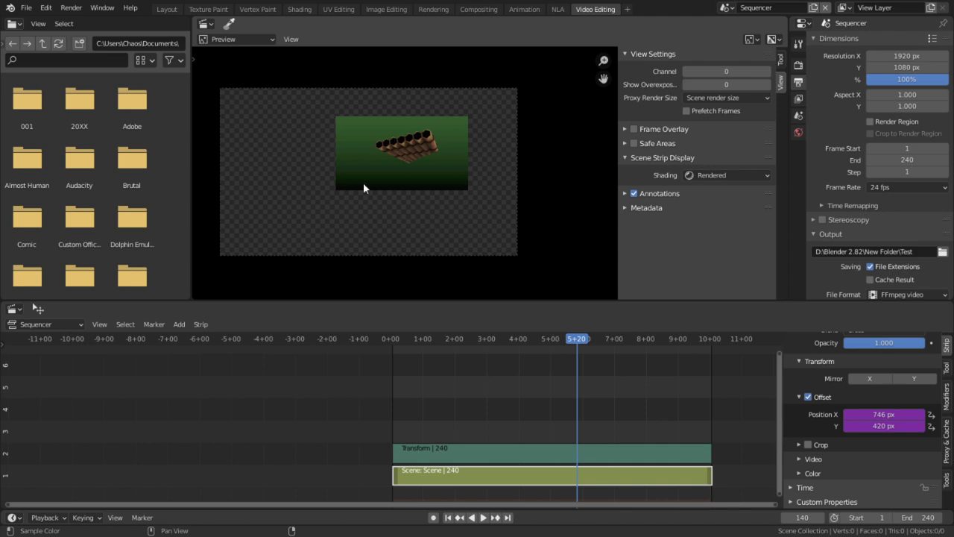
Step: Delete the driver on the Scene strip's Position X and set the offset to 1920/2
middle_click_drag(392, 187, 447, 188)
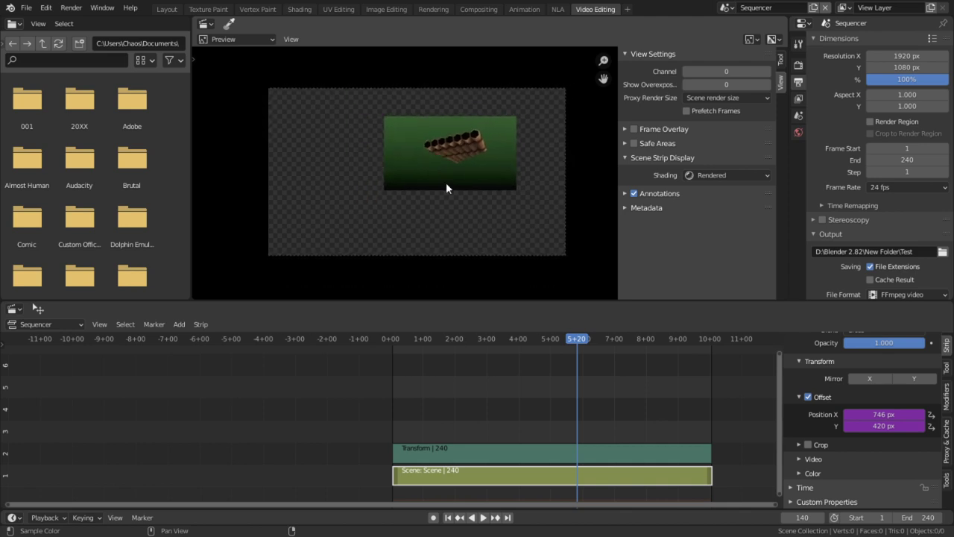
right_click(867, 414)
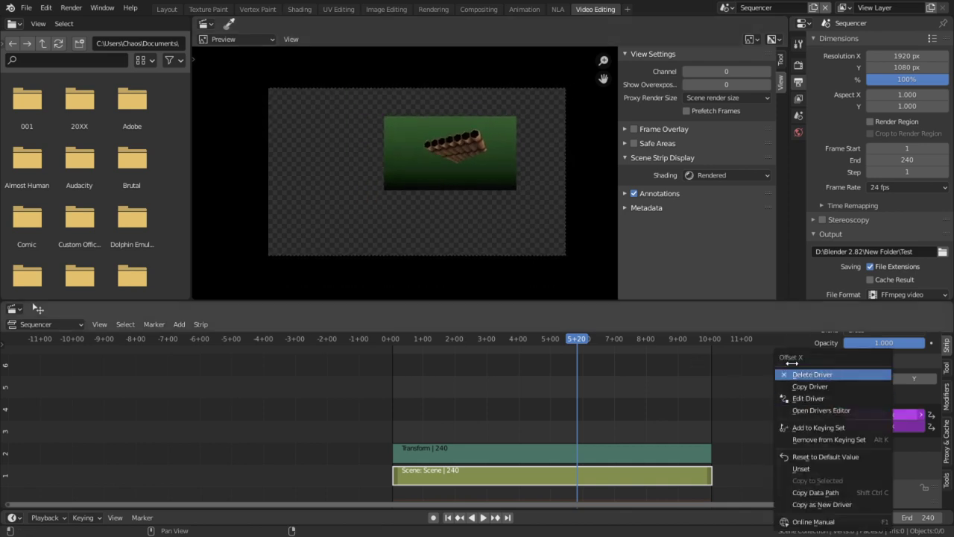
left_click(812, 374)
left_click(899, 413)
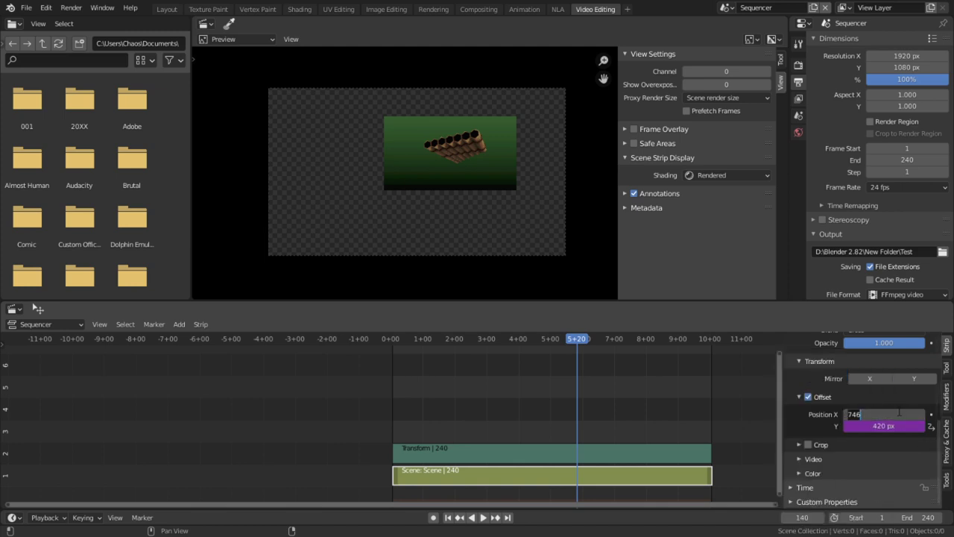
type("1920/2")
key("Return")
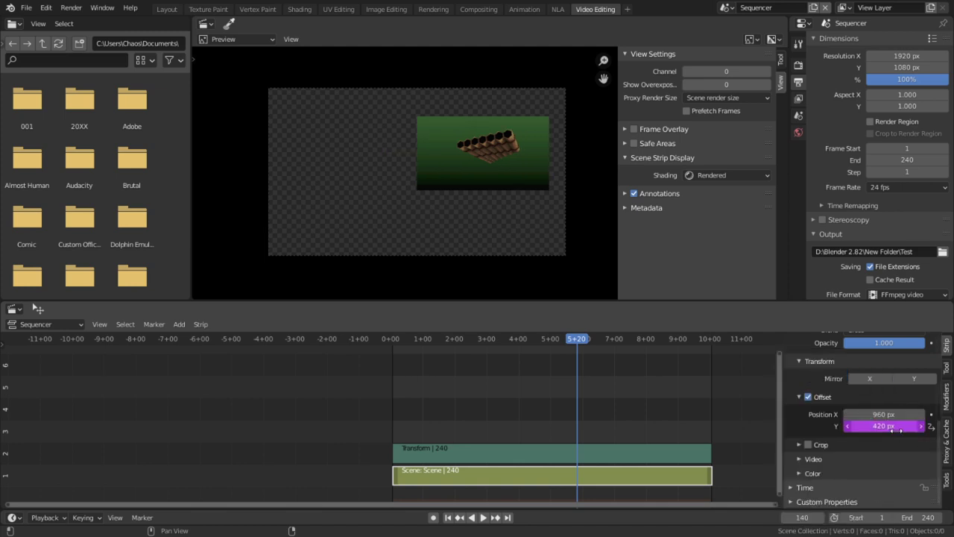
Step: Subtract a parenthesised term from the Position X value to bring the offset to 746 px
left_click(876, 411)
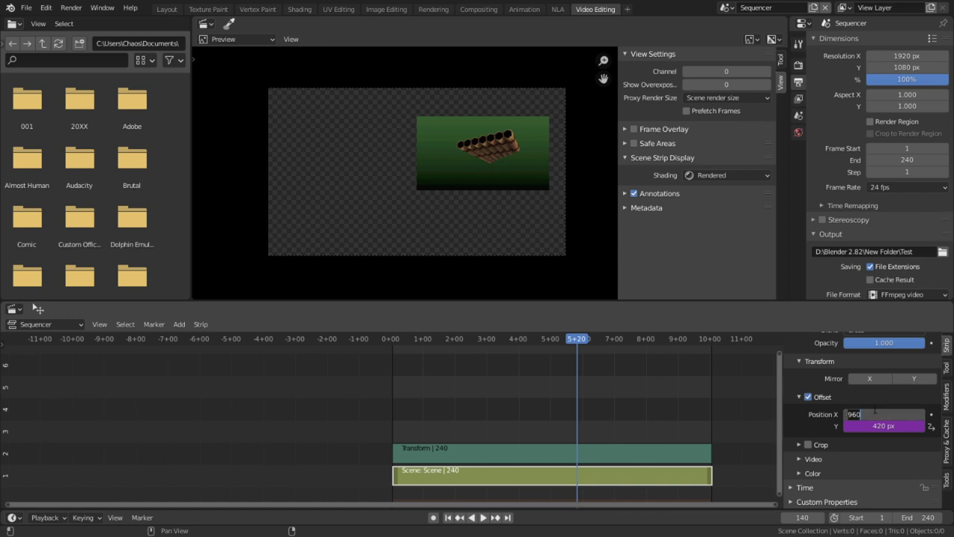
key("Right")
type("(")
type(")")
key("Return")
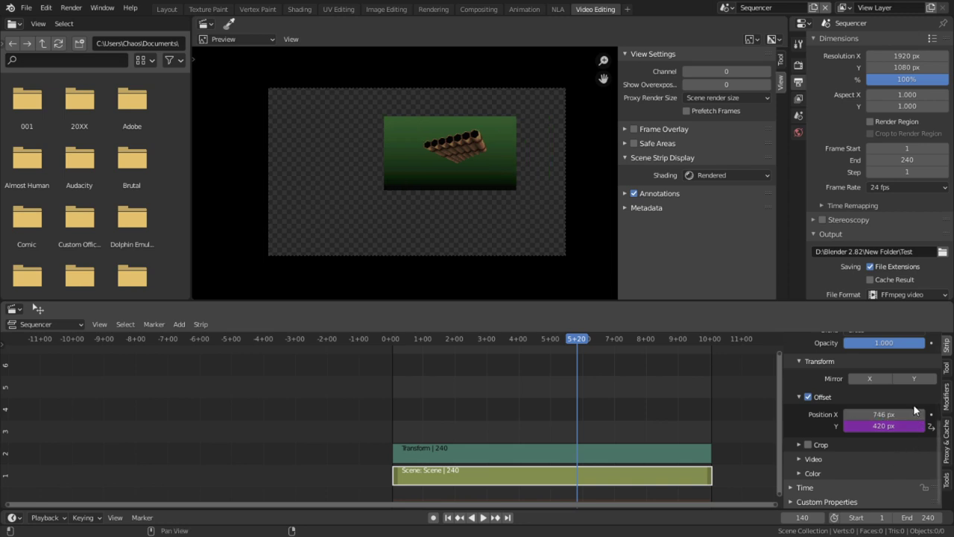
Step: Delete the Position Y driver and shift the Scene strip's offset to about 598 px in X and 336 px in Y
mouse_move(887, 415)
left_mouse_down()
mouse_move(943, 415)
mouse_move(868, 415)
left_mouse_up()
right_click(883, 424)
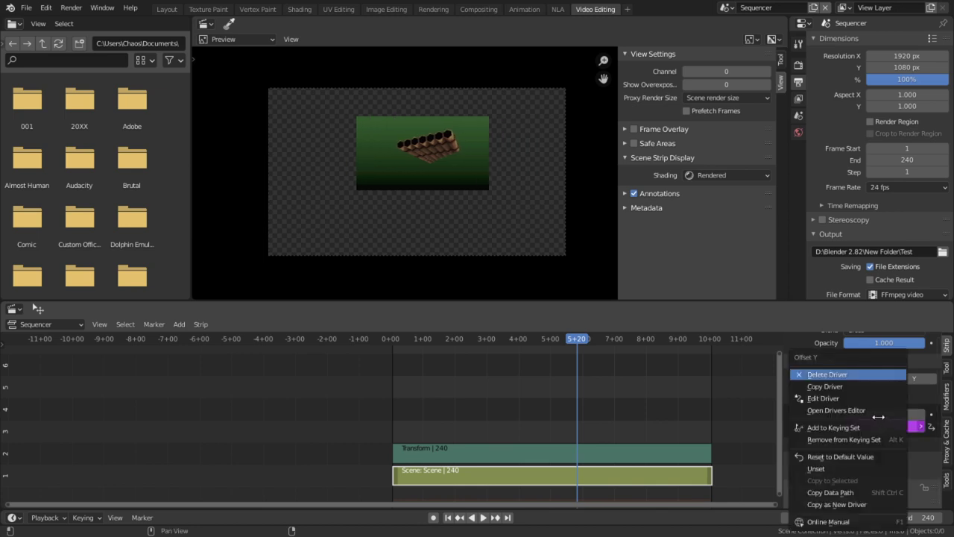
left_click(849, 374)
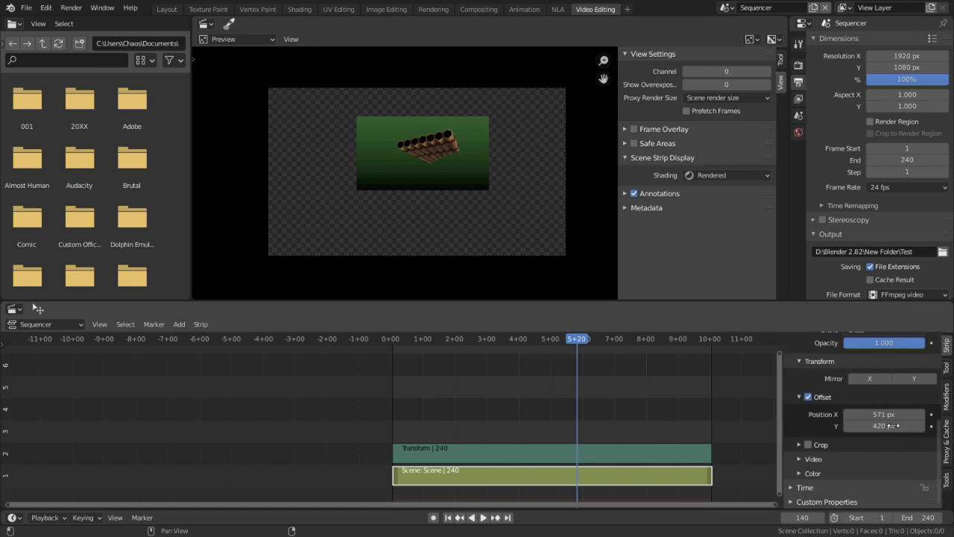
left_click_drag(883, 414, 861, 426)
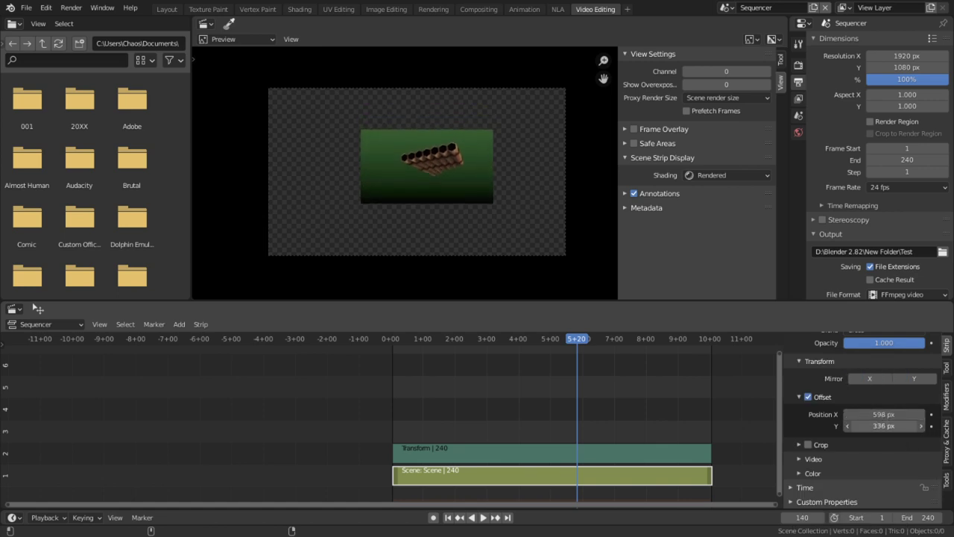
Step: Set the Transform strip's uniform scale to 4.5
left_click(619, 452)
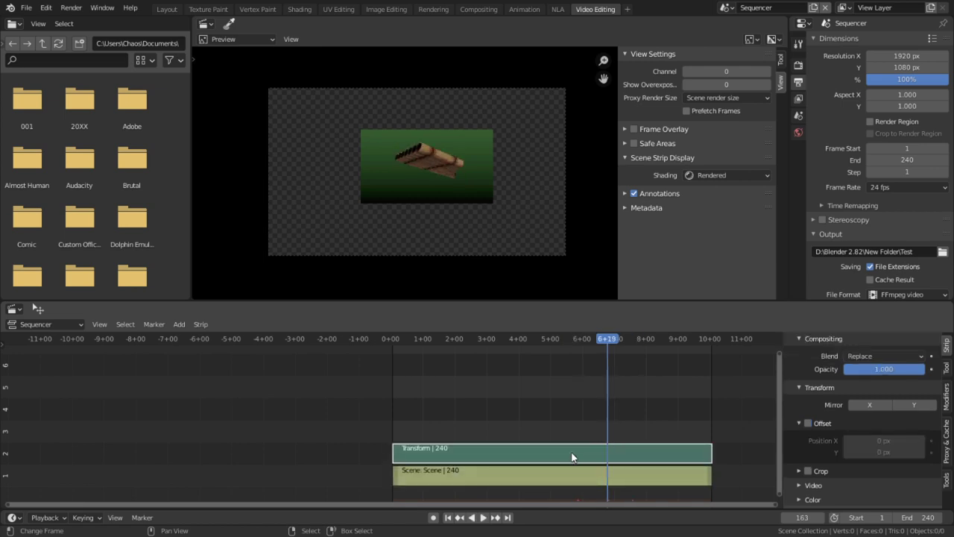
left_click(478, 474)
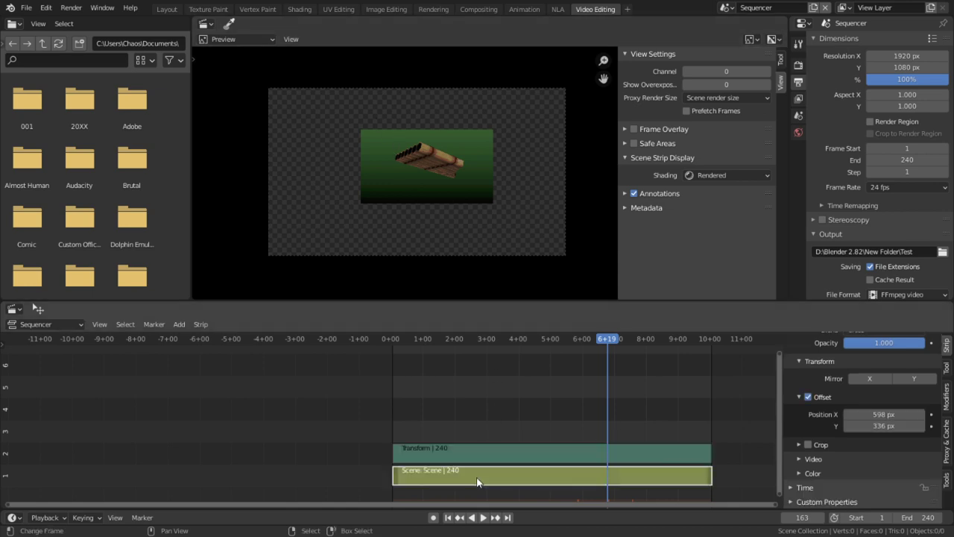
left_click(486, 459)
scroll(857, 418, "up", 5)
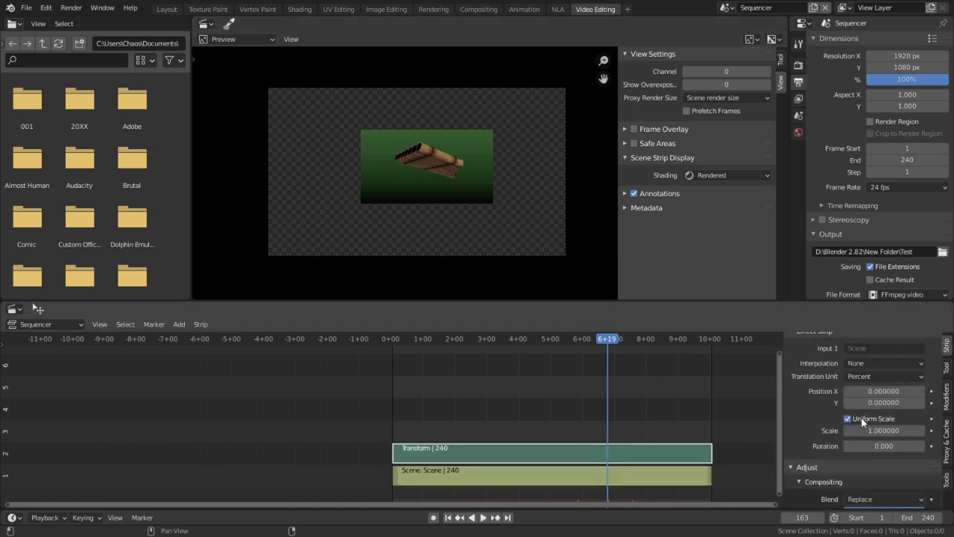
left_click(881, 432)
type("4.5")
key("Return")
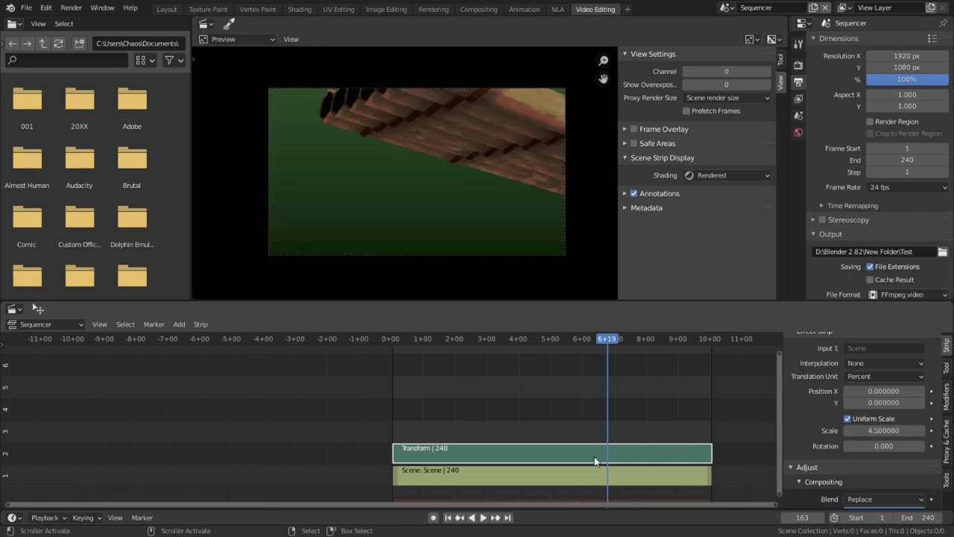
Step: Check the enlarged animation in the preview at several points of the timeline, including 1+11, 2+21 and 5+06
left_click(442, 407)
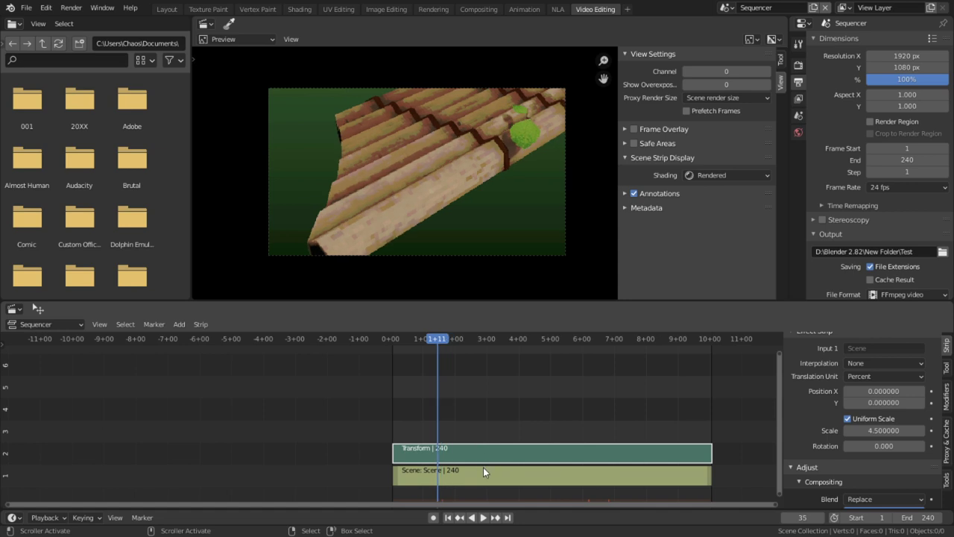
left_click(476, 466)
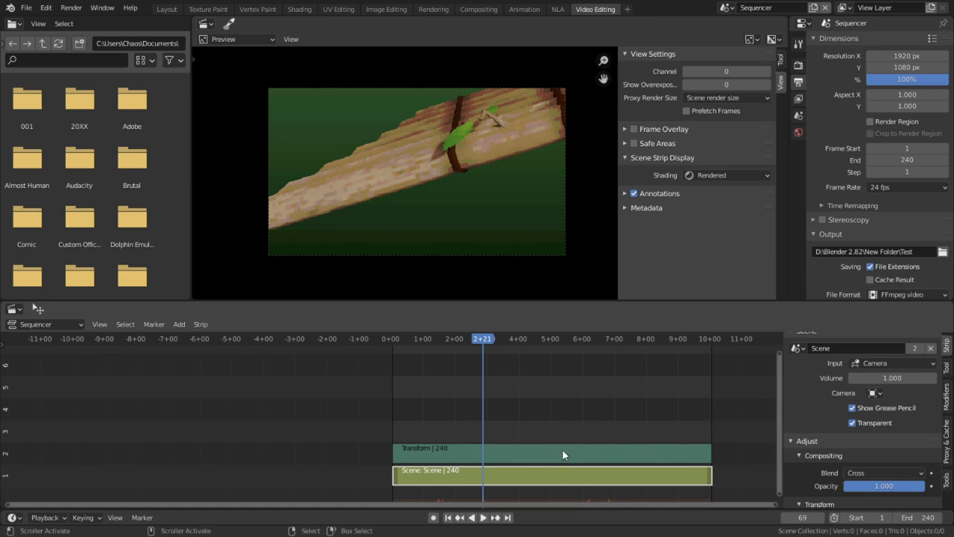
left_click(558, 338)
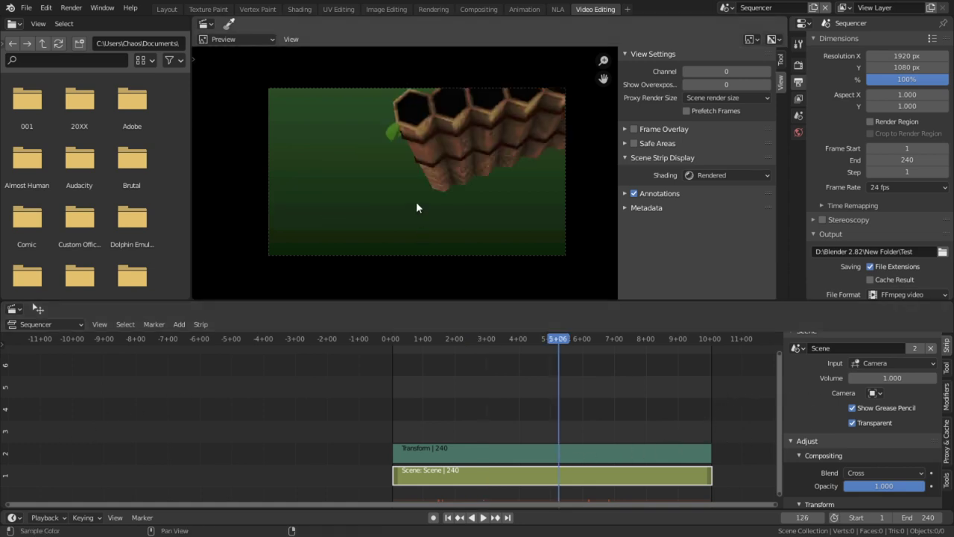
left_click(780, 60)
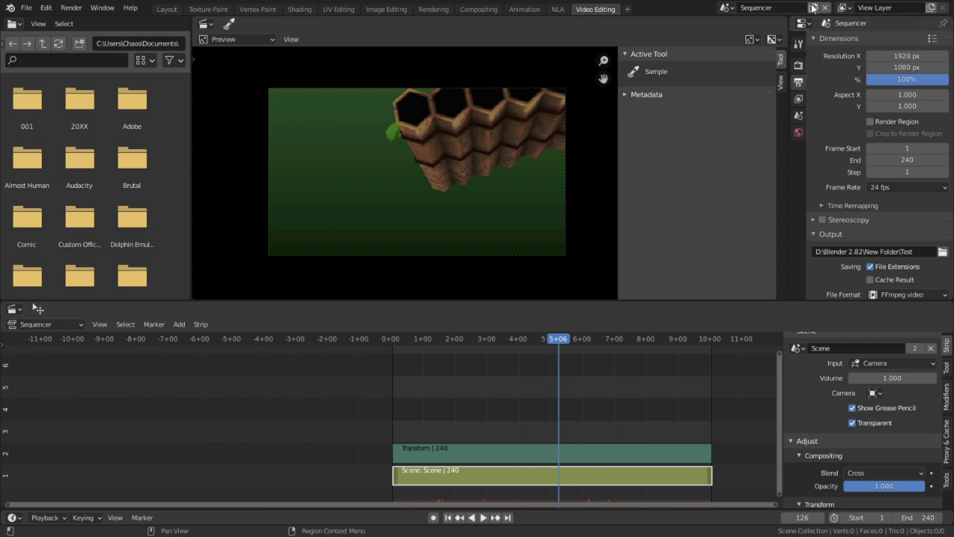
Step: Switch to the scene named Scene and set its render resolution percentage to 100%
left_click(726, 7)
left_click(734, 26)
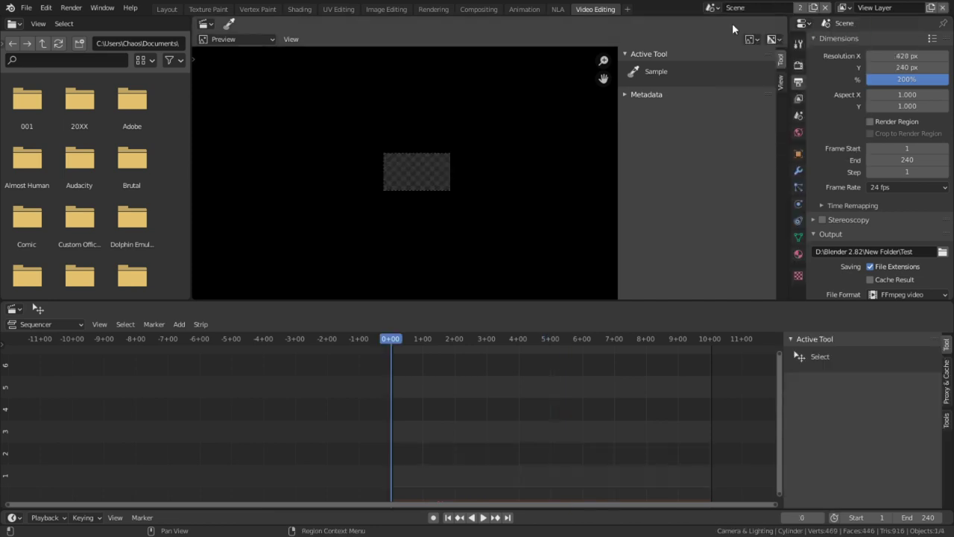
left_click(909, 80)
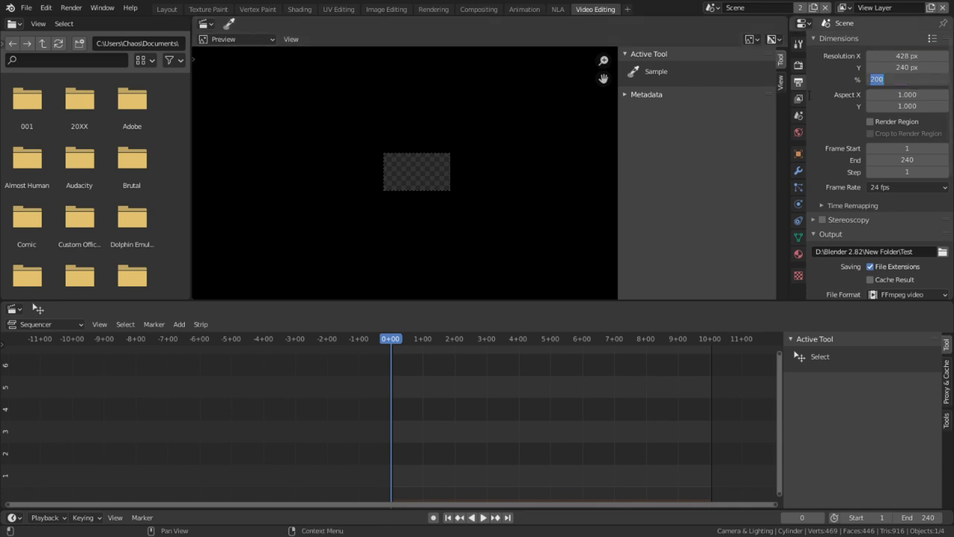
type("100")
key("Return")
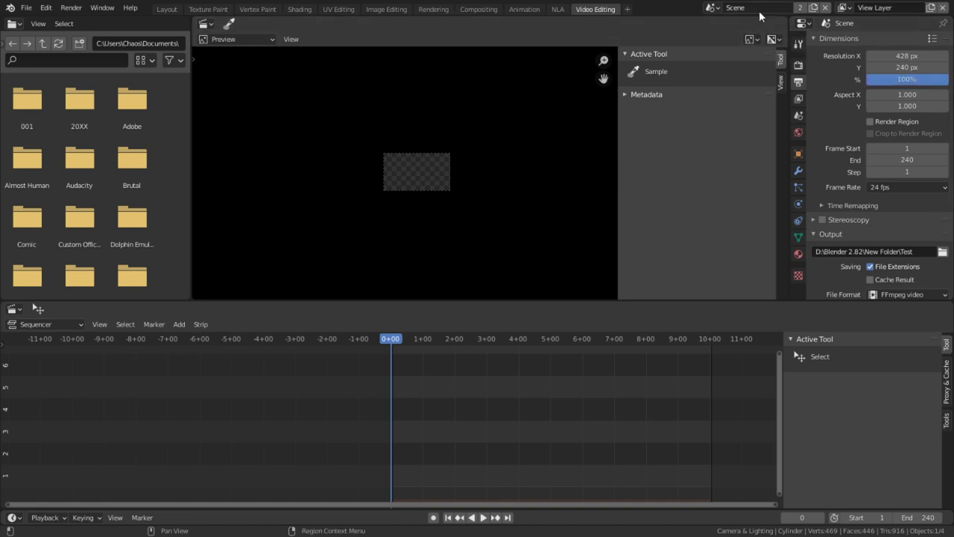
Step: Look through the Scene's view layers and return to the Sequencer scene
left_click(717, 6)
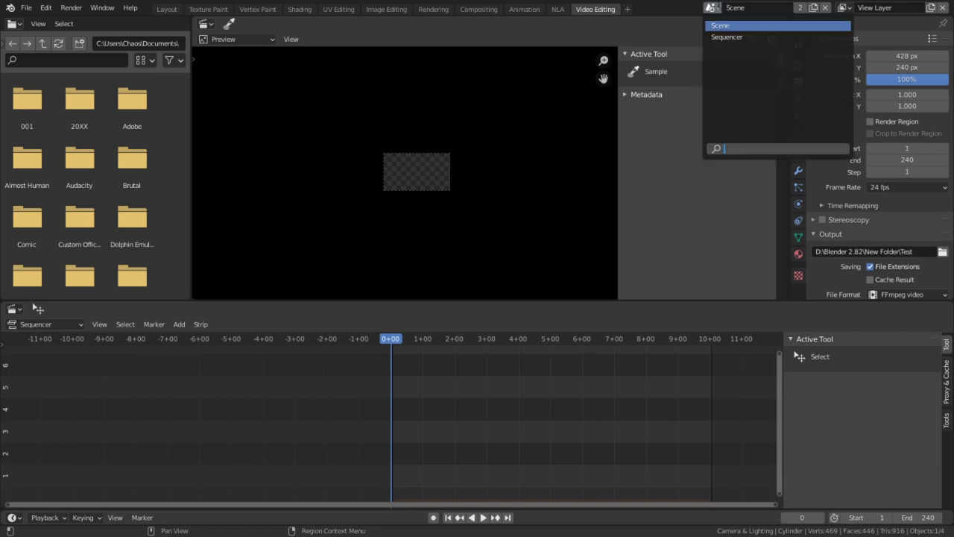
left_click(845, 8)
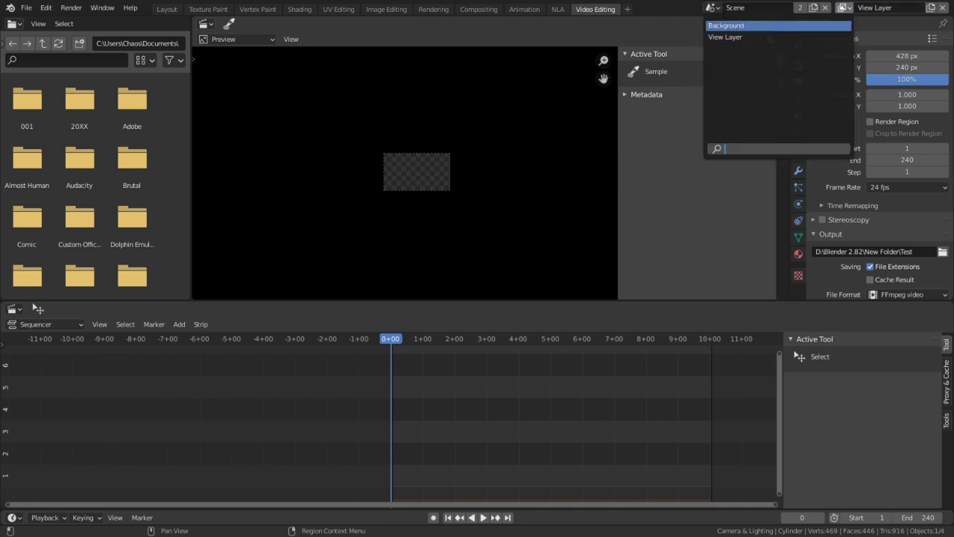
left_click(712, 7)
left_click(725, 37)
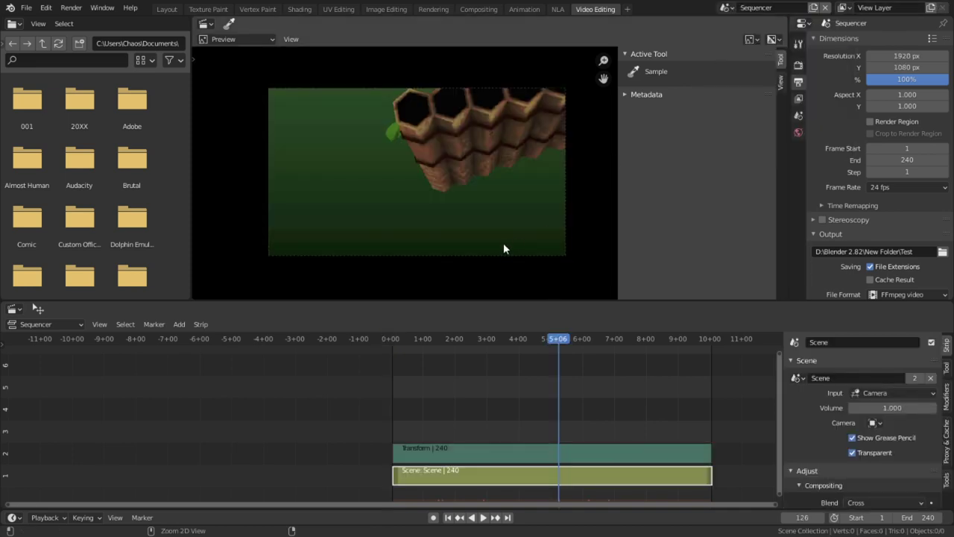
Step: Undo the recent edits back to the Scene strip's driven offsets and the Transform strip's non-uniform scale of 1
key("ctrl+z")
key("ctrl+shift+z")
key("ctrl+z")
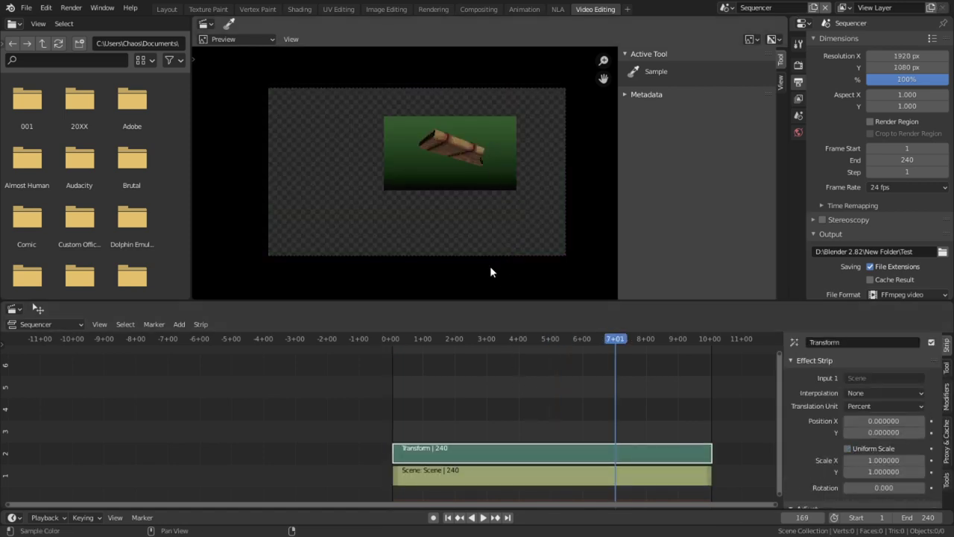
Step: Switch to the scene named Scene, set its render resolution percentage to 100%, and return to the Sequencer scene
left_click(503, 481)
scroll(821, 453, "down", 5)
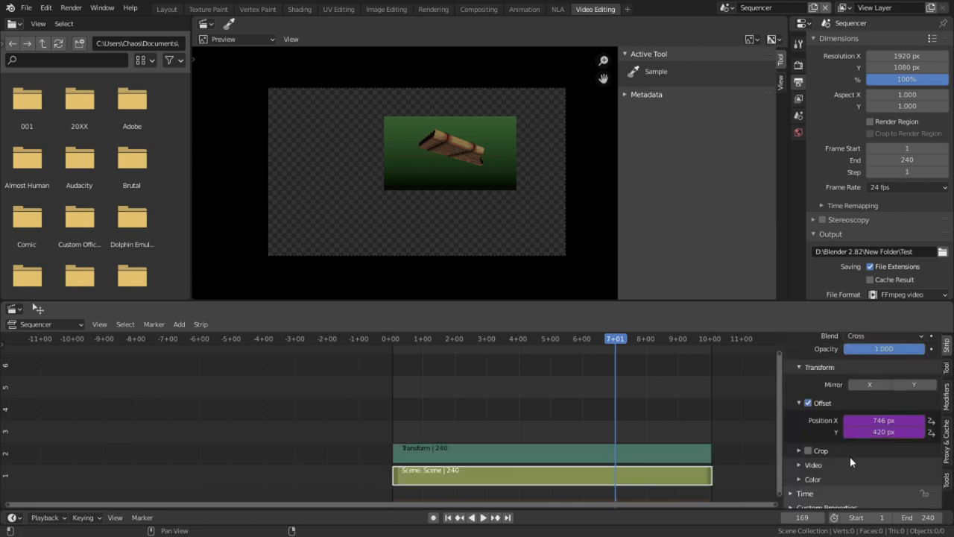
scroll(850, 459, "up", 3)
left_click(843, 8)
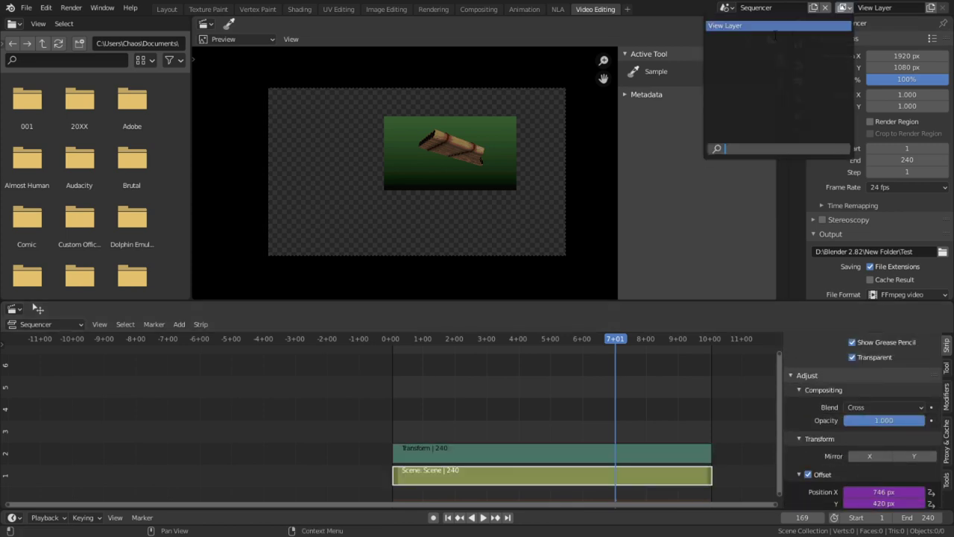
left_click(728, 7)
left_click(731, 27)
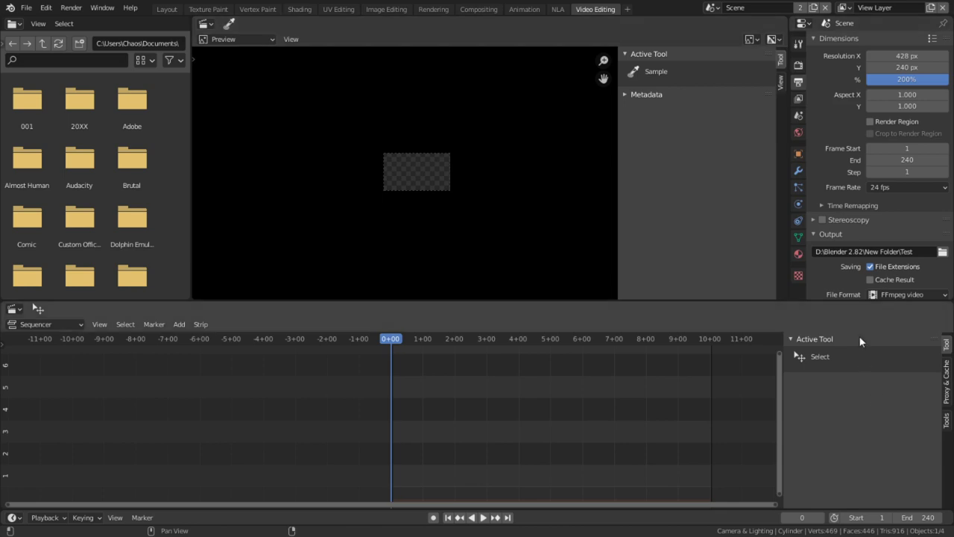
left_click(908, 79)
type("100")
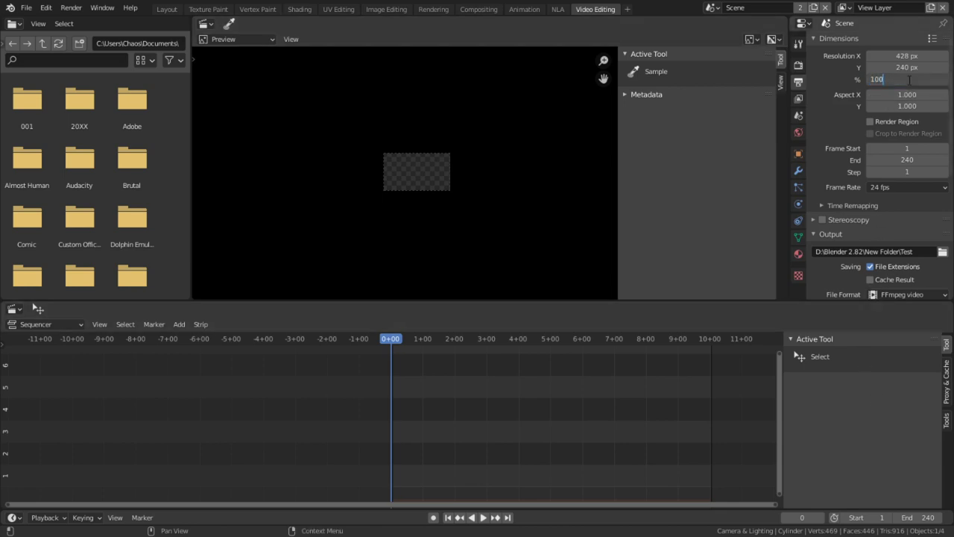
key("Return")
left_click(727, 8)
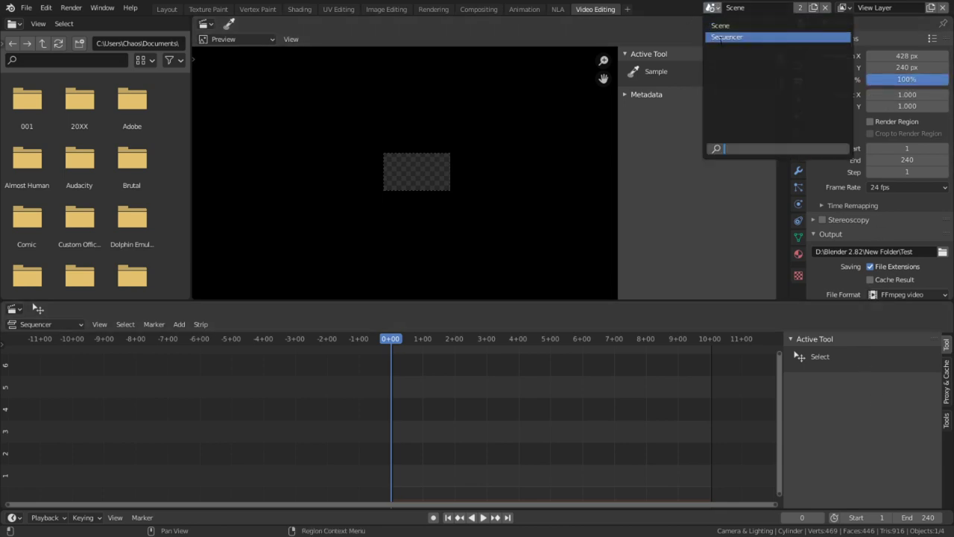
left_click(721, 38)
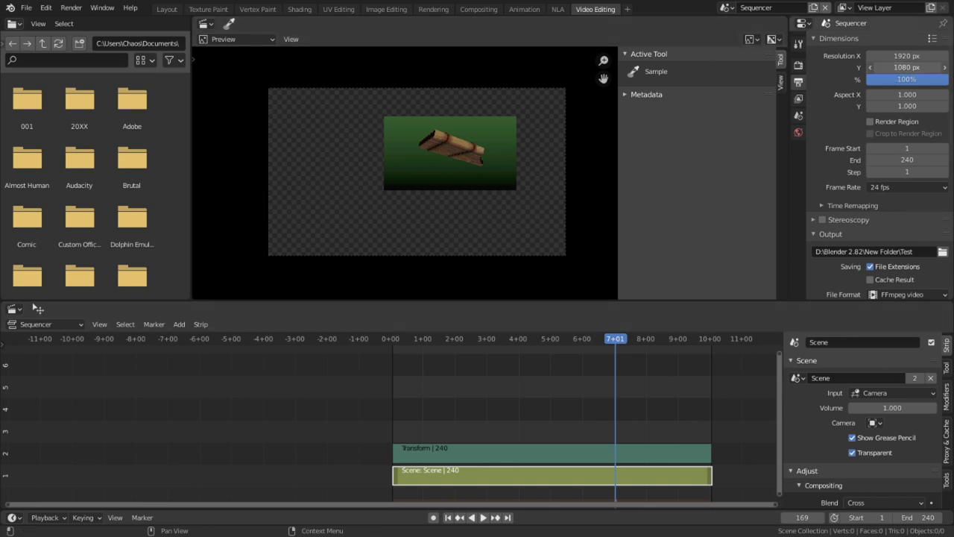
Step: Refresh the sequencer preview by nudging the vertical render resolution and setting it back to 1080 px
left_click_drag(907, 67, 922, 71)
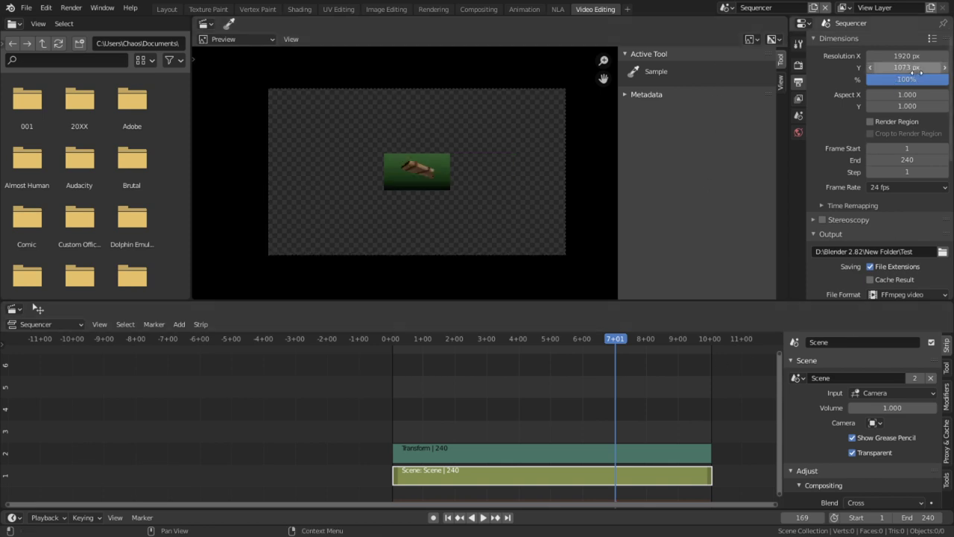
left_click(920, 71)
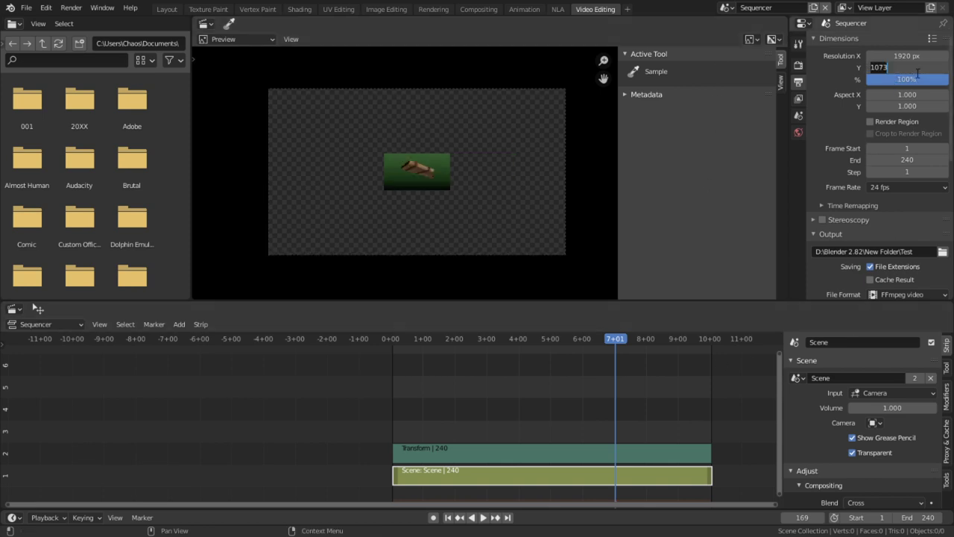
type("1080")
key("Return")
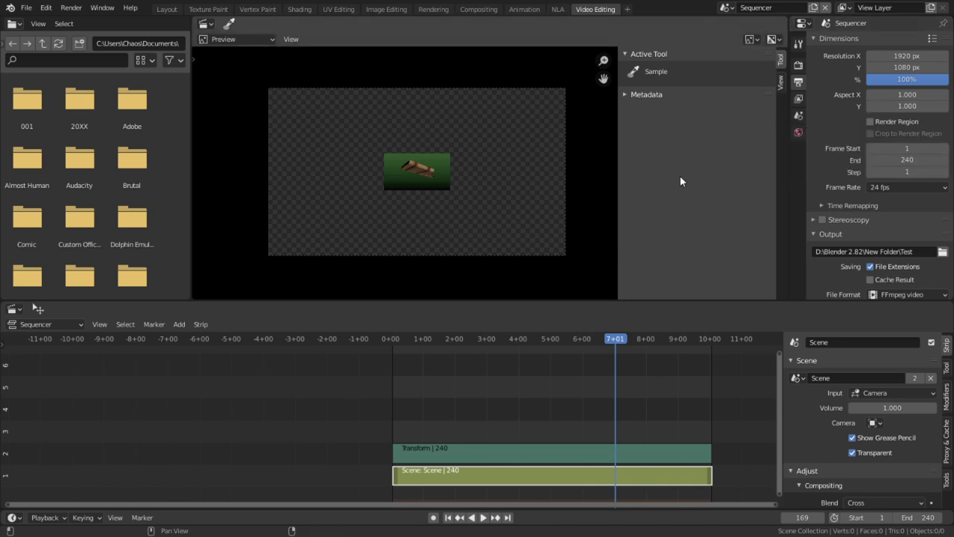
Step: Turn on uniform scale for the Transform strip and set its scale to 4.5
left_click(610, 452)
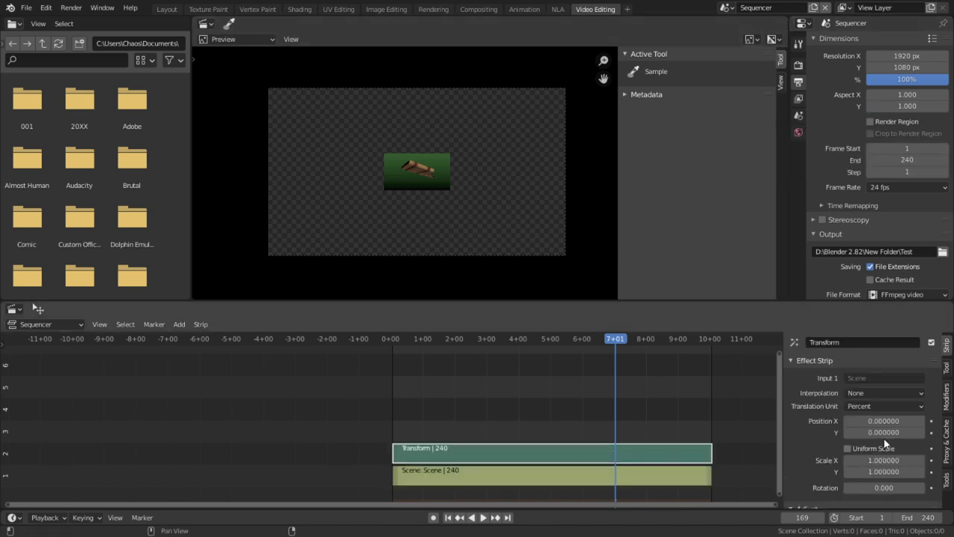
left_click(858, 450)
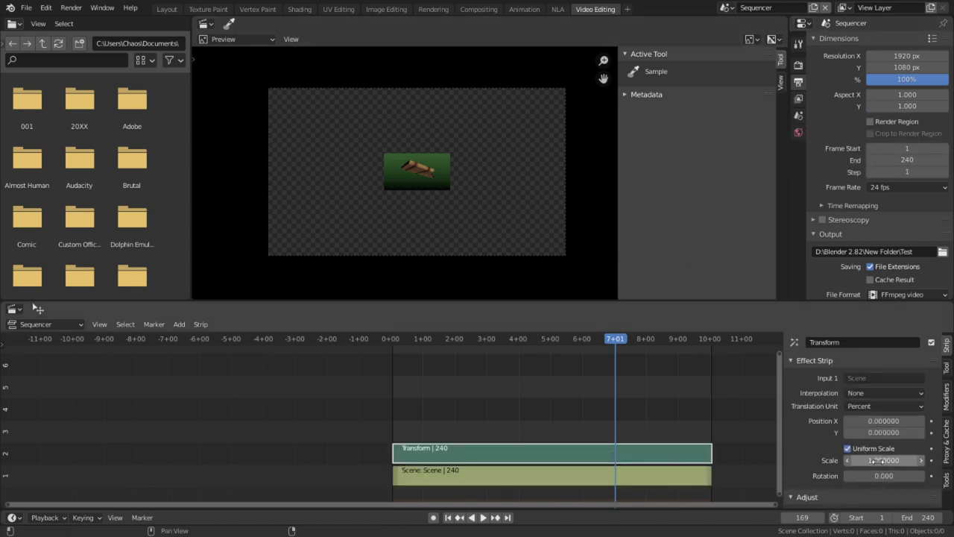
left_click(874, 460)
type("4.5")
key("Return")
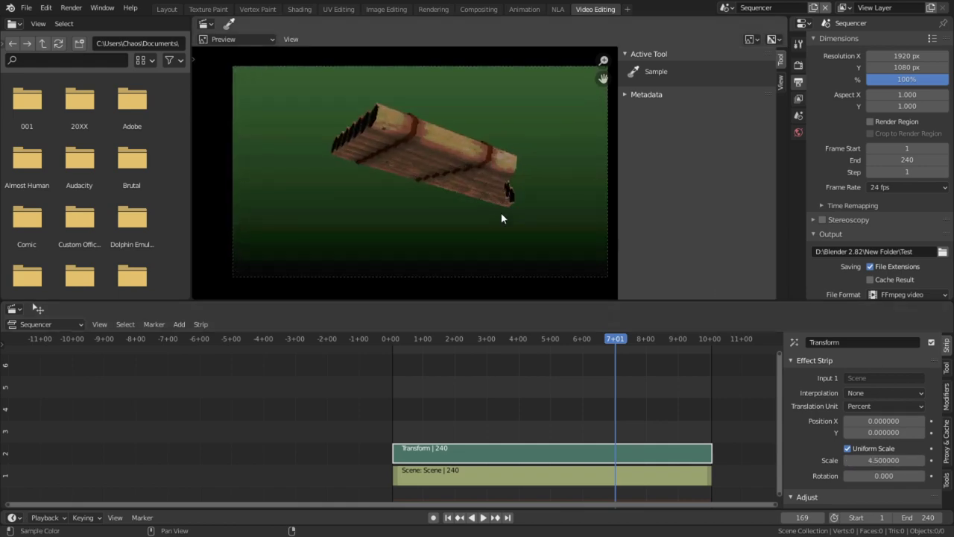
Step: Render the current frame at full size, inspect the upscaled pixels, and close the render
key("F12")
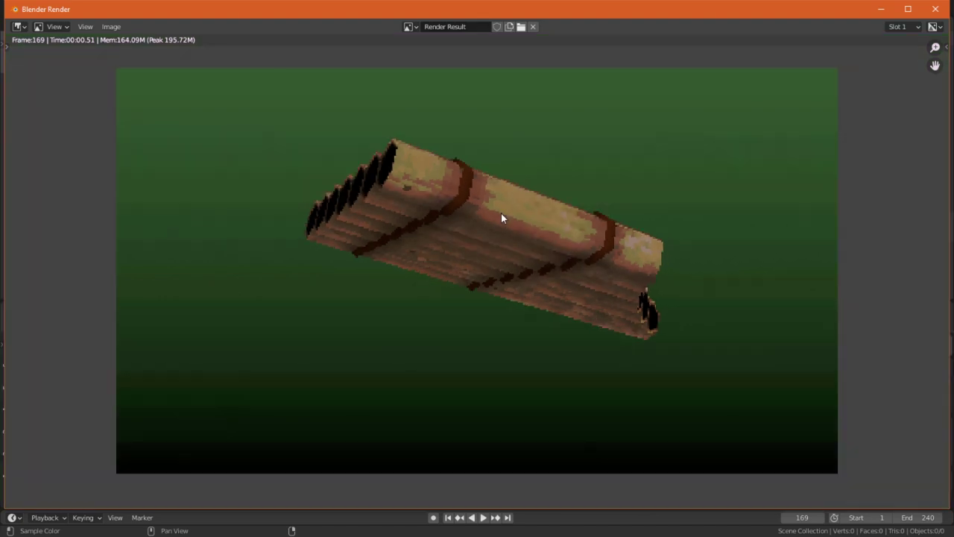
scroll(501, 213, "up", 2)
key("Escape")
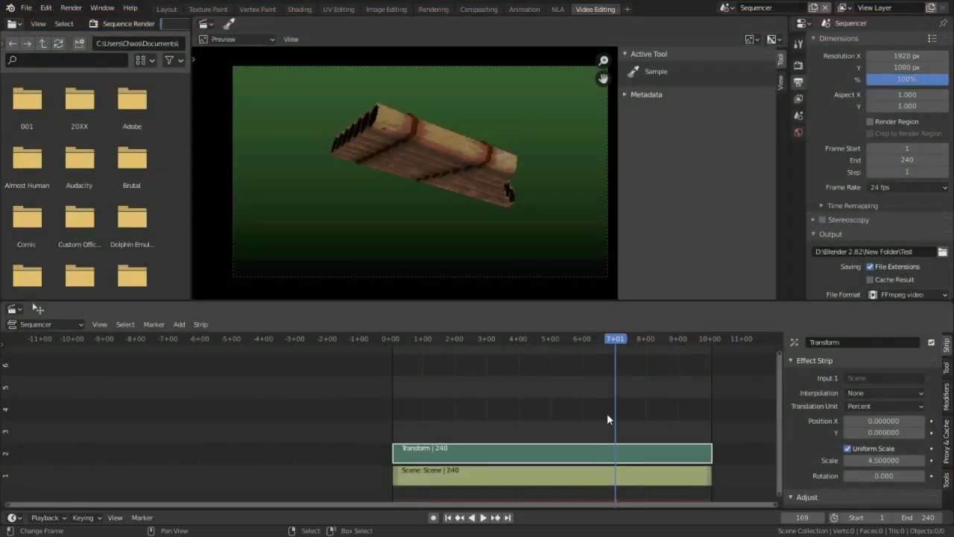
Step: Go to the start of the timeline and add Watermark Pixelated.png as an image strip on channel 3
left_click(362, 436)
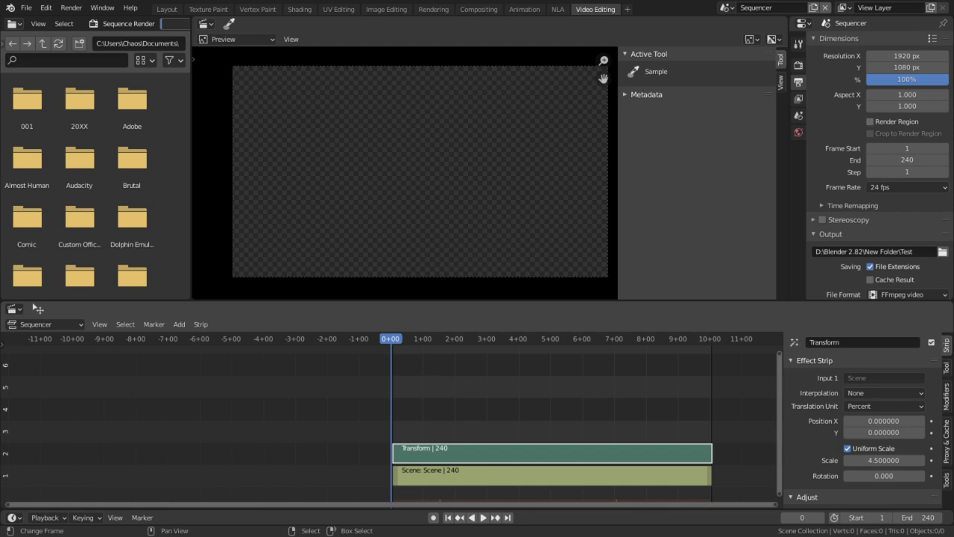
left_click_drag(352, 368, 419, 425)
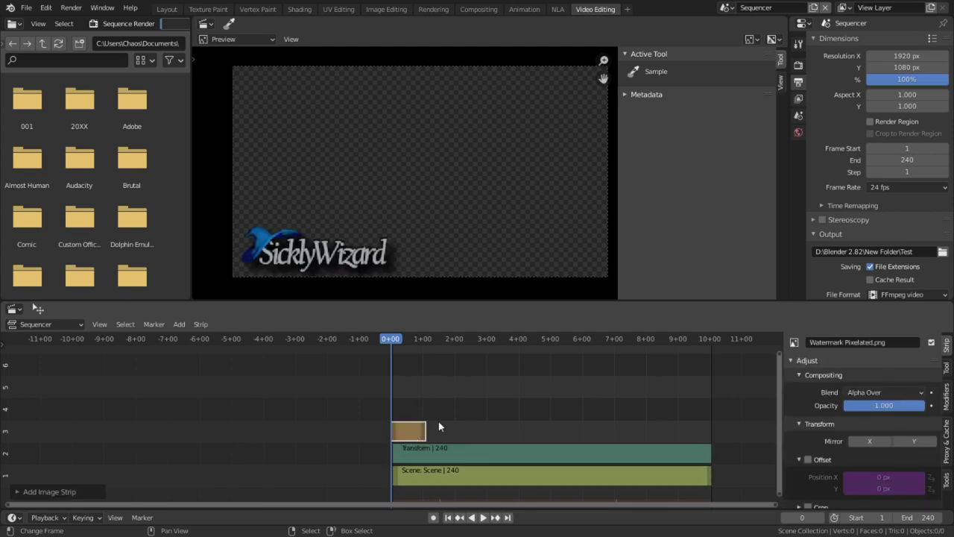
scroll(439, 423, "up", 2)
scroll(339, 427, "up", 1)
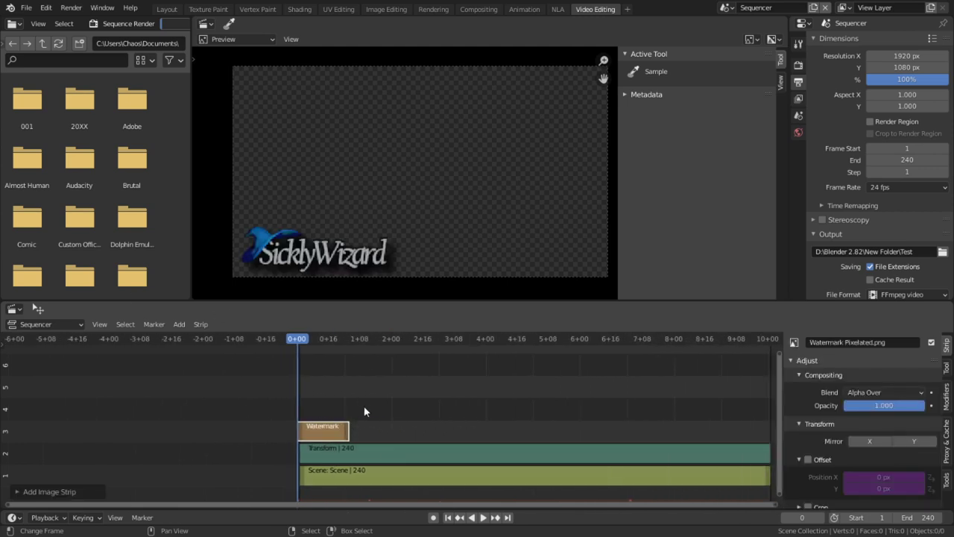
Step: Snap the whole watermark strip so that it starts at frame 1
key("Right")
key("shift+s")
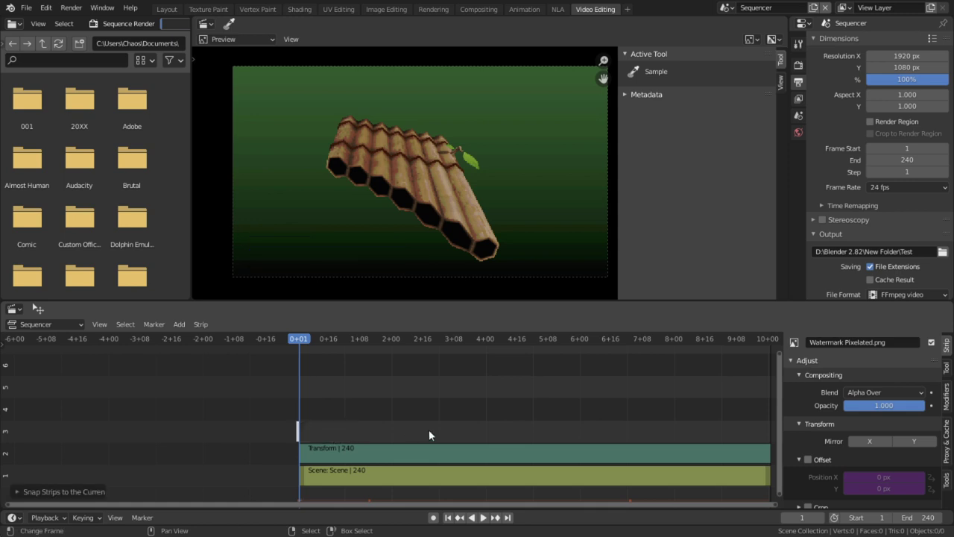
key("ctrl+z")
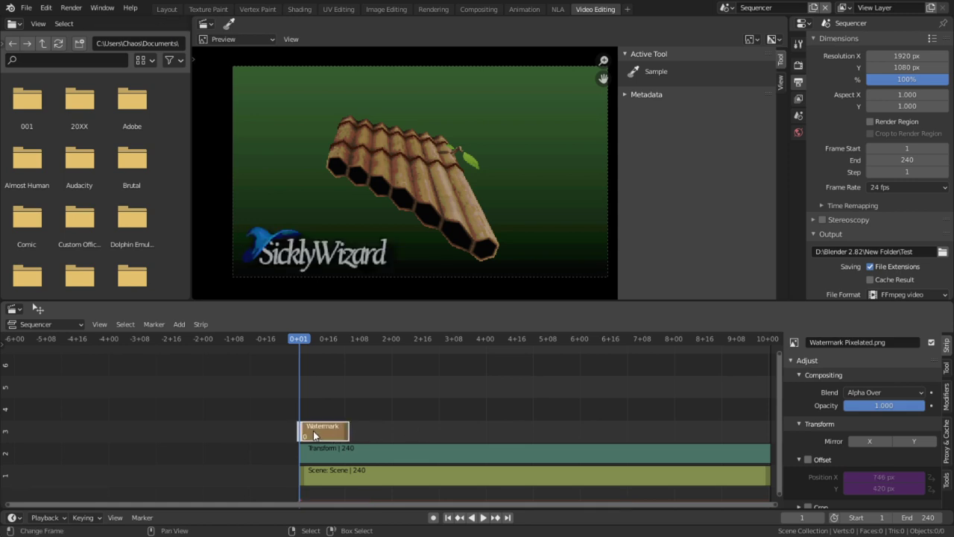
key("shift+s")
Step: Extend the end of the watermark strip to 10+01, matching the other strips, and play back the sequence
middle_click_drag(684, 422, 403, 450)
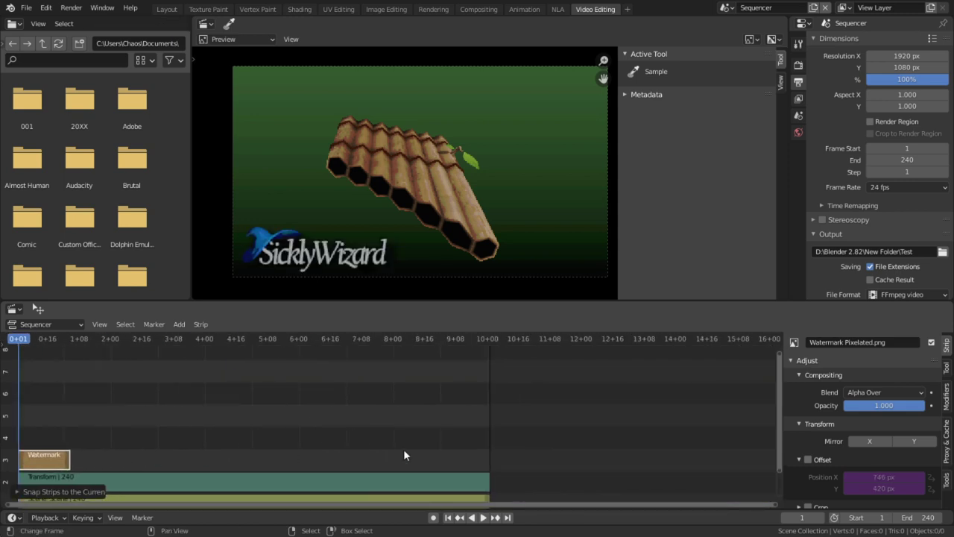
left_click(481, 437)
key("Page_Up")
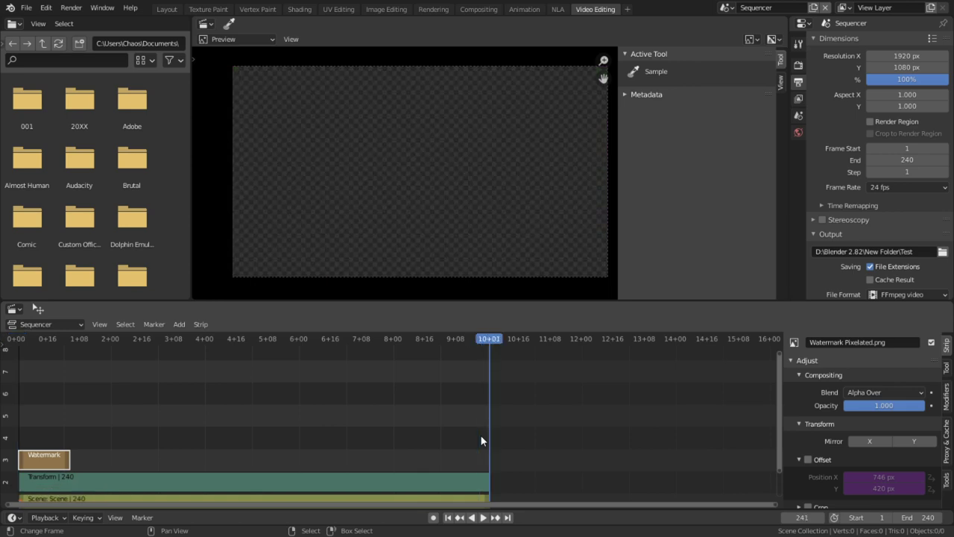
left_click(68, 465)
key("shift+s")
key("space")
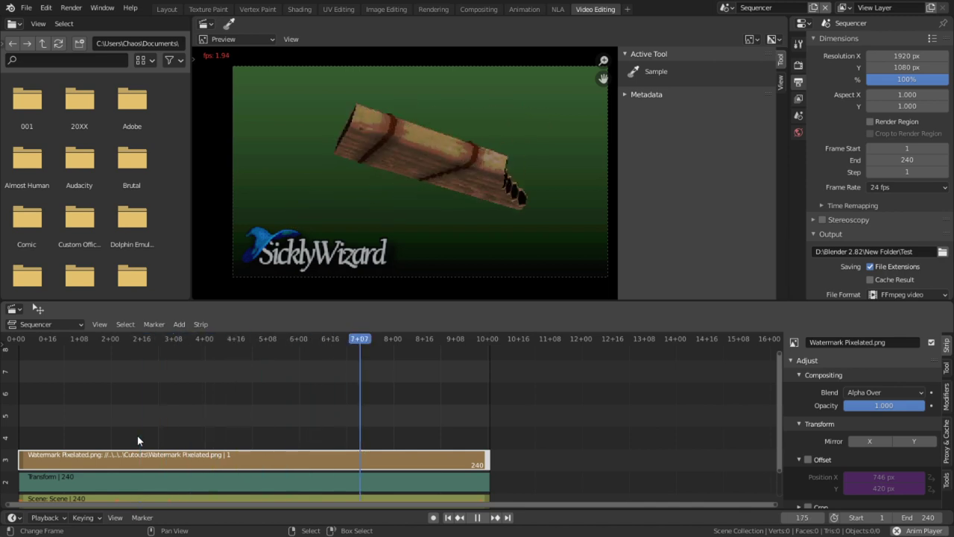
key("space")
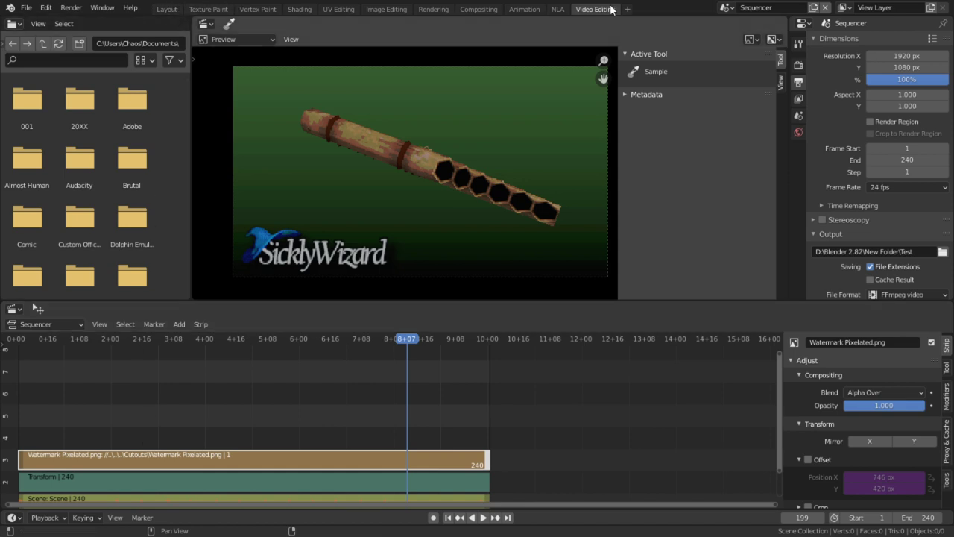
Step: Switch to the scene named Scene and open the Layout workspace
left_click(727, 8)
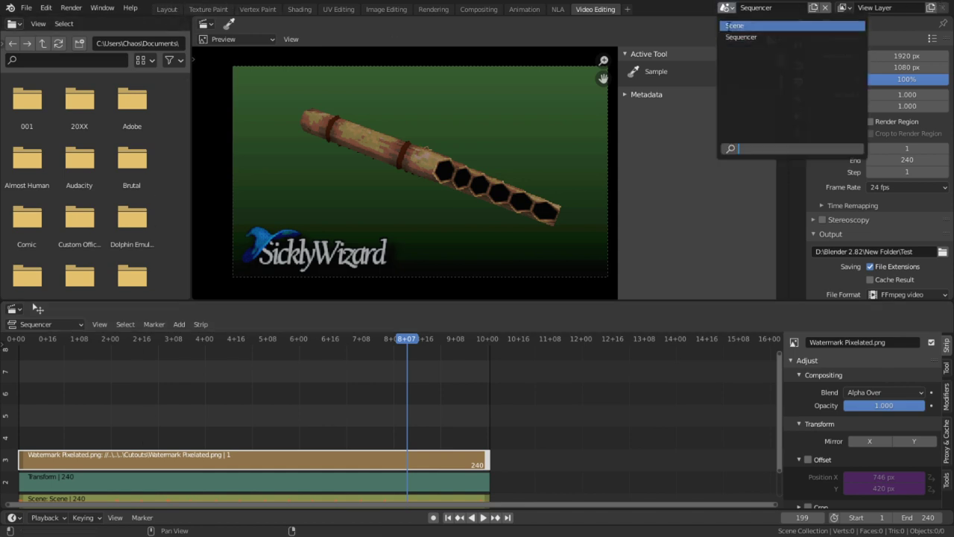
left_click(737, 25)
left_click(178, 10)
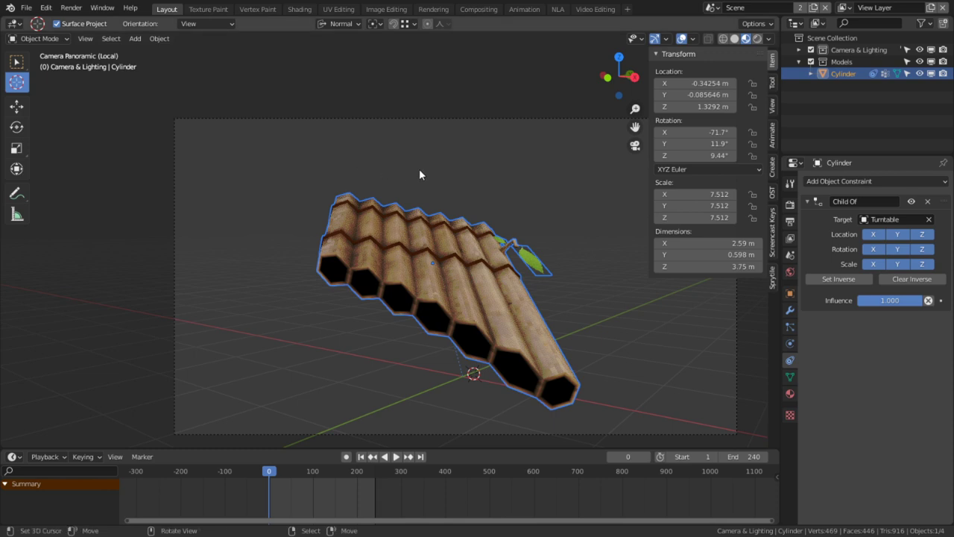
Step: Assign TEX_Skybox.jpg to the world's environment texture and switch the viewport to rendered shading
left_click(790, 272)
left_click(862, 260)
left_click(861, 266)
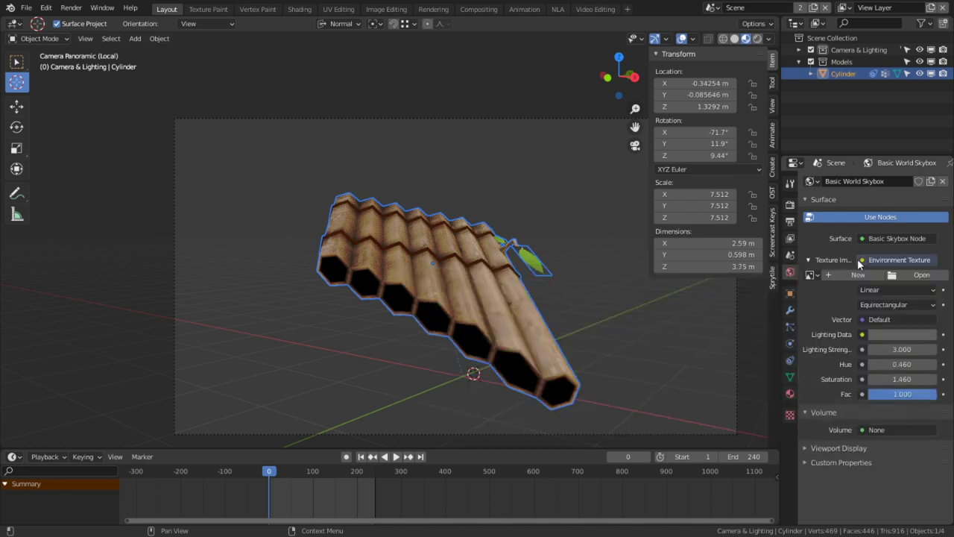
left_click(812, 275)
type("tex")
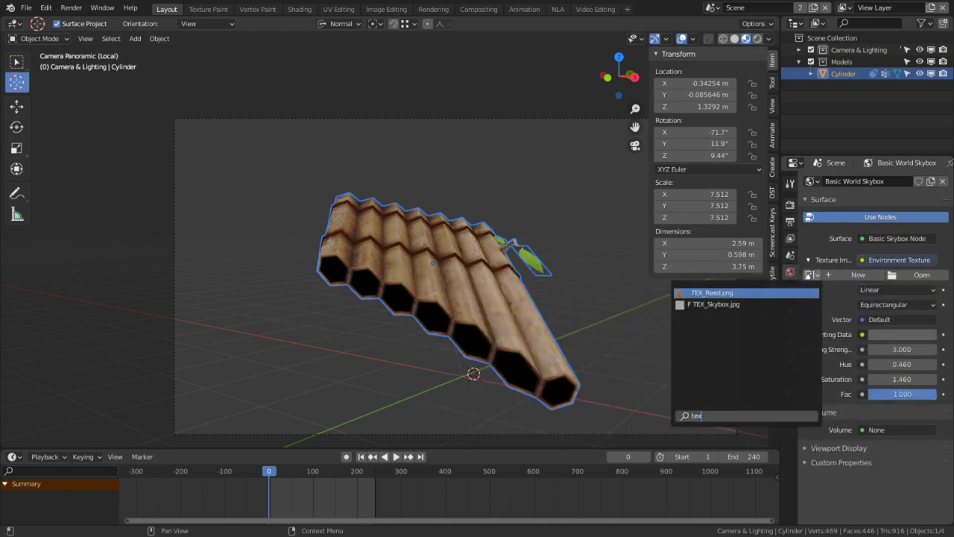
left_click(733, 302)
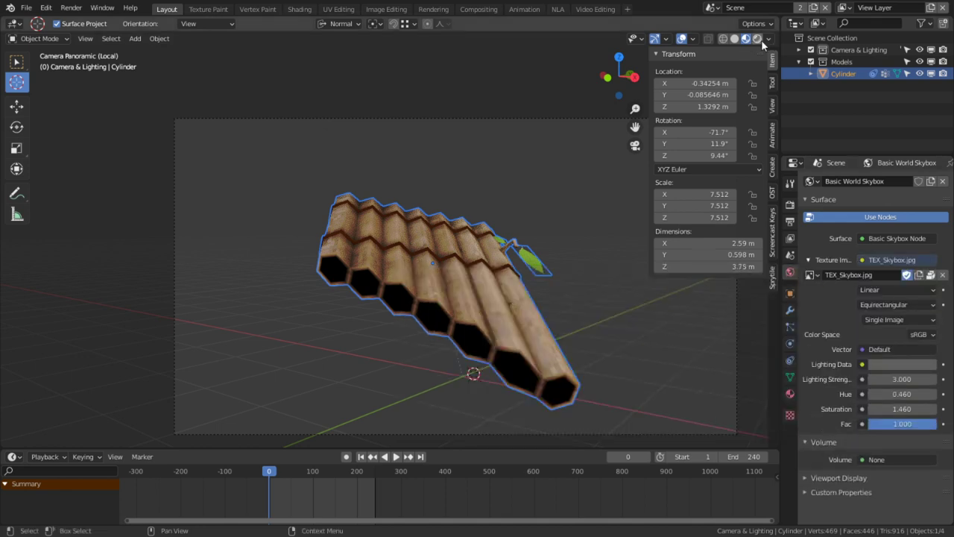
left_click(761, 40)
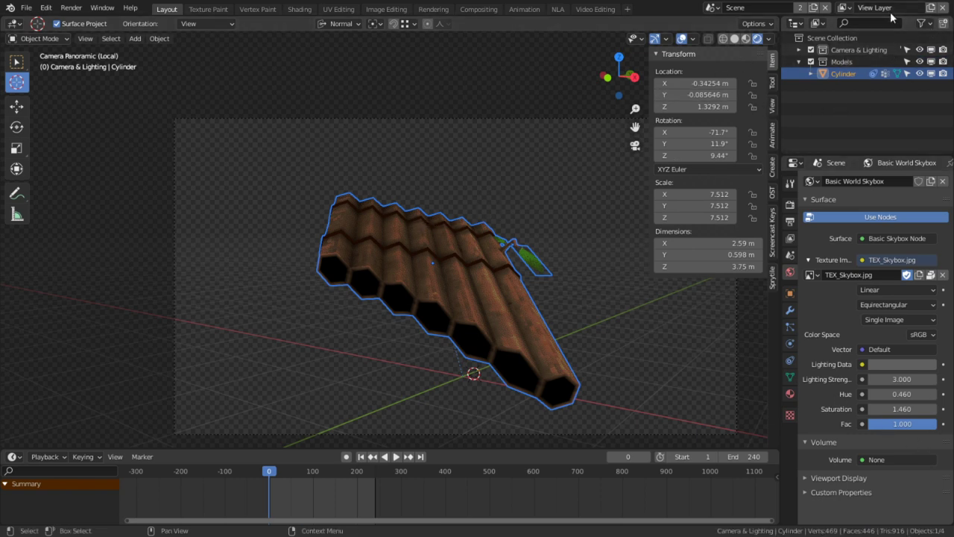
Step: Switch to the Background view layer and remove it from the scene
left_click(844, 9)
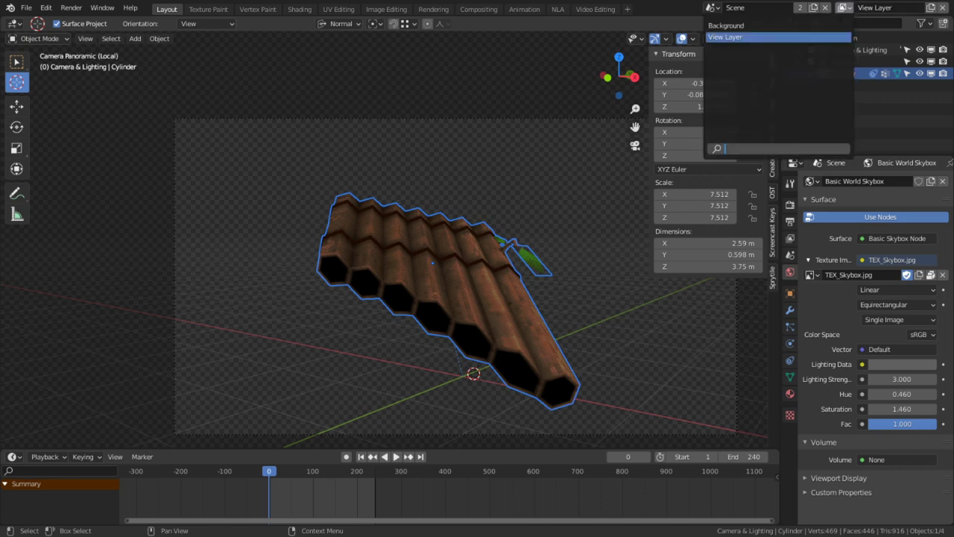
left_click(790, 26)
left_click(941, 9)
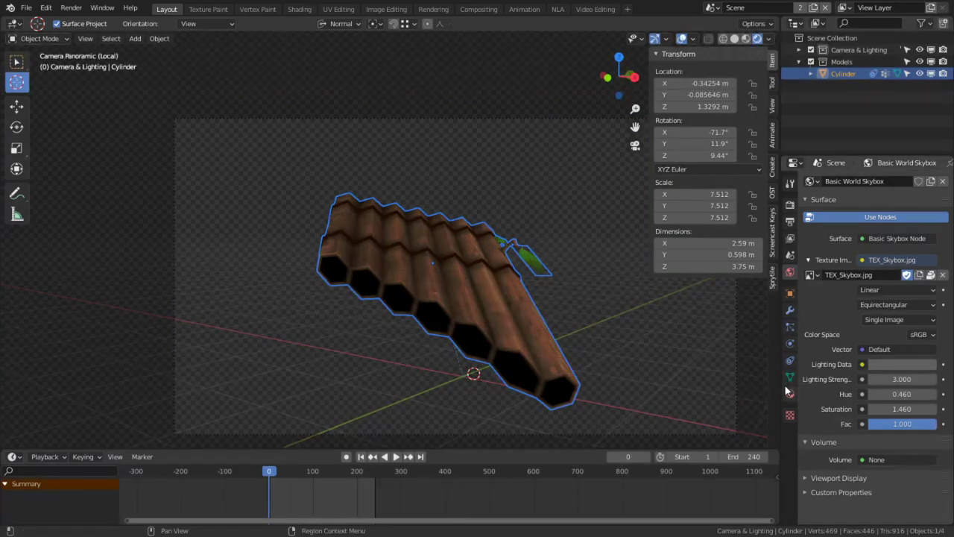
Step: Turn off the film's transparent background in the scene's render settings
left_click(790, 204)
scroll(835, 490, "down", 2)
left_click(861, 490)
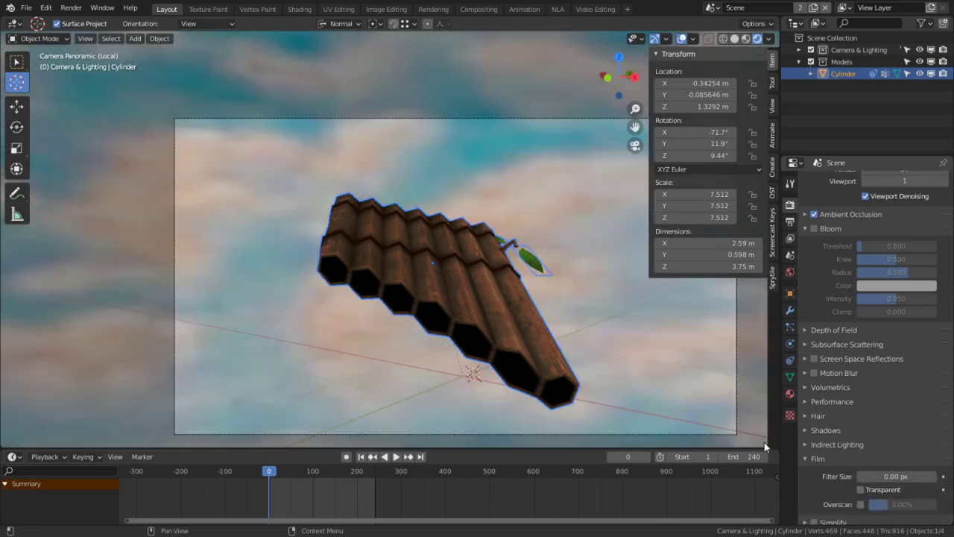
Step: Enable the Background collection in the view layer and delete the green backdrop plane inside it
key("alt+a")
middle_click_drag(578, 328, 320, 235)
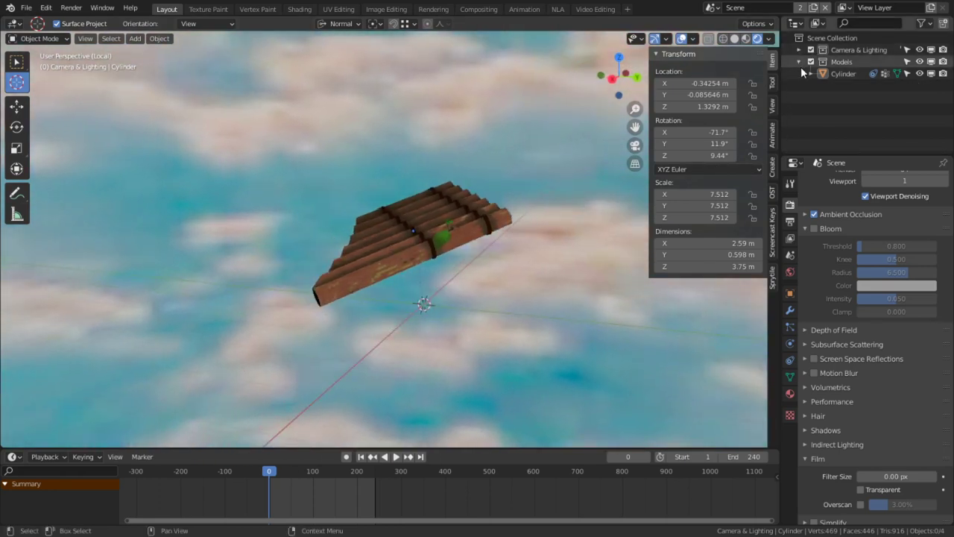
left_click(800, 50)
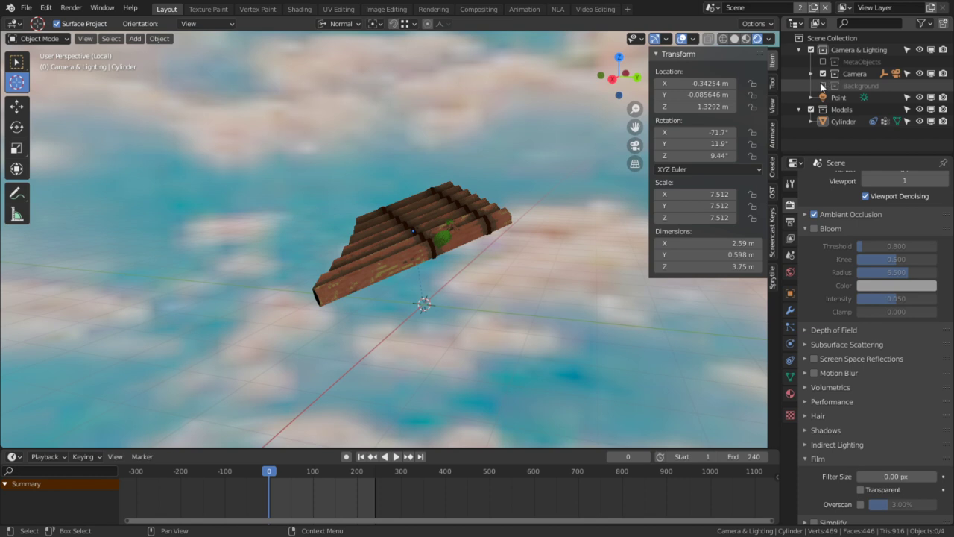
left_click(823, 86)
key("x")
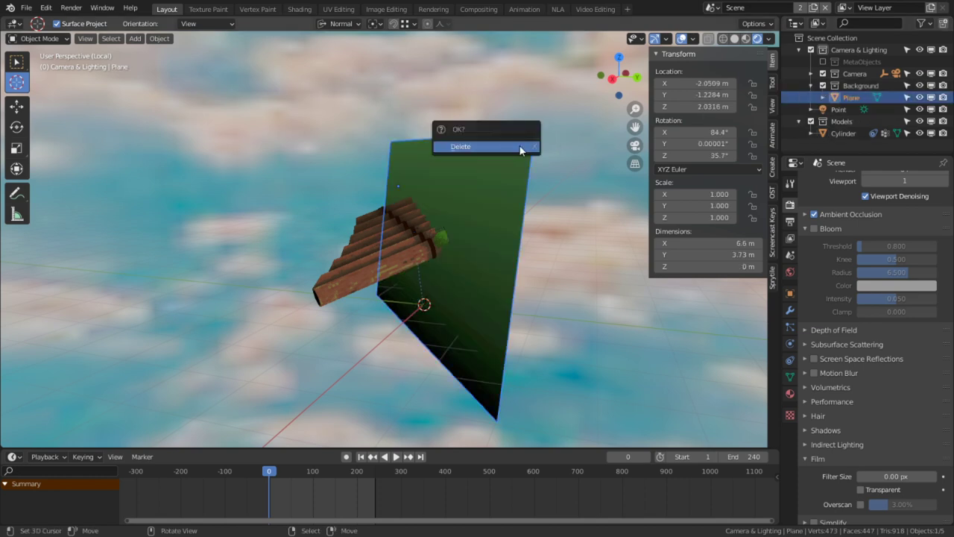
left_click(520, 147)
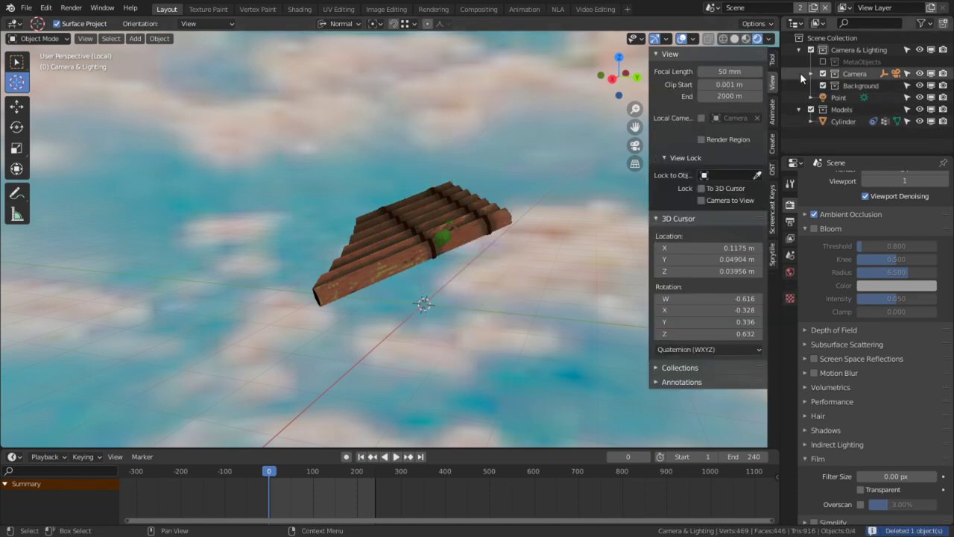
Step: Review the settings of the existing sun light named Point and delete that light from the scene
left_click(839, 98)
middle_click_drag(534, 188, 604, 217)
left_click(790, 327)
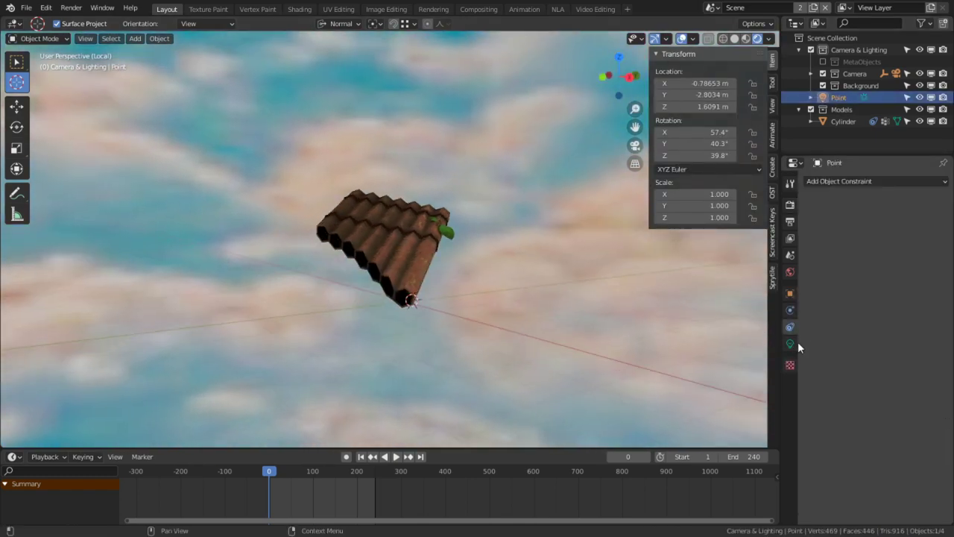
left_click(790, 344)
middle_click_drag(439, 294, 264, 272)
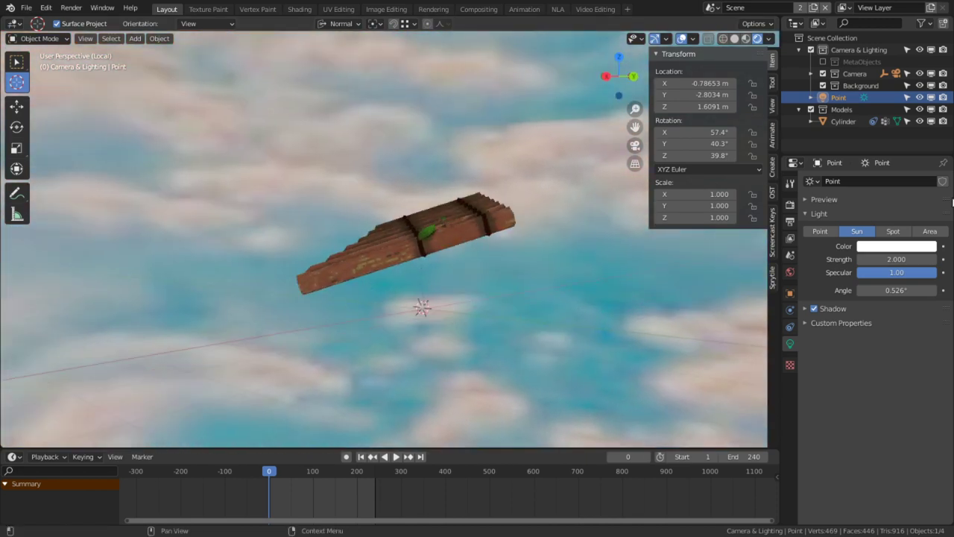
left_click(823, 85)
left_click(823, 85)
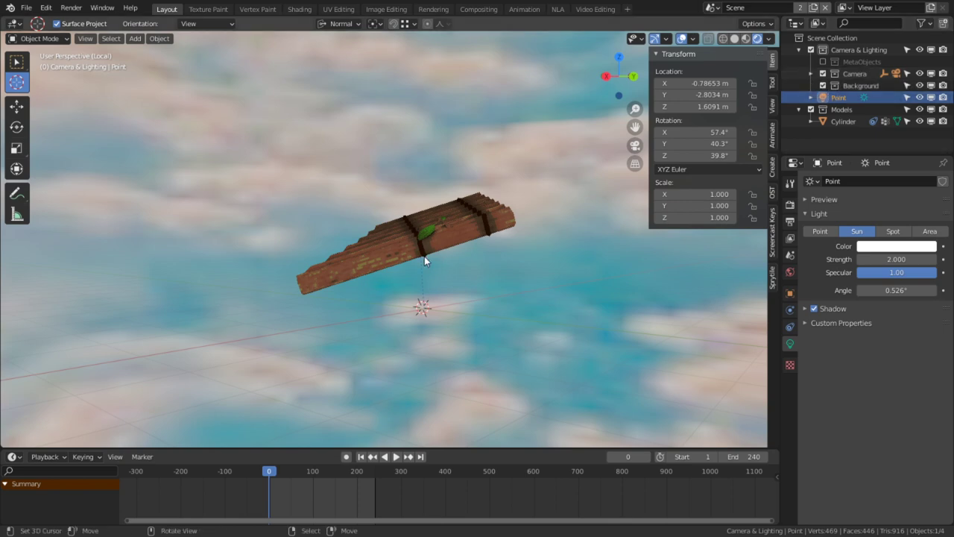
middle_click_drag(483, 243, 535, 276)
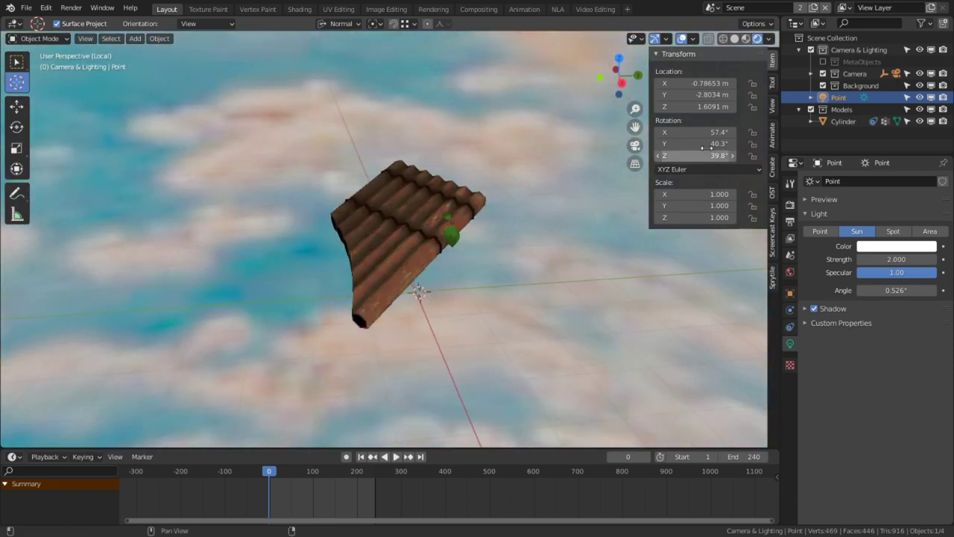
left_click_drag(837, 120, 838, 121)
middle_click_drag(522, 119, 447, 161)
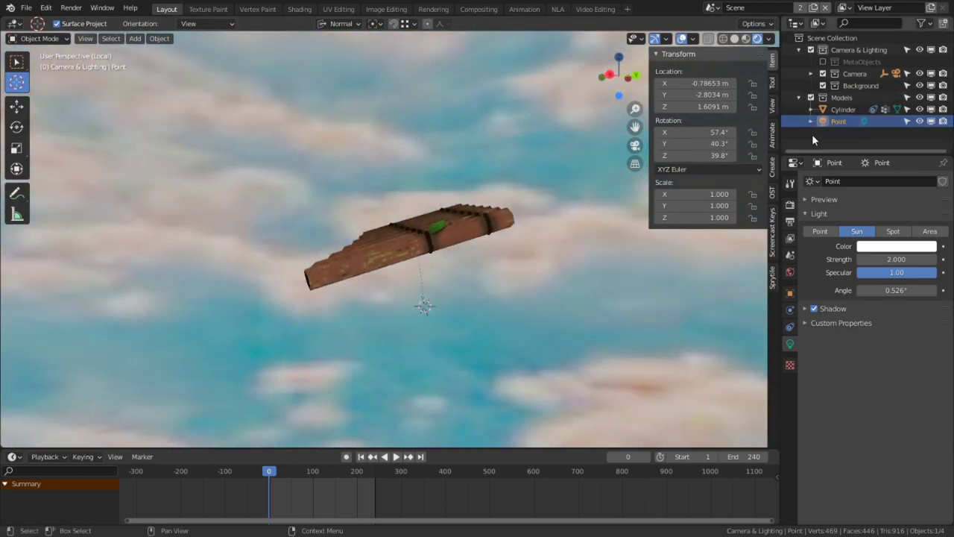
key("Delete")
Step: Add a new sun light, move it above the pan flute to about X 1.44, Y -1.92, Z 2.16 m, and rotate it freely by about 77.3°
key("shift+a")
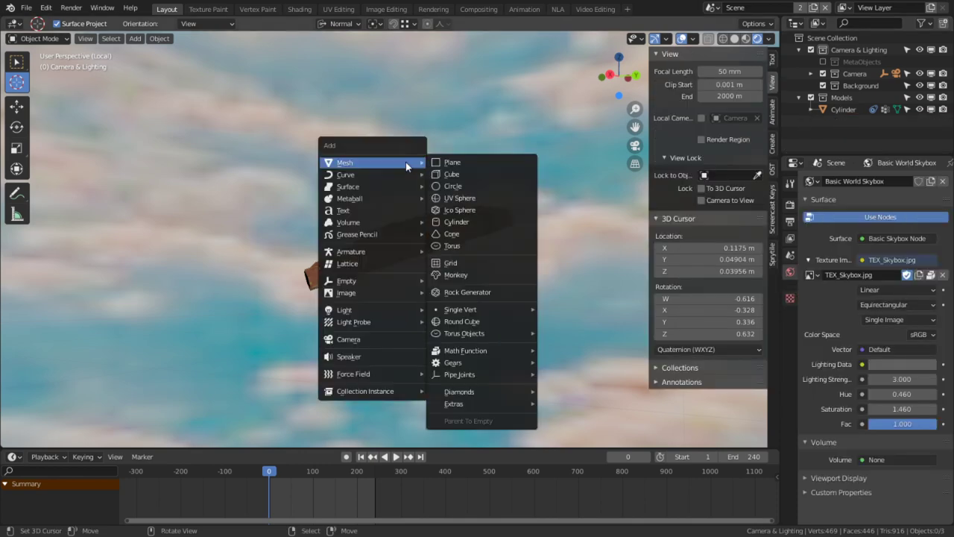
mouse_move(390, 309)
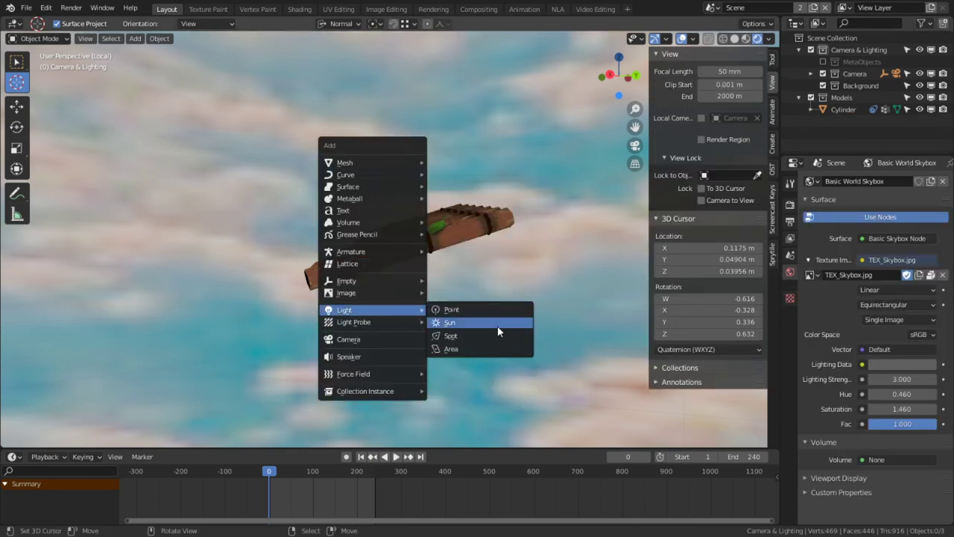
left_click(497, 325)
key("g")
left_click(481, 189)
key("r")
key("r")
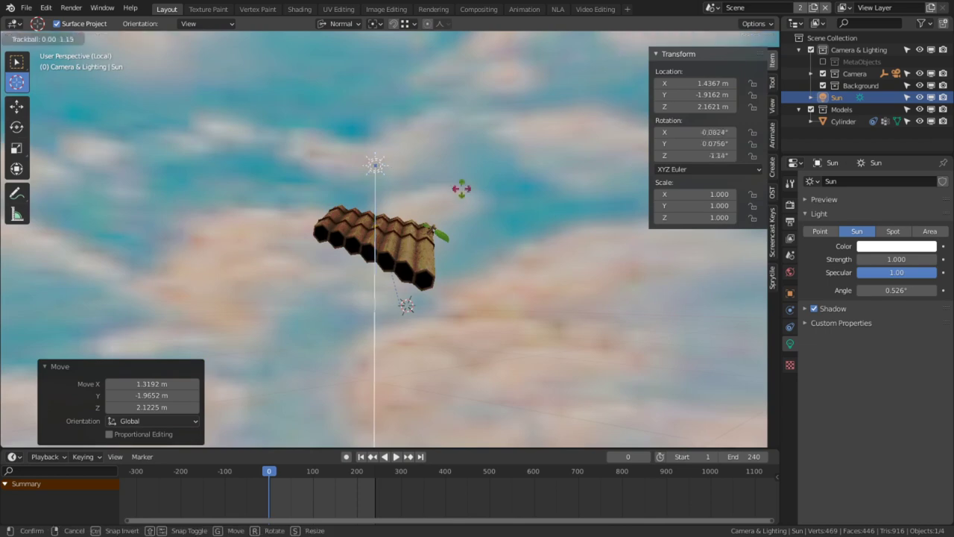
left_click(464, 258)
middle_click_drag(464, 258, 440, 307)
Step: Set the new sun light's strength to 2 while viewing the pan flute through the camera
key("KP_0")
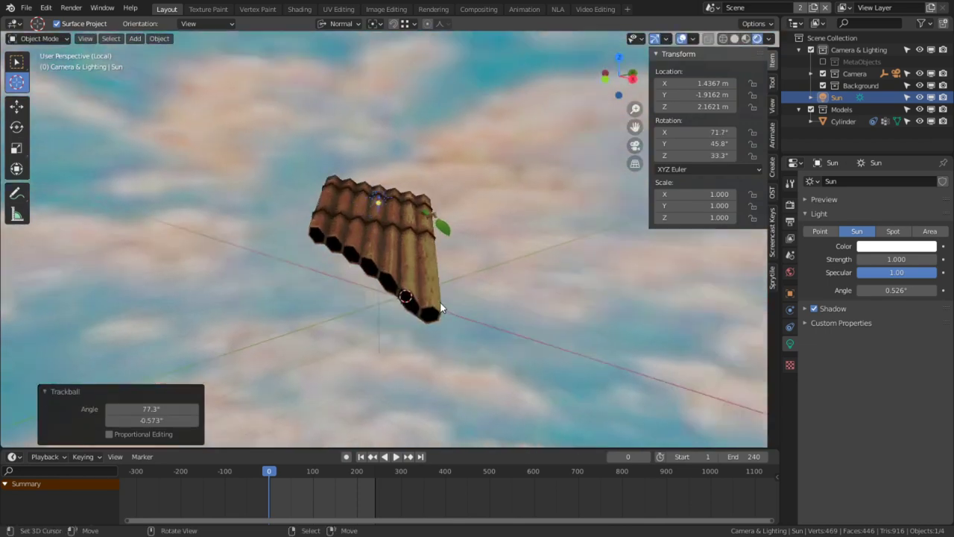
left_click(882, 258)
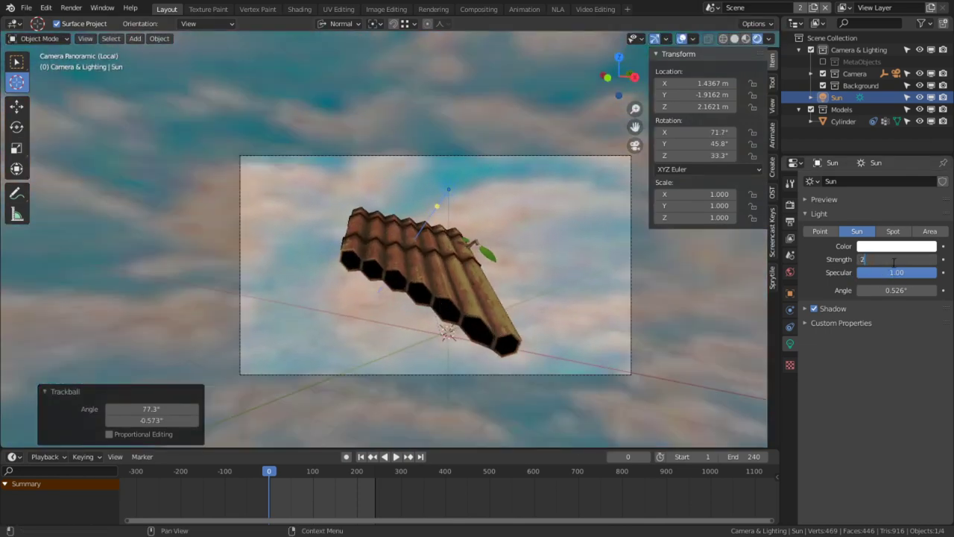
type("2")
key("Return")
scroll(581, 321, "up", 2)
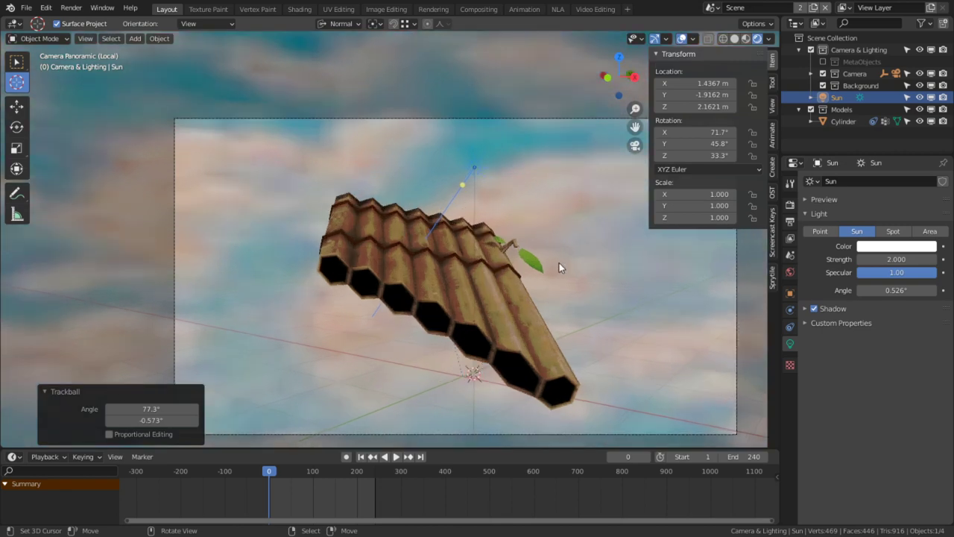
scroll(501, 280, "up", 1)
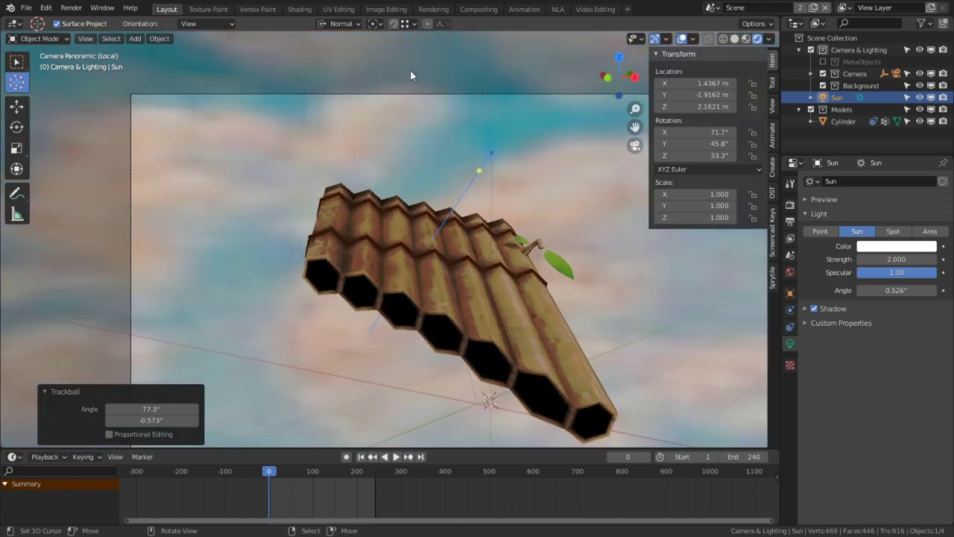
Step: Open the Shading workspace and display the world's node tree, Basic World Skybox
left_click(299, 9)
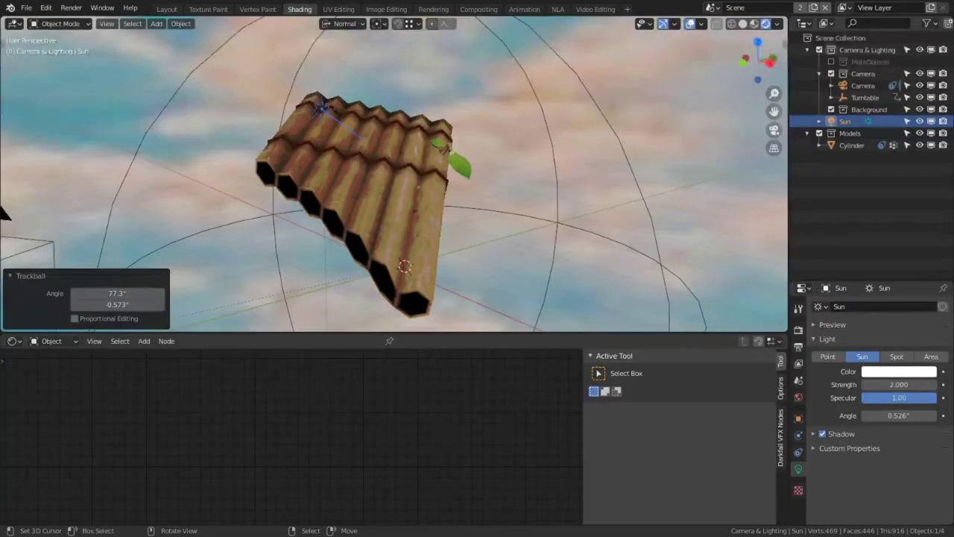
scroll(251, 226, "down", 2)
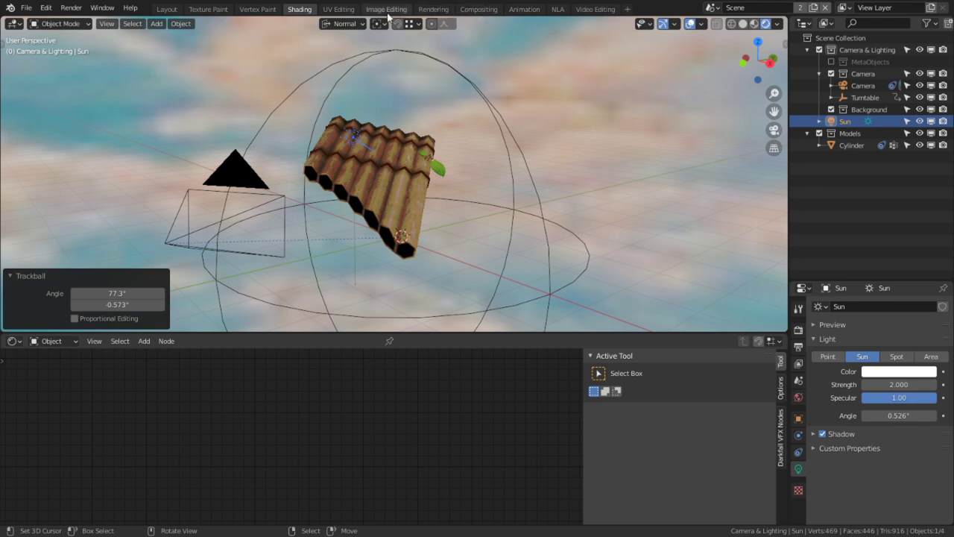
left_click(51, 341)
left_click(51, 367)
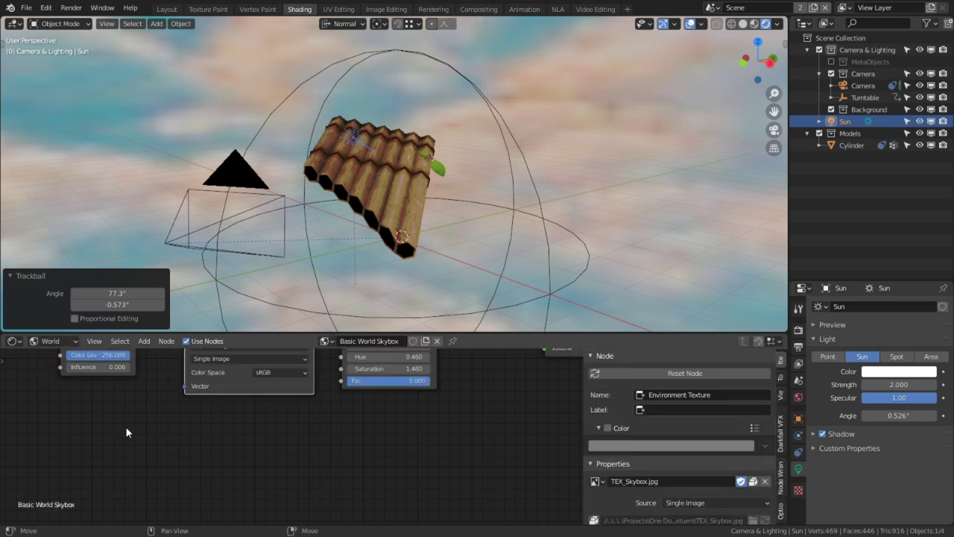
middle_click_drag(192, 445, 360, 501)
middle_click_drag(293, 350, 240, 366)
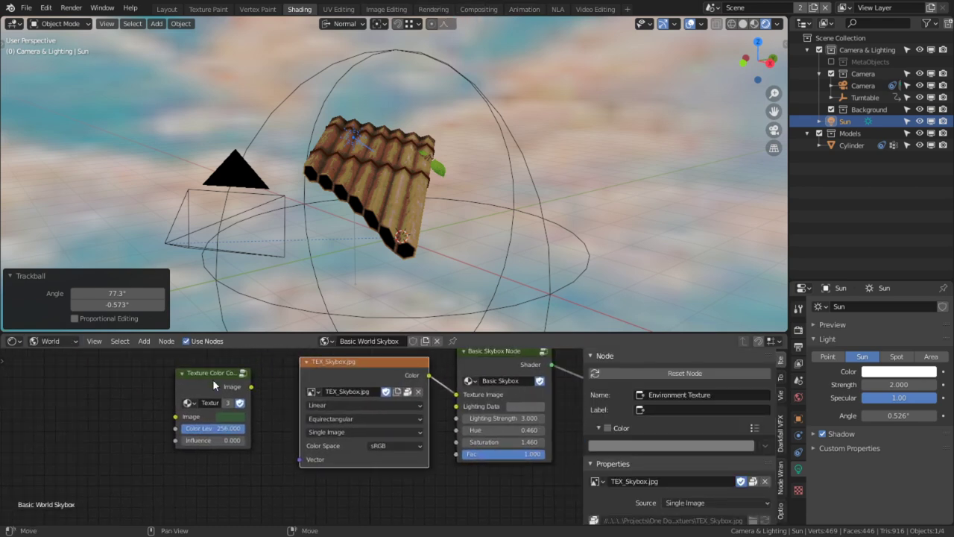
Step: Insert the Texture Color Compressor node between the TEX_Skybox.jpg environment texture and the Basic Skybox node
left_click_drag(213, 372, 177, 380)
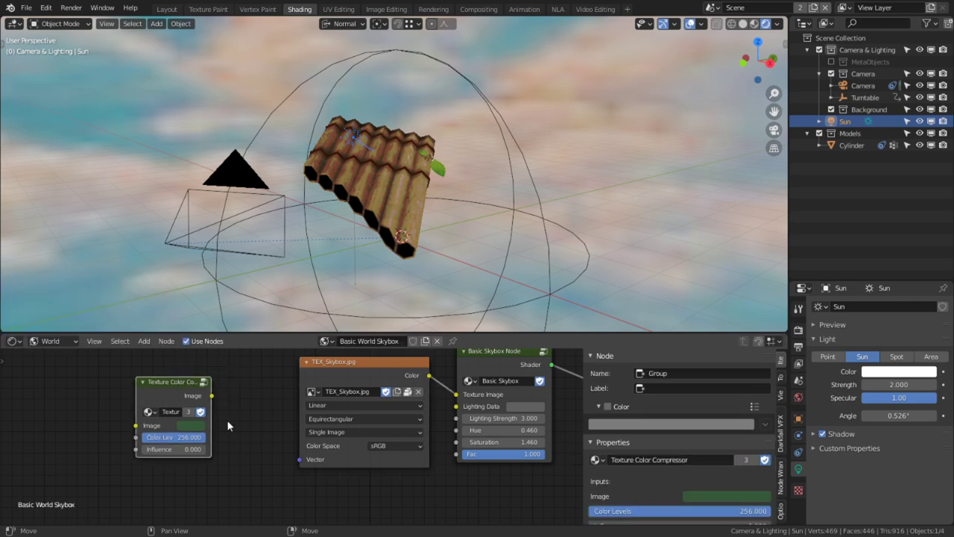
left_click_drag(342, 373, 284, 373)
left_click_drag(160, 385, 377, 380)
scroll(457, 410, "up", 2)
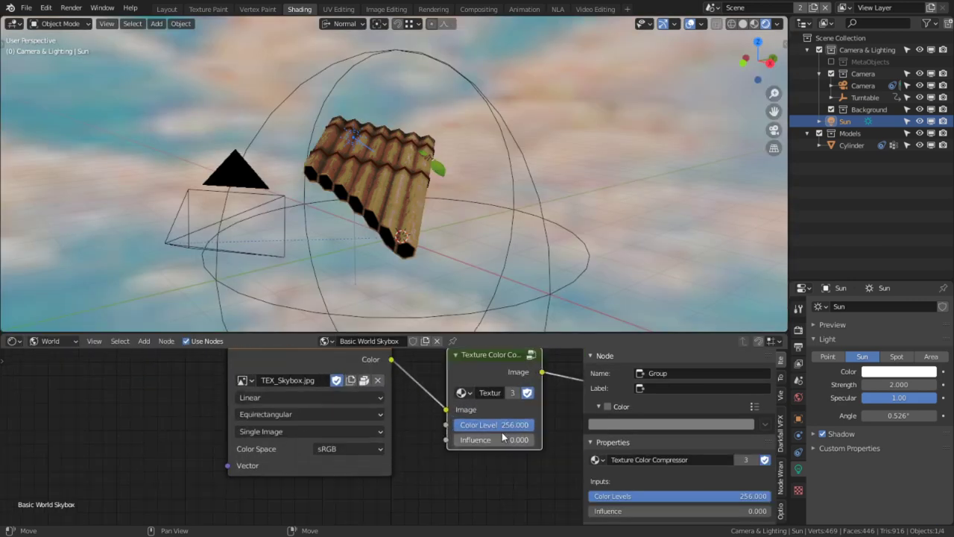
Step: Set the skybox's Texture Color Compressor to 16 color levels and an influence of 0.5
left_click(494, 424)
type("16")
key("Return")
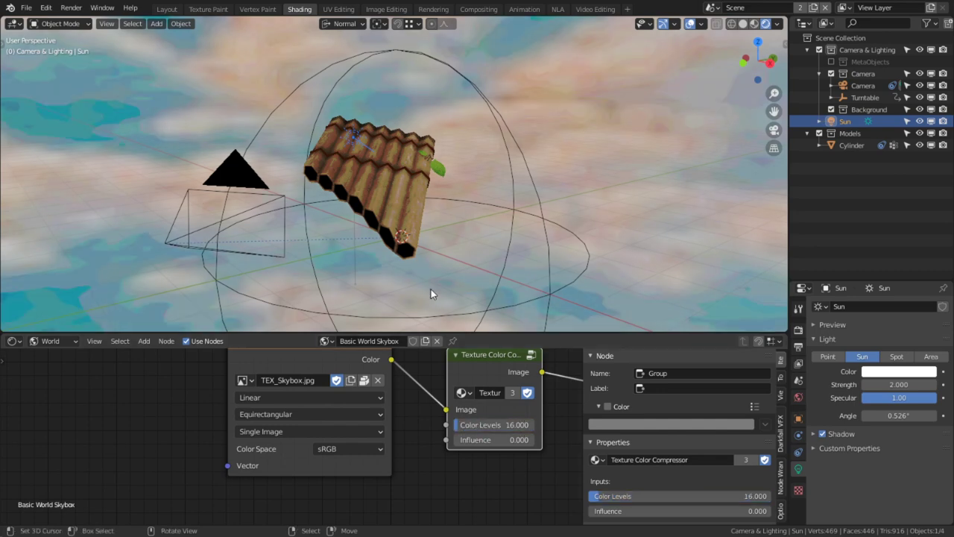
middle_click_drag(416, 229, 432, 193)
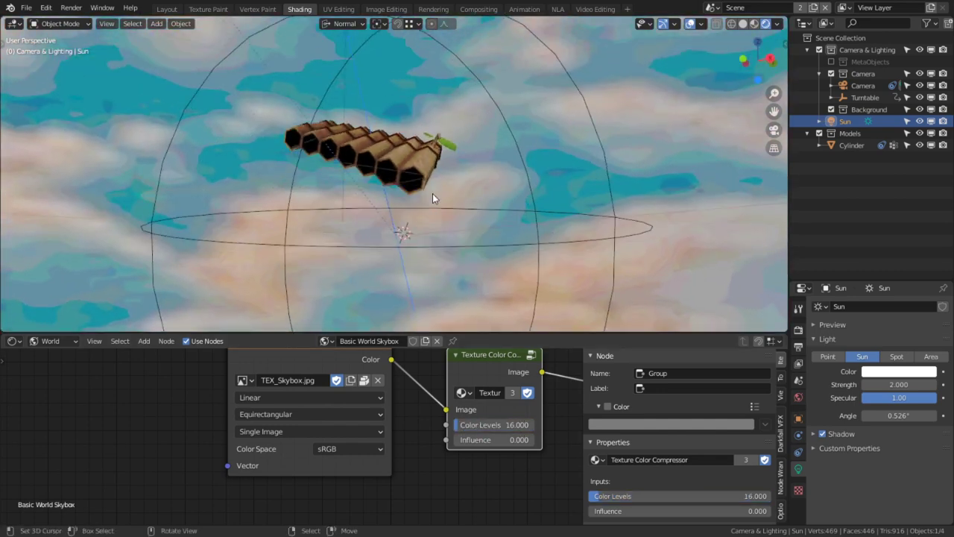
left_click(495, 441)
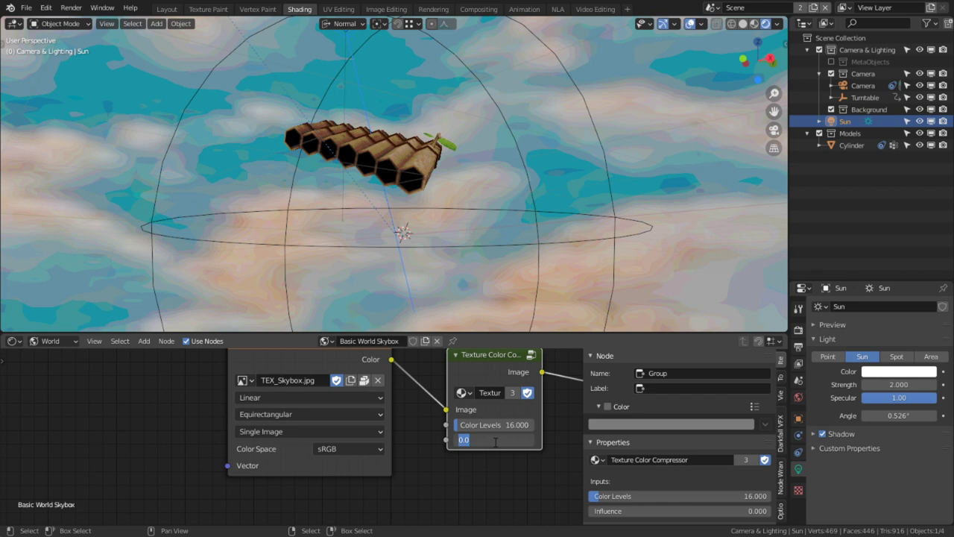
type("0.5")
key("Return")
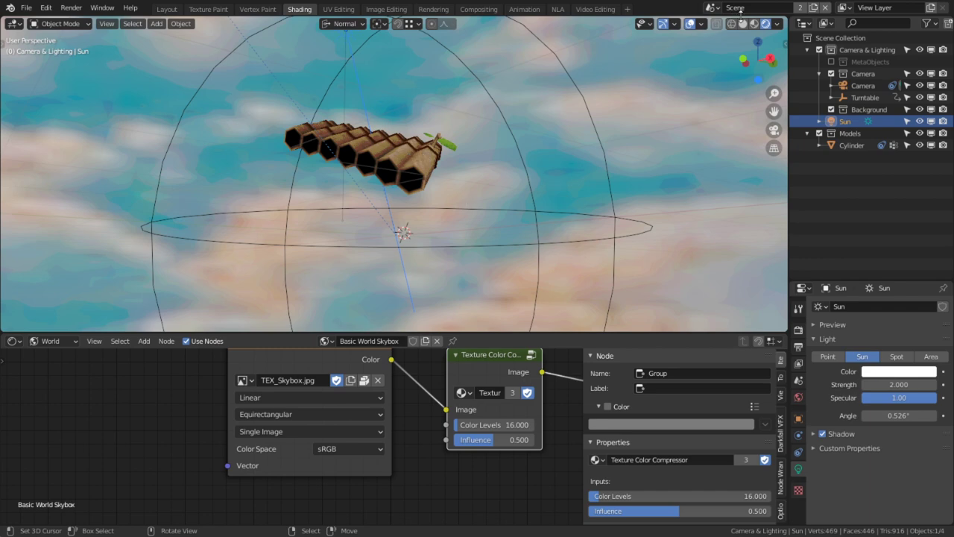
Step: Switch to the scene named Sequencer and render frame 199 to check the skybox and watermark, closing the render window
left_click(710, 8)
left_click(738, 23)
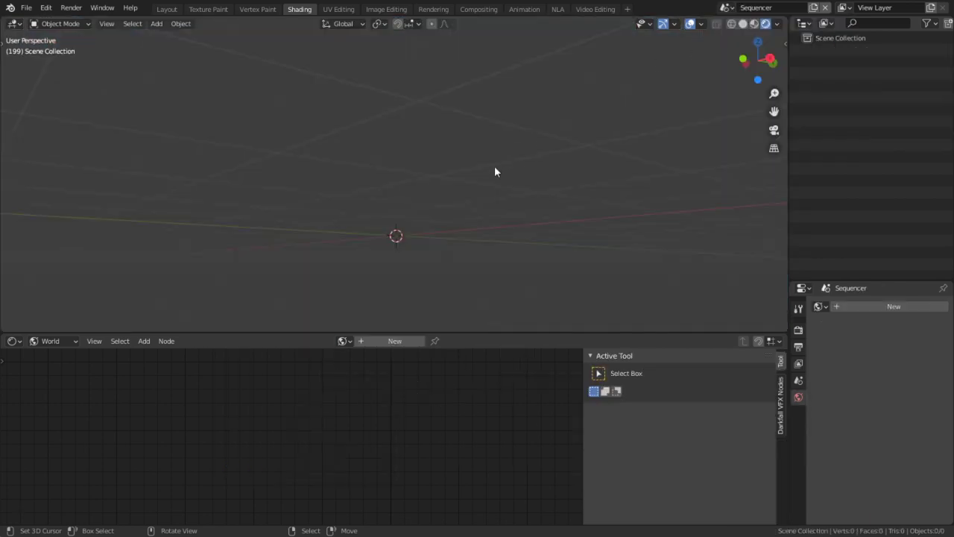
key("F12")
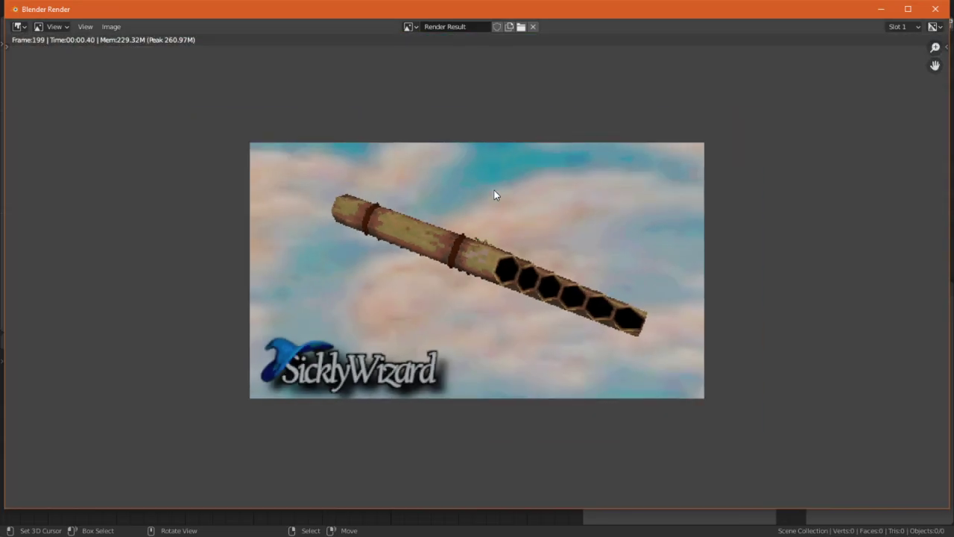
scroll(495, 195, "up", 2)
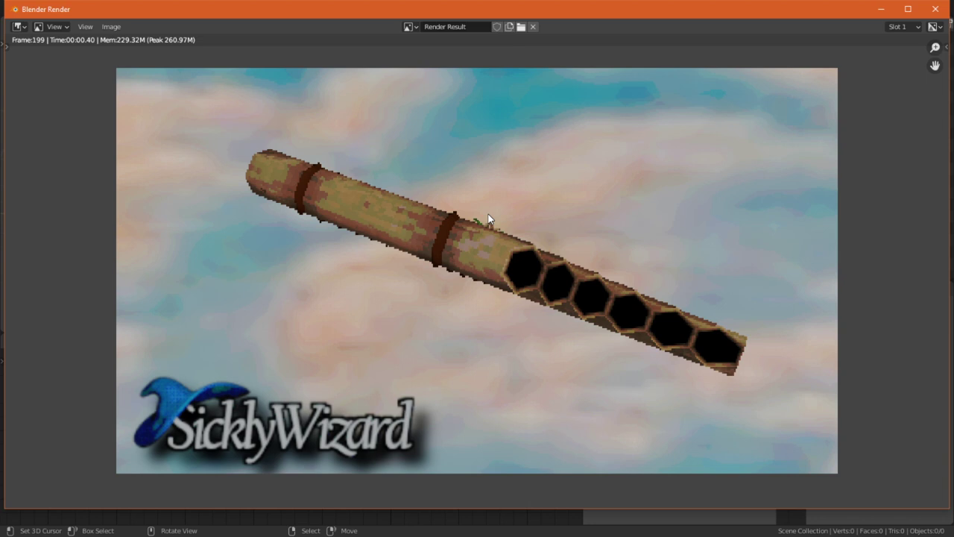
key("Escape")
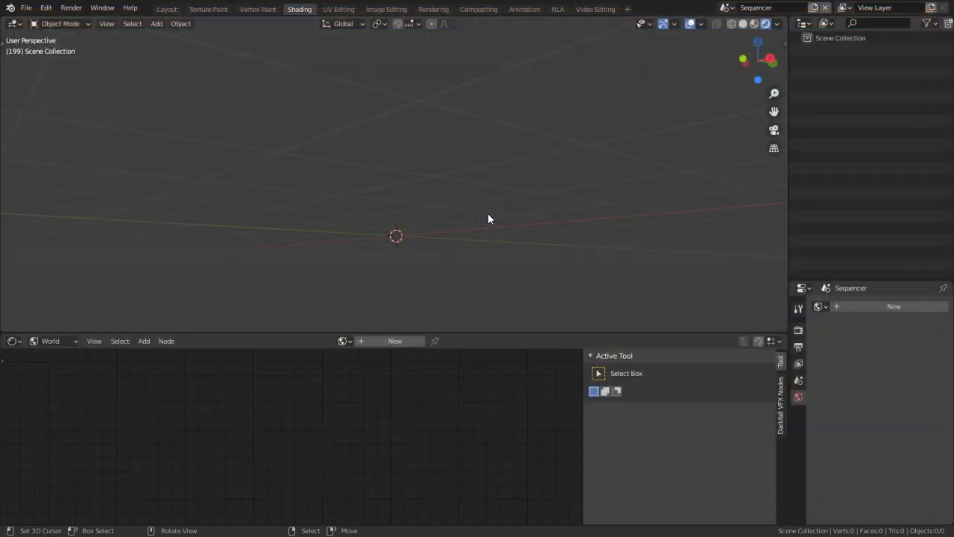
left_click(26, 7)
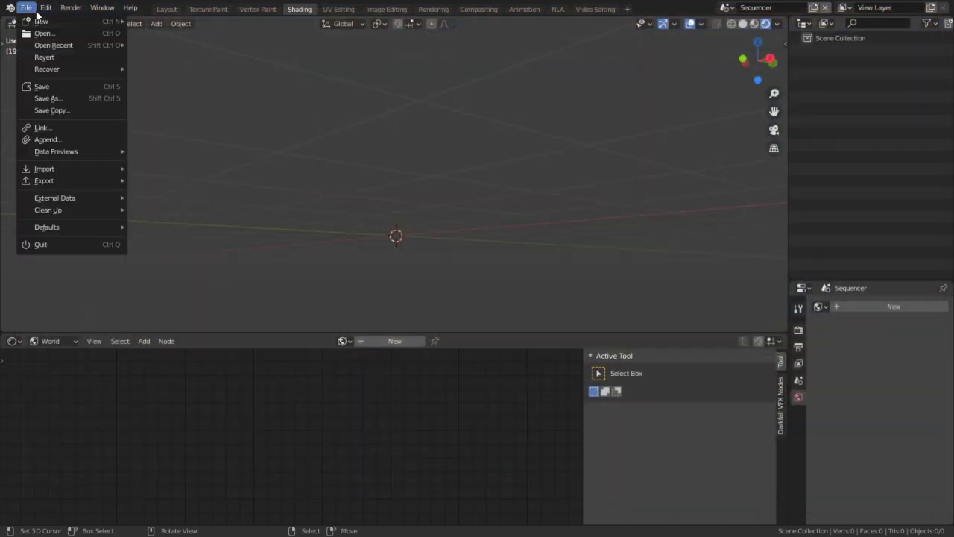
mouse_move(69, 70)
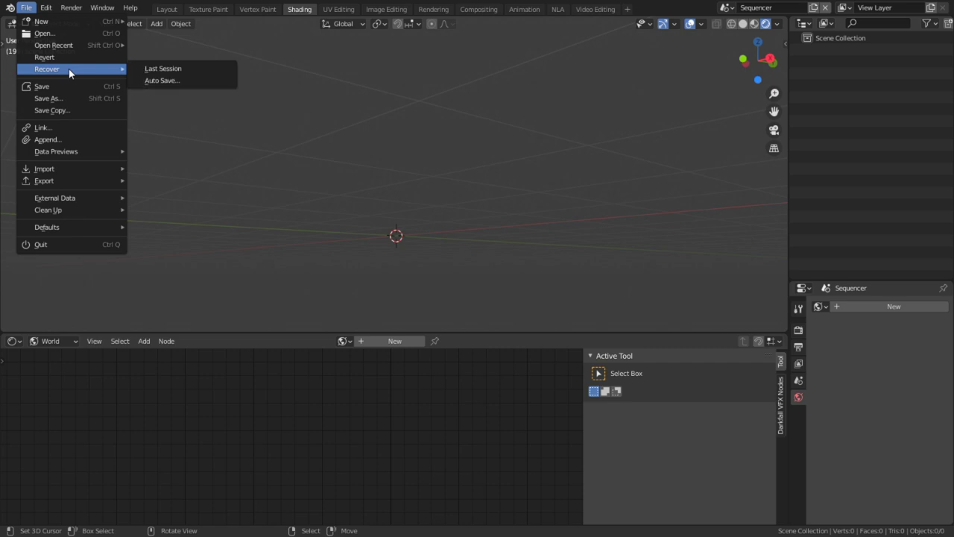
mouse_move(72, 47)
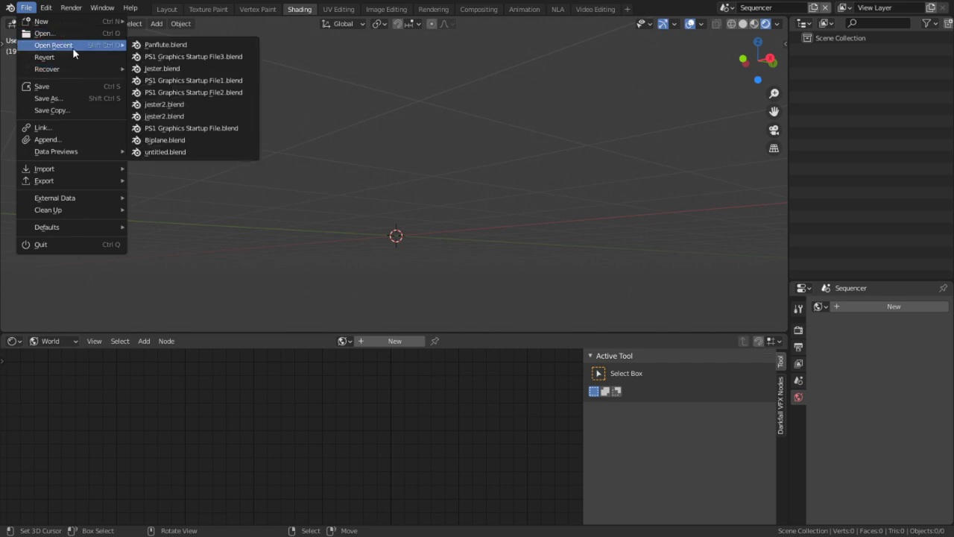
left_click(46, 34)
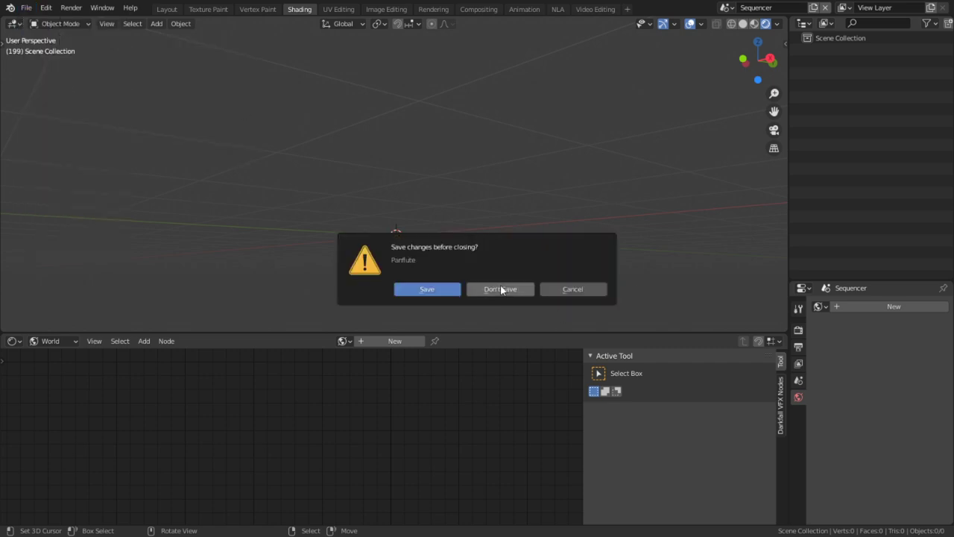
left_click(575, 291)
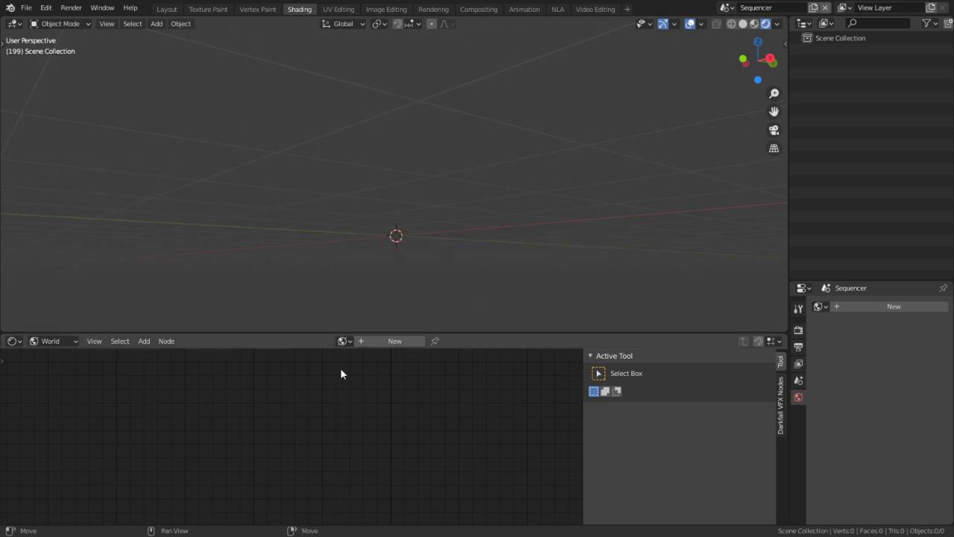
Step: Append the Low poly creek scene from Base Scene Final.blend in Low Fidelity 3d Tutorial\Texturing\Texturing\Trimsheets
left_click(27, 9)
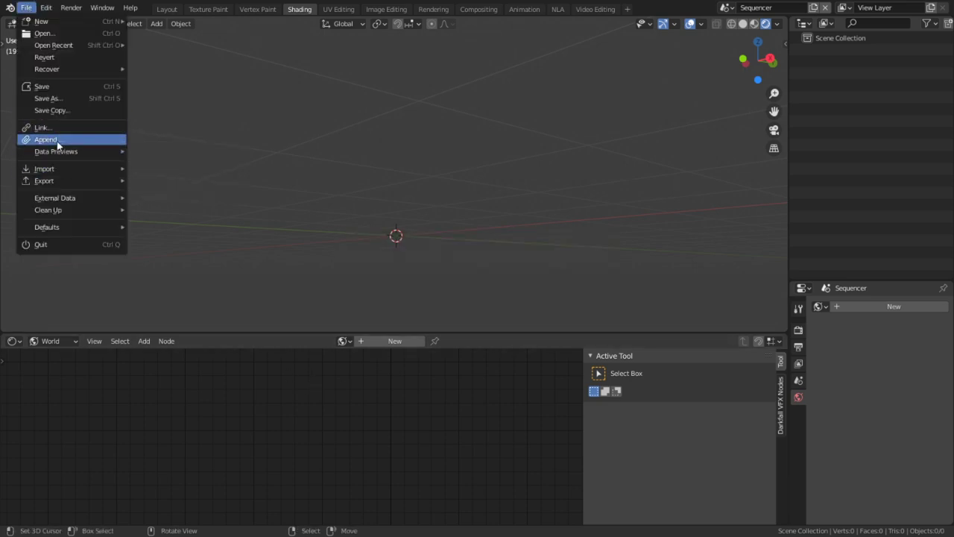
left_click(57, 142)
left_click(204, 239)
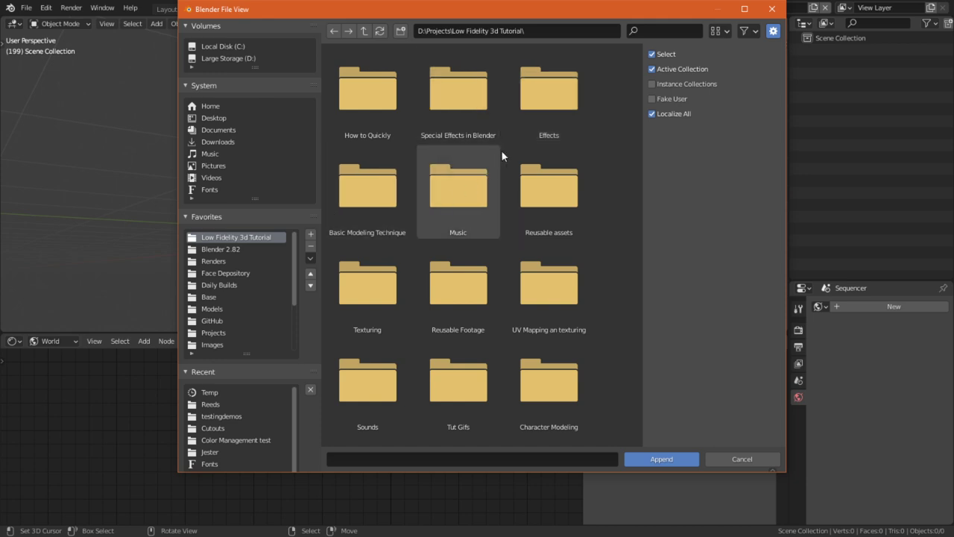
double_click(361, 267)
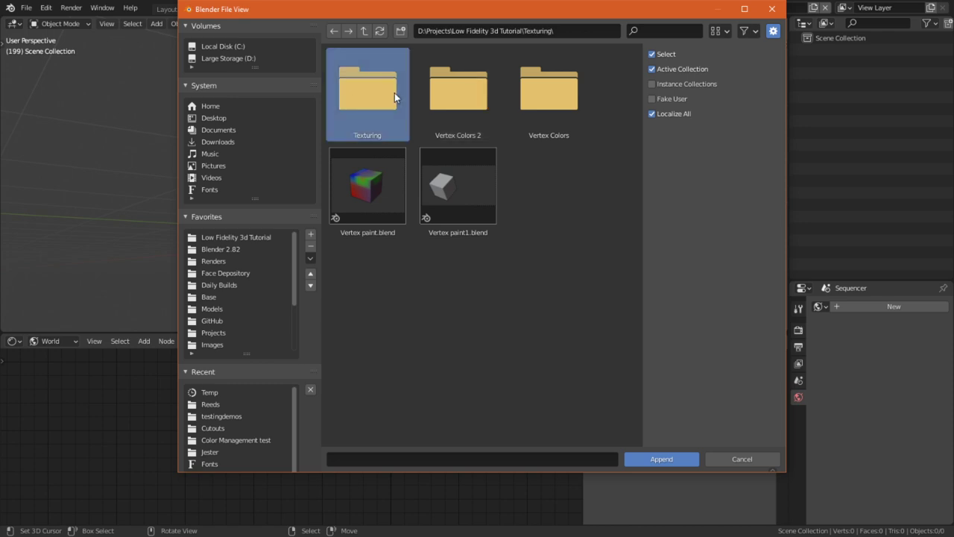
double_click(394, 92)
double_click(465, 100)
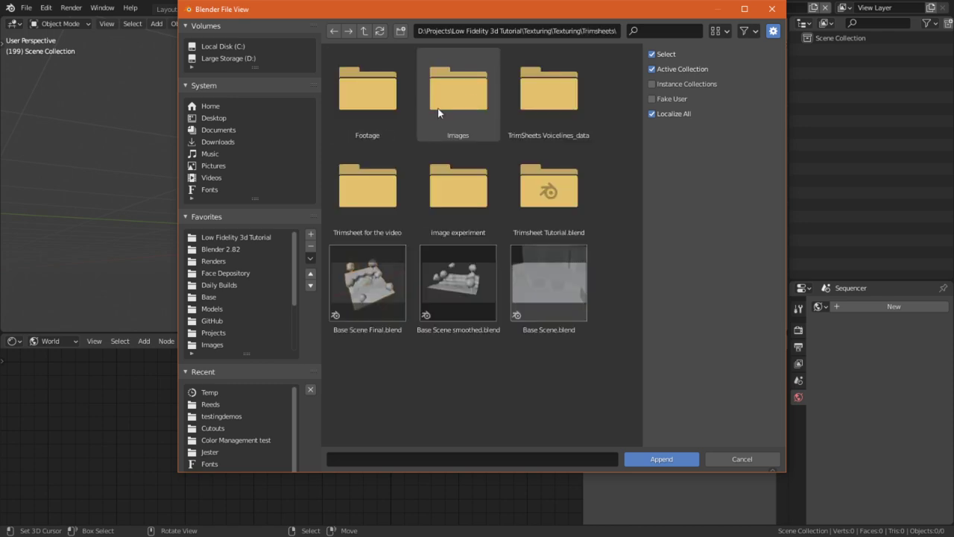
double_click(377, 302)
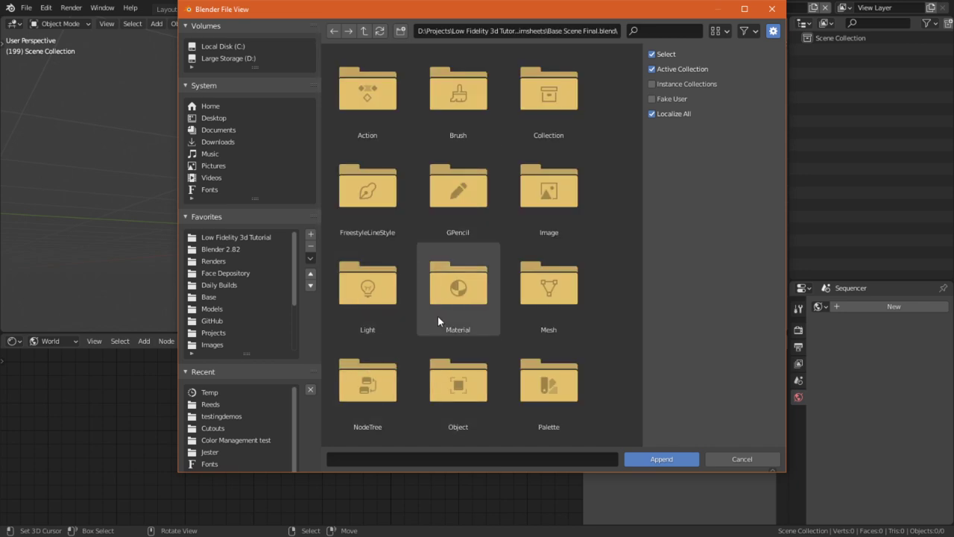
scroll(418, 408, "down", 4)
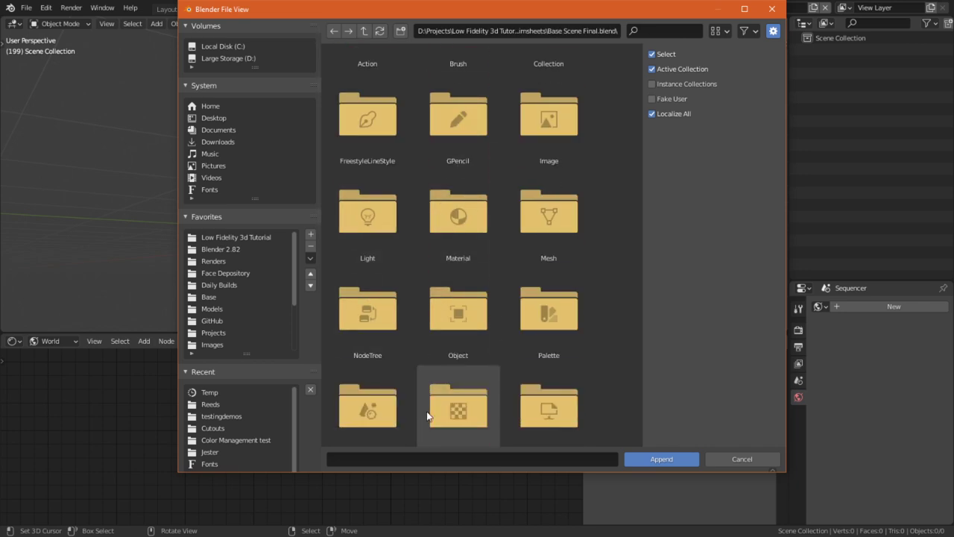
double_click(402, 367)
left_click(381, 131)
double_click(382, 127)
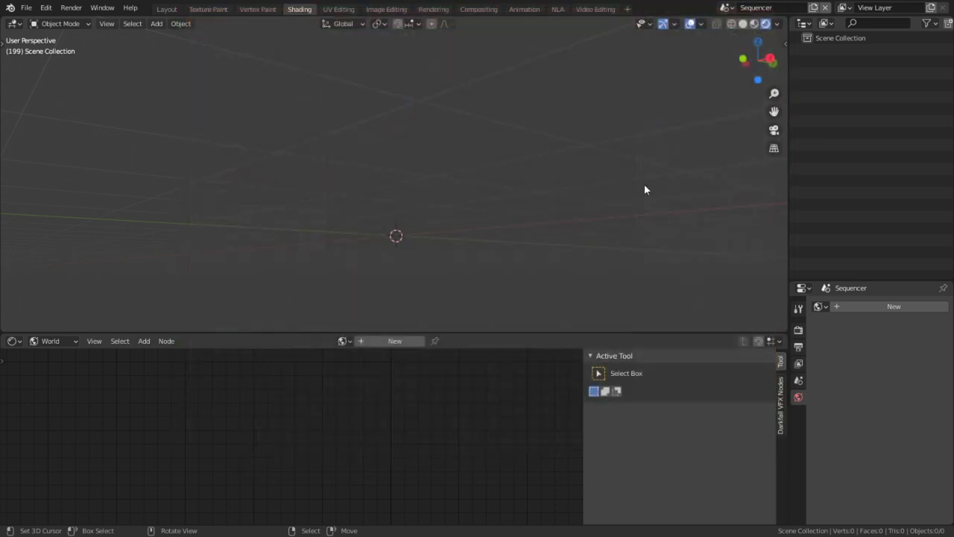
Step: Switch to the scene named Low poly creek and select its landscape object, Scene
double_click(757, 7)
left_click(726, 7)
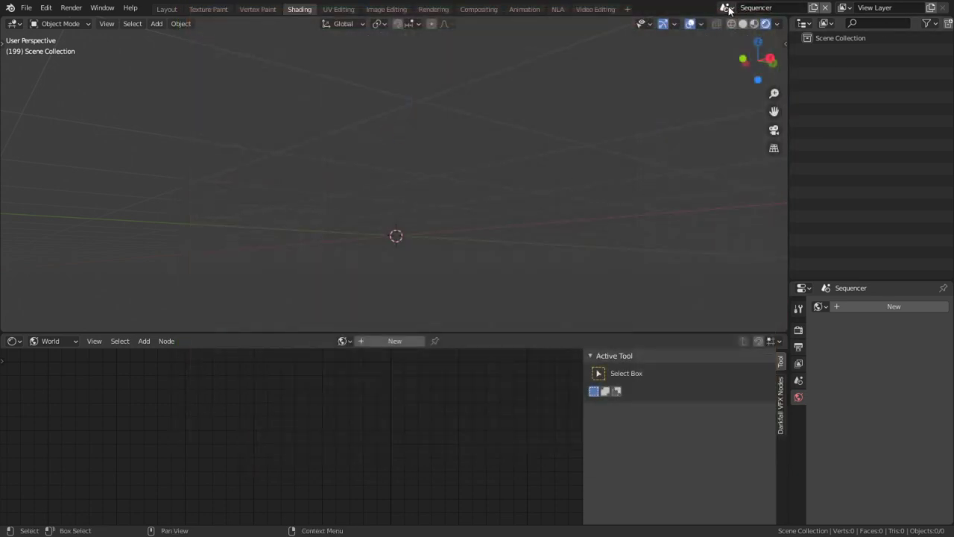
left_click(726, 8)
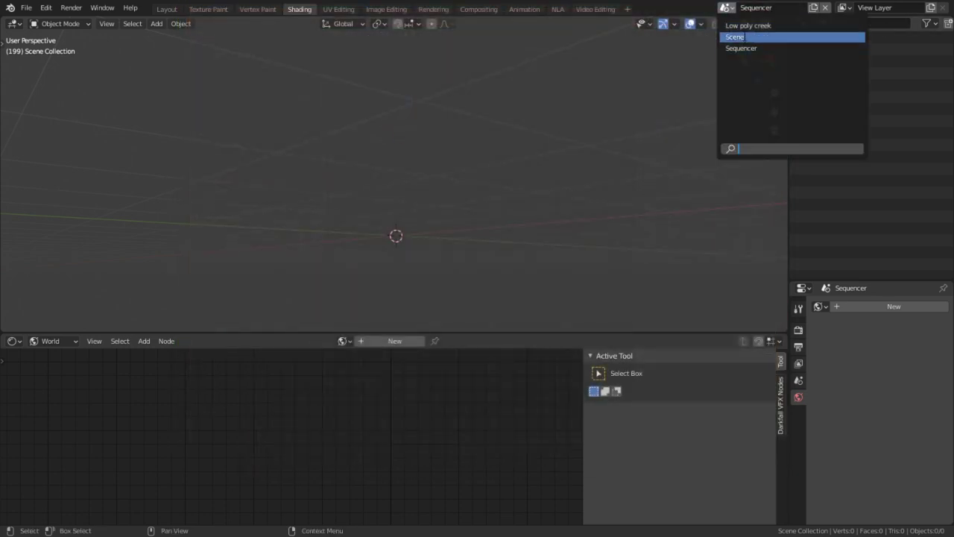
left_click(746, 26)
scroll(475, 158, "down", 5)
middle_click_drag(462, 162, 538, 150)
scroll(552, 156, "up", 3)
scroll(545, 154, "up", 4)
scroll(534, 133, "down", 2)
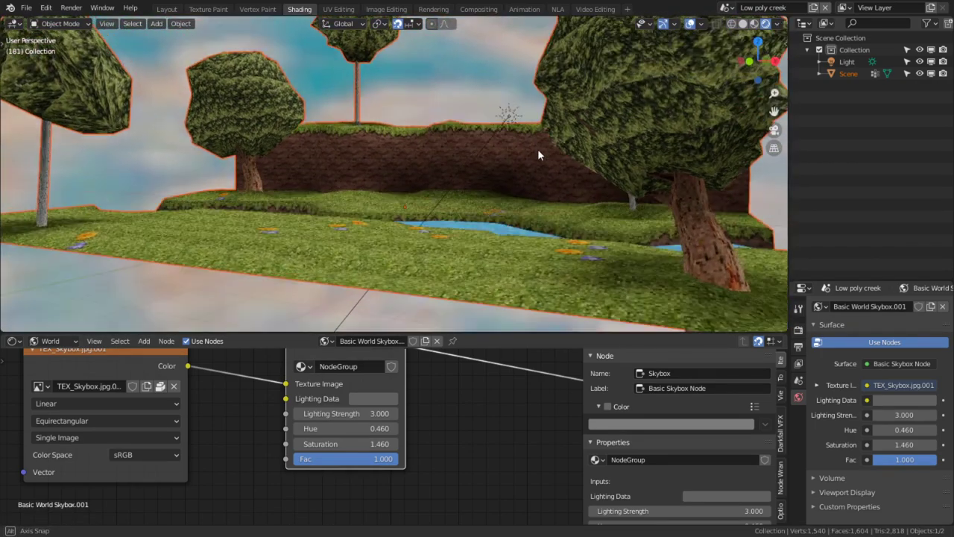
scroll(399, 177, "down", 4)
left_click(395, 180)
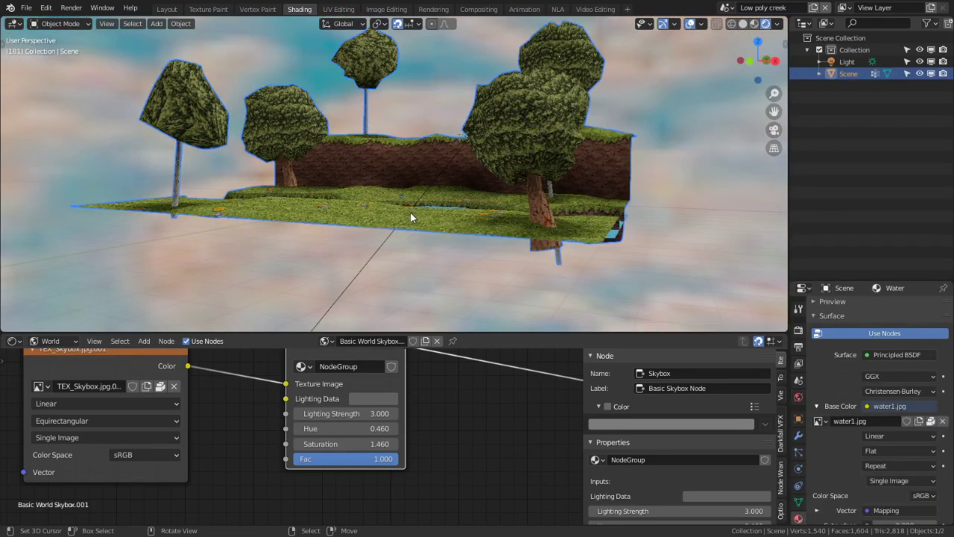
middle_click_drag(410, 211, 486, 183)
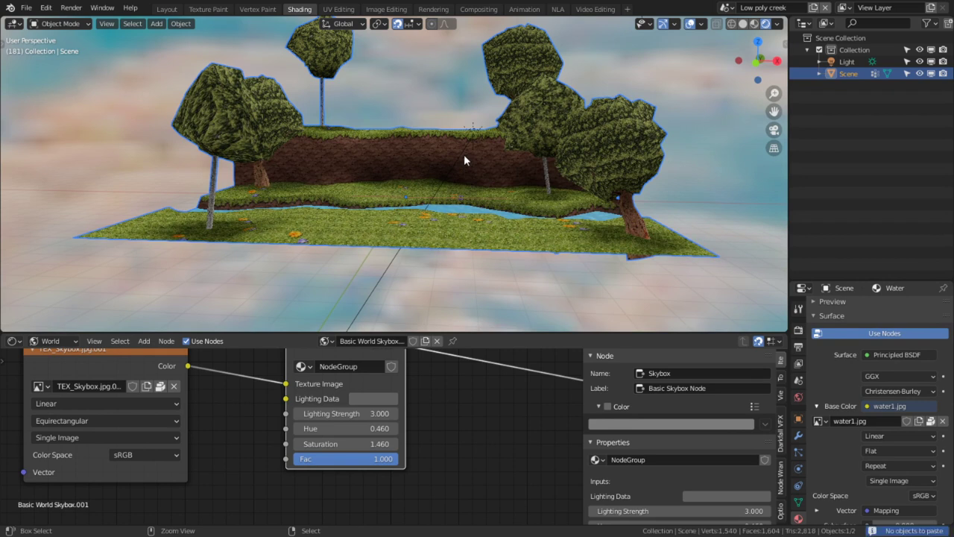
Step: Try to copy the landscape object into the scene named Scene
key("ctrl+c")
left_click(463, 155)
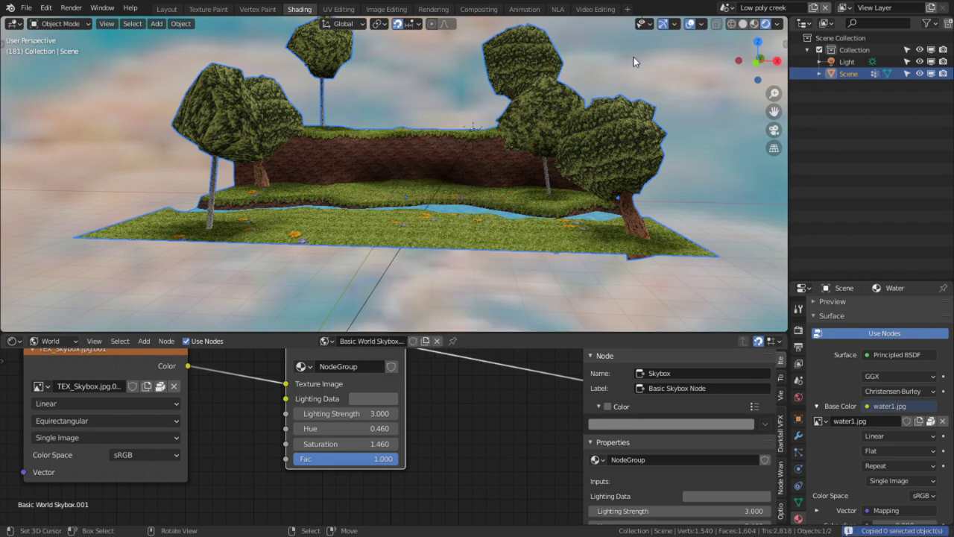
left_click(727, 7)
left_click(735, 36)
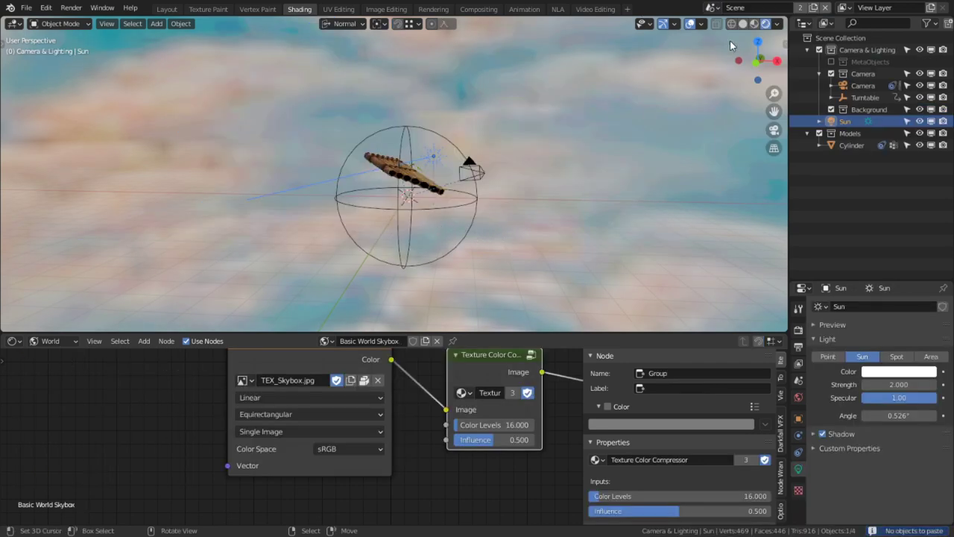
Step: Return to the Low poly creek scene, copy its landscape object and paste it into the scene named Scene
left_click(713, 9)
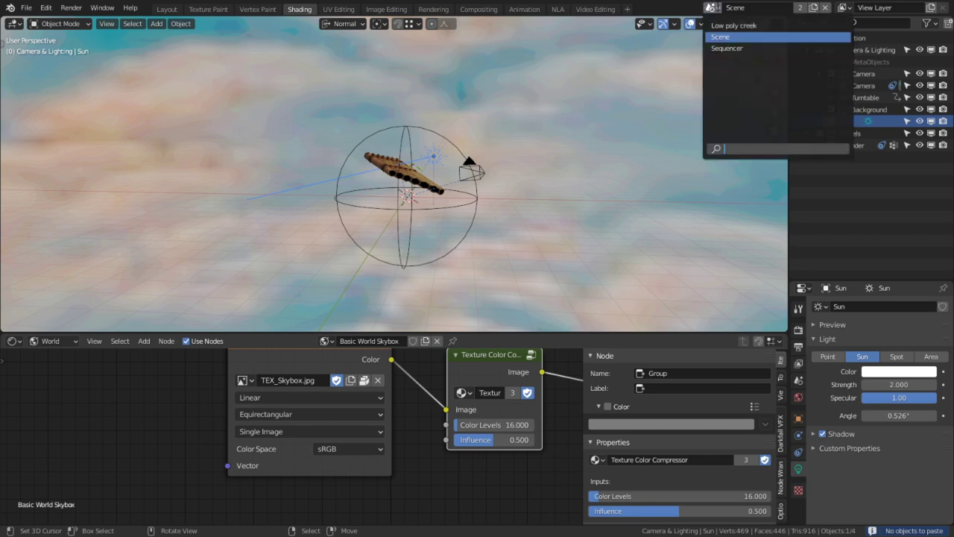
left_click(742, 26)
key("ctrl+c")
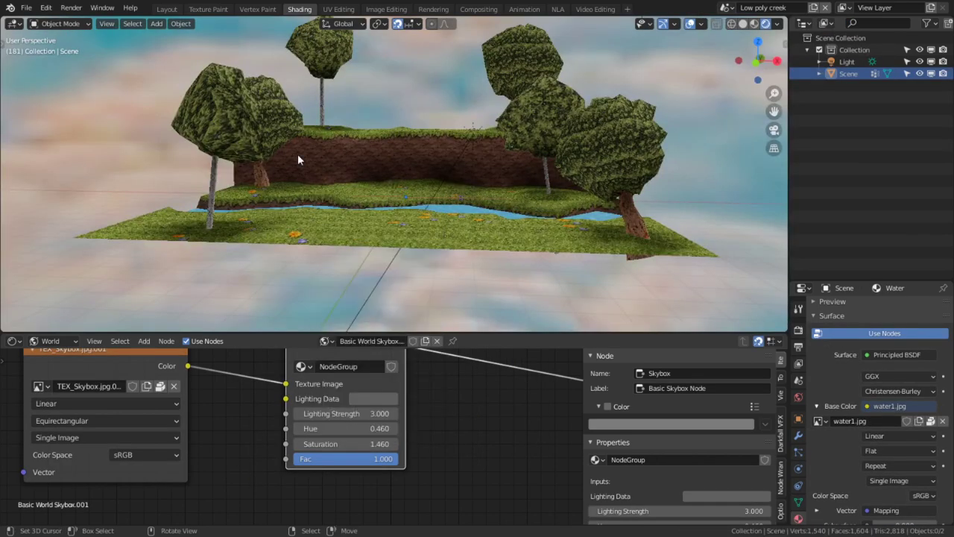
right_click(300, 153)
key("ctrl+c")
left_click(302, 154)
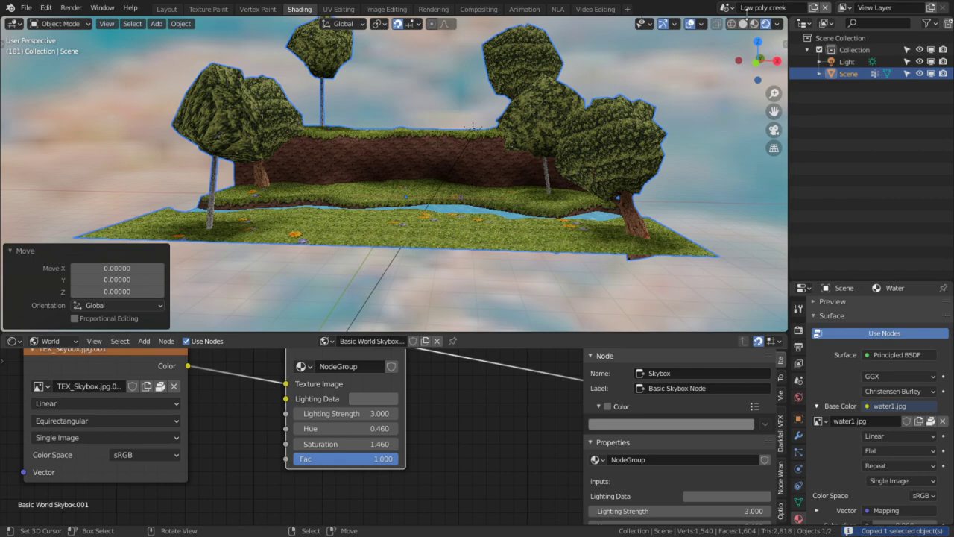
left_click(727, 8)
left_click(742, 37)
key("ctrl+v")
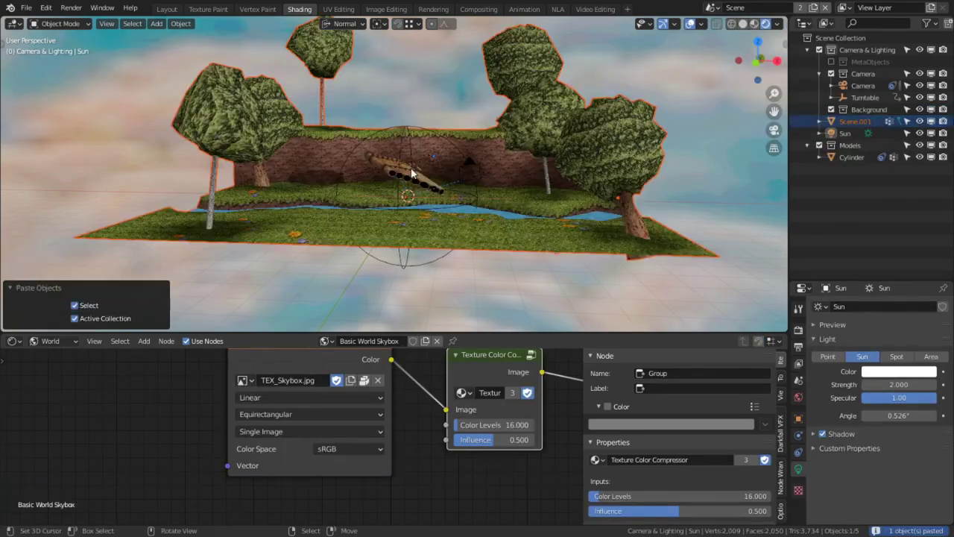
Step: Through the camera view, rotate the pasted landscape about 16.2° around its normal Z axis
key("KP_0")
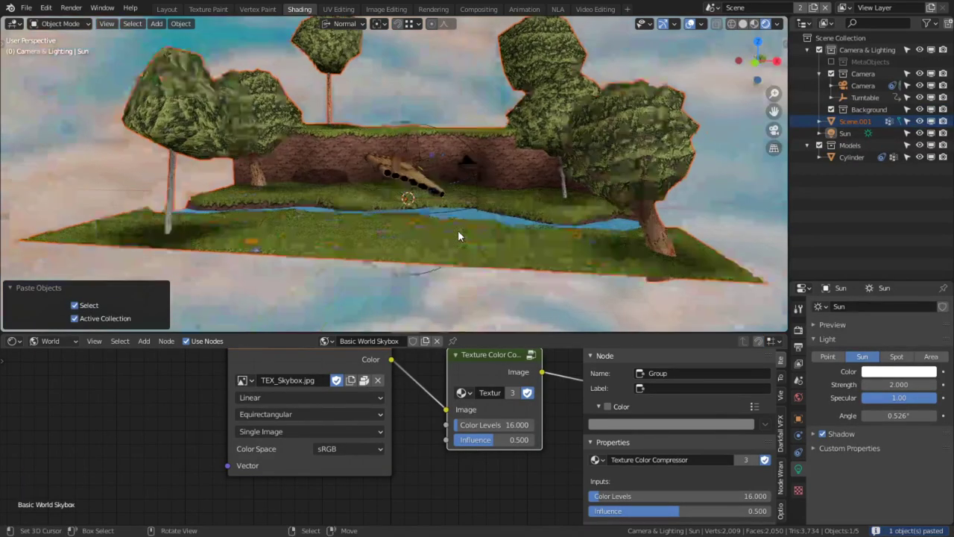
left_click(343, 239)
key("r")
key("z")
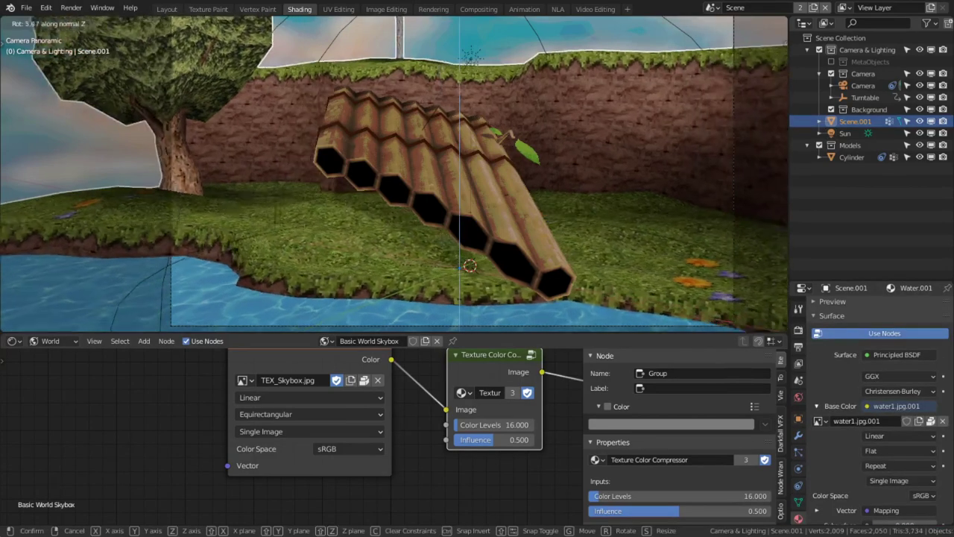
left_click(309, 308)
key("g")
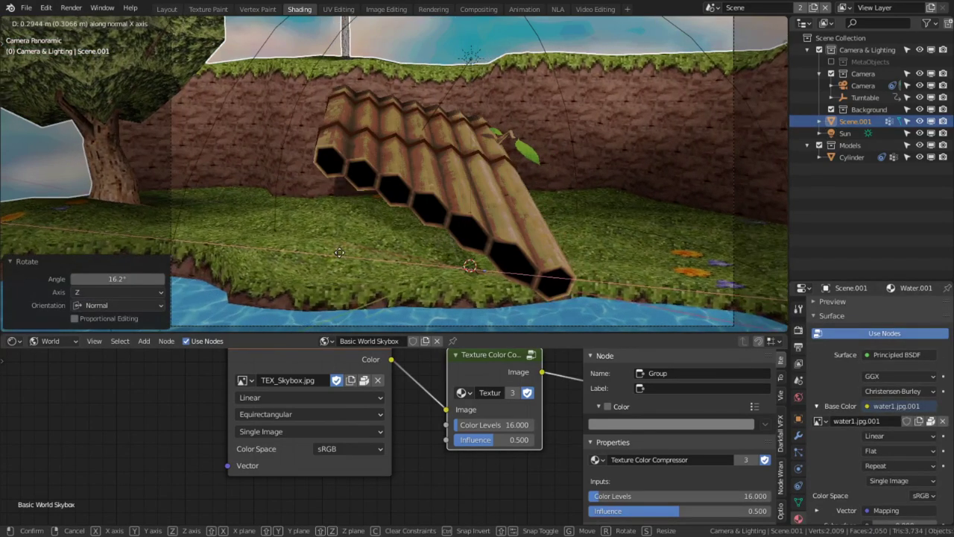
right_click(365, 237)
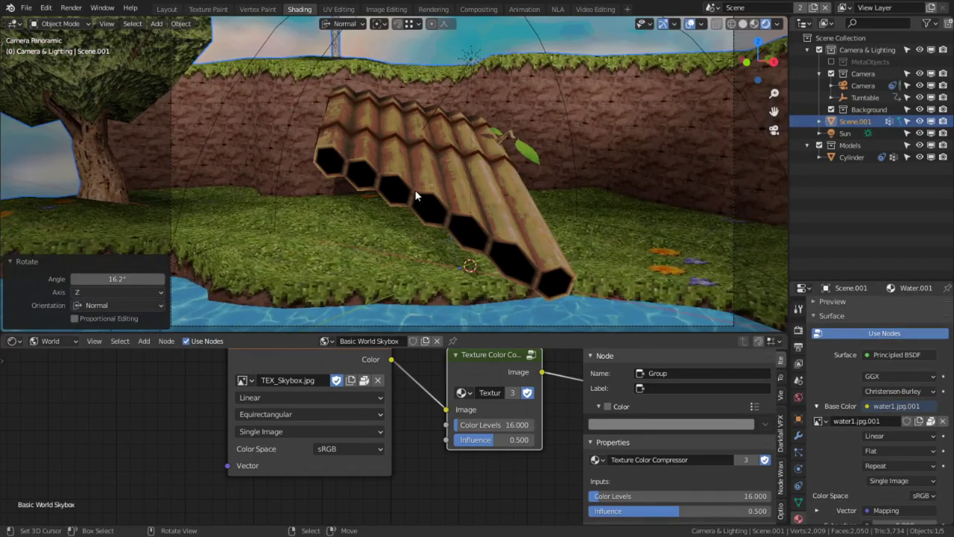
Step: Snap the 3D cursor to the camera and set the transform pivot point to 3D Cursor with the landscape selected
scroll(383, 103, "down", 3)
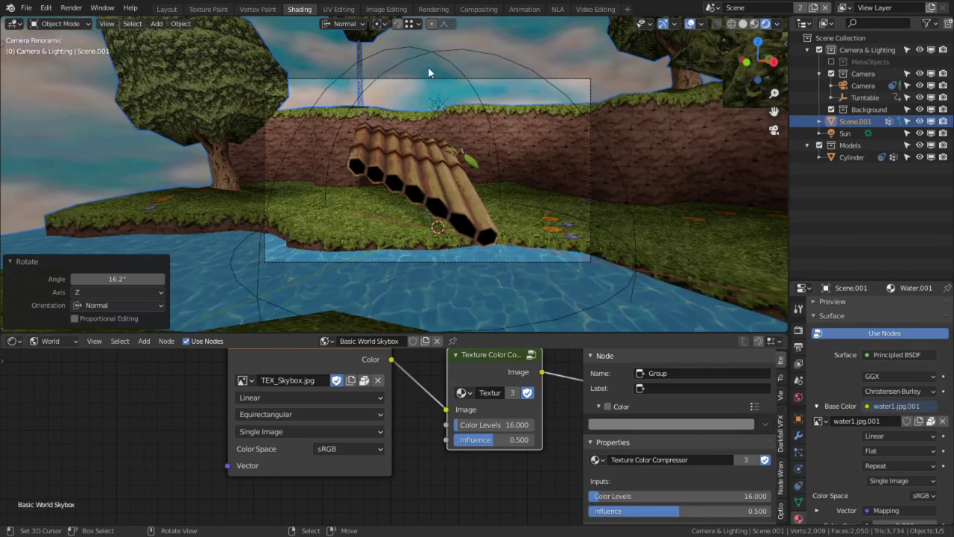
left_click(428, 73)
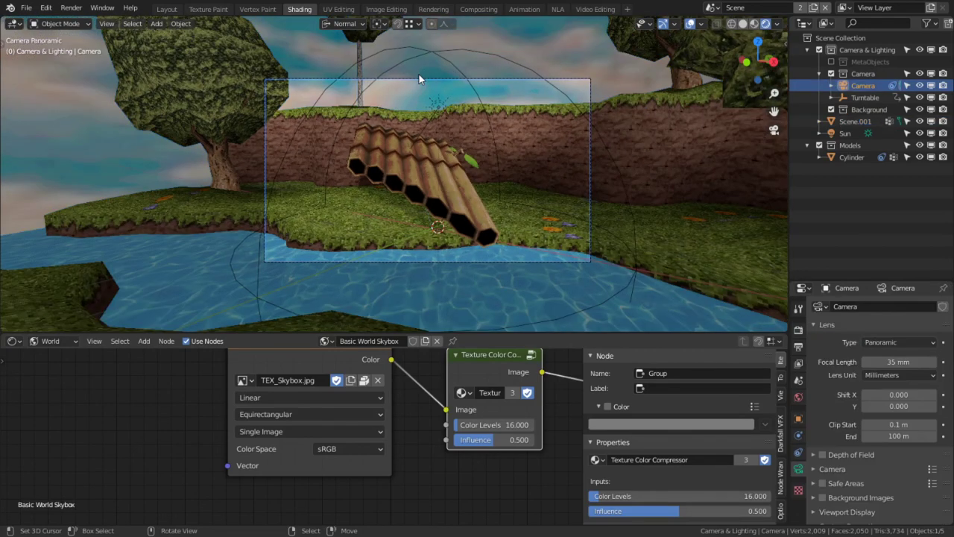
key("shift+s")
left_click(379, 108)
left_click(297, 131)
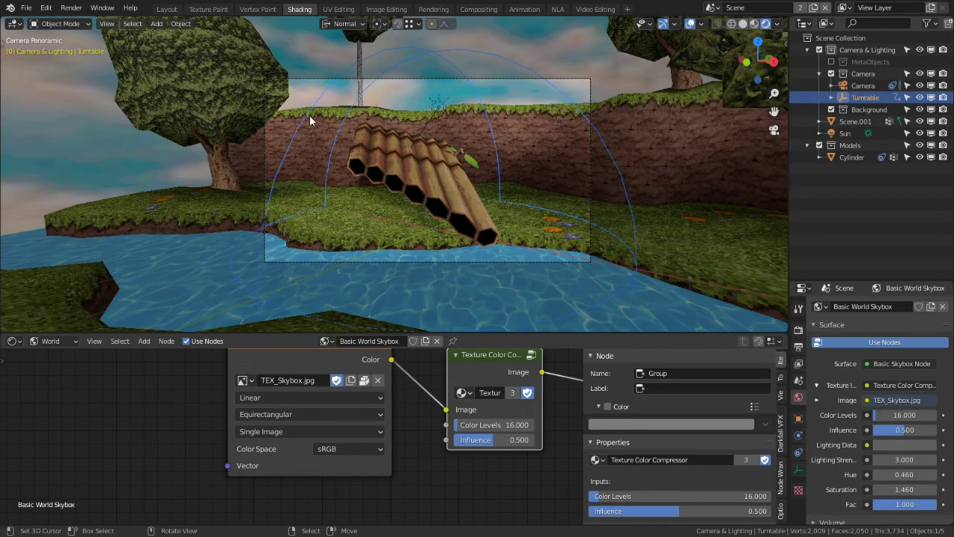
left_click(381, 24)
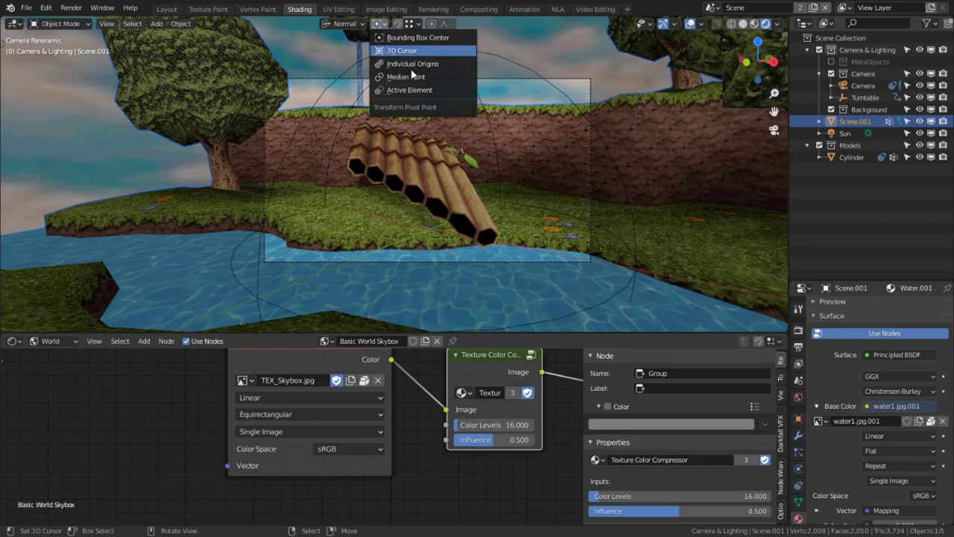
left_click(402, 50)
Step: Scale the landscape about the 3D cursor and move it by about -5.43 m in X, 6.42 m in Y and -2.38 m in Z
key("s")
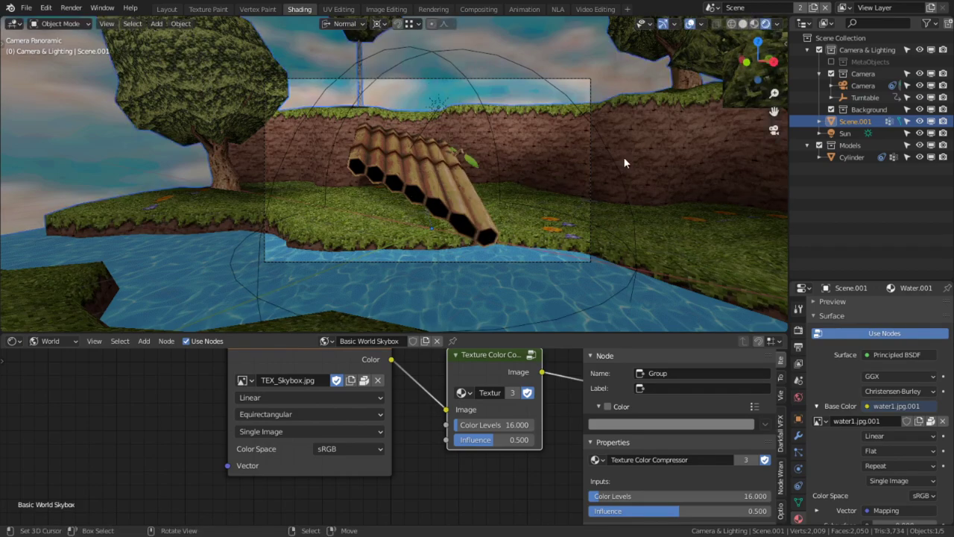
left_click(548, 195)
middle_click_drag(394, 71, 320, 151)
key("g")
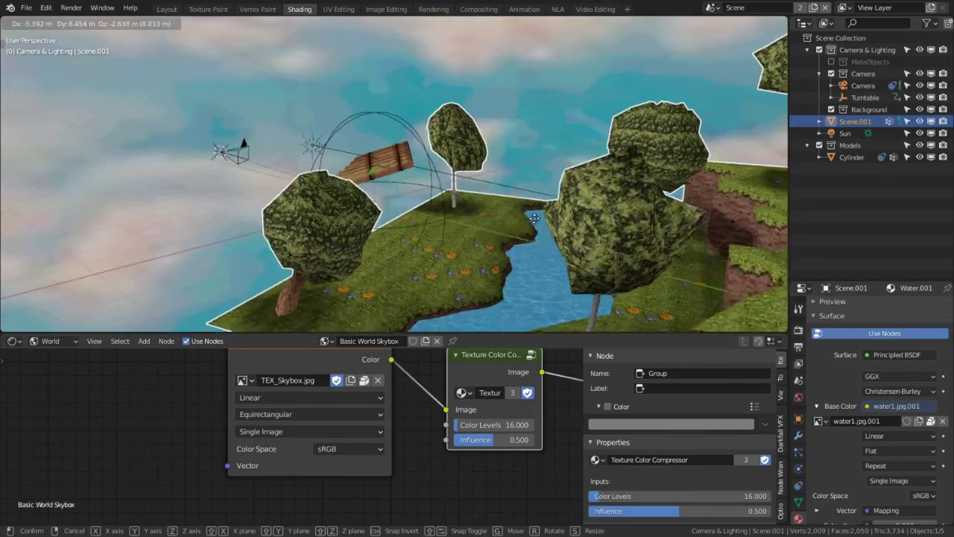
left_click(535, 218)
Step: In camera view, nudge the landscape about -0.12 m in X and -0.08 m in Y, and rotate it about 7.64° around Z
key("KP_0")
scroll(533, 207, "up", 2)
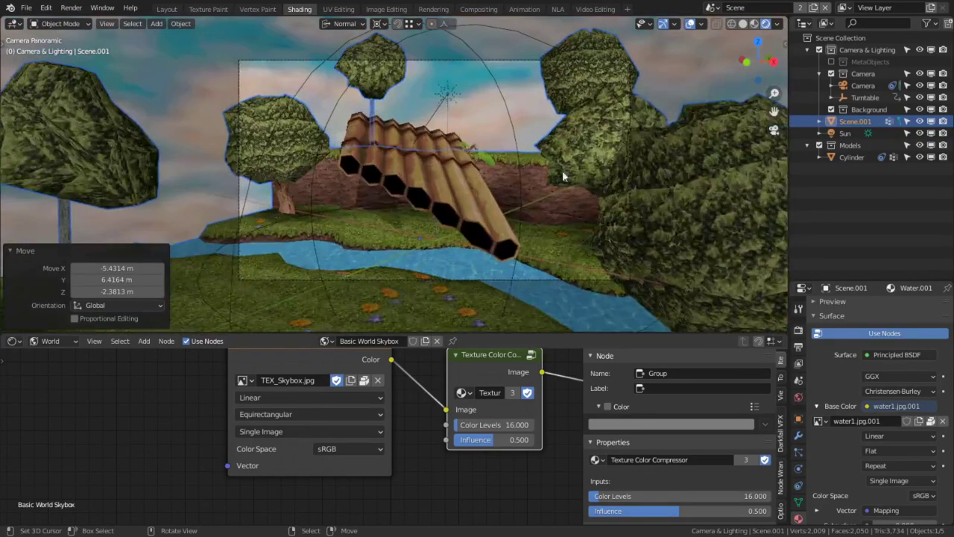
key("g")
left_click(342, 102)
key("r")
key("z")
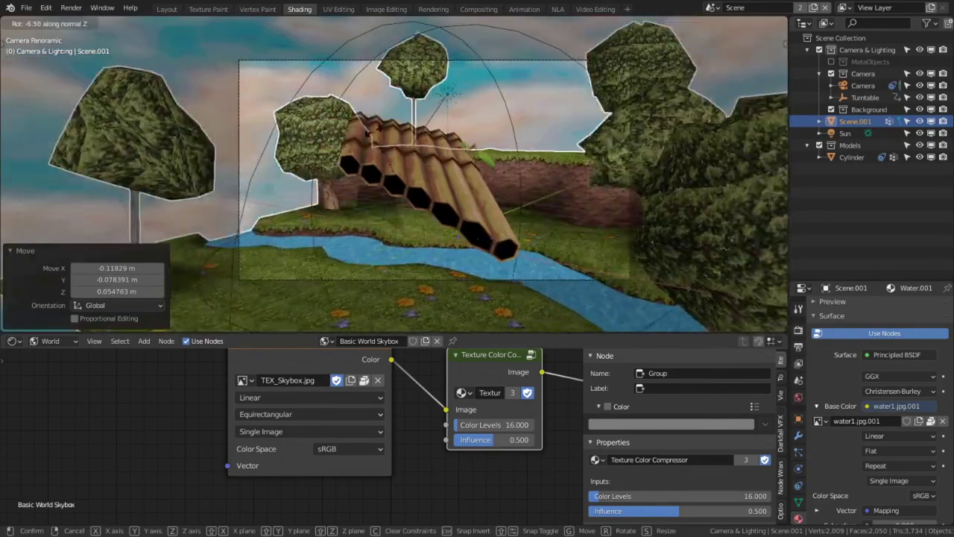
left_click(335, 101)
Step: Raise the landscape about 1.77 m, shifting it about 1.3 m in X and 0.94 m in Y, and select the reed pipe model
key("g")
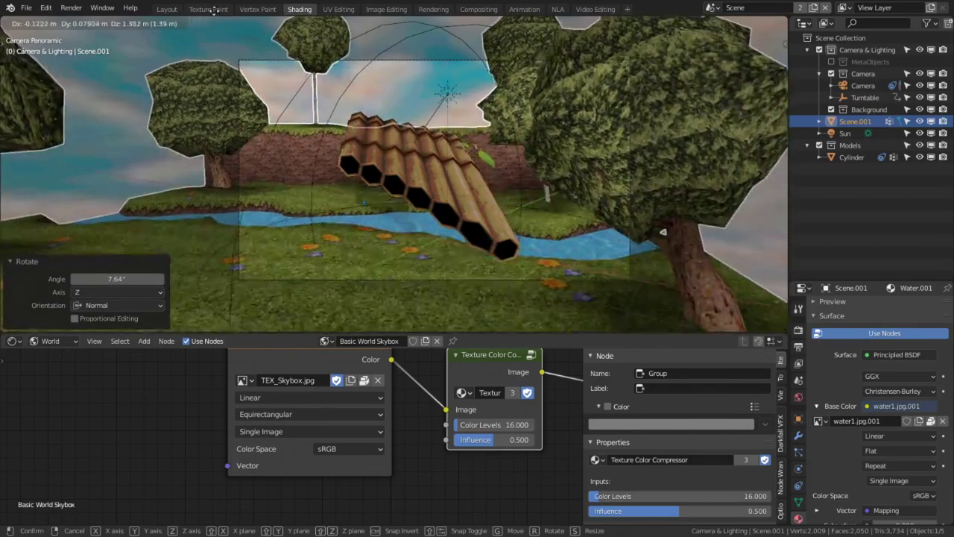
left_click(228, 195)
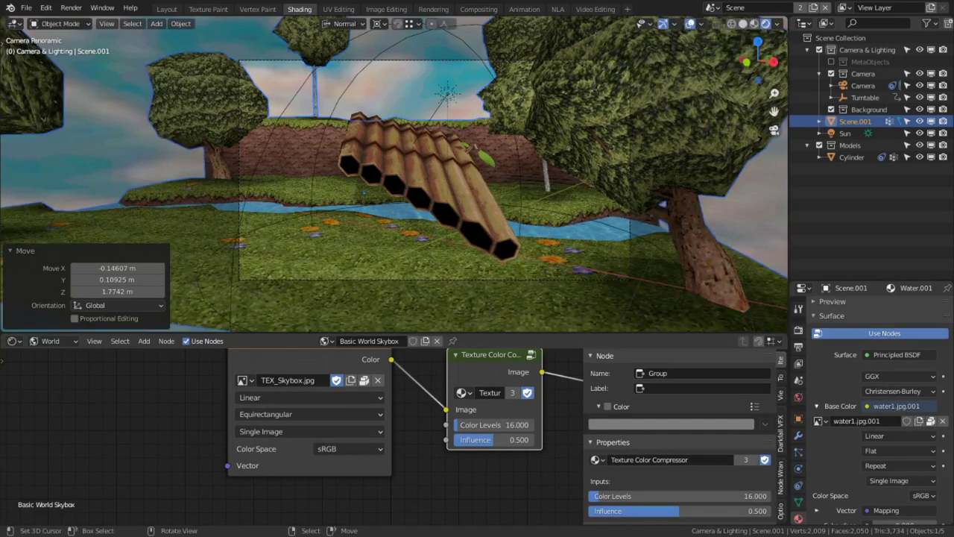
key("g")
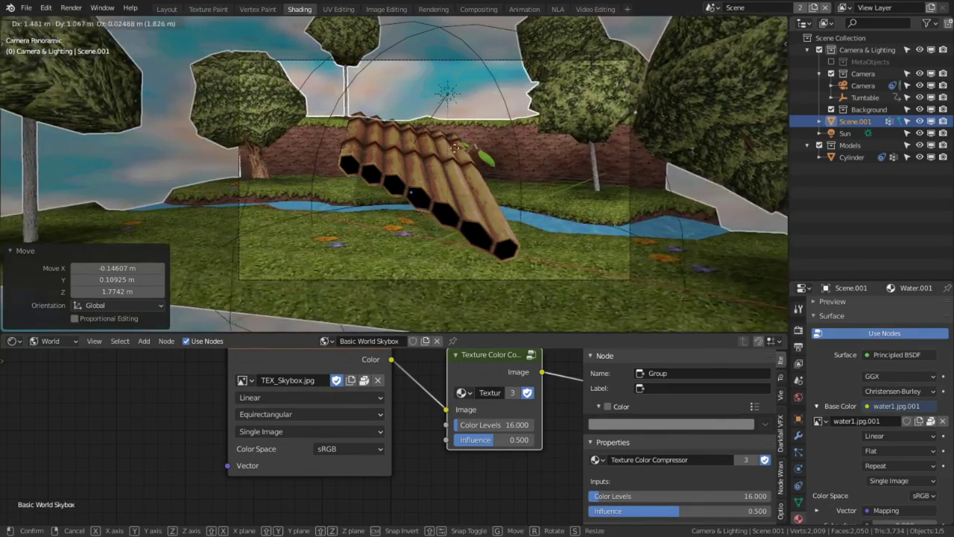
left_click(456, 153)
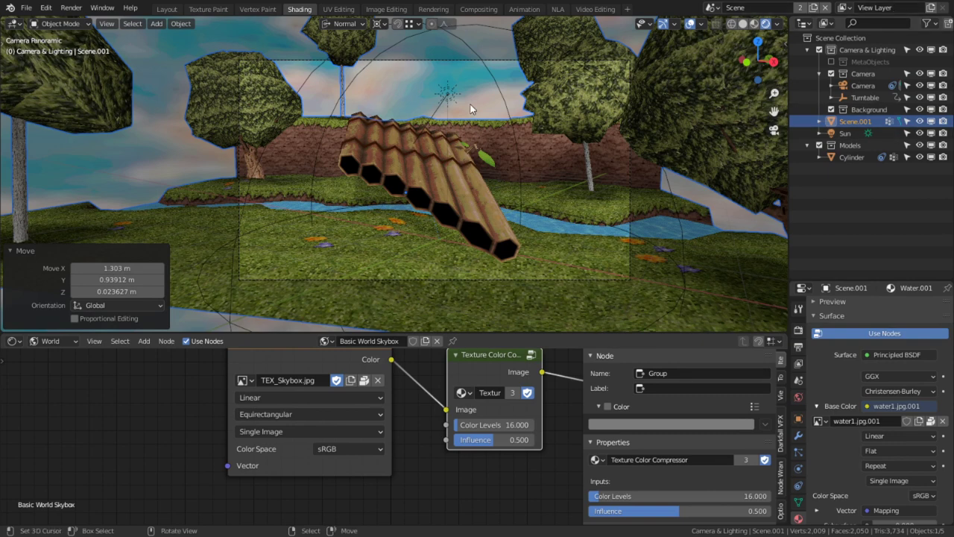
left_click(431, 153)
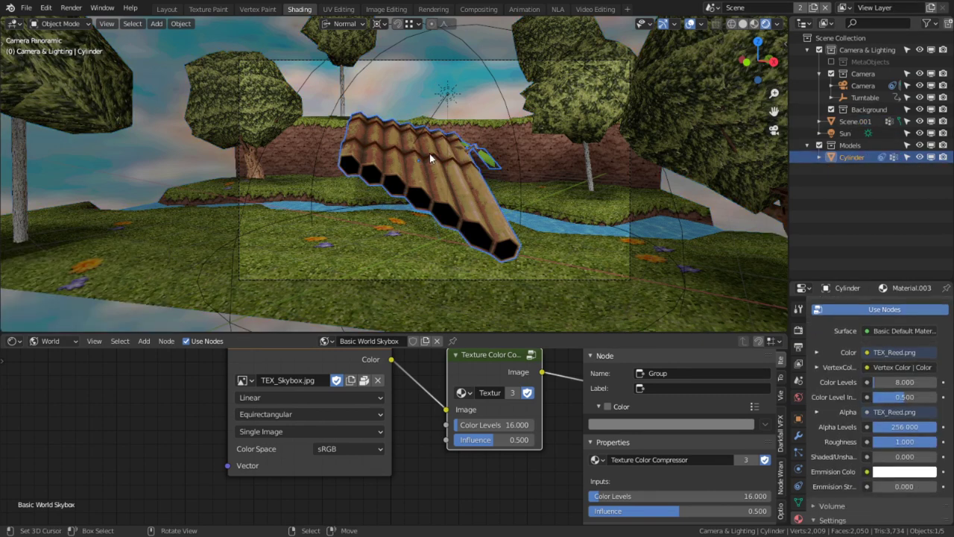
key("r")
key("Escape")
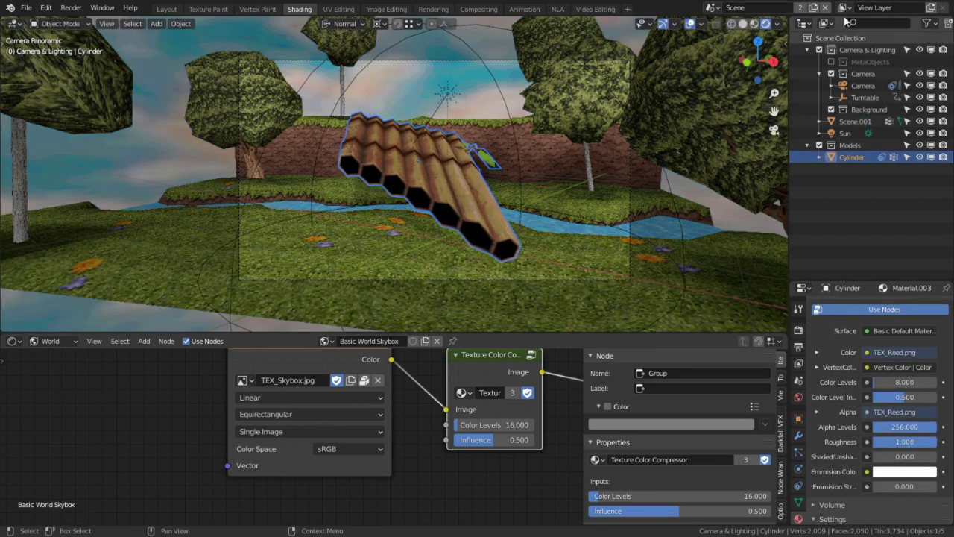
left_click(712, 8)
left_click(745, 36)
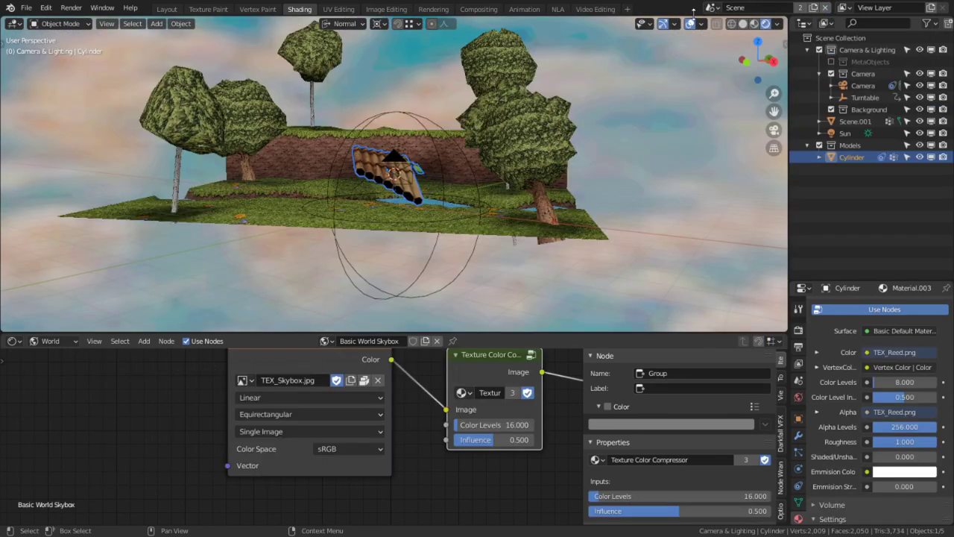
middle_click_drag(569, 163, 566, 187)
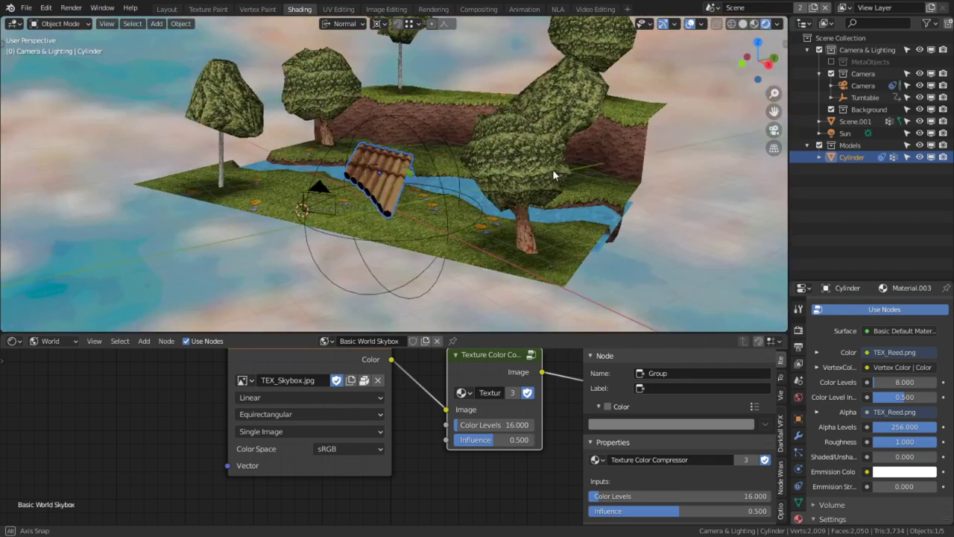
Step: Add a new view layer to the scene using the New option
left_click(845, 7)
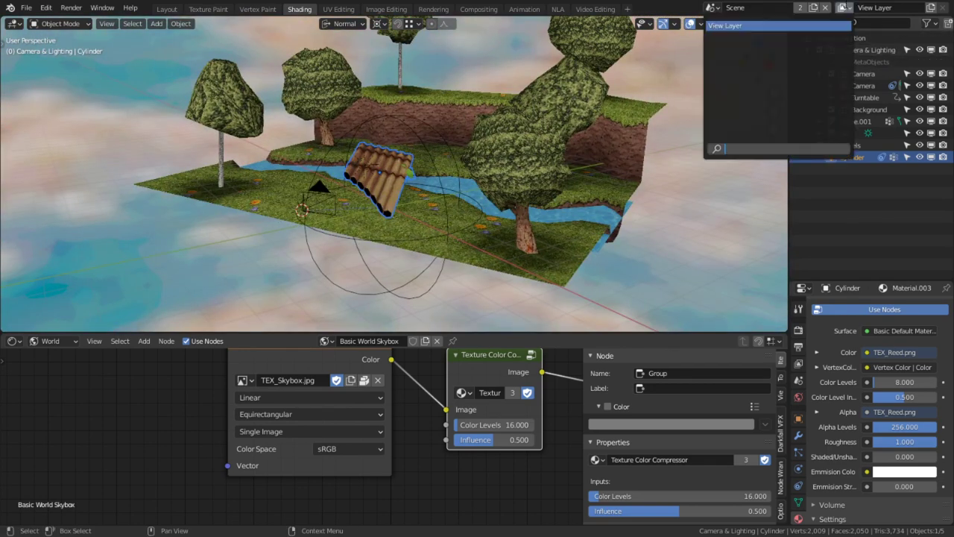
left_click(933, 8)
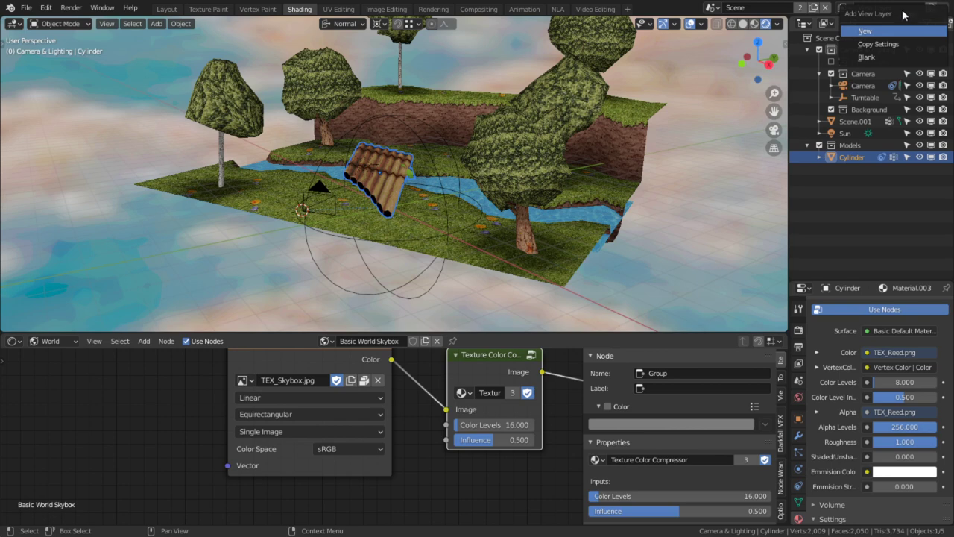
left_click(864, 29)
Step: Hide the Turntable empty and move the Scene.001 landscape into the Background collection
middle_click_drag(466, 186, 543, 154)
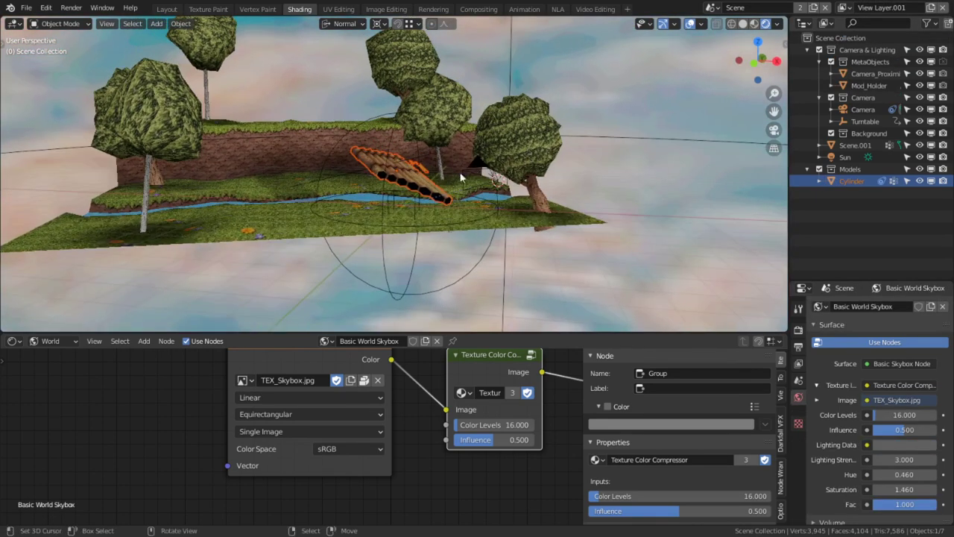
left_click(338, 144)
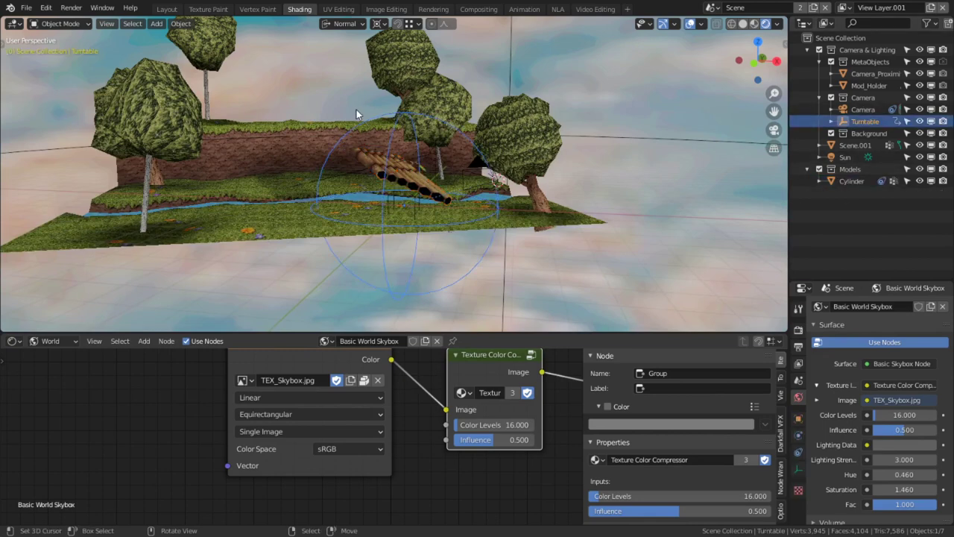
left_click(338, 134)
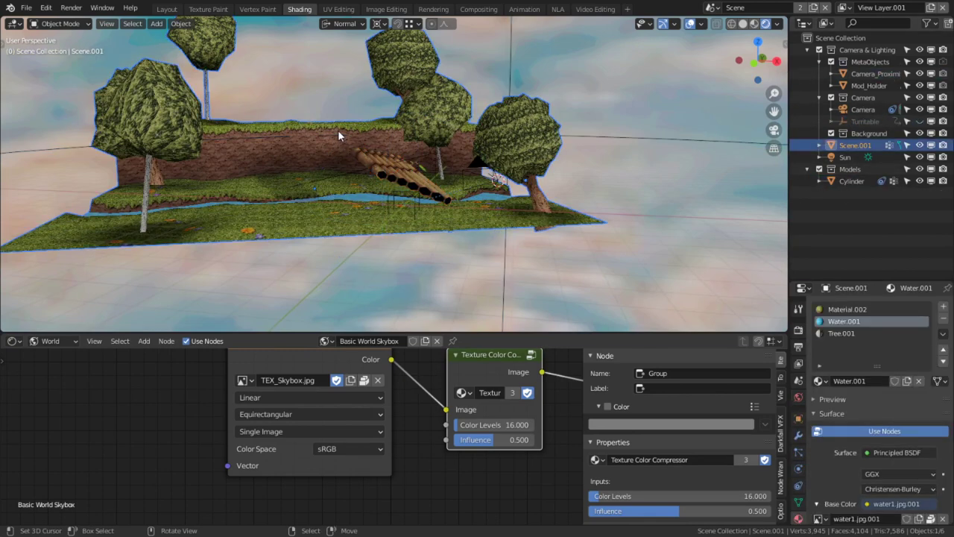
mouse_move(856, 145)
left_mouse_down()
mouse_move(880, 69)
mouse_move(889, 73)
mouse_move(868, 137)
left_mouse_up()
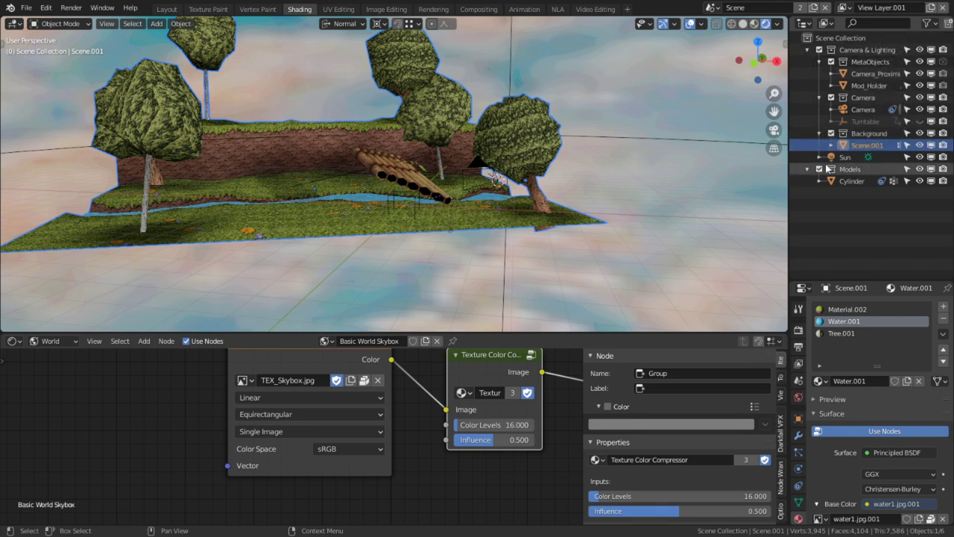
Step: Exclude the Models collection containing the reed pipe from the new view layer
scroll(641, 196, "up", 1)
left_click(453, 196)
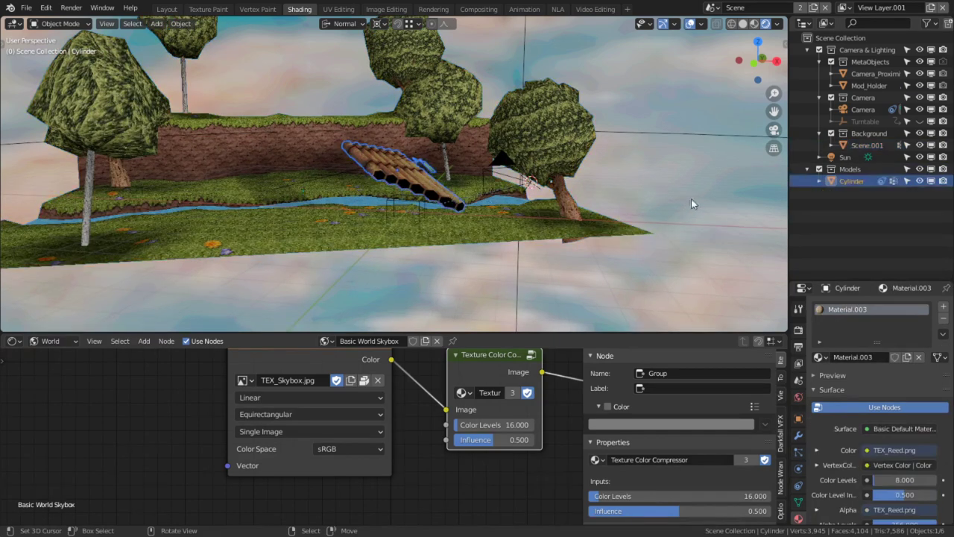
left_click(819, 169)
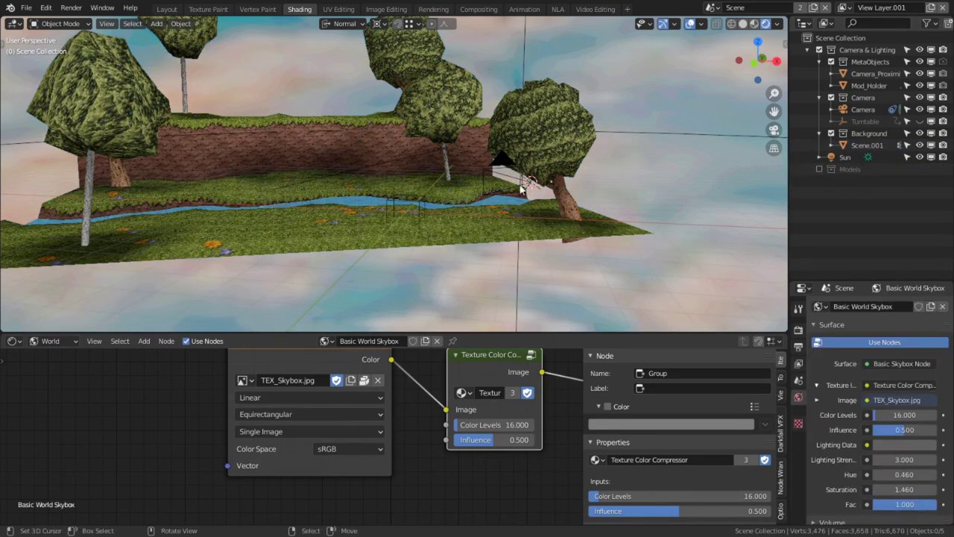
middle_click_drag(403, 187, 457, 182)
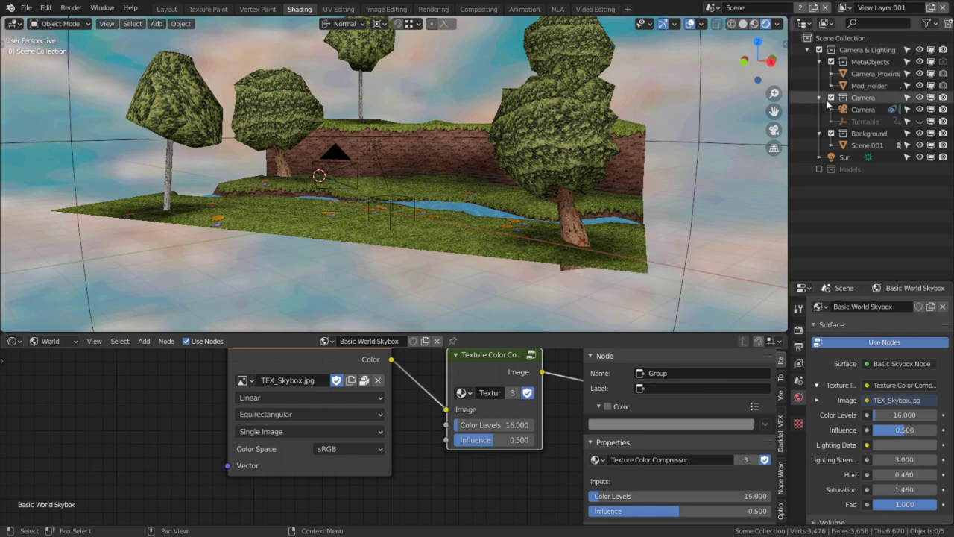
Step: Rename the new view layer as "background"
left_click(906, 8)
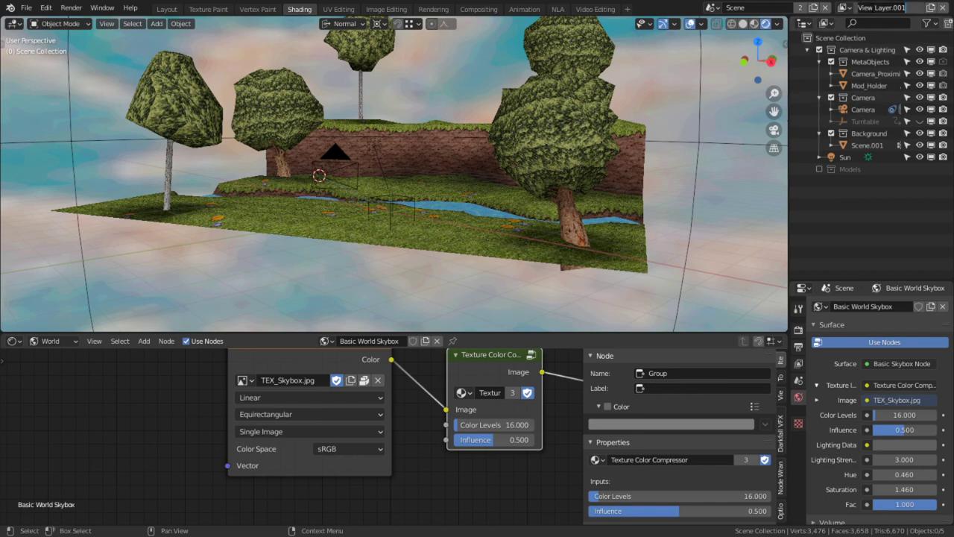
type("backgroun")
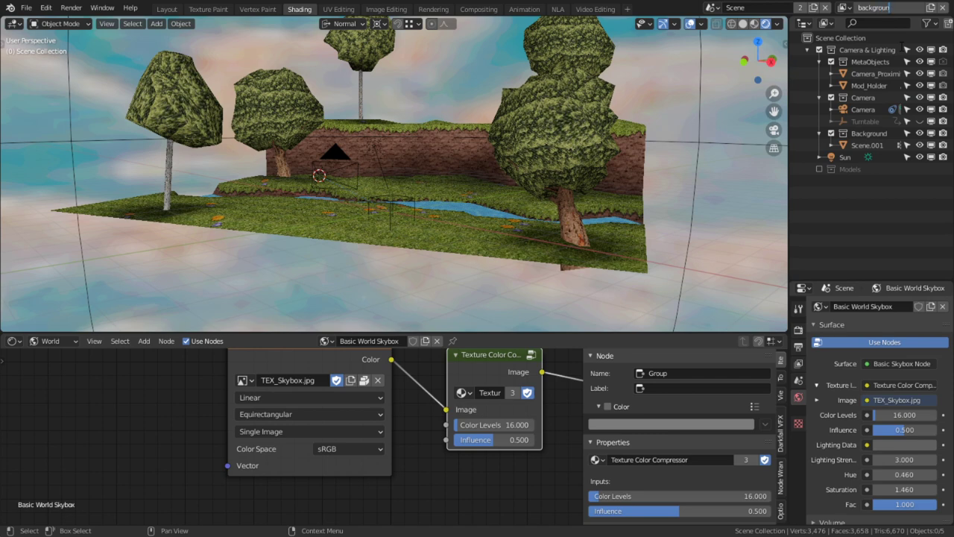
type("d")
key("Return")
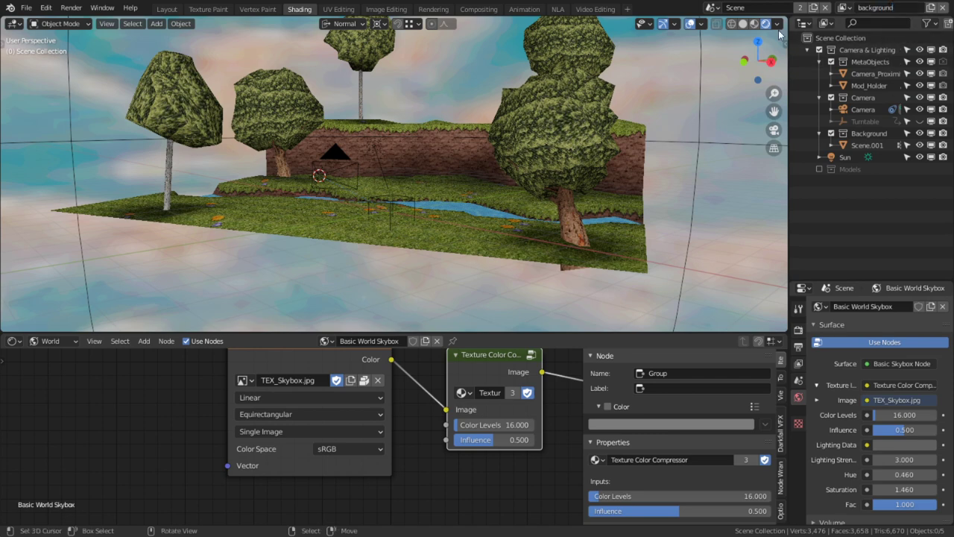
Step: Switch to the original View Layer, exclude the Background collection from it and look through the camera
left_click(844, 7)
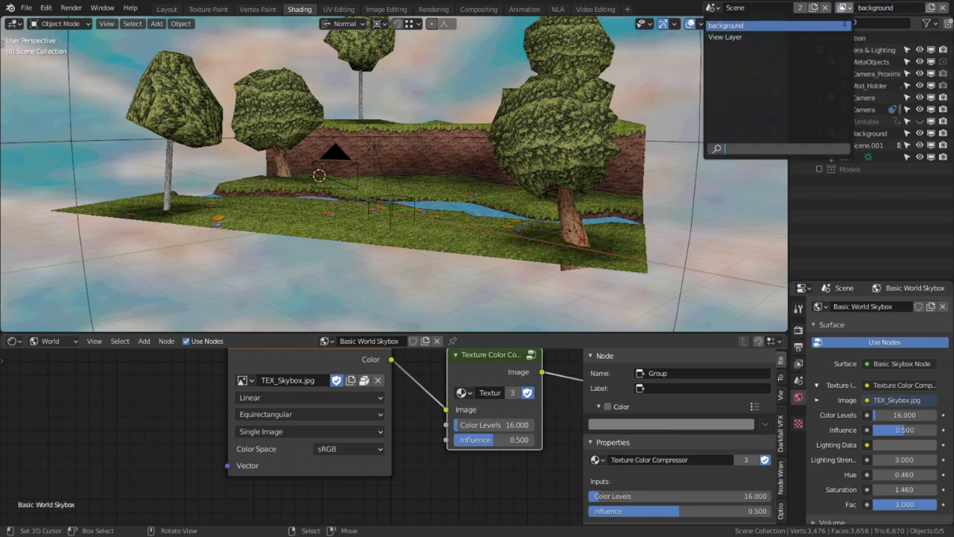
left_click(801, 36)
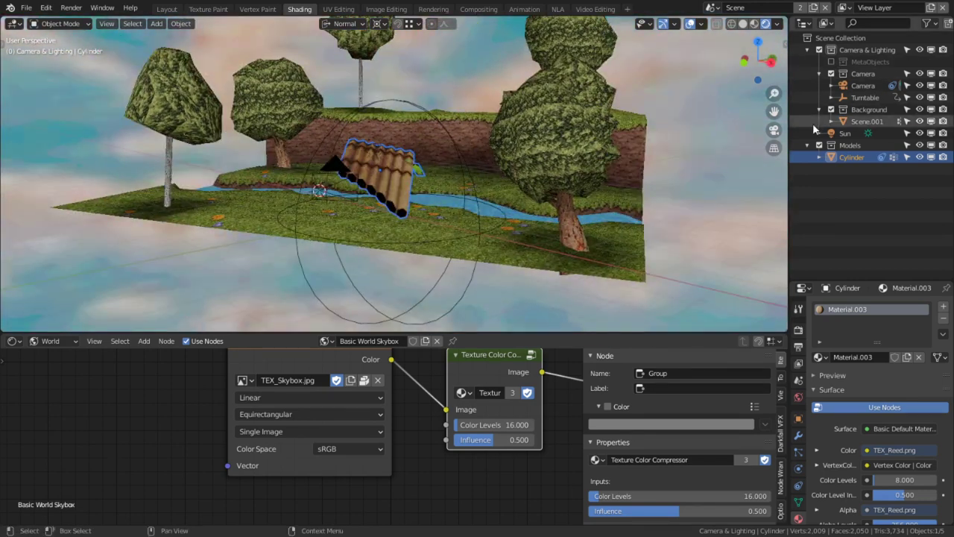
left_click(831, 109)
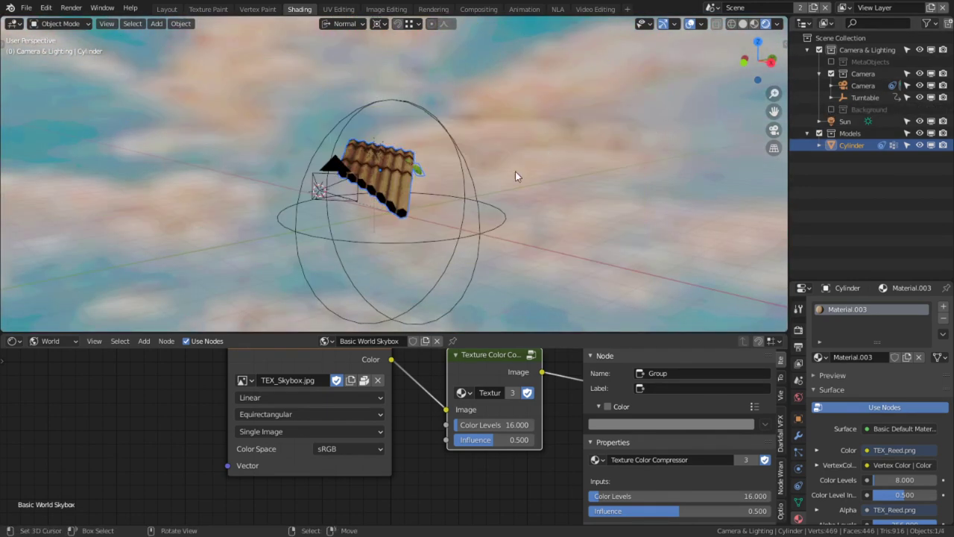
key("KP_0")
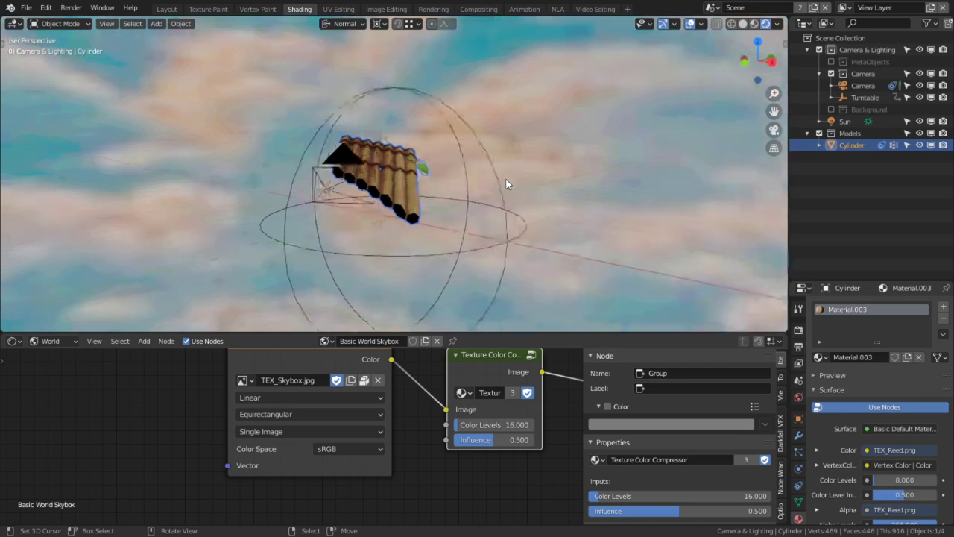
key("a")
left_click(334, 168)
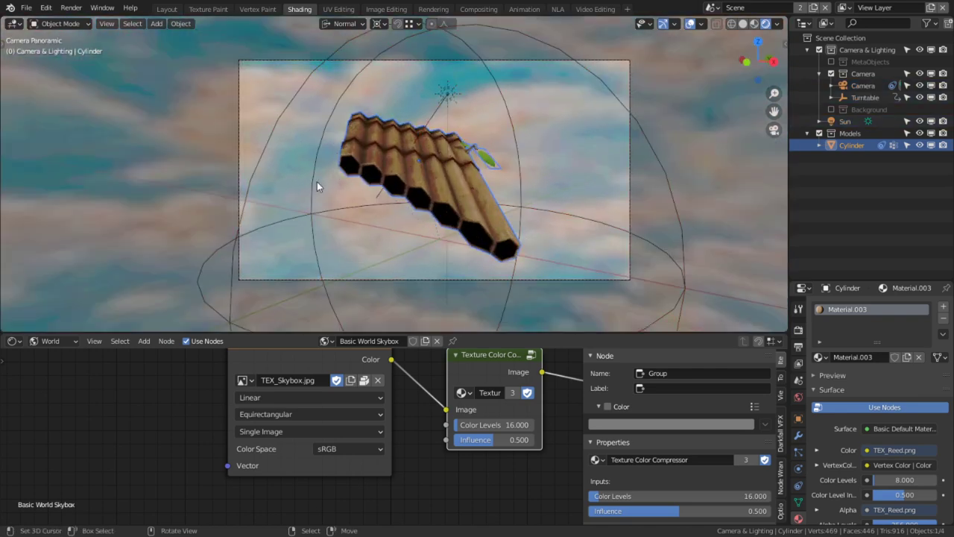
key("shift+a")
mouse_move(264, 34)
left_click(347, 45)
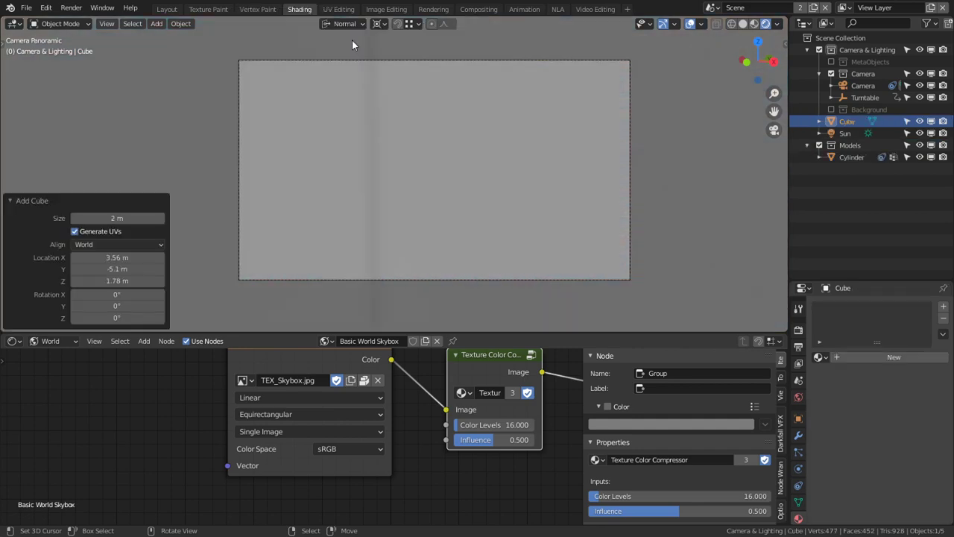
key("Delete")
Step: Add a 2 m plane and move it out in front of the camera, finishing beside the reed pipe in camera view
key("shift+a")
mouse_move(340, 140)
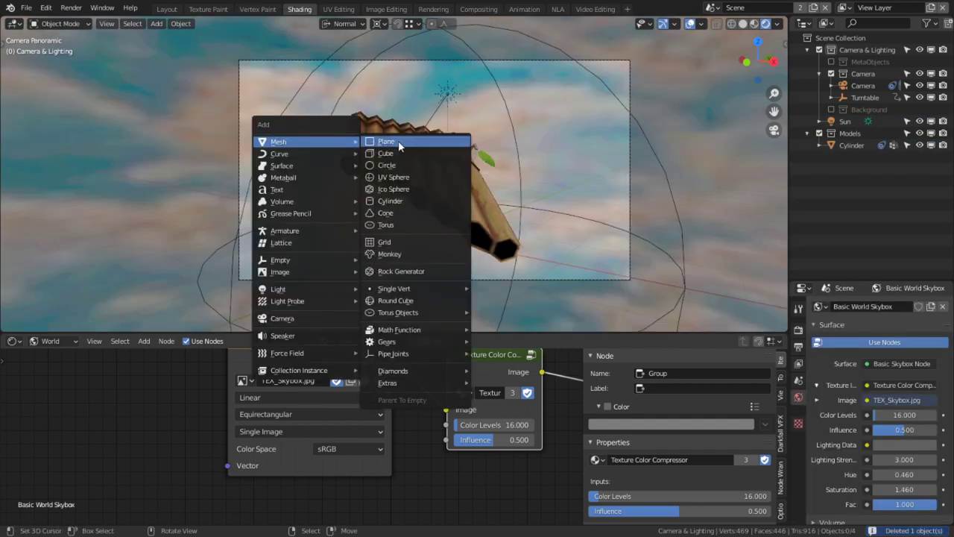
left_click(398, 140)
middle_click_drag(366, 192, 271, 206)
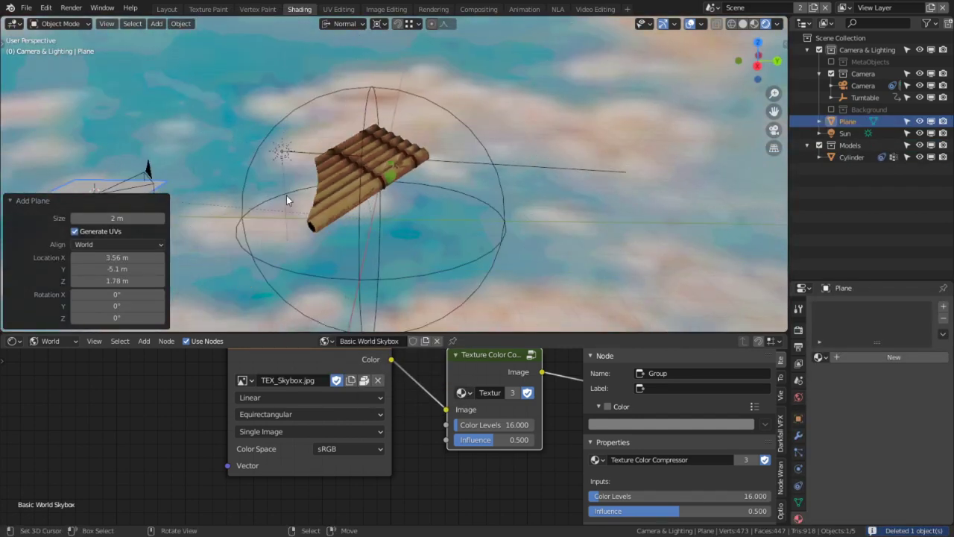
key("g")
left_click(701, 191)
key("KP_0")
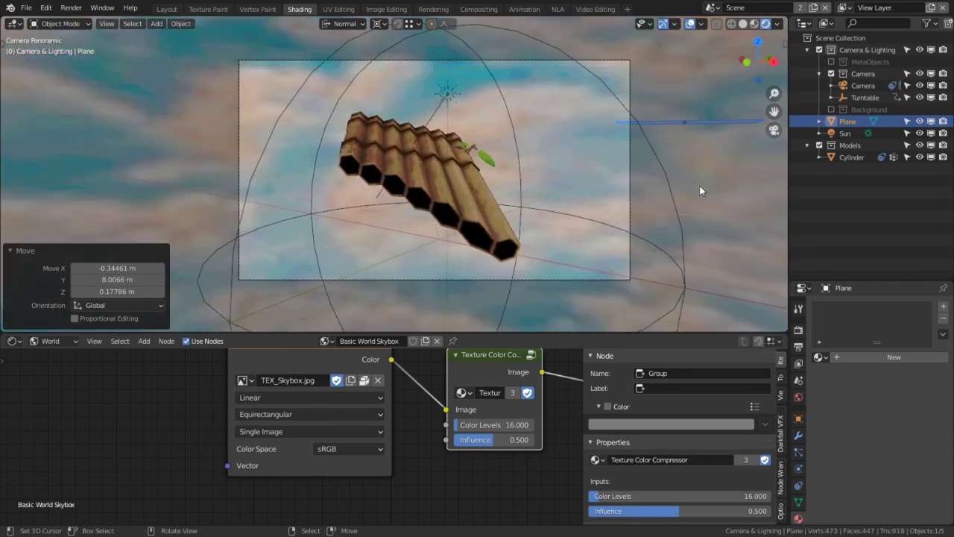
key("g")
left_click(731, 87)
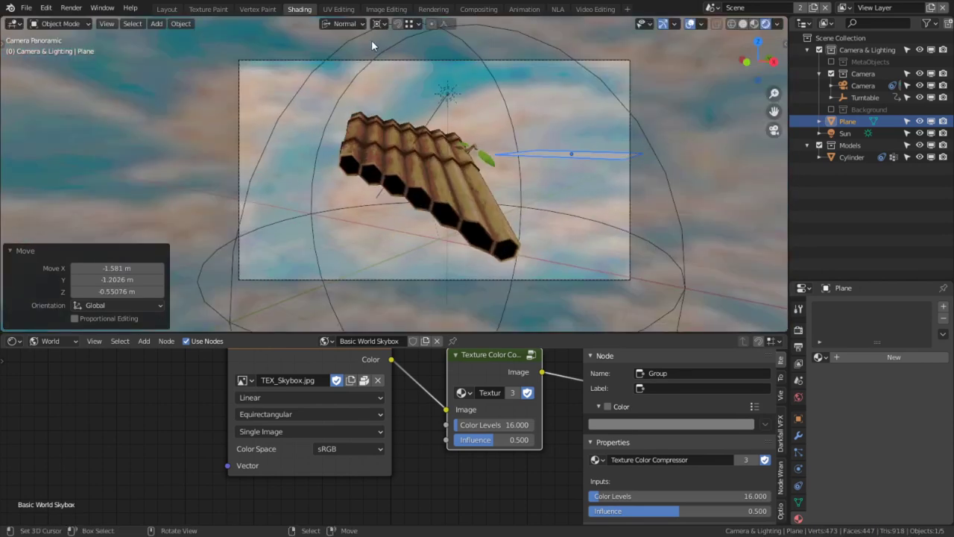
Step: Align the plane to the View orientation and move it about -2.27 m in X, -1.67 m in Y and -0.28 m in Z behind the pipe
left_click(348, 25)
left_click(361, 109)
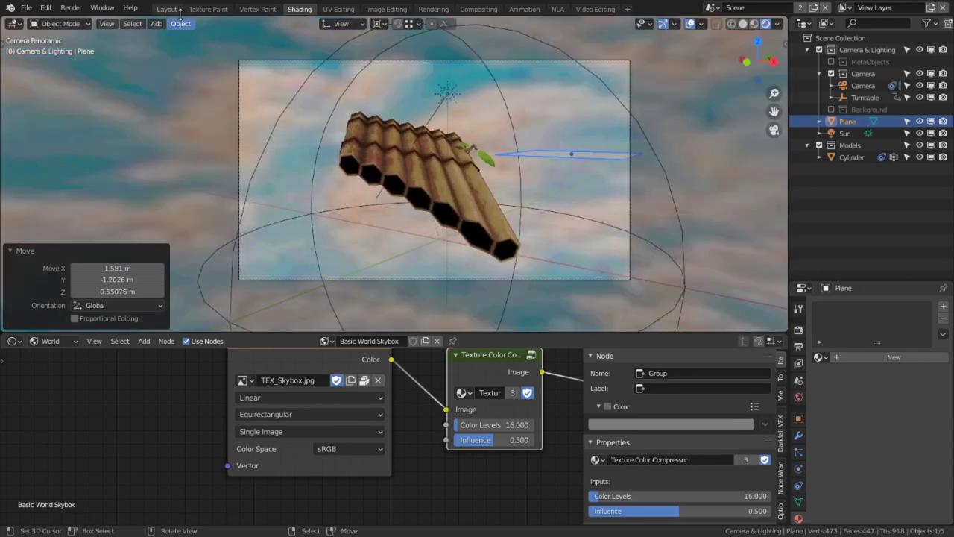
left_click(182, 24)
left_click(181, 23)
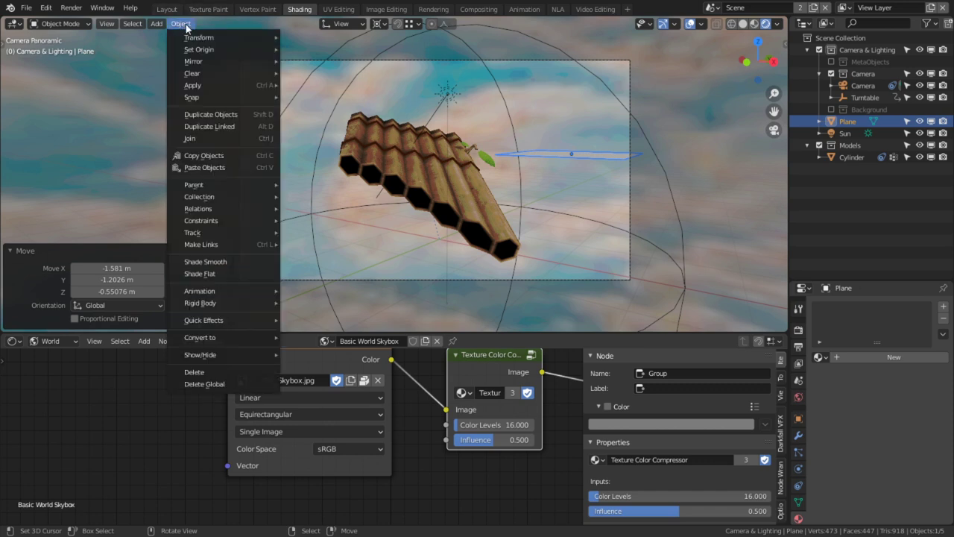
mouse_move(215, 55)
mouse_move(218, 39)
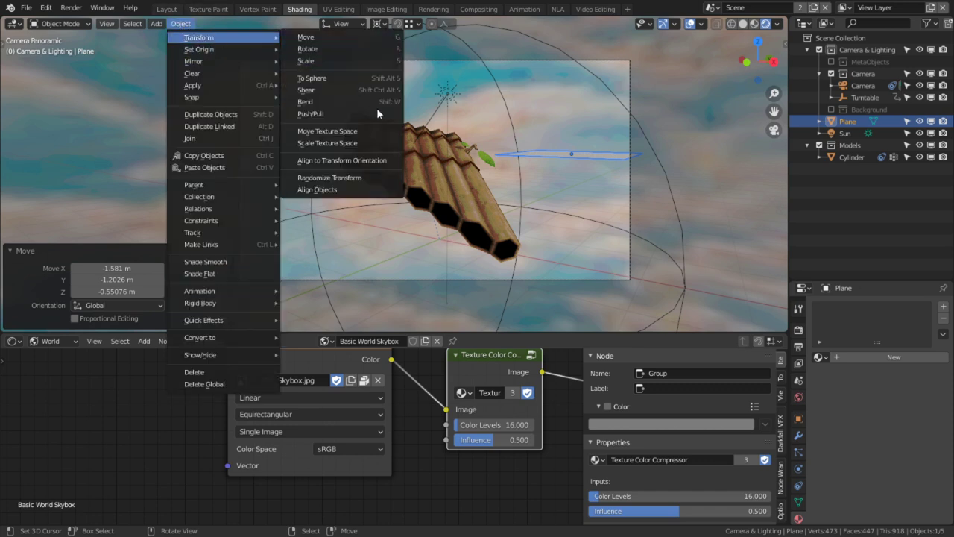
left_click(369, 165)
key("g")
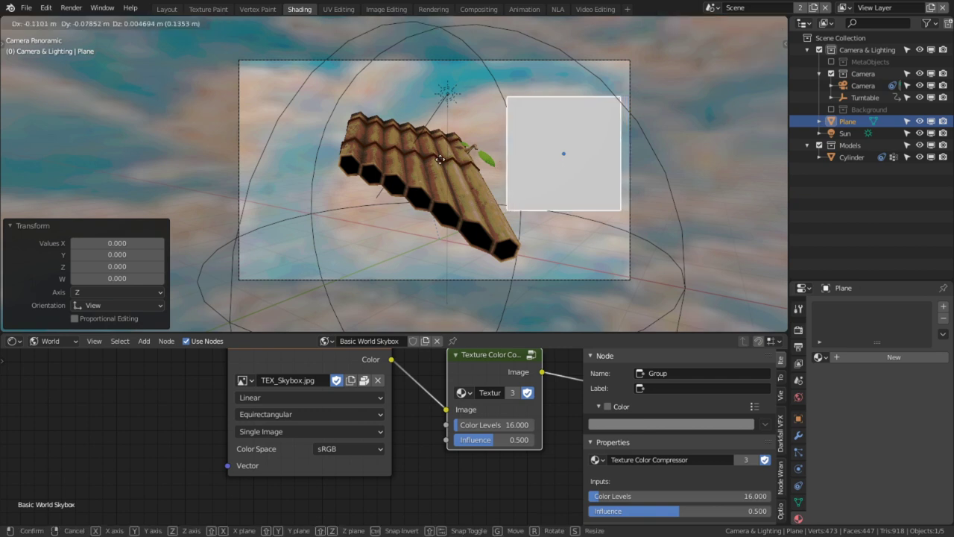
left_click(193, 257)
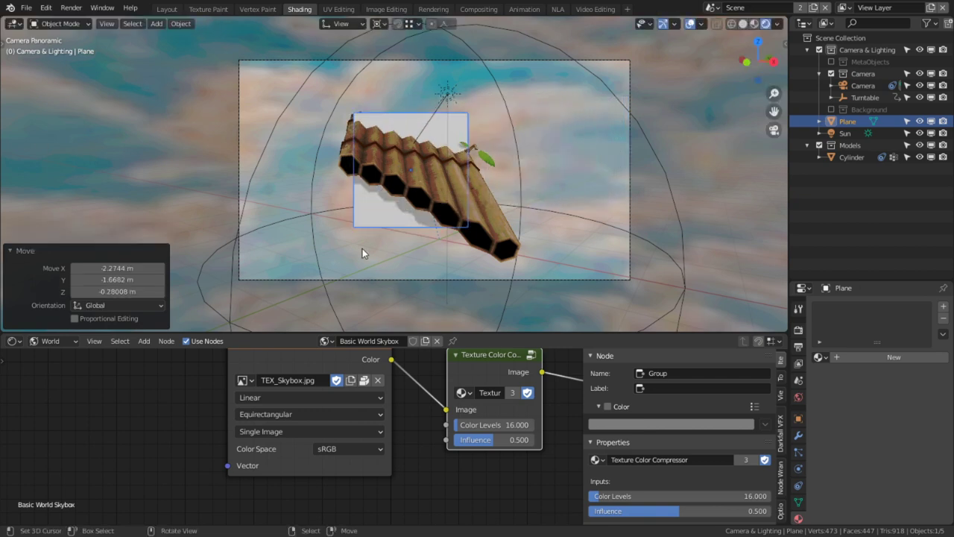
Step: Widen the plane past the camera frame by moving its right edge about 2.4 m and left edge about -1.8 m along view X
key("Tab")
key("2")
left_click(485, 155)
key("g")
key("x")
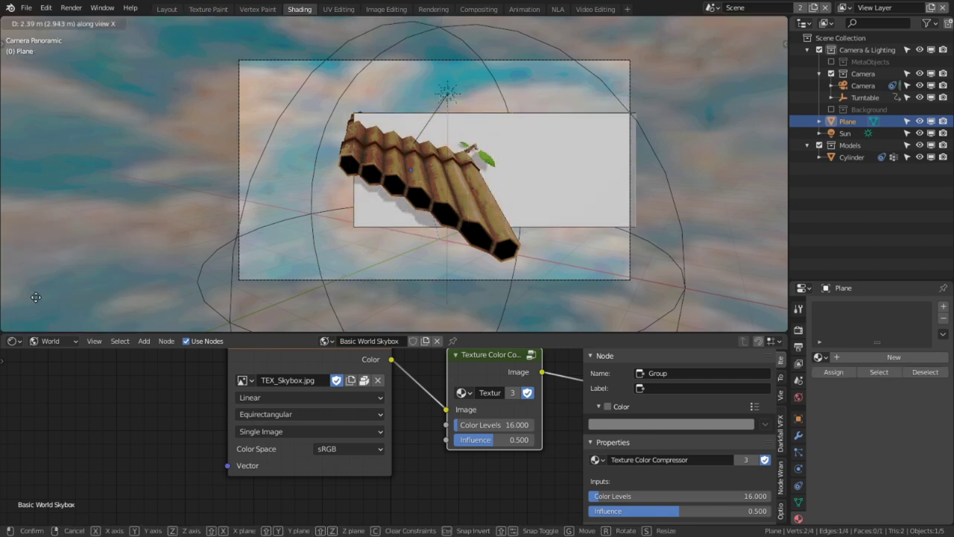
key("Return")
right_click(359, 183)
key("g")
key("x")
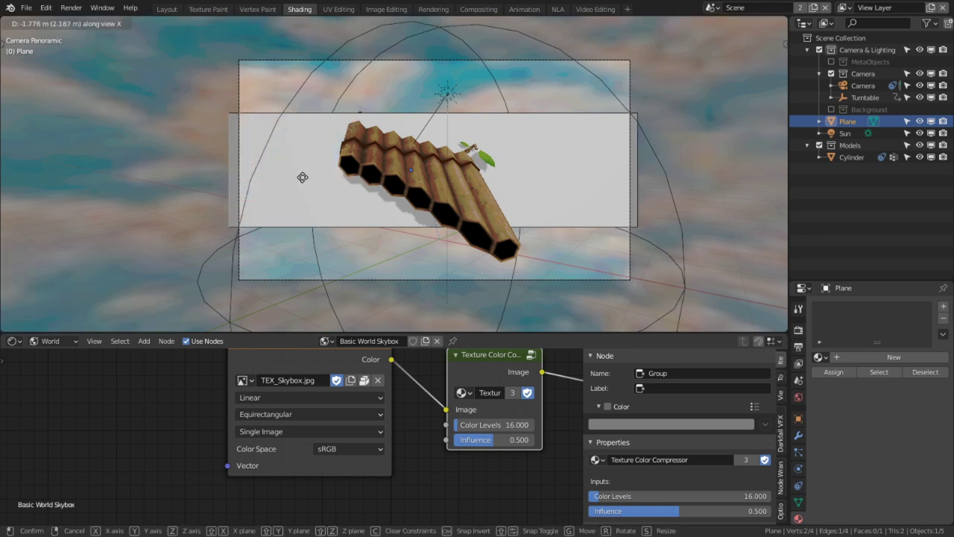
left_click(305, 178)
Step: Extend the plane past the camera frame vertically, raising its upper edge and lowering its lower edge about 1.11 m along global Z
right_click(431, 89)
key("g")
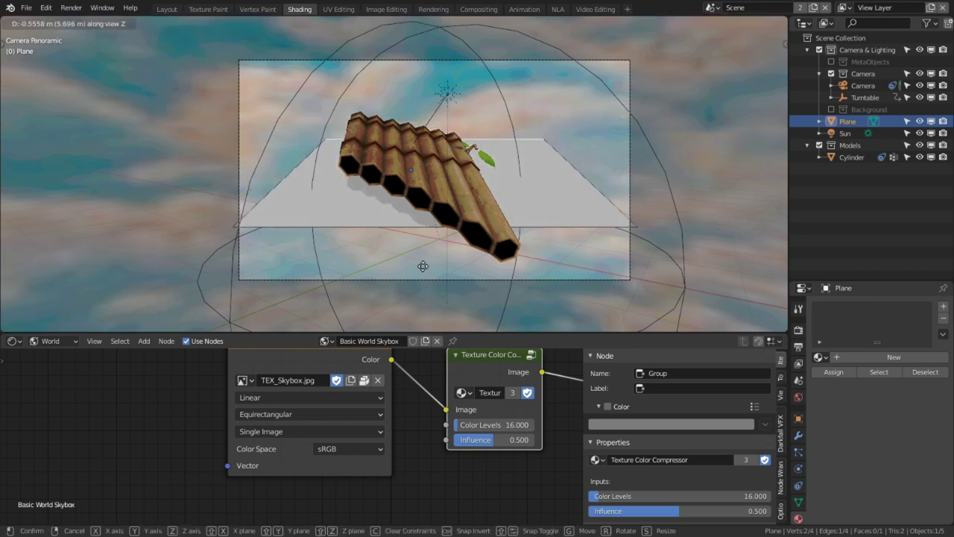
key("z")
left_click(433, 155)
right_click(353, 236)
key("g")
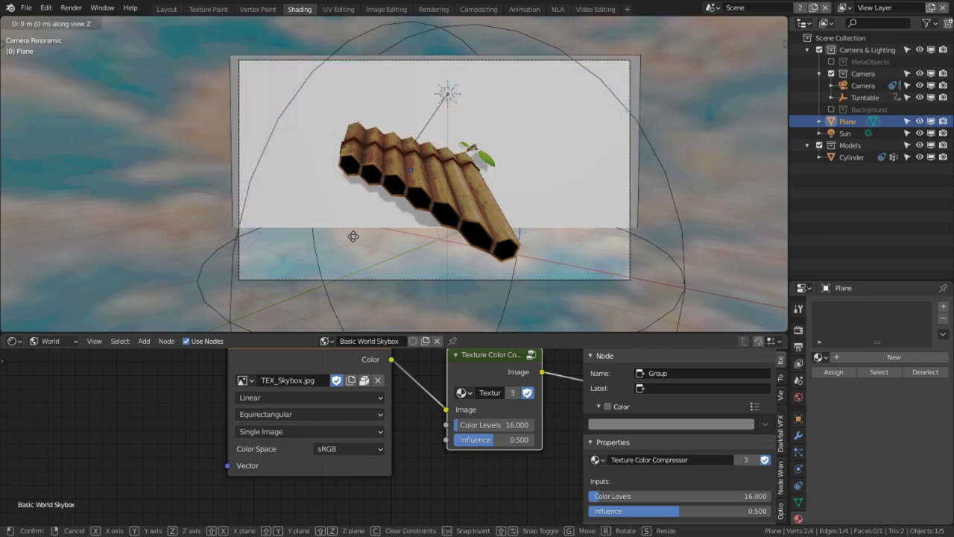
key("z")
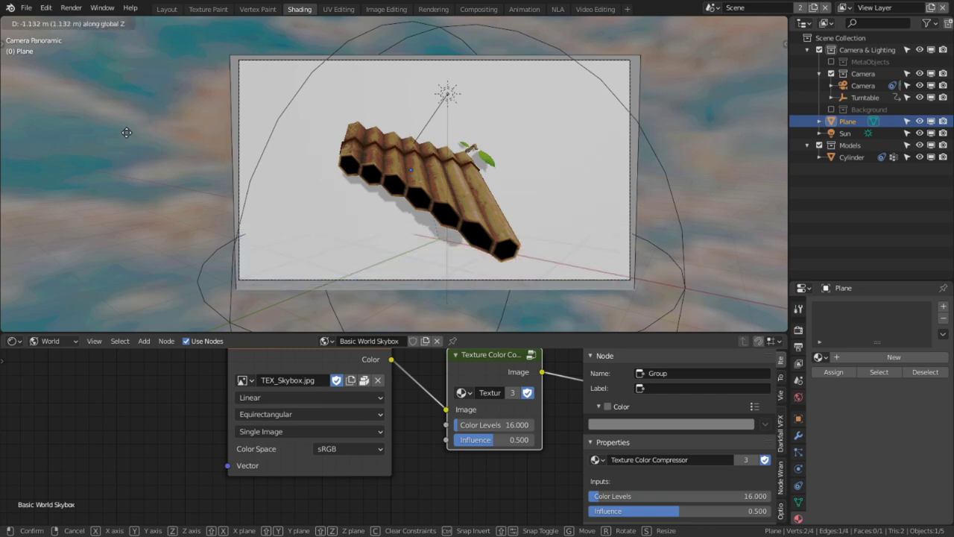
left_click(124, 73)
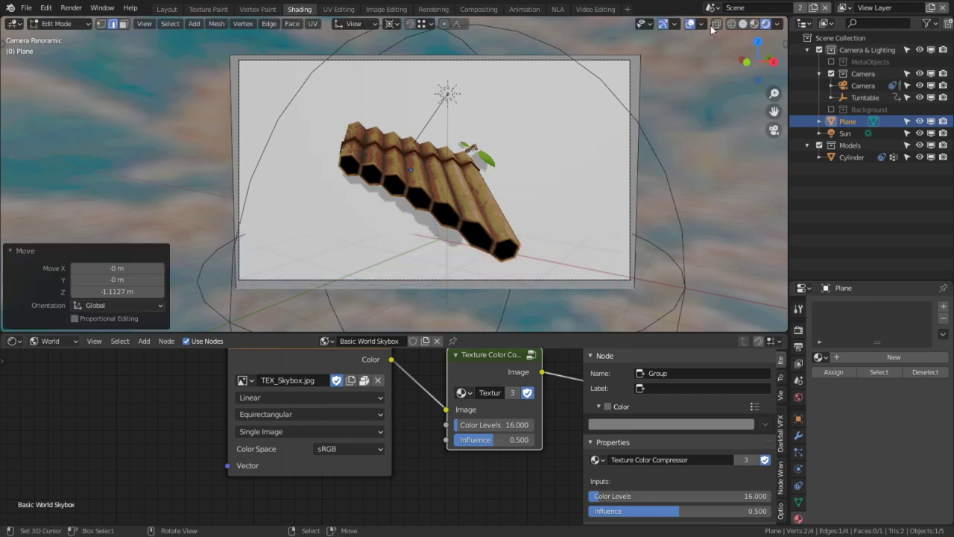
Step: Create a new material on the plane and name it Holdout
left_click(855, 356)
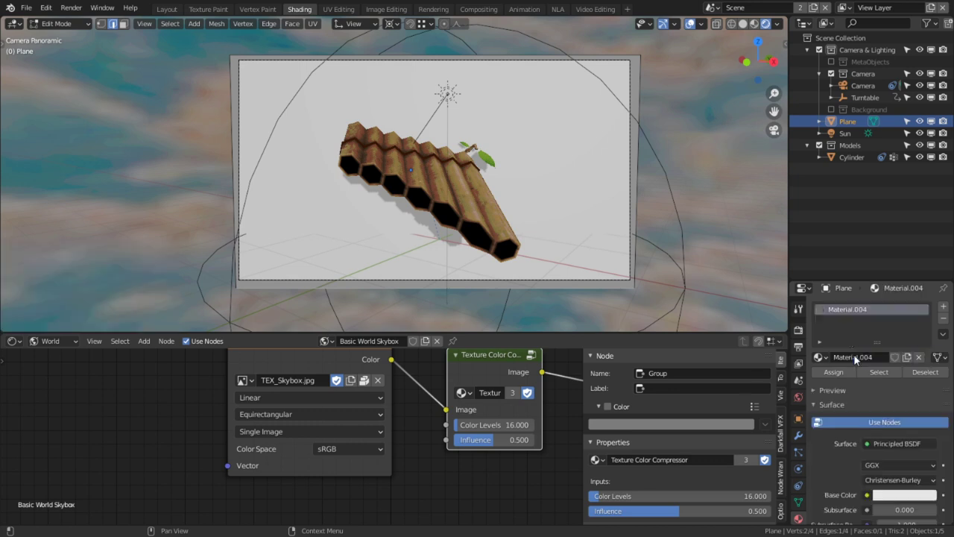
double_click(847, 309)
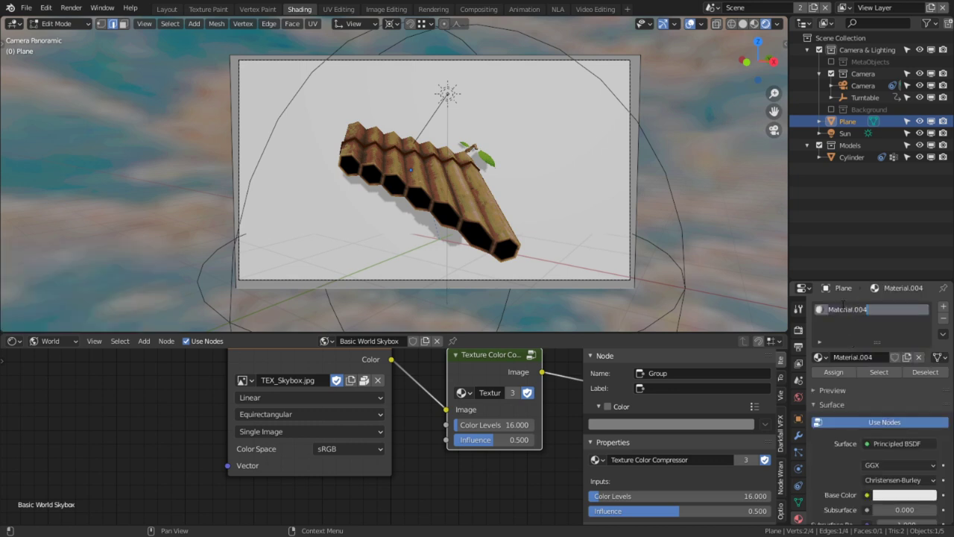
type("Holdout")
key("Return")
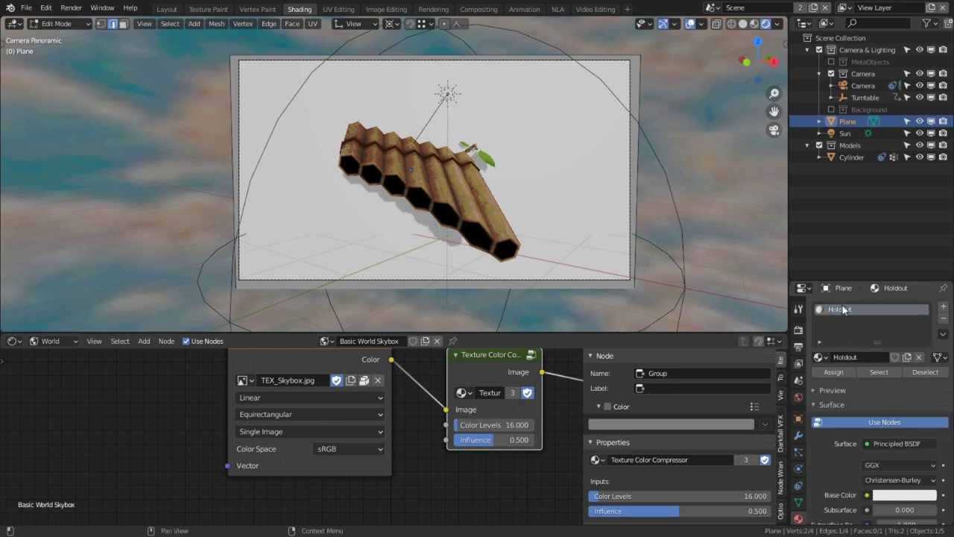
left_click(902, 444)
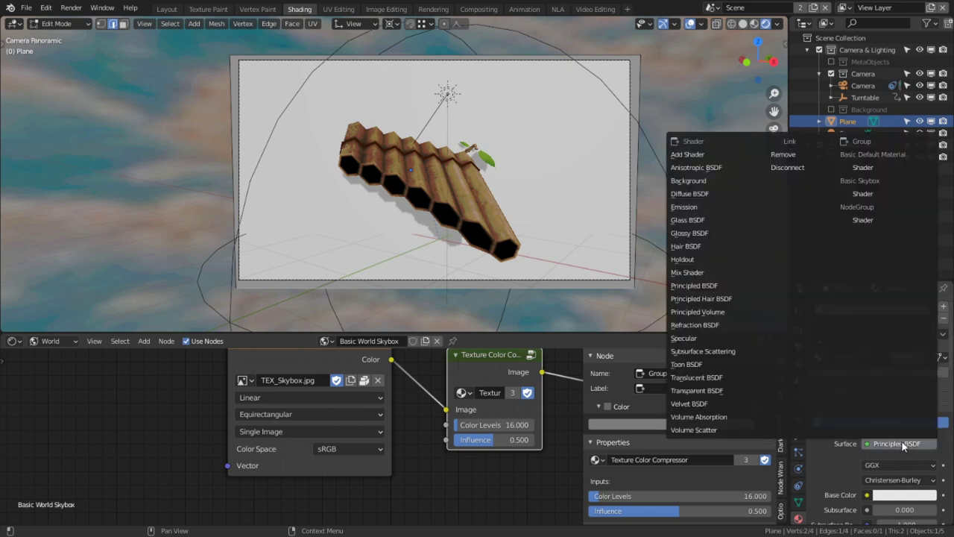
key("d")
left_click(902, 446)
key("g")
left_click(902, 445)
key("f")
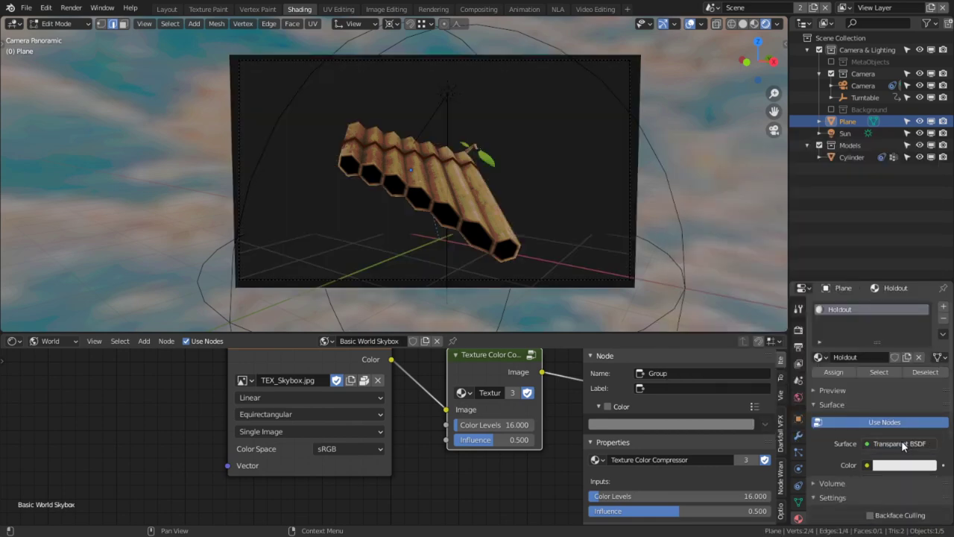
left_click(902, 441)
key("h")
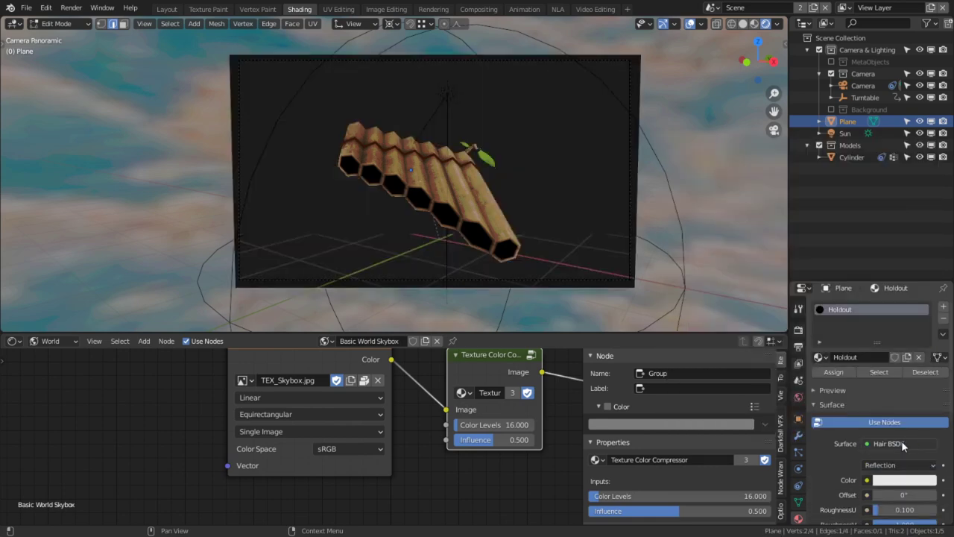
Step: Set the surface shader of the plane's material to Holdout
left_click(902, 442)
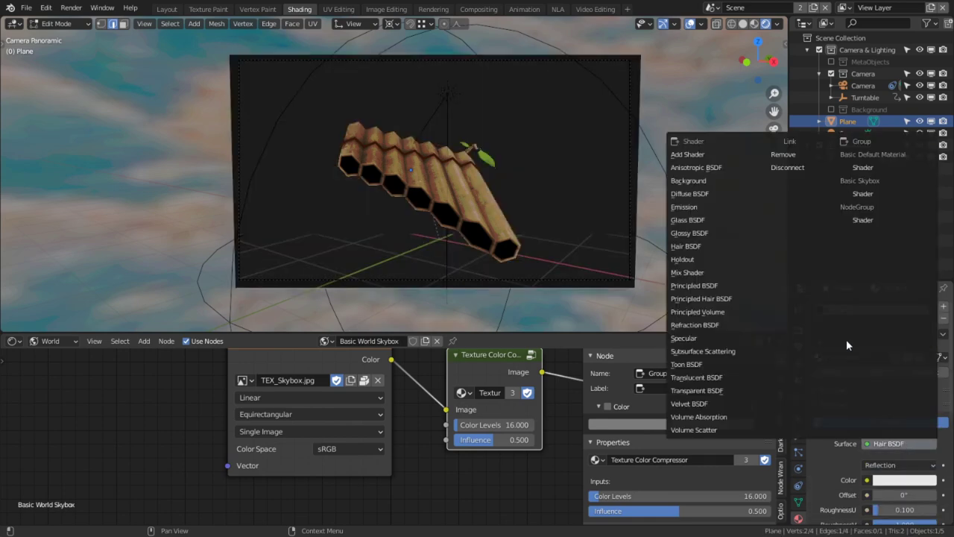
left_click(712, 260)
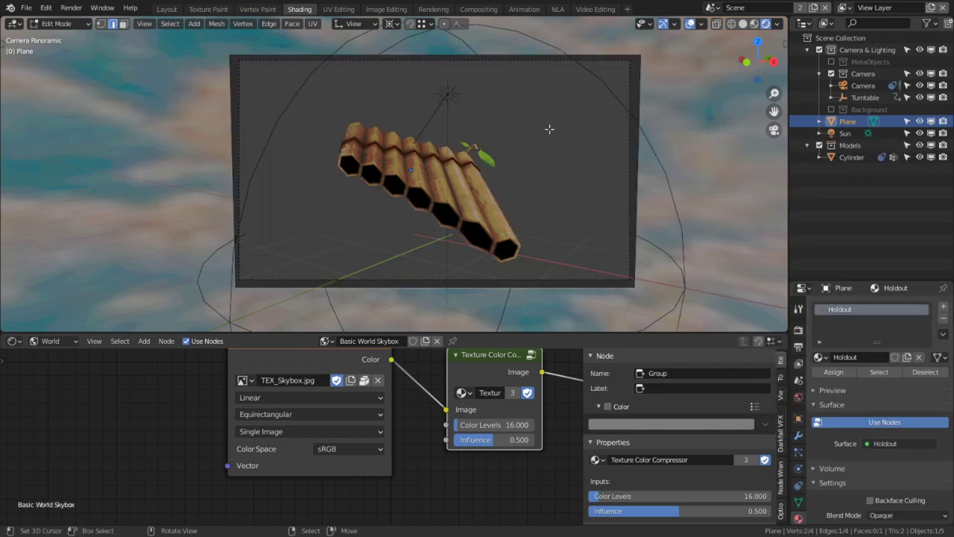
Step: In the compositor, set the Render Layers node feeding the Mix node's first image input to Scene's background view layer
left_click(478, 9)
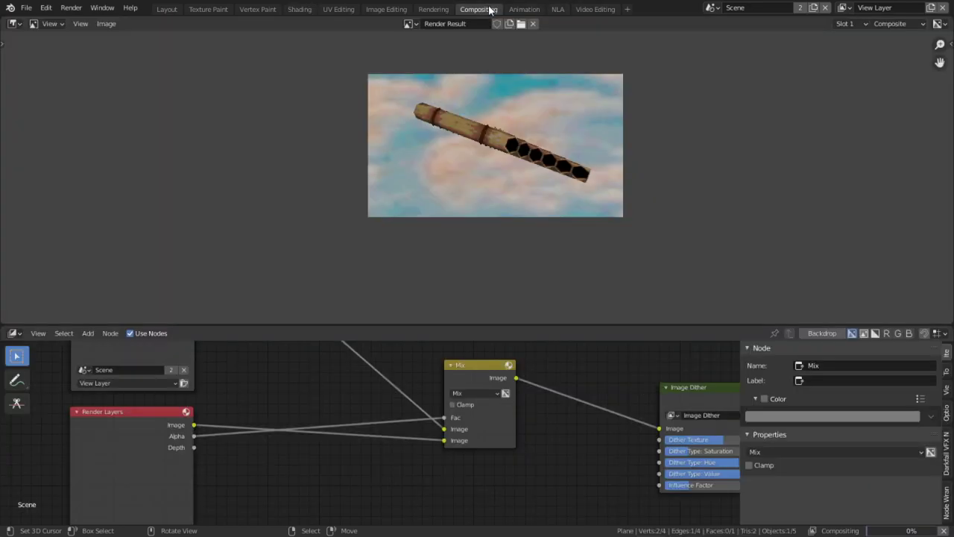
middle_click_drag(299, 465, 263, 463)
key("ctrl+space")
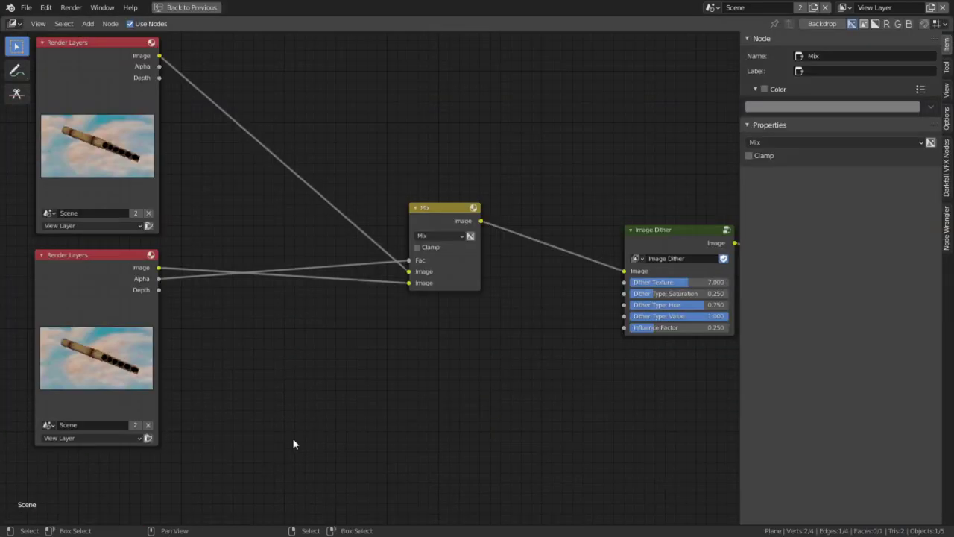
middle_click_drag(312, 233, 353, 284)
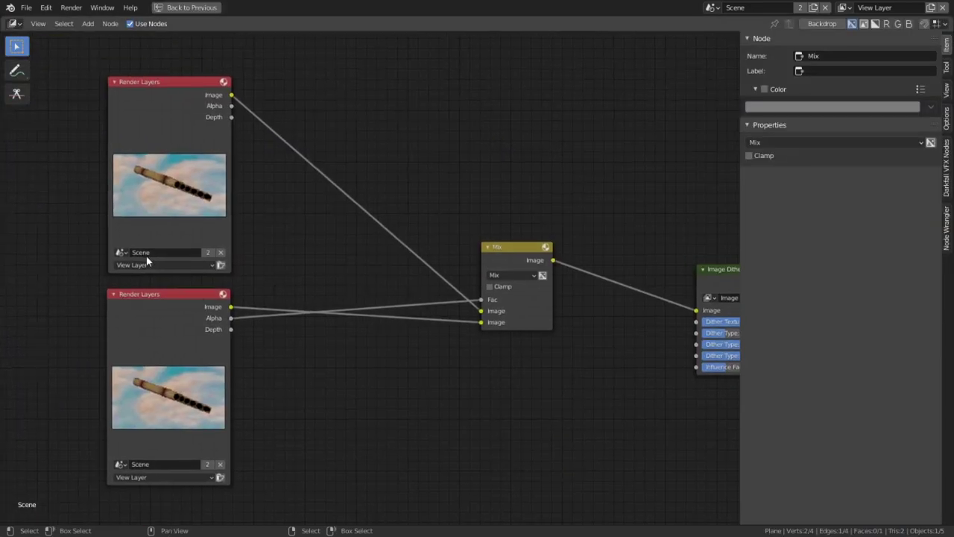
left_click(126, 253)
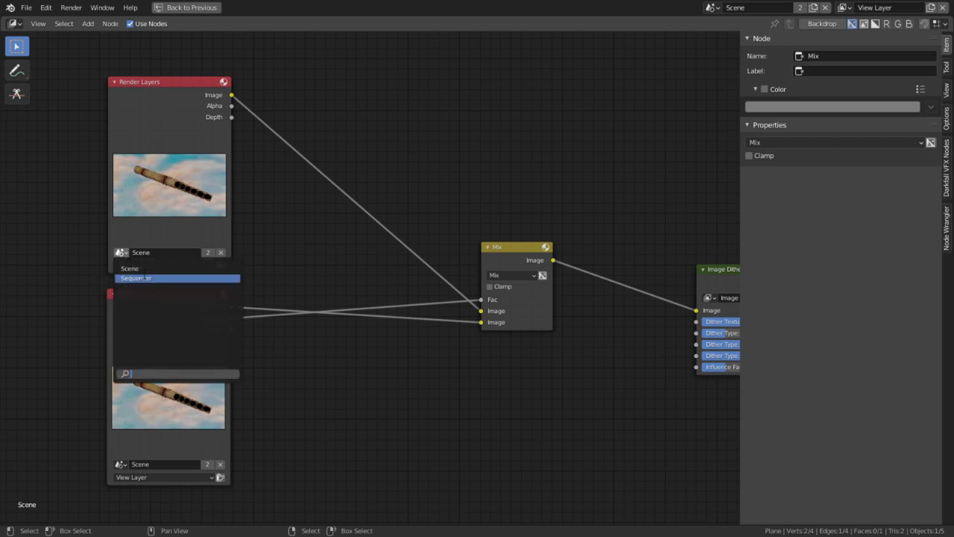
left_click(165, 267)
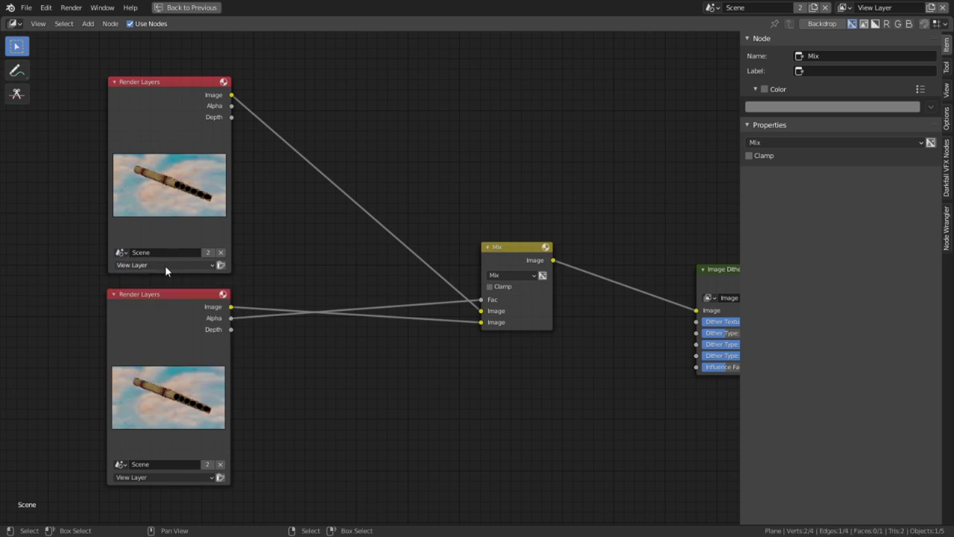
left_click(159, 266)
left_click(158, 287)
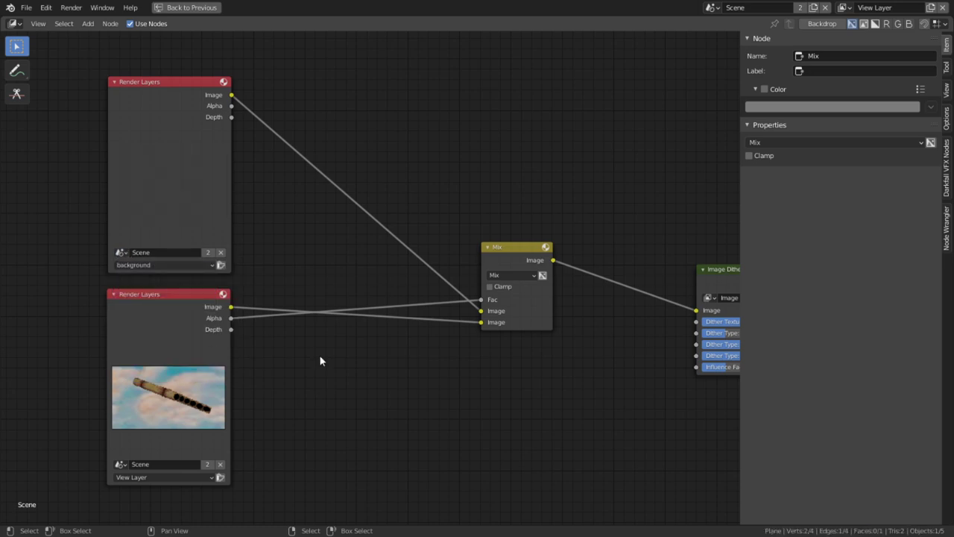
Step: Render the frame, then try swapping the Mix node's two image inputs and render again to compare
key("F12")
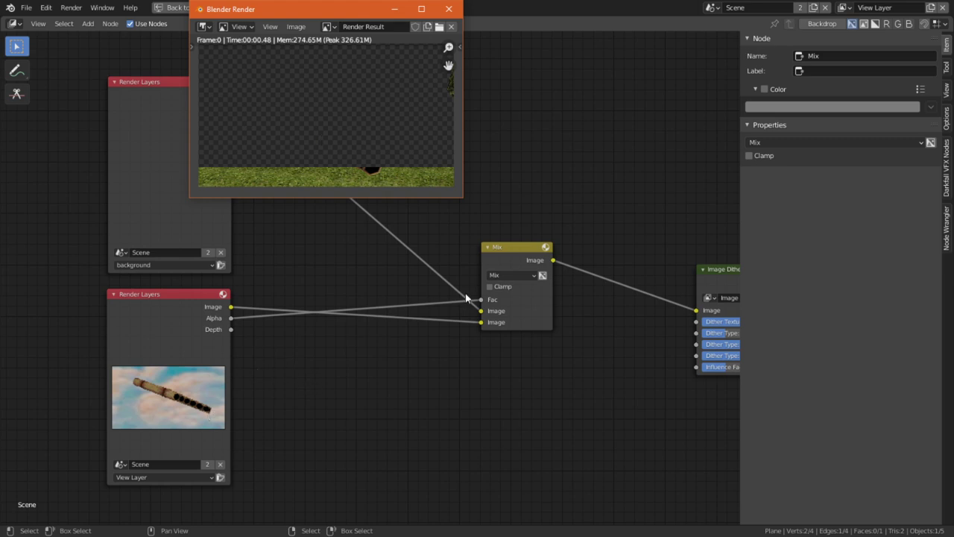
left_click_drag(480, 311, 480, 325)
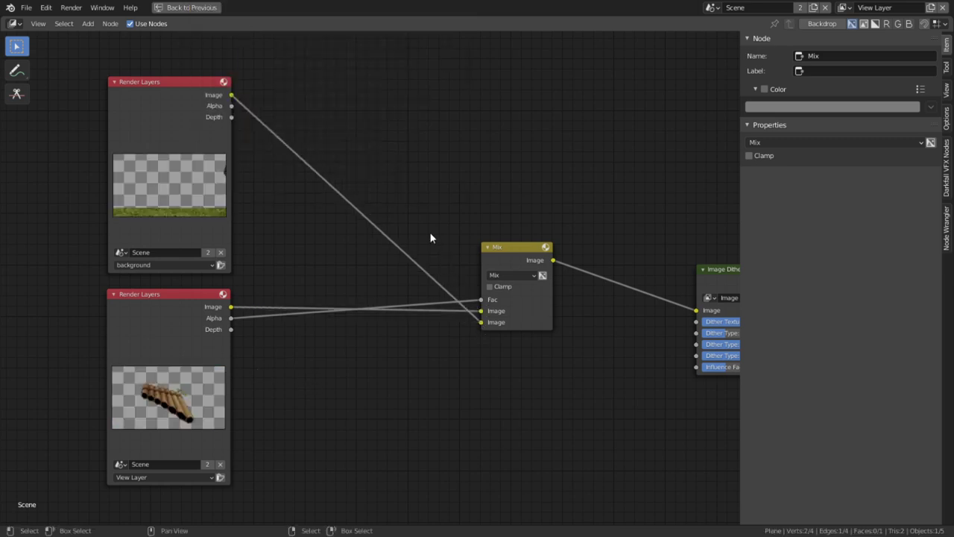
key("F12")
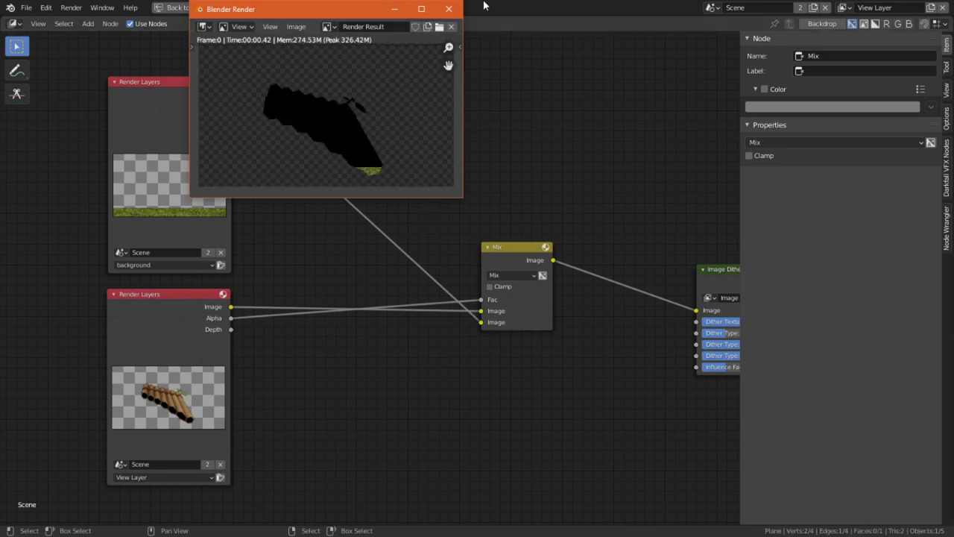
left_click(448, 8)
key("ctrl+space")
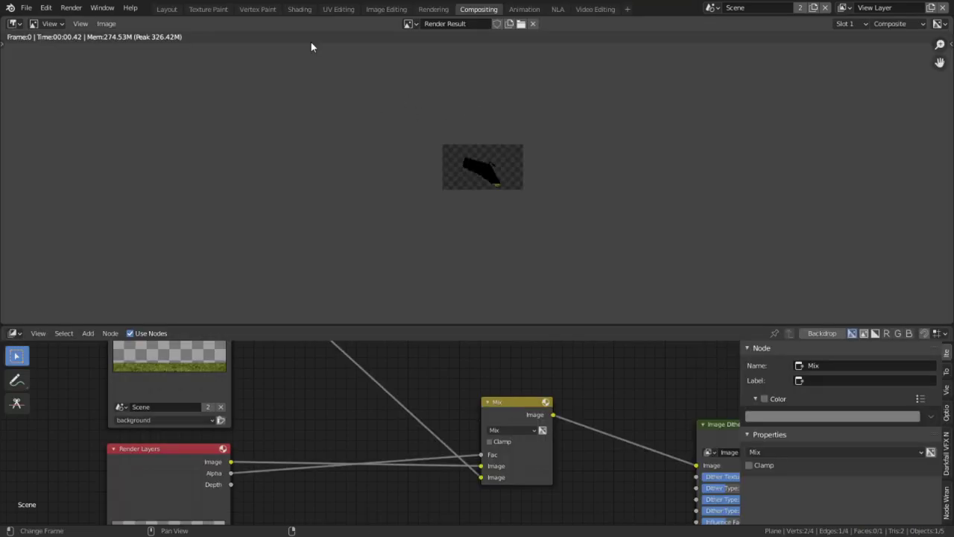
Step: Move the holdout plane from the Camera & Lighting collection into the Models collection and render the frame
left_click(167, 9)
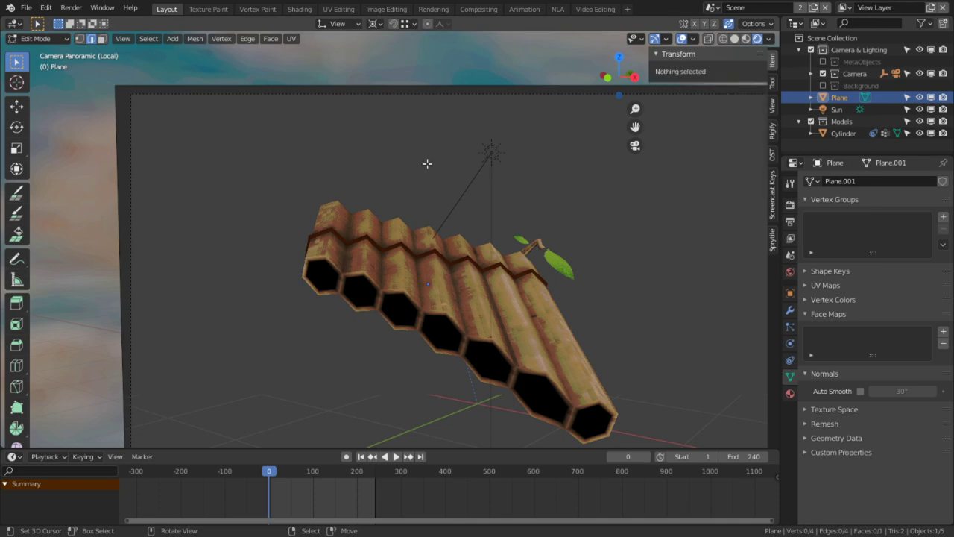
left_click_drag(840, 98, 837, 123)
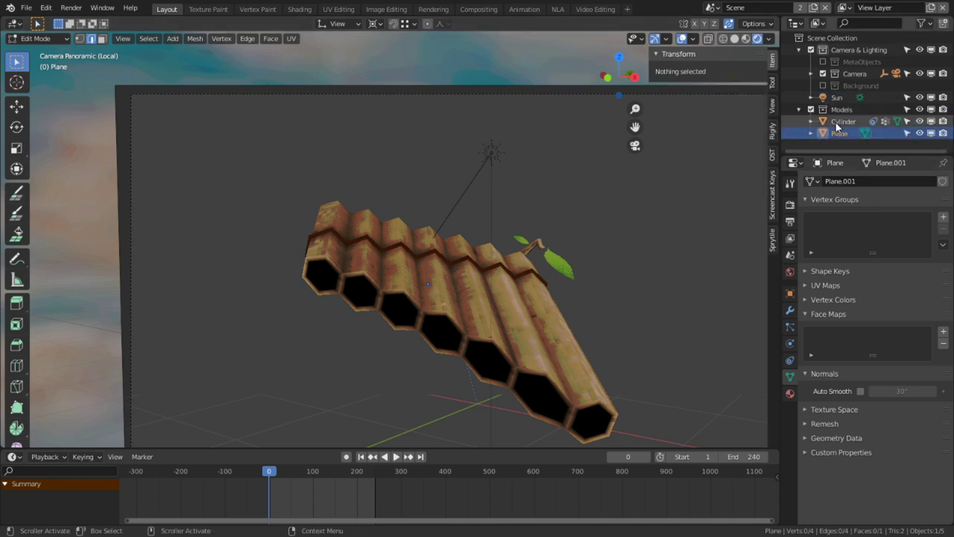
key("F12")
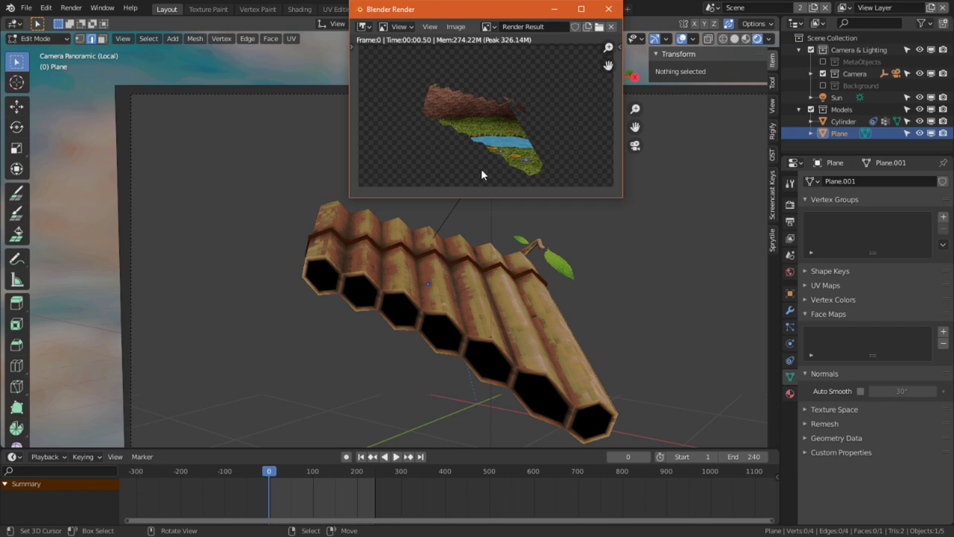
key("Escape")
Step: Swap the Mix node's two image inputs back so the background feeds the first one, and render the frame
left_click(480, 9)
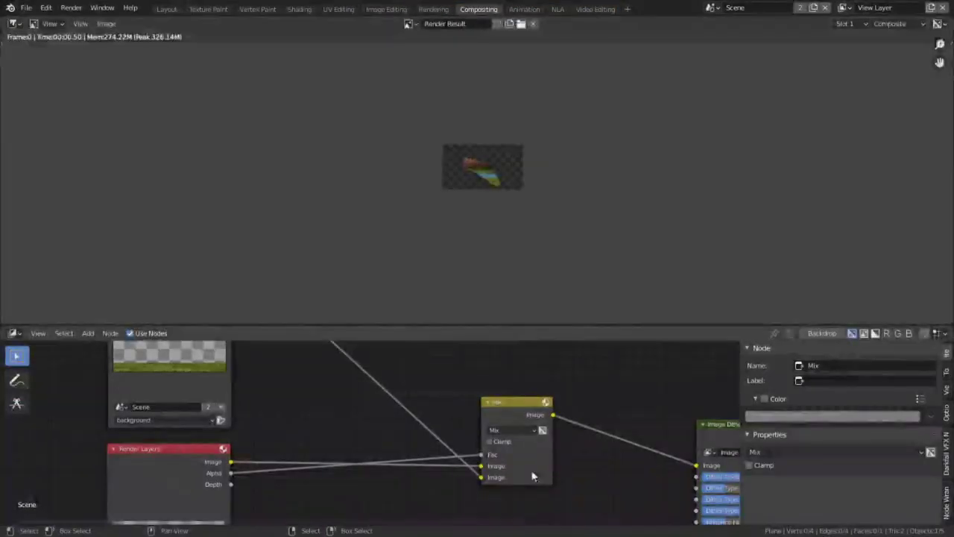
left_click_drag(485, 479, 482, 466)
key("F12")
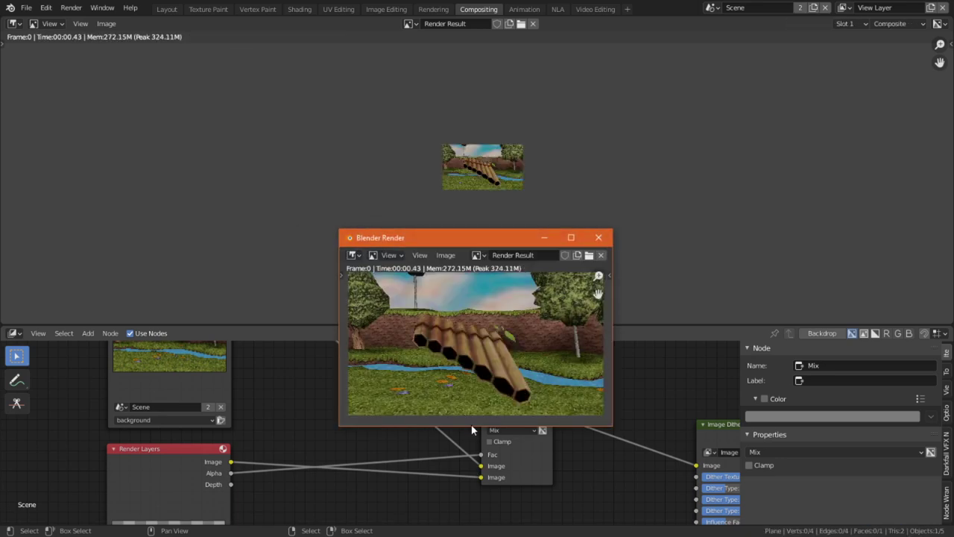
key("Escape")
Step: Add a Blur node on the link between the background Render Layers node and the Mix node
middle_click_drag(340, 462, 360, 418)
key("ctrl+space")
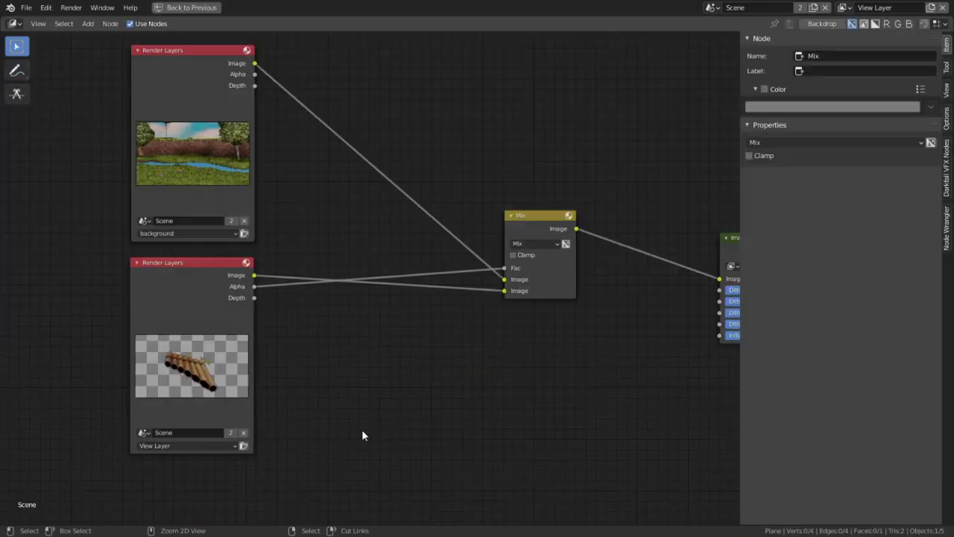
middle_click_drag(360, 381, 380, 454)
key("shift+a")
left_click(479, 126)
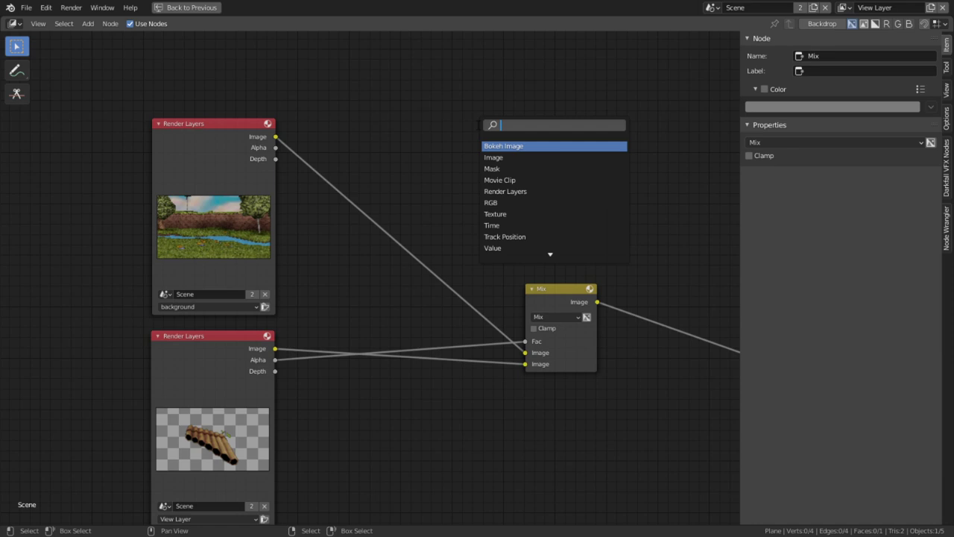
type("blu")
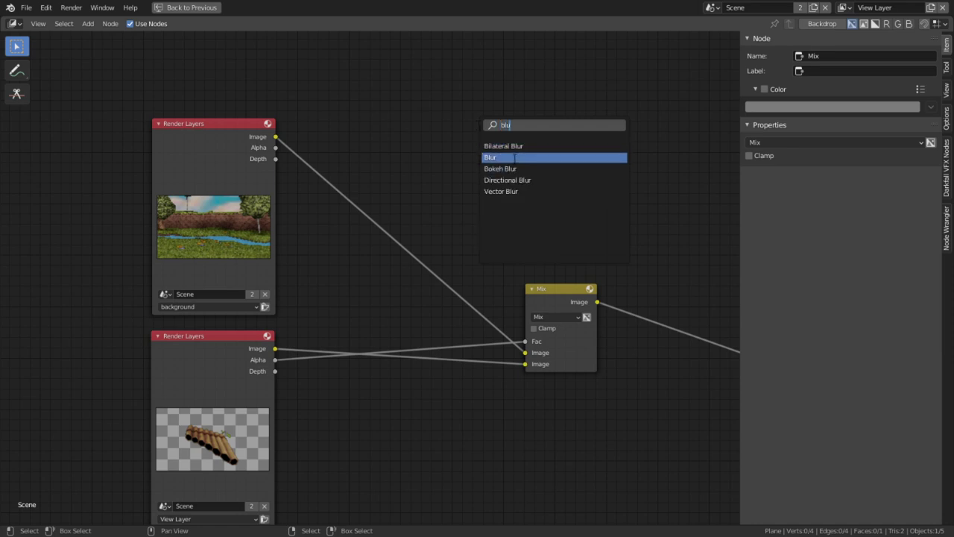
left_click(515, 158)
left_click(422, 241)
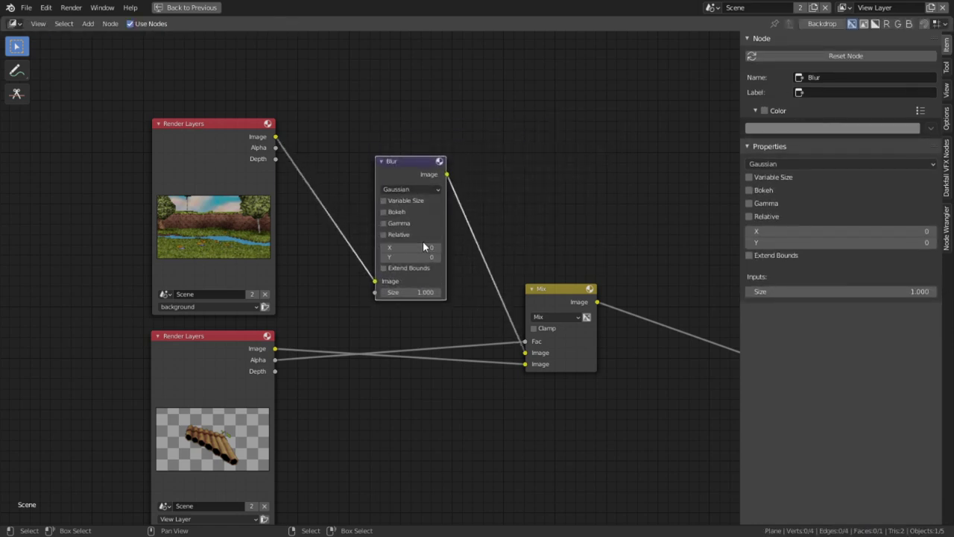
Step: Set the Blur node's X and Y to 2 and test the effect with a render
left_click(423, 246)
type("2")
key("Return")
key("F12")
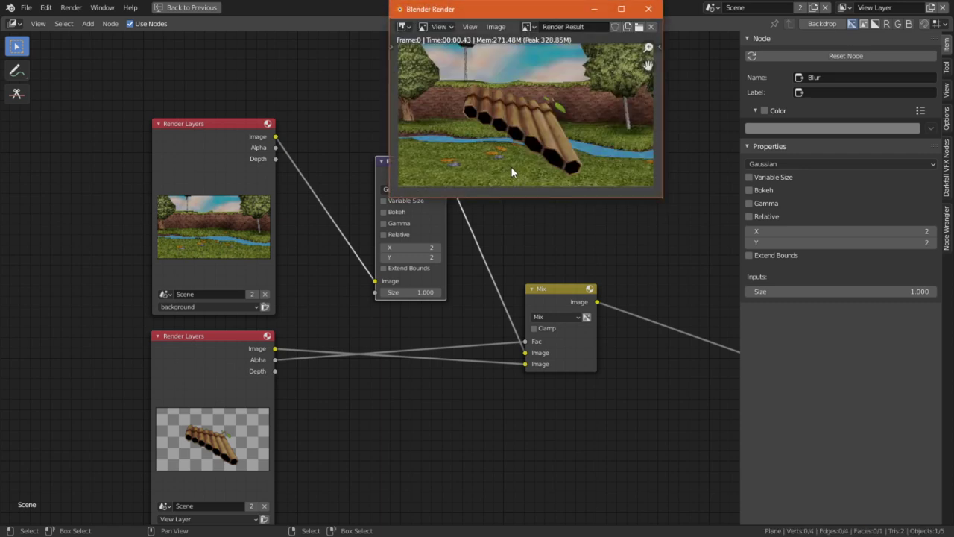
key("Escape")
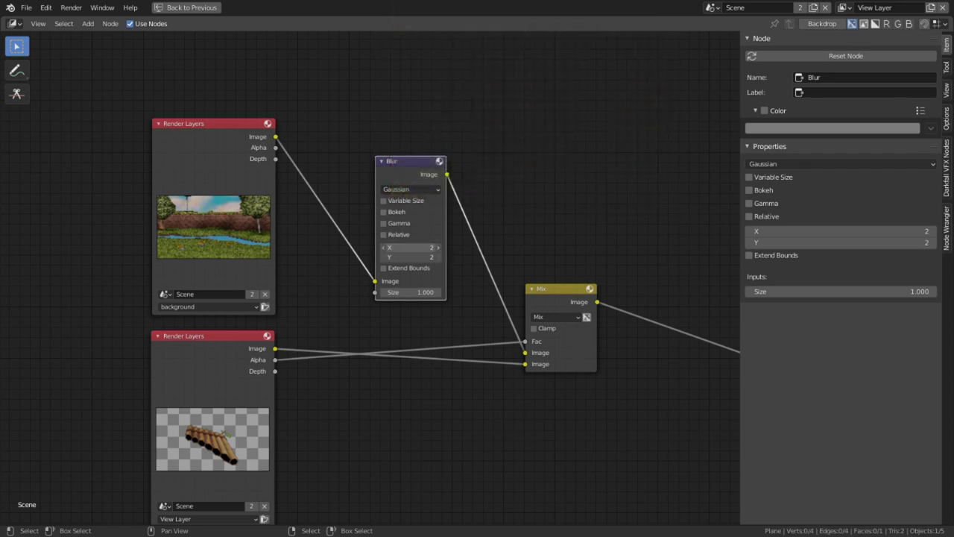
Step: Set the Blur node's X and Y to 10 and render the frame to check the background blur
left_click(417, 248)
type("10")
key("Return")
key("F12")
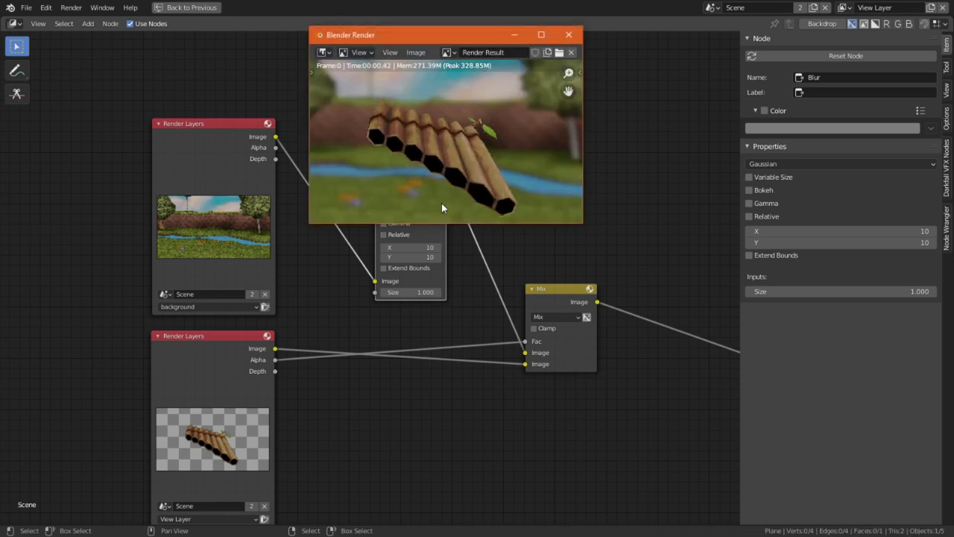
scroll(442, 221, "down", 1)
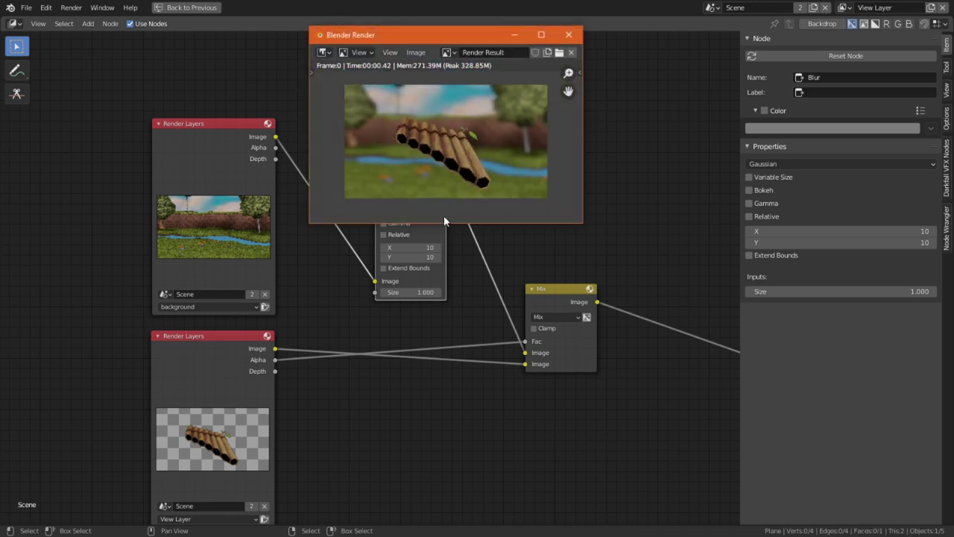
Step: Inspect the blurred background behind the reed pipe in the render result, including in the Compositing workspace's image view
scroll(443, 217, "up", 2)
scroll(444, 217, "down", 2)
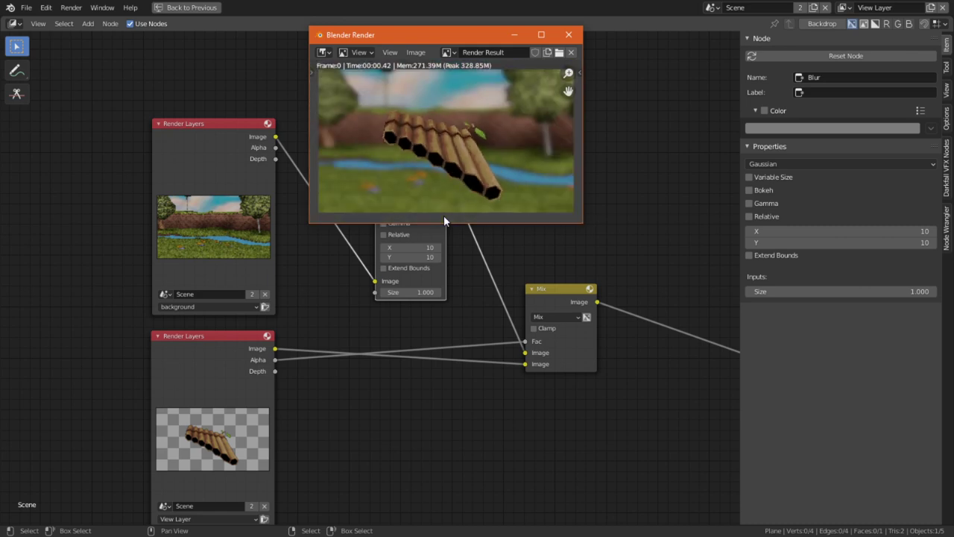
scroll(444, 221, "up", 2)
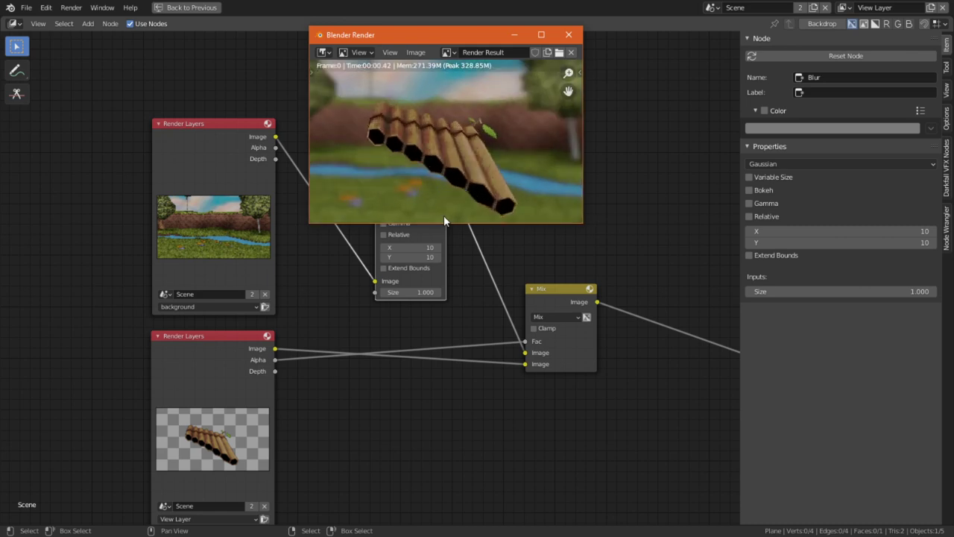
key("Escape")
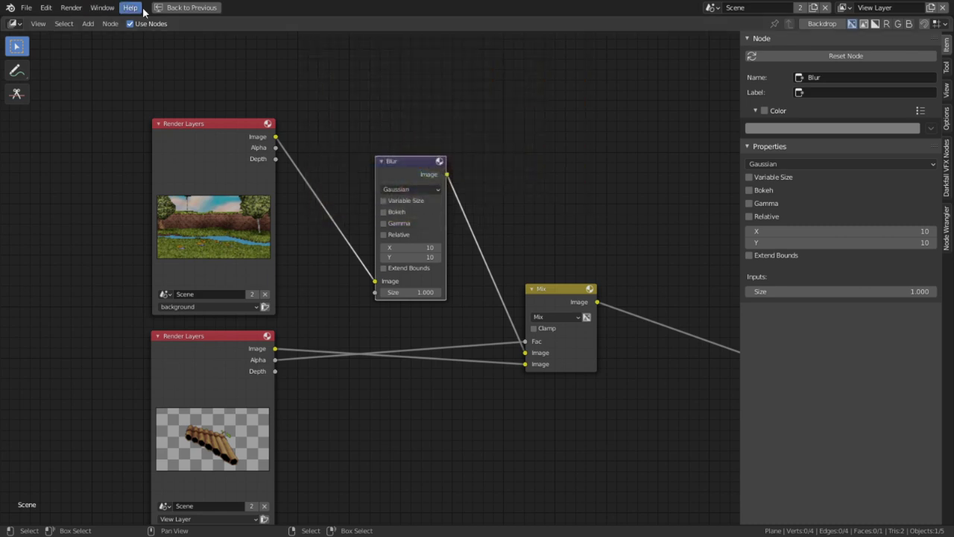
left_click(187, 7)
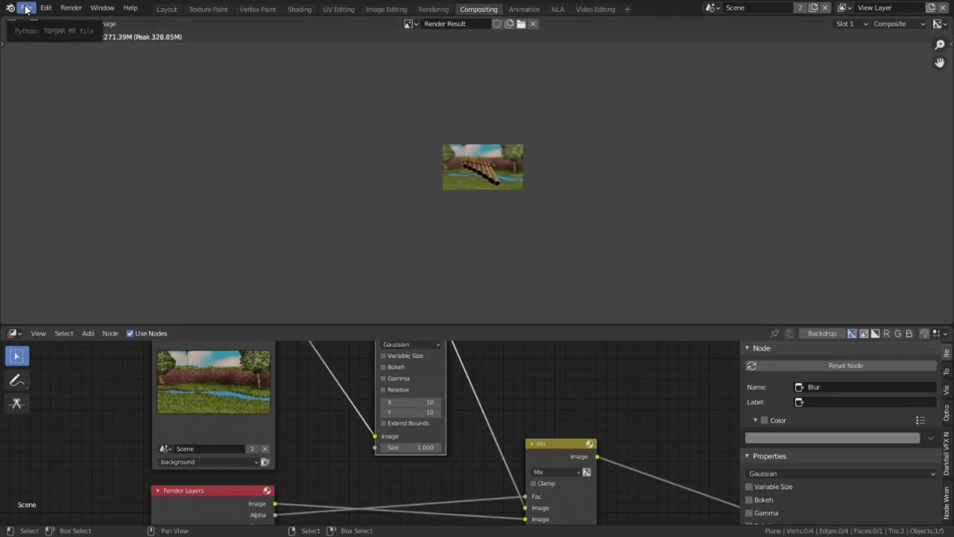
scroll(462, 178, "up", 6)
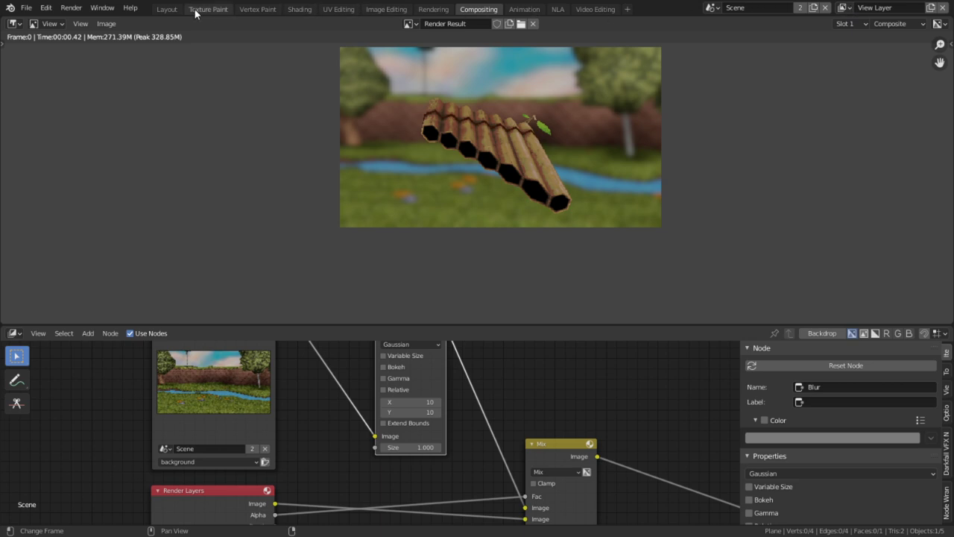
Step: Return to the Layout workspace's camera view in Object Mode and raise the reed pipe slightly along the global Z axis
left_click(167, 9)
scroll(491, 215, "down", 2)
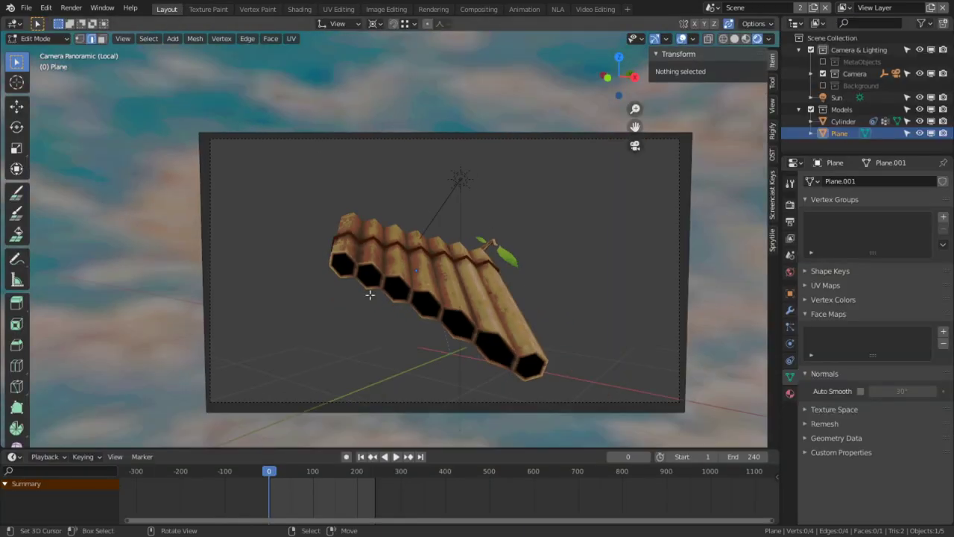
key("KP_0")
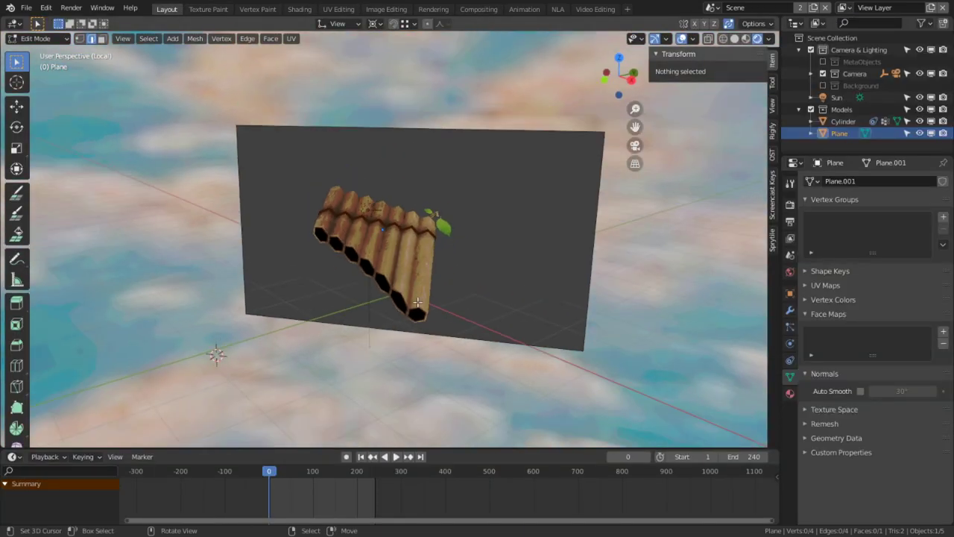
key("KP_0")
scroll(417, 302, "up", 2)
key("Tab")
scroll(417, 302, "down", 2)
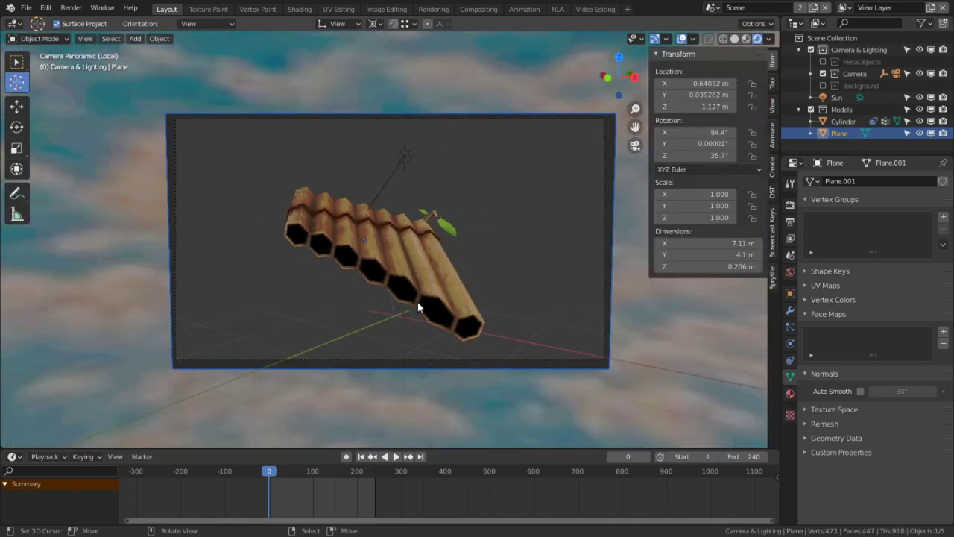
right_click(417, 302)
key("g")
key("z")
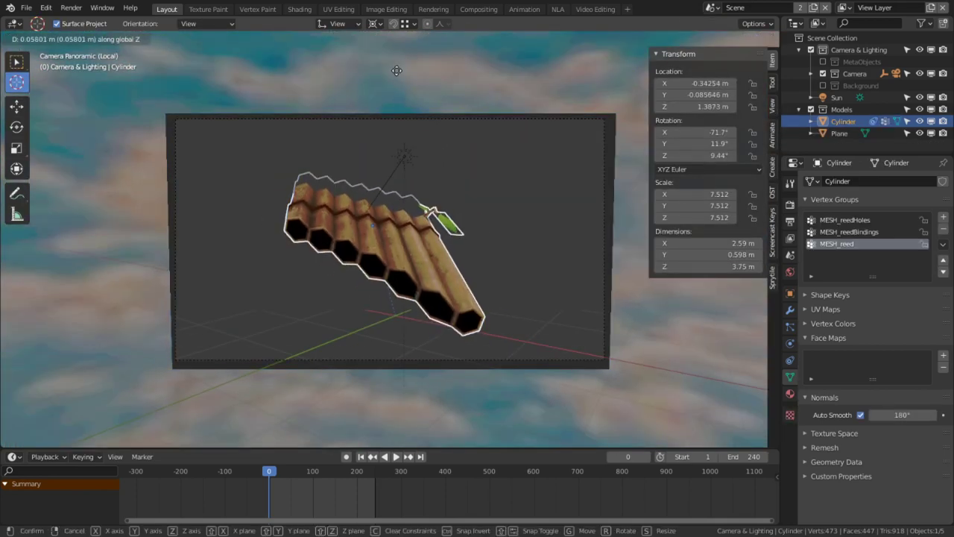
left_click(421, 370)
Step: Push the backdrop plane about 2.06 m away from the camera along the view's Z axis
right_click(421, 365)
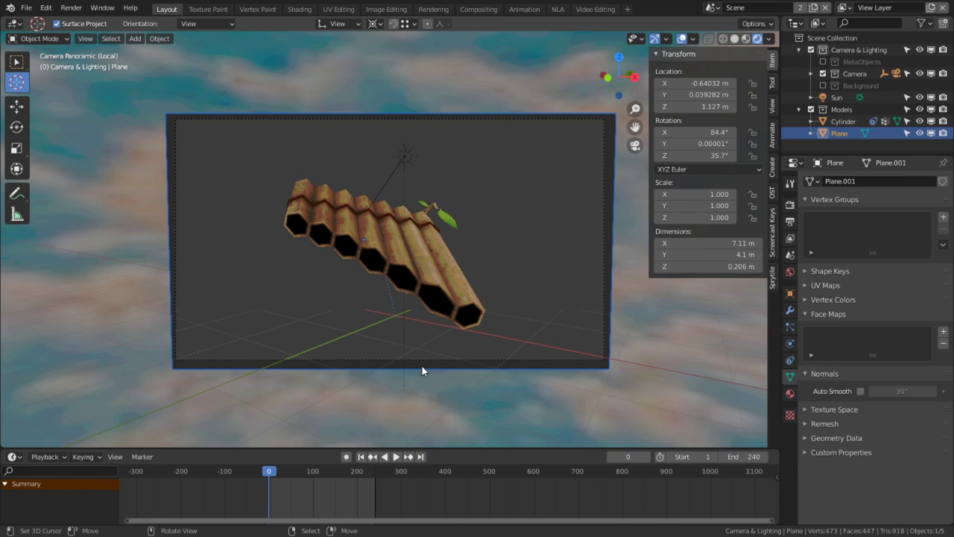
key("g")
key("z")
left_click(422, 370)
key("g")
key("z")
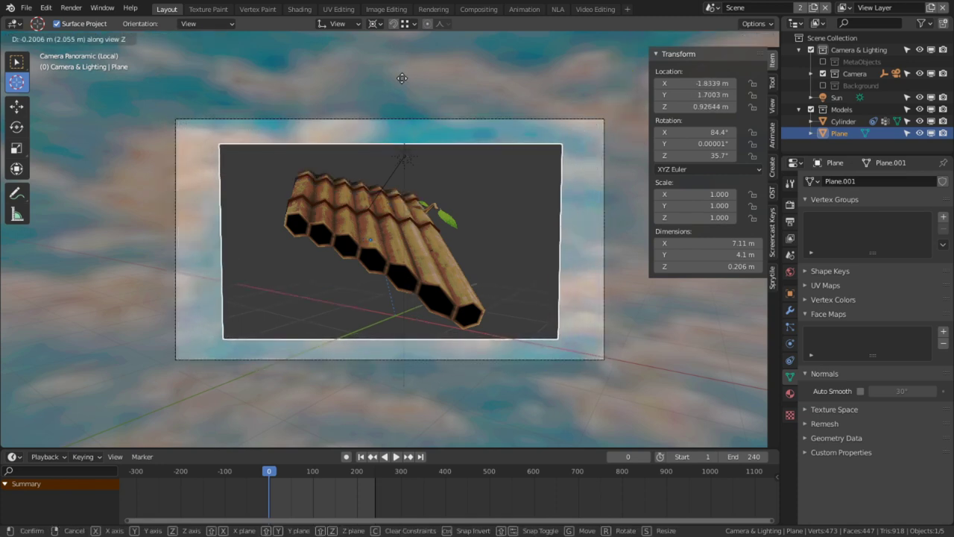
left_click(462, 138)
key("s")
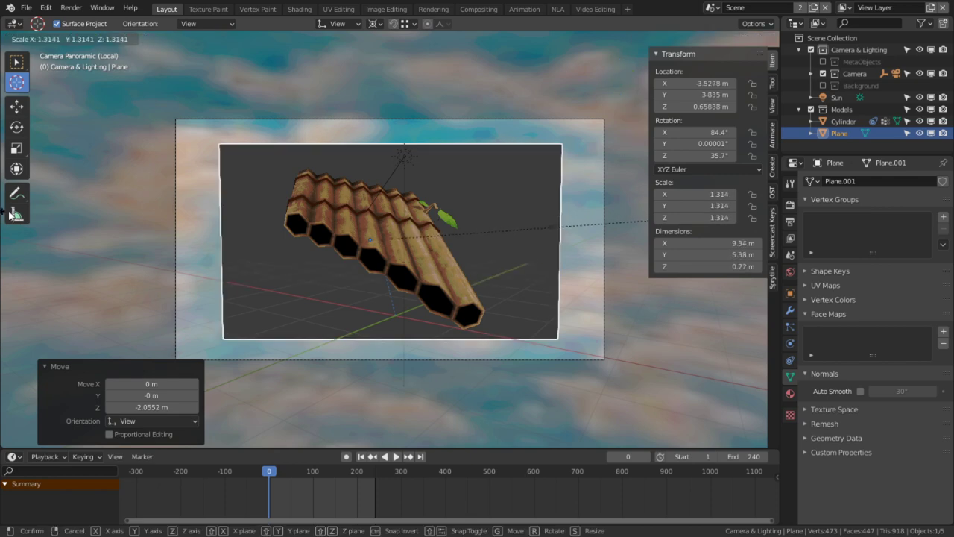
key("Return")
key("Tab")
left_click(565, 191)
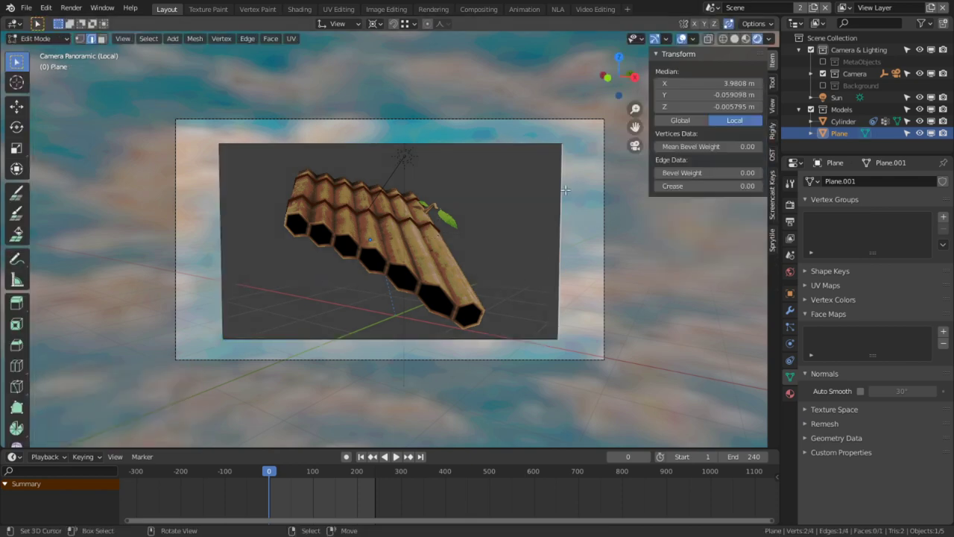
left_click(381, 9)
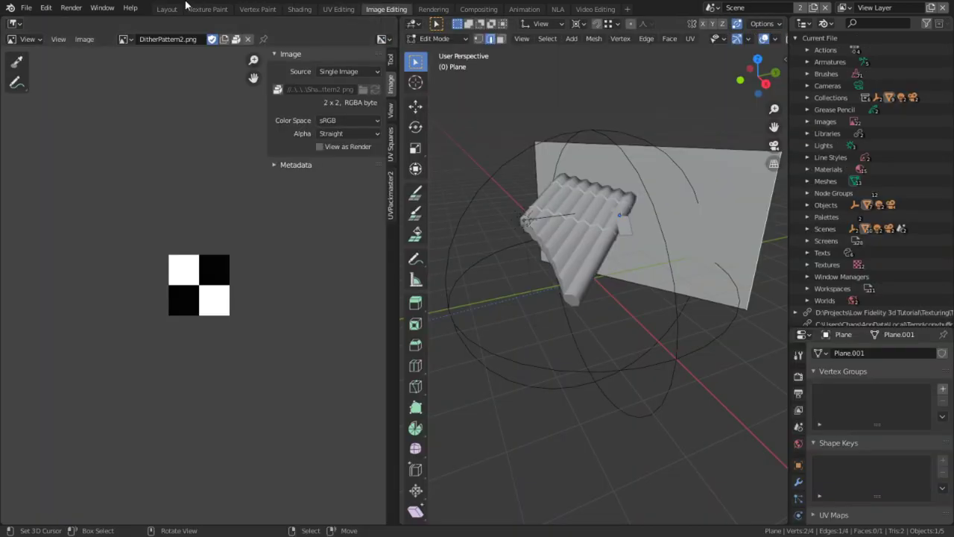
left_click(166, 8)
Step: Set the transform pivot point to Bounding Box Center and scale the backdrop plane by about 1.509 to cover the camera frame
left_click(375, 29)
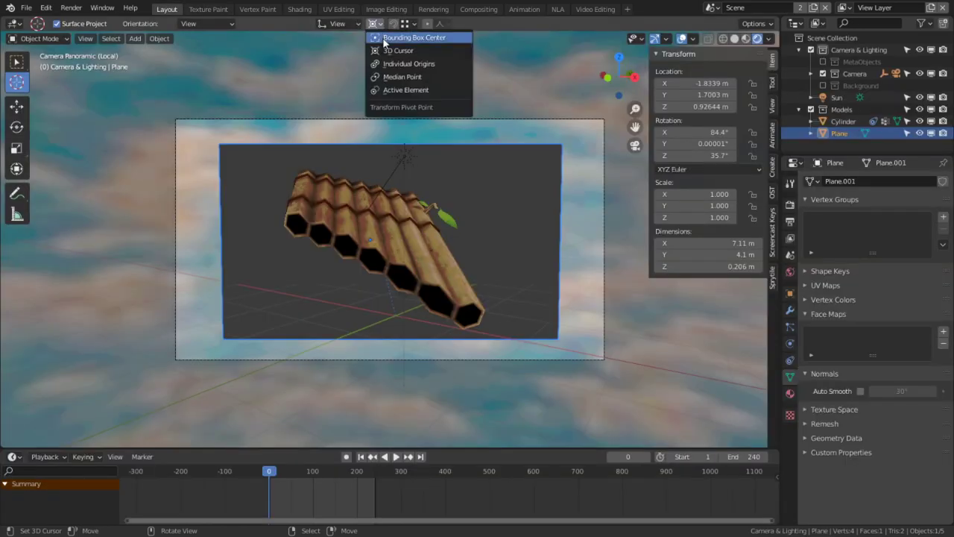
left_click(385, 40)
key("s")
left_click(550, 159)
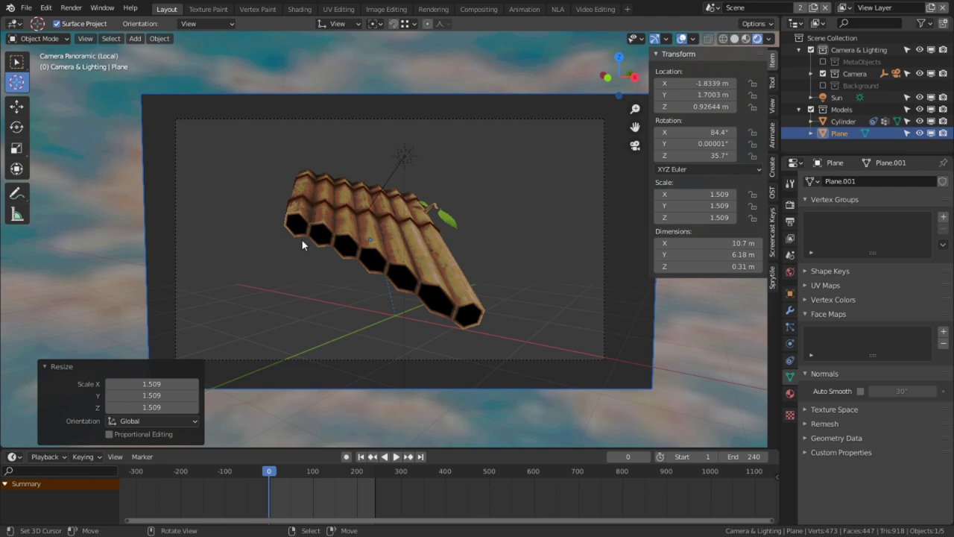
Step: Raise the reed pipe about 0.25 m along the global Z axis
left_click(412, 272)
key("g")
key("z")
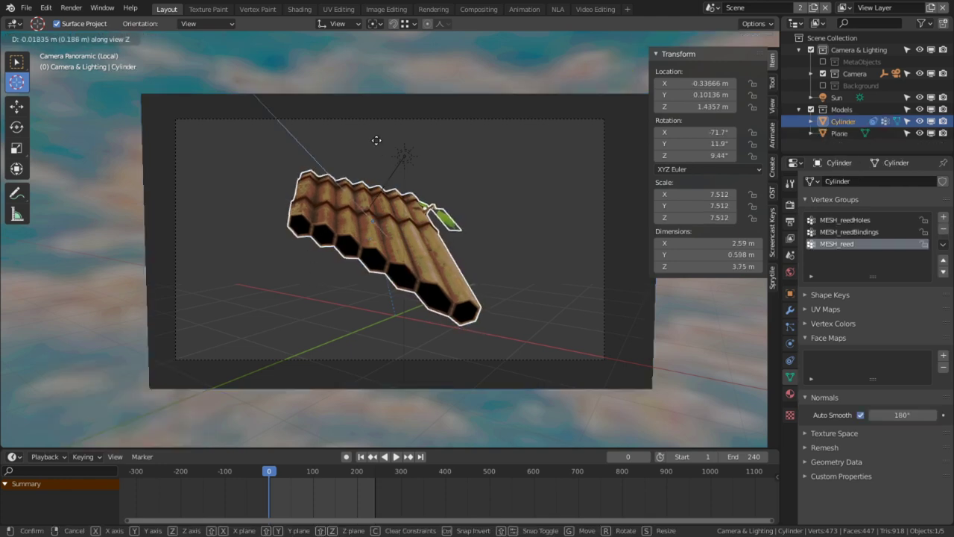
left_click(368, 115)
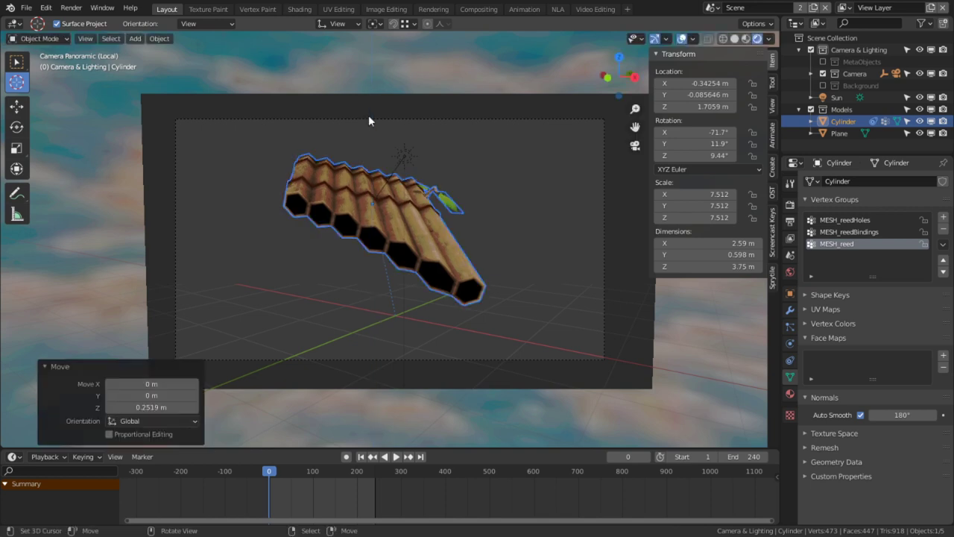
Step: Play the animation and shift the reed pipe about 0.19 m in X, 0.13 m in Y and 0.02 m down
key("space")
key("g")
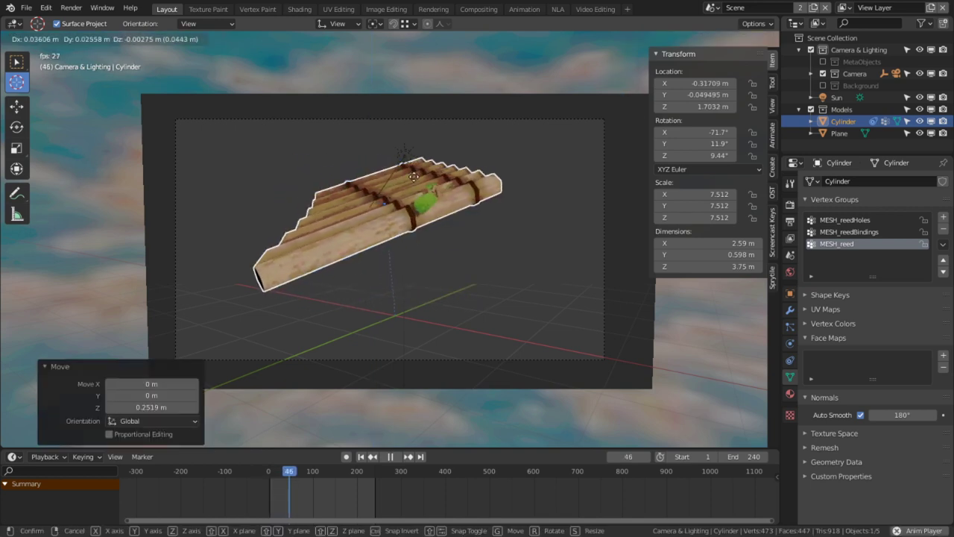
left_click(526, 179)
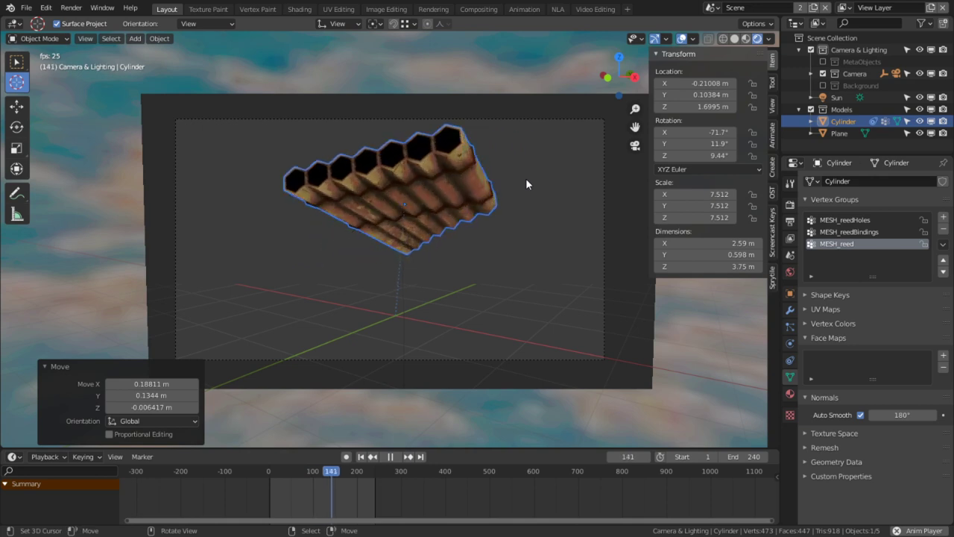
key("g")
key("z")
key("z")
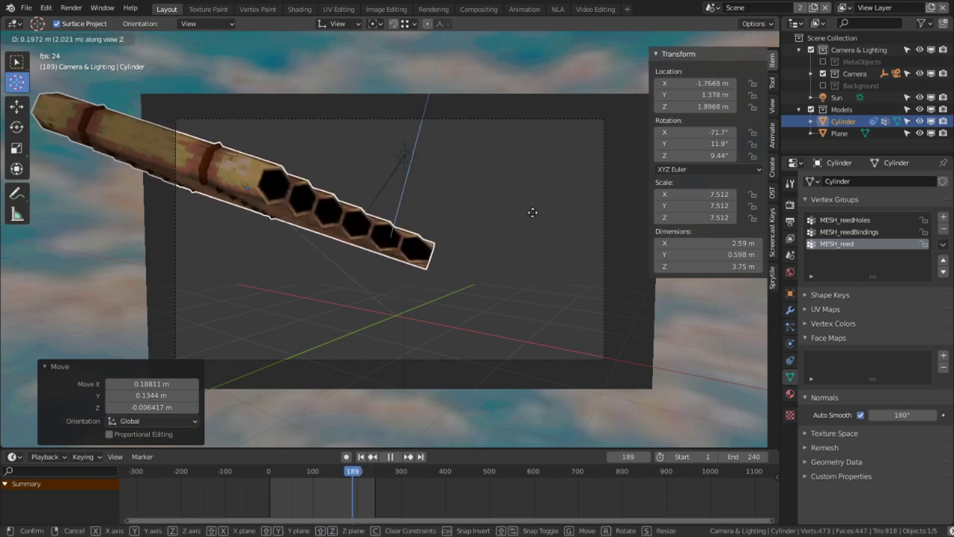
left_click(478, 140)
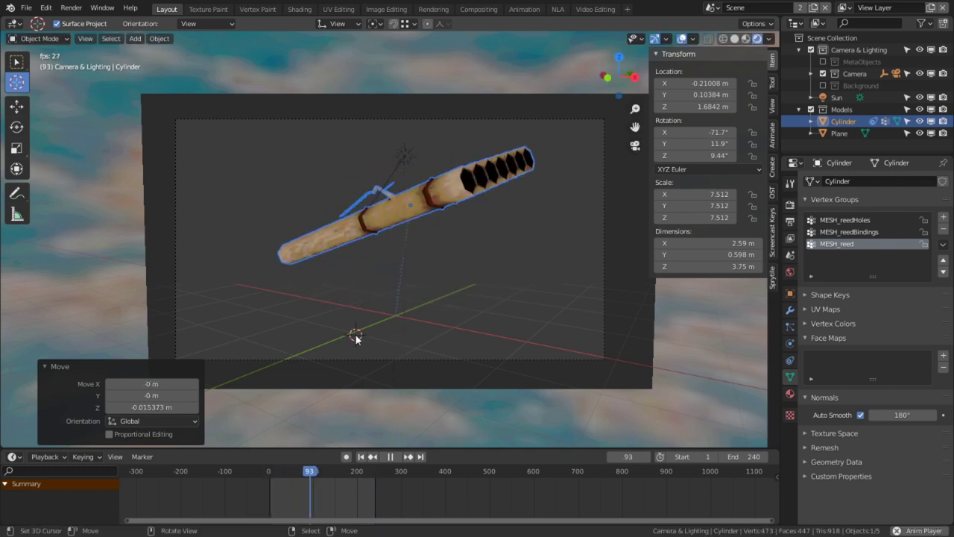
Step: Add a Text object beneath the reed pipe and align it to the view
key("shift+a")
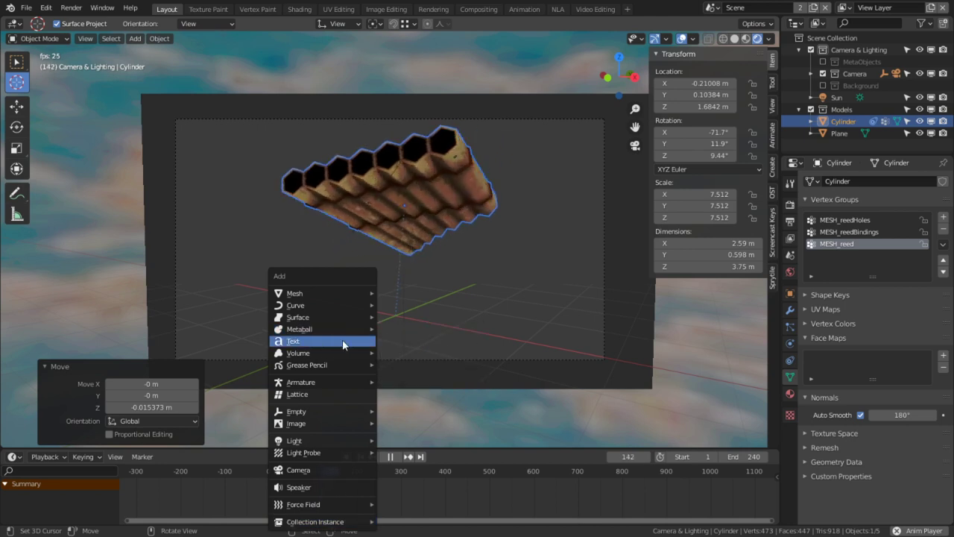
left_click(342, 340)
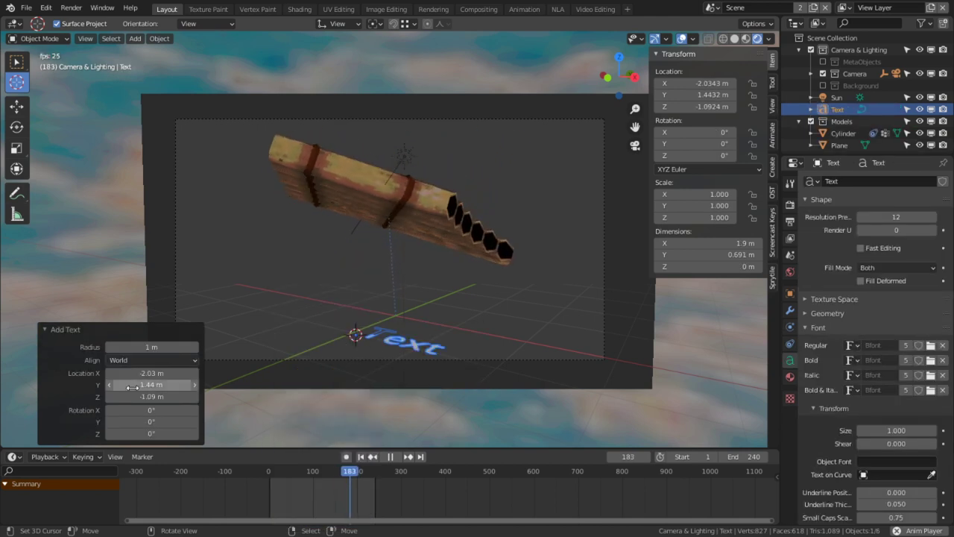
left_click(130, 361)
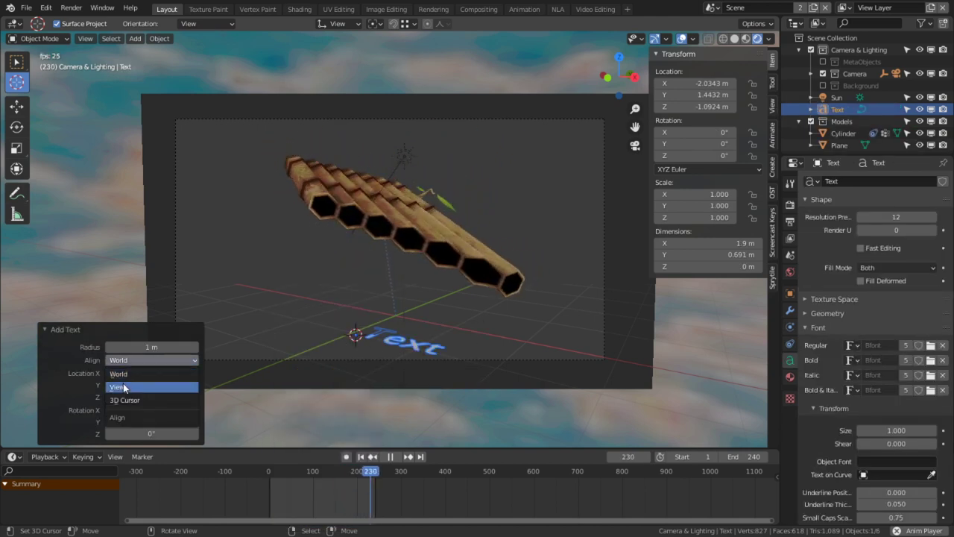
left_click(122, 386)
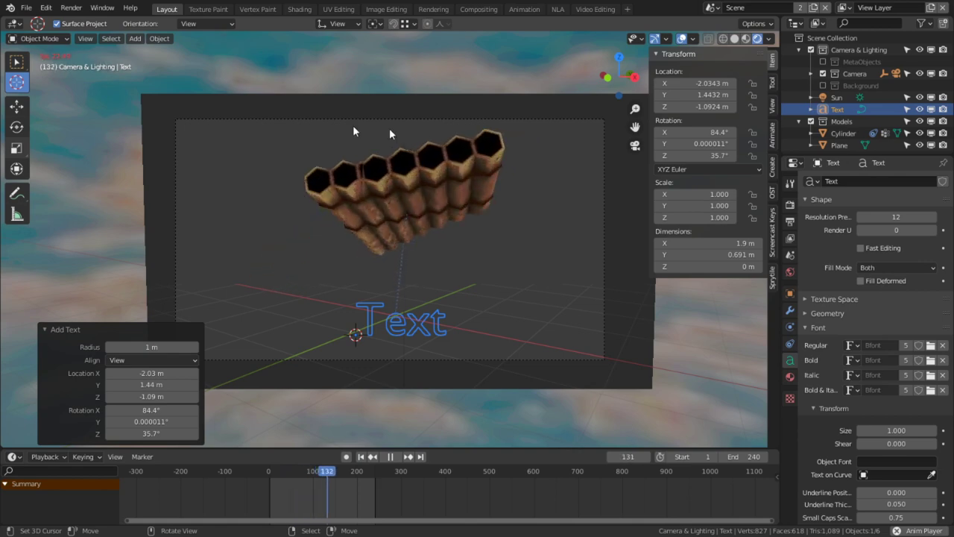
Step: Switch to the browser to read the Reddit thread about the font of Silent Hill 1's subtitles, and close it
left_click_drag(1, 77, 463, 38)
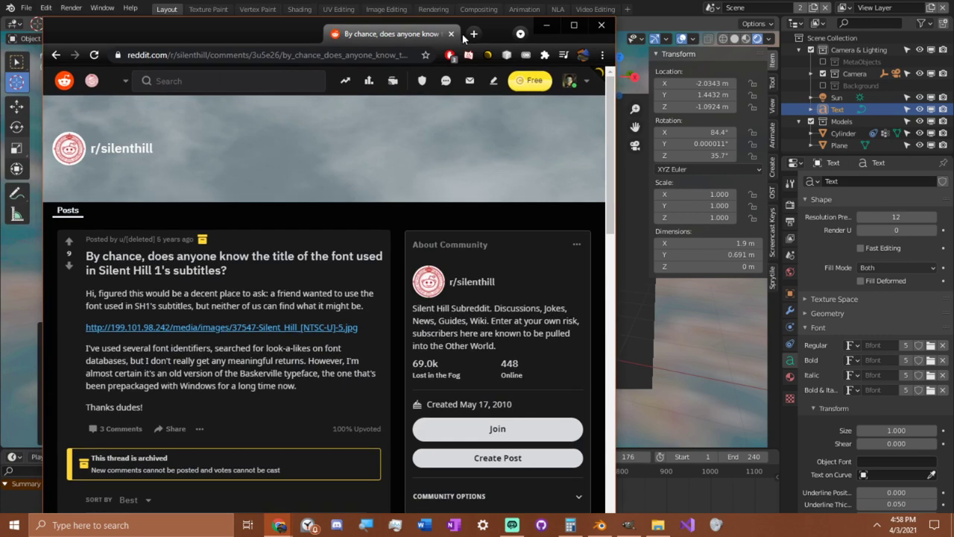
scroll(270, 241, "down", 3)
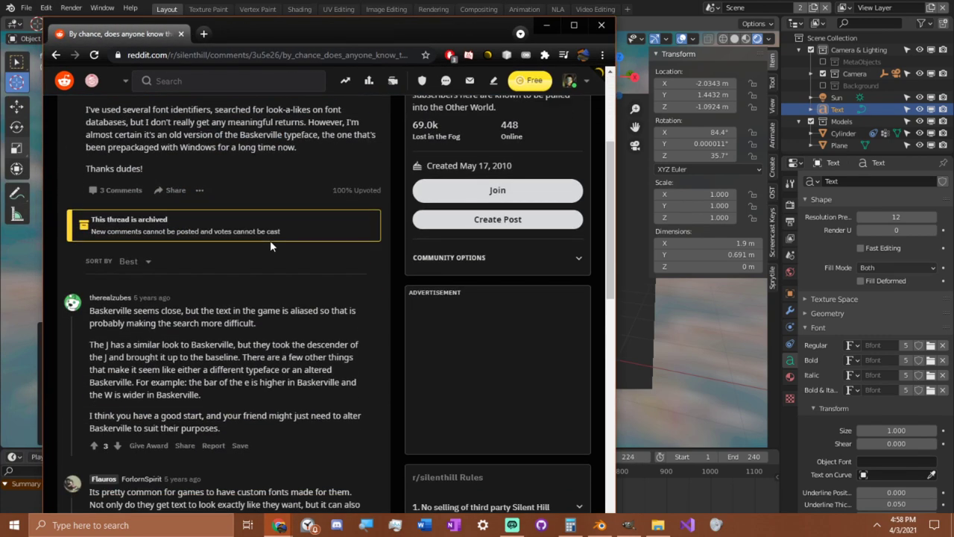
left_click(600, 26)
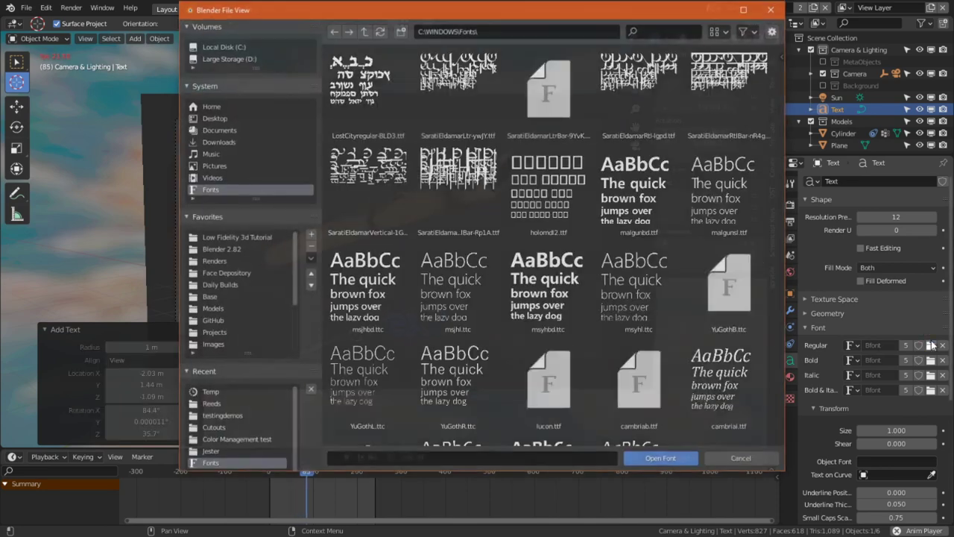
Step: Find the Baskerville font by filtering for "bas" and load BASKVILL.TTF as the text object's regular font
left_click(931, 345)
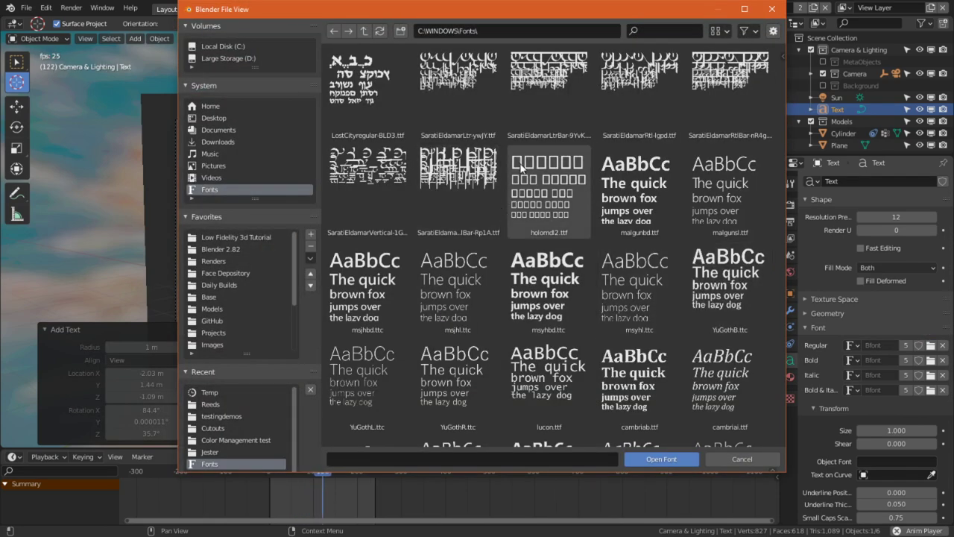
left_click(655, 28)
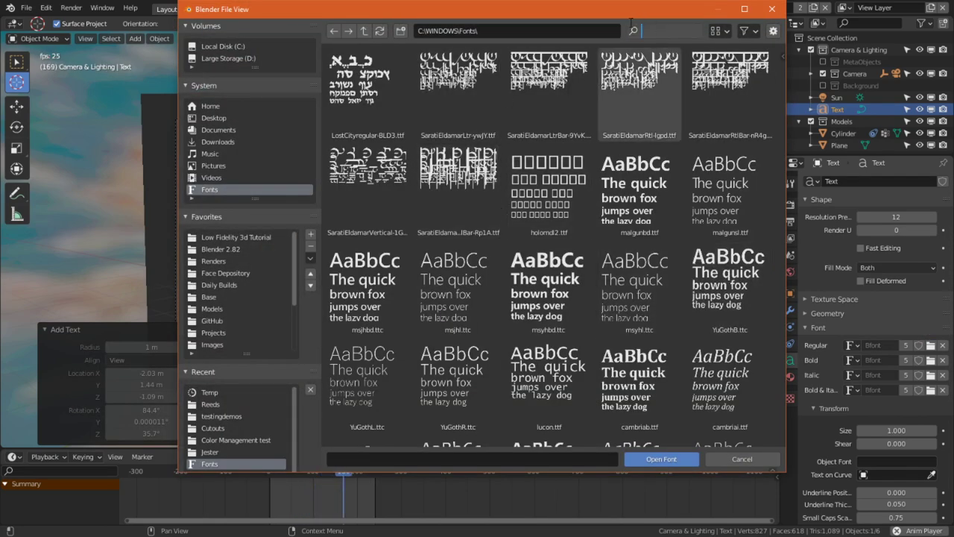
type("bas")
left_click(367, 72)
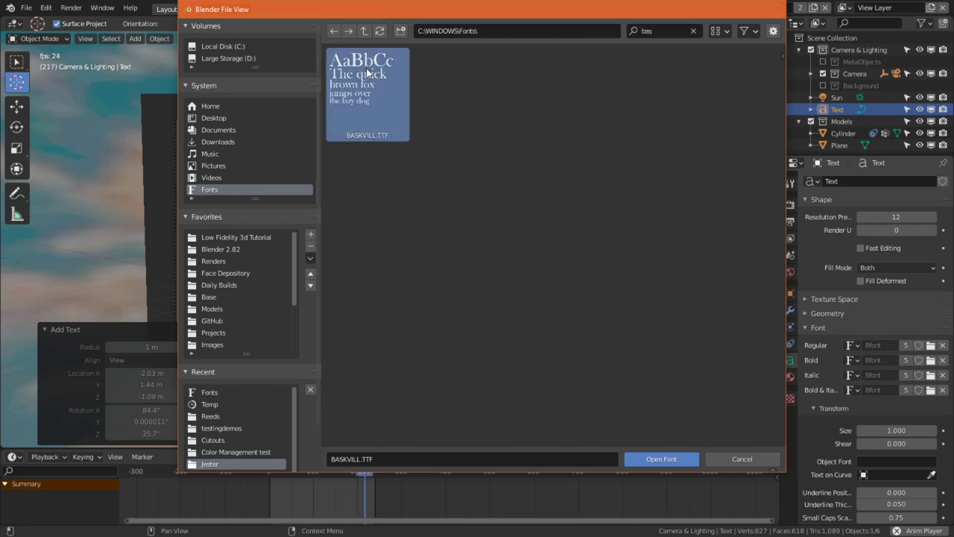
double_click(367, 72)
Step: Bring the text object about 1.45 m closer to the camera along the view's Z axis
scroll(387, 171, "up", 10)
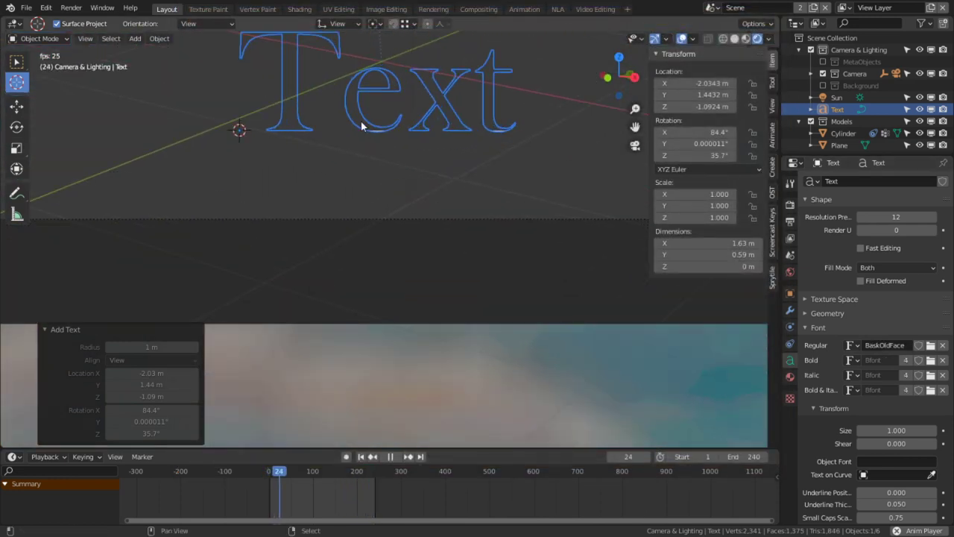
middle_click_drag(361, 121, 466, 226, "shift")
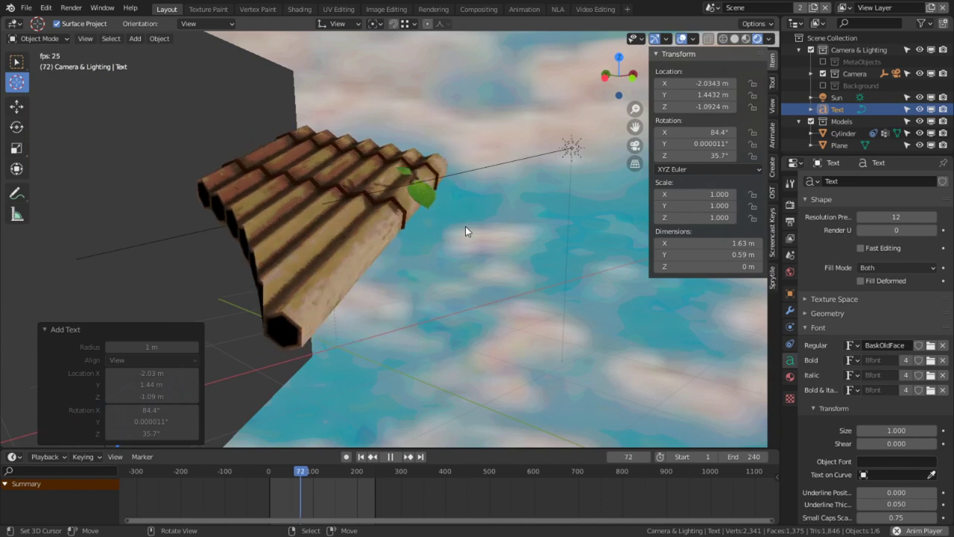
key("KP_0")
key("g")
key("z")
left_click(452, 328)
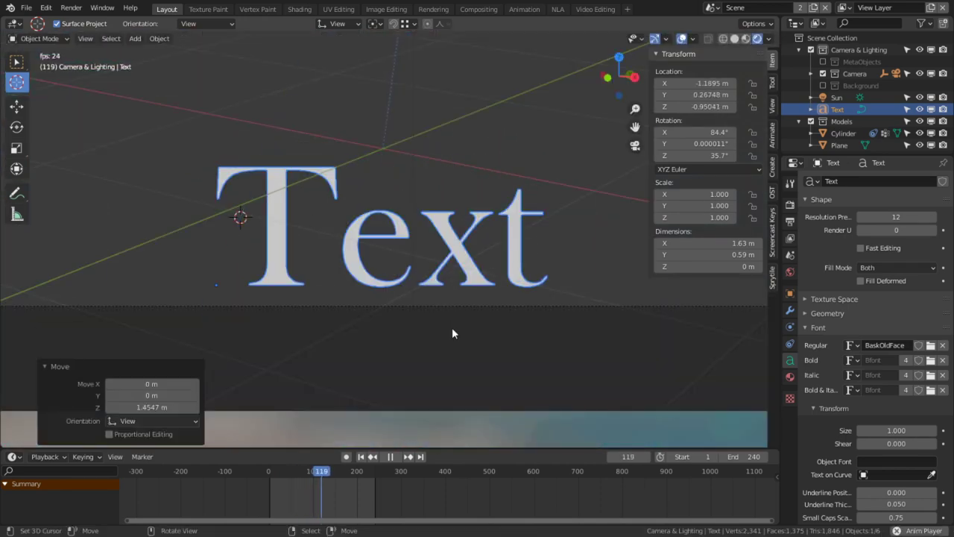
Step: Replace the text object's default wording with "Got - Panflute"
key("Tab")
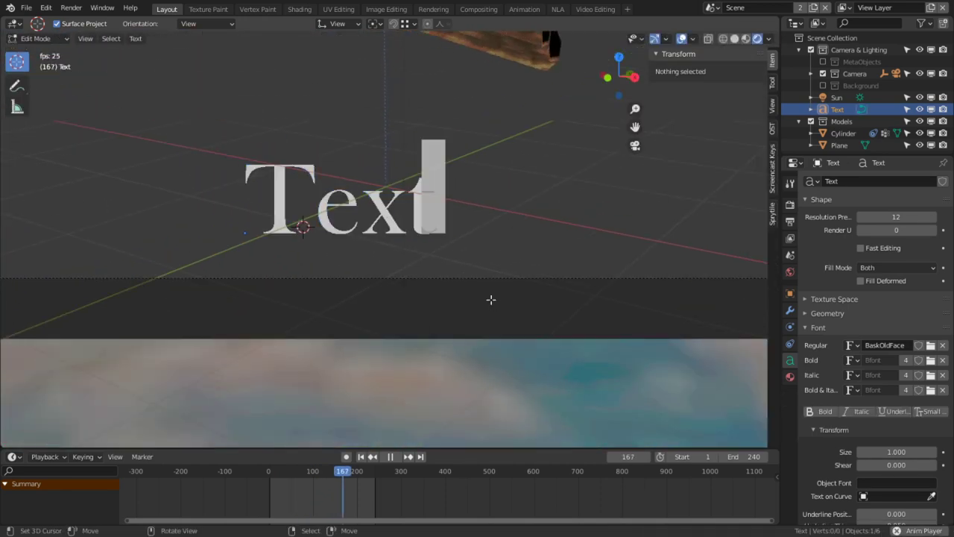
key("BackSpace")
key("BackSpace")
key("BackSpace")
key("BackSpace")
type("Go")
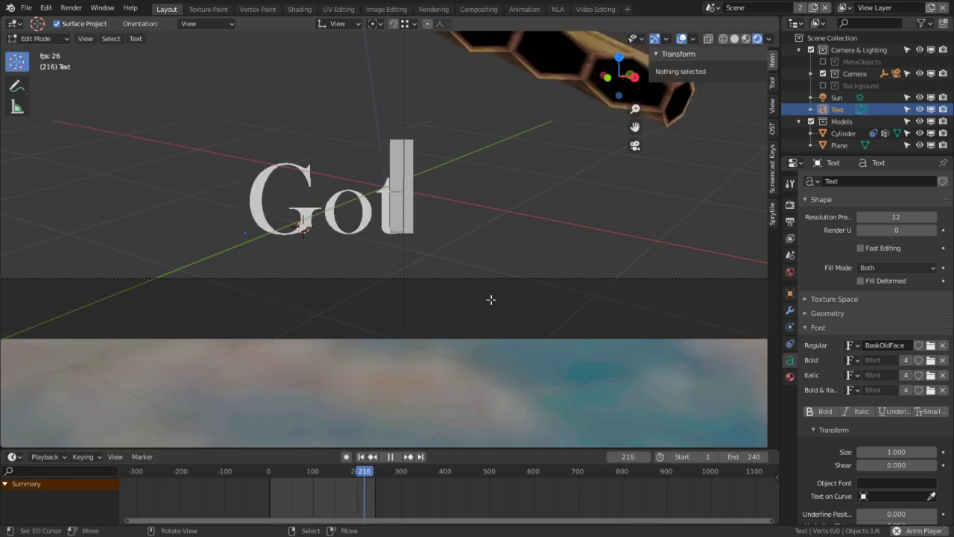
type("t -")
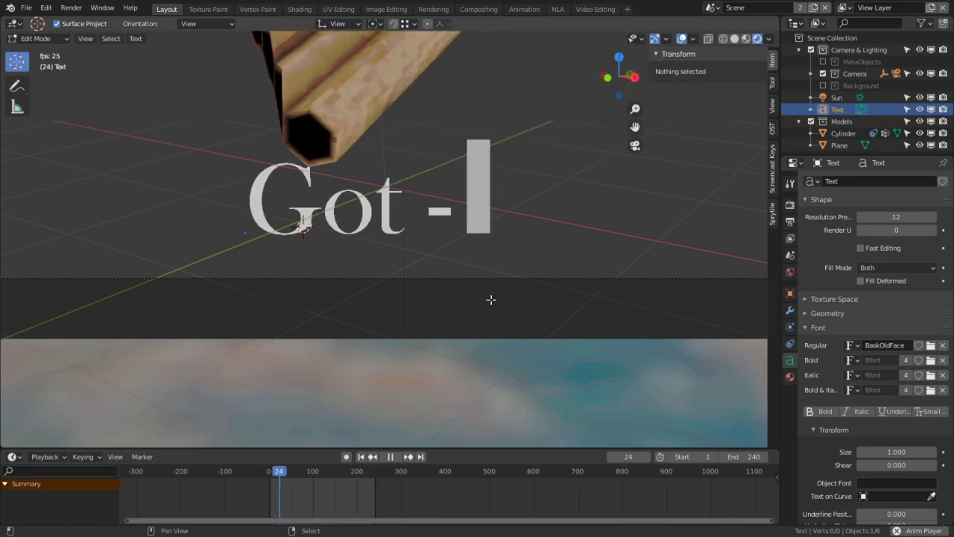
type(" Panflut")
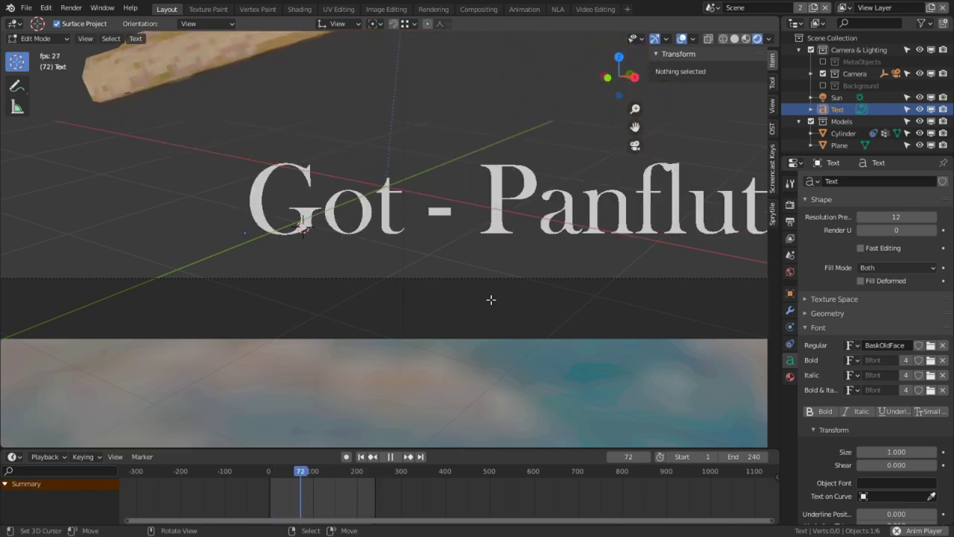
key("BackSpace")
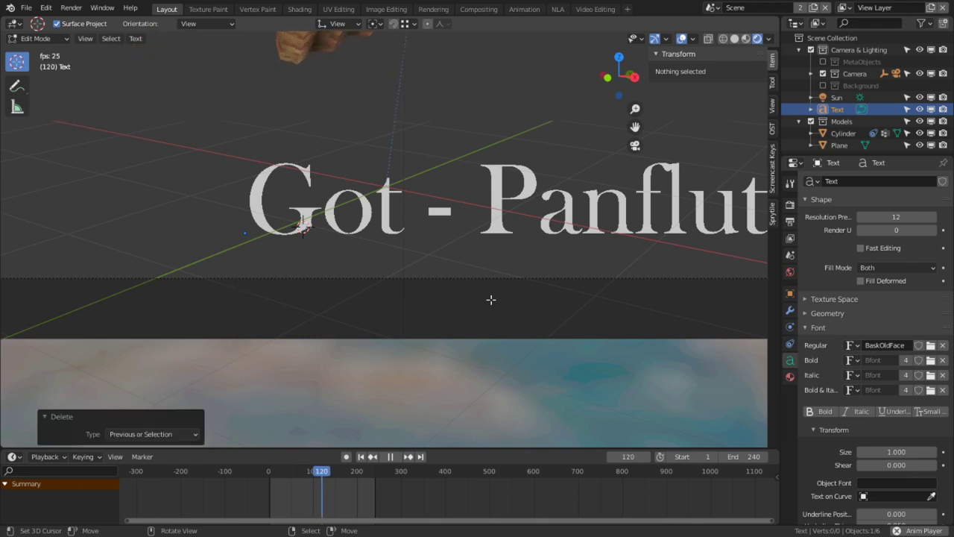
type("e")
key("Tab")
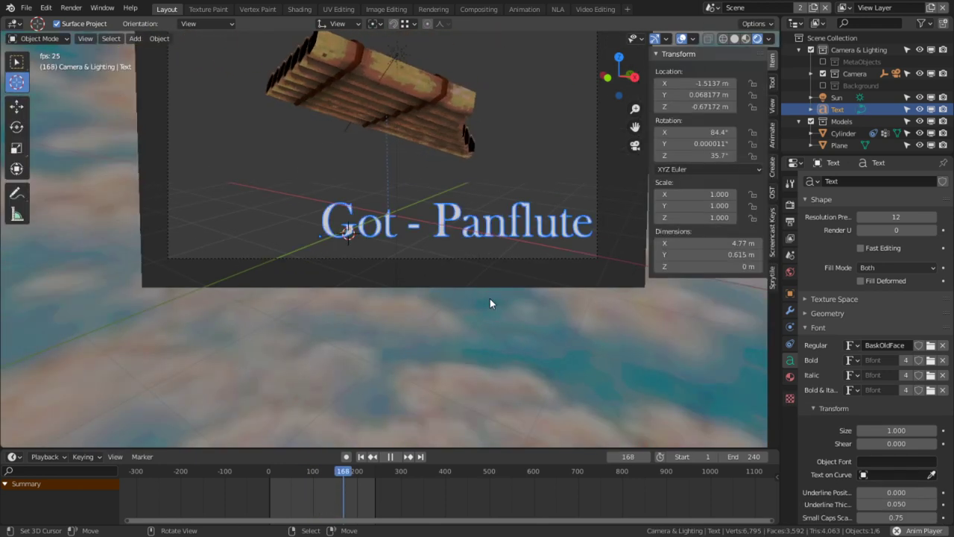
Step: Set the caption's horizontal alignment to Center and reposition it in the middle beneath the pipe
key("g")
left_click(40, 207)
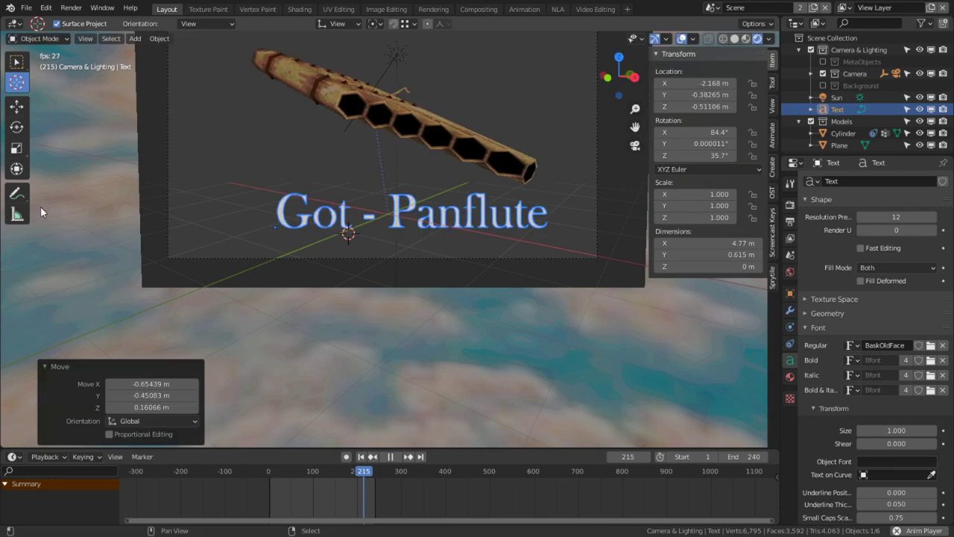
scroll(899, 402, "down", 4)
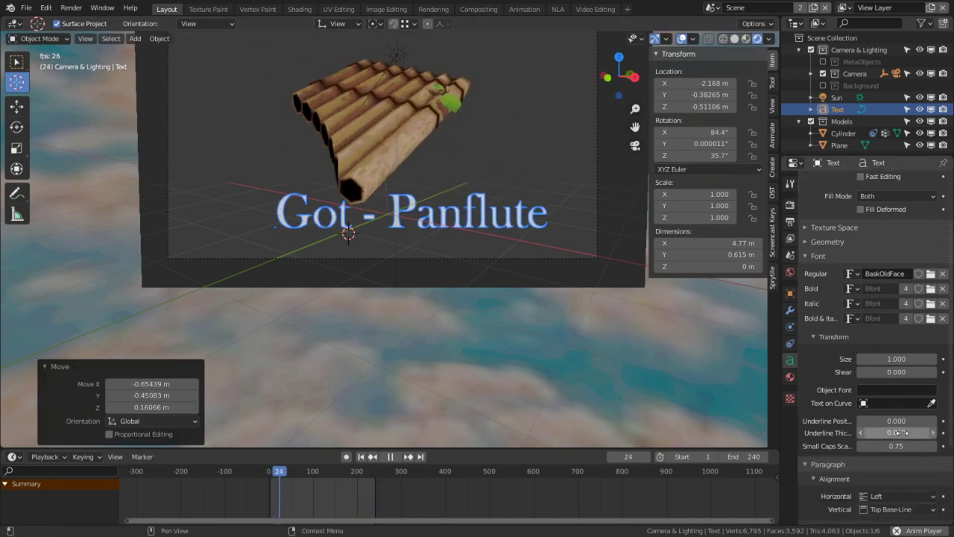
left_click(894, 472)
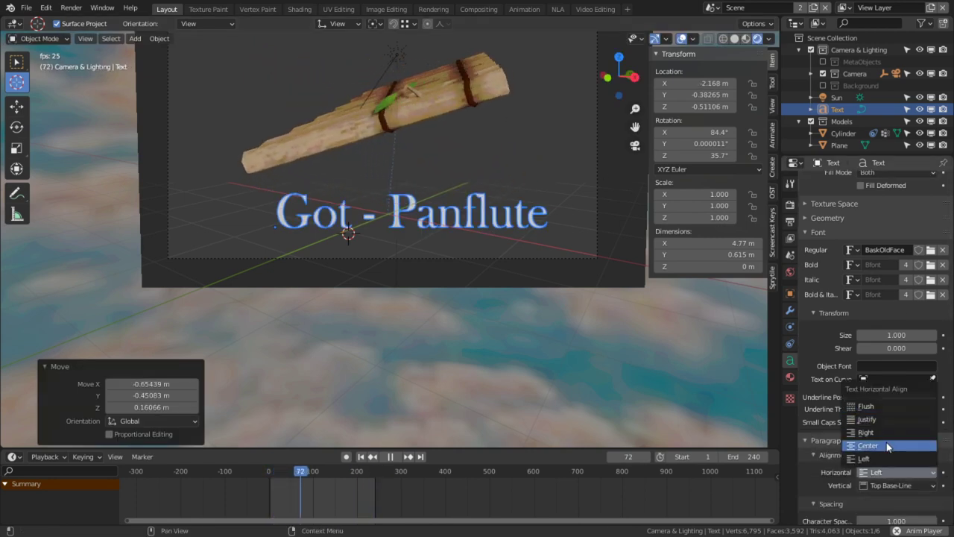
left_click(887, 447)
key("g")
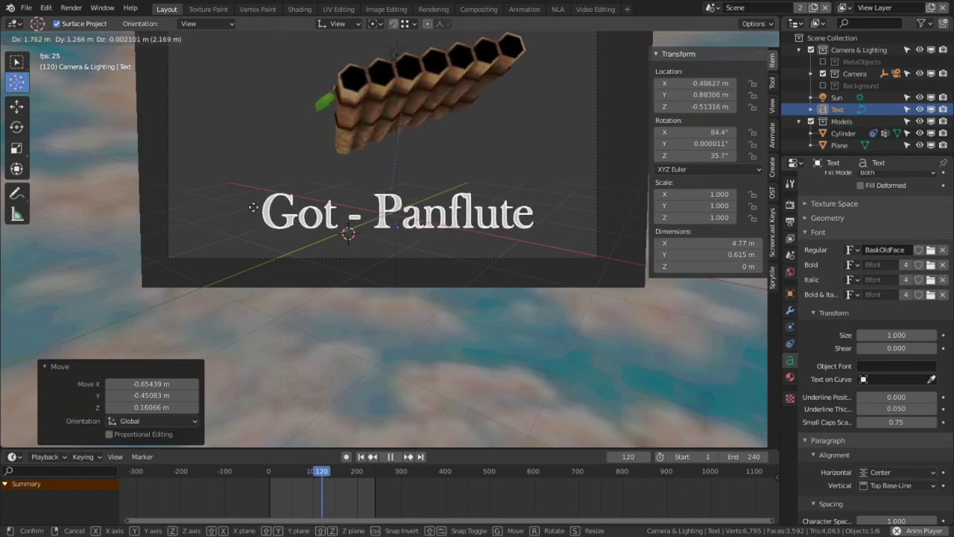
left_click(261, 267)
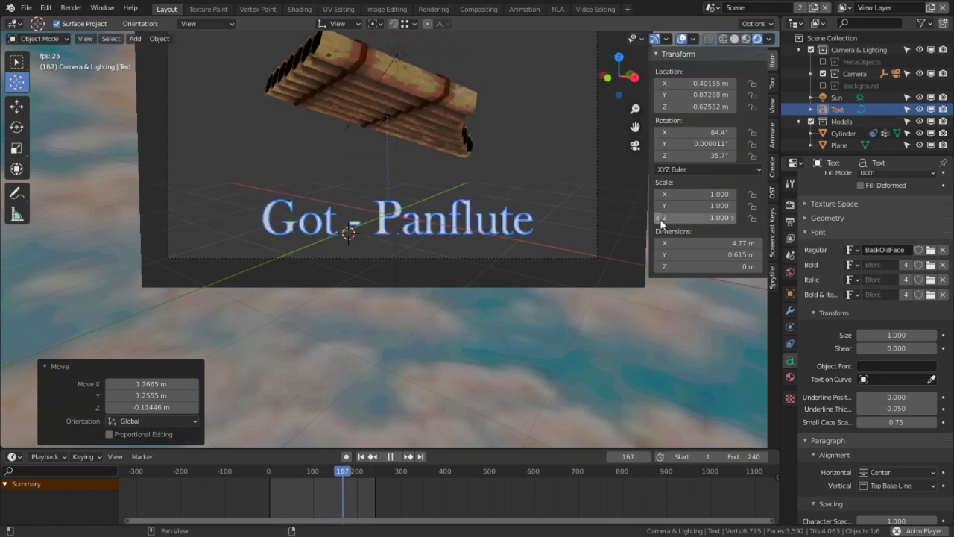
Step: Scale the caption down to about 0.623 and shift it slightly to centre it under the pipe
key("s")
left_click(500, 211)
key("g")
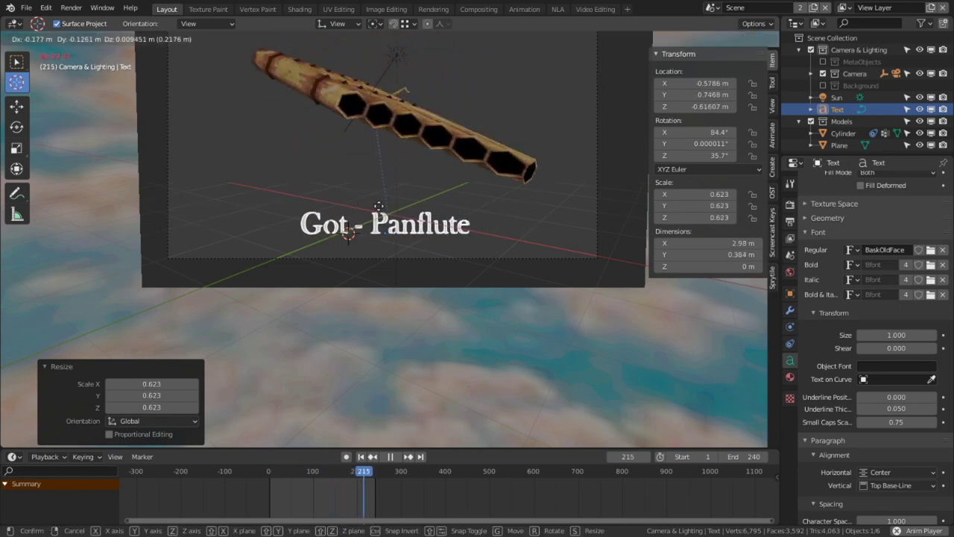
left_click(394, 211)
Step: Render the current frame, examine the caption's legibility in the enlarged render window, and return to the scene
key("F12")
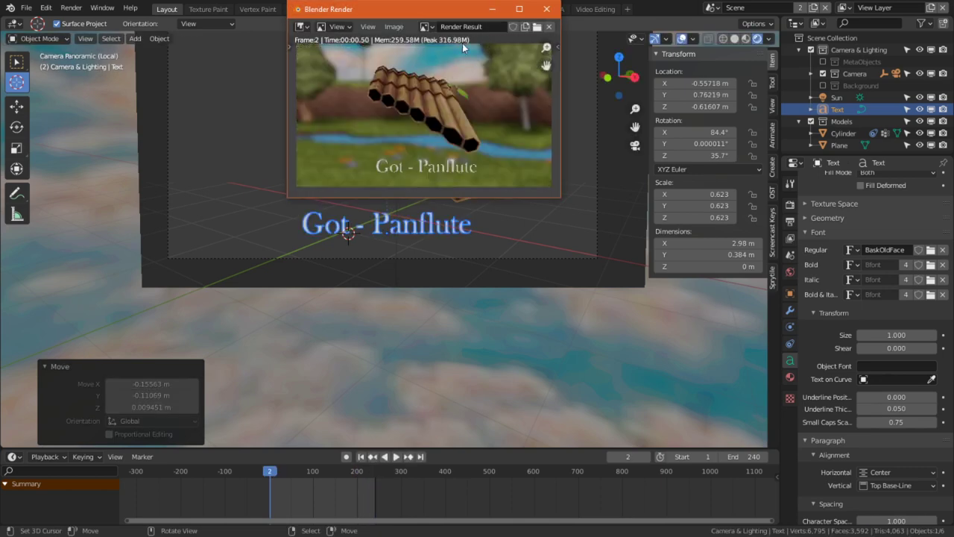
scroll(496, 105, "up", 2)
scroll(495, 104, "down", 1)
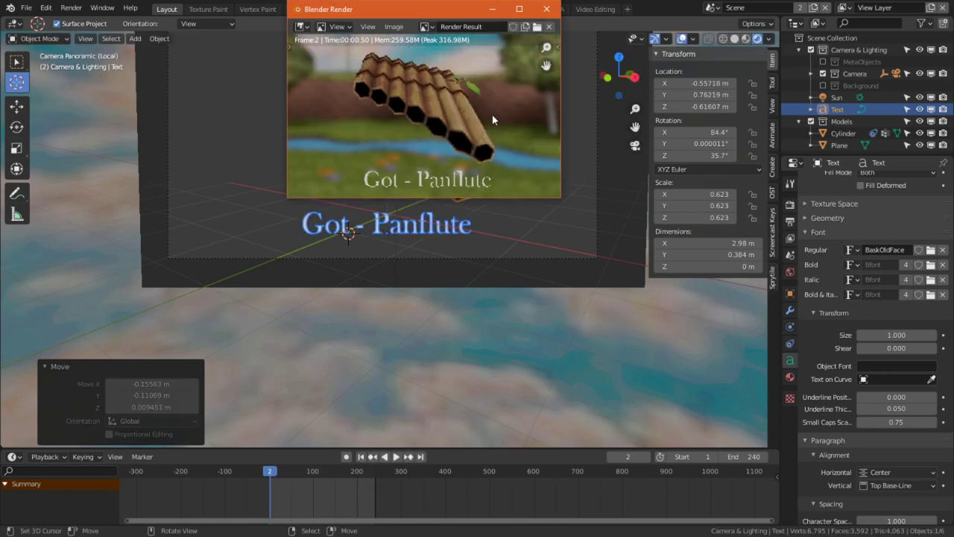
left_click(526, 9)
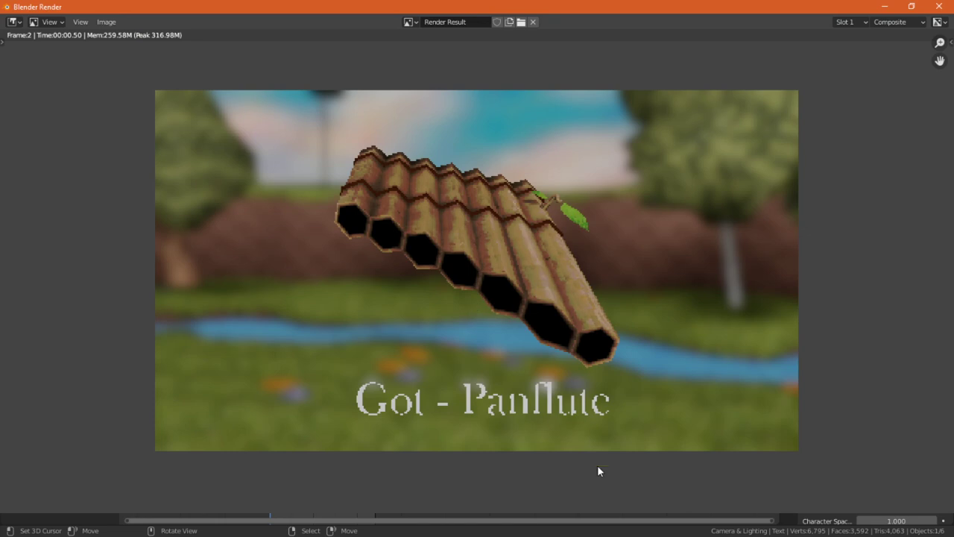
scroll(598, 471, "up", 2)
key("Escape")
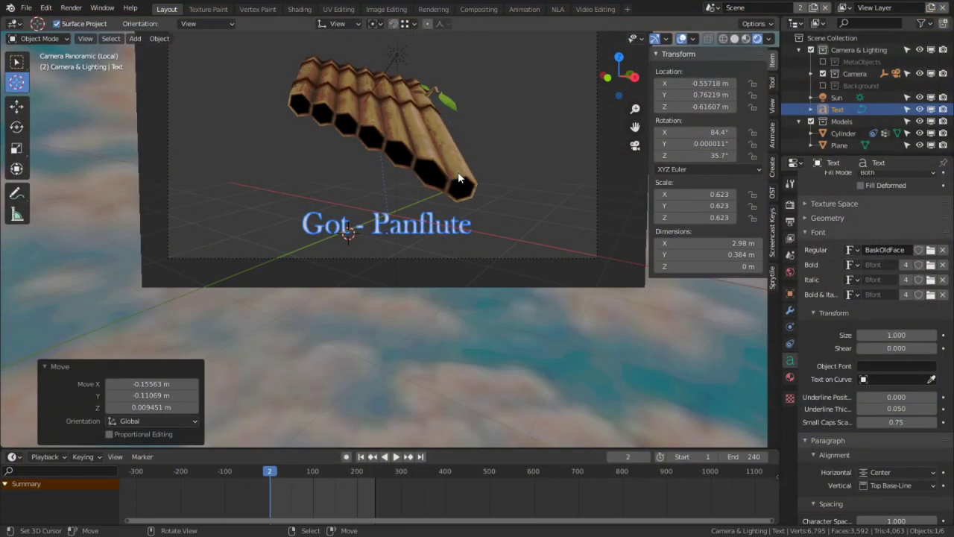
Step: Lower the caption by about 0.16 m and enlarge it to a scale of about 0.744
key("g")
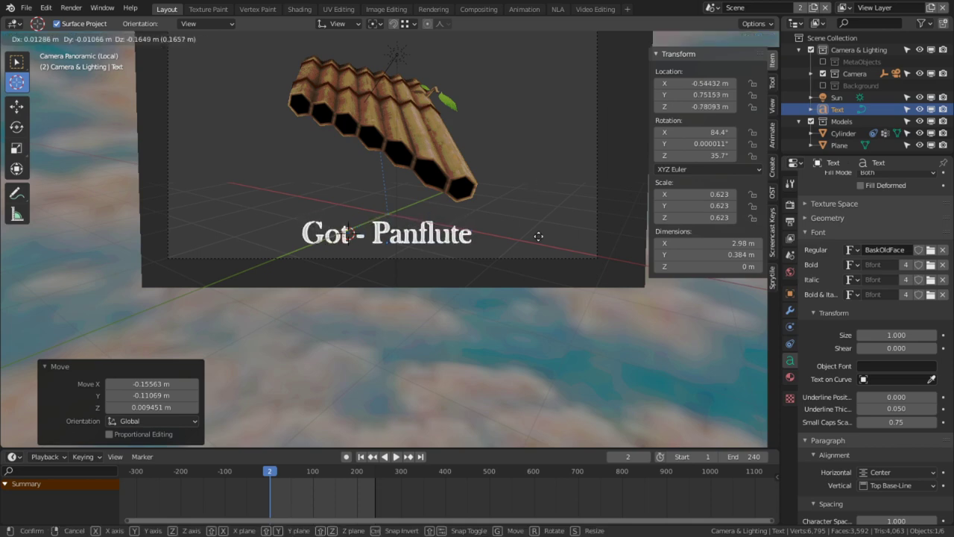
key("s")
left_click(604, 112)
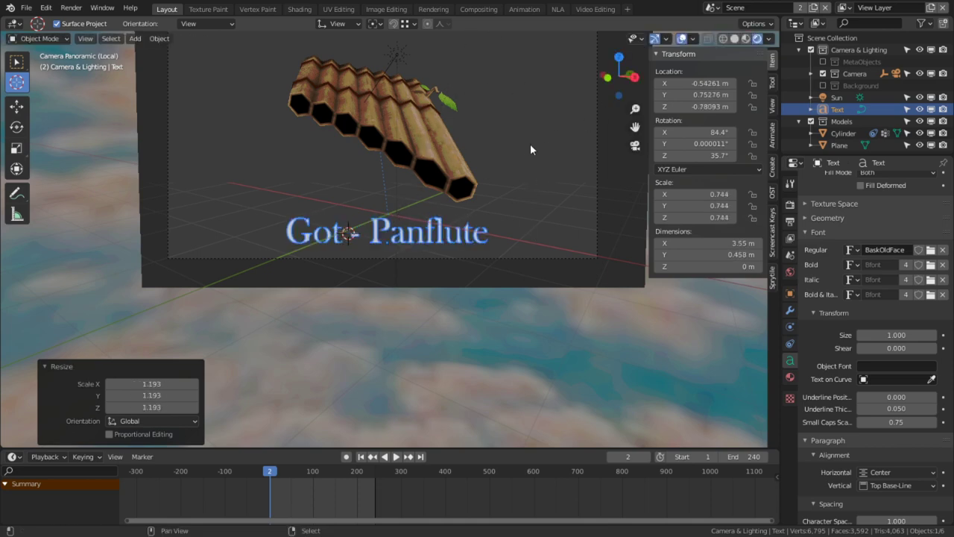
Step: Align the caption to the View transform orientation
scroll(369, 211, "up", 5)
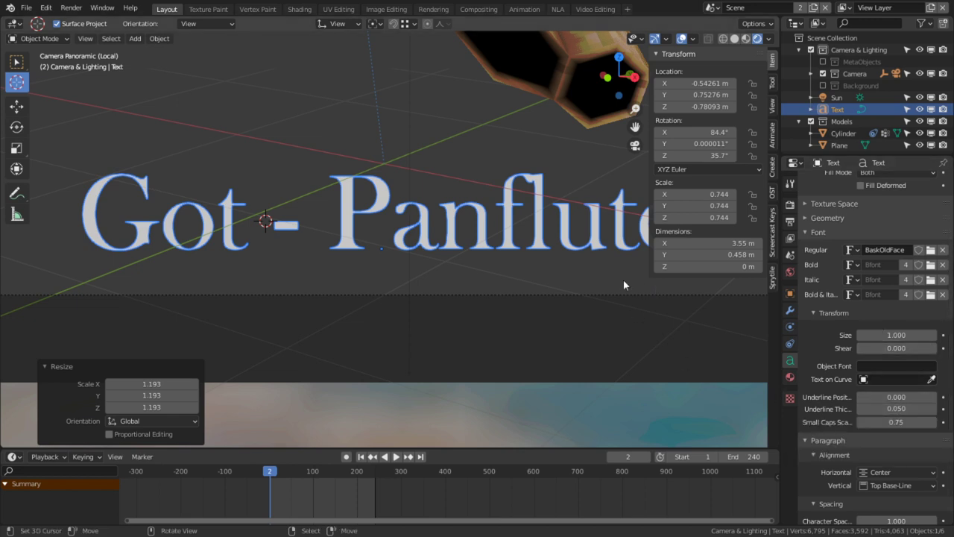
left_click(159, 39)
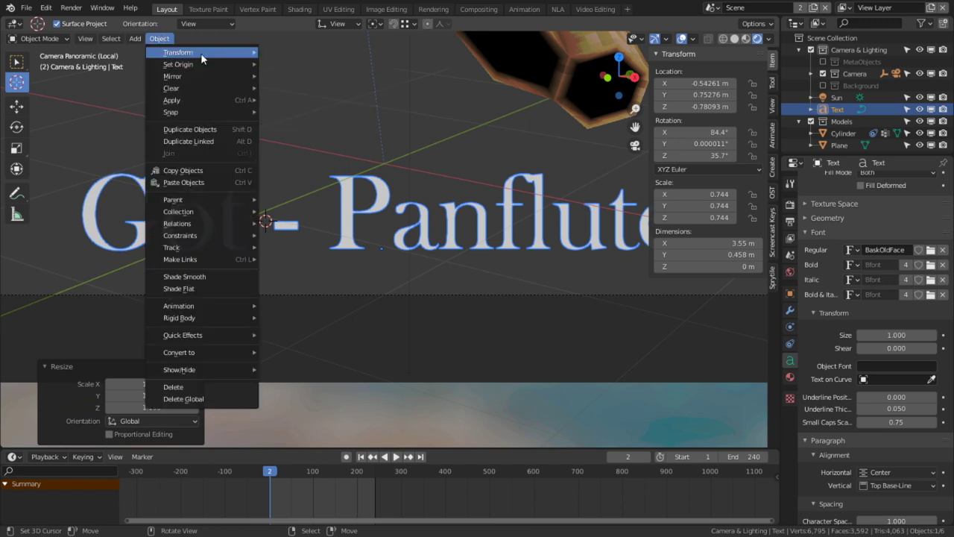
mouse_move(201, 58)
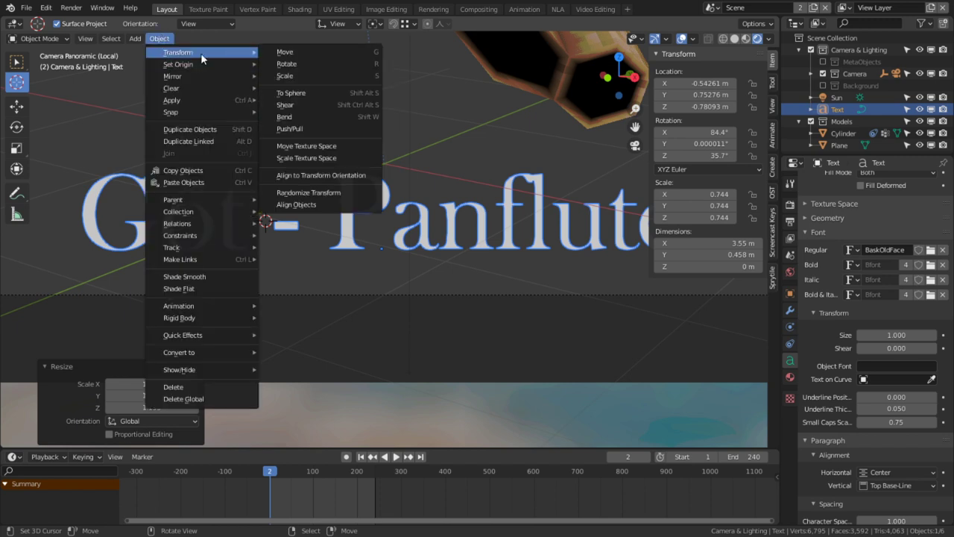
left_click(326, 183)
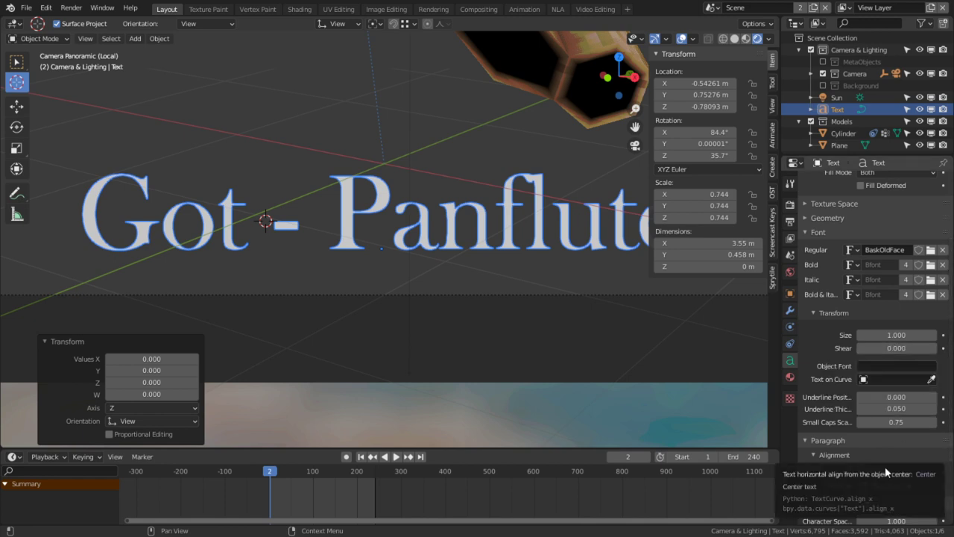
Step: Give the caption thickness by setting its geometry extrusion to about 0.074 m
scroll(893, 379, "up", 2)
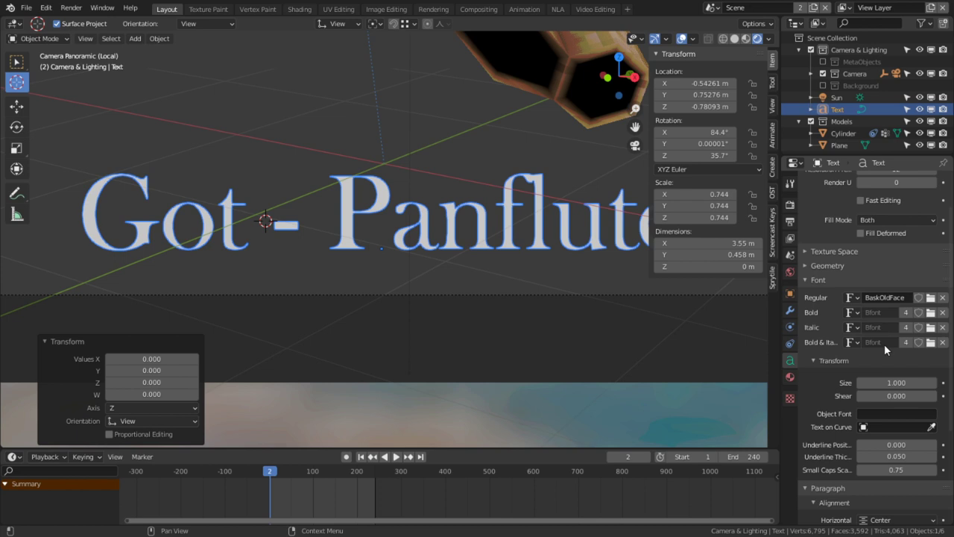
left_click(847, 264)
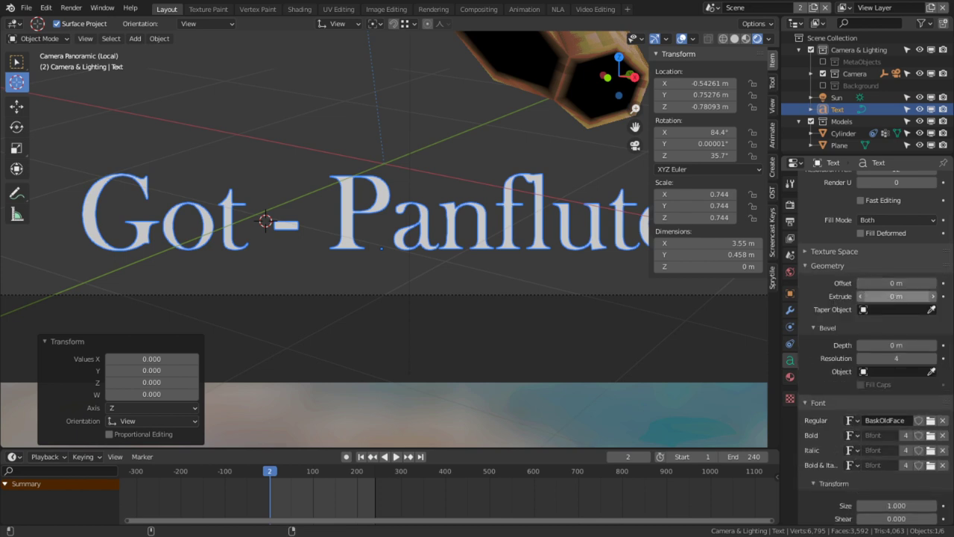
left_click_drag(895, 296, 916, 296)
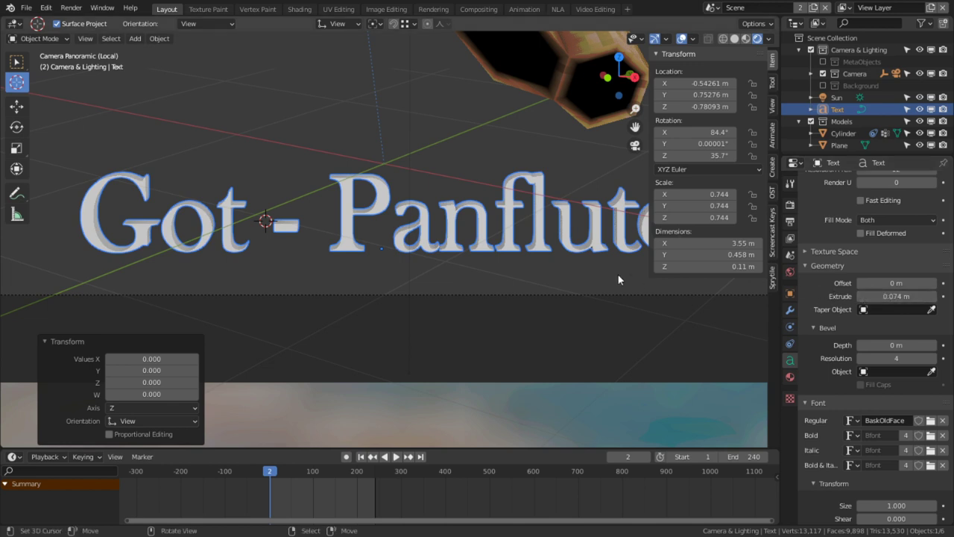
Step: Find the convert operator by searching "conver" and convert the caption from text to a mesh
key("q")
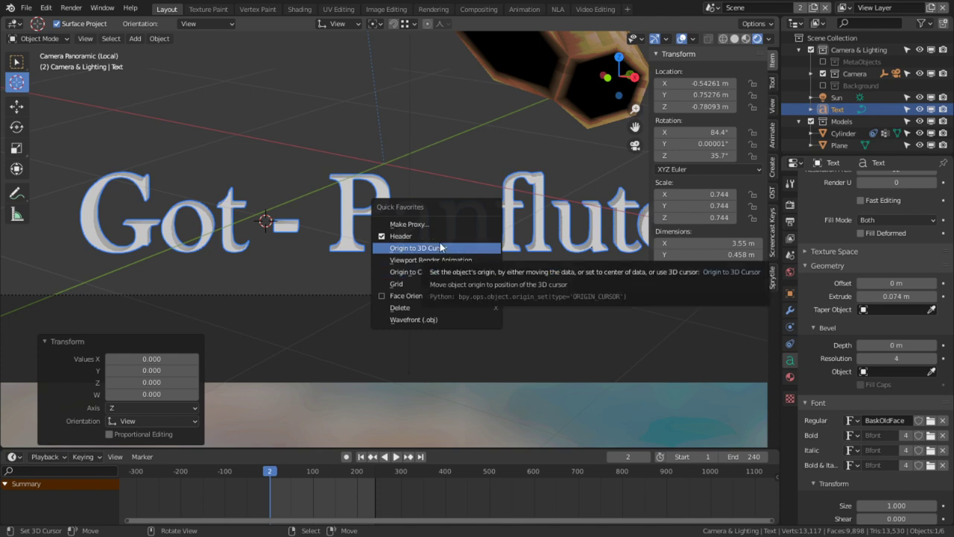
key("F3")
type("co")
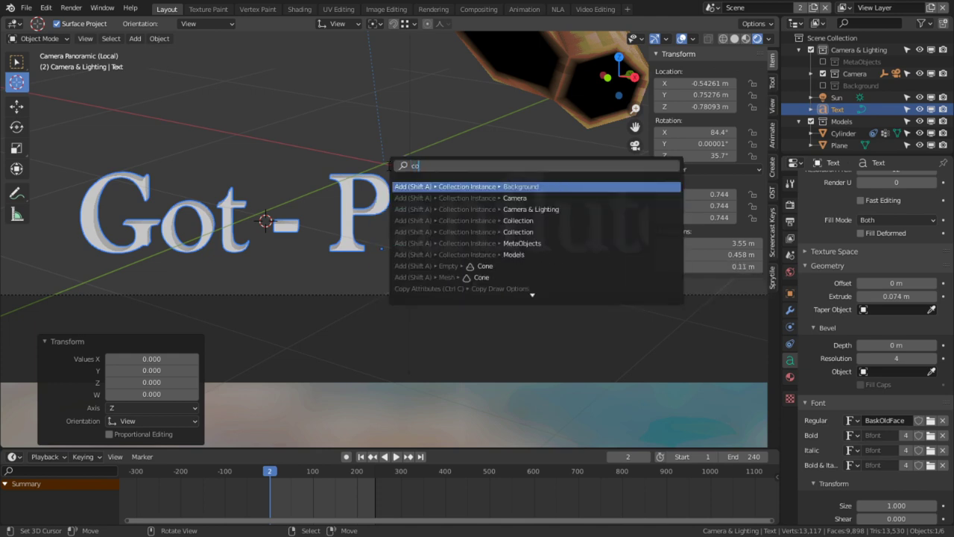
type("nver")
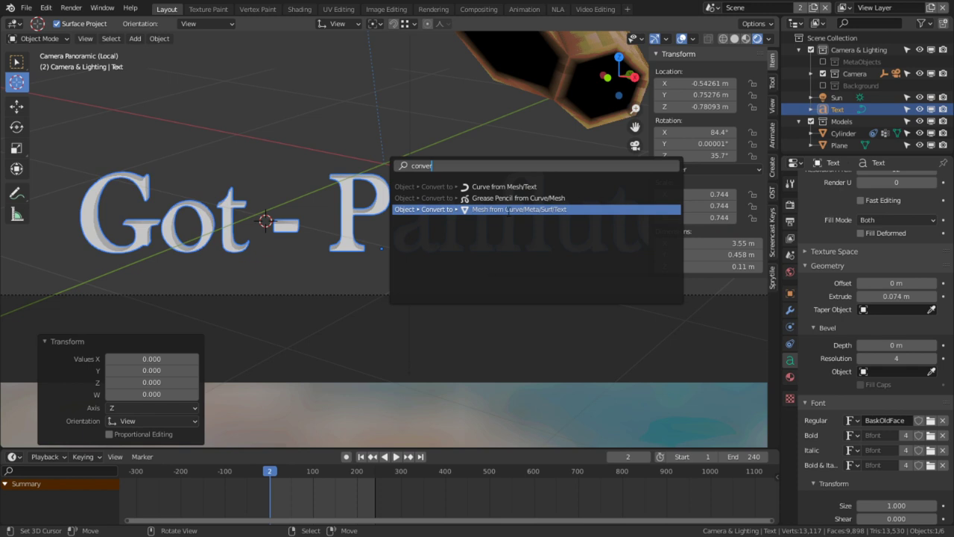
left_click(509, 212)
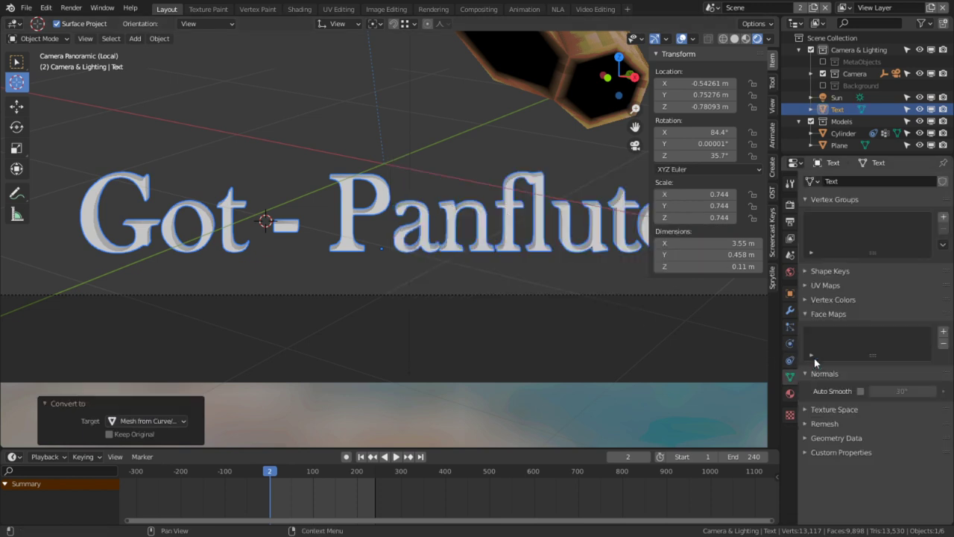
Step: Add a material slot to the caption mesh and assign the existing Text Material found by searching "text"
left_click(791, 310)
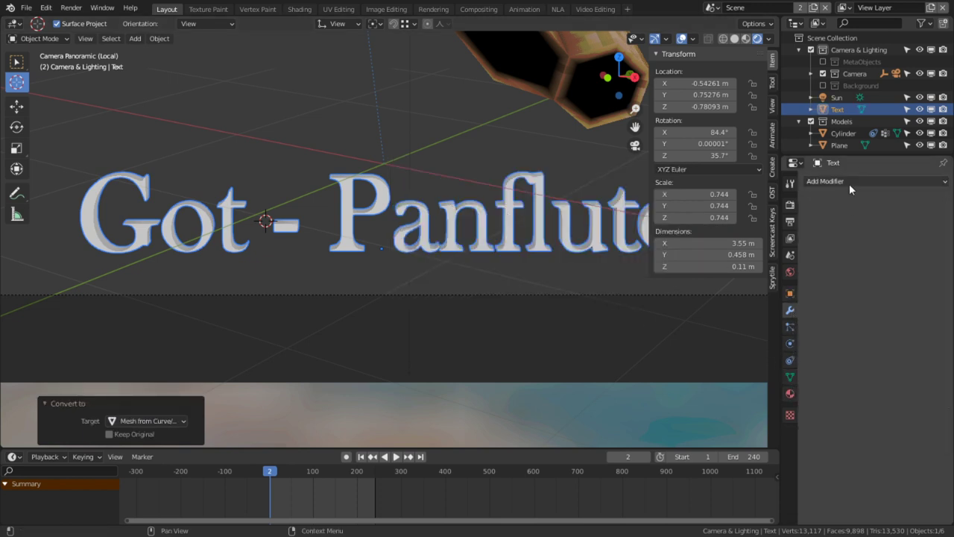
left_click(849, 182)
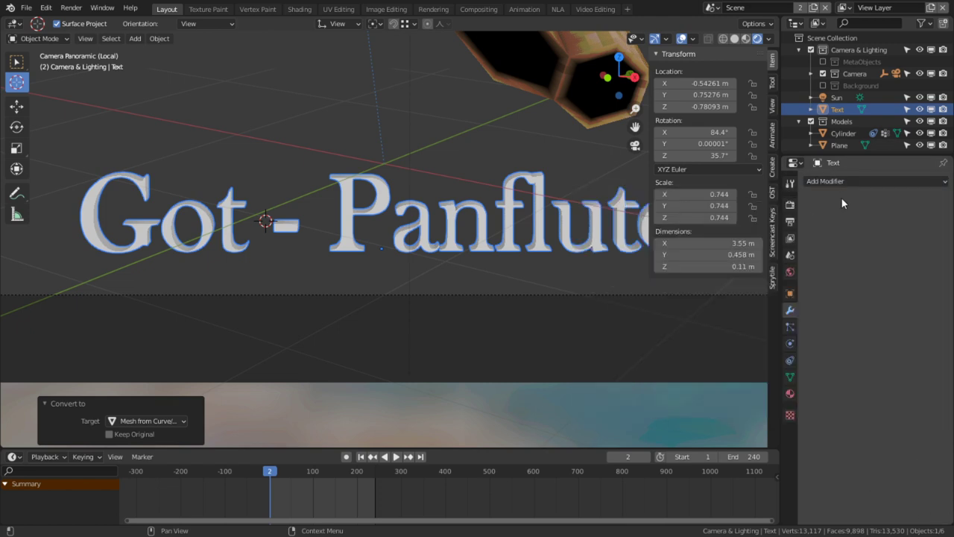
left_click(790, 393)
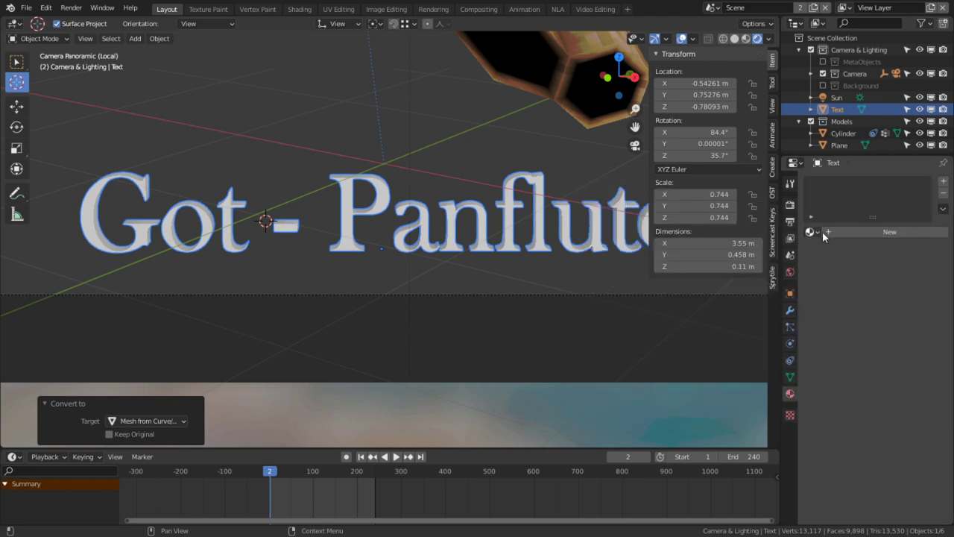
left_click(822, 231)
left_click(813, 231)
type("tex")
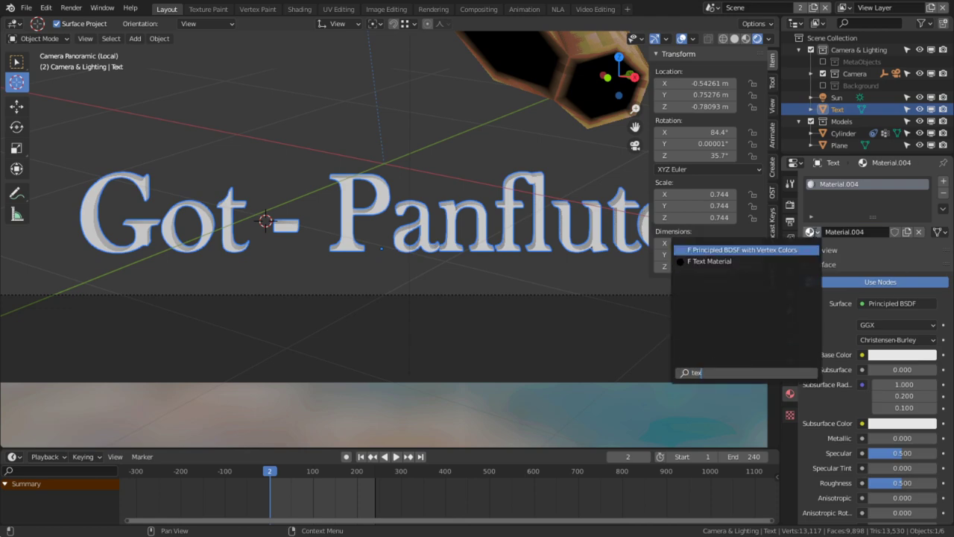
type("t")
key("Return")
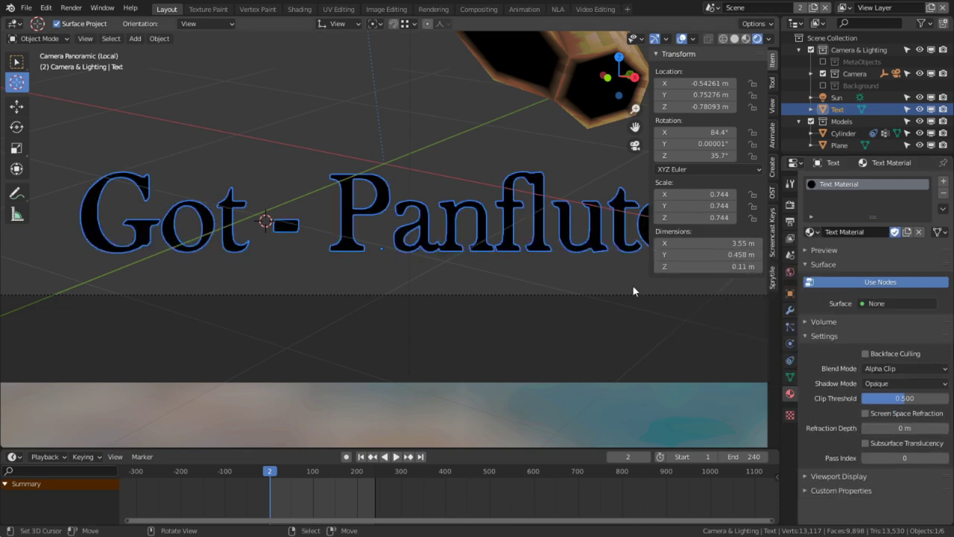
middle_click_drag(553, 235, 404, 302)
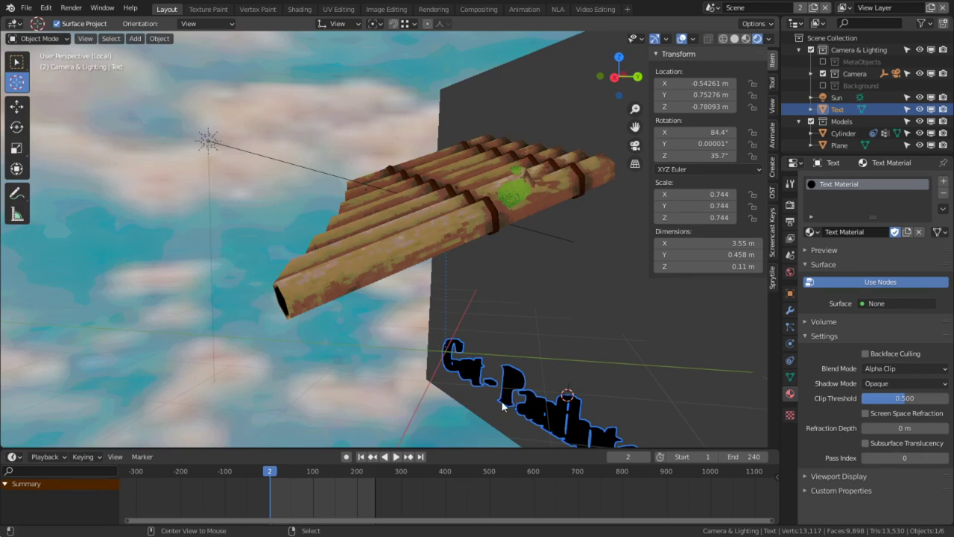
Step: In Edit Mode with face selection, select the outer side-wall face loops of the caption's letters from the final "e" back to the "a"
key("KP_Decimal")
middle_click_drag(471, 353, 425, 338)
key("Tab")
key("3")
right_click(385, 266, "alt")
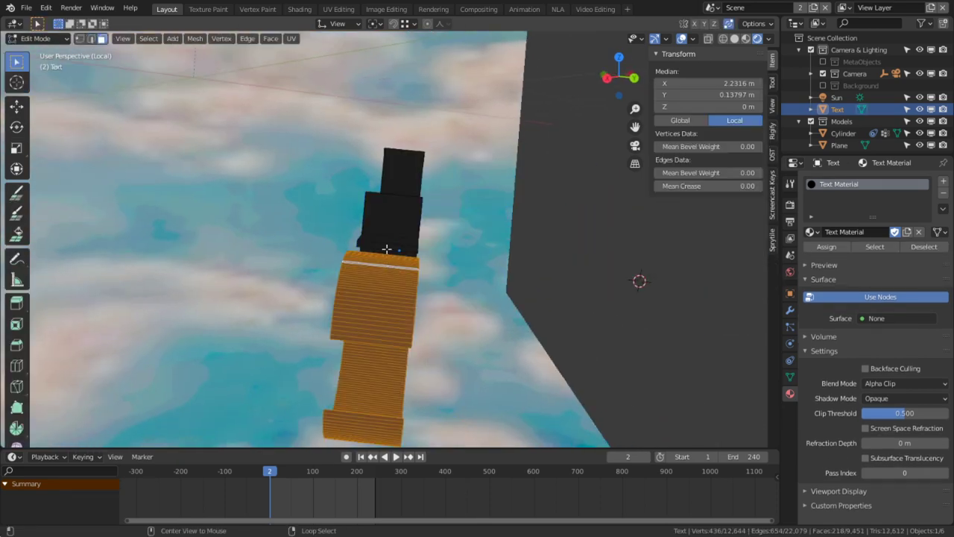
right_click(387, 248, "alt+shift")
middle_click_drag(387, 248, 522, 182)
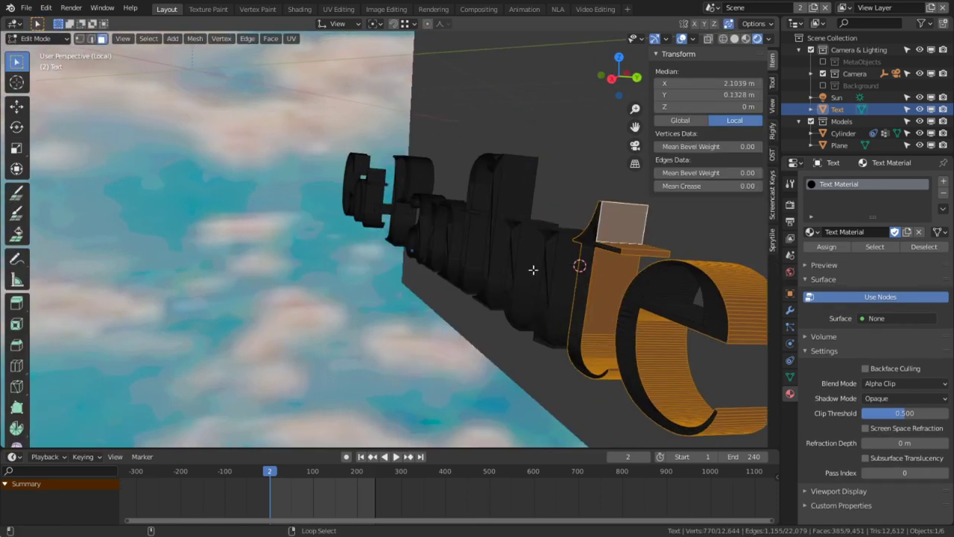
middle_click_drag(532, 220, 466, 305)
right_click(466, 305, "alt+shift")
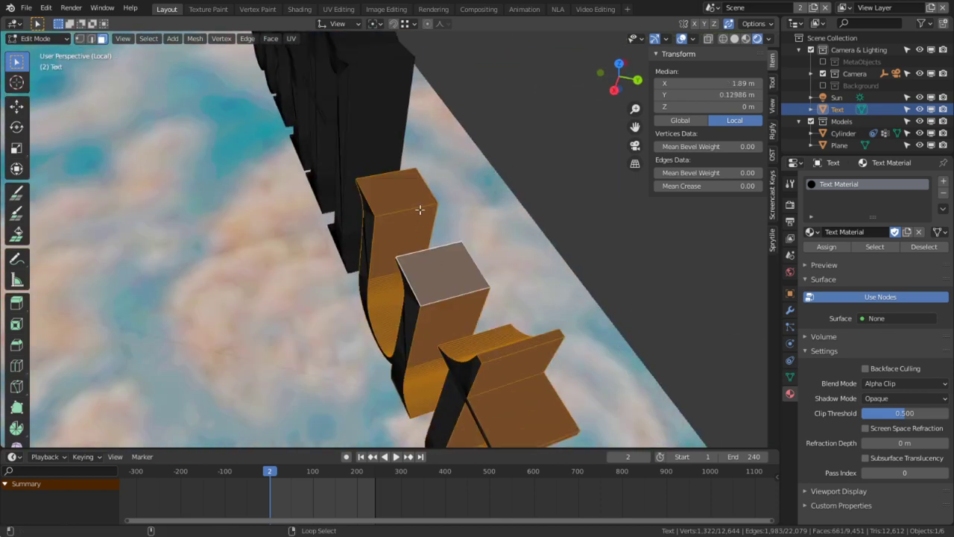
middle_click_drag(365, 40, 425, 240)
right_click(445, 221, "alt+shift")
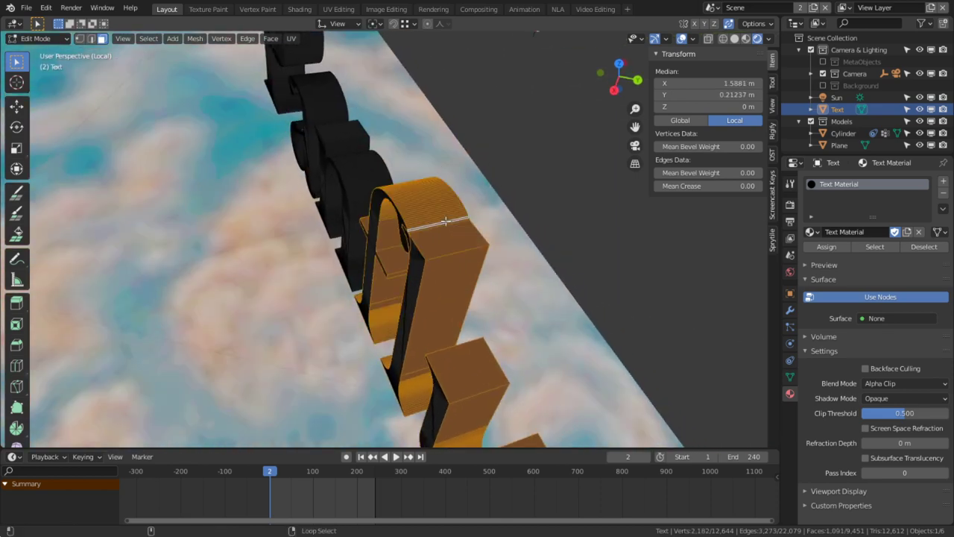
right_click(365, 160, "alt+shift")
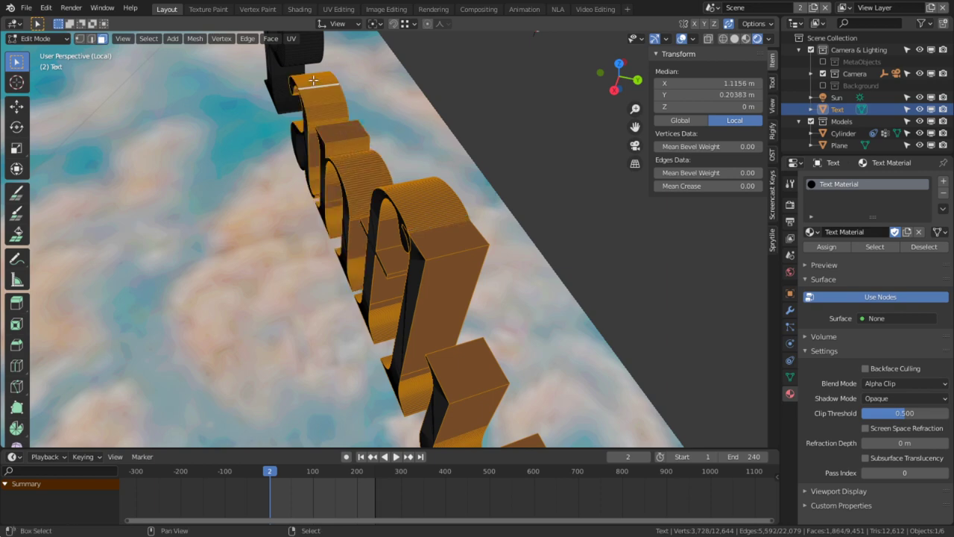
Step: Add the side-wall loops of the "P", the hyphen and the letters of "Got" to the selection
middle_click_drag(318, 104, 256, 118)
middle_click(279, 233, "alt")
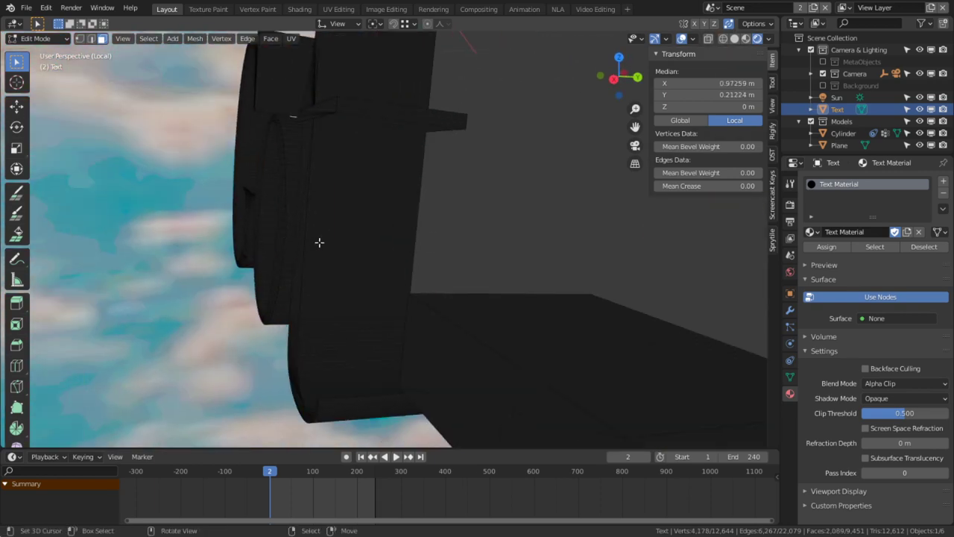
right_click(507, 308, "alt+shift")
right_click(282, 298, "alt+shift")
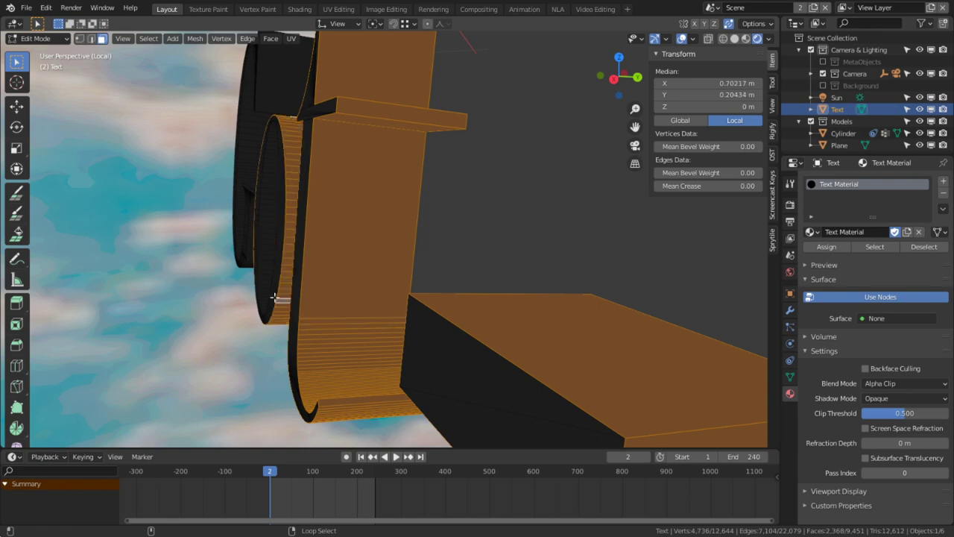
right_click(262, 267, "alt+shift")
right_click(245, 176, "alt+shift")
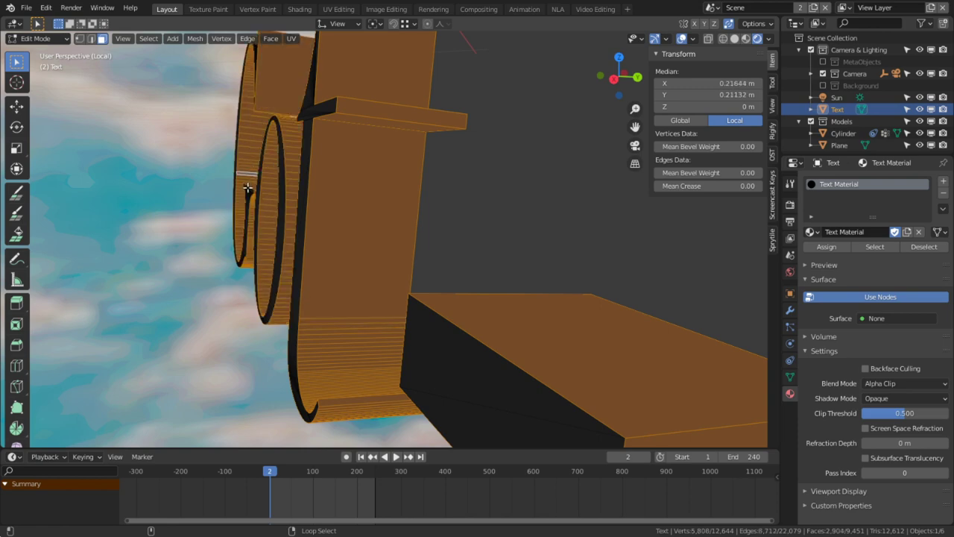
Step: Add the inner wall loops enclosing the holes of the "a", the "P" and the final "e" to the selection
middle_click_drag(247, 189, 335, 223)
scroll(492, 329, "down", 4)
scroll(335, 222, "up", 2)
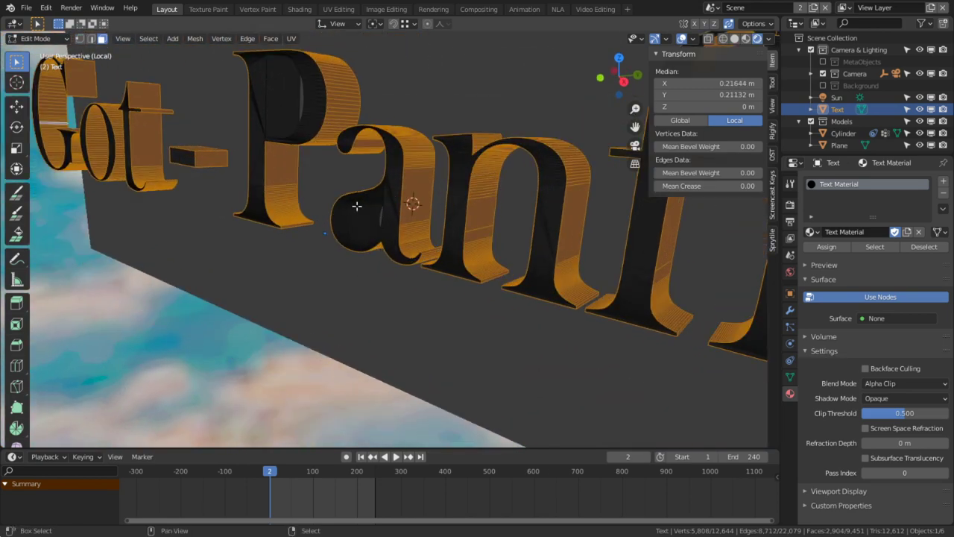
right_click(356, 227, "alt+shift")
right_click(279, 135, "alt+shift")
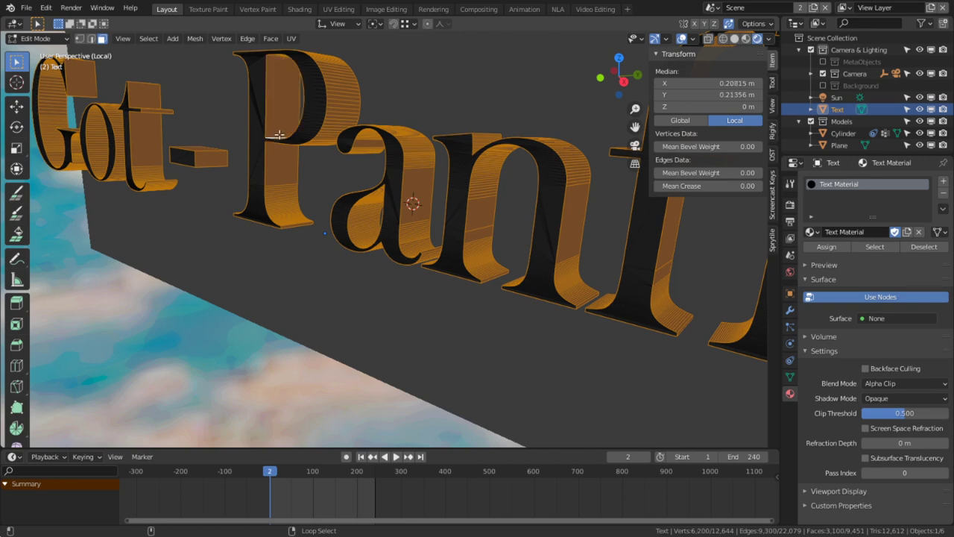
middle_click_drag(313, 172, 350, 179)
middle_click_drag(454, 242, 342, 252, "shift")
scroll(342, 251, "down", 2)
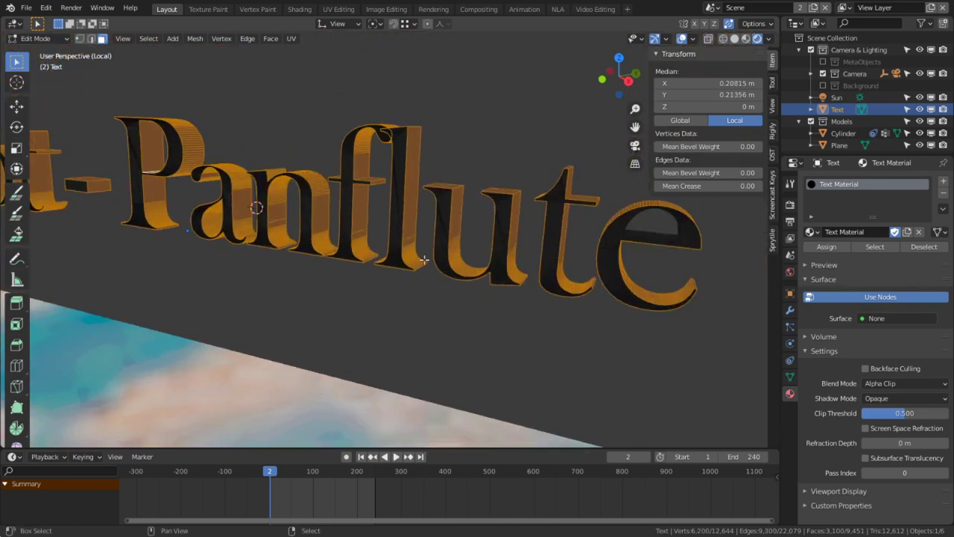
middle_click_drag(678, 235, 321, 221)
scroll(321, 221, "up", 2)
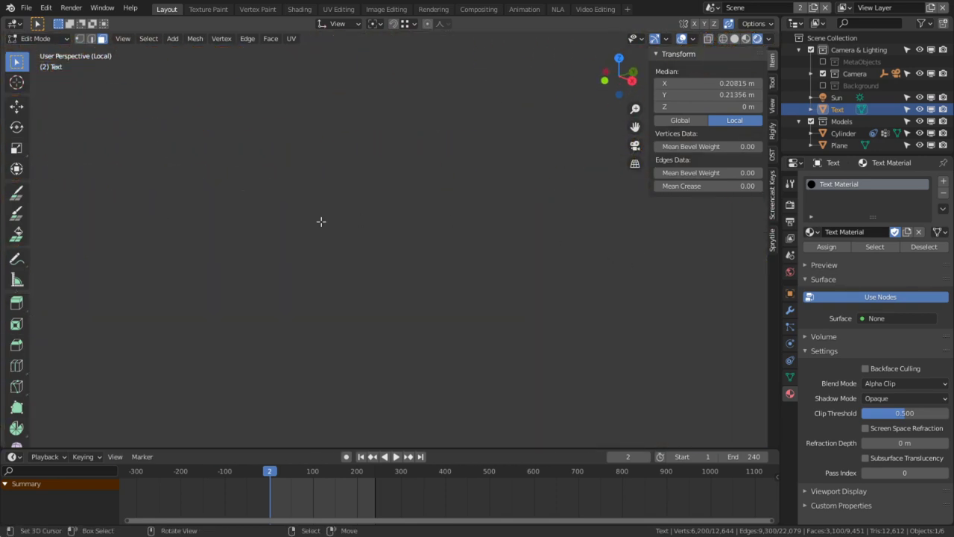
scroll(424, 234, "down", 2)
middle_click(121, 228, "alt")
scroll(366, 266, "up", 8)
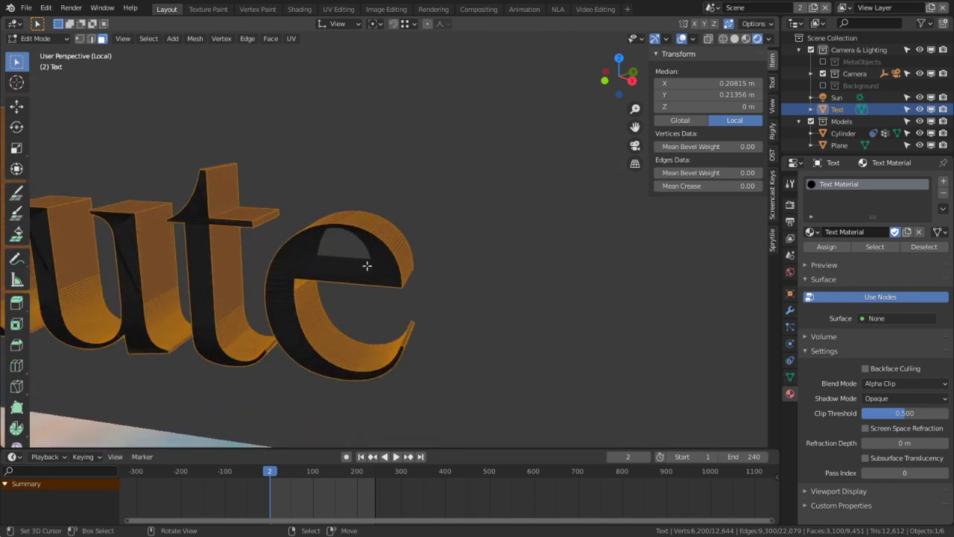
right_click(258, 269, "alt+shift")
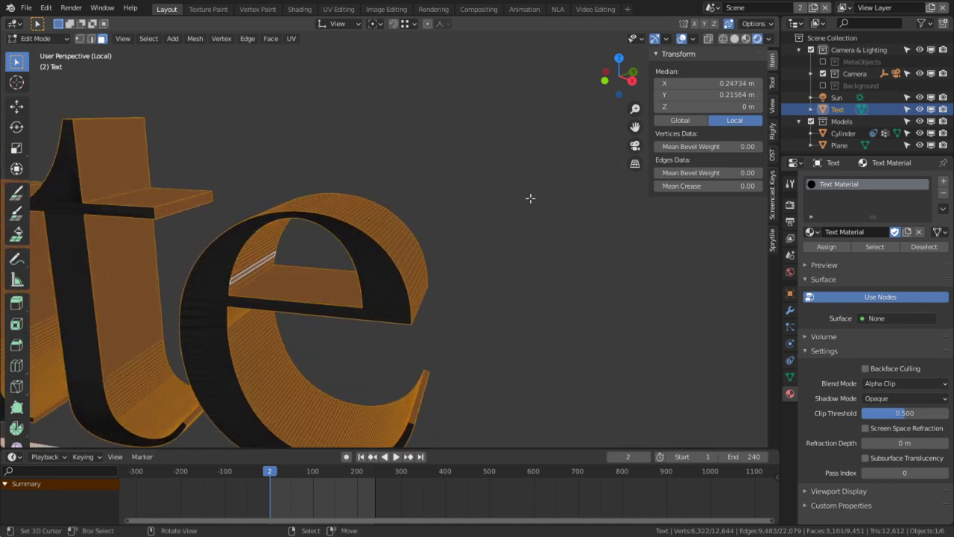
Step: Extrude the selected wall faces in place, fatten them by about 0.0164 m and grow the selection over the new border faces
key("i")
right_click(510, 204)
key("e")
right_click(502, 205)
key("alt+s")
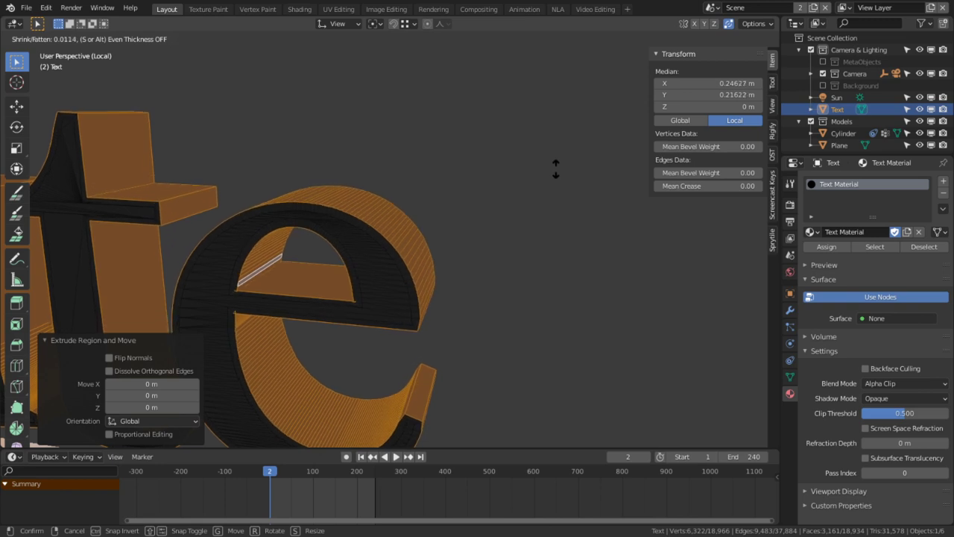
left_click(585, 155)
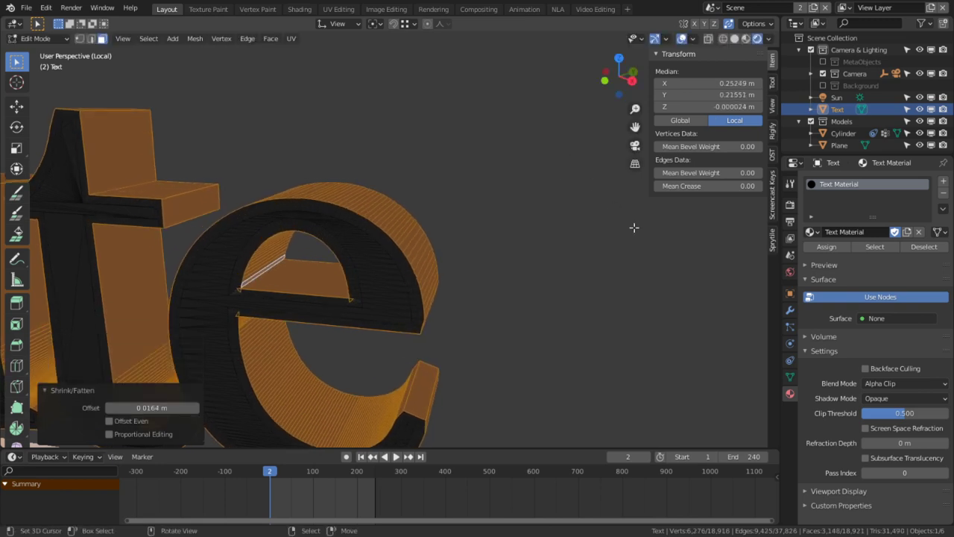
key("ctrl+KP_Add")
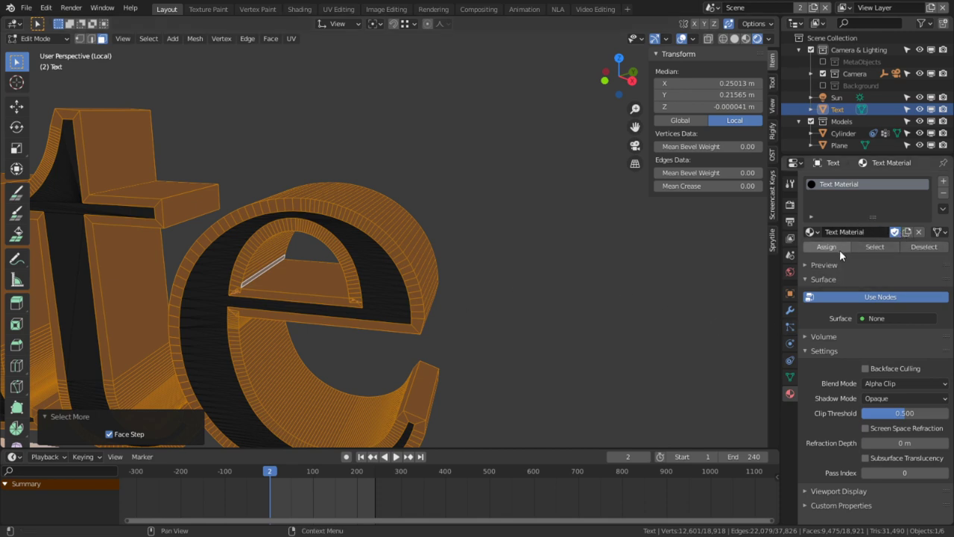
Step: Show the caption's object material nodes in the Shading workspace and connect Hue Saturation Value's colour to the Material Output surface
left_click(298, 10)
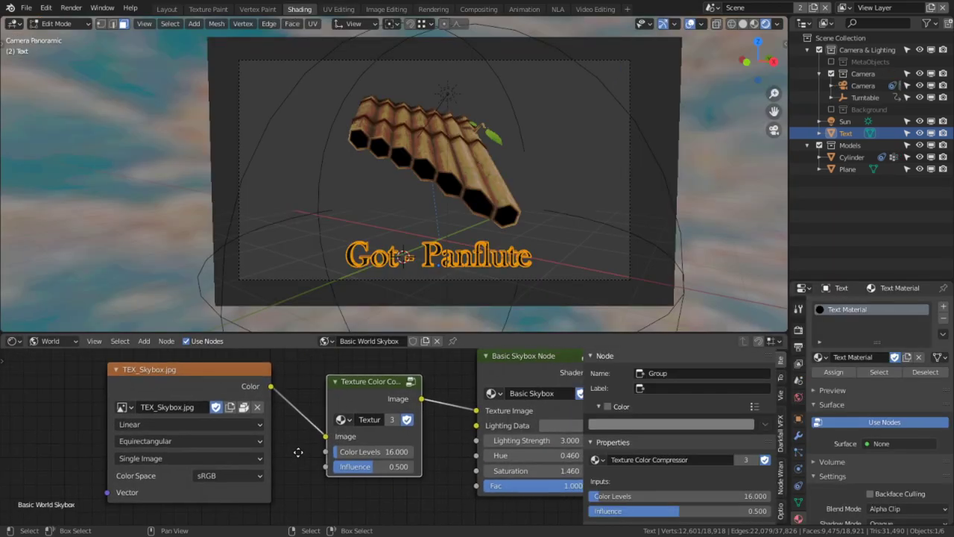
left_click(55, 356)
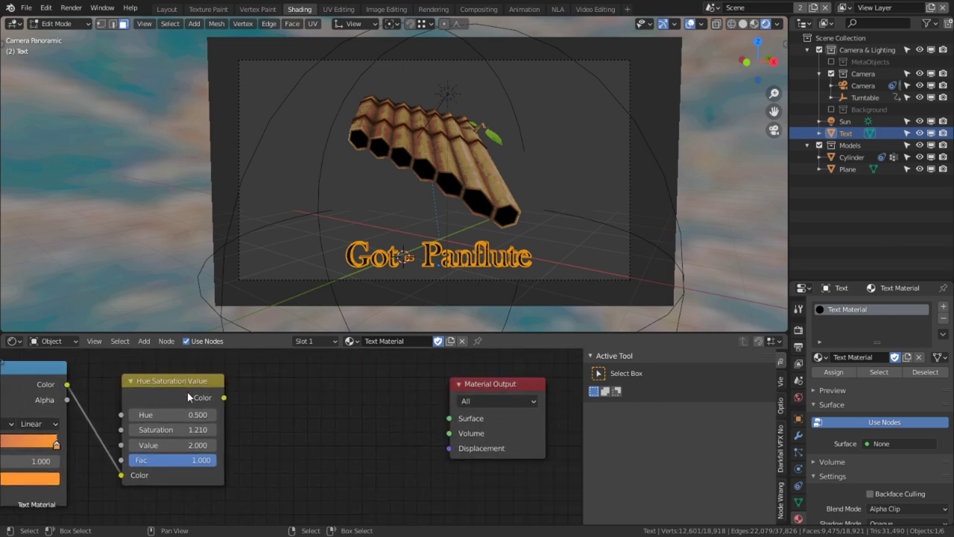
left_click_drag(223, 398, 457, 421)
scroll(444, 200, "up", 5)
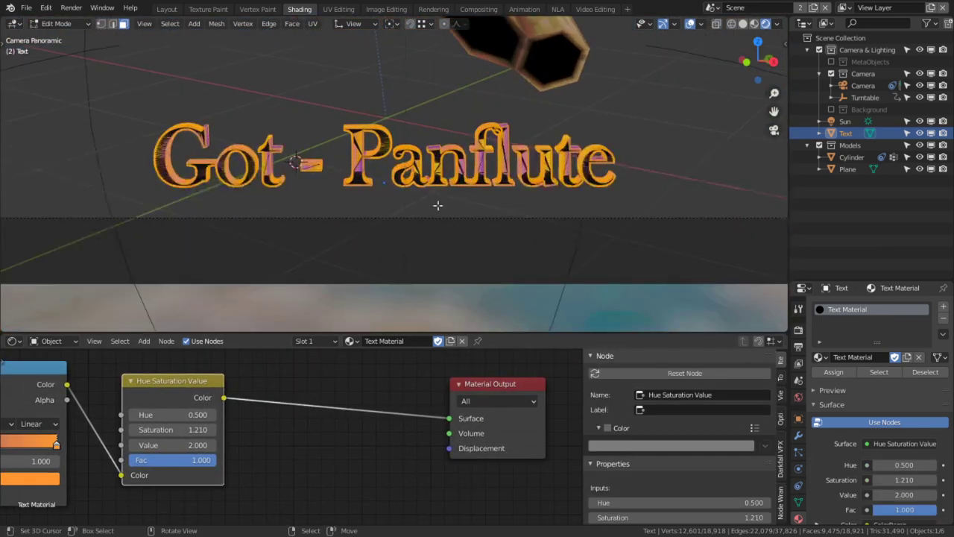
scroll(438, 205, "up", 3)
Step: Dissolve the ColorRamp and Hue Saturation Value nodes while keeping the remaining nodes connected
key("ctrl+space")
middle_click_drag(285, 393, 498, 383)
scroll(498, 383, "down", 3)
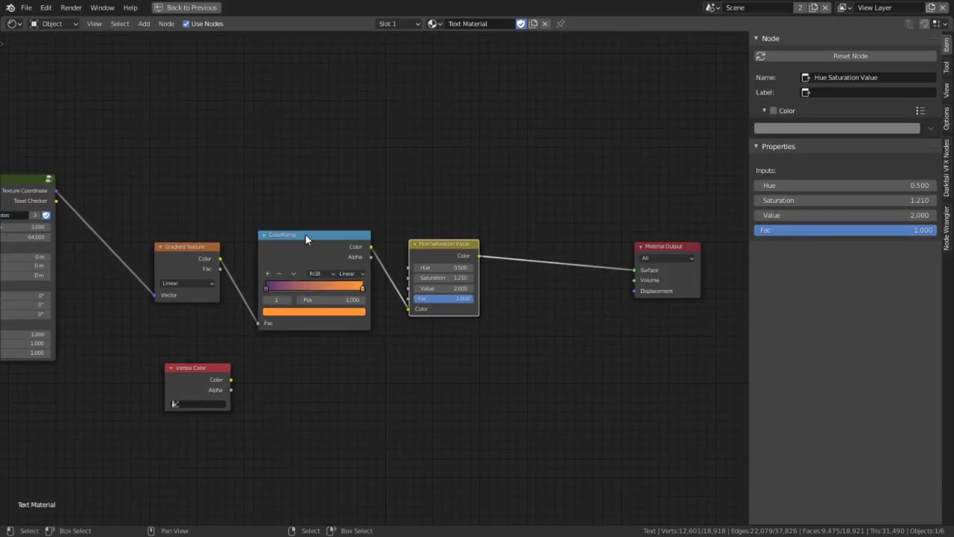
left_click(305, 237)
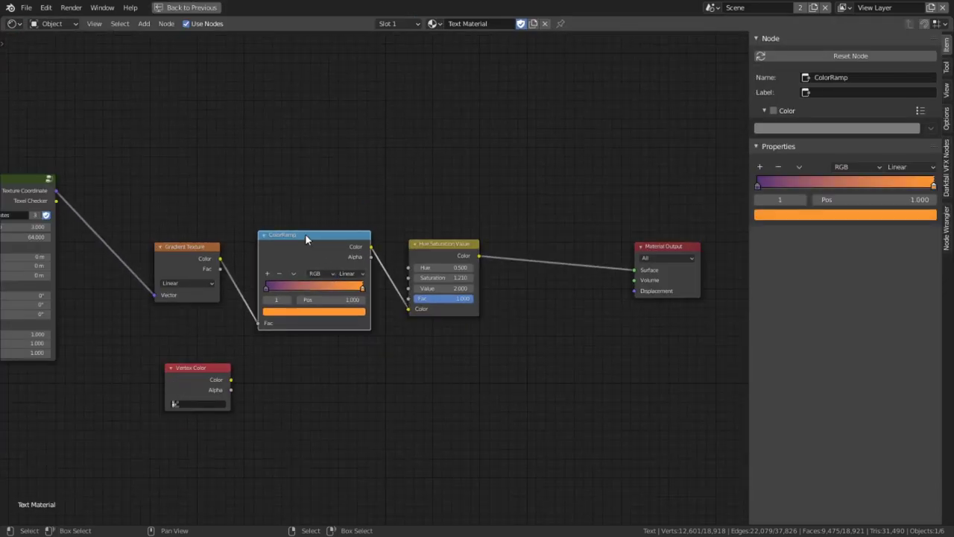
left_click(425, 244, "shift")
key("ctrl+x")
middle_click_drag(422, 246, 282, 273)
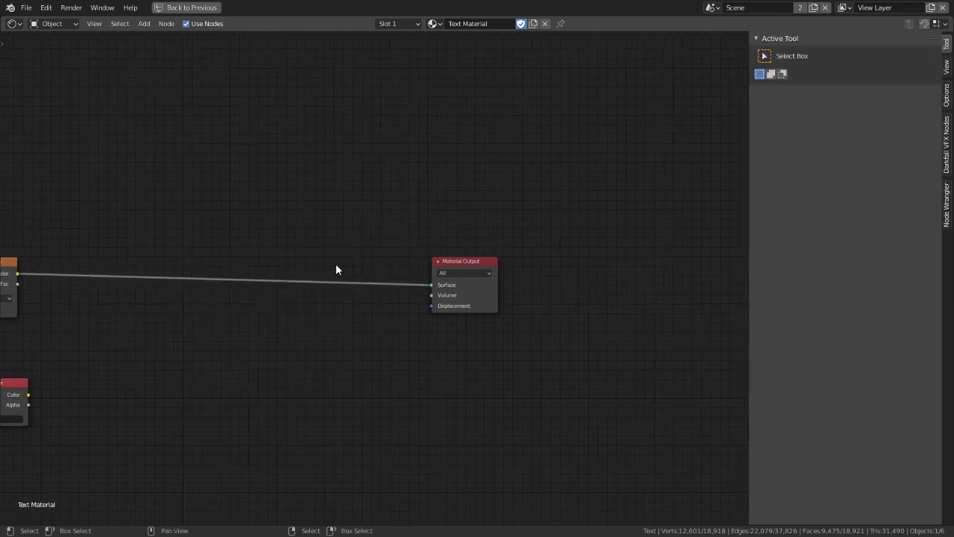
Step: Connect the Vertex Color node's colour to the Material Output surface and move the node closer to the output
left_click_drag(28, 395, 432, 285)
left_click_drag(8, 382, 277, 330)
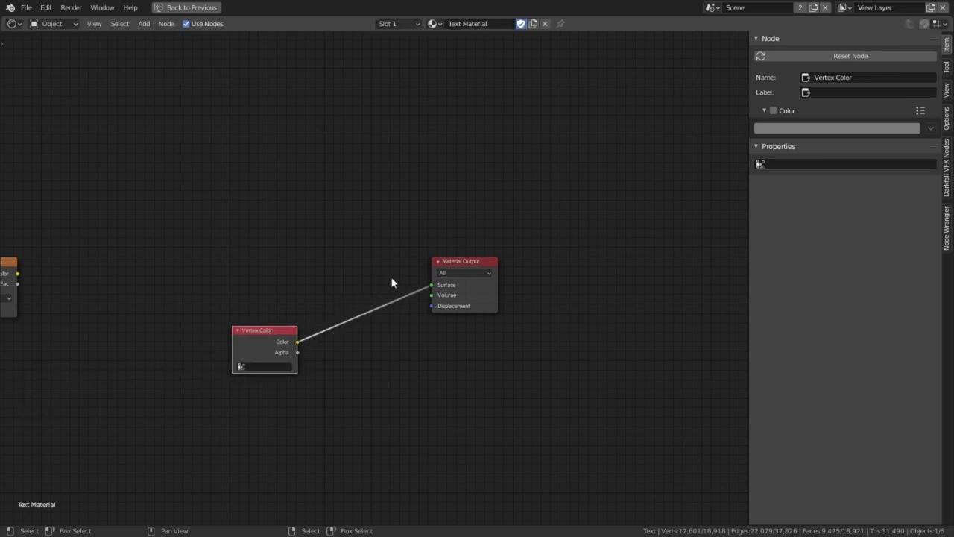
left_click(182, 9)
Step: Put the caption in Vertex Paint mode and set the brush colour to black in the Layout workspace
left_click(60, 24)
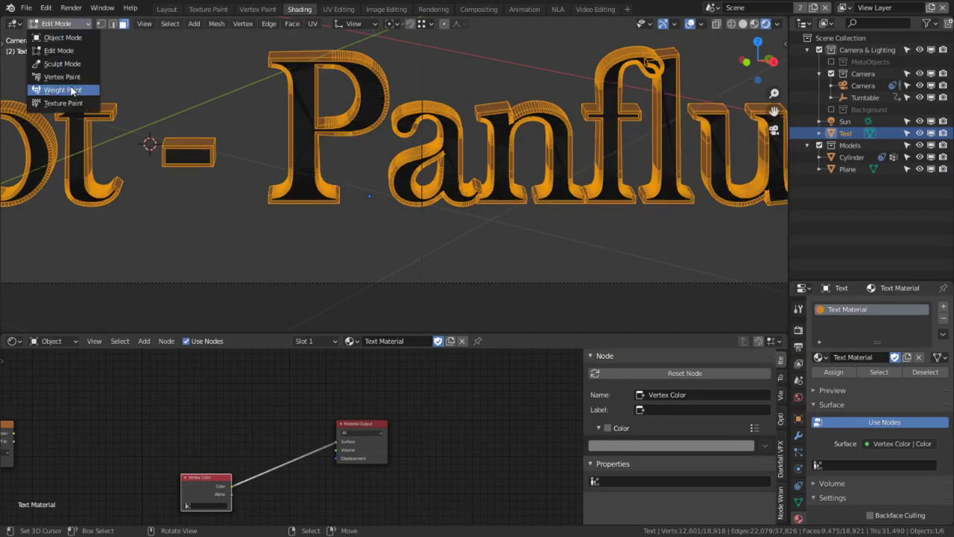
left_click(66, 79)
left_click(87, 24)
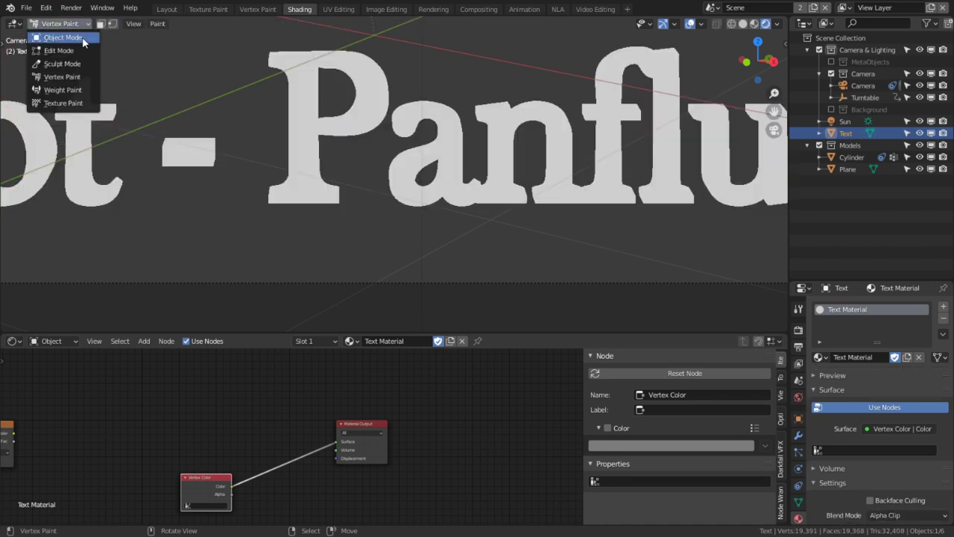
left_click(162, 10)
left_click(159, 25)
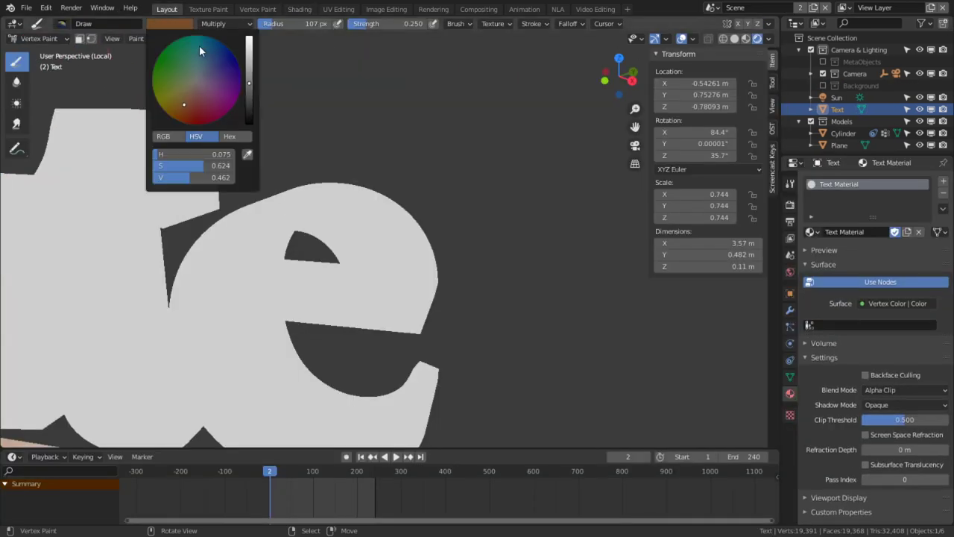
left_click_drag(249, 84, 249, 128)
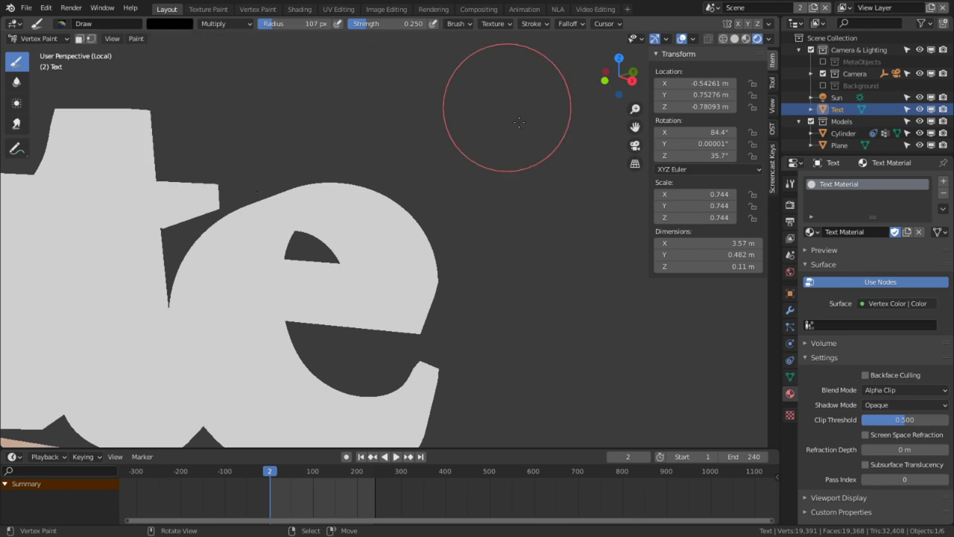
Step: Limit vertex painting to the selected faces, fill the caption's sides and border with black, and return to Object Mode
left_click(90, 39)
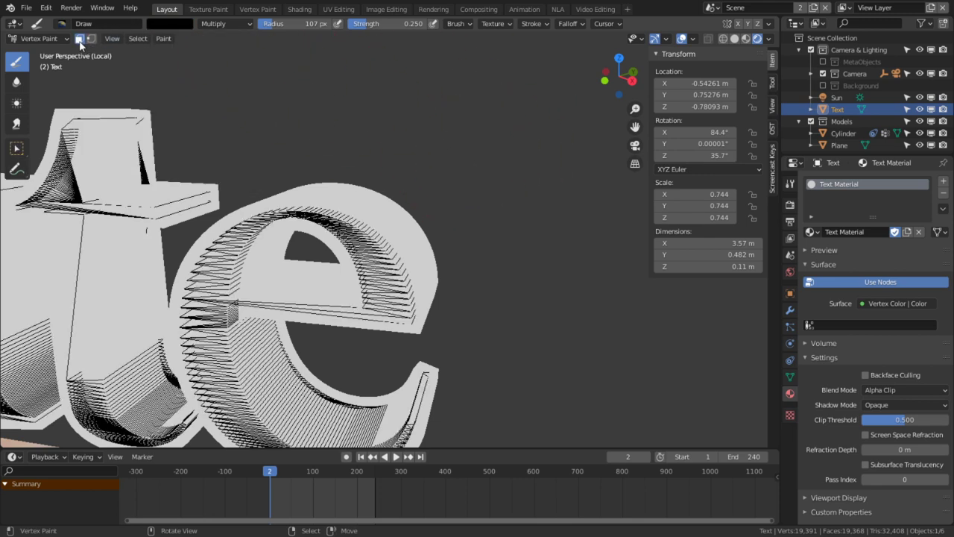
key("Tab")
left_click(57, 40)
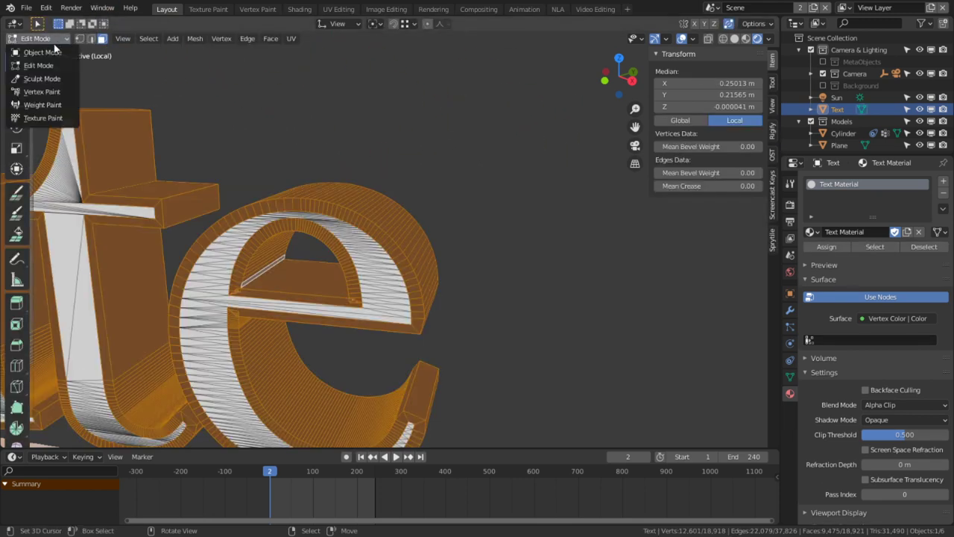
left_click(49, 53)
right_click(477, 187)
scroll(325, 208, "down", 5)
scroll(351, 209, "down", 5)
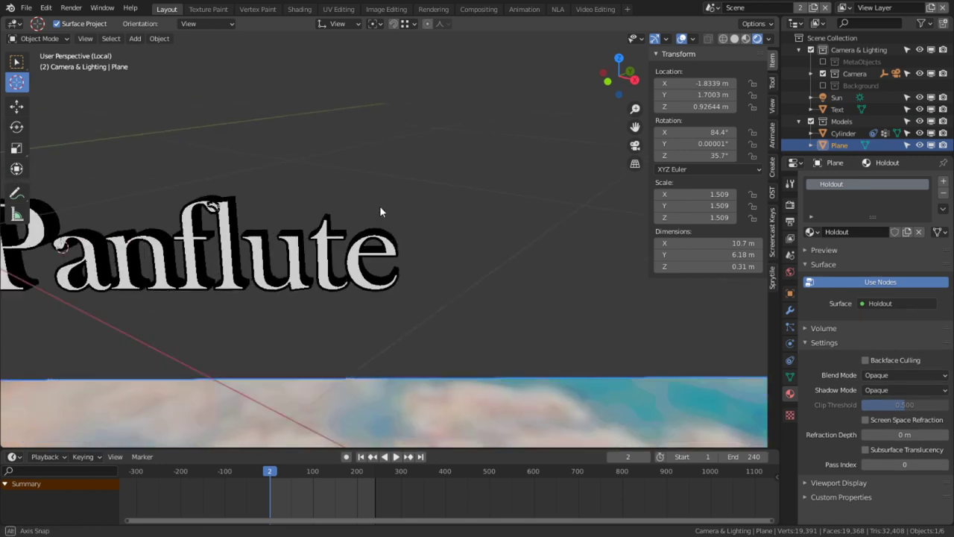
Step: Render the current frame, examine the outlined caption up close and close the render window
key("F12")
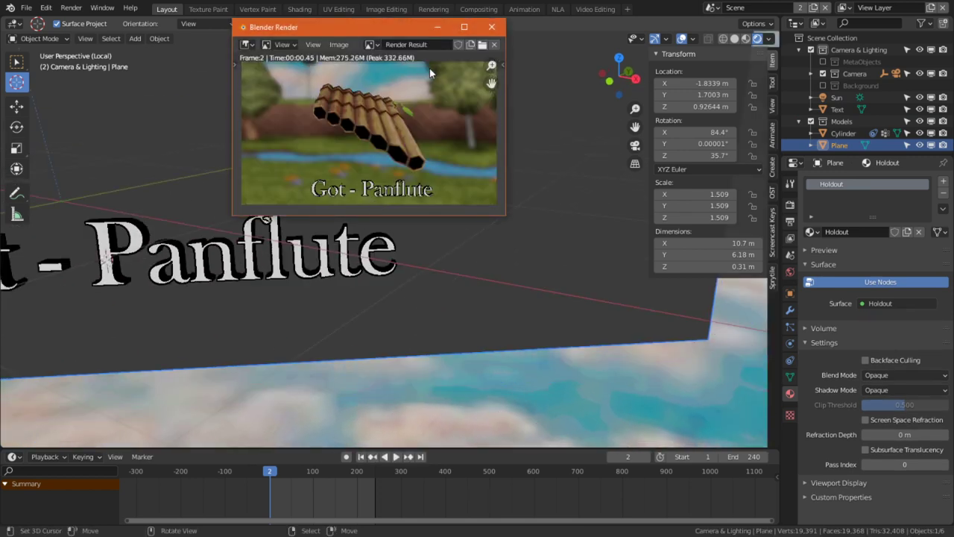
scroll(355, 176, "up", 3)
middle_click_drag(355, 175, 361, 98)
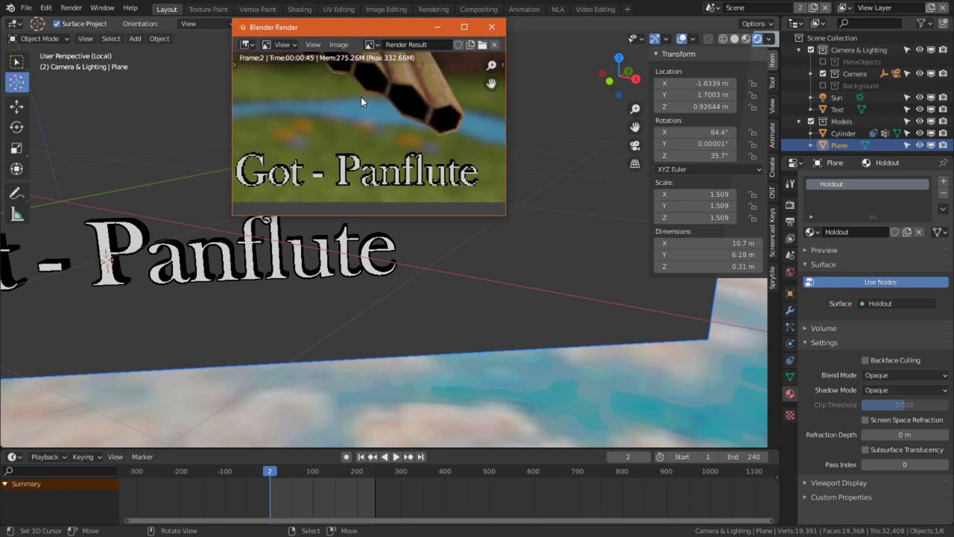
left_click(491, 27)
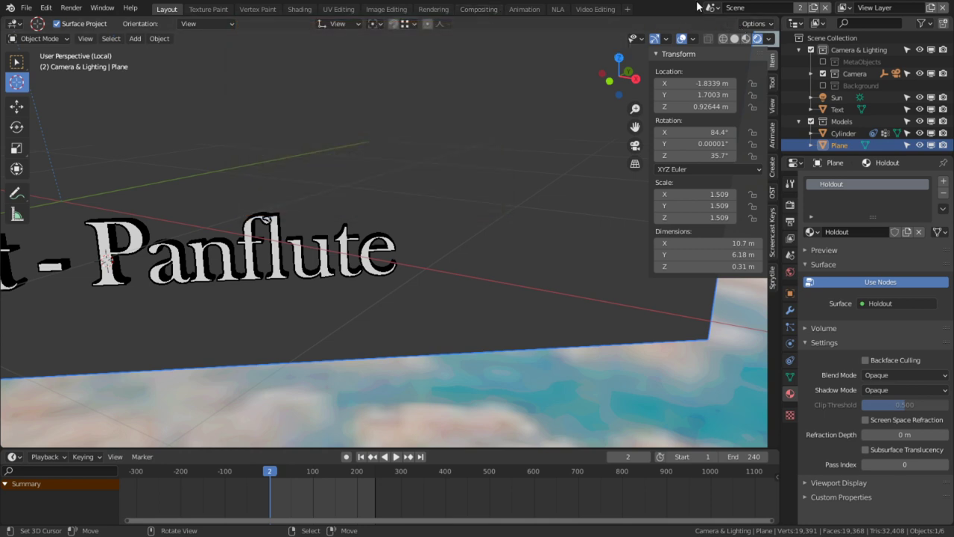
Step: Stay in the scene named Scene and undo the caption's black vertex painting back to Edit Mode with its side faces selected
left_click(712, 7)
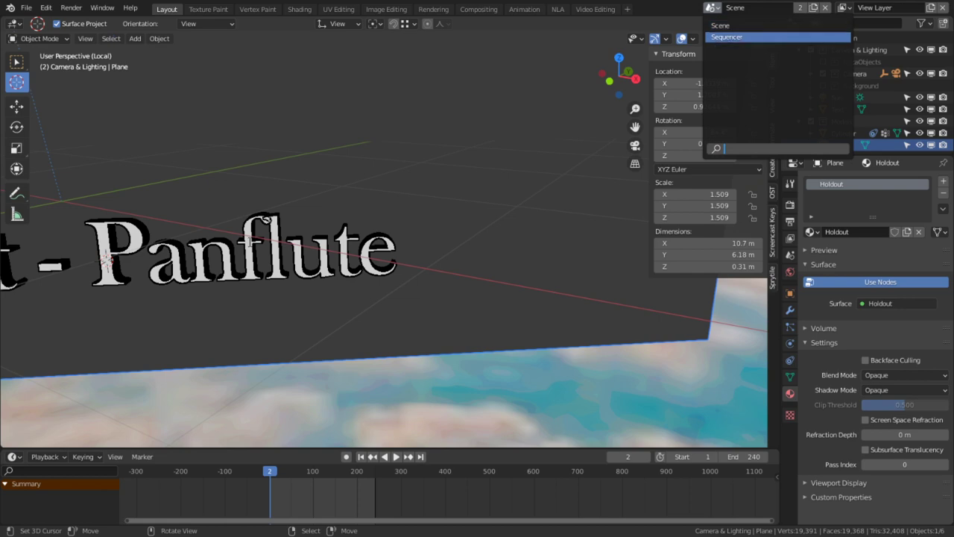
left_click(727, 26)
middle_click_drag(172, 274, 374, 237, "shift")
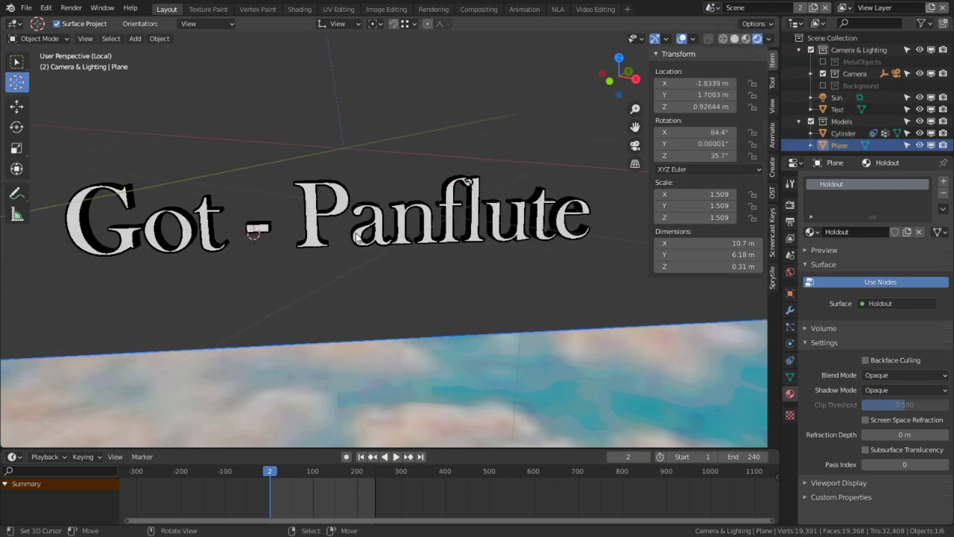
key("ctrl+z")
key("ctrl+z")
key("ctrl+z")
key("ctrl+z")
key("ctrl+z")
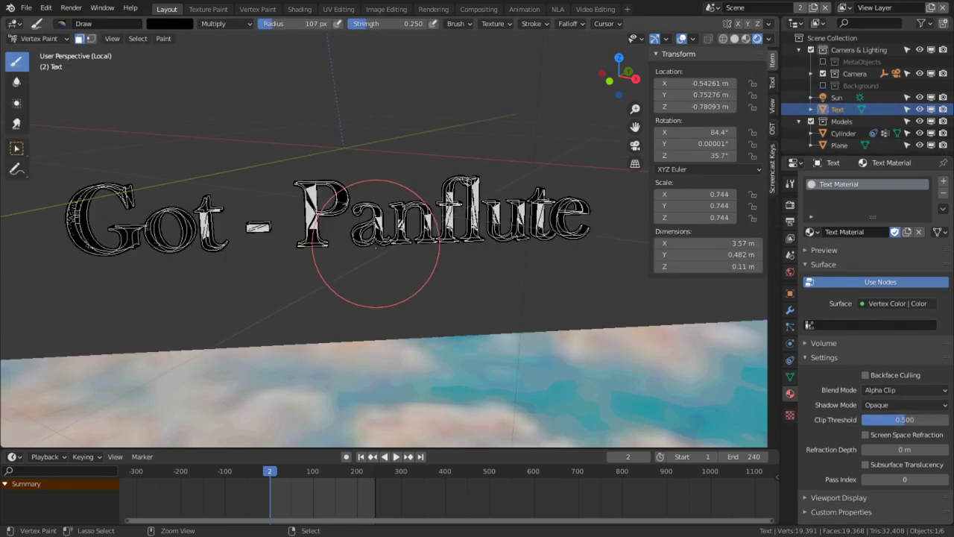
key("ctrl+z")
key("ctrl+z")
key("ctrl+z")
key("ctrl+z")
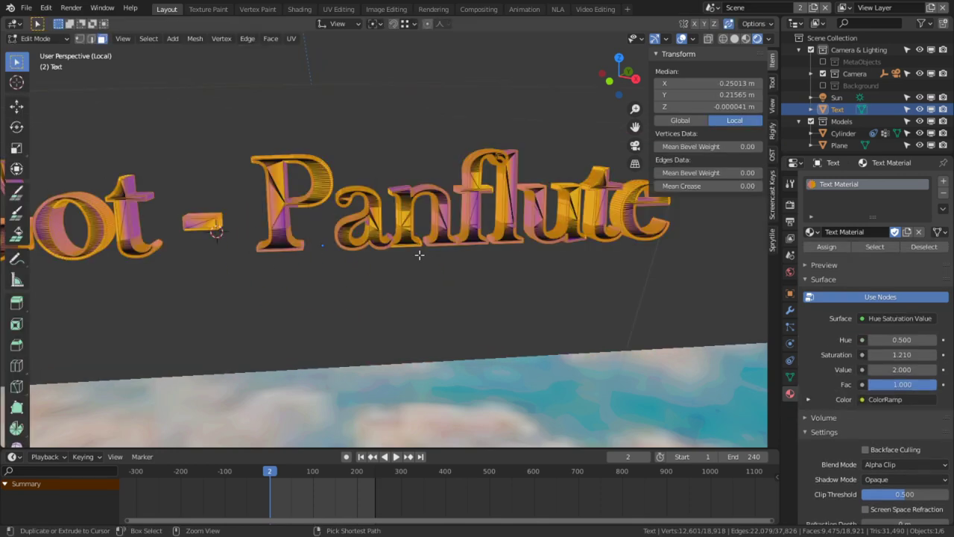
Step: Try to delete the caption's selected faces and loop-select the remaining side faces between the front and back letters
key("x")
left_click(423, 251)
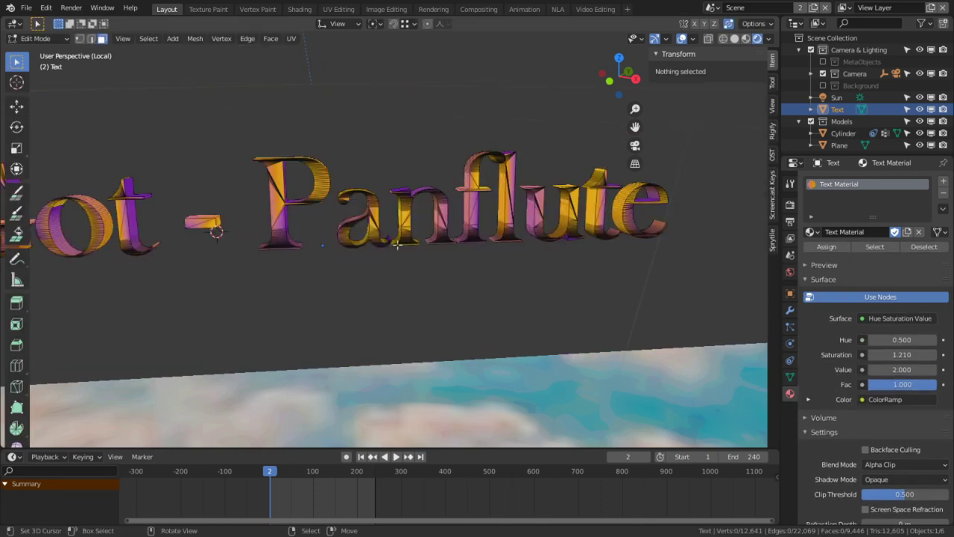
middle_click_drag(423, 251, 441, 298)
left_click(410, 293, "alt")
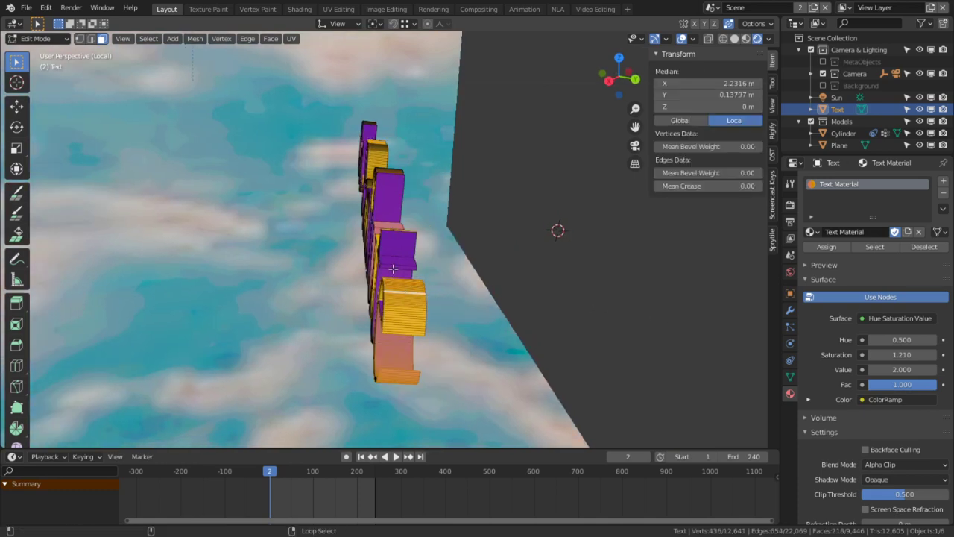
left_click(394, 265, "alt+shift")
middle_click_drag(395, 265, 374, 307)
left_click(373, 308, "alt+shift")
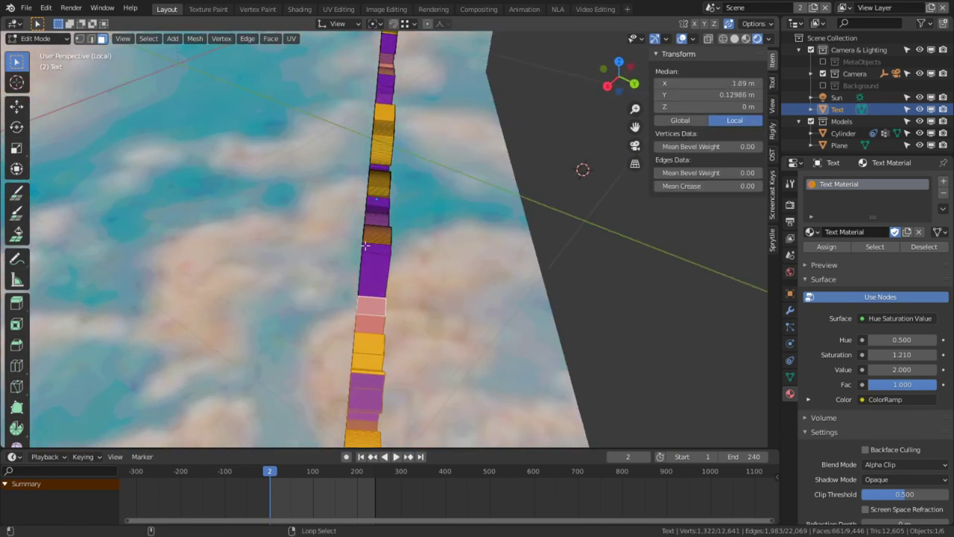
middle_click_drag(365, 246, 493, 211)
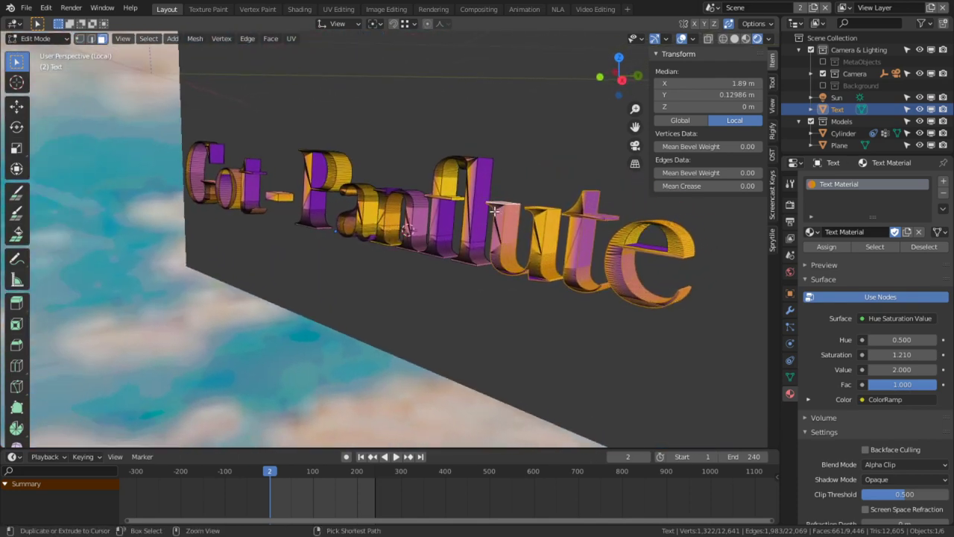
Step: Undo the side-face loop selections and the face deletion on the caption
key("ctrl+z")
key("ctrl+z")
key("ctrl+z")
key("ctrl+z")
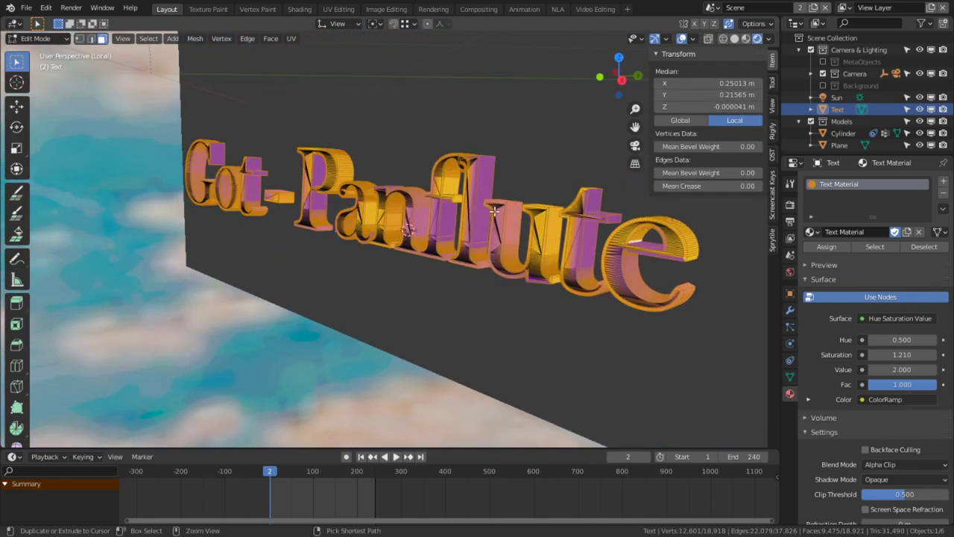
Step: Grow the caption's face selection once and delete the selected faces, leaving separate front and back letter layers
key("ctrl+KP_Add")
key("x")
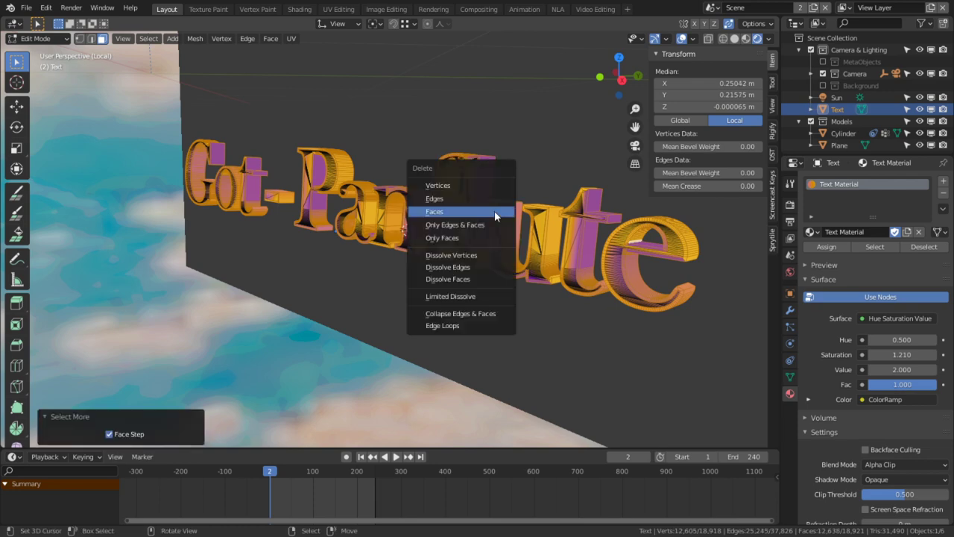
left_click(494, 211)
middle_click_drag(494, 210, 410, 238)
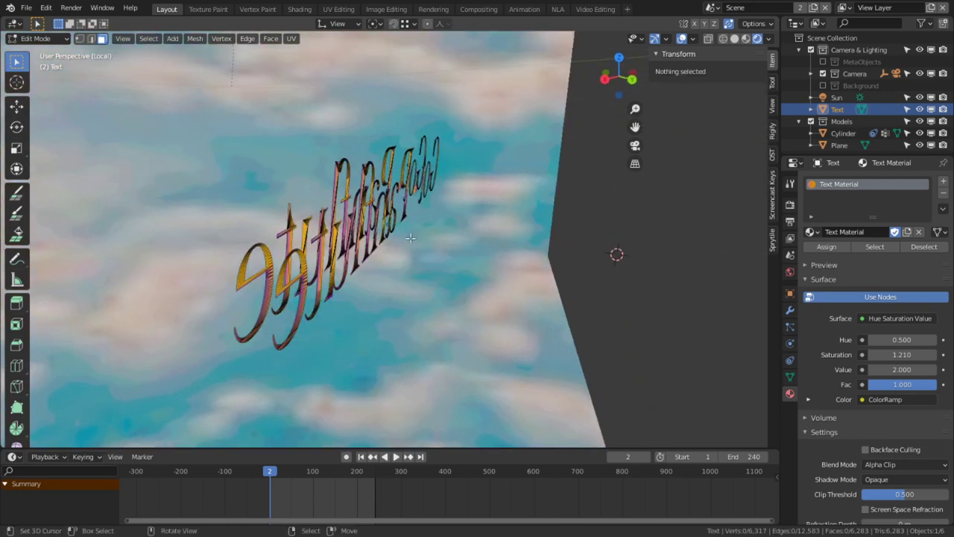
Step: Turn on X-ray with solid shading and select all faces of the caption's rear letter layer
middle_click_drag(466, 205, 483, 199)
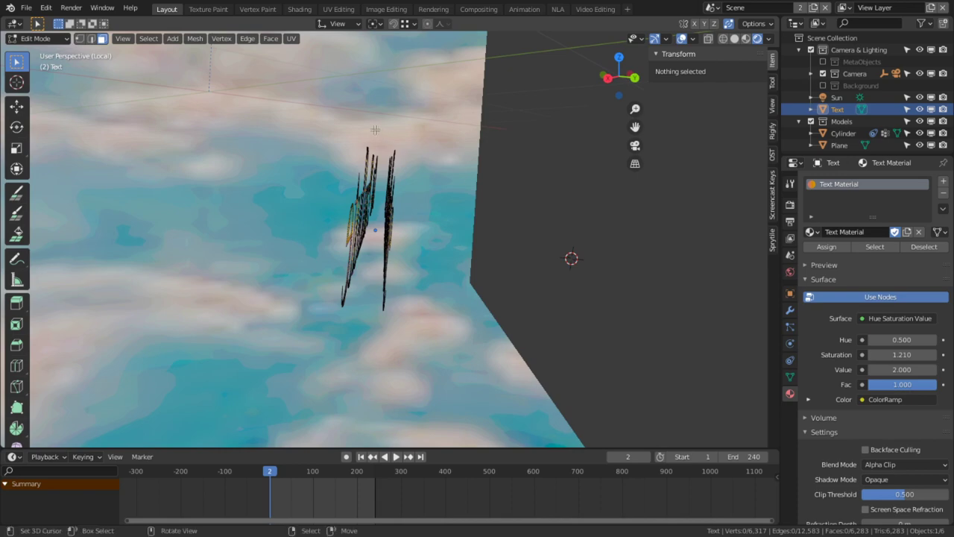
key("b")
left_click_drag(387, 130, 483, 343)
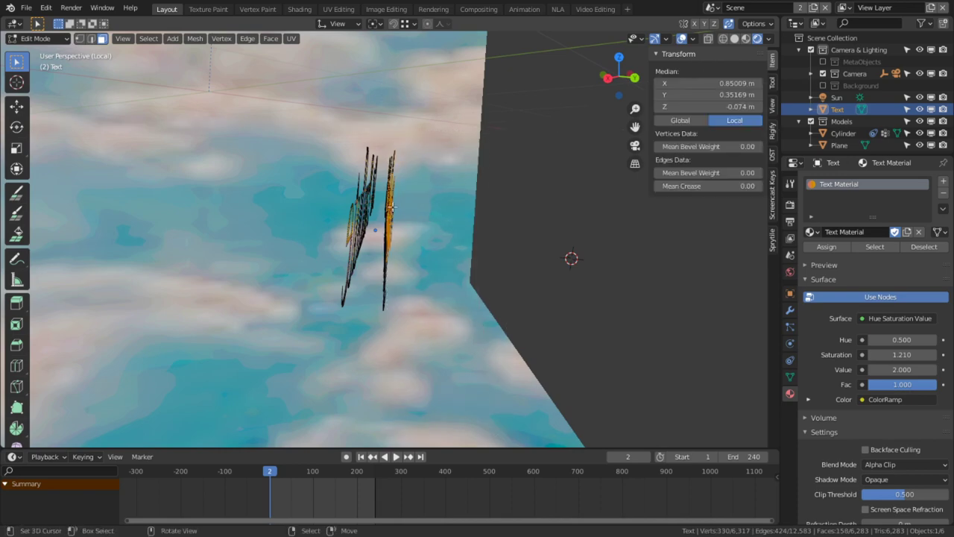
middle_click_drag(391, 208, 394, 170)
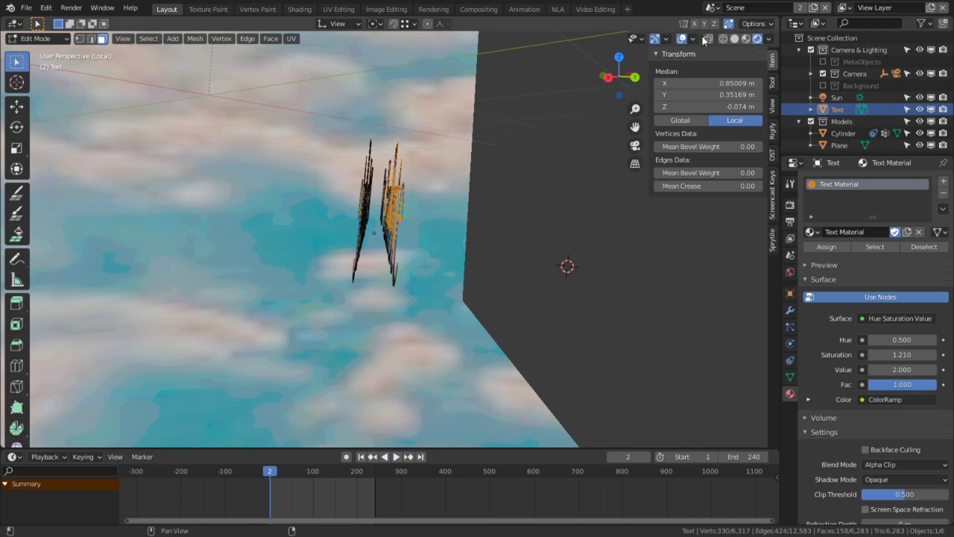
left_click(708, 39)
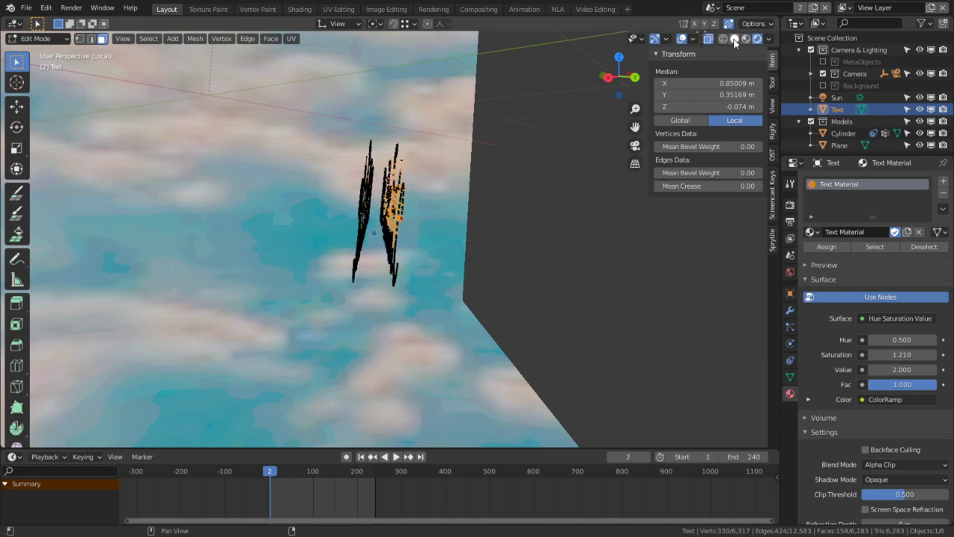
left_click(734, 39)
left_click_drag(437, 128, 375, 354)
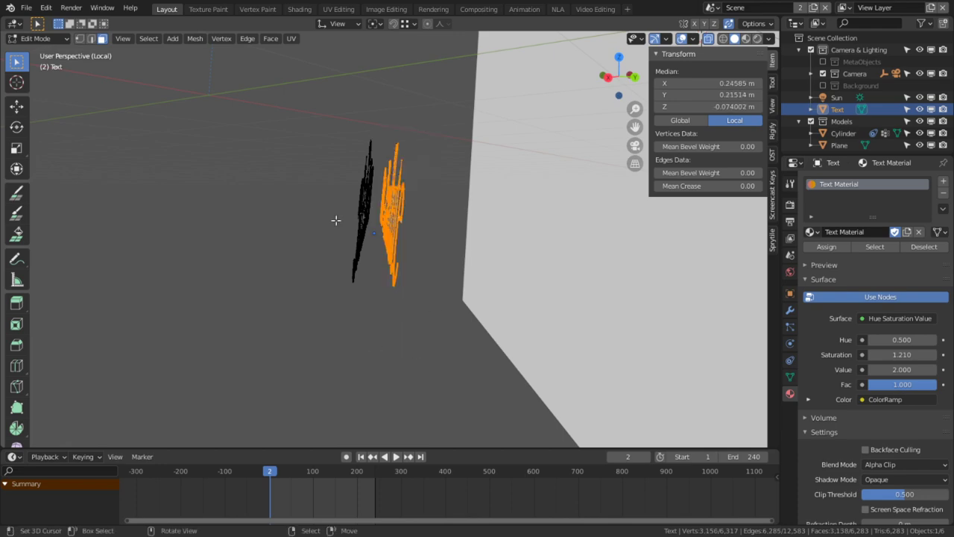
Step: Move the rear letter layer slightly down and to the right in the camera view, and return to Object Mode
key("KP_0")
key("g")
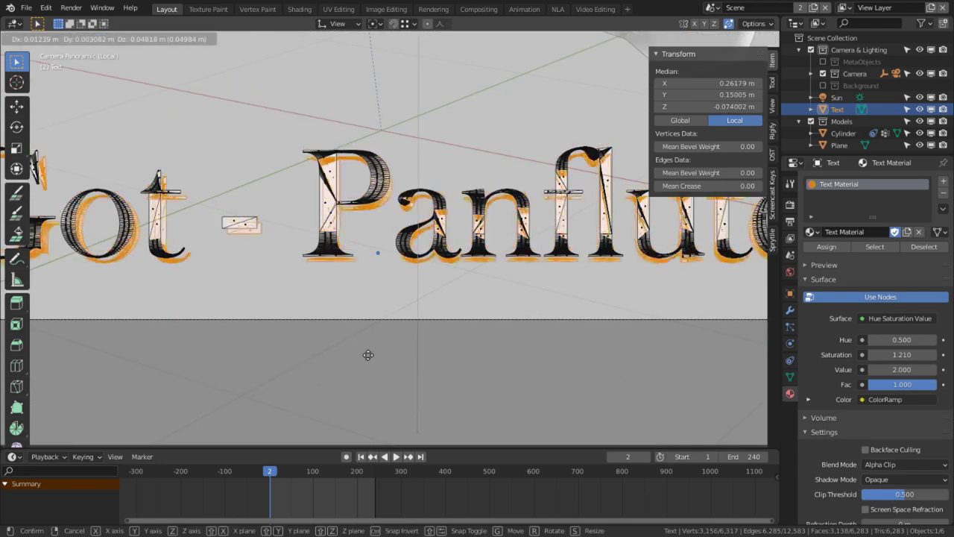
left_click(364, 309)
middle_click_drag(329, 224, 526, 280, "shift")
key("Tab")
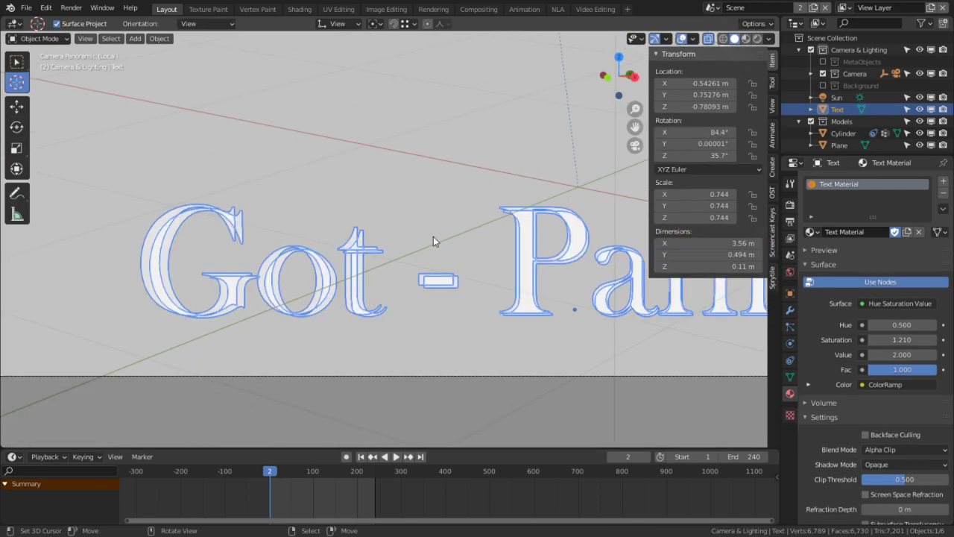
Step: In the Shading workspace, connect the Vertex Color node to the Material Output surface again and place it beside the output
left_click(298, 9)
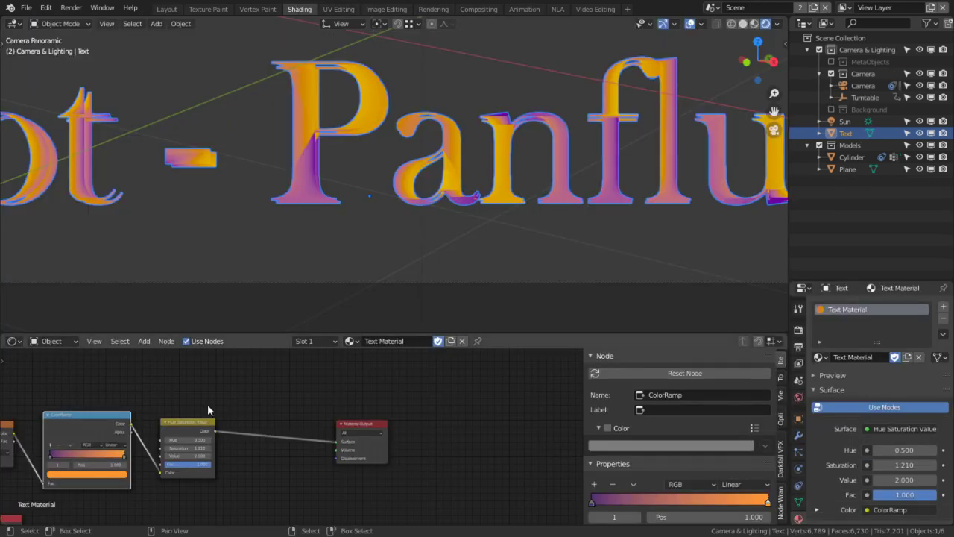
left_click_drag(349, 442, 333, 440)
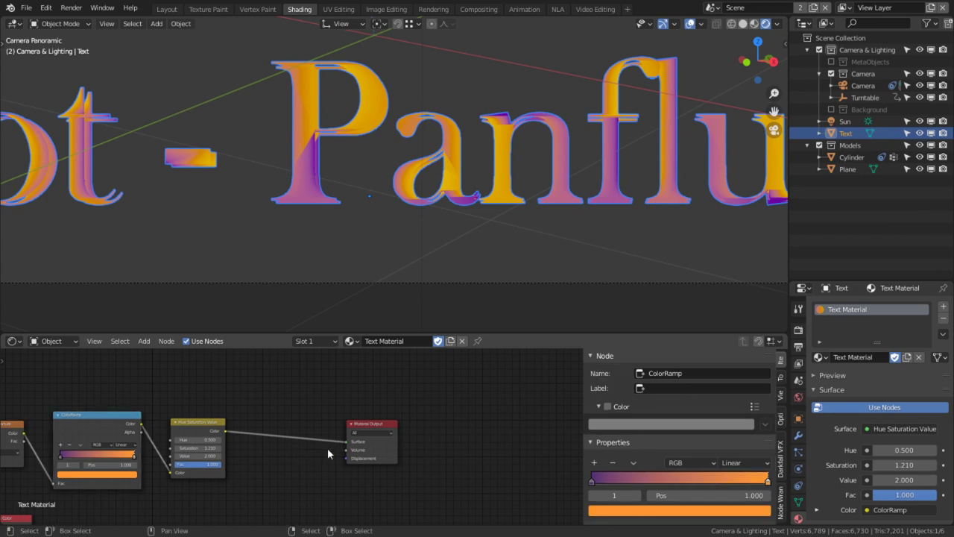
mouse_move(305, 471)
right_mouse_down("alt")
mouse_move(296, 462)
mouse_move(307, 423)
right_mouse_up("alt")
middle_click_drag(90, 515, 133, 451)
mouse_move(58, 462)
left_mouse_down()
mouse_move(333, 385)
mouse_move(391, 384)
mouse_move(388, 377)
left_mouse_up()
Step: Check in Edit Mode that the offset rear letters are the selected layer and switch the caption to Vertex Paint mode
middle_click_drag(403, 223, 363, 233)
middle_click_drag(450, 286, 373, 160, "shift")
middle_click_drag(369, 201, 379, 181)
key("Tab")
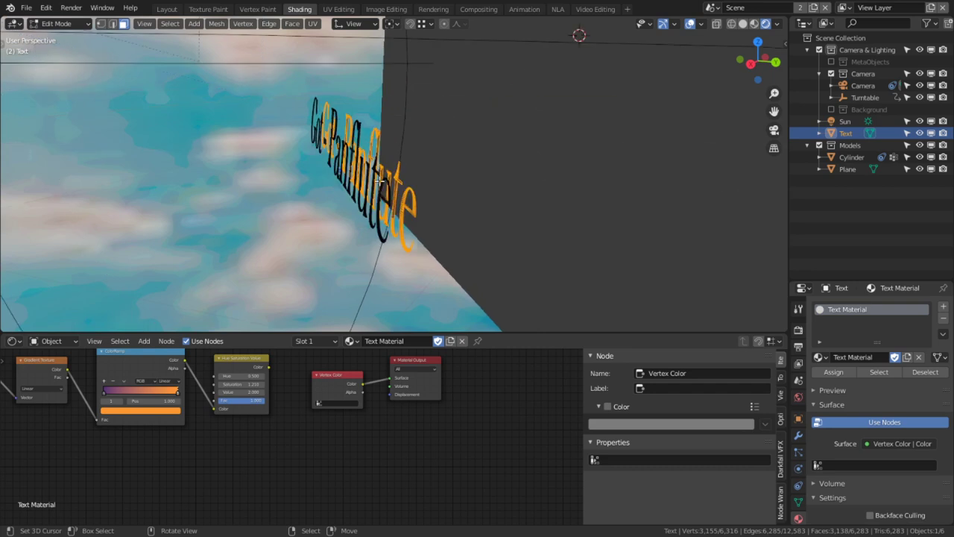
key("ctrl+i")
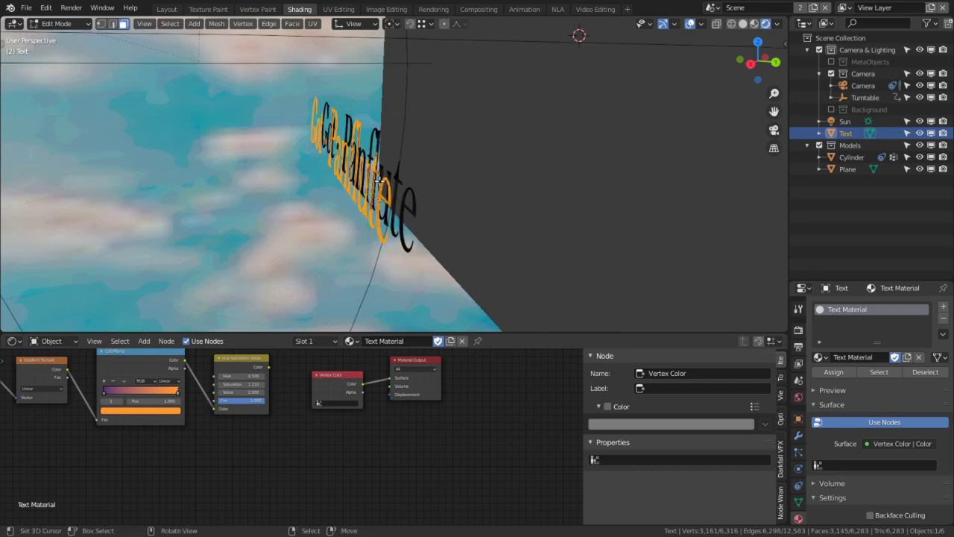
left_click(79, 28)
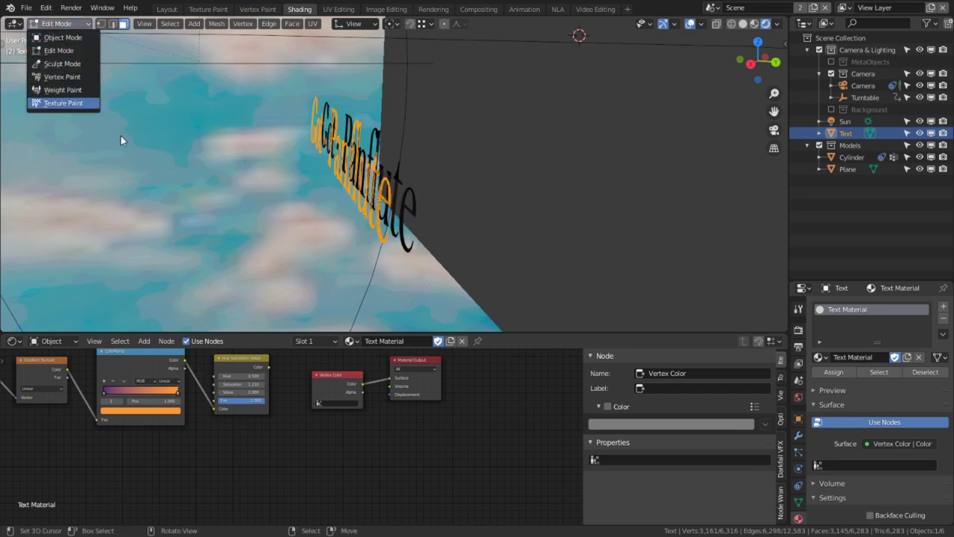
key("ctrl+i")
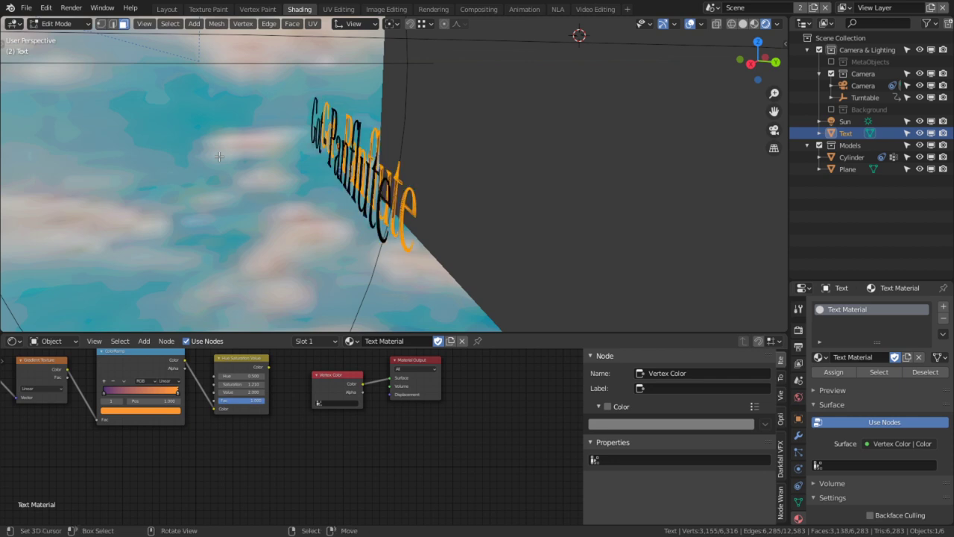
left_click(52, 28)
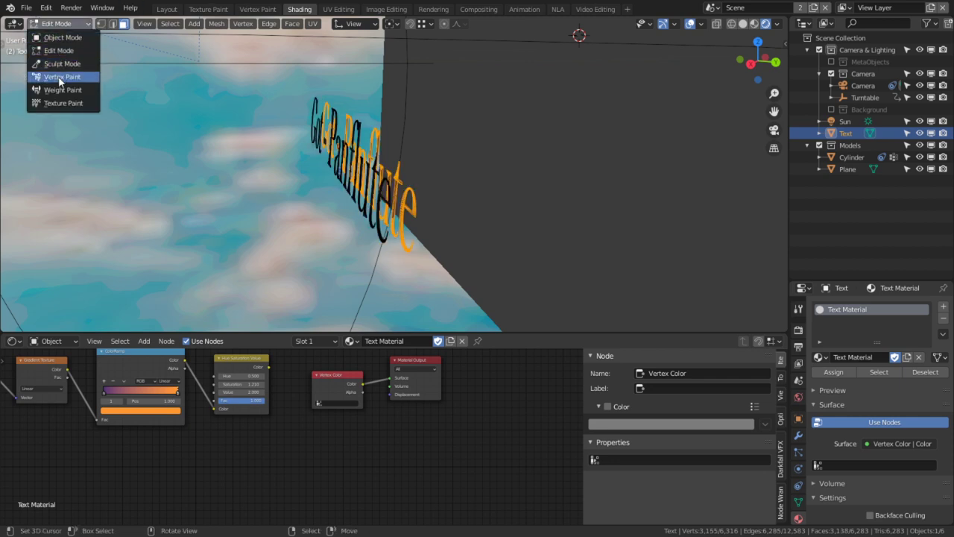
left_click(56, 76)
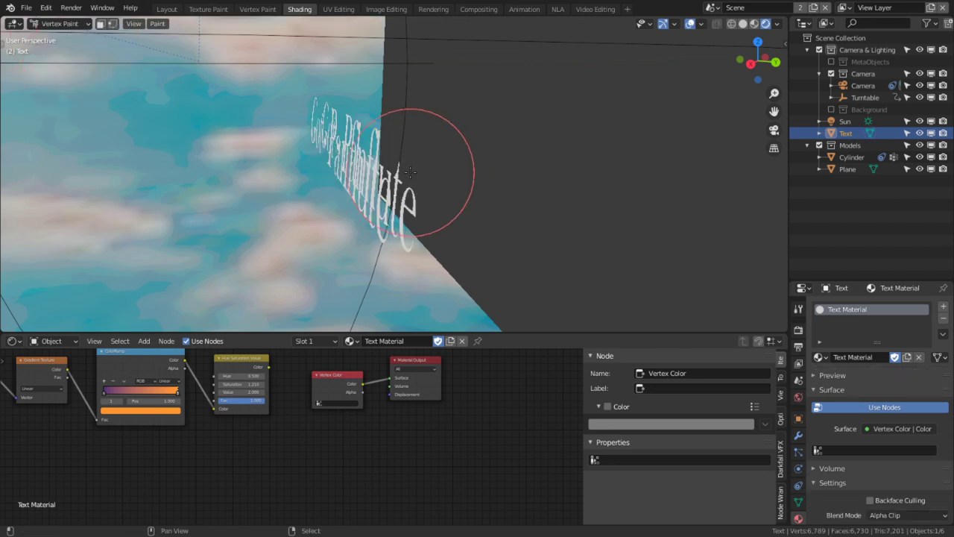
Step: Undo the test paint stroke and limit vertex painting to the caption's selected faces
left_click_drag(405, 182, 415, 188)
key("ctrl+z")
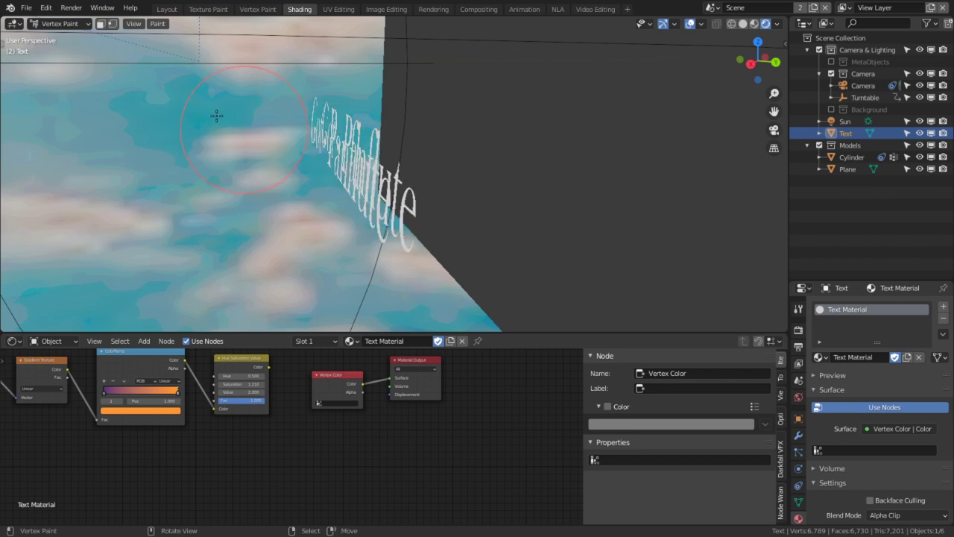
left_click(100, 23)
right_click(650, 15)
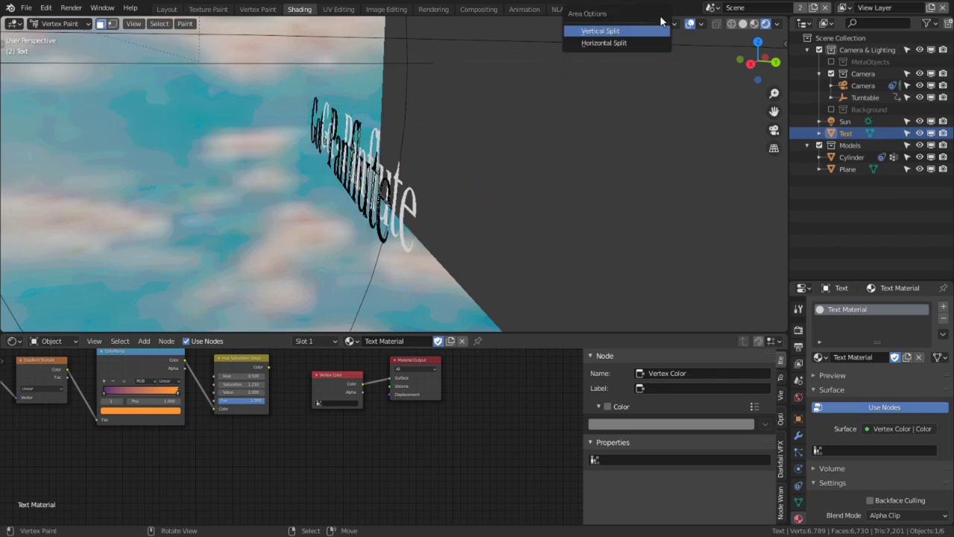
right_click(684, 13)
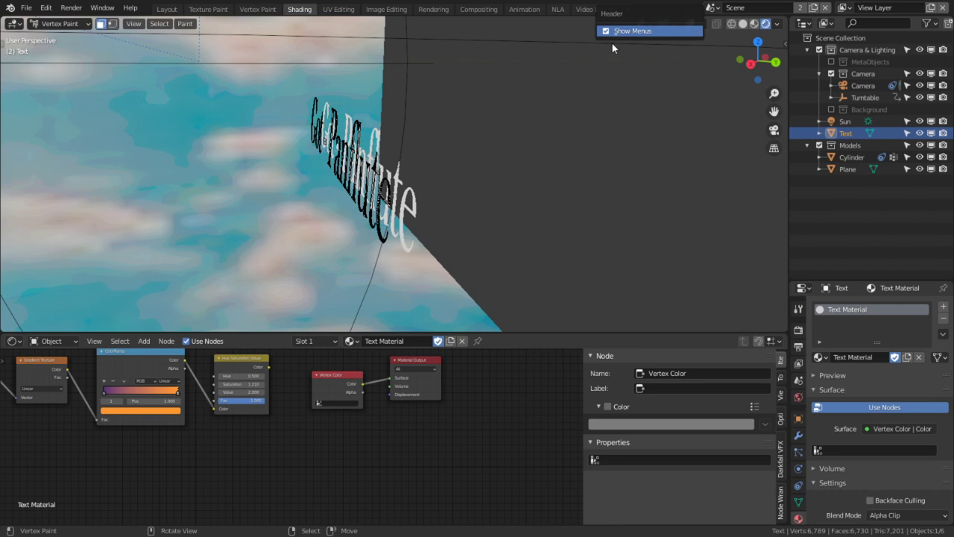
right_click(749, 28)
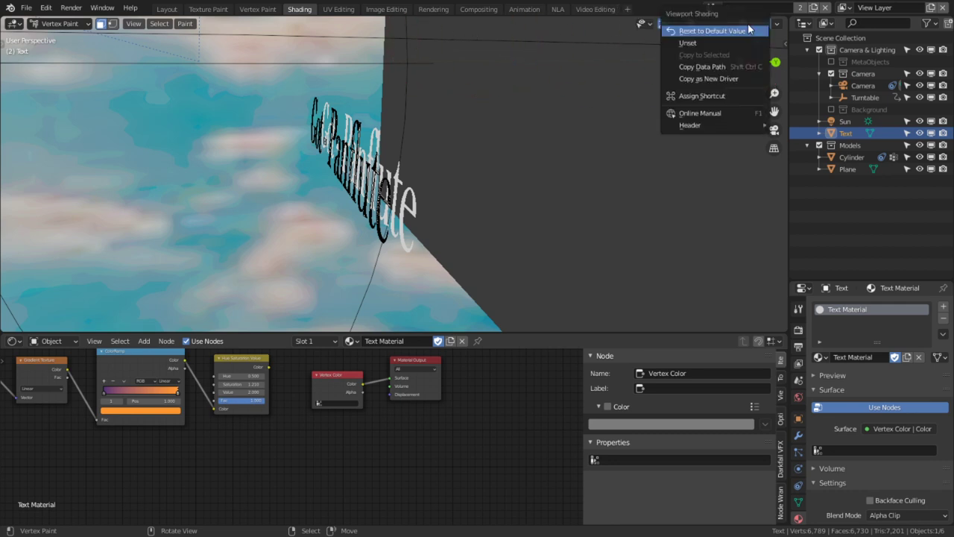
Step: Return to the Layout workspace, try to darken the vertex paint brush colour to black, and deselect the caption's faces
left_click(175, 10)
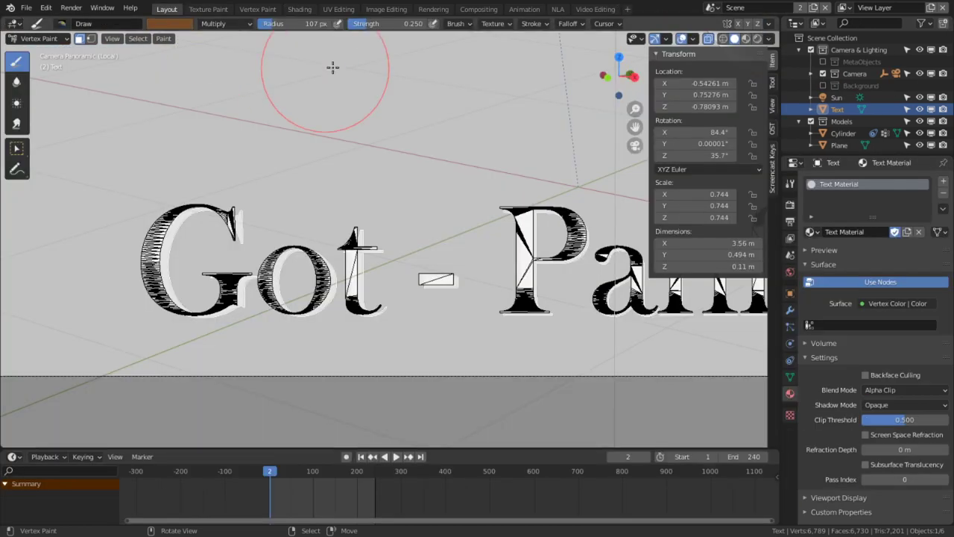
left_click(172, 24)
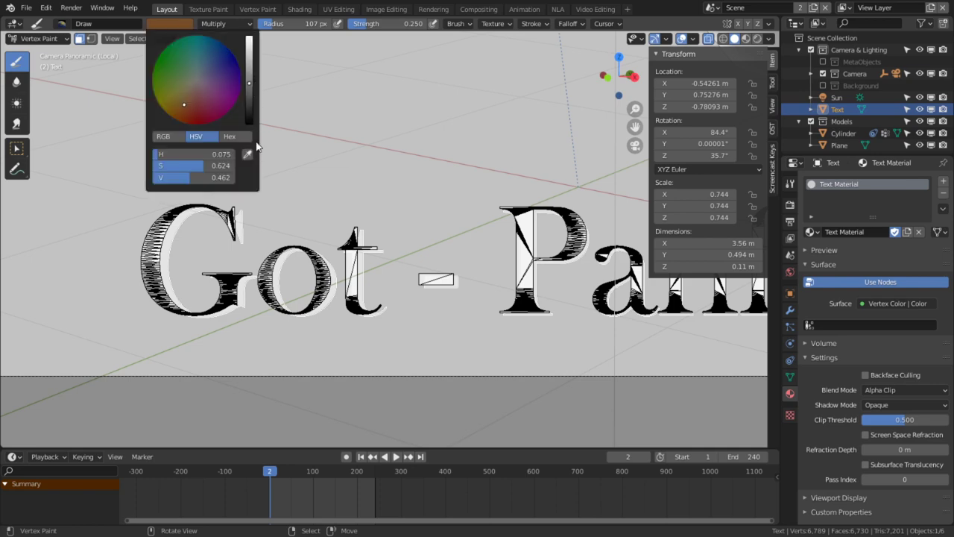
left_click_drag(249, 113, 249, 131)
key("alt+a")
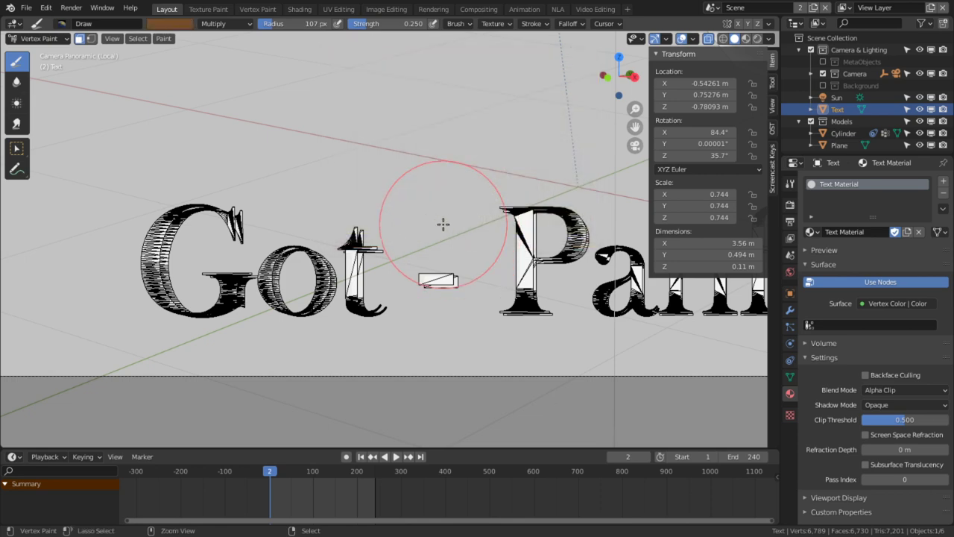
Step: Set the vertex paint brush colour to black and fill the caption's masked rear letters with it
middle_click_drag(360, 214, 88, 57)
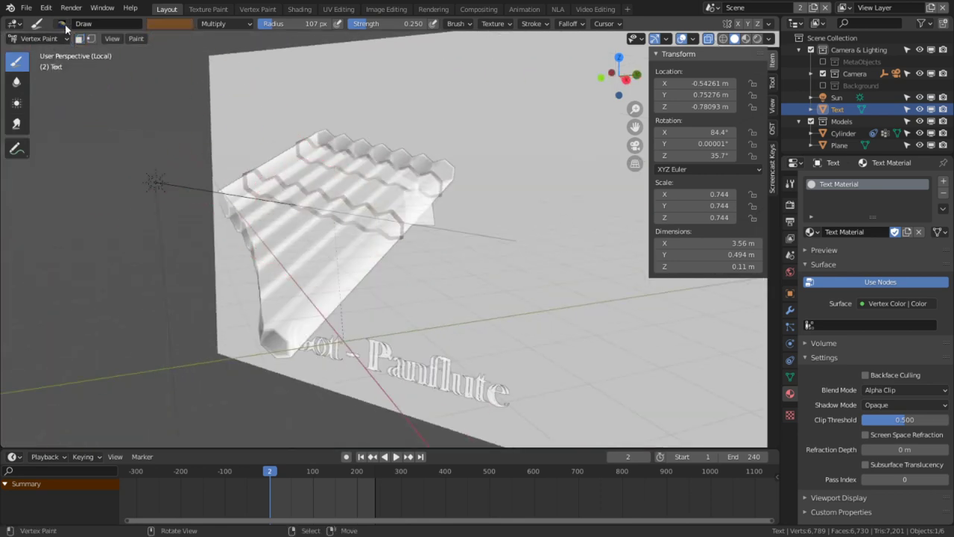
left_click(80, 39)
mouse_move(426, 291)
middle_mouse_down("shift")
mouse_move(435, 142)
mouse_move(321, 170)
middle_mouse_up("shift")
scroll(429, 144, "up", 3)
mouse_move(404, 185)
middle_mouse_down()
mouse_move(428, 196)
mouse_move(330, 85)
middle_mouse_up()
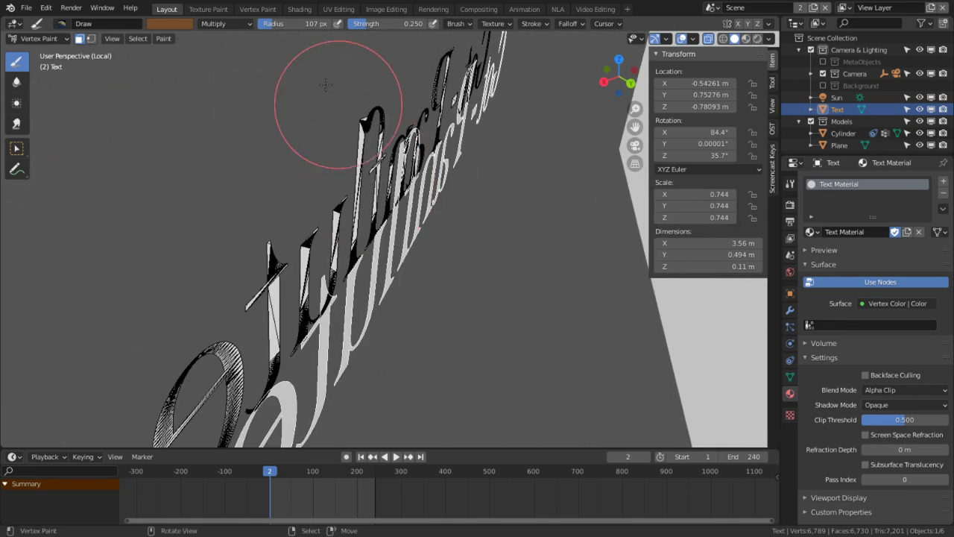
left_click(169, 23)
left_click_drag(249, 93, 249, 124)
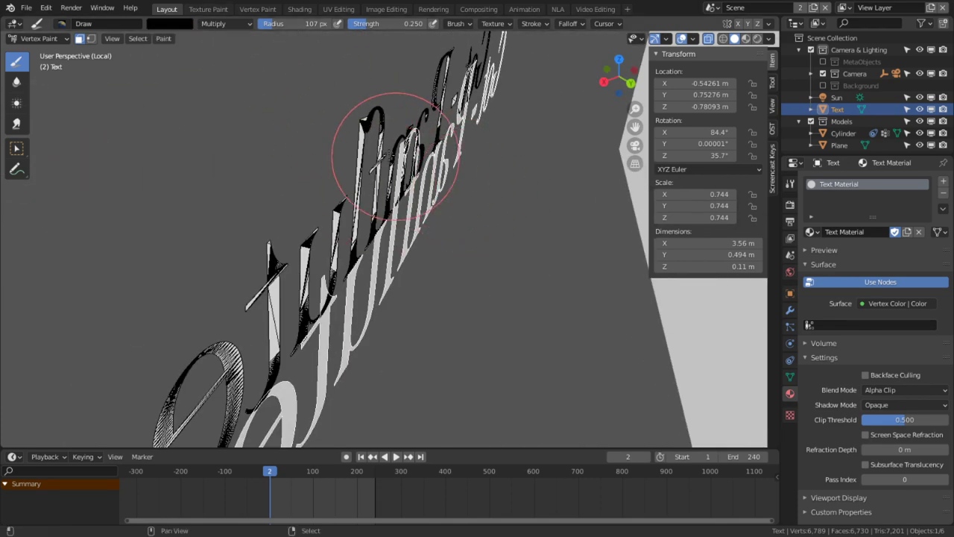
Step: Show the caption with its material colours and return it to Object Mode
mouse_move(315, 167)
middle_mouse_down()
mouse_move(423, 174)
mouse_move(411, 179)
middle_mouse_up()
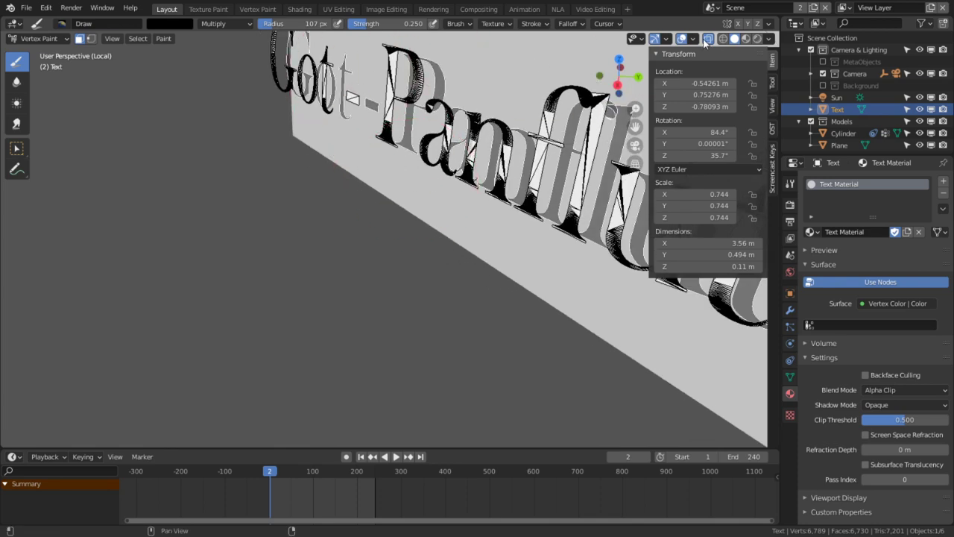
left_click(751, 38)
left_click(39, 38)
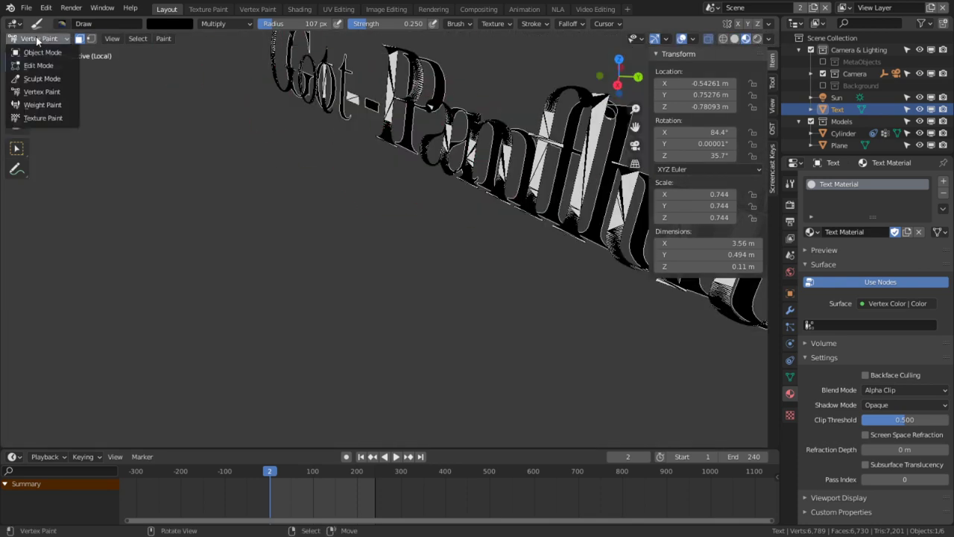
left_click(37, 50)
mouse_move(145, 158)
middle_mouse_down()
mouse_move(449, 244)
mouse_move(437, 237)
middle_mouse_up()
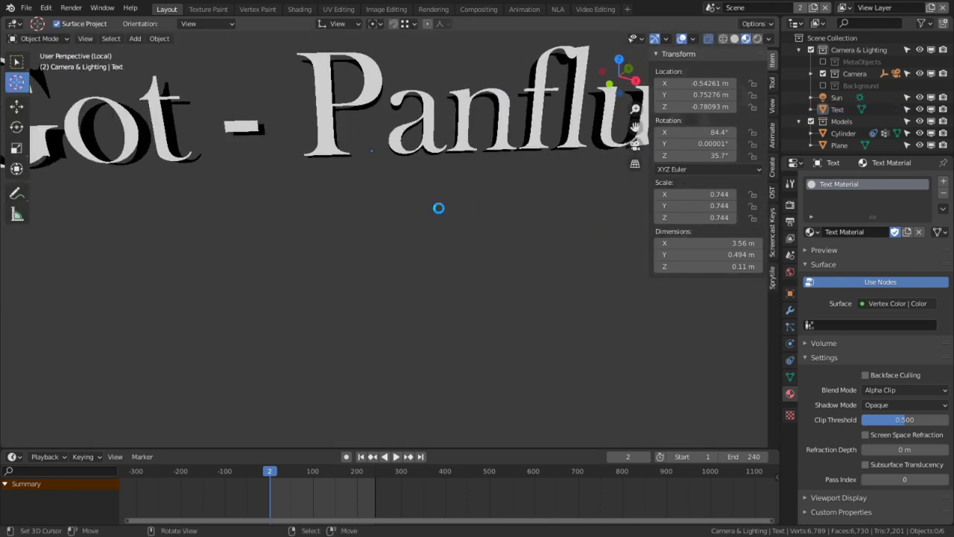
Step: Render the current frame and inspect the caption's black backing up close in the enlarged render window
scroll(463, 151, "up", 4)
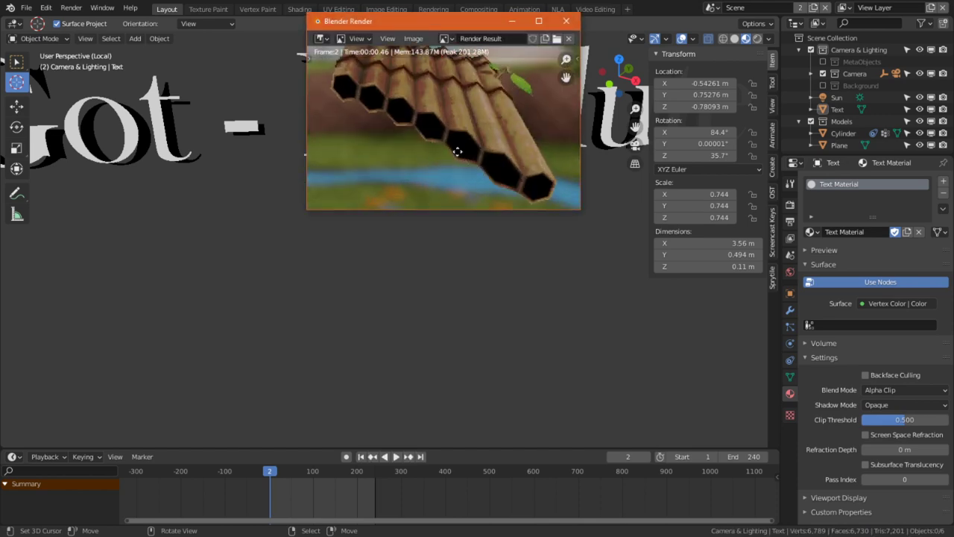
middle_click_drag(457, 151, 427, 71)
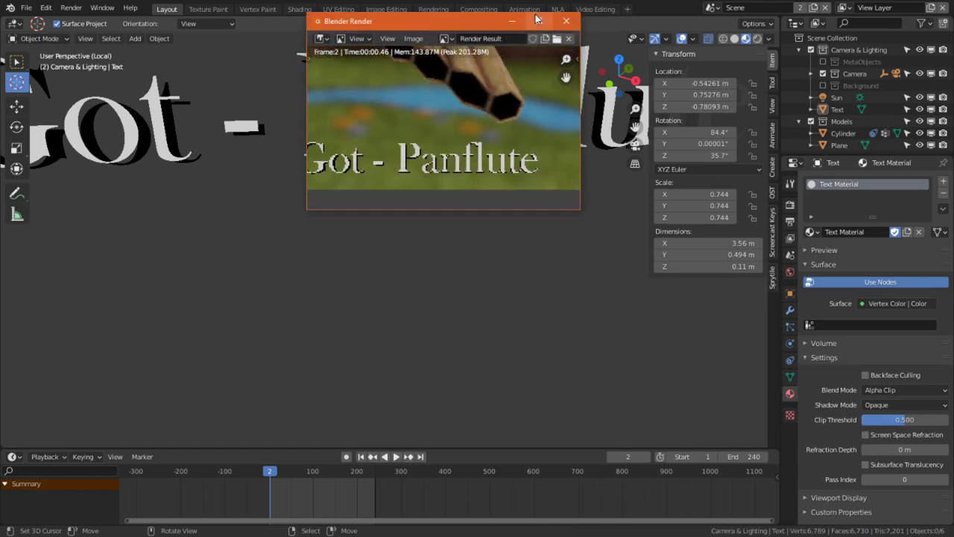
left_click(538, 21)
scroll(520, 209, "up", 5)
scroll(501, 217, "up", 2)
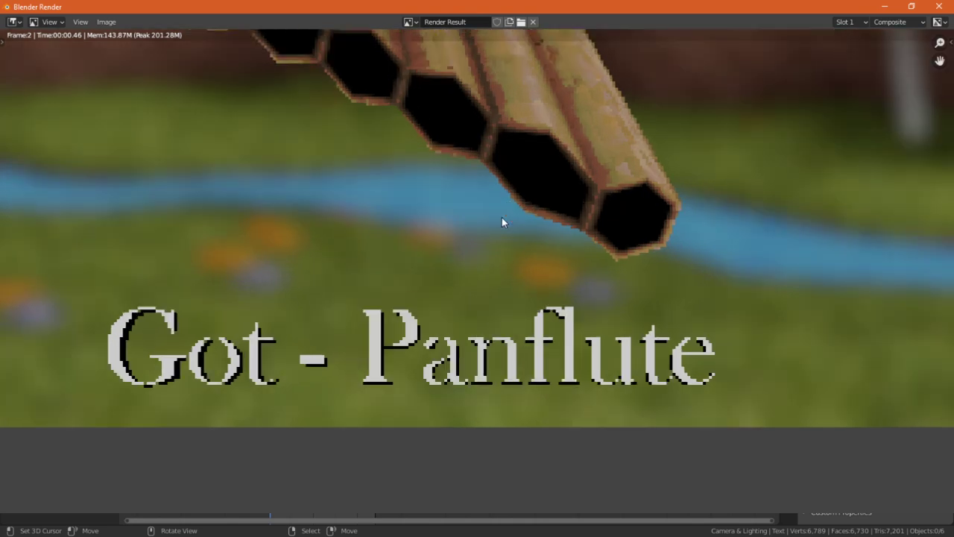
left_click(939, 6)
Step: Switch to the Sequencer scene and render frame 199 to check the caption against the watermark
scroll(502, 171, "down", 4)
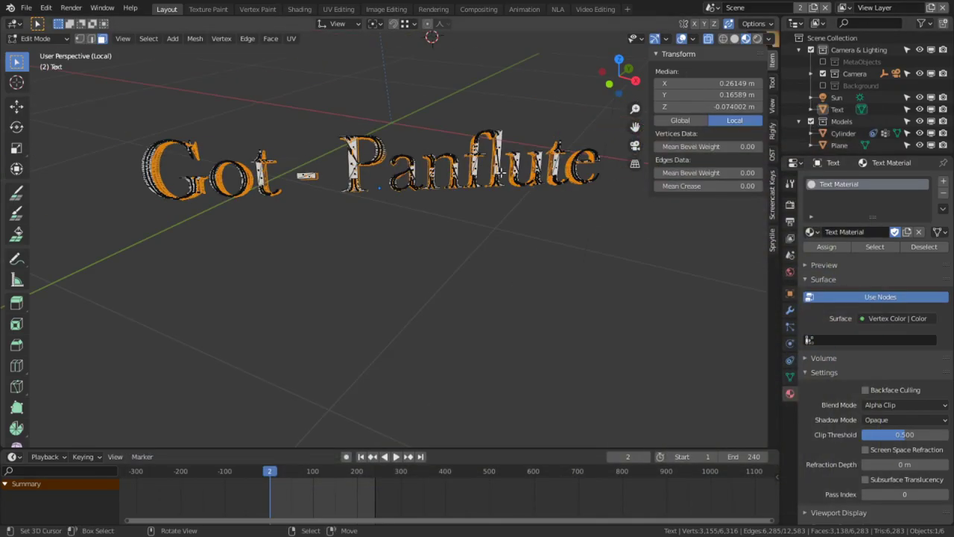
left_click(712, 8)
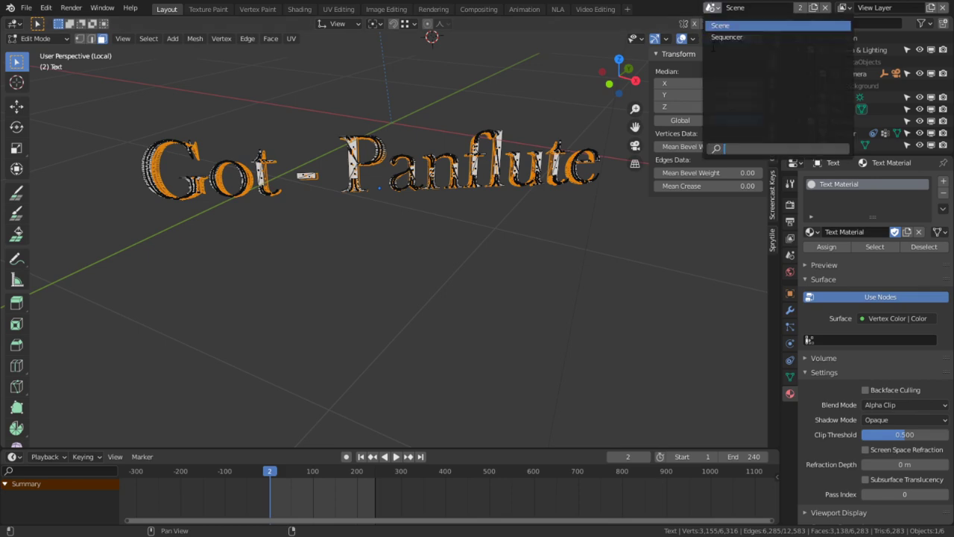
left_click(725, 37)
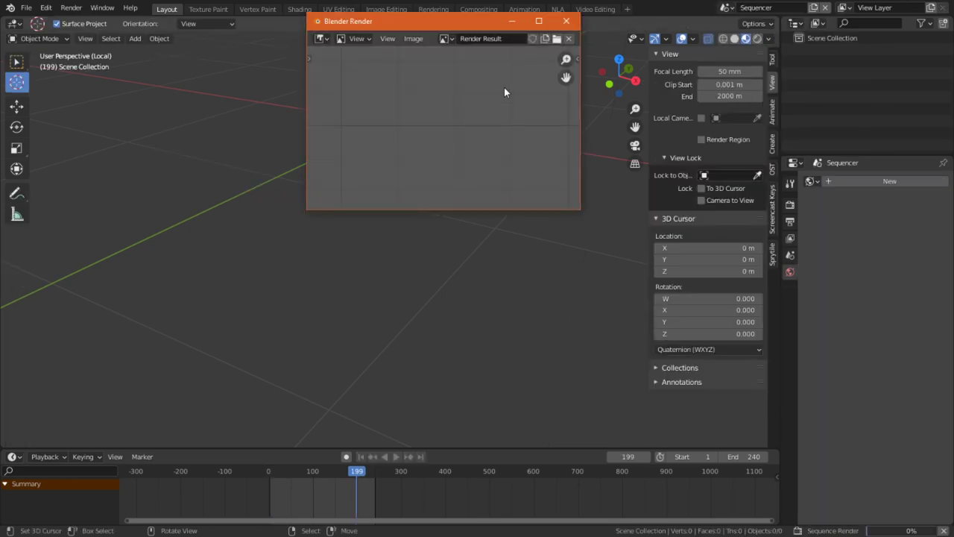
left_click(539, 21)
key("Home")
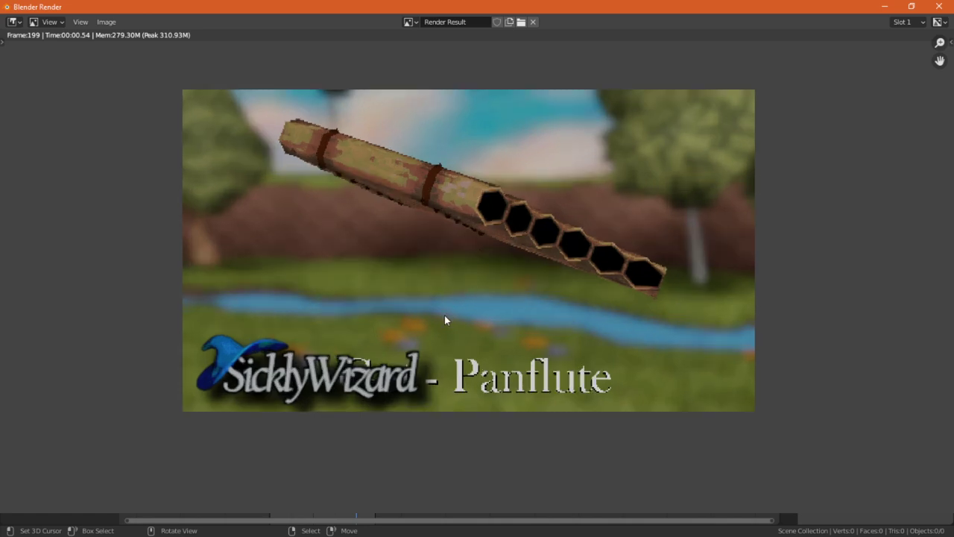
key("Escape")
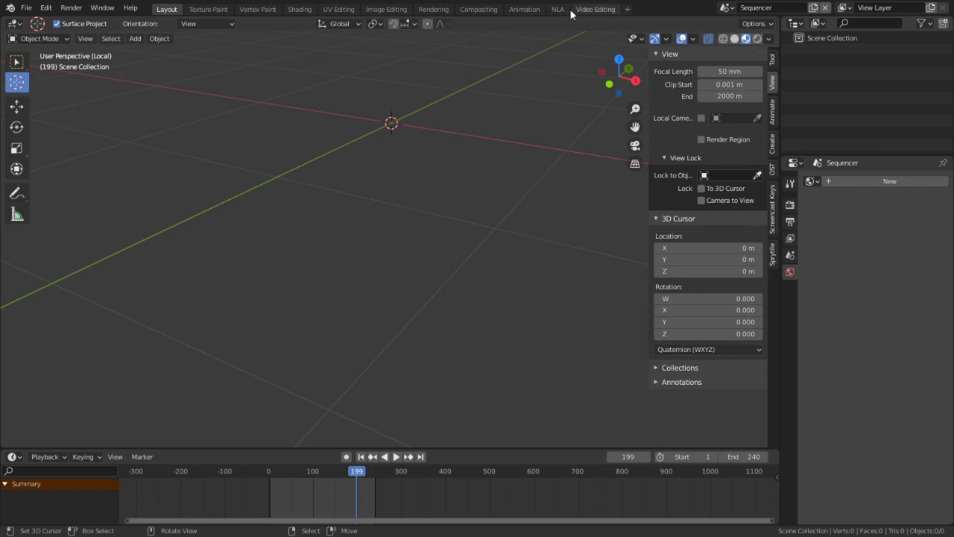
Step: Open the Video Editing workspace with the scene, transform and watermark strips in view
left_click(478, 9)
key("Home")
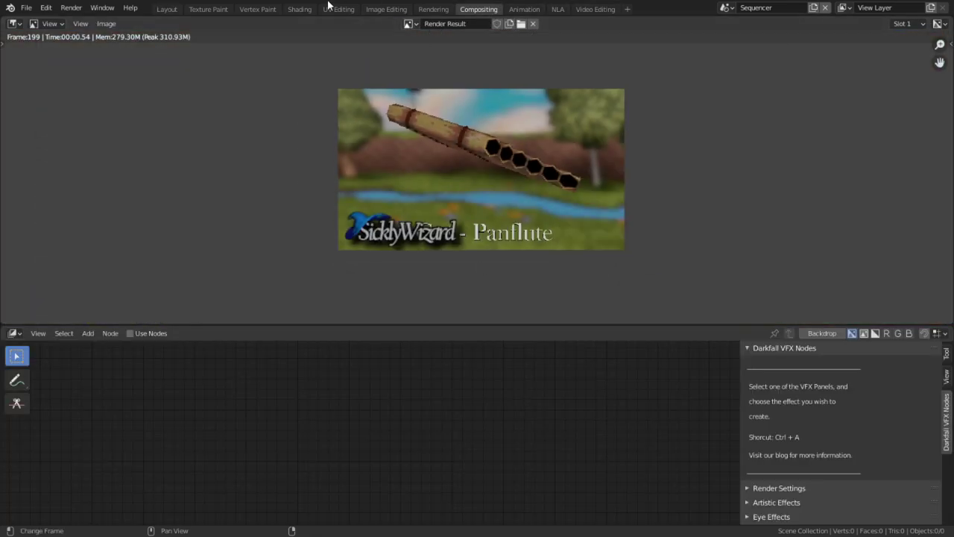
left_click(587, 9)
scroll(316, 455, "down", 2)
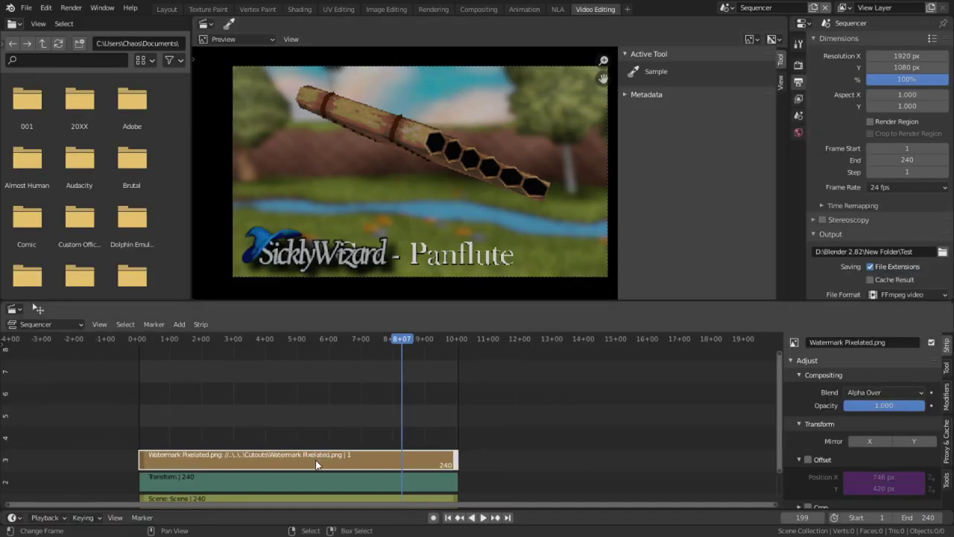
middle_click_drag(315, 460, 393, 431)
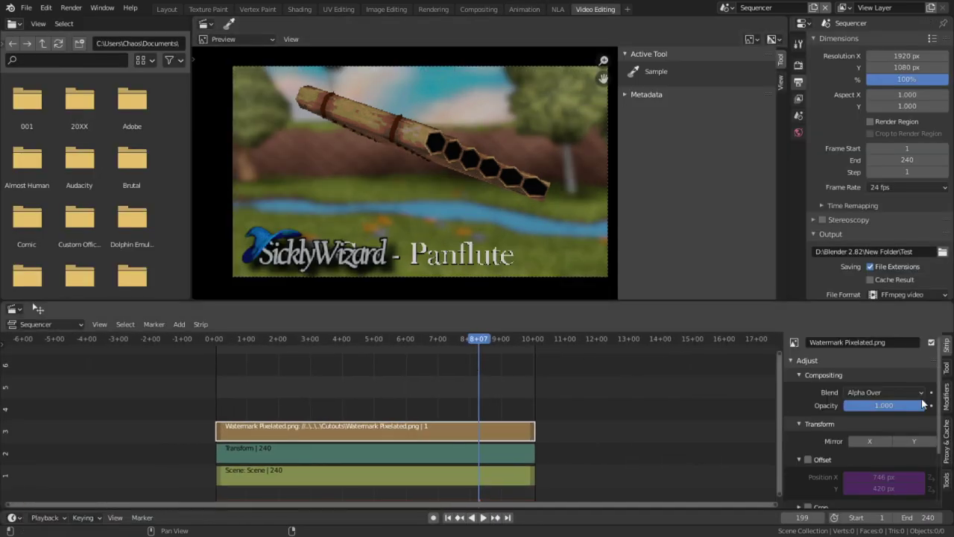
Step: Lower the Watermark Pixelated.png strip's opacity to 0.362 and enable its image offset
left_click(812, 457)
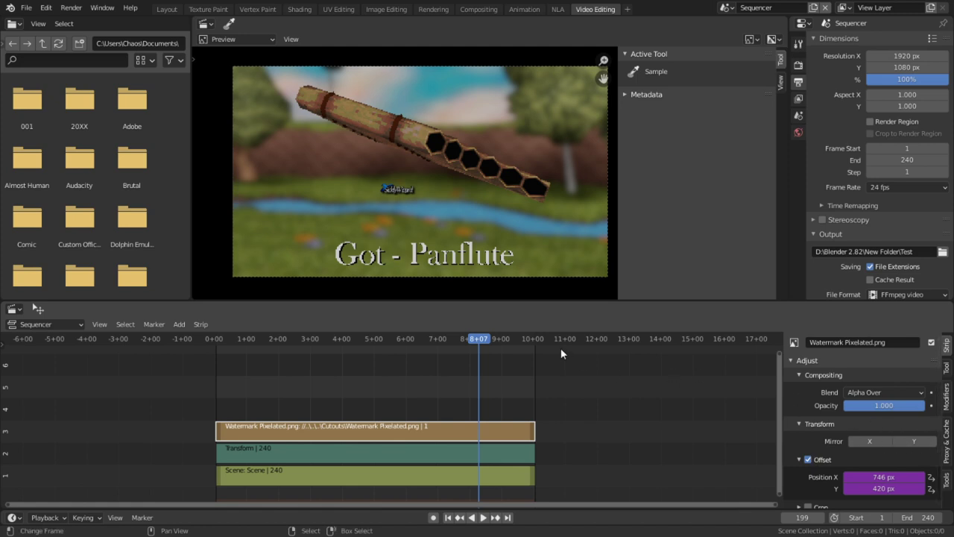
key("ctrl+z")
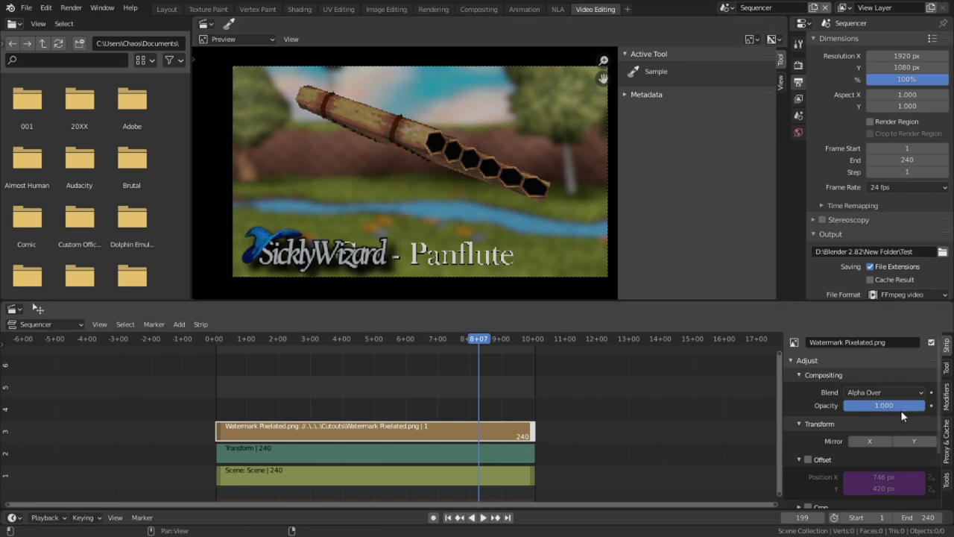
left_click_drag(897, 409, 846, 409)
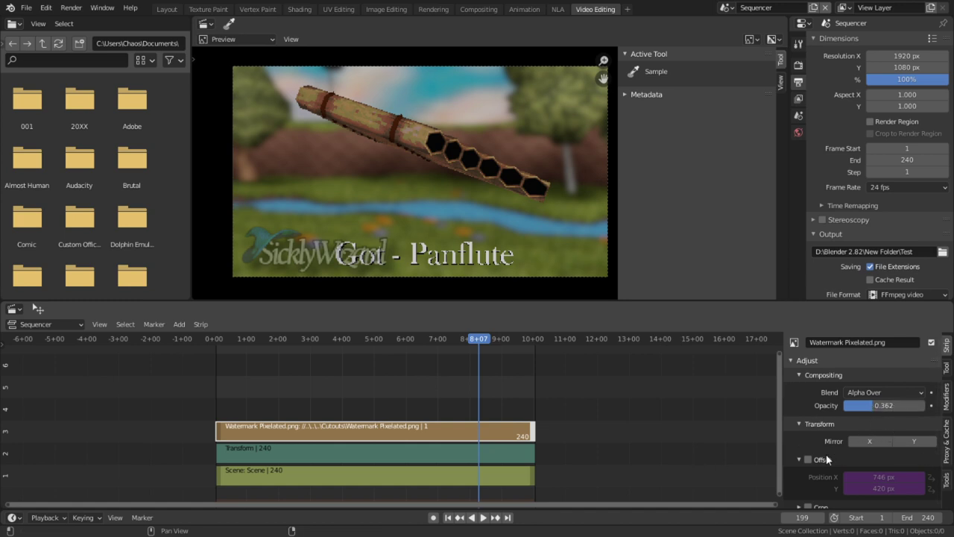
scroll(811, 446, "down", 1)
left_click(808, 435)
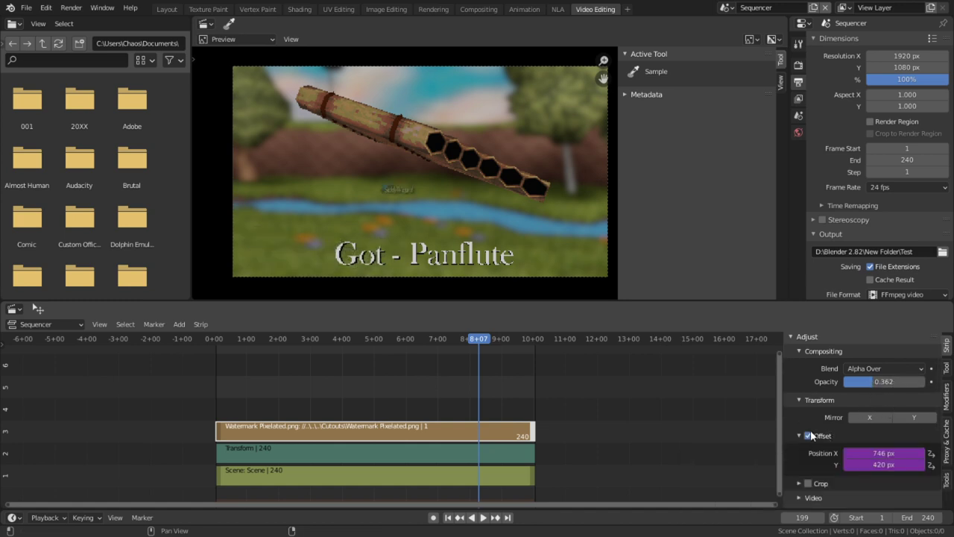
Step: Add a Transform effect strip to the watermark image and set its interpolation to None
left_click(395, 430)
key("shift+a")
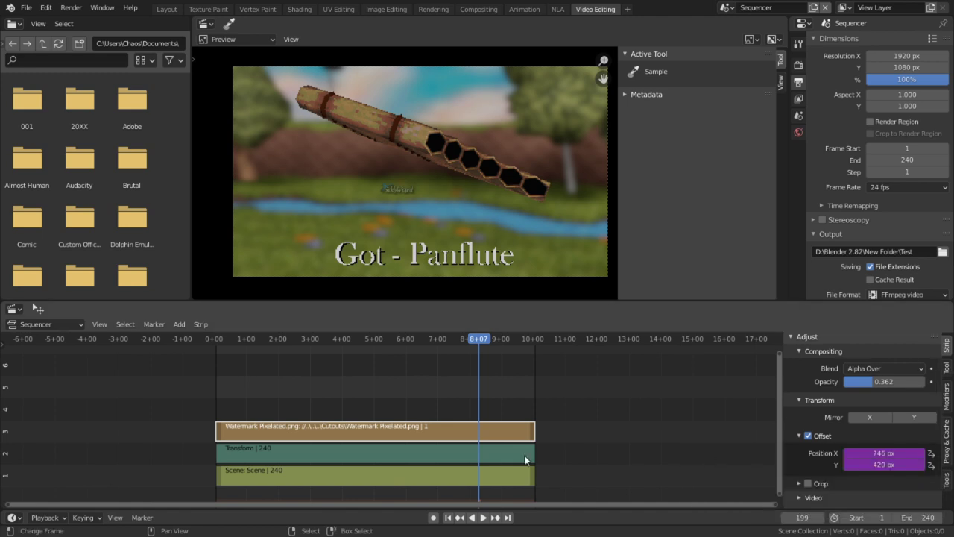
key("shift+a")
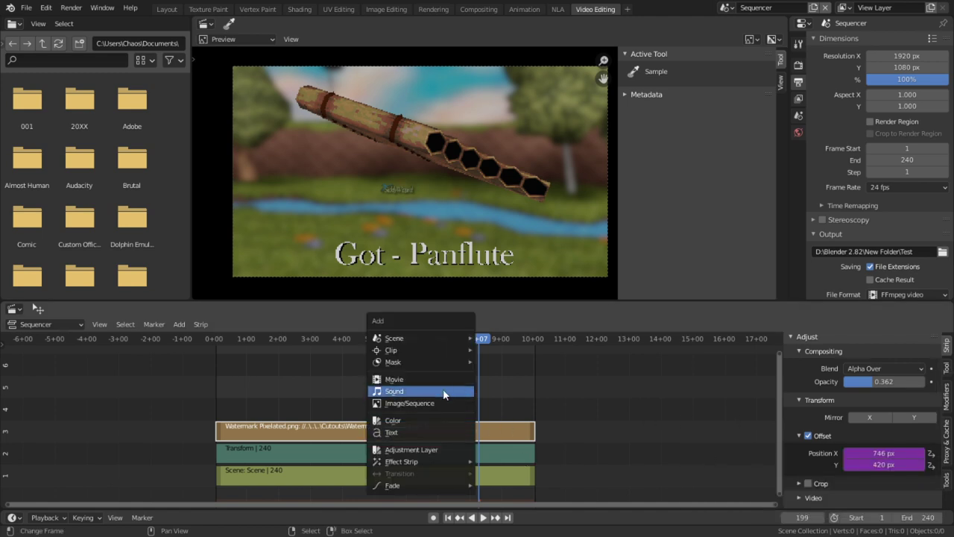
mouse_move(432, 459)
left_click(531, 414)
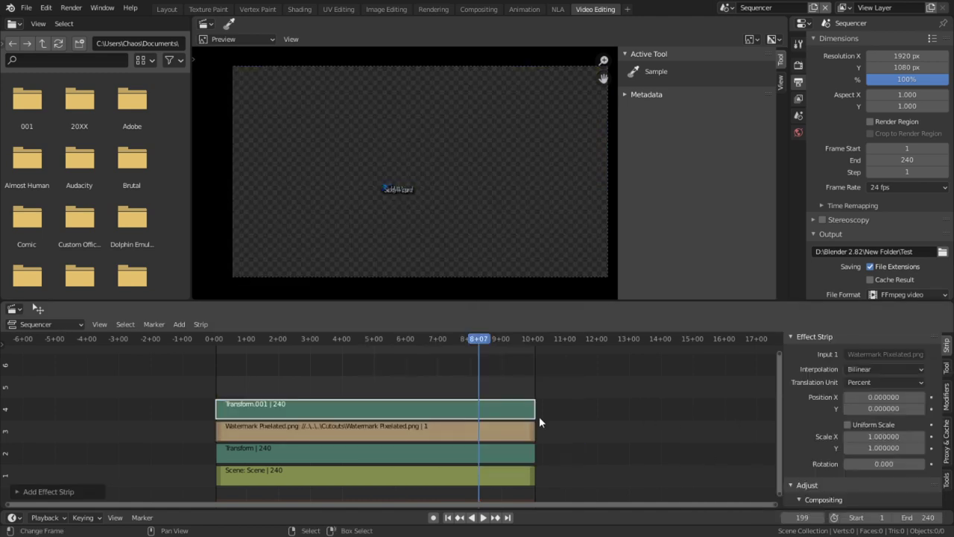
left_click(885, 370)
left_click(869, 382)
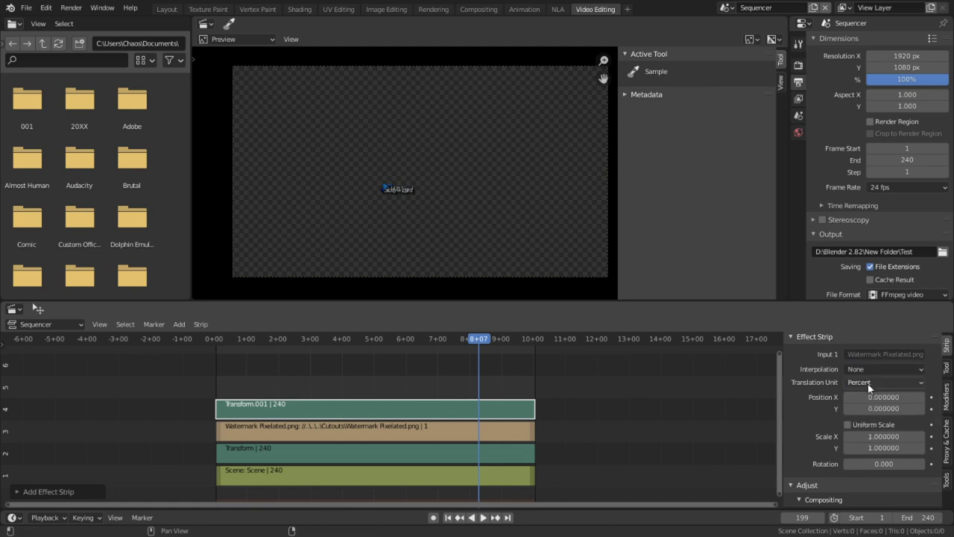
Step: Set the watermark's Transform strip to Alpha Over blending with a uniform scale of 3.01
scroll(892, 429, "down", 3)
left_click(866, 446)
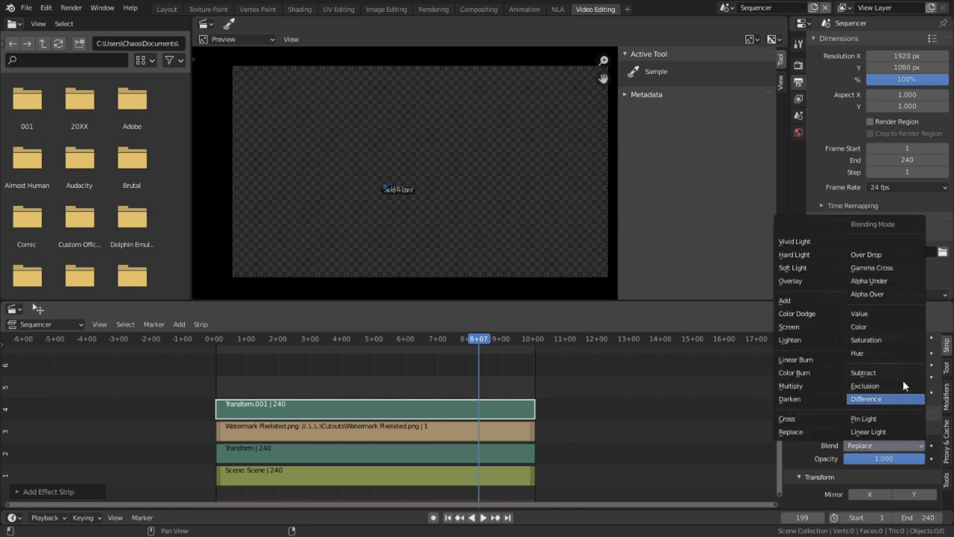
left_click(879, 293)
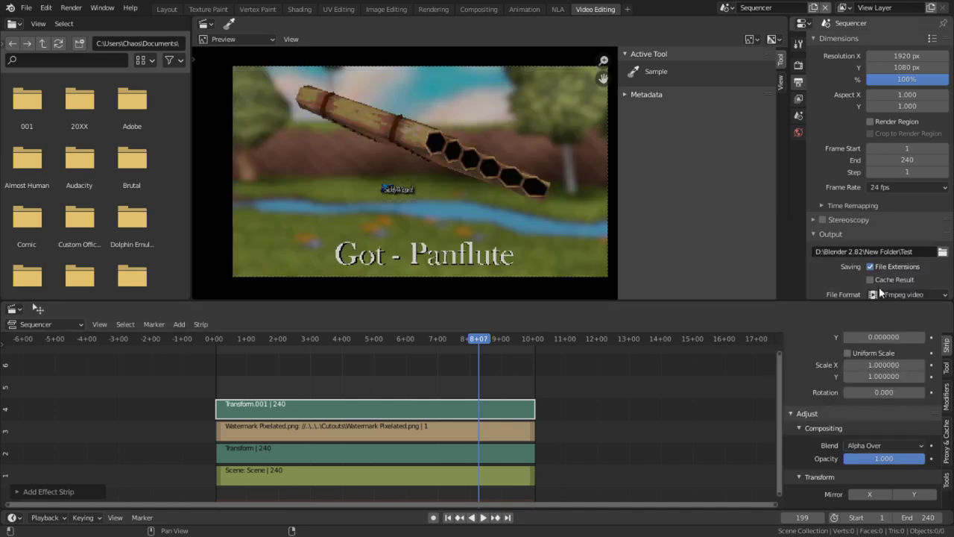
left_click(857, 355)
left_click_drag(884, 364, 951, 364)
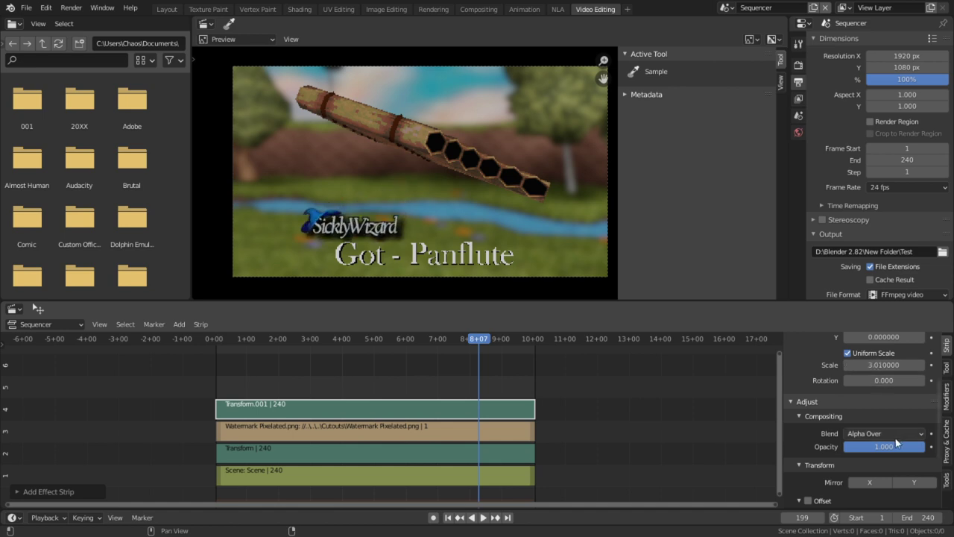
Step: Set the watermark Transform strip's opacity to 0.75 and its position to about X -16.29, Y -15.25 percent
left_click(893, 448)
type(".75")
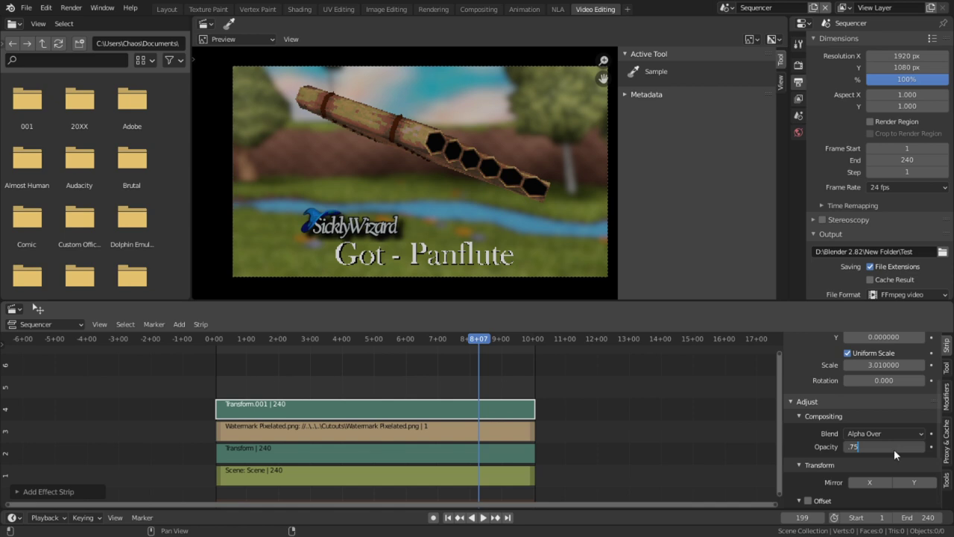
key("Return")
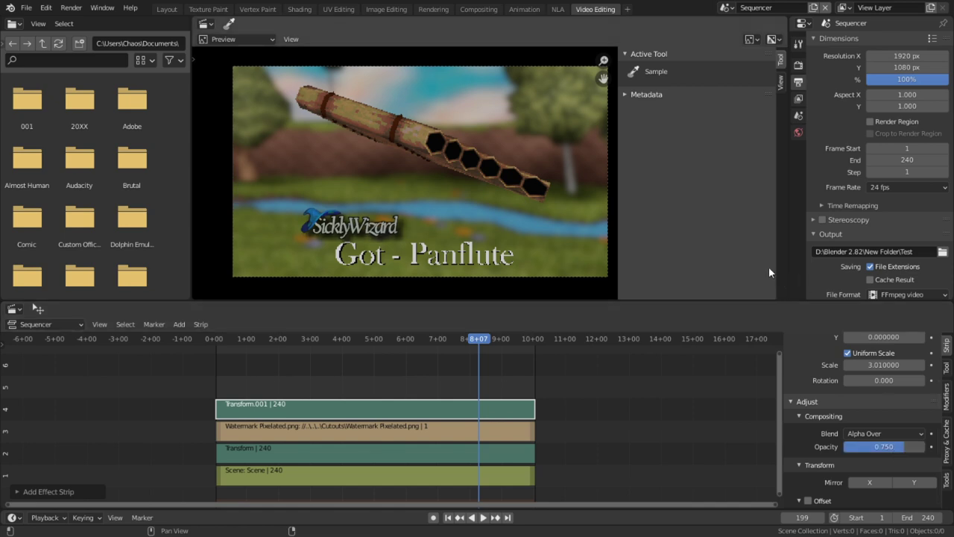
scroll(843, 376, "up", 3)
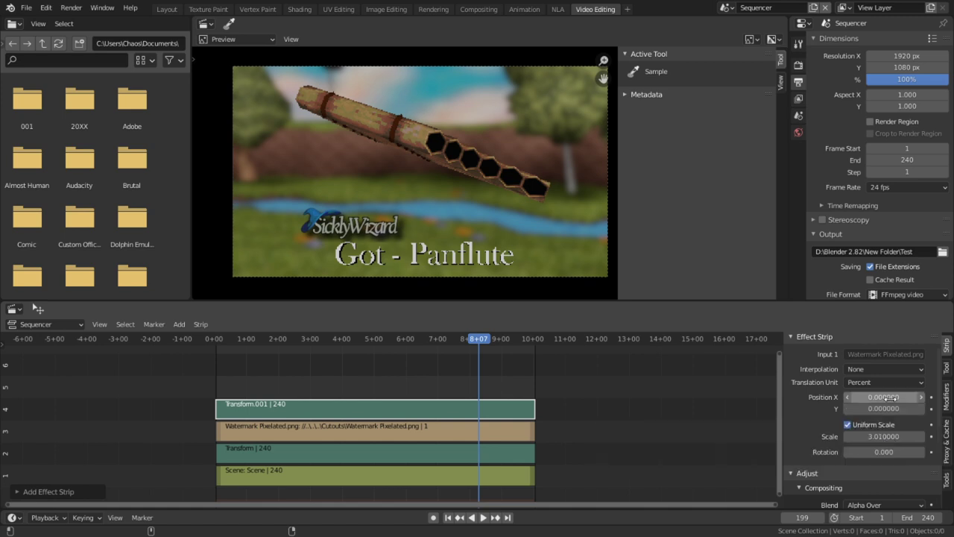
left_click_drag(884, 397, 850, 409)
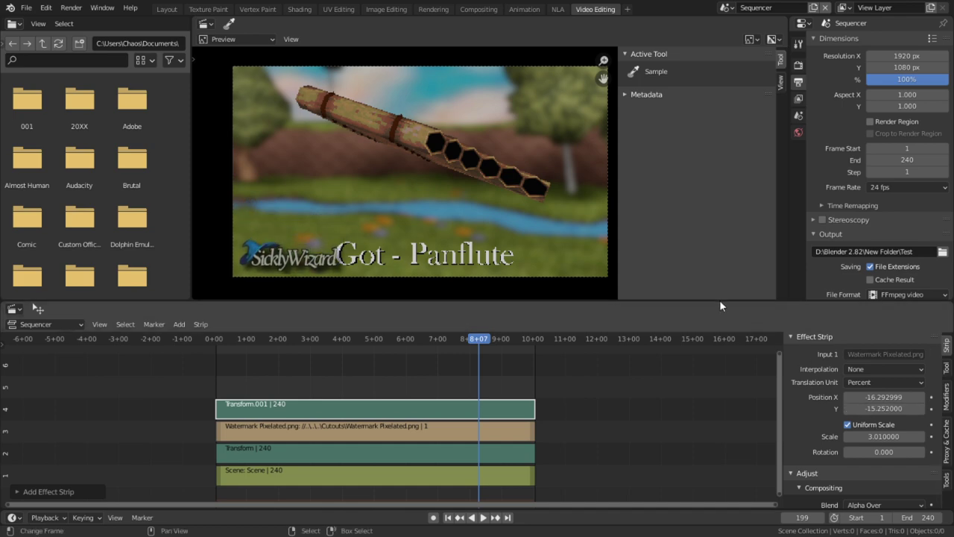
Step: Render frame 199 of the sequence and examine how the repositioned watermark sits beside the caption
scroll(572, 254, "up", 1)
key("F12")
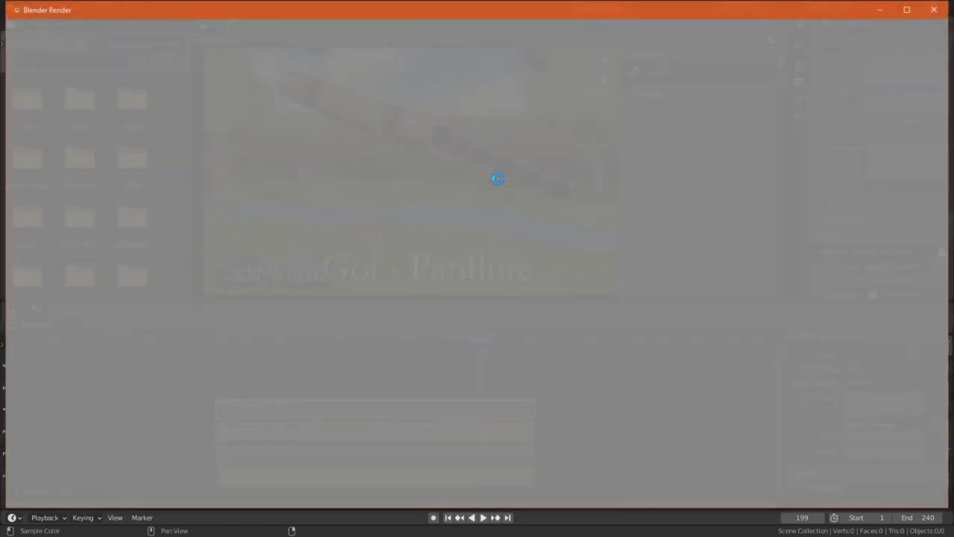
scroll(516, 181, "down", 1)
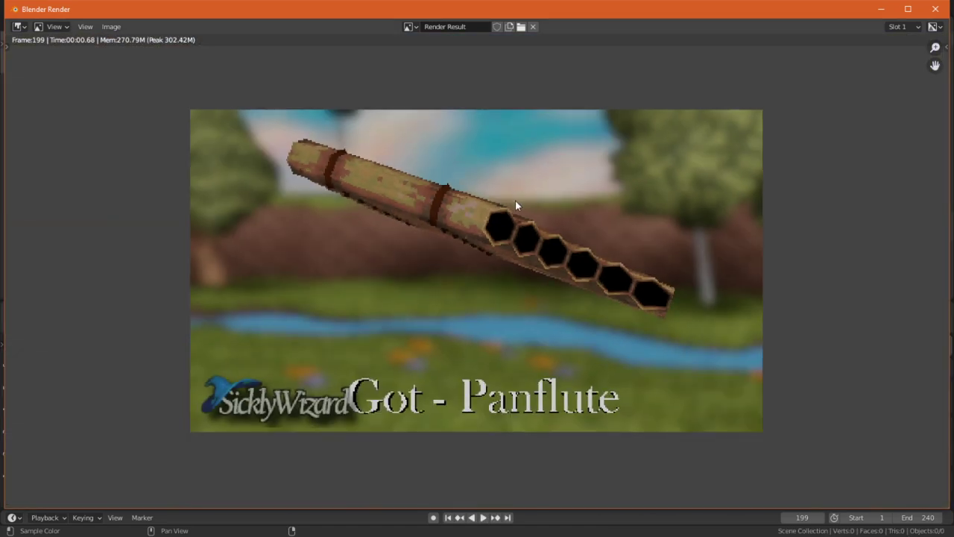
scroll(515, 199, "up", 1)
scroll(515, 200, "up", 1)
scroll(516, 200, "down", 2)
key("Escape")
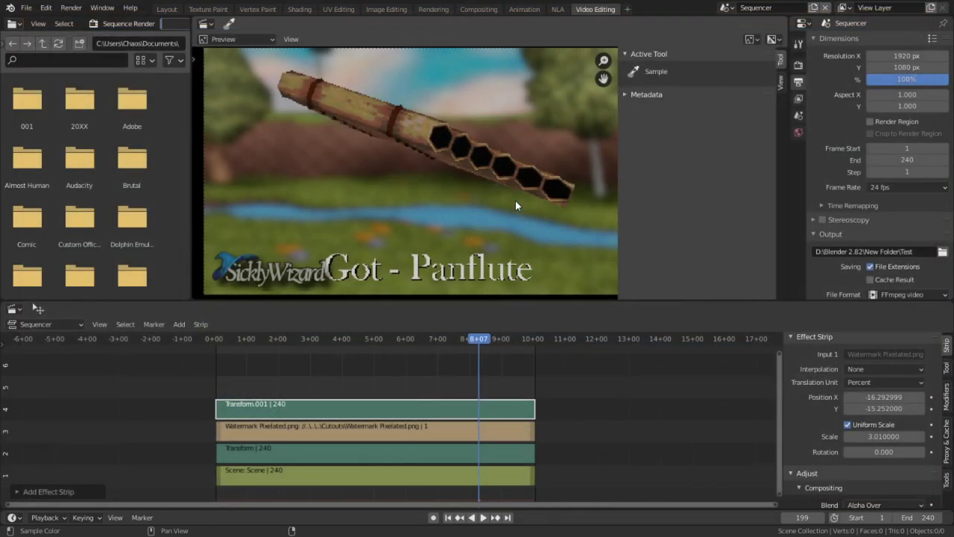